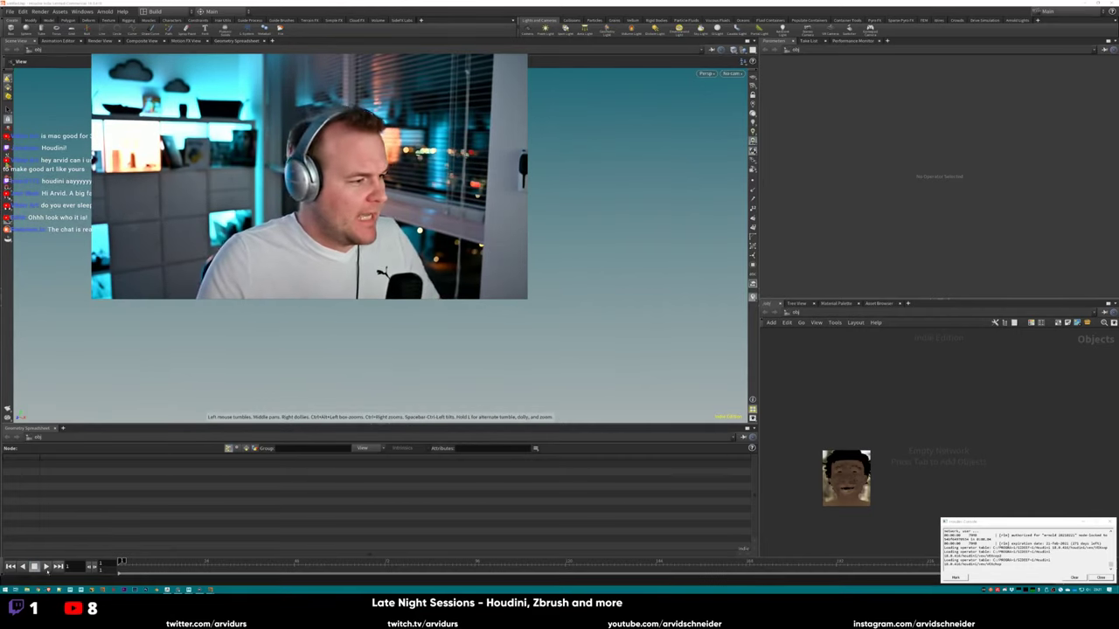
Browse File Explorer to the project's maya images folder and select one of its EXR renders.
{"action": "key", "text": "super+e"}
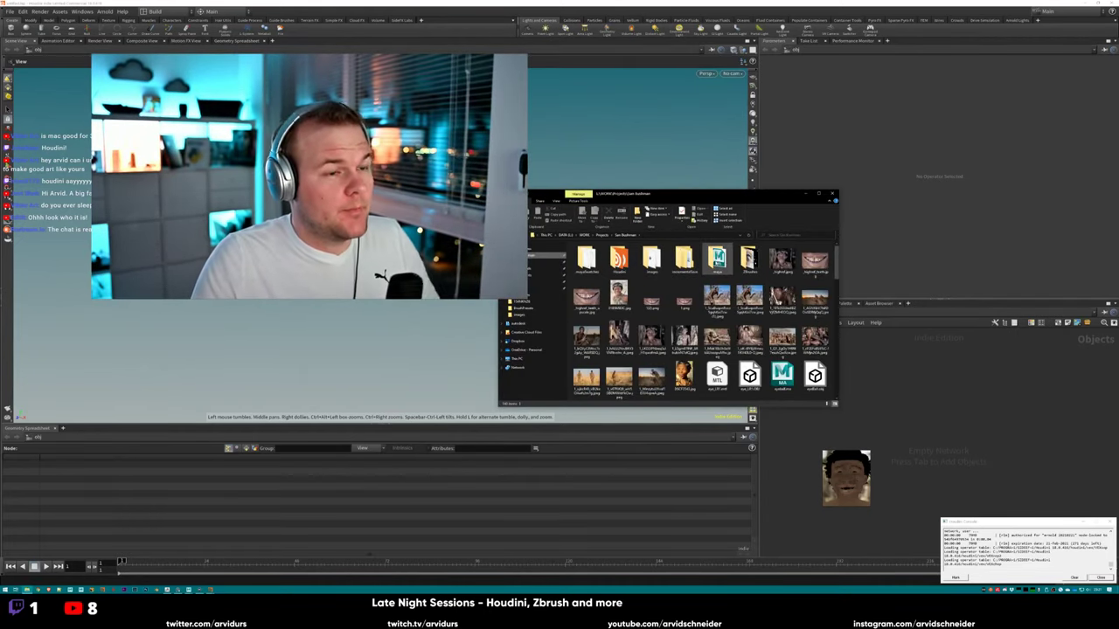
{"action": "double_click", "coordinate": [717, 260]}
{"action": "double_click", "coordinate": [614, 284]}
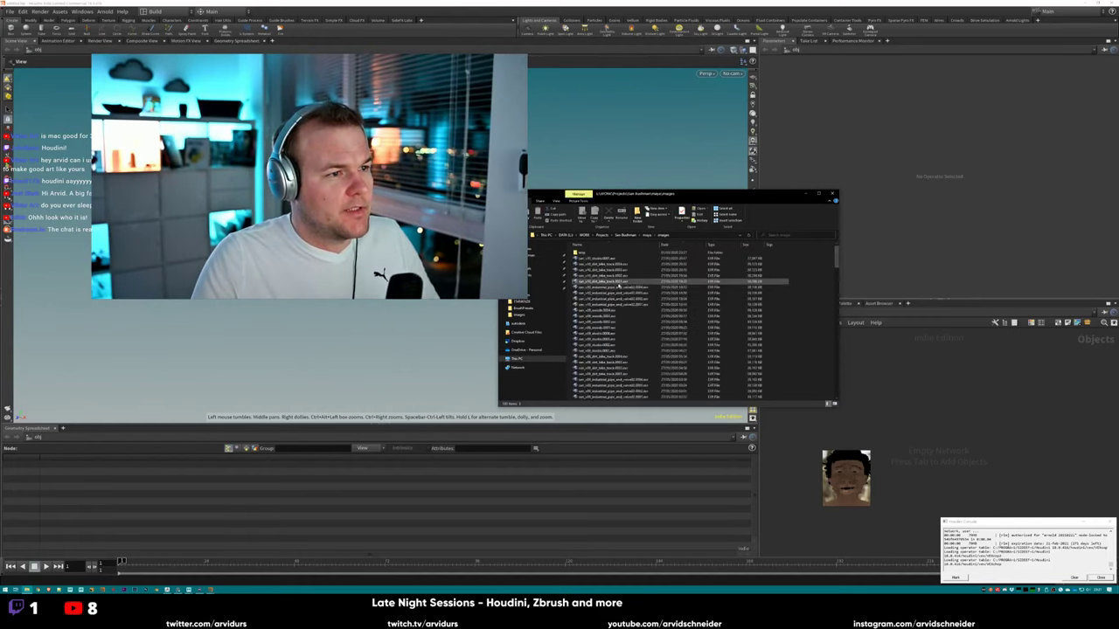
{"action": "scroll", "coordinate": [837, 251], "scroll_direction": "down", "scroll_amount": 4}
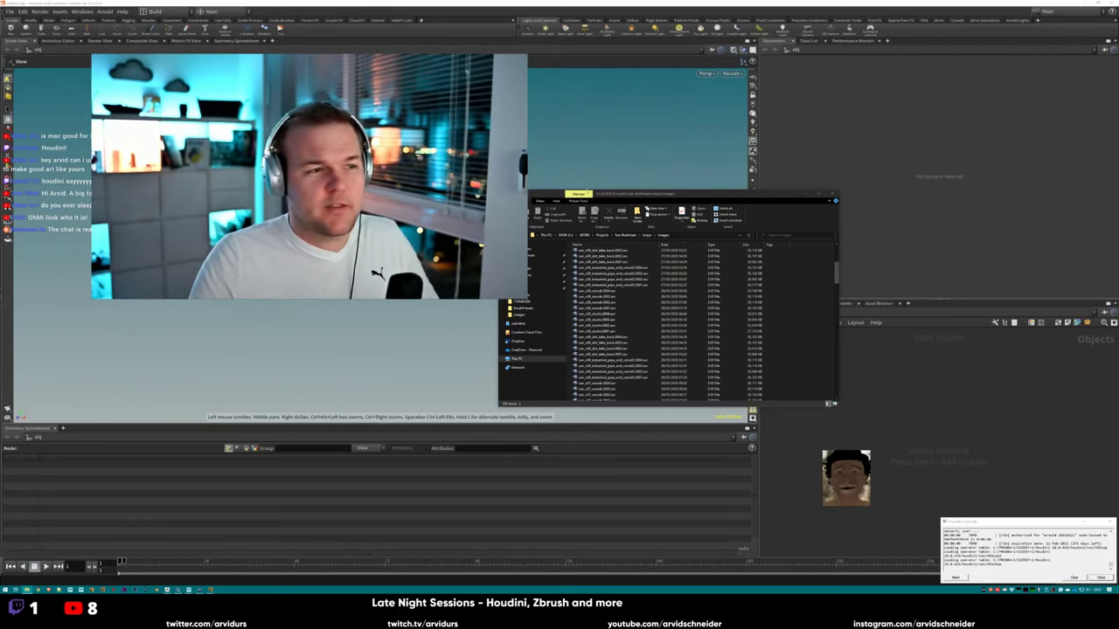
{"action": "left_click", "coordinate": [812, 266]}
{"action": "scroll", "coordinate": [813, 263], "scroll_direction": "up", "scroll_amount": 5}
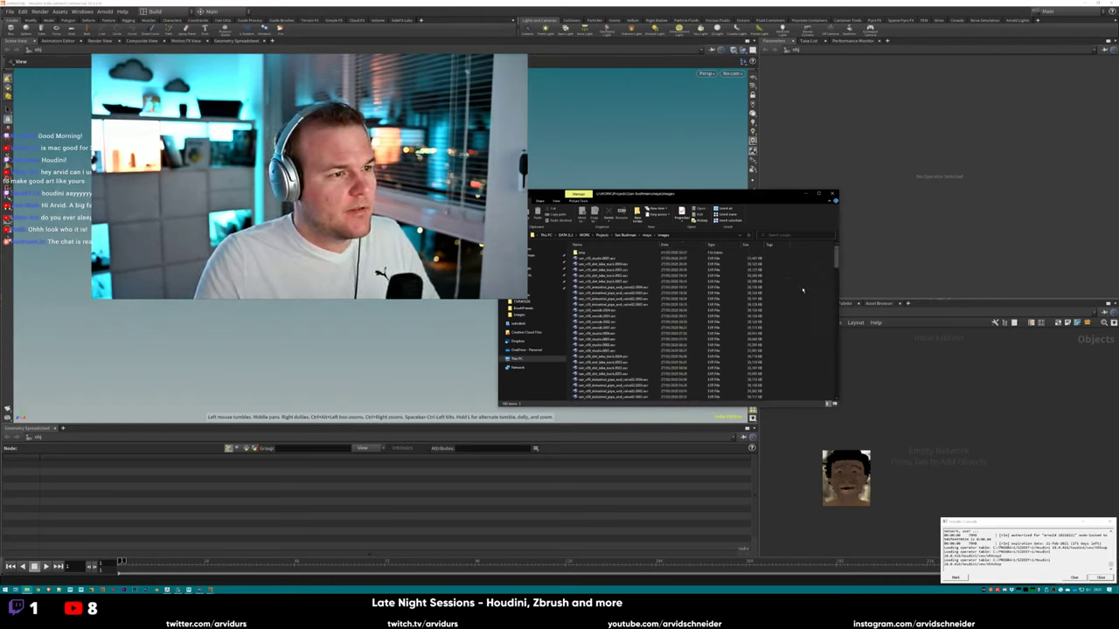
{"action": "left_click", "coordinate": [622, 323]}
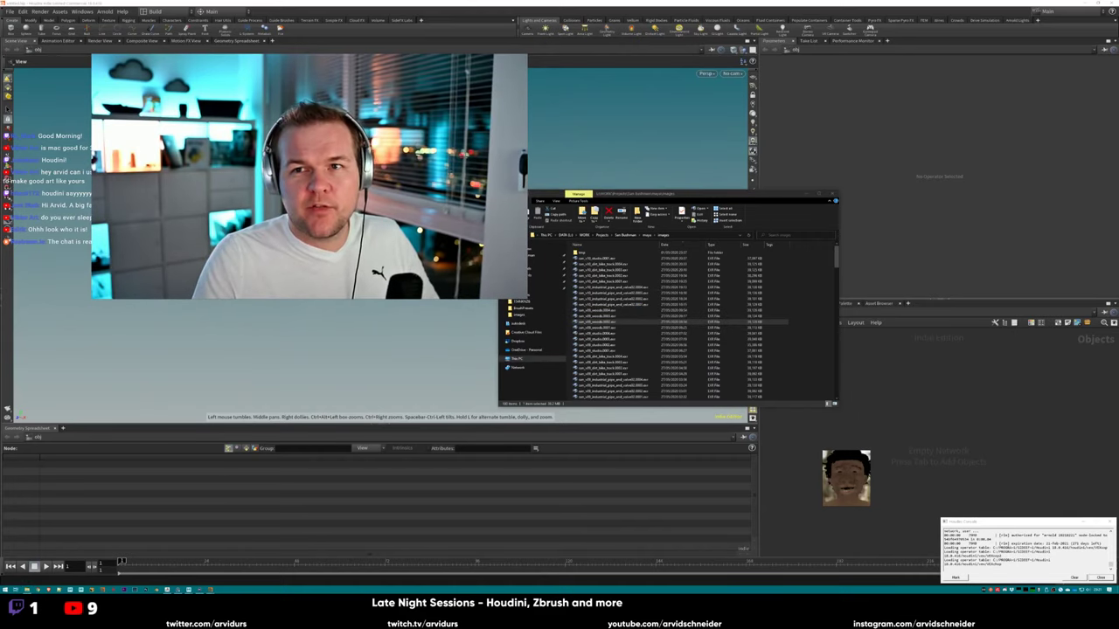
Reopen the recent .hip scene in Houdini and move the face render viewer window left.
{"action": "left_click", "coordinate": [11, 18]}
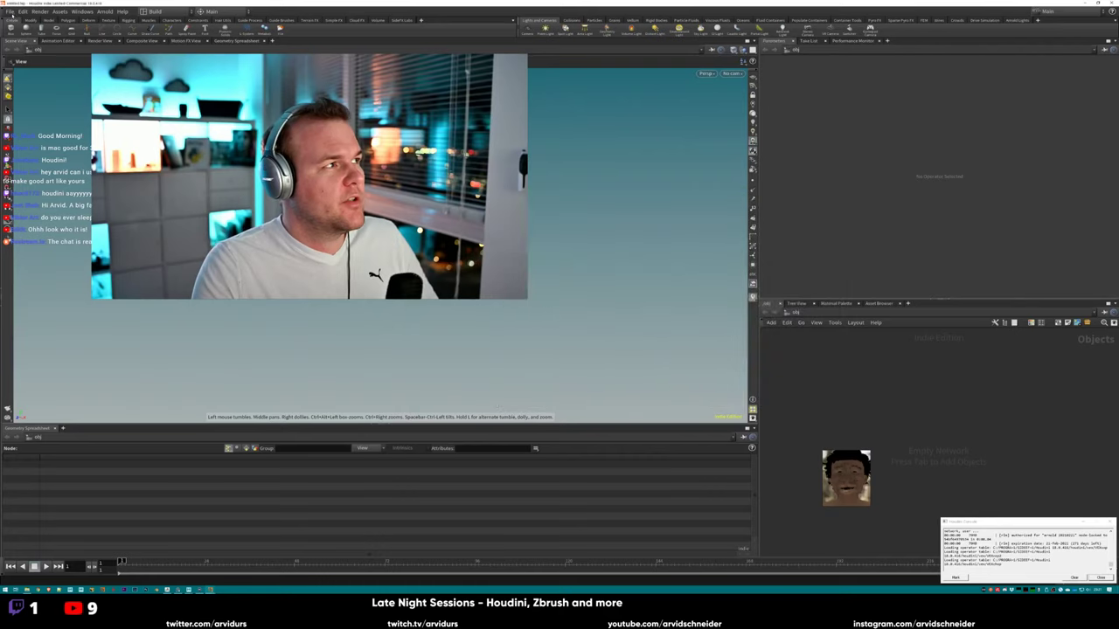
{"action": "left_click", "coordinate": [11, 12]}
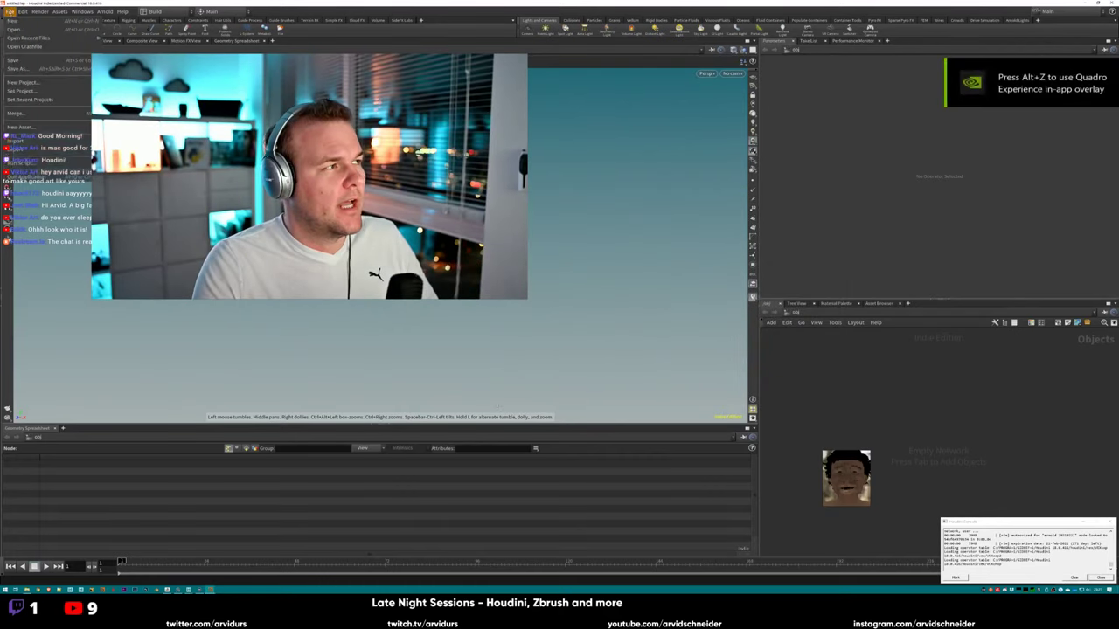
{"action": "mouse_move", "coordinate": [82, 39]}
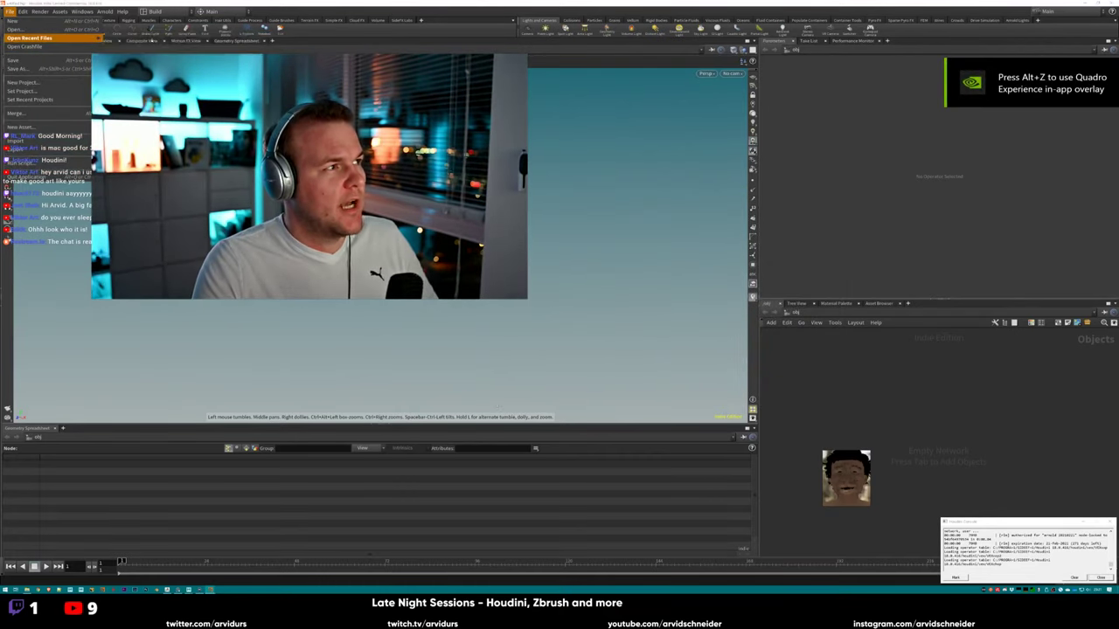
{"action": "left_click", "coordinate": [662, 183]}
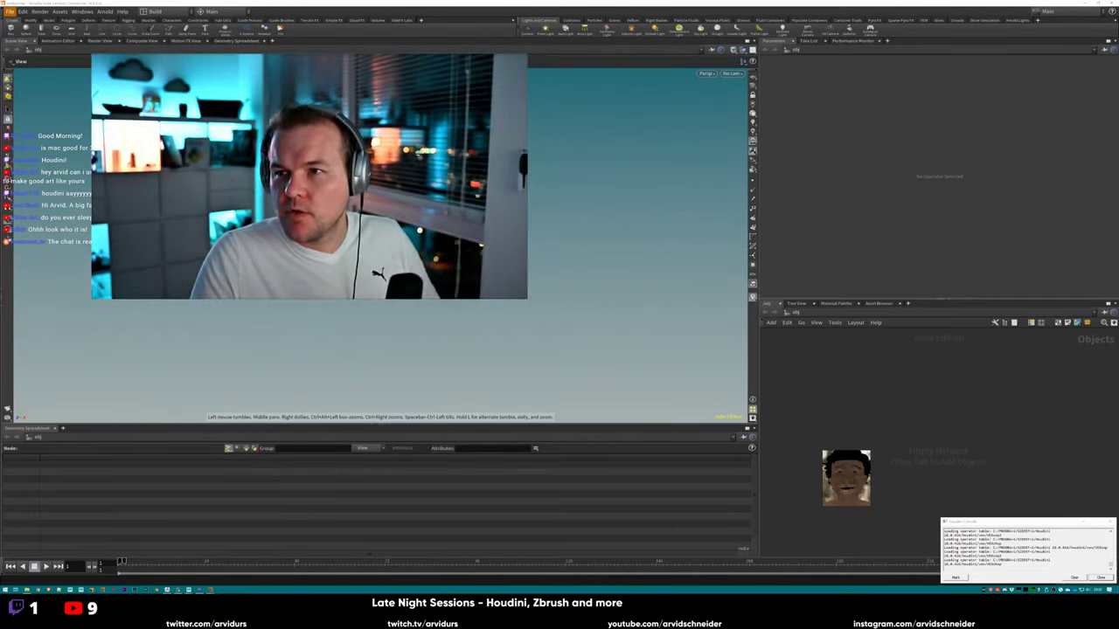
{"action": "left_click_drag", "start_coordinate": [993, 219], "coordinate": [761, 220]}
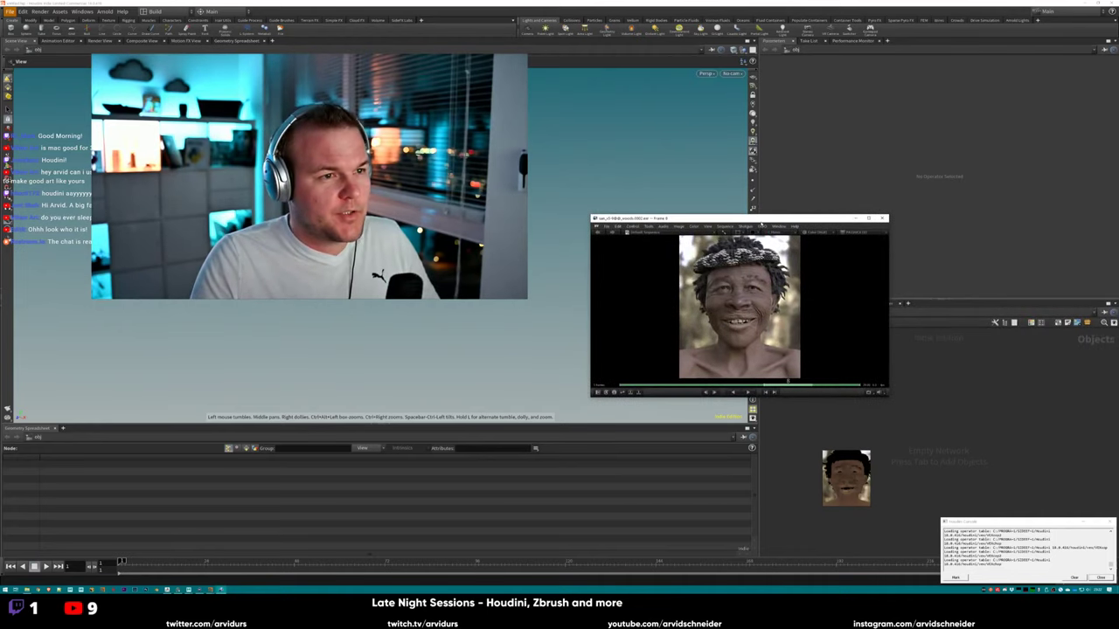
Set the face render's OCIO file colour space to an ACES space and enlarge the RV view.
{"action": "left_click", "coordinate": [774, 226]}
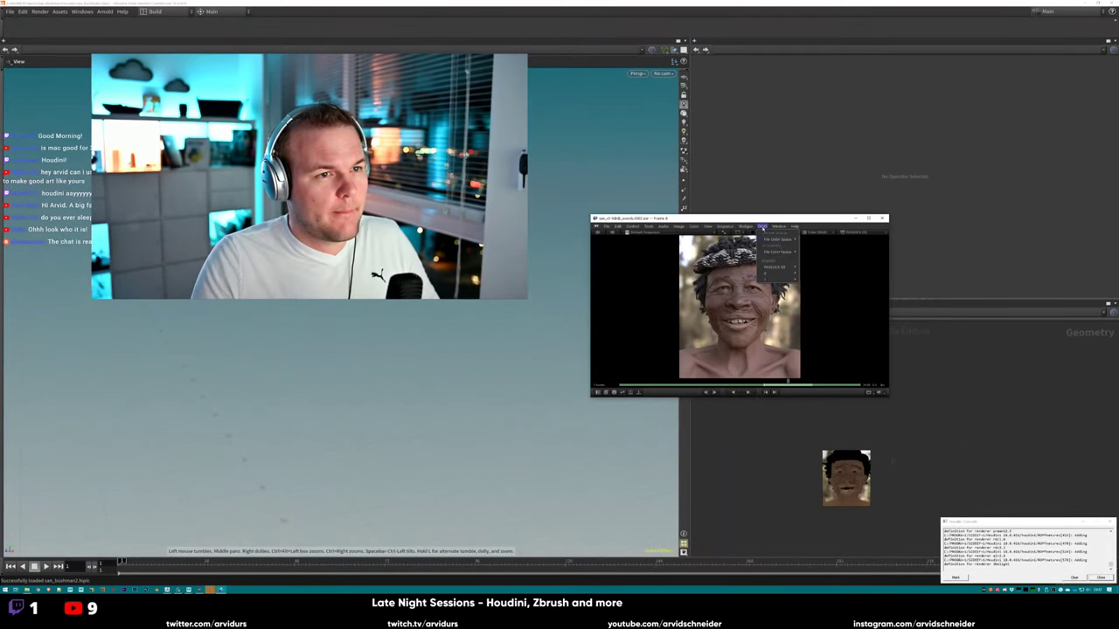
{"action": "mouse_move", "coordinate": [790, 253]}
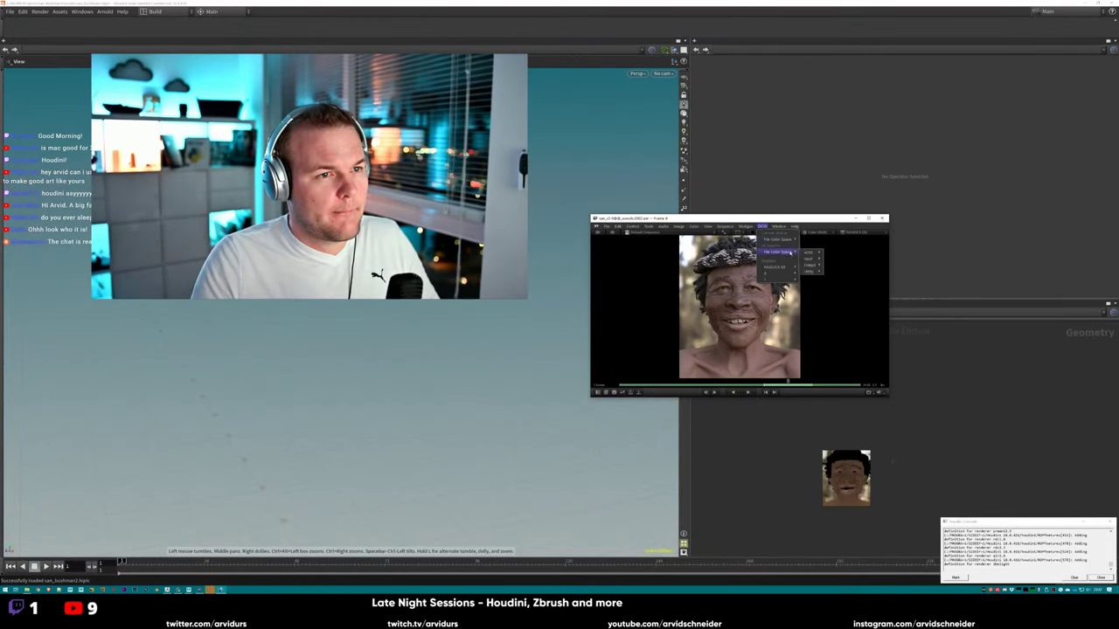
{"action": "left_click", "coordinate": [841, 278]}
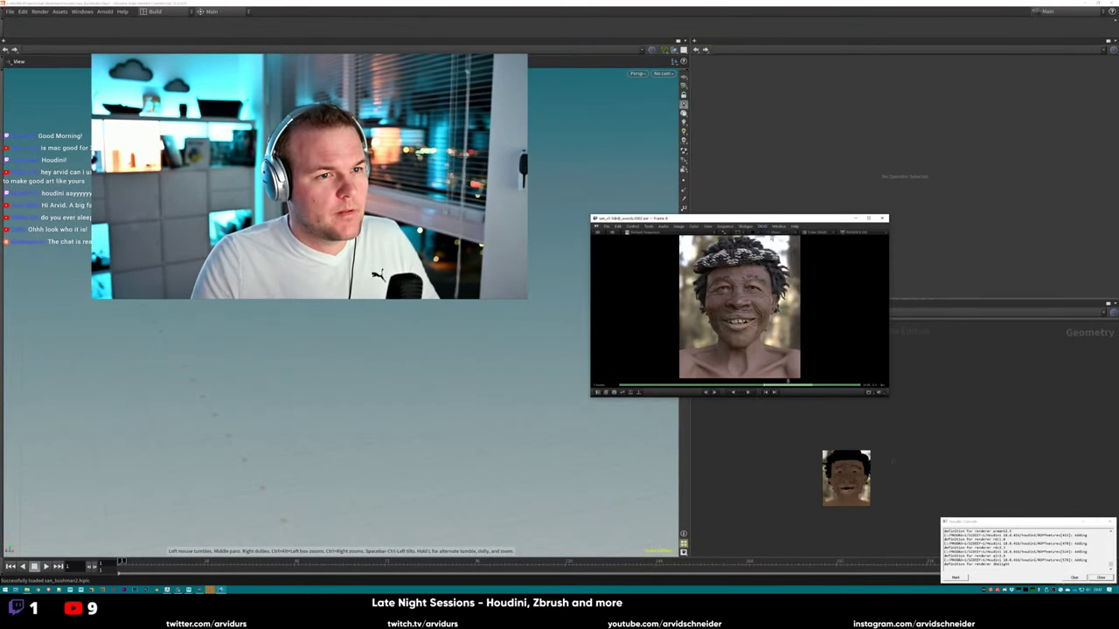
{"action": "left_click", "coordinate": [762, 226]}
{"action": "left_click", "coordinate": [791, 265]}
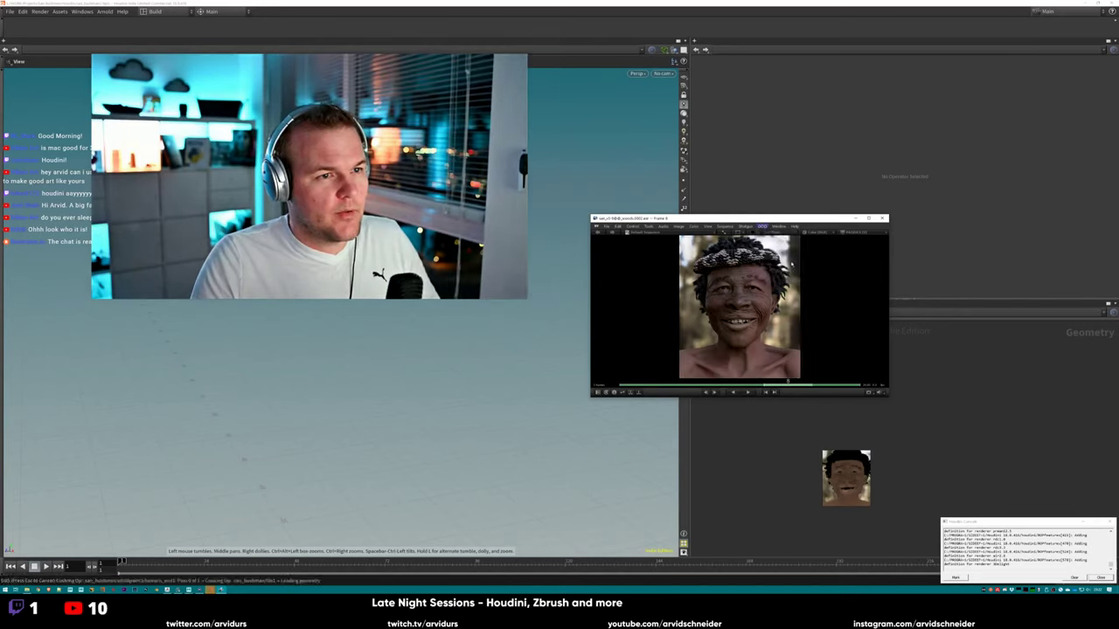
{"action": "left_click", "coordinate": [762, 227]}
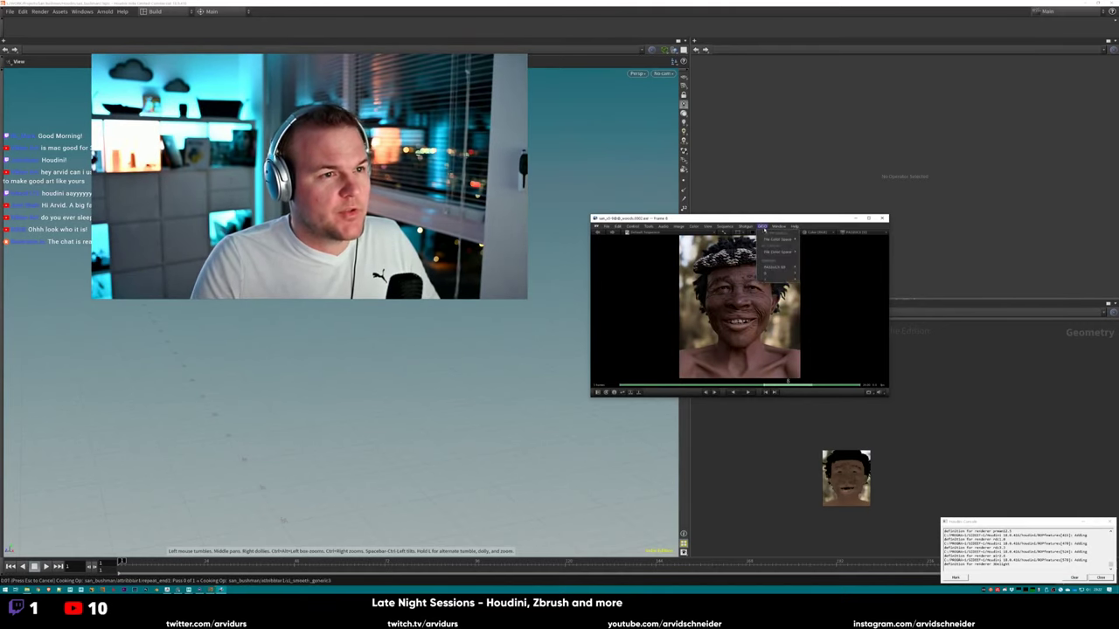
{"action": "mouse_move", "coordinate": [776, 266]}
{"action": "mouse_move", "coordinate": [811, 277]}
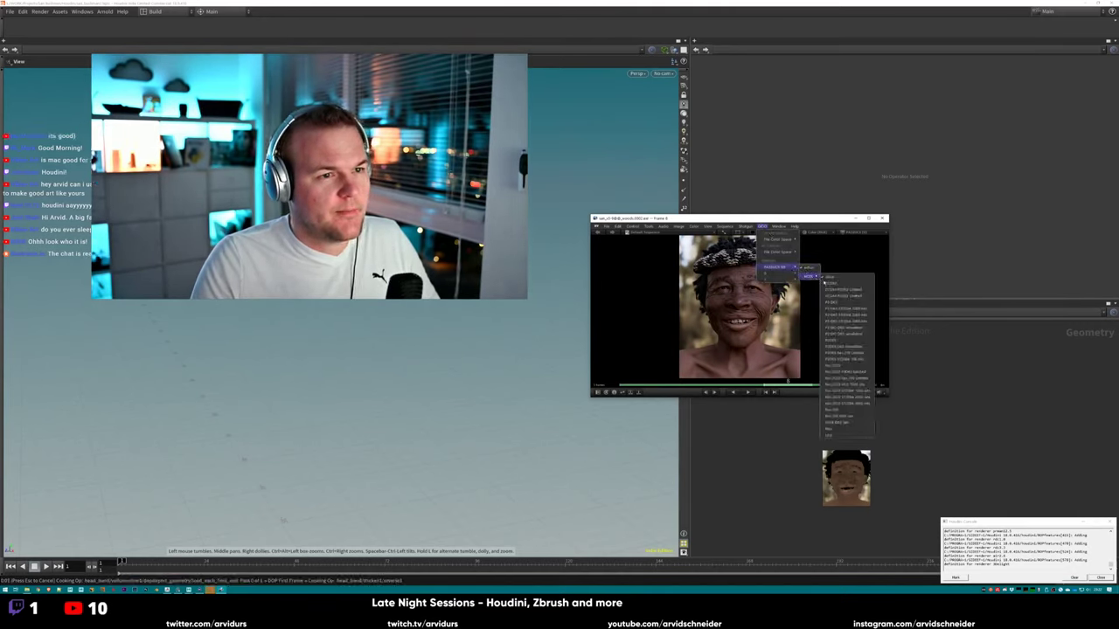
{"action": "left_click", "coordinate": [844, 302]}
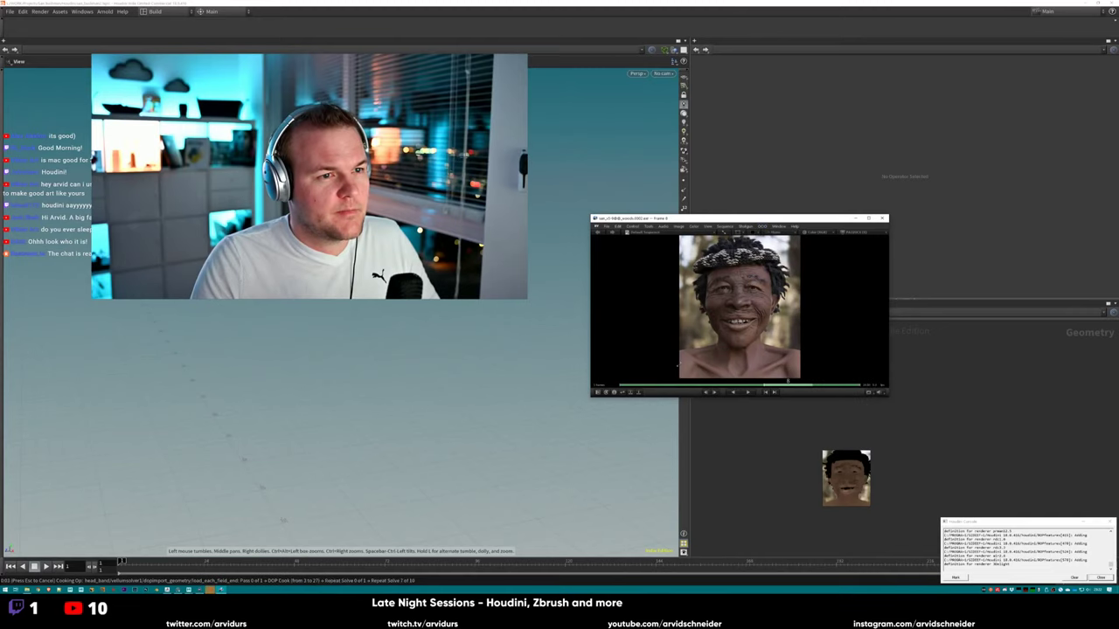
{"action": "key", "text": "w"}
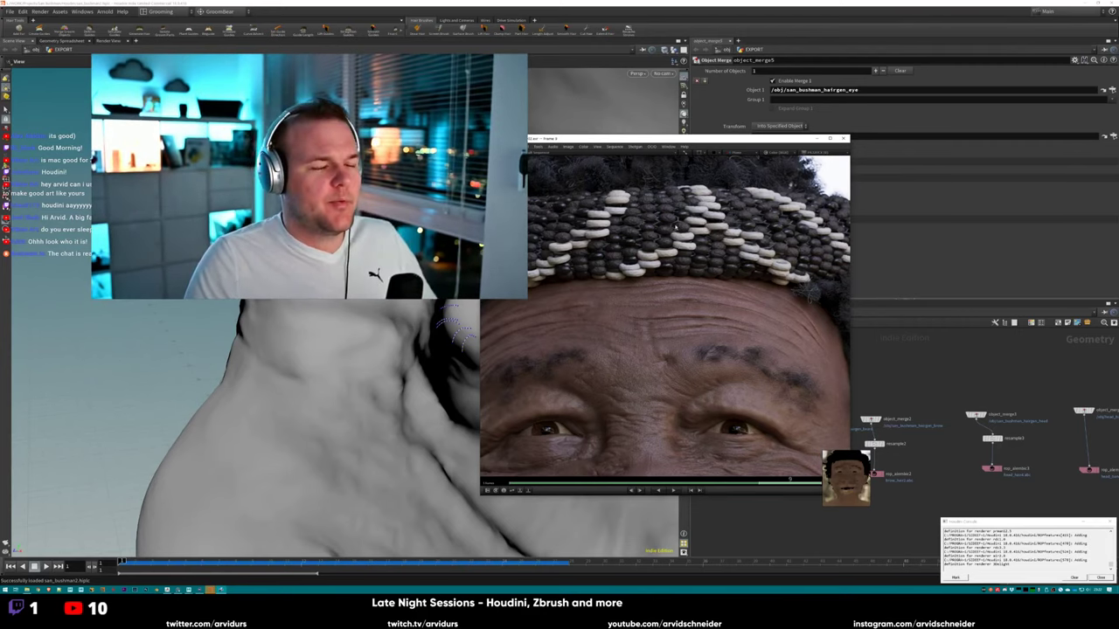
Zoom in and out on the face render in RV, then close the viewer.
{"action": "scroll", "coordinate": [695, 258], "scroll_direction": "up", "scroll_amount": 3}
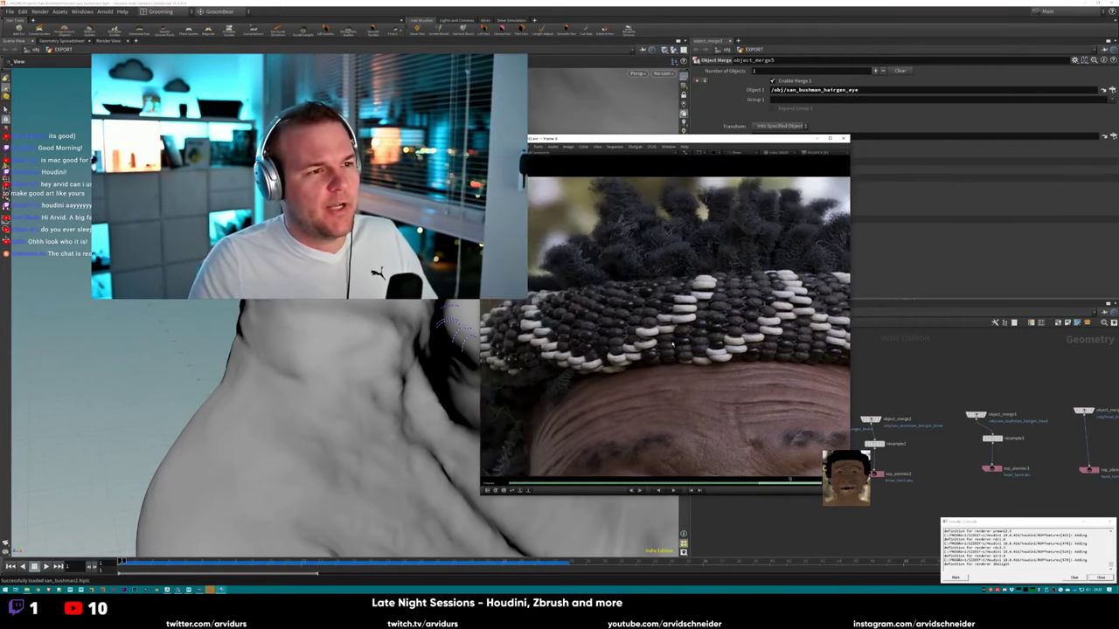
{"action": "scroll", "coordinate": [569, 291], "scroll_direction": "down", "scroll_amount": 3}
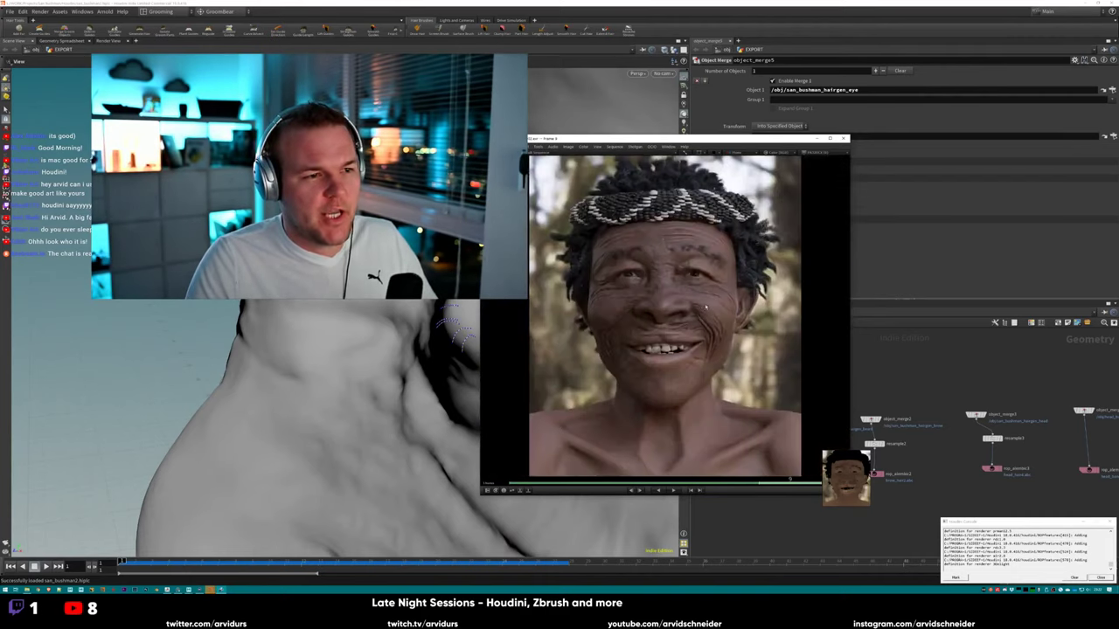
{"action": "left_click", "coordinate": [842, 139]}
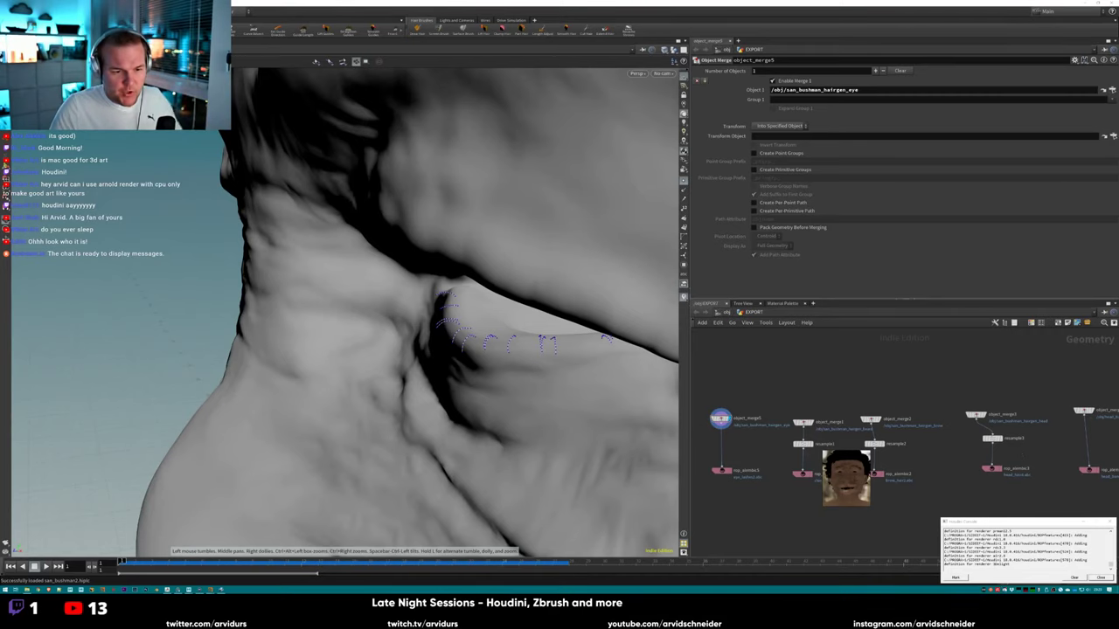
Dismiss Discord's audio device prompt, centre the window and switch to the #streaming channel.
{"action": "left_click", "coordinate": [251, 393]}
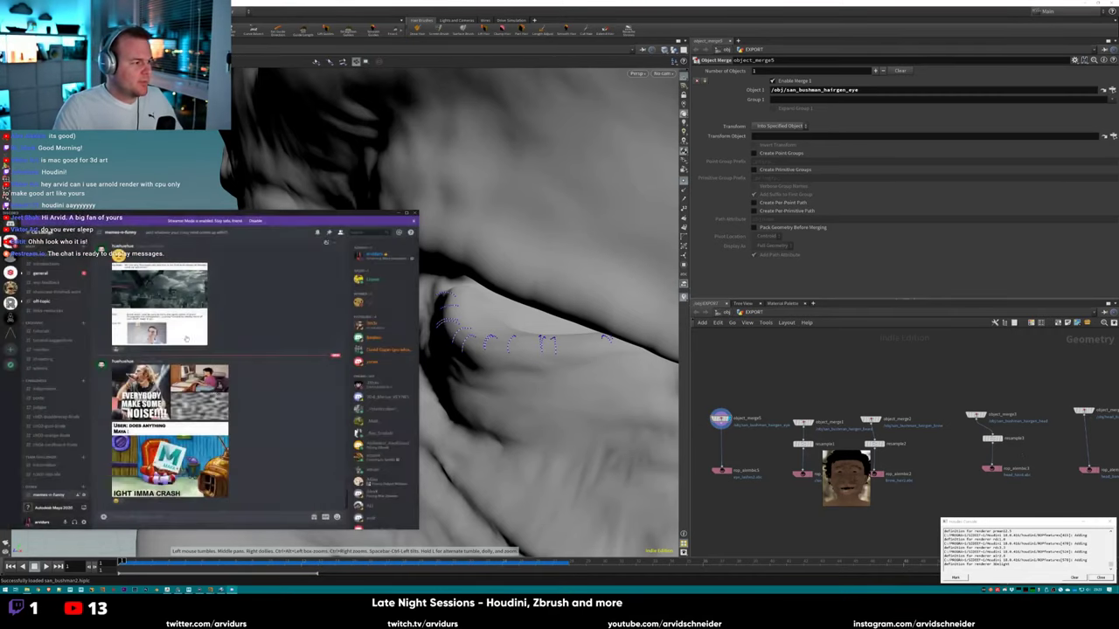
{"action": "left_click_drag", "start_coordinate": [262, 212], "coordinate": [707, 182]}
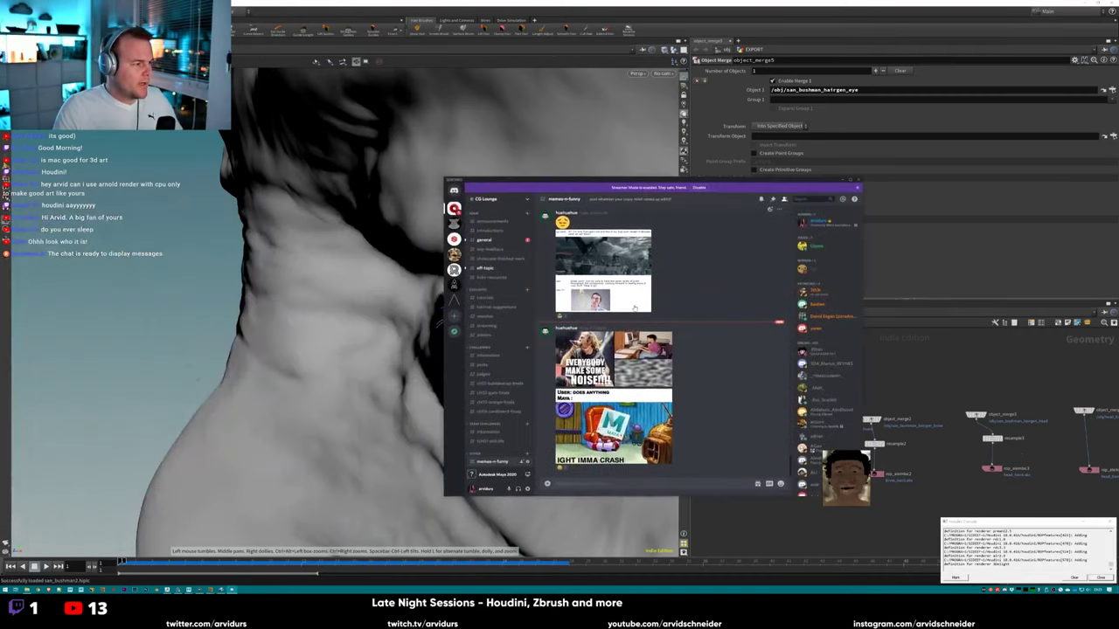
{"action": "left_click", "coordinate": [489, 326]}
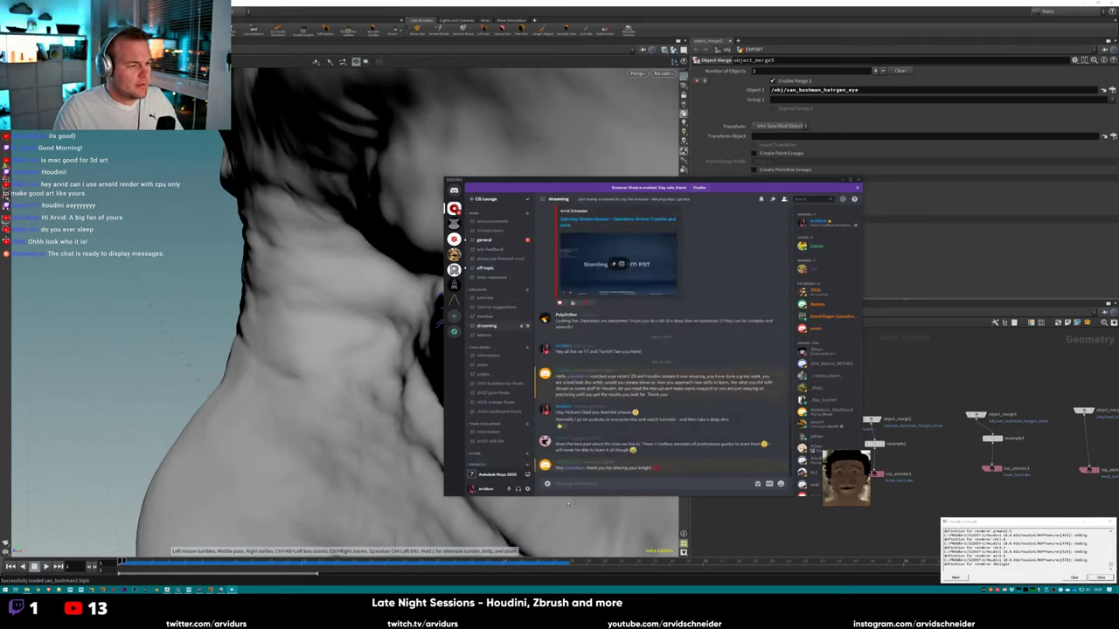
Post the back-to-streaming message for Twitch and YouTube, then close Discord.
{"action": "type", "text": "guess Beck"}
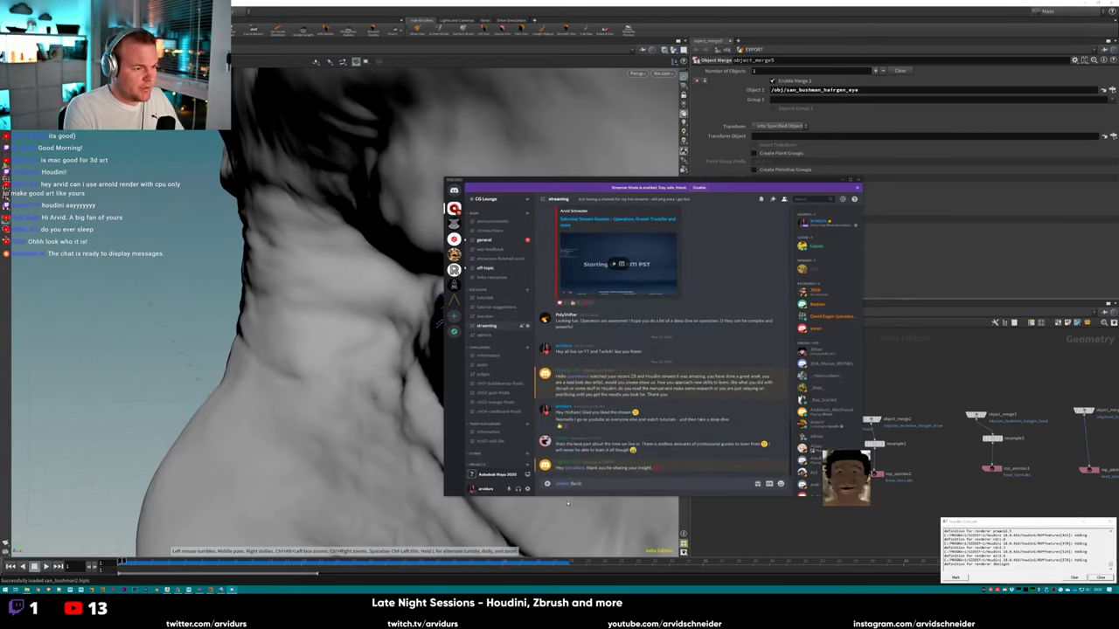
{"action": "type", "text": " Back to streaming, catch me on twitch ;)"}
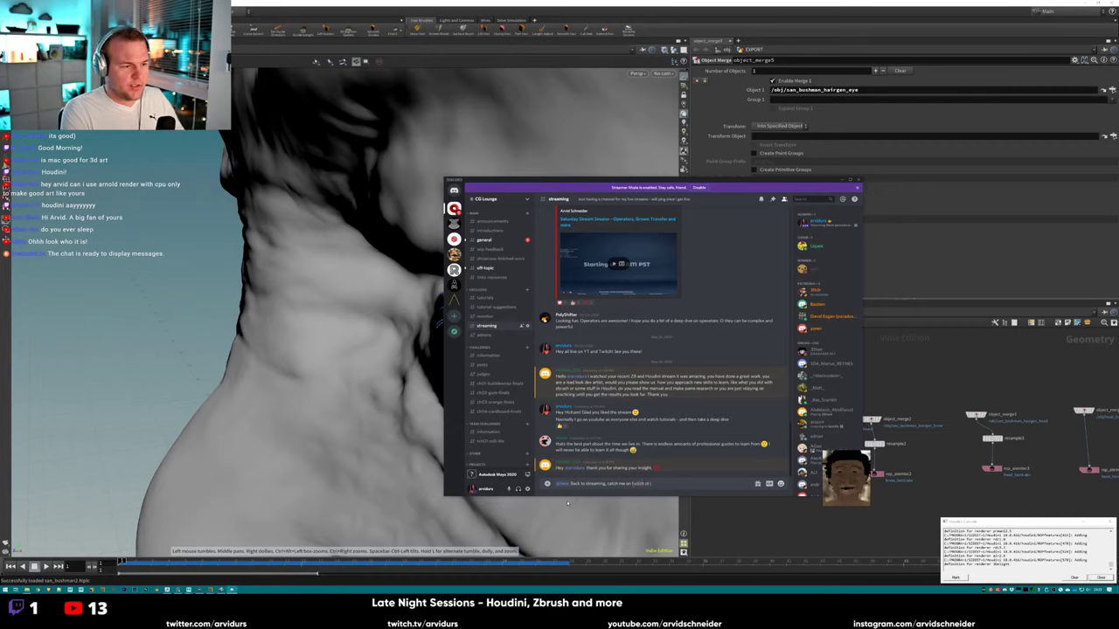
{"action": "key", "text": "BackSpace"}
{"action": "key", "text": "BackSpace"}
{"action": "key", "text": "BackSpace"}
{"action": "key", "text": "BackSpace"}
{"action": "key", "text": "BackSpace"}
{"action": "key", "text": "BackSpace"}
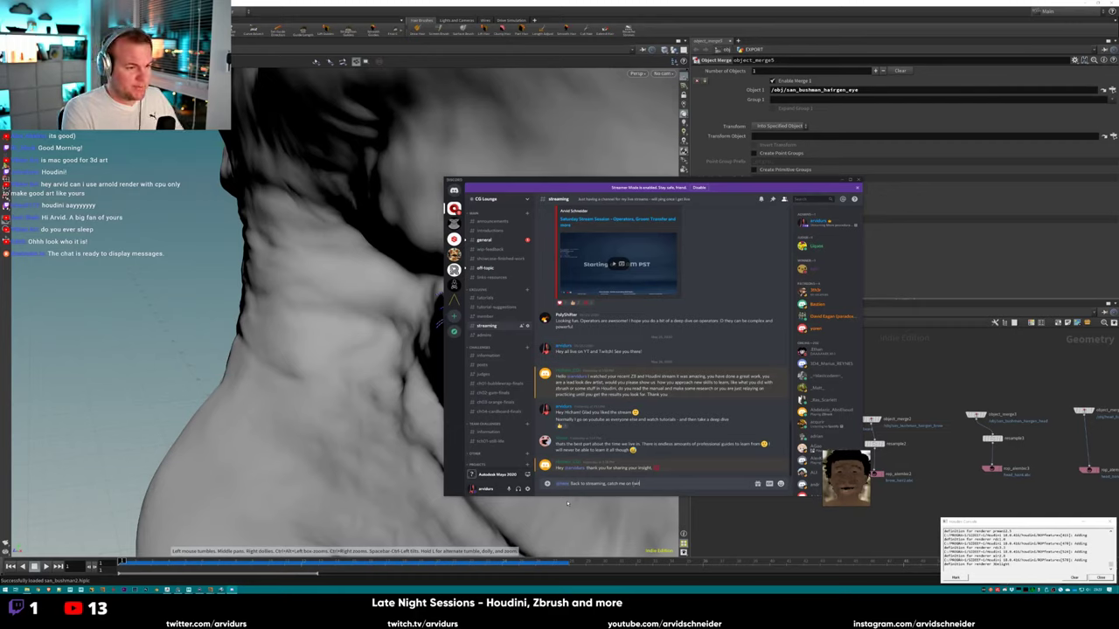
{"action": "type", "text": "utube"}
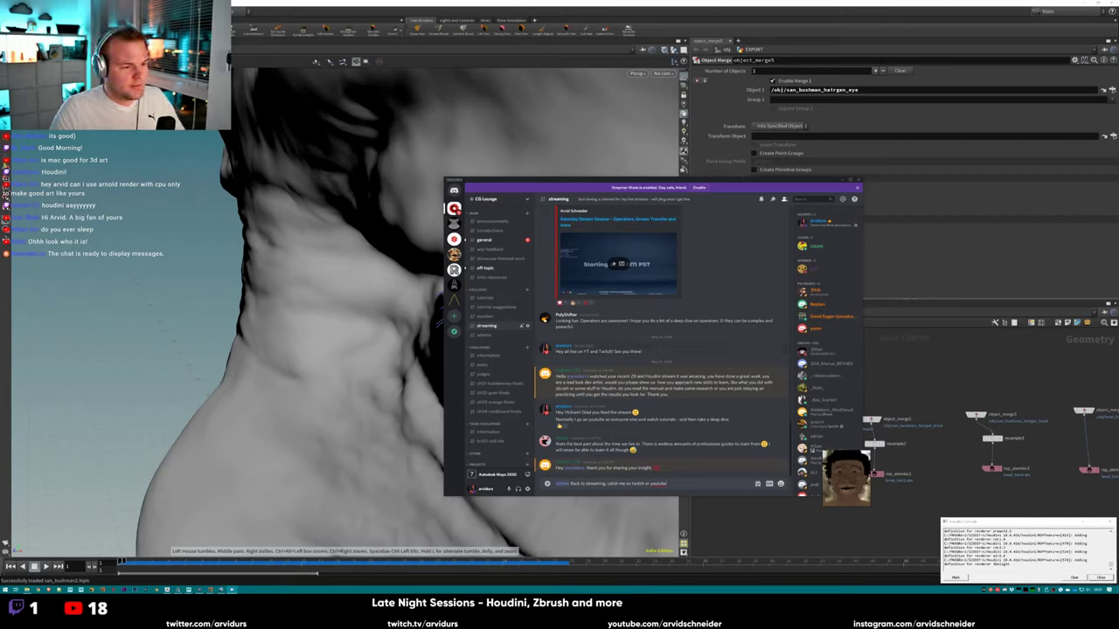
{"action": "key", "text": "Return"}
{"action": "left_click", "coordinate": [638, 450]}
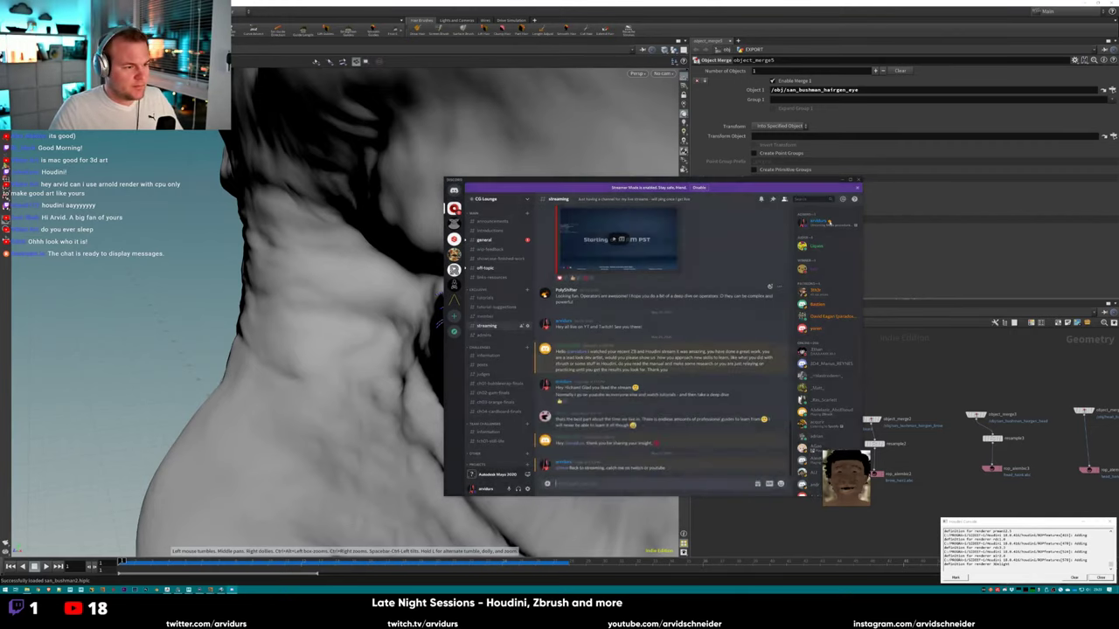
{"action": "left_click", "coordinate": [836, 186]}
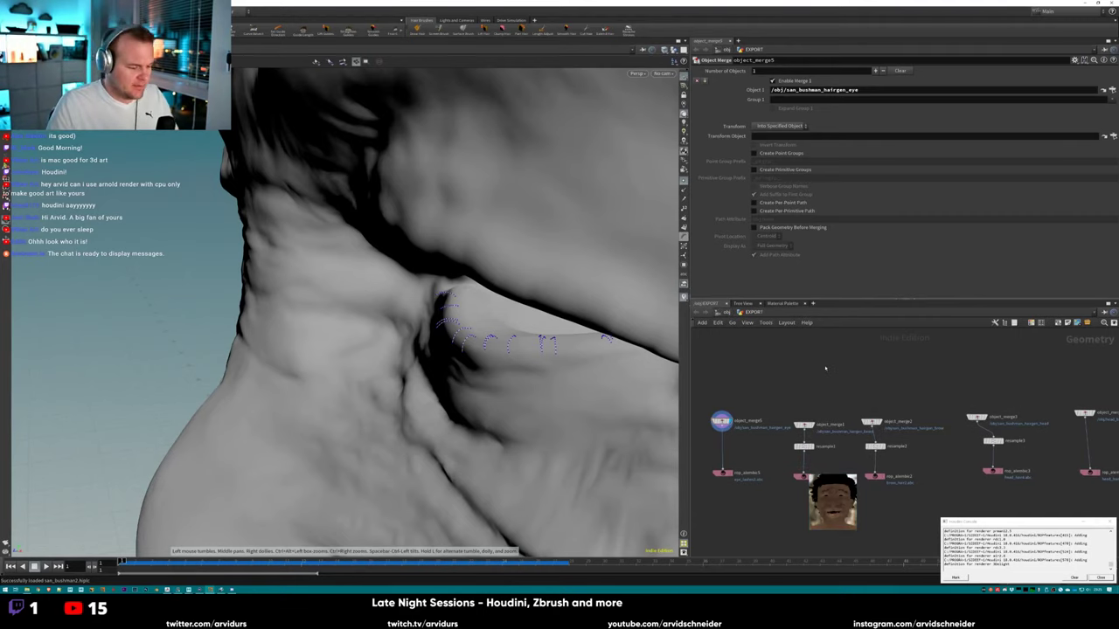
Go up to /obj, enter the head_band object and lay out its nodes.
{"action": "key", "text": "u"}
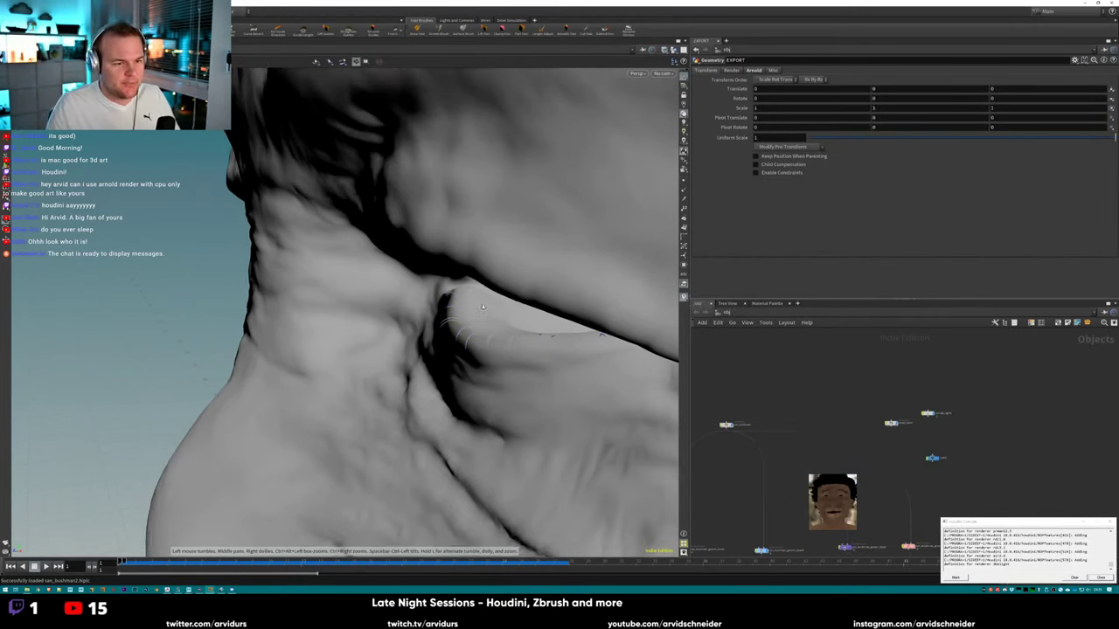
{"action": "left_click_drag", "start_coordinate": [393, 367], "coordinate": [579, 323], "text": "alt"}
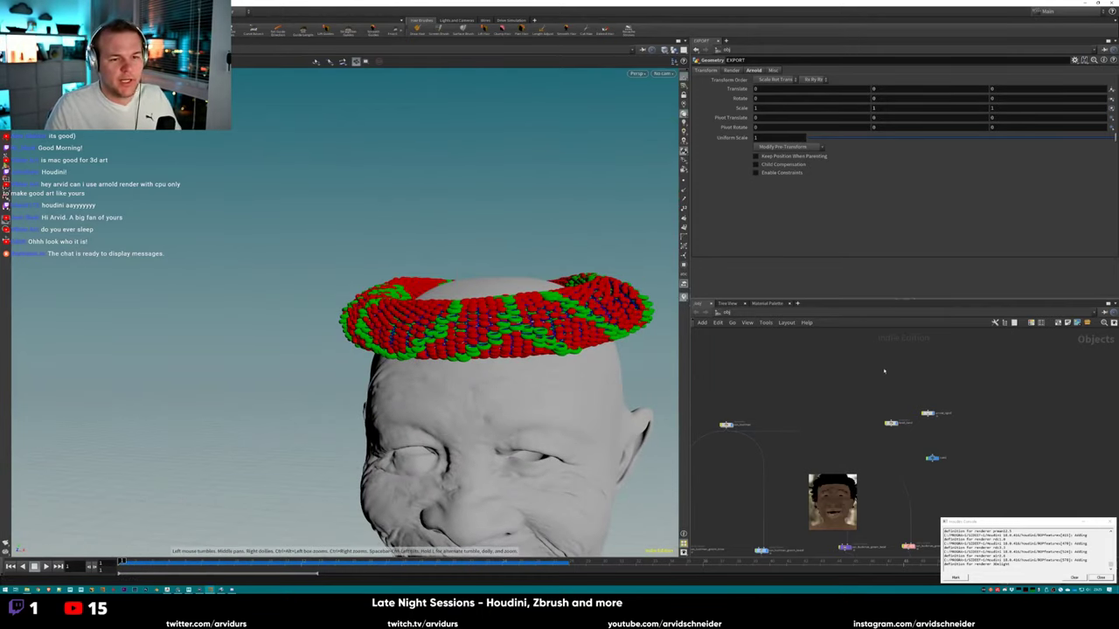
{"action": "scroll", "coordinate": [868, 398], "scroll_direction": "up", "scroll_amount": 3}
{"action": "middle_click_drag", "start_coordinate": [878, 507], "coordinate": [893, 454]}
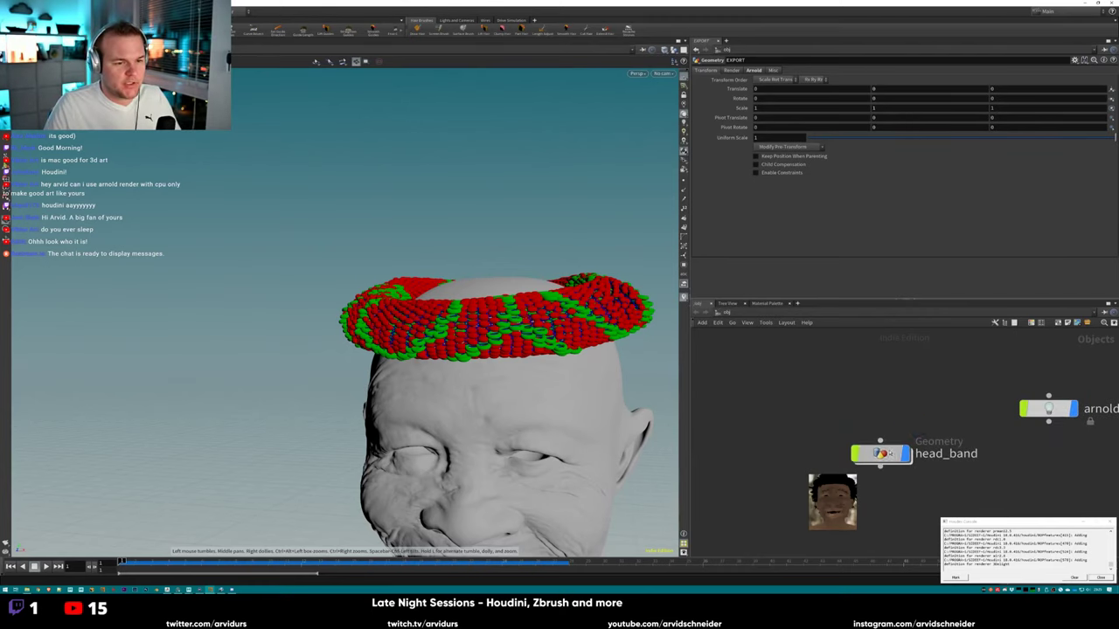
{"action": "double_click", "coordinate": [891, 455]}
{"action": "scroll", "coordinate": [828, 379], "scroll_direction": "down", "scroll_amount": 5}
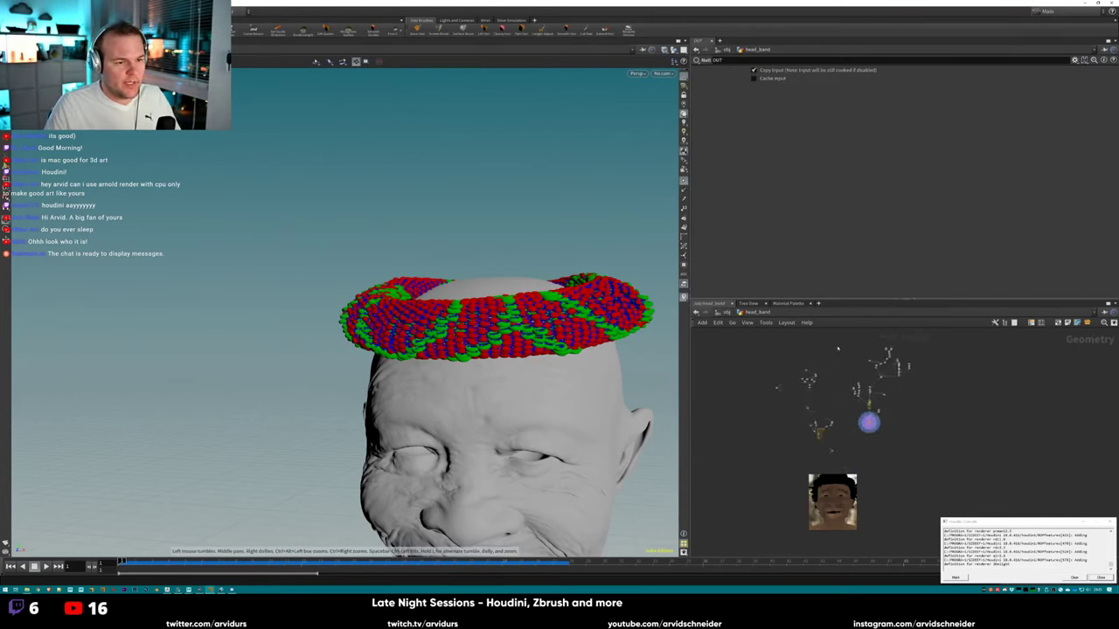
{"action": "key", "text": "l"}
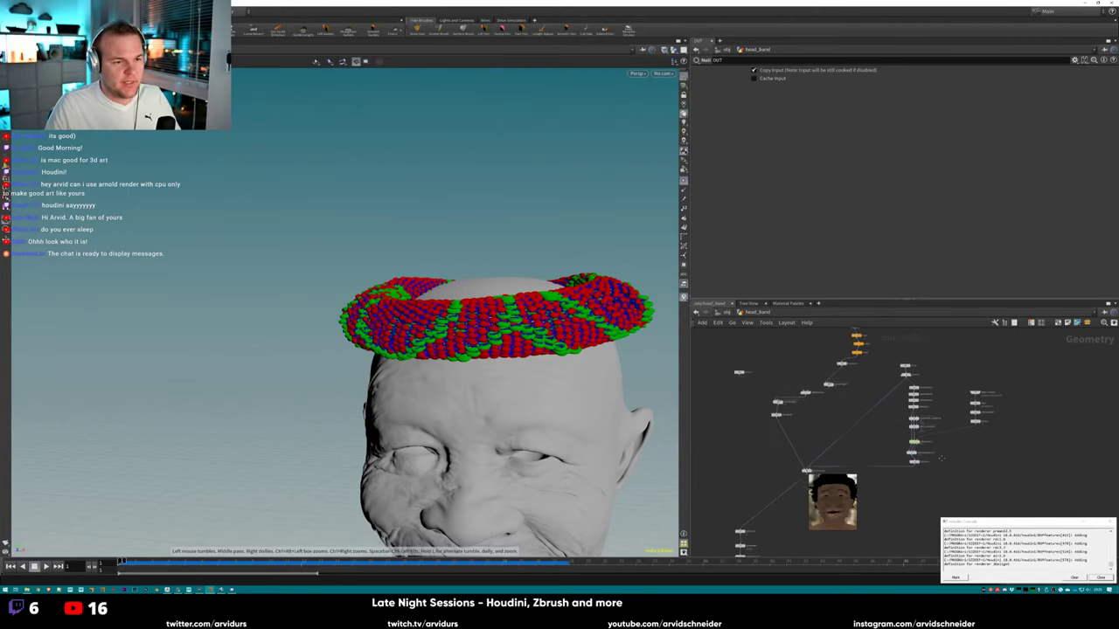
{"action": "left_click_drag", "start_coordinate": [831, 503], "coordinate": [808, 515]}
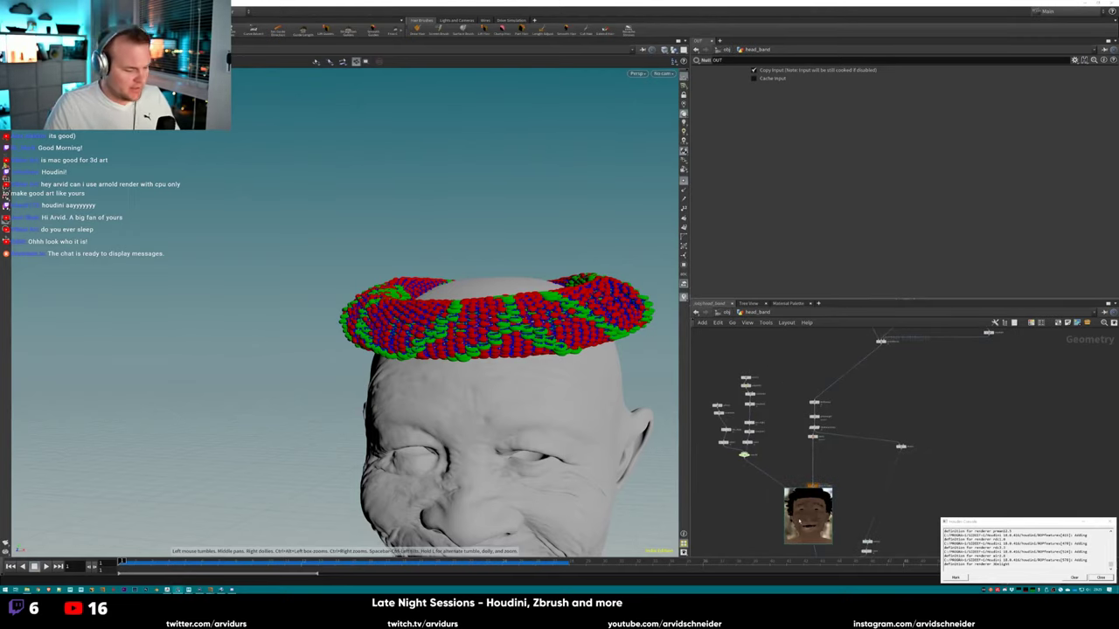
{"action": "key", "text": "ctrl+n"}
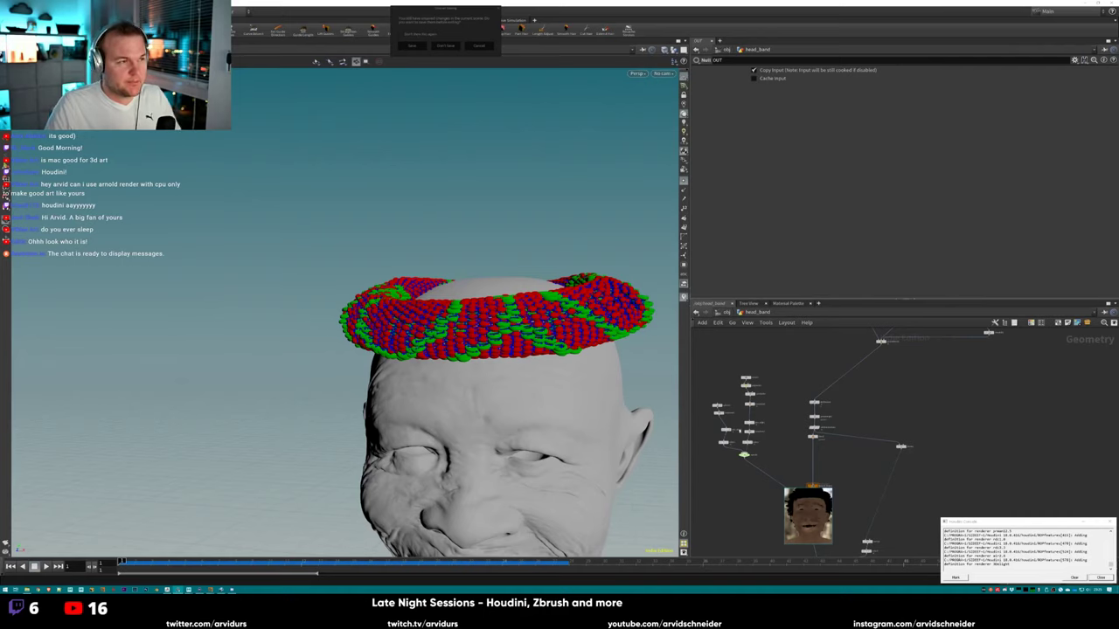
{"action": "key", "text": "Escape"}
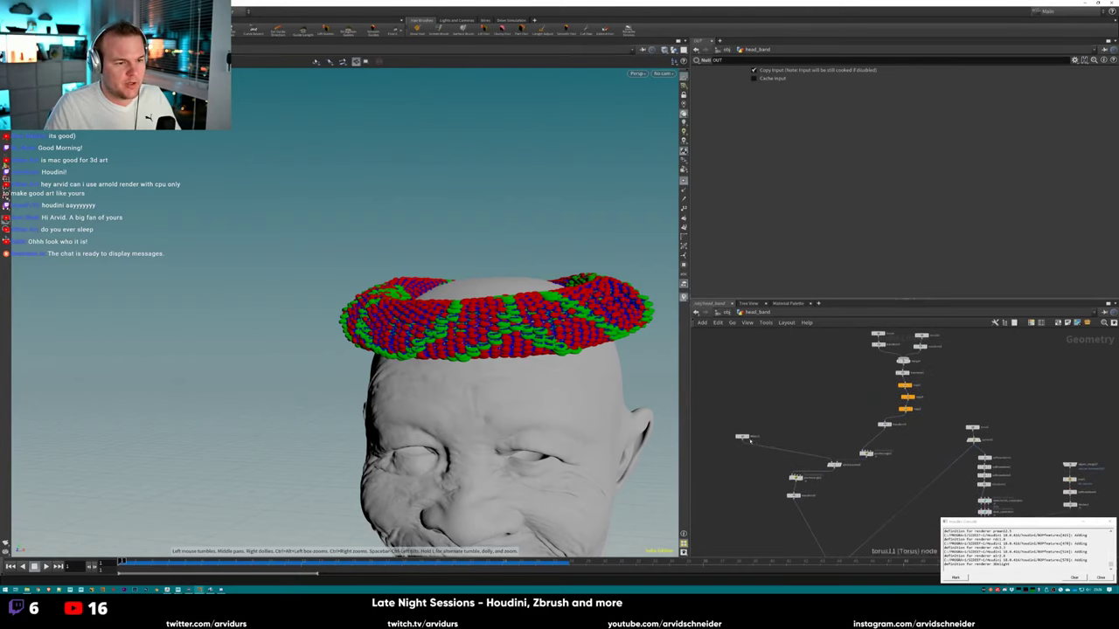
Display an earlier headband build stage, then the looping-curves stage, framing the torus.
{"action": "left_click", "coordinate": [741, 436]}
{"action": "key", "text": "f"}
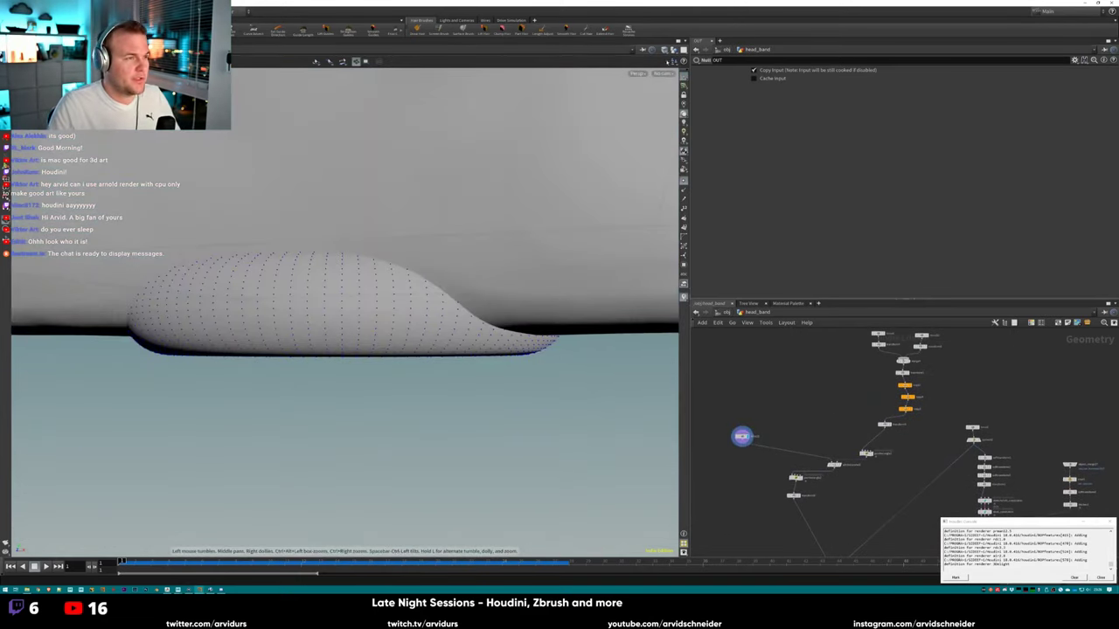
{"action": "scroll", "coordinate": [525, 280], "scroll_direction": "down", "scroll_amount": 3}
{"action": "left_click_drag", "start_coordinate": [517, 276], "coordinate": [535, 346]}
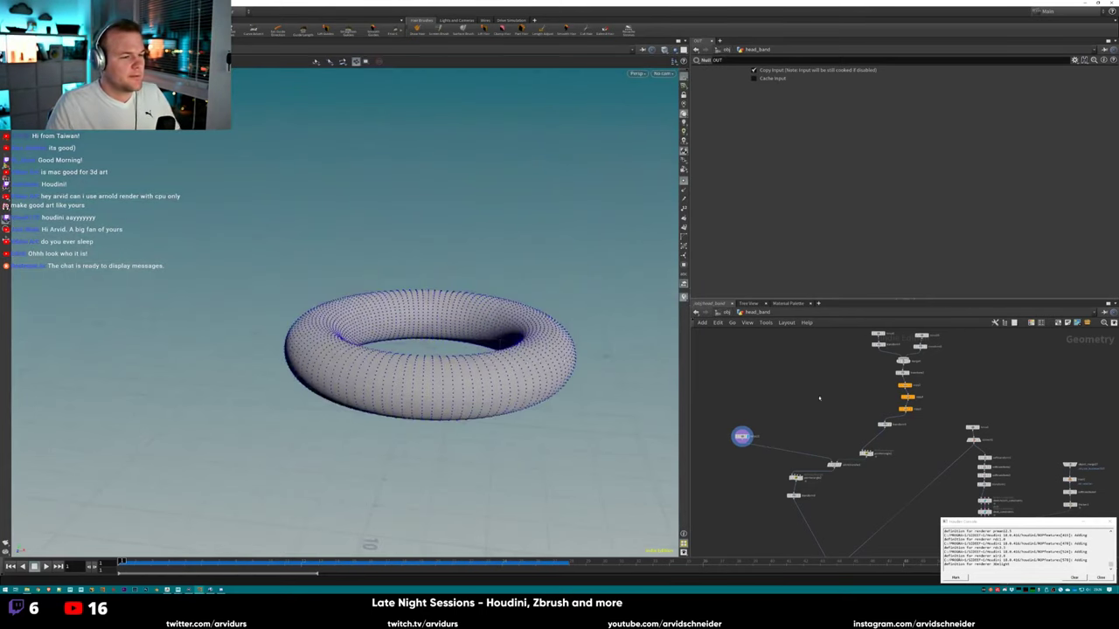
{"action": "left_click", "coordinate": [865, 453]}
{"action": "left_click_drag", "start_coordinate": [505, 412], "coordinate": [455, 411]}
Step through the blue ring, vertical ring, interlinked rings and loops-around-torus stages.
{"action": "middle_click_drag", "start_coordinate": [879, 344], "coordinate": [865, 353]}
{"action": "left_click", "coordinate": [865, 353]}
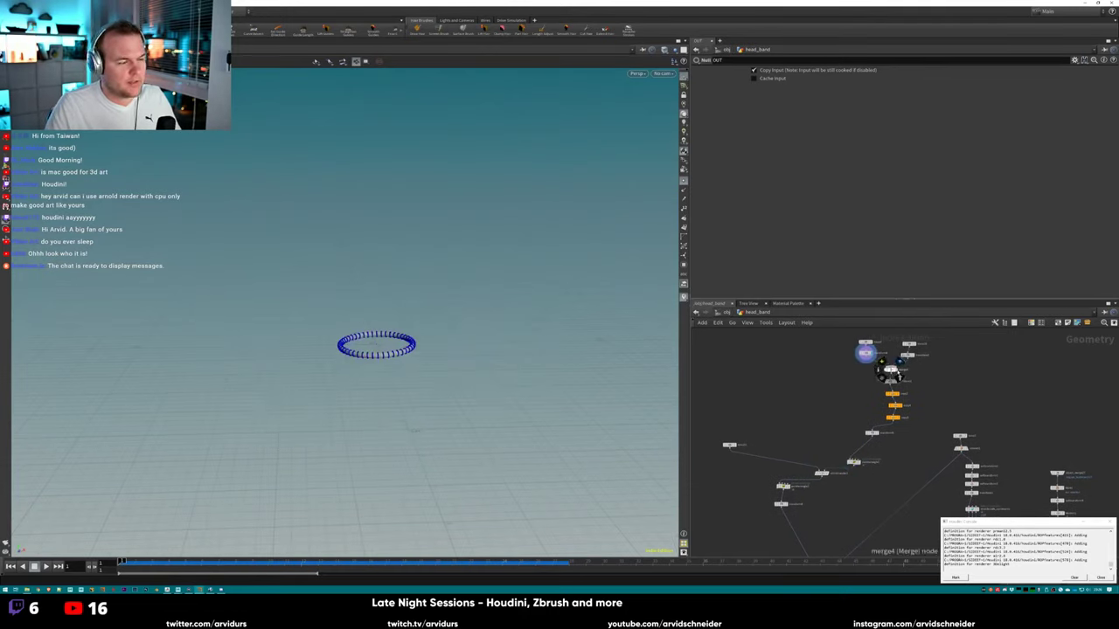
{"action": "left_click", "coordinate": [890, 369]}
{"action": "left_click_drag", "start_coordinate": [466, 356], "coordinate": [515, 354]}
{"action": "left_click", "coordinate": [893, 404]}
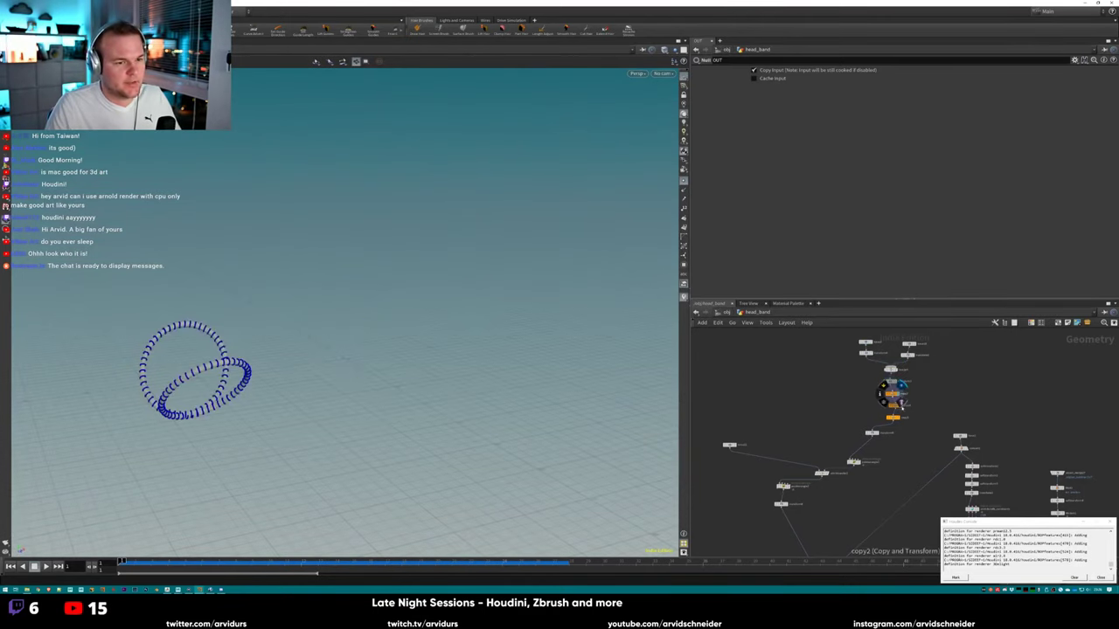
{"action": "mouse_move", "coordinate": [367, 337]}
{"action": "left_mouse_down"}
{"action": "mouse_move", "coordinate": [389, 324]}
{"action": "mouse_move", "coordinate": [376, 327]}
{"action": "left_mouse_up"}
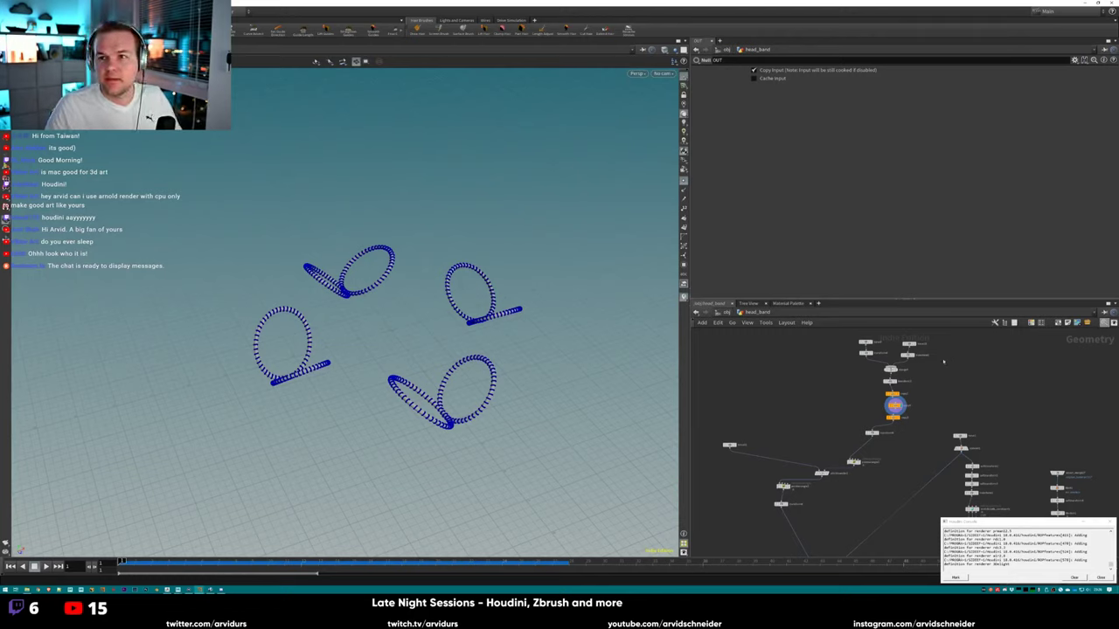
{"action": "scroll", "coordinate": [833, 402], "scroll_direction": "up", "scroll_amount": 2}
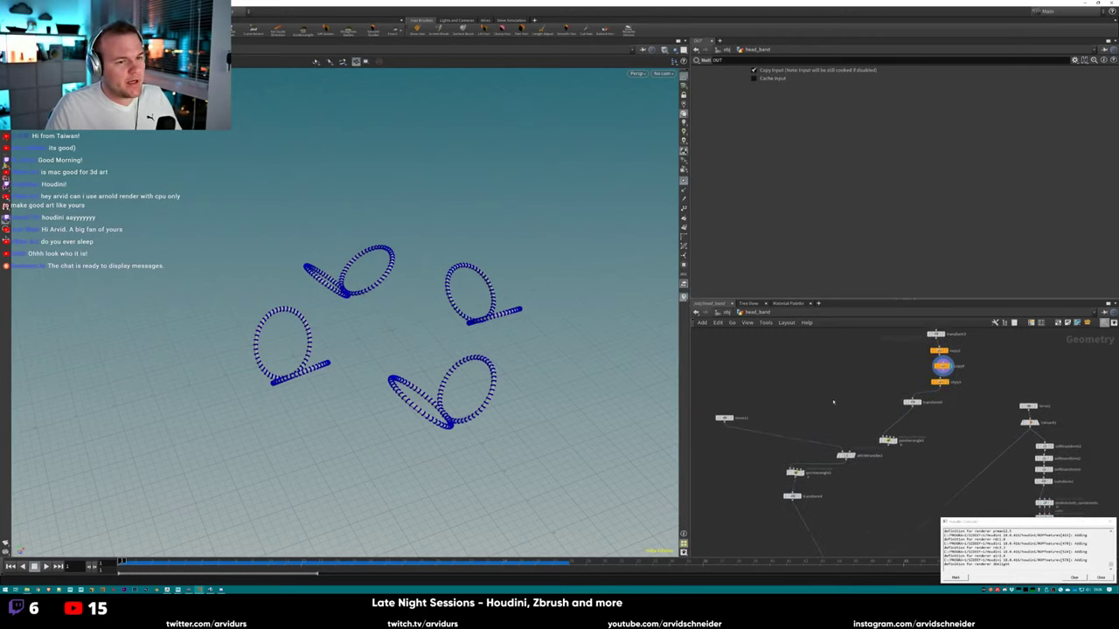
{"action": "left_click", "coordinate": [724, 418]}
{"action": "left_click_drag", "start_coordinate": [533, 332], "coordinate": [541, 380]}
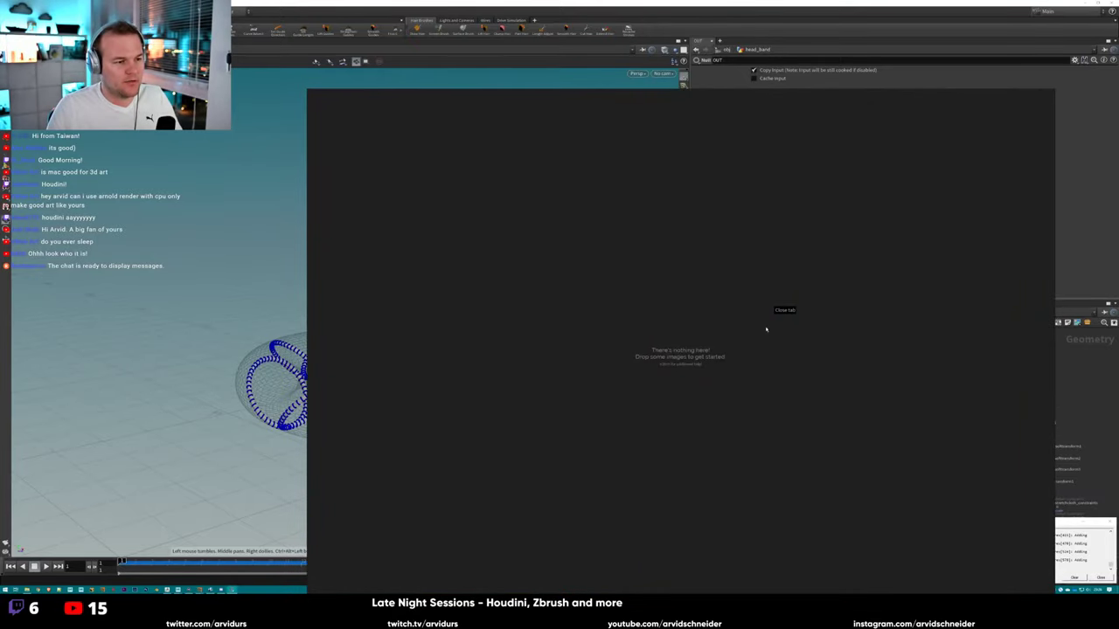
Load the recent beaded-headband reference photo onto the empty PureRef canvas.
{"action": "right_click", "coordinate": [767, 329]}
{"action": "mouse_move", "coordinate": [799, 427]}
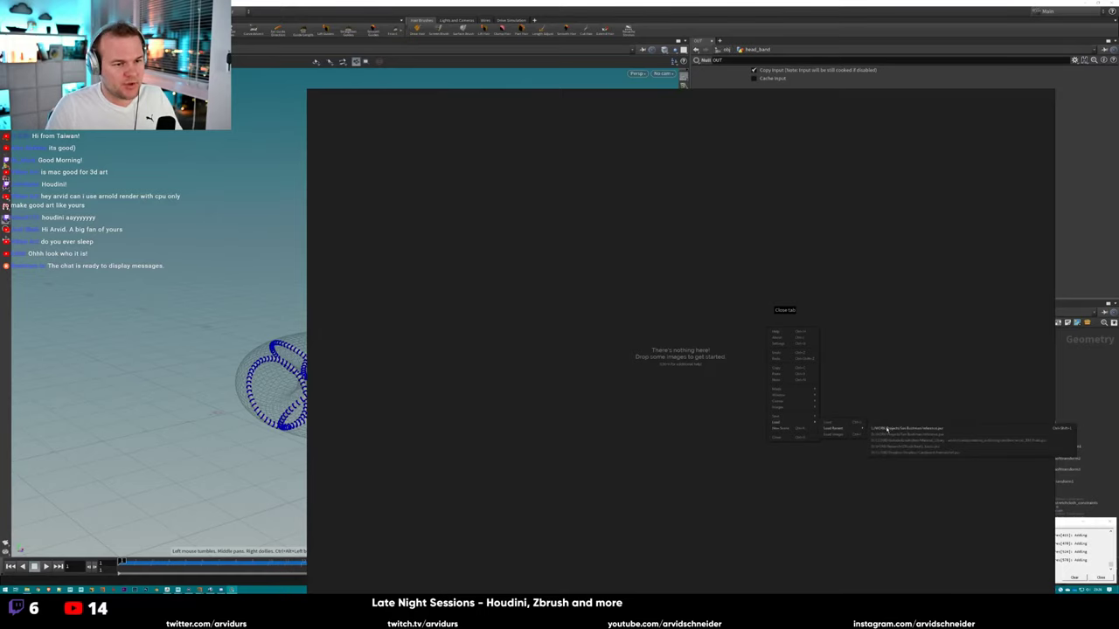
{"action": "left_click", "coordinate": [886, 429]}
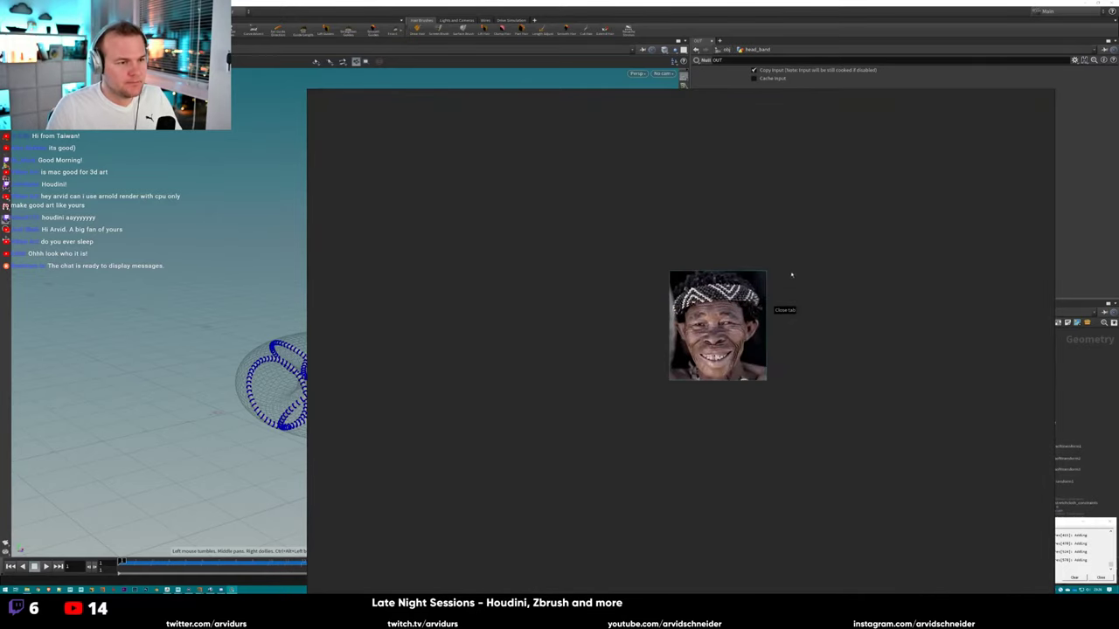
{"action": "left_click", "coordinate": [654, 361]}
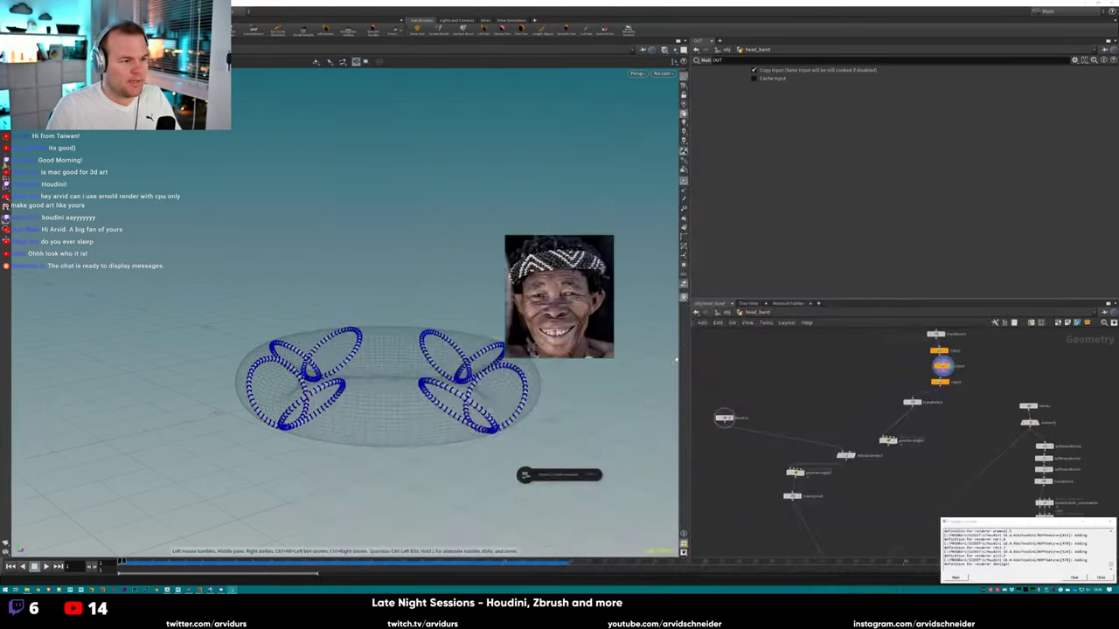
Park the reference photo at the left edge, then display the node below the copy.
{"action": "left_click_drag", "start_coordinate": [559, 289], "coordinate": [715, 420]}
{"action": "scroll", "coordinate": [881, 354], "scroll_direction": "up", "scroll_amount": 5}
{"action": "scroll", "coordinate": [778, 380], "scroll_direction": "down", "scroll_amount": 4}
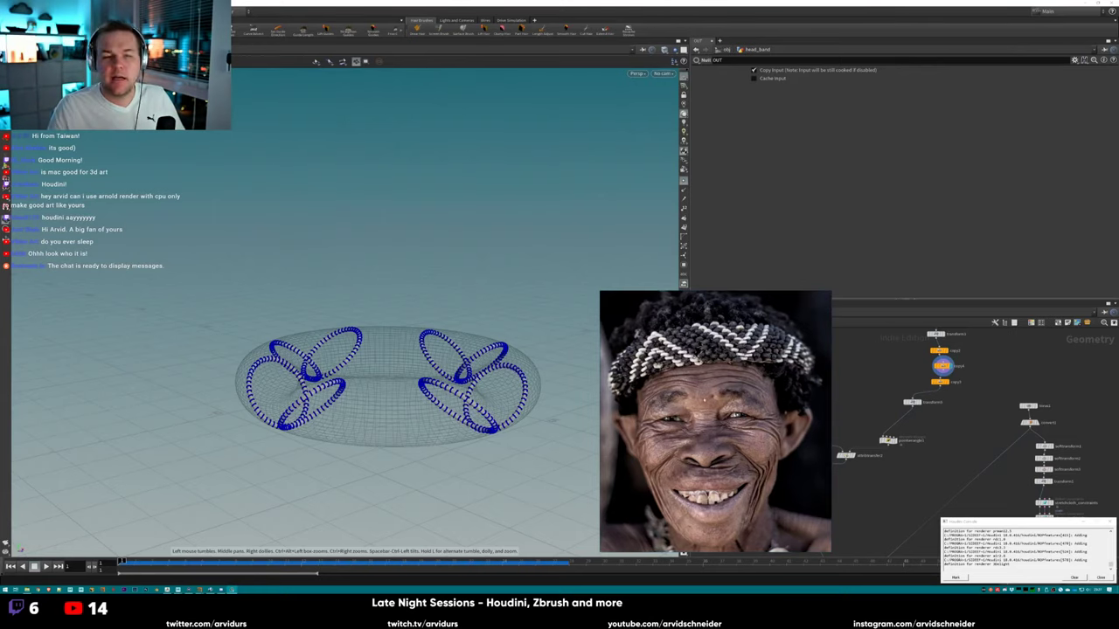
{"action": "left_click_drag", "start_coordinate": [802, 541], "coordinate": [192, 511]}
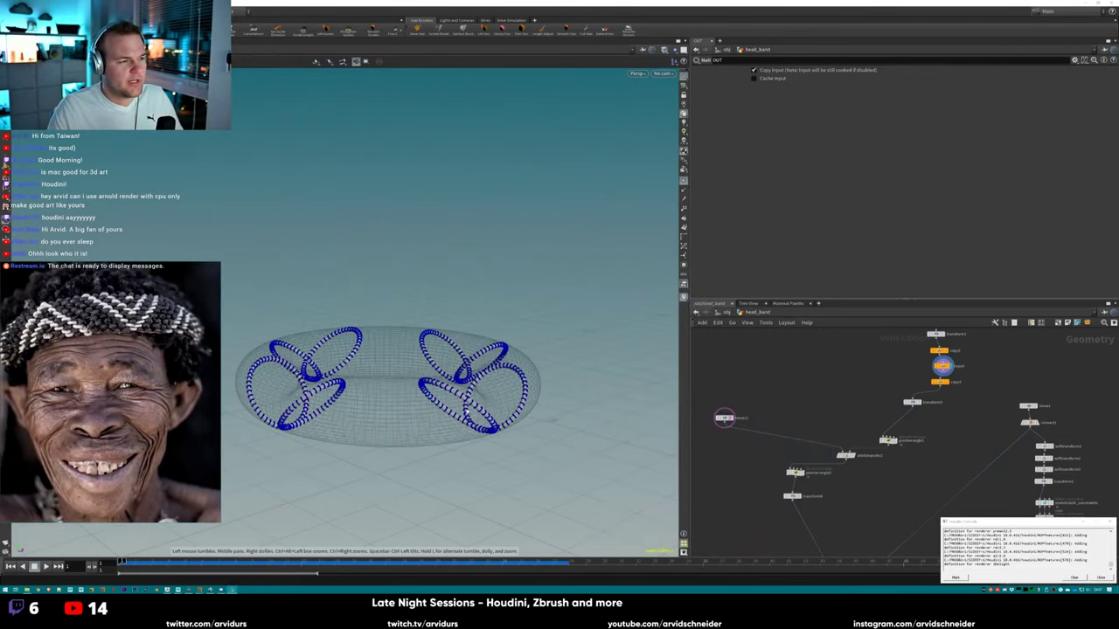
{"action": "left_click_drag", "start_coordinate": [466, 412], "coordinate": [660, 398]}
{"action": "left_click", "coordinate": [948, 382]}
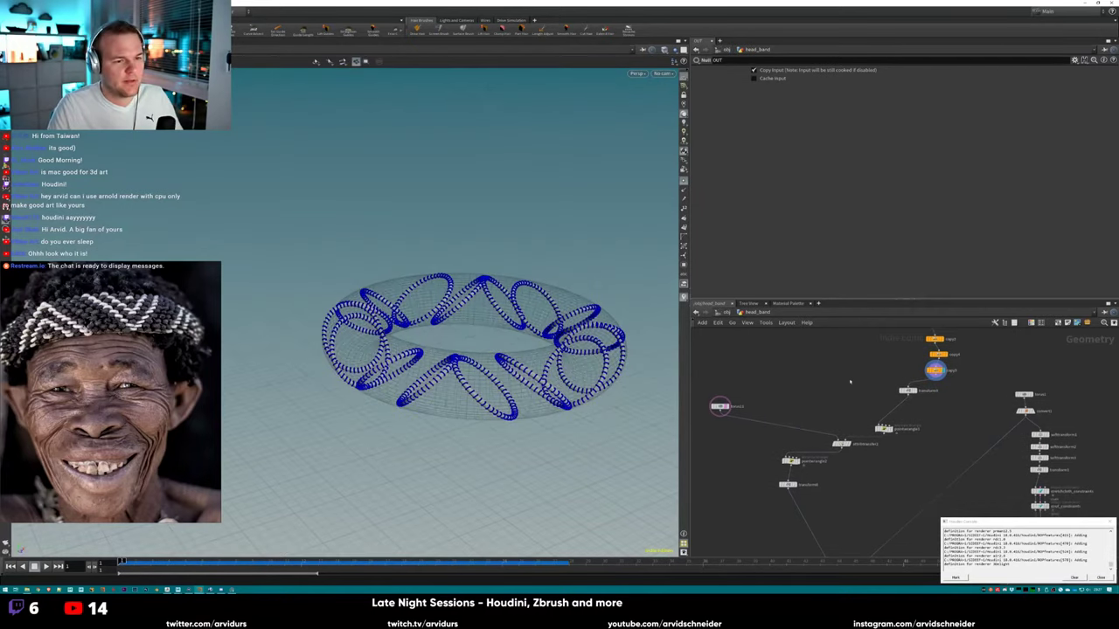
Display the transform, then attribtransfer2's pink zigzag pattern, and check attribtransfer2's node info.
{"action": "left_click", "coordinate": [912, 390]}
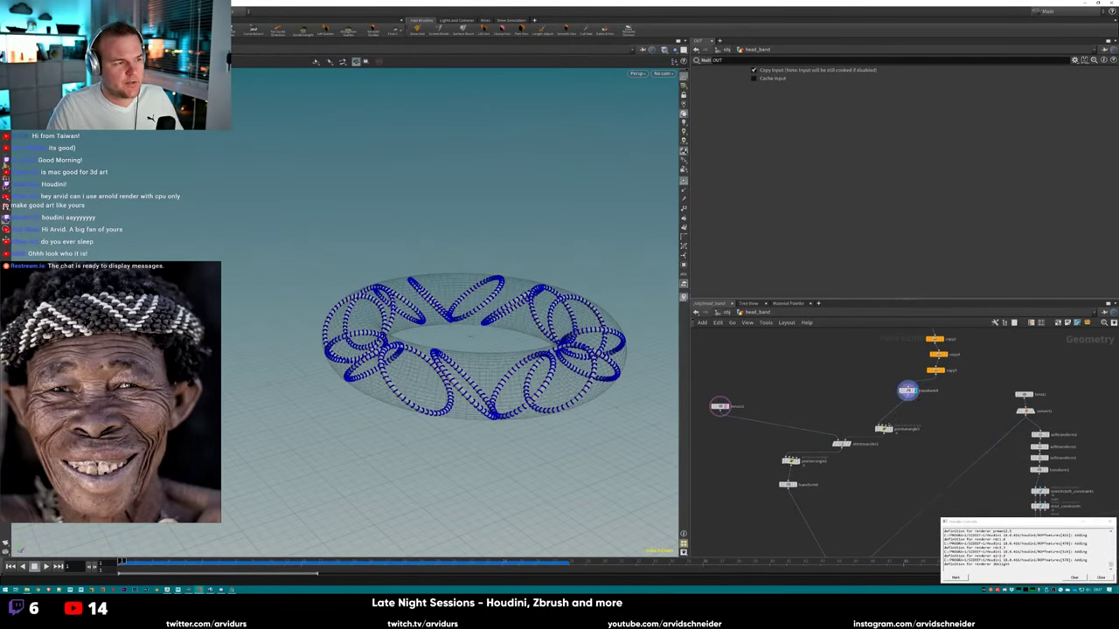
{"action": "left_click", "coordinate": [883, 428]}
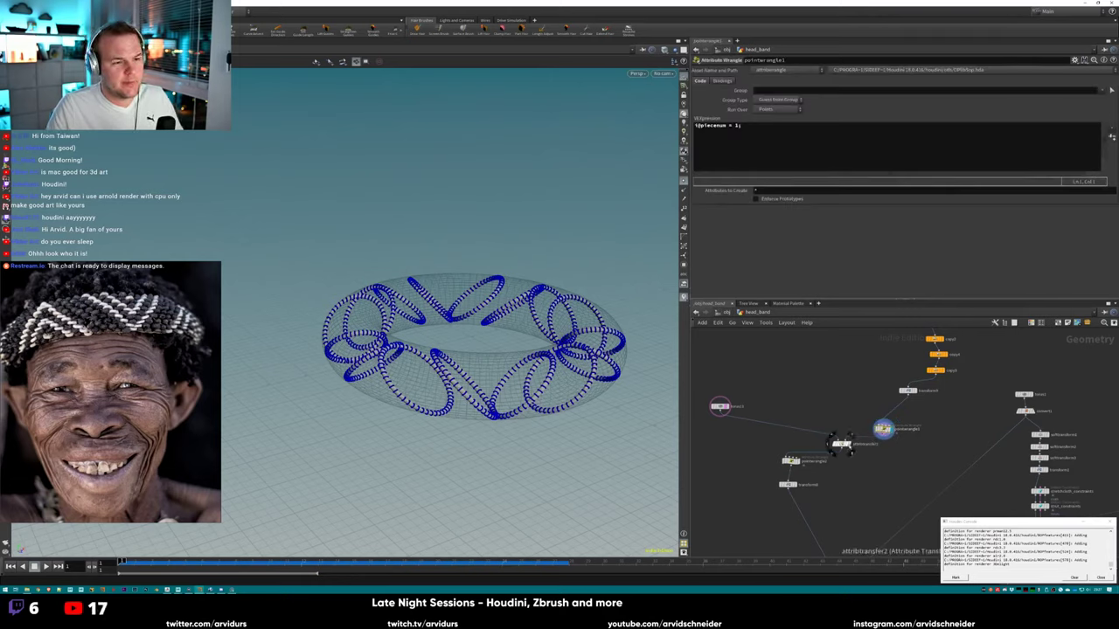
{"action": "left_click", "coordinate": [842, 443]}
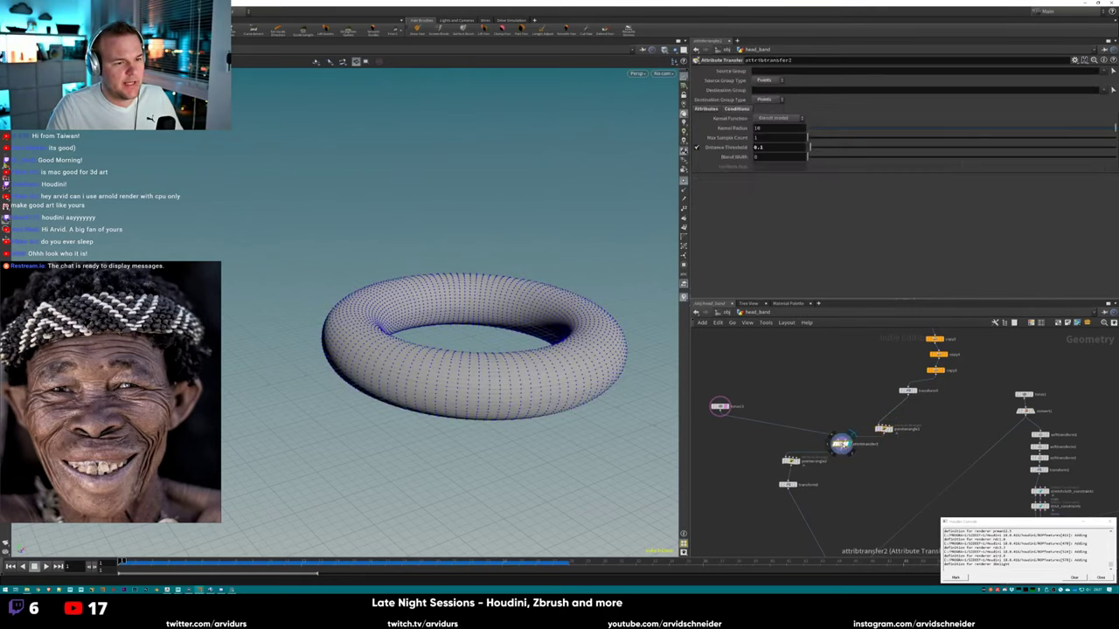
{"action": "middle_click", "coordinate": [841, 444]}
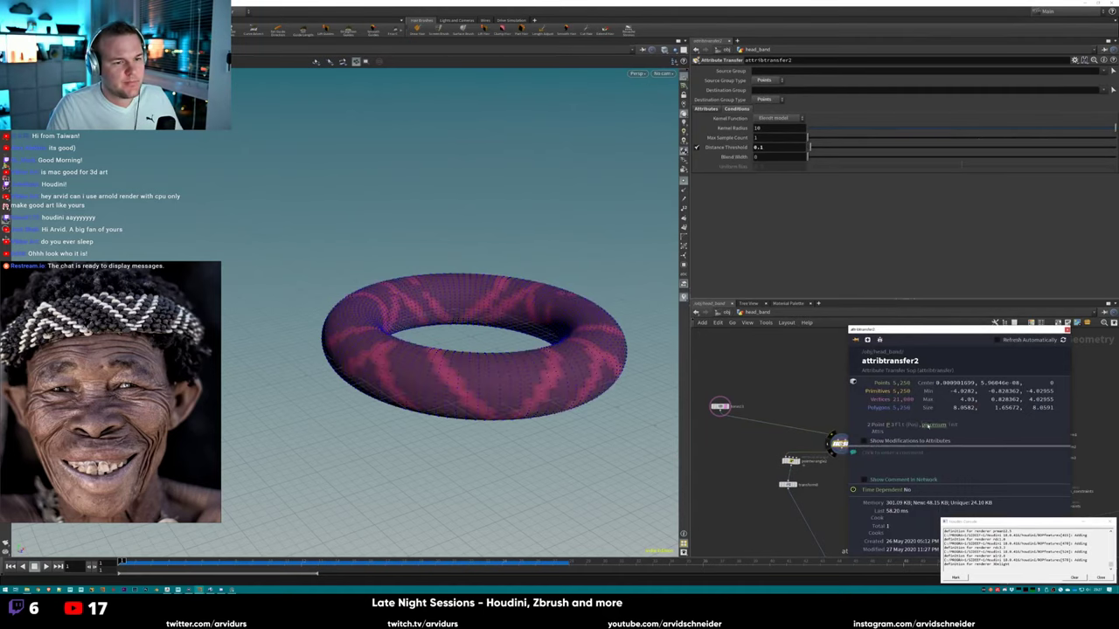
{"action": "left_click", "coordinate": [1067, 331]}
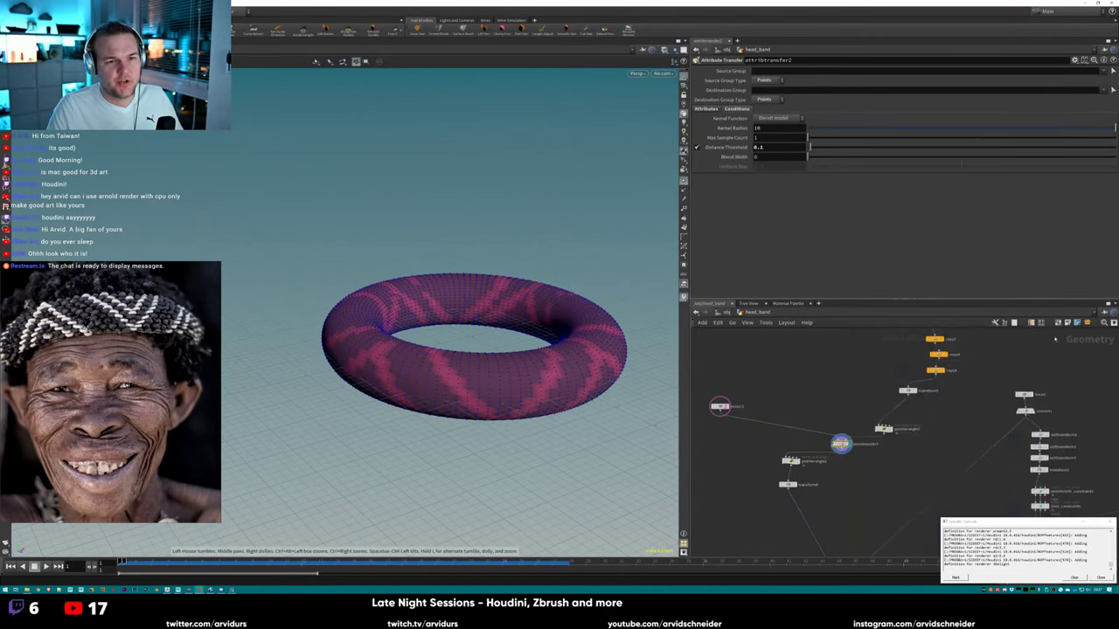
Select pointwrangle2 and return the display to the plain wireframe torus from the transform.
{"action": "left_click_drag", "start_coordinate": [542, 371], "coordinate": [517, 388]}
{"action": "scroll", "coordinate": [660, 397], "scroll_direction": "up", "scroll_amount": 3}
{"action": "scroll", "coordinate": [660, 397], "scroll_direction": "up", "scroll_amount": 2}
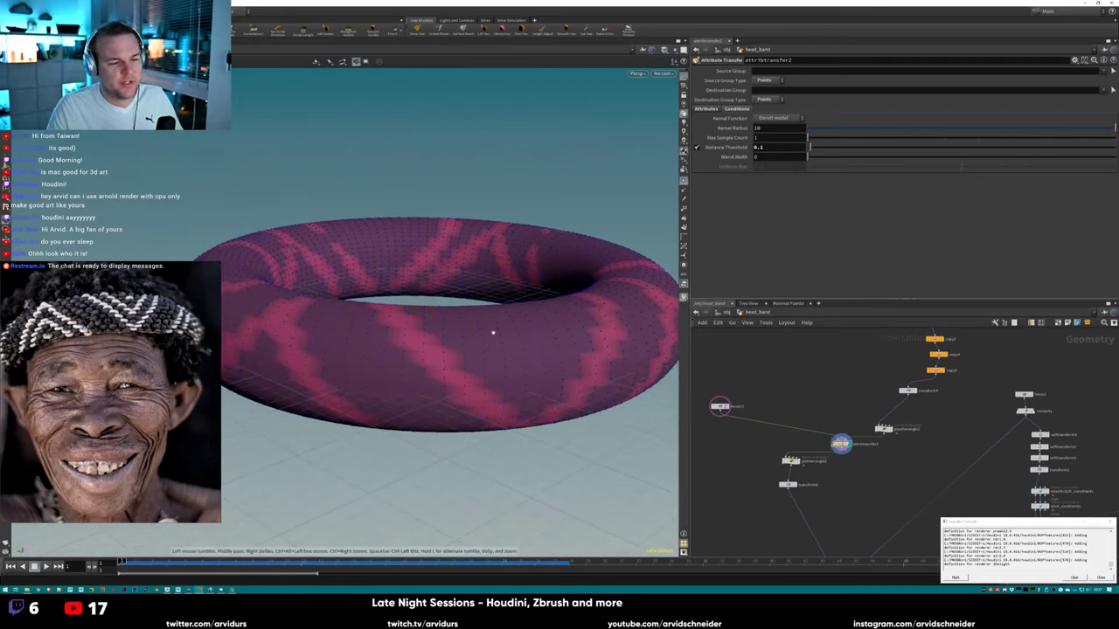
{"action": "middle_click_drag", "start_coordinate": [853, 477], "coordinate": [863, 389]}
{"action": "left_click", "coordinate": [824, 432]}
{"action": "left_click", "coordinate": [826, 398]}
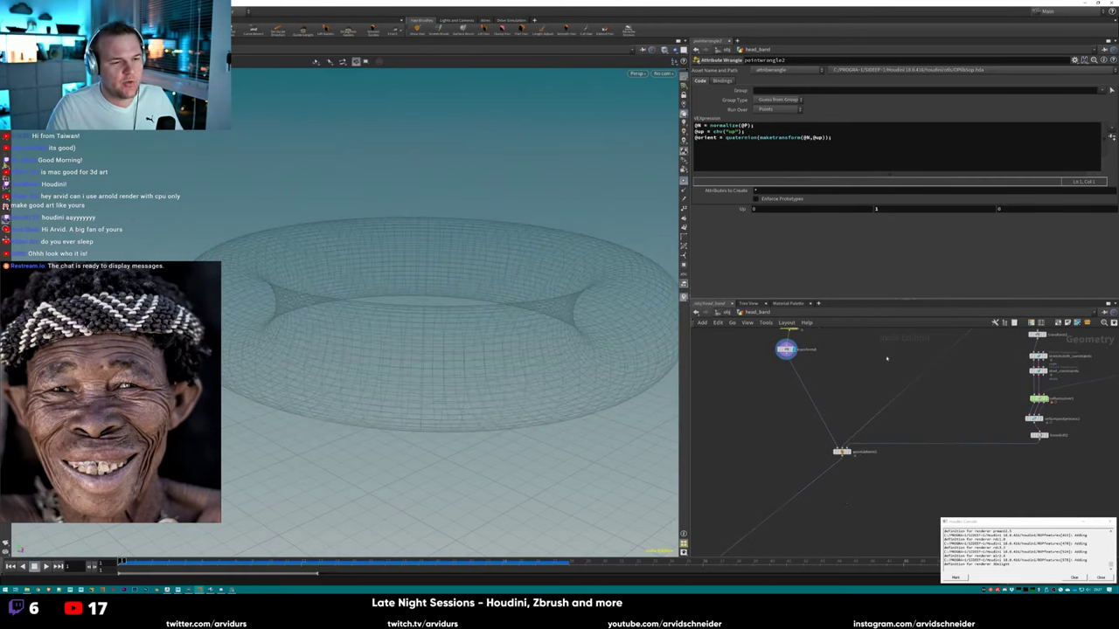
Frame all head_band nodes while pointwrangle2's orient quaternion VEX code stays visible.
{"action": "scroll", "coordinate": [869, 366], "scroll_direction": "down", "scroll_amount": 3}
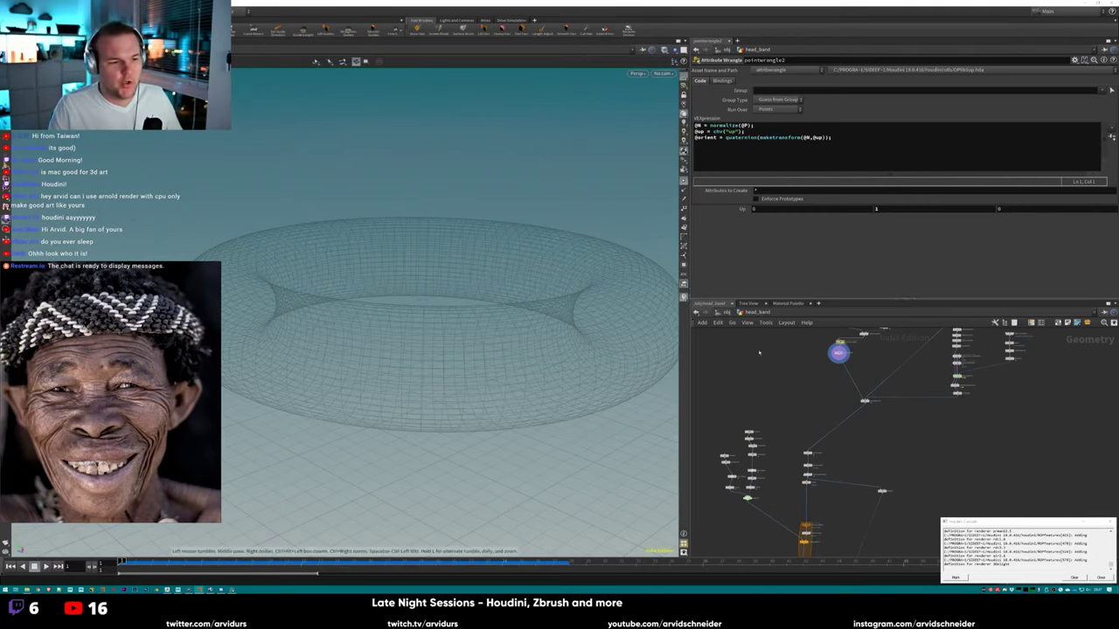
{"action": "key", "text": "h"}
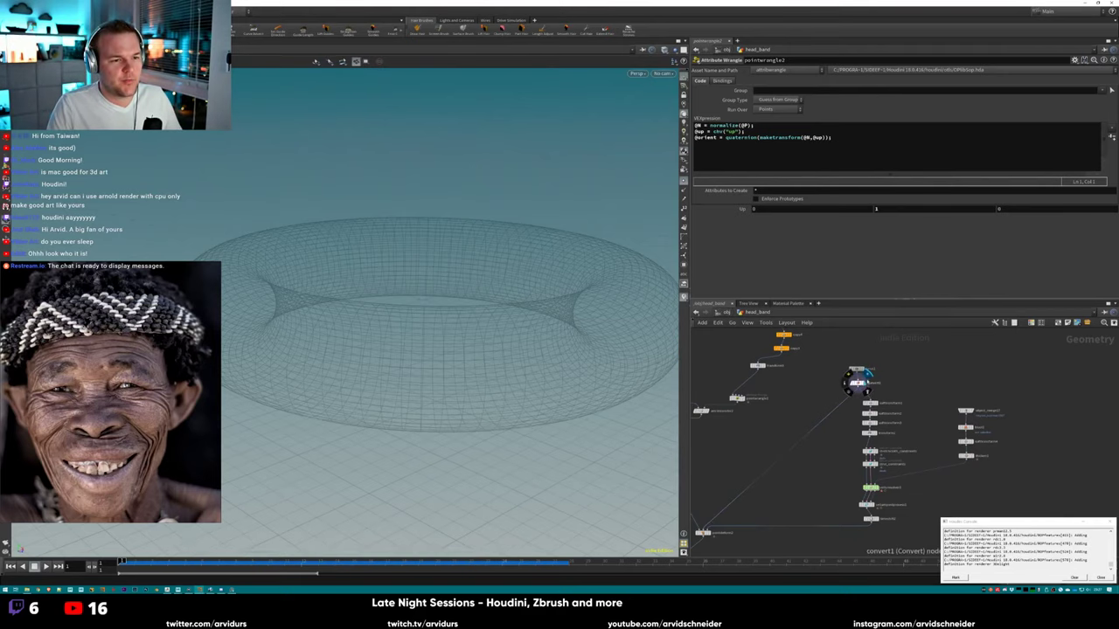
Inspect torus1's settings, then display the blue deforming blob and orbit around it.
{"action": "left_click", "coordinate": [857, 369]}
{"action": "scroll", "coordinate": [525, 332], "scroll_direction": "down", "scroll_amount": 5}
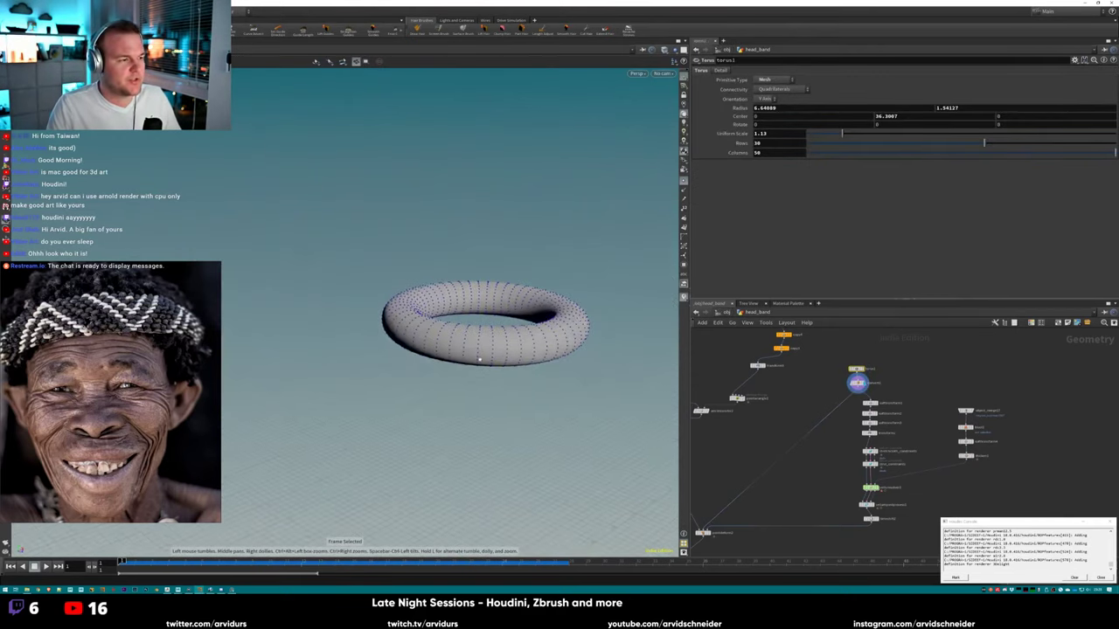
{"action": "middle_click_drag", "start_coordinate": [898, 349], "coordinate": [842, 343]}
{"action": "left_click", "coordinate": [911, 450]}
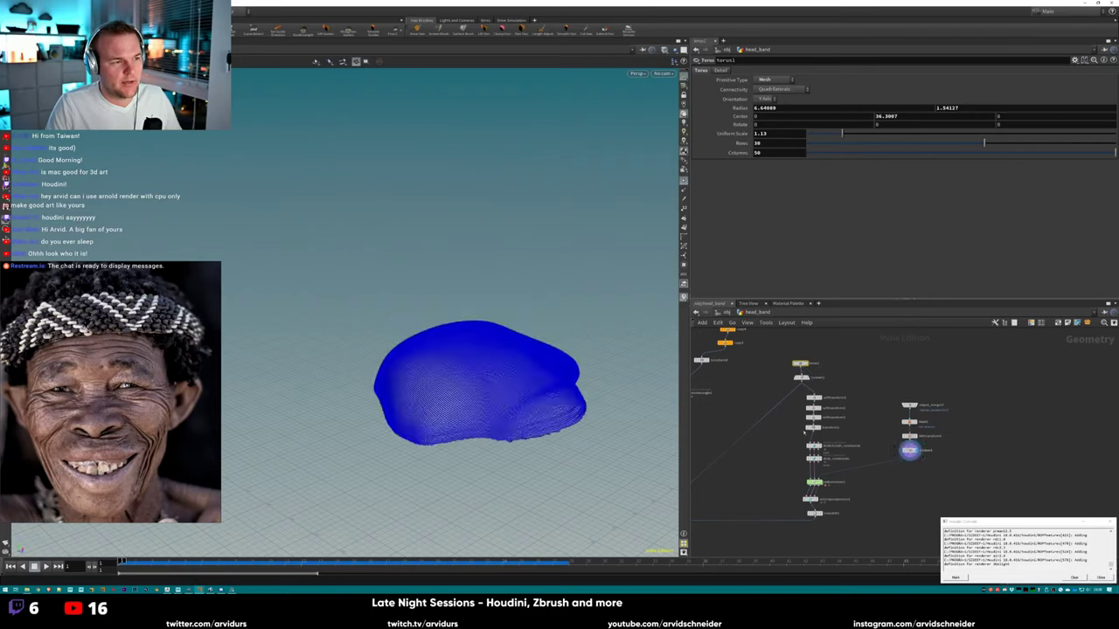
{"action": "left_click_drag", "start_coordinate": [467, 300], "coordinate": [593, 283]}
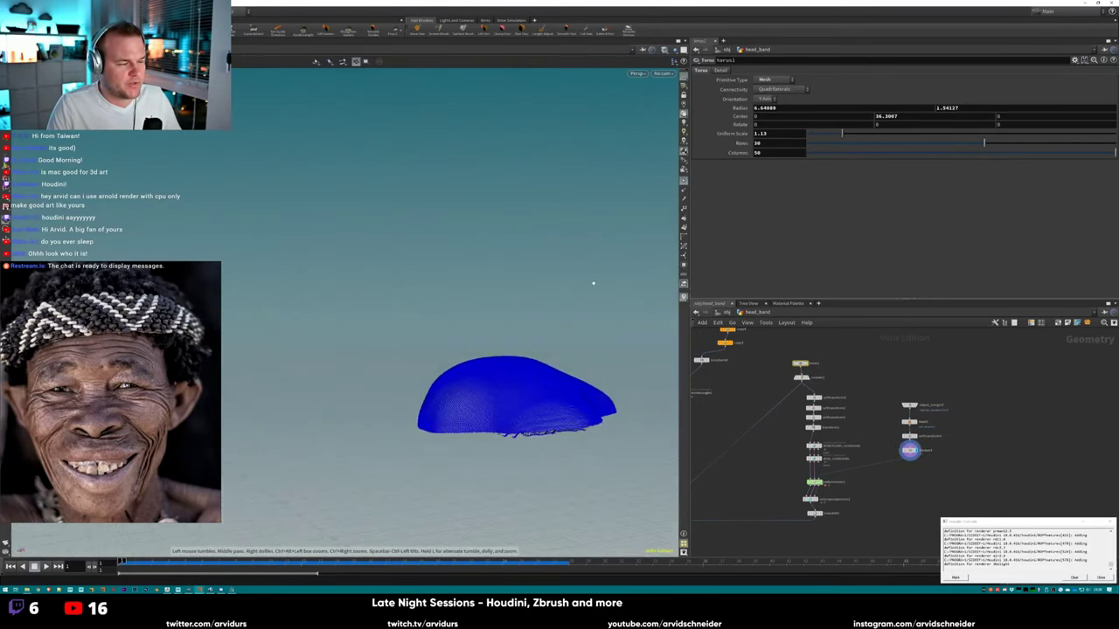
{"action": "left_click_drag", "start_coordinate": [577, 335], "coordinate": [554, 332]}
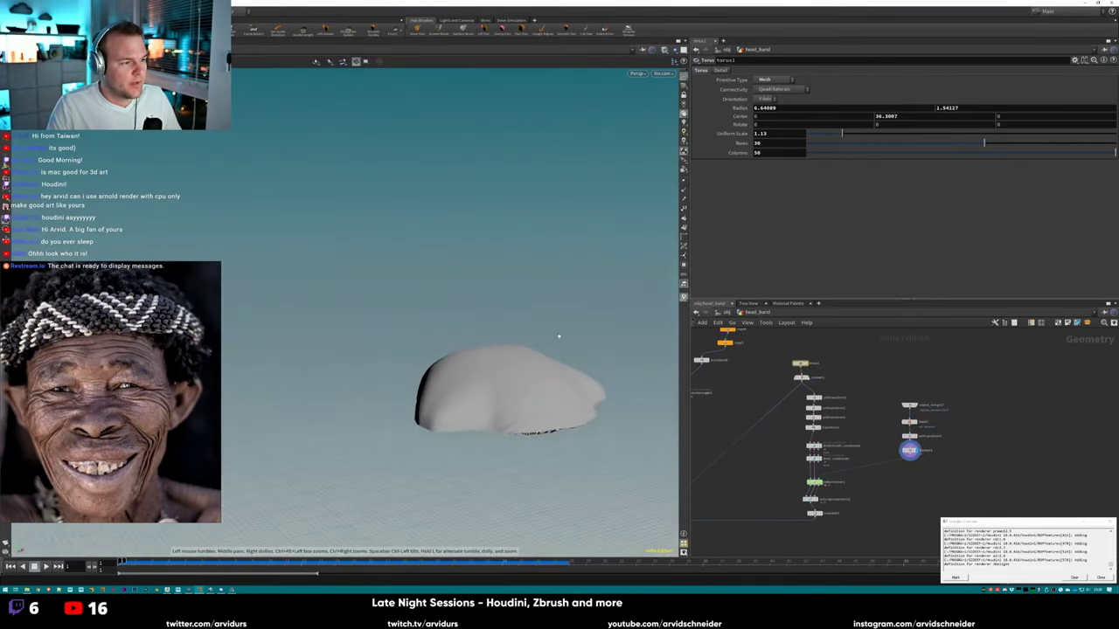
{"action": "left_click_drag", "start_coordinate": [559, 385], "coordinate": [561, 422]}
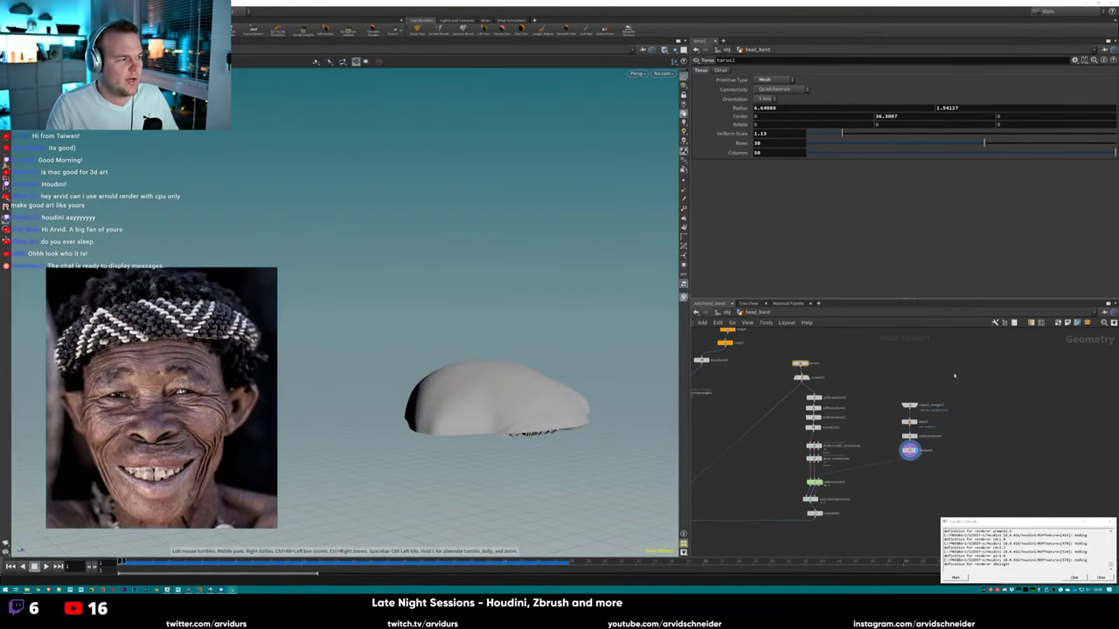
{"action": "scroll", "coordinate": [848, 444], "scroll_direction": "up", "scroll_amount": 3}
Display the transformed ring from transform1 and bring vellumsolver1 into view.
{"action": "left_click", "coordinate": [826, 399]}
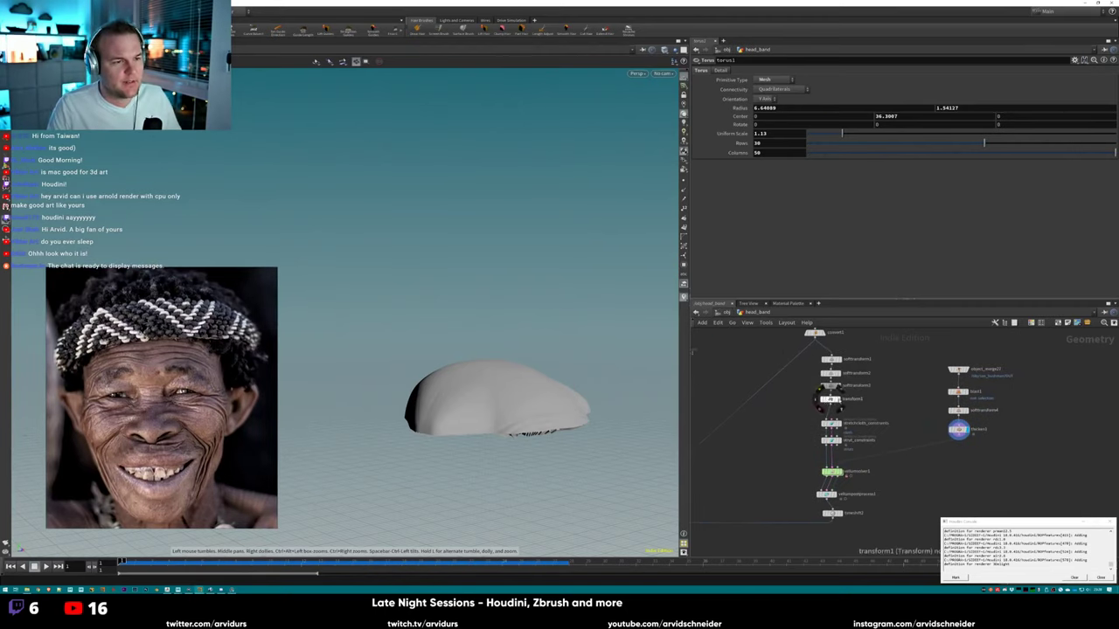
{"action": "left_click_drag", "start_coordinate": [472, 376], "coordinate": [524, 325]}
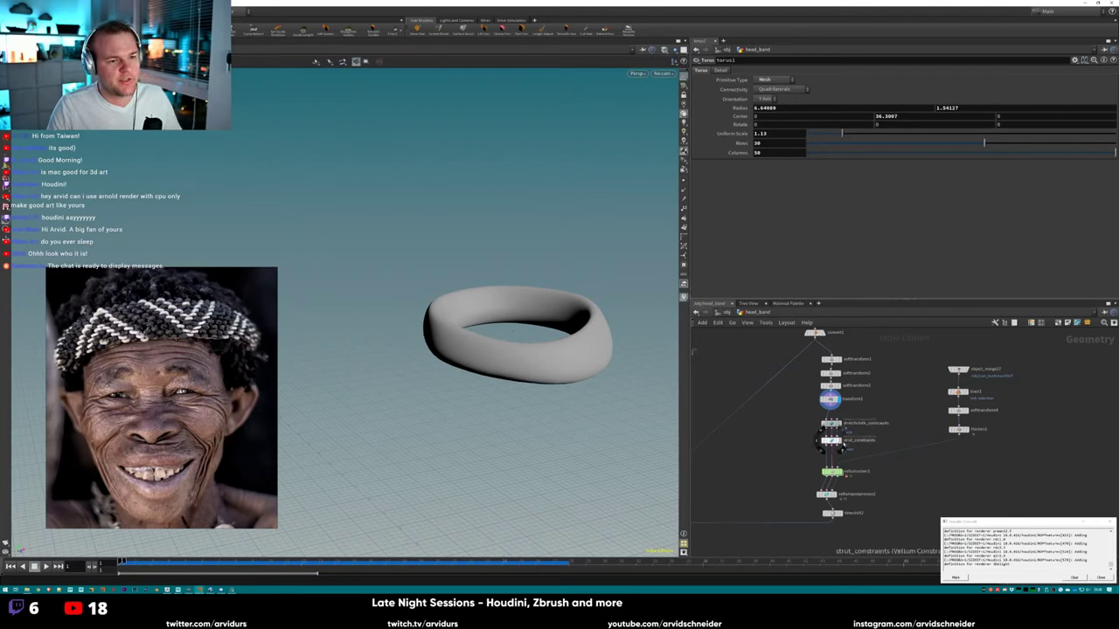
{"action": "middle_click_drag", "start_coordinate": [830, 485], "coordinate": [839, 443]}
{"action": "left_click_drag", "start_coordinate": [840, 436], "coordinate": [836, 443]}
Display the vellum solver output, play the ring simulation, and scrub to around frame 31.
{"action": "left_click", "coordinate": [837, 435]}
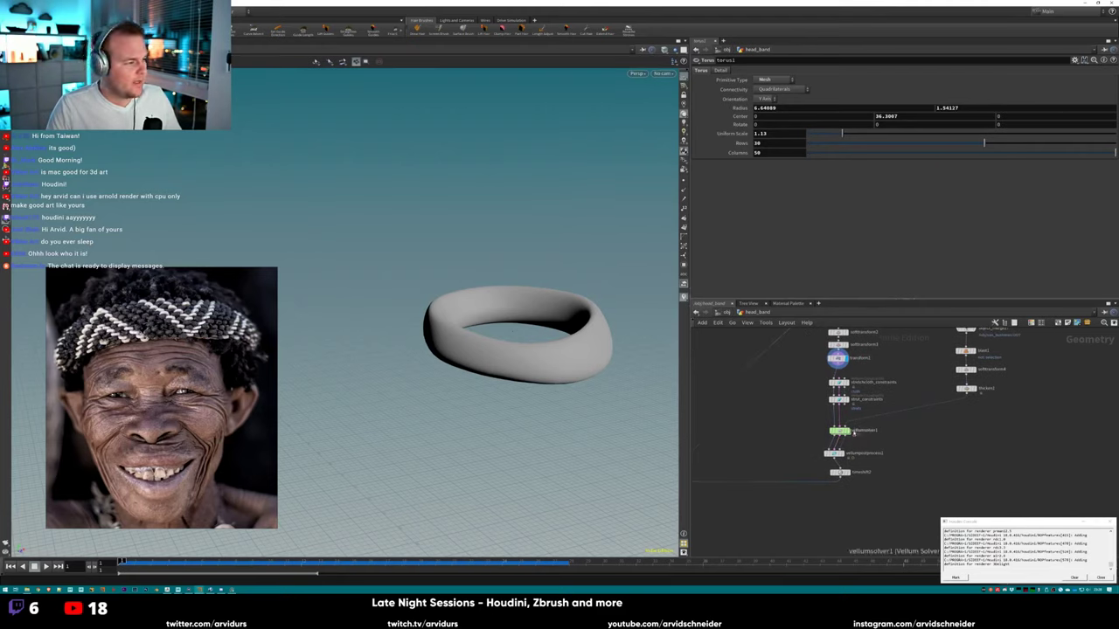
{"action": "left_click", "coordinate": [46, 566]}
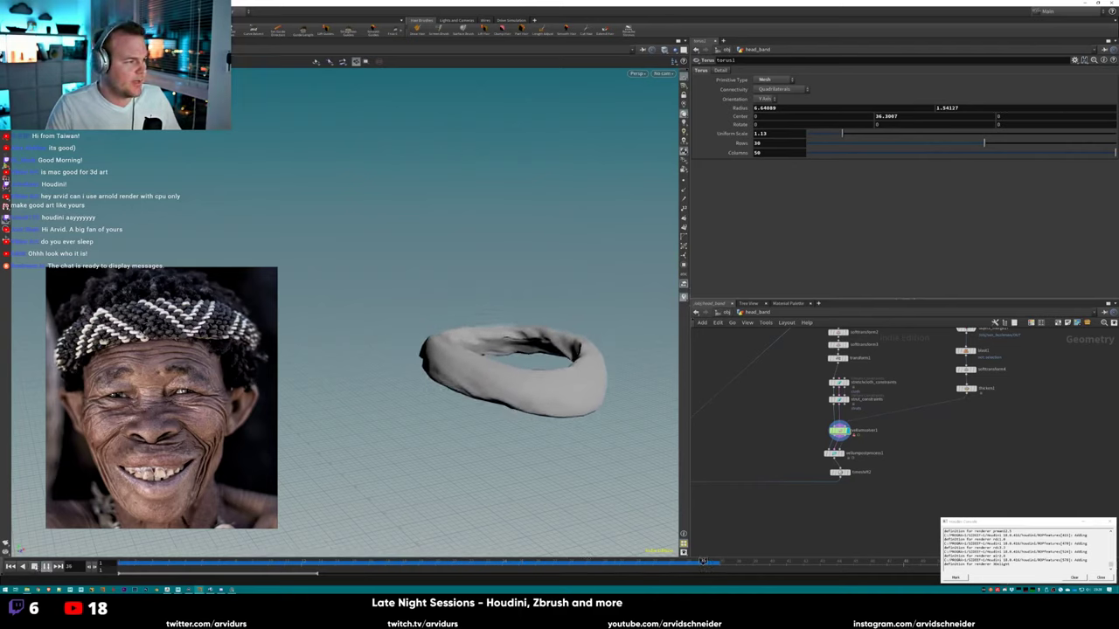
{"action": "left_click", "coordinate": [552, 560]}
{"action": "left_click_drag", "start_coordinate": [552, 561], "coordinate": [619, 560]}
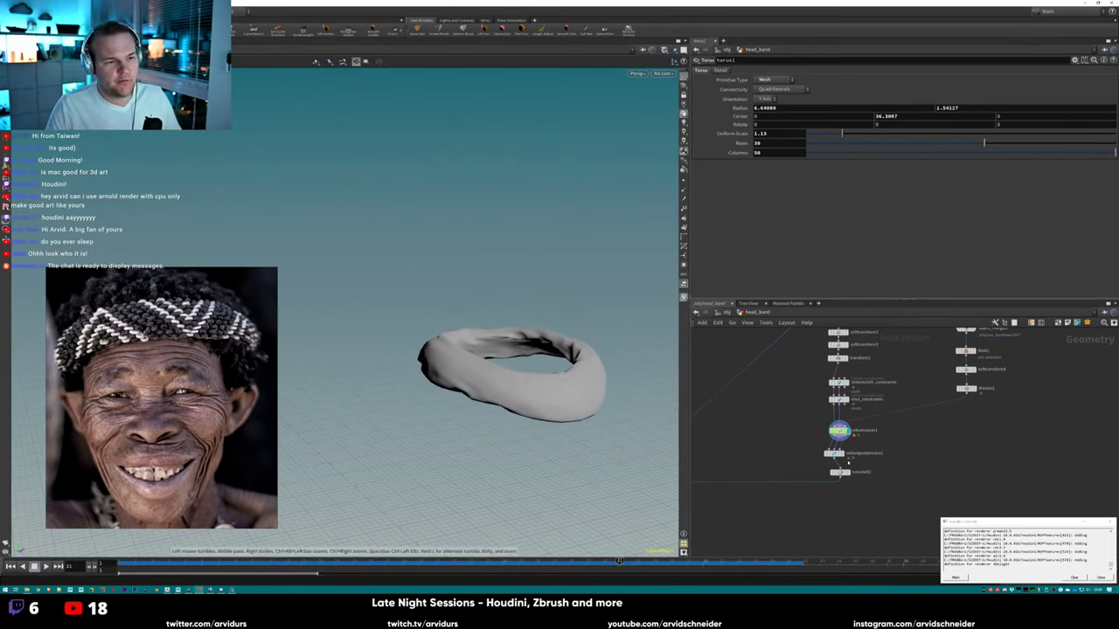
Display vellumpostprocess1's smoothed simulation, check timeshift2's frame setting, and scrub back to the first frames.
{"action": "left_click", "coordinate": [841, 453]}
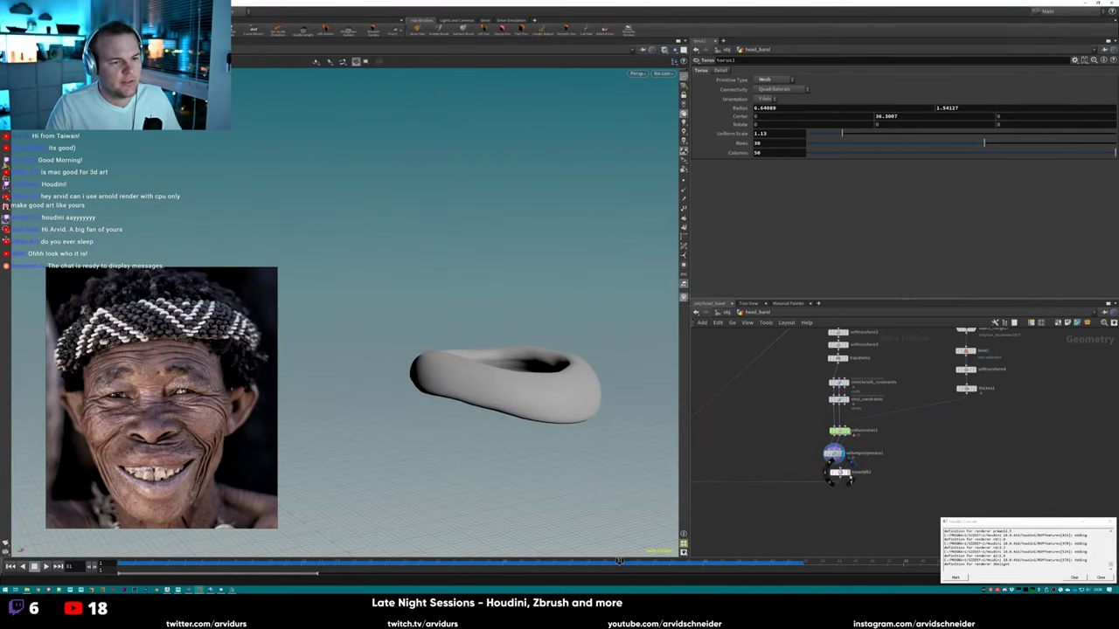
{"action": "left_click", "coordinate": [839, 472]}
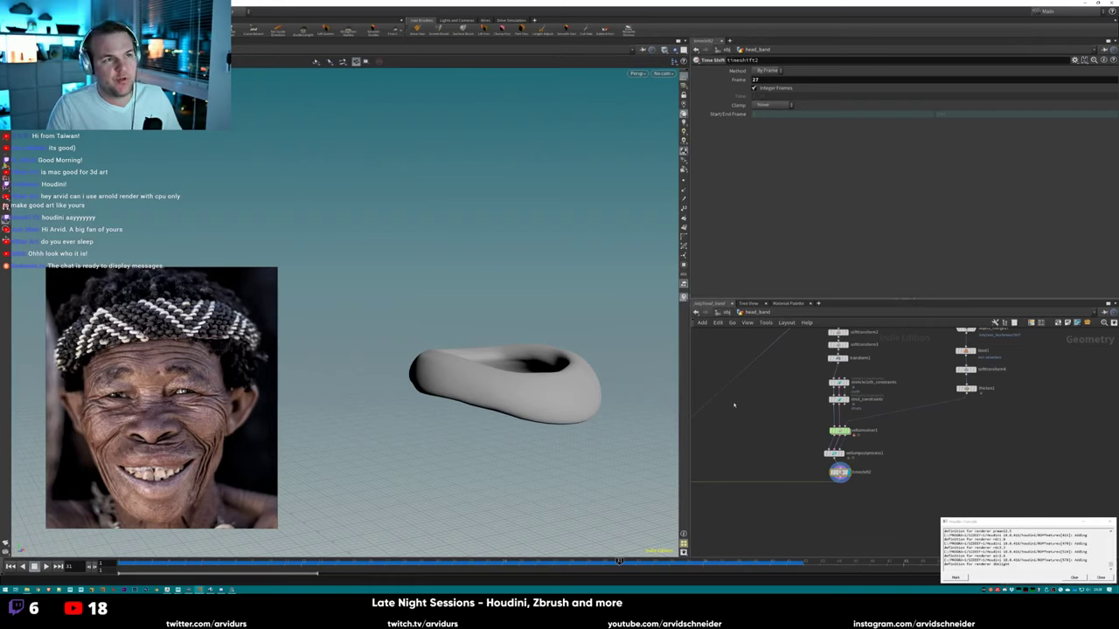
{"action": "left_click_drag", "start_coordinate": [424, 562], "coordinate": [218, 562]}
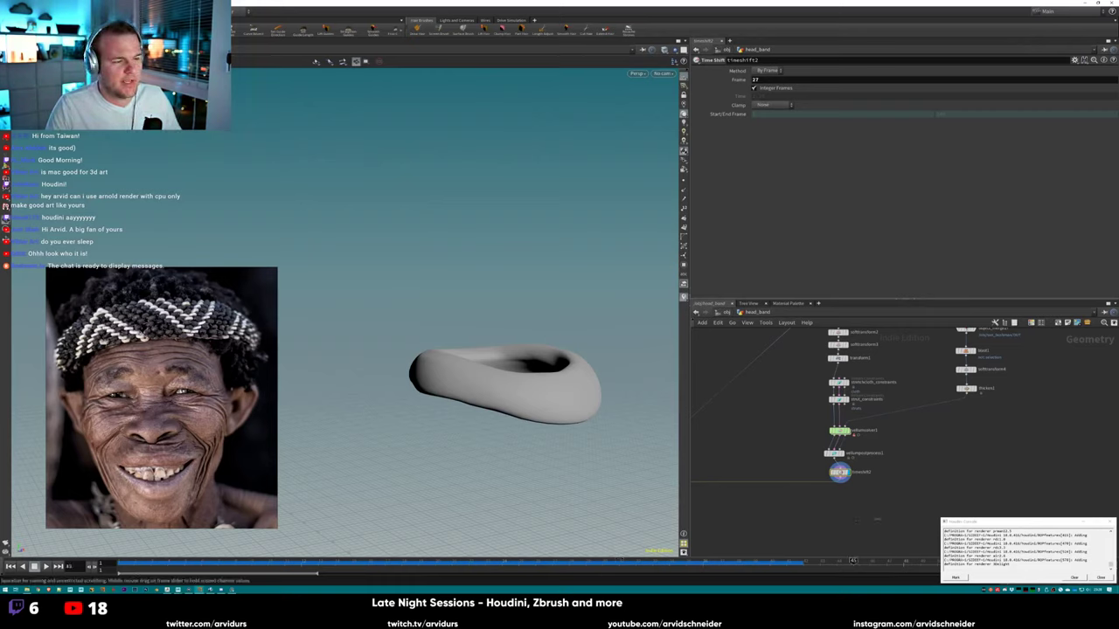
{"action": "left_click_drag", "start_coordinate": [402, 562], "coordinate": [168, 562]}
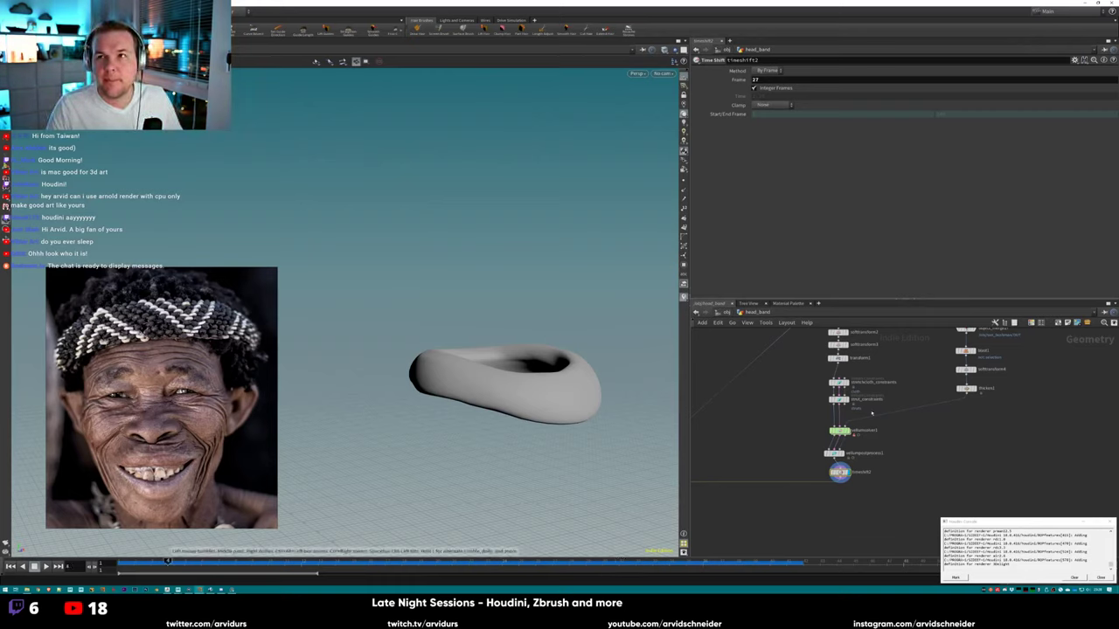
Display pointdeform2's pink deformed ring and orbit closer, with the attribute noise chain in view.
{"action": "middle_click_drag", "start_coordinate": [872, 414], "coordinate": [1023, 335]}
{"action": "middle_click_drag", "start_coordinate": [798, 407], "coordinate": [822, 445]}
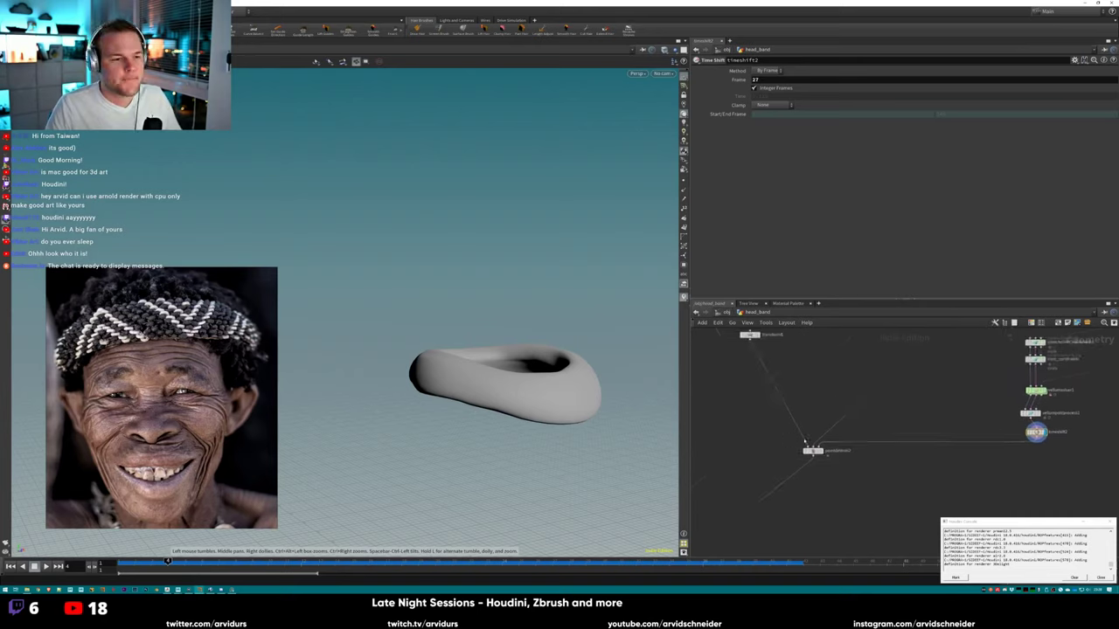
{"action": "left_click", "coordinate": [822, 449]}
{"action": "left_click_drag", "start_coordinate": [507, 446], "coordinate": [528, 413]}
{"action": "middle_click_drag", "start_coordinate": [772, 446], "coordinate": [814, 401]}
{"action": "middle_click_drag", "start_coordinate": [805, 524], "coordinate": [799, 405]}
Check attribnoise1 and the groupbyrange1 'Select 1 of 2' grouping, then display blast2's sparse points.
{"action": "left_click", "coordinate": [799, 405]}
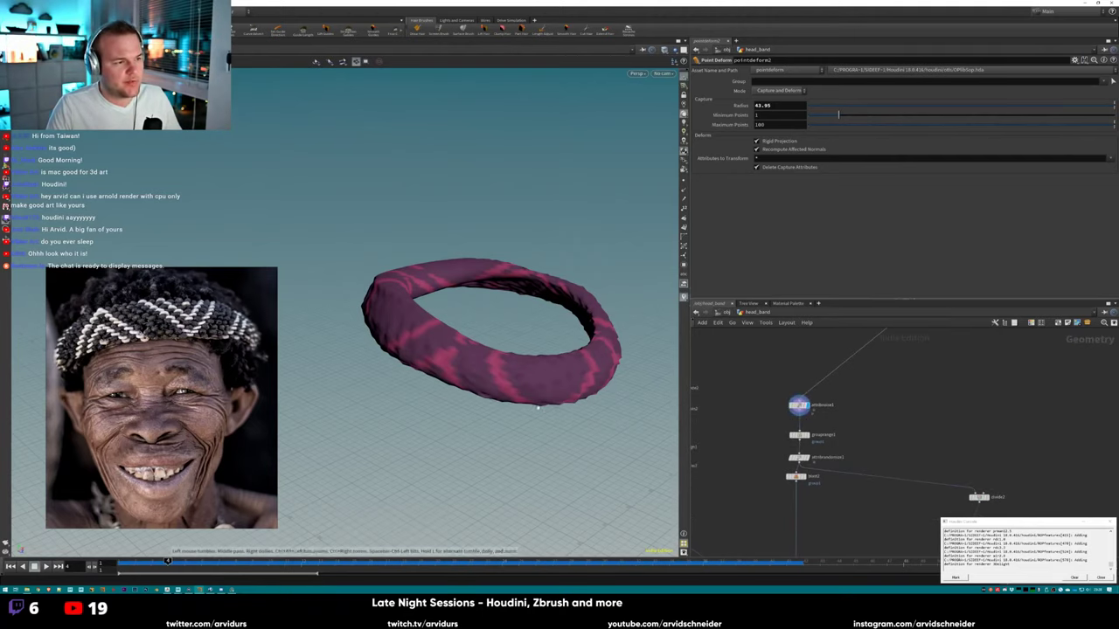
{"action": "left_click_drag", "start_coordinate": [524, 381], "coordinate": [482, 374]}
{"action": "left_click", "coordinate": [799, 435]}
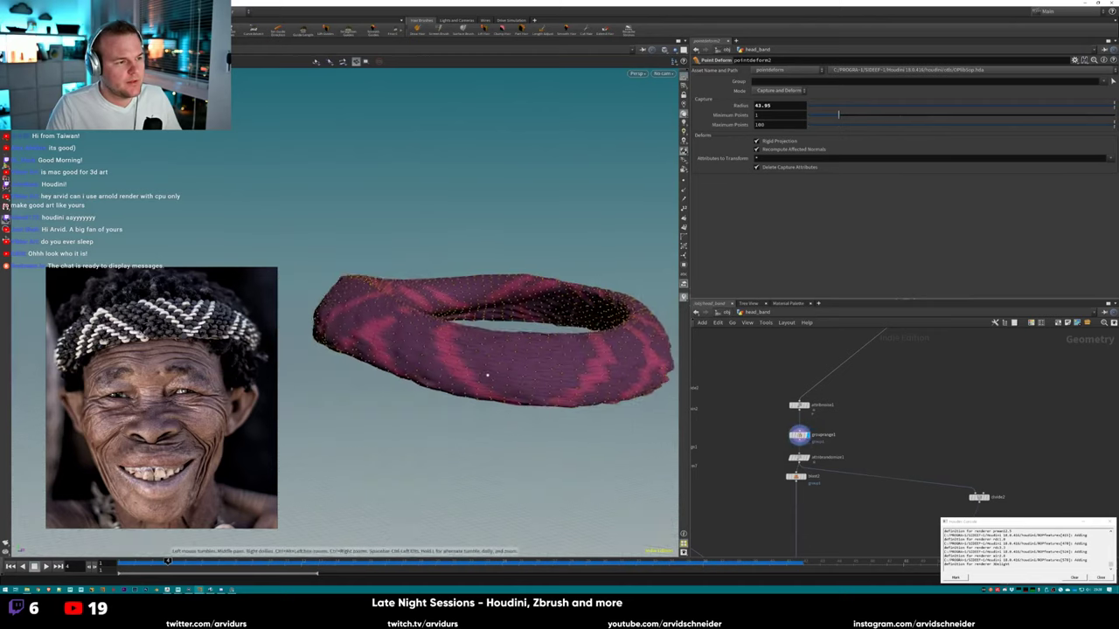
{"action": "scroll", "coordinate": [481, 375], "scroll_direction": "up", "scroll_amount": 3}
{"action": "left_click", "coordinate": [799, 435]}
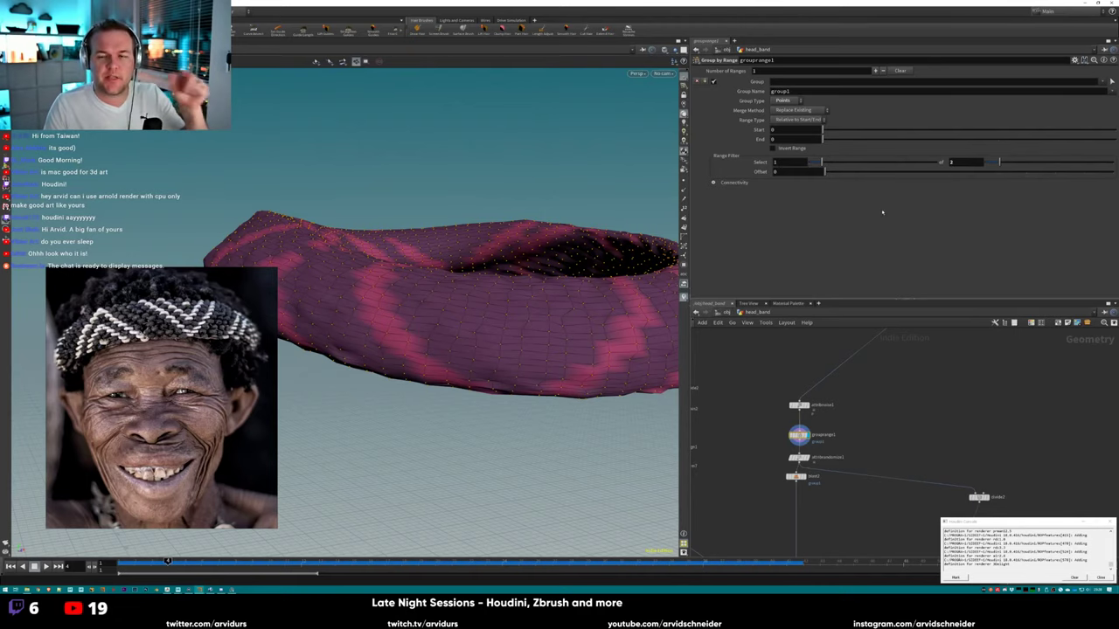
{"action": "middle_click_drag", "start_coordinate": [835, 376], "coordinate": [835, 348]}
{"action": "left_click", "coordinate": [805, 448]}
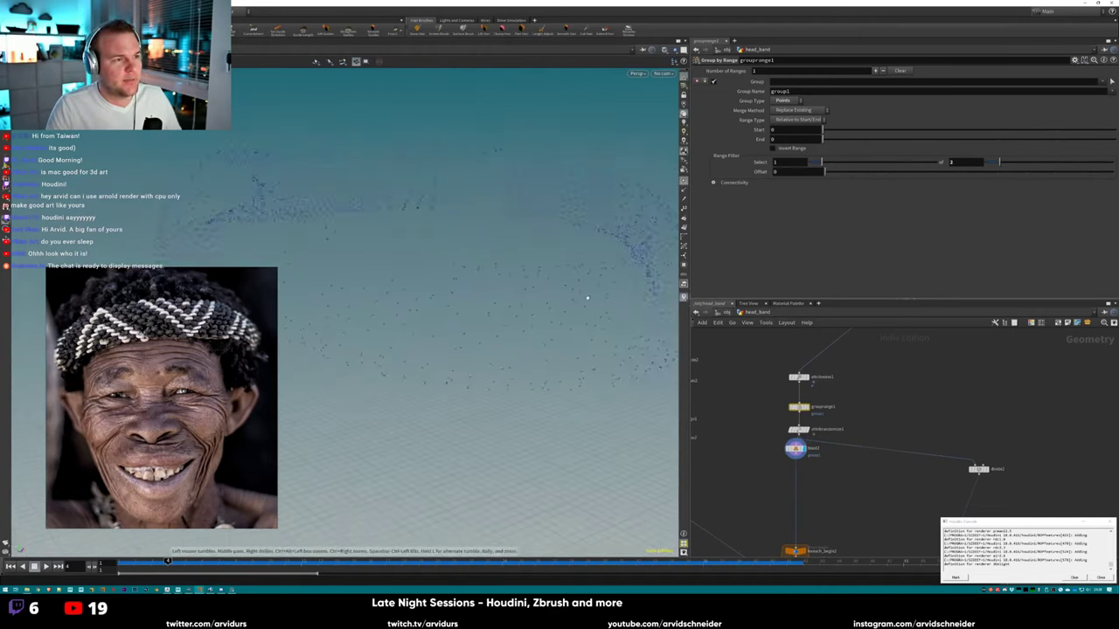
Display color1's red sphere and frame it in the viewport.
{"action": "left_click_drag", "start_coordinate": [560, 330], "coordinate": [393, 516]}
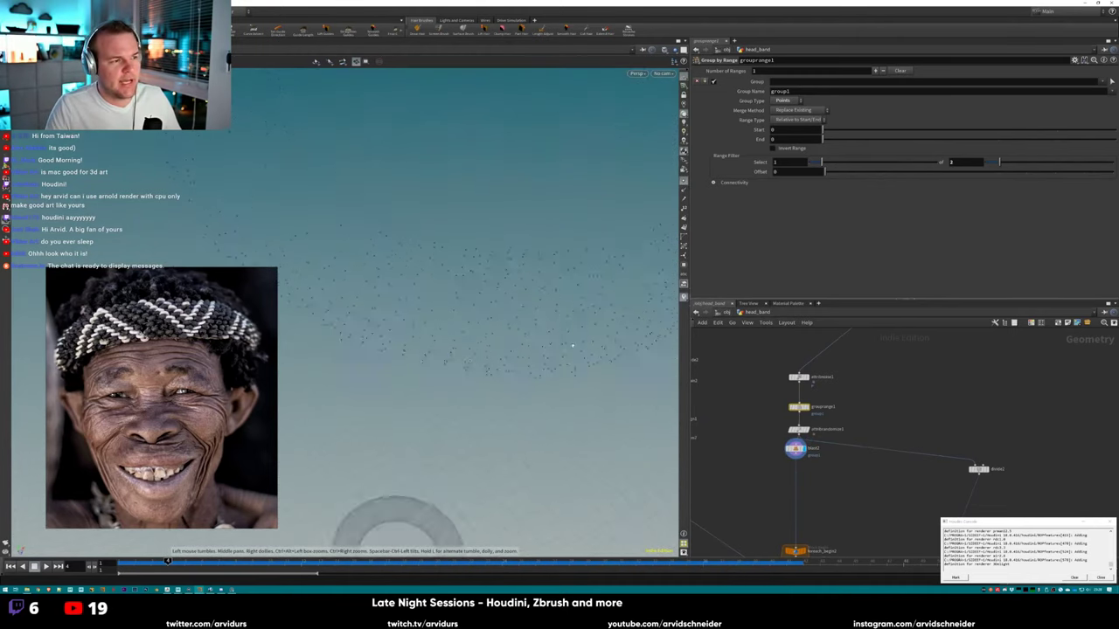
{"action": "middle_click_drag", "start_coordinate": [756, 537], "coordinate": [894, 559]}
{"action": "left_click", "coordinate": [755, 489]}
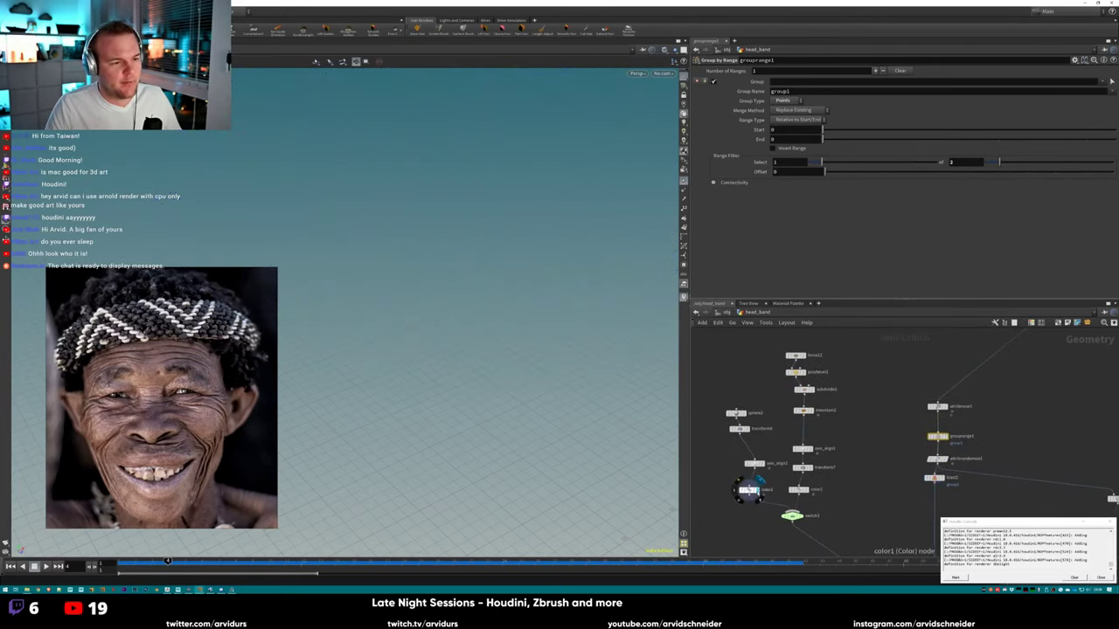
{"action": "key", "text": "f"}
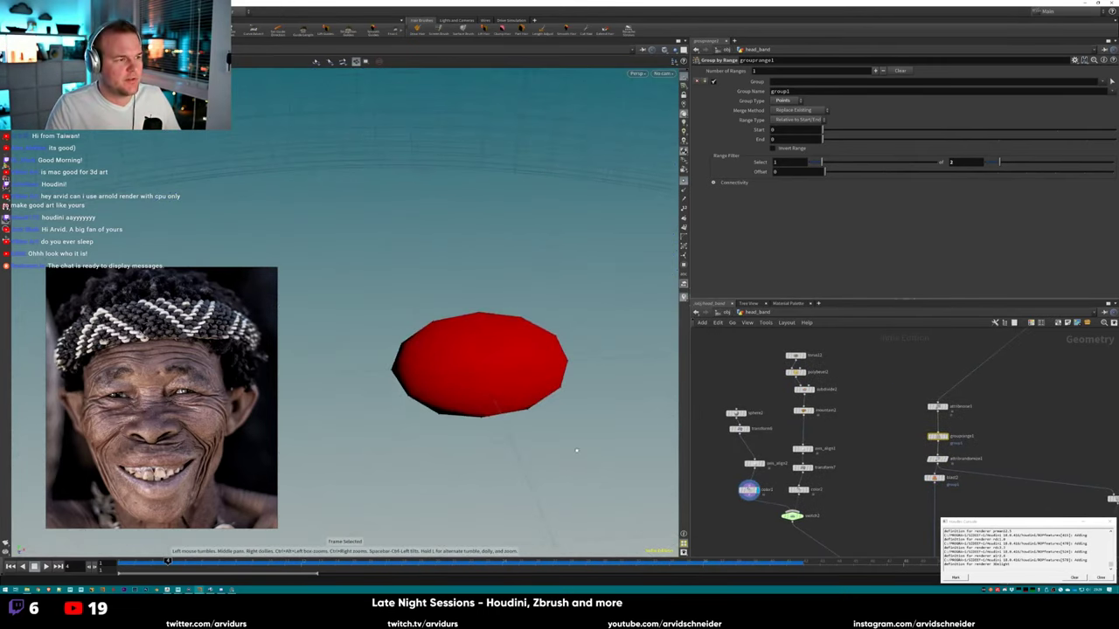
Display color2's green torus, then select switch2 to view its point() expression.
{"action": "left_click", "coordinate": [798, 489]}
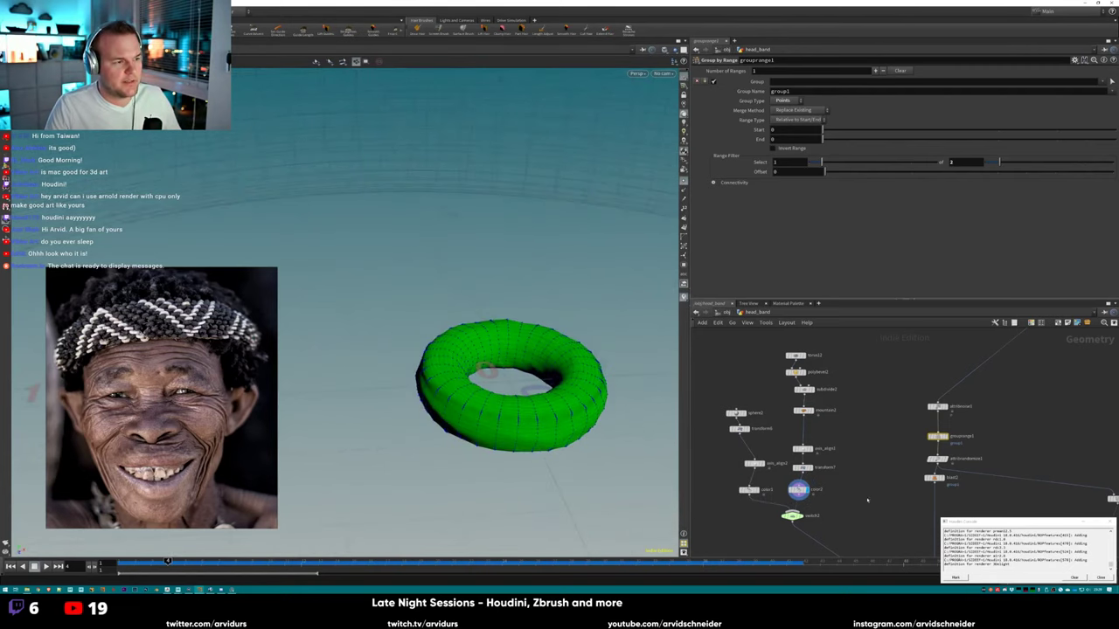
{"action": "middle_click_drag", "start_coordinate": [792, 517], "coordinate": [753, 390]}
{"action": "left_click", "coordinate": [753, 386]}
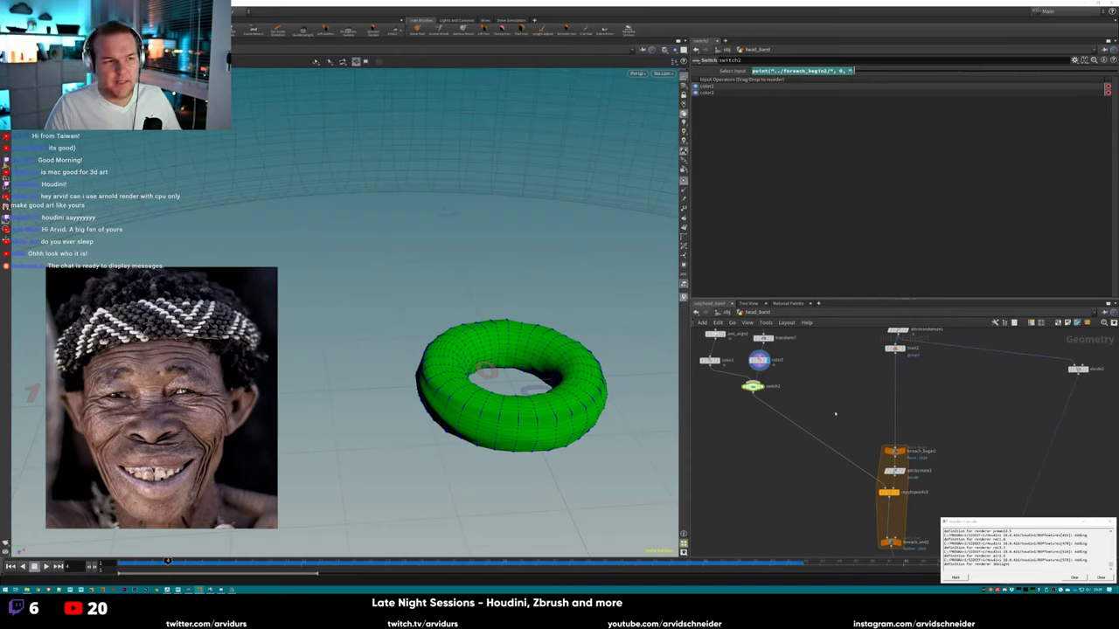
Display the copy-to-points result inside the for-each loop and frame the red object.
{"action": "middle_click_drag", "start_coordinate": [913, 525], "coordinate": [885, 508]}
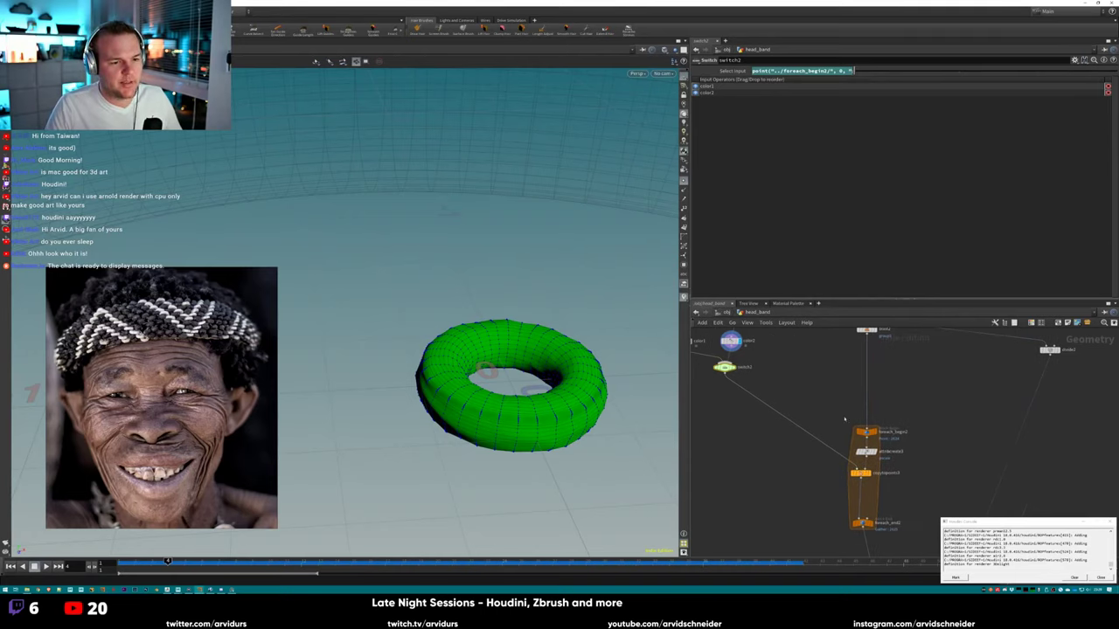
{"action": "middle_click_drag", "start_coordinate": [909, 370], "coordinate": [880, 435]}
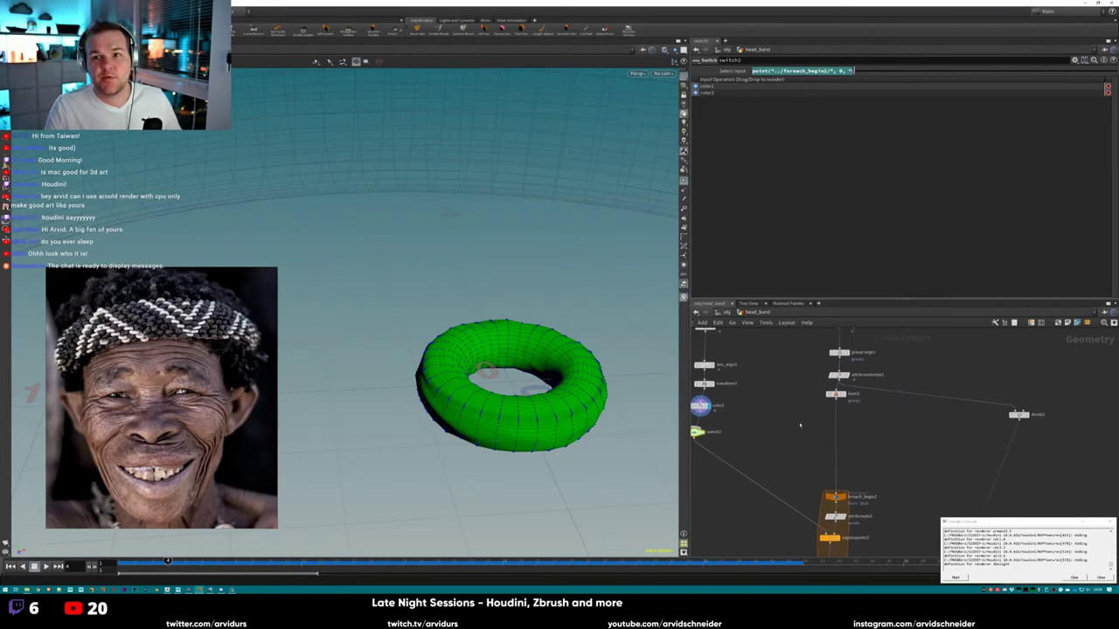
{"action": "middle_click_drag", "start_coordinate": [793, 453], "coordinate": [802, 400]}
{"action": "key", "text": "r"}
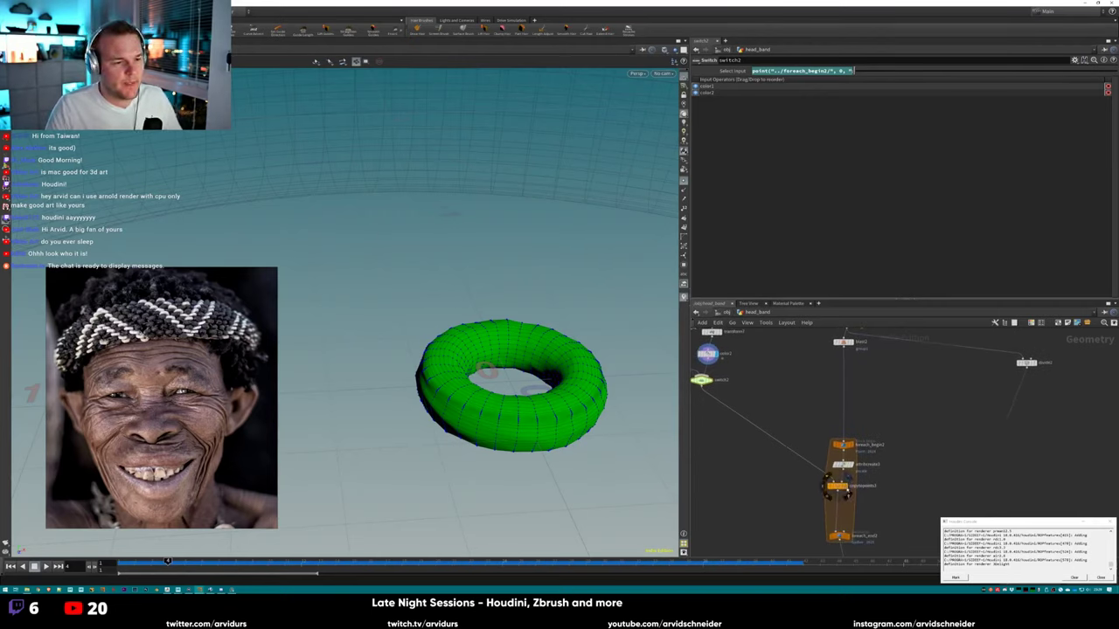
{"action": "key", "text": "f"}
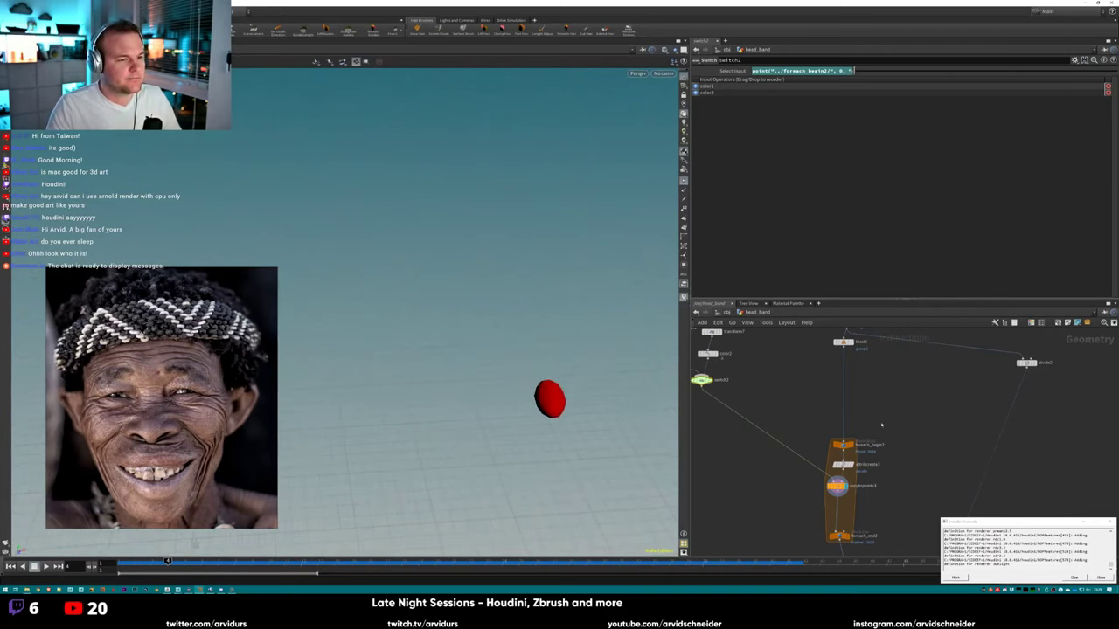
Display and frame the loop's red-and-green end result, then preview blast1 as points.
{"action": "middle_click_drag", "start_coordinate": [912, 498], "coordinate": [893, 431]}
{"action": "left_click", "coordinate": [827, 470]}
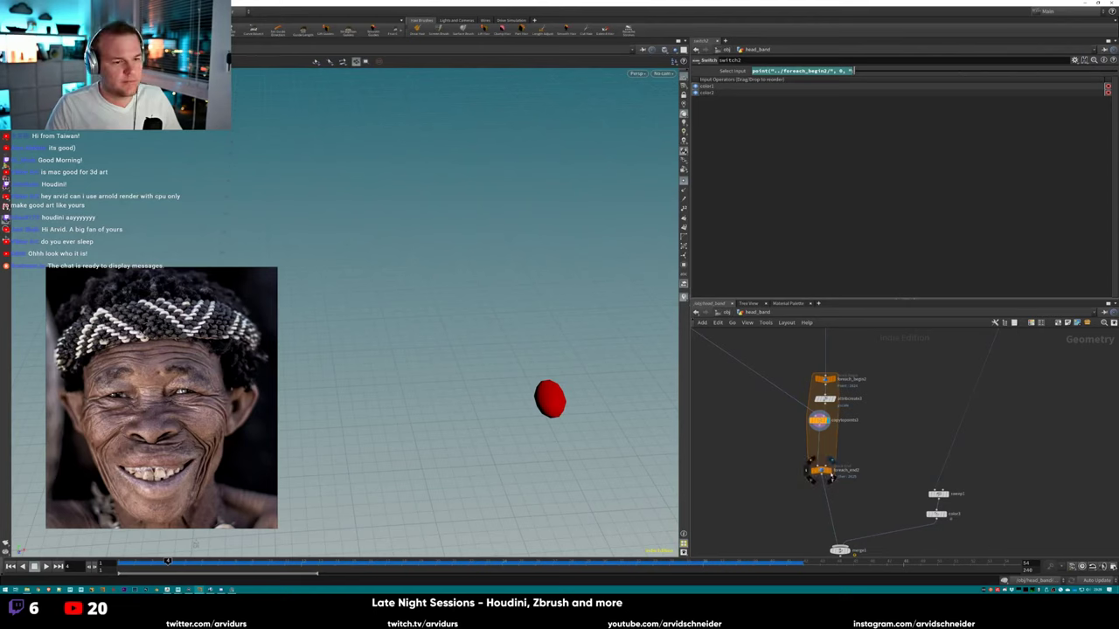
{"action": "key", "text": "f"}
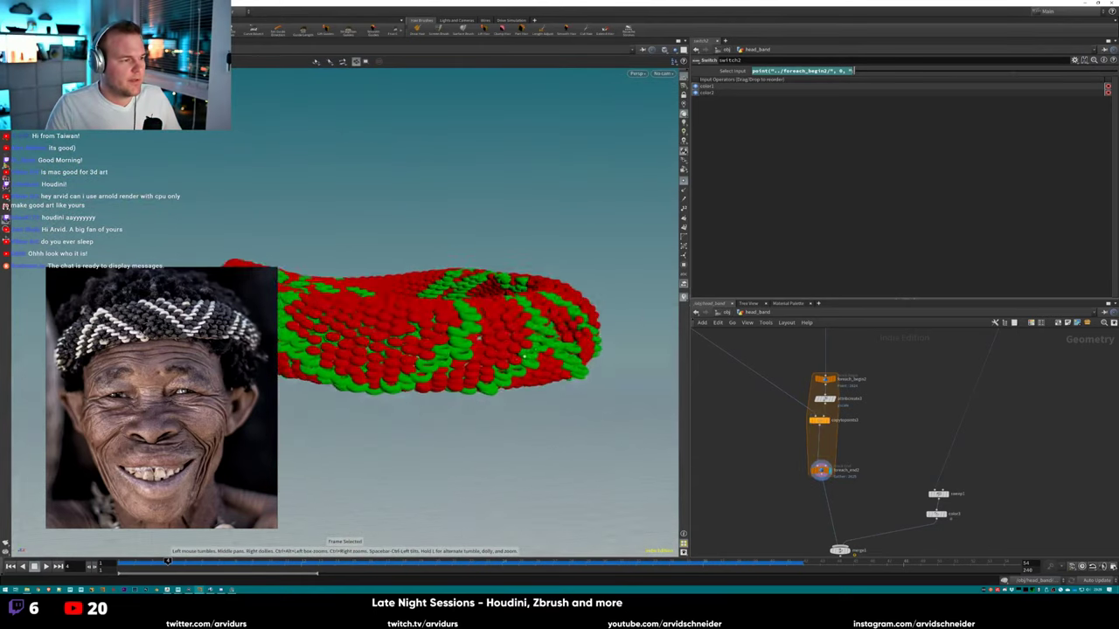
{"action": "middle_click_drag", "start_coordinate": [901, 382], "coordinate": [917, 514]}
{"action": "left_click", "coordinate": [852, 410]}
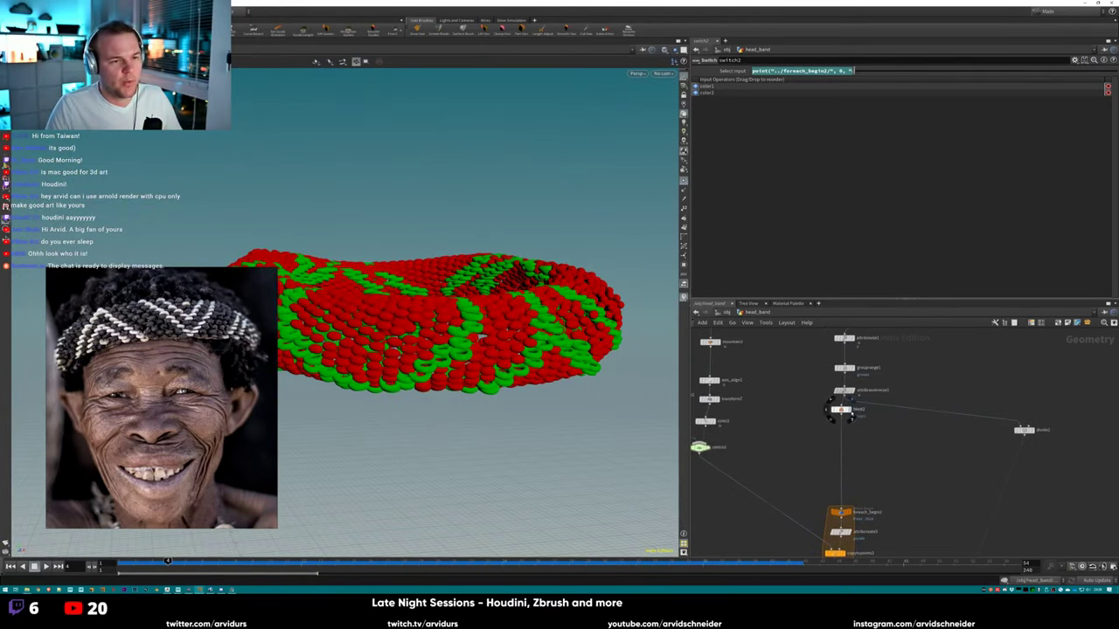
Display foreach_end2's bead ring again and tumble from top-down to a tilted view.
{"action": "middle_click_drag", "start_coordinate": [780, 468], "coordinate": [789, 363]}
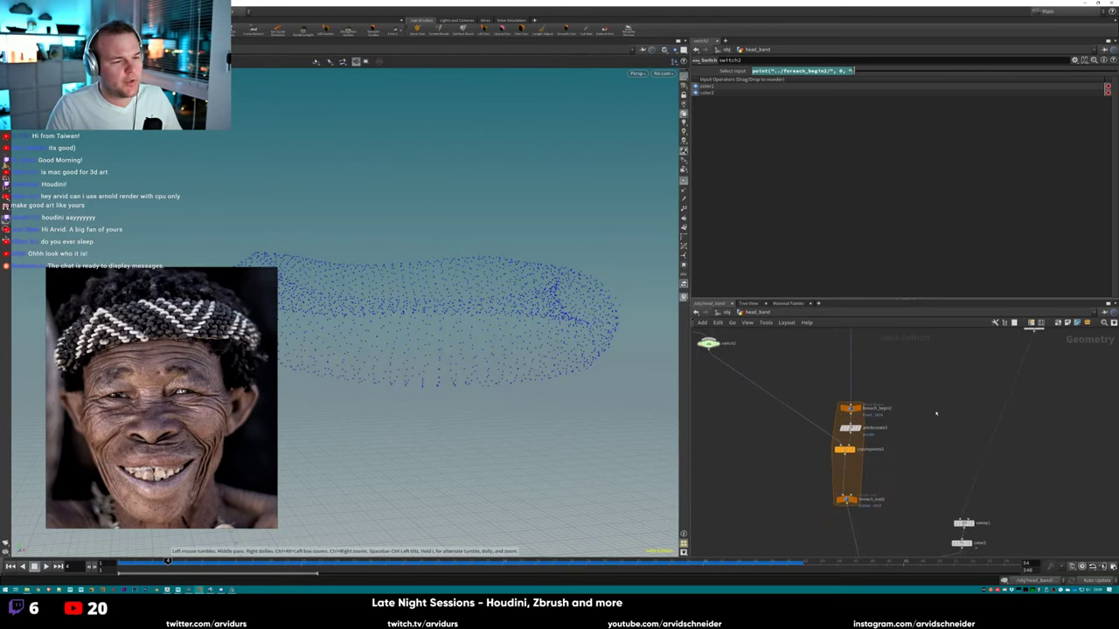
{"action": "left_click", "coordinate": [856, 500]}
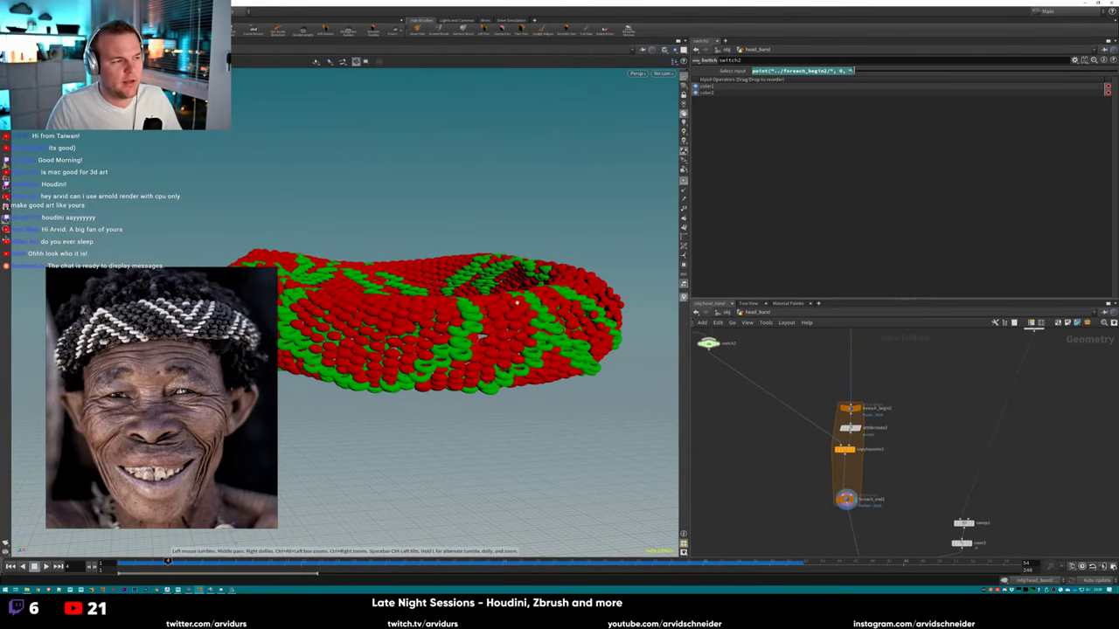
{"action": "left_click_drag", "start_coordinate": [517, 301], "coordinate": [507, 376]}
{"action": "mouse_move", "coordinate": [891, 448]}
{"action": "middle_mouse_down"}
{"action": "mouse_move", "coordinate": [869, 365]}
{"action": "mouse_move", "coordinate": [885, 464]}
{"action": "middle_mouse_up"}
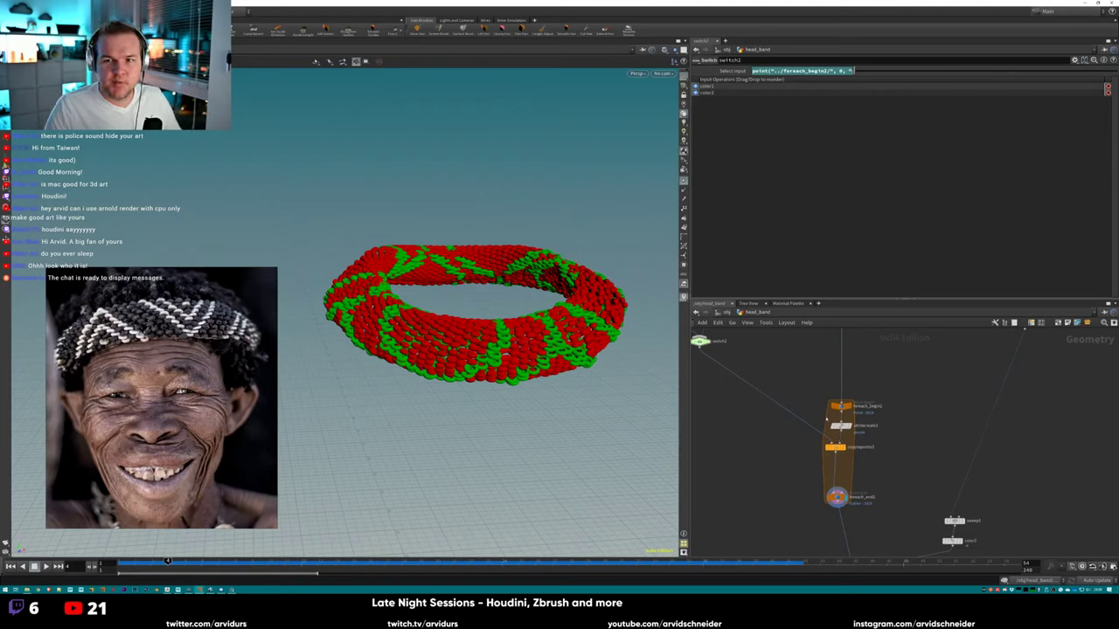
Select attribcreate3 and lower its pscale value to shrink the beads.
{"action": "left_click", "coordinate": [841, 425]}
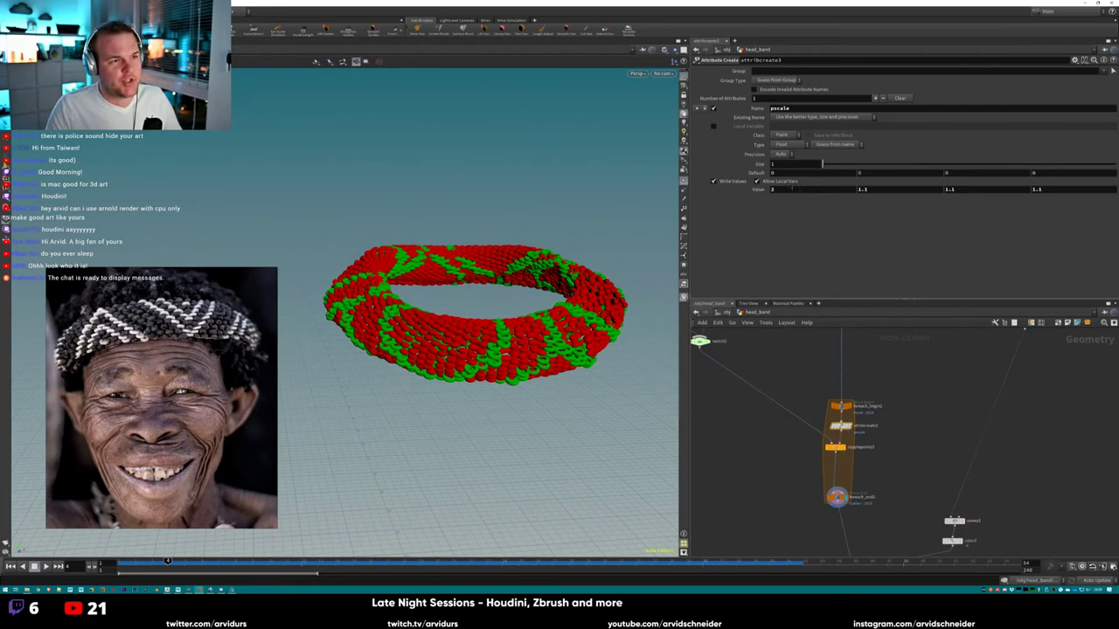
{"action": "left_click_drag", "start_coordinate": [742, 194], "coordinate": [730, 199]}
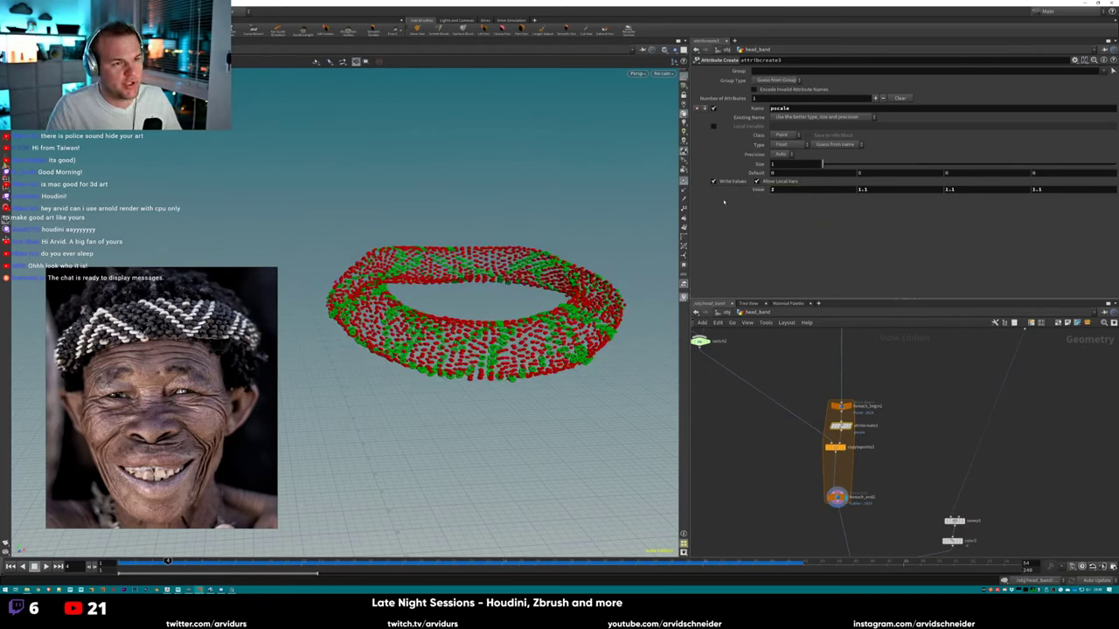
{"action": "scroll", "coordinate": [489, 315], "scroll_direction": "up", "scroll_amount": 3}
{"action": "left_click_drag", "start_coordinate": [560, 288], "coordinate": [564, 359]}
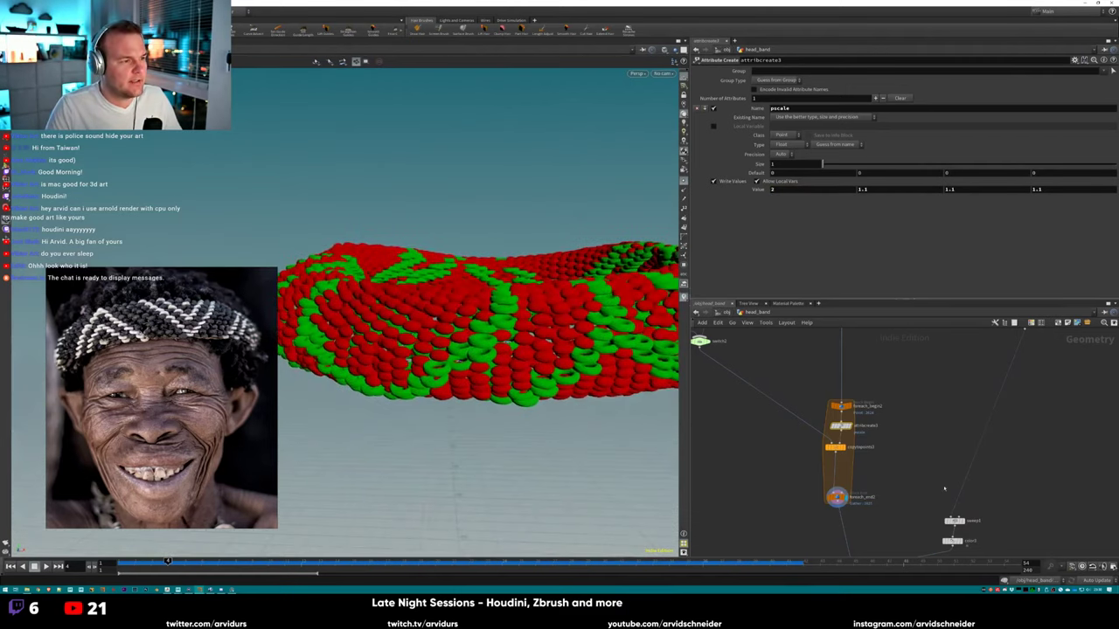
{"action": "middle_click_drag", "start_coordinate": [874, 534], "coordinate": [859, 349]}
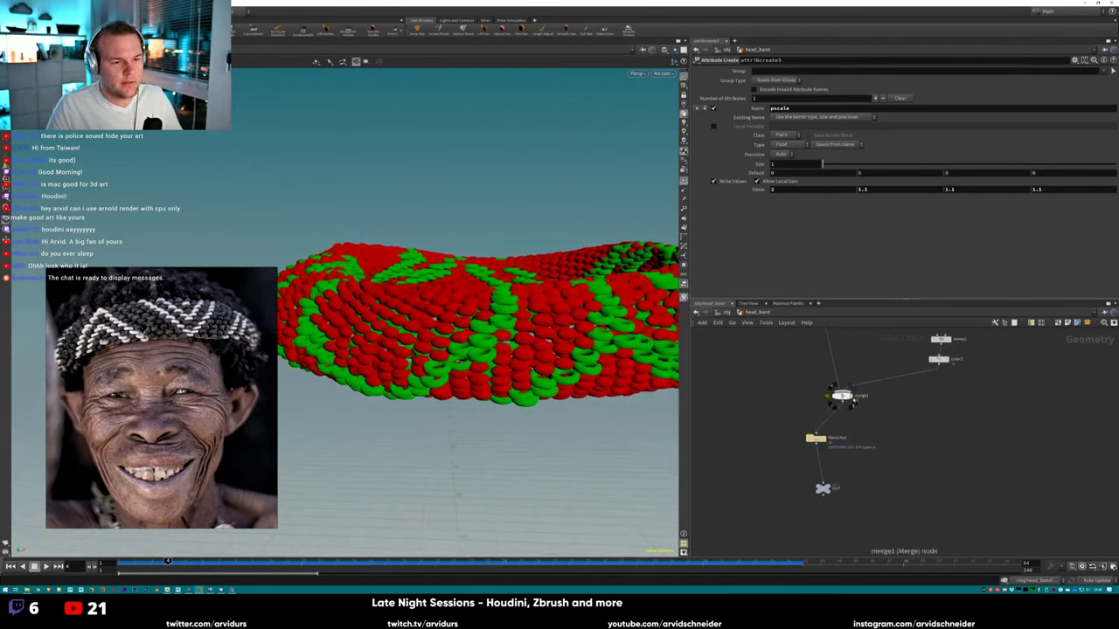
Preview the attribrandomize pink mesh, divide2's dark blue band, and the wireframe sweep stage.
{"action": "middle_click_drag", "start_coordinate": [1019, 365], "coordinate": [965, 451]}
{"action": "left_click", "coordinate": [792, 412]}
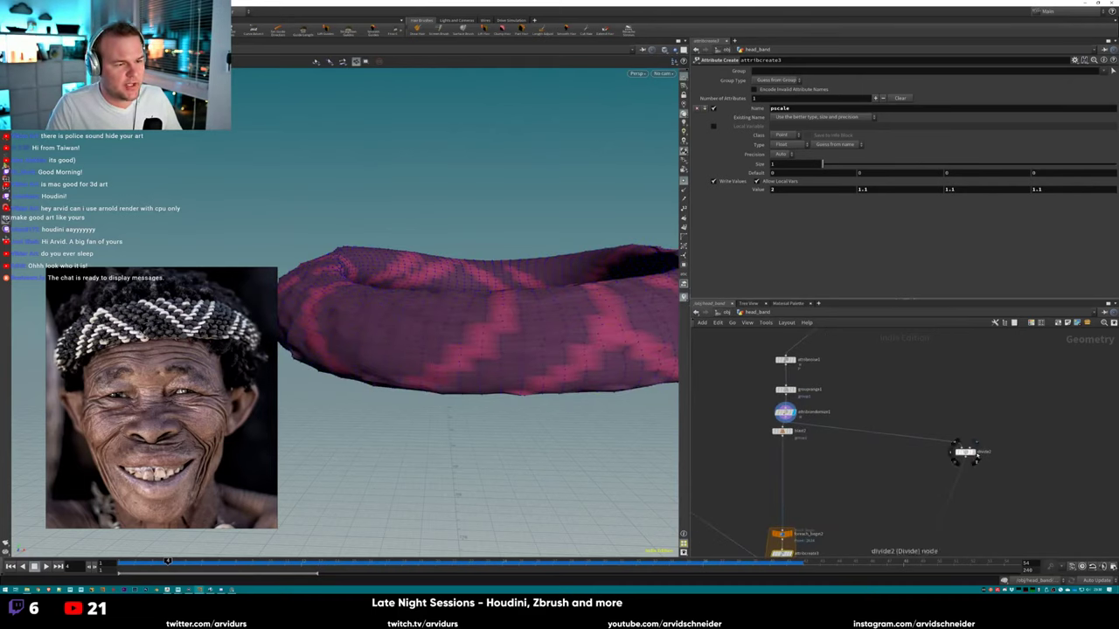
{"action": "left_click", "coordinate": [971, 451]}
{"action": "left_click_drag", "start_coordinate": [512, 387], "coordinate": [538, 405]}
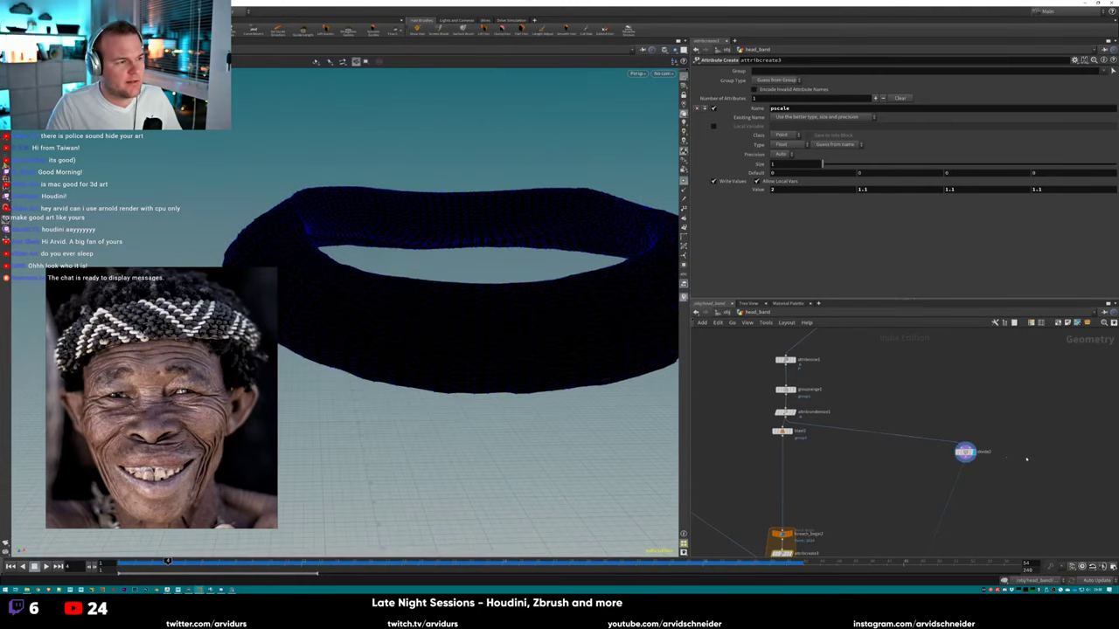
{"action": "middle_click_drag", "start_coordinate": [874, 535], "coordinate": [891, 412]}
{"action": "left_click", "coordinate": [911, 524]}
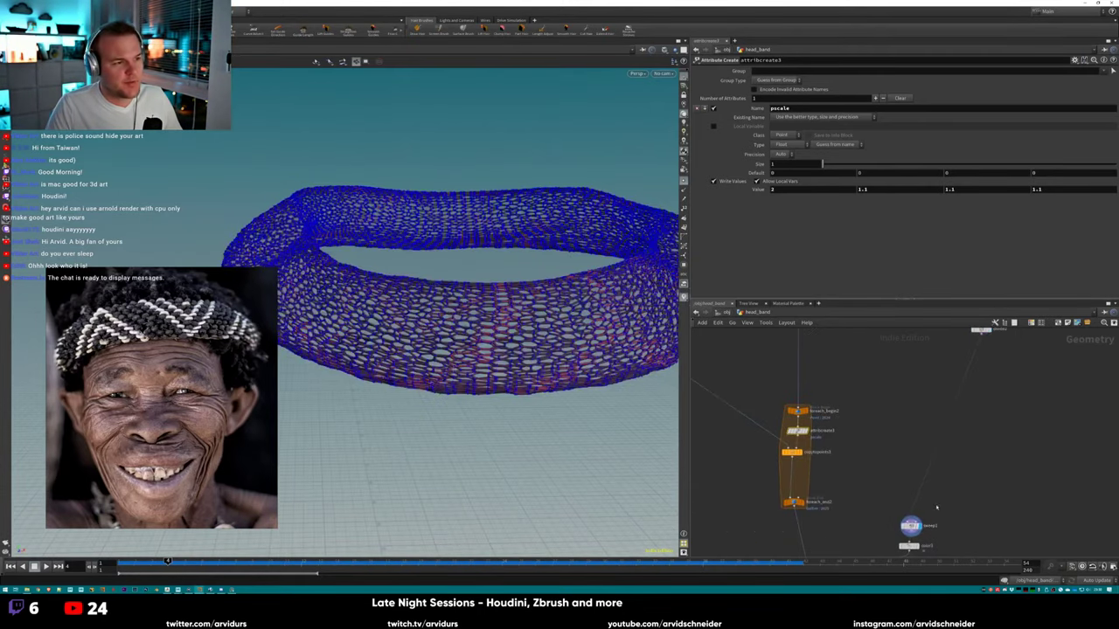
Display merge1, then the cached filecache1 bead ring output.
{"action": "middle_click_drag", "start_coordinate": [743, 435], "coordinate": [764, 308]}
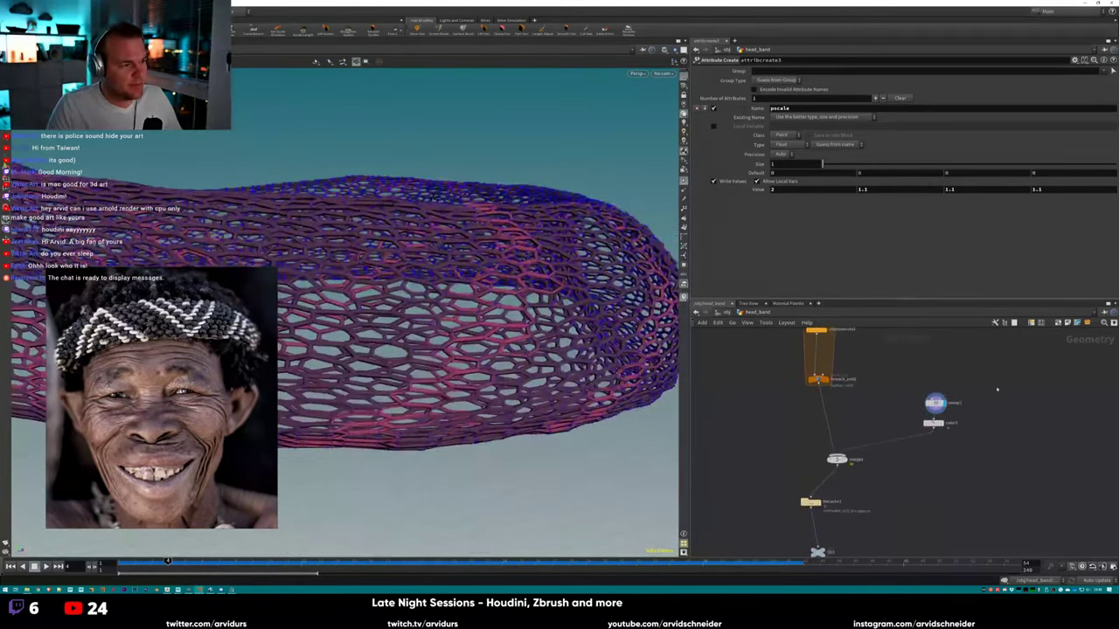
{"action": "middle_click_drag", "start_coordinate": [870, 475], "coordinate": [911, 421]}
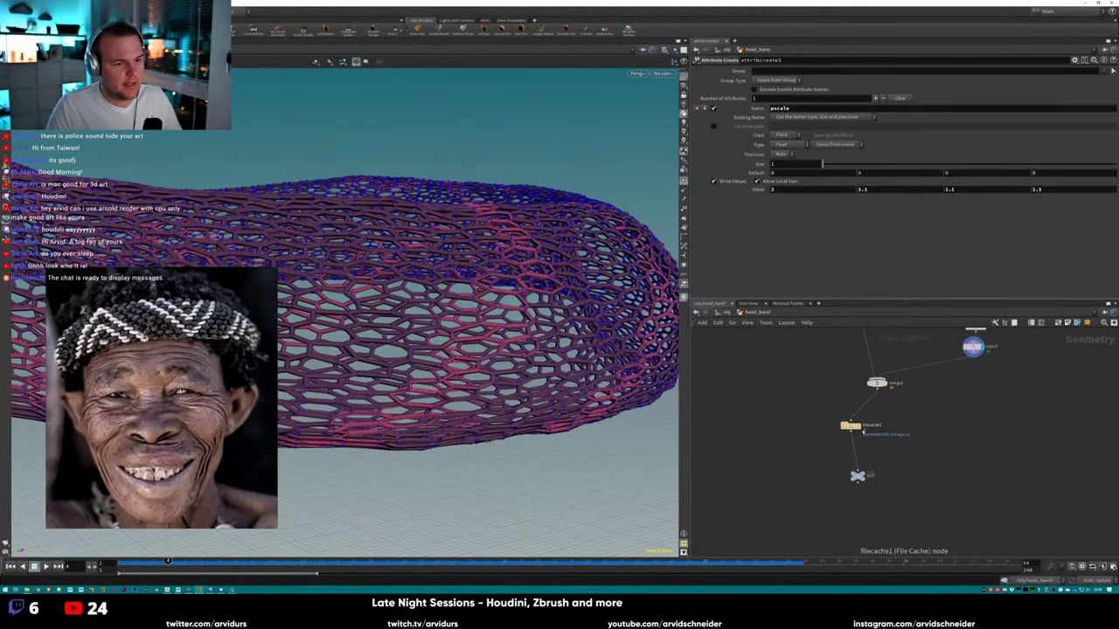
{"action": "left_click", "coordinate": [879, 383]}
{"action": "left_click", "coordinate": [851, 425]}
{"action": "left_click_drag", "start_coordinate": [347, 441], "coordinate": [358, 393]}
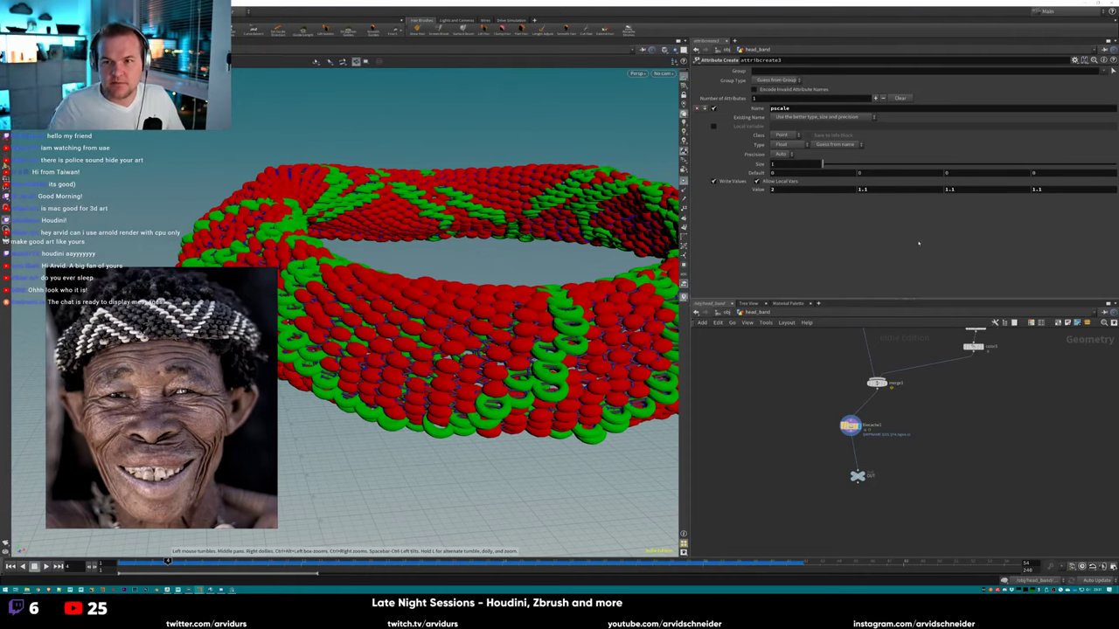
Tumble around the bead ring, then go up to /obj to see the orange headband on the head.
{"action": "right_click_drag", "start_coordinate": [572, 290], "coordinate": [464, 338]}
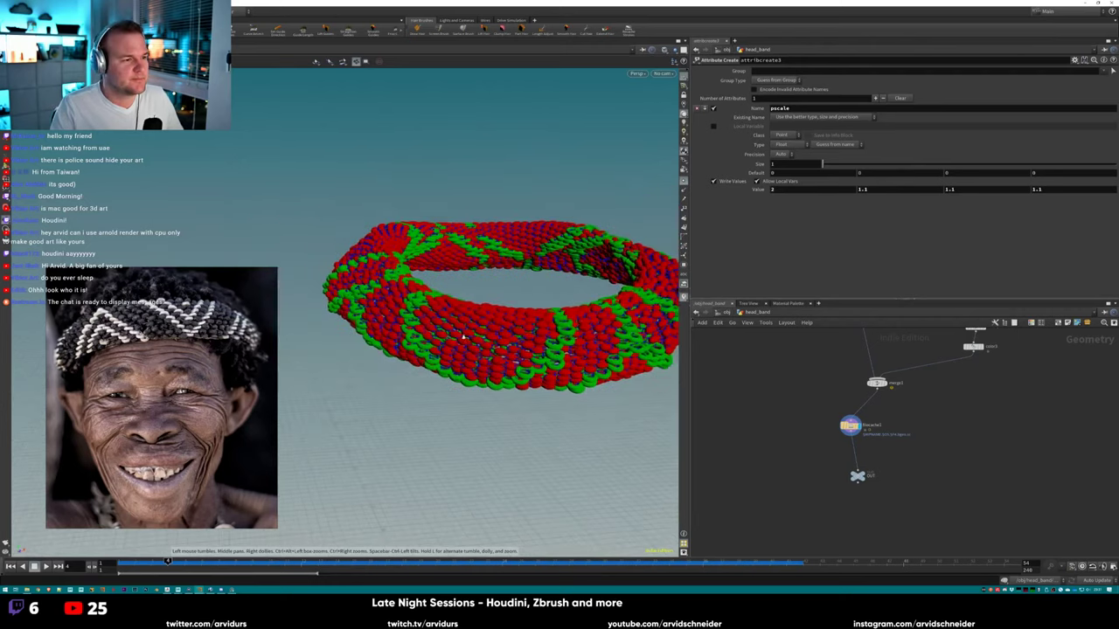
{"action": "left_click_drag", "start_coordinate": [575, 324], "coordinate": [533, 329]}
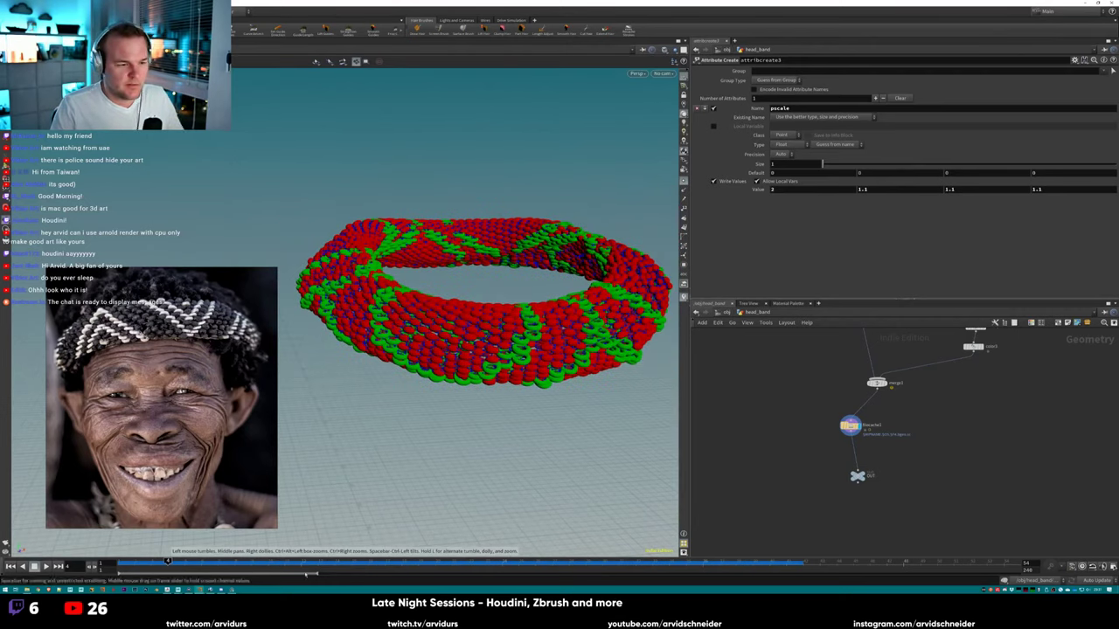
{"action": "mouse_move", "coordinate": [1034, 591]}
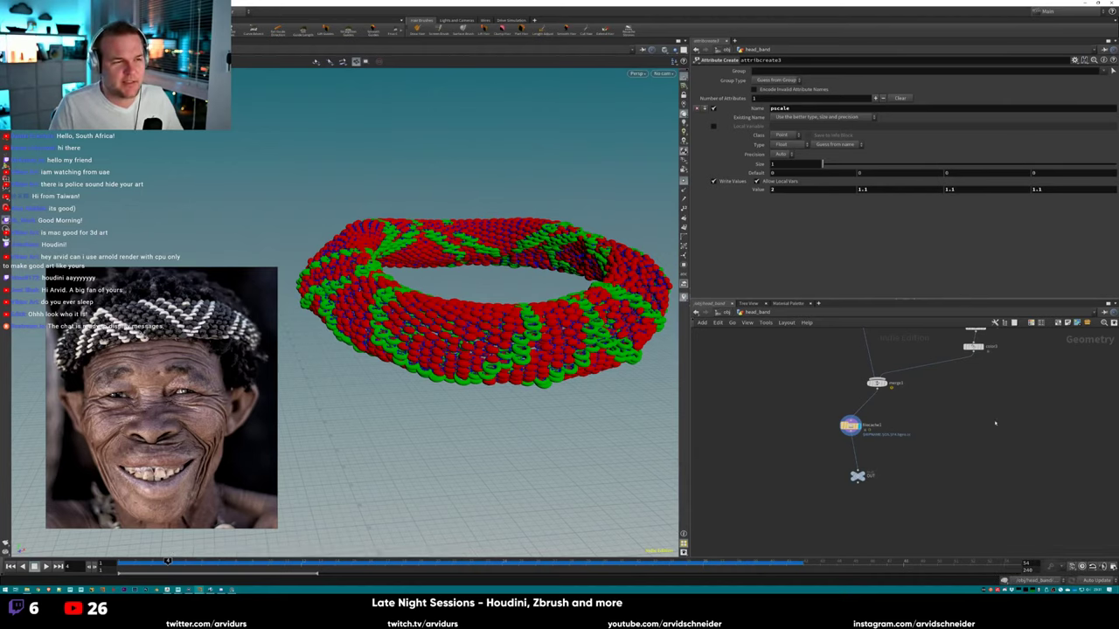
{"action": "middle_click_drag", "start_coordinate": [968, 362], "coordinate": [939, 423]}
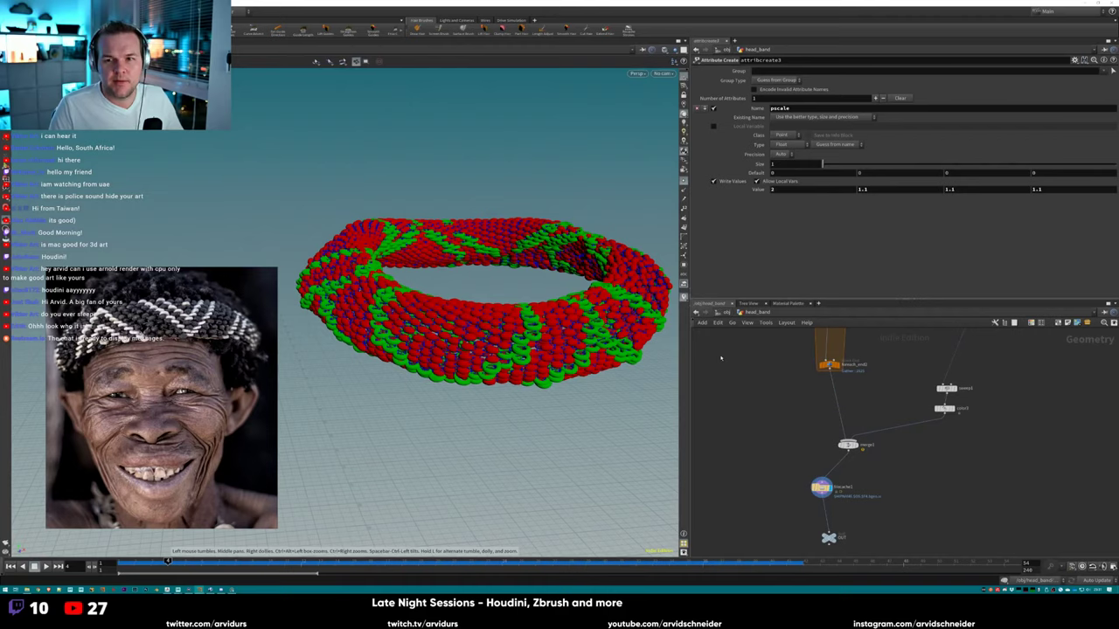
{"action": "scroll", "coordinate": [830, 410], "scroll_direction": "down", "scroll_amount": 3}
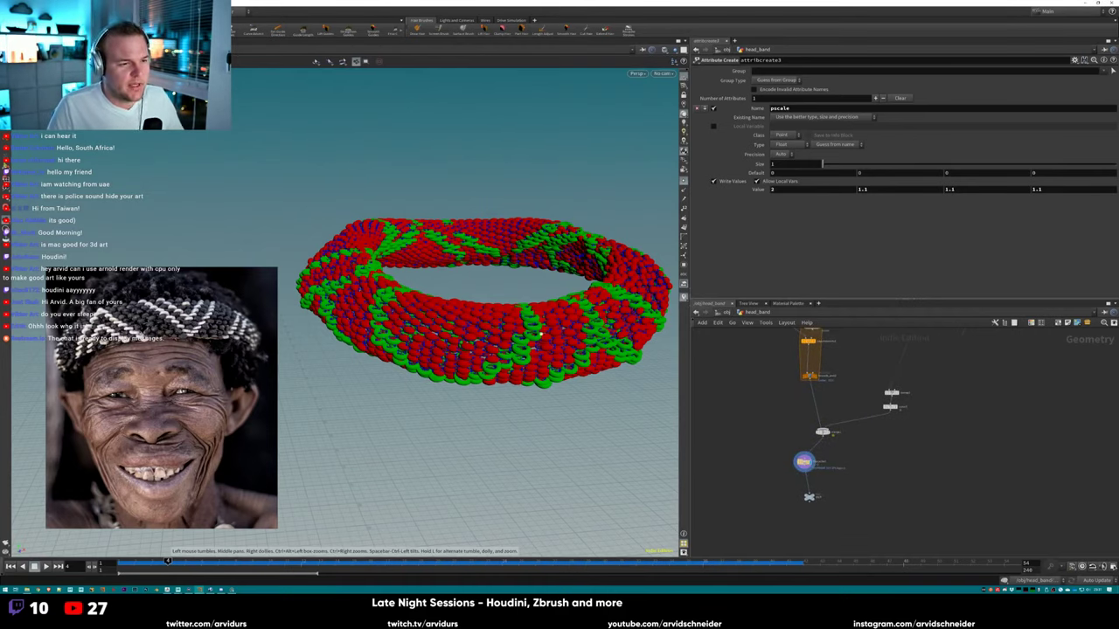
{"action": "left_click_drag", "start_coordinate": [424, 311], "coordinate": [432, 278]}
{"action": "middle_click_drag", "start_coordinate": [800, 523], "coordinate": [820, 480]}
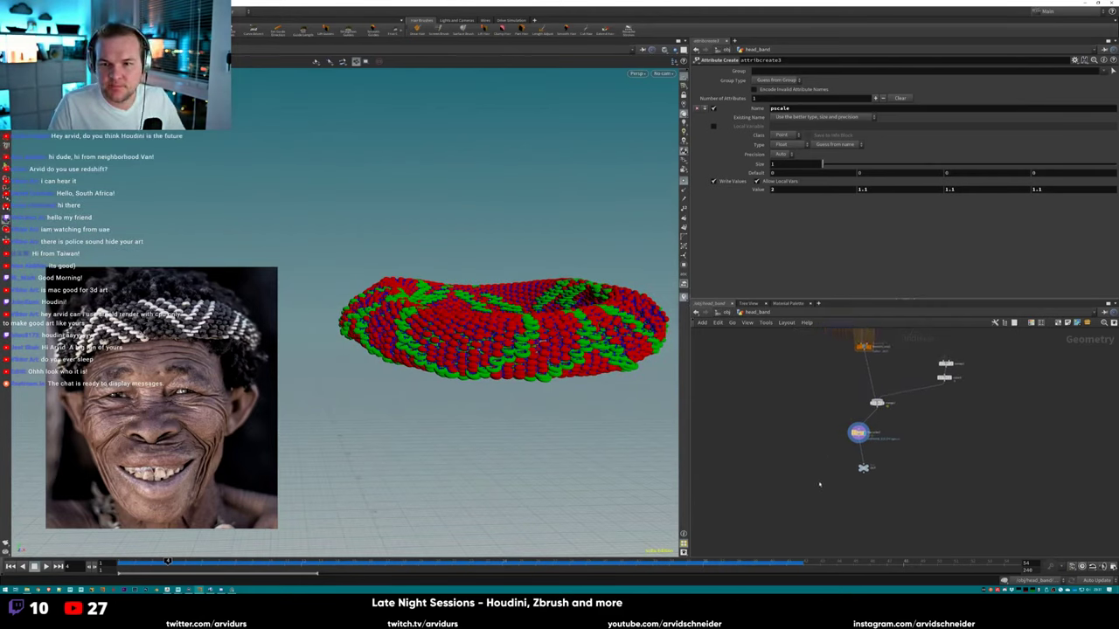
{"action": "key", "text": "u"}
{"action": "scroll", "coordinate": [967, 414], "scroll_direction": "down", "scroll_amount": 3}
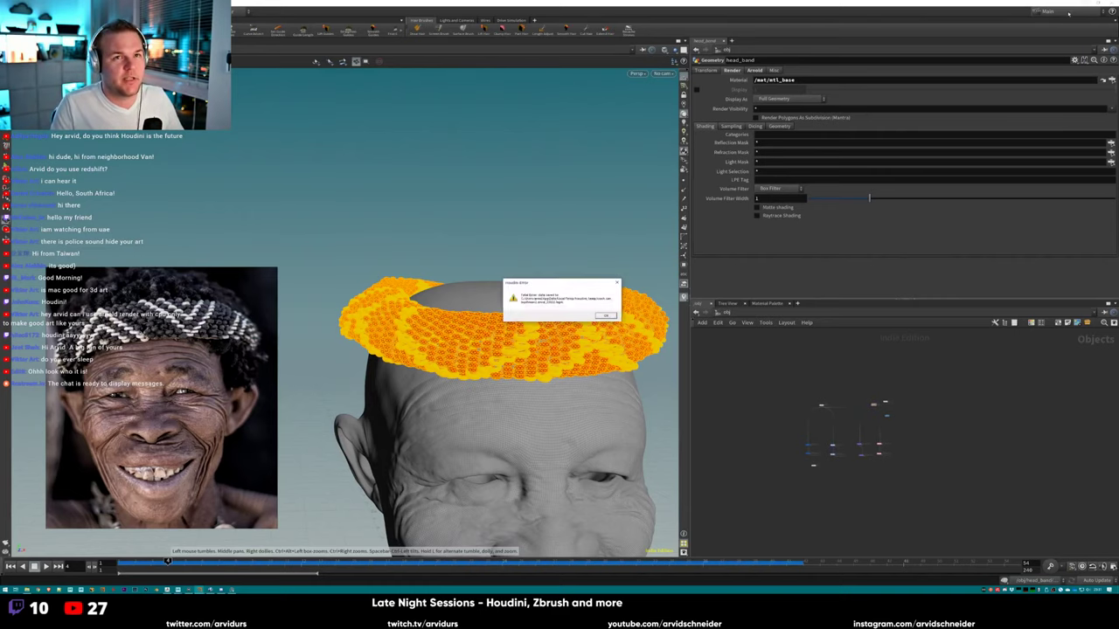
Dismiss the Houdini crash dialog, minimize File Explorer, and view the face render in RV.
{"action": "left_click", "coordinate": [605, 316]}
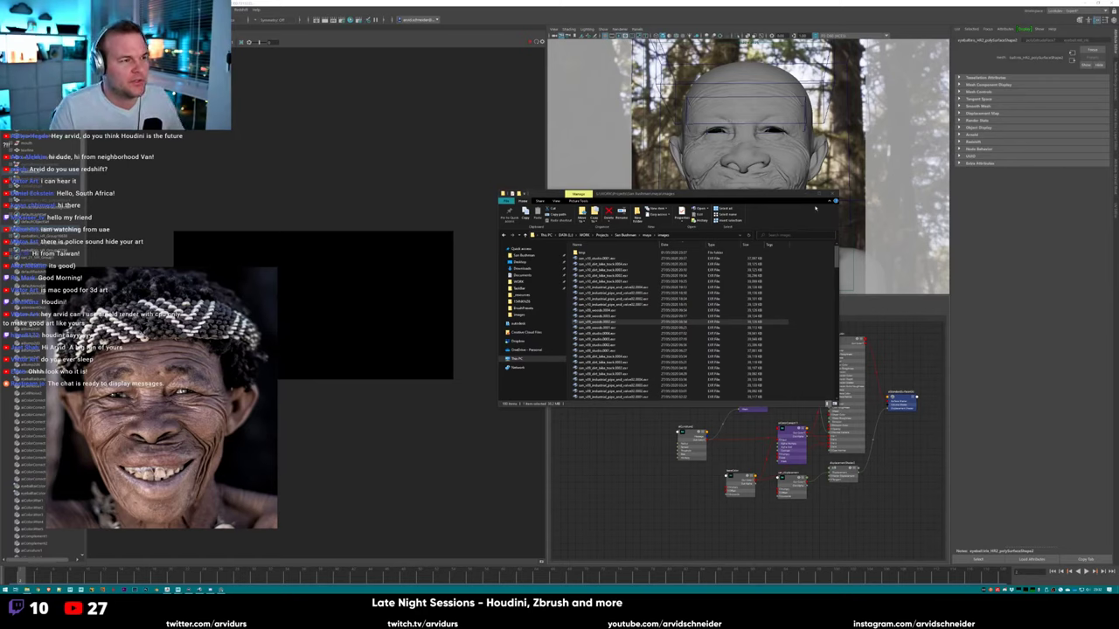
{"action": "left_click", "coordinate": [809, 195]}
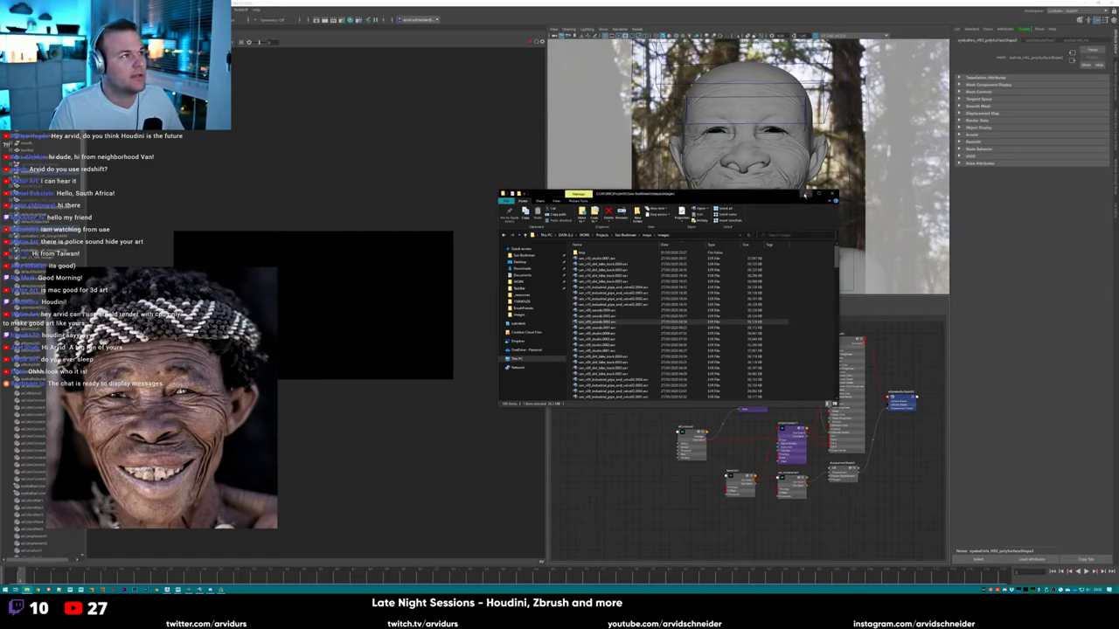
{"action": "left_click", "coordinate": [805, 195]}
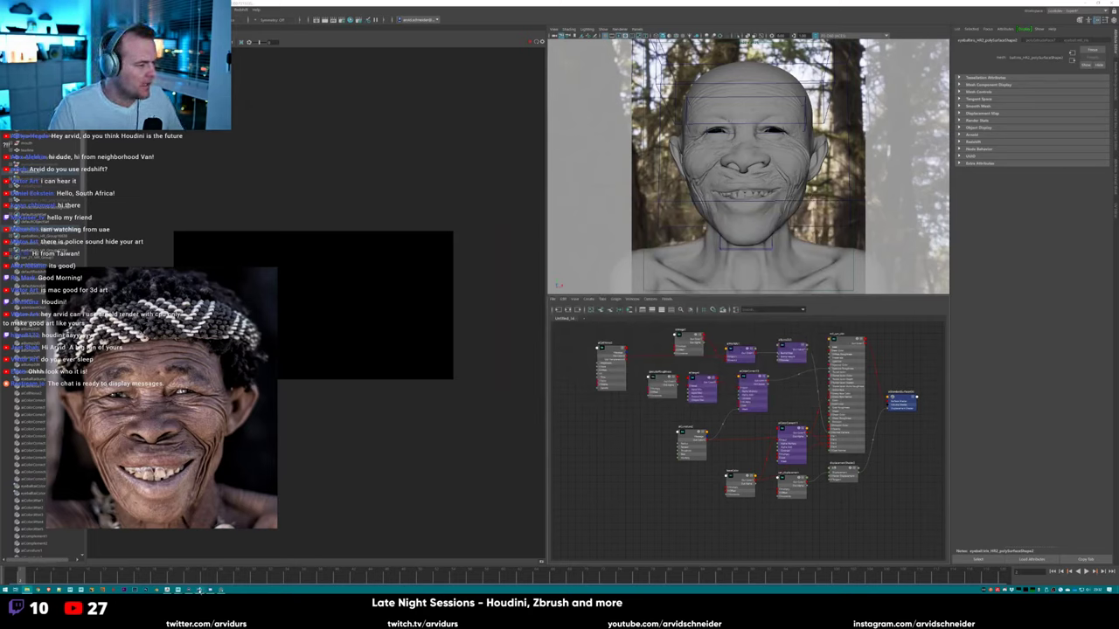
{"action": "left_click", "coordinate": [199, 591]}
{"action": "scroll", "coordinate": [621, 191], "scroll_direction": "up", "scroll_amount": 6}
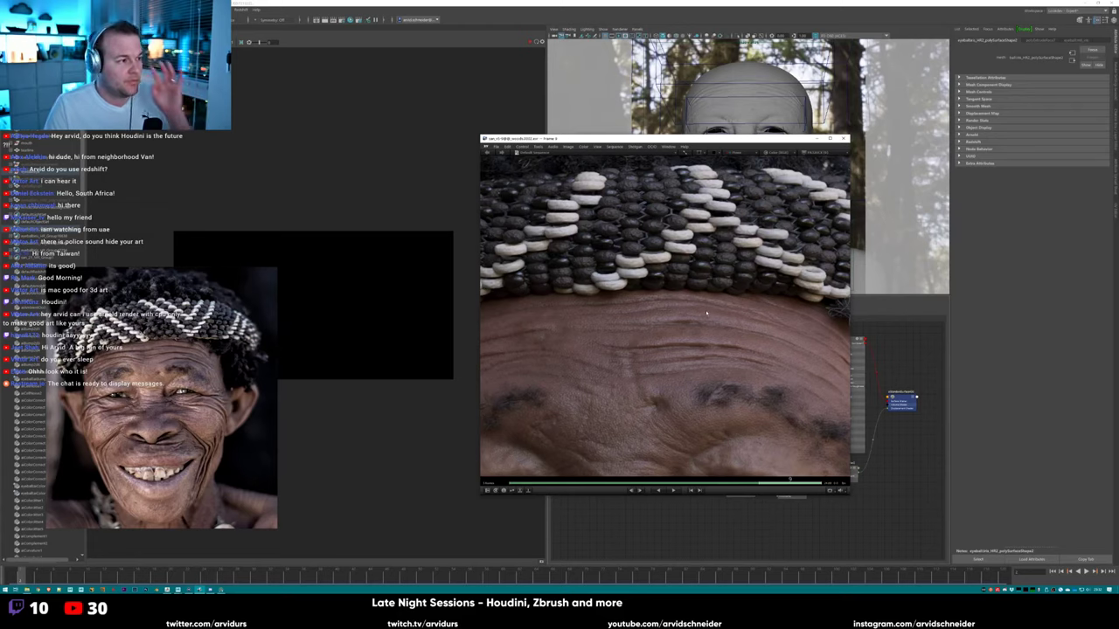
{"action": "left_click", "coordinate": [843, 138]}
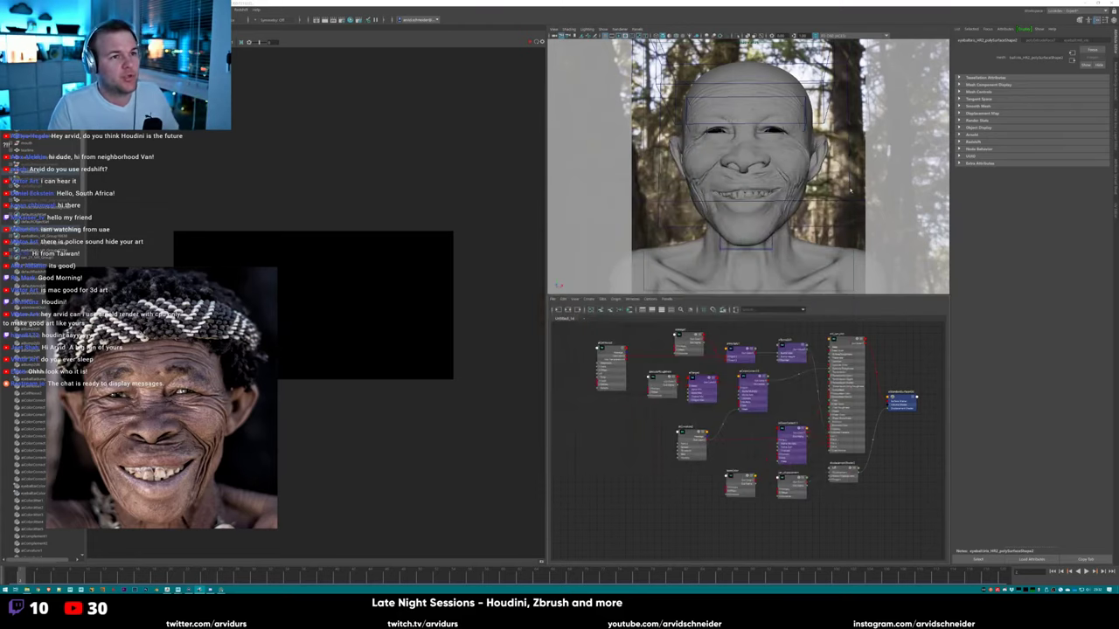
Hide the PureRef reference photo and open the file texture node's attributes in the Node Editor.
{"action": "left_click_drag", "start_coordinate": [184, 350], "coordinate": [386, 333]}
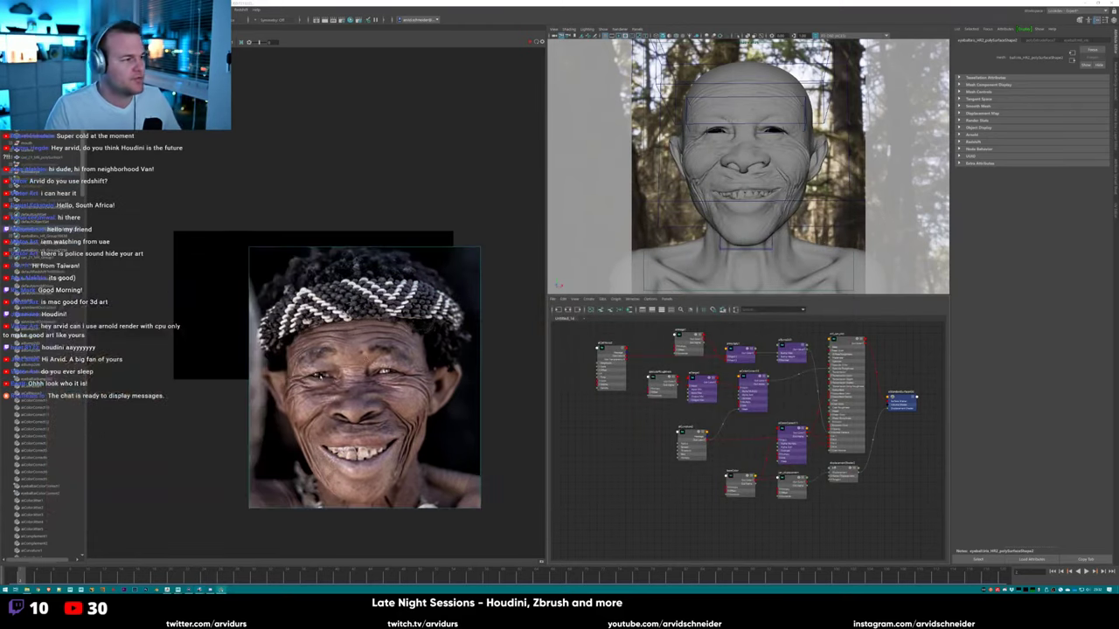
{"action": "left_click", "coordinate": [681, 442]}
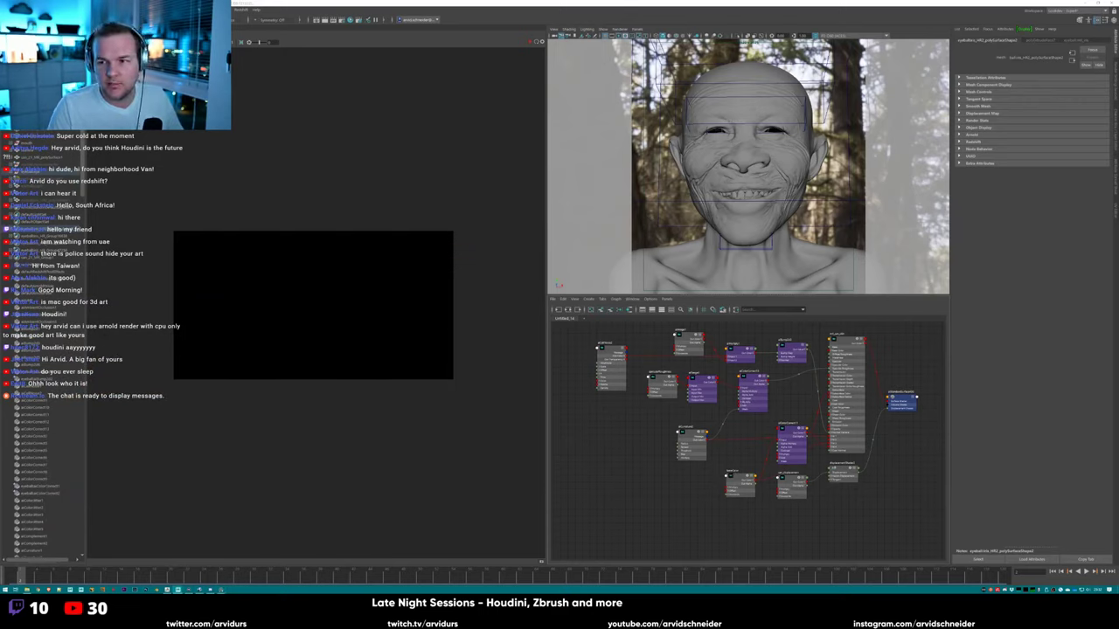
{"action": "left_click", "coordinate": [739, 483]}
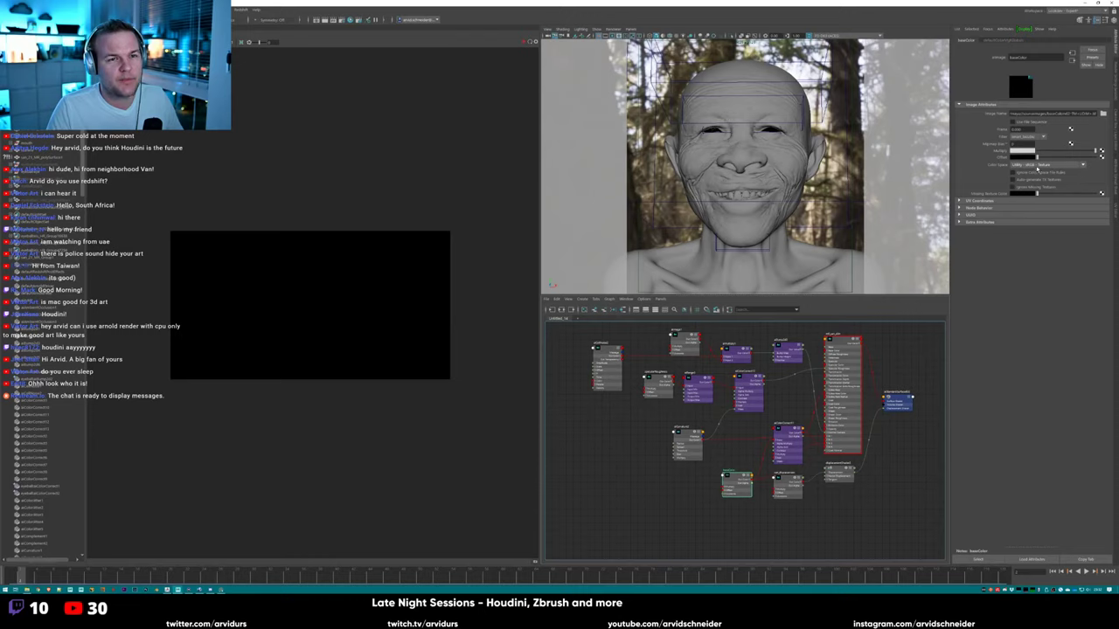
Open Arnold > Utilities > TX Manager from Maya's menu bar.
{"action": "left_click", "coordinate": [218, 8]}
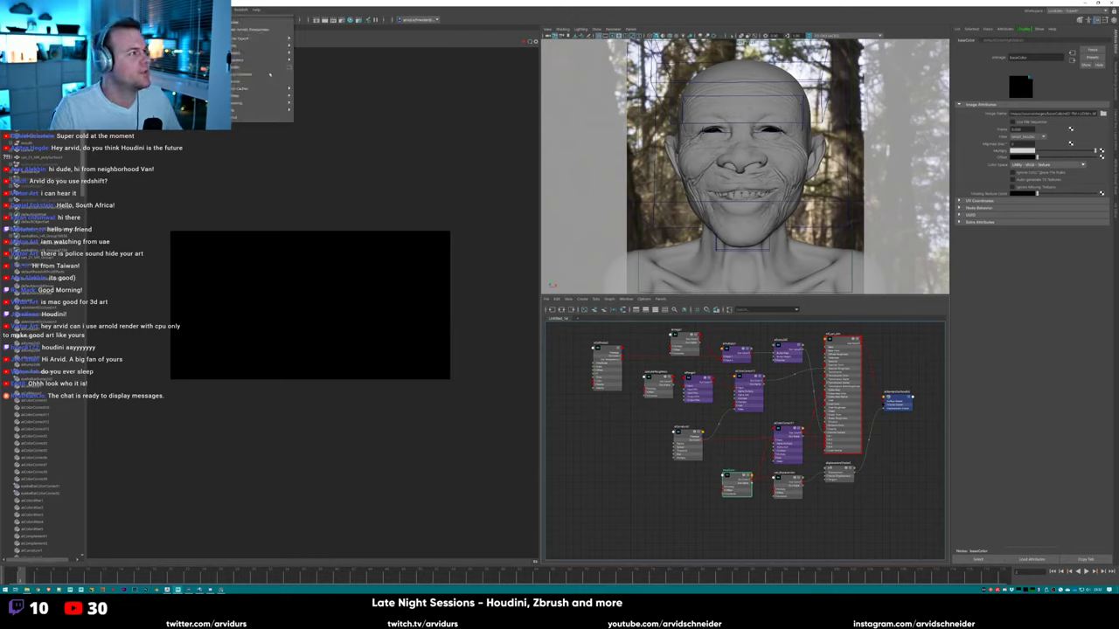
{"action": "mouse_move", "coordinate": [267, 95]}
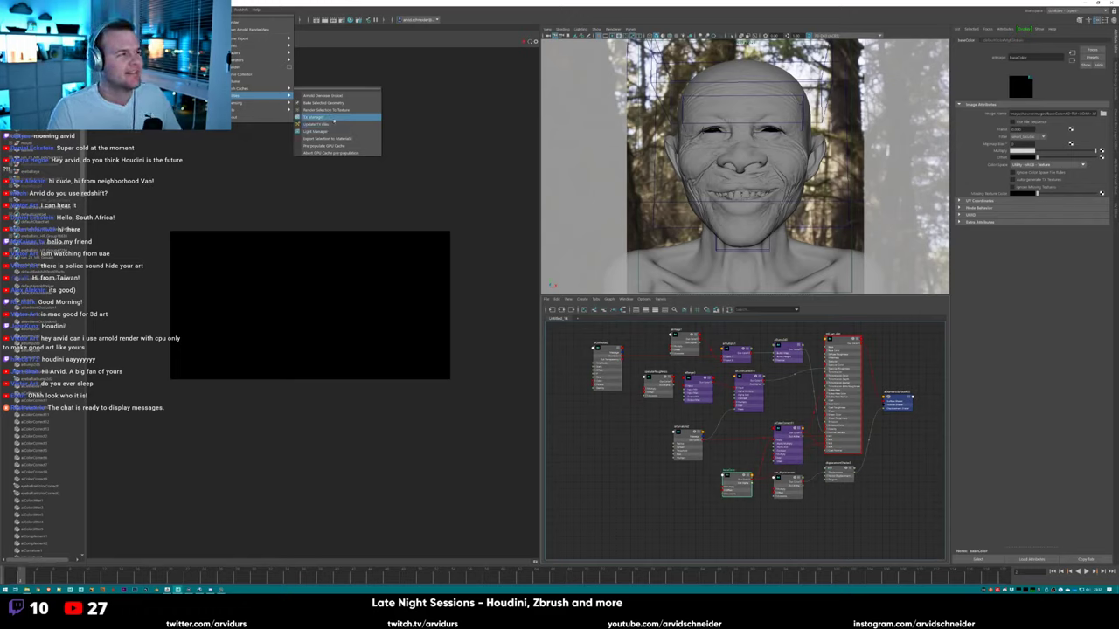
{"action": "left_click", "coordinate": [347, 119]}
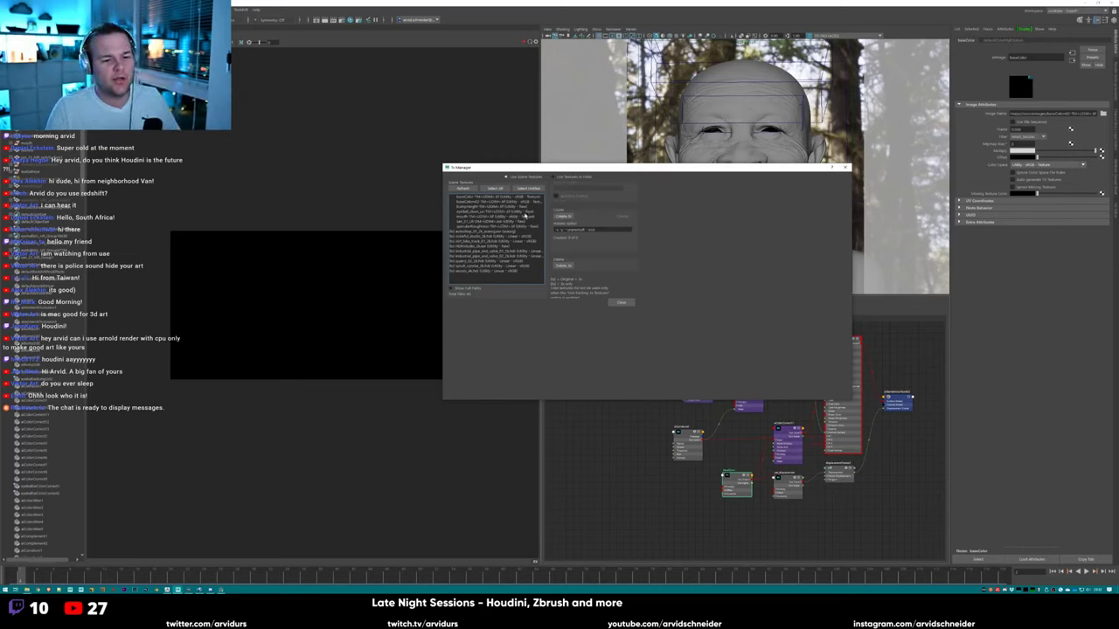
Select the top seven textures in TX Manager, convert them with Create tx, then switch to ZBrush.
{"action": "left_click", "coordinate": [480, 227]}
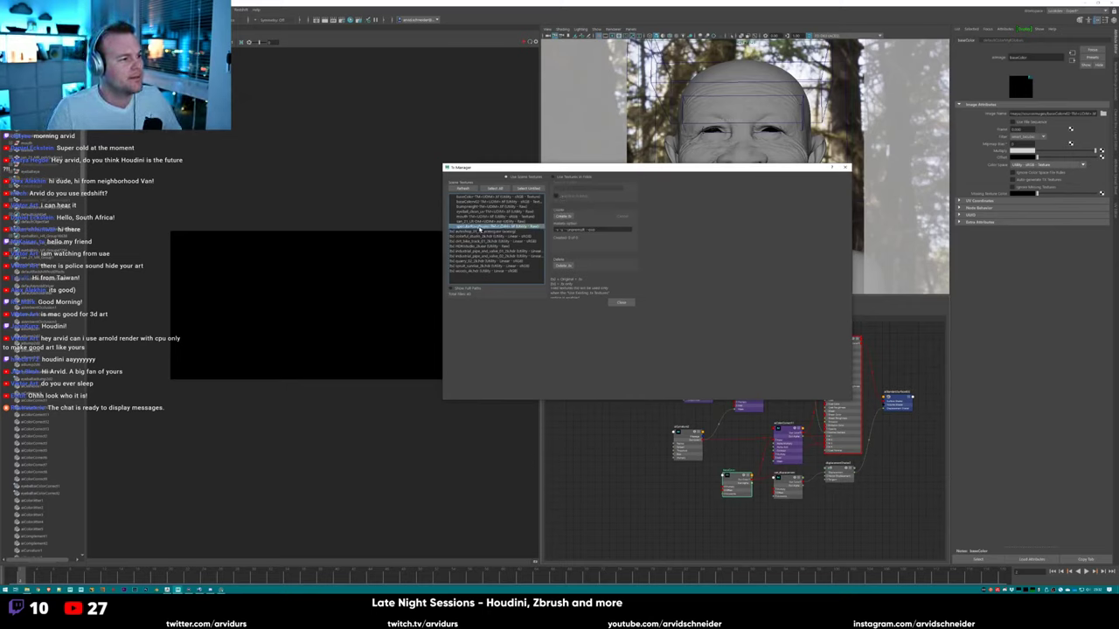
{"action": "left_click", "coordinate": [479, 230], "text": "shift"}
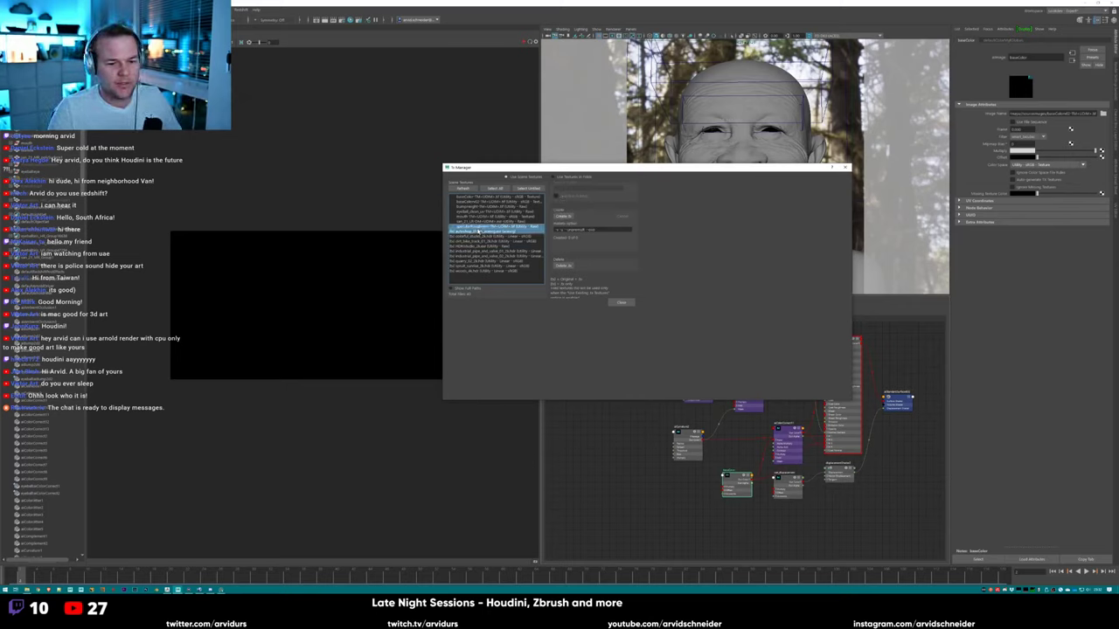
{"action": "left_click", "coordinate": [1033, 592]}
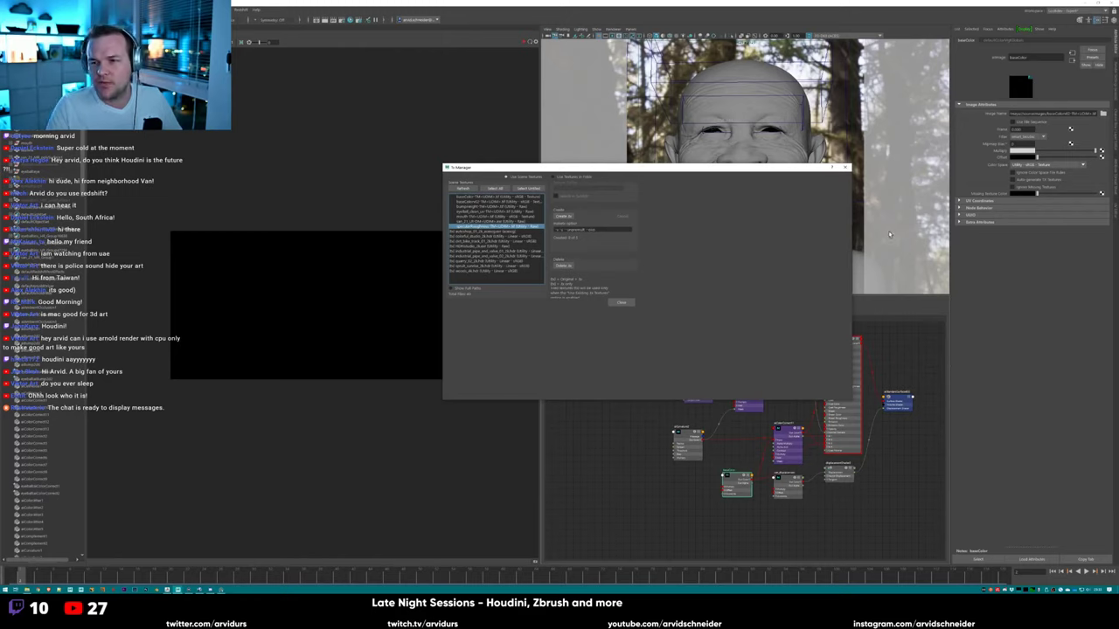
{"action": "left_click_drag", "start_coordinate": [485, 224], "coordinate": [494, 192]}
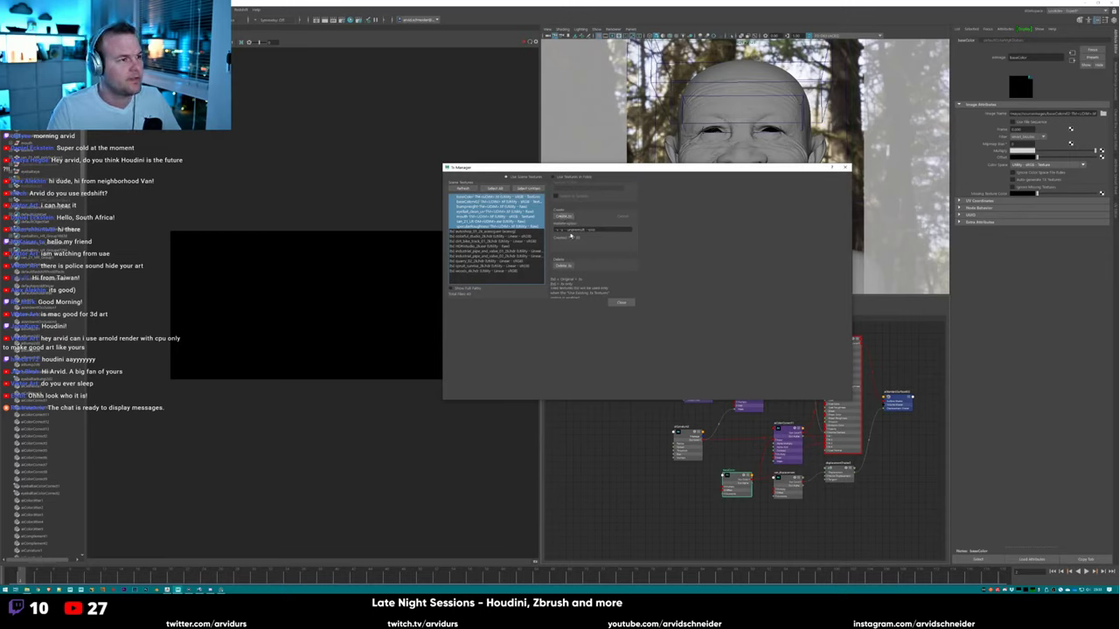
{"action": "left_click", "coordinate": [563, 217]}
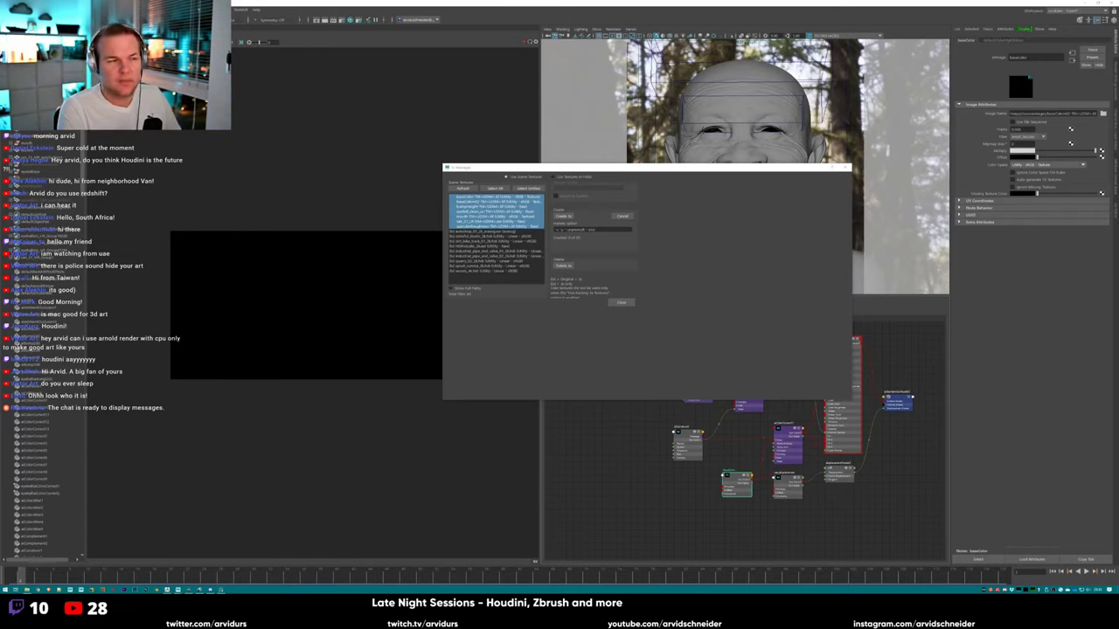
{"action": "left_click", "coordinate": [483, 219]}
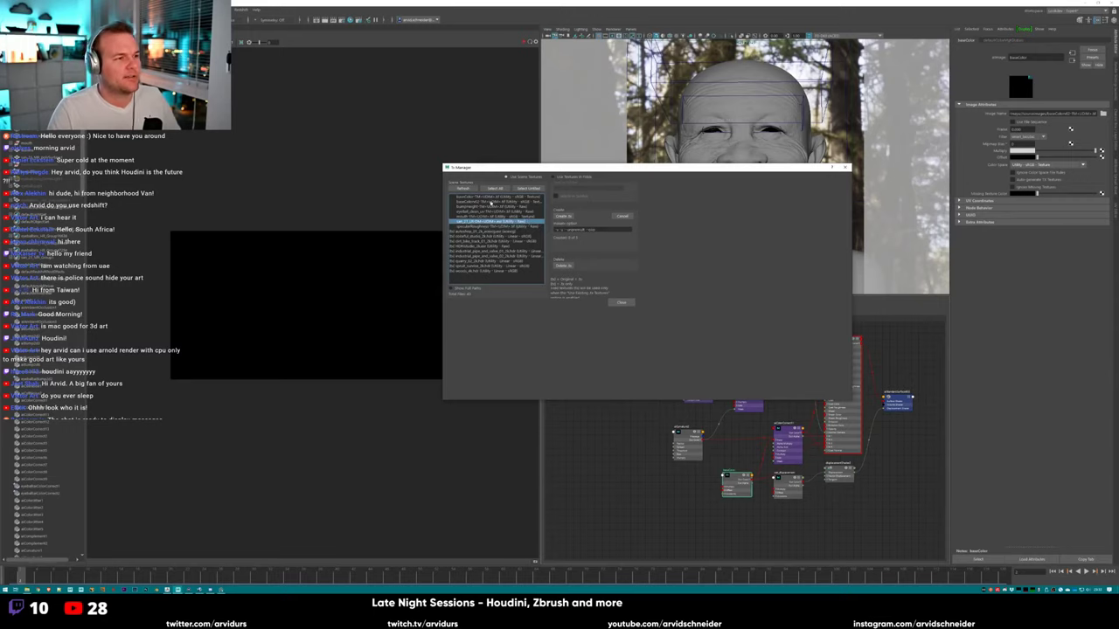
{"action": "left_click", "coordinate": [171, 588]}
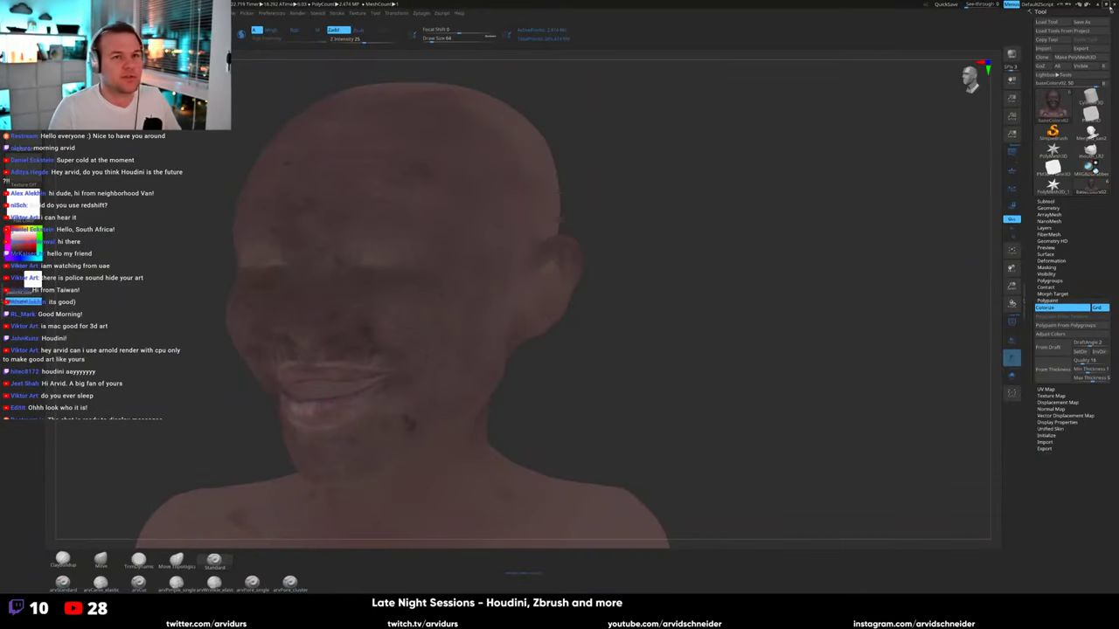
Close ZBrush without saving changes.
{"action": "left_click", "coordinate": [1113, 5]}
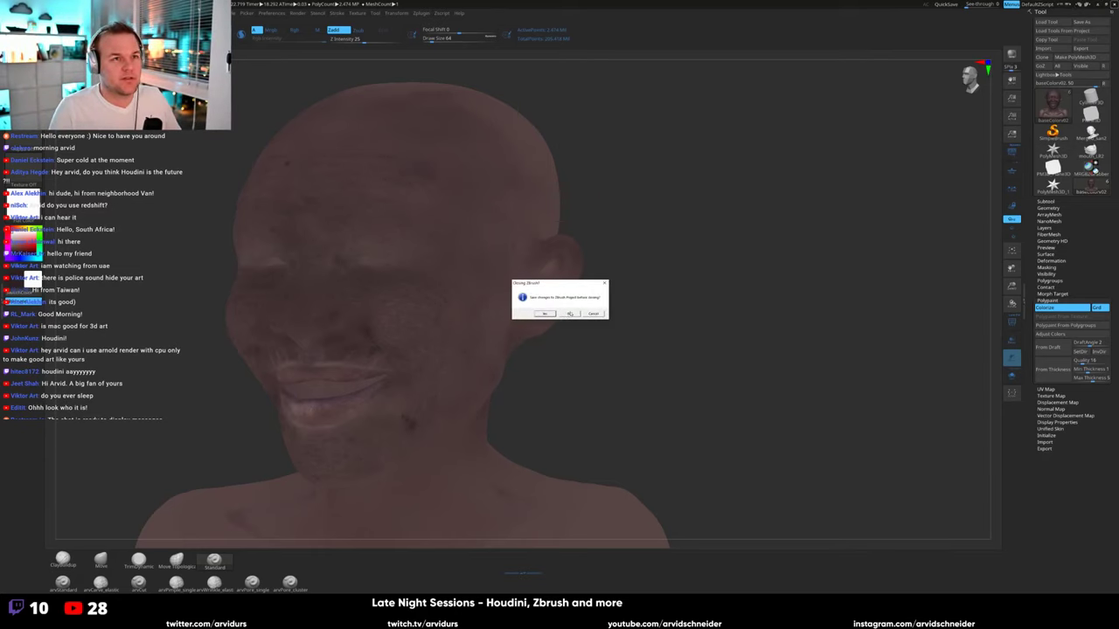
{"action": "left_click", "coordinate": [570, 313]}
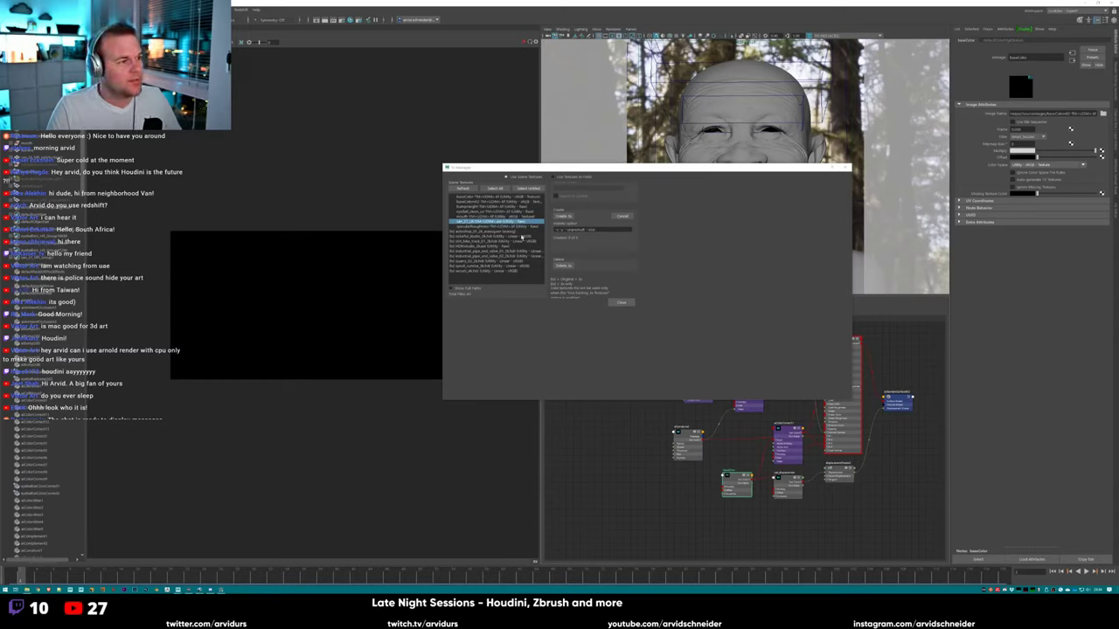
Select the first texture in TX Manager and bring the portrait reference photo back on screen.
{"action": "left_click", "coordinate": [494, 197]}
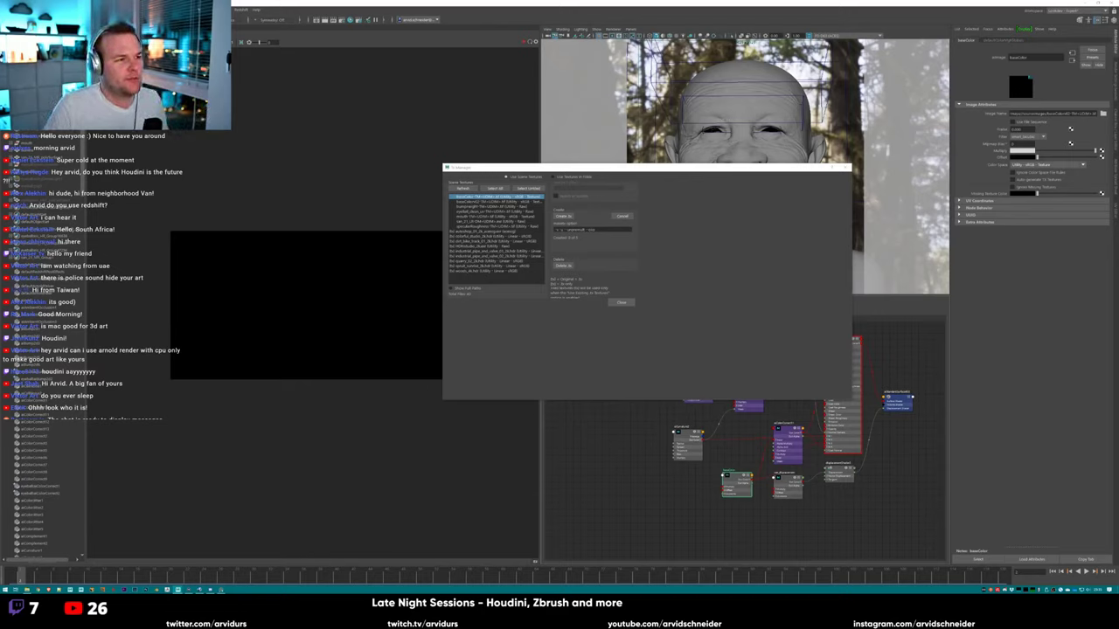
{"action": "left_click", "coordinate": [1034, 590]}
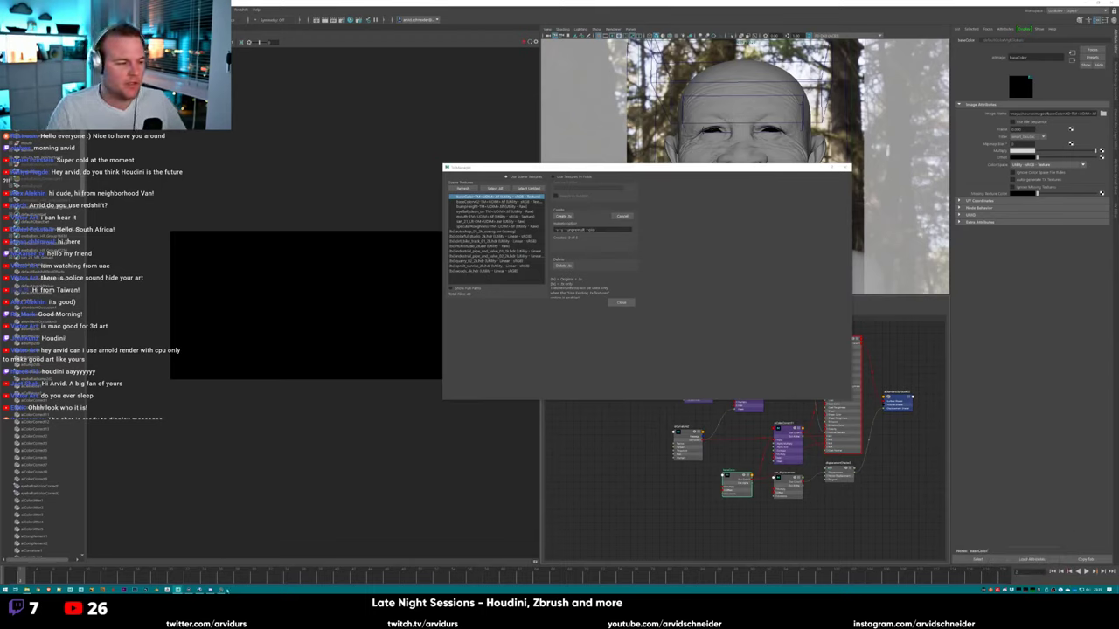
{"action": "left_click", "coordinate": [221, 590]}
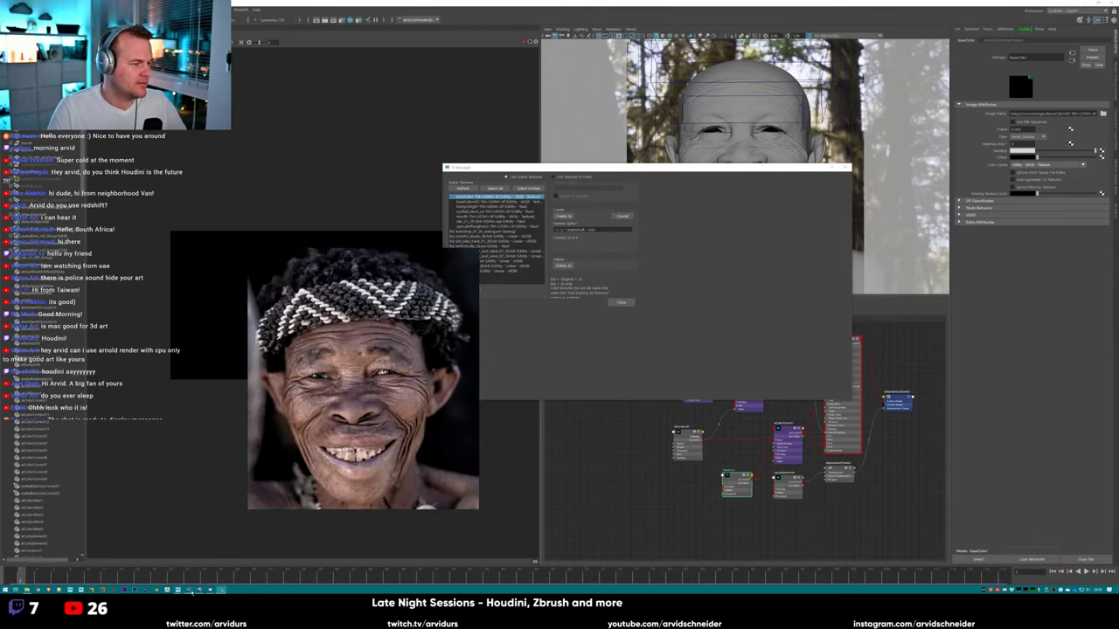
Open and minimize the 4K Capture Utility, then search 'capture' in Start and dismiss it.
{"action": "left_click", "coordinate": [189, 591]}
{"action": "left_click", "coordinate": [189, 592]}
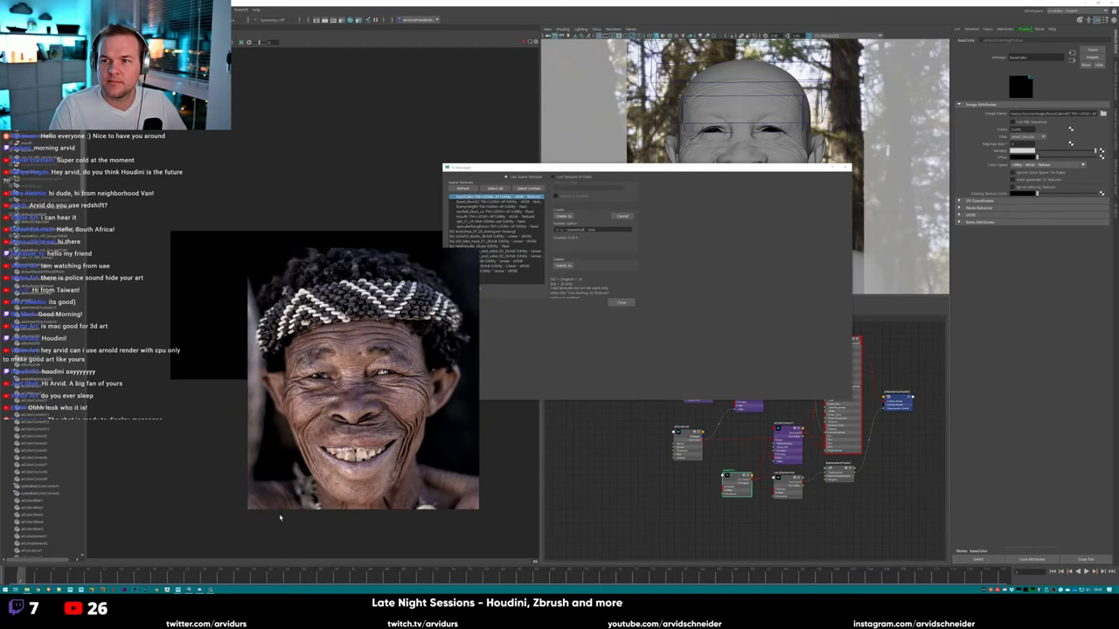
{"action": "key", "text": "super"}
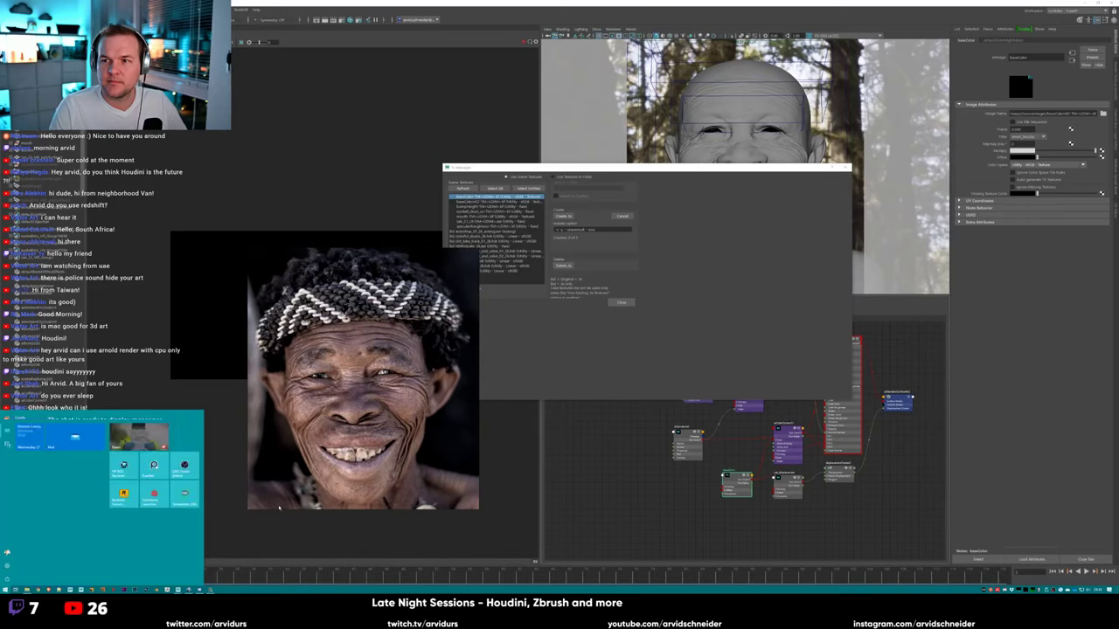
{"action": "type", "text": "capture"}
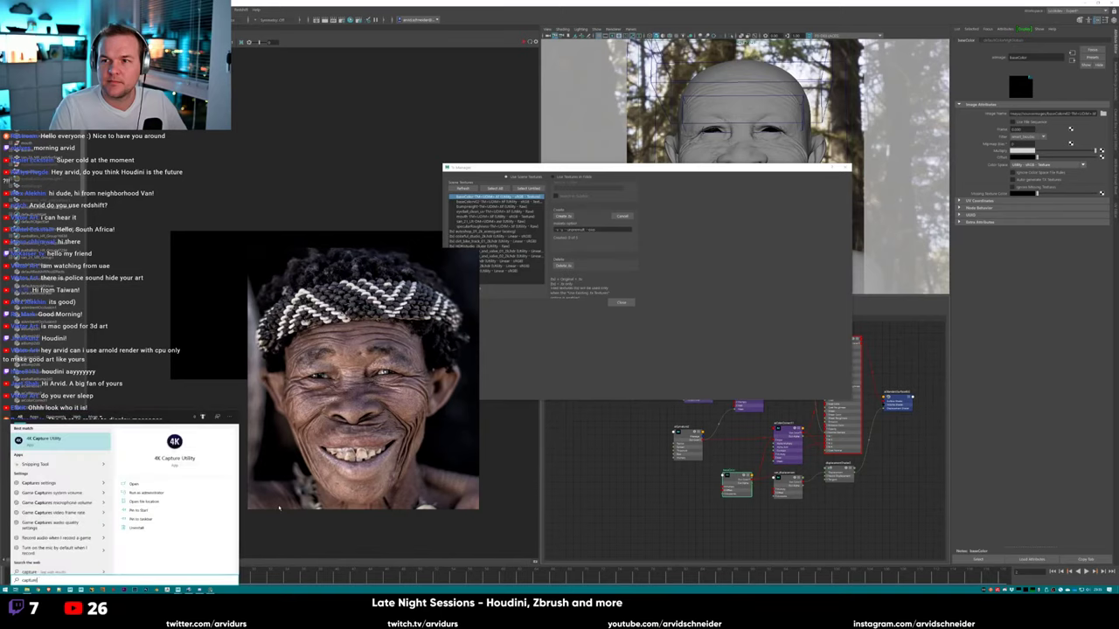
{"action": "key", "text": "Return"}
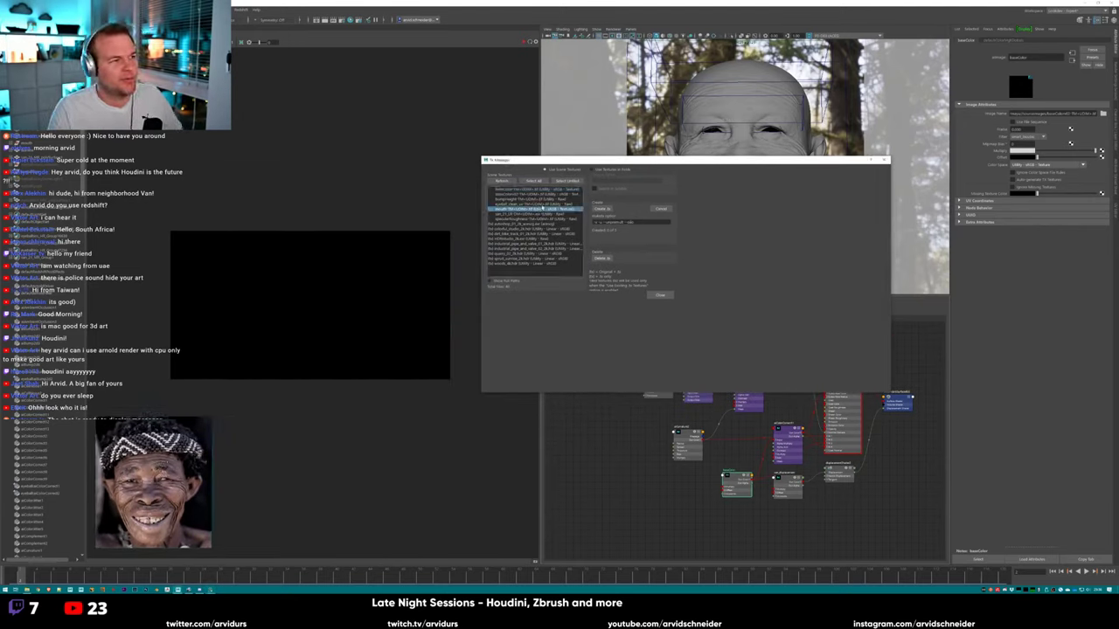
Select the second TX texture, close TX Manager, and clear all windows to the desktop.
{"action": "left_click", "coordinate": [534, 194]}
{"action": "left_click", "coordinate": [884, 160]}
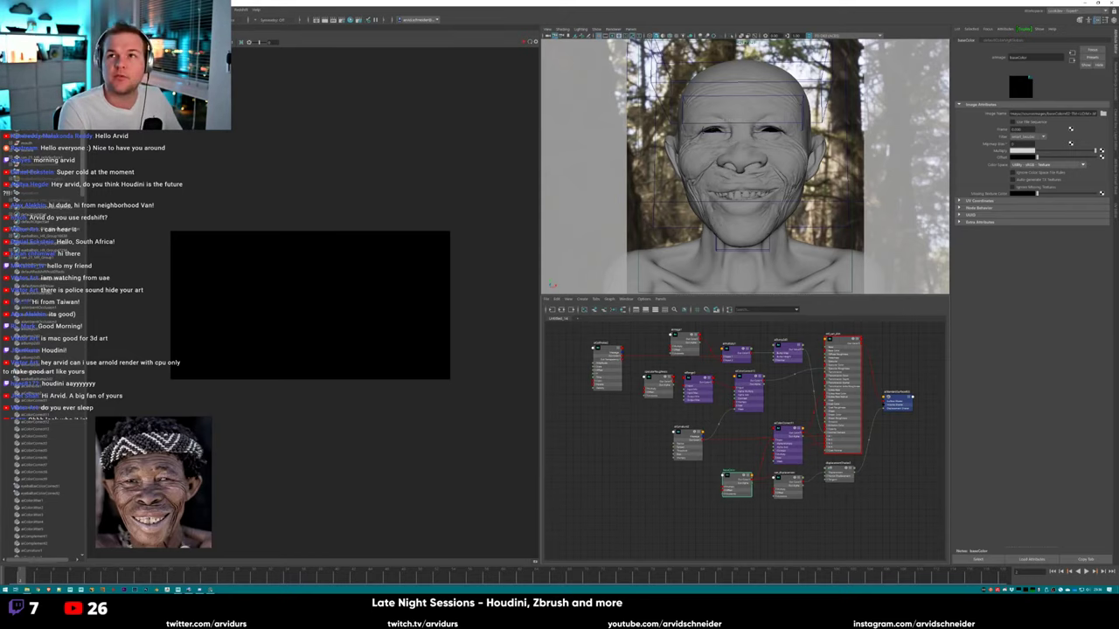
{"action": "key", "text": "super+d"}
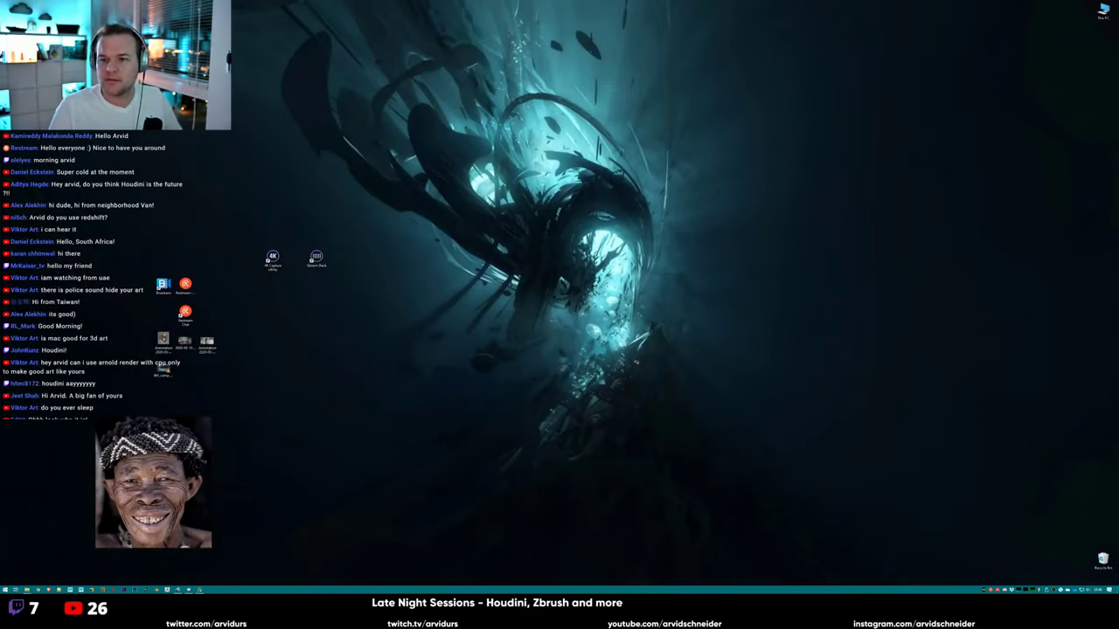
Move the portrait reference up beside the chat and launch PureRef from Start.
{"action": "left_click_drag", "start_coordinate": [175, 544], "coordinate": [201, 393]}
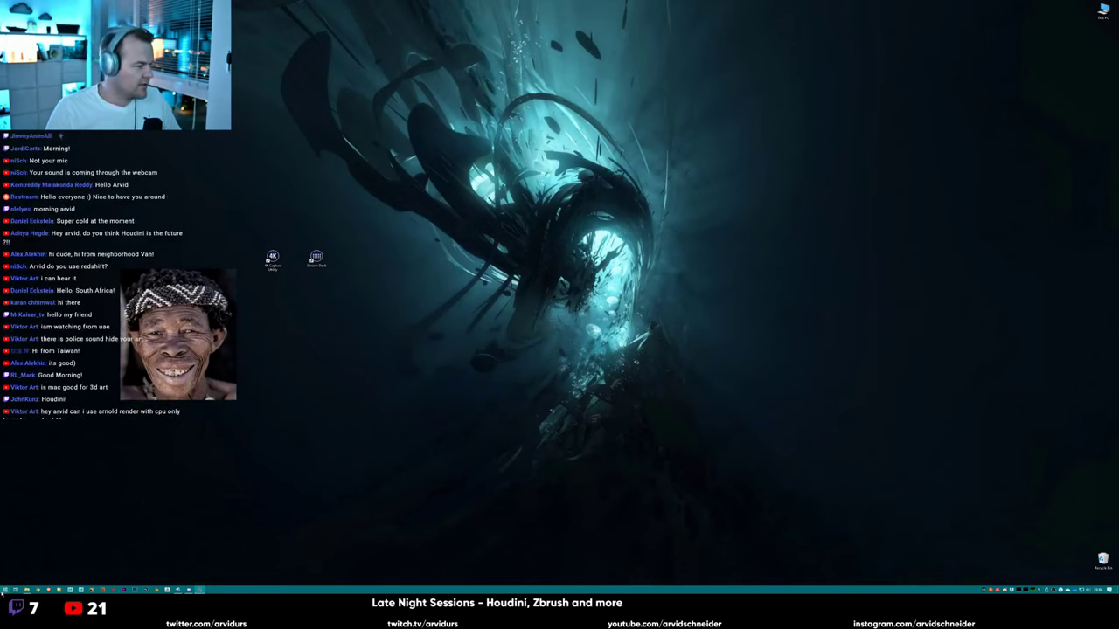
{"action": "key", "text": "super"}
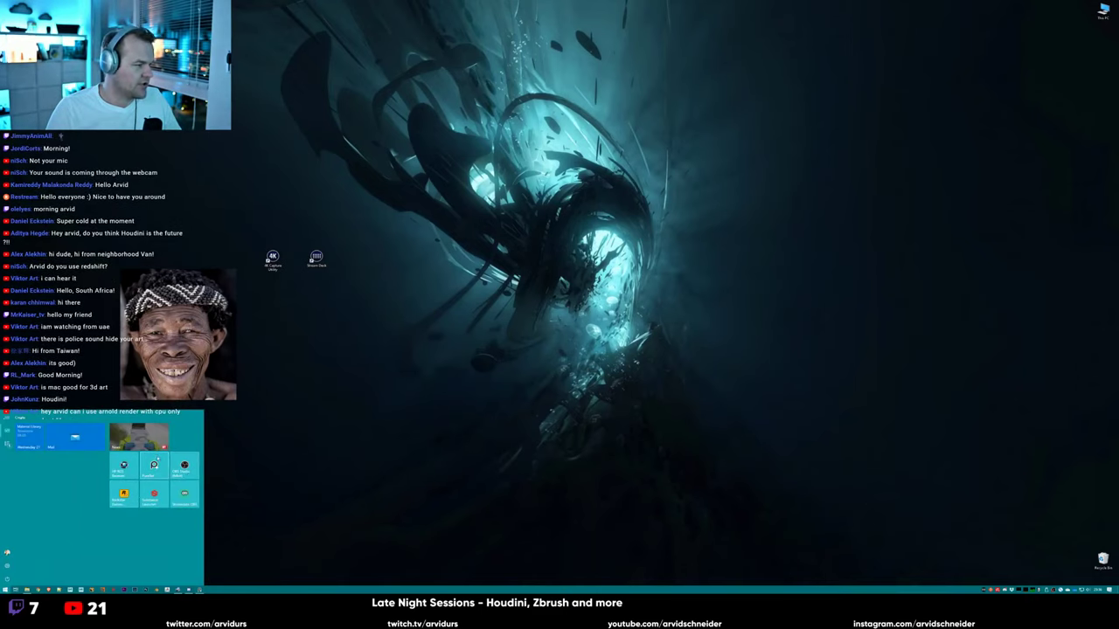
{"action": "left_click", "coordinate": [184, 466]}
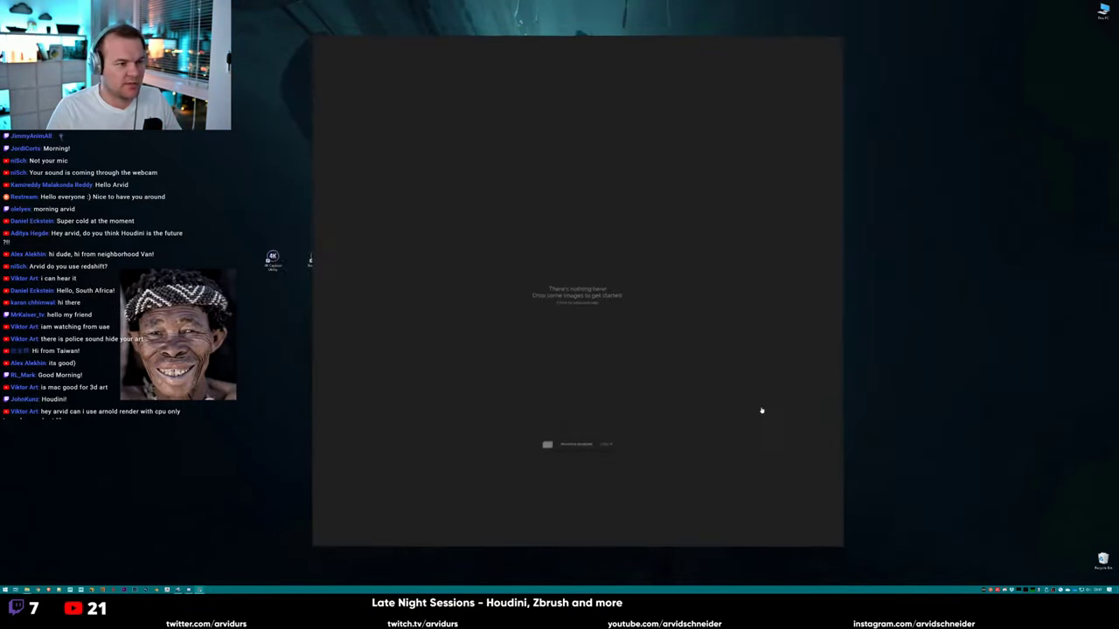
Drop the tan leather SCOUT phone-sleeve close-up onto the empty PureRef board.
{"action": "left_click_drag", "start_coordinate": [973, 220], "coordinate": [543, 314]}
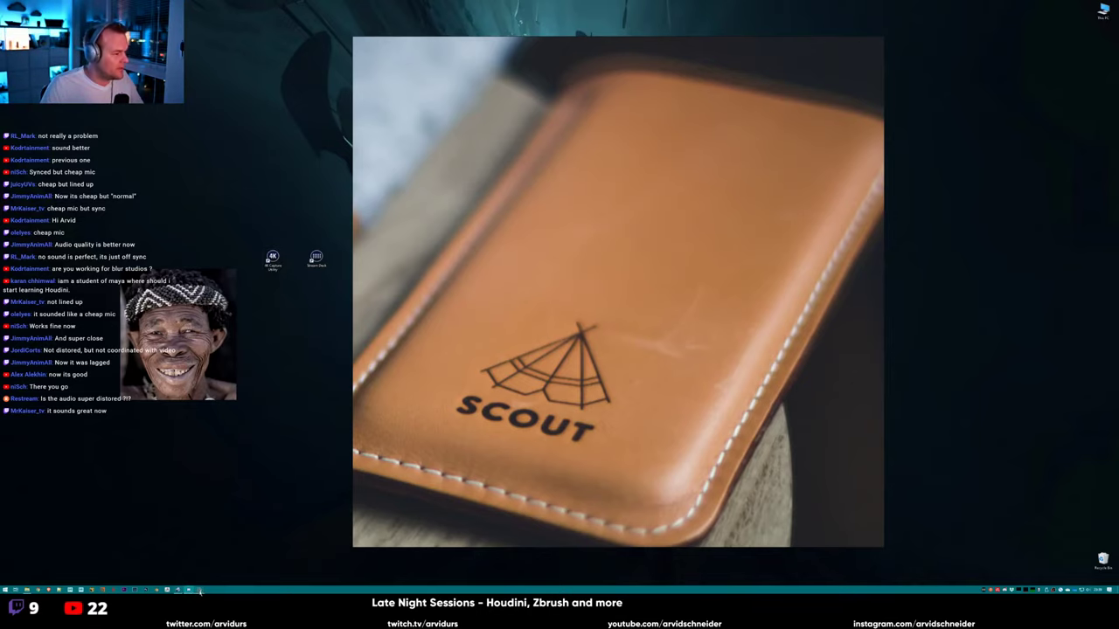
{"action": "mouse_move", "coordinate": [200, 591]}
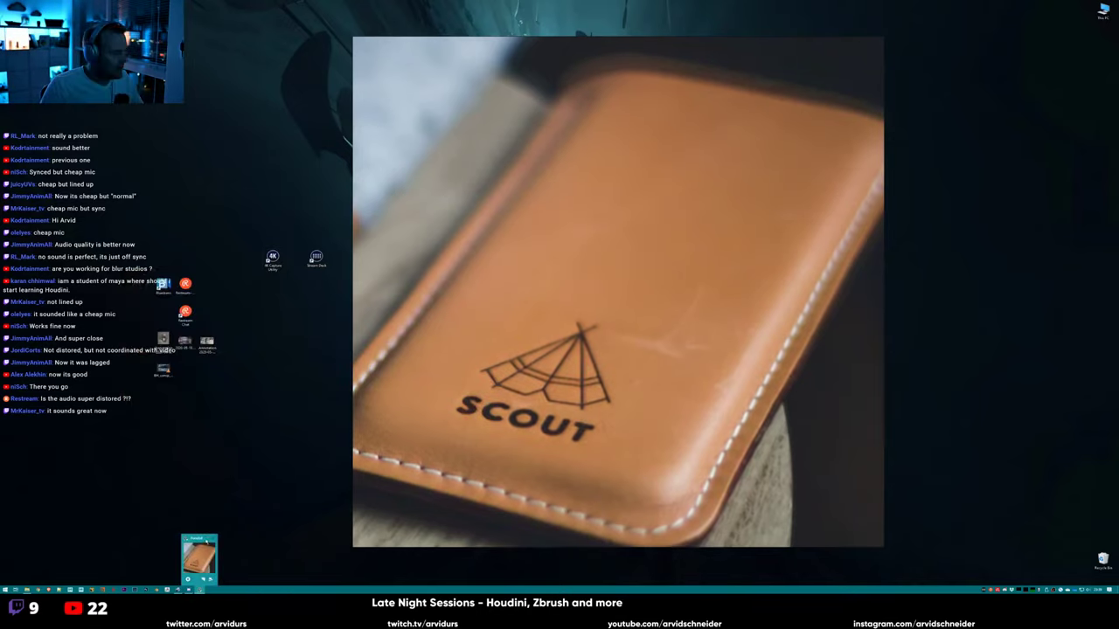
Close the meme image window from its taskbar jump list.
{"action": "right_click", "coordinate": [188, 590]}
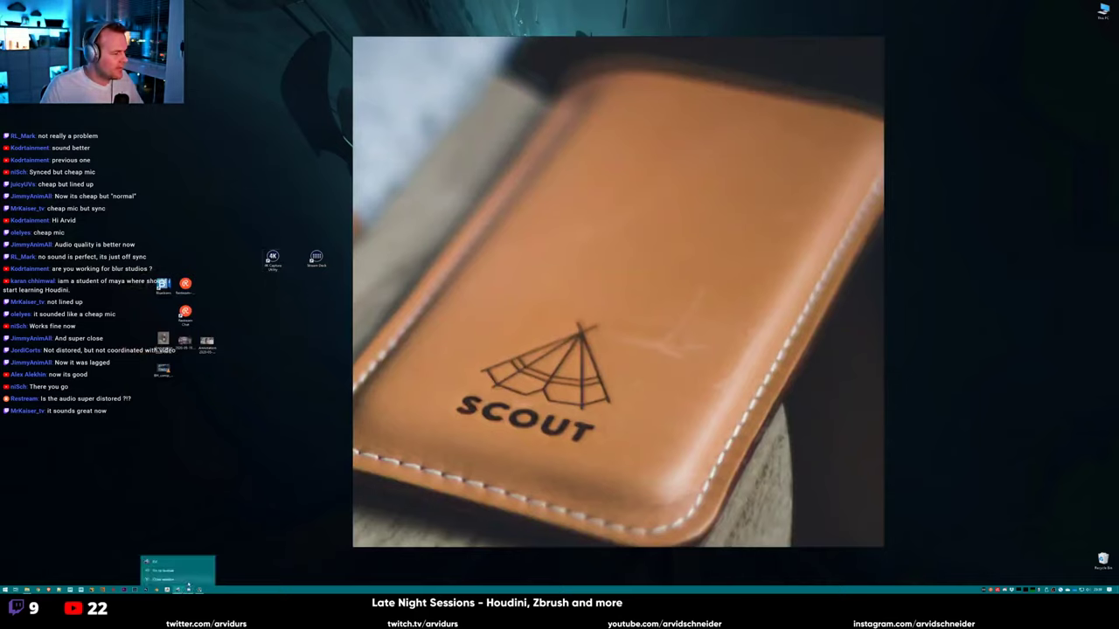
{"action": "left_click", "coordinate": [188, 581]}
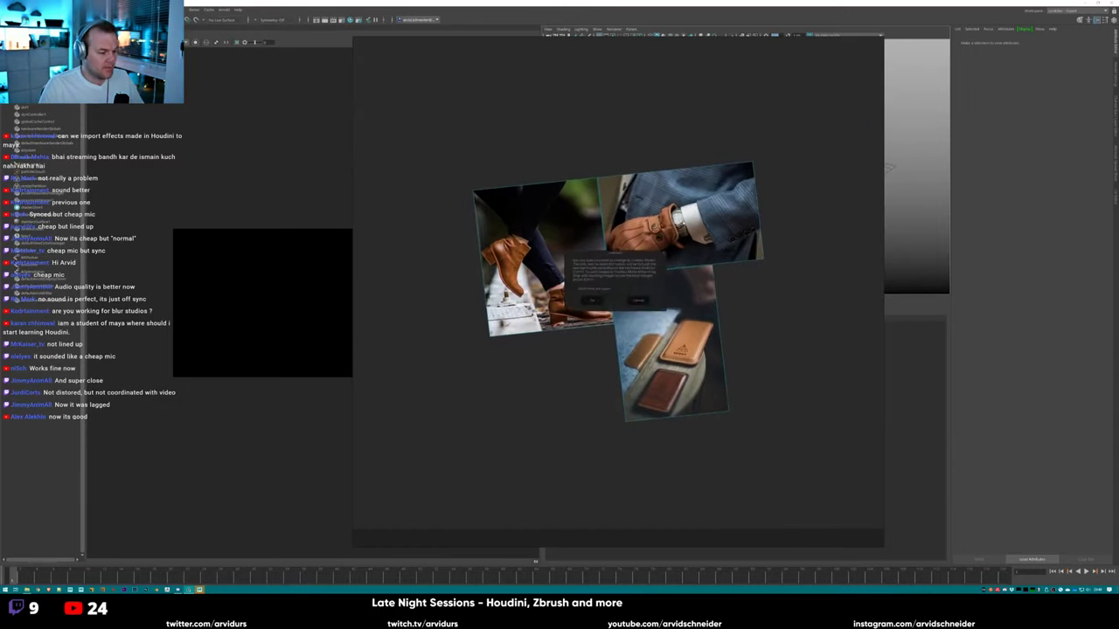
Dismiss Maya's startup message, then check and close the GPU usage summary.
{"action": "left_click", "coordinate": [593, 300]}
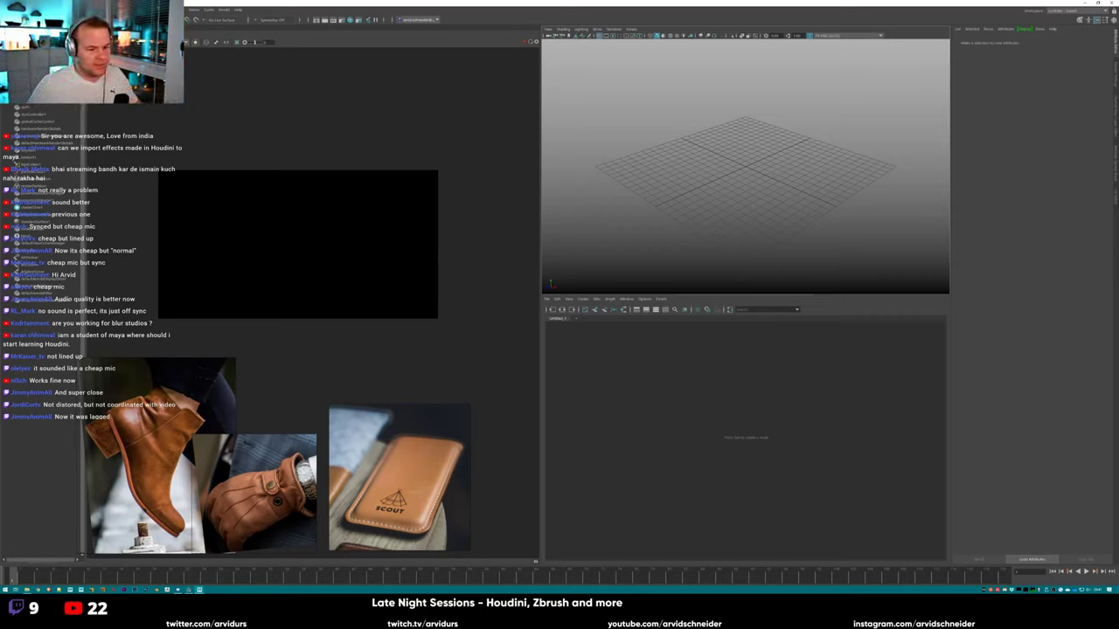
{"action": "left_click", "coordinate": [1035, 590]}
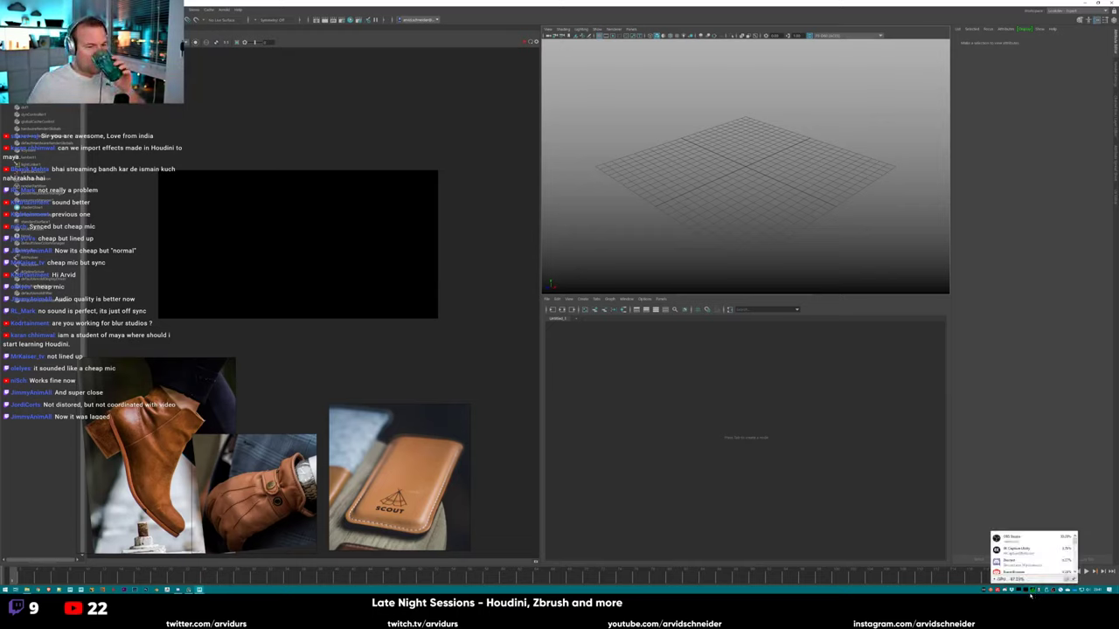
{"action": "left_click", "coordinate": [886, 368]}
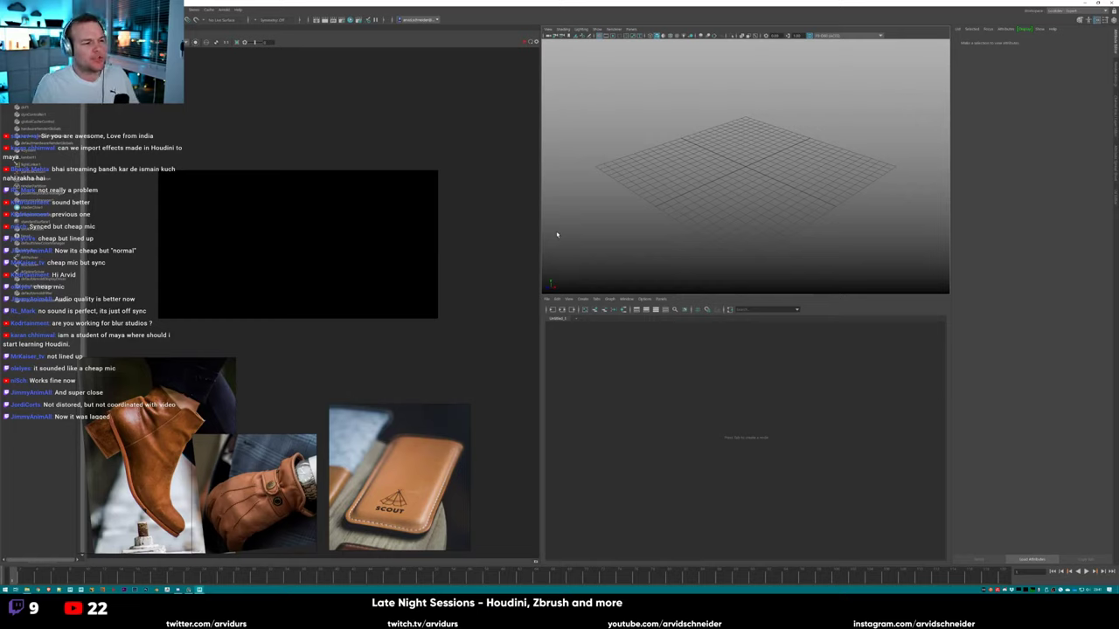
Create a poly cube from the marking menu and scale it into a wide, flat slab.
{"action": "right_click", "coordinate": [766, 169], "text": "shift"}
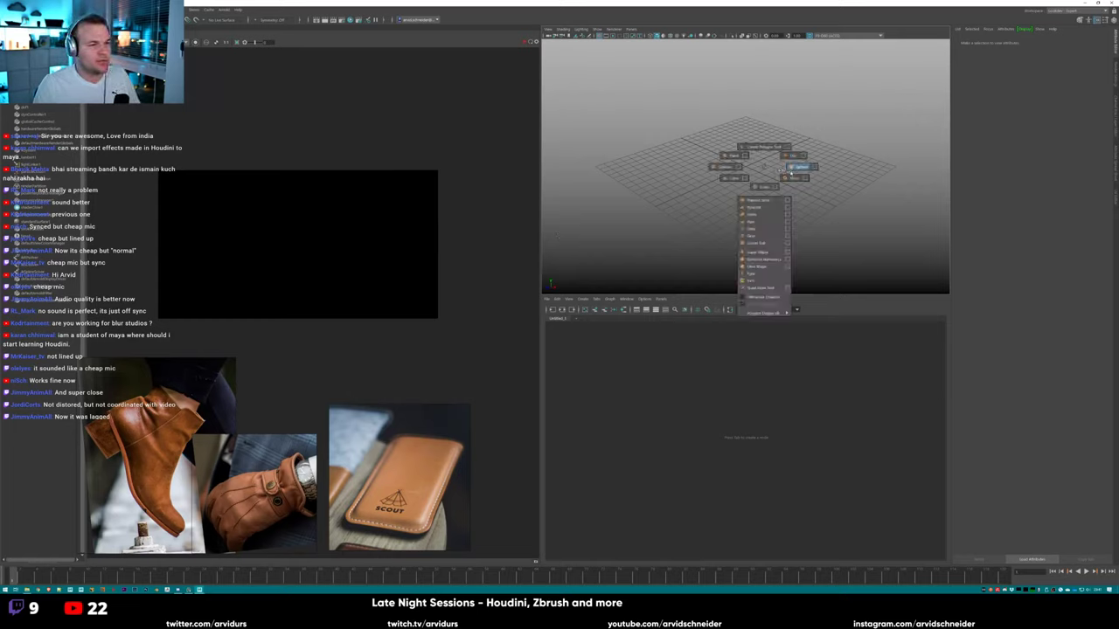
{"action": "left_click", "coordinate": [763, 187]}
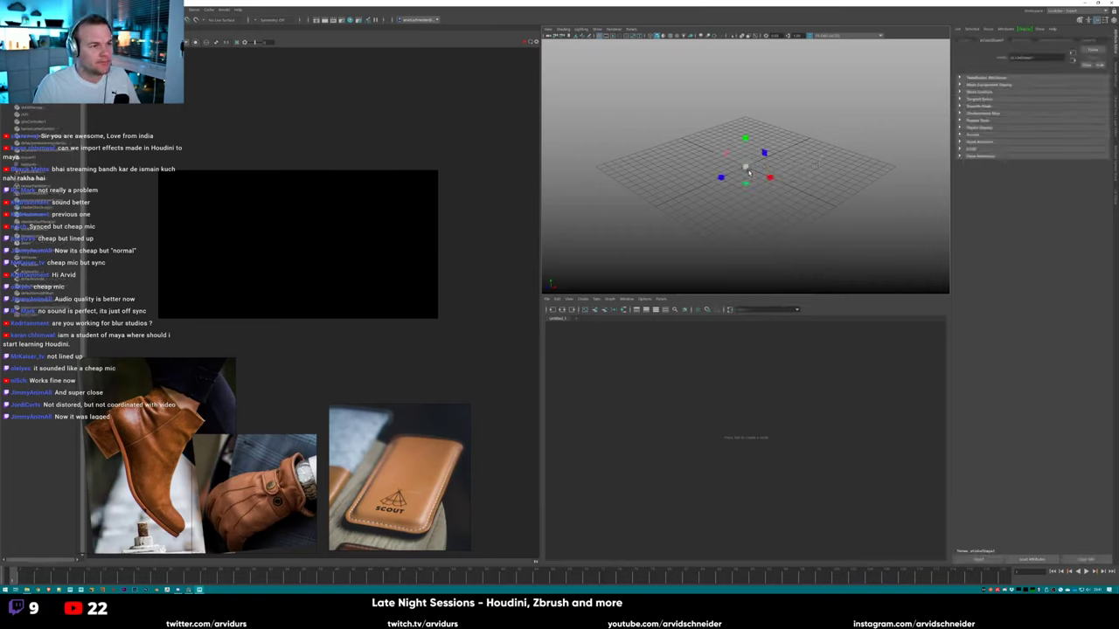
{"action": "left_click_drag", "start_coordinate": [747, 179], "coordinate": [809, 183], "text": "alt"}
{"action": "right_click_drag", "start_coordinate": [745, 164], "coordinate": [757, 178], "text": "alt"}
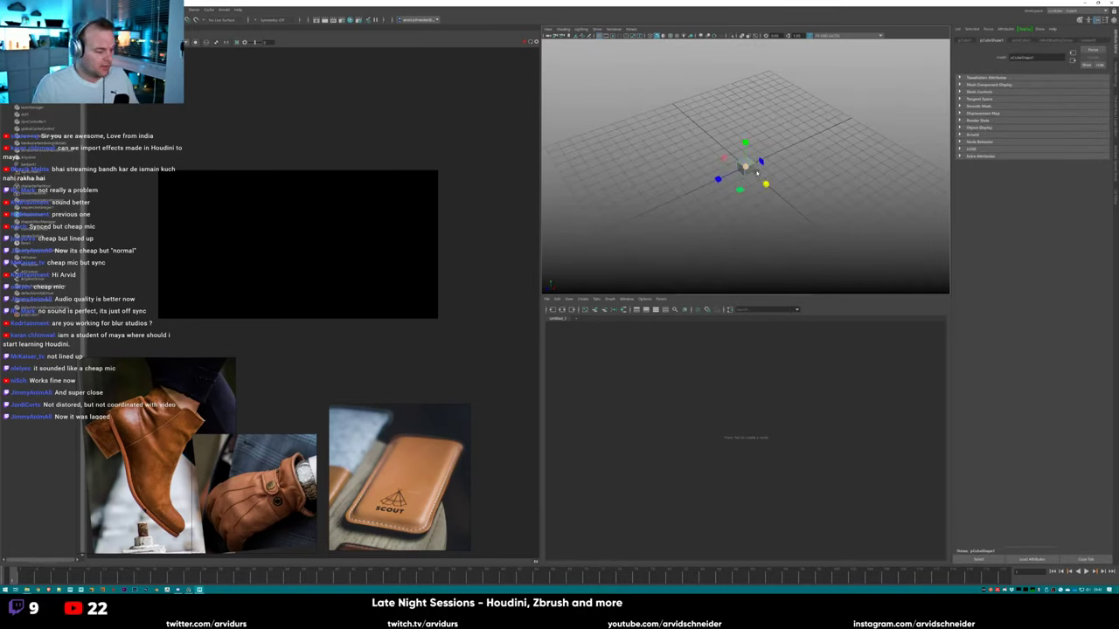
{"action": "left_click_drag", "start_coordinate": [753, 178], "coordinate": [750, 171]}
{"action": "right_click_drag", "start_coordinate": [750, 172], "coordinate": [714, 192], "text": "alt"}
{"action": "left_click_drag", "start_coordinate": [714, 193], "coordinate": [748, 151]}
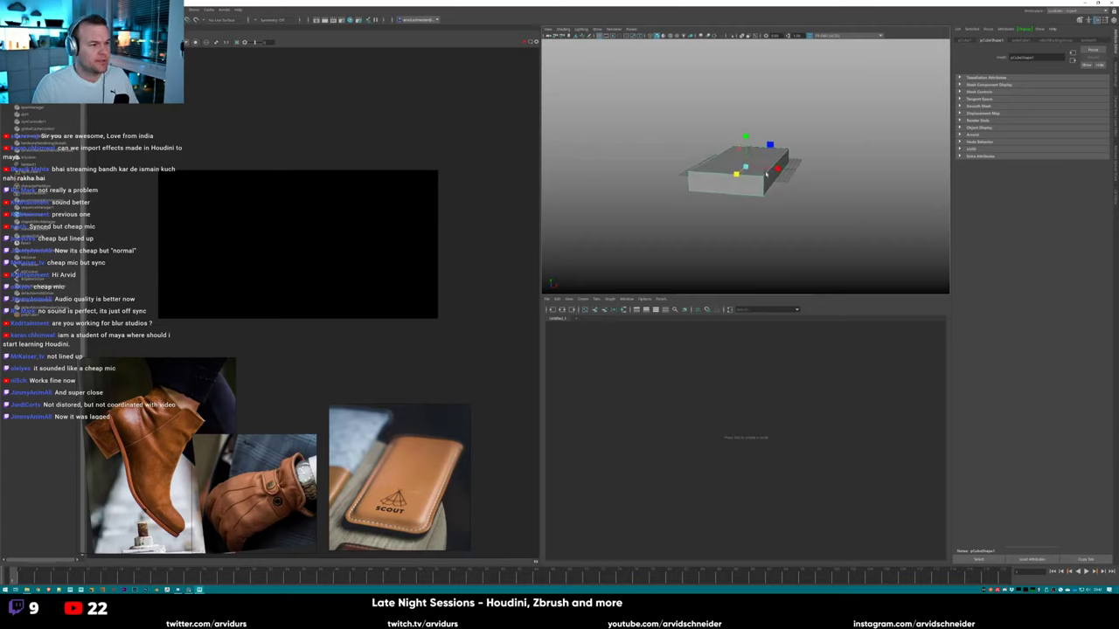
{"action": "mouse_move", "coordinate": [767, 196]}
{"action": "left_mouse_down", "text": "alt"}
{"action": "mouse_move", "coordinate": [784, 176]}
{"action": "mouse_move", "coordinate": [768, 205]}
{"action": "mouse_move", "coordinate": [771, 179]}
{"action": "left_mouse_up", "text": "alt"}
Insert an edge loop across the slab near its right end with the Insert Edge Loop Tool.
{"action": "left_click", "coordinate": [771, 179]}
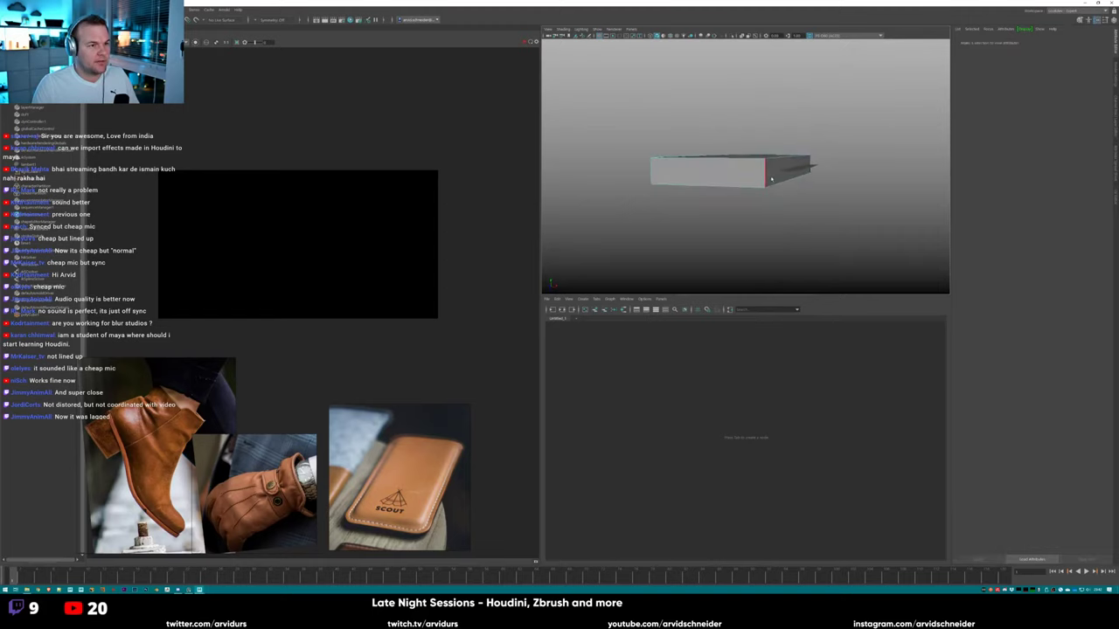
{"action": "right_click", "coordinate": [770, 179], "text": "shift"}
{"action": "left_click", "coordinate": [770, 157]}
{"action": "right_click", "coordinate": [768, 172], "text": "shift"}
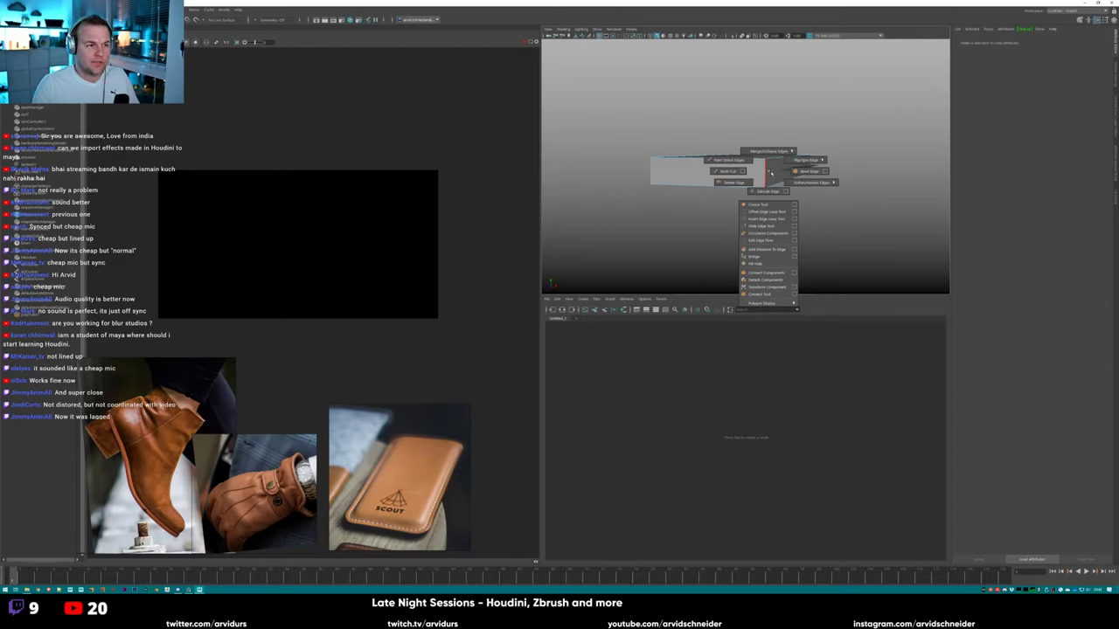
{"action": "left_click", "coordinate": [757, 218]}
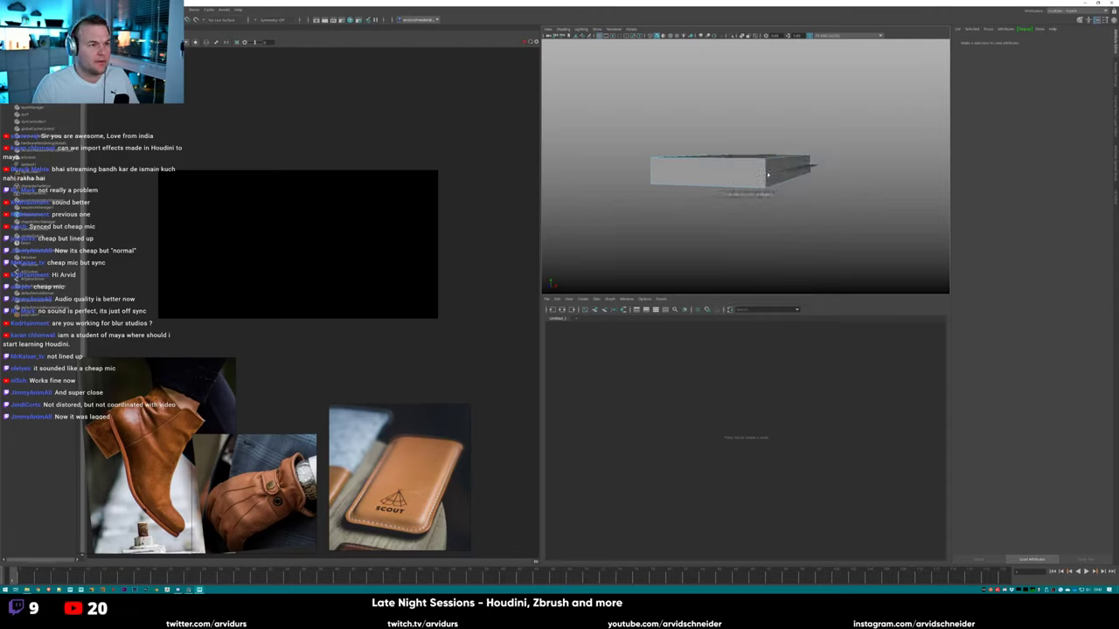
{"action": "left_click", "coordinate": [767, 175]}
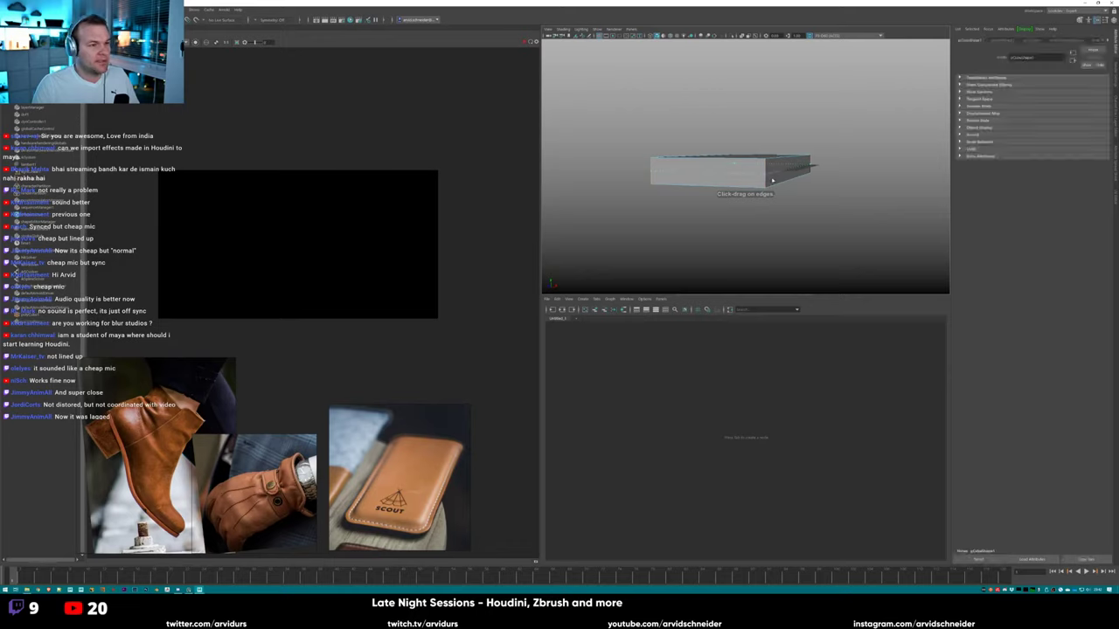
{"action": "right_click", "coordinate": [770, 178], "text": "shift"}
{"action": "left_click", "coordinate": [786, 179]}
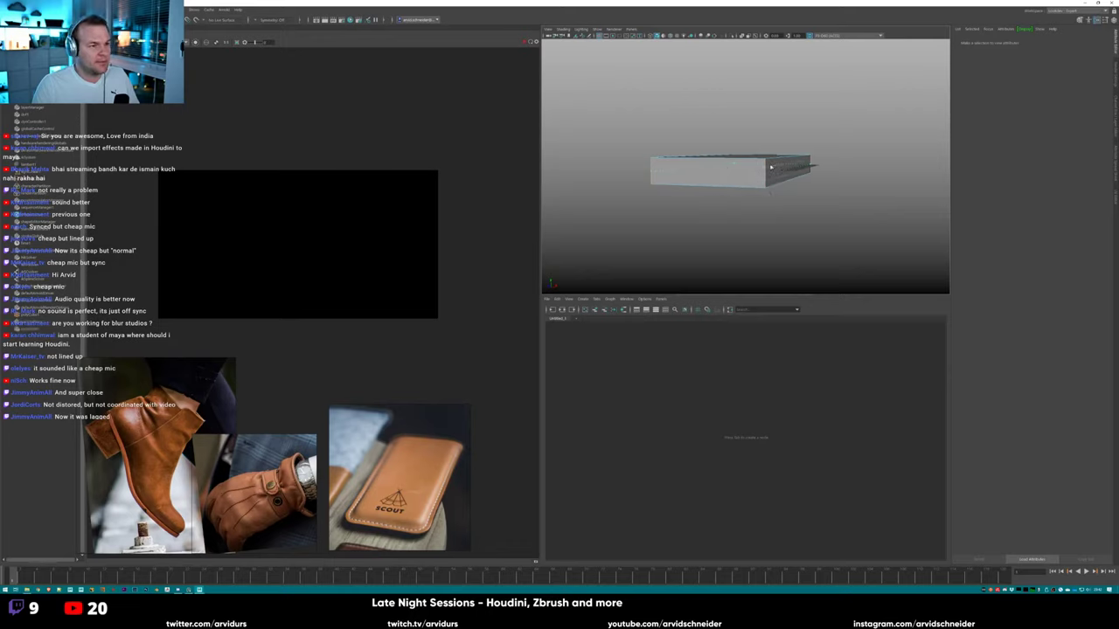
Extrude the slab's top face with Ctrl+E.
{"action": "left_click", "coordinate": [771, 177]}
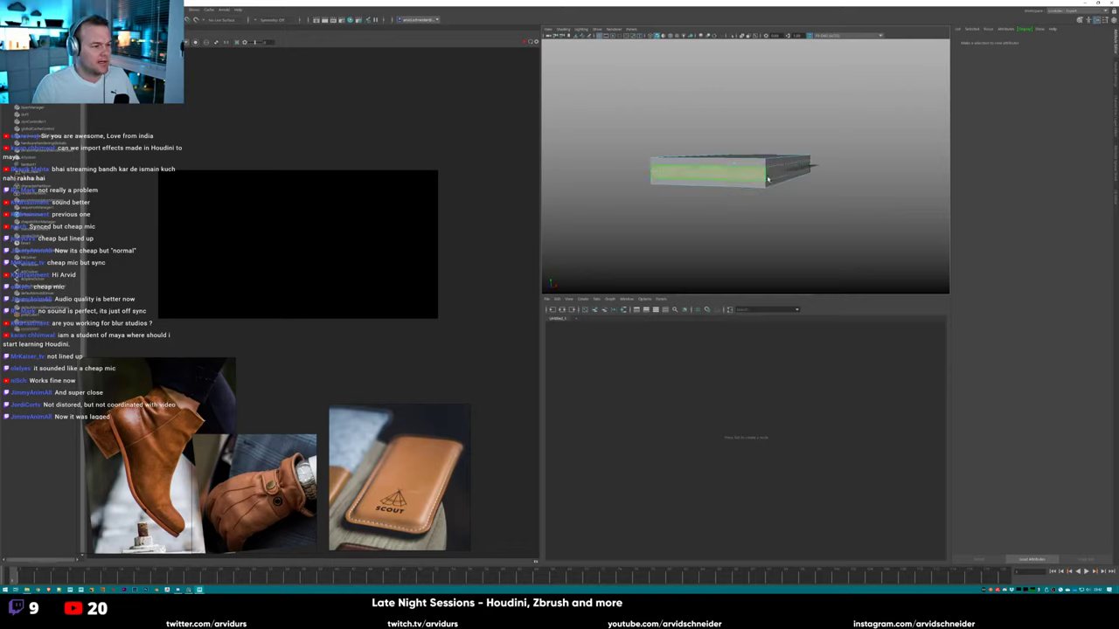
{"action": "left_click_drag", "start_coordinate": [773, 177], "coordinate": [785, 164], "text": "alt"}
{"action": "key", "text": "w"}
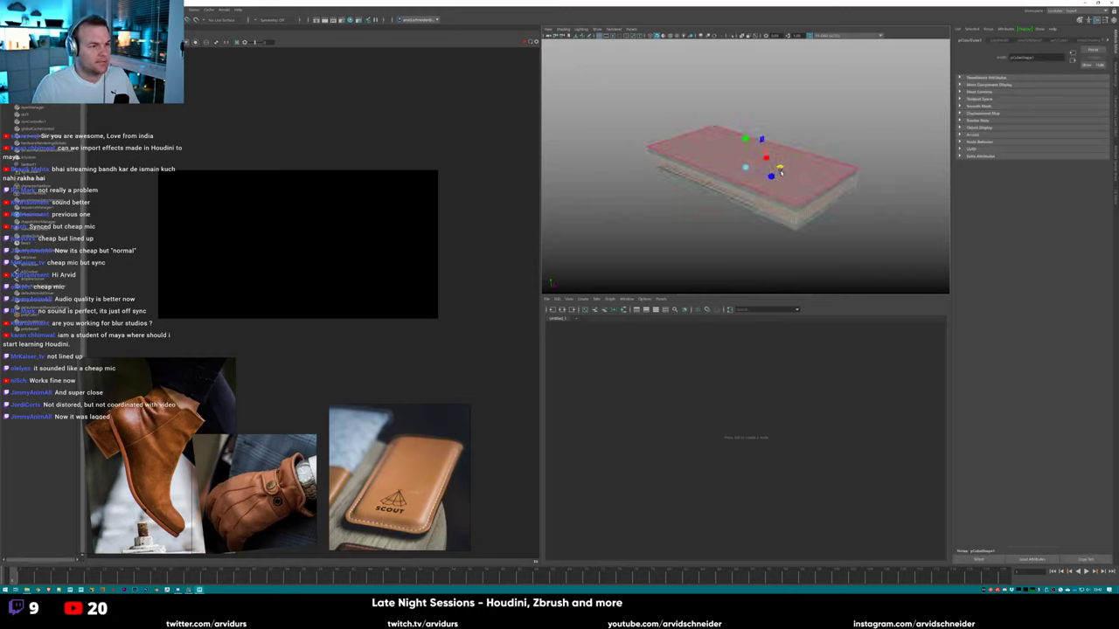
{"action": "left_click", "coordinate": [779, 173]}
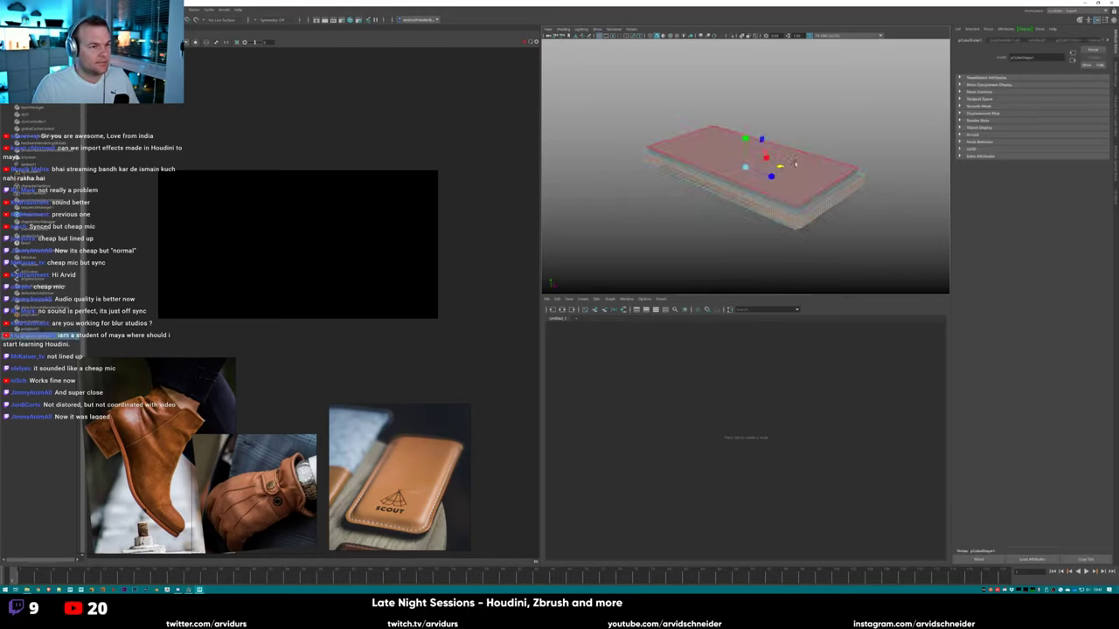
{"action": "key", "text": "ctrl+e"}
{"action": "mouse_move", "coordinate": [779, 173]}
{"action": "left_mouse_down", "text": "alt"}
{"action": "mouse_move", "coordinate": [775, 156]}
{"action": "mouse_move", "coordinate": [781, 172]}
{"action": "left_mouse_up", "text": "alt"}
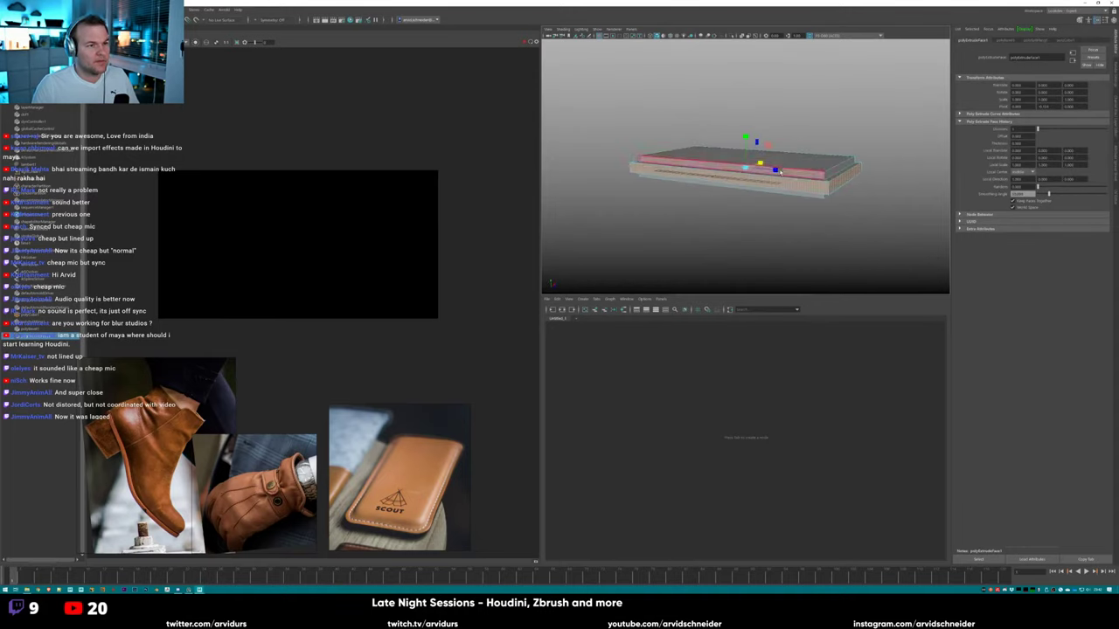
Turn on smooth mesh preview (3) to see the slab's rounded shape from a low side view.
{"action": "key", "text": "3"}
{"action": "left_click", "coordinate": [815, 135]}
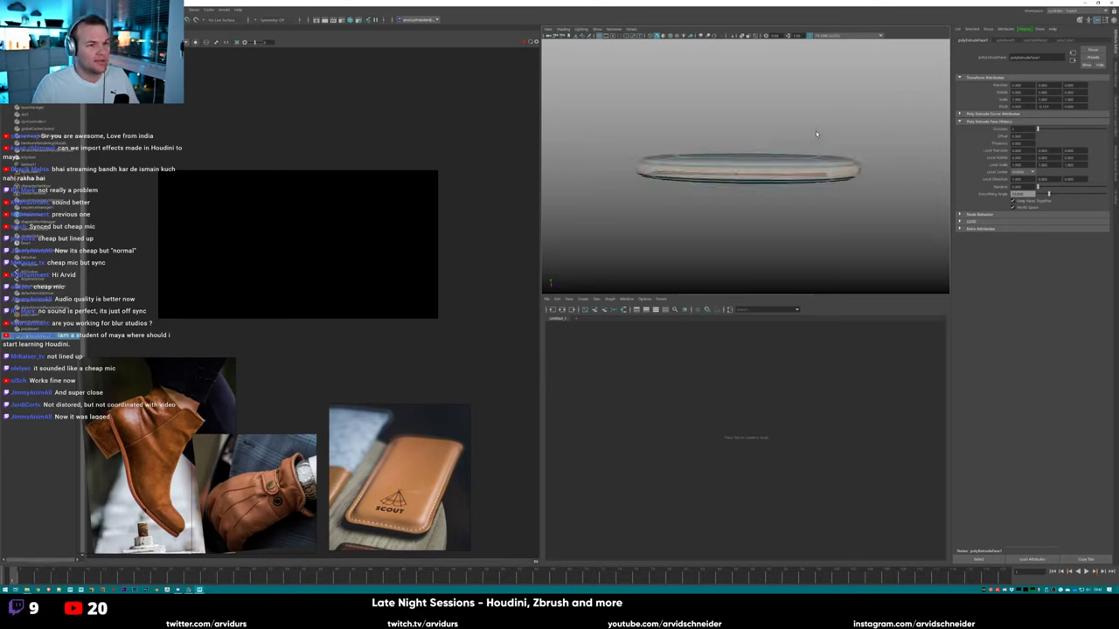
{"action": "left_click_drag", "start_coordinate": [816, 133], "coordinate": [739, 163], "text": "alt"}
With smooth preview off, bevel the slab's corner edges and widen the bevel fraction to round them.
{"action": "key", "text": "1"}
{"action": "left_click", "coordinate": [737, 186]}
{"action": "right_click_drag", "start_coordinate": [738, 162], "coordinate": [779, 164], "text": "shift"}
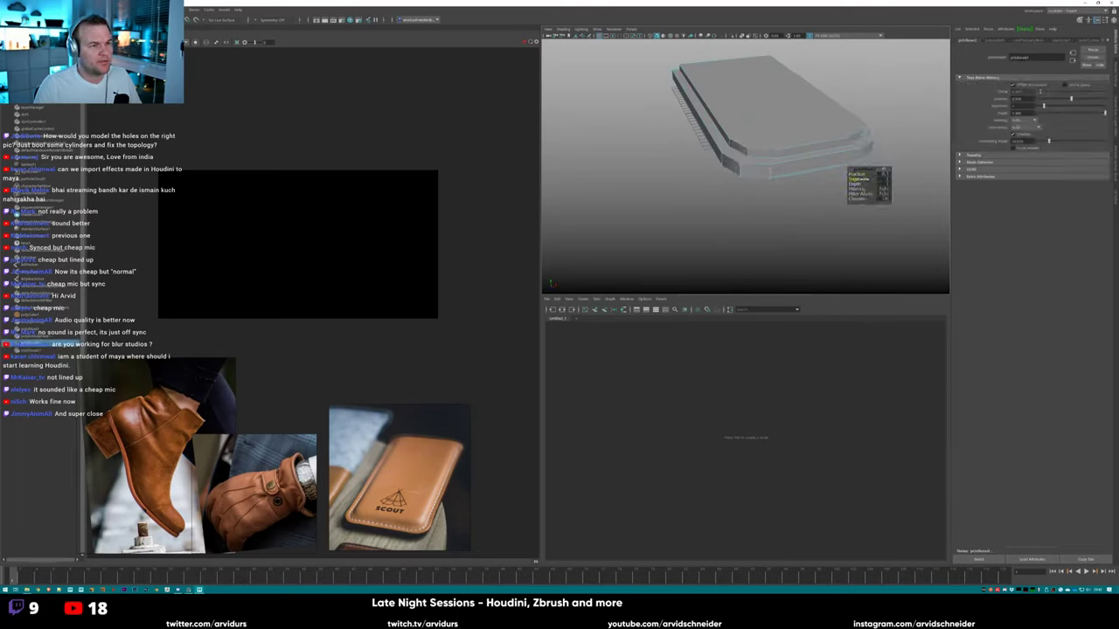
{"action": "left_click_drag", "start_coordinate": [860, 175], "coordinate": [871, 140]}
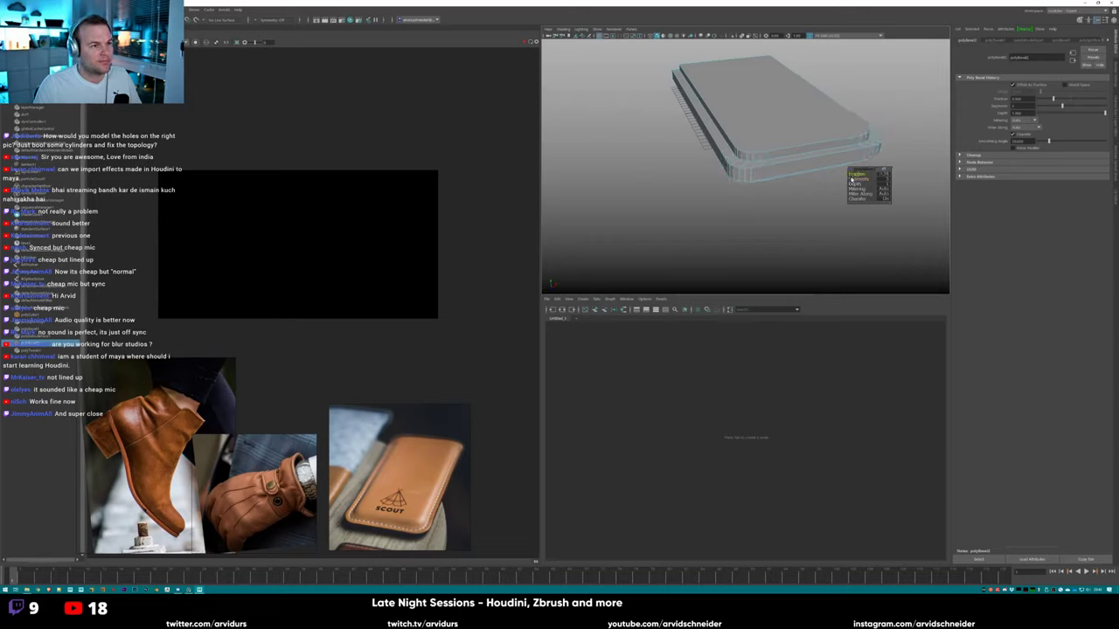
{"action": "left_click_drag", "start_coordinate": [855, 180], "coordinate": [732, 179], "text": "alt"}
{"action": "left_click", "coordinate": [849, 110]}
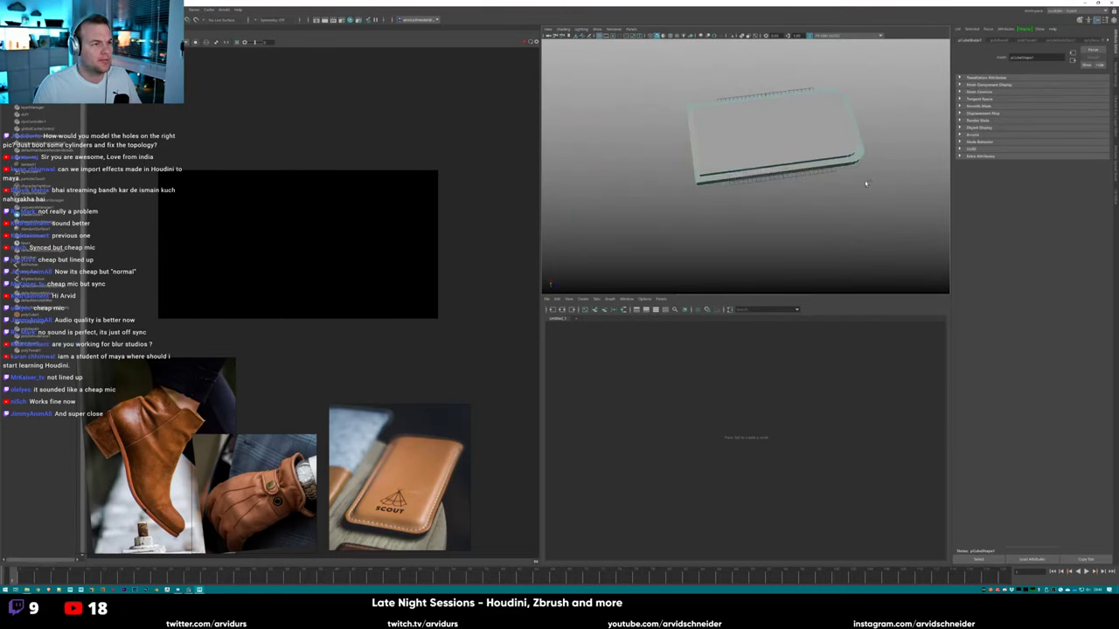
Select the slab's top face from a high angle and extrude it twice with Ctrl+E.
{"action": "left_click", "coordinate": [865, 180]}
{"action": "left_click_drag", "start_coordinate": [865, 180], "coordinate": [800, 175], "text": "alt"}
{"action": "left_click_drag", "start_coordinate": [772, 120], "coordinate": [737, 138], "text": "alt"}
{"action": "left_click", "coordinate": [748, 131]}
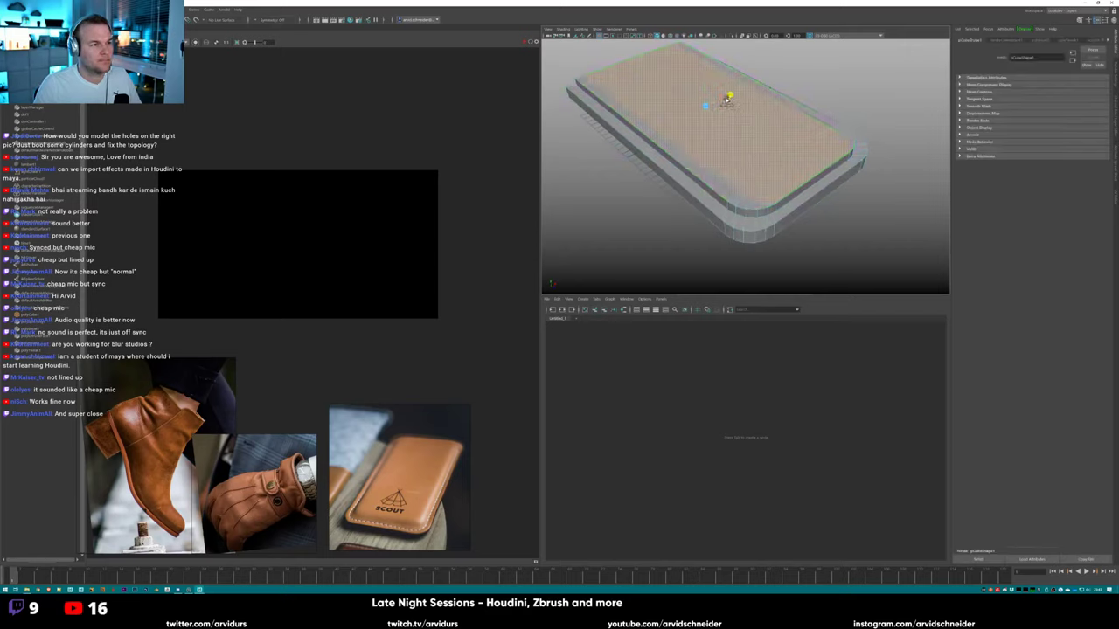
{"action": "key", "text": "ctrl+e"}
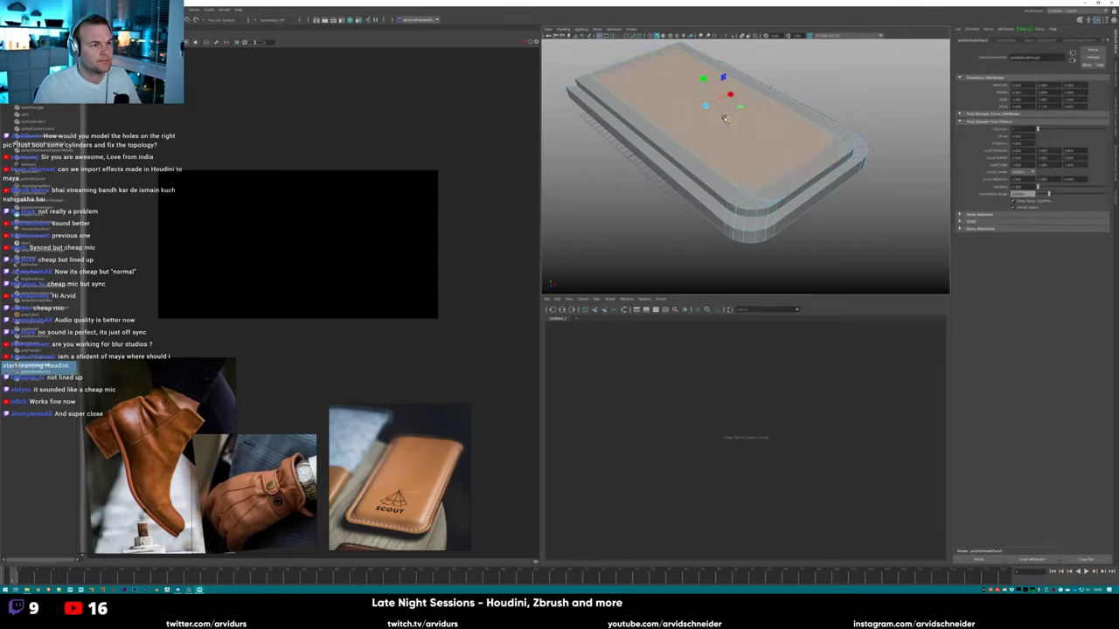
{"action": "key", "text": "ctrl+e"}
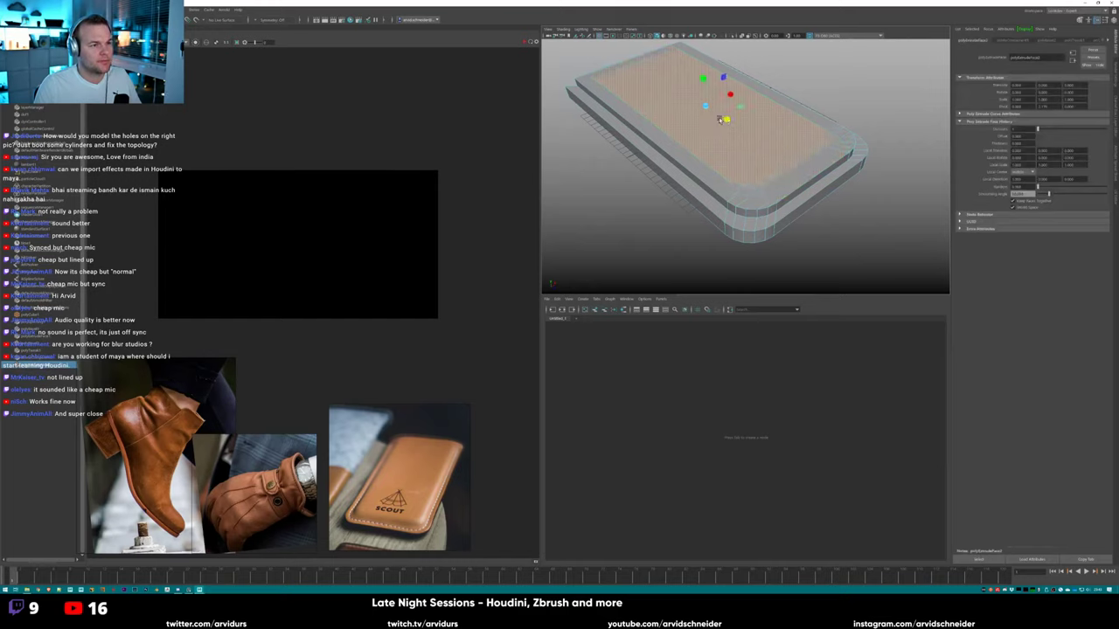
Orbit and zoom around the slab to check the raised rim, ending on its front edge.
{"action": "left_click_drag", "start_coordinate": [719, 120], "coordinate": [612, 132], "text": "alt"}
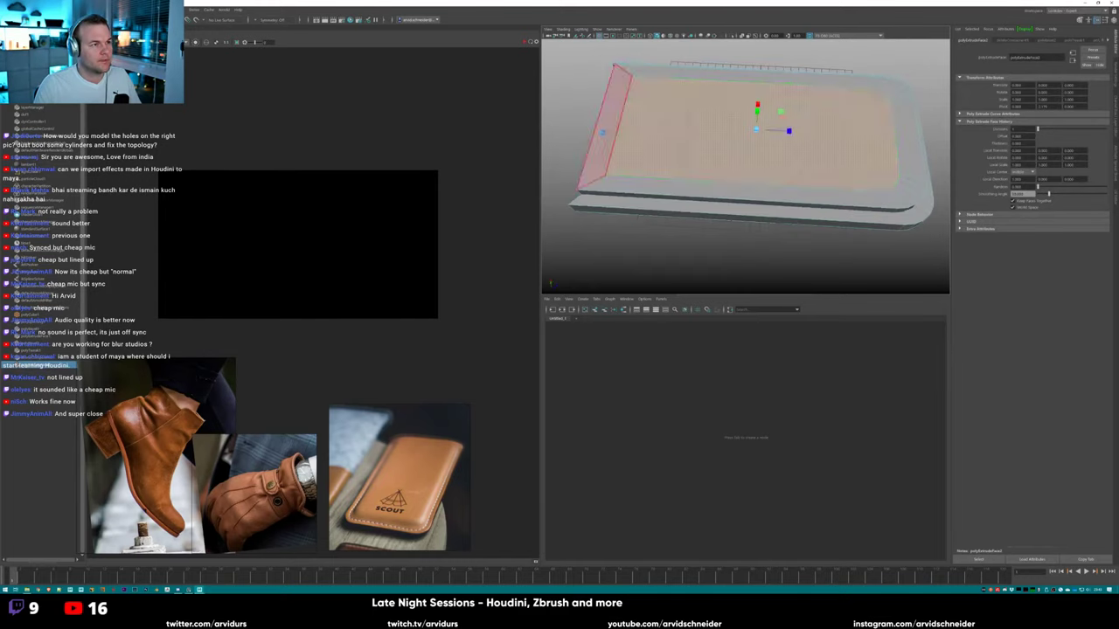
{"action": "left_click", "coordinate": [603, 133]}
{"action": "left_click_drag", "start_coordinate": [776, 125], "coordinate": [690, 175], "text": "alt"}
{"action": "left_click", "coordinate": [686, 185]}
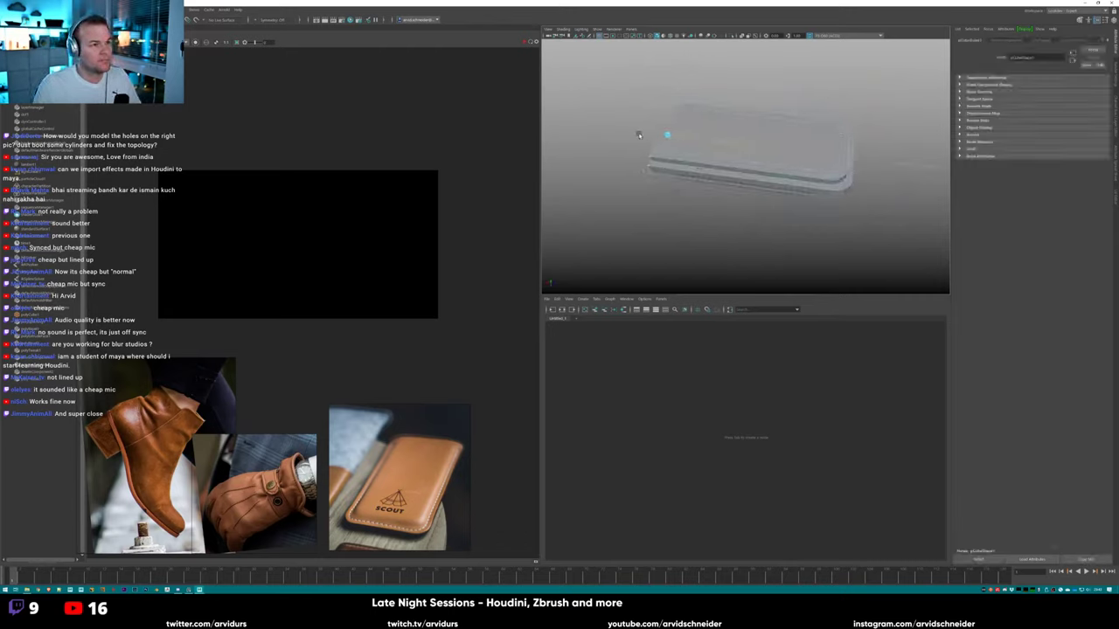
{"action": "left_click_drag", "start_coordinate": [792, 140], "coordinate": [726, 164], "text": "alt"}
{"action": "left_click", "coordinate": [862, 130]}
{"action": "left_click", "coordinate": [759, 143]}
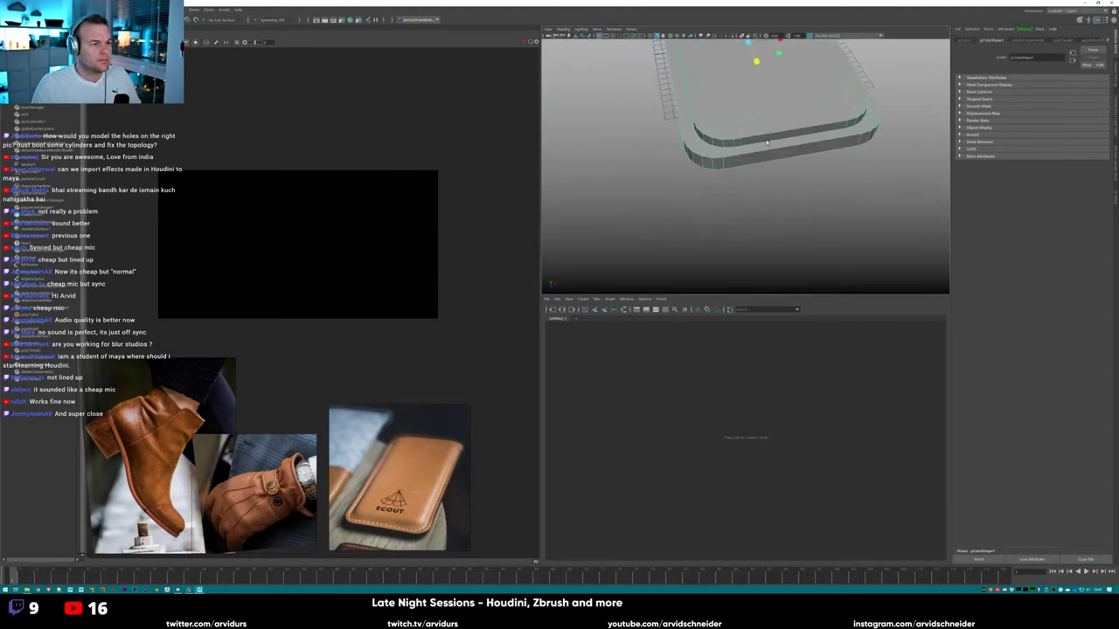
{"action": "left_click", "coordinate": [722, 166]}
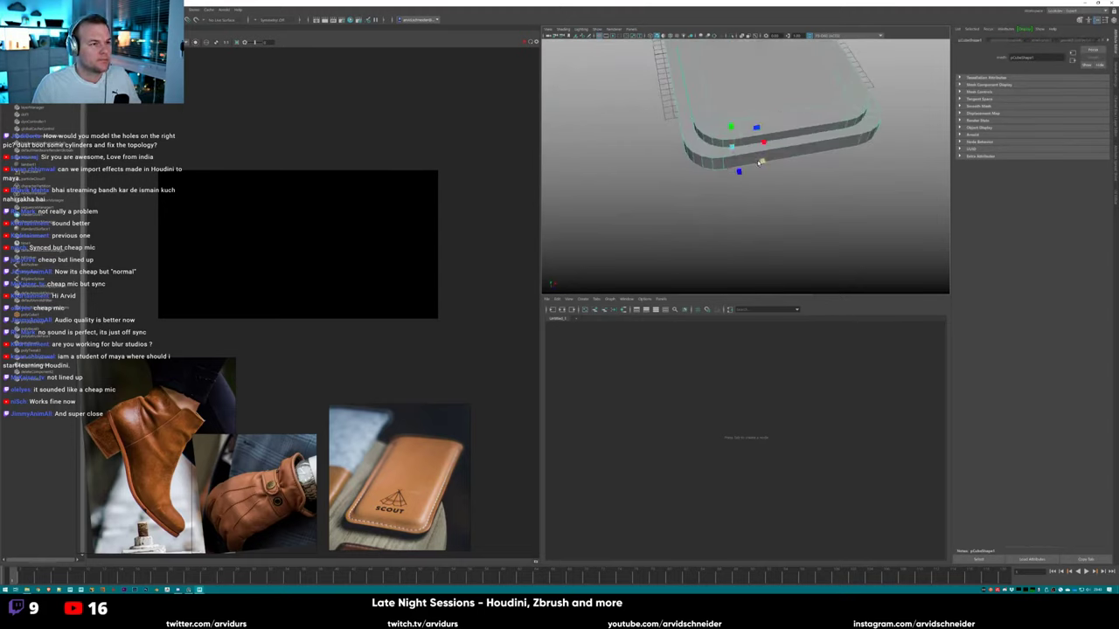
{"action": "scroll", "coordinate": [710, 202], "scroll_direction": "up", "scroll_amount": 5}
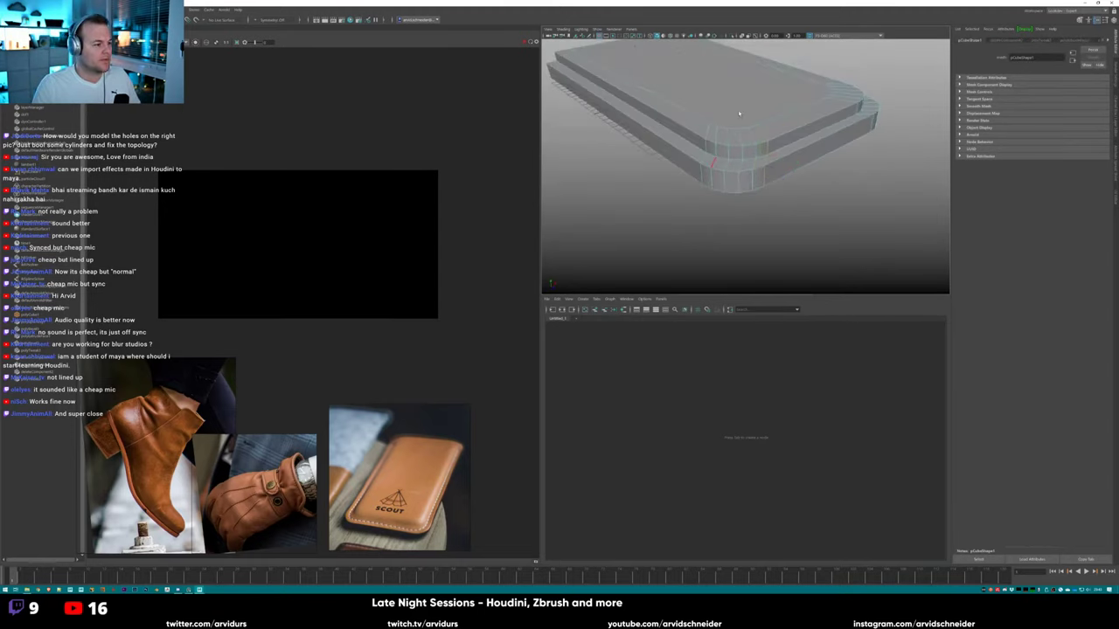
{"action": "left_click", "coordinate": [736, 162]}
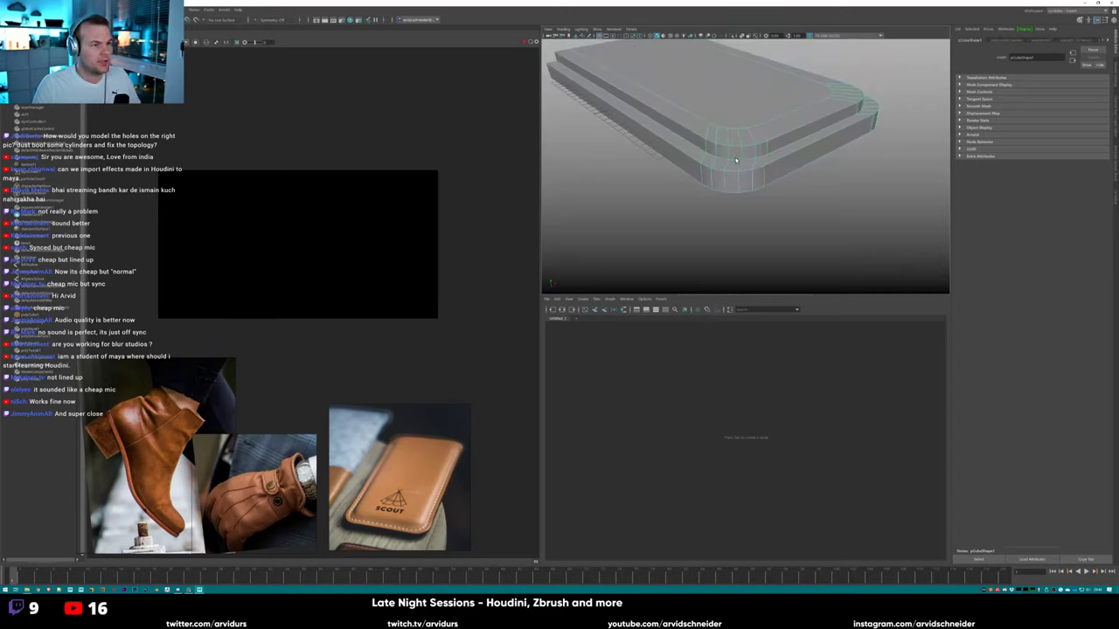
{"action": "key", "text": "w"}
{"action": "left_click_drag", "start_coordinate": [732, 99], "coordinate": [786, 137], "text": "alt"}
{"action": "right_click_drag", "start_coordinate": [786, 137], "coordinate": [739, 166], "text": "alt"}
{"action": "key", "text": "space"}
{"action": "left_click_drag", "start_coordinate": [773, 161], "coordinate": [774, 161]}
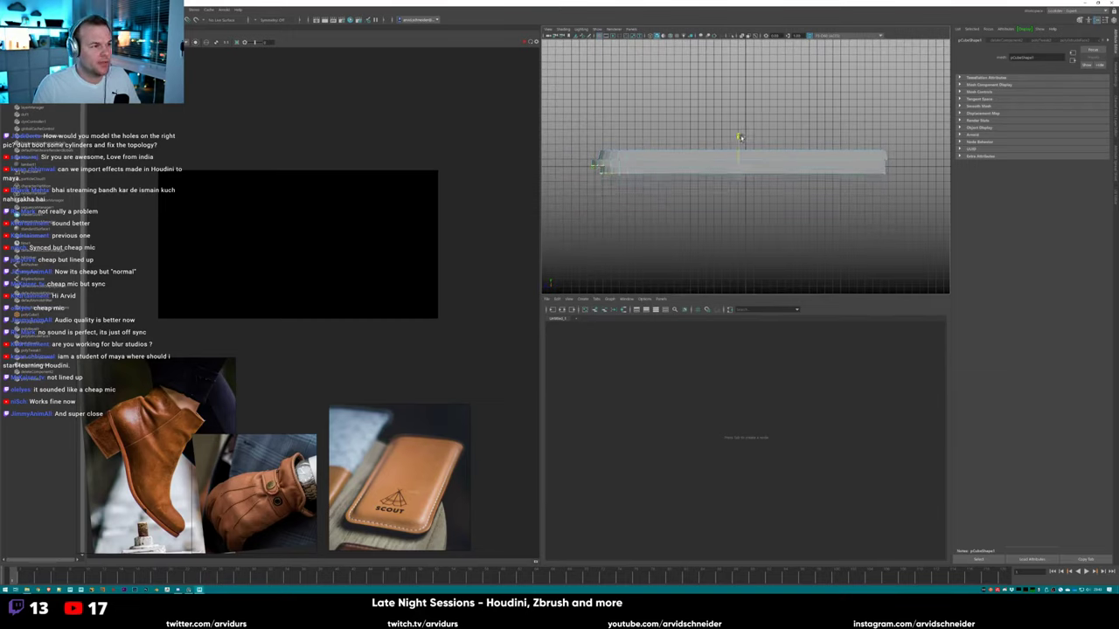
{"action": "key", "text": "space"}
{"action": "left_click_drag", "start_coordinate": [669, 163], "coordinate": [672, 159]}
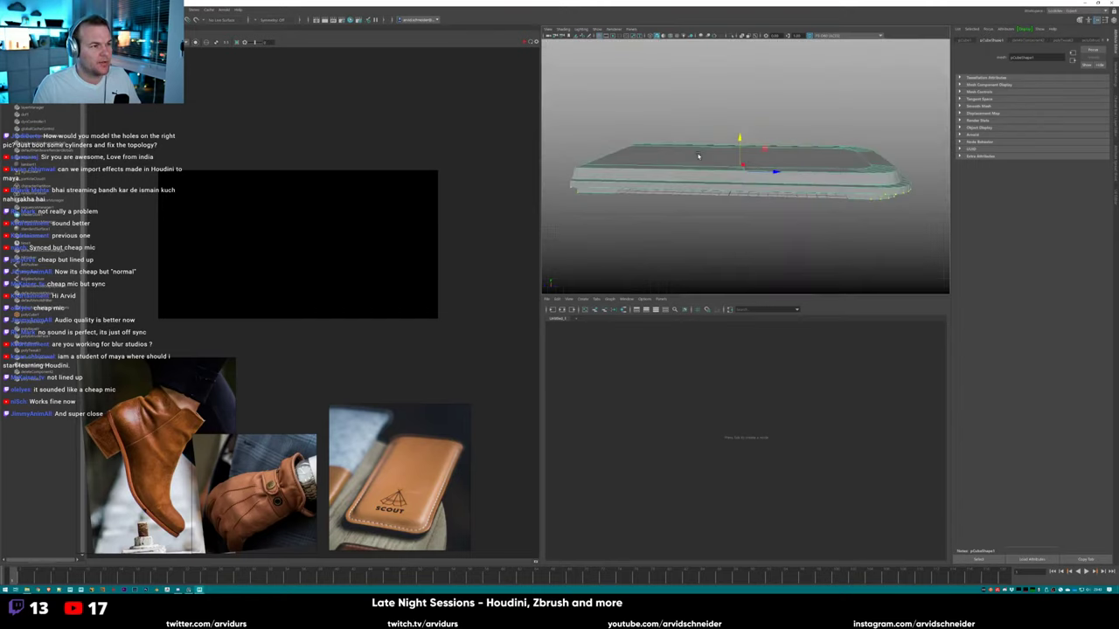
{"action": "left_click", "coordinate": [844, 105]}
{"action": "left_click_drag", "start_coordinate": [844, 105], "coordinate": [761, 152], "text": "alt"}
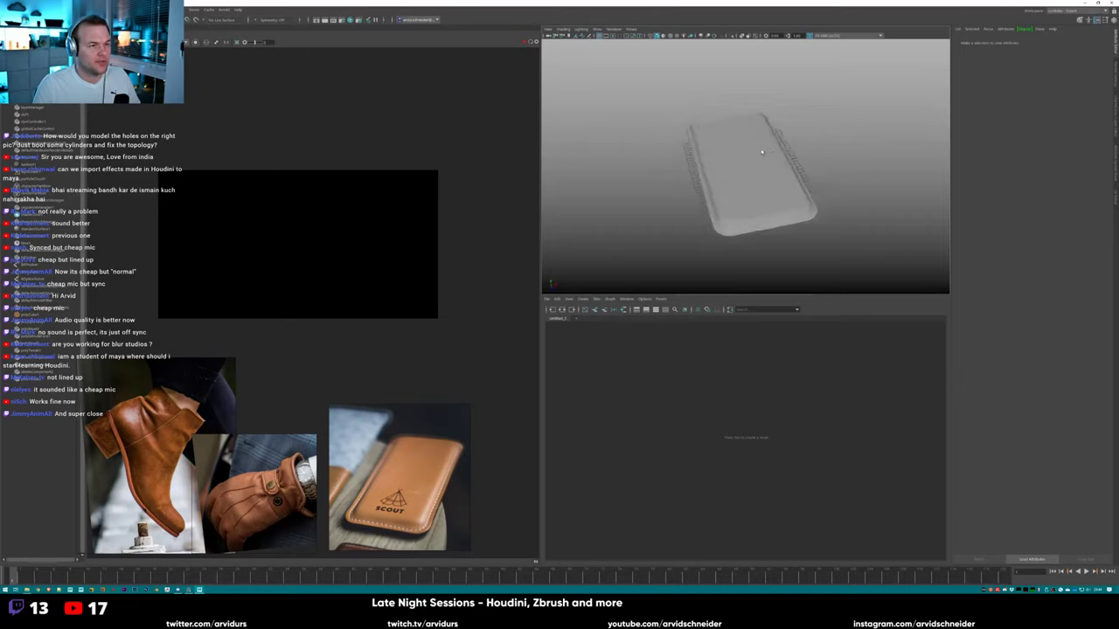
{"action": "left_click_drag", "start_coordinate": [602, 39], "coordinate": [357, 118], "text": "alt"}
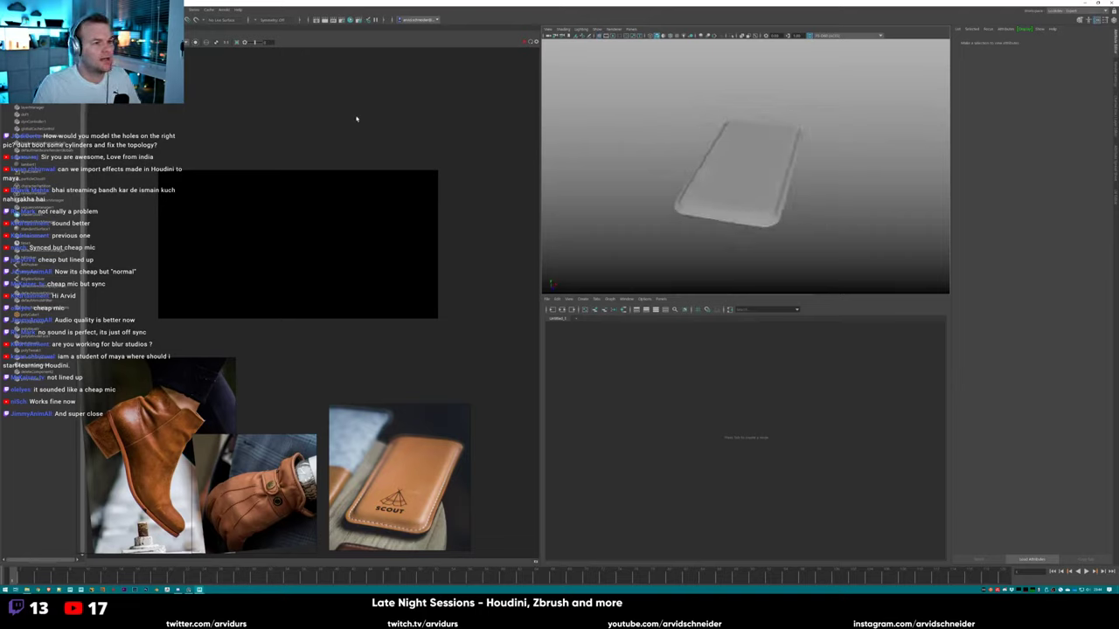
{"action": "left_click", "coordinate": [736, 175]}
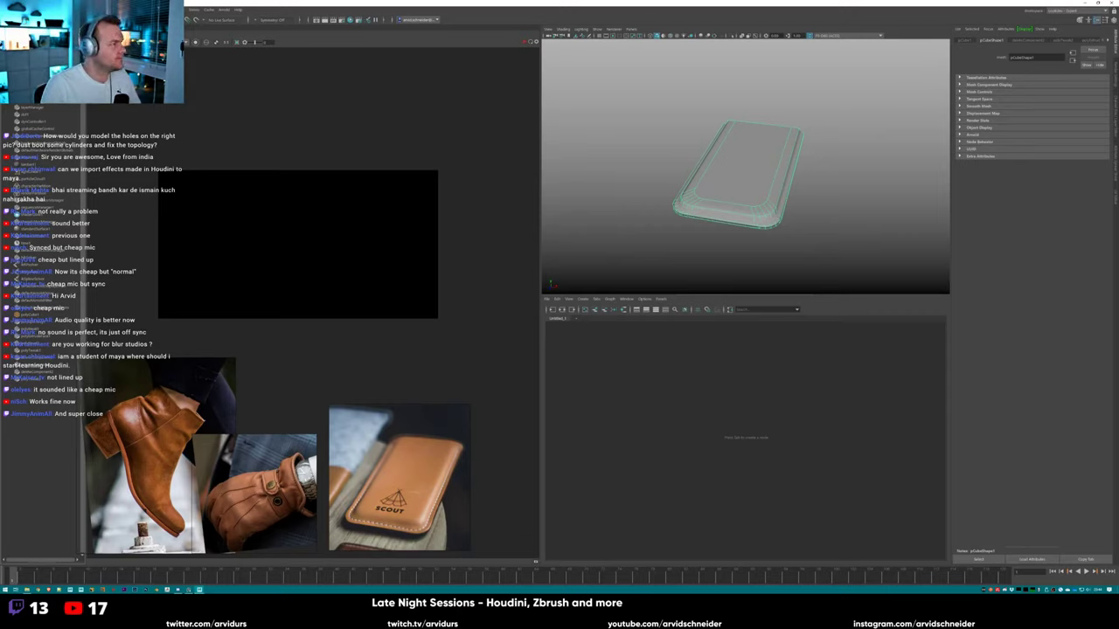
{"action": "left_click", "coordinate": [767, 112]}
{"action": "left_click_drag", "start_coordinate": [768, 113], "coordinate": [800, 153], "text": "alt"}
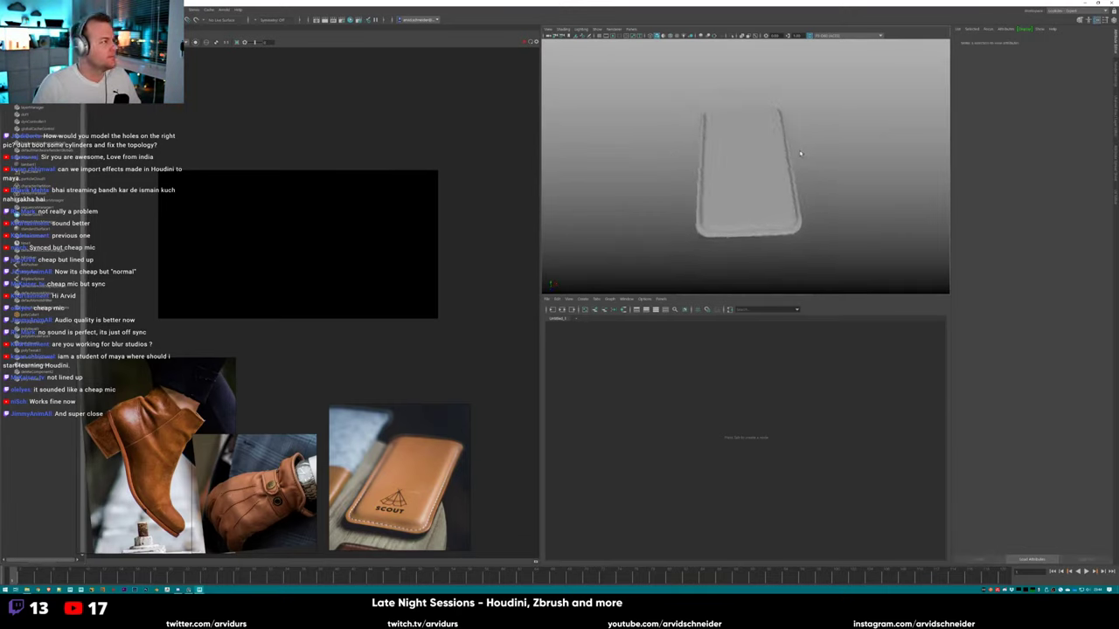
Save the scene under a new file name in the Desktop folder.
{"action": "key", "text": "ctrl+shift+s"}
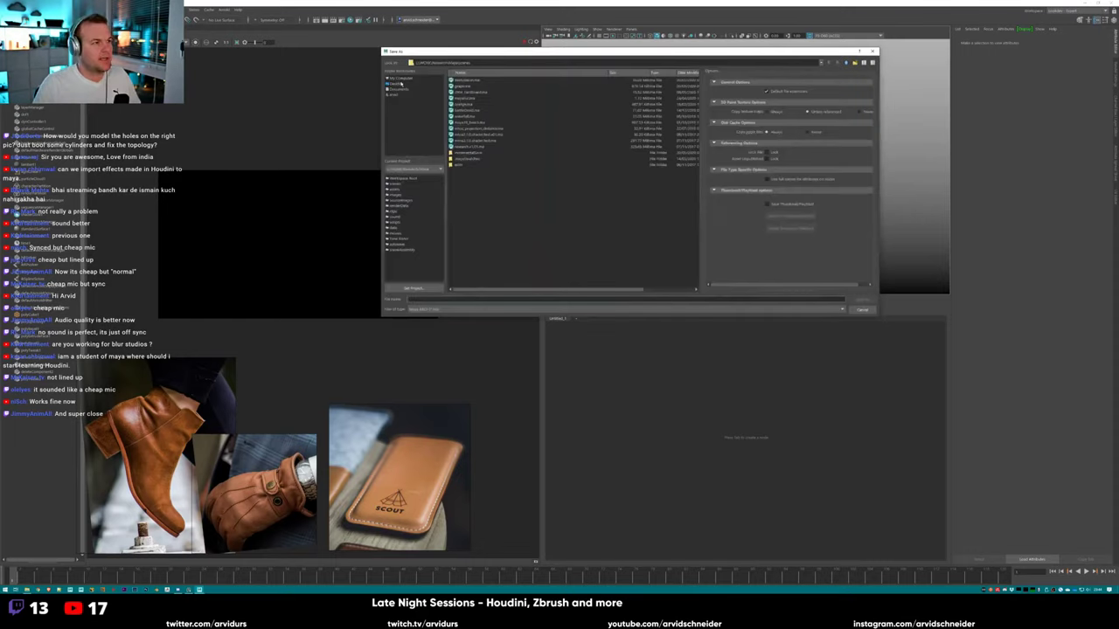
{"action": "left_click", "coordinate": [400, 83]}
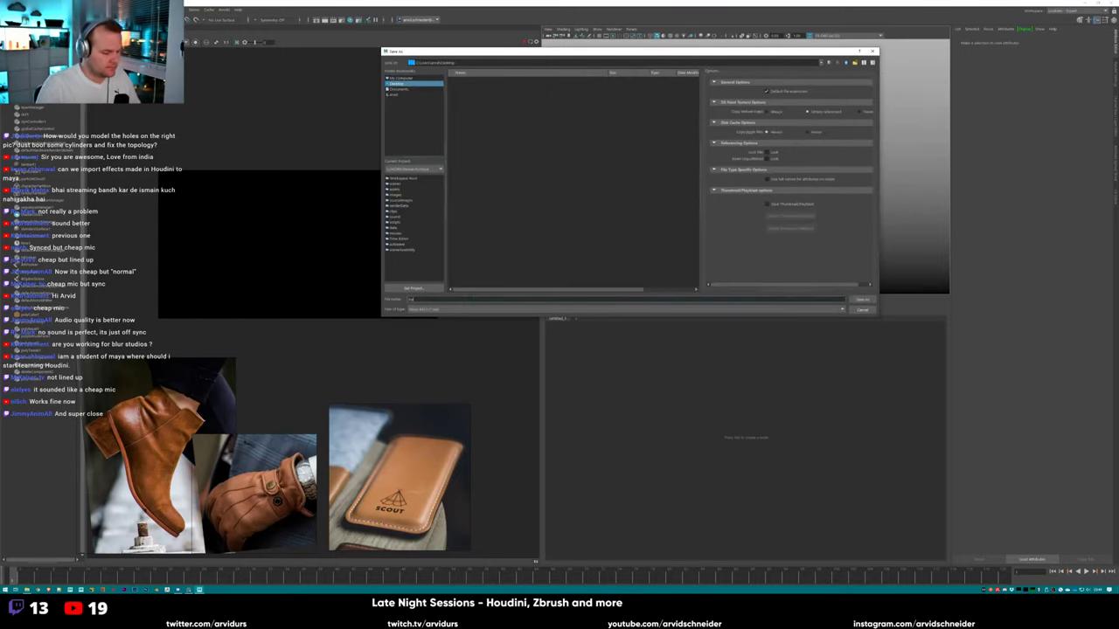
{"action": "key", "text": "Return"}
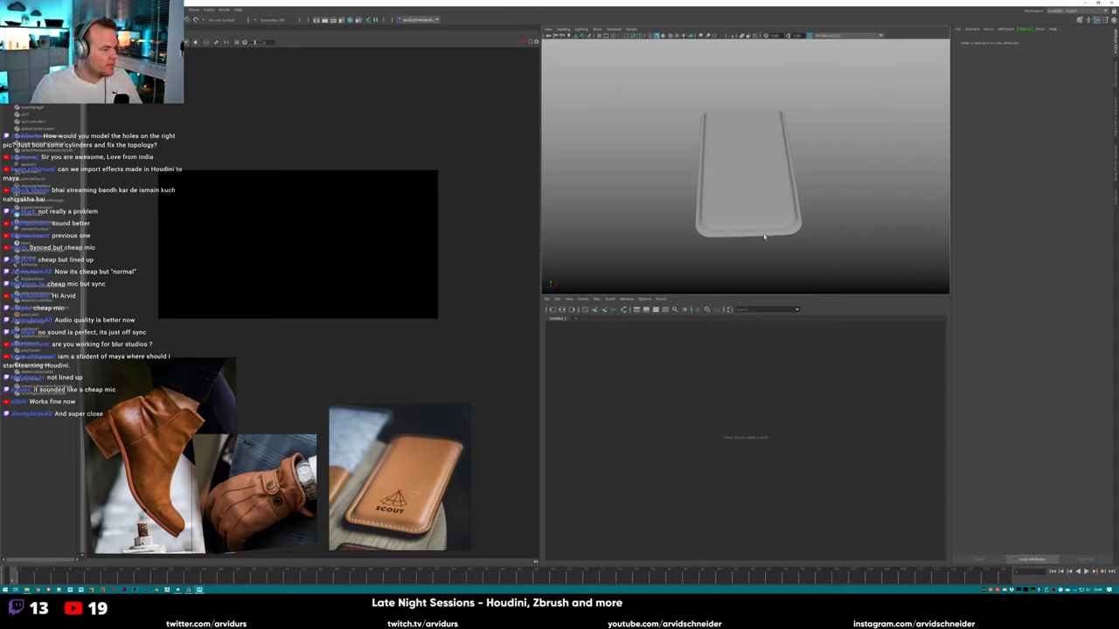
Enlarge the SCOUT leather sleeve reference image and orbit out to see the whole slab.
{"action": "left_click_drag", "start_coordinate": [764, 236], "coordinate": [795, 208], "text": "alt"}
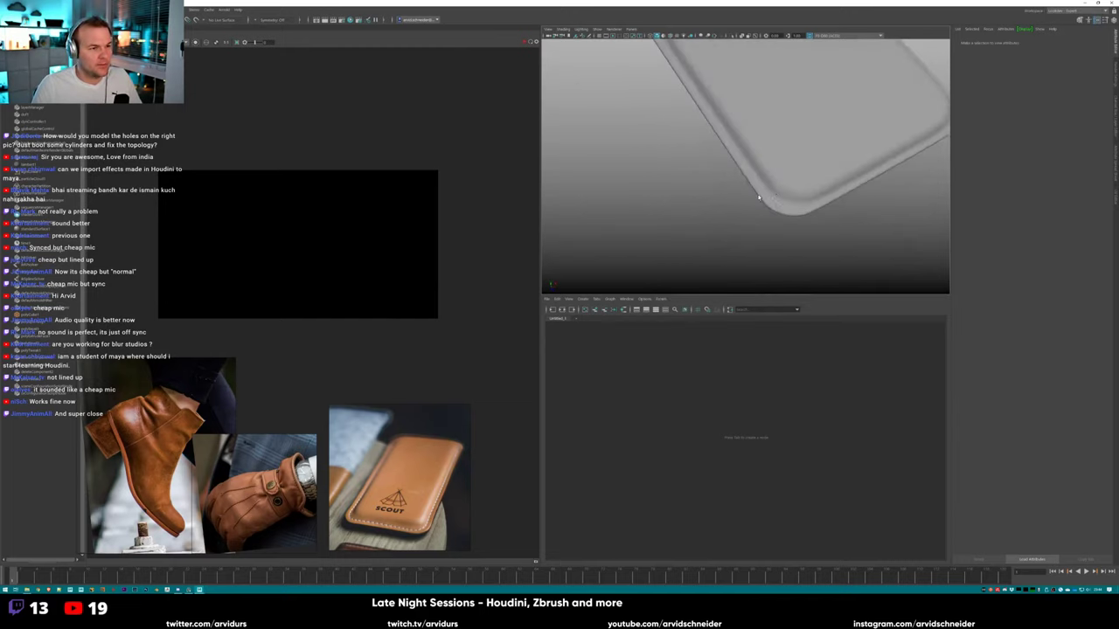
{"action": "double_click", "coordinate": [409, 502]}
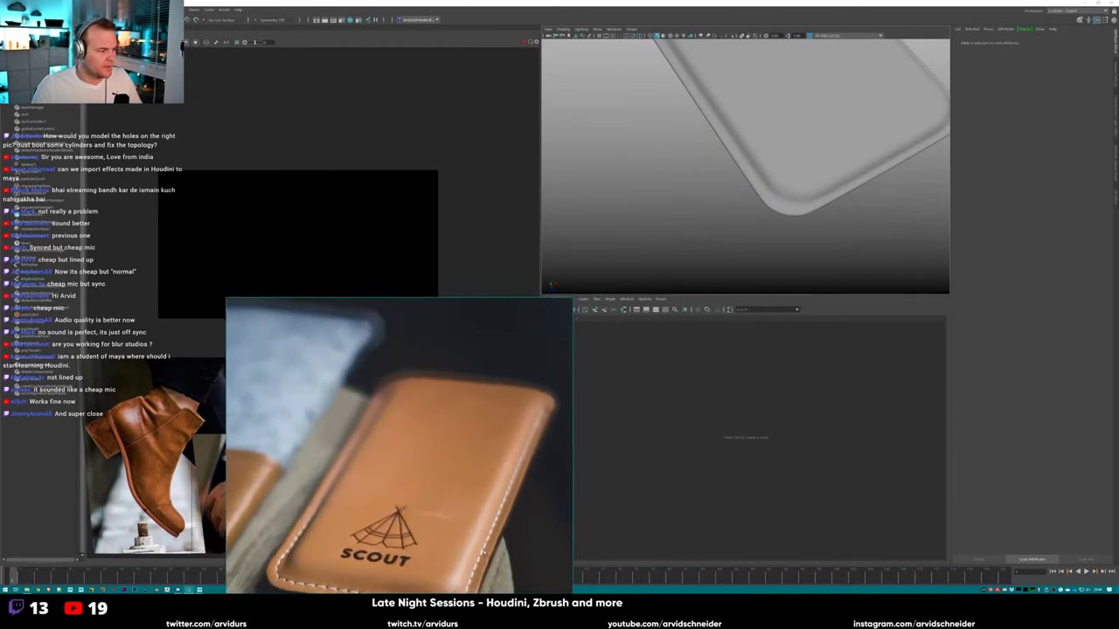
{"action": "double_click", "coordinate": [363, 440]}
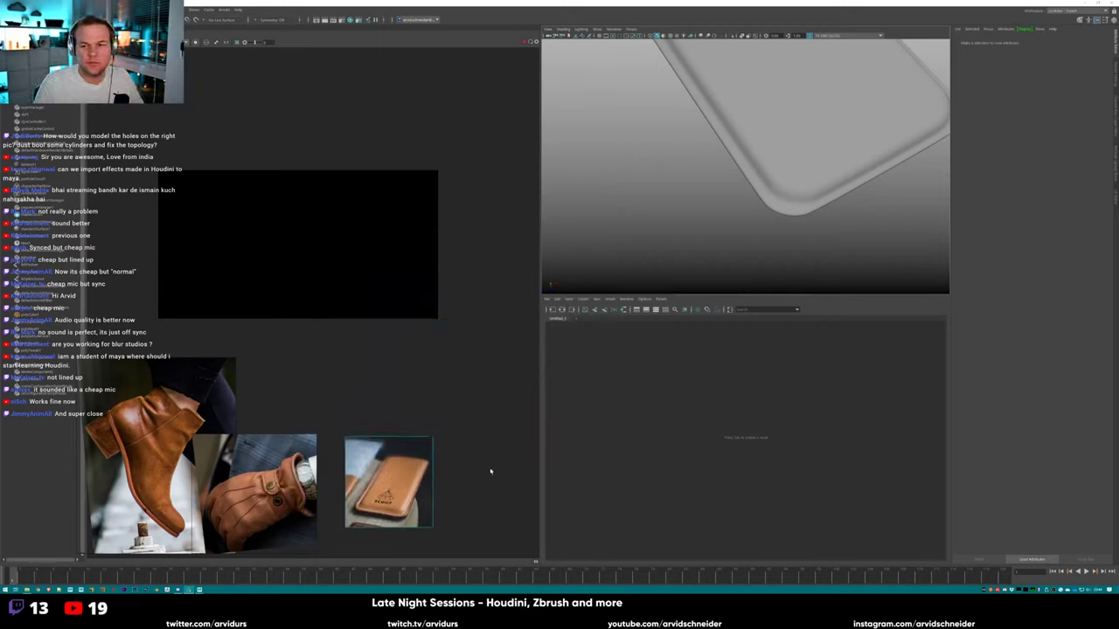
{"action": "double_click", "coordinate": [421, 477]}
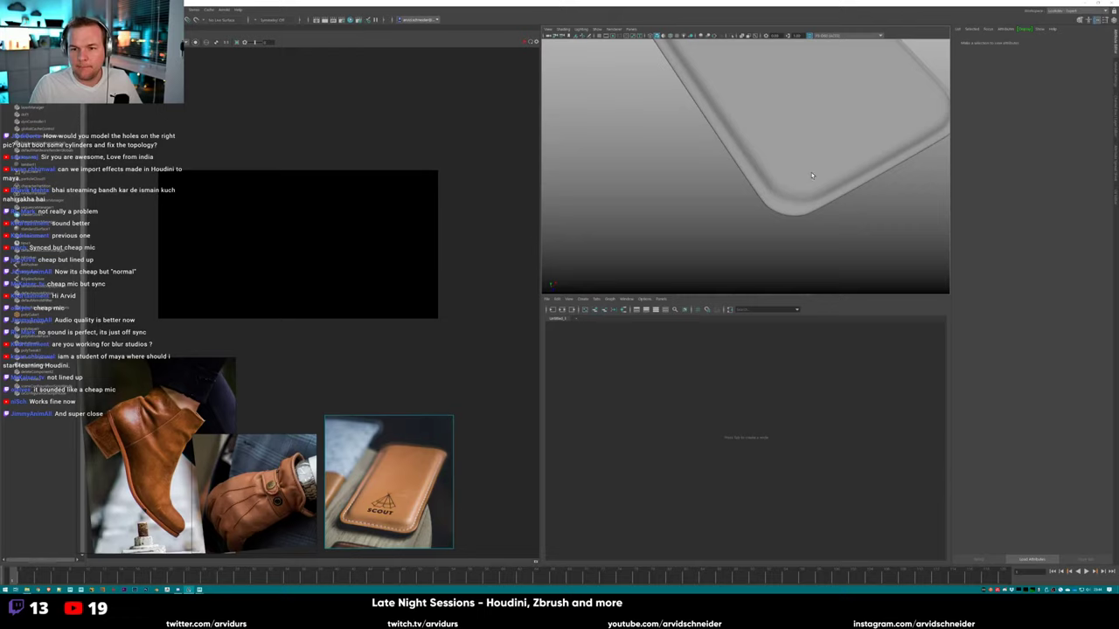
{"action": "scroll", "coordinate": [775, 181], "scroll_direction": "down", "scroll_amount": 3}
{"action": "left_click_drag", "start_coordinate": [775, 184], "coordinate": [462, 199], "text": "alt"}
Run the saved LookdevKit loader script and load the LDV Kit into the scene.
{"action": "left_click", "coordinate": [708, 175]}
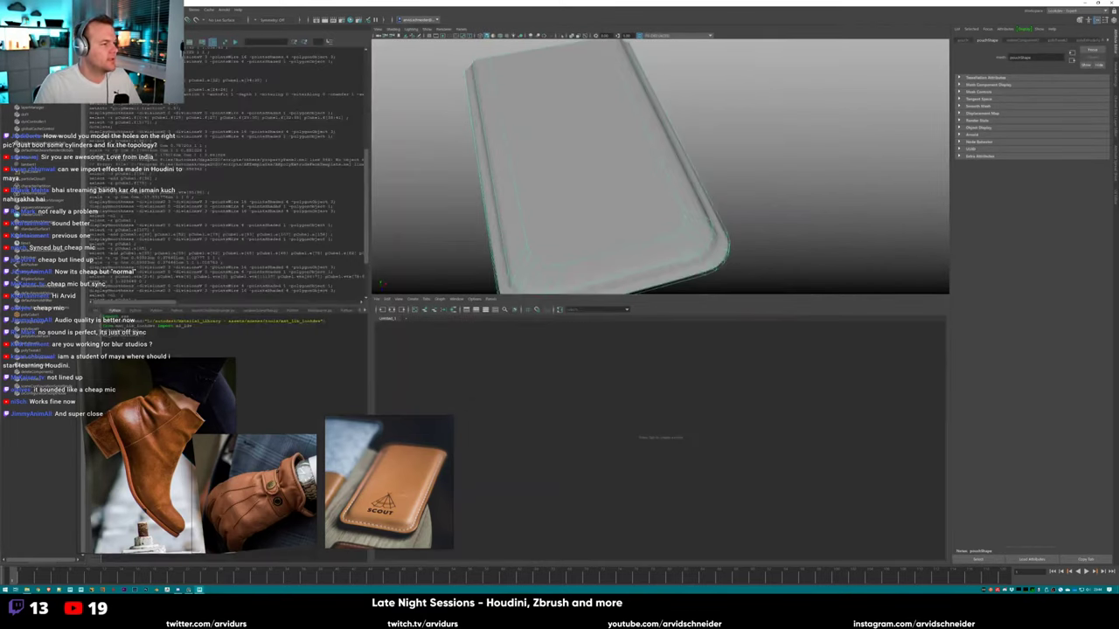
{"action": "left_click", "coordinate": [293, 311]}
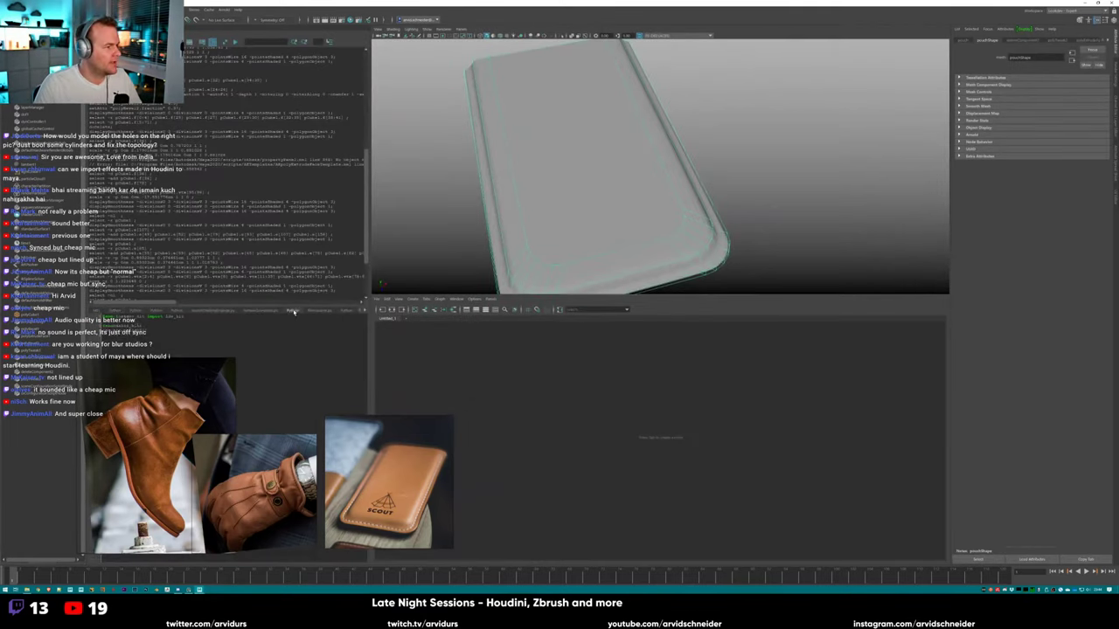
{"action": "key", "text": "ctrl+a"}
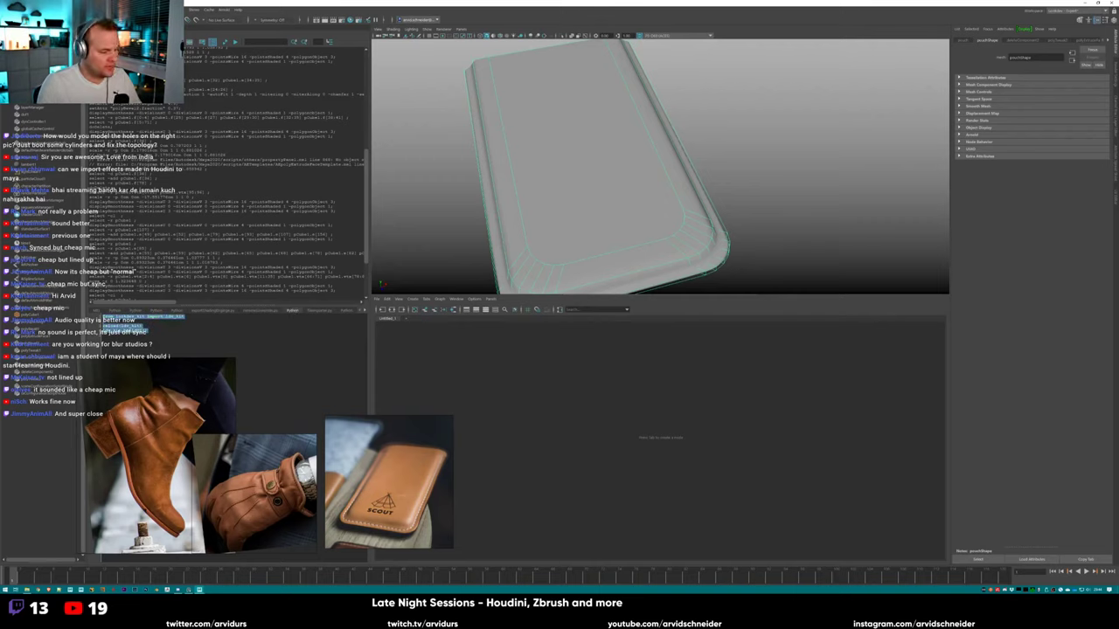
{"action": "key", "text": "ctrl+Return"}
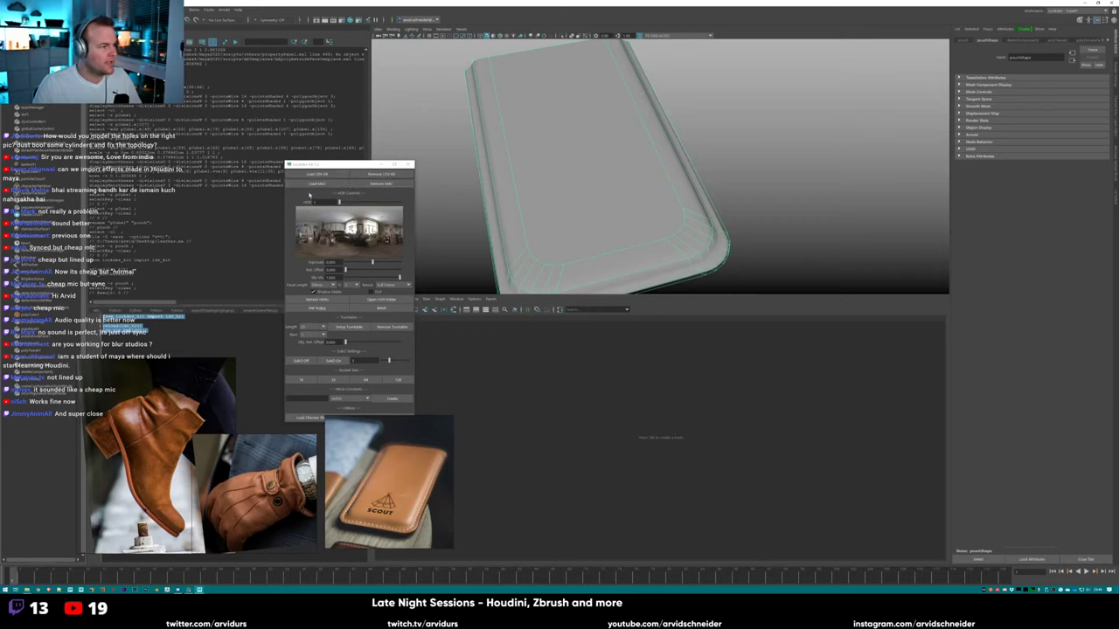
{"action": "left_click", "coordinate": [317, 174]}
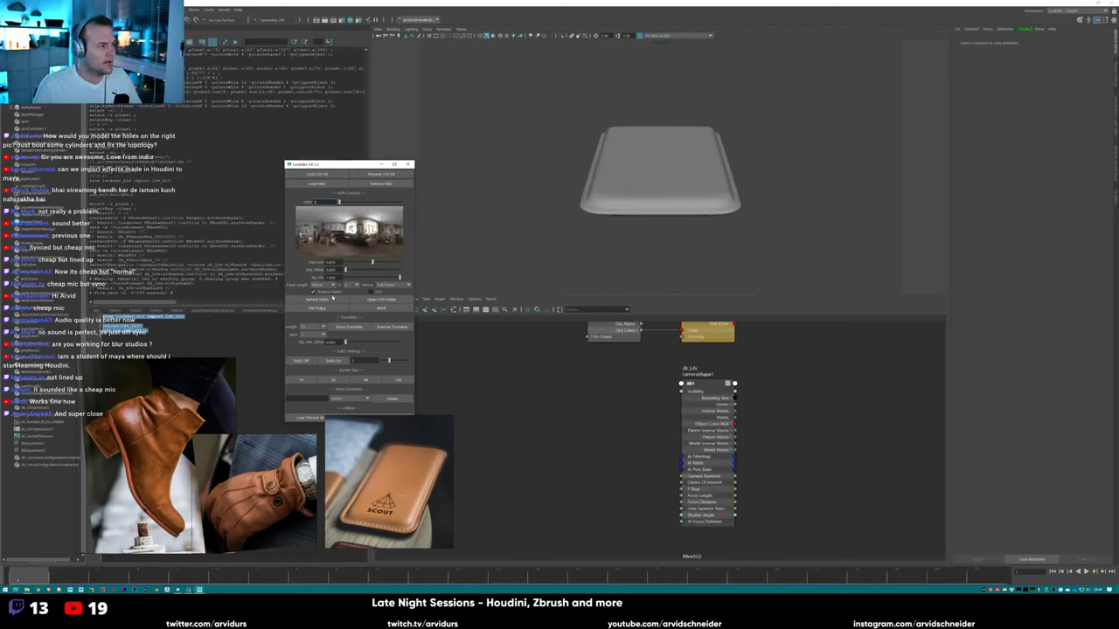
Add the HDRI environment and a turntable, and pick a new lookdev camera focal length.
{"action": "left_click", "coordinate": [331, 299]}
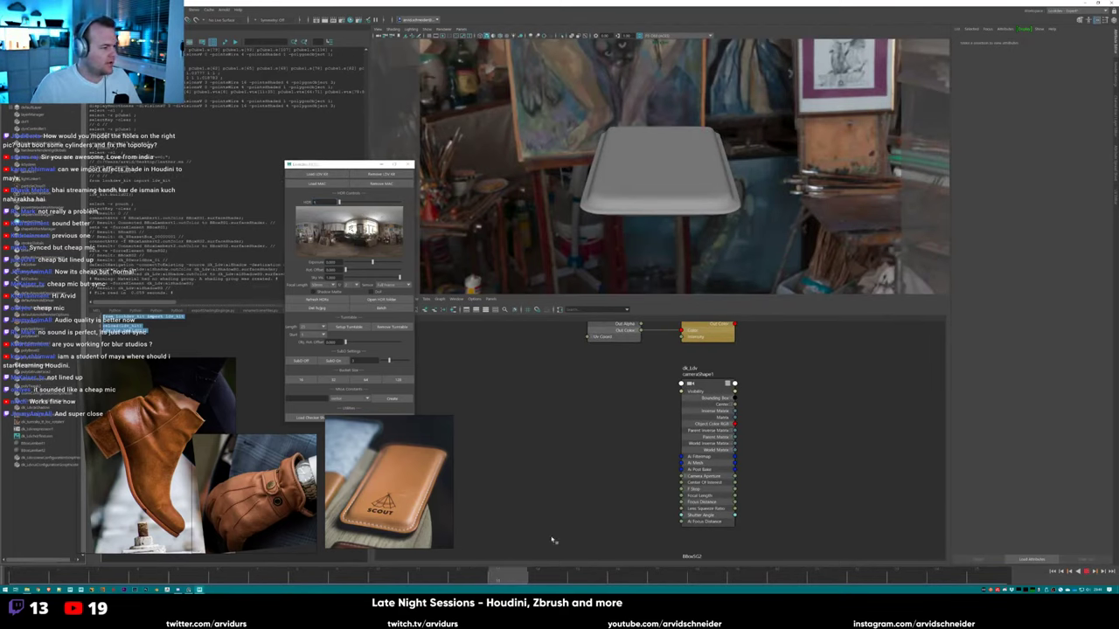
{"action": "left_click", "coordinate": [375, 324]}
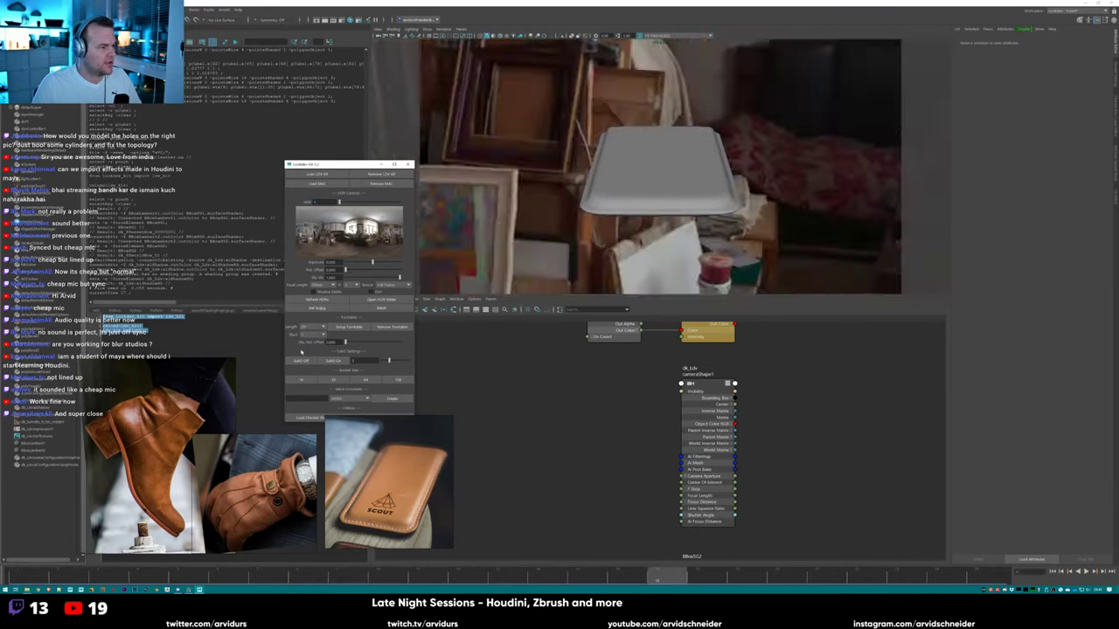
{"action": "left_click", "coordinate": [125, 570]}
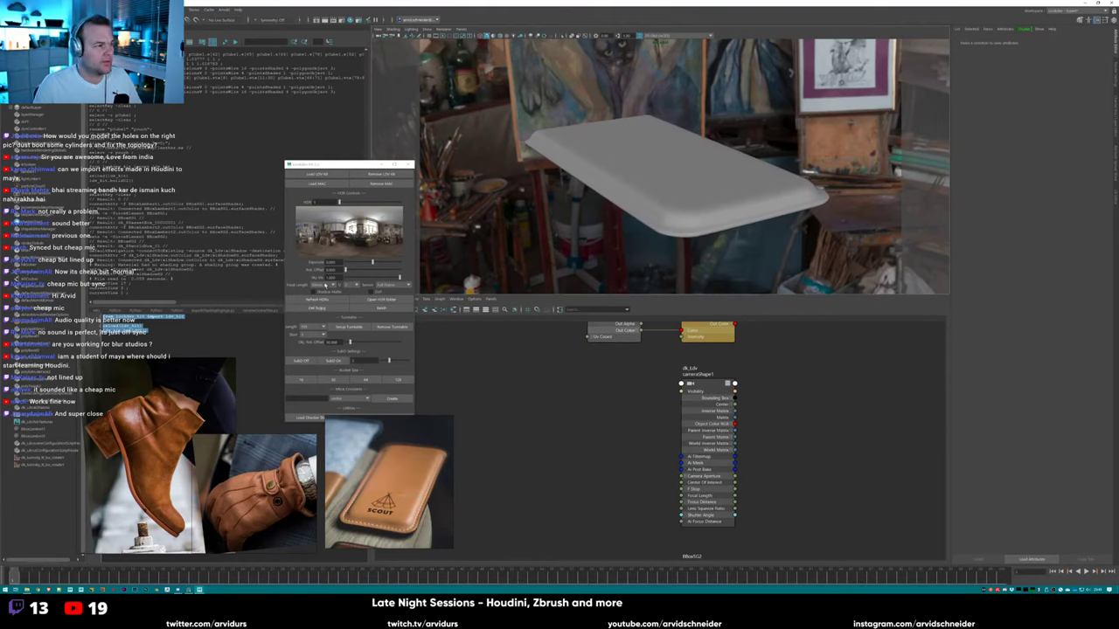
{"action": "left_click", "coordinate": [325, 285]}
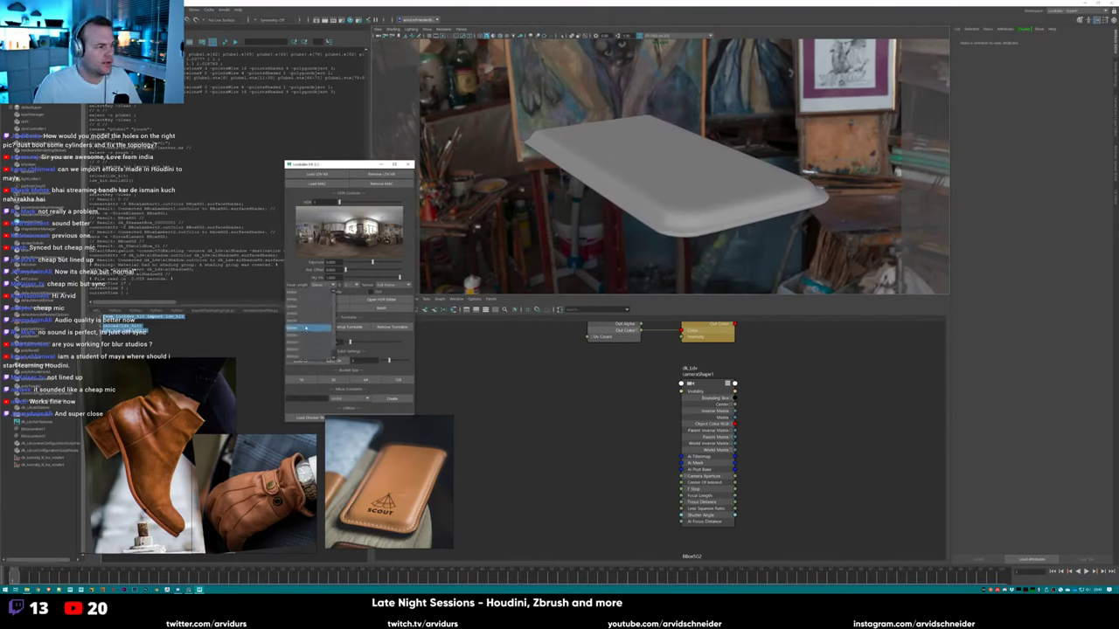
{"action": "left_click", "coordinate": [310, 327]}
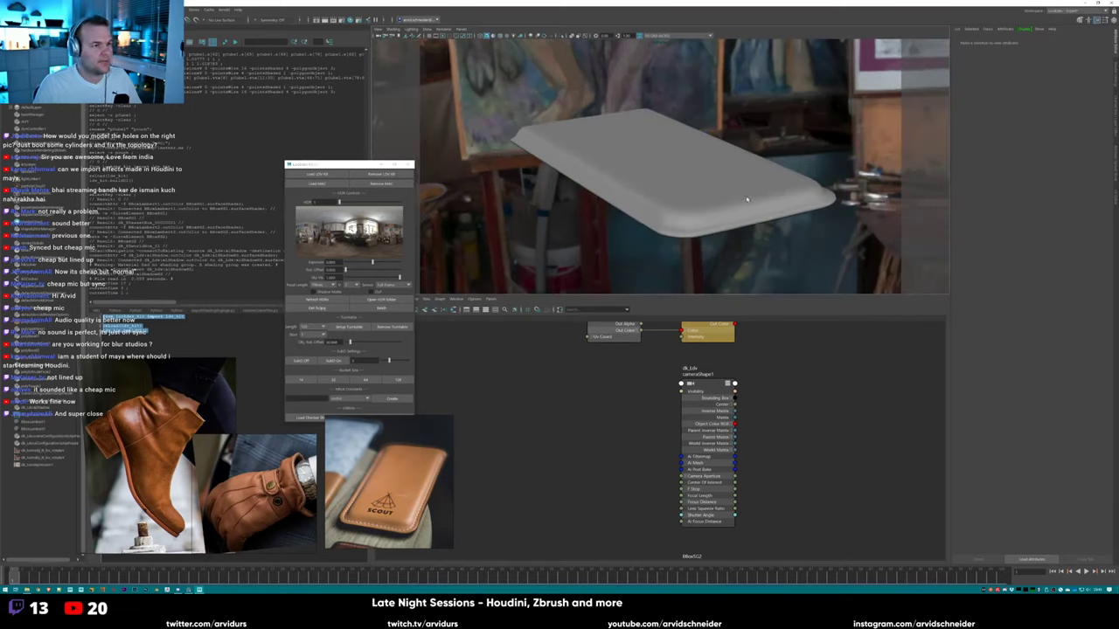
Reselect the sleeve, restore the previous camera view, and position the grey sphere beside the slab.
{"action": "left_click", "coordinate": [787, 196]}
{"action": "left_click", "coordinate": [797, 164]}
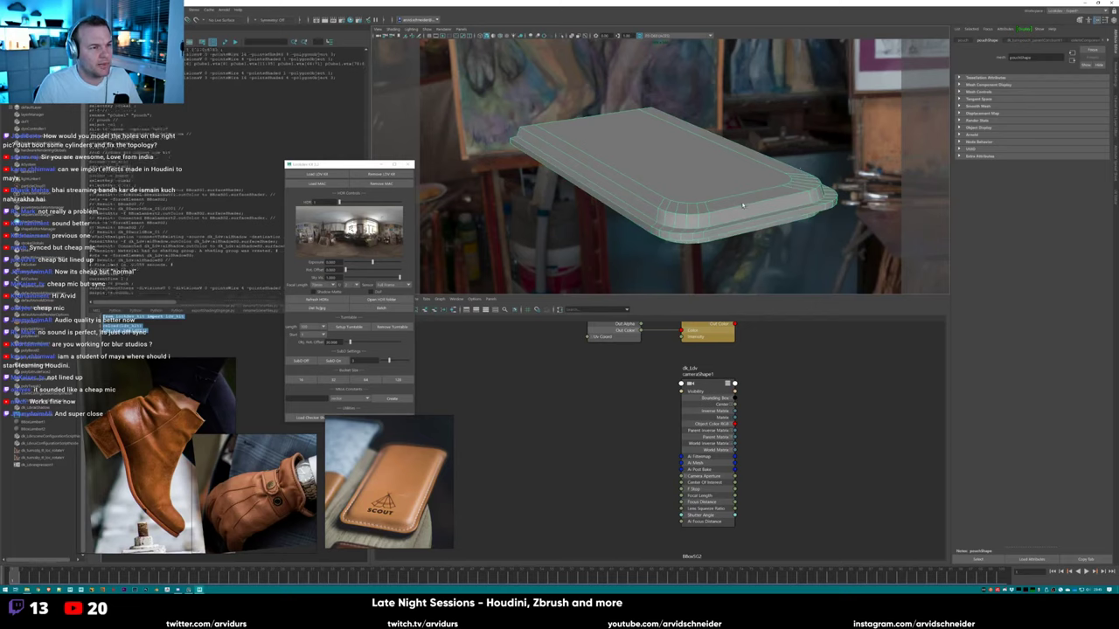
{"action": "left_click", "coordinate": [744, 199]}
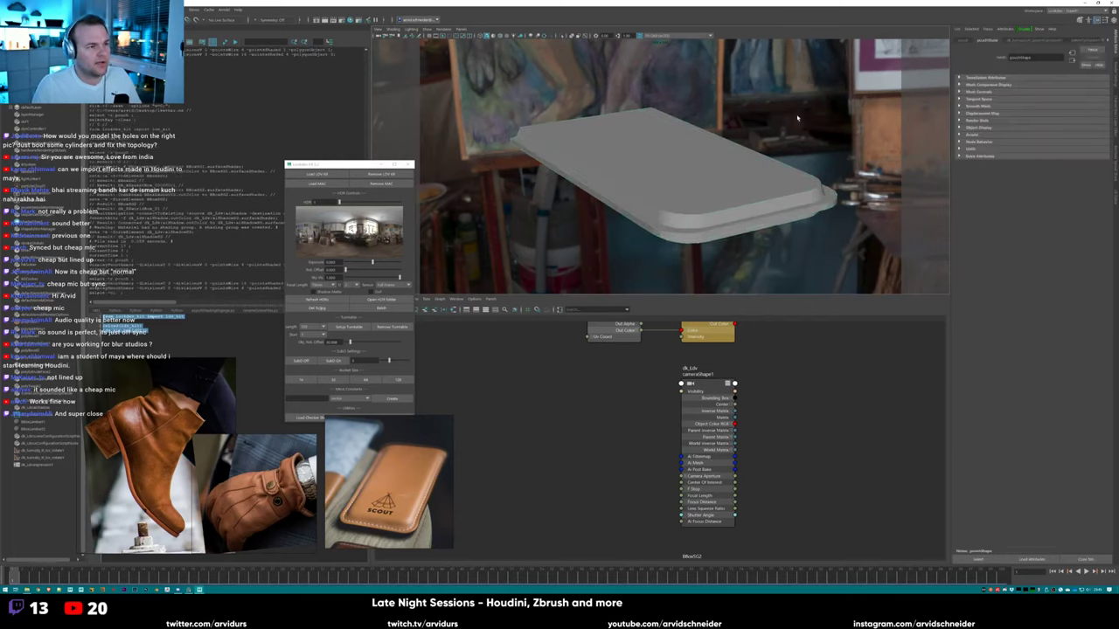
{"action": "scroll", "coordinate": [725, 142], "scroll_direction": "up", "scroll_amount": 3}
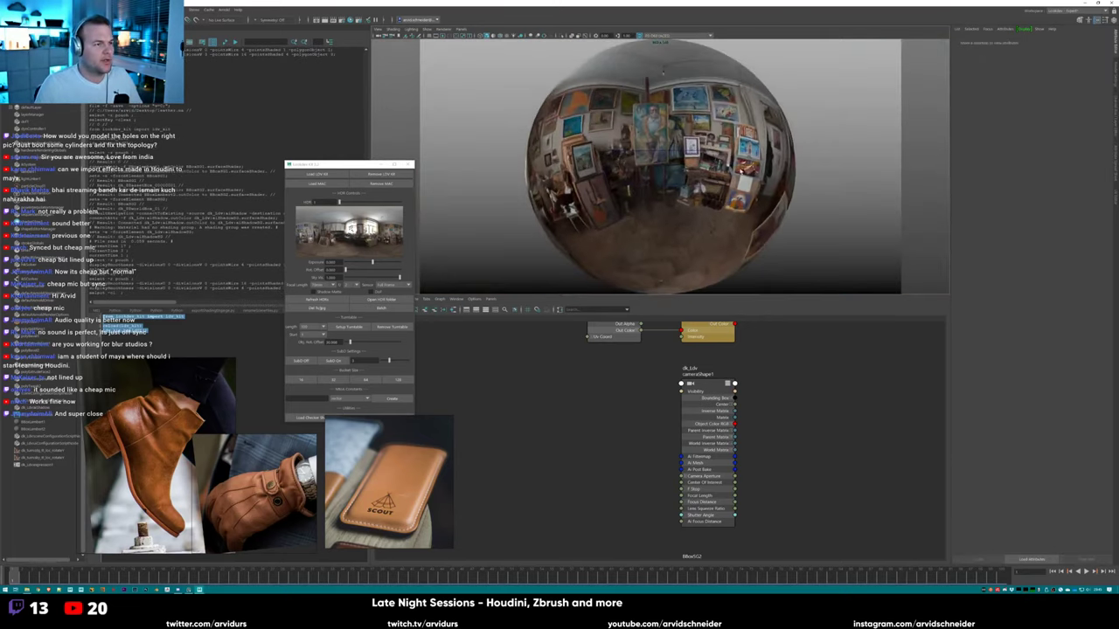
{"action": "left_click", "coordinate": [382, 32]}
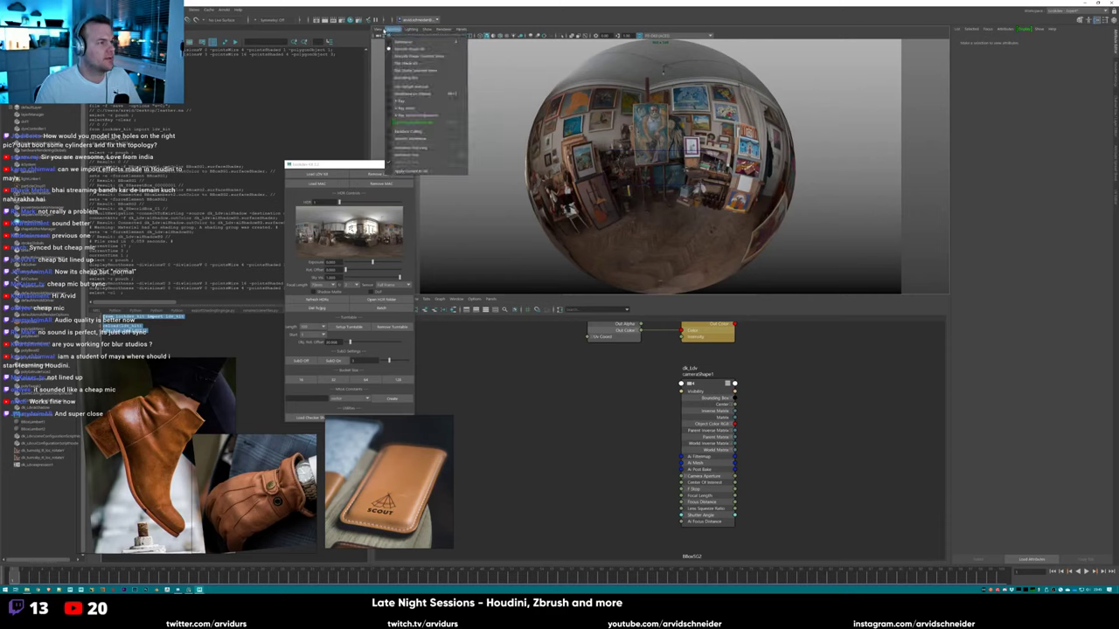
{"action": "left_click", "coordinate": [420, 37]}
{"action": "left_click", "coordinate": [398, 68]}
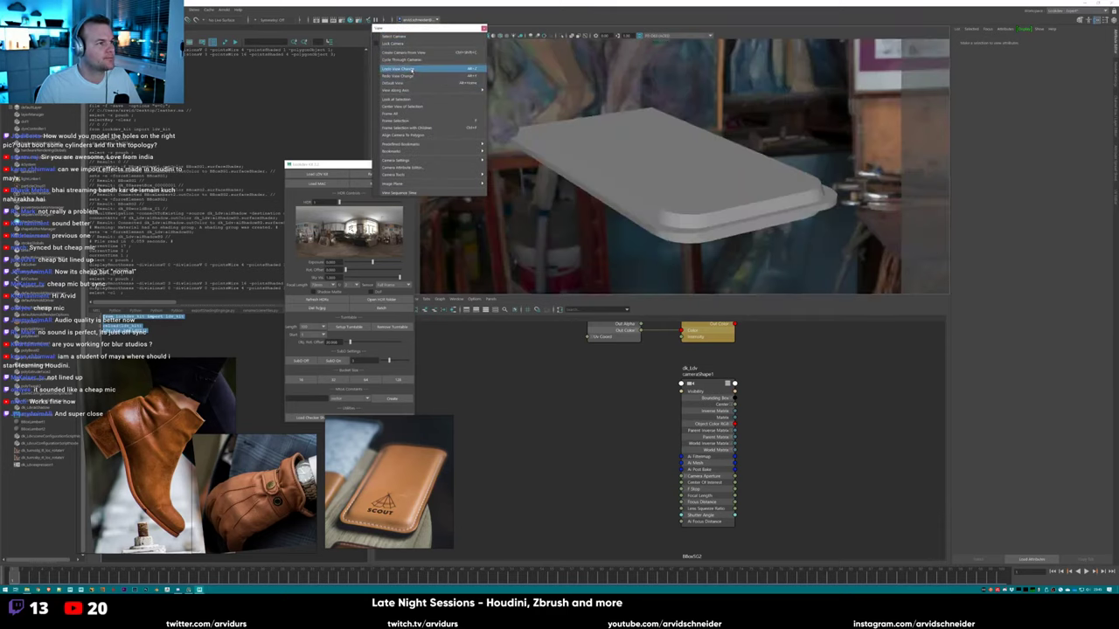
{"action": "left_click", "coordinate": [484, 29]}
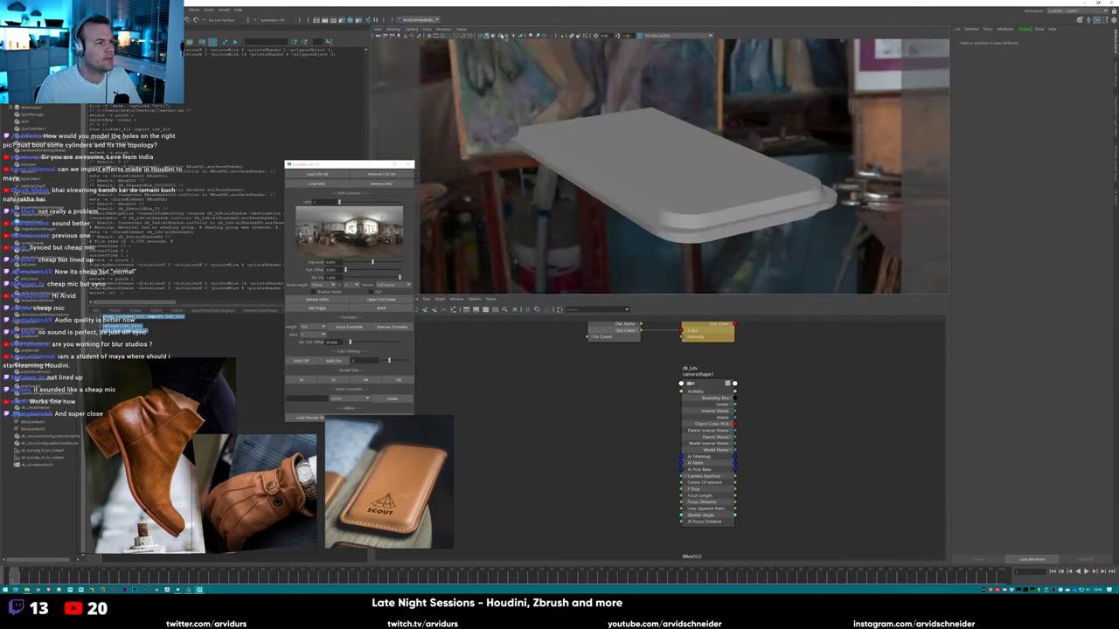
{"action": "right_click", "coordinate": [821, 155]}
{"action": "left_click", "coordinate": [681, 186]}
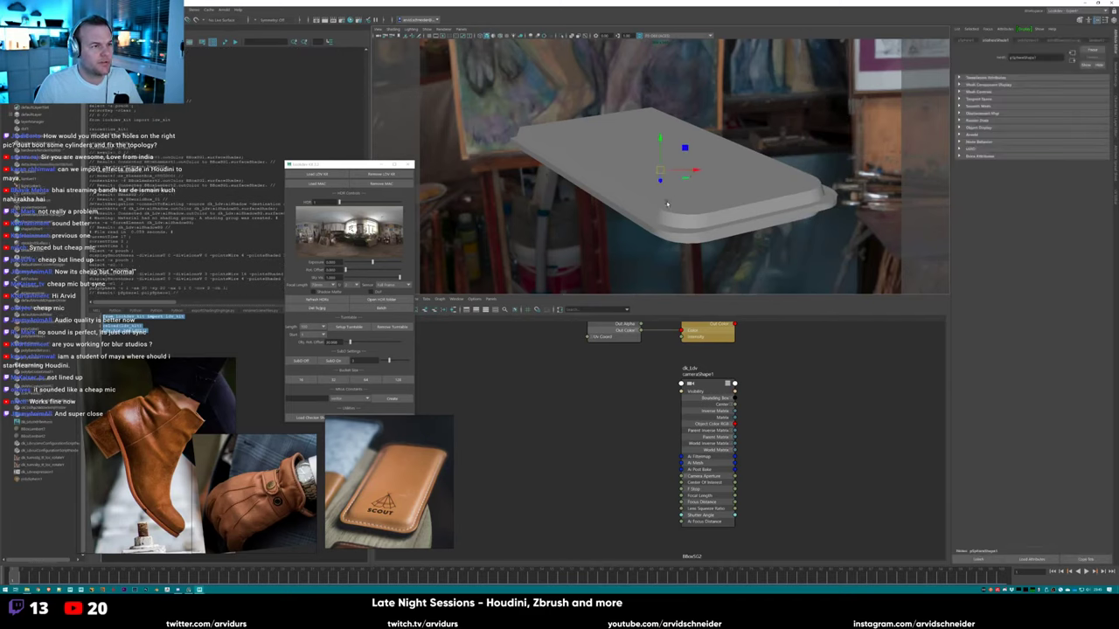
{"action": "left_click_drag", "start_coordinate": [664, 179], "coordinate": [763, 96]}
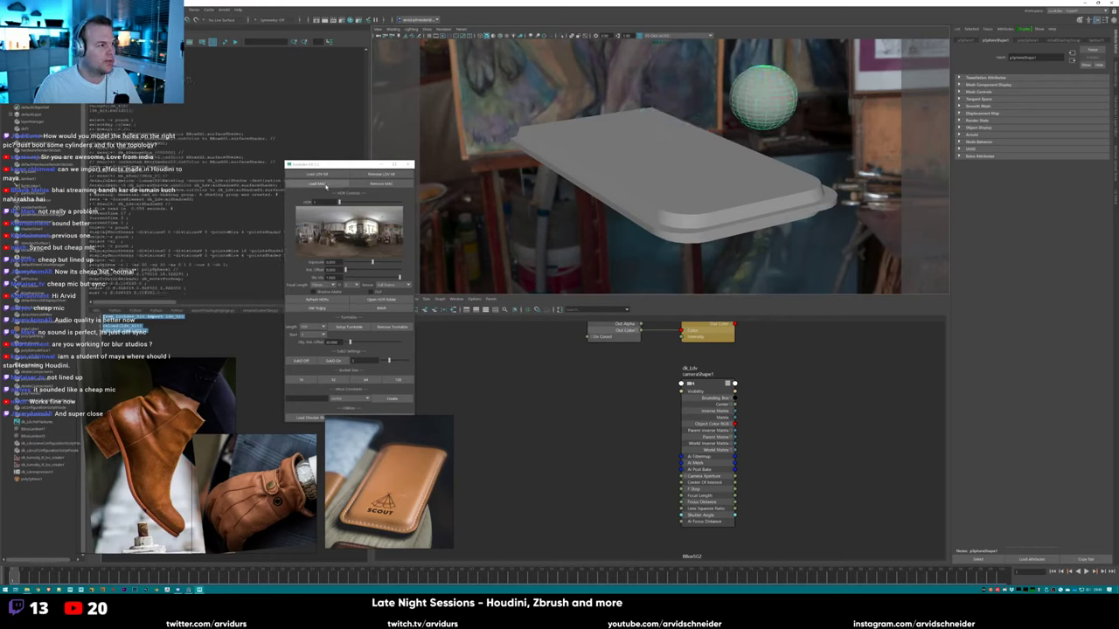
Add the Macbeth chart beside the sleeve, switch to a studio HDRI, and shift the lighting panel left.
{"action": "left_click", "coordinate": [318, 184]}
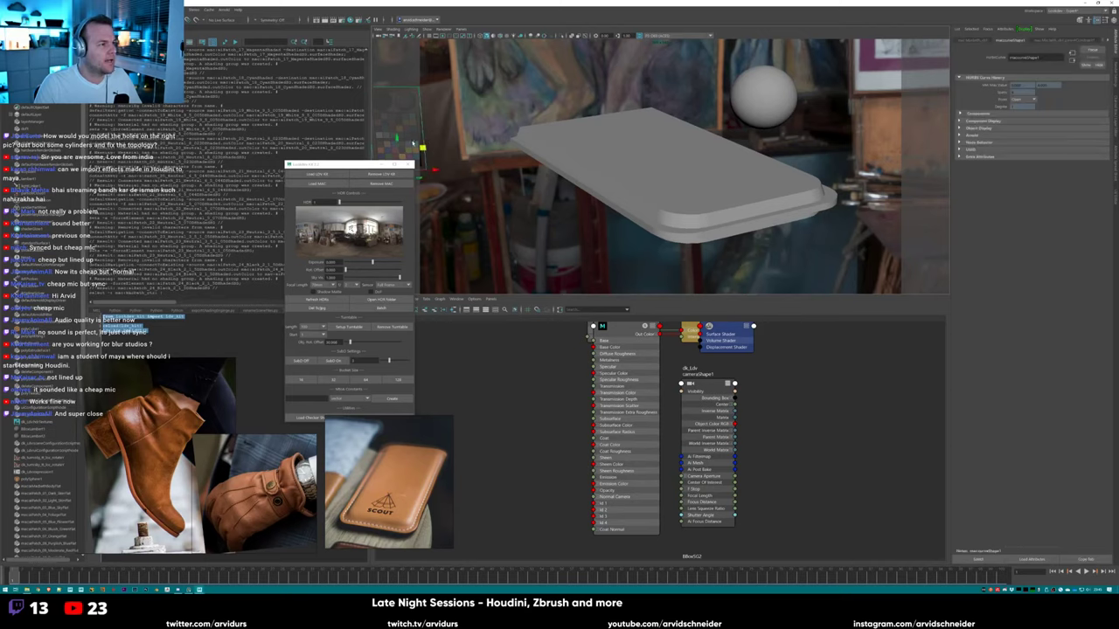
{"action": "left_click_drag", "start_coordinate": [487, 158], "coordinate": [498, 222]}
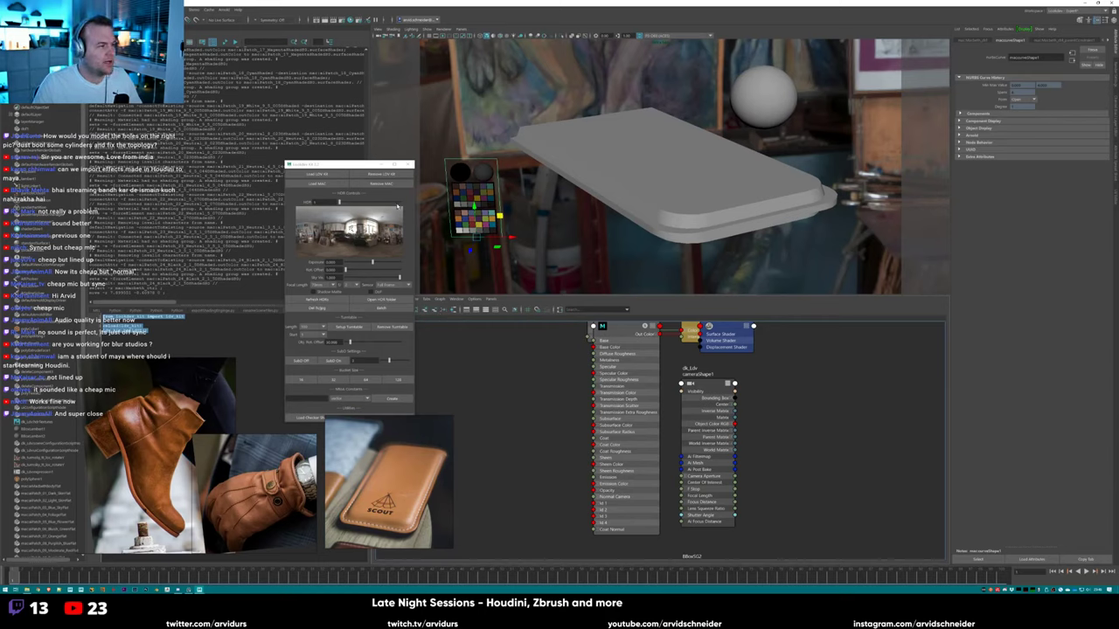
{"action": "left_click", "coordinate": [397, 204]}
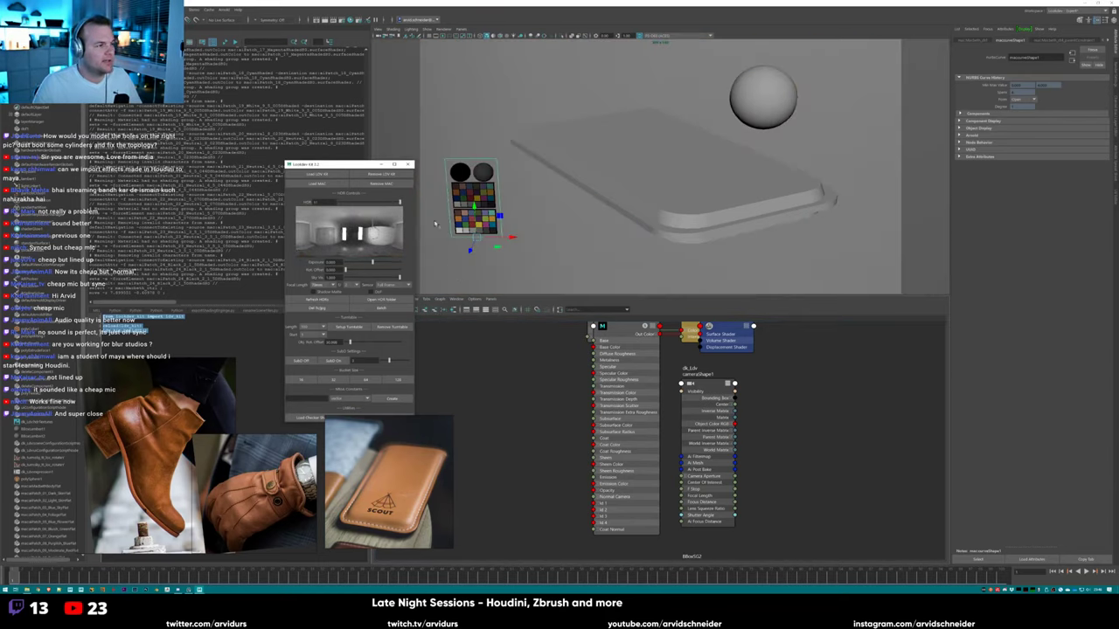
{"action": "left_click_drag", "start_coordinate": [348, 166], "coordinate": [248, 140]}
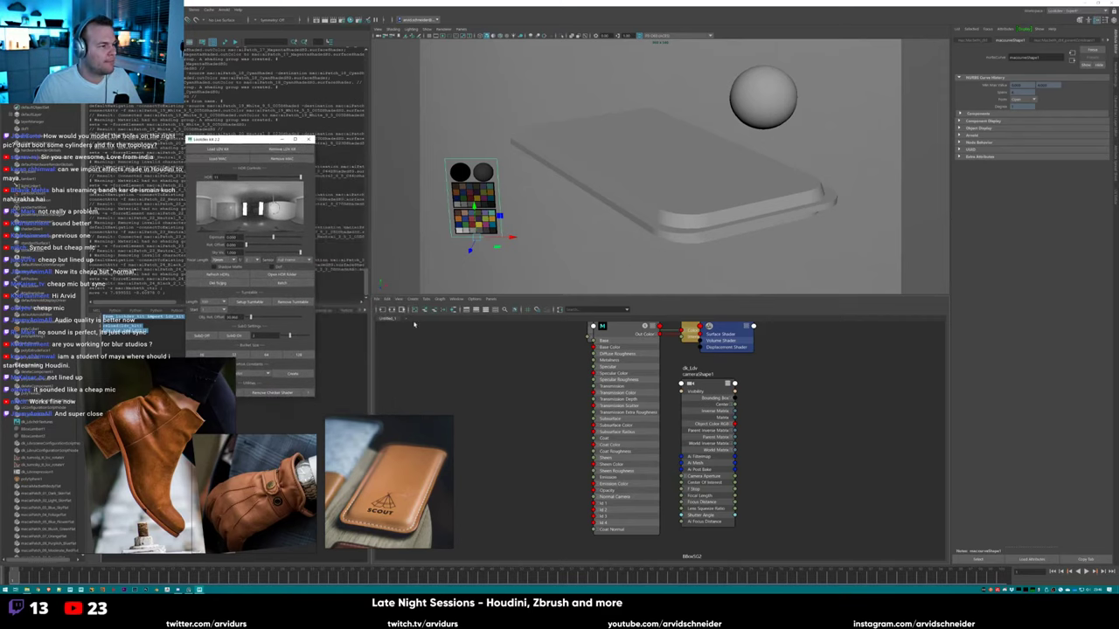
Clear the graph and create an aiStandardSurface node in the Node Editor.
{"action": "left_click", "coordinate": [416, 311]}
{"action": "key", "text": "Tab"}
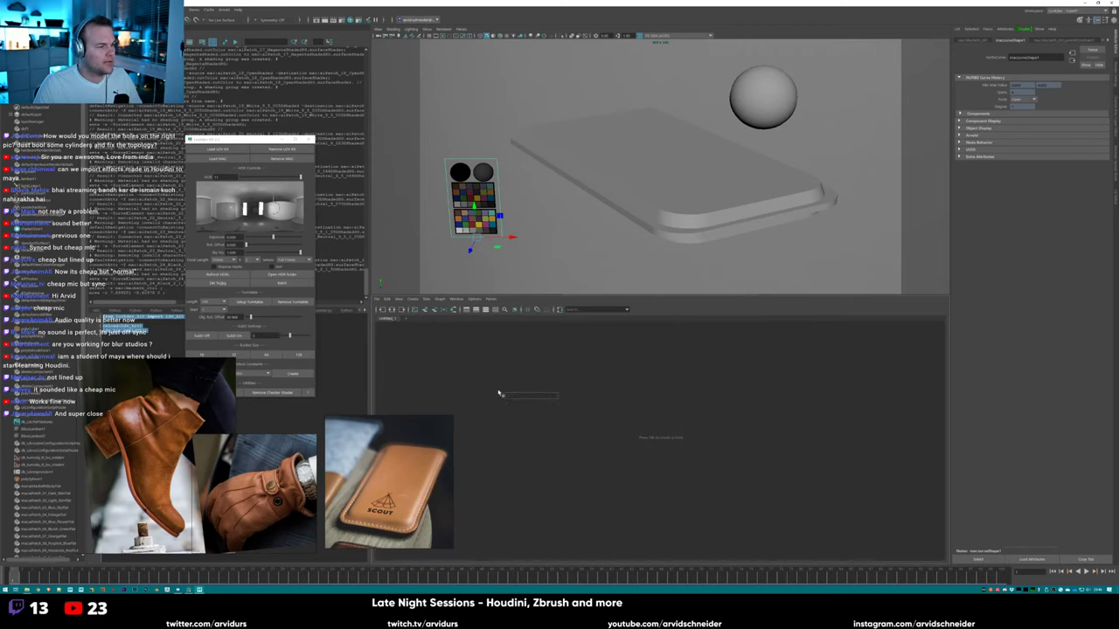
{"action": "type", "text": "aist"}
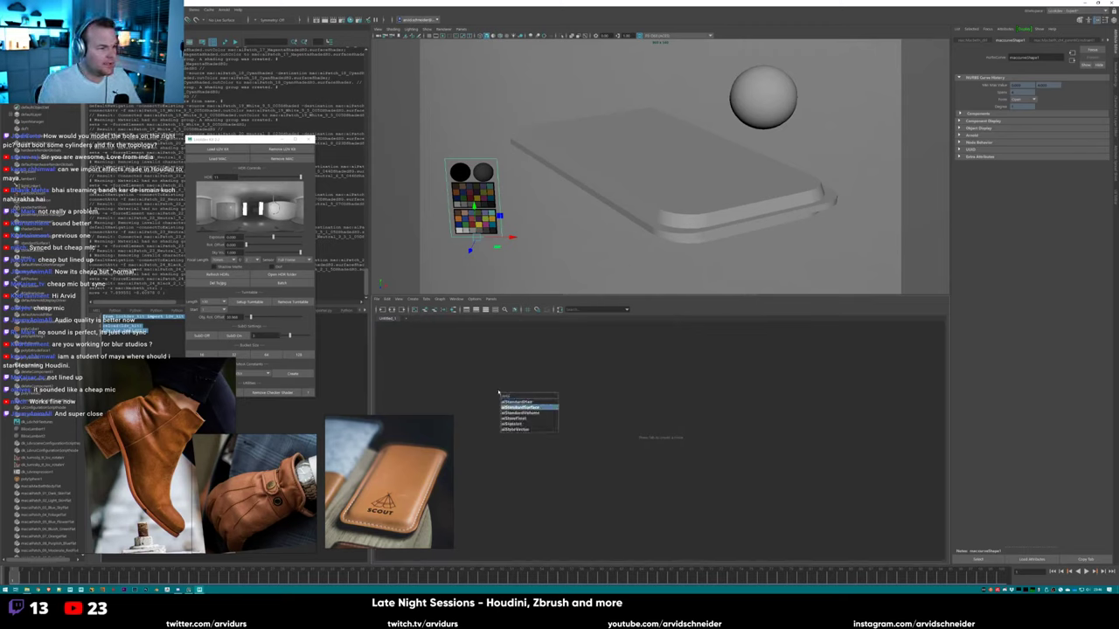
{"action": "left_click", "coordinate": [519, 407]}
Assign the new aiStandardSurface material to the phone sleeve and grey sphere.
{"action": "left_click", "coordinate": [658, 184]}
{"action": "left_click", "coordinate": [534, 381]}
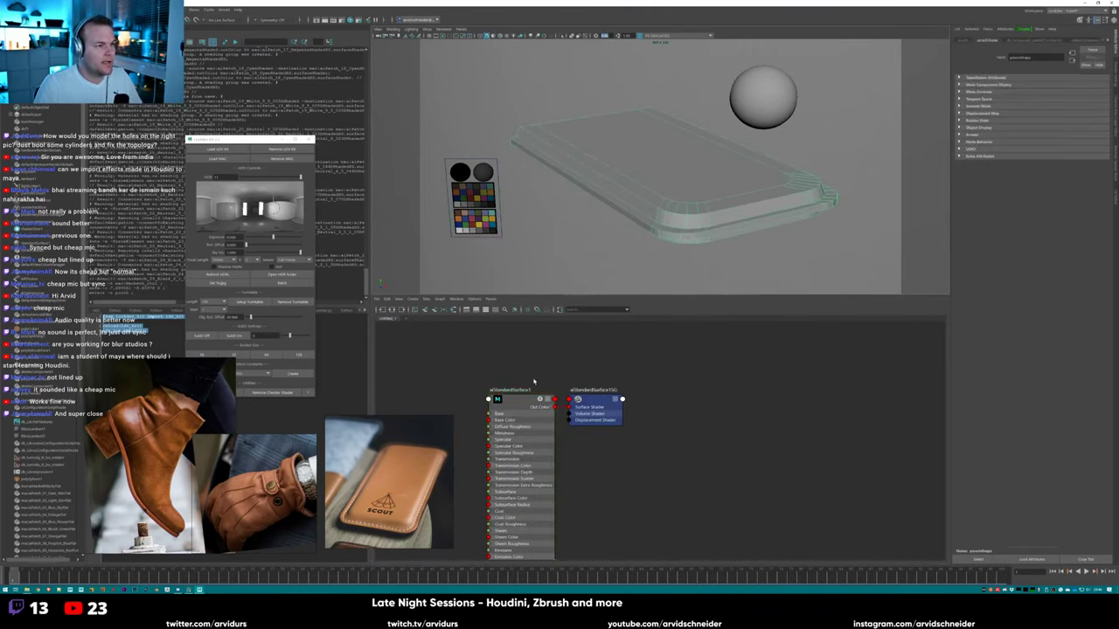
{"action": "left_click", "coordinate": [777, 110], "text": "shift"}
{"action": "right_click_drag", "start_coordinate": [528, 393], "coordinate": [494, 374]}
{"action": "middle_click_drag", "start_coordinate": [494, 374], "coordinate": [564, 356], "text": "alt"}
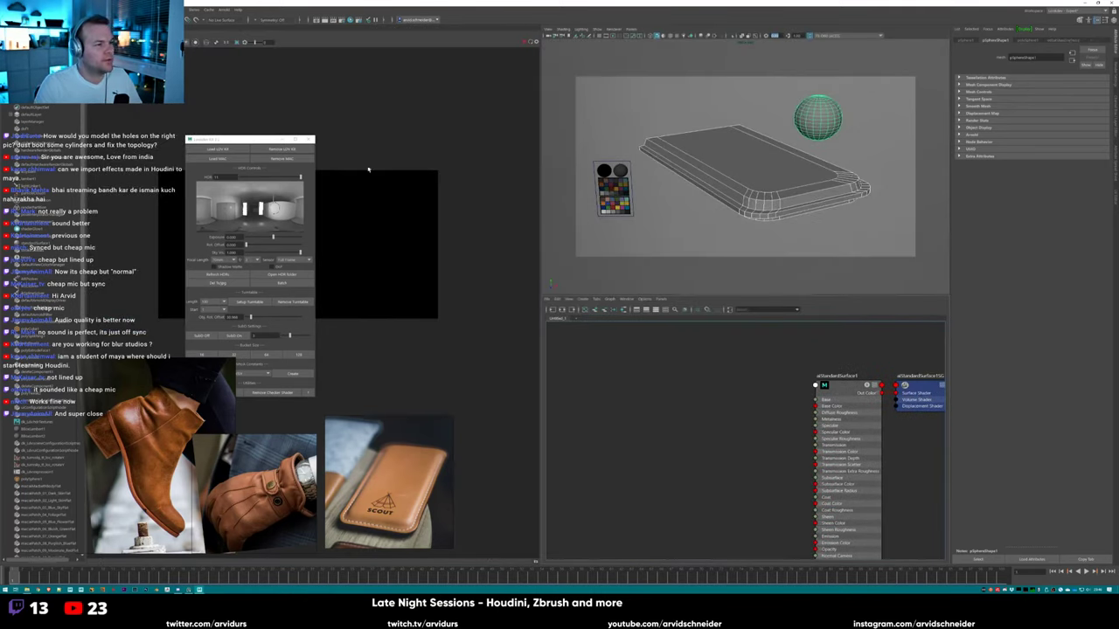
Rearrange the lighting panel and render view, then set the image size preset to HD_540.
{"action": "left_click_drag", "start_coordinate": [239, 141], "coordinate": [521, 288]}
{"action": "left_click_drag", "start_coordinate": [323, 267], "coordinate": [444, 180]}
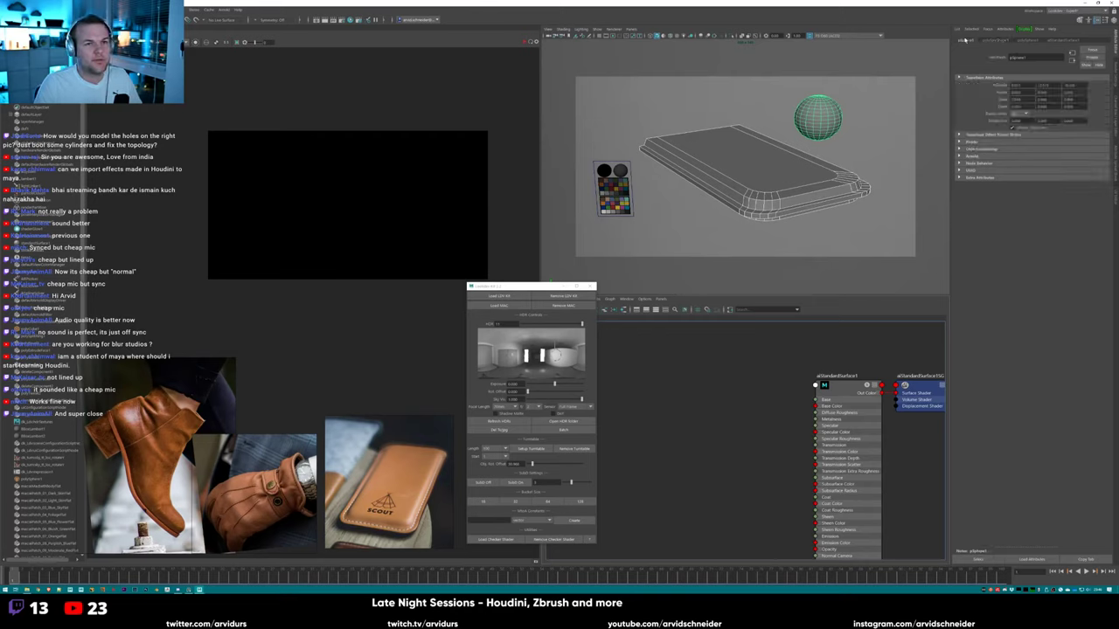
{"action": "left_click", "coordinate": [1115, 87]}
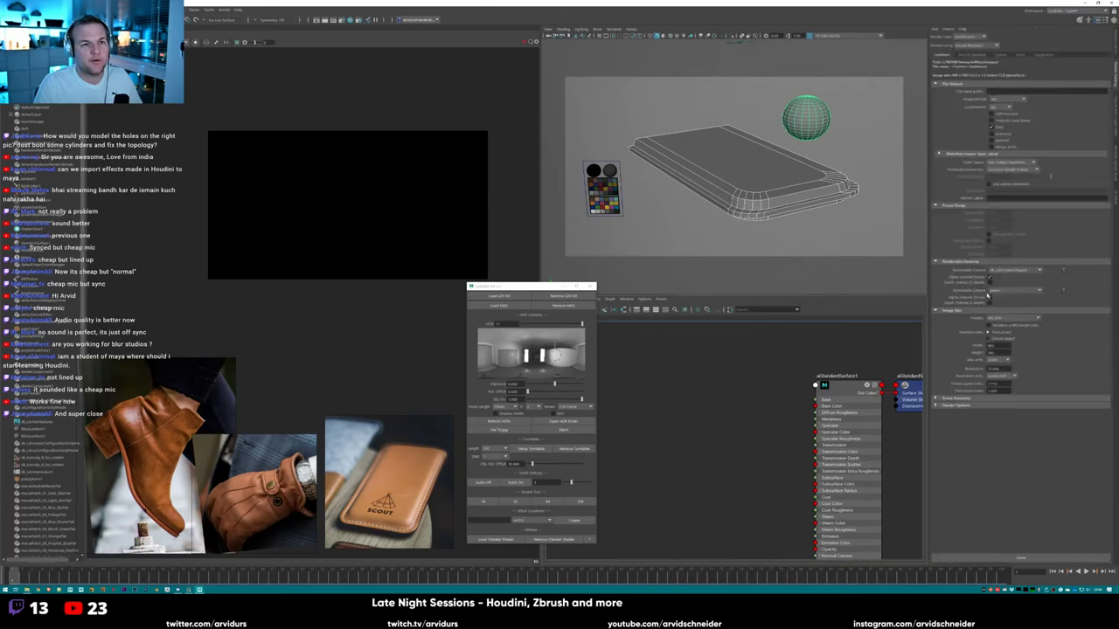
{"action": "left_click", "coordinate": [1022, 318]}
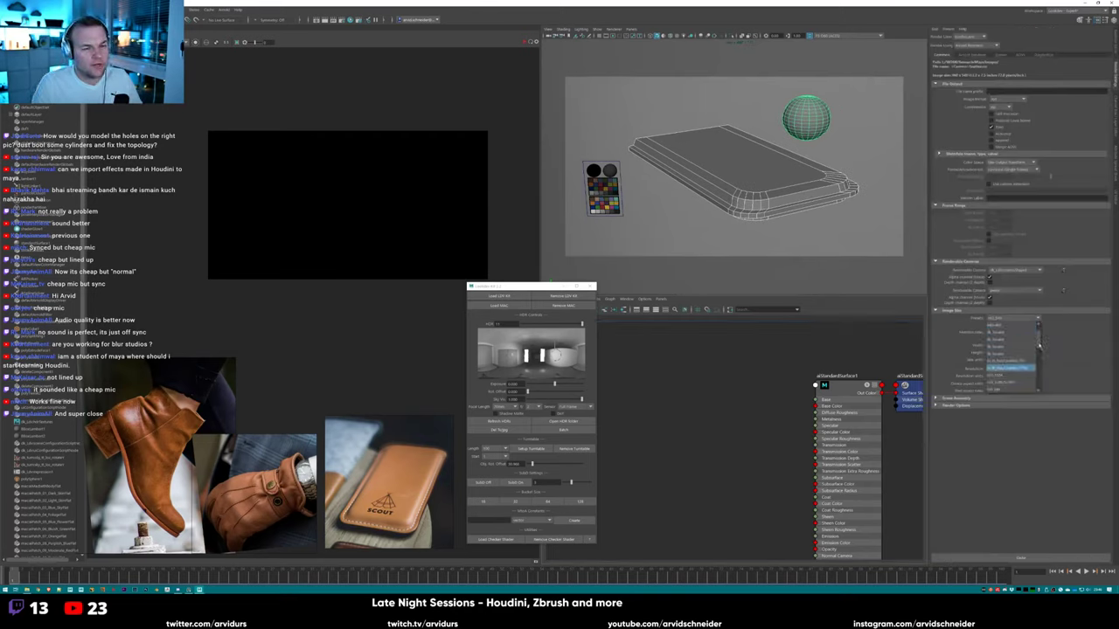
{"action": "scroll", "coordinate": [1038, 347], "scroll_direction": "down", "scroll_amount": 3}
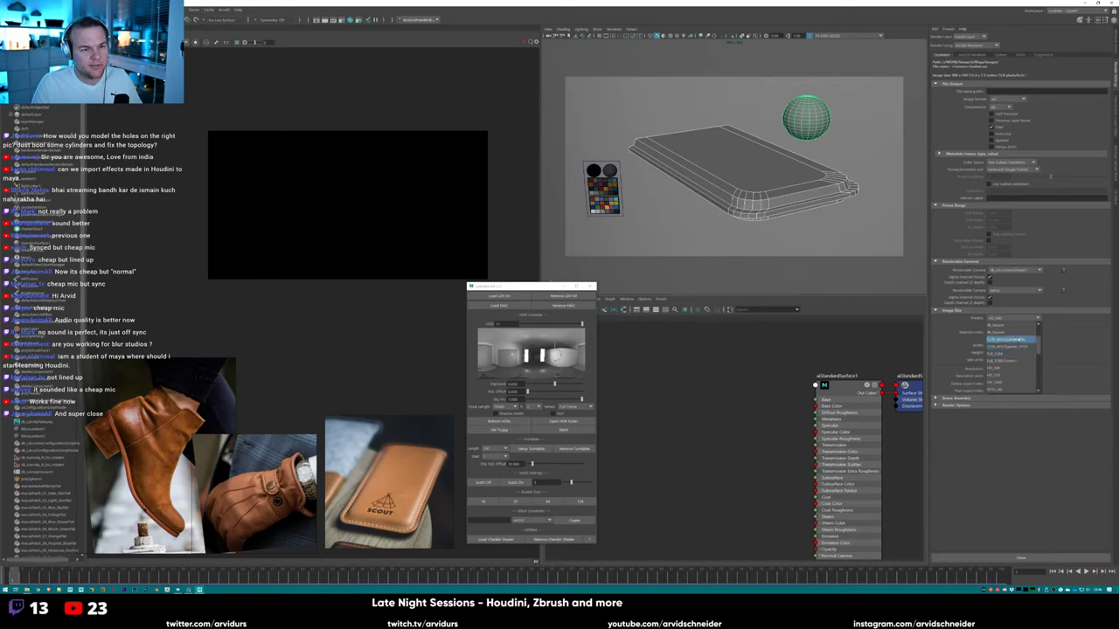
{"action": "left_click", "coordinate": [1013, 370]}
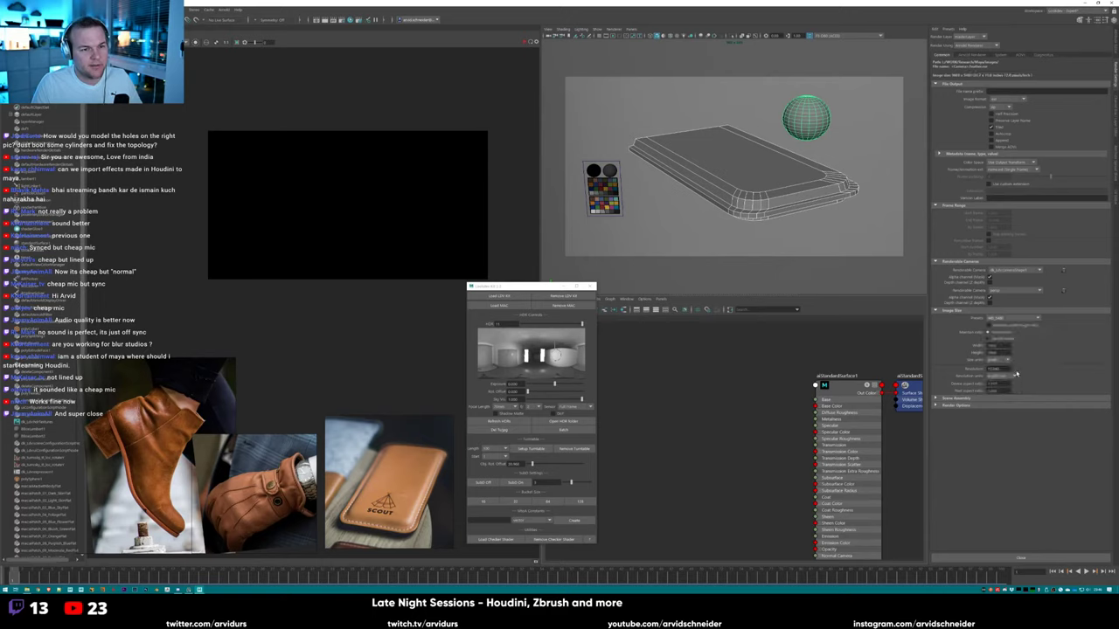
Set Arnold's diffuse ray depth to 1 and review the System tab's device settings.
{"action": "left_click", "coordinate": [972, 55]}
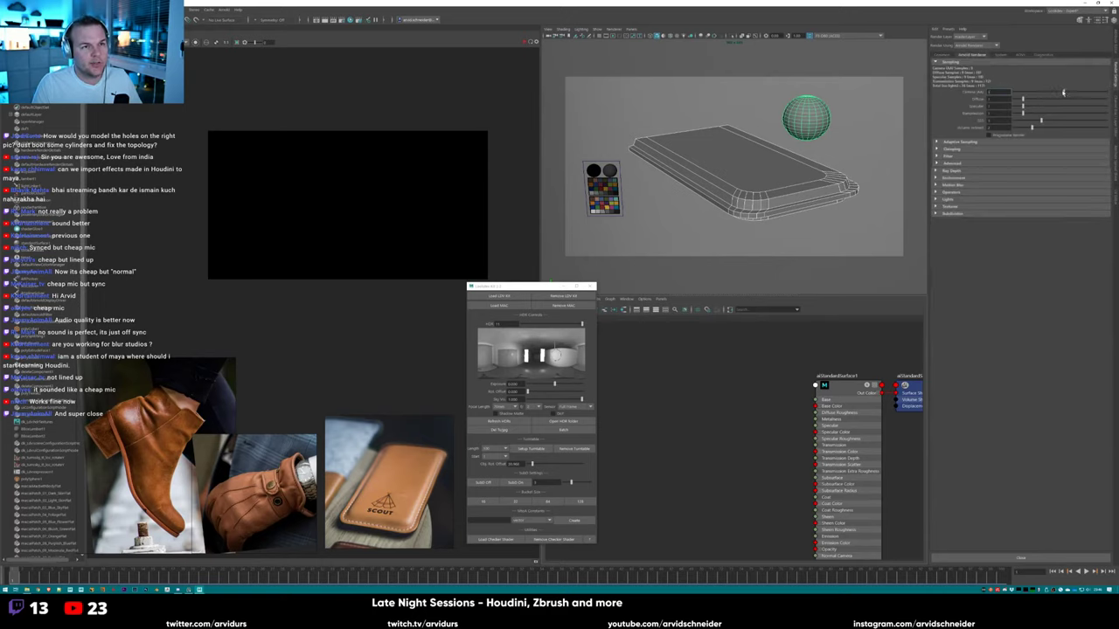
{"action": "left_click", "coordinate": [951, 171]}
{"action": "type", "text": "1"}
{"action": "key", "text": "Return"}
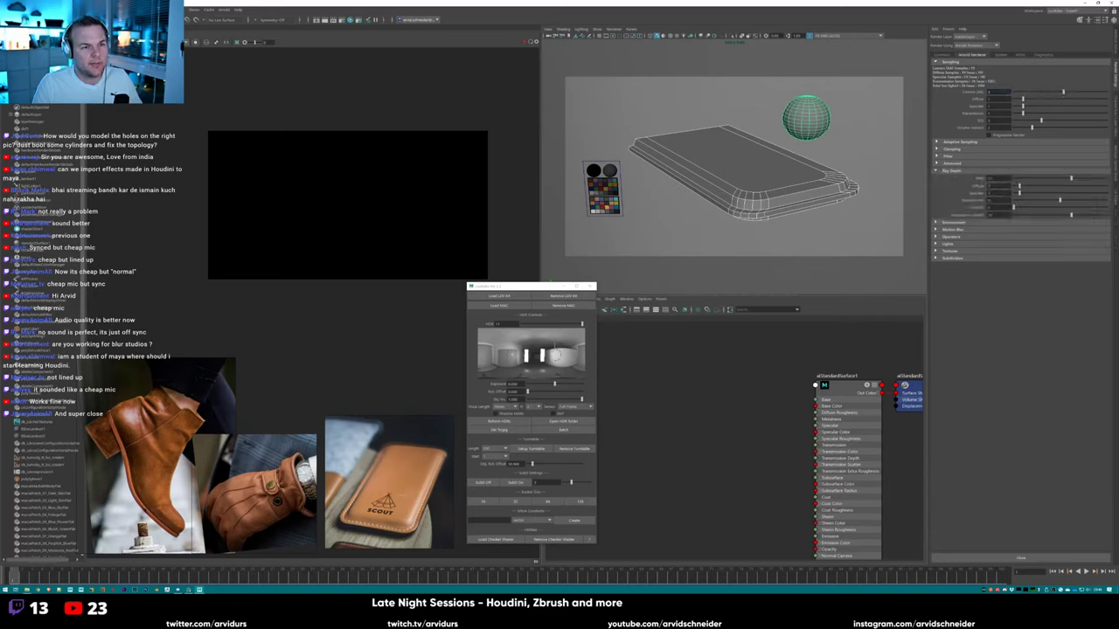
{"action": "left_click", "coordinate": [1001, 54]}
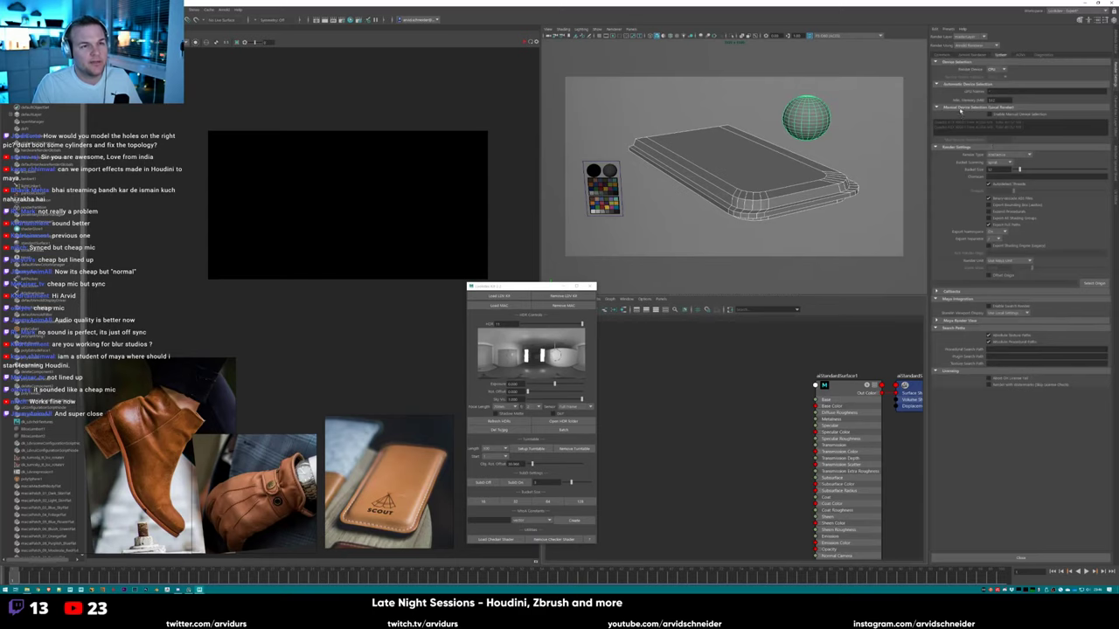
{"action": "left_click", "coordinate": [960, 107]}
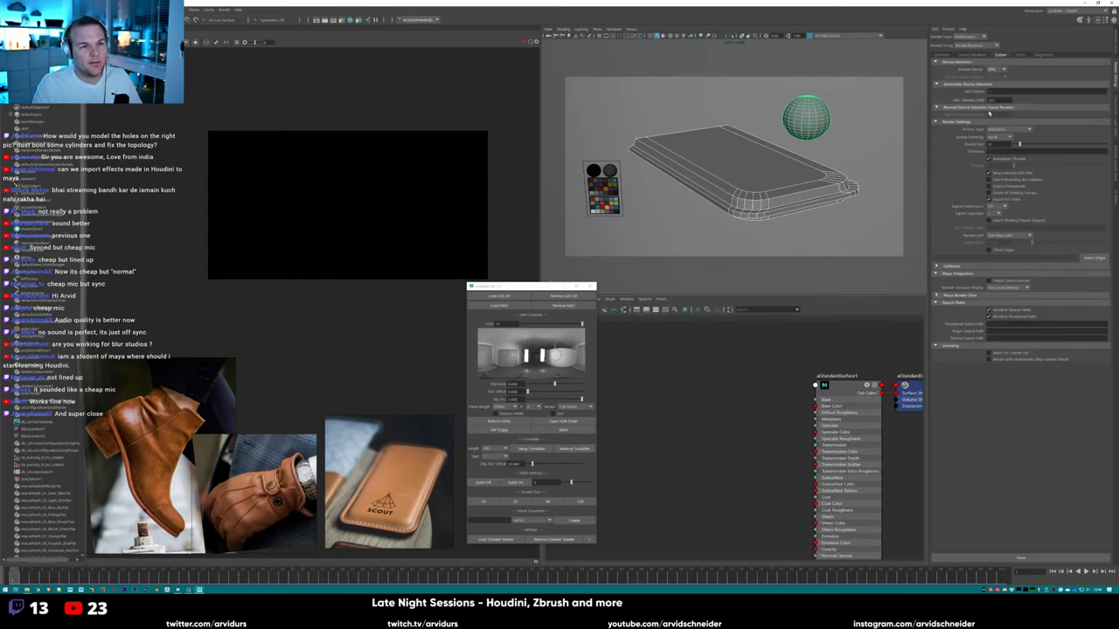
{"action": "left_click", "coordinate": [972, 54]}
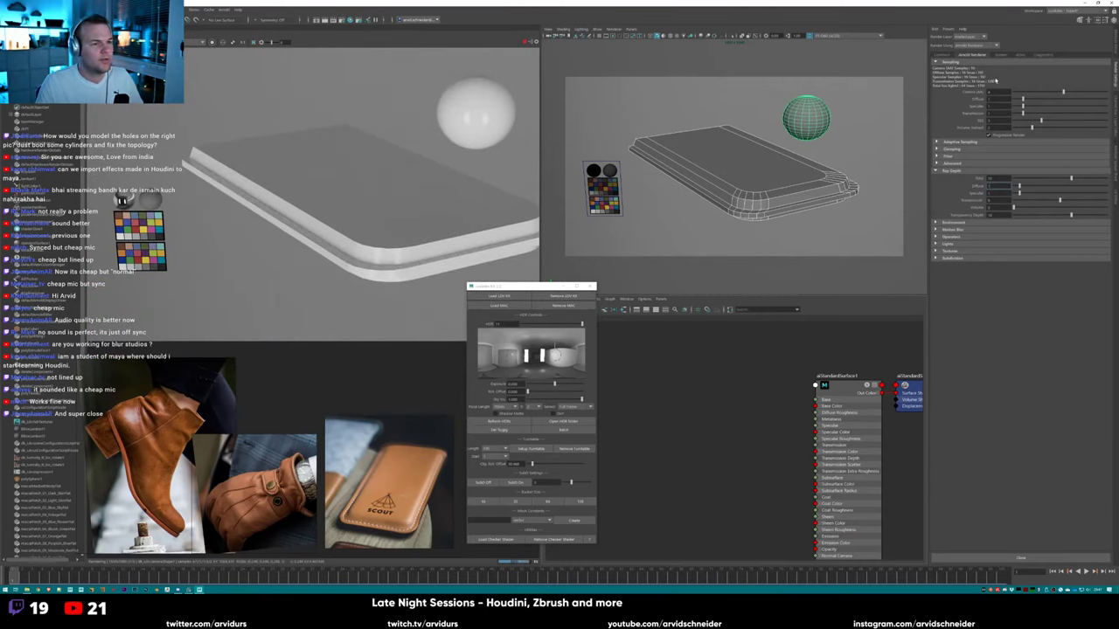
Set the mesh's Arnold subdivision type to catclark in the Attribute Editor.
{"action": "left_click", "coordinate": [941, 55]}
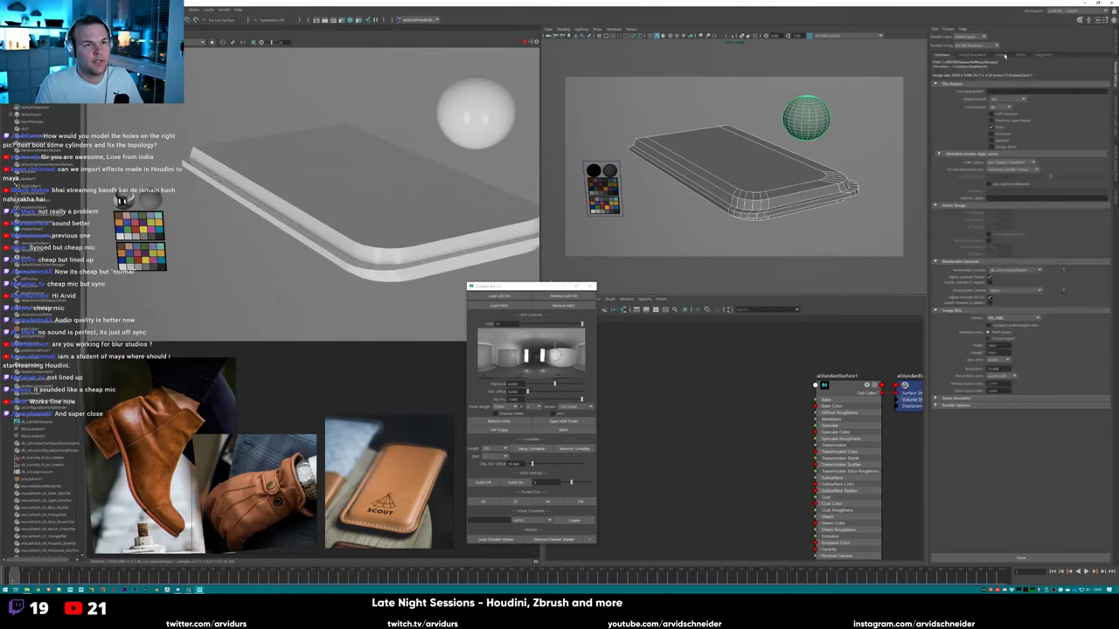
{"action": "left_click", "coordinate": [1114, 46]}
{"action": "left_click", "coordinate": [972, 135]}
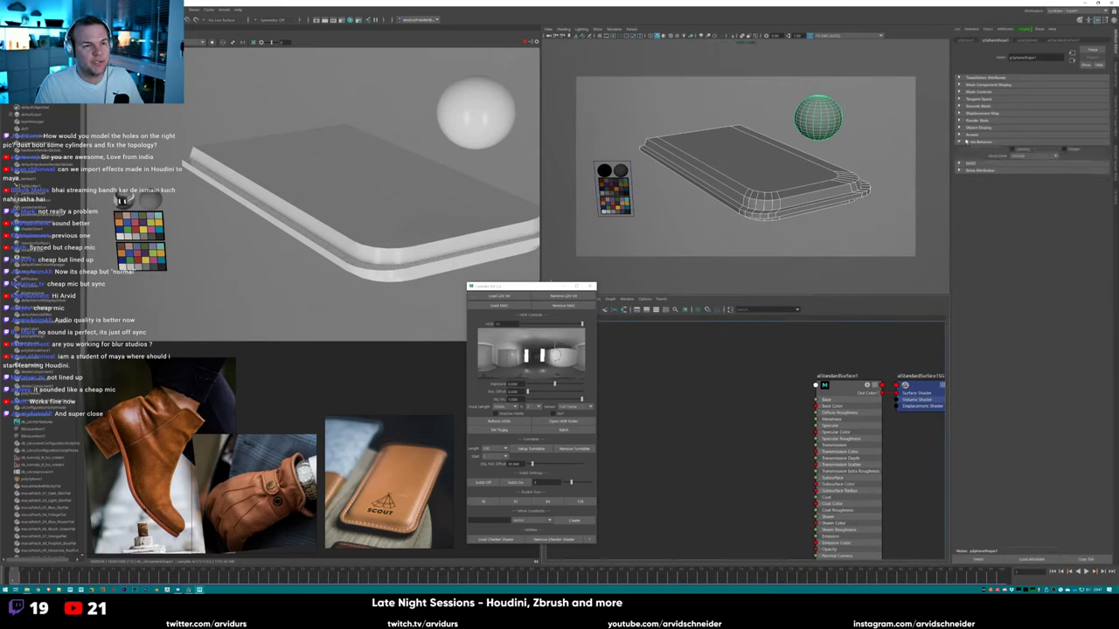
{"action": "left_click", "coordinate": [977, 320]}
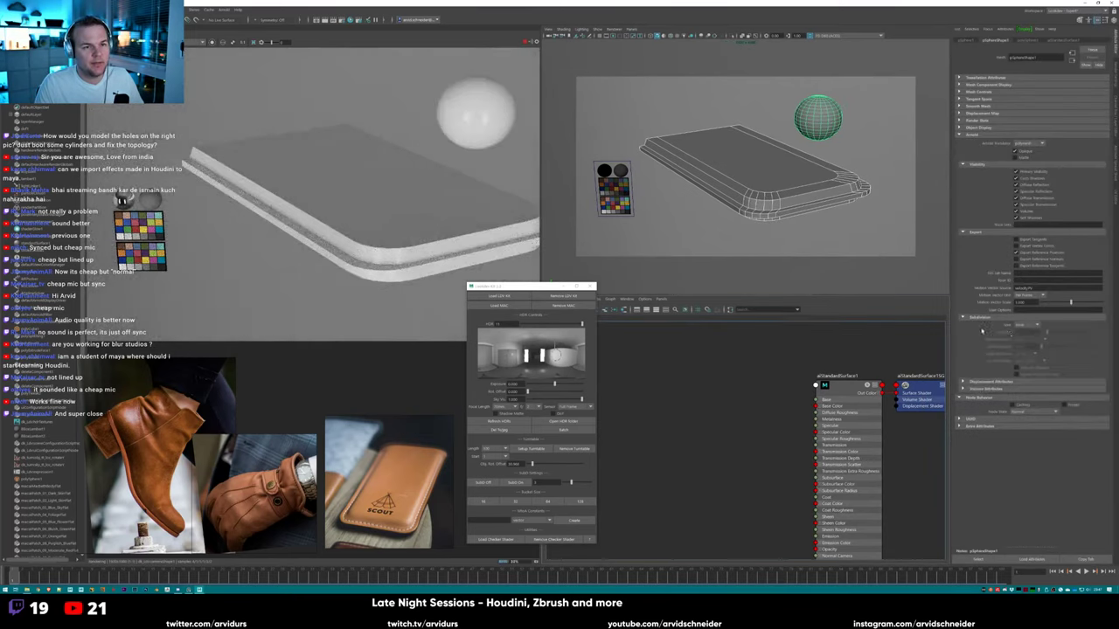
{"action": "left_click", "coordinate": [1028, 327]}
{"action": "left_click", "coordinate": [1028, 341]}
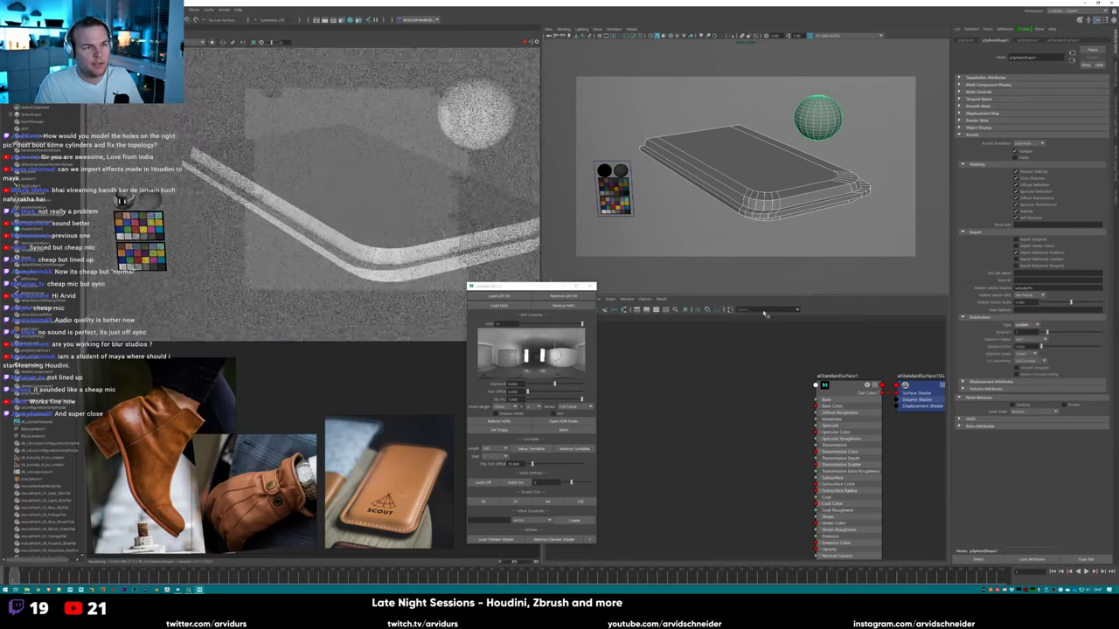
Draw an IPR render region over the sleeve, select it, orbit, and redraw the region over its edge.
{"action": "left_click_drag", "start_coordinate": [326, 210], "coordinate": [456, 310]}
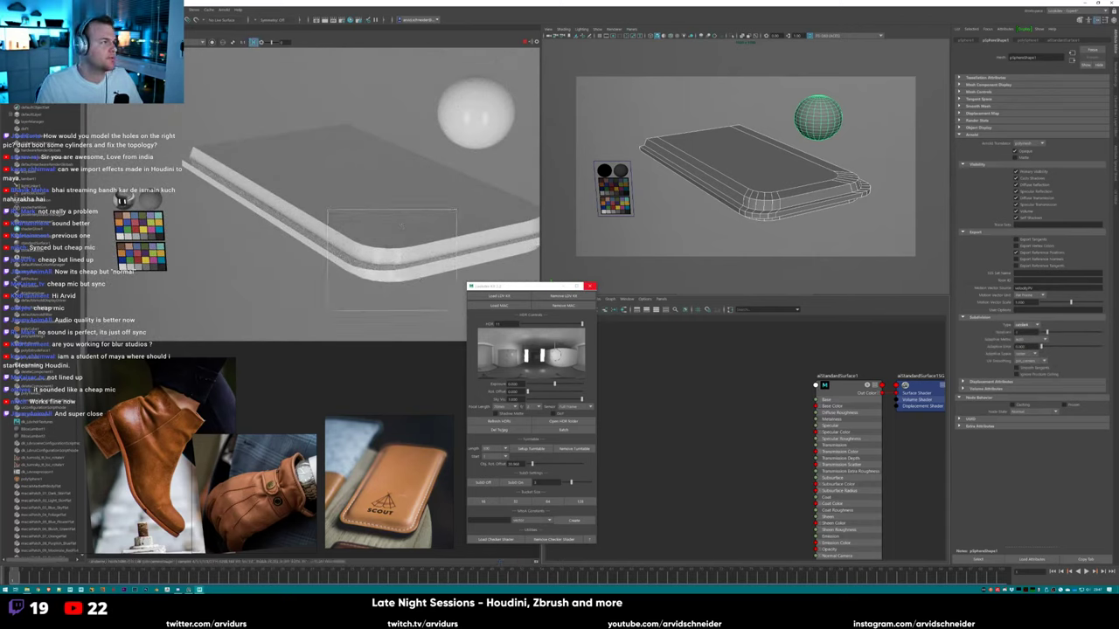
{"action": "left_click", "coordinate": [202, 41]}
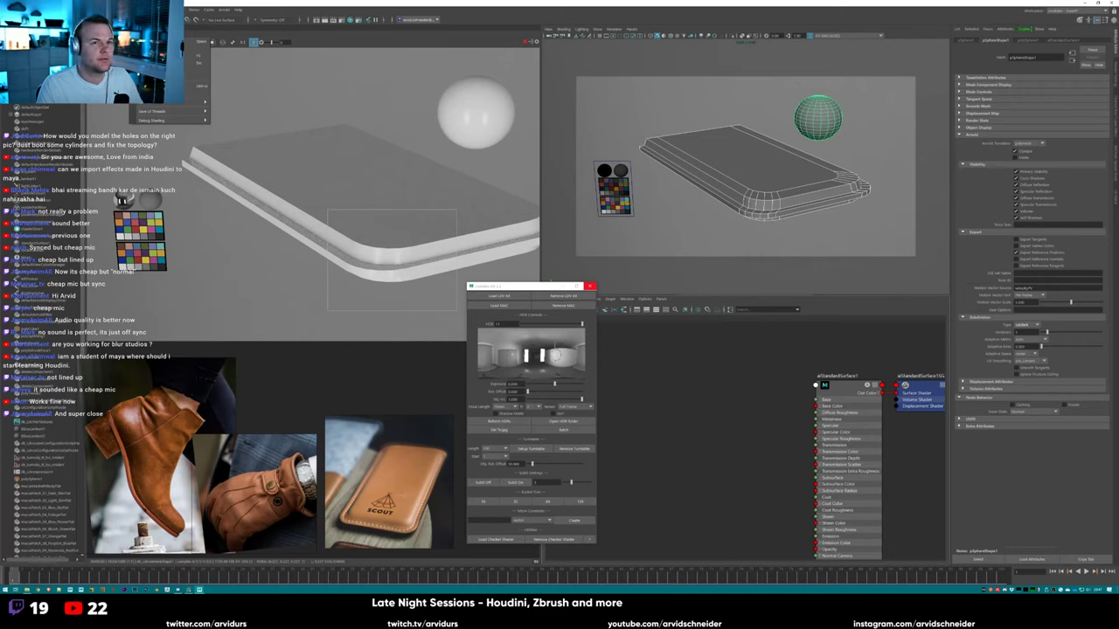
{"action": "key", "text": "Escape"}
{"action": "left_click", "coordinate": [811, 166]}
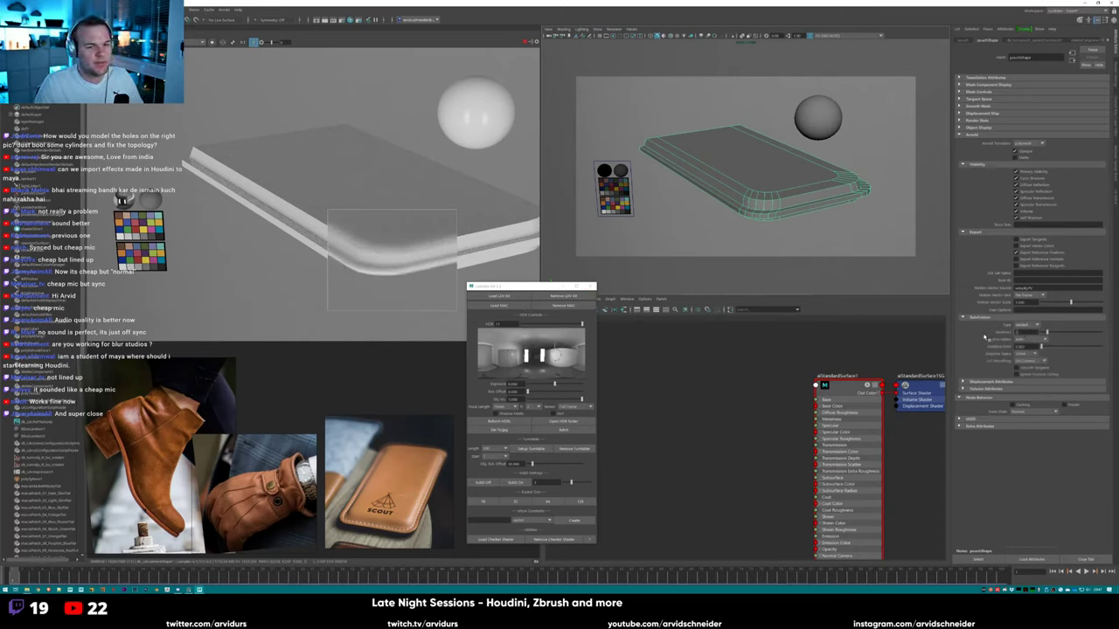
{"action": "left_click_drag", "start_coordinate": [367, 253], "coordinate": [402, 262], "text": "alt"}
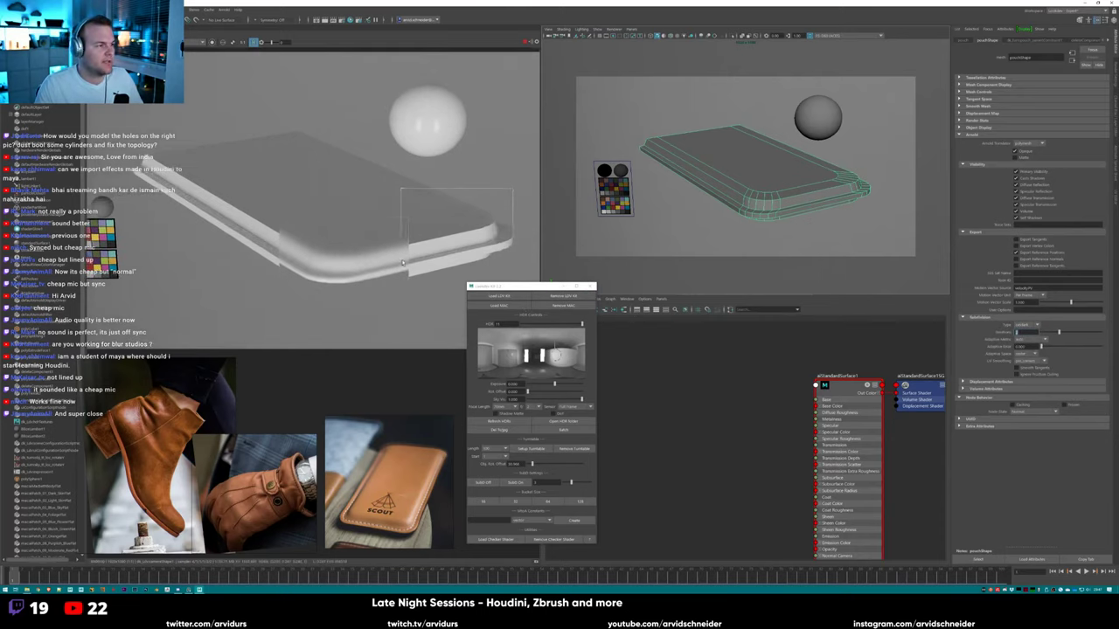
{"action": "left_click_drag", "start_coordinate": [232, 130], "coordinate": [381, 235]}
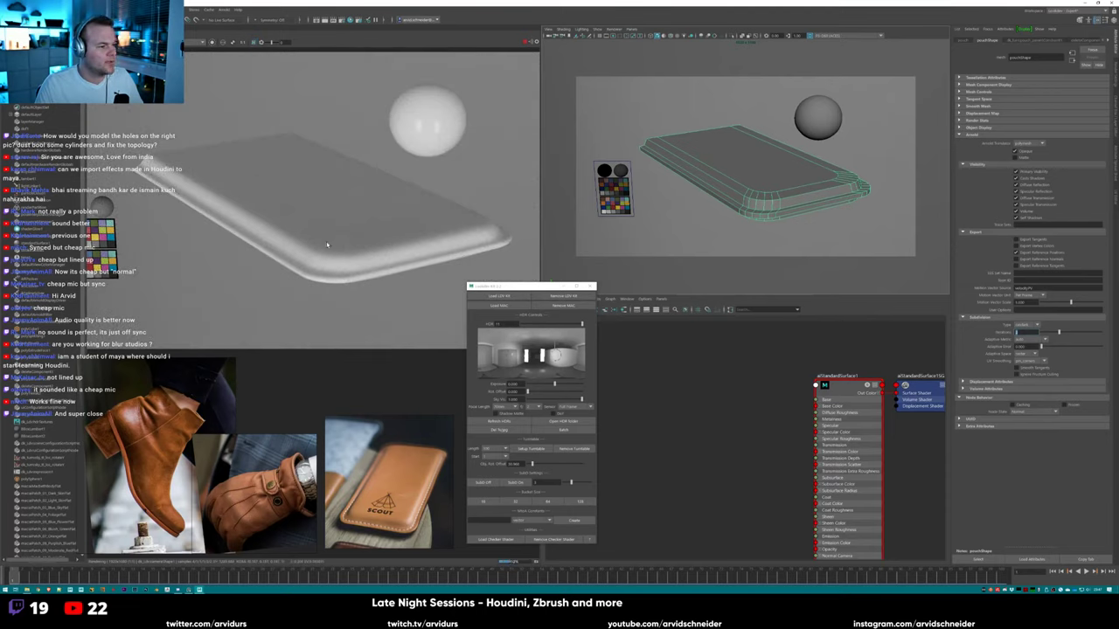
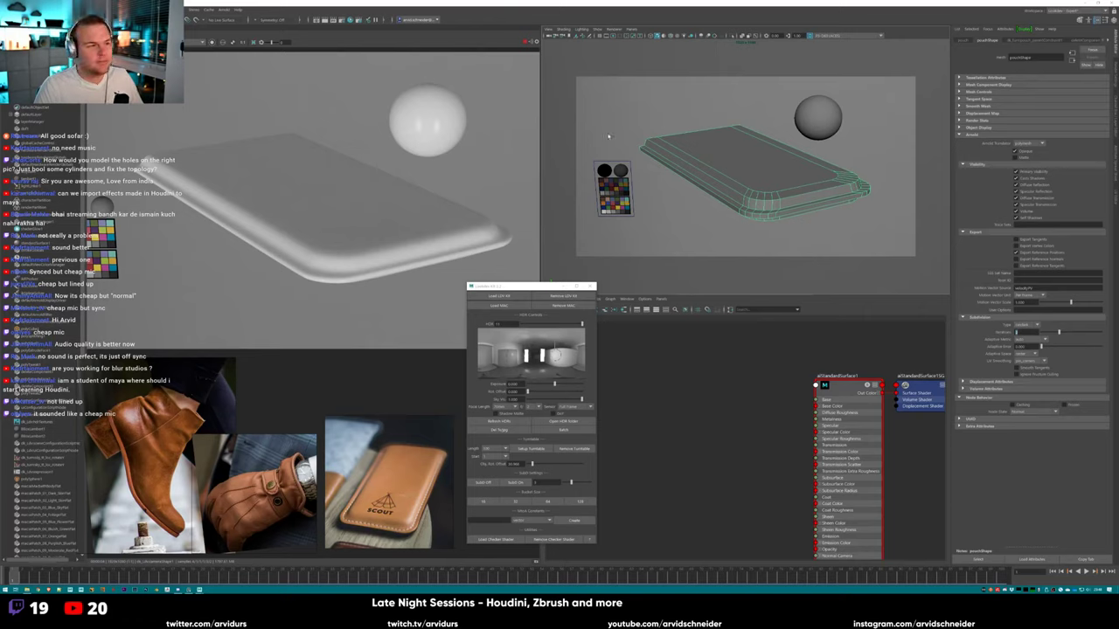
Move the Macbeth colour chart beside the phone case.
{"action": "left_click_drag", "start_coordinate": [176, 237], "coordinate": [710, 180], "text": "alt"}
{"action": "left_click", "coordinate": [630, 180]}
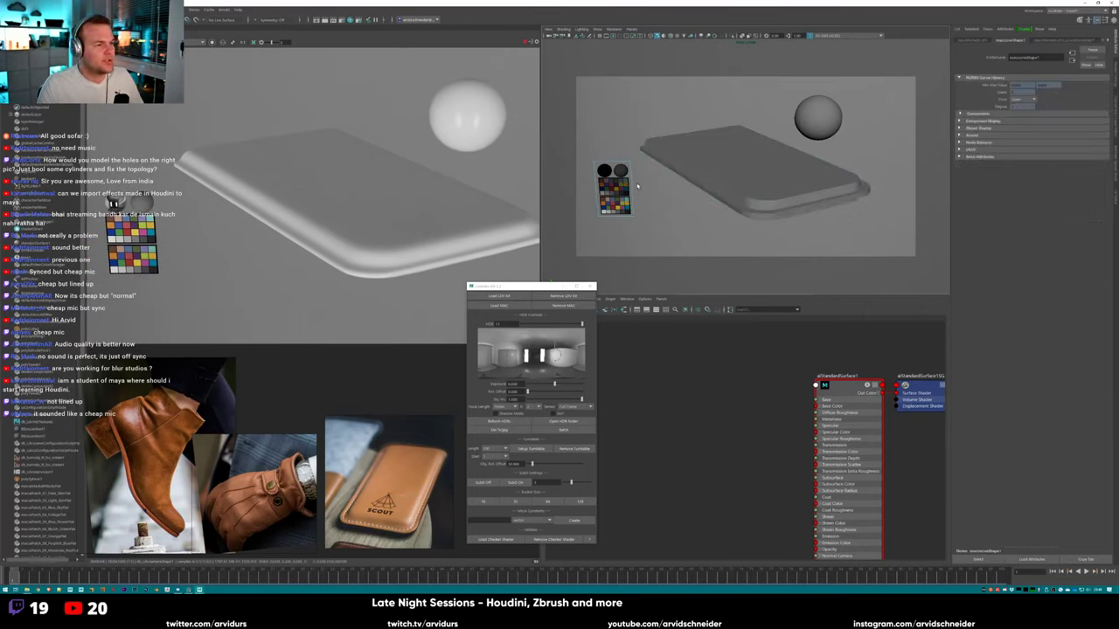
{"action": "left_click_drag", "start_coordinate": [647, 186], "coordinate": [696, 229]}
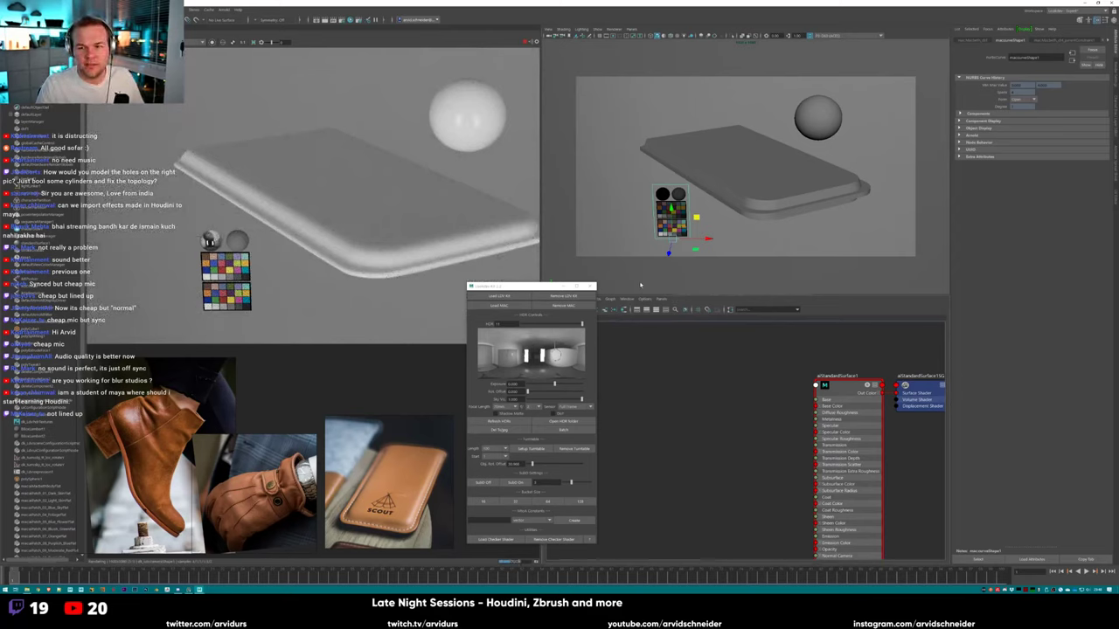
Limit the Arnold preview to a render region over the phone, and lower the system volume slightly.
{"action": "left_click_drag", "start_coordinate": [518, 238], "coordinate": [502, 232], "text": "alt"}
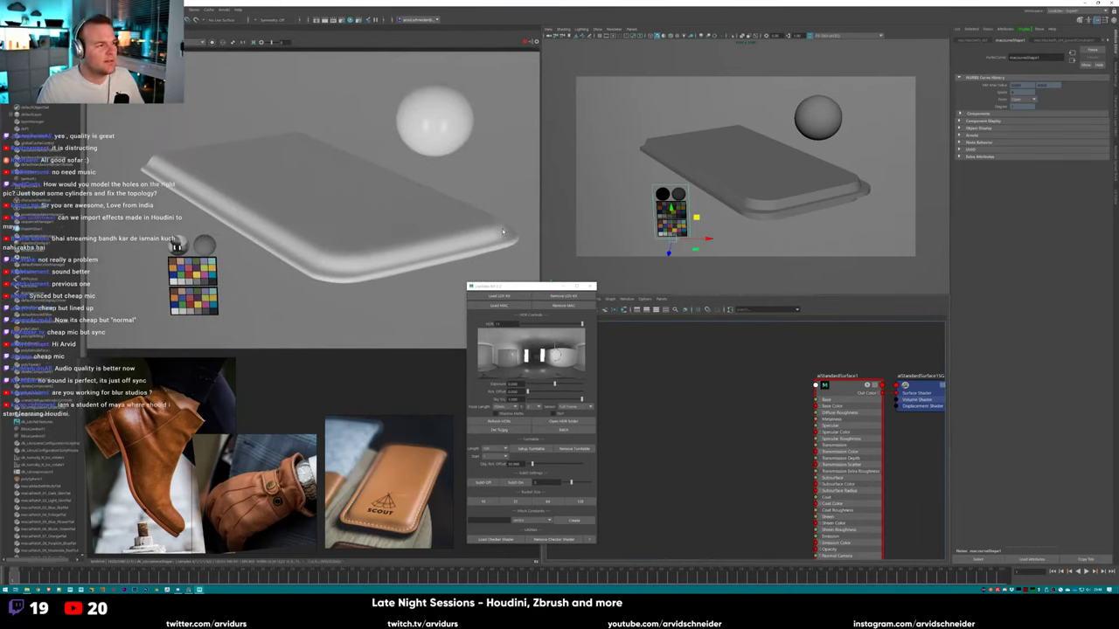
{"action": "left_click_drag", "start_coordinate": [404, 191], "coordinate": [514, 251]}
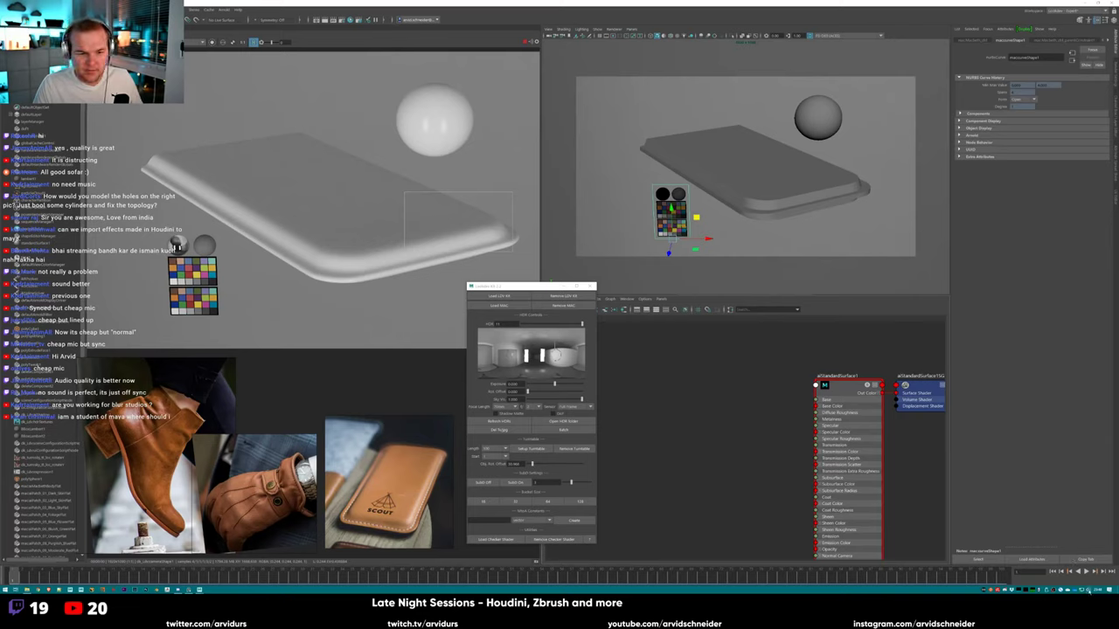
{"action": "left_click", "coordinate": [1088, 591]}
{"action": "left_click_drag", "start_coordinate": [1073, 579], "coordinate": [1065, 578]}
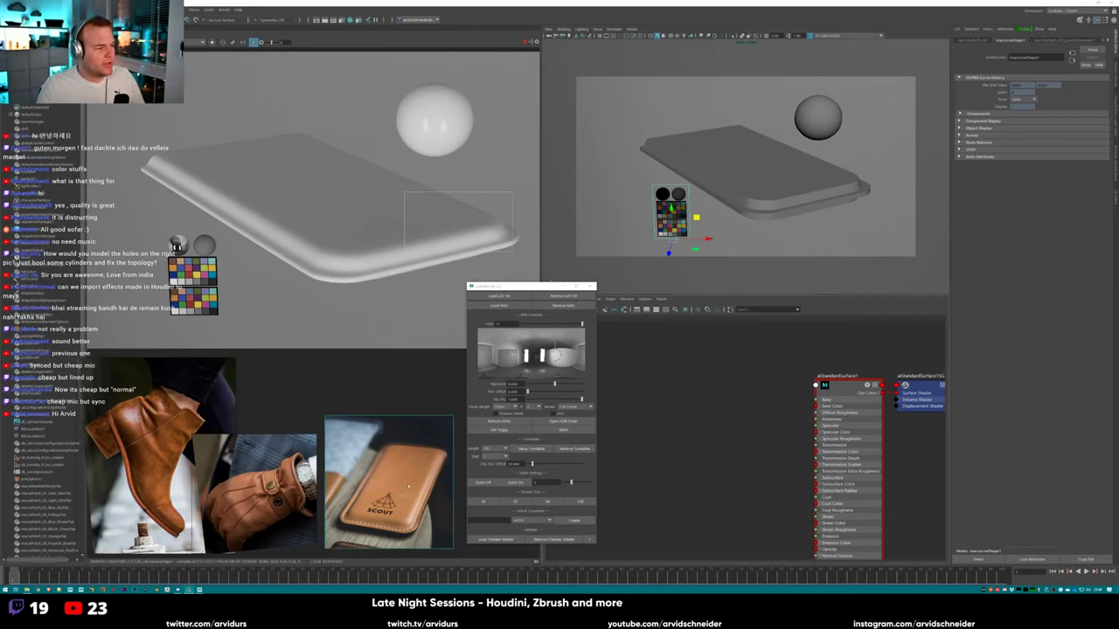
Enlarge the SCOUT leather reference and place it next to the brown leather photo.
{"action": "left_click_drag", "start_coordinate": [404, 479], "coordinate": [397, 435]}
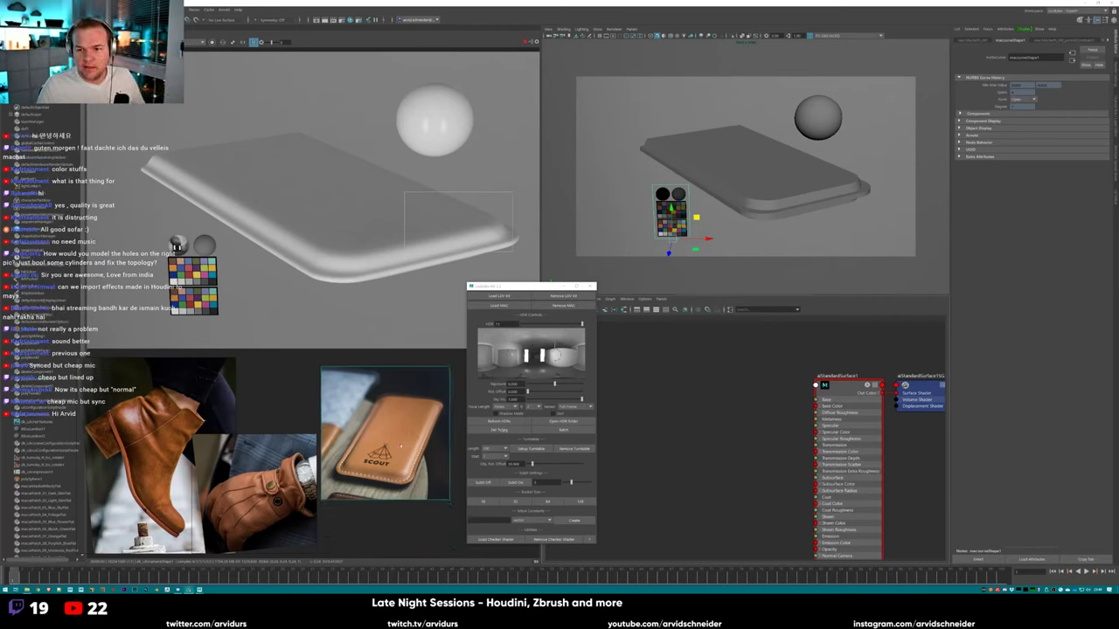
{"action": "double_click", "coordinate": [403, 445]}
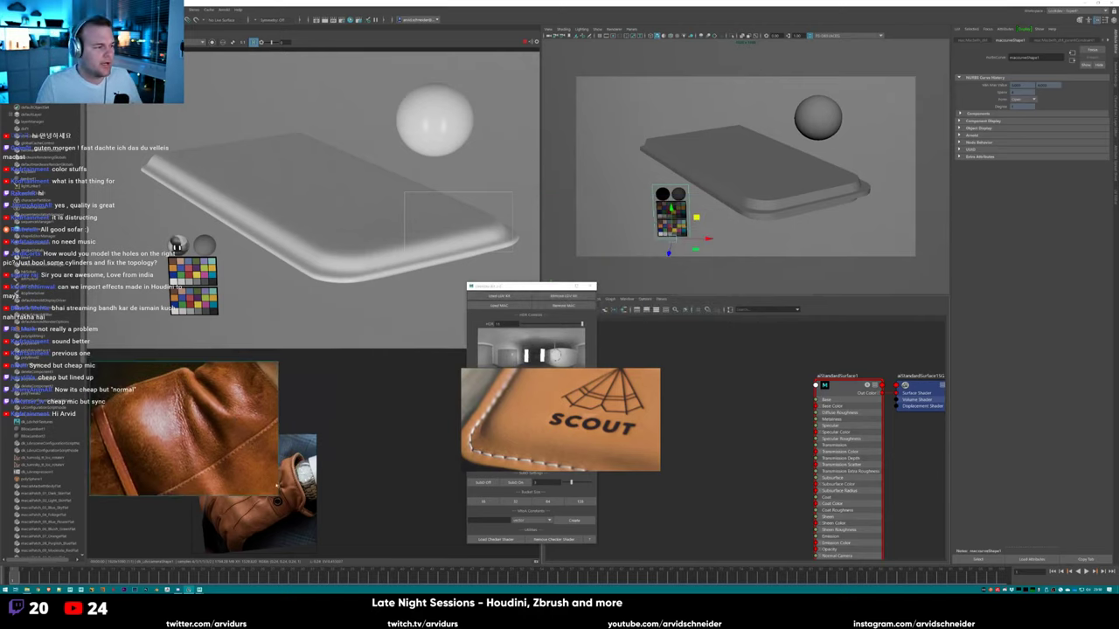
{"action": "left_click_drag", "start_coordinate": [521, 287], "coordinate": [1118, 194]}
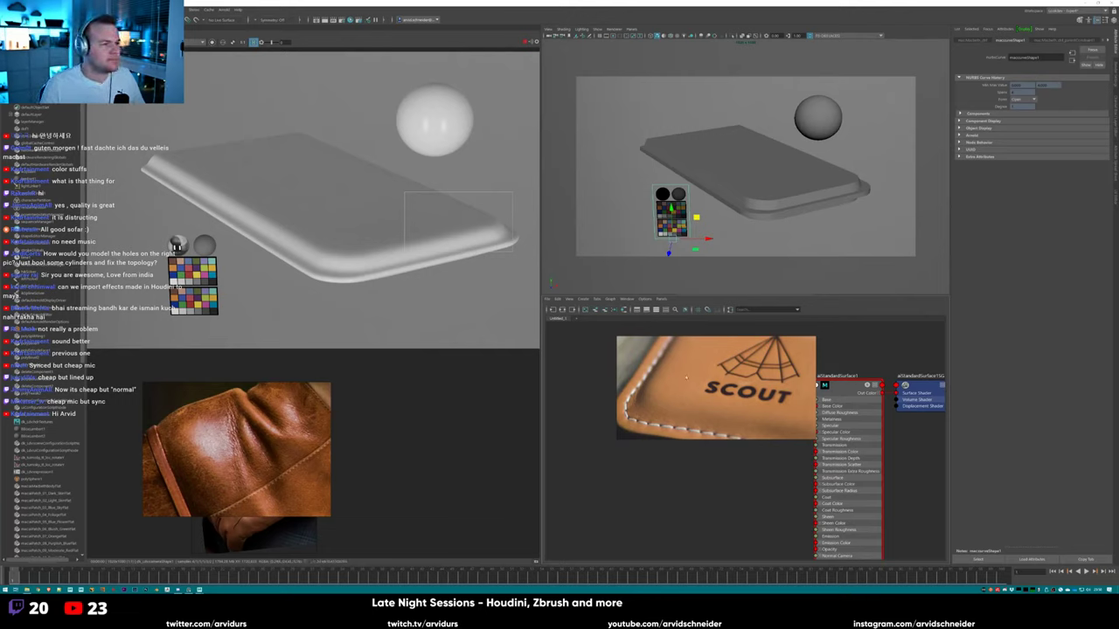
{"action": "left_click_drag", "start_coordinate": [684, 396], "coordinate": [401, 492]}
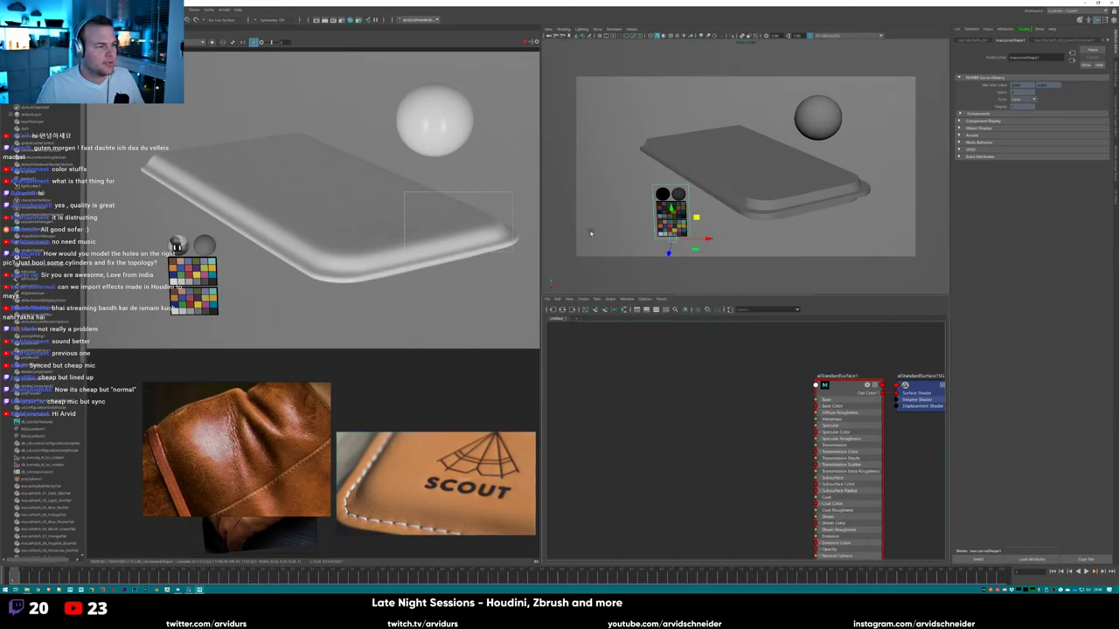
Widen the render viewport and node editor, and show the camera's resolution gate with a darker gate mask.
{"action": "left_click_drag", "start_coordinate": [542, 215], "coordinate": [582, 219]}
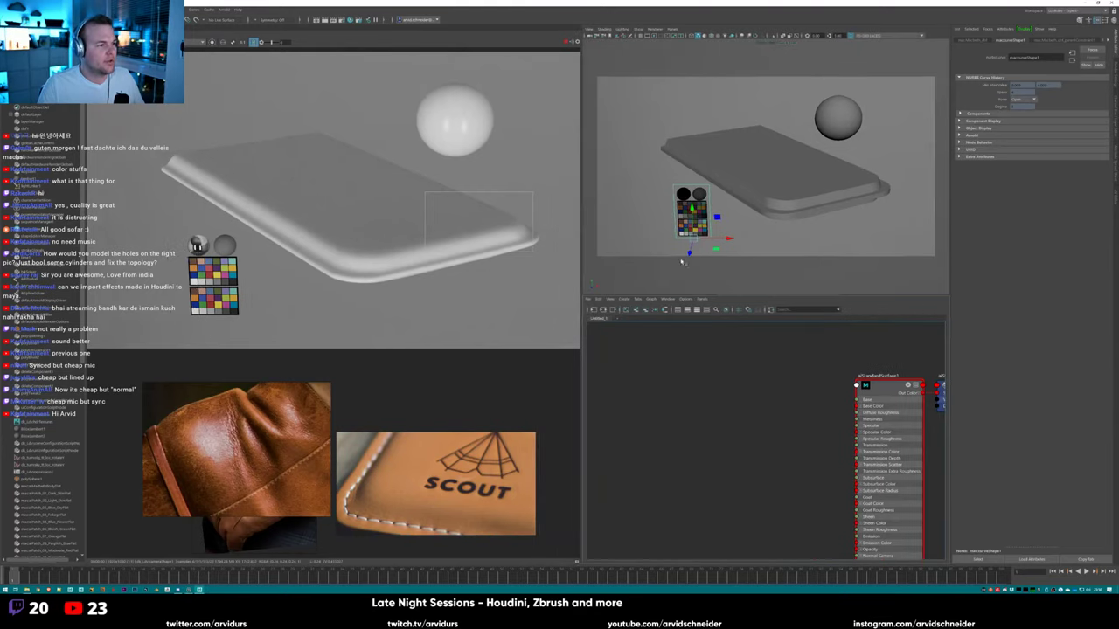
{"action": "left_click_drag", "start_coordinate": [744, 297], "coordinate": [744, 153]}
{"action": "left_click", "coordinate": [593, 36]}
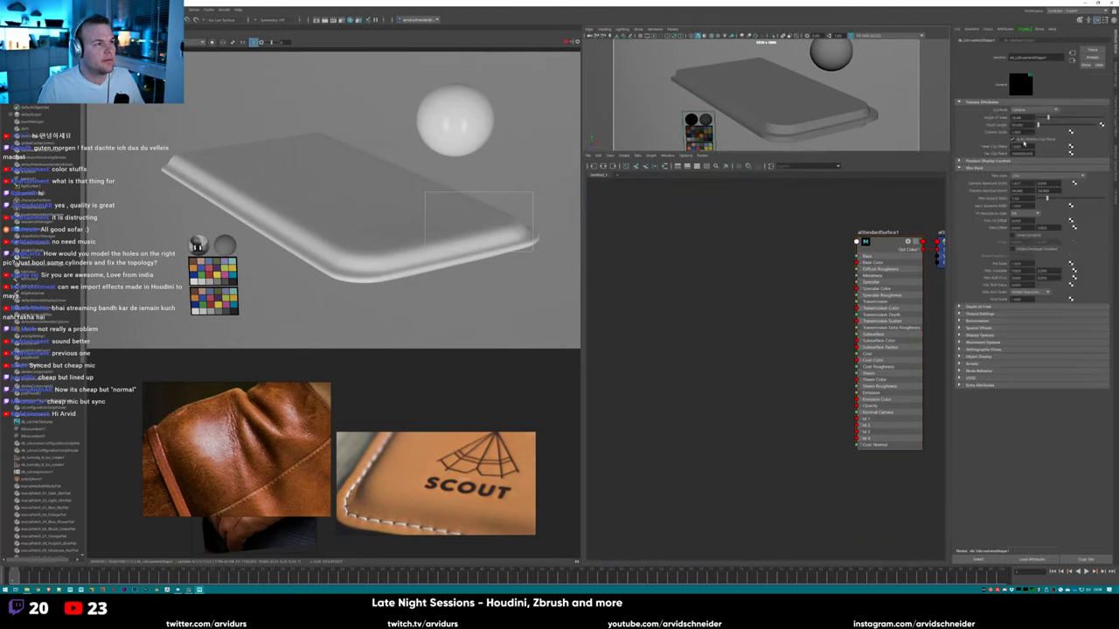
{"action": "left_click", "coordinate": [976, 336]}
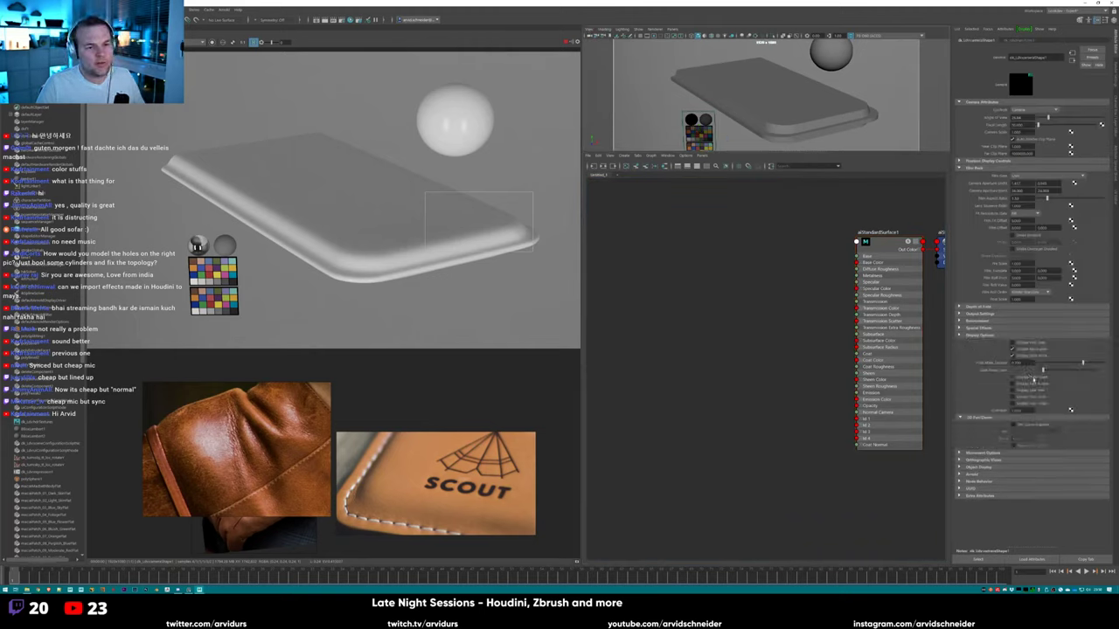
{"action": "left_click", "coordinate": [1012, 349]}
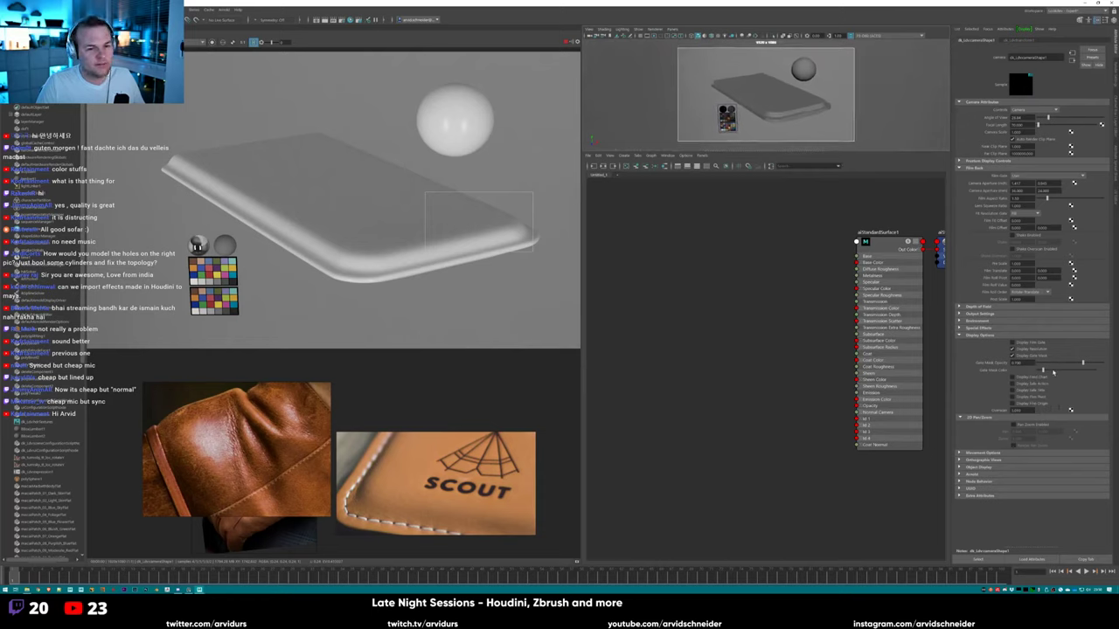
{"action": "left_click_drag", "start_coordinate": [1048, 372], "coordinate": [1023, 371]}
{"action": "left_click", "coordinate": [965, 336]}
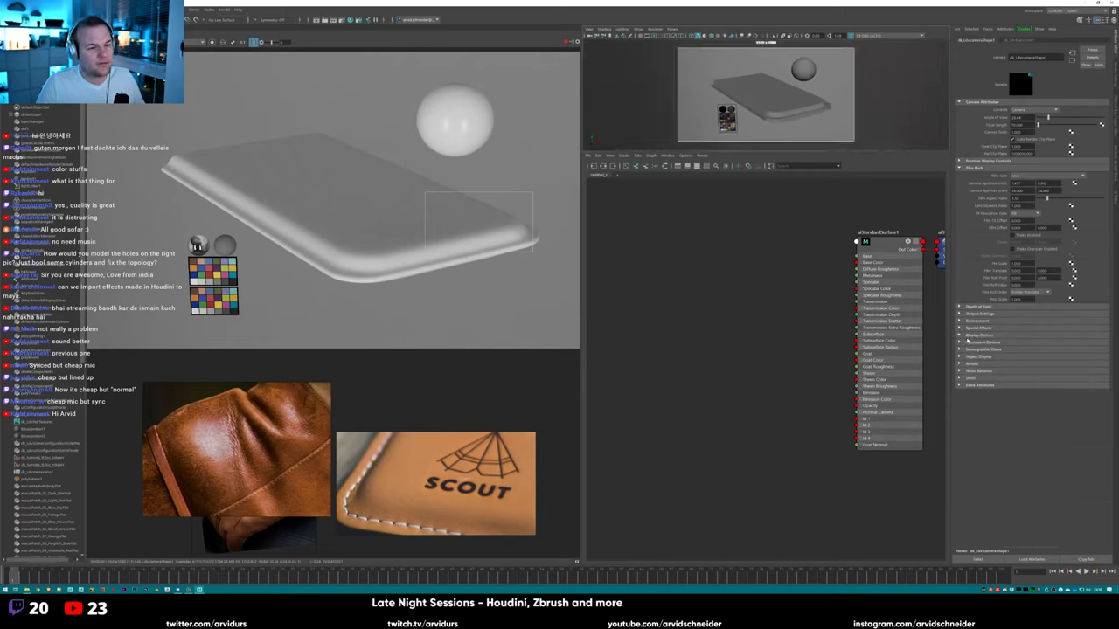
Reframe the node graph so the shading group is fully visible.
{"action": "middle_click_drag", "start_coordinate": [898, 224], "coordinate": [831, 231], "text": "alt"}
{"action": "middle_click_drag", "start_coordinate": [727, 256], "coordinate": [787, 272], "text": "alt"}
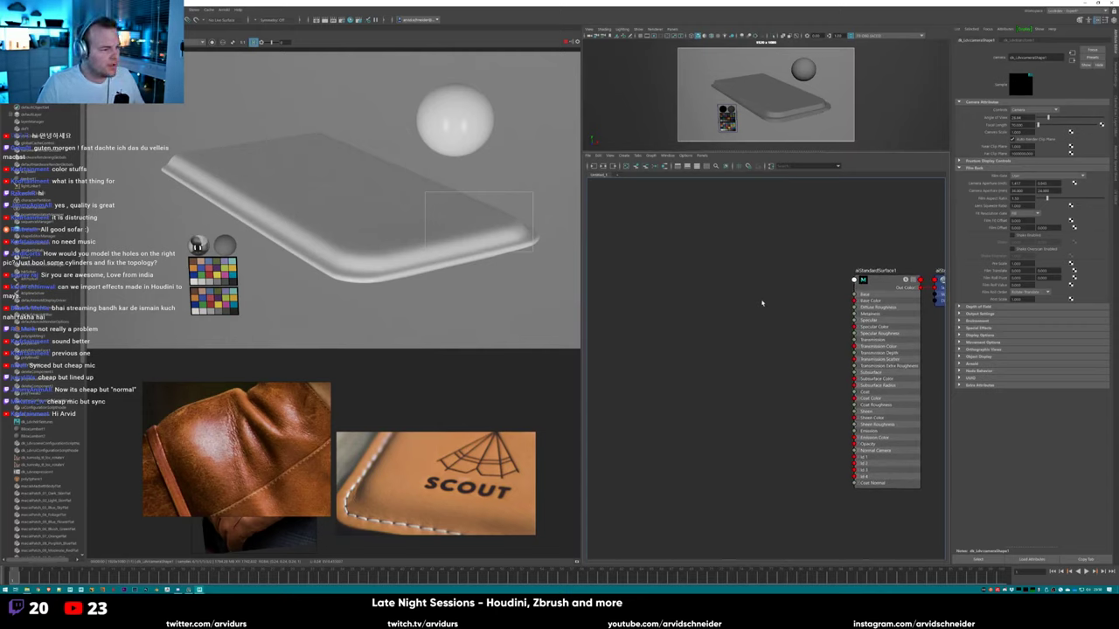
{"action": "key", "text": "Tab"}
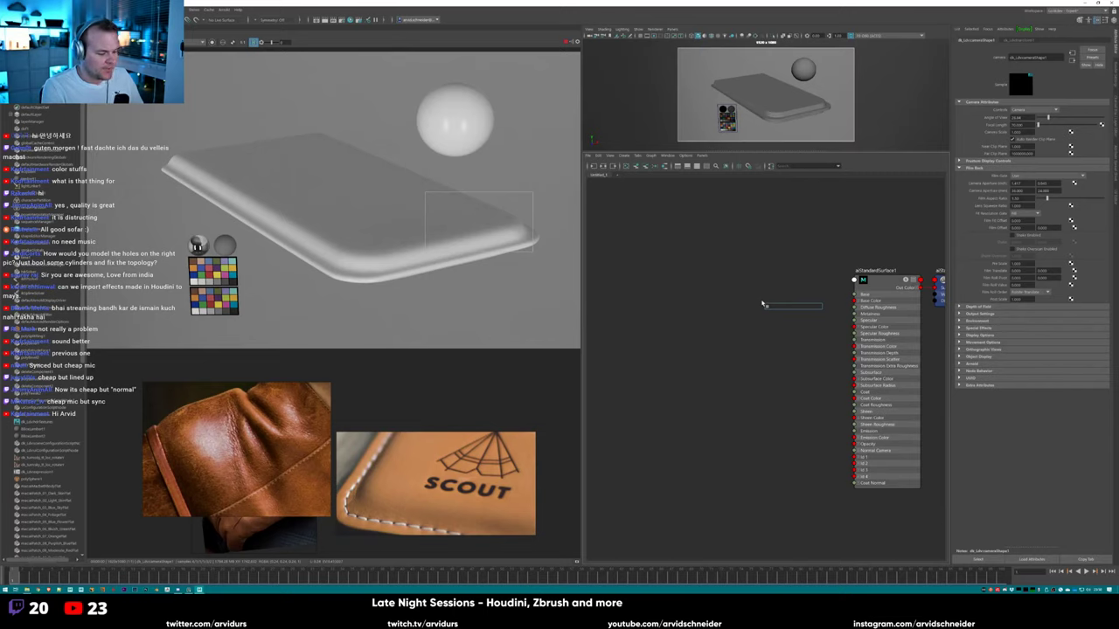
Create an aiCellNoise node and connect it to the shading group's surface shader.
{"action": "type", "text": "aiCellNoise"}
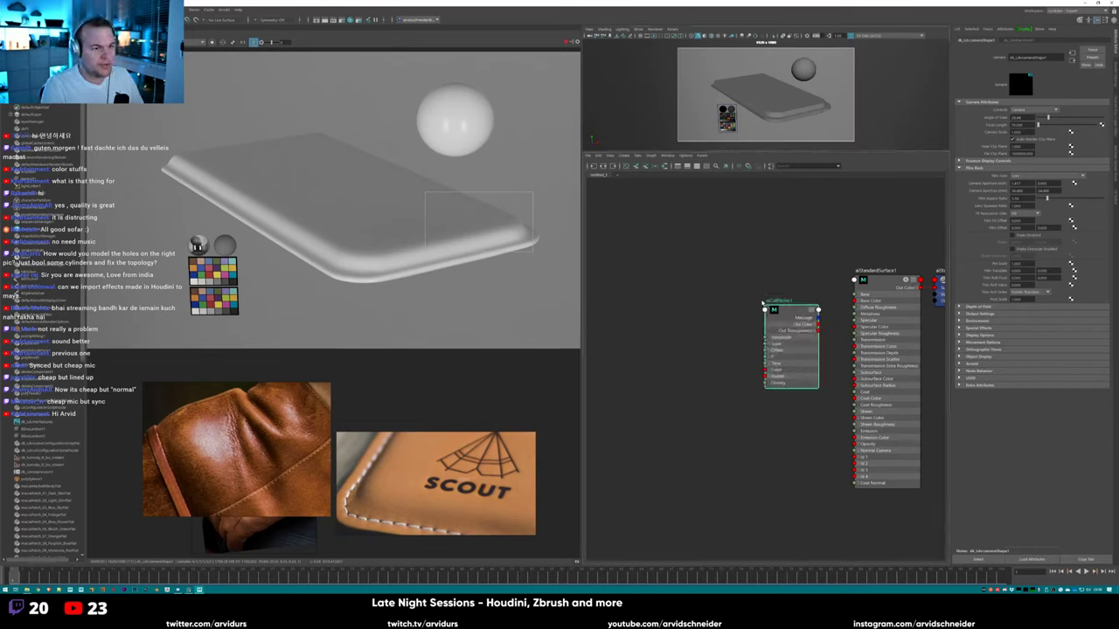
{"action": "key", "text": "Return"}
{"action": "left_click_drag", "start_coordinate": [791, 308], "coordinate": [723, 300]}
{"action": "left_click_drag", "start_coordinate": [885, 272], "coordinate": [841, 307]}
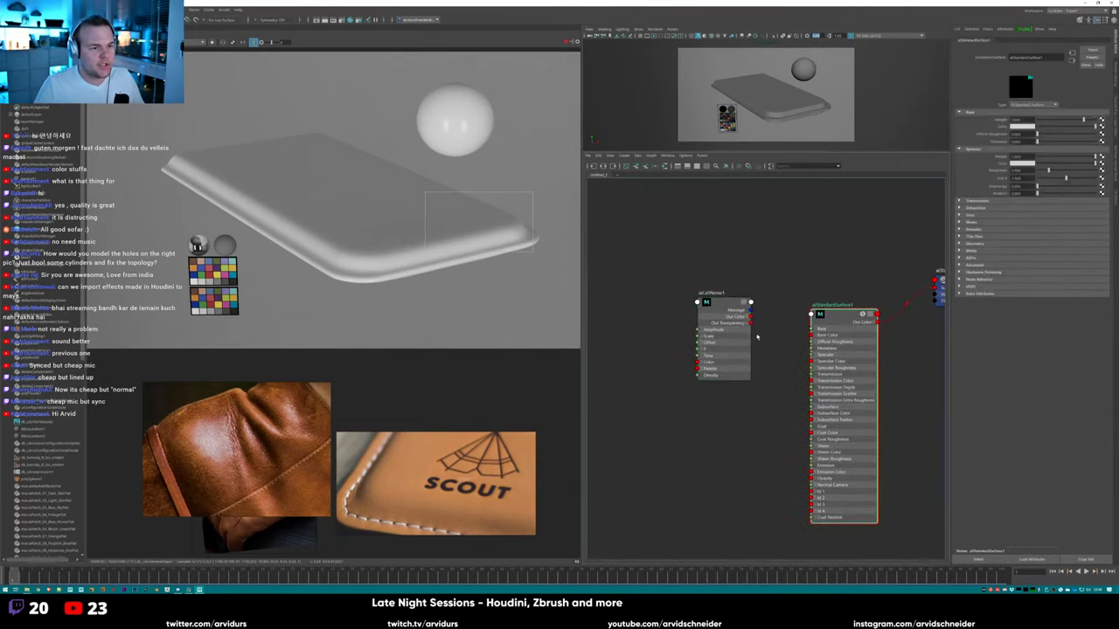
{"action": "left_click_drag", "start_coordinate": [751, 322], "coordinate": [937, 281]}
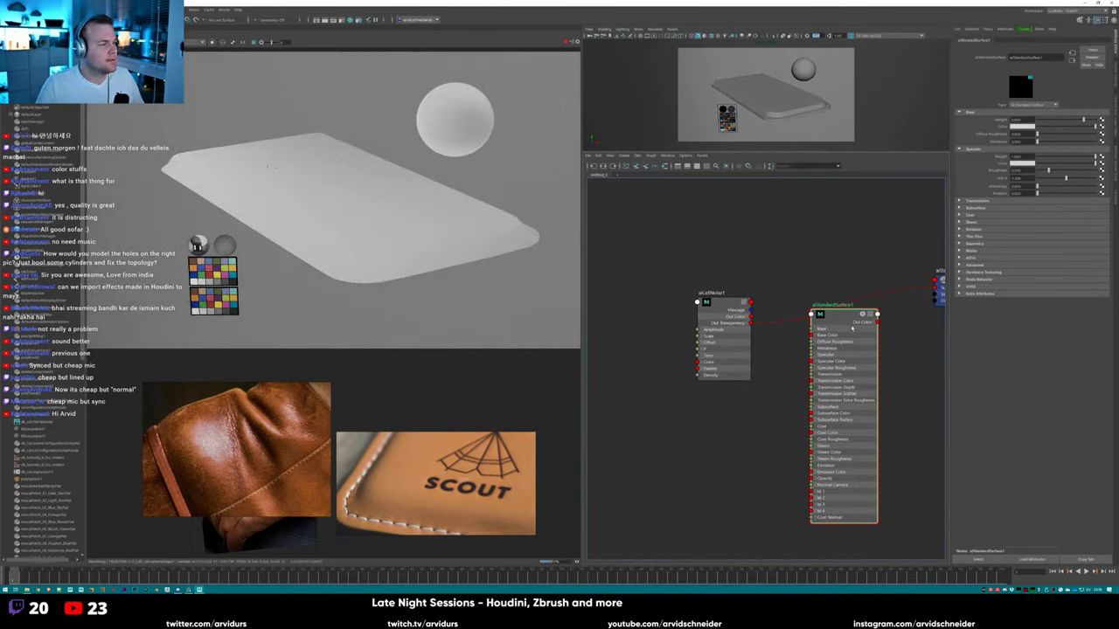
{"action": "left_click_drag", "start_coordinate": [851, 328], "coordinate": [837, 370]}
Set the aiCellNoise1 colour to red.
{"action": "key", "text": "Left"}
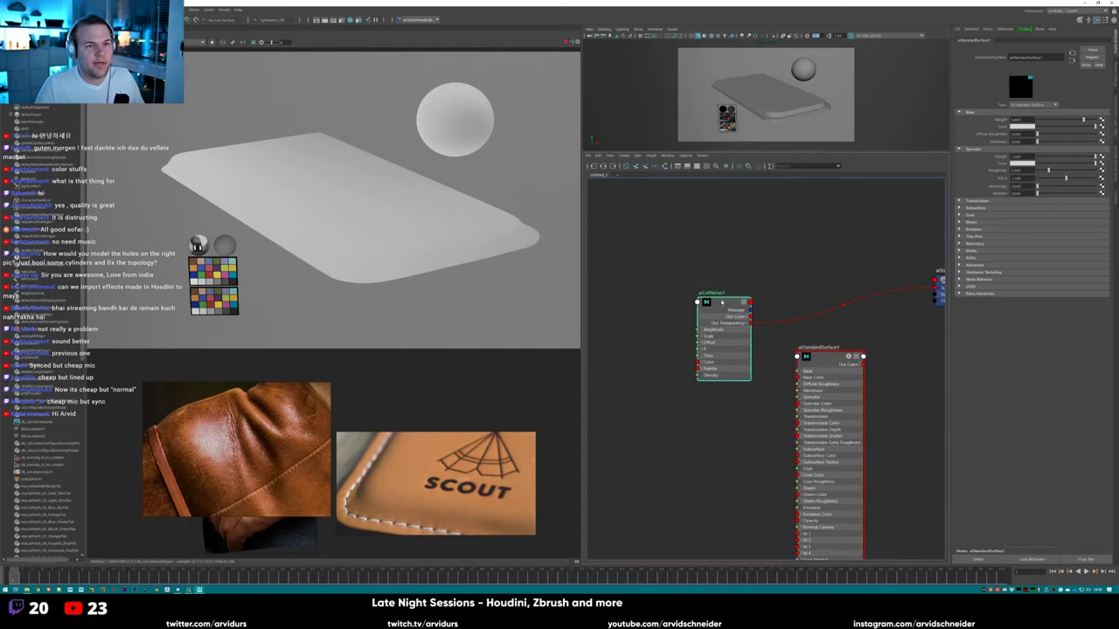
{"action": "left_click", "coordinate": [1021, 183]}
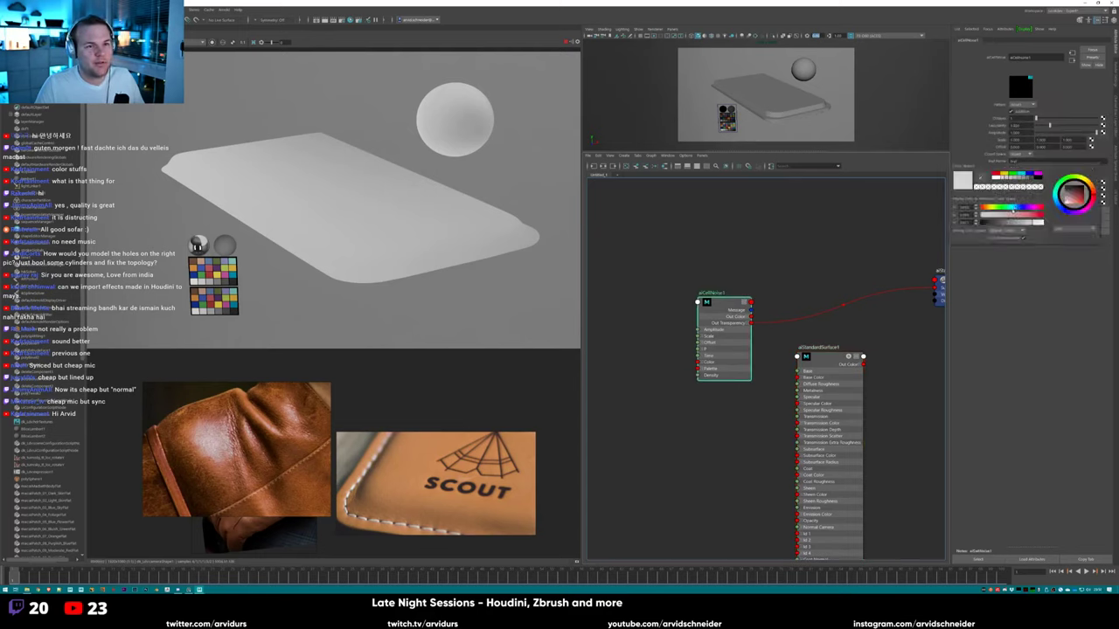
{"action": "left_click", "coordinate": [1019, 215]}
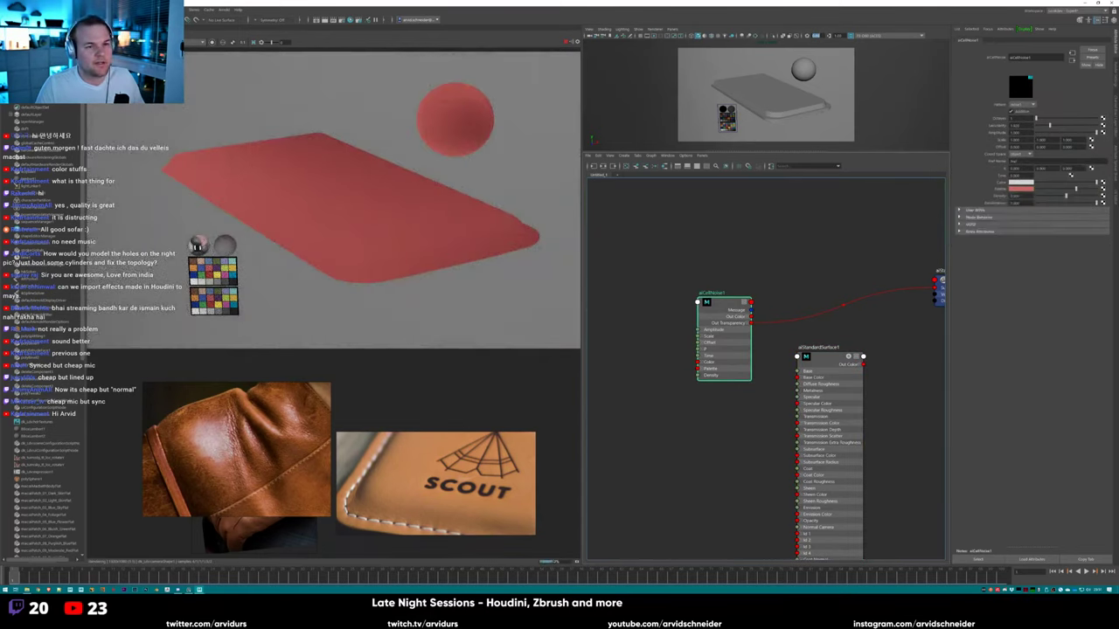
{"action": "middle_click_drag", "start_coordinate": [743, 246], "coordinate": [770, 254], "text": "alt"}
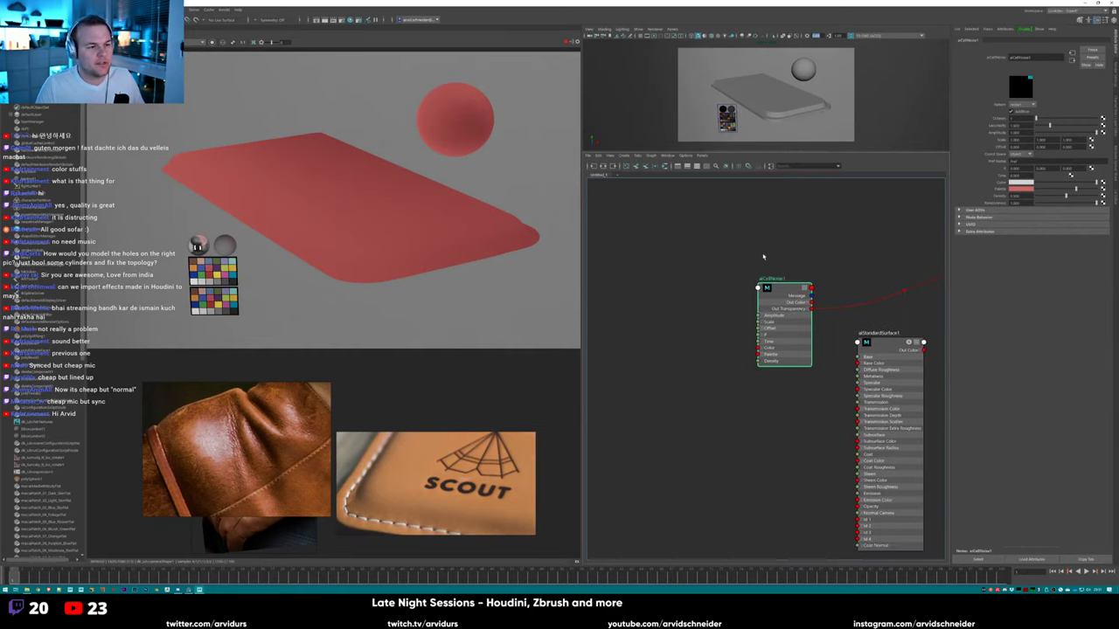
Add an aiRampRgb node to the left of the cell noise.
{"action": "key", "text": "Tab"}
{"action": "type", "text": "ramp"}
{"action": "key", "text": "Down"}
{"action": "key", "text": "Down"}
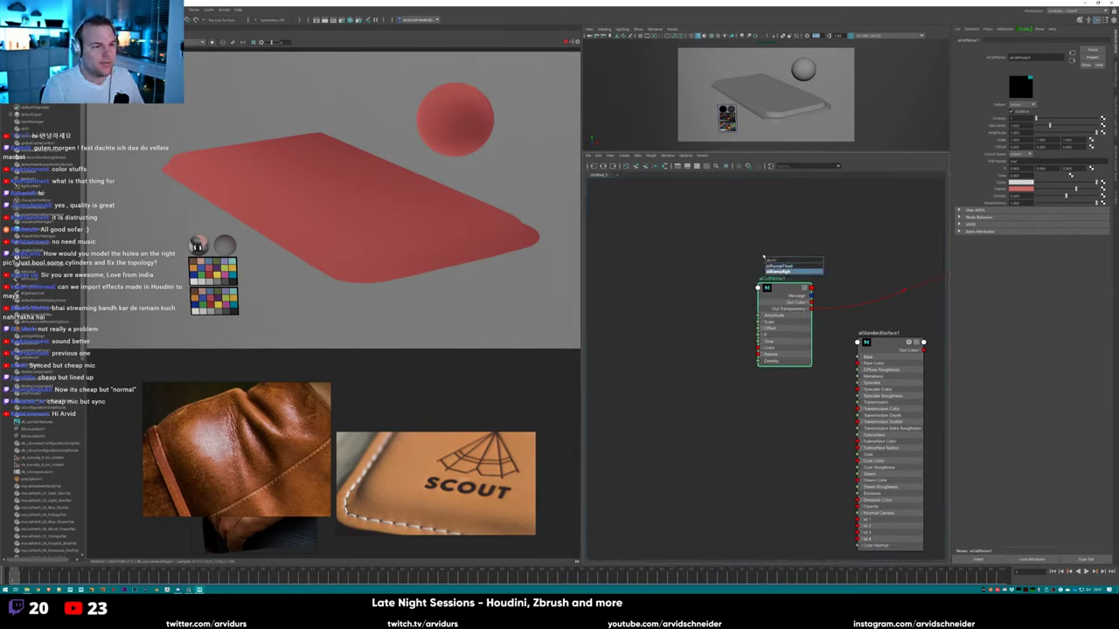
{"action": "key", "text": "Return"}
{"action": "left_click_drag", "start_coordinate": [809, 271], "coordinate": [758, 354]}
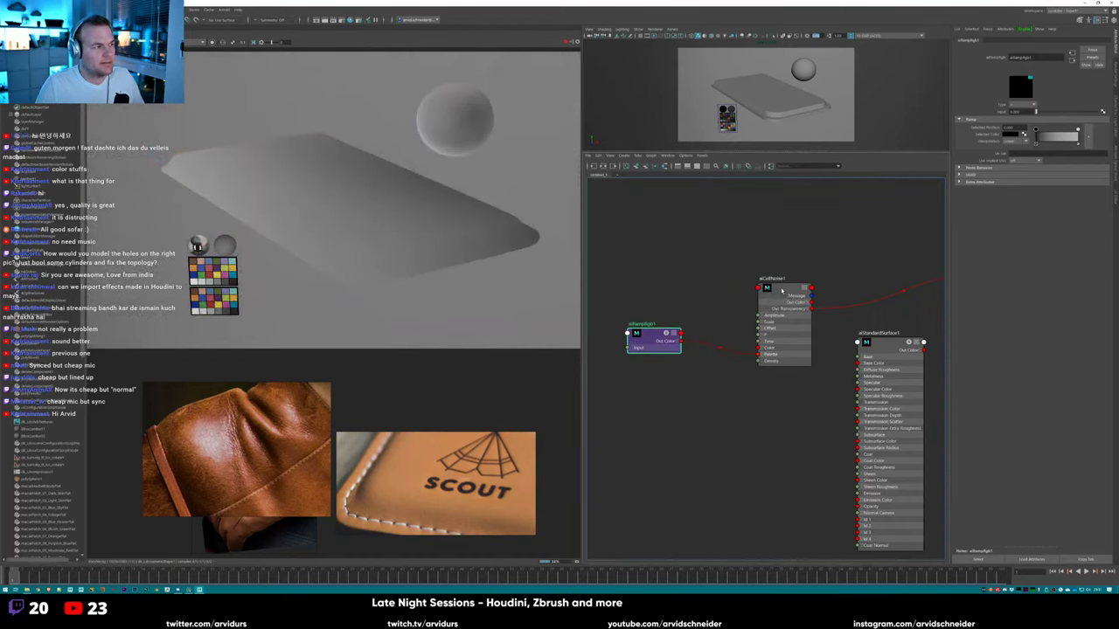
Set aiCellNoise1's scale to 10, previewing a render region over the phone's middle.
{"action": "left_click", "coordinate": [782, 290]}
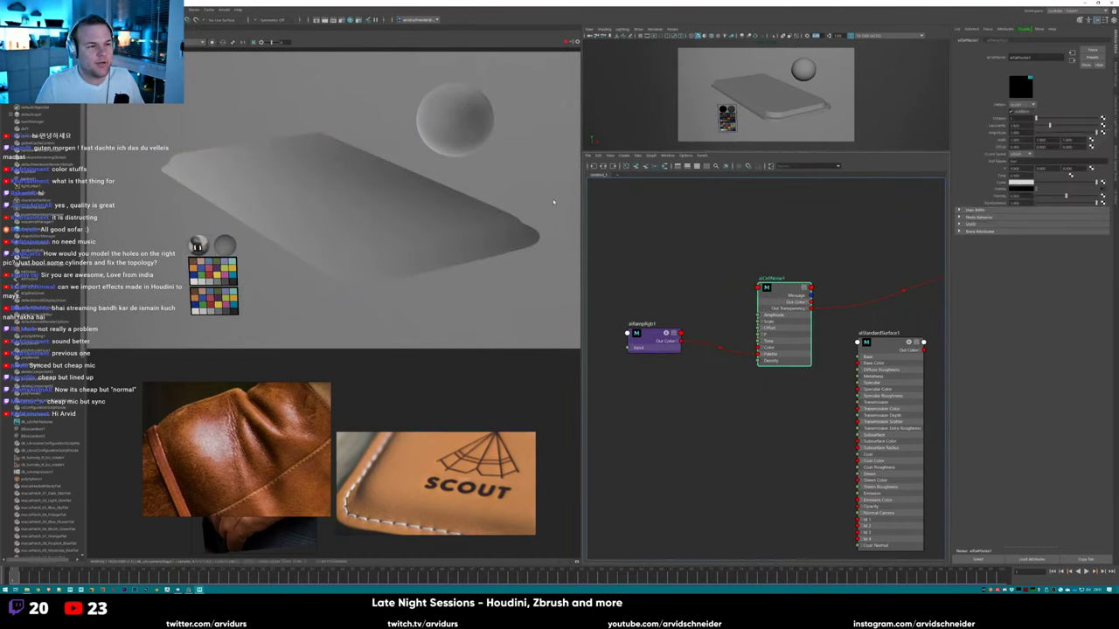
{"action": "left_click_drag", "start_coordinate": [306, 182], "coordinate": [526, 264]}
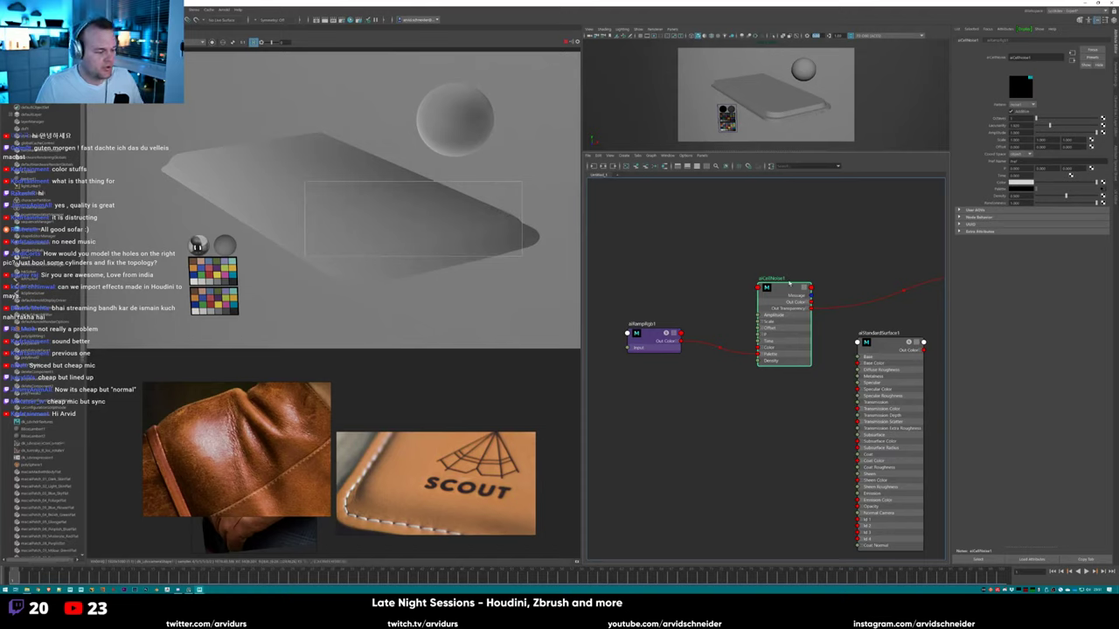
{"action": "left_click_drag", "start_coordinate": [778, 294], "coordinate": [776, 294]}
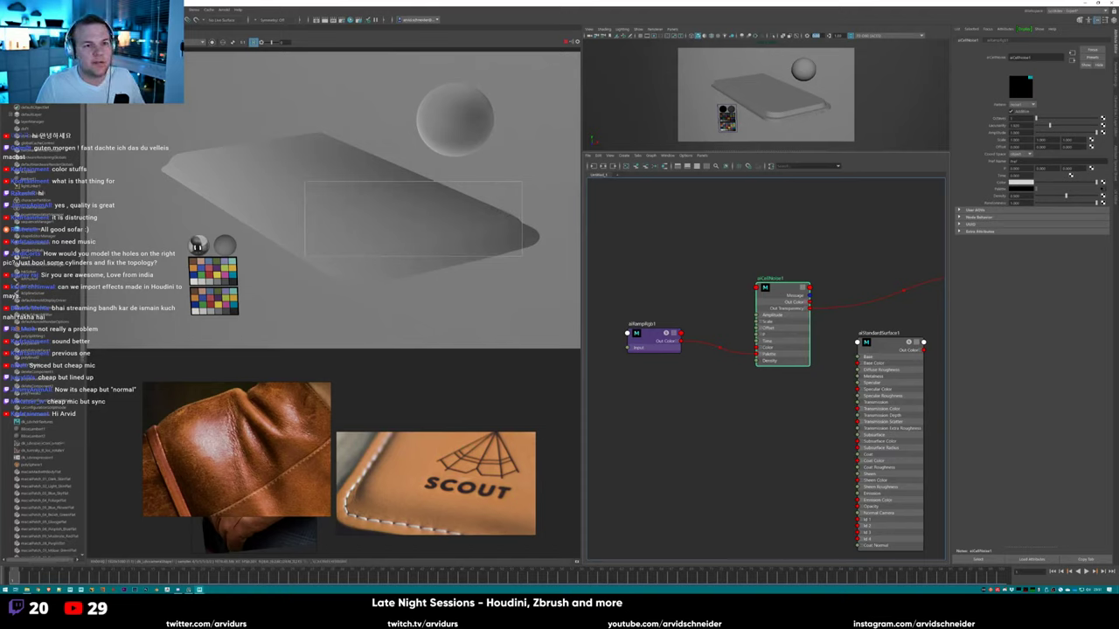
{"action": "key", "text": "Tab"}
{"action": "key", "text": "Tab"}
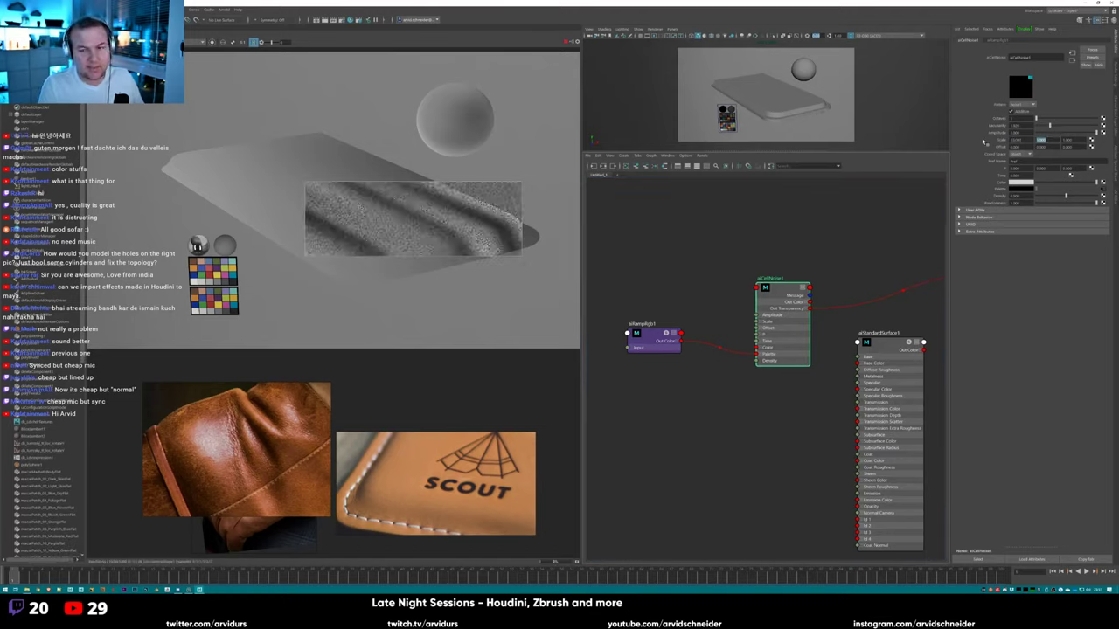
{"action": "key", "text": "shift+Tab"}
{"action": "key", "text": "shift+Tab"}
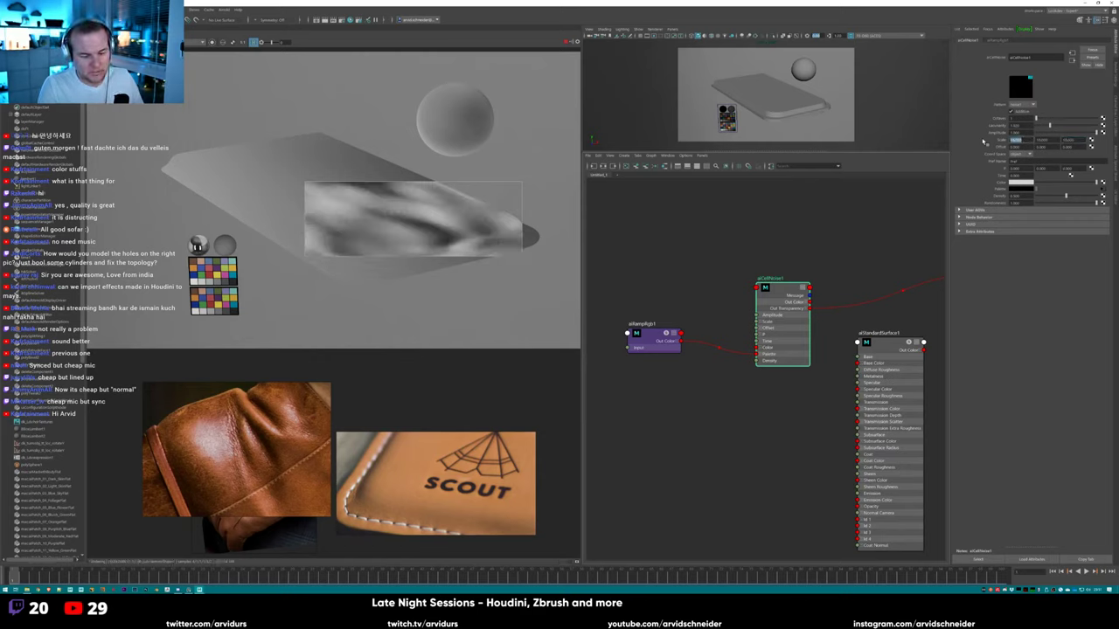
{"action": "type", "text": "10"}
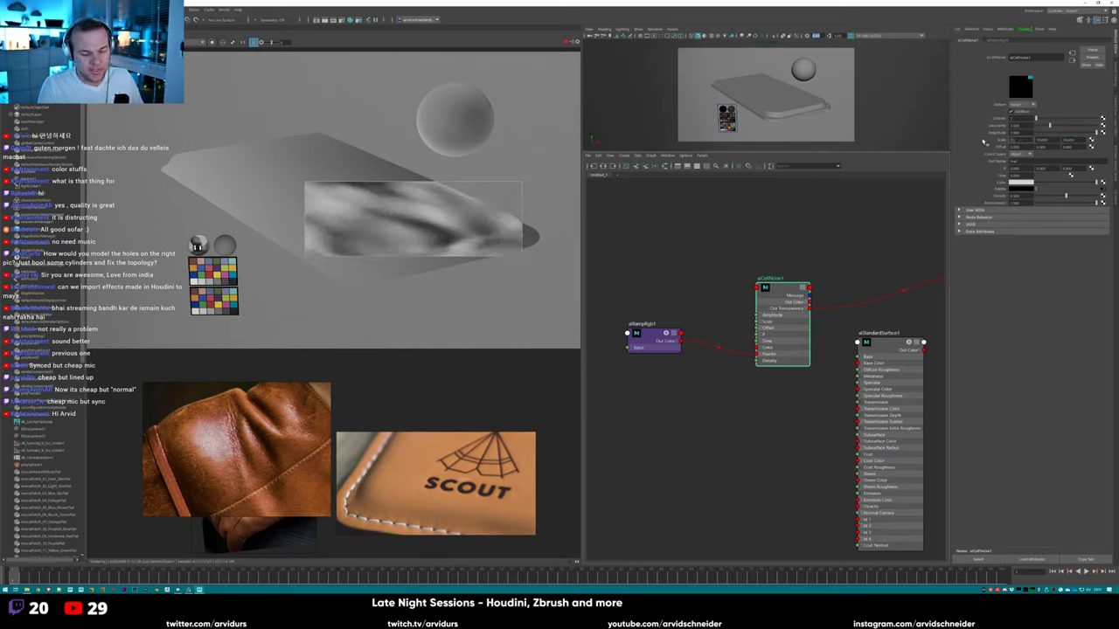
{"action": "key", "text": "Tab"}
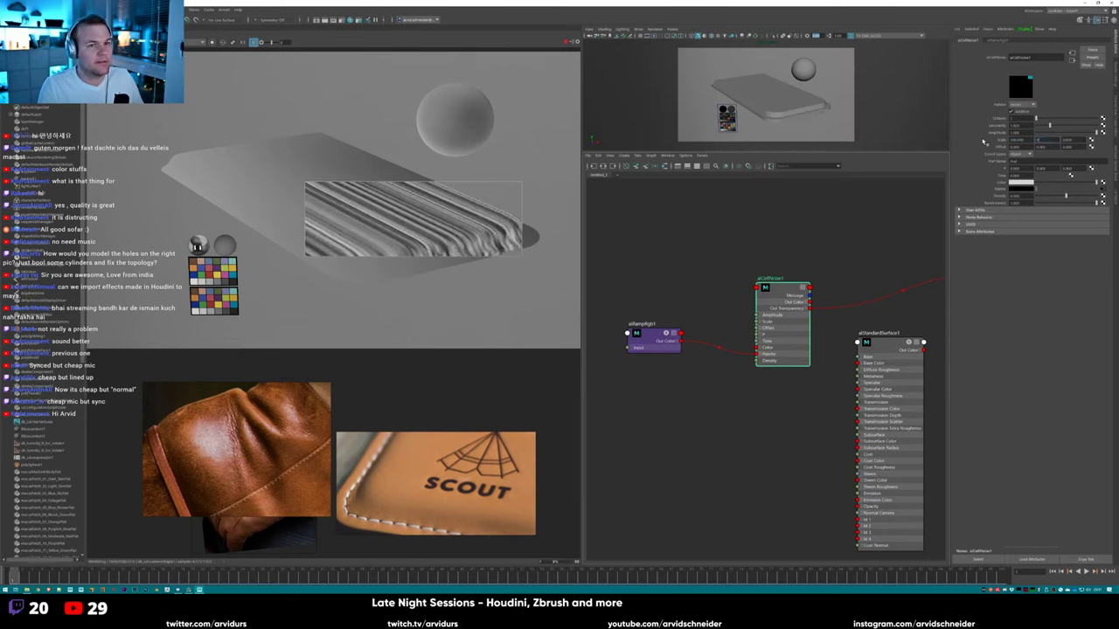
{"action": "type", "text": "10"}
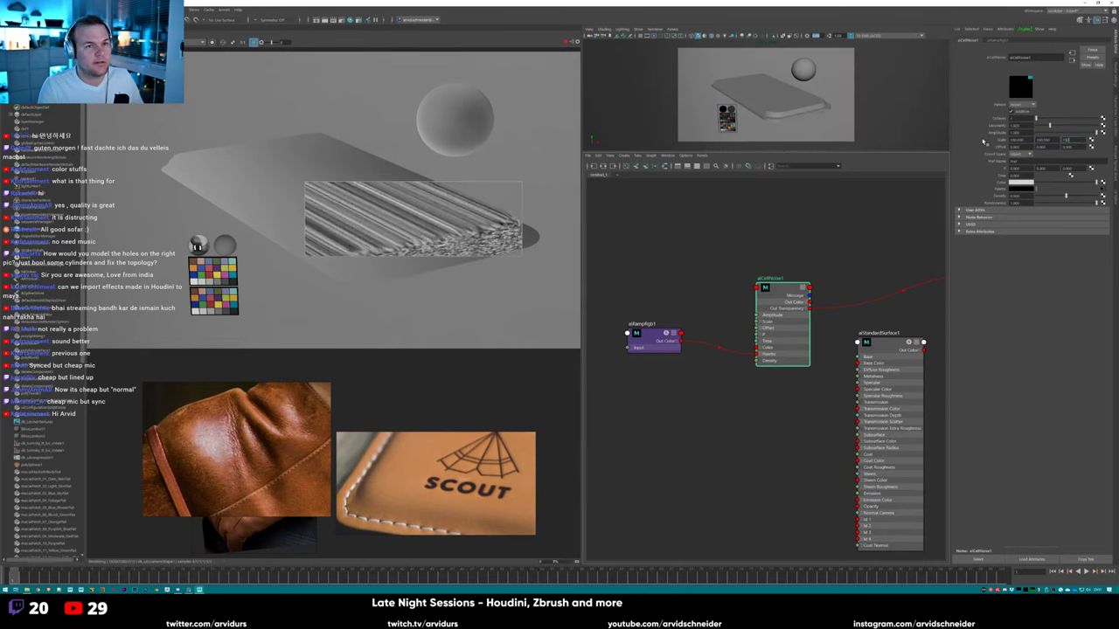
{"action": "key", "text": "Tab"}
Clear the render region and set the next cell noise value to 2.
{"action": "left_click", "coordinate": [490, 218]}
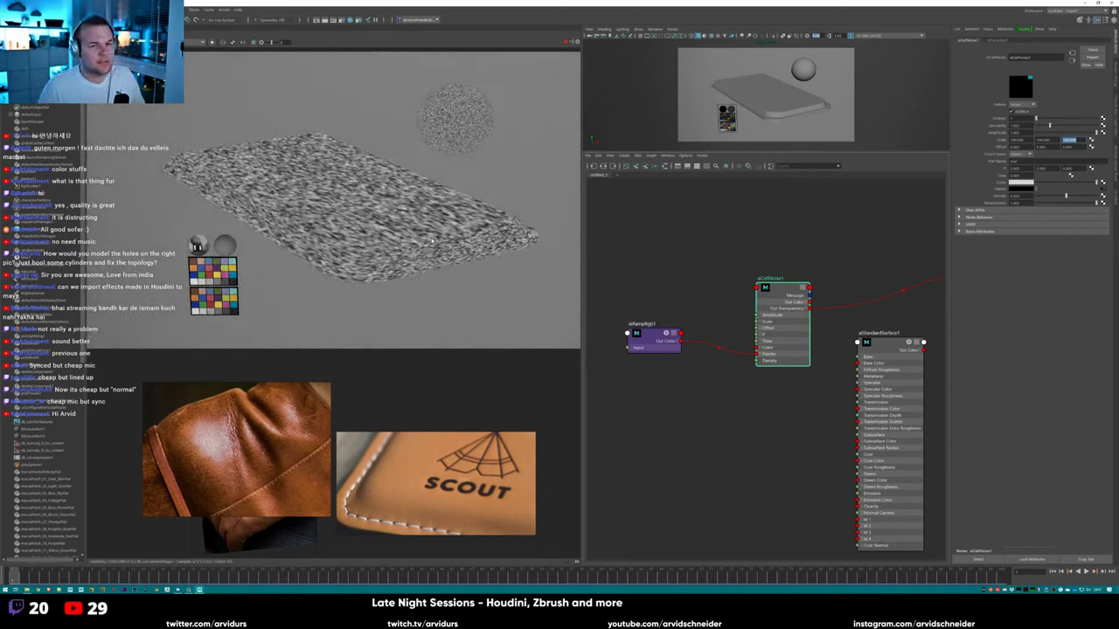
{"action": "key", "text": "Return"}
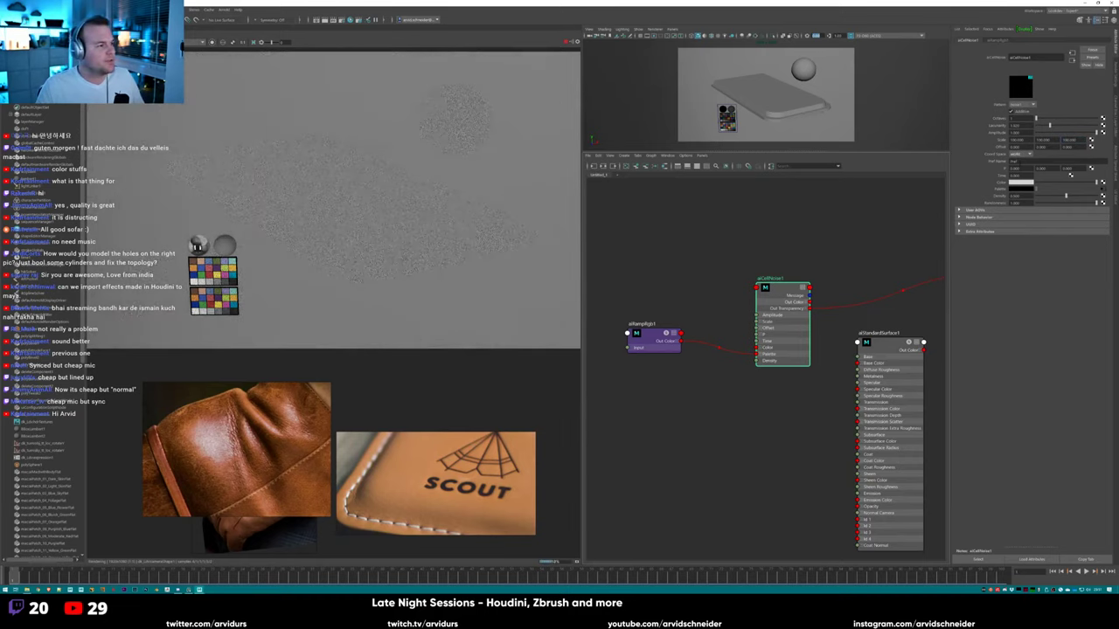
{"action": "double_click", "coordinate": [1016, 140]}
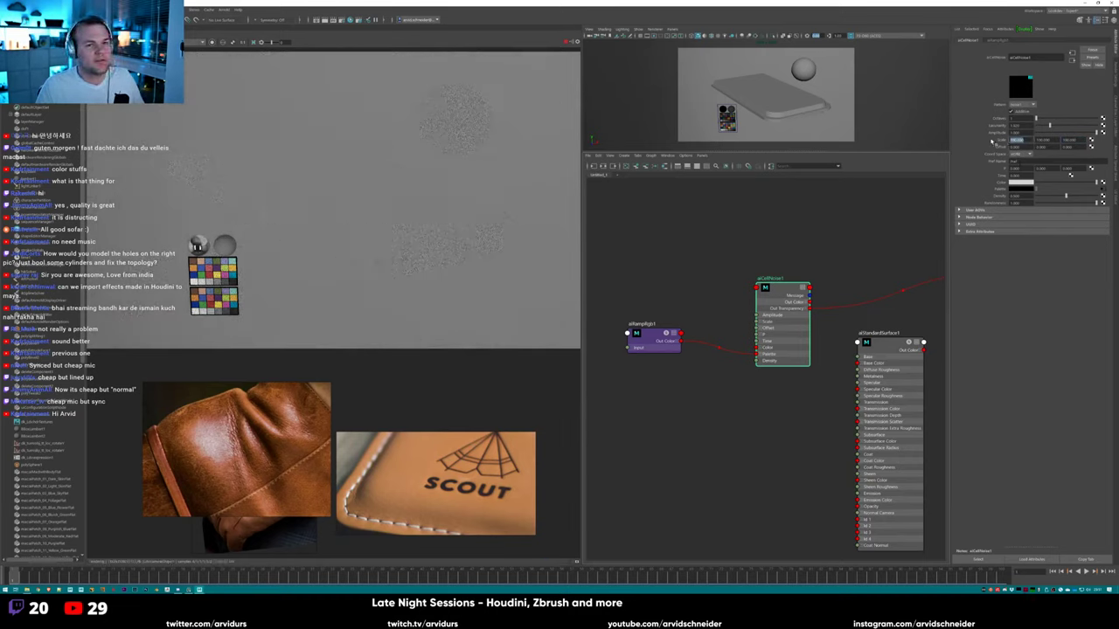
{"action": "type", "text": "2"}
{"action": "key", "text": "Return"}
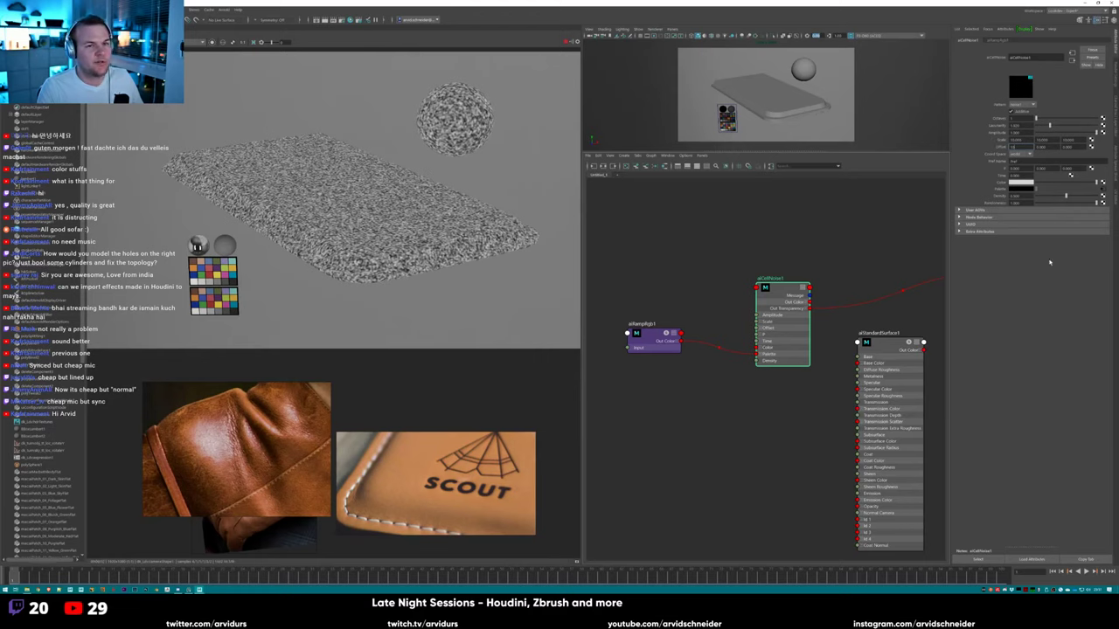
{"action": "left_click", "coordinate": [650, 336]}
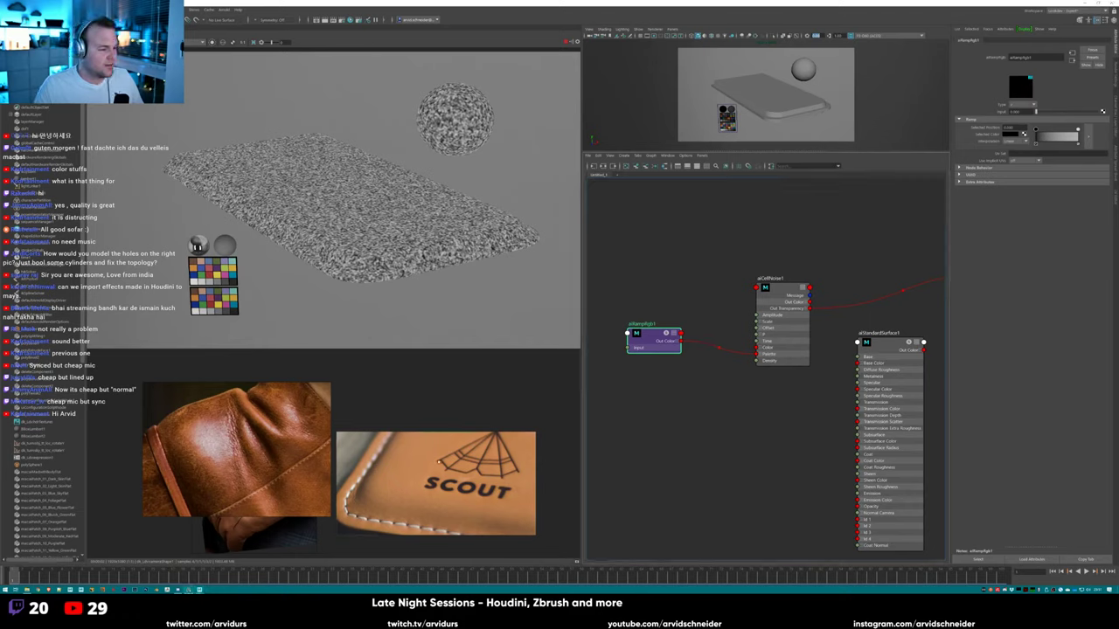
Set the first ramp stop to an orange tan, with the picker in RGB 0 to 1.
{"action": "left_click_drag", "start_coordinate": [459, 472], "coordinate": [433, 487]}
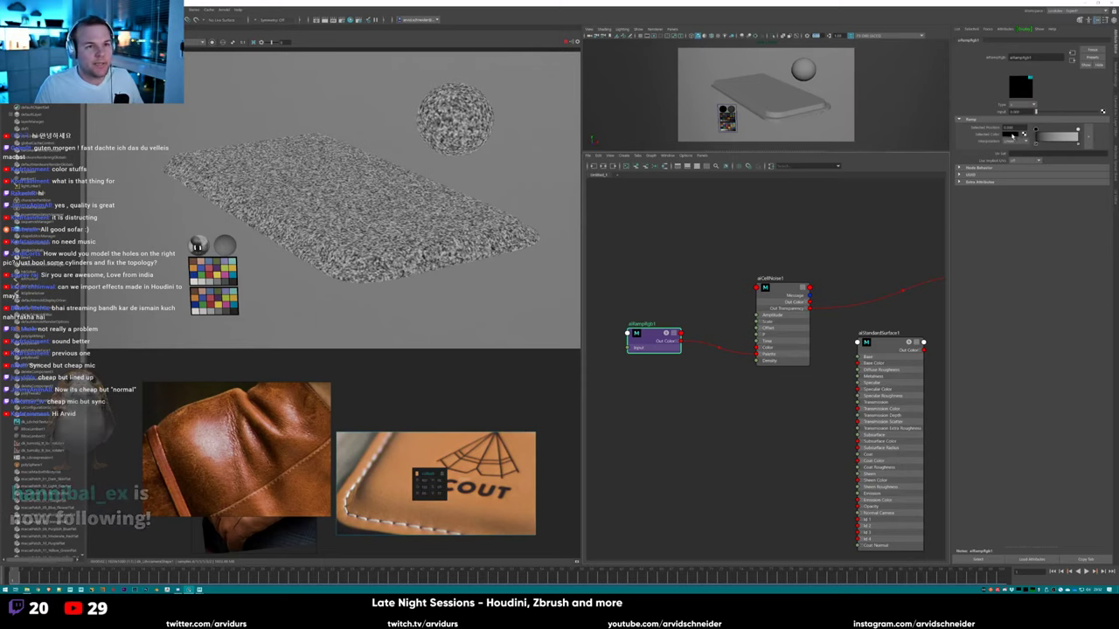
{"action": "left_click", "coordinate": [1011, 134]}
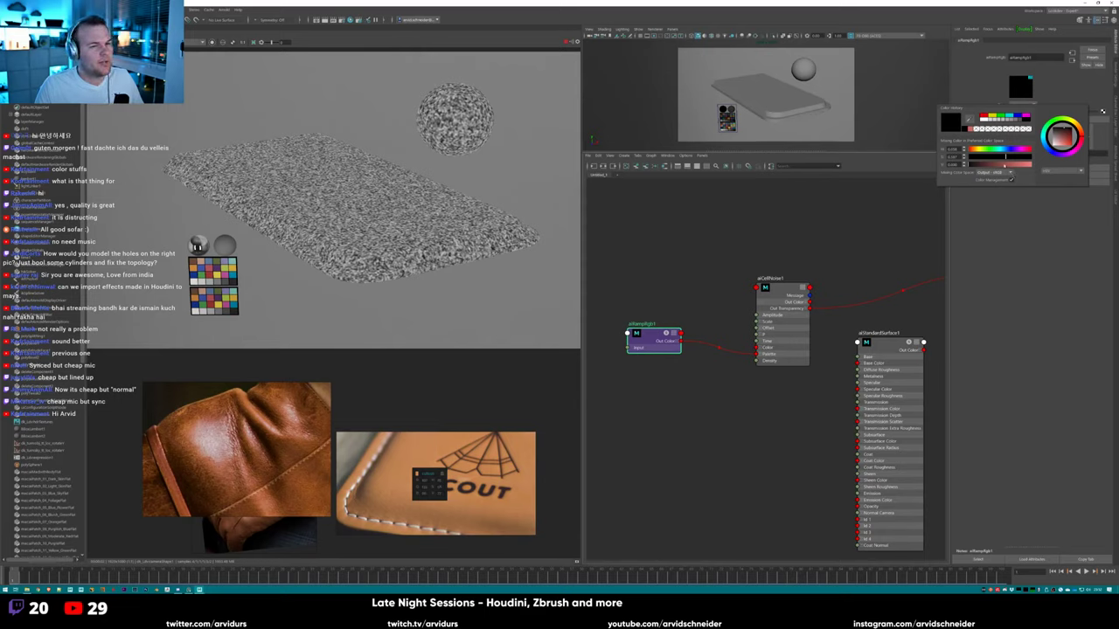
{"action": "left_click", "coordinate": [1063, 170]}
{"action": "left_click", "coordinate": [1060, 171]}
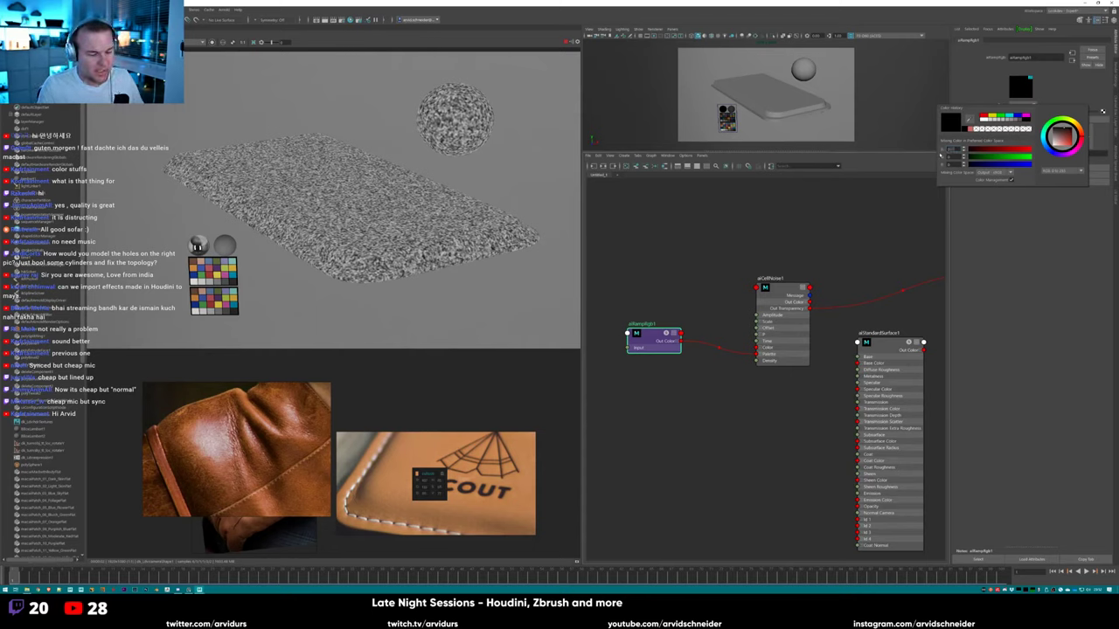
{"action": "left_click", "coordinate": [1030, 148]}
{"action": "left_click", "coordinate": [1001, 156]}
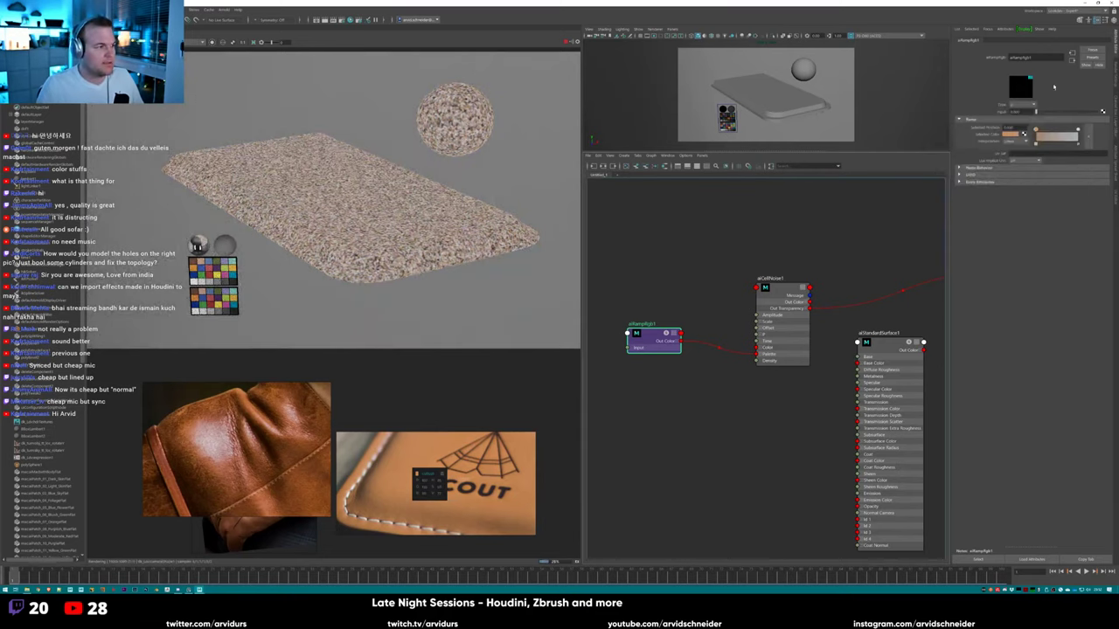
Set the other ramp stop to a darker brown tone.
{"action": "left_click", "coordinate": [1077, 132]}
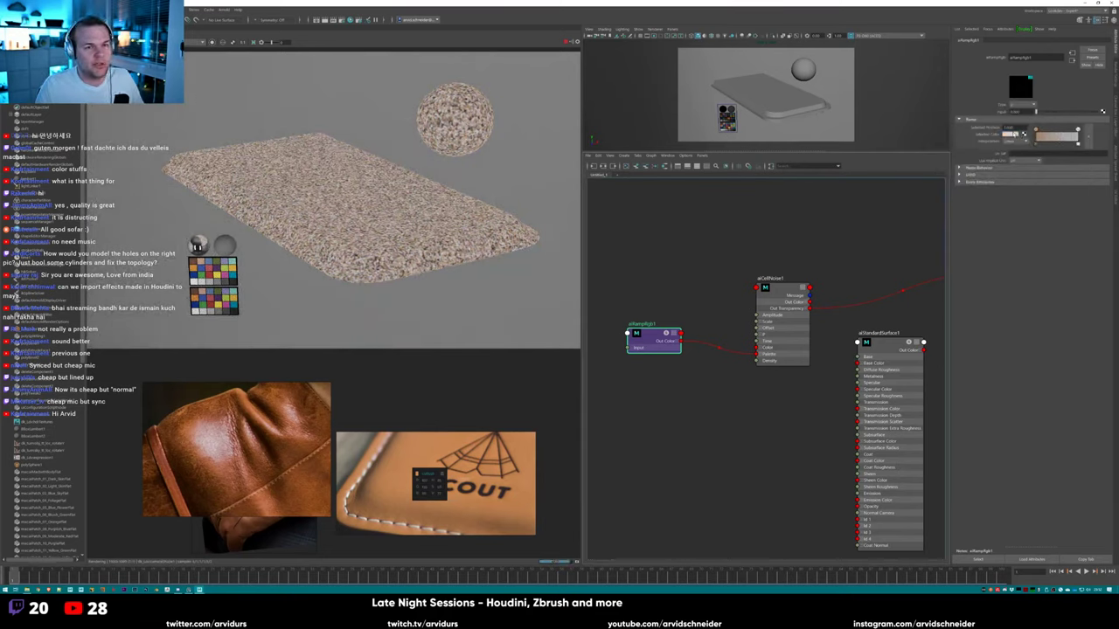
{"action": "left_click", "coordinate": [1011, 134]}
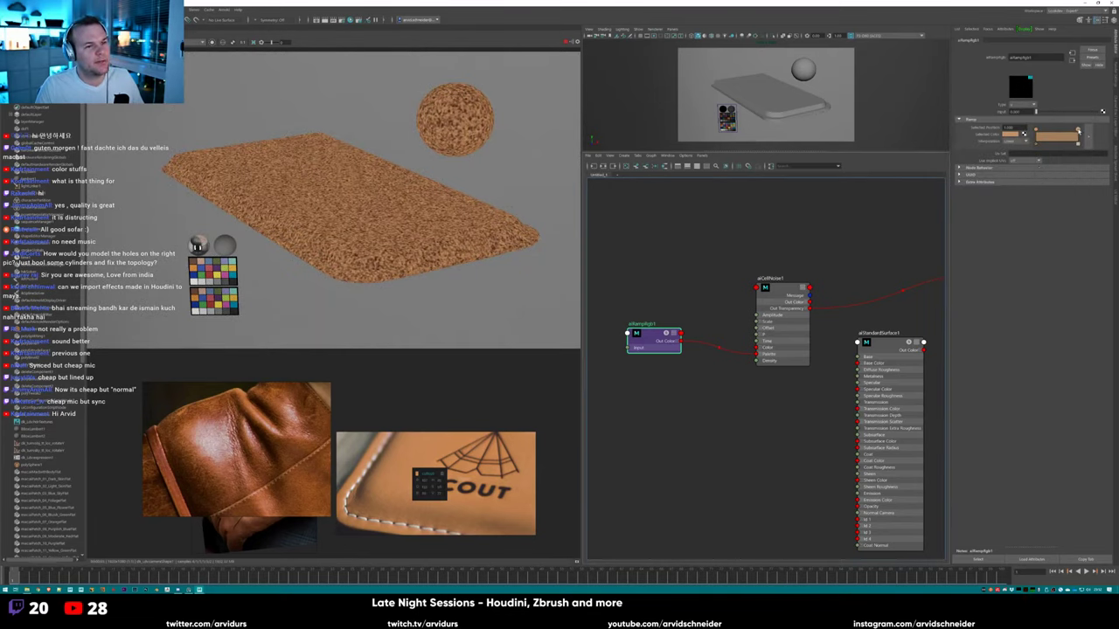
{"action": "left_click", "coordinate": [1011, 135]}
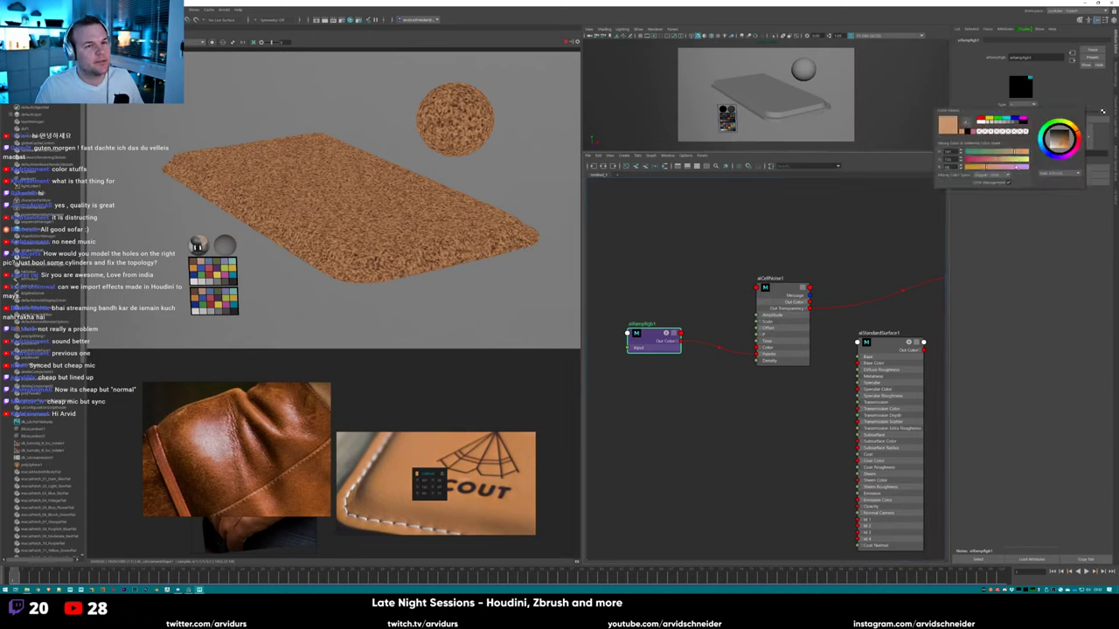
{"action": "left_click", "coordinate": [1005, 166]}
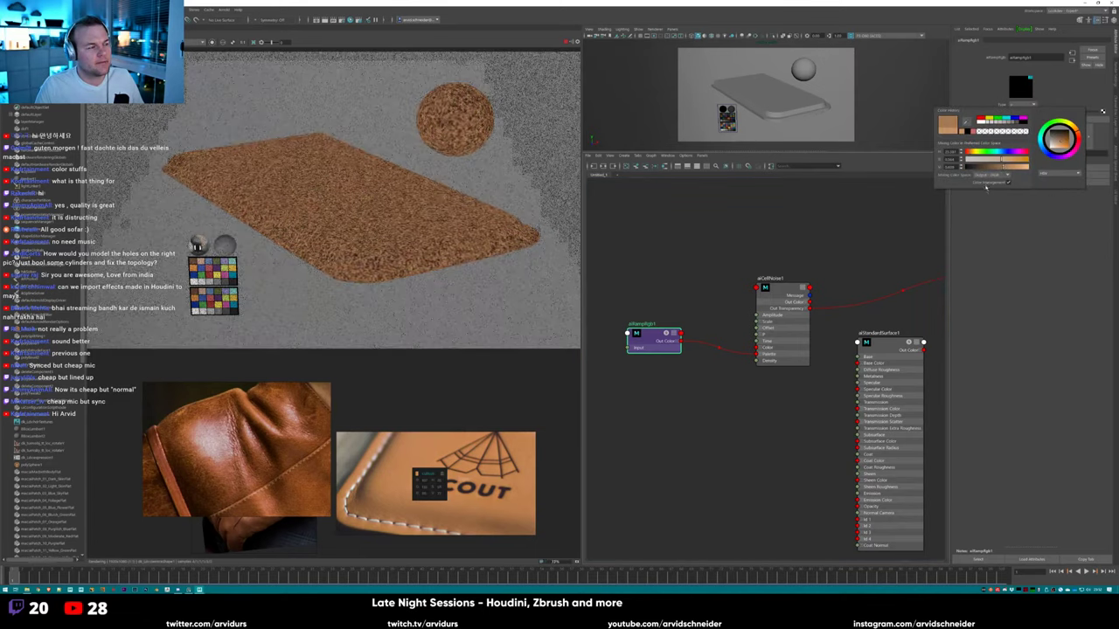
{"action": "left_click", "coordinate": [778, 302]}
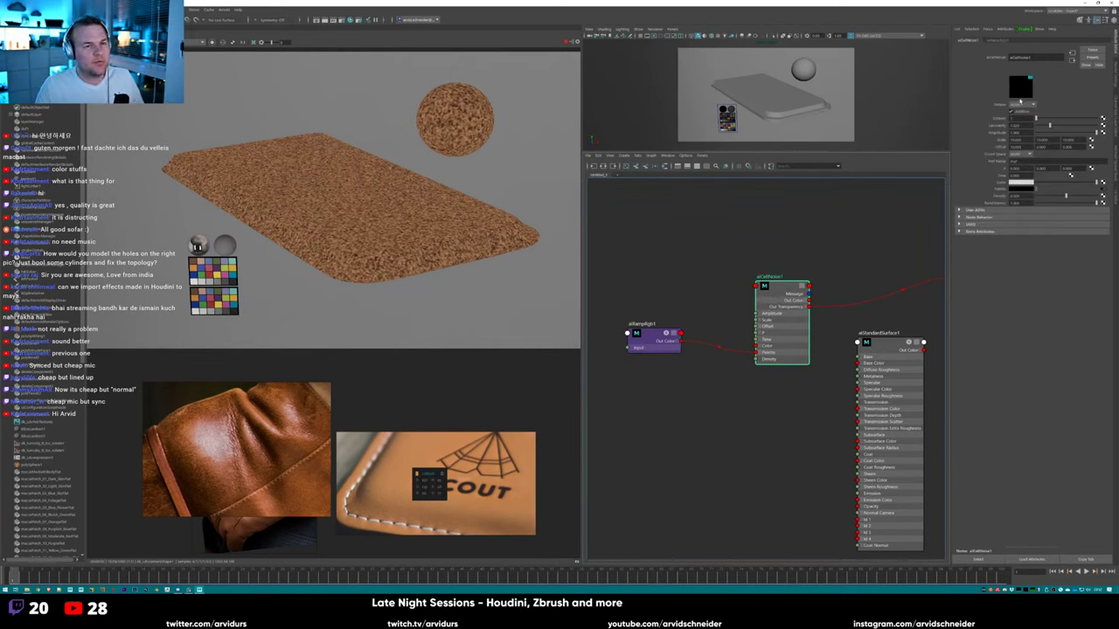
Try several aiCellNoise1 patterns, settling on a grainier, finer cell pattern.
{"action": "left_click", "coordinate": [1021, 105]}
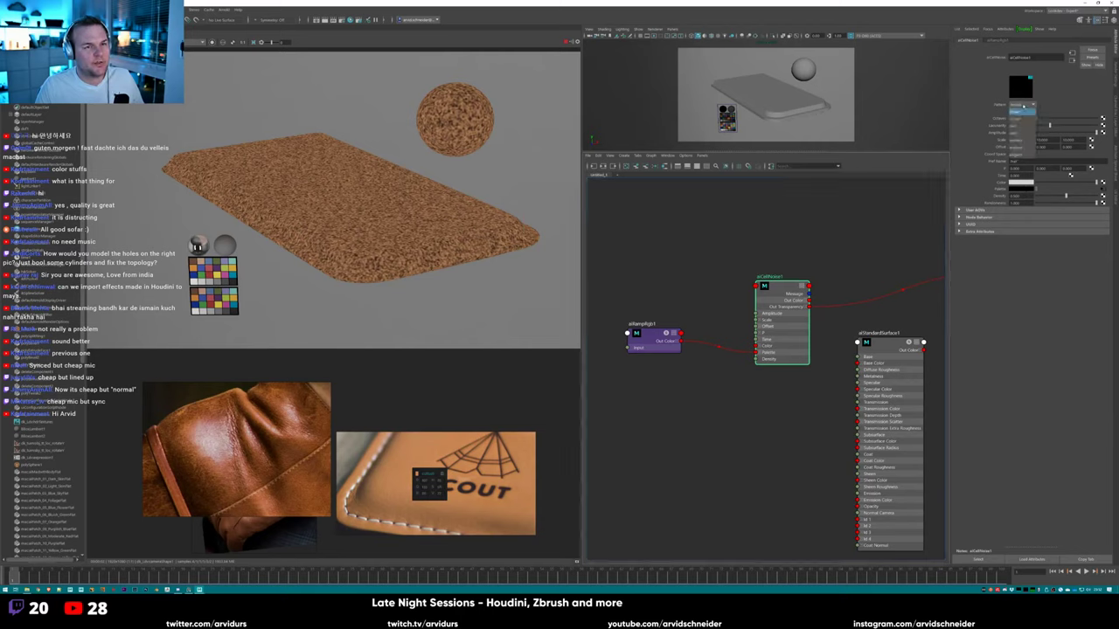
{"action": "left_click", "coordinate": [1023, 127]}
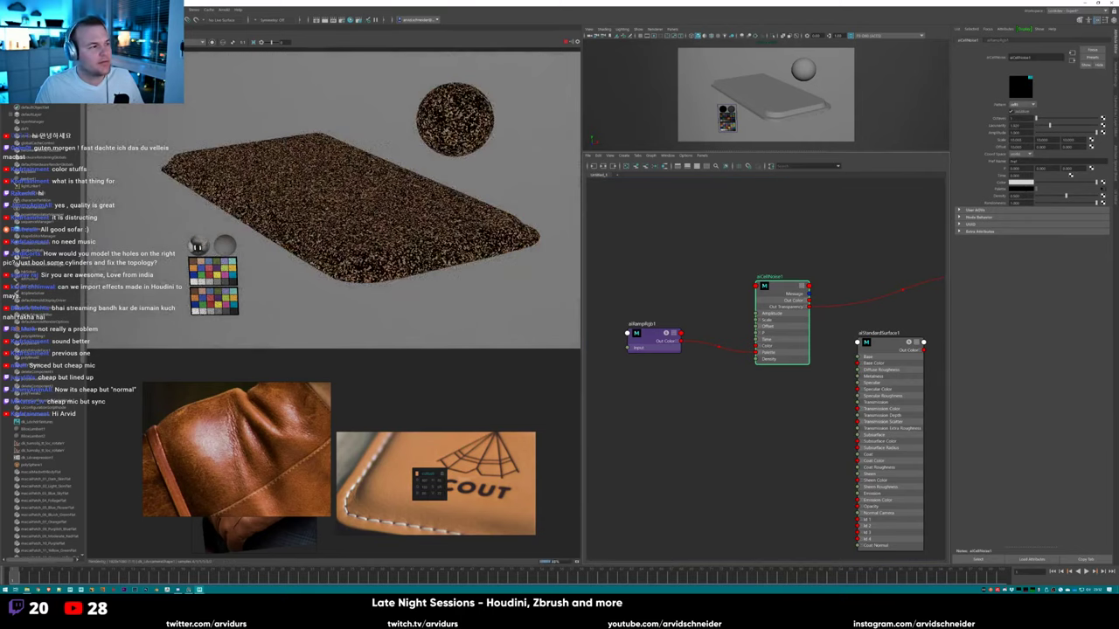
{"action": "left_click", "coordinate": [1042, 181]}
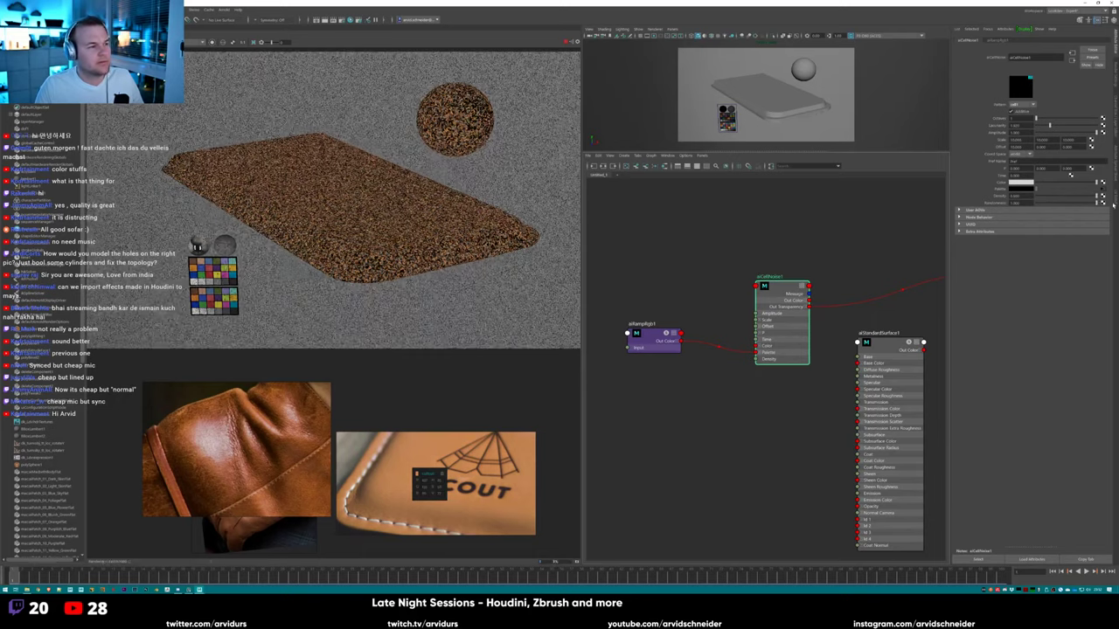
{"action": "left_click", "coordinate": [1021, 104]}
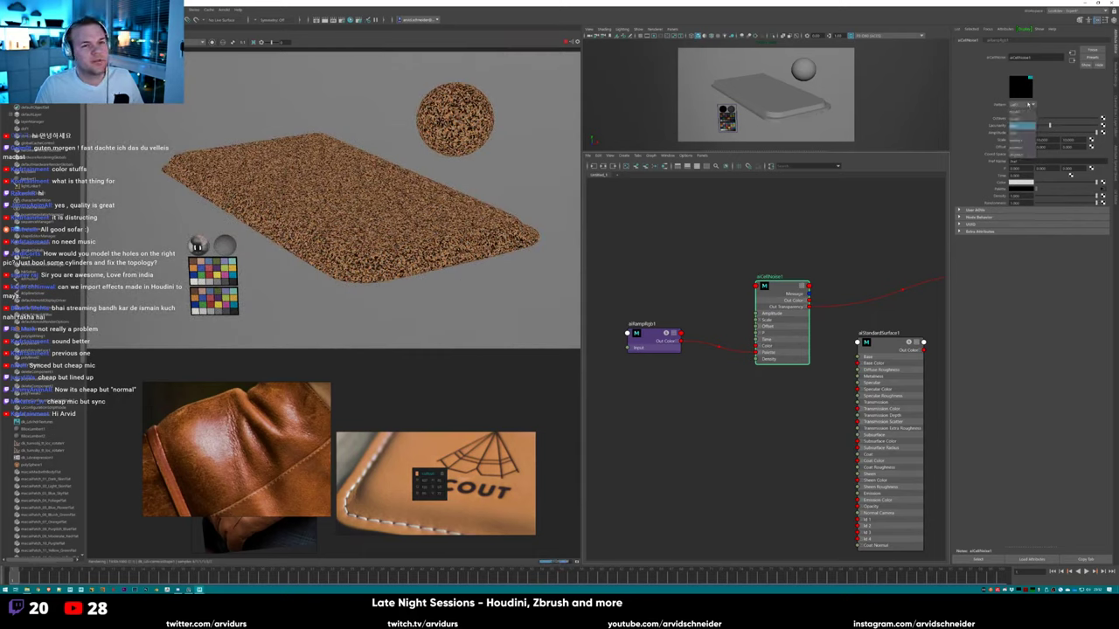
{"action": "left_click", "coordinate": [1021, 114]}
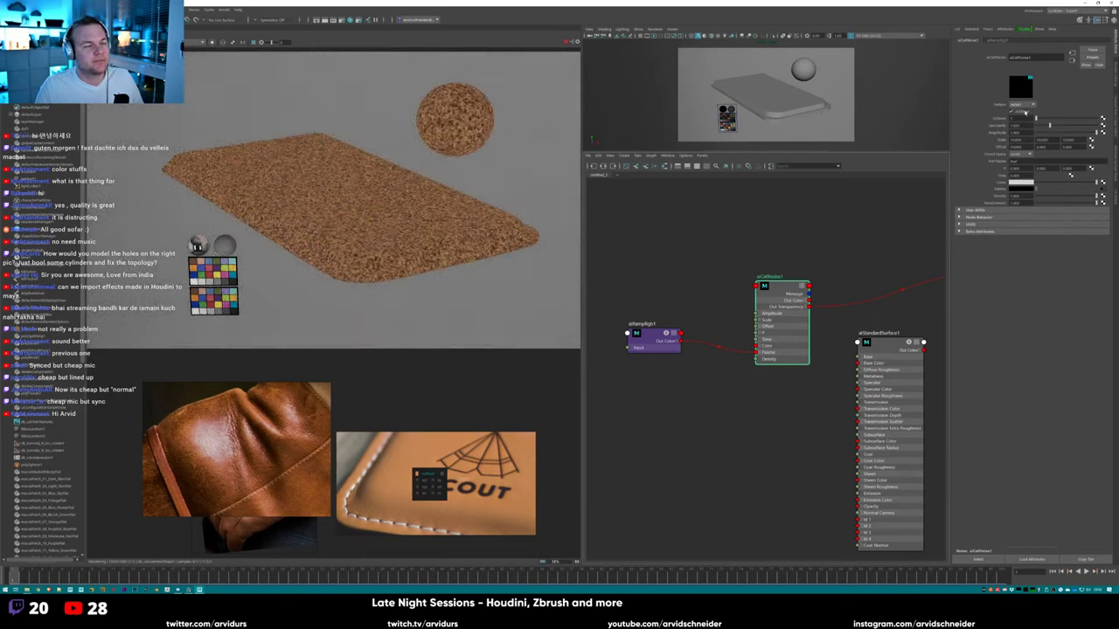
{"action": "left_click", "coordinate": [1022, 106]}
{"action": "left_click", "coordinate": [1022, 117]}
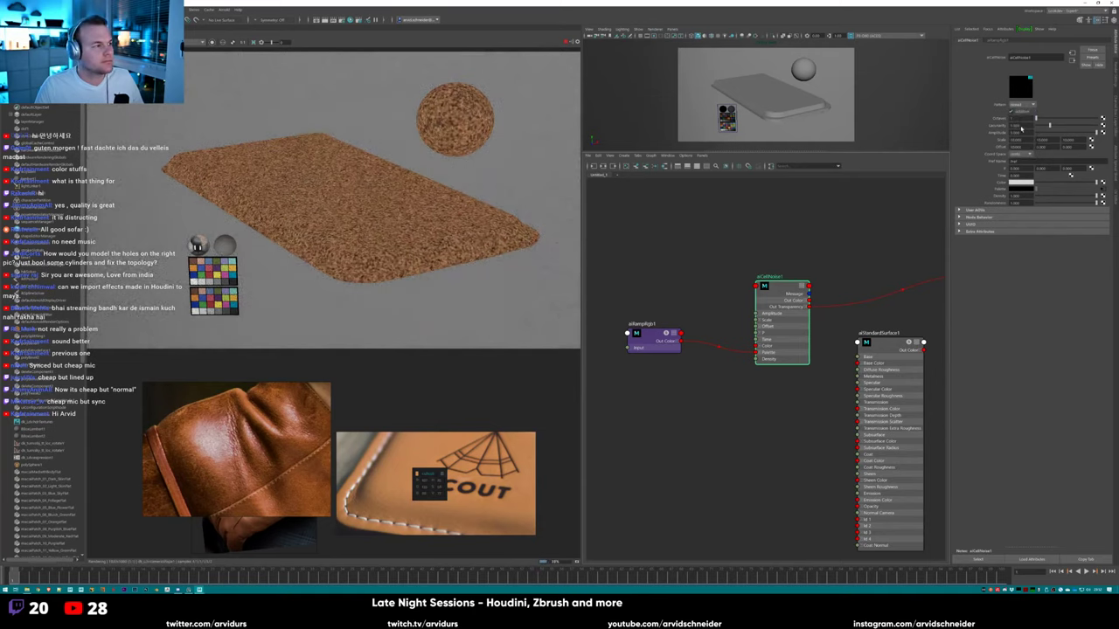
{"action": "left_click", "coordinate": [1022, 117]}
{"action": "left_click", "coordinate": [1023, 106]}
{"action": "left_click", "coordinate": [1023, 113]}
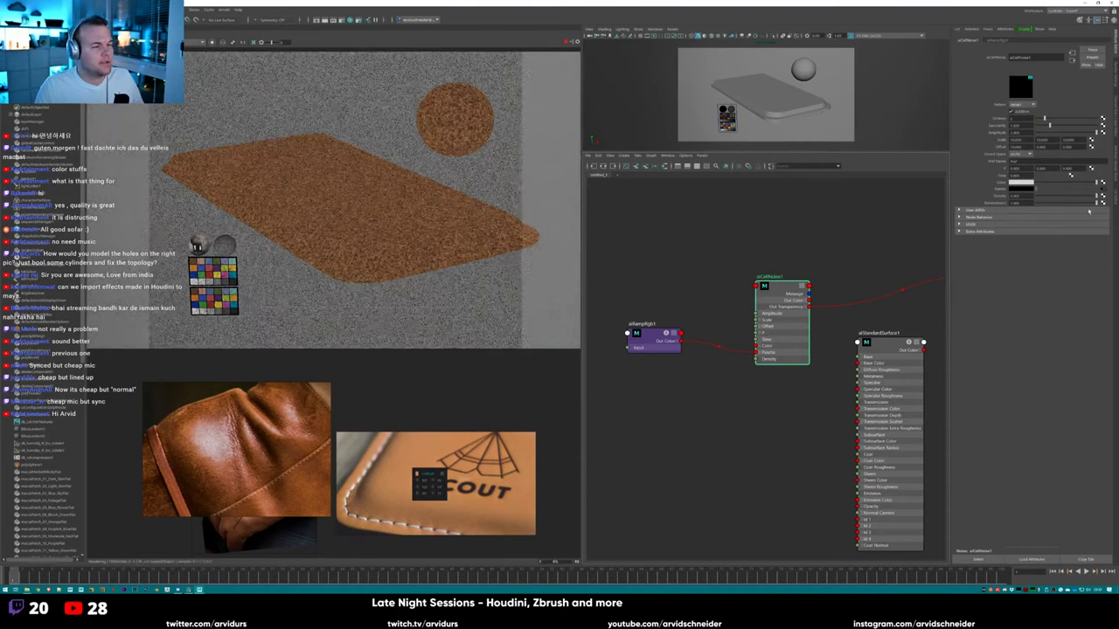
Set a cell noise colour to white and connect the ramp's Out Color into the cell noise.
{"action": "left_click_drag", "start_coordinate": [680, 341], "coordinate": [756, 349]}
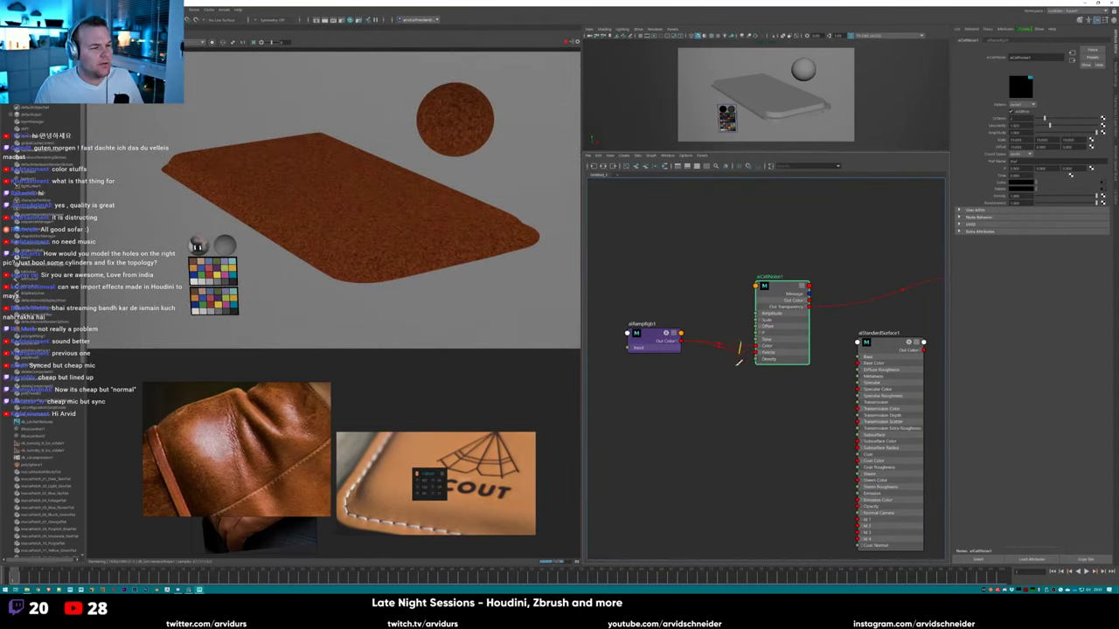
{"action": "left_click", "coordinate": [739, 350]}
{"action": "key", "text": "Delete"}
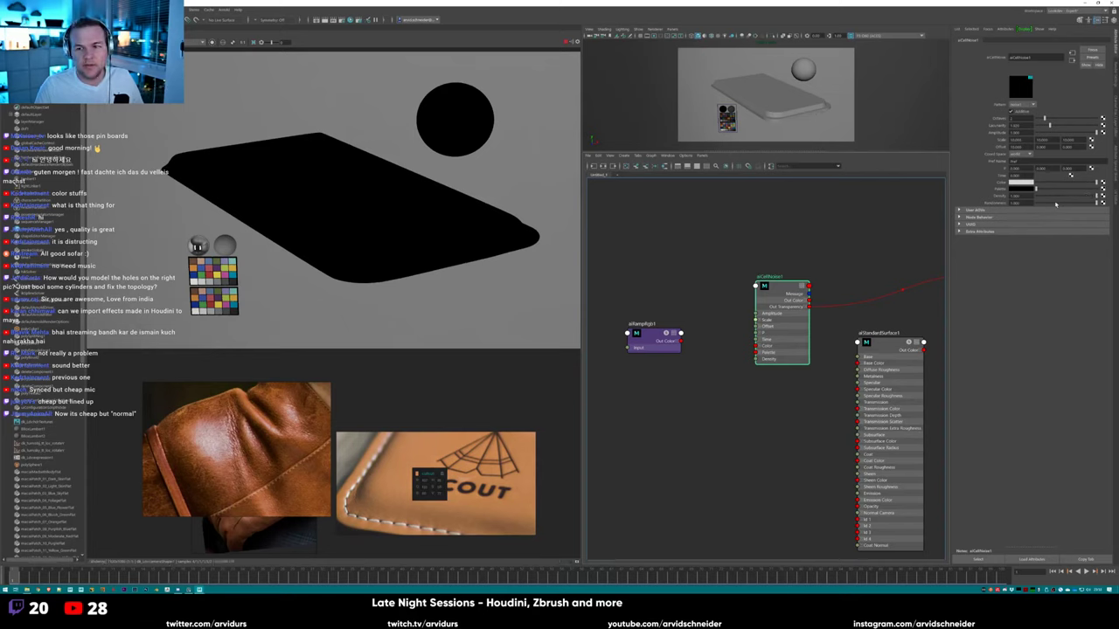
{"action": "left_click", "coordinate": [1081, 193]}
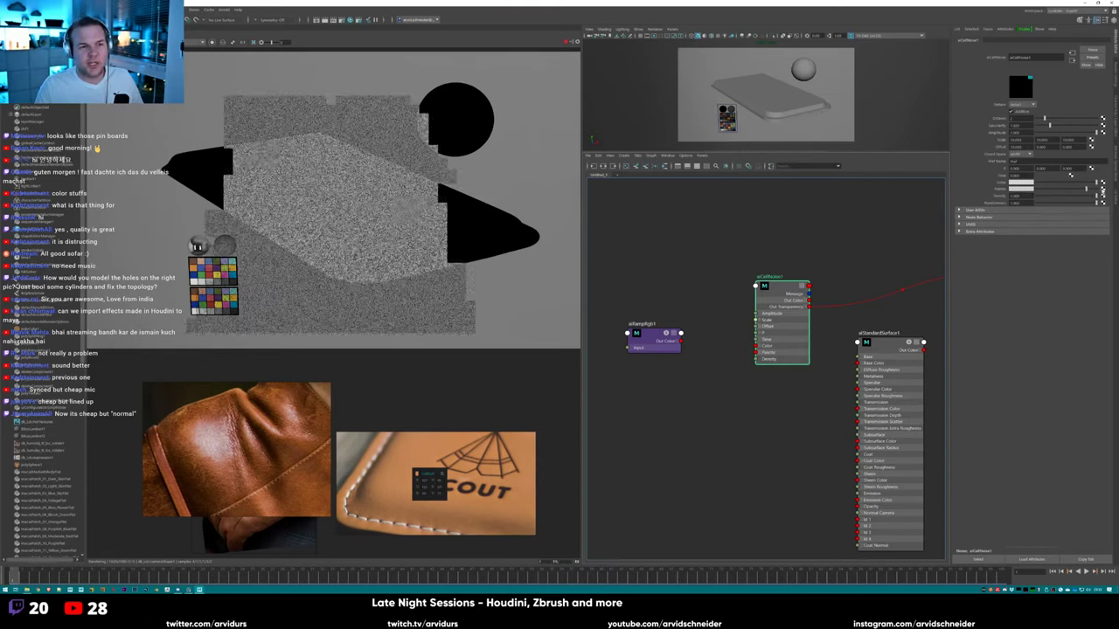
{"action": "left_click_drag", "start_coordinate": [681, 341], "coordinate": [756, 351]}
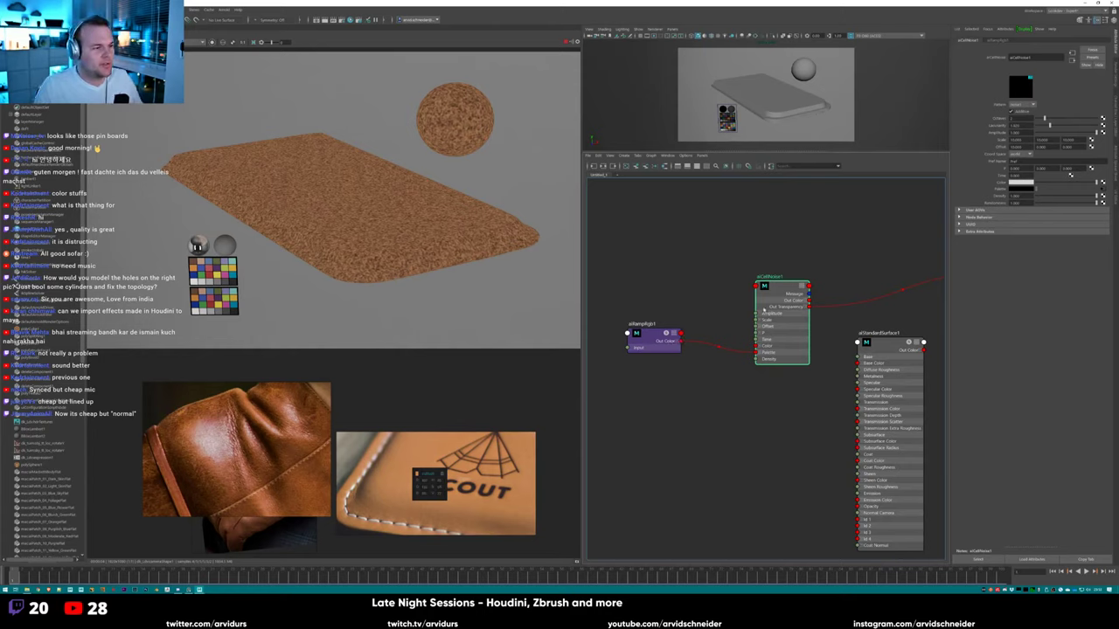
Create an aiNoise node and bring the shading group into view.
{"action": "left_click", "coordinate": [705, 411]}
{"action": "key", "text": "Tab"}
{"action": "type", "text": "aiNoise"}
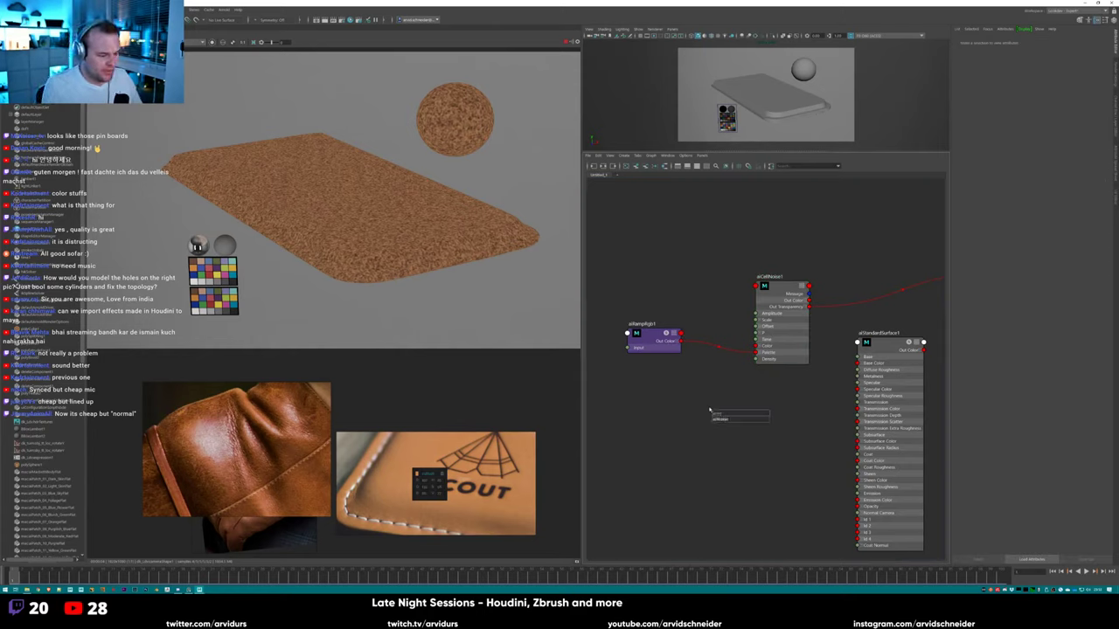
{"action": "key", "text": "Return"}
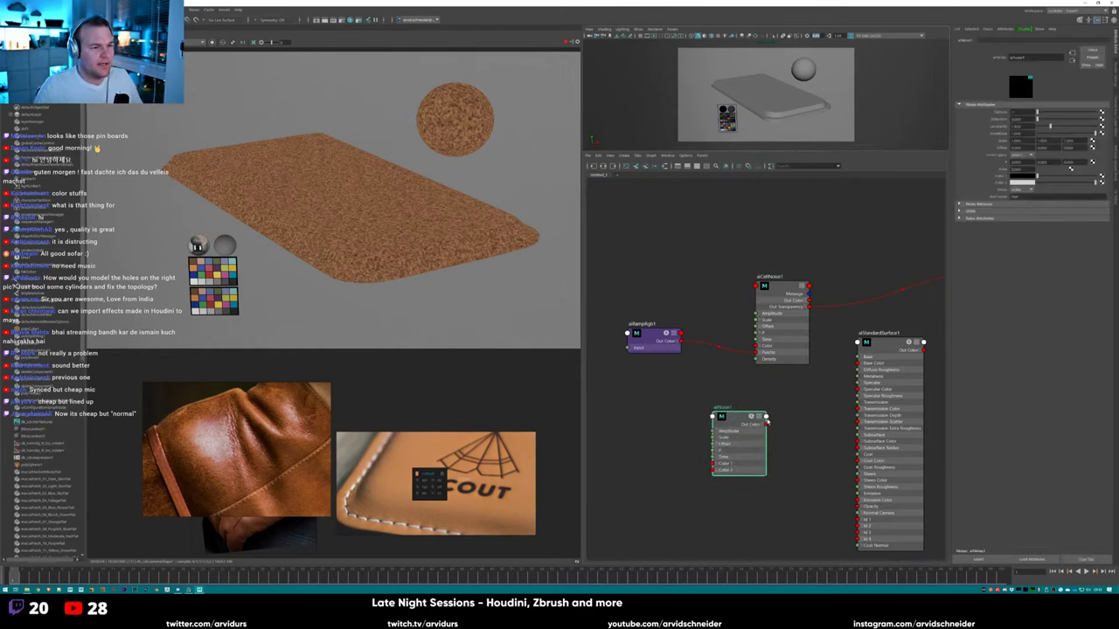
{"action": "middle_click_drag", "start_coordinate": [787, 350], "coordinate": [598, 412], "text": "alt"}
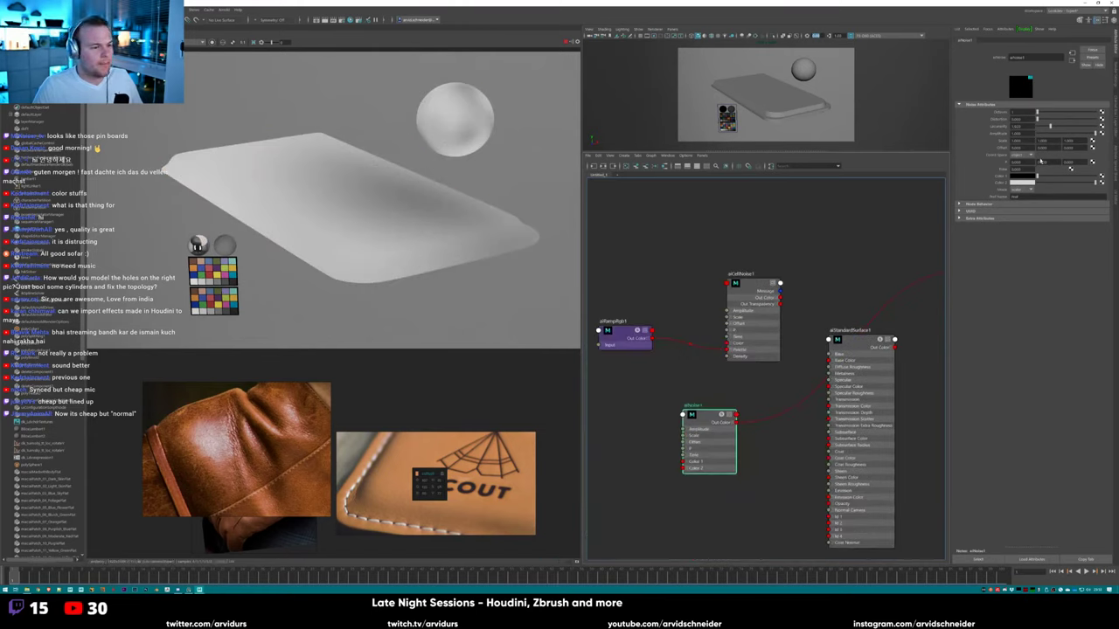
Set the aiNoise coordinate space, make Color 1 orange and set Scale to 10.
{"action": "left_click", "coordinate": [1025, 155]}
{"action": "left_click", "coordinate": [1022, 168]}
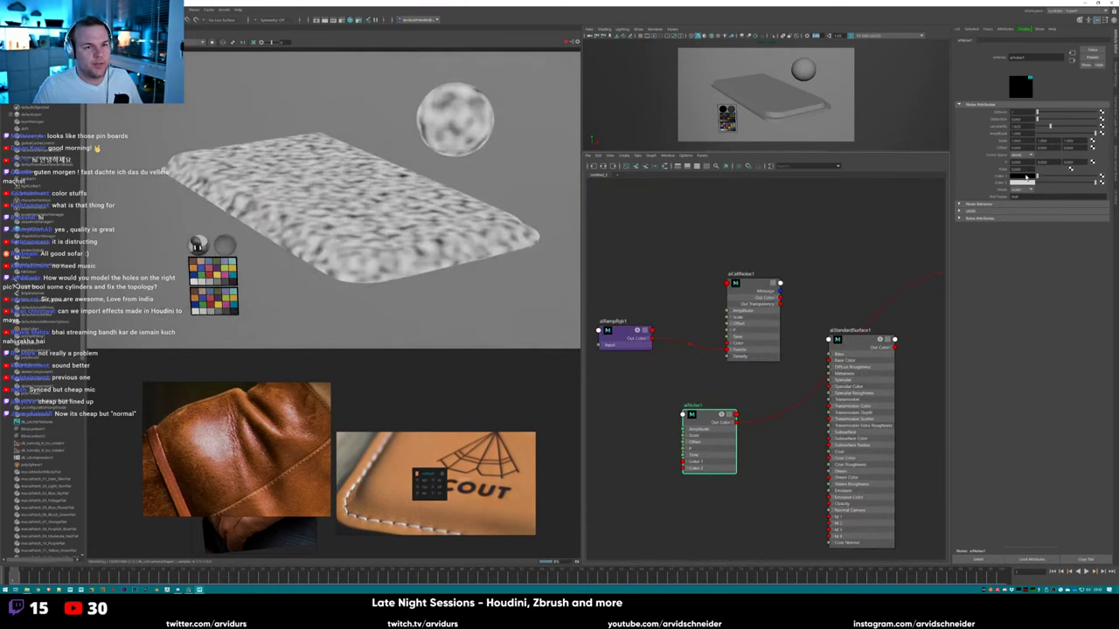
{"action": "left_click", "coordinate": [1025, 176]}
{"action": "left_click_drag", "start_coordinate": [976, 197], "coordinate": [1040, 198]}
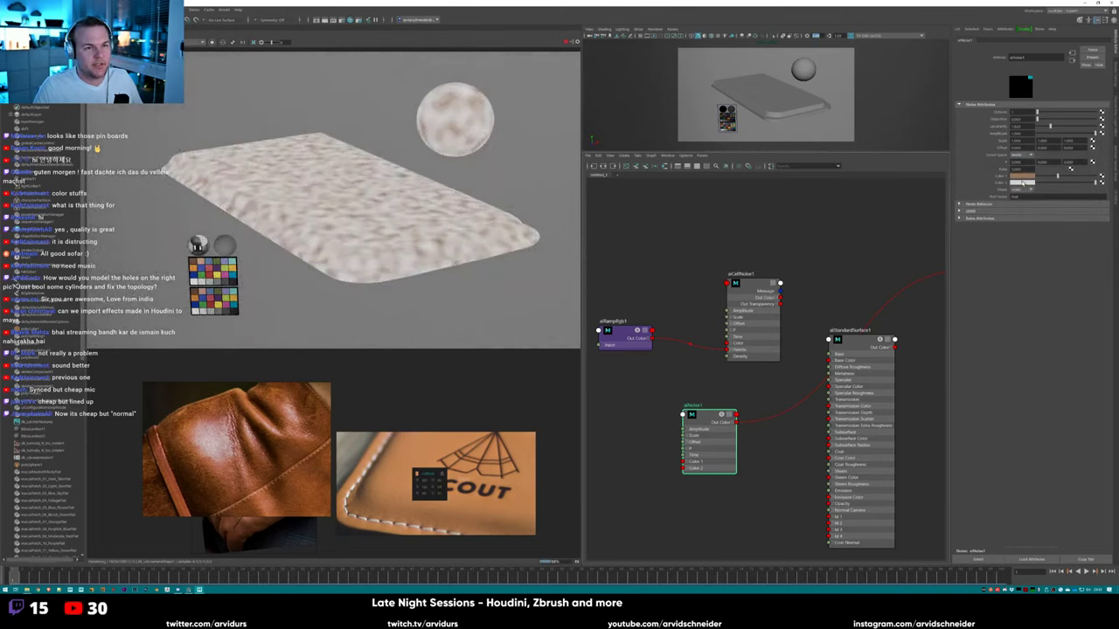
{"action": "left_click", "coordinate": [1014, 210]}
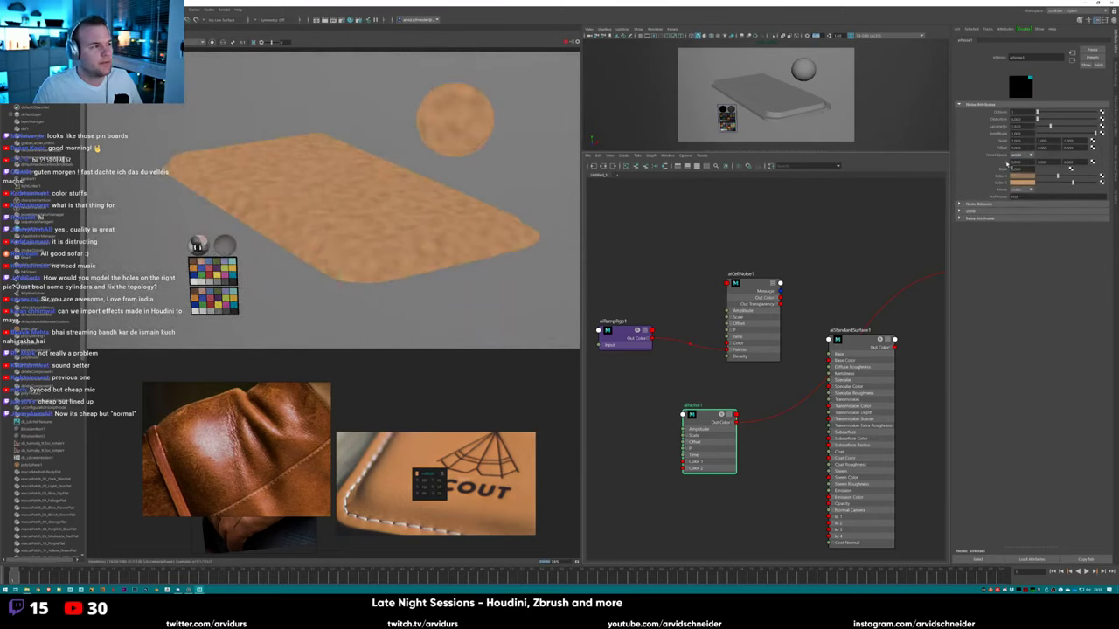
{"action": "double_click", "coordinate": [1016, 139]}
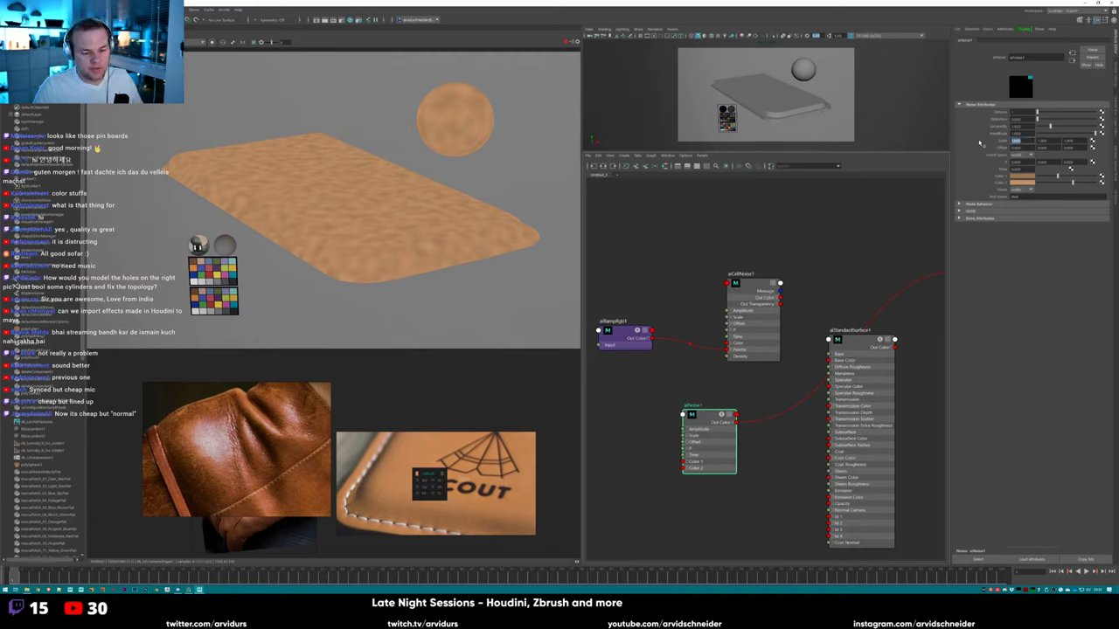
{"action": "type", "text": "10"}
{"action": "key", "text": "Tab"}
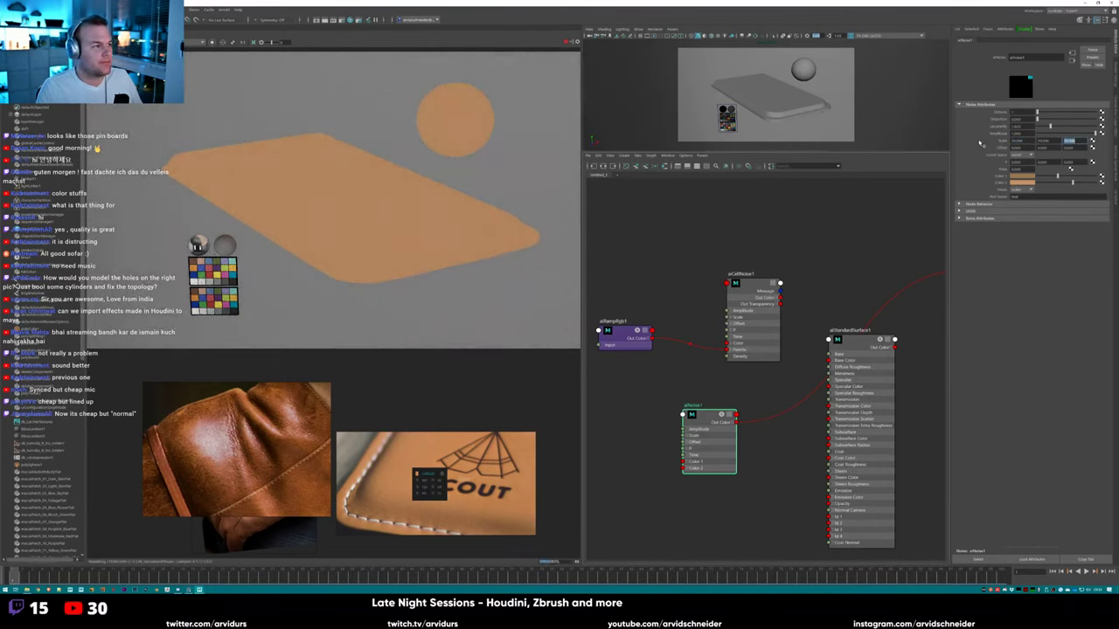
Refit the rendered image in its view and enlarge the SCOUT reference.
{"action": "scroll", "coordinate": [356, 239], "scroll_direction": "up", "scroll_amount": 3}
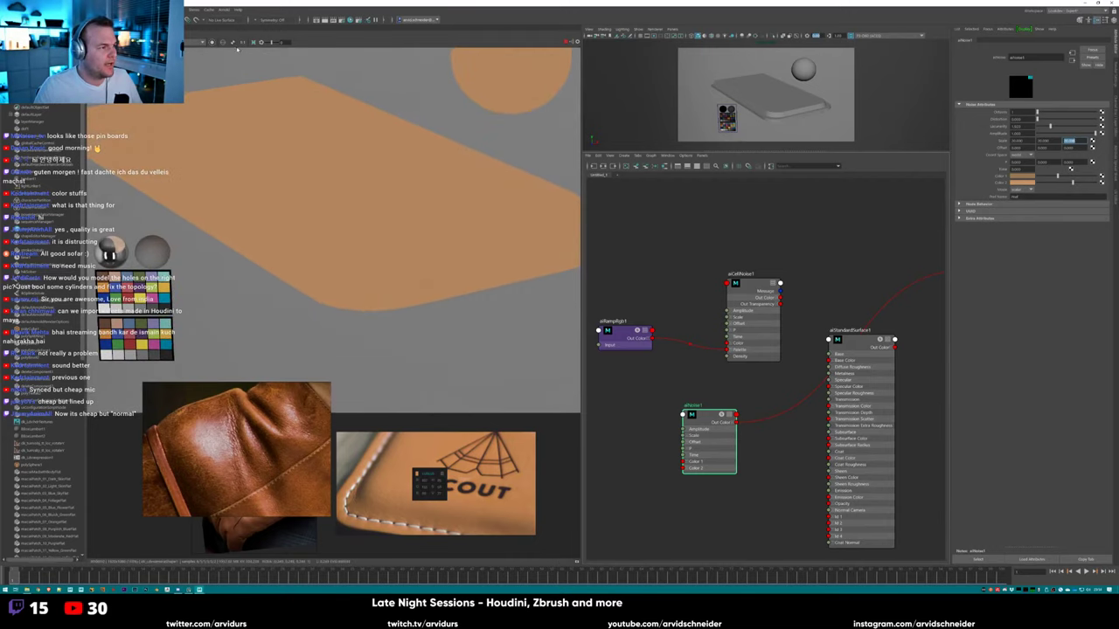
{"action": "left_click", "coordinate": [243, 42]}
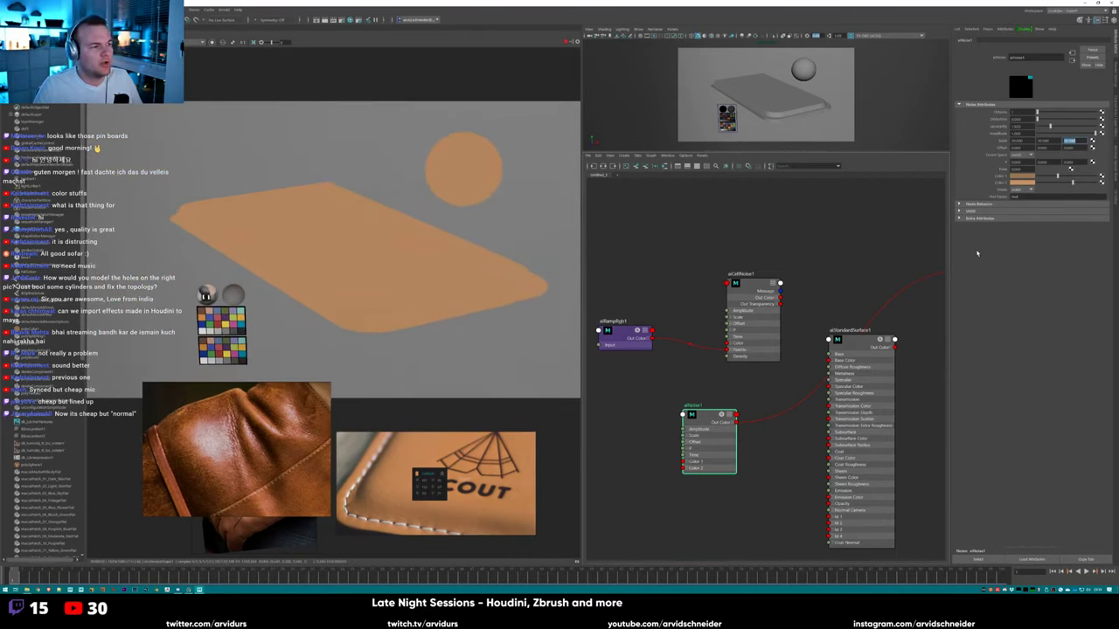
{"action": "left_click", "coordinate": [423, 473]}
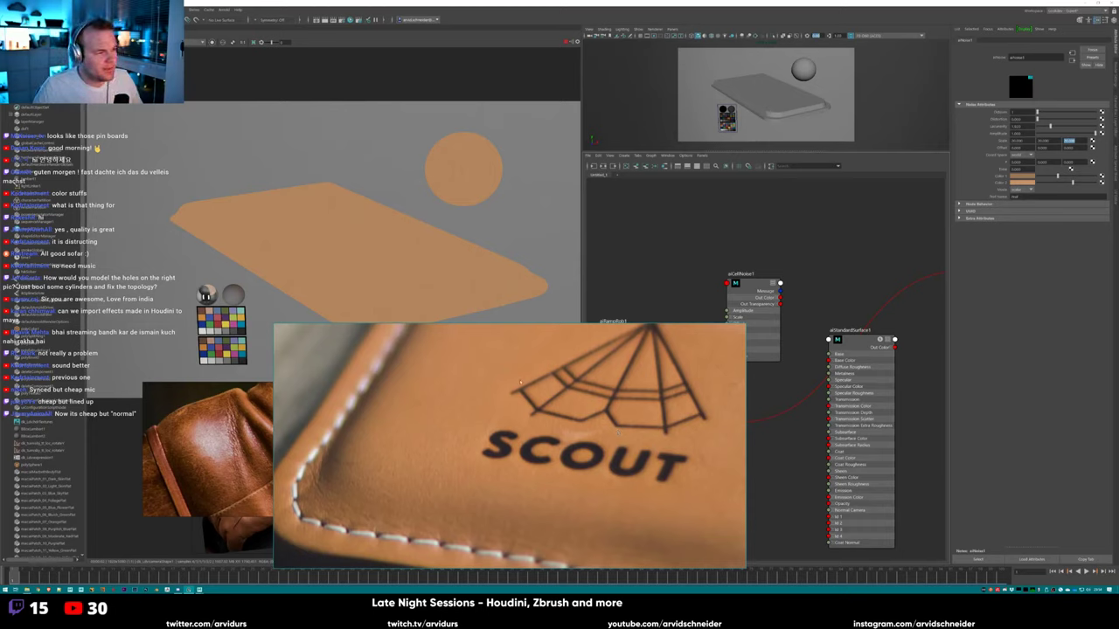
Give the noise's Color 1 a new tint and preview it in a render region over the board's left part.
{"action": "left_click", "coordinate": [662, 430]}
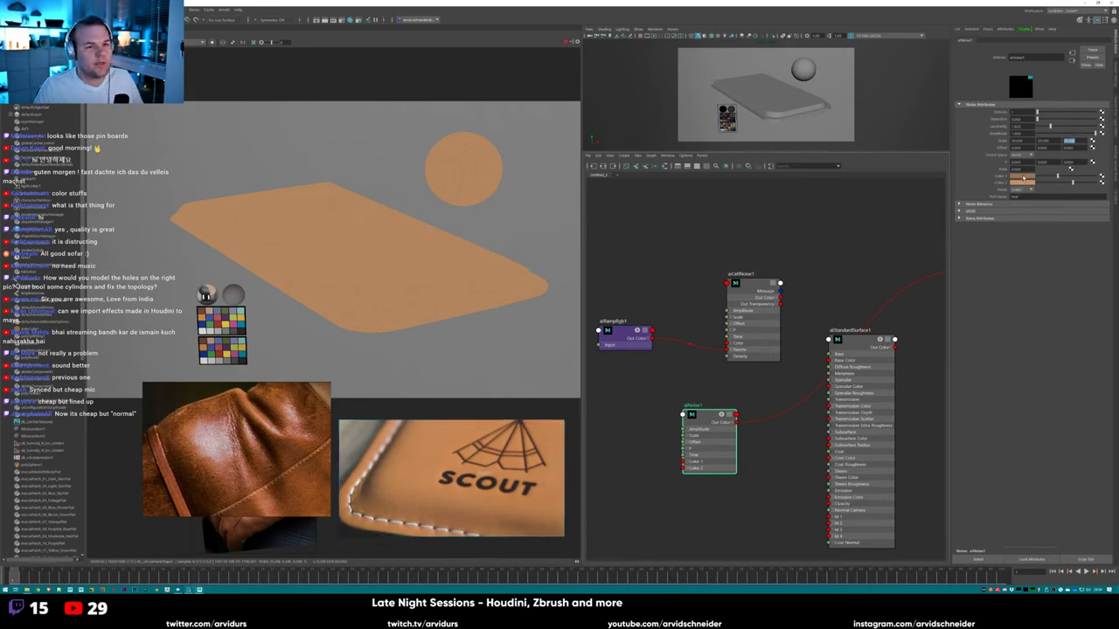
{"action": "left_click", "coordinate": [1023, 176]}
{"action": "left_click", "coordinate": [1016, 200]}
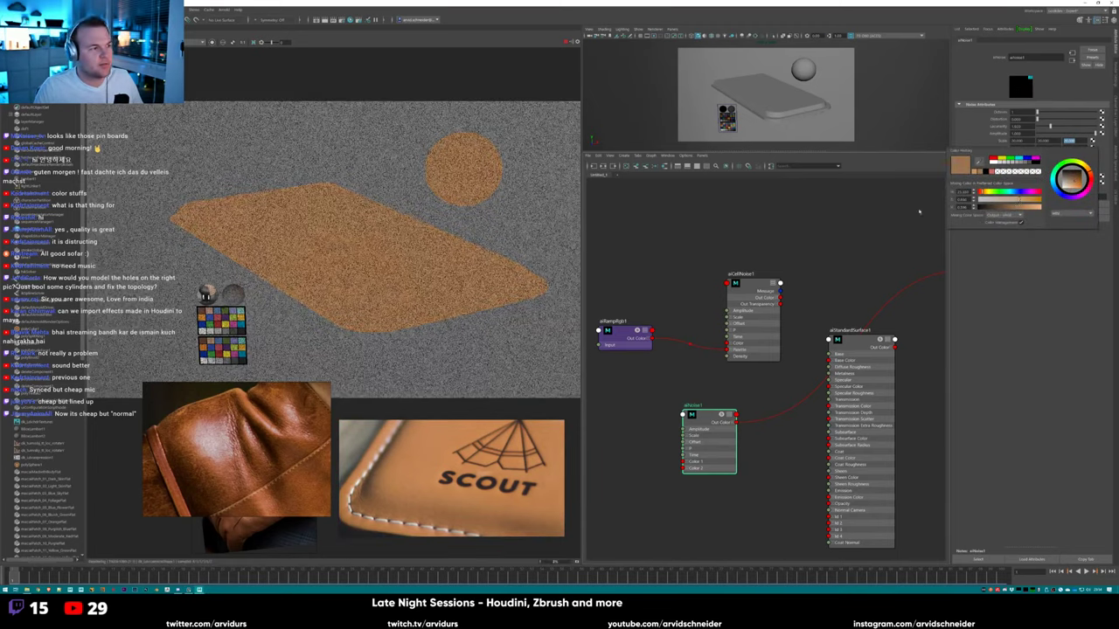
{"action": "left_click_drag", "start_coordinate": [398, 324], "coordinate": [535, 246]}
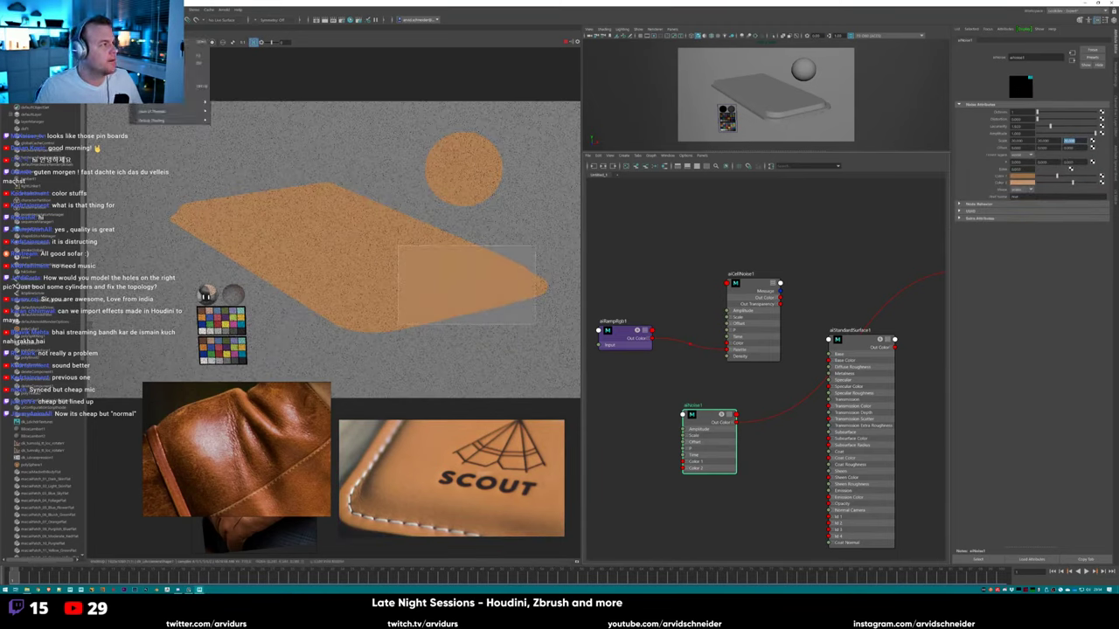
{"action": "left_click_drag", "start_coordinate": [482, 333], "coordinate": [320, 242]}
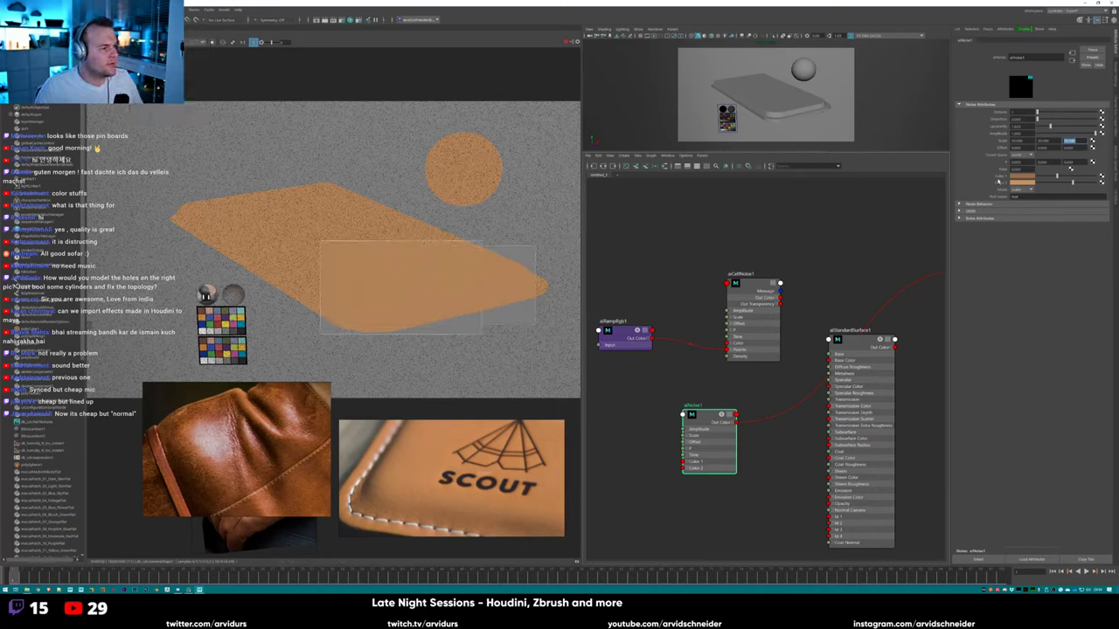
{"action": "left_click_drag", "start_coordinate": [1062, 181], "coordinate": [1071, 183]}
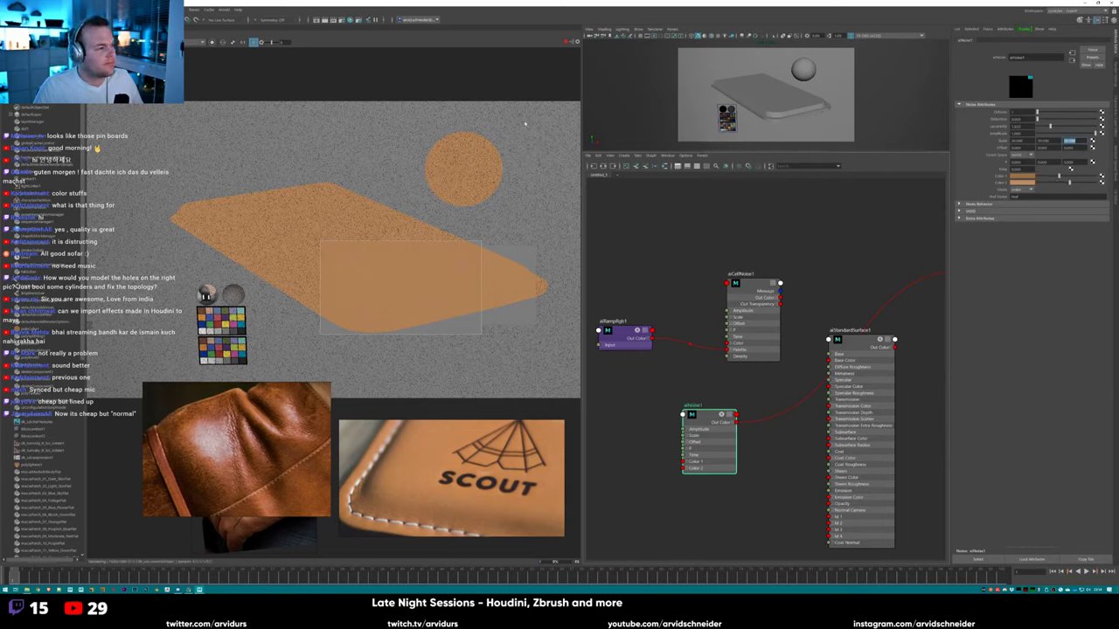
{"action": "middle_click_drag", "start_coordinate": [394, 214], "coordinate": [421, 179]}
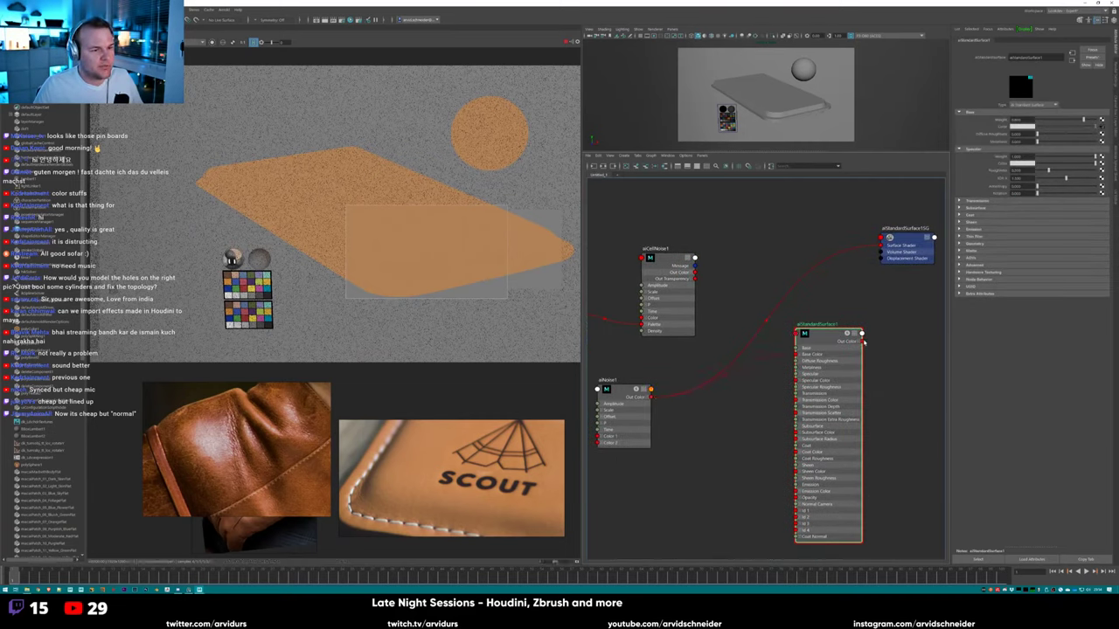
Connect aiStandardSurface1's Out Color to the Surface Shader input of aiStandardSurface1SG.
{"action": "left_click_drag", "start_coordinate": [864, 339], "coordinate": [883, 246]}
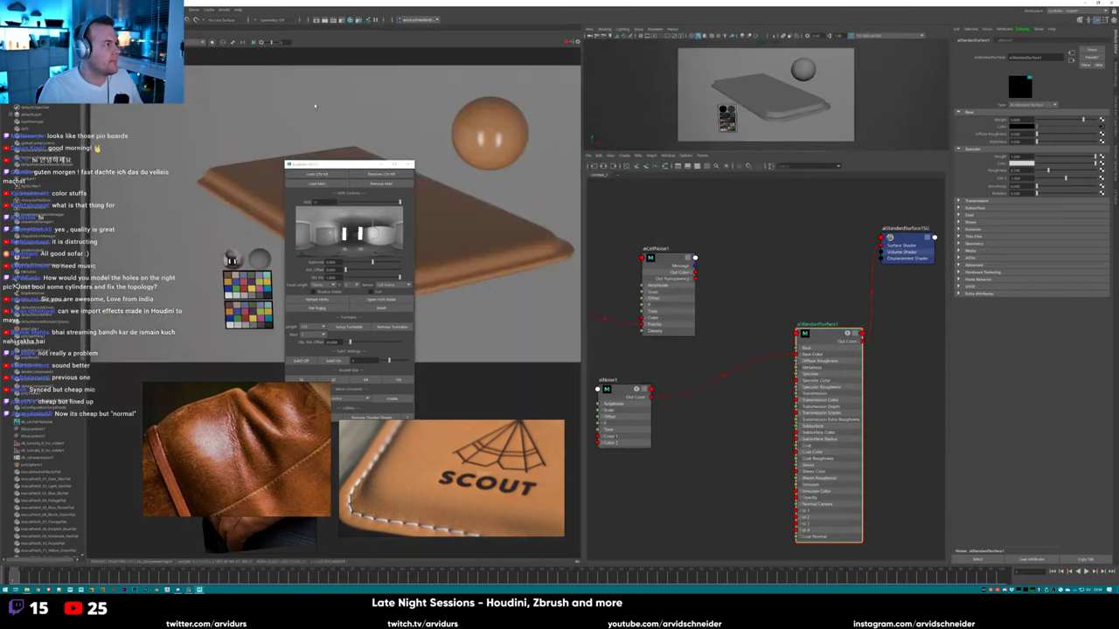
Rotate the Lookdev Kit HDR environment lighting, then rotate the phone case to a new angle.
{"action": "left_click_drag", "start_coordinate": [357, 166], "coordinate": [144, 119]}
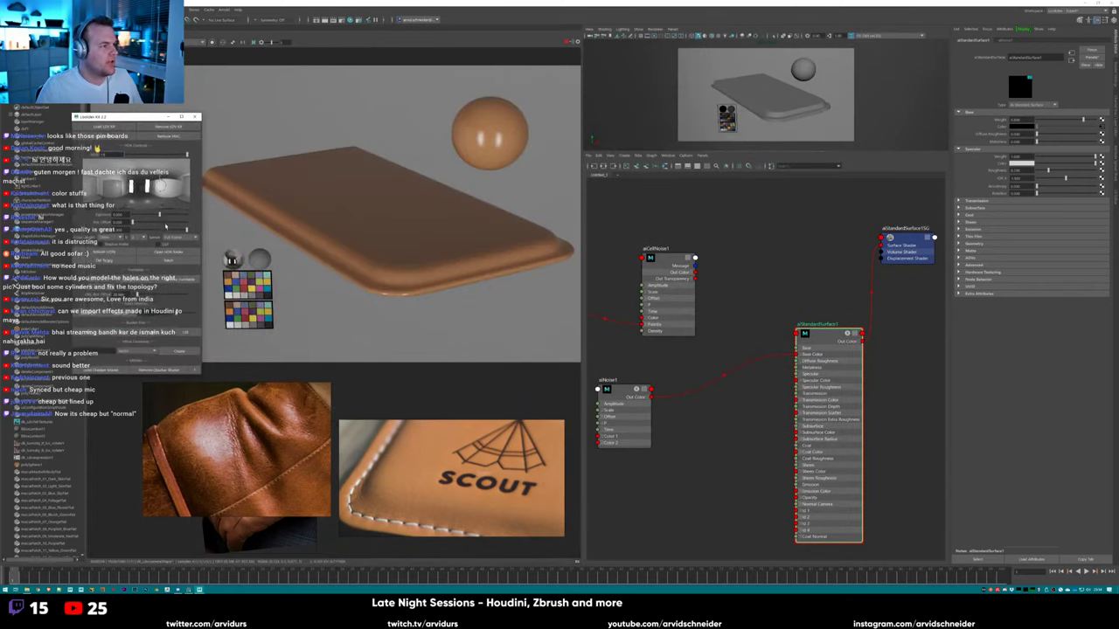
{"action": "mouse_move", "coordinate": [140, 224]}
{"action": "left_mouse_down"}
{"action": "mouse_move", "coordinate": [151, 224]}
{"action": "mouse_move", "coordinate": [136, 224]}
{"action": "left_mouse_up"}
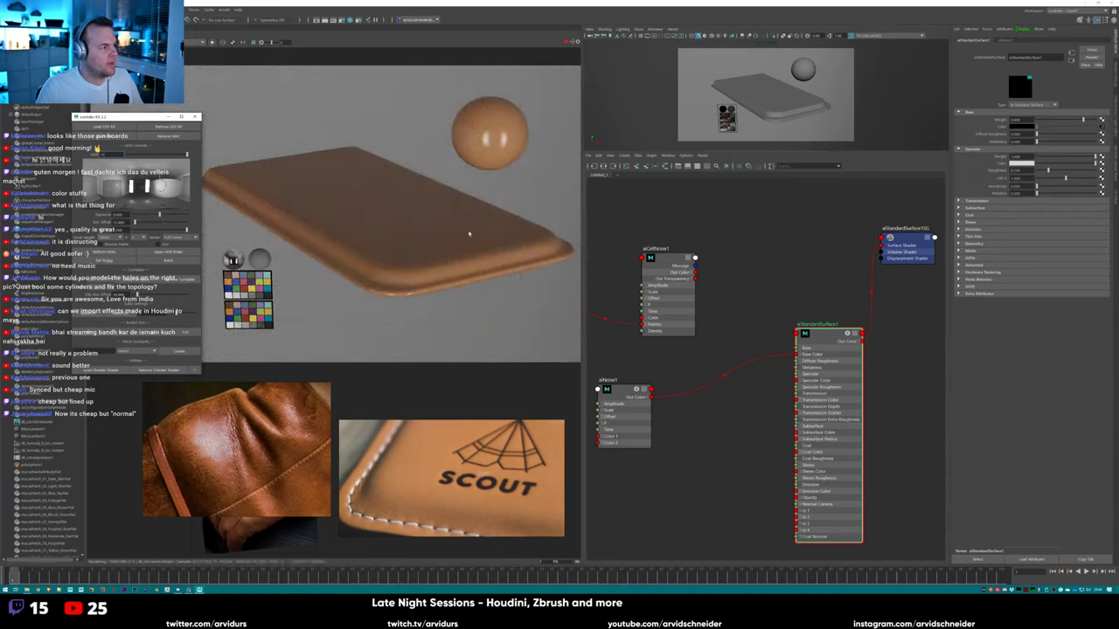
{"action": "left_click", "coordinate": [733, 104]}
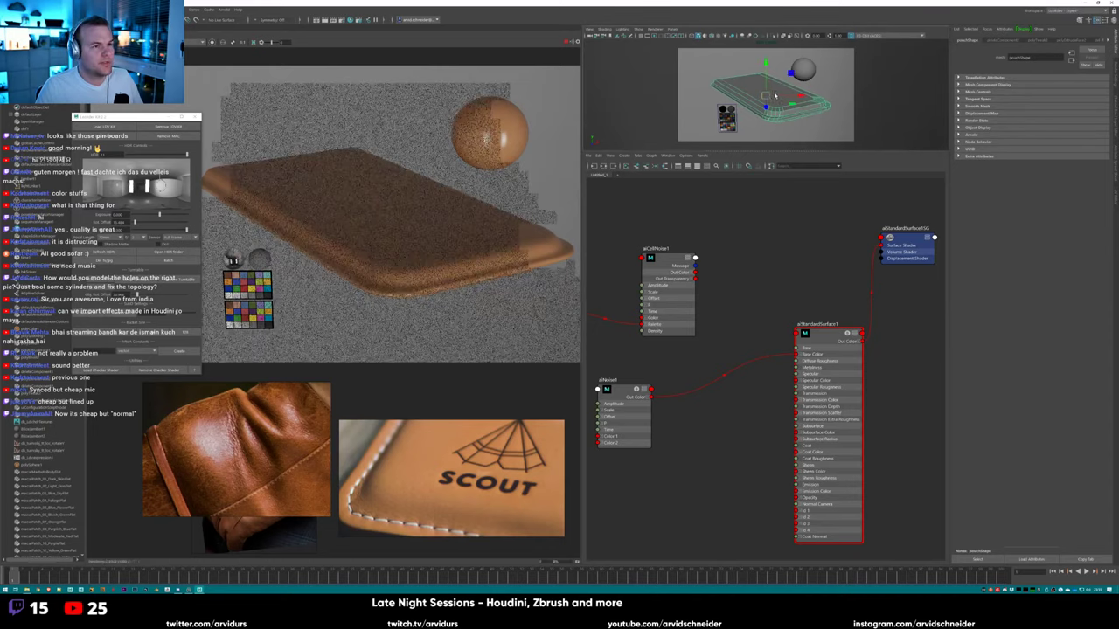
{"action": "key", "text": "e"}
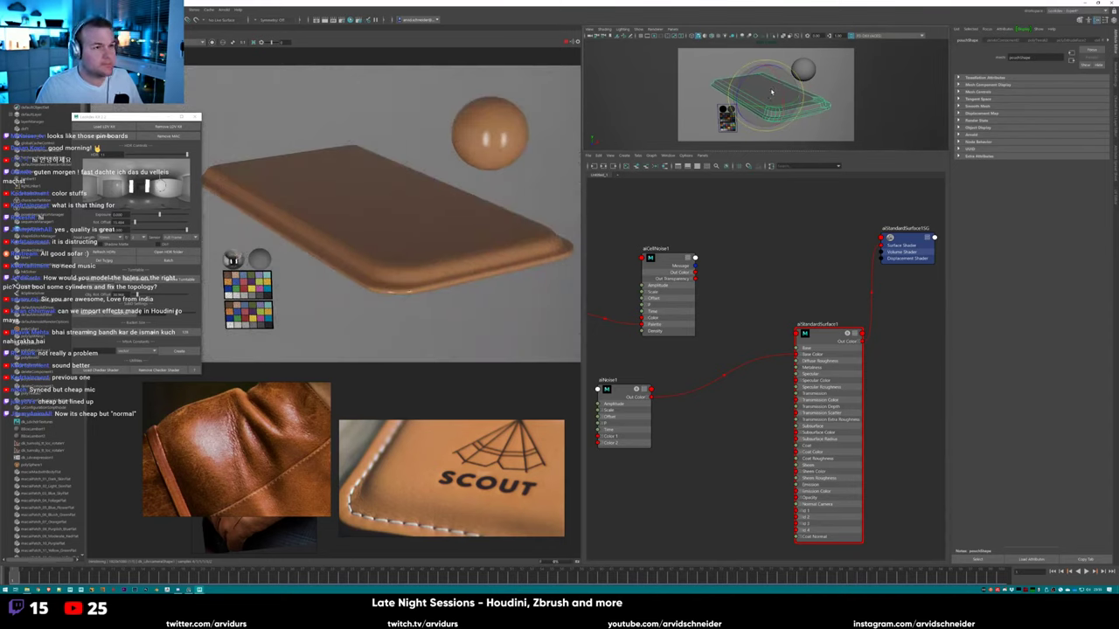
{"action": "left_click_drag", "start_coordinate": [780, 88], "coordinate": [783, 105]}
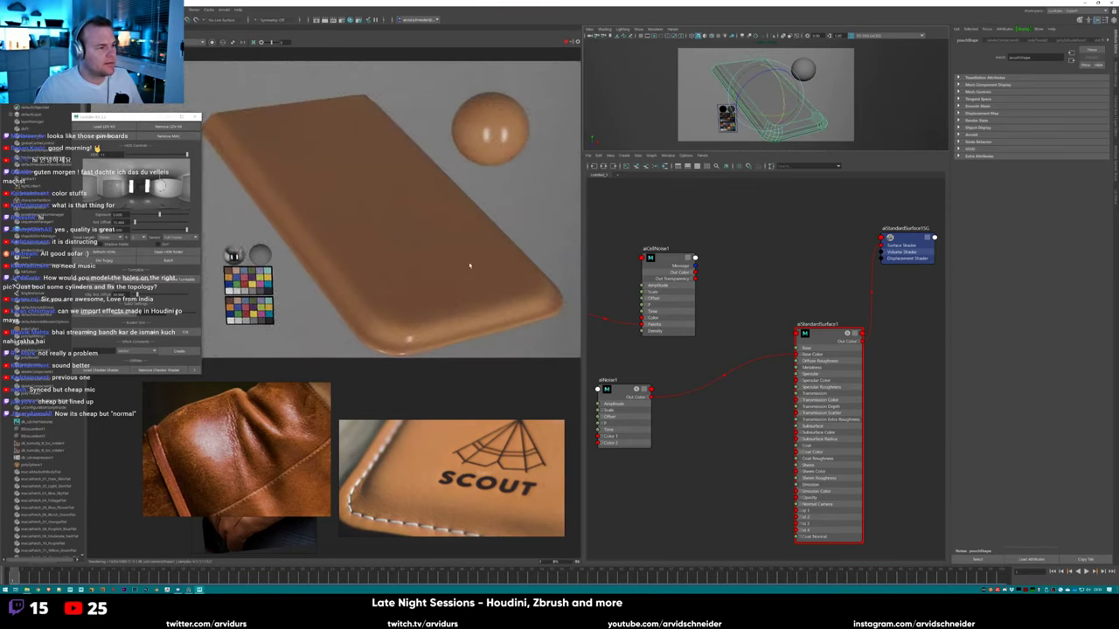
Limit the preview render to a region around the sphere and select aiStandardSurface1.
{"action": "middle_click_drag", "start_coordinate": [469, 267], "coordinate": [524, 179]}
{"action": "left_click_drag", "start_coordinate": [461, 66], "coordinate": [539, 141]}
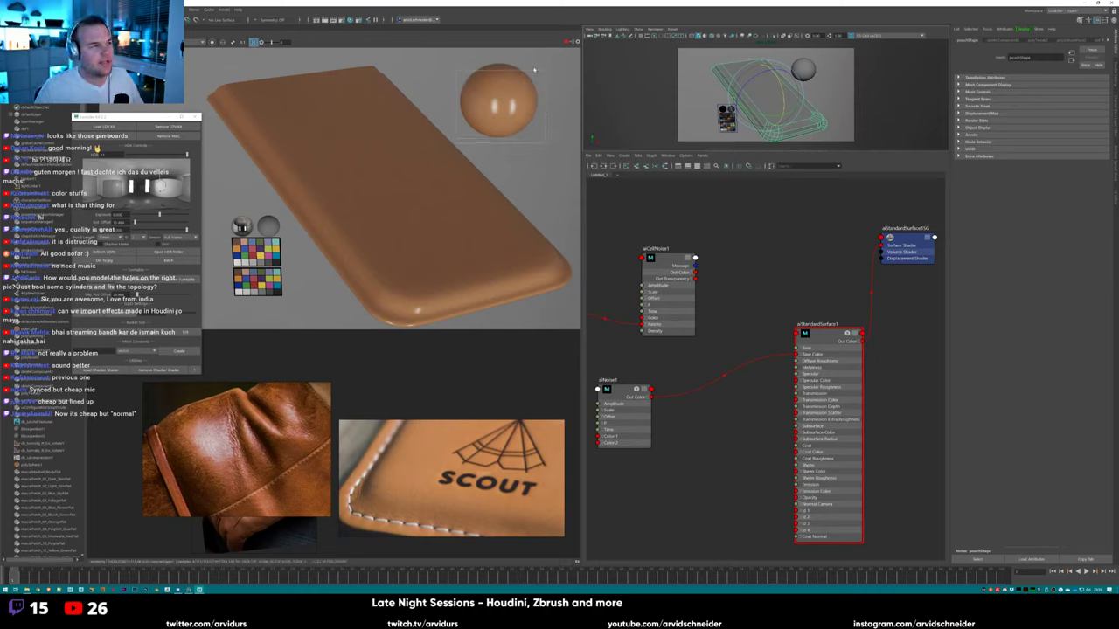
{"action": "left_click", "coordinate": [518, 113]}
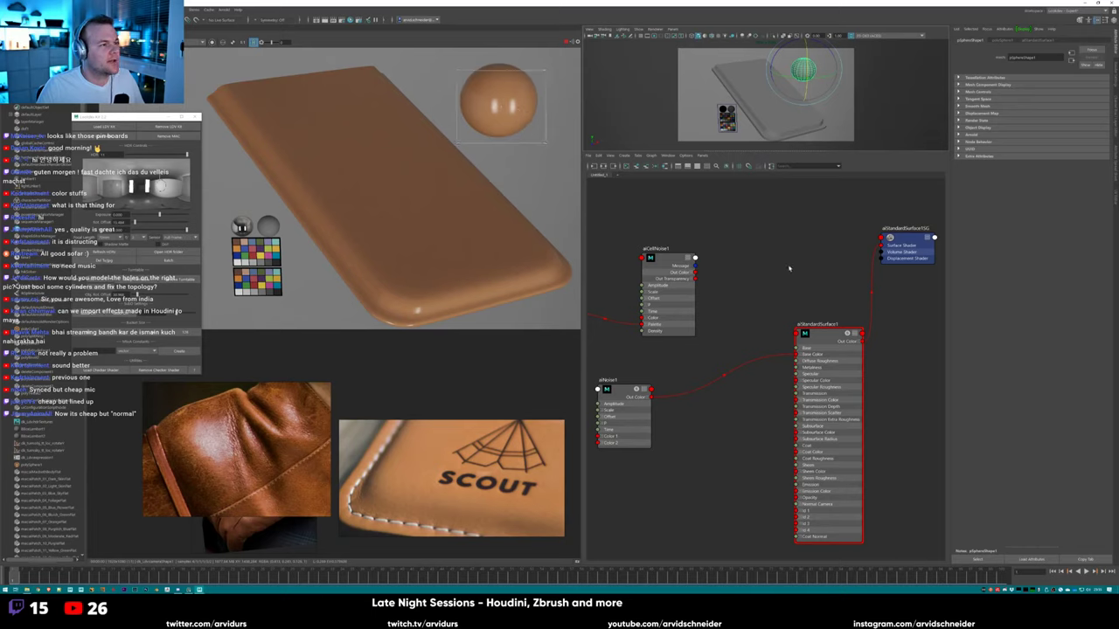
{"action": "left_click", "coordinate": [817, 336]}
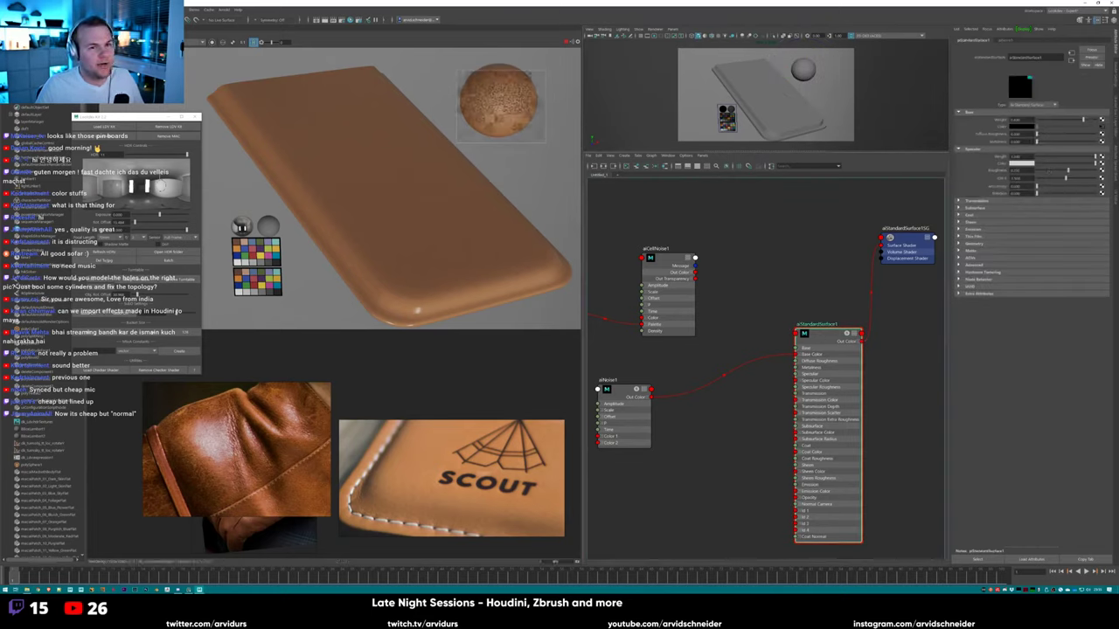
Render only the case's bottom edge and add an aiCellNoise node by searching 'cell'.
{"action": "left_click_drag", "start_coordinate": [378, 278], "coordinate": [484, 326]}
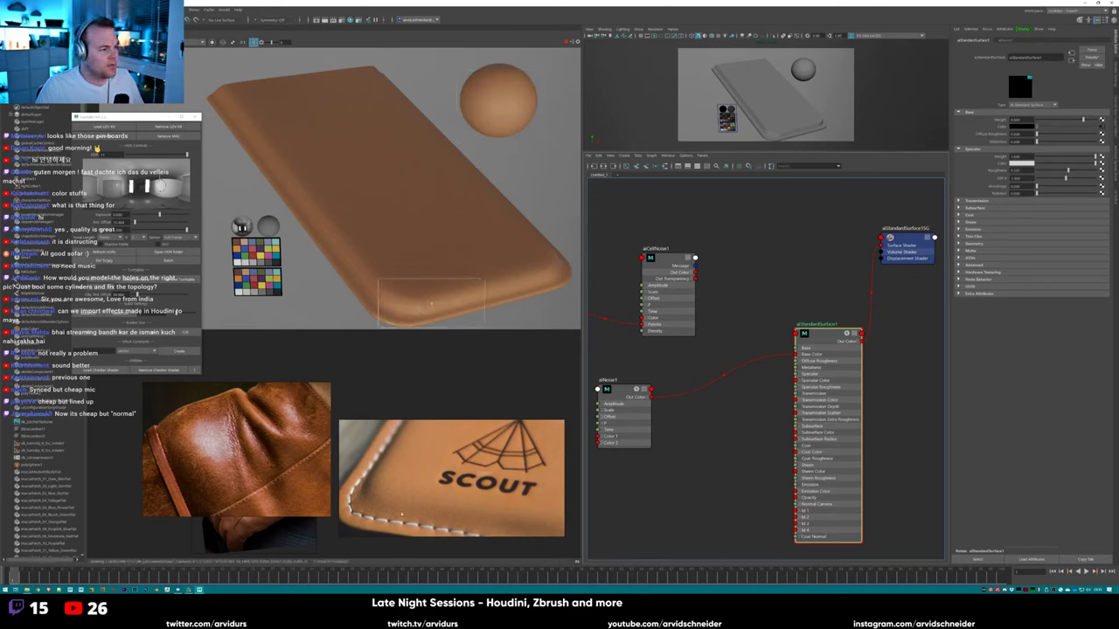
{"action": "middle_click_drag", "start_coordinate": [721, 332], "coordinate": [782, 317], "text": "alt"}
{"action": "left_click", "coordinate": [743, 428]}
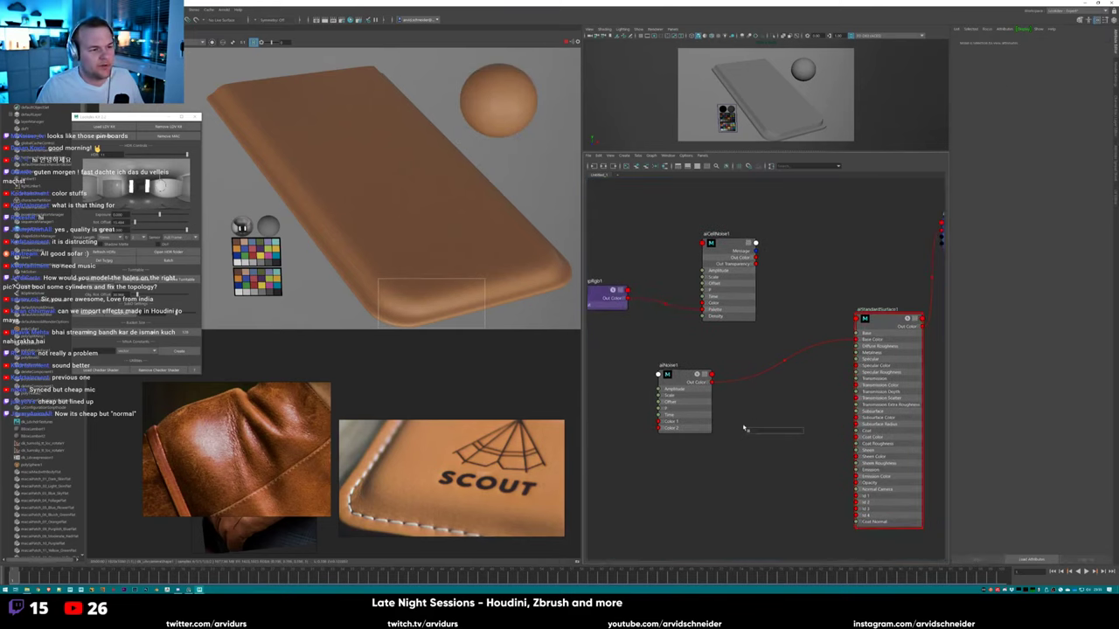
{"action": "key", "text": "Tab"}
{"action": "type", "text": "cell"}
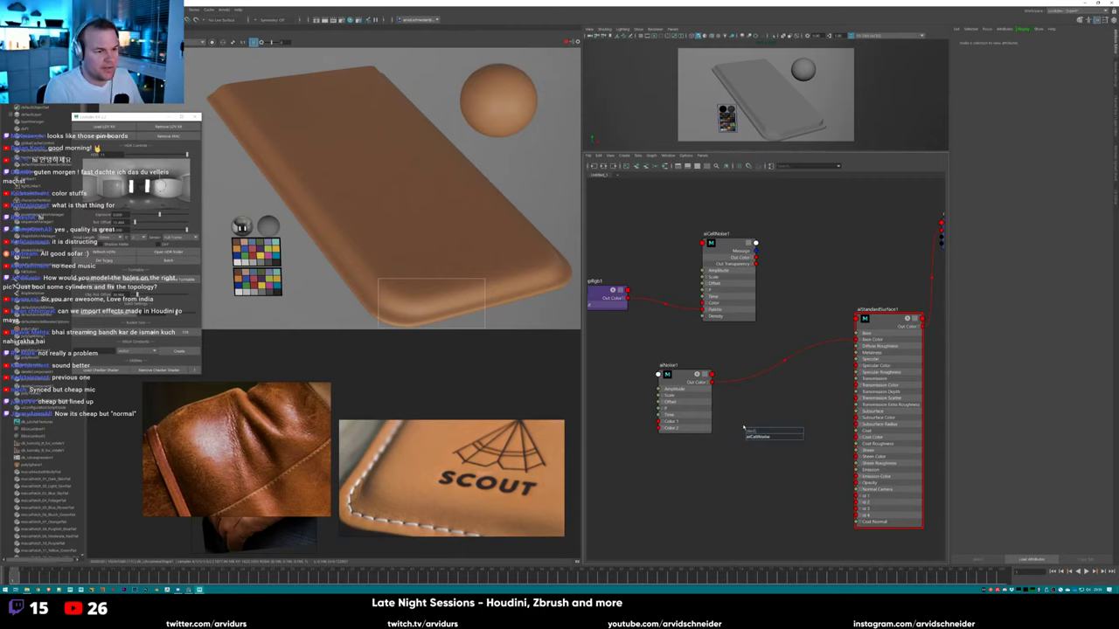
{"action": "key", "text": "Return"}
Move aiCellNoise2 lower in the graph and create an aiBump2d node by searching 'bump'.
{"action": "middle_click_drag", "start_coordinate": [776, 447], "coordinate": [830, 372], "text": "alt"}
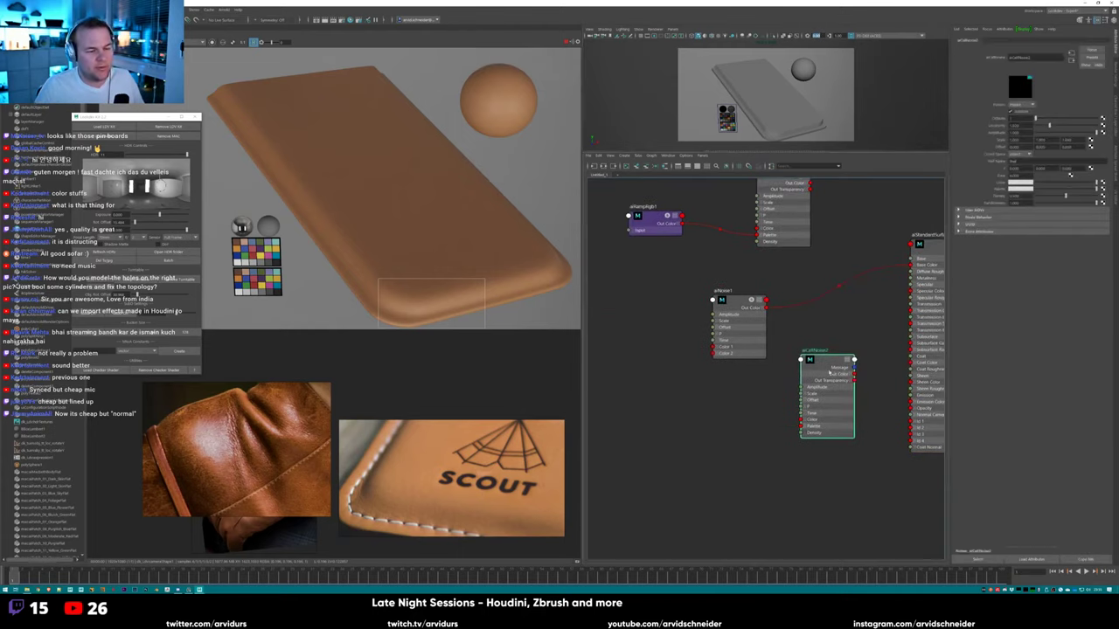
{"action": "left_click_drag", "start_coordinate": [828, 372], "coordinate": [754, 417]}
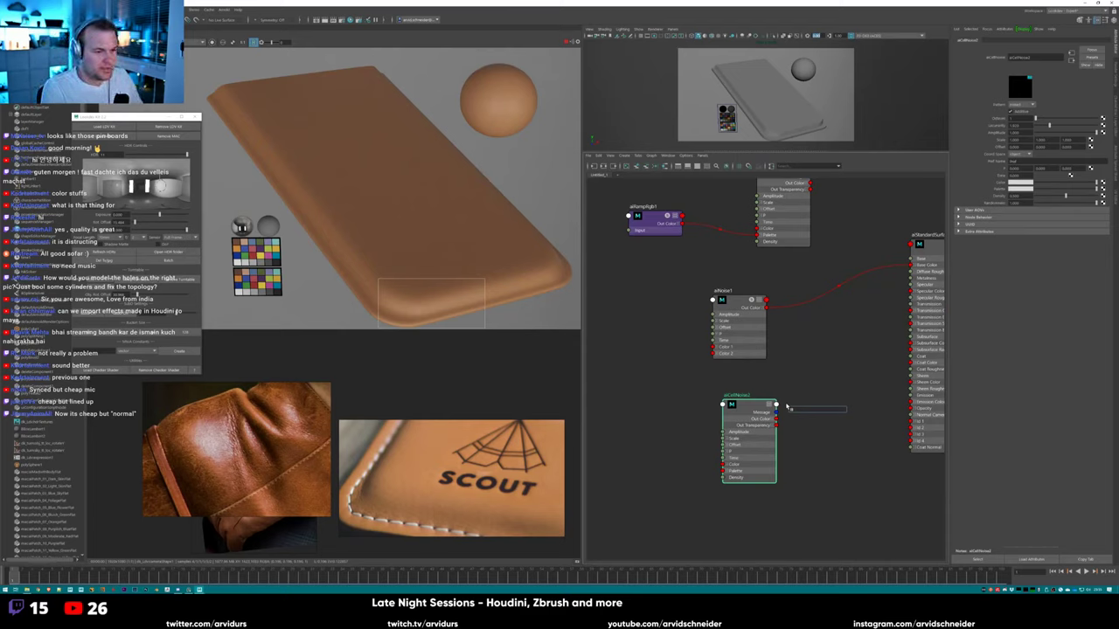
{"action": "type", "text": "bump"}
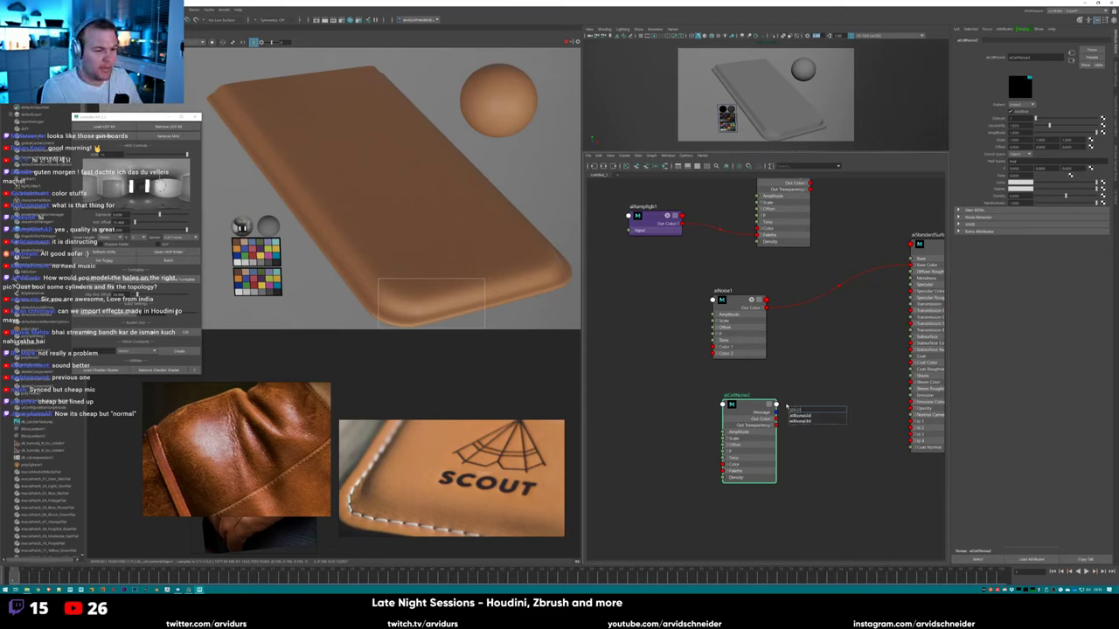
{"action": "key", "text": "Return"}
Wire cell noise Out Color R into the bump map and the bump output into the shader normal.
{"action": "left_click", "coordinate": [774, 418]}
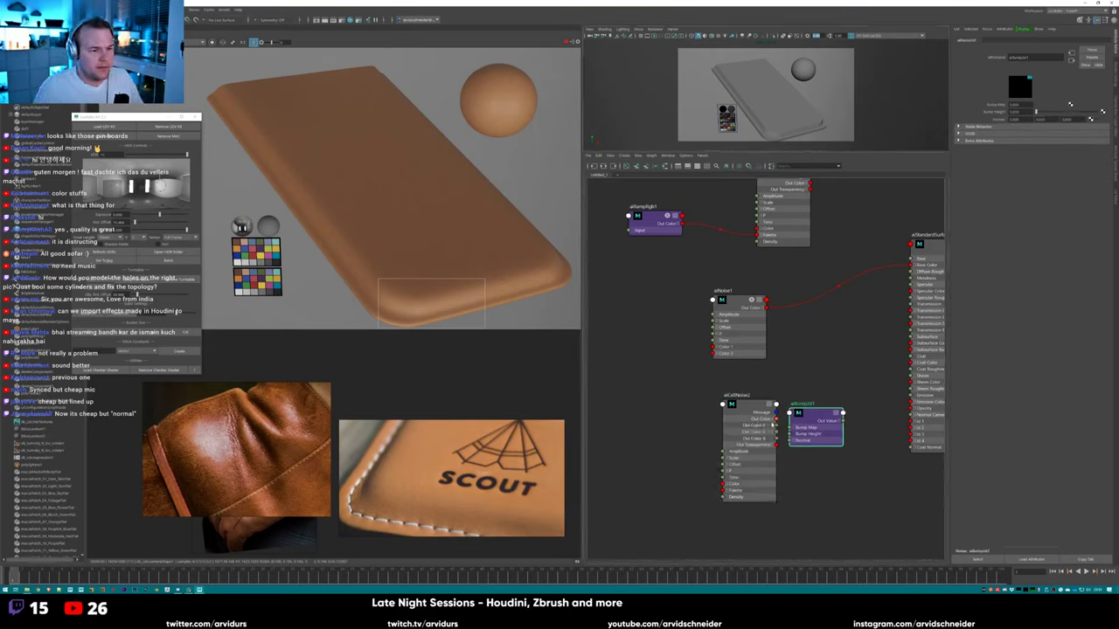
{"action": "left_click_drag", "start_coordinate": [776, 426], "coordinate": [791, 427]}
{"action": "middle_click_drag", "start_coordinate": [791, 427], "coordinate": [709, 424], "text": "alt"}
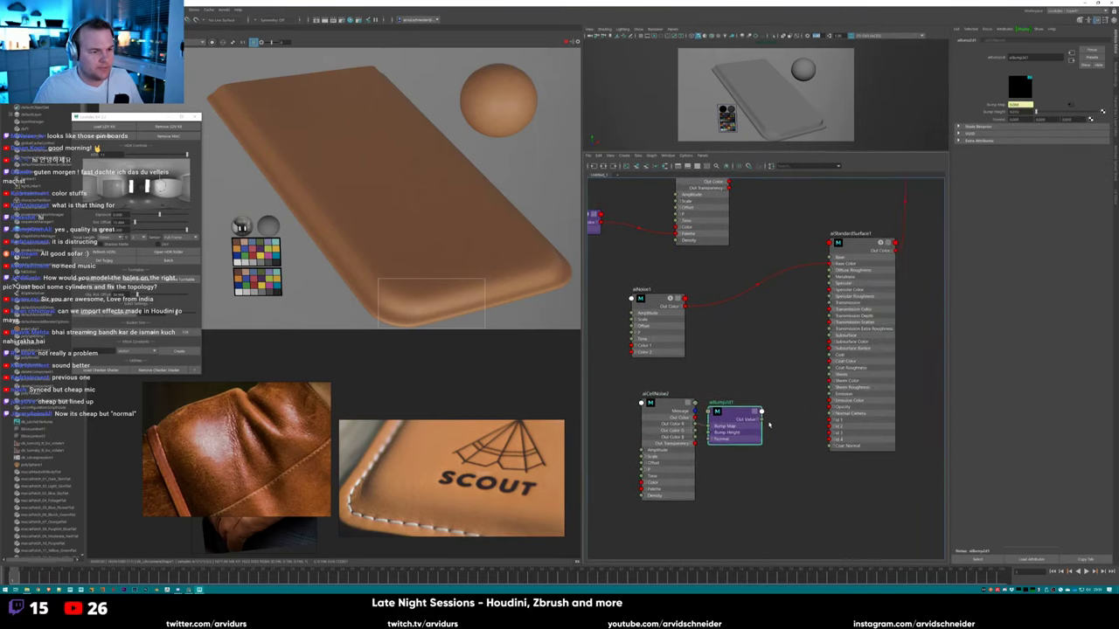
{"action": "mouse_move", "coordinate": [761, 412]}
{"action": "left_mouse_down"}
{"action": "mouse_move", "coordinate": [827, 423]}
{"action": "mouse_move", "coordinate": [828, 413]}
{"action": "left_mouse_up"}
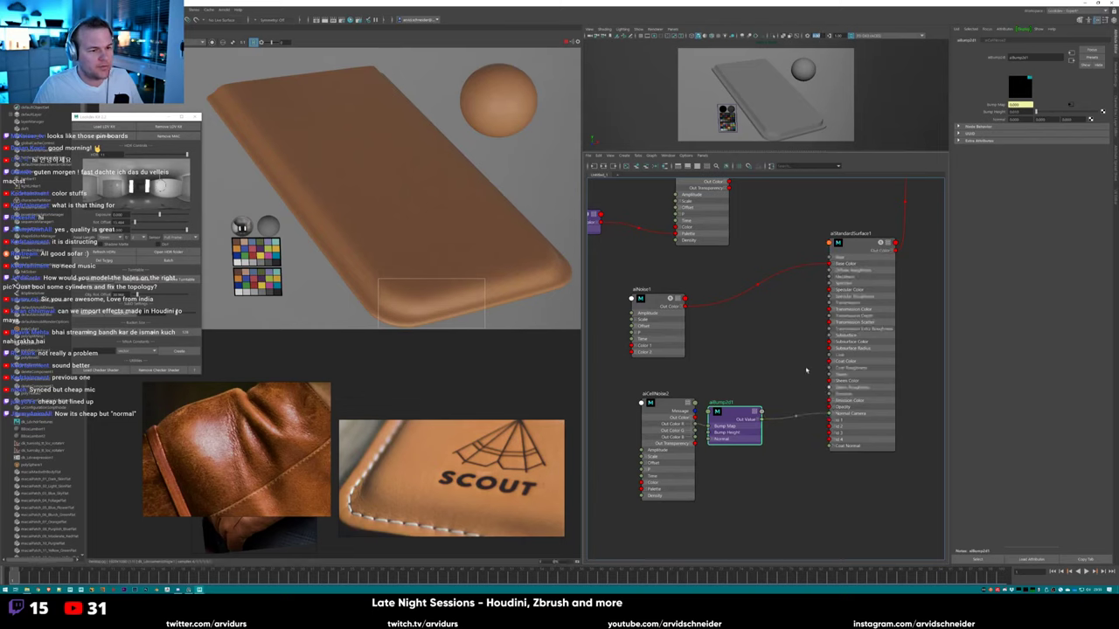
Refresh the region render and enter 10 in aiCellNoise2's Scale fields, axis by axis.
{"action": "left_click", "coordinate": [667, 407]}
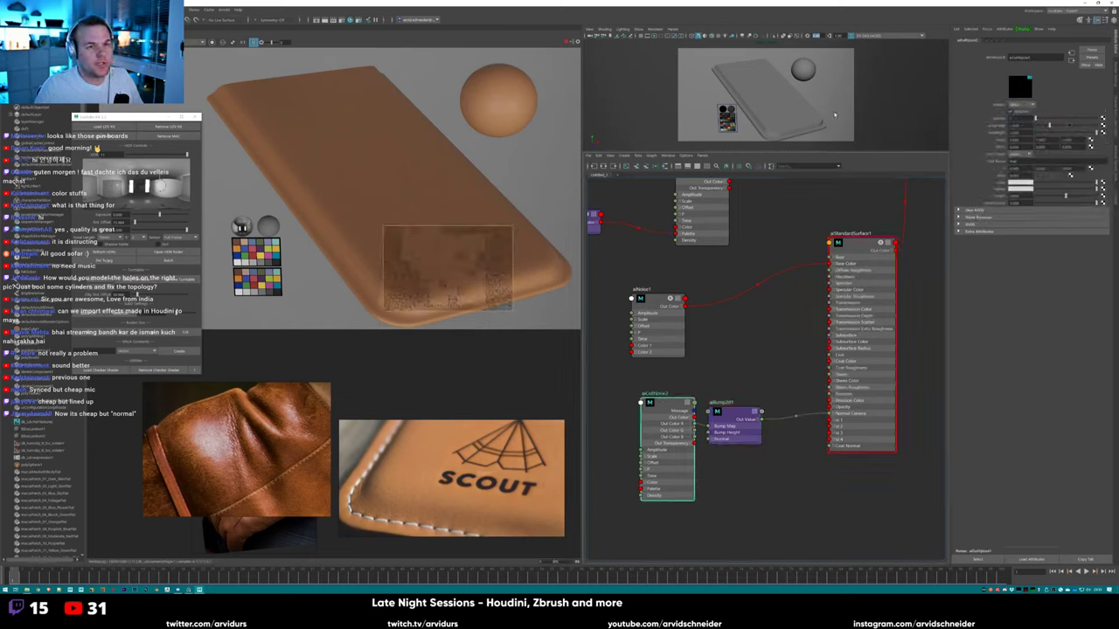
{"action": "left_click", "coordinate": [212, 42]}
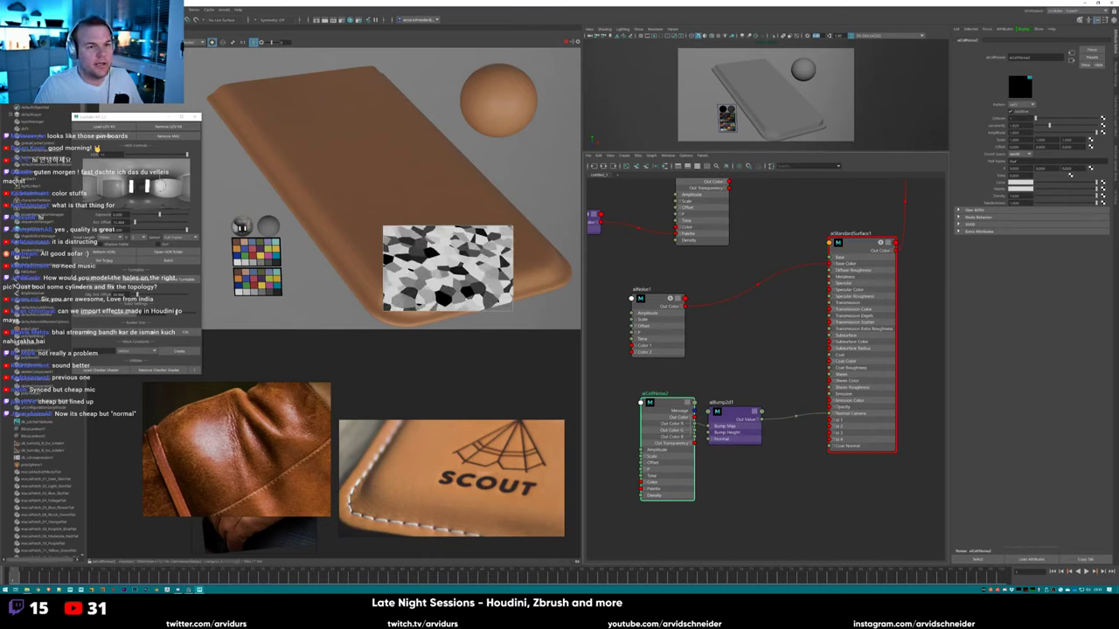
{"action": "left_click", "coordinate": [1014, 140]}
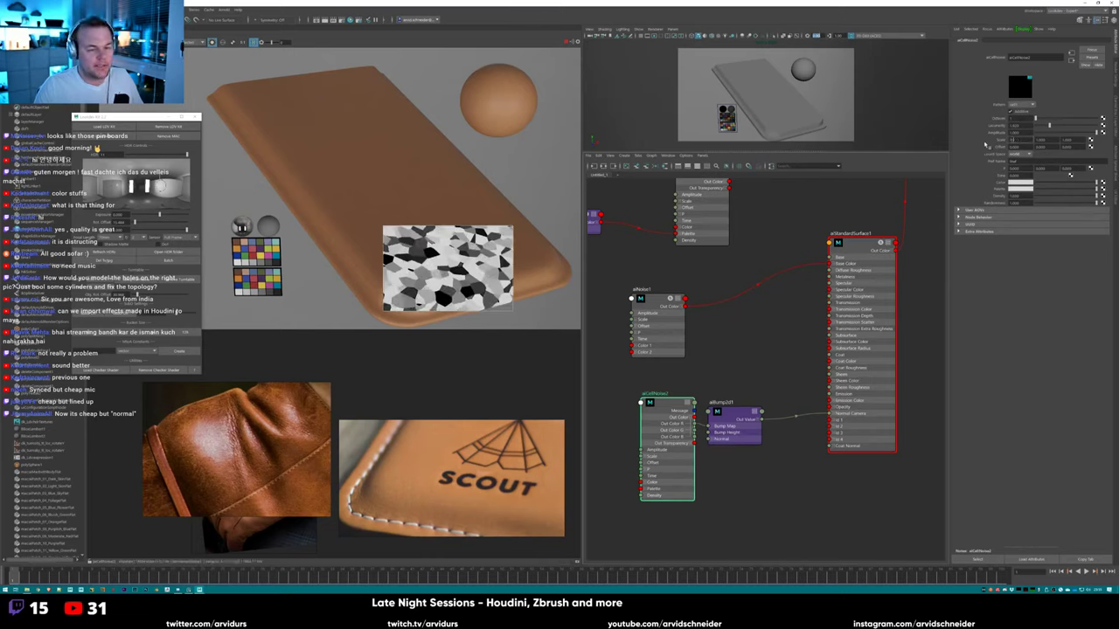
{"action": "type", "text": "10"}
{"action": "key", "text": "Tab"}
{"action": "type", "text": "10"}
{"action": "key", "text": "Tab"}
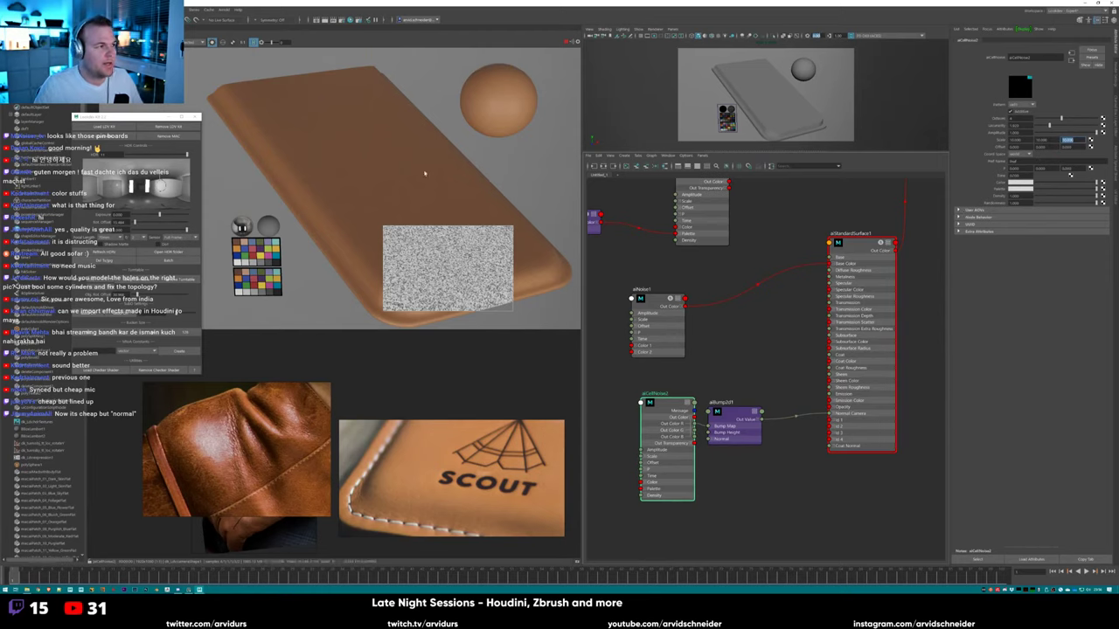
Redraw the render region higher on the leather slab and confirm it.
{"action": "left_click_drag", "start_coordinate": [425, 173], "coordinate": [431, 173], "text": "alt"}
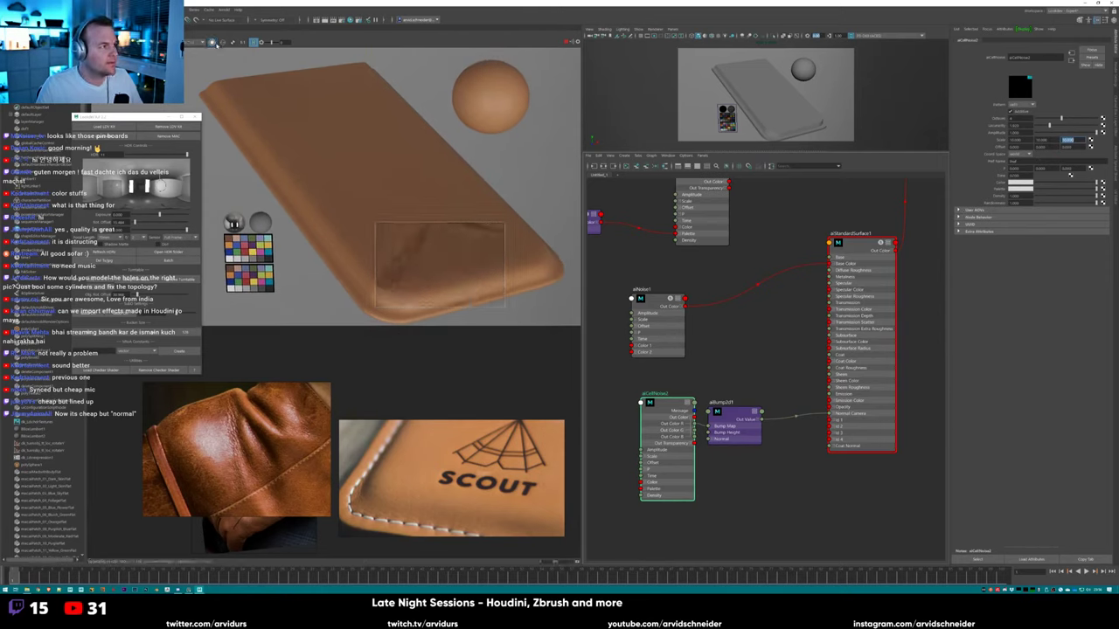
{"action": "left_click_drag", "start_coordinate": [375, 182], "coordinate": [468, 243]}
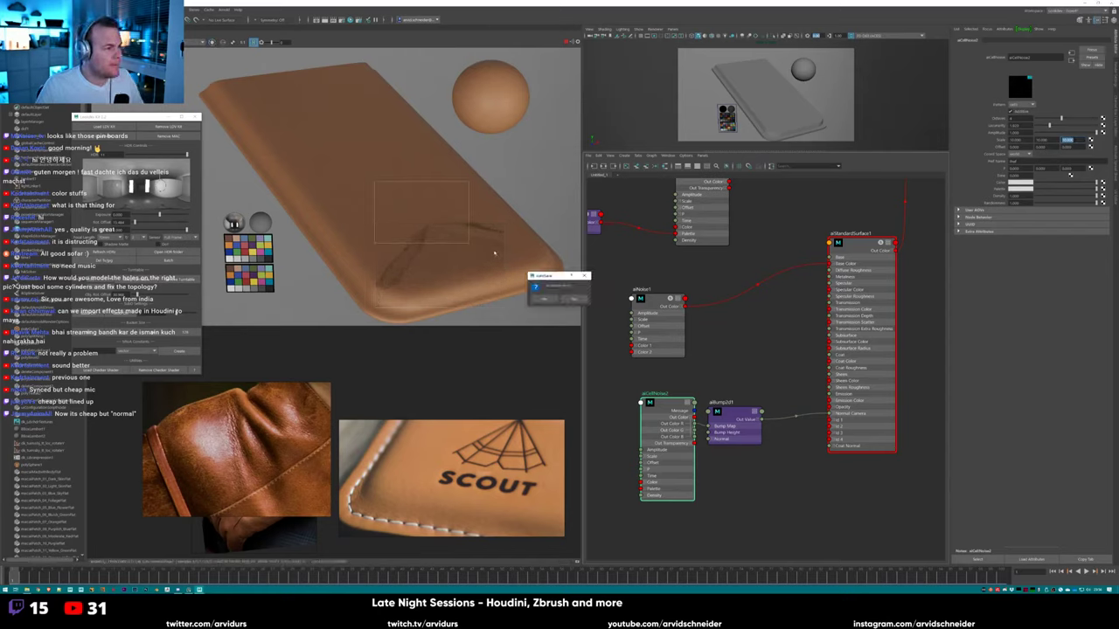
{"action": "left_click", "coordinate": [572, 300]}
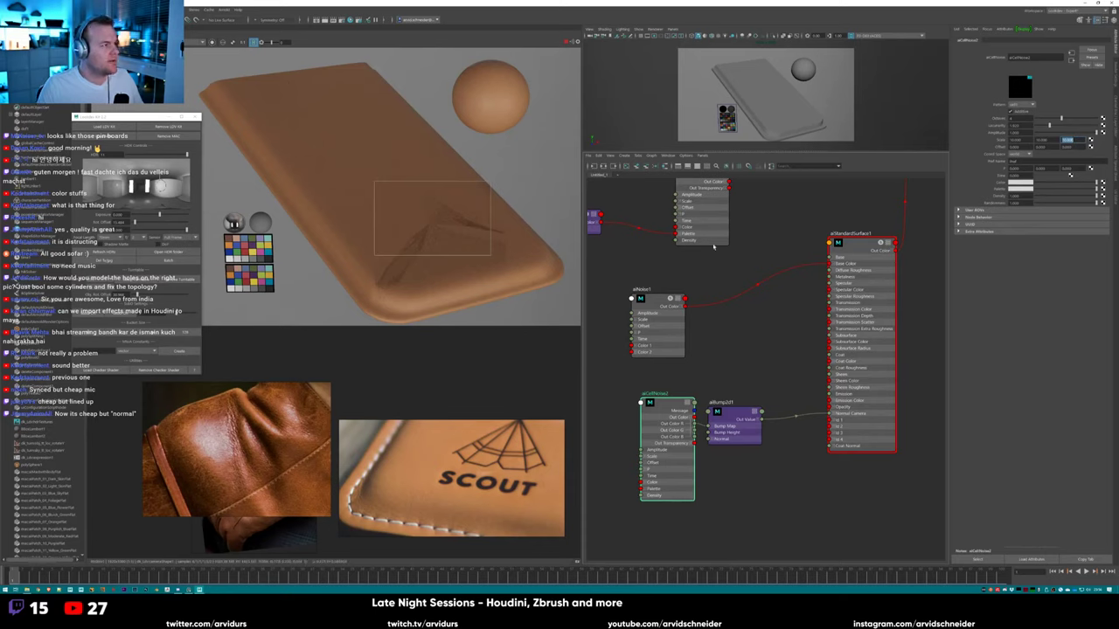
Select the leather case and expand its Arnold Subdivision settings.
{"action": "left_click", "coordinate": [467, 239]}
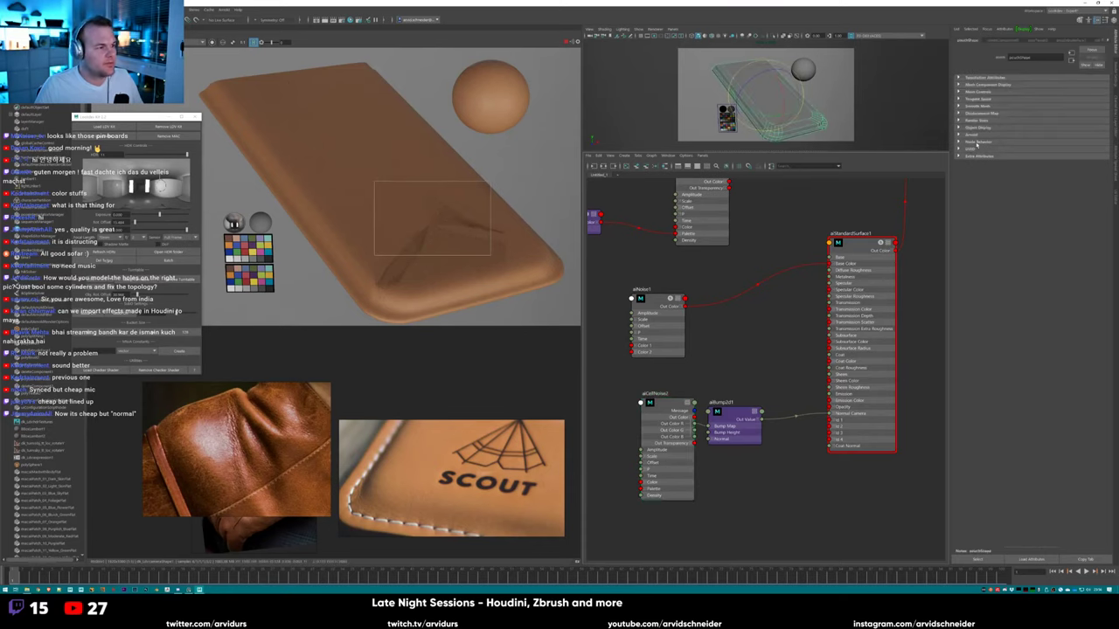
{"action": "left_click", "coordinate": [972, 135]}
{"action": "left_click", "coordinate": [986, 319]}
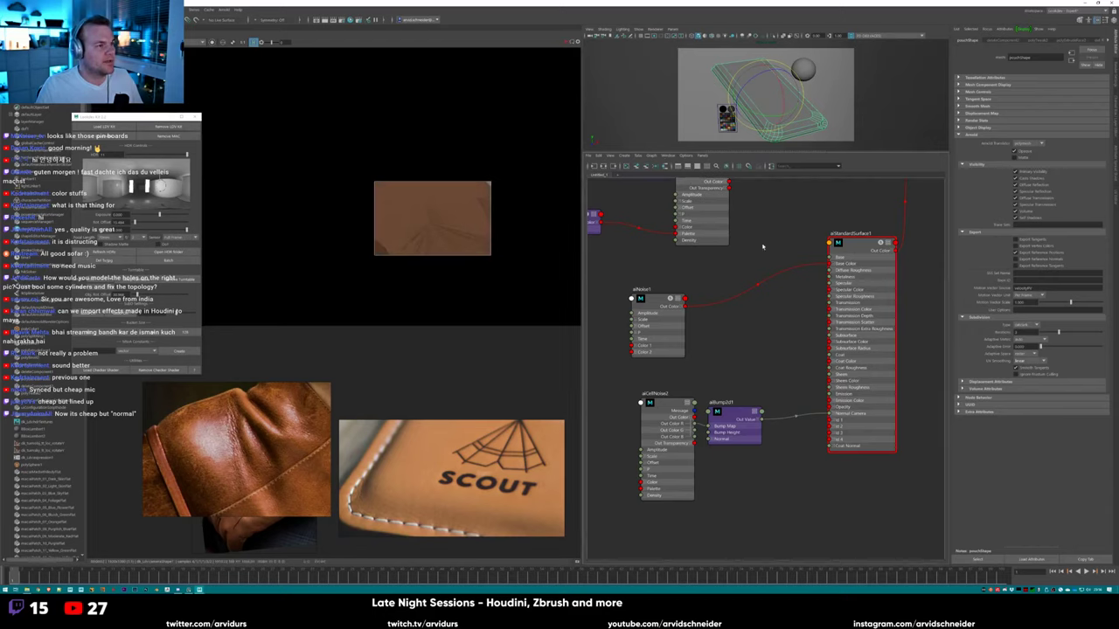
Connect aiBump2d1 Out Value to aiStandardSurface1 Normal Camera.
{"action": "left_click", "coordinate": [651, 407]}
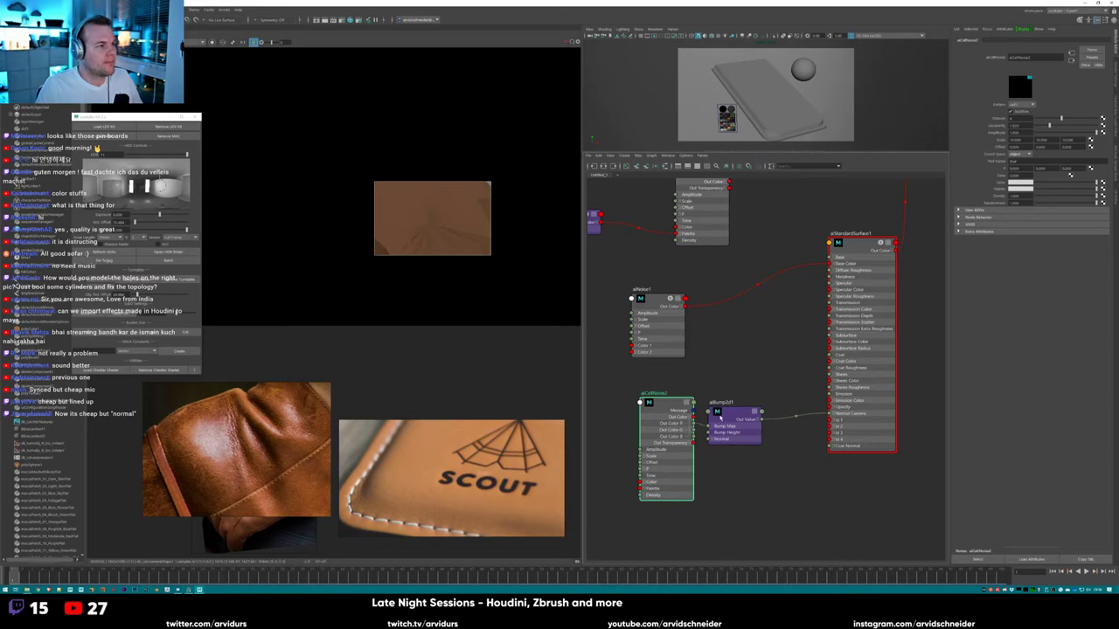
{"action": "left_click", "coordinate": [721, 416]}
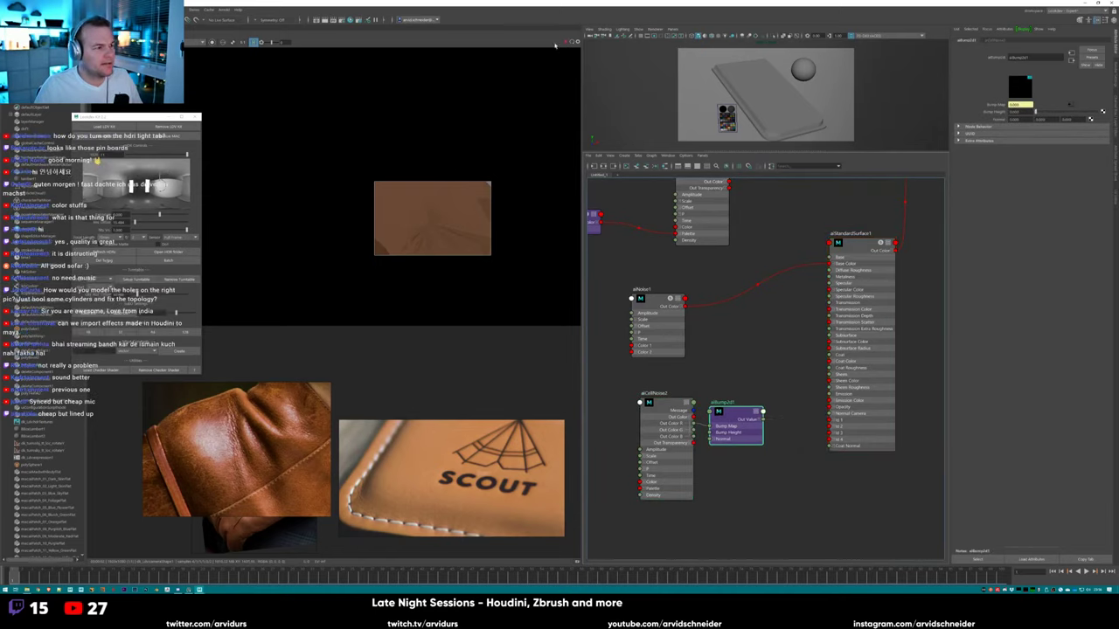
{"action": "left_click_drag", "start_coordinate": [762, 418], "coordinate": [831, 414]}
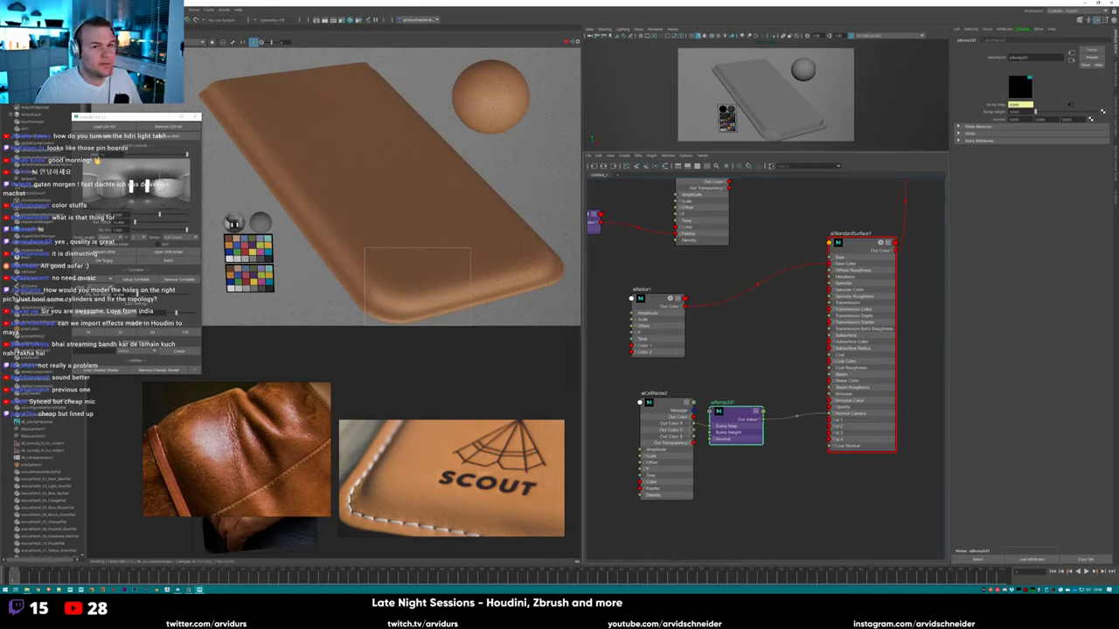
Render a larger region over the slab's lower corner, isolating aiCellNoise2.
{"action": "left_click_drag", "start_coordinate": [386, 207], "coordinate": [542, 325]}
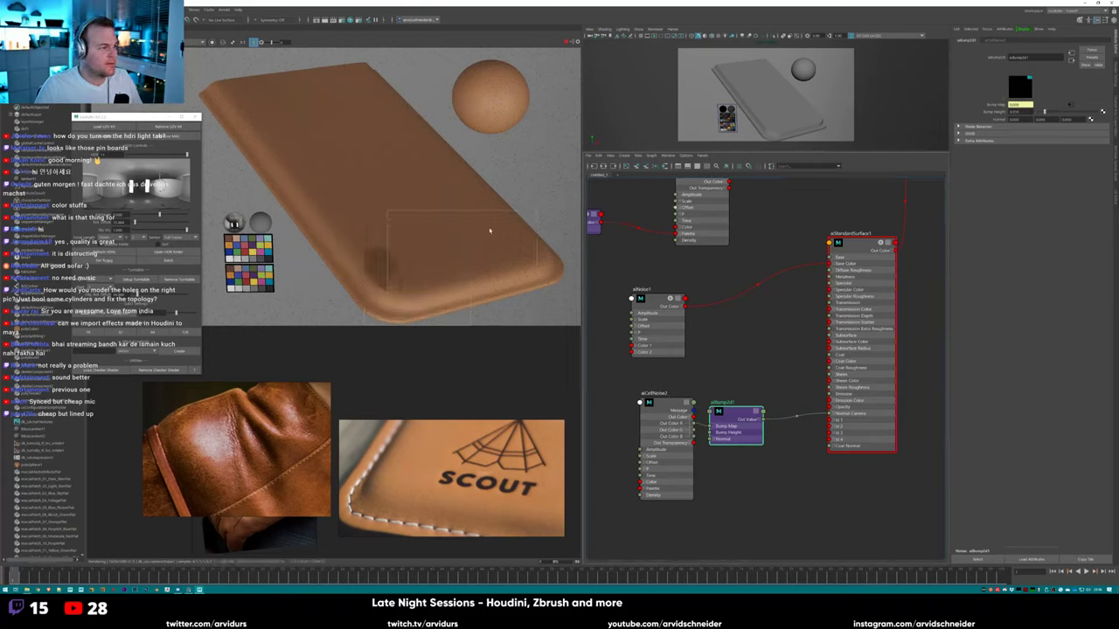
{"action": "left_click", "coordinate": [662, 395]}
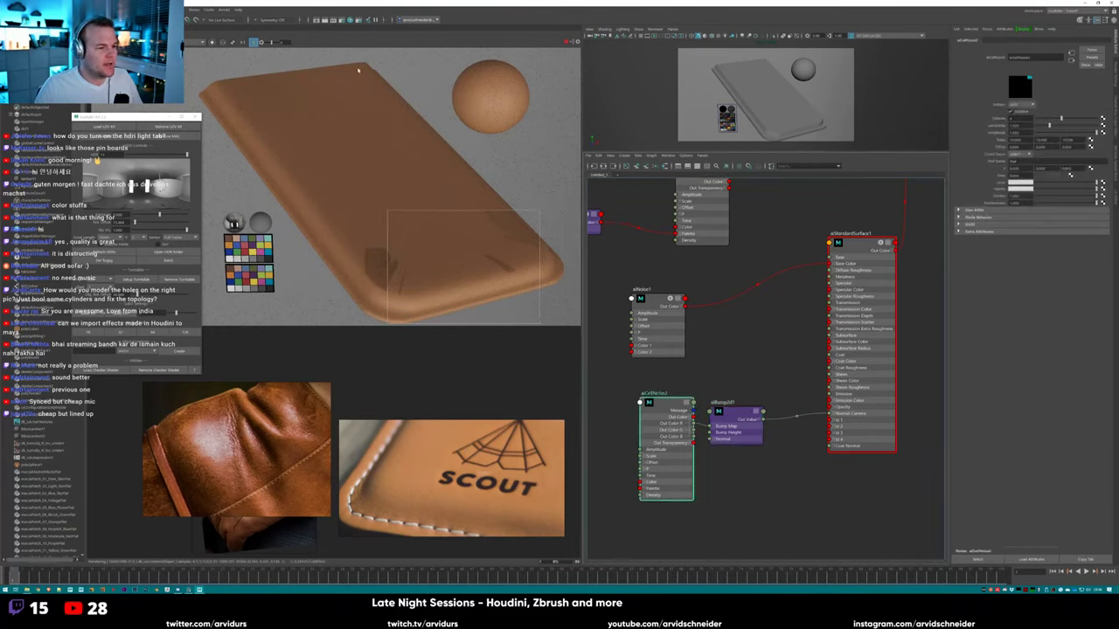
{"action": "left_click", "coordinate": [212, 42]}
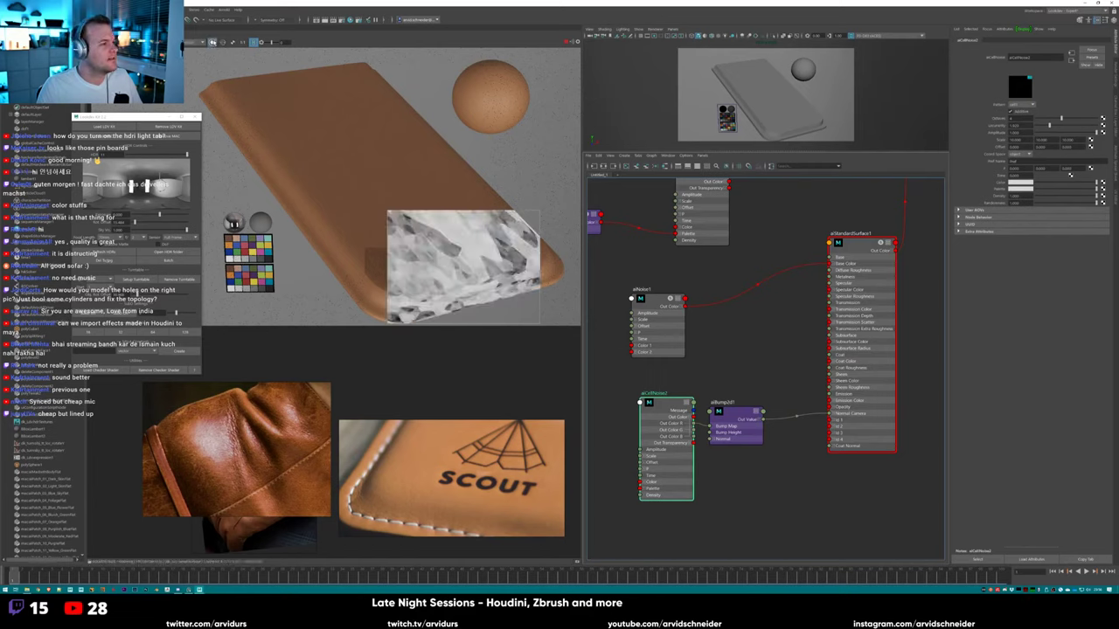
Switch aiCellNoise2 to a different Color Space, check aiBump2d, then reselect the leather case.
{"action": "left_click", "coordinate": [717, 395]}
{"action": "left_click", "coordinate": [666, 408]}
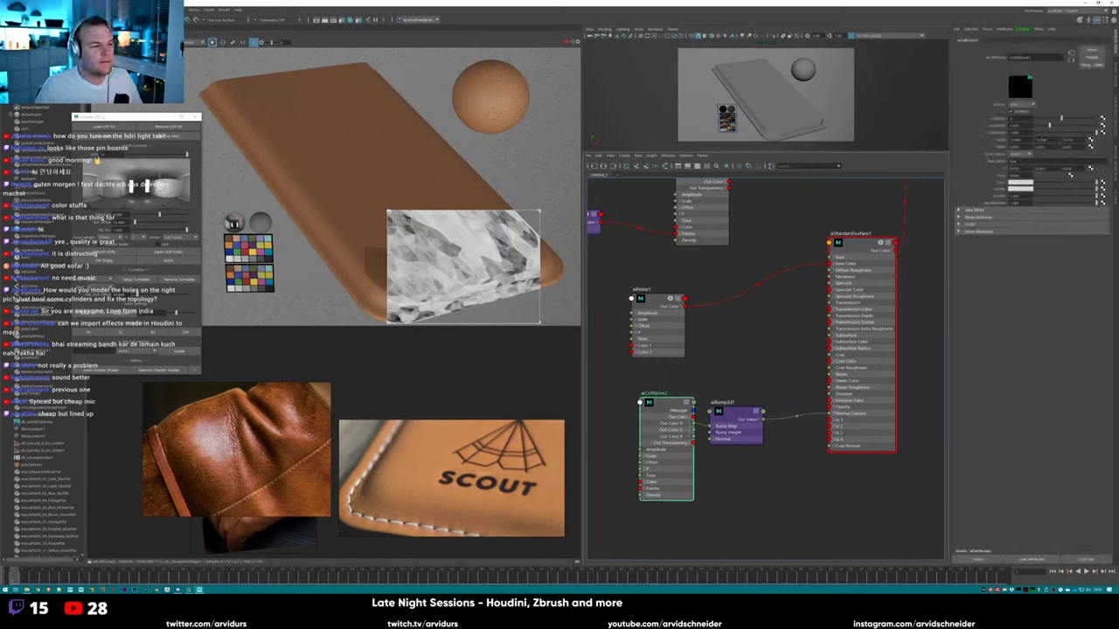
{"action": "left_click", "coordinate": [1024, 155]}
{"action": "left_click", "coordinate": [1020, 168]}
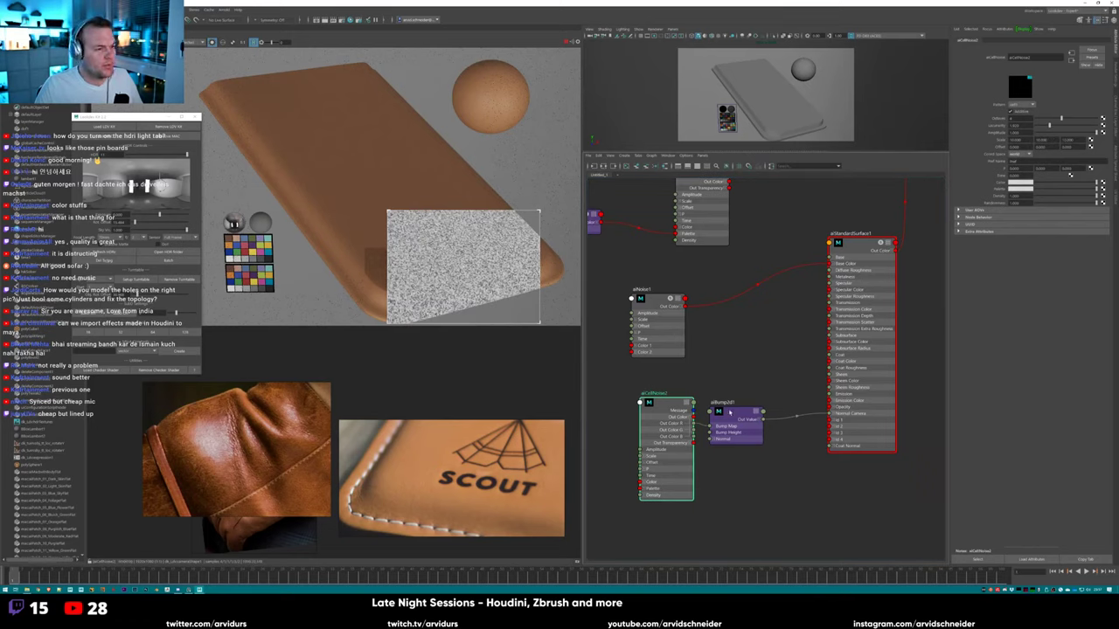
{"action": "left_click", "coordinate": [730, 412]}
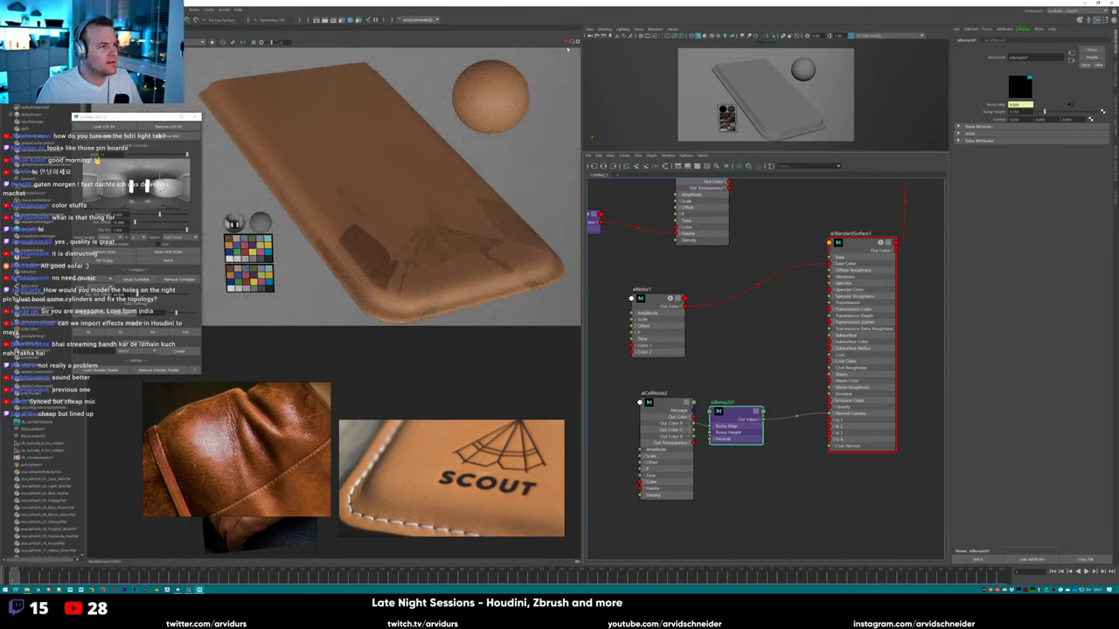
{"action": "left_click", "coordinate": [704, 337]}
{"action": "left_click", "coordinate": [521, 278]}
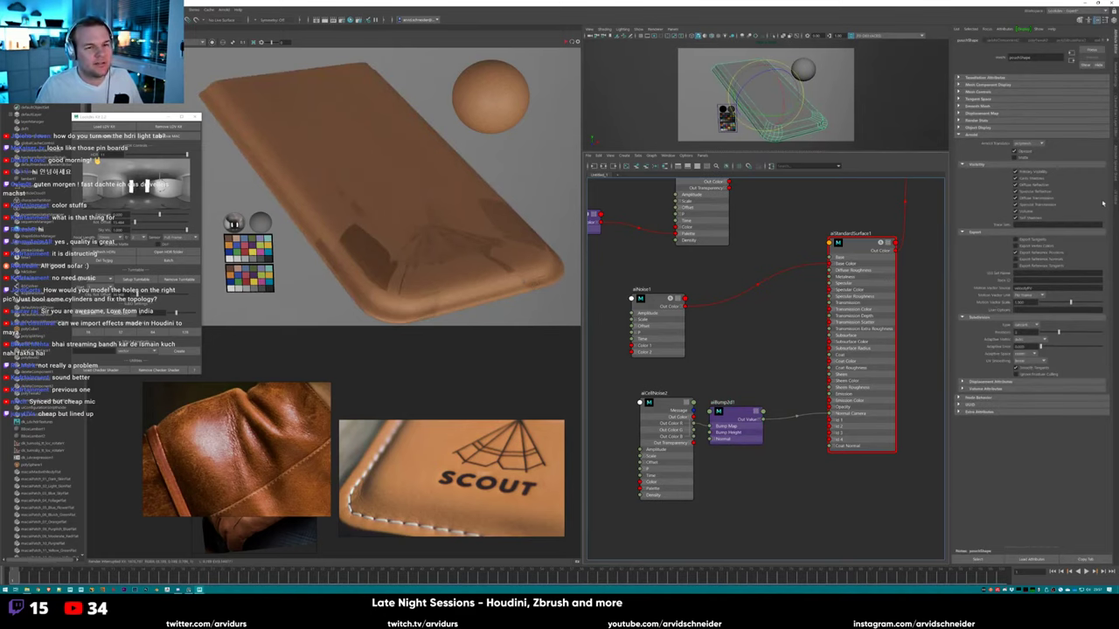
Hide the Attribute Editor and open and close the case's UV Set Editor.
{"action": "left_click", "coordinate": [990, 32]}
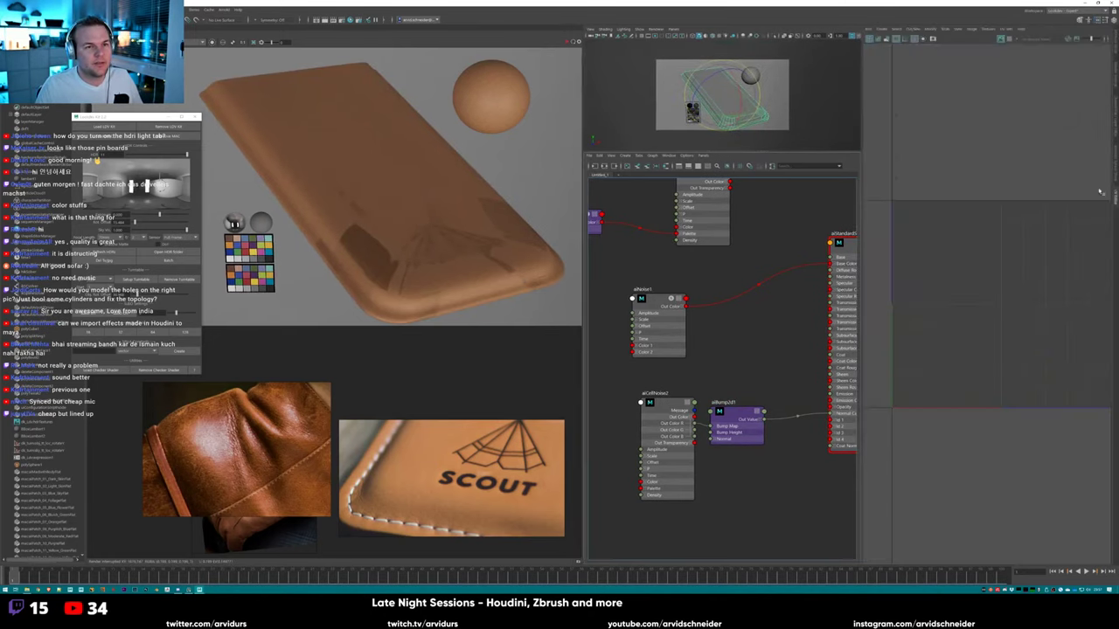
{"action": "left_click", "coordinate": [990, 30]}
{"action": "left_click", "coordinate": [1016, 55]}
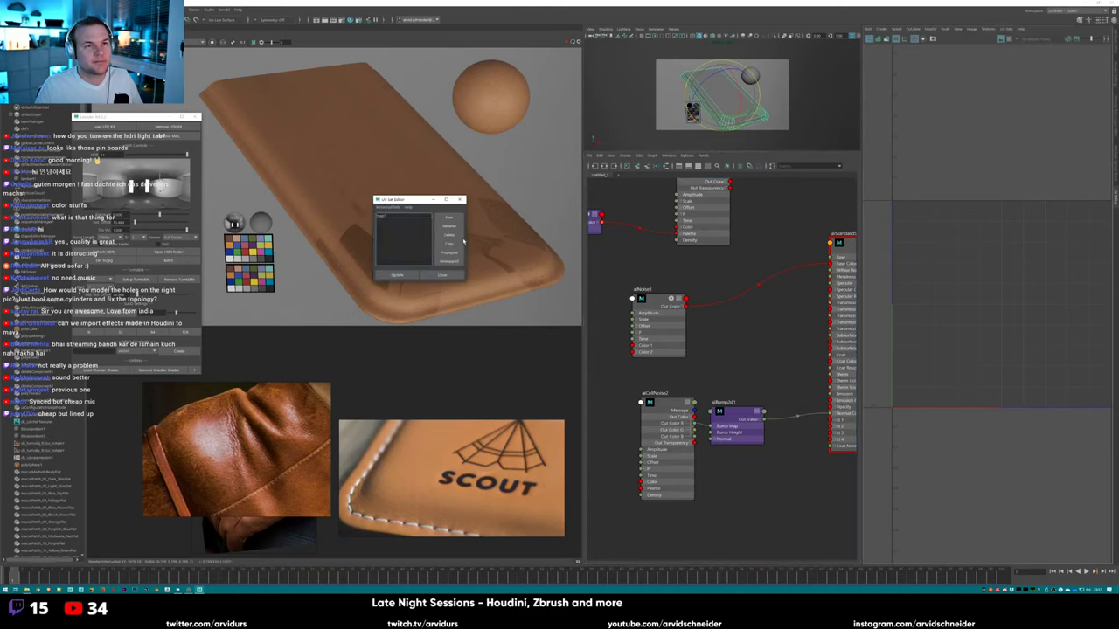
{"action": "left_click", "coordinate": [484, 192]}
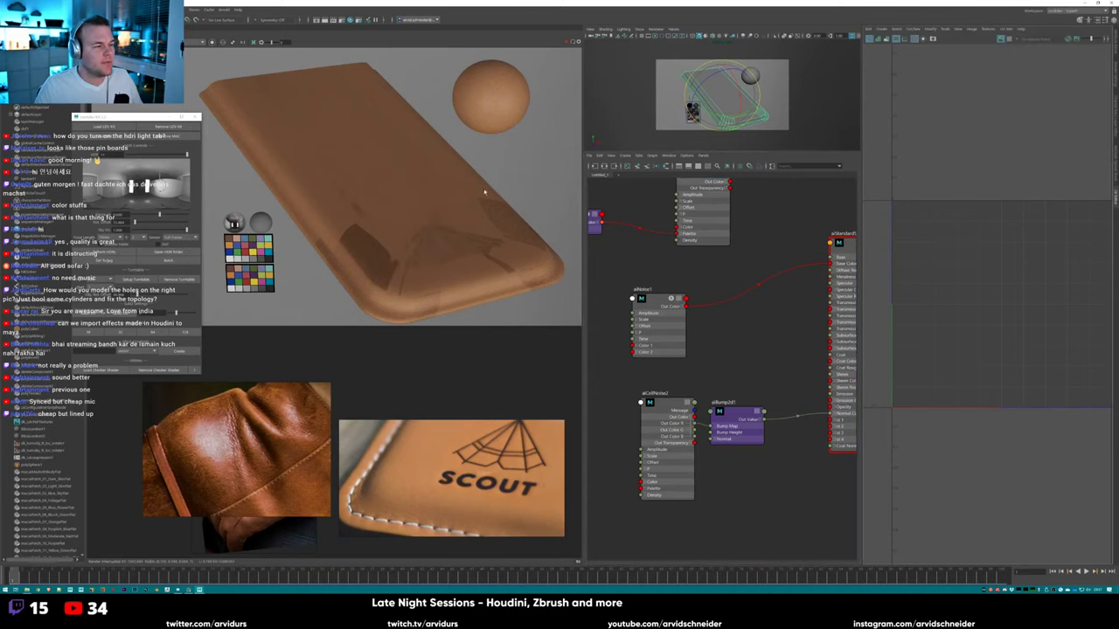
Create automatic UVs for the case in the UV Toolkit, then show the shader attributes again.
{"action": "left_click", "coordinate": [957, 29]}
{"action": "left_click", "coordinate": [972, 99]}
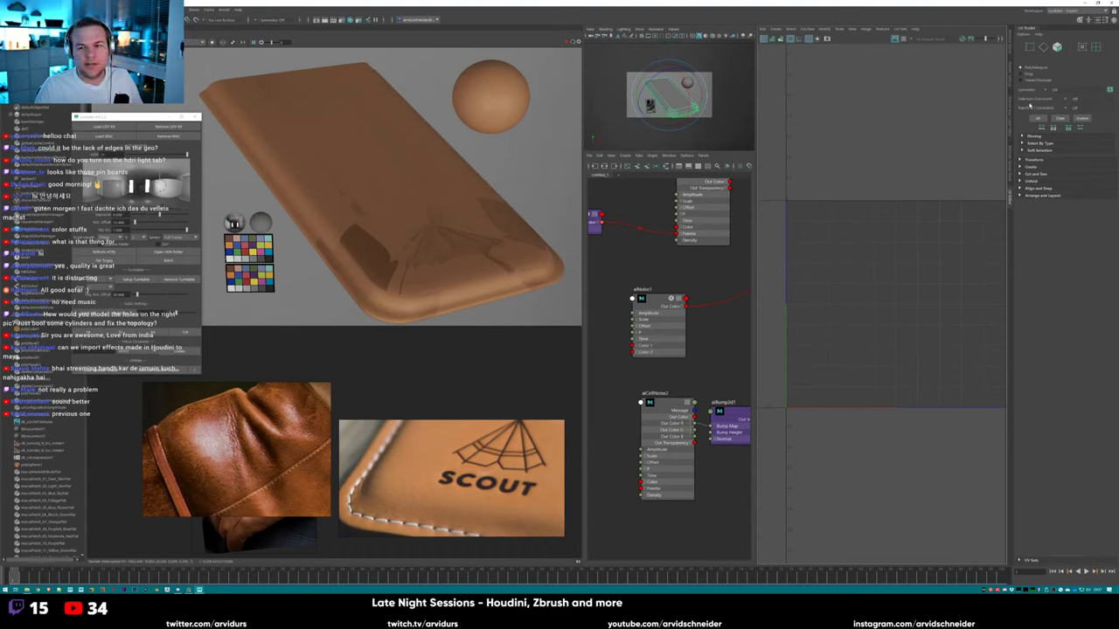
{"action": "left_click", "coordinate": [1035, 167]}
{"action": "left_click", "coordinate": [1044, 176]}
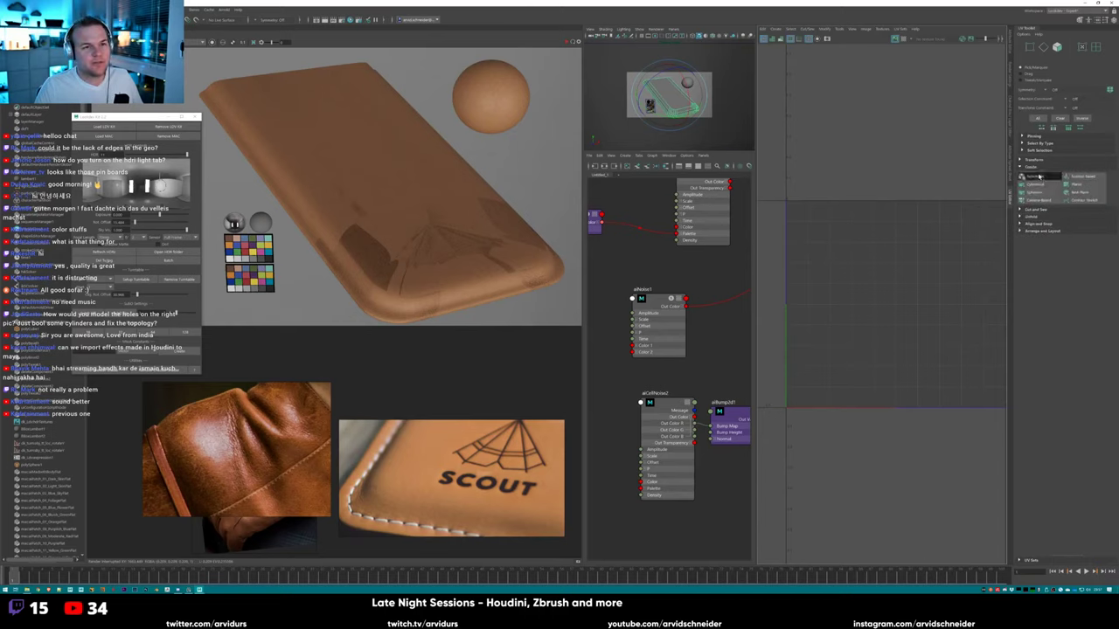
{"action": "key", "text": "F12"}
{"action": "left_click", "coordinate": [961, 153]}
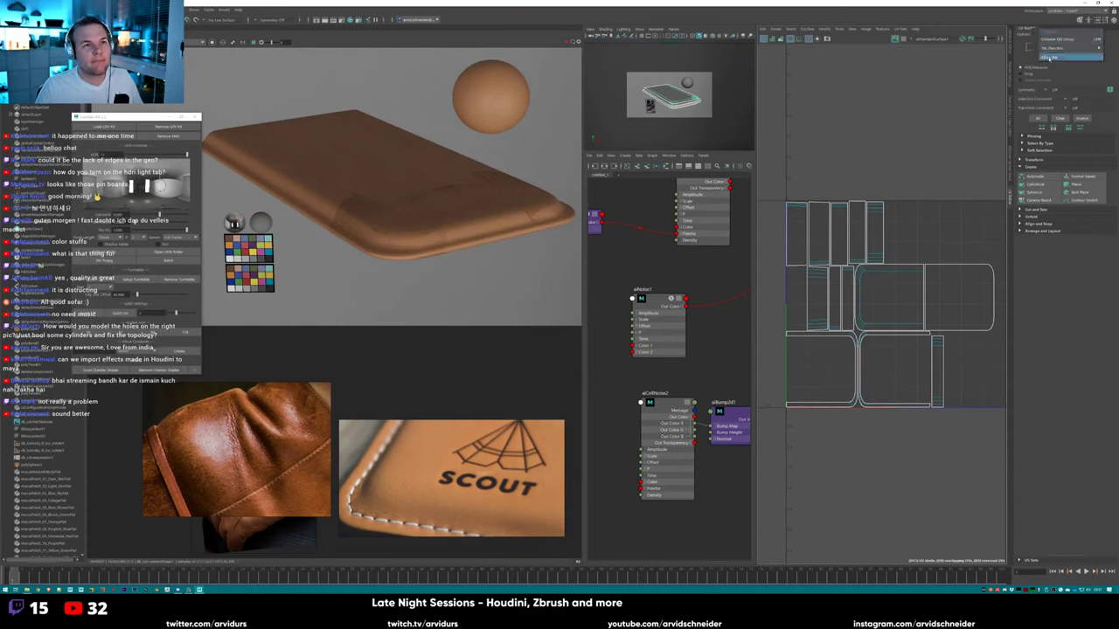
{"action": "left_click", "coordinate": [1055, 62]}
{"action": "left_click", "coordinate": [1112, 48]}
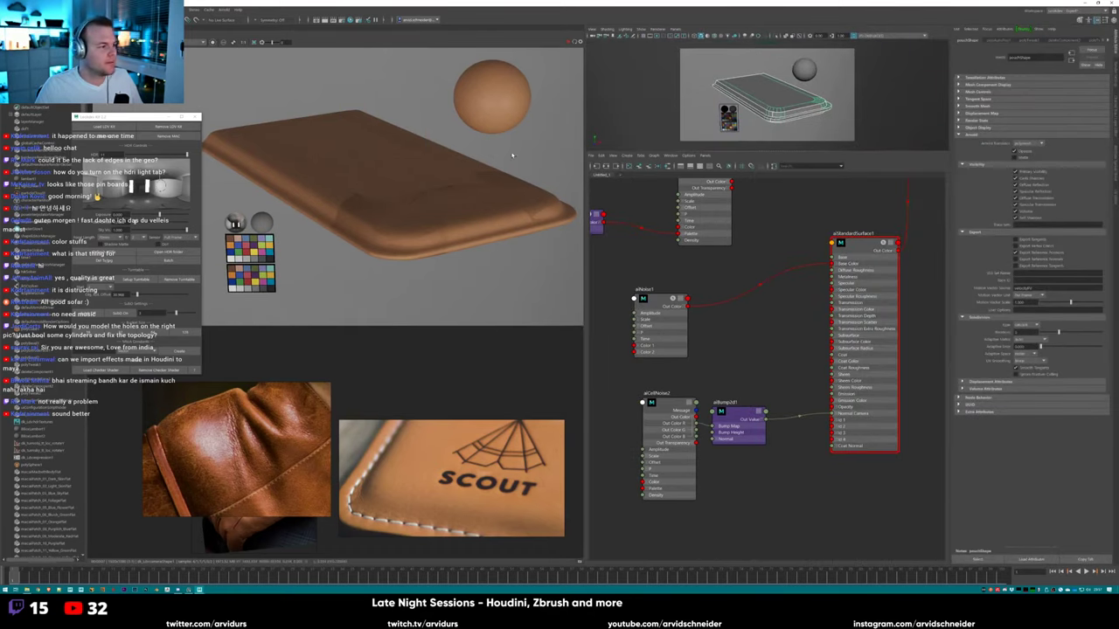
Close the HDRI light tool and choose a new option in a cell noise dropdown.
{"action": "left_click", "coordinate": [342, 152]}
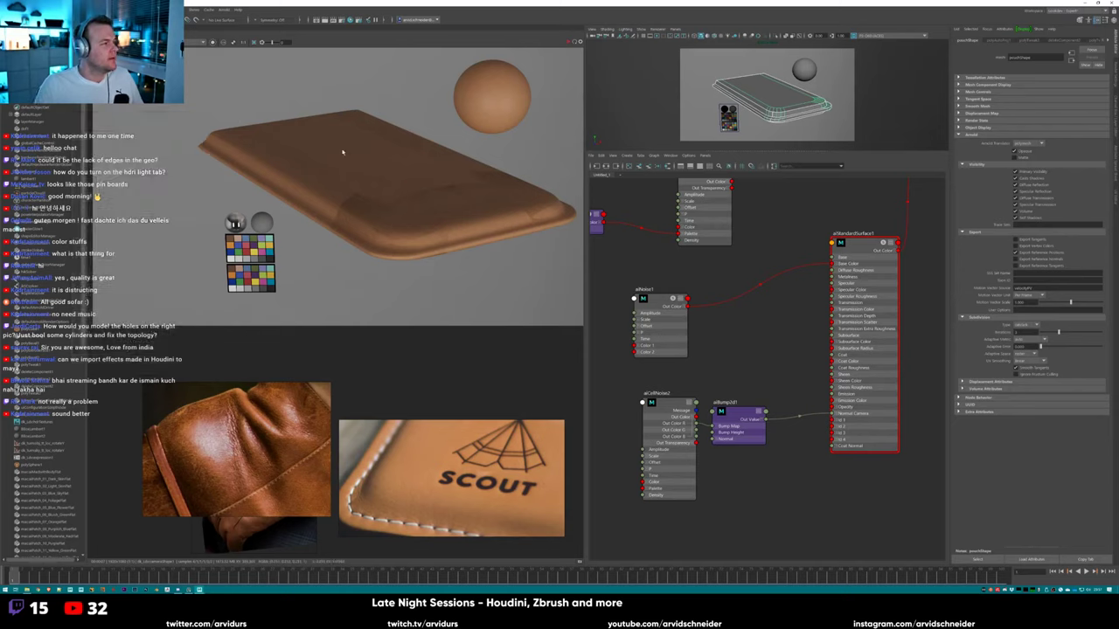
{"action": "left_click_drag", "start_coordinate": [671, 408], "coordinate": [638, 408]}
{"action": "left_click", "coordinate": [1018, 161]}
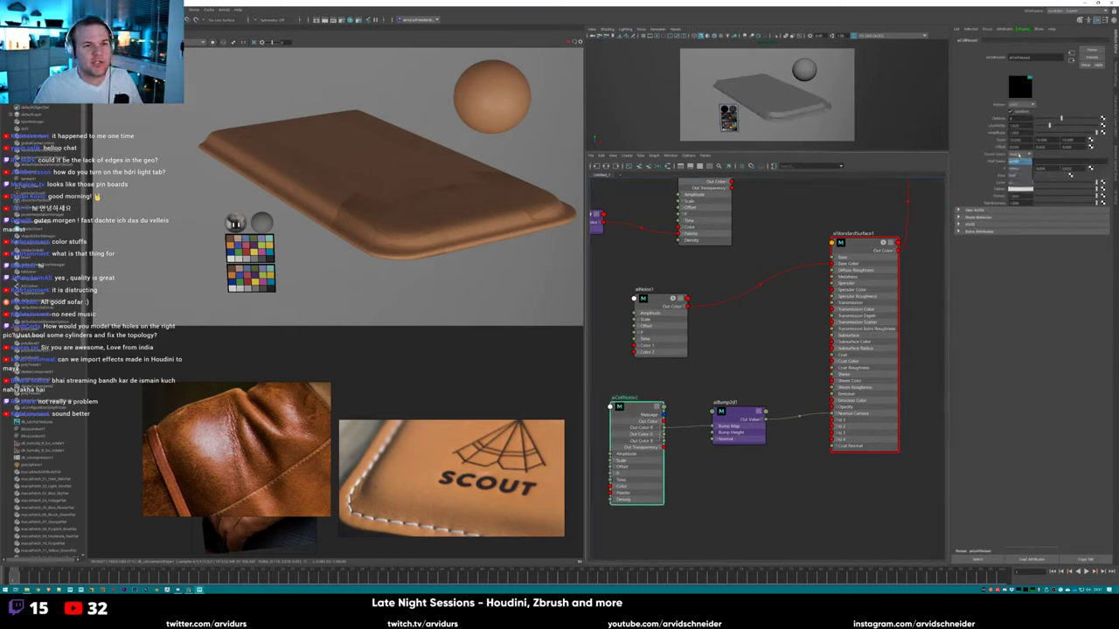
{"action": "left_click", "coordinate": [1021, 171]}
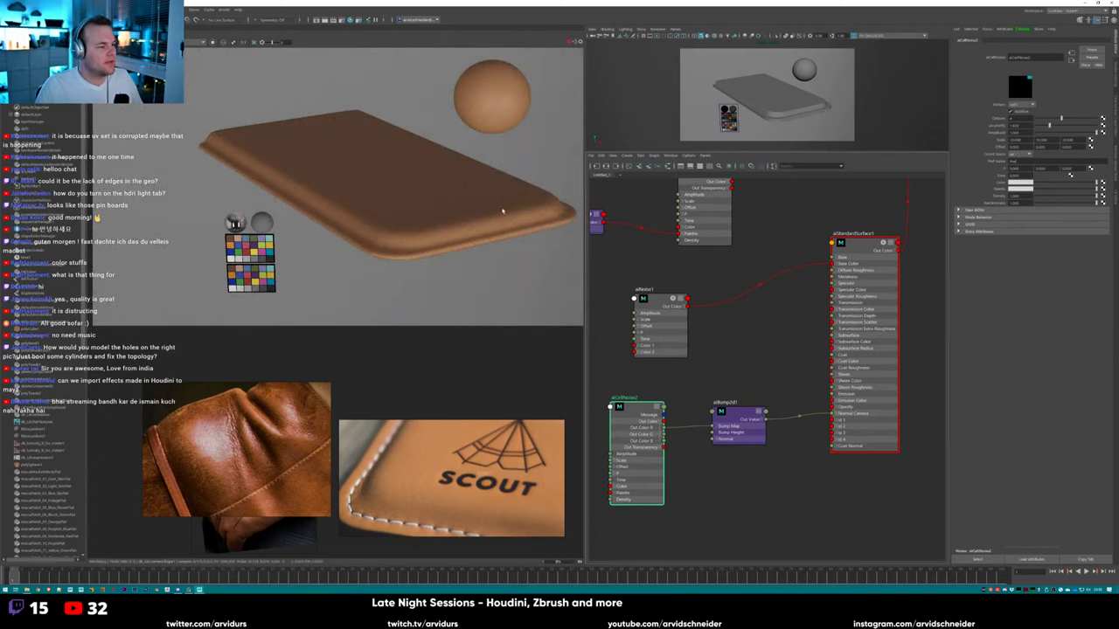
Rotate the leather case to a new angle and render a region of the slab's lower corner.
{"action": "left_click", "coordinate": [784, 90]}
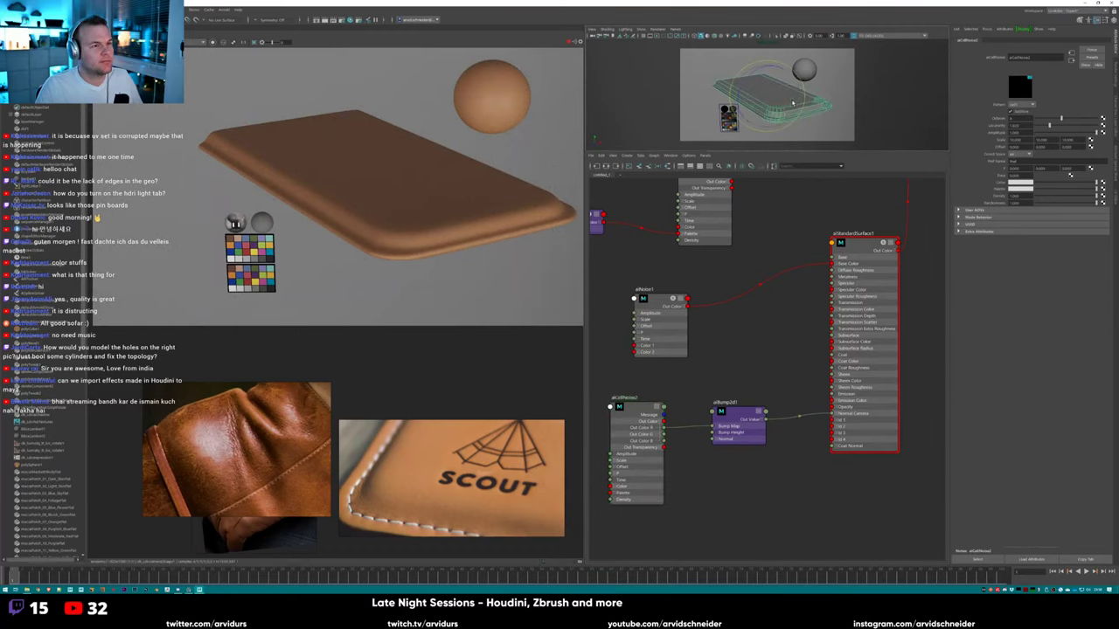
{"action": "key", "text": "e"}
{"action": "left_click_drag", "start_coordinate": [784, 90], "coordinate": [790, 101]}
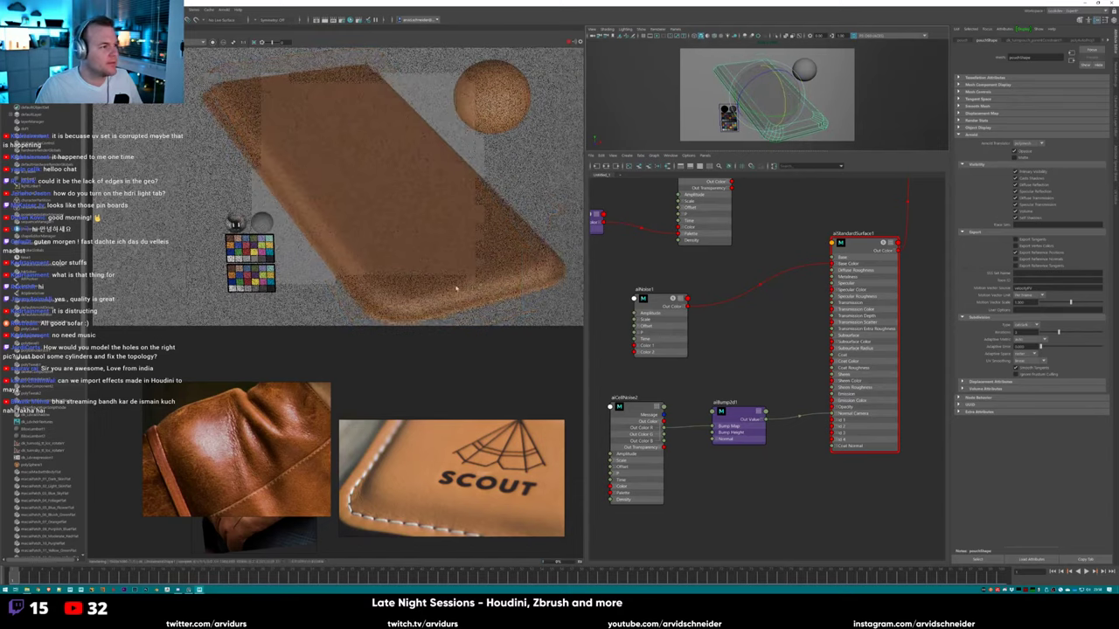
{"action": "left_click_drag", "start_coordinate": [359, 257], "coordinate": [468, 324]}
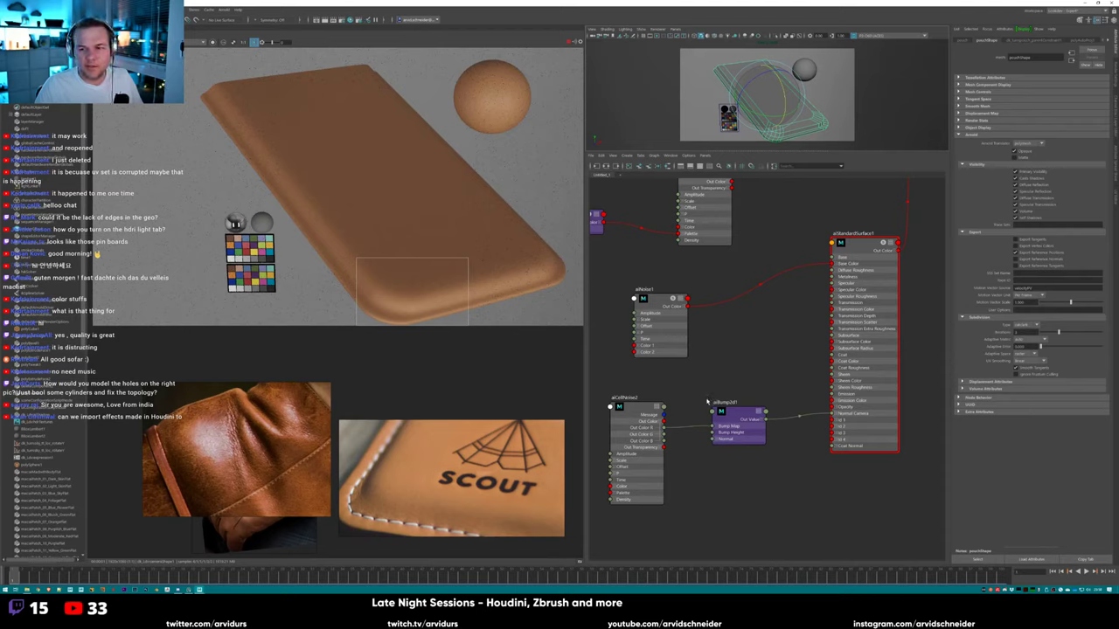
Isolate aiCellNoise2 in the render, change one of its settings, then switch to aiNoise1.
{"action": "left_click", "coordinate": [633, 411]}
{"action": "left_click", "coordinate": [213, 43]}
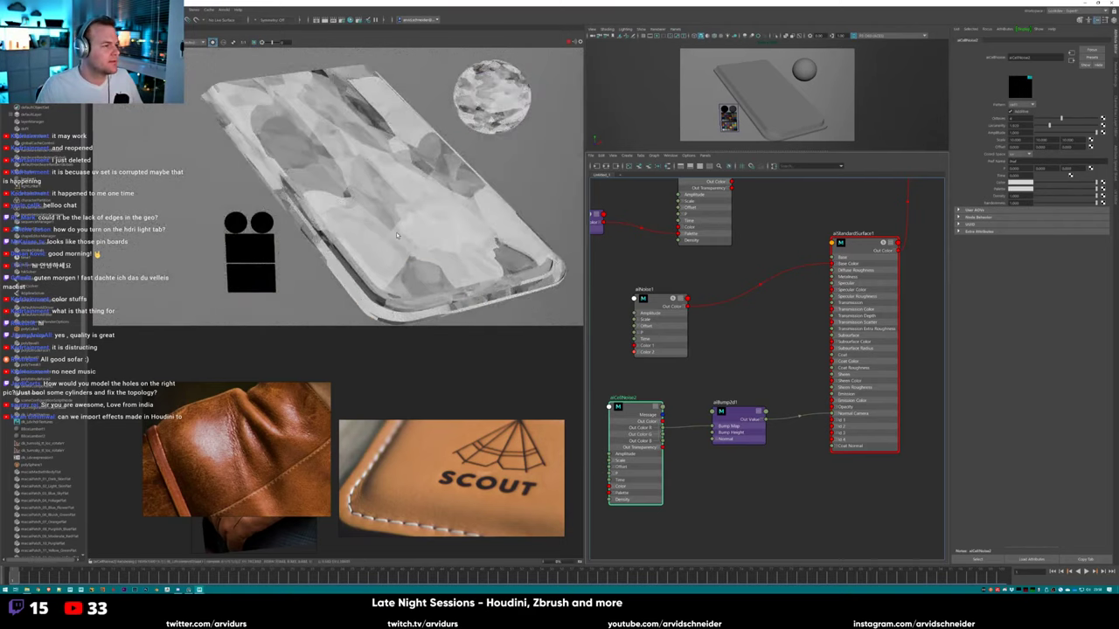
{"action": "left_click", "coordinate": [645, 377]}
{"action": "left_click", "coordinate": [636, 409]}
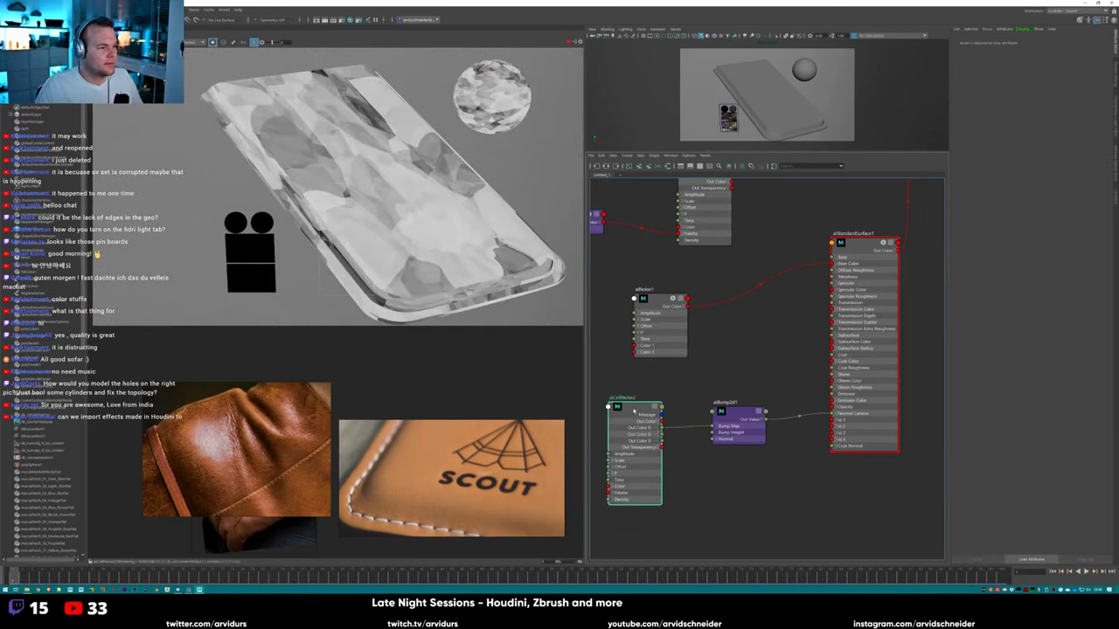
{"action": "left_click", "coordinate": [444, 269]}
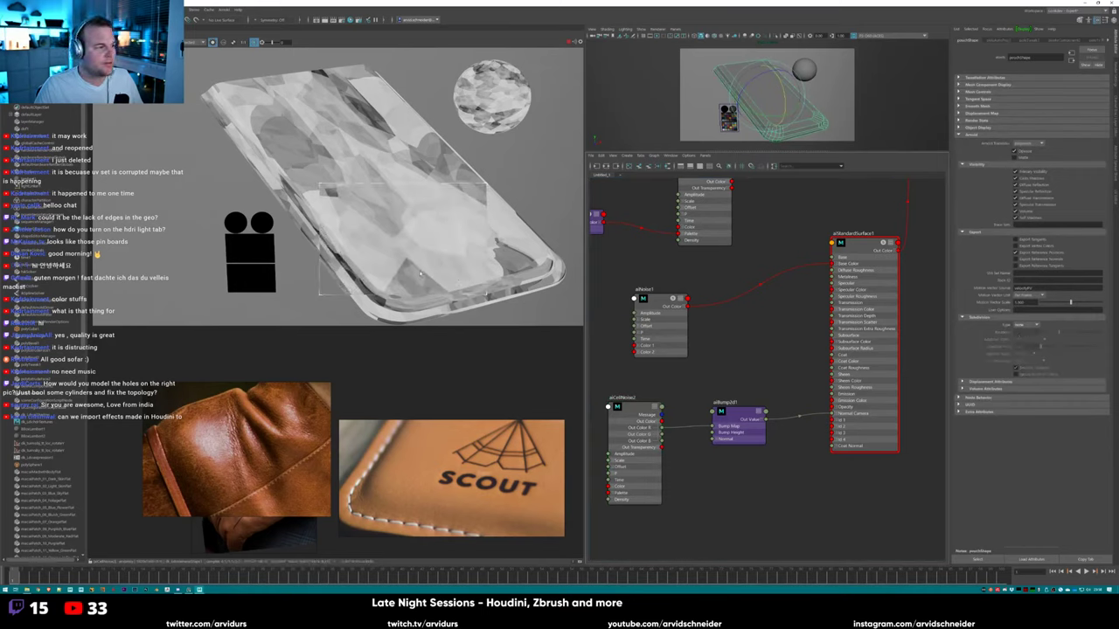
{"action": "left_click", "coordinate": [635, 409]}
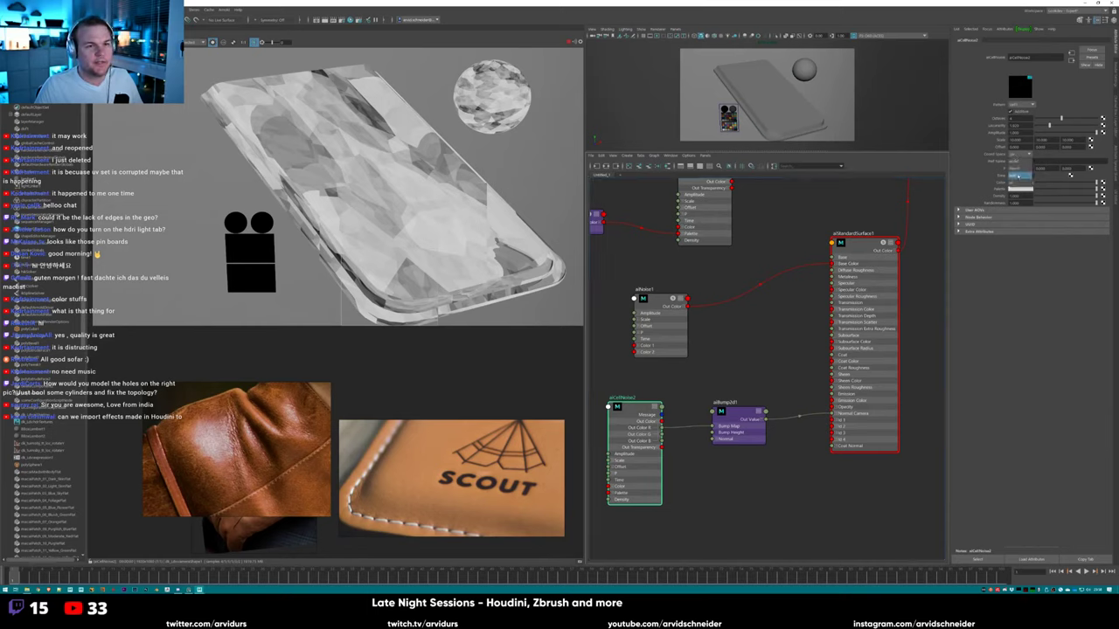
{"action": "left_click", "coordinate": [1024, 156]}
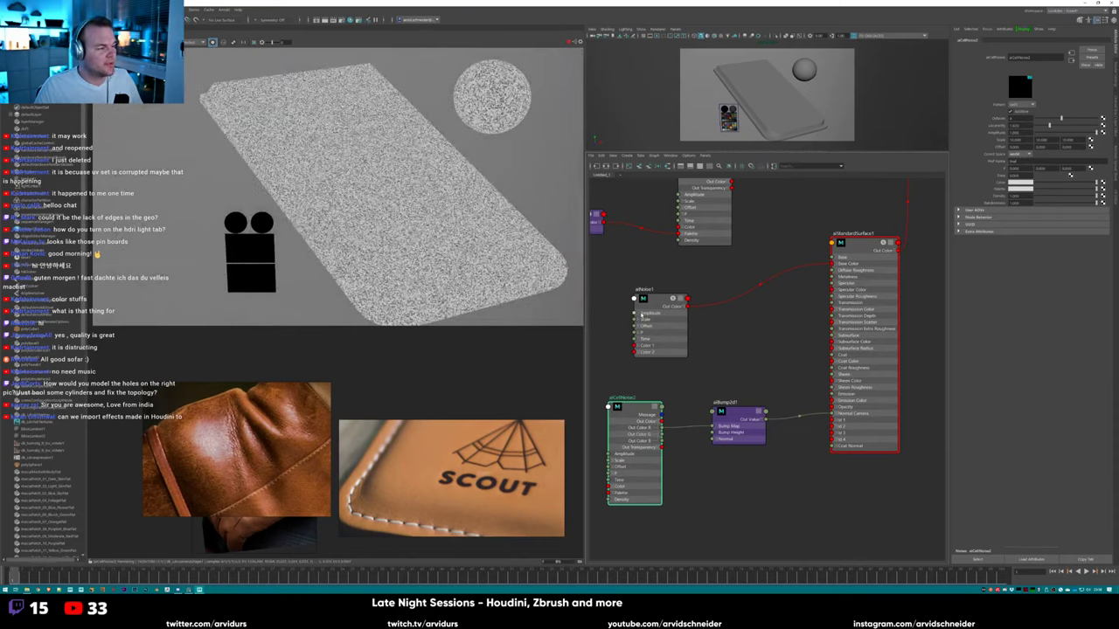
{"action": "left_click", "coordinate": [649, 353]}
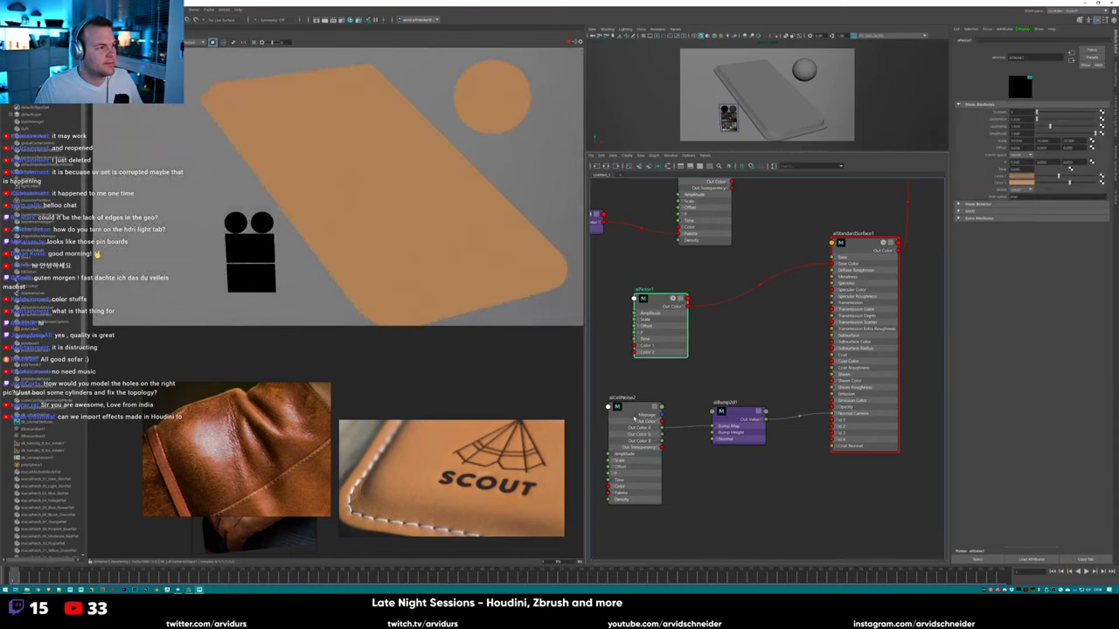
Check the cell noise and bump nodes, crop the render around the sphere, and select aiStandardSurface1.
{"action": "left_click", "coordinate": [632, 416]}
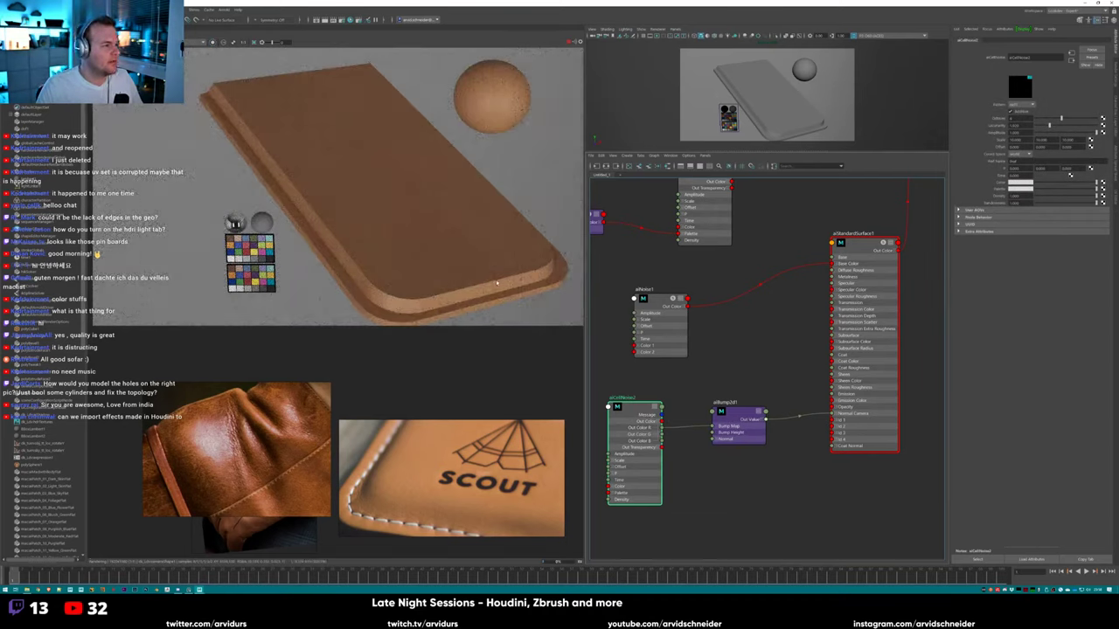
{"action": "left_click", "coordinate": [734, 417]}
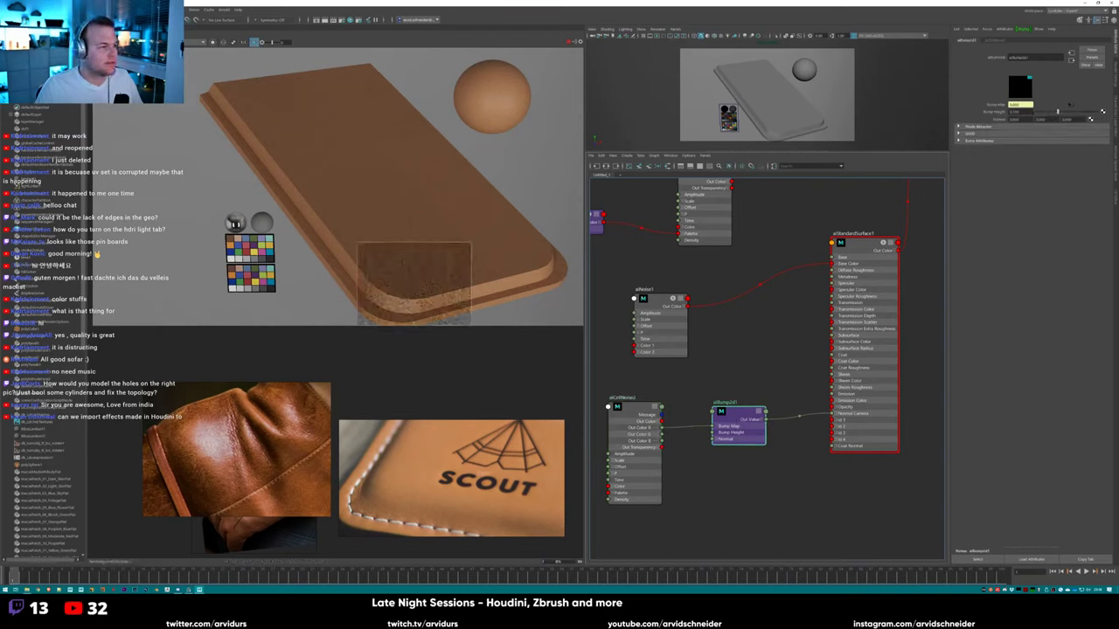
{"action": "left_click_drag", "start_coordinate": [478, 85], "coordinate": [557, 150]}
{"action": "left_click_drag", "start_coordinate": [435, 69], "coordinate": [530, 138]}
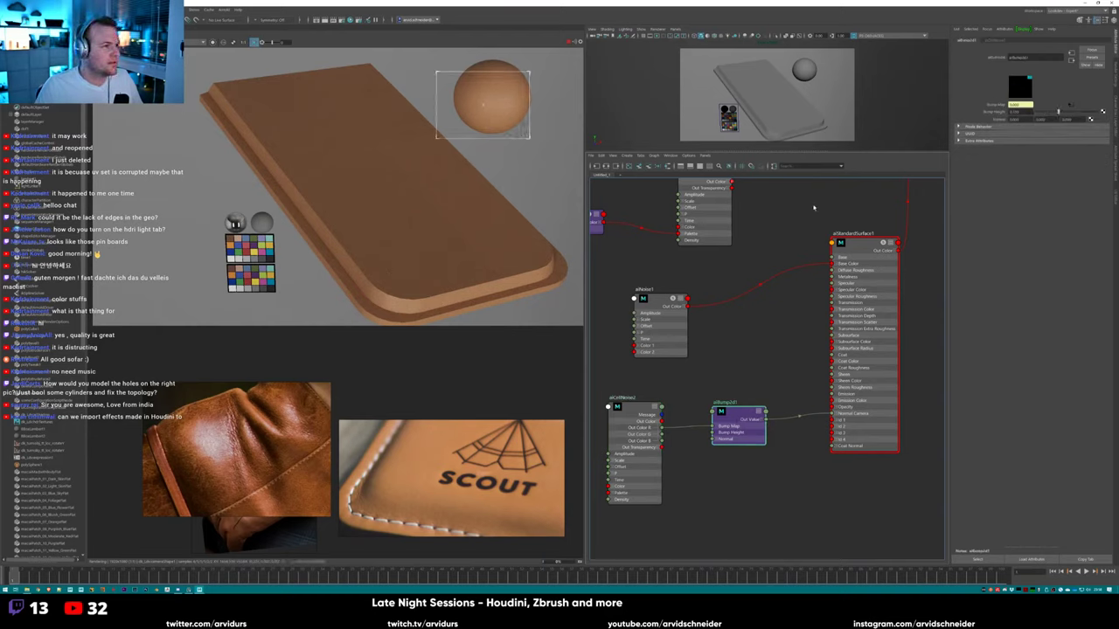
{"action": "left_click", "coordinate": [483, 104]}
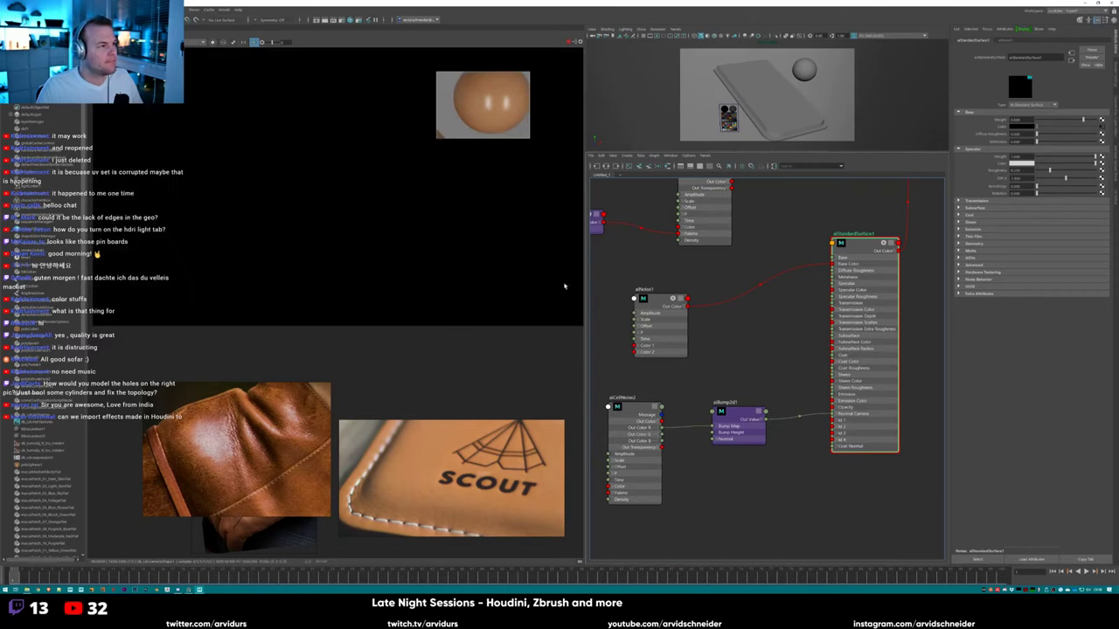
Select aiCellNoise2, keep its current pattern type, and isolate it in the Arnold RenderView.
{"action": "left_click", "coordinate": [635, 410]}
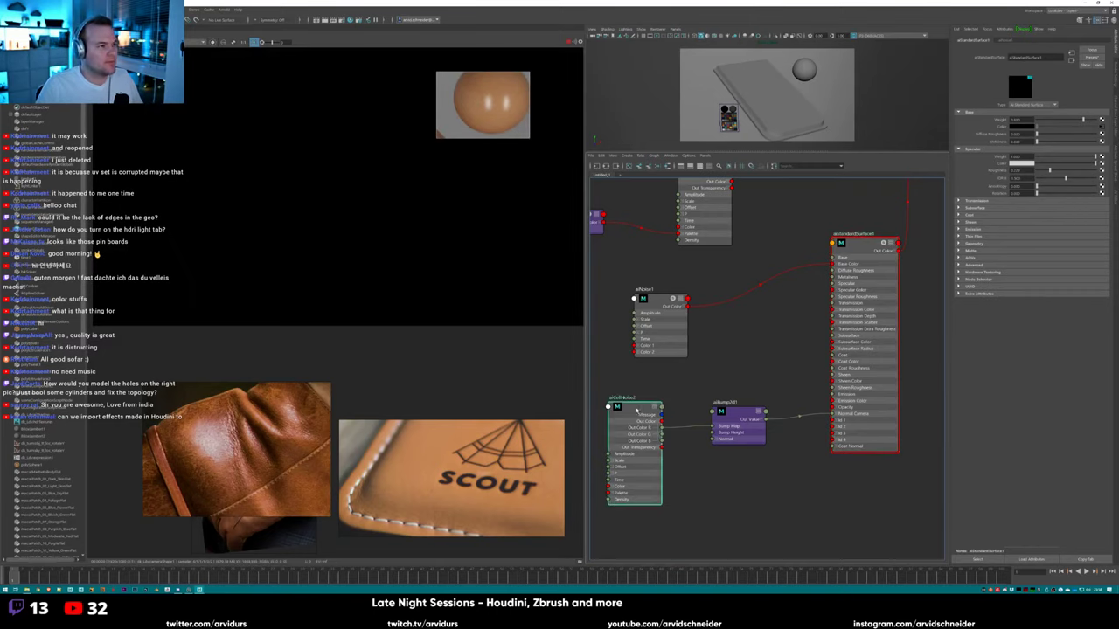
{"action": "left_click", "coordinate": [212, 43]}
{"action": "left_click", "coordinate": [212, 44]}
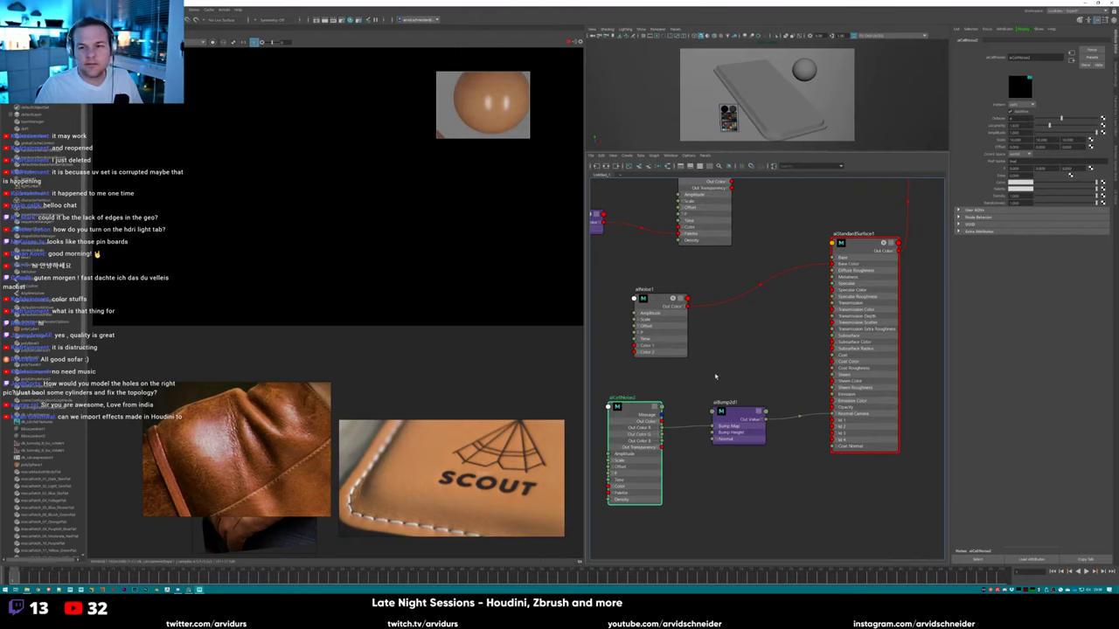
{"action": "middle_click_drag", "start_coordinate": [715, 376], "coordinate": [746, 425], "text": "alt"}
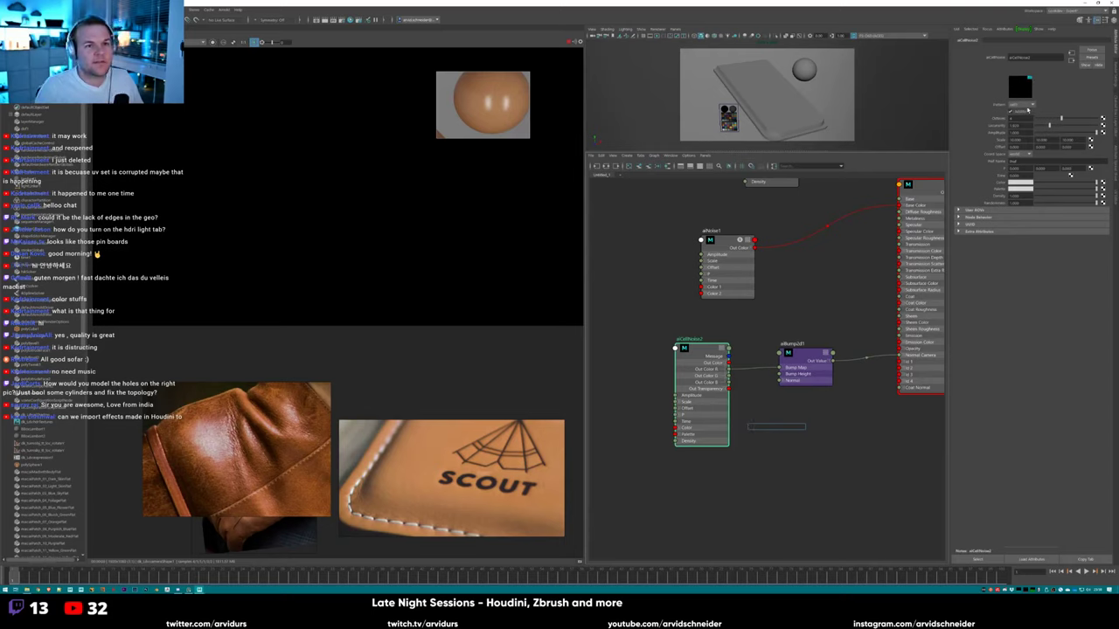
{"action": "left_click", "coordinate": [1022, 105]}
{"action": "left_click", "coordinate": [1019, 131]}
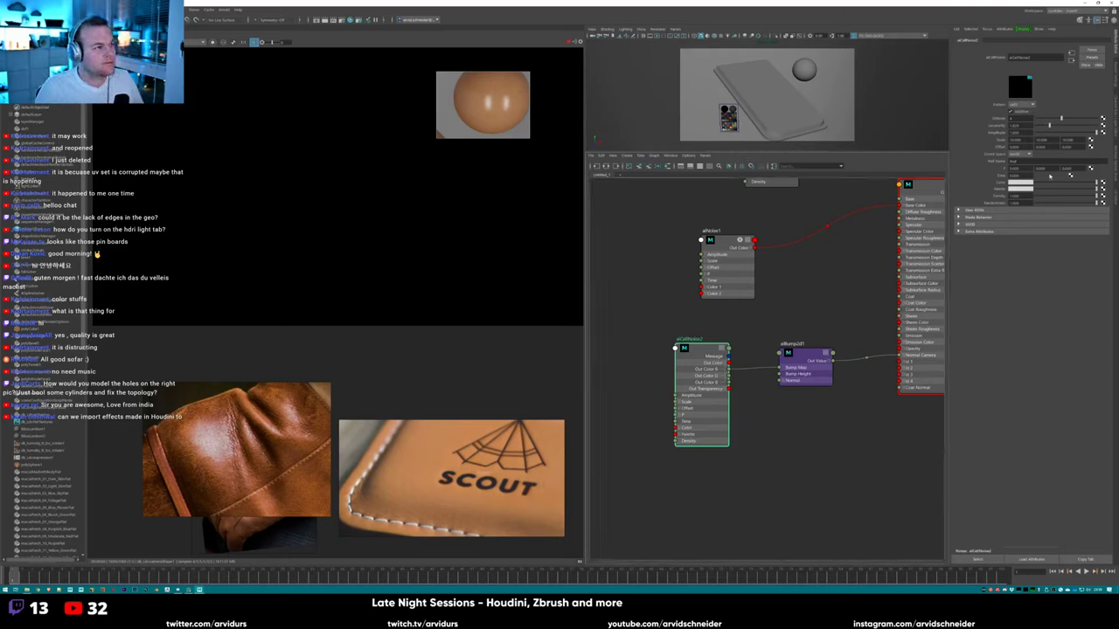
{"action": "left_click", "coordinate": [212, 42]}
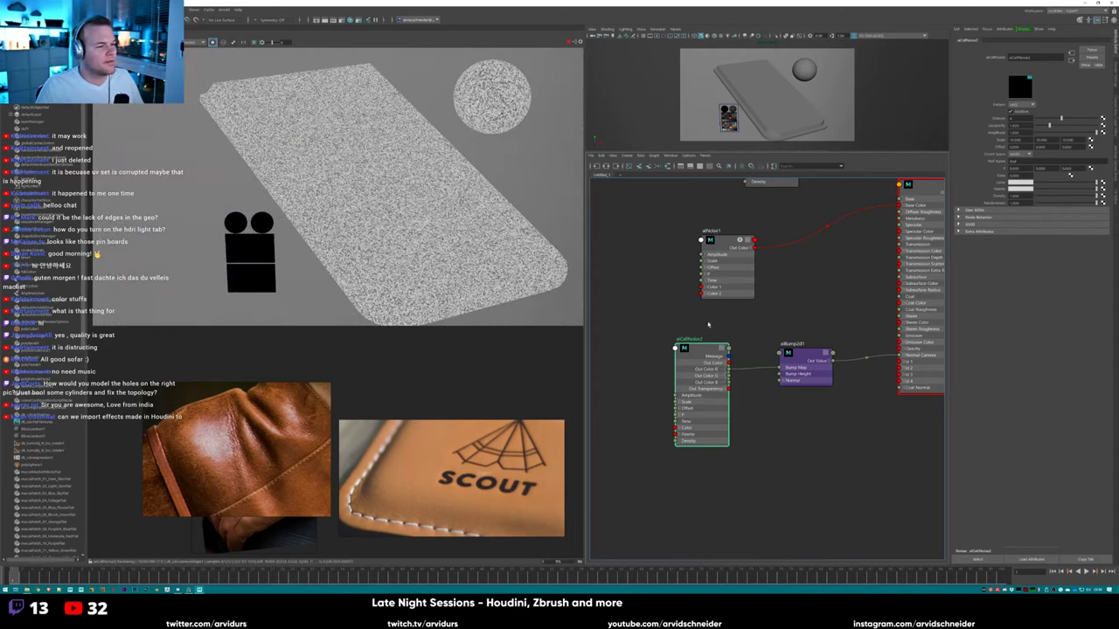
{"action": "middle_click_drag", "start_coordinate": [708, 325], "coordinate": [632, 337], "text": "alt"}
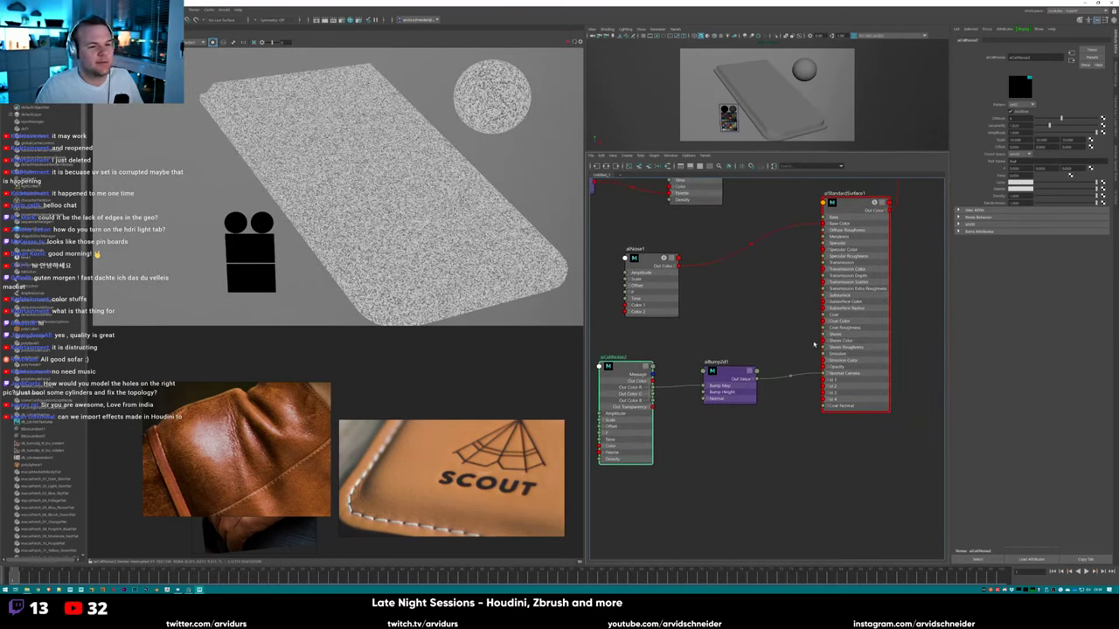
{"action": "mouse_move", "coordinate": [761, 382]}
{"action": "middle_mouse_down", "text": "alt"}
{"action": "mouse_move", "coordinate": [734, 410]}
{"action": "mouse_move", "coordinate": [756, 397]}
{"action": "middle_mouse_up", "text": "alt"}
{"action": "left_click", "coordinate": [743, 433]}
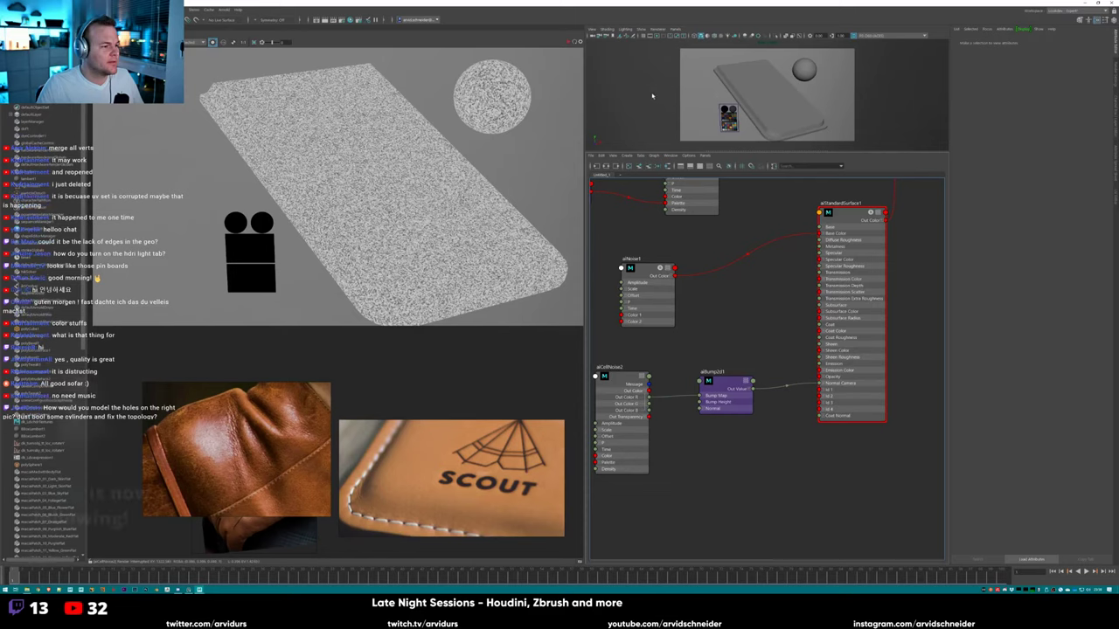
{"action": "left_click", "coordinate": [743, 101]}
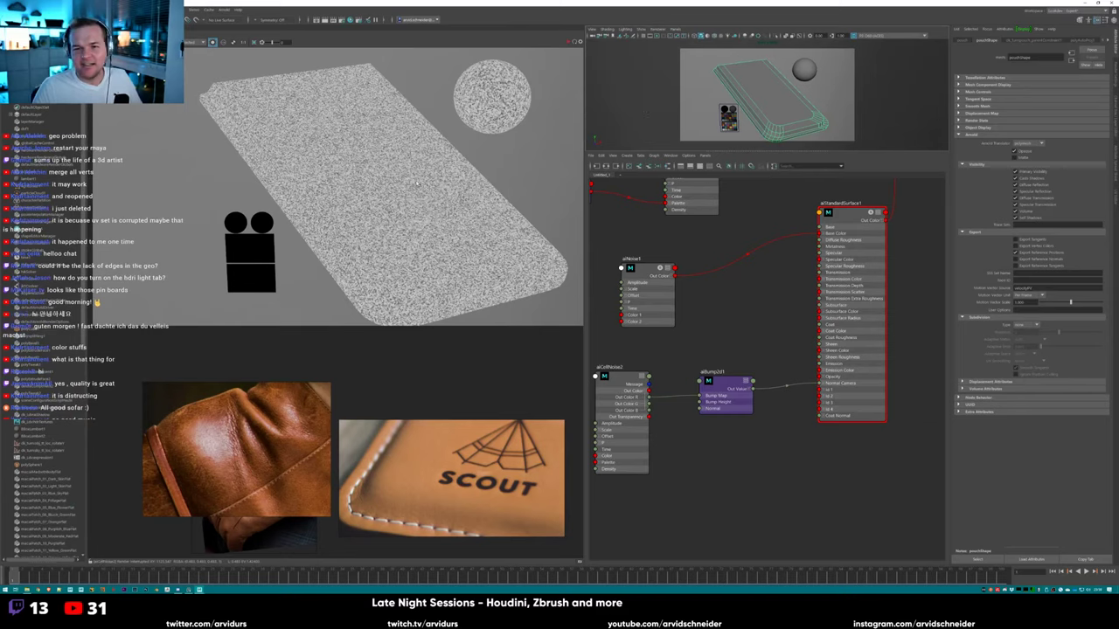
Zoom and orbit around the phone case to inspect its rounded corner and underside.
{"action": "left_click", "coordinate": [806, 112]}
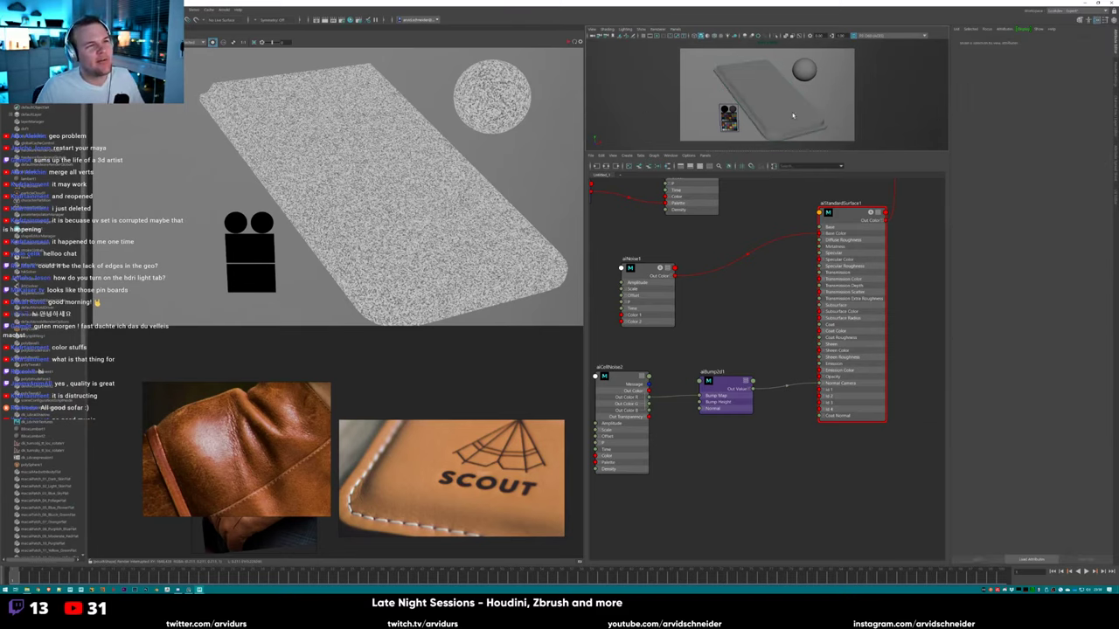
{"action": "scroll", "coordinate": [792, 116], "scroll_direction": "up", "scroll_amount": 5}
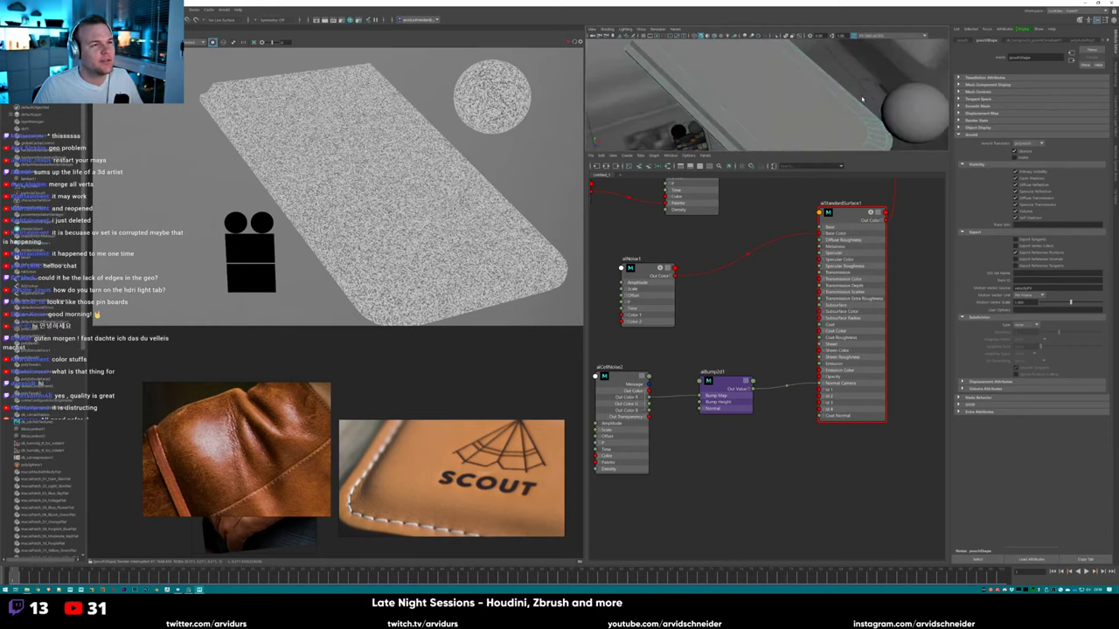
{"action": "left_click_drag", "start_coordinate": [788, 108], "coordinate": [776, 147], "text": "alt"}
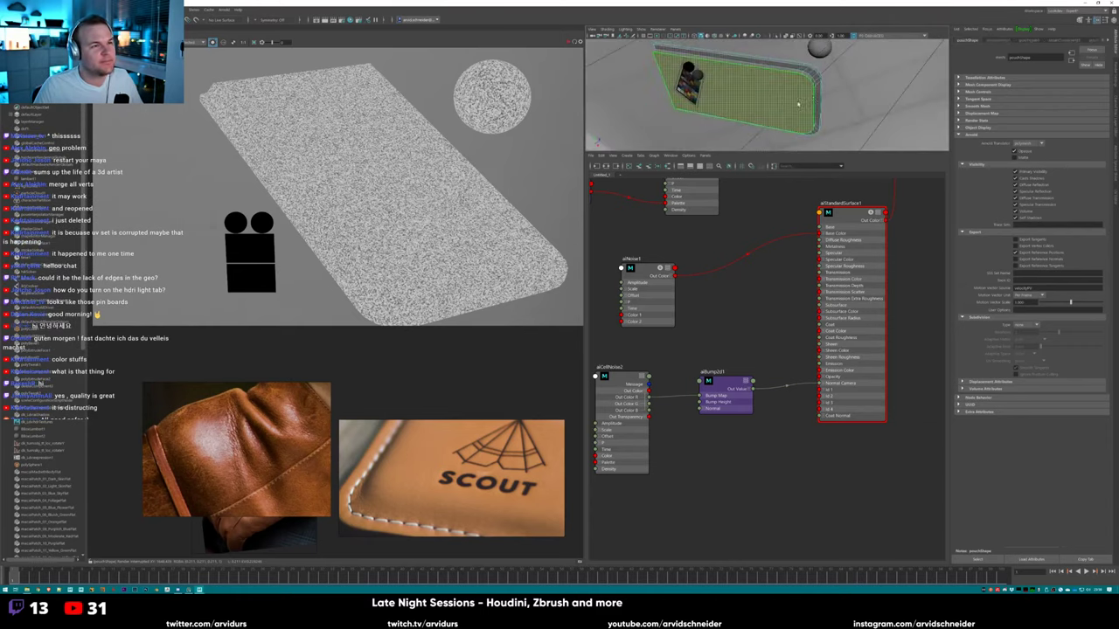
{"action": "left_click", "coordinate": [832, 73]}
{"action": "left_click_drag", "start_coordinate": [832, 73], "coordinate": [783, 112], "text": "alt"}
{"action": "left_click", "coordinate": [810, 79]}
{"action": "left_click", "coordinate": [783, 112]}
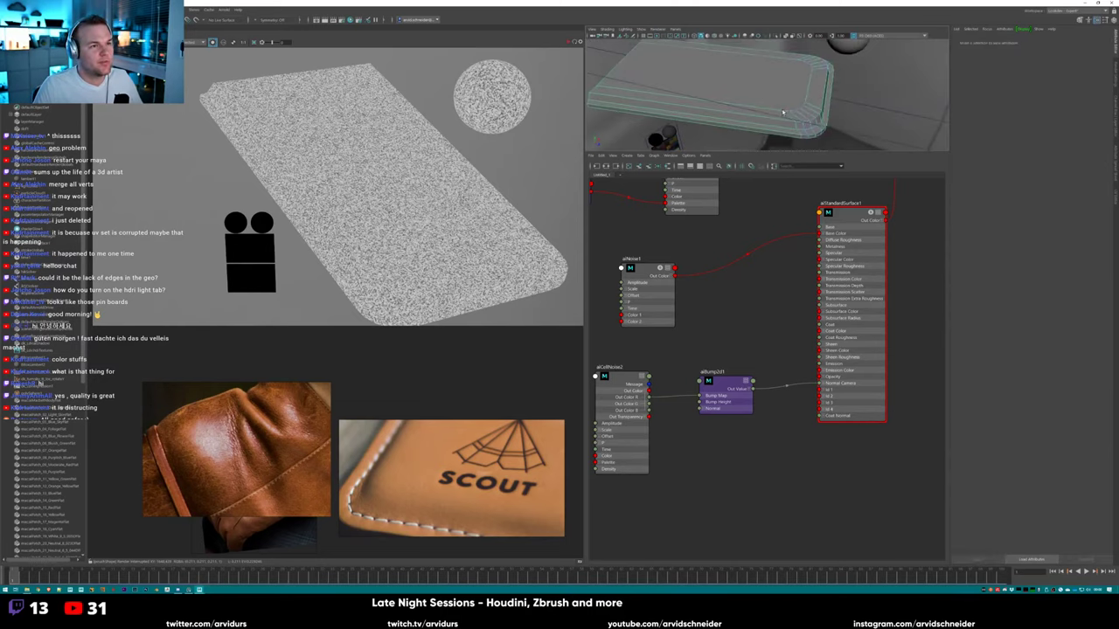
{"action": "left_click", "coordinate": [797, 66]}
Bring up the mesh command menu and select edges along the case's bevel.
{"action": "right_click", "coordinate": [791, 80], "text": "shift"}
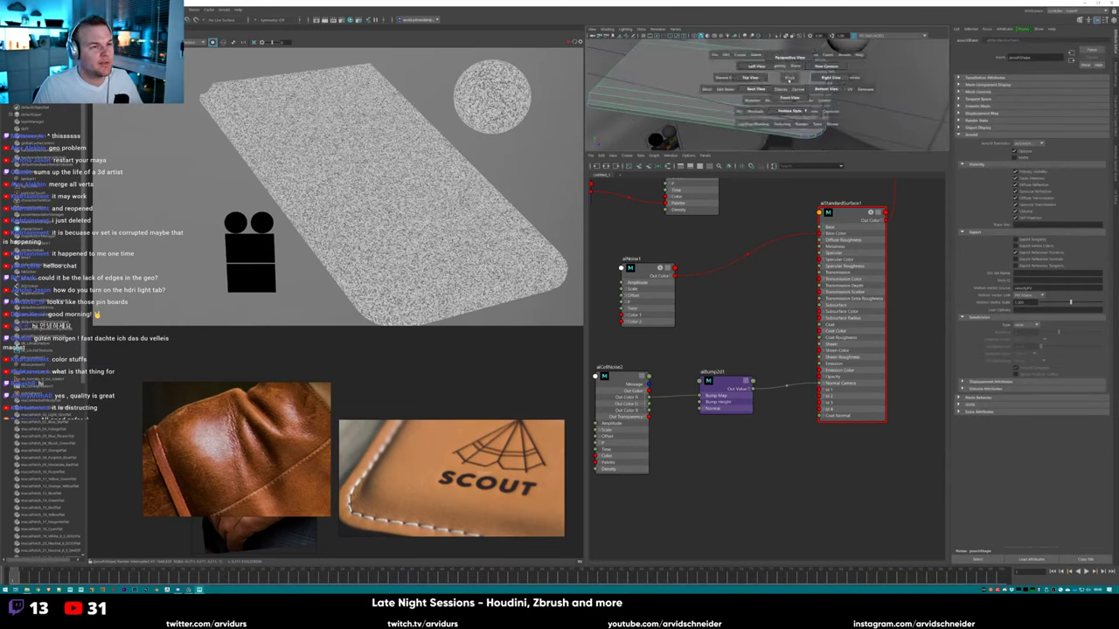
{"action": "right_click", "coordinate": [791, 87], "text": "shift"}
{"action": "left_click", "coordinate": [795, 98]}
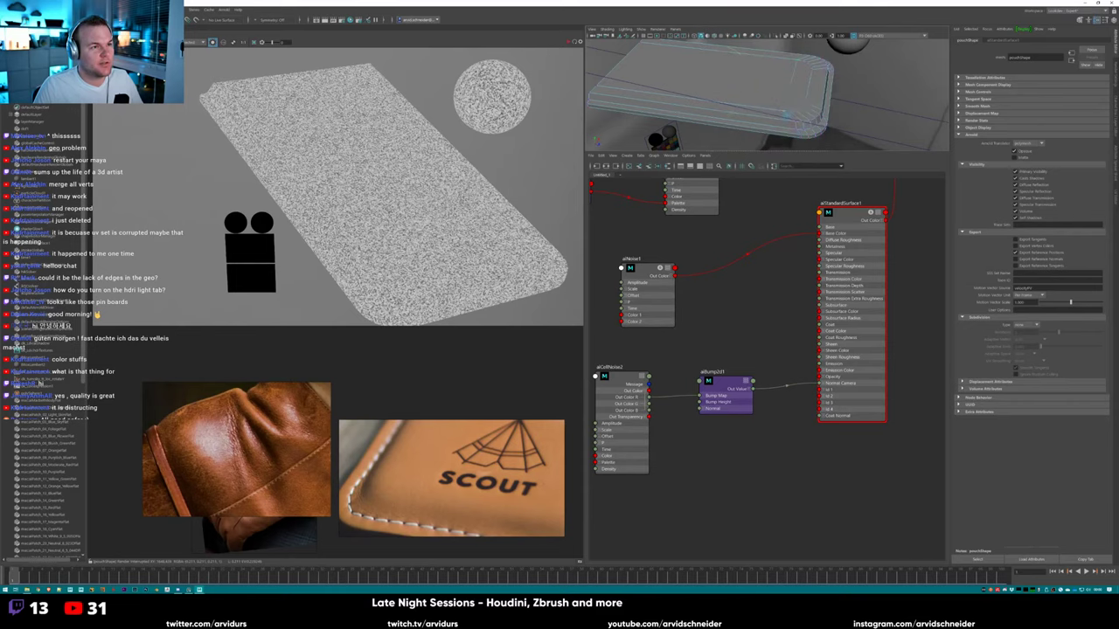
{"action": "left_click", "coordinate": [804, 76]}
{"action": "left_click", "coordinate": [804, 111]}
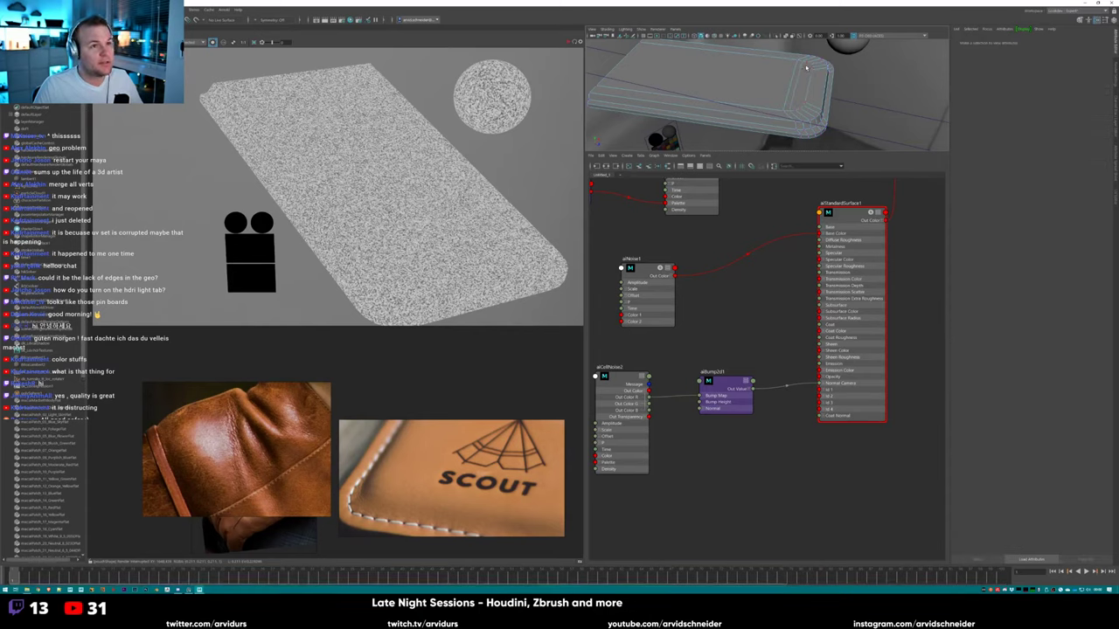
{"action": "left_click", "coordinate": [799, 111]}
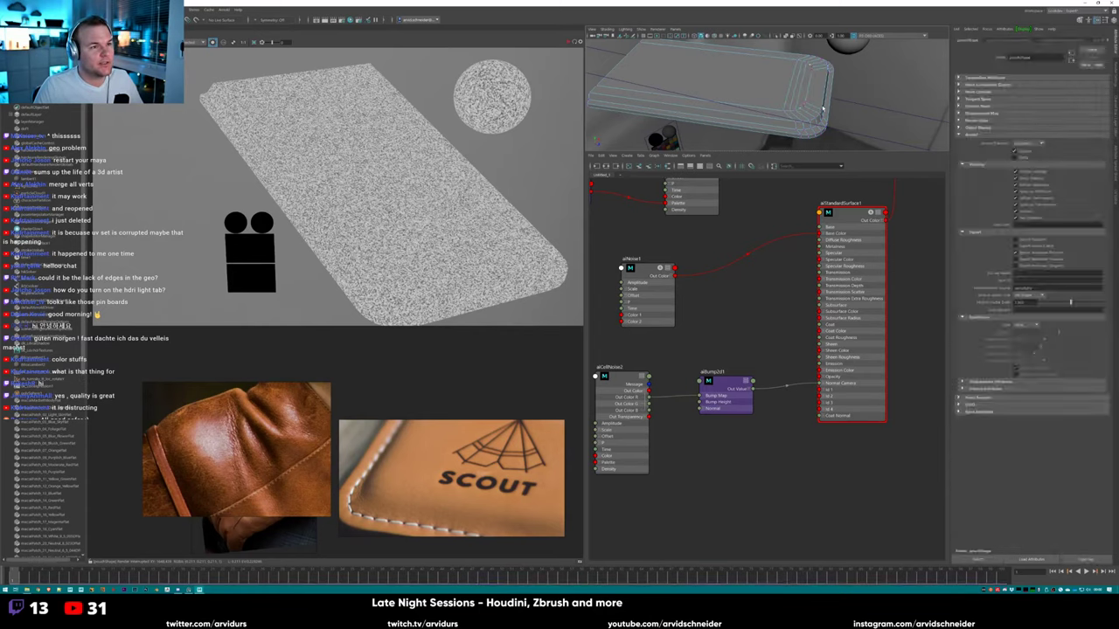
{"action": "left_click", "coordinate": [822, 101]}
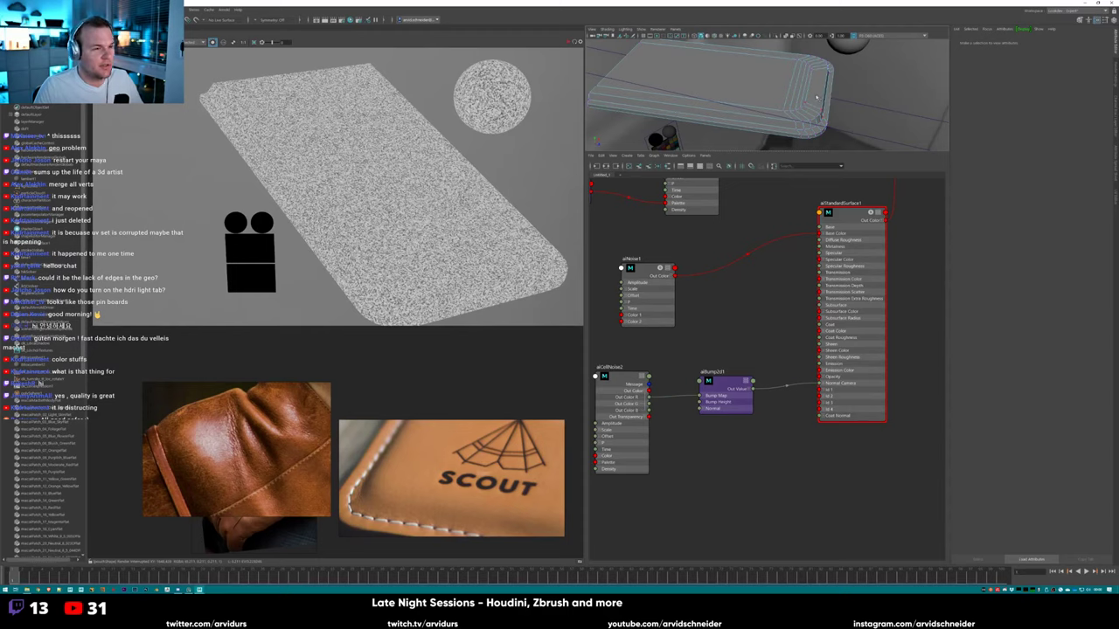
Open and close the Insert Edge Loop Tool settings, then view the case from nearly top-down.
{"action": "right_click", "coordinate": [818, 99]}
{"action": "left_click", "coordinate": [842, 148]}
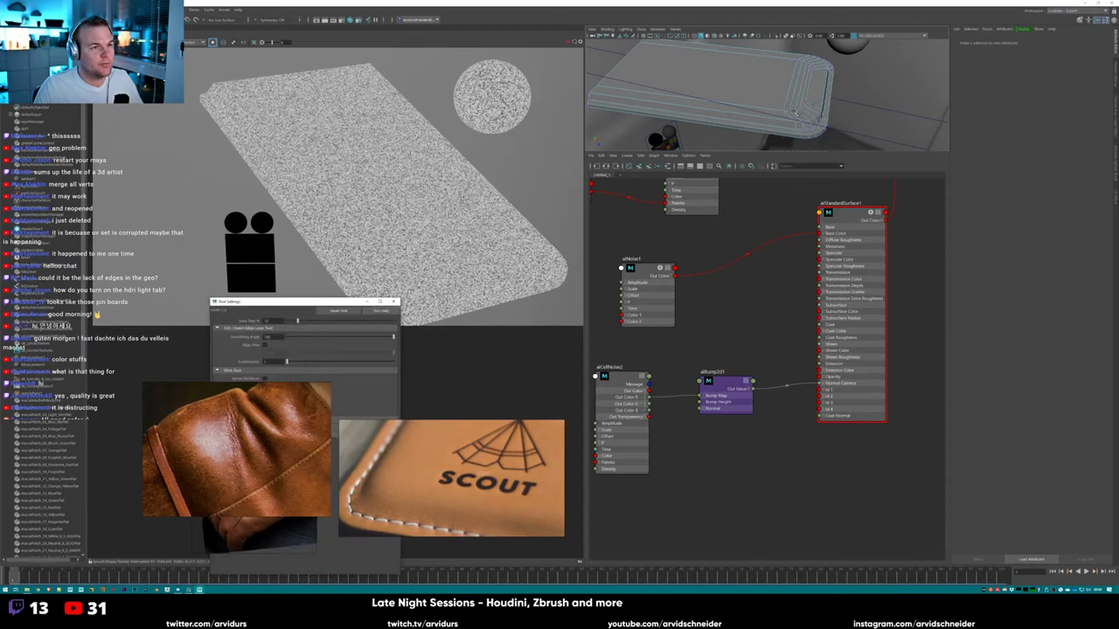
{"action": "left_click", "coordinate": [810, 105]}
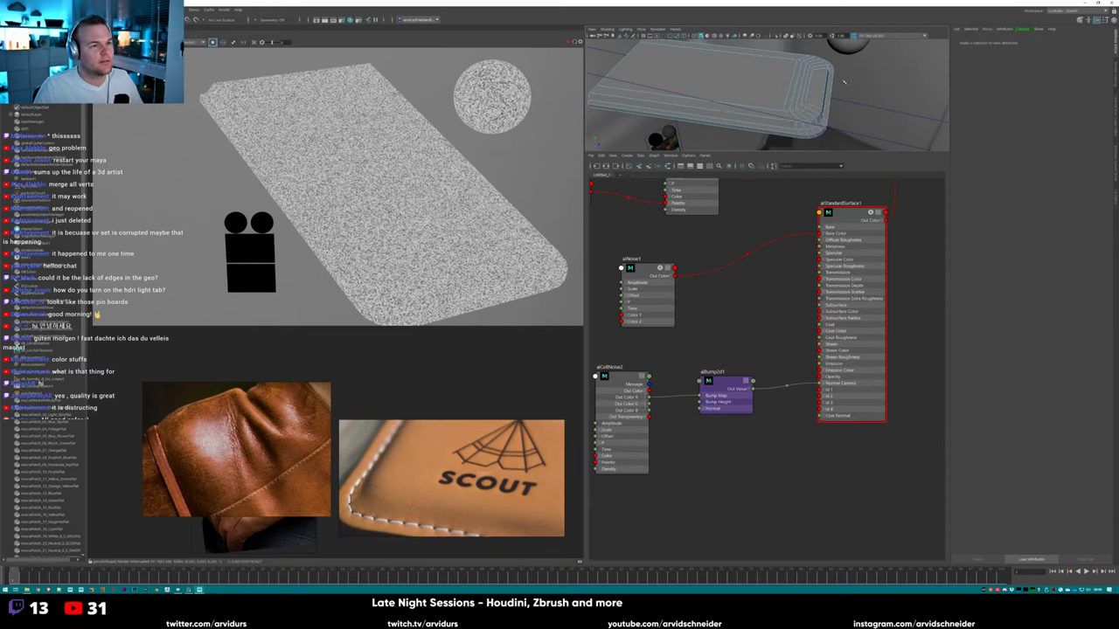
{"action": "left_click_drag", "start_coordinate": [768, 102], "coordinate": [787, 73], "text": "alt"}
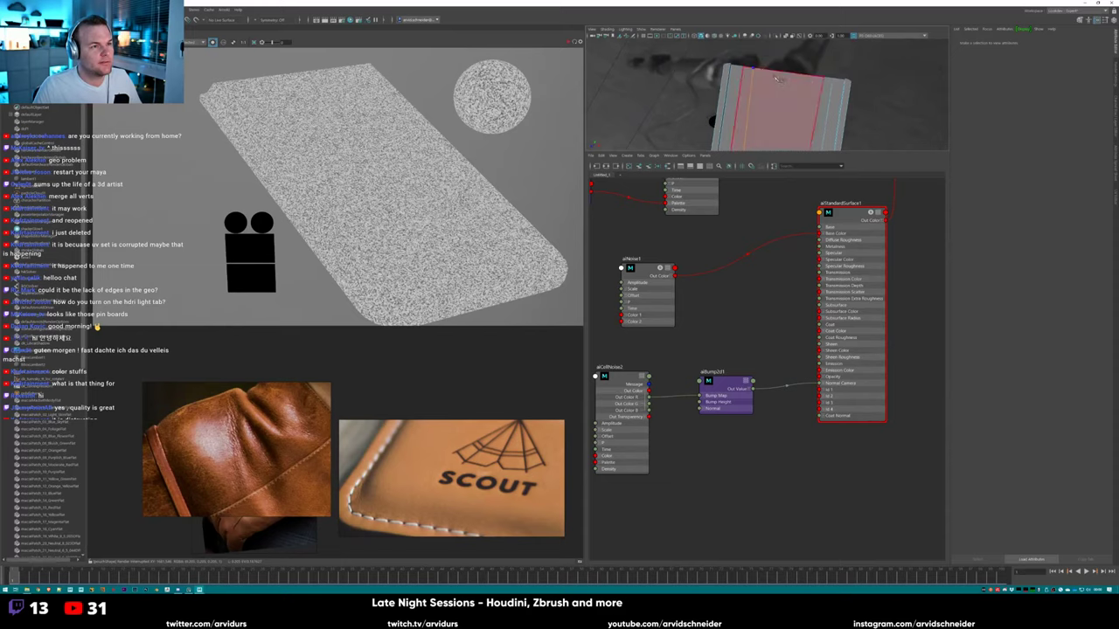
{"action": "left_click", "coordinate": [792, 79]}
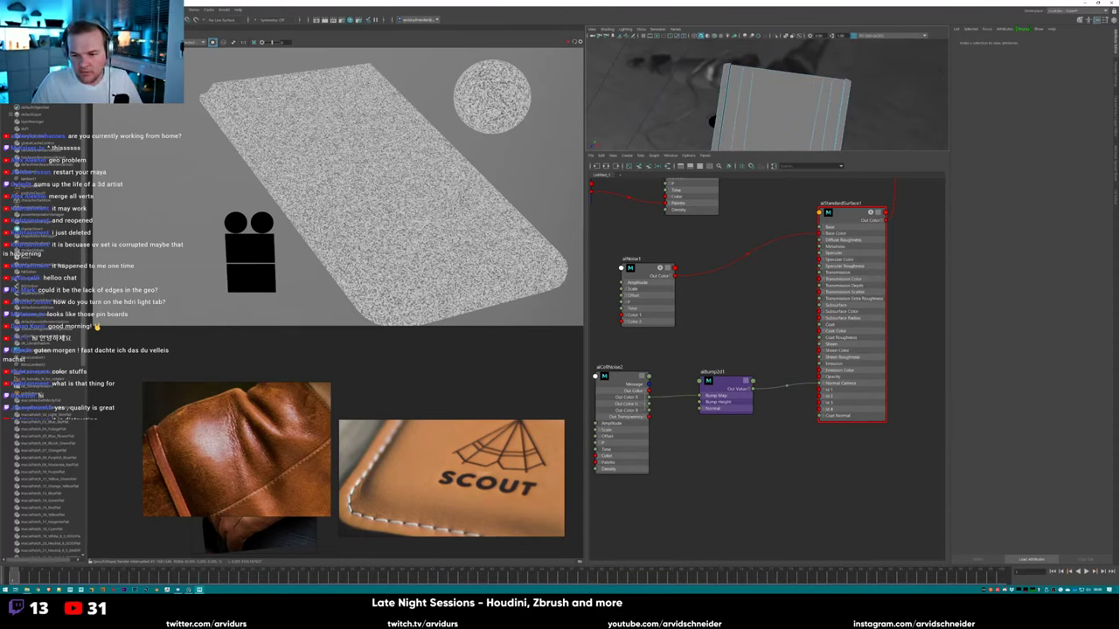
Frame the whole phone case and orbit to inspect its underside and bevelled corner.
{"action": "key", "text": "ctrl+a"}
{"action": "key", "text": "f"}
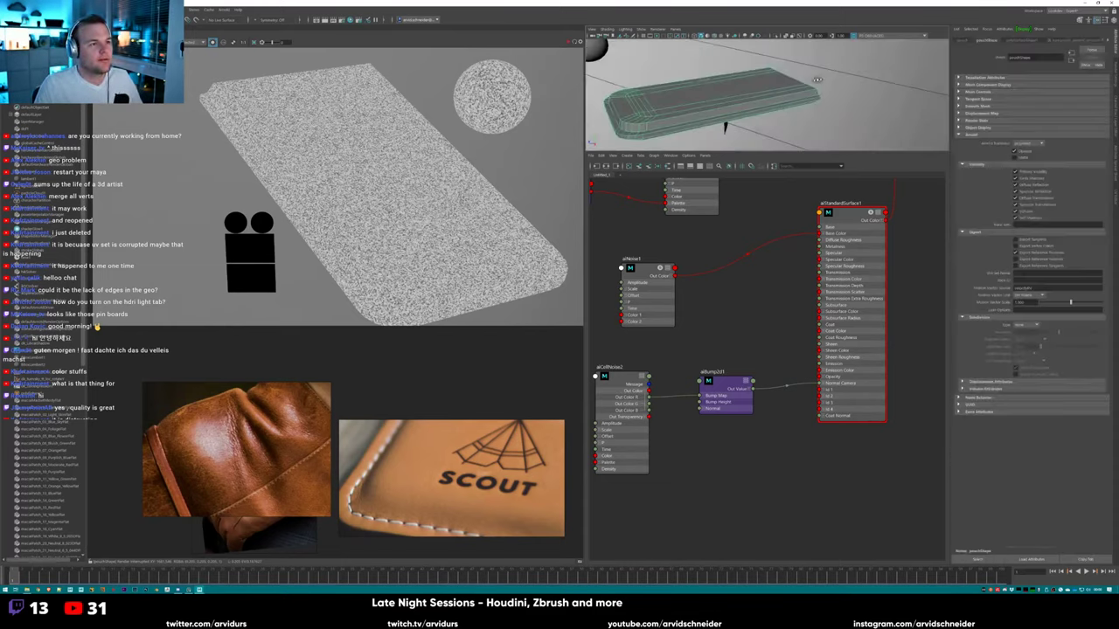
{"action": "left_click_drag", "start_coordinate": [763, 109], "coordinate": [787, 96], "text": "alt"}
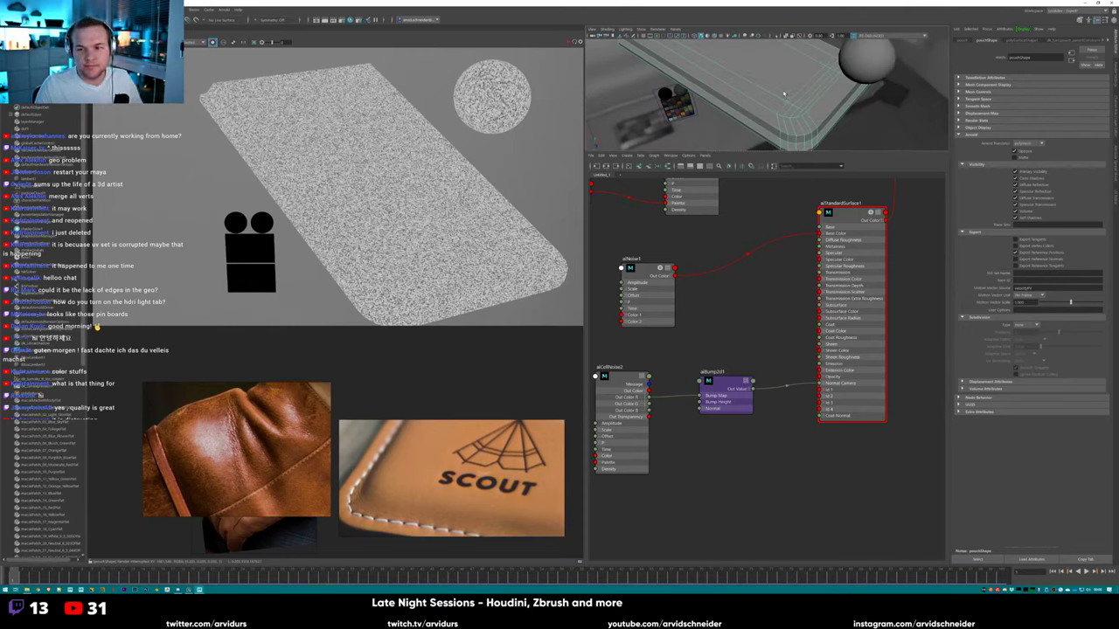
{"action": "left_click_drag", "start_coordinate": [800, 68], "coordinate": [796, 98], "text": "alt"}
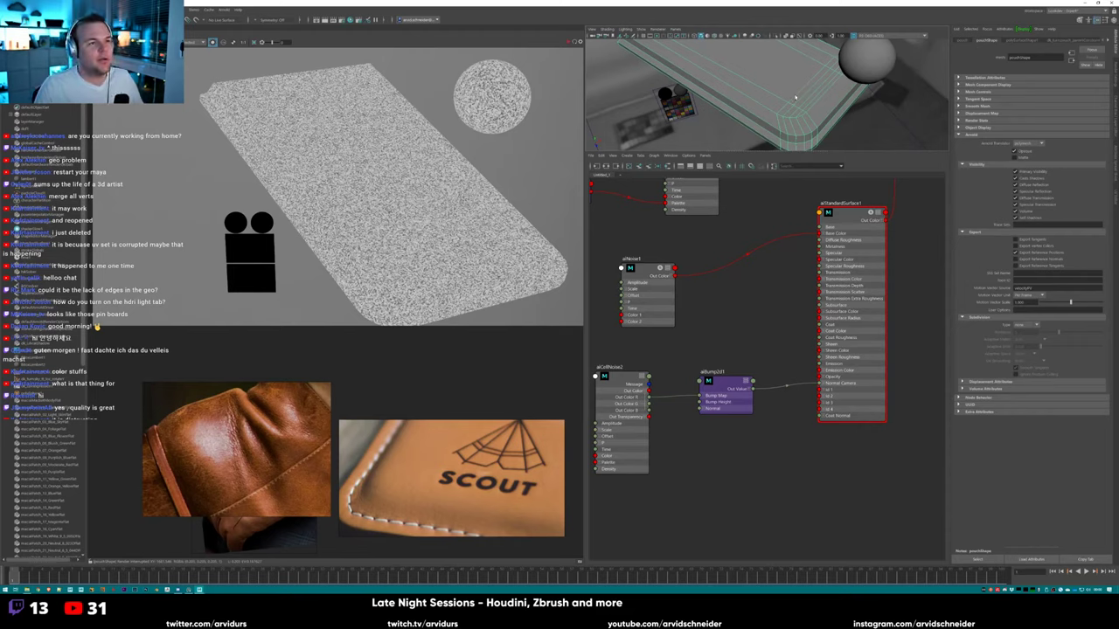
{"action": "right_click", "coordinate": [791, 104]}
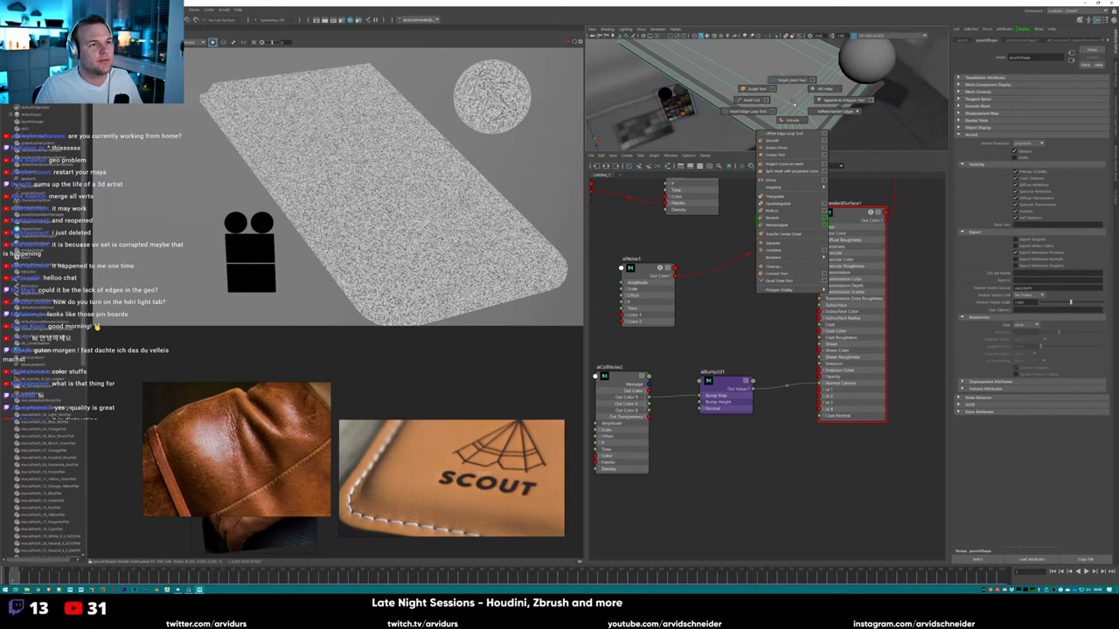
{"action": "left_click", "coordinate": [797, 100]}
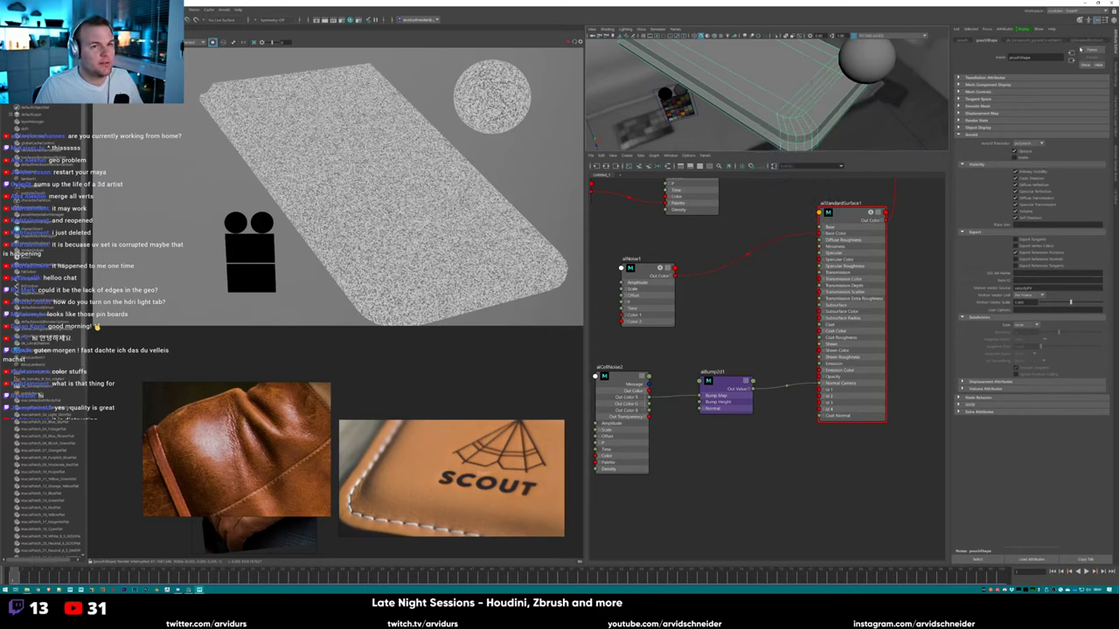
Return to the mesh shape's attributes and switch the small viewport to another camera.
{"action": "left_click", "coordinate": [1030, 40]}
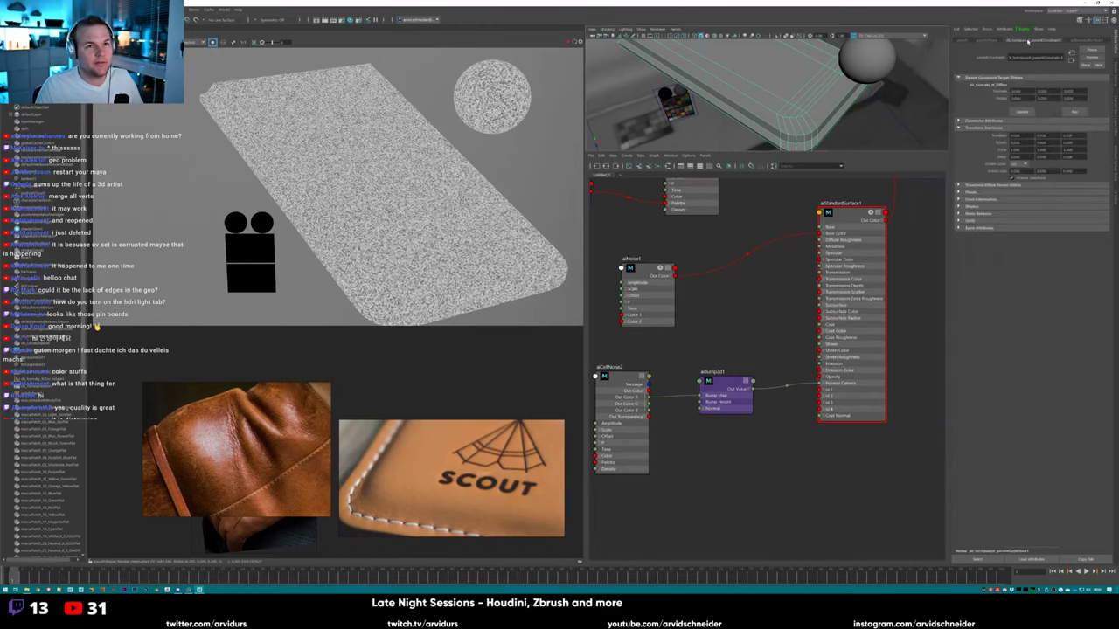
{"action": "left_click", "coordinate": [982, 40]}
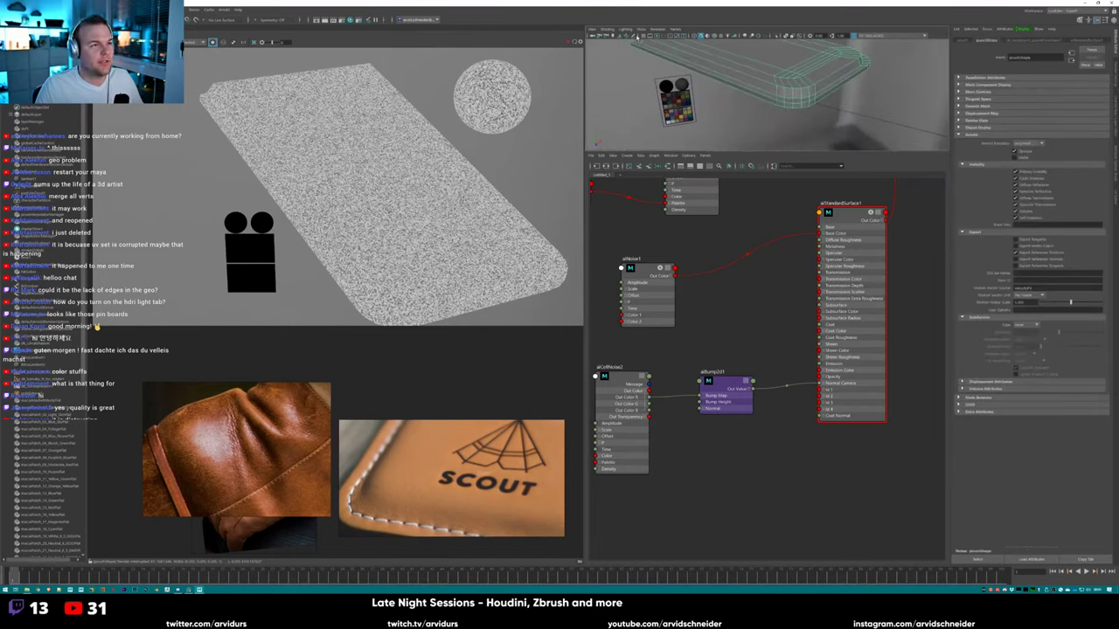
{"action": "left_click", "coordinate": [682, 29]}
{"action": "mouse_move", "coordinate": [716, 37]}
{"action": "left_click", "coordinate": [759, 37]}
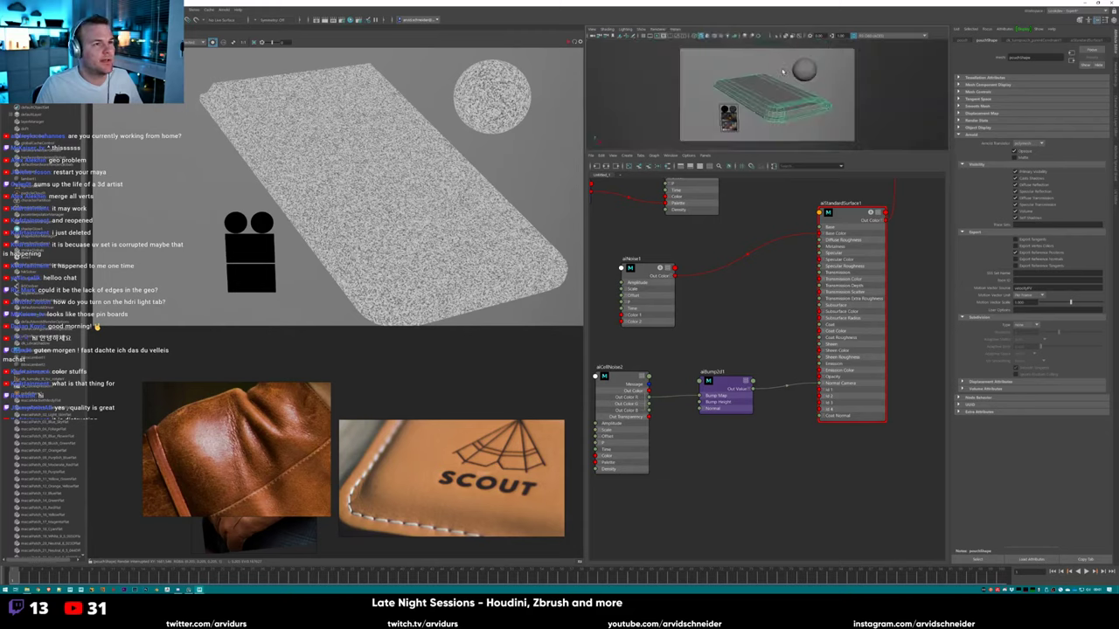
Set subdivision Type to catclark, restart the Arnold IPR, and render a region over the case.
{"action": "left_click", "coordinate": [1023, 325]}
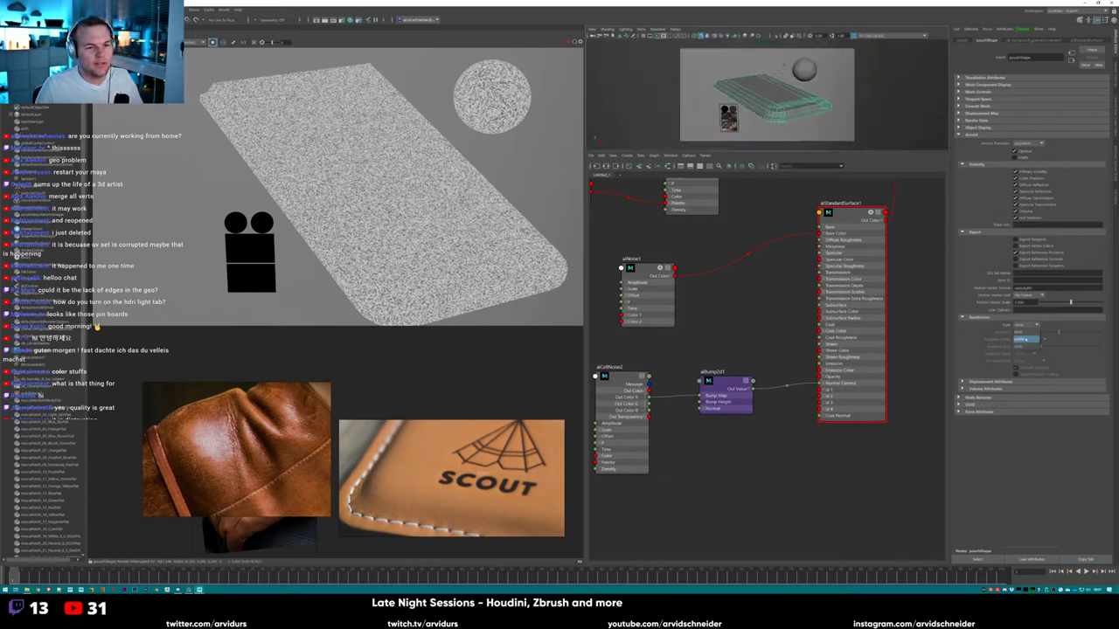
{"action": "left_click", "coordinate": [1026, 337]}
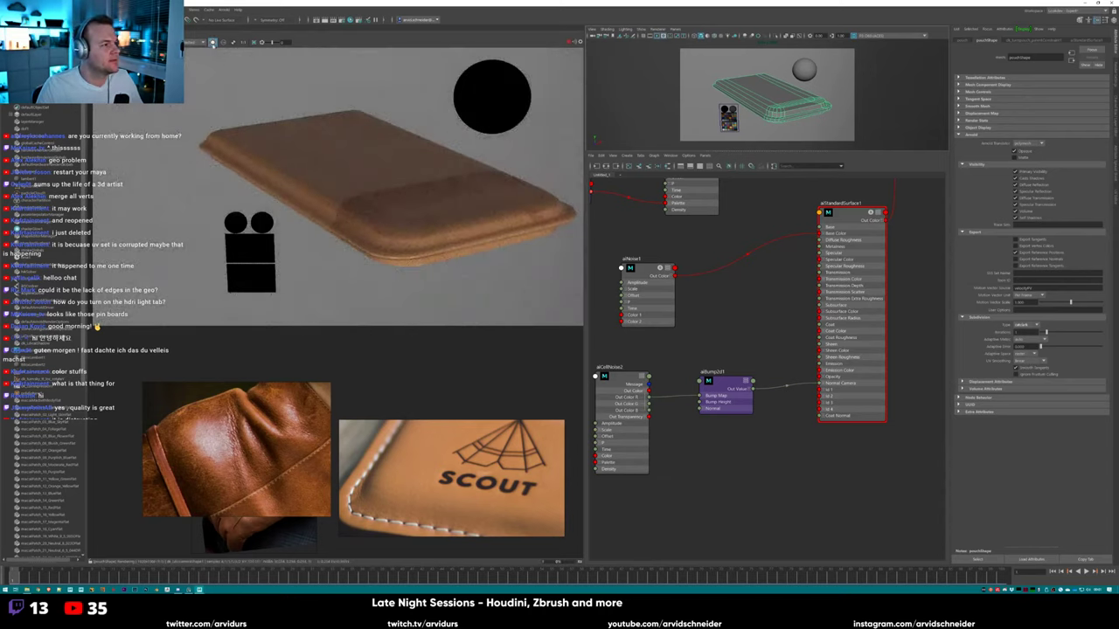
{"action": "left_click", "coordinate": [213, 43]}
{"action": "left_click", "coordinate": [200, 41]}
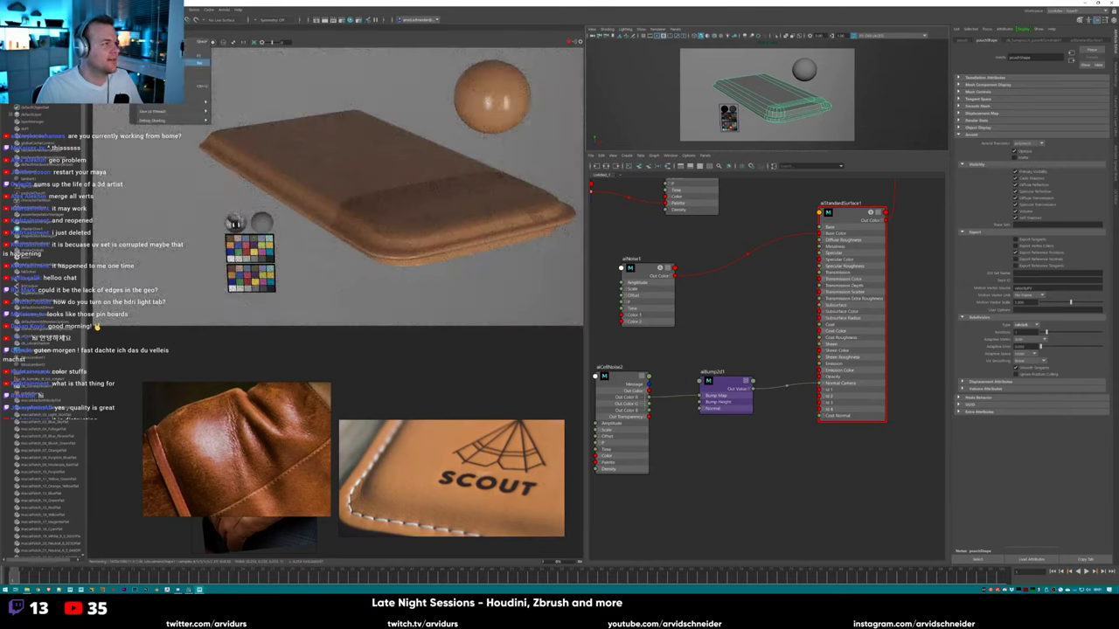
{"action": "left_click", "coordinate": [200, 86]}
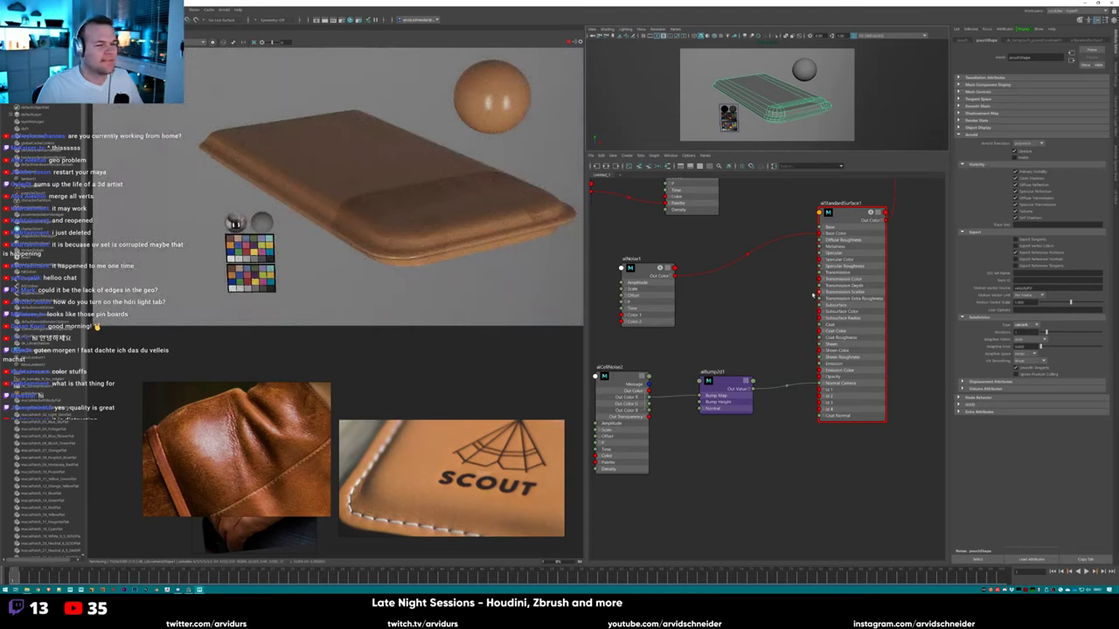
{"action": "left_click_drag", "start_coordinate": [302, 155], "coordinate": [419, 273]}
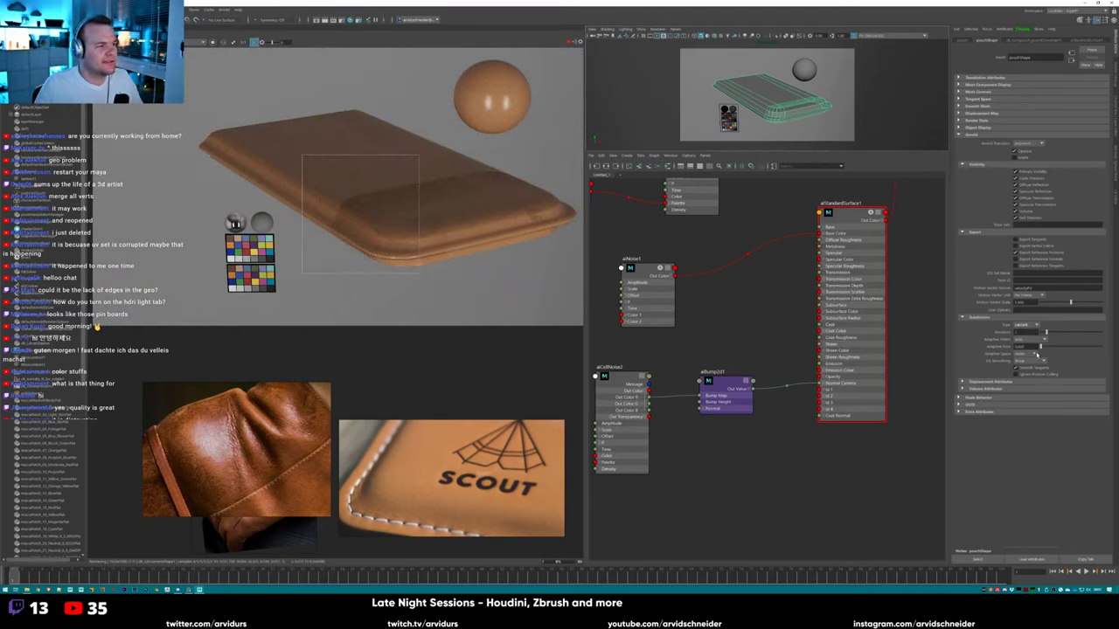
Adjust the Arnold subdivision dropdowns, recentre the render region, and select aiCellNoise2.
{"action": "left_click", "coordinate": [1030, 357]}
{"action": "left_click", "coordinate": [1026, 365]}
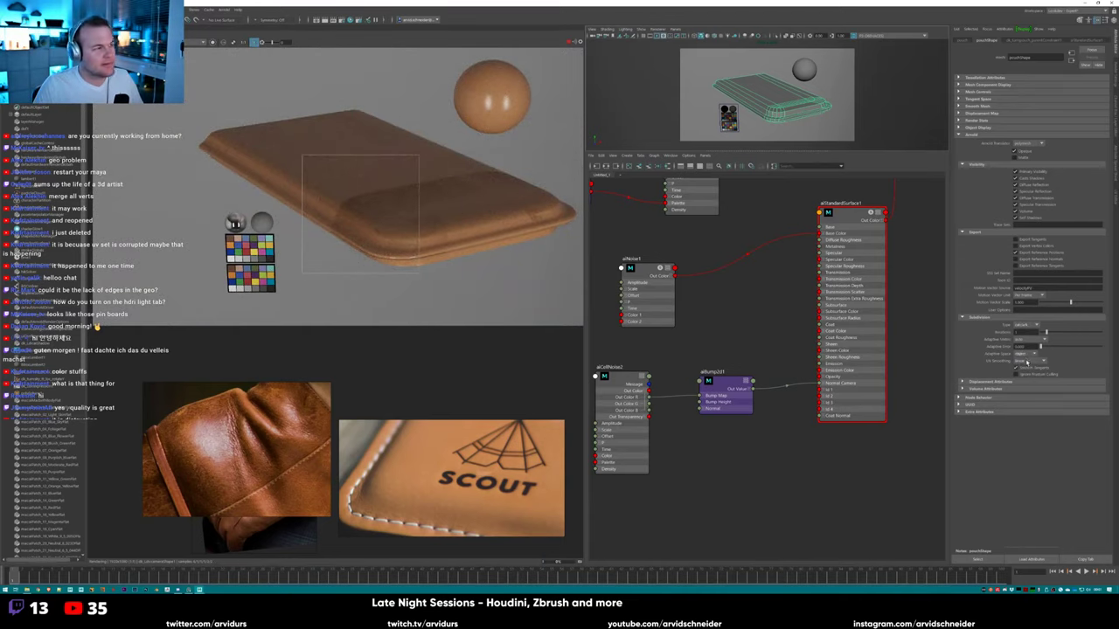
{"action": "left_click", "coordinate": [1028, 360]}
{"action": "left_click", "coordinate": [1026, 367]}
{"action": "left_click", "coordinate": [1030, 360]}
{"action": "left_click", "coordinate": [1029, 367]}
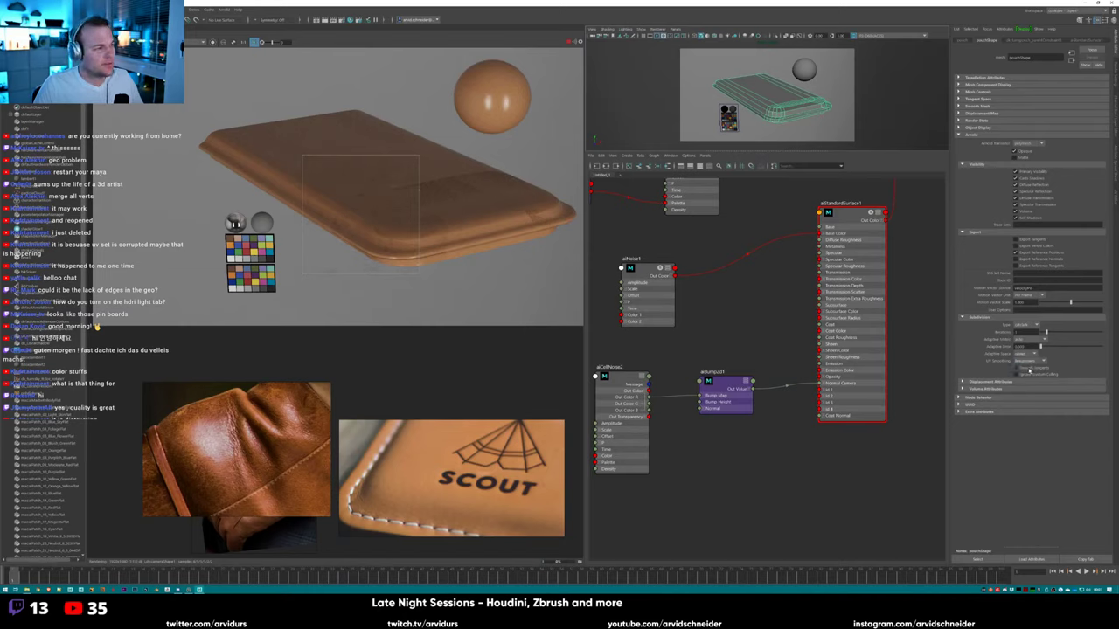
{"action": "left_click_drag", "start_coordinate": [356, 142], "coordinate": [501, 272]}
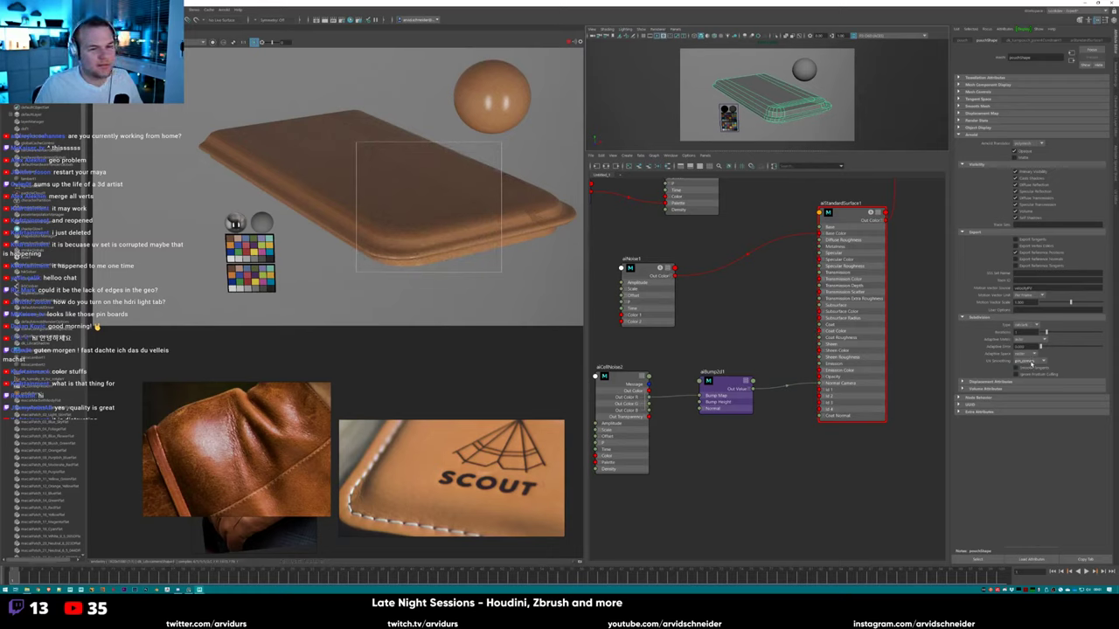
{"action": "left_click", "coordinate": [1029, 361]}
{"action": "left_click", "coordinate": [1028, 389]}
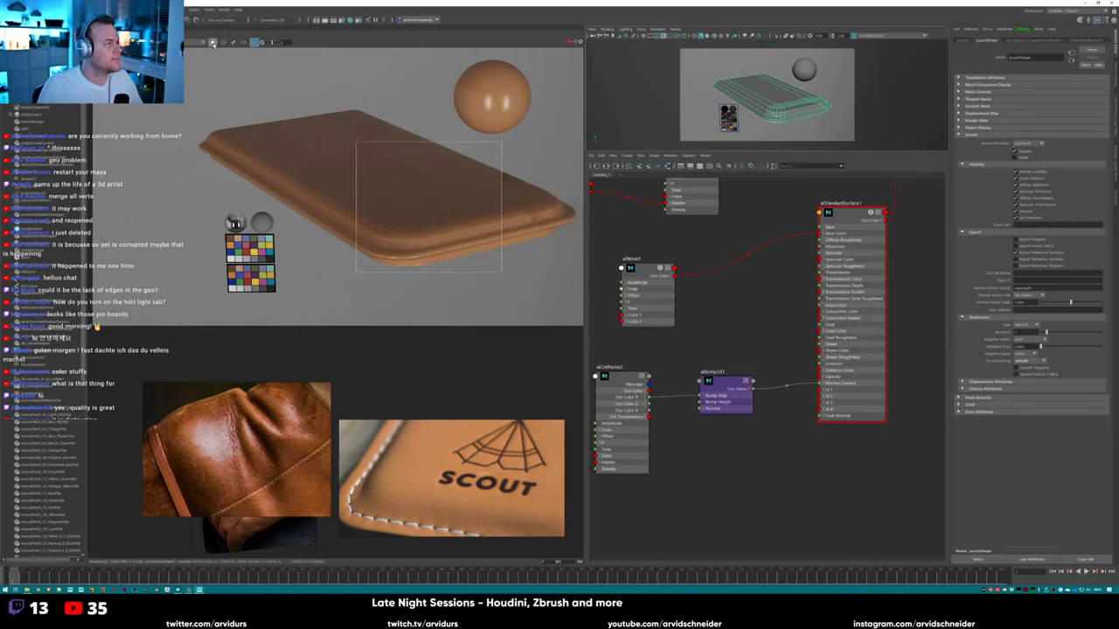
{"action": "left_click", "coordinate": [615, 387]}
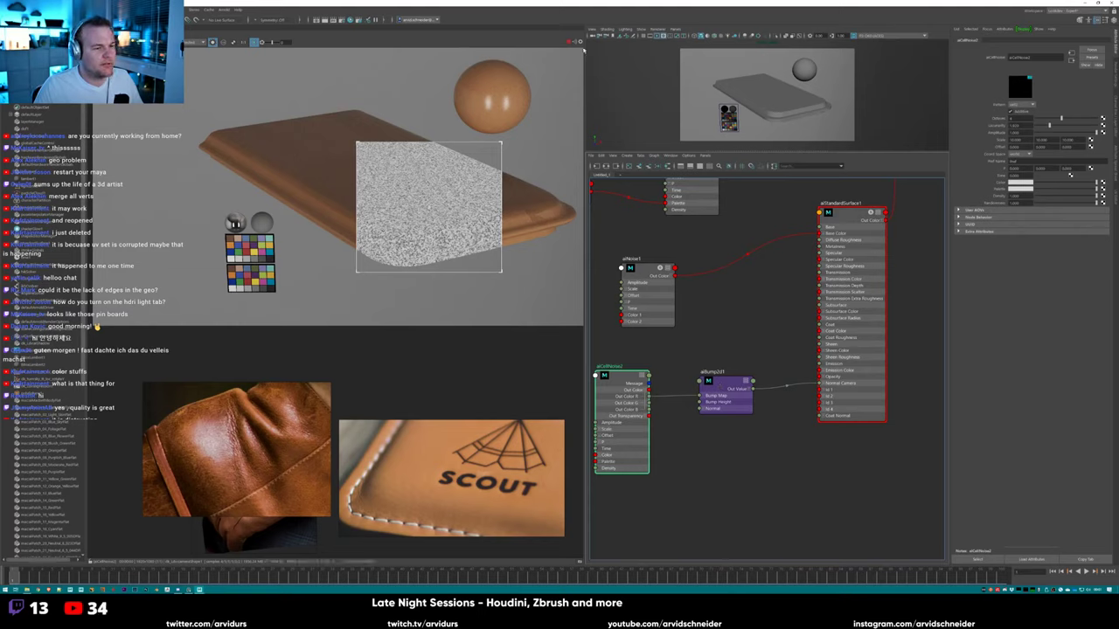
Create a displacementShader node in the Hypershade by typing 'dis'.
{"action": "left_click_drag", "start_coordinate": [726, 385], "coordinate": [726, 403]}
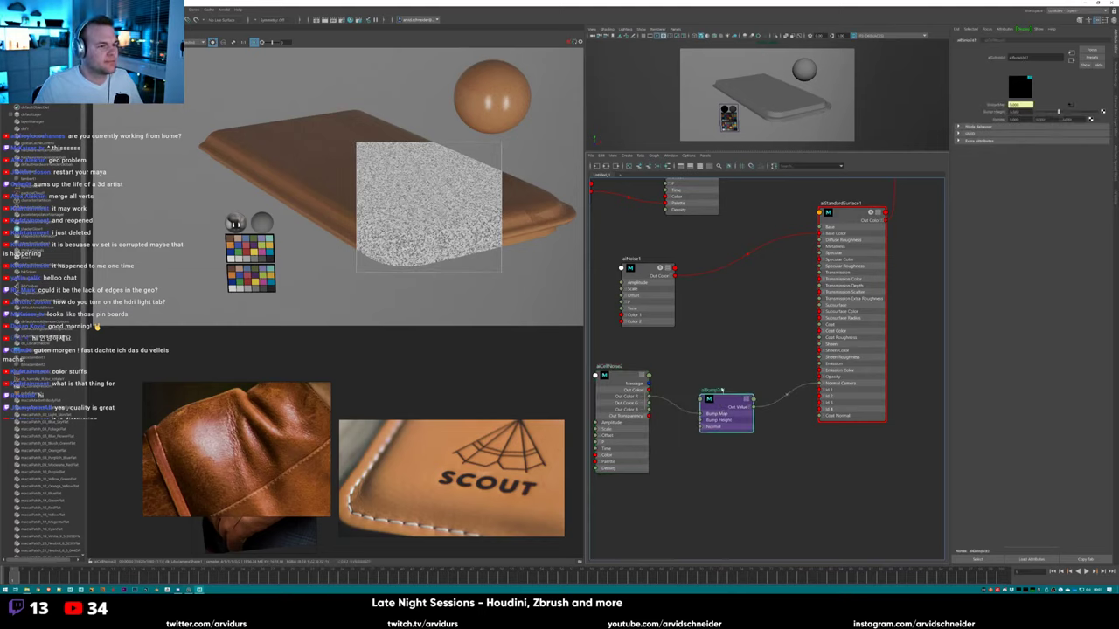
{"action": "left_click", "coordinate": [723, 379]}
{"action": "scroll", "coordinate": [730, 341], "scroll_direction": "down", "scroll_amount": 2}
{"action": "key", "text": "Tab"}
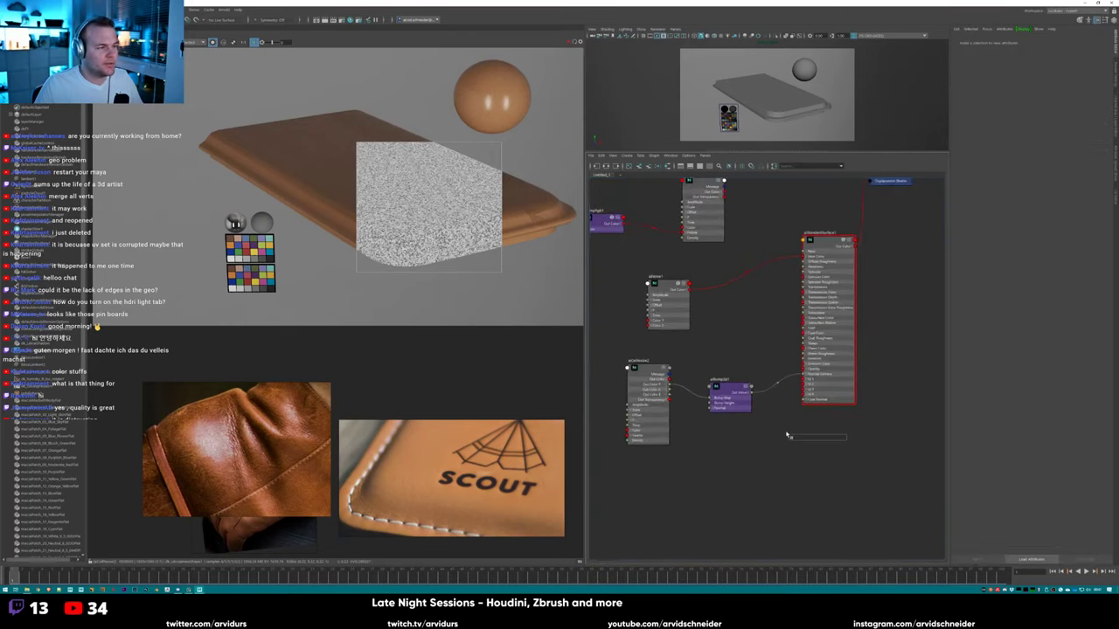
{"action": "type", "text": "dis"}
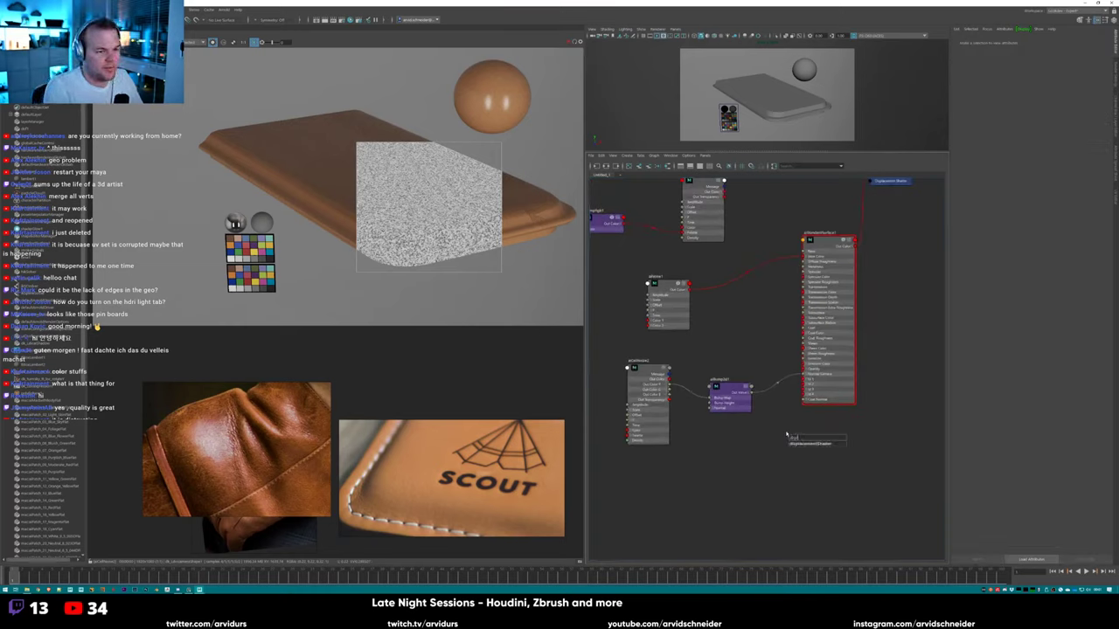
{"action": "key", "text": "Return"}
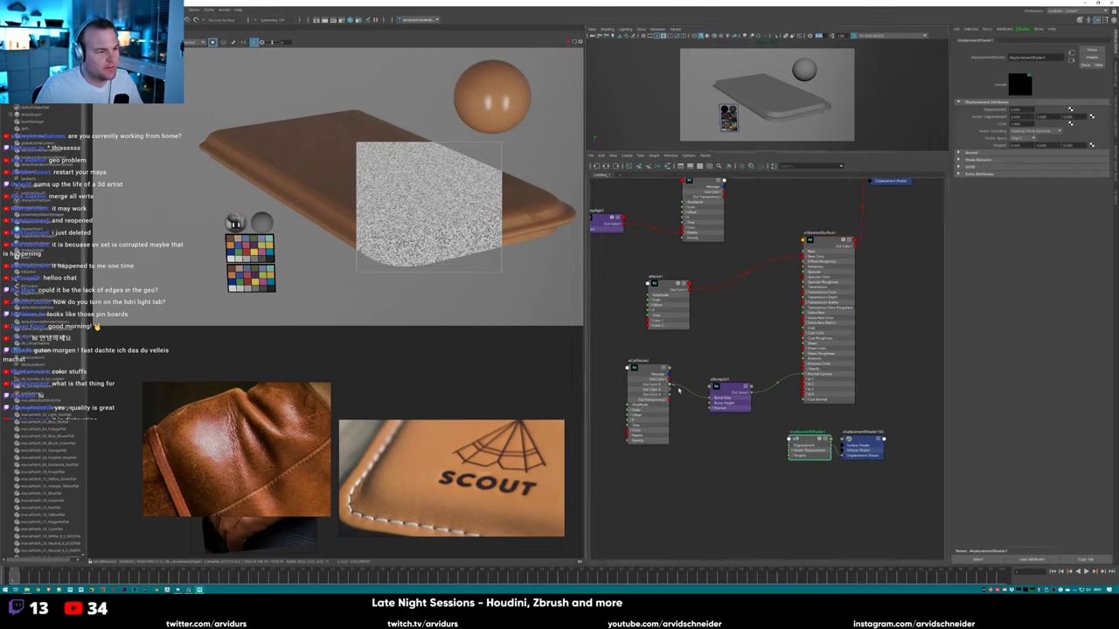
Feed aiCellNoise2 into the displacement shader, arrange the shading group, and restart the IPR.
{"action": "left_click_drag", "start_coordinate": [668, 384], "coordinate": [790, 445]}
{"action": "mouse_move", "coordinate": [868, 446]}
{"action": "left_mouse_down"}
{"action": "mouse_move", "coordinate": [867, 494]}
{"action": "mouse_move", "coordinate": [829, 278]}
{"action": "mouse_move", "coordinate": [881, 407]}
{"action": "left_mouse_up"}
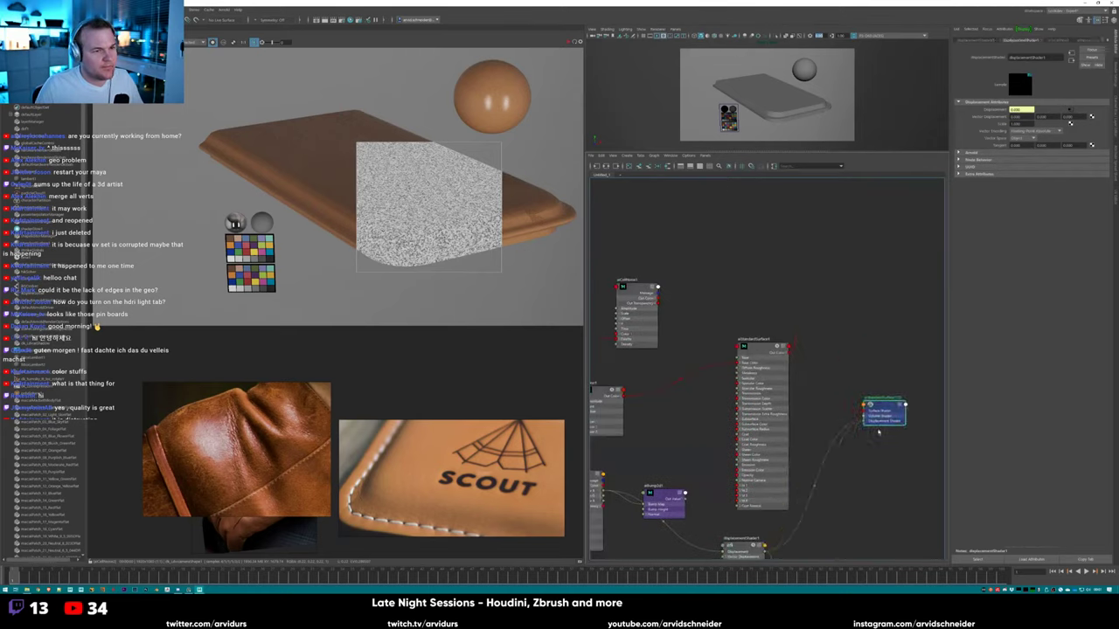
{"action": "middle_click_drag", "start_coordinate": [706, 323], "coordinate": [739, 252], "text": "alt"}
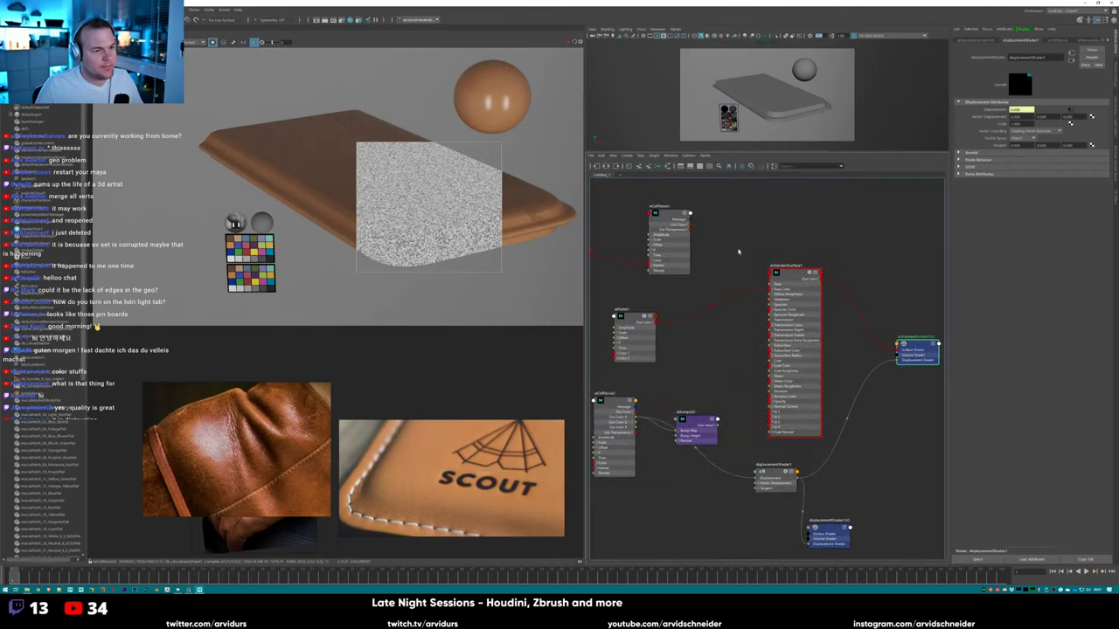
{"action": "left_click", "coordinate": [568, 41]}
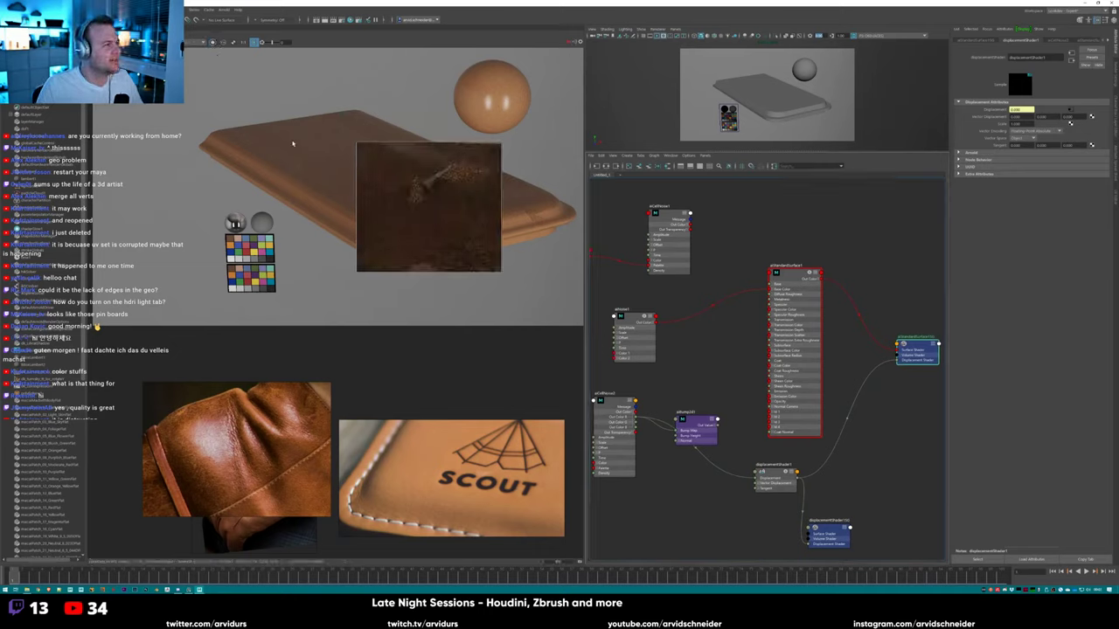
Set displacementShader1's Scale, show its Arnold settings, and render a region around the sphere.
{"action": "left_click", "coordinate": [775, 476]}
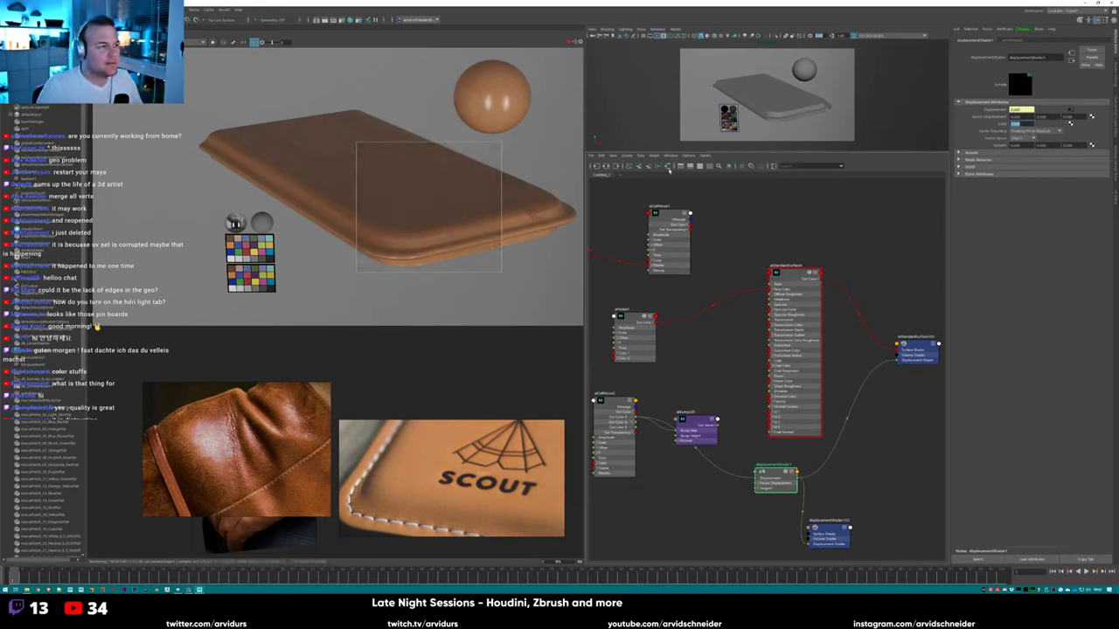
{"action": "left_click", "coordinate": [1000, 191]}
{"action": "left_click", "coordinate": [976, 155]}
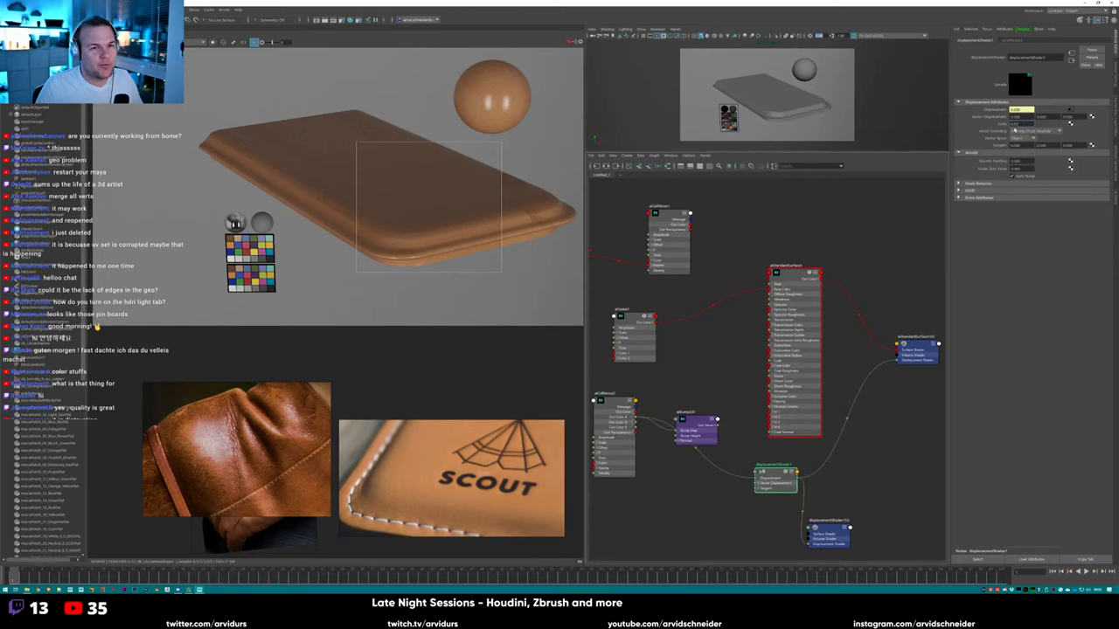
{"action": "left_click_drag", "start_coordinate": [550, 145], "coordinate": [424, 48]}
{"action": "left_click", "coordinate": [504, 101]}
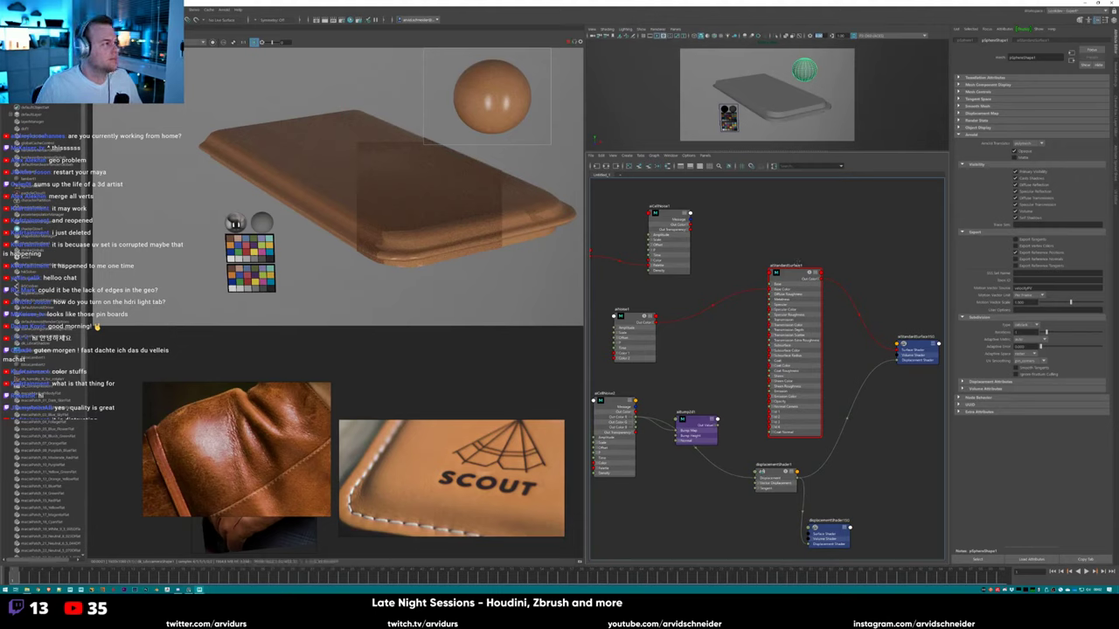
Move the render region to the lower board and rearrange aiNoise1, aiCellNoise2 and aiBump2d1 nodes.
{"action": "key", "text": "Up"}
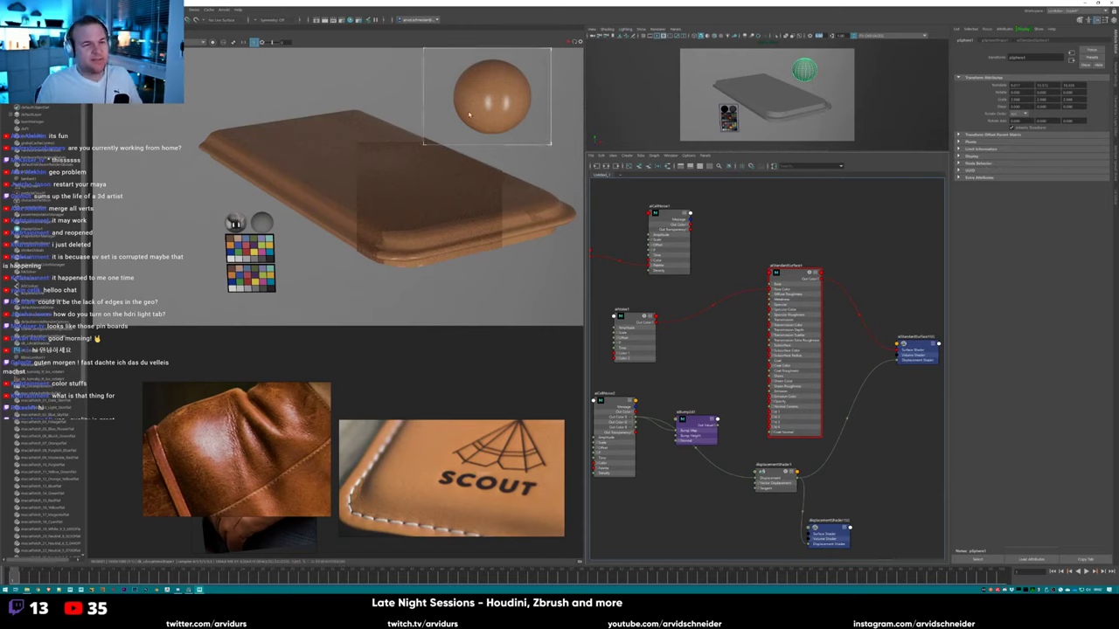
{"action": "left_click_drag", "start_coordinate": [435, 269], "coordinate": [332, 190]}
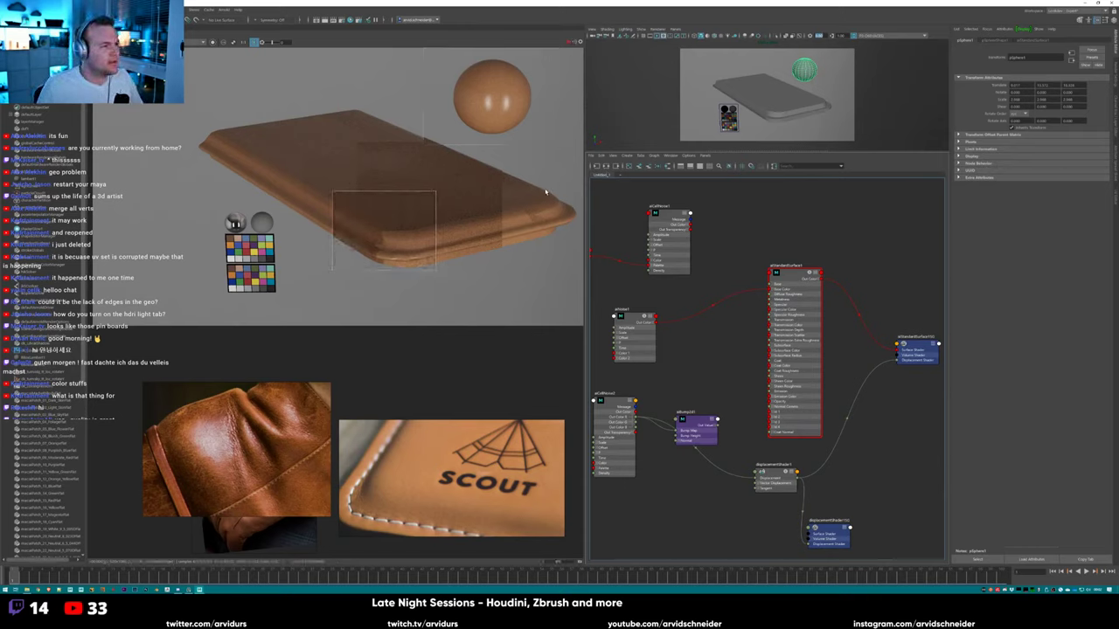
{"action": "left_click_drag", "start_coordinate": [628, 338], "coordinate": [650, 330]}
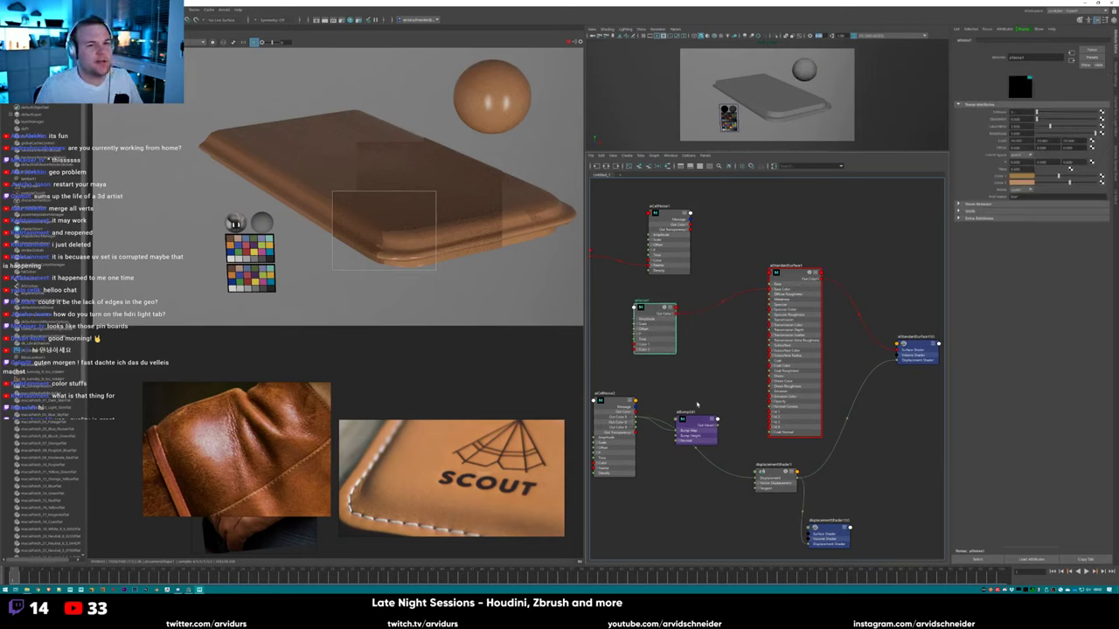
{"action": "middle_click_drag", "start_coordinate": [696, 403], "coordinate": [665, 378], "text": "alt"}
{"action": "left_click", "coordinate": [888, 317]}
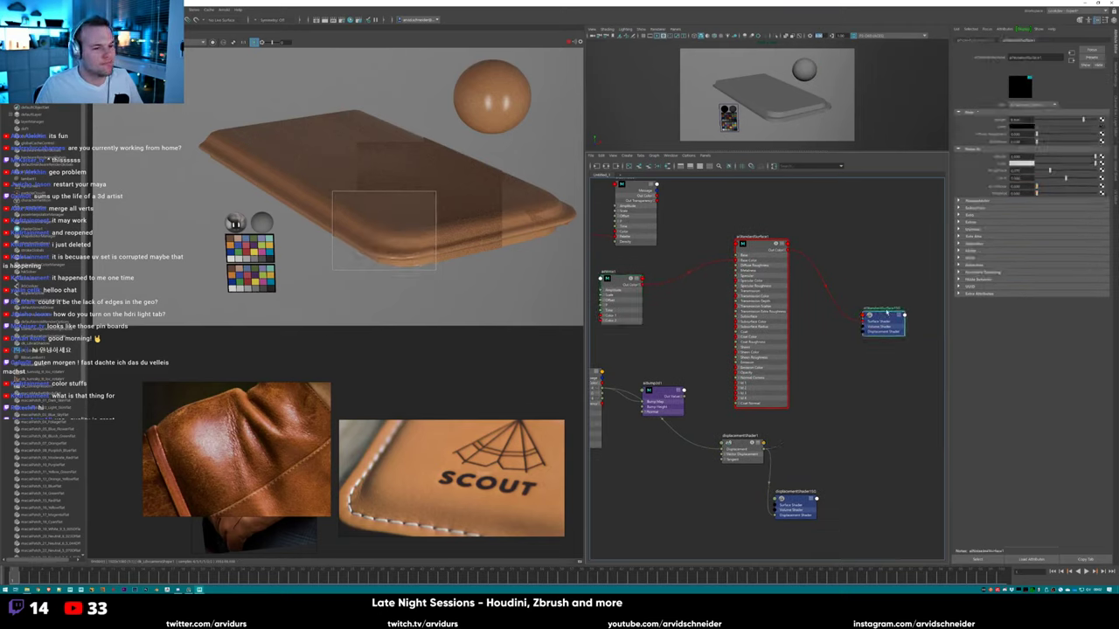
{"action": "middle_click_drag", "start_coordinate": [801, 415], "coordinate": [820, 389], "text": "alt"}
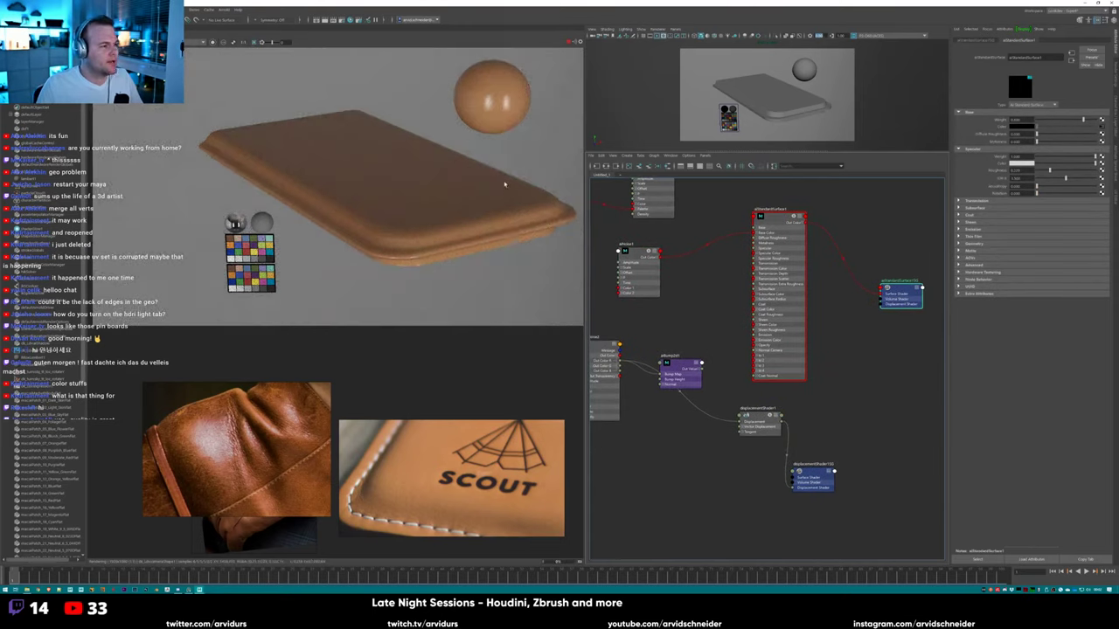
{"action": "middle_click_drag", "start_coordinate": [766, 295], "coordinate": [887, 248], "text": "alt"}
Reposition the cell noise and bump nodes and add an aiCurvature node to the graph.
{"action": "left_click", "coordinate": [719, 332]}
{"action": "left_click_drag", "start_coordinate": [719, 332], "coordinate": [671, 398]}
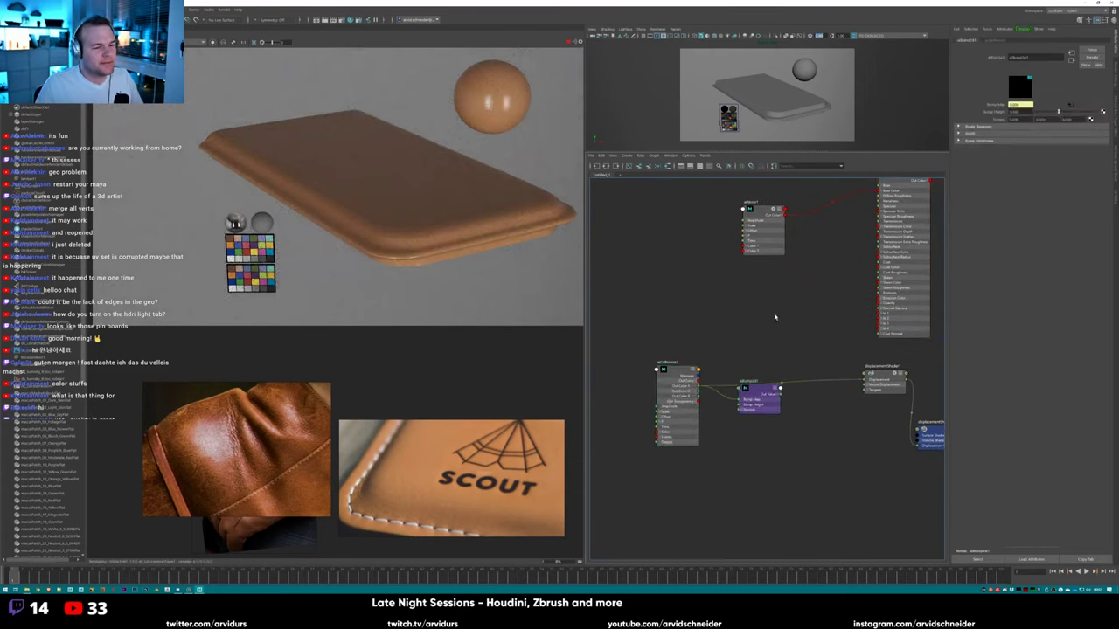
{"action": "left_click", "coordinate": [775, 317]}
{"action": "key", "text": "Tab"}
{"action": "type", "text": "curv"}
{"action": "key", "text": "Return"}
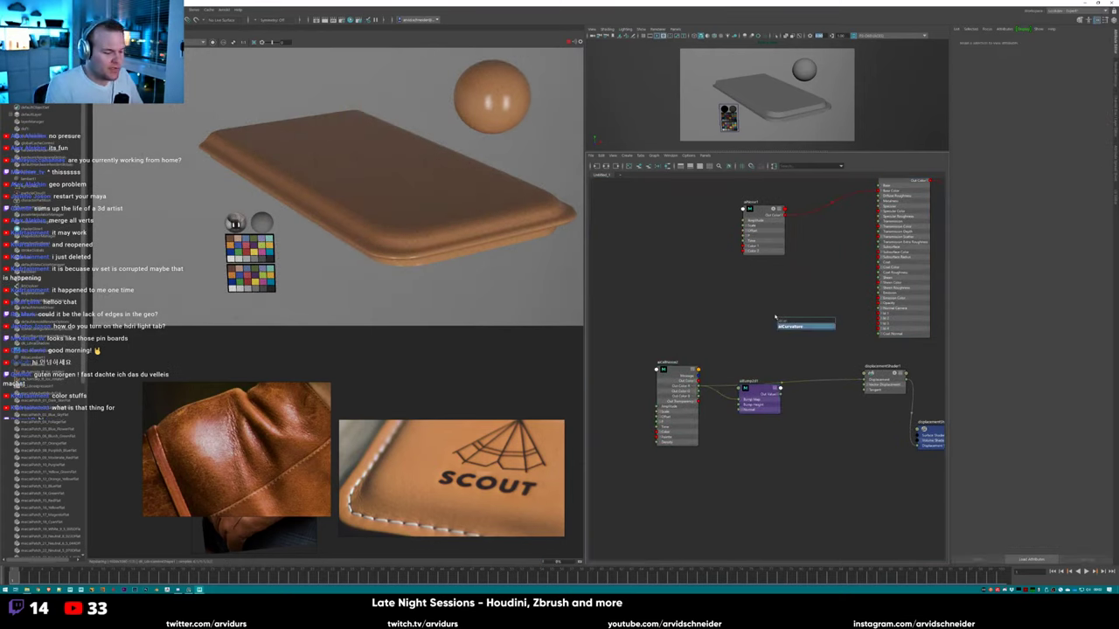
{"action": "mouse_move", "coordinate": [798, 319]}
{"action": "left_mouse_down"}
{"action": "mouse_move", "coordinate": [756, 290]}
{"action": "mouse_move", "coordinate": [930, 206]}
{"action": "mouse_move", "coordinate": [906, 319]}
{"action": "left_mouse_up"}
Render a region over the case's corner and select the phone case mesh.
{"action": "left_click_drag", "start_coordinate": [382, 222], "coordinate": [479, 284]}
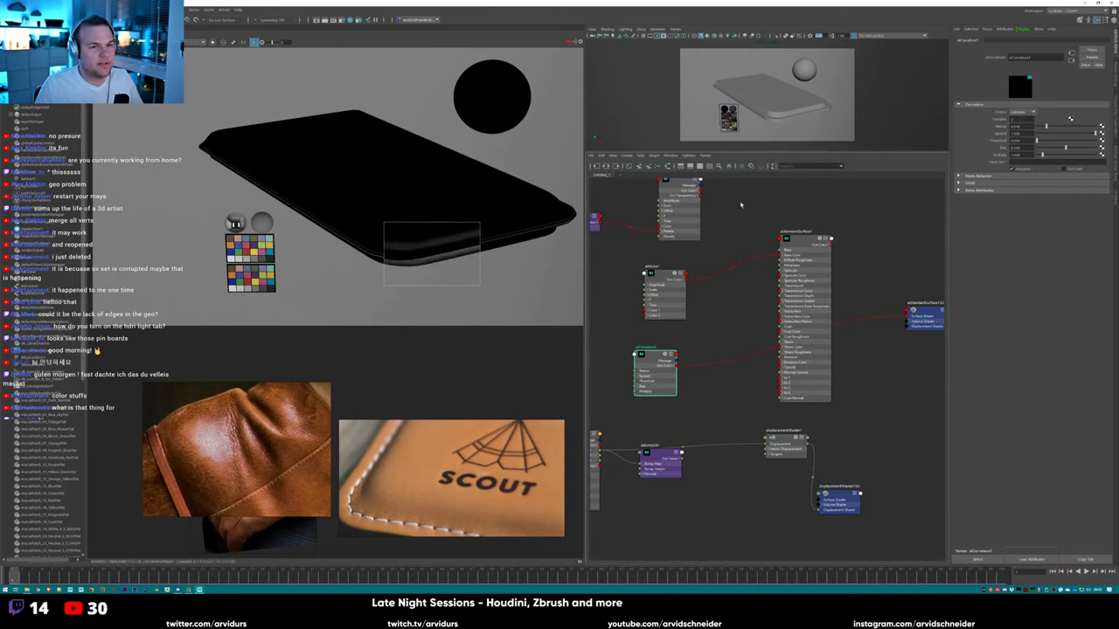
{"action": "left_click_drag", "start_coordinate": [759, 112], "coordinate": [770, 118], "text": "alt"}
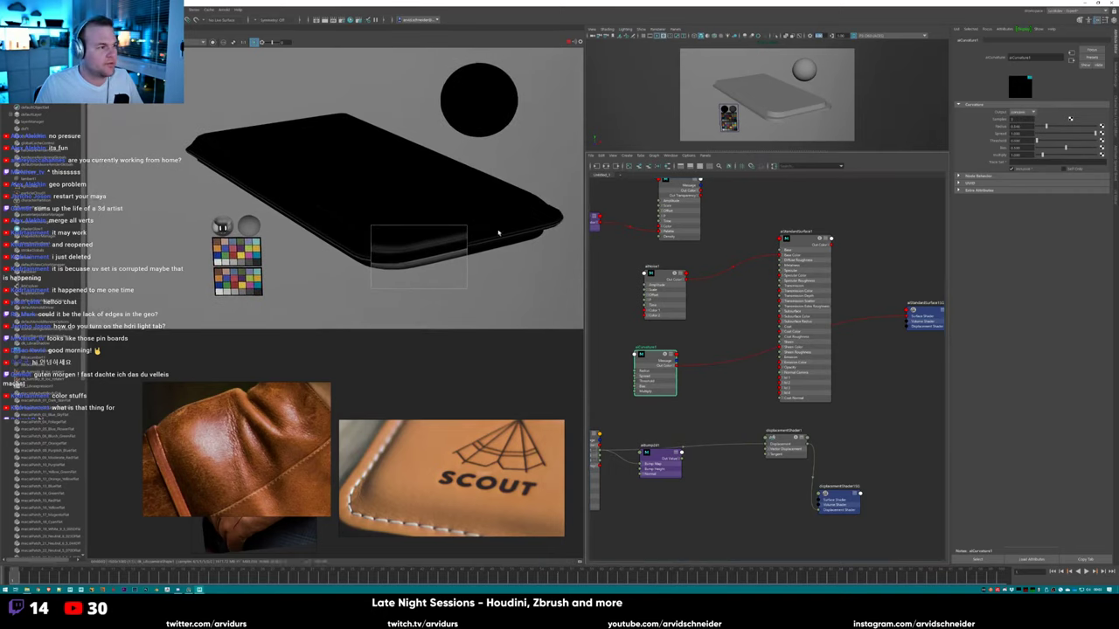
{"action": "left_click", "coordinate": [776, 122]}
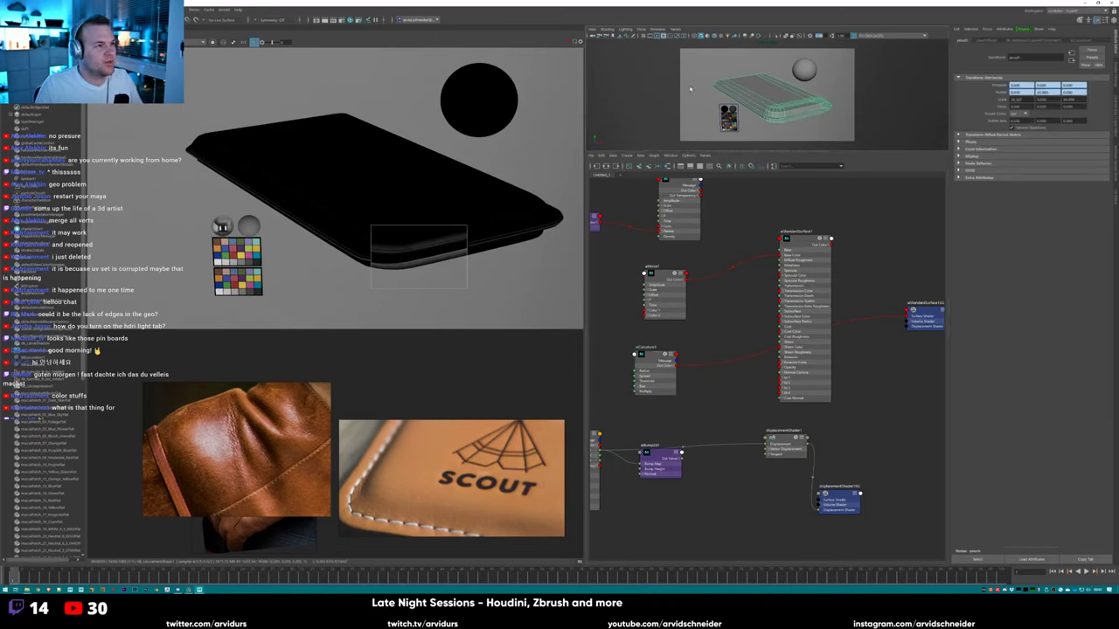
Smooth the phone case mesh from the marking menu, then reselect aiCurvature1.
{"action": "right_click", "coordinate": [784, 102]}
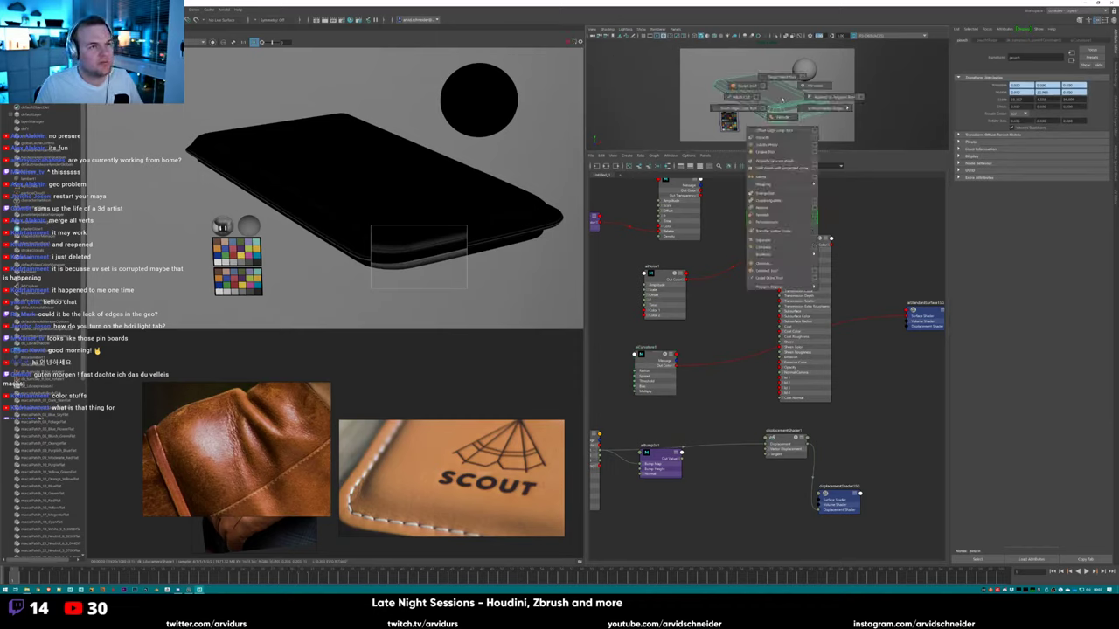
{"action": "left_click", "coordinate": [762, 139]}
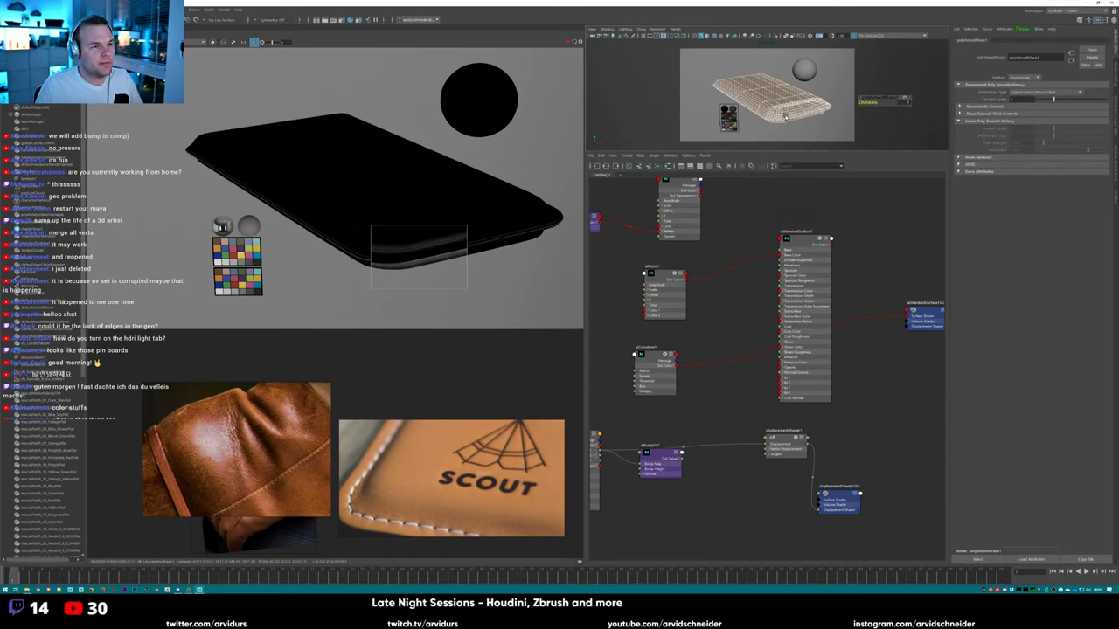
{"action": "right_click_drag", "start_coordinate": [784, 112], "coordinate": [804, 112]}
{"action": "left_click", "coordinate": [815, 113]}
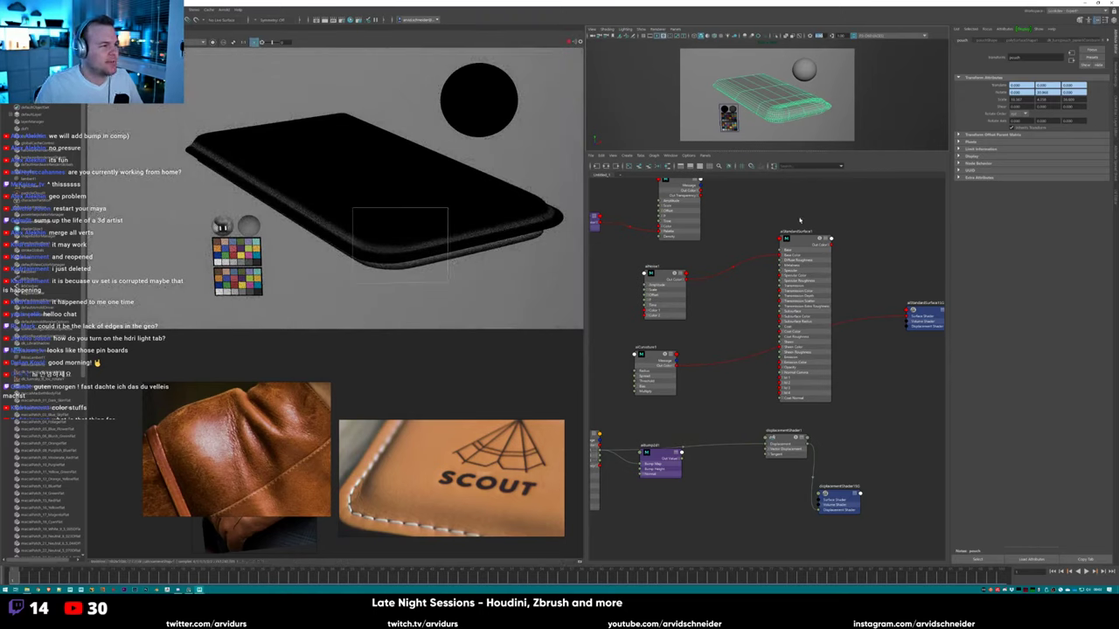
{"action": "left_click", "coordinate": [669, 353]}
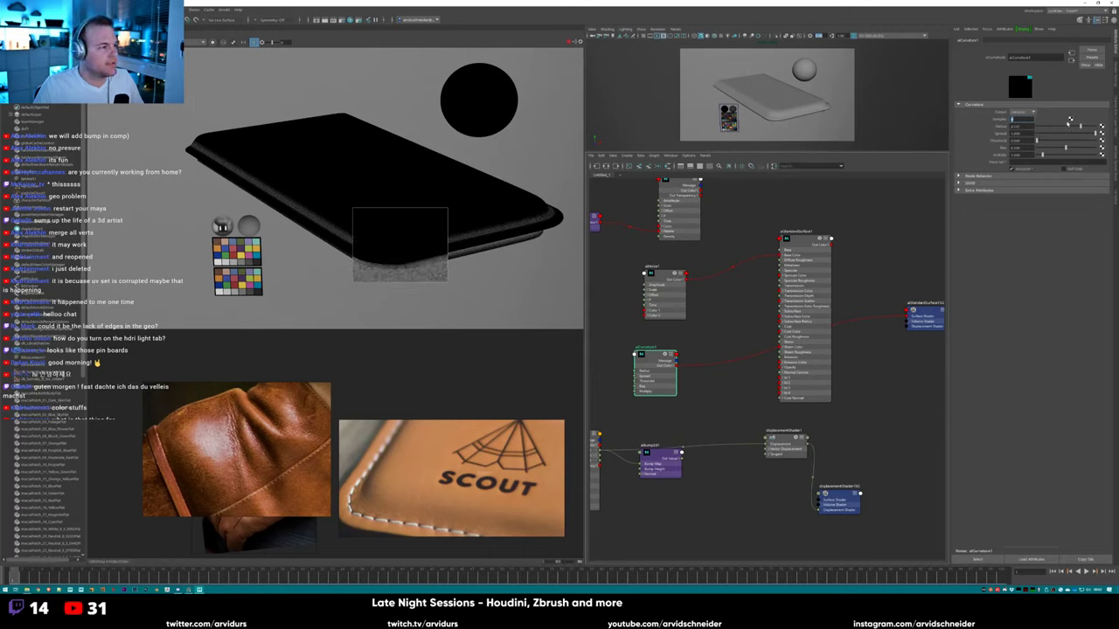
Lower an aiCurvature setting slightly and set the case shape's Arnold Subdivision Type to none.
{"action": "left_click", "coordinate": [1040, 125]}
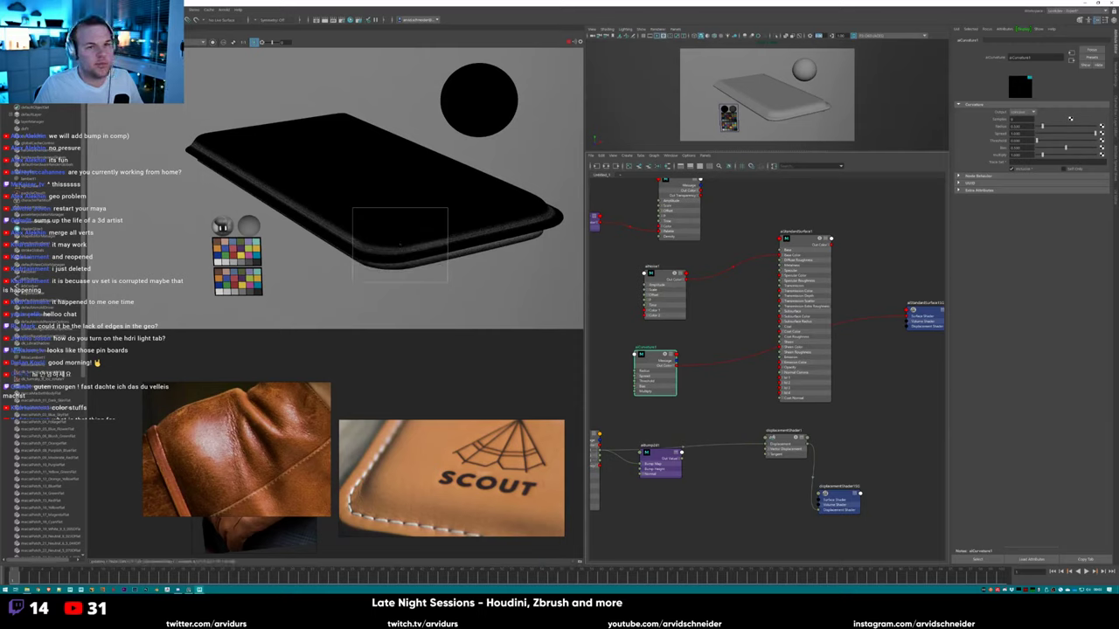
{"action": "left_click", "coordinate": [813, 111]}
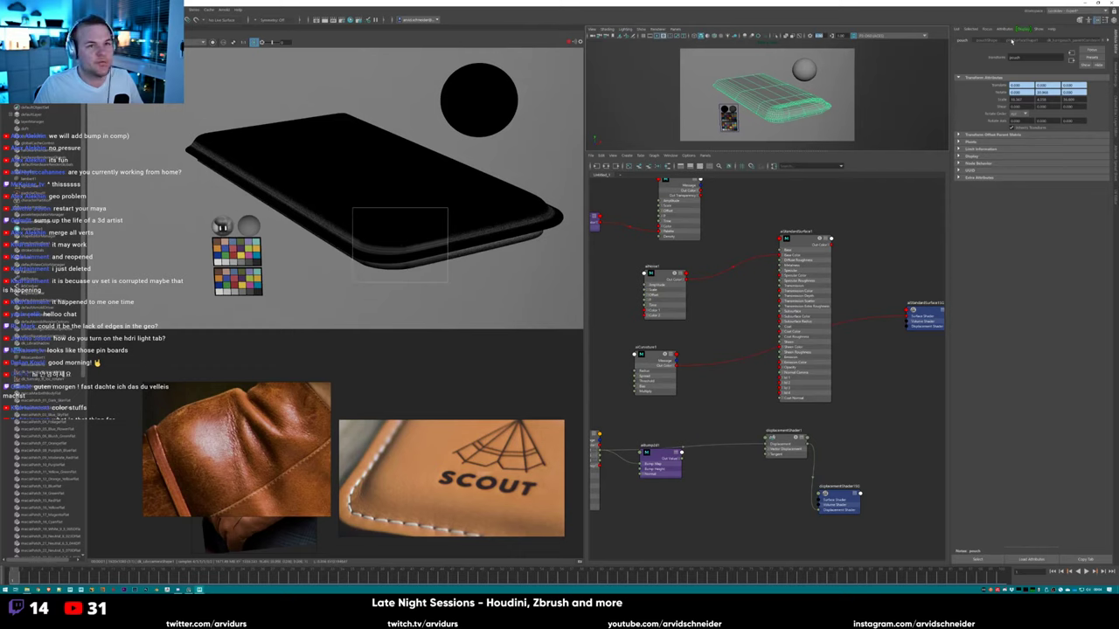
{"action": "left_click", "coordinate": [1012, 39]}
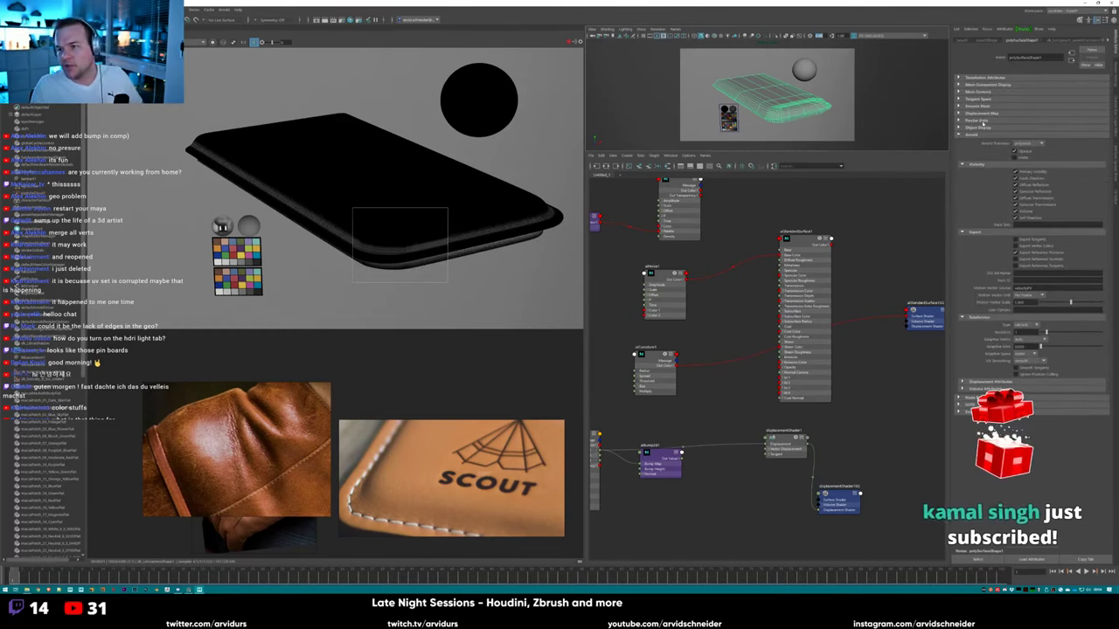
{"action": "left_click", "coordinate": [1003, 39]}
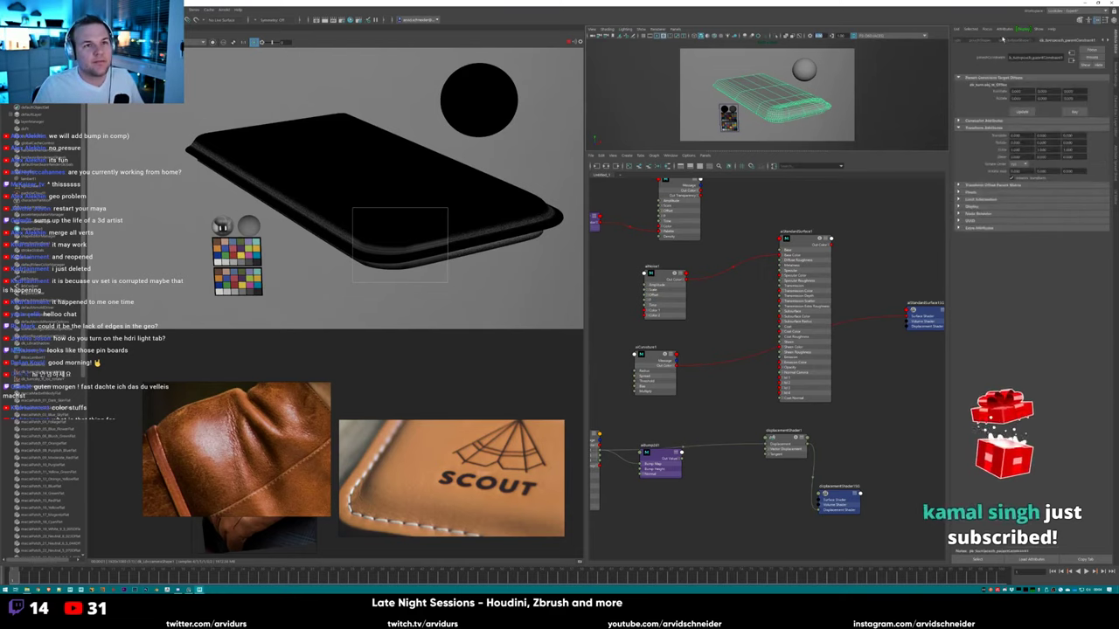
{"action": "left_click", "coordinate": [980, 40]}
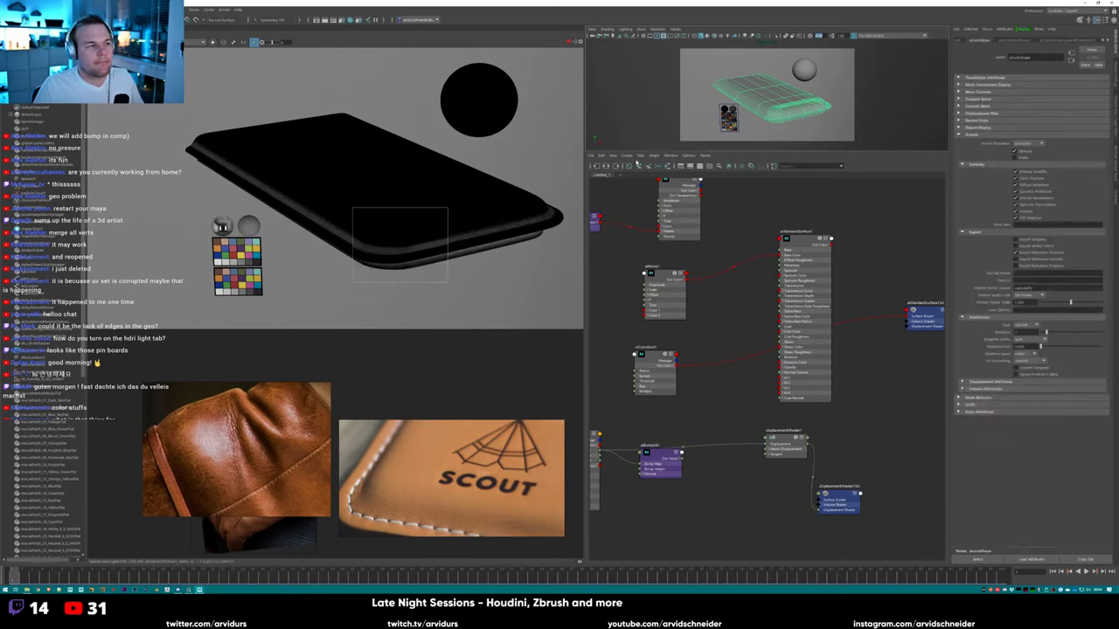
{"action": "left_click", "coordinate": [1027, 325]}
{"action": "left_click", "coordinate": [1023, 332]}
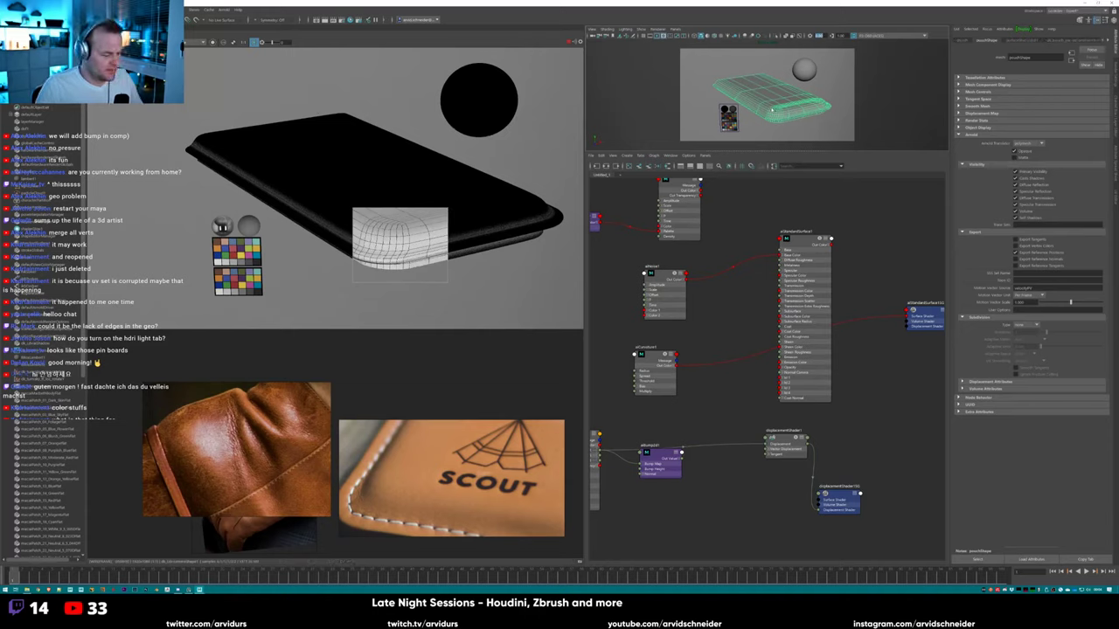
Select the smoothed mesh, dismiss the autosave prompt, and show wireframe on shaded.
{"action": "key", "text": "space"}
{"action": "right_click_drag", "start_coordinate": [771, 110], "coordinate": [762, 145], "text": "shift"}
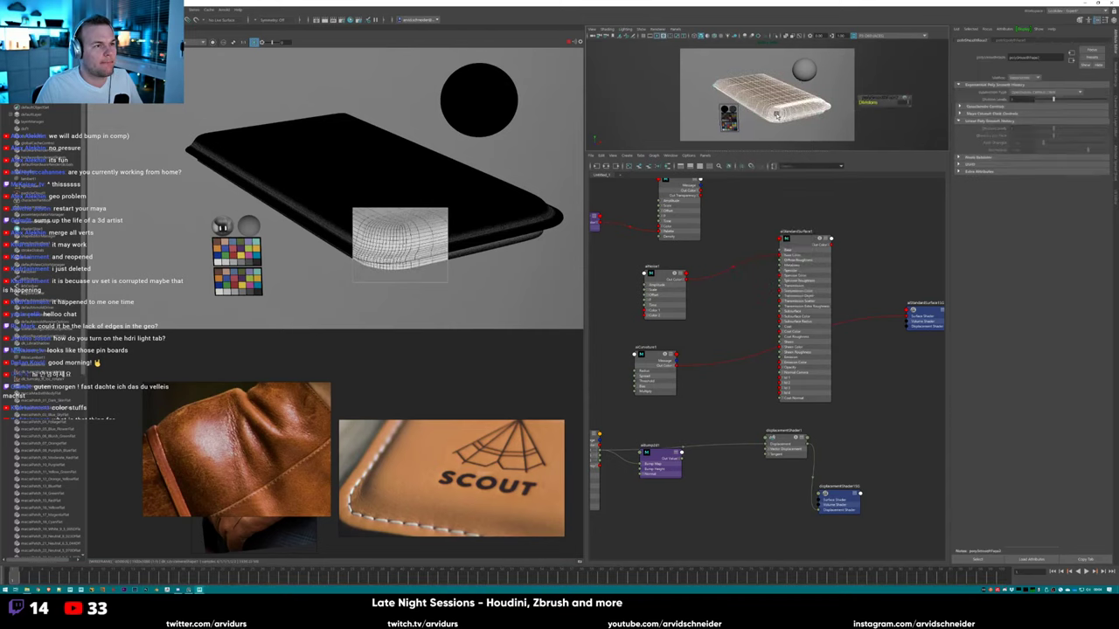
{"action": "left_click", "coordinate": [787, 102]}
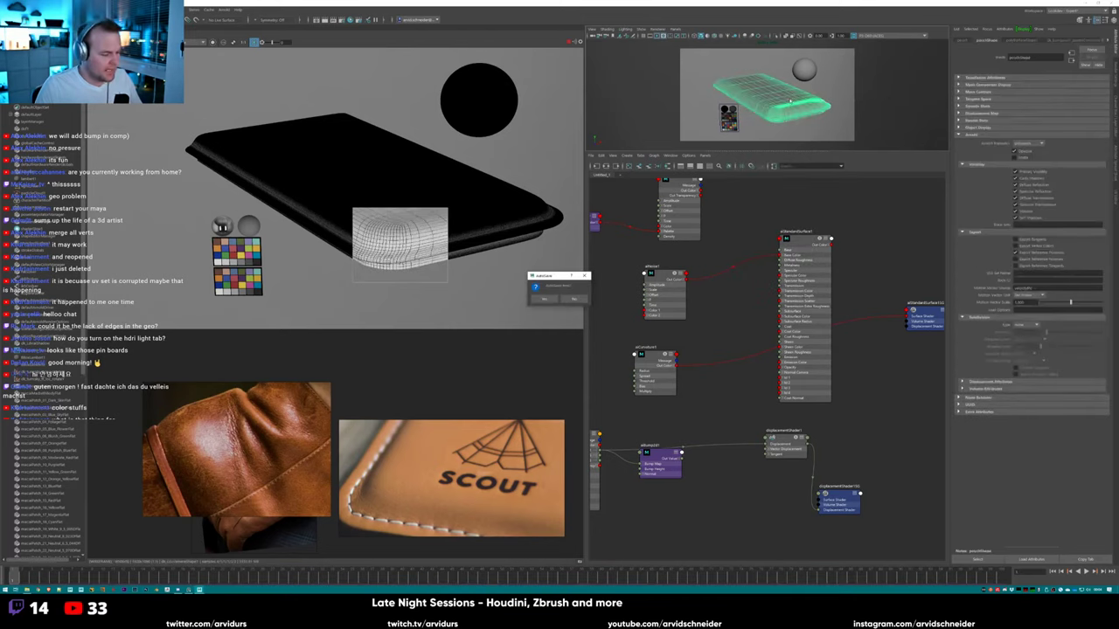
{"action": "left_click", "coordinate": [574, 298]}
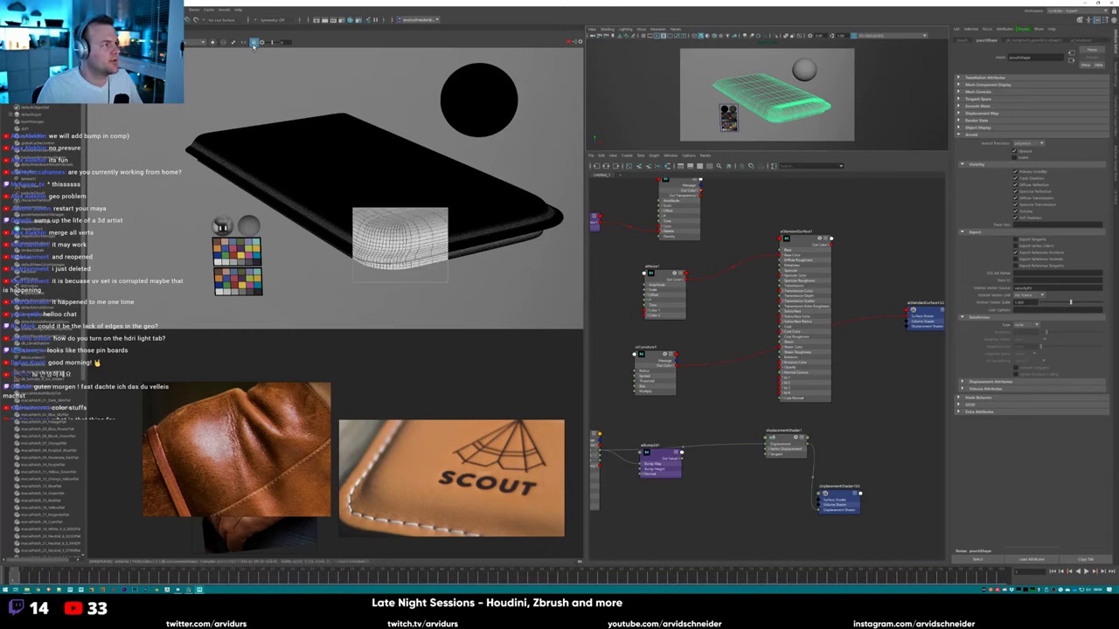
{"action": "key", "text": "4"}
{"action": "key", "text": "5"}
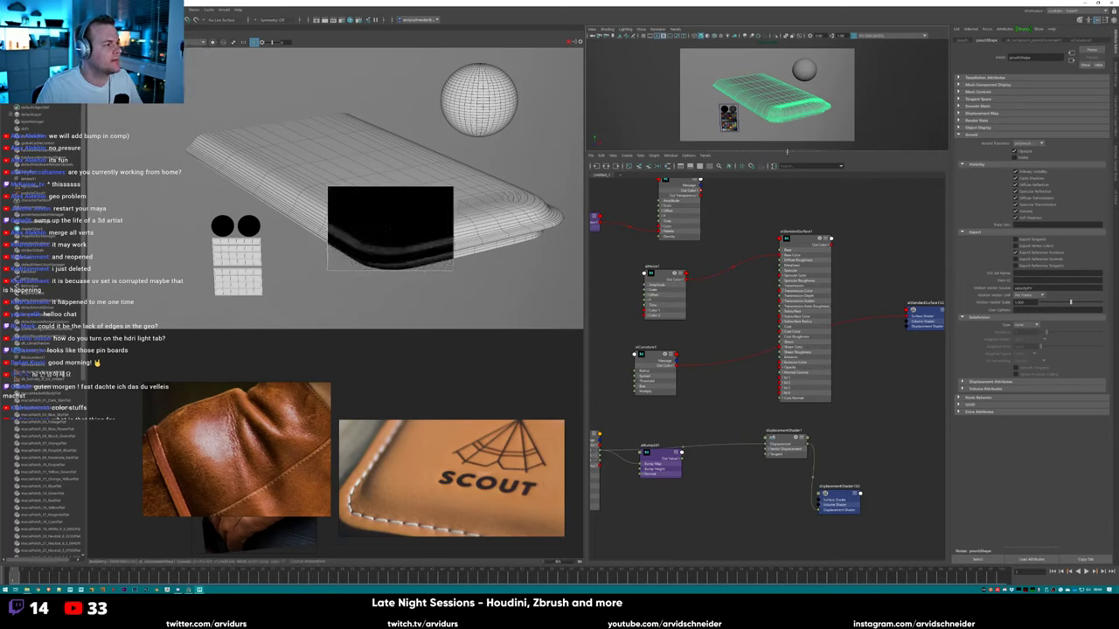
Check aiCurvature1, move the SCOUT reference image aside, and select aiStandardSurface1.
{"action": "left_click", "coordinate": [657, 384]}
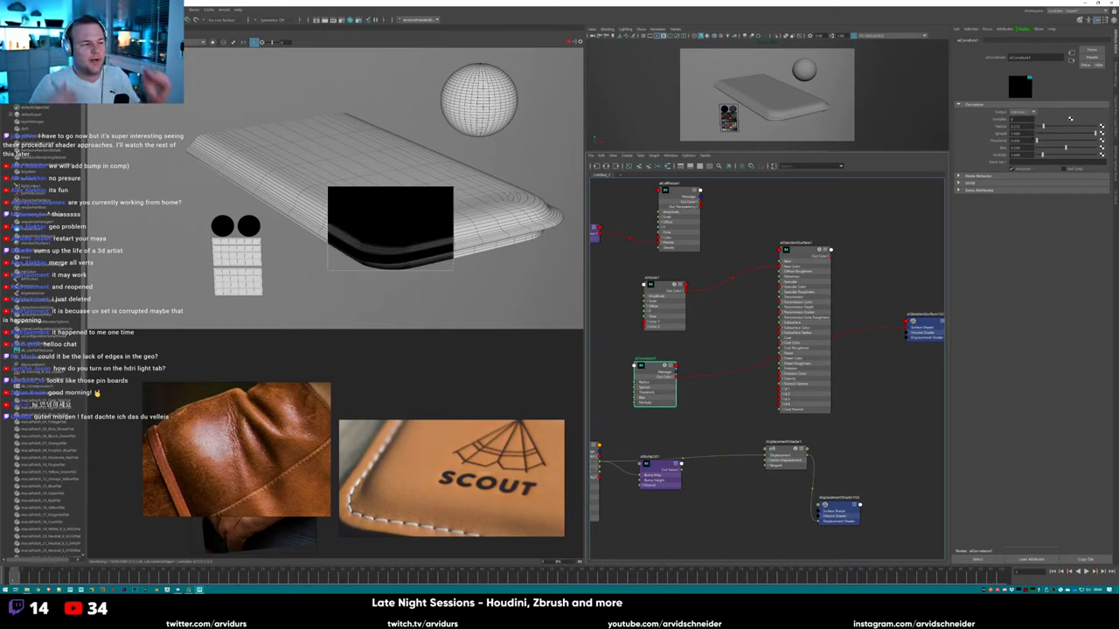
{"action": "left_click_drag", "start_coordinate": [490, 498], "coordinate": [534, 442]}
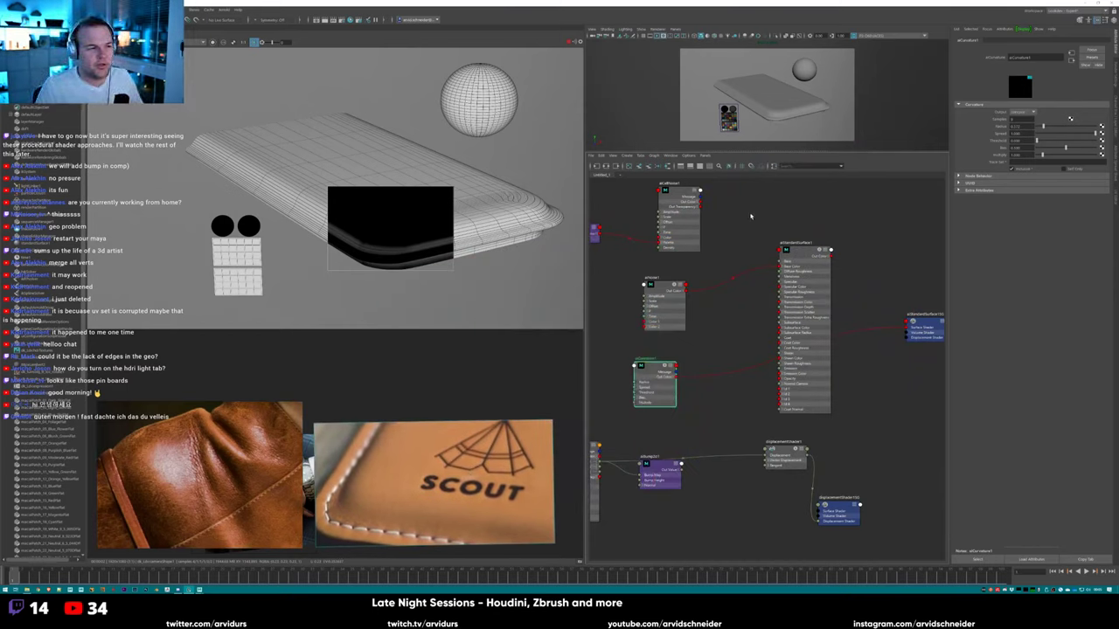
{"action": "left_click", "coordinate": [811, 251]}
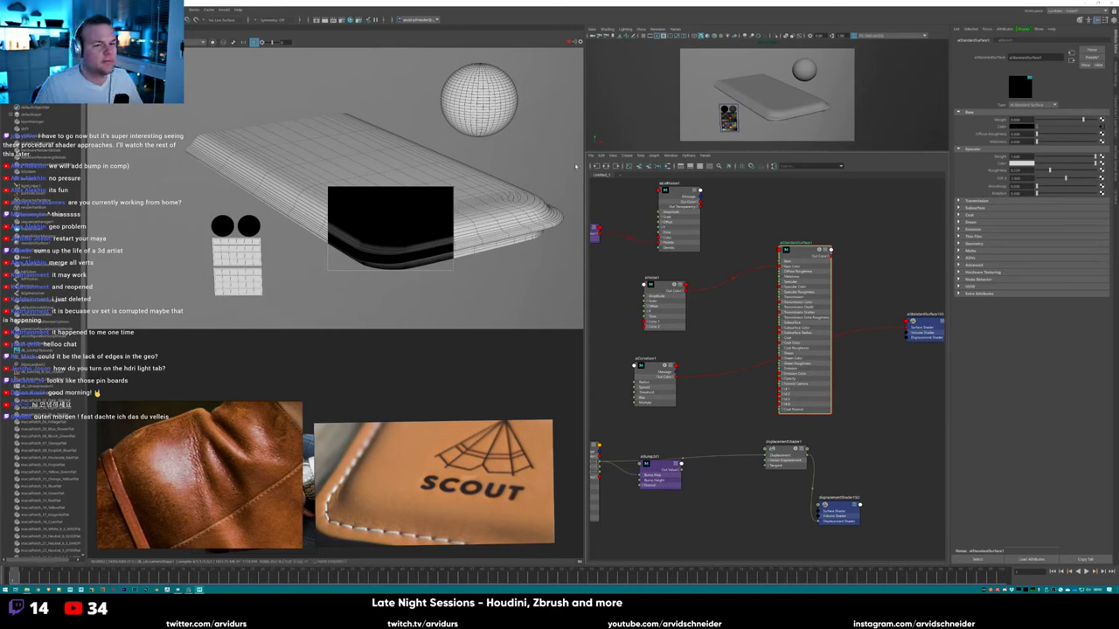
Add an aiAmbientOcclusion node, wire it into the shader, and region-render the case corner.
{"action": "left_click", "coordinate": [740, 405]}
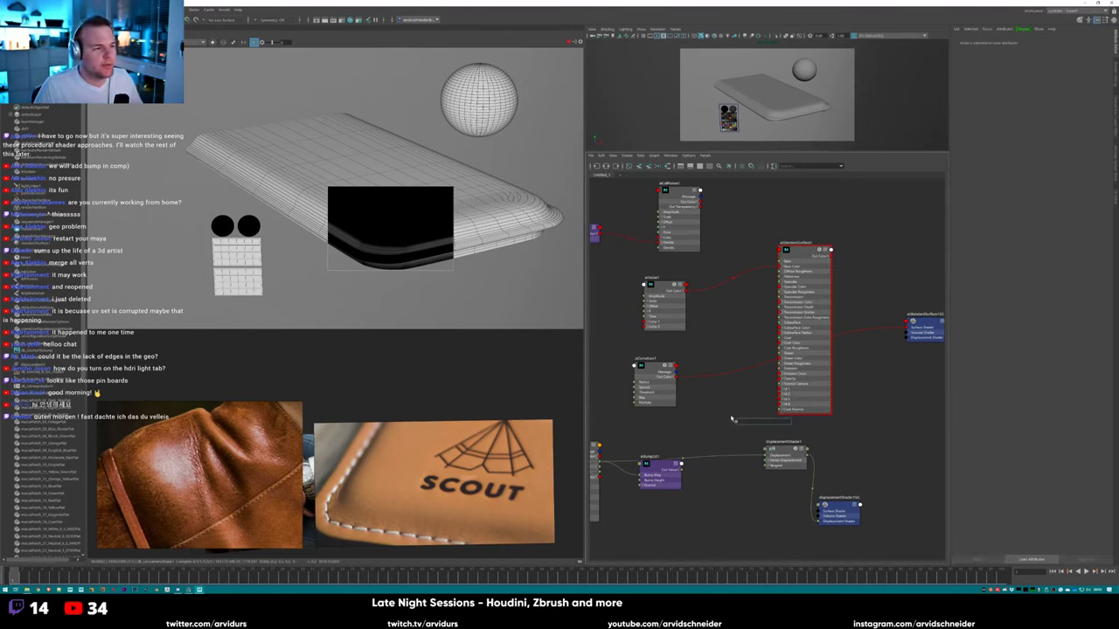
{"action": "key", "text": "Tab"}
{"action": "type", "text": "aiamb"}
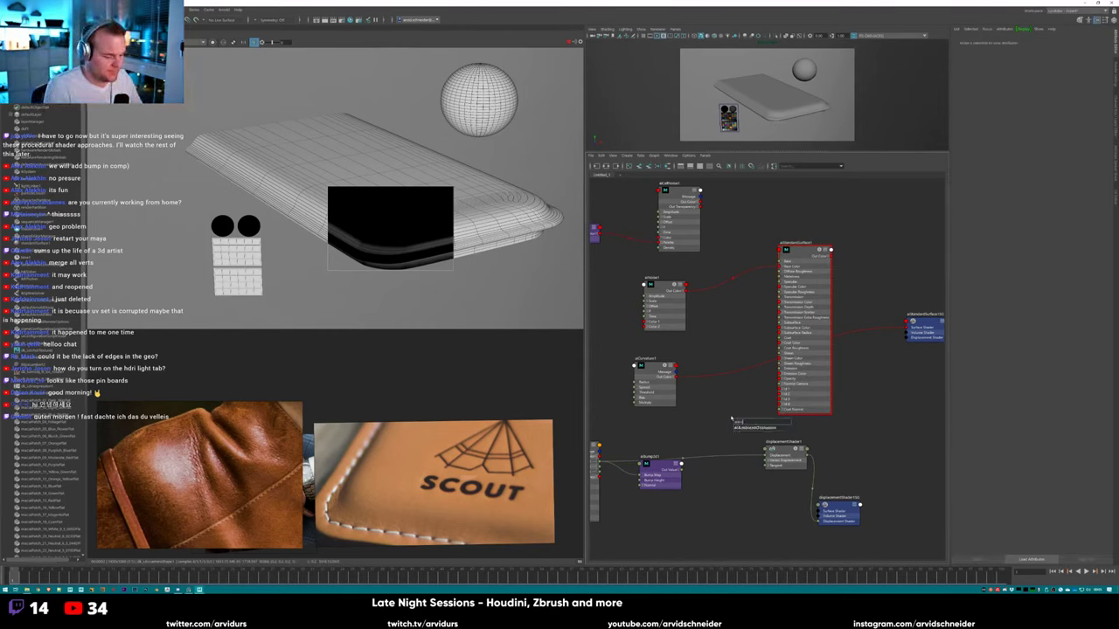
{"action": "key", "text": "Return"}
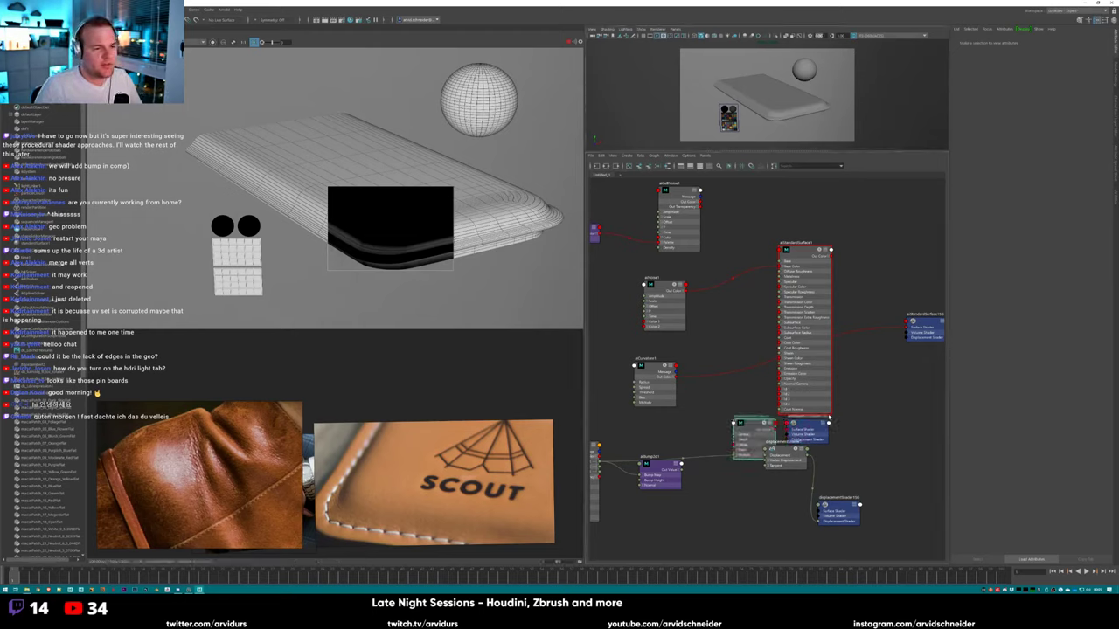
{"action": "left_click_drag", "start_coordinate": [750, 428], "coordinate": [722, 410]}
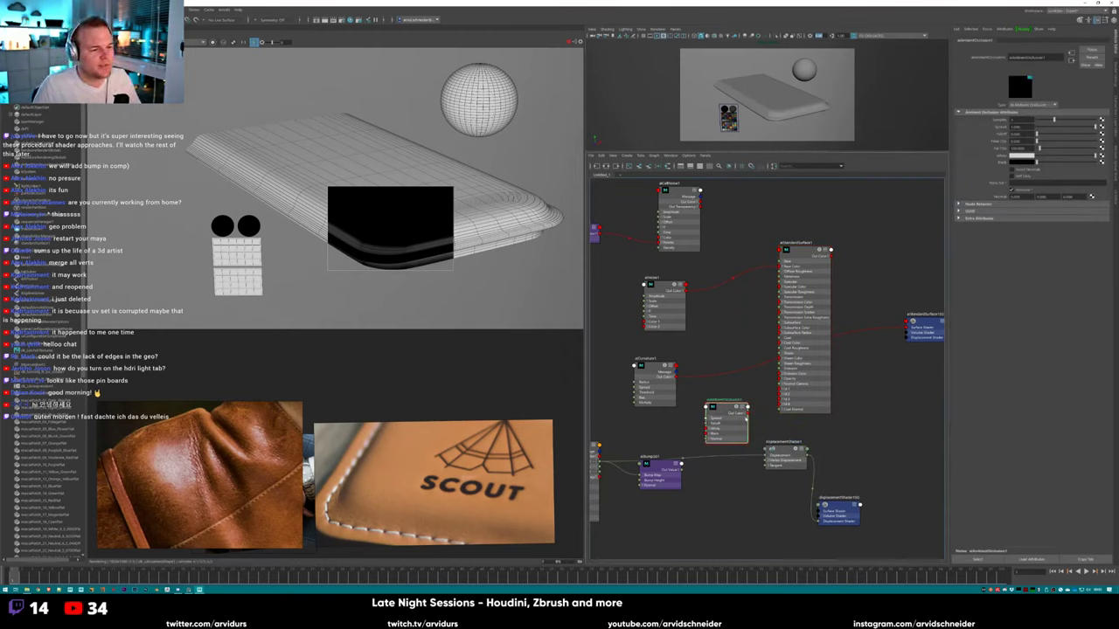
{"action": "left_click_drag", "start_coordinate": [748, 417], "coordinate": [781, 395]}
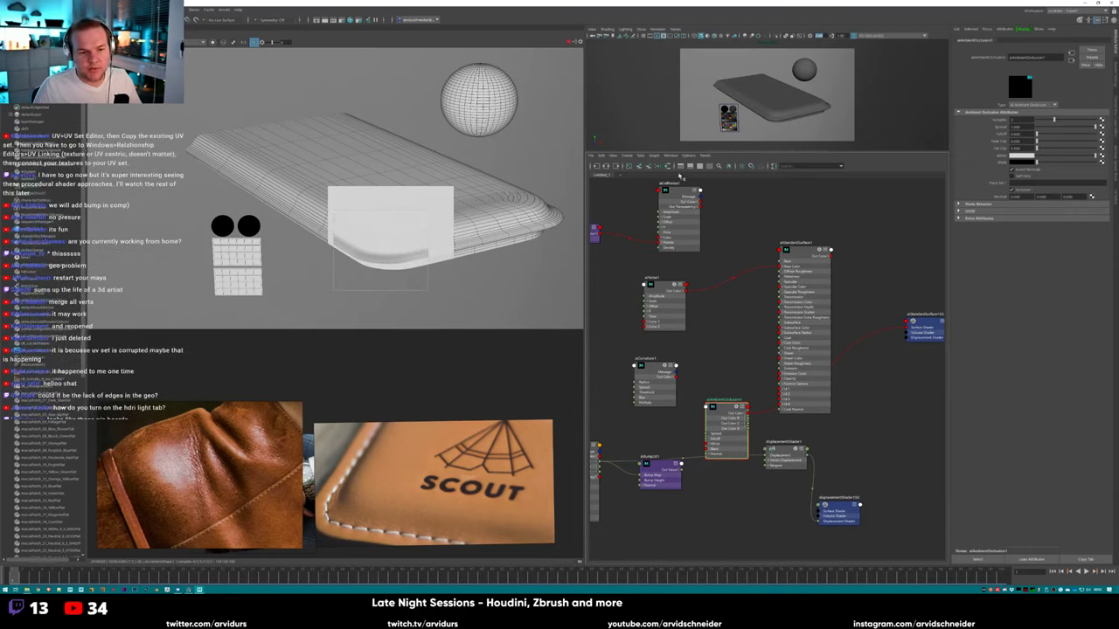
{"action": "left_click_drag", "start_coordinate": [494, 194], "coordinate": [571, 249]}
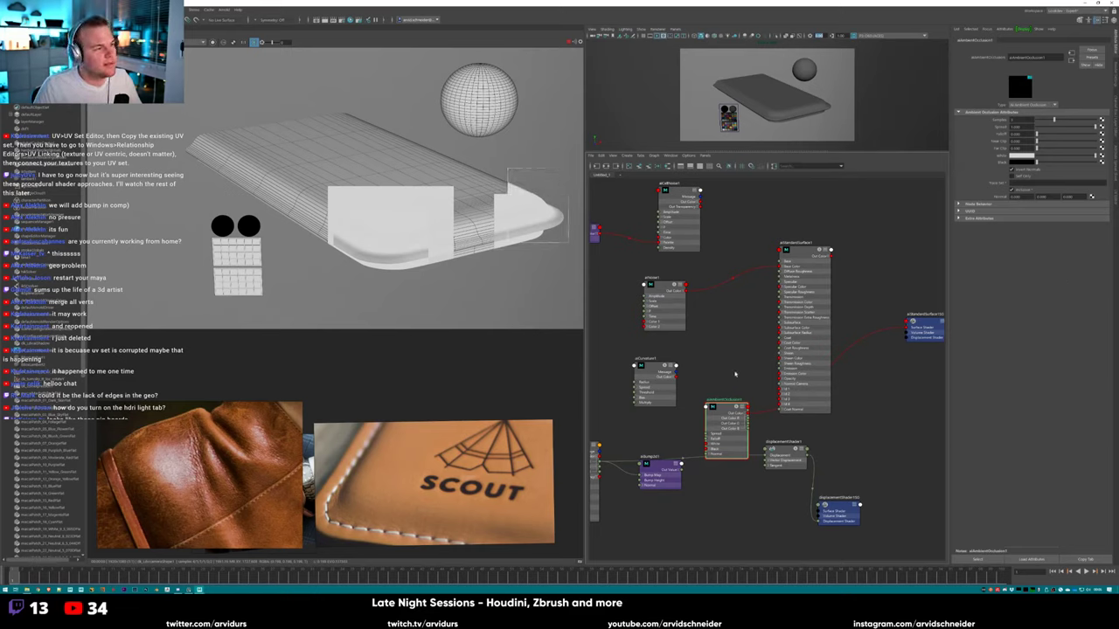
{"action": "left_click", "coordinate": [680, 376]}
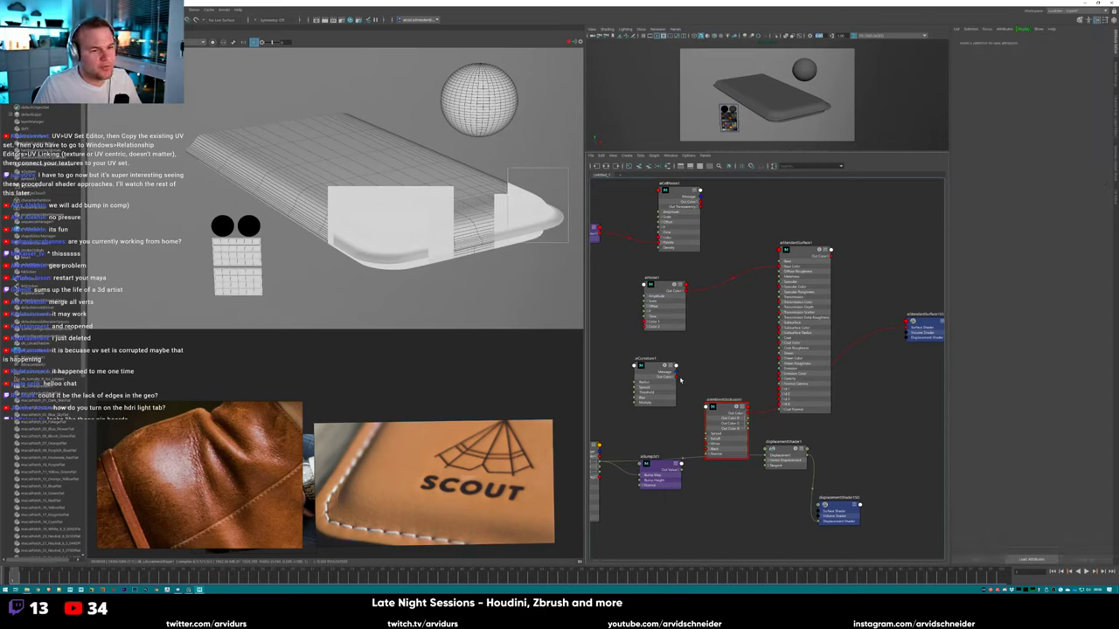
Preview the curvature node directly on the surface and raise a setting to brighten it.
{"action": "left_click_drag", "start_coordinate": [680, 378], "coordinate": [912, 330]}
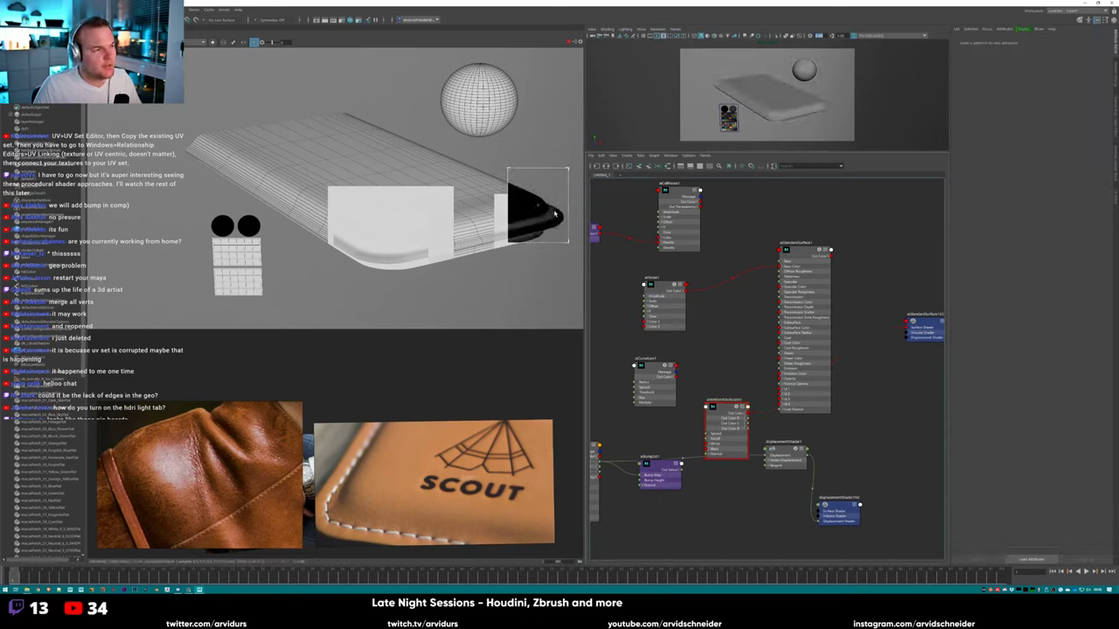
{"action": "left_click_drag", "start_coordinate": [654, 372], "coordinate": [643, 367]}
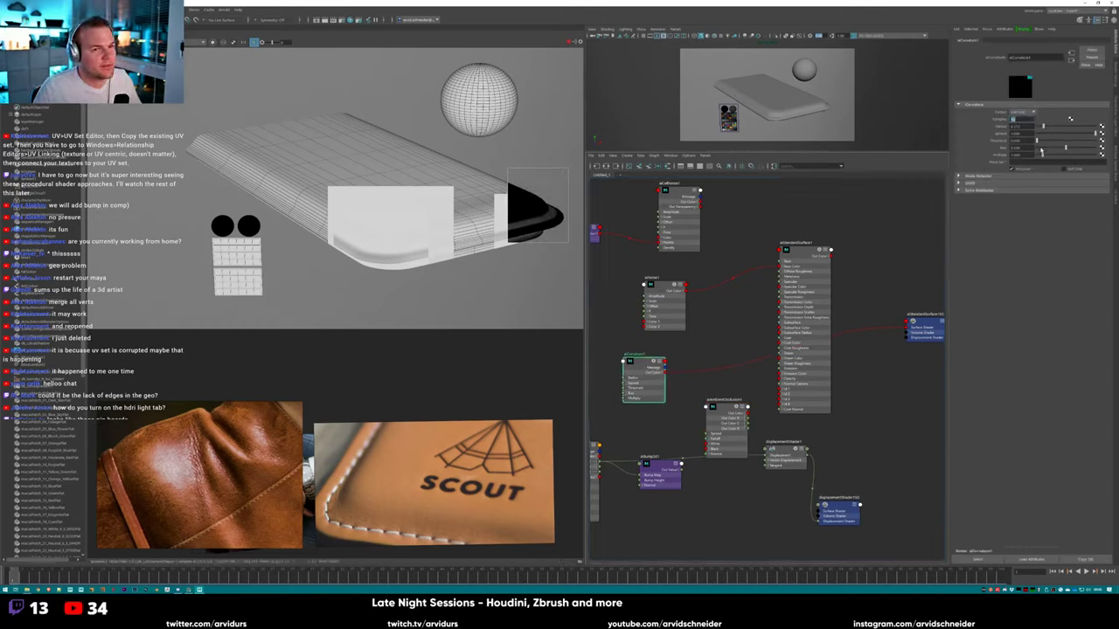
{"action": "left_click_drag", "start_coordinate": [1040, 152], "coordinate": [1076, 155]}
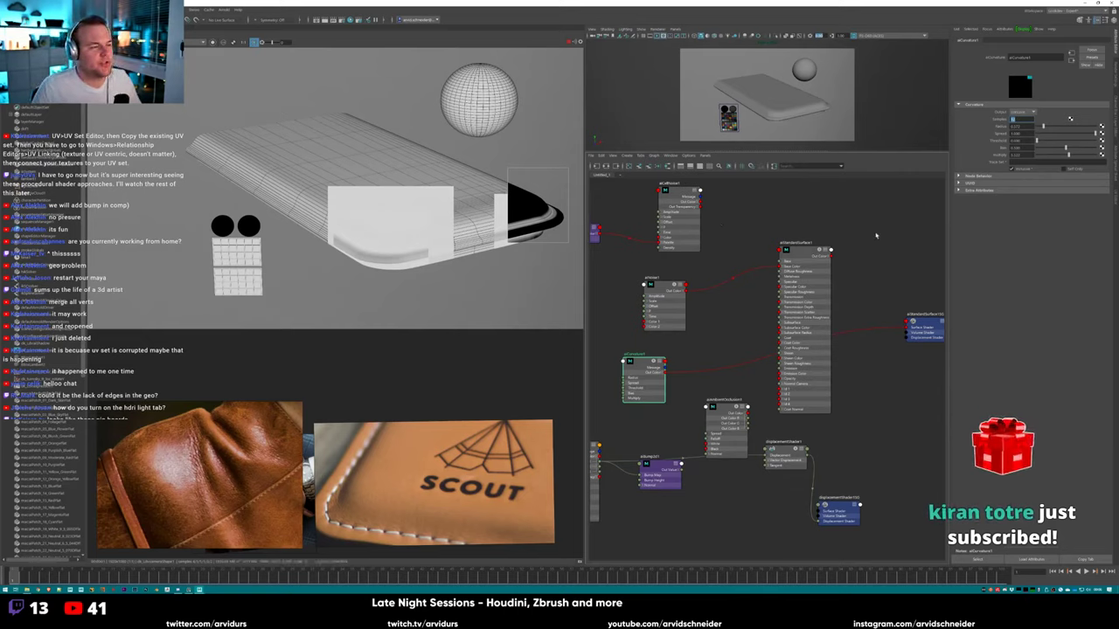
Collapse aiStandardSurface1 and move the lower file and bump node group down.
{"action": "left_click_drag", "start_coordinate": [780, 261], "coordinate": [805, 246]}
{"action": "key", "text": "1"}
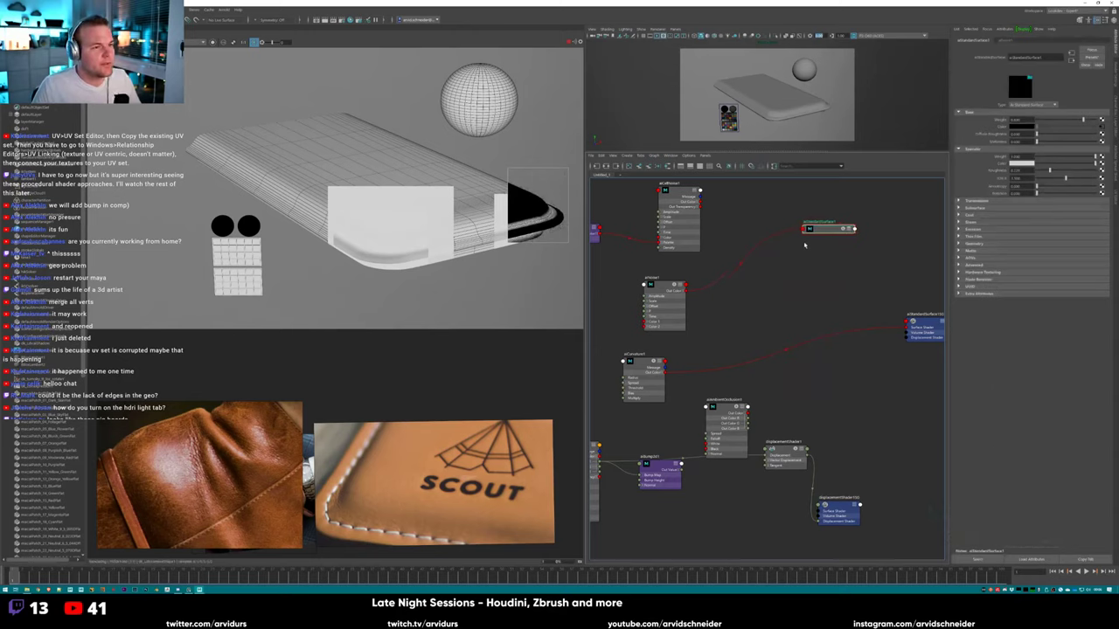
{"action": "middle_click_drag", "start_coordinate": [710, 338], "coordinate": [813, 295]}
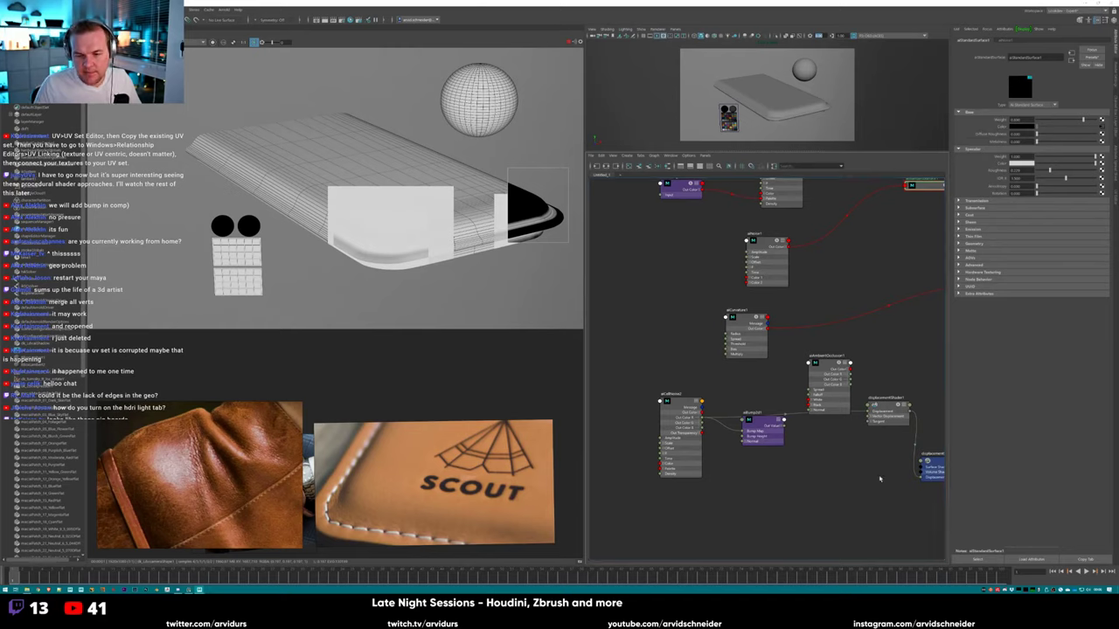
{"action": "key", "text": "a"}
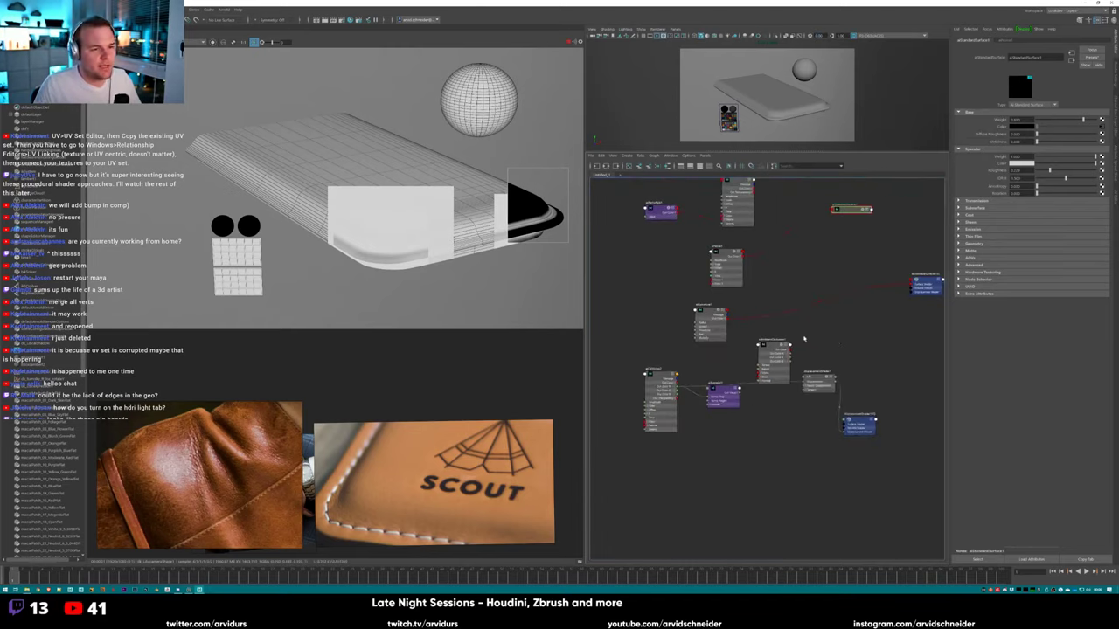
{"action": "middle_click_drag", "start_coordinate": [821, 371], "coordinate": [795, 376], "text": "alt"}
{"action": "left_click_drag", "start_coordinate": [663, 378], "coordinate": [861, 441]}
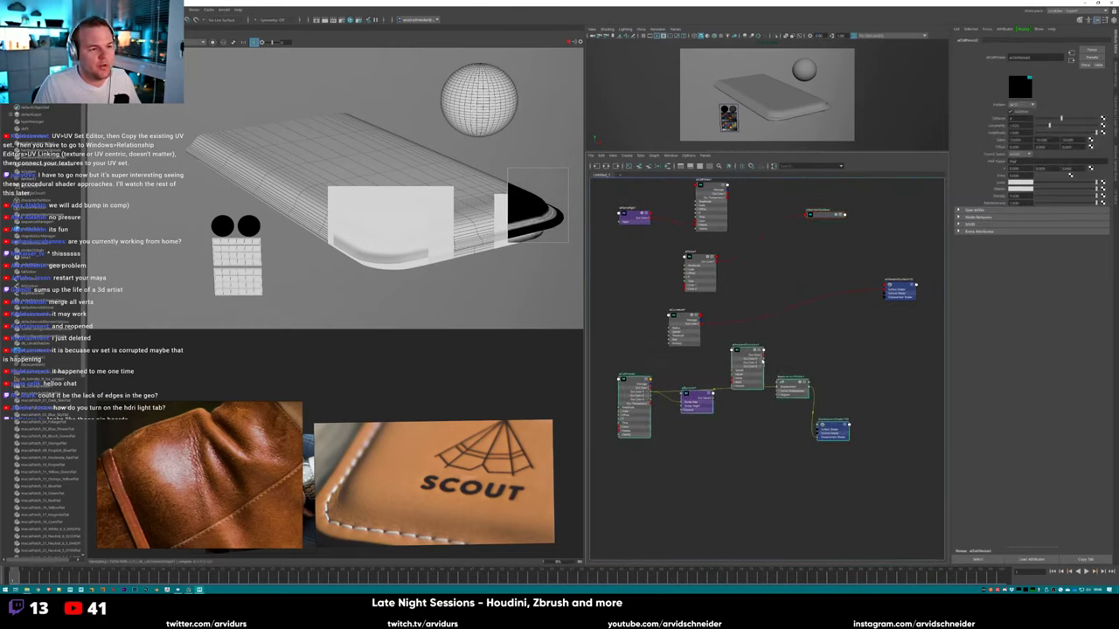
{"action": "left_click_drag", "start_coordinate": [744, 363], "coordinate": [742, 440]}
Connect aiNoise1's output to the shader to preview the orange noise.
{"action": "left_click", "coordinate": [636, 269]}
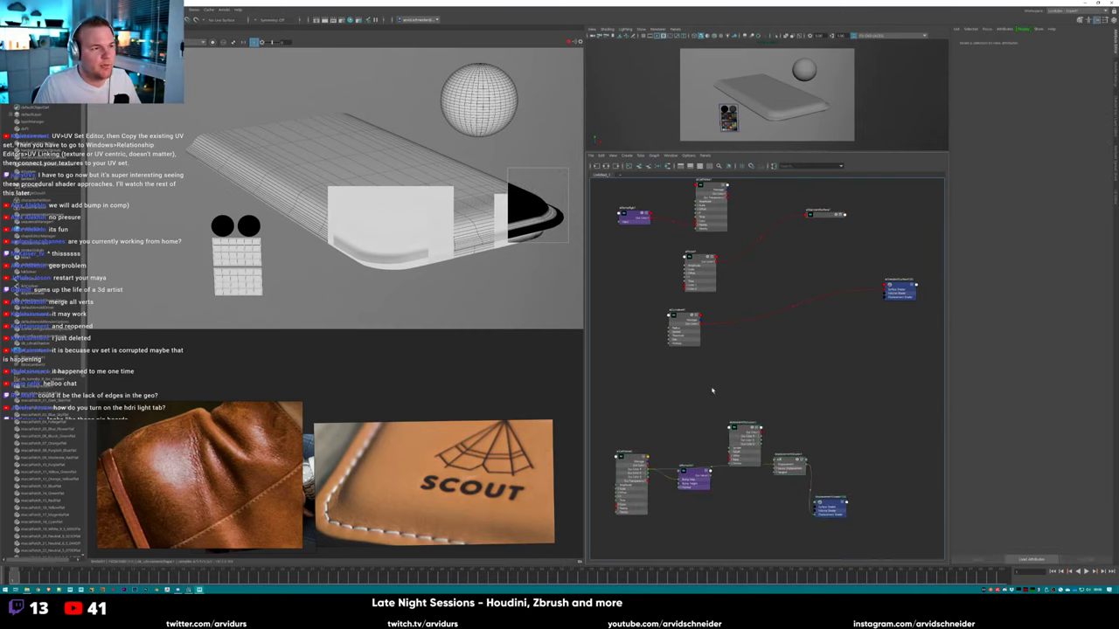
{"action": "scroll", "coordinate": [711, 269], "scroll_direction": "up", "scroll_amount": 1}
{"action": "left_click", "coordinate": [709, 261]}
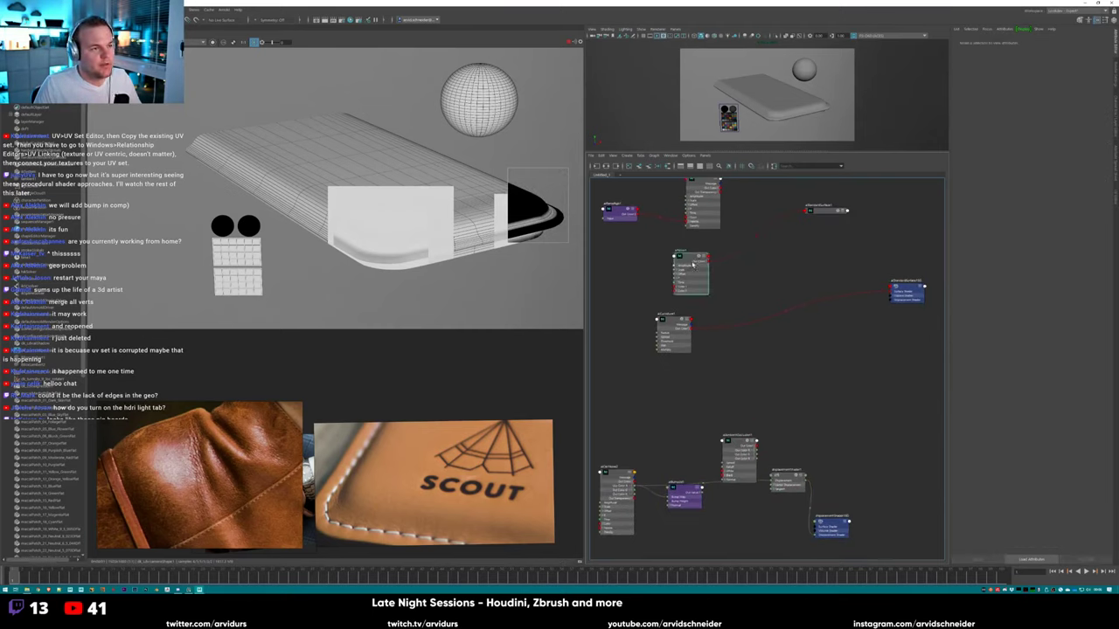
{"action": "left_click_drag", "start_coordinate": [712, 259], "coordinate": [892, 292]}
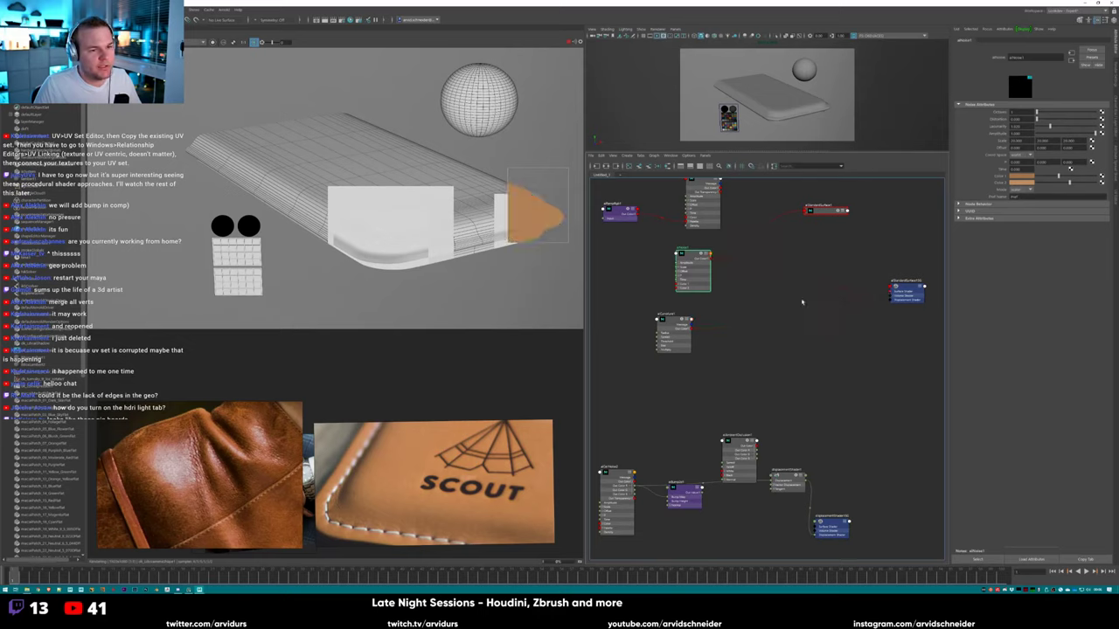
{"action": "middle_click_drag", "start_coordinate": [745, 329], "coordinate": [786, 324], "text": "alt"}
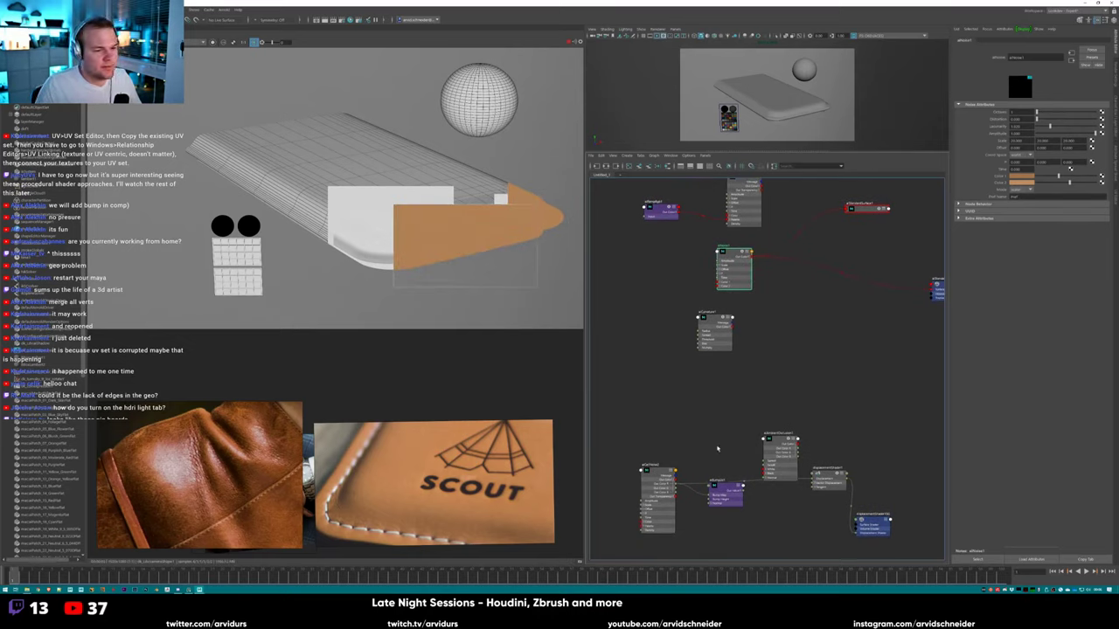
{"action": "middle_click_drag", "start_coordinate": [655, 469], "coordinate": [616, 550], "text": "alt"}
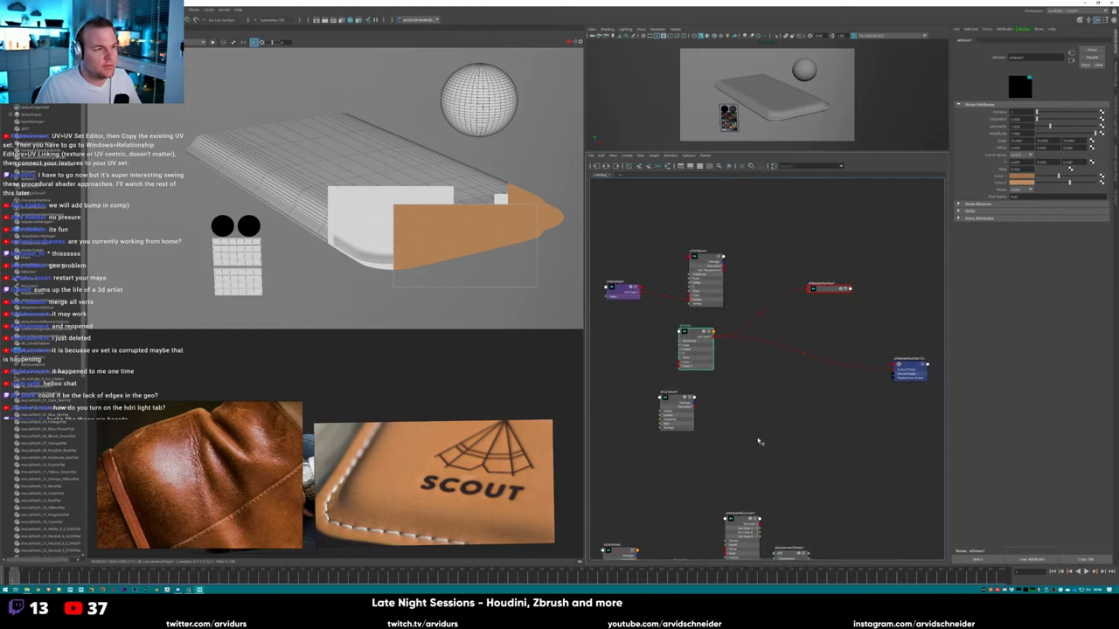
Create aiNoise2, connect it to the shader, and set a value to 10.
{"action": "key", "text": "Tab"}
{"action": "type", "text": "bu"}
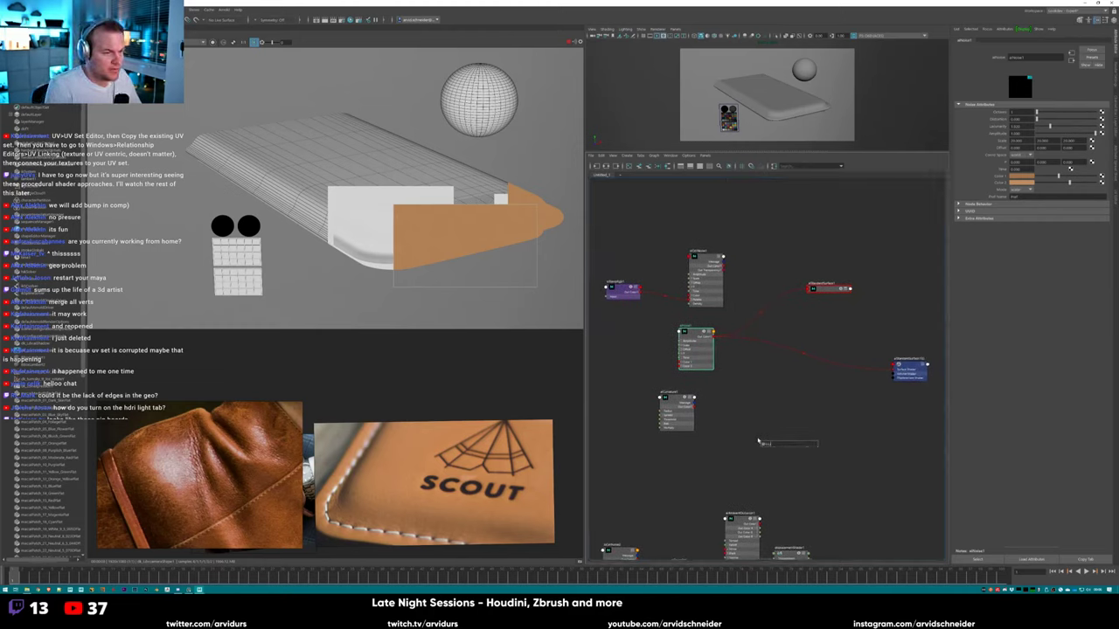
{"action": "left_click", "coordinate": [782, 456]}
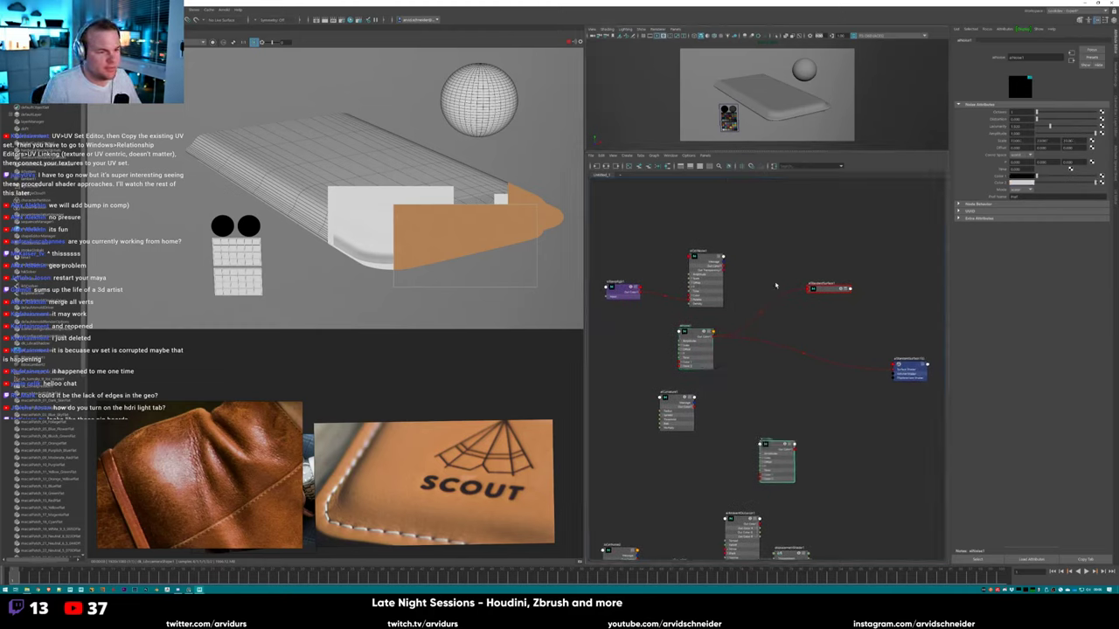
{"action": "left_click_drag", "start_coordinate": [792, 445], "coordinate": [788, 395]}
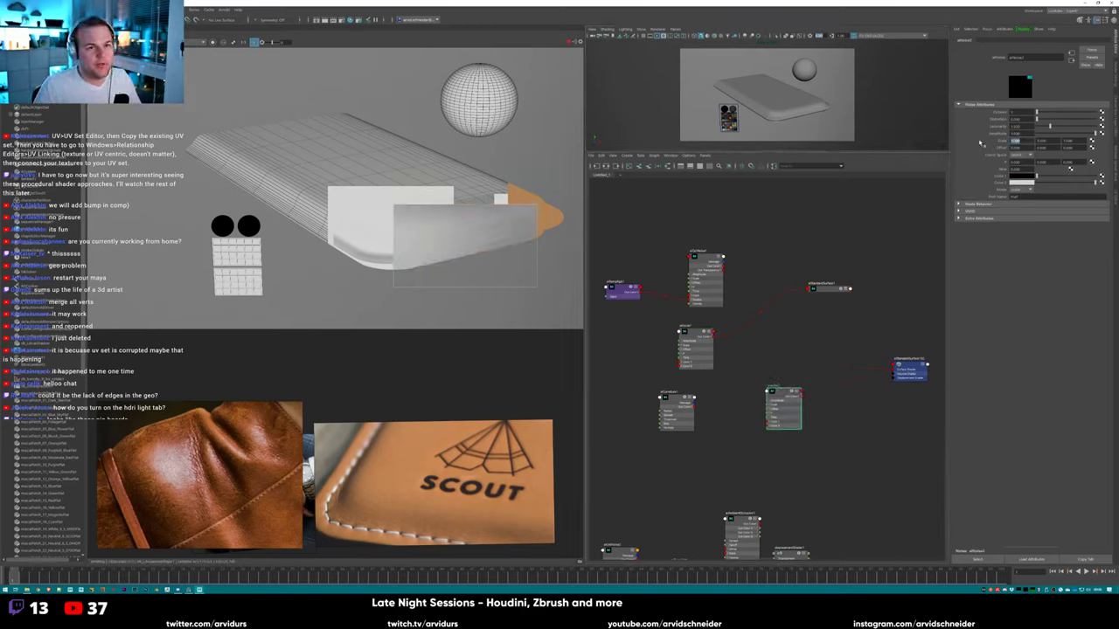
{"action": "type", "text": "10"}
{"action": "key", "text": "Return"}
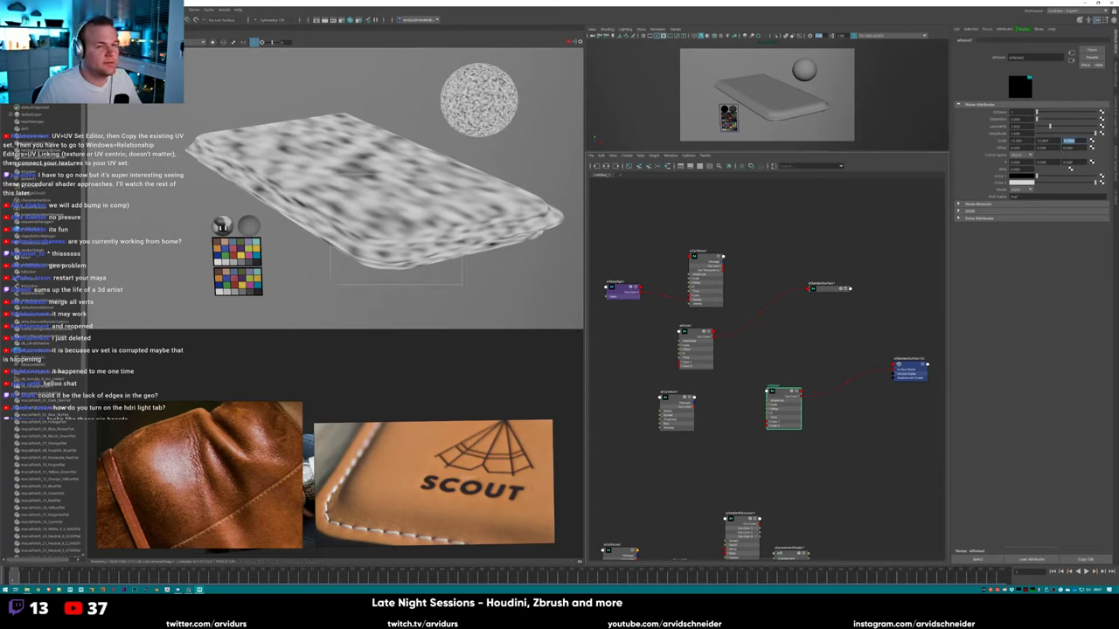
Change aiNoise2's Coord Space option and adjust its Scale for a fine grey grain.
{"action": "left_click", "coordinate": [1020, 154]}
{"action": "left_click", "coordinate": [1016, 169]}
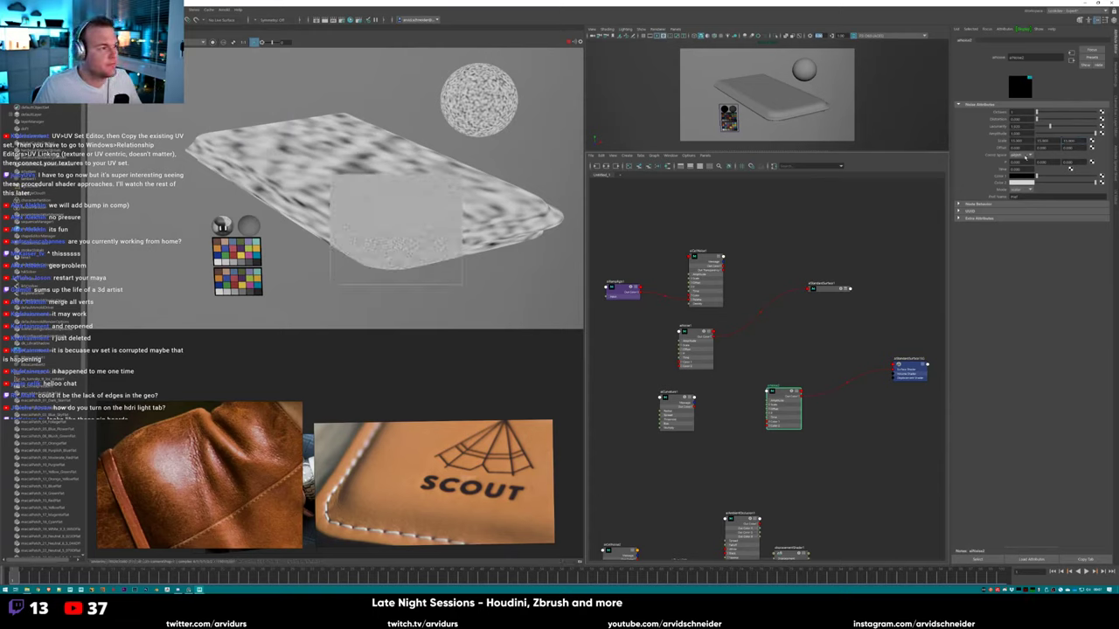
{"action": "left_click", "coordinate": [1019, 155]}
{"action": "left_click", "coordinate": [1016, 169]}
{"action": "left_click", "coordinate": [1019, 155]}
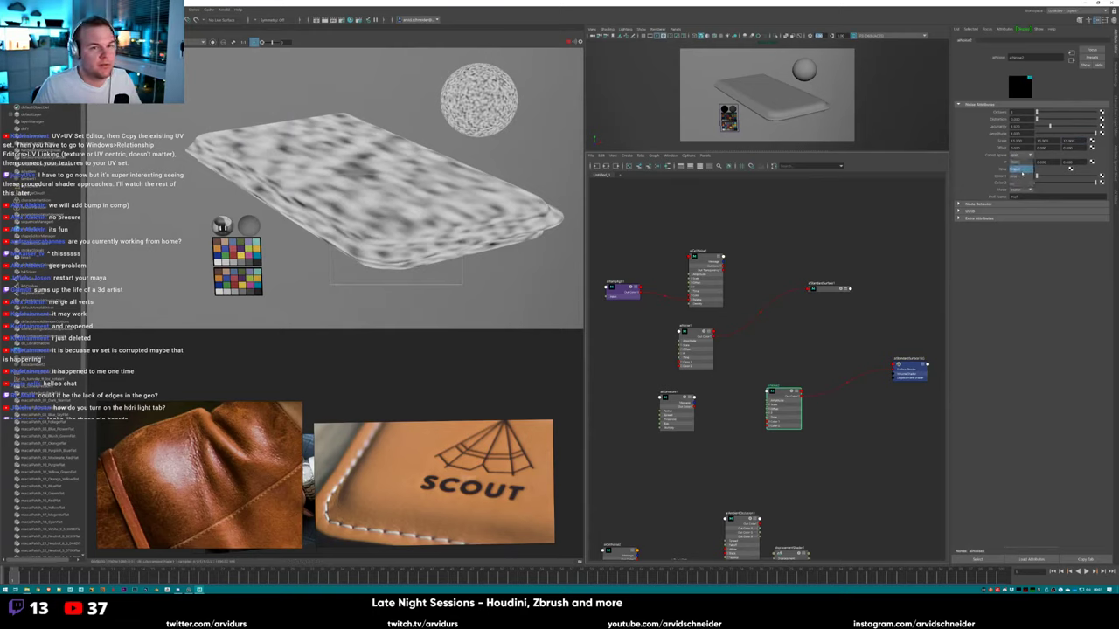
{"action": "left_click", "coordinate": [1018, 169]}
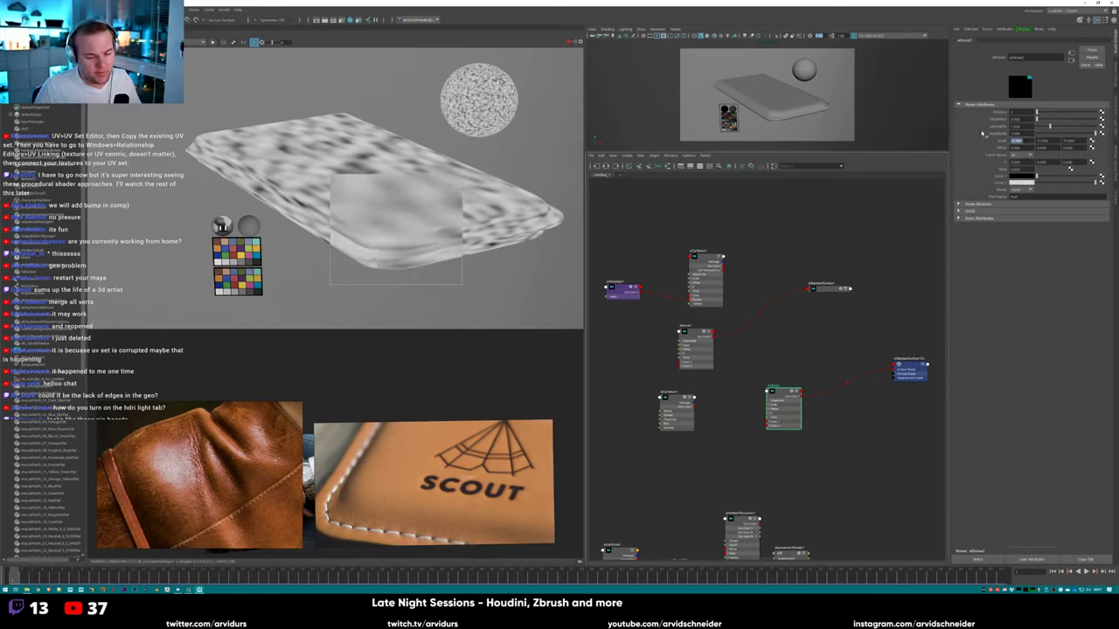
{"action": "key", "text": "Tab"}
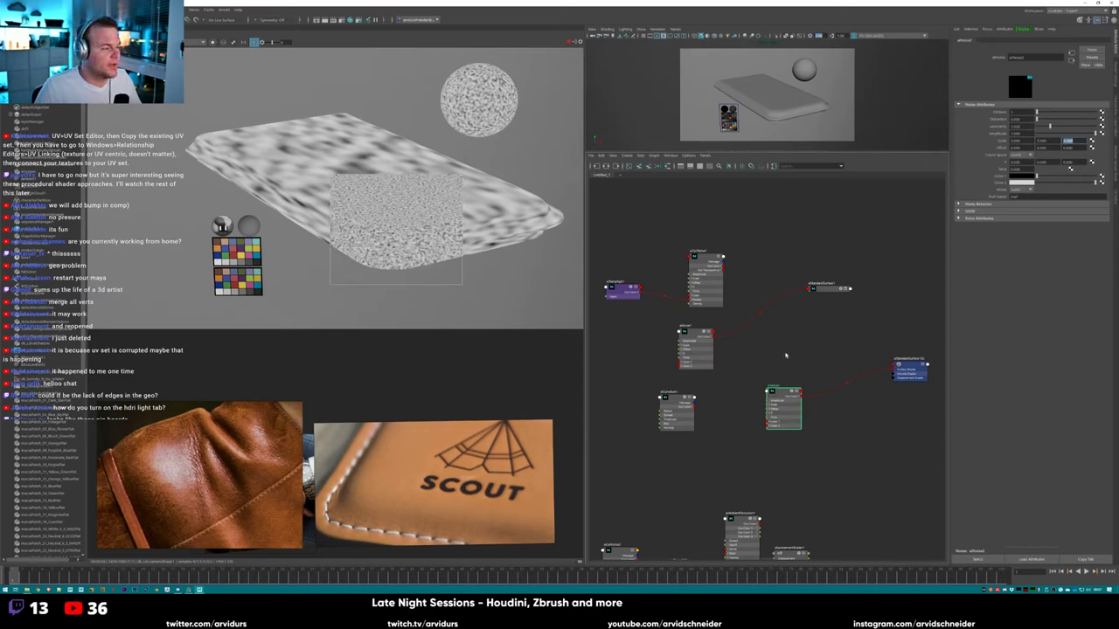
Reposition the aiNoise2 node beside the shader in the graph.
{"action": "left_click", "coordinate": [756, 399]}
{"action": "middle_click_drag", "start_coordinate": [769, 434], "coordinate": [769, 419], "text": "alt"}
{"action": "left_click_drag", "start_coordinate": [784, 395], "coordinate": [766, 399]}
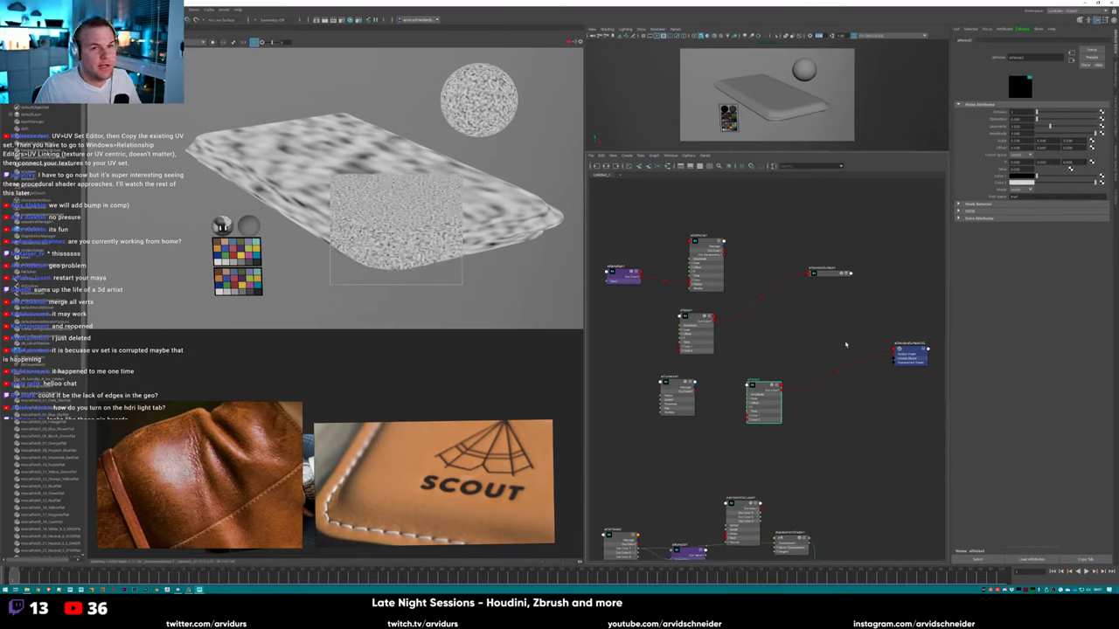
{"action": "middle_click_drag", "start_coordinate": [695, 426], "coordinate": [744, 374], "text": "alt"}
Create an aiColorCorrect node and connect its Out Color into aiNoise2.
{"action": "left_click", "coordinate": [759, 381]}
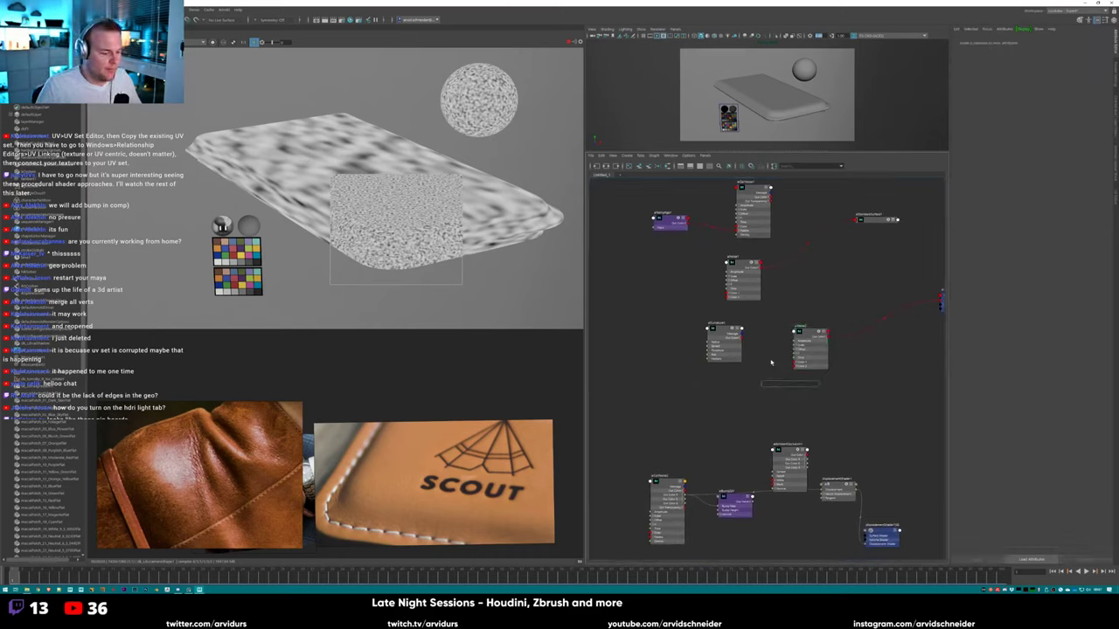
{"action": "type", "text": "ai"}
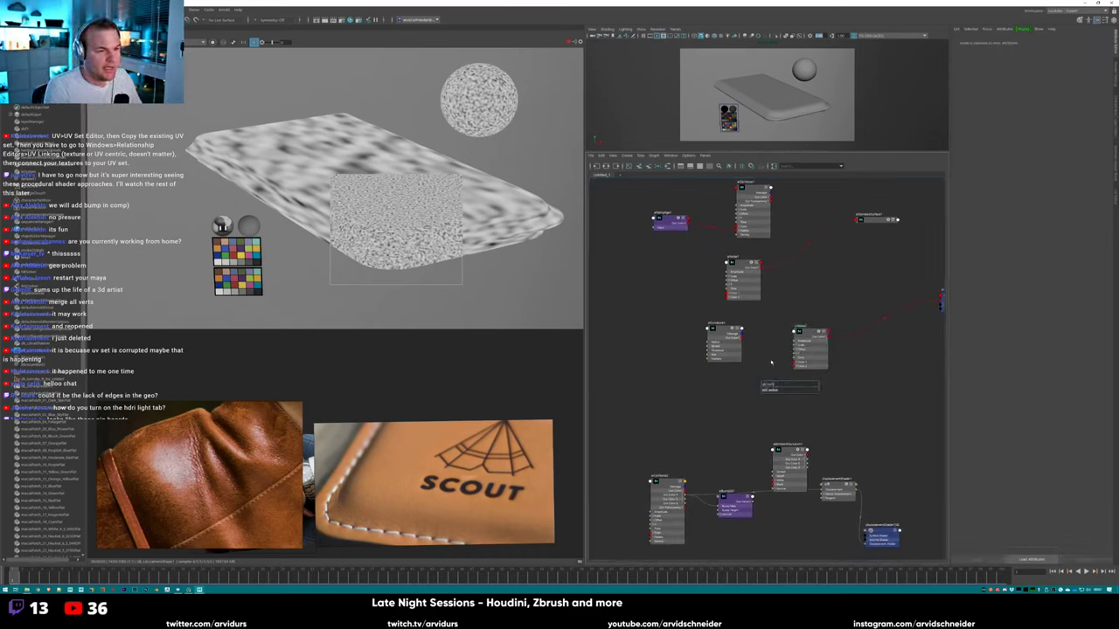
{"action": "type", "text": "col"}
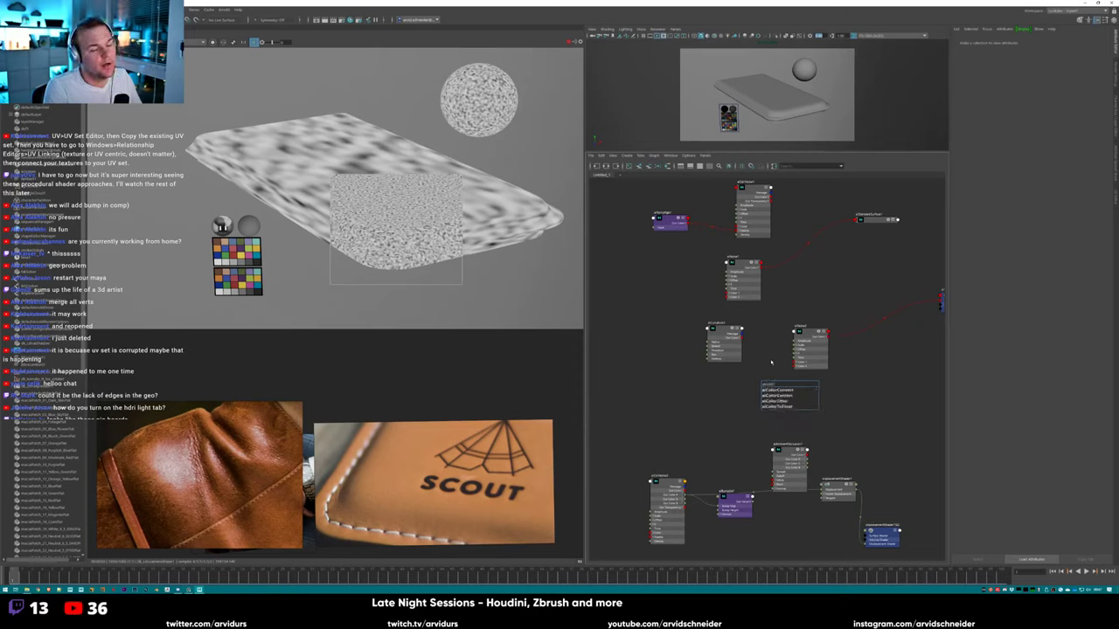
{"action": "left_click", "coordinate": [777, 395]}
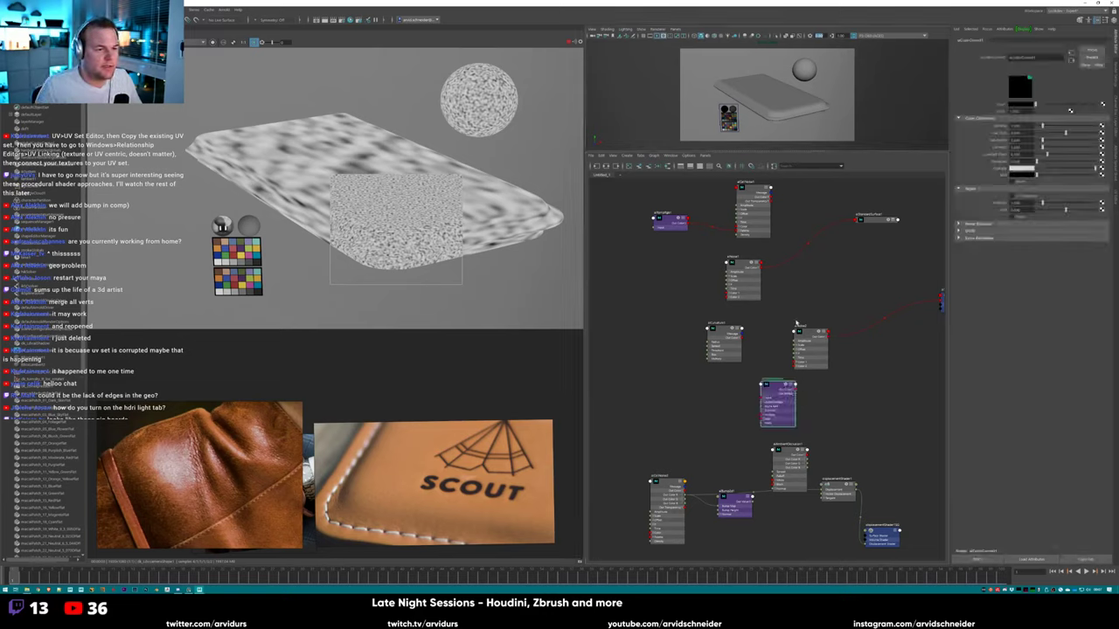
{"action": "left_click_drag", "start_coordinate": [797, 323], "coordinate": [823, 312]}
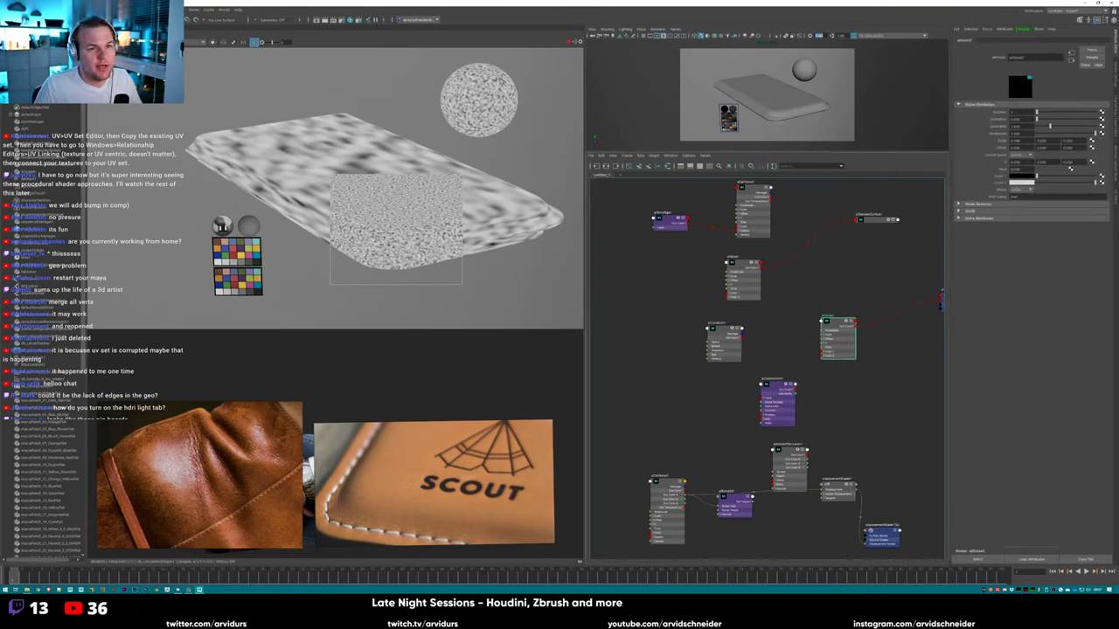
{"action": "scroll", "coordinate": [770, 348], "scroll_direction": "up", "scroll_amount": 3}
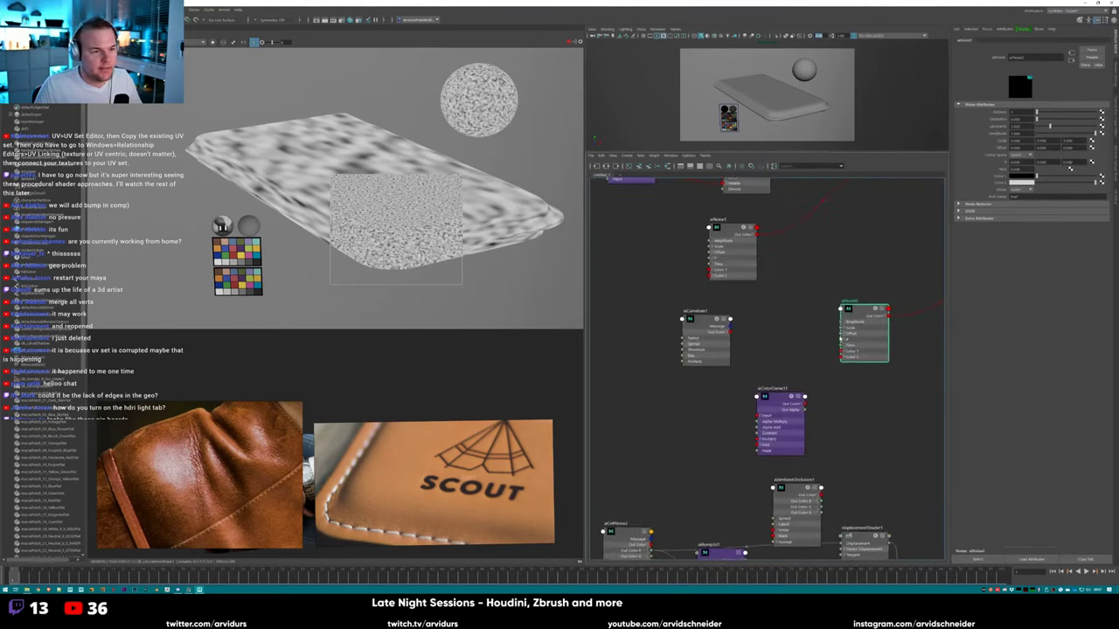
{"action": "left_click", "coordinate": [773, 369]}
{"action": "left_click_drag", "start_coordinate": [797, 376], "coordinate": [842, 322]}
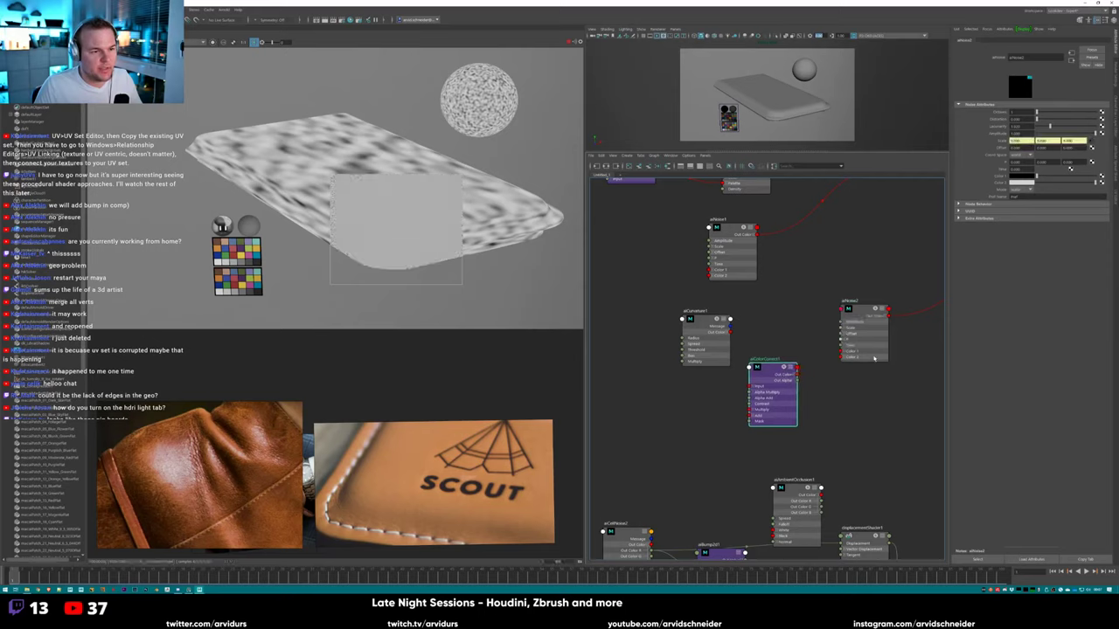
Arrange aiColorCorrect1 and aiCurvature1, then open aiColorCorrect1's Input colour picker.
{"action": "left_click_drag", "start_coordinate": [777, 373], "coordinate": [770, 375]}
{"action": "left_click_drag", "start_coordinate": [699, 332], "coordinate": [671, 332]}
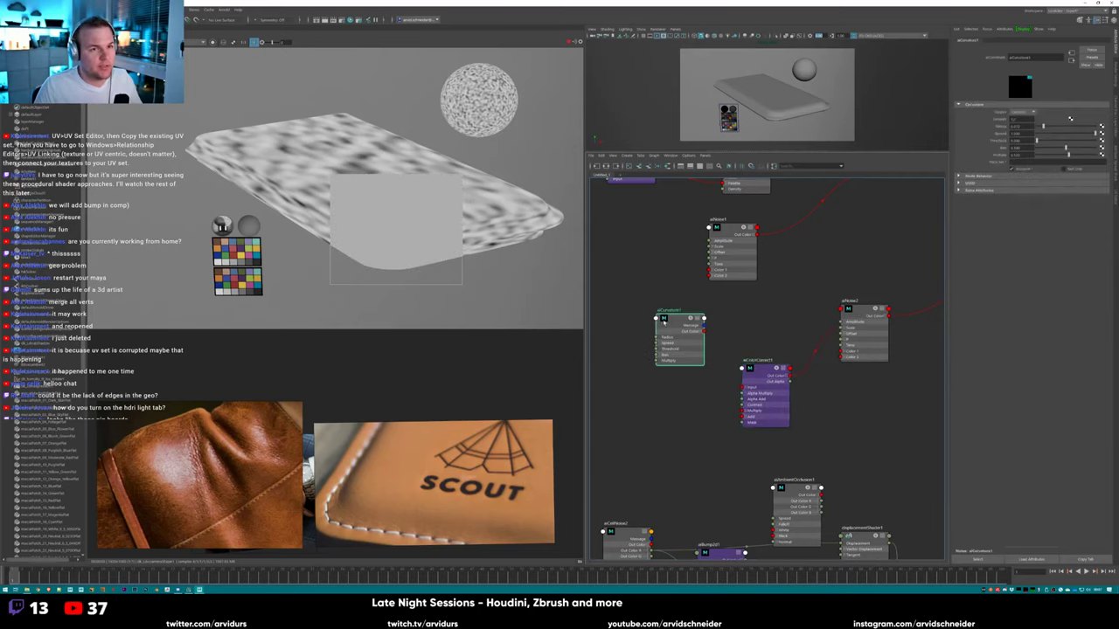
{"action": "left_click", "coordinate": [762, 368]}
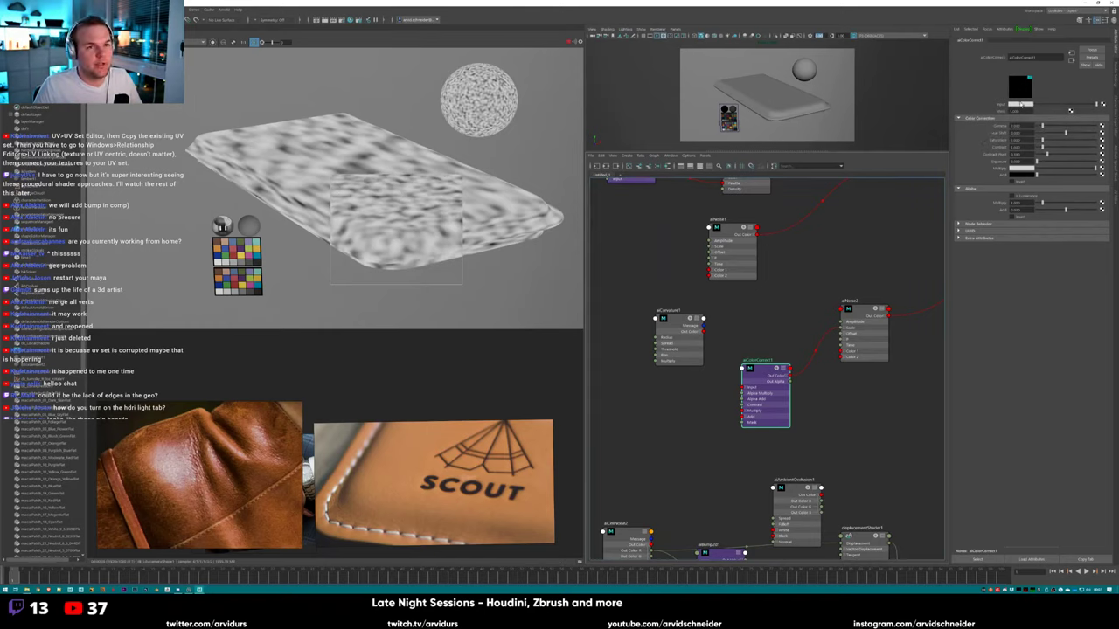
{"action": "left_click", "coordinate": [1021, 103]}
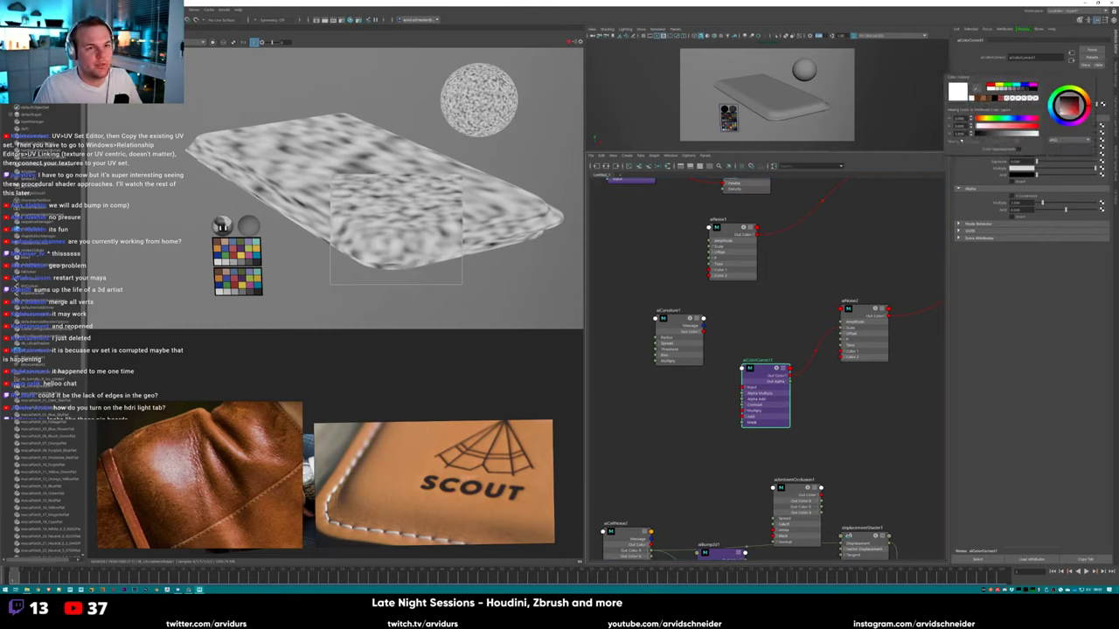
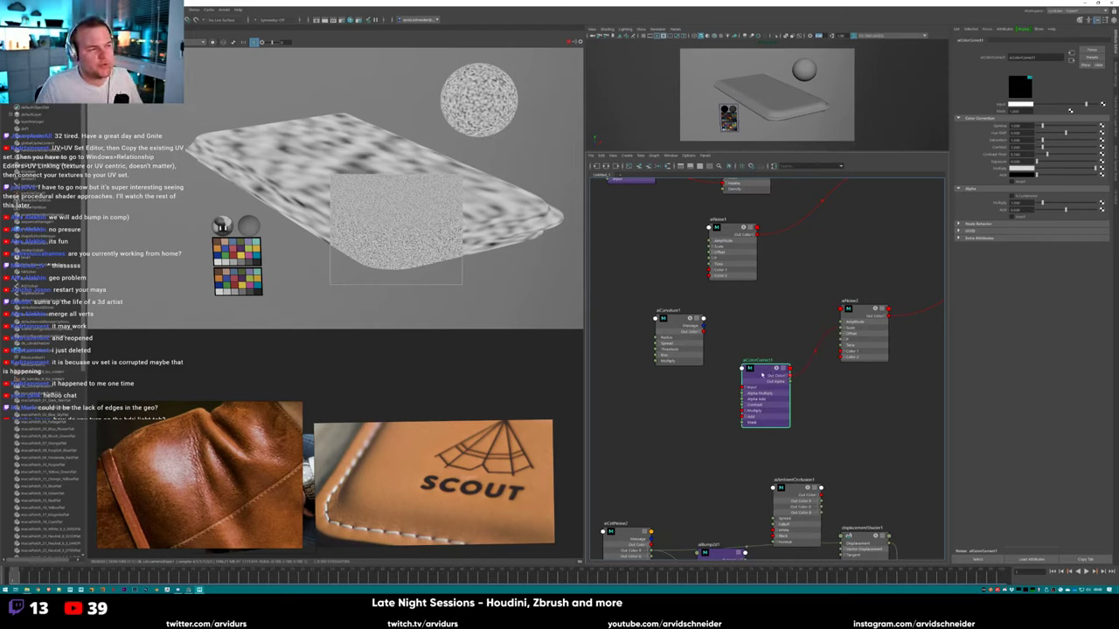
Wire the aiCurvature node's Out Color into the aiColorCorrect Input in the Node Editor.
{"action": "left_click_drag", "start_coordinate": [763, 374], "coordinate": [751, 362]}
{"action": "left_click_drag", "start_coordinate": [690, 322], "coordinate": [731, 406]}
{"action": "left_click", "coordinate": [669, 367]}
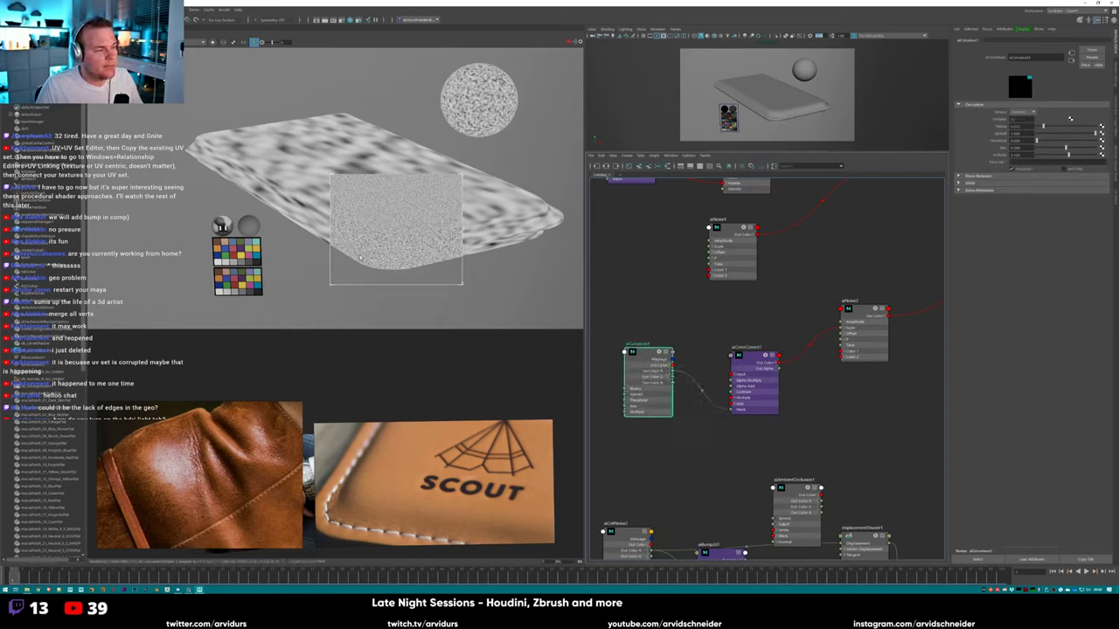
Show the aiColorCorrect attributes and open the colour picker for its Multiply swatch.
{"action": "scroll", "coordinate": [360, 258], "scroll_direction": "up", "scroll_amount": 3}
{"action": "left_click", "coordinate": [753, 358]}
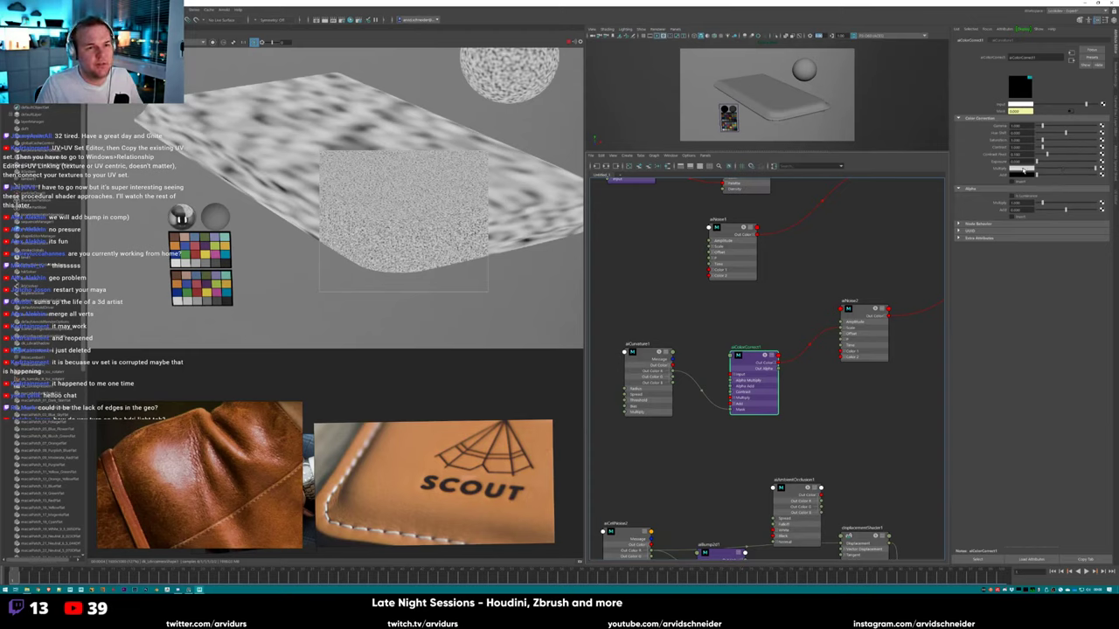
{"action": "left_click", "coordinate": [1023, 170]}
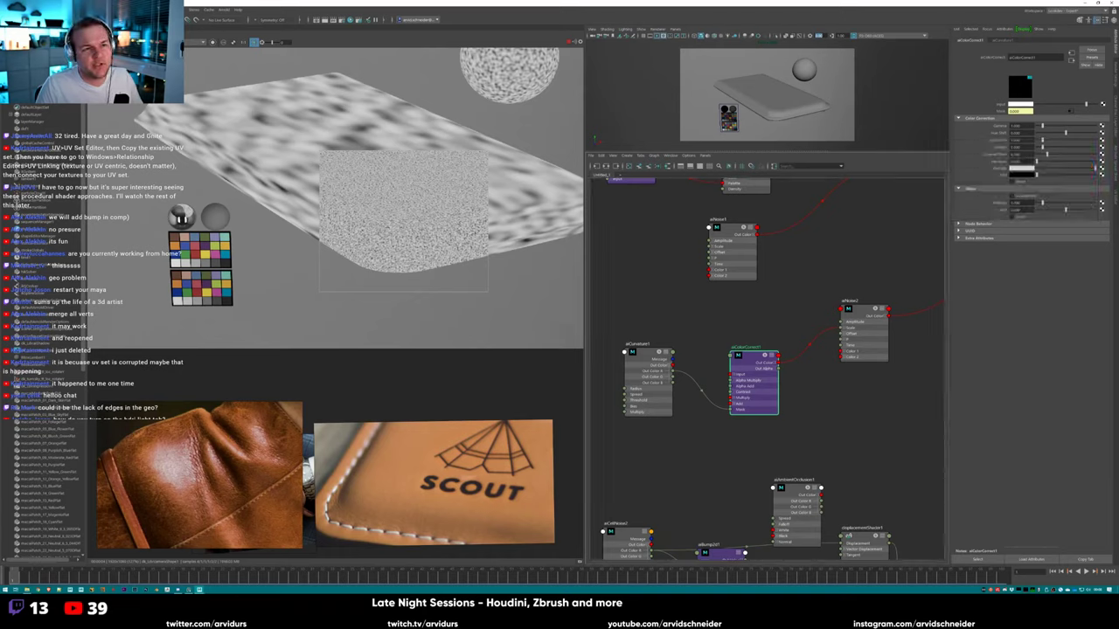
{"action": "left_click", "coordinate": [1019, 170]}
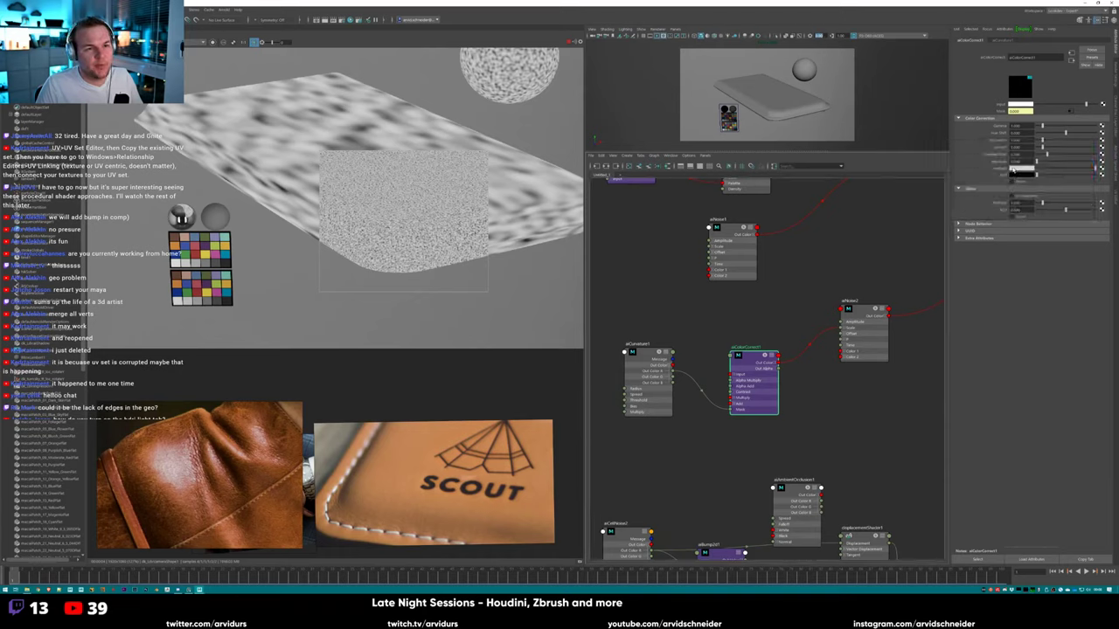
{"action": "left_click", "coordinate": [1014, 171]}
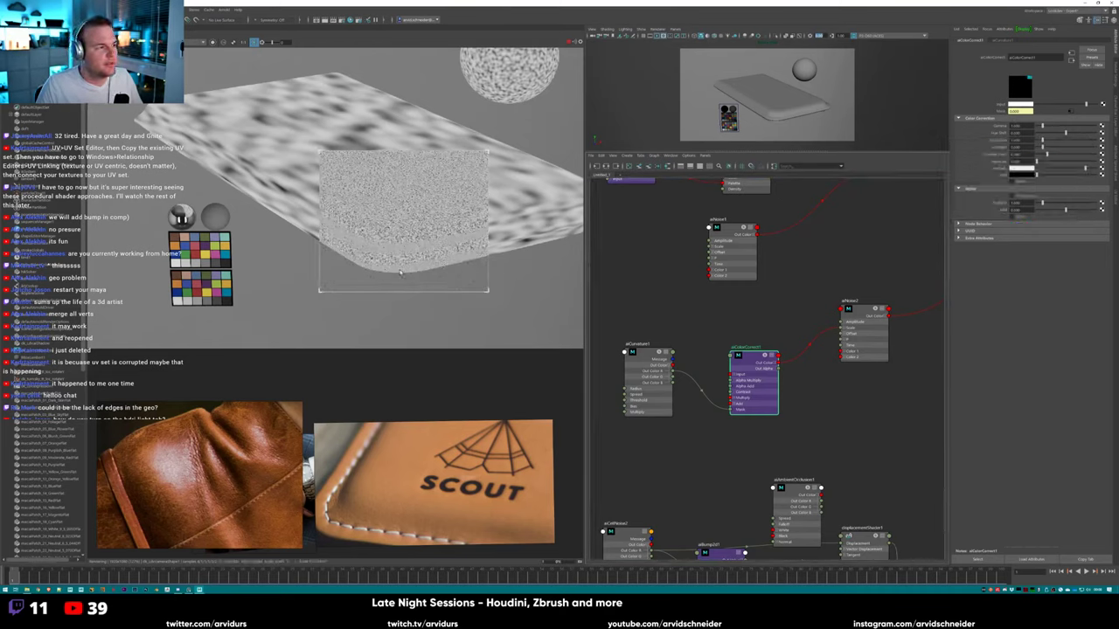
Darken an aiColorCorrect correction colour by dragging its value slider down.
{"action": "scroll", "coordinate": [385, 255], "scroll_direction": "up", "scroll_amount": 5}
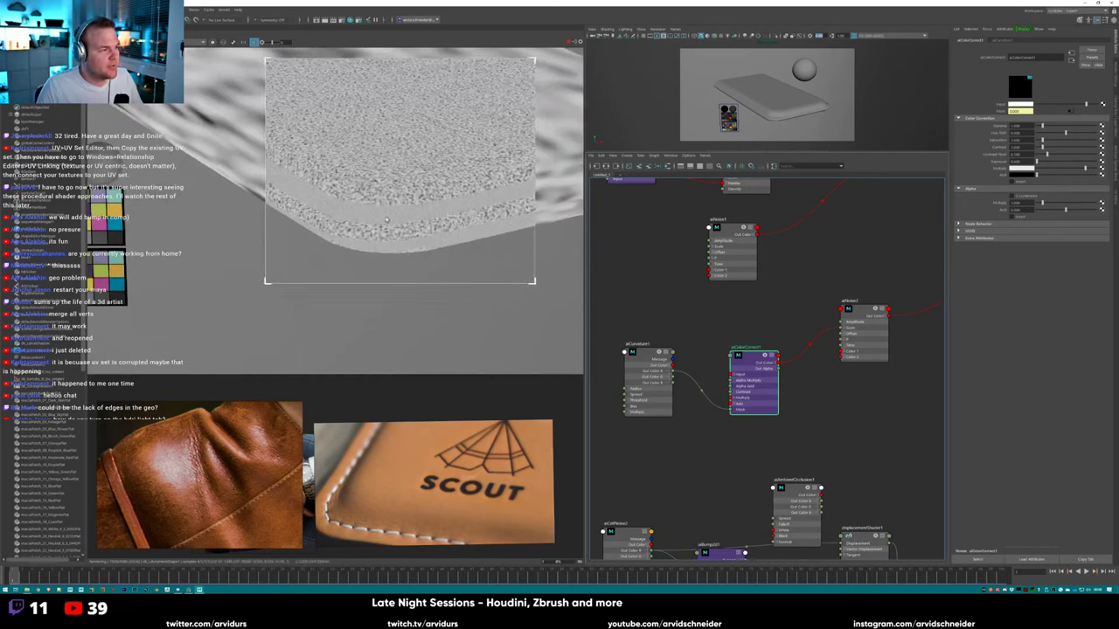
{"action": "scroll", "coordinate": [517, 211], "scroll_direction": "up", "scroll_amount": 2}
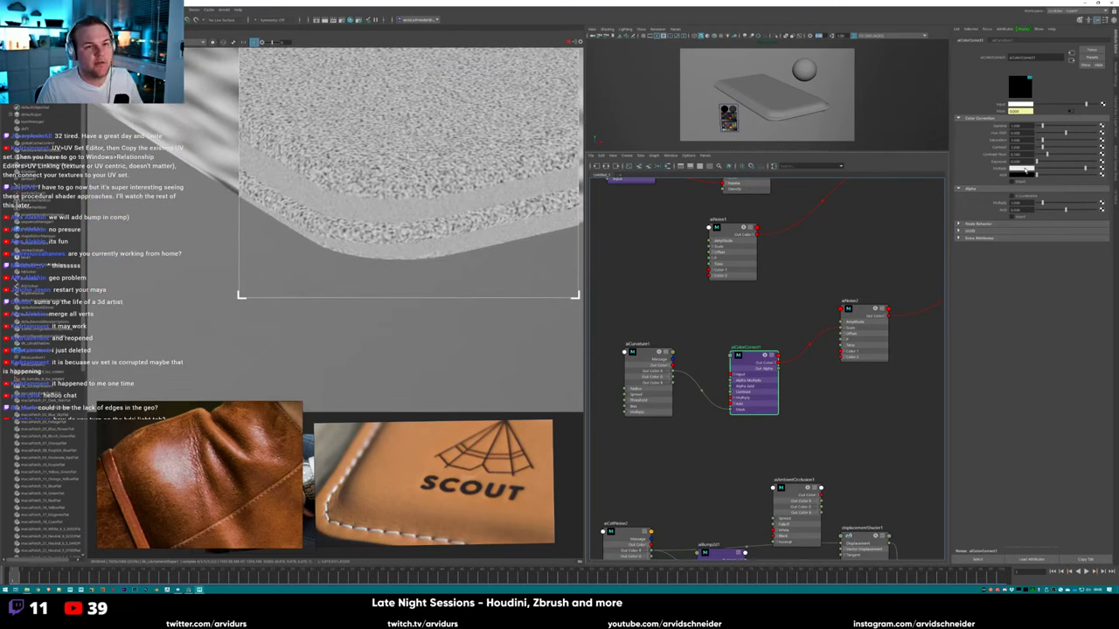
{"action": "left_click", "coordinate": [1026, 170]}
{"action": "left_click_drag", "start_coordinate": [1018, 199], "coordinate": [994, 201]}
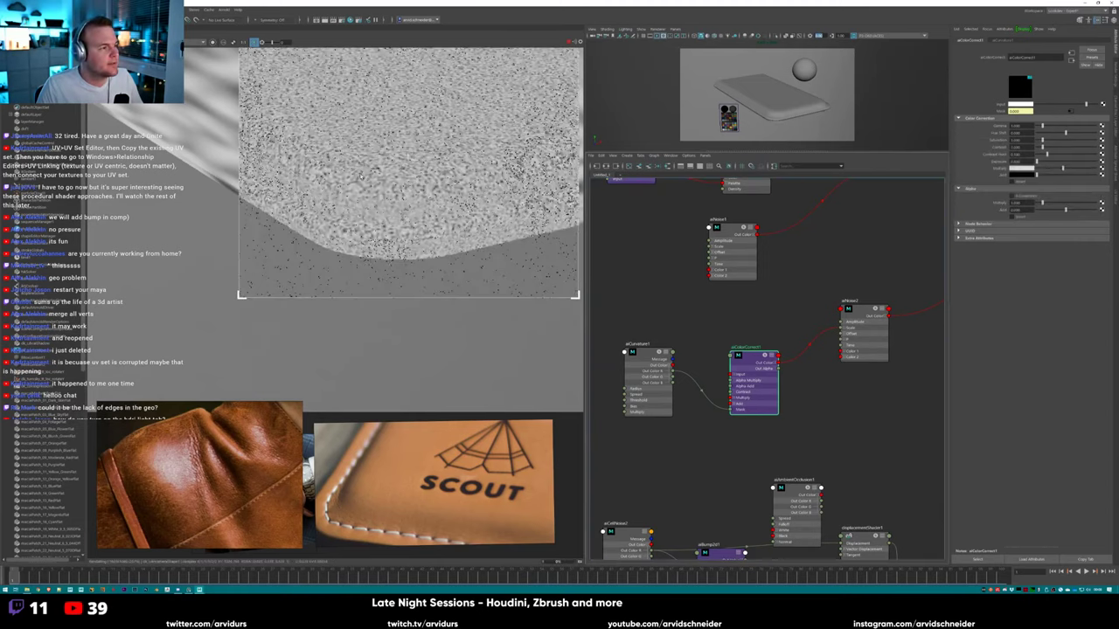
Re-render a smaller IPR region over the slab's rounded edge and orbit closer to inspect it.
{"action": "left_click_drag", "start_coordinate": [309, 160], "coordinate": [469, 247]}
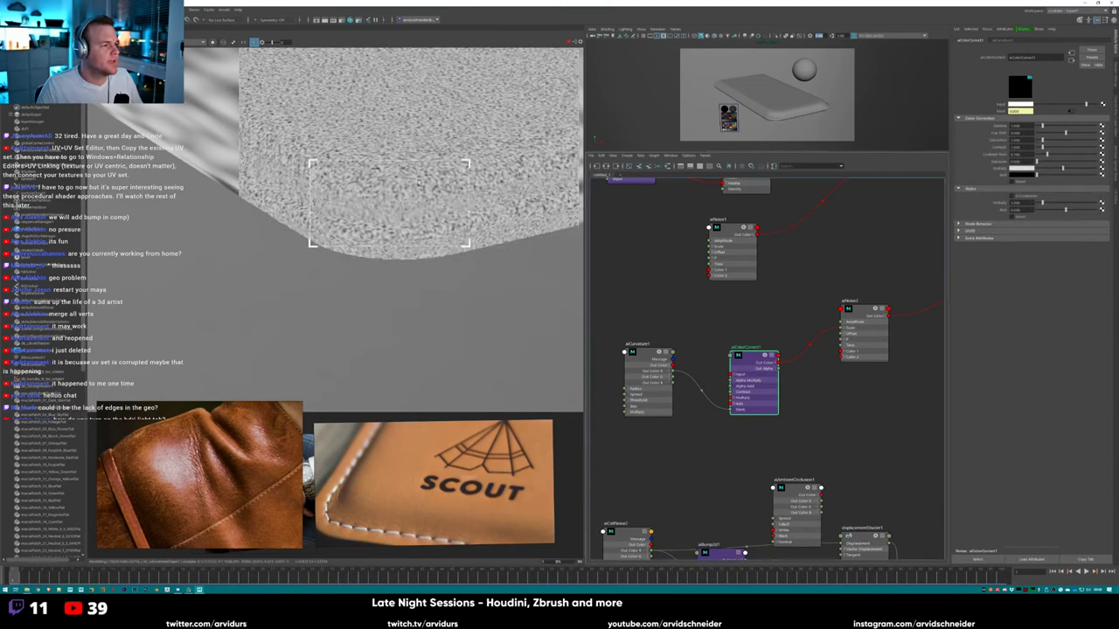
{"action": "left_click_drag", "start_coordinate": [418, 181], "coordinate": [499, 230], "text": "alt"}
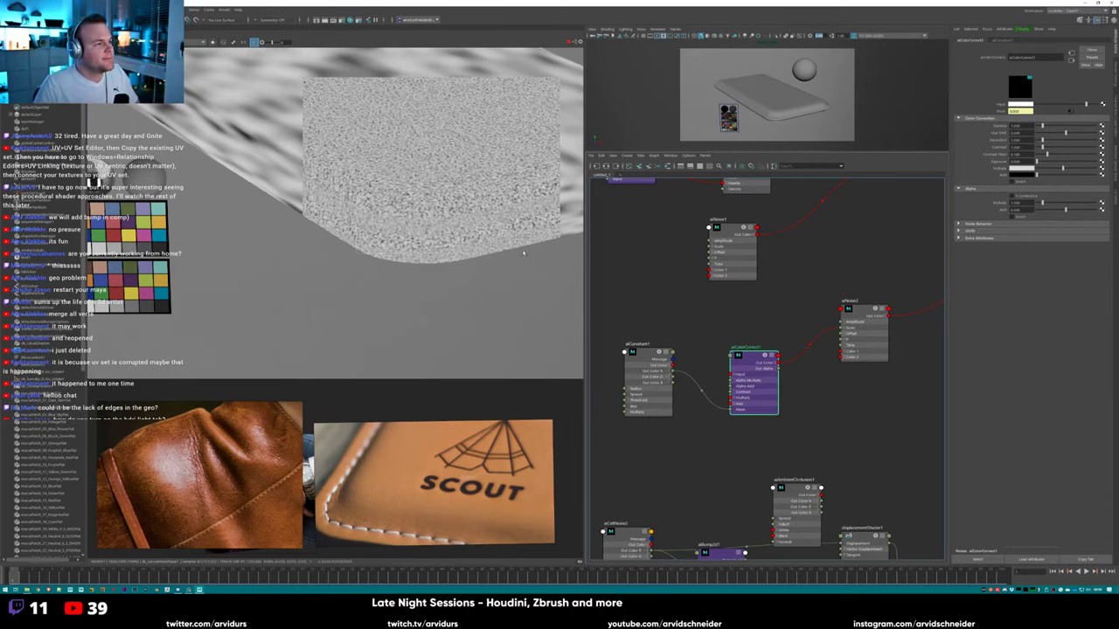
{"action": "left_click_drag", "start_coordinate": [523, 253], "coordinate": [551, 262], "text": "alt"}
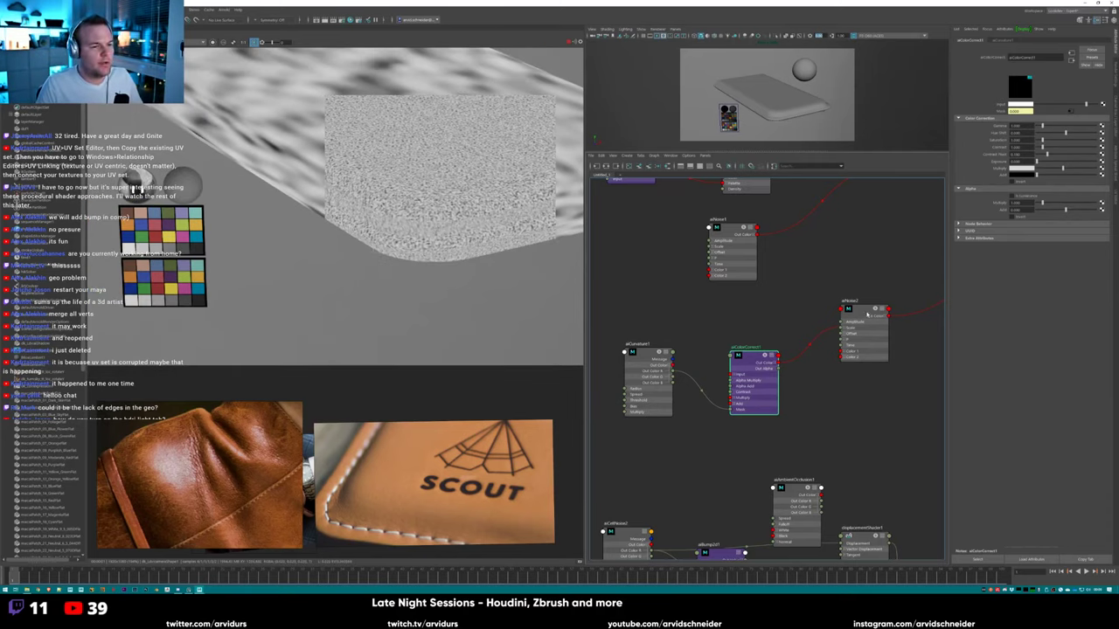
{"action": "left_click", "coordinate": [869, 315]}
{"action": "left_click", "coordinate": [766, 357]}
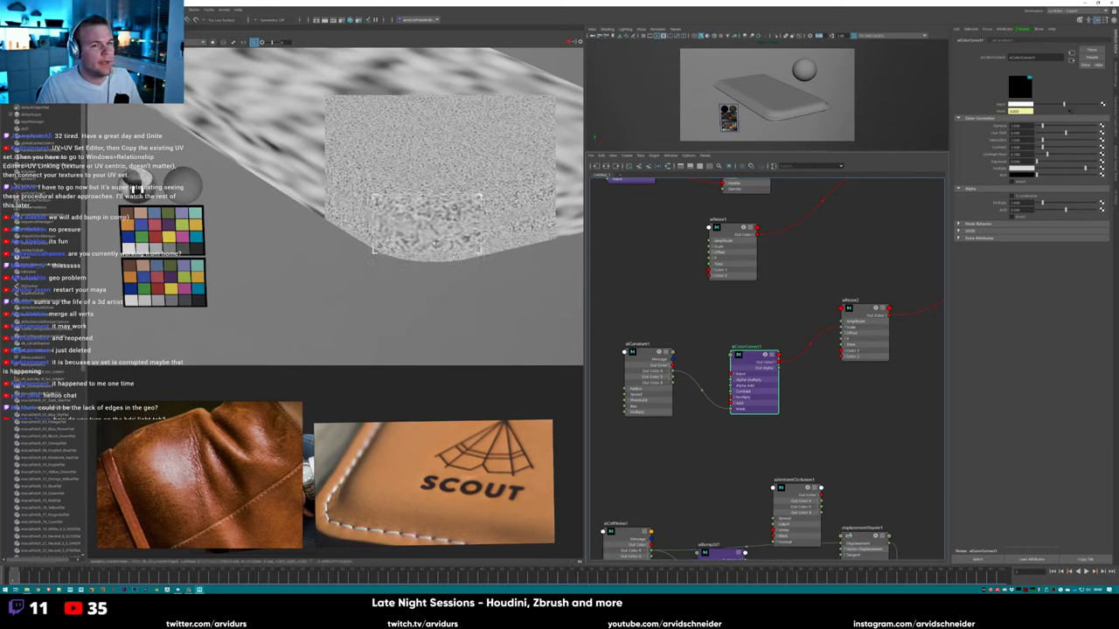
{"action": "left_click_drag", "start_coordinate": [479, 251], "coordinate": [489, 248], "text": "alt"}
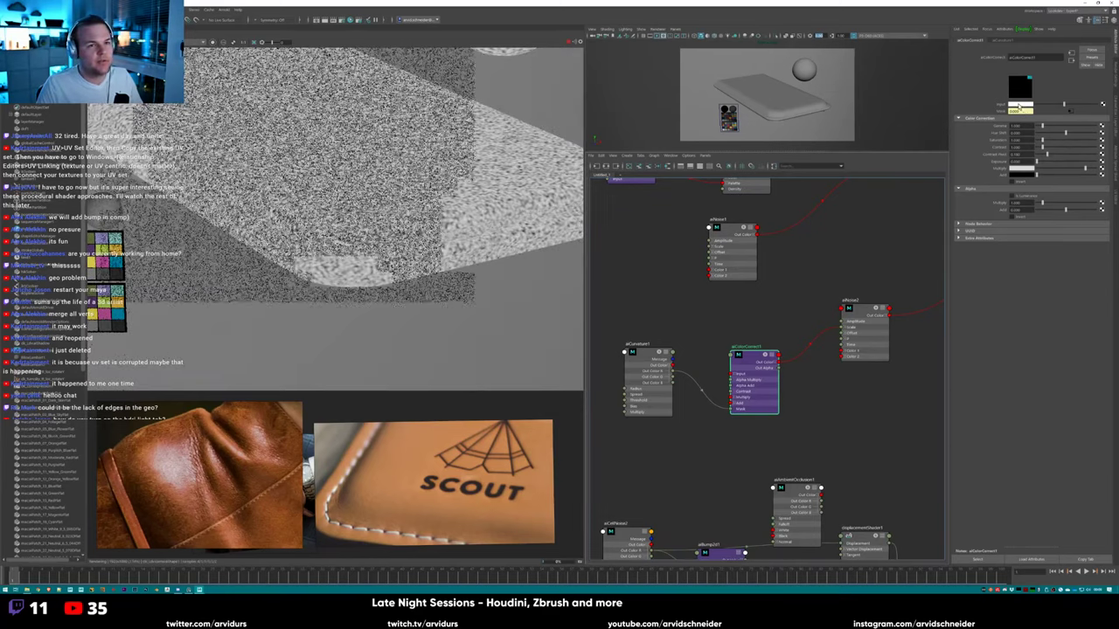
{"action": "left_click", "coordinate": [1022, 107]}
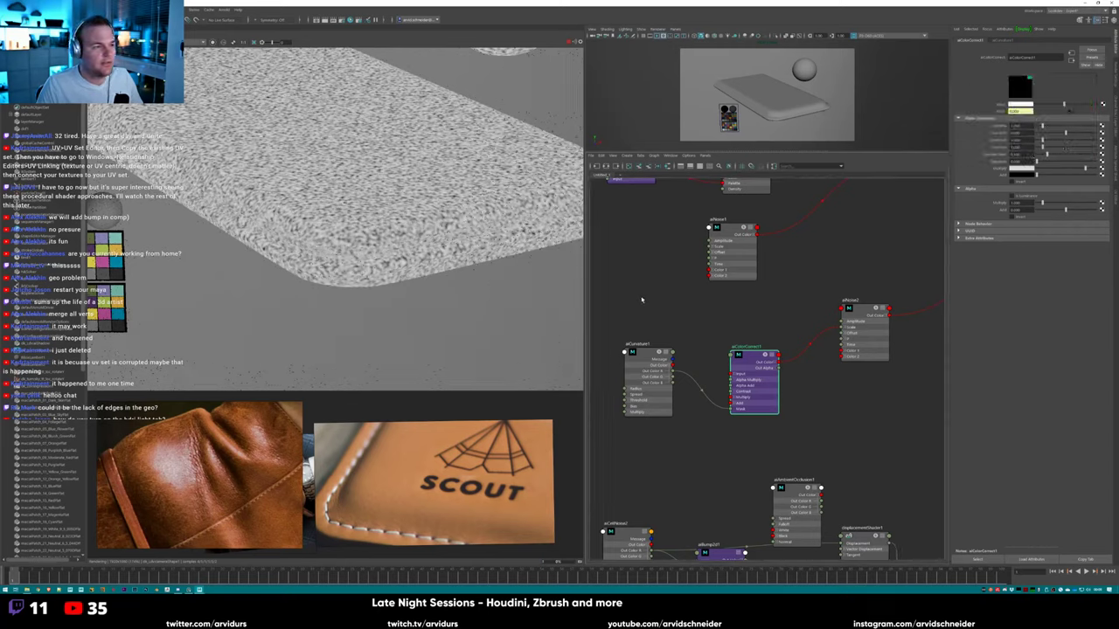
Glance at the Arnold render settings, then reselect the aiColorCorrect1 node.
{"action": "left_click", "coordinate": [637, 305]}
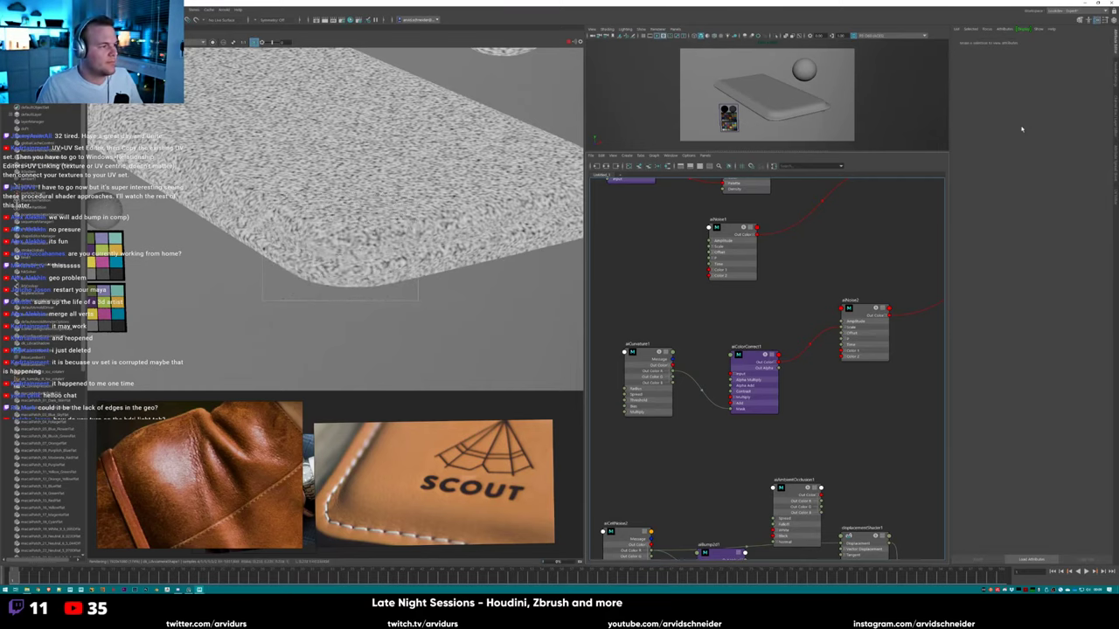
{"action": "left_click", "coordinate": [1114, 77]}
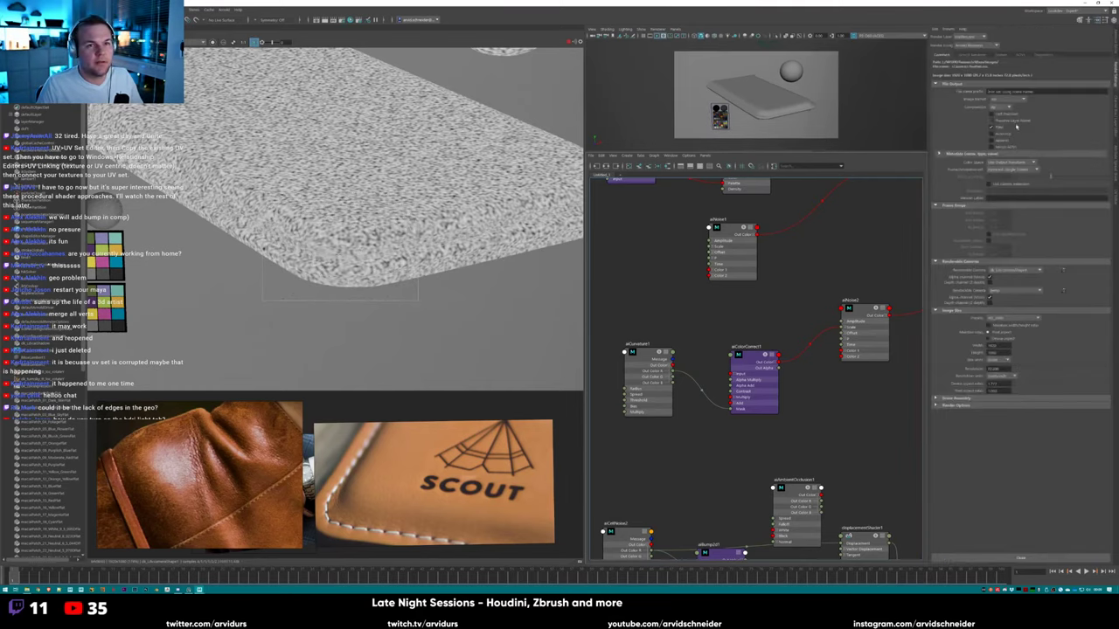
{"action": "left_click", "coordinate": [1114, 42]}
{"action": "left_click", "coordinate": [661, 363]}
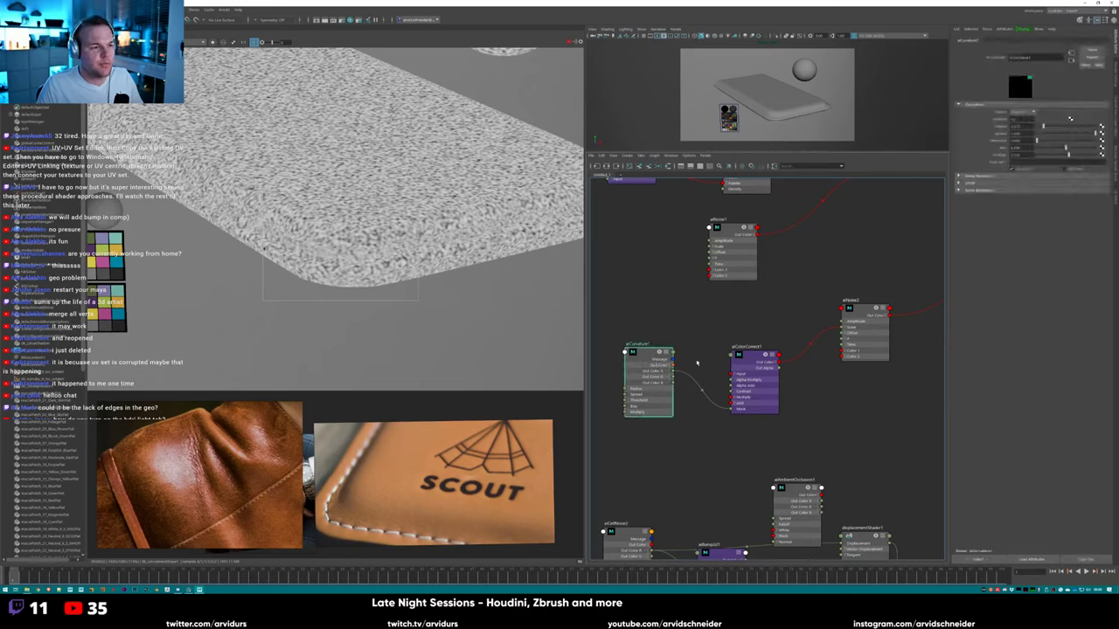
{"action": "left_click", "coordinate": [753, 383]}
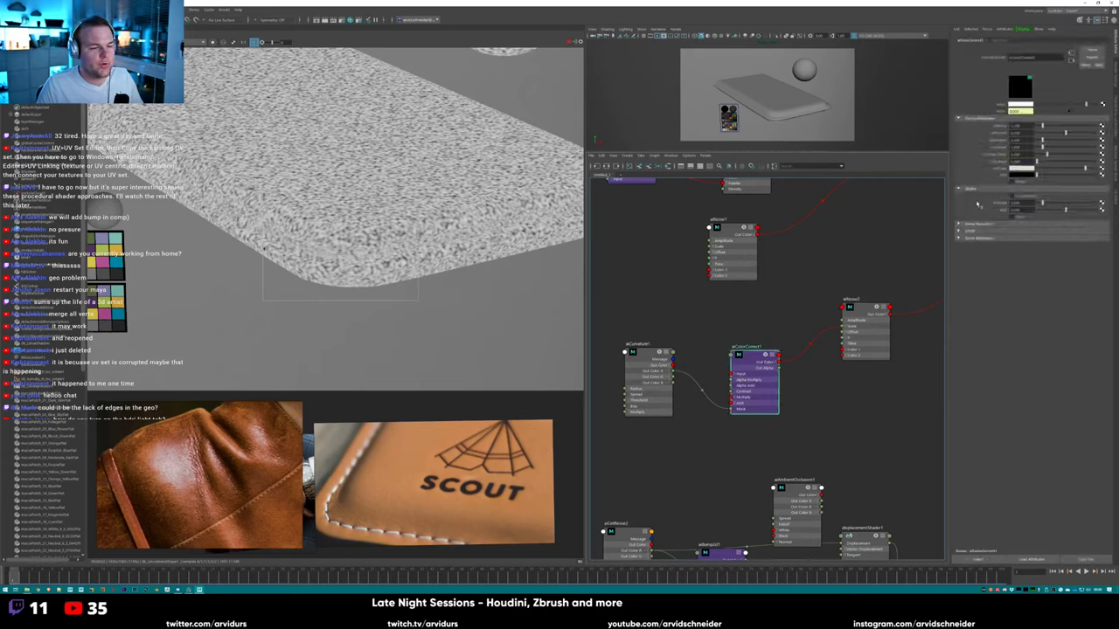
Switch the correction colour sliders to RGB 0 to 1.0, lower one channel, and reopen Multiply.
{"action": "left_click", "coordinate": [1025, 107]}
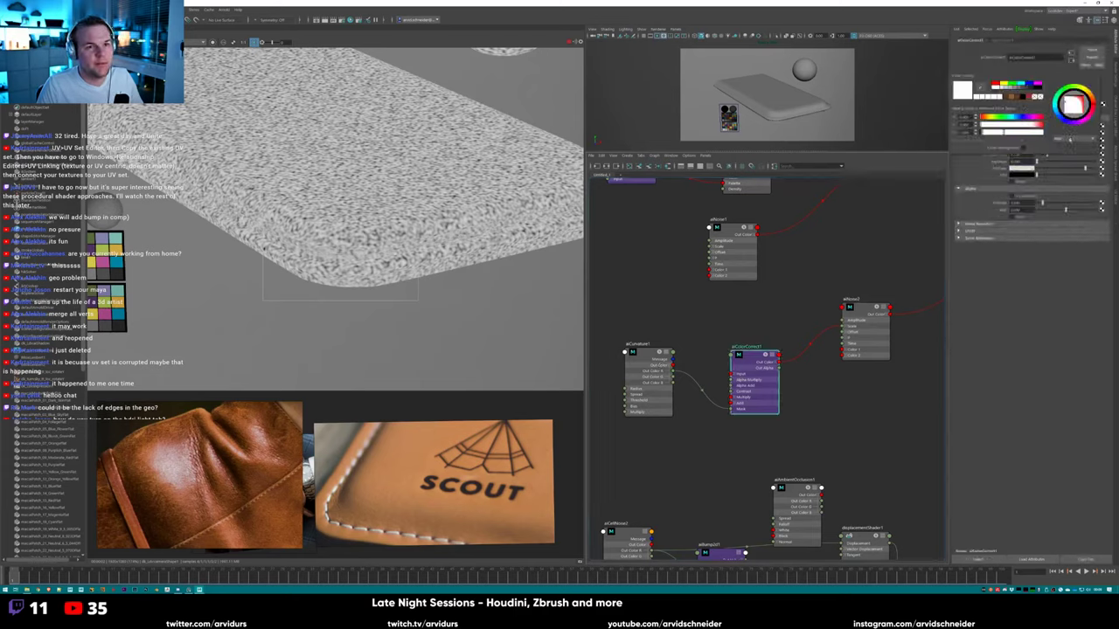
{"action": "left_click", "coordinate": [1069, 138]}
{"action": "left_click", "coordinate": [1065, 145]}
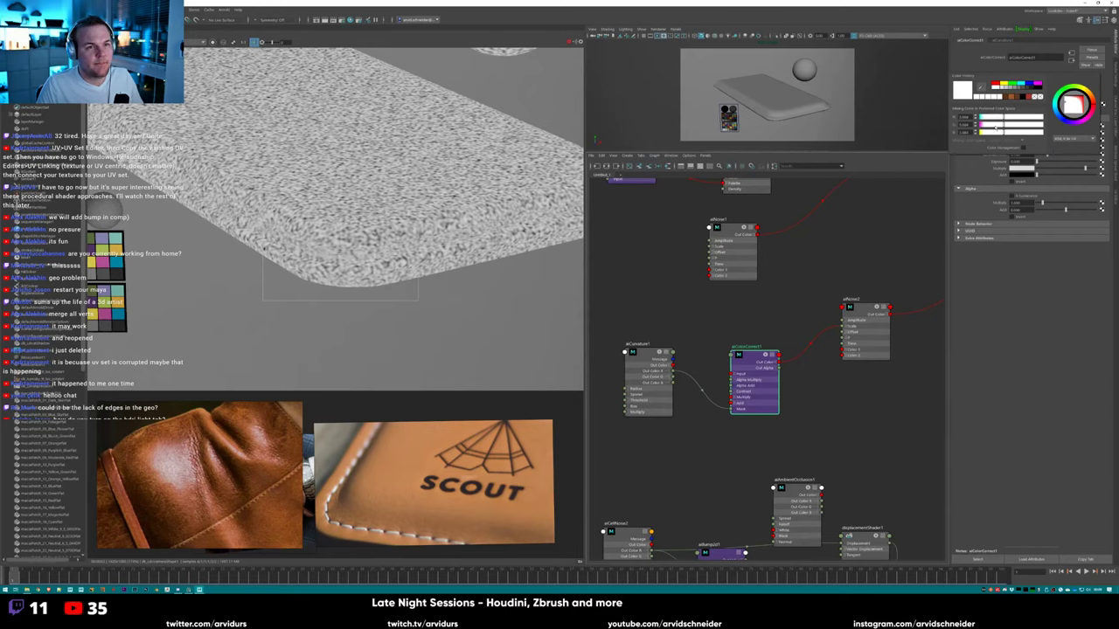
{"action": "left_click_drag", "start_coordinate": [996, 126], "coordinate": [980, 125]}
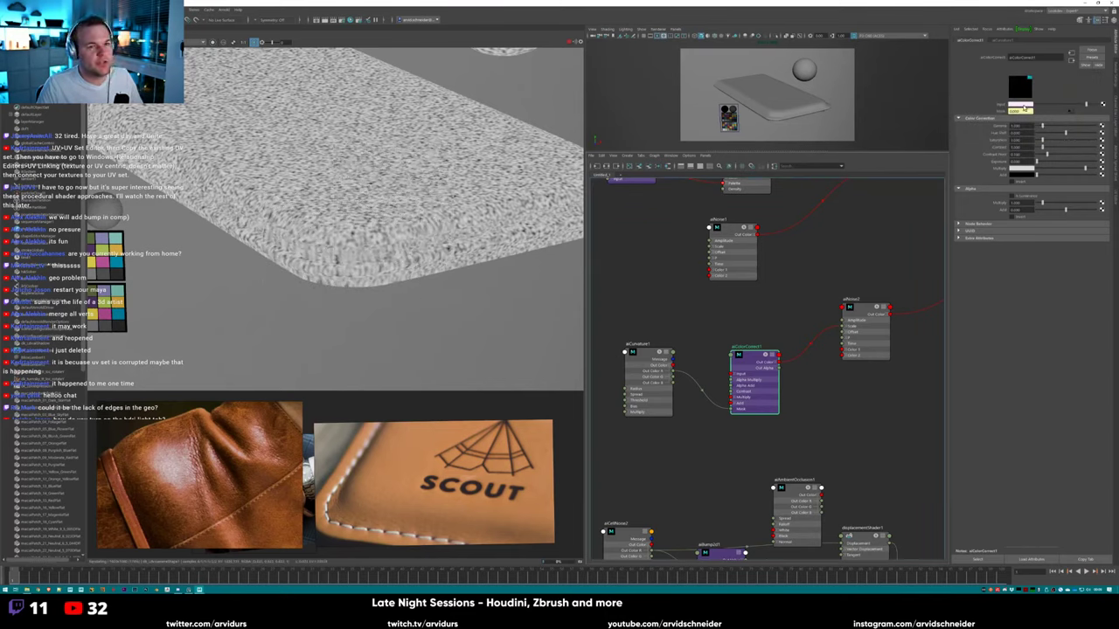
{"action": "left_click", "coordinate": [1021, 108]}
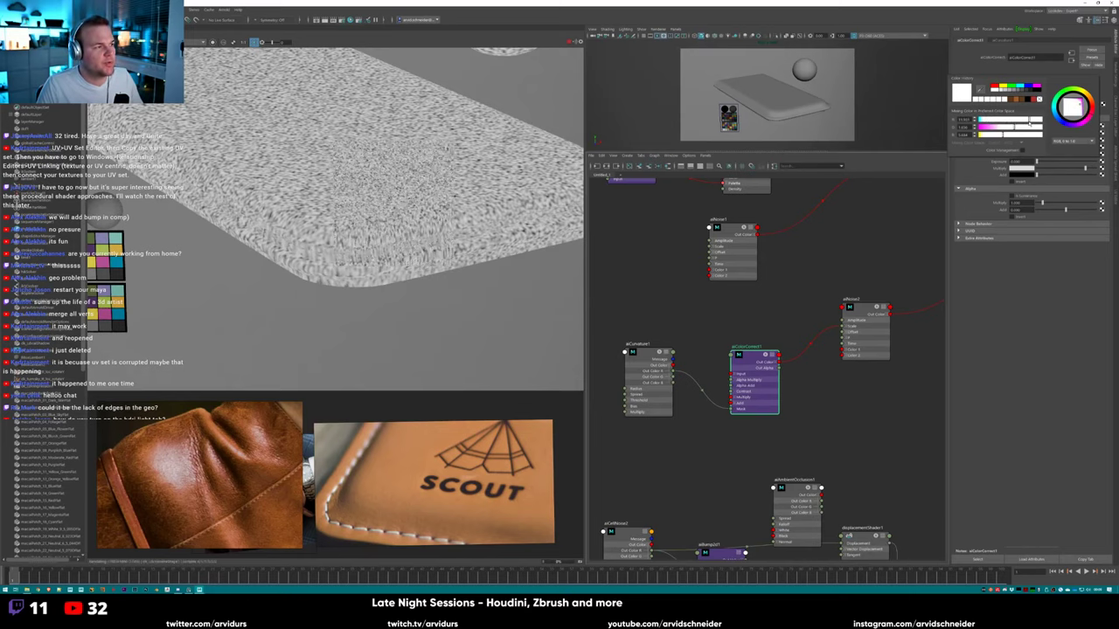
{"action": "left_click", "coordinate": [1030, 122]}
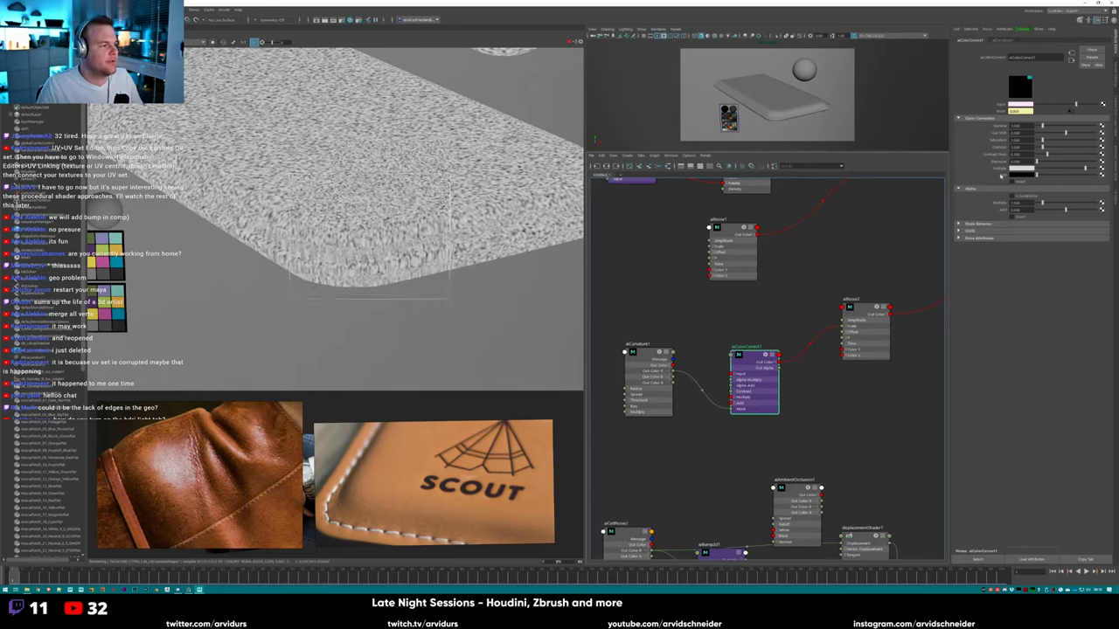
{"action": "left_click", "coordinate": [1012, 175]}
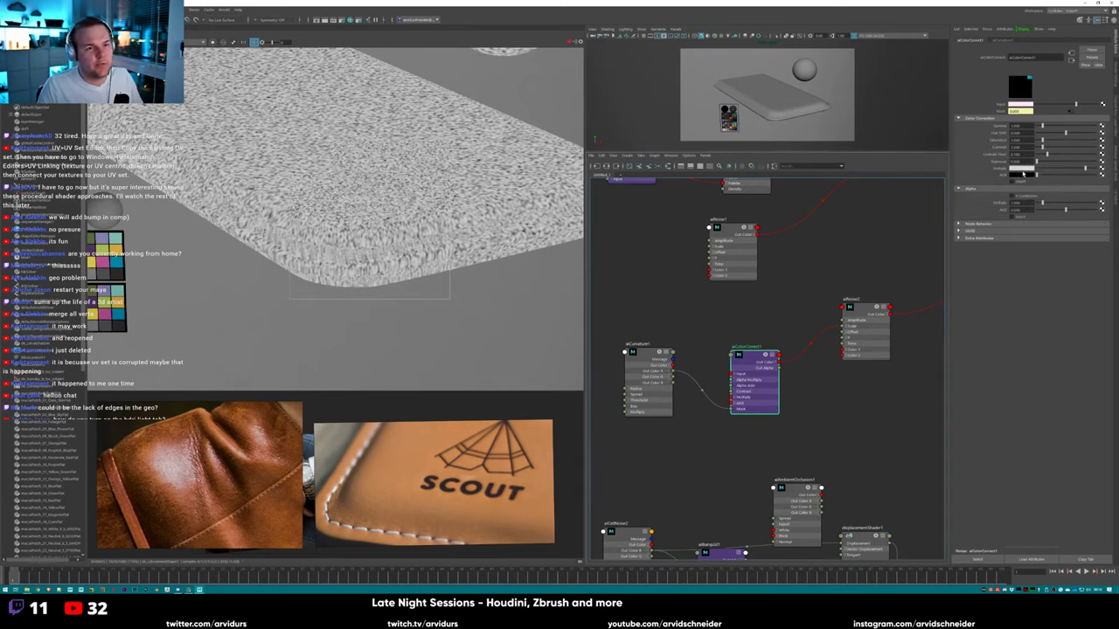
{"action": "left_click", "coordinate": [1021, 175]}
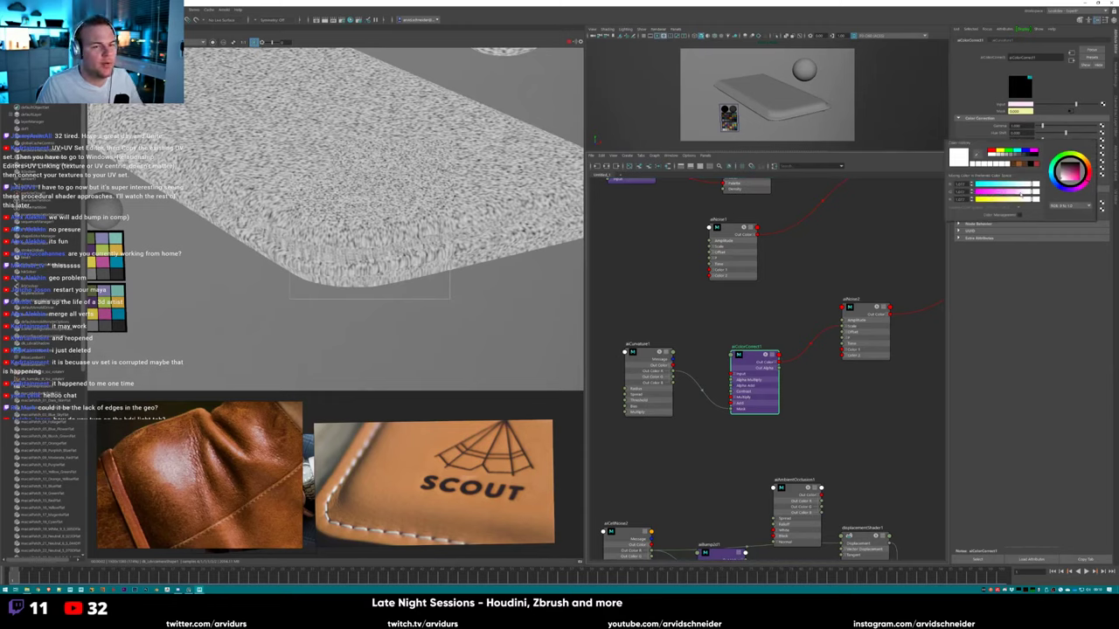
Tint the aiColorCorrect input colour pink in the colour chooser.
{"action": "left_click", "coordinate": [989, 189]}
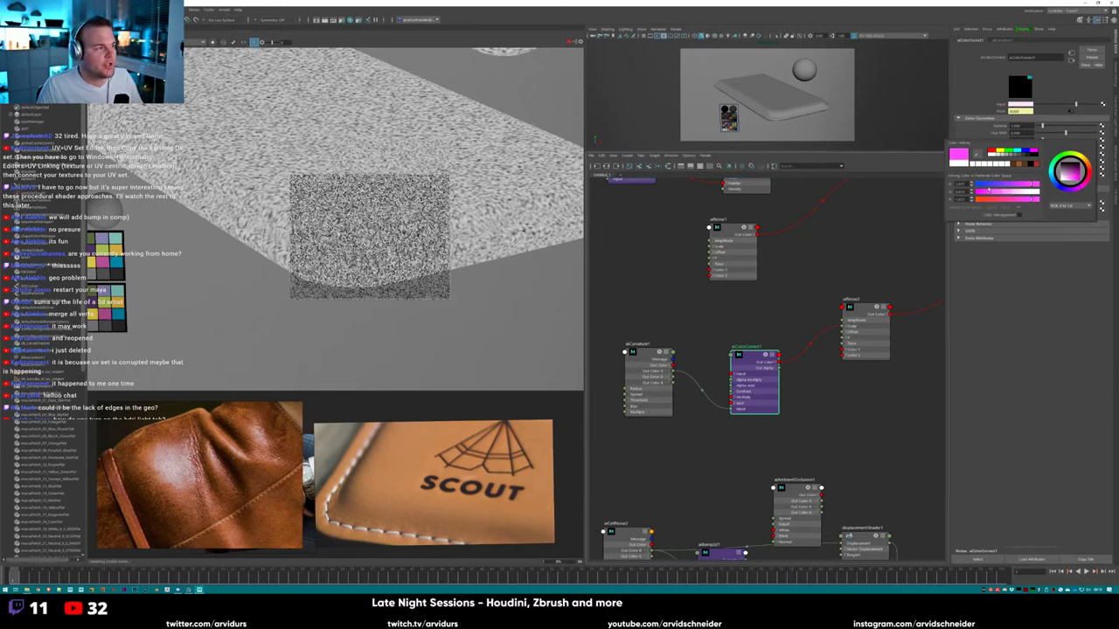
{"action": "left_click", "coordinate": [1012, 190]}
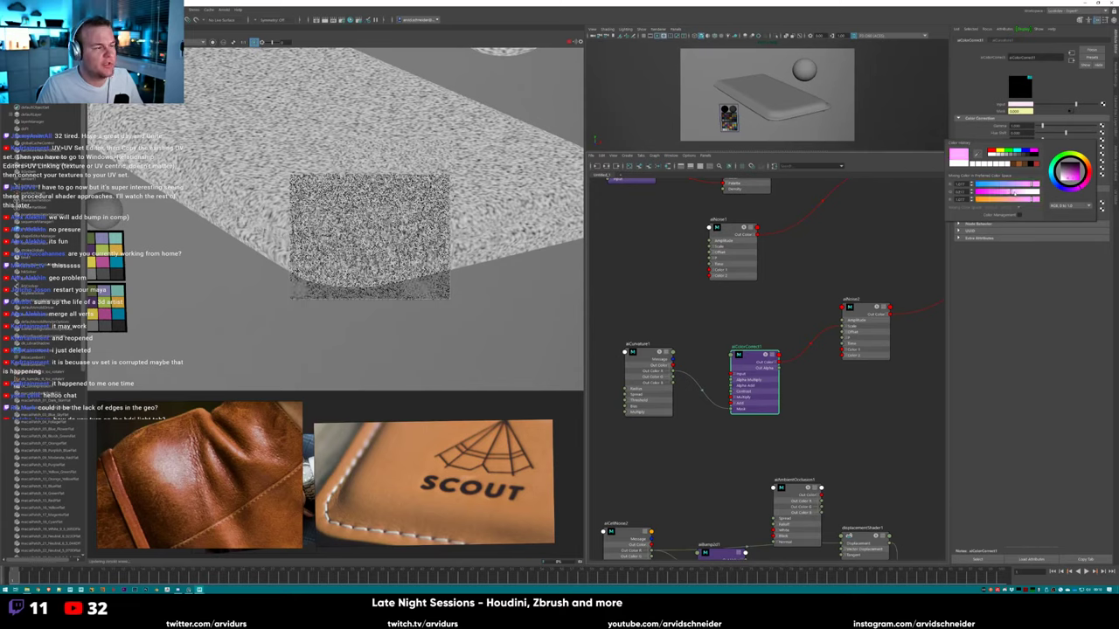
{"action": "left_click", "coordinate": [963, 183]}
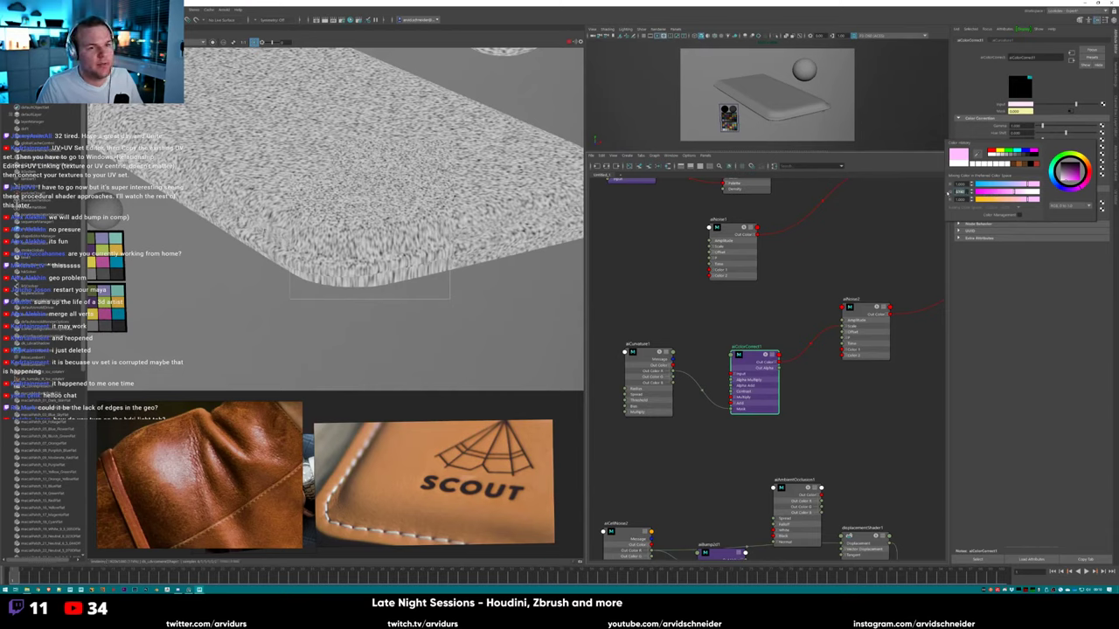
{"action": "left_click", "coordinate": [960, 184]}
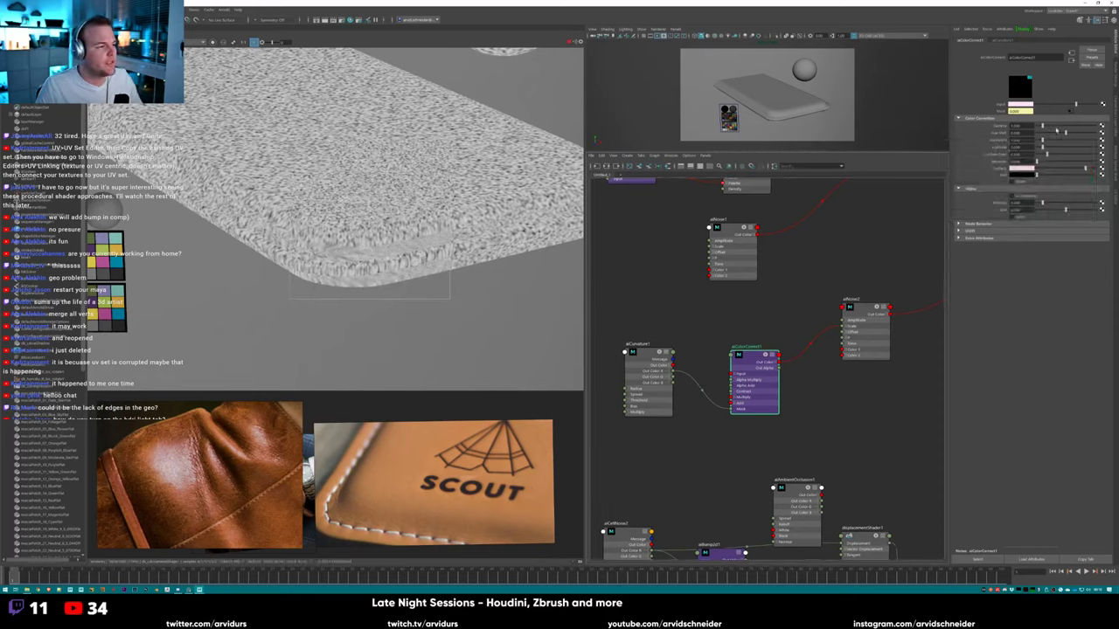
{"action": "left_click_drag", "start_coordinate": [1058, 112], "coordinate": [1053, 104]}
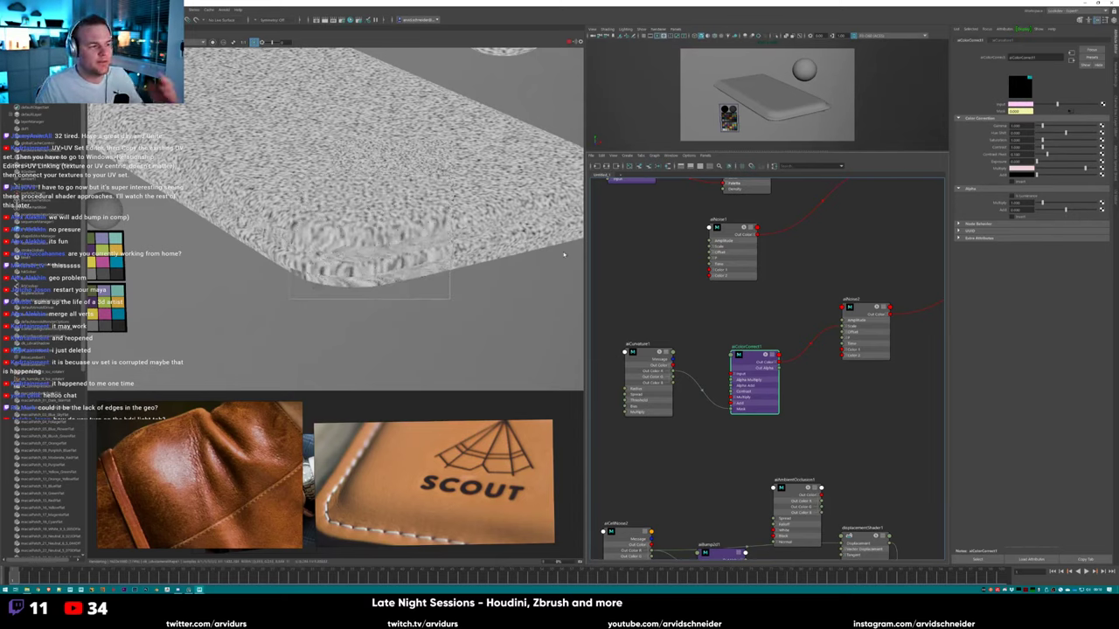
Orbit out to show the whole slab and sphere, then render a new region over the slab corner.
{"action": "left_click_drag", "start_coordinate": [564, 254], "coordinate": [507, 219], "text": "alt"}
{"action": "left_click_drag", "start_coordinate": [564, 160], "coordinate": [459, 282]}
{"action": "left_click_drag", "start_coordinate": [528, 228], "coordinate": [490, 201], "text": "alt"}
{"action": "left_click_drag", "start_coordinate": [374, 176], "coordinate": [520, 293]}
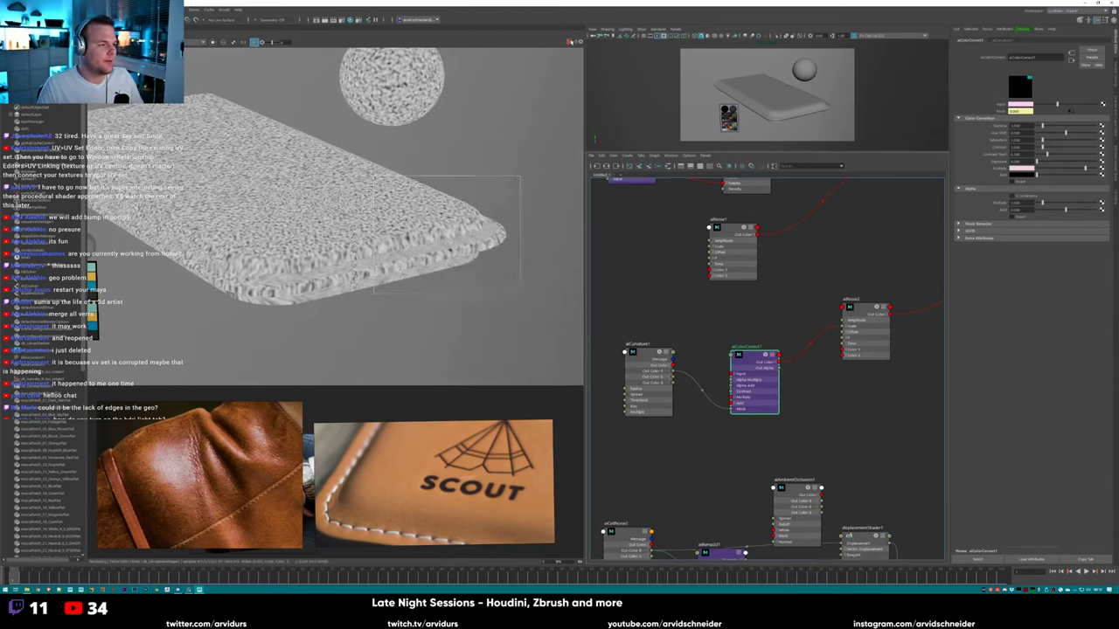
Maximize the viewport on the sphere and pull its soft-selected top vertices into a vase shape.
{"action": "left_click", "coordinate": [804, 70]}
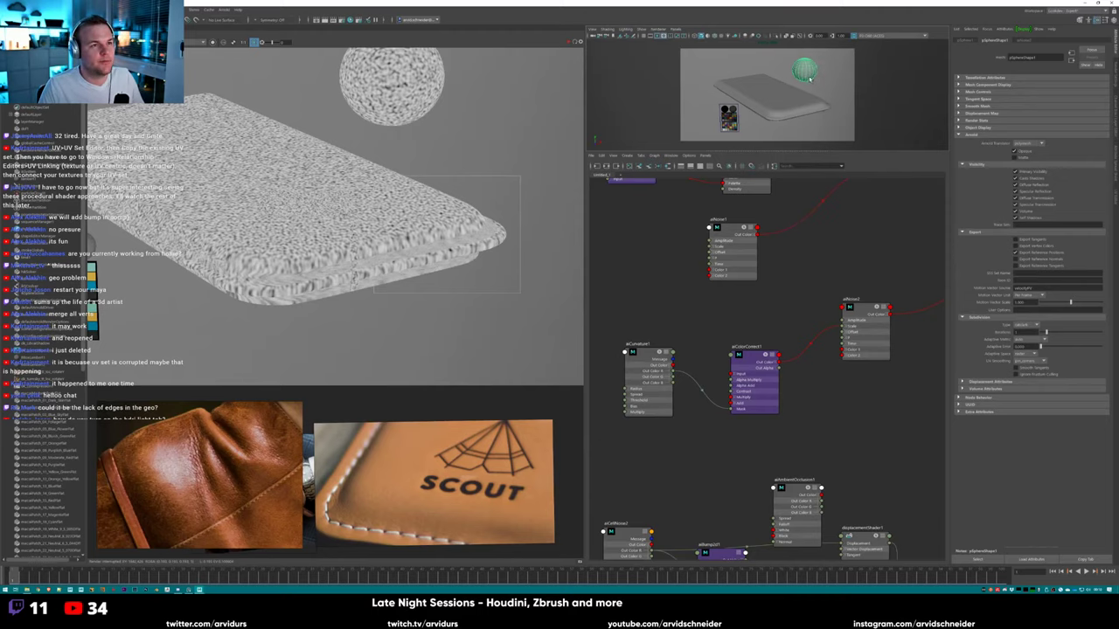
{"action": "key", "text": "space"}
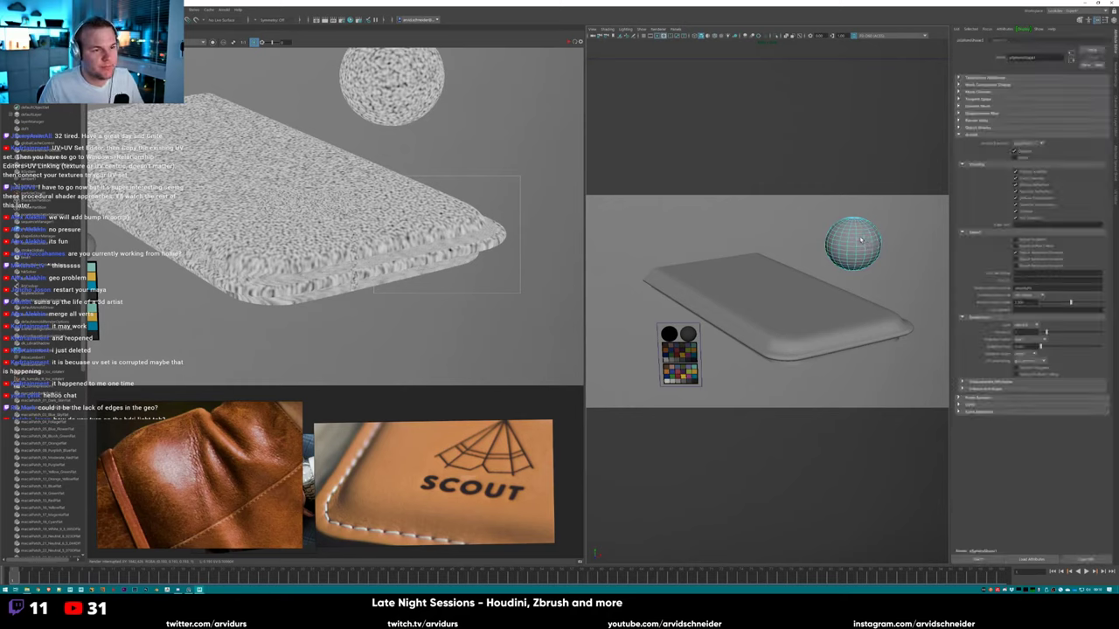
{"action": "key", "text": "b"}
{"action": "key", "text": "w"}
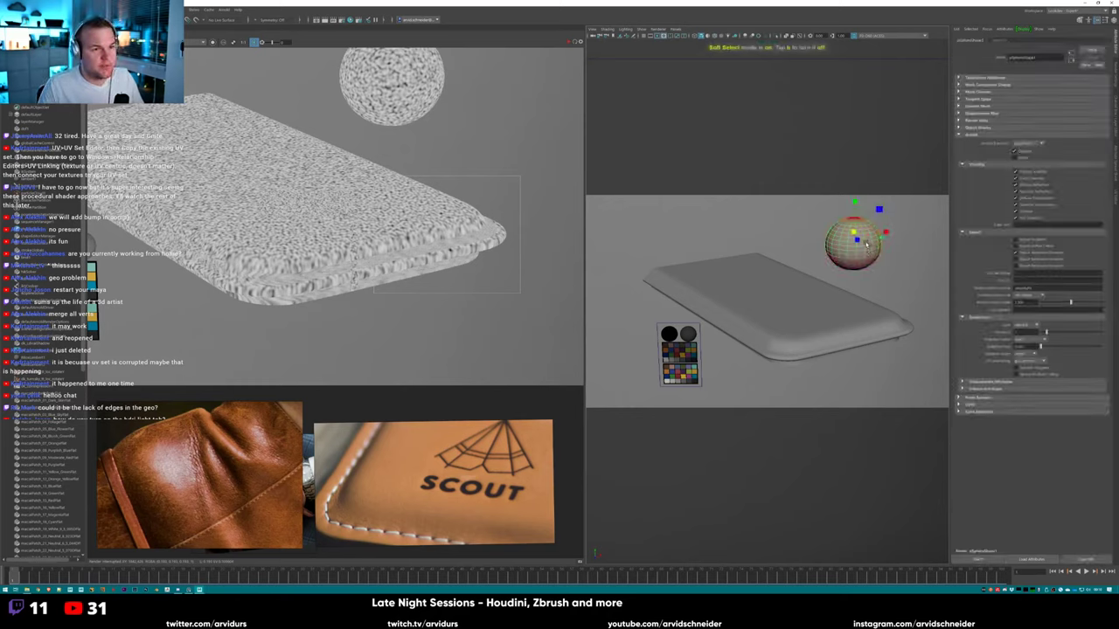
{"action": "key", "text": "b"}
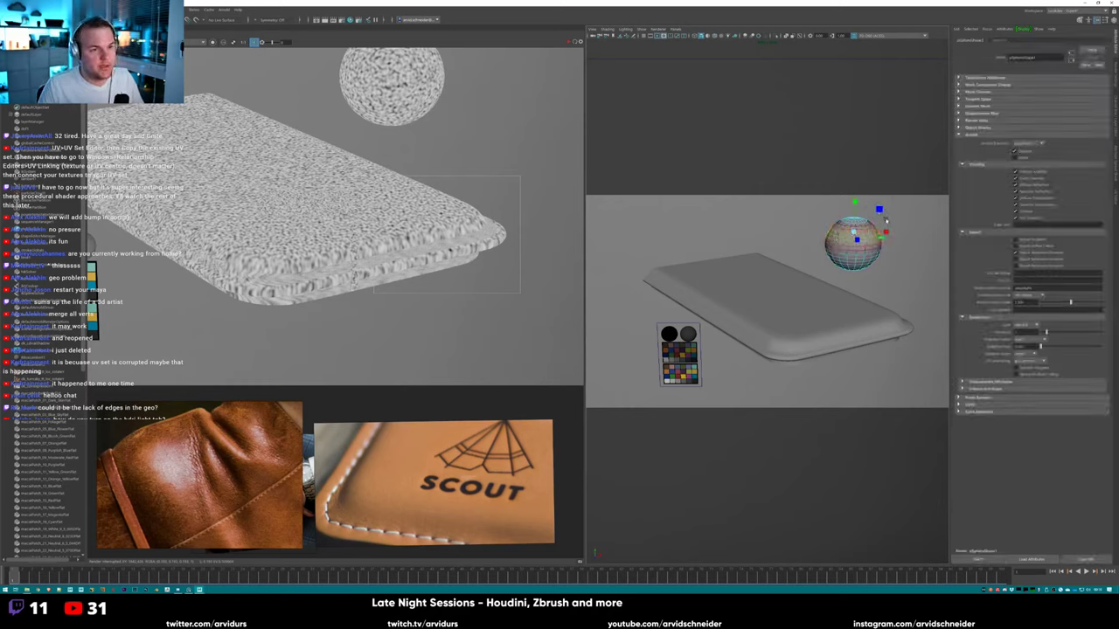
{"action": "left_click_drag", "start_coordinate": [881, 240], "coordinate": [853, 220]}
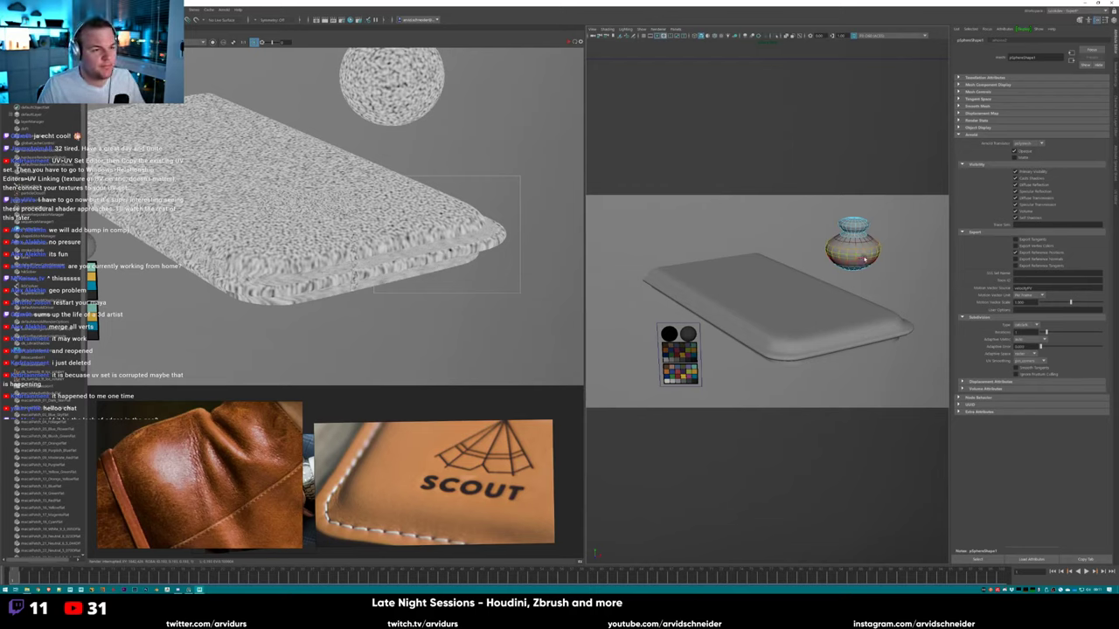
Apply Smooth to the vase mesh from the Shift+right-click marking menu.
{"action": "left_click", "coordinate": [864, 259]}
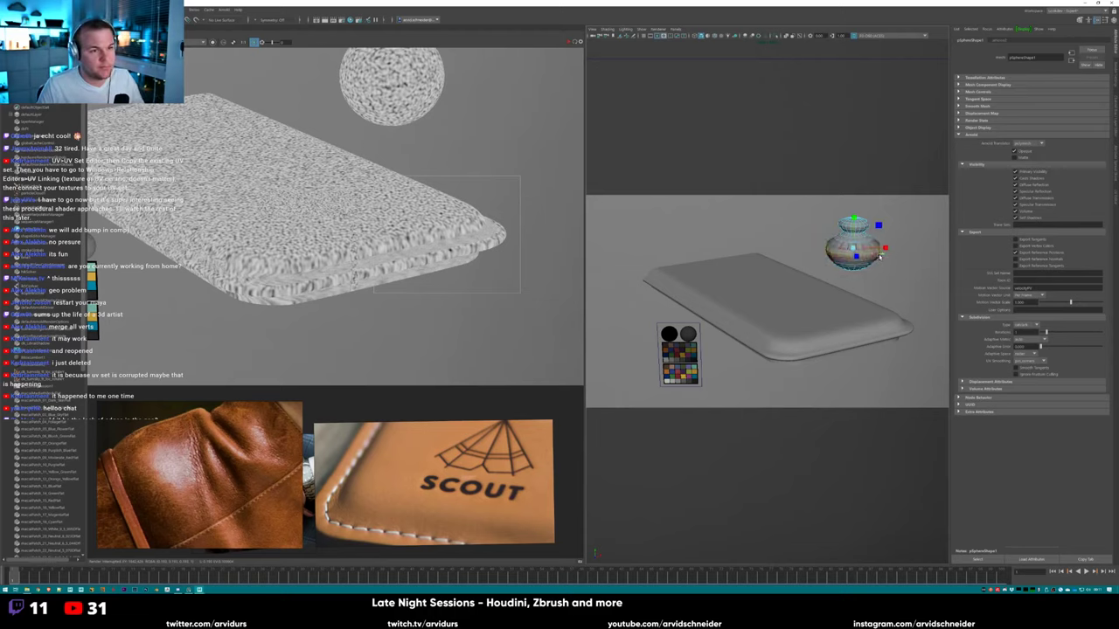
{"action": "key", "text": "e"}
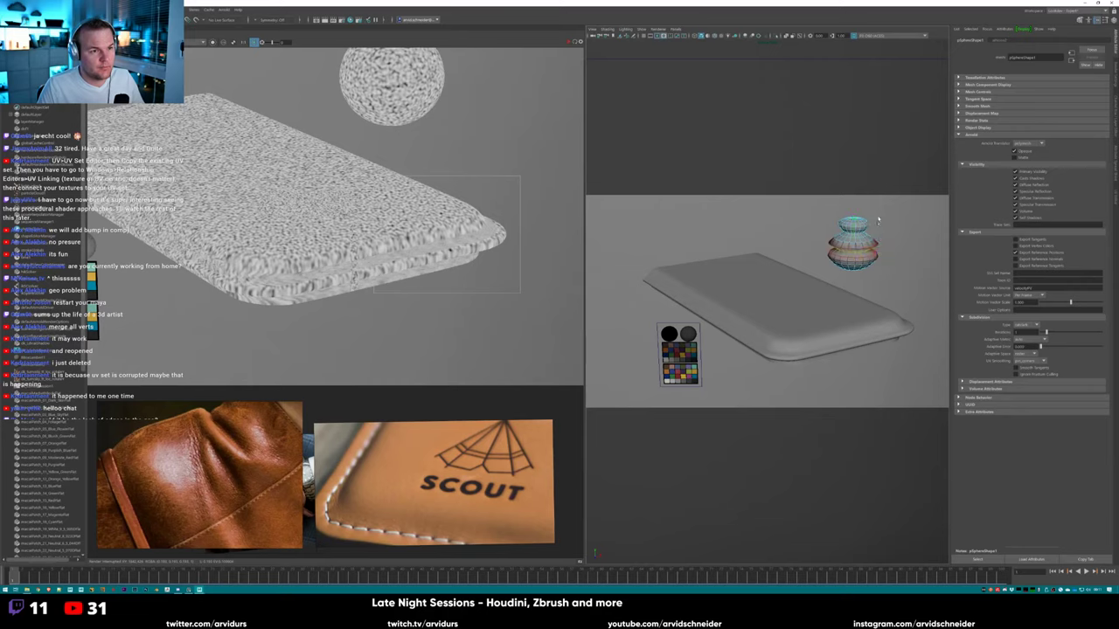
{"action": "key", "text": "q"}
{"action": "left_click", "coordinate": [868, 247]}
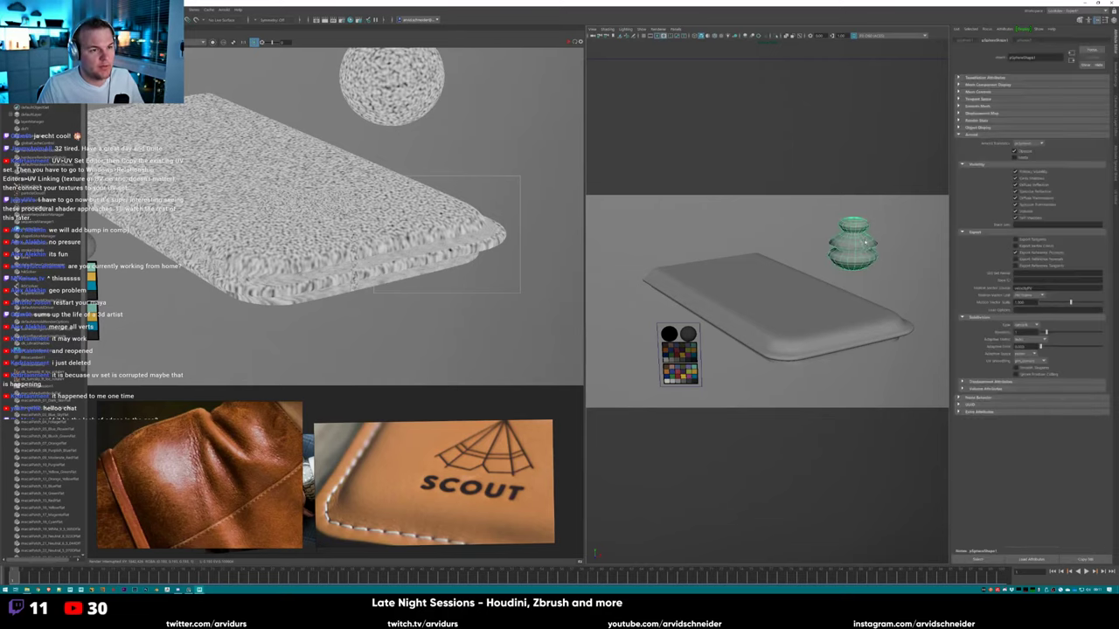
{"action": "right_click_drag", "start_coordinate": [866, 247], "coordinate": [863, 284]}
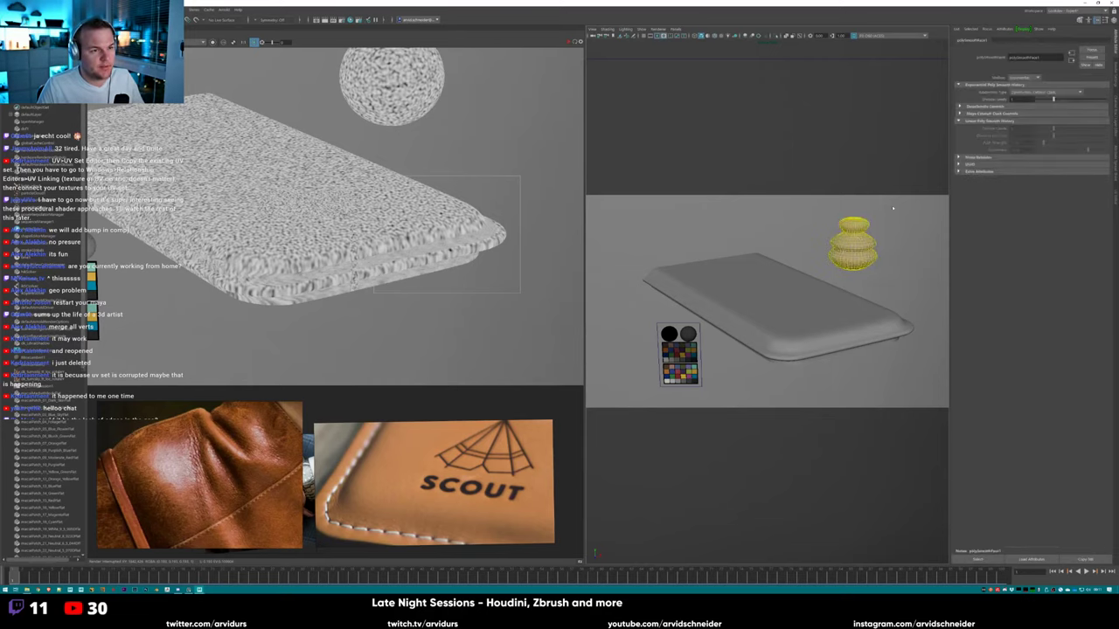
{"action": "left_click", "coordinate": [876, 240]}
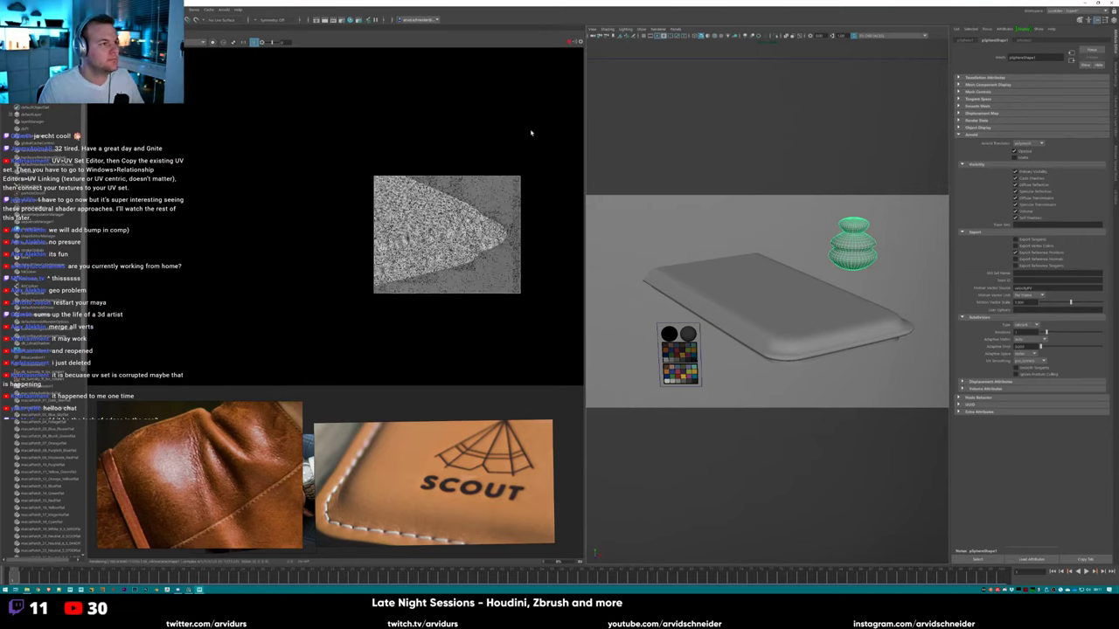
Restrict the live Arnold render to a region around the vase.
{"action": "middle_click_drag", "start_coordinate": [346, 144], "coordinate": [454, 217]}
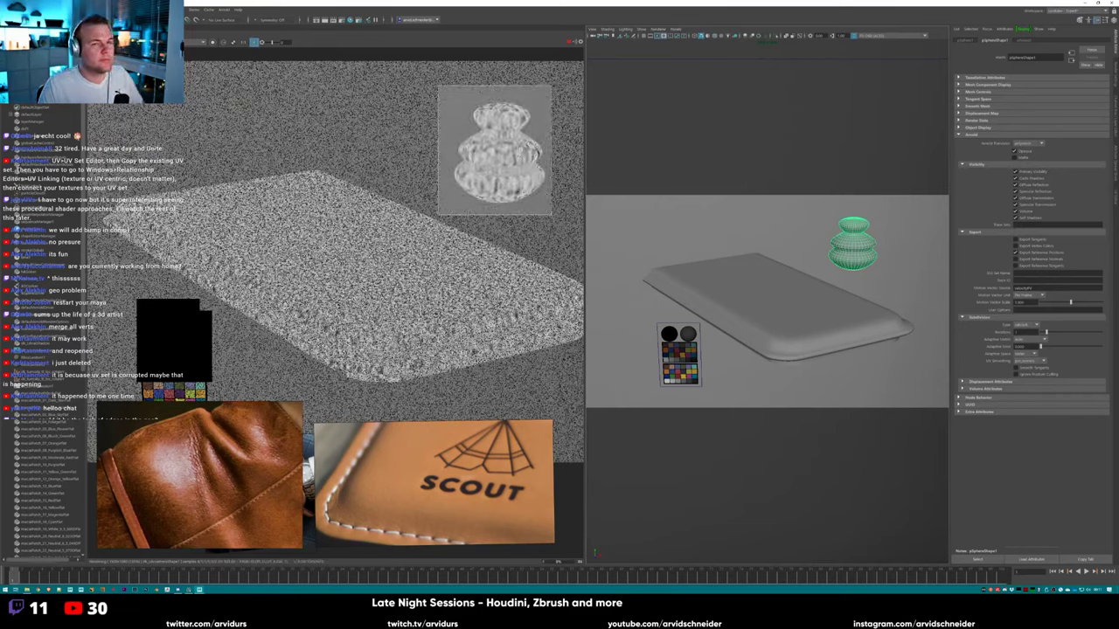
{"action": "left_click", "coordinate": [197, 41]}
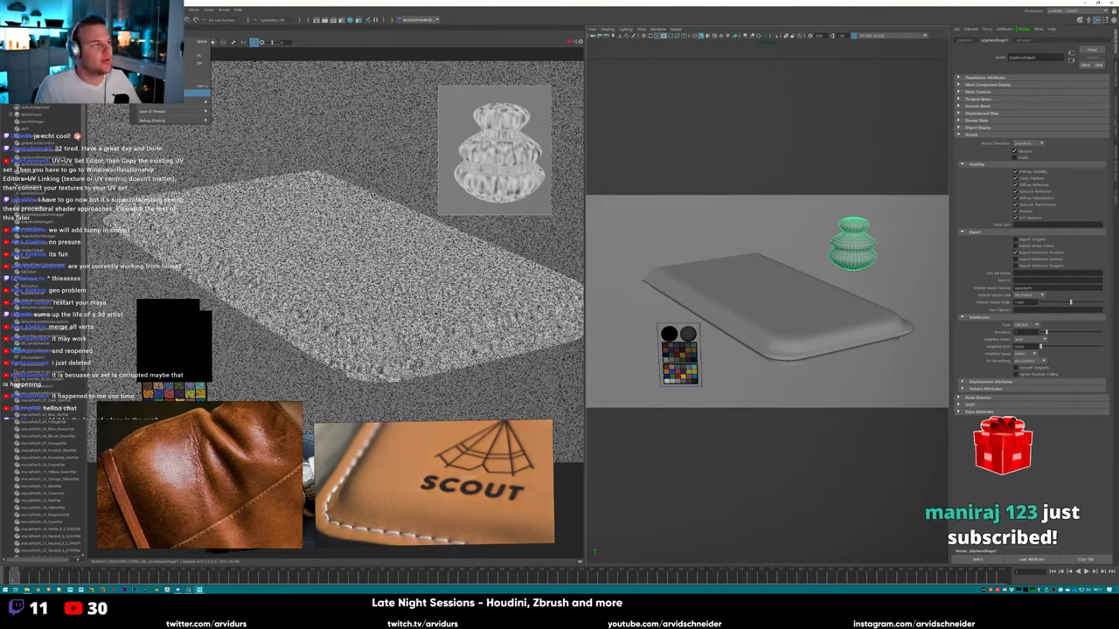
{"action": "key", "text": "Escape"}
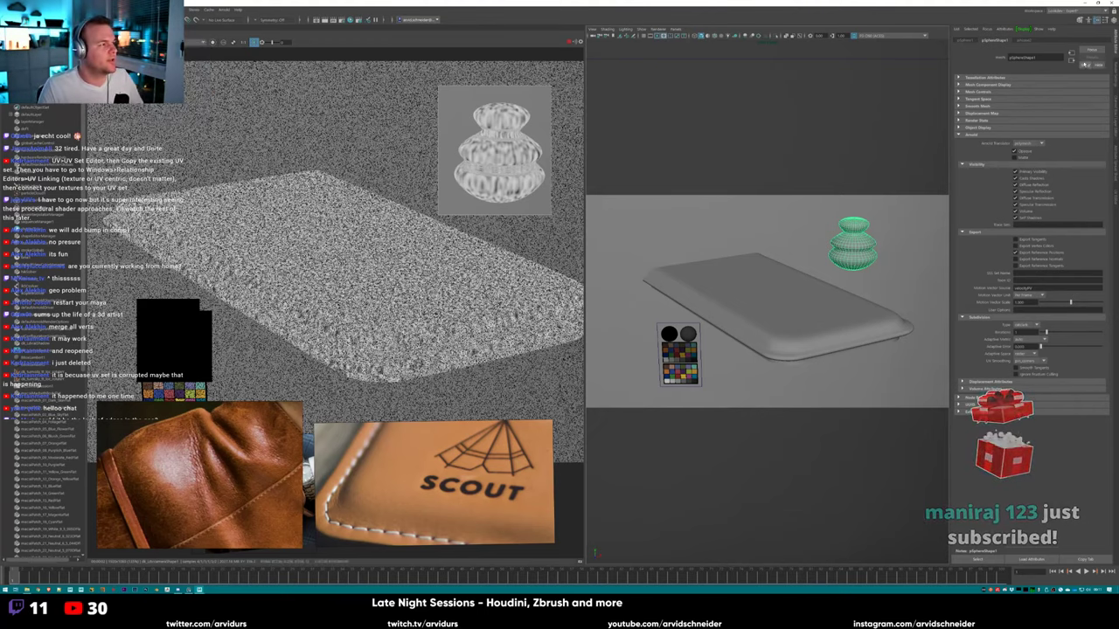
Review the Arnold Renderer and System tabs in Render Settings, then restore the shader graph layout.
{"action": "left_click", "coordinate": [1114, 70]}
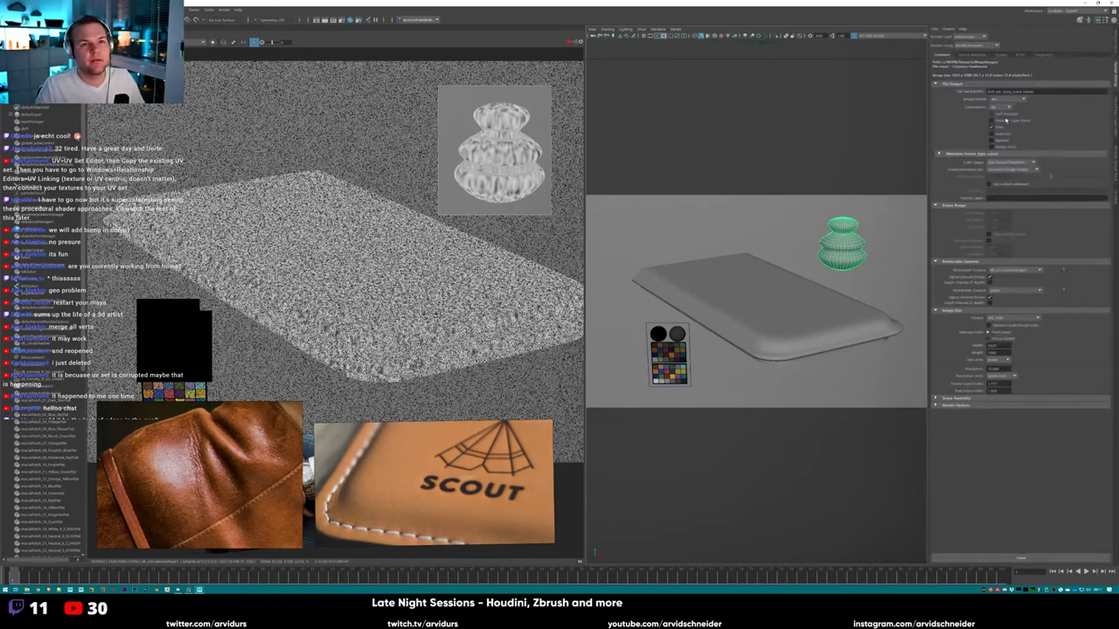
{"action": "left_click", "coordinate": [969, 56]}
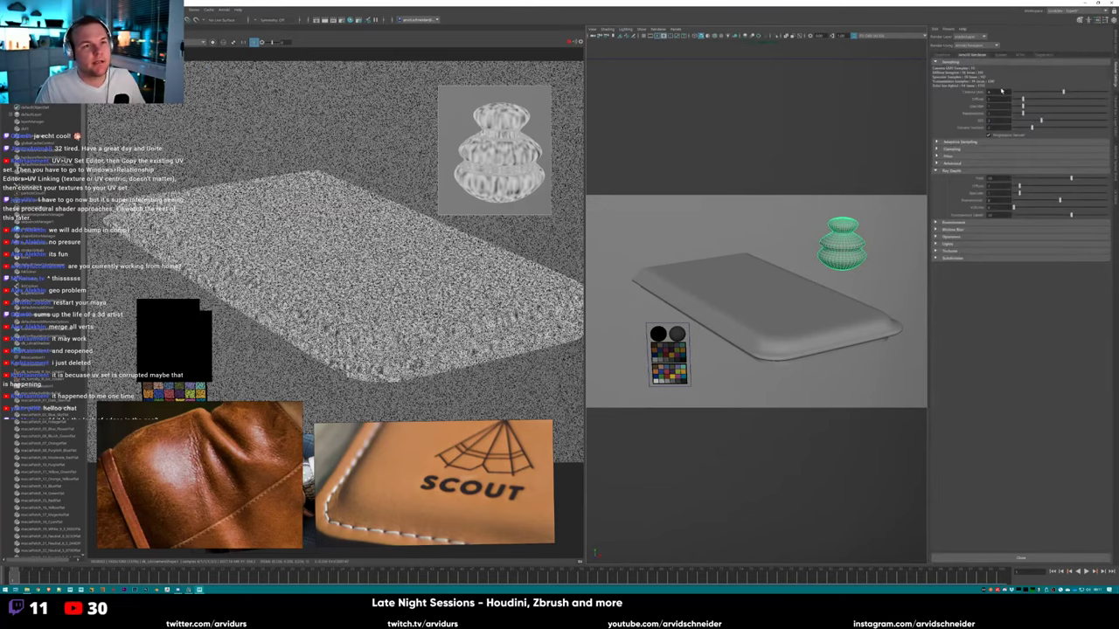
{"action": "left_click", "coordinate": [1001, 55]}
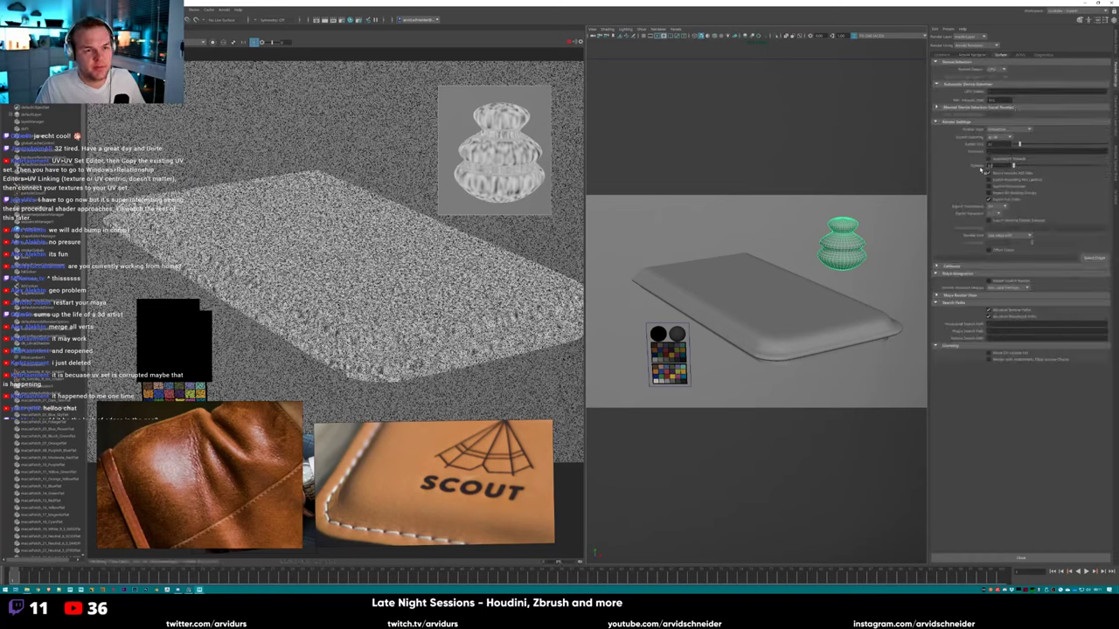
{"action": "left_click", "coordinate": [968, 54]}
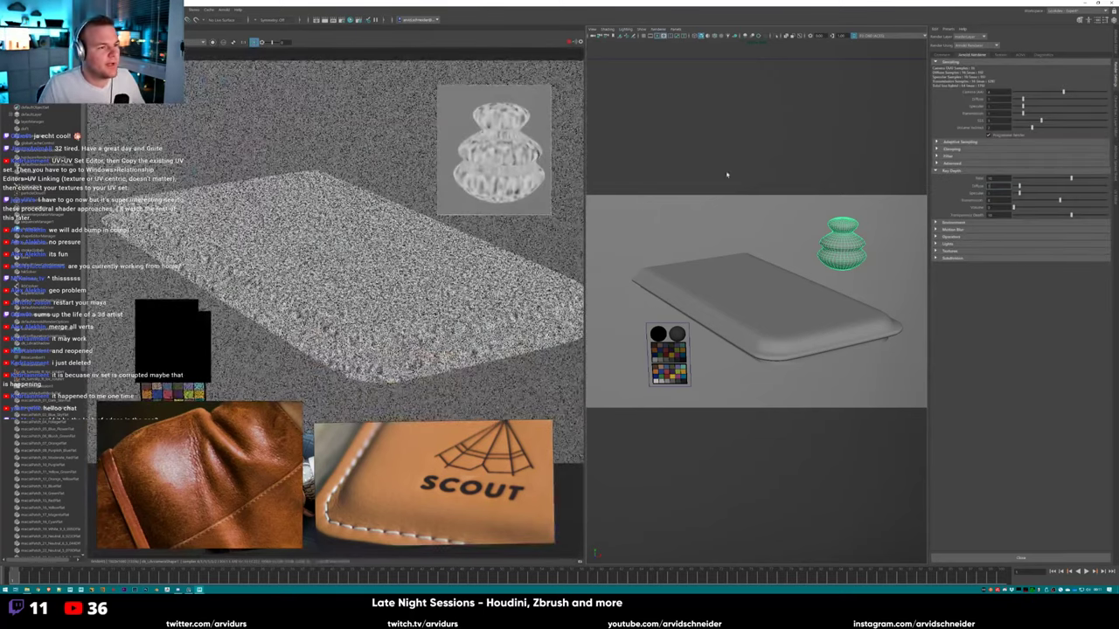
{"action": "left_click", "coordinate": [796, 142]}
{"action": "key", "text": "space"}
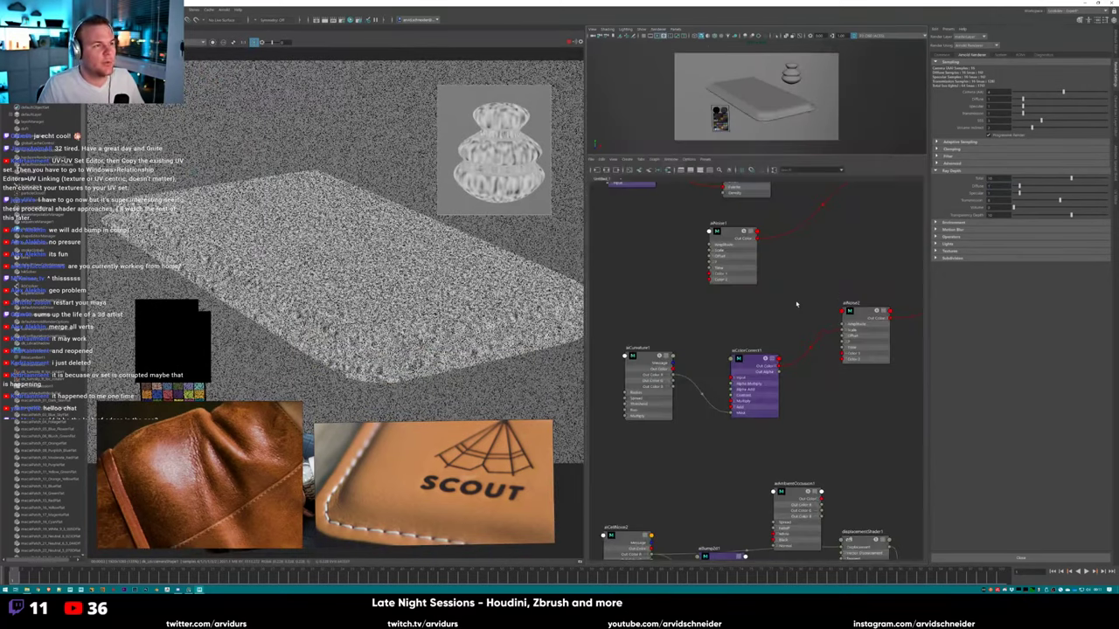
Raise aiCurvature1's Radius slightly then ease it back, and reselect aiColorCorrect1.
{"action": "middle_click_drag", "start_coordinate": [796, 305], "coordinate": [782, 325]}
{"action": "left_click", "coordinate": [710, 348]}
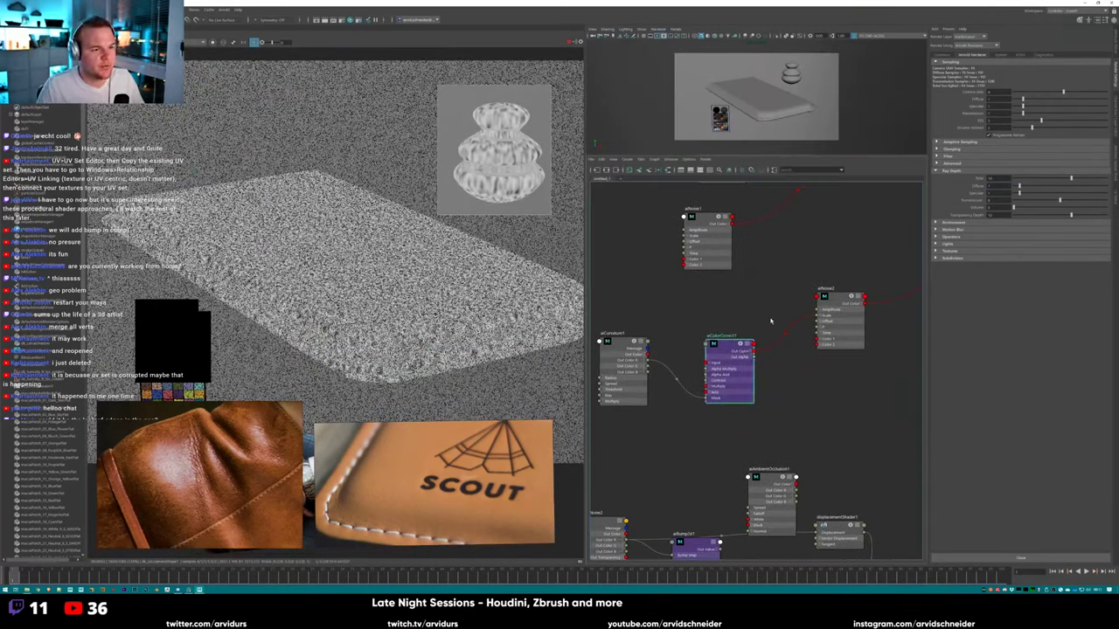
{"action": "middle_click_drag", "start_coordinate": [656, 311], "coordinate": [686, 316]}
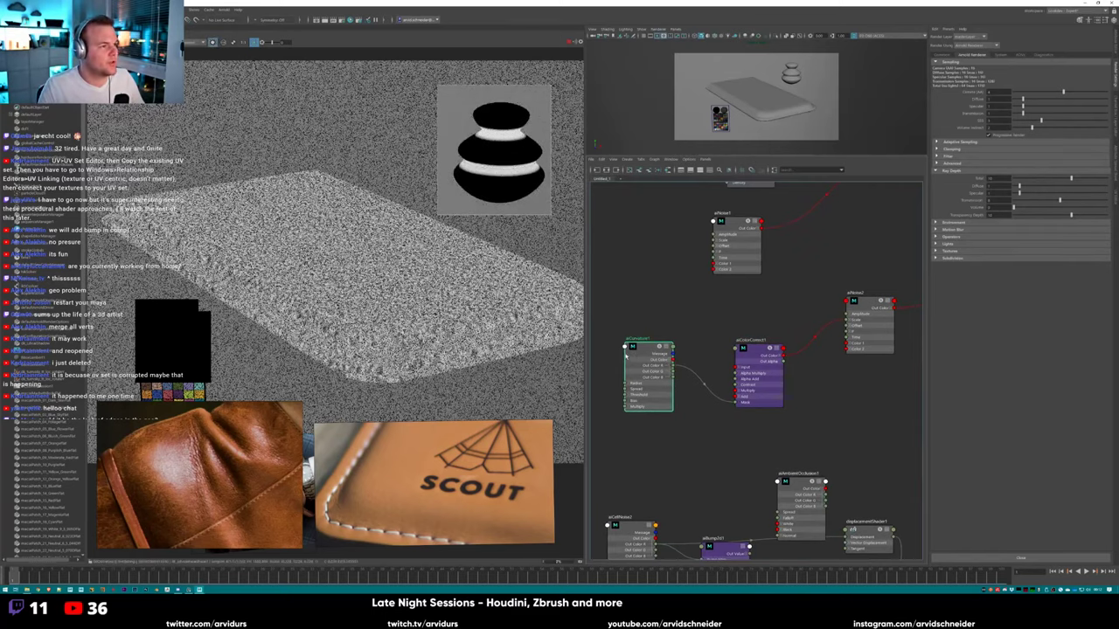
{"action": "left_click", "coordinate": [626, 353]}
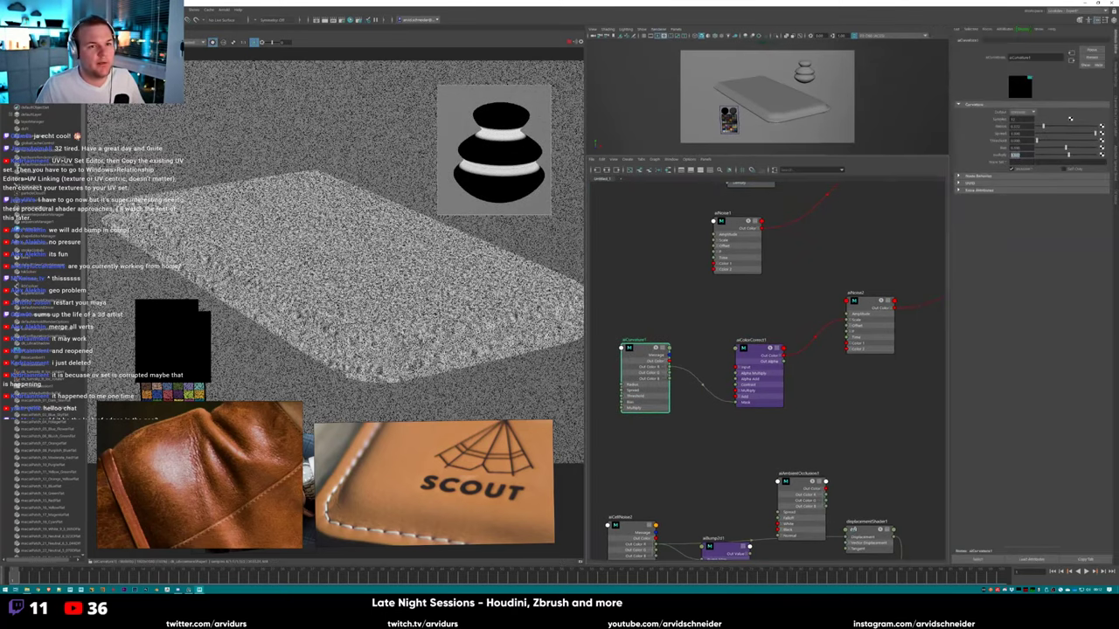
{"action": "left_click", "coordinate": [1069, 155]}
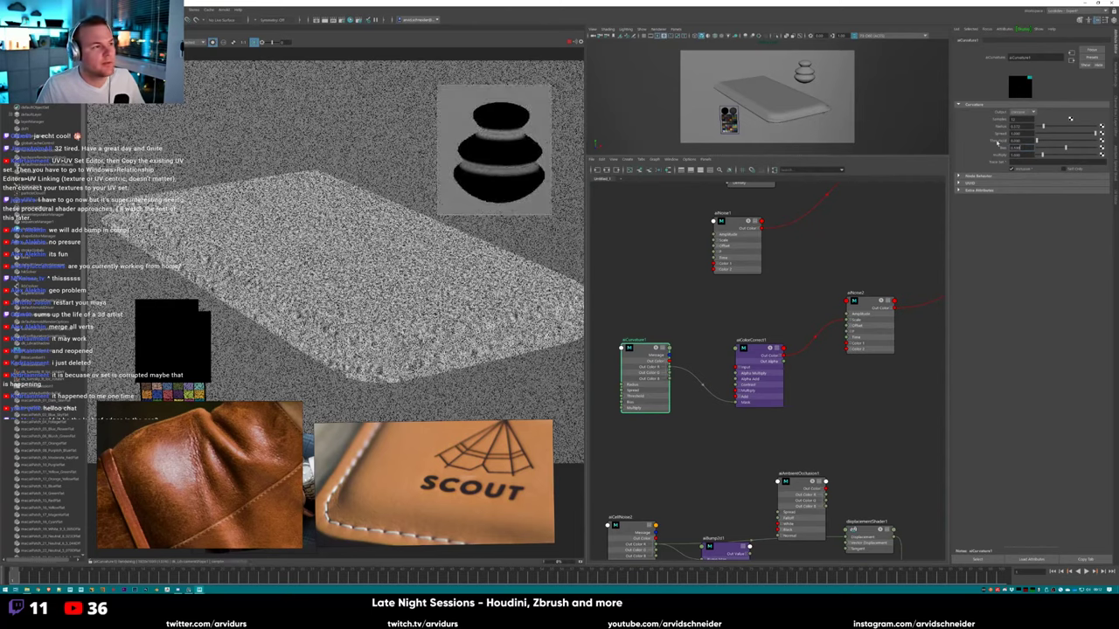
{"action": "left_click_drag", "start_coordinate": [1041, 126], "coordinate": [1049, 129]}
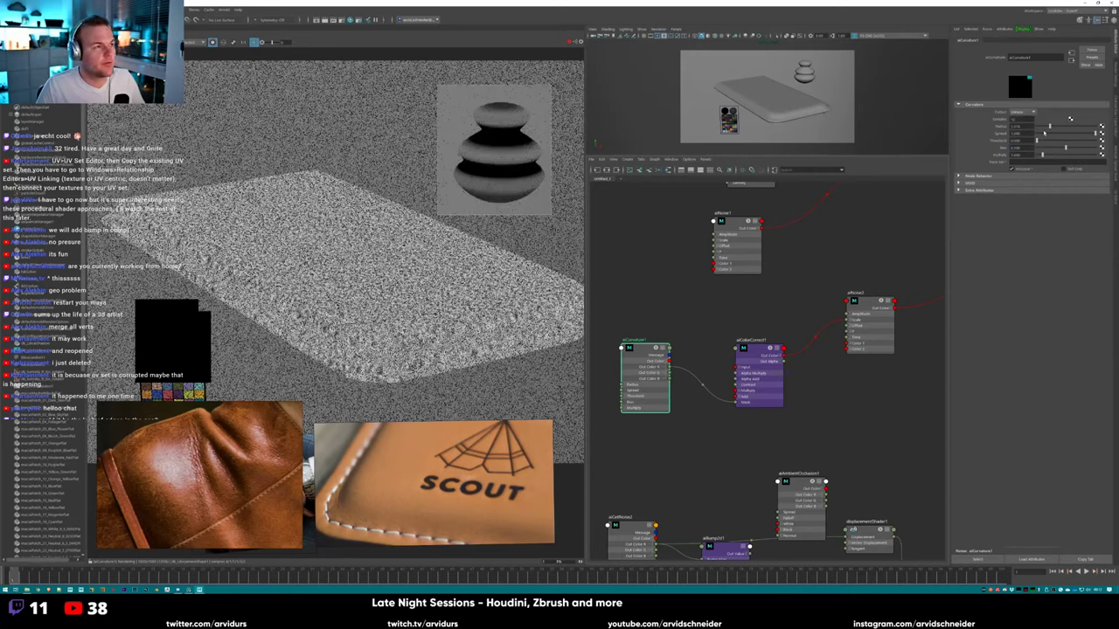
{"action": "left_click_drag", "start_coordinate": [1049, 127], "coordinate": [1046, 127]}
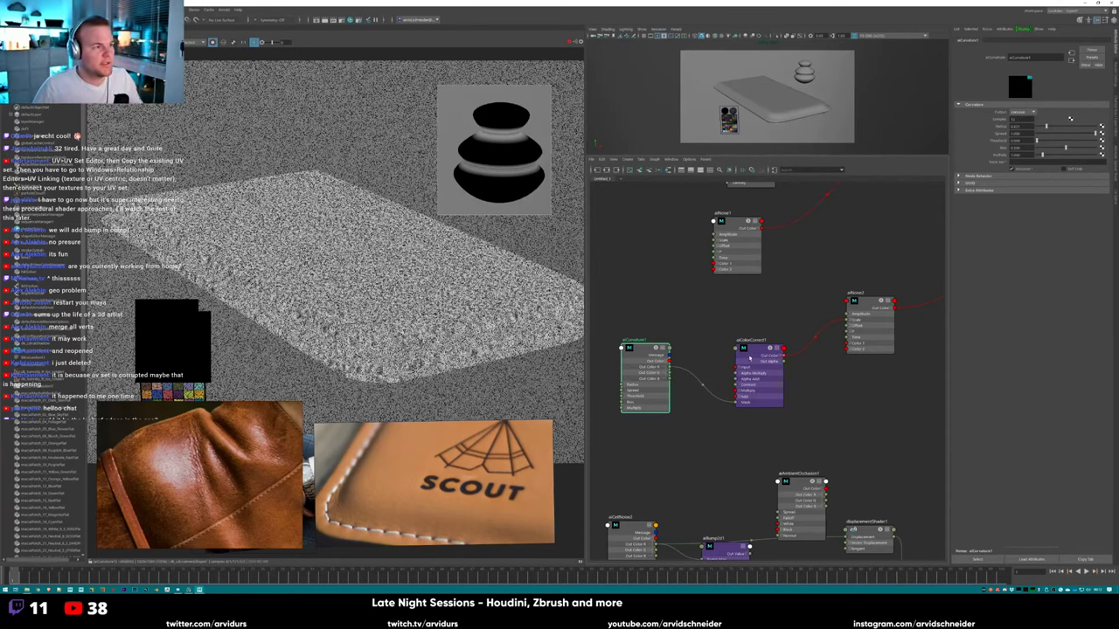
{"action": "left_click", "coordinate": [749, 358]}
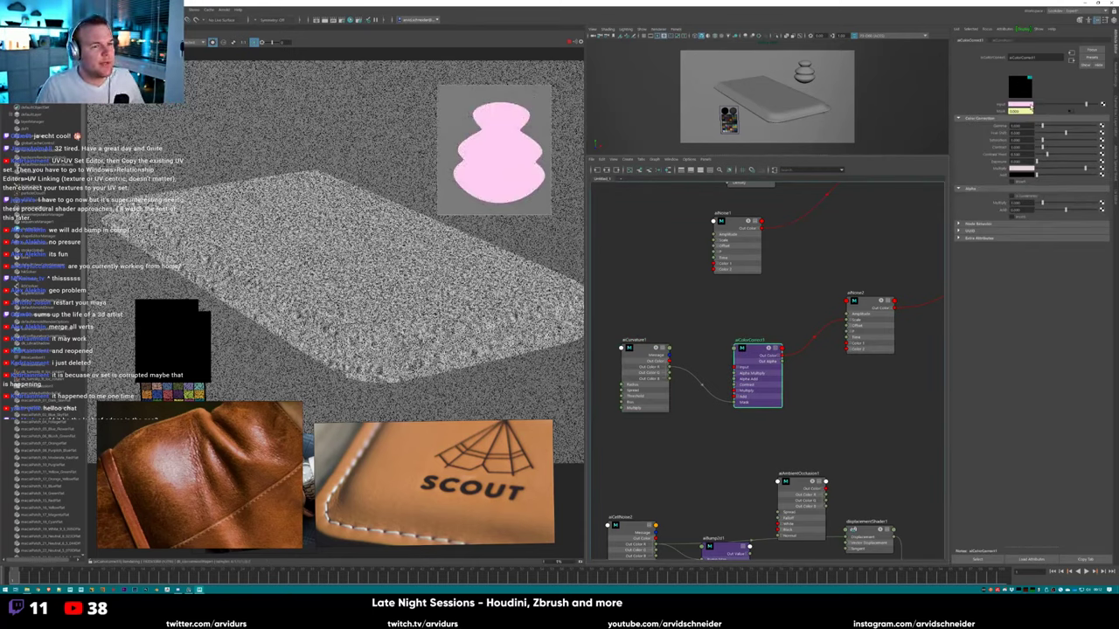
Rearrange the shader graph and reselect the aiColorCorrect1 node.
{"action": "left_click", "coordinate": [1021, 105]}
{"action": "left_click", "coordinate": [1021, 105]}
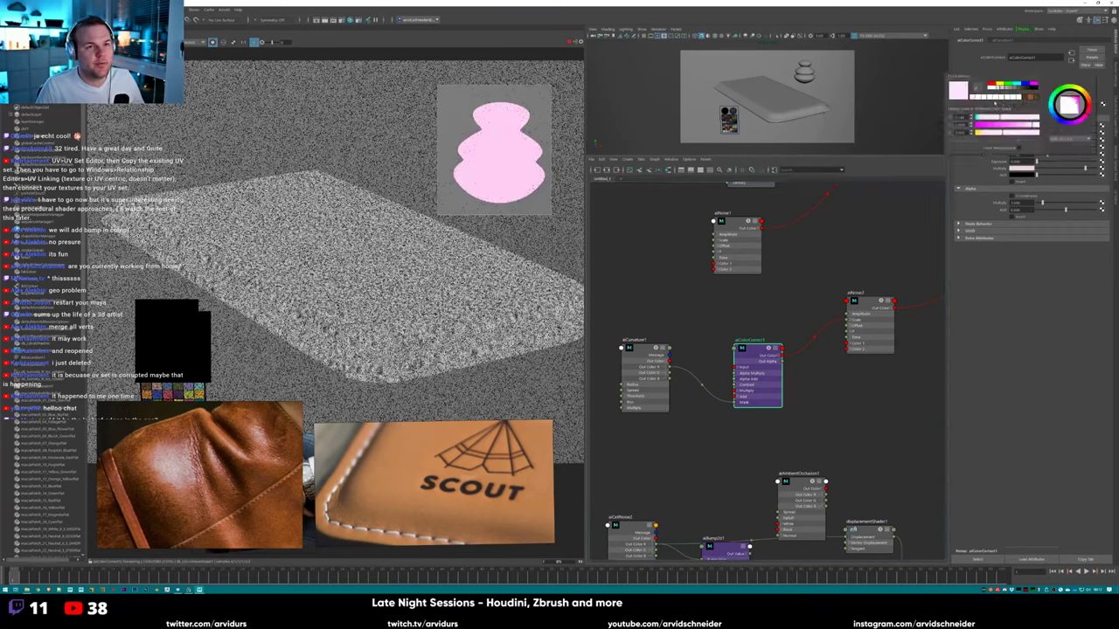
{"action": "left_click", "coordinate": [750, 352]}
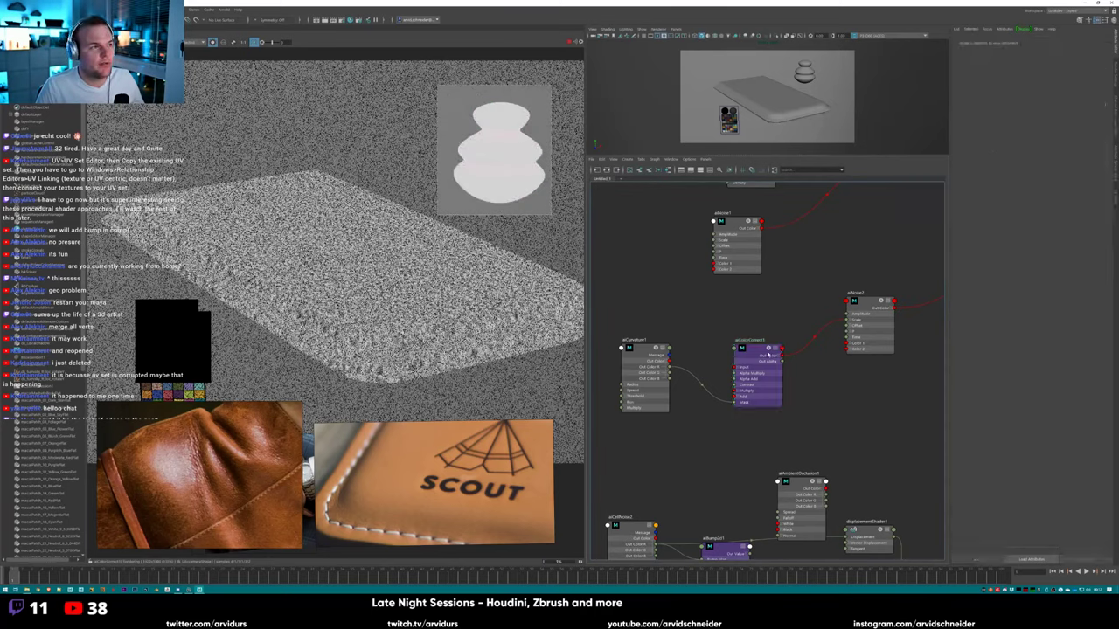
{"action": "middle_click_drag", "start_coordinate": [789, 280], "coordinate": [701, 314], "text": "alt"}
{"action": "left_click", "coordinate": [791, 306]}
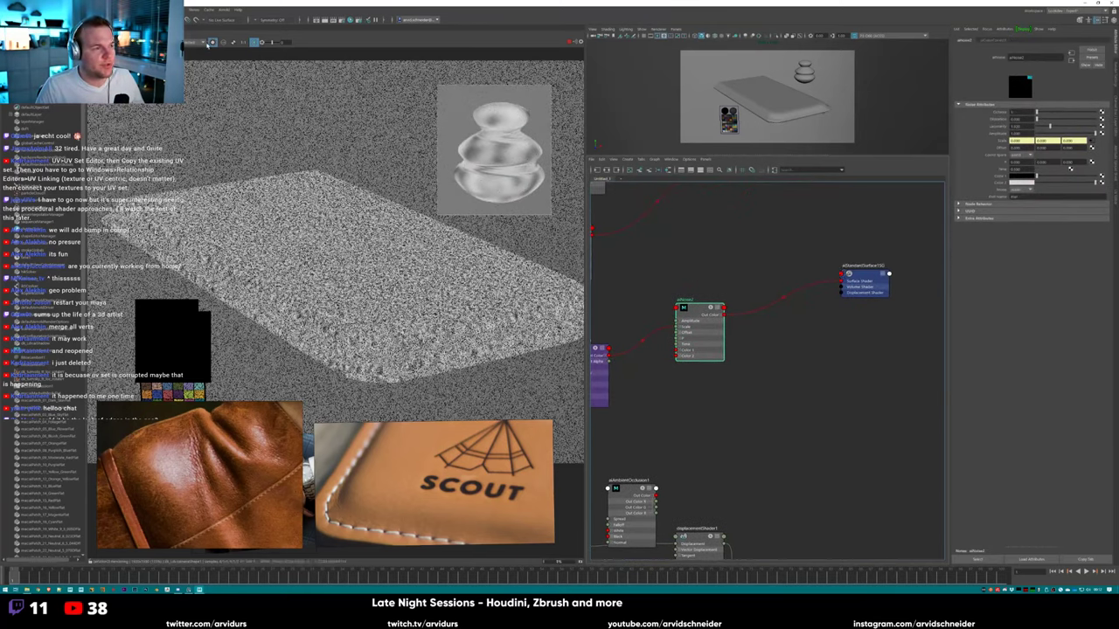
{"action": "middle_click_drag", "start_coordinate": [733, 257], "coordinate": [795, 242], "text": "alt"}
{"action": "left_click", "coordinate": [637, 349]}
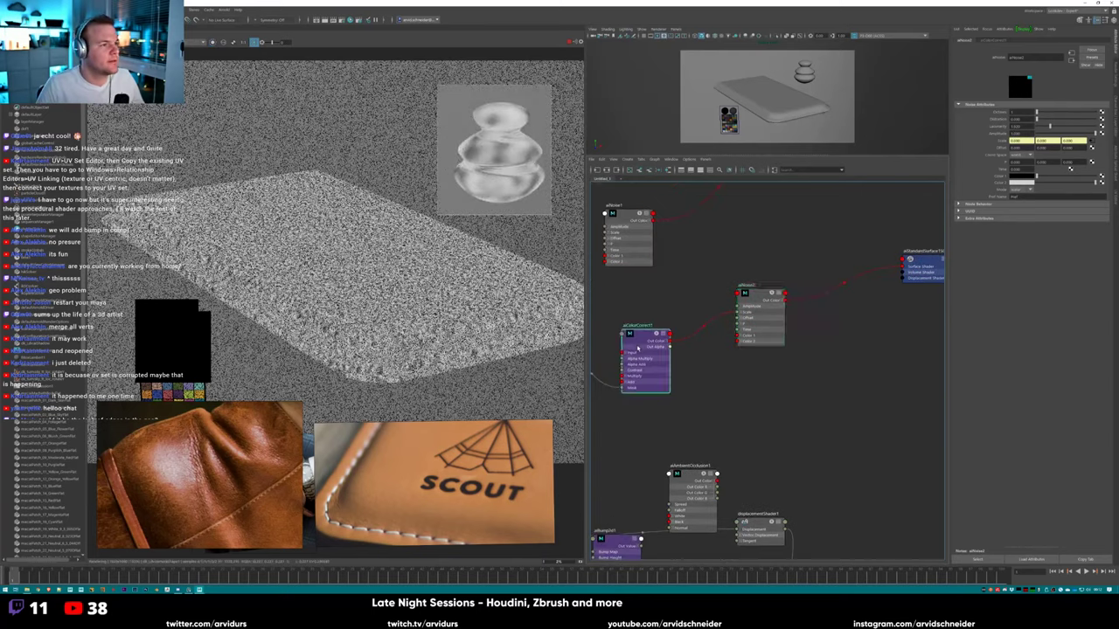
Open the correction colour chooser and change its slider display mode.
{"action": "left_click", "coordinate": [1019, 168]}
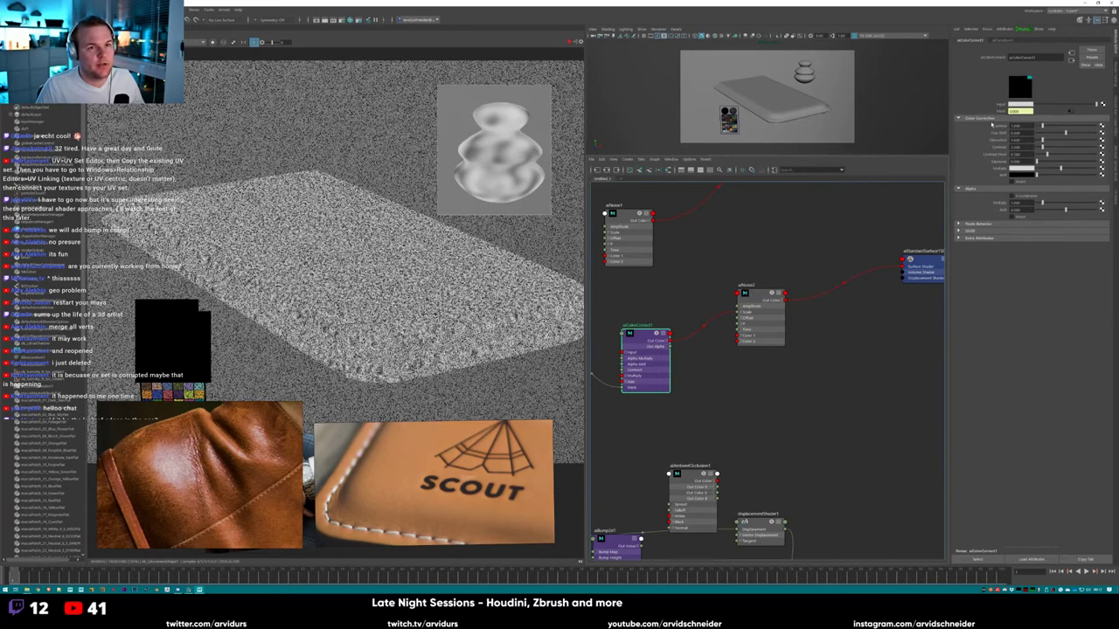
{"action": "left_click", "coordinate": [1029, 106]}
{"action": "left_click", "coordinate": [1069, 140]}
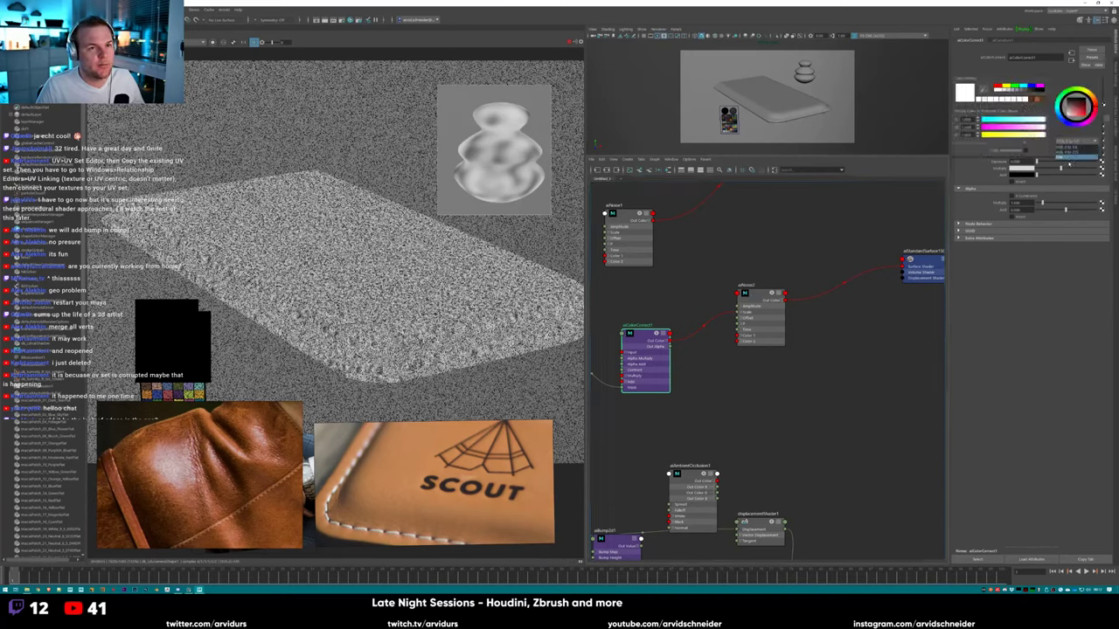
{"action": "left_click", "coordinate": [1068, 163]}
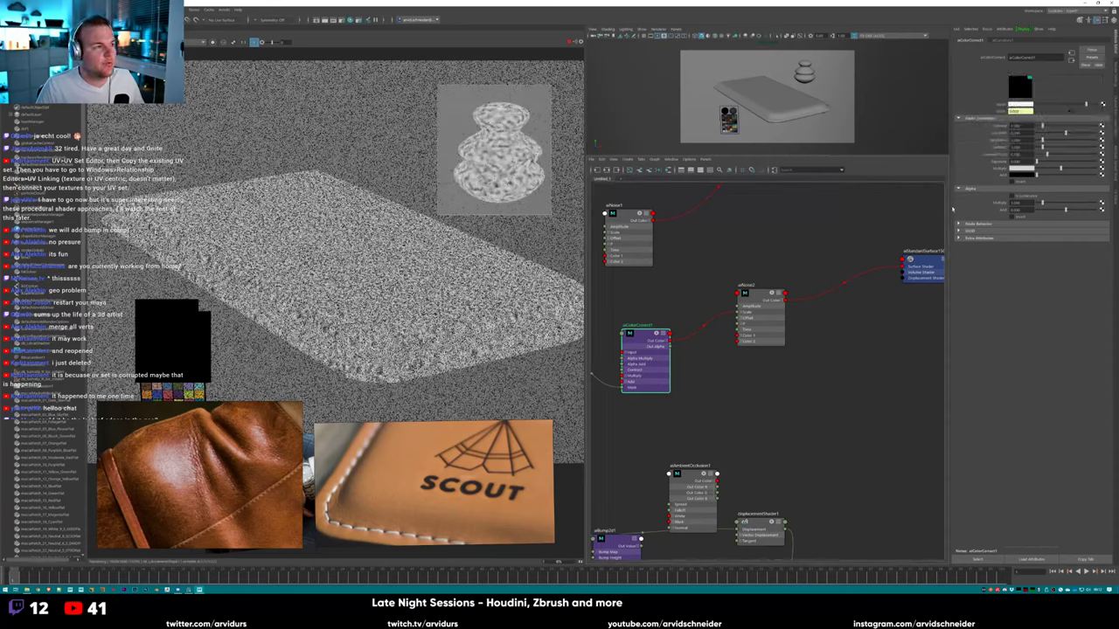
{"action": "middle_click_drag", "start_coordinate": [664, 419], "coordinate": [771, 386]}
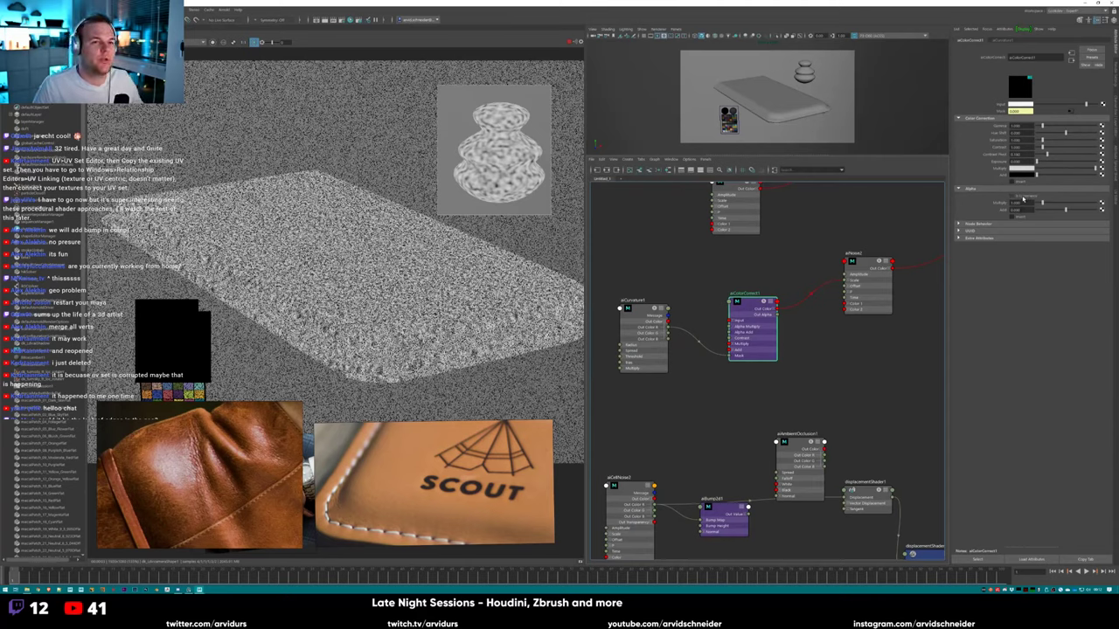
Switch the chooser to CMY sliders and set the tint to a pale peach colour.
{"action": "left_click", "coordinate": [1020, 105]}
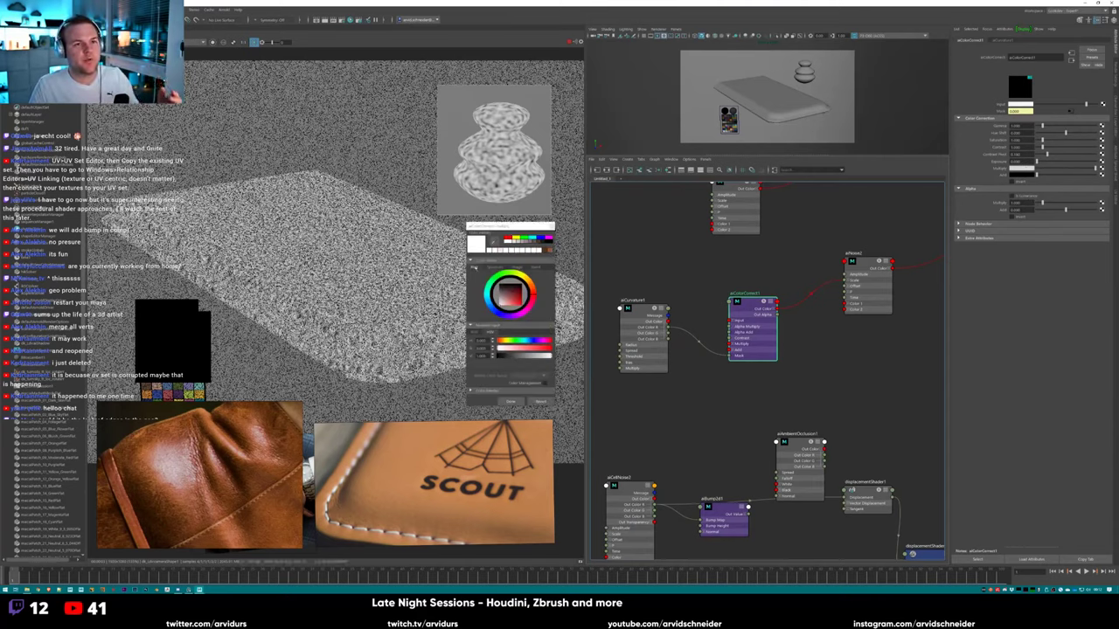
{"action": "left_click_drag", "start_coordinate": [507, 225], "coordinate": [915, 194]}
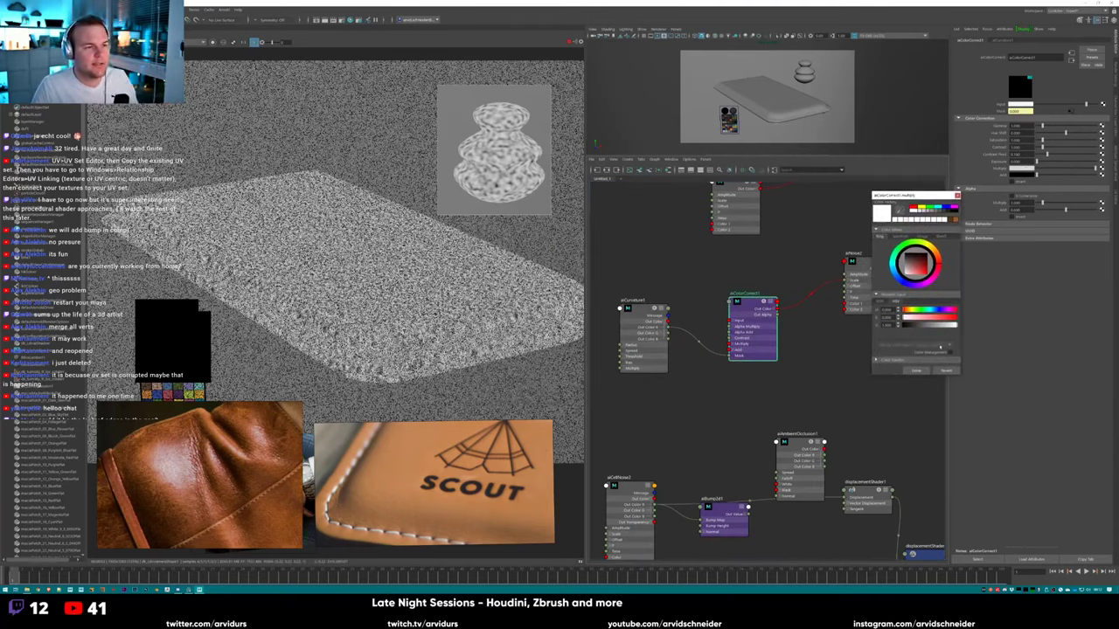
{"action": "left_click", "coordinate": [885, 303]}
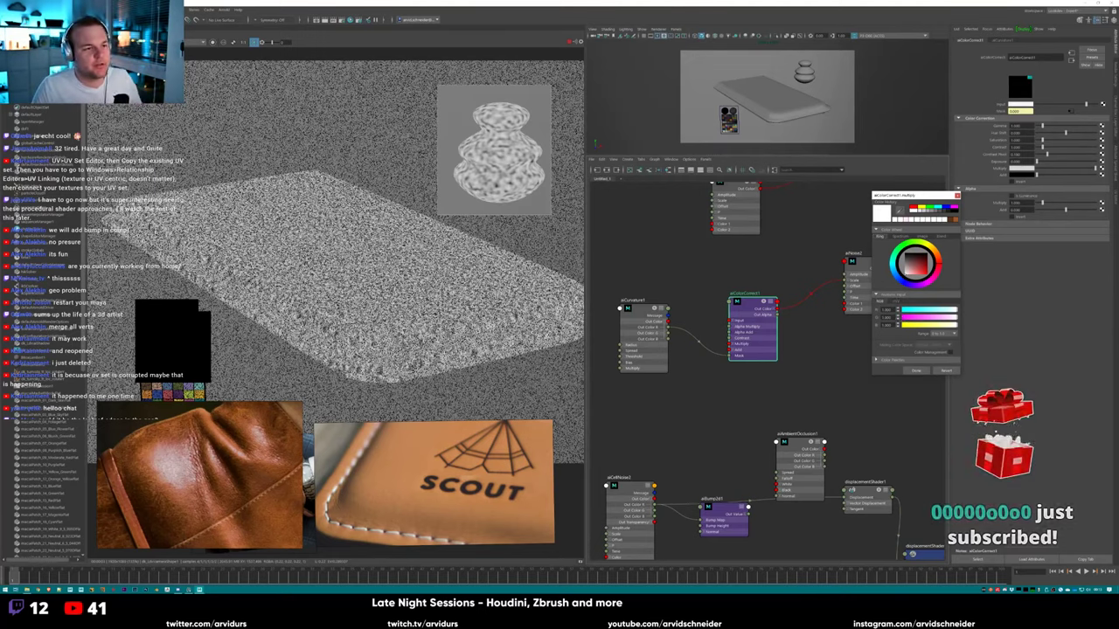
{"action": "left_click", "coordinate": [914, 263]}
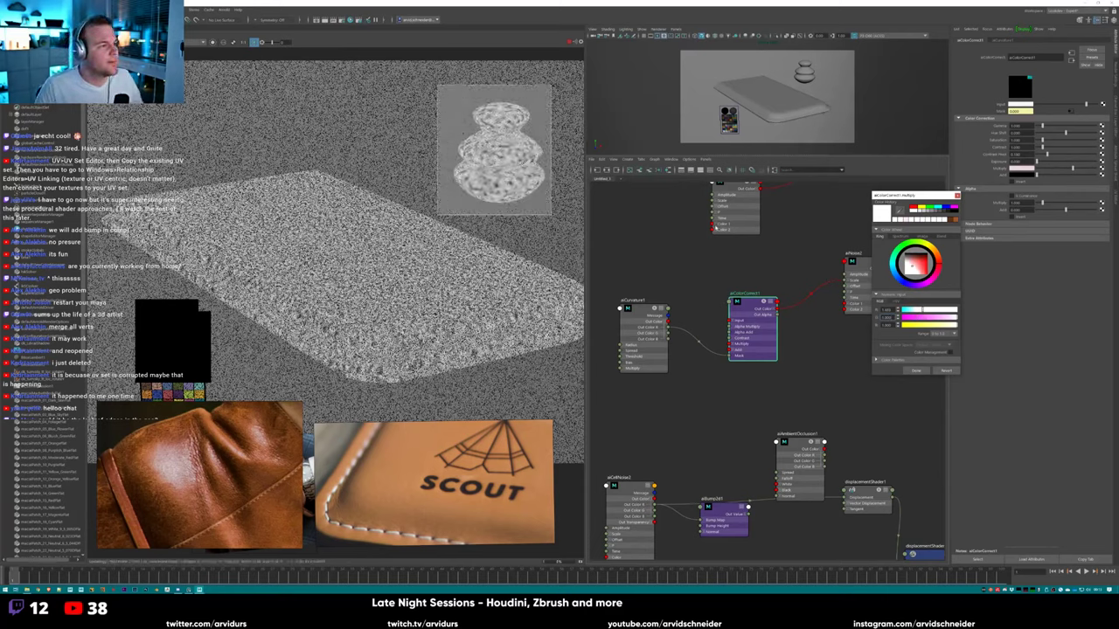
{"action": "left_click_drag", "start_coordinate": [916, 304], "coordinate": [920, 312]}
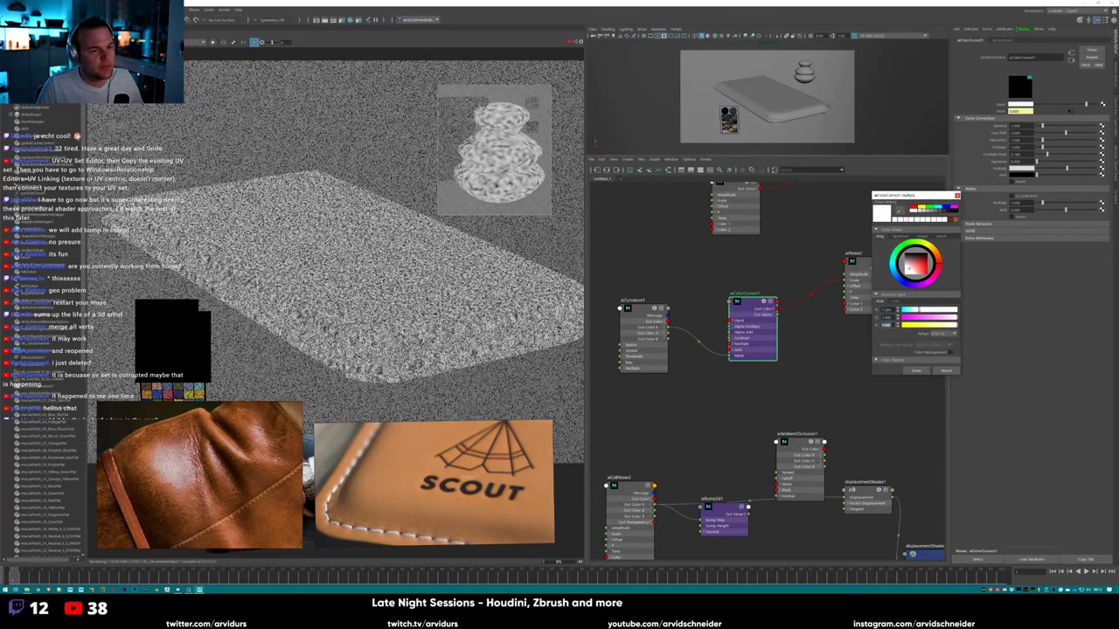
{"action": "left_click", "coordinate": [918, 325]}
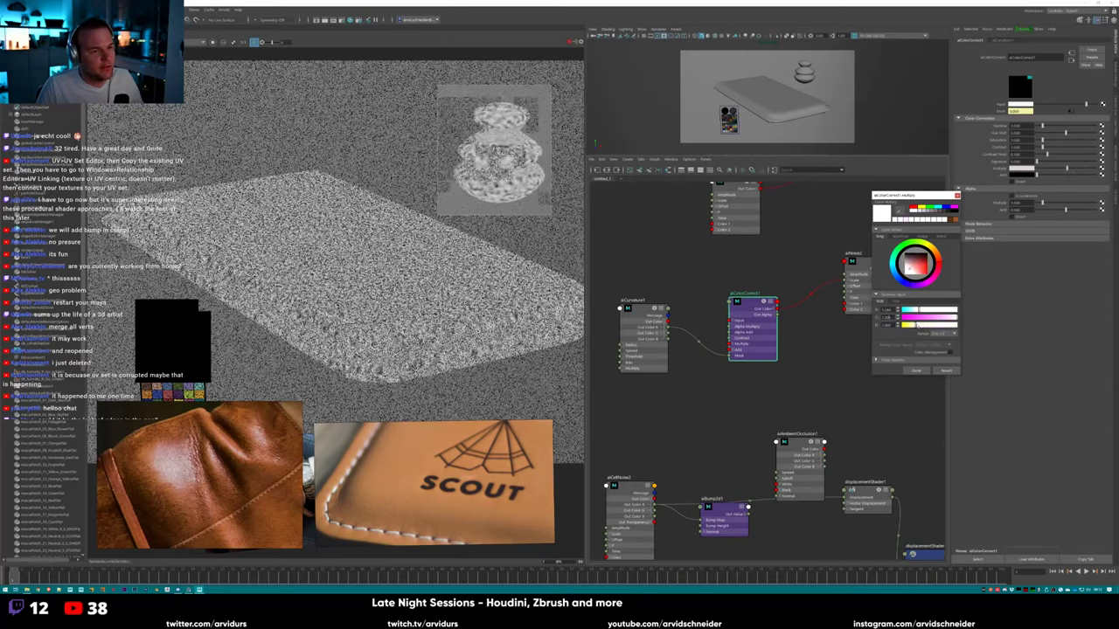
{"action": "left_click_drag", "start_coordinate": [918, 325], "coordinate": [916, 325]}
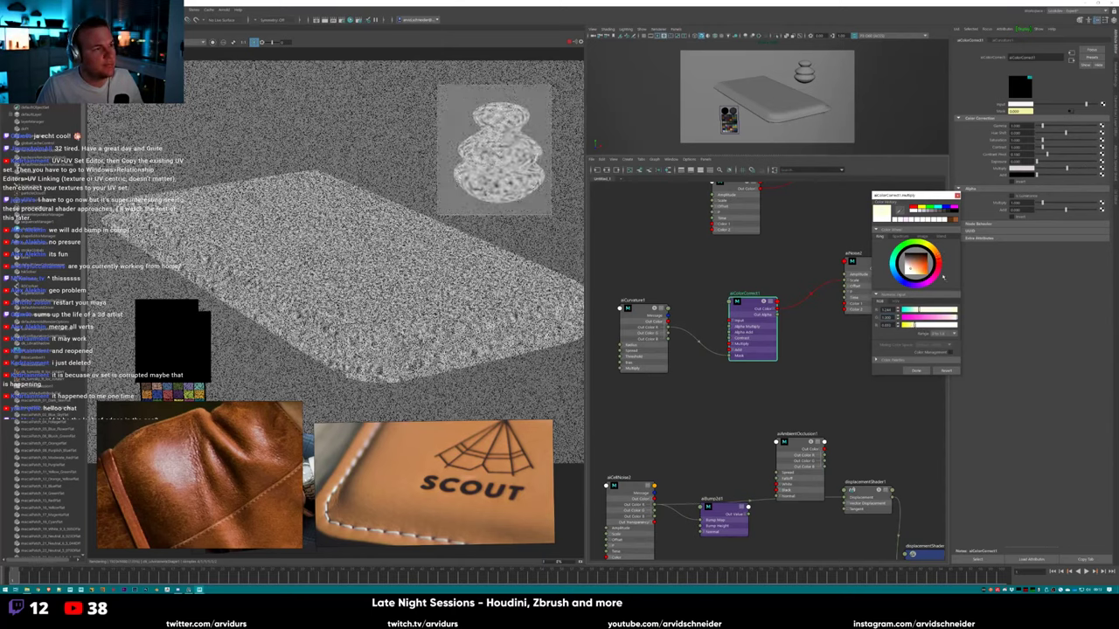
{"action": "left_click", "coordinate": [916, 371]}
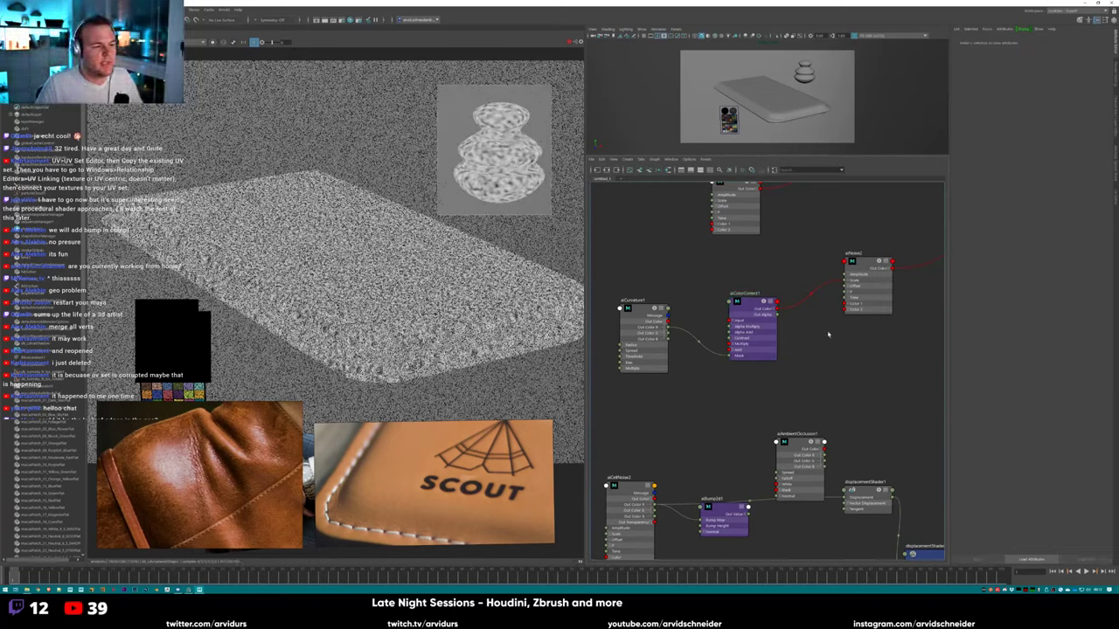
Create aiStandardSurface2, connect it to the 1SG group, make it fully metallic with lower roughness.
{"action": "middle_click_drag", "start_coordinate": [829, 334], "coordinate": [752, 398]}
{"action": "key", "text": "Tab"}
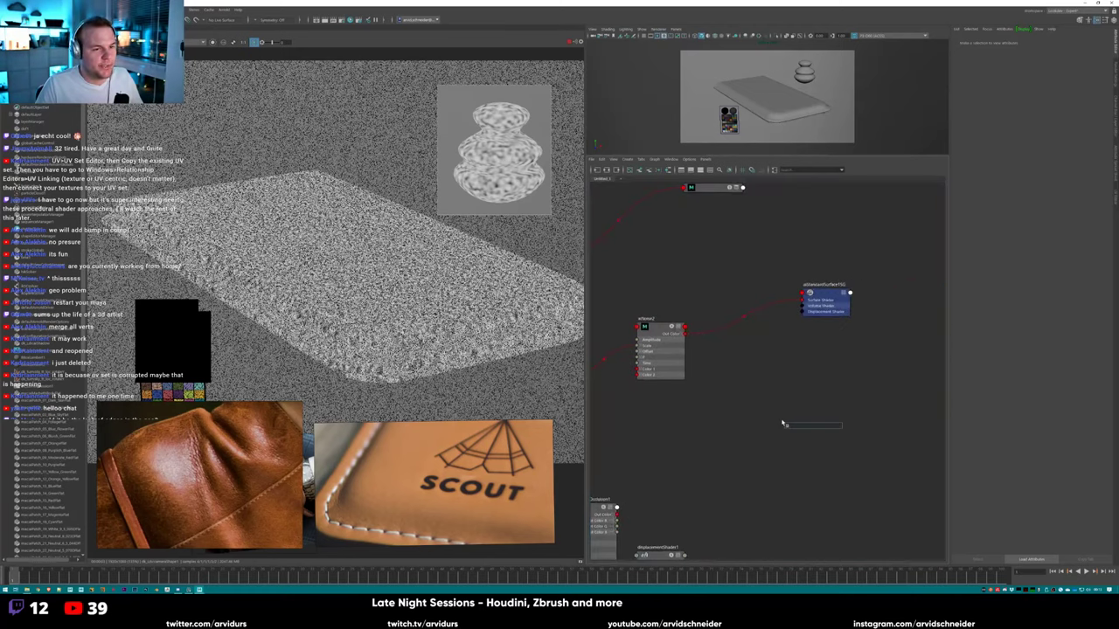
{"action": "type", "text": "add"}
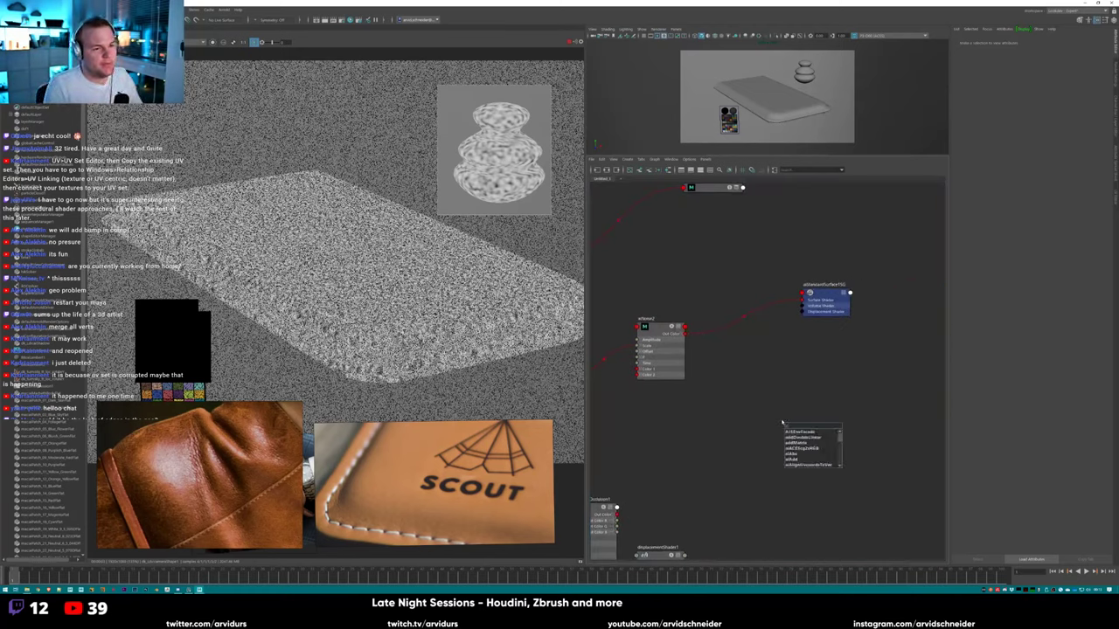
{"action": "type", "text": "Sta"}
{"action": "key", "text": "Down"}
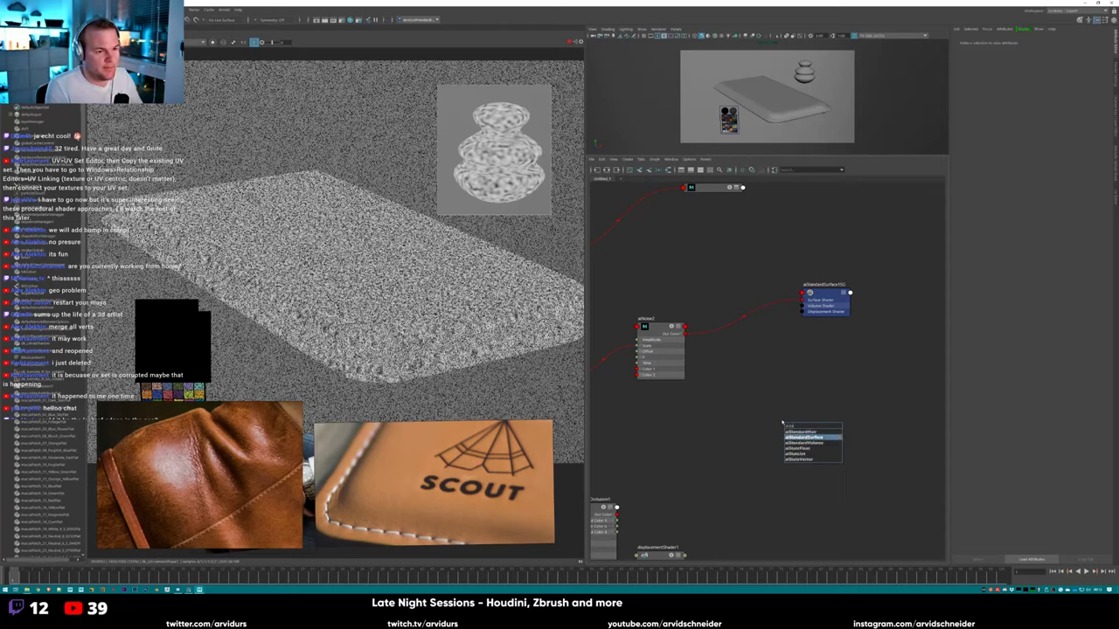
{"action": "key", "text": "Return"}
{"action": "mouse_move", "coordinate": [758, 425]}
{"action": "left_mouse_down"}
{"action": "mouse_move", "coordinate": [709, 411]}
{"action": "mouse_move", "coordinate": [802, 300]}
{"action": "left_mouse_up"}
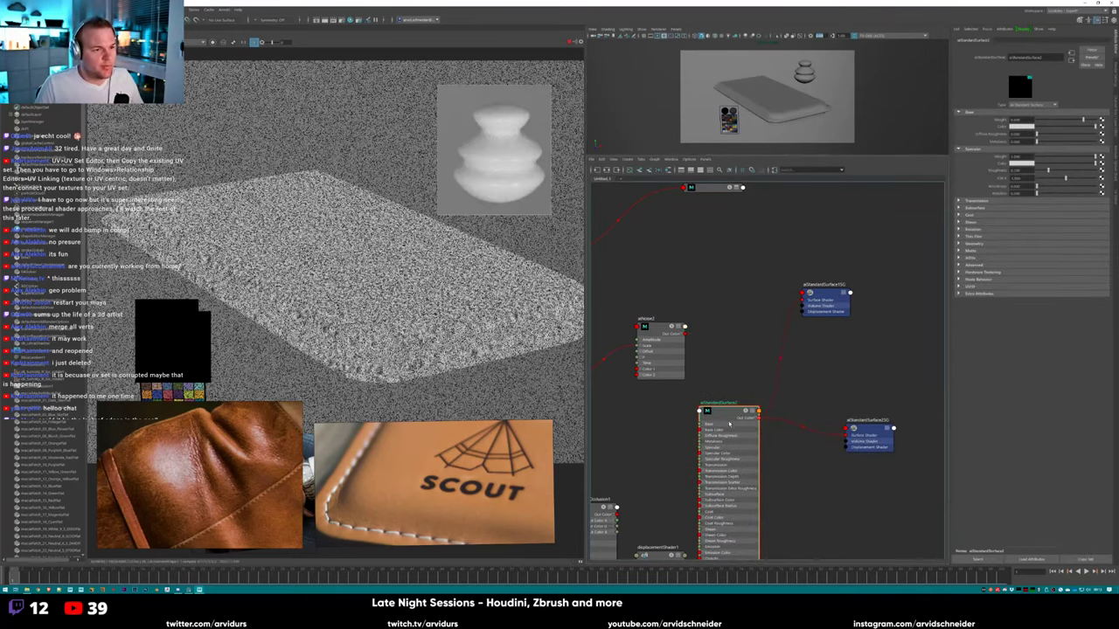
{"action": "mouse_move", "coordinate": [720, 416]}
{"action": "left_mouse_down"}
{"action": "mouse_move", "coordinate": [756, 365]}
{"action": "mouse_move", "coordinate": [746, 358]}
{"action": "left_mouse_up"}
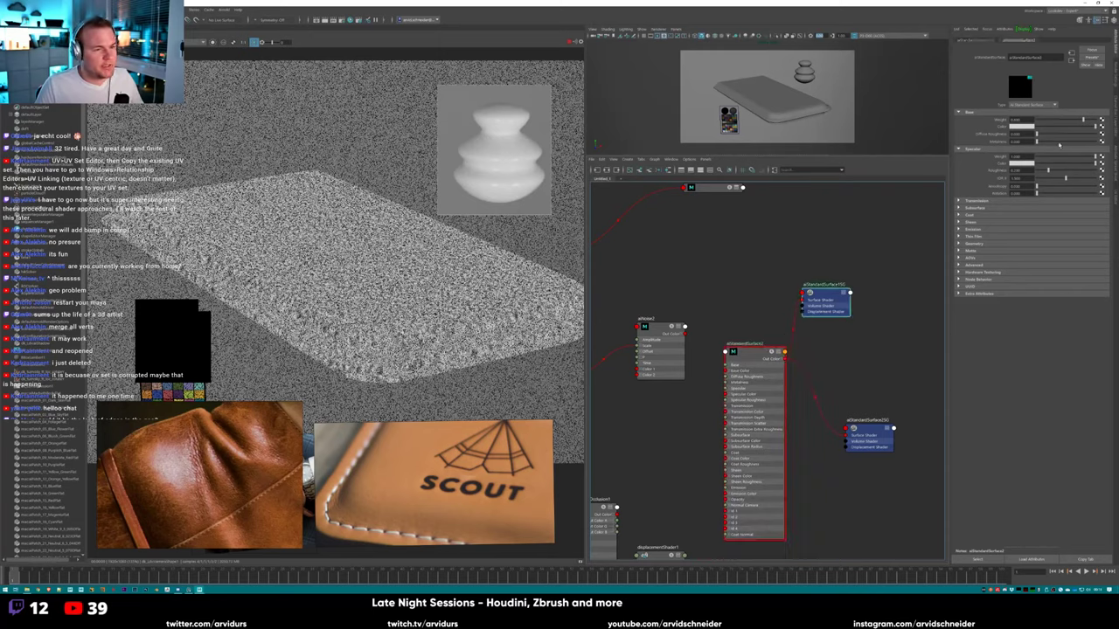
{"action": "left_click", "coordinate": [1082, 138]}
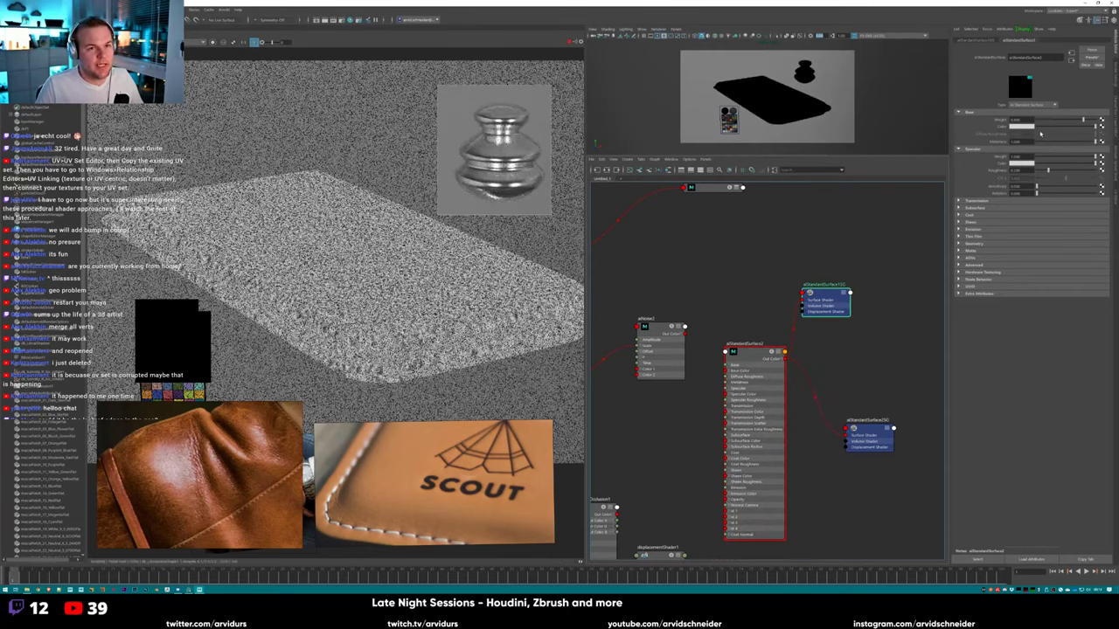
{"action": "left_click_drag", "start_coordinate": [1045, 172], "coordinate": [1036, 171]}
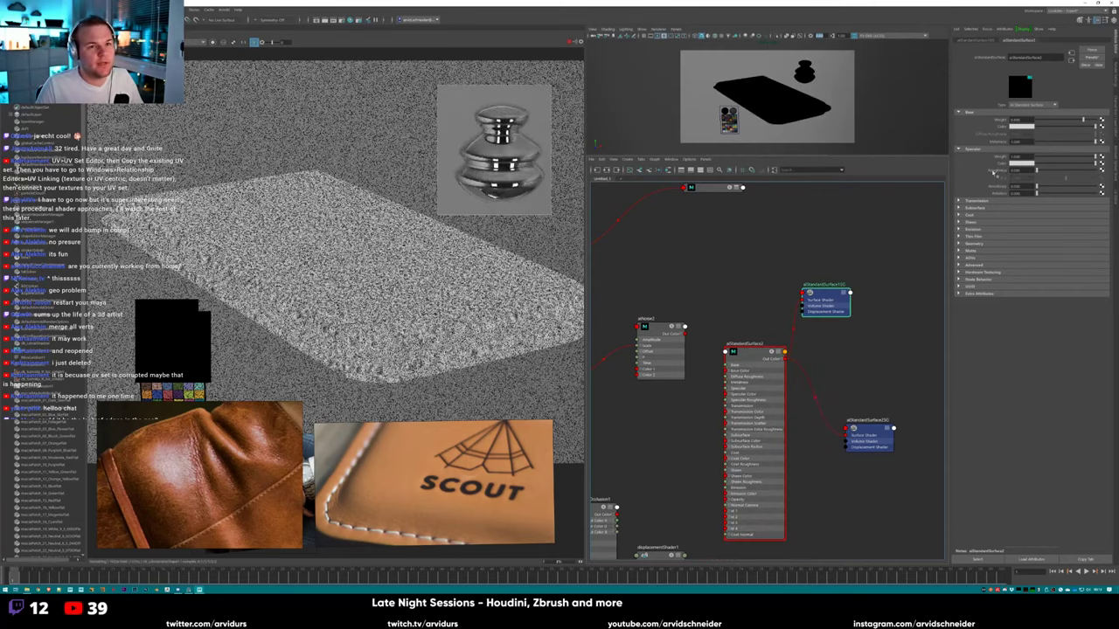
Create an aiBump2d node and connect aiNoise2's Out Color to its Bump Map.
{"action": "middle_click_drag", "start_coordinate": [701, 337], "coordinate": [787, 263], "text": "alt"}
{"action": "key", "text": "Tab"}
{"action": "type", "text": "aibu"}
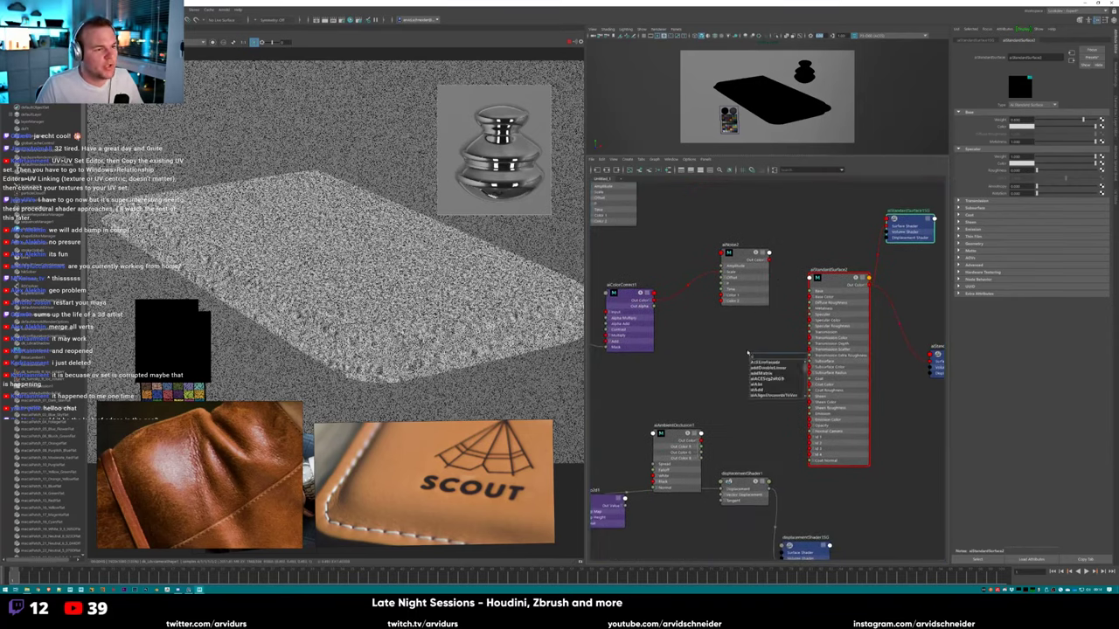
{"action": "key", "text": "Return"}
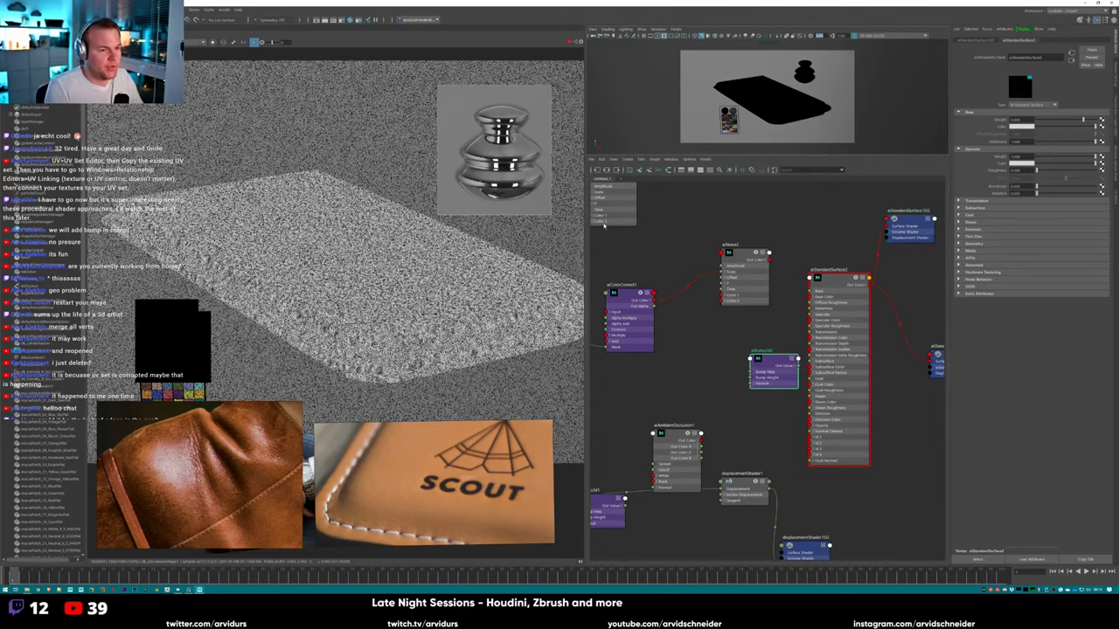
{"action": "left_click_drag", "start_coordinate": [769, 266], "coordinate": [811, 432]}
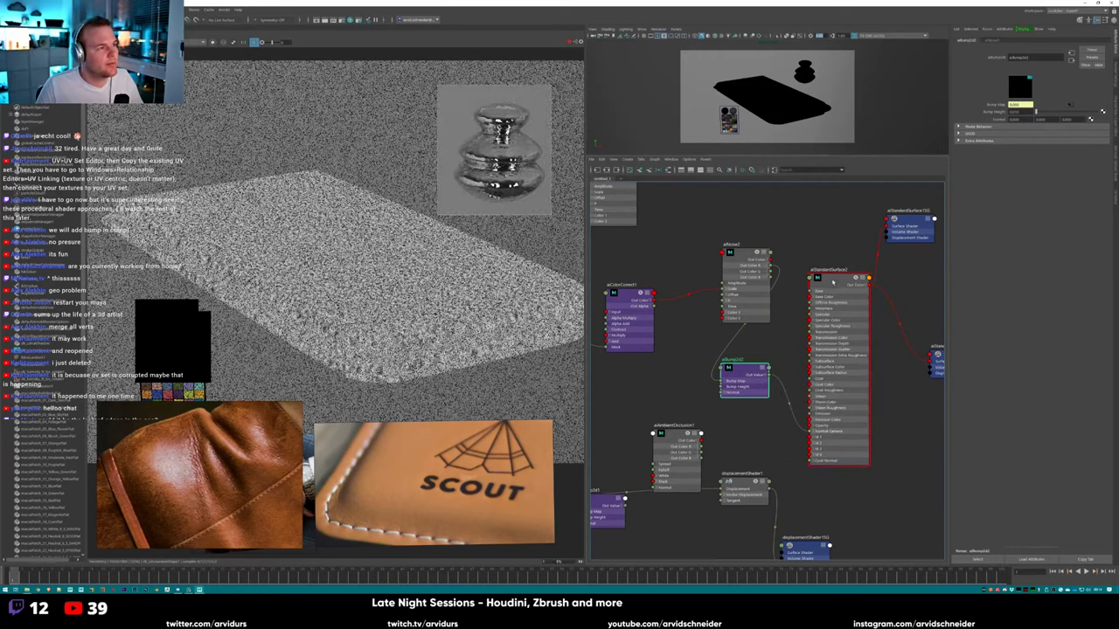
{"action": "left_click_drag", "start_coordinate": [833, 283], "coordinate": [867, 283]}
{"action": "middle_click_drag", "start_coordinate": [868, 289], "coordinate": [795, 292], "text": "alt"}
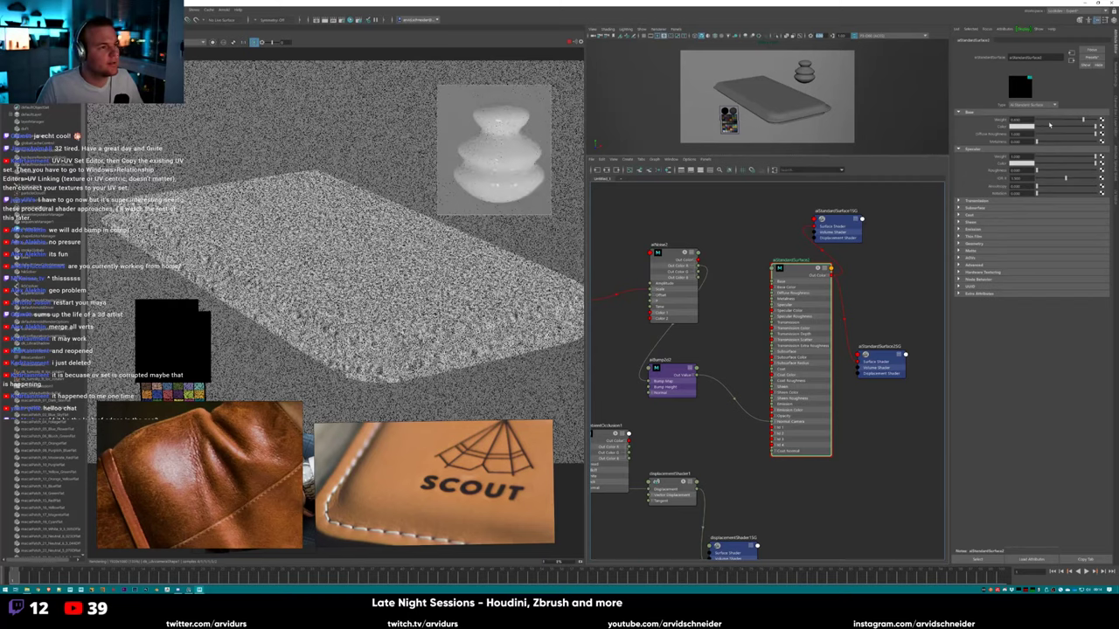
Frame the node graph, answer the autosave prompt, and connect the small node into aiStandardSurface2.
{"action": "key", "text": "f"}
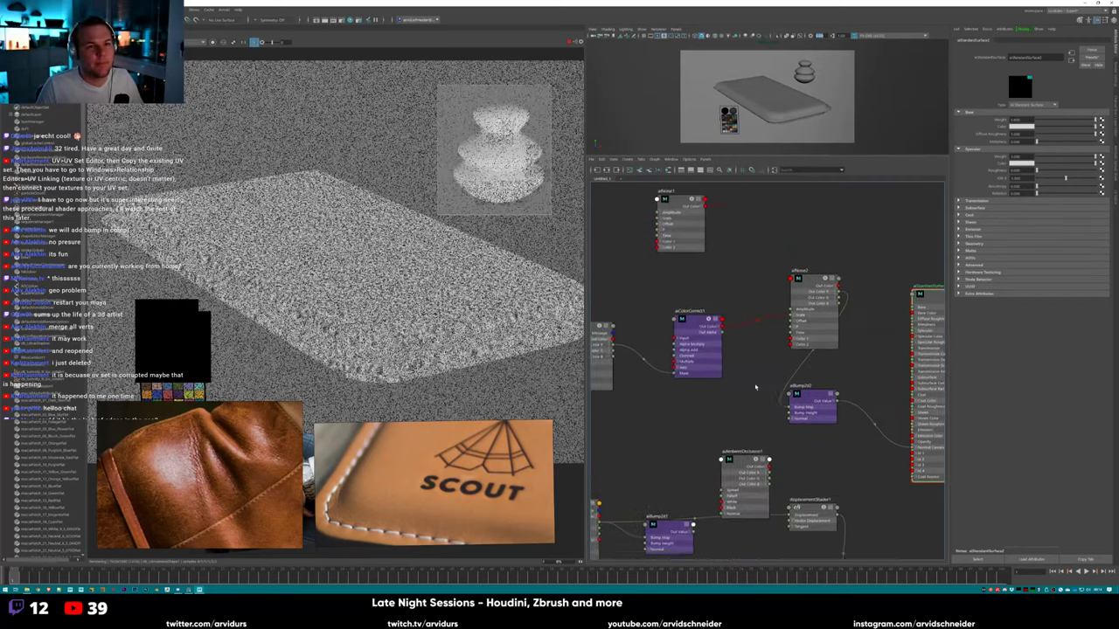
{"action": "scroll", "coordinate": [754, 234], "scroll_direction": "down", "scroll_amount": 1}
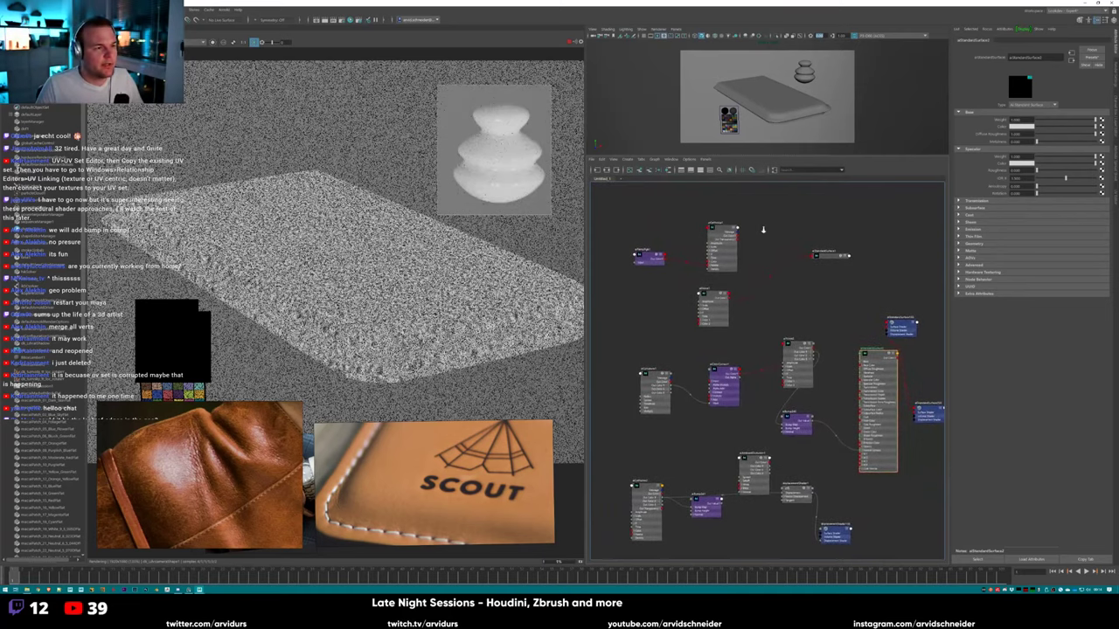
{"action": "scroll", "coordinate": [725, 315], "scroll_direction": "up", "scroll_amount": 1}
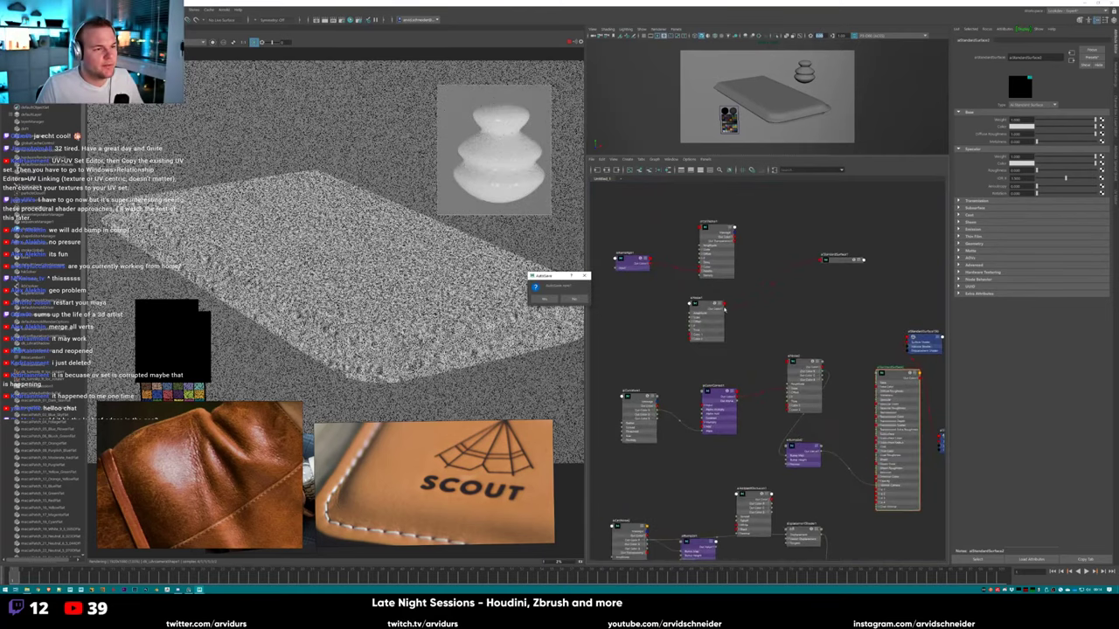
{"action": "left_click", "coordinate": [545, 299]}
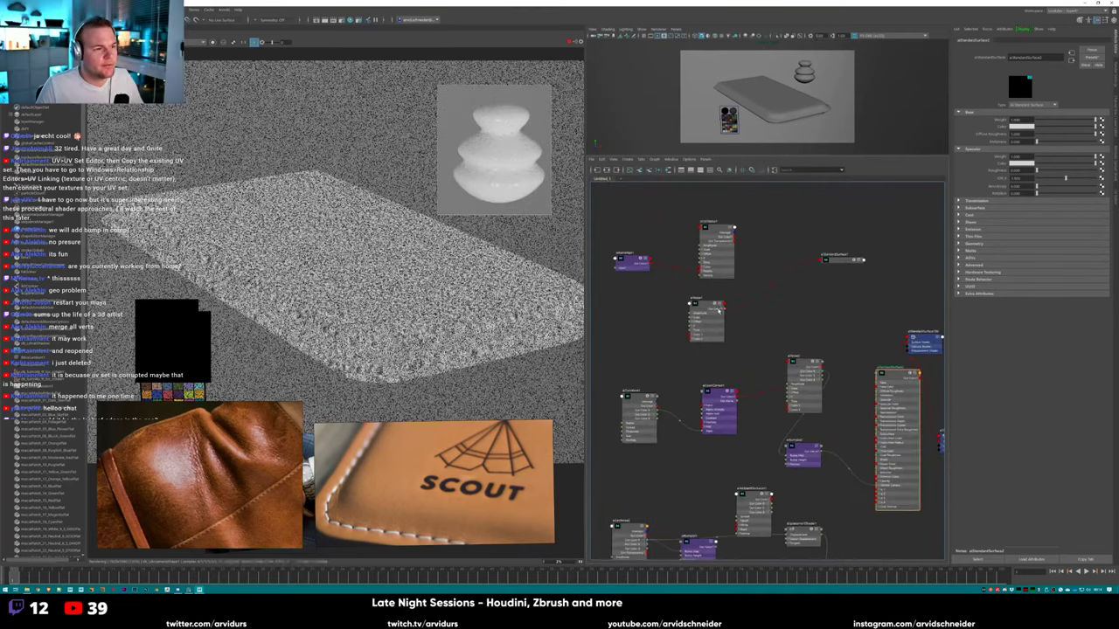
{"action": "left_click_drag", "start_coordinate": [724, 312], "coordinate": [833, 344]}
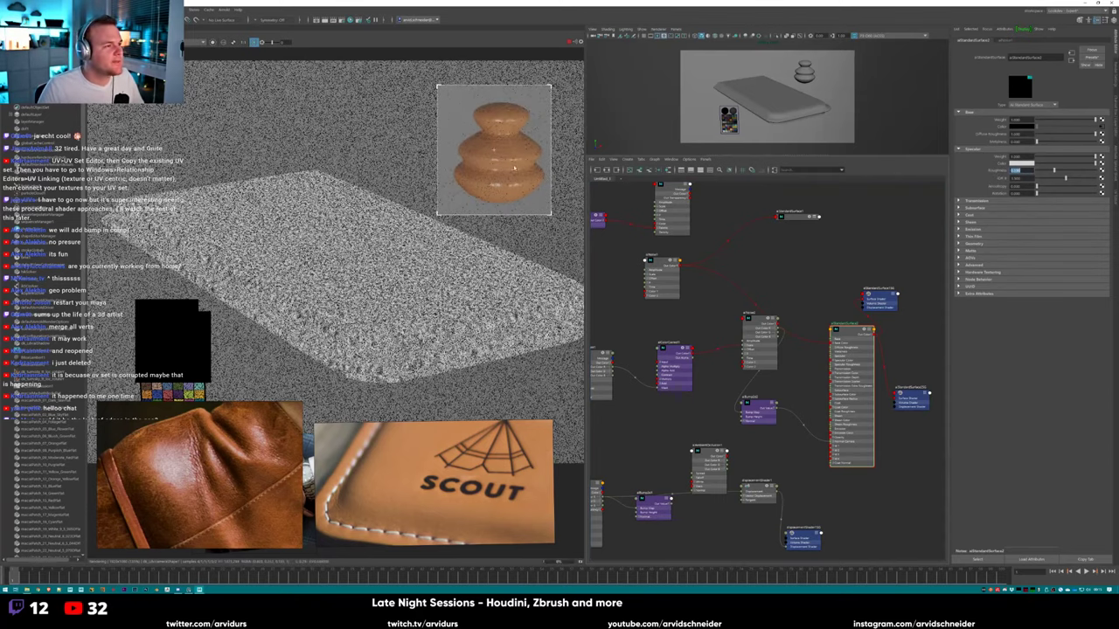
Render preview regions over the plane, expand the shader node's inputs, and inspect the noise texture.
{"action": "left_click_drag", "start_coordinate": [396, 294], "coordinate": [514, 376]}
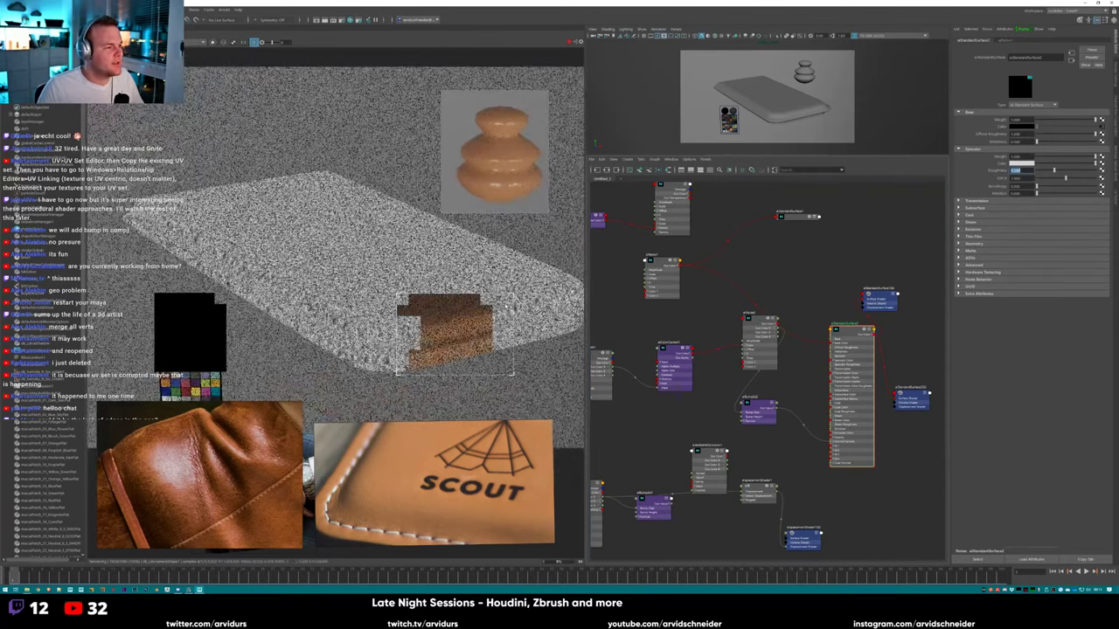
{"action": "left_click", "coordinate": [450, 313]}
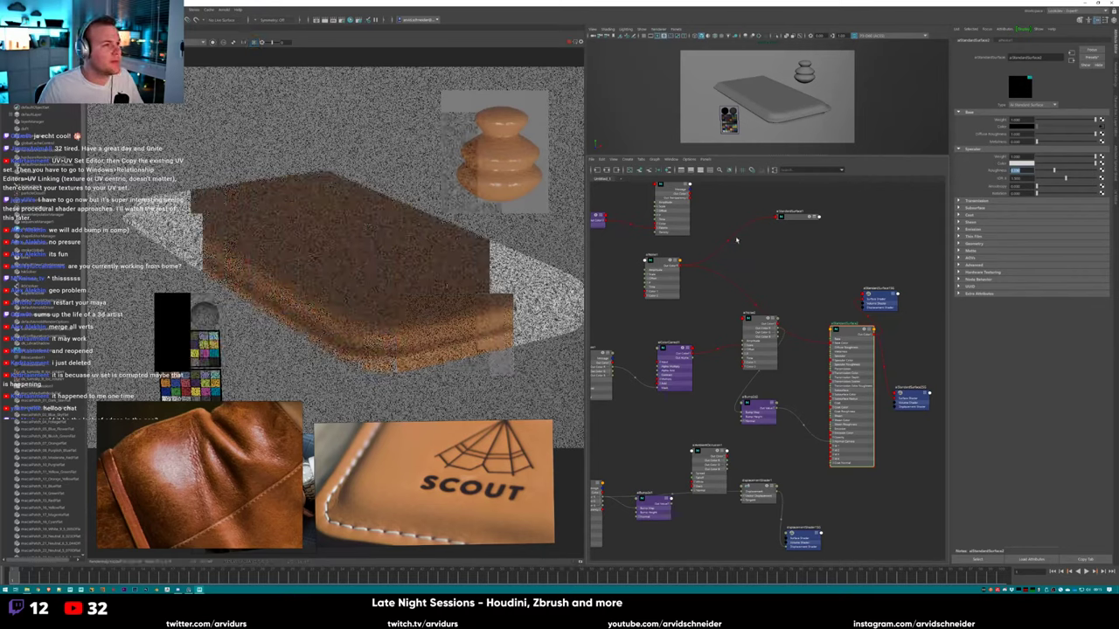
{"action": "right_click_drag", "start_coordinate": [852, 336], "coordinate": [839, 376]}
{"action": "right_click", "coordinate": [852, 337]}
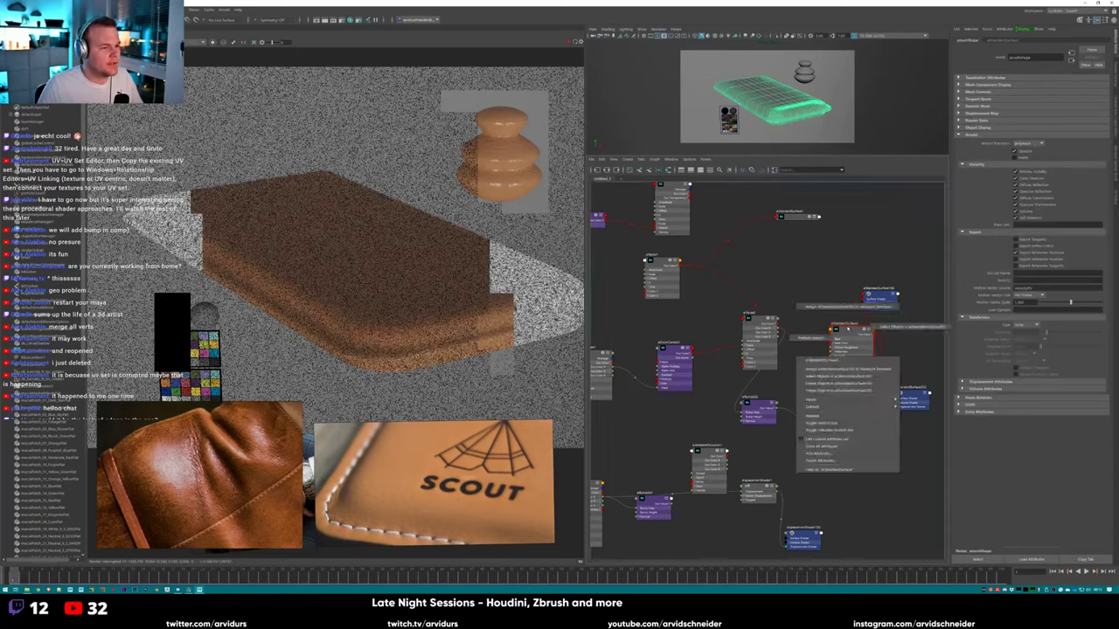
{"action": "left_click", "coordinate": [842, 306]}
{"action": "left_click_drag", "start_coordinate": [343, 280], "coordinate": [452, 400]}
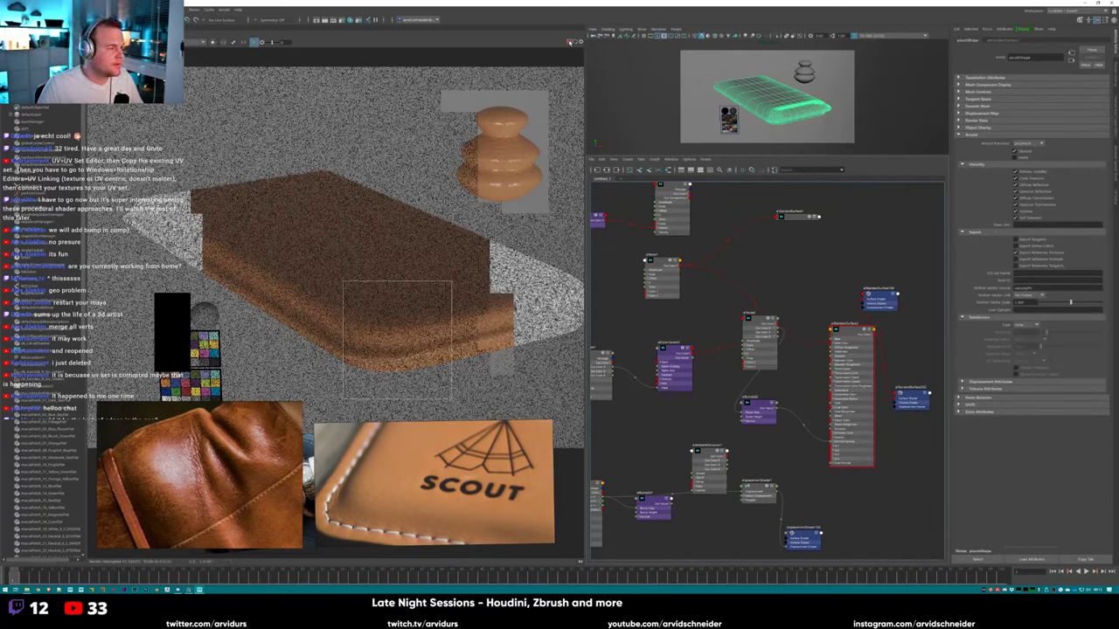
{"action": "left_click", "coordinate": [570, 42]}
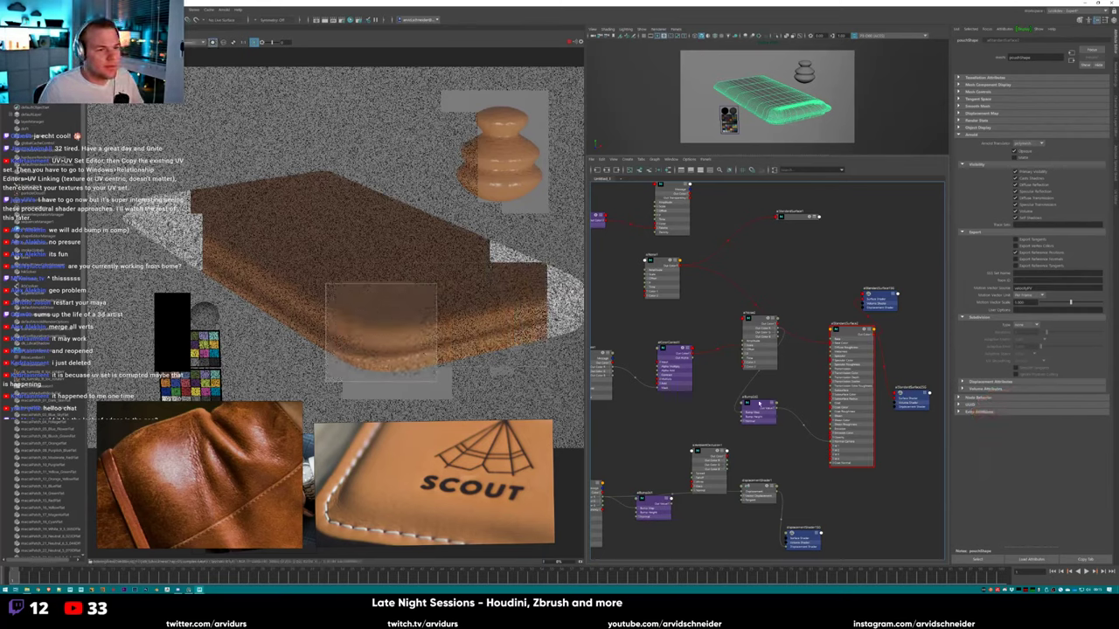
{"action": "left_click", "coordinate": [762, 342]}
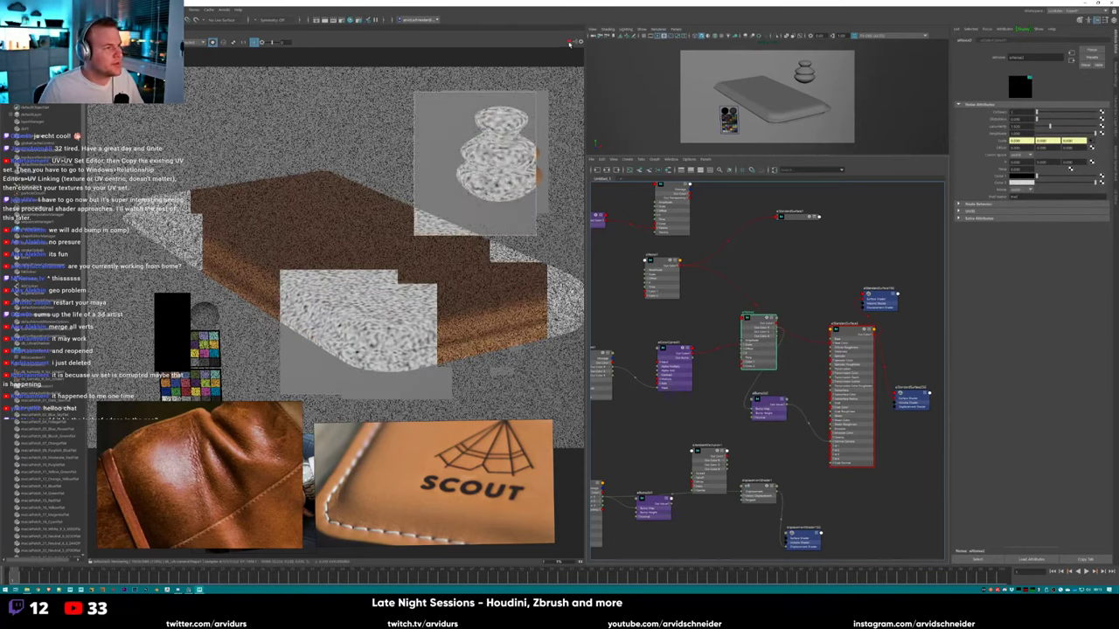
Select the vase, orbit around it, and re-render the scene.
{"action": "left_click", "coordinate": [806, 73]}
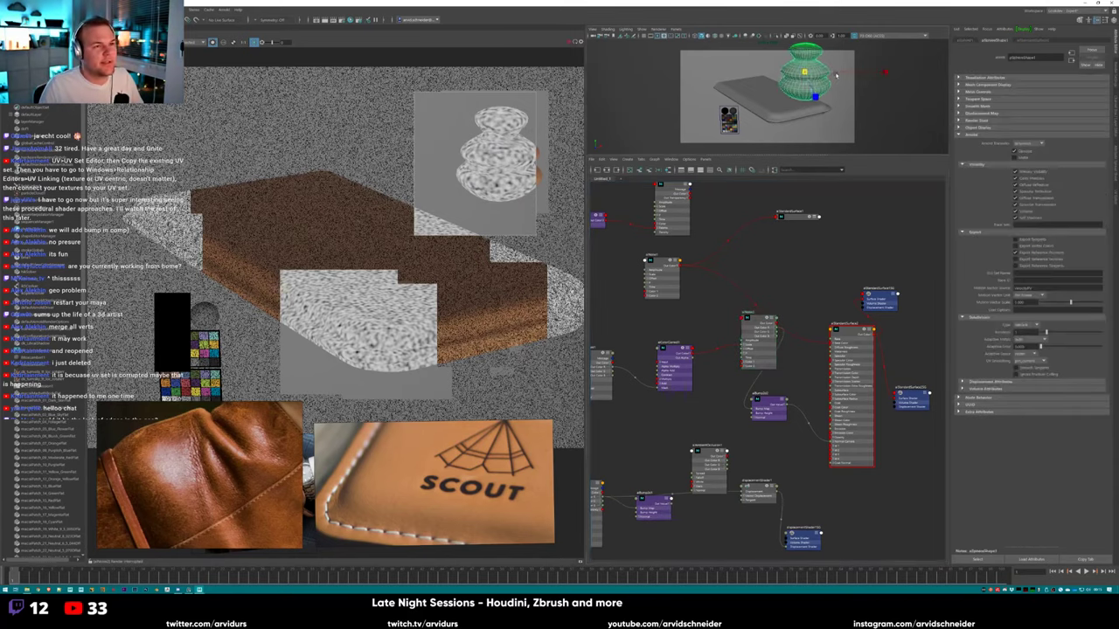
{"action": "left_click_drag", "start_coordinate": [832, 45], "coordinate": [809, 65], "text": "alt"}
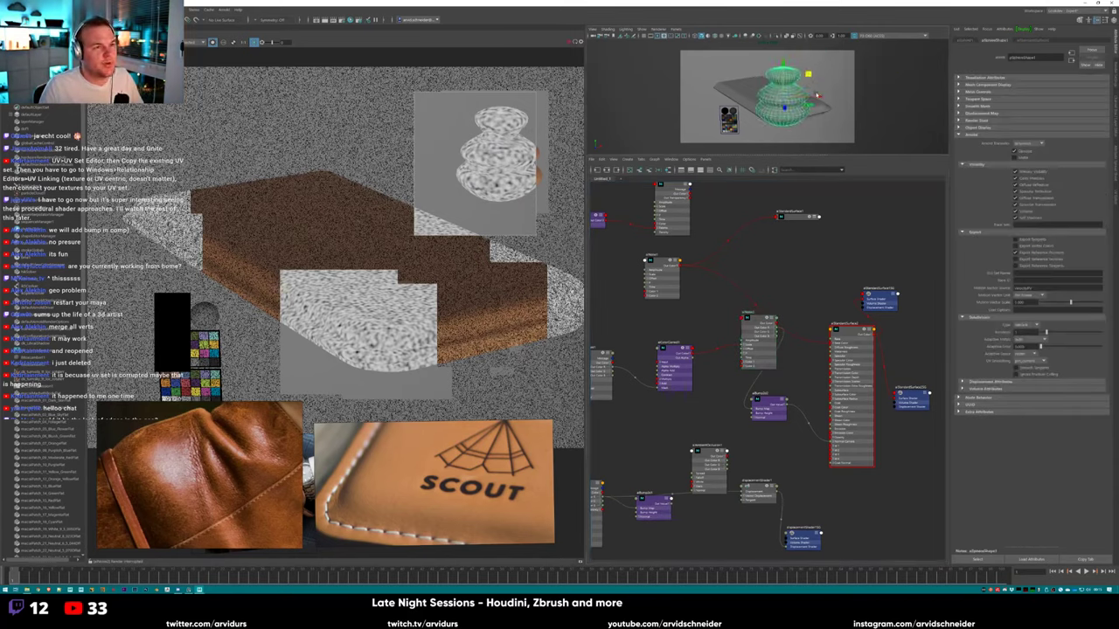
{"action": "left_click", "coordinate": [570, 43]}
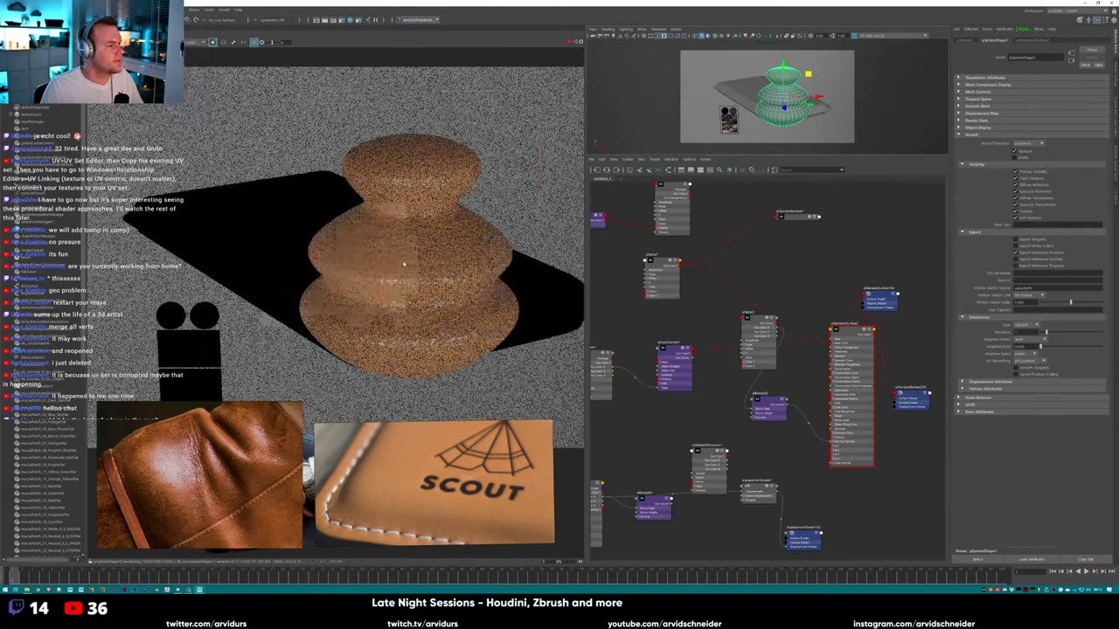
Restrict the render to a region over the vase's middle, checking the render display options.
{"action": "left_click_drag", "start_coordinate": [355, 231], "coordinate": [455, 301]}
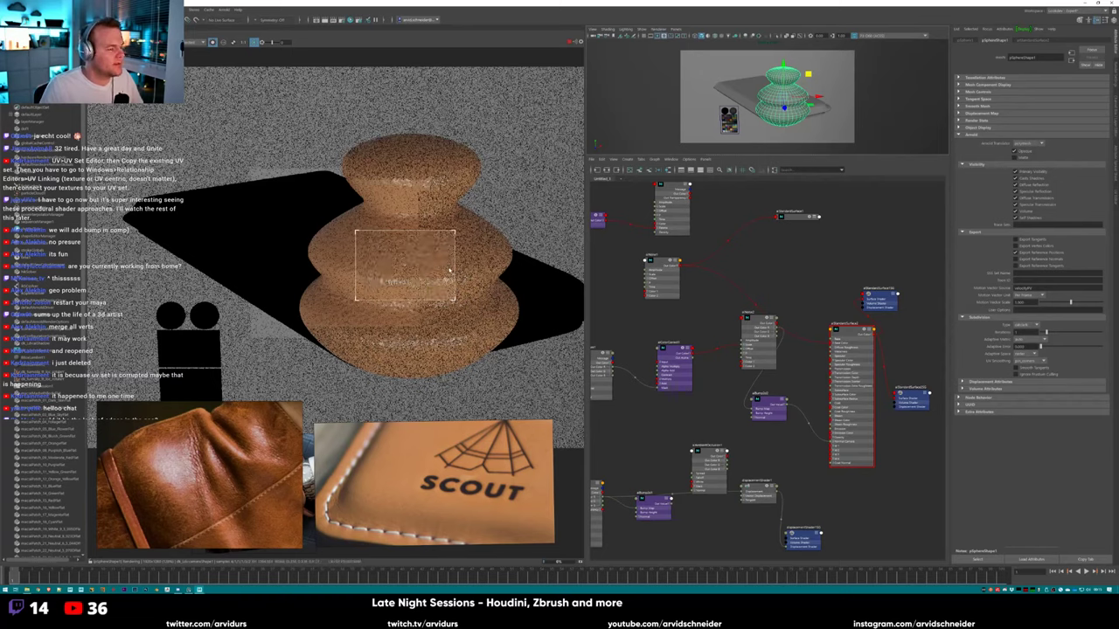
{"action": "left_click", "coordinate": [124, 9]}
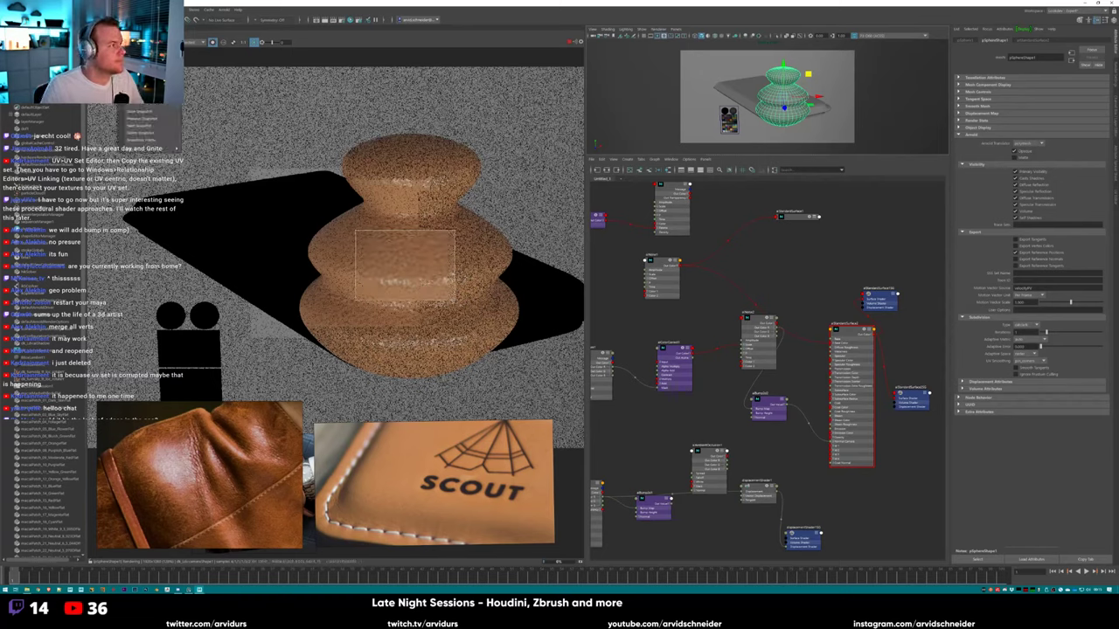
{"action": "mouse_move", "coordinate": [161, 133]}
{"action": "mouse_move", "coordinate": [109, 9]}
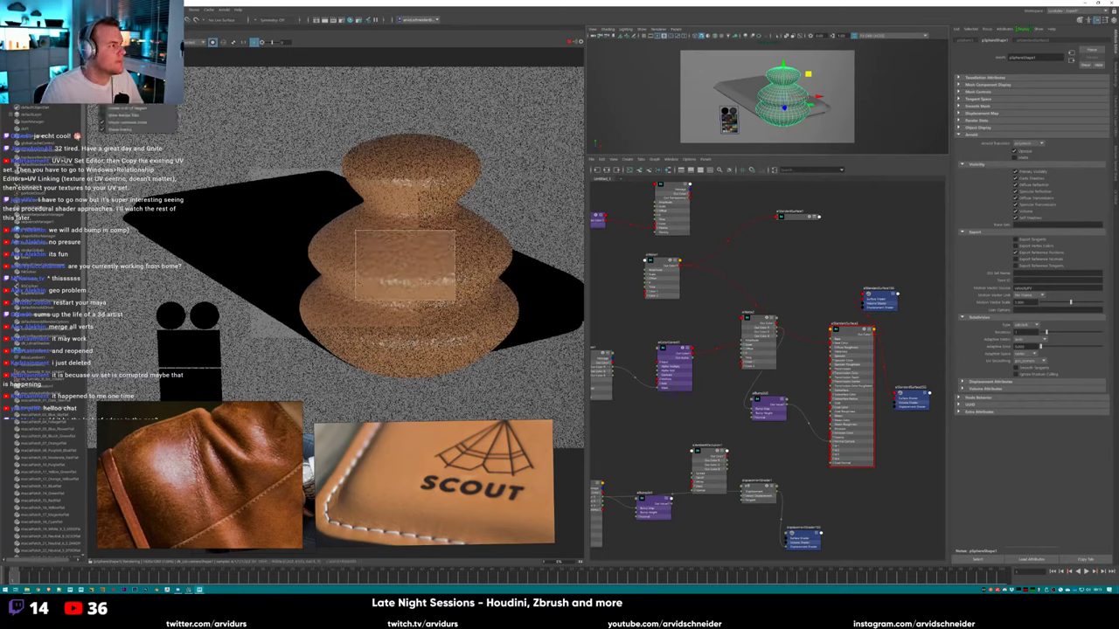
{"action": "left_click", "coordinate": [141, 122]}
{"action": "left_click", "coordinate": [172, 98]}
{"action": "mouse_move", "coordinate": [136, 115]}
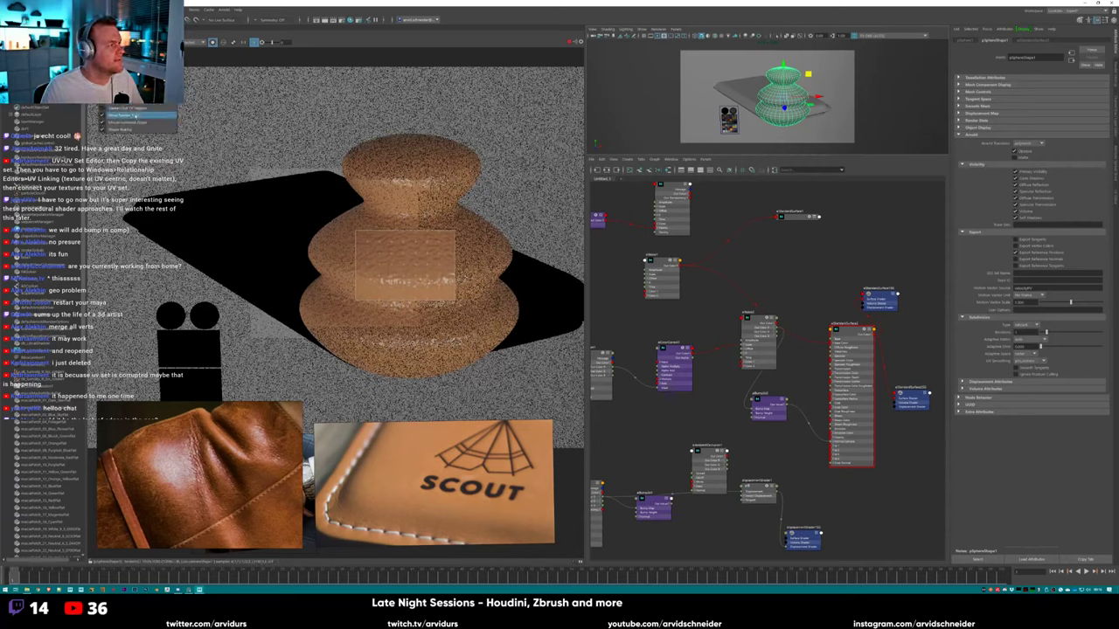
{"action": "left_click", "coordinate": [194, 103]}
{"action": "left_click_drag", "start_coordinate": [376, 187], "coordinate": [472, 256]}
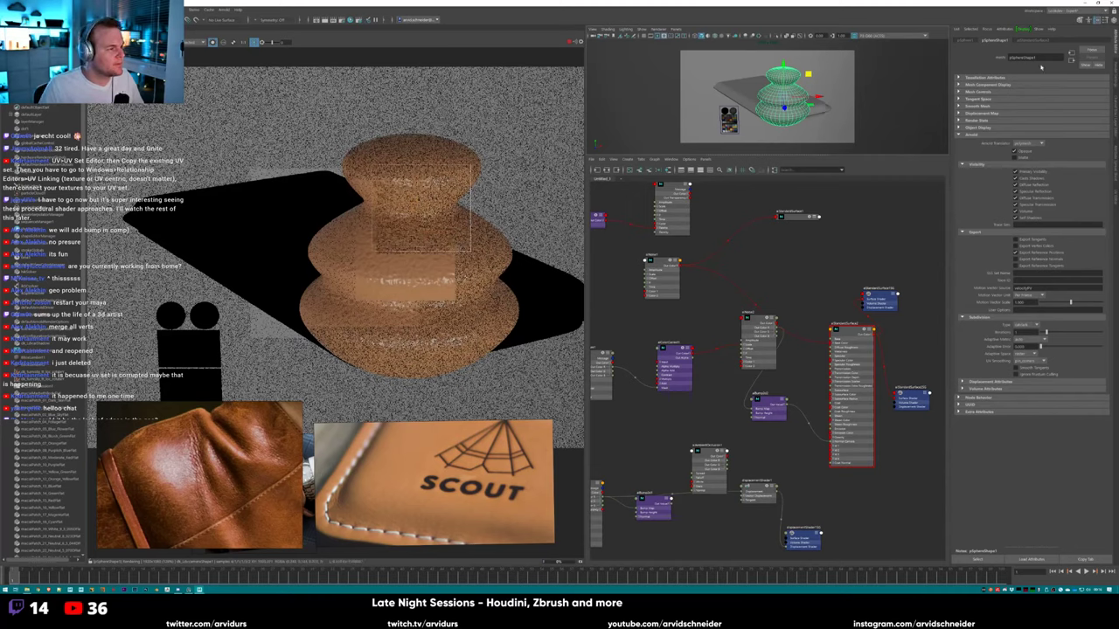
Show the Arnold render sampling settings and reposition the noise node in the graph.
{"action": "left_click", "coordinate": [1114, 80]}
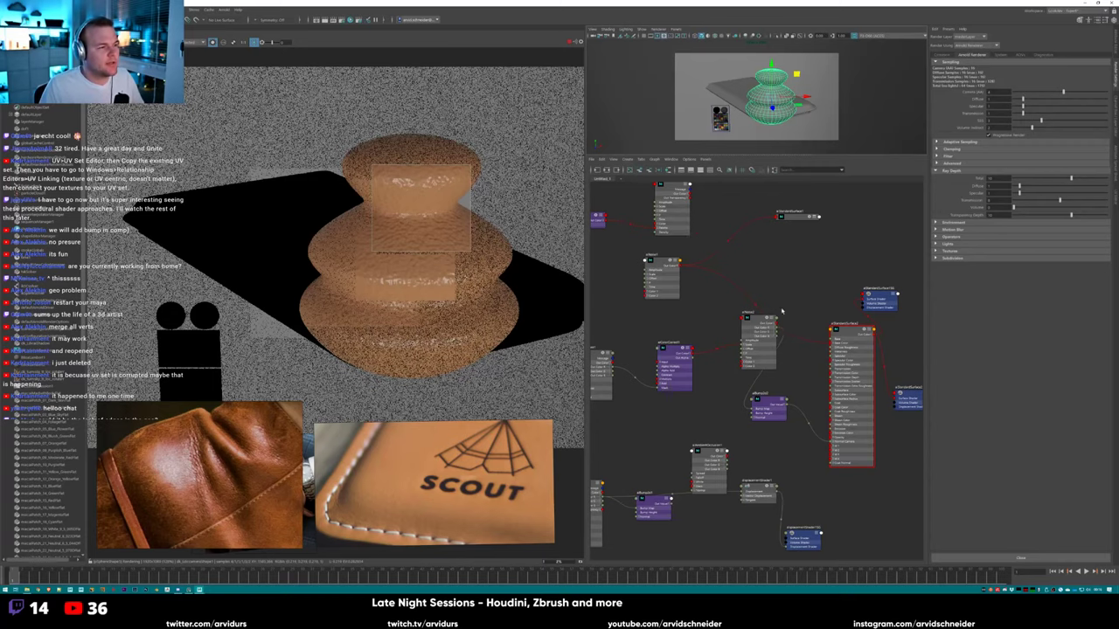
{"action": "middle_click_drag", "start_coordinate": [783, 310], "coordinate": [779, 270], "text": "alt"}
{"action": "left_click_drag", "start_coordinate": [757, 306], "coordinate": [741, 330]}
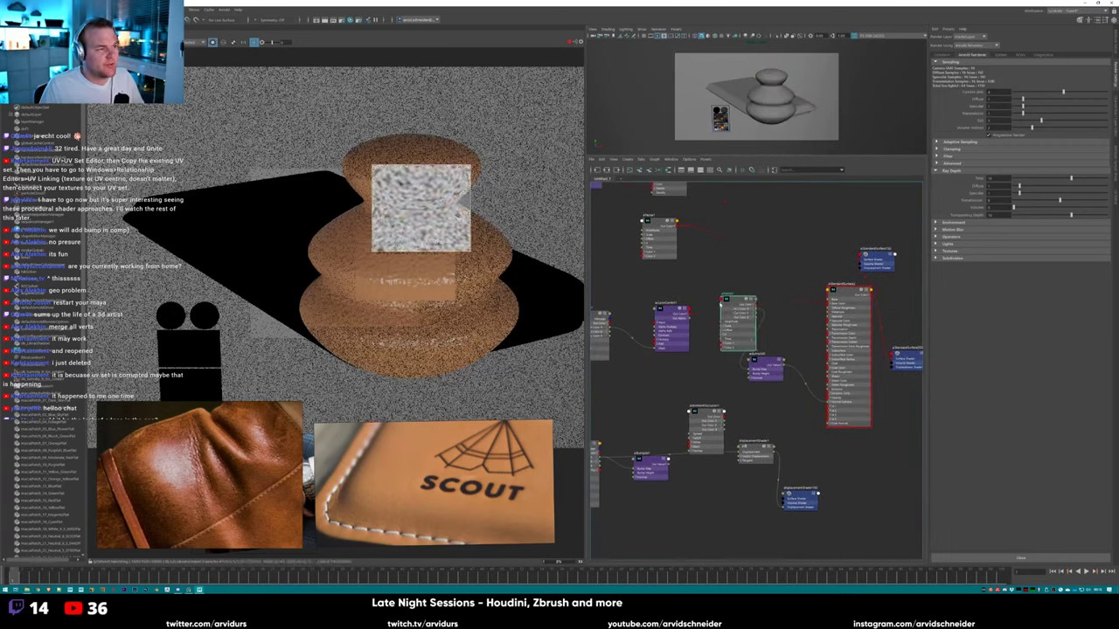
Preview the noise and leftmost nodes' outputs in the render, then return to the full shader.
{"action": "middle_click_drag", "start_coordinate": [658, 283], "coordinate": [711, 274], "text": "alt"}
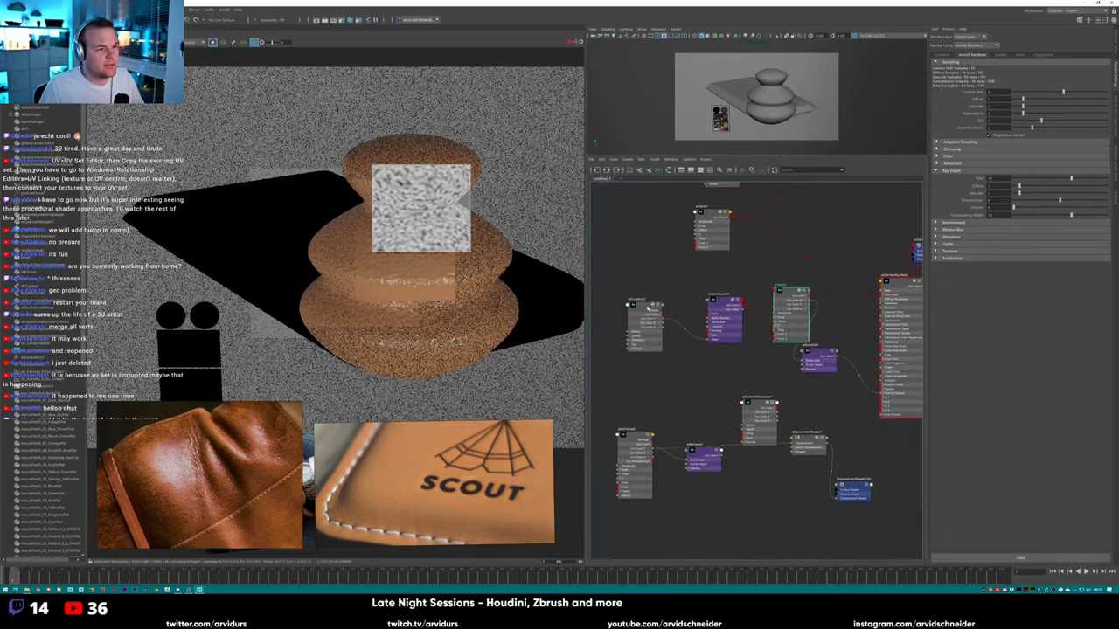
{"action": "key", "text": "ctrl+a"}
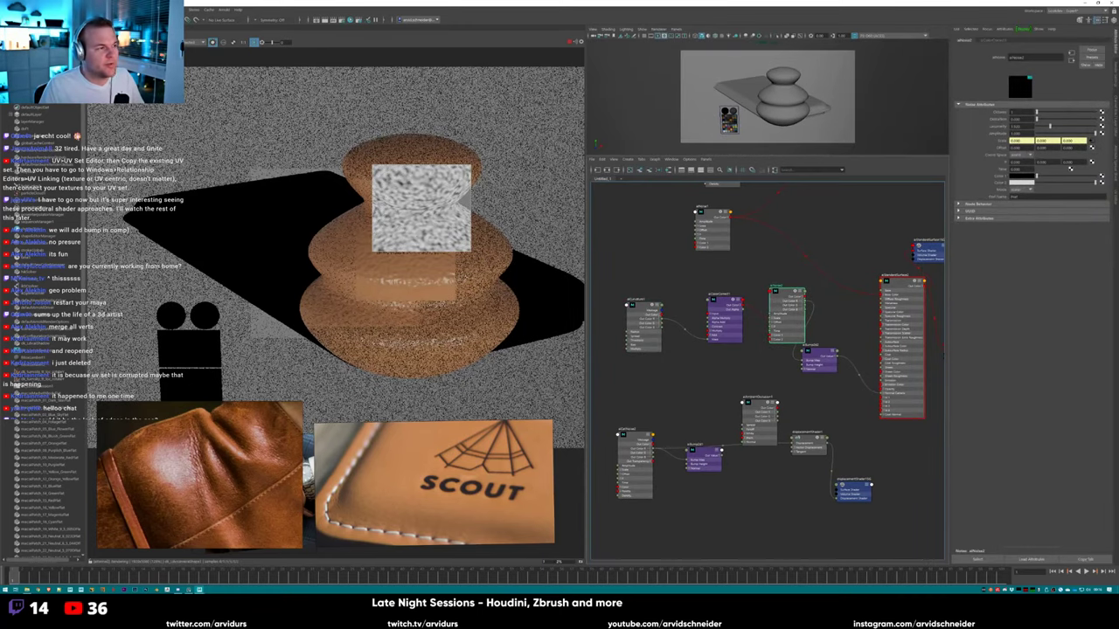
{"action": "left_click", "coordinate": [722, 306]}
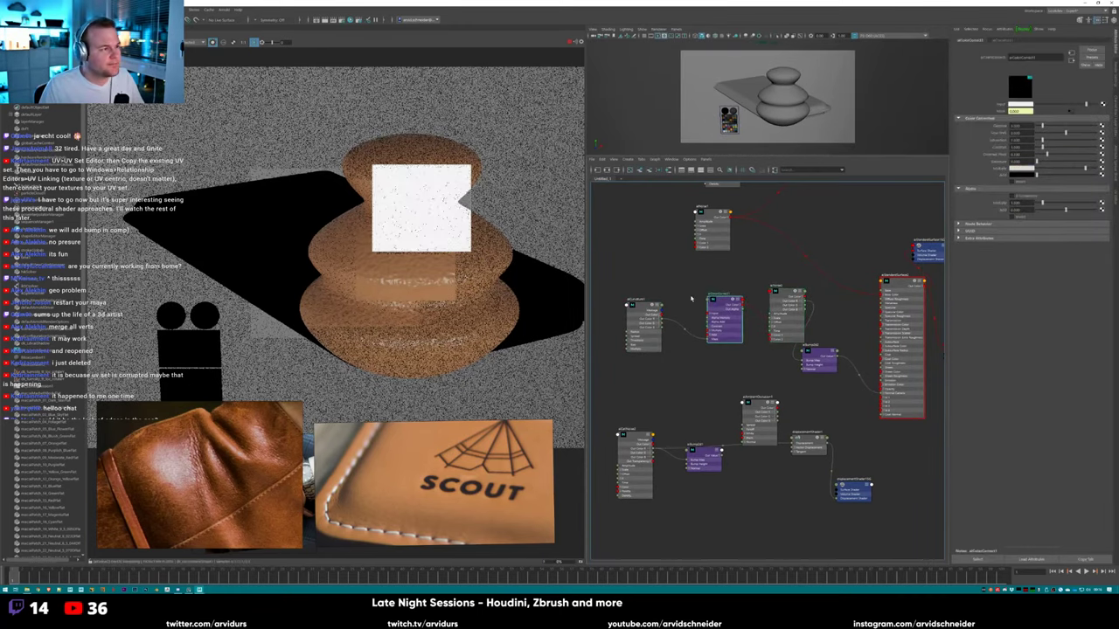
{"action": "left_click", "coordinate": [631, 313]}
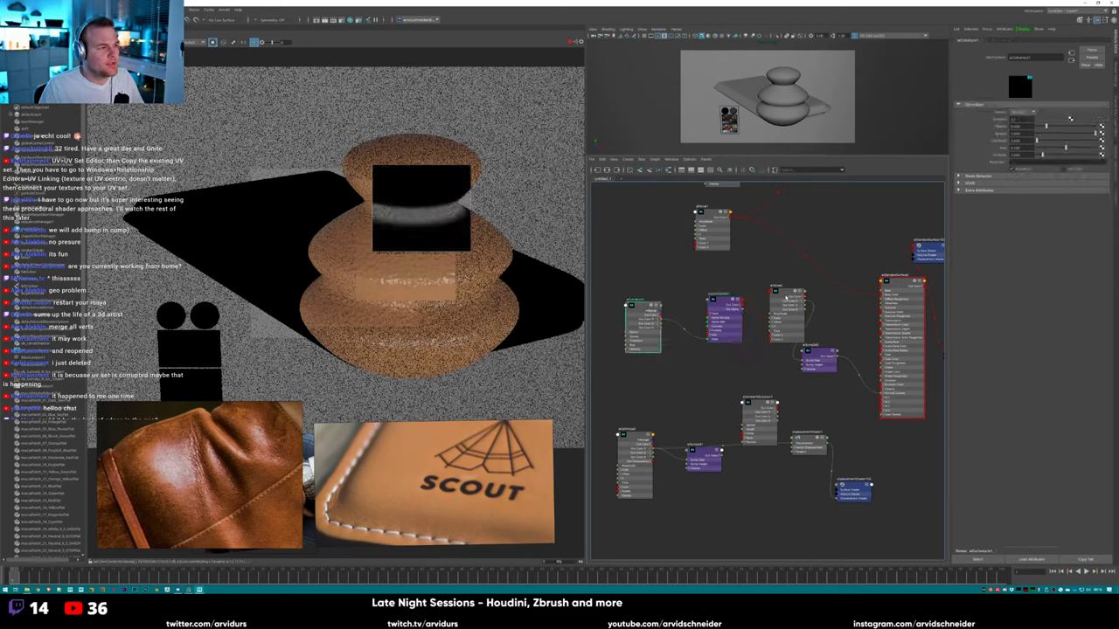
{"action": "left_click", "coordinate": [212, 42]}
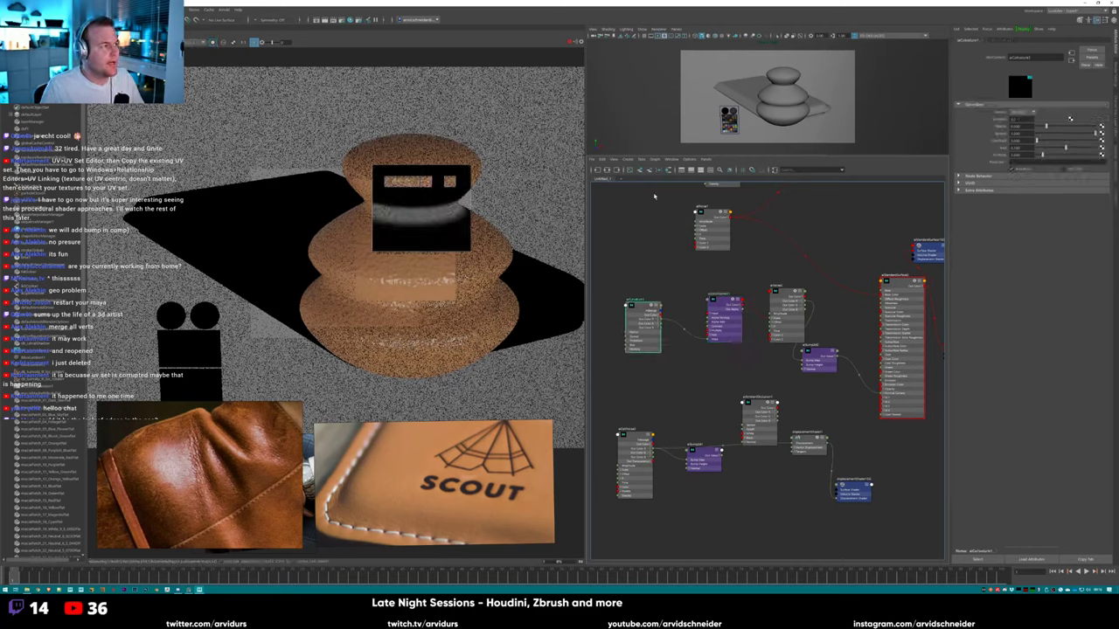
{"action": "middle_click_drag", "start_coordinate": [743, 307], "coordinate": [661, 316], "text": "alt"}
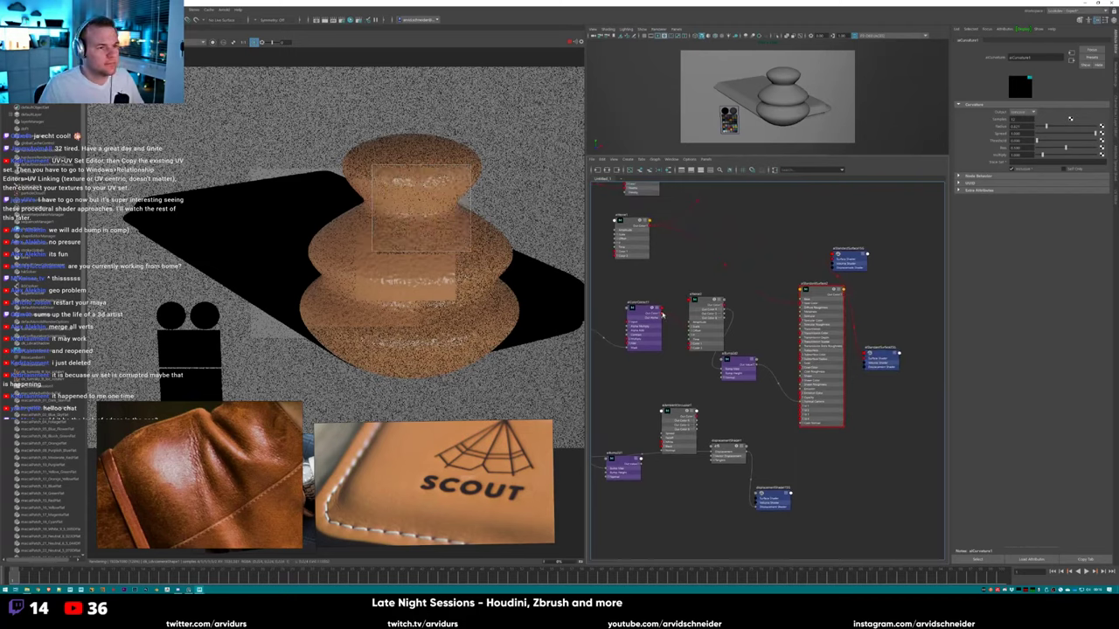
{"action": "left_click", "coordinate": [724, 311]}
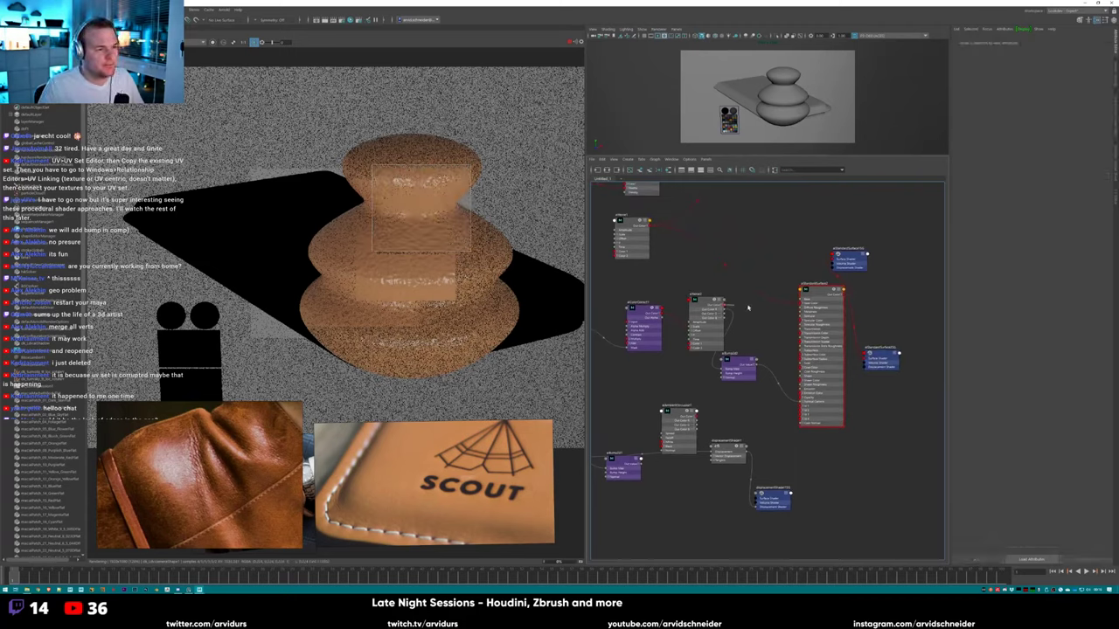
Rearrange the shading group nodes and connect a node into the upper-right one.
{"action": "left_click", "coordinate": [870, 347]}
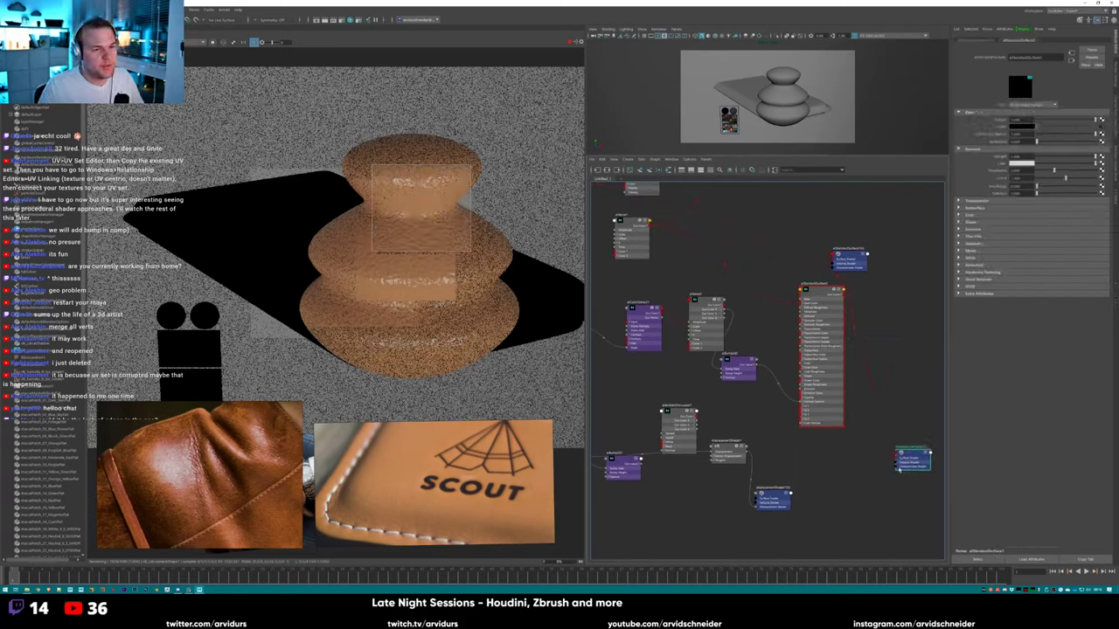
{"action": "left_click_drag", "start_coordinate": [870, 348], "coordinate": [896, 463]}
{"action": "left_click_drag", "start_coordinate": [844, 255], "coordinate": [892, 224]}
{"action": "left_click_drag", "start_coordinate": [817, 269], "coordinate": [896, 229]}
Lighten the aiColorCorrect Multiply colour, then isolate the aiCurvature output in the render.
{"action": "left_click", "coordinate": [705, 306]}
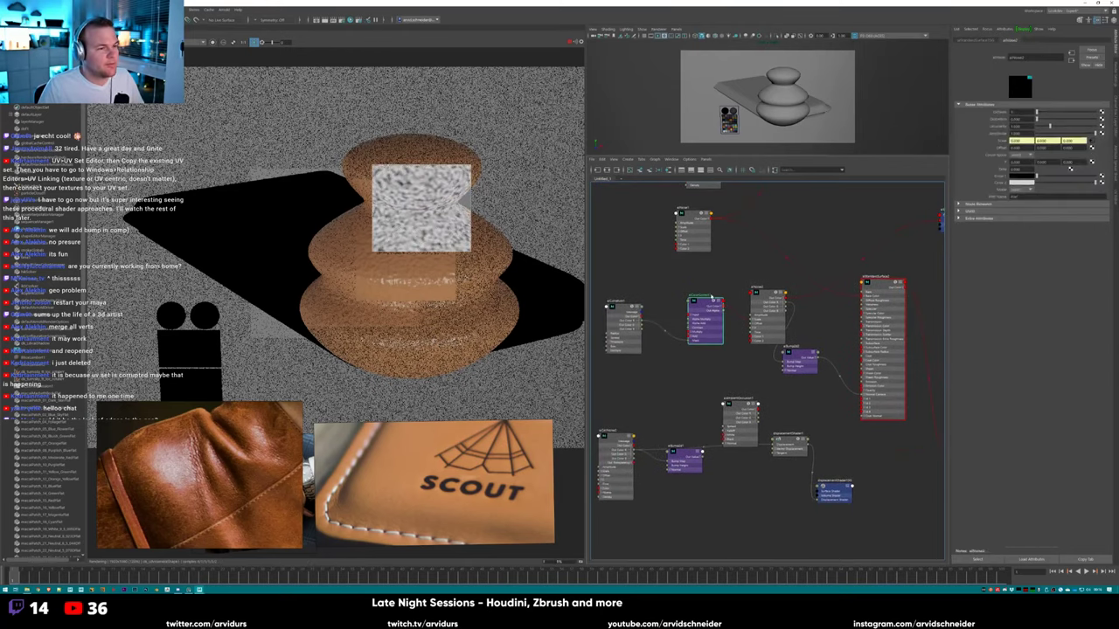
{"action": "left_click", "coordinate": [1028, 106]}
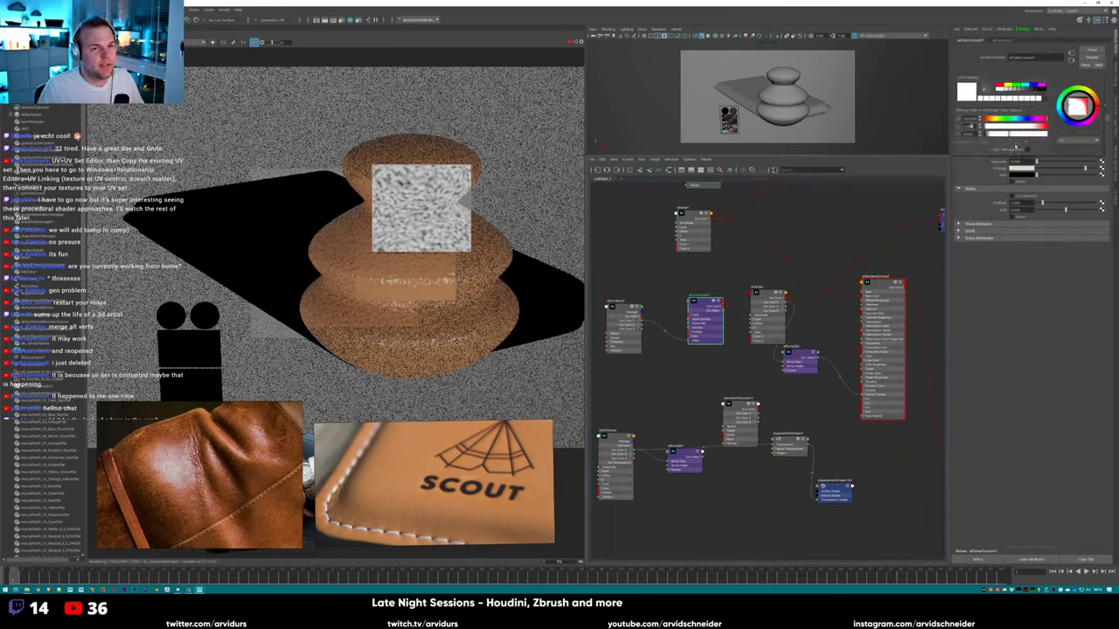
{"action": "left_click_drag", "start_coordinate": [1012, 133], "coordinate": [1043, 137]}
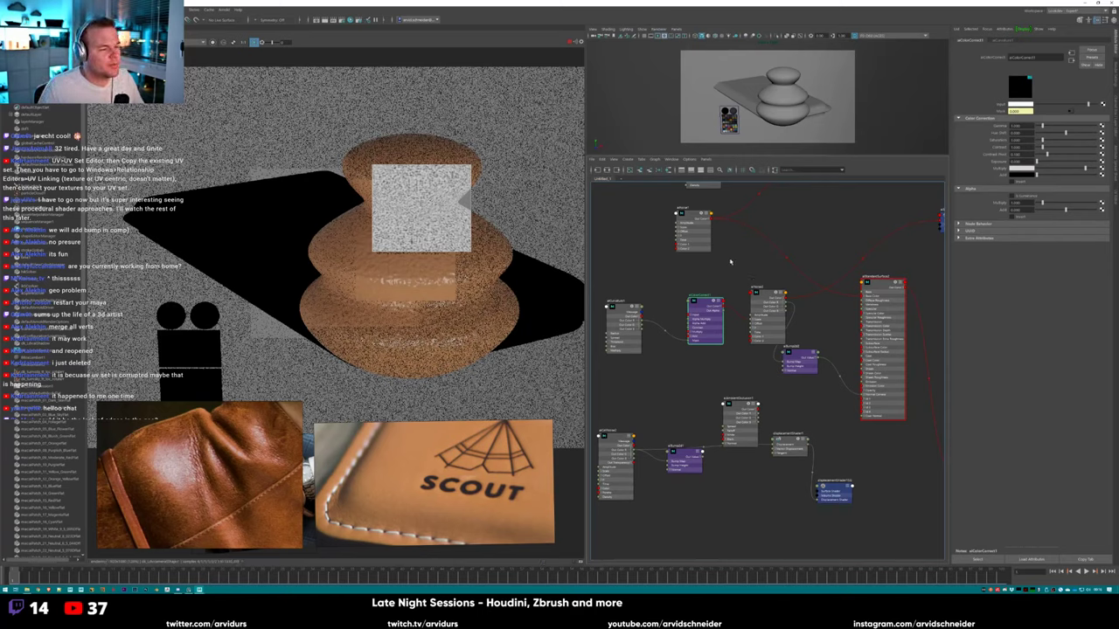
{"action": "left_click", "coordinate": [1025, 167]}
{"action": "left_click", "coordinate": [1003, 185]}
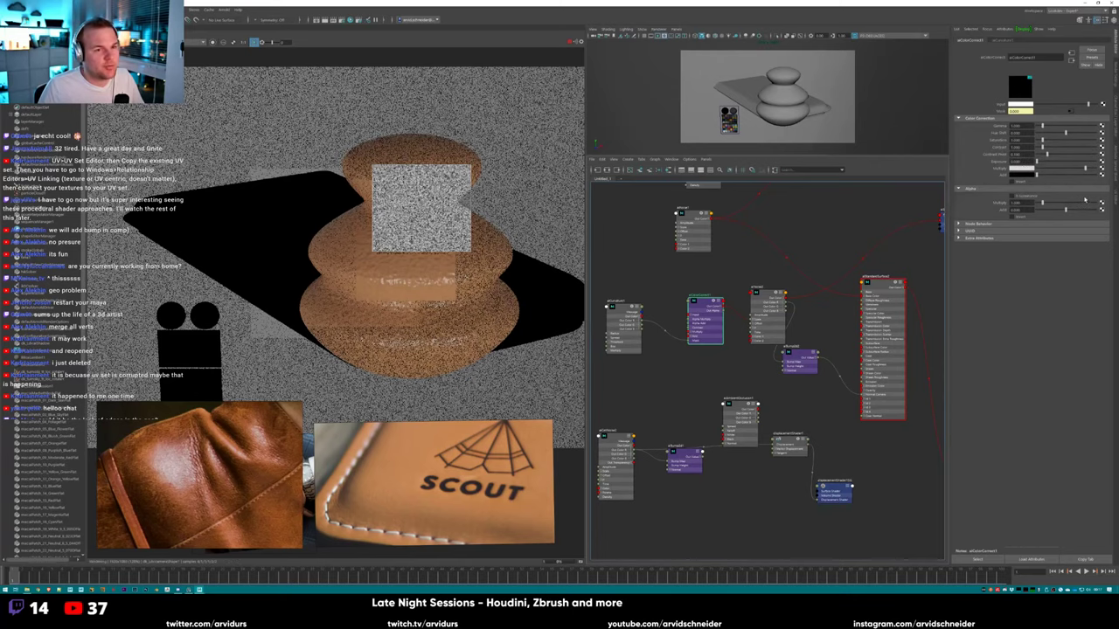
{"action": "left_click", "coordinate": [1019, 172]}
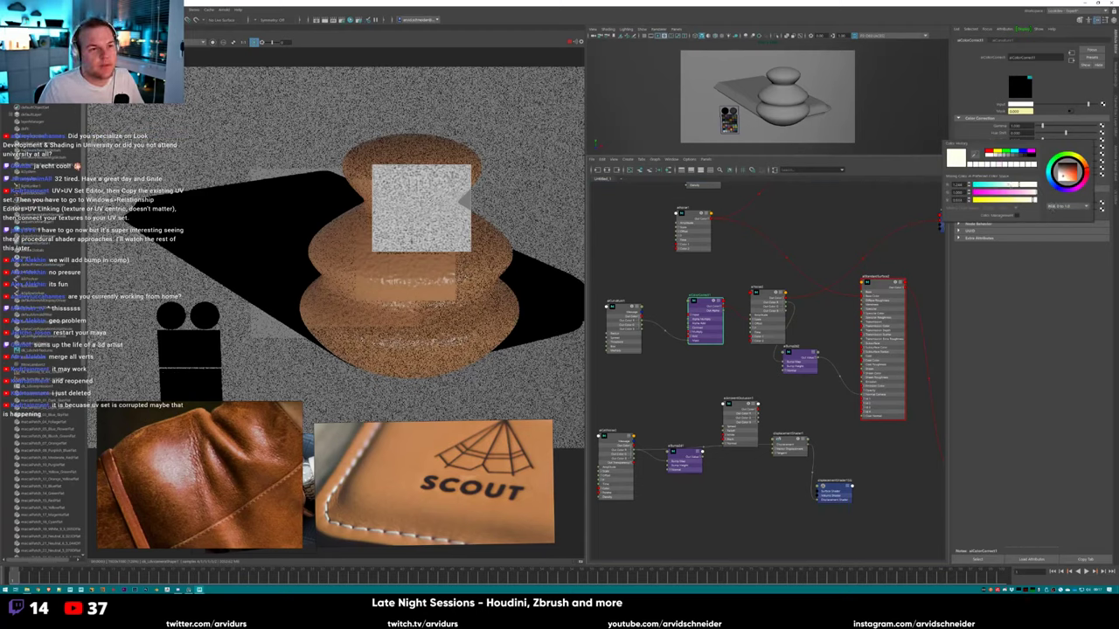
{"action": "left_click_drag", "start_coordinate": [1066, 172], "coordinate": [1067, 173]}
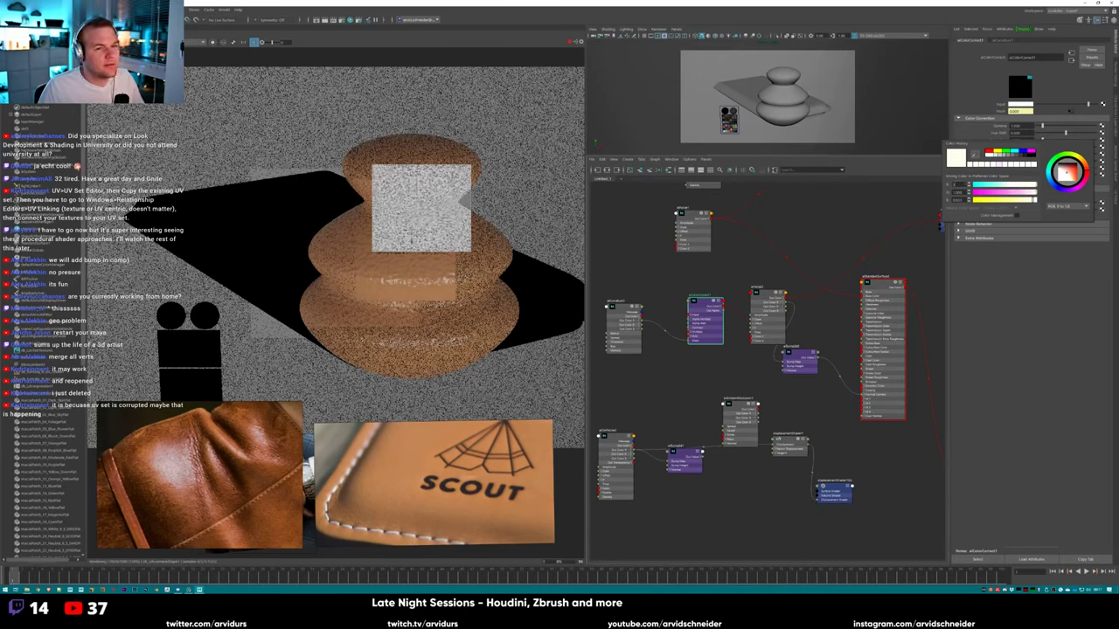
{"action": "left_click", "coordinate": [1065, 172]}
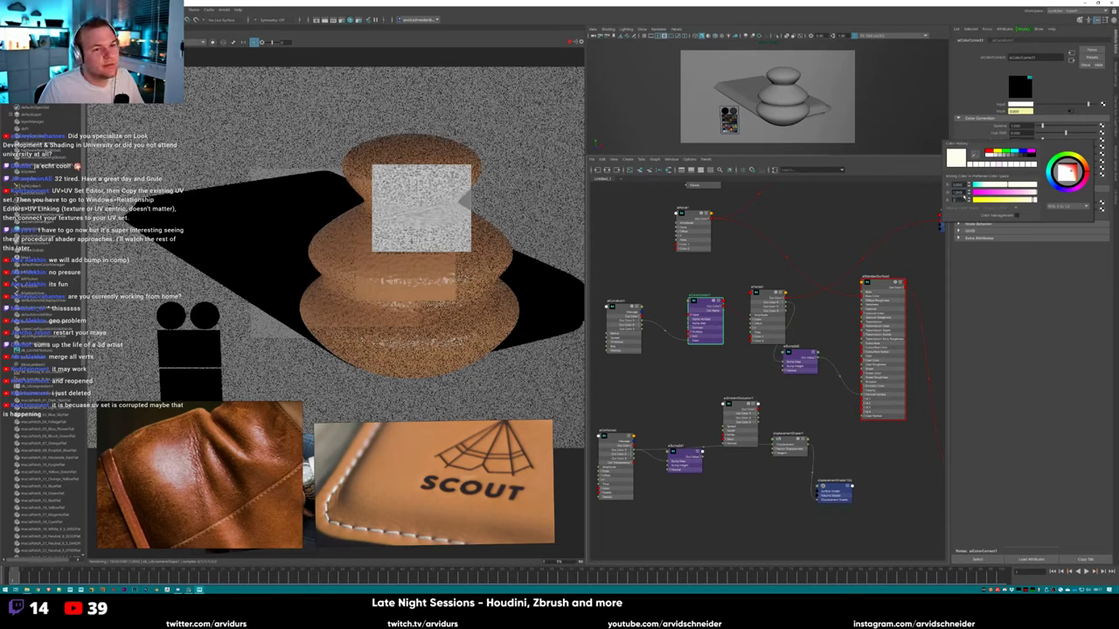
{"action": "left_click", "coordinate": [996, 200]}
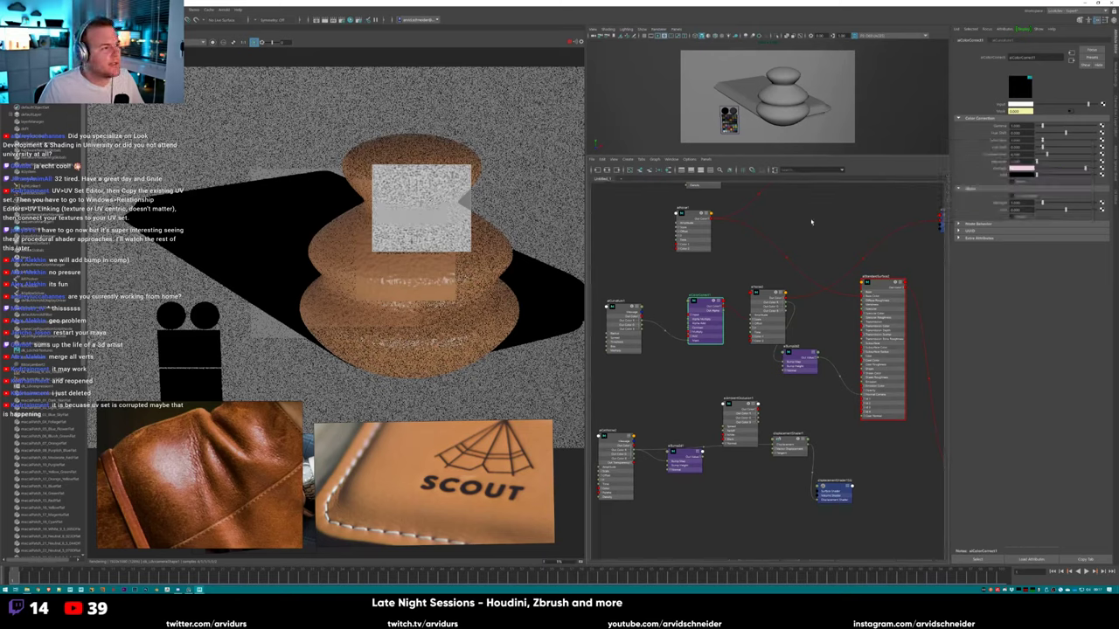
{"action": "left_click", "coordinate": [622, 316]}
{"action": "left_click", "coordinate": [214, 43]}
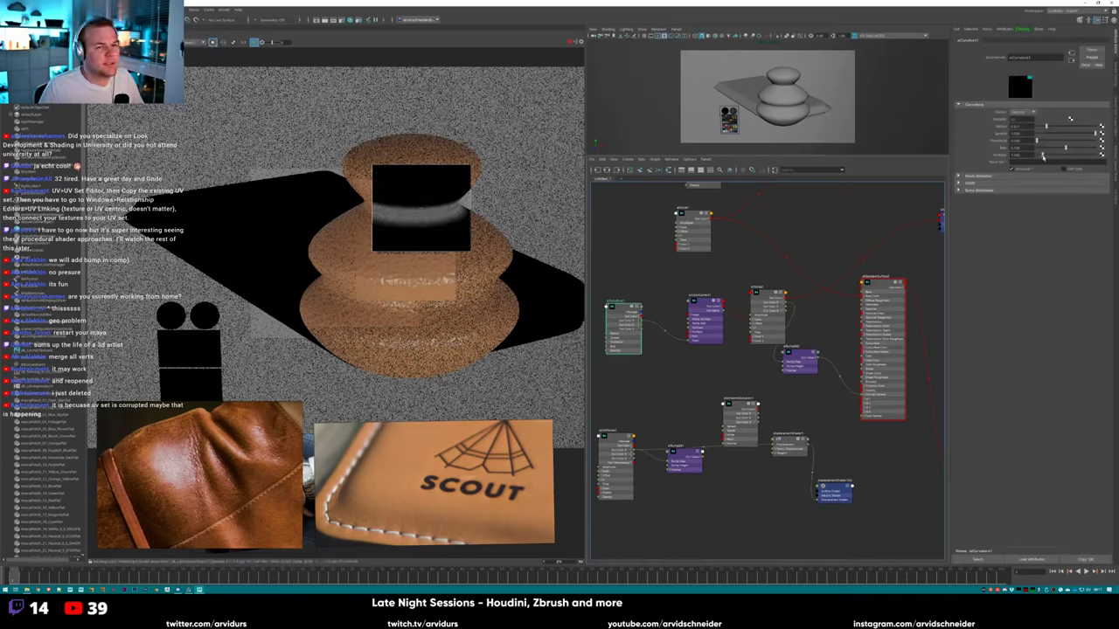
Edit a curvature setting and inspect the texture, shader and colour-correction nodes.
{"action": "left_click", "coordinate": [1014, 155]}
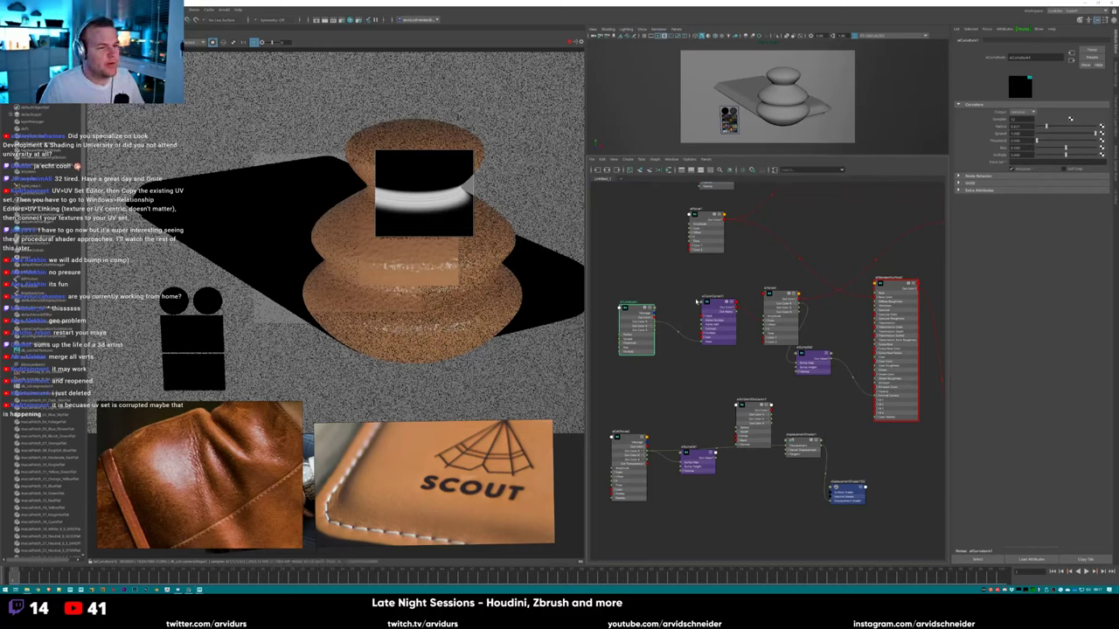
{"action": "left_click", "coordinate": [713, 308]}
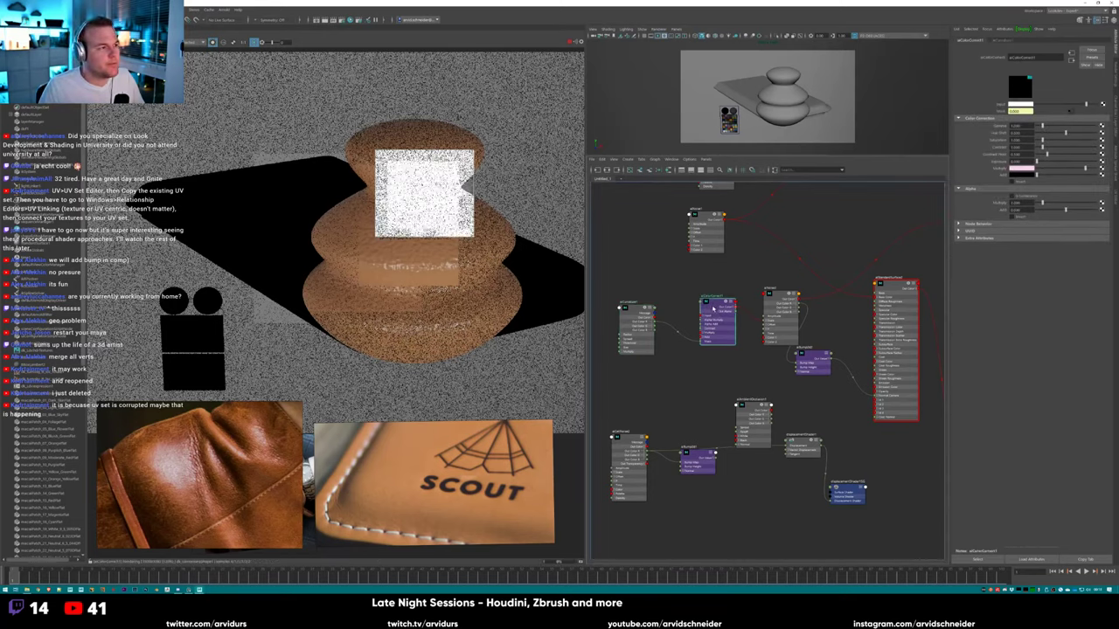
{"action": "left_click", "coordinate": [777, 304]}
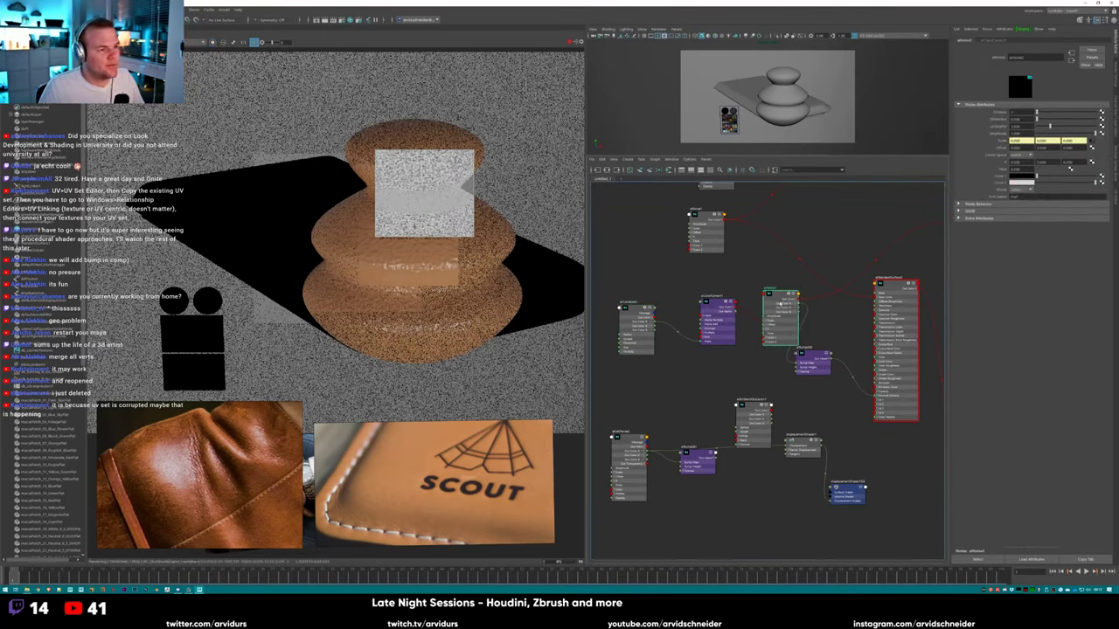
{"action": "left_click_drag", "start_coordinate": [781, 312], "coordinate": [776, 313]}
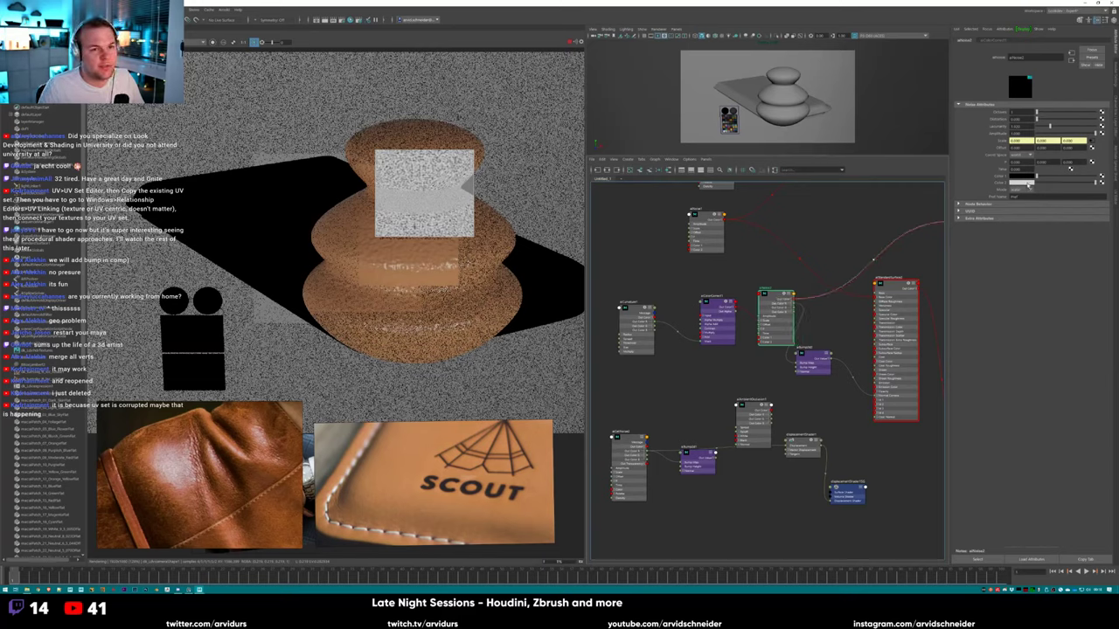
{"action": "left_click", "coordinate": [717, 315]}
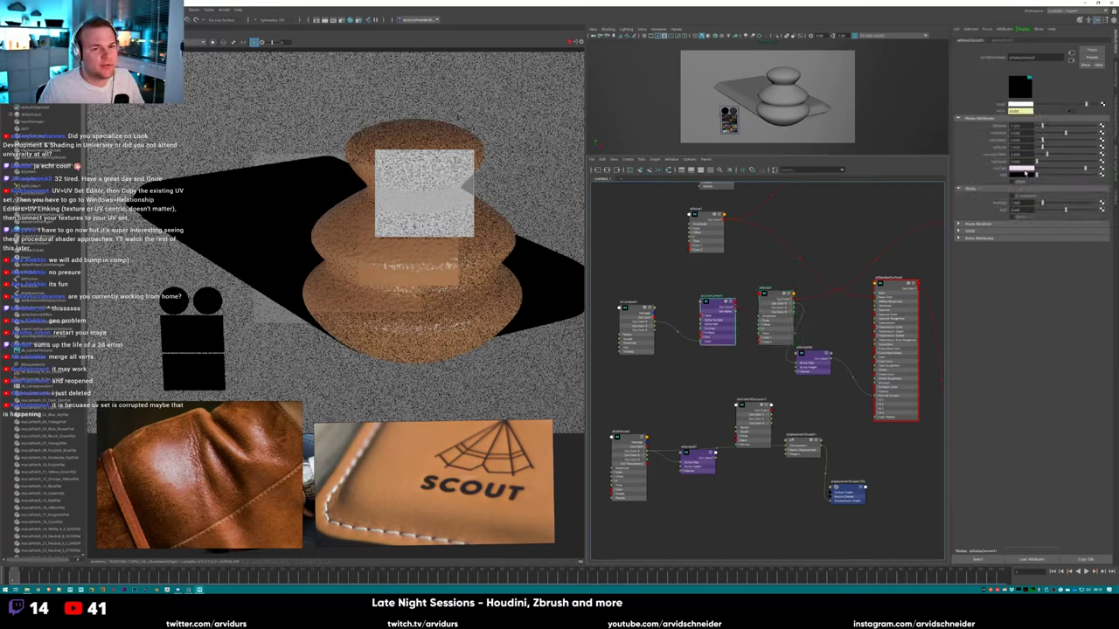
Shift the aiColorCorrect tint and multiply colours toward a lighter pink.
{"action": "left_click", "coordinate": [1024, 172]}
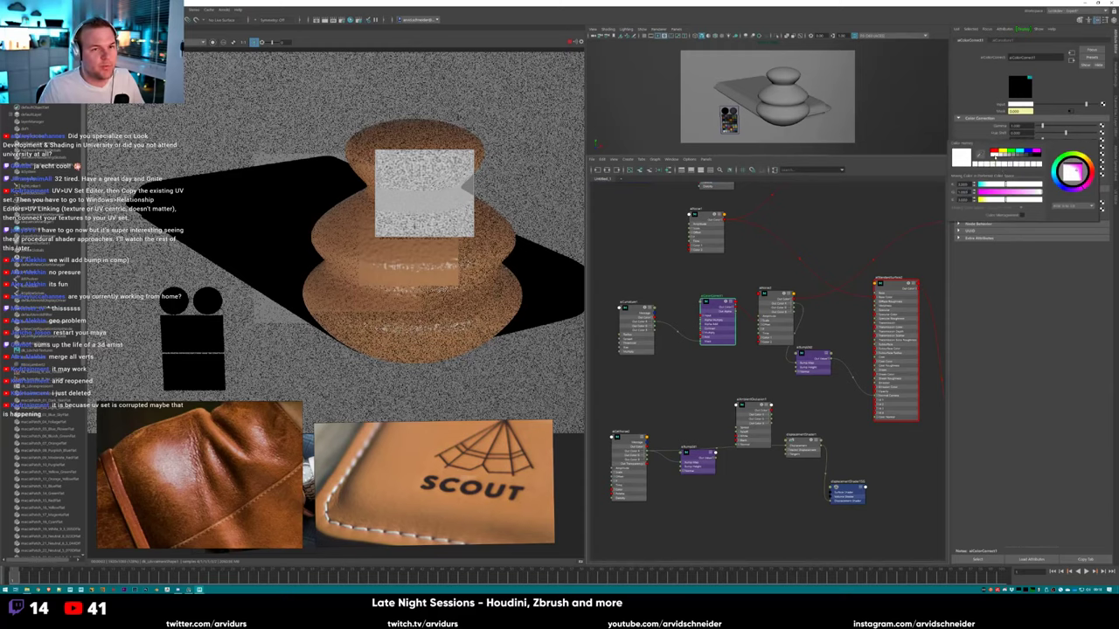
{"action": "left_click", "coordinate": [985, 179]}
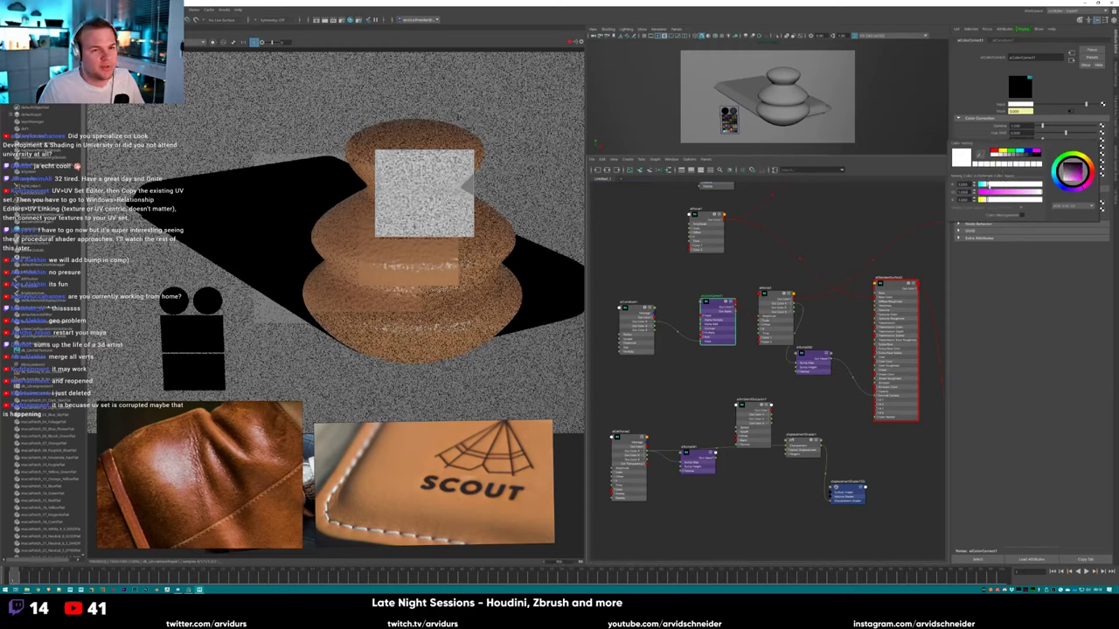
{"action": "left_click_drag", "start_coordinate": [986, 180], "coordinate": [998, 185]}
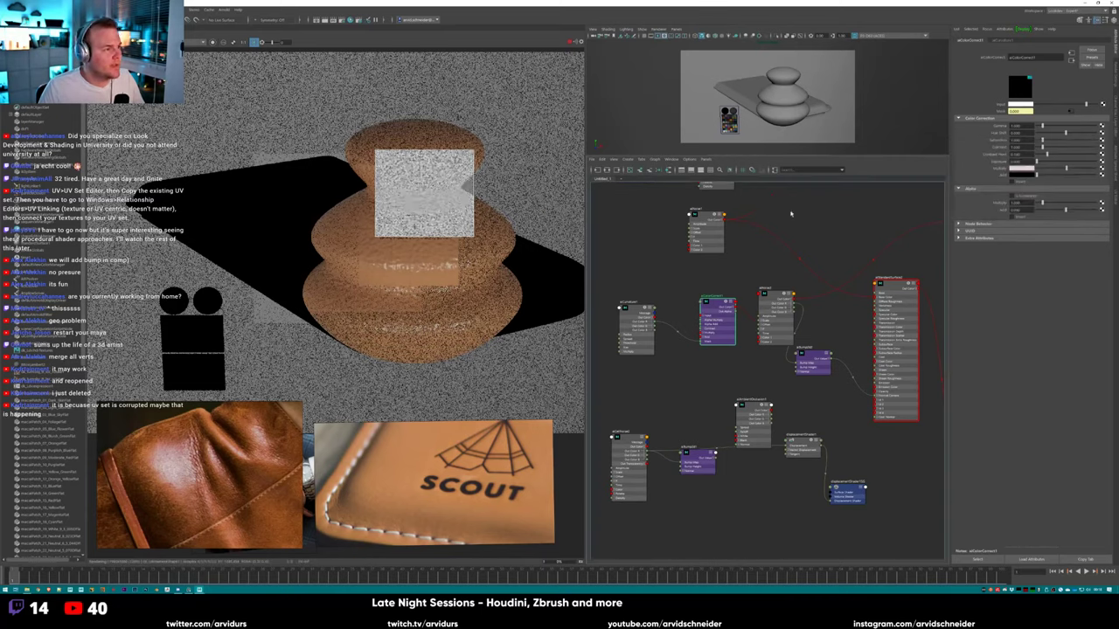
{"action": "left_click", "coordinate": [1020, 169]}
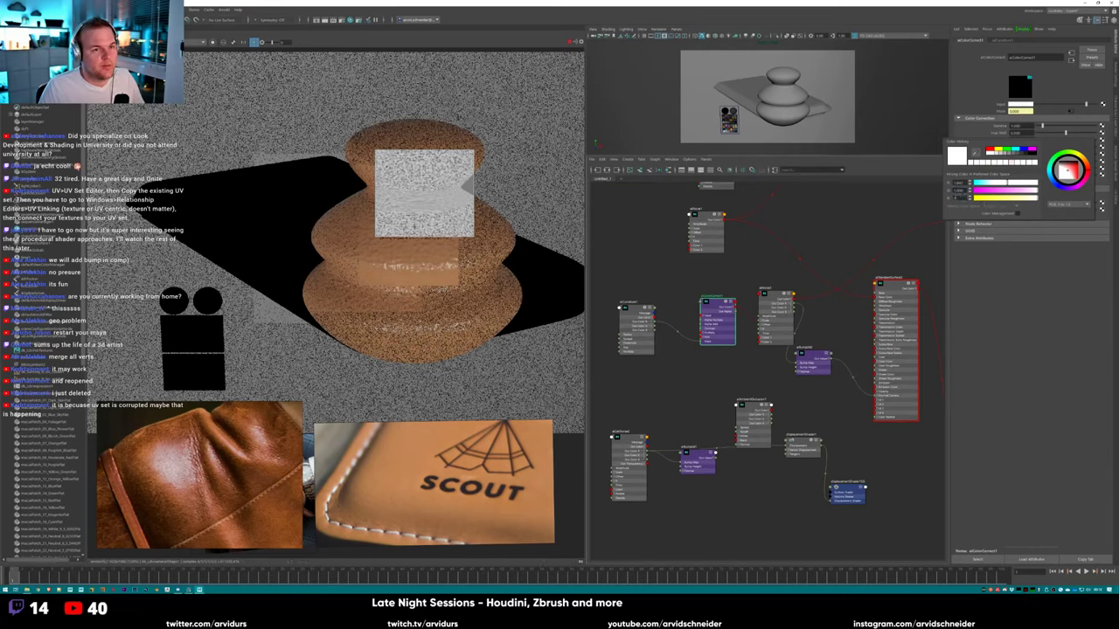
{"action": "left_click", "coordinate": [961, 196]}
{"action": "left_click_drag", "start_coordinate": [991, 202], "coordinate": [997, 199]}
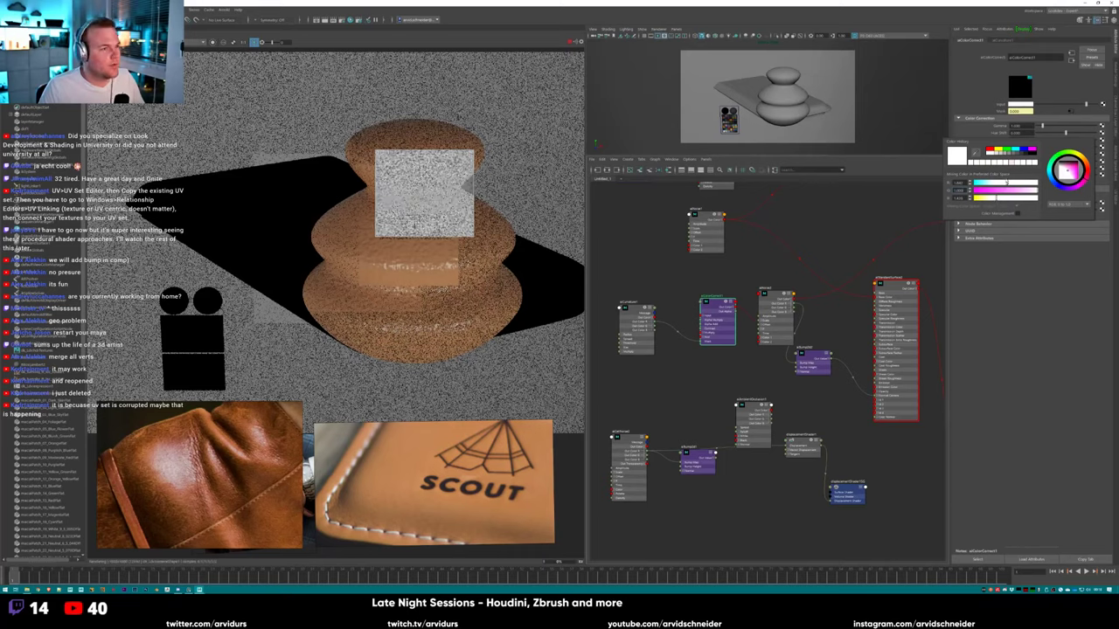
{"action": "left_click", "coordinate": [1002, 182]}
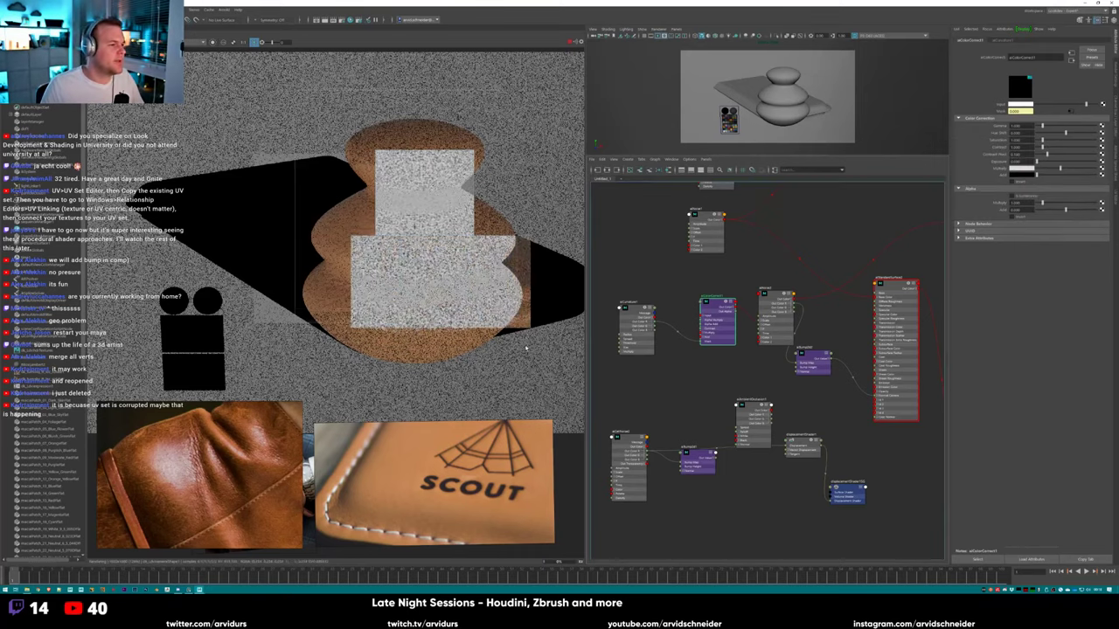
Redraw the preview region over the stones and adjust the correction colour values.
{"action": "left_click_drag", "start_coordinate": [295, 91], "coordinate": [544, 369]}
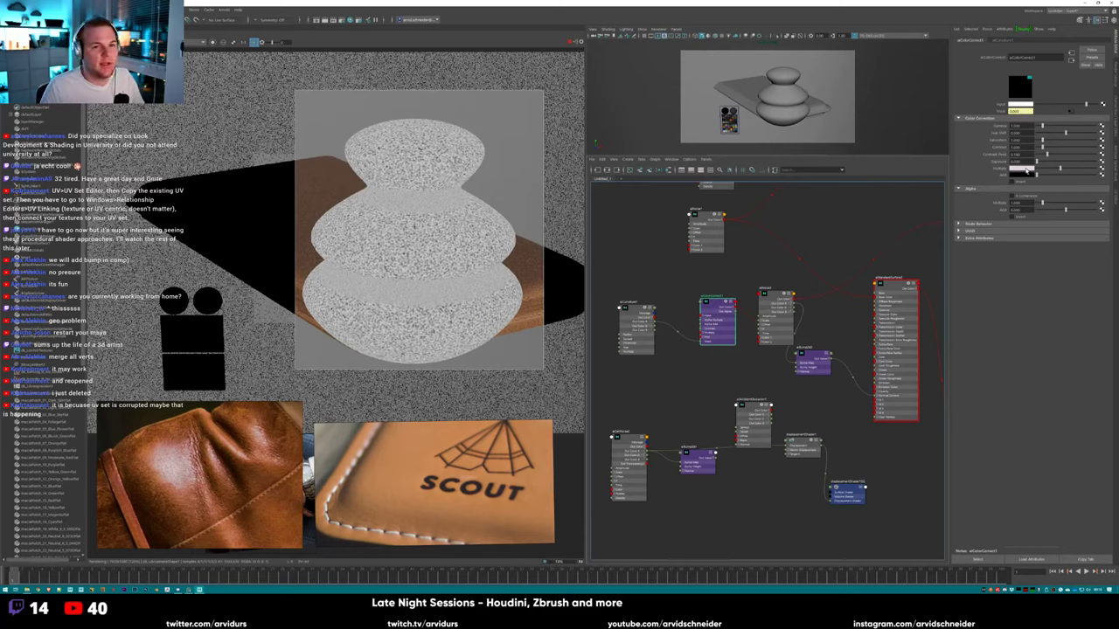
{"action": "left_click", "coordinate": [1026, 170]}
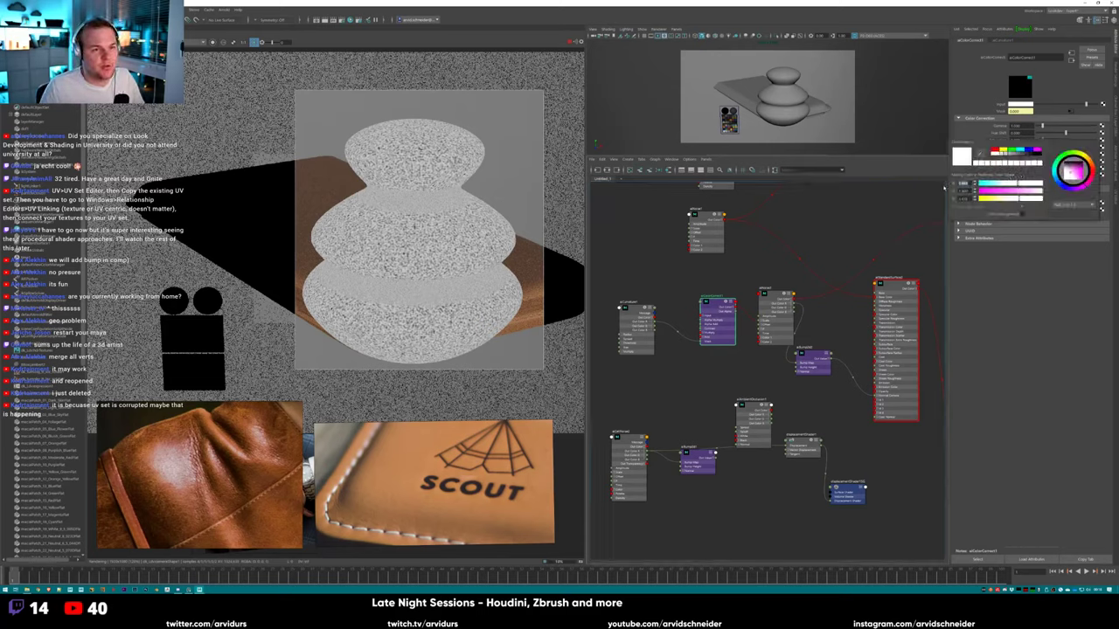
{"action": "key", "text": "Tab"}
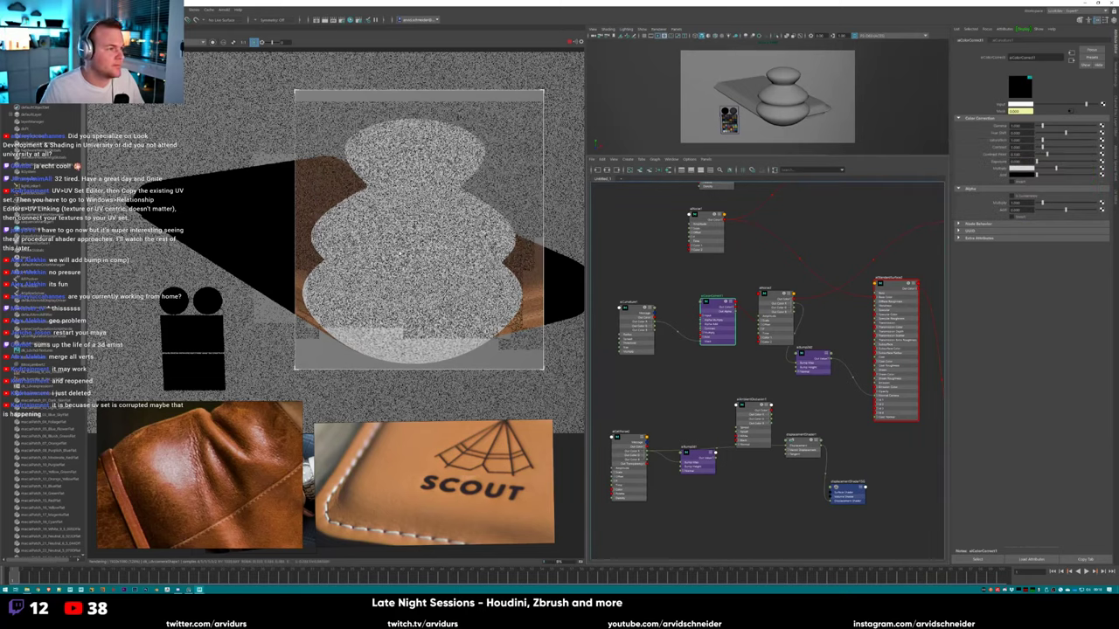
{"action": "left_click_drag", "start_coordinate": [345, 253], "coordinate": [441, 327]}
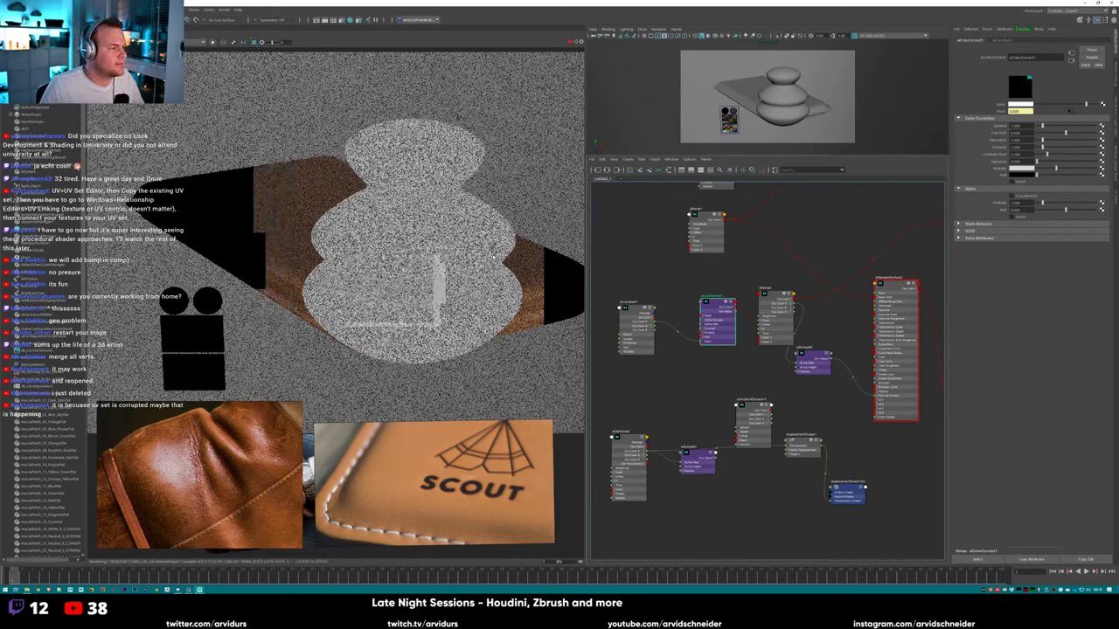
Connect the leather shader's outColor to the other shading group and preview the upper stone.
{"action": "middle_click_drag", "start_coordinate": [835, 354], "coordinate": [715, 364], "text": "alt"}
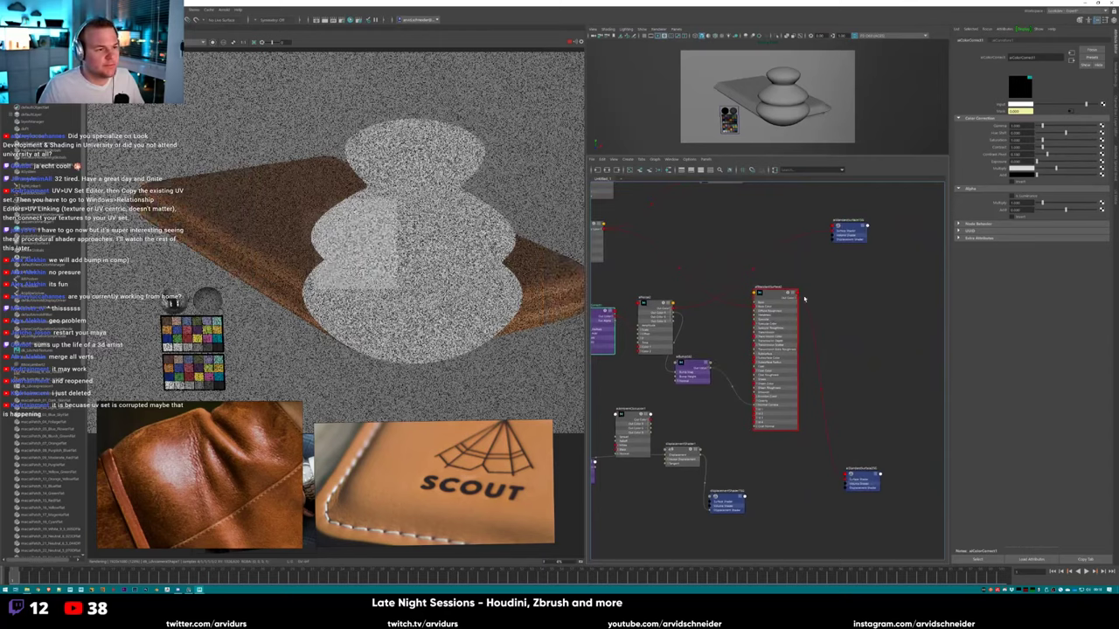
{"action": "left_click_drag", "start_coordinate": [796, 298], "coordinate": [839, 235]}
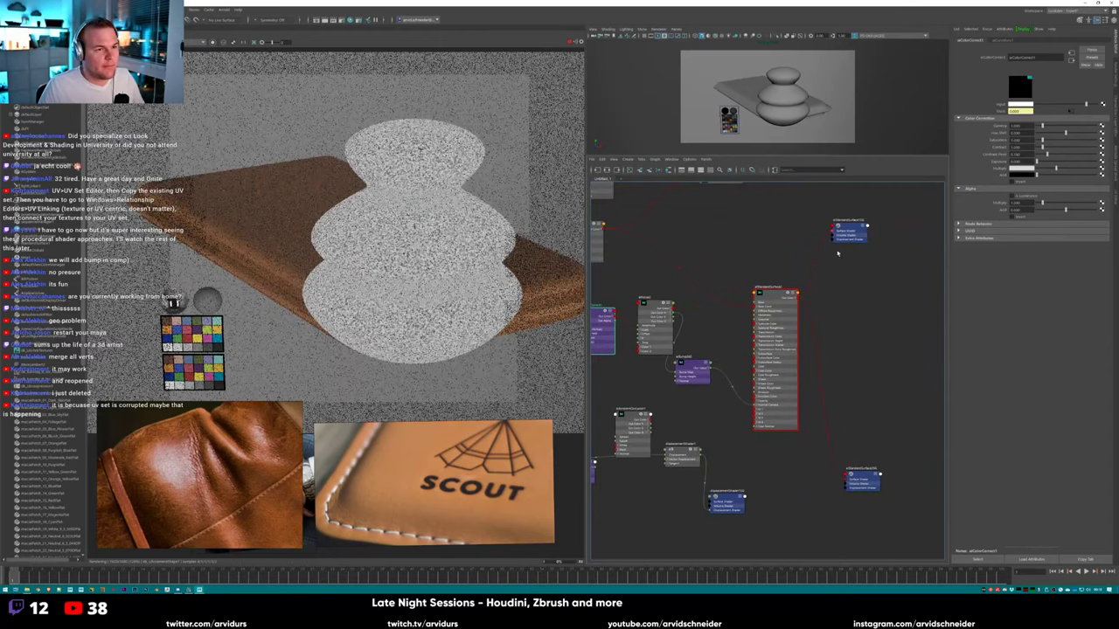
{"action": "left_click_drag", "start_coordinate": [360, 249], "coordinate": [446, 337]}
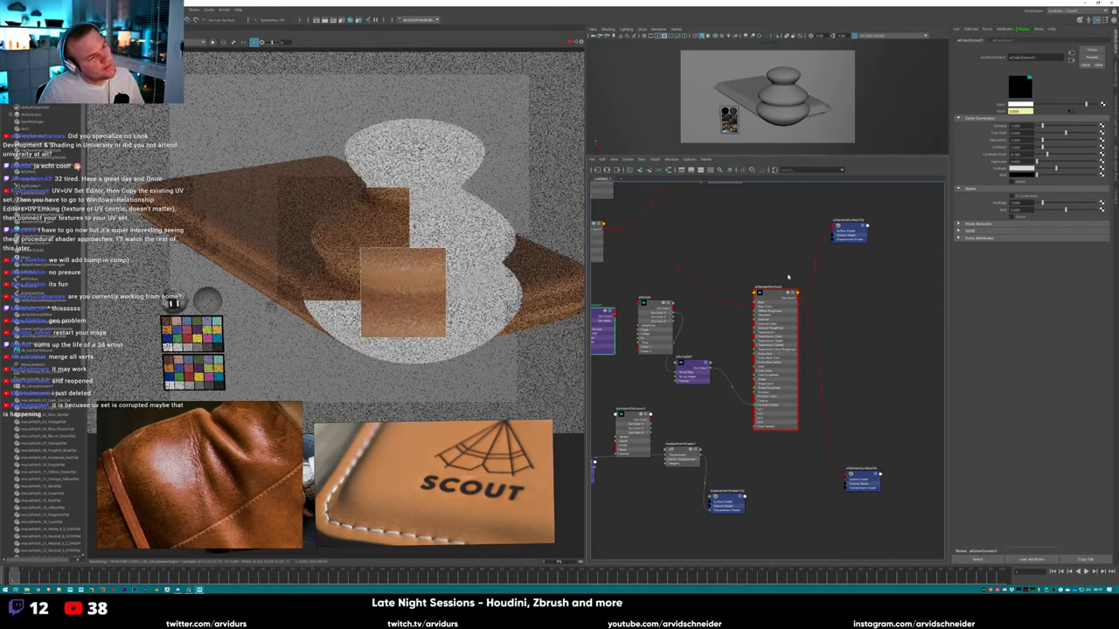
{"action": "middle_click_drag", "start_coordinate": [716, 286], "coordinate": [777, 274], "text": "alt"}
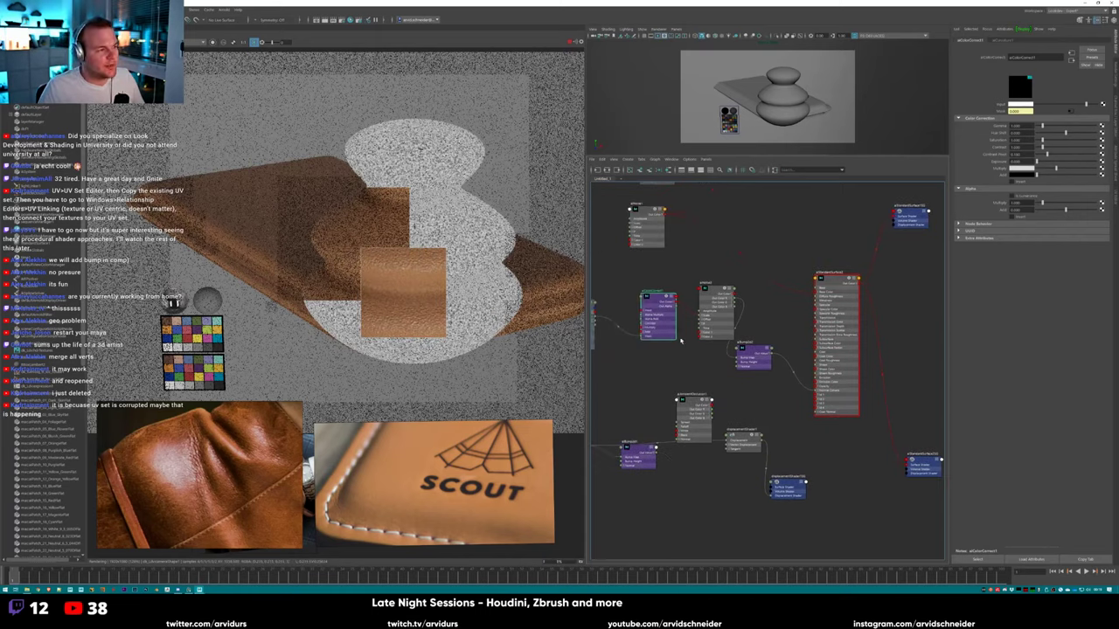
{"action": "left_click_drag", "start_coordinate": [367, 171], "coordinate": [448, 236]}
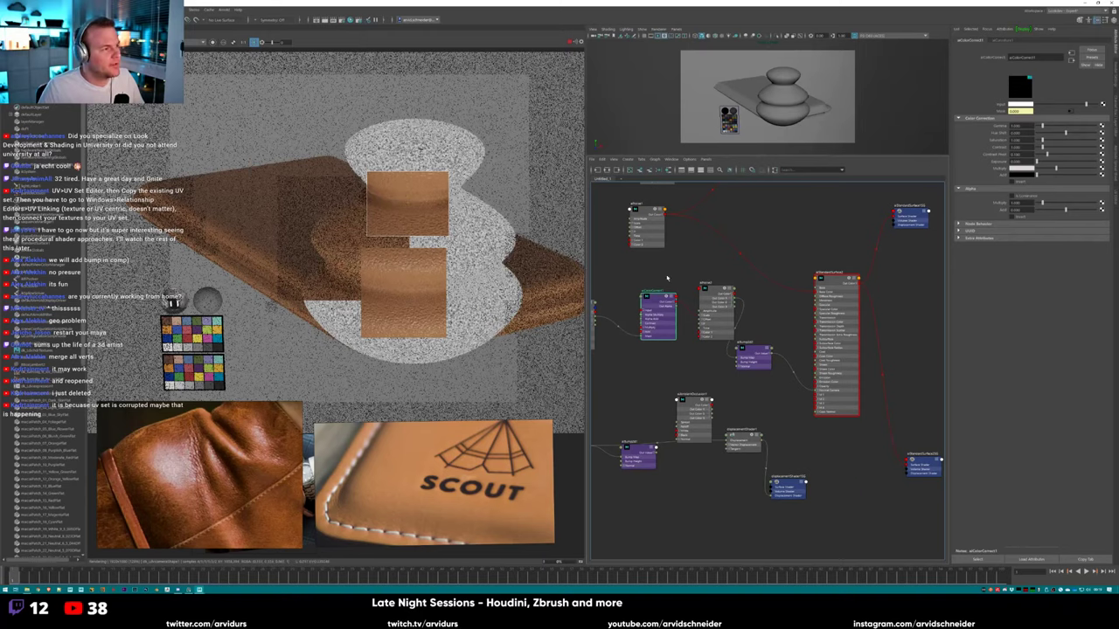
{"action": "middle_click_drag", "start_coordinate": [676, 262], "coordinate": [774, 265], "text": "alt"}
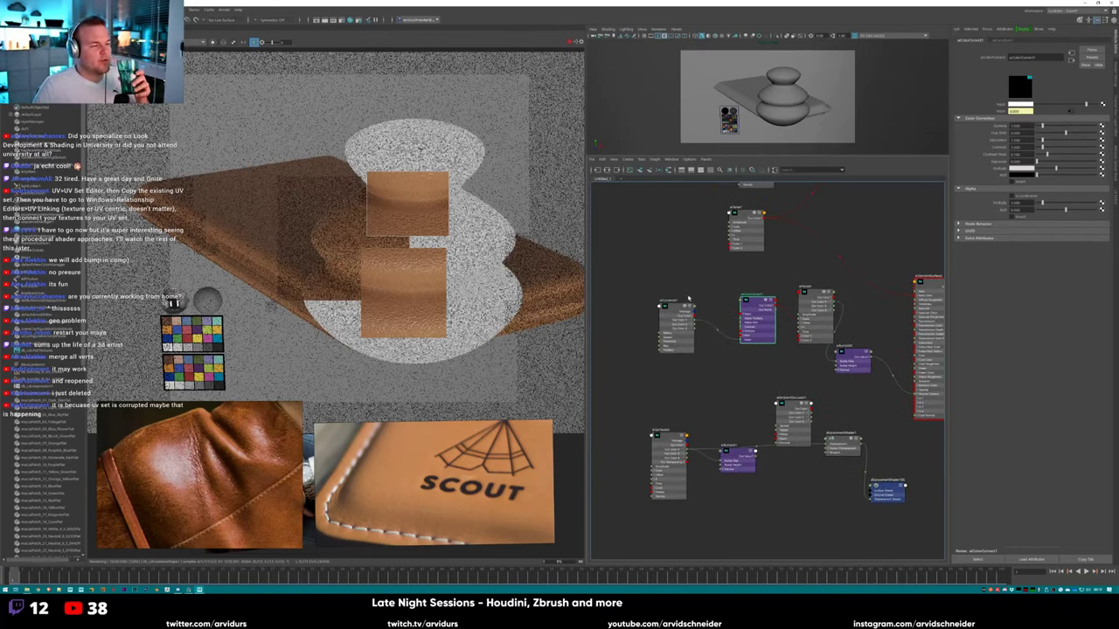
{"action": "left_click", "coordinate": [688, 298]}
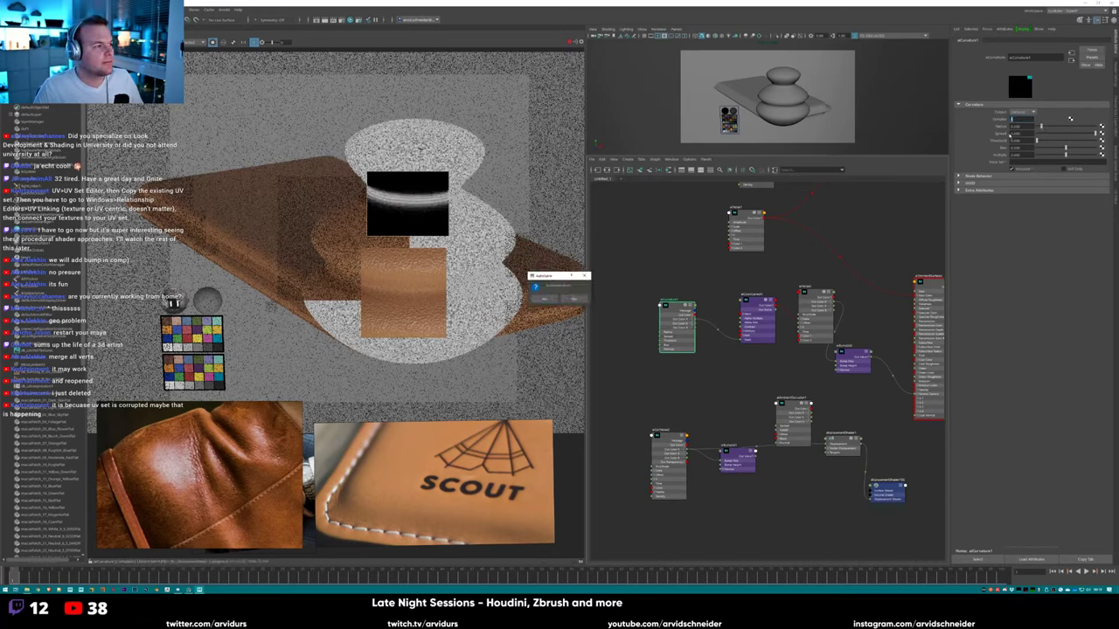
Decline the Substance prompt, render regions over the stones' middle and top, then deselect.
{"action": "left_click", "coordinate": [575, 299]}
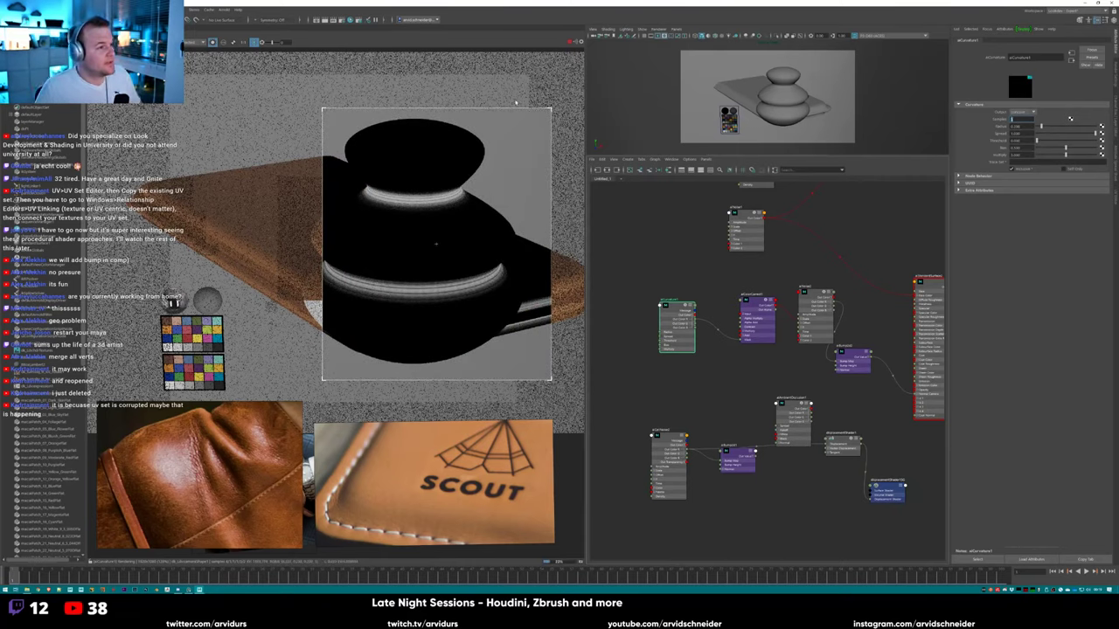
{"action": "left_click_drag", "start_coordinate": [387, 247], "coordinate": [436, 325]}
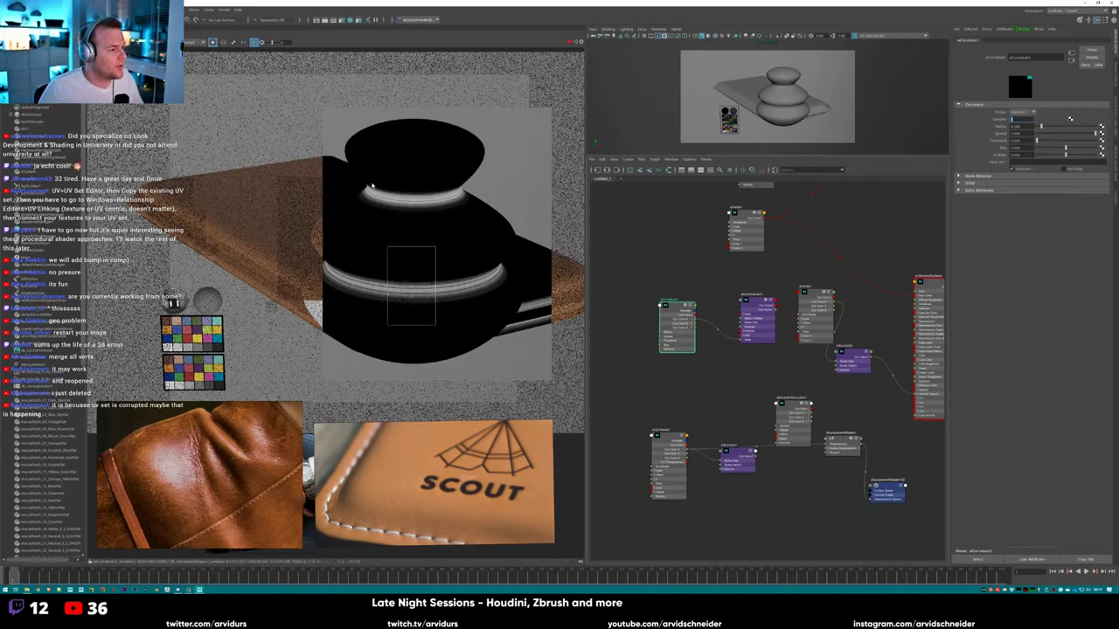
{"action": "left_click_drag", "start_coordinate": [350, 163], "coordinate": [491, 225]}
{"action": "left_click", "coordinate": [735, 396]}
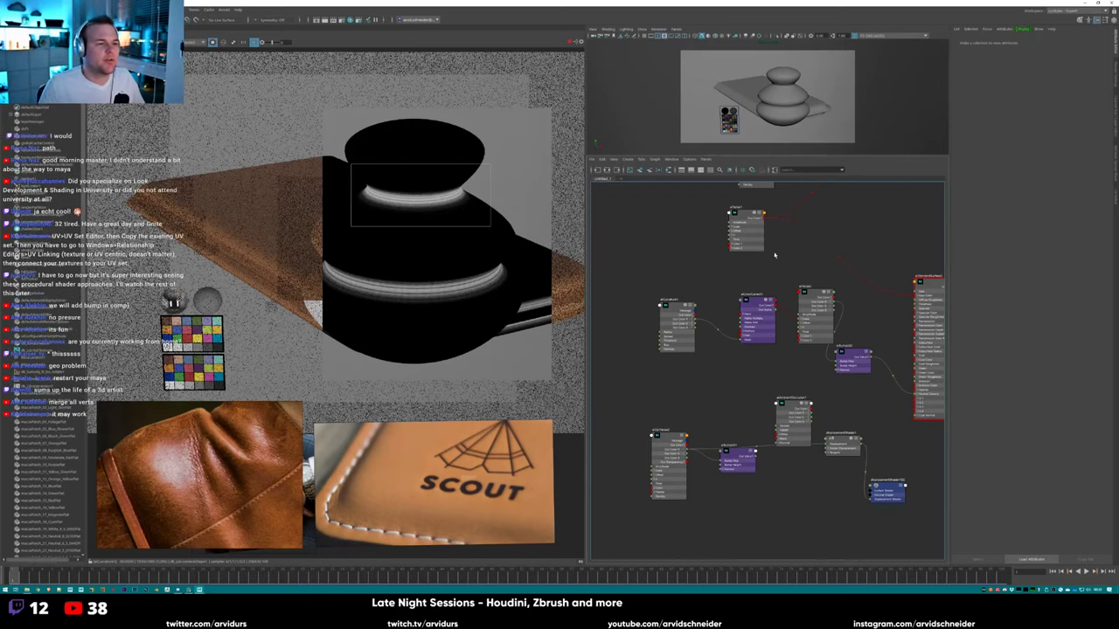
Shift the three shader nodes left into a tidy row, then minimize Maya.
{"action": "left_click_drag", "start_coordinate": [800, 307], "coordinate": [726, 320]}
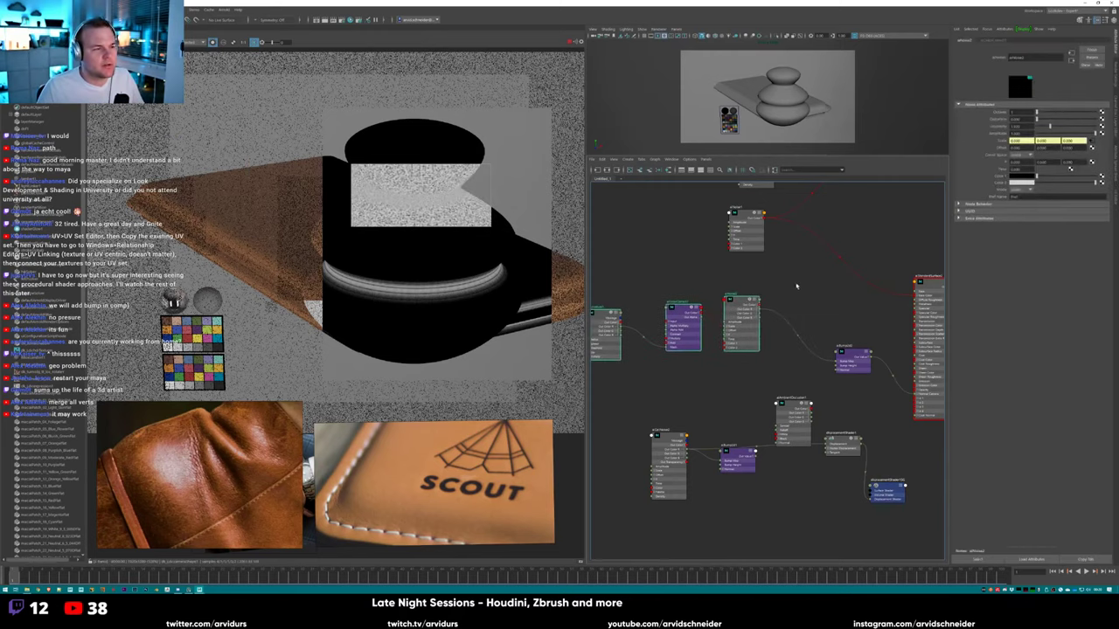
{"action": "left_click_drag", "start_coordinate": [846, 351], "coordinate": [828, 338]}
{"action": "left_click_drag", "start_coordinate": [741, 300], "coordinate": [759, 312]}
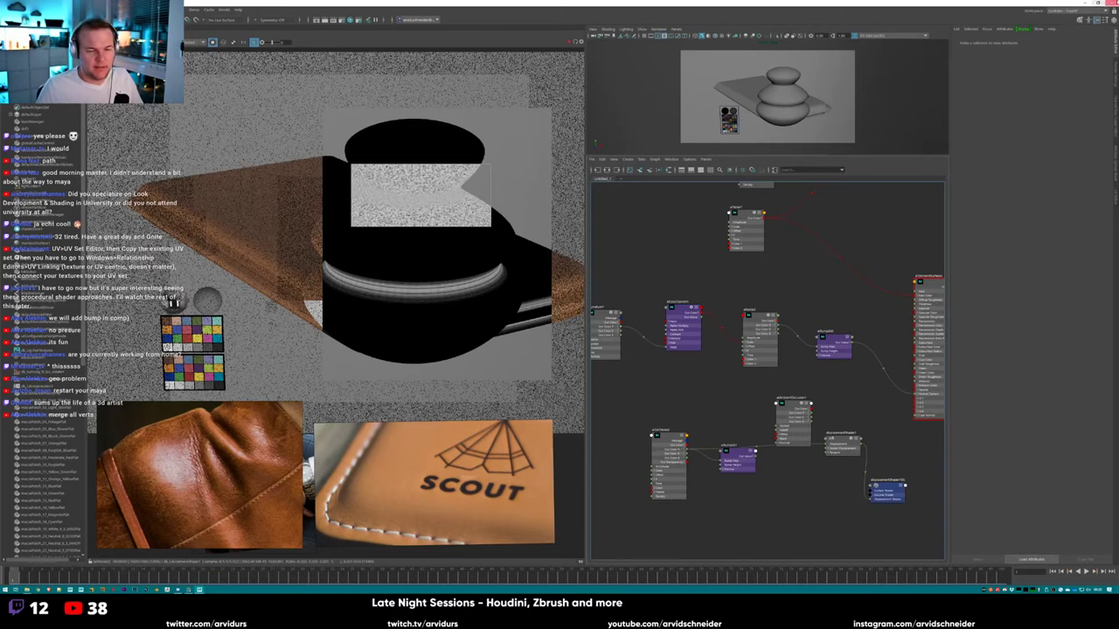
{"action": "left_click", "coordinate": [1078, 8]}
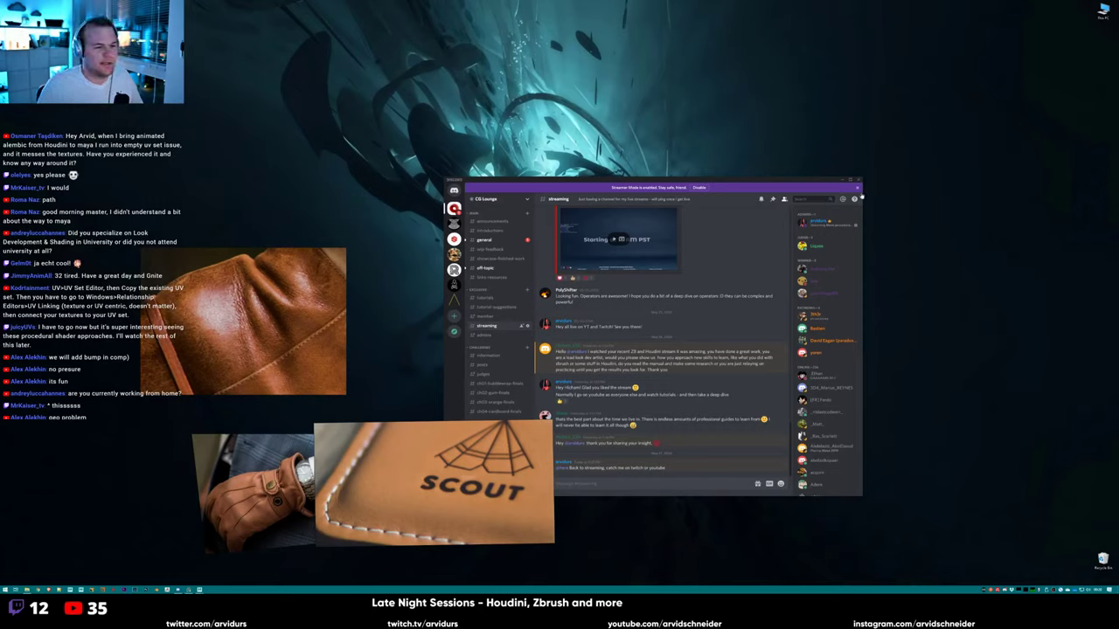
Minimize the Discord window to reveal Houdini.
{"action": "left_click", "coordinate": [839, 180]}
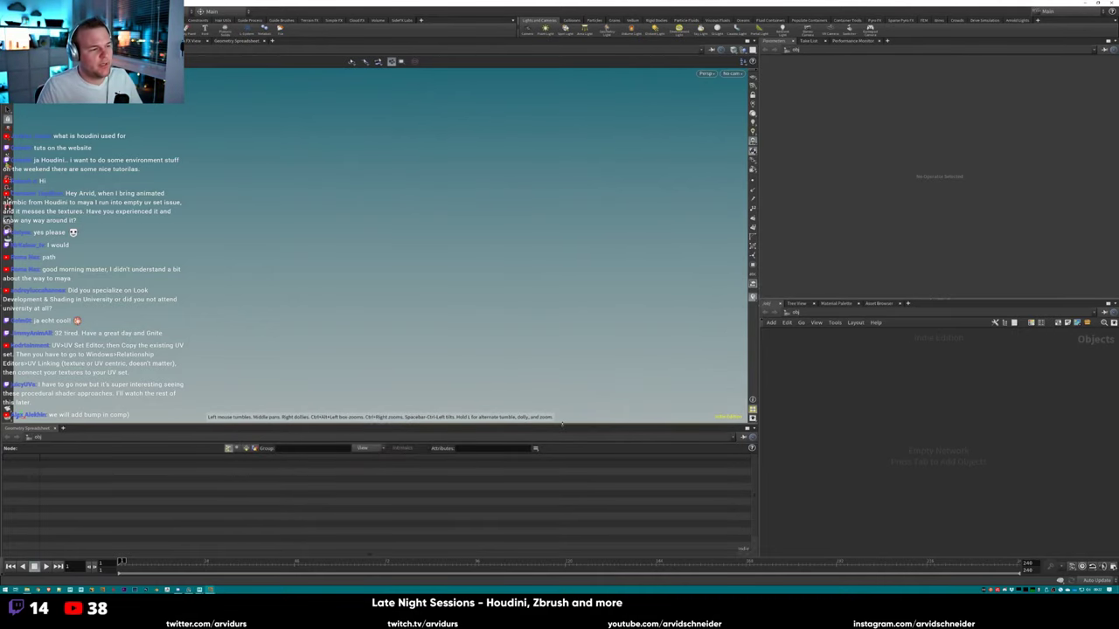
Enlarge the viewport and right-hand panels and toggle the wireframe overlay.
{"action": "left_click_drag", "start_coordinate": [562, 424], "coordinate": [567, 442]}
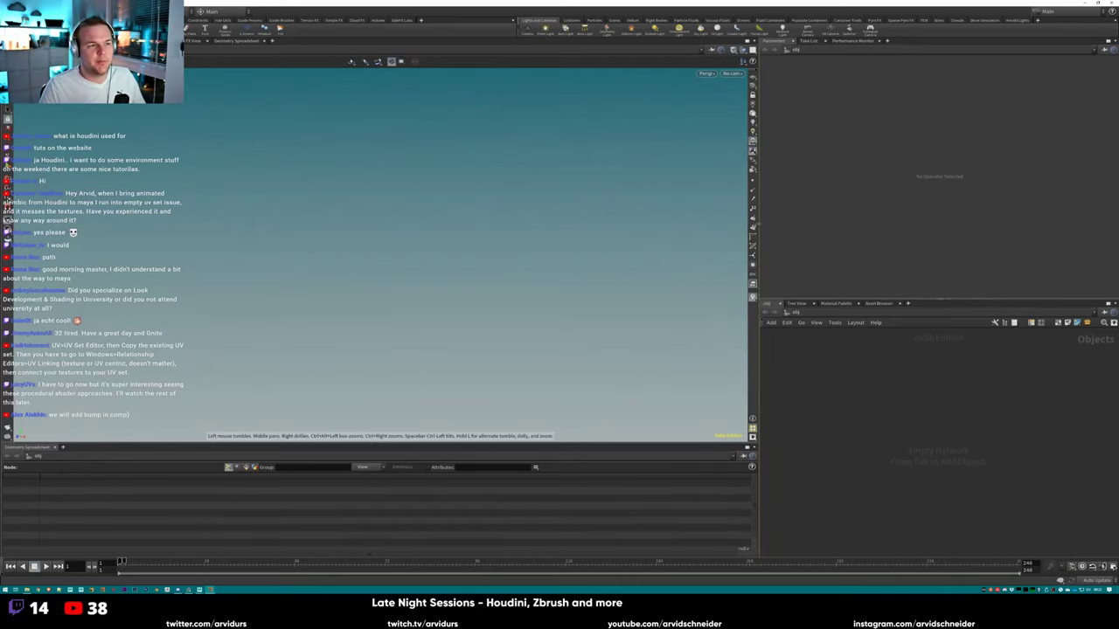
{"action": "left_click_drag", "start_coordinate": [760, 226], "coordinate": [736, 239]}
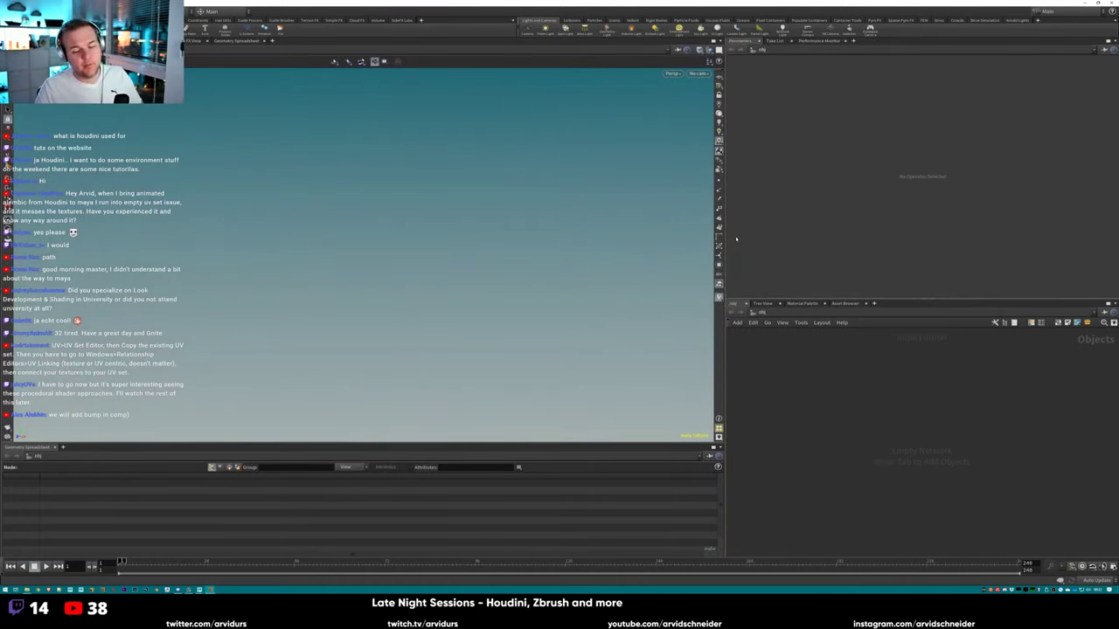
{"action": "key", "text": "shift+w"}
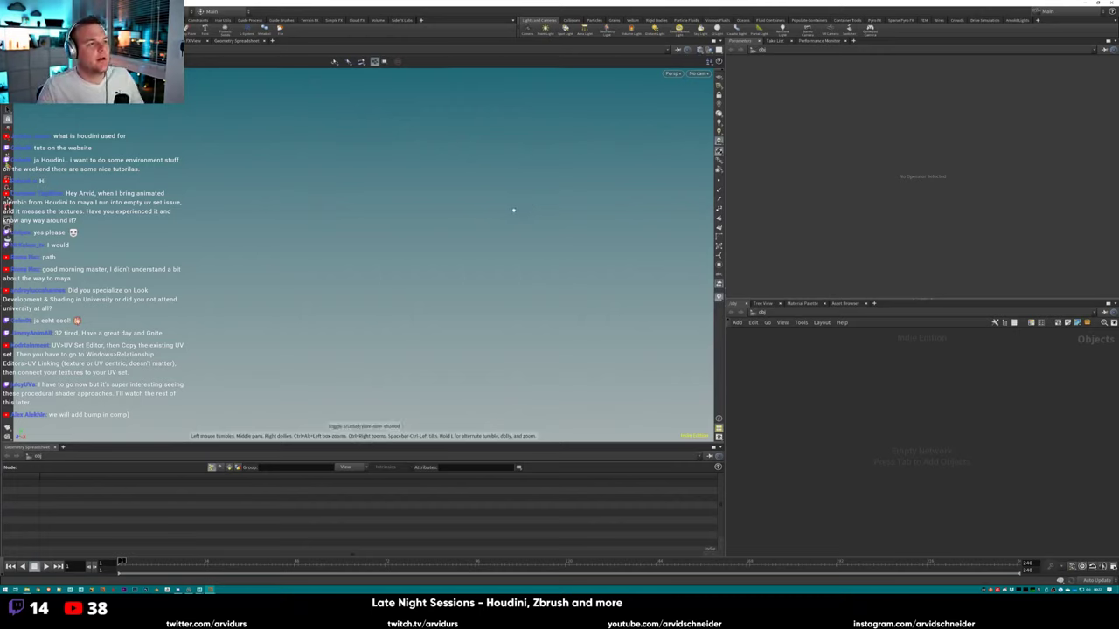
{"action": "key", "text": "Escape"}
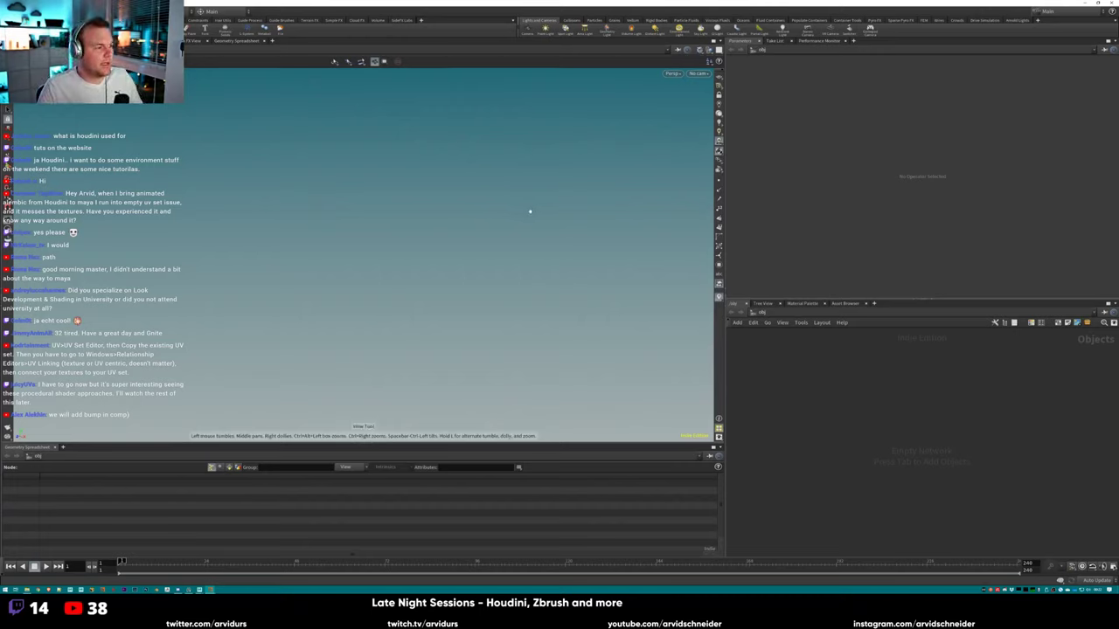
Set the viewport background Color Scheme to Grey, after trying Dark, in Display Options.
{"action": "key", "text": "d"}
{"action": "left_click", "coordinate": [522, 149]}
{"action": "left_click", "coordinate": [543, 148]}
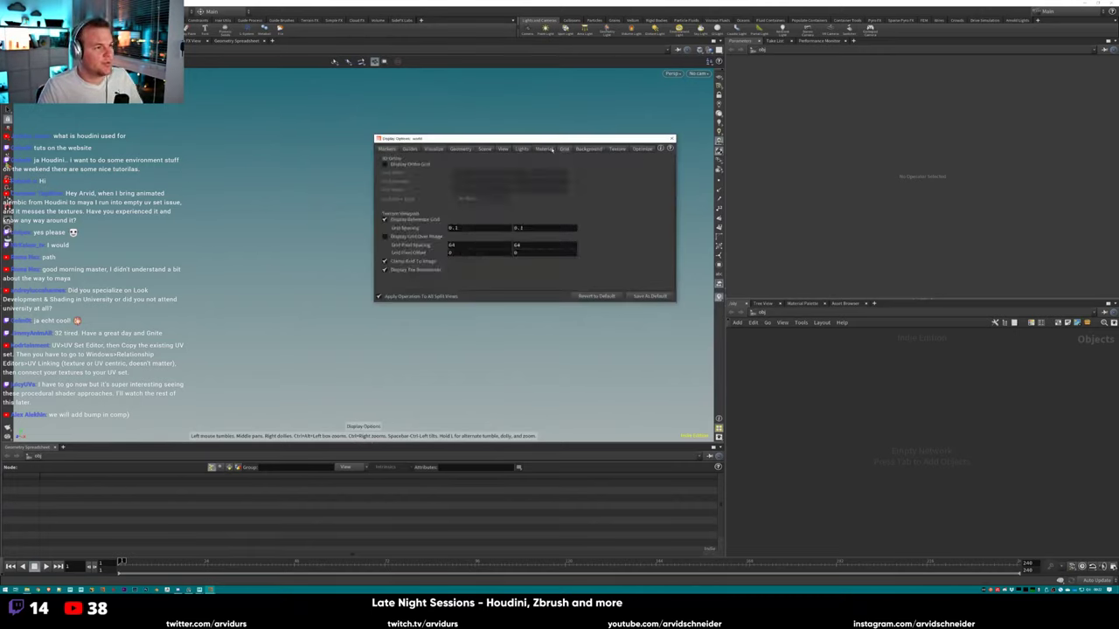
{"action": "left_click", "coordinate": [564, 148]}
{"action": "left_click", "coordinate": [587, 148]}
{"action": "left_click", "coordinate": [443, 160]}
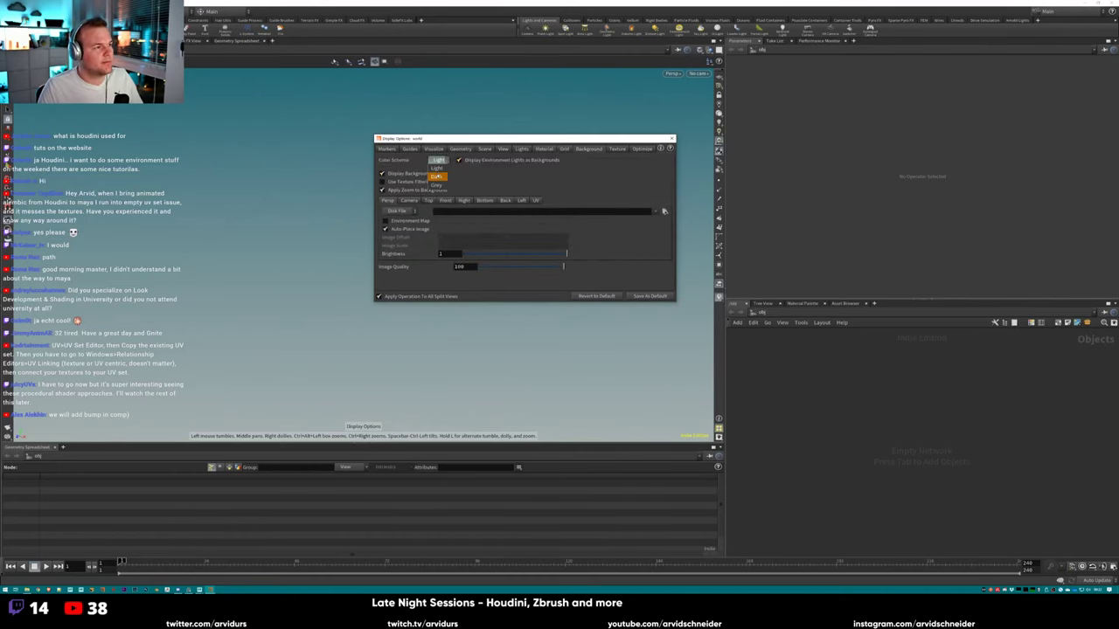
{"action": "left_click", "coordinate": [437, 172]}
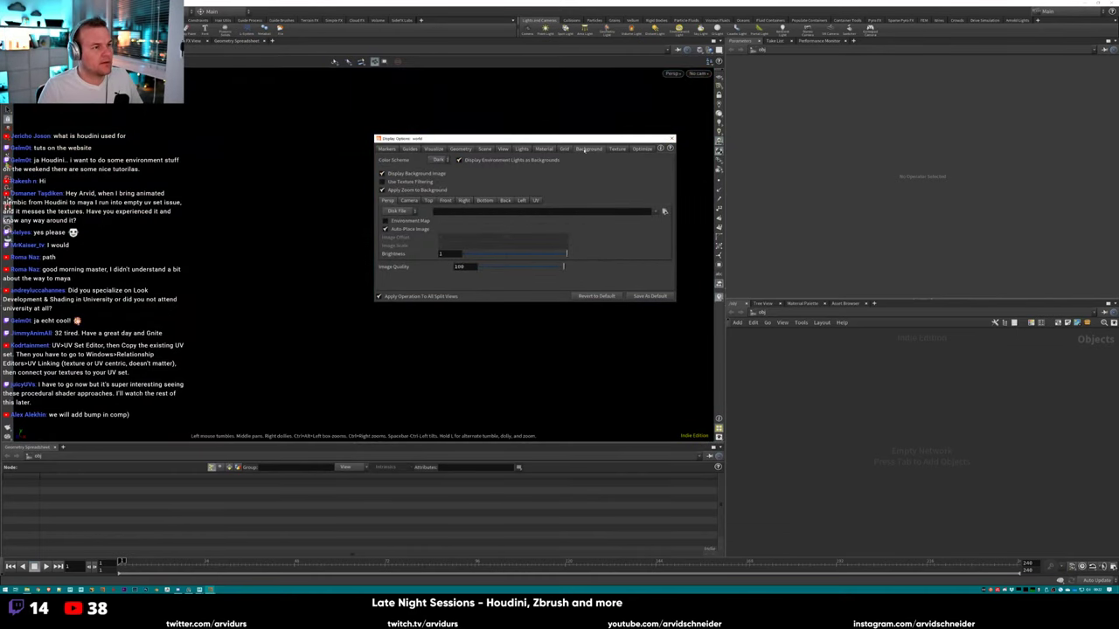
{"action": "left_click", "coordinate": [443, 160]}
{"action": "left_click", "coordinate": [437, 180]}
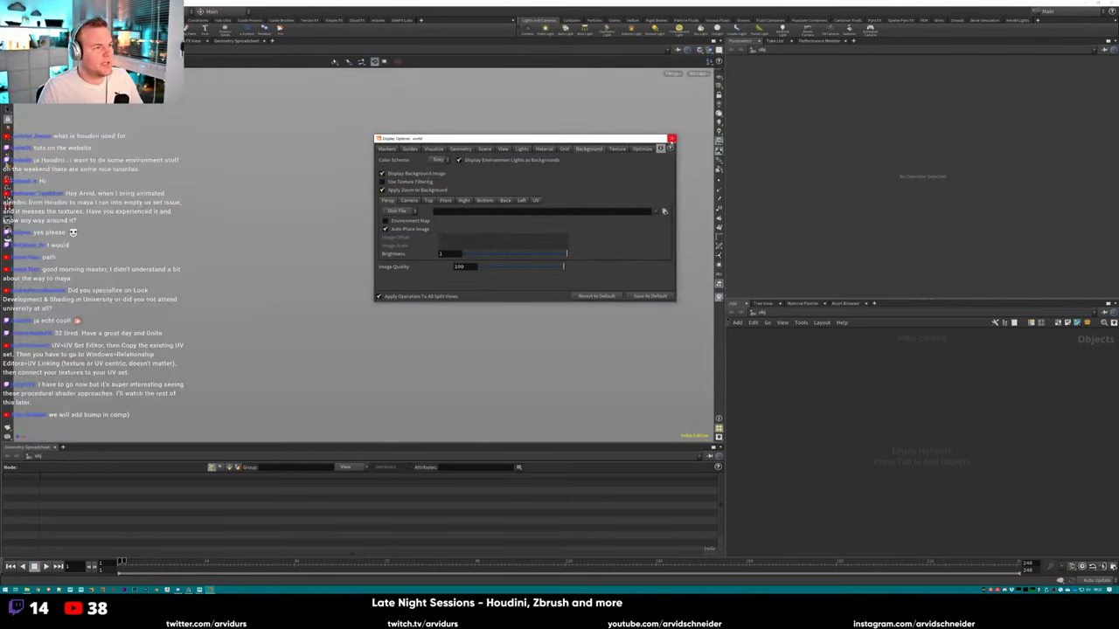
{"action": "left_click", "coordinate": [671, 138]}
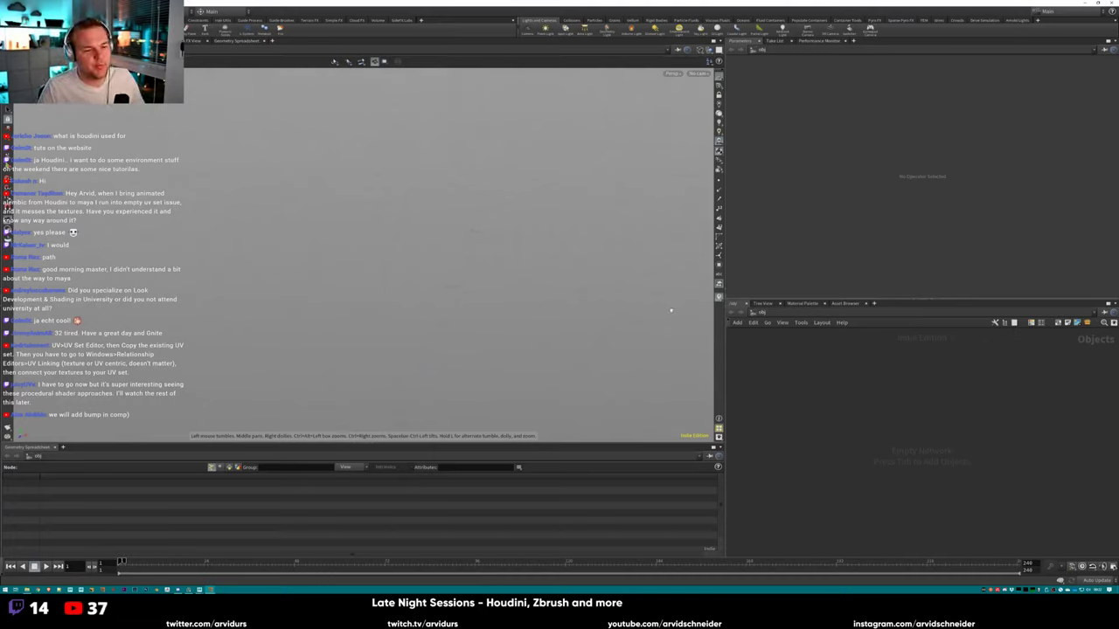
{"action": "left_click", "coordinate": [1027, 593]}
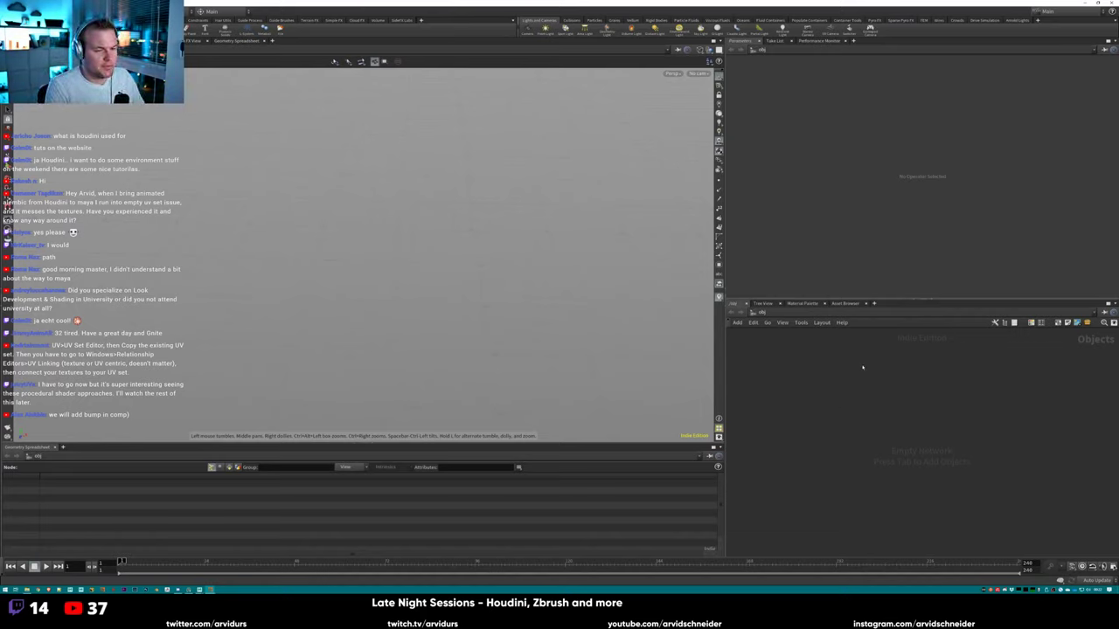
Add Pig Head and Squab test geometry nodes, then delete the pig head.
{"action": "key", "text": "Tab"}
{"action": "type", "text": "geo"}
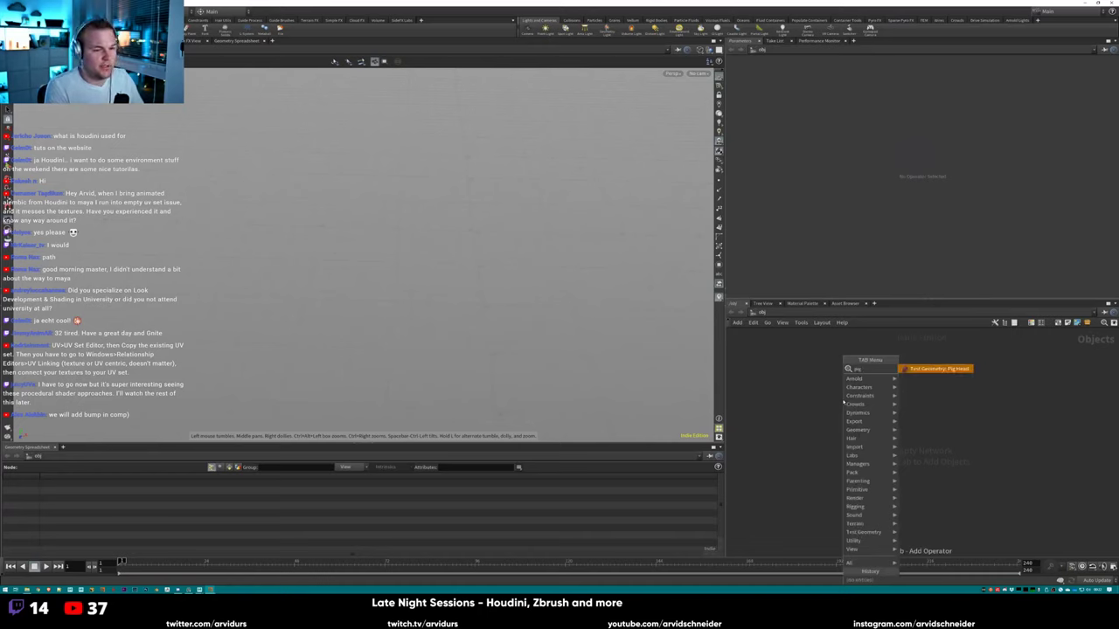
{"action": "key", "text": "Return"}
{"action": "left_click", "coordinate": [922, 356]}
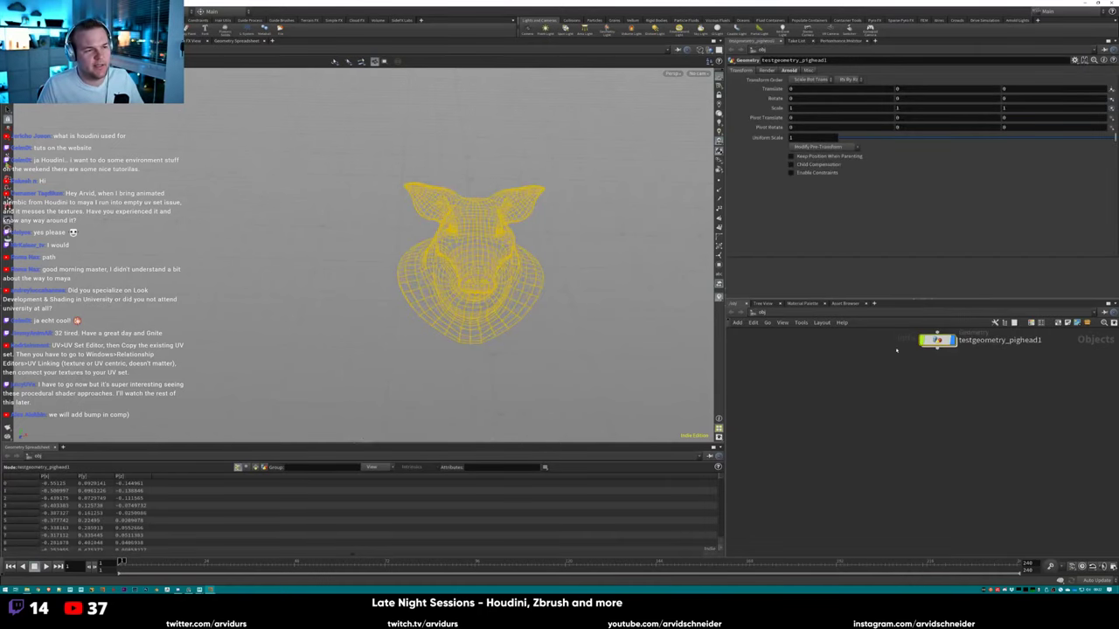
{"action": "key", "text": "Tab"}
{"action": "type", "text": "squ"}
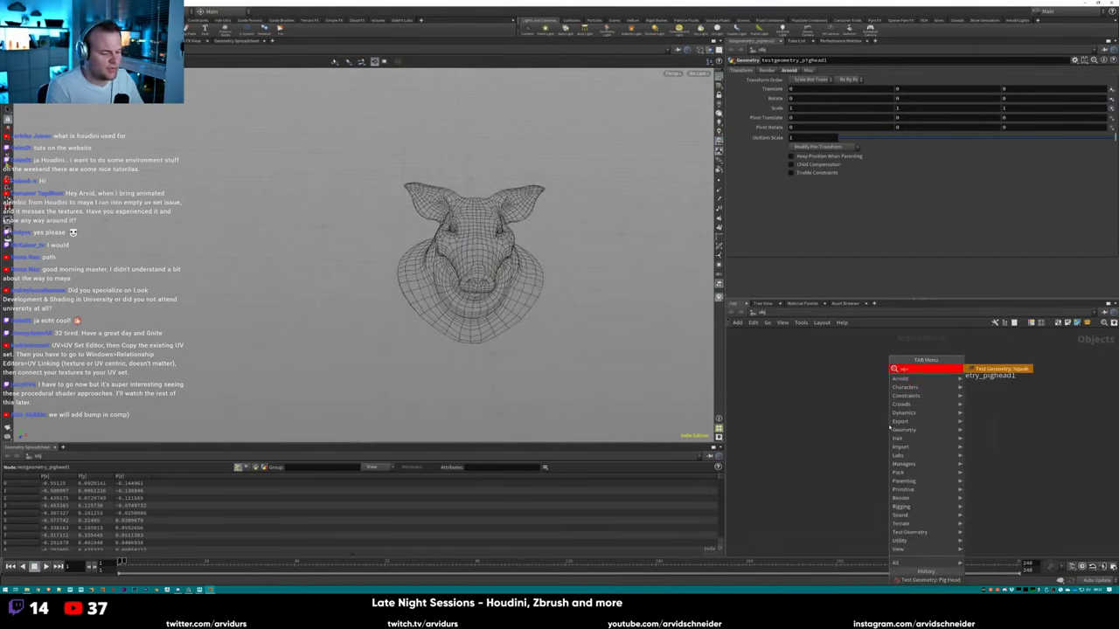
{"action": "key", "text": "Return"}
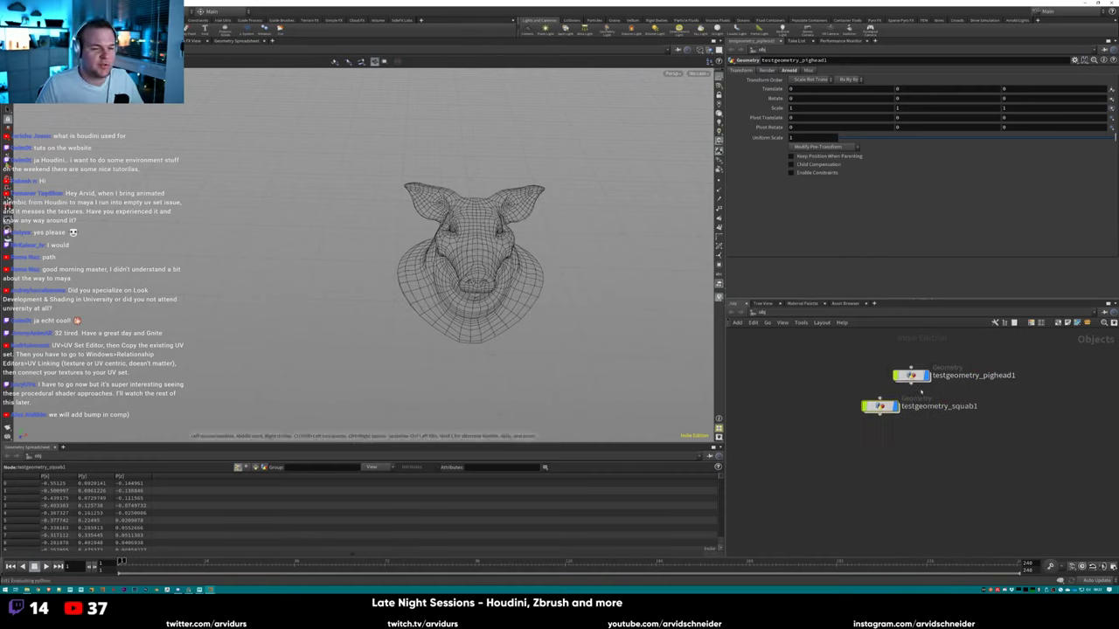
{"action": "left_click", "coordinate": [879, 405]}
{"action": "key", "text": "Delete"}
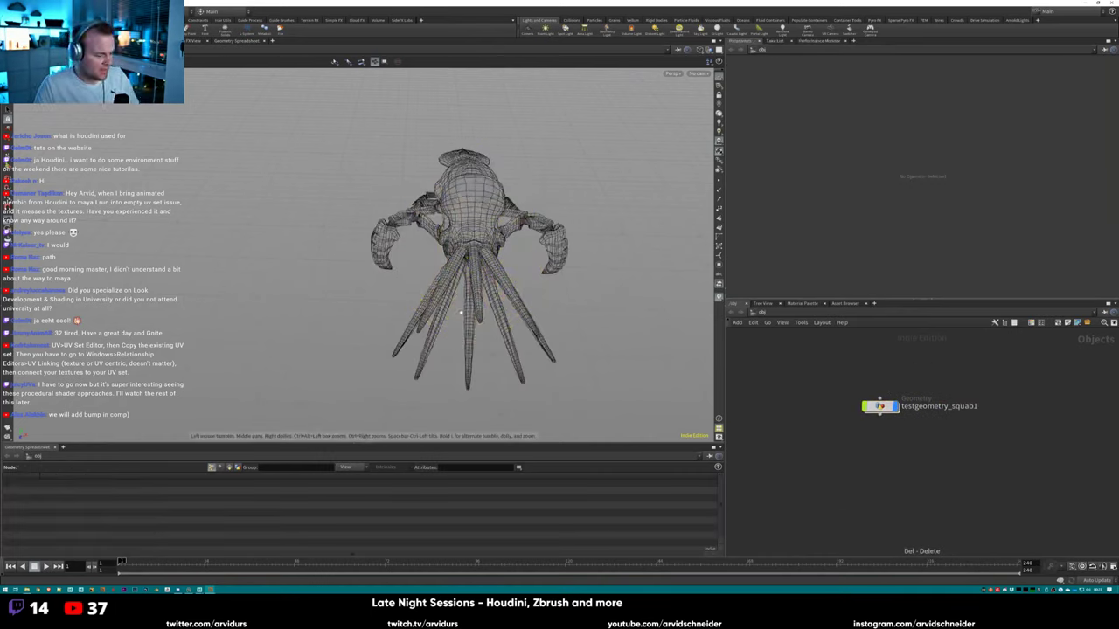
Show the Squab shaded, rename its object 'squid', and dive inside it.
{"action": "key", "text": "w"}
{"action": "mouse_move", "coordinate": [461, 312]}
{"action": "left_mouse_down"}
{"action": "mouse_move", "coordinate": [457, 271]}
{"action": "mouse_move", "coordinate": [501, 353]}
{"action": "left_mouse_up"}
{"action": "left_click", "coordinate": [501, 352]}
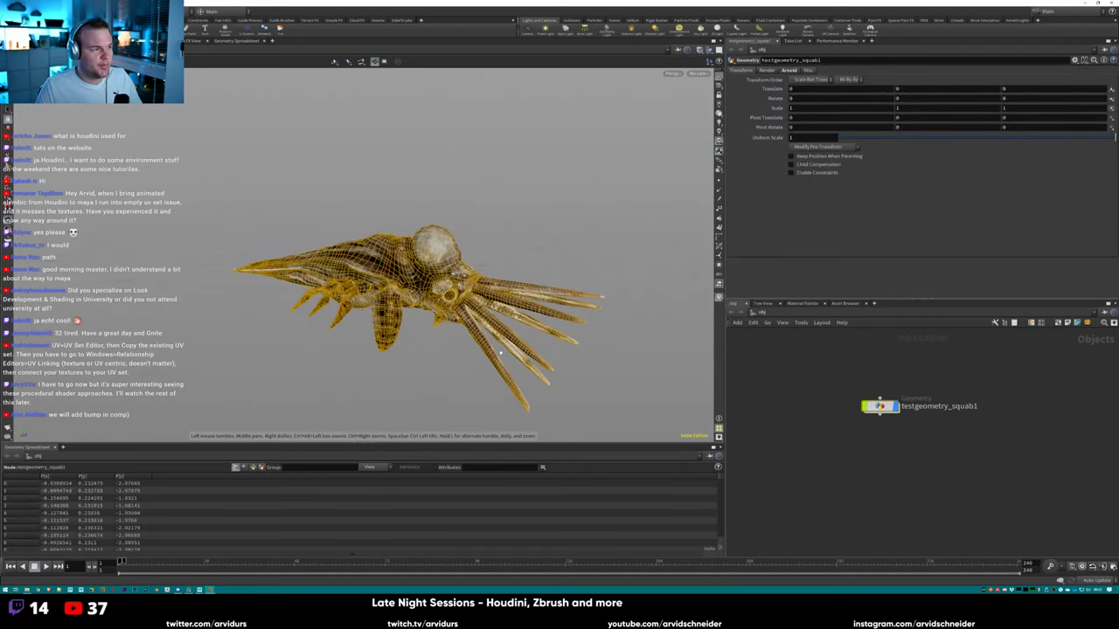
{"action": "double_click", "coordinate": [924, 406]}
{"action": "type", "text": "s"}
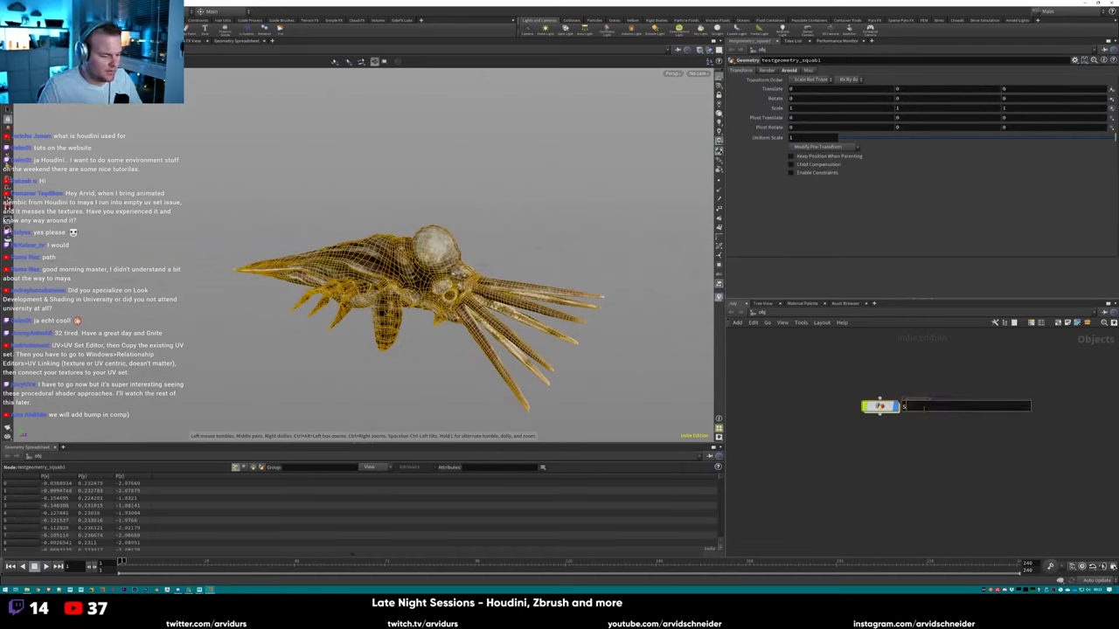
{"action": "type", "text": "quab"}
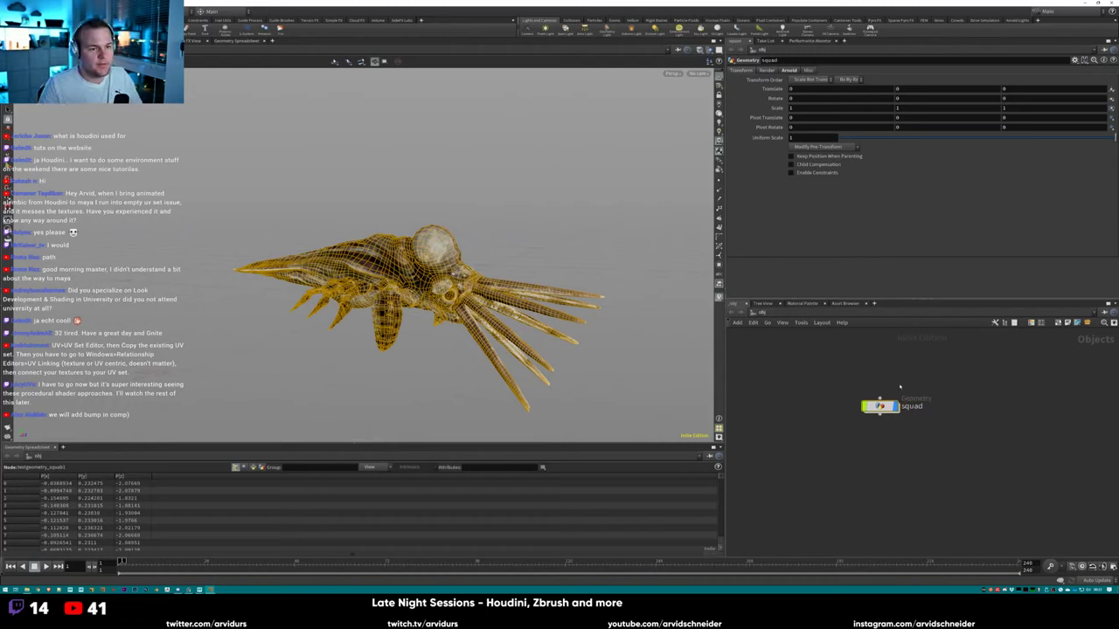
{"action": "key", "text": "Return"}
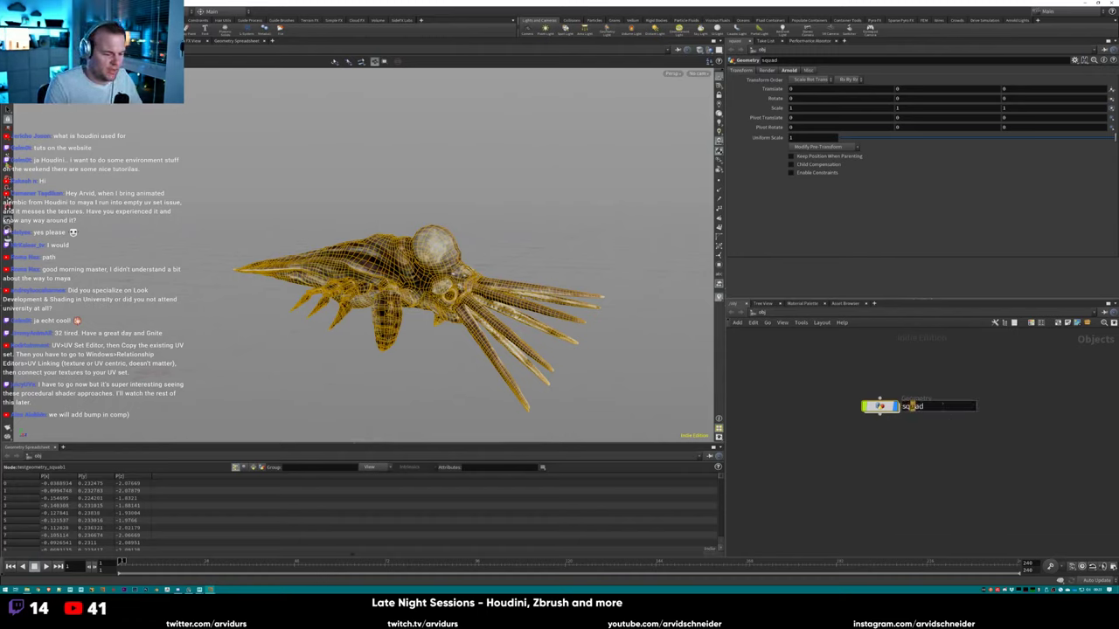
{"action": "key", "text": "BackSpace"}
{"action": "key", "text": "BackSpace"}
{"action": "key", "text": "BackSpace"}
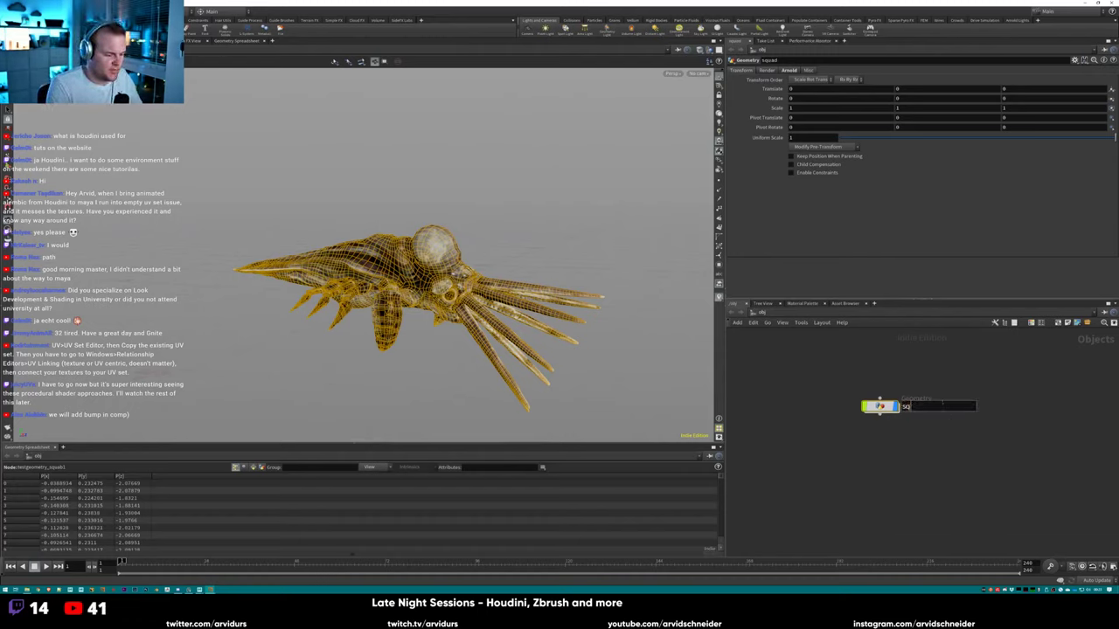
{"action": "type", "text": "uid"}
{"action": "key", "text": "Return"}
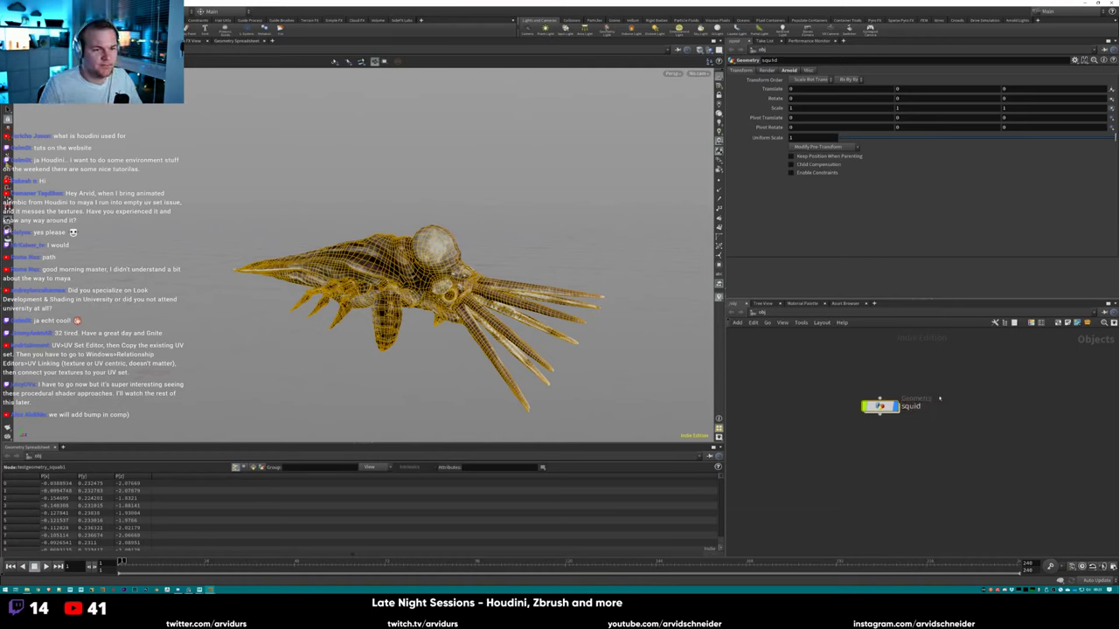
{"action": "double_click", "coordinate": [878, 406]}
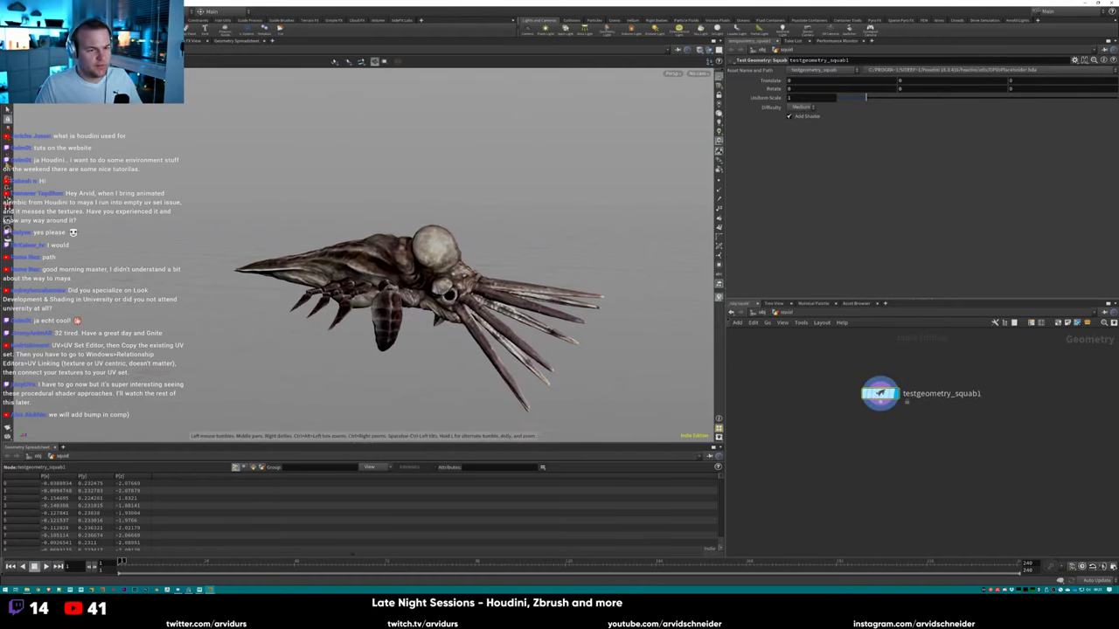
Toggle the squid's shader off and back on, then set the model's Translate Y to 2.
{"action": "left_click", "coordinate": [804, 119]}
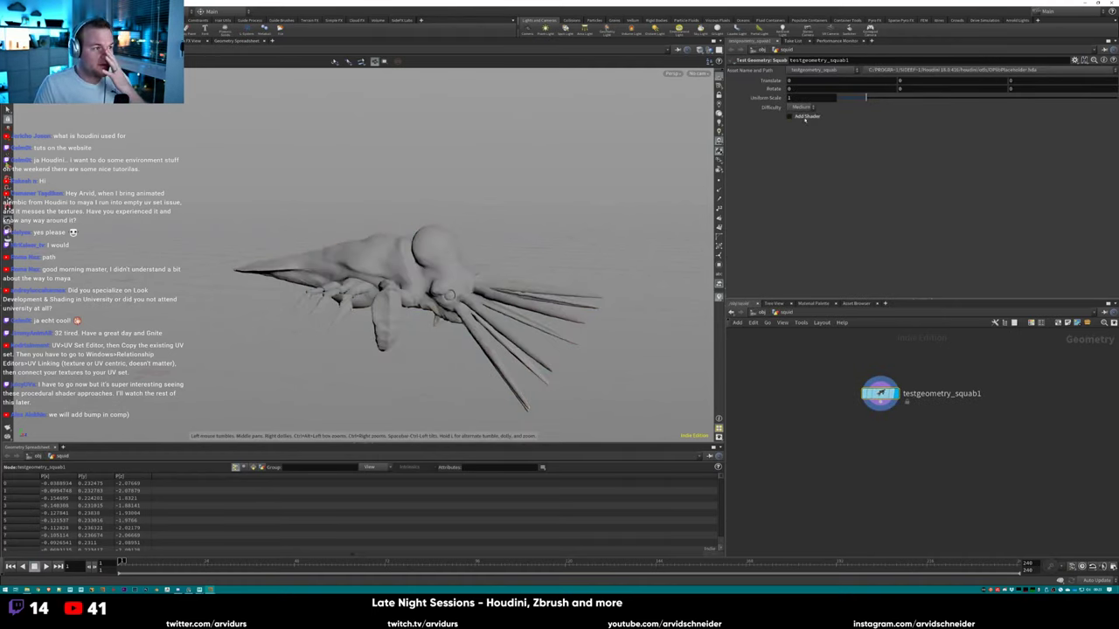
{"action": "left_click", "coordinate": [806, 119]}
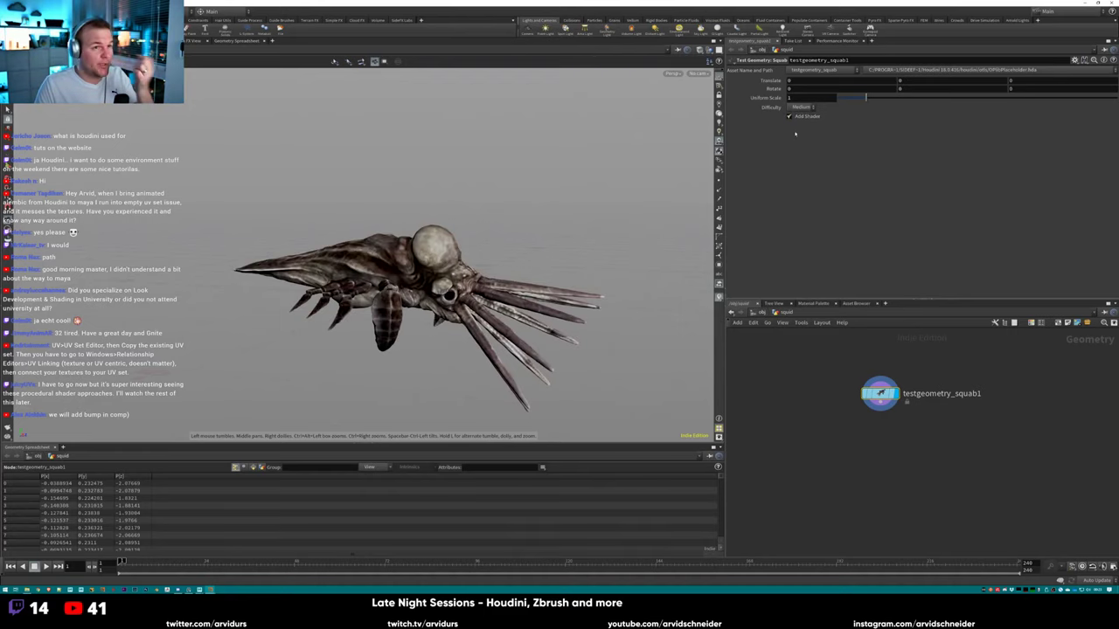
{"action": "key", "text": "Tab"}
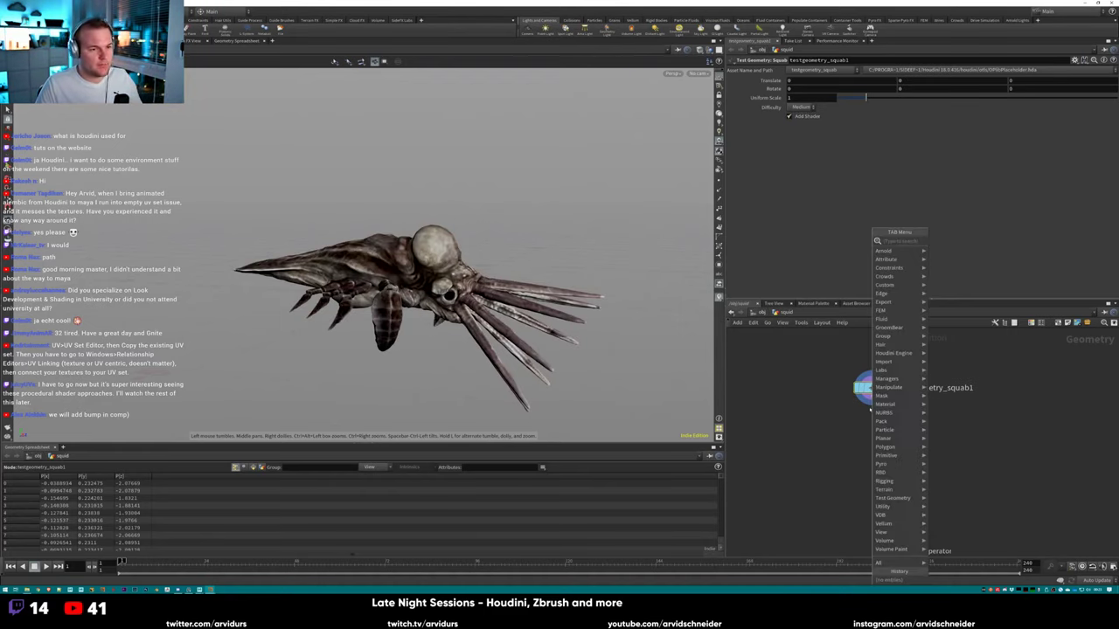
{"action": "key", "text": "Escape"}
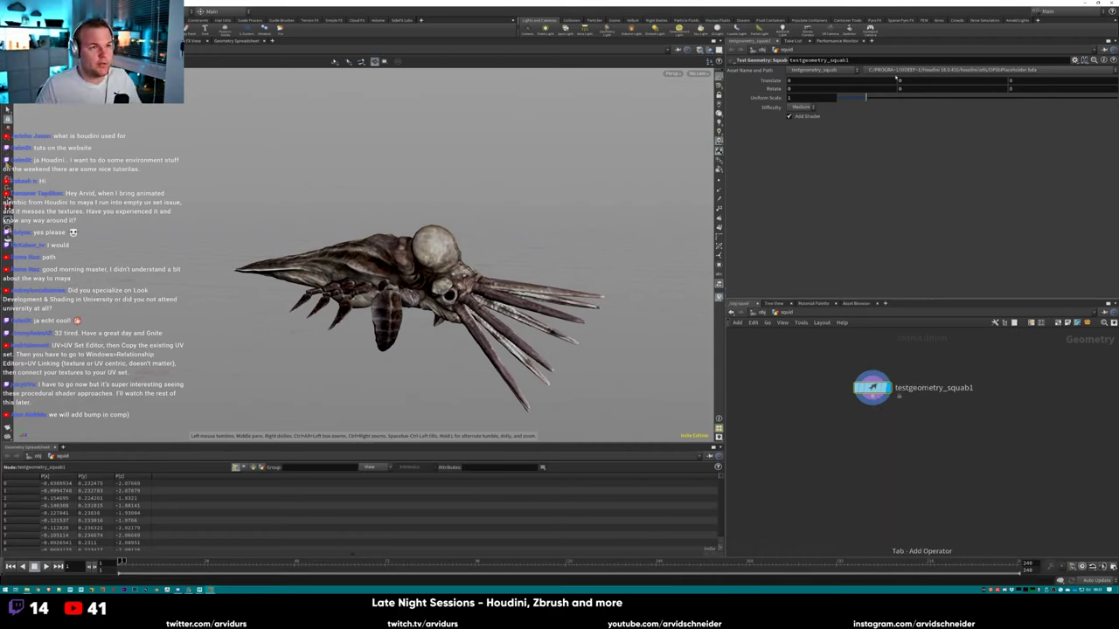
{"action": "middle_click_drag", "start_coordinate": [920, 88], "coordinate": [921, 98]}
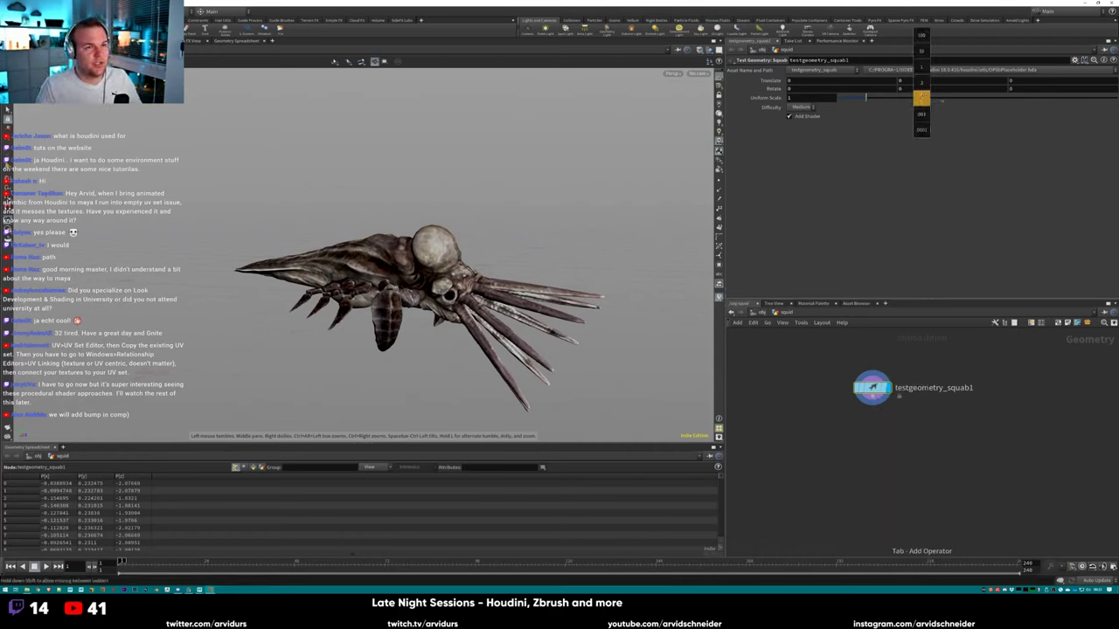
{"action": "middle_click_drag", "start_coordinate": [921, 98], "coordinate": [952, 119]}
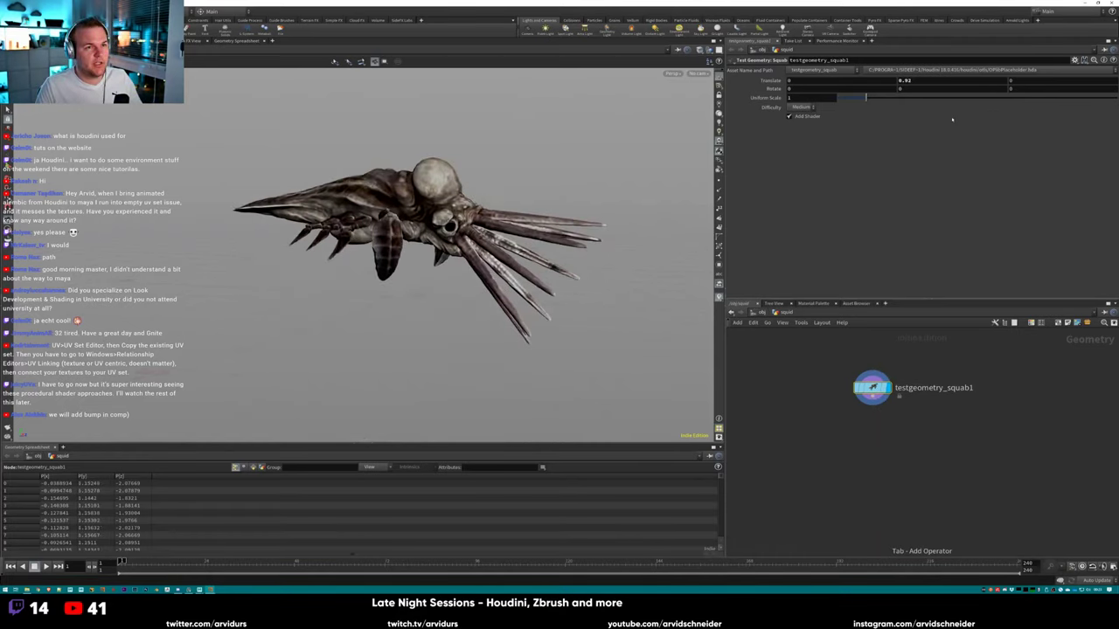
{"action": "type", "text": "2"}
{"action": "key", "text": "Return"}
{"action": "scroll", "coordinate": [454, 339], "scroll_direction": "down", "scroll_amount": 3}
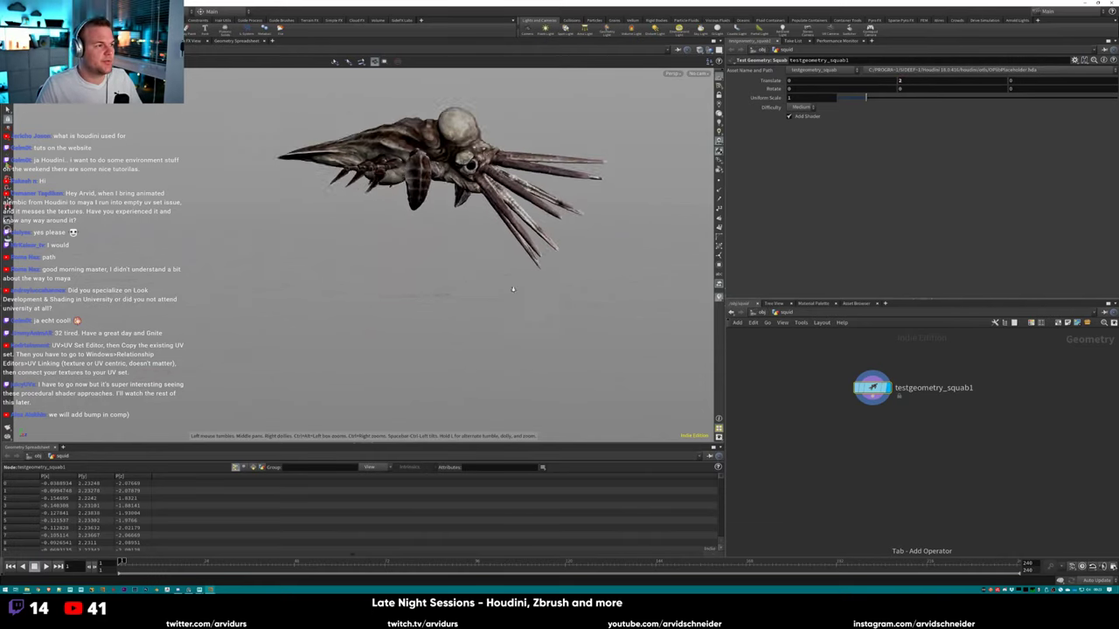
Add a Vellum Configure Cloth node under the squab geometry and display its result.
{"action": "key", "text": "Tab"}
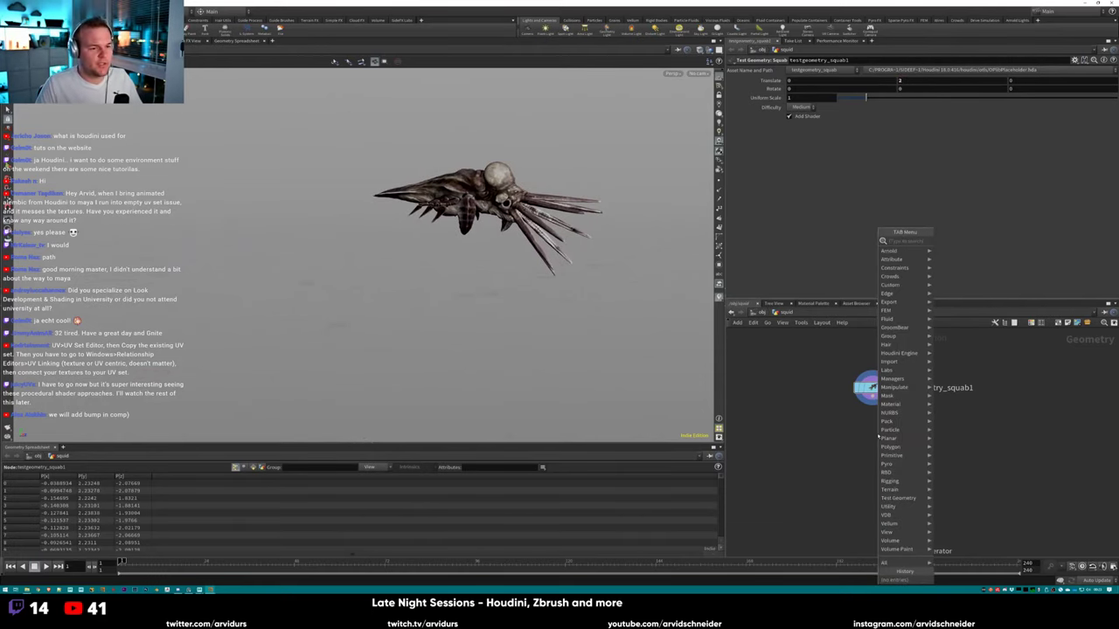
{"action": "type", "text": "vell"}
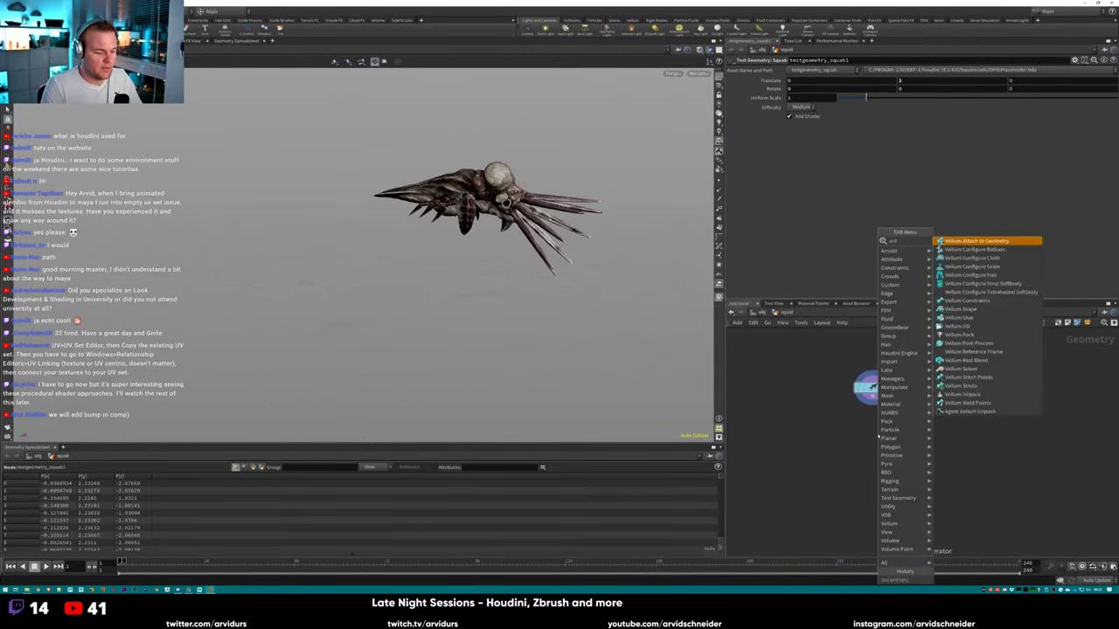
{"action": "type", "text": "co"}
{"action": "key", "text": "Down"}
{"action": "key", "text": "Down"}
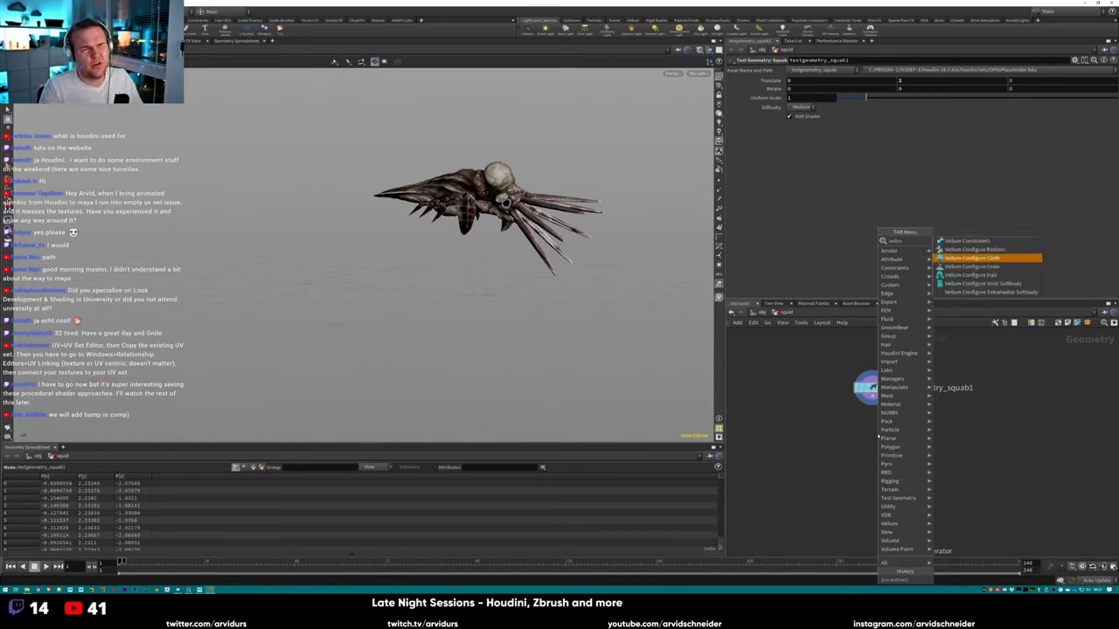
{"action": "key", "text": "Return"}
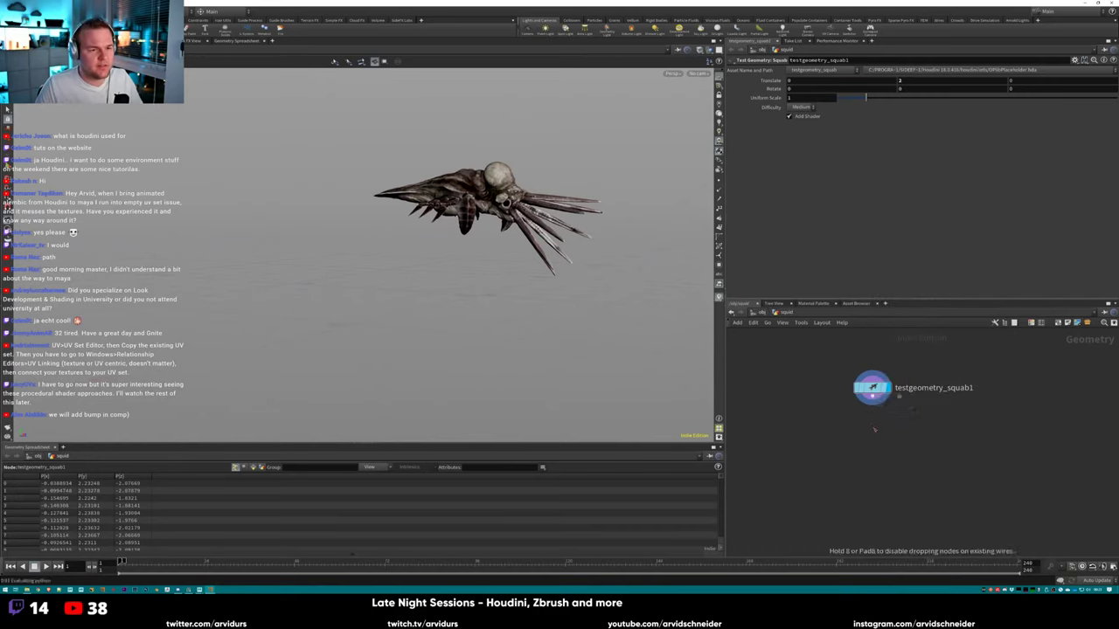
{"action": "left_click", "coordinate": [866, 423]}
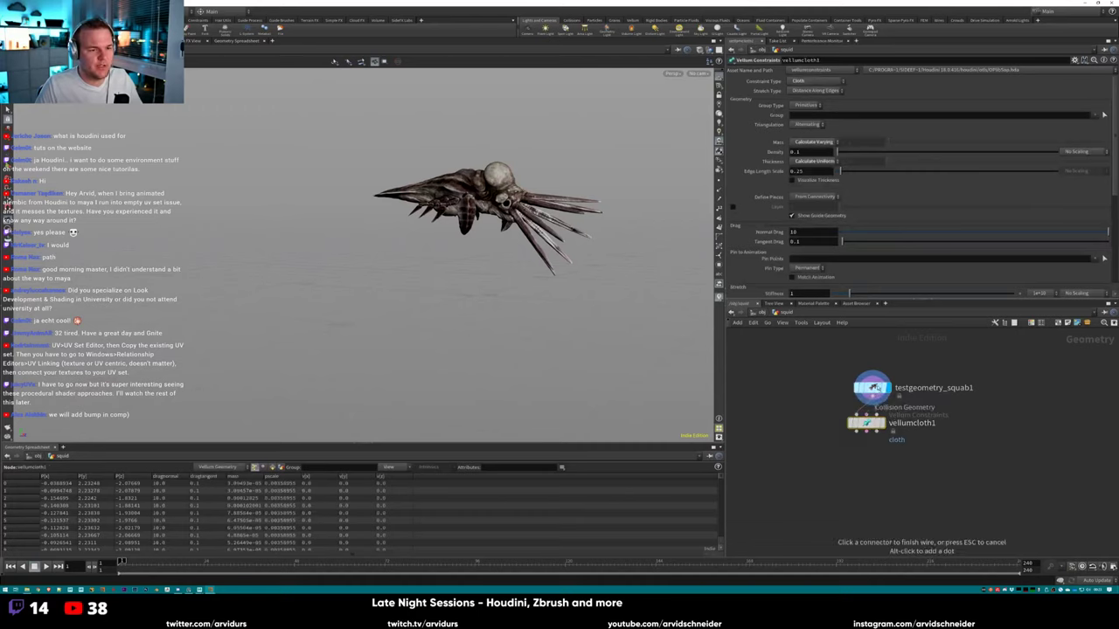
{"action": "left_click_drag", "start_coordinate": [882, 393], "coordinate": [858, 377]}
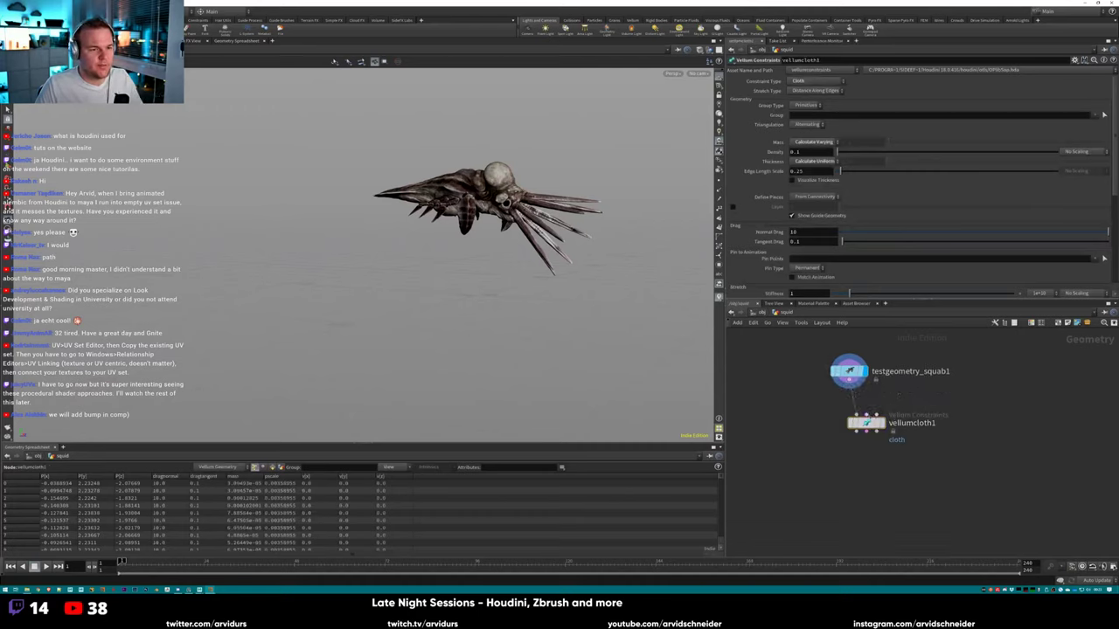
{"action": "left_click", "coordinate": [880, 434]}
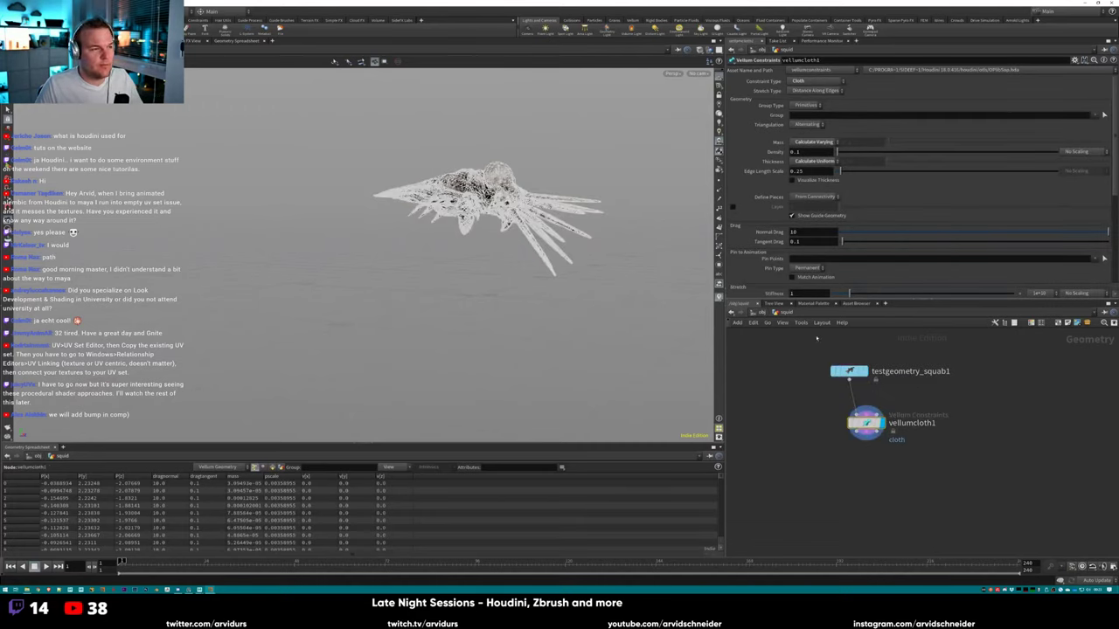
{"action": "left_click_drag", "start_coordinate": [489, 262], "coordinate": [577, 256]}
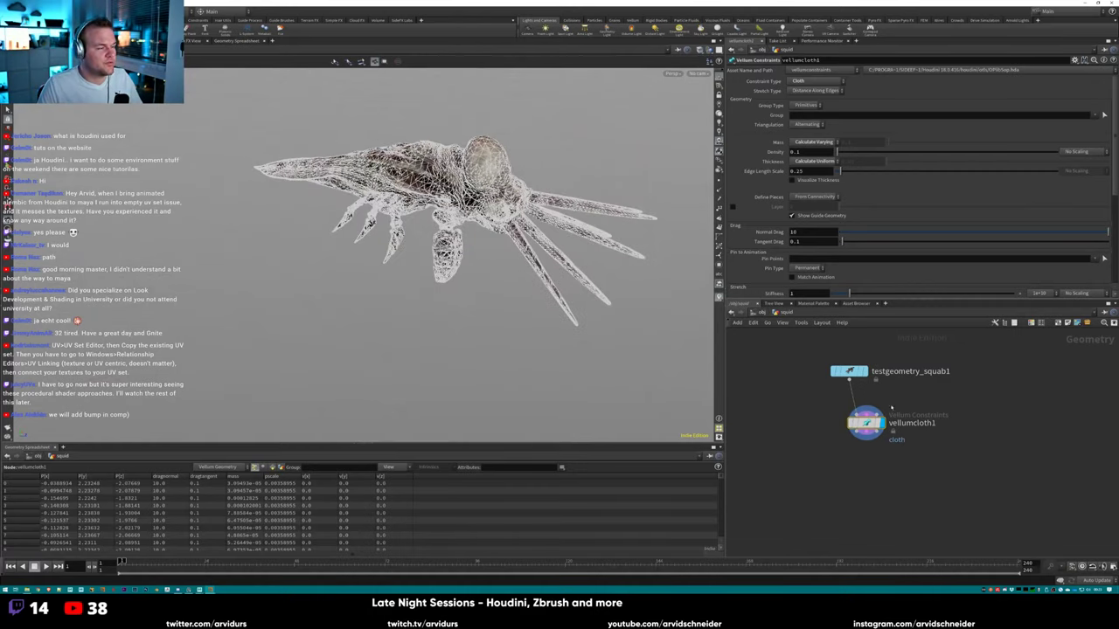
{"action": "left_click_drag", "start_coordinate": [865, 423], "coordinate": [845, 443]}
{"action": "left_click_drag", "start_coordinate": [849, 371], "coordinate": [808, 361]}
Add a PolyReduce node to the network.
{"action": "key", "text": "Tab"}
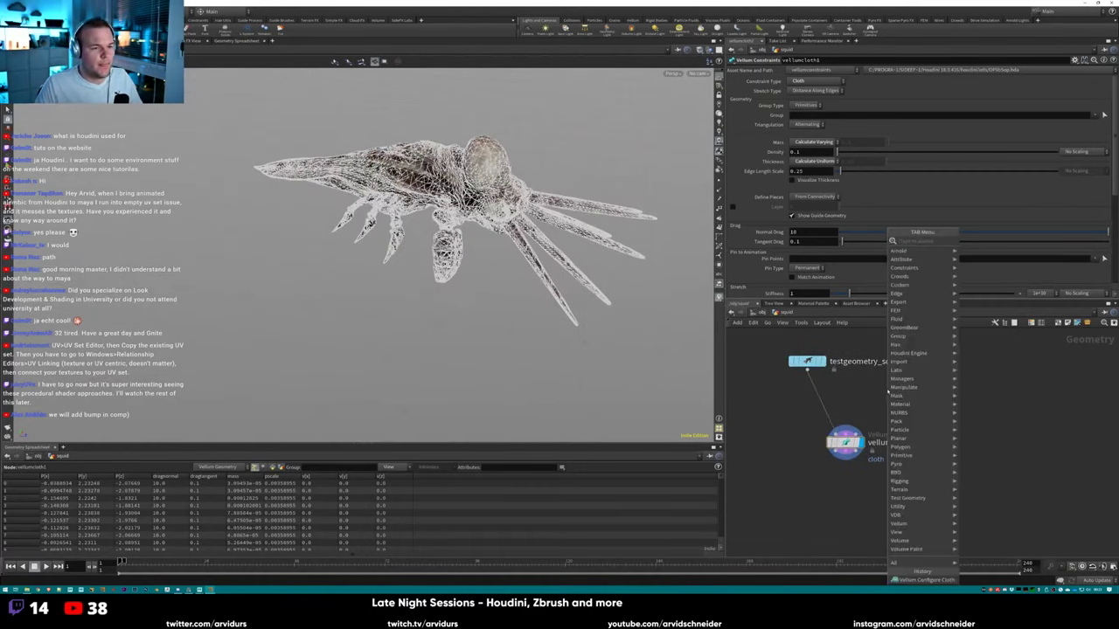
{"action": "type", "text": "remesh"}
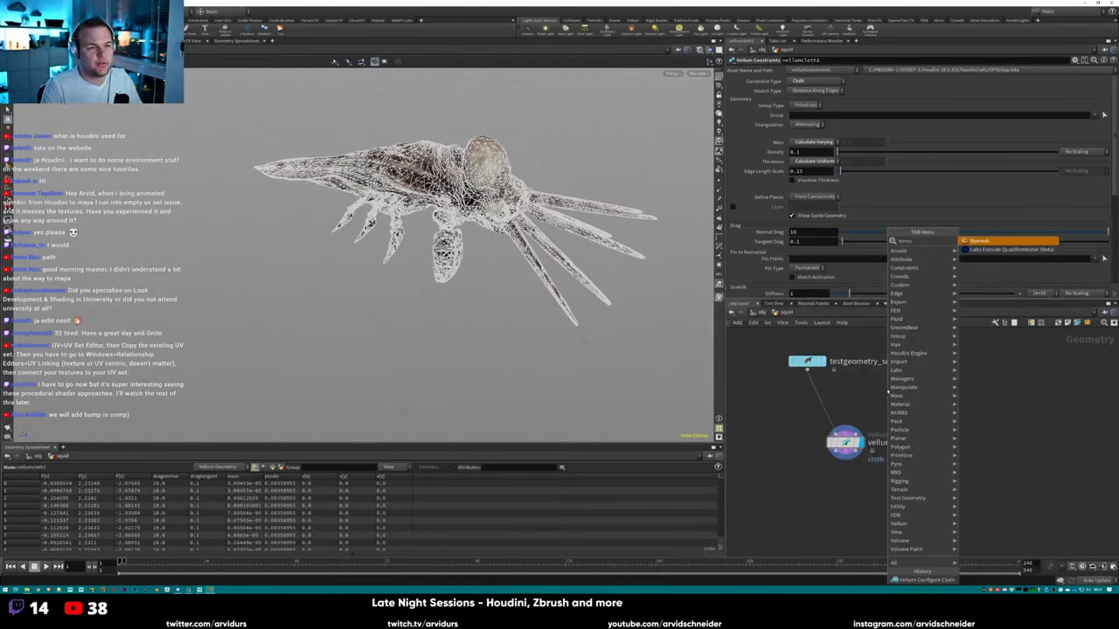
{"action": "key", "text": "BackSpace"}
{"action": "key", "text": "BackSpace"}
{"action": "key", "text": "BackSpace"}
{"action": "key", "text": "BackSpace"}
{"action": "key", "text": "BackSpace"}
{"action": "key", "text": "BackSpace"}
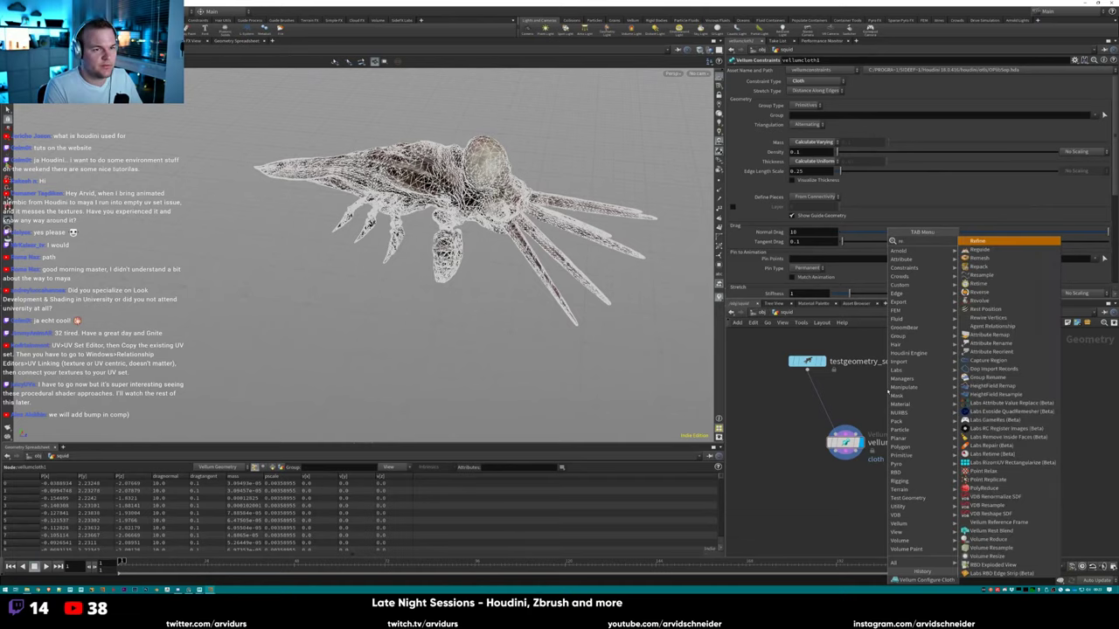
{"action": "type", "text": "red"}
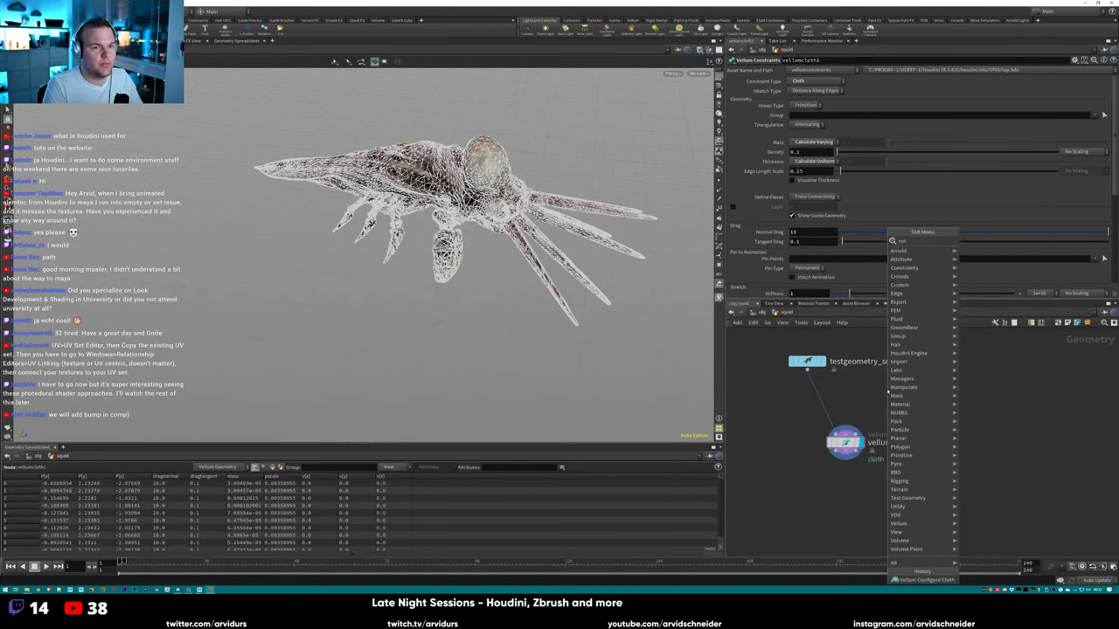
{"action": "key", "text": "Return"}
Set testgeometry_squab1's Difficulty to Easy.
{"action": "left_click", "coordinate": [962, 380]}
{"action": "left_click", "coordinate": [806, 361]}
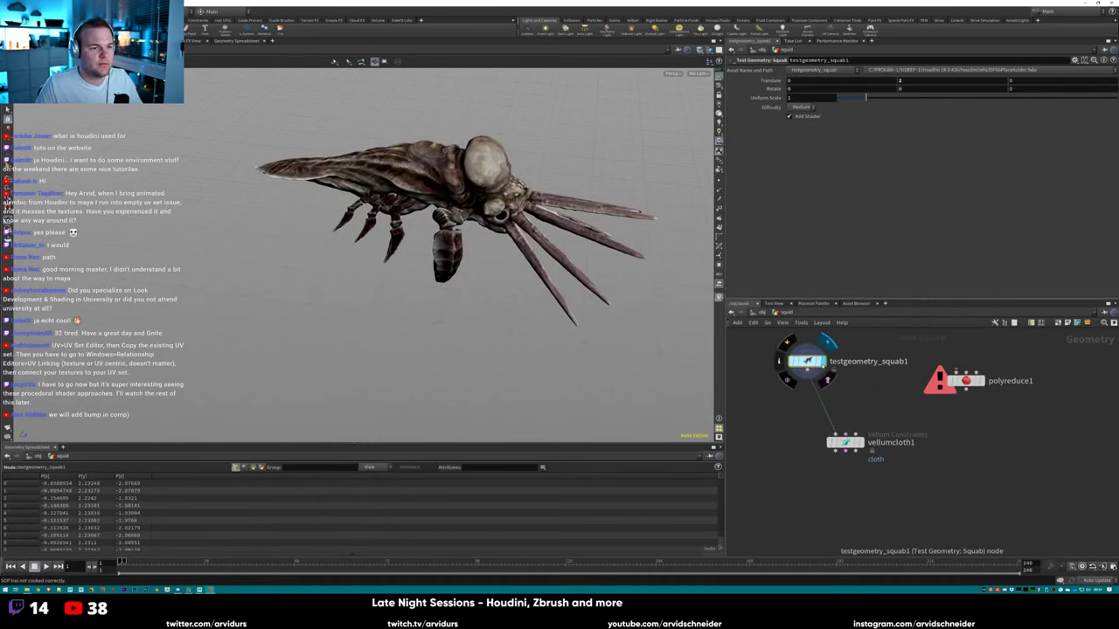
{"action": "left_click", "coordinate": [801, 107]}
{"action": "left_click", "coordinate": [796, 116]}
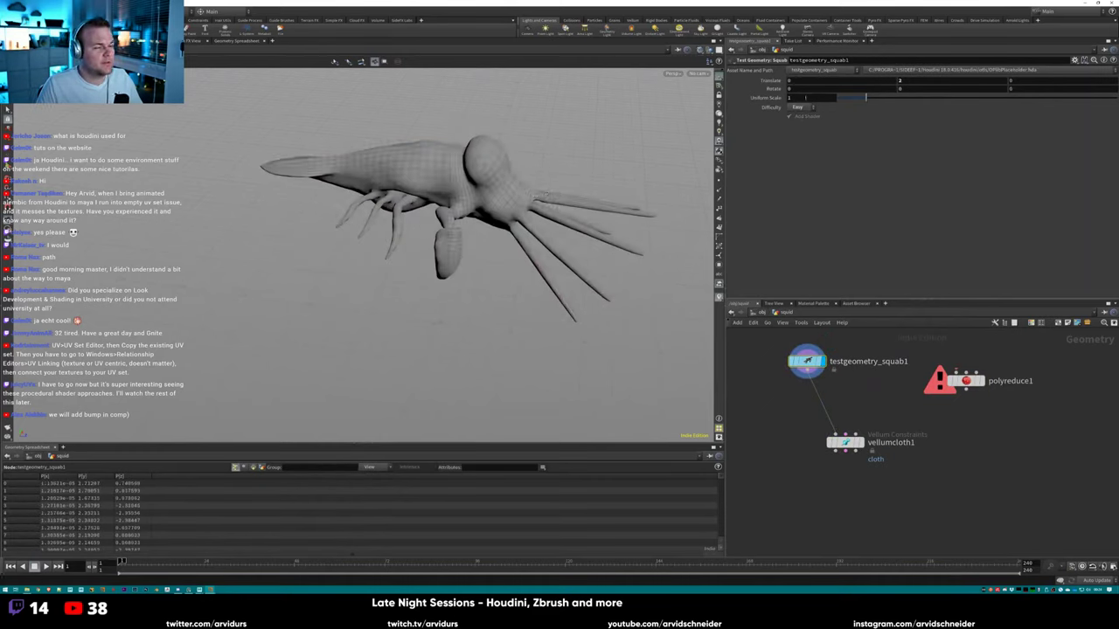
{"action": "left_click", "coordinate": [801, 106]}
{"action": "left_click", "coordinate": [797, 117]}
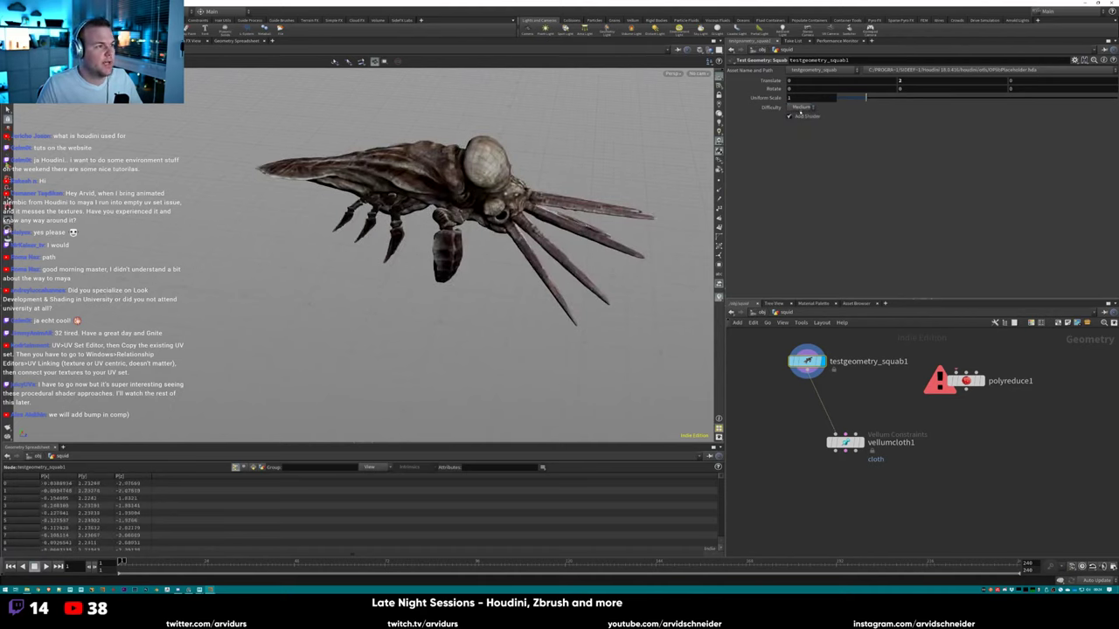
{"action": "left_click", "coordinate": [798, 108]}
{"action": "left_click", "coordinate": [797, 114]}
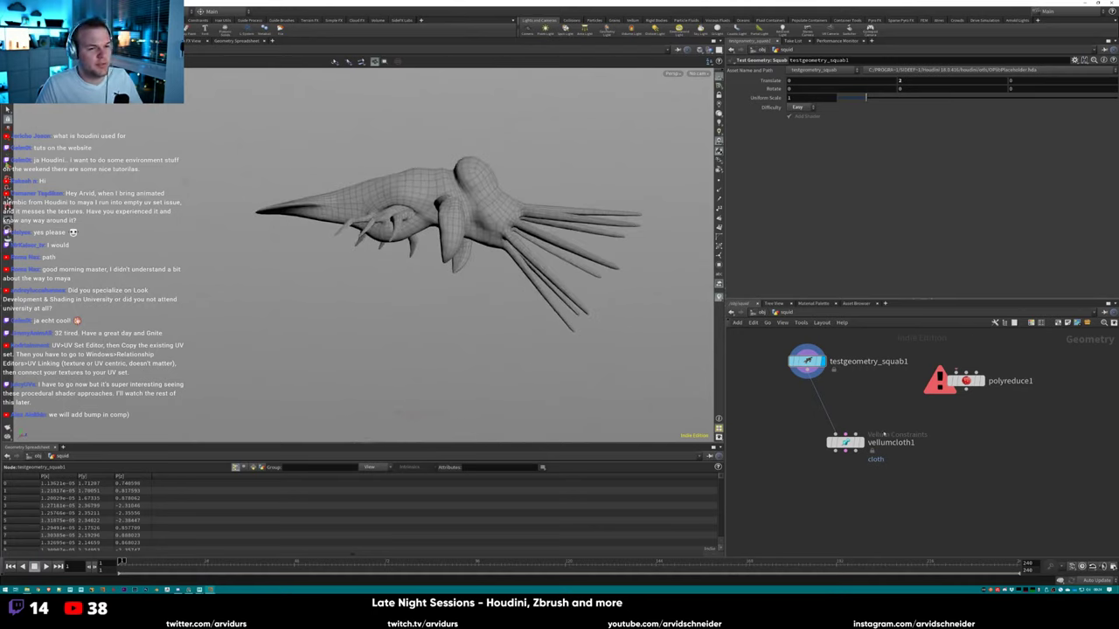
Delete the unused PolyReduce node and move vellumcloth1 toward the squab.
{"action": "left_click", "coordinate": [966, 381]}
{"action": "key", "text": "Delete"}
{"action": "left_click_drag", "start_coordinate": [845, 442], "coordinate": [801, 437]}
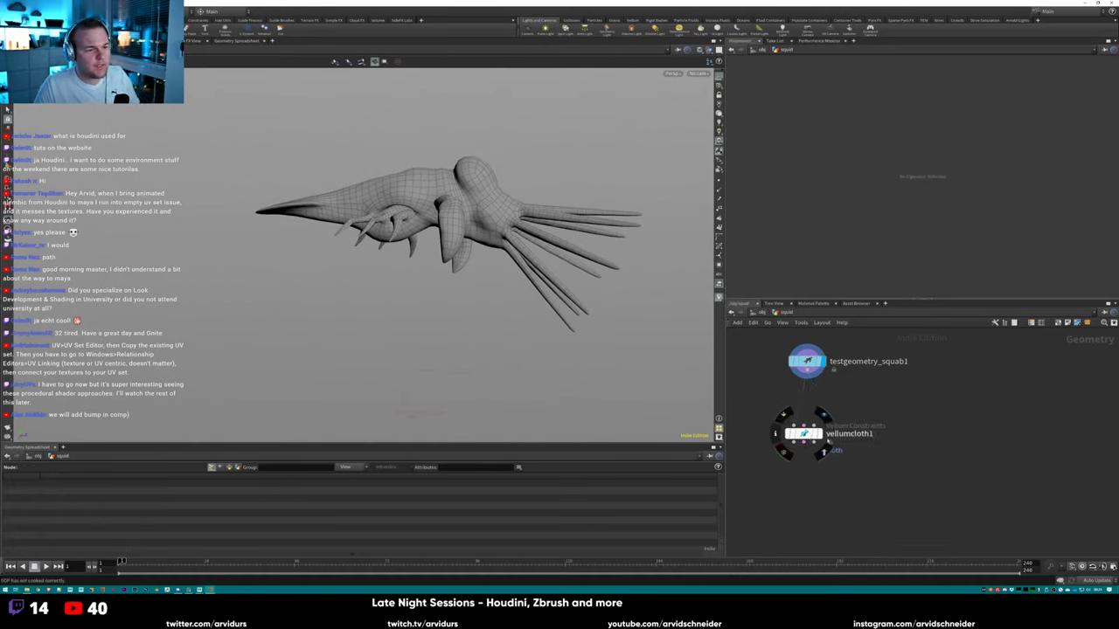
Display vellumcloth1's wireframe result and tidy the network view.
{"action": "left_click", "coordinate": [820, 434]}
{"action": "left_click_drag", "start_coordinate": [447, 241], "coordinate": [476, 249]}
{"action": "left_click_drag", "start_coordinate": [803, 434], "coordinate": [806, 443]}
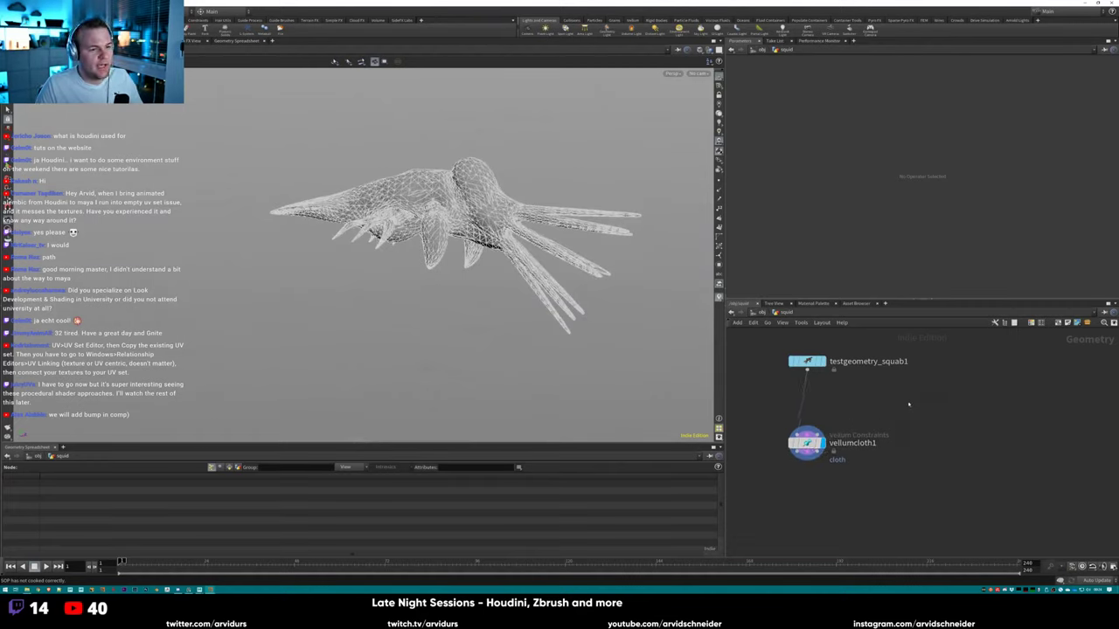
{"action": "middle_click_drag", "start_coordinate": [843, 505], "coordinate": [864, 484]}
{"action": "key", "text": "shift+w"}
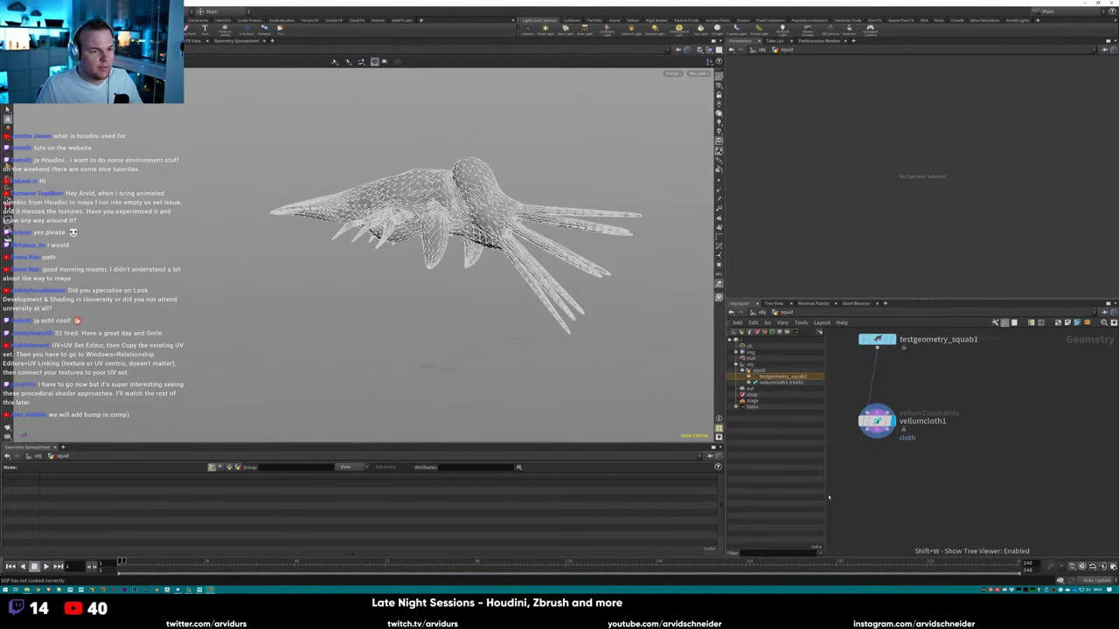
{"action": "key", "text": "shift+w"}
Add a Vellum Struts node under vellumcloth1.
{"action": "key", "text": "Tab"}
{"action": "type", "text": "vellst"}
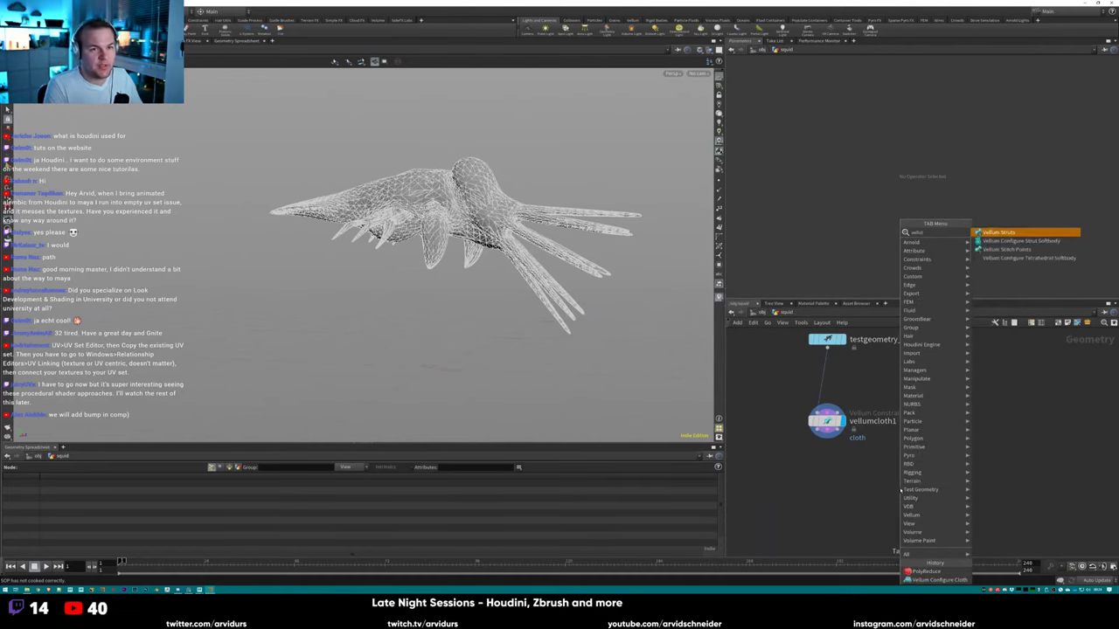
{"action": "key", "text": "Return"}
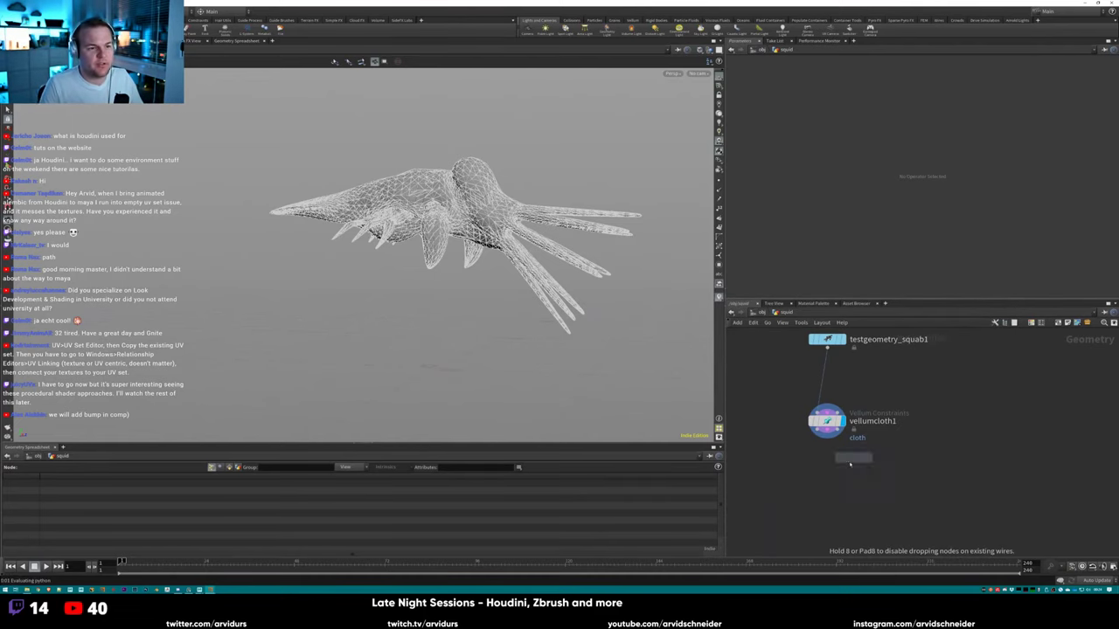
{"action": "left_click", "coordinate": [834, 474]}
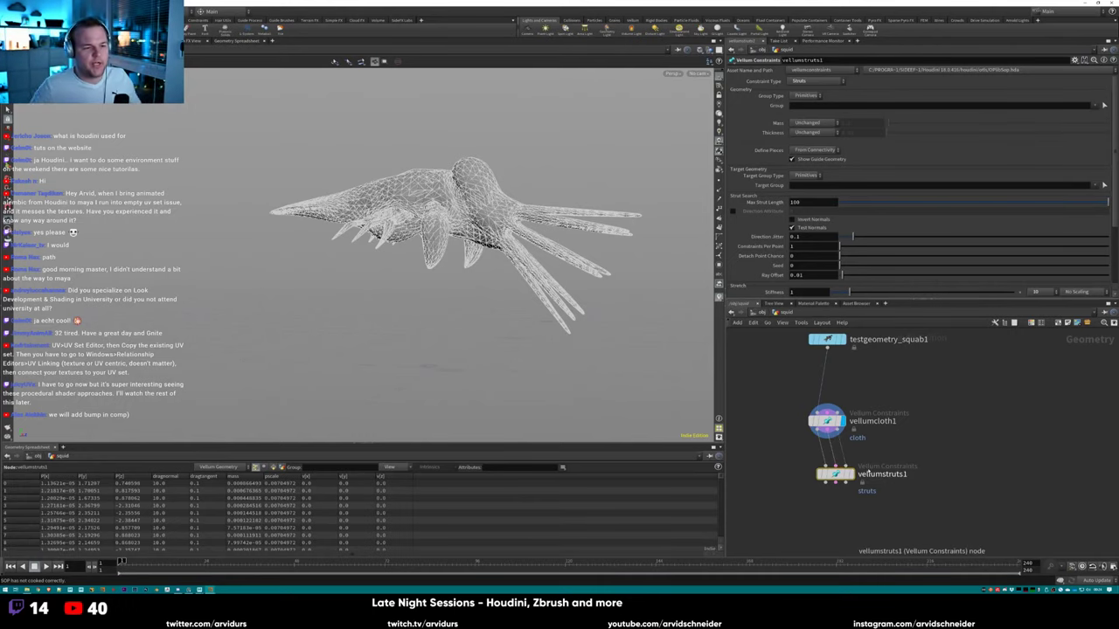
Add a Vellum Solver node below vellumstruts1.
{"action": "key", "text": "Tab"}
{"action": "type", "text": "ve"}
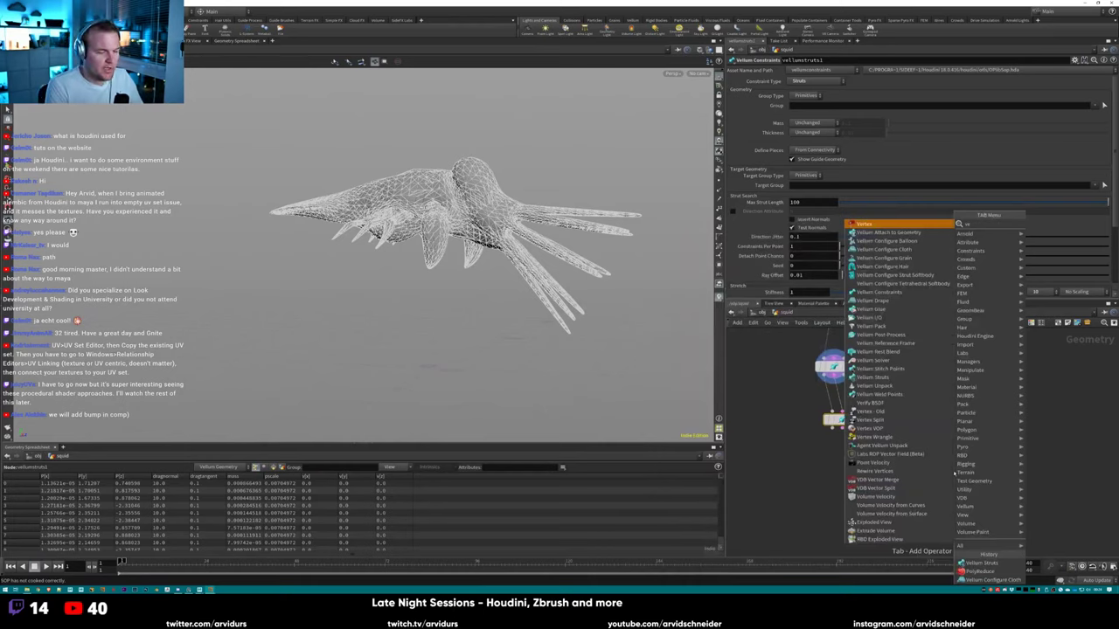
{"action": "type", "text": "llum sol"}
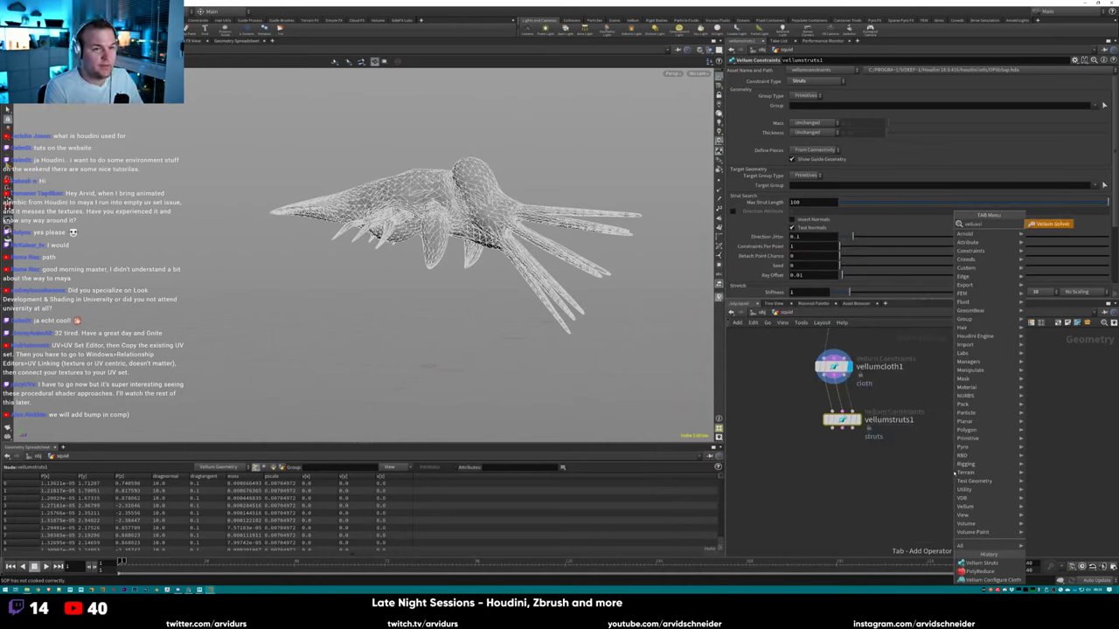
{"action": "key", "text": "Escape"}
{"action": "left_click", "coordinate": [842, 453]}
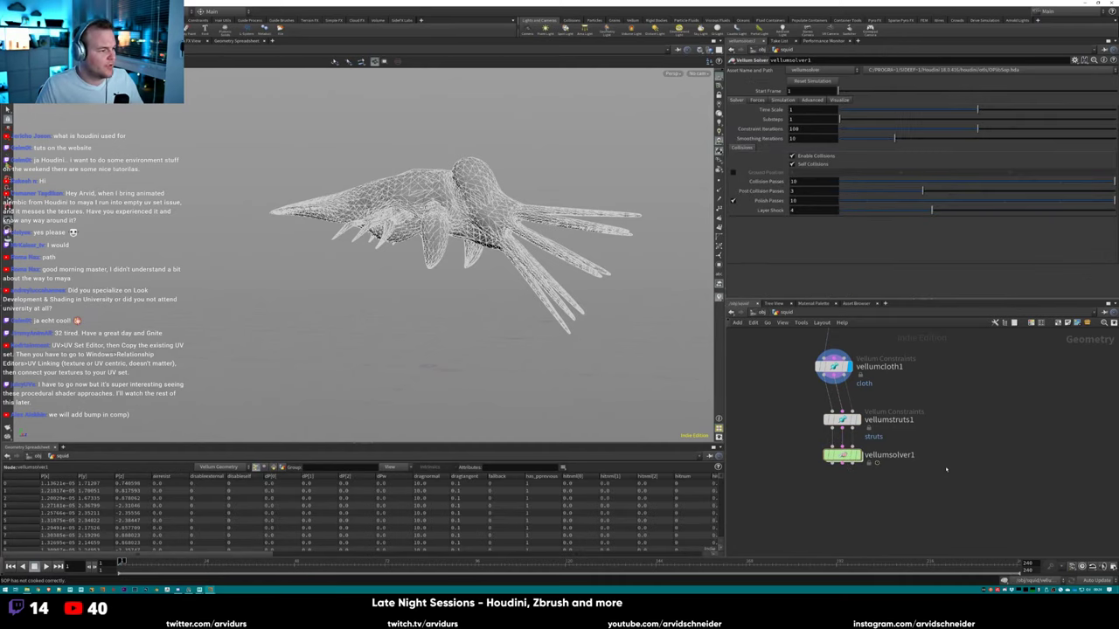
Display vellumsolver1's output and enable its ground plane.
{"action": "left_click", "coordinate": [857, 454]}
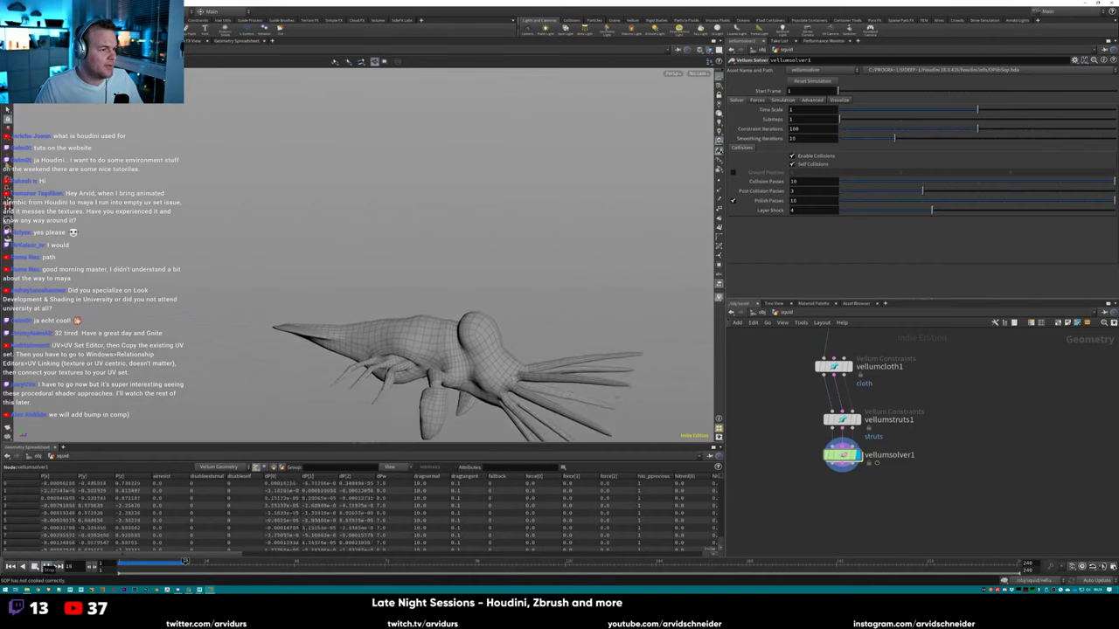
{"action": "key", "text": "ctrl+Up"}
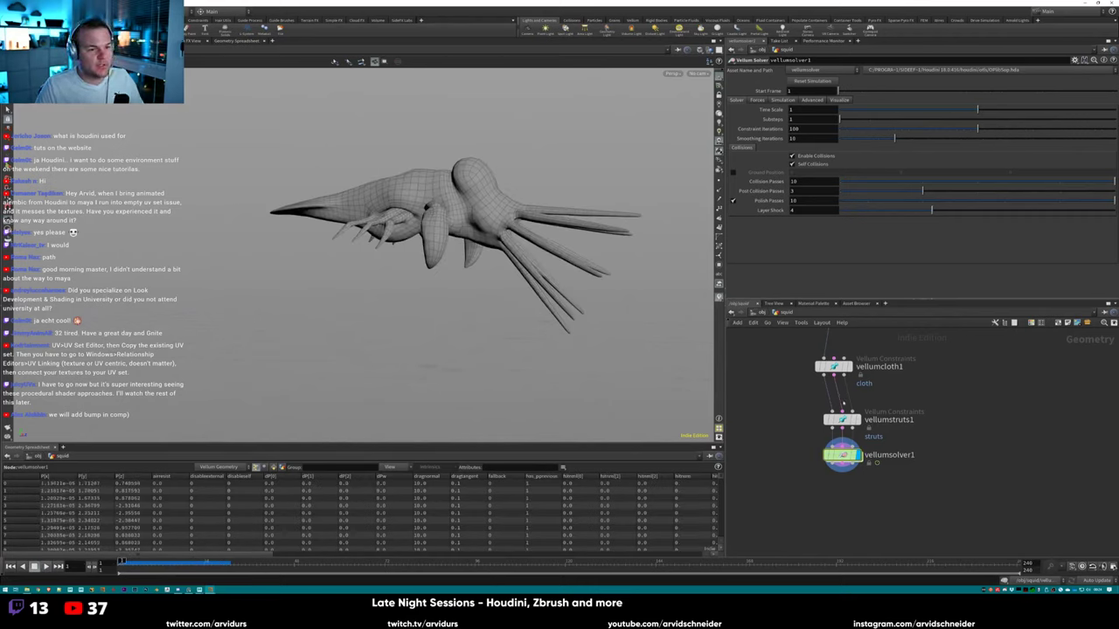
{"action": "left_click", "coordinate": [734, 172]}
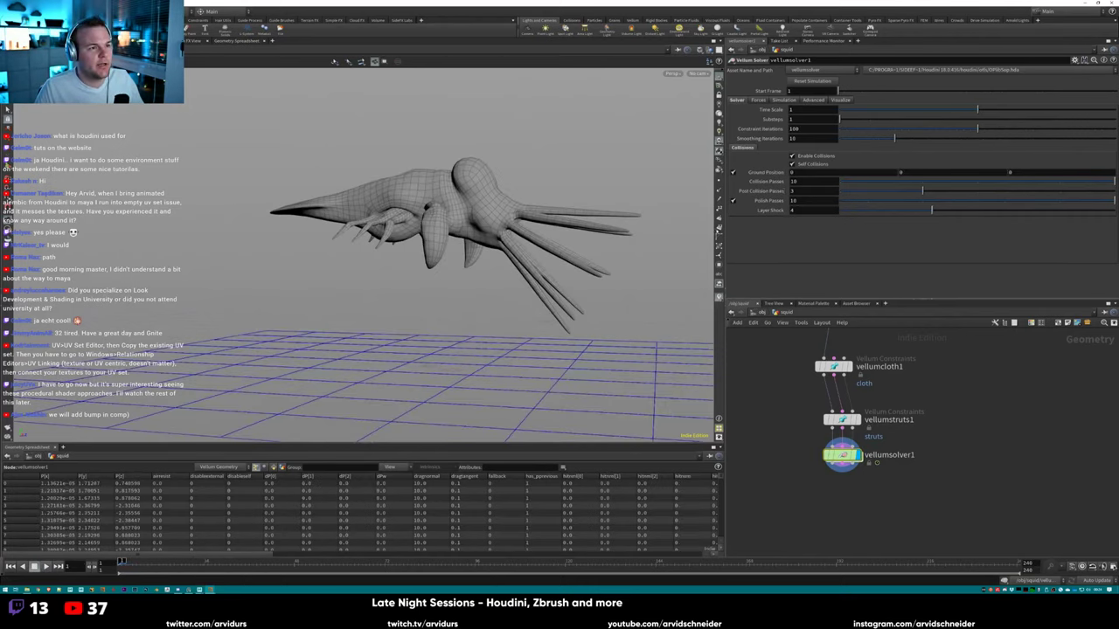
{"action": "left_click_drag", "start_coordinate": [411, 280], "coordinate": [341, 327]}
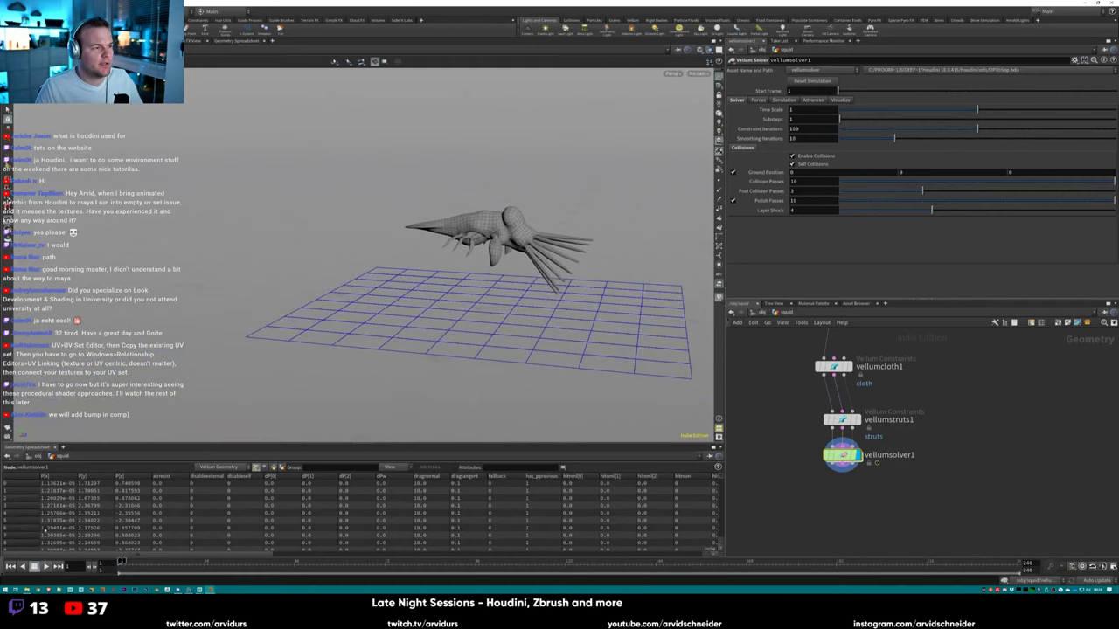
Play the simulation and scrub back to watch the squab fall onto the grid.
{"action": "key", "text": "Up"}
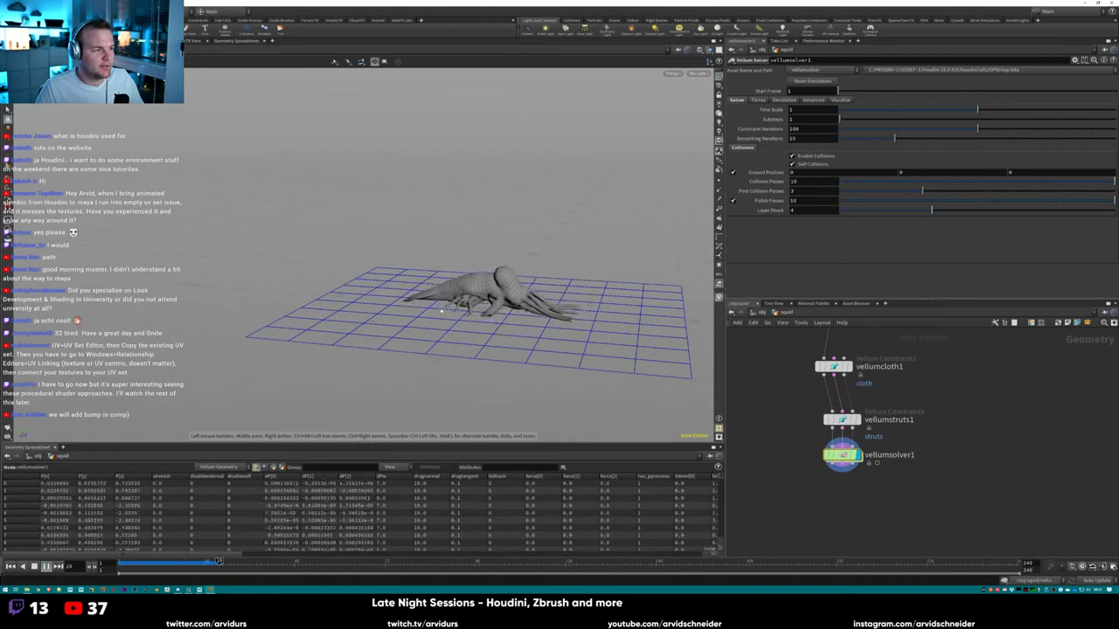
{"action": "left_click_drag", "start_coordinate": [515, 301], "coordinate": [559, 306]}
{"action": "left_click_drag", "start_coordinate": [287, 562], "coordinate": [207, 562]}
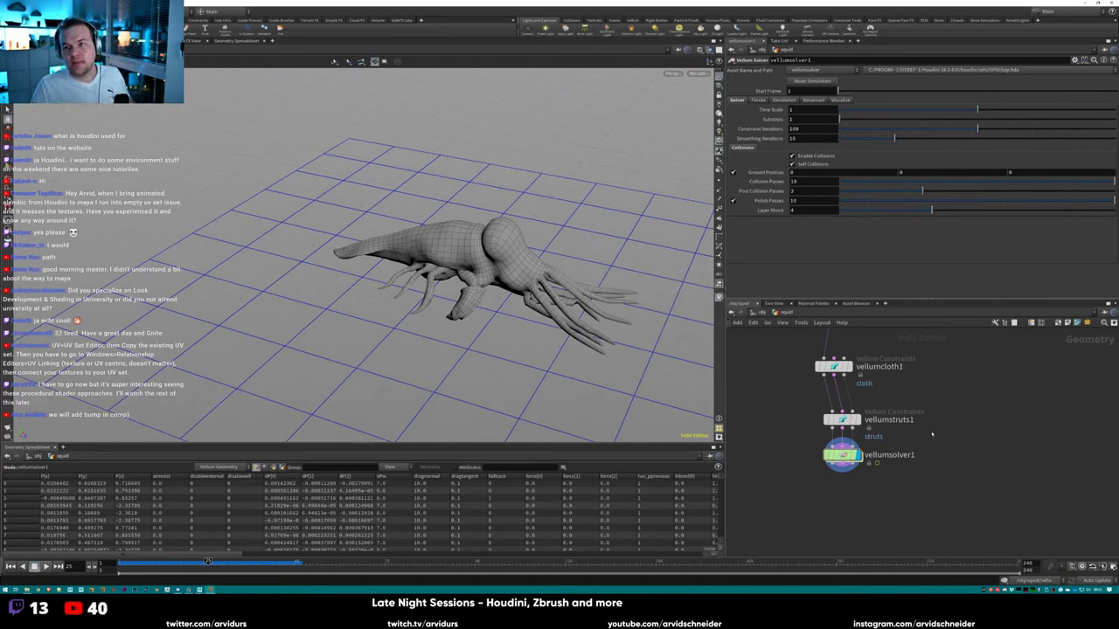
{"action": "middle_click_drag", "start_coordinate": [874, 350], "coordinate": [847, 410]}
Switch the test squab's Difficulty back to Medium and rewind to the start.
{"action": "left_click", "coordinate": [807, 343]}
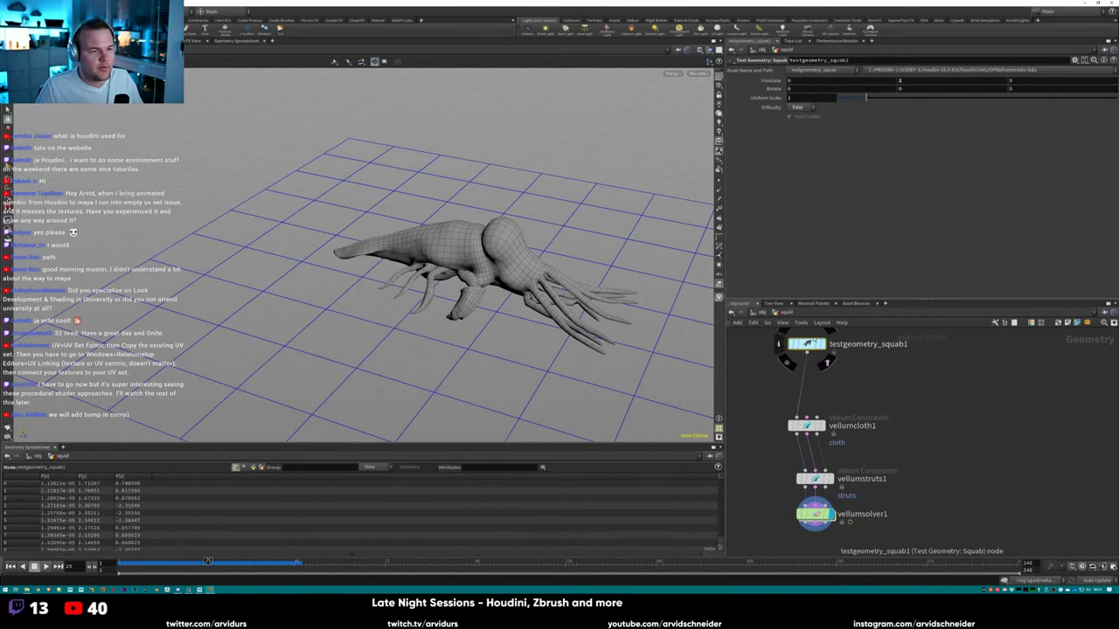
{"action": "left_click", "coordinate": [800, 107]}
{"action": "left_click", "coordinate": [800, 115]}
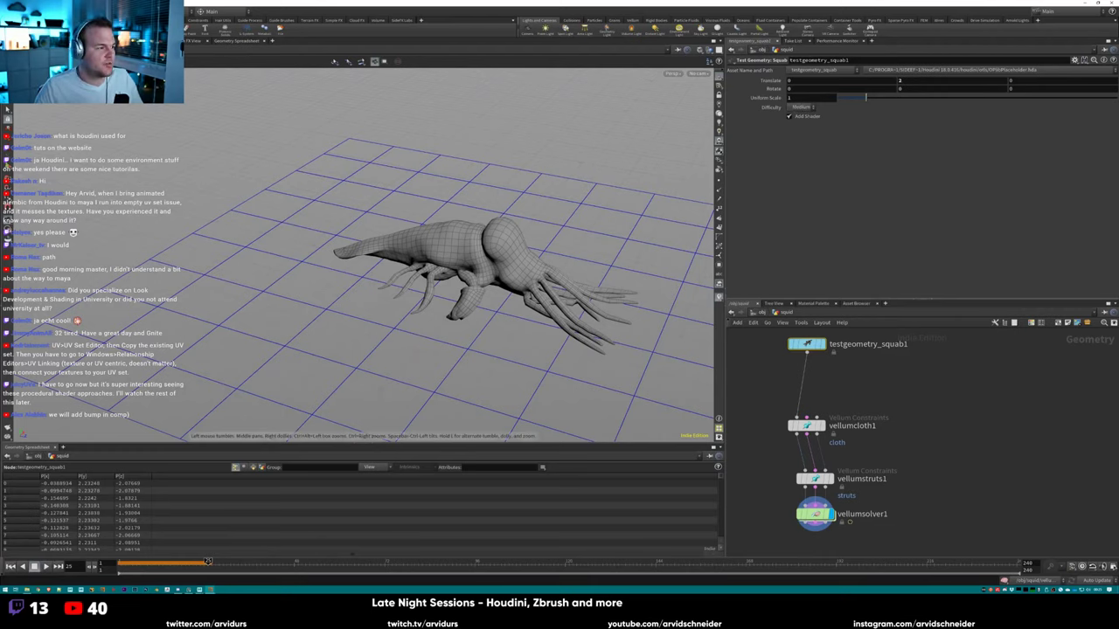
{"action": "key", "text": "ctrl+Up"}
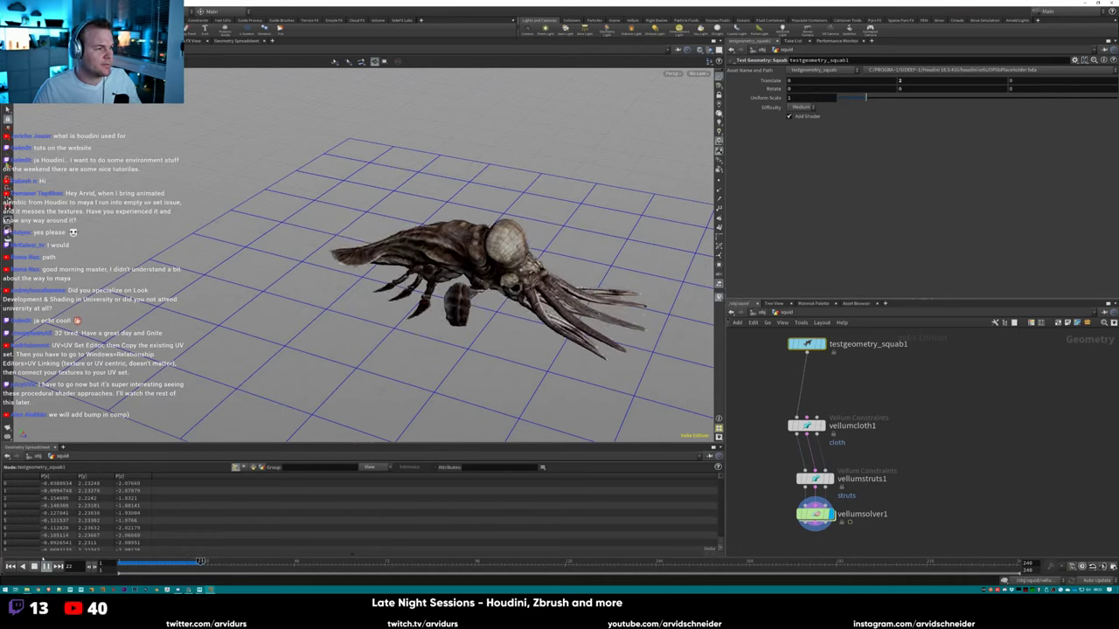
{"action": "left_click_drag", "start_coordinate": [289, 306], "coordinate": [209, 354]}
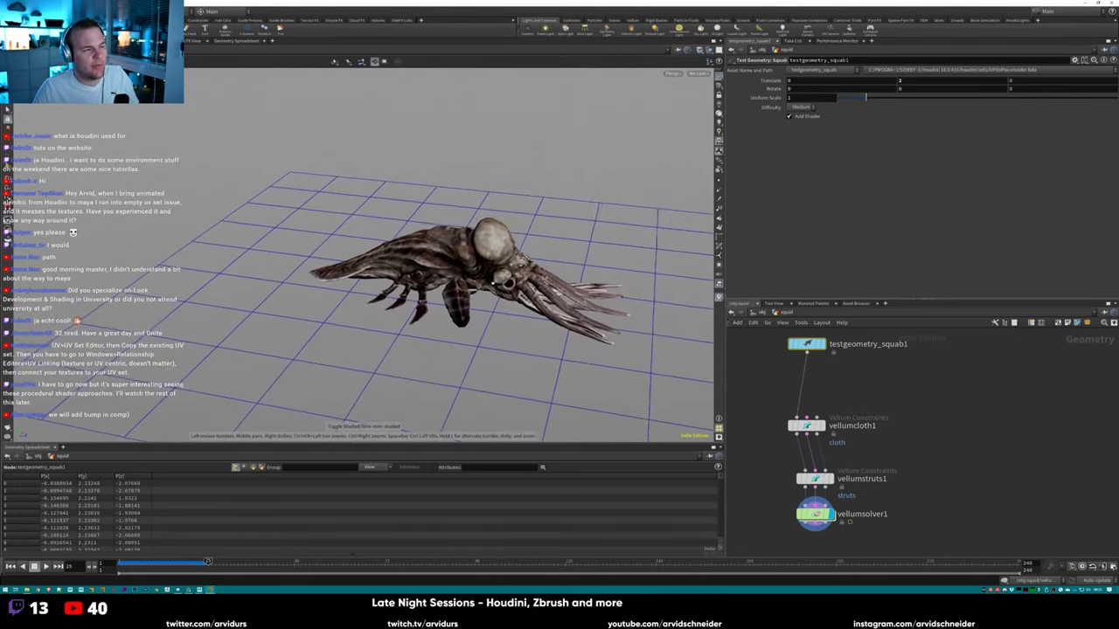
{"action": "left_click", "coordinate": [147, 562]}
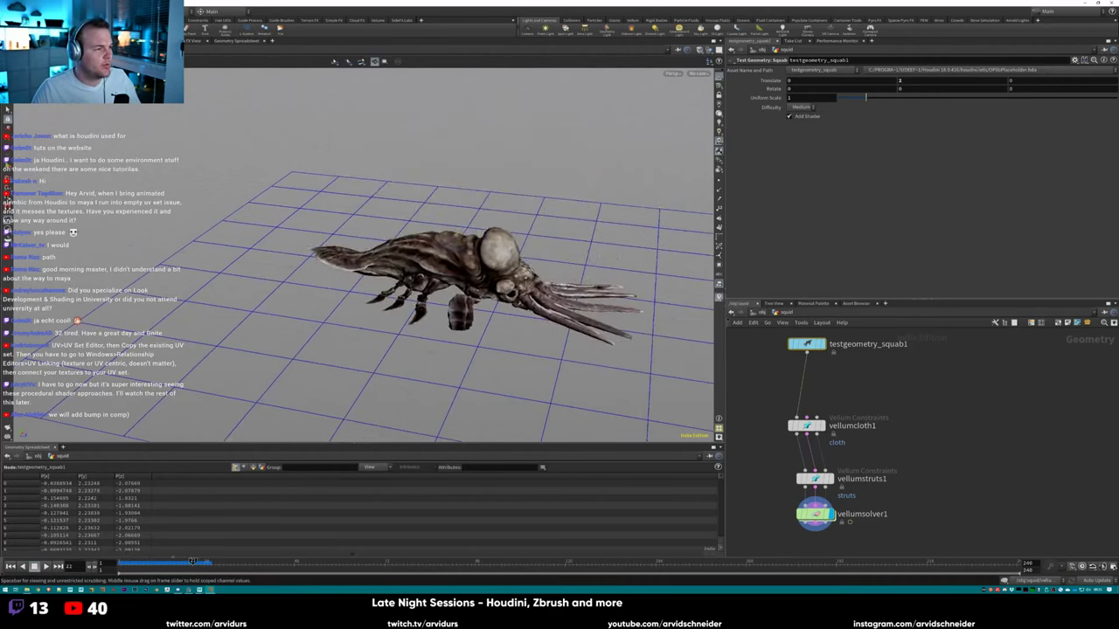
{"action": "middle_click_drag", "start_coordinate": [837, 365], "coordinate": [857, 388]}
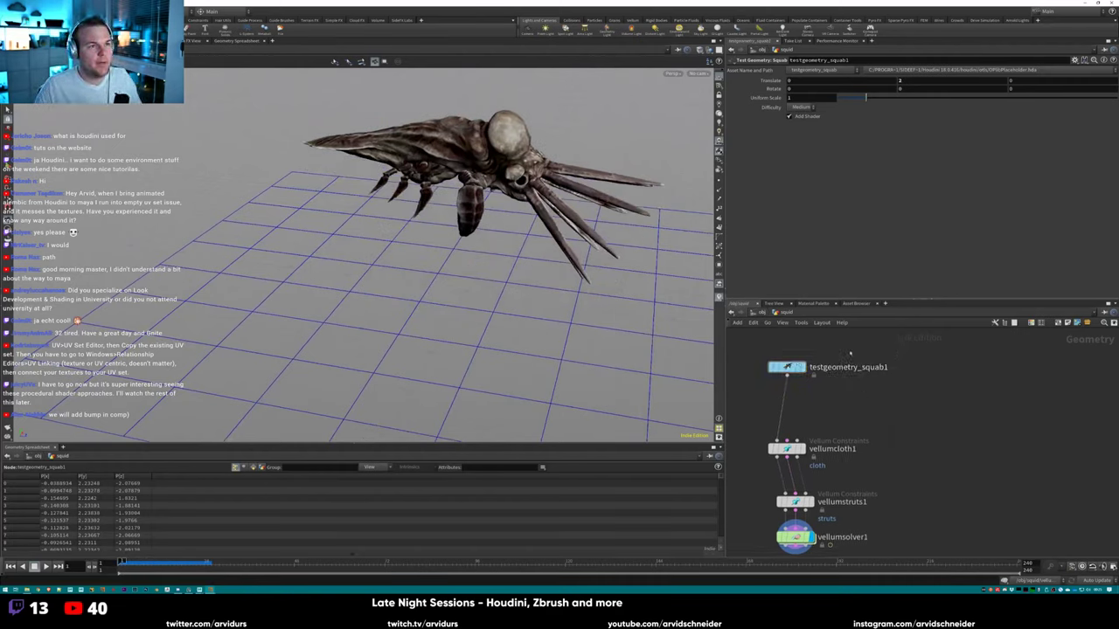
Add a displayed PolyReduce node after the squab, keeping 10 percent of polygons.
{"action": "key", "text": "Tab"}
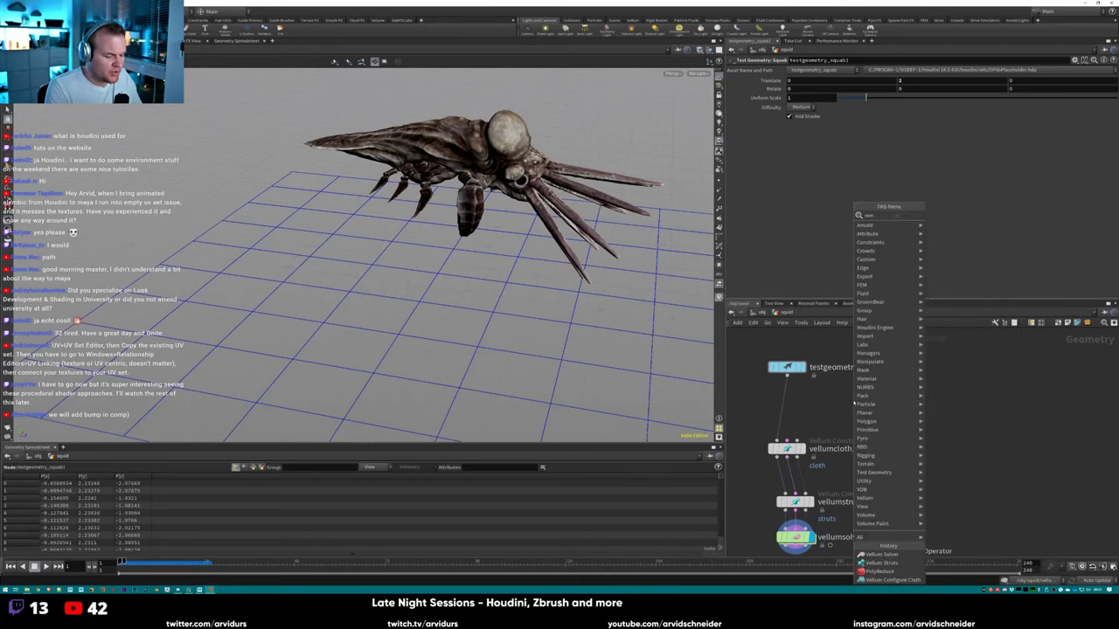
{"action": "type", "text": "polyre"}
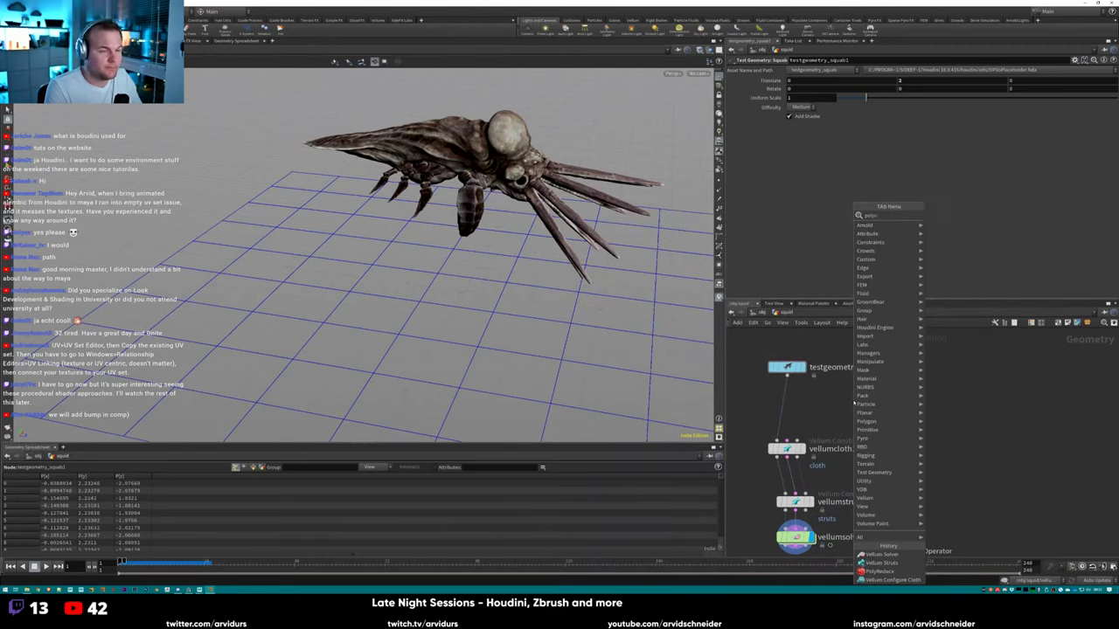
{"action": "key", "text": "Return"}
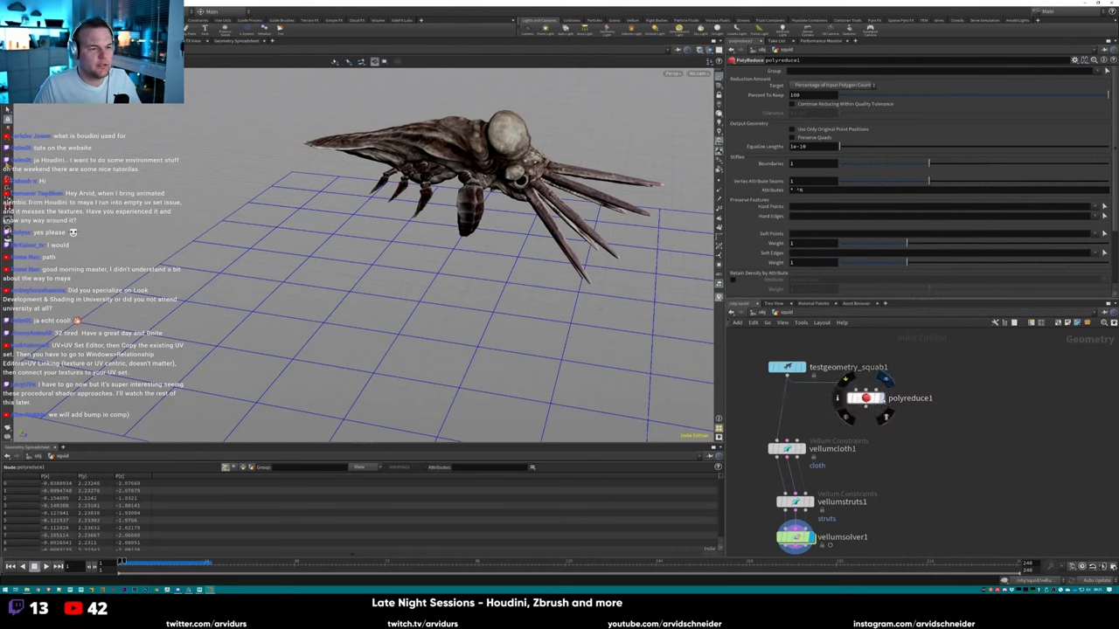
{"action": "left_click", "coordinate": [879, 398]}
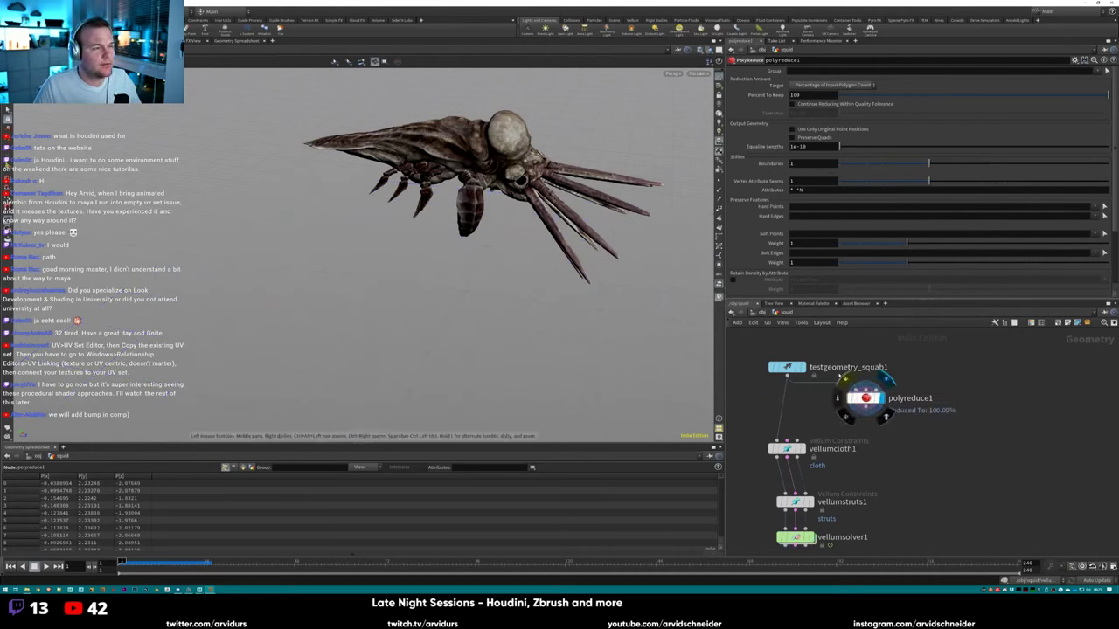
{"action": "middle_click", "coordinate": [864, 399]}
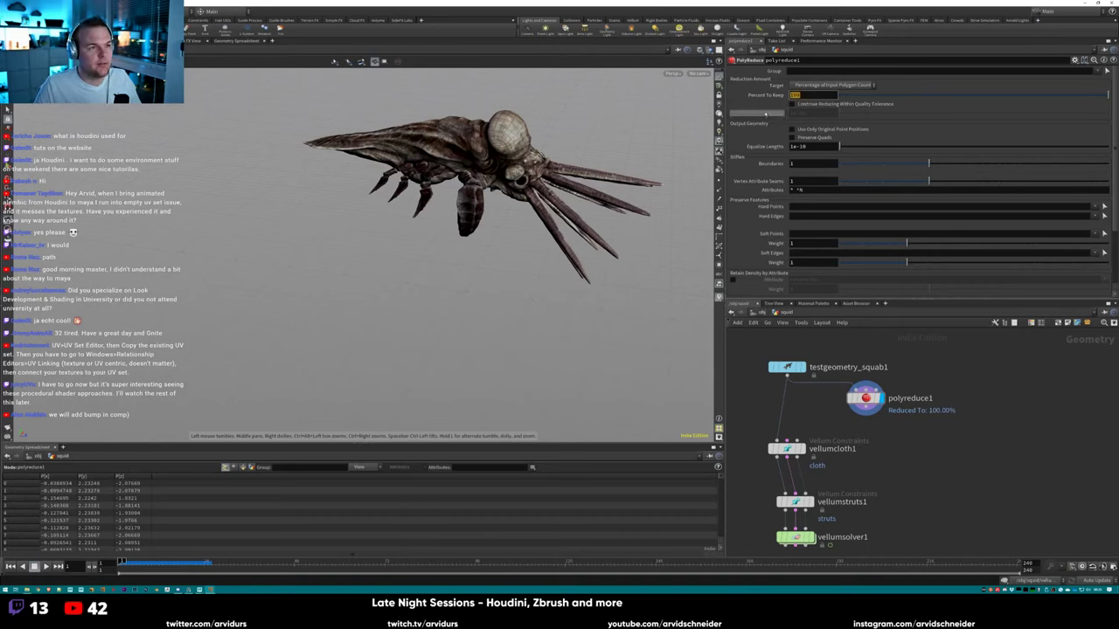
{"action": "type", "text": "10"}
{"action": "key", "text": "Return"}
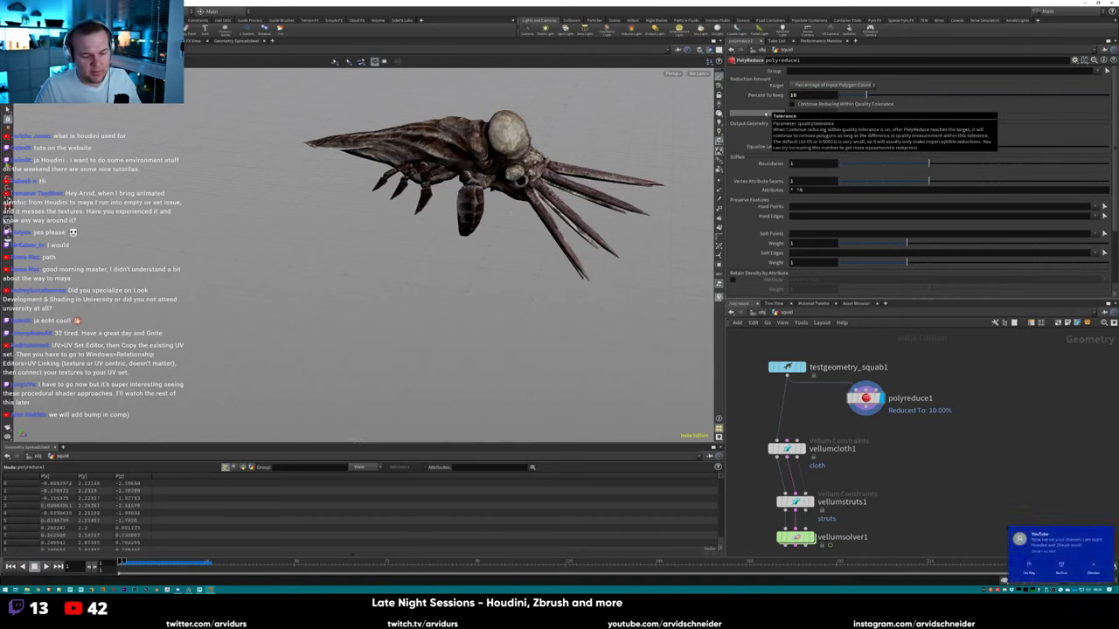
Compare polyreduce1's reduced point and primitive counts with the original squab's.
{"action": "left_click", "coordinate": [1092, 570]}
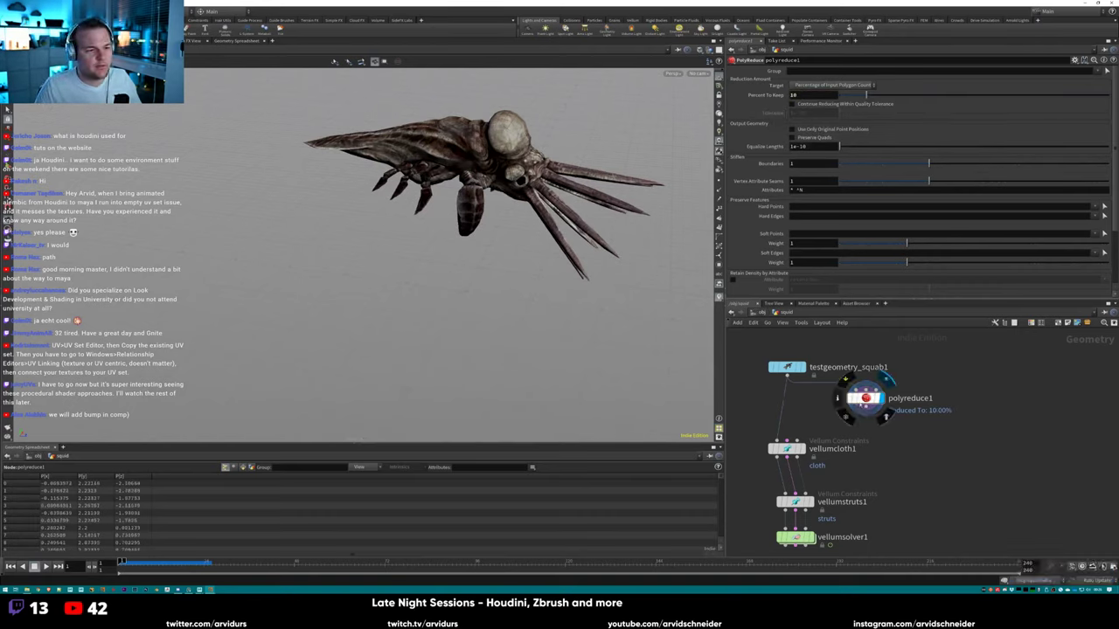
{"action": "middle_click", "coordinate": [865, 398]}
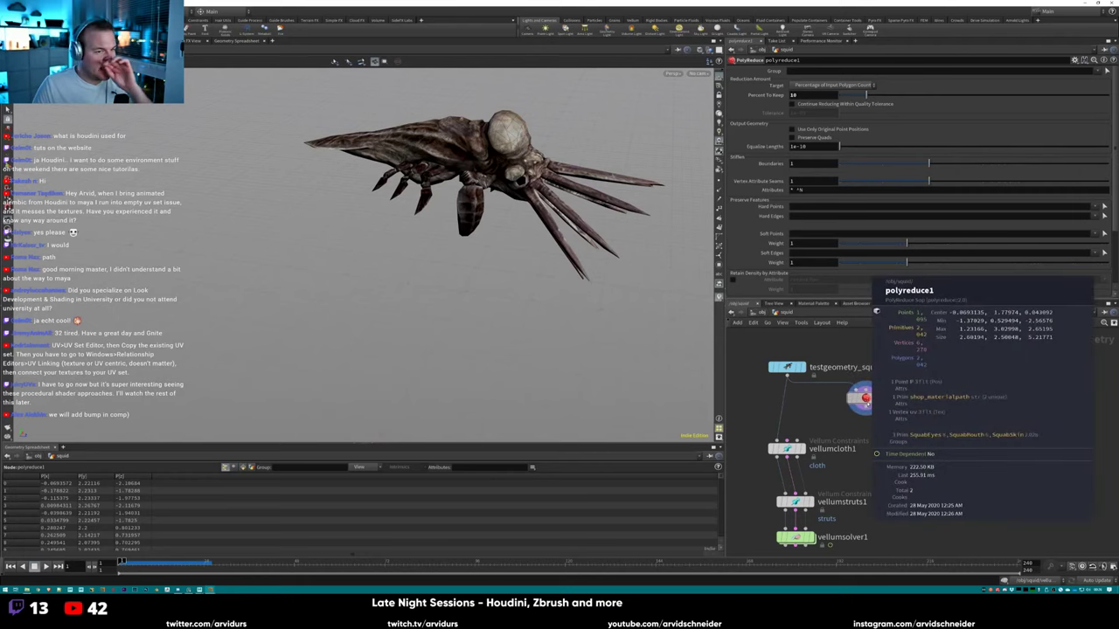
{"action": "middle_click", "coordinate": [789, 367]}
{"action": "middle_click", "coordinate": [864, 399]}
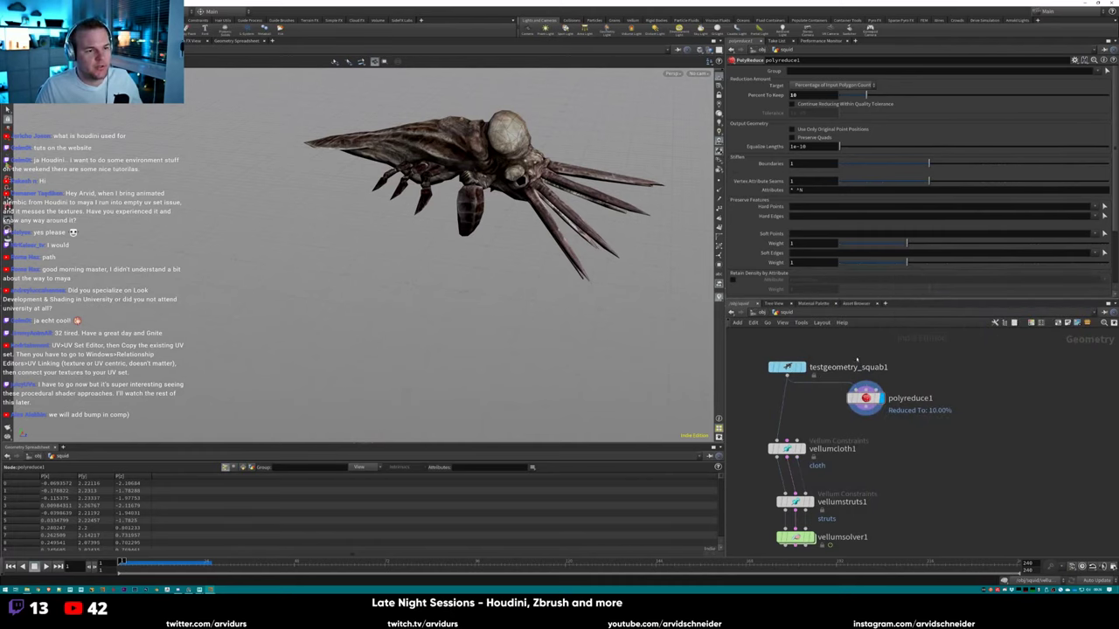
Display vellumsolver1's output again and review its Advanced and Solver tab settings.
{"action": "left_click", "coordinate": [788, 367]}
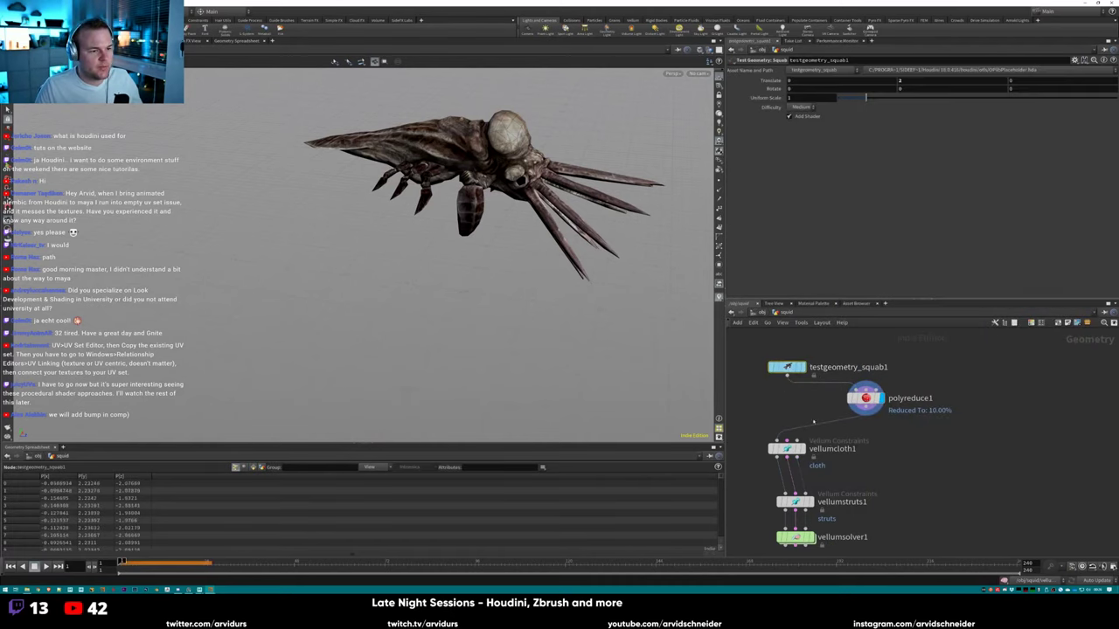
{"action": "middle_click_drag", "start_coordinate": [857, 459], "coordinate": [911, 397]}
{"action": "left_click", "coordinate": [866, 475]}
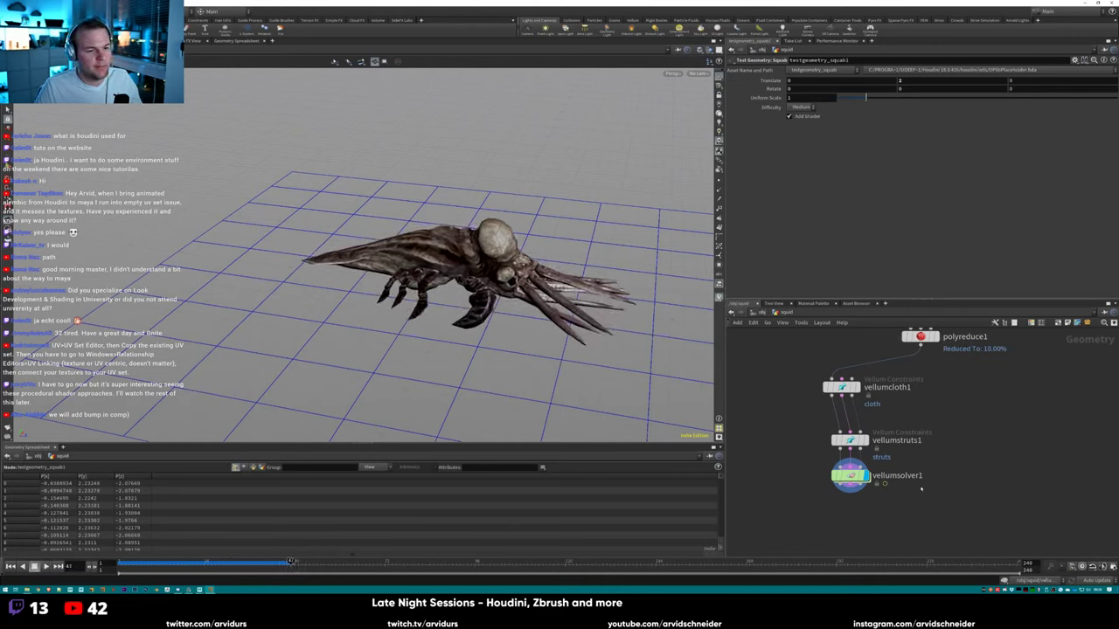
{"action": "left_click", "coordinate": [1035, 590]}
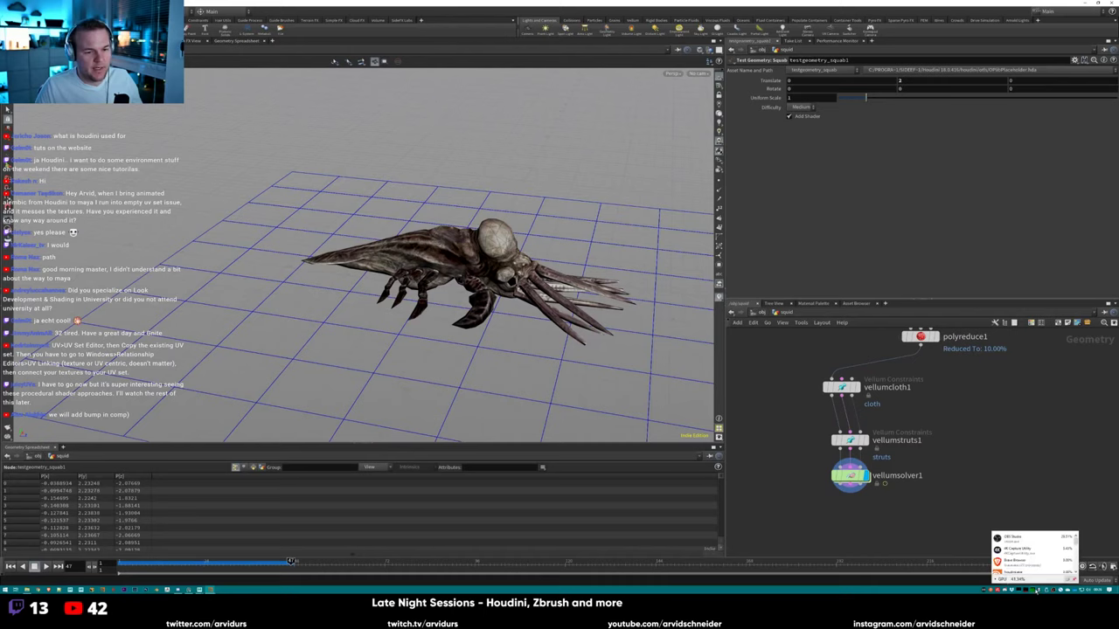
{"action": "left_click", "coordinate": [841, 474]}
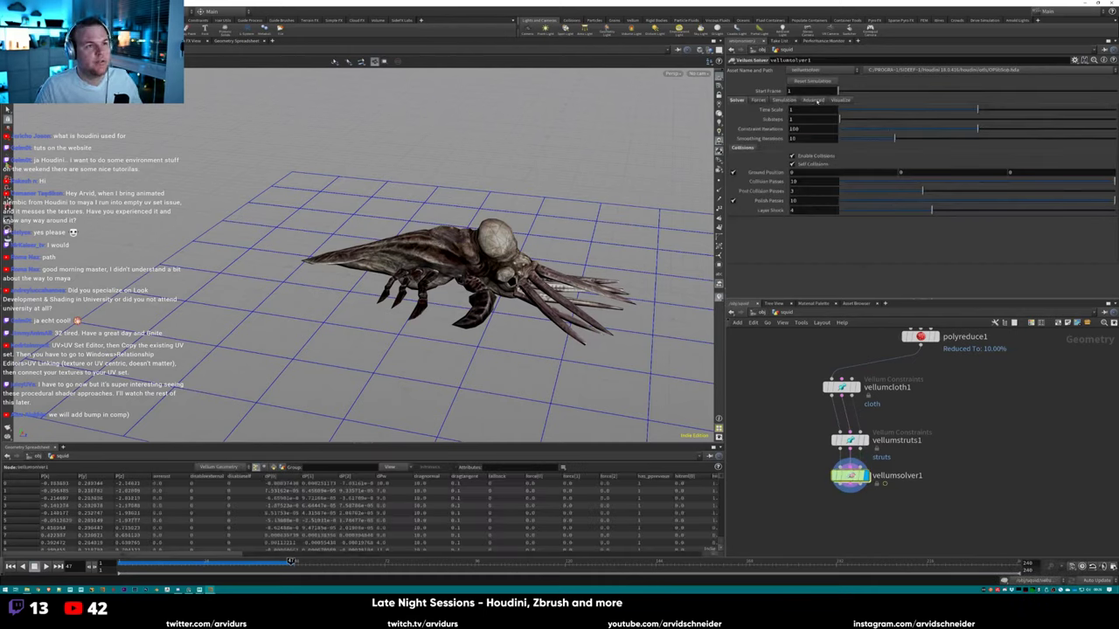
{"action": "left_click", "coordinate": [814, 100]}
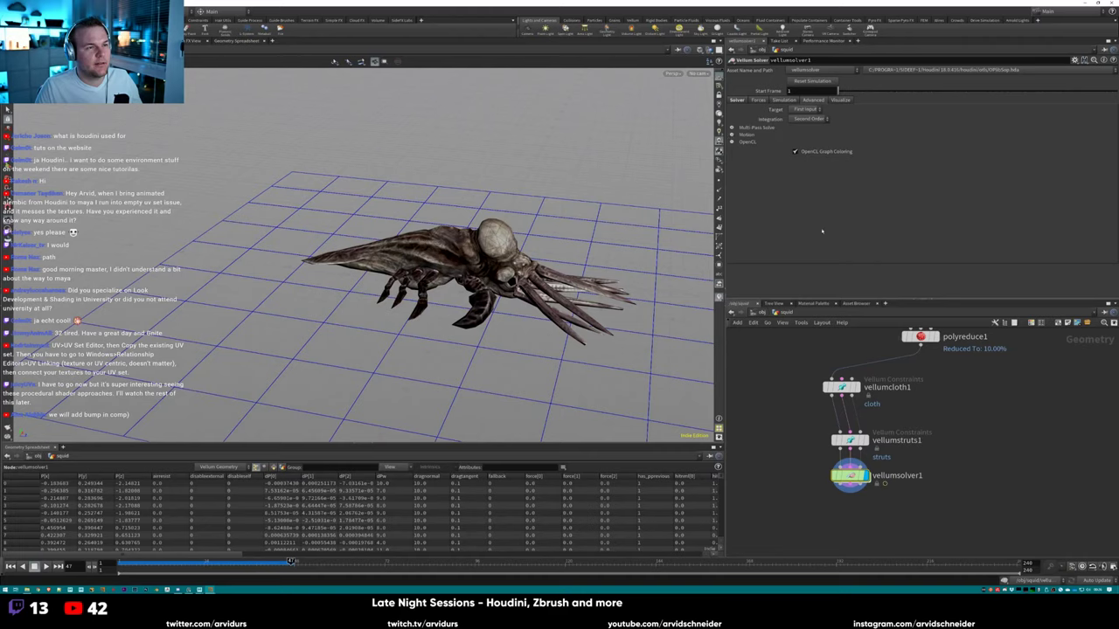
{"action": "left_click", "coordinate": [740, 100]}
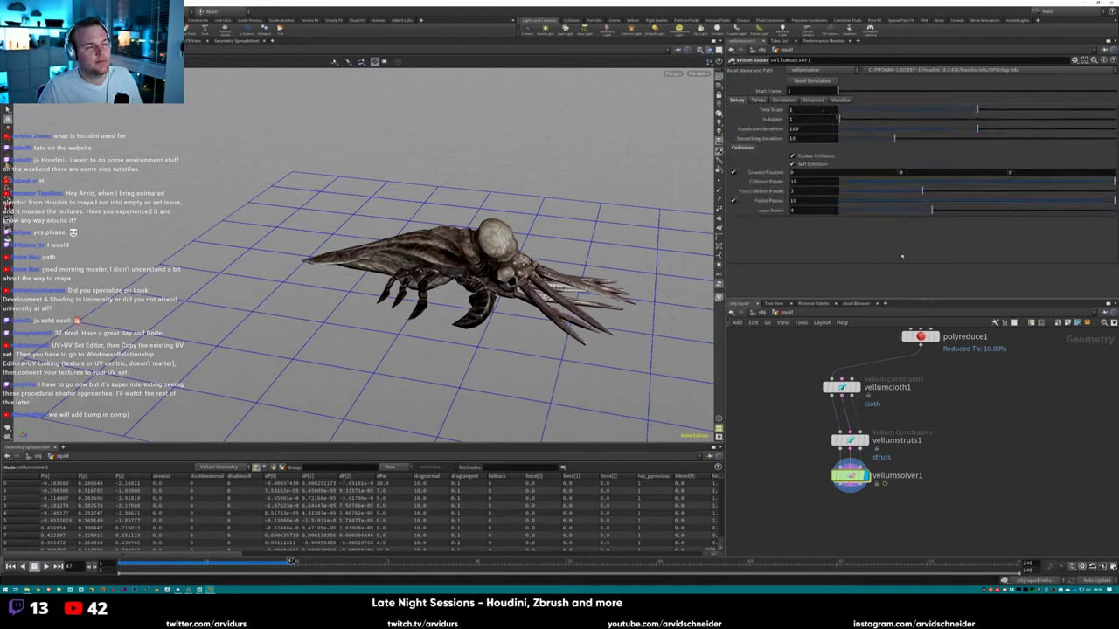
Make room in the network and bring up the node list to add a point operator.
{"action": "middle_click_drag", "start_coordinate": [790, 438], "coordinate": [836, 498]}
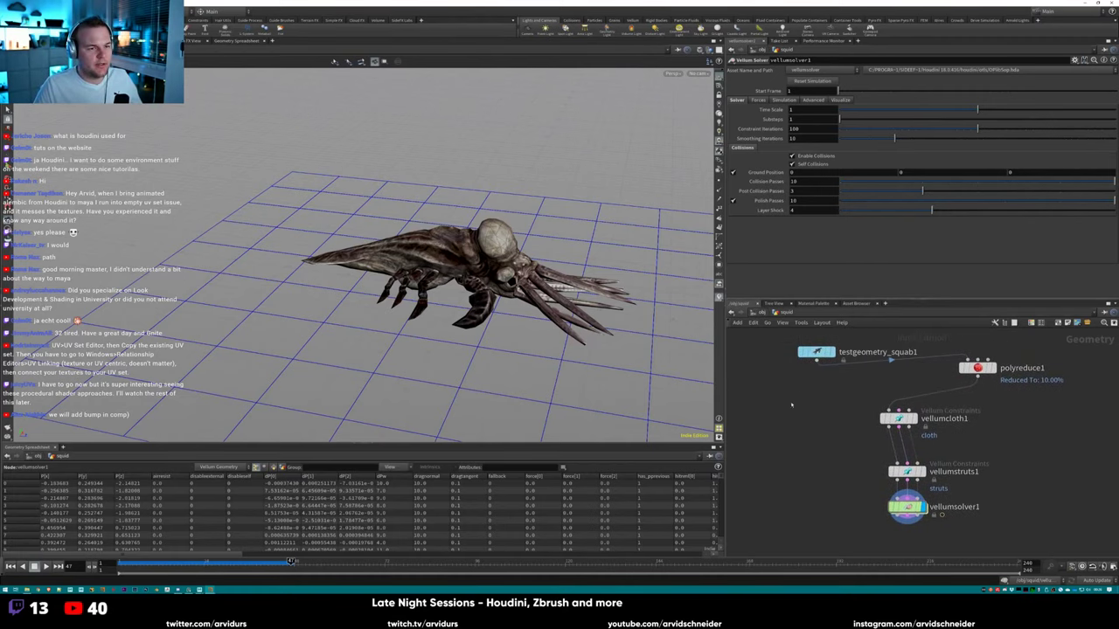
{"action": "middle_click_drag", "start_coordinate": [791, 405], "coordinate": [798, 406]}
{"action": "key", "text": "Tab"}
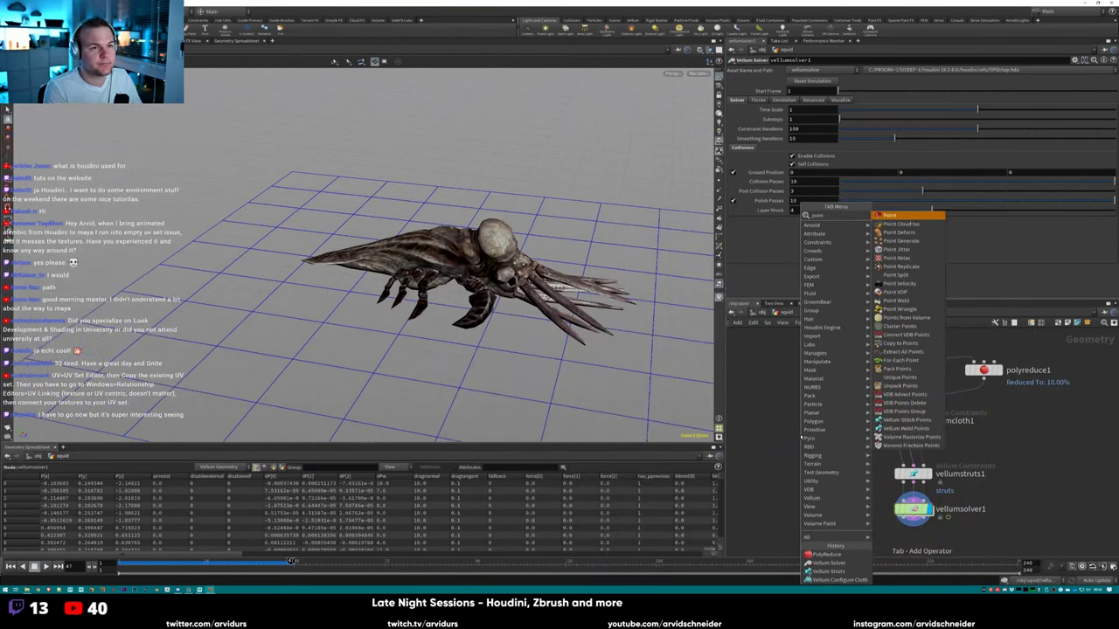
Add a Point Deform node fed by testgeometry_squab1 and the Vellum solver output.
{"action": "key", "text": "Escape"}
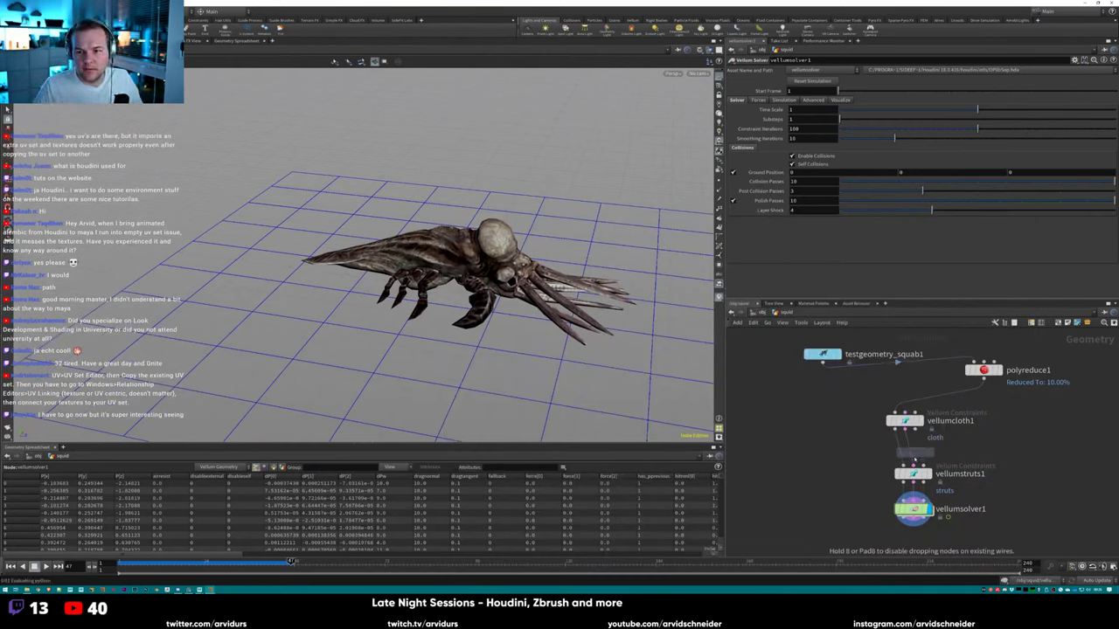
{"action": "left_click", "coordinate": [898, 457]}
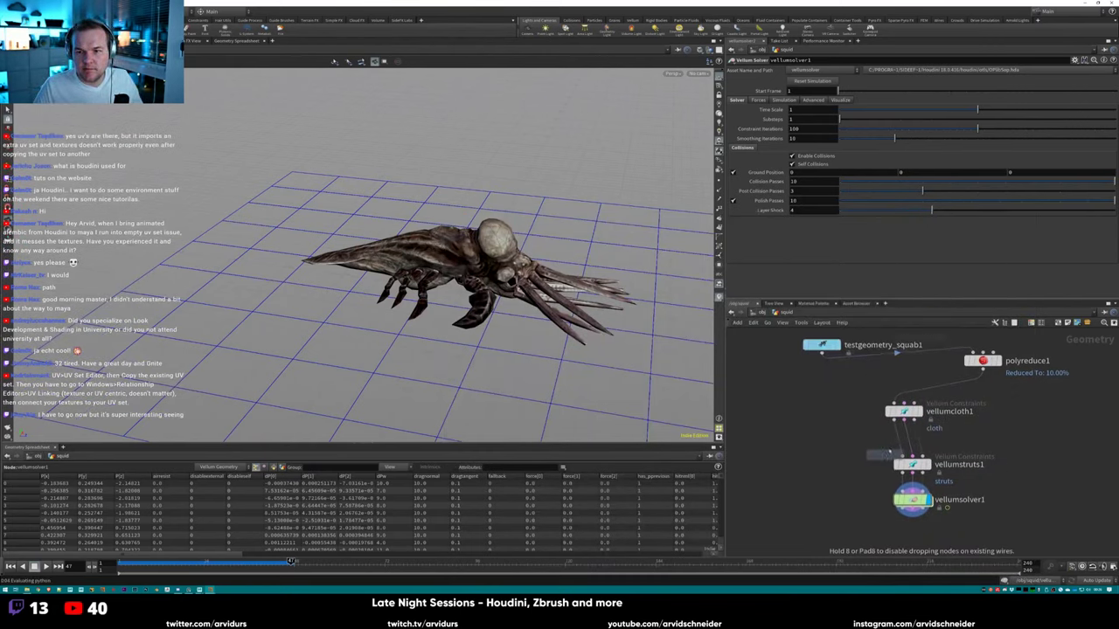
{"action": "left_click_drag", "start_coordinate": [861, 482], "coordinate": [831, 491]}
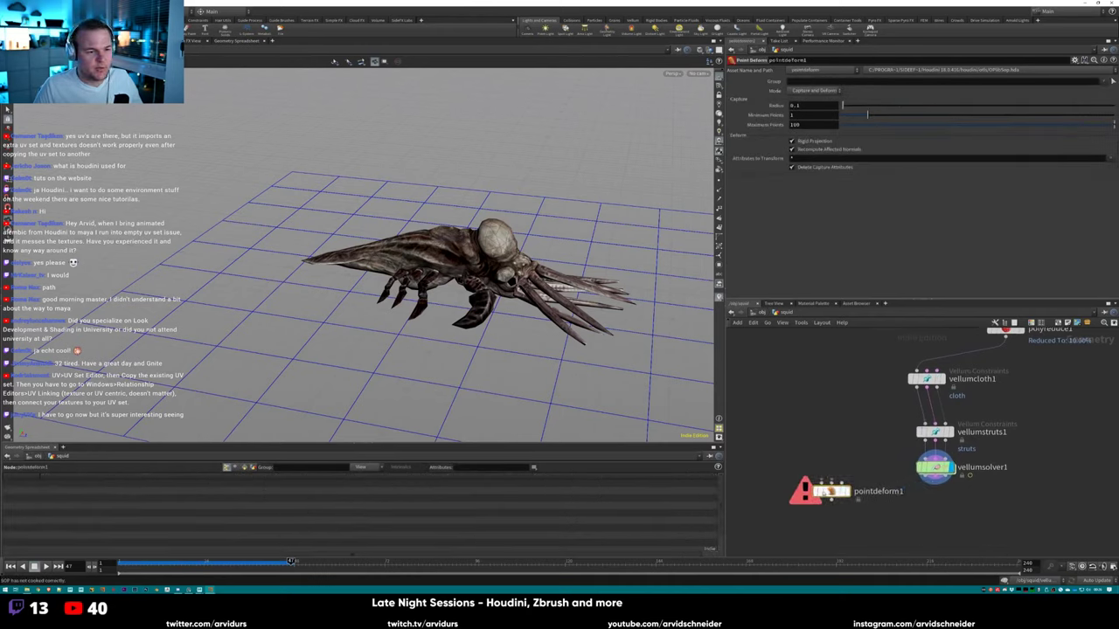
{"action": "middle_click_drag", "start_coordinate": [874, 420], "coordinate": [884, 441]}
{"action": "left_click_drag", "start_coordinate": [855, 341], "coordinate": [837, 505]}
{"action": "left_click", "coordinate": [840, 506]}
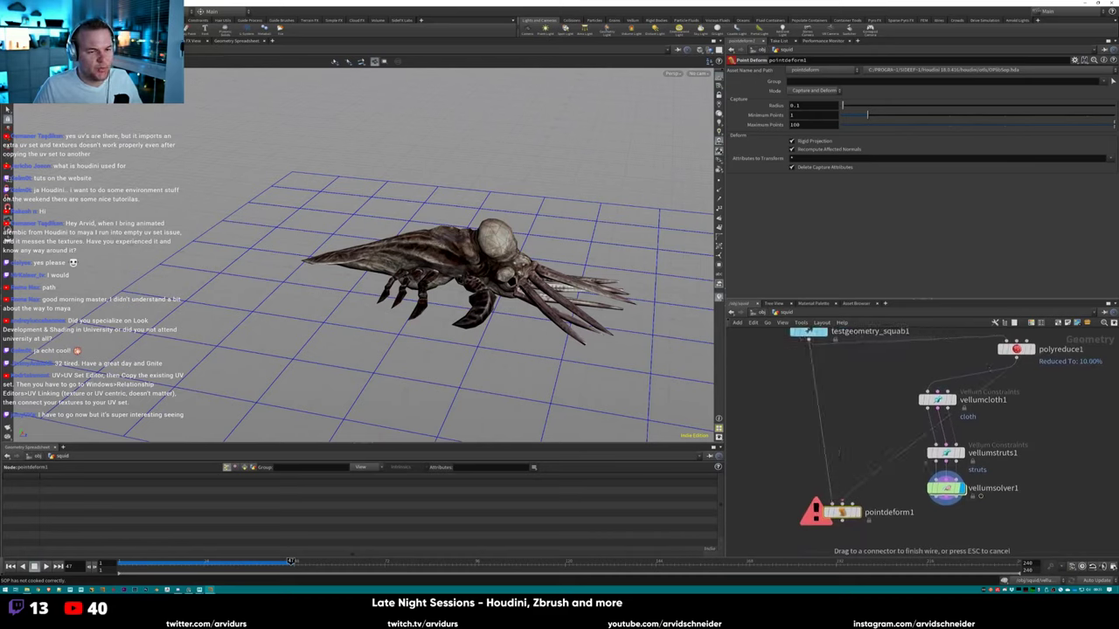
{"action": "left_click", "coordinate": [850, 505]}
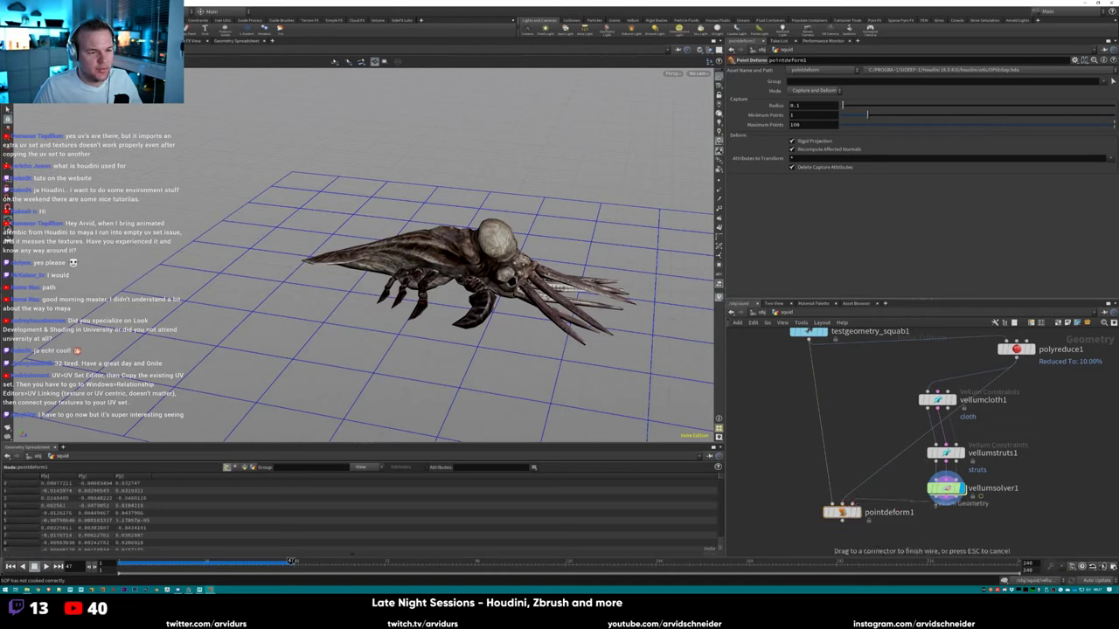
Display pointdeform1 across frames and set its capture Radius to 0.27.
{"action": "middle_click_drag", "start_coordinate": [881, 497], "coordinate": [916, 446]}
{"action": "left_click_drag", "start_coordinate": [878, 461], "coordinate": [860, 508]}
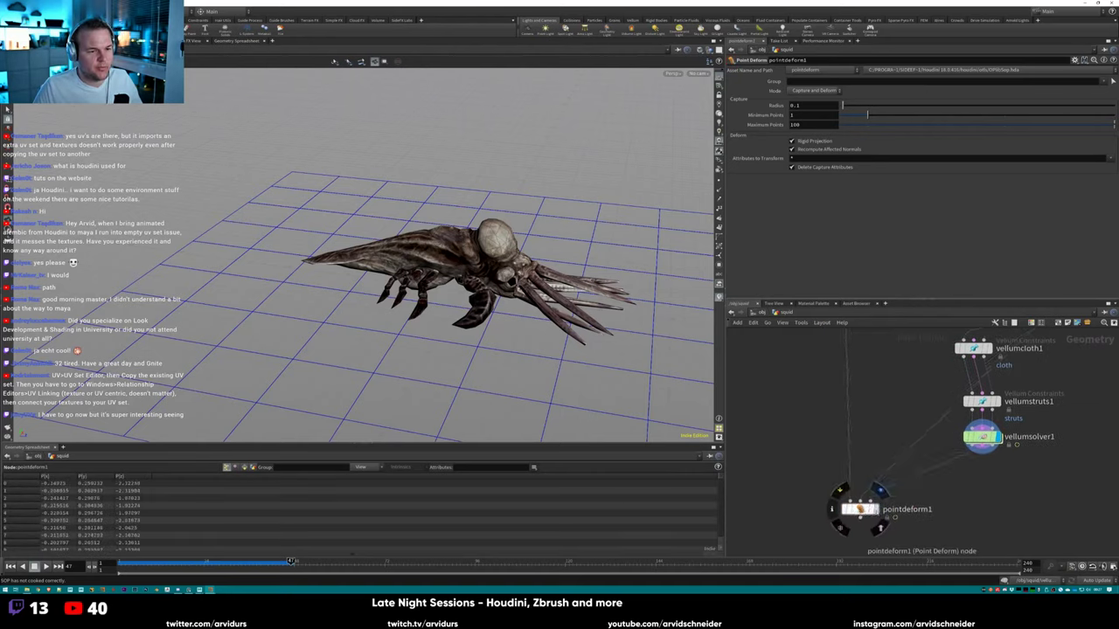
{"action": "left_click", "coordinate": [875, 509]}
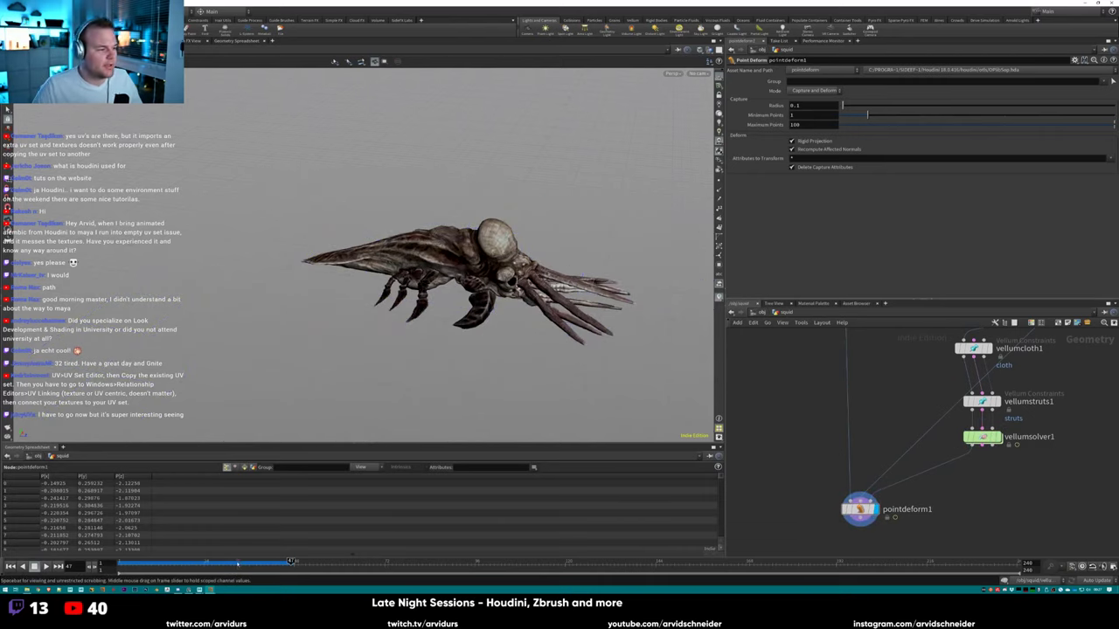
{"action": "left_click_drag", "start_coordinate": [290, 562], "coordinate": [207, 561]}
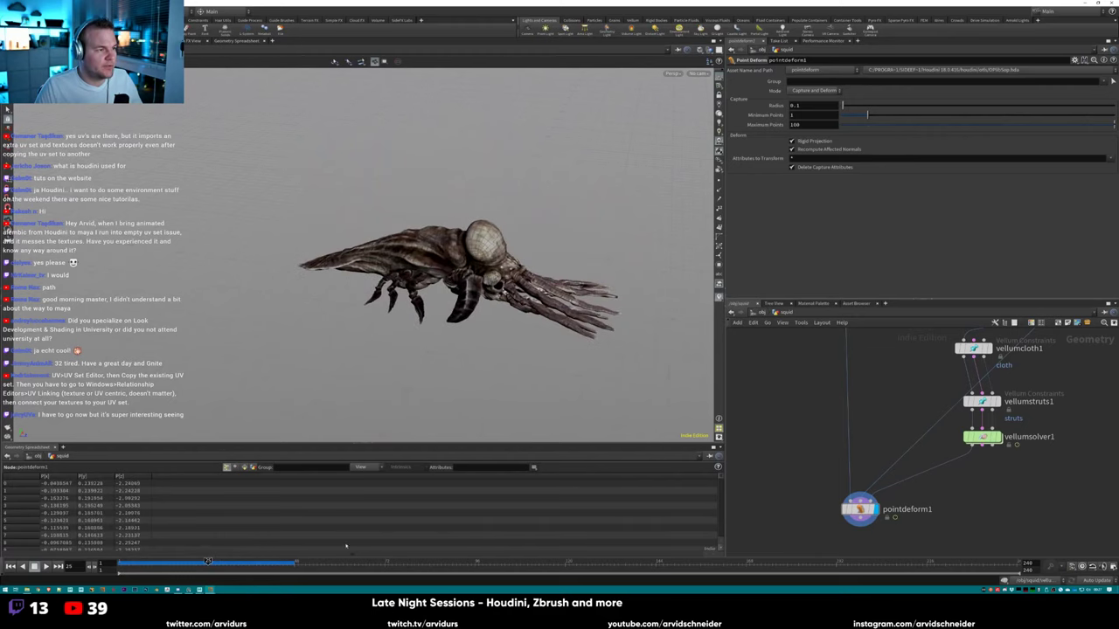
{"action": "left_click_drag", "start_coordinate": [842, 105], "coordinate": [847, 112]}
{"action": "left_click_drag", "start_coordinate": [516, 323], "coordinate": [570, 258]}
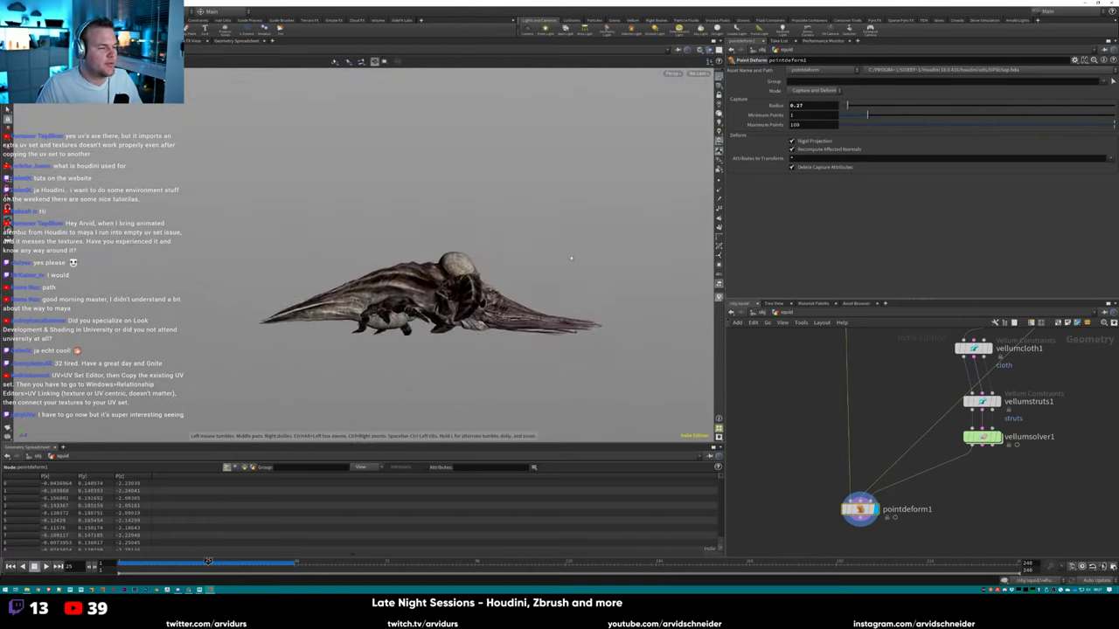
{"action": "mouse_move", "coordinate": [207, 562]}
{"action": "left_mouse_down"}
{"action": "mouse_move", "coordinate": [124, 562]}
{"action": "mouse_move", "coordinate": [204, 562]}
{"action": "left_mouse_up"}
{"action": "middle_click_drag", "start_coordinate": [874, 419], "coordinate": [839, 501]}
Show vellumsolver1's output instead of pointdeform1, orbit the creature and scrub the frames.
{"action": "left_click", "coordinate": [810, 361]}
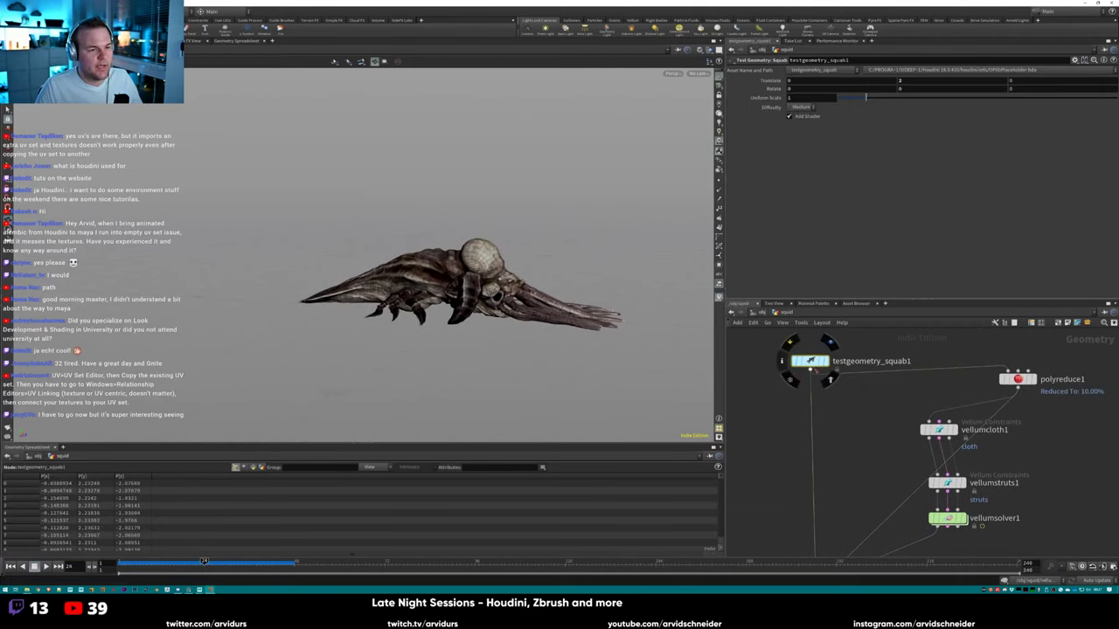
{"action": "middle_click_drag", "start_coordinate": [810, 367], "coordinate": [752, 291]}
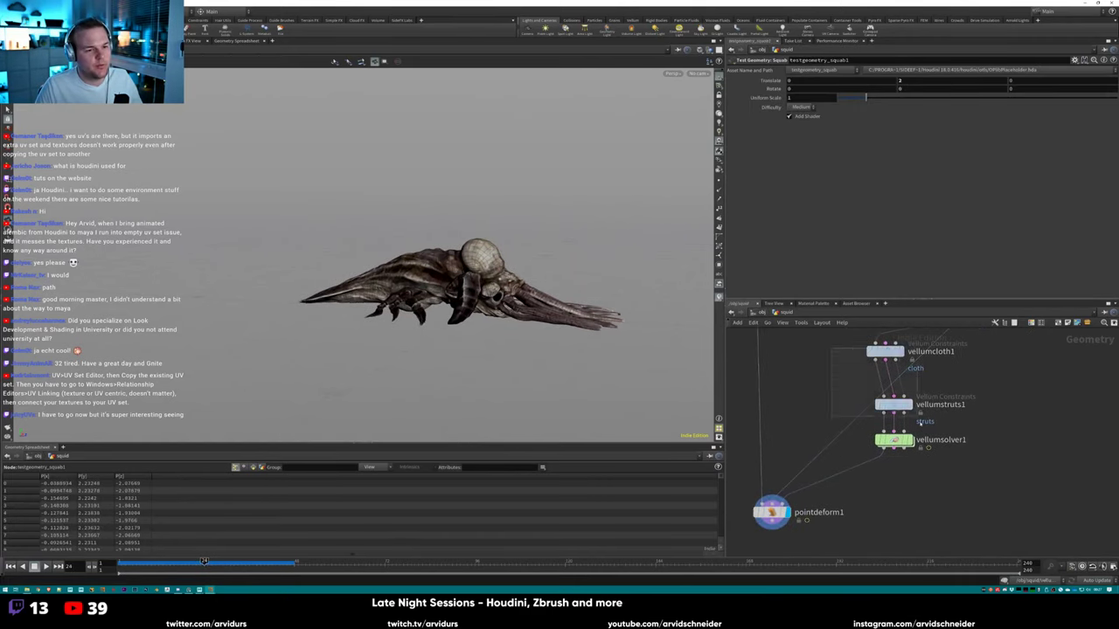
{"action": "left_click", "coordinate": [893, 440]}
{"action": "middle_click_drag", "start_coordinate": [893, 439], "coordinate": [979, 439]}
{"action": "left_click", "coordinate": [999, 439]}
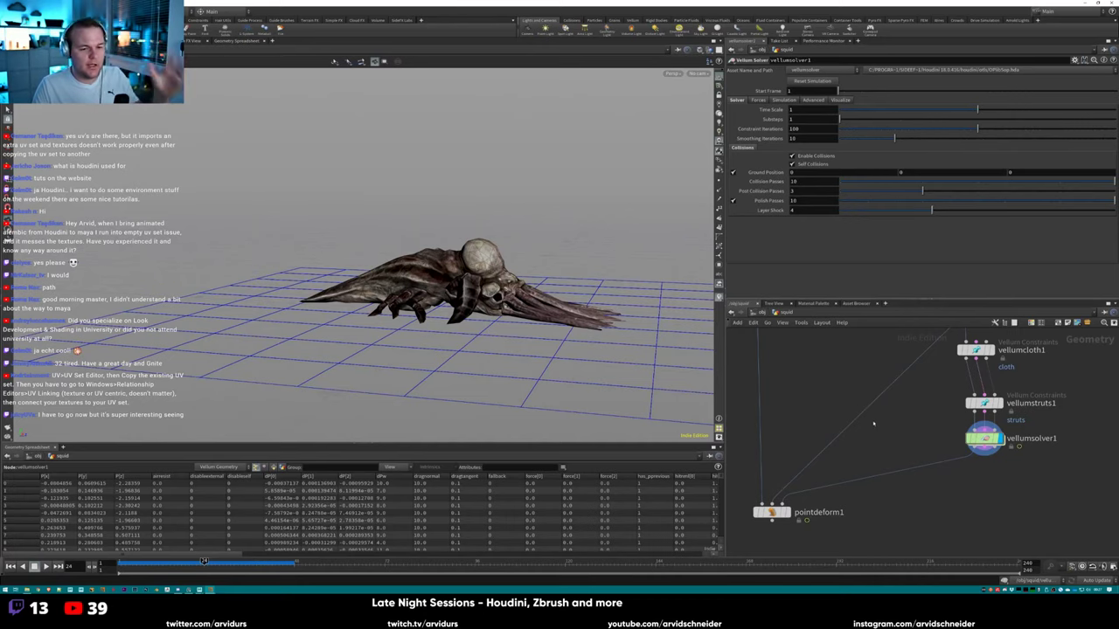
{"action": "mouse_move", "coordinate": [501, 245]}
{"action": "left_mouse_down"}
{"action": "mouse_move", "coordinate": [420, 254]}
{"action": "mouse_move", "coordinate": [515, 253]}
{"action": "left_mouse_up"}
{"action": "left_click_drag", "start_coordinate": [204, 561], "coordinate": [171, 561]}
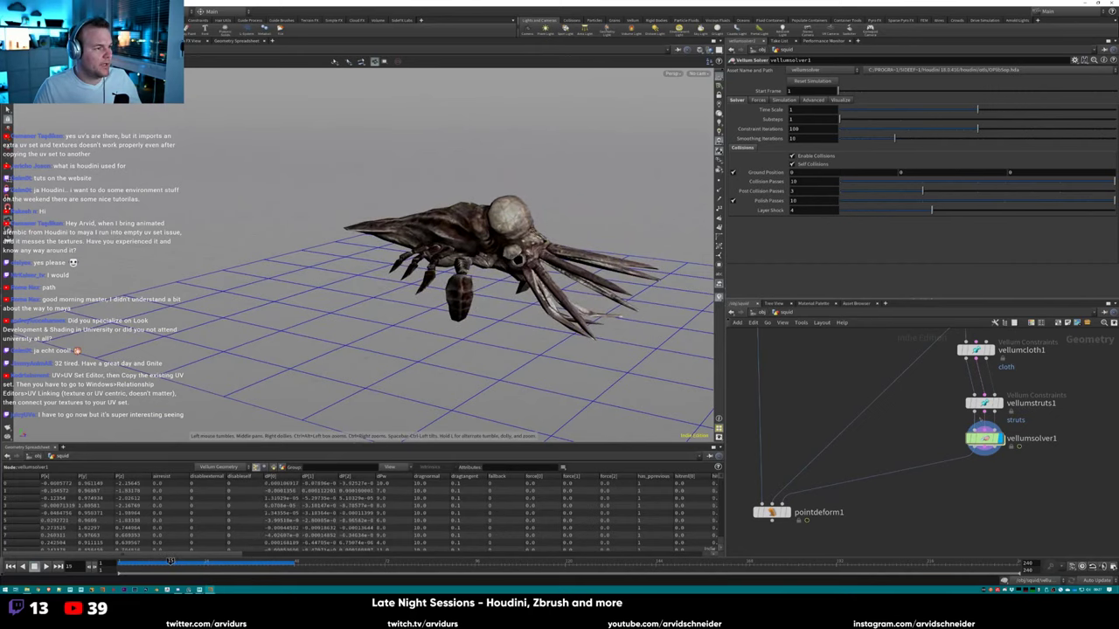
{"action": "middle_click_drag", "start_coordinate": [1015, 376], "coordinate": [925, 393]}
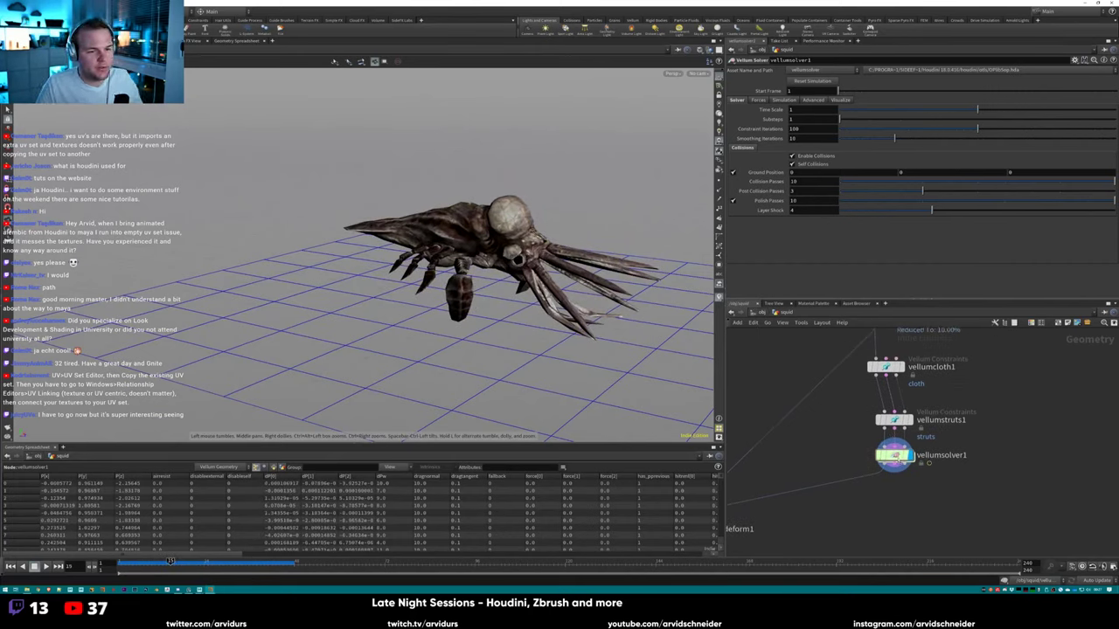
{"action": "left_click_drag", "start_coordinate": [894, 454], "coordinate": [895, 468]}
{"action": "middle_click_drag", "start_coordinate": [925, 376], "coordinate": [905, 401]}
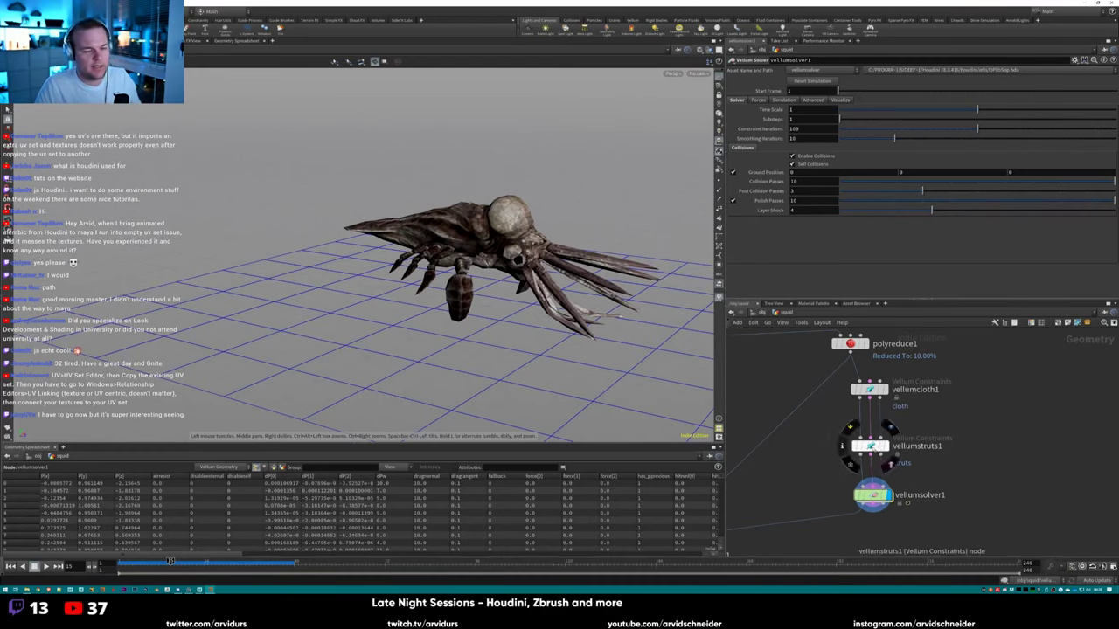
Set vellumstruts1's Stretch stiffness multiplier to 0.0001.
{"action": "left_click", "coordinate": [870, 446]}
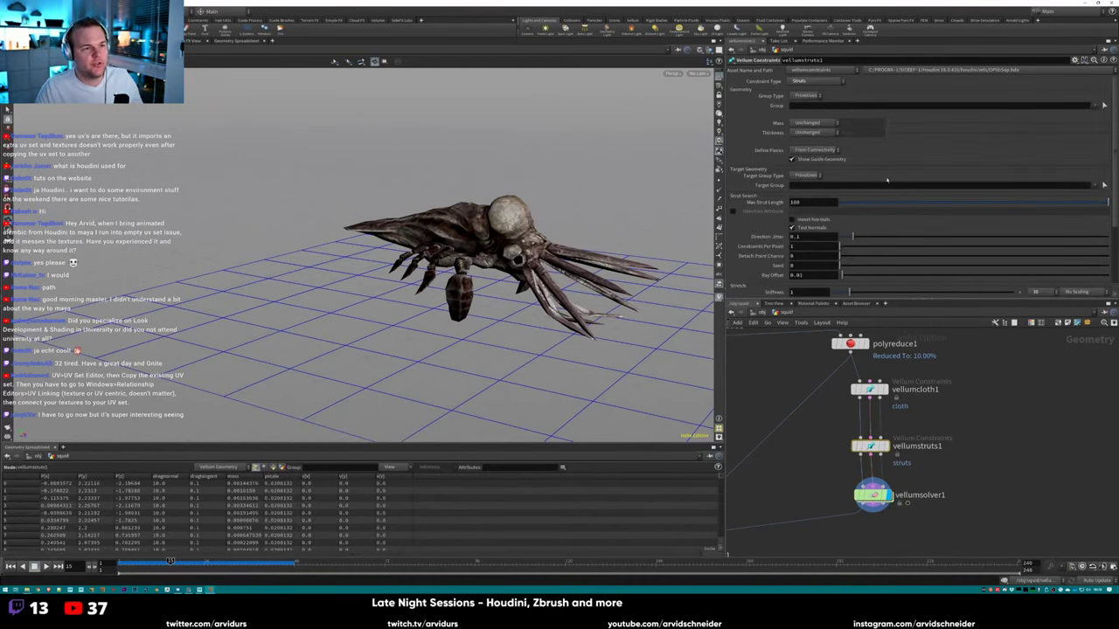
{"action": "scroll", "coordinate": [1041, 207], "scroll_direction": "down", "scroll_amount": 5}
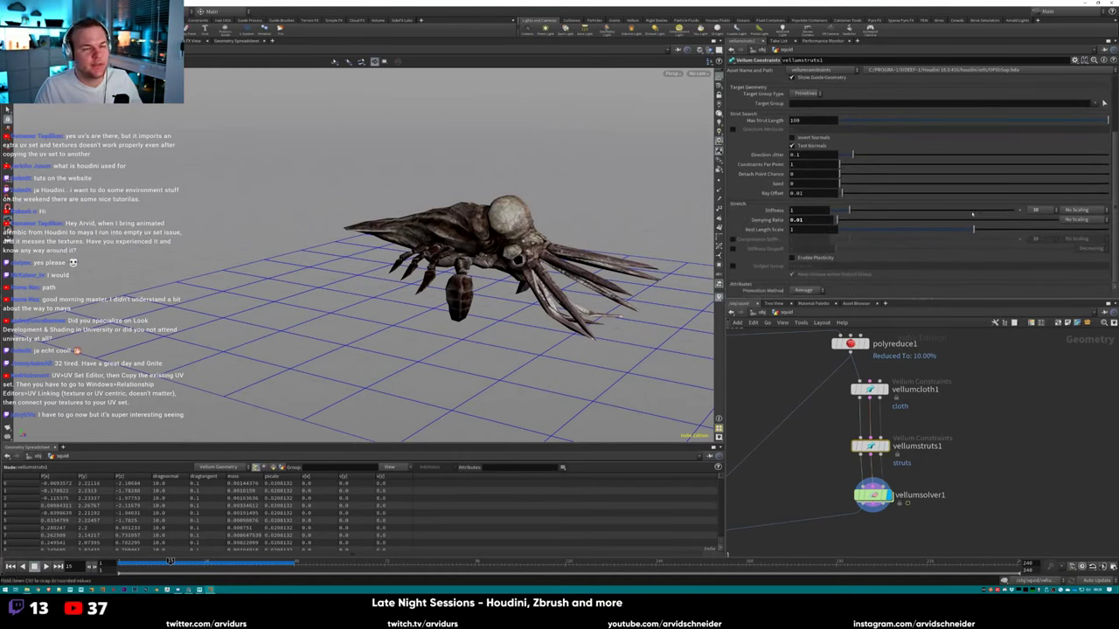
{"action": "left_click", "coordinate": [1039, 209]}
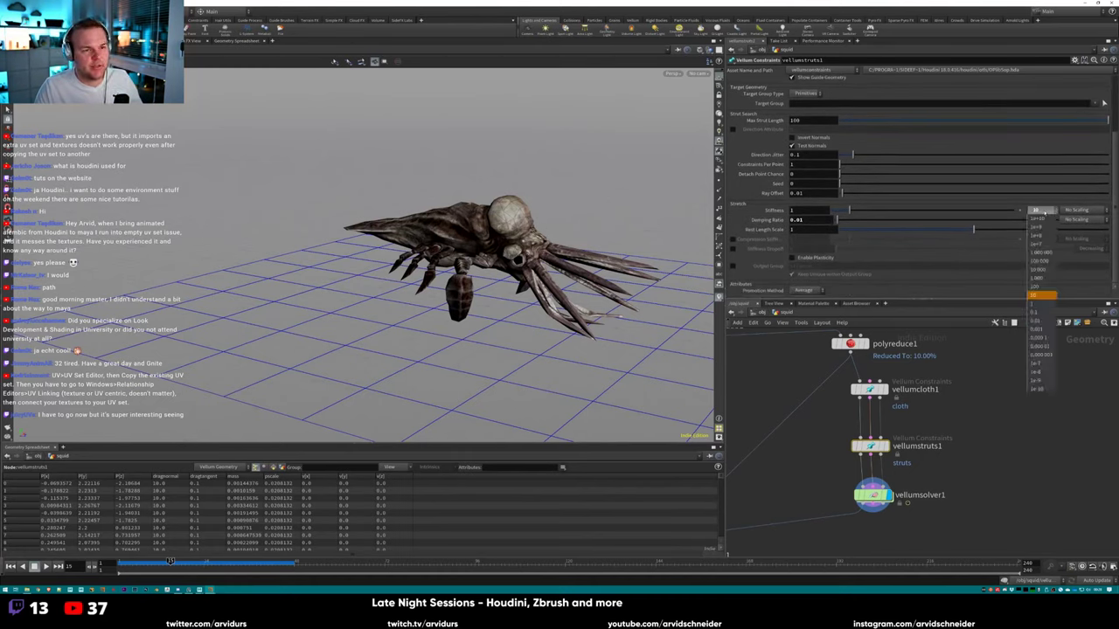
{"action": "left_click", "coordinate": [1040, 211]}
{"action": "left_click", "coordinate": [1041, 210]}
{"action": "left_click", "coordinate": [1041, 339]}
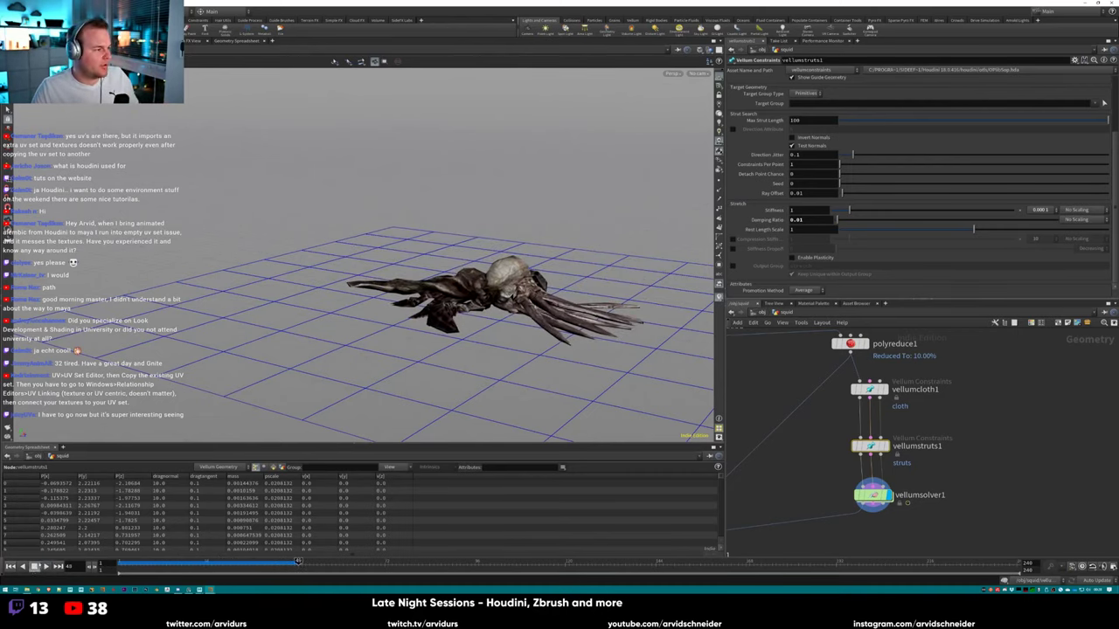
Tumble the view and scrub the timeline to watch the creature sag flatter.
{"action": "left_click_drag", "start_coordinate": [560, 297], "coordinate": [344, 492]}
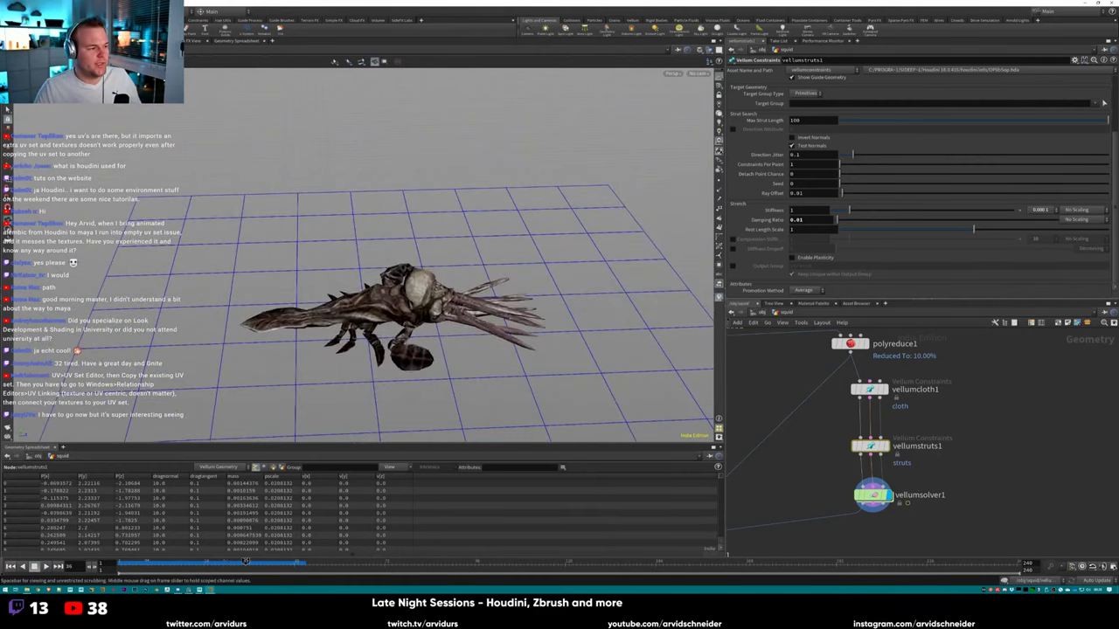
{"action": "left_click_drag", "start_coordinate": [122, 562], "coordinate": [276, 562]}
{"action": "mouse_move", "coordinate": [275, 367]}
{"action": "left_mouse_down"}
{"action": "mouse_move", "coordinate": [273, 262]}
{"action": "mouse_move", "coordinate": [278, 367]}
{"action": "left_mouse_up"}
{"action": "middle_click_drag", "start_coordinate": [1000, 356], "coordinate": [991, 416]}
Add a Pig Head test geometry node to the network.
{"action": "key", "text": "h"}
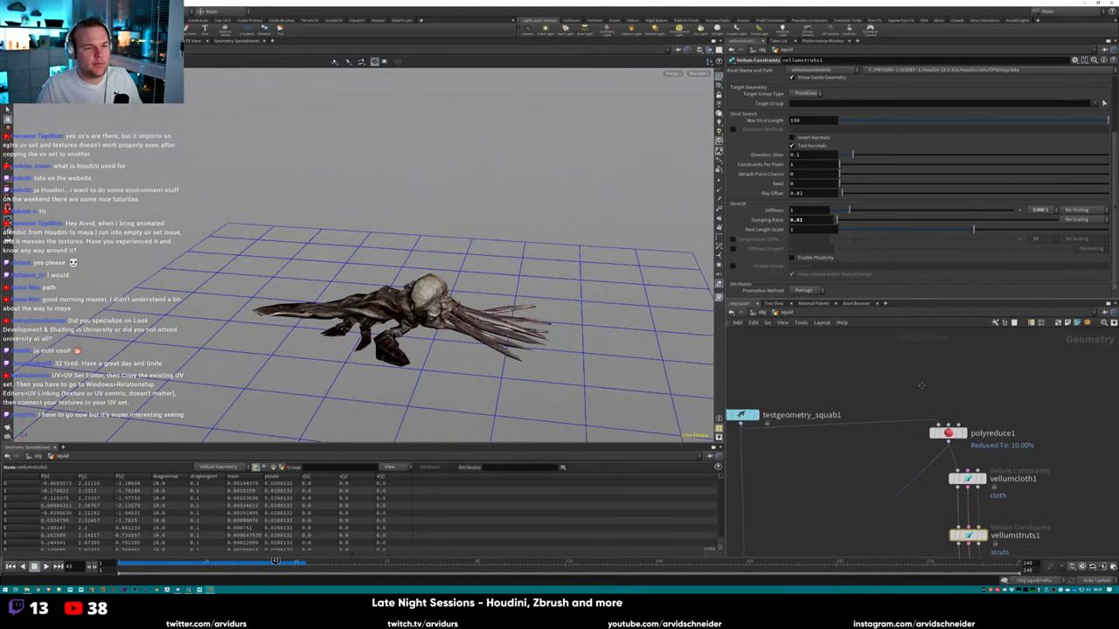
{"action": "key", "text": "Tab"}
{"action": "type", "text": "pig"}
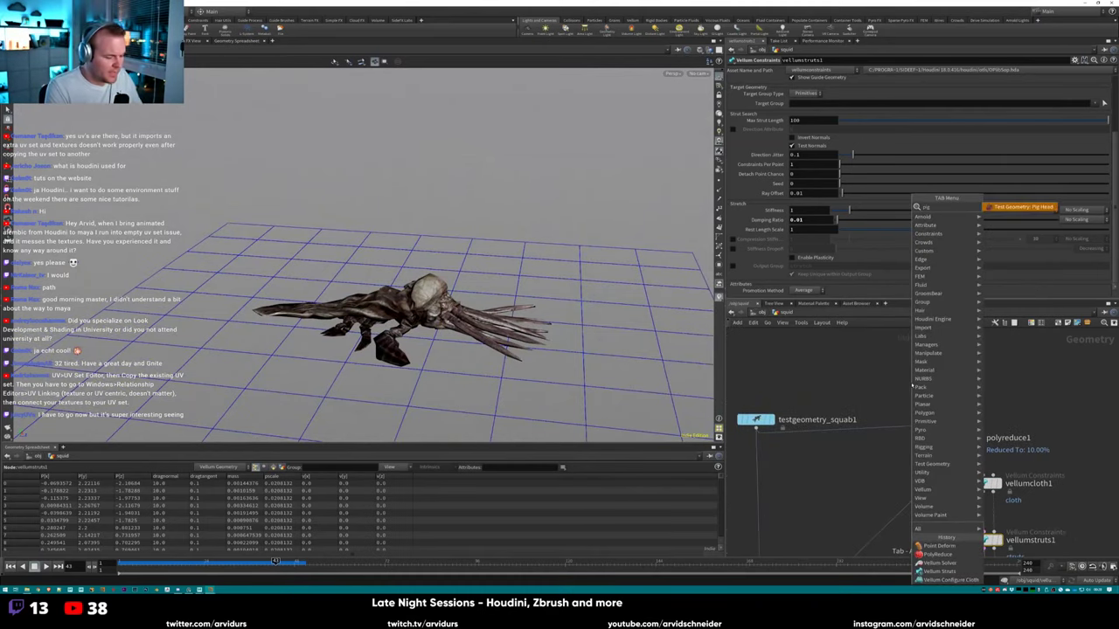
{"action": "key", "text": "Return"}
{"action": "left_click", "coordinate": [859, 370]}
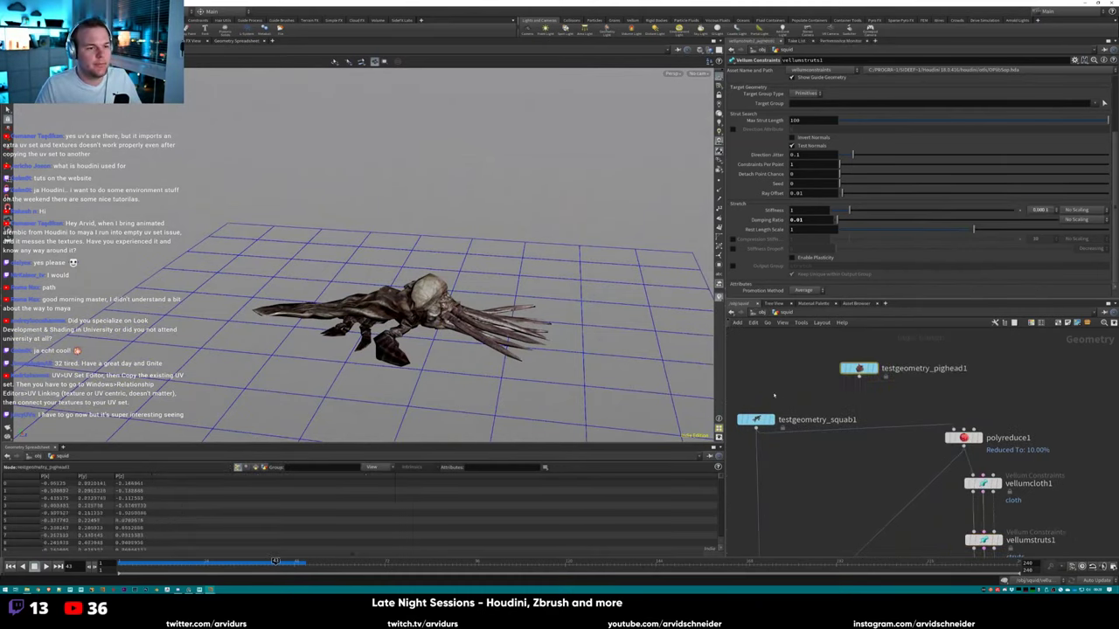
Add a Switch node fed by testgeometry_squab1 and testgeometry_pighead1.
{"action": "key", "text": "Tab"}
{"action": "type", "text": "sw"}
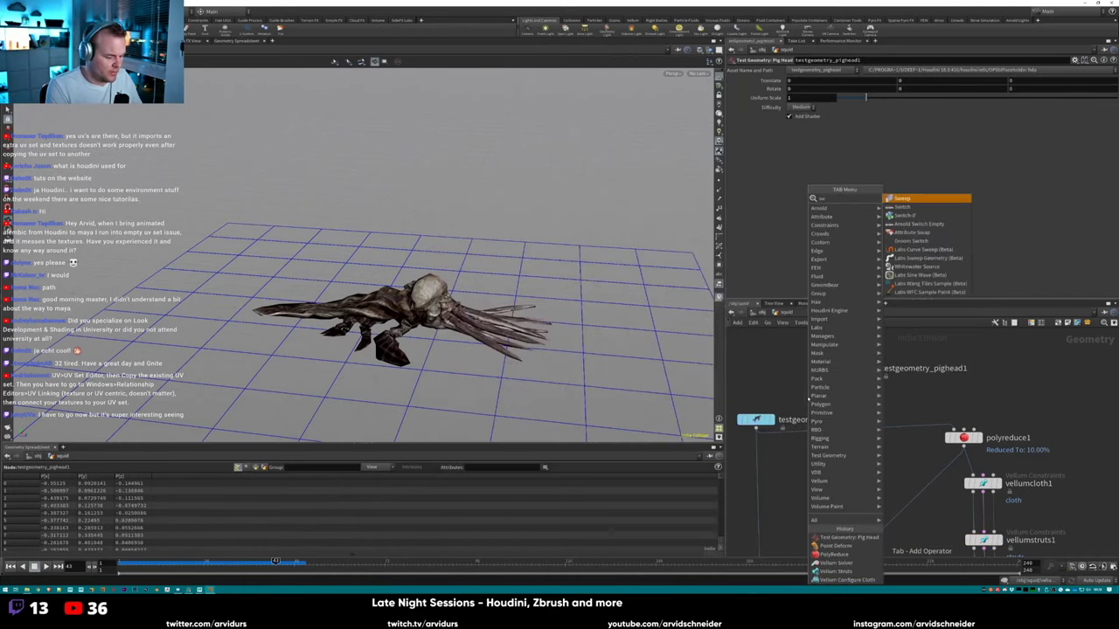
{"action": "key", "text": "Down"}
{"action": "key", "text": "Return"}
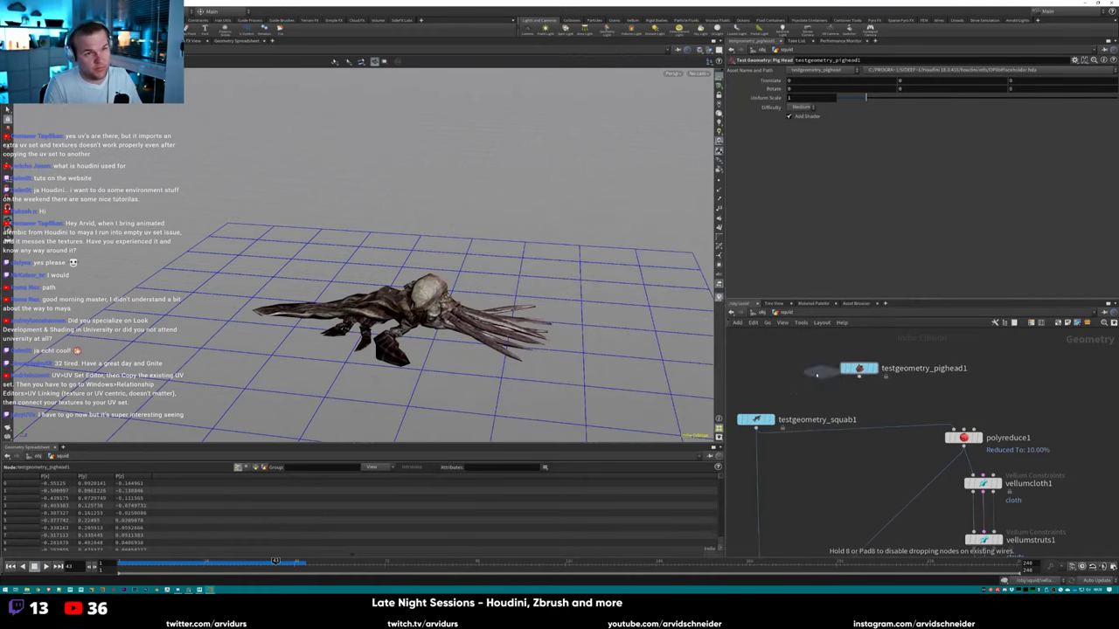
{"action": "left_click", "coordinate": [791, 389]}
{"action": "left_click_drag", "start_coordinate": [756, 420], "coordinate": [794, 382]}
{"action": "left_click_drag", "start_coordinate": [858, 368], "coordinate": [859, 345]}
{"action": "left_click_drag", "start_coordinate": [858, 352], "coordinate": [795, 389]}
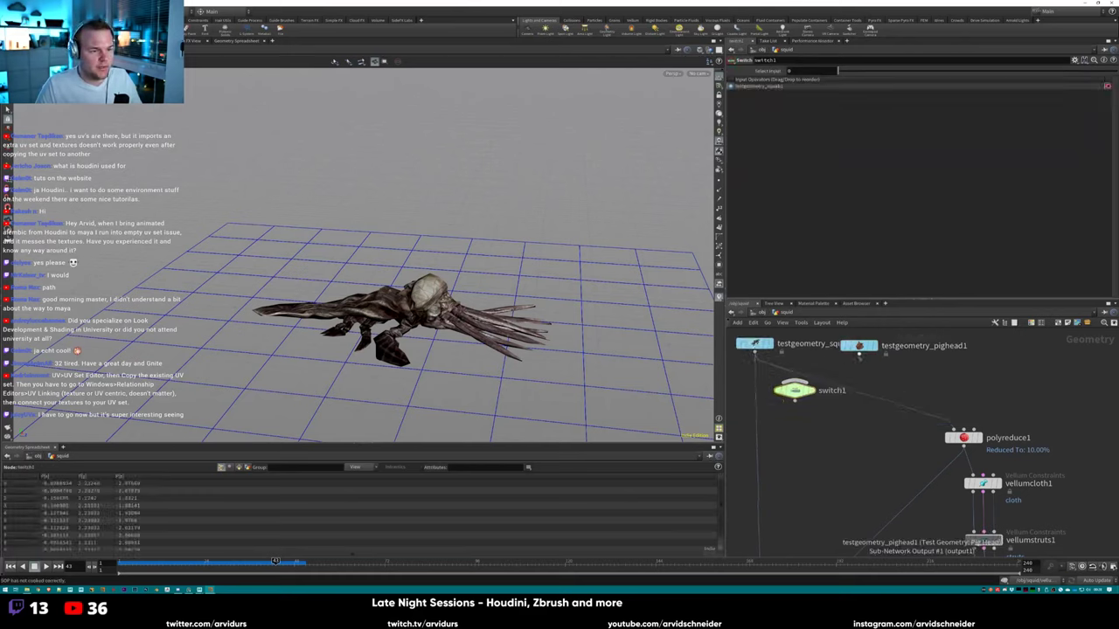
Set switch1 to pass the pig head, then play and stop the simulation.
{"action": "mouse_move", "coordinate": [820, 454]}
{"action": "middle_mouse_down"}
{"action": "mouse_move", "coordinate": [886, 398]}
{"action": "mouse_move", "coordinate": [900, 280]}
{"action": "mouse_move", "coordinate": [808, 444]}
{"action": "middle_mouse_up"}
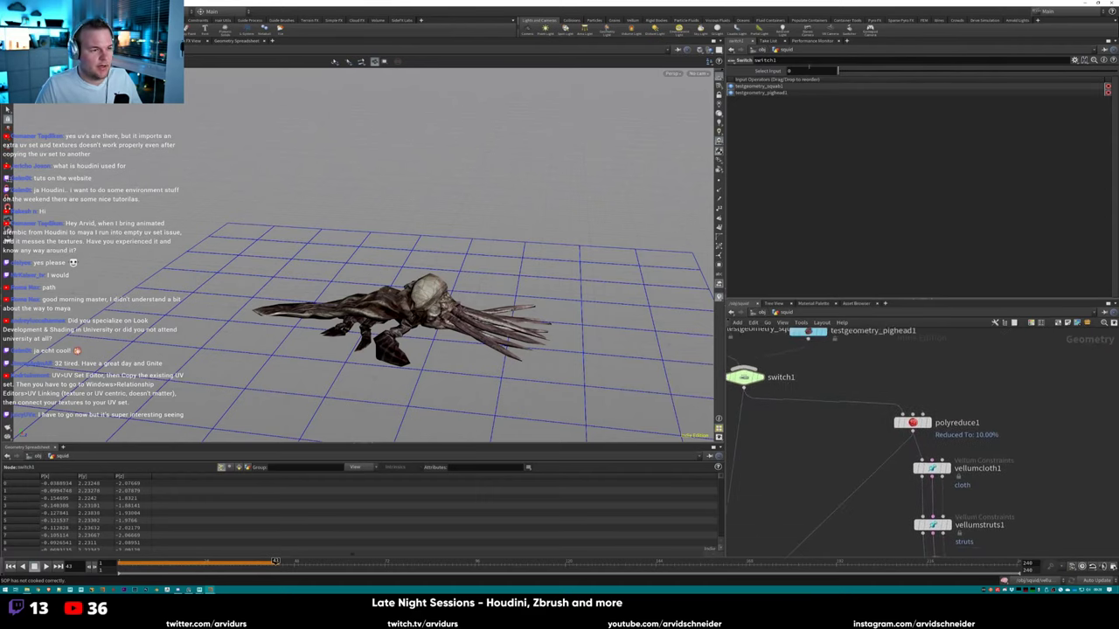
{"action": "key", "text": "Return"}
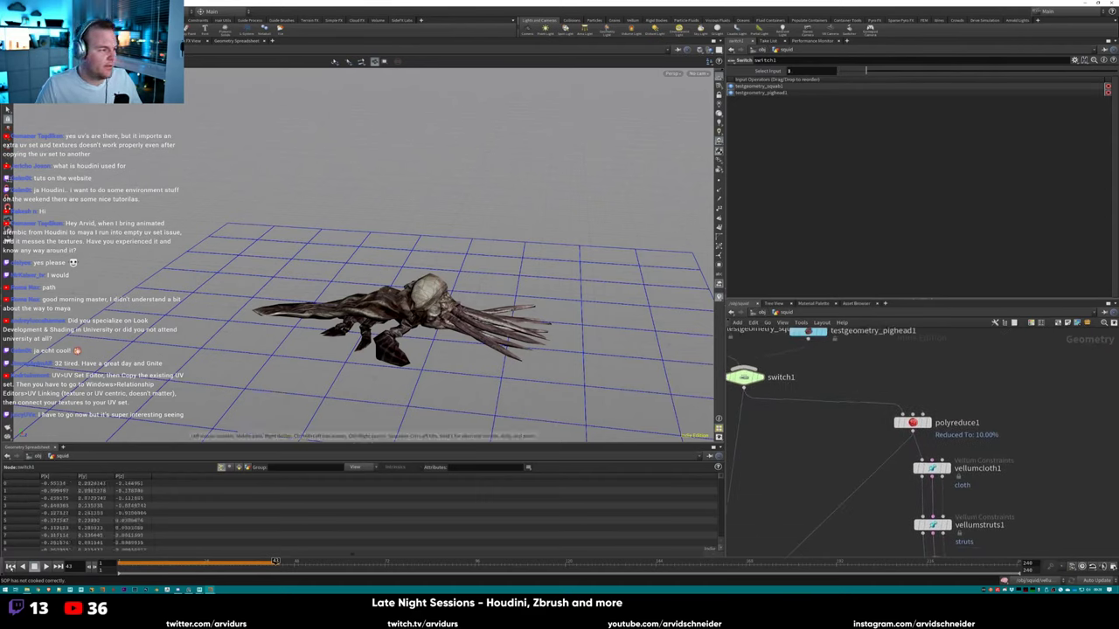
{"action": "left_click", "coordinate": [45, 566]}
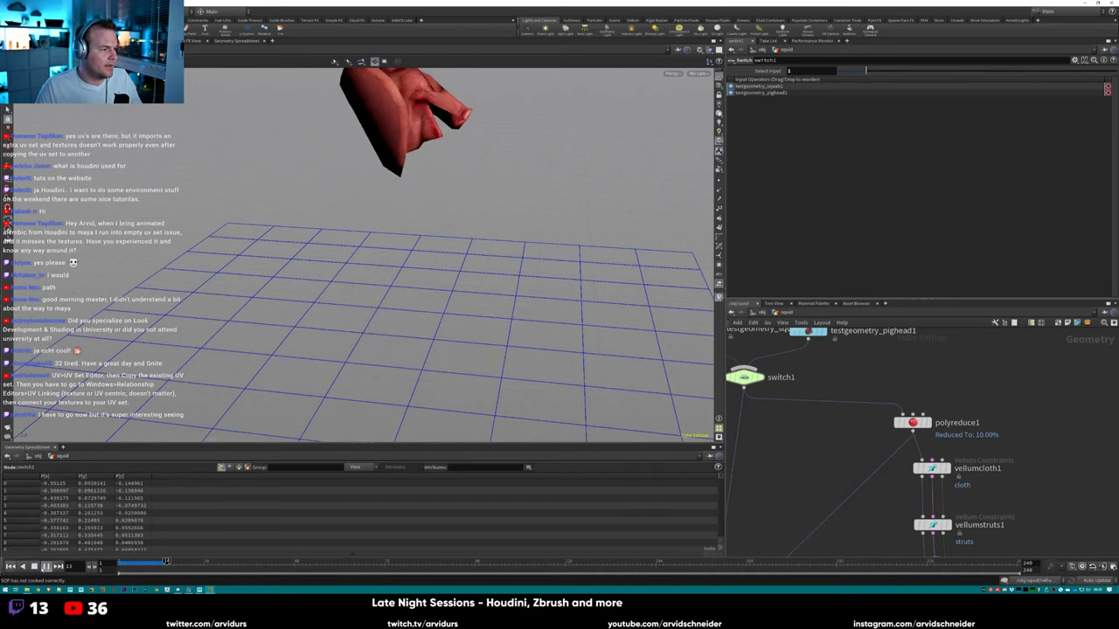
{"action": "key", "text": "ctrl+Up"}
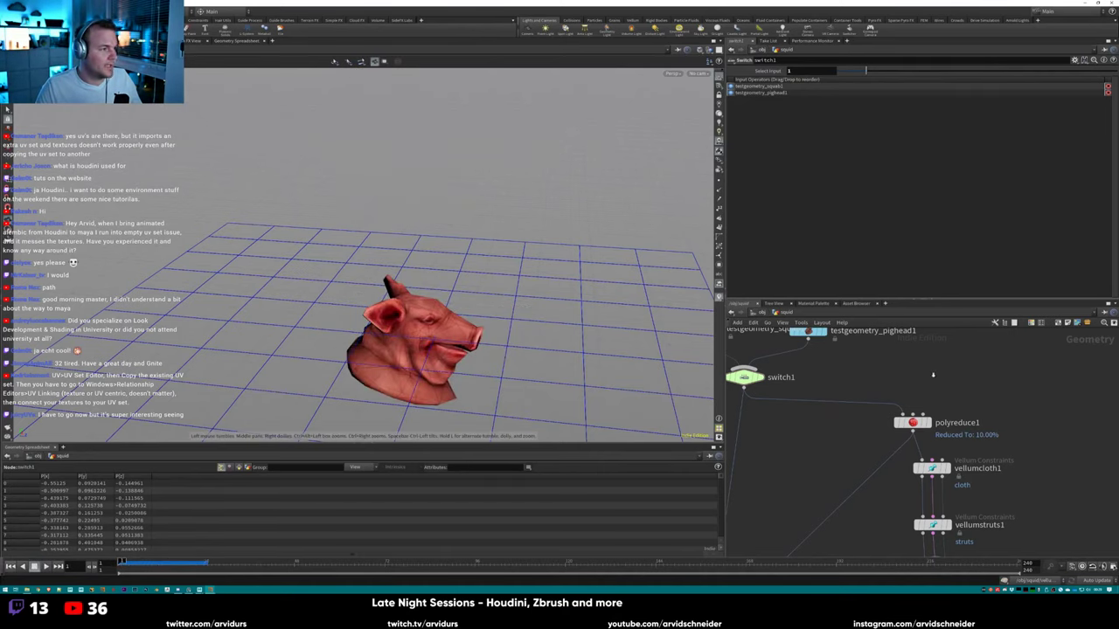
{"action": "key", "text": "h"}
{"action": "left_click", "coordinate": [888, 389]}
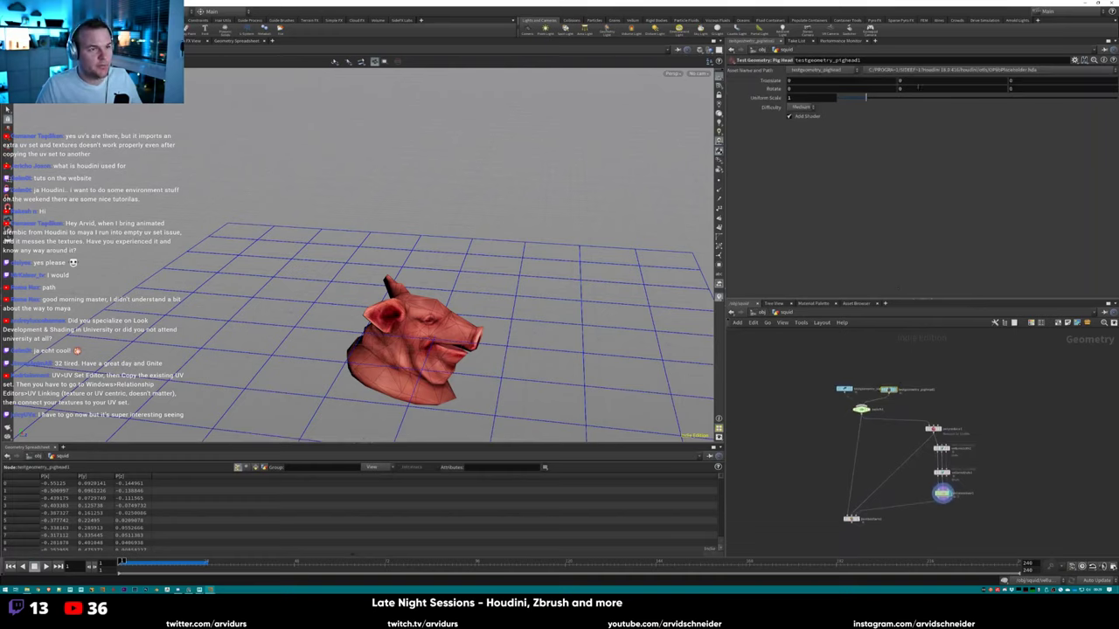
Raise the pig head's Translate Y, play the simulation, and display the Point Deform output.
{"action": "middle_click_drag", "start_coordinate": [907, 80], "coordinate": [989, 86]}
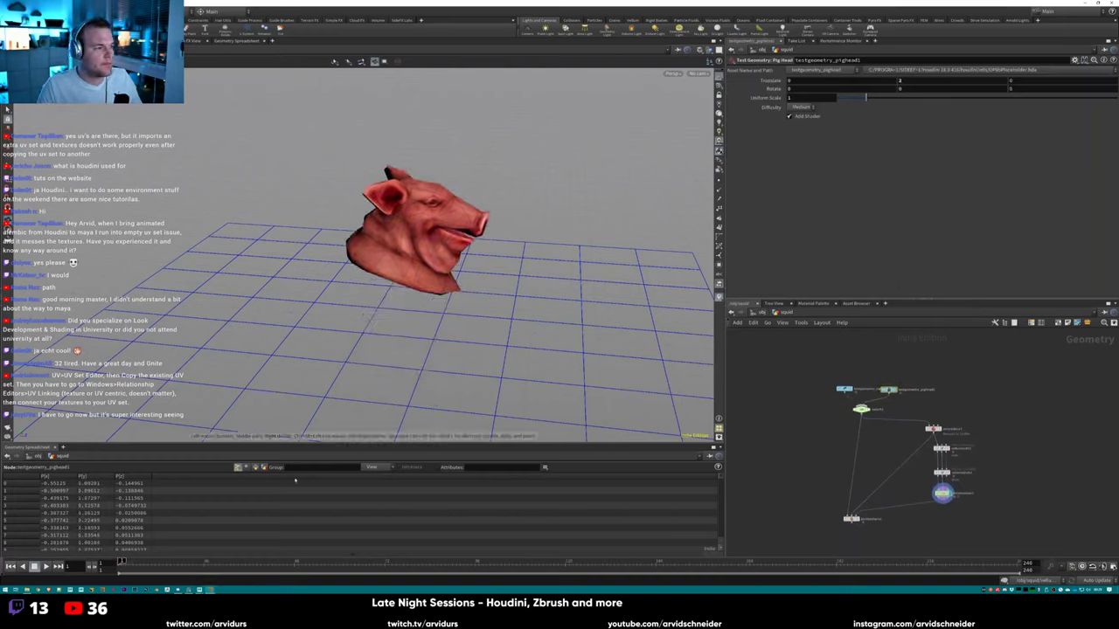
{"action": "left_click", "coordinate": [45, 566]}
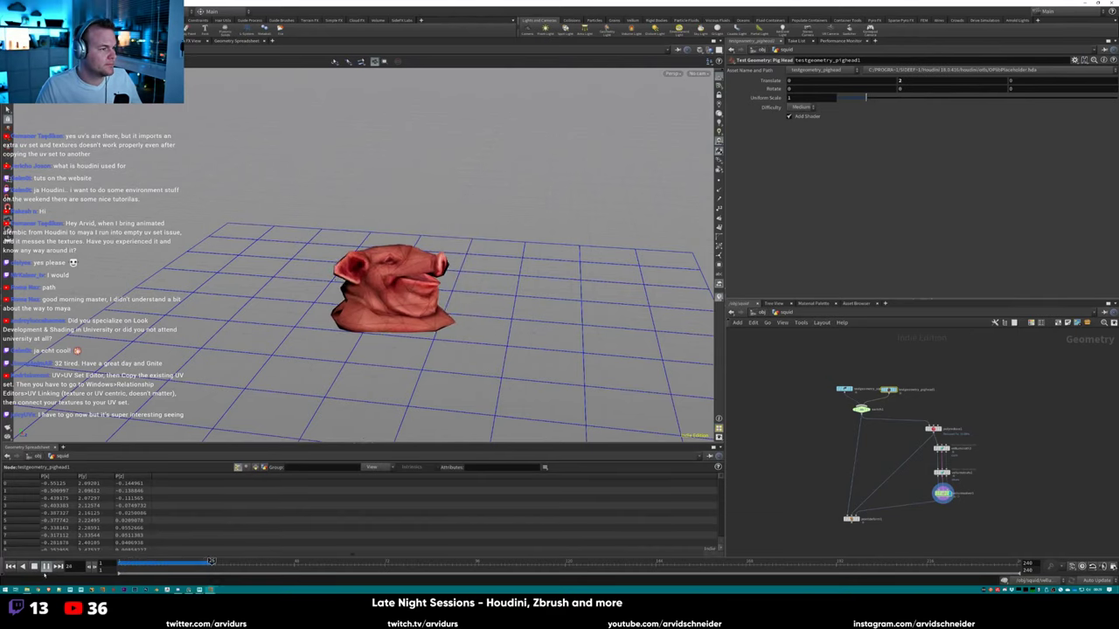
{"action": "middle_click_drag", "start_coordinate": [917, 508], "coordinate": [902, 491]}
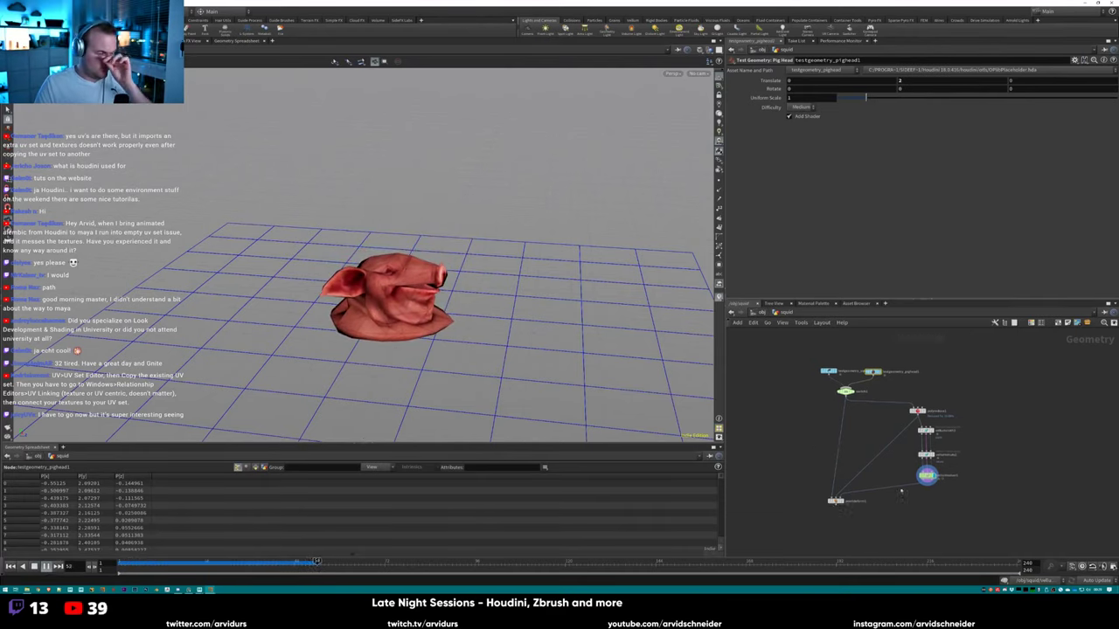
{"action": "left_click", "coordinate": [839, 501]}
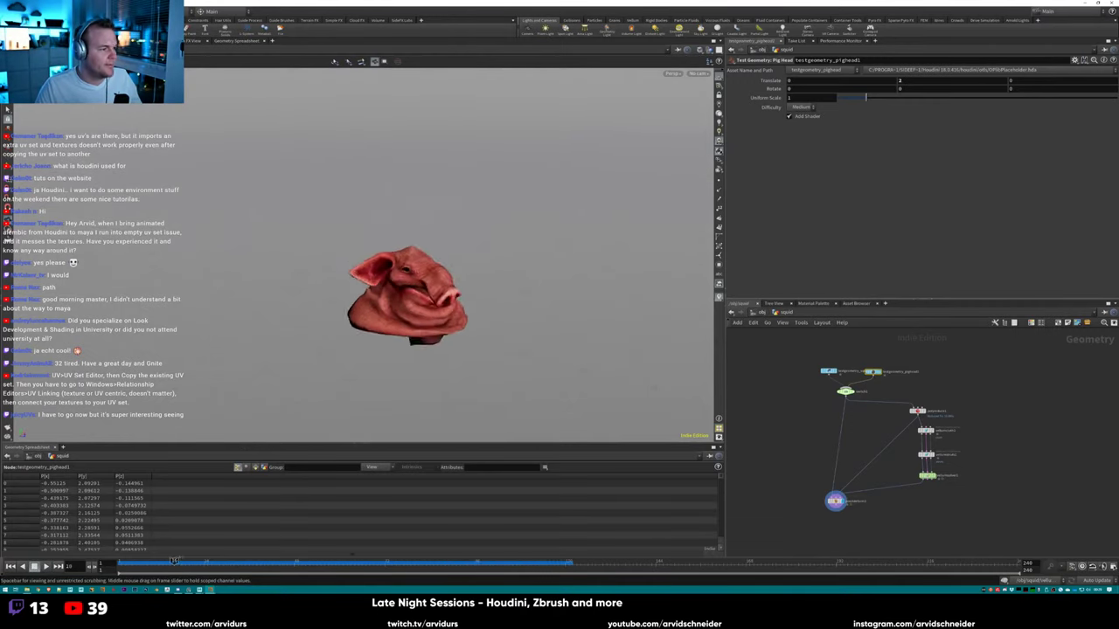
Scrub the timeline back to frame 1, then review the Point Deform and Vellum Solver parameters.
{"action": "mouse_move", "coordinate": [206, 560]}
{"action": "left_mouse_down"}
{"action": "mouse_move", "coordinate": [242, 560]}
{"action": "mouse_move", "coordinate": [188, 560]}
{"action": "mouse_move", "coordinate": [218, 560]}
{"action": "left_mouse_up"}
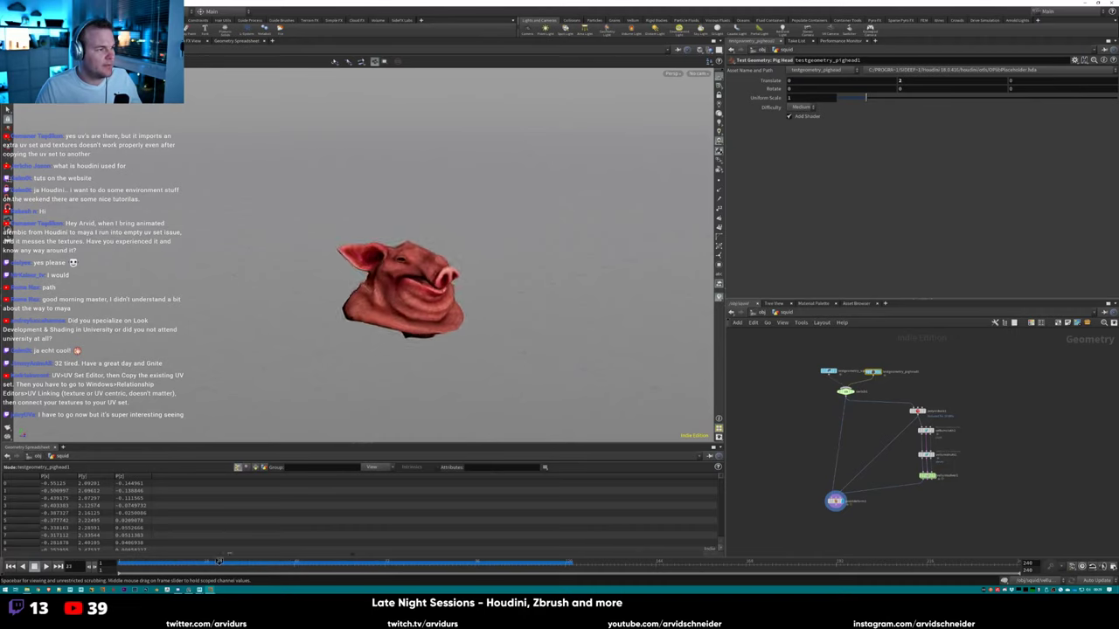
{"action": "left_click_drag", "start_coordinate": [321, 560], "coordinate": [121, 561]}
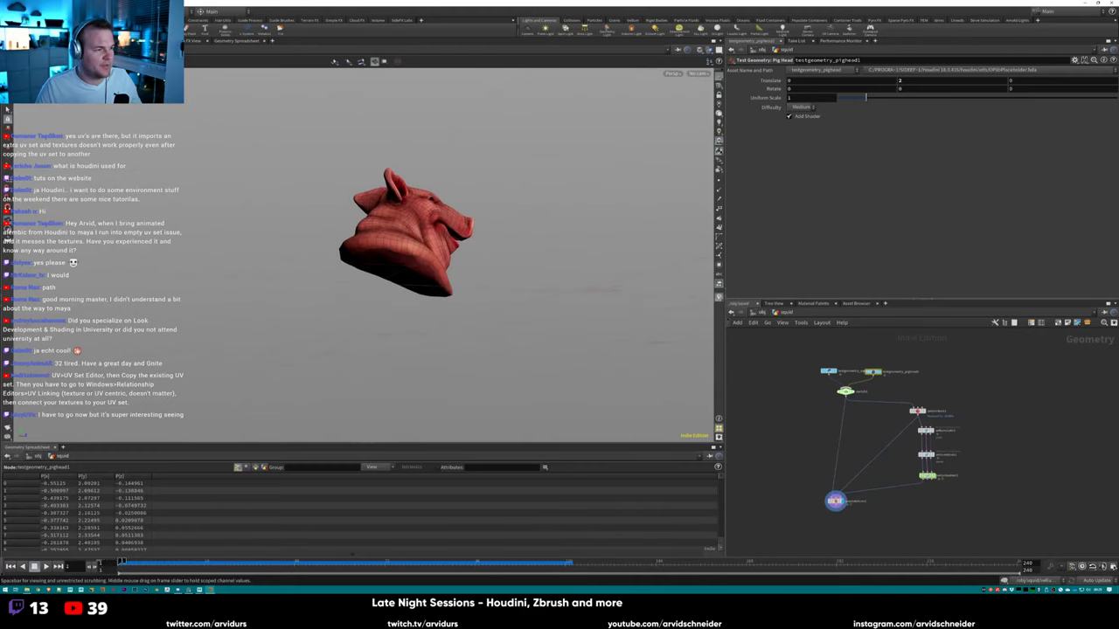
{"action": "left_click", "coordinate": [836, 500]}
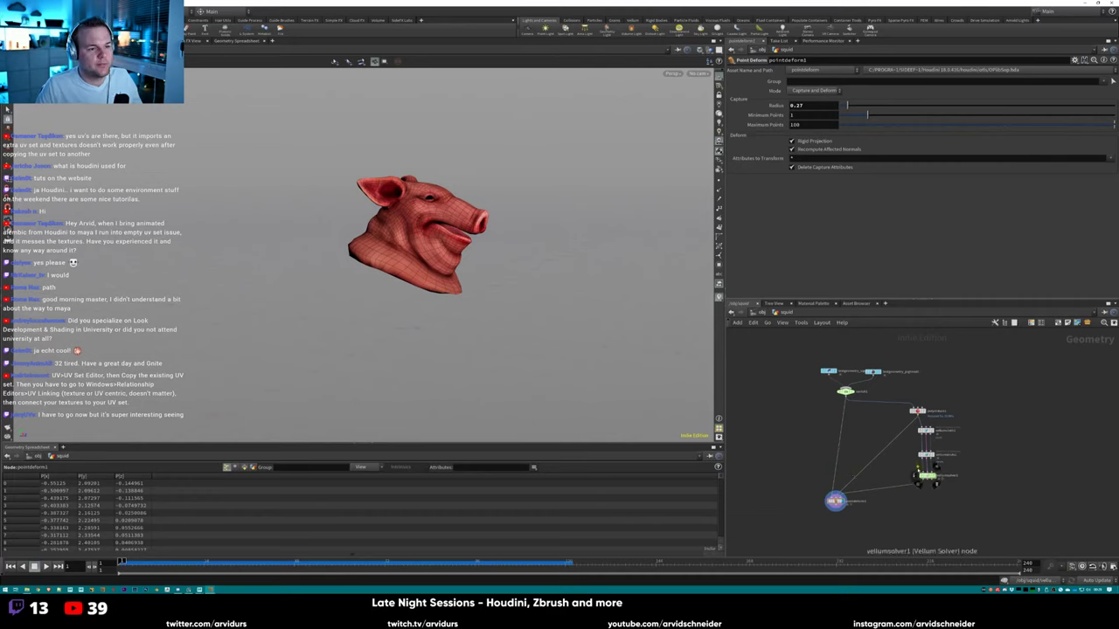
{"action": "left_click", "coordinate": [932, 475]}
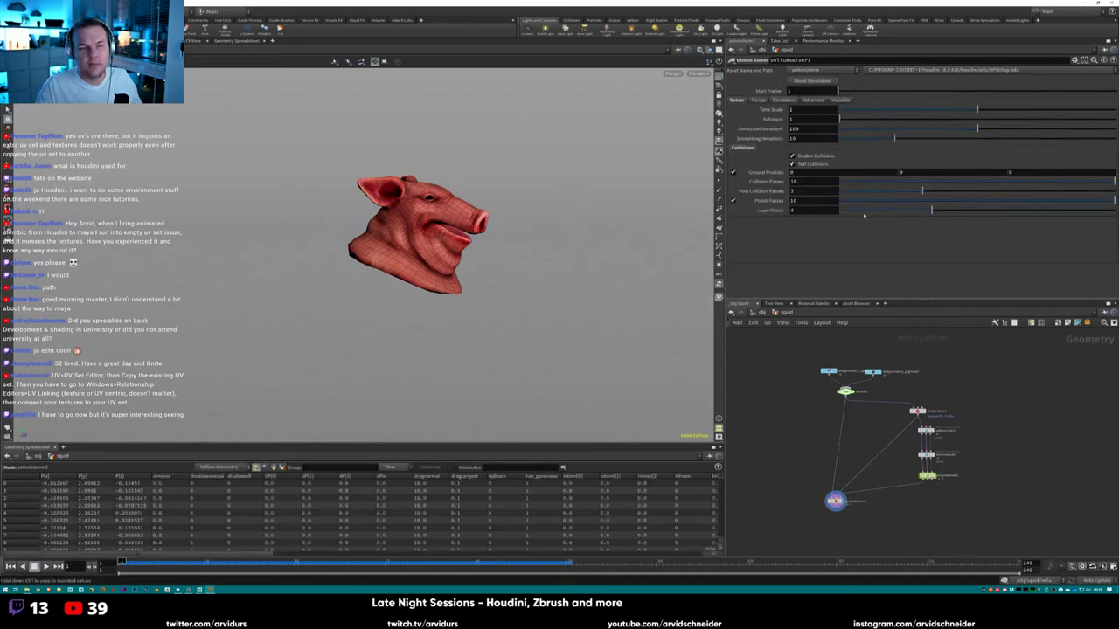
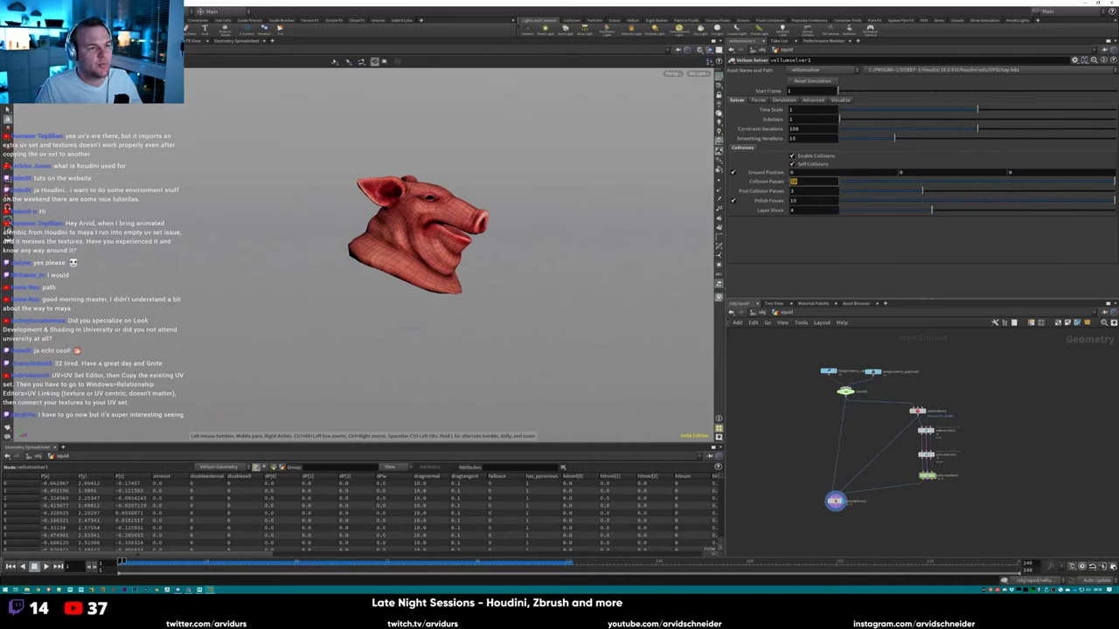
On vellumsolver1, set Collision Passes 30, Post Collision Passes 7 and Substeps 2, then replay the sim.
{"action": "left_click", "coordinate": [794, 181]}
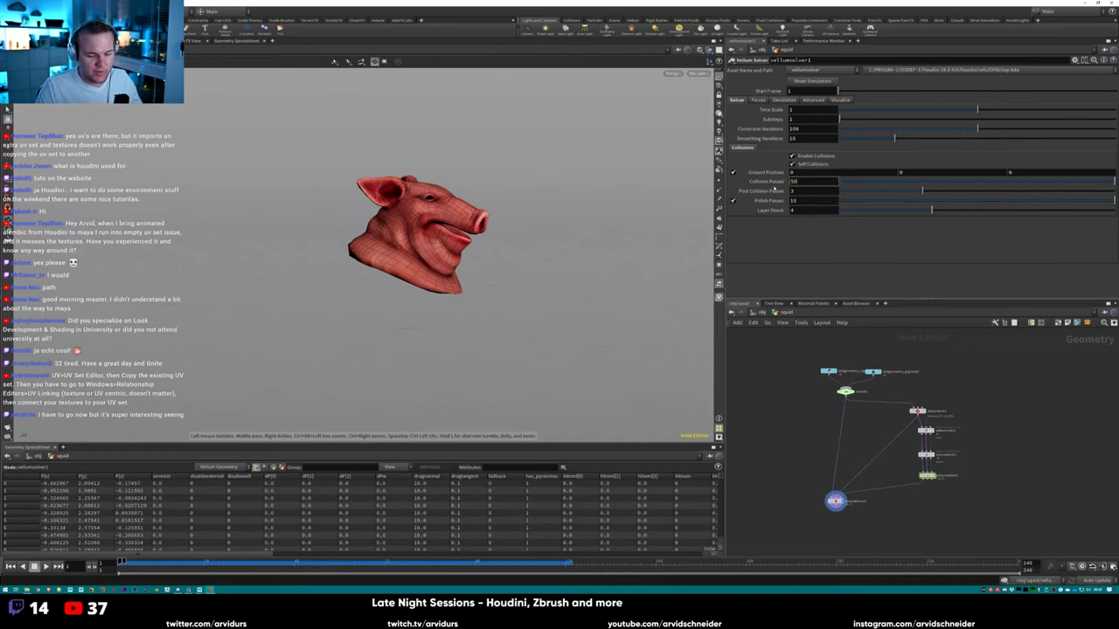
{"action": "type", "text": "30"}
{"action": "key", "text": "Return"}
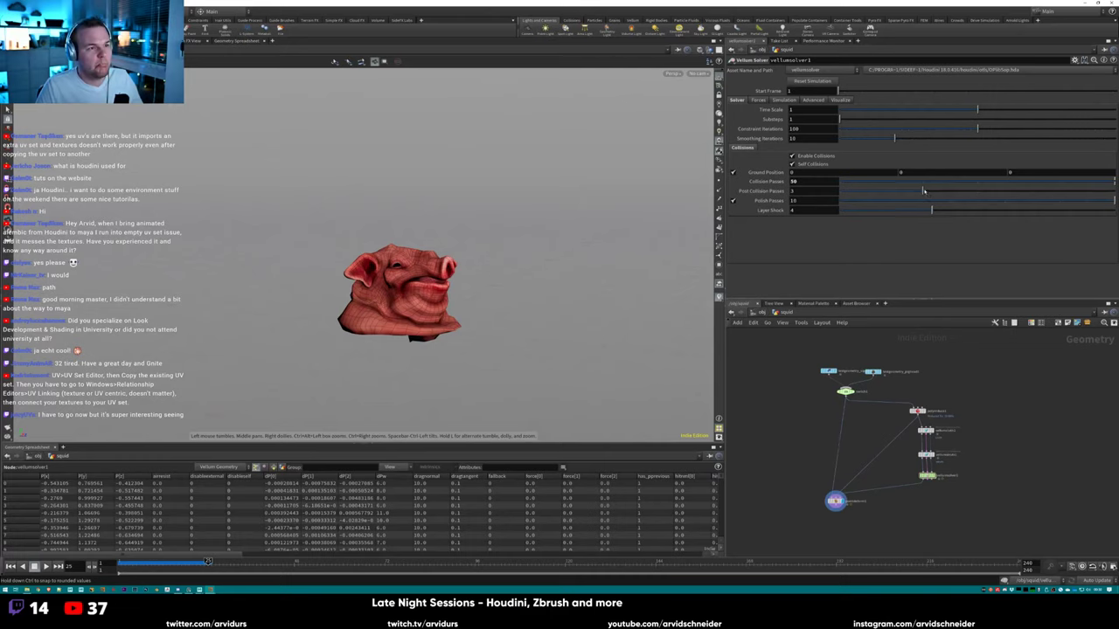
{"action": "left_click_drag", "start_coordinate": [924, 190], "coordinate": [1033, 190]}
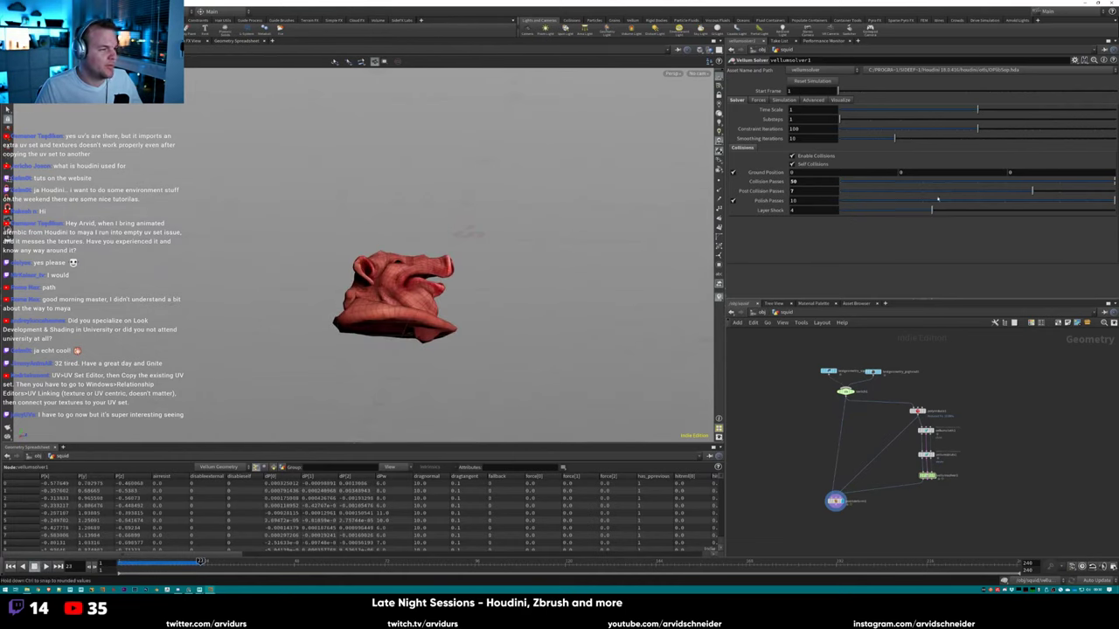
{"action": "double_click", "coordinate": [813, 120]}
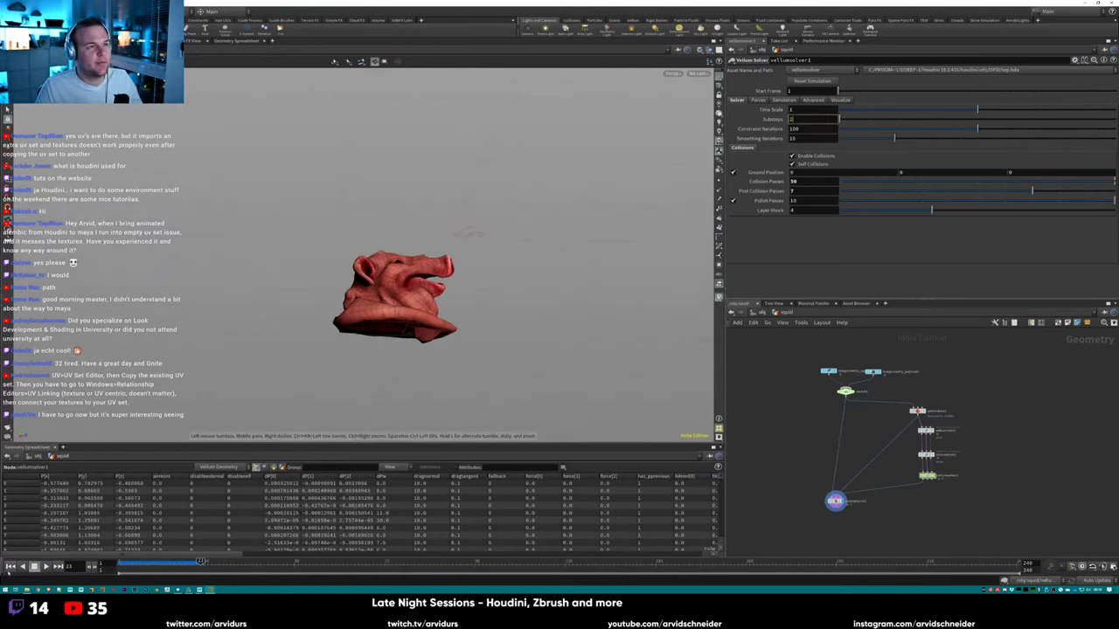
{"action": "type", "text": "2"}
{"action": "key", "text": "Return"}
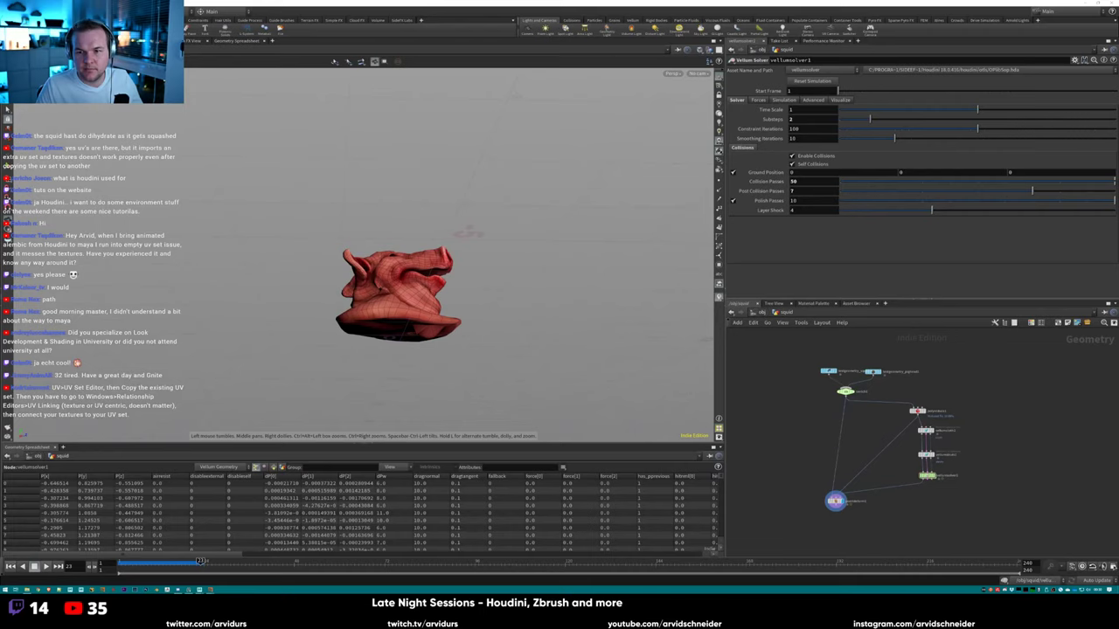
{"action": "left_click", "coordinate": [103, 562]}
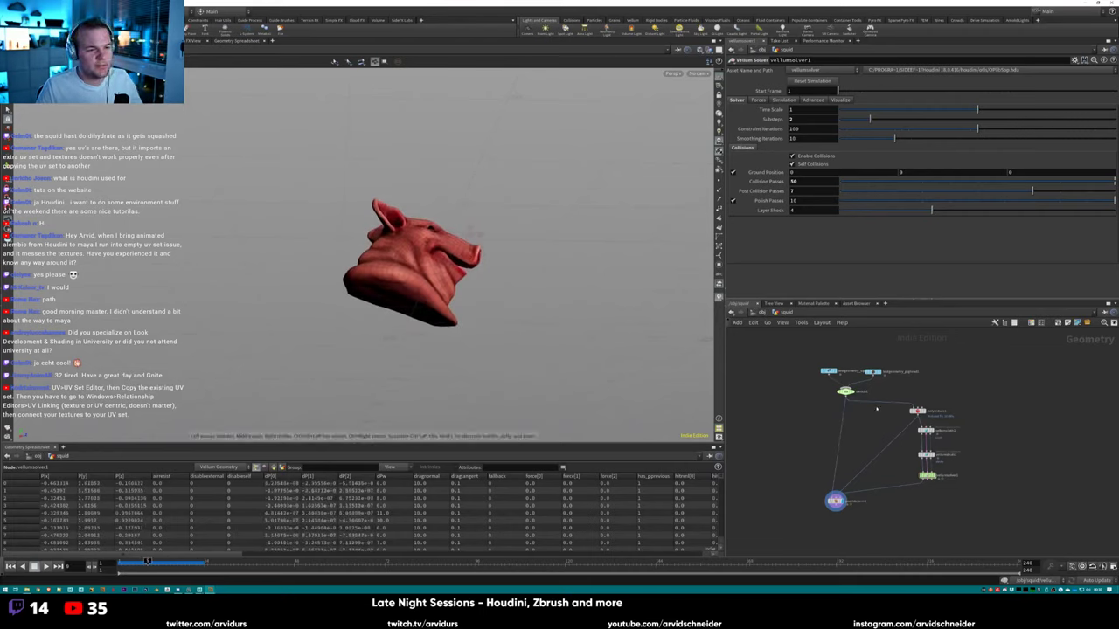
{"action": "left_click", "coordinate": [845, 391]}
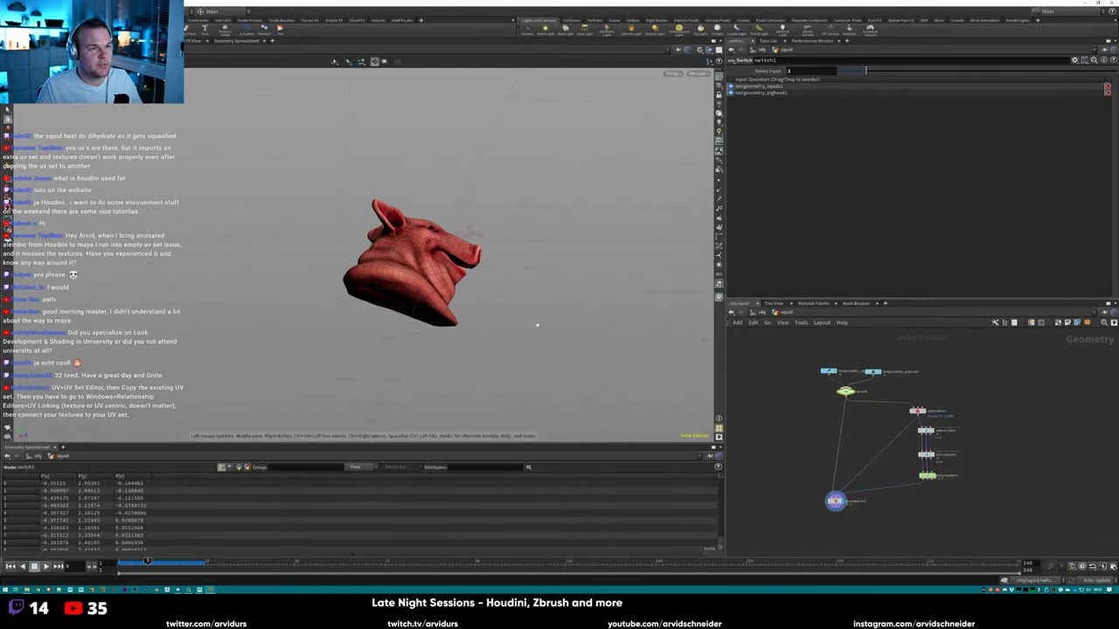
Lower vellumsolver1's Post Collision Passes to 3 and display the solver output.
{"action": "left_click", "coordinate": [857, 445]}
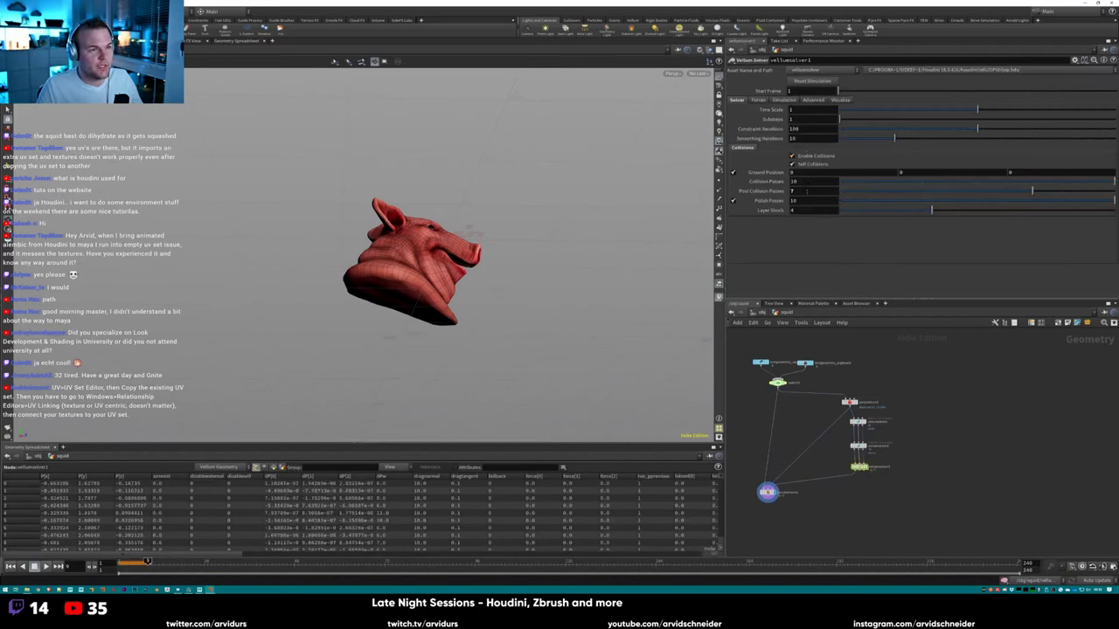
{"action": "middle_click_drag", "start_coordinate": [806, 190], "coordinate": [608, 295]}
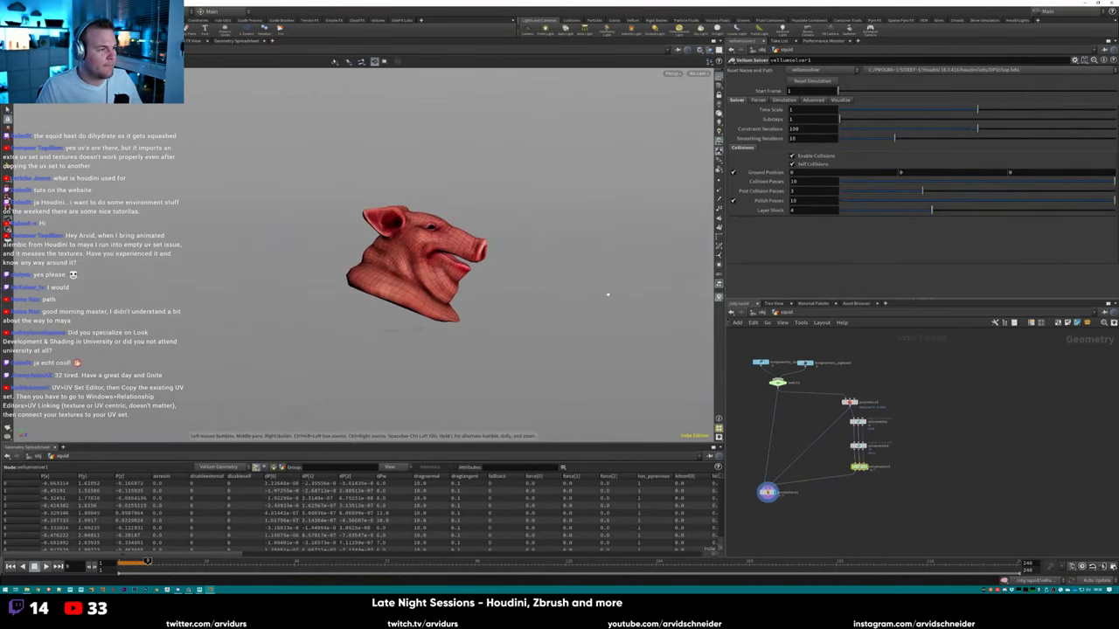
{"action": "left_click", "coordinate": [867, 469]}
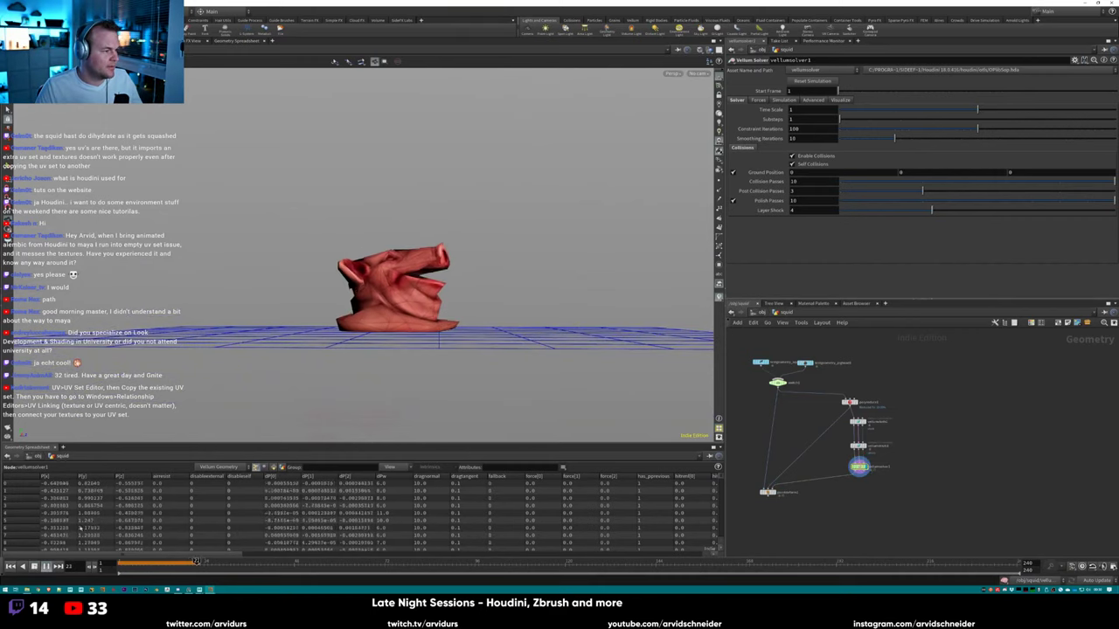
Replay the sim from frame 138 at a low angle, then display the pointdeform1 result.
{"action": "left_click_drag", "start_coordinate": [393, 263], "coordinate": [288, 219], "text": "alt"}
{"action": "left_click", "coordinate": [121, 564]}
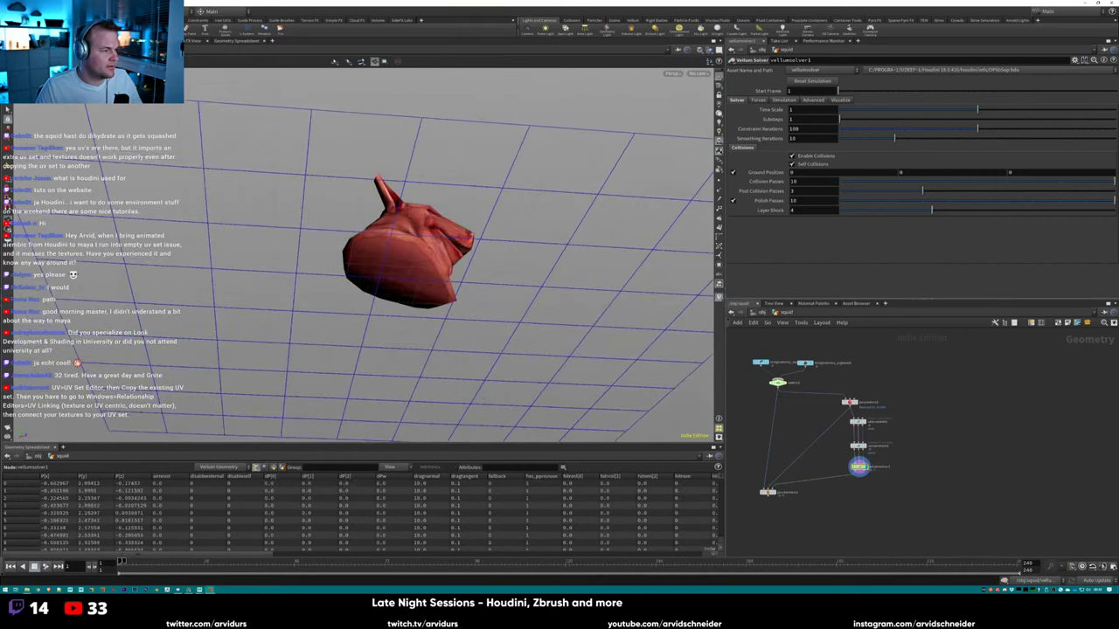
{"action": "left_click", "coordinate": [47, 567]}
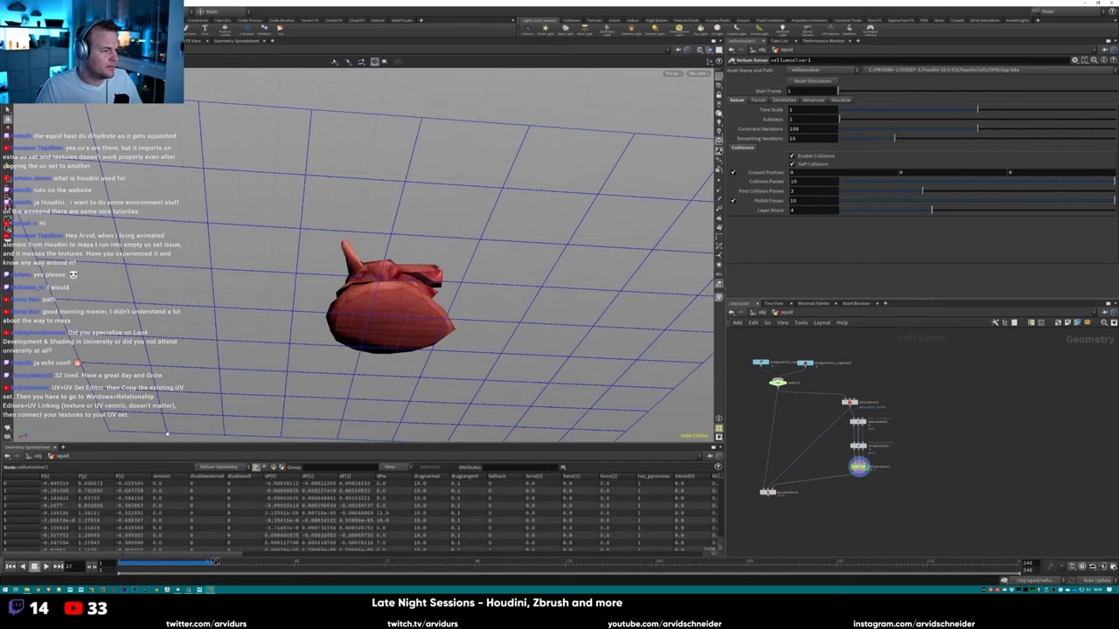
{"action": "left_click_drag", "start_coordinate": [394, 219], "coordinate": [393, 297], "text": "alt"}
{"action": "left_click", "coordinate": [772, 492]}
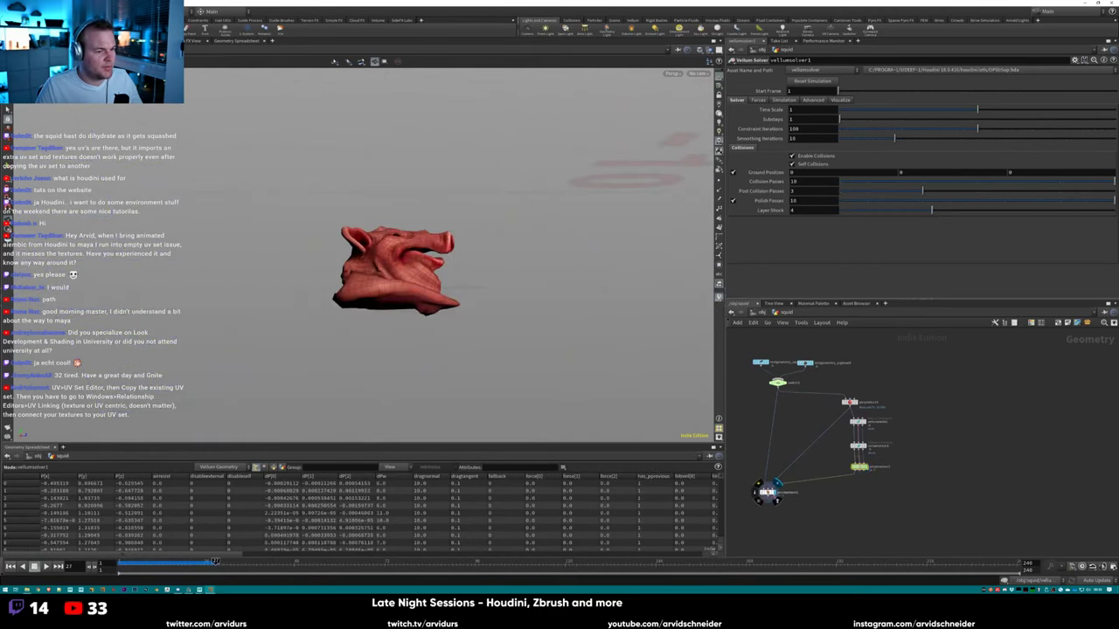
{"action": "left_click", "coordinate": [767, 492]}
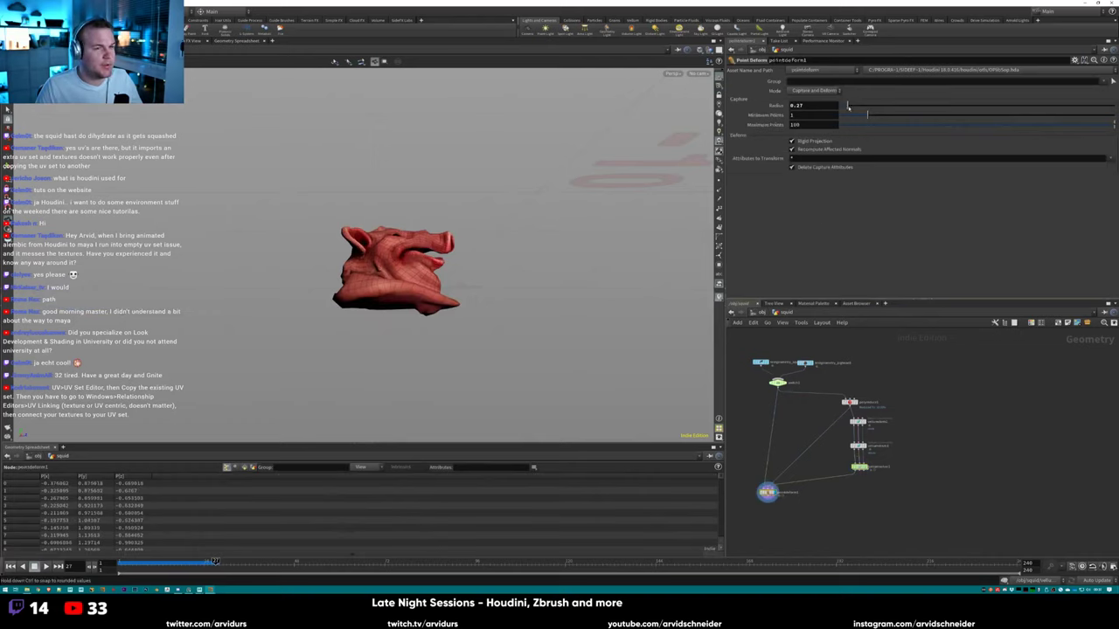
Set pointdeform1's capture Radius to 0.73 and scrub the timeline to check the crumpled pig head.
{"action": "left_click_drag", "start_coordinate": [847, 106], "coordinate": [828, 104]}
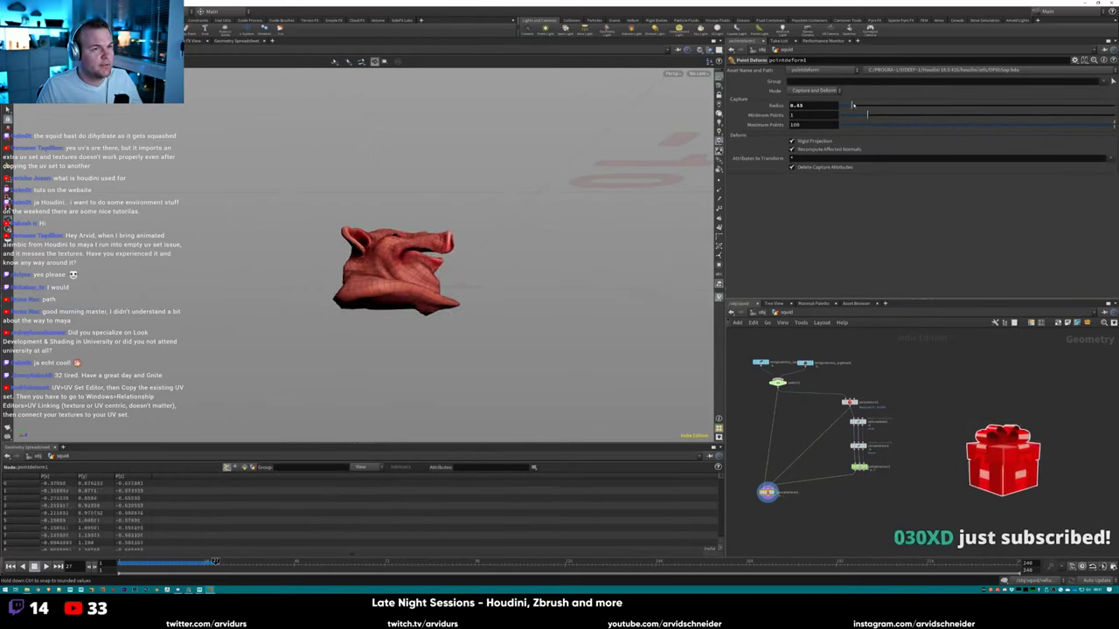
{"action": "left_click_drag", "start_coordinate": [847, 106], "coordinate": [861, 111]}
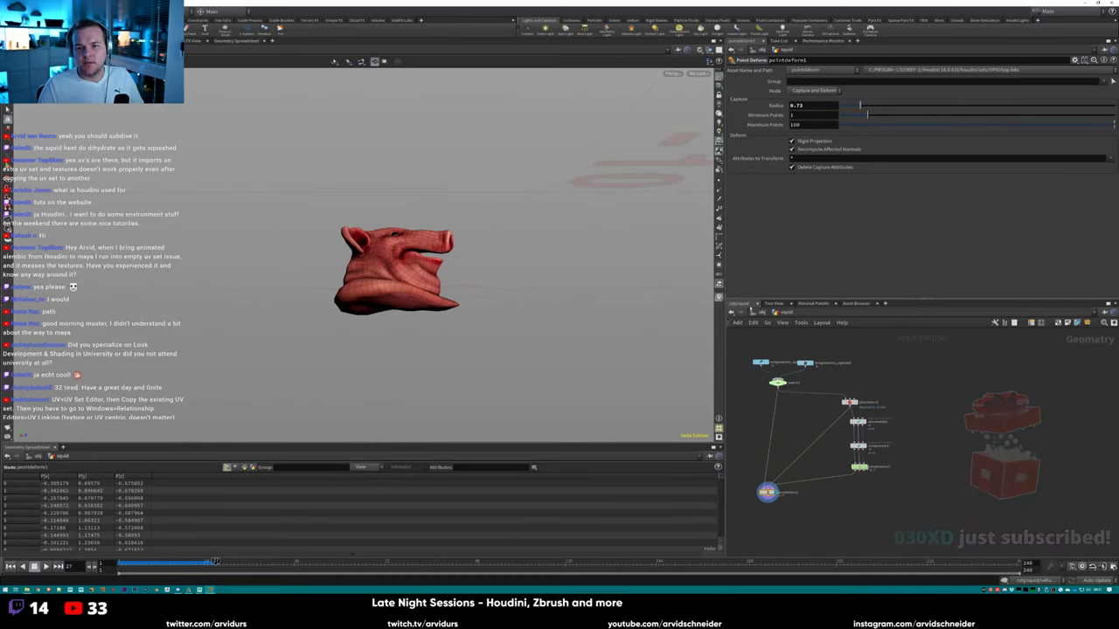
{"action": "mouse_move", "coordinate": [214, 562]}
{"action": "left_mouse_down"}
{"action": "mouse_move", "coordinate": [123, 562]}
{"action": "mouse_move", "coordinate": [229, 562]}
{"action": "left_mouse_up"}
{"action": "left_click_drag", "start_coordinate": [262, 341], "coordinate": [226, 318]}
{"action": "left_click_drag", "start_coordinate": [229, 562], "coordinate": [200, 562]}
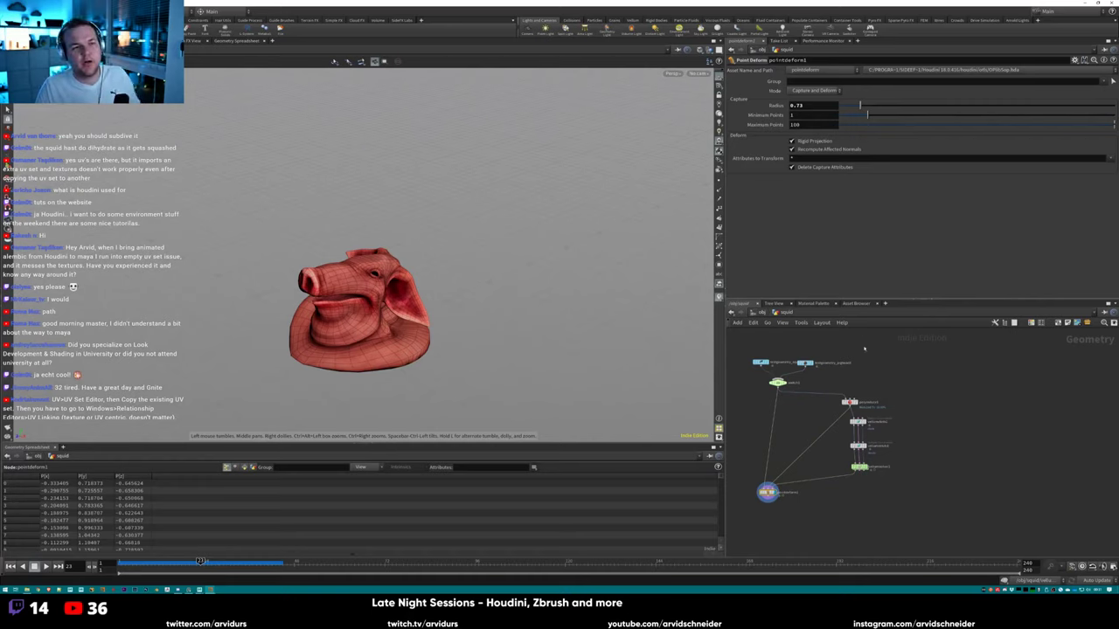
{"action": "middle_click_drag", "start_coordinate": [864, 349], "coordinate": [869, 390]}
{"action": "scroll", "coordinate": [870, 390], "scroll_direction": "down", "scroll_amount": 1}
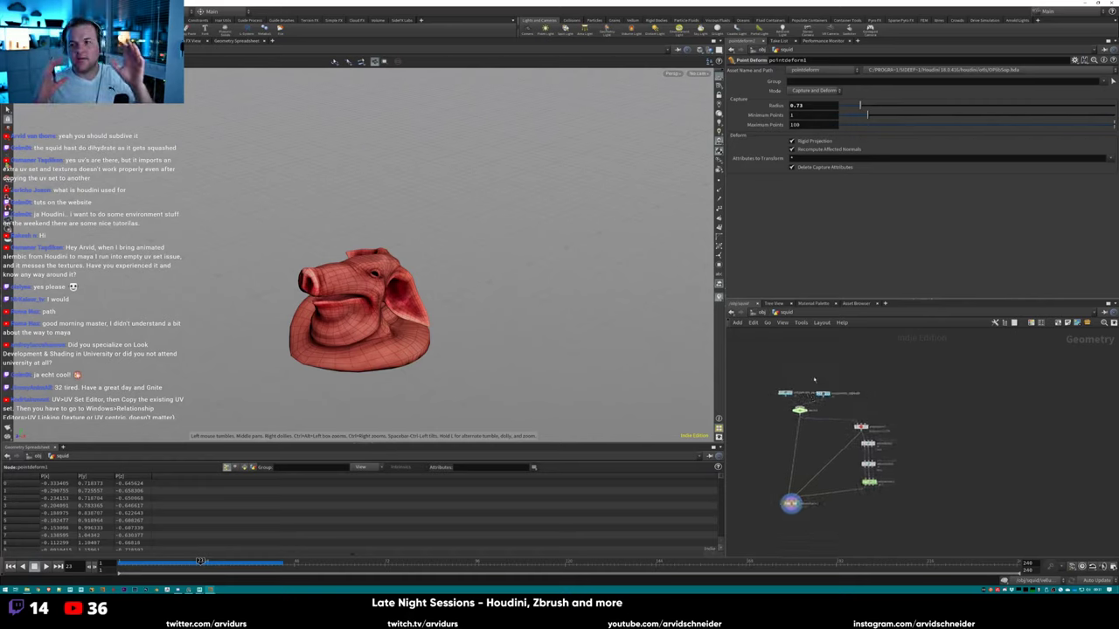
{"action": "middle_click_drag", "start_coordinate": [823, 382], "coordinate": [843, 386]}
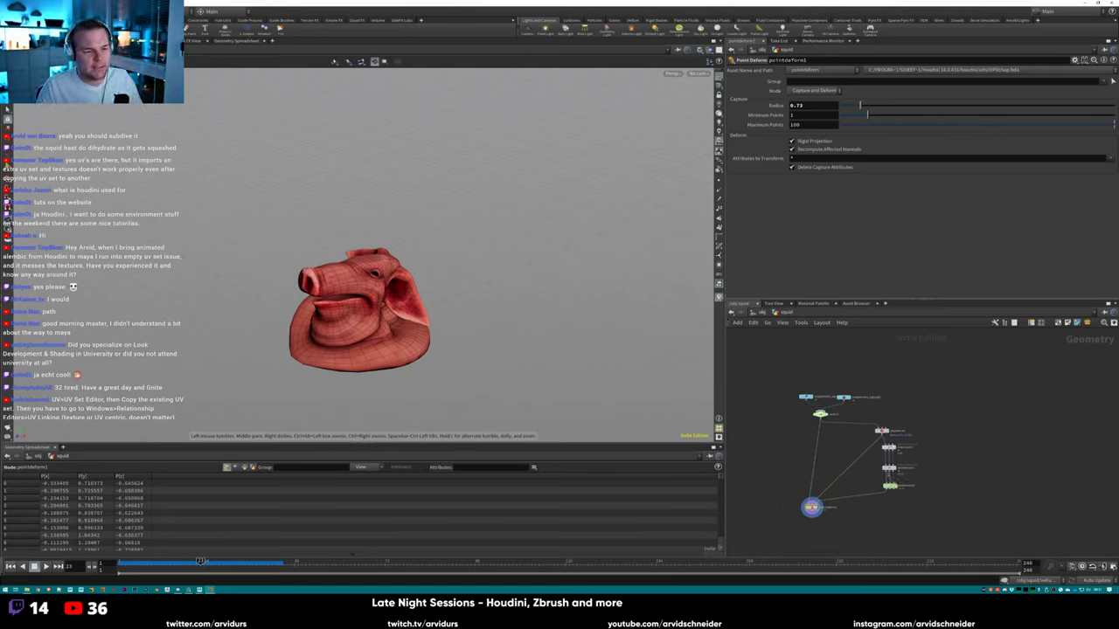
Inspect the vellumstruts1 and vellumcloth1 constraint parameters, then show the Vellum shelf tools.
{"action": "left_click", "coordinate": [888, 469]}
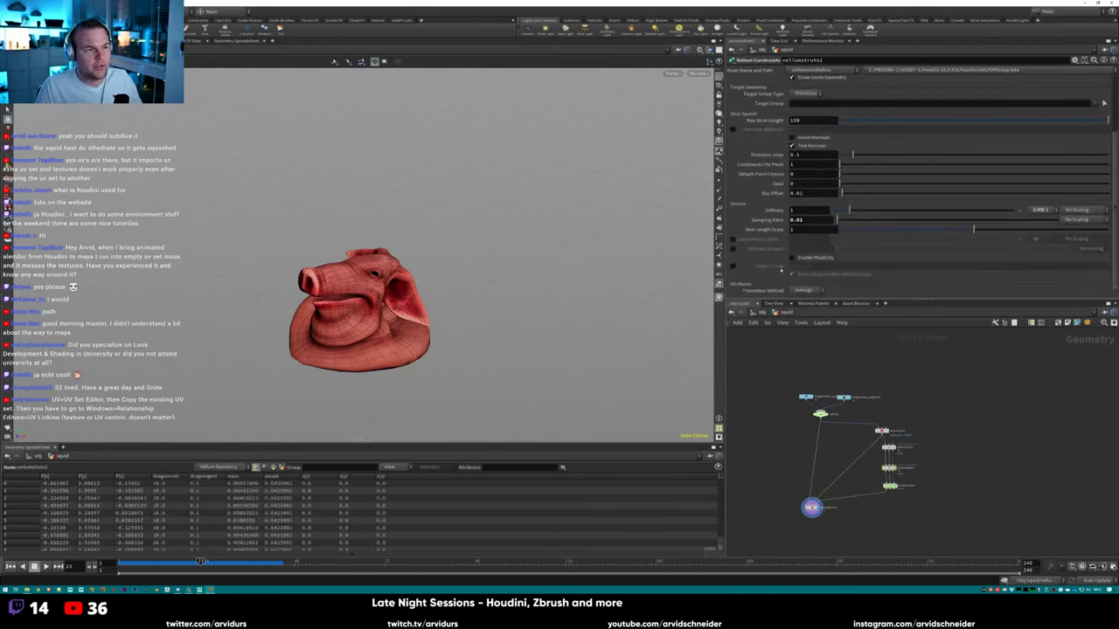
{"action": "key", "text": "Up"}
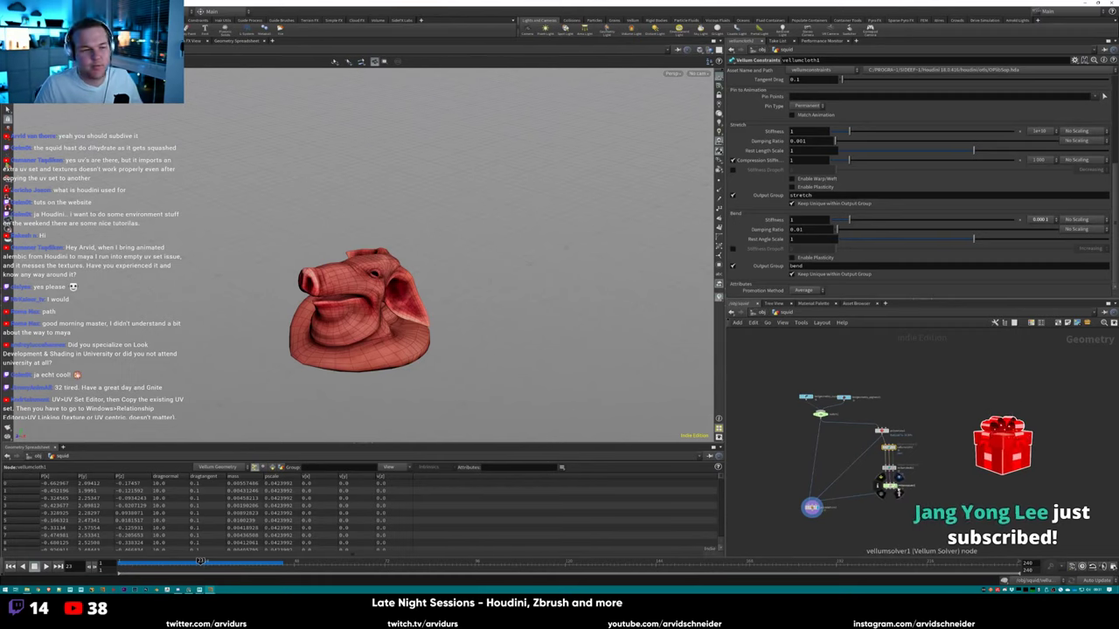
{"action": "left_click", "coordinate": [888, 468]}
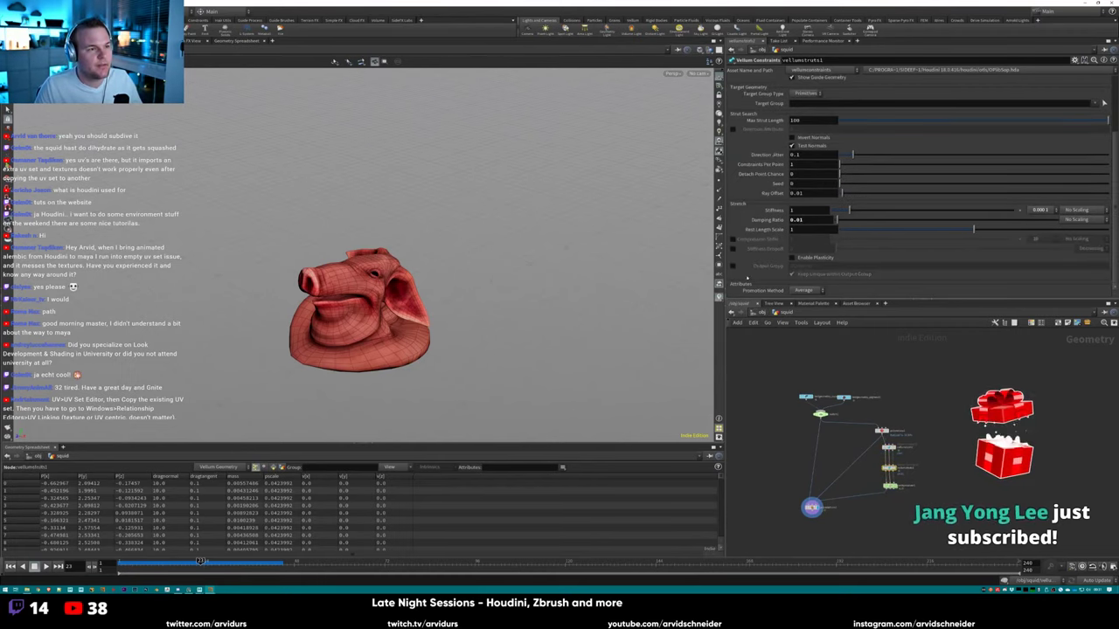
{"action": "scroll", "coordinate": [918, 183], "scroll_direction": "up", "scroll_amount": 2}
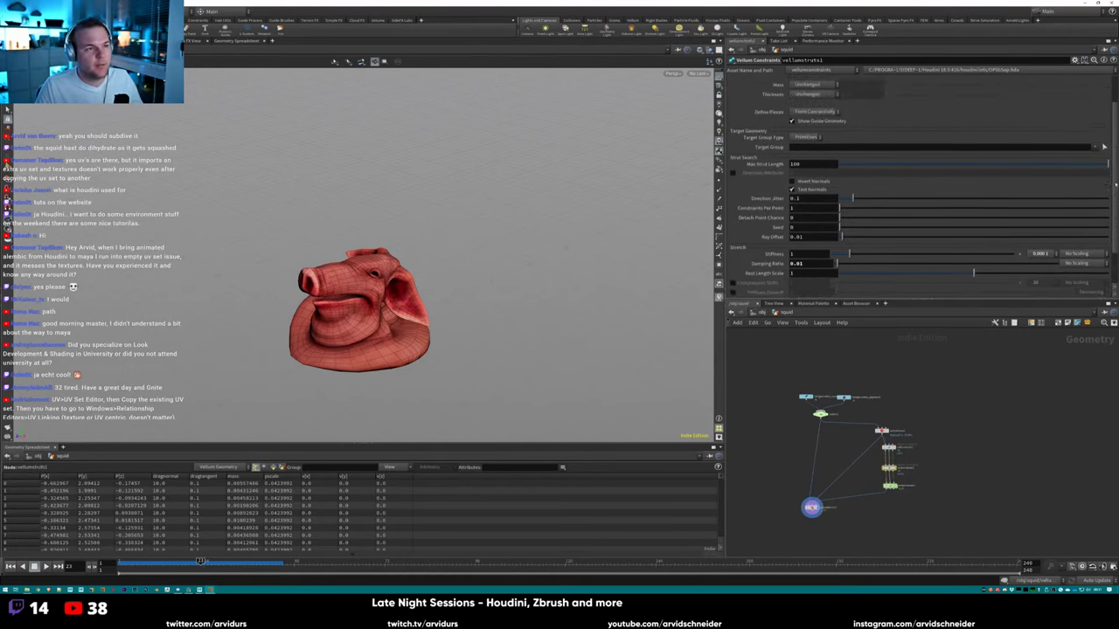
{"action": "scroll", "coordinate": [917, 175], "scroll_direction": "up", "scroll_amount": 1}
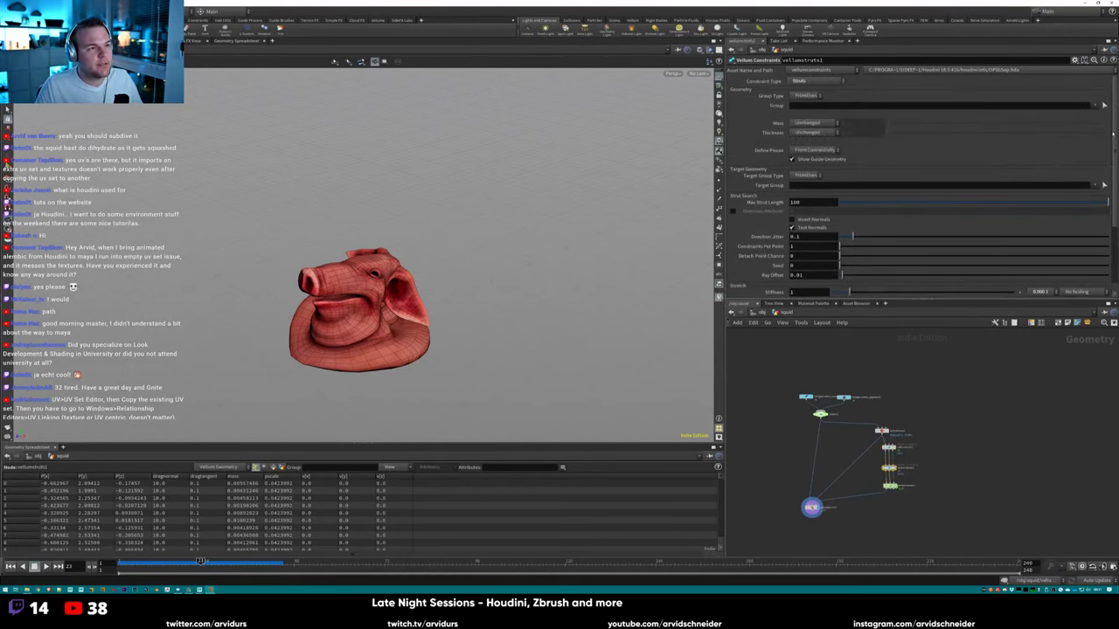
{"action": "scroll", "coordinate": [1111, 136], "scroll_direction": "down", "scroll_amount": 2}
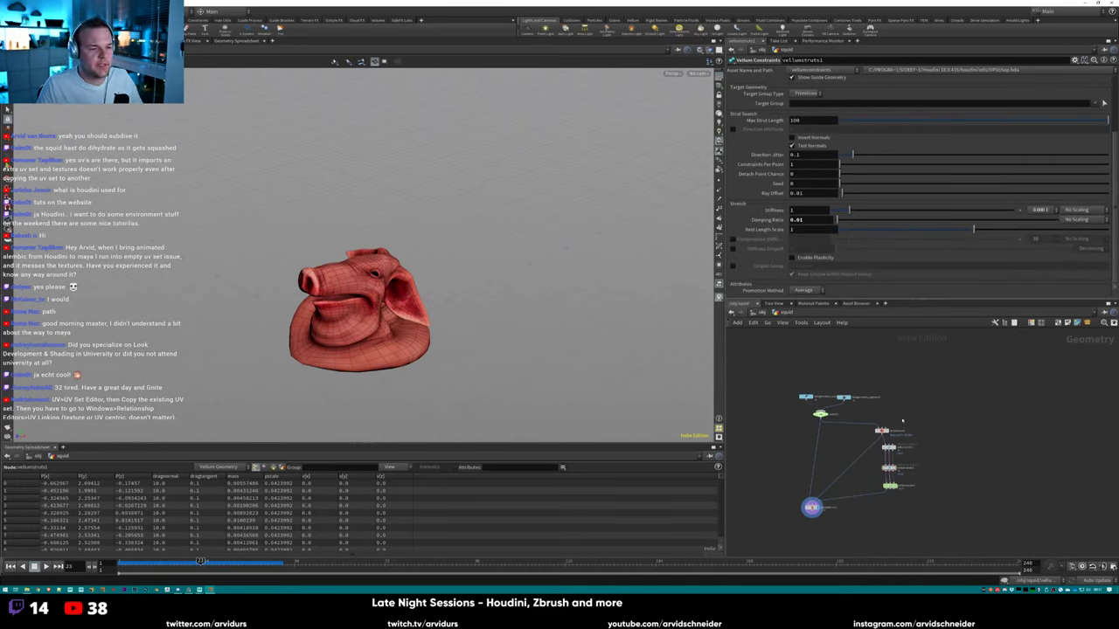
{"action": "middle_click_drag", "start_coordinate": [811, 425], "coordinate": [844, 386]}
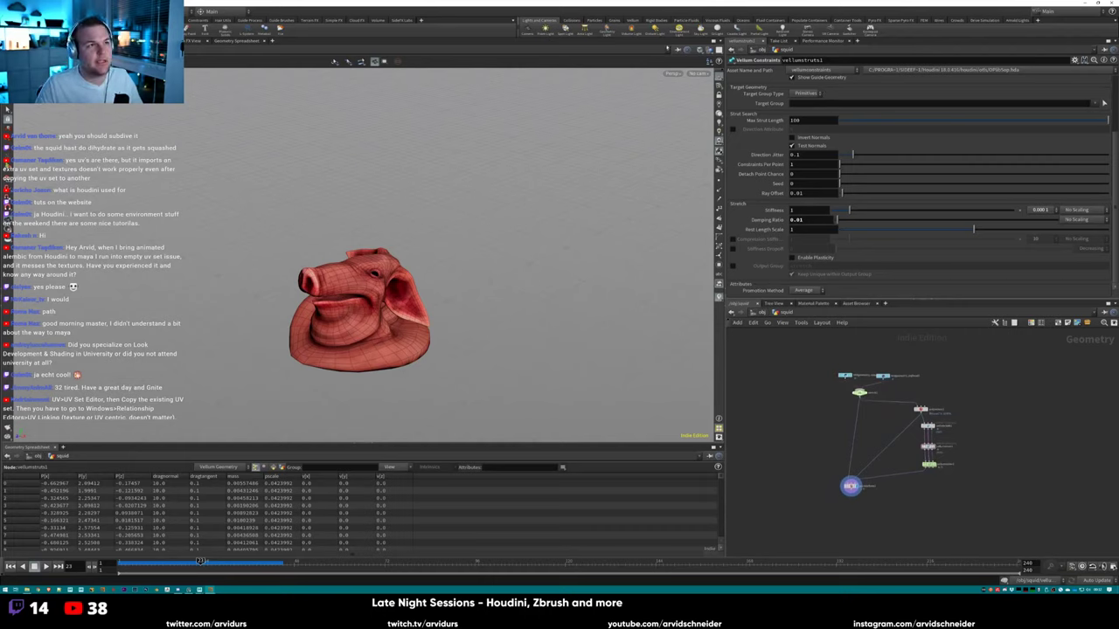
{"action": "left_click", "coordinate": [632, 20]}
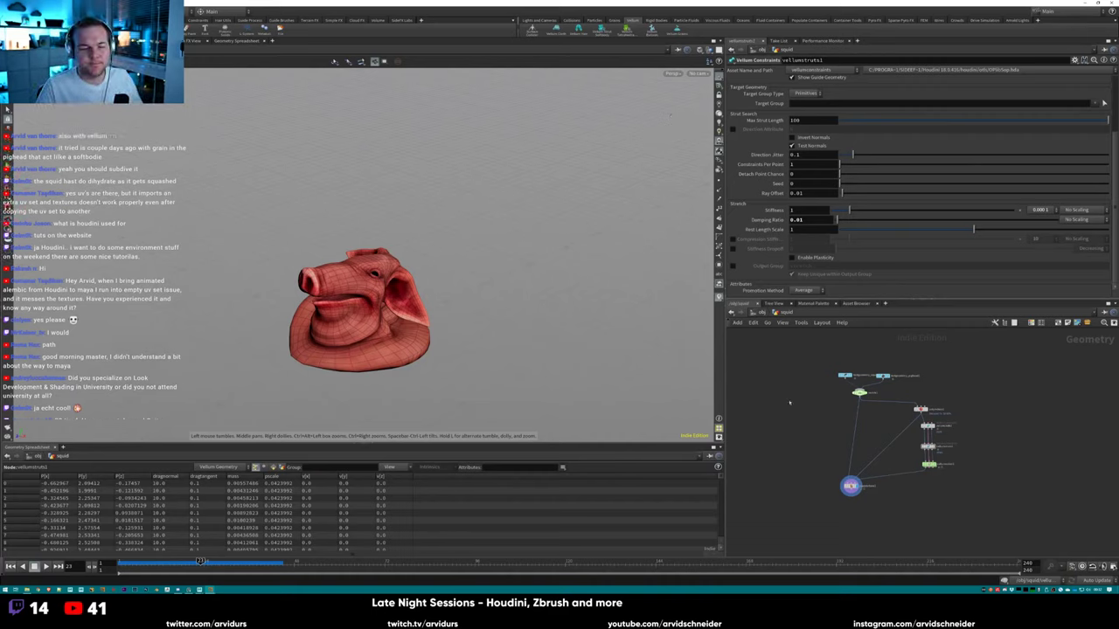
Select vellumcloth1 and search for a Vellum node to add, then cancel.
{"action": "scroll", "coordinate": [917, 398], "scroll_direction": "up", "scroll_amount": 4}
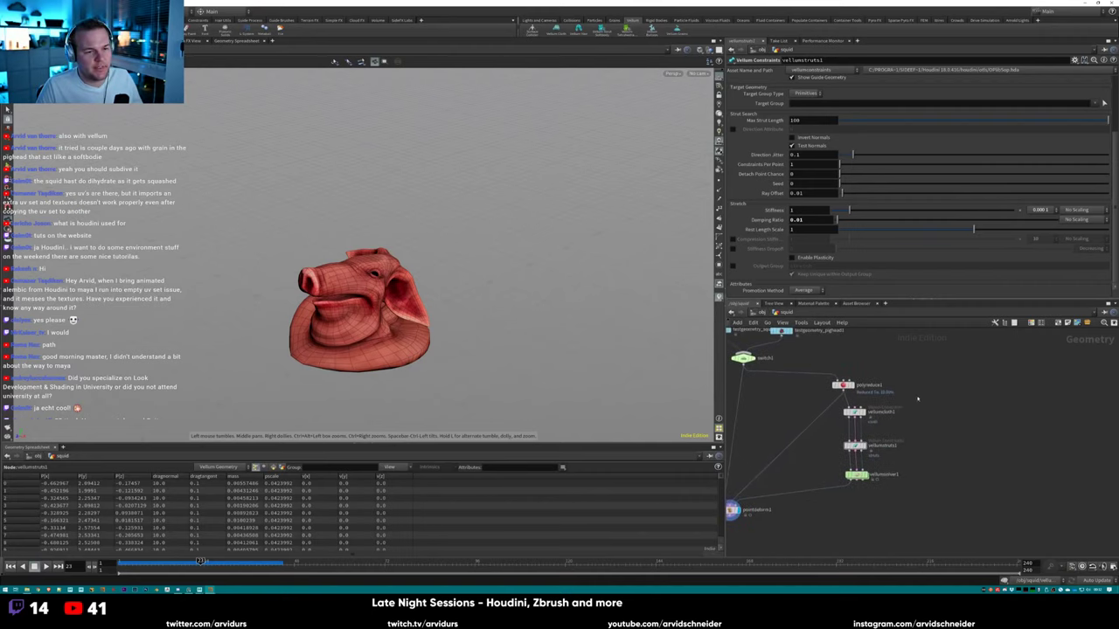
{"action": "scroll", "coordinate": [917, 421], "scroll_direction": "up", "scroll_amount": 2}
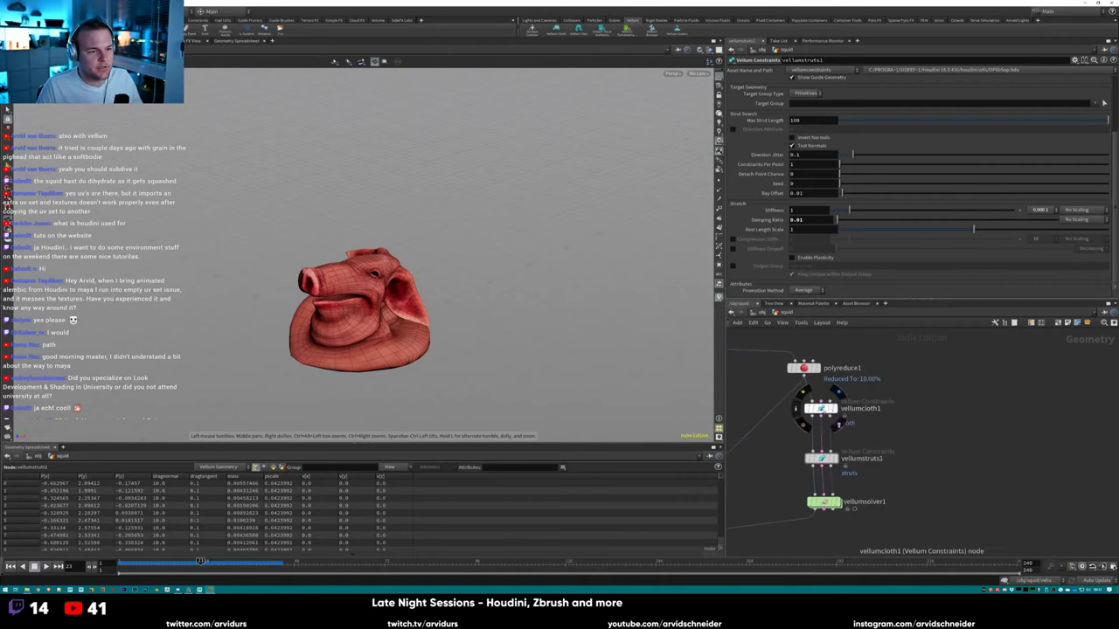
{"action": "left_click", "coordinate": [820, 408]}
{"action": "key", "text": "Tab"}
{"action": "type", "text": "vellu"}
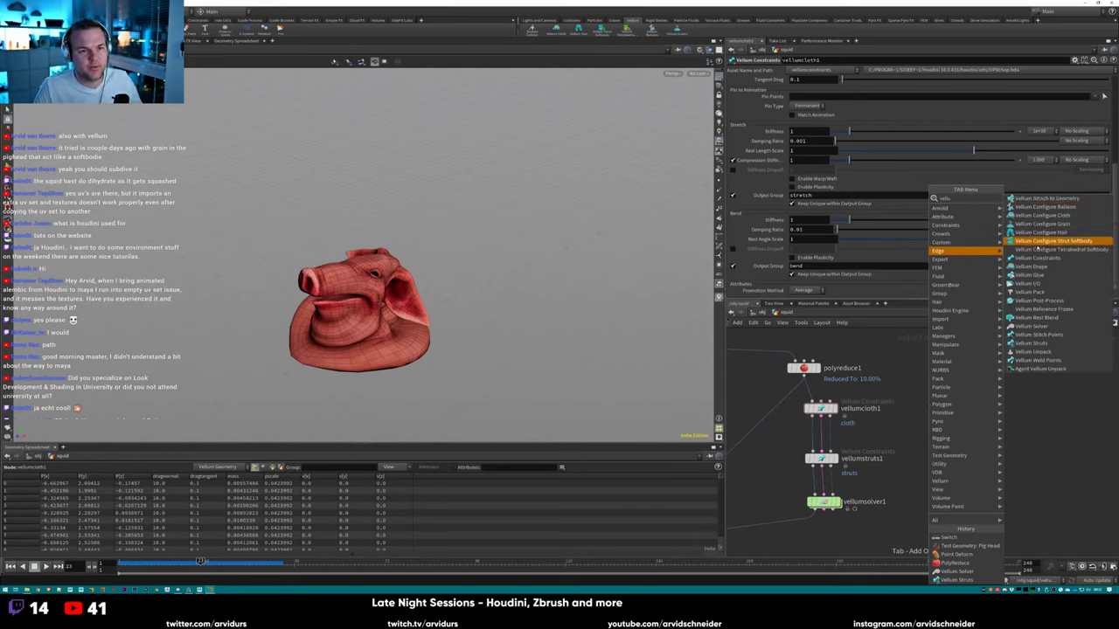
{"action": "key", "text": "Escape"}
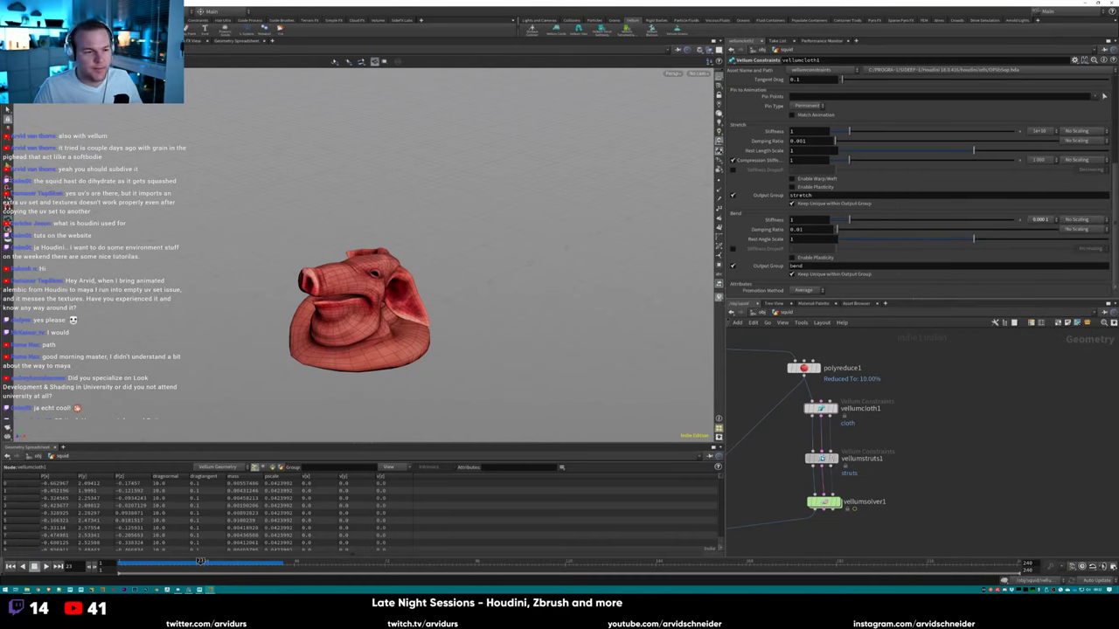
Open the Constraint Type list on vellumstruts1.
{"action": "left_click", "coordinate": [821, 458]}
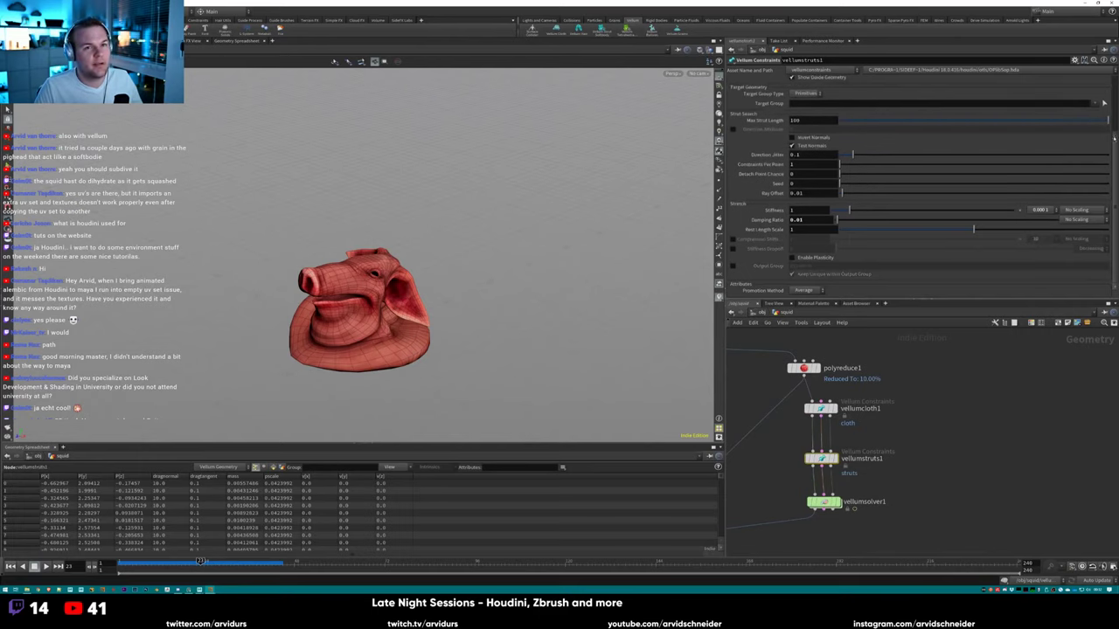
{"action": "left_click_drag", "start_coordinate": [1112, 137], "coordinate": [1111, 73]}
{"action": "left_click", "coordinate": [844, 81]}
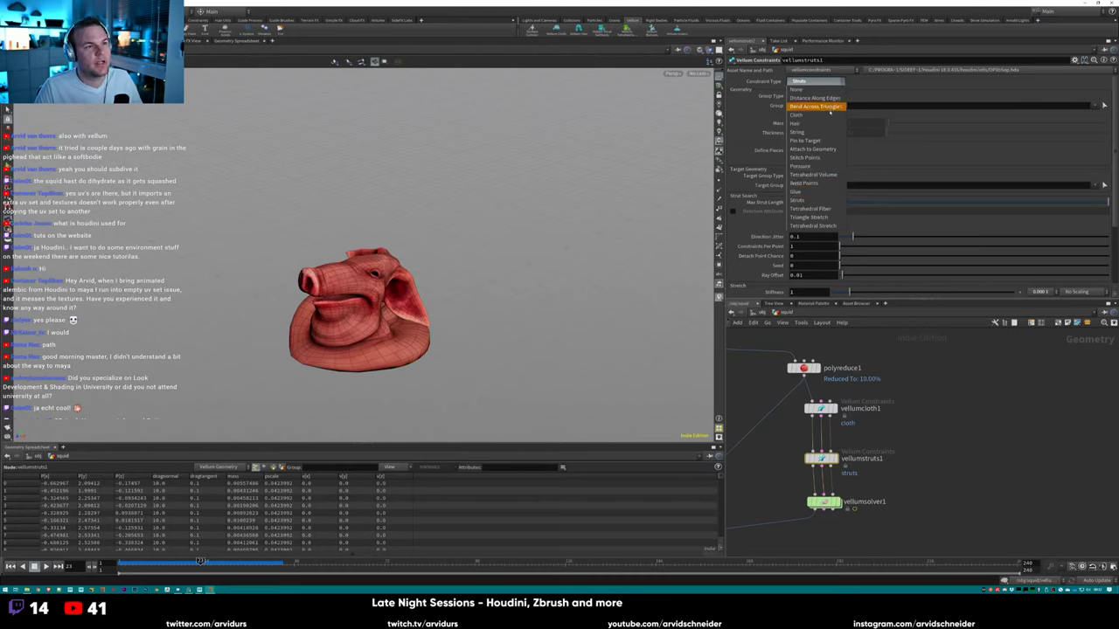
Change vellumstruts1's Constraint Type to Pressure and replay the solver from frame 1.
{"action": "left_click", "coordinate": [813, 166]}
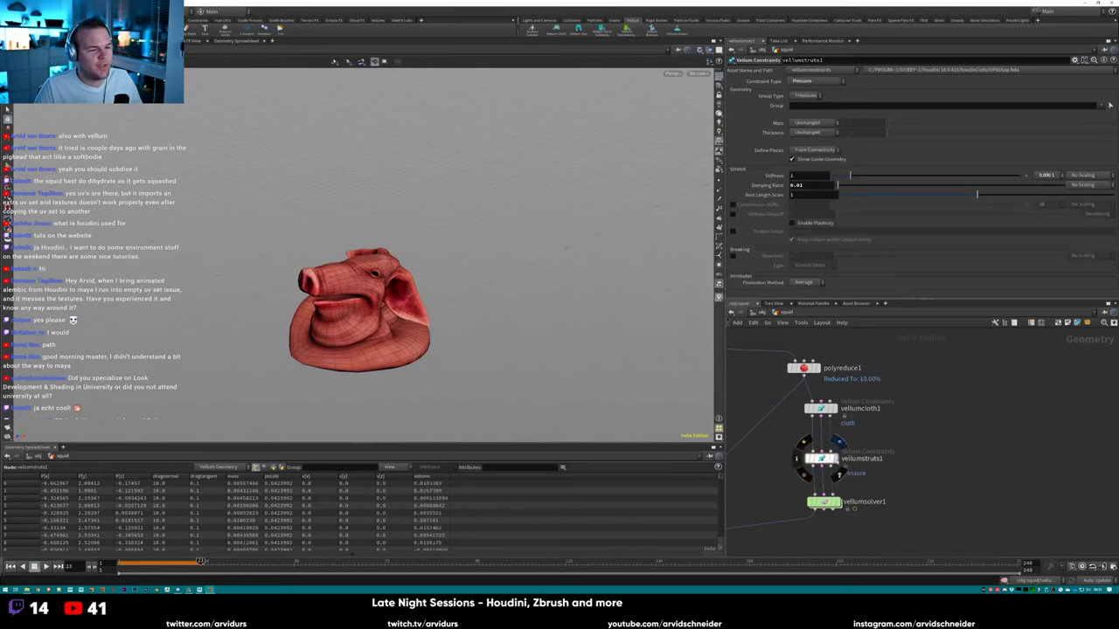
{"action": "left_click", "coordinate": [833, 458]}
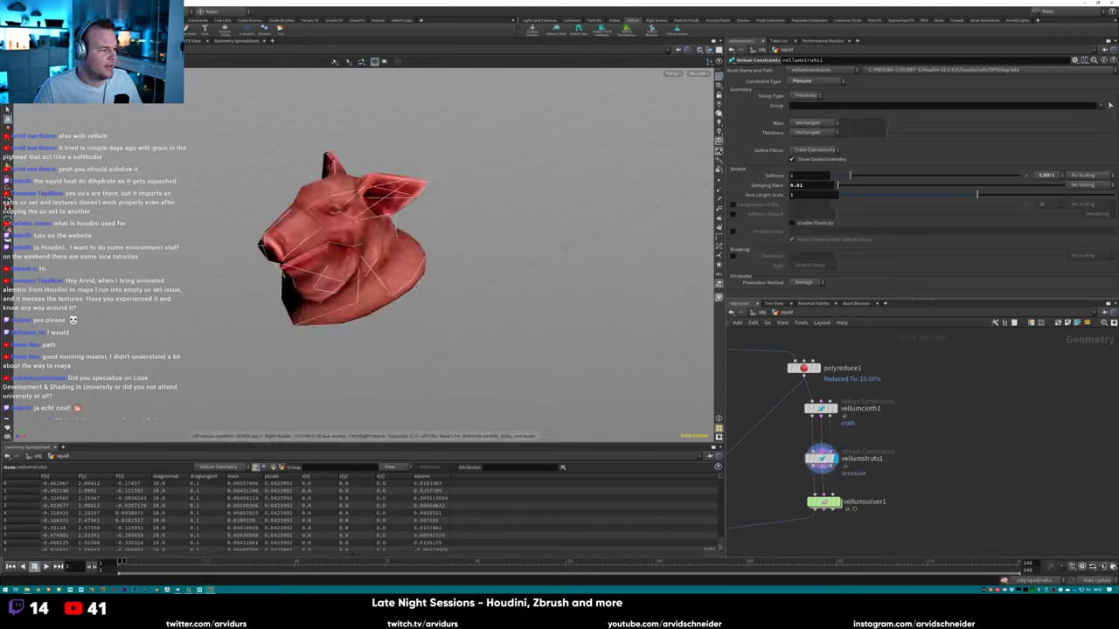
{"action": "left_click", "coordinate": [35, 566]}
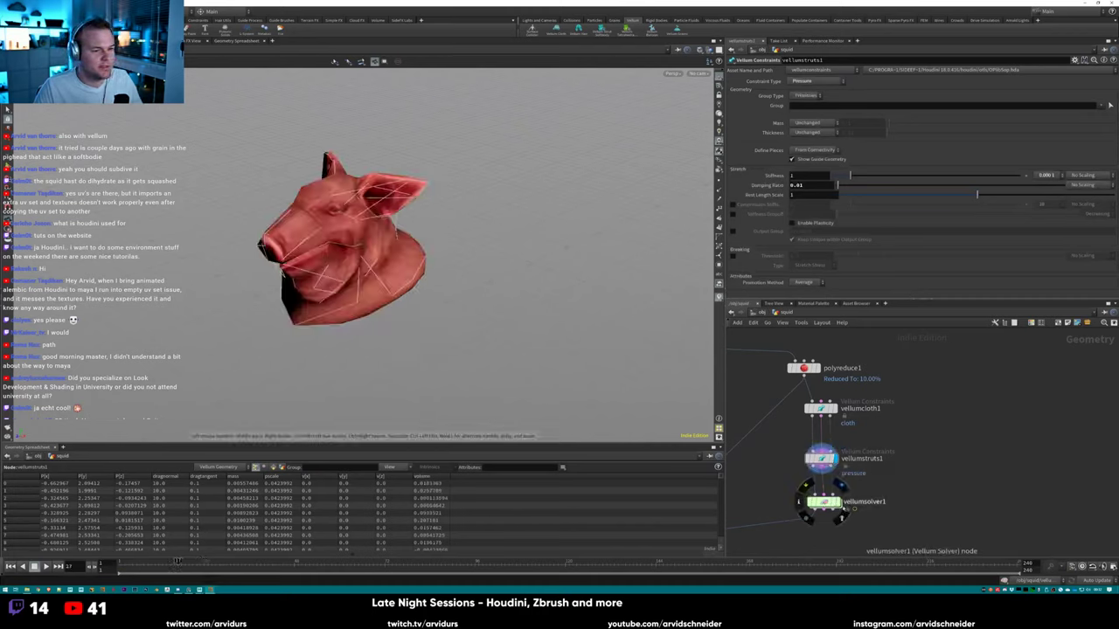
{"action": "left_click", "coordinate": [835, 502]}
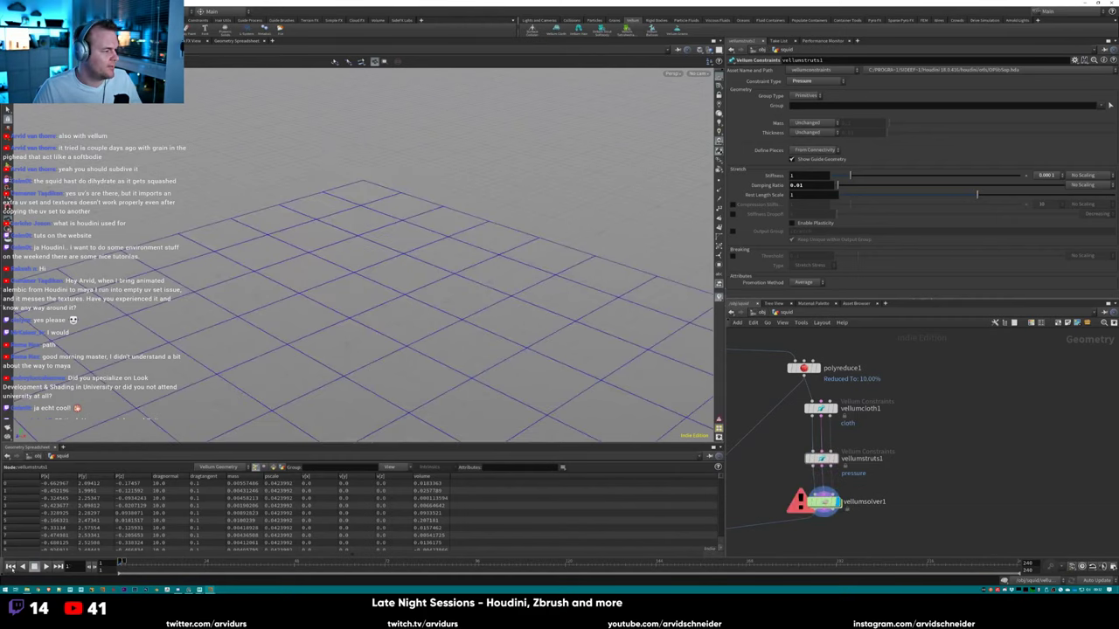
{"action": "left_click", "coordinate": [823, 502]}
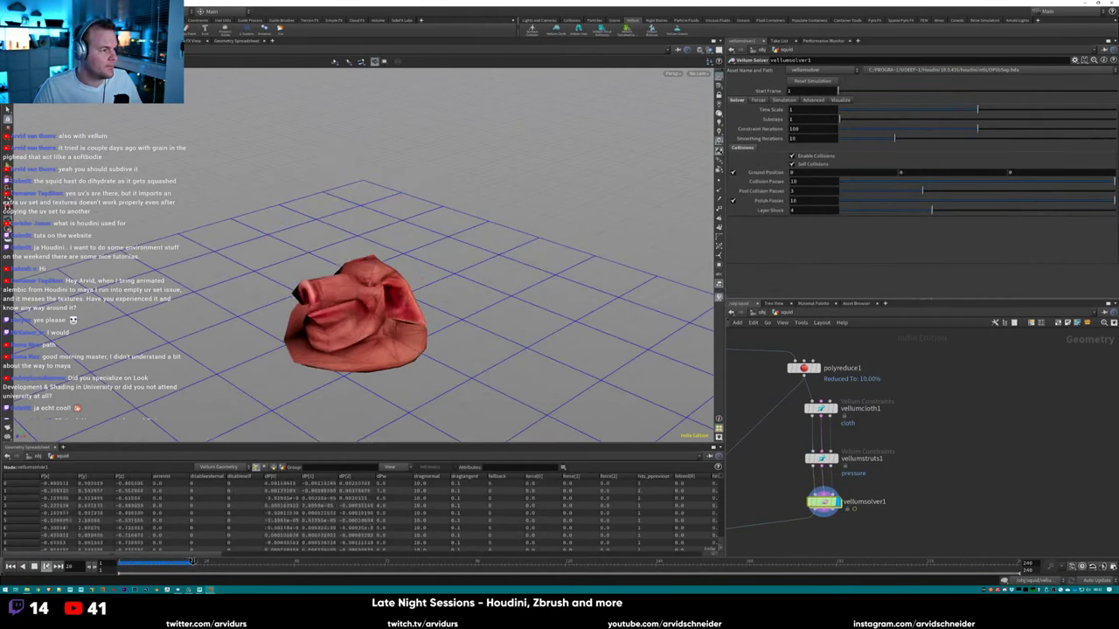
{"action": "key", "text": "Escape"}
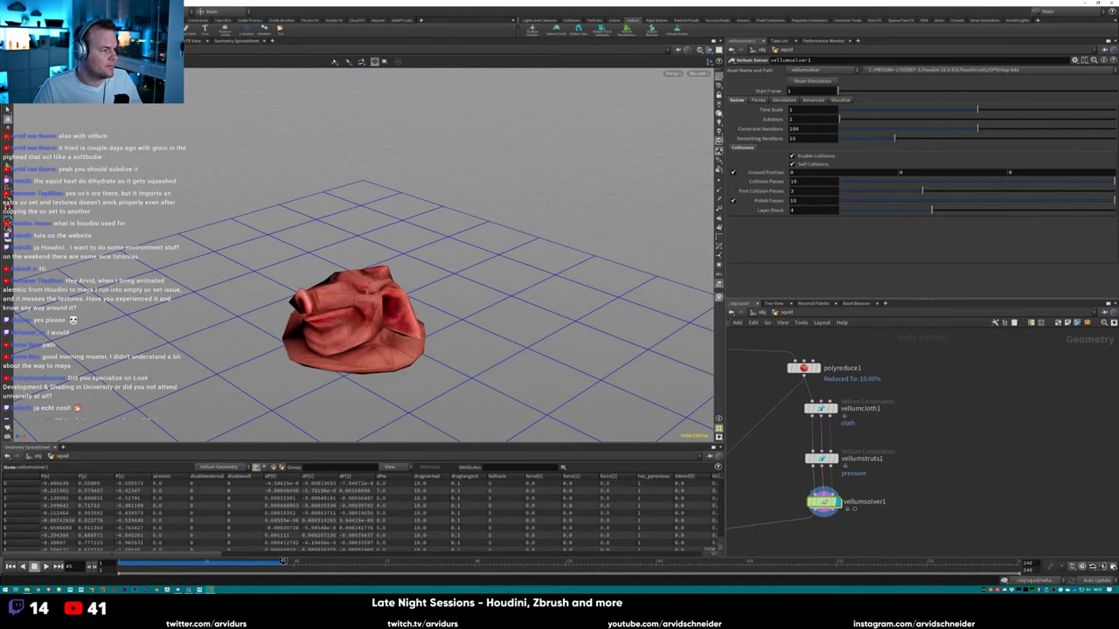
Set the pressure Stiffness to 10 and replay the sim from a low angle.
{"action": "left_click", "coordinate": [820, 458]}
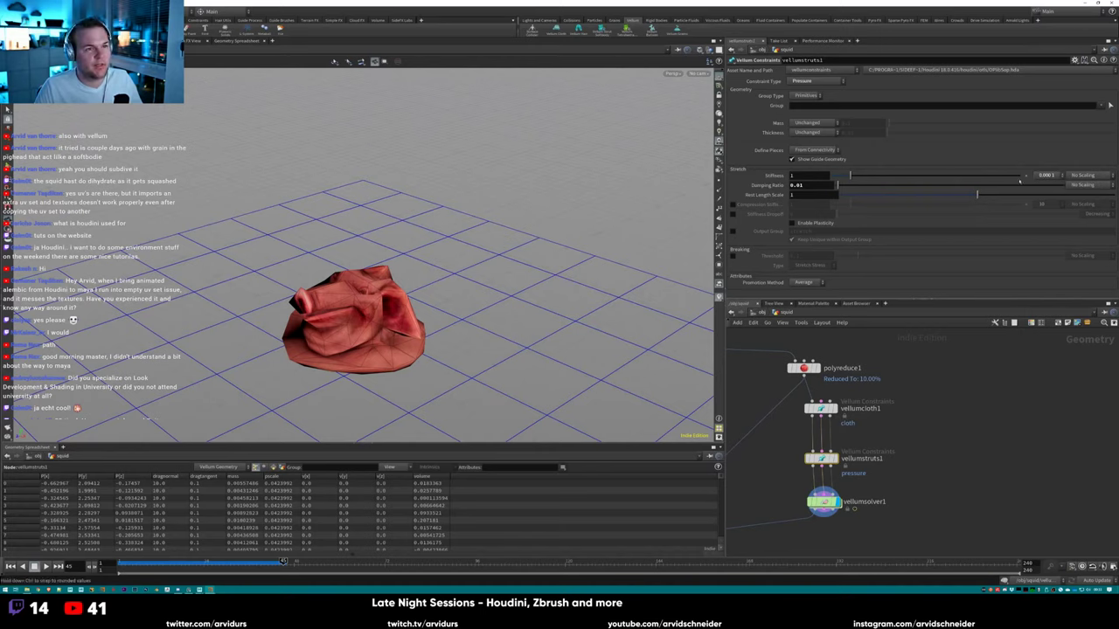
{"action": "left_click", "coordinate": [1044, 176]}
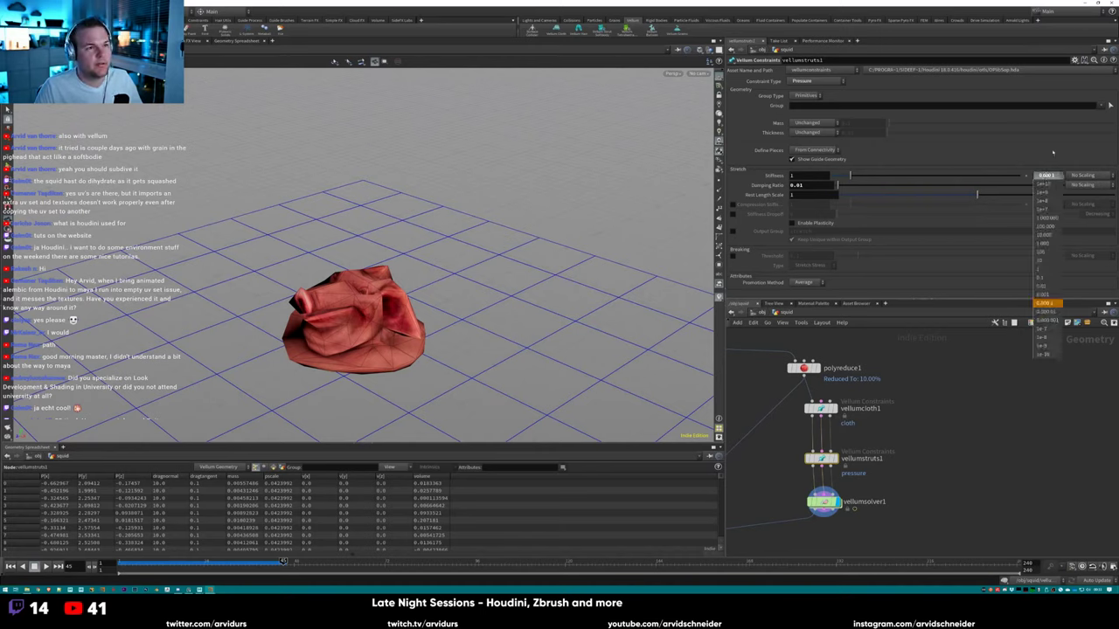
{"action": "left_click", "coordinate": [1045, 176]}
{"action": "left_click", "coordinate": [1045, 175]}
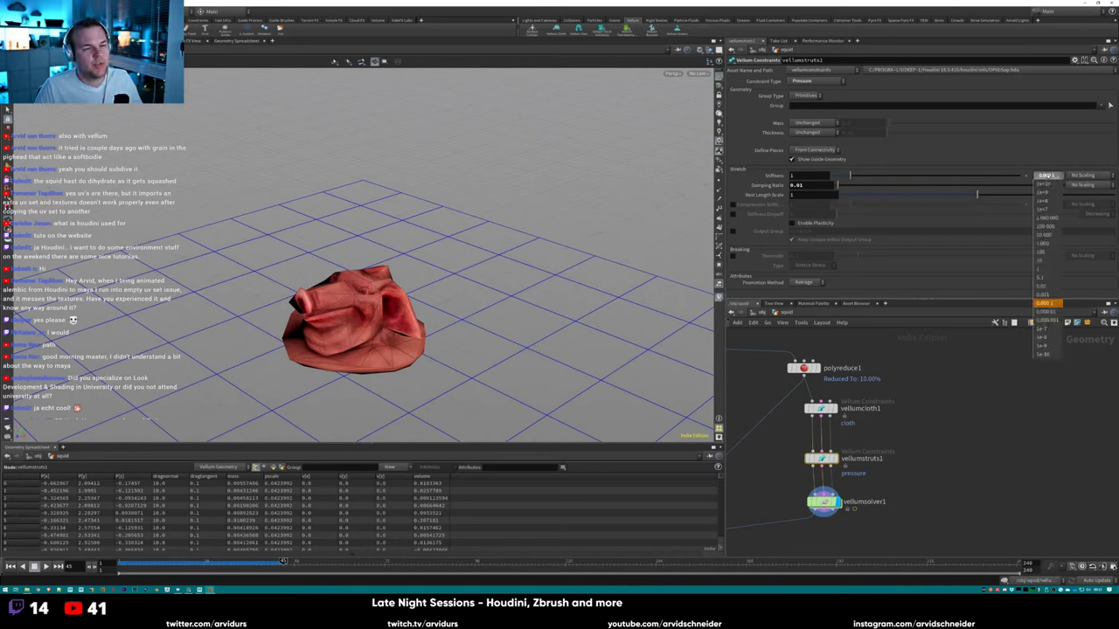
{"action": "left_click", "coordinate": [1048, 259]}
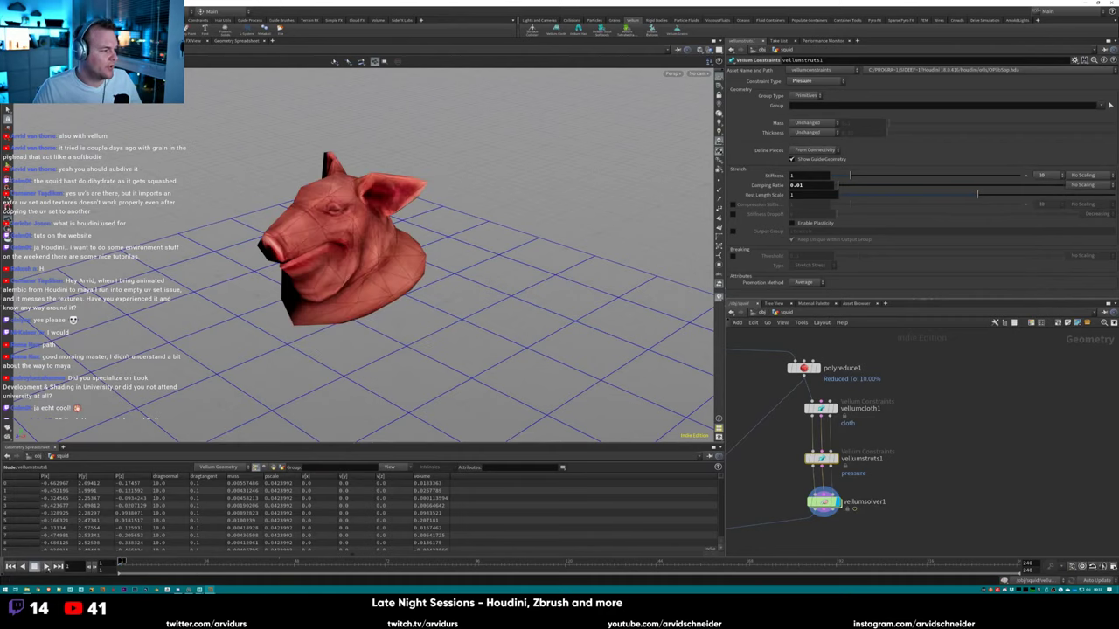
{"action": "left_click", "coordinate": [46, 566]}
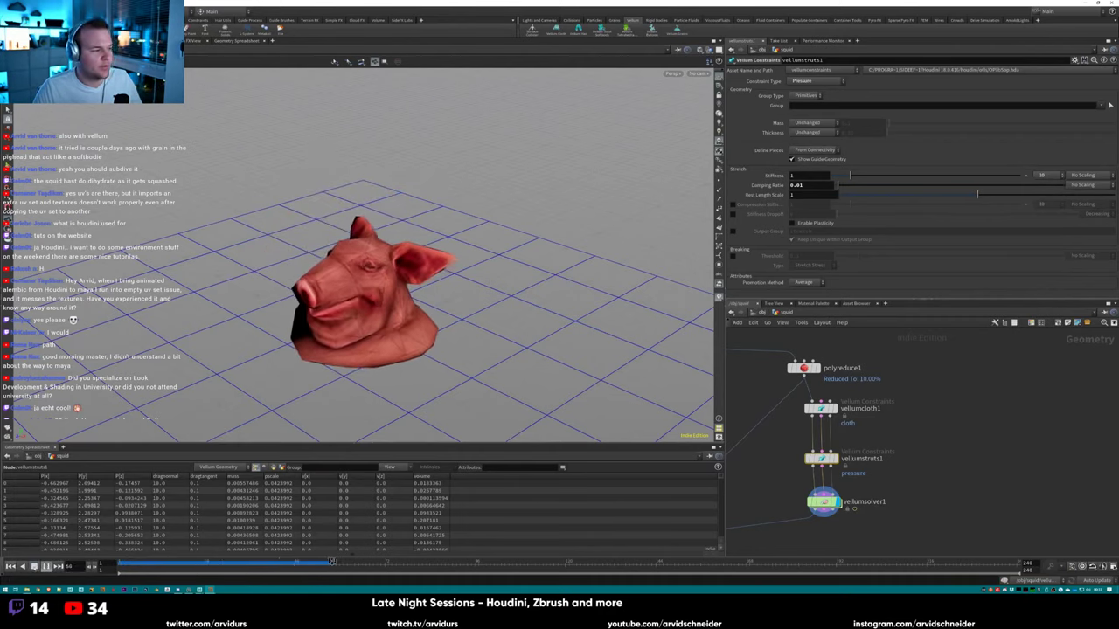
{"action": "mouse_move", "coordinate": [489, 262]}
{"action": "left_mouse_down"}
{"action": "mouse_move", "coordinate": [430, 310]}
{"action": "mouse_move", "coordinate": [485, 281]}
{"action": "left_mouse_up"}
{"action": "left_click_drag", "start_coordinate": [216, 562], "coordinate": [156, 562]}
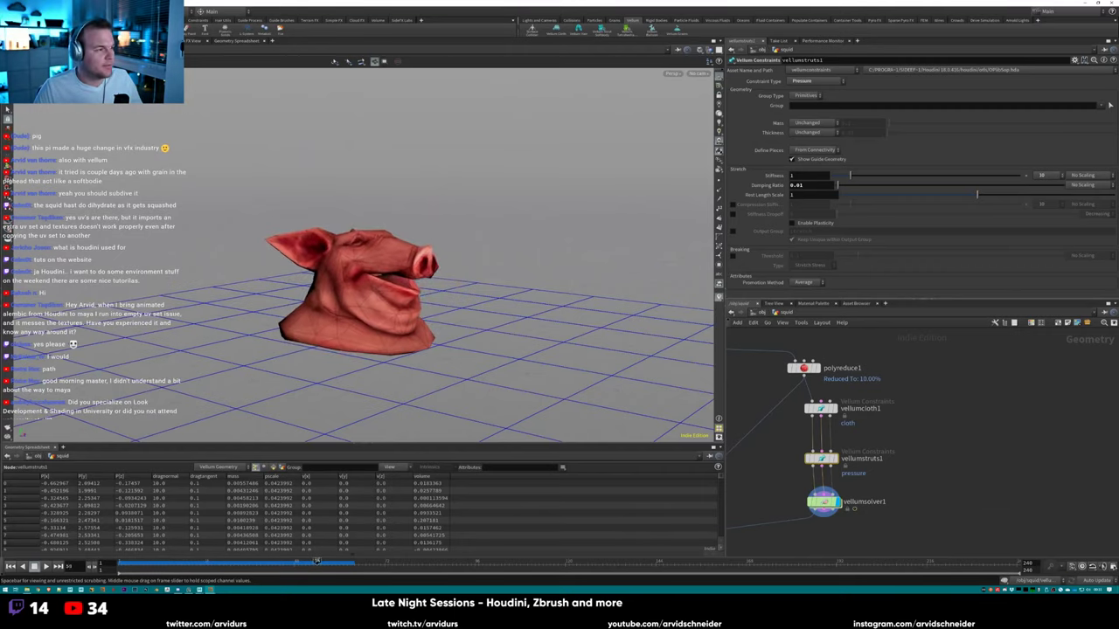
{"action": "left_click_drag", "start_coordinate": [350, 297], "coordinate": [420, 294]}
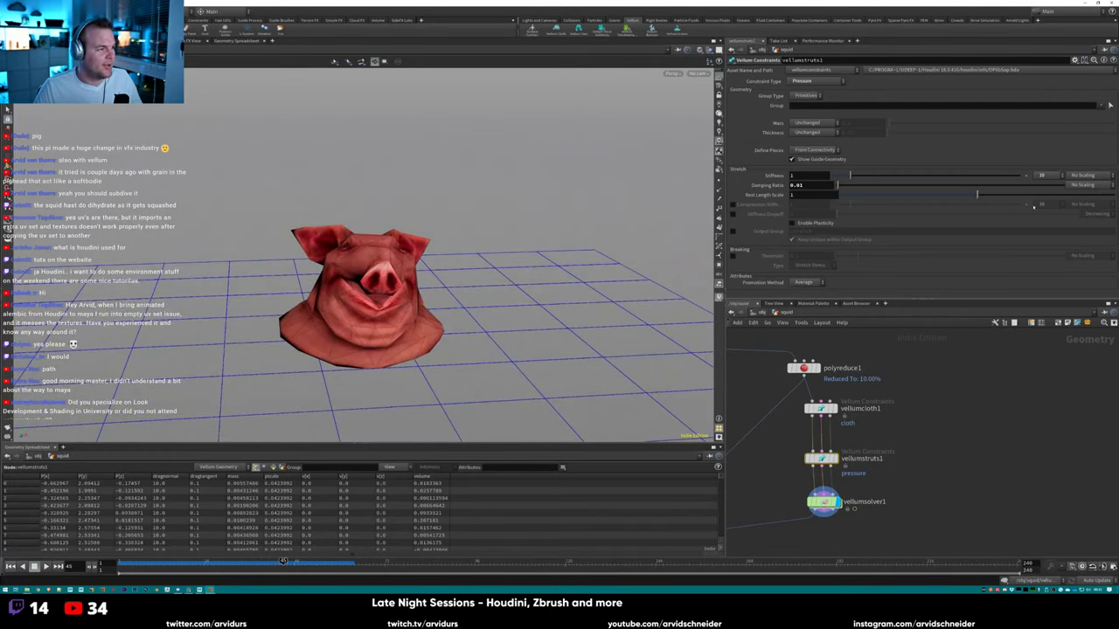
Raise pressure Stiffness to 1000000, replay, and display the pointdeform1 pig head.
{"action": "middle_click_drag", "start_coordinate": [1042, 176], "coordinate": [1032, 226]}
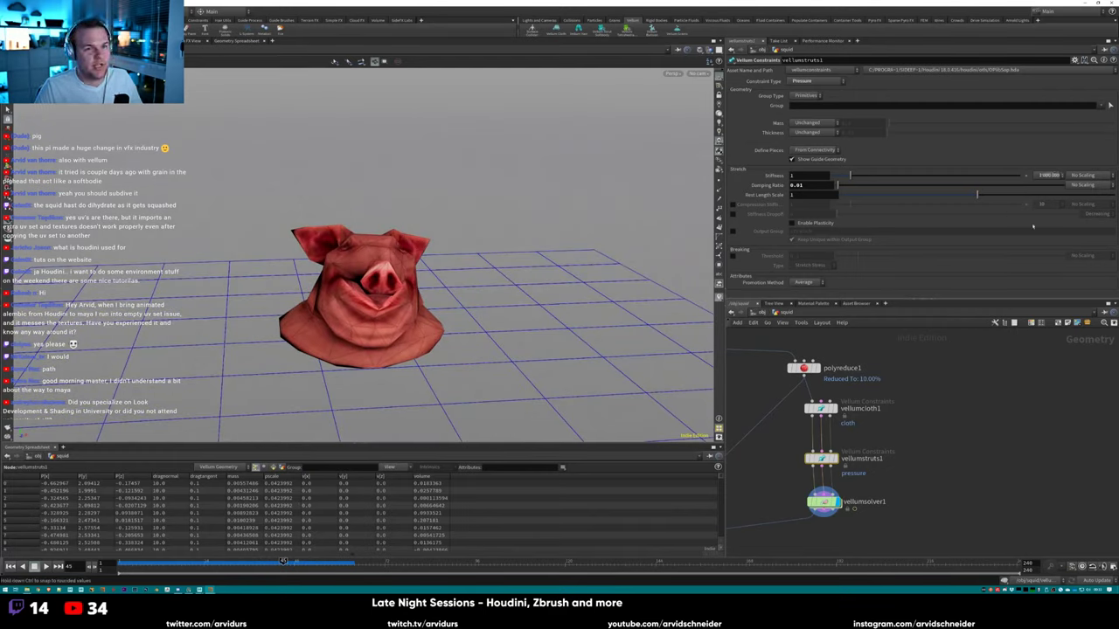
{"action": "left_click", "coordinate": [46, 566]}
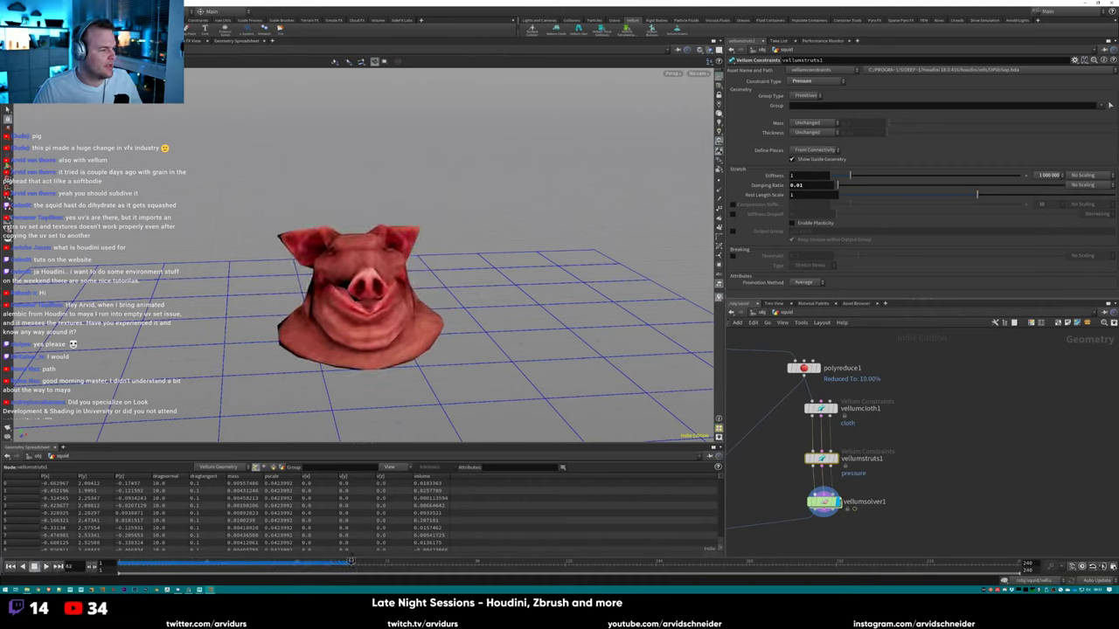
{"action": "middle_click_drag", "start_coordinate": [787, 455], "coordinate": [887, 402]}
{"action": "left_click", "coordinate": [731, 502]}
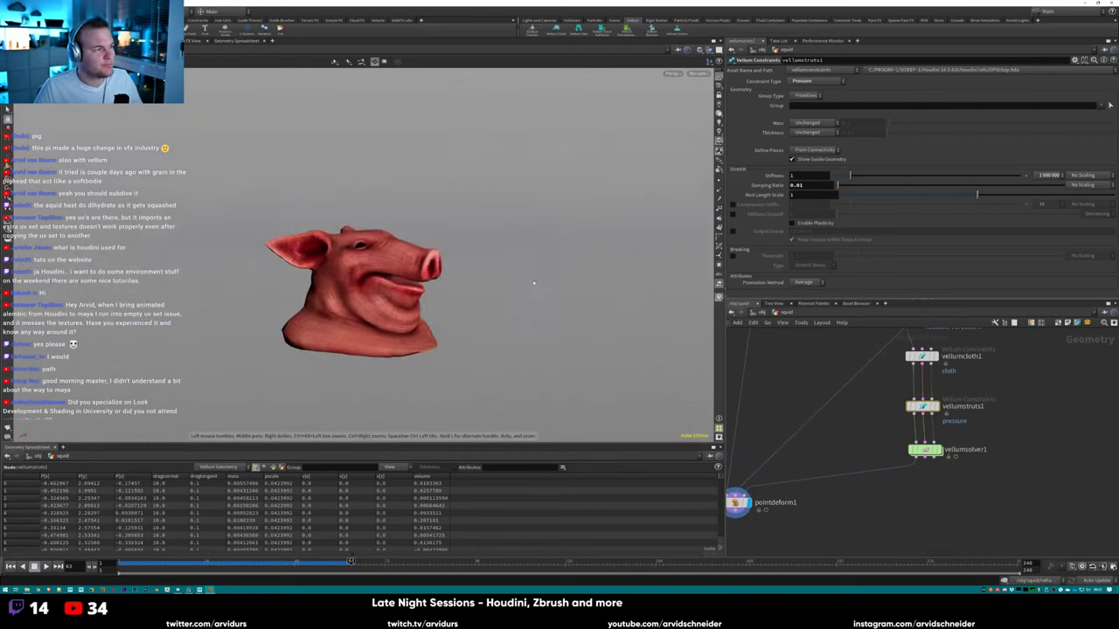
{"action": "left_click", "coordinate": [152, 563]}
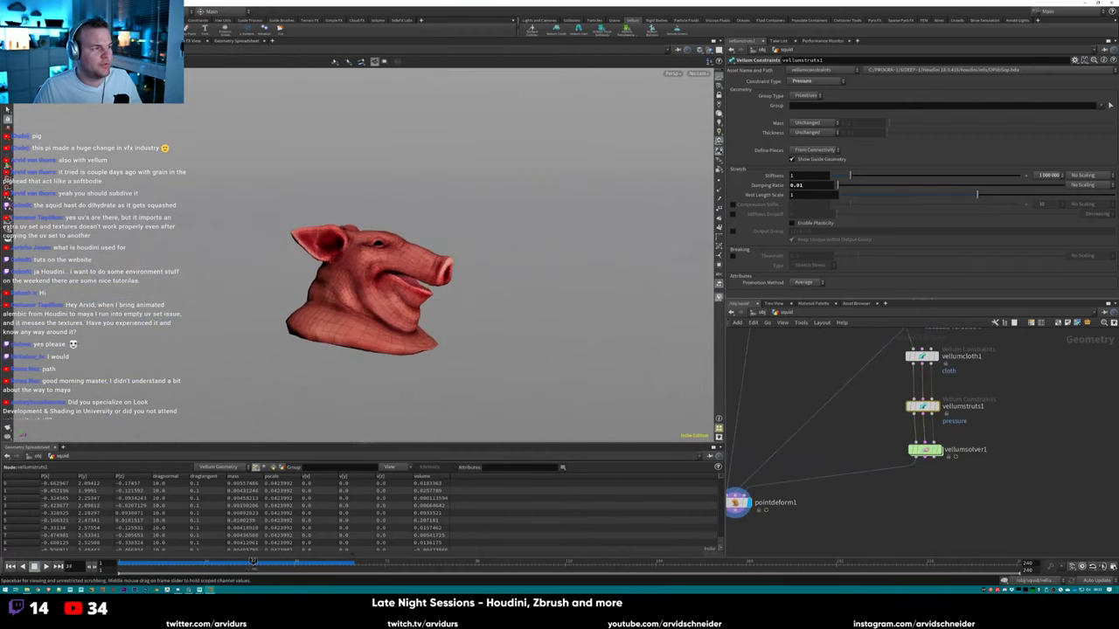
{"action": "middle_click_drag", "start_coordinate": [855, 341], "coordinate": [866, 410]}
{"action": "key", "text": "Tab"}
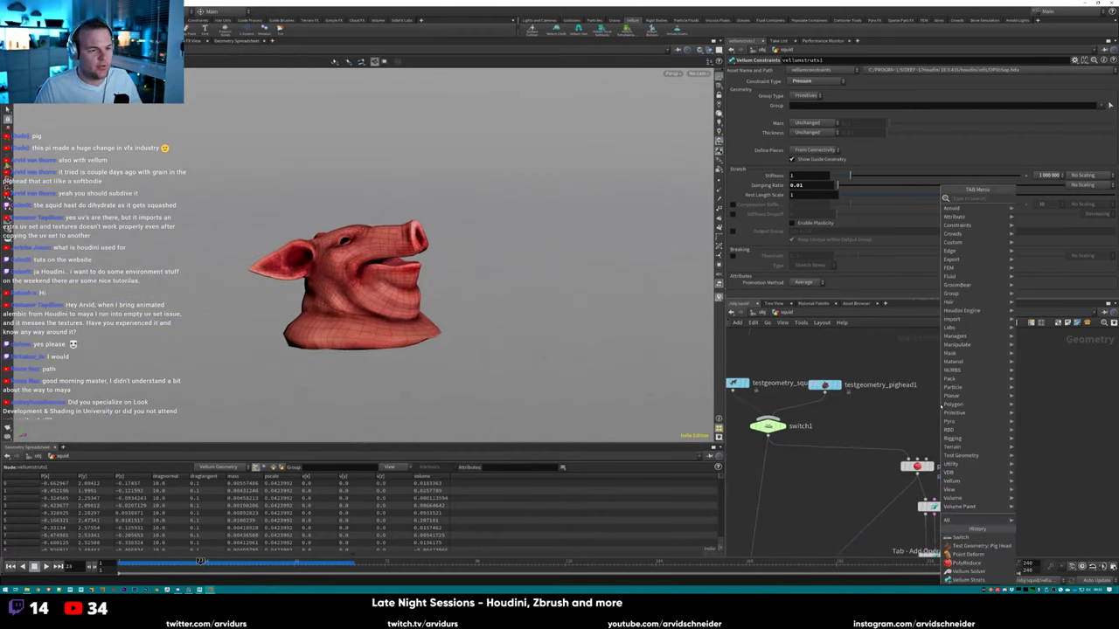
Add a Test Geometry: Tommy node and set switch1's Select Input to 2.
{"action": "left_click", "coordinate": [1005, 330]}
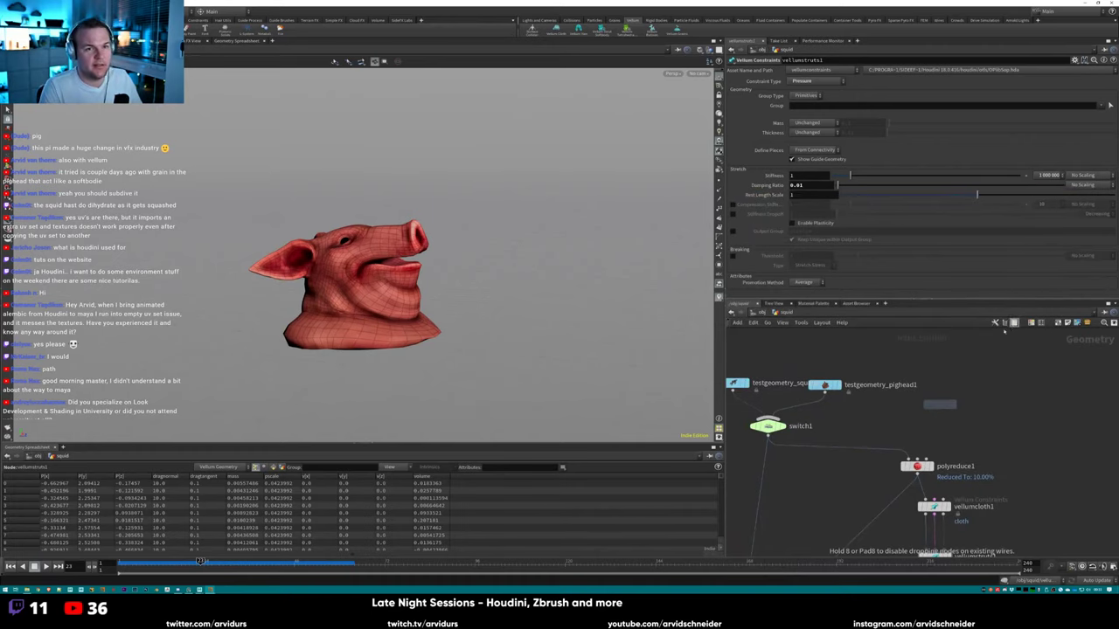
{"action": "left_click", "coordinate": [949, 357]}
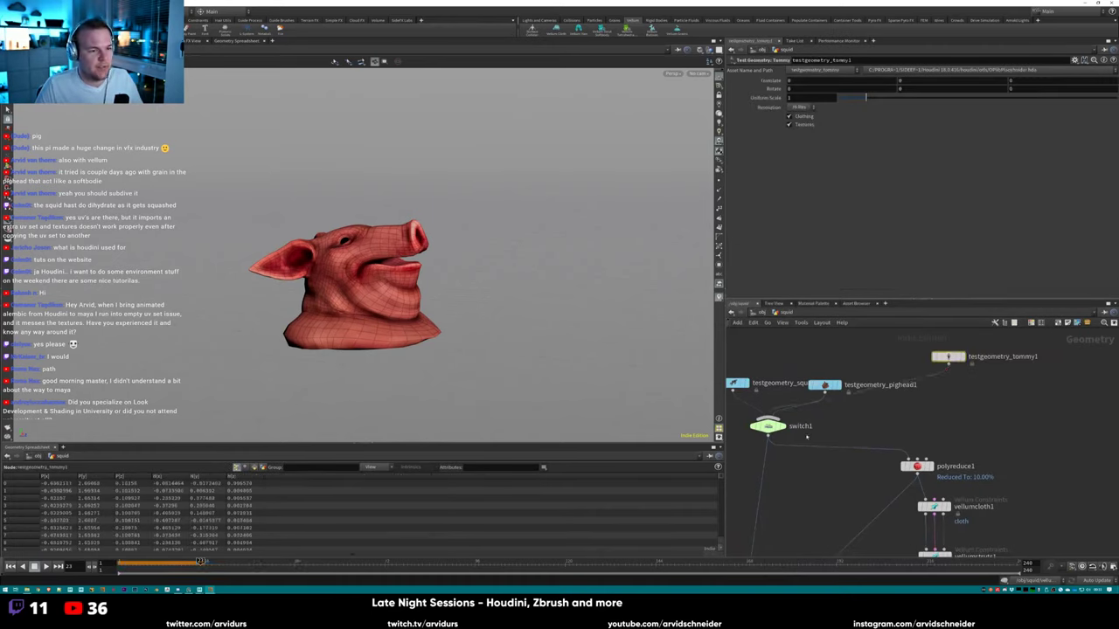
{"action": "left_click", "coordinate": [769, 425]}
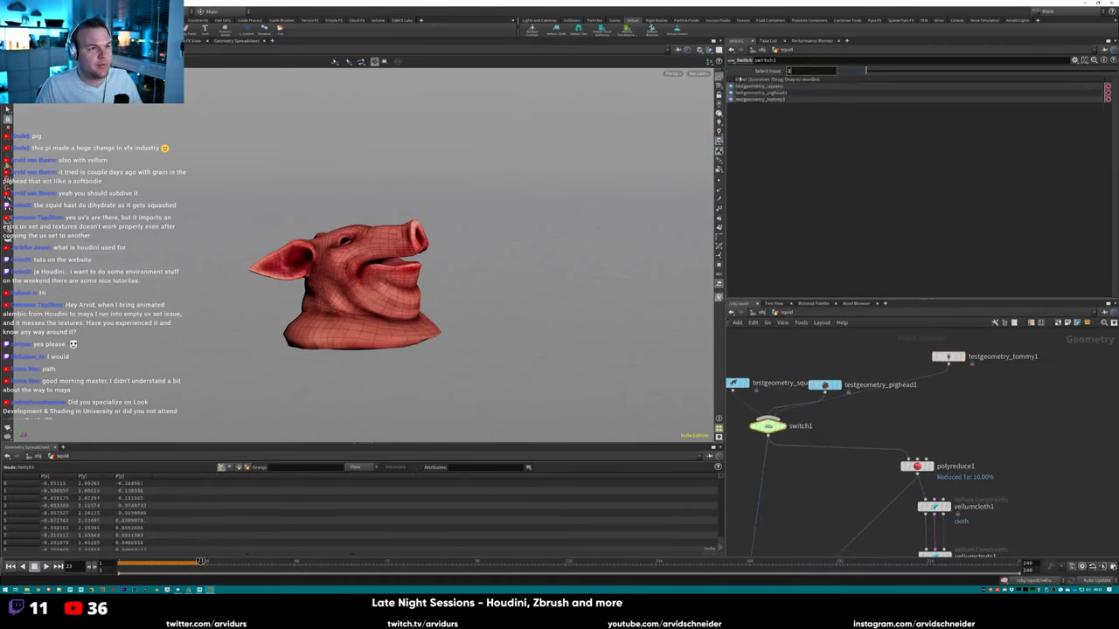
{"action": "left_click", "coordinate": [893, 70]}
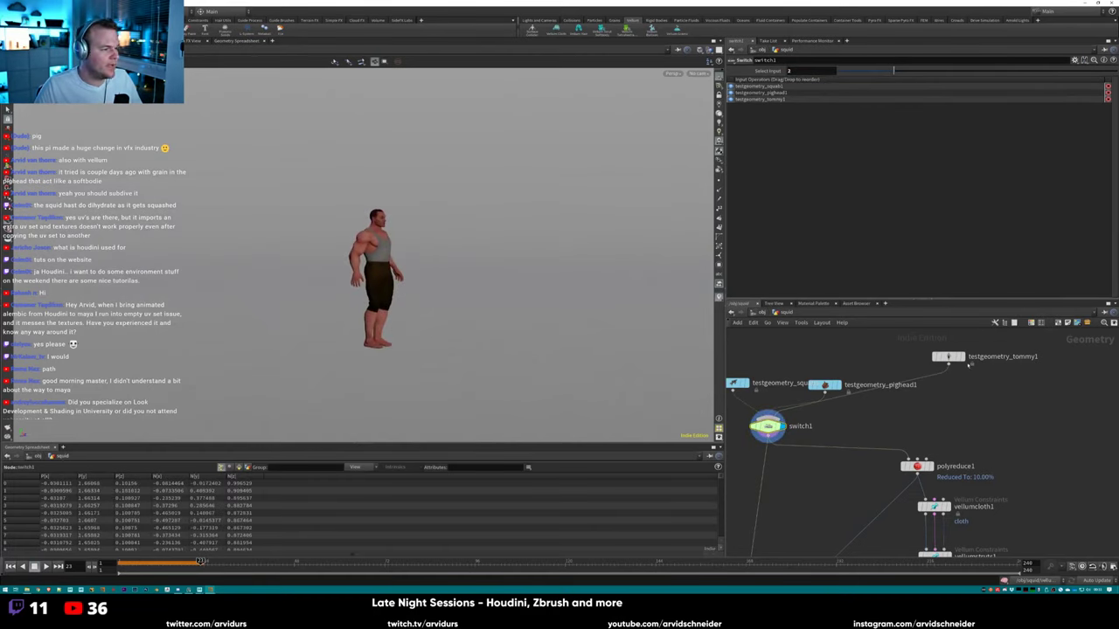
Make Tommy Low Res with textures, Translate Y 1.3, and display vellumsolver1.
{"action": "left_click", "coordinate": [947, 357]}
{"action": "left_click", "coordinate": [801, 107]}
{"action": "left_click", "coordinate": [802, 117]}
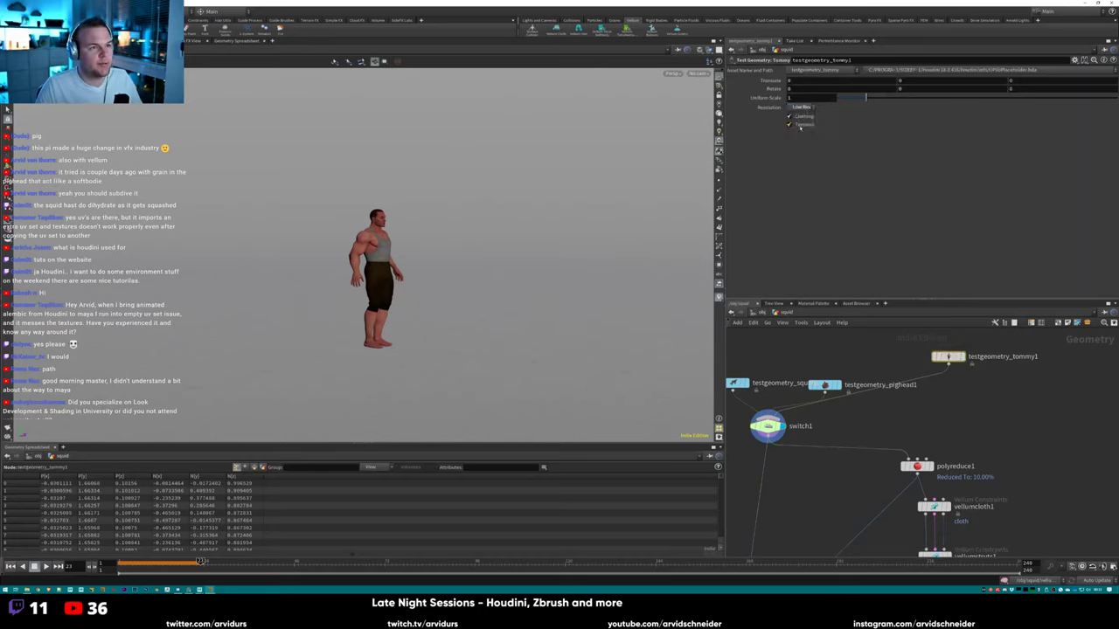
{"action": "left_click", "coordinate": [803, 125]}
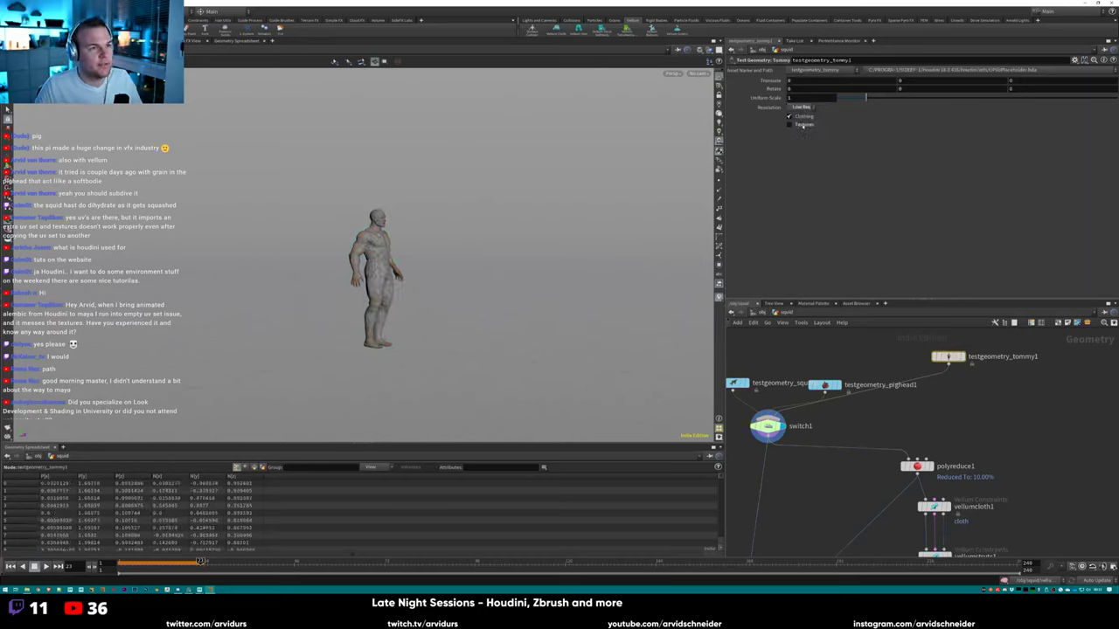
{"action": "left_click", "coordinate": [803, 126]}
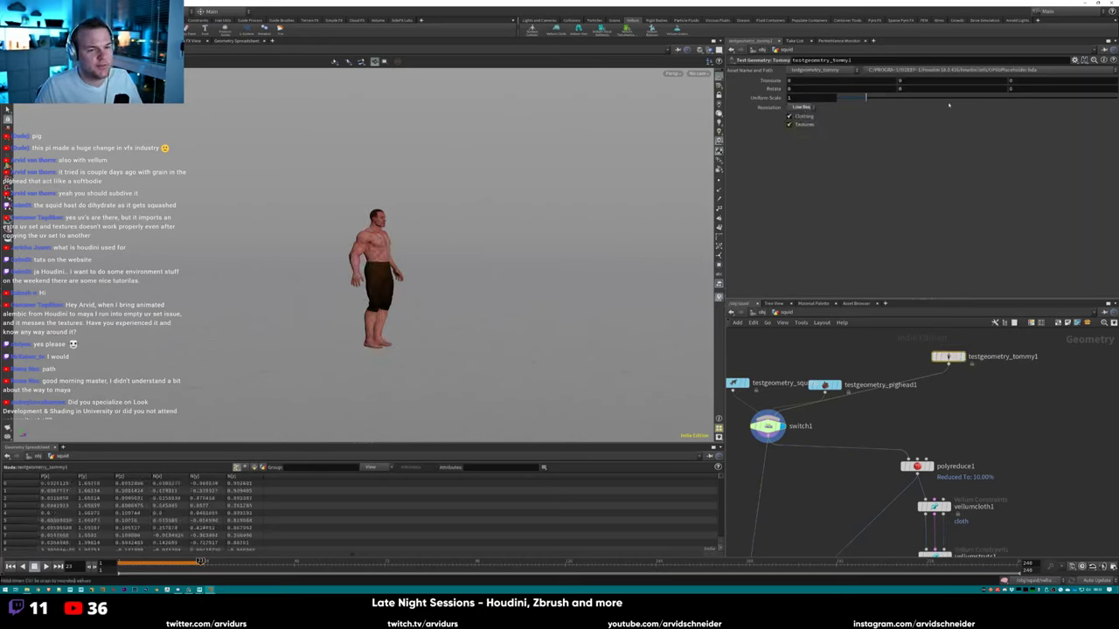
{"action": "middle_click_drag", "start_coordinate": [916, 80], "coordinate": [939, 81]}
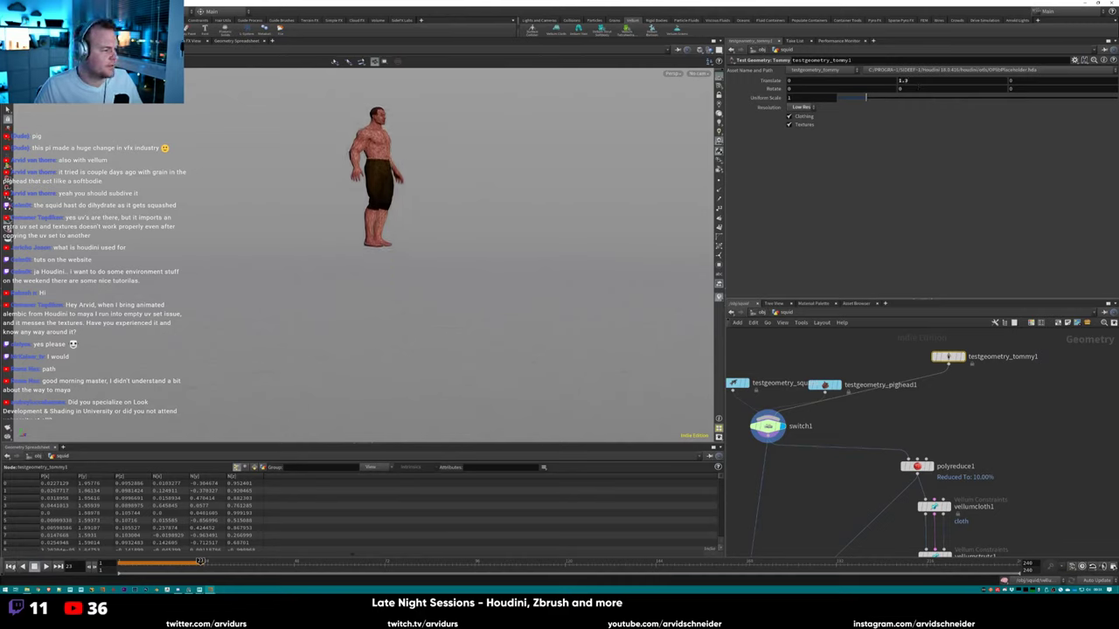
{"action": "middle_click_drag", "start_coordinate": [760, 542], "coordinate": [785, 368]}
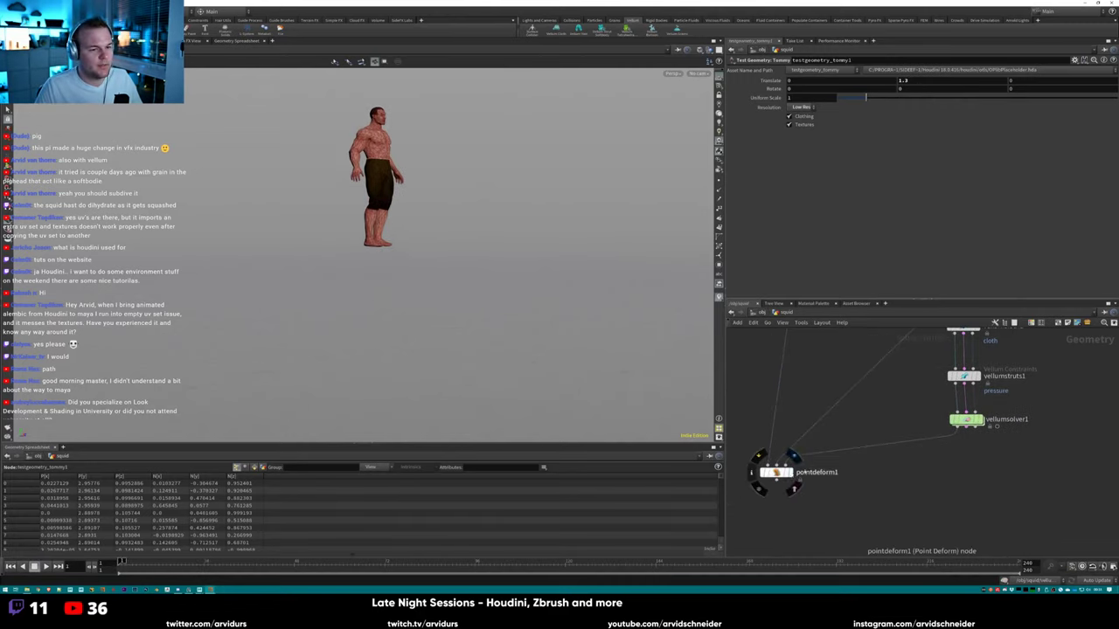
{"action": "left_click", "coordinate": [978, 419]}
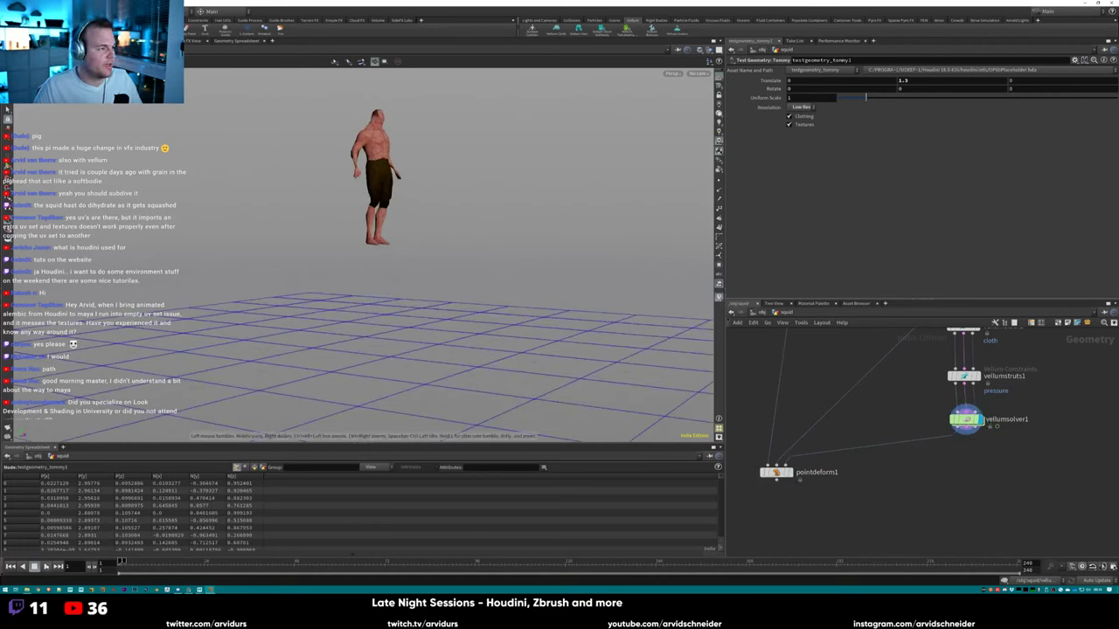
Display the Point Deform output and switch Tommy's resolution to Hi Res.
{"action": "key", "text": "Up"}
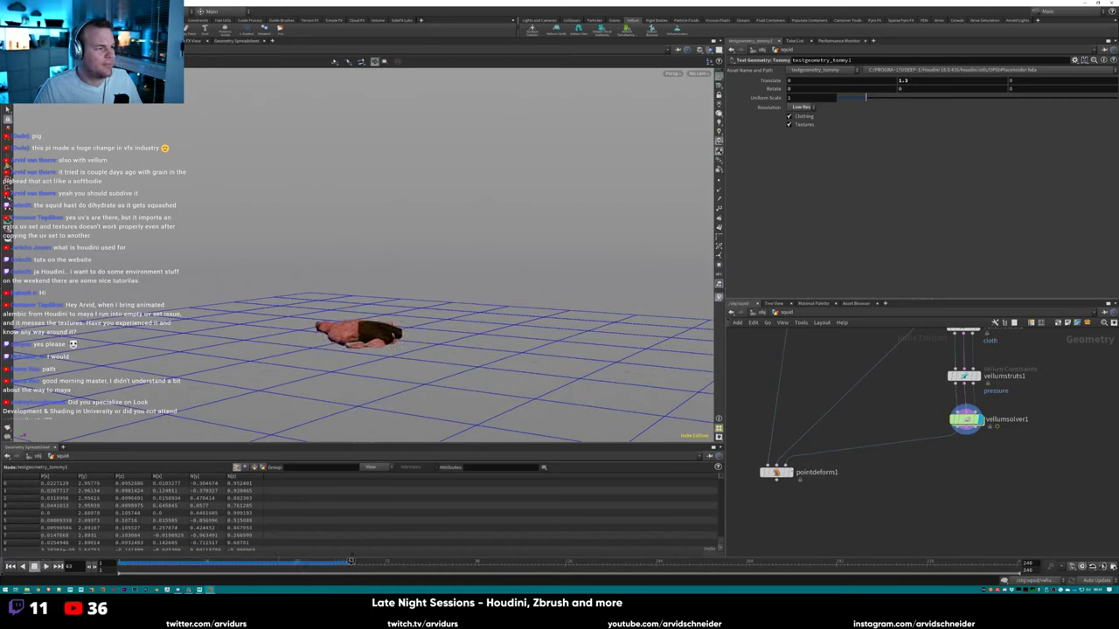
{"action": "left_click", "coordinate": [789, 472]}
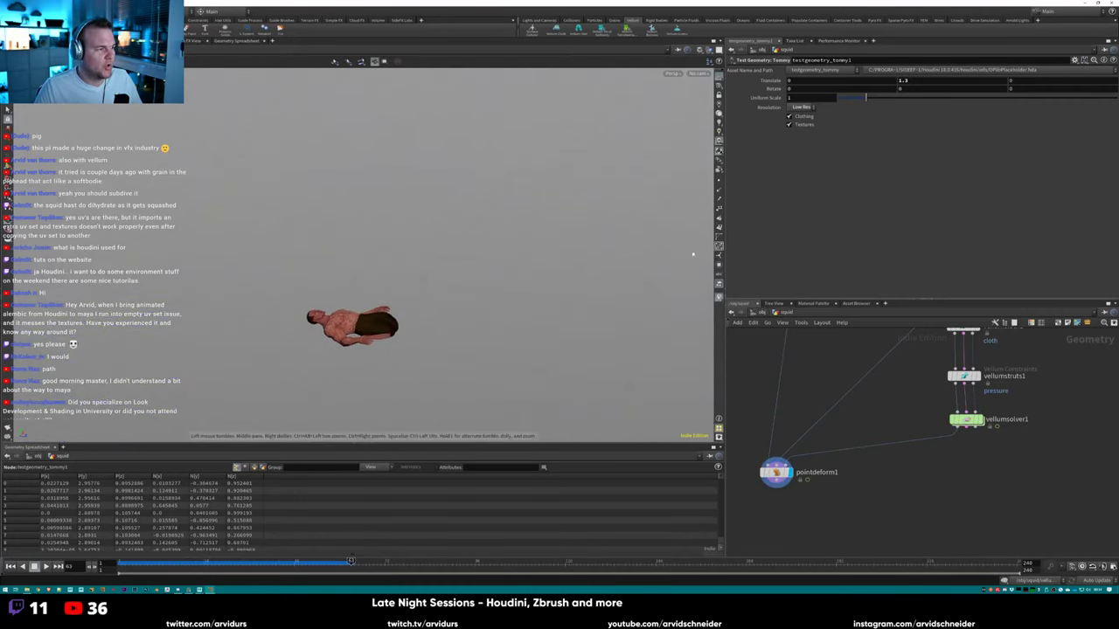
{"action": "left_click", "coordinate": [803, 106]}
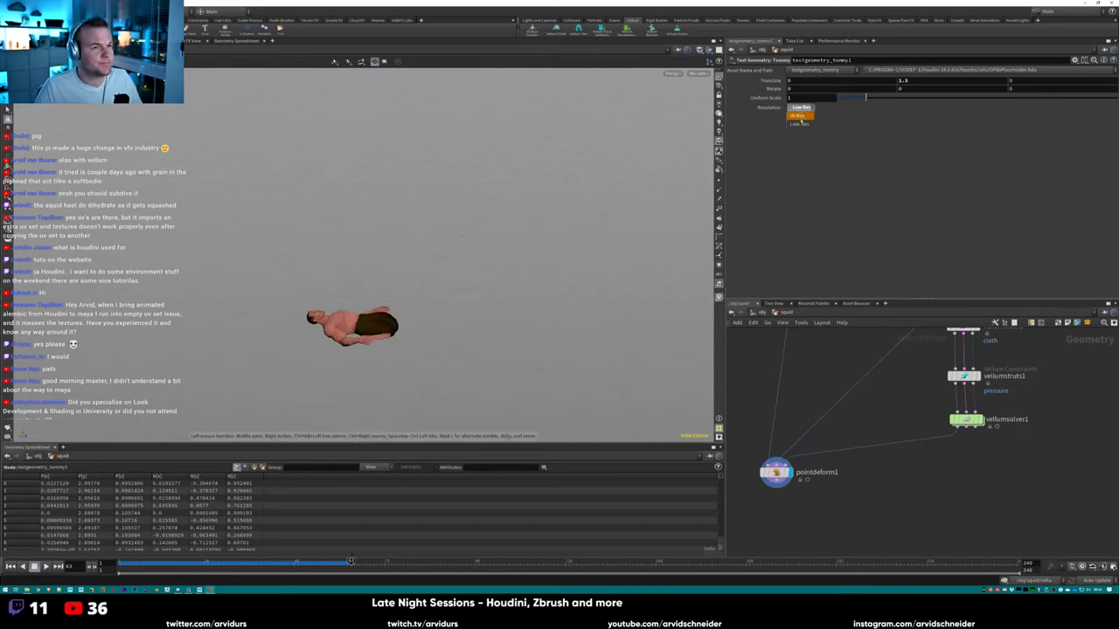
{"action": "left_click", "coordinate": [801, 115]}
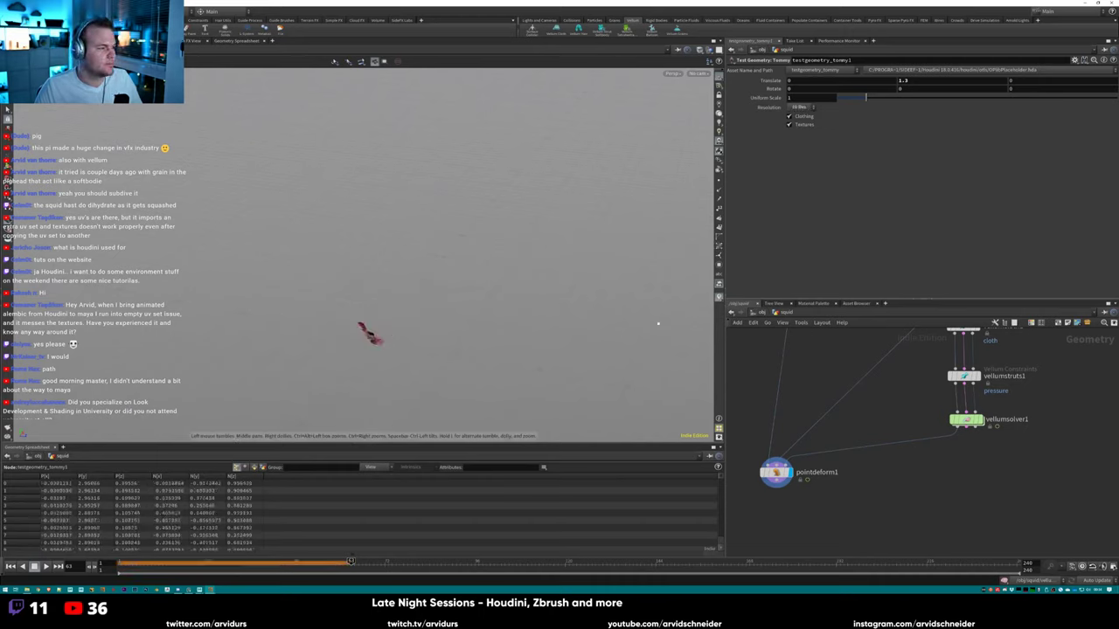
Replay from frame 1, stop at frame 48, and review the crumpling Tommy around frame 25.
{"action": "left_click", "coordinate": [9, 566]}
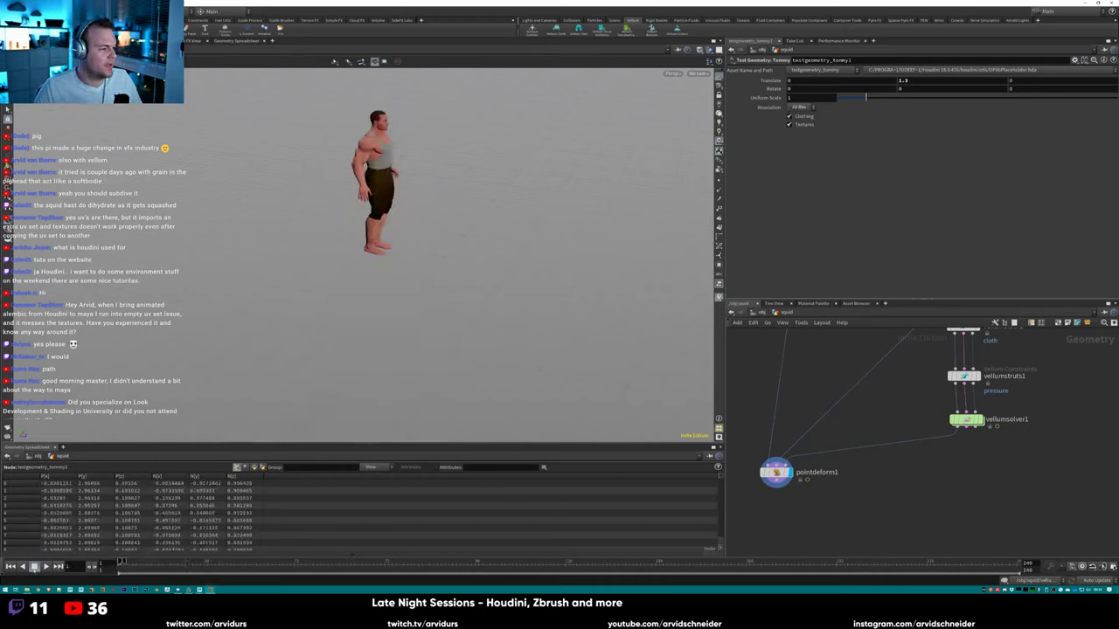
{"action": "left_click", "coordinate": [45, 567]}
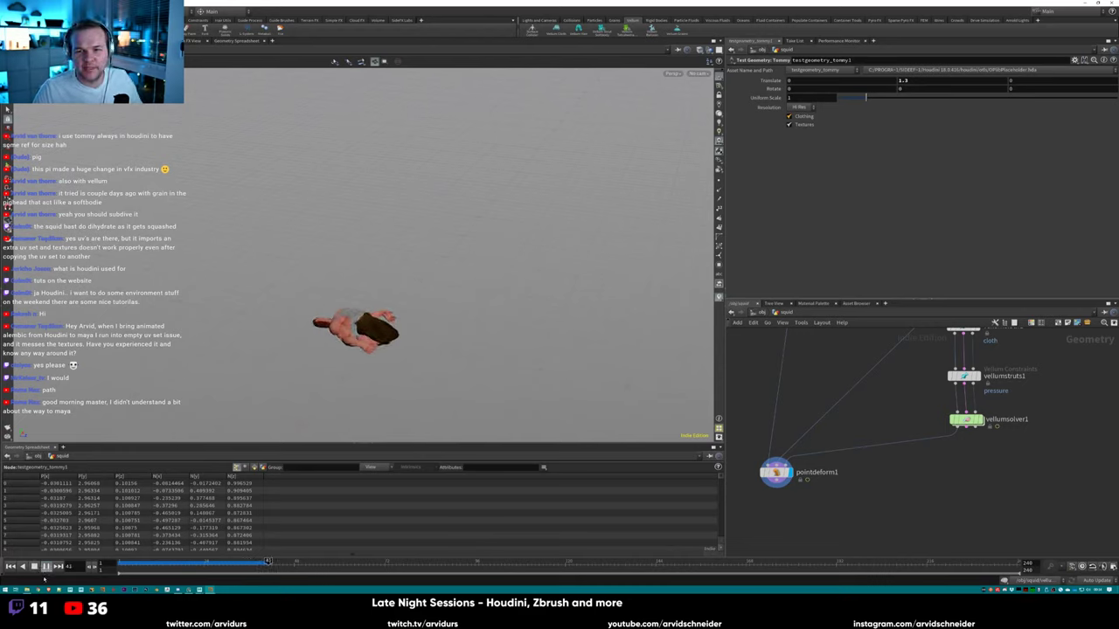
{"action": "left_click", "coordinate": [46, 566]}
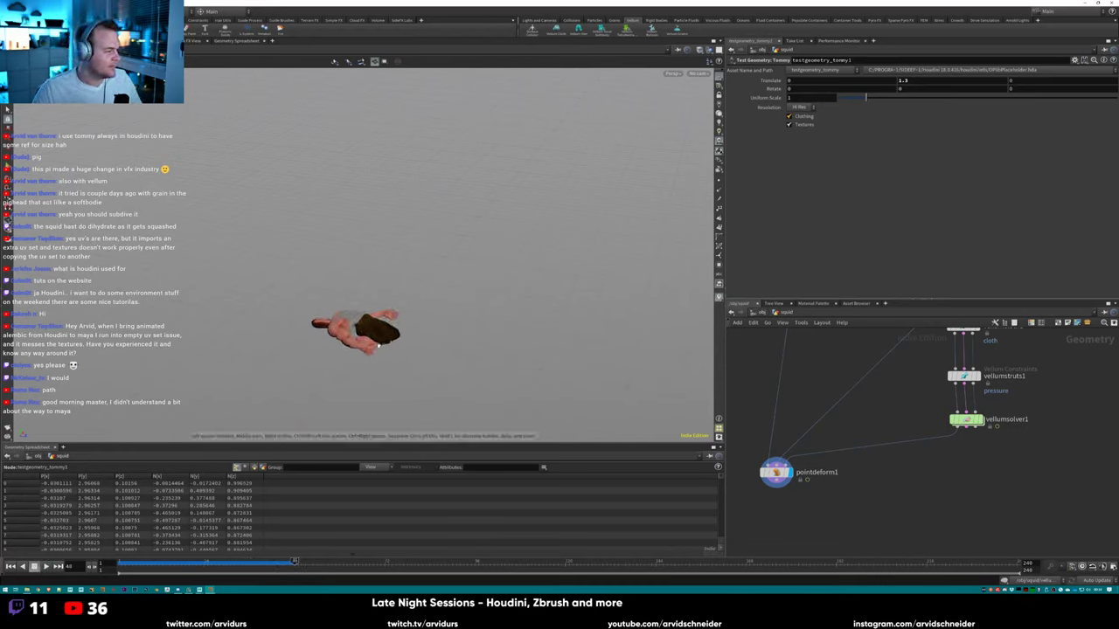
{"action": "left_click_drag", "start_coordinate": [353, 332], "coordinate": [544, 358]}
{"action": "left_click_drag", "start_coordinate": [295, 562], "coordinate": [174, 562]}
{"action": "left_click_drag", "start_coordinate": [384, 298], "coordinate": [425, 342]}
{"action": "left_click_drag", "start_coordinate": [174, 562], "coordinate": [120, 562]}
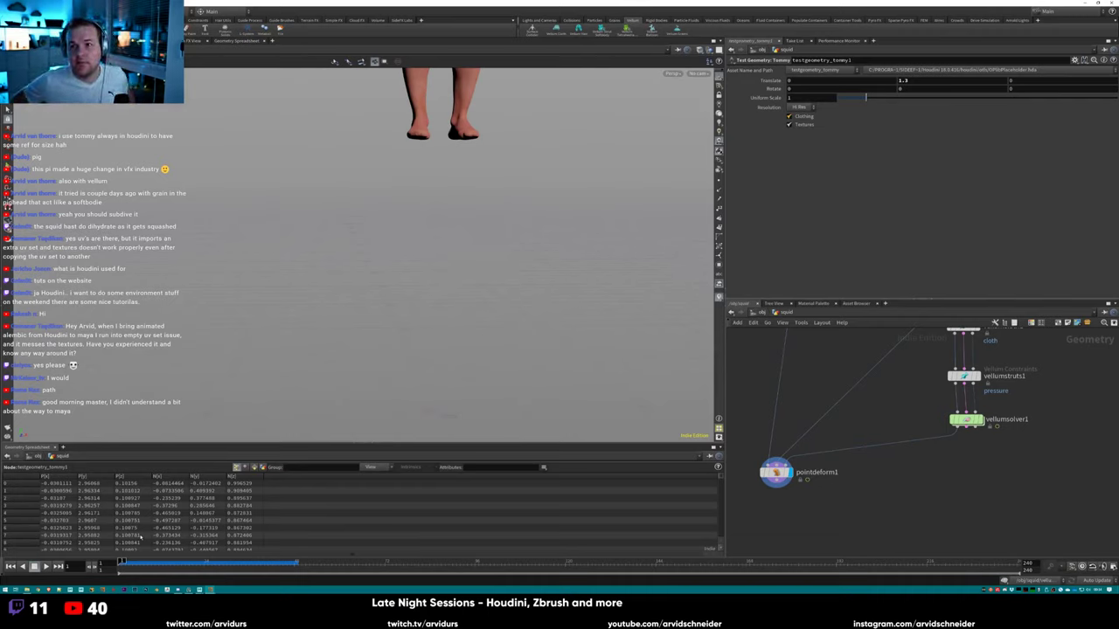
At /obj, add a new sphere object beside the squid object.
{"action": "scroll", "coordinate": [804, 372], "scroll_direction": "down", "scroll_amount": 6}
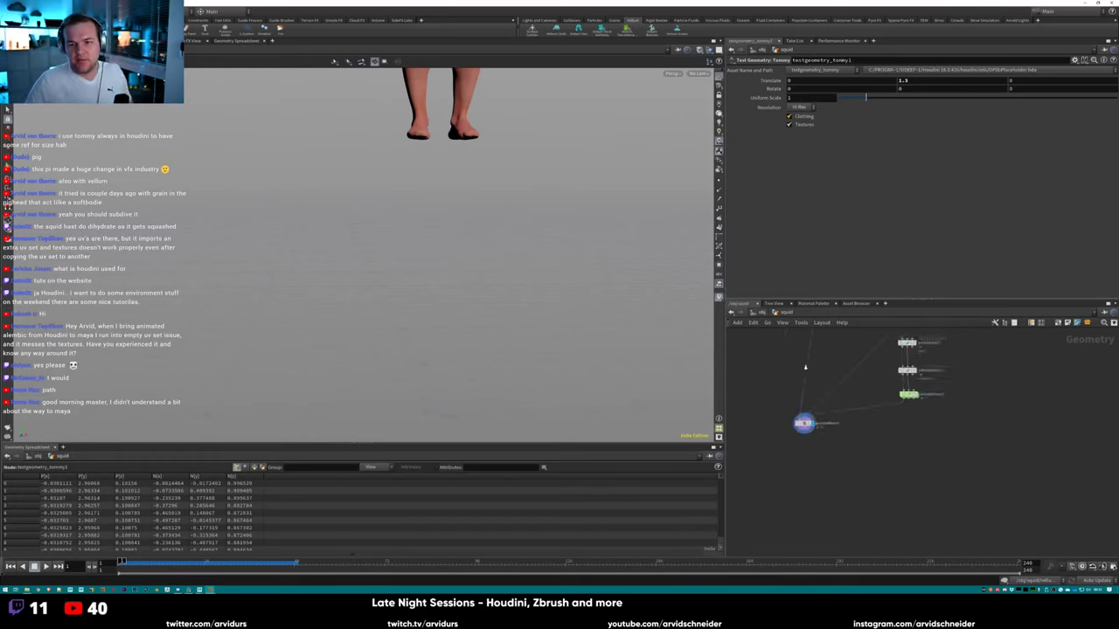
{"action": "middle_click_drag", "start_coordinate": [902, 389], "coordinate": [888, 398]}
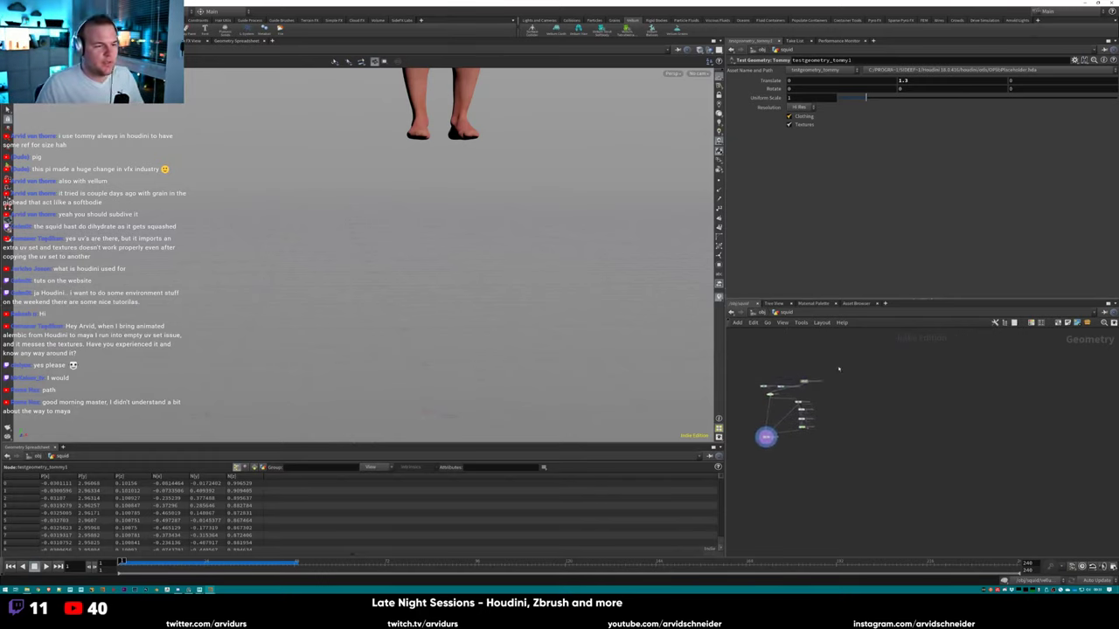
{"action": "key", "text": "u"}
{"action": "middle_click_drag", "start_coordinate": [966, 412], "coordinate": [904, 410]}
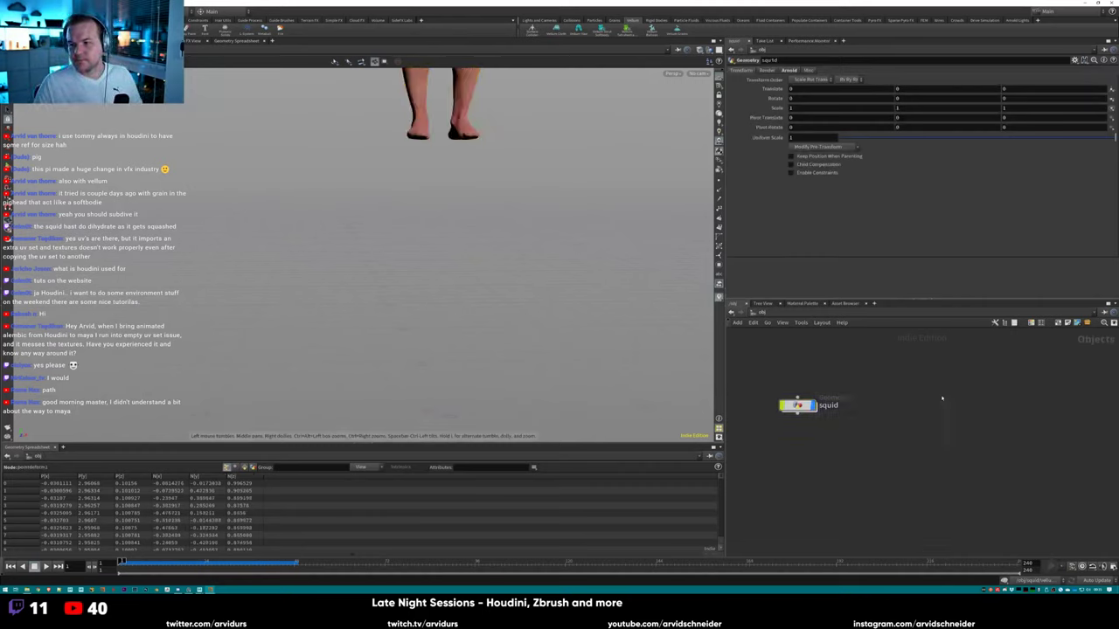
{"action": "middle_click_drag", "start_coordinate": [896, 409], "coordinate": [874, 418]}
{"action": "key", "text": "Tab"}
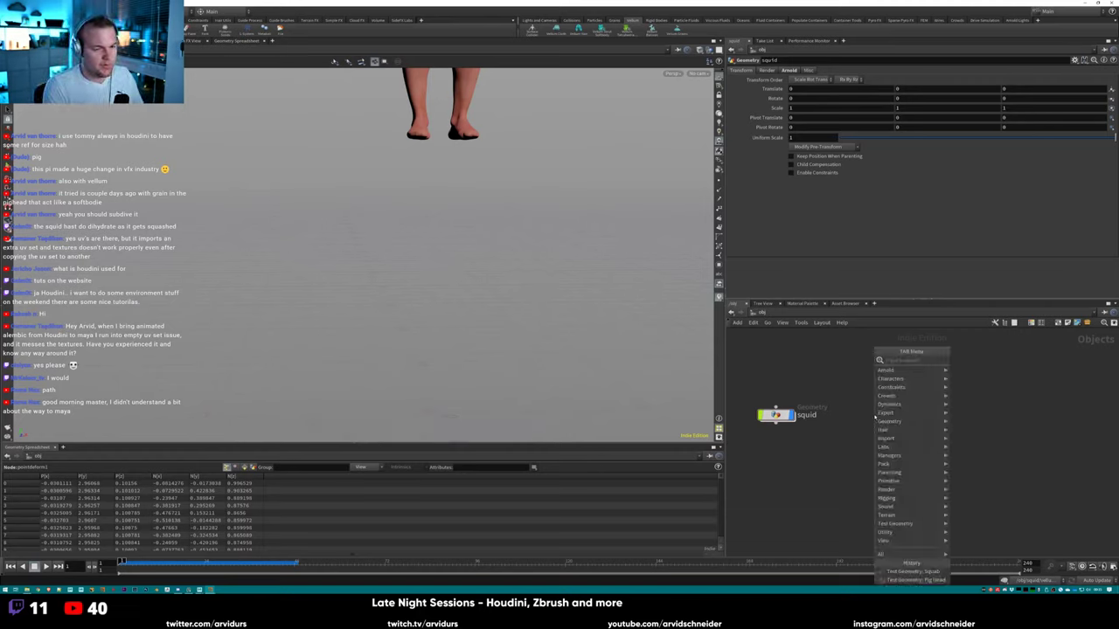
{"action": "type", "text": "sphere"}
{"action": "key", "text": "Return"}
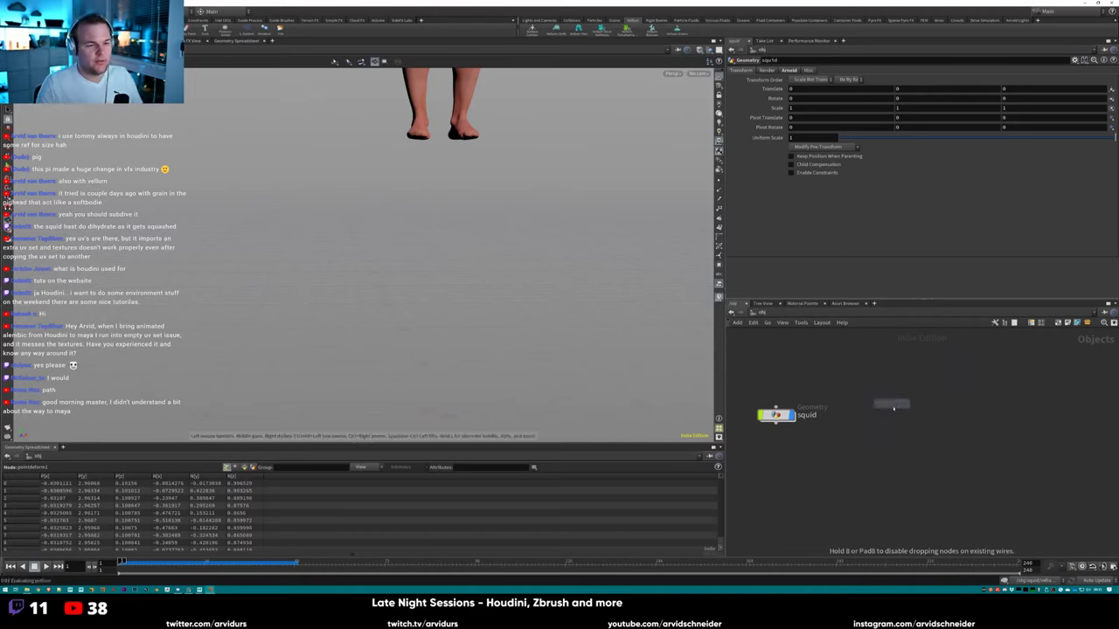
{"action": "left_click", "coordinate": [888, 416]}
Inside it, make sphere1 a Polygon sphere with Frequency 5 and Center Y 2.2.
{"action": "double_click", "coordinate": [900, 416]}
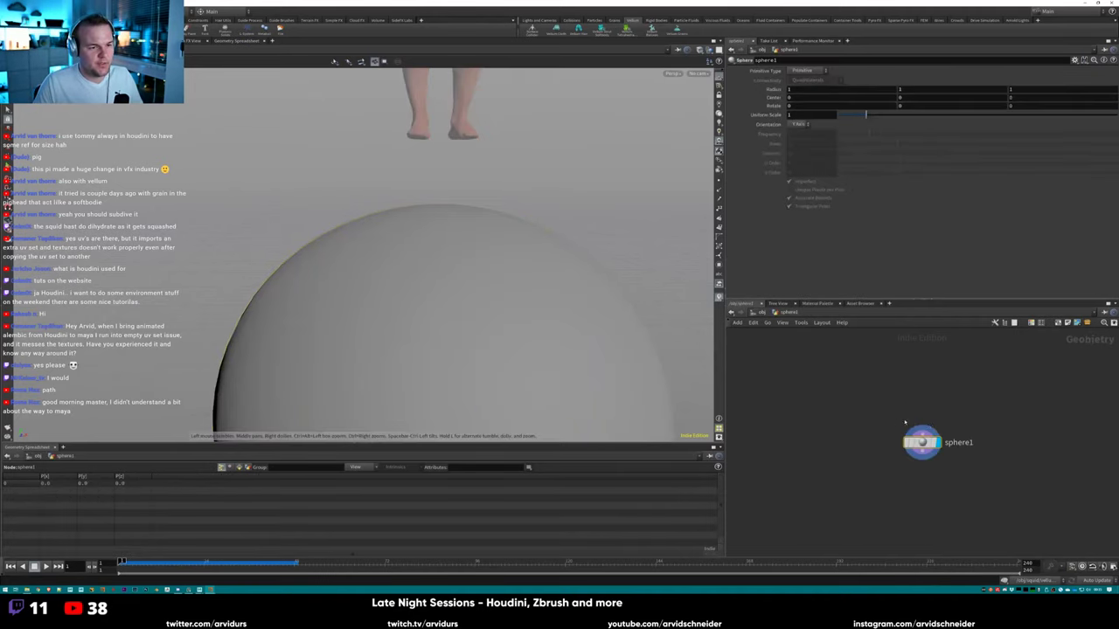
{"action": "left_click", "coordinate": [802, 70]}
{"action": "left_click", "coordinate": [802, 73]}
{"action": "left_click", "coordinate": [802, 69]}
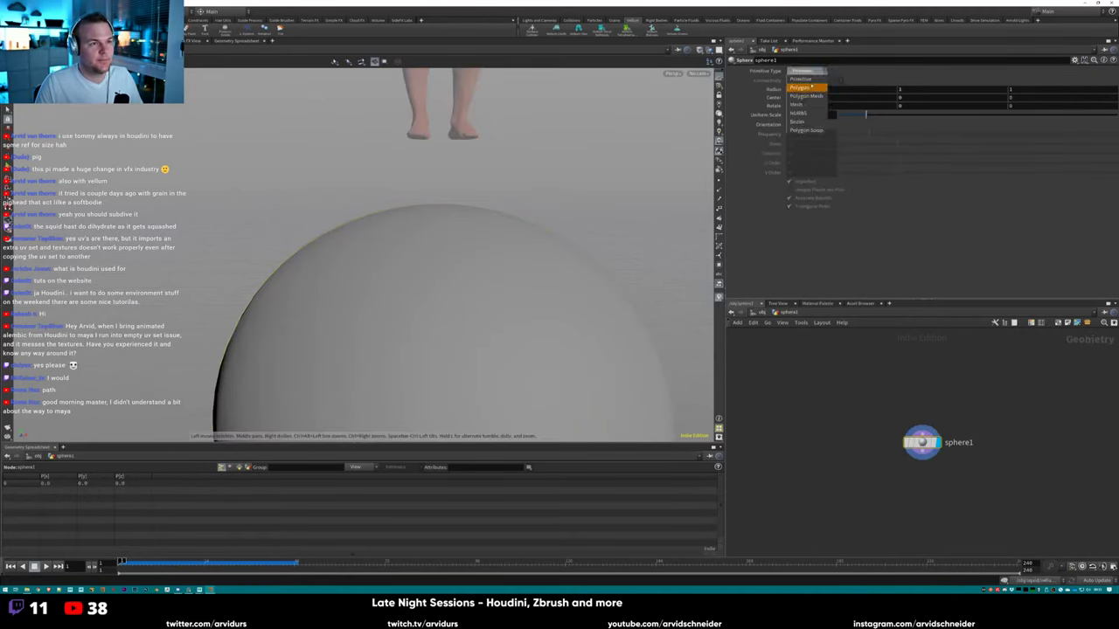
{"action": "left_click", "coordinate": [803, 79]}
{"action": "left_click_drag", "start_coordinate": [869, 133], "coordinate": [962, 132]}
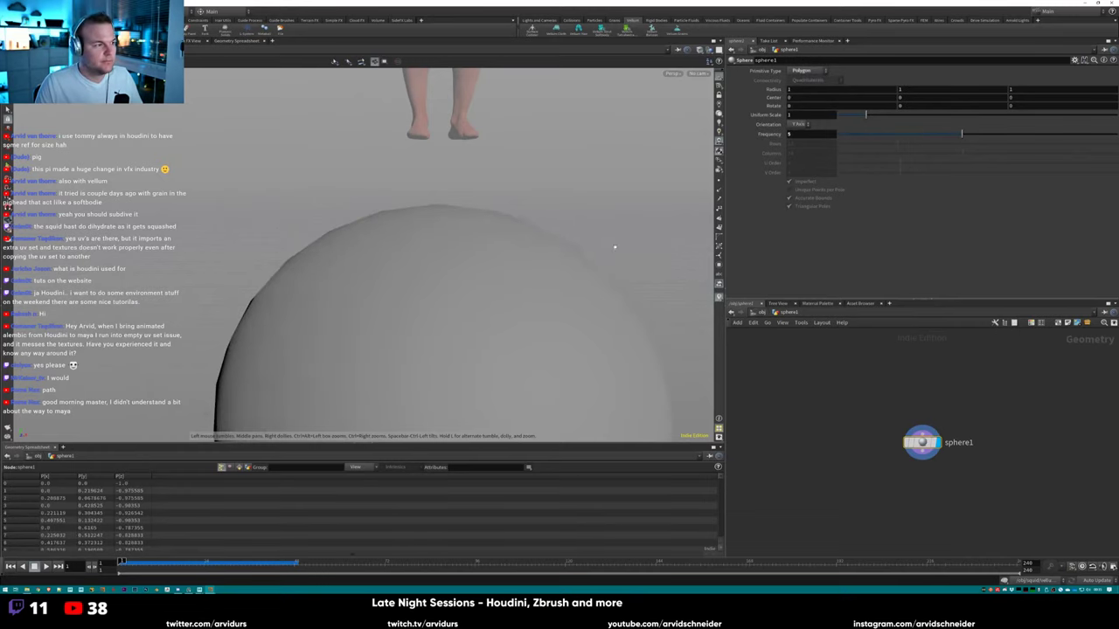
{"action": "key", "text": "f"}
{"action": "key", "text": "w"}
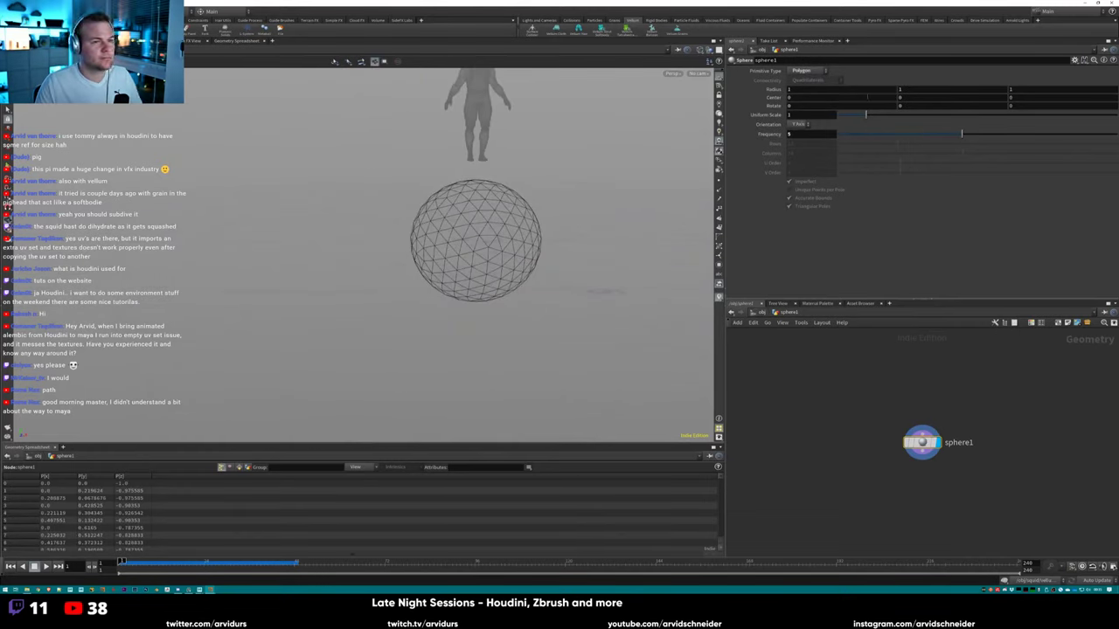
{"action": "middle_click_drag", "start_coordinate": [919, 99], "coordinate": [951, 91]}
{"action": "left_click", "coordinate": [708, 50]}
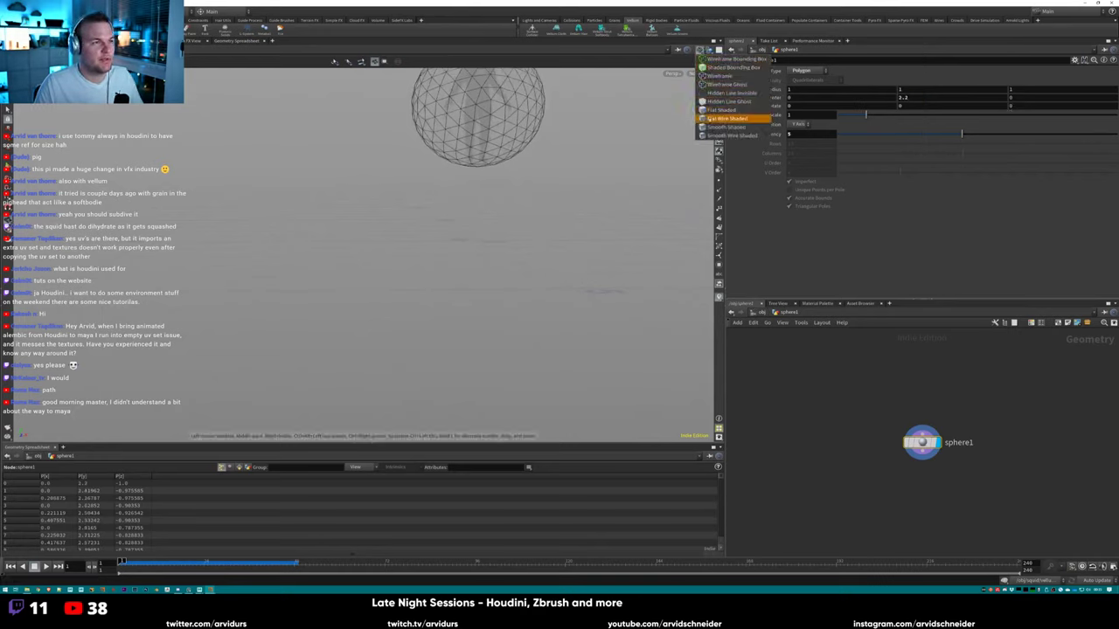
{"action": "left_click", "coordinate": [734, 115]}
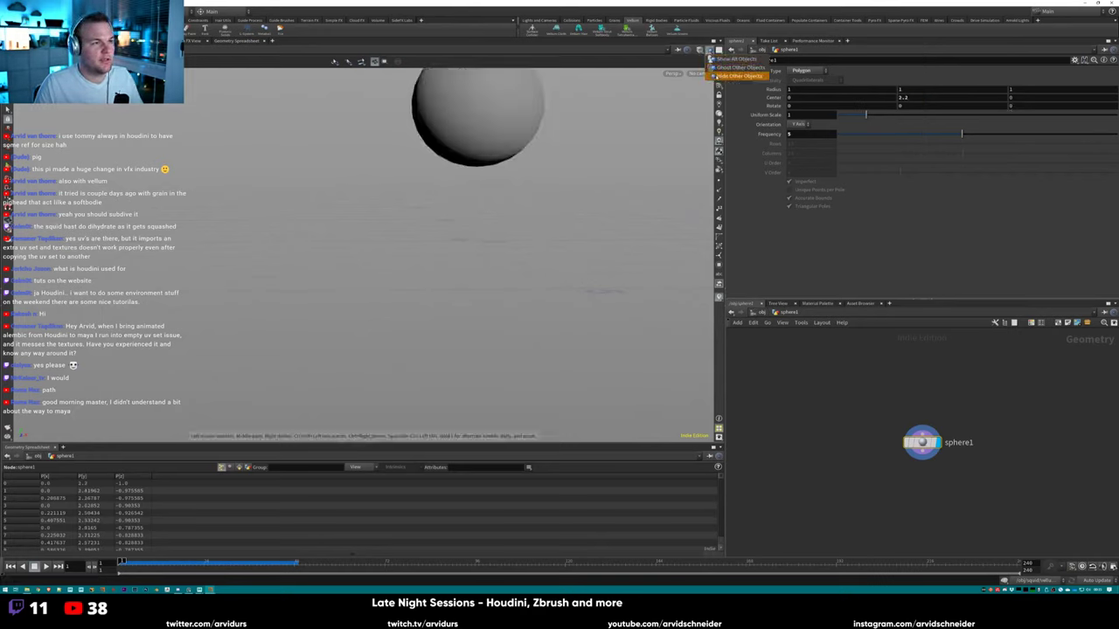
Move sphere1 up and search the node menu for 'rid'.
{"action": "left_click_drag", "start_coordinate": [943, 442], "coordinate": [892, 395]}
{"action": "key", "text": "Tab"}
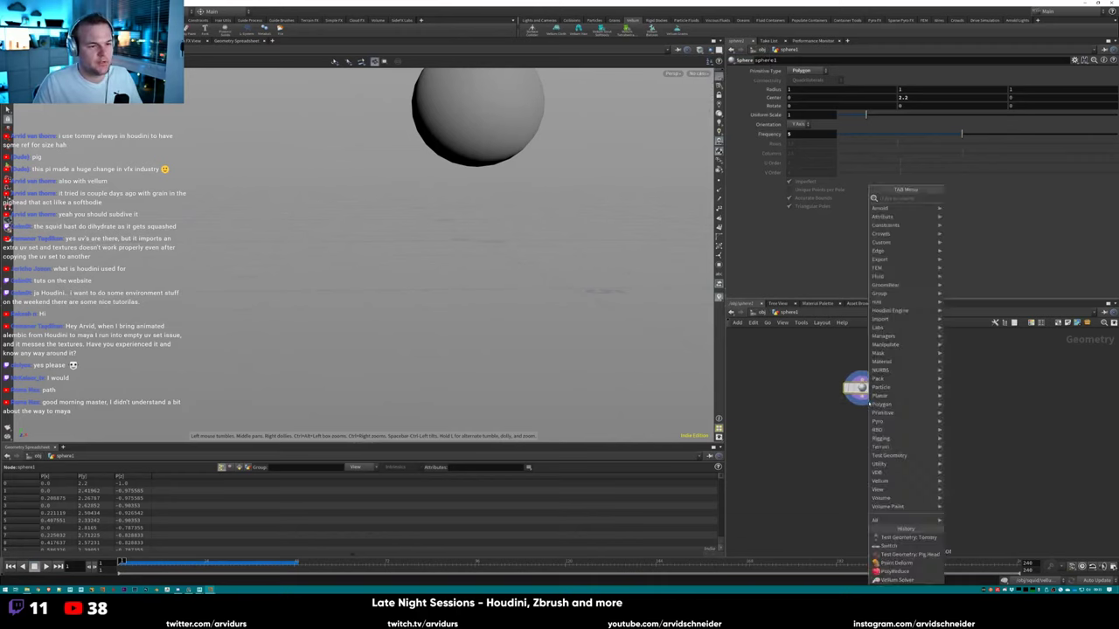
{"action": "mouse_move", "coordinate": [881, 429]}
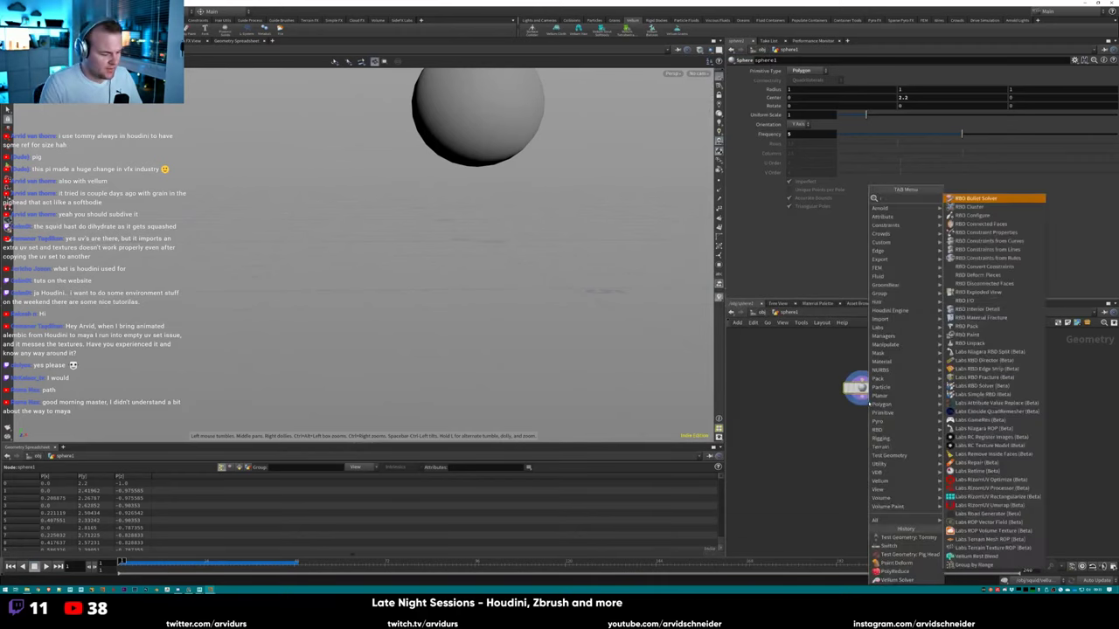
{"action": "type", "text": "ri"}
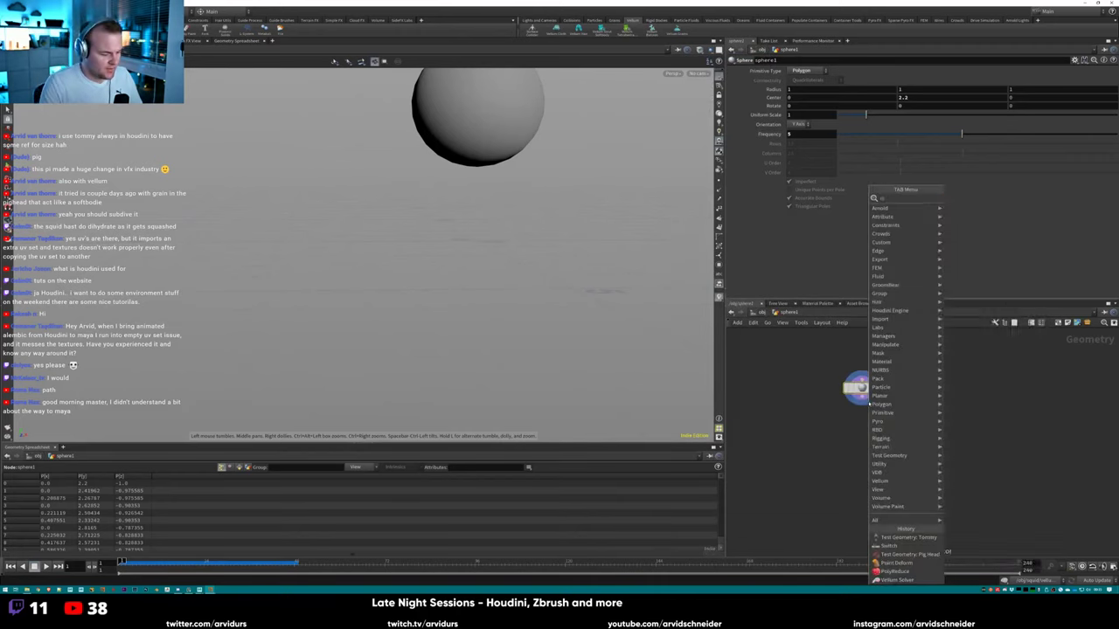
{"action": "type", "text": "d"}
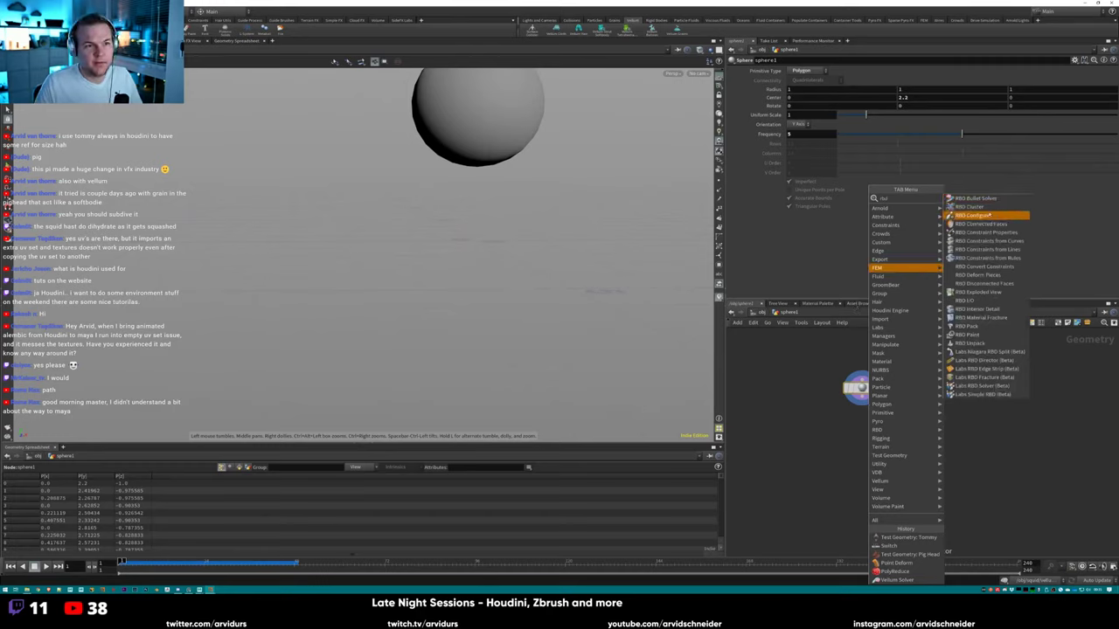
Place an RBD Material Fracture node under sphere1 and wire the sphere into its first input.
{"action": "left_click", "coordinate": [1009, 320]}
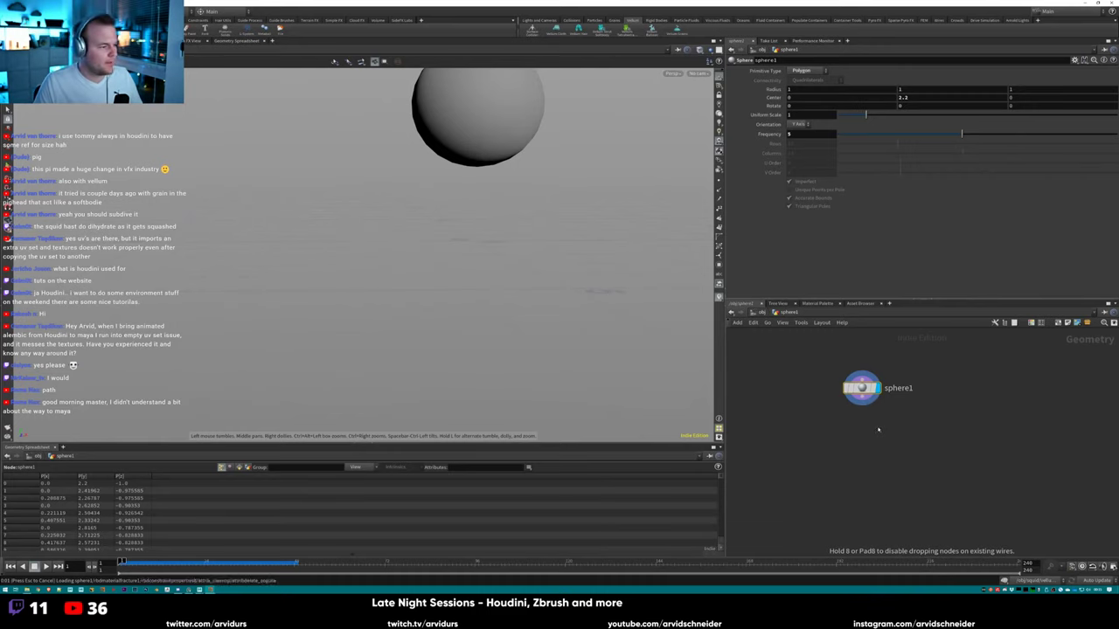
{"action": "left_click", "coordinate": [879, 425]}
{"action": "left_click_drag", "start_coordinate": [879, 425], "coordinate": [856, 407]}
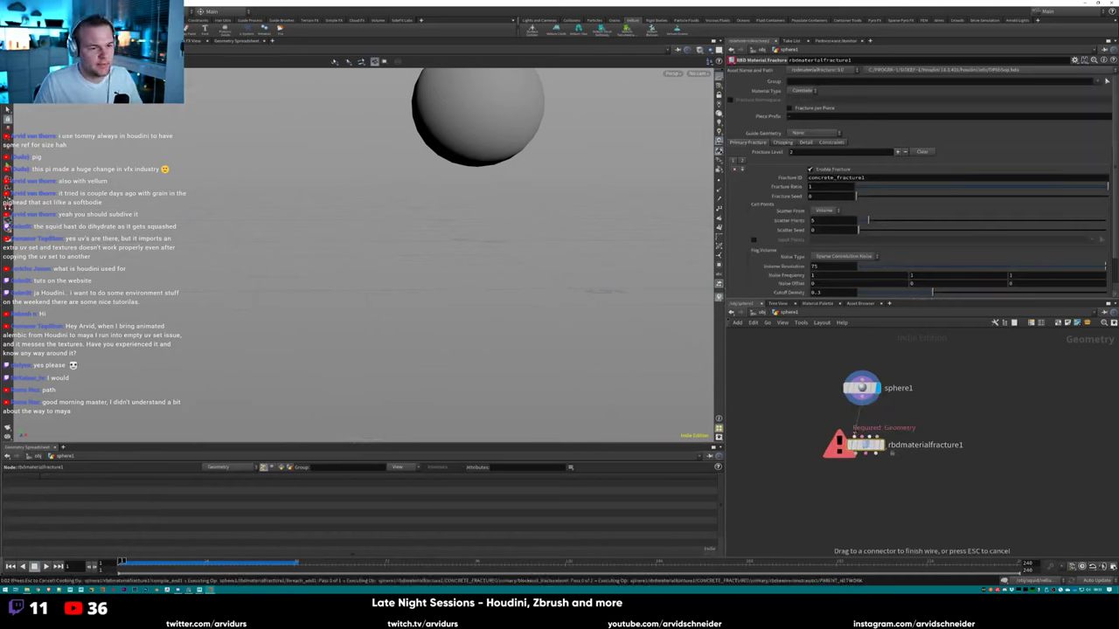
{"action": "left_click", "coordinate": [862, 399]}
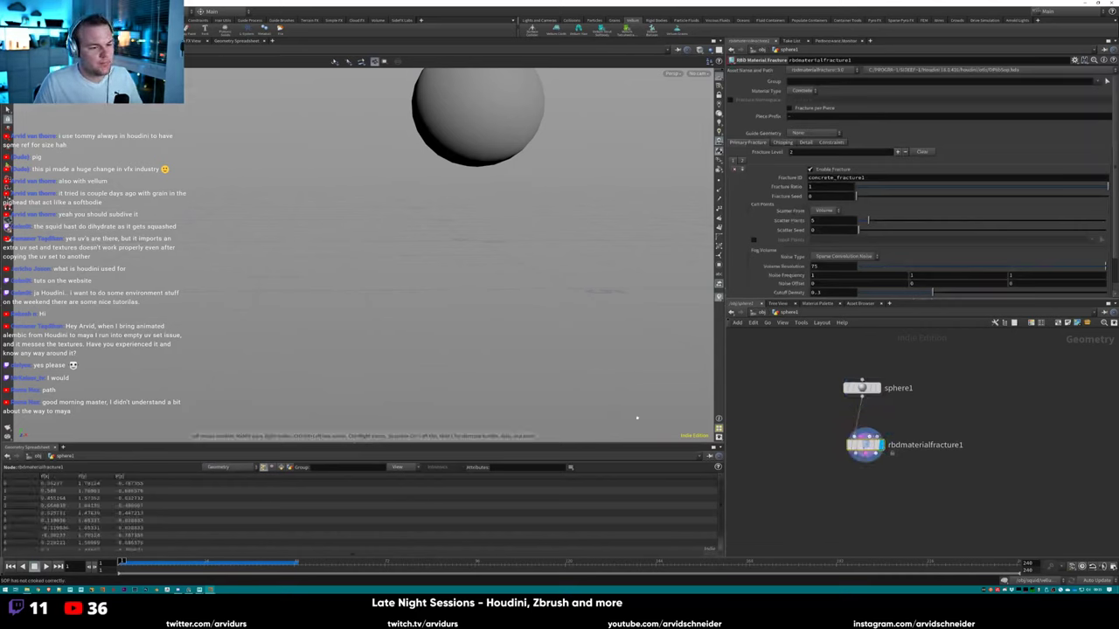
{"action": "key", "text": "shift+w"}
{"action": "mouse_move", "coordinate": [467, 288]}
{"action": "left_mouse_down"}
{"action": "mouse_move", "coordinate": [581, 273]}
{"action": "mouse_move", "coordinate": [468, 250]}
{"action": "left_mouse_up"}
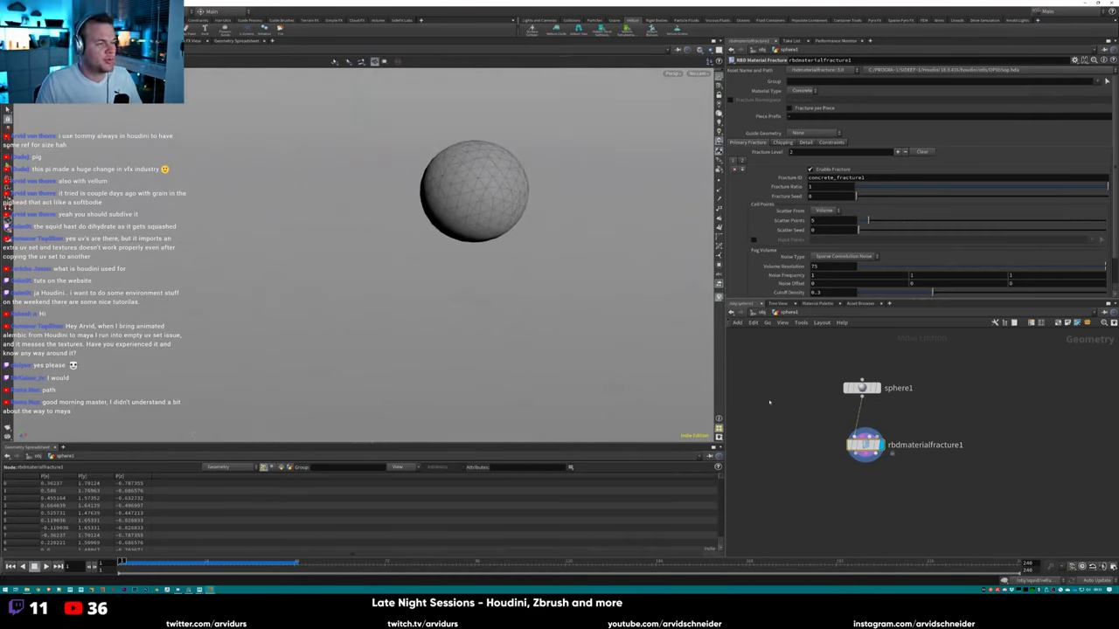
{"action": "middle_click_drag", "start_coordinate": [856, 499], "coordinate": [858, 472]}
{"action": "key", "text": "Tab"}
{"action": "mouse_move", "coordinate": [882, 429]}
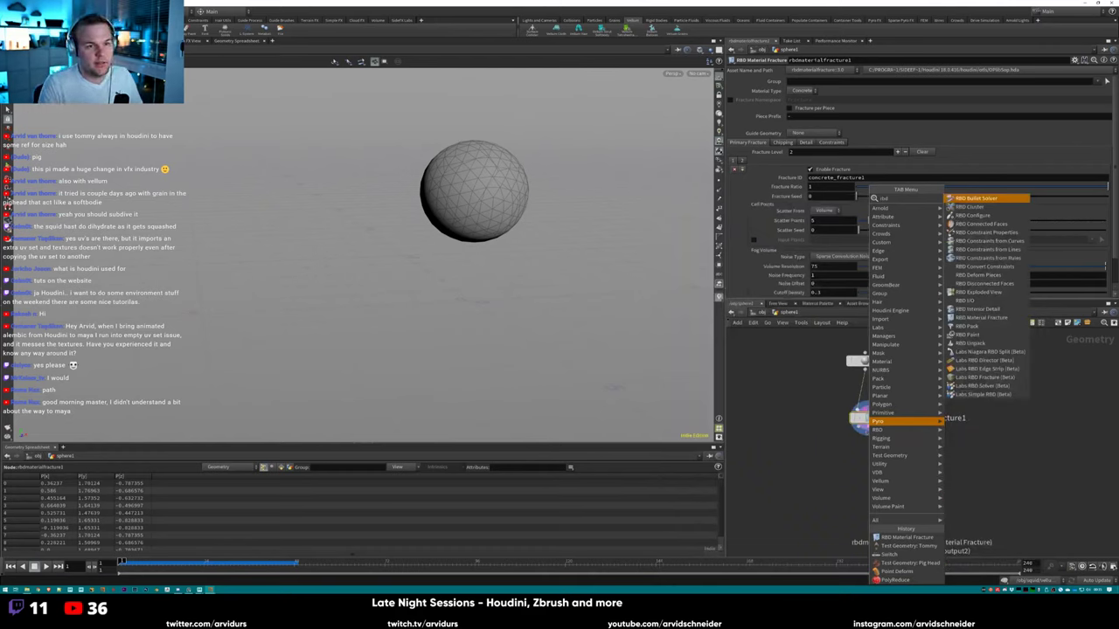
Add an RBD Bullet Solver below the fracture node and make it the displayed node.
{"action": "type", "text": "rbd"}
{"action": "key", "text": "Return"}
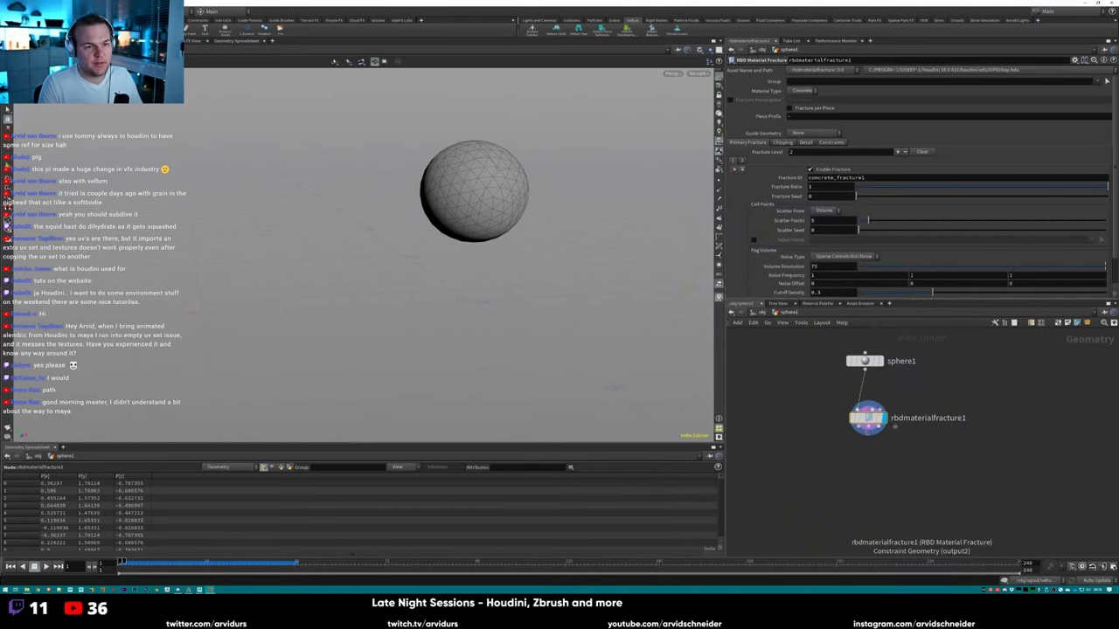
{"action": "left_click", "coordinate": [868, 453]}
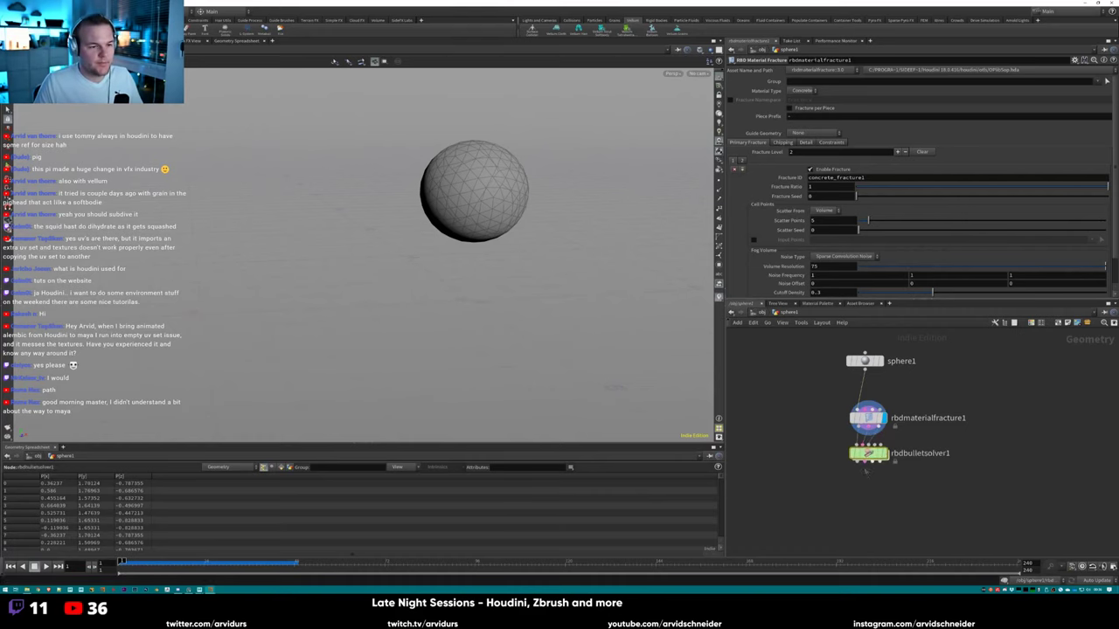
{"action": "left_click_drag", "start_coordinate": [868, 453], "coordinate": [869, 471]}
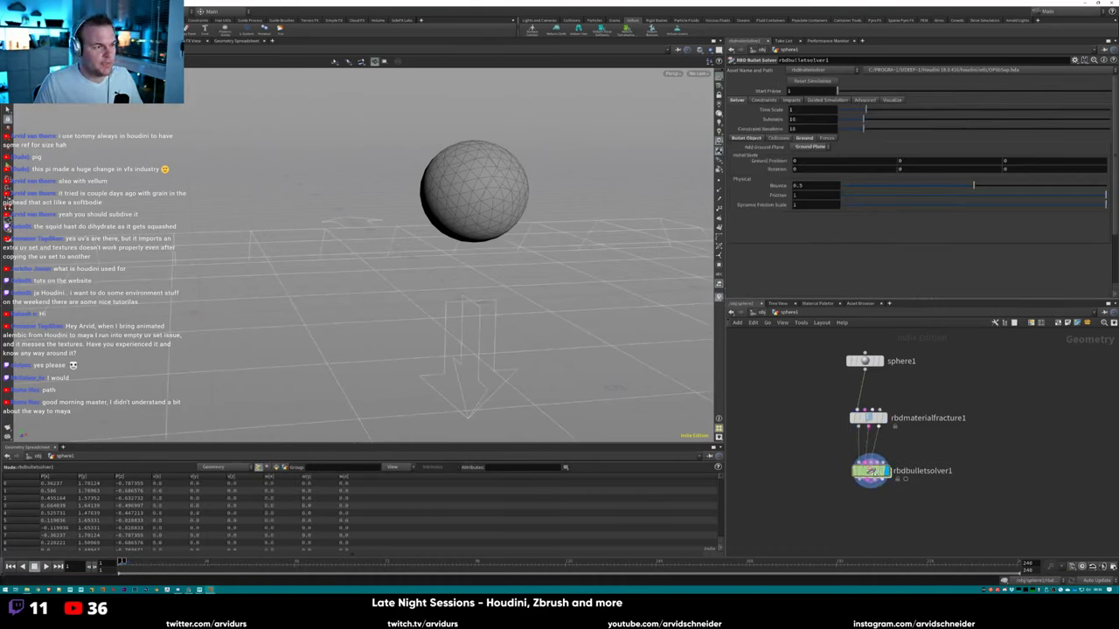
Play the sphere falling, stop playback, and nudge rbdbulletsolver1 slightly down.
{"action": "left_click", "coordinate": [46, 567]}
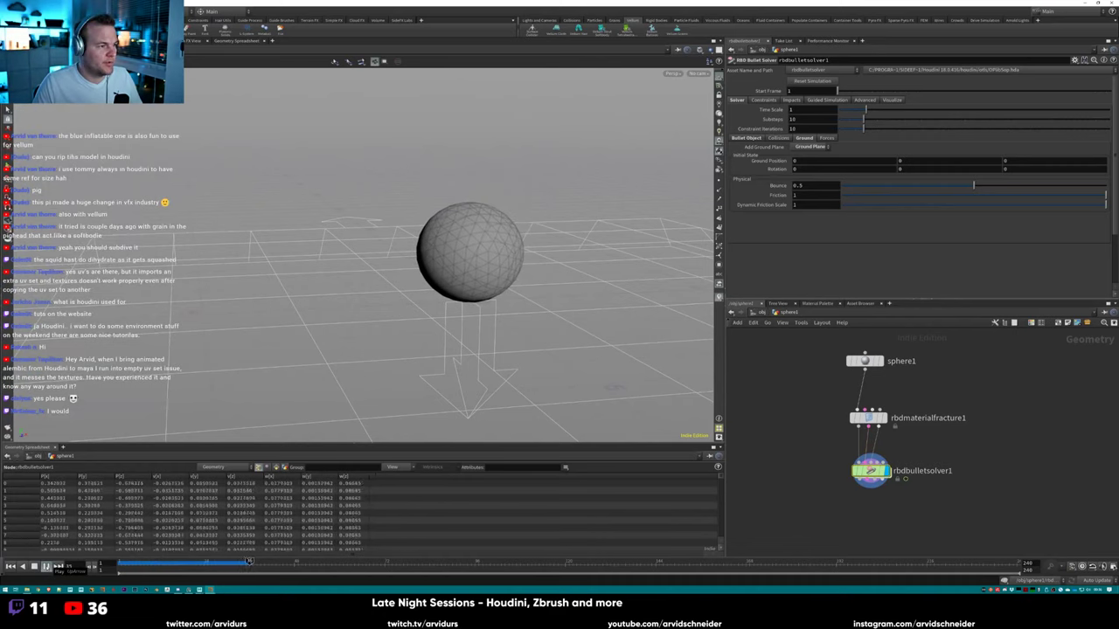
{"action": "key", "text": "Escape"}
{"action": "scroll", "coordinate": [961, 393], "scroll_direction": "down", "scroll_amount": 2}
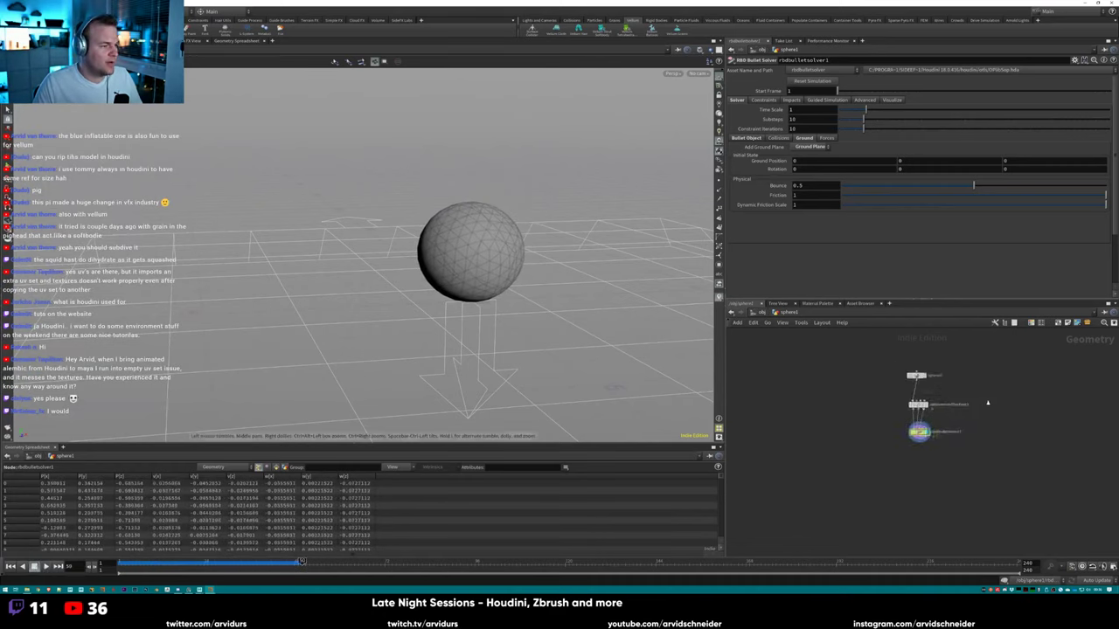
{"action": "left_click_drag", "start_coordinate": [885, 448], "coordinate": [886, 464]}
Lower the fracture's glue Primary Strength from 10000 to about 2.3 and replay the shatter to around frame 24.
{"action": "left_click", "coordinate": [883, 404]}
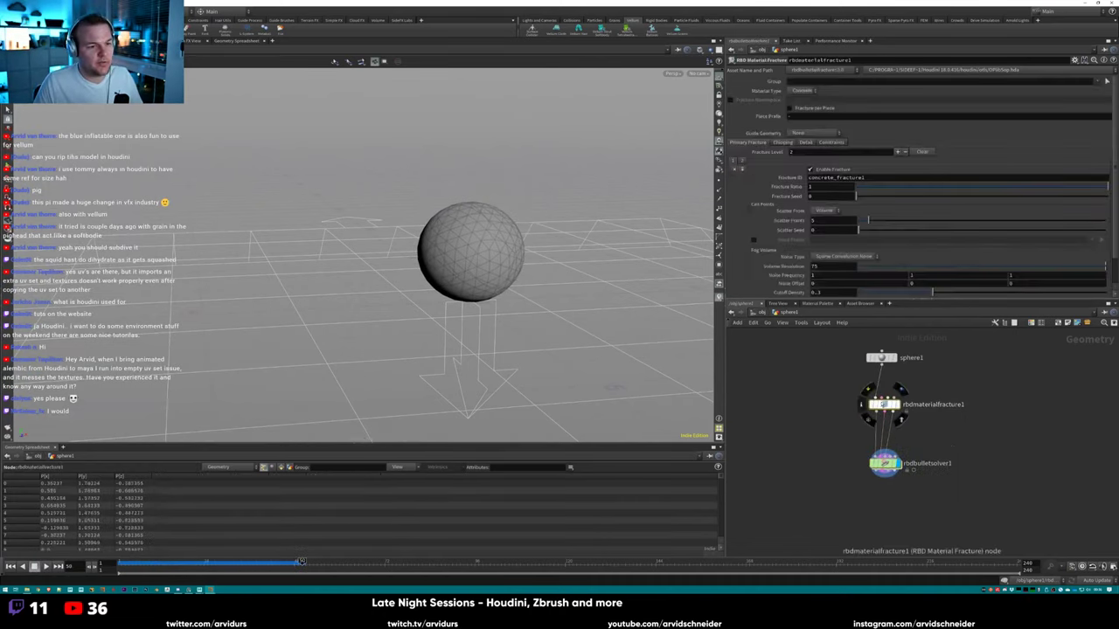
{"action": "left_click", "coordinate": [831, 144]}
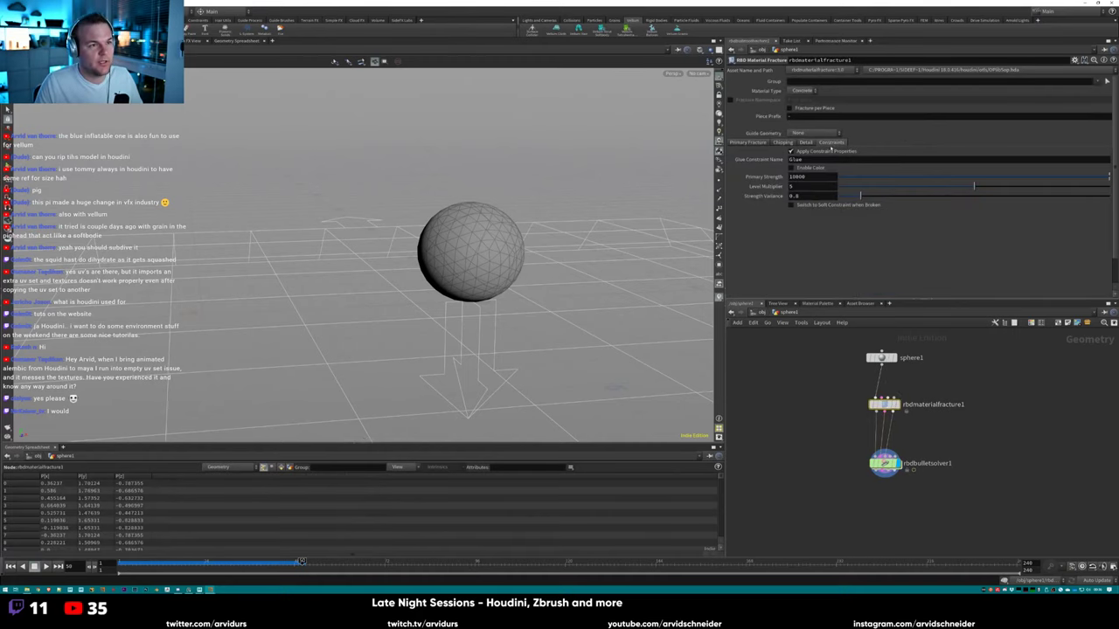
{"action": "left_click_drag", "start_coordinate": [855, 176], "coordinate": [898, 177]}
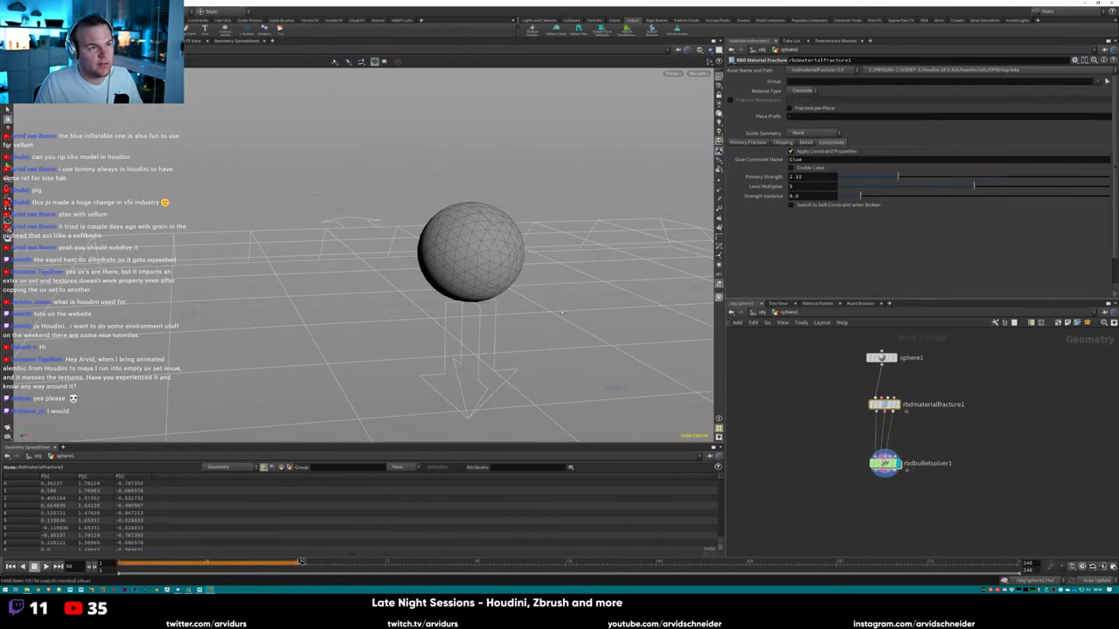
{"action": "left_click", "coordinate": [10, 567]}
{"action": "left_click", "coordinate": [46, 566]}
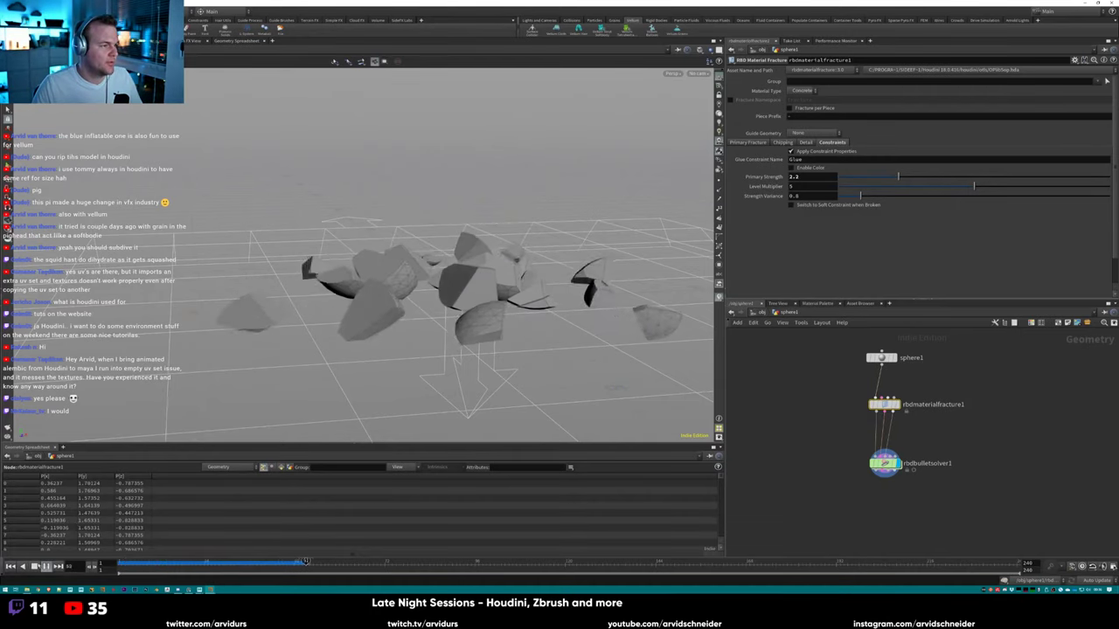
{"action": "left_click_drag", "start_coordinate": [335, 562], "coordinate": [122, 562]}
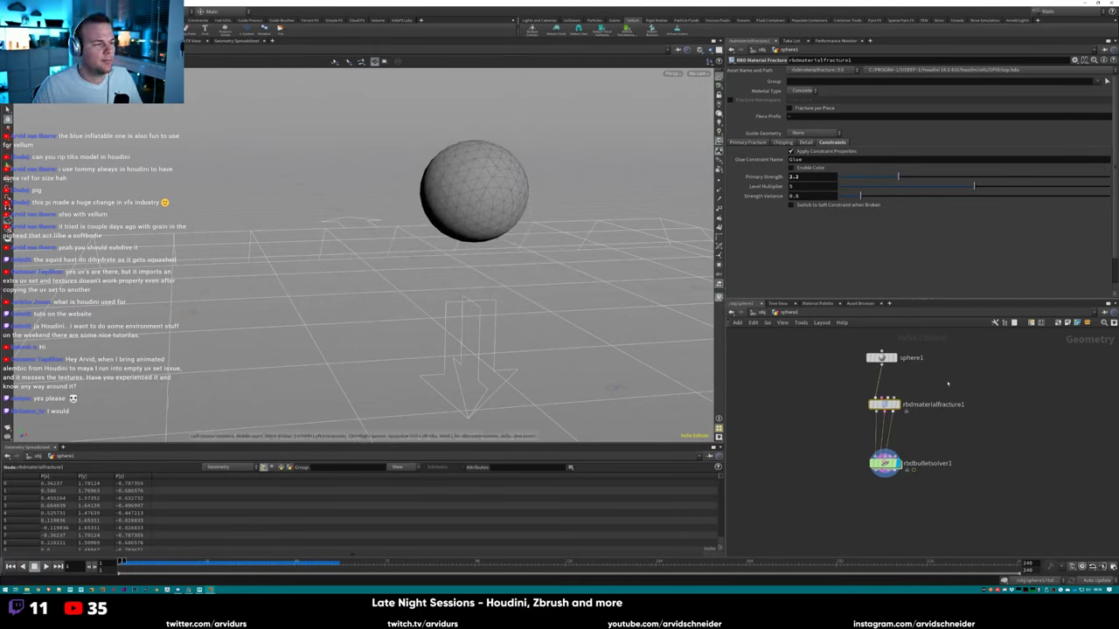
Check the fracture's chipping options, replay the simulation, then reset to frame 1.
{"action": "left_click", "coordinate": [885, 463]}
{"action": "left_click", "coordinate": [883, 404]}
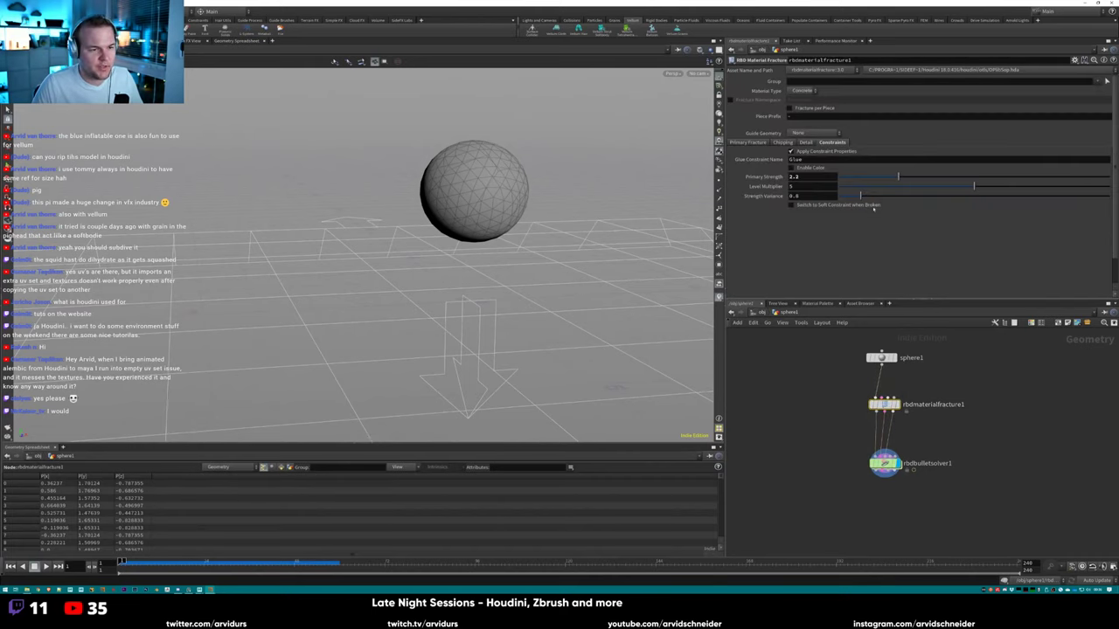
{"action": "left_click", "coordinate": [782, 142]}
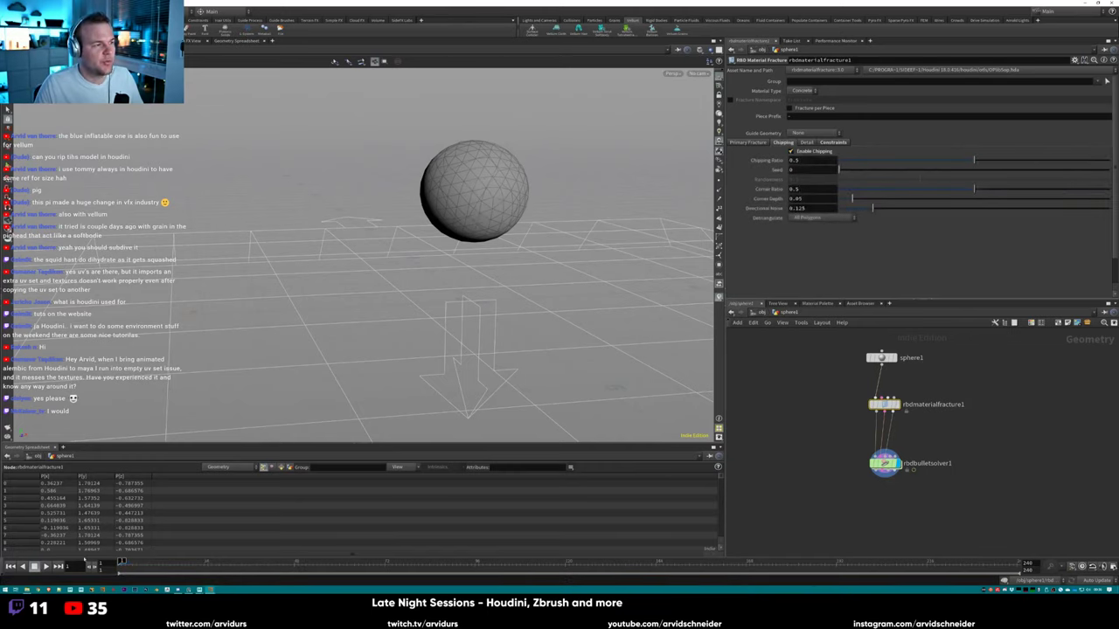
{"action": "left_click", "coordinate": [46, 566]}
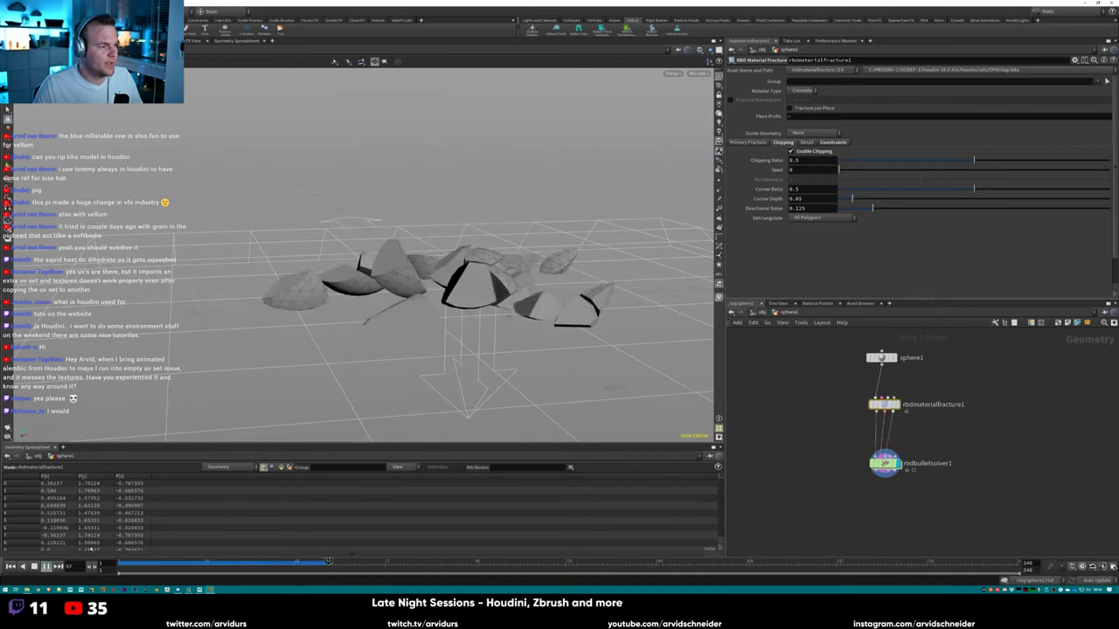
{"action": "key", "text": "ctrl+Up"}
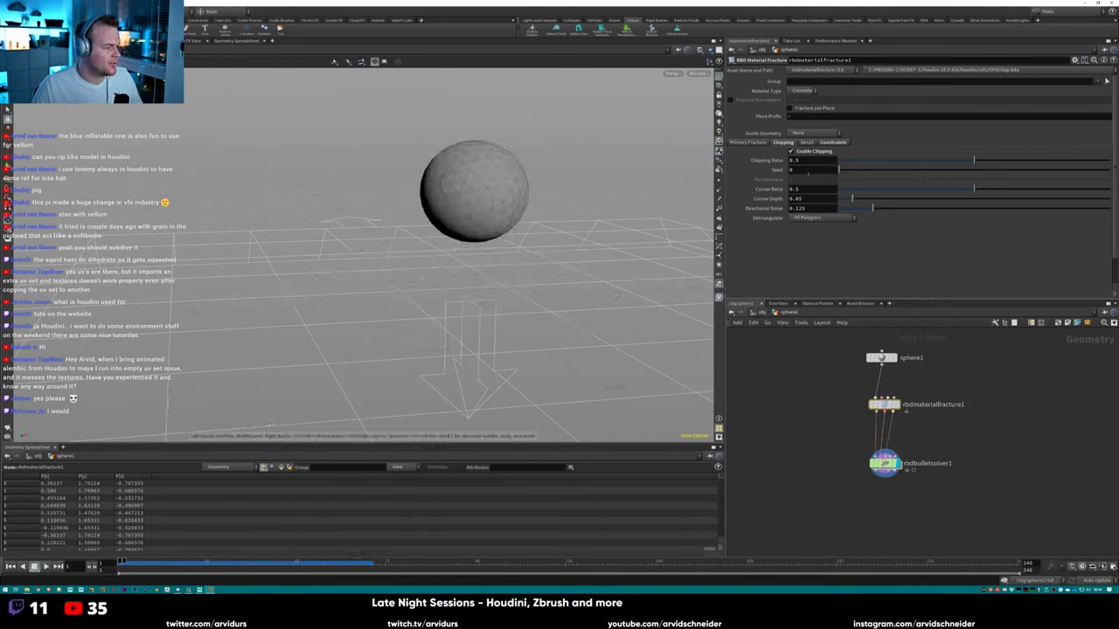
{"action": "left_click", "coordinate": [754, 143]}
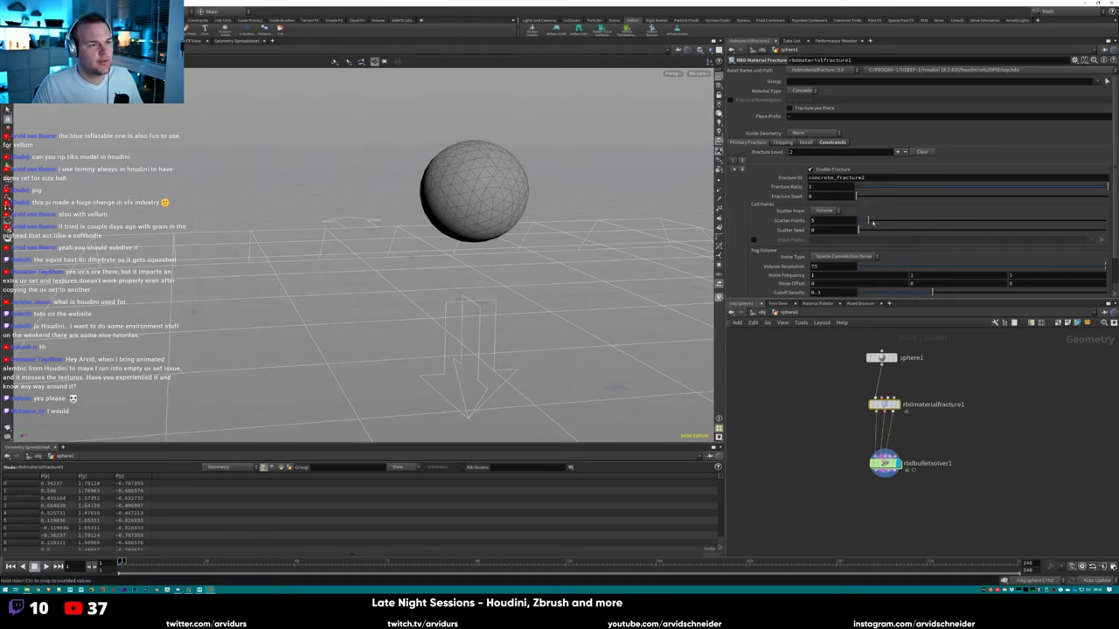
Set the fracture's Scatter Points to 15 with the wireframe overlay turned off.
{"action": "left_click_drag", "start_coordinate": [868, 221], "coordinate": [896, 220]}
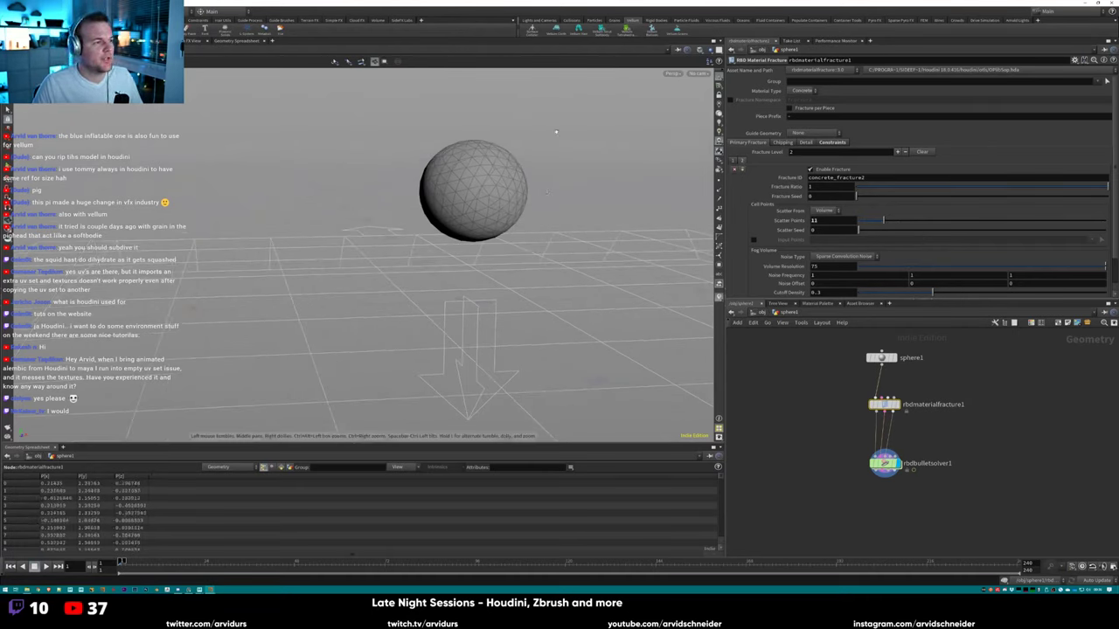
{"action": "left_click_drag", "start_coordinate": [528, 193], "coordinate": [433, 227]}
{"action": "key", "text": "shift+w"}
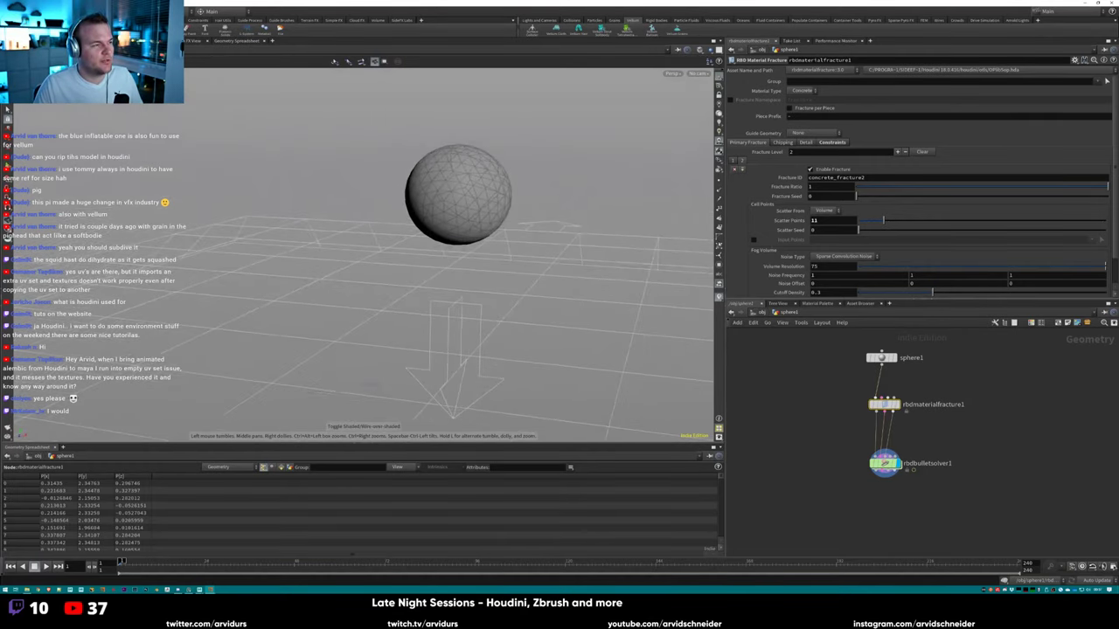
{"action": "double_click", "coordinate": [822, 220]}
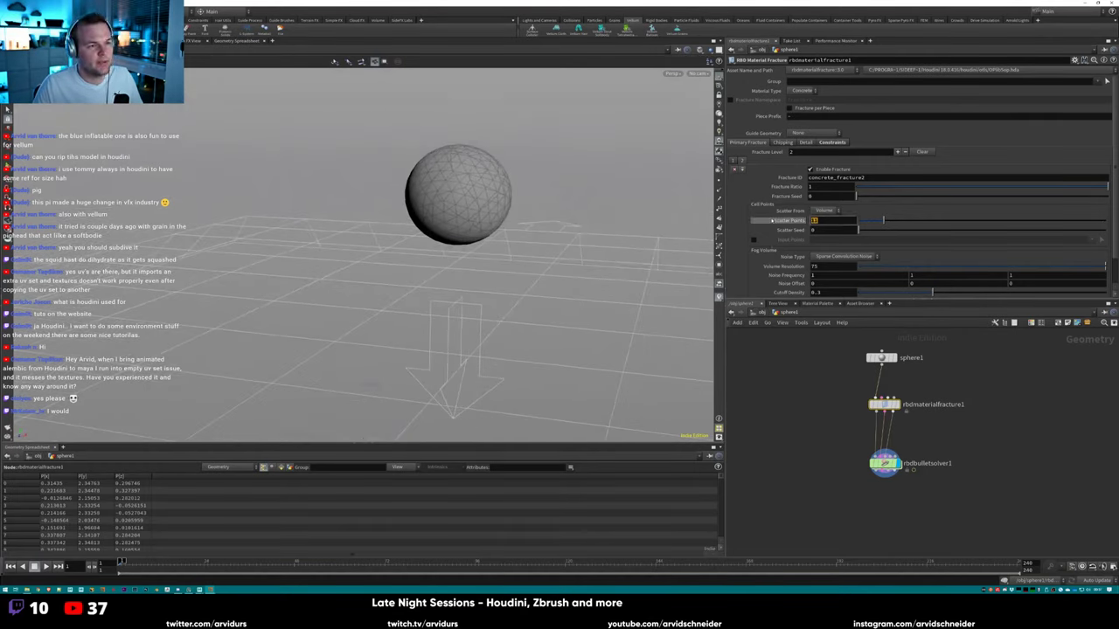
{"action": "type", "text": "15"}
{"action": "key", "text": "Return"}
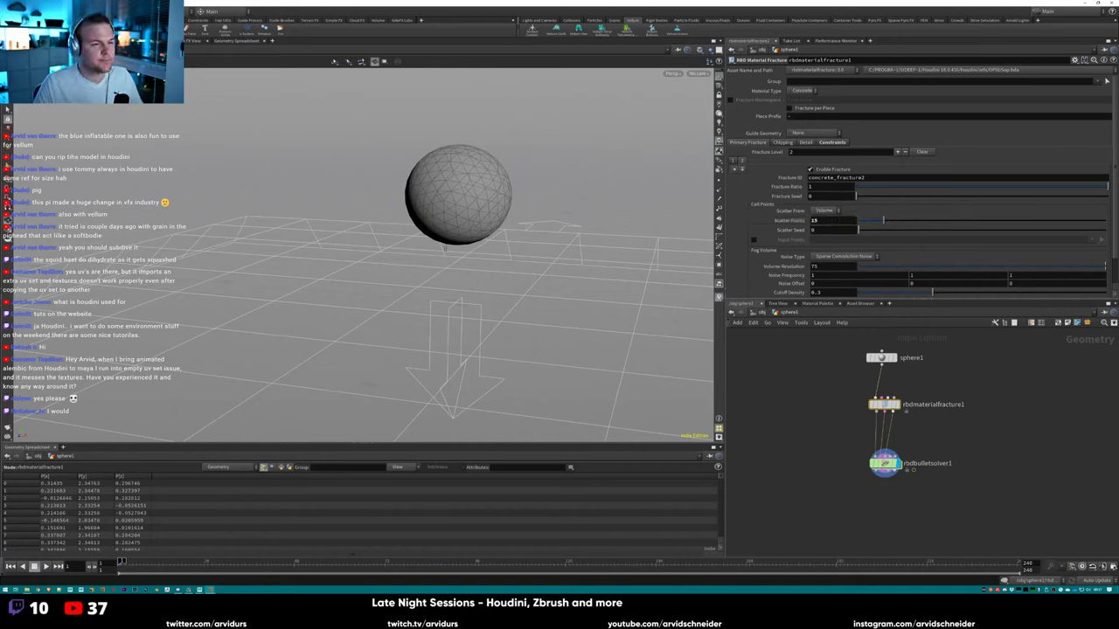
Replay the finer fracture, then review the glue, detail and bullet solver visualization settings.
{"action": "left_click_drag", "start_coordinate": [454, 262], "coordinate": [411, 262]}
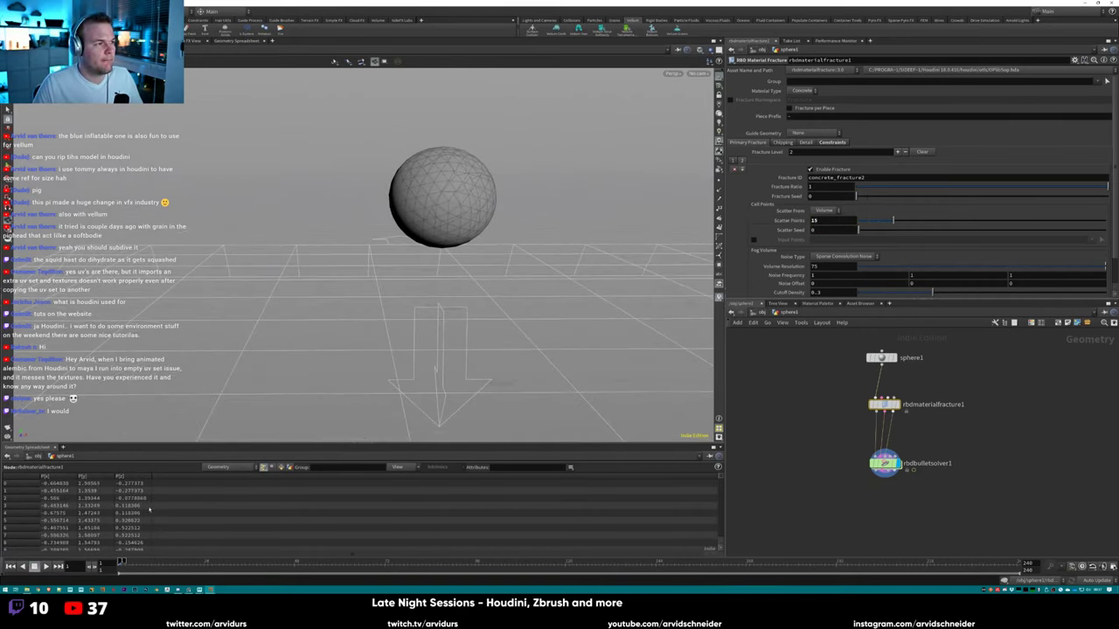
{"action": "left_click", "coordinate": [46, 567]}
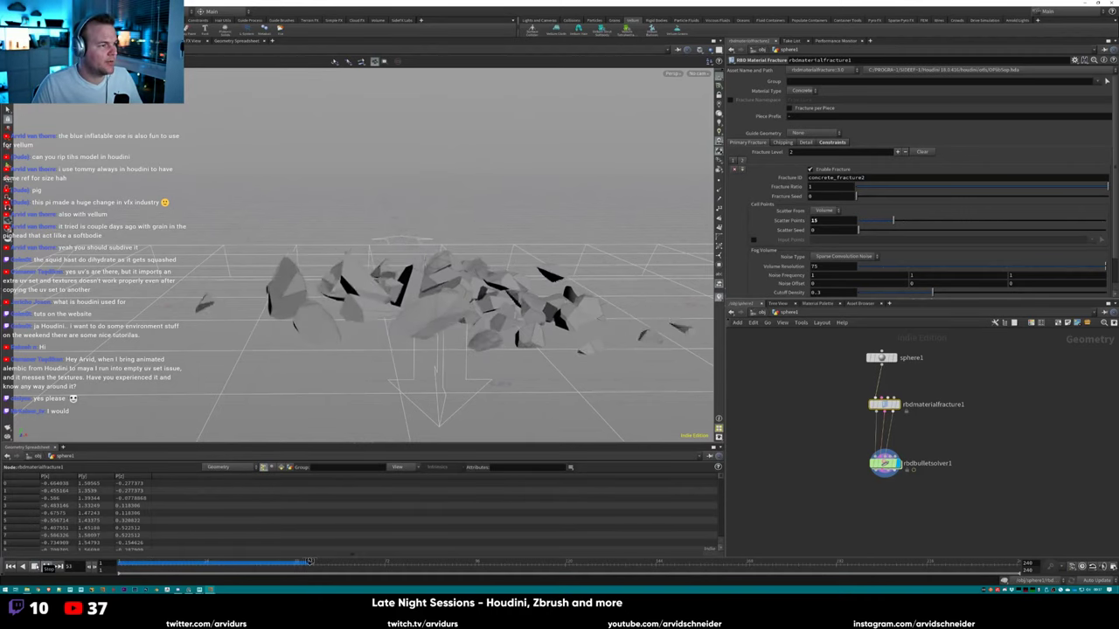
{"action": "left_click_drag", "start_coordinate": [437, 262], "coordinate": [448, 306], "text": "alt"}
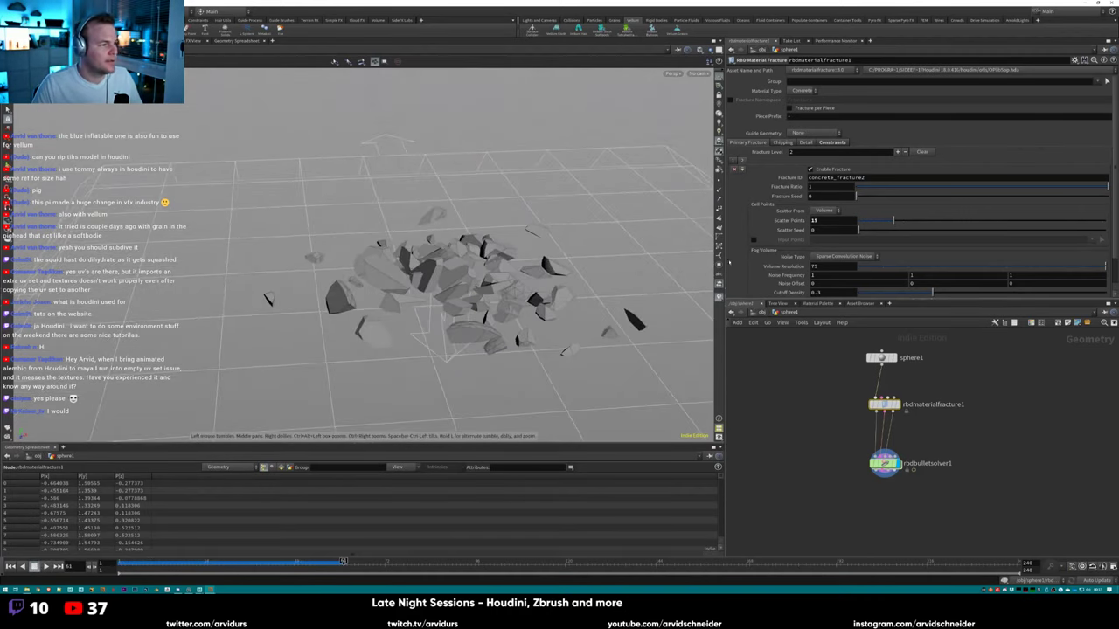
{"action": "left_click", "coordinate": [831, 141]}
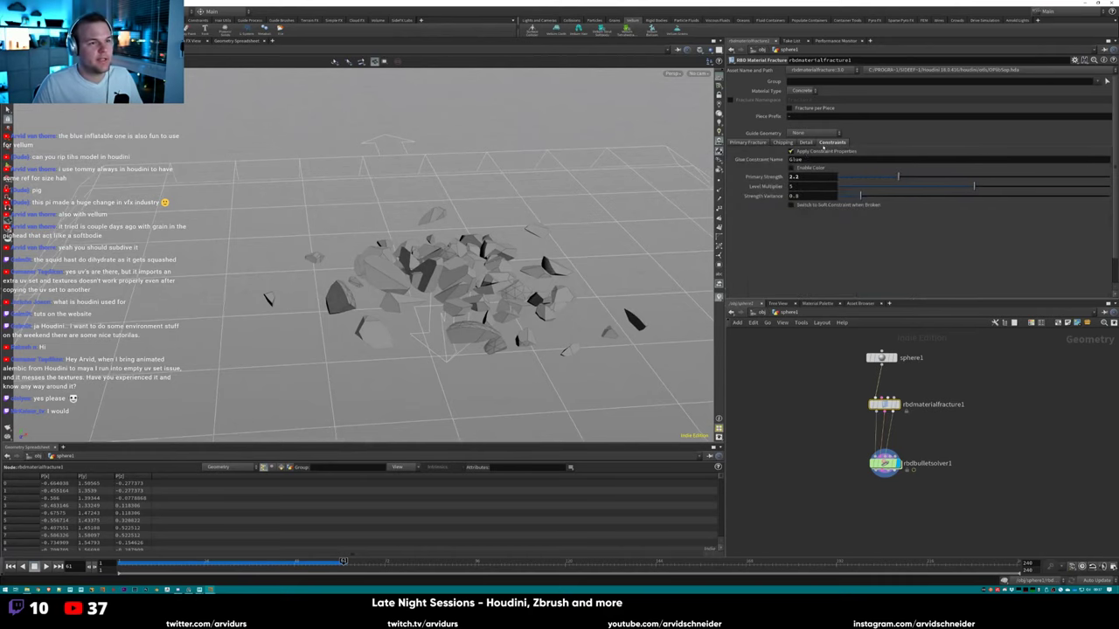
{"action": "left_click", "coordinate": [810, 142]}
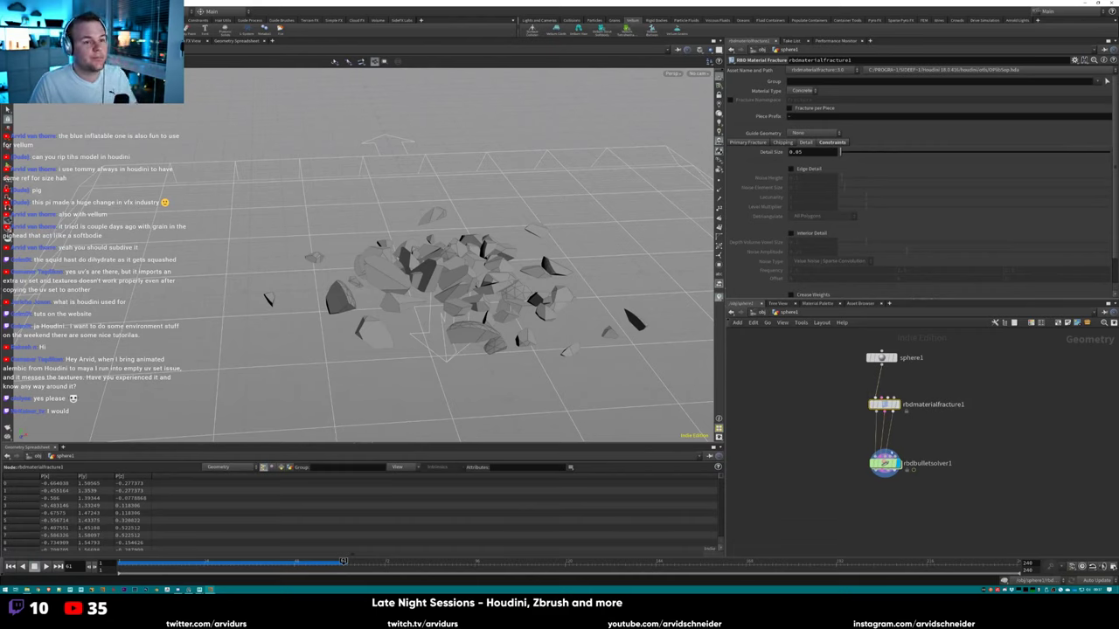
{"action": "left_click", "coordinate": [901, 450]}
{"action": "left_click", "coordinate": [892, 100]}
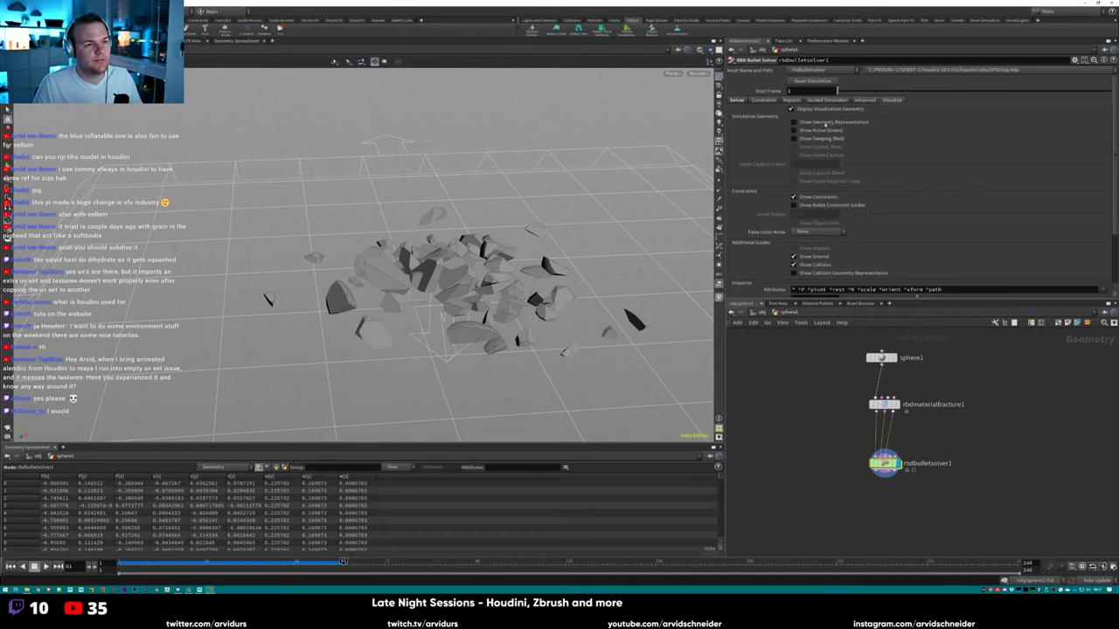
Toggle the pieces' geometry representation display and inspect the solver's Glue constraint parameters.
{"action": "left_click", "coordinate": [124, 566]}
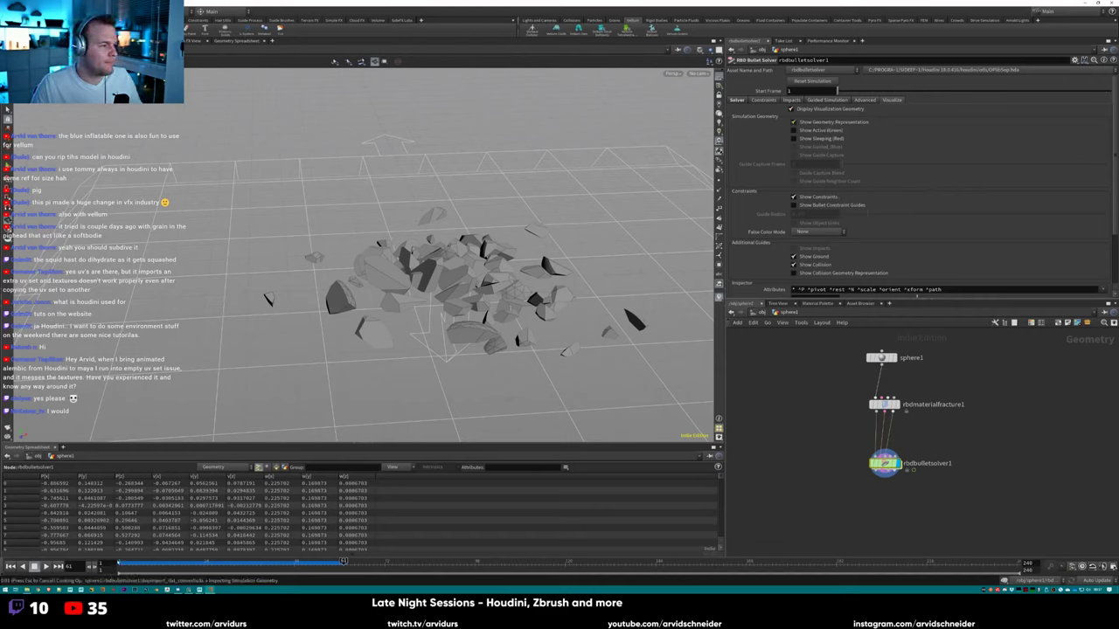
{"action": "left_click", "coordinate": [124, 564]}
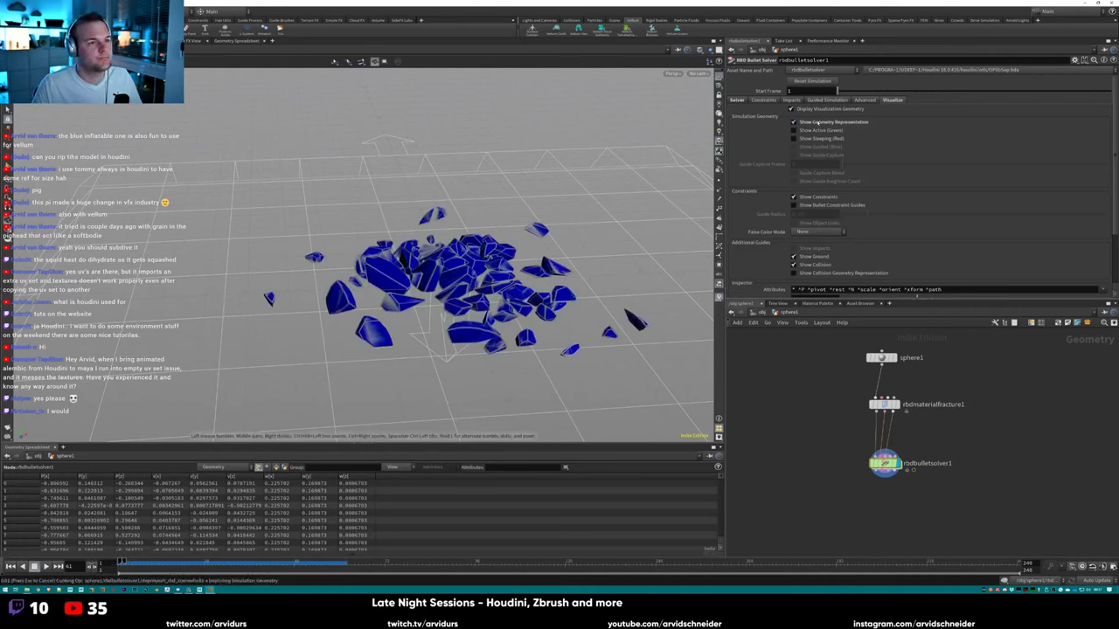
{"action": "left_click", "coordinate": [816, 124]}
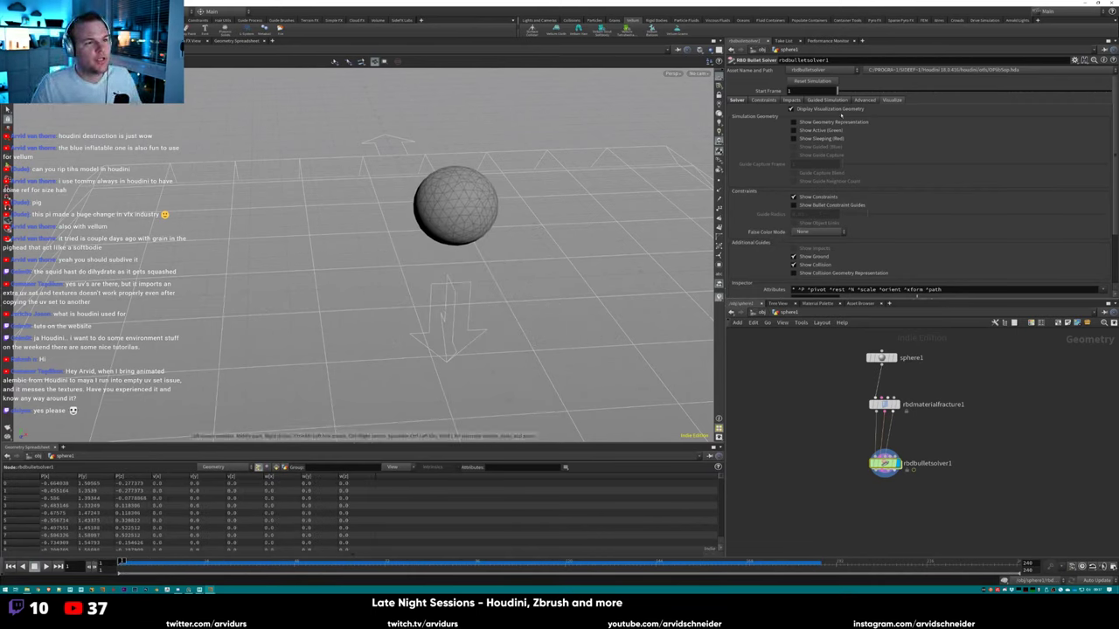
{"action": "left_click", "coordinate": [764, 99]}
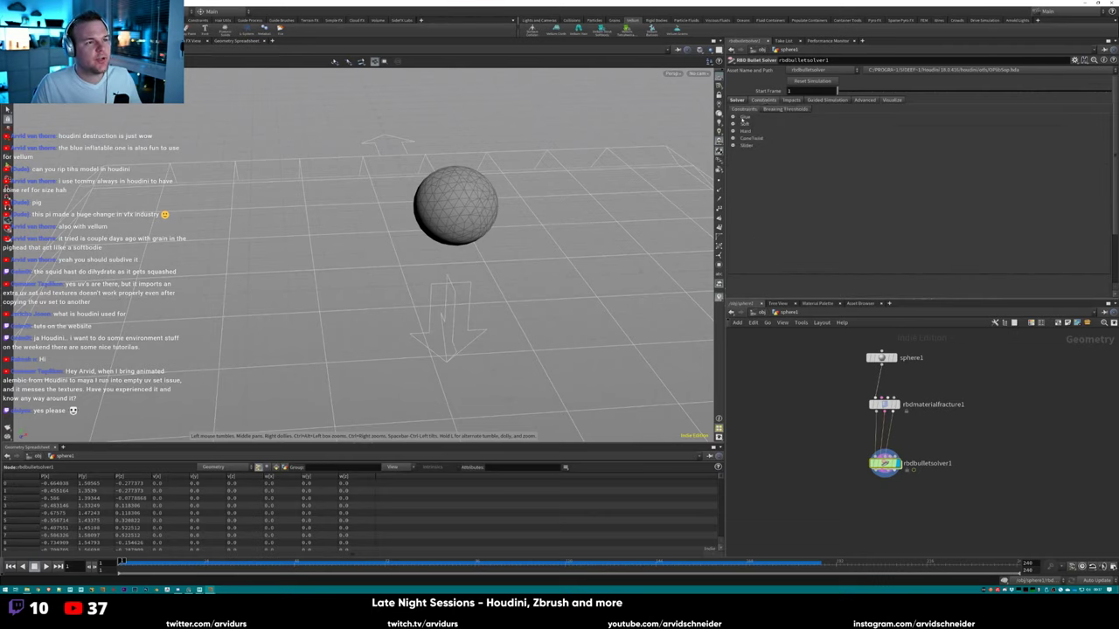
{"action": "left_click", "coordinate": [734, 118]}
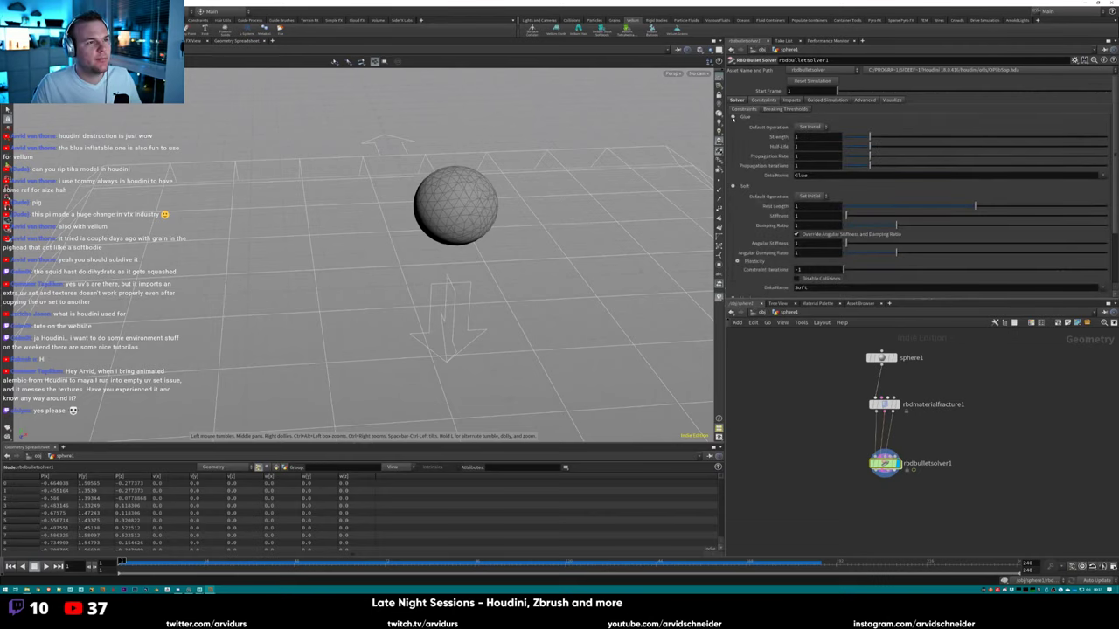
{"action": "left_click", "coordinate": [892, 99]}
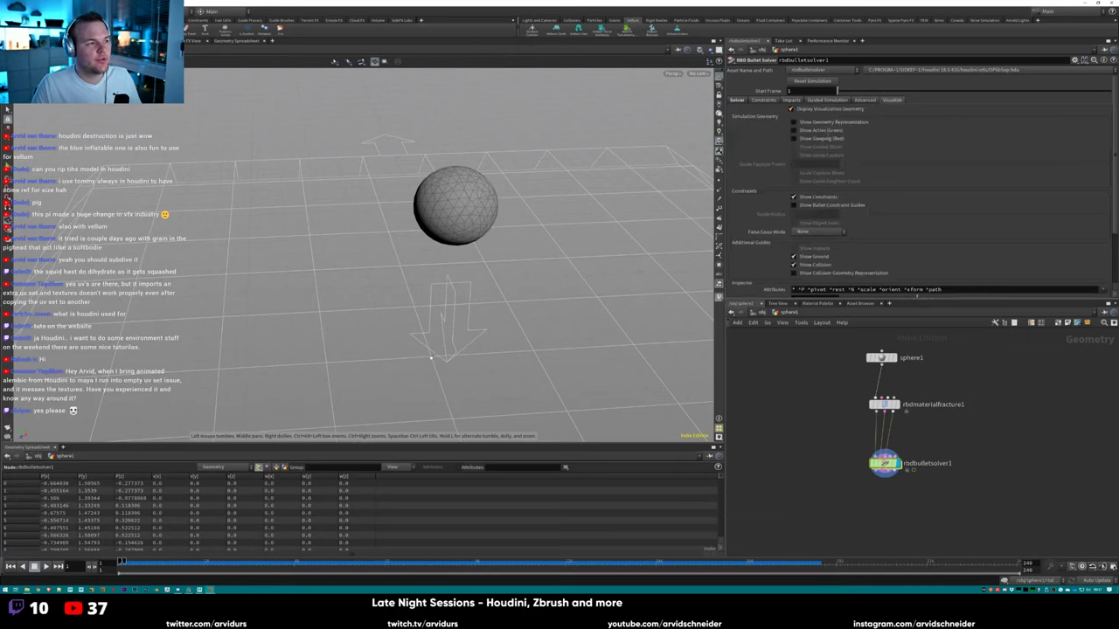
Switch the sphere to wireframe and scrub the simulation to about frame 37.
{"action": "key", "text": "w"}
{"action": "mouse_move", "coordinate": [525, 229]}
{"action": "left_mouse_down"}
{"action": "mouse_move", "coordinate": [543, 219]}
{"action": "mouse_move", "coordinate": [528, 224]}
{"action": "left_mouse_up"}
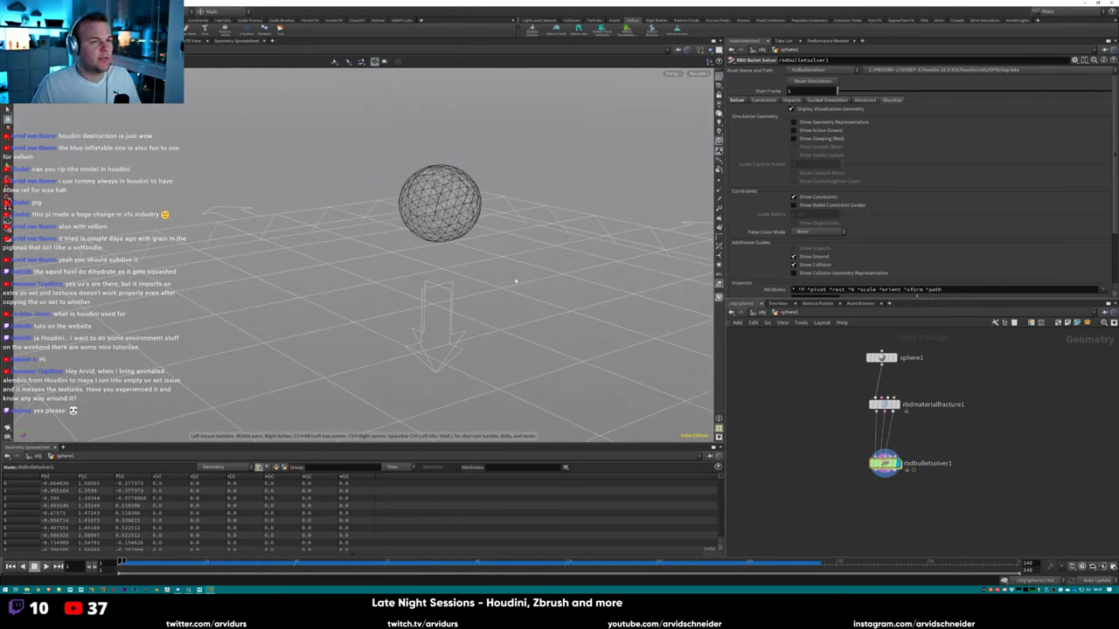
{"action": "left_click", "coordinate": [762, 100]}
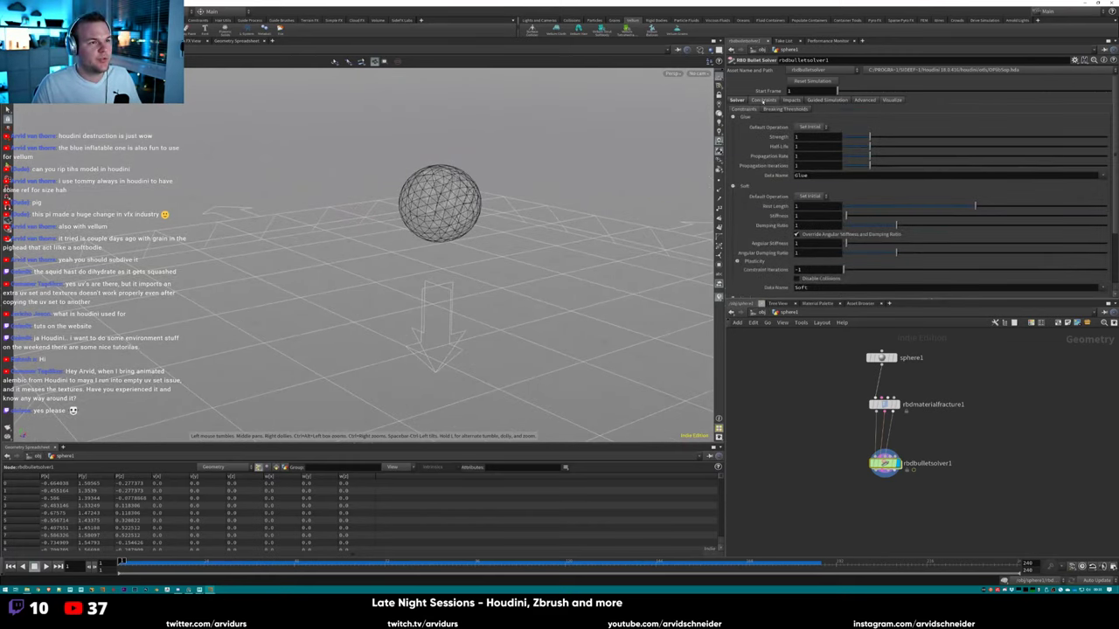
{"action": "mouse_move", "coordinate": [123, 560]}
{"action": "left_mouse_down"}
{"action": "mouse_move", "coordinate": [253, 560]}
{"action": "mouse_move", "coordinate": [133, 560]}
{"action": "left_mouse_up"}
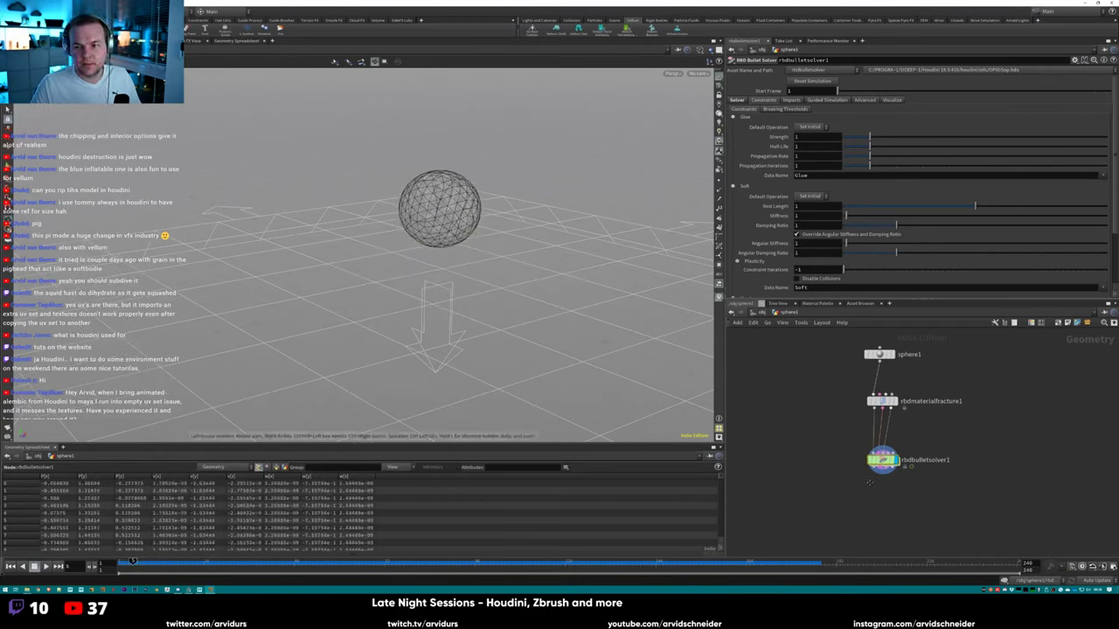
{"action": "key", "text": "Tab"}
{"action": "type", "text": "vi"}
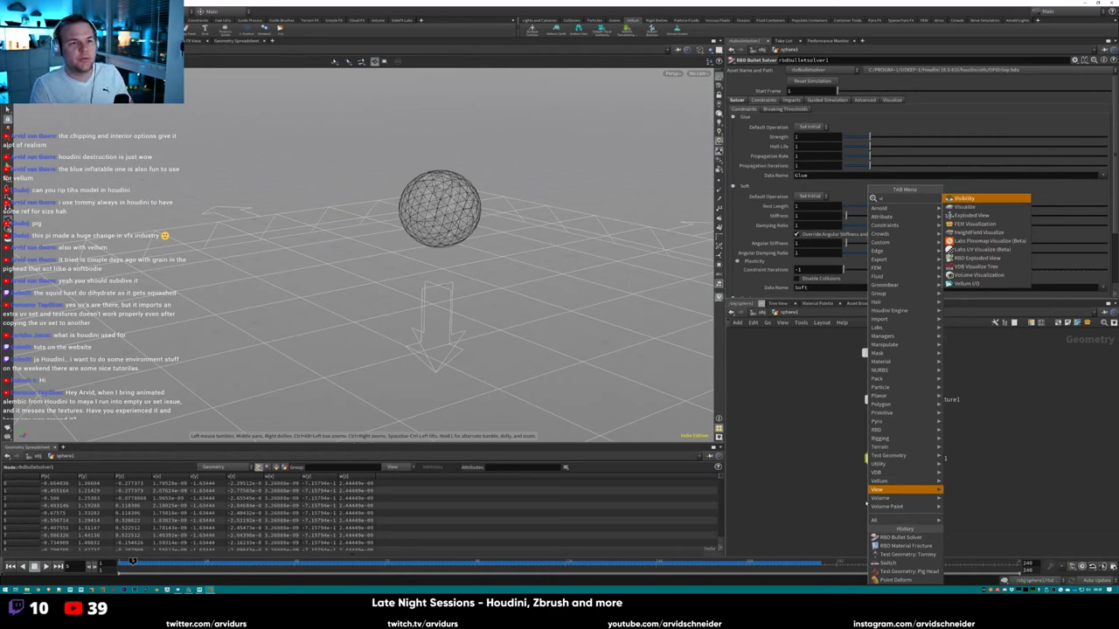
{"action": "key", "text": "Escape"}
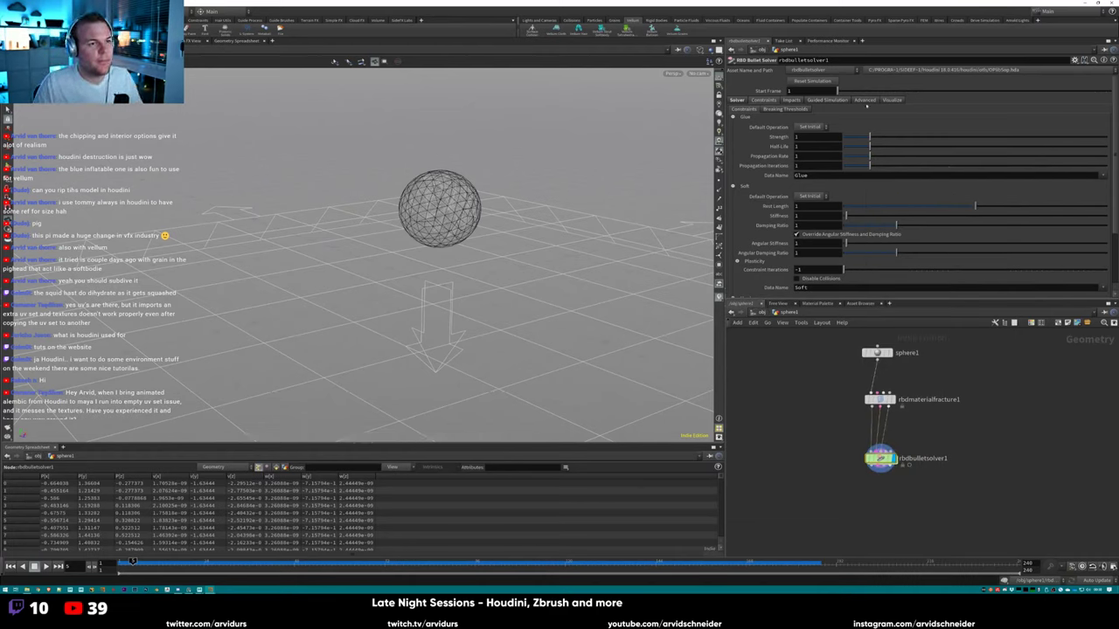
Enable Show Bullet Constraint Guides and scrub the fracture forward and back to the start.
{"action": "left_click", "coordinate": [891, 100]}
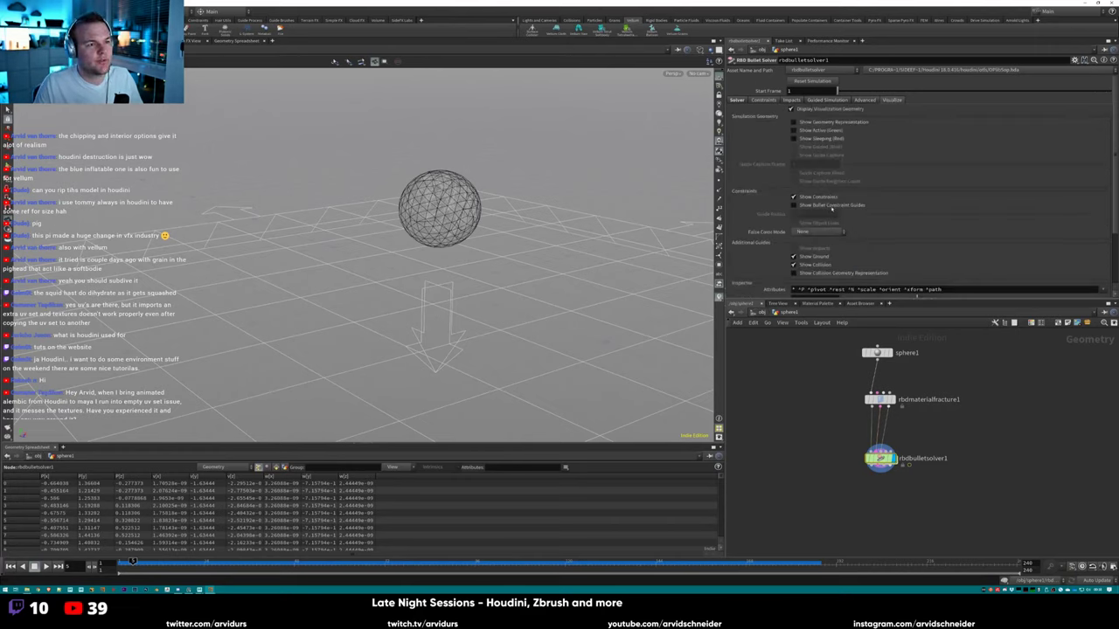
{"action": "left_click", "coordinate": [830, 206]}
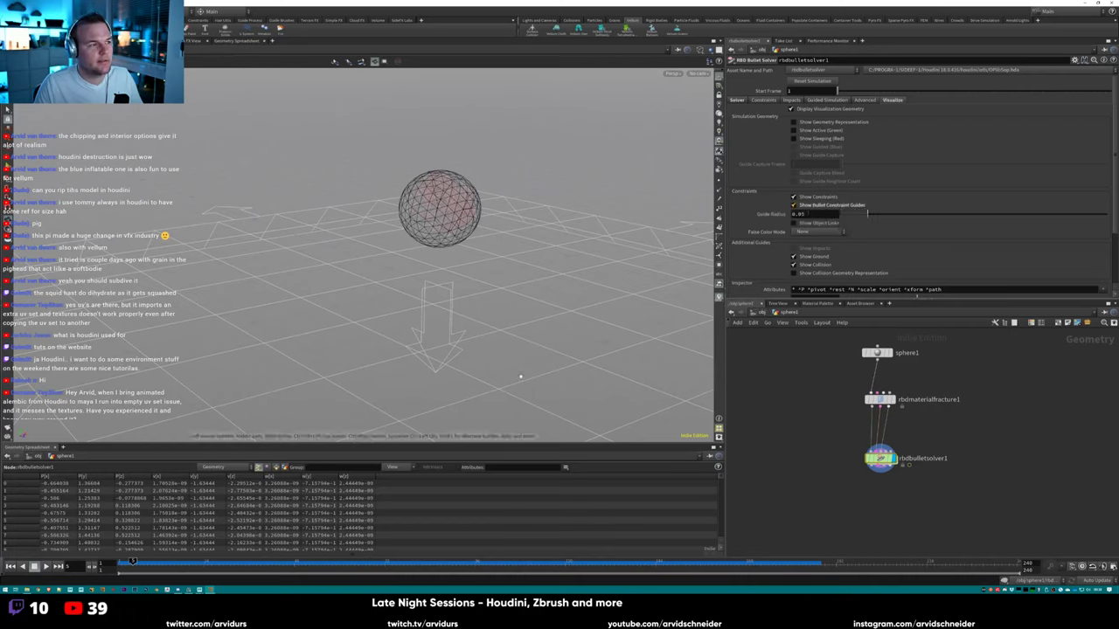
{"action": "left_click_drag", "start_coordinate": [175, 574], "coordinate": [237, 560]}
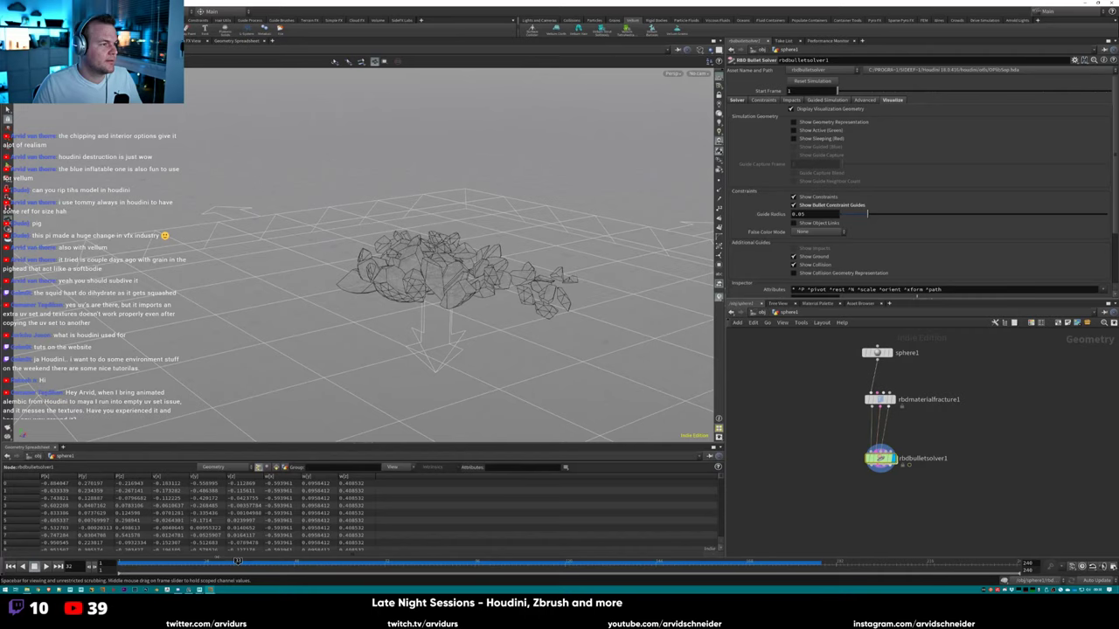
{"action": "left_click_drag", "start_coordinate": [237, 560], "coordinate": [136, 560]}
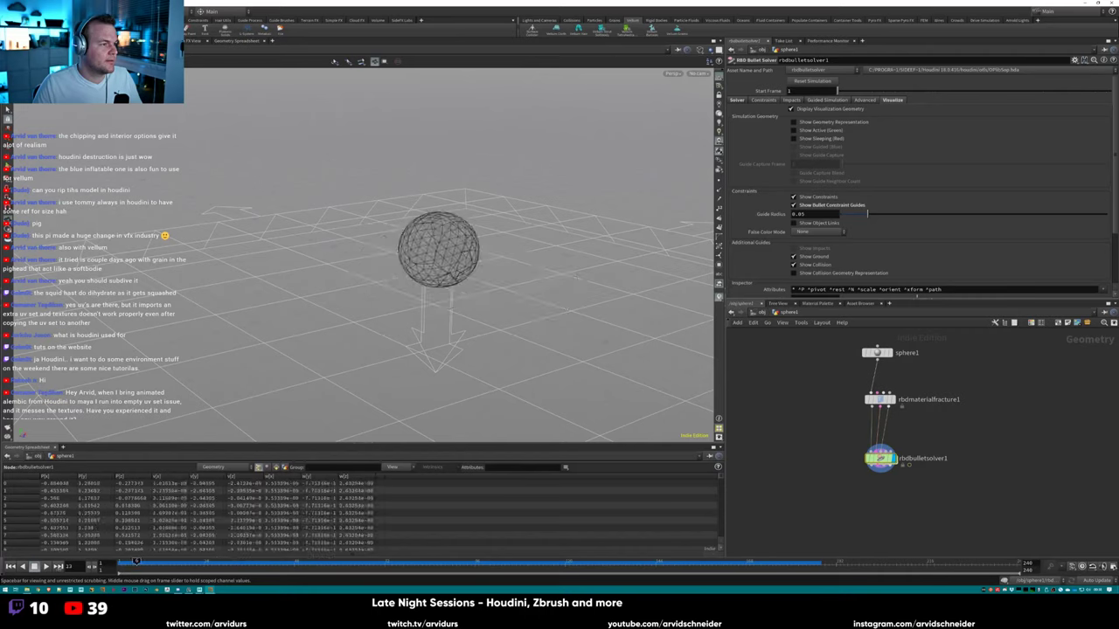
{"action": "right_click", "coordinate": [470, 208]}
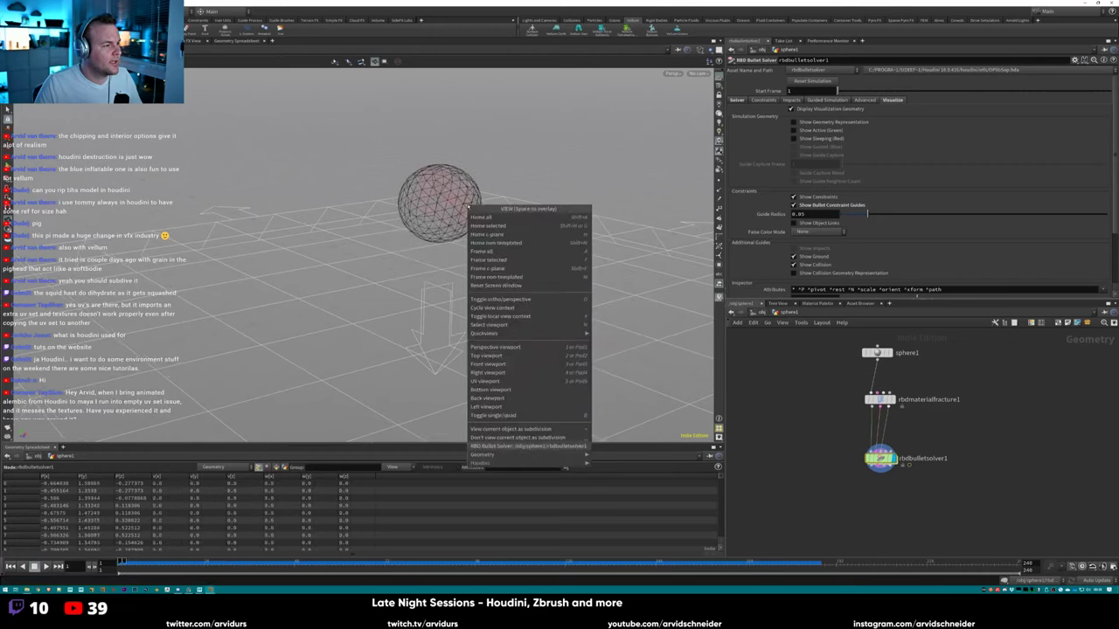
{"action": "mouse_move", "coordinate": [559, 455]}
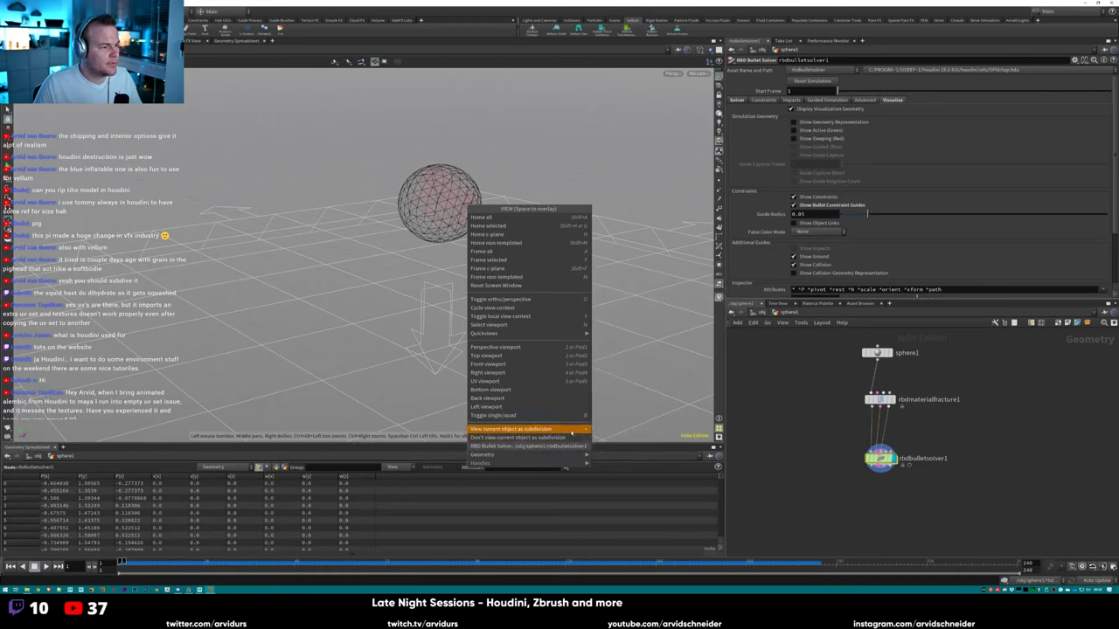
{"action": "left_click", "coordinate": [570, 432]}
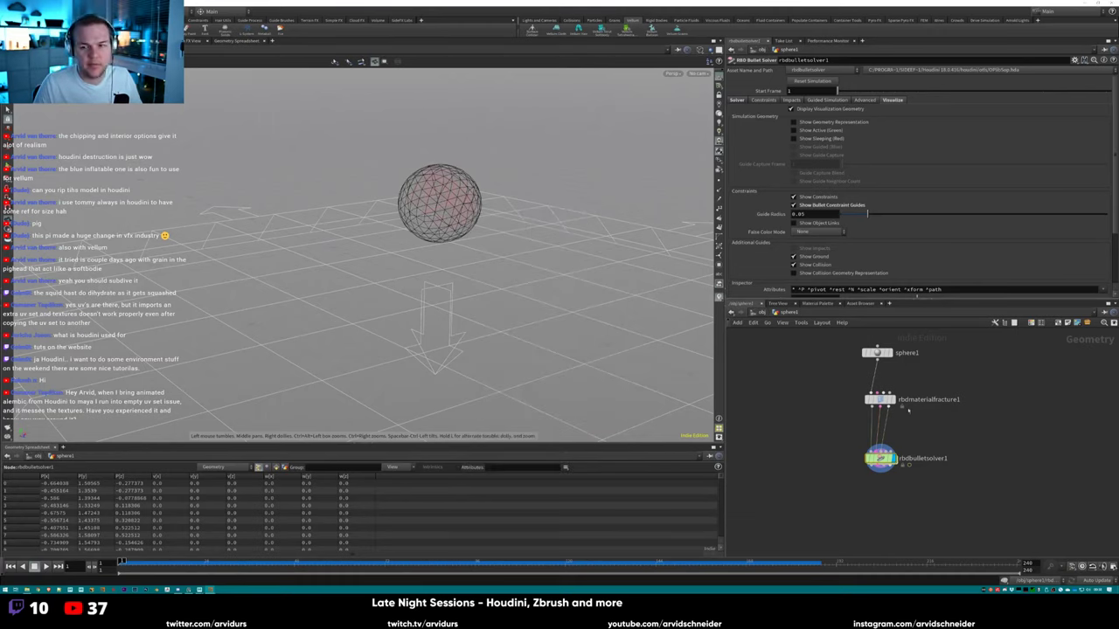
Browse the solver's Impacts, Constraints, Breaking Thresholds and Solver tabs, then select rbdmaterialfracture1.
{"action": "left_click", "coordinate": [791, 100]}
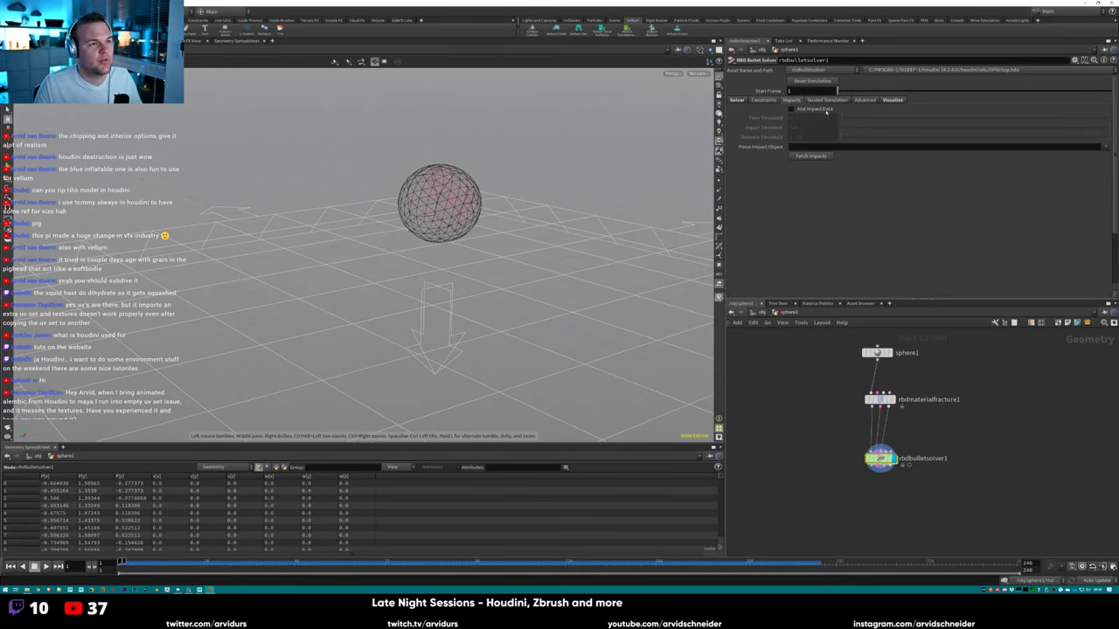
{"action": "left_click", "coordinate": [765, 100]}
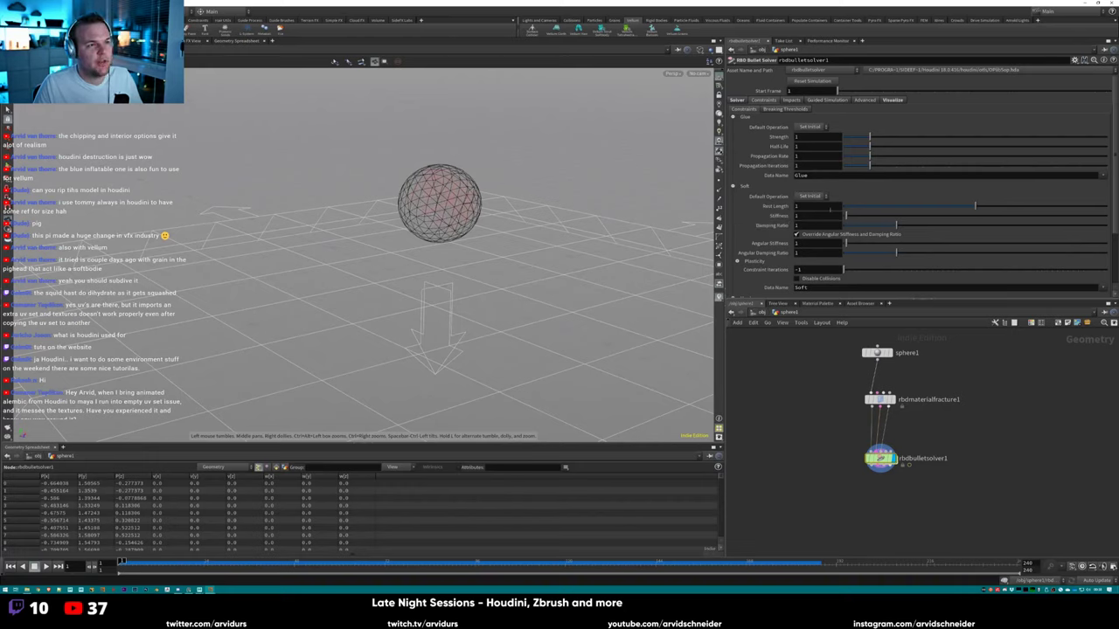
{"action": "left_click", "coordinate": [778, 109]}
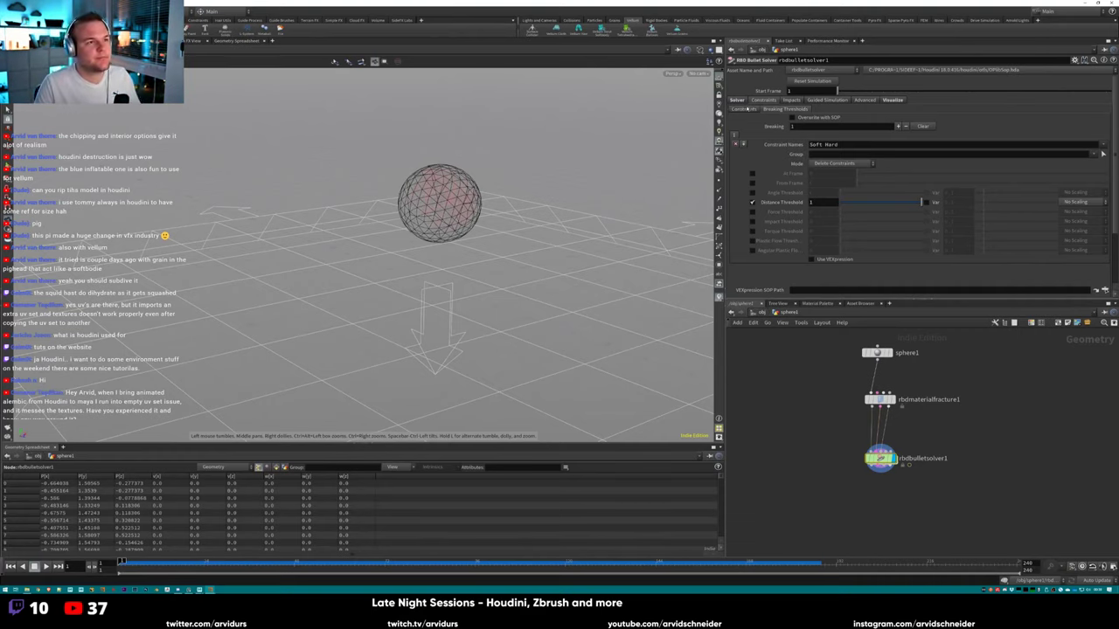
{"action": "left_click", "coordinate": [746, 109]}
{"action": "left_click", "coordinate": [739, 100]}
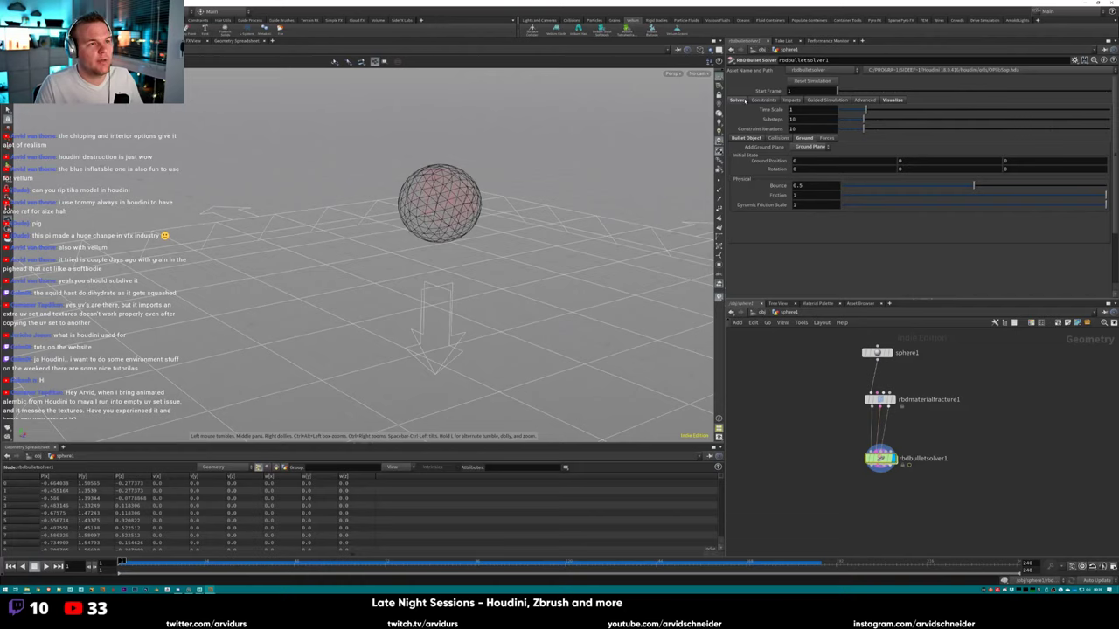
{"action": "left_click", "coordinate": [880, 399]}
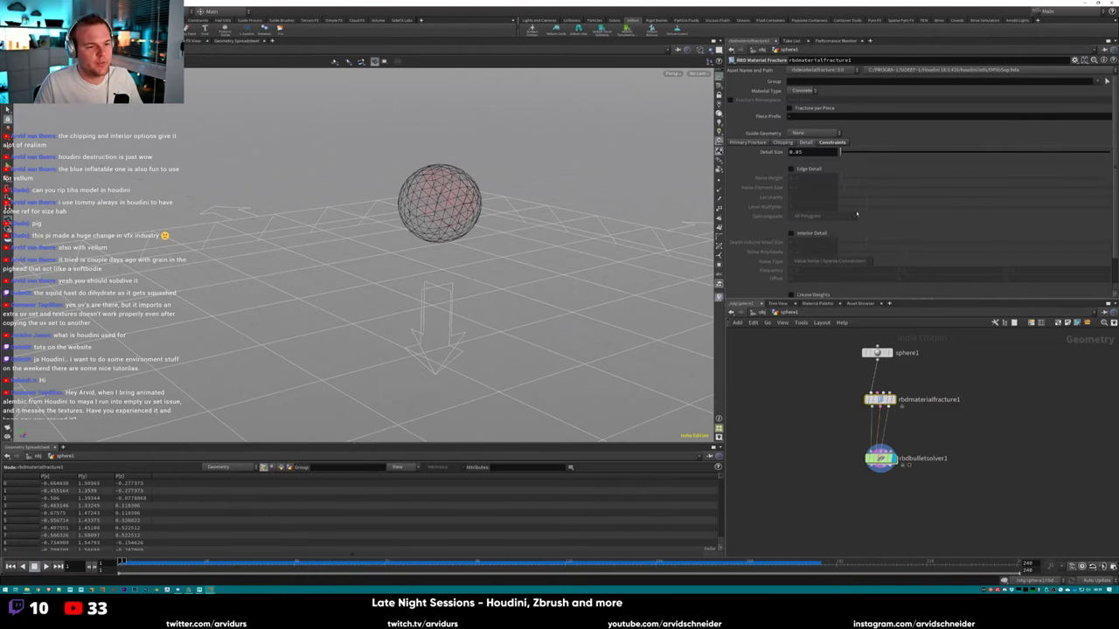
Set the fracture's glue Primary Strength to 100.
{"action": "left_click", "coordinate": [834, 143]}
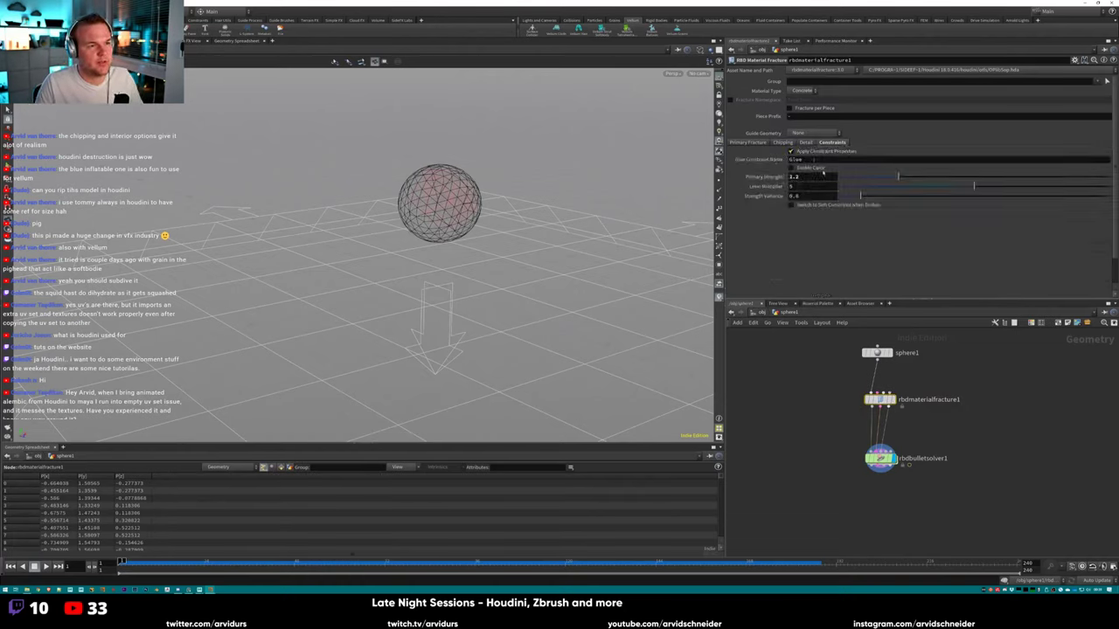
{"action": "left_click", "coordinate": [819, 176]}
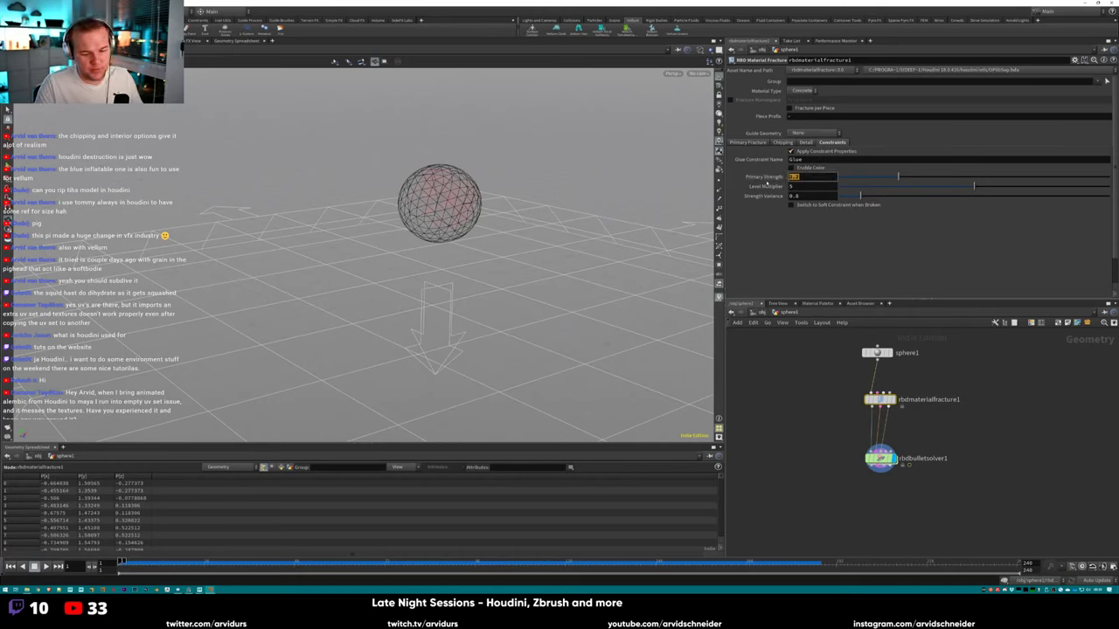
{"action": "type", "text": "100"}
{"action": "key", "text": "Return"}
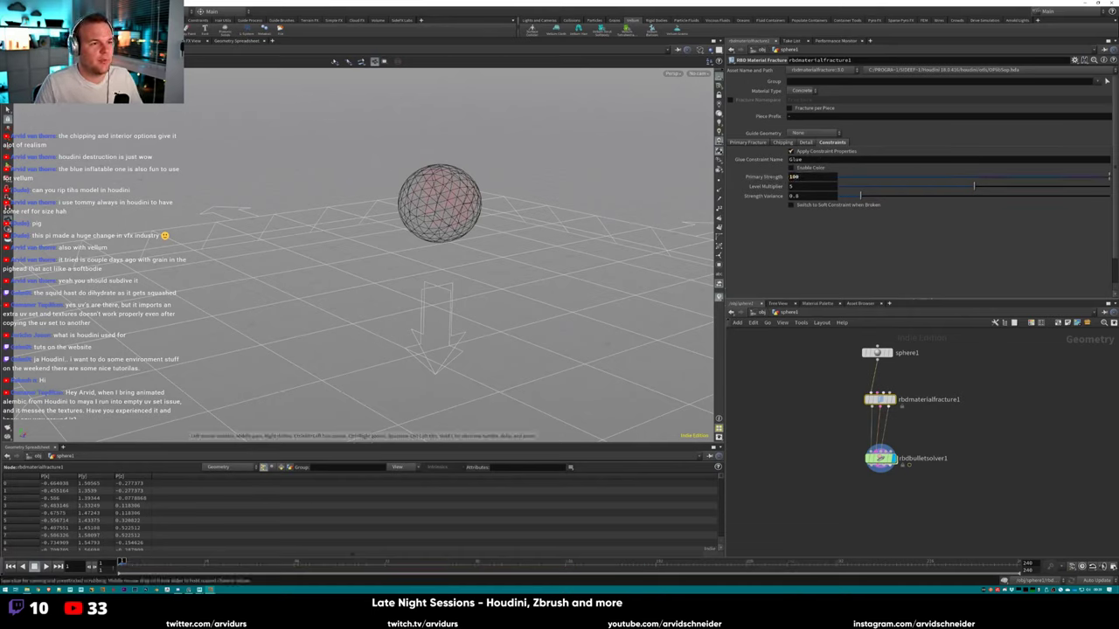
Replay the simulation from frame 1, toggling shaded and wireframe display to inspect the sphere.
{"action": "left_click", "coordinate": [46, 567]}
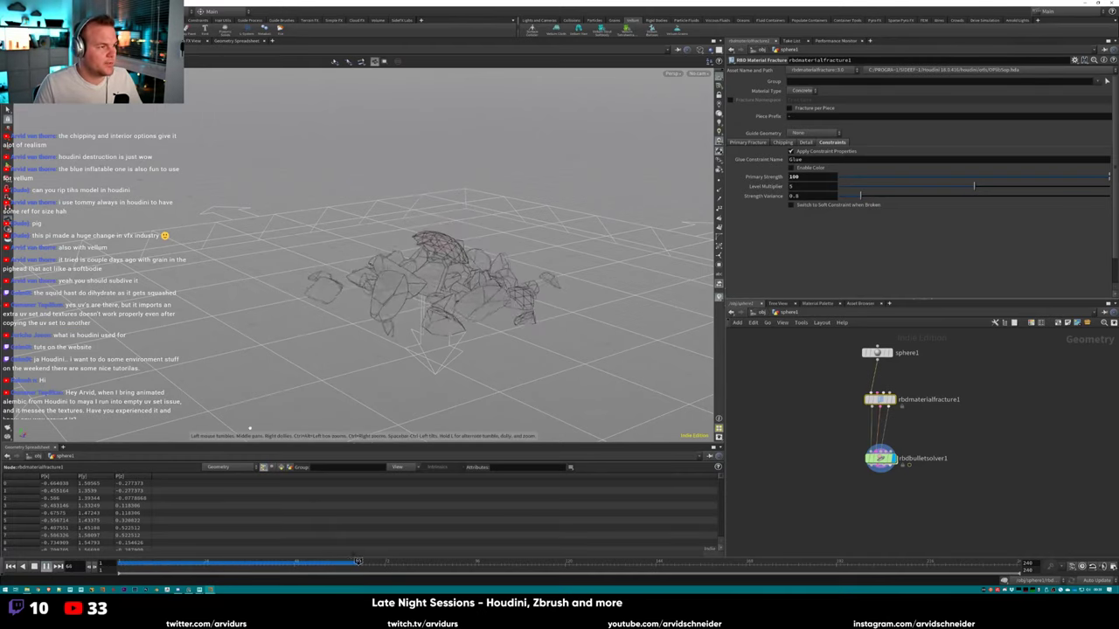
{"action": "key", "text": "w"}
{"action": "mouse_move", "coordinate": [443, 242]}
{"action": "left_mouse_down"}
{"action": "mouse_move", "coordinate": [461, 307]}
{"action": "mouse_move", "coordinate": [489, 289]}
{"action": "left_mouse_up"}
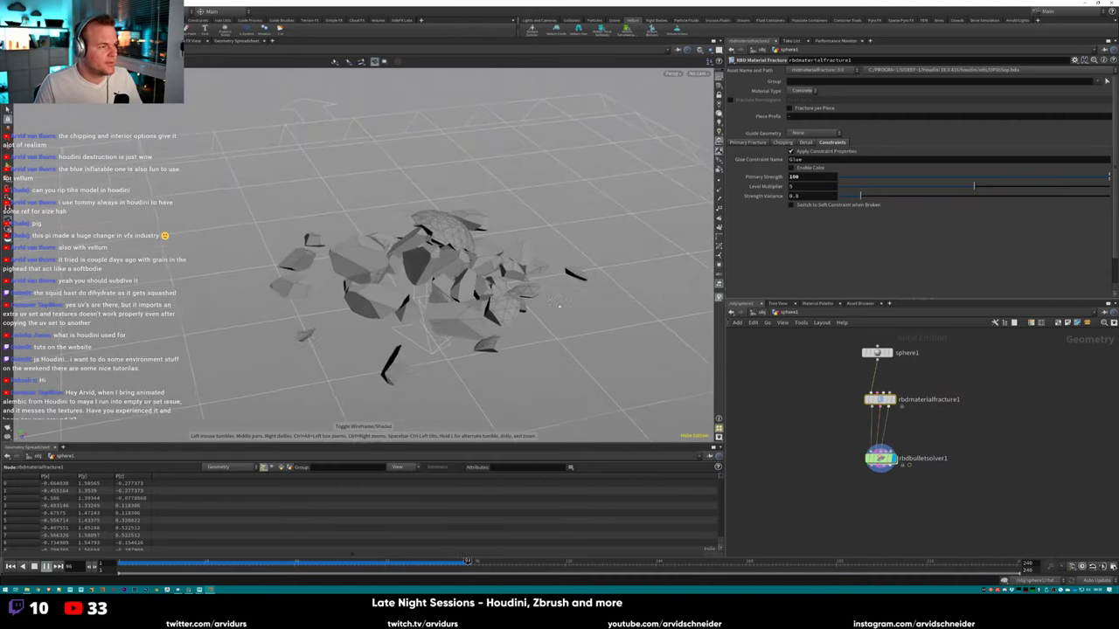
{"action": "left_click", "coordinate": [121, 563]}
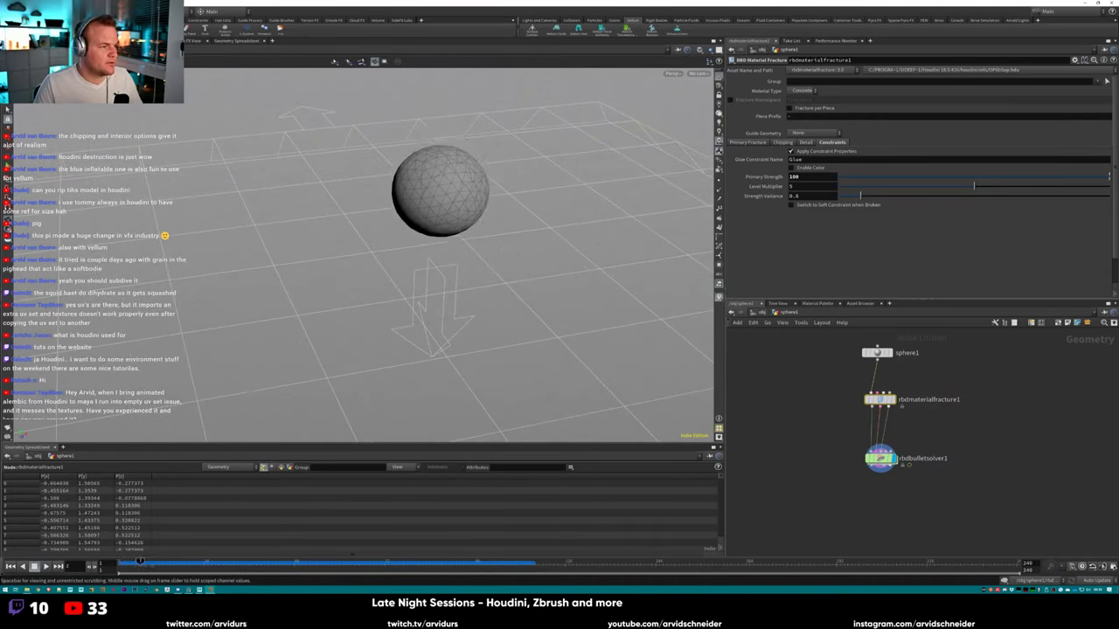
{"action": "mouse_move", "coordinate": [422, 300]}
{"action": "left_mouse_down"}
{"action": "mouse_move", "coordinate": [428, 262]}
{"action": "mouse_move", "coordinate": [441, 293]}
{"action": "left_mouse_up"}
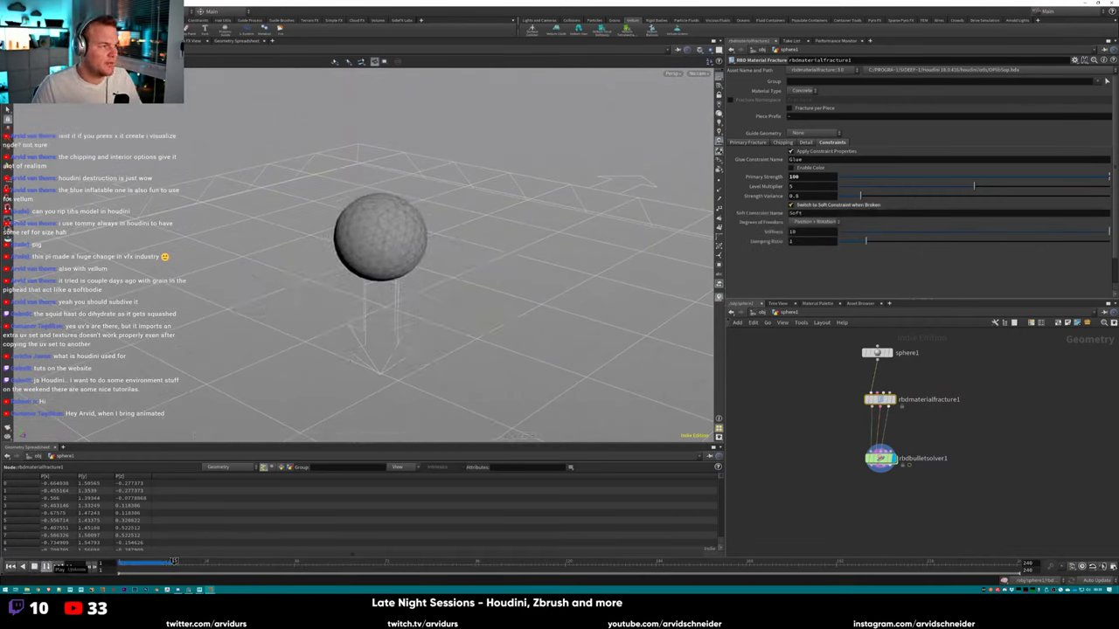
{"action": "left_click", "coordinate": [46, 566]}
{"action": "mouse_move", "coordinate": [335, 315]}
{"action": "left_mouse_down"}
{"action": "mouse_move", "coordinate": [561, 231]}
{"action": "mouse_move", "coordinate": [460, 312]}
{"action": "mouse_move", "coordinate": [454, 325]}
{"action": "mouse_move", "coordinate": [465, 327]}
{"action": "left_mouse_up"}
{"action": "key", "text": "w"}
{"action": "mouse_move", "coordinate": [465, 326]}
{"action": "right_mouse_down"}
{"action": "mouse_move", "coordinate": [542, 339]}
{"action": "mouse_move", "coordinate": [464, 337]}
{"action": "mouse_move", "coordinate": [753, 351]}
{"action": "right_mouse_up"}
{"action": "key", "text": "w"}
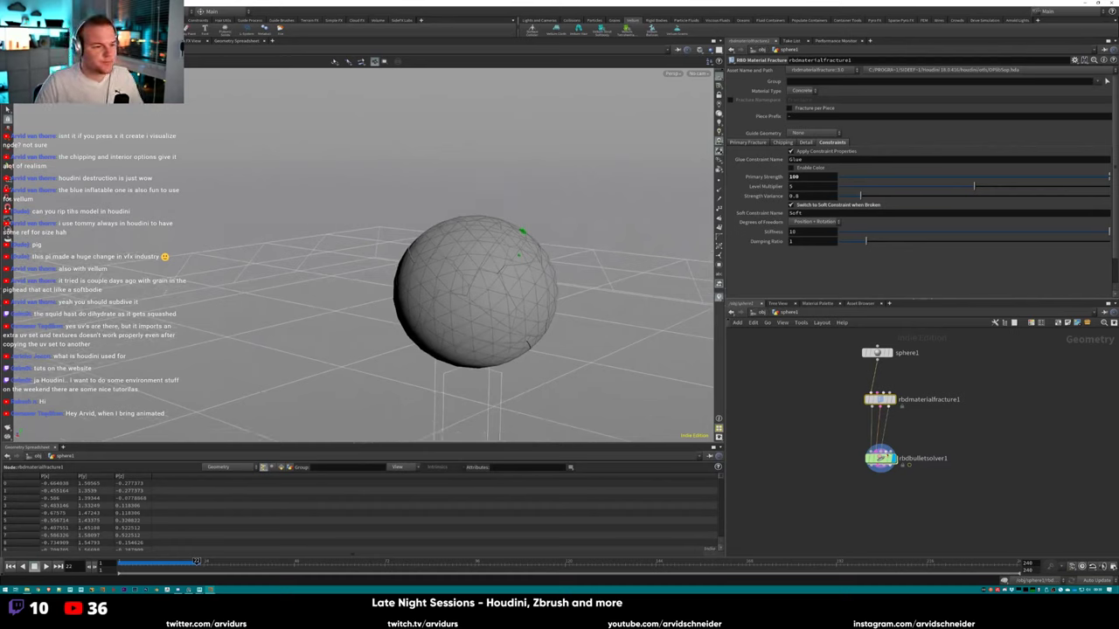
Preview the solver's proxy output, redisplay its result, and delete the visualize1 node.
{"action": "left_click", "coordinate": [880, 458]}
{"action": "left_click", "coordinate": [901, 472]}
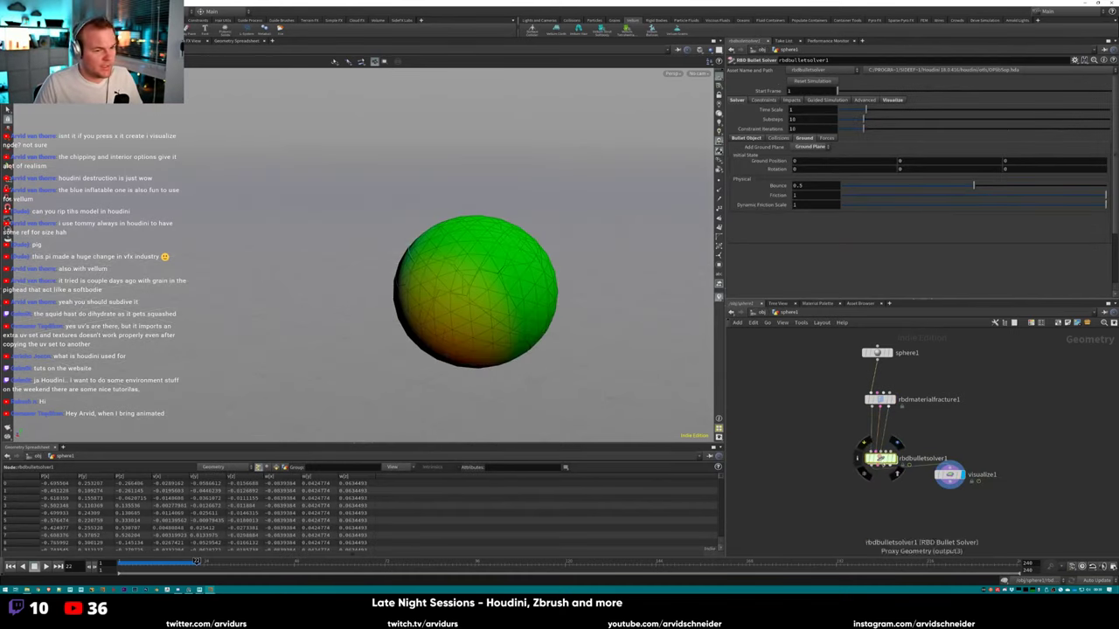
{"action": "left_click", "coordinate": [898, 458]}
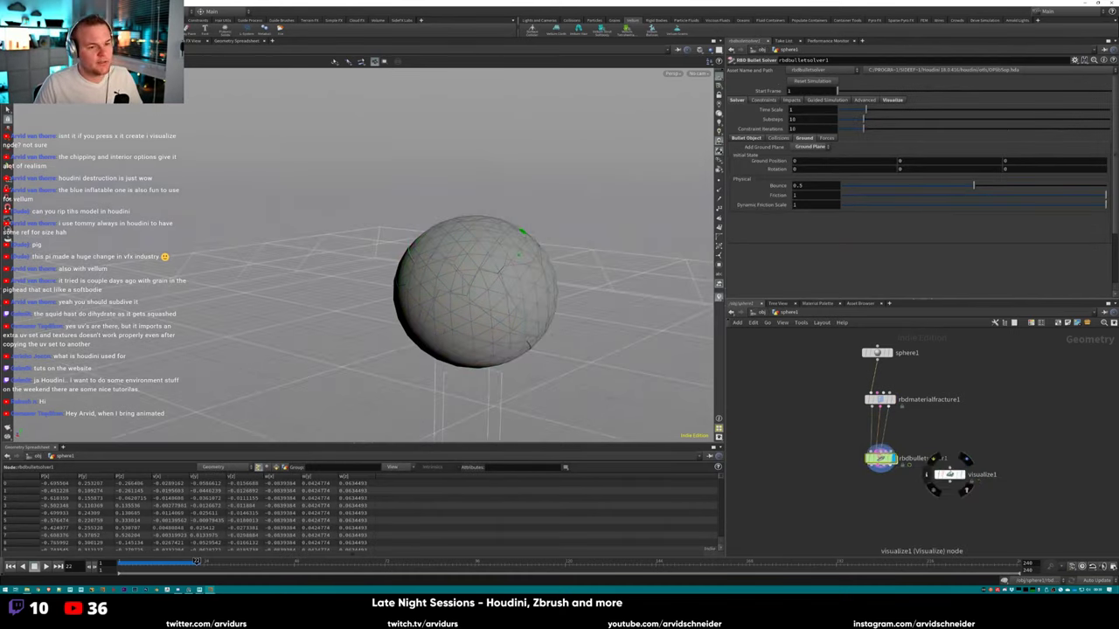
{"action": "left_click", "coordinate": [949, 474]}
{"action": "key", "text": "Delete"}
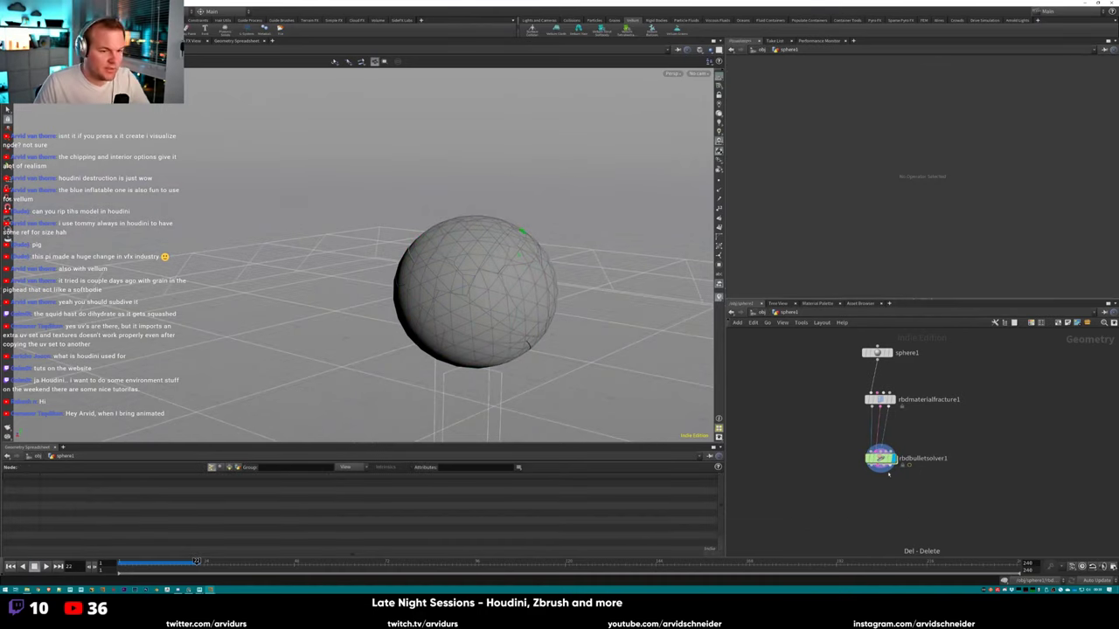
Add null1 wired to the solver's constraint output and make it the displayed node.
{"action": "key", "text": "Tab"}
{"action": "type", "text": "null"}
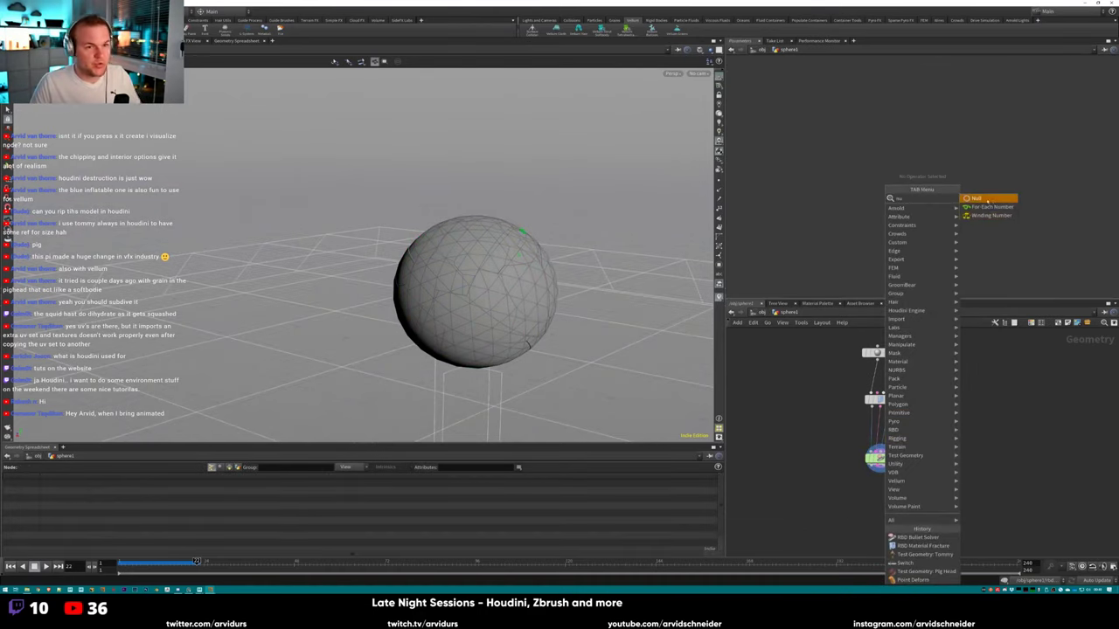
{"action": "key", "text": "Return"}
{"action": "left_click", "coordinate": [937, 522]}
{"action": "left_click_drag", "start_coordinate": [881, 470], "coordinate": [935, 512]}
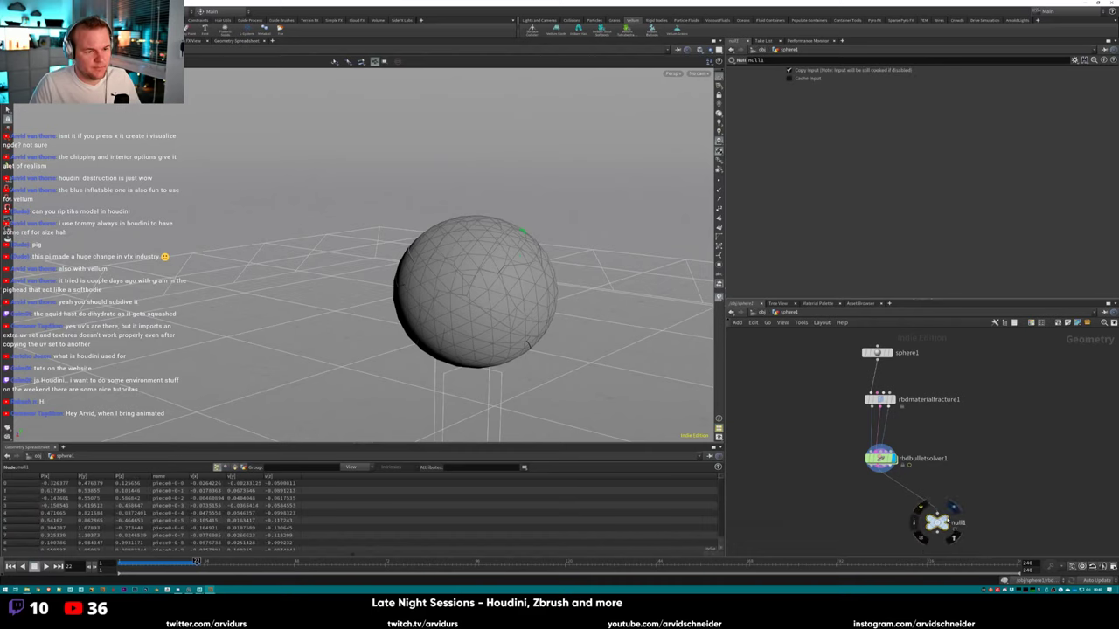
{"action": "left_click", "coordinate": [951, 510]}
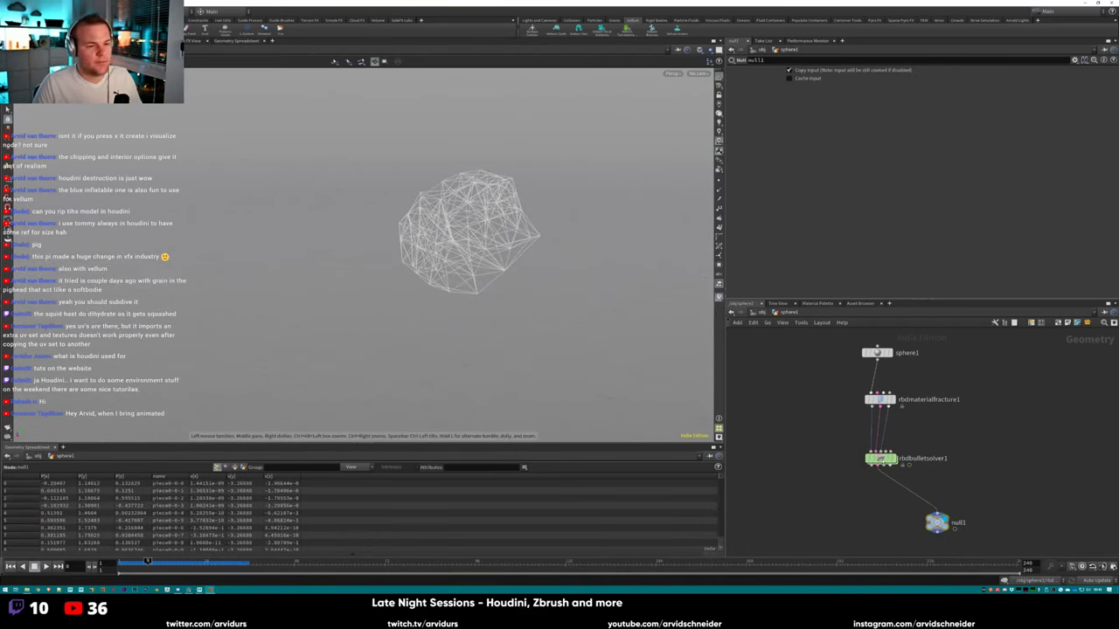
Uncheck Switch to Soft Constraint when Broken on rbdmaterialfracture1 and play the simulation.
{"action": "left_click", "coordinate": [880, 458]}
{"action": "left_click", "coordinate": [879, 399]}
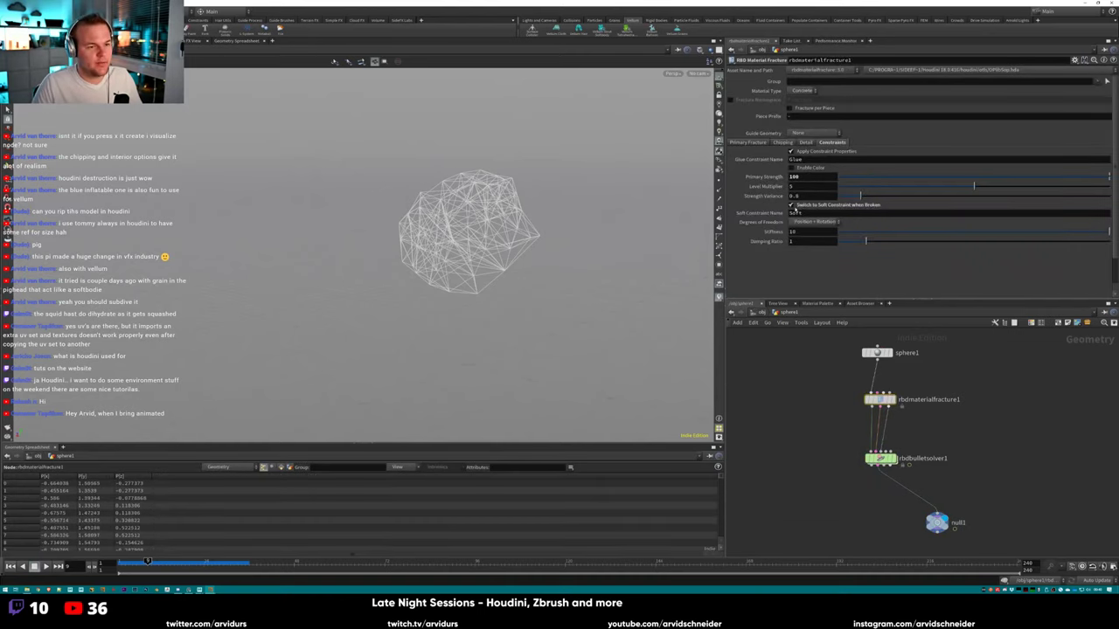
{"action": "left_click", "coordinate": [791, 204]}
{"action": "key", "text": "Up"}
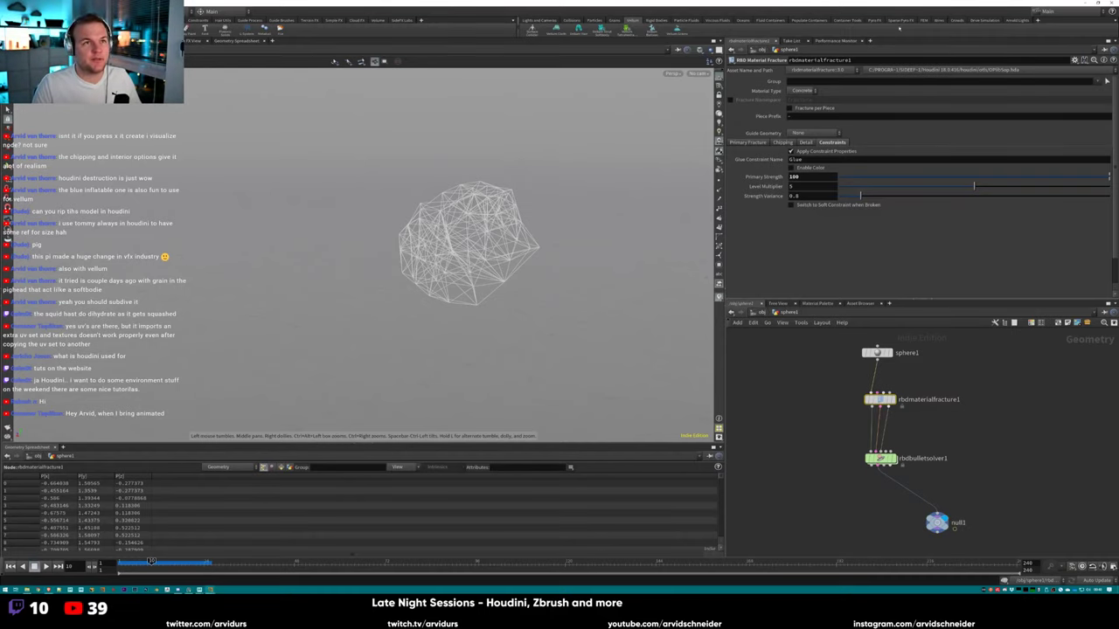
{"action": "left_click", "coordinate": [1100, 5]}
{"action": "left_click_drag", "start_coordinate": [1049, 223], "coordinate": [990, 223]}
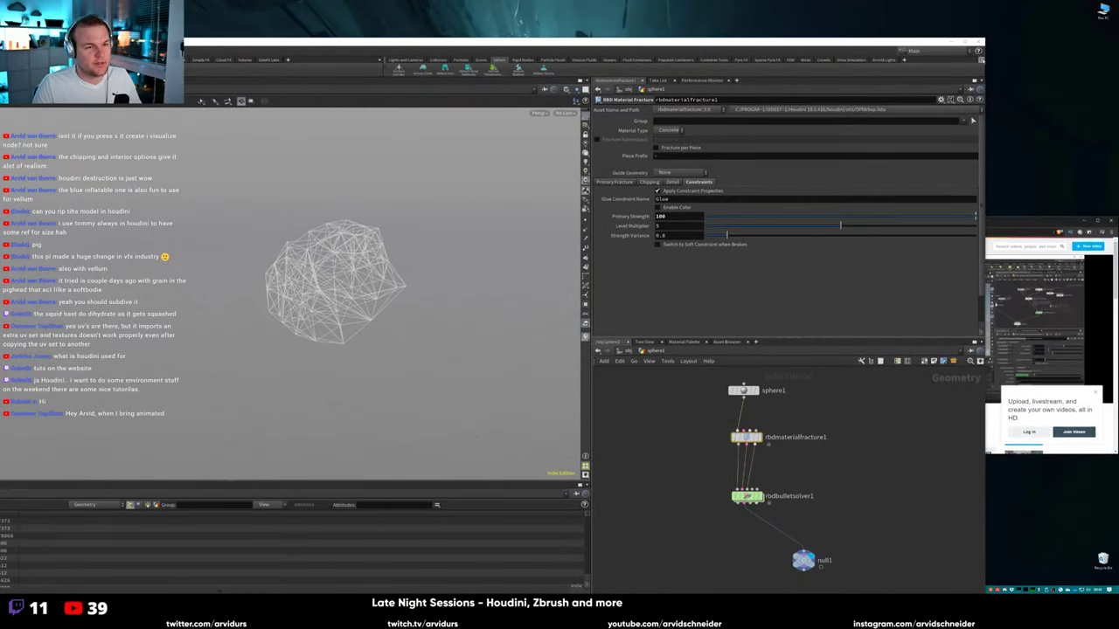
{"action": "left_click", "coordinate": [965, 42]}
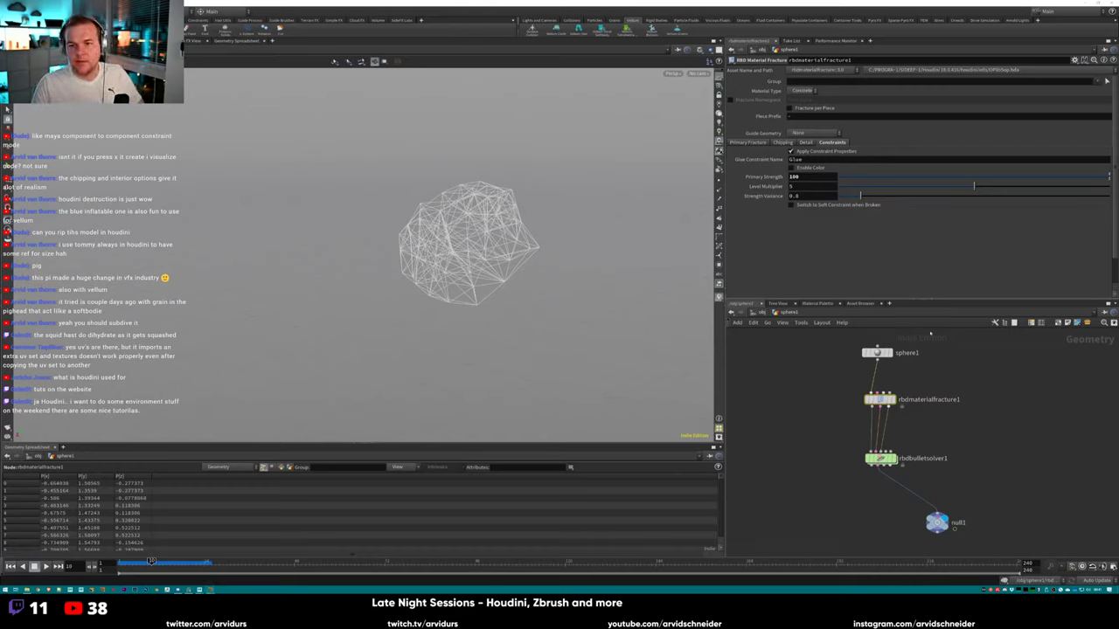
Try a constraint guide radius of 0.27 on the solver, then revert it to 0.05.
{"action": "left_click", "coordinate": [879, 458]}
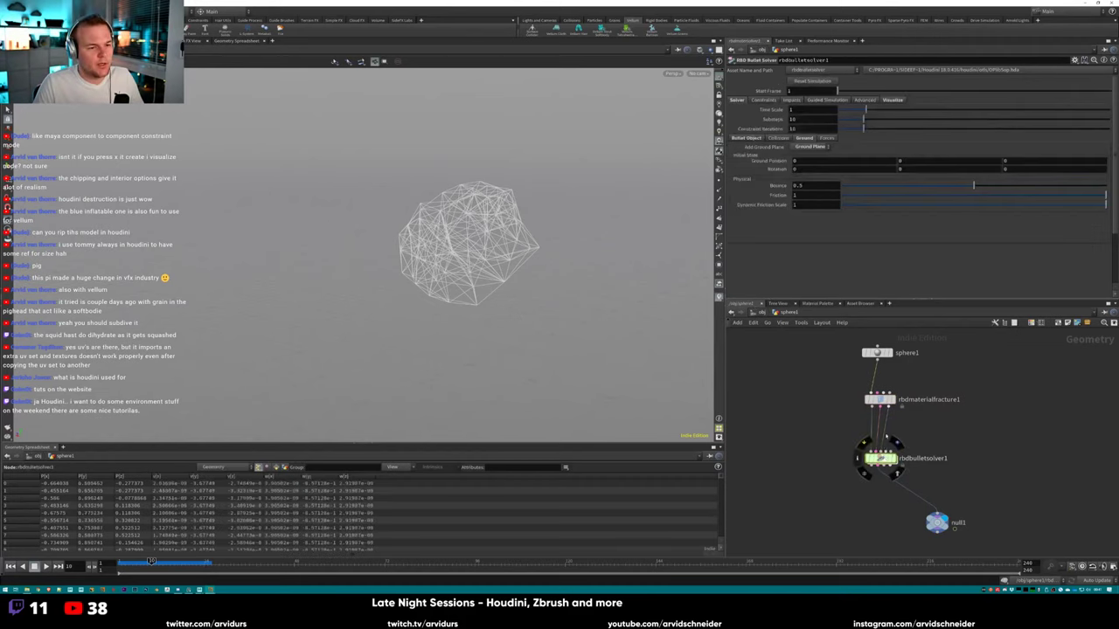
{"action": "left_click", "coordinate": [894, 99]}
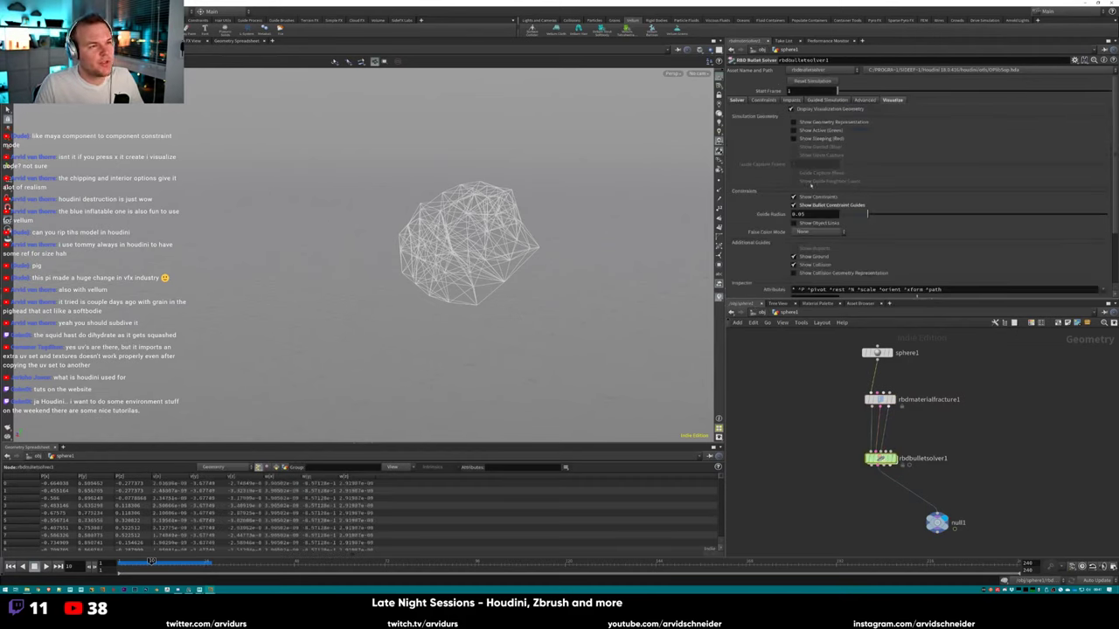
{"action": "middle_click_drag", "start_coordinate": [743, 213], "coordinate": [745, 226]}
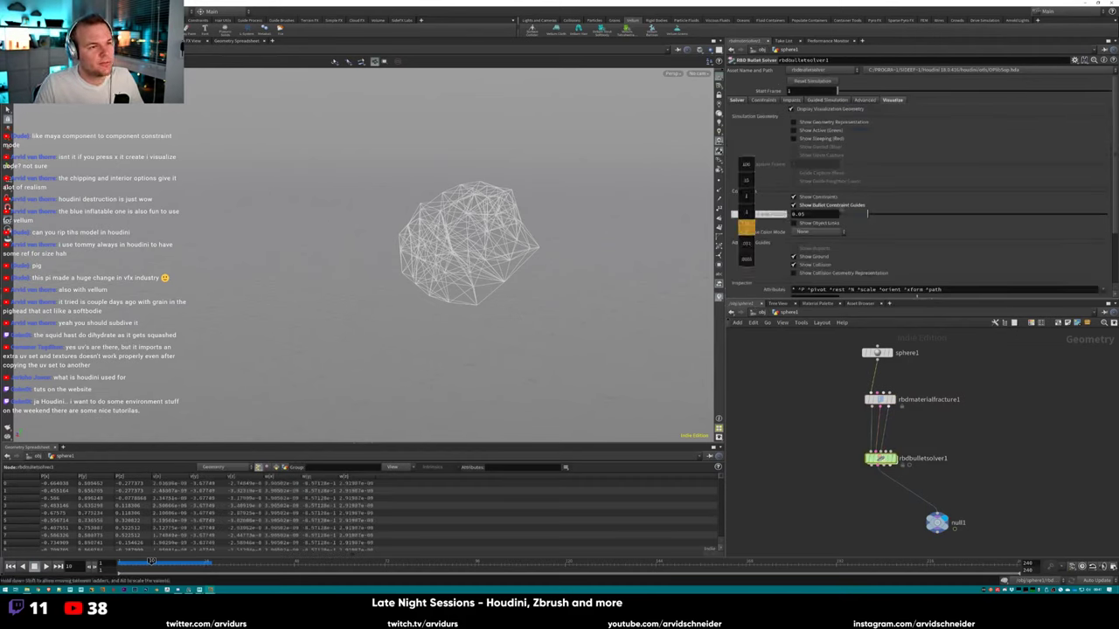
{"action": "middle_click_drag", "start_coordinate": [745, 227], "coordinate": [879, 229]}
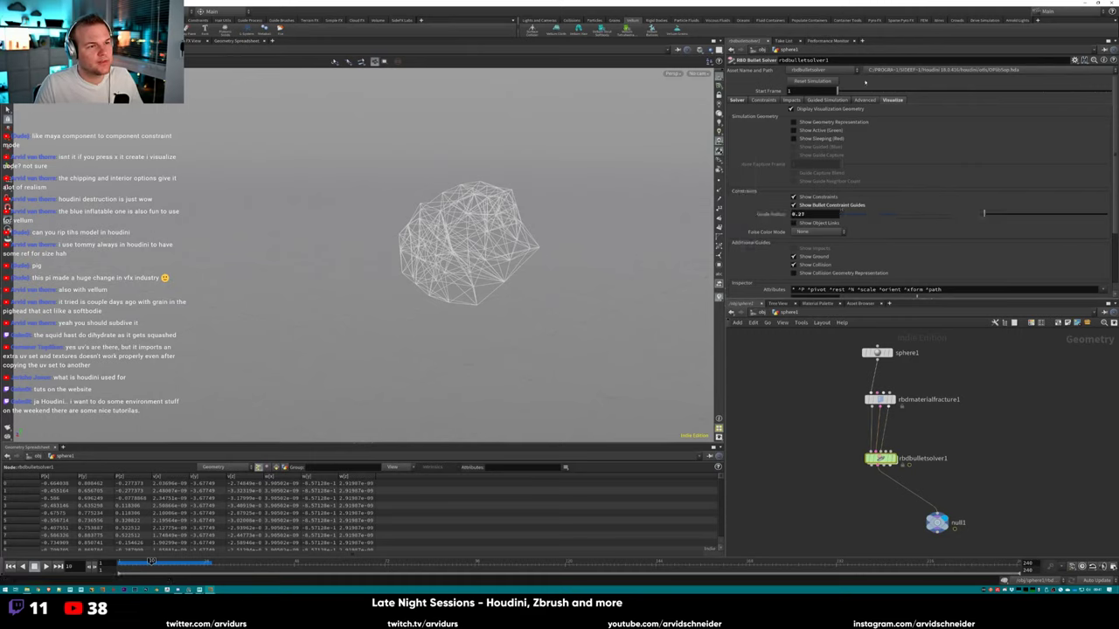
{"action": "key", "text": "ctrl+z"}
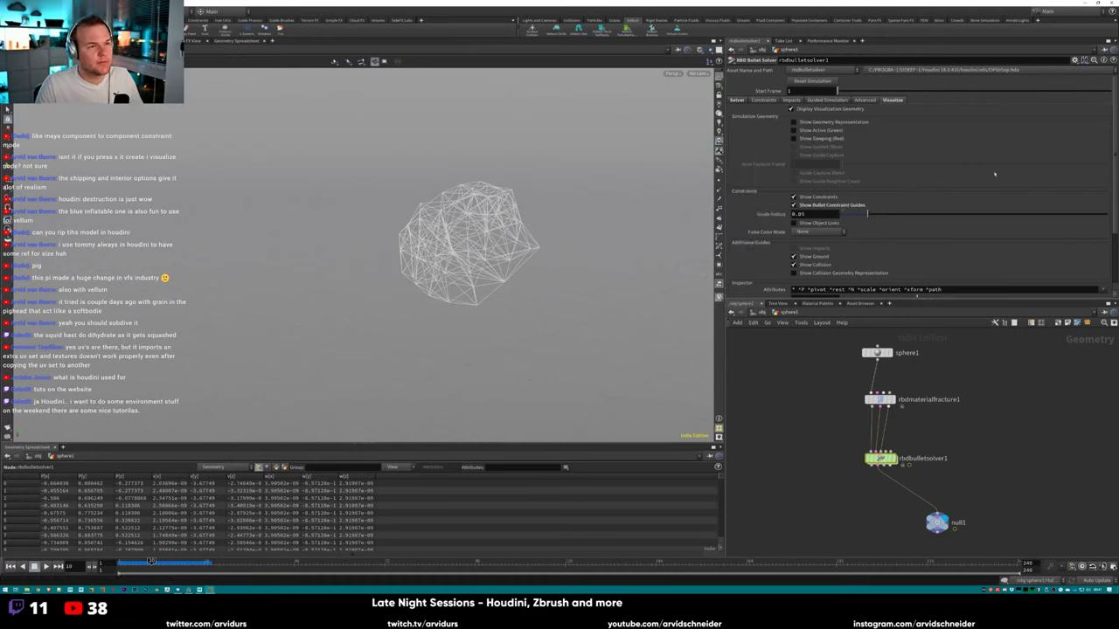
Turn off Display Visualization Geometry, display the solver's output, and preview the shatter from frame 1.
{"action": "left_click", "coordinate": [823, 112]}
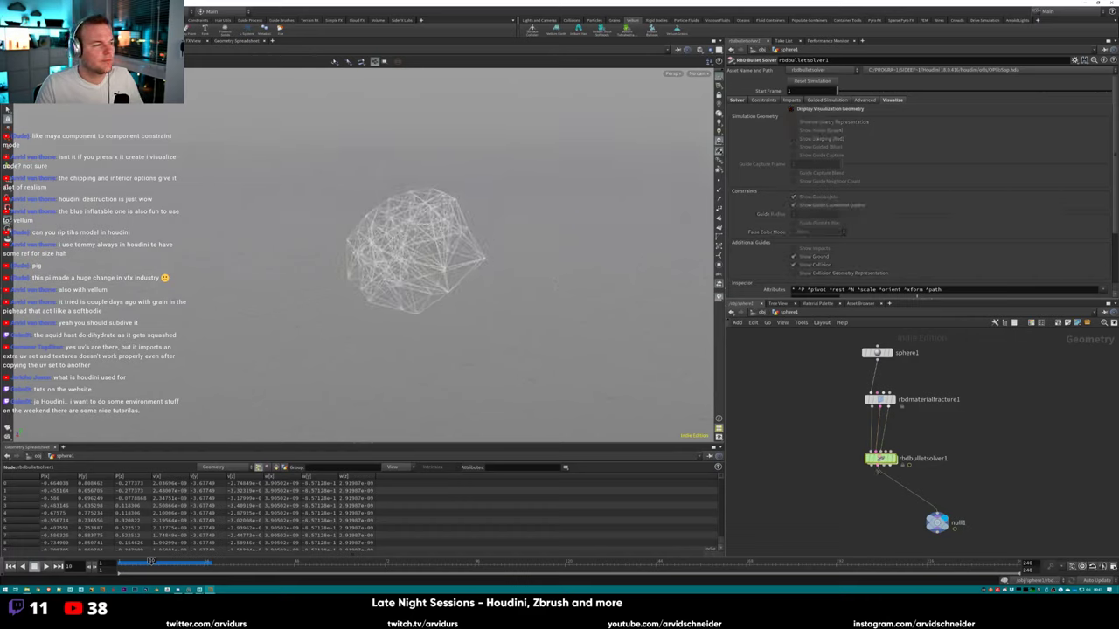
{"action": "left_click", "coordinate": [892, 458]}
{"action": "key", "text": "w"}
{"action": "key", "text": "w"}
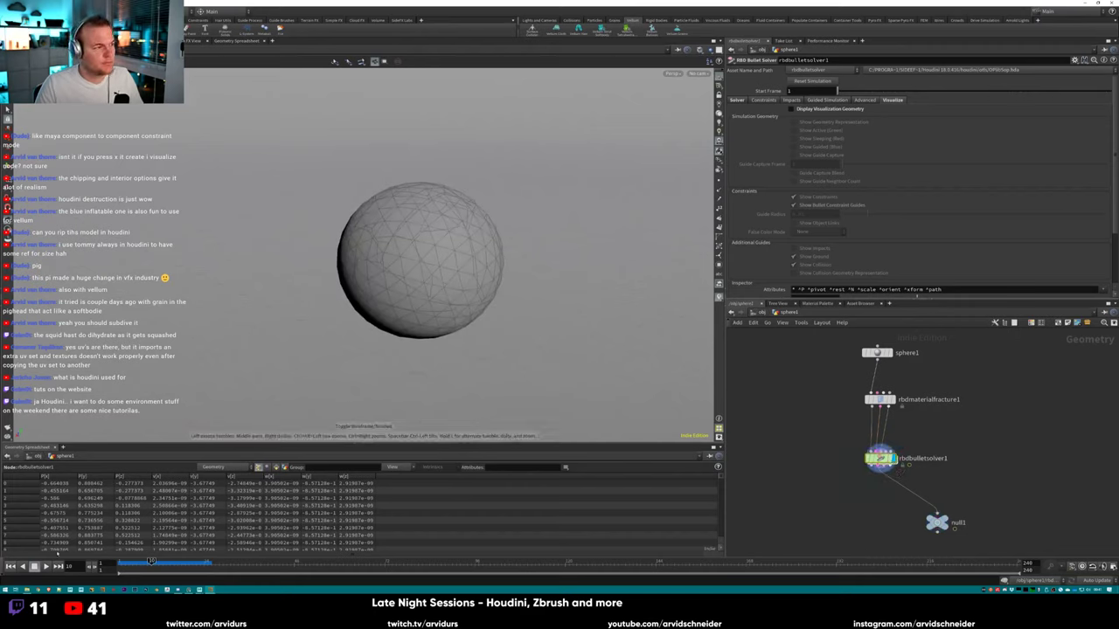
{"action": "key", "text": "Up"}
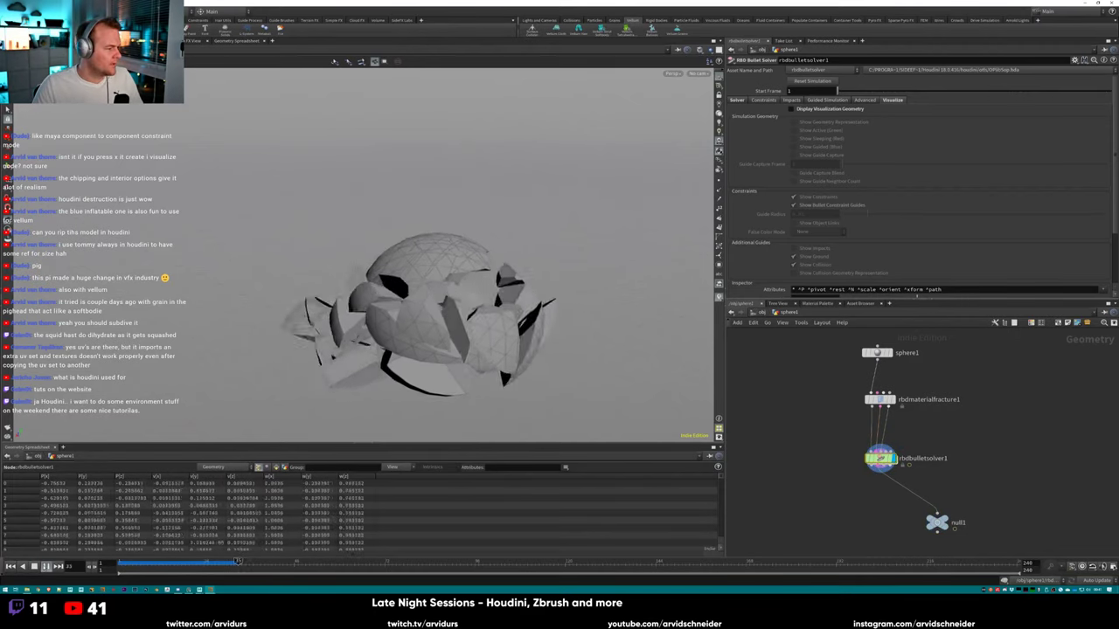
{"action": "key", "text": "ctrl+Up"}
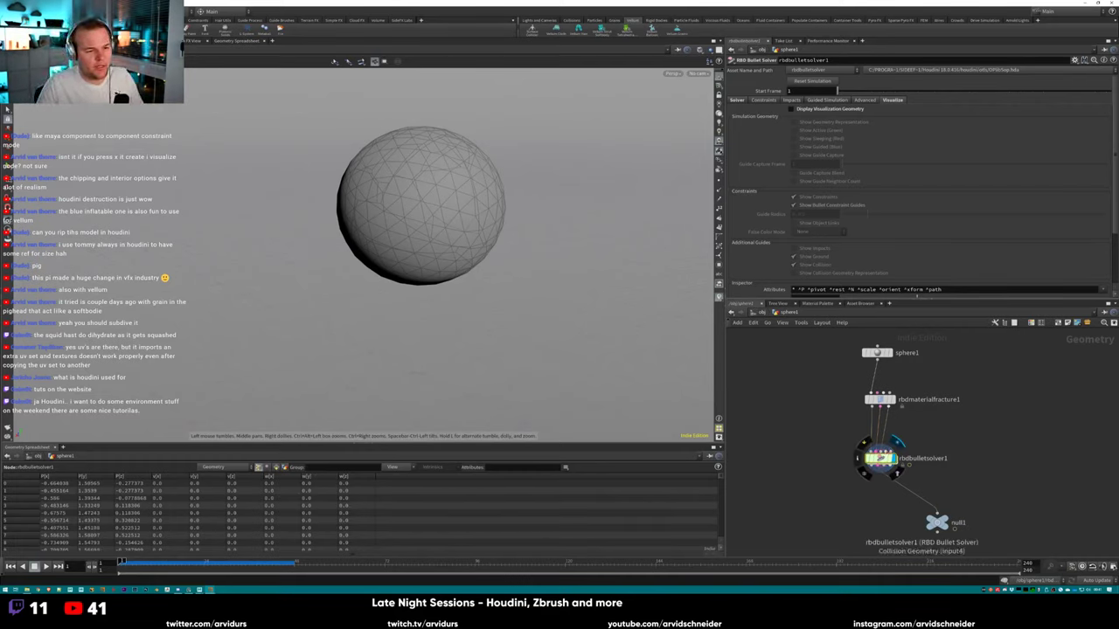
Replace the distance breaking threshold with a force threshold of 0.14 and replay from the start.
{"action": "left_click", "coordinate": [737, 100]}
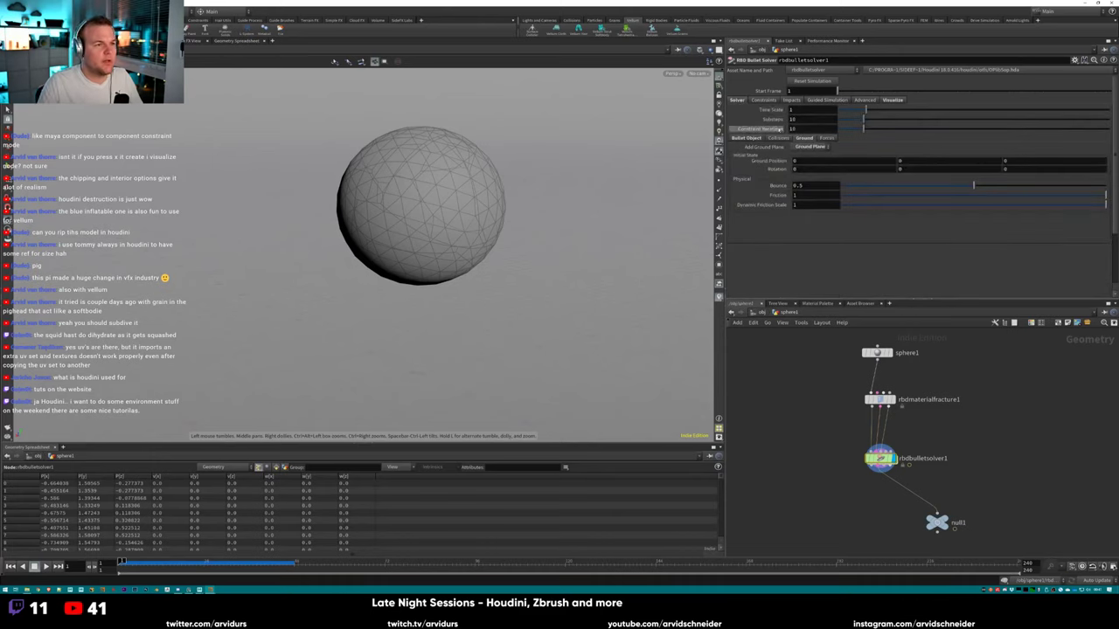
{"action": "left_click", "coordinate": [763, 100]}
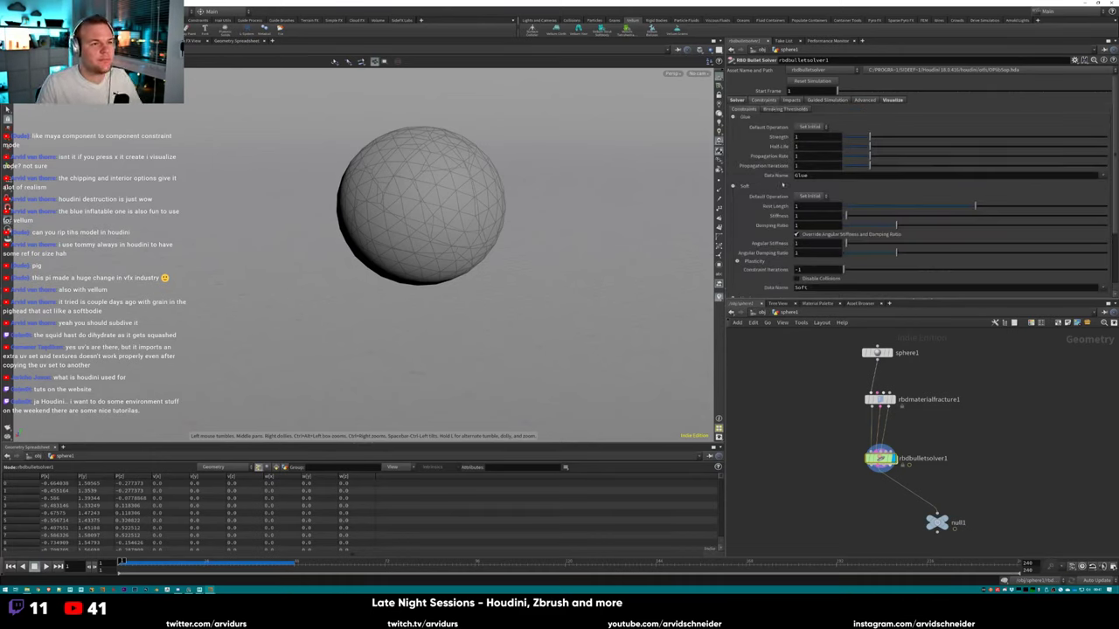
{"action": "scroll", "coordinate": [862, 388], "scroll_direction": "down", "scroll_amount": 3}
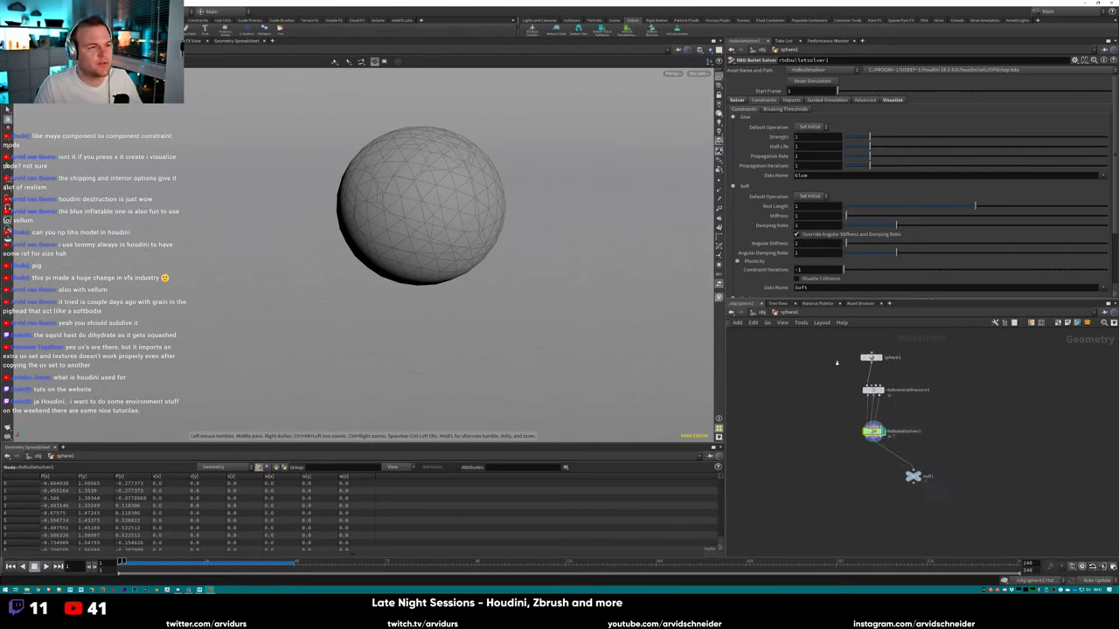
{"action": "scroll", "coordinate": [1110, 205], "scroll_direction": "down", "scroll_amount": 3}
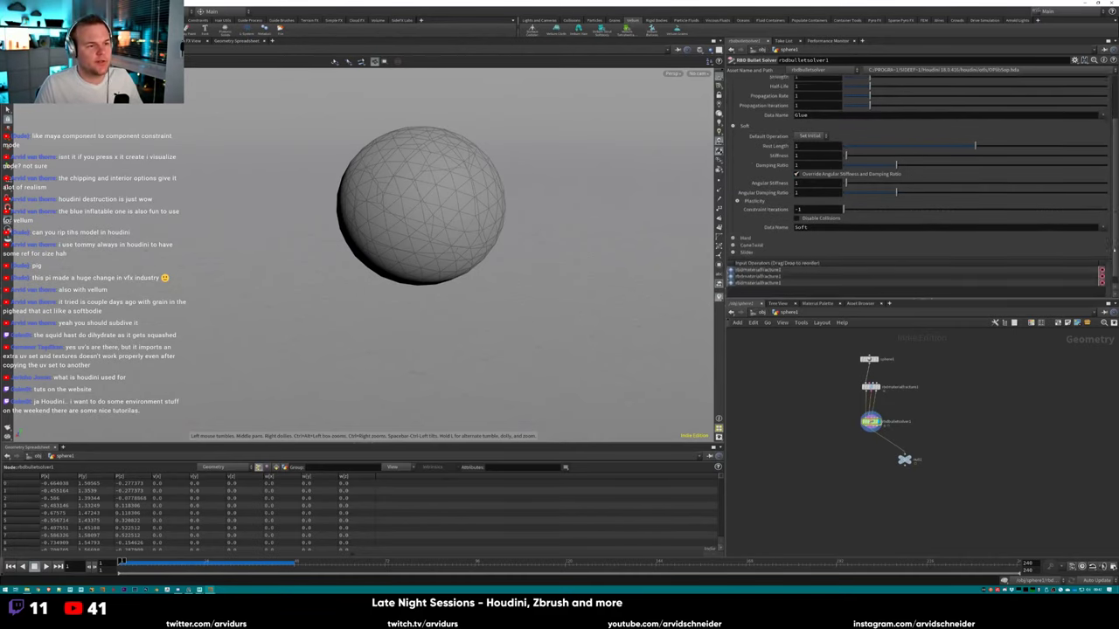
{"action": "scroll", "coordinate": [1113, 166], "scroll_direction": "up", "scroll_amount": 5}
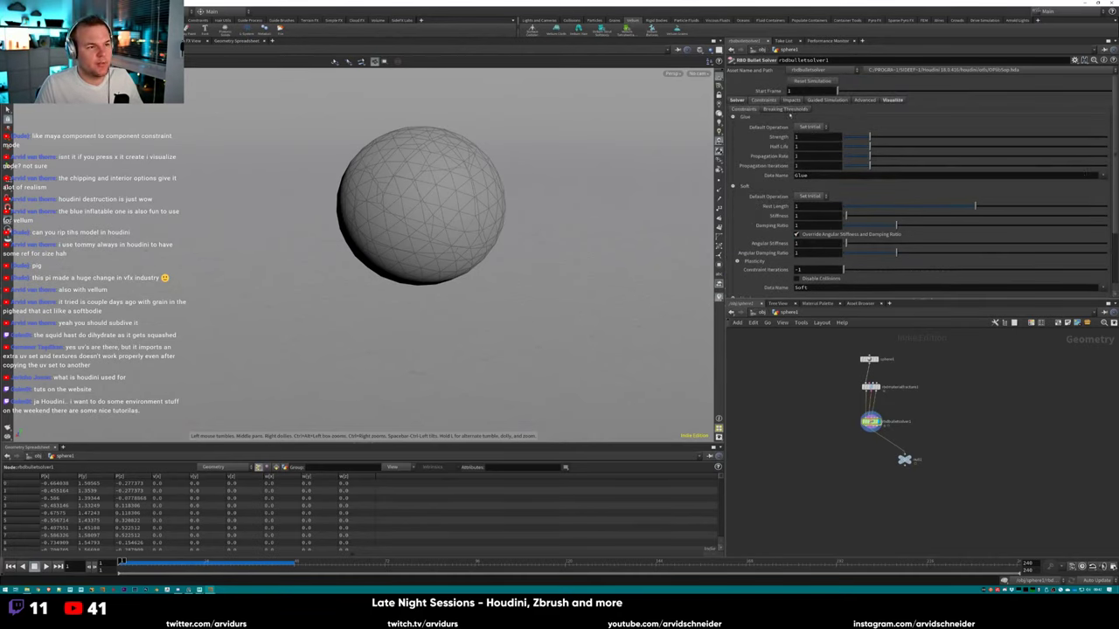
{"action": "left_click", "coordinate": [786, 109]}
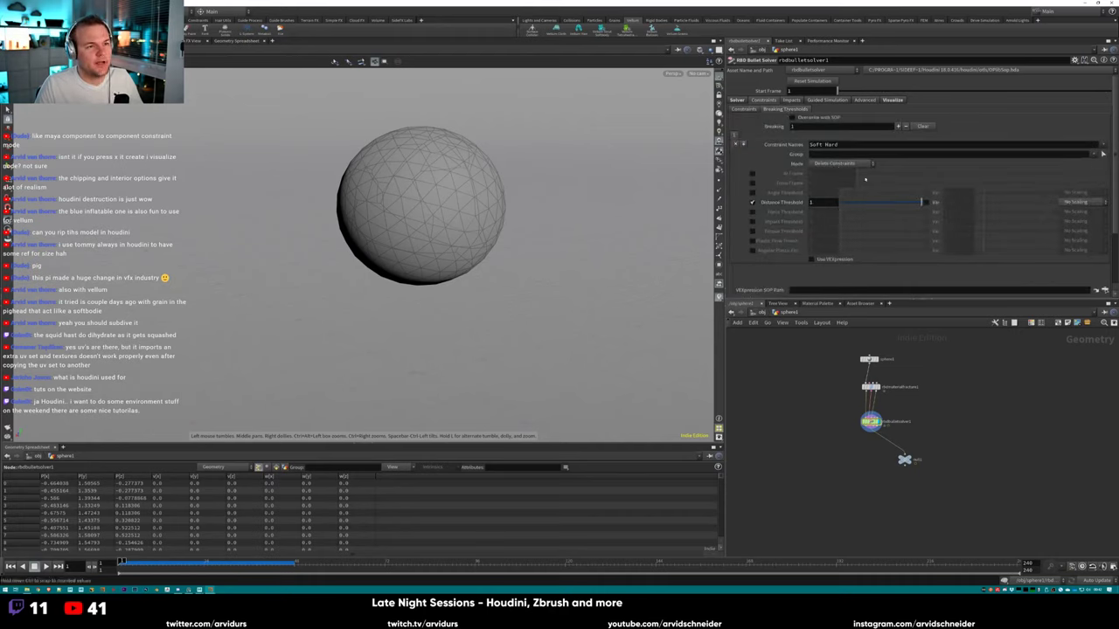
{"action": "left_click", "coordinate": [752, 202]}
{"action": "left_click", "coordinate": [752, 212]}
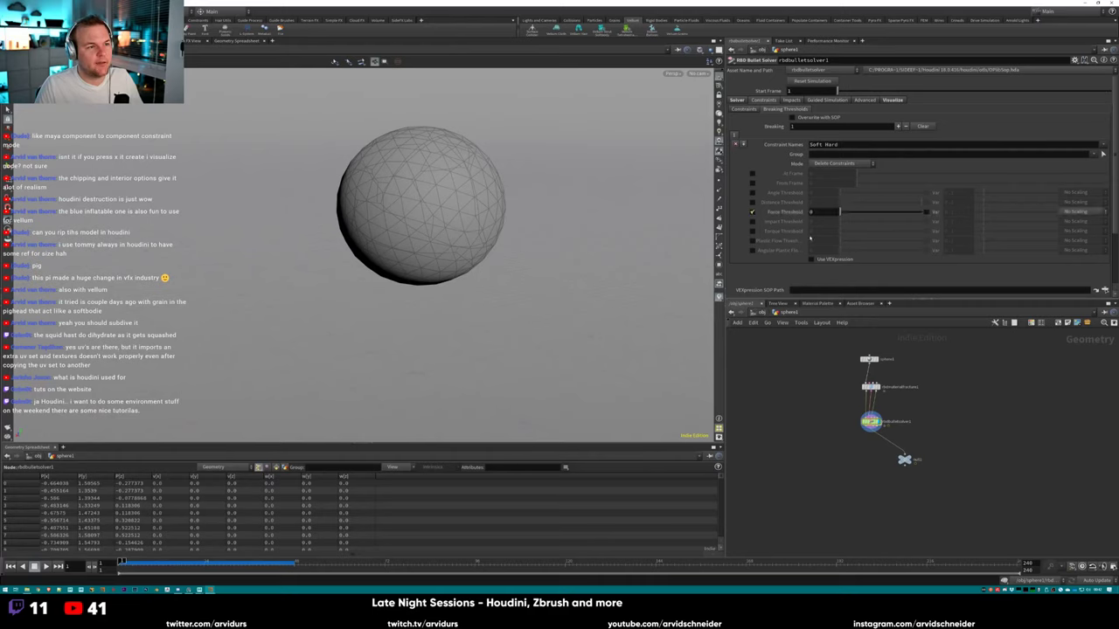
{"action": "left_click", "coordinate": [45, 567]}
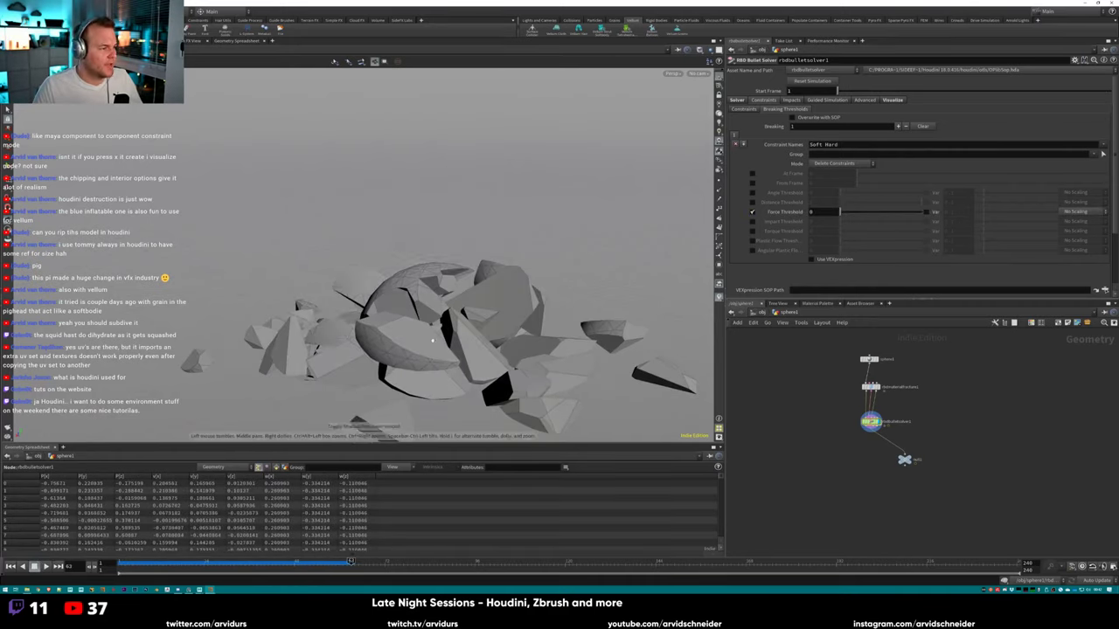
{"action": "key", "text": "w"}
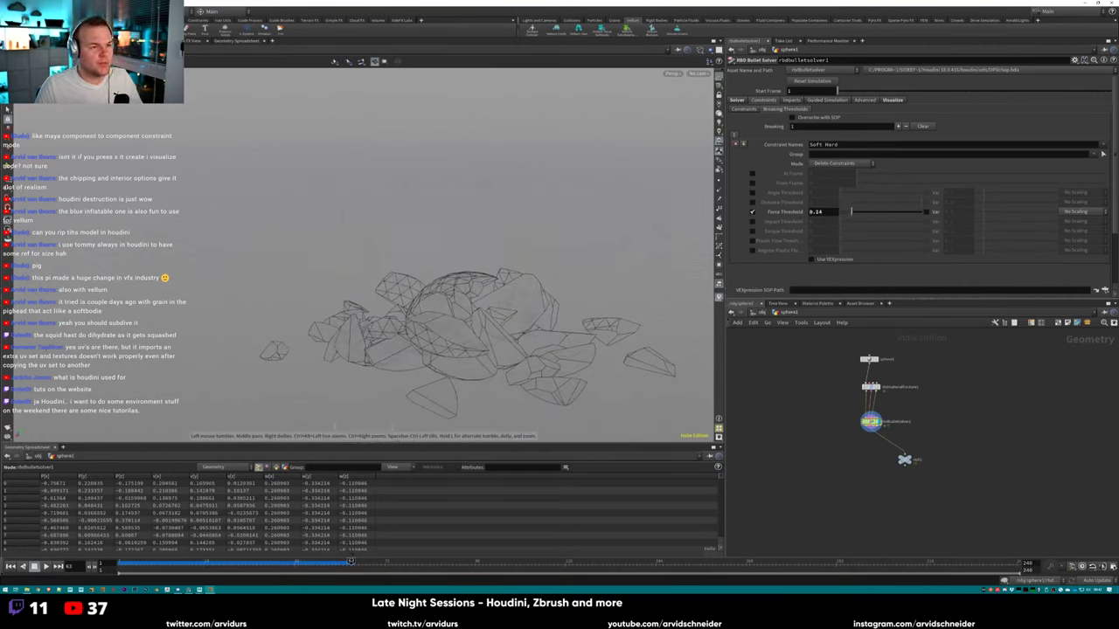
{"action": "left_click", "coordinate": [10, 566]}
{"action": "left_click", "coordinate": [46, 567]}
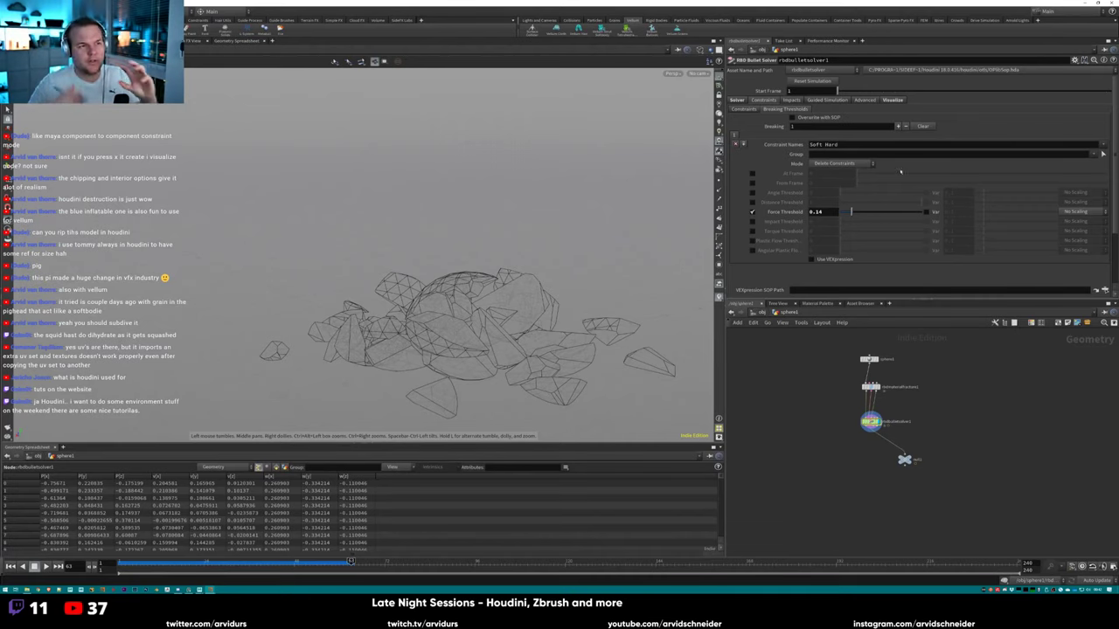
Set the breaking Constraint Names to Glue and replay the shattering from frame 1.
{"action": "left_click", "coordinate": [1103, 154]}
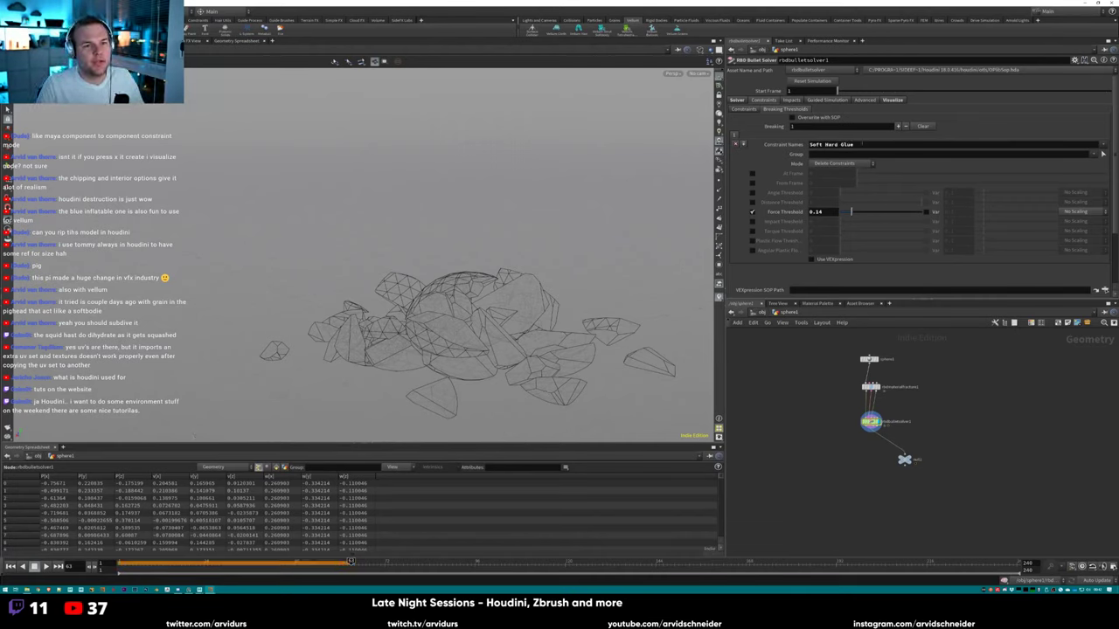
{"action": "left_click", "coordinate": [1103, 154]}
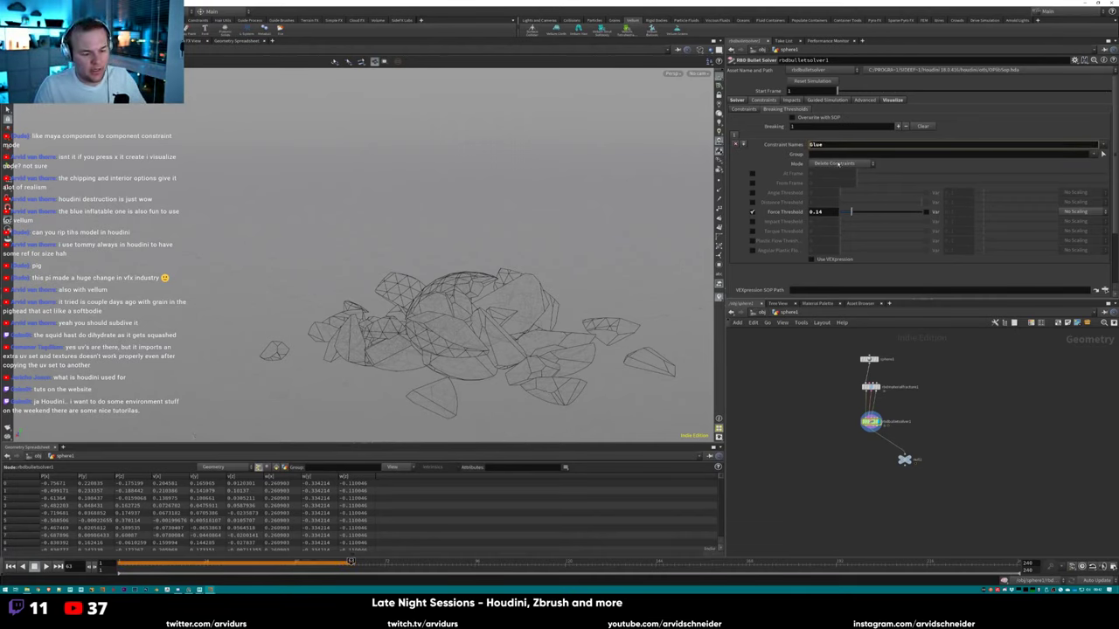
{"action": "key", "text": "ctrl+Up"}
{"action": "key", "text": "Up"}
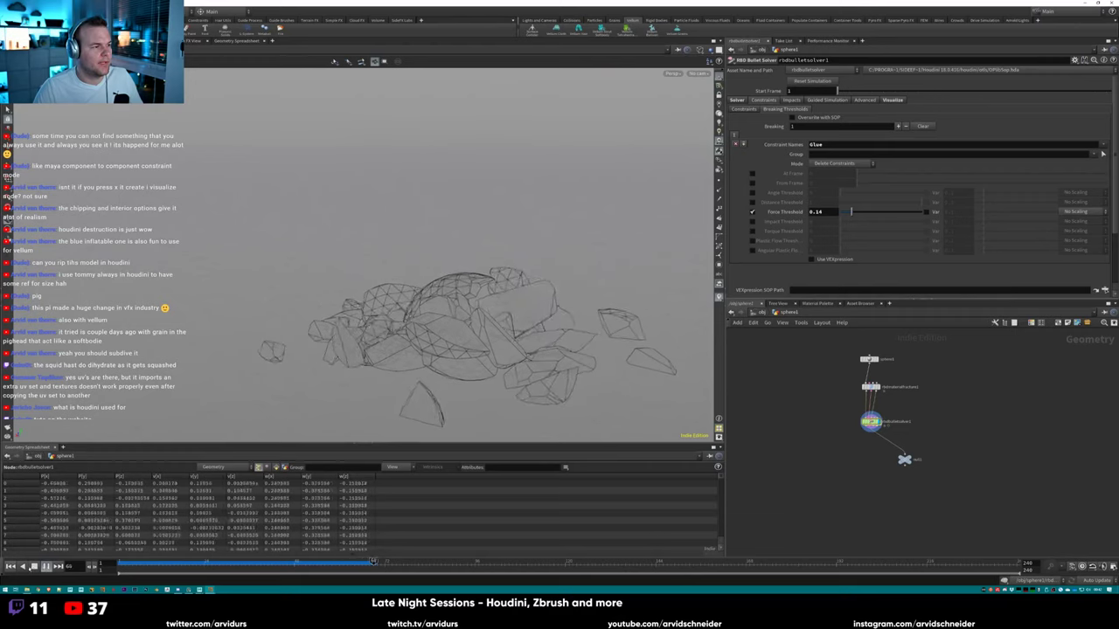
{"action": "left_click_drag", "start_coordinate": [560, 289], "coordinate": [634, 259]}
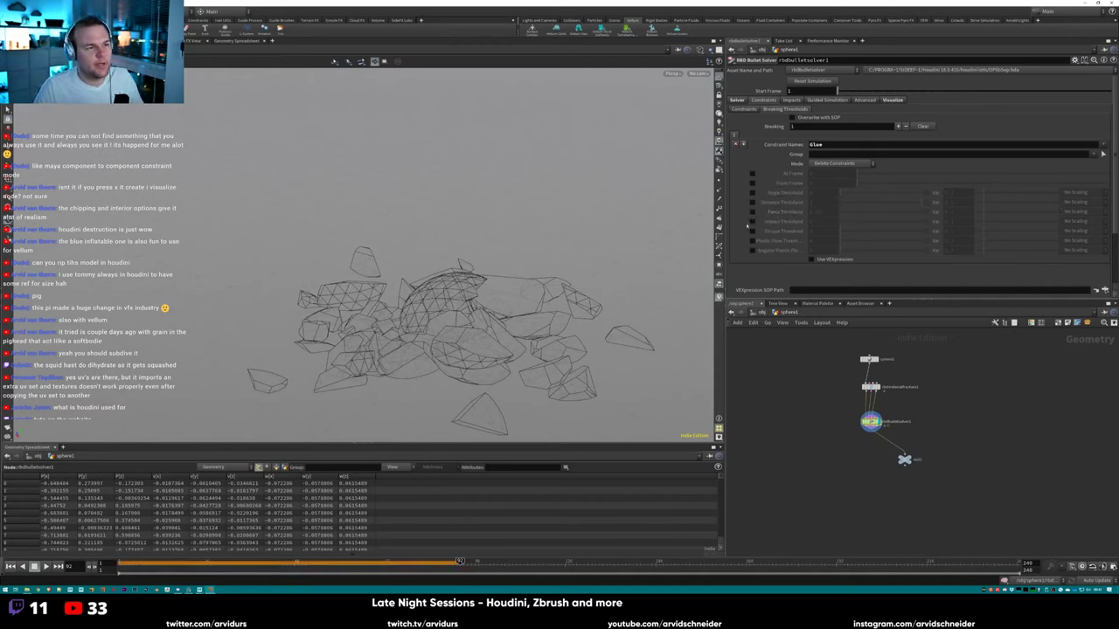
Add an RBD Disconnected Faces node to the sphere network.
{"action": "key", "text": "Tab"}
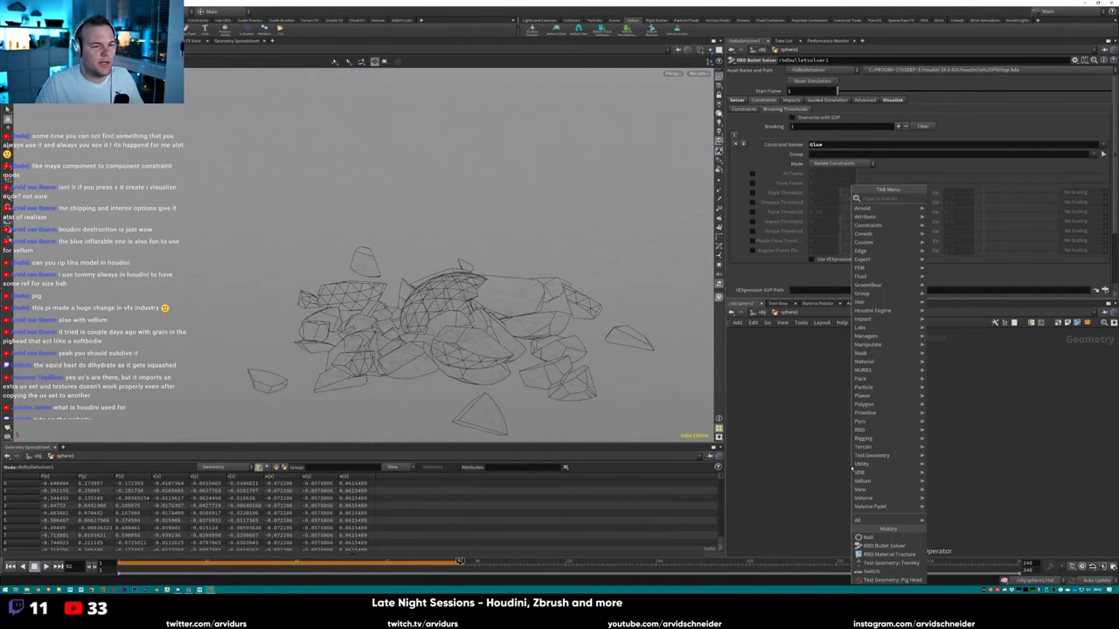
{"action": "type", "text": "r"}
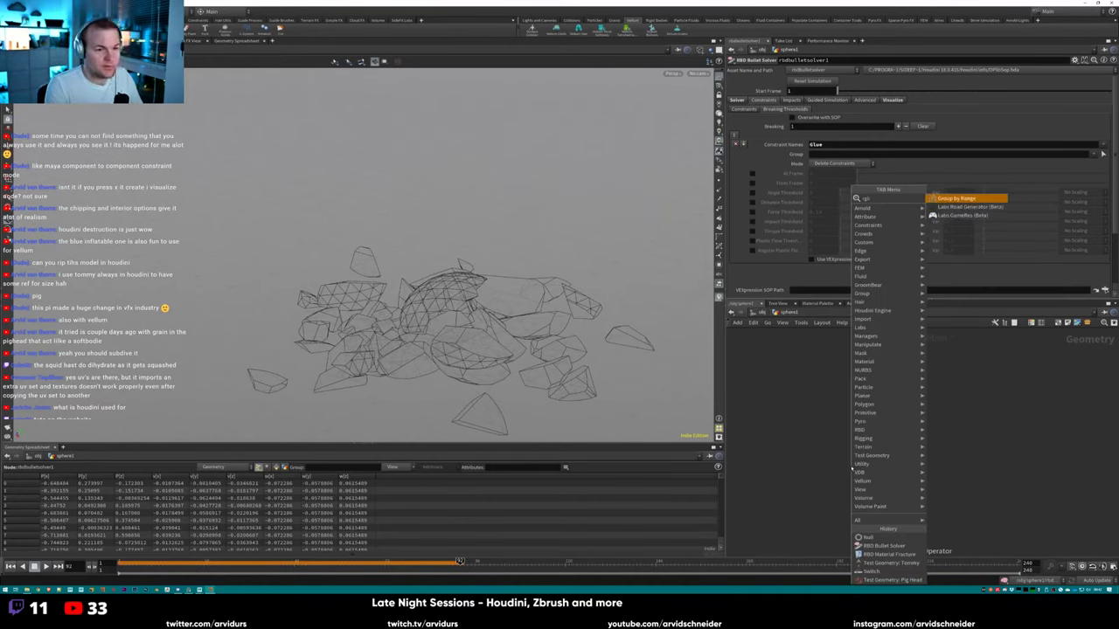
{"action": "type", "text": "bd"}
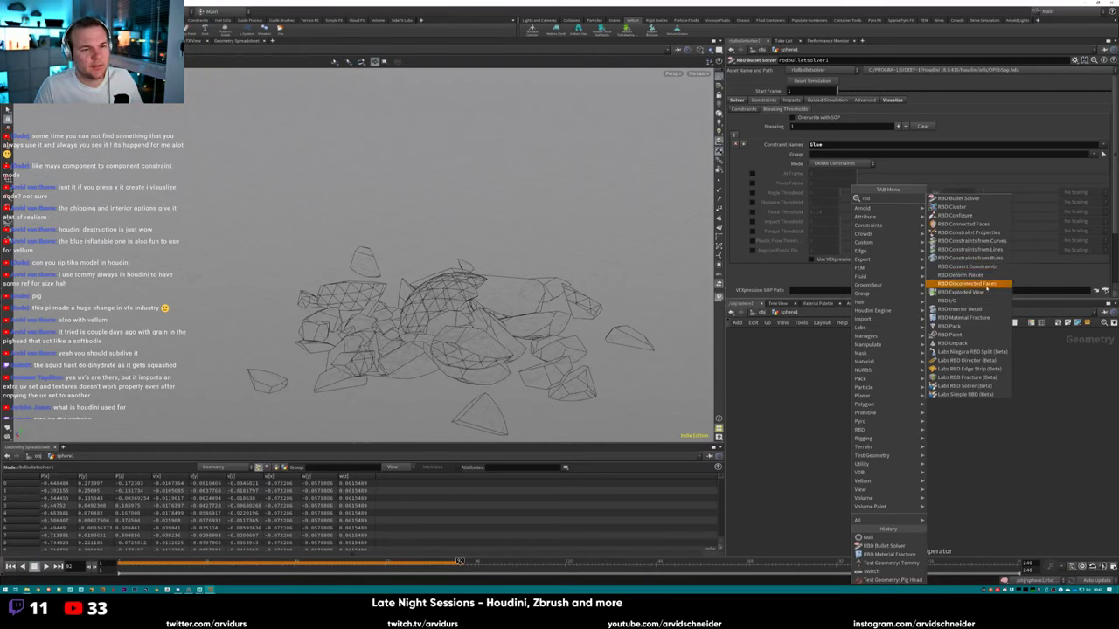
{"action": "left_click", "coordinate": [966, 283]}
{"action": "left_click", "coordinate": [854, 477]}
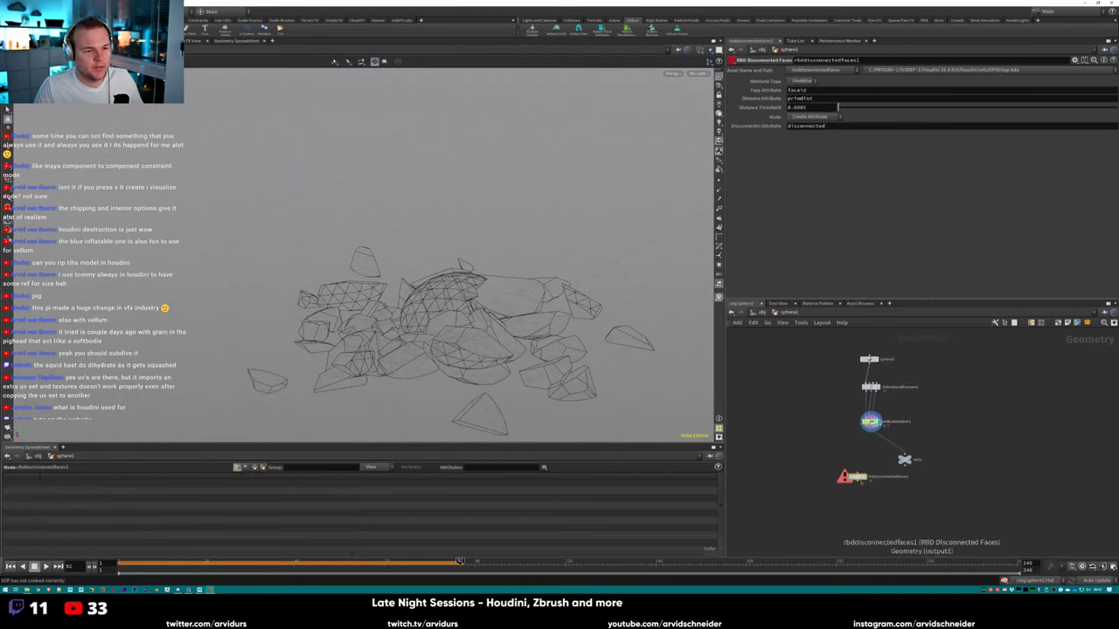
Search for another RBD node with 'rbd bu' and choose it.
{"action": "key", "text": "Tab"}
{"action": "type", "text": "rbd"}
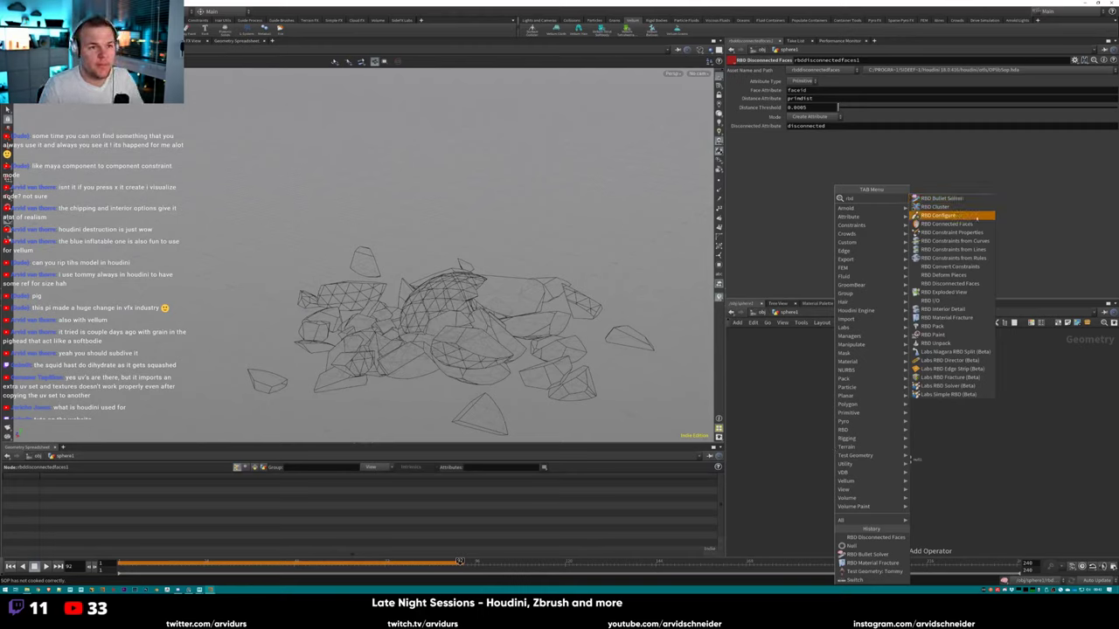
{"action": "type", "text": "bu"}
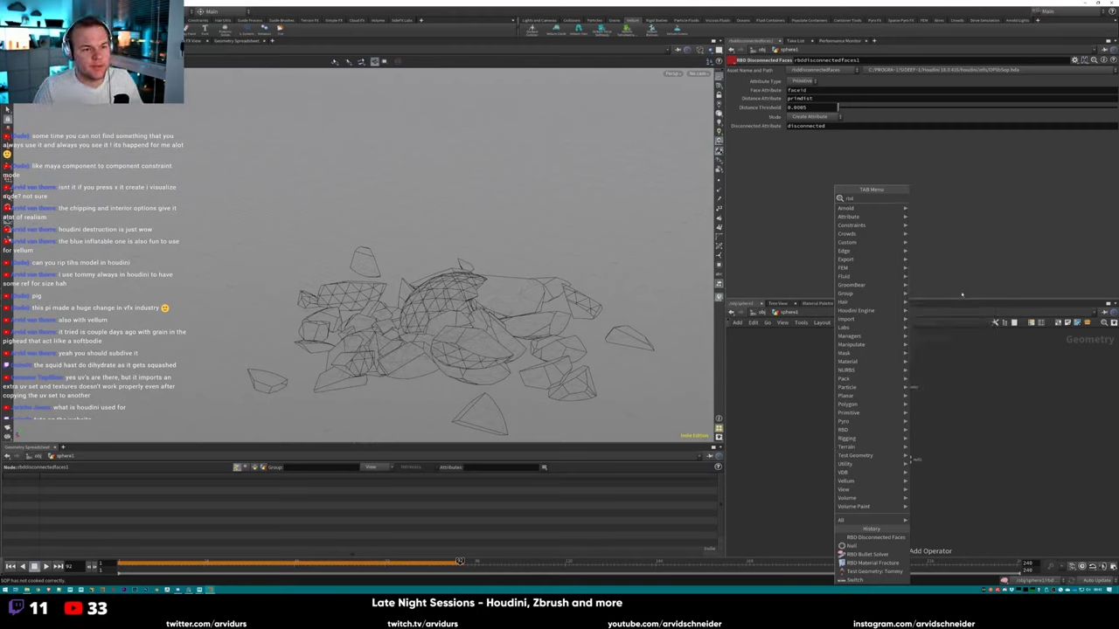
{"action": "key", "text": "Return"}
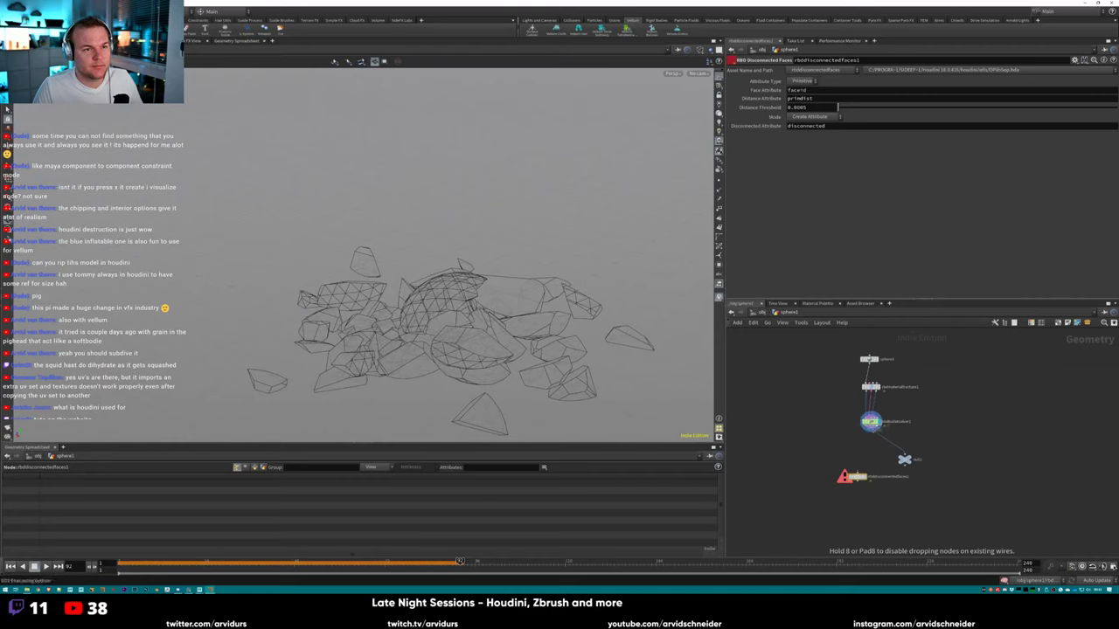
Add and display an RBD Exploded View after the solver in shaded view.
{"action": "left_click", "coordinate": [852, 449]}
{"action": "left_click", "coordinate": [856, 449]}
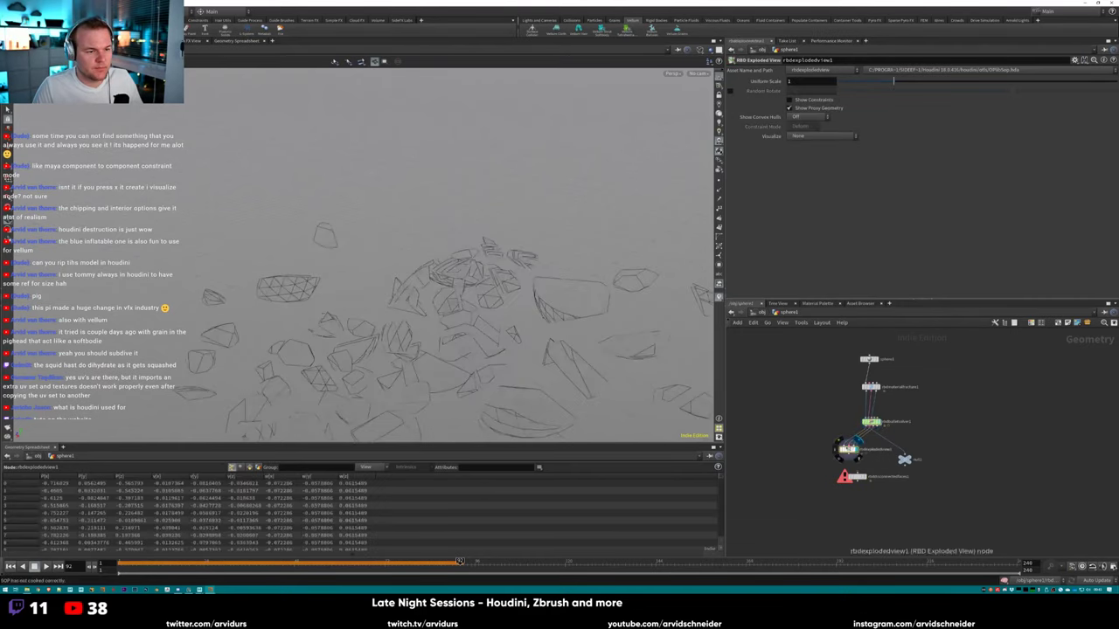
{"action": "key", "text": "w"}
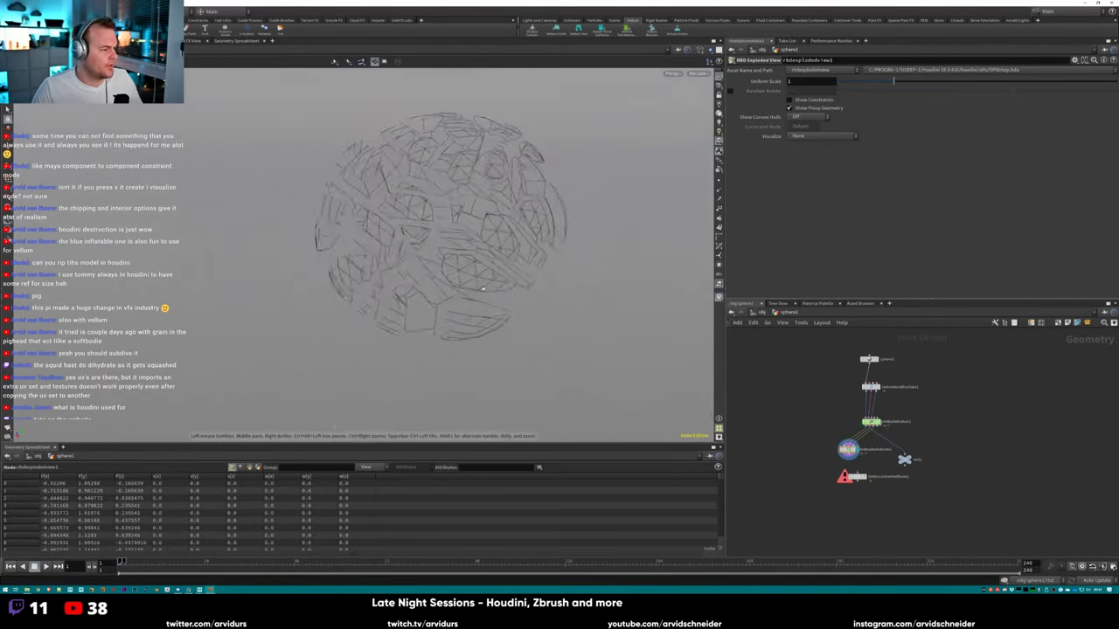
{"action": "mouse_move", "coordinate": [516, 288]}
{"action": "left_mouse_down"}
{"action": "mouse_move", "coordinate": [535, 303]}
{"action": "mouse_move", "coordinate": [577, 280]}
{"action": "left_mouse_up"}
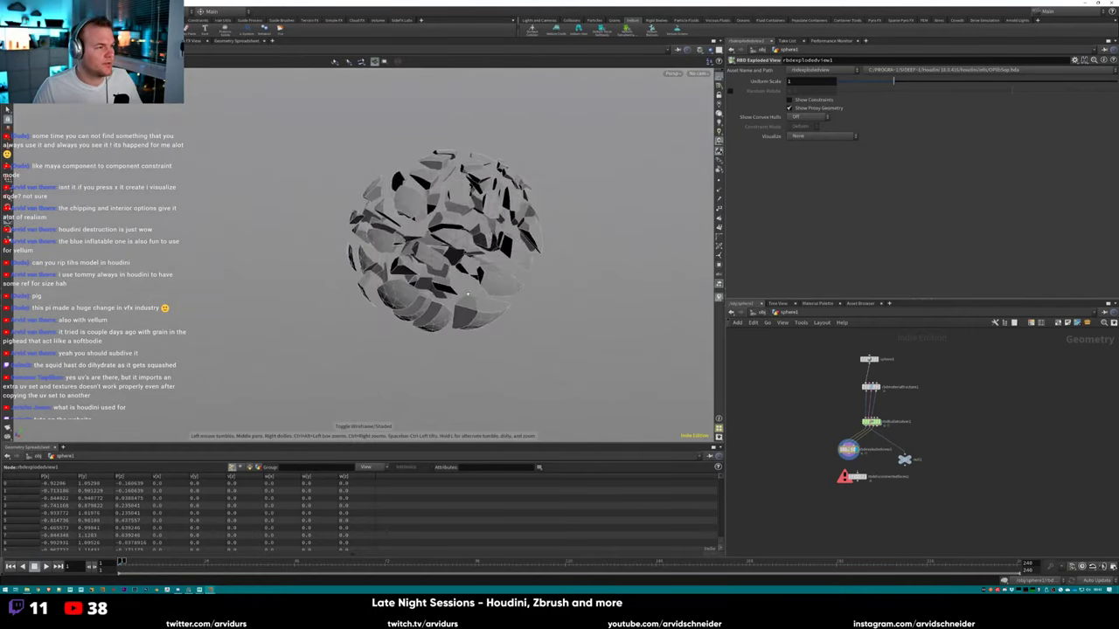
Show the constraints coloured by Constraint Strength instead of stiffness.
{"action": "left_click", "coordinate": [813, 100]}
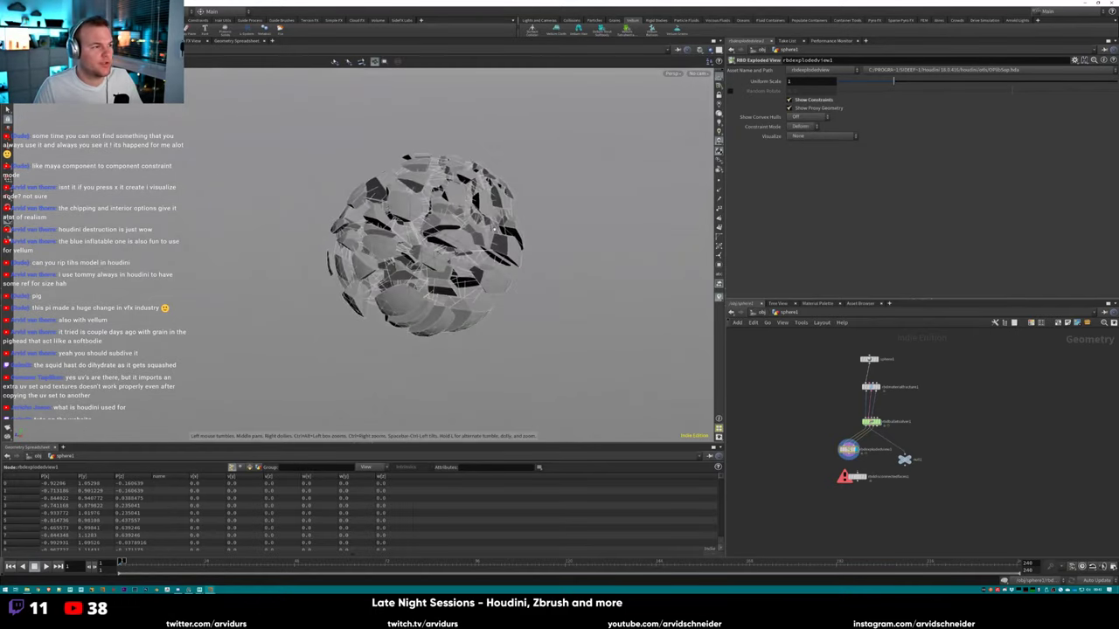
{"action": "left_click", "coordinate": [818, 137]}
{"action": "left_click", "coordinate": [817, 153]}
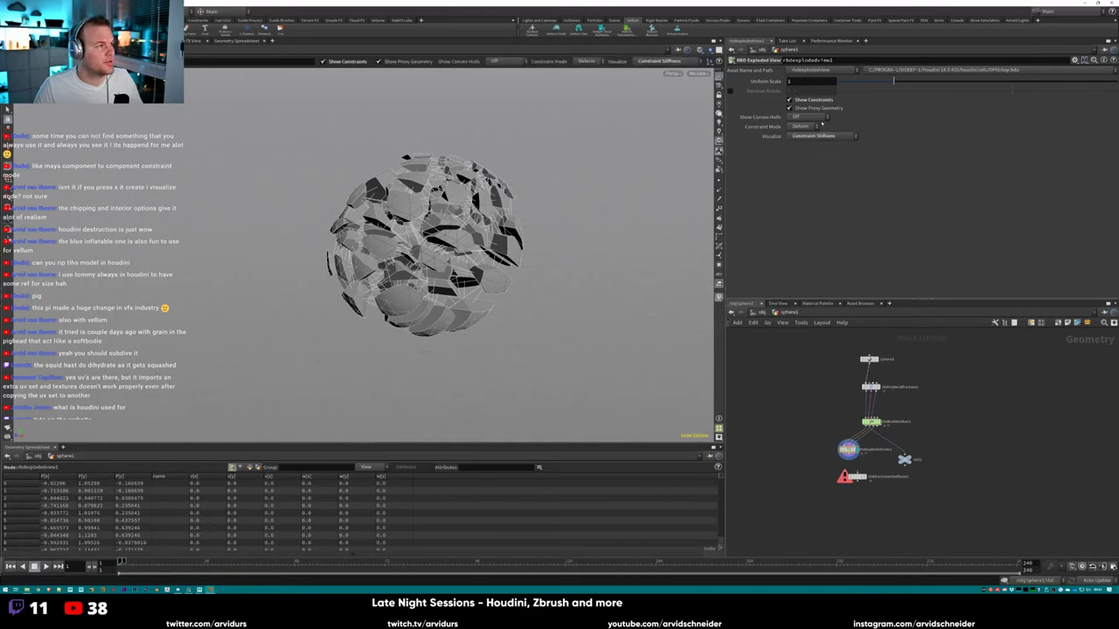
{"action": "left_click", "coordinate": [818, 137]}
{"action": "left_click", "coordinate": [817, 165]}
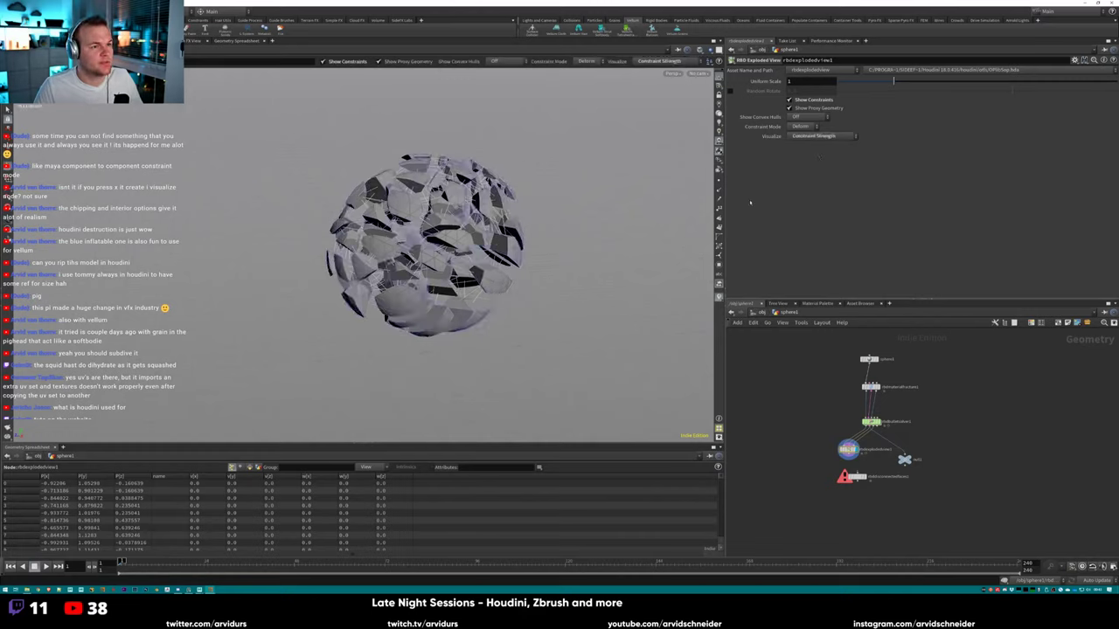
Preview the explosion past frame 11, then return to frame 1.
{"action": "mouse_move", "coordinate": [126, 562]}
{"action": "left_mouse_down"}
{"action": "mouse_move", "coordinate": [199, 562]}
{"action": "mouse_move", "coordinate": [123, 562]}
{"action": "left_mouse_up"}
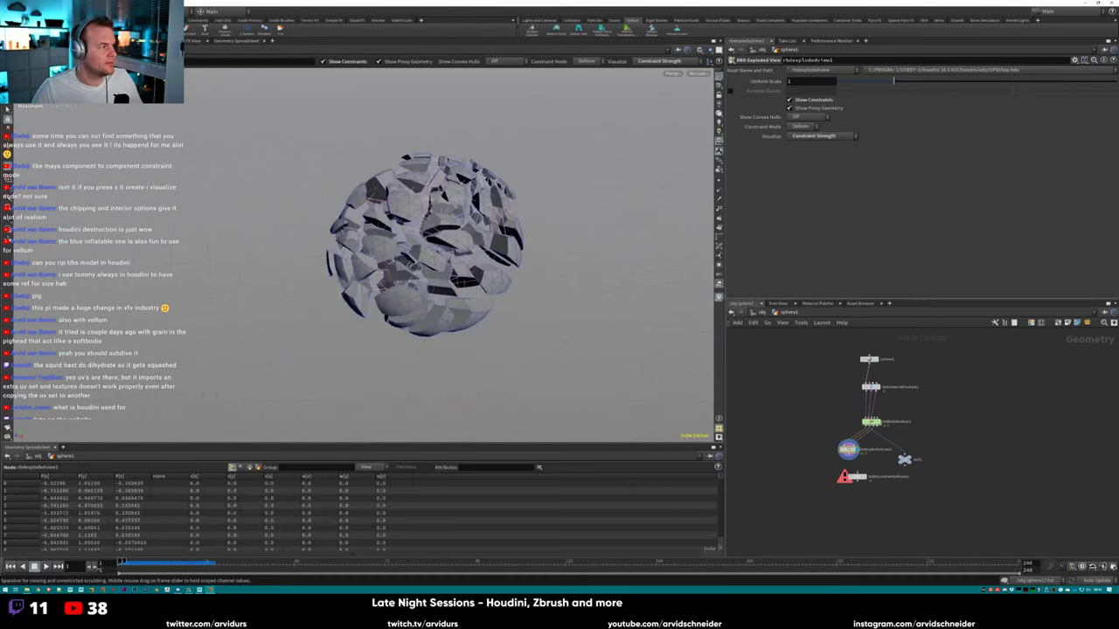
{"action": "key", "text": "Up"}
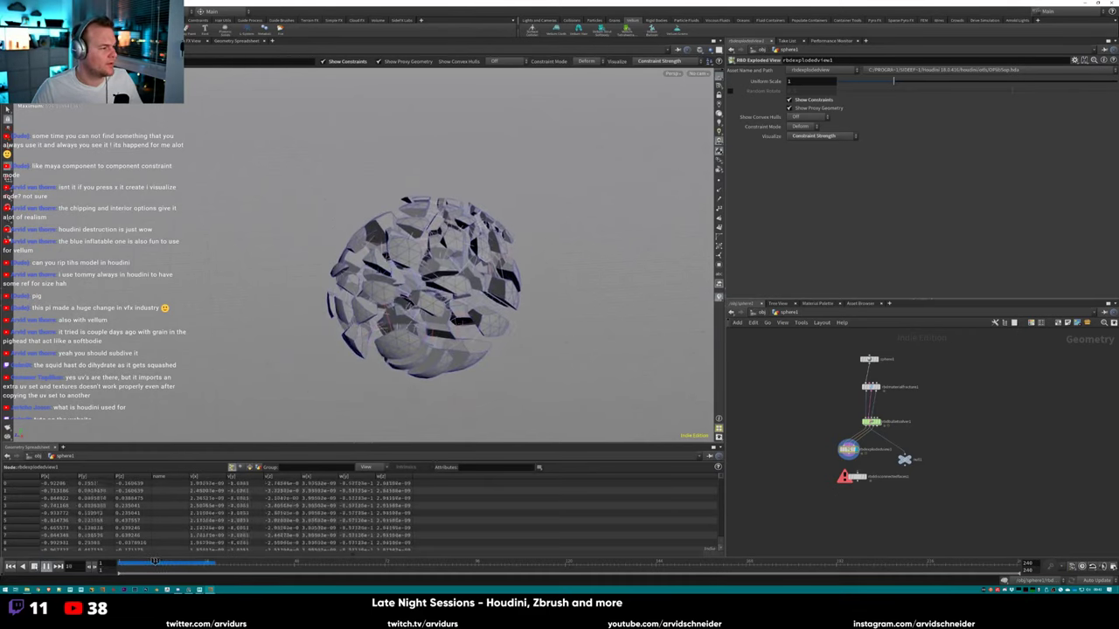
{"action": "left_click_drag", "start_coordinate": [177, 560], "coordinate": [128, 562]}
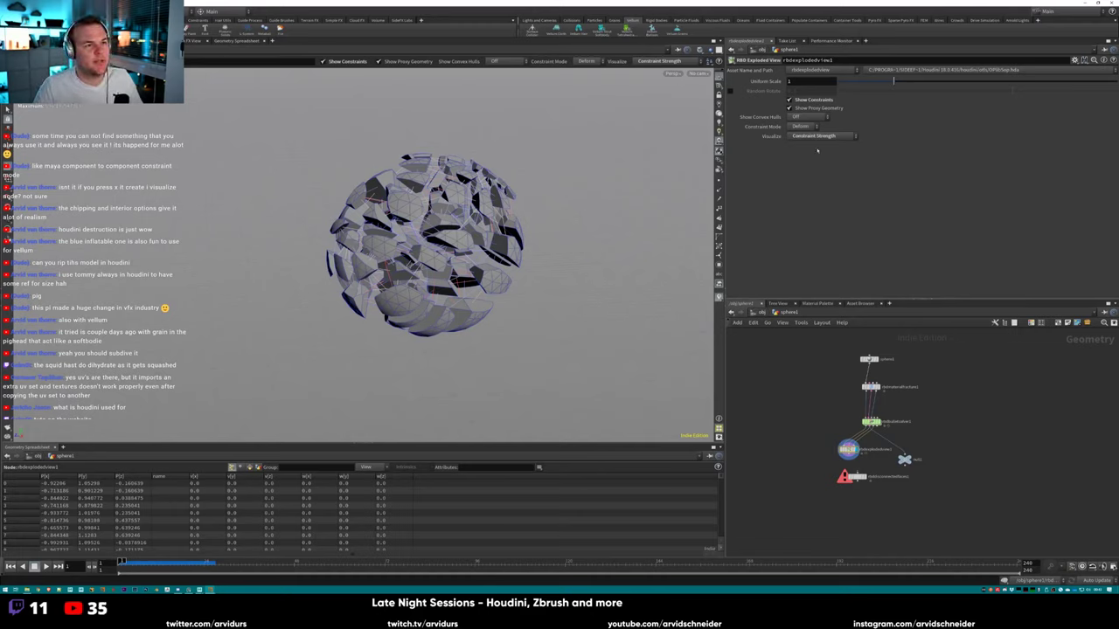
{"action": "scroll", "coordinate": [905, 450], "scroll_direction": "up", "scroll_amount": 3}
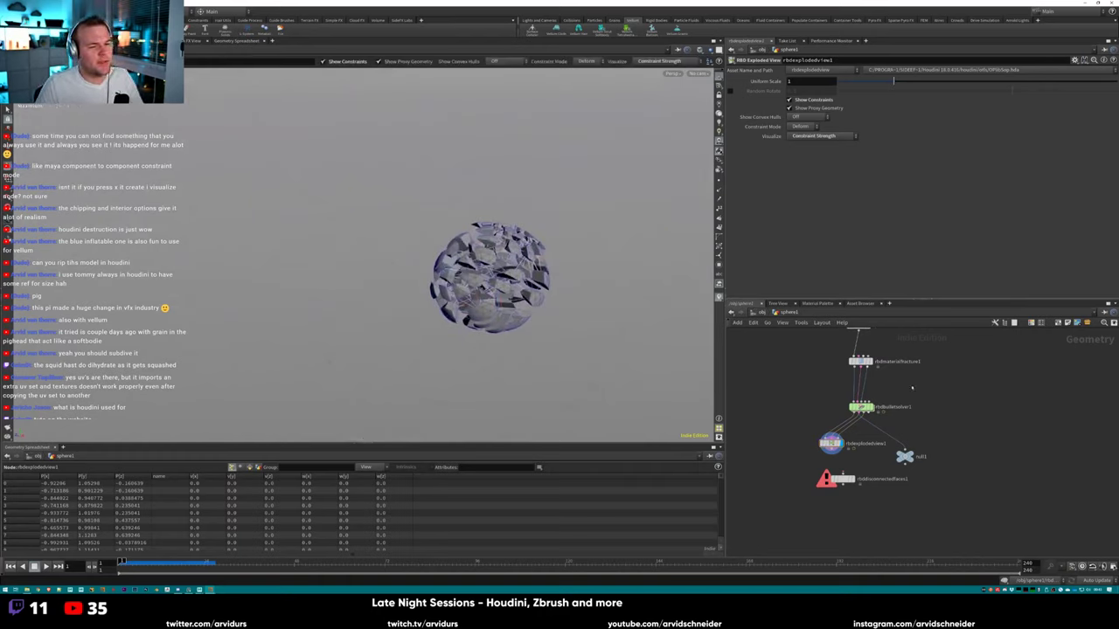
Select only the null1 node in the network.
{"action": "scroll", "coordinate": [912, 387], "scroll_direction": "down", "scroll_amount": 3}
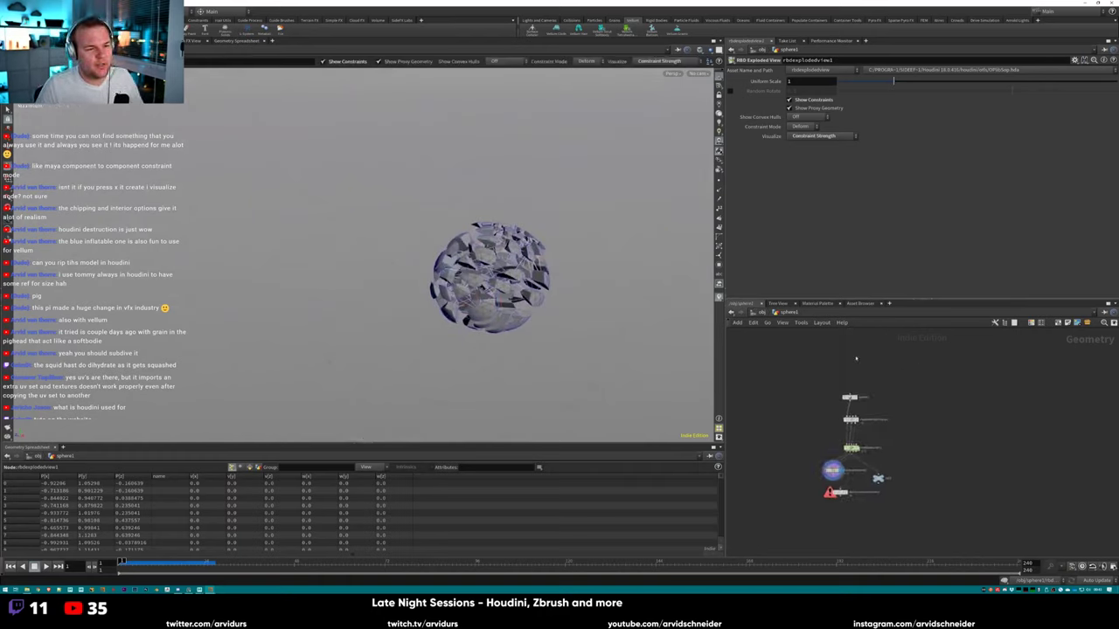
{"action": "left_click_drag", "start_coordinate": [933, 374], "coordinate": [797, 521]}
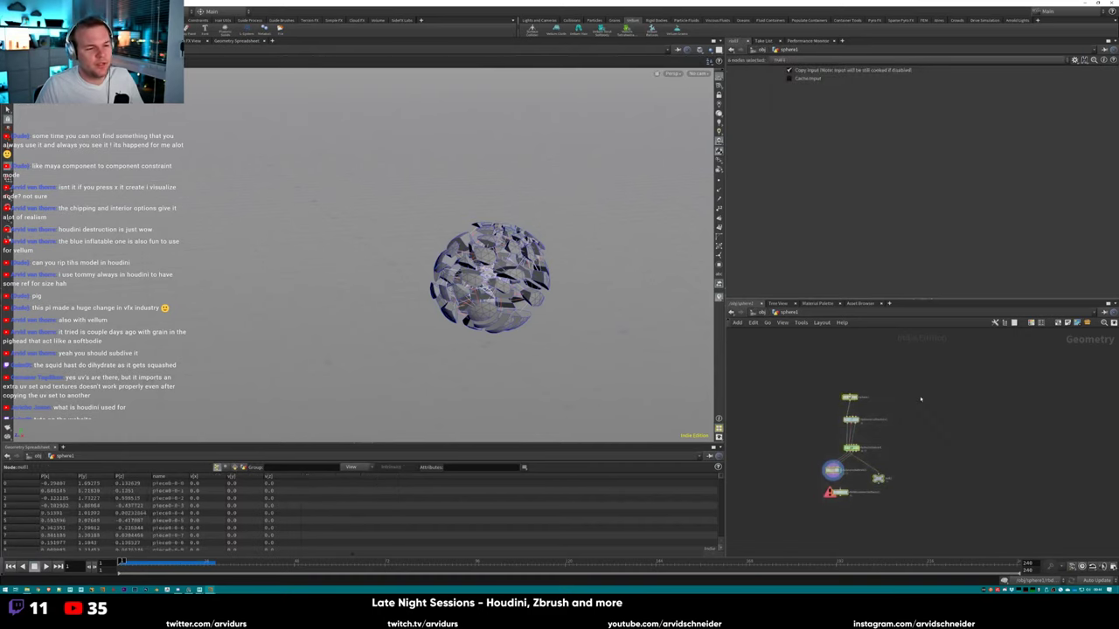
{"action": "left_click", "coordinate": [954, 355]}
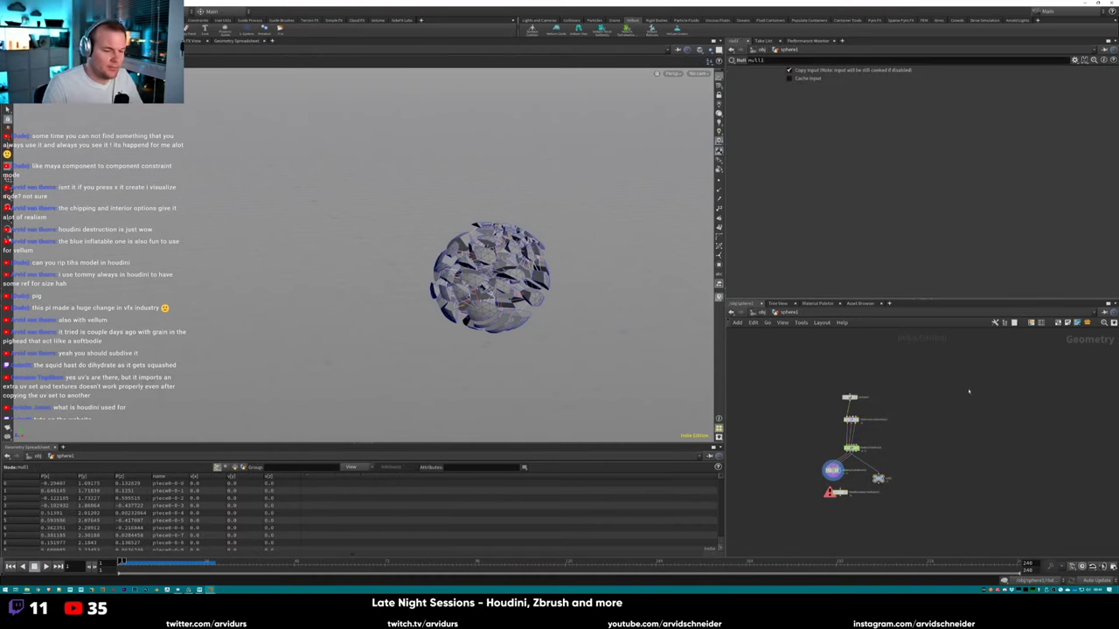
{"action": "middle_click_drag", "start_coordinate": [953, 355], "coordinate": [868, 403]}
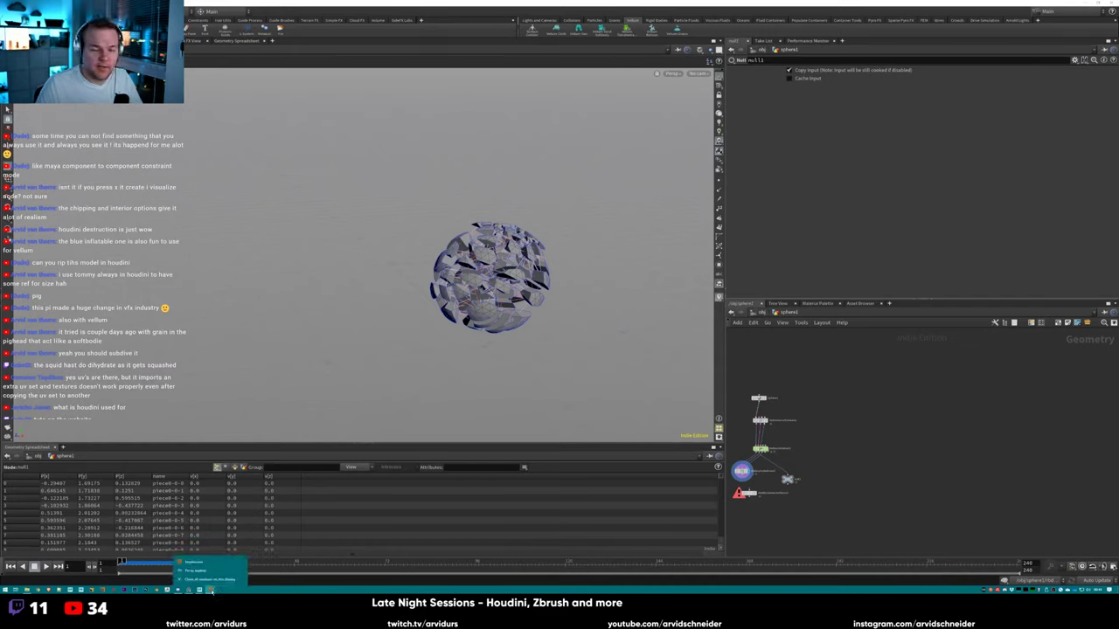
Restore the floating NULL window from Houdini's taskbar icon, then dismiss it.
{"action": "right_click", "coordinate": [208, 591]}
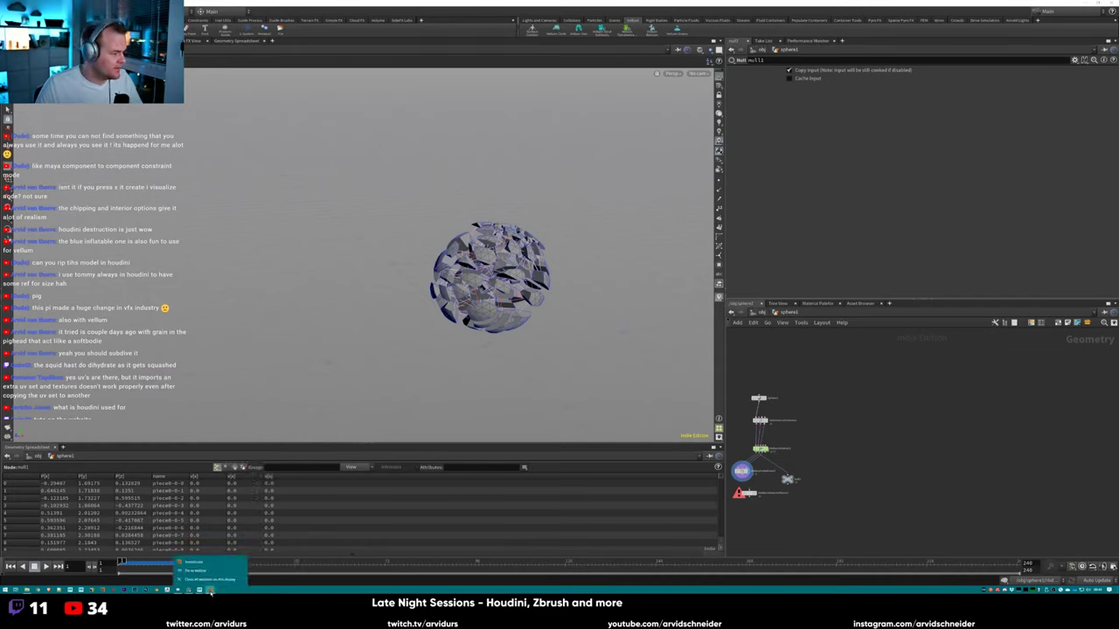
{"action": "left_click", "coordinate": [210, 591]}
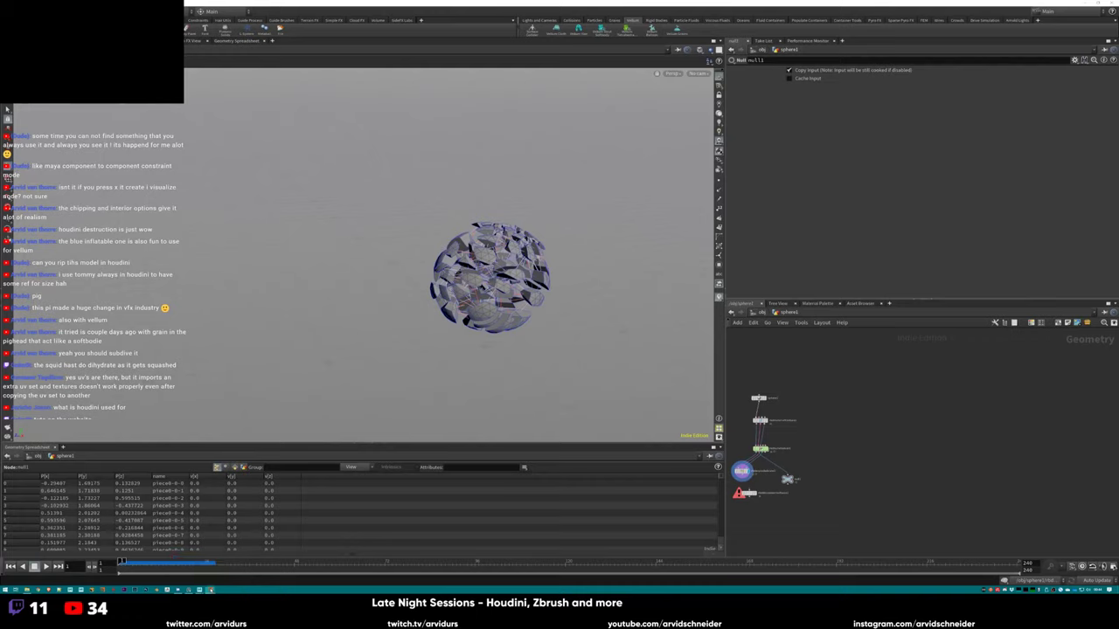
{"action": "right_click", "coordinate": [226, 576]}
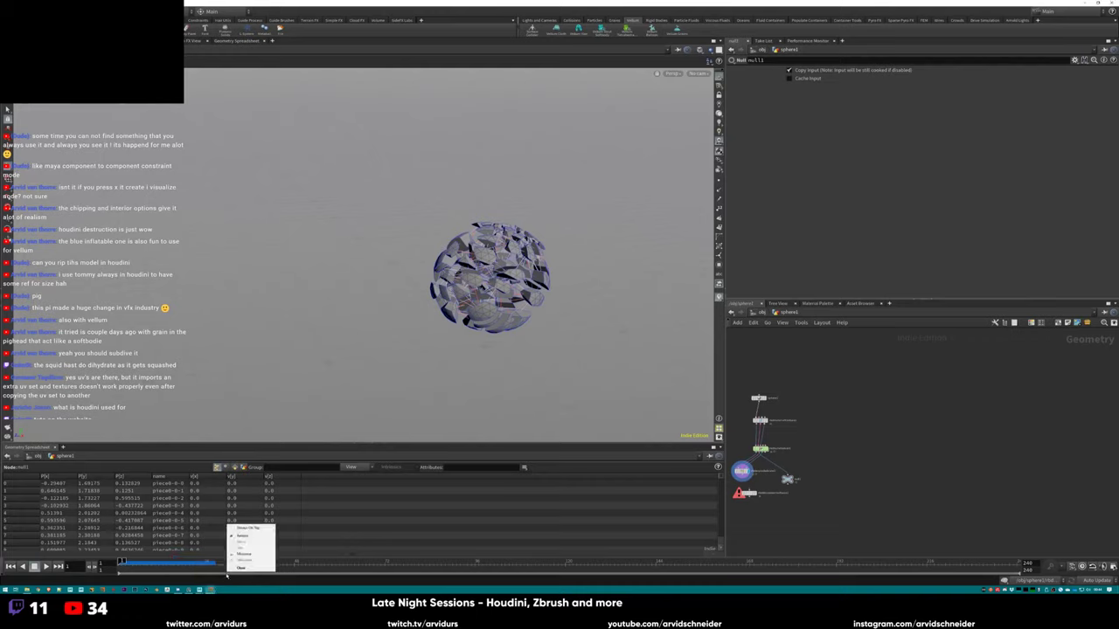
{"action": "left_click", "coordinate": [241, 535]}
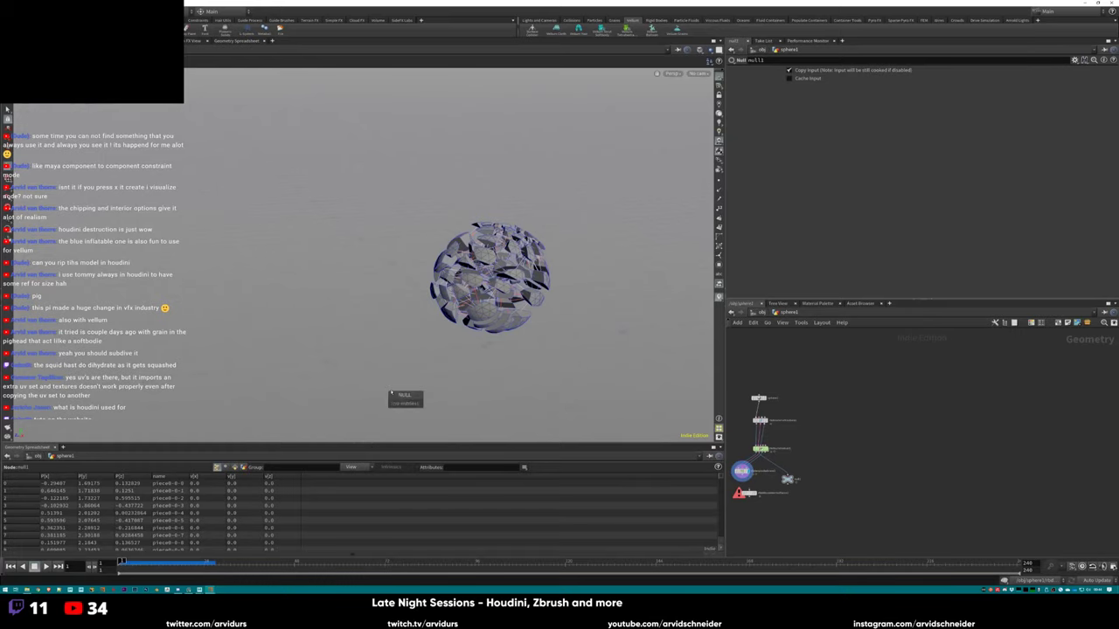
{"action": "left_click", "coordinate": [392, 373]}
Un-maximize the Houdini window and move a File Explorer window up and right.
{"action": "key", "text": "Tab"}
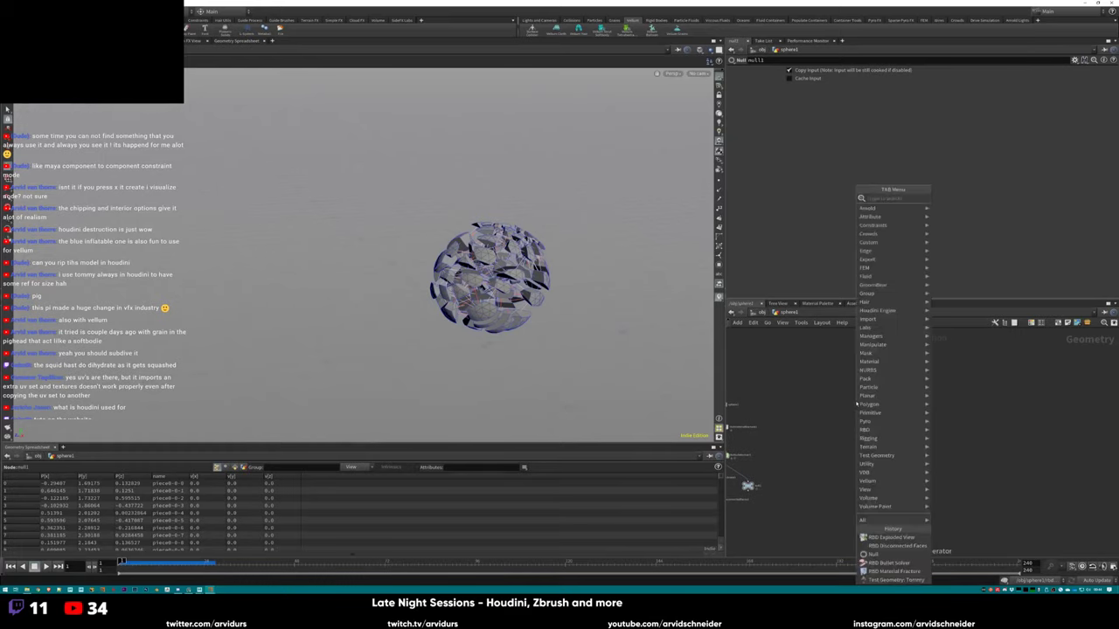
{"action": "key", "text": "Escape"}
{"action": "key", "text": "super+Down"}
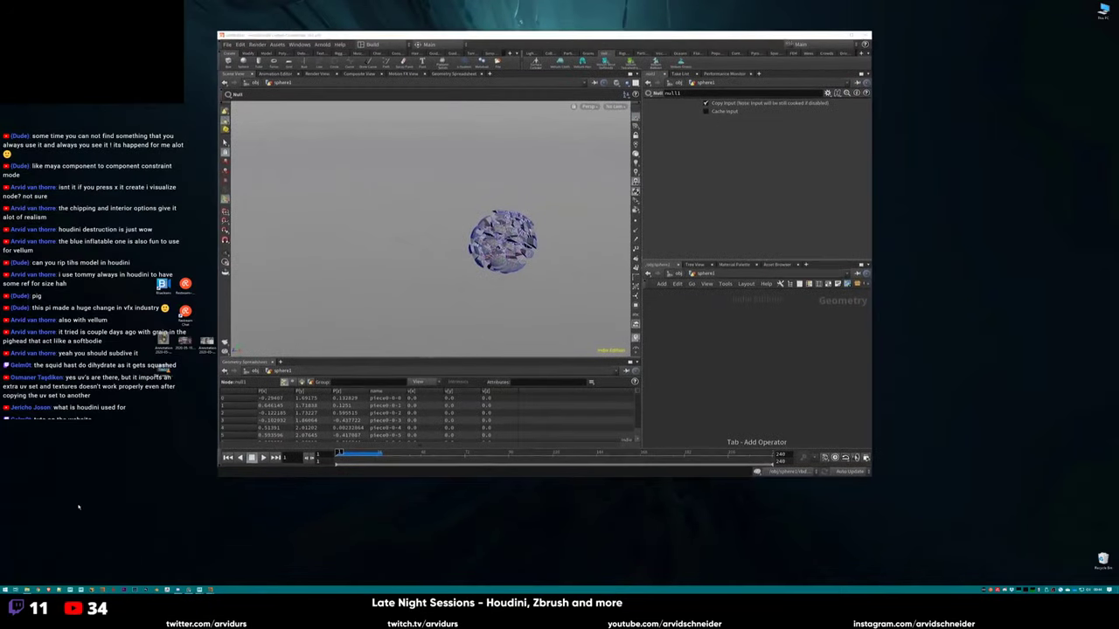
{"action": "left_click", "coordinate": [39, 587]}
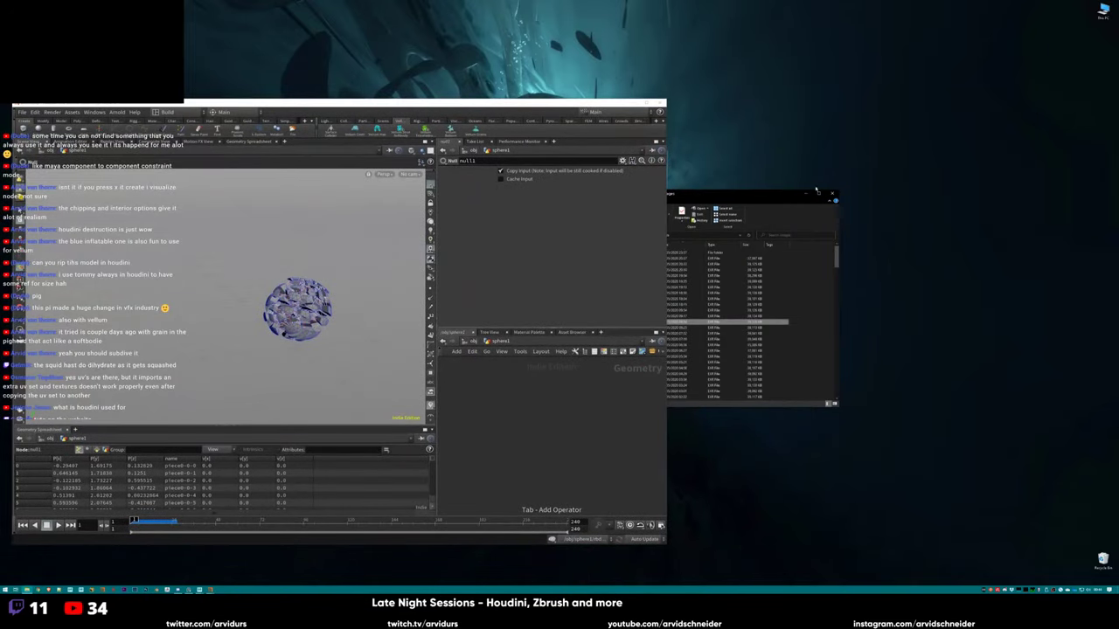
{"action": "left_click_drag", "start_coordinate": [815, 189], "coordinate": [1039, 159]}
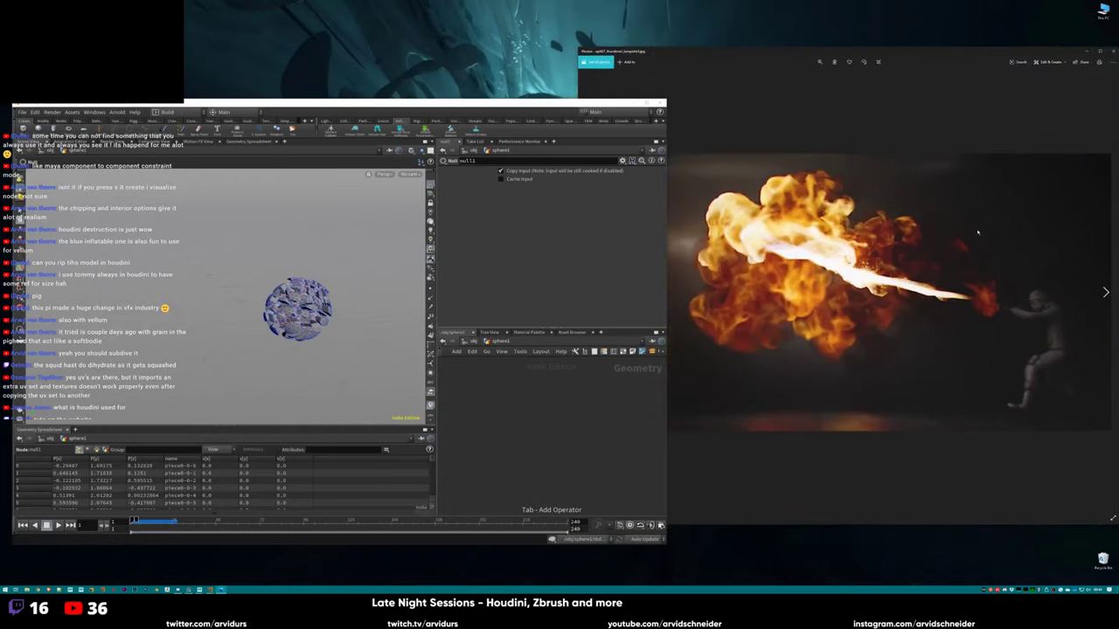
{"action": "left_click", "coordinate": [1104, 110]}
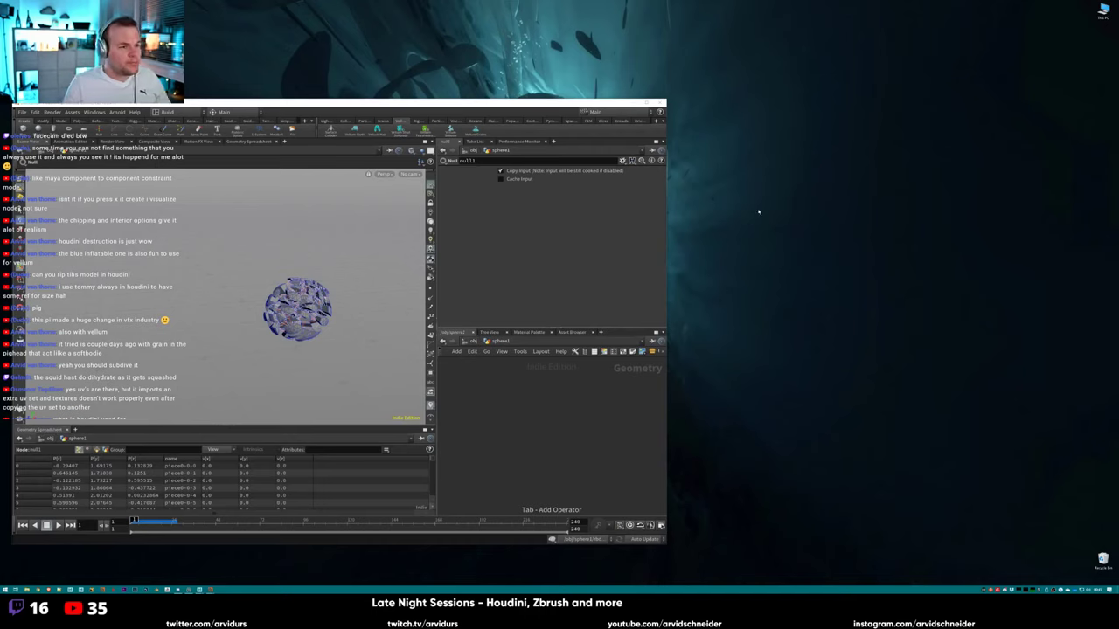
Maximize Houdini, go up to /obj, hide the squid, and move sphere1 down-left.
{"action": "left_click", "coordinate": [645, 104]}
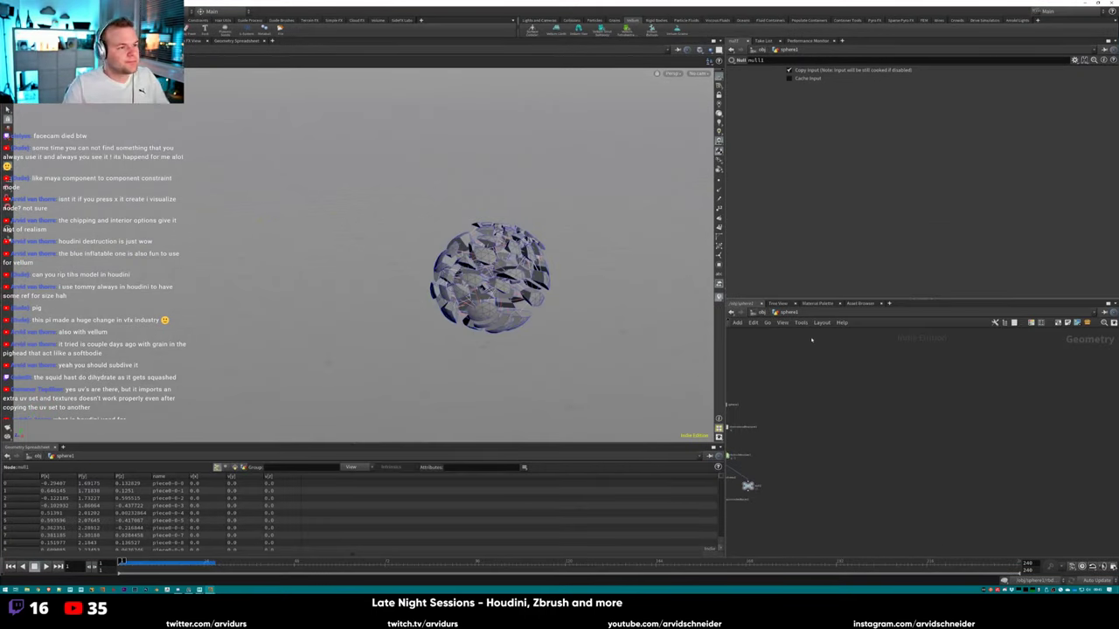
{"action": "middle_click_drag", "start_coordinate": [916, 363], "coordinate": [879, 381]}
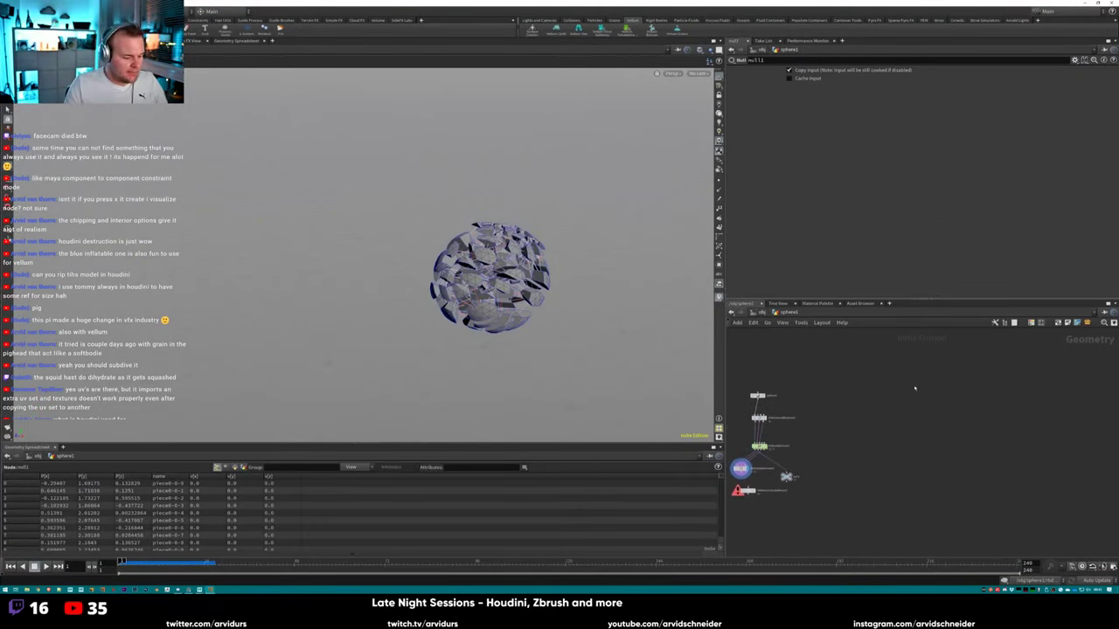
{"action": "key", "text": "u"}
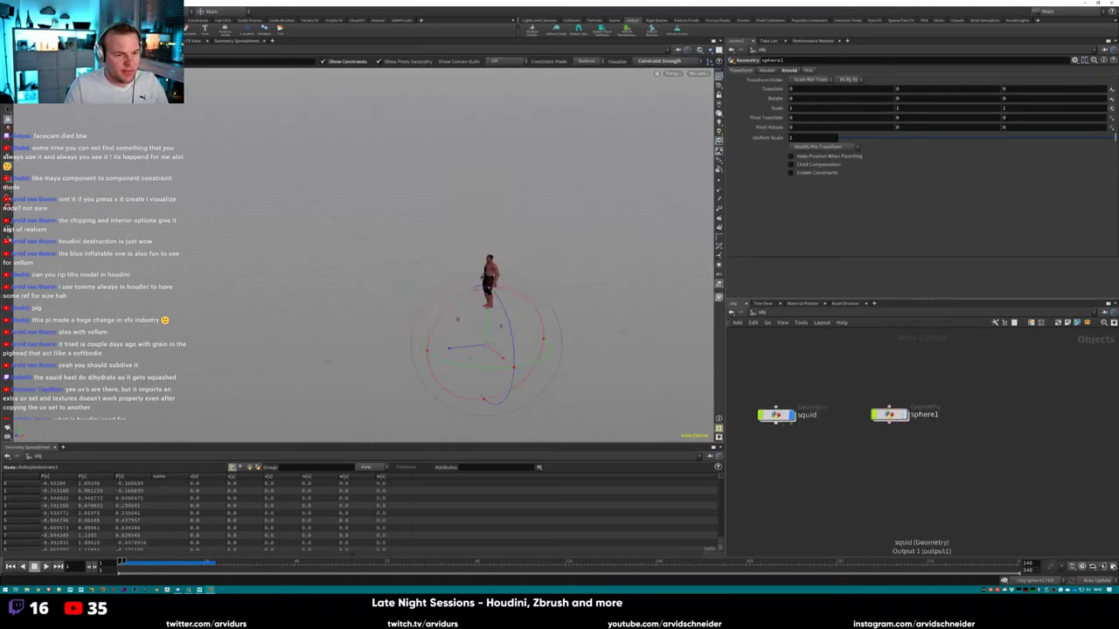
{"action": "left_click", "coordinate": [792, 415]}
{"action": "left_click_drag", "start_coordinate": [890, 414], "coordinate": [786, 459]}
{"action": "middle_click_drag", "start_coordinate": [951, 399], "coordinate": [903, 404]}
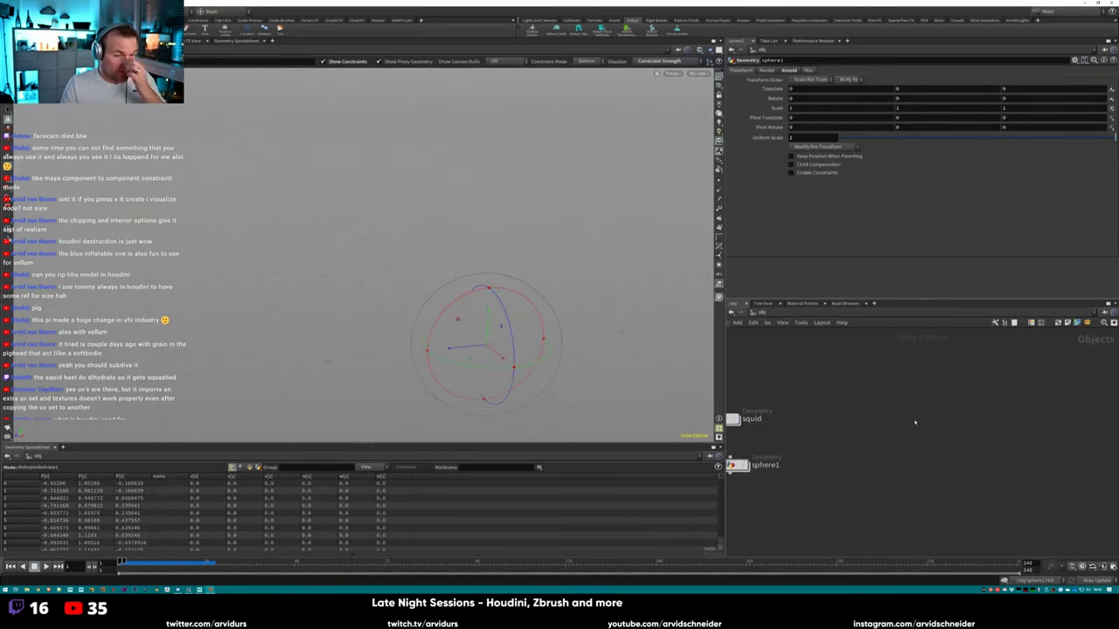
{"action": "key", "text": "Tab"}
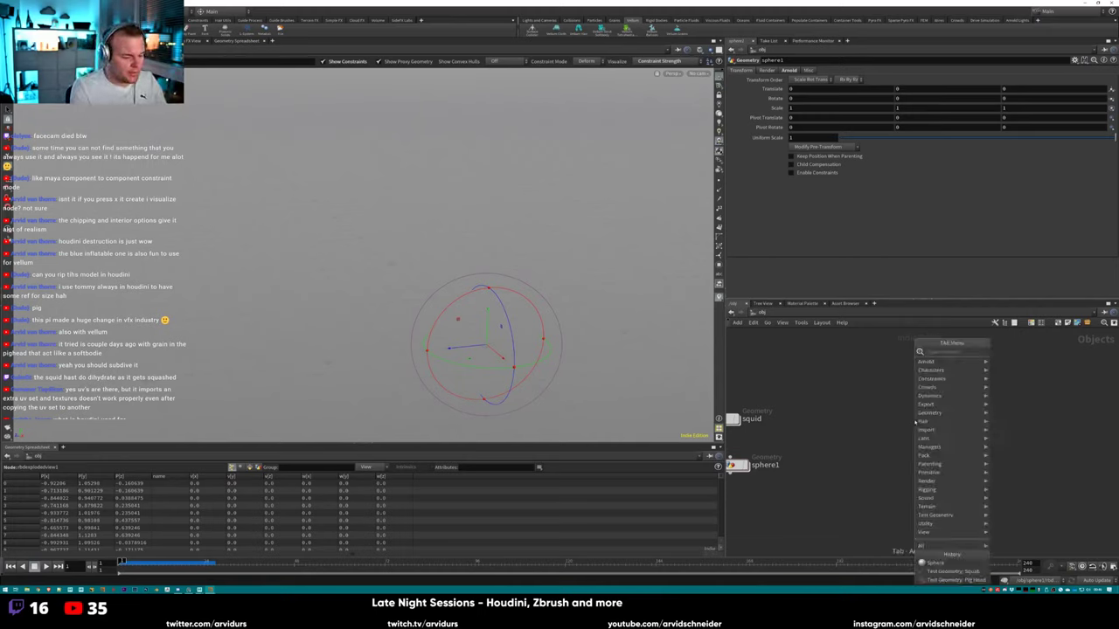
Create a circle1 geometry object at object level and go inside it.
{"action": "type", "text": "circle"}
{"action": "key", "text": "Return"}
{"action": "left_click", "coordinate": [915, 420]}
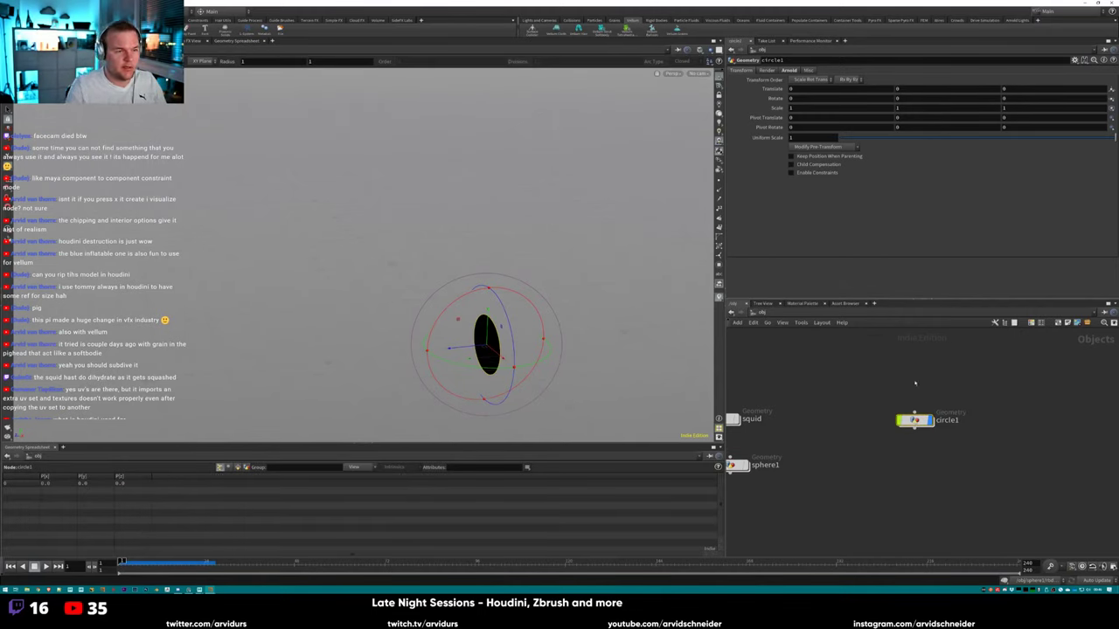
{"action": "double_click", "coordinate": [916, 421]}
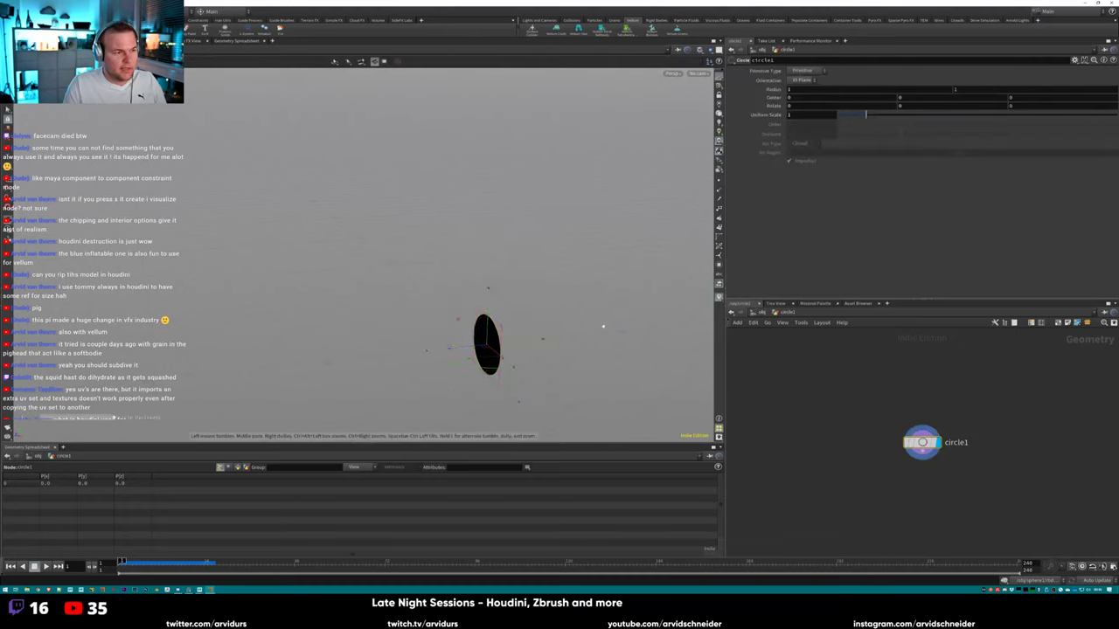
Add and display a Scatter node below circle1 with Force Total Count 50.
{"action": "key", "text": "Tab"}
{"action": "type", "text": "scat"}
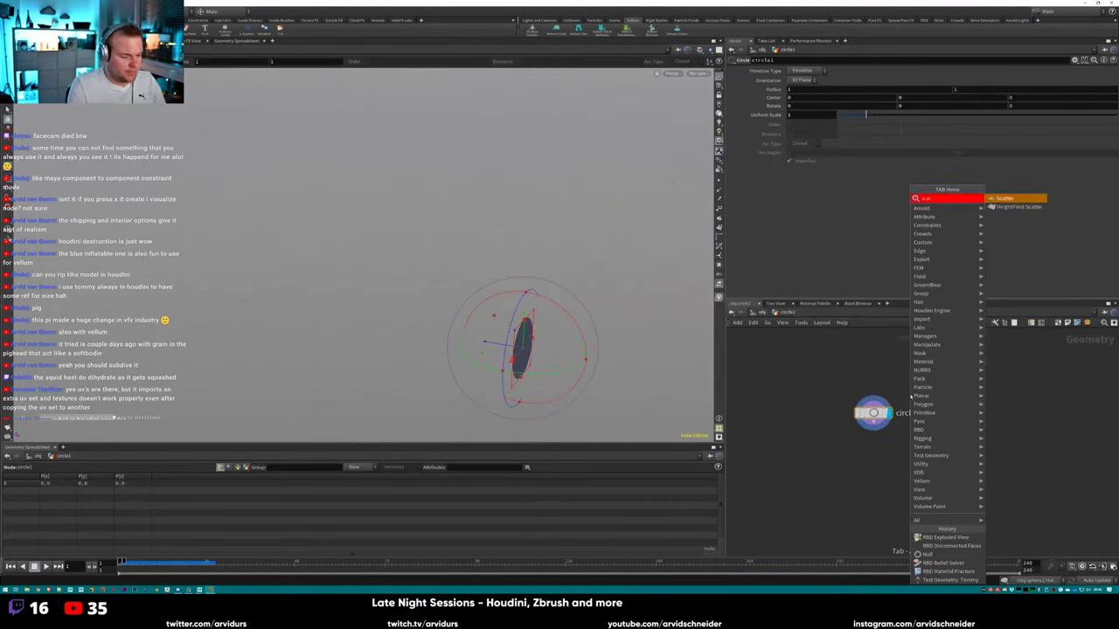
{"action": "key", "text": "Return"}
{"action": "left_click", "coordinate": [871, 437]}
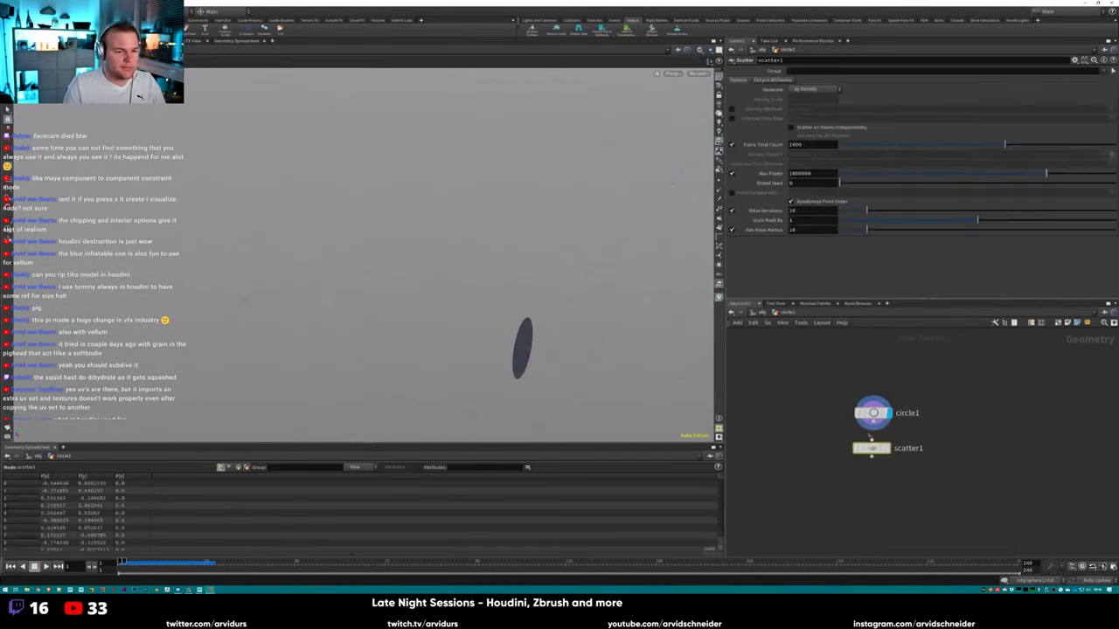
{"action": "left_click", "coordinate": [886, 449]}
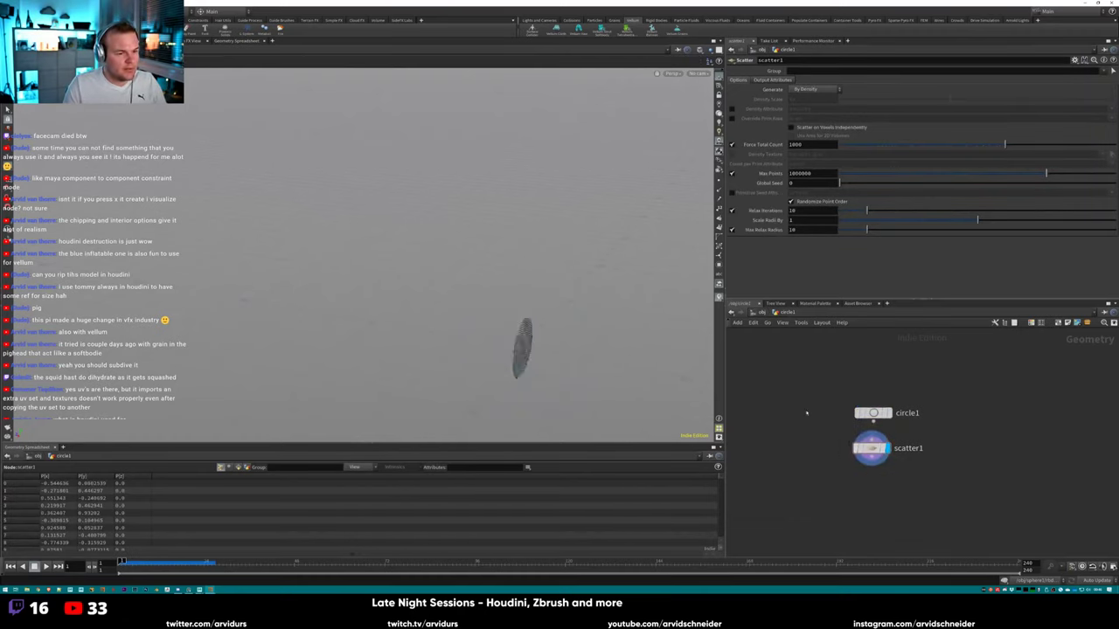
{"action": "left_click_drag", "start_coordinate": [489, 337], "coordinate": [538, 332], "text": "alt"}
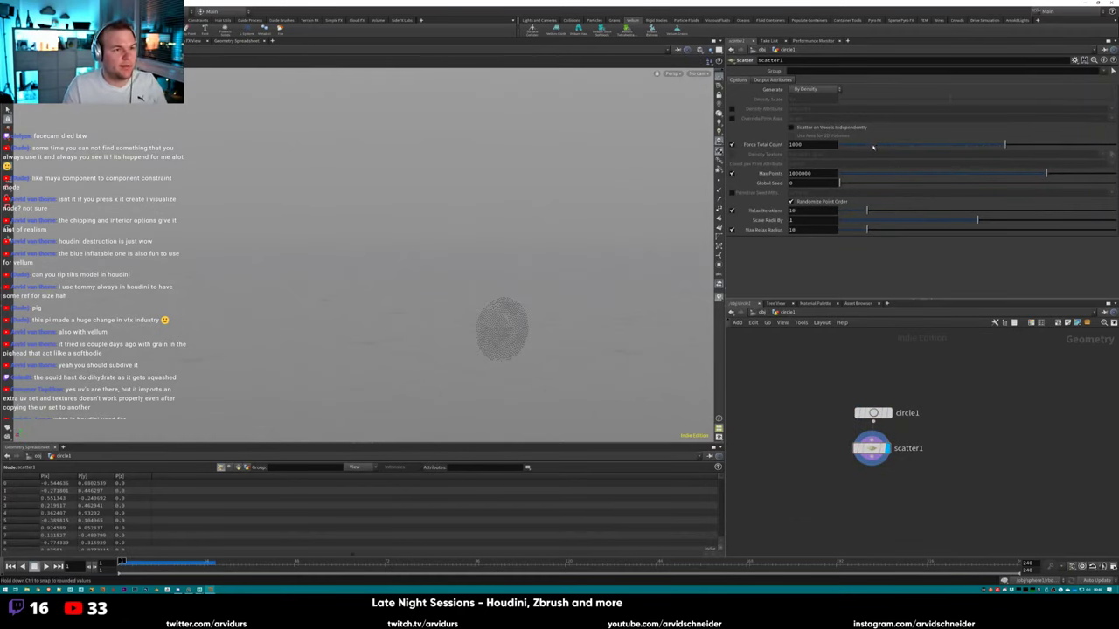
{"action": "left_click_drag", "start_coordinate": [872, 147], "coordinate": [932, 147]}
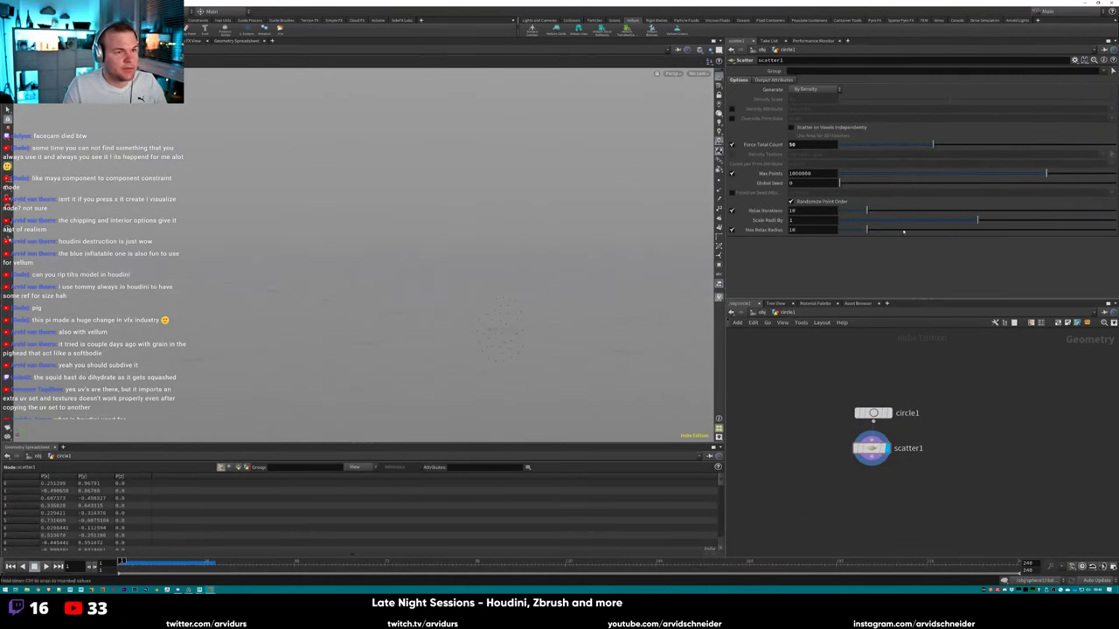
{"action": "key", "text": "Tab"}
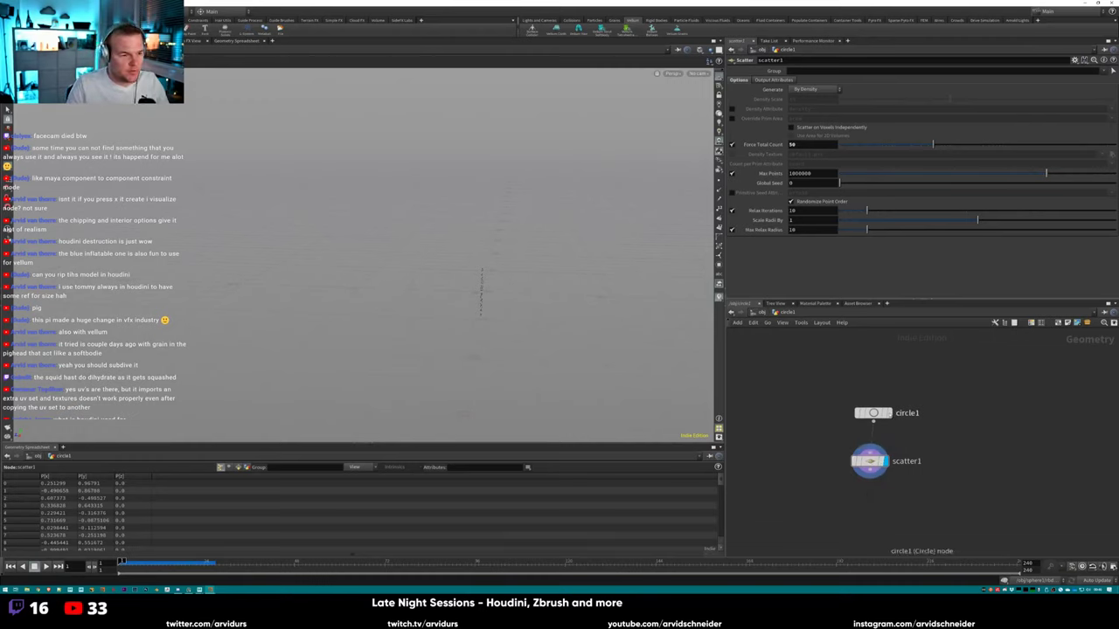
Set circle1's Primitive Type to Polygon, then display and select scatter1 again.
{"action": "left_click", "coordinate": [884, 413]}
{"action": "left_click_drag", "start_coordinate": [580, 332], "coordinate": [621, 244]}
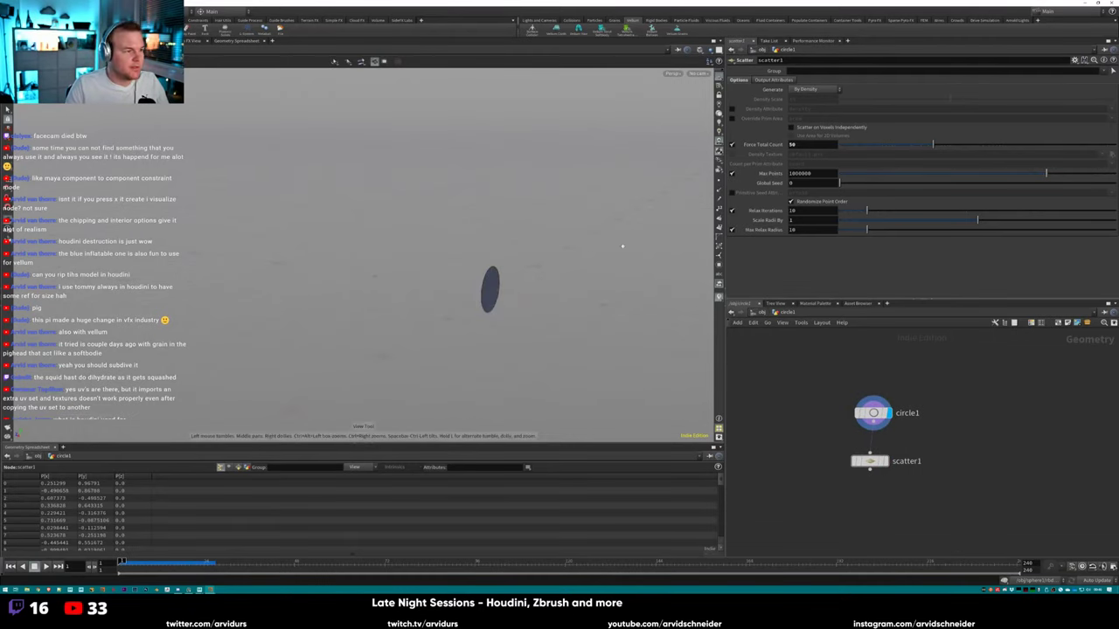
{"action": "left_click", "coordinate": [871, 418]}
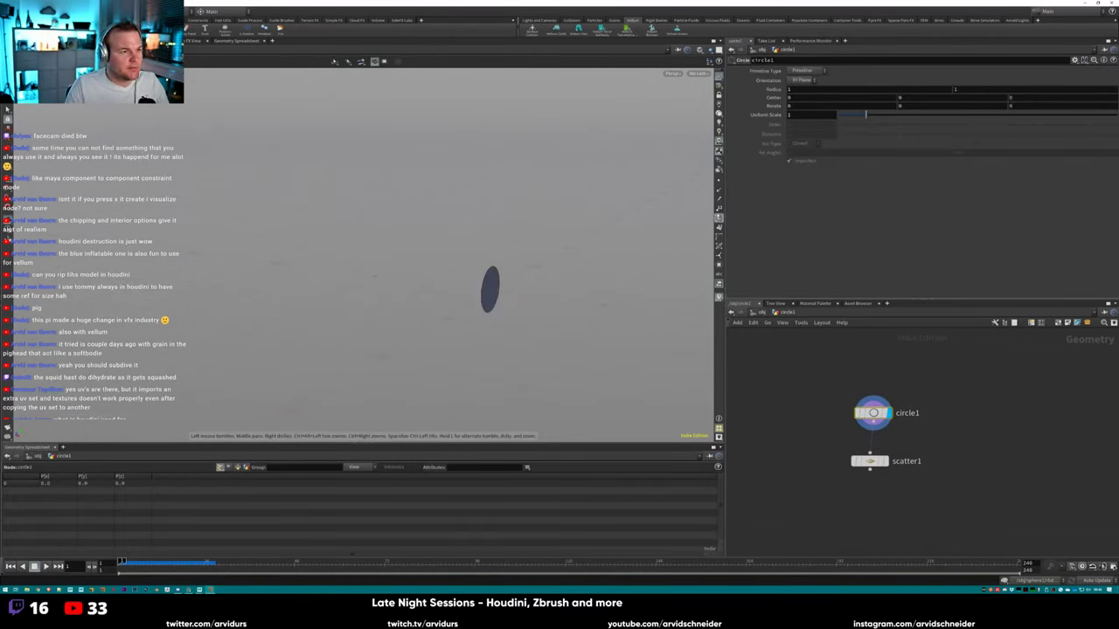
{"action": "left_click", "coordinate": [803, 70]}
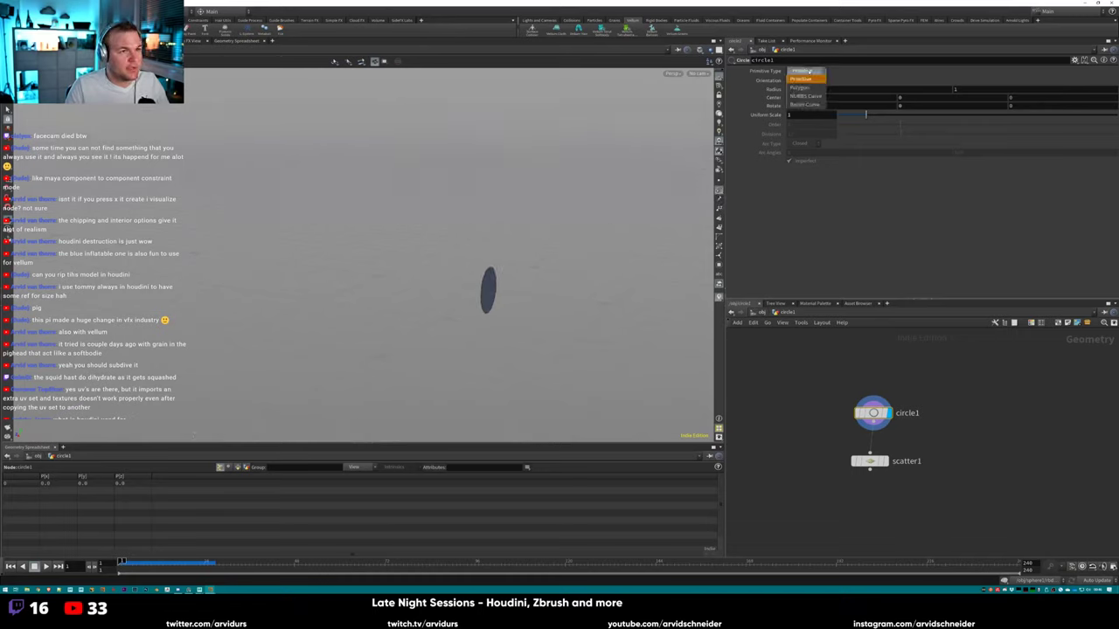
{"action": "left_click", "coordinate": [804, 81]}
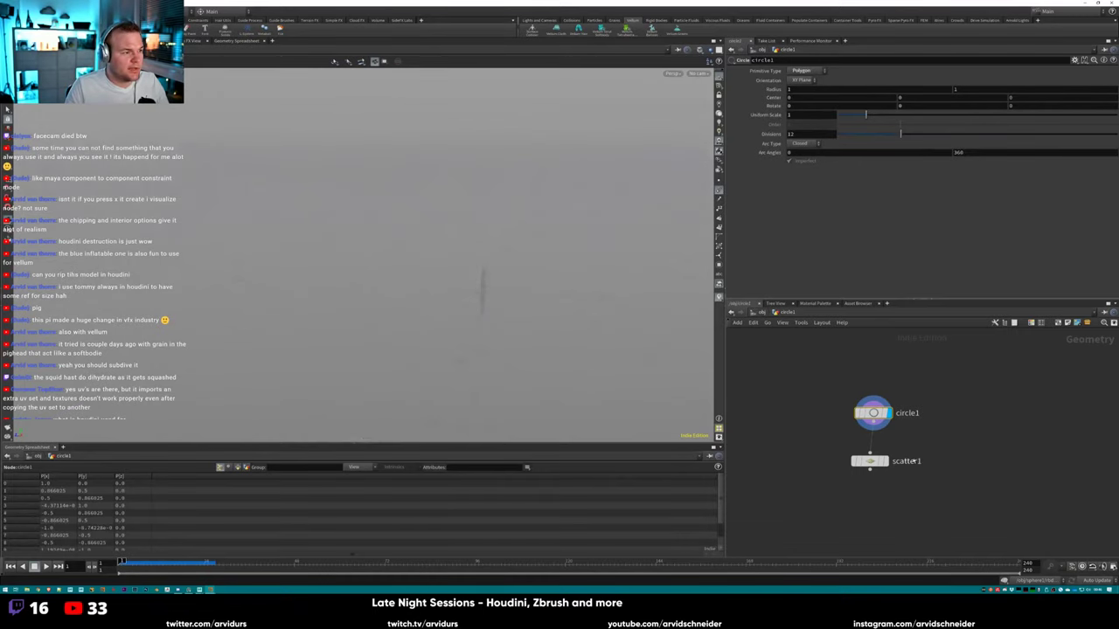
{"action": "left_click", "coordinate": [885, 461]}
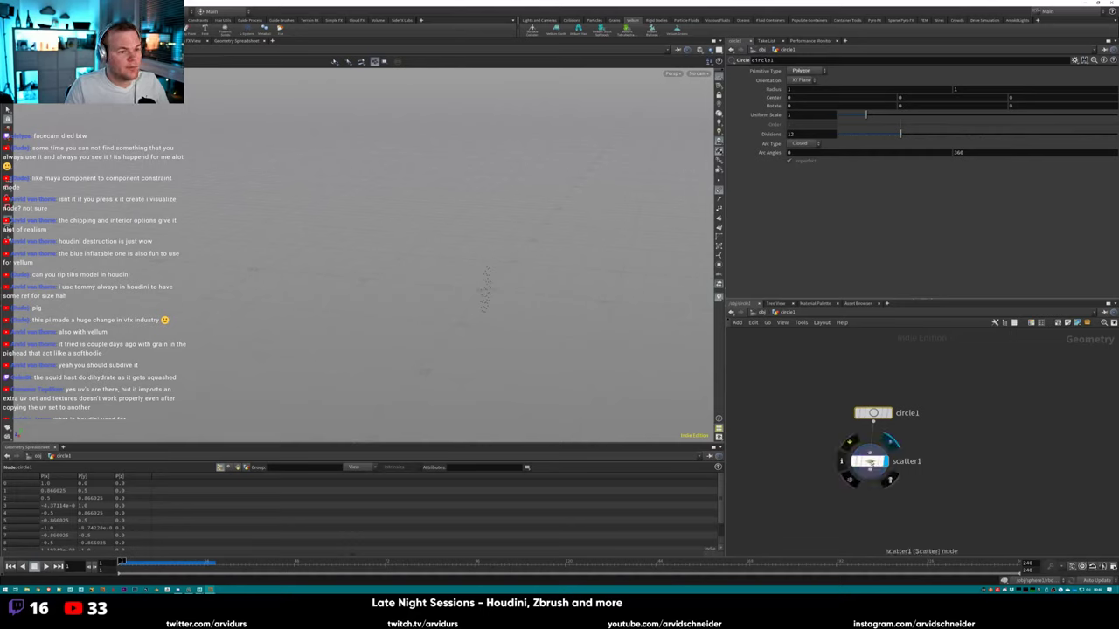
{"action": "left_click", "coordinate": [869, 461]}
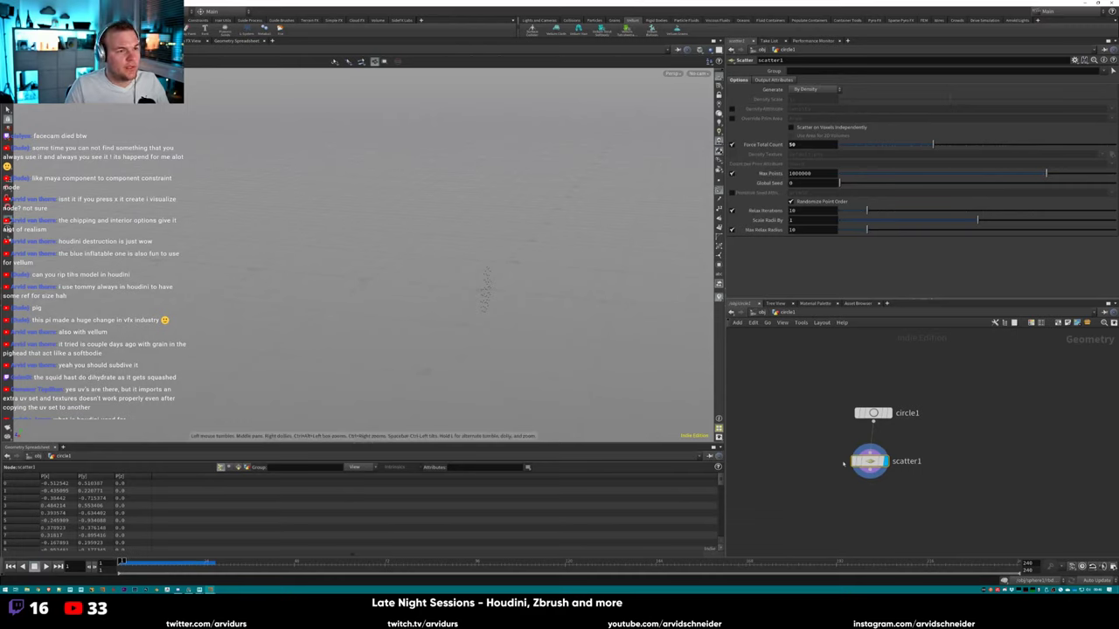
Insert a Normal node between circle1 and scatter1 adding normals to Points.
{"action": "key", "text": "Tab"}
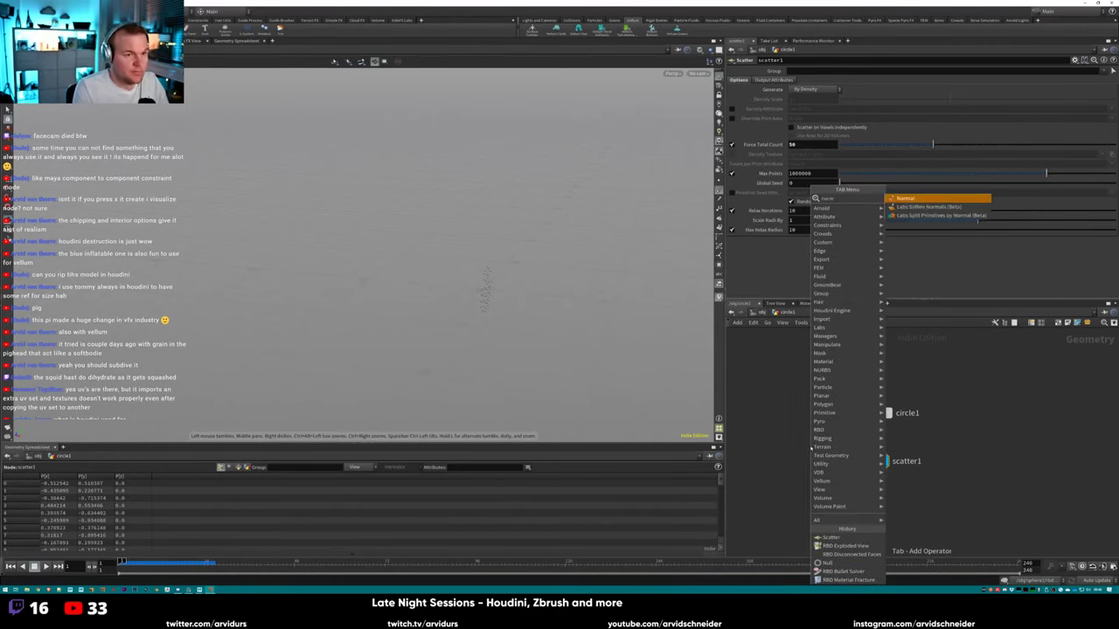
{"action": "key", "text": "Return"}
{"action": "left_click", "coordinate": [870, 447]}
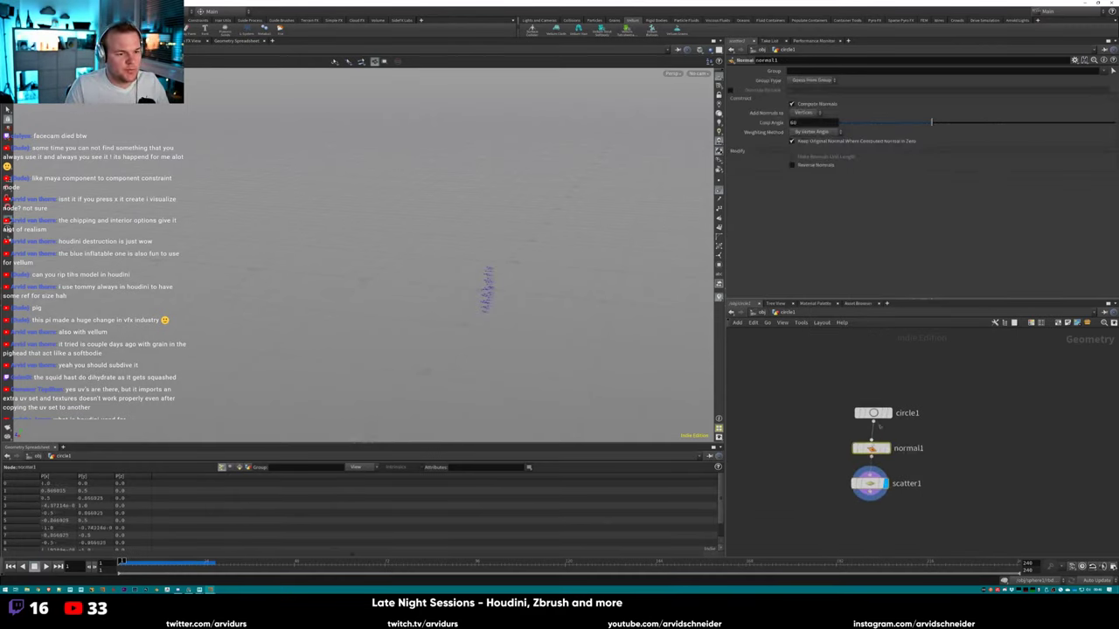
{"action": "left_click", "coordinate": [817, 112]}
{"action": "left_click", "coordinate": [803, 110]}
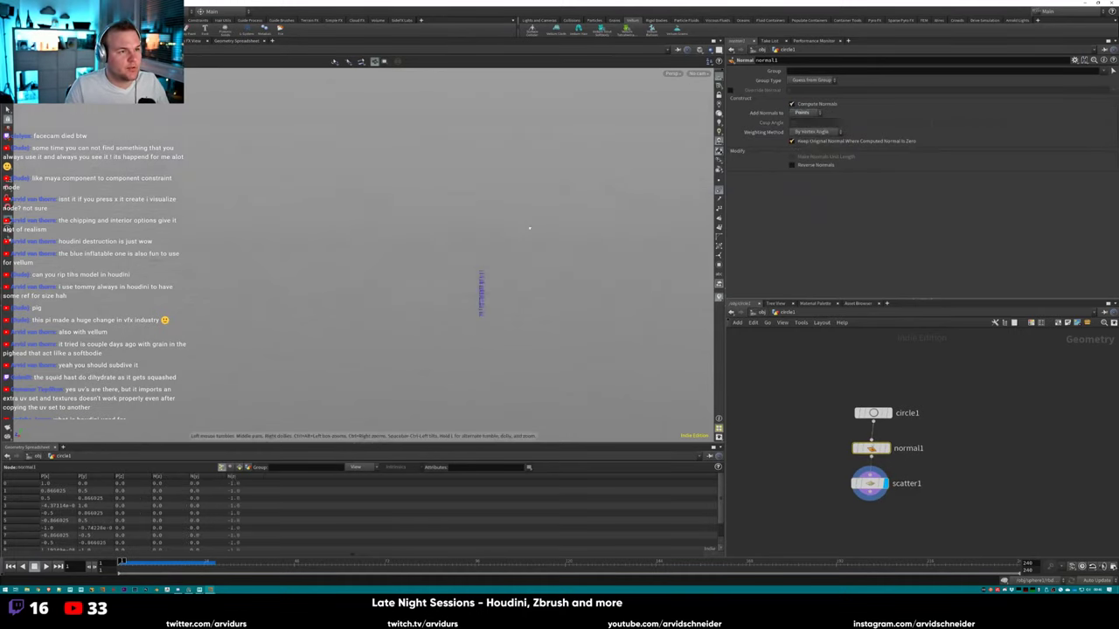
{"action": "left_click", "coordinate": [870, 430]}
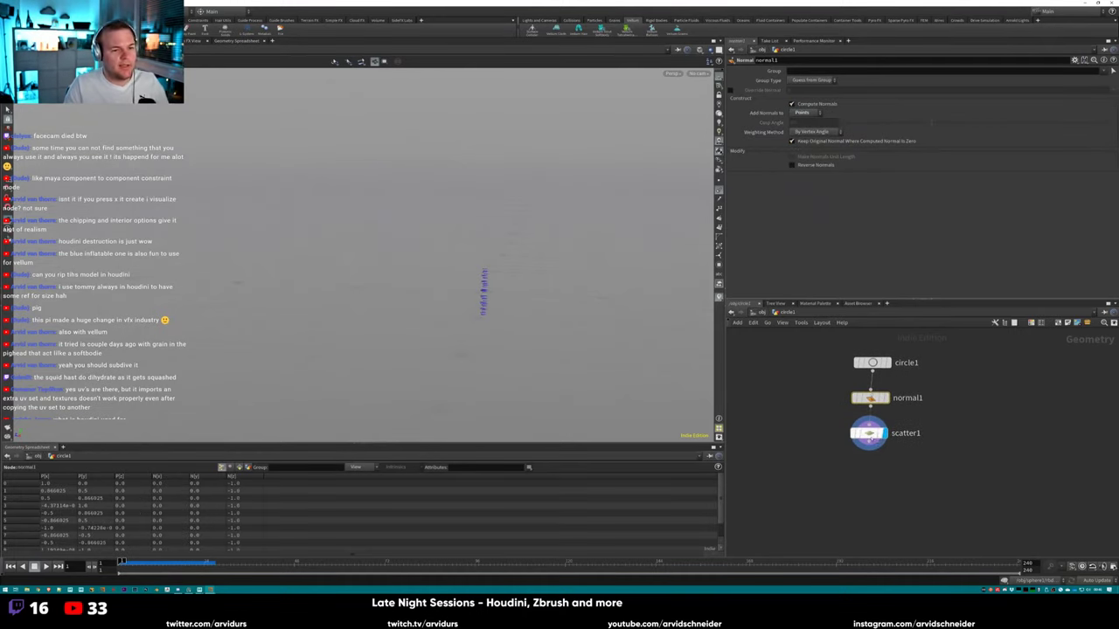
{"action": "key", "text": "Tab"}
Add a Point Wrangle below scatter1 with the VEX code 'v@v = @N;'.
{"action": "type", "text": "pw"}
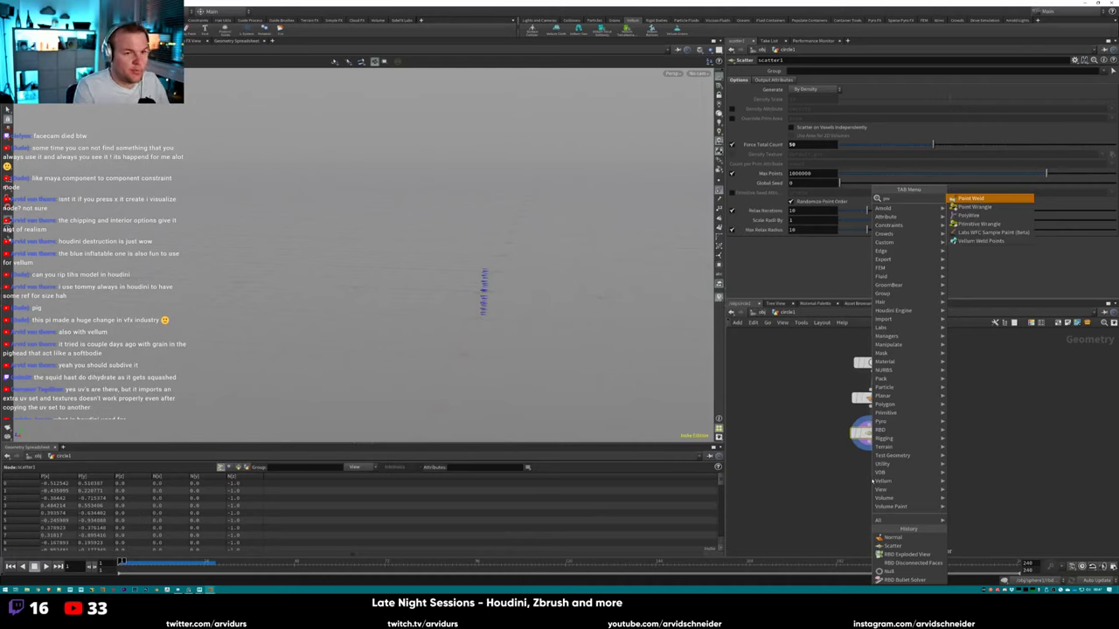
{"action": "key", "text": "Down"}
{"action": "key", "text": "Return"}
{"action": "left_click", "coordinate": [901, 458]}
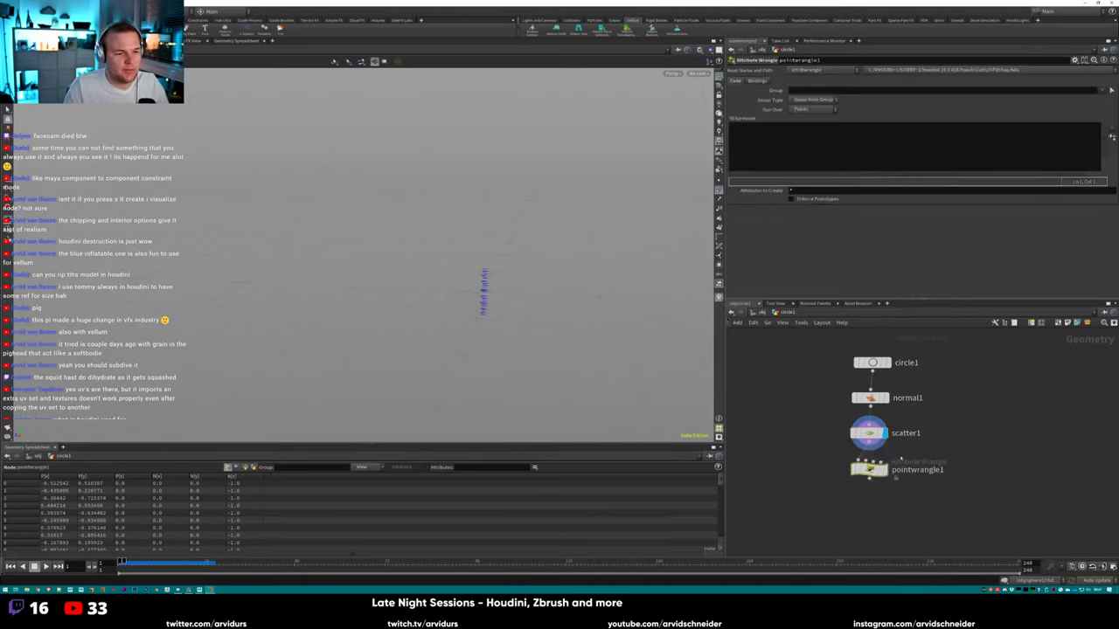
{"action": "left_click", "coordinate": [843, 145]}
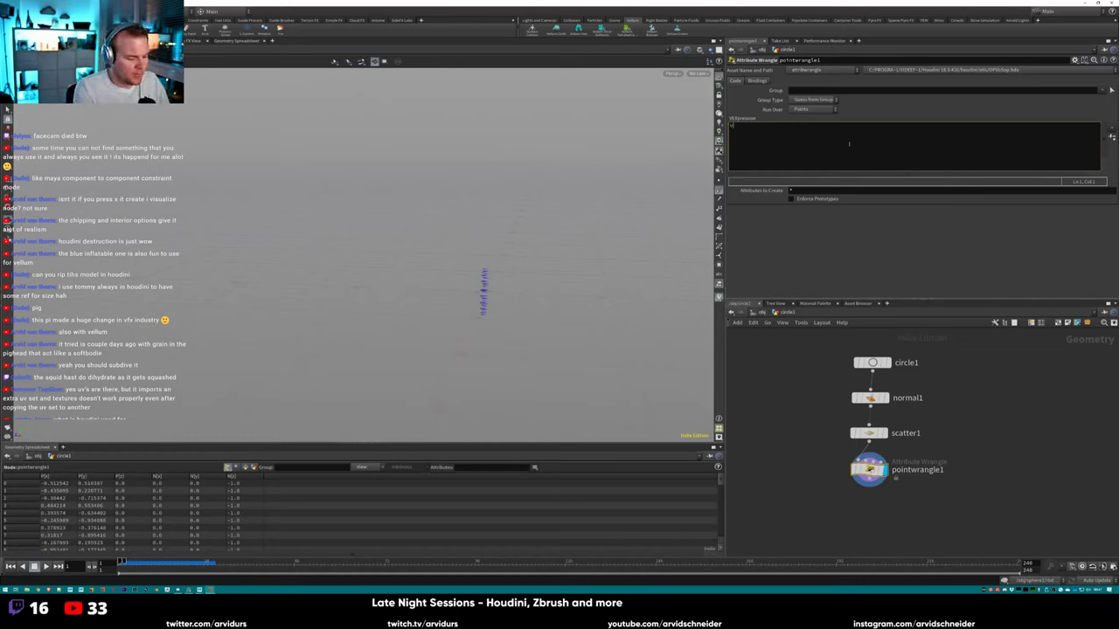
{"action": "key", "text": "Escape"}
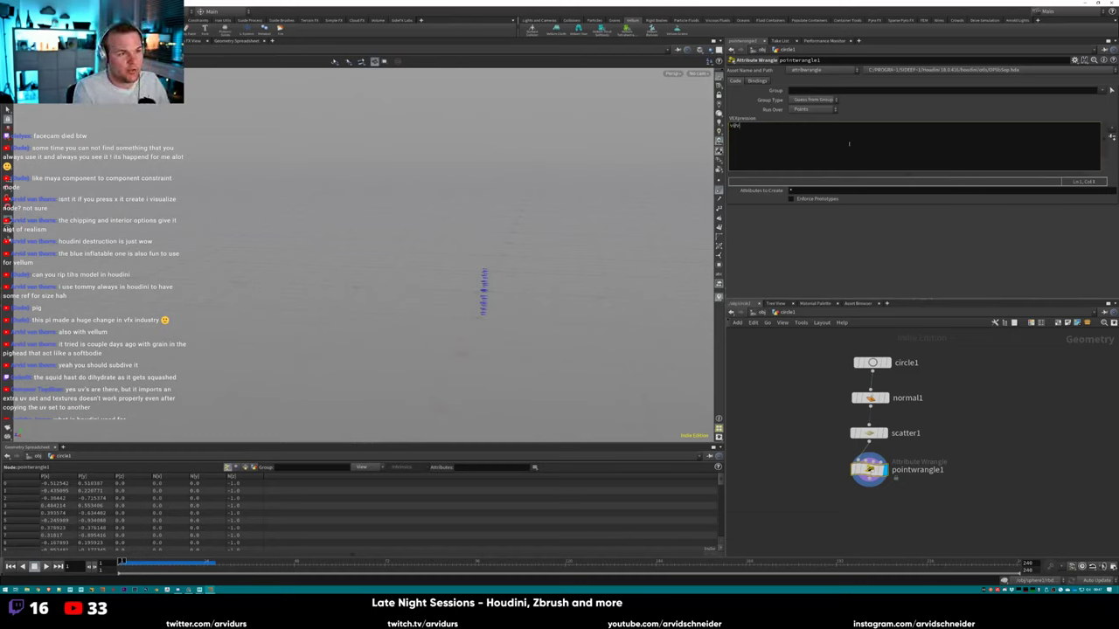
{"action": "type", "text": "v@v = "}
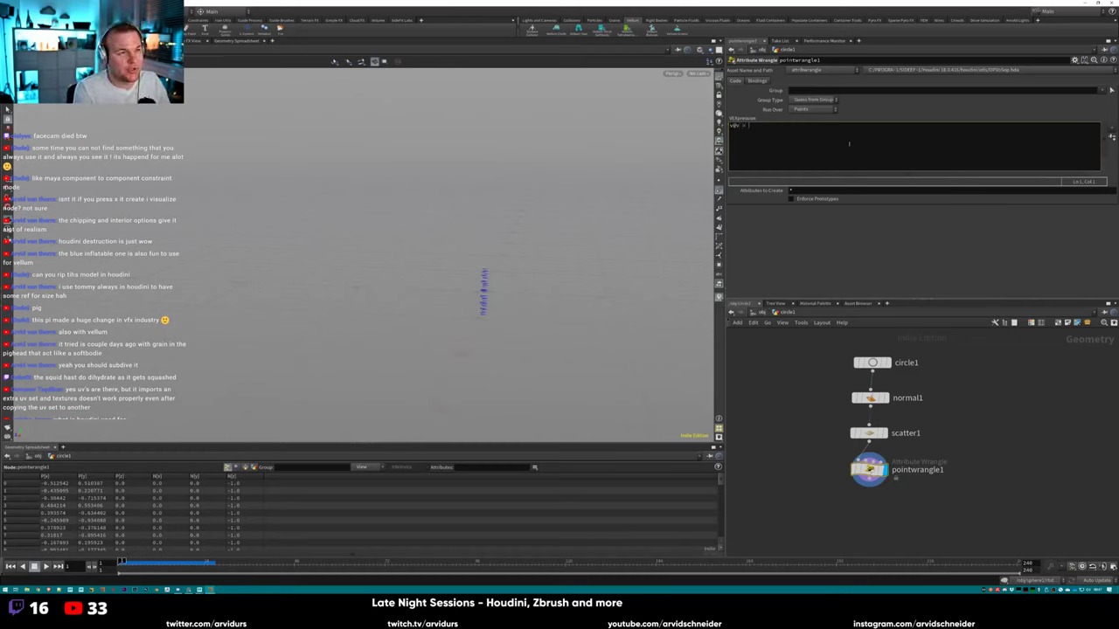
{"action": "type", "text": "@N;"}
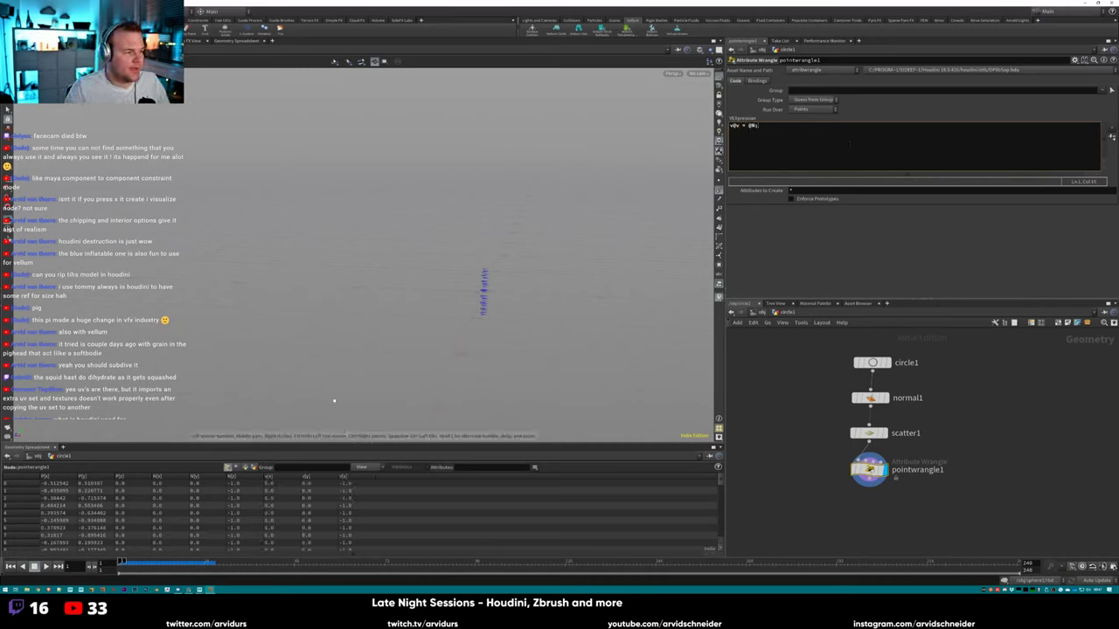
Search the node list for 'part' and 'sclv', then close it without adding anything.
{"action": "key", "text": "Tab"}
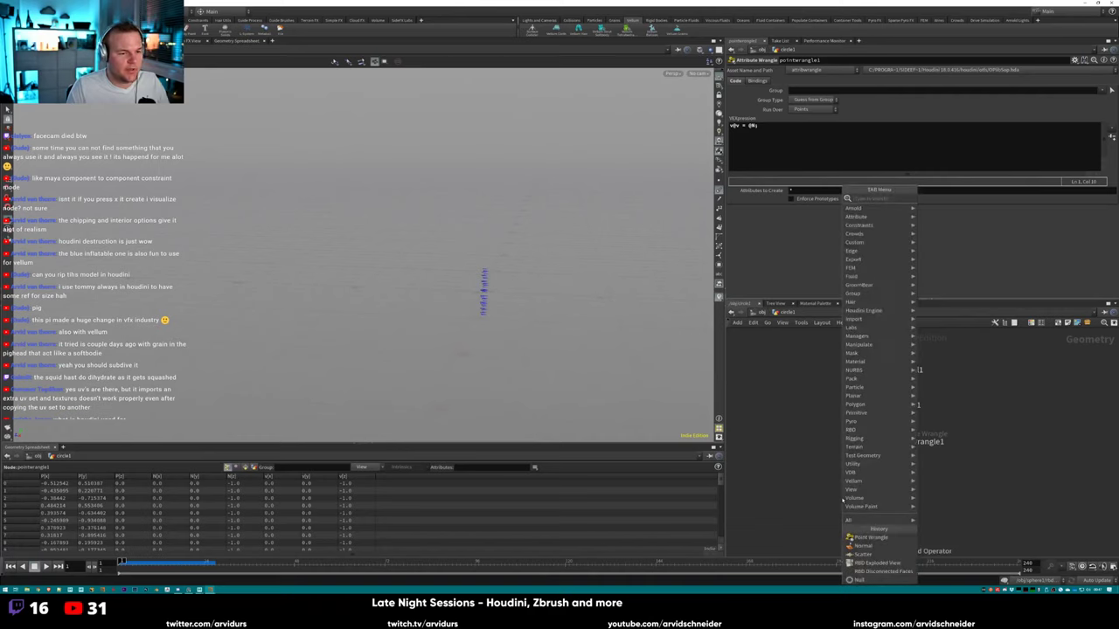
{"action": "type", "text": "part"}
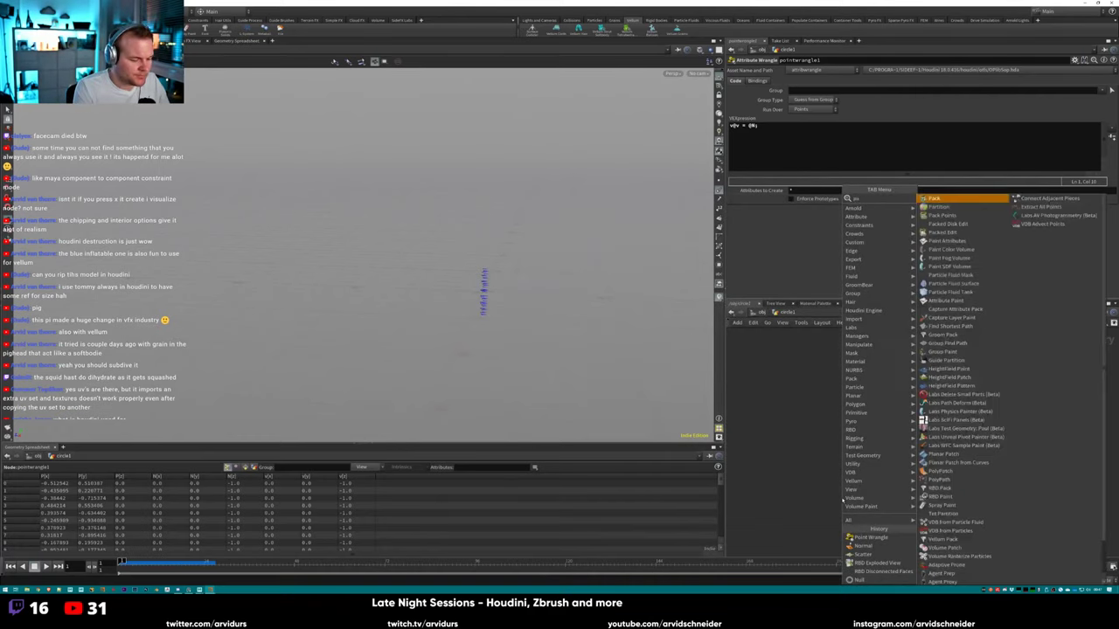
{"action": "key", "text": "BackSpace"}
{"action": "key", "text": "BackSpace"}
{"action": "key", "text": "BackSpace"}
{"action": "key", "text": "BackSpace"}
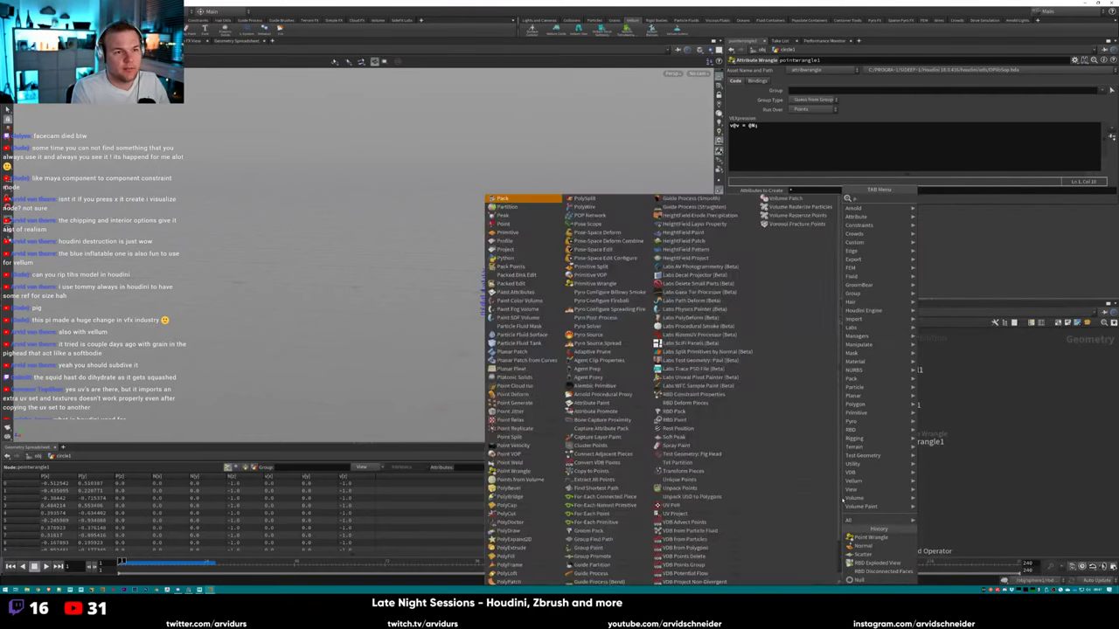
{"action": "type", "text": "sclv"}
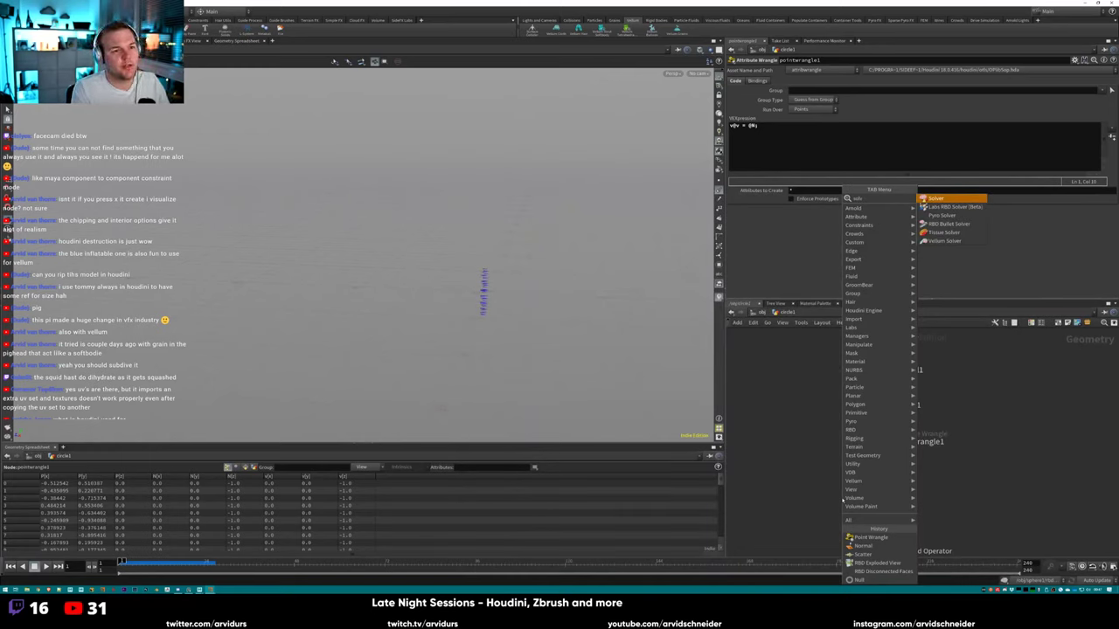
{"action": "key", "text": "BackSpace"}
{"action": "key", "text": "BackSpace"}
{"action": "key", "text": "BackSpace"}
{"action": "key", "text": "BackSpace"}
{"action": "key", "text": "Escape"}
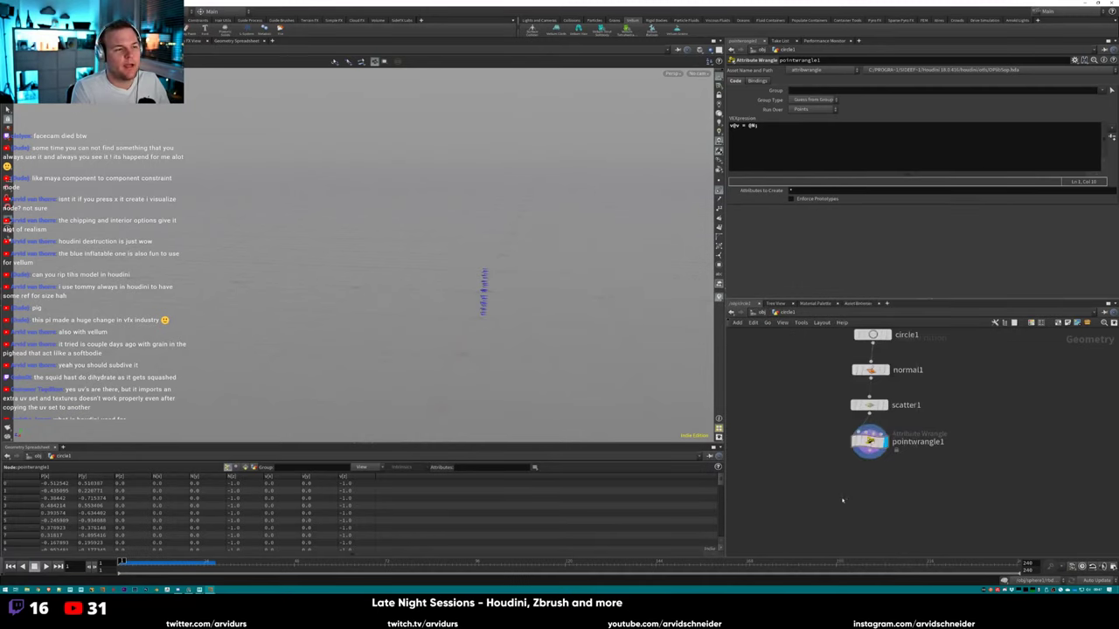
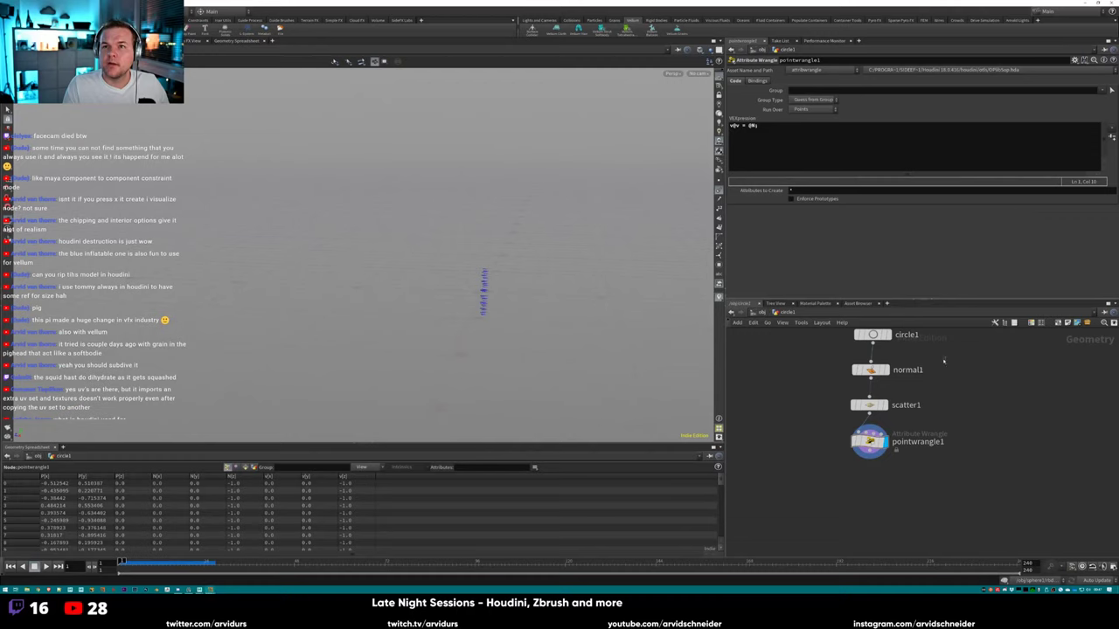
Cancel a POP search, place a VOP Network by mistake, then delete it.
{"action": "key", "text": "Tab"}
{"action": "type", "text": "pop"}
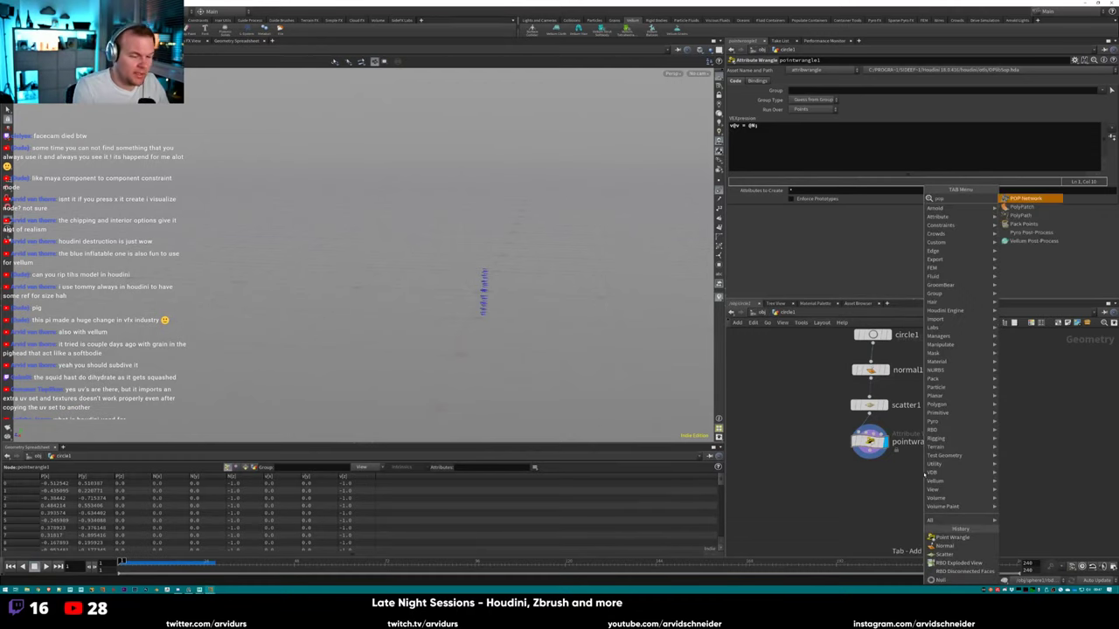
{"action": "key", "text": "Escape"}
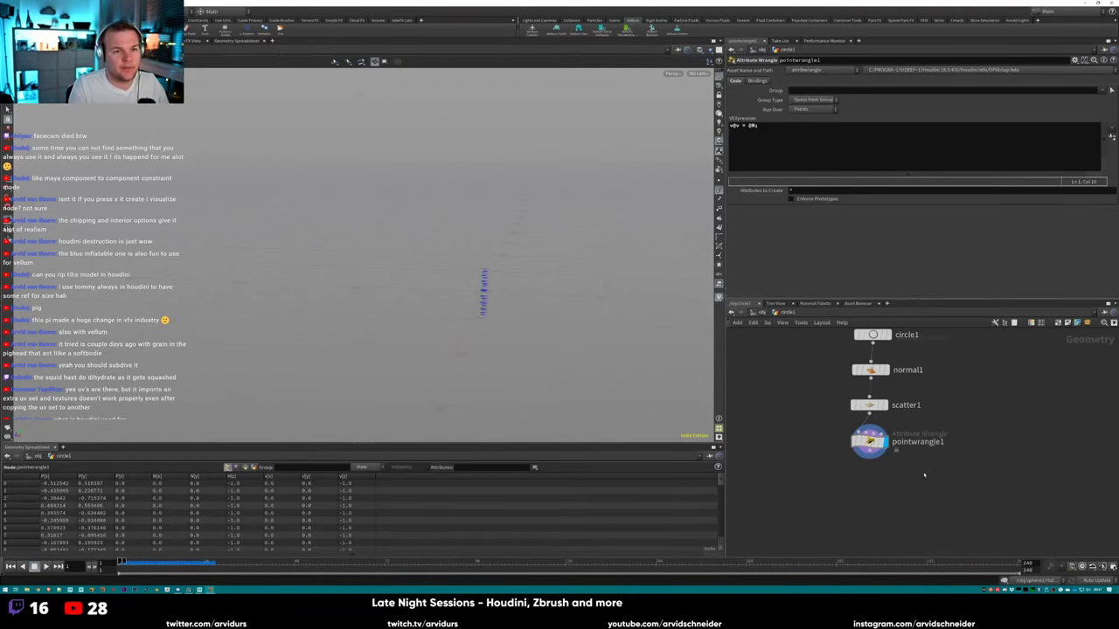
{"action": "key", "text": "Tab"}
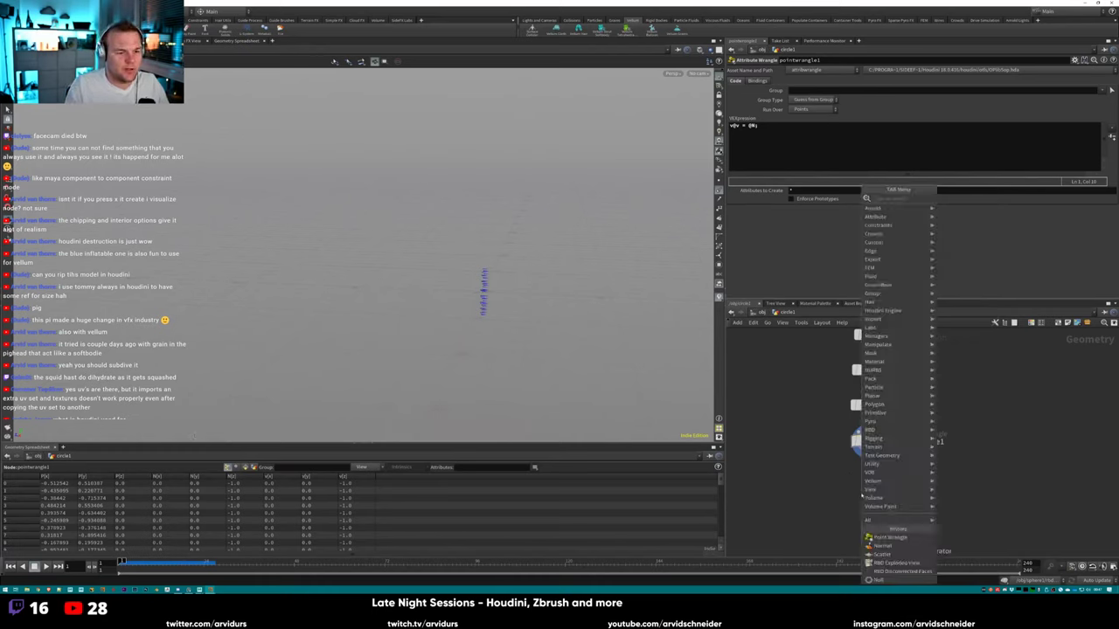
{"action": "type", "text": "vop"}
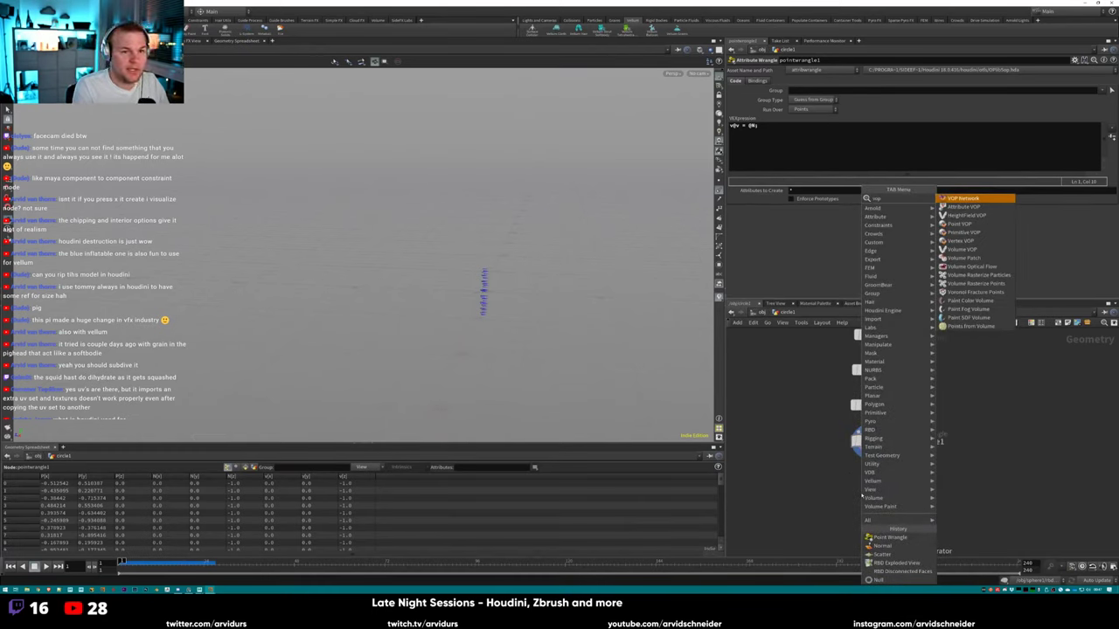
{"action": "key", "text": "Down"}
{"action": "key", "text": "Down"}
{"action": "key", "text": "Down"}
{"action": "key", "text": "Down"}
{"action": "key", "text": "Down"}
{"action": "key", "text": "Up"}
{"action": "key", "text": "Up"}
{"action": "key", "text": "Up"}
{"action": "key", "text": "Up"}
{"action": "key", "text": "Up"}
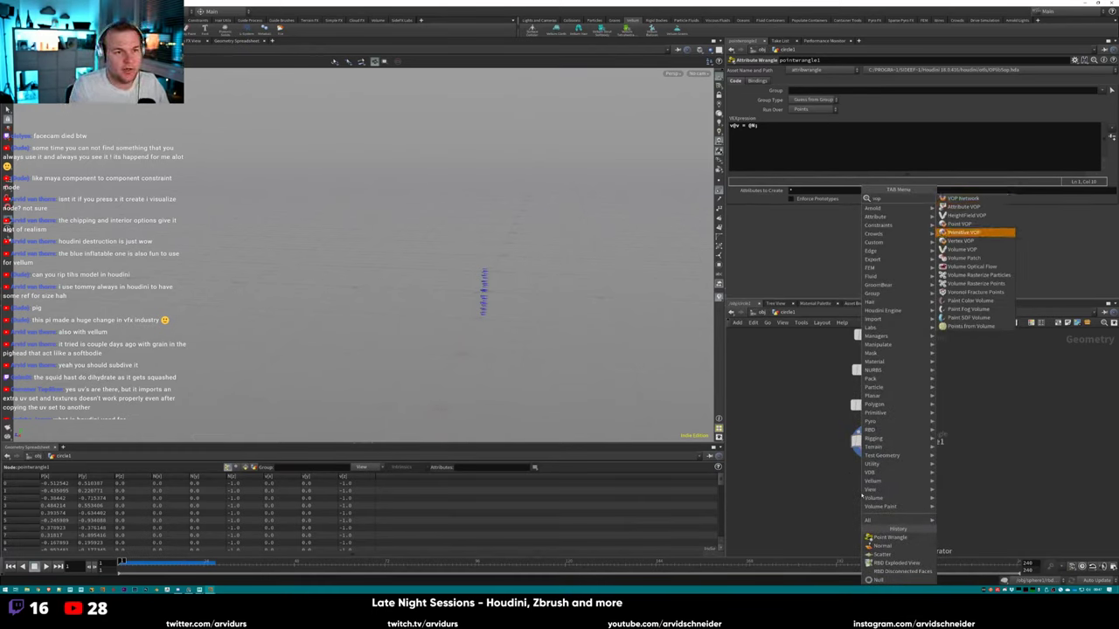
{"action": "key", "text": "Return"}
{"action": "left_click", "coordinate": [861, 495]}
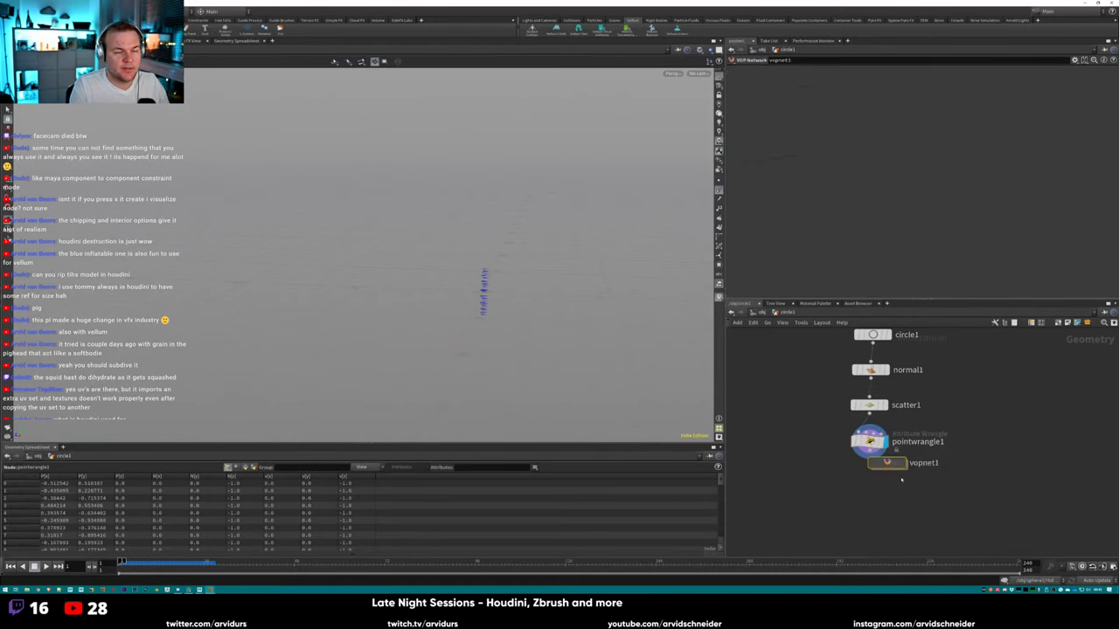
{"action": "key", "text": "Delete"}
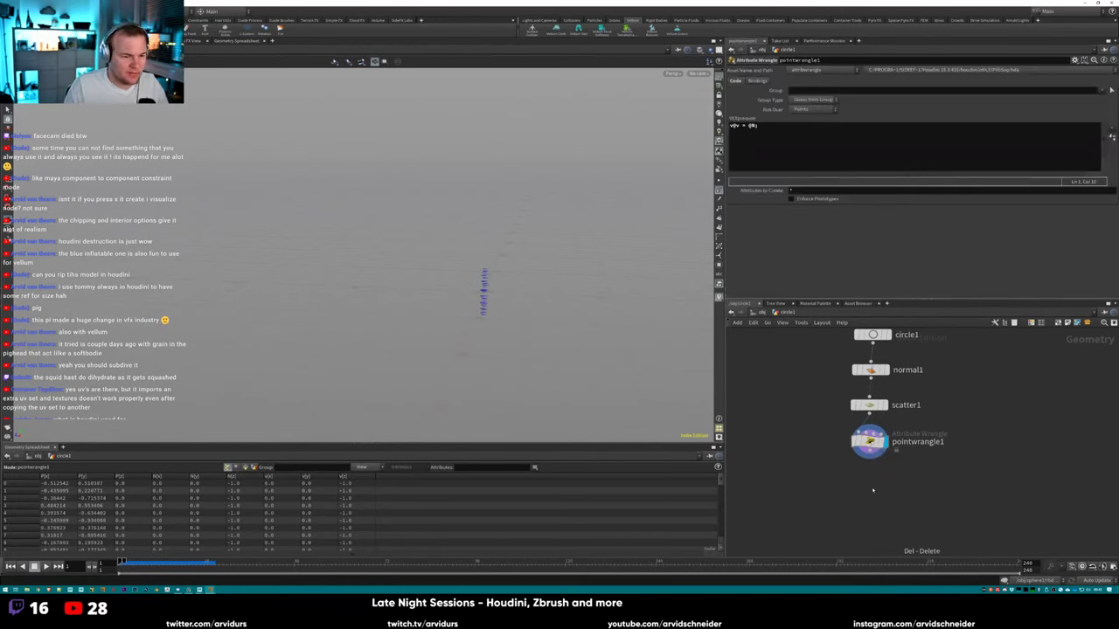
Add a DOP Network node from the 'dop' search results.
{"action": "key", "text": "Tab"}
{"action": "type", "text": "dop"}
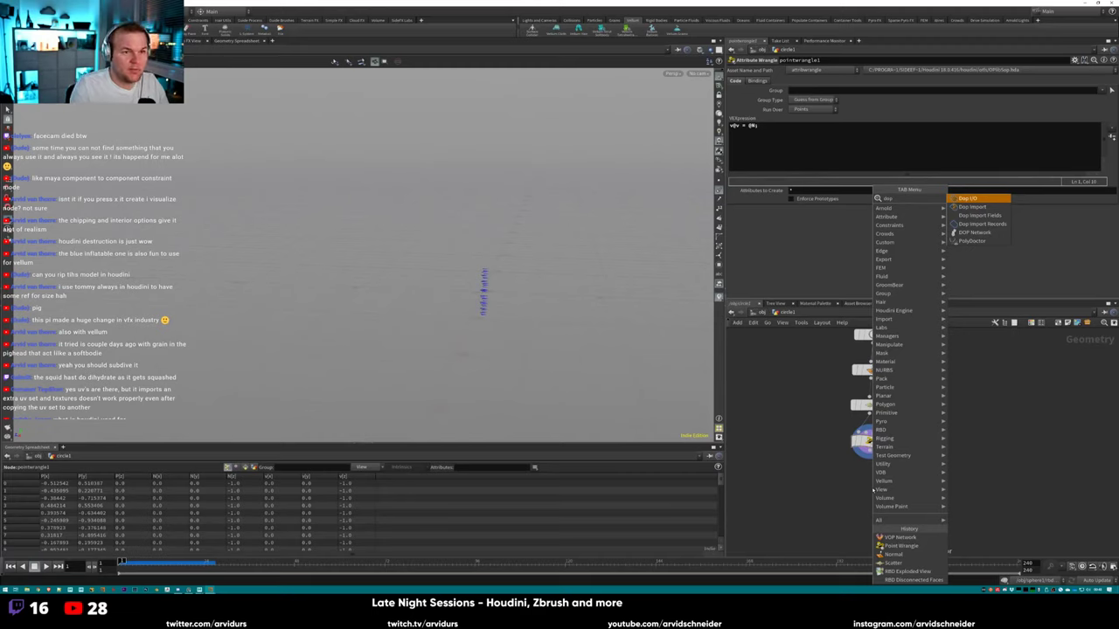
{"action": "key", "text": "Down"}
{"action": "key", "text": "Down"}
{"action": "key", "text": "Down"}
{"action": "key", "text": "Down"}
{"action": "key", "text": "Return"}
Position dopnet1 under pointwrangle1 and dive inside it.
{"action": "left_click", "coordinate": [910, 476]}
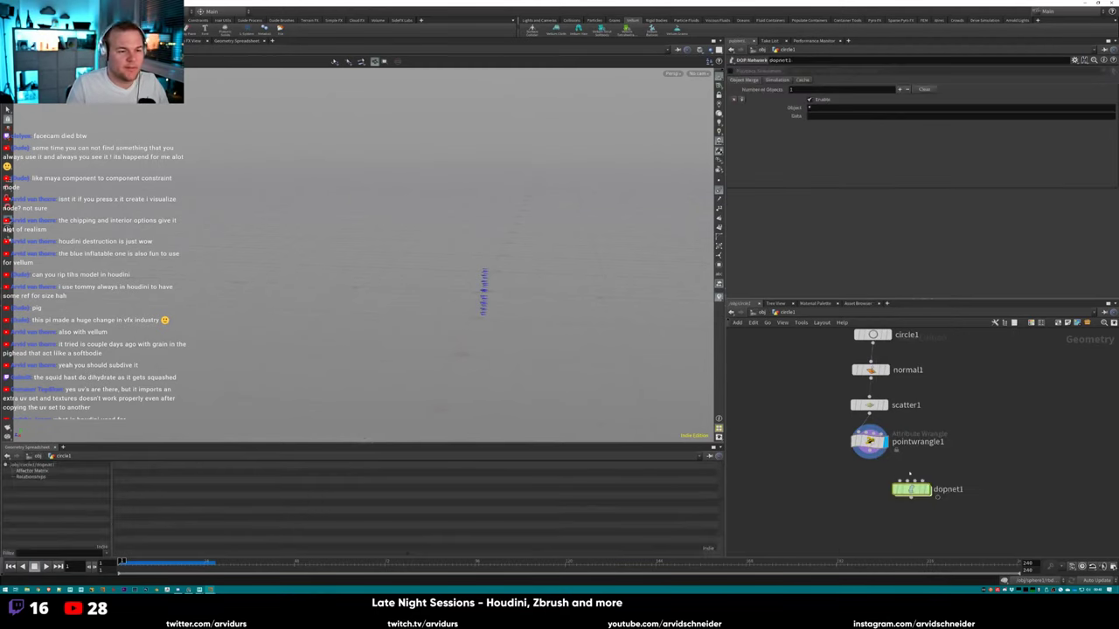
{"action": "left_click_drag", "start_coordinate": [910, 476], "coordinate": [875, 473]}
{"action": "left_click", "coordinate": [895, 468]}
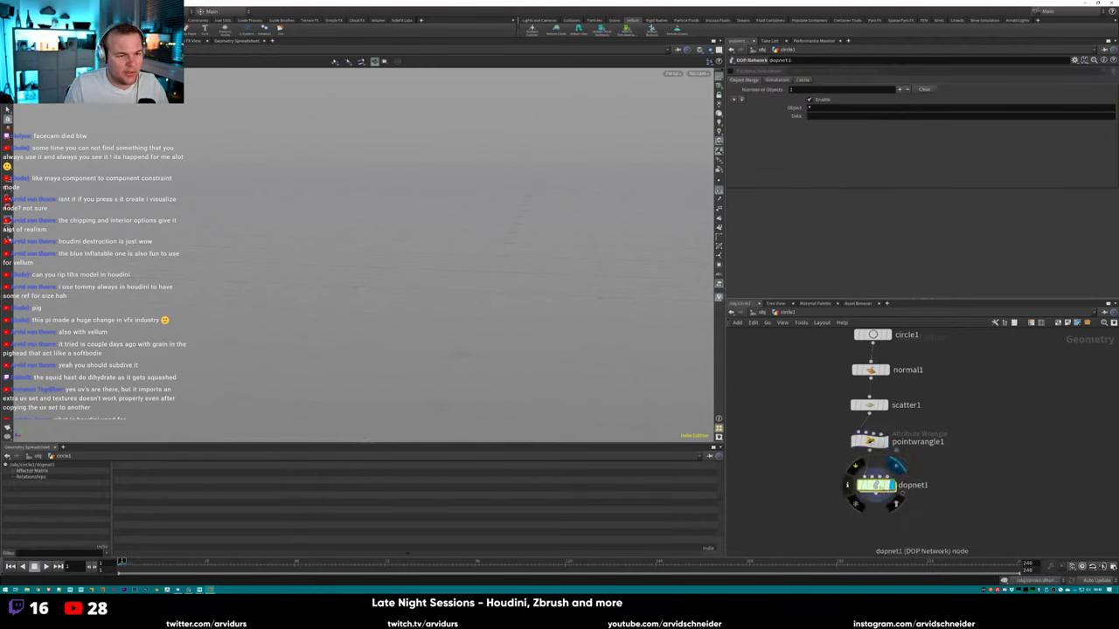
{"action": "double_click", "coordinate": [876, 485]}
Add a POP Solver node above the output node.
{"action": "key", "text": "Tab"}
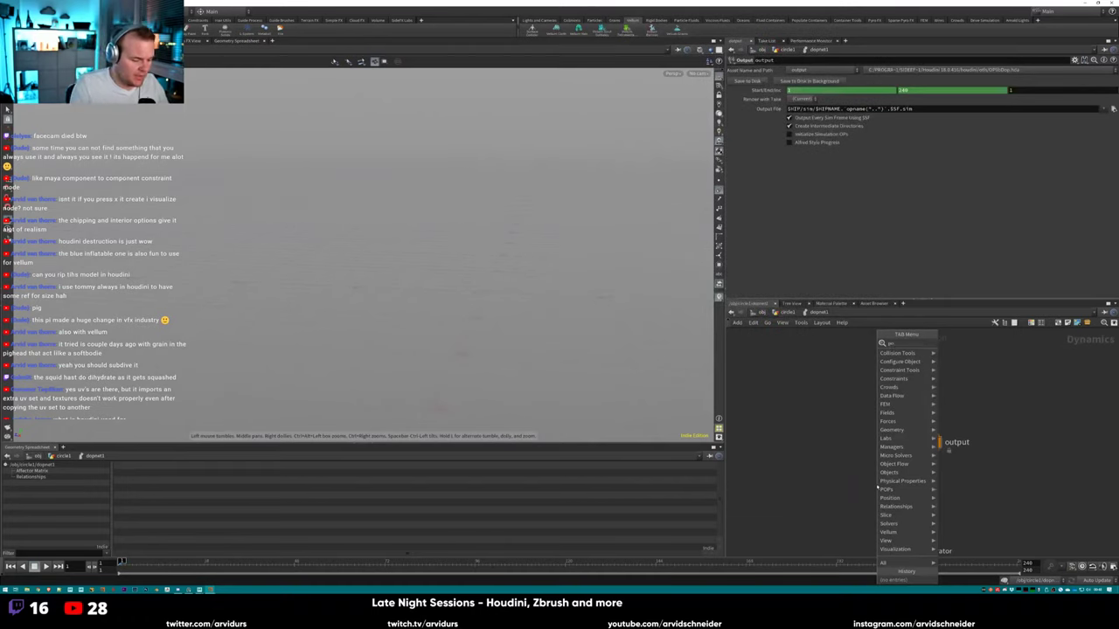
{"action": "type", "text": "pops"}
{"action": "key", "text": "Return"}
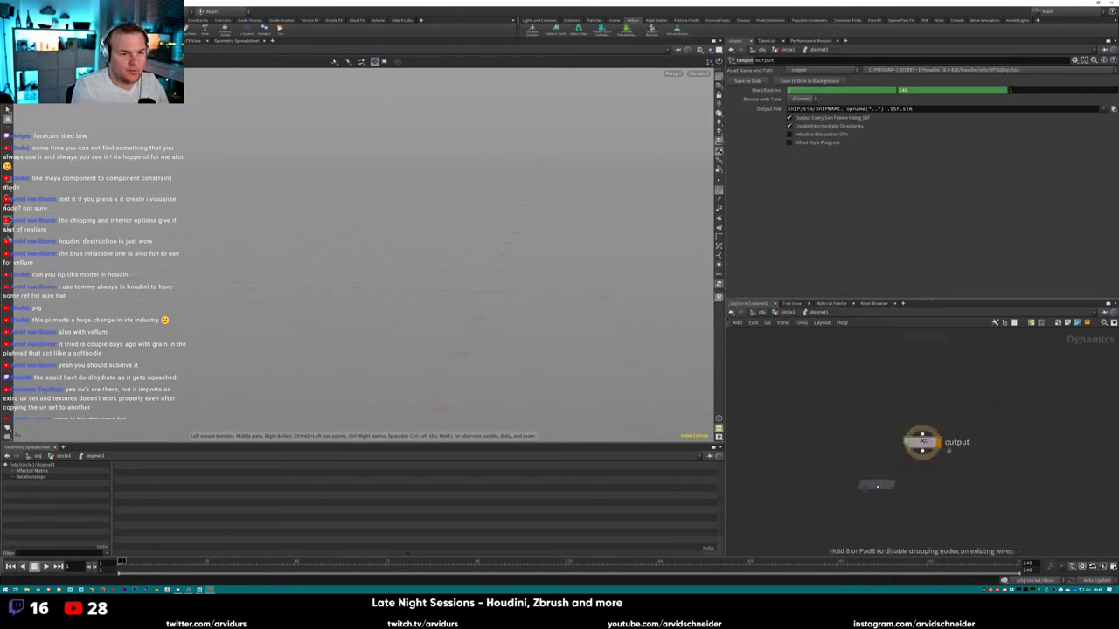
{"action": "left_click", "coordinate": [921, 388]}
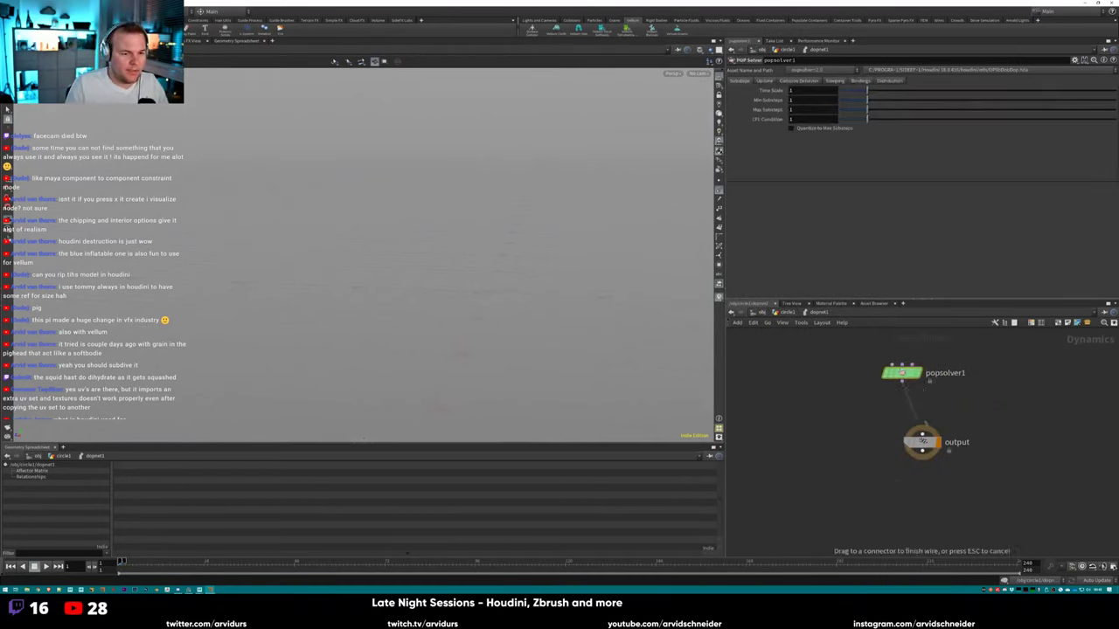
Add a POP Source above popsolver1 and wire it into the solver.
{"action": "key", "text": "l"}
{"action": "key", "text": "Tab"}
{"action": "type", "text": "pops"}
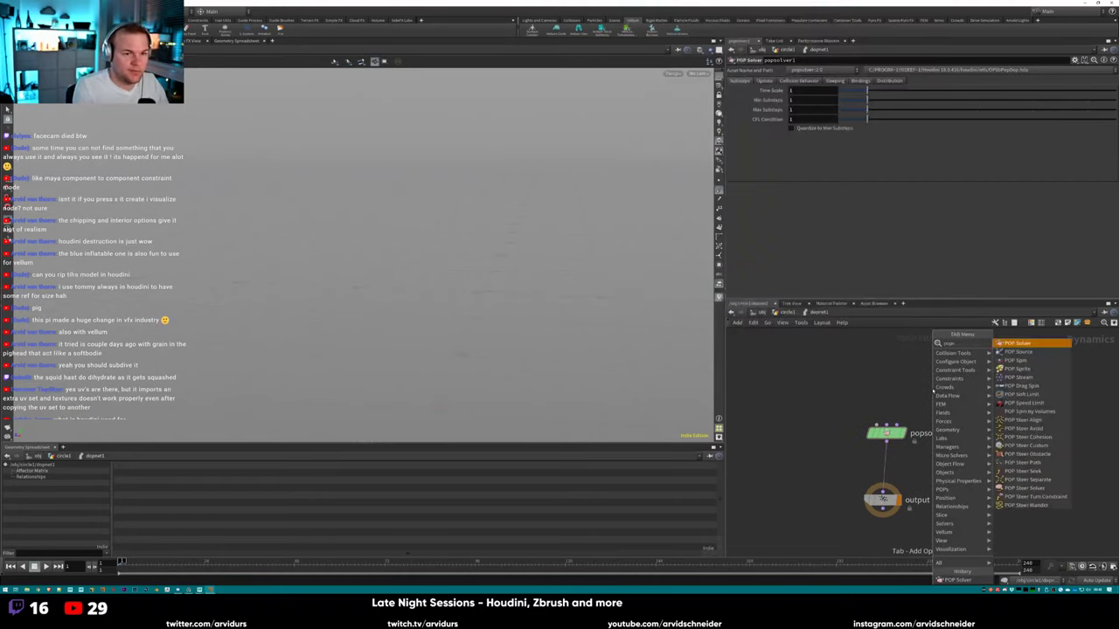
{"action": "key", "text": "Down"}
{"action": "key", "text": "Return"}
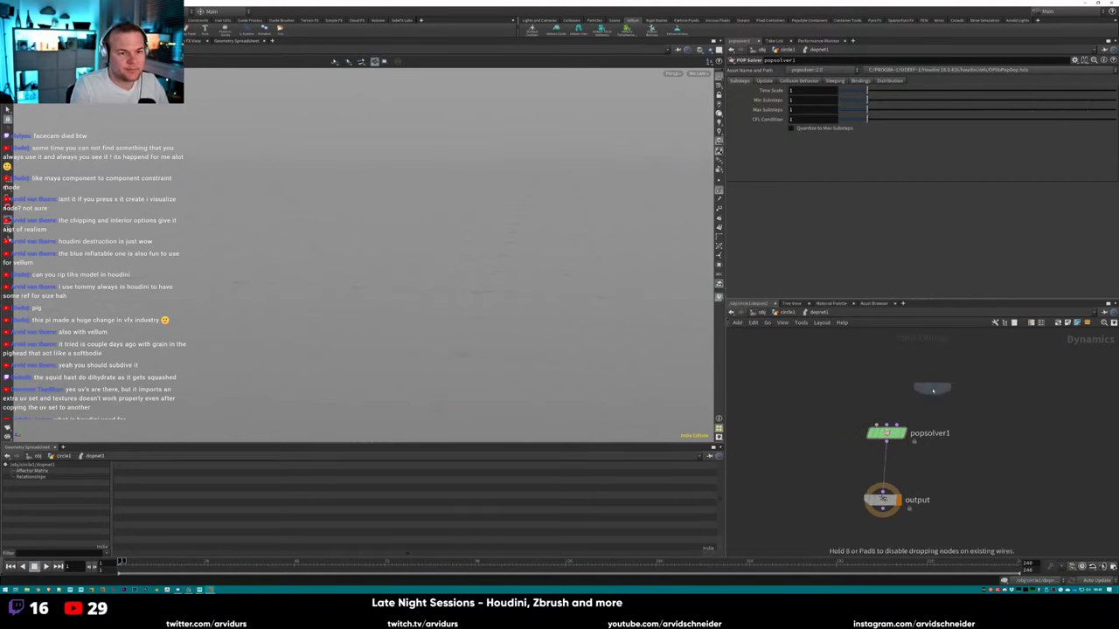
{"action": "left_click", "coordinate": [825, 361]}
{"action": "key", "text": "l"}
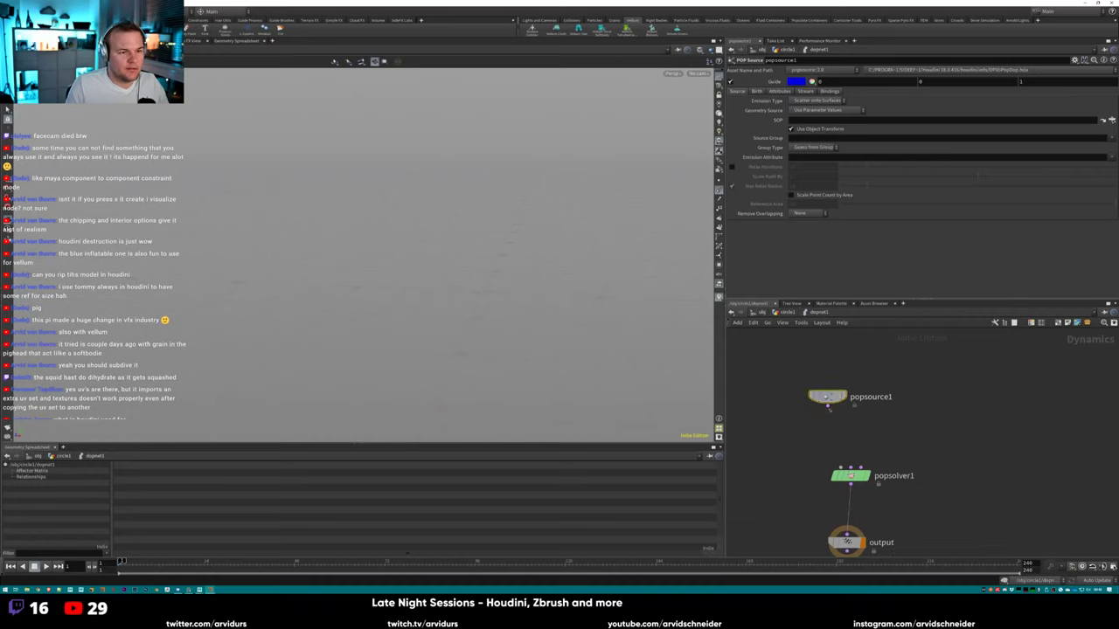
{"action": "left_click_drag", "start_coordinate": [828, 407], "coordinate": [840, 468]}
Add a POP Object node at the top left and wire it toward popsolver1.
{"action": "key", "text": "Tab"}
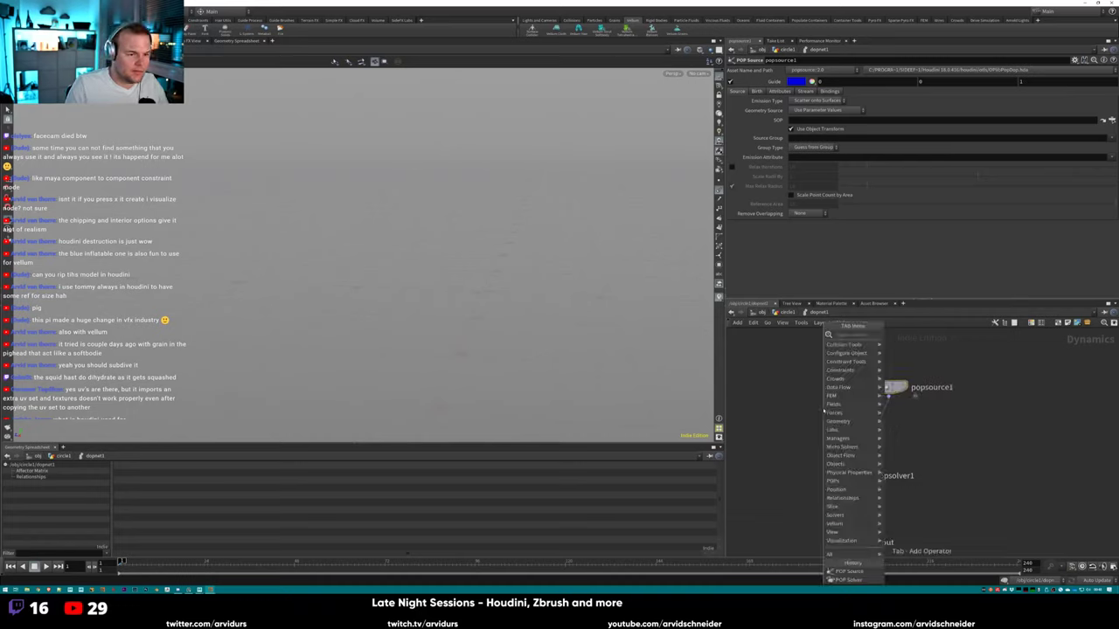
{"action": "mouse_move", "coordinate": [826, 412]}
{"action": "type", "text": "on"}
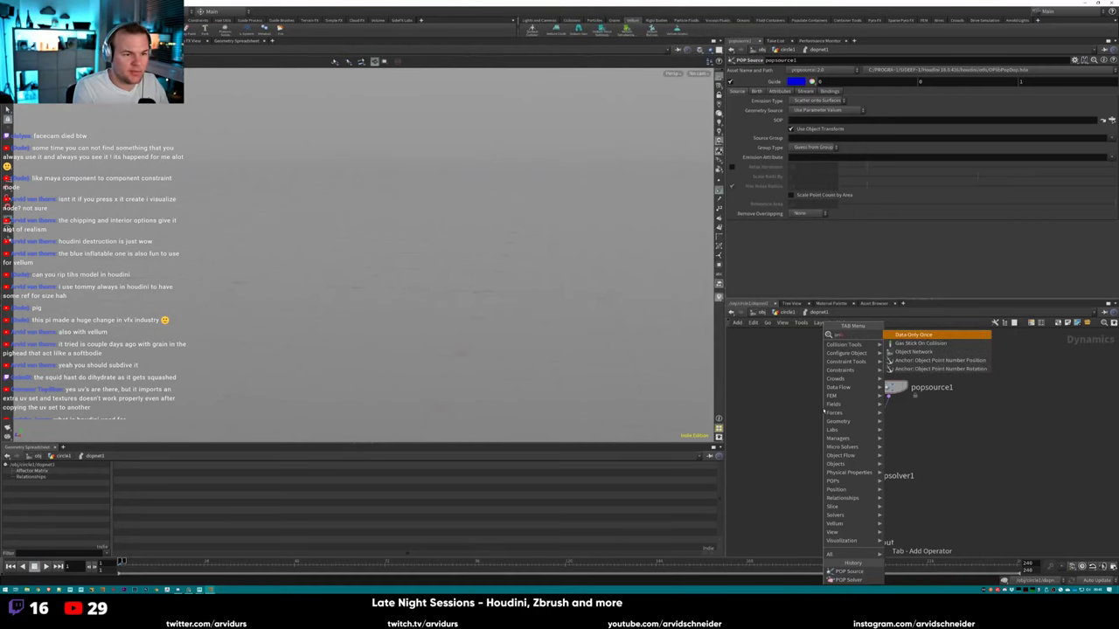
{"action": "key", "text": "BackSpace"}
{"action": "type", "text": "bje"}
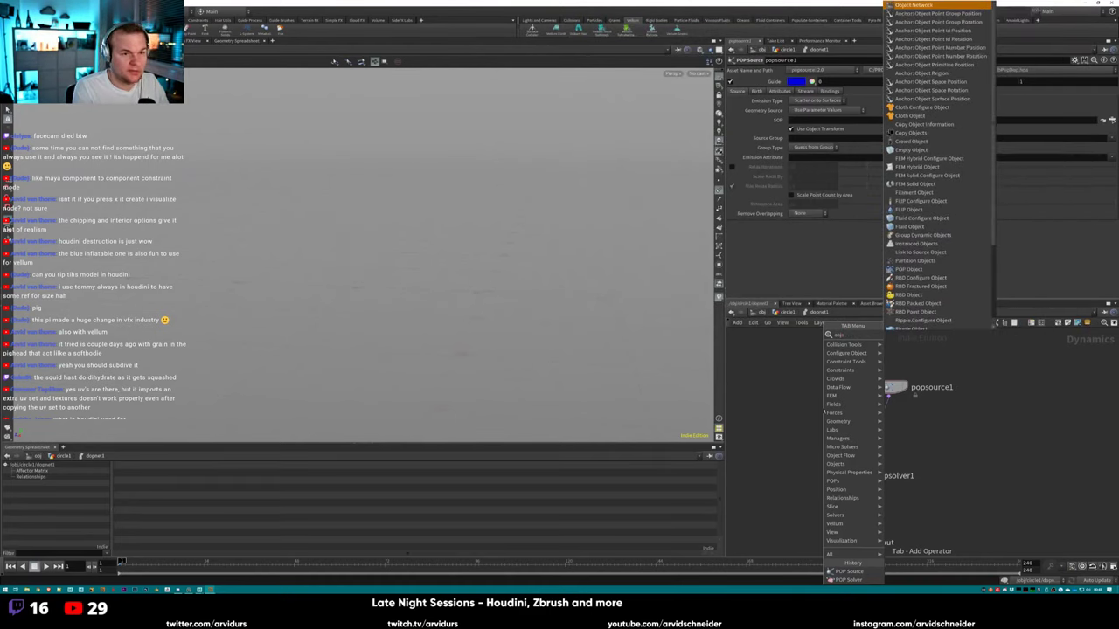
{"action": "type", "text": "poi"}
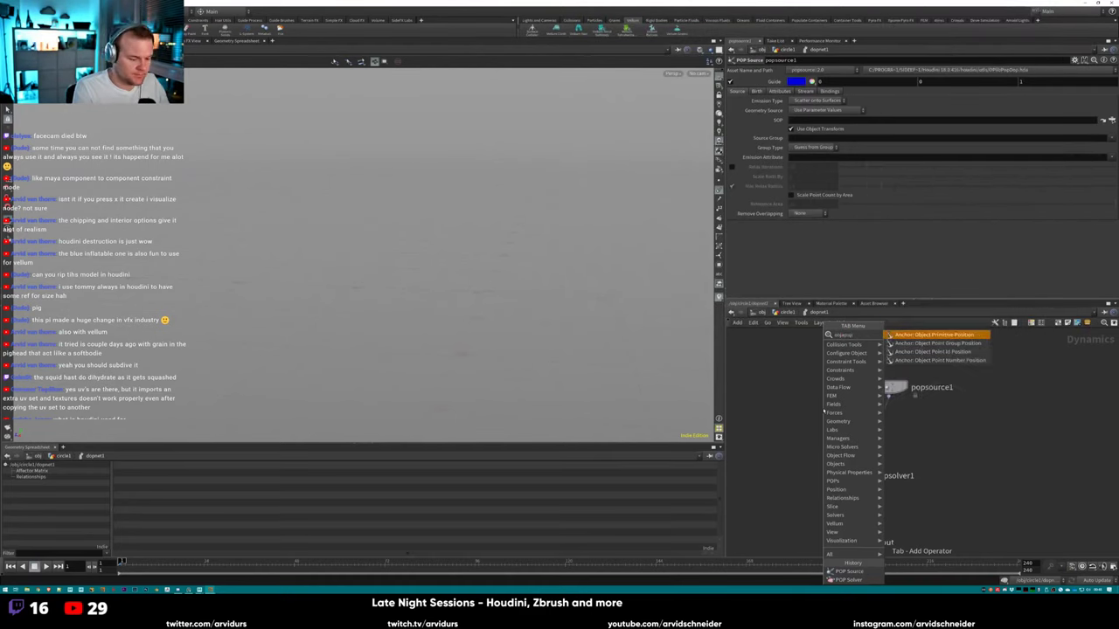
{"action": "key", "text": "BackSpace"}
{"action": "key", "text": "BackSpace"}
{"action": "key", "text": "BackSpace"}
{"action": "key", "text": "BackSpace"}
{"action": "key", "text": "BackSpace"}
{"action": "key", "text": "BackSpace"}
{"action": "key", "text": "BackSpace"}
{"action": "type", "text": "popo"}
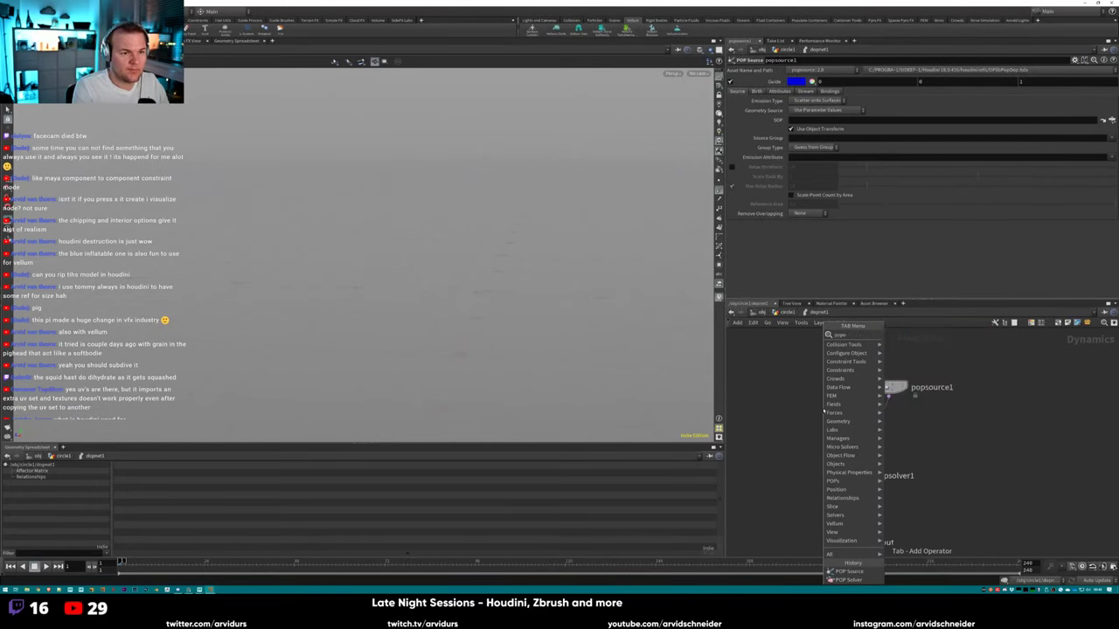
{"action": "left_click", "coordinate": [909, 344]}
{"action": "left_click", "coordinate": [776, 374]}
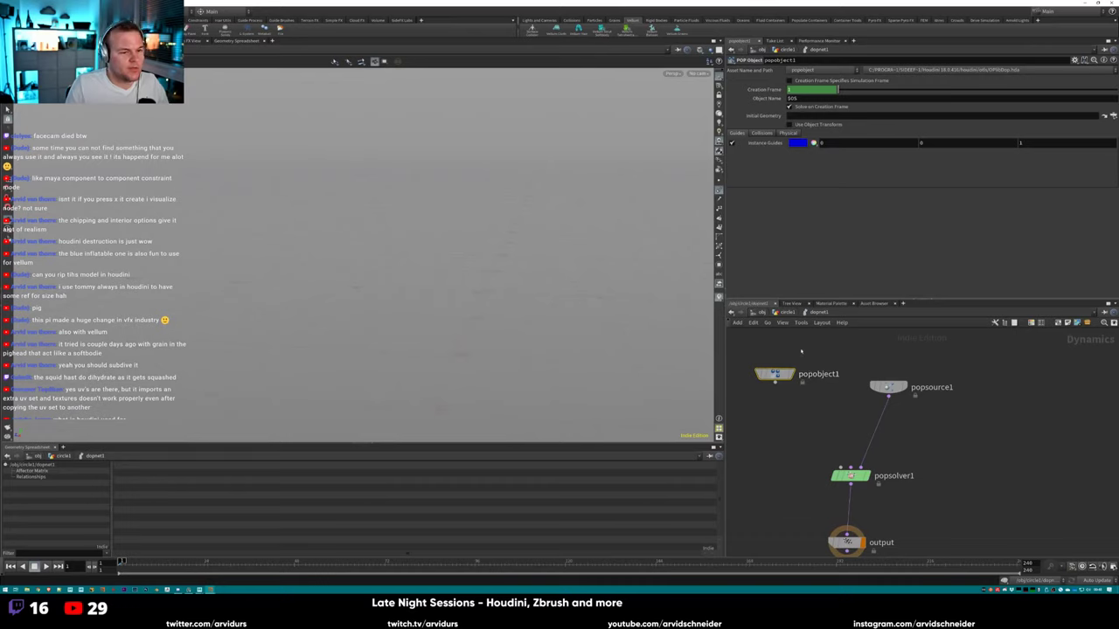
{"action": "left_click_drag", "start_coordinate": [776, 382], "coordinate": [829, 446]}
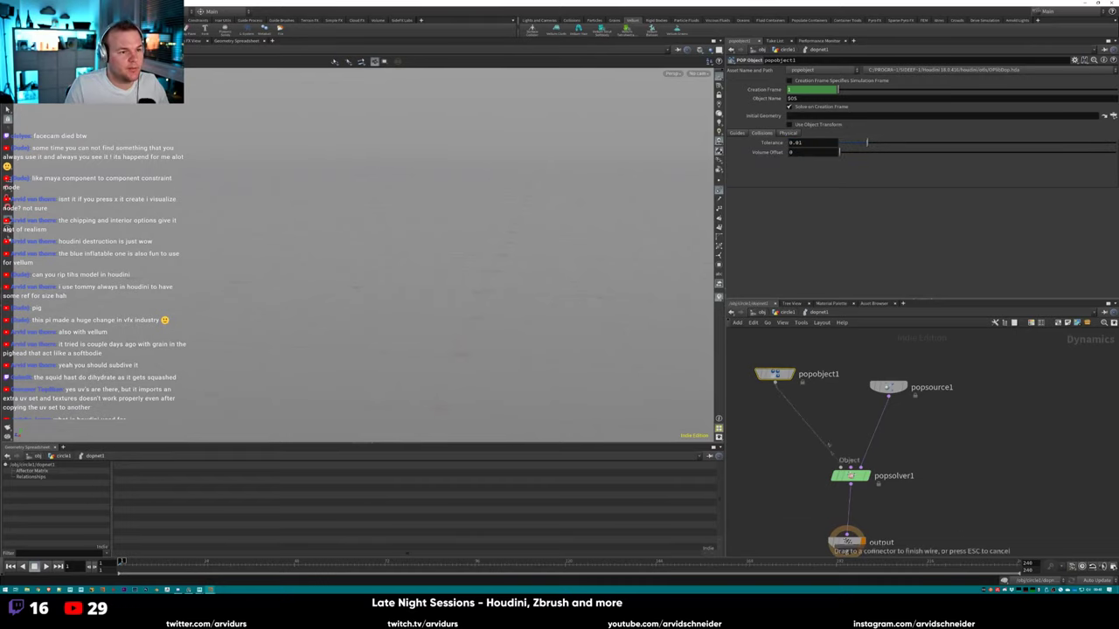
Connect popobject1 to the solver's Object input and make popsource1 emit from first context geometry.
{"action": "left_click", "coordinate": [848, 468]}
{"action": "left_click_drag", "start_coordinate": [774, 374], "coordinate": [780, 398]}
{"action": "left_click", "coordinate": [888, 386]}
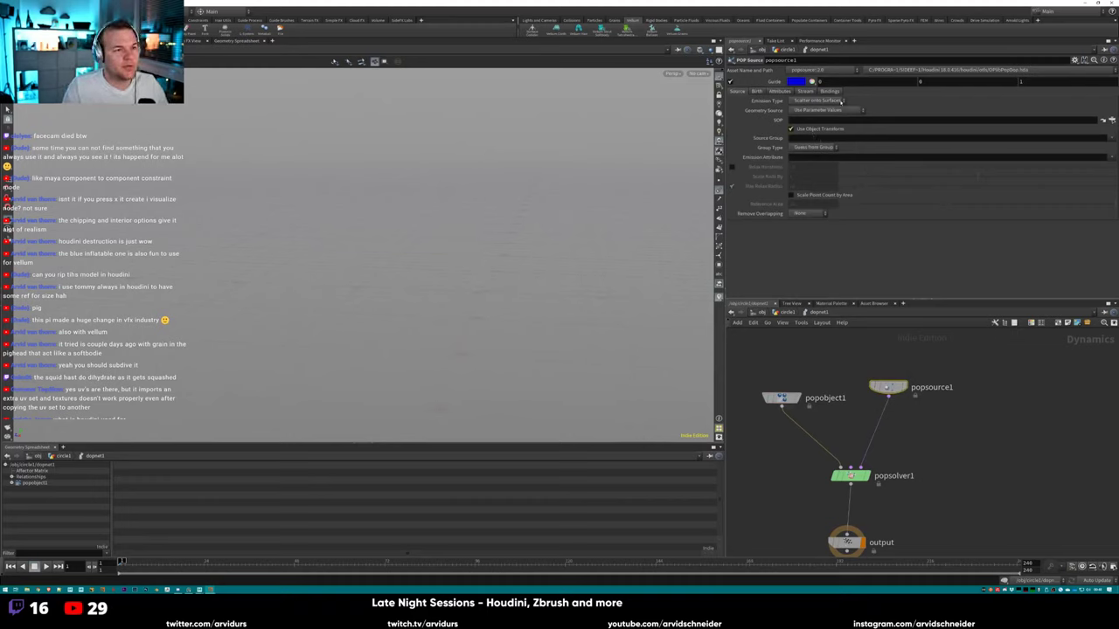
{"action": "left_click", "coordinate": [834, 111]}
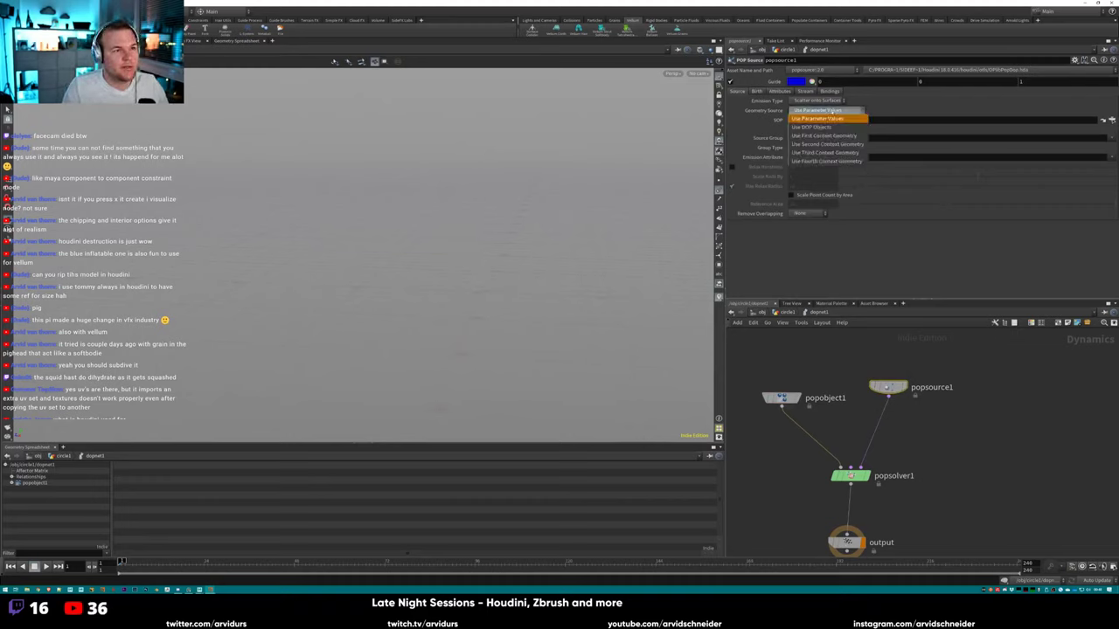
{"action": "left_click", "coordinate": [837, 137]}
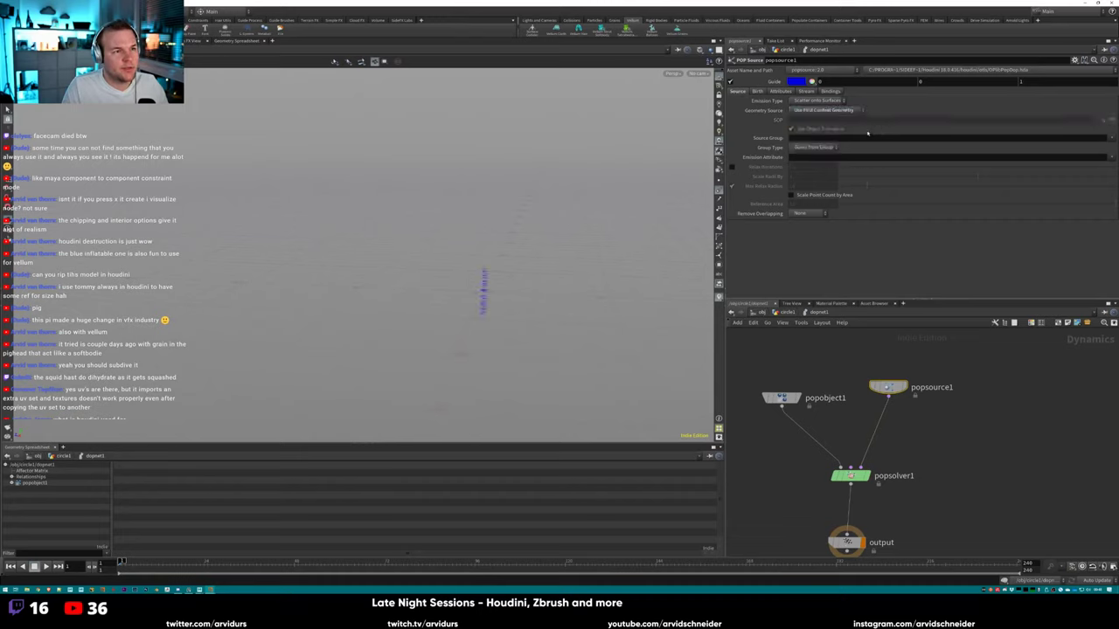
{"action": "middle_click_drag", "start_coordinate": [851, 461], "coordinate": [840, 407]}
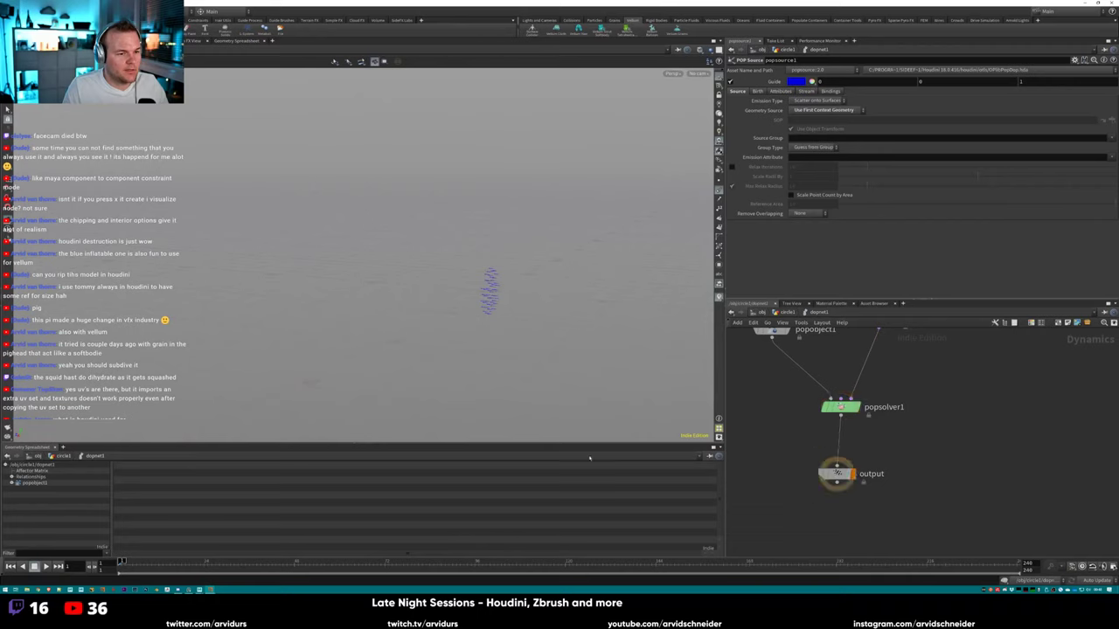
{"action": "key", "text": "Up"}
Insert a Gravity Force node between popsolver1 and output.
{"action": "middle_click_drag", "start_coordinate": [900, 397], "coordinate": [901, 432]}
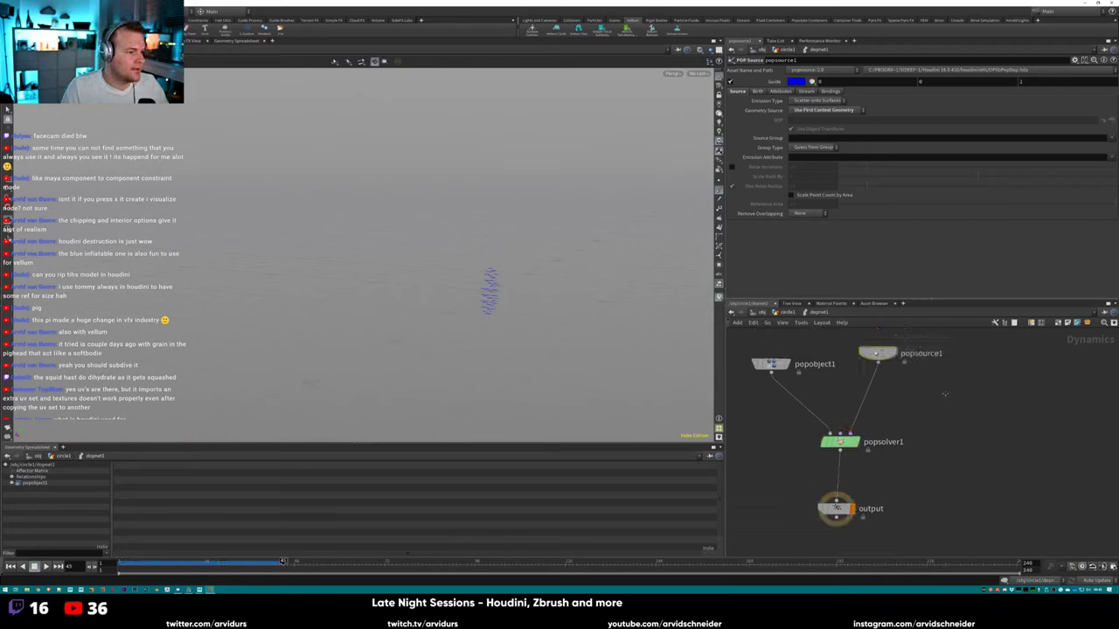
{"action": "key", "text": "Tab"}
{"action": "type", "text": "gravity"}
{"action": "key", "text": "Return"}
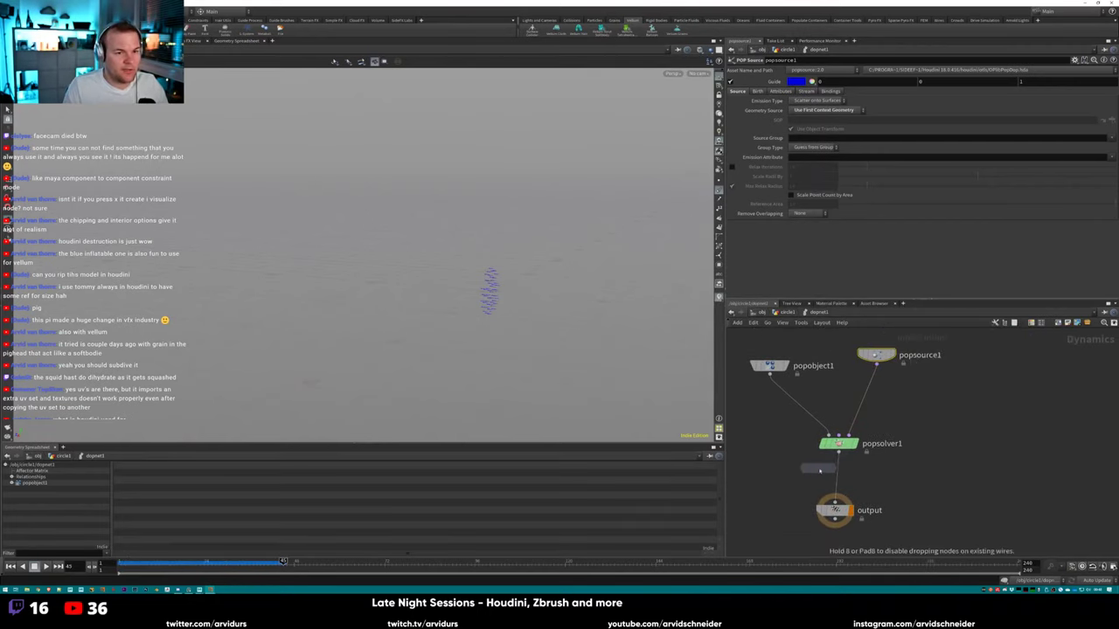
{"action": "left_click", "coordinate": [825, 470]}
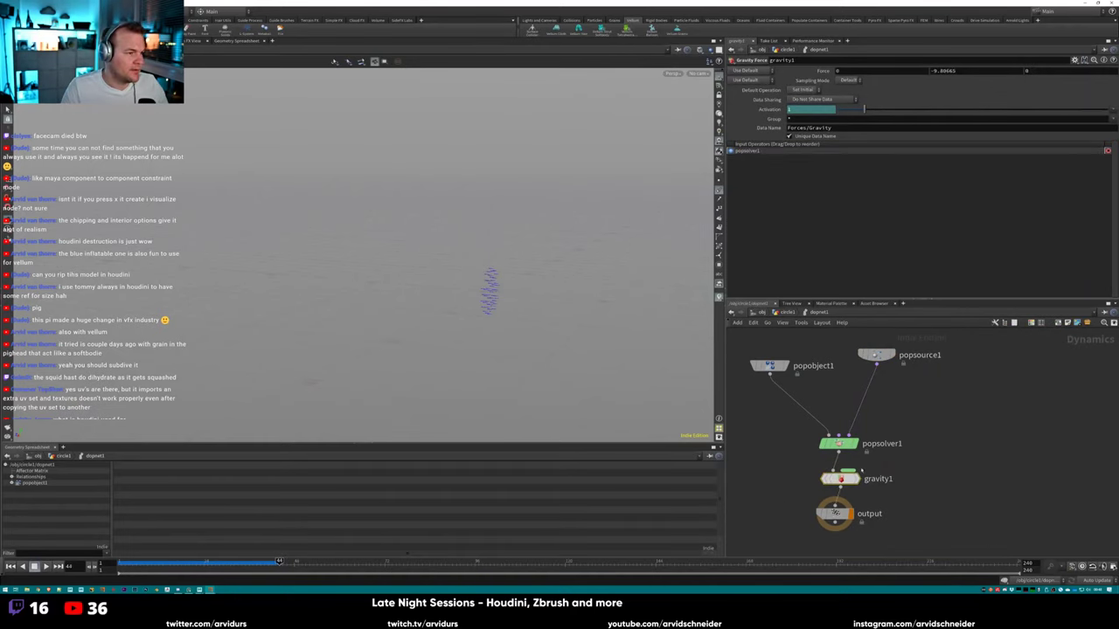
Review popsource1's birth and attribute tabs, keeping inherited velocity as the initial velocity.
{"action": "middle_click_drag", "start_coordinate": [865, 346], "coordinate": [865, 364]}
{"action": "left_click", "coordinate": [874, 372]}
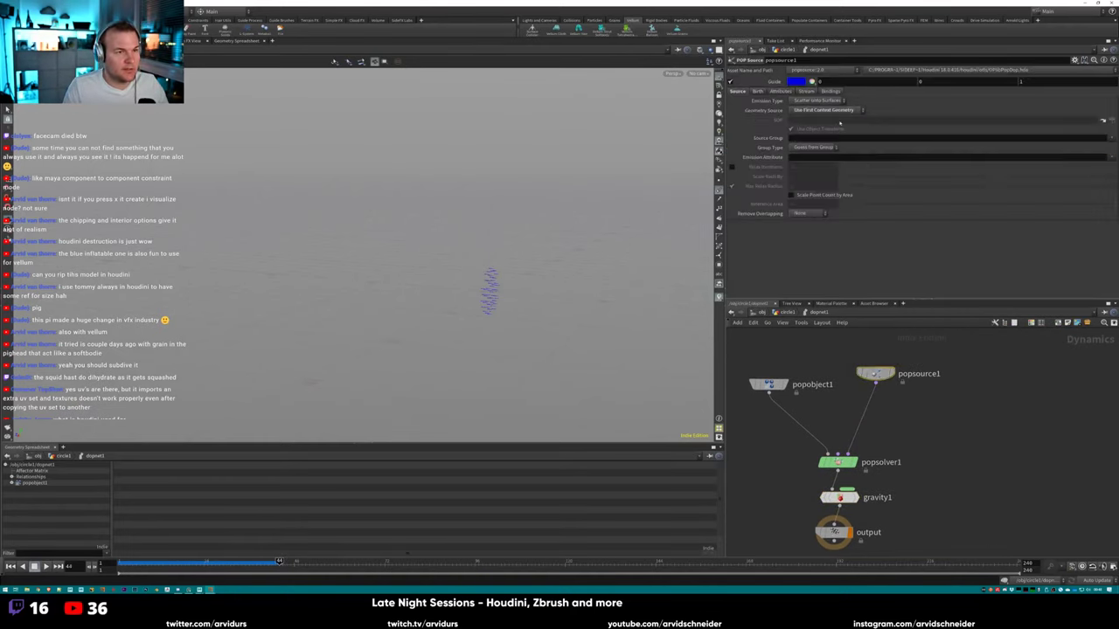
{"action": "left_click", "coordinate": [759, 91]}
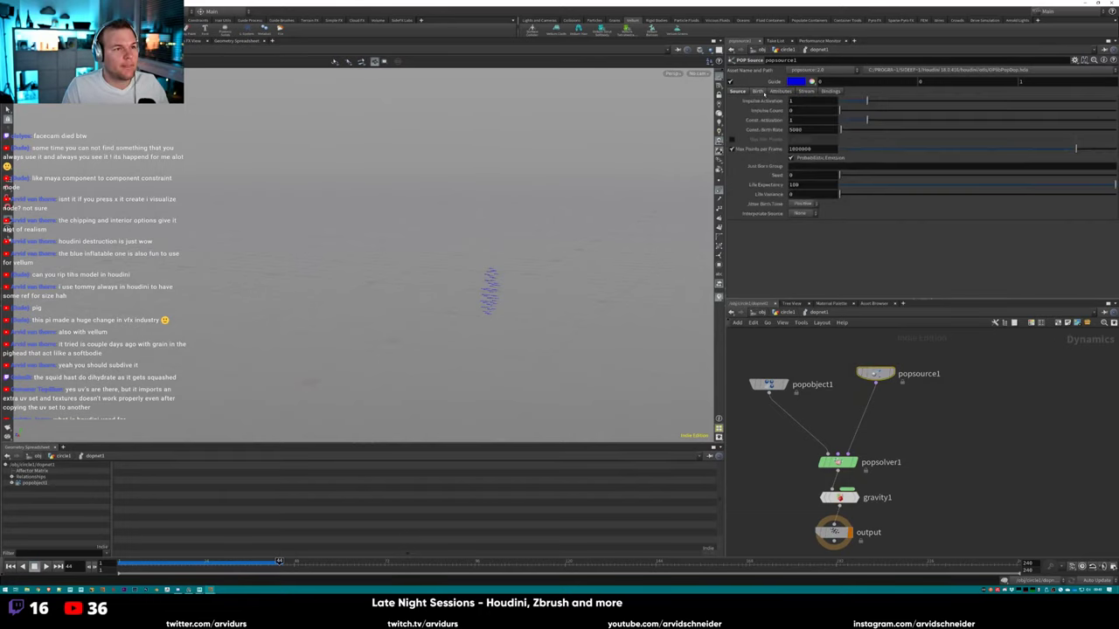
{"action": "left_click", "coordinate": [805, 91]}
{"action": "left_click", "coordinate": [783, 91]}
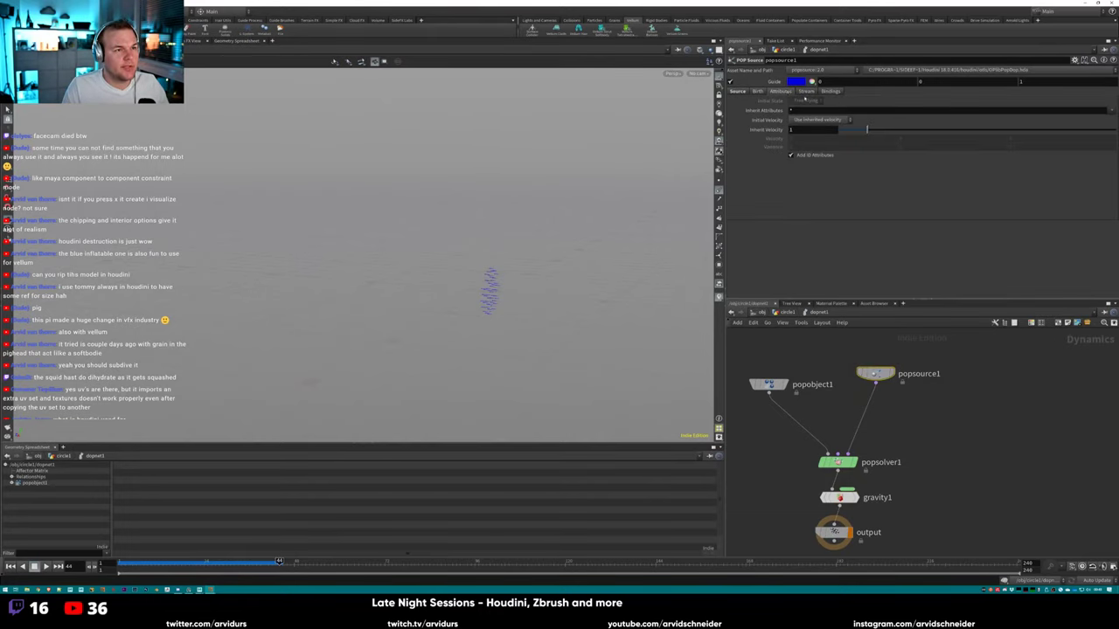
{"action": "left_click", "coordinate": [821, 120]}
{"action": "left_click", "coordinate": [828, 122]}
Inspect the gravity1, popsolver1 and popobject1 settings tabs.
{"action": "middle_click_drag", "start_coordinate": [786, 455], "coordinate": [807, 429]}
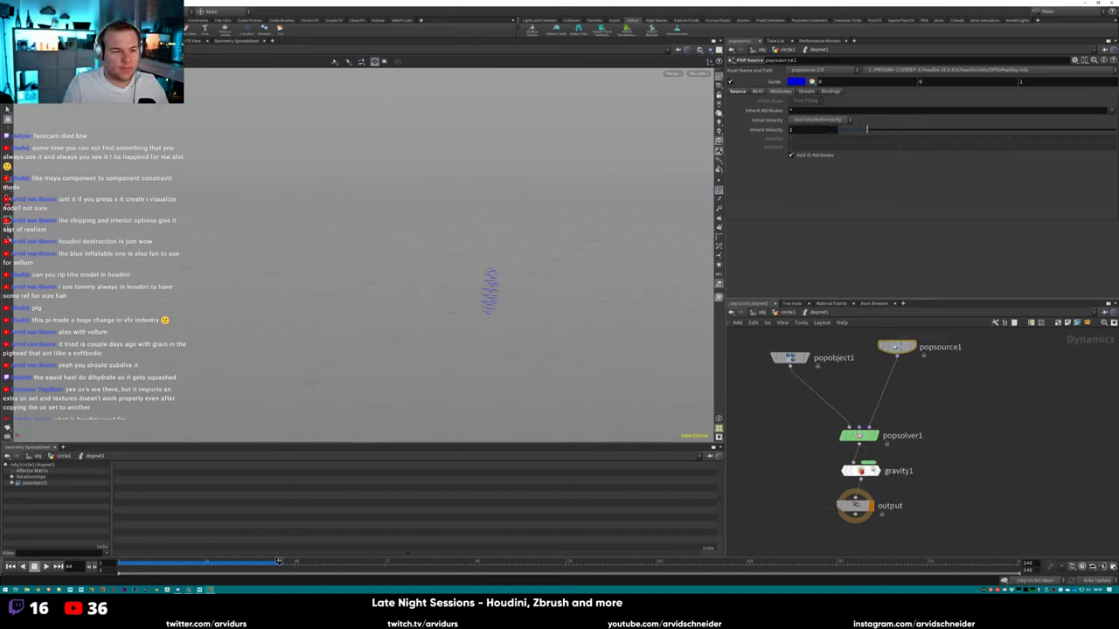
{"action": "left_click", "coordinate": [861, 470]}
{"action": "left_click_drag", "start_coordinate": [855, 505], "coordinate": [857, 516]}
{"action": "left_click", "coordinate": [859, 436]}
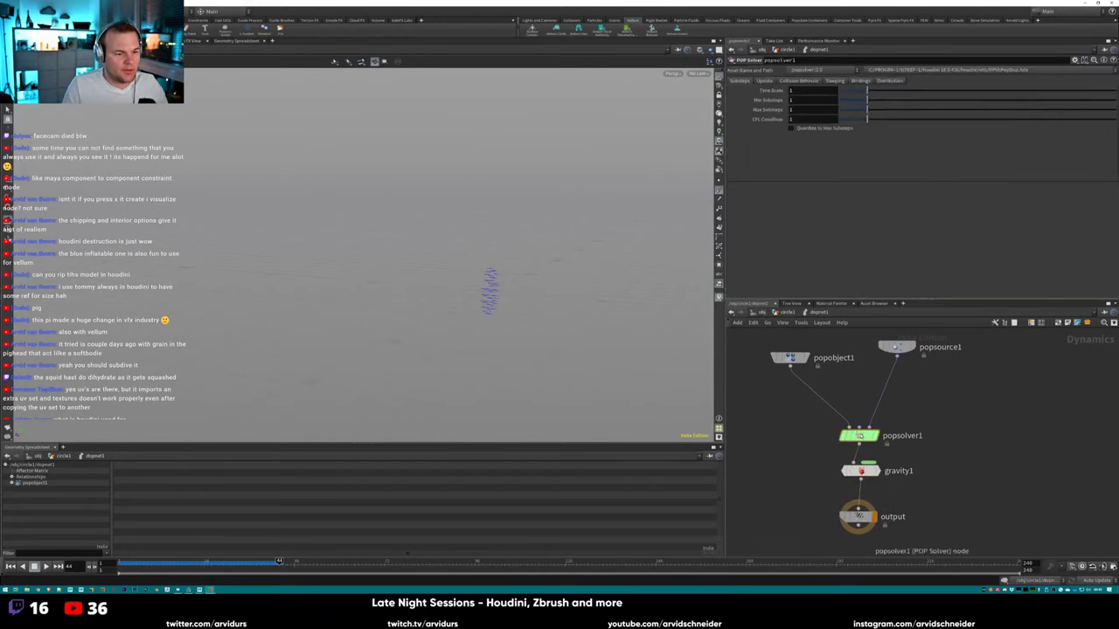
{"action": "left_click", "coordinate": [765, 80]}
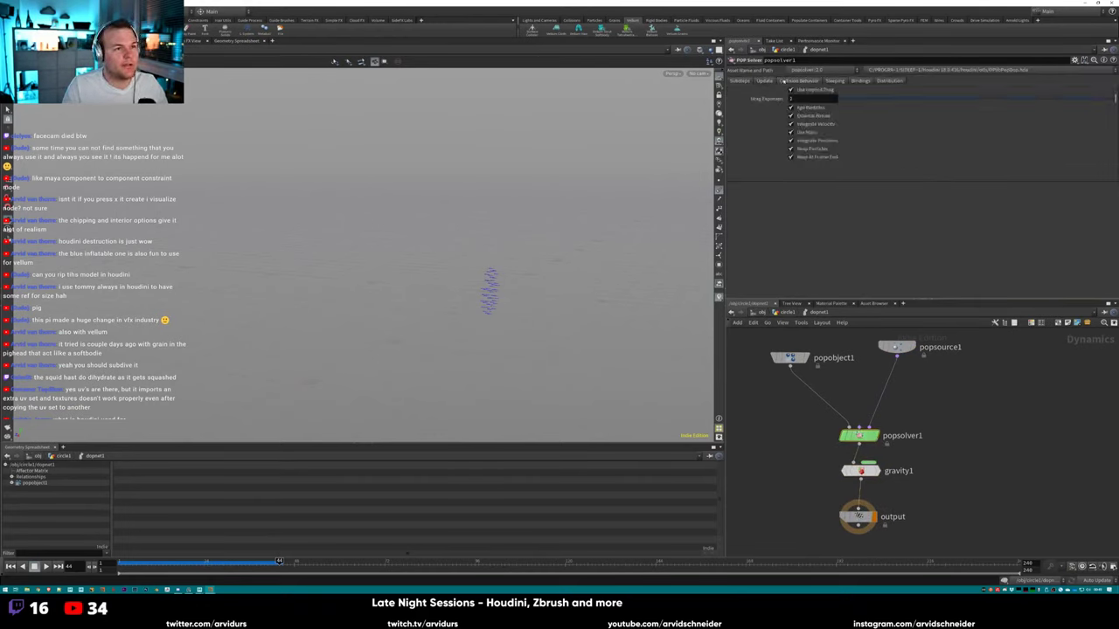
{"action": "left_click", "coordinate": [834, 80]}
{"action": "left_click", "coordinate": [861, 81]}
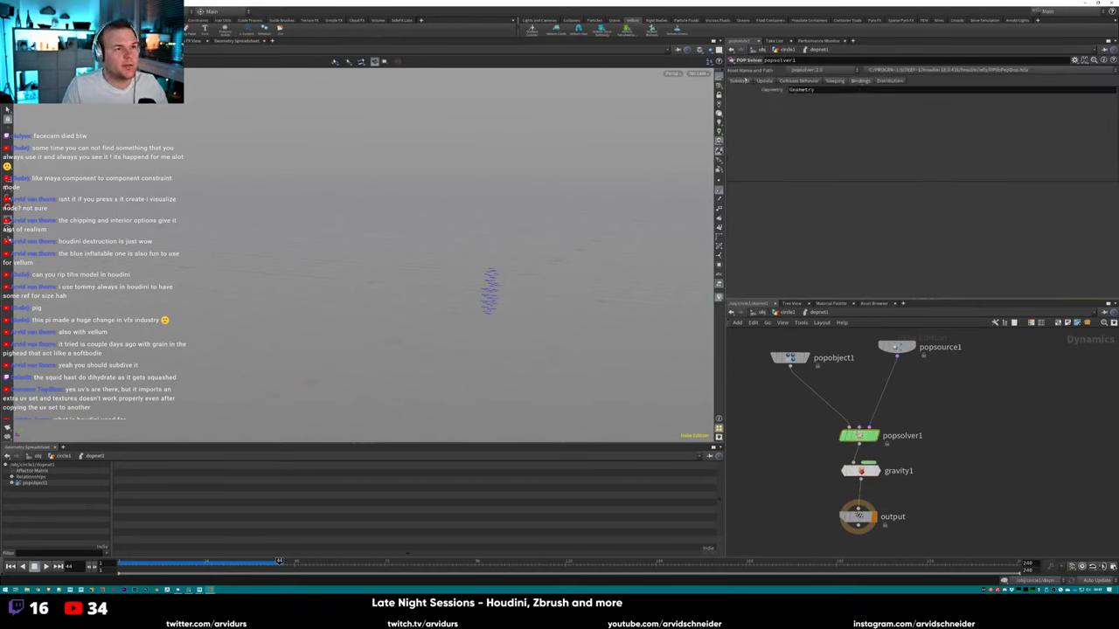
{"action": "left_click", "coordinate": [889, 80]}
{"action": "left_click", "coordinate": [786, 358]}
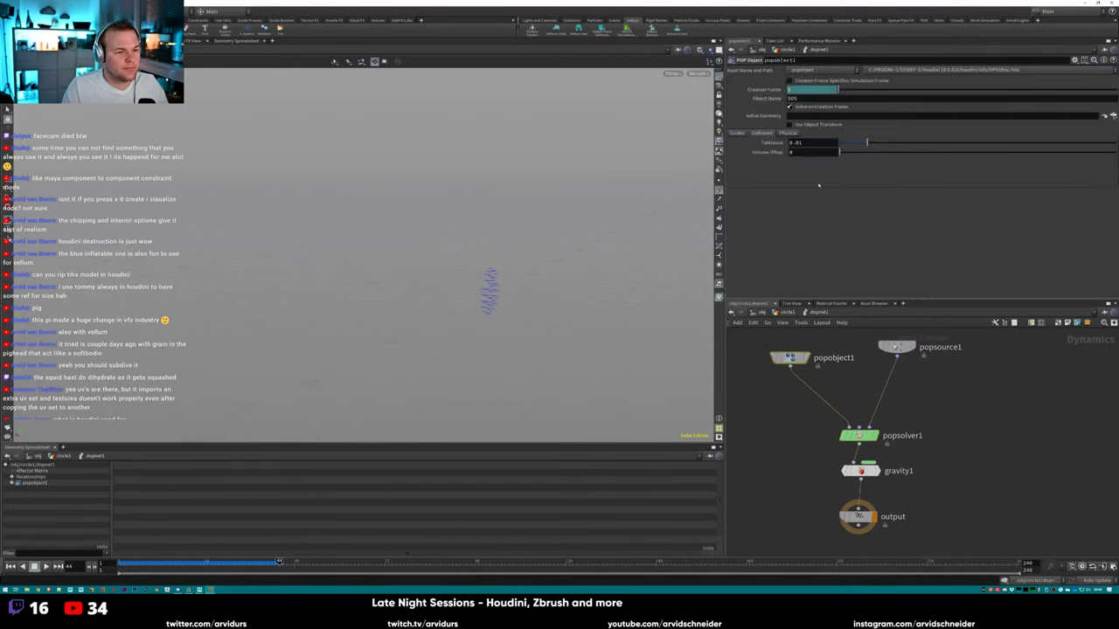
{"action": "left_click", "coordinate": [761, 132]}
{"action": "left_click", "coordinate": [789, 133]}
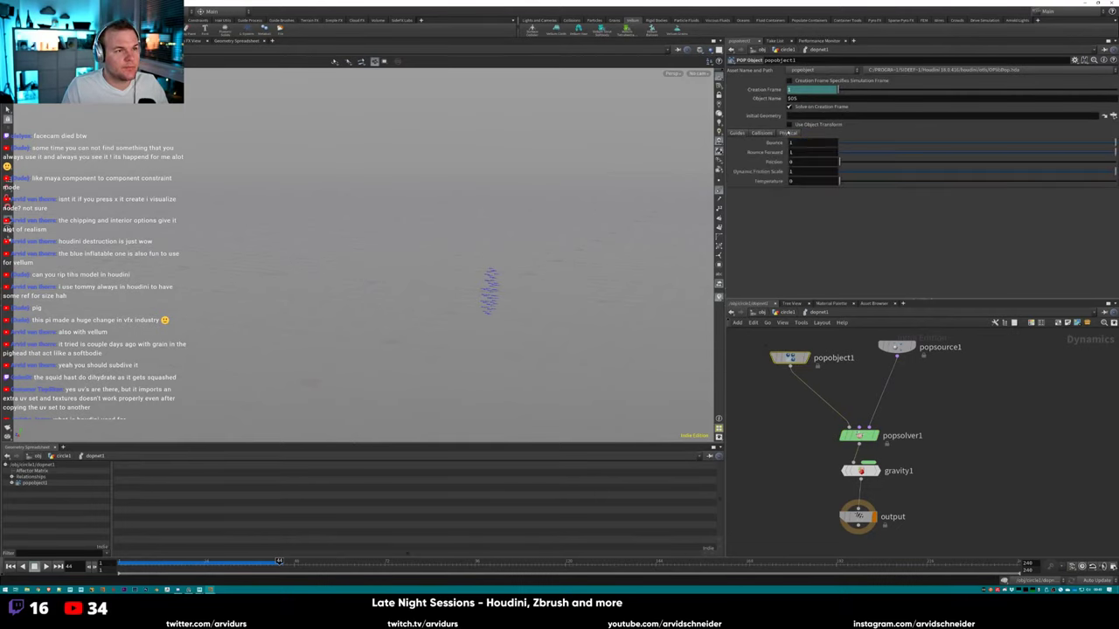
Set popsource1's Emission Type to All Points and replay the simulation.
{"action": "left_click", "coordinate": [896, 346]}
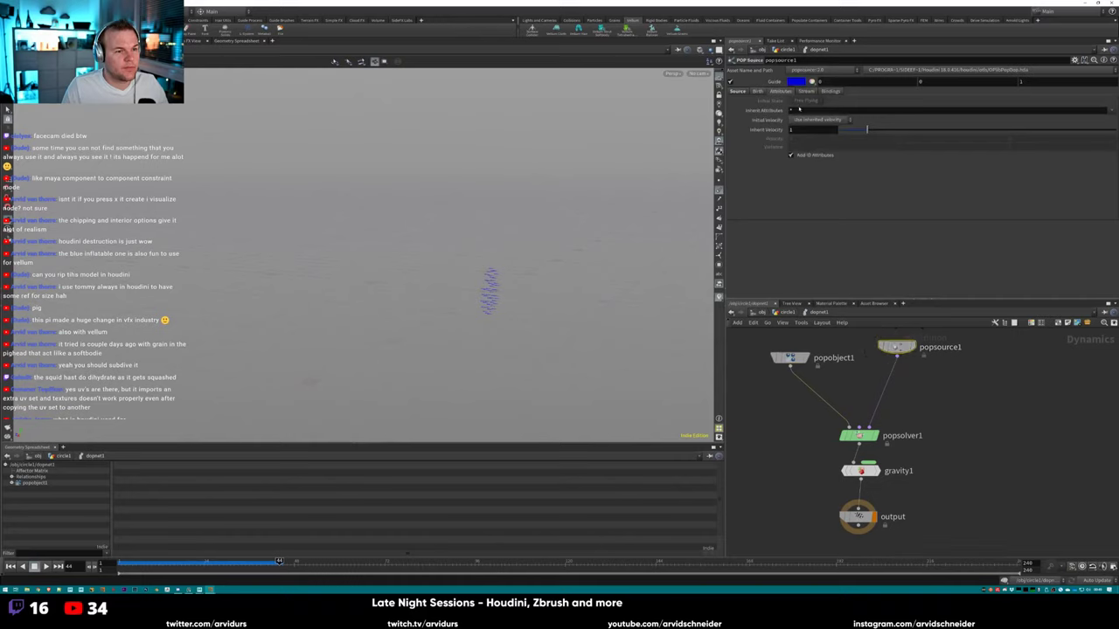
{"action": "left_click", "coordinate": [757, 91]}
{"action": "left_click", "coordinate": [737, 91]}
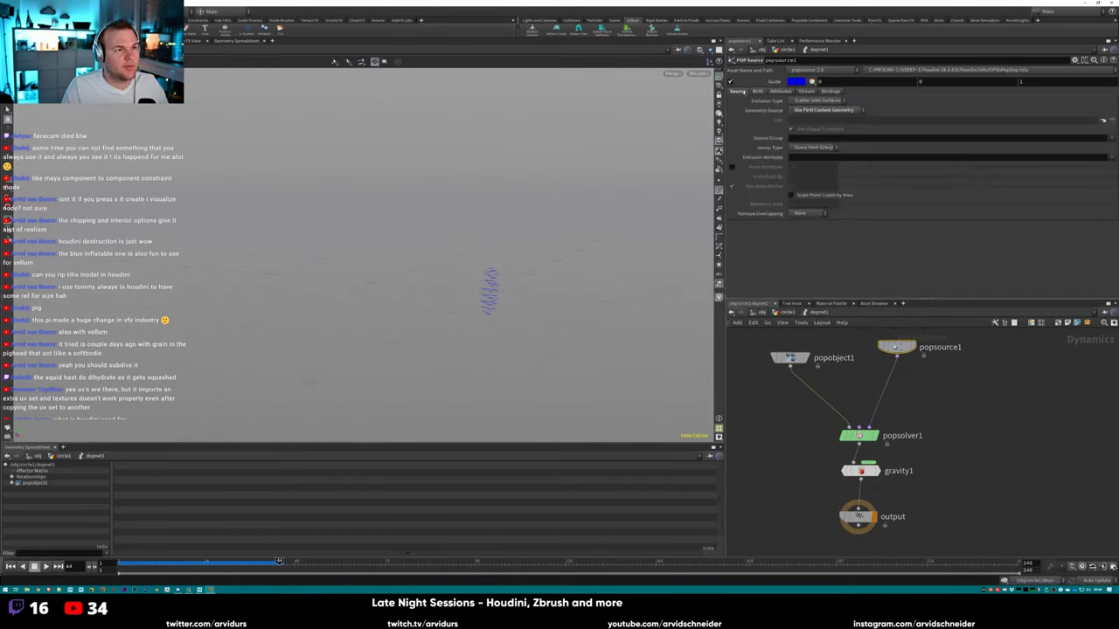
{"action": "left_click", "coordinate": [817, 102]}
{"action": "left_click", "coordinate": [813, 130]}
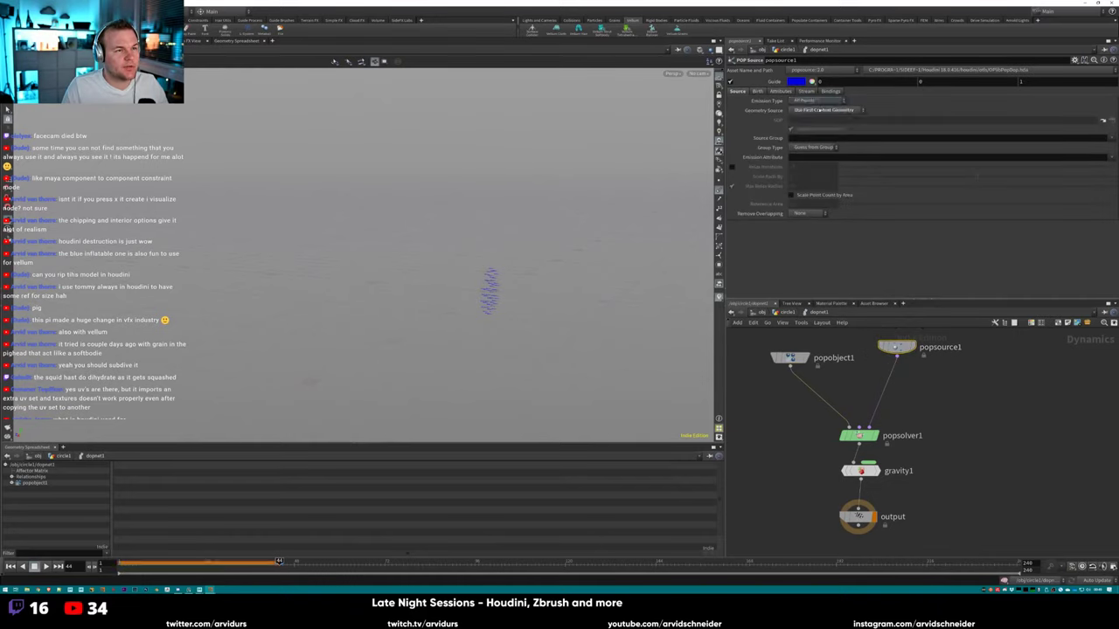
{"action": "key", "text": "Up"}
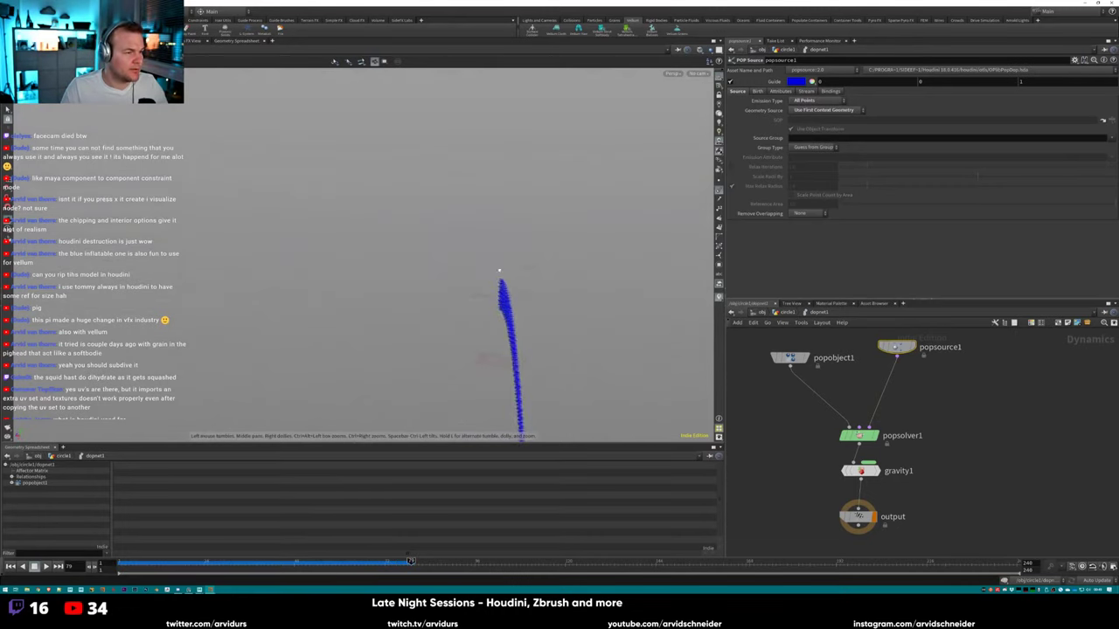
In pointwrangle1, write VEX setting v@v from @N multiplied by ch("speed").
{"action": "key", "text": "u"}
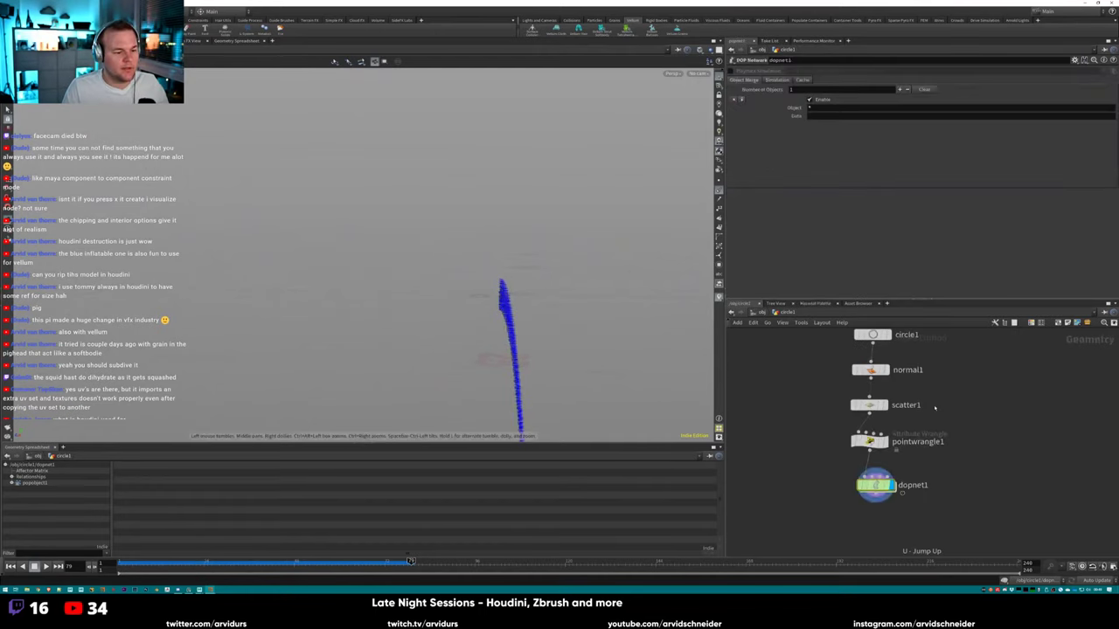
{"action": "left_click", "coordinate": [868, 441]}
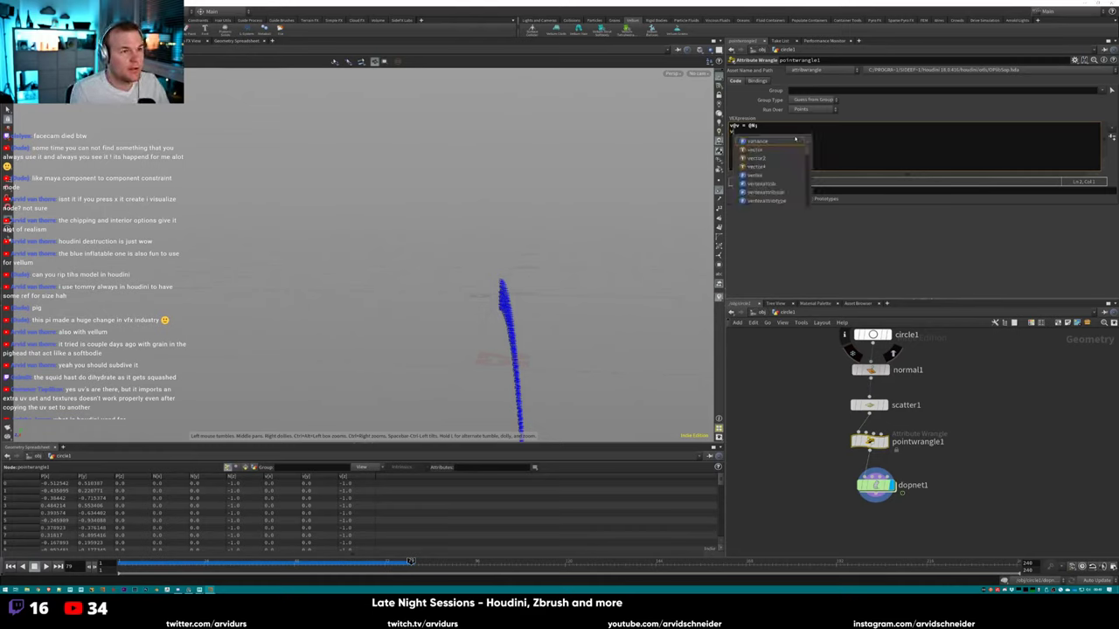
{"action": "type", "text": "@"}
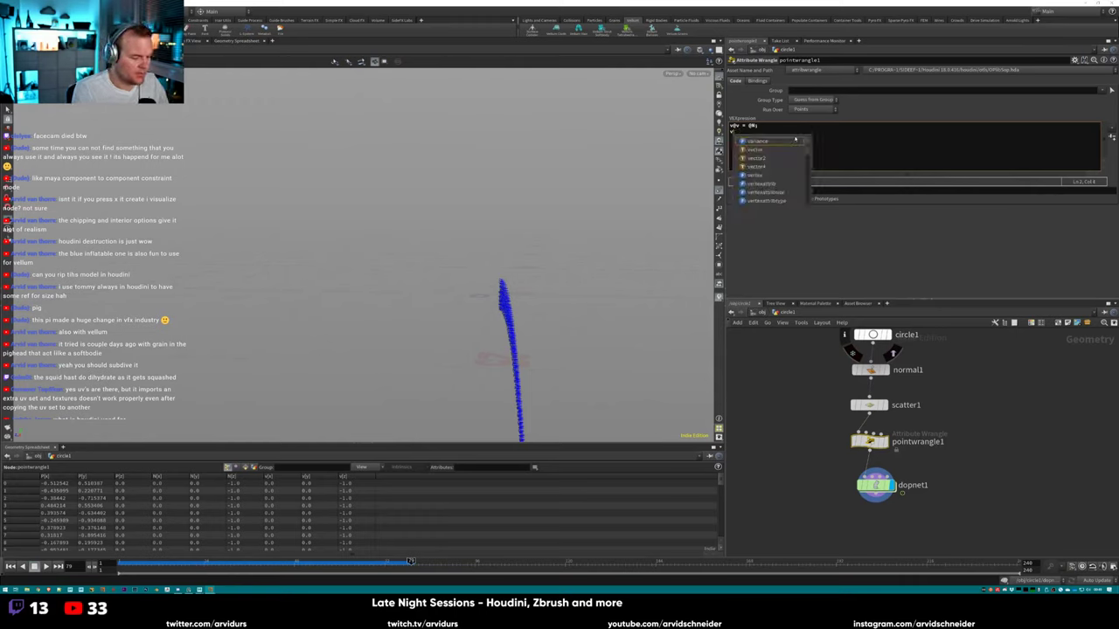
{"action": "key", "text": "Escape"}
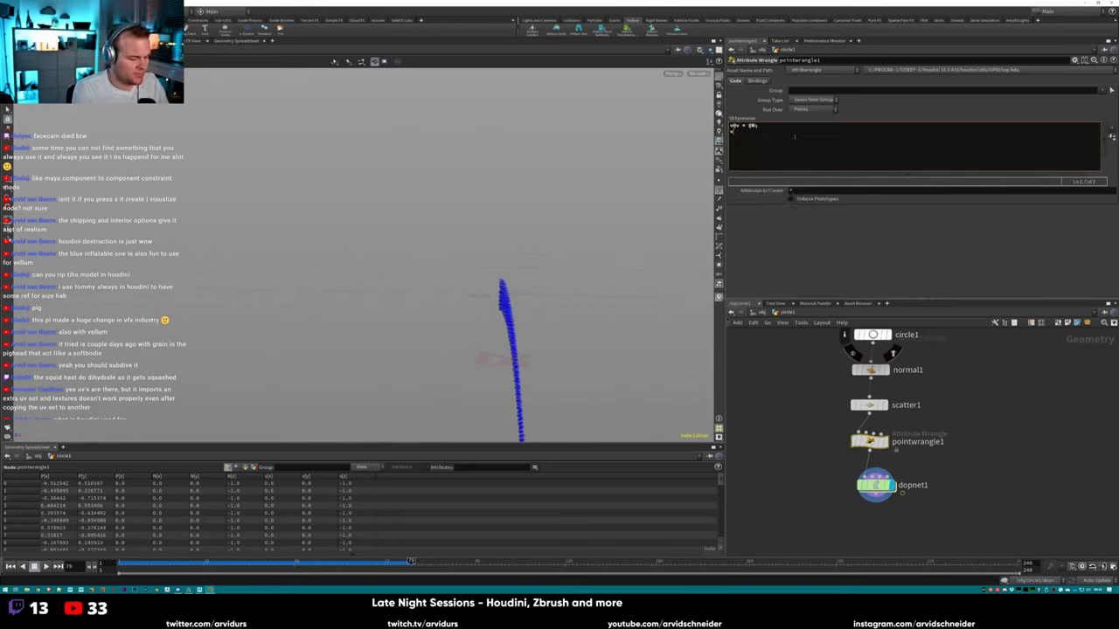
{"action": "key", "text": "Escape"}
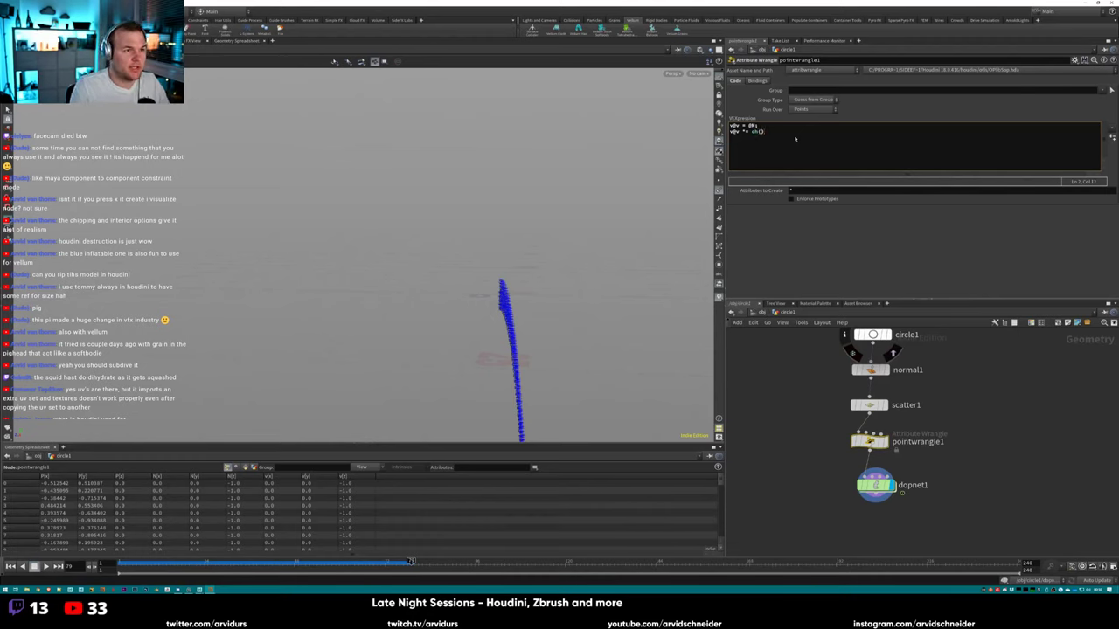
{"action": "type", "text": "vpen"}
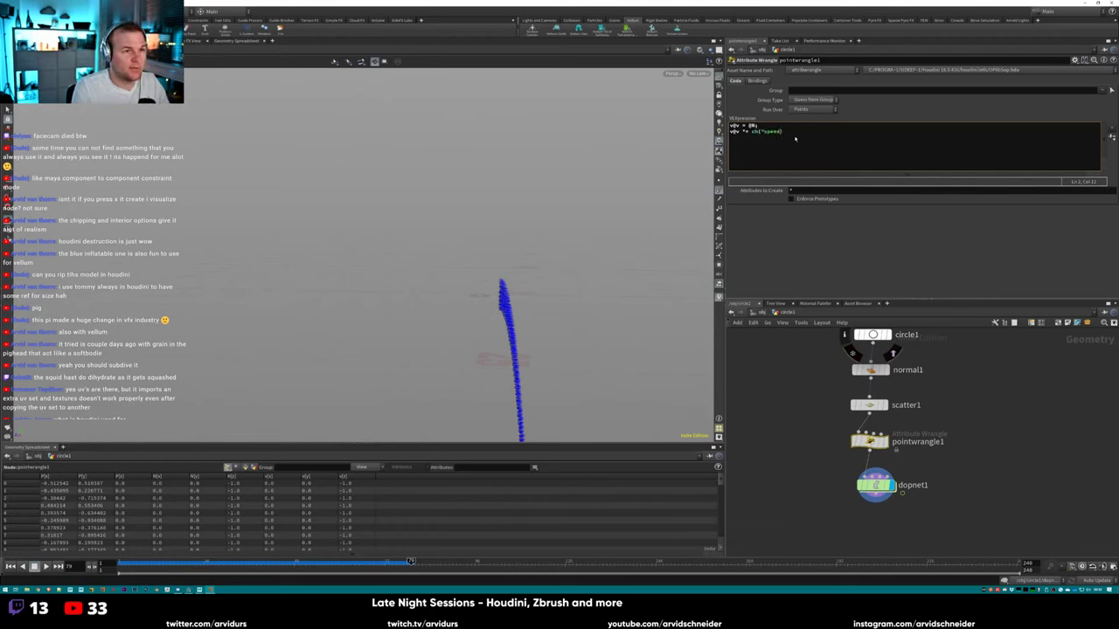
{"action": "type", "text": ";"}
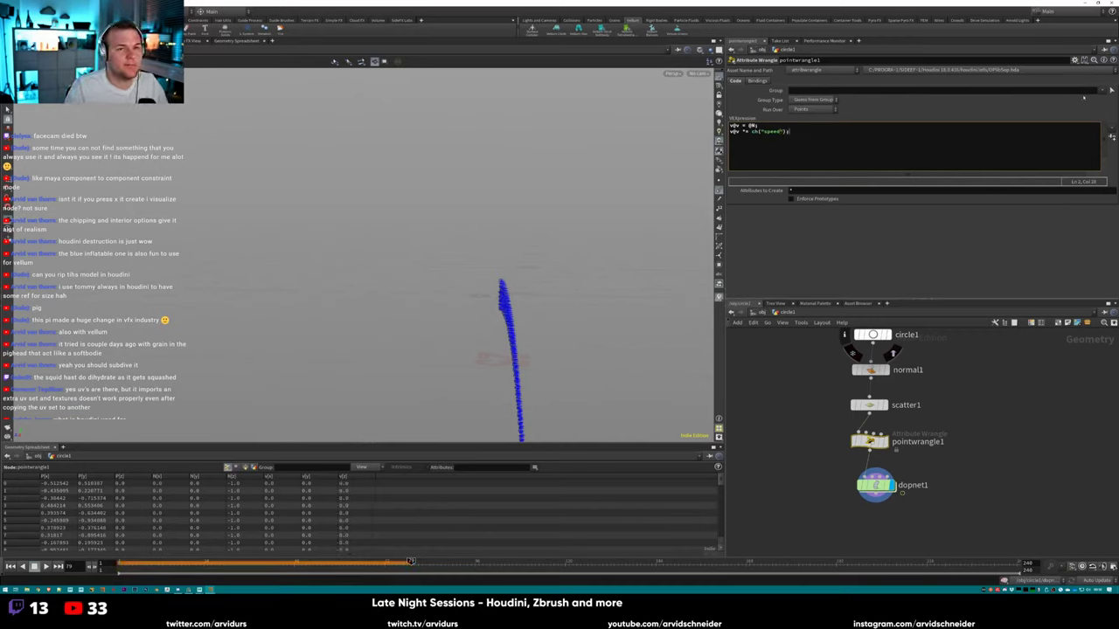
Create the Speed spare parameter and set it to about 0.665.
{"action": "left_click", "coordinate": [1111, 137]}
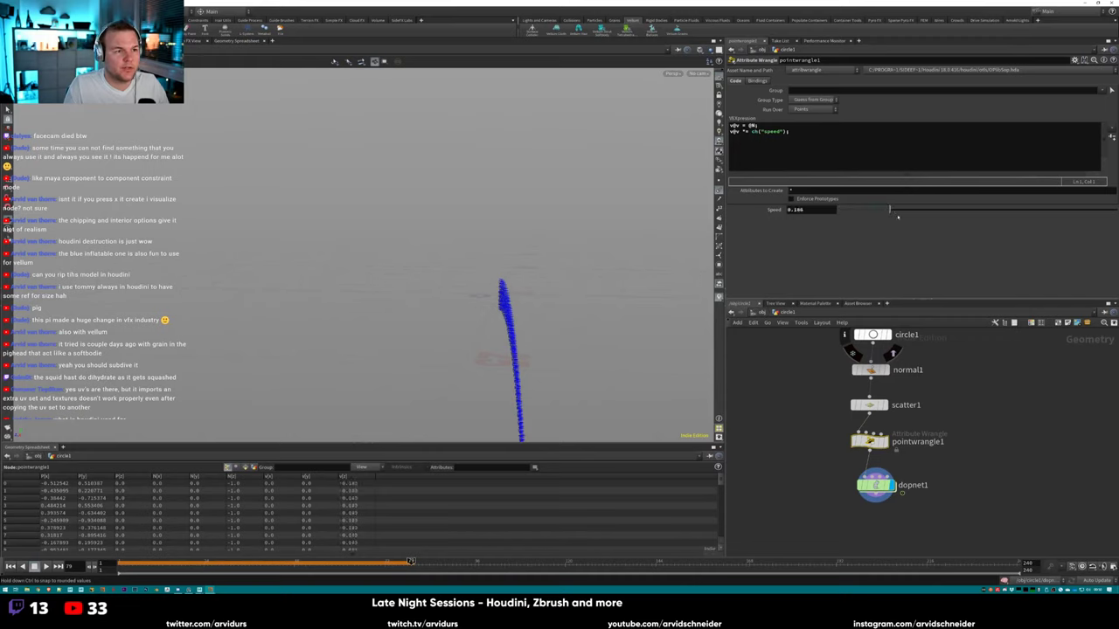
{"action": "left_click", "coordinate": [883, 442]}
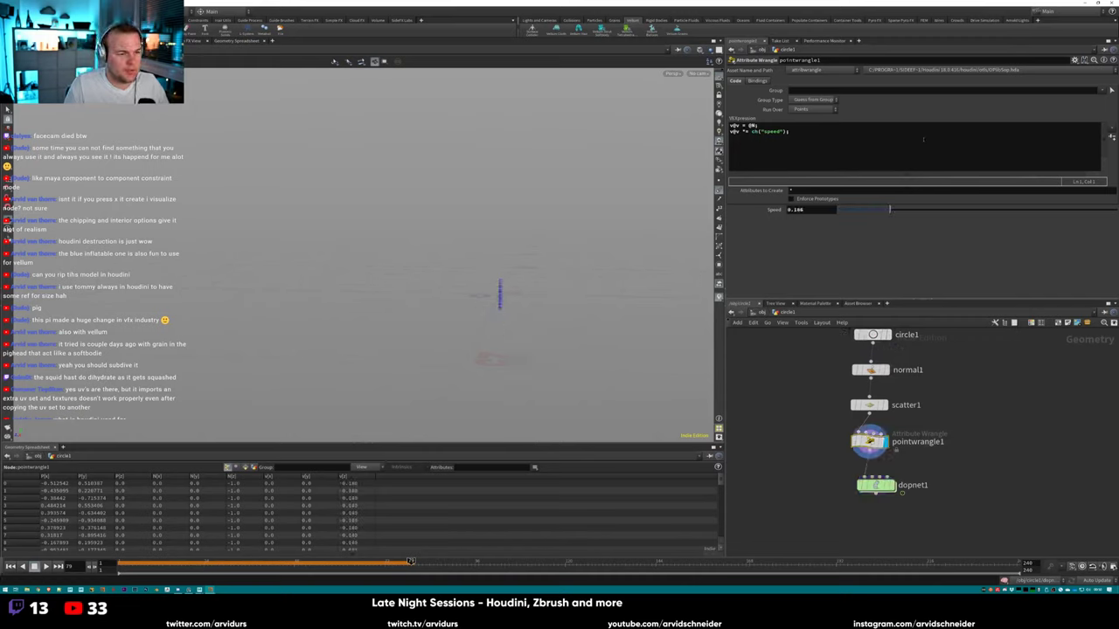
{"action": "left_click_drag", "start_coordinate": [873, 211], "coordinate": [1022, 209]}
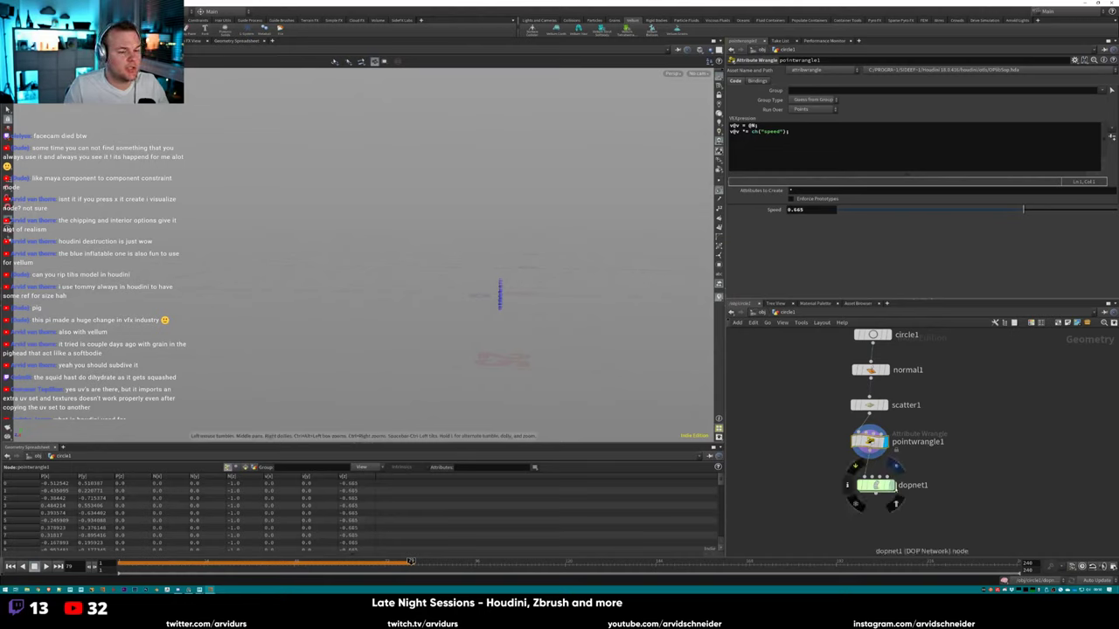
{"action": "left_click", "coordinate": [892, 485]}
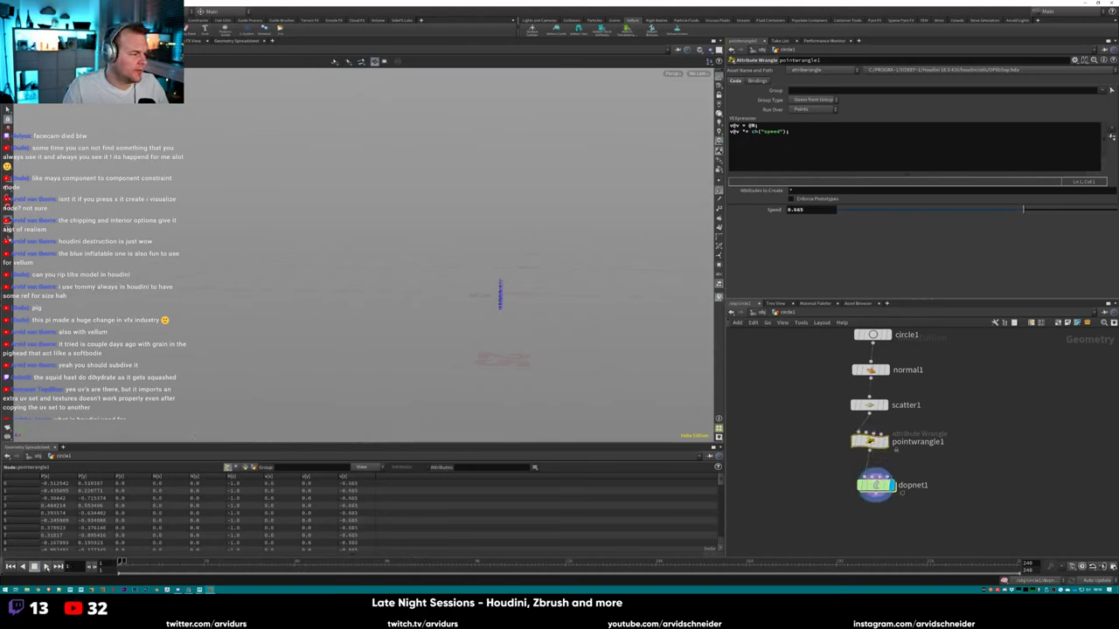
Set Speed to 43, frame and orbit the particle spray, then scrub from frame 1.
{"action": "double_click", "coordinate": [820, 209]}
{"action": "type", "text": "43"}
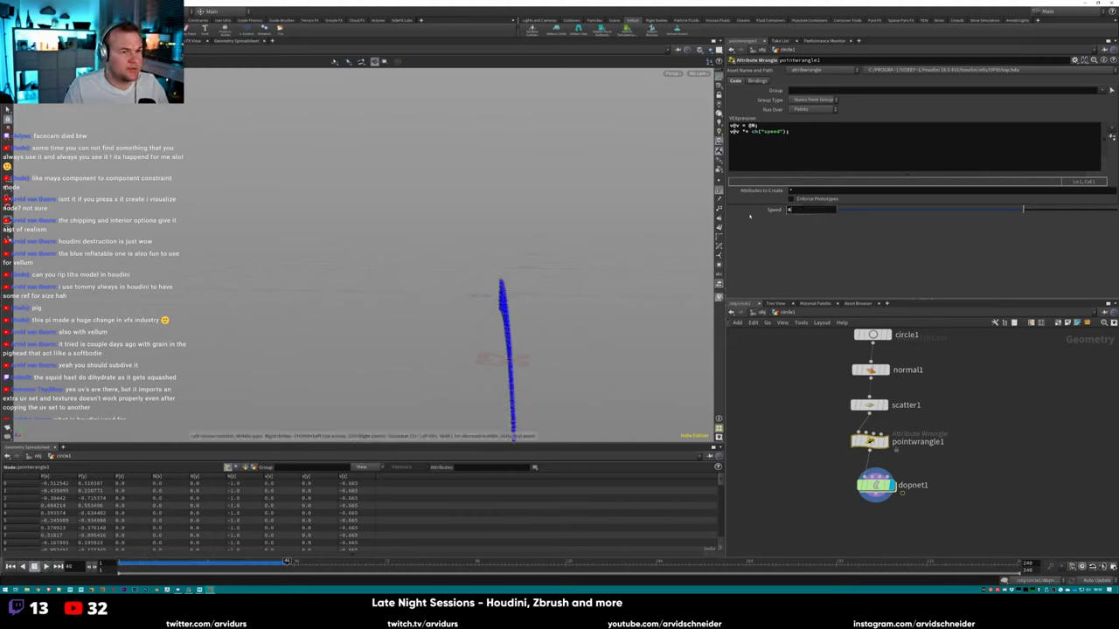
{"action": "key", "text": "Return"}
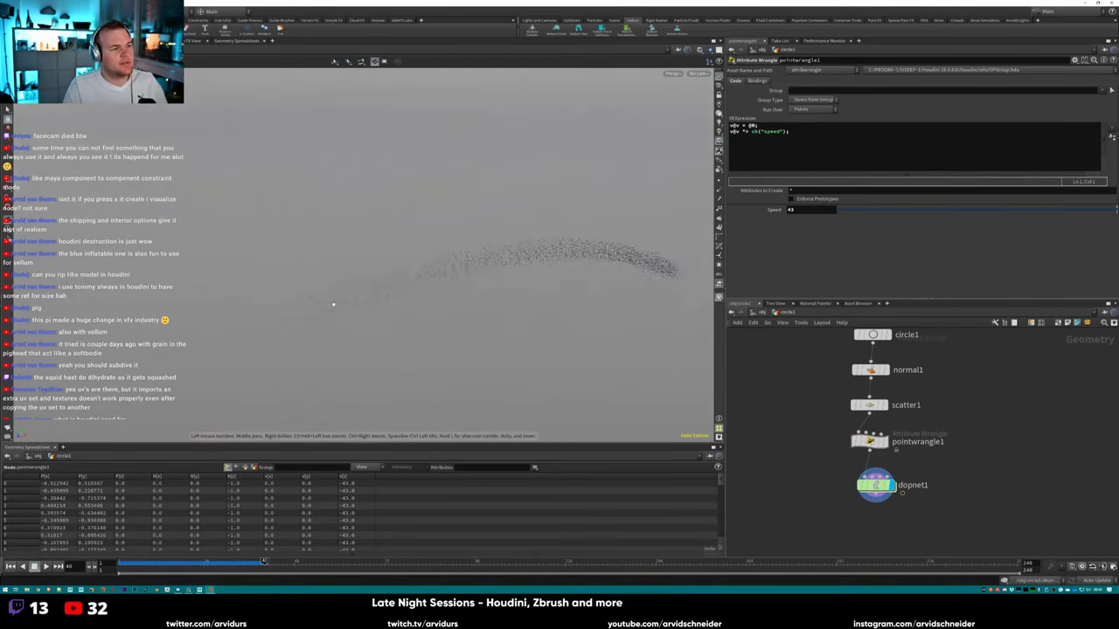
{"action": "key", "text": "f"}
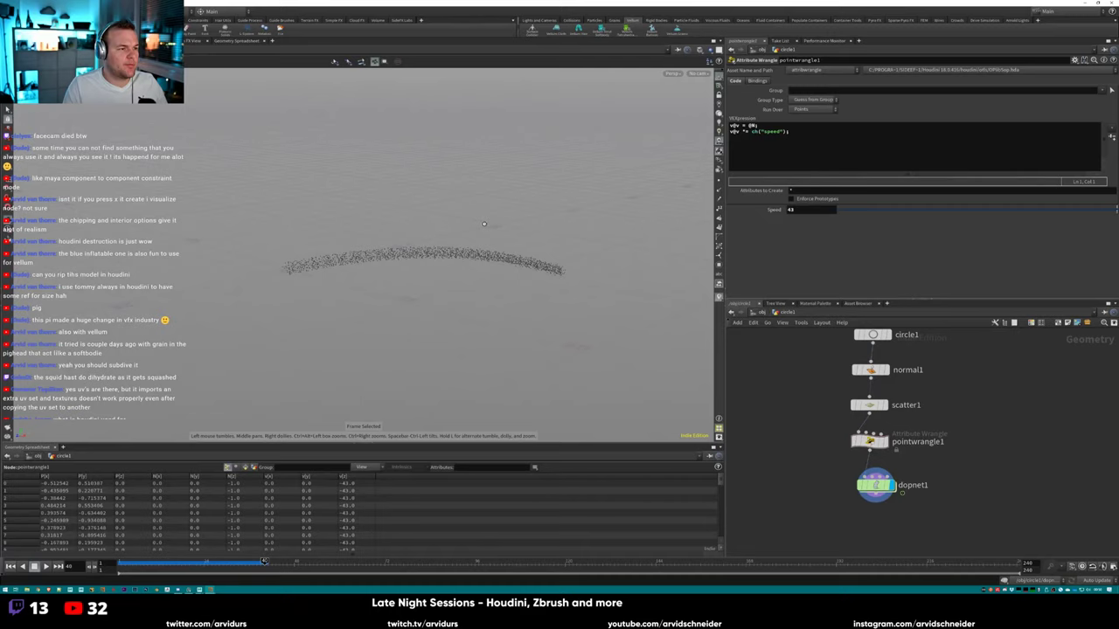
{"action": "left_click_drag", "start_coordinate": [484, 224], "coordinate": [484, 289]}
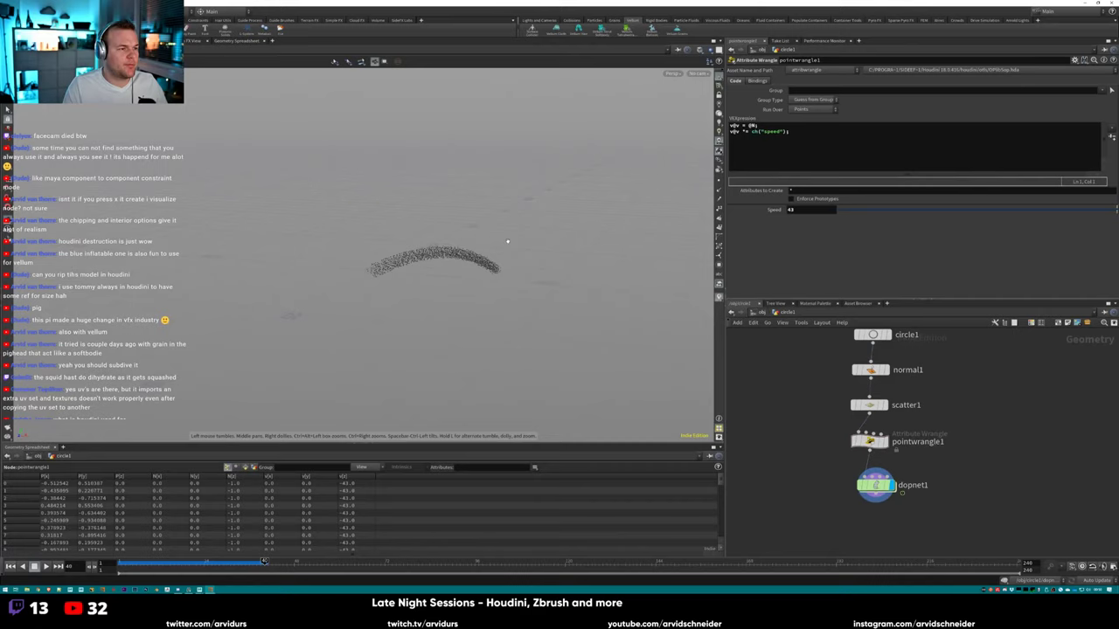
{"action": "left_click_drag", "start_coordinate": [515, 258], "coordinate": [497, 262]}
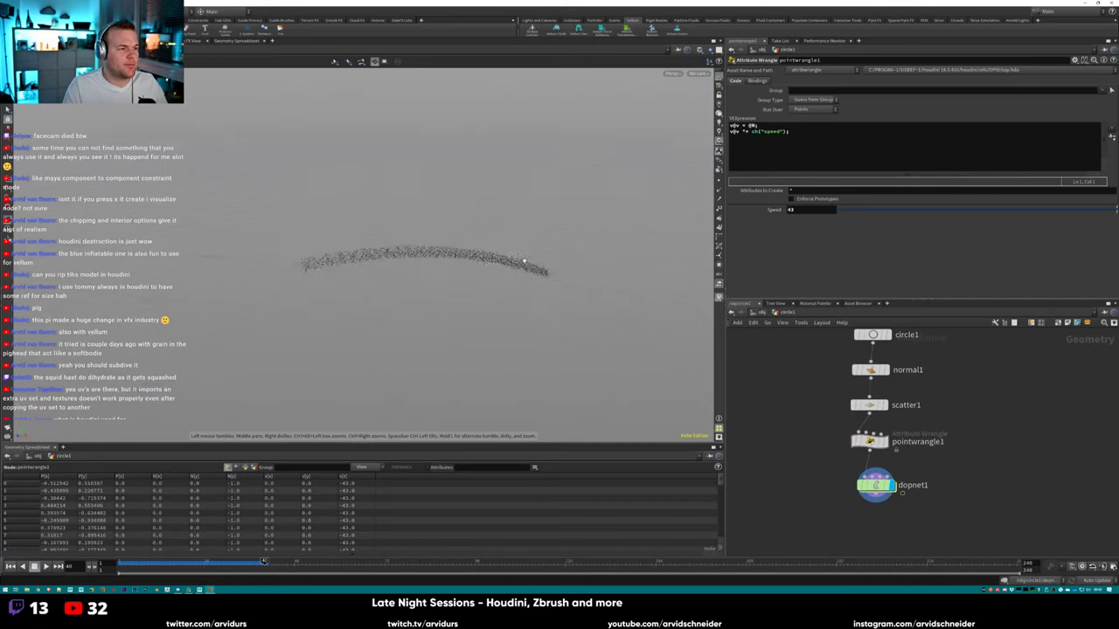
{"action": "key", "text": "ctrl+Up"}
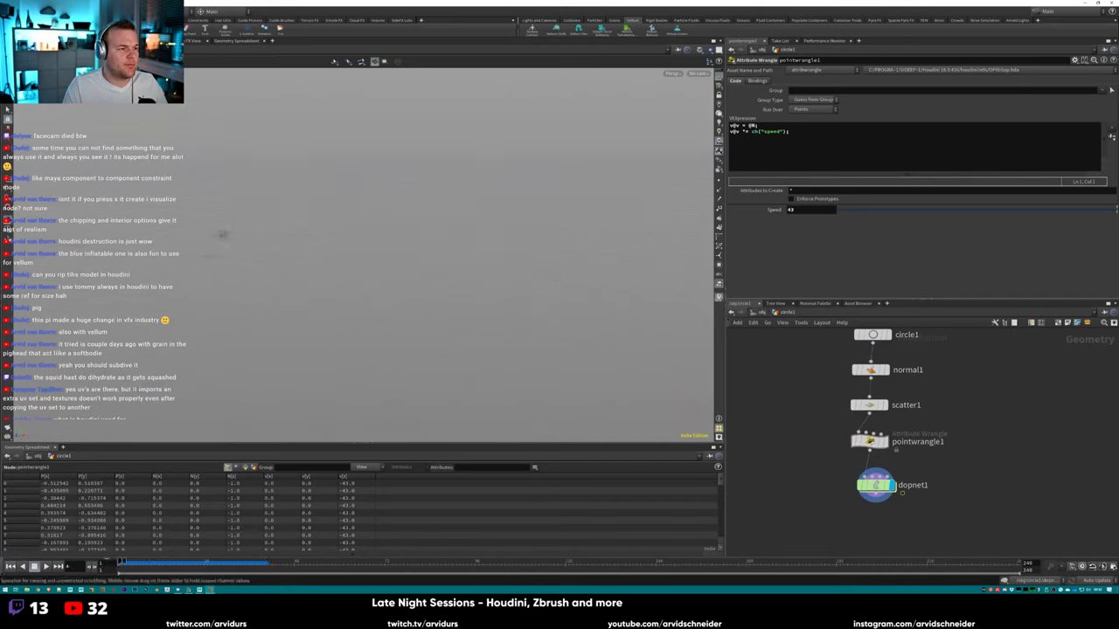
{"action": "left_click_drag", "start_coordinate": [152, 561], "coordinate": [246, 561]}
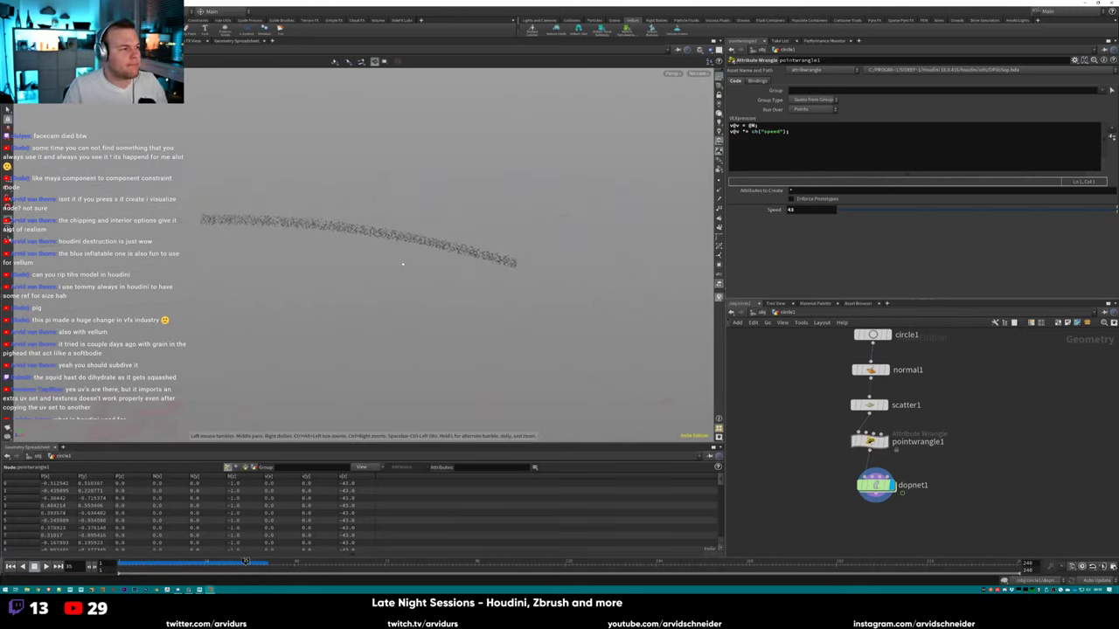
Set circle1's Center Y to 5.
{"action": "middle_click_drag", "start_coordinate": [907, 361], "coordinate": [893, 410]}
{"action": "left_click", "coordinate": [852, 384]}
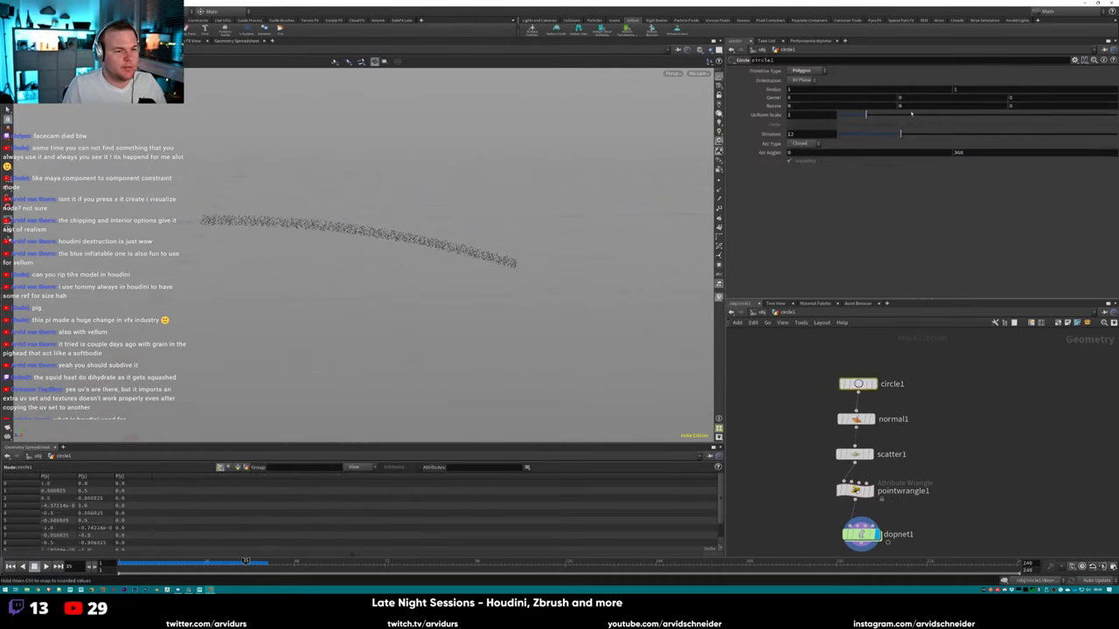
{"action": "left_click", "coordinate": [899, 97]}
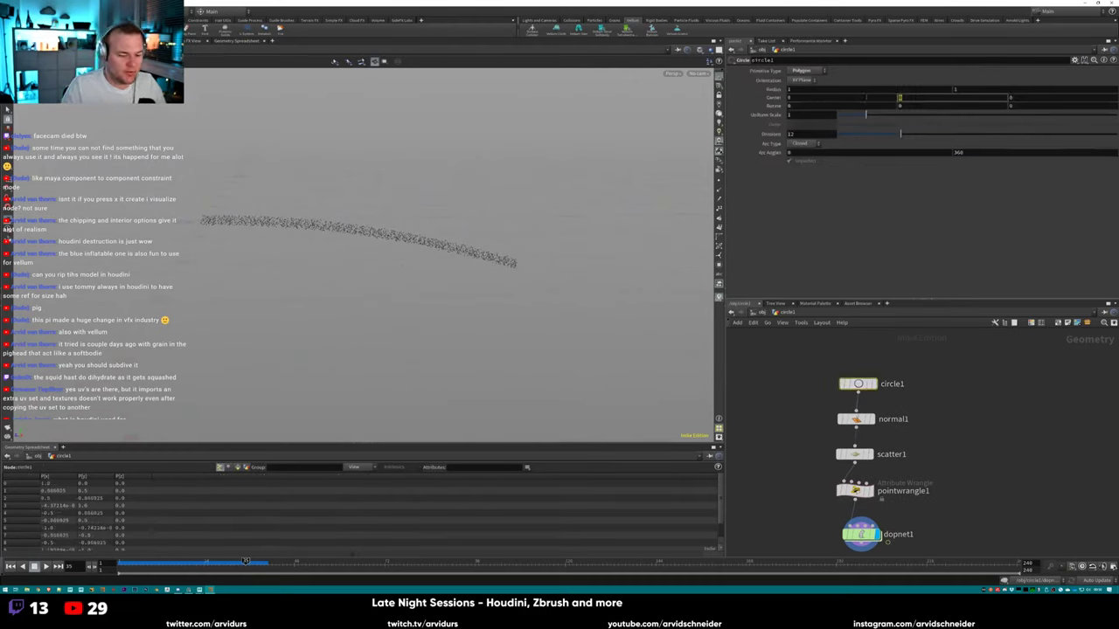
{"action": "type", "text": "5"}
{"action": "key", "text": "Return"}
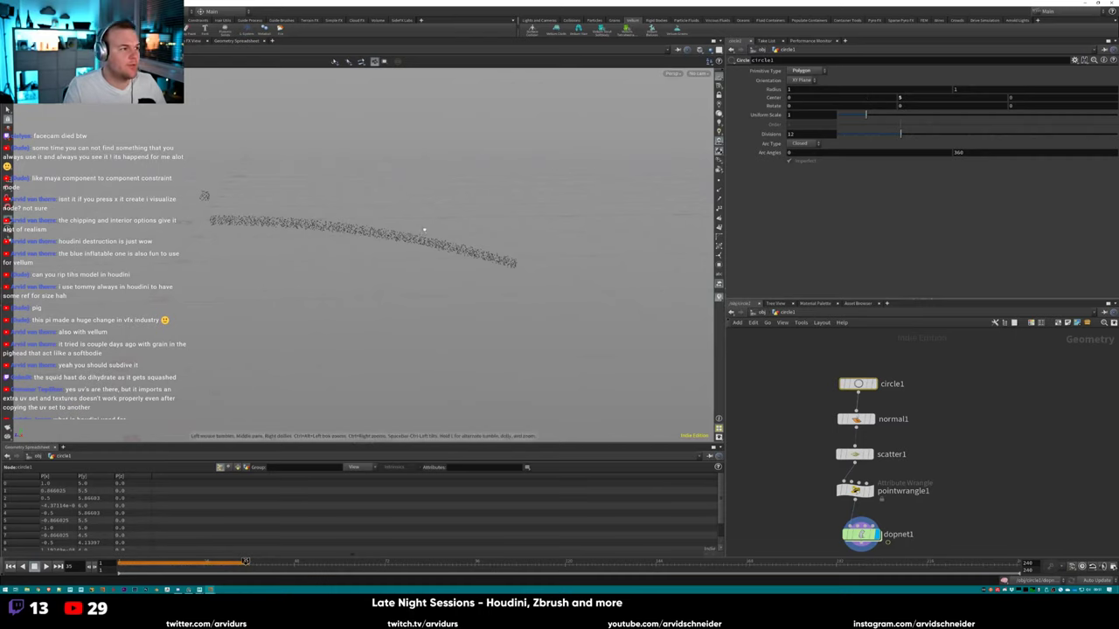
{"action": "key", "text": "f"}
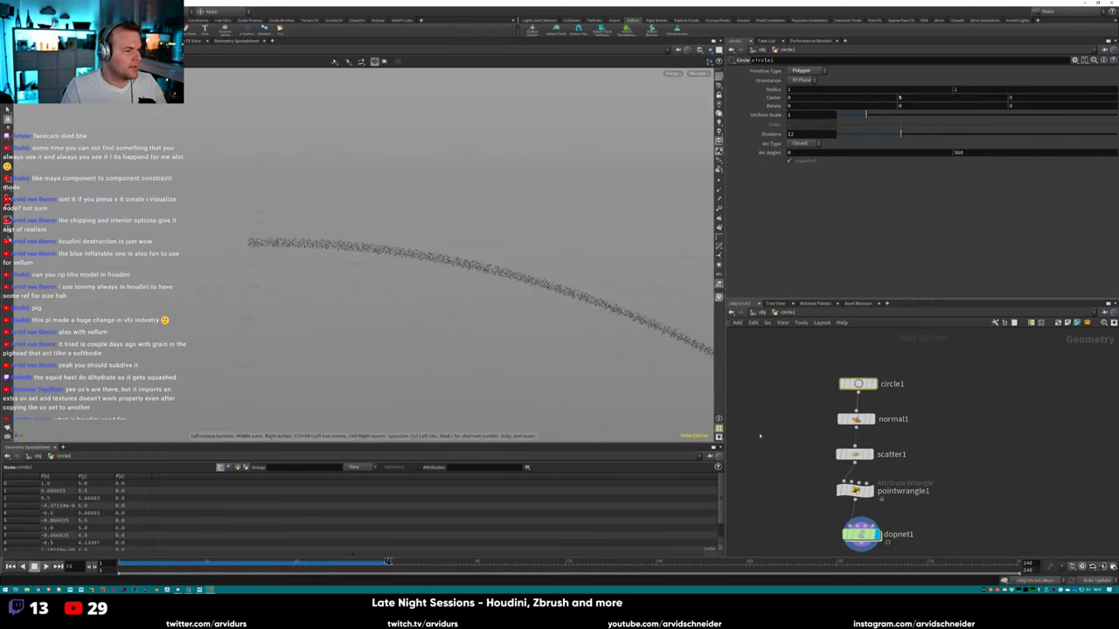
Go inside dopnet1 and review the POP Solver's update, collision and sleeping tabs.
{"action": "middle_click_drag", "start_coordinate": [948, 454], "coordinate": [943, 400]}
{"action": "mouse_move", "coordinate": [874, 490]}
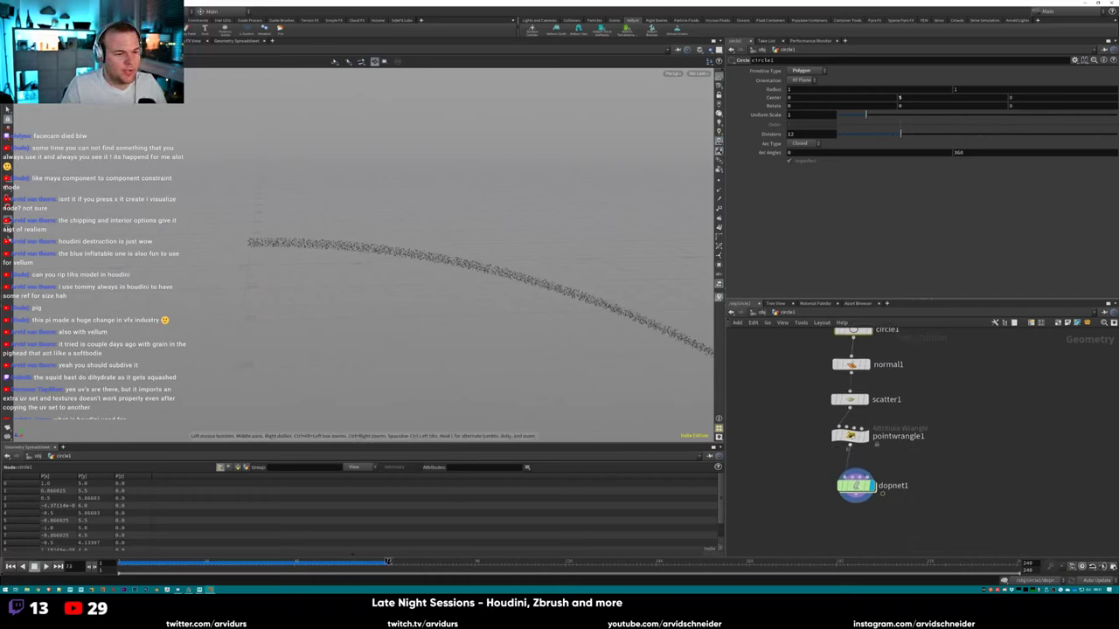
{"action": "double_click", "coordinate": [857, 486]}
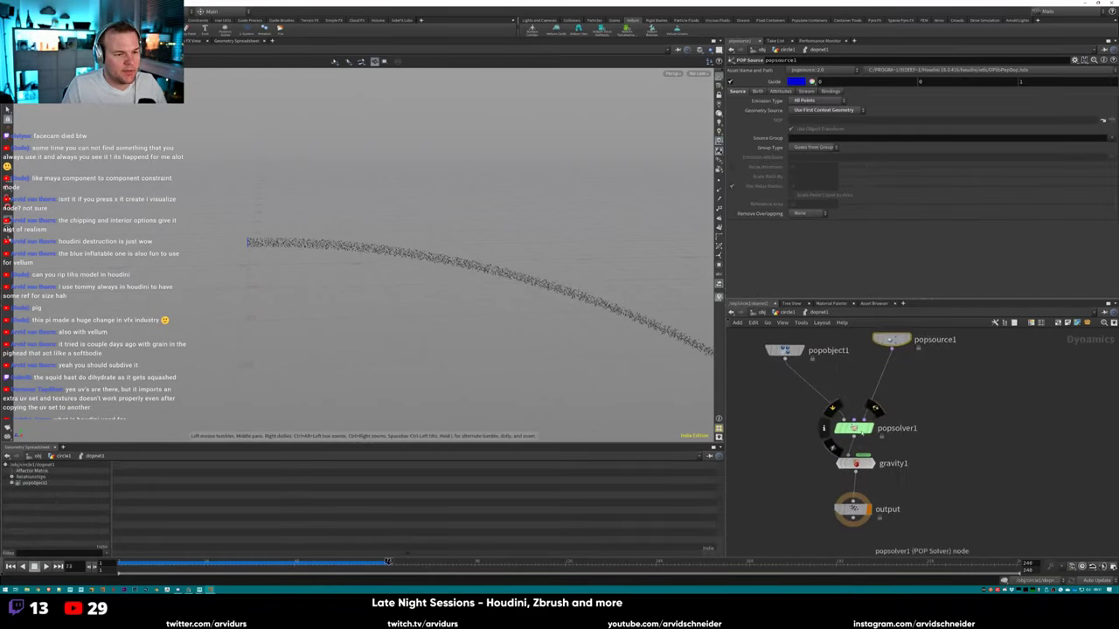
{"action": "left_click", "coordinate": [853, 428]}
{"action": "left_click", "coordinate": [794, 81]}
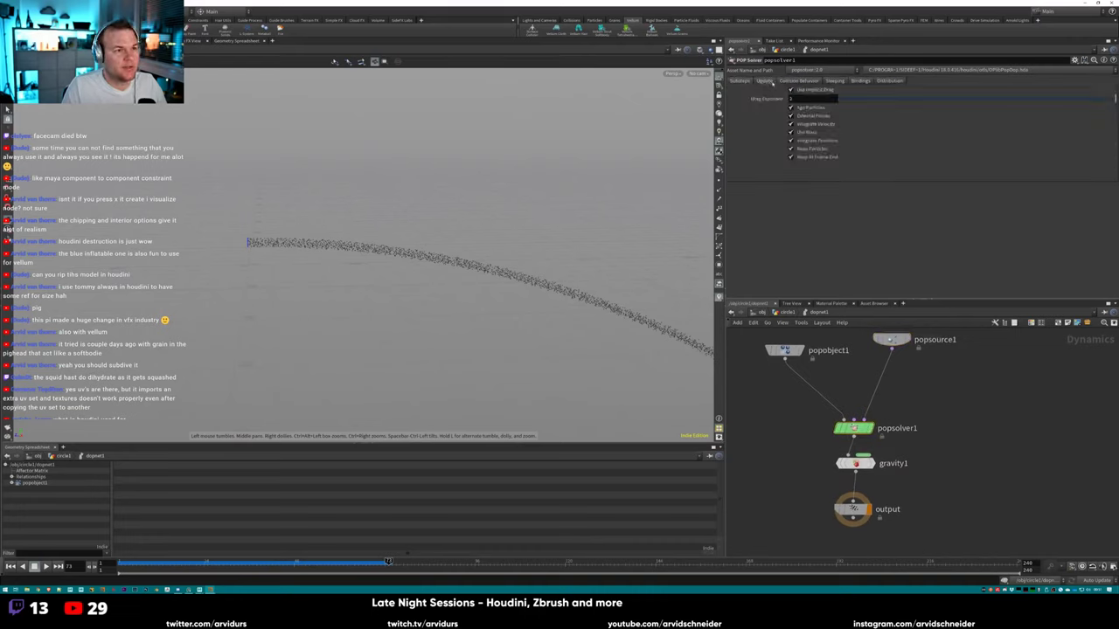
{"action": "left_click", "coordinate": [766, 81]}
{"action": "left_click", "coordinate": [810, 81]}
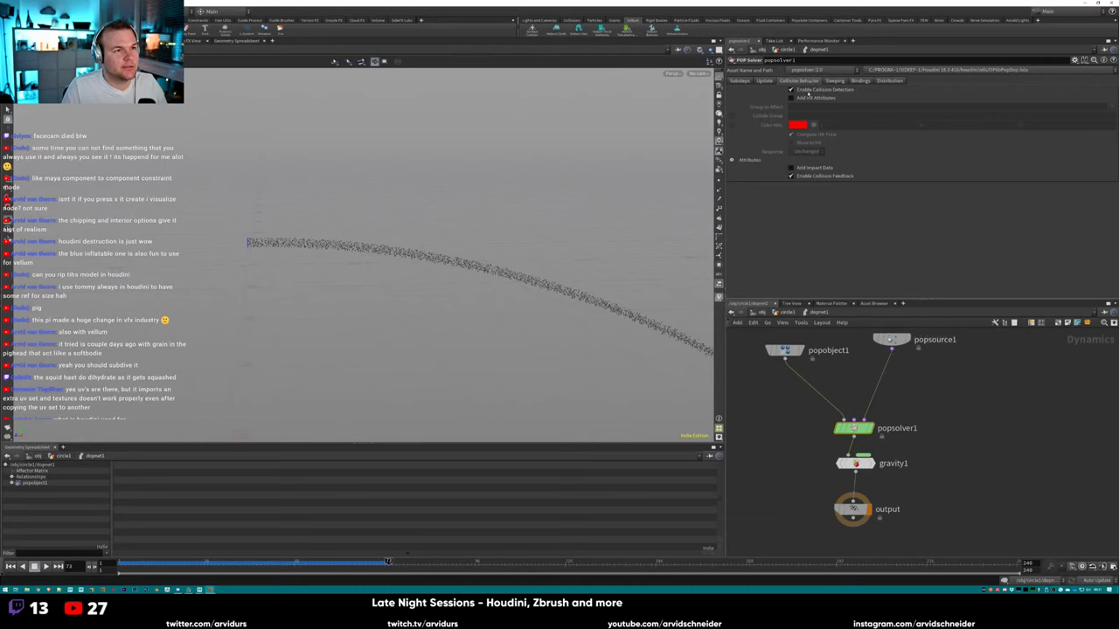
{"action": "left_click", "coordinate": [838, 82]}
{"action": "middle_click_drag", "start_coordinate": [776, 466], "coordinate": [798, 422]}
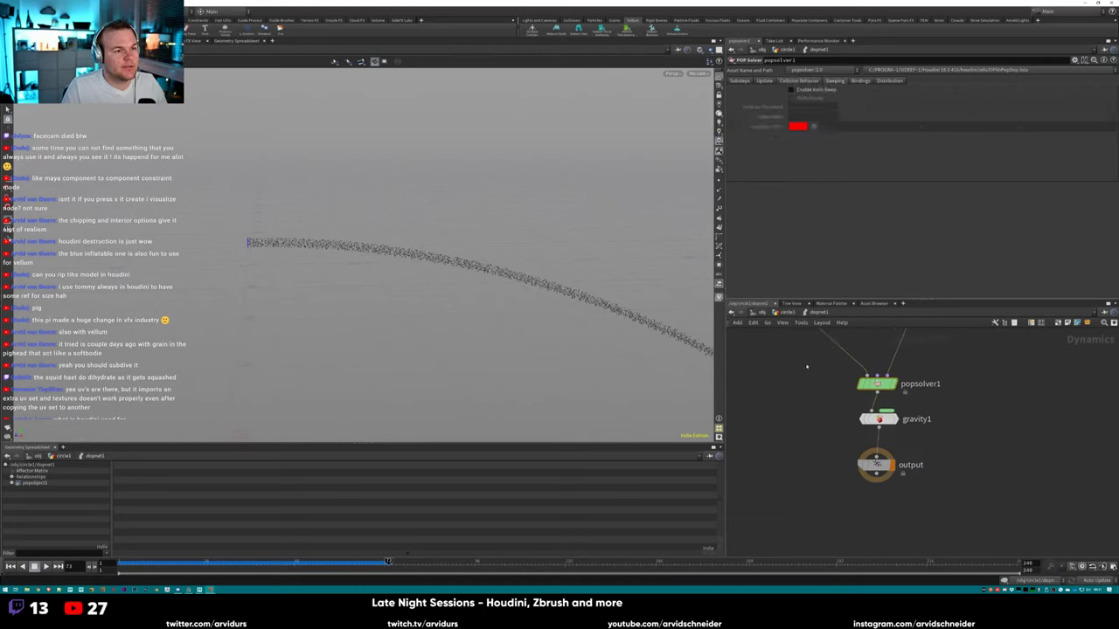
{"action": "key", "text": "Tab"}
Add a Ground Plane node to the particle network.
{"action": "type", "text": "grav"}
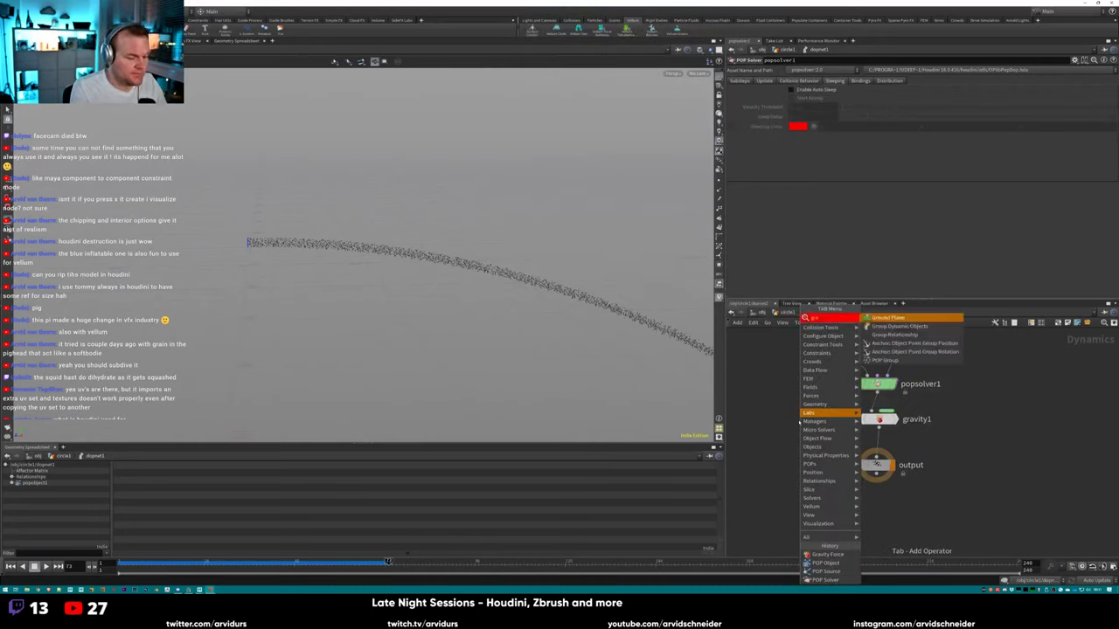
{"action": "key", "text": "Return"}
{"action": "left_click", "coordinate": [799, 422]}
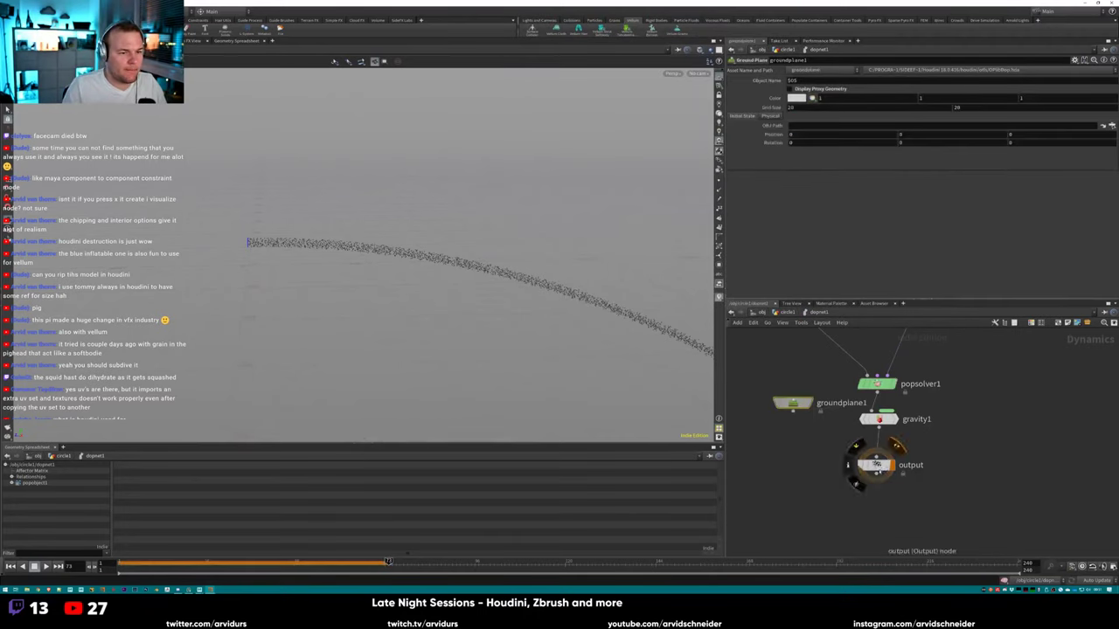
Merge groundplane1 with gravity1 before output, making the ground plane the first input.
{"action": "key", "text": "Tab"}
{"action": "type", "text": "merge"}
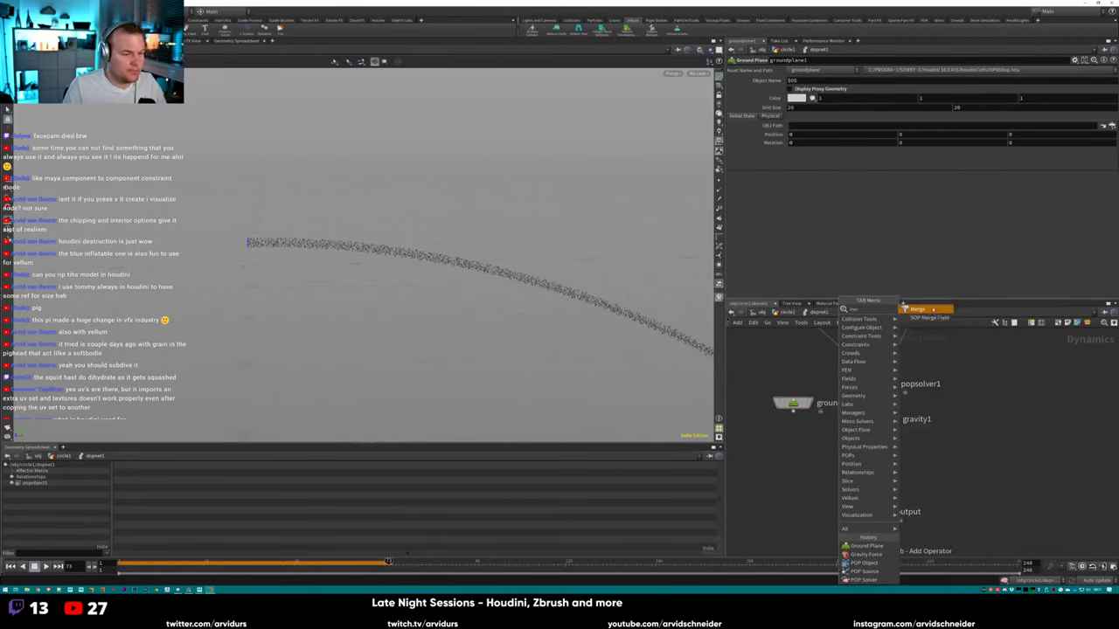
{"action": "key", "text": "Return"}
{"action": "left_click", "coordinate": [878, 465]}
{"action": "left_click_drag", "start_coordinate": [879, 467], "coordinate": [863, 468]}
{"action": "left_click_drag", "start_coordinate": [793, 410], "coordinate": [861, 462]}
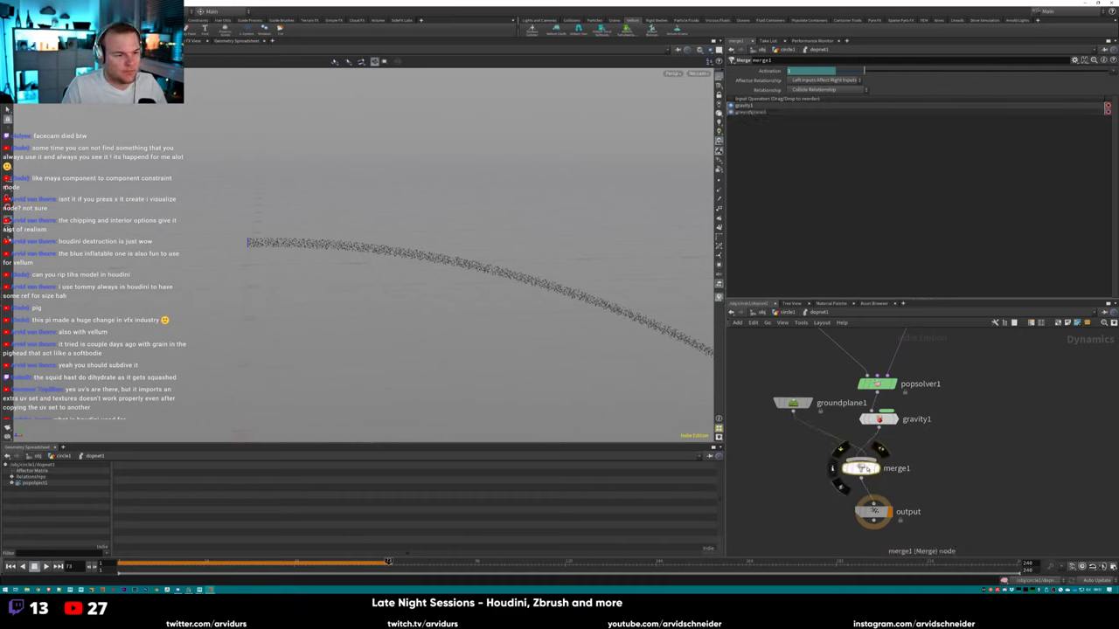
{"action": "key", "text": "shift+r"}
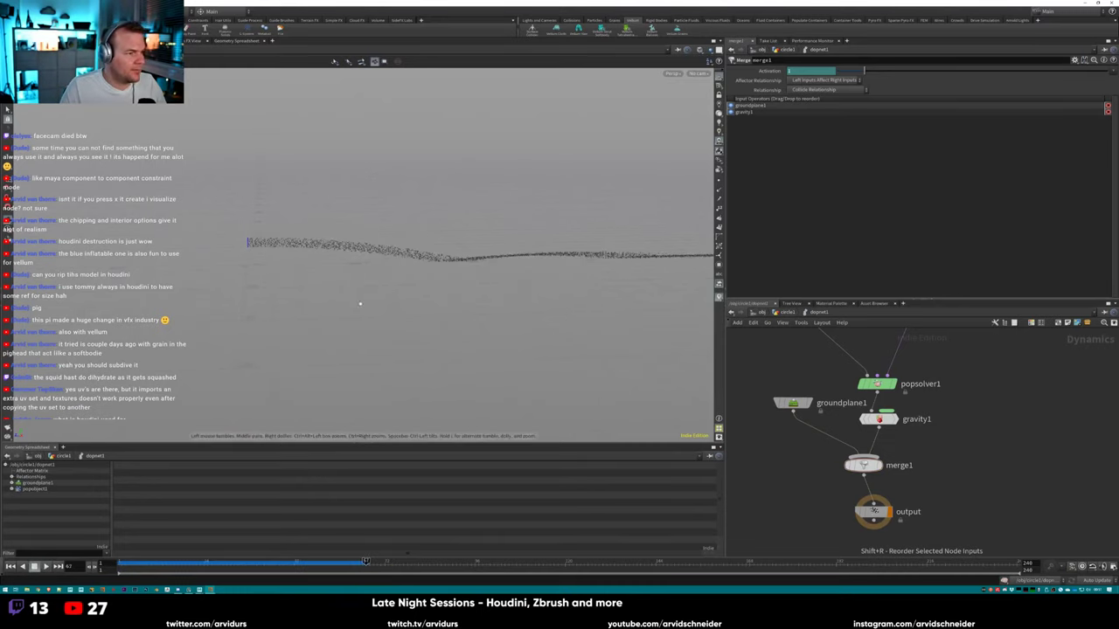
Lower groundplane1's Bounce to 0.288 on its Physical tab.
{"action": "left_click", "coordinate": [789, 398]}
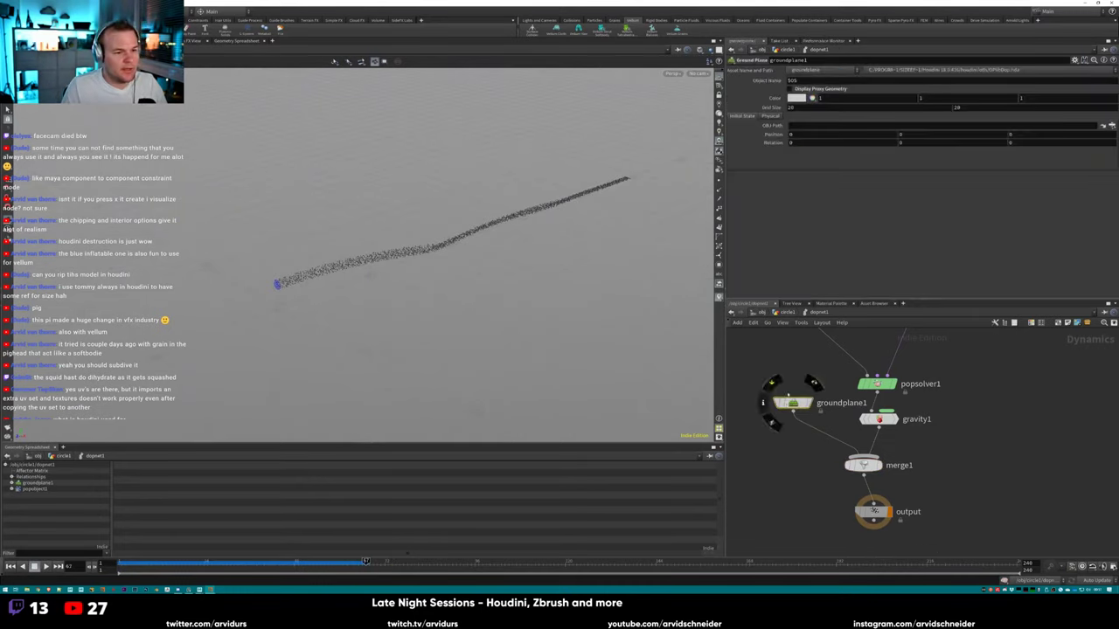
{"action": "left_click", "coordinate": [773, 116]}
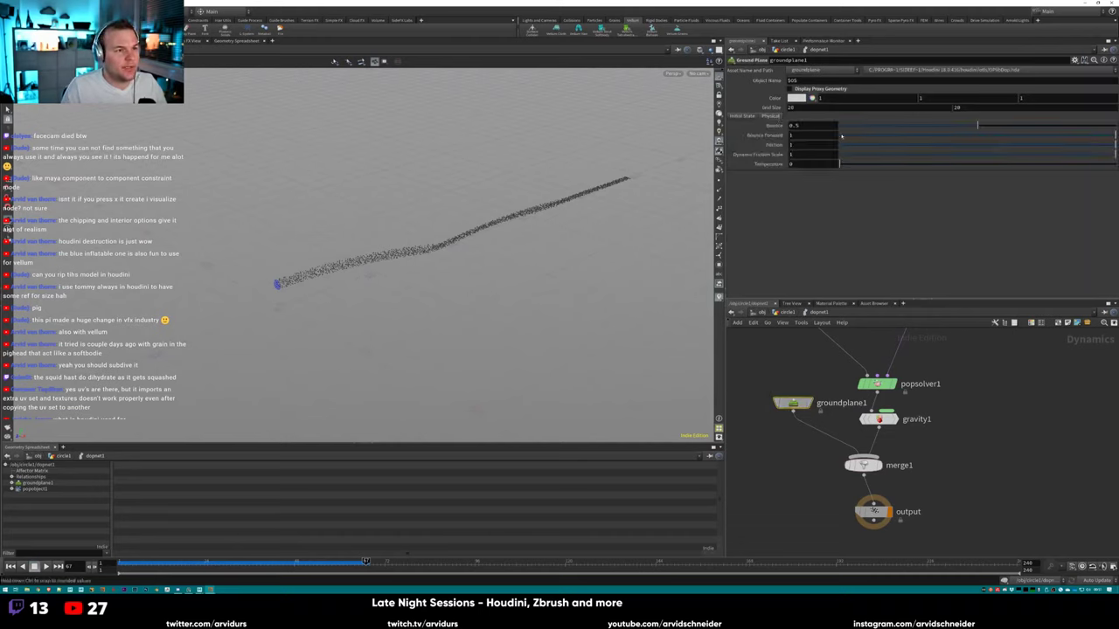
{"action": "left_click_drag", "start_coordinate": [926, 129], "coordinate": [896, 127]}
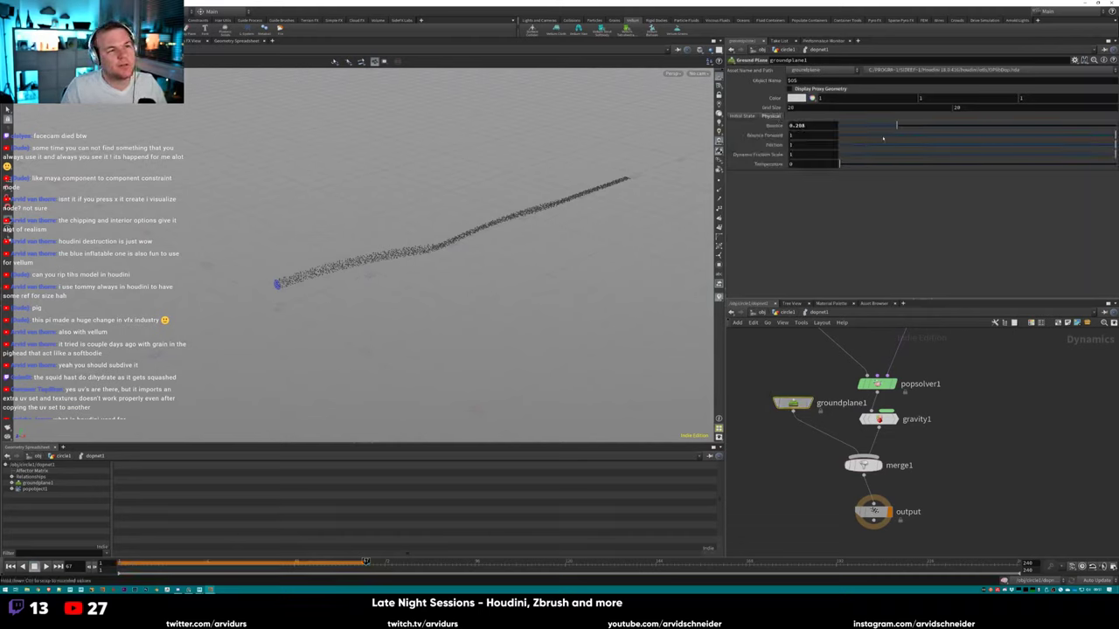
Raise popobject1's Friction to 0.75 on its Physical tab.
{"action": "middle_click_drag", "start_coordinate": [806, 373], "coordinate": [804, 395]}
{"action": "left_click_drag", "start_coordinate": [788, 386], "coordinate": [779, 461]}
{"action": "middle_click_drag", "start_coordinate": [779, 460], "coordinate": [783, 500]}
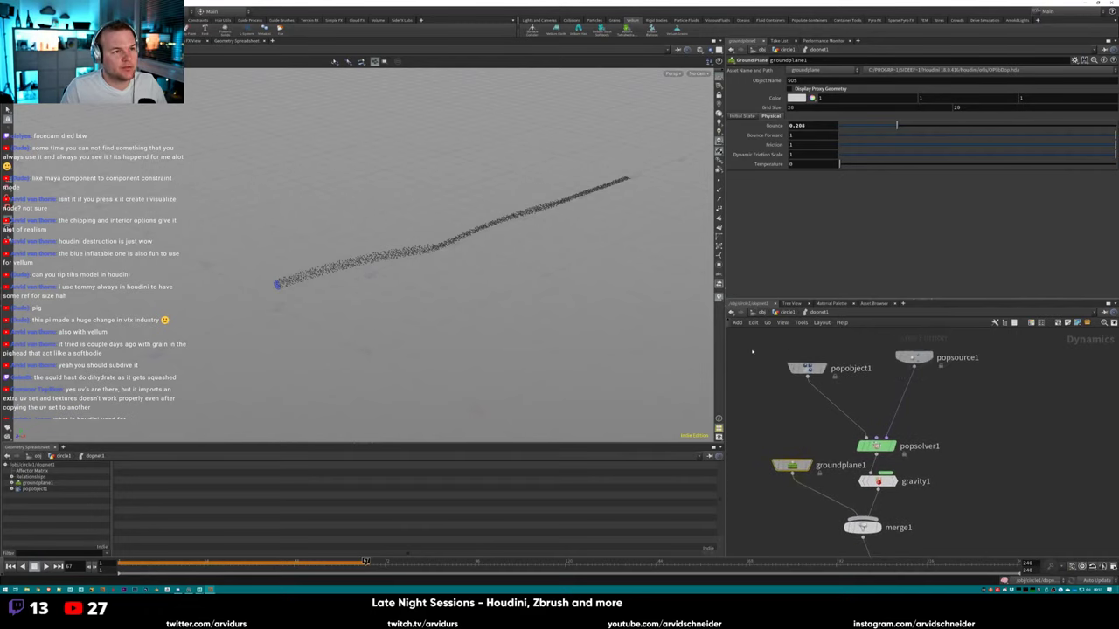
{"action": "left_click", "coordinate": [806, 368]}
{"action": "left_click", "coordinate": [786, 133]}
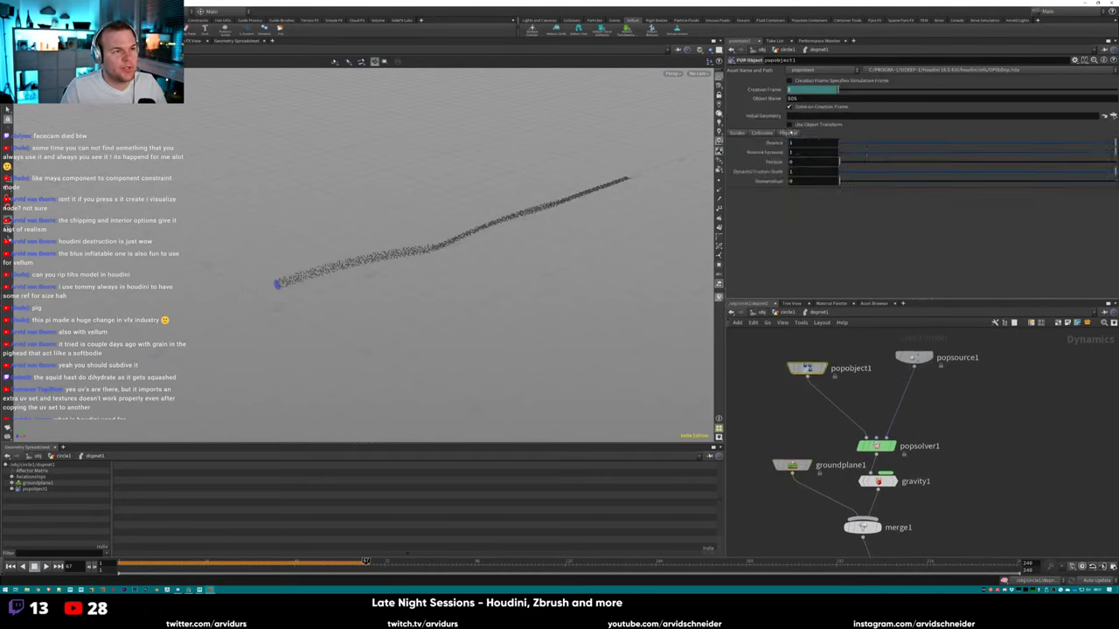
{"action": "left_click_drag", "start_coordinate": [881, 162], "coordinate": [942, 162]}
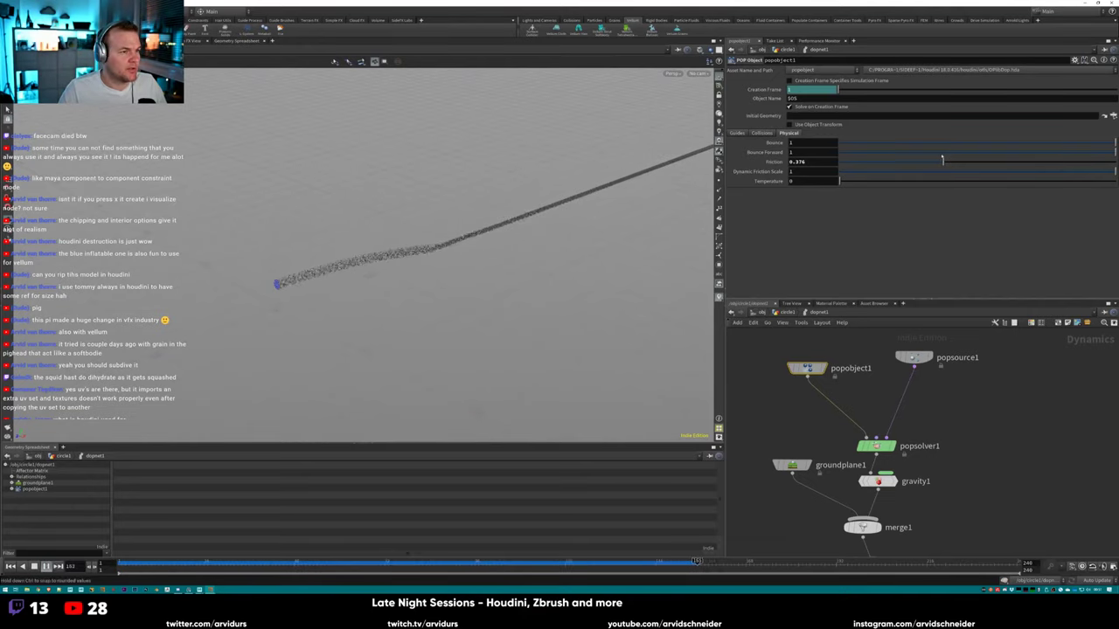
{"action": "left_click_drag", "start_coordinate": [943, 162], "coordinate": [1045, 162]}
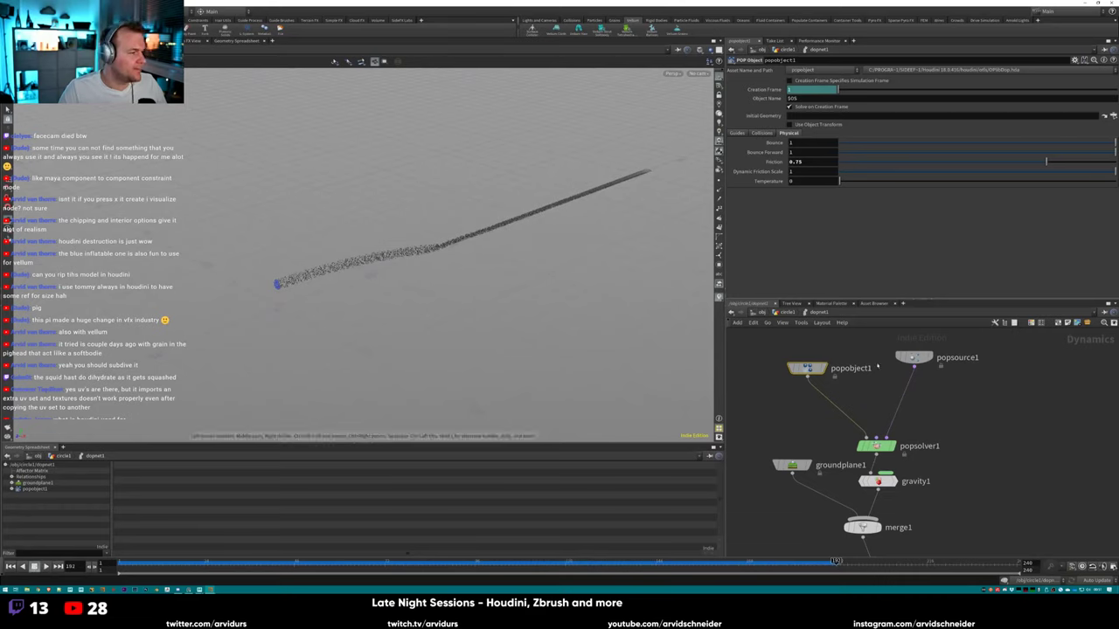
{"action": "middle_click_drag", "start_coordinate": [878, 367], "coordinate": [874, 361]}
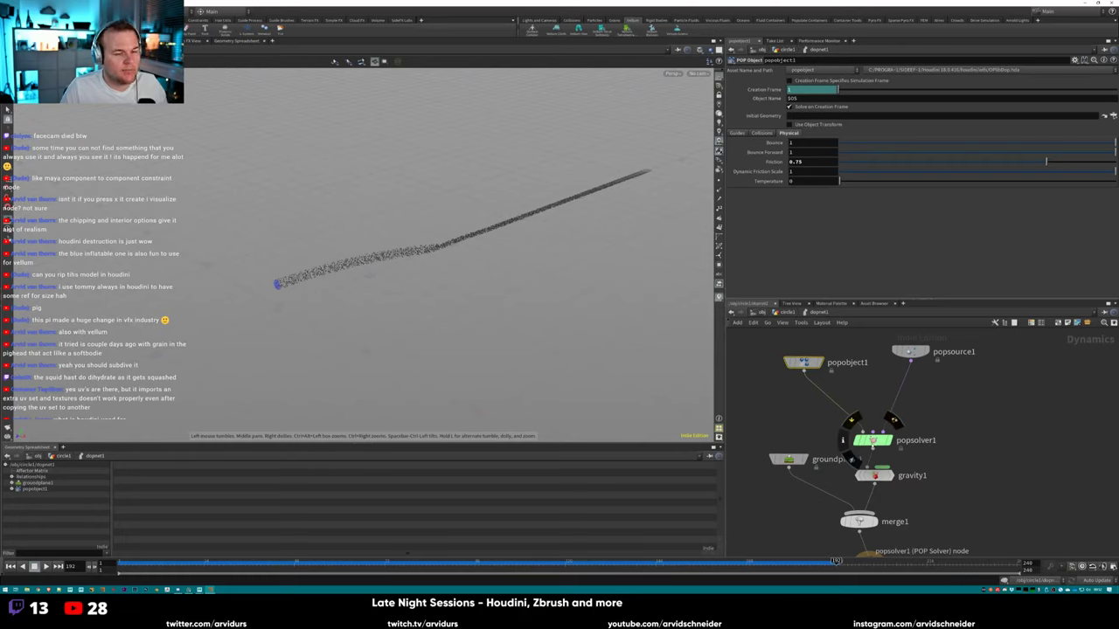
{"action": "left_click", "coordinate": [872, 440]}
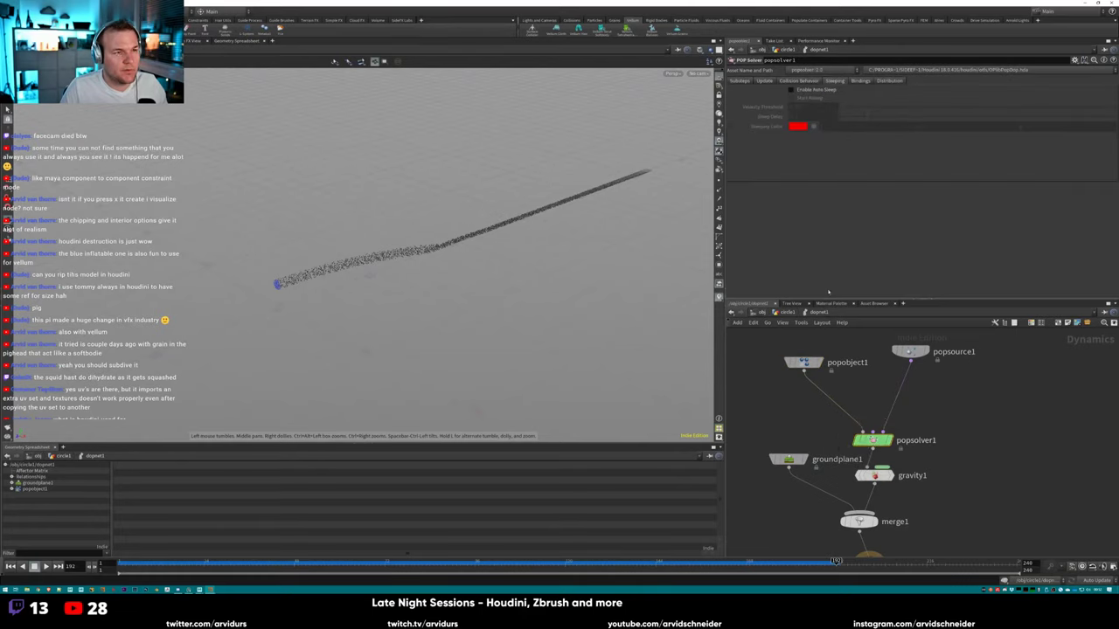
{"action": "left_click", "coordinate": [741, 80]}
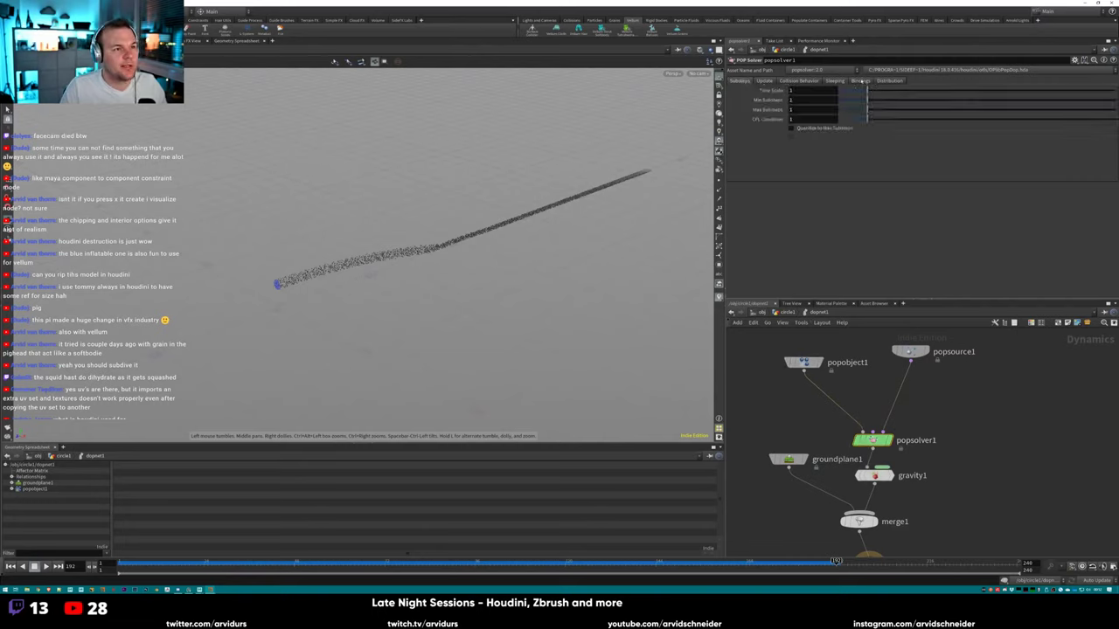
{"action": "left_click", "coordinate": [775, 80]}
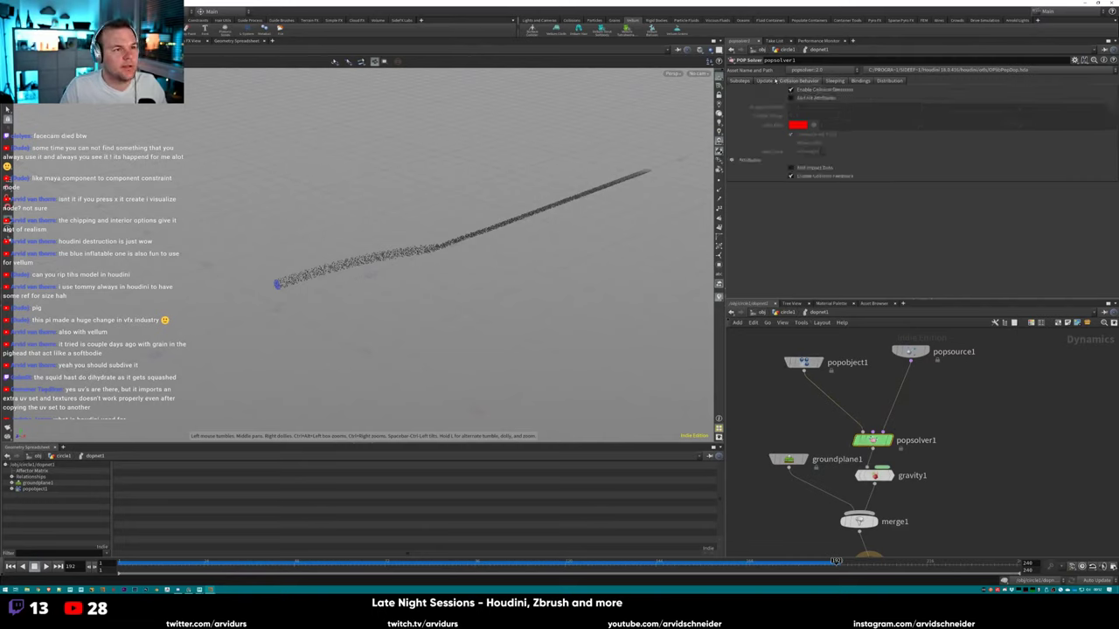
{"action": "left_click", "coordinate": [732, 160]}
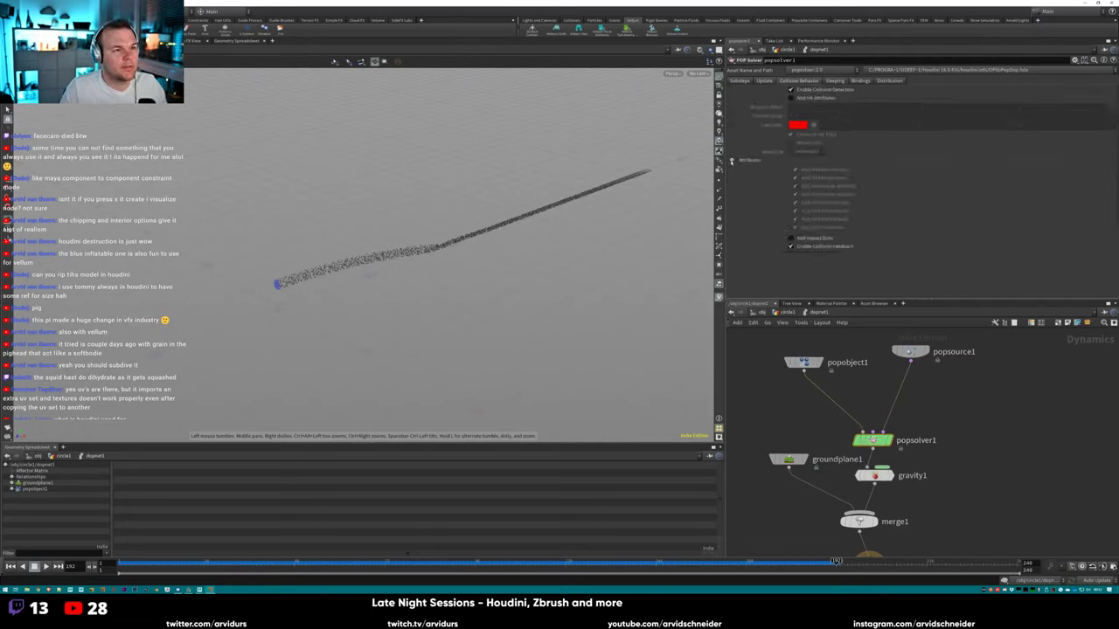
{"action": "left_click", "coordinate": [731, 161]}
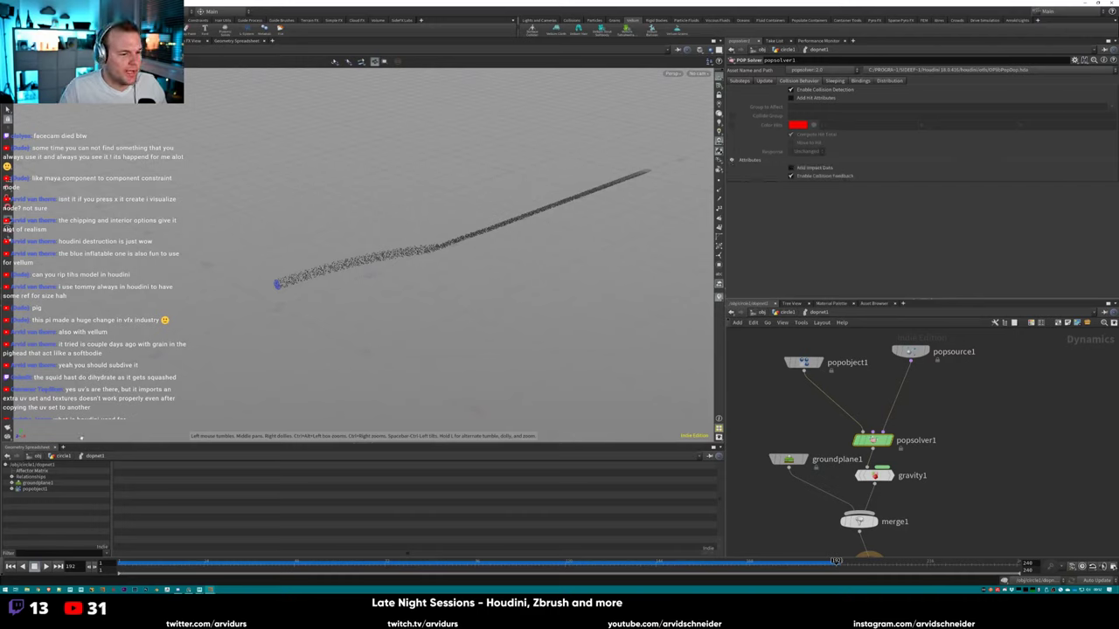
{"action": "left_click", "coordinate": [12, 490]}
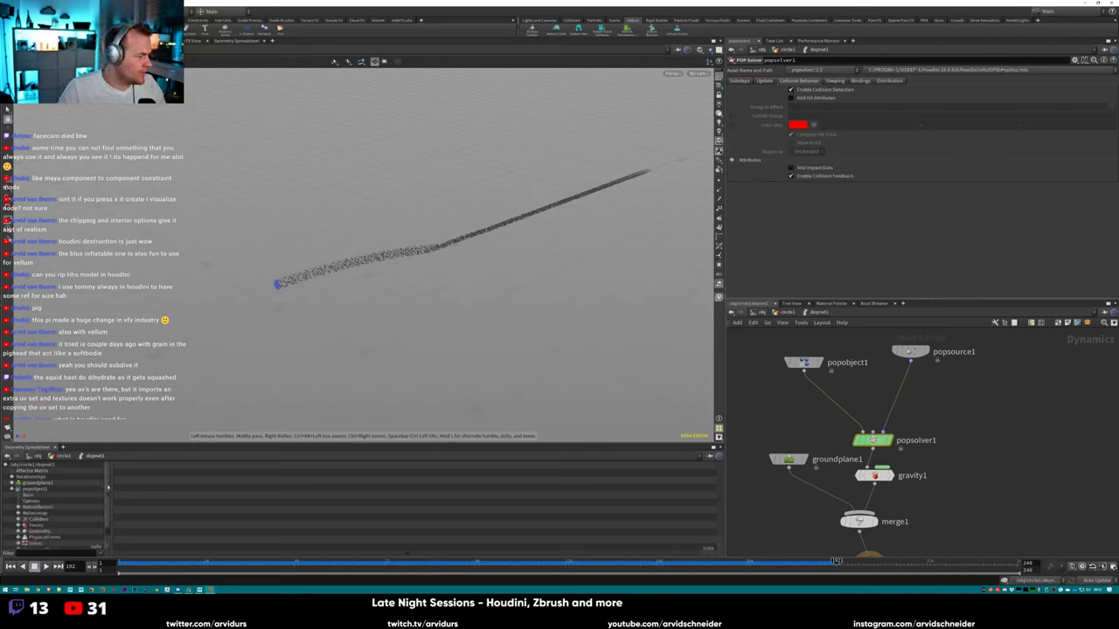
{"action": "left_click_drag", "start_coordinate": [108, 487], "coordinate": [109, 505]}
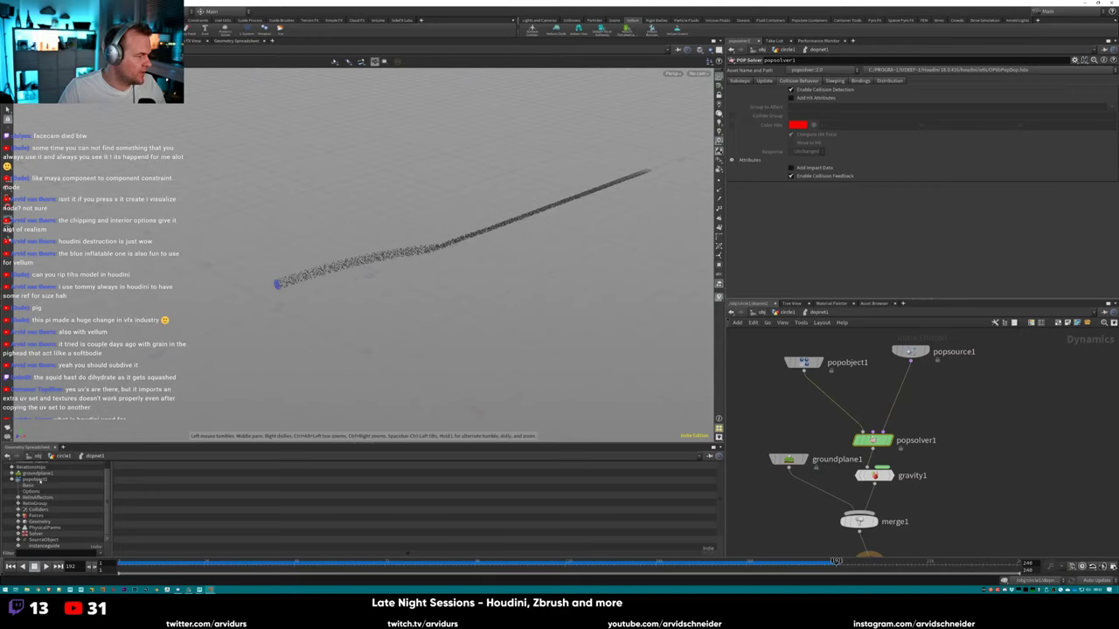
{"action": "left_click", "coordinate": [36, 523]}
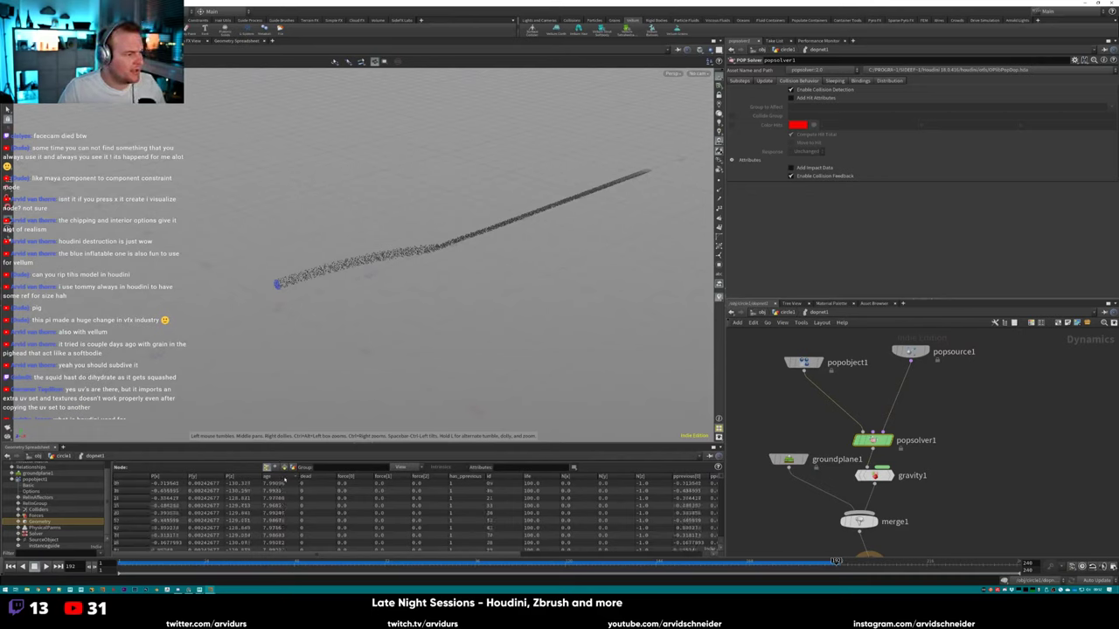
{"action": "left_click", "coordinate": [287, 477]}
{"action": "middle_click_drag", "start_coordinate": [774, 425], "coordinate": [774, 370]}
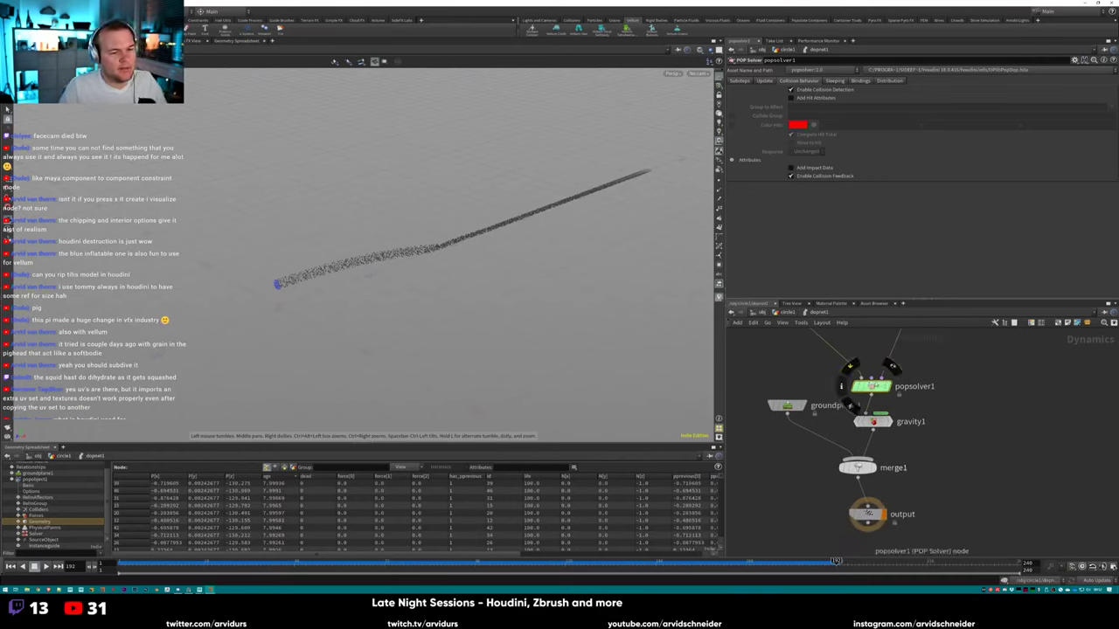
{"action": "left_click", "coordinate": [884, 81]}
{"action": "left_click", "coordinate": [747, 81]}
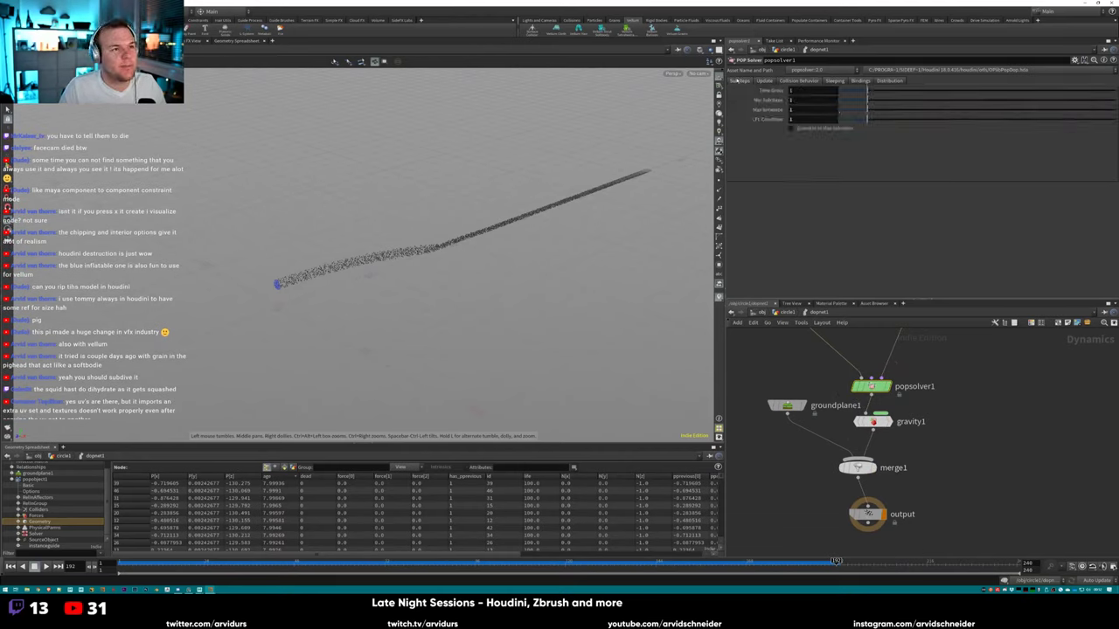
{"action": "left_click", "coordinate": [766, 80]}
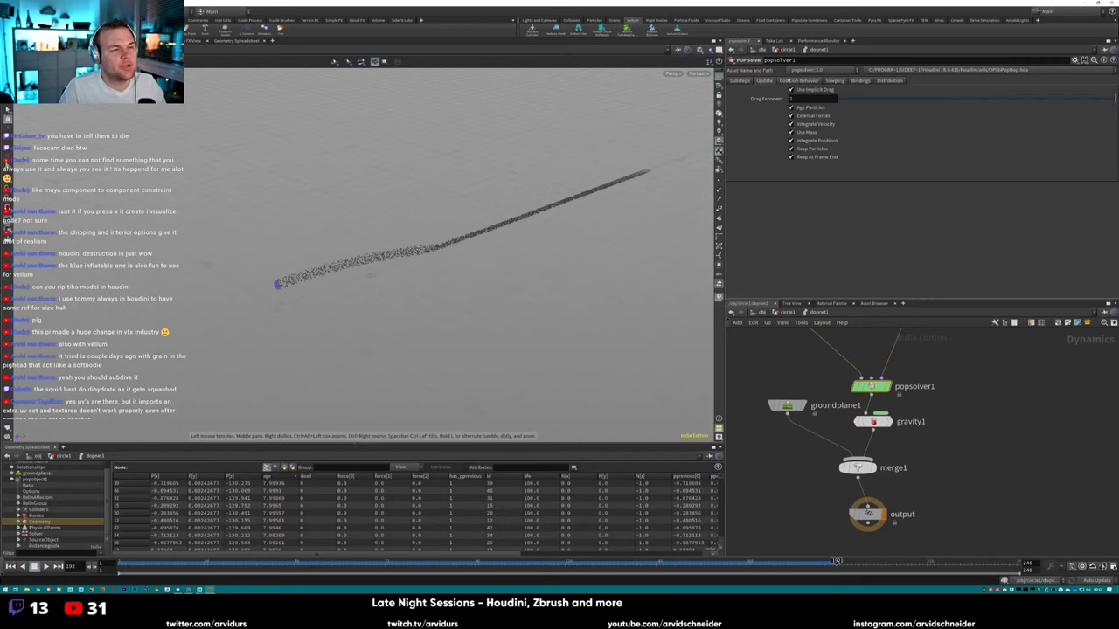
{"action": "left_click", "coordinate": [791, 80]}
{"action": "left_click", "coordinate": [838, 81]}
{"action": "left_click", "coordinate": [857, 81]}
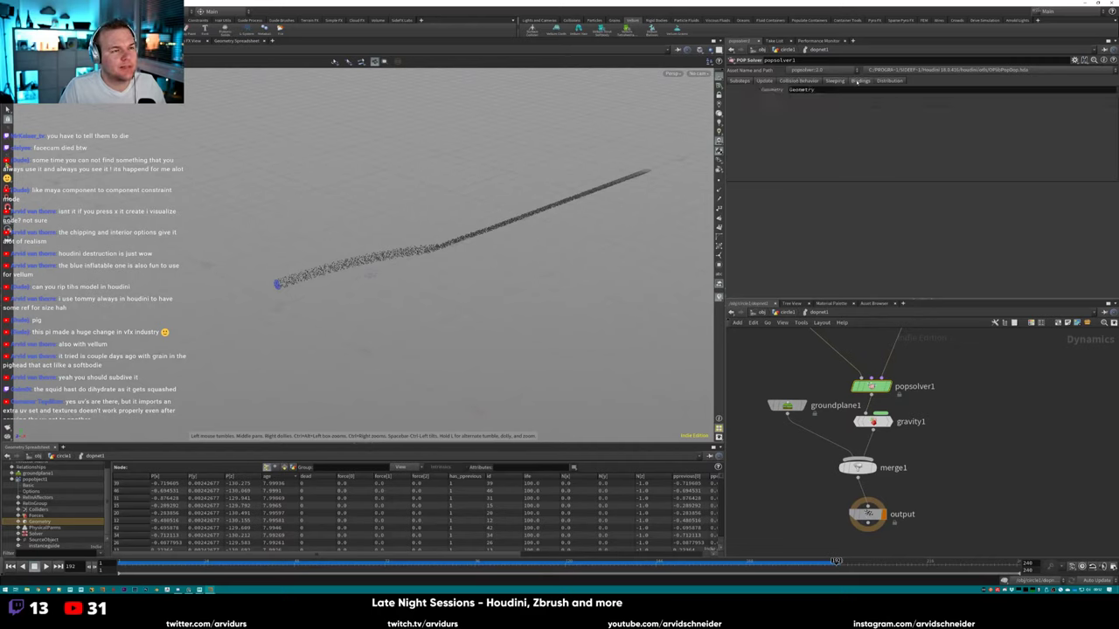
{"action": "left_click", "coordinate": [738, 81]}
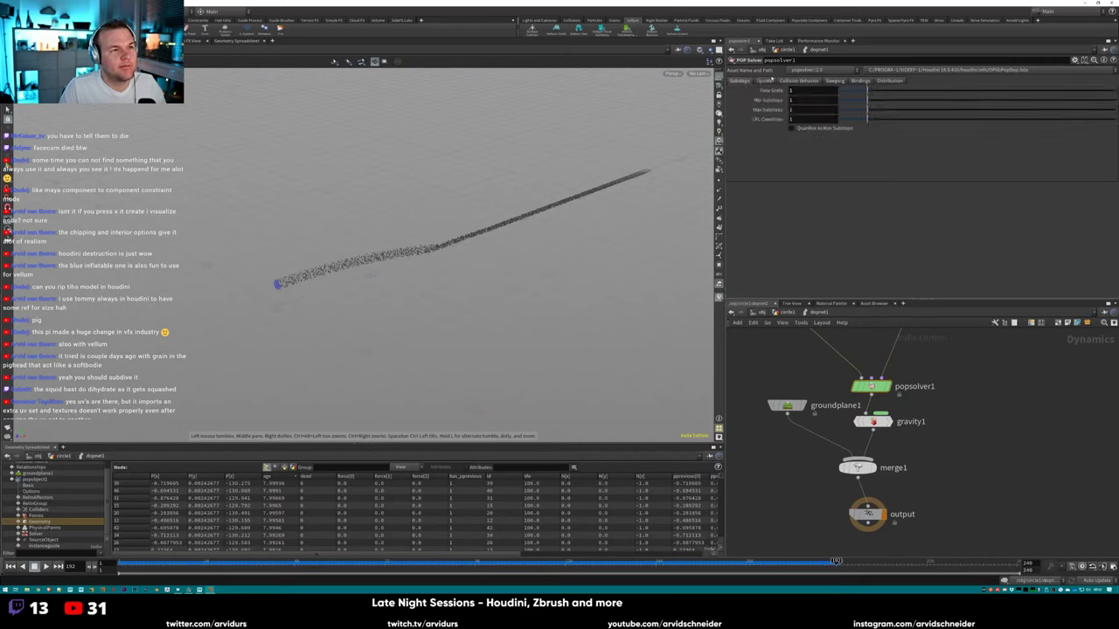
{"action": "left_click", "coordinate": [764, 80]}
{"action": "middle_click_drag", "start_coordinate": [892, 511], "coordinate": [906, 418]}
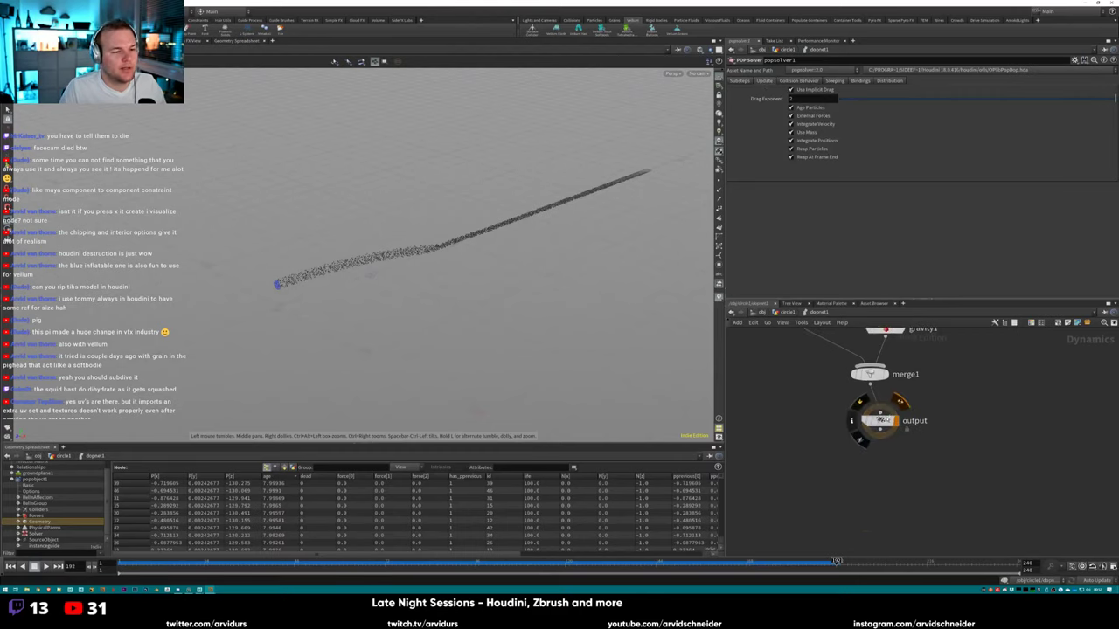
{"action": "key", "text": "u"}
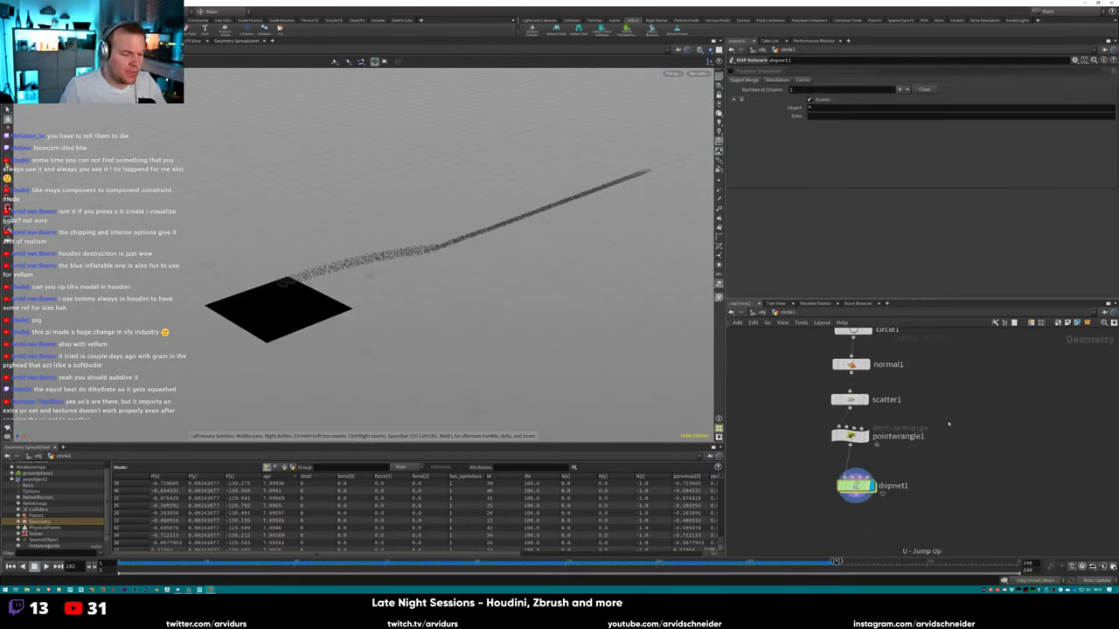
{"action": "left_click_drag", "start_coordinate": [867, 491], "coordinate": [863, 482]}
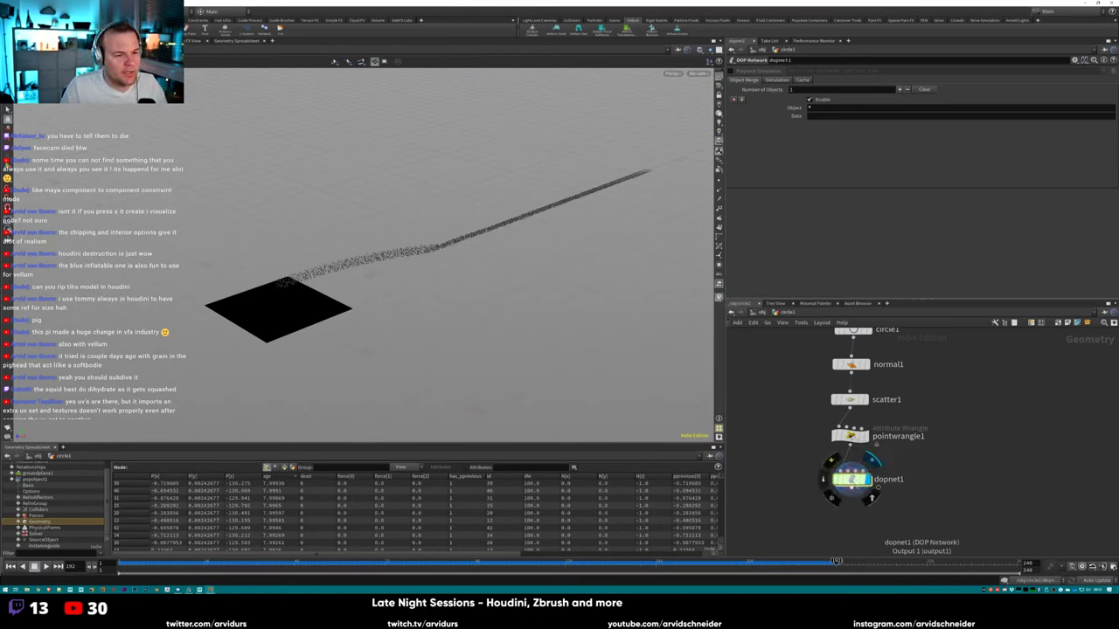
{"action": "double_click", "coordinate": [852, 479]}
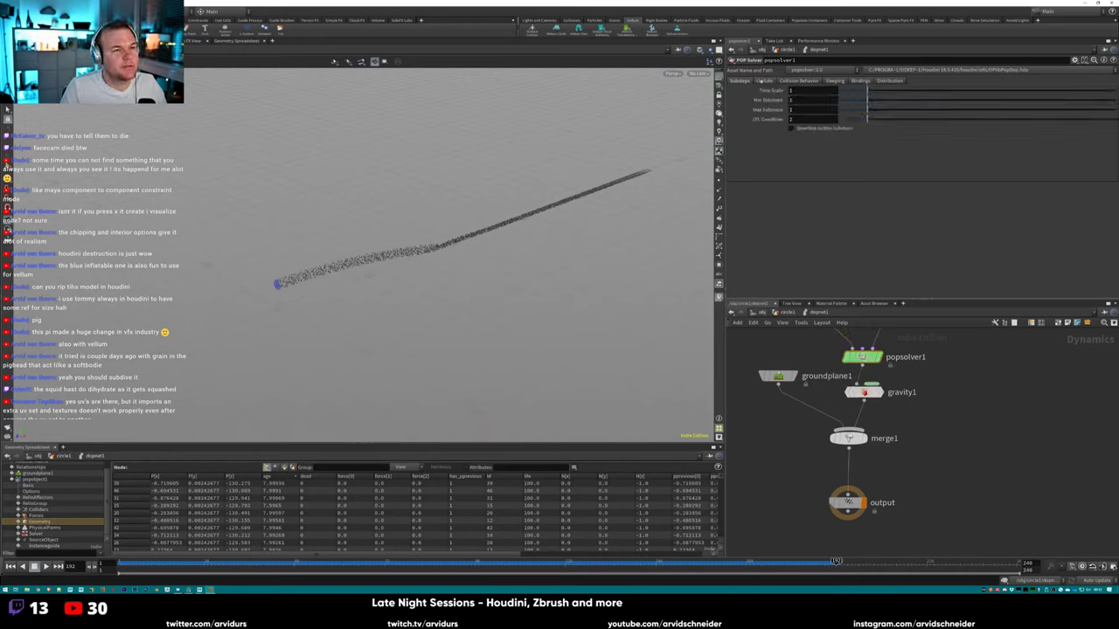
On popsolver1's Collision Behavior tab, enable Add Hit Attributes and expand the Attributes list.
{"action": "left_click", "coordinate": [801, 80]}
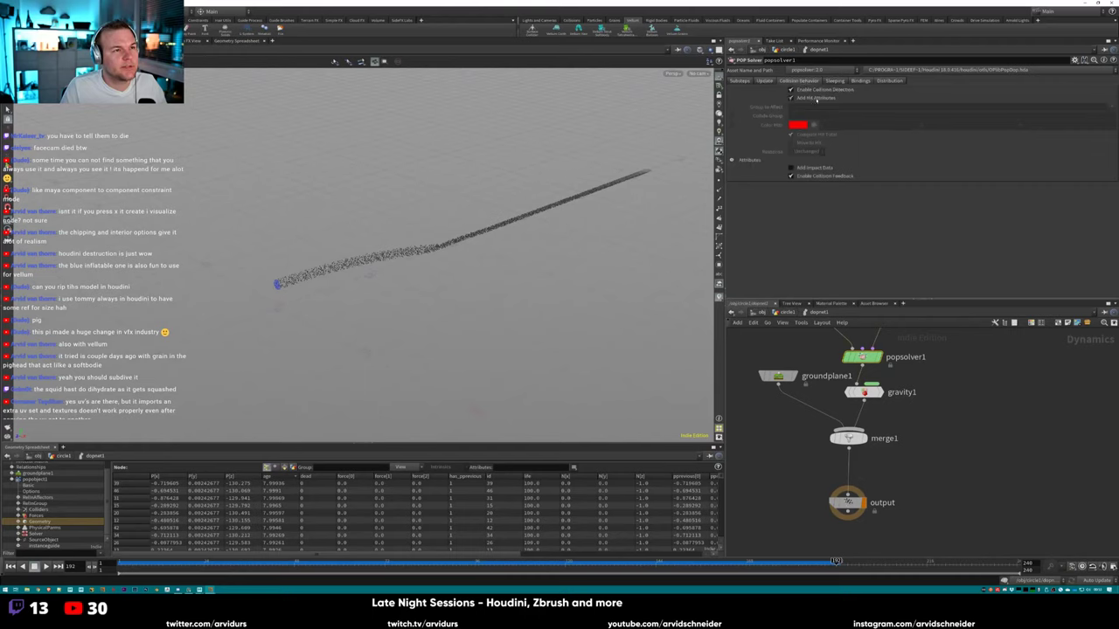
{"action": "left_click", "coordinate": [816, 99]}
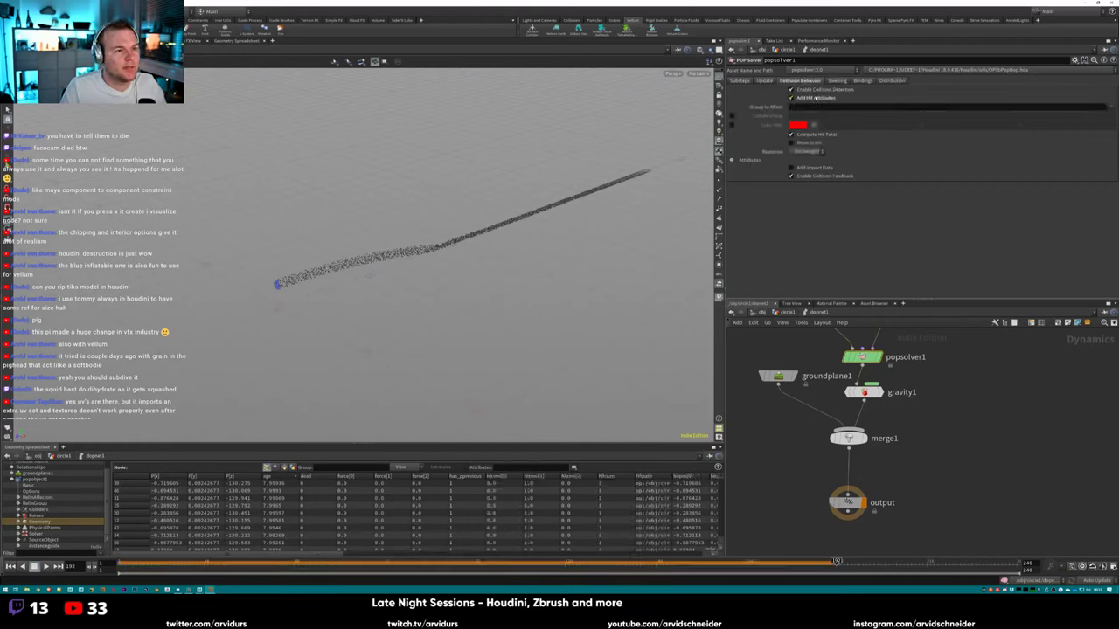
{"action": "left_click", "coordinate": [741, 160]}
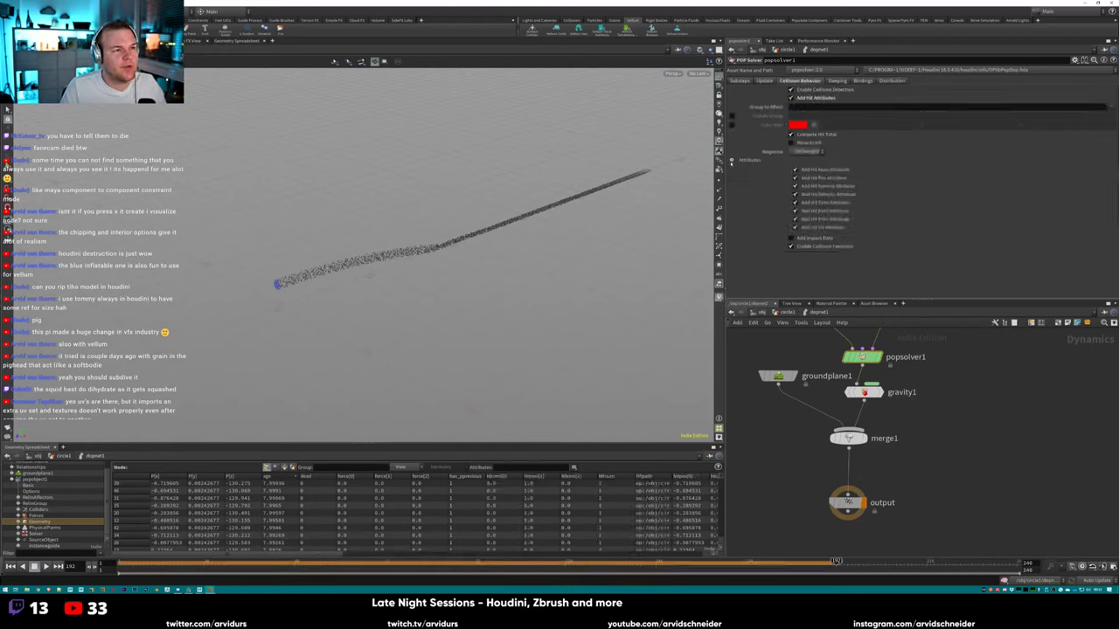
Test a Die collision Response from frame 1, then set Response back to Unchanged.
{"action": "left_click", "coordinate": [816, 152]}
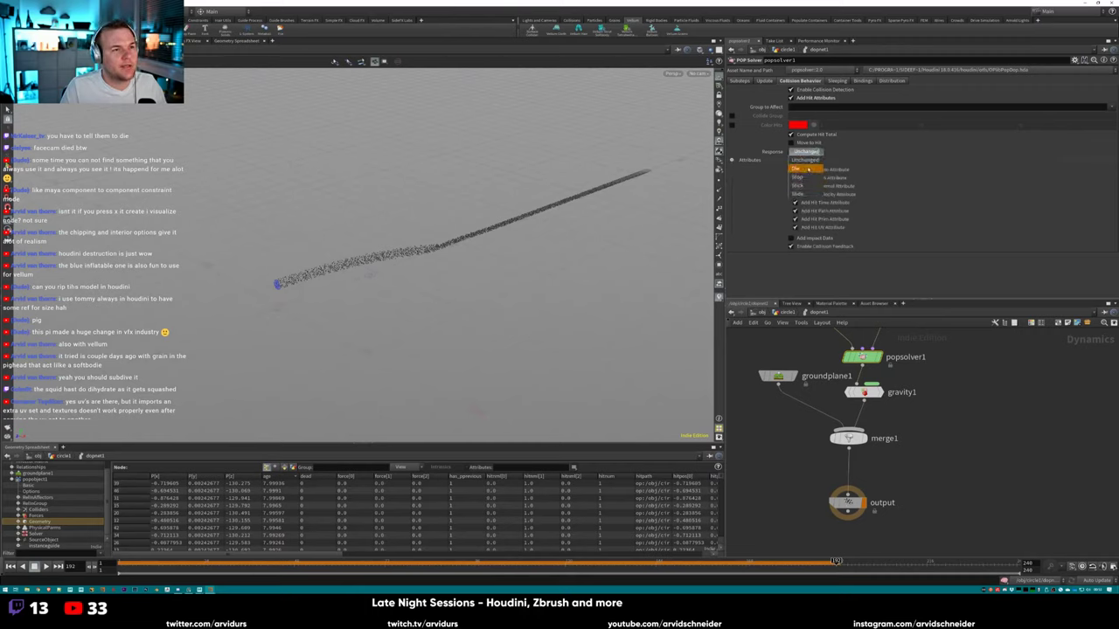
{"action": "left_click", "coordinate": [806, 170]}
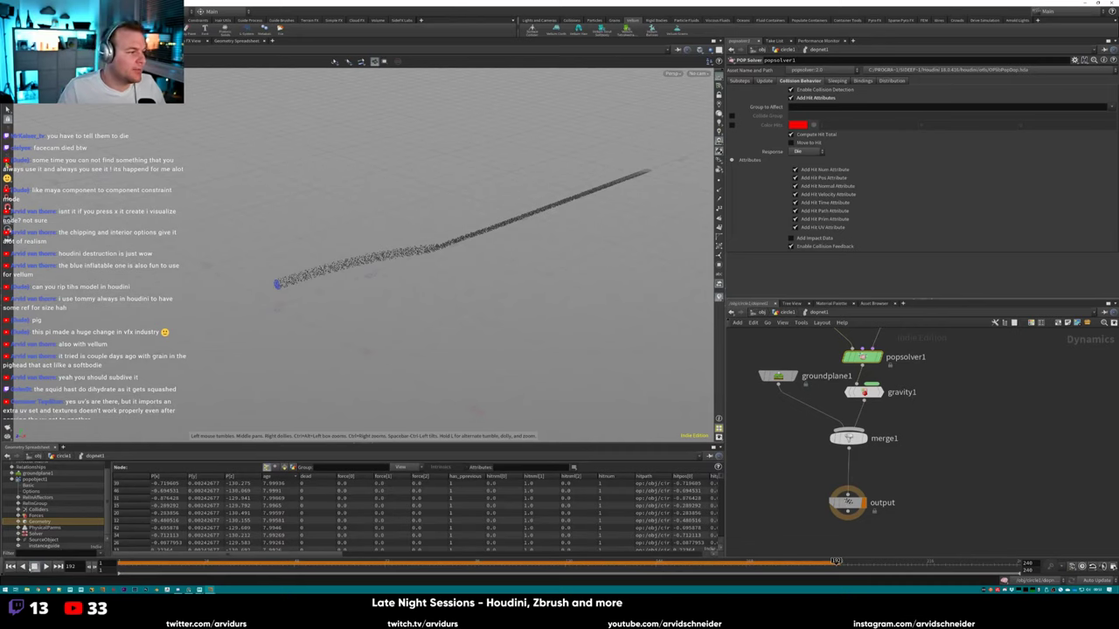
{"action": "key", "text": "ctrl+Up"}
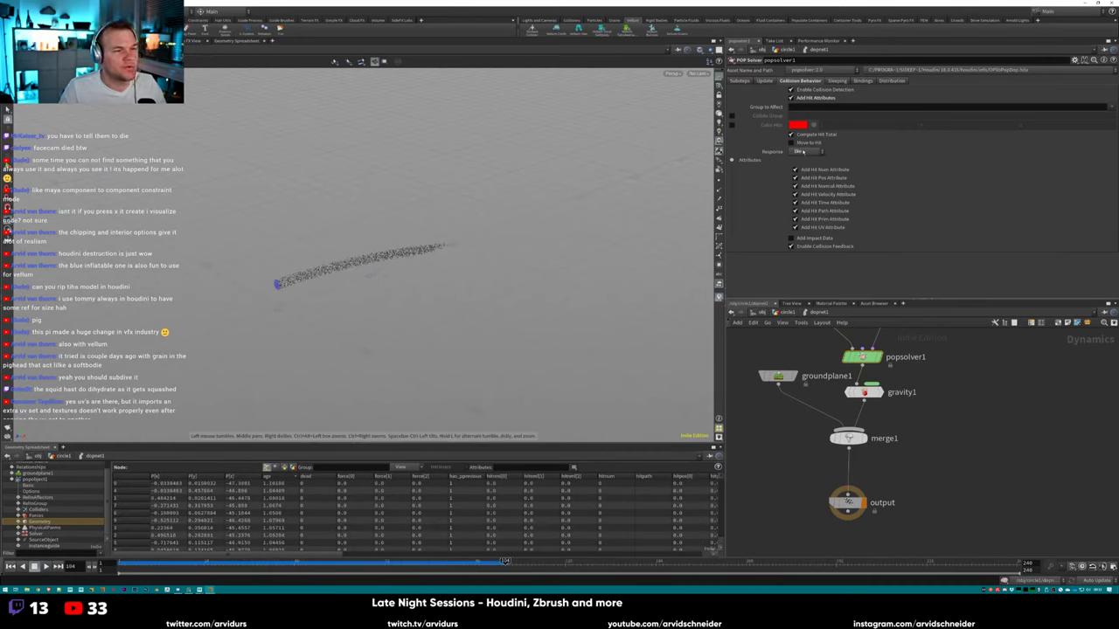
{"action": "left_click", "coordinate": [799, 151]}
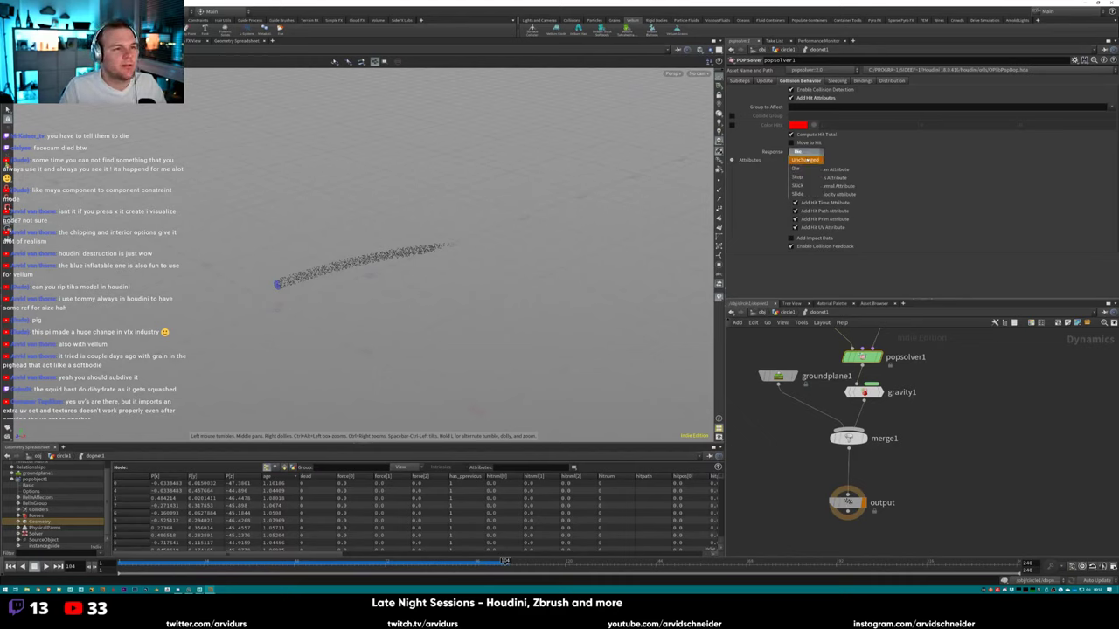
{"action": "left_click", "coordinate": [804, 160]}
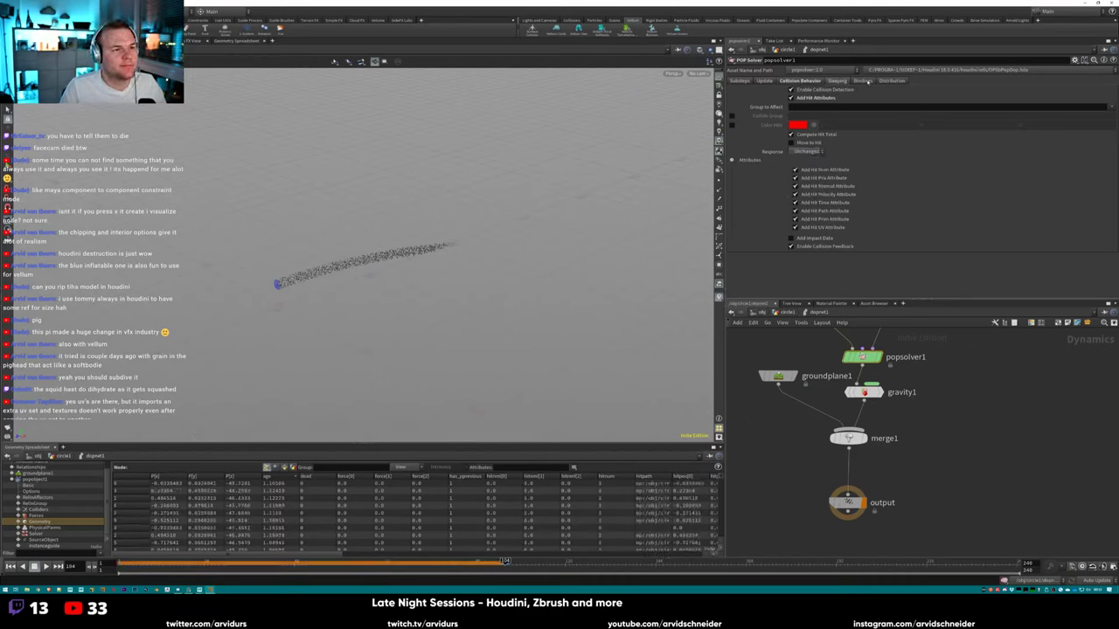
{"action": "left_click", "coordinate": [881, 80]}
{"action": "left_click", "coordinate": [764, 81]}
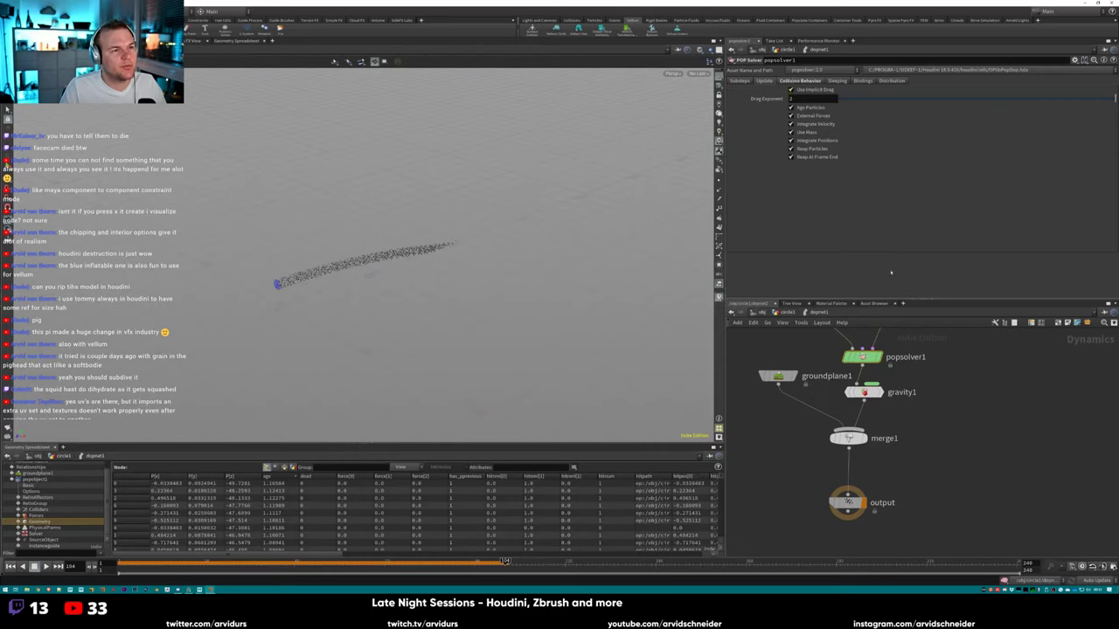
Review popsource1's Source, Birth and Attributes settings inside the DOP network.
{"action": "middle_click_drag", "start_coordinate": [927, 367], "coordinate": [898, 490]}
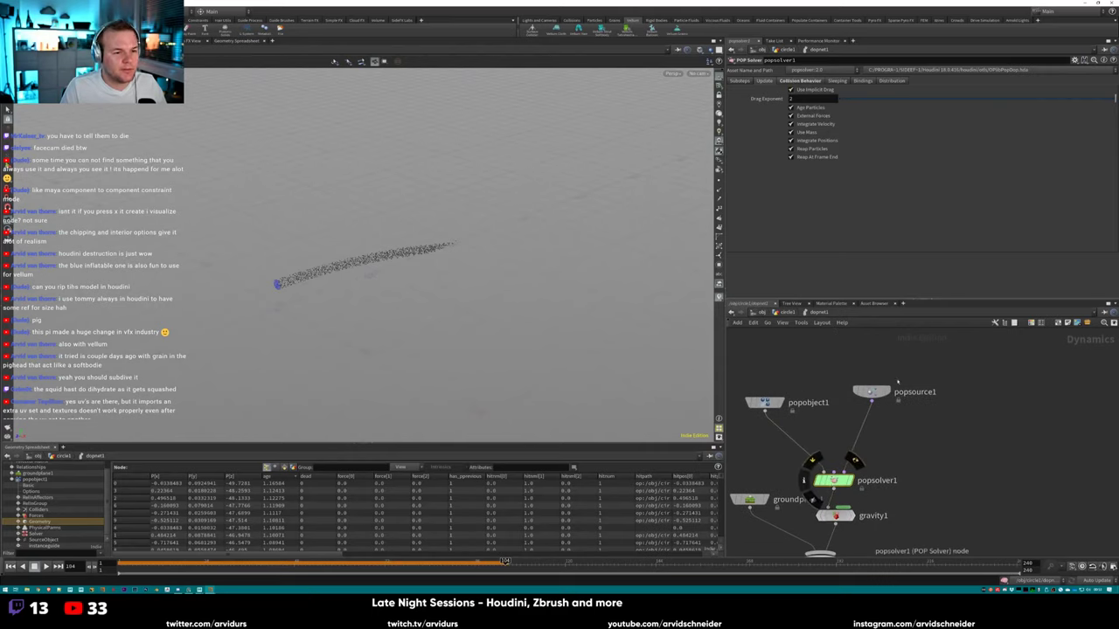
{"action": "left_click_drag", "start_coordinate": [835, 479], "coordinate": [831, 459]}
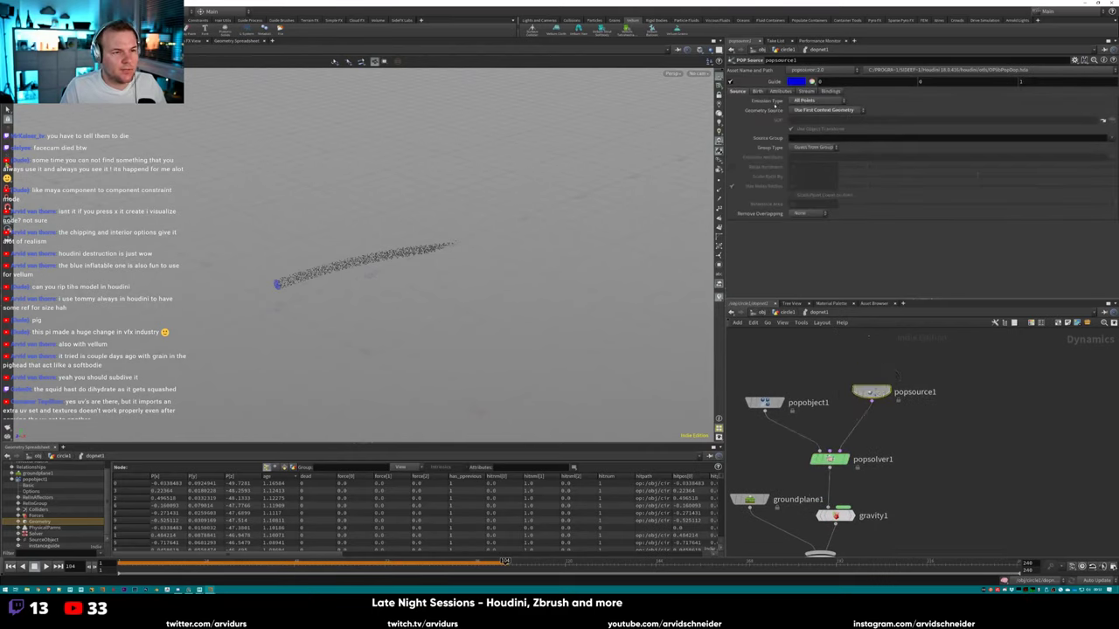
{"action": "left_click", "coordinate": [871, 392]}
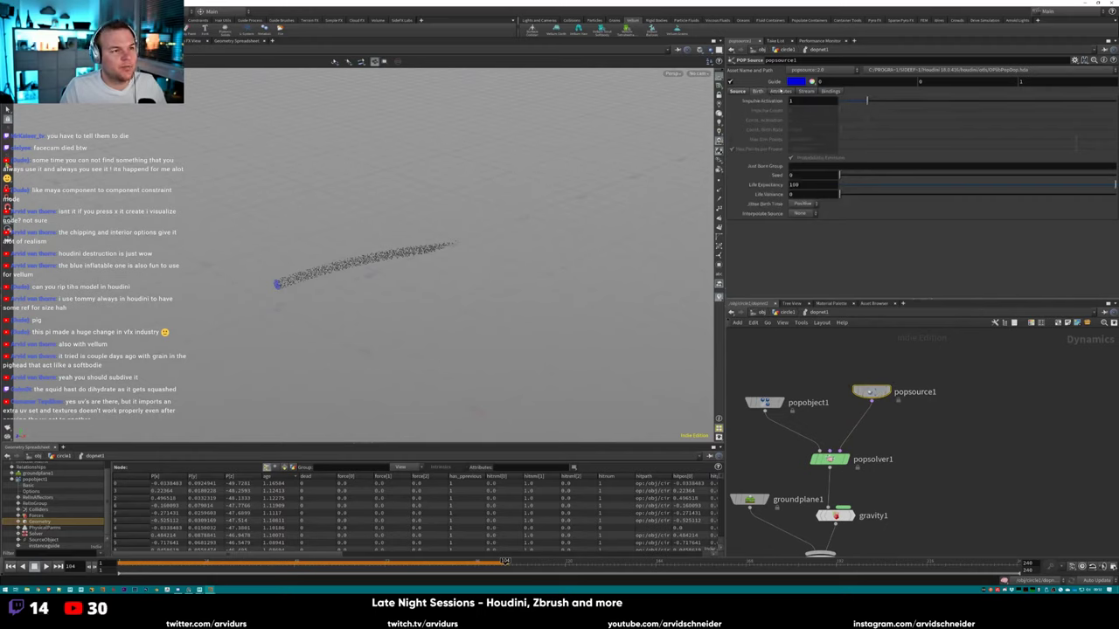
{"action": "left_click", "coordinate": [781, 91]}
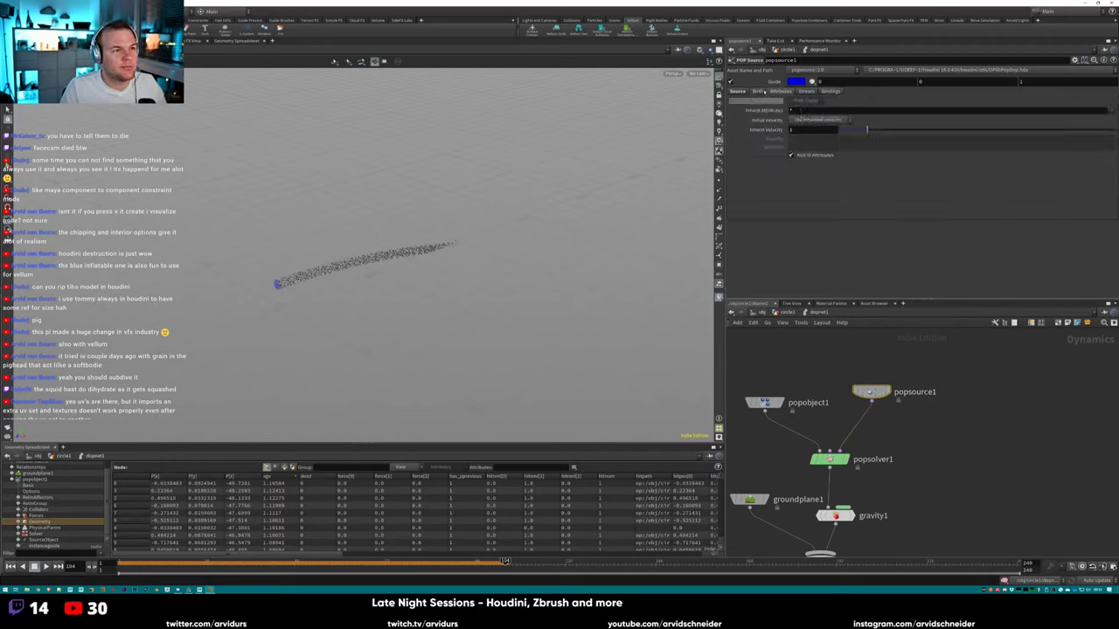
{"action": "left_click", "coordinate": [757, 91]}
{"action": "left_click", "coordinate": [734, 91]}
{"action": "middle_click_drag", "start_coordinate": [931, 510], "coordinate": [972, 417]}
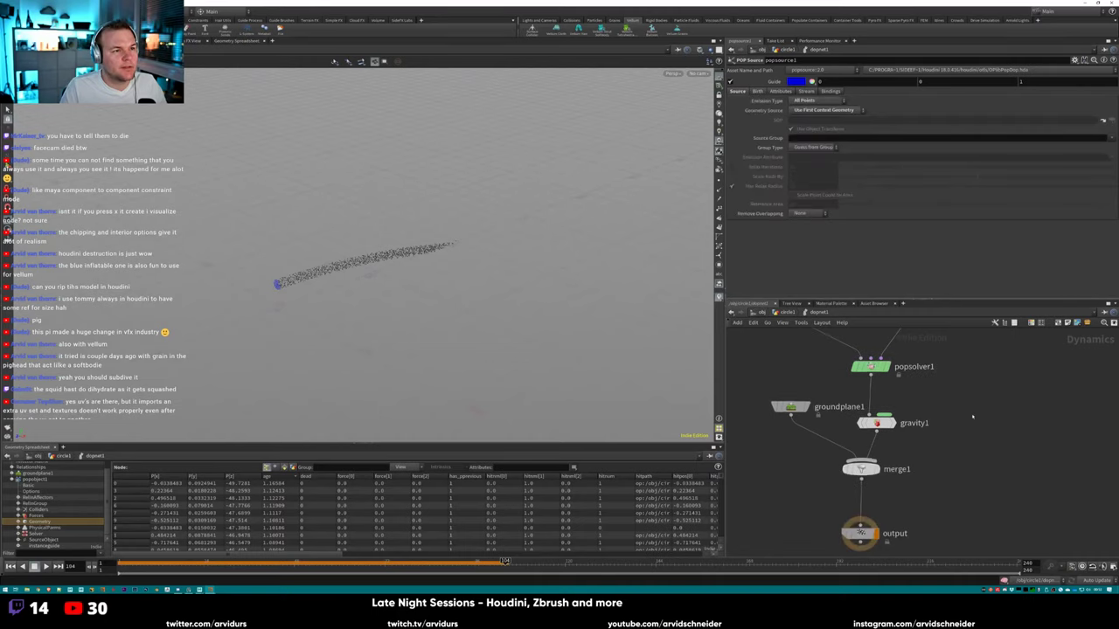
Rewind to frame 1 and set dopnet1's object filter to *pop*.
{"action": "key", "text": "u"}
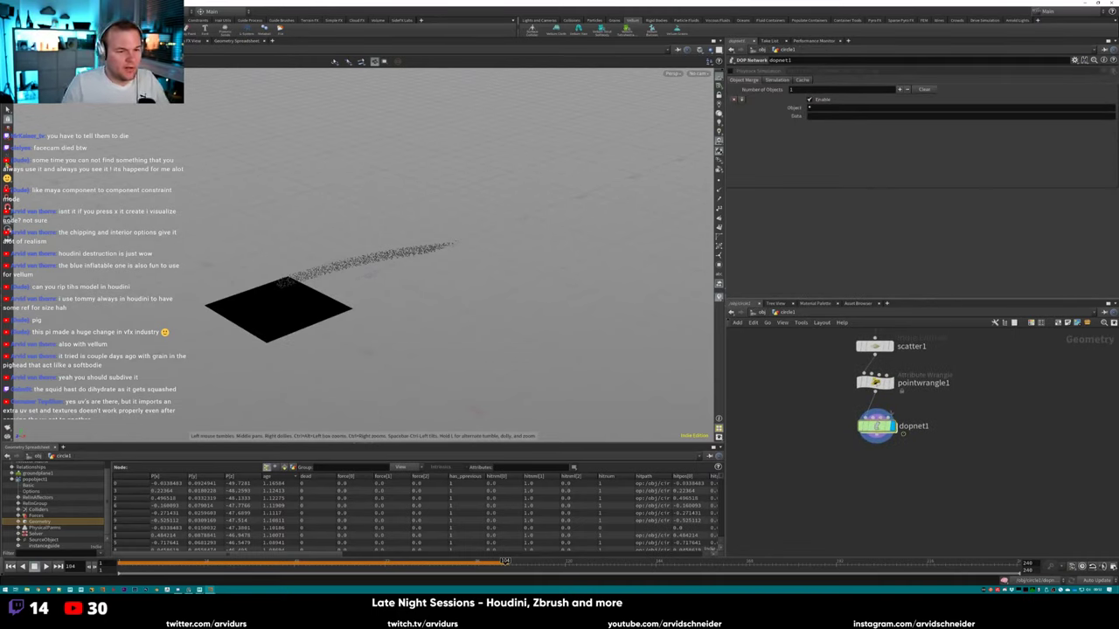
{"action": "left_click", "coordinate": [10, 567]}
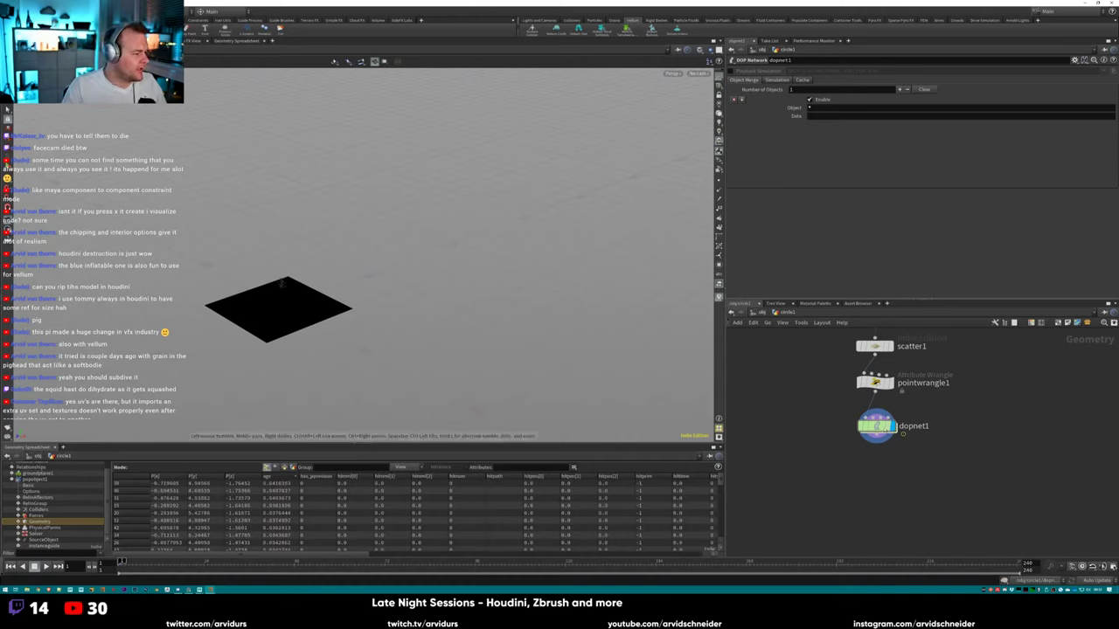
{"action": "left_click", "coordinate": [827, 109]}
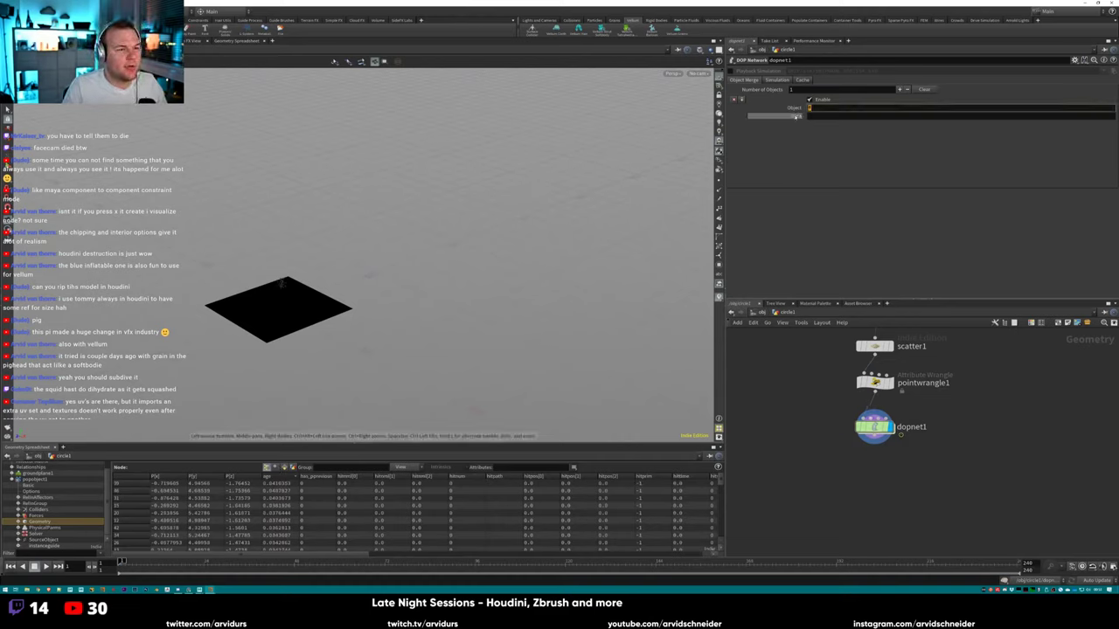
{"action": "type", "text": "*pop"}
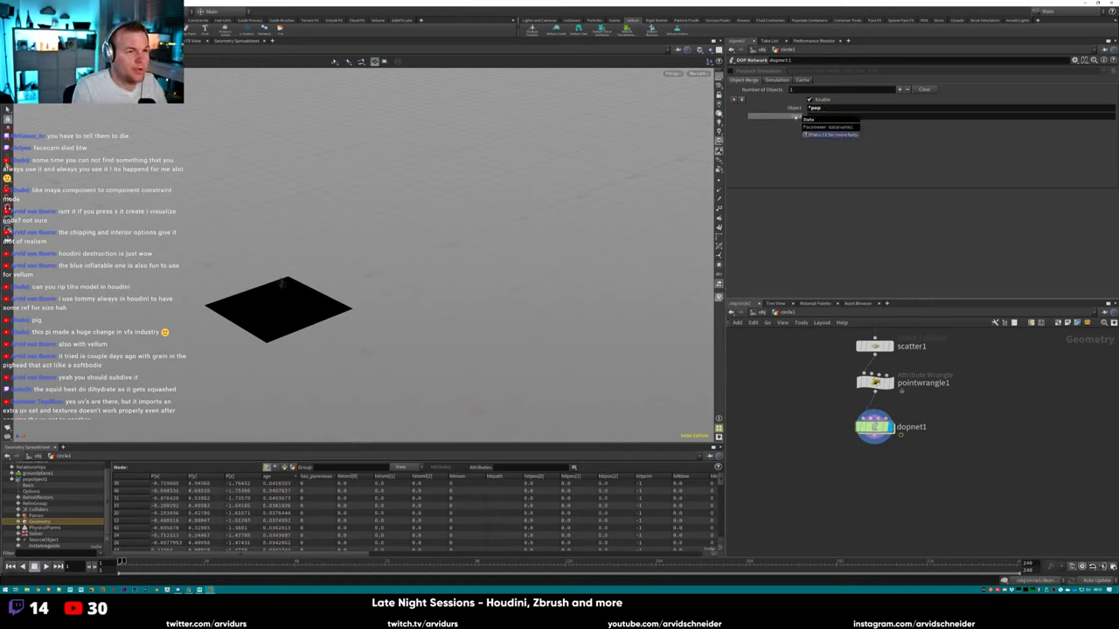
{"action": "double_click", "coordinate": [874, 427]}
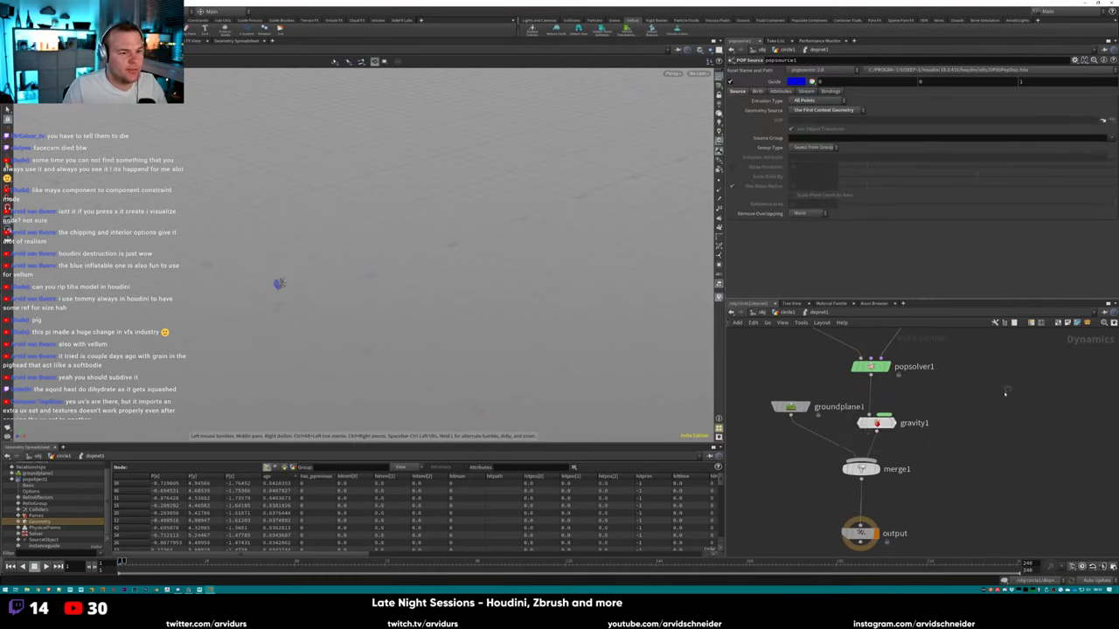
{"action": "middle_click_drag", "start_coordinate": [1004, 393], "coordinate": [981, 453]}
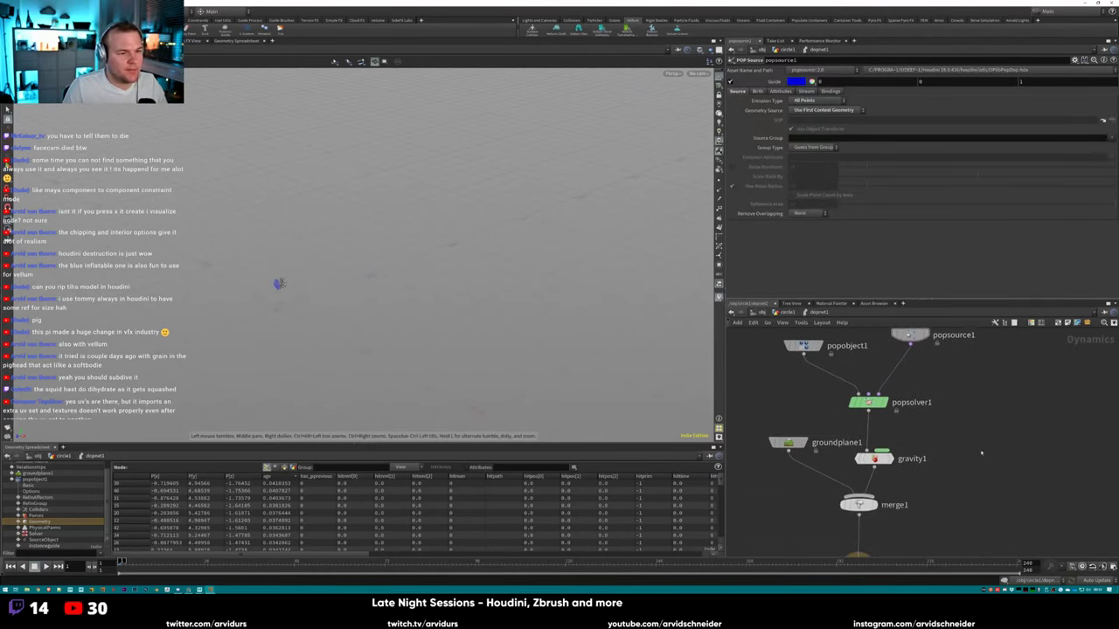
{"action": "key", "text": "u"}
{"action": "left_click", "coordinate": [839, 108]}
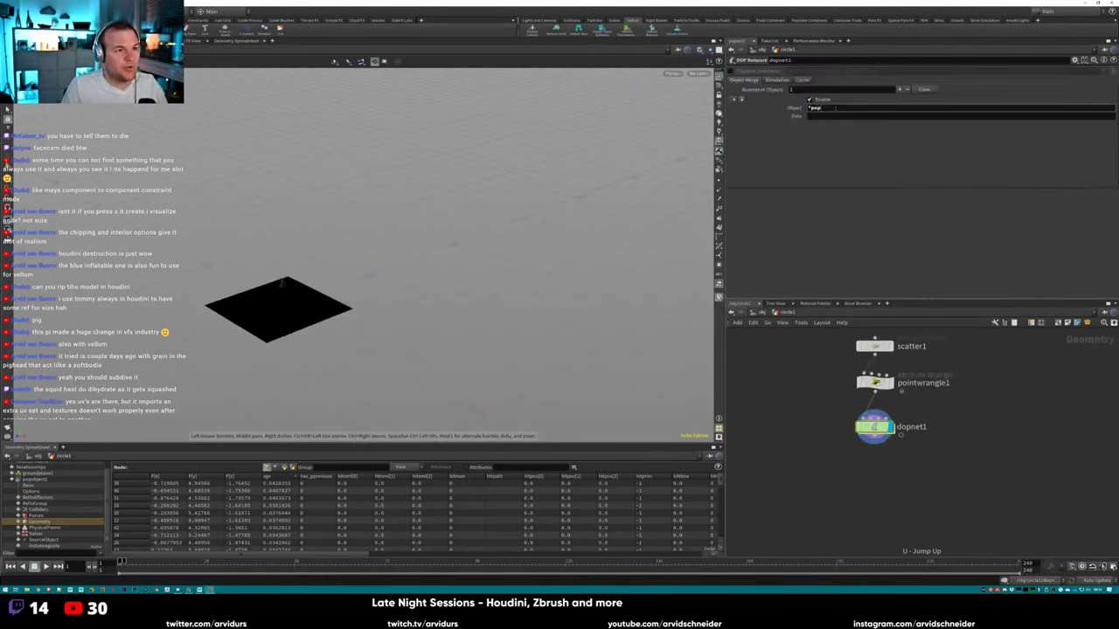
{"action": "key", "text": "Return"}
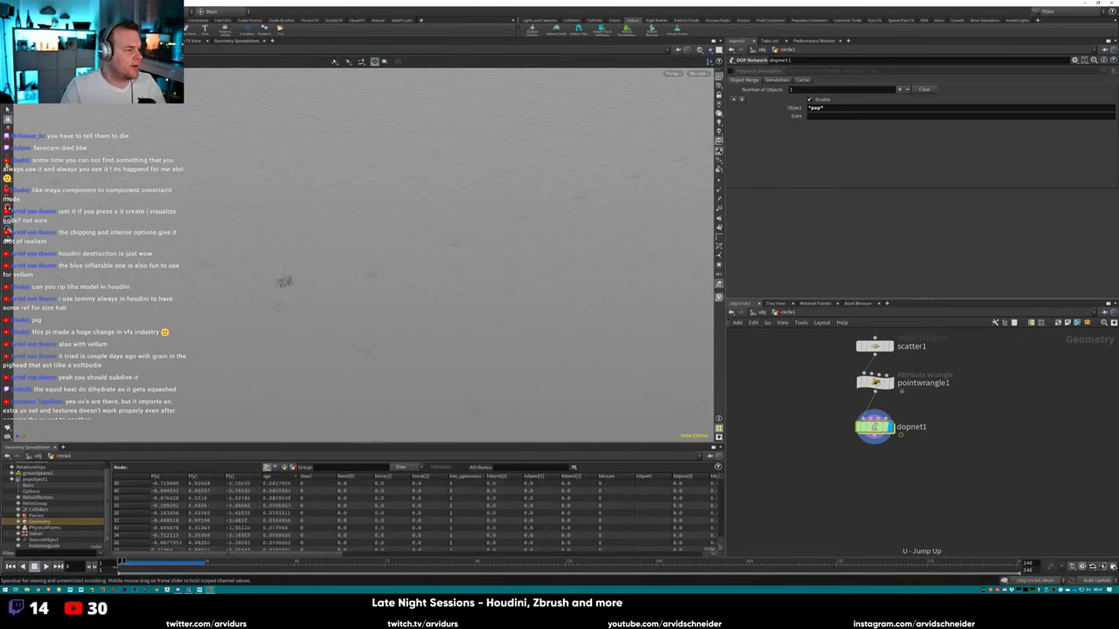
Search the node menu for 'raster' to list the Volume Rasterize nodes.
{"action": "key", "text": "Tab"}
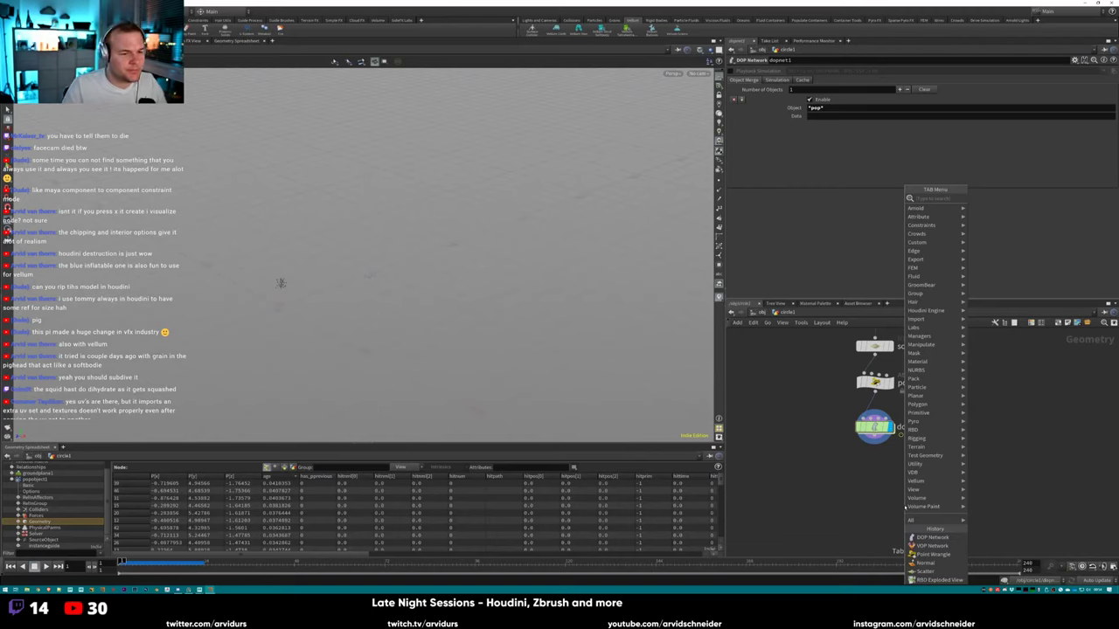
{"action": "type", "text": "visual"}
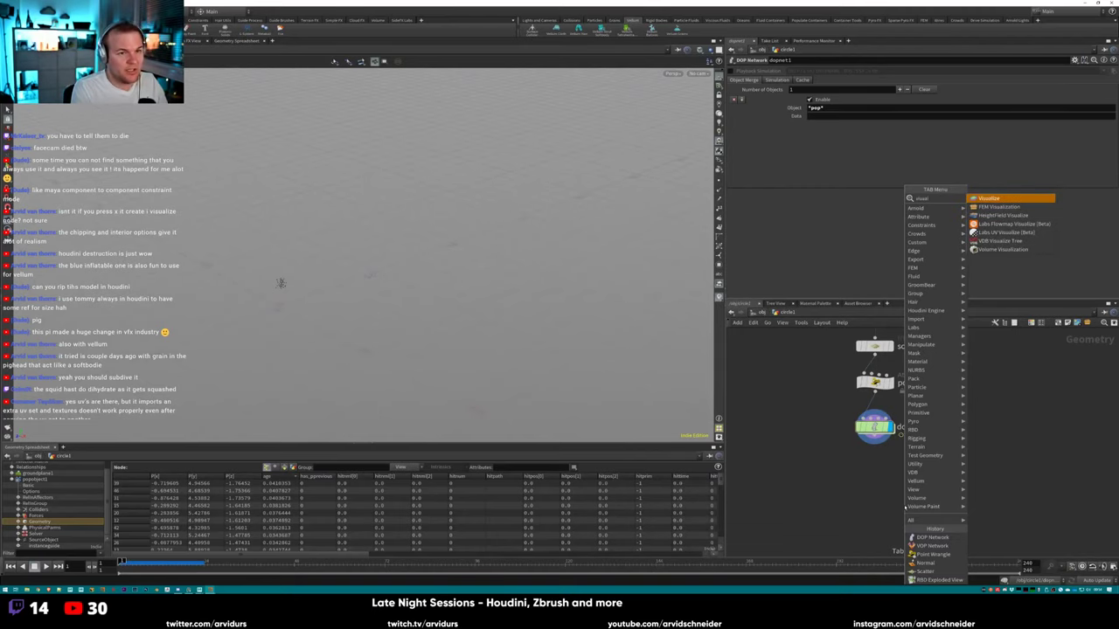
{"action": "key", "text": "BackSpace"}
{"action": "key", "text": "BackSpace"}
{"action": "key", "text": "BackSpace"}
{"action": "key", "text": "BackSpace"}
{"action": "key", "text": "BackSpace"}
{"action": "key", "text": "BackSpace"}
{"action": "type", "text": "raster"}
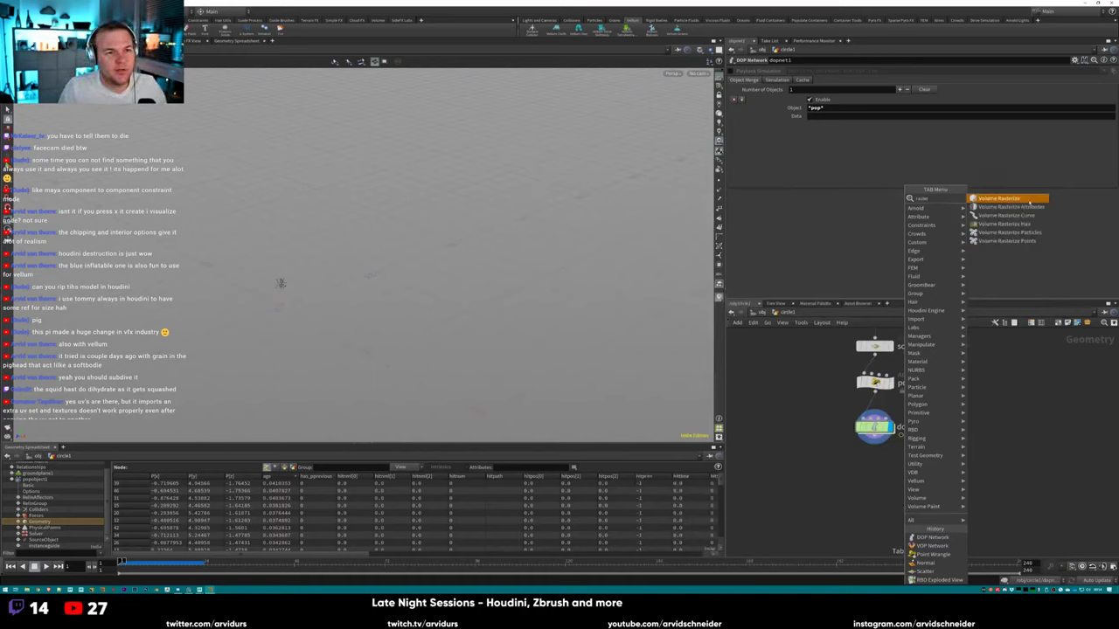
Try a plain Volume Rasterize node wired under dopnet1, then delete it.
{"action": "left_click", "coordinate": [1028, 200]}
{"action": "left_click", "coordinate": [929, 467]}
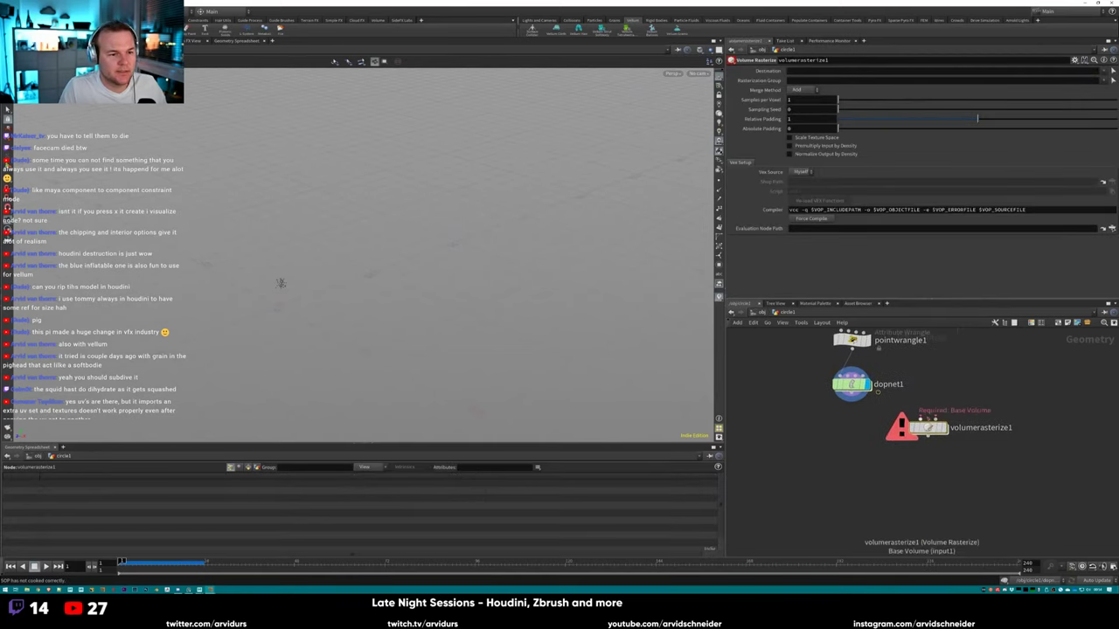
{"action": "left_click_drag", "start_coordinate": [927, 428], "coordinate": [877, 392]}
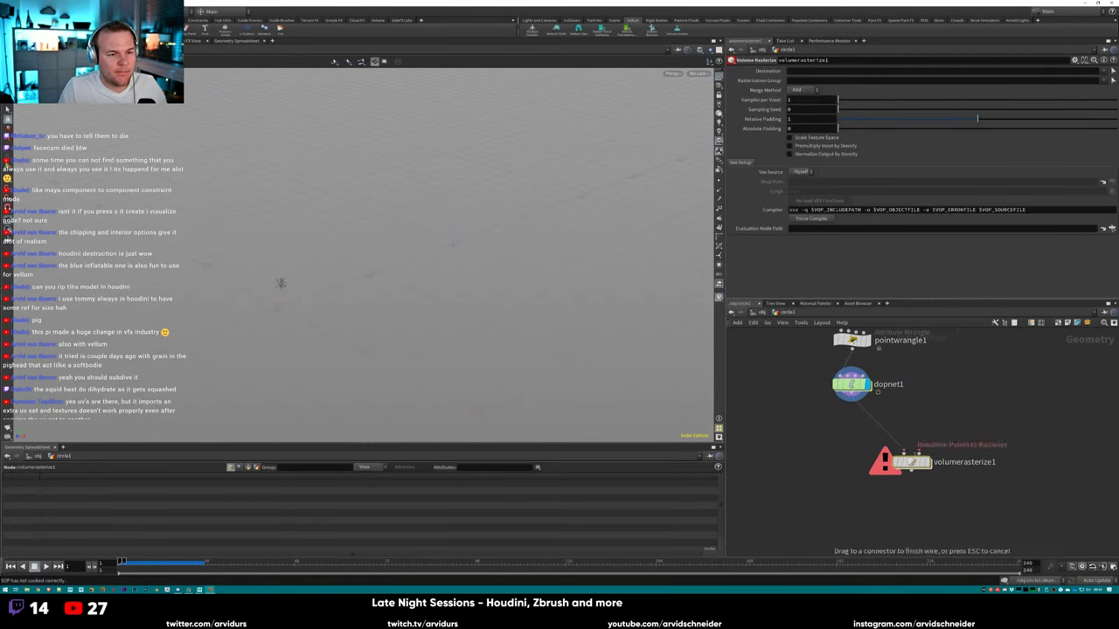
{"action": "left_click", "coordinate": [905, 449]}
{"action": "left_click_drag", "start_coordinate": [909, 462], "coordinate": [848, 480]}
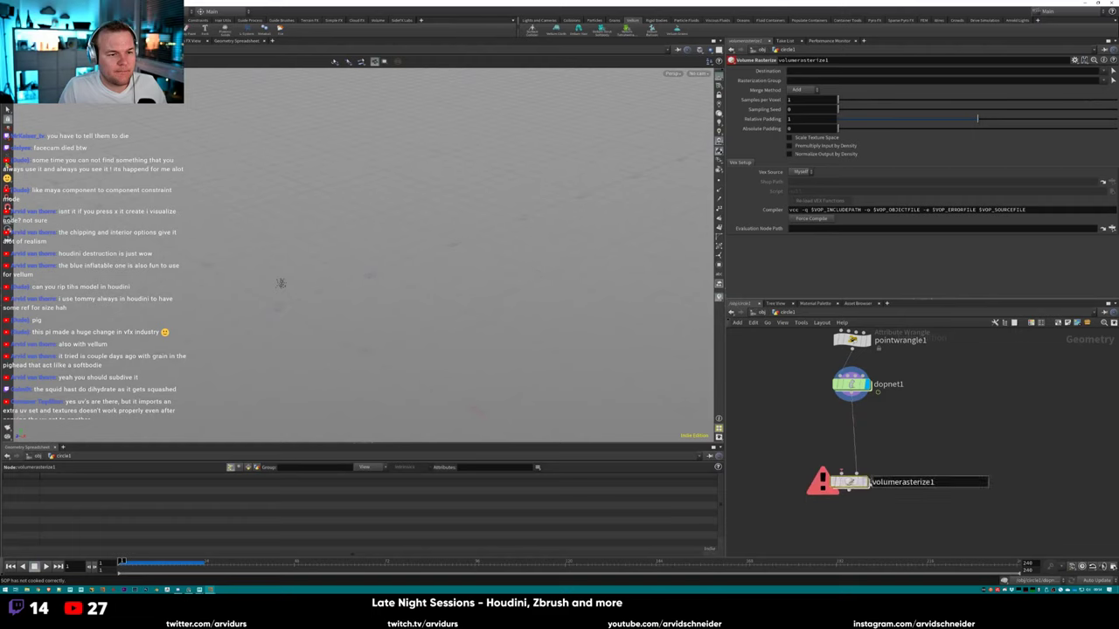
{"action": "key", "text": "Tab"}
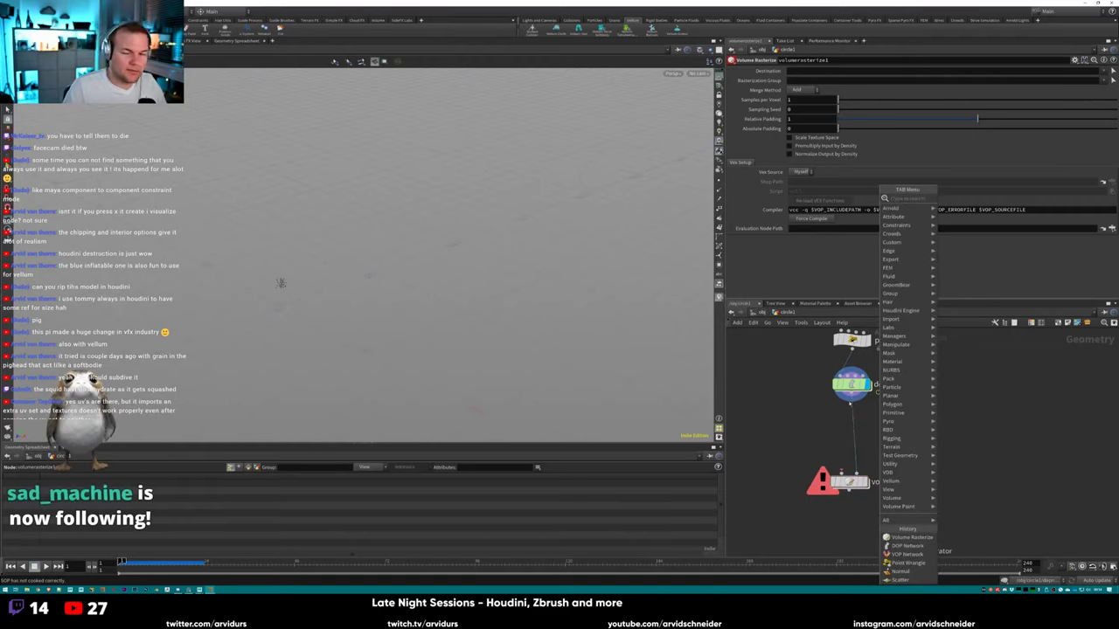
{"action": "key", "text": "Escape"}
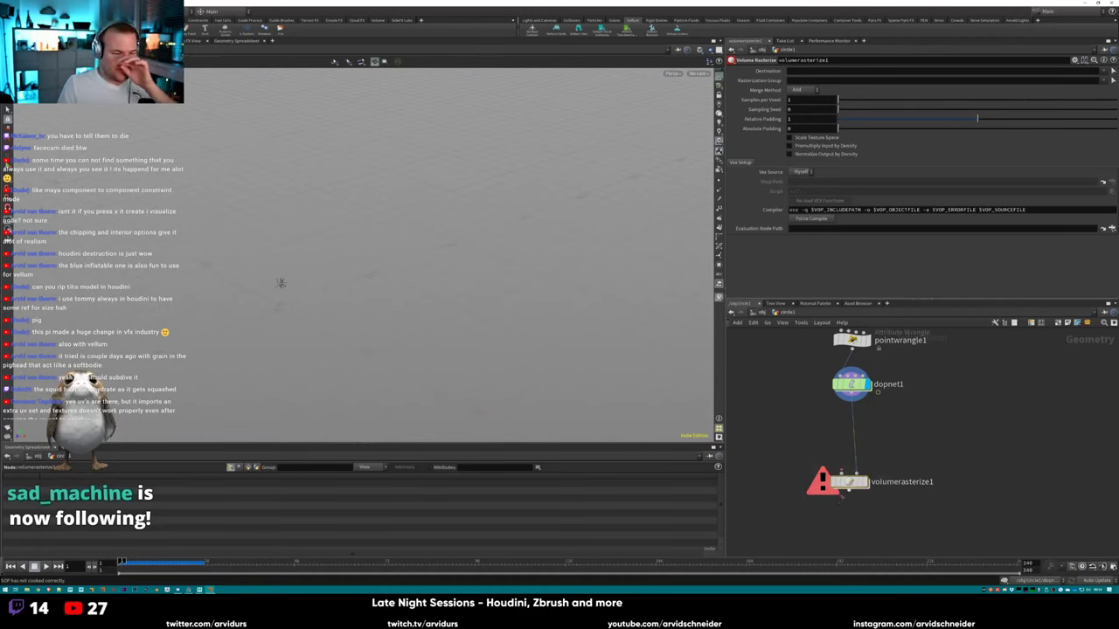
{"action": "key", "text": "Delete"}
Add a Volume Rasterize Attributes node under dopnet1 and display it.
{"action": "key", "text": "Tab"}
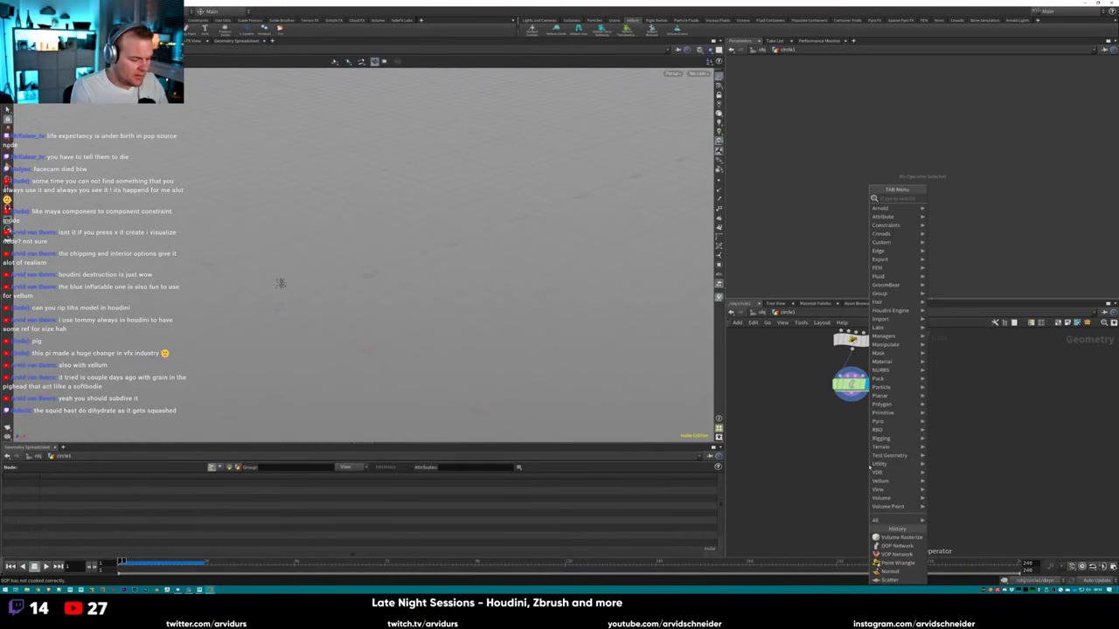
{"action": "type", "text": "vol"}
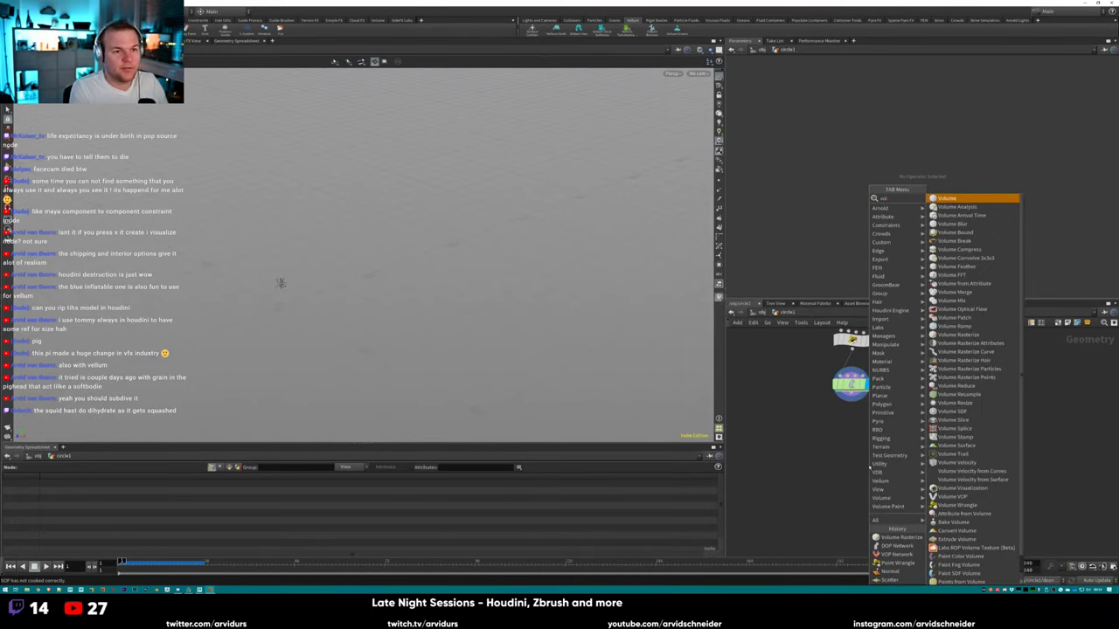
{"action": "key", "text": "Down"}
{"action": "key", "text": "Down"}
{"action": "key", "text": "Down"}
{"action": "key", "text": "Down"}
{"action": "key", "text": "Down"}
{"action": "key", "text": "Down"}
{"action": "key", "text": "Down"}
{"action": "key", "text": "Down"}
{"action": "key", "text": "Down"}
{"action": "key", "text": "Down"}
{"action": "key", "text": "Down"}
{"action": "key", "text": "Down"}
{"action": "key", "text": "Down"}
{"action": "key", "text": "Down"}
{"action": "key", "text": "Down"}
{"action": "key", "text": "Down"}
{"action": "key", "text": "Down"}
{"action": "key", "text": "Return"}
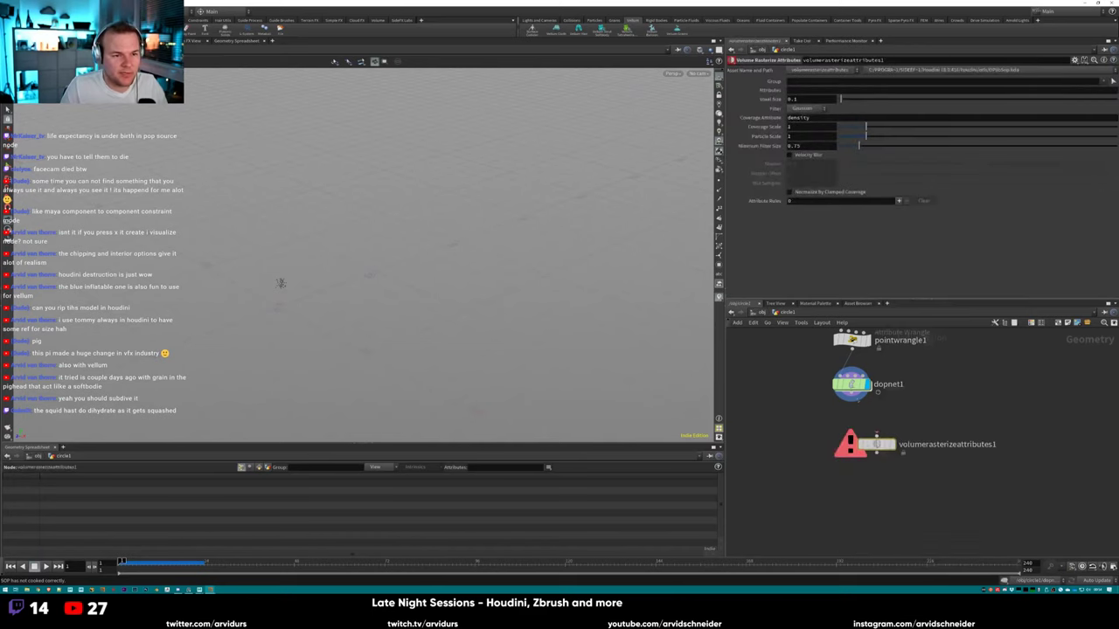
{"action": "left_click", "coordinate": [855, 449]}
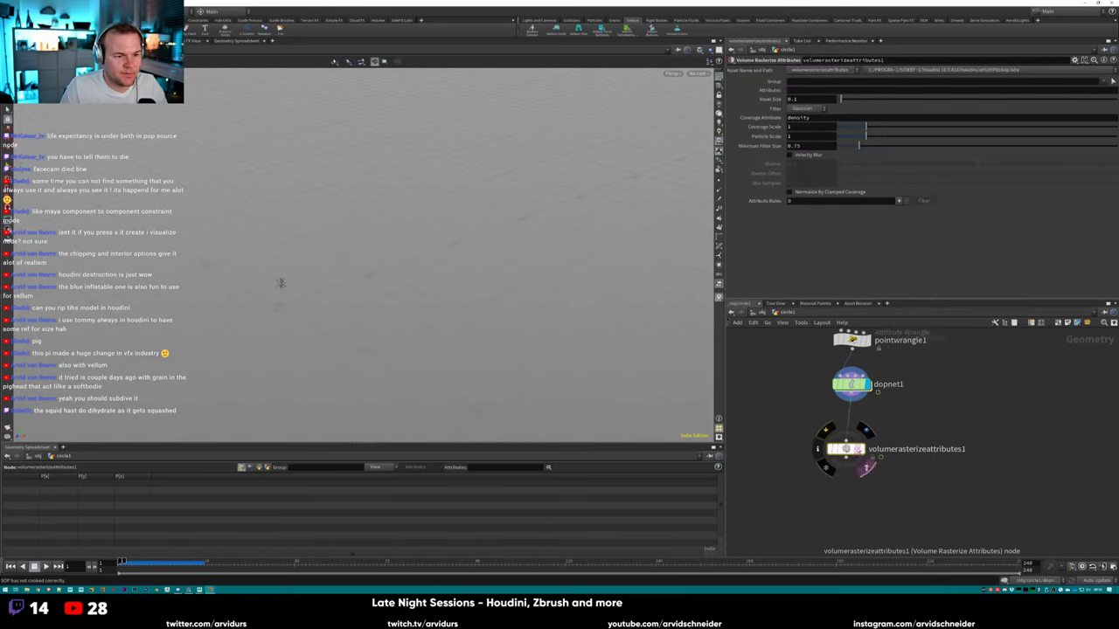
{"action": "left_click", "coordinate": [861, 451]}
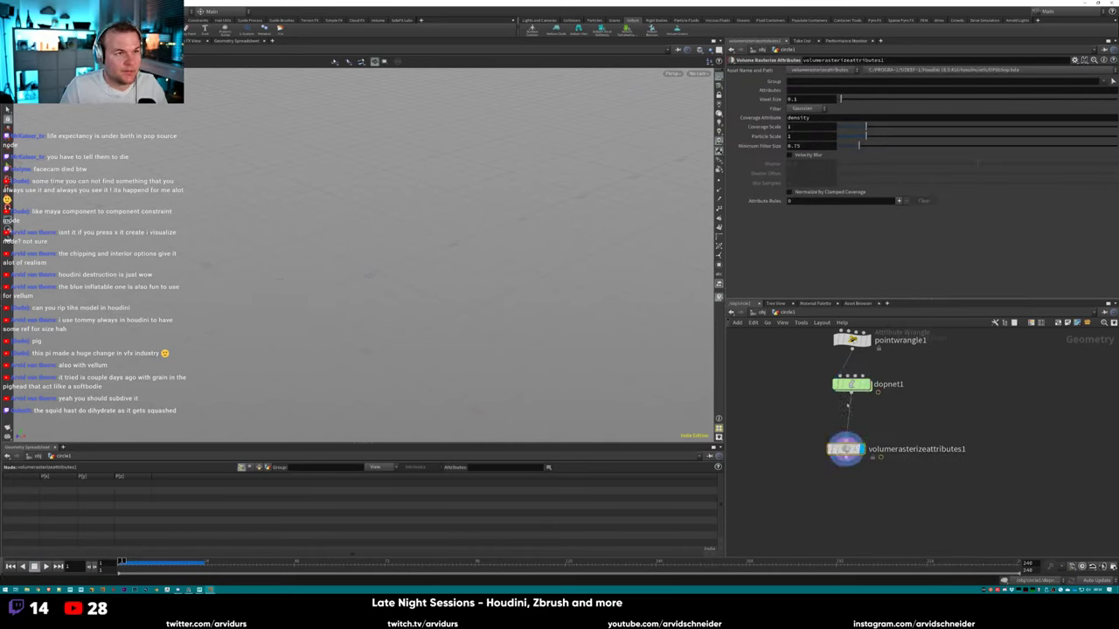
{"action": "left_click_drag", "start_coordinate": [848, 451], "coordinate": [848, 471]}
Add a Pyro Source fed by dopnet1 with Initialize set to Source Smoke.
{"action": "key", "text": "Tab"}
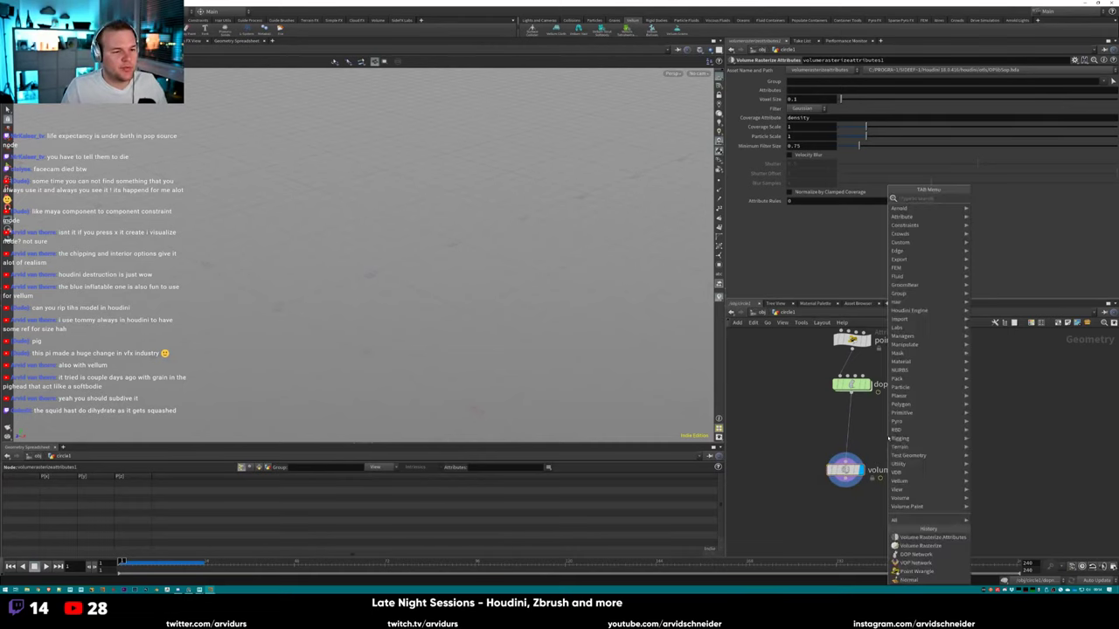
{"action": "type", "text": "de"}
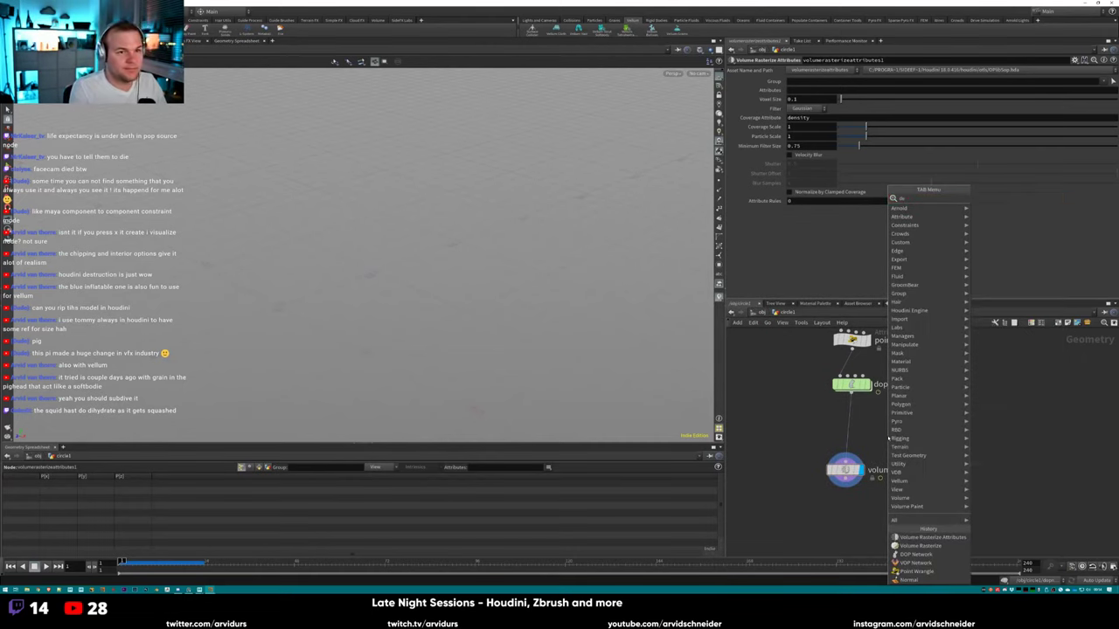
{"action": "key", "text": "BackSpace"}
{"action": "key", "text": "BackSpace"}
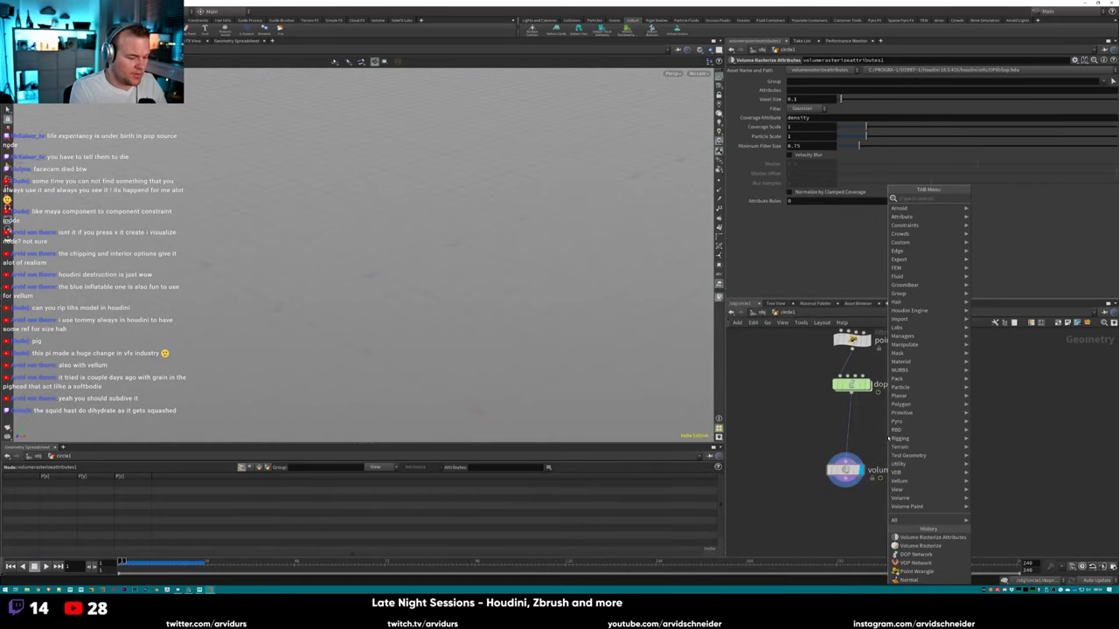
{"action": "type", "text": "source"}
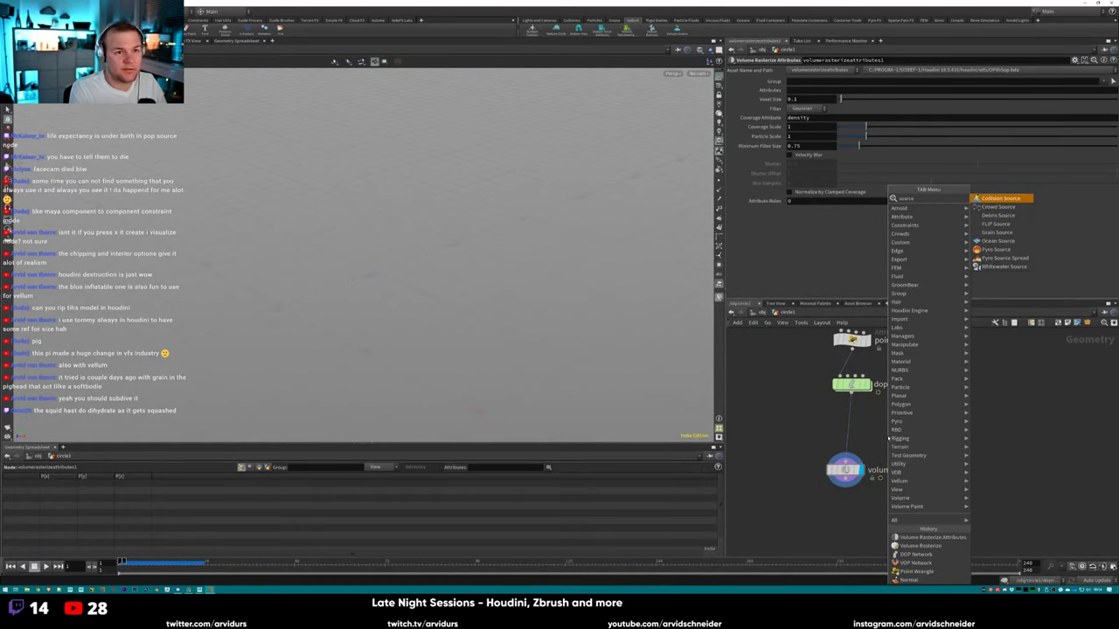
{"action": "left_click", "coordinate": [995, 249]}
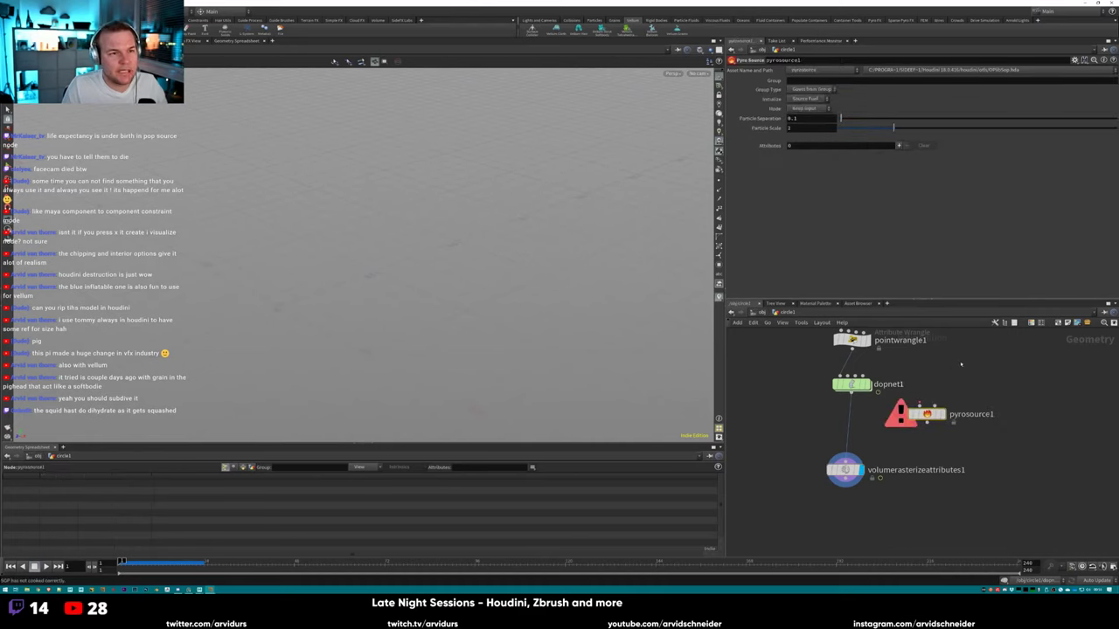
{"action": "left_click", "coordinate": [853, 393]}
{"action": "left_click", "coordinate": [918, 408]}
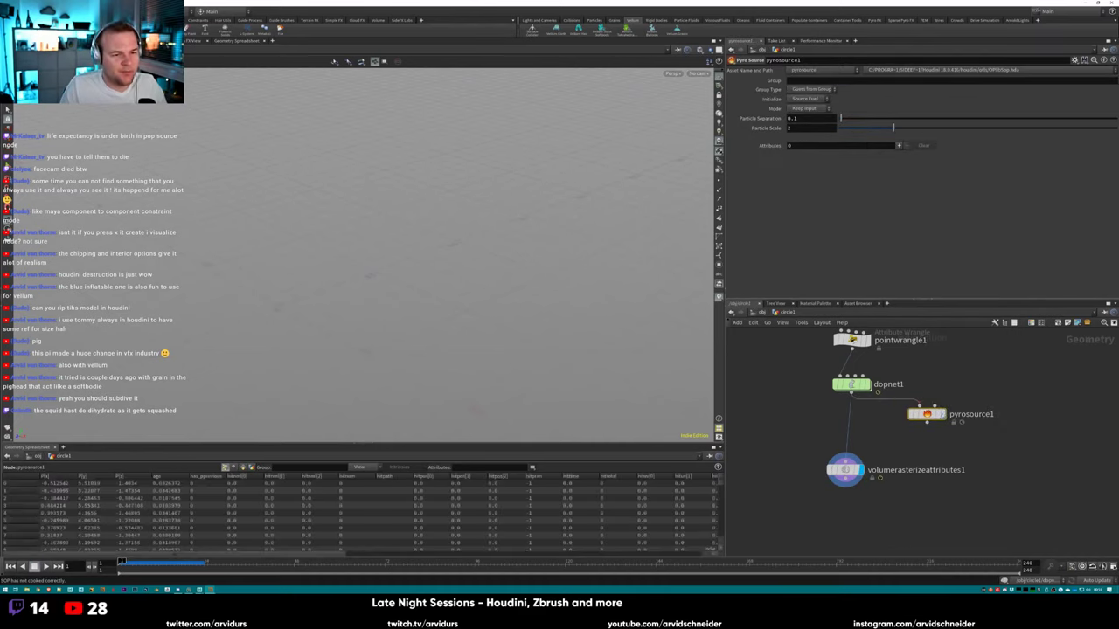
{"action": "left_click", "coordinate": [943, 415]}
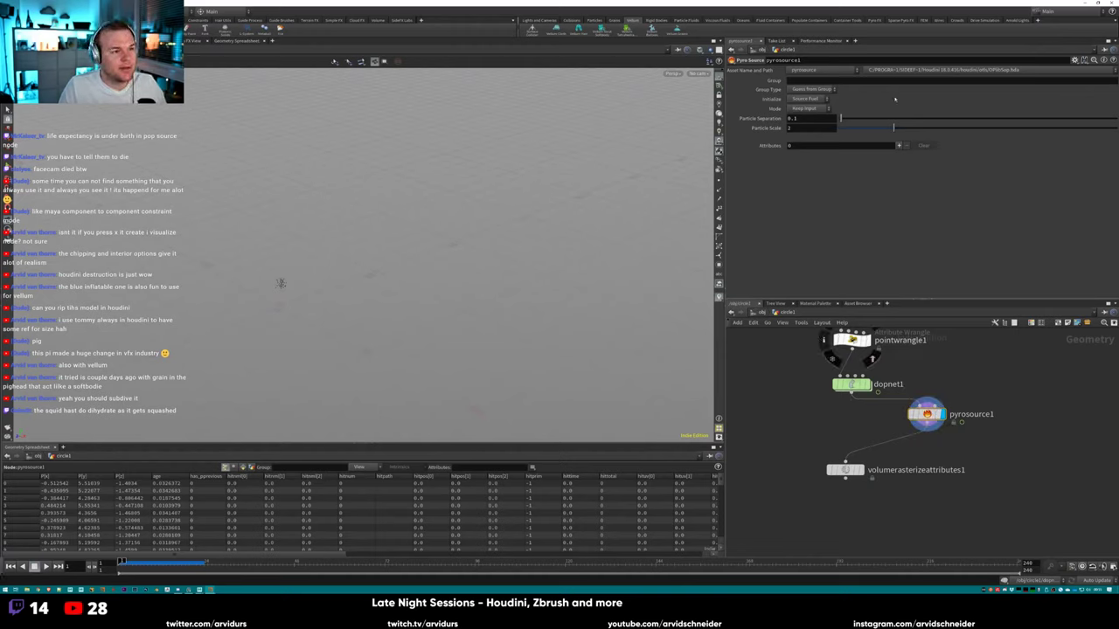
{"action": "left_click", "coordinate": [806, 99]}
{"action": "left_click", "coordinate": [809, 108]}
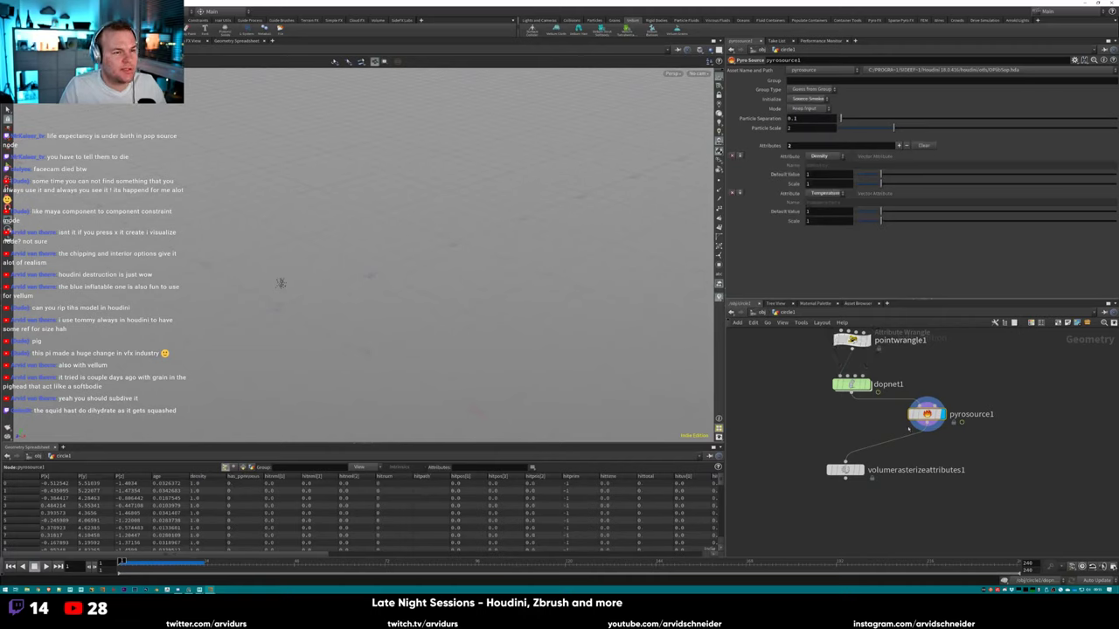
Rasterize the density attribute, then play the sim and frame the smoke band.
{"action": "left_click", "coordinate": [844, 470]}
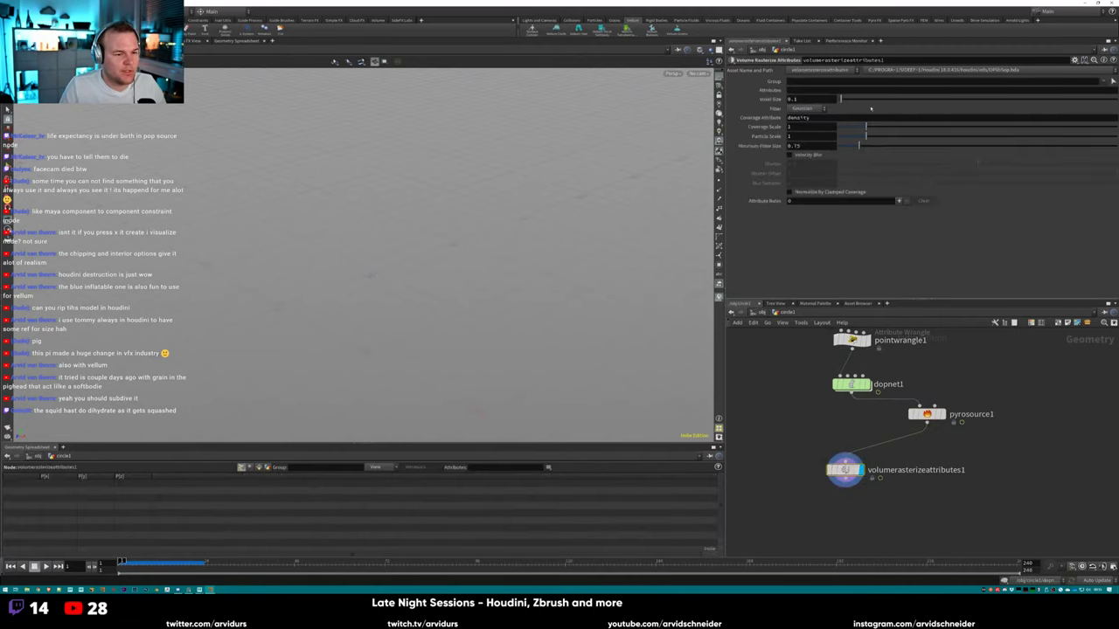
{"action": "left_click", "coordinate": [874, 90]}
{"action": "type", "text": "d"}
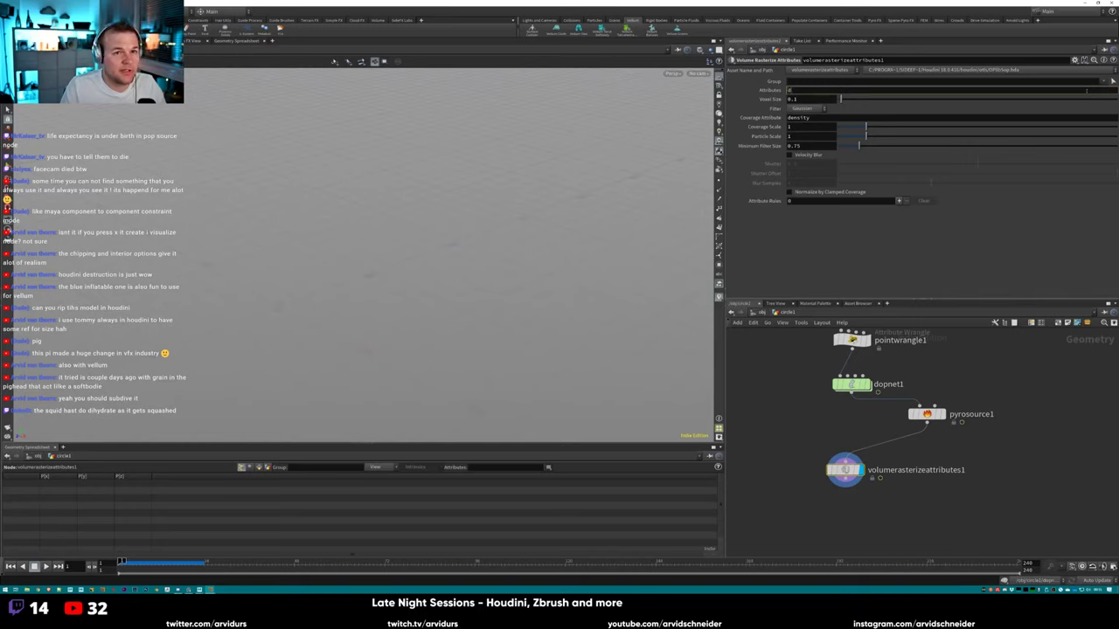
{"action": "type", "text": "ensity"}
{"action": "key", "text": "Return"}
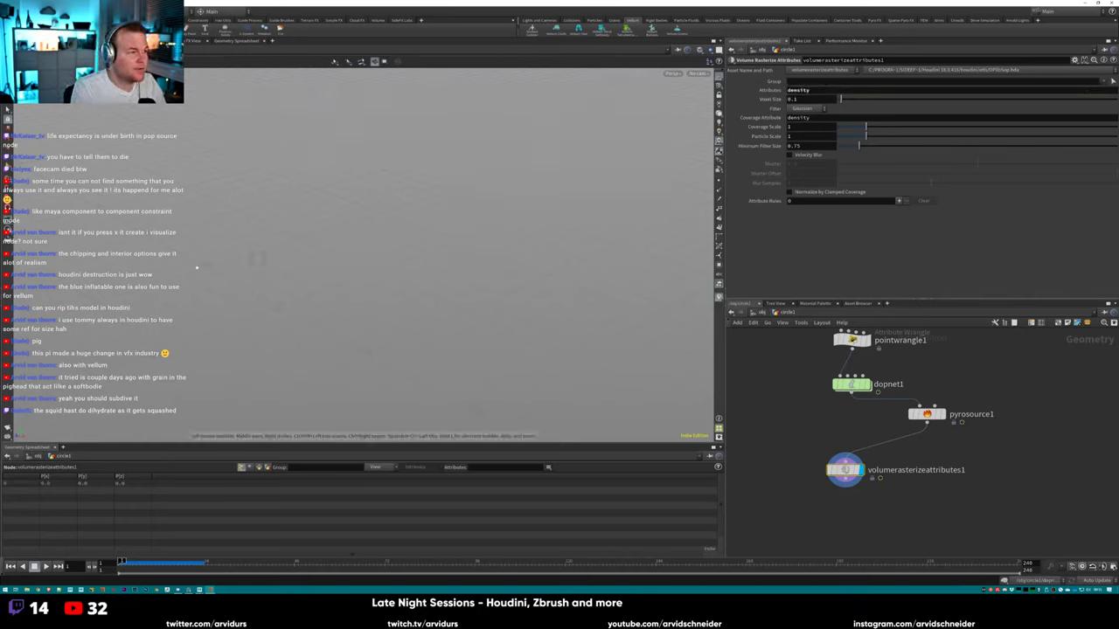
{"action": "key", "text": "f"}
{"action": "key", "text": "Up"}
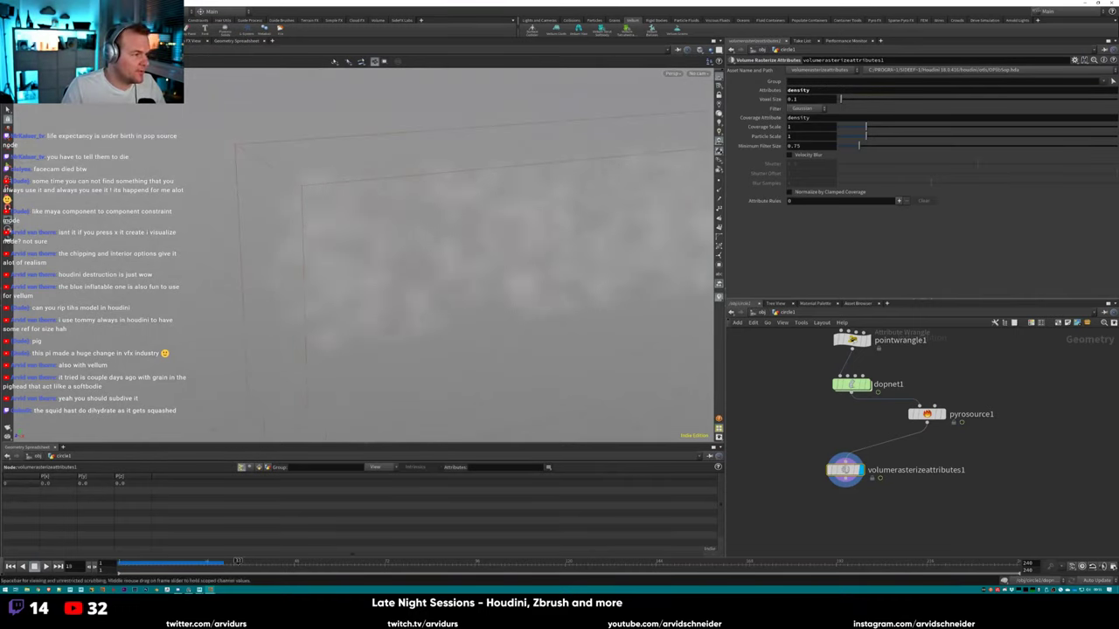
{"action": "left_click_drag", "start_coordinate": [473, 260], "coordinate": [493, 290]}
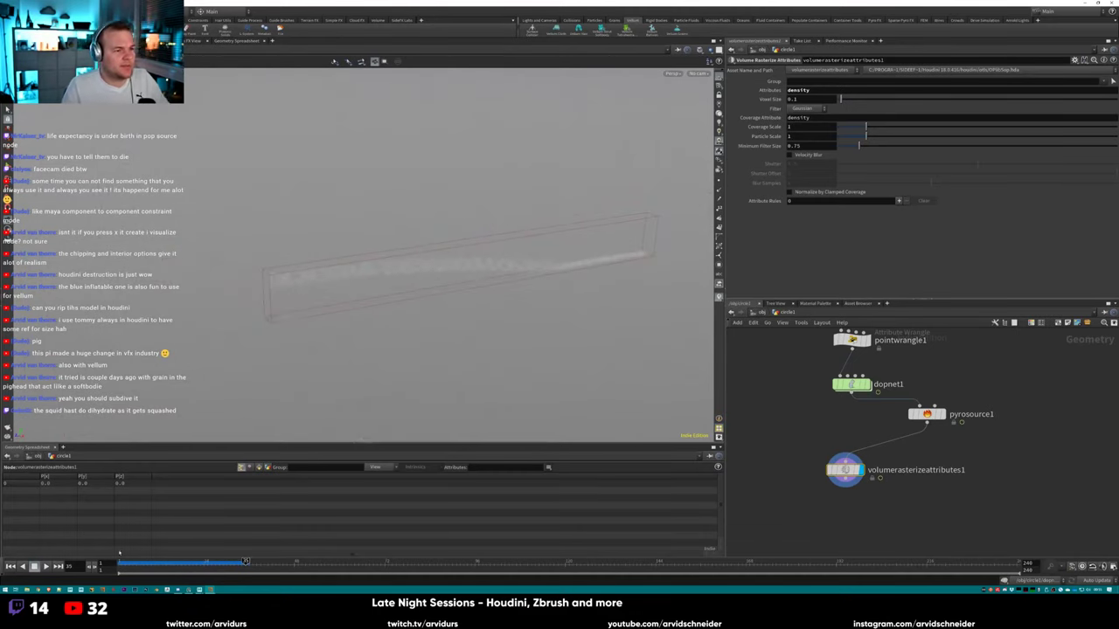
{"action": "middle_click_drag", "start_coordinate": [961, 394], "coordinate": [936, 459]}
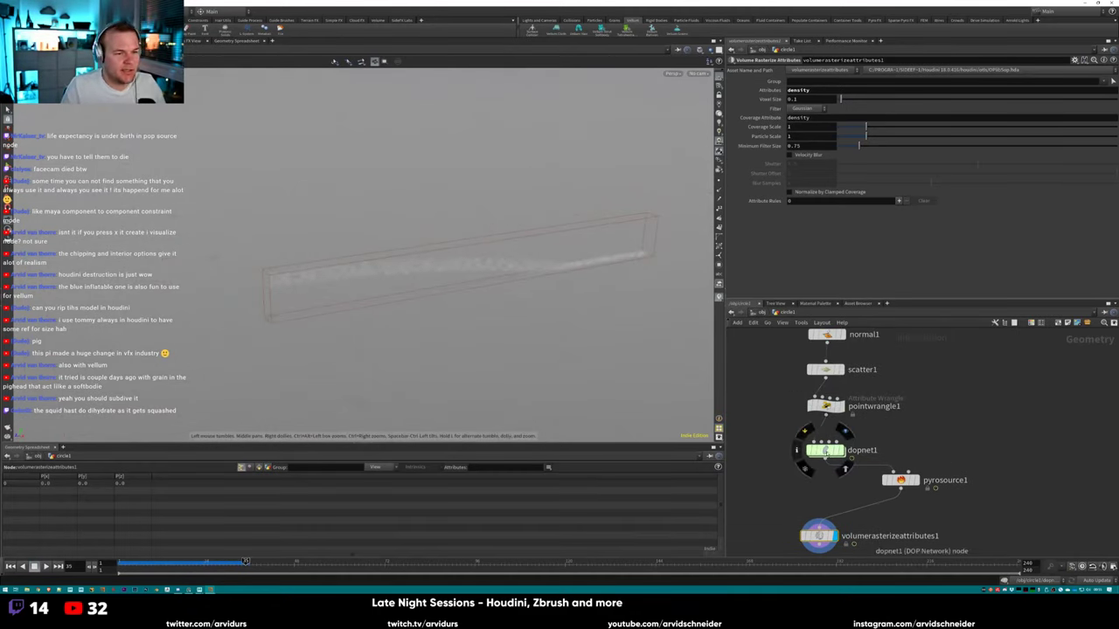
Inside dopnet1, pick a new collision Response on popsolver1, then return to the geometry level.
{"action": "left_click", "coordinate": [826, 450]}
{"action": "double_click", "coordinate": [826, 450]}
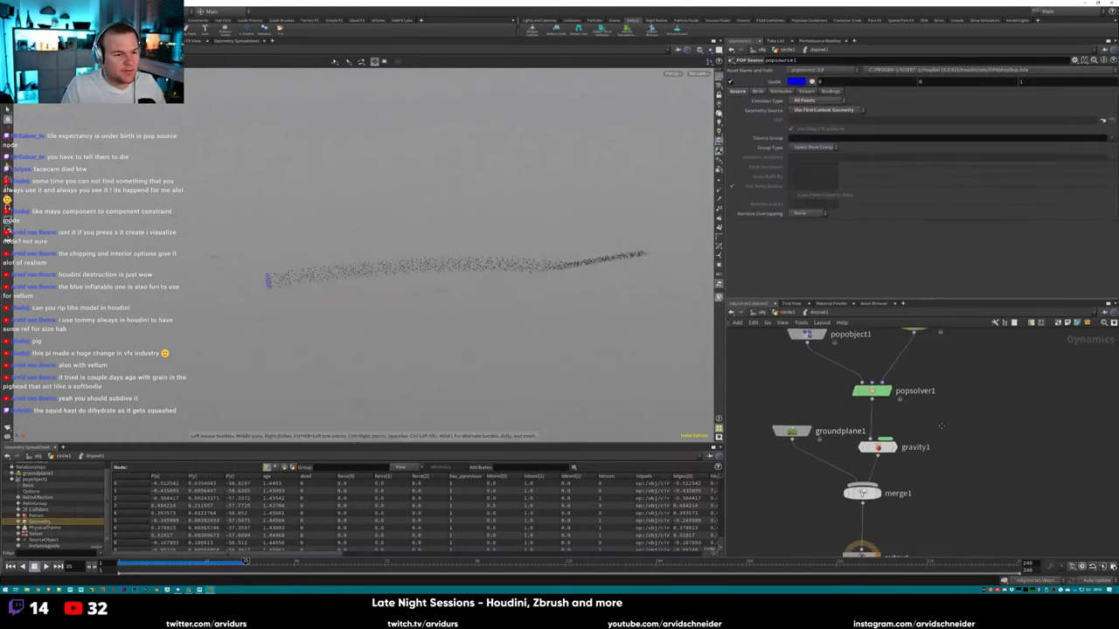
{"action": "left_click", "coordinate": [841, 428]}
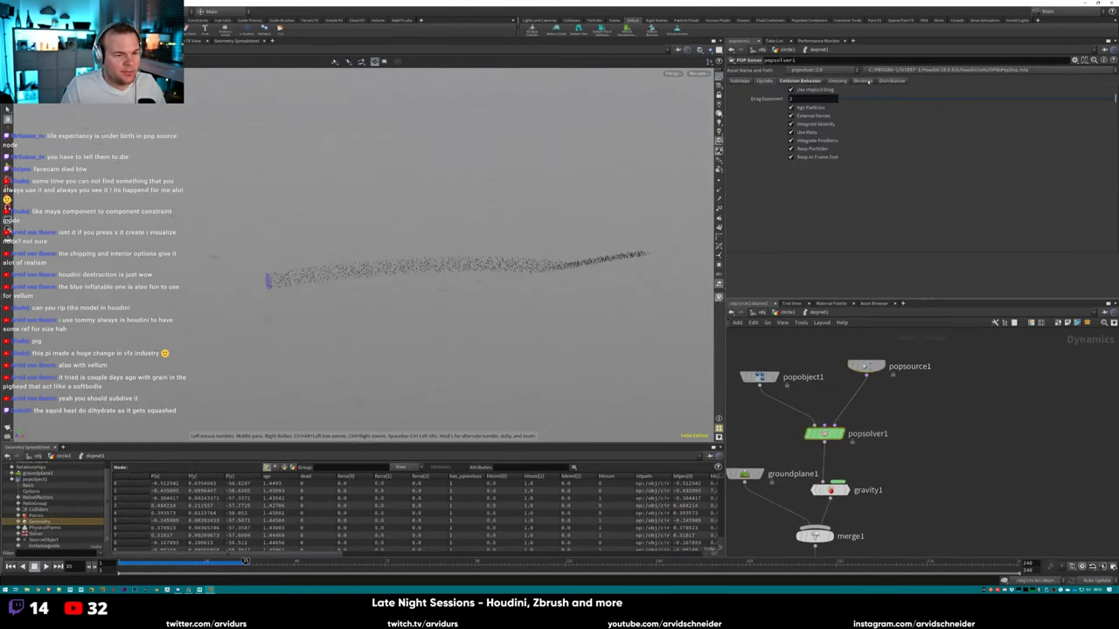
{"action": "left_click", "coordinate": [804, 81]}
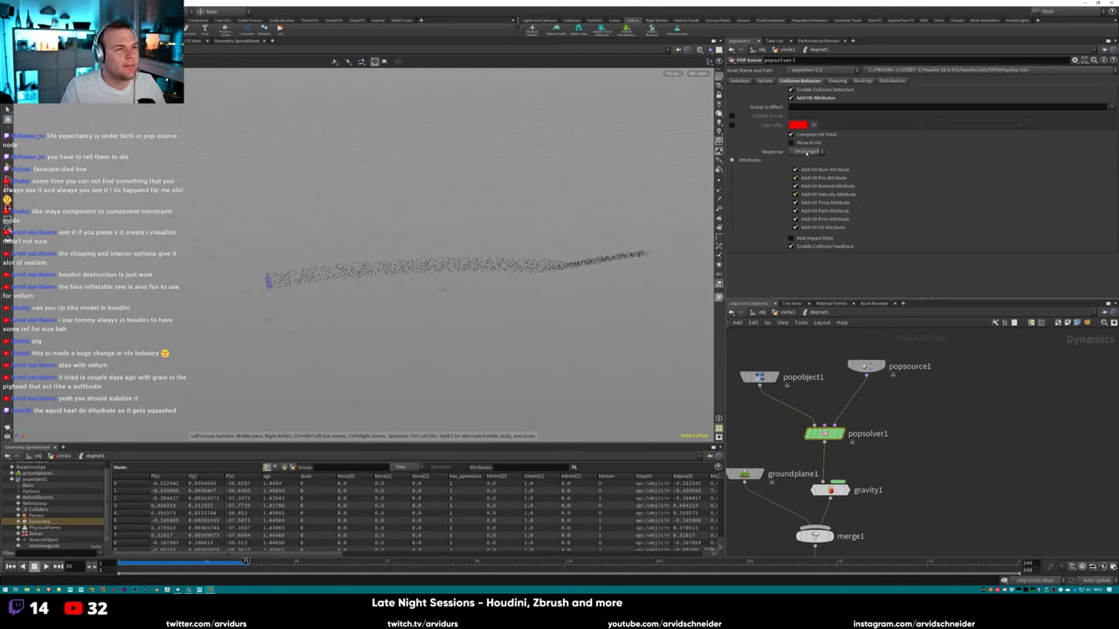
{"action": "left_click", "coordinate": [806, 152]}
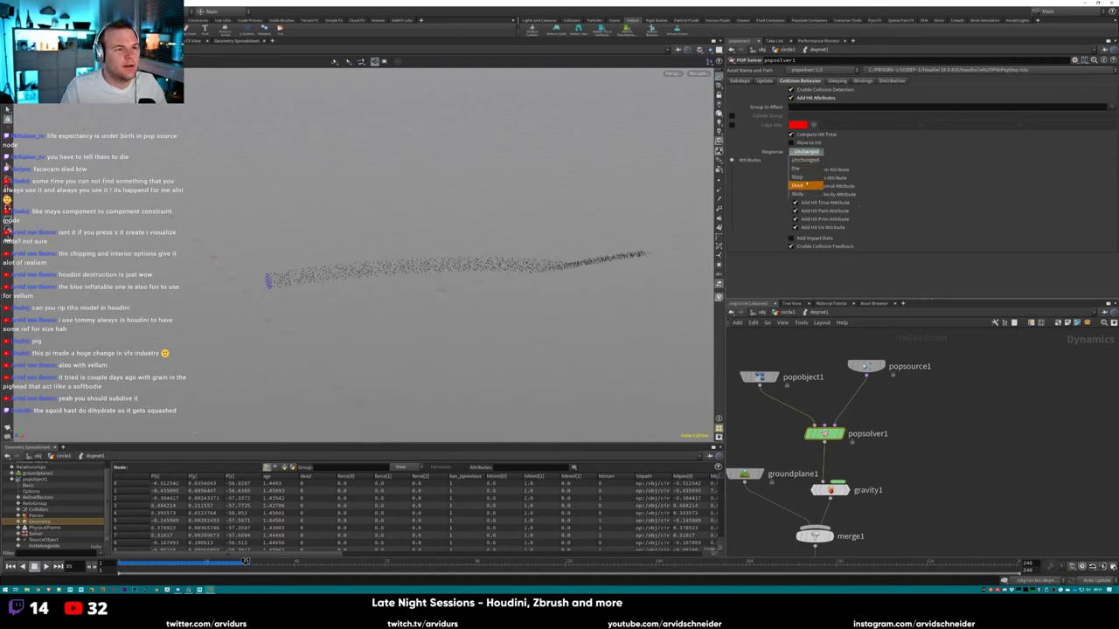
{"action": "left_click", "coordinate": [806, 185]}
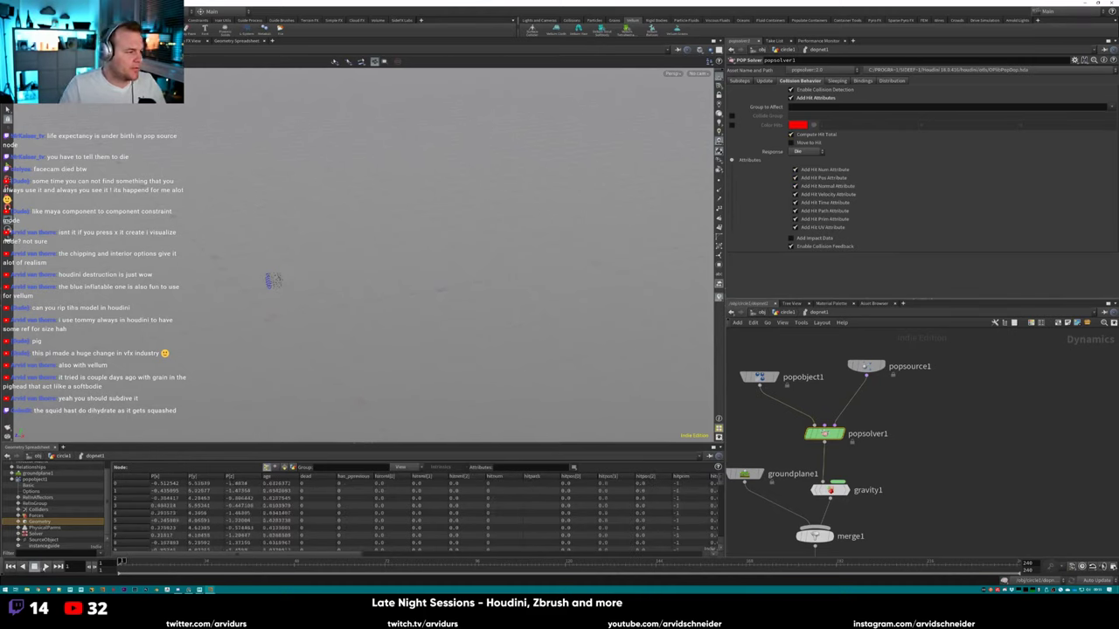
{"action": "key", "text": "u"}
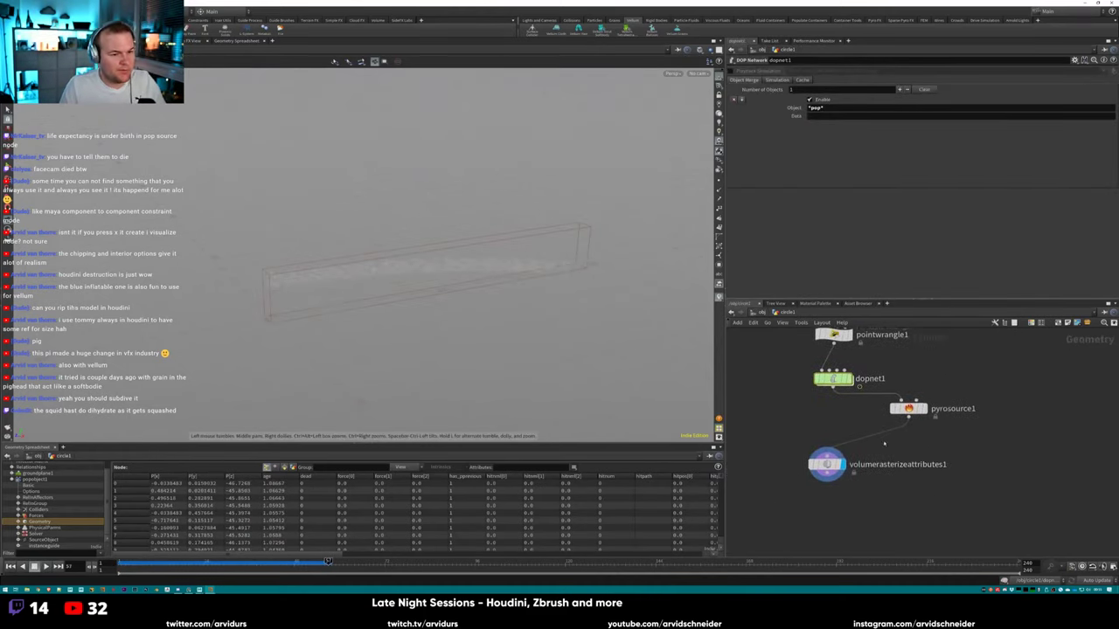
Search 'solver' and place a Pyro Solver below volumerasterizeattributes1.
{"action": "left_click", "coordinate": [826, 464]}
{"action": "key", "text": "Tab"}
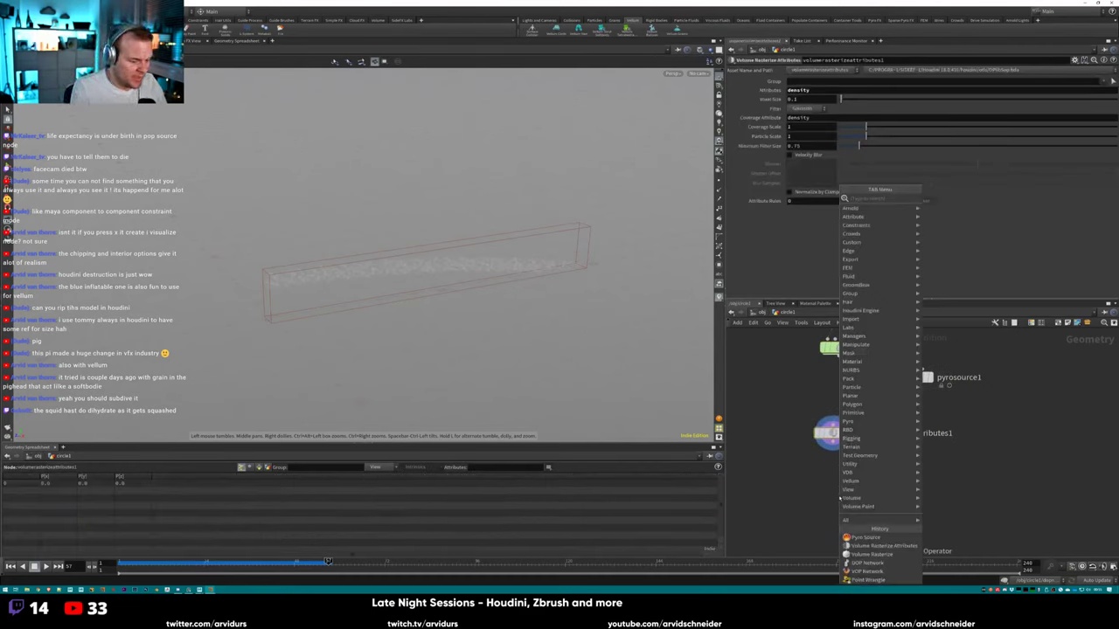
{"action": "type", "text": "volu"}
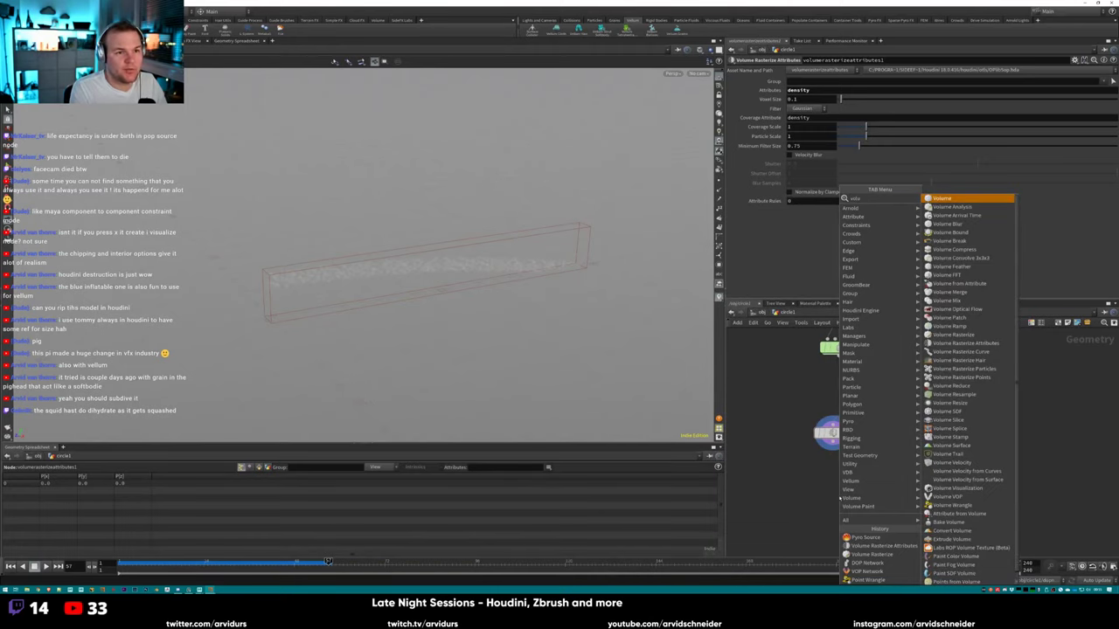
{"action": "key", "text": "BackSpace"}
{"action": "key", "text": "BackSpace"}
{"action": "key", "text": "BackSpace"}
{"action": "type", "text": "solver"}
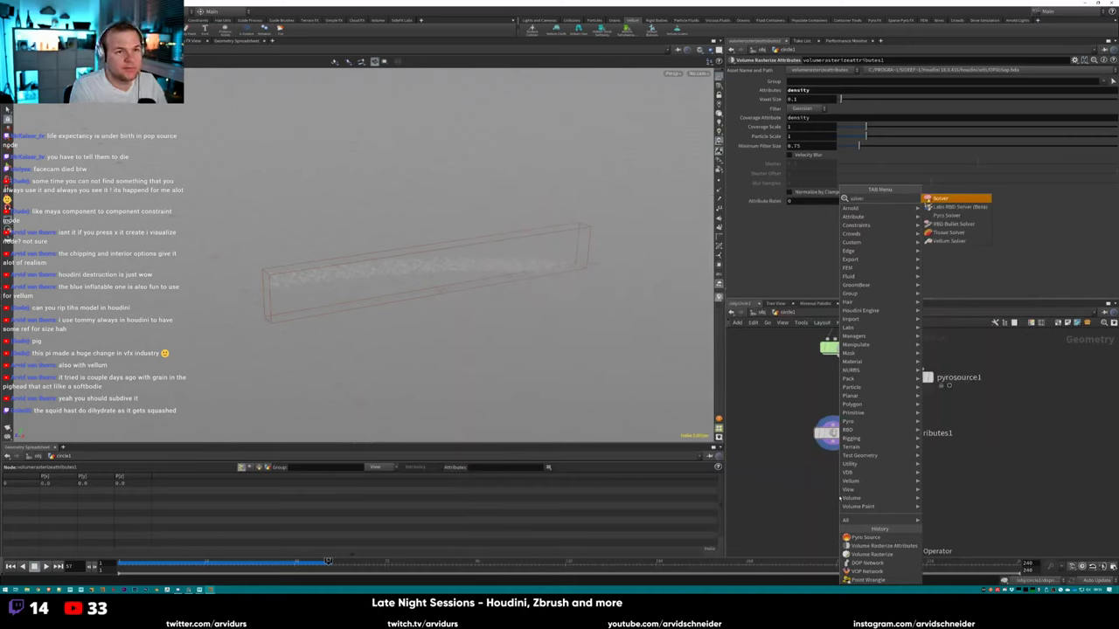
{"action": "key", "text": "Down"}
{"action": "key", "text": "Down"}
{"action": "key", "text": "Down"}
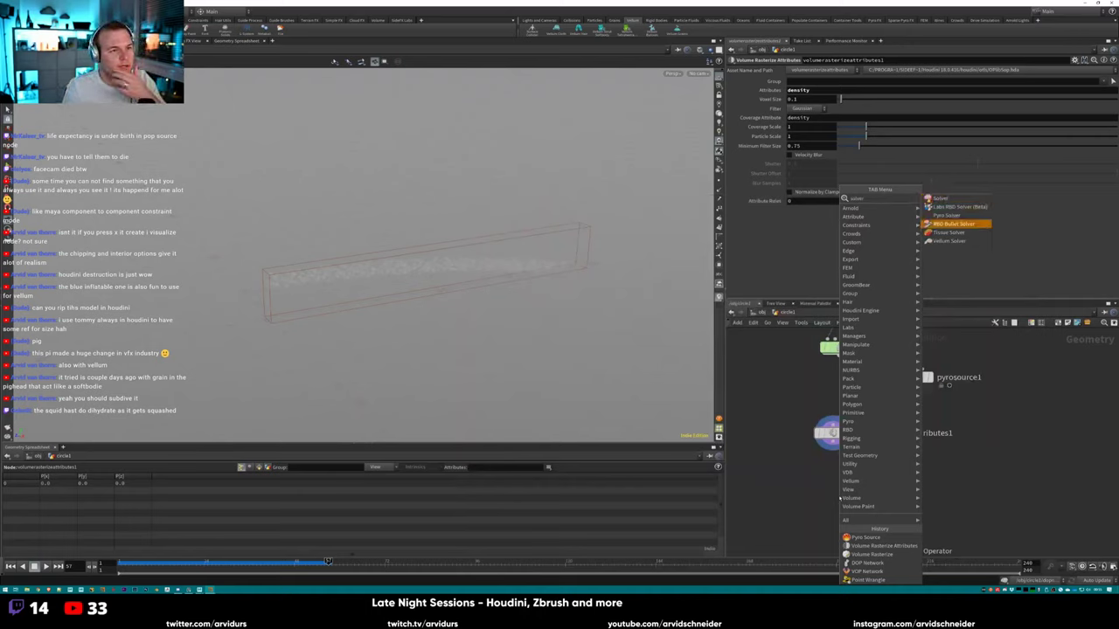
{"action": "key", "text": "Up"}
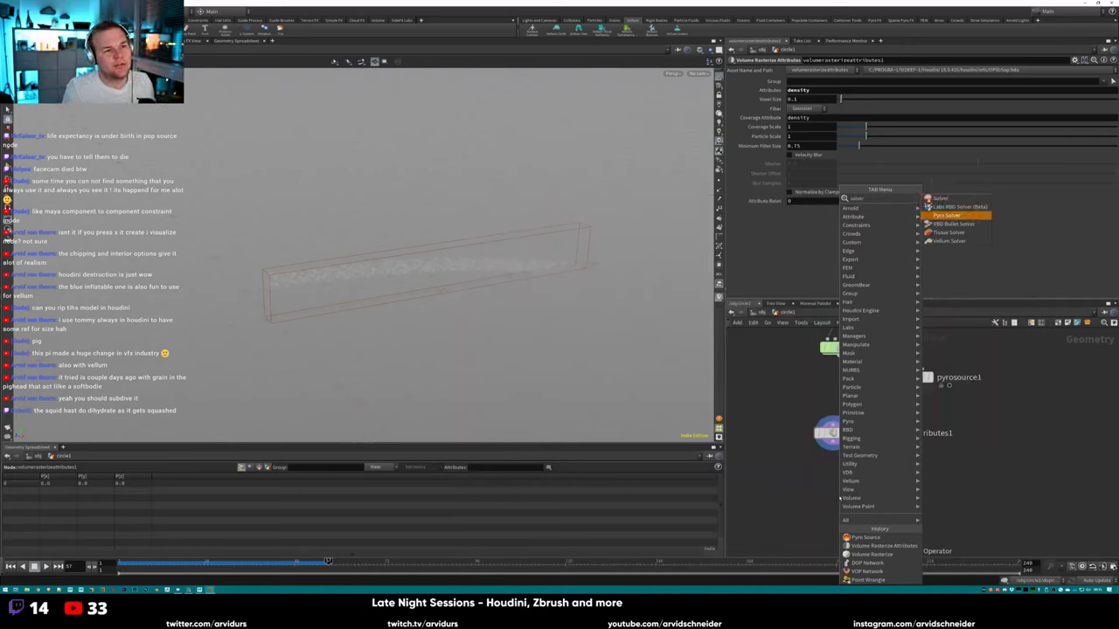
{"action": "key", "text": "Return"}
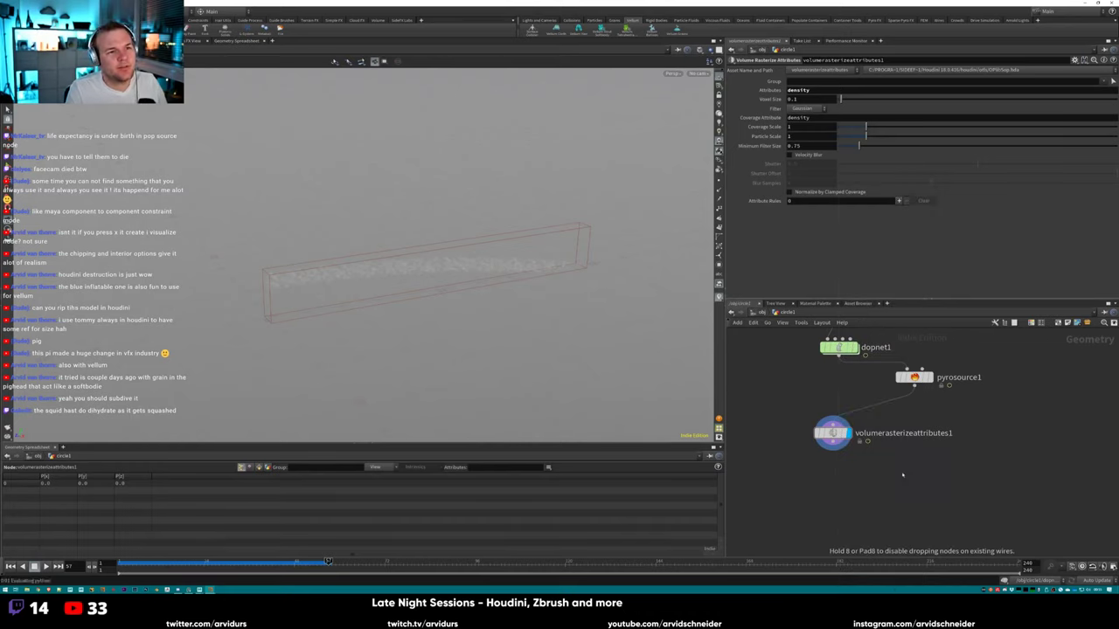
{"action": "left_click", "coordinate": [862, 466]}
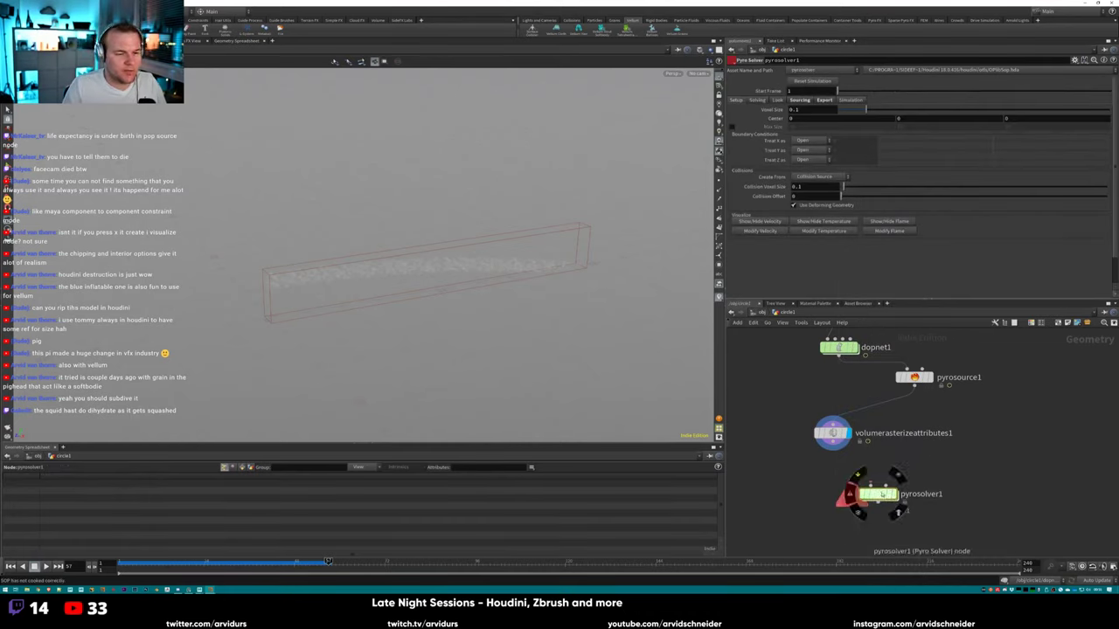
Inspect the pyro solver, return to circle1, and choose the 18.0.415 Pyro Solver asset definition.
{"action": "double_click", "coordinate": [862, 467]}
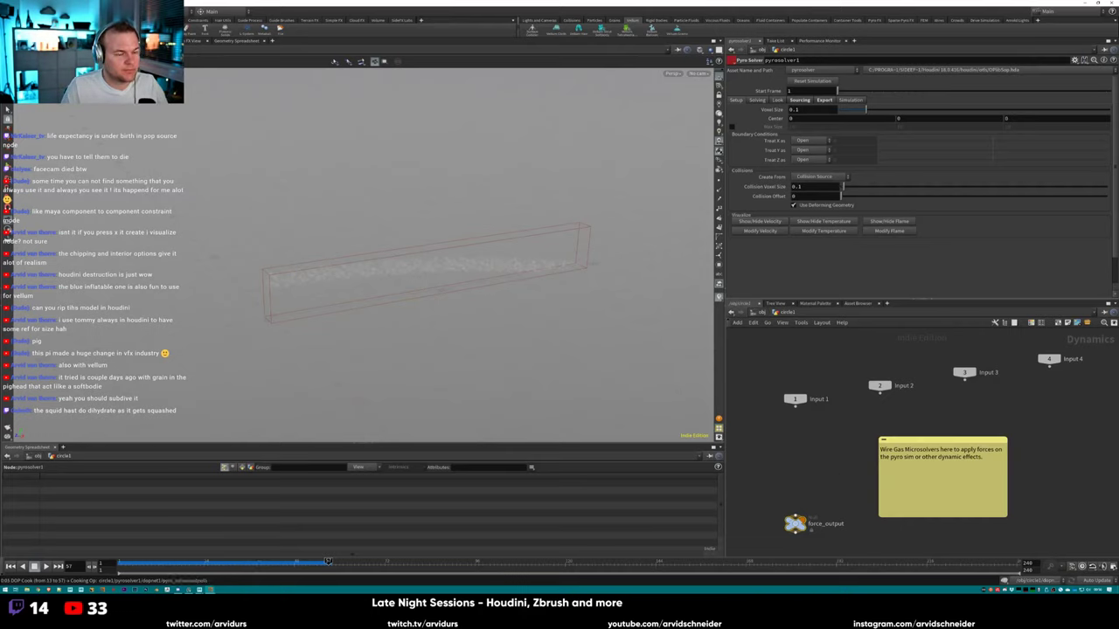
{"action": "key", "text": "u"}
{"action": "key", "text": "u"}
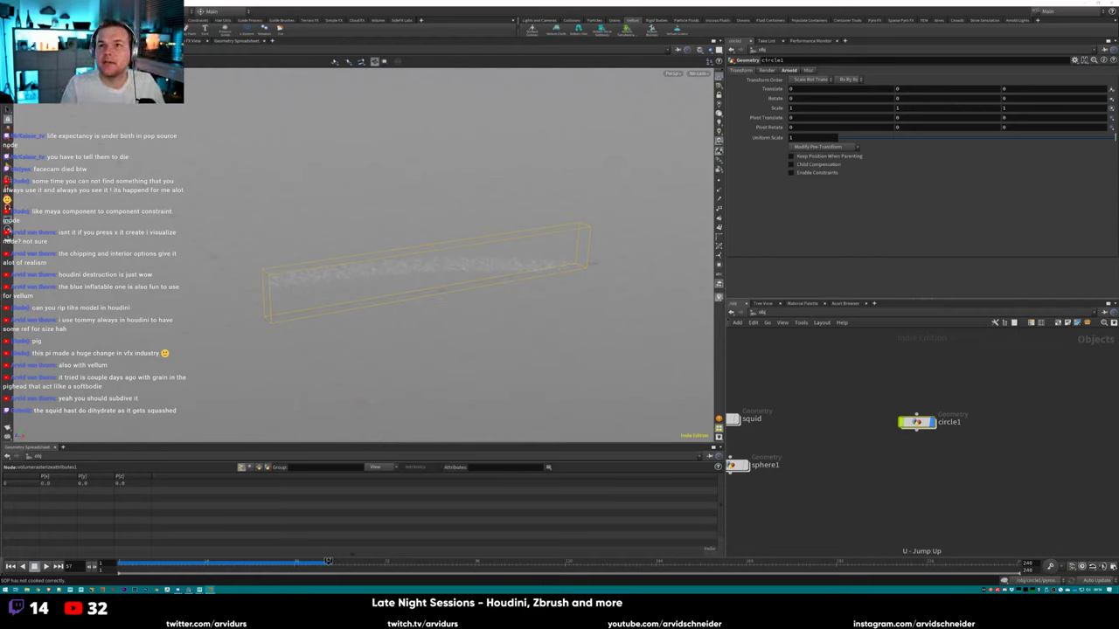
{"action": "middle_click_drag", "start_coordinate": [804, 460], "coordinate": [931, 396]}
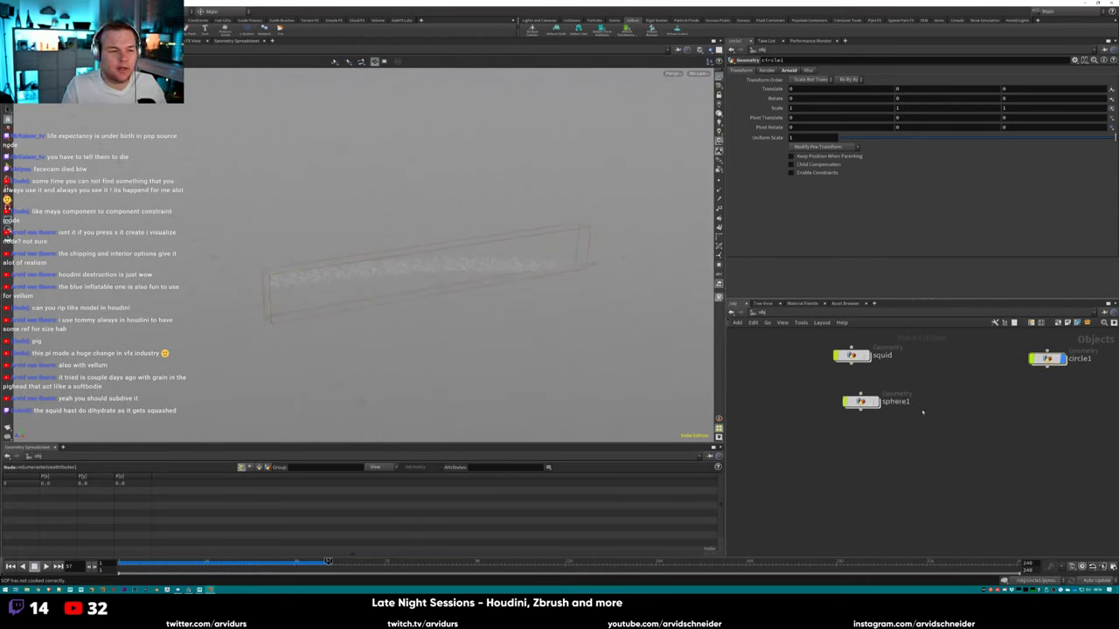
{"action": "double_click", "coordinate": [1047, 359]}
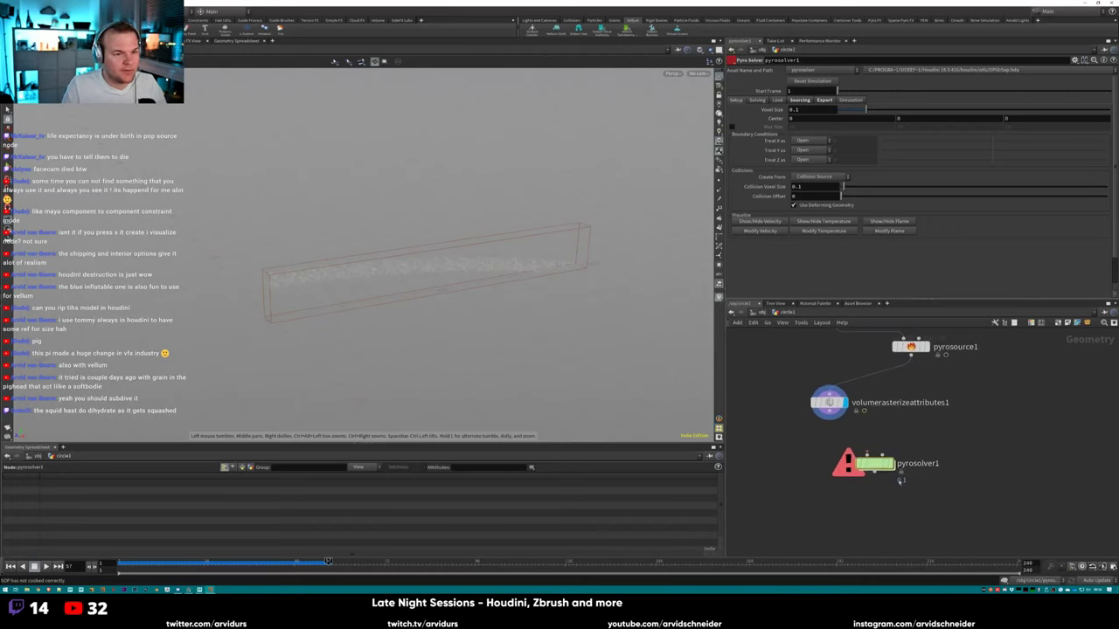
{"action": "left_click_drag", "start_coordinate": [870, 463], "coordinate": [909, 70]}
{"action": "left_click", "coordinate": [909, 70]}
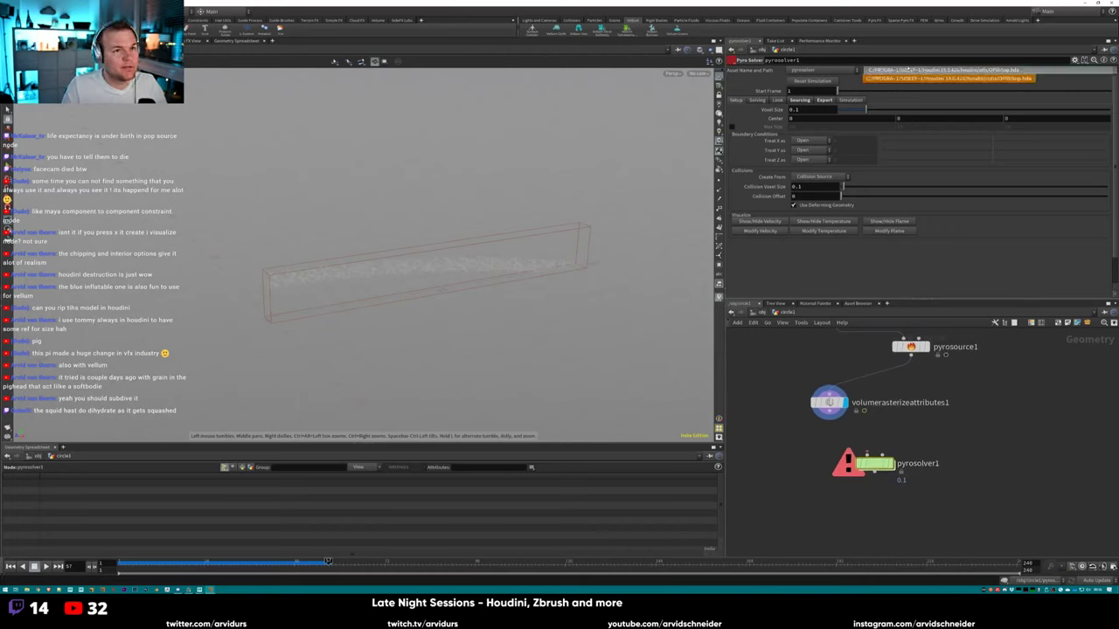
{"action": "left_click", "coordinate": [792, 445]}
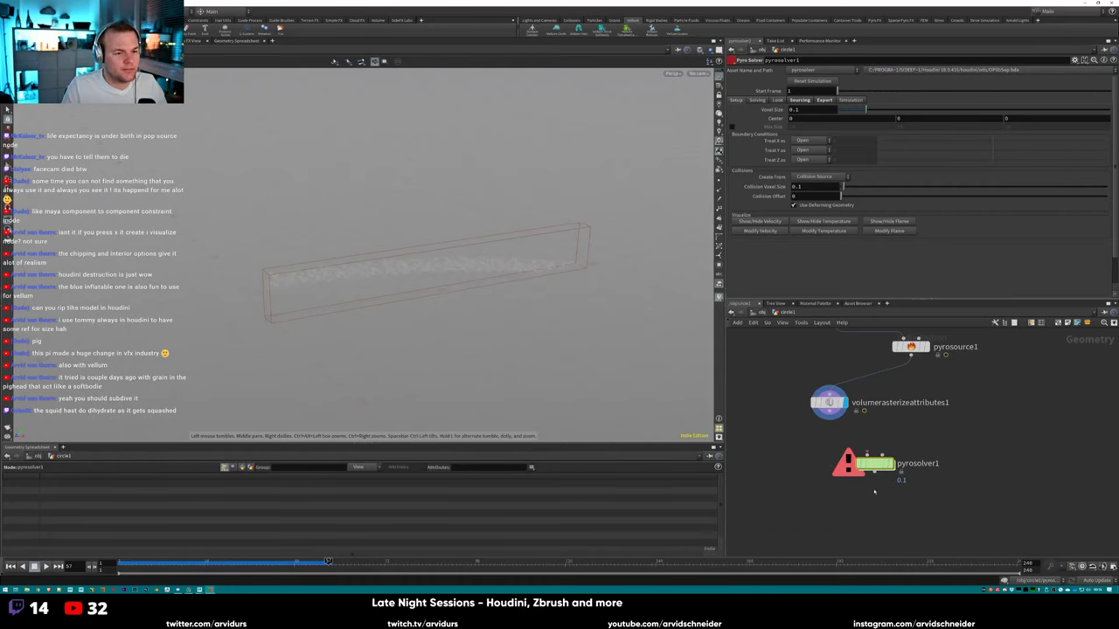
Delete pyrosolver1 and add a fresh Pyro Solver below the rasterize node.
{"action": "key", "text": "Delete"}
{"action": "key", "text": "Tab"}
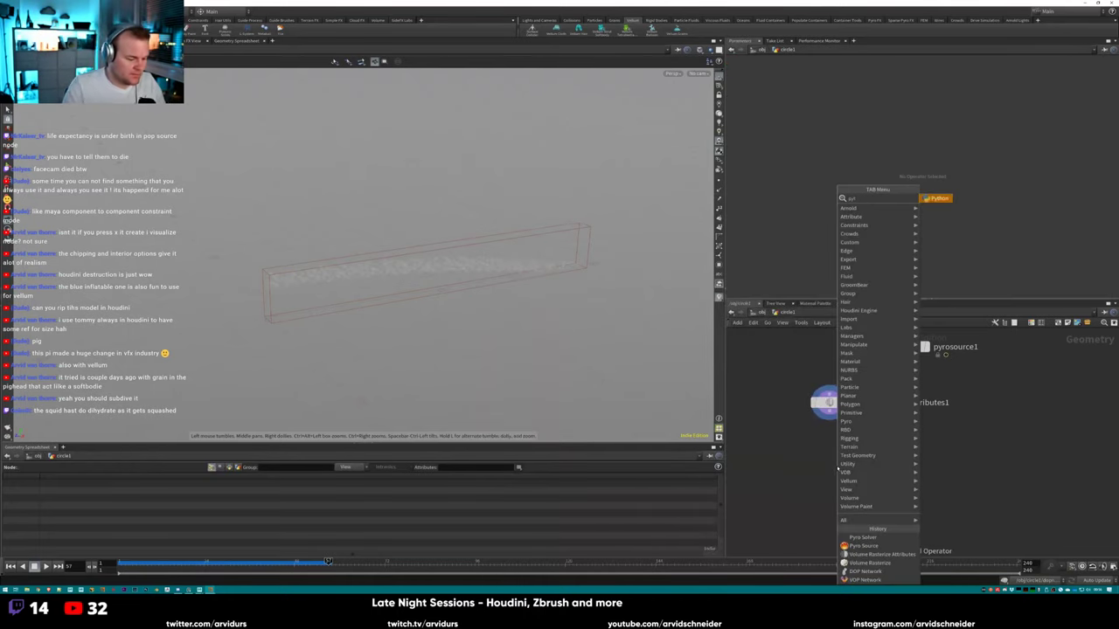
{"action": "type", "text": "py"}
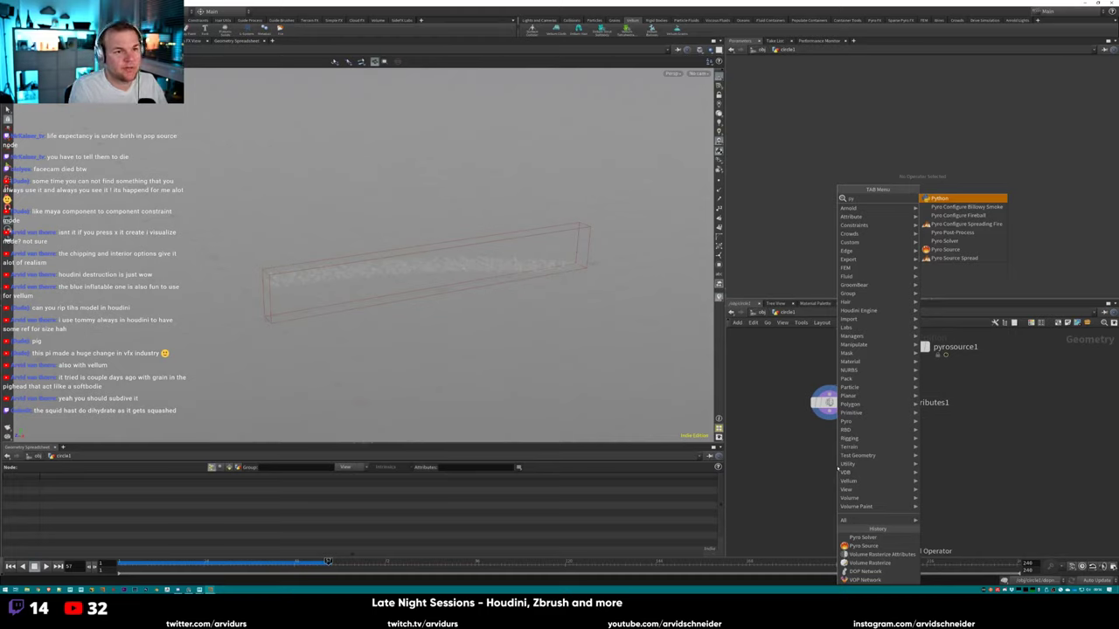
{"action": "key", "text": "Down"}
{"action": "key", "text": "Down"}
{"action": "key", "text": "Down"}
{"action": "key", "text": "Down"}
{"action": "key", "text": "Return"}
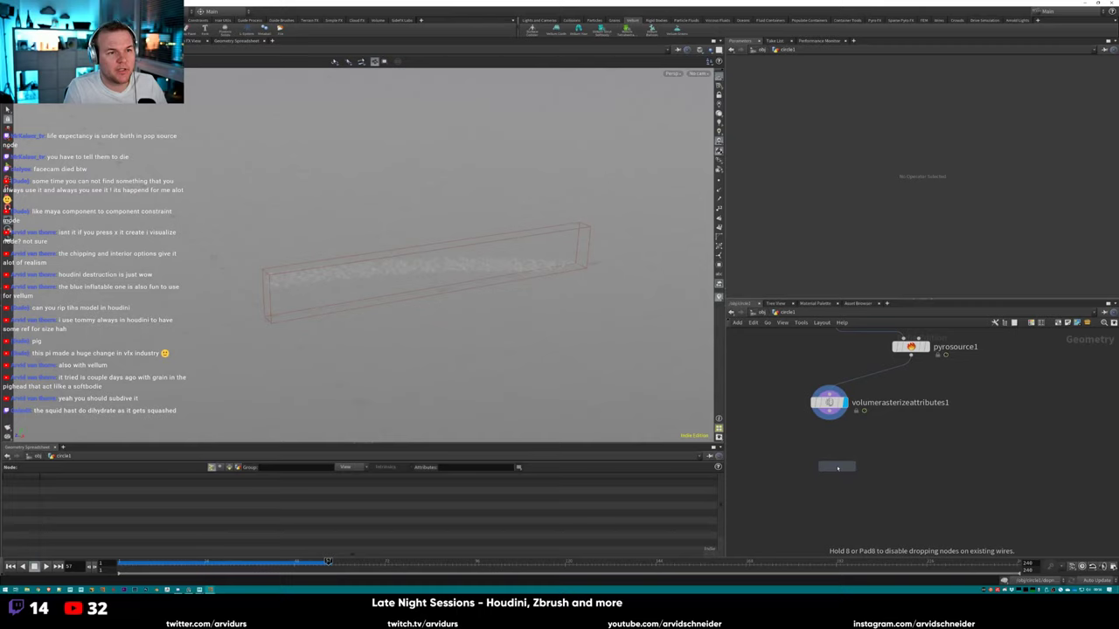
{"action": "left_click", "coordinate": [821, 457]}
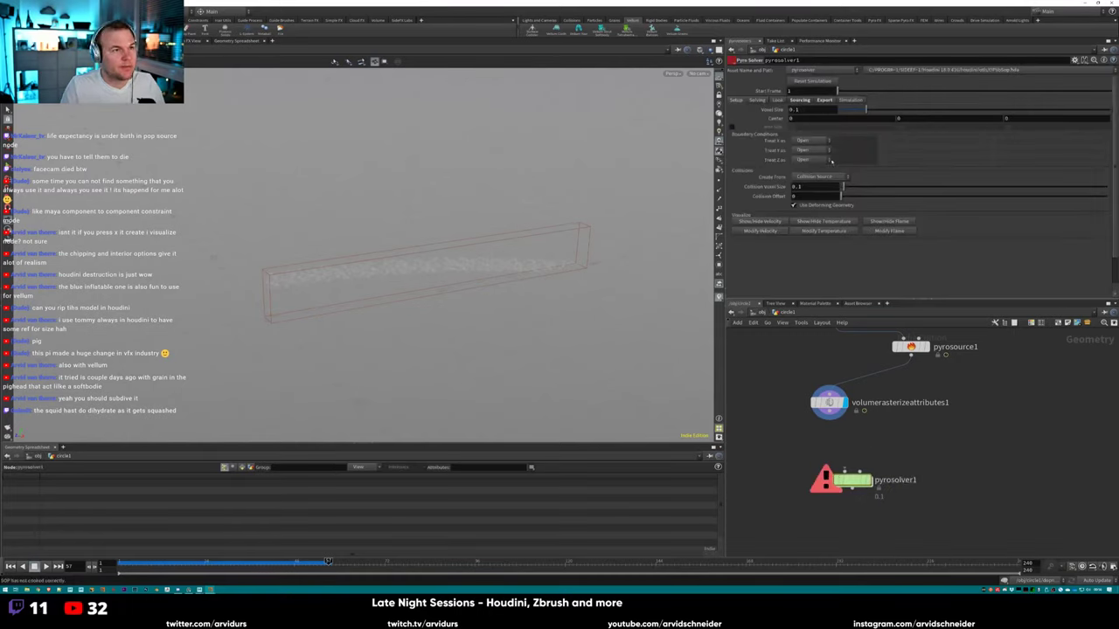
Wire volumerasterizeattributes1 into pyrosolver1 and rewind to frame 14.
{"action": "left_click", "coordinate": [757, 99]}
{"action": "left_click", "coordinate": [739, 100]}
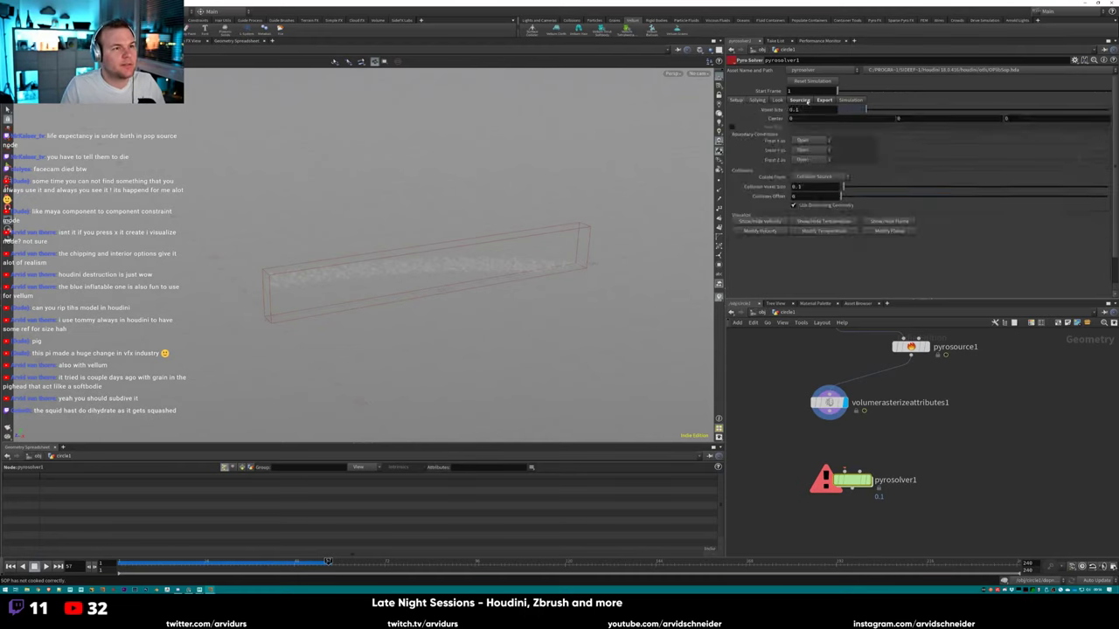
{"action": "left_click", "coordinate": [800, 100]}
{"action": "left_click_drag", "start_coordinate": [828, 418], "coordinate": [844, 467]}
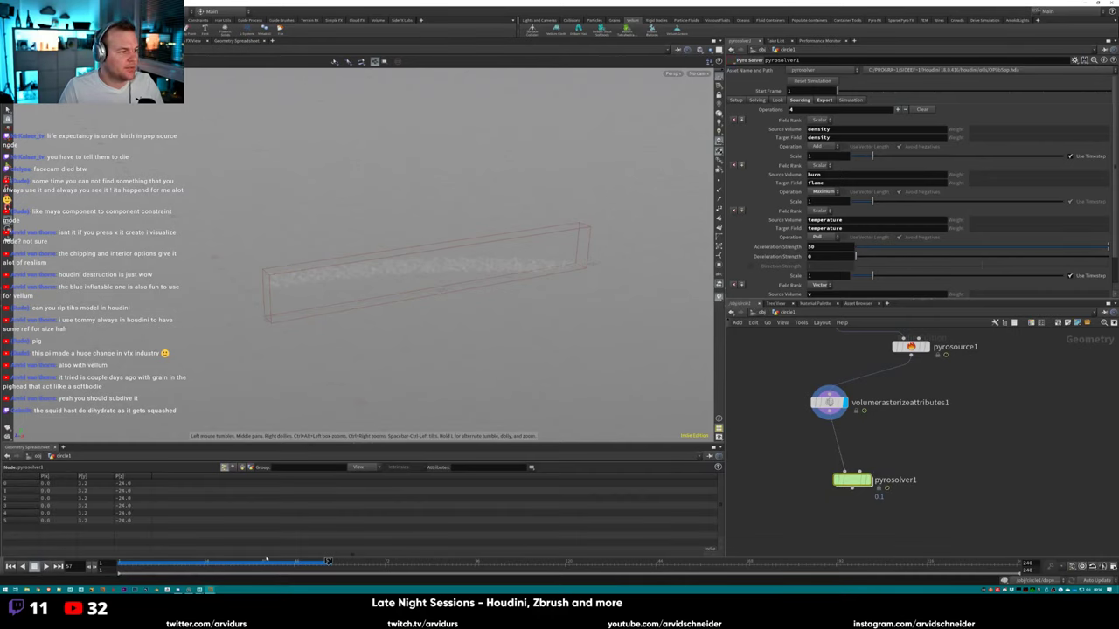
{"action": "left_click_drag", "start_coordinate": [328, 562], "coordinate": [218, 562]}
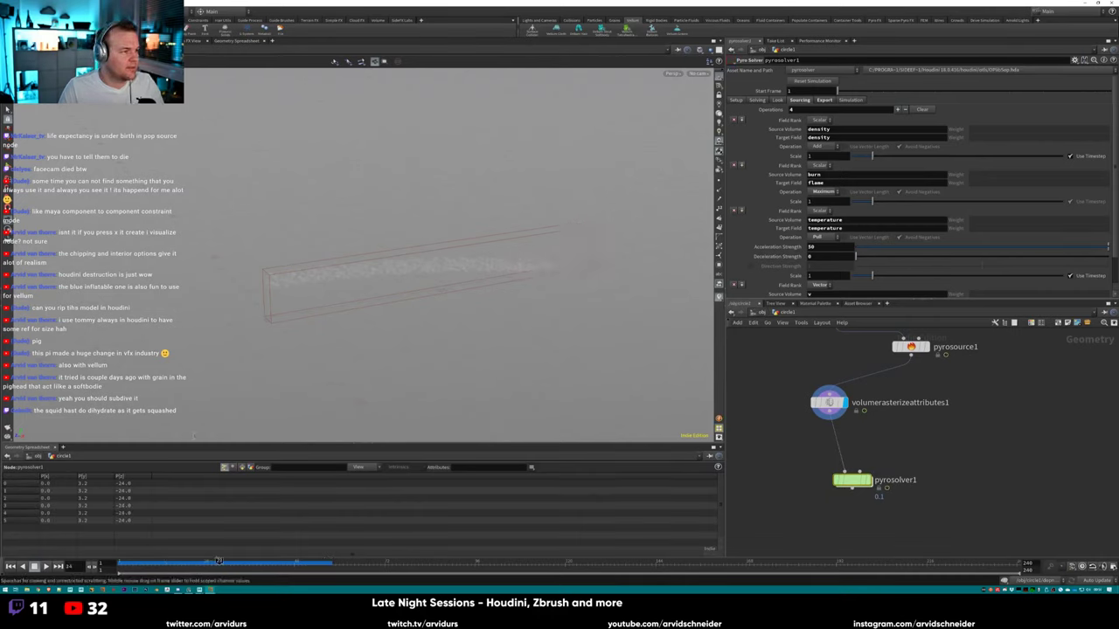
{"action": "left_click_drag", "start_coordinate": [852, 480], "coordinate": [833, 463]}
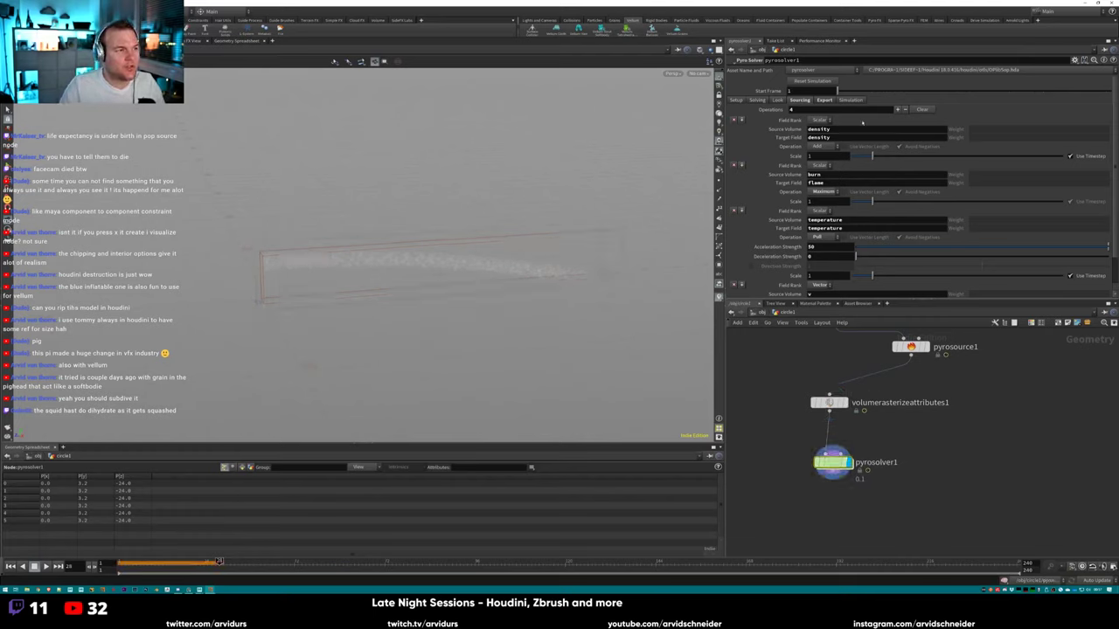
Raise the smoke Density Scale to about 1.55 on the Look tab.
{"action": "left_click", "coordinate": [783, 100]}
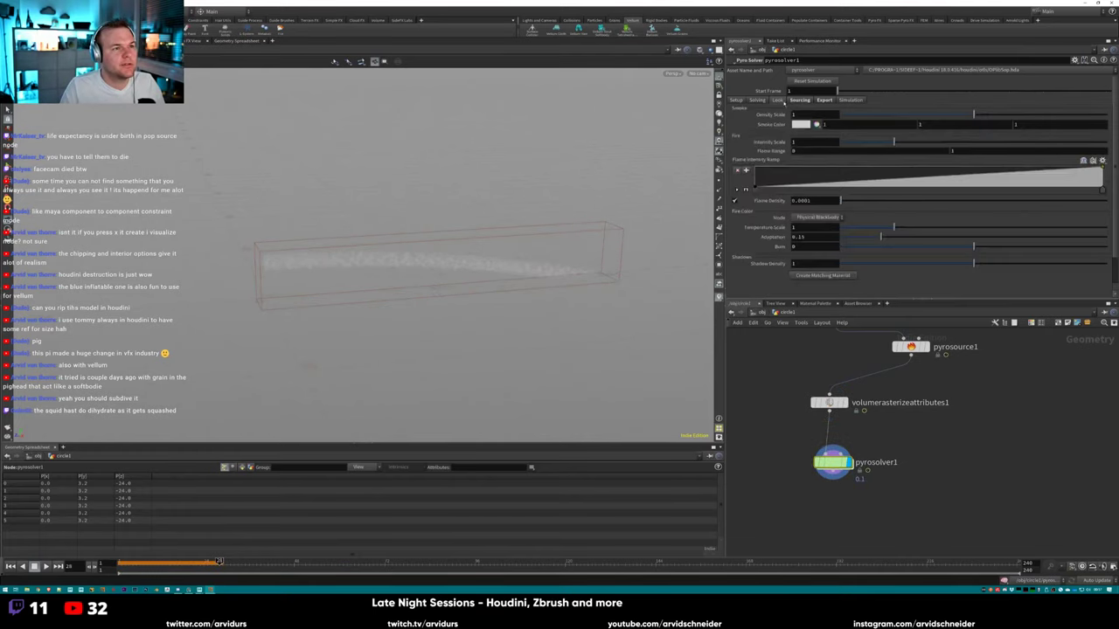
{"action": "left_click_drag", "start_coordinate": [975, 115], "coordinate": [1046, 113]}
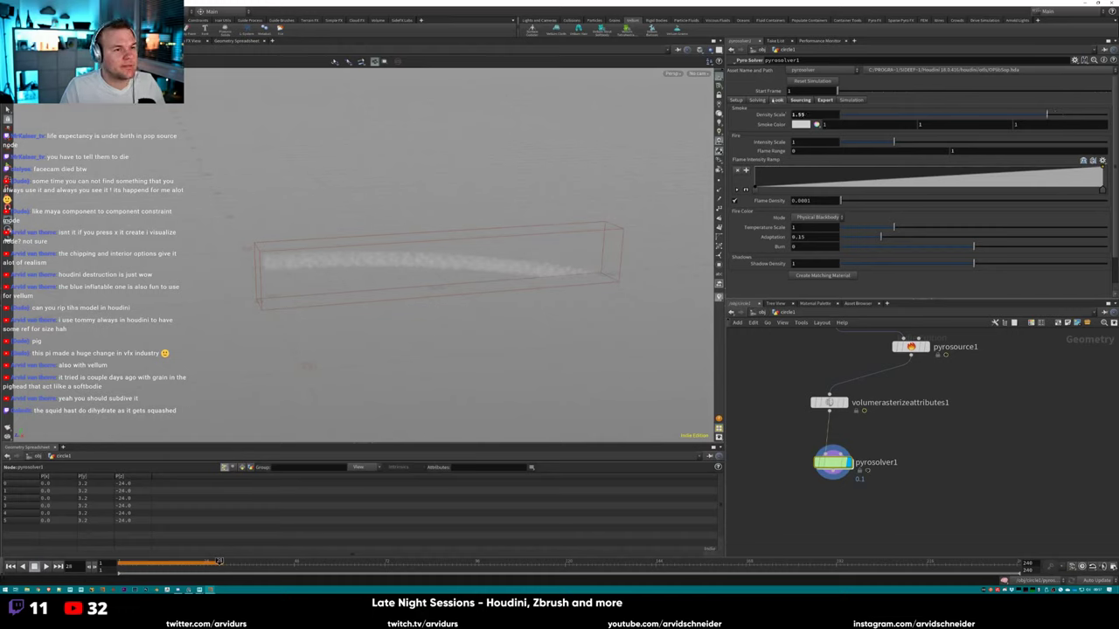
{"action": "left_click", "coordinate": [822, 101]}
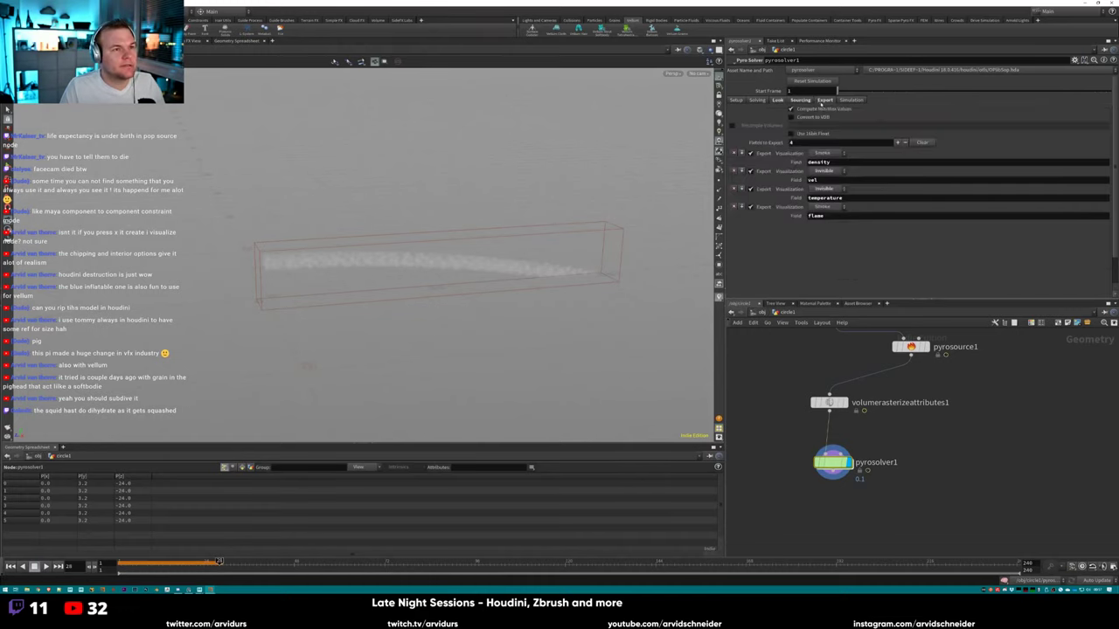
{"action": "left_click", "coordinate": [850, 101]}
Keep Setup collisions created from Collision Source.
{"action": "left_click", "coordinate": [734, 101]}
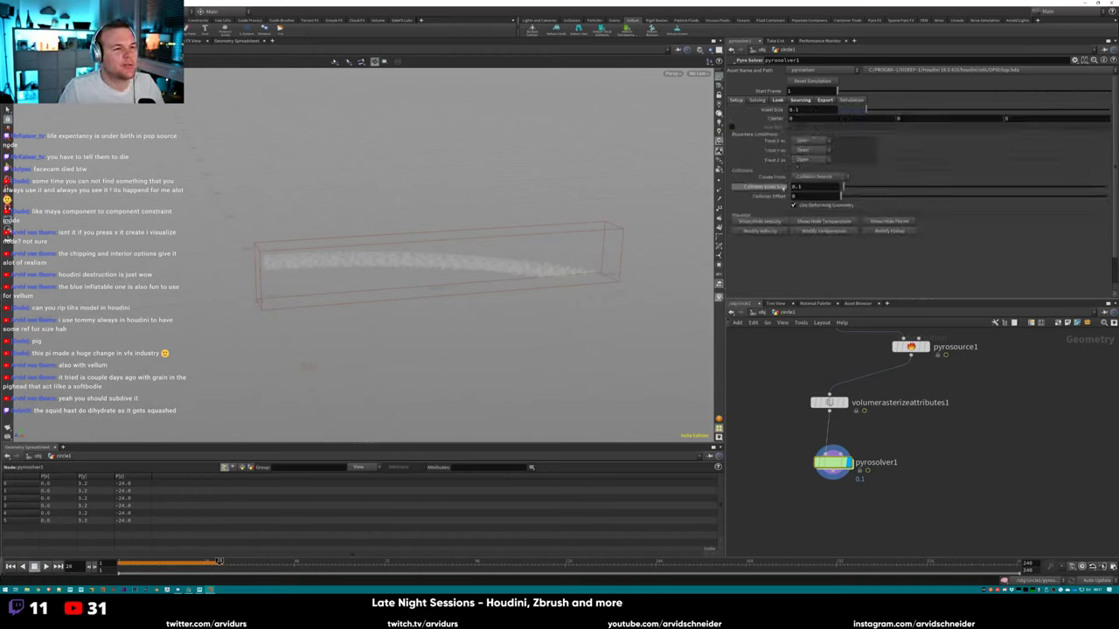
{"action": "left_click", "coordinate": [815, 177]}
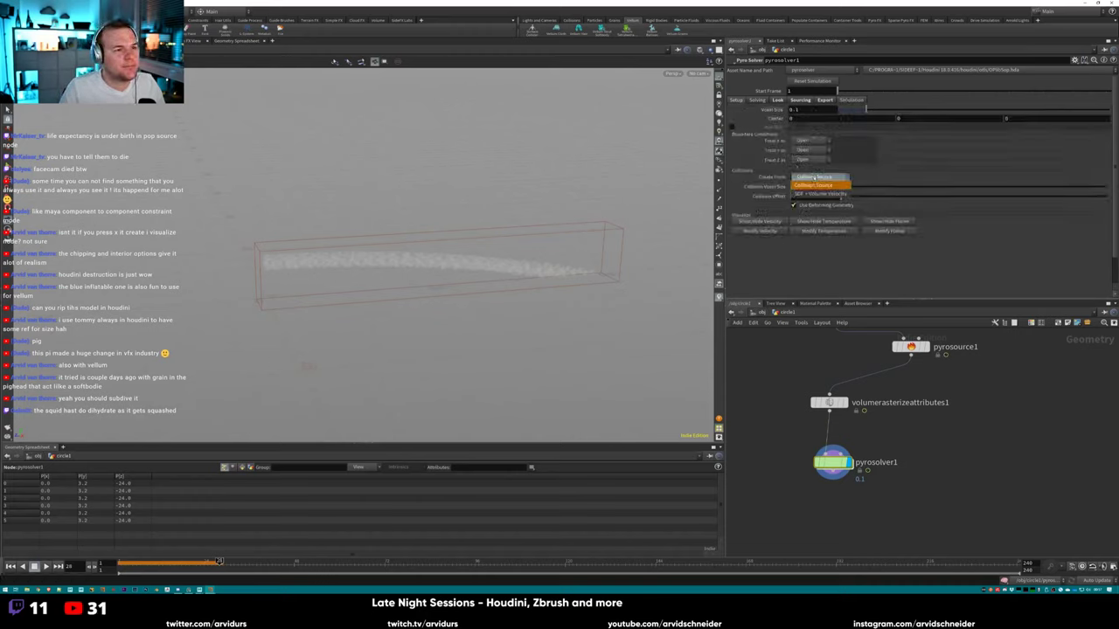
{"action": "left_click", "coordinate": [813, 185]}
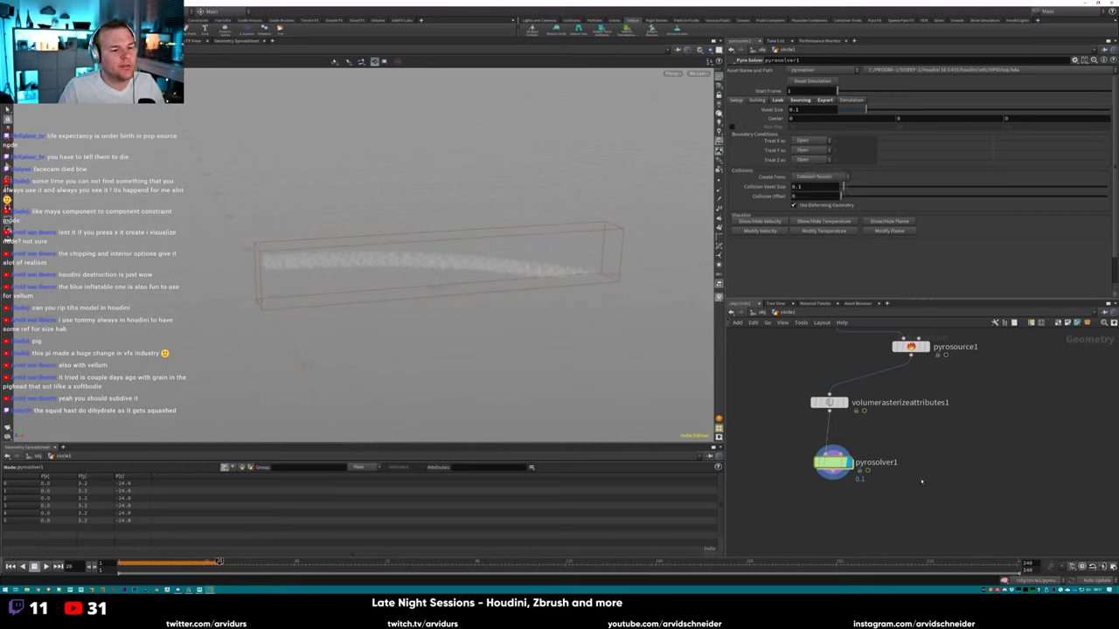
{"action": "middle_click_drag", "start_coordinate": [949, 341], "coordinate": [937, 396]}
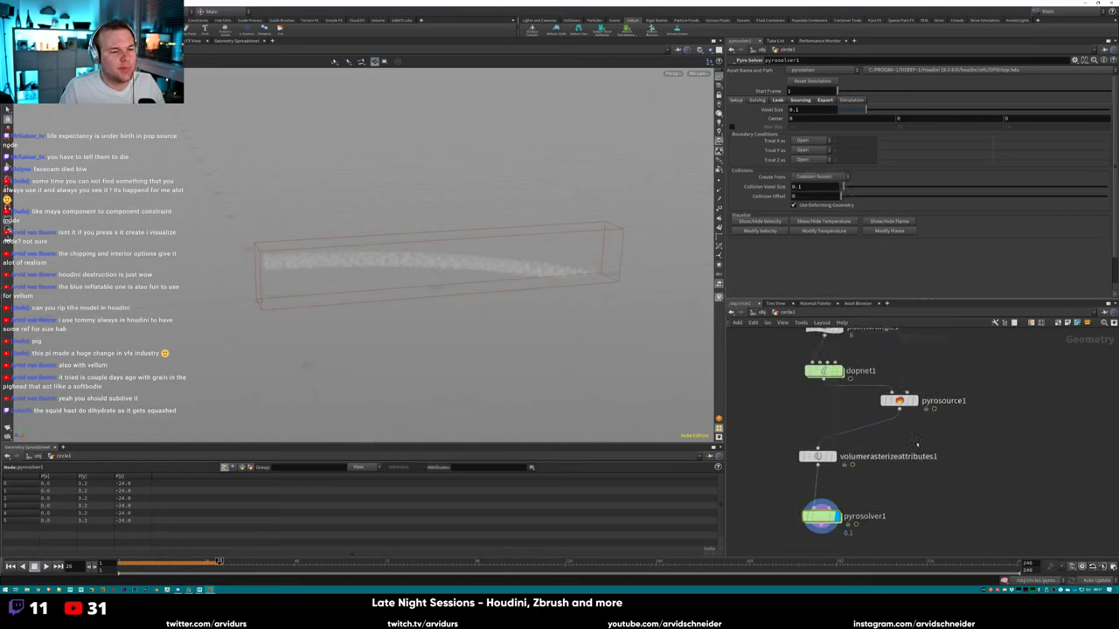
Set pyrosolver1's Buoyancy Scale to 1.6, stop playback, and dive into its FORCES network.
{"action": "middle_click_drag", "start_coordinate": [936, 514], "coordinate": [946, 466]}
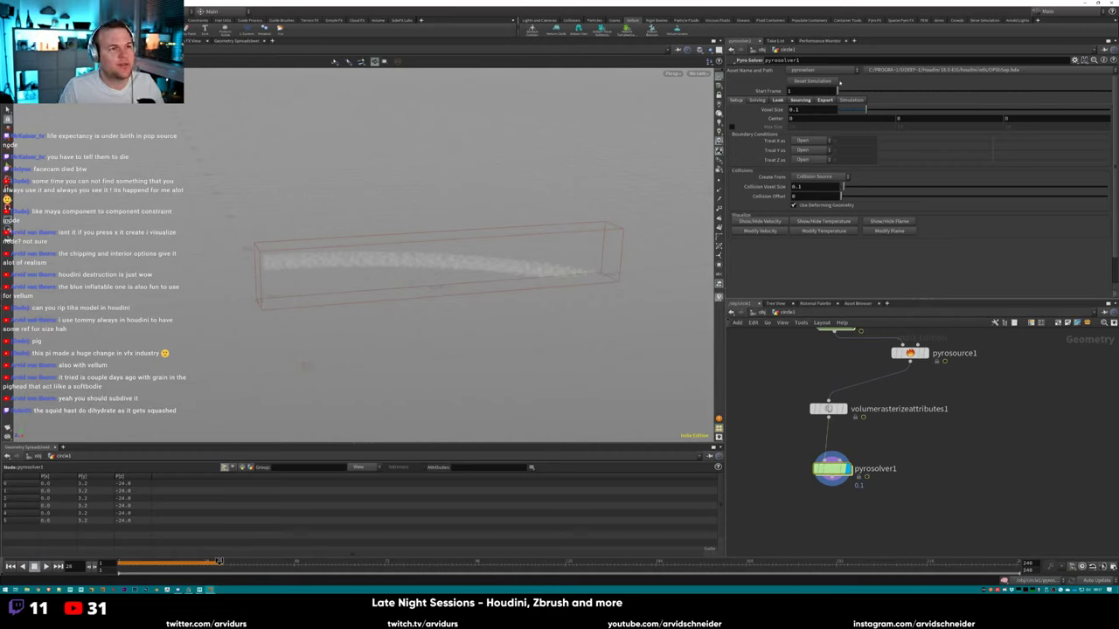
{"action": "left_click", "coordinate": [757, 100]}
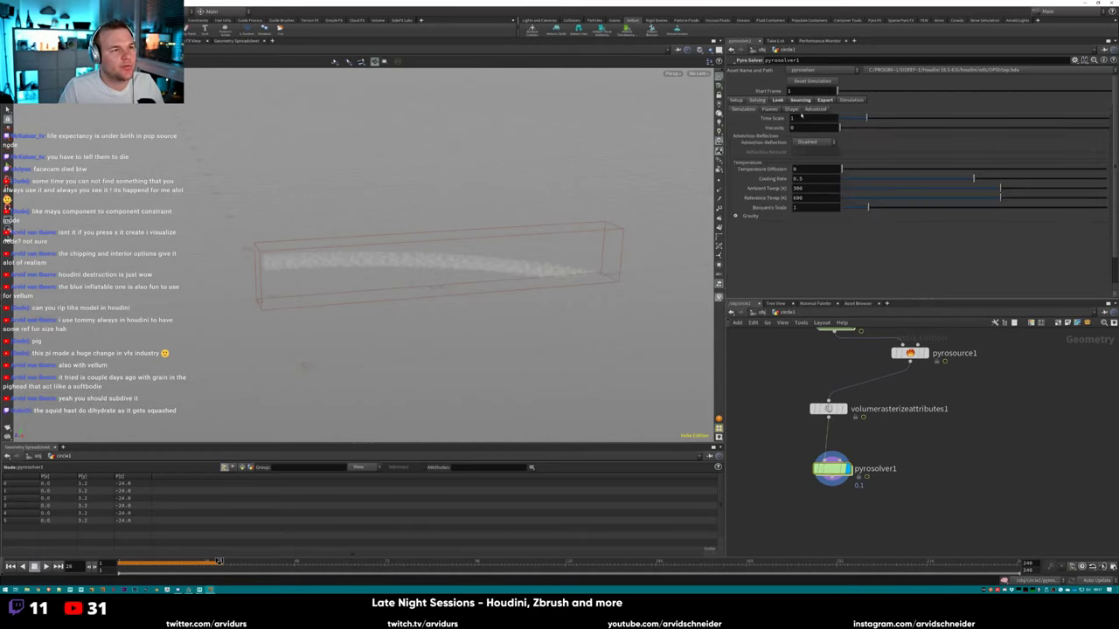
{"action": "left_click", "coordinate": [796, 109]}
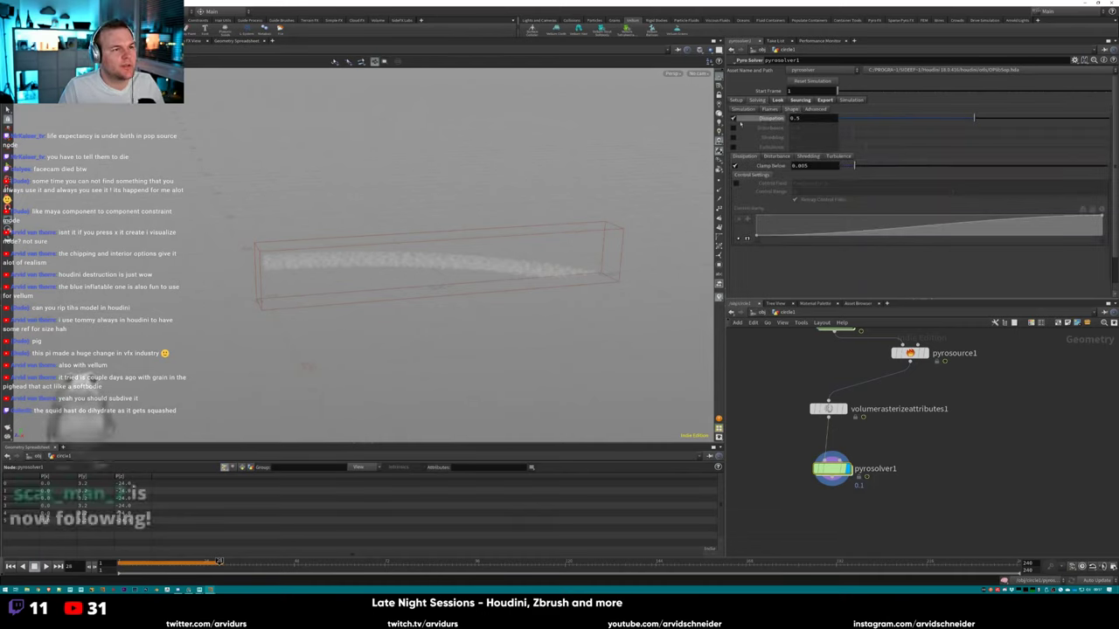
{"action": "left_click", "coordinate": [743, 110]}
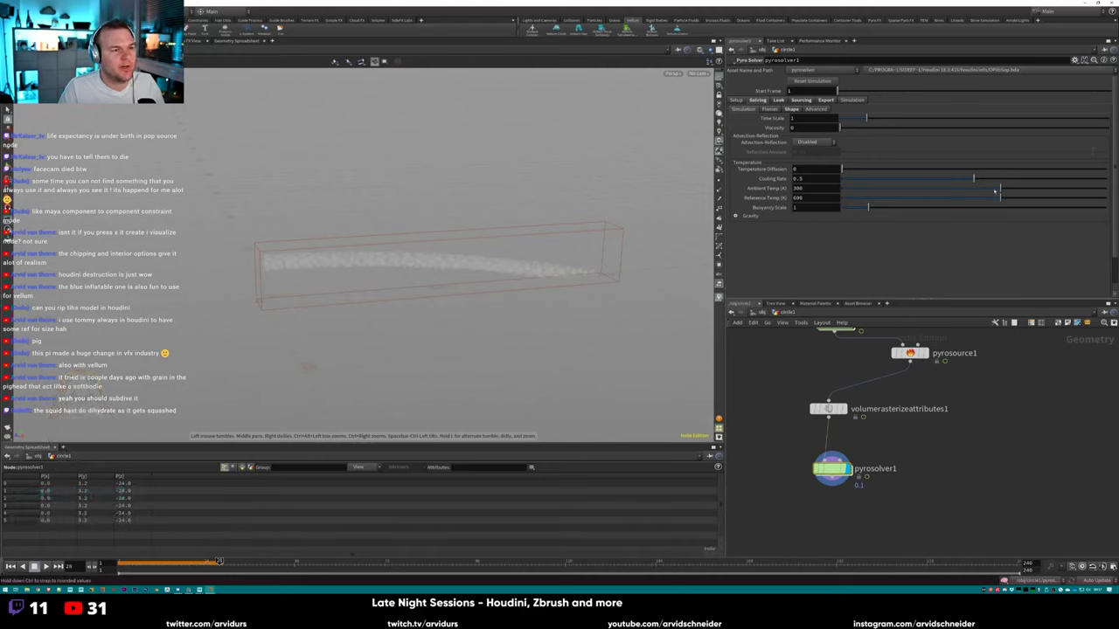
{"action": "left_click_drag", "start_coordinate": [868, 207], "coordinate": [936, 207]}
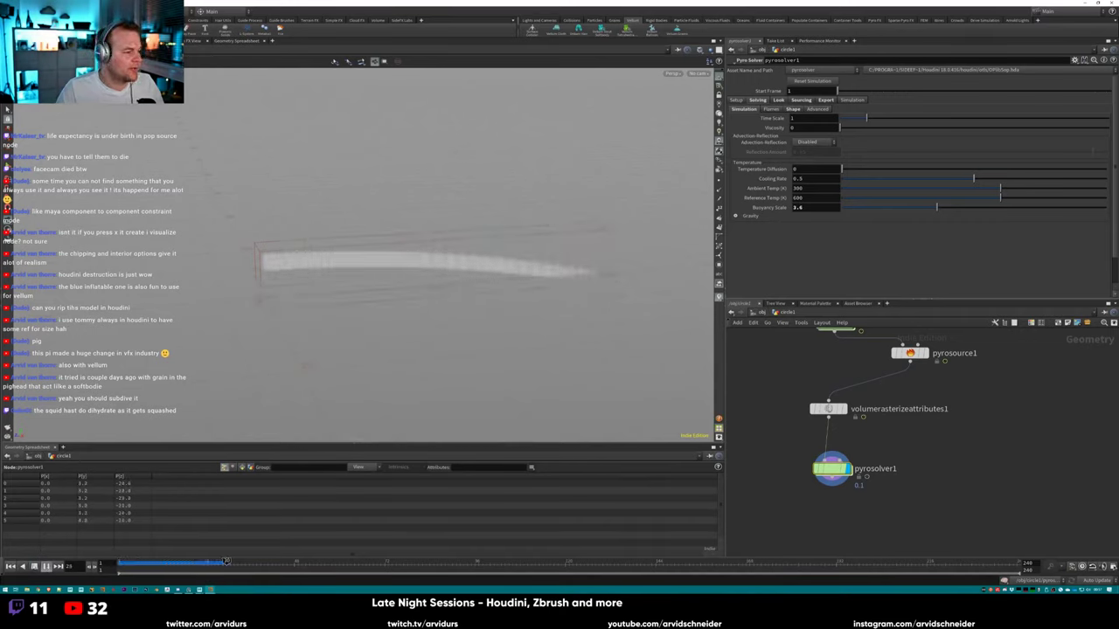
{"action": "left_click", "coordinate": [46, 566]}
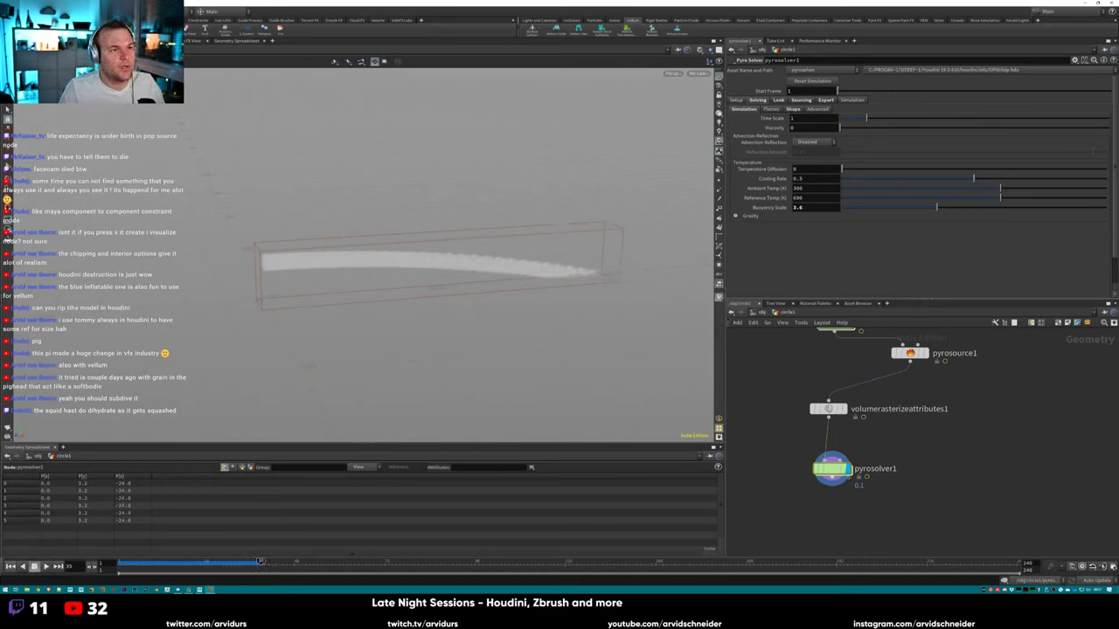
{"action": "double_click", "coordinate": [831, 470]}
Add a gaswind1 Gas Wind node and wire it into force_output.
{"action": "key", "text": "Tab"}
{"action": "mouse_move", "coordinate": [821, 447]}
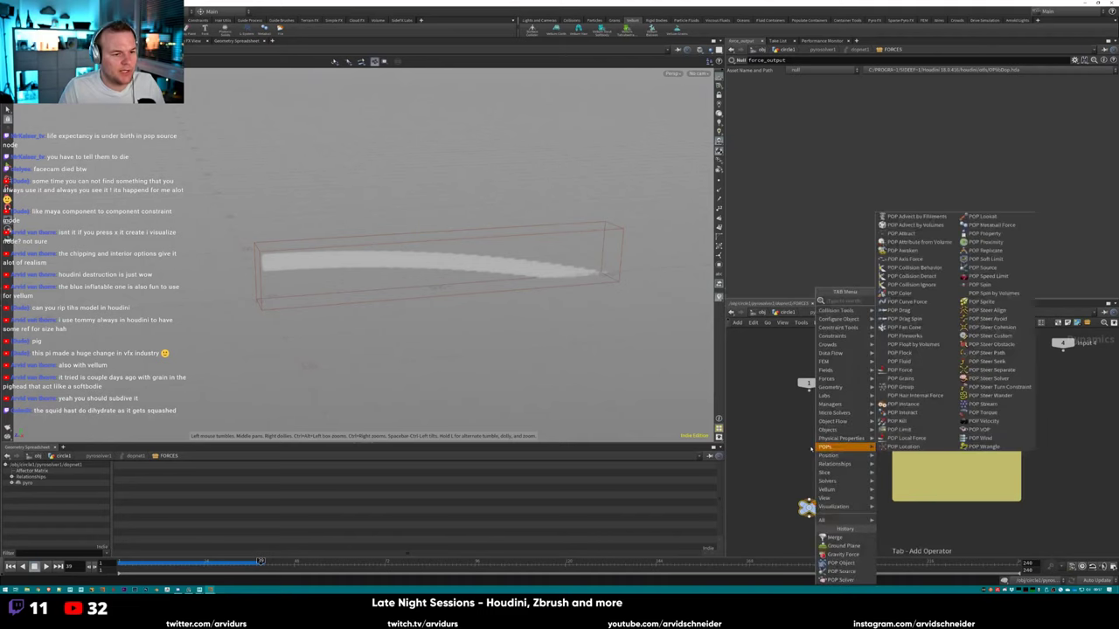
{"action": "type", "text": "gas"}
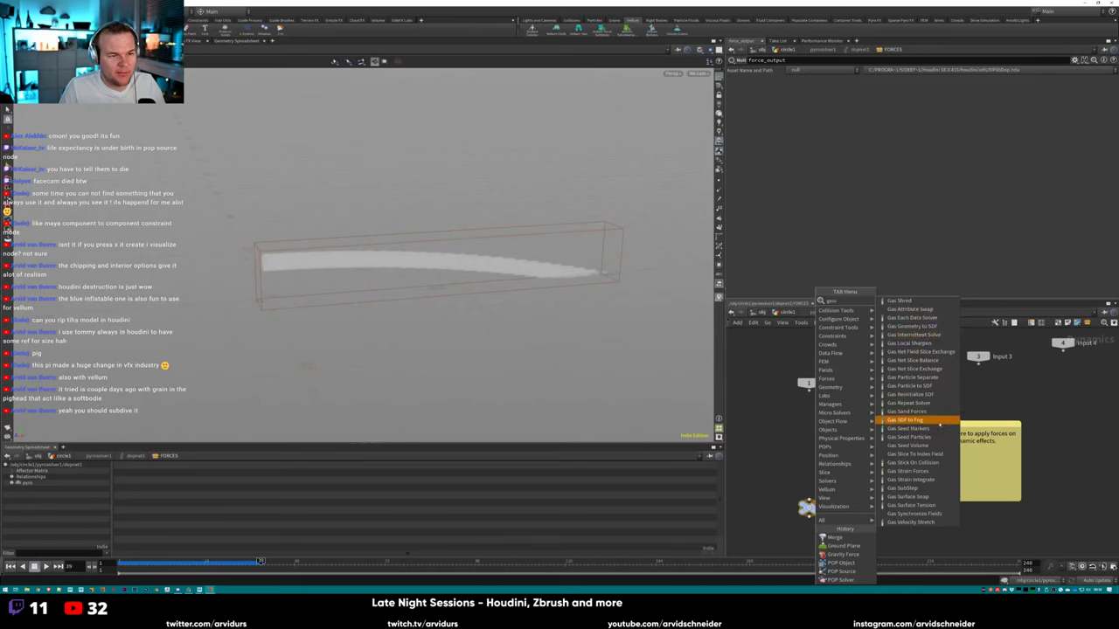
{"action": "left_click", "coordinate": [1038, 411]}
{"action": "key", "text": "Tab"}
{"action": "type", "text": "wind"}
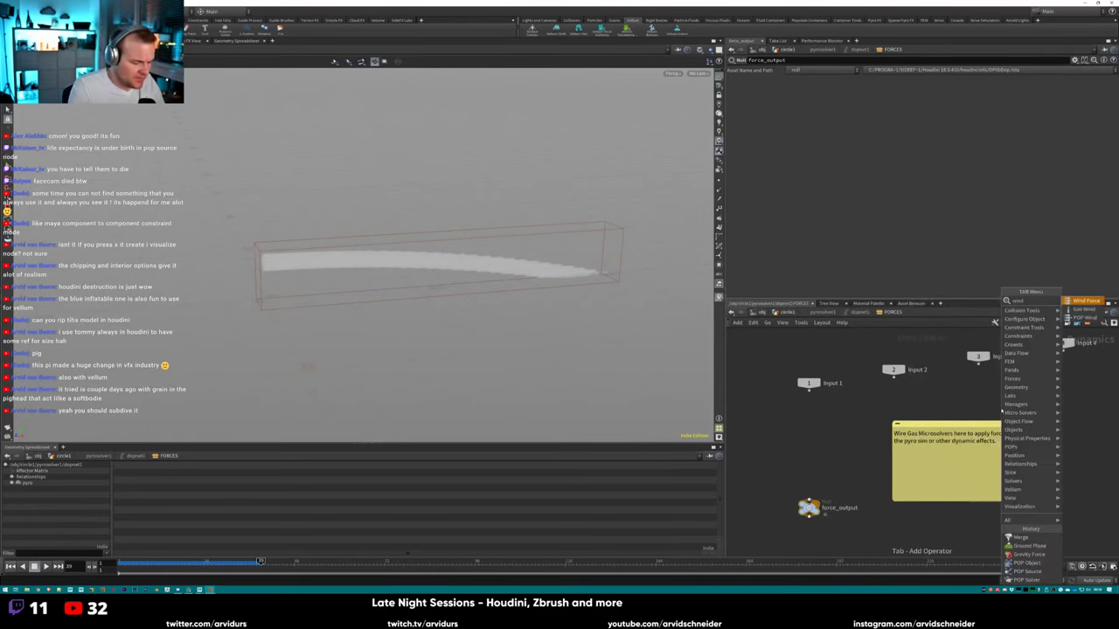
{"action": "left_click", "coordinate": [1084, 309]}
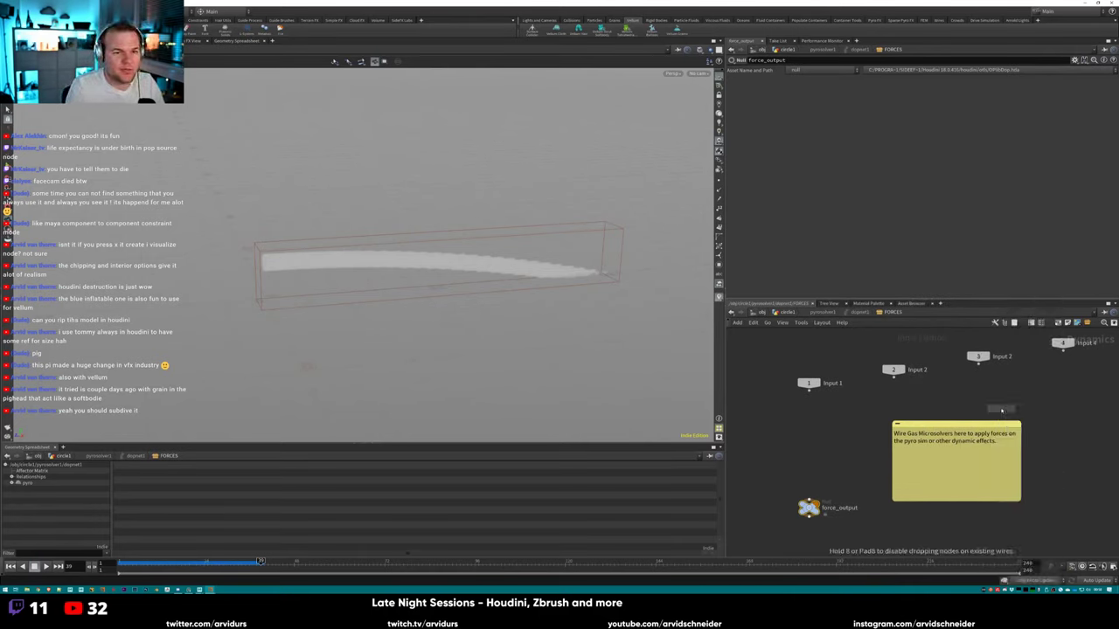
{"action": "left_click", "coordinate": [804, 432]}
{"action": "left_click_drag", "start_coordinate": [804, 437], "coordinate": [808, 495]}
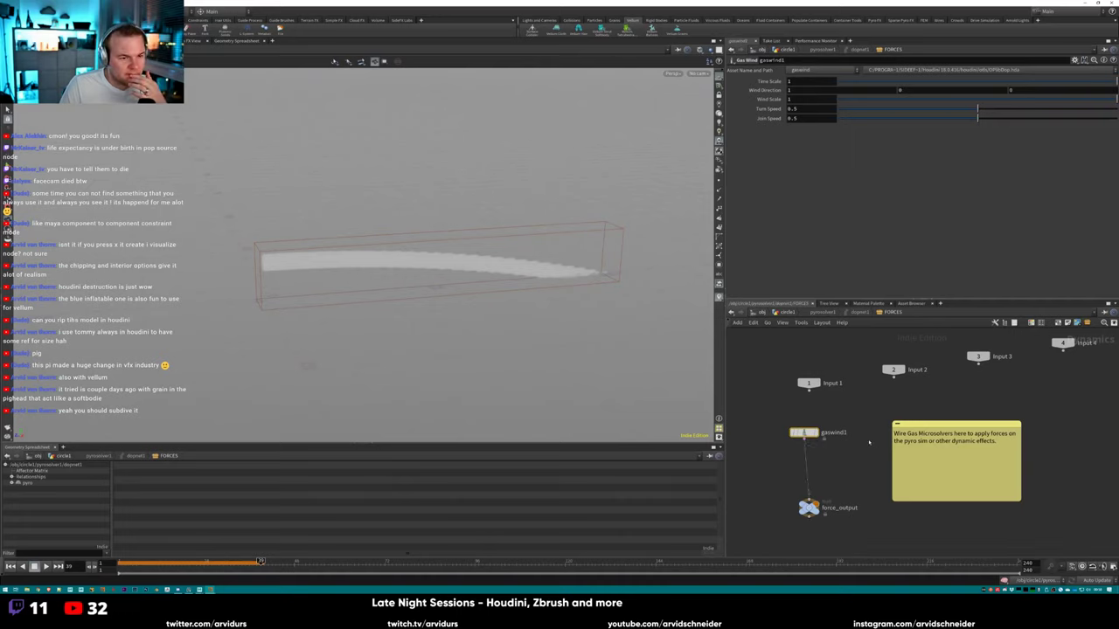
{"action": "left_click_drag", "start_coordinate": [804, 433], "coordinate": [781, 426]}
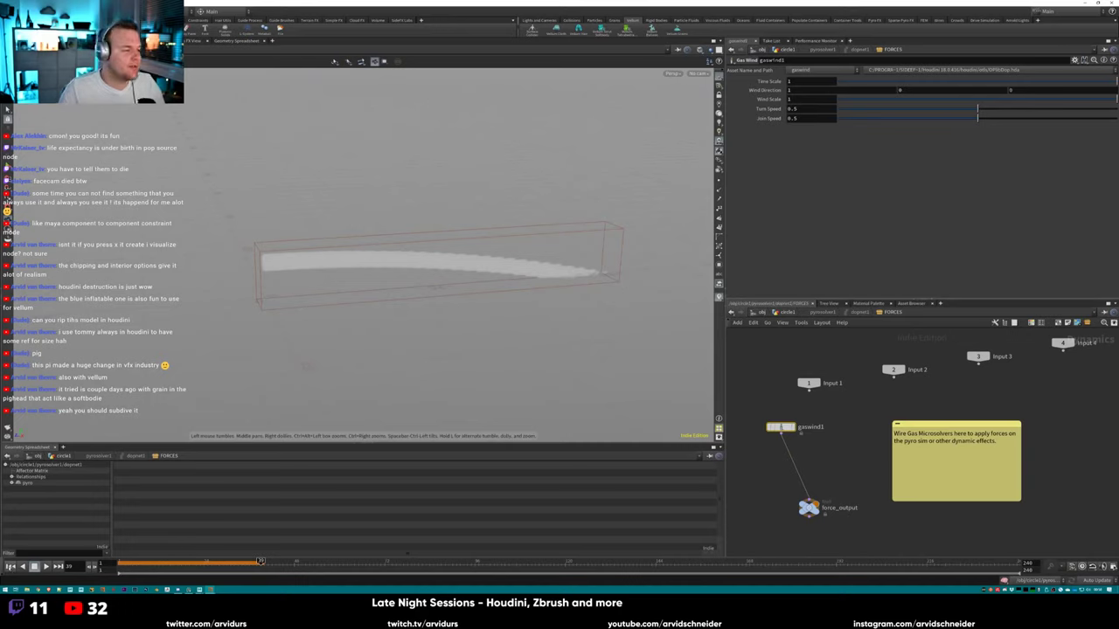
Replay from frame 1 with gaswind1's Wind Scale at 5 and inspect the sideways plume.
{"action": "key", "text": "ctrl+Up"}
{"action": "key", "text": "Up"}
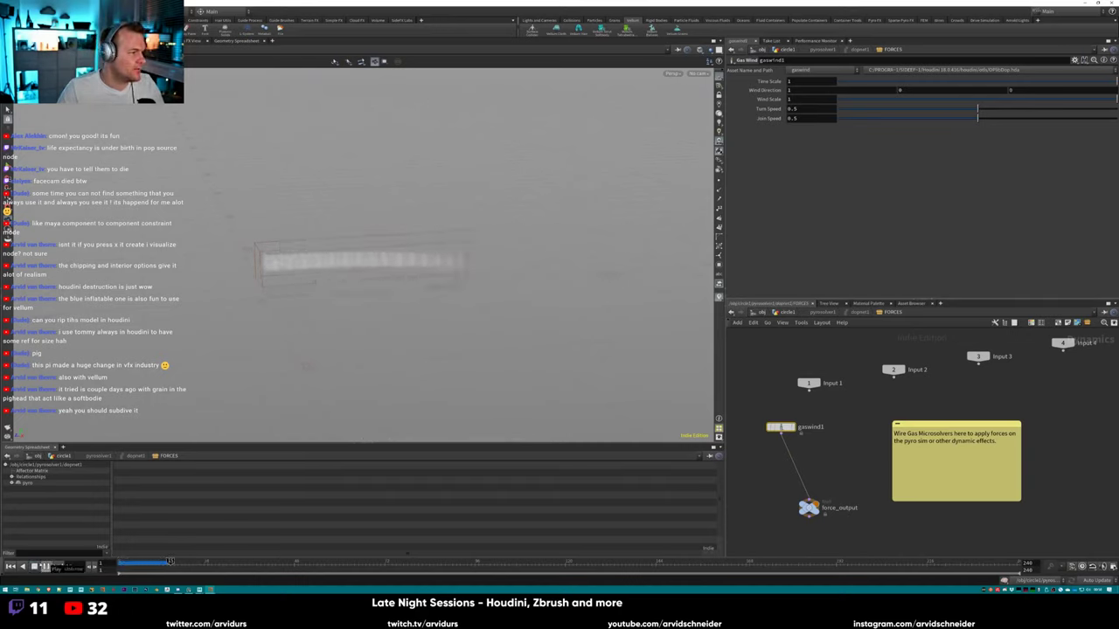
{"action": "left_click_drag", "start_coordinate": [388, 232], "coordinate": [520, 249]}
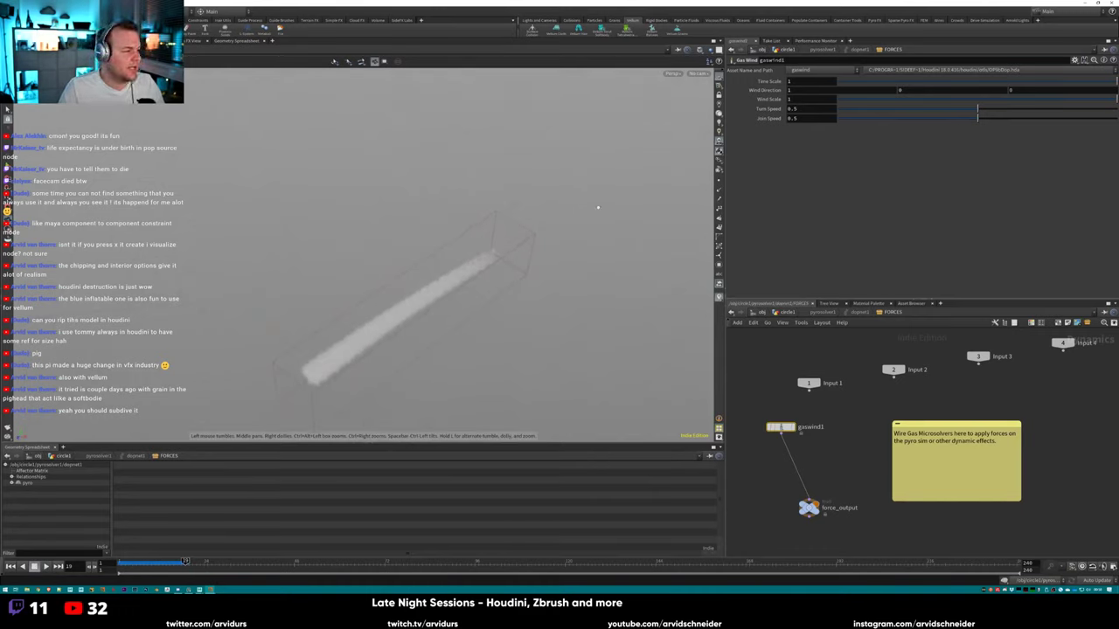
{"action": "left_click_drag", "start_coordinate": [656, 192], "coordinate": [652, 187]}
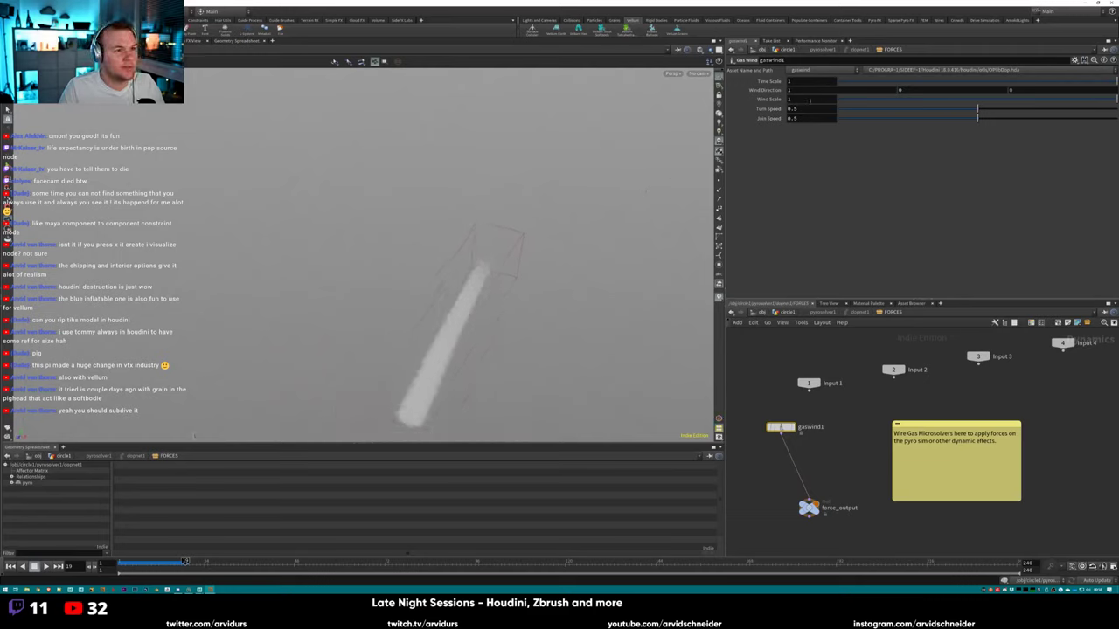
{"action": "type", "text": "5"}
{"action": "key", "text": "Return"}
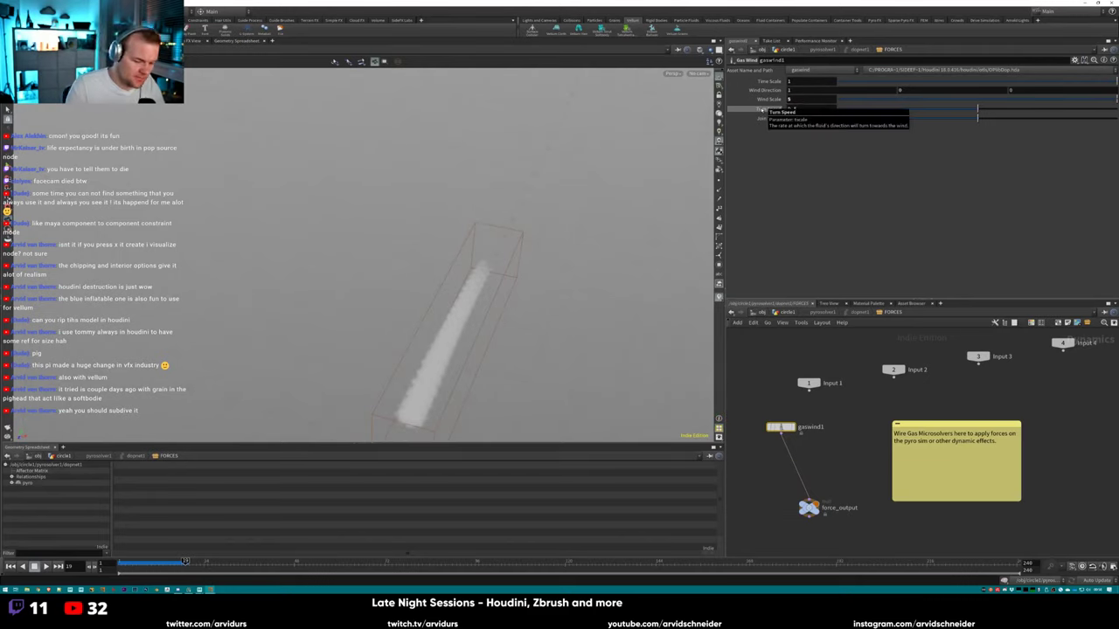
{"action": "left_click", "coordinate": [46, 566]}
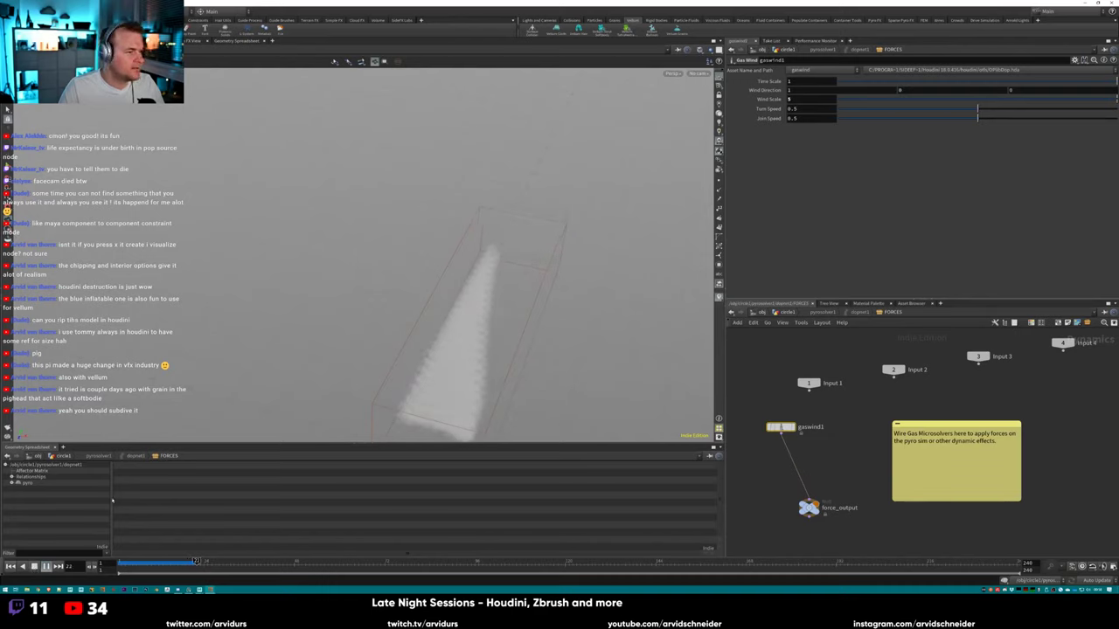
{"action": "left_click_drag", "start_coordinate": [376, 229], "coordinate": [612, 288], "text": "alt"}
Add a Gas Turbulence node, gasturbulence1, to the forces network.
{"action": "key", "text": "Tab"}
{"action": "type", "text": "tu"}
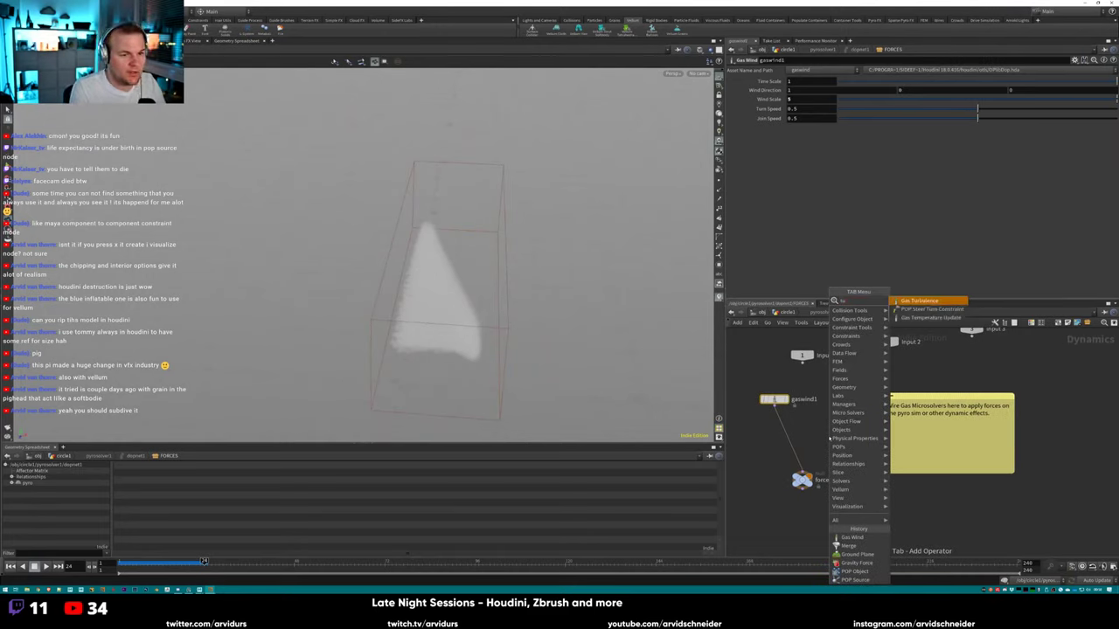
{"action": "key", "text": "Escape"}
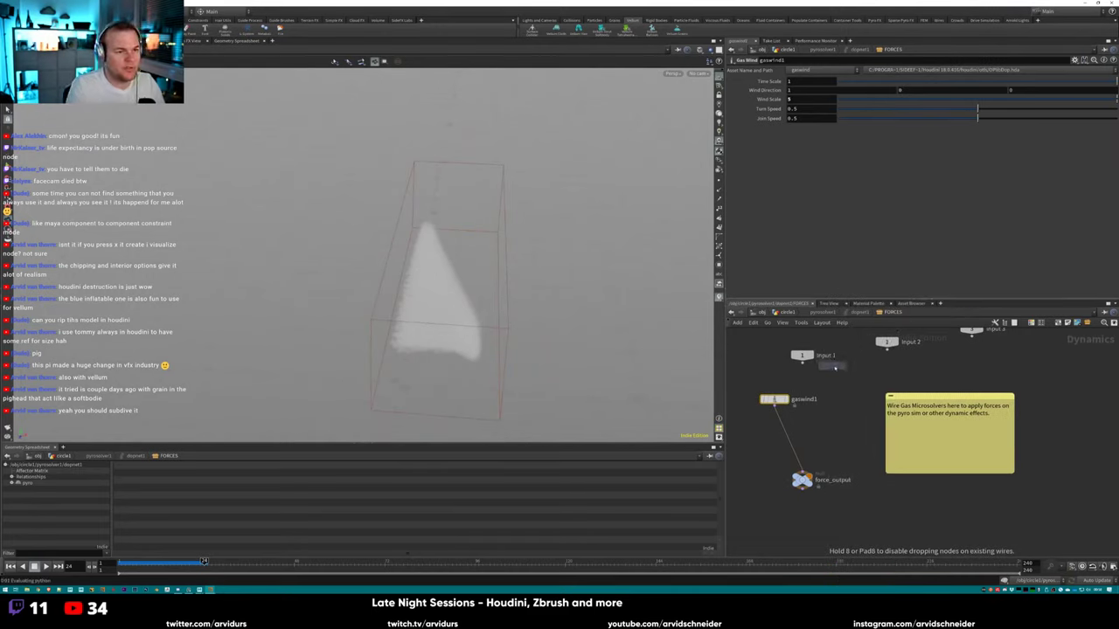
{"action": "middle_click_drag", "start_coordinate": [809, 429], "coordinate": [872, 405]}
{"action": "left_click", "coordinate": [792, 392]}
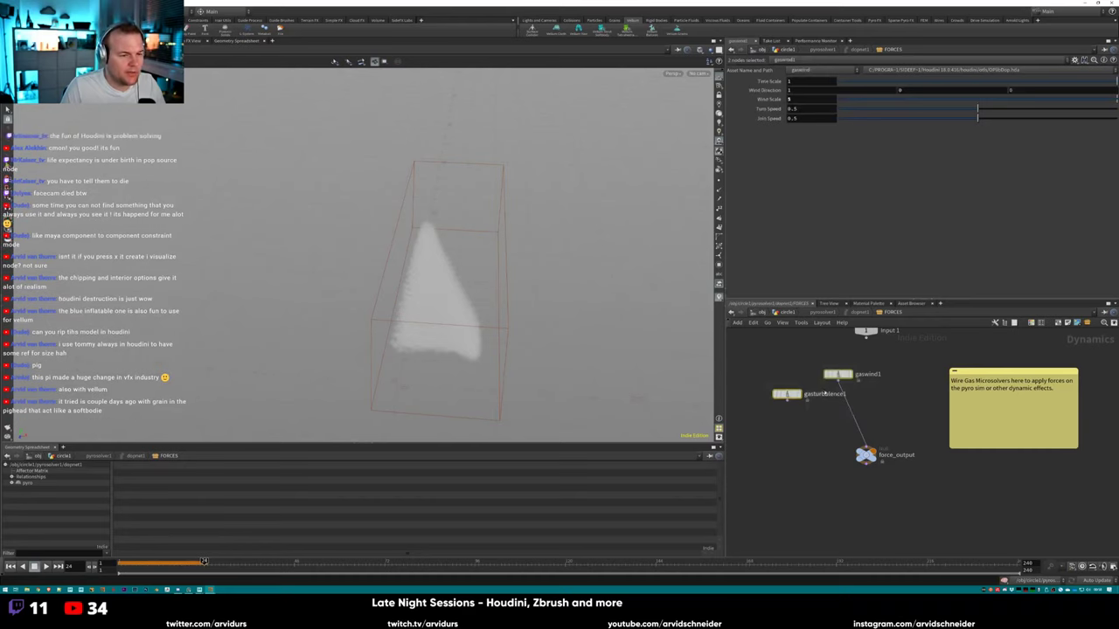
Merge gasturbulence1 with gaswind1 through merge1 into force_output.
{"action": "key", "text": "Tab"}
{"action": "type", "text": "mer"}
{"action": "key", "text": "Escape"}
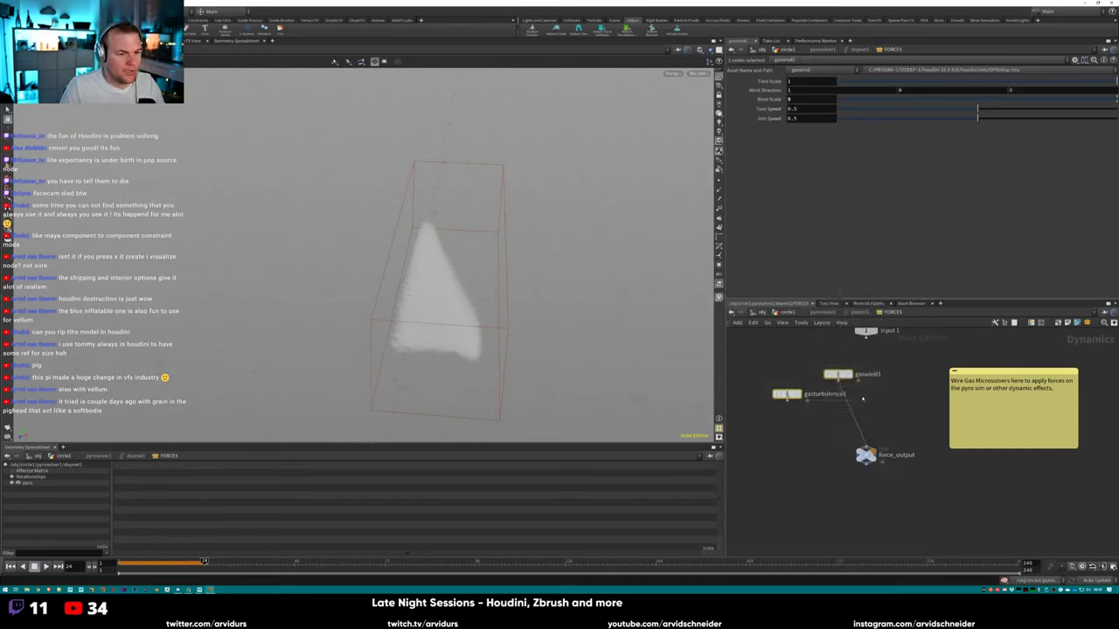
{"action": "left_click", "coordinate": [787, 401]}
{"action": "left_click", "coordinate": [826, 421]}
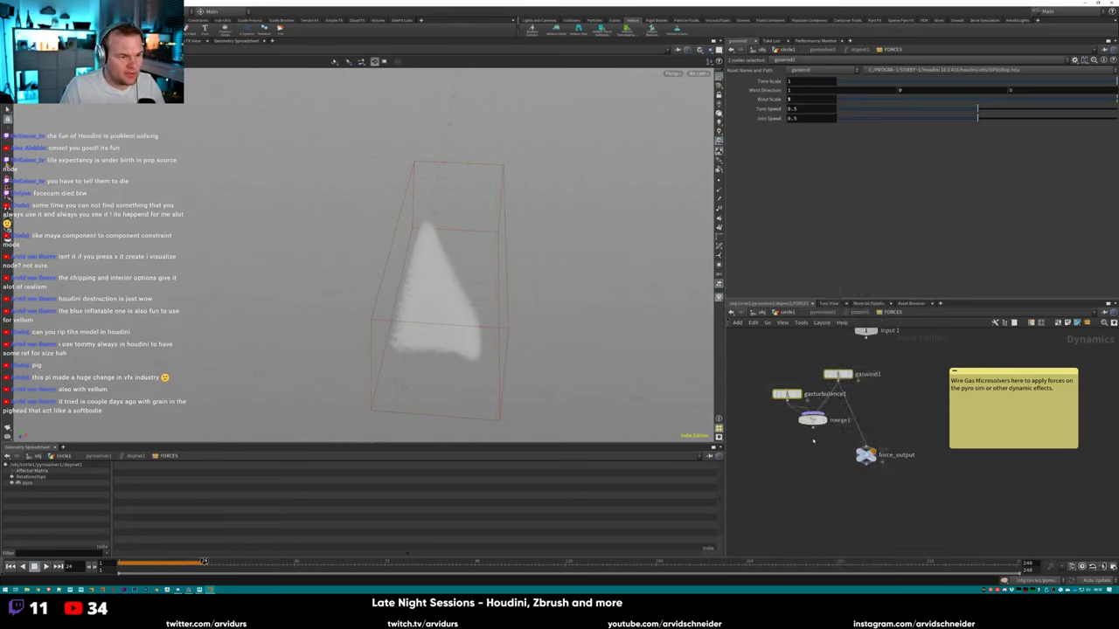
{"action": "left_click", "coordinate": [866, 449]}
{"action": "left_click", "coordinate": [860, 404]}
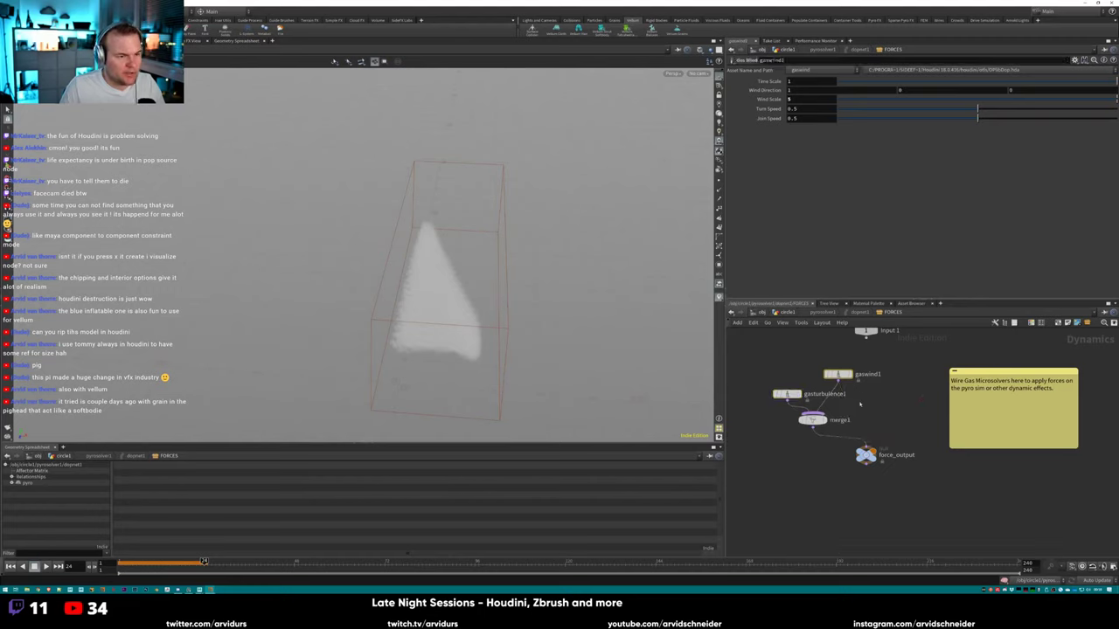
{"action": "left_click_drag", "start_coordinate": [809, 390], "coordinate": [780, 372]}
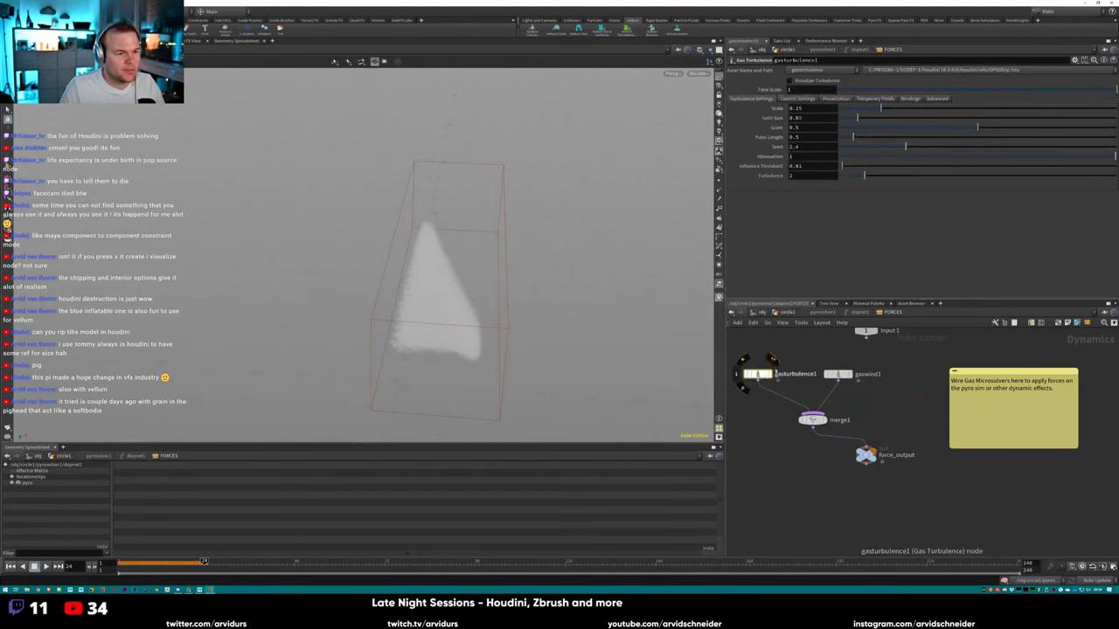
Turn on turbulence visualization, play the sim, and lower turbulence Scale to about 0.078.
{"action": "left_click", "coordinate": [808, 79]}
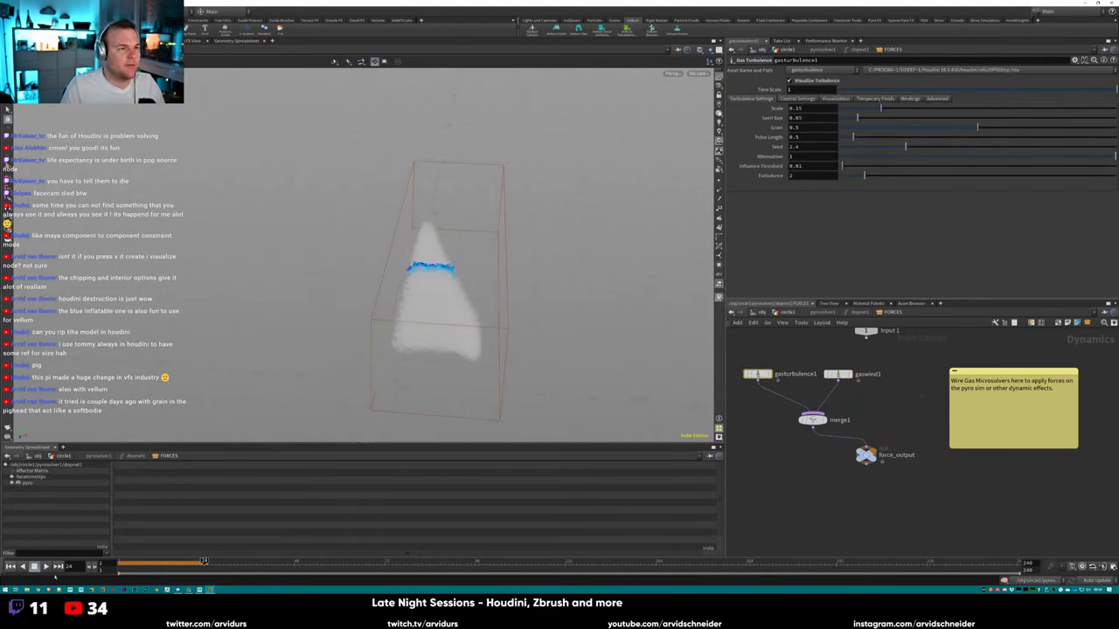
{"action": "key", "text": "ctrl+Up"}
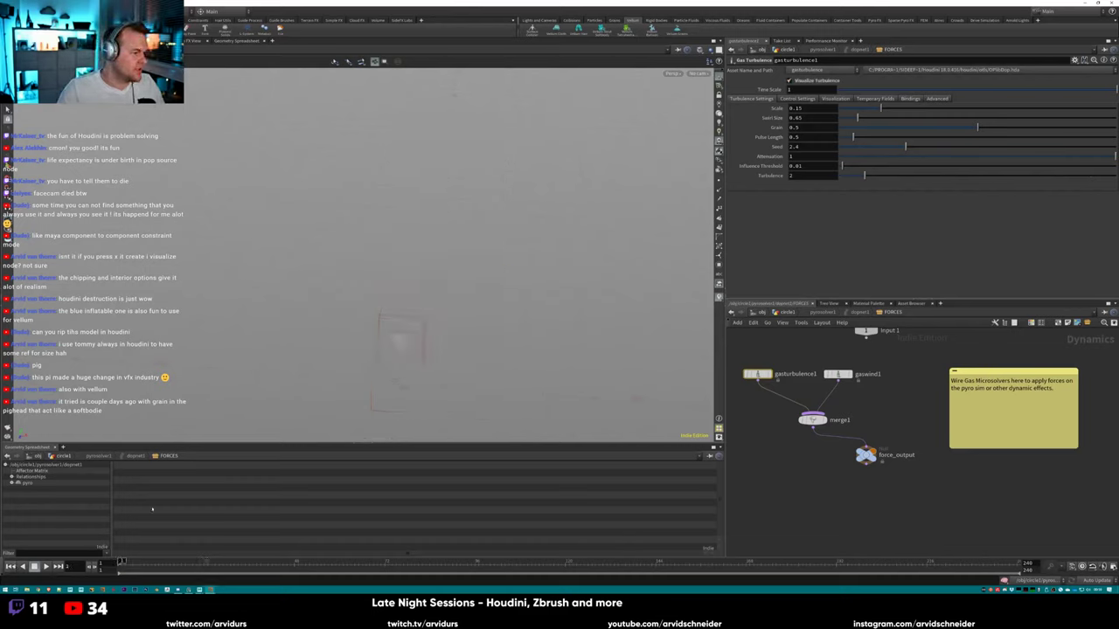
{"action": "left_click", "coordinate": [45, 567]}
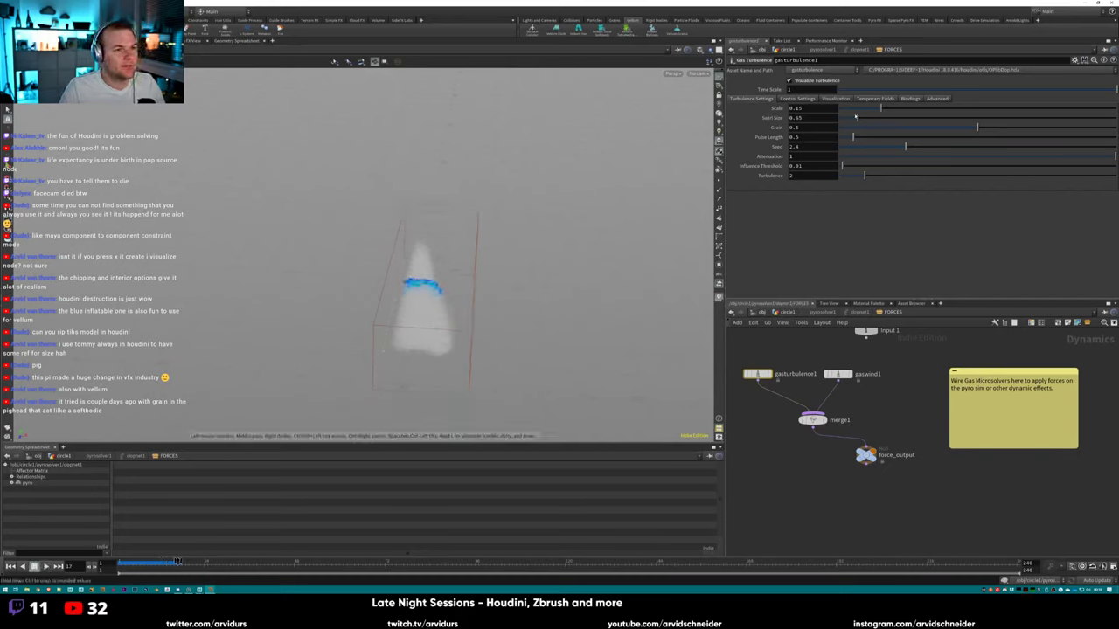
{"action": "left_click_drag", "start_coordinate": [862, 107], "coordinate": [857, 109]}
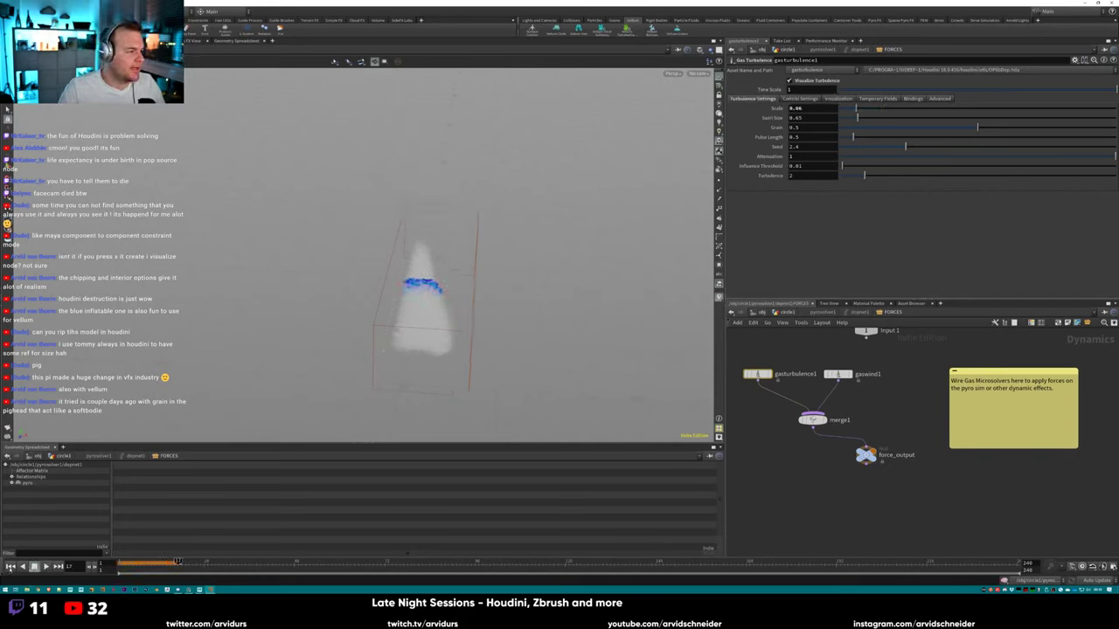
{"action": "left_click", "coordinate": [10, 566]}
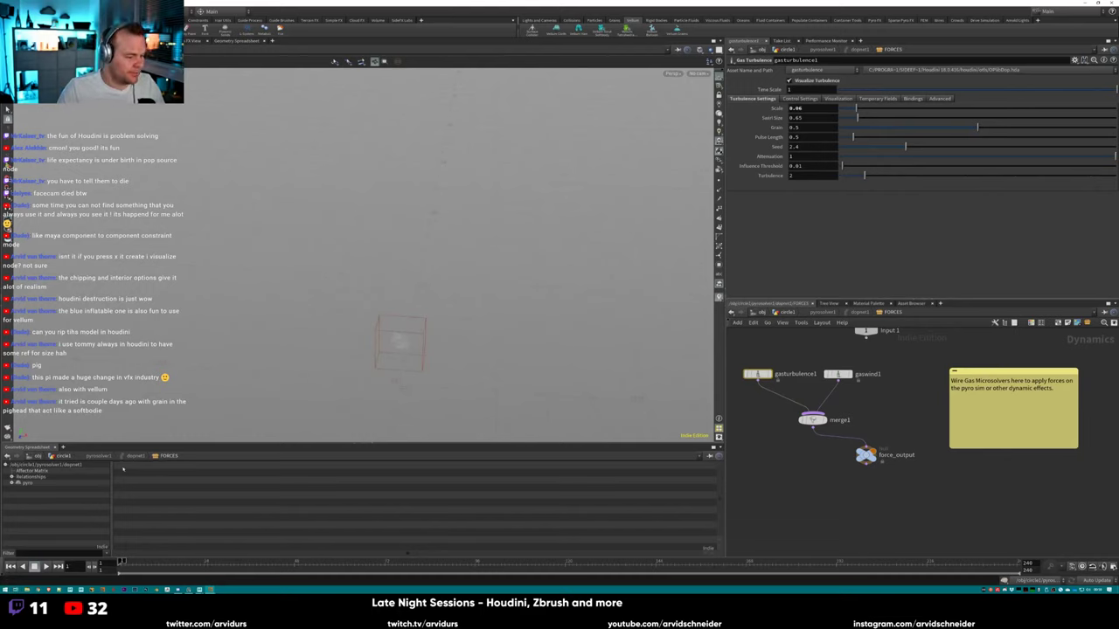
Raise the turbulence Scale to 0.586 and play the simulation again.
{"action": "left_click_drag", "start_coordinate": [565, 297], "coordinate": [537, 245]}
{"action": "left_click_drag", "start_coordinate": [1001, 112], "coordinate": [1044, 127]}
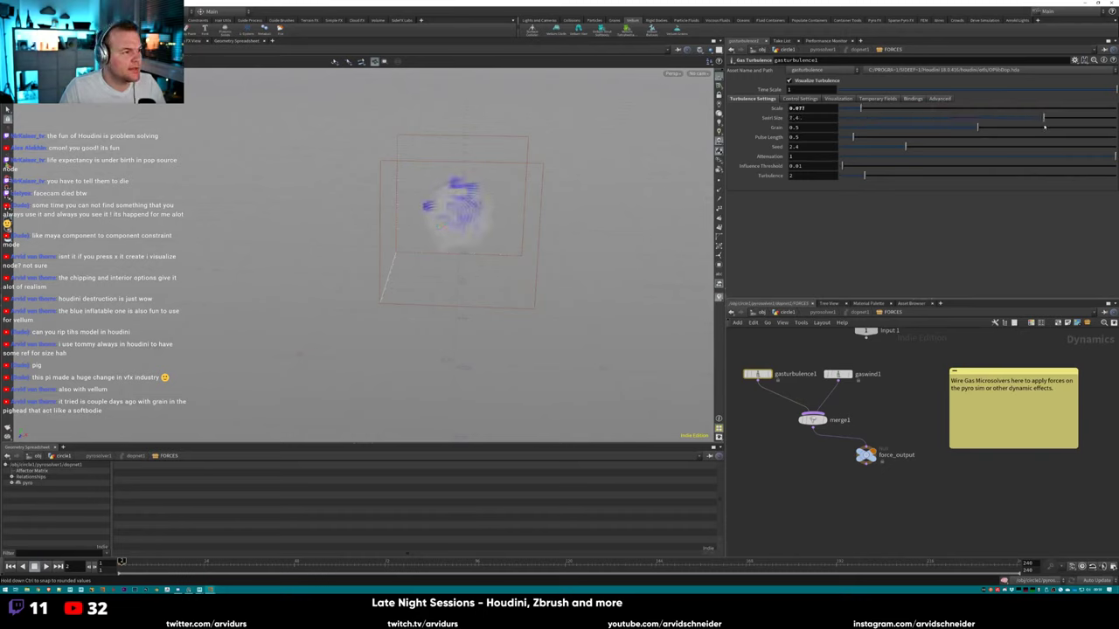
{"action": "left_click_drag", "start_coordinate": [947, 112], "coordinate": [1001, 109]}
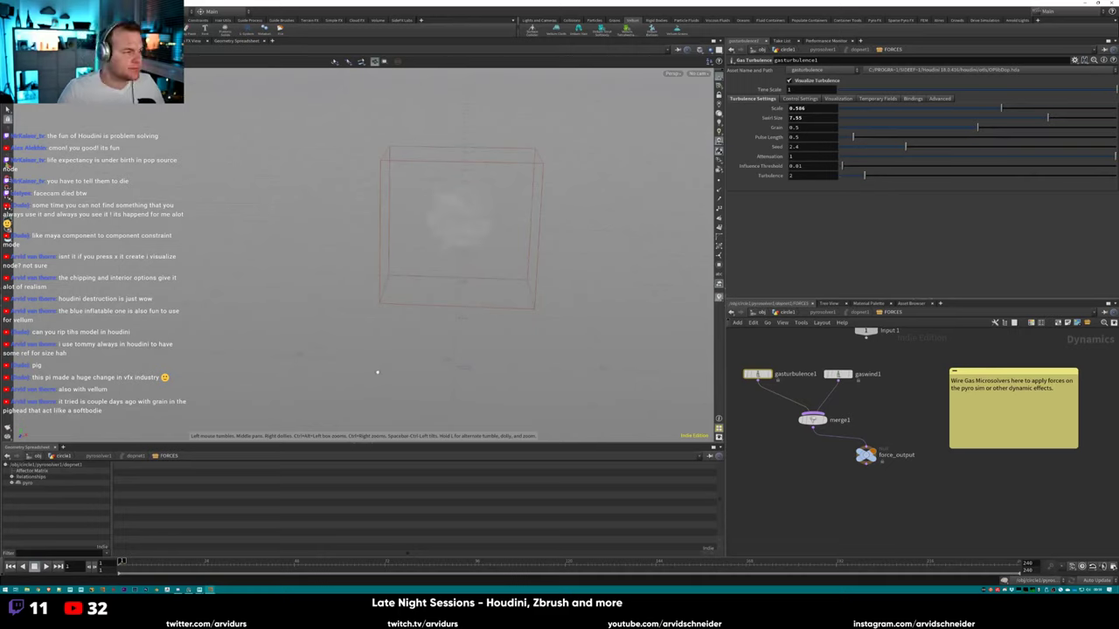
{"action": "left_click", "coordinate": [46, 566]}
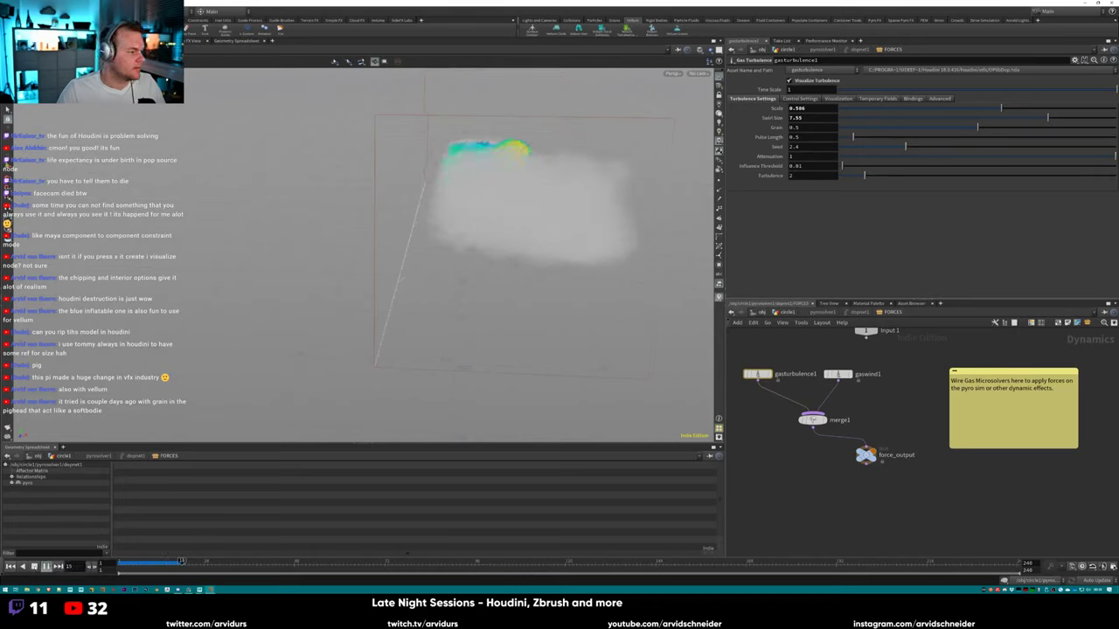
Replay the turbulent smoke from frame 1, orbiting to see the whole bounding box.
{"action": "left_click_drag", "start_coordinate": [402, 288], "coordinate": [366, 362]}
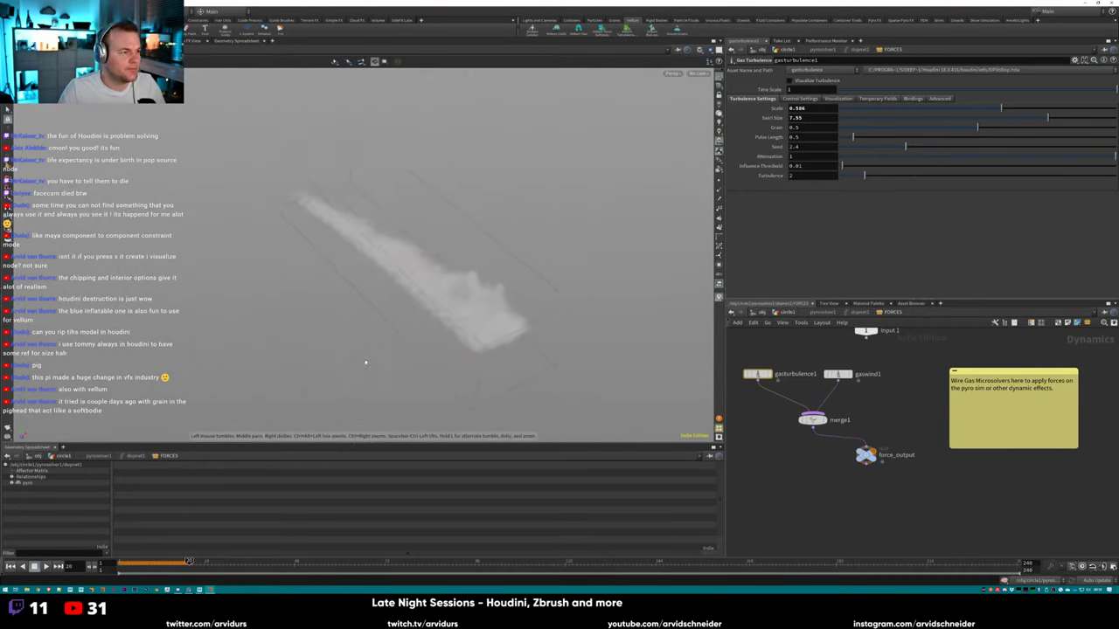
{"action": "key", "text": "ctrl+Up"}
{"action": "key", "text": "Up"}
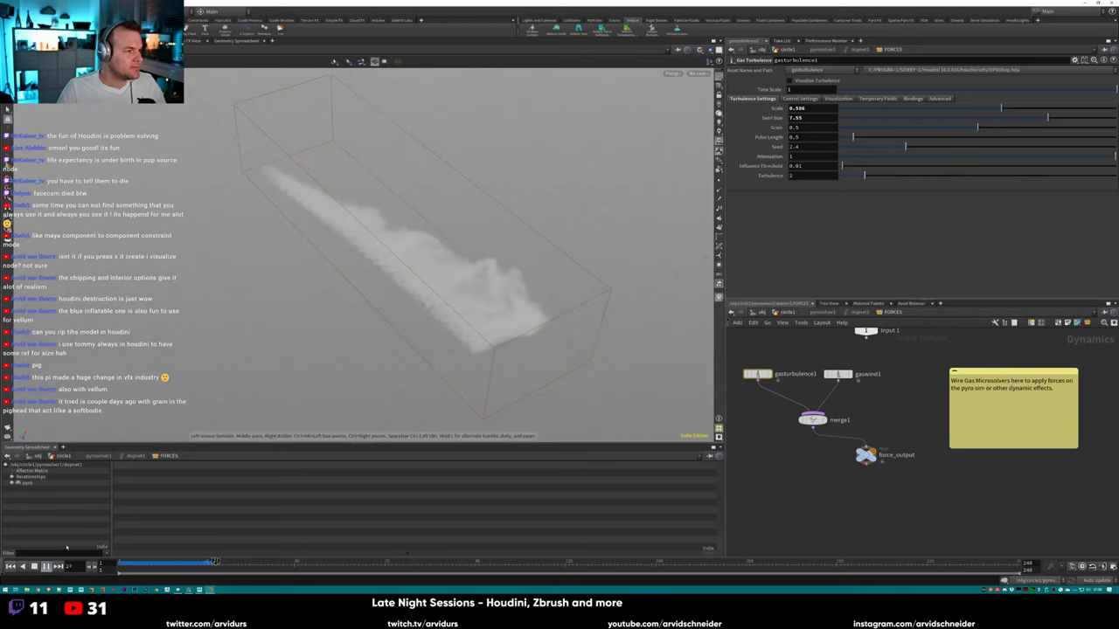
{"action": "left_click_drag", "start_coordinate": [600, 285], "coordinate": [638, 280]}
{"action": "middle_click_drag", "start_coordinate": [907, 458], "coordinate": [890, 439]}
Go up two levels to /obj beside circle1 and add envlight1 from the Lights and Cameras shelf.
{"action": "key", "text": "u"}
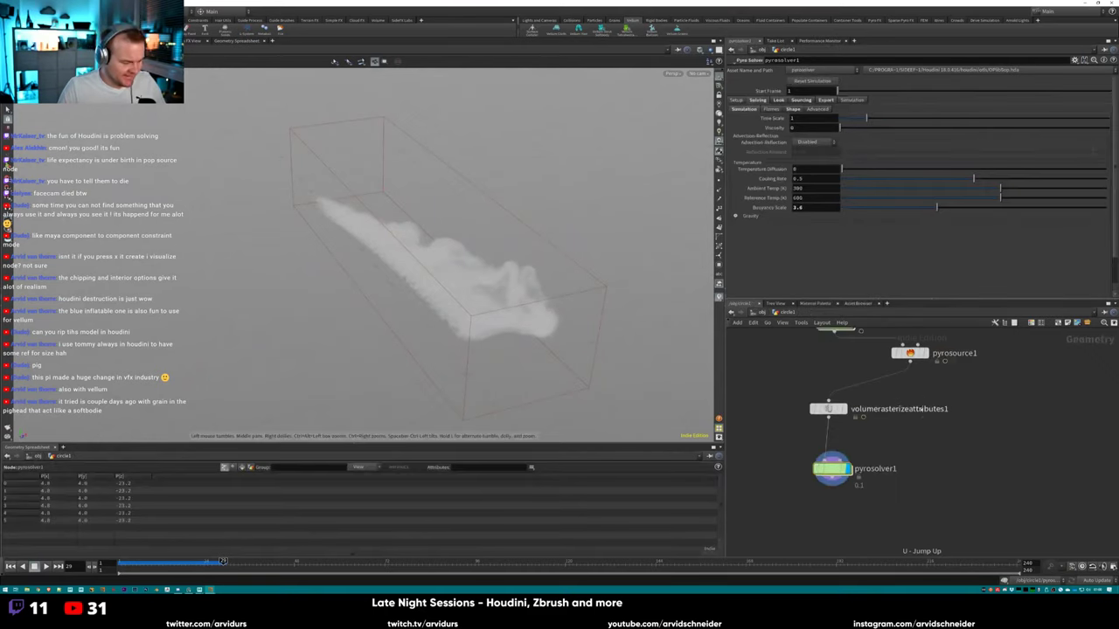
{"action": "key", "text": "u"}
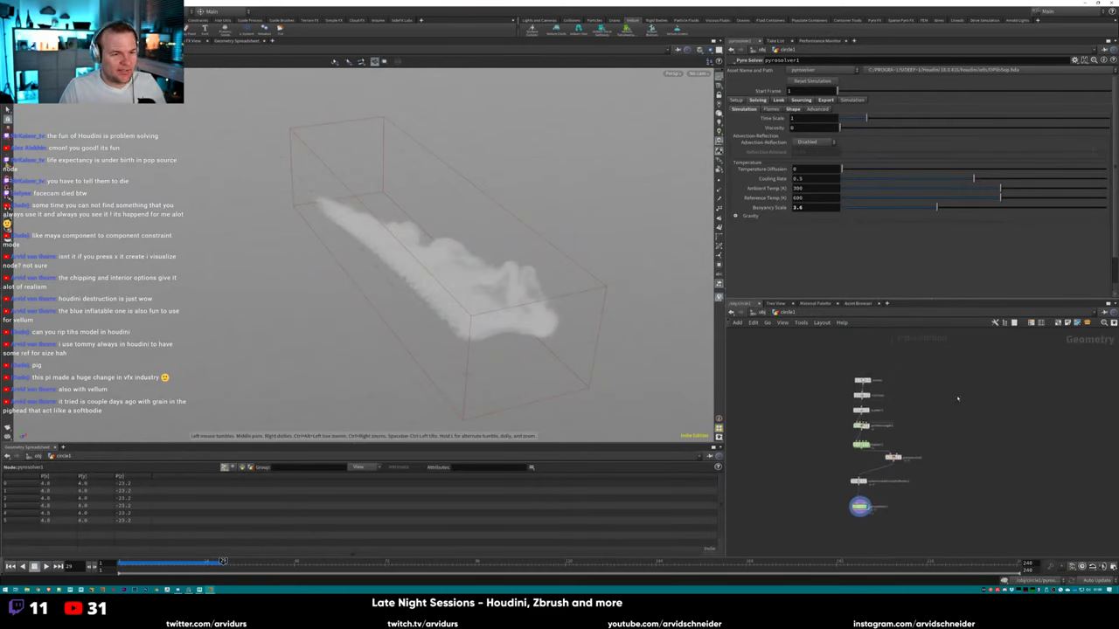
{"action": "middle_click_drag", "start_coordinate": [974, 388], "coordinate": [775, 442]}
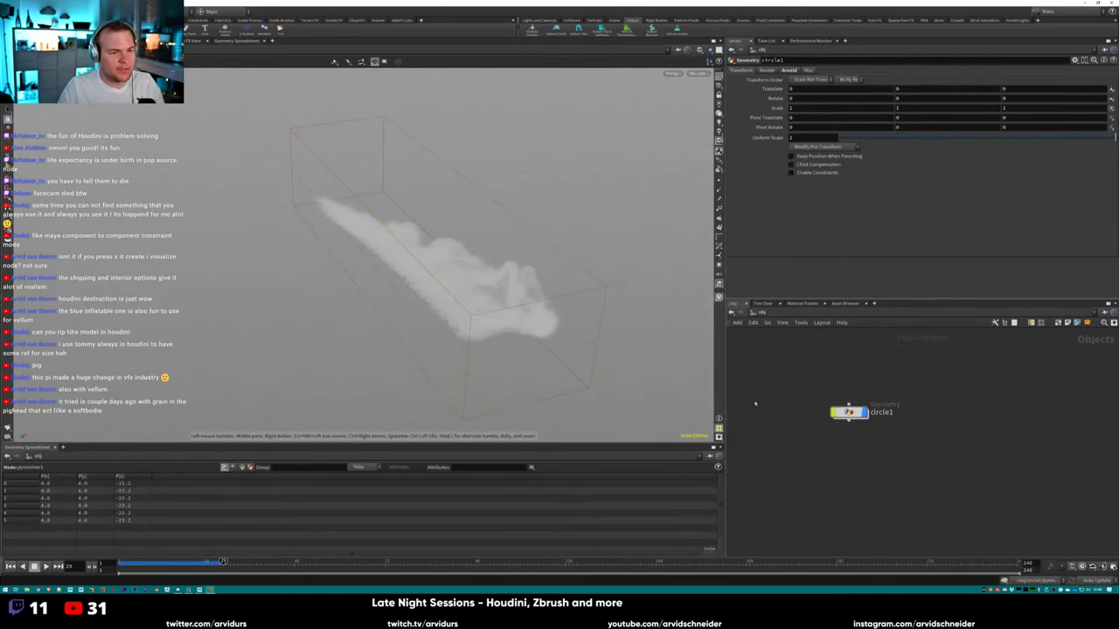
{"action": "left_click", "coordinate": [537, 20]}
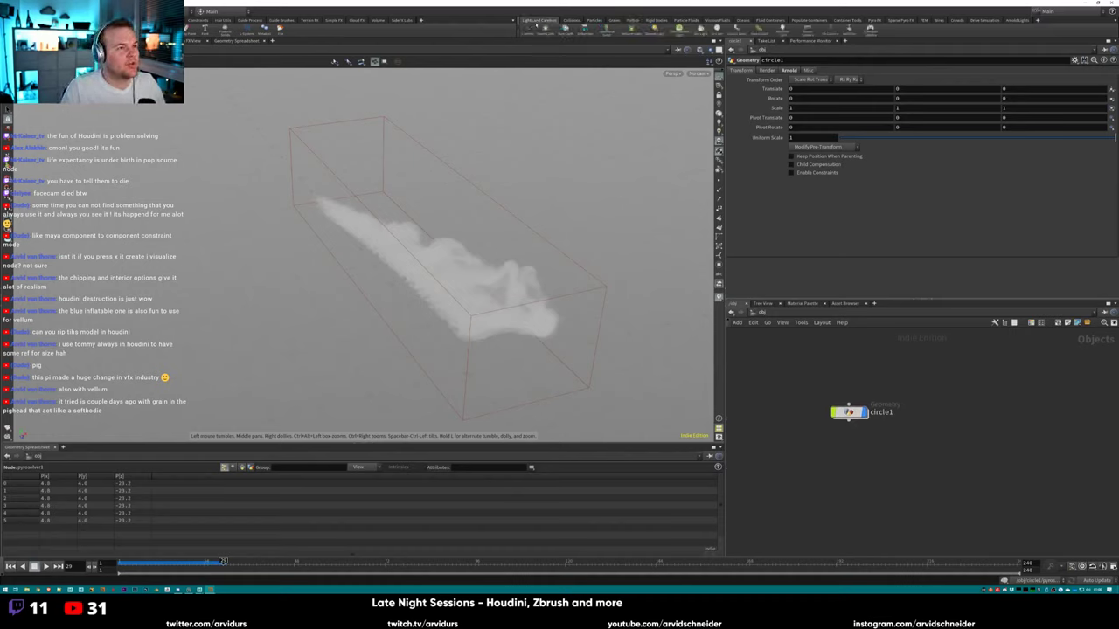
{"action": "left_click_drag", "start_coordinate": [516, 219], "coordinate": [534, 241]}
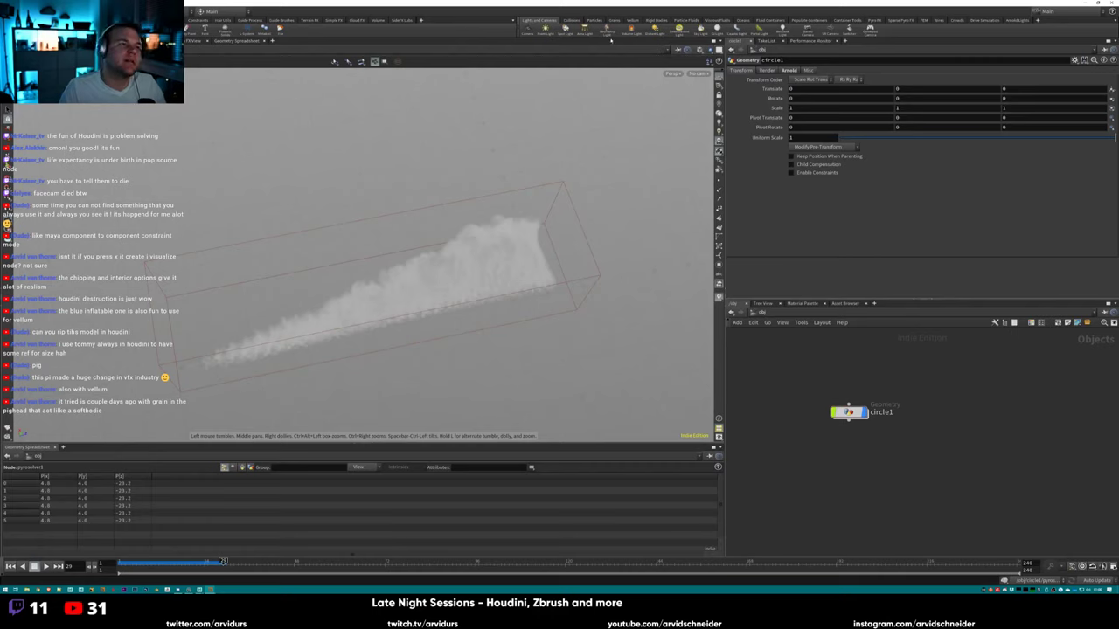
{"action": "left_click", "coordinate": [678, 29]}
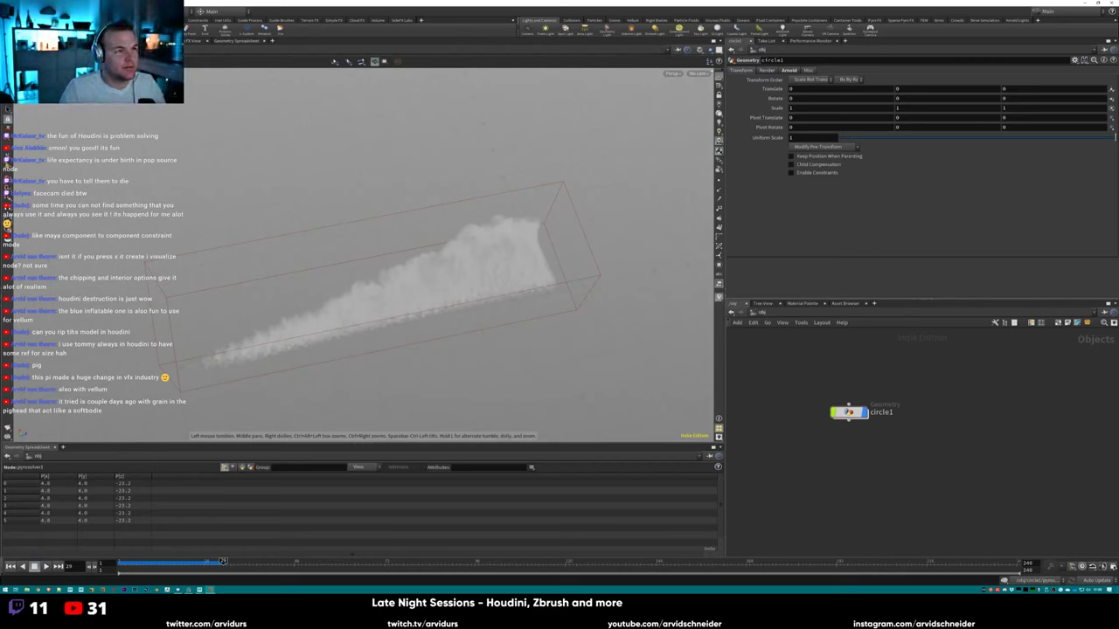
Delete envlight1, add a Sky Light setup, and place sunlight1 beside skylight1.
{"action": "key", "text": "l"}
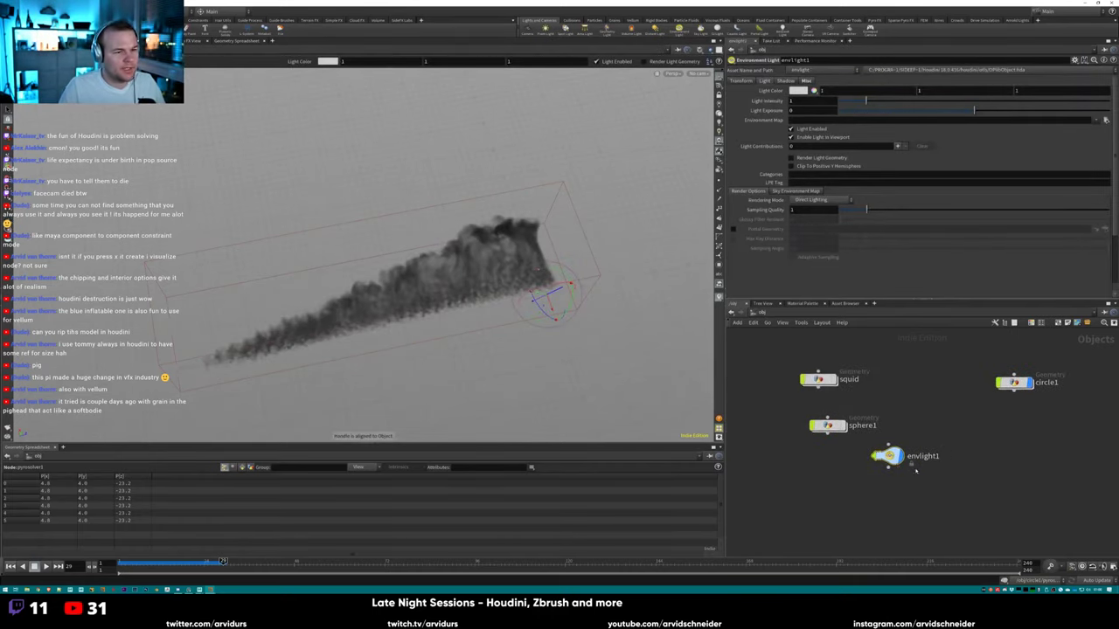
{"action": "key", "text": "Delete"}
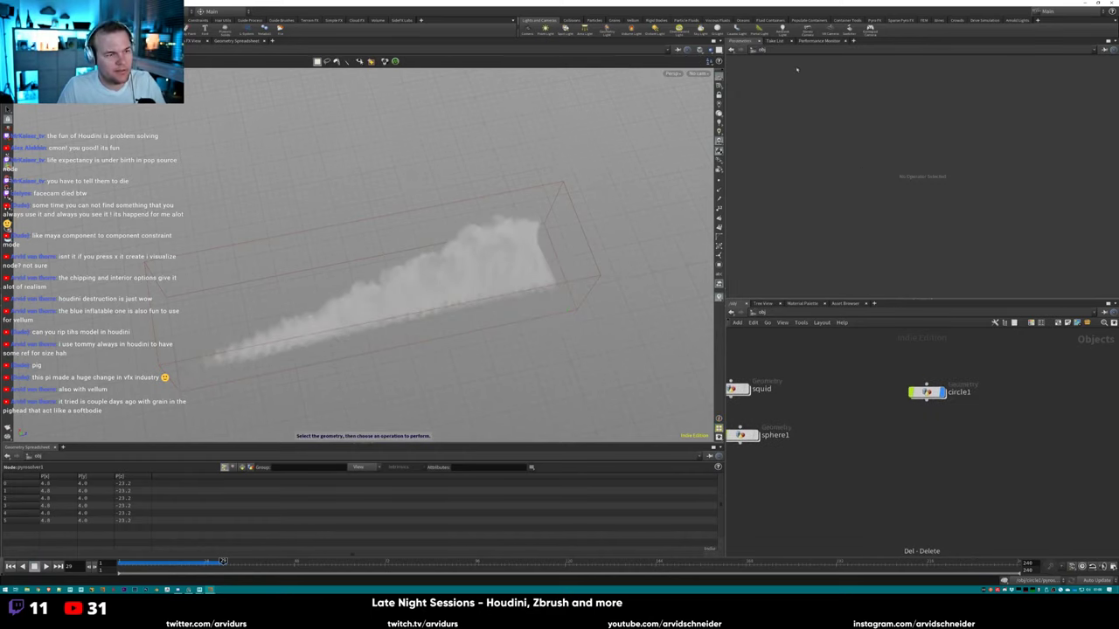
{"action": "left_click", "coordinate": [697, 29]}
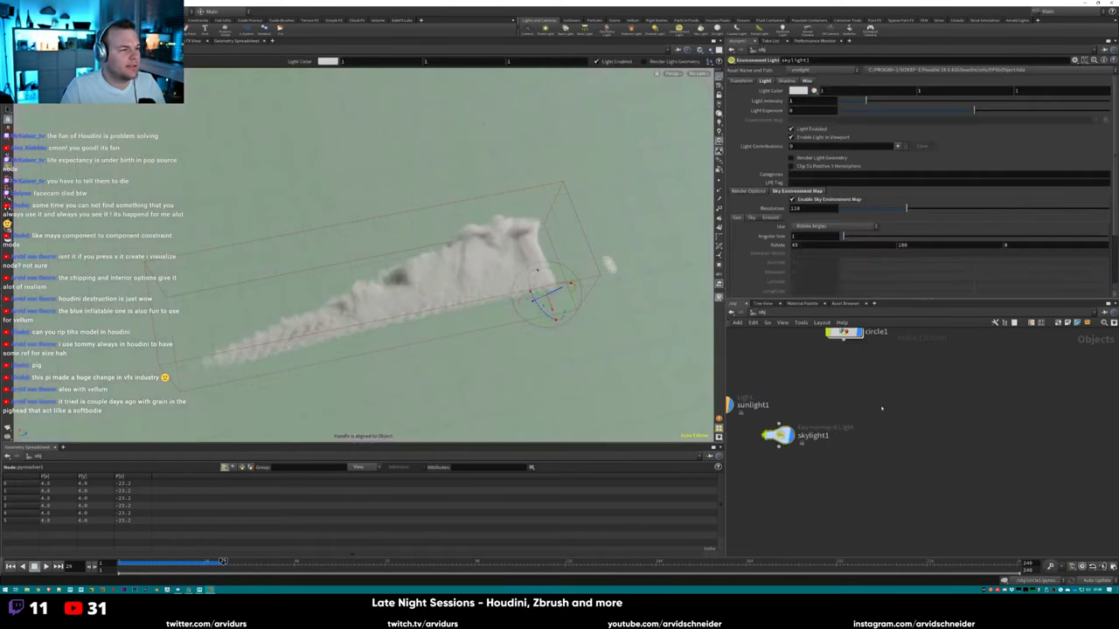
{"action": "scroll", "coordinate": [863, 450], "scroll_direction": "down", "scroll_amount": 2}
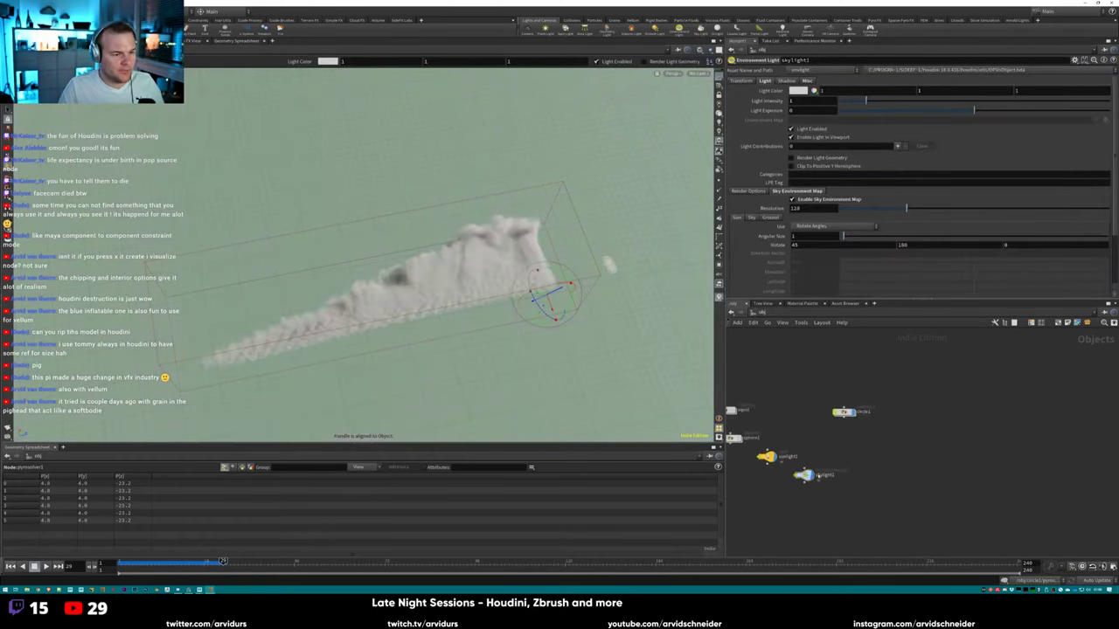
{"action": "left_click_drag", "start_coordinate": [802, 475], "coordinate": [913, 455]}
{"action": "left_click_drag", "start_coordinate": [766, 457], "coordinate": [845, 454]}
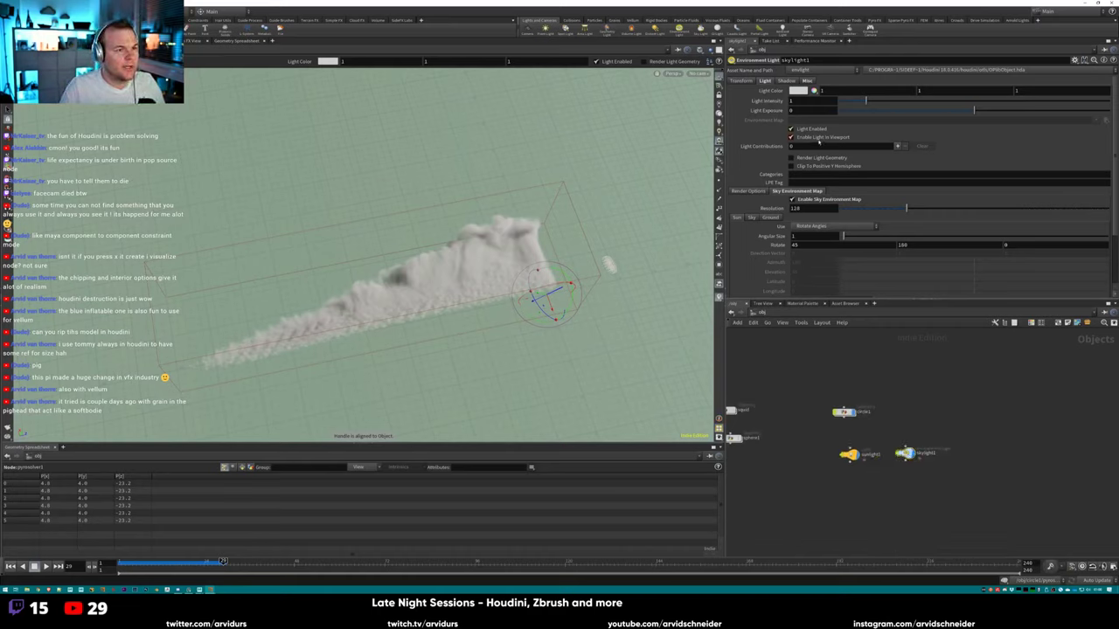
Turn off Enable Light in Viewport for the sky light, then go back inside circle1.
{"action": "left_click", "coordinate": [818, 138]}
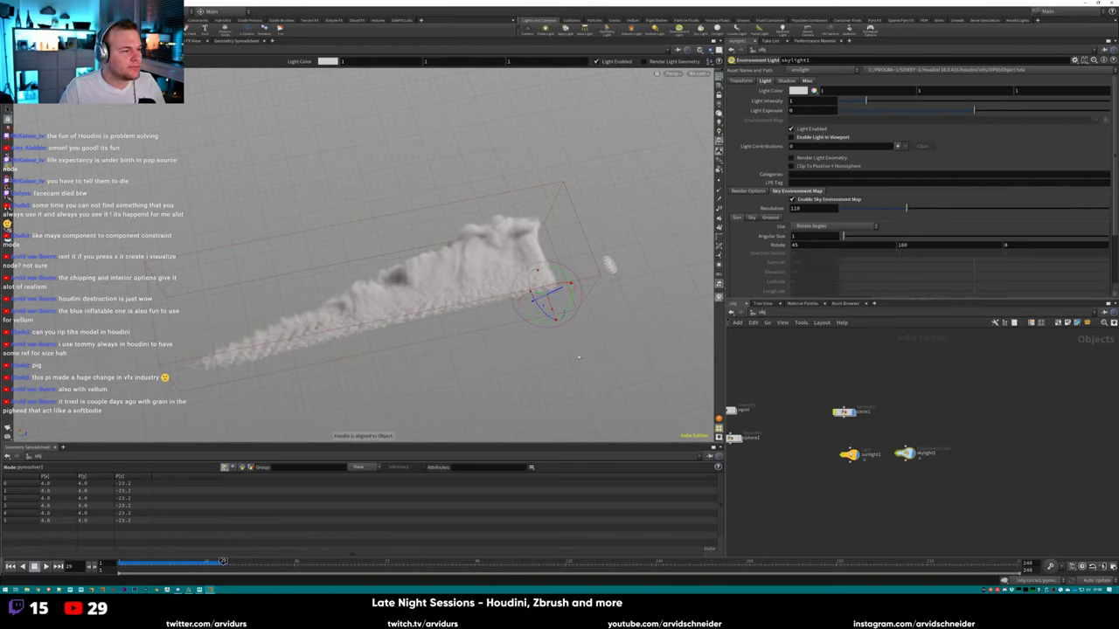
{"action": "key", "text": "Escape"}
{"action": "left_click_drag", "start_coordinate": [578, 356], "coordinate": [525, 350]}
{"action": "key", "text": "Return"}
{"action": "middle_click_drag", "start_coordinate": [795, 438], "coordinate": [837, 424]}
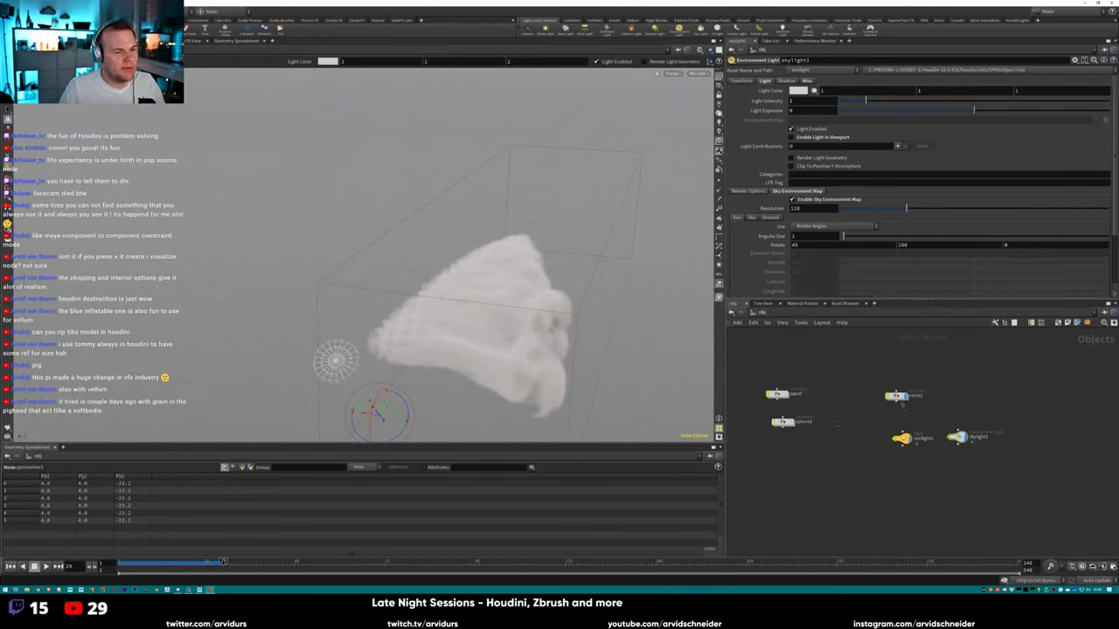
{"action": "double_click", "coordinate": [898, 396]}
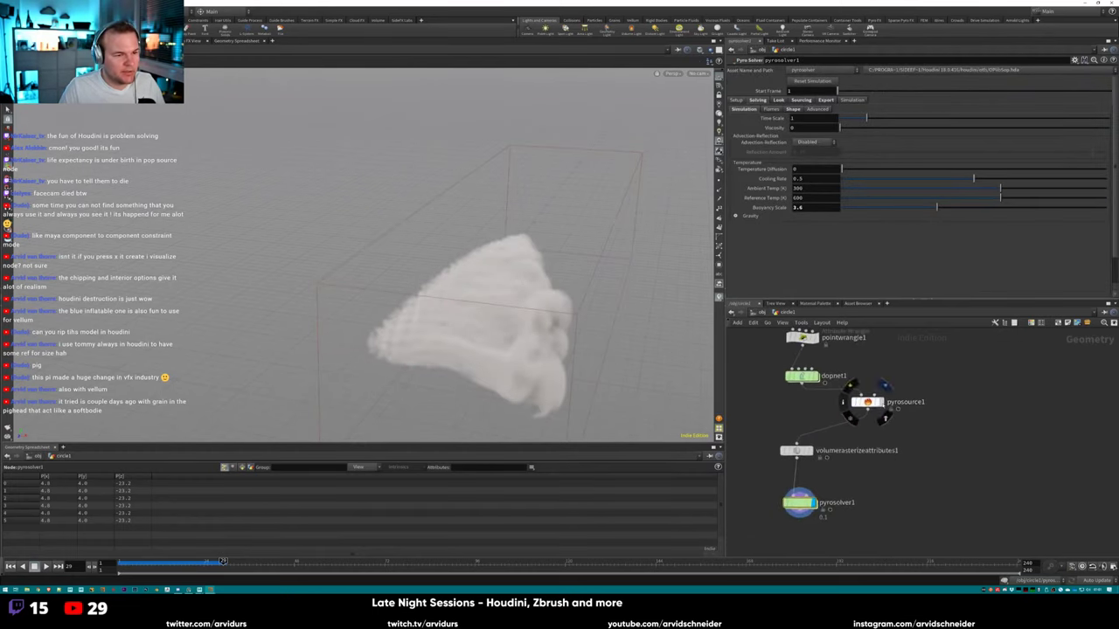
Insert a File Cache below volumerasterizeattributes1, display it, and rewind to frame 1.
{"action": "left_click", "coordinate": [885, 386]}
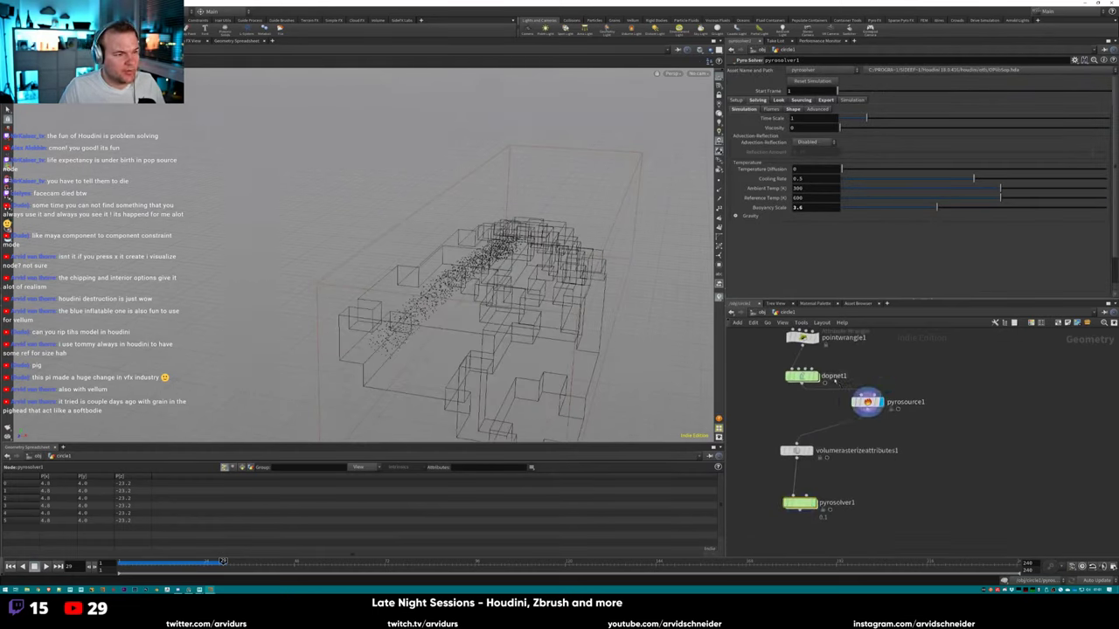
{"action": "middle_click_drag", "start_coordinate": [871, 365], "coordinate": [882, 399]}
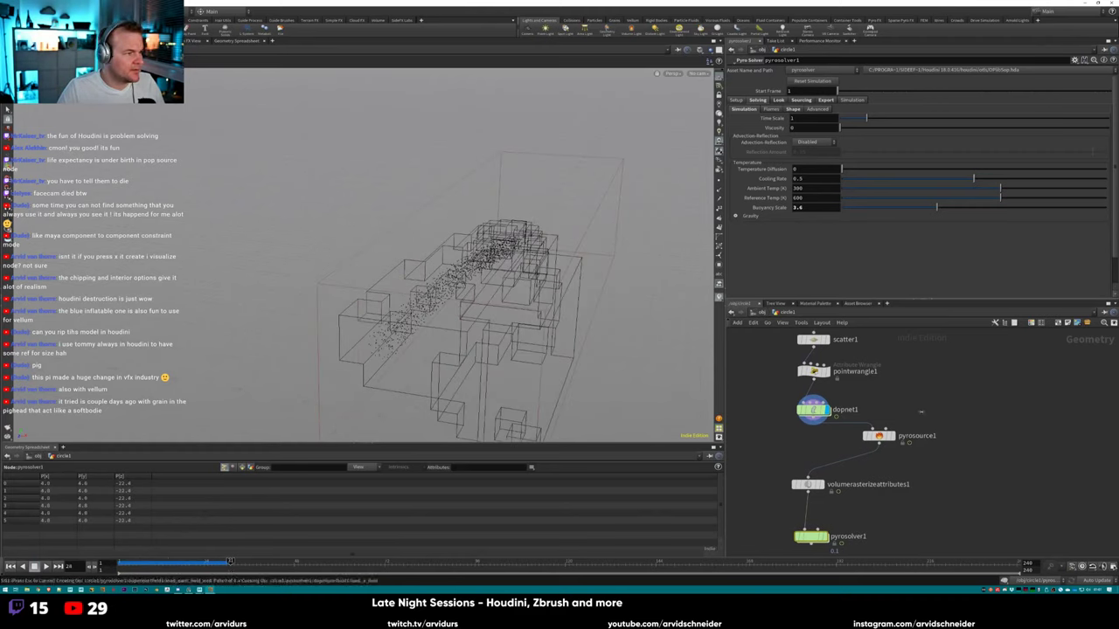
{"action": "middle_click_drag", "start_coordinate": [935, 376], "coordinate": [953, 341]}
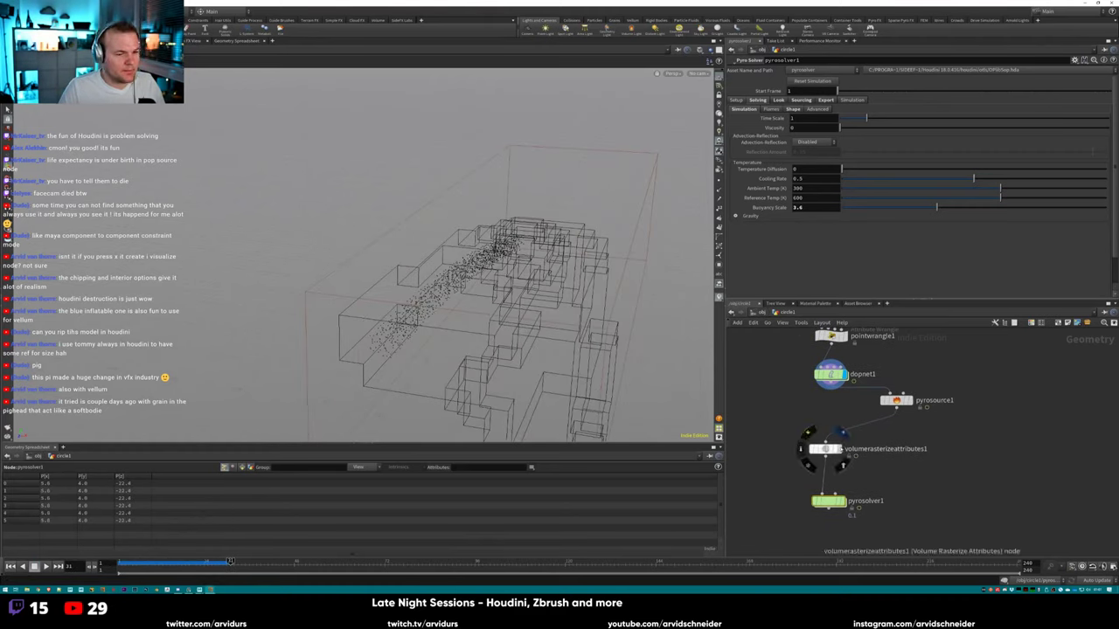
{"action": "key", "text": "Tab"}
{"action": "type", "text": "pyro source"}
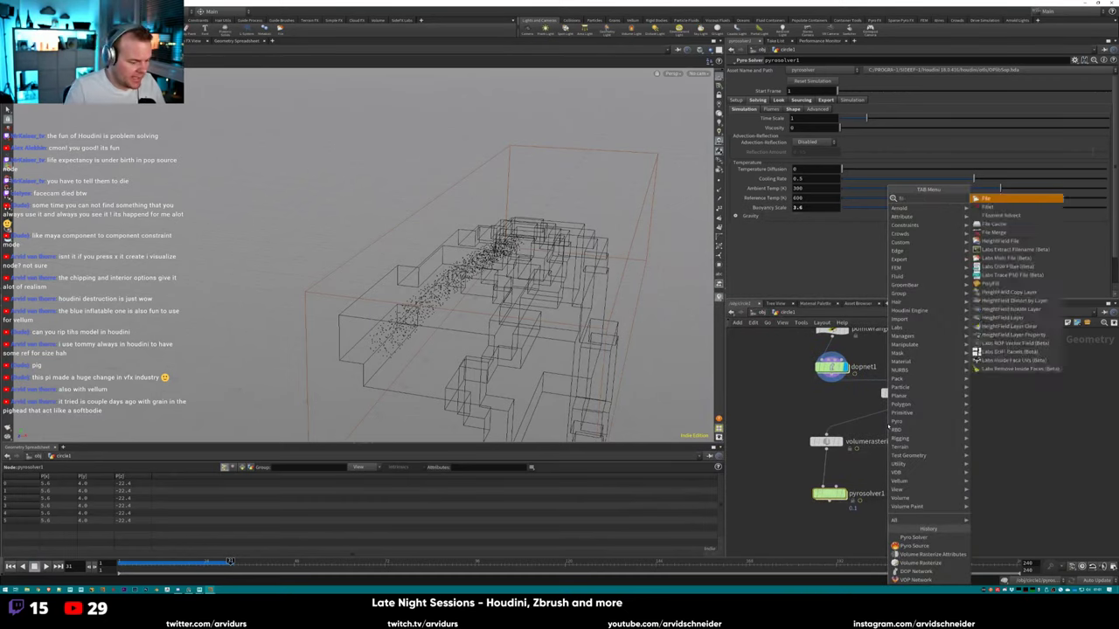
{"action": "key", "text": "Return"}
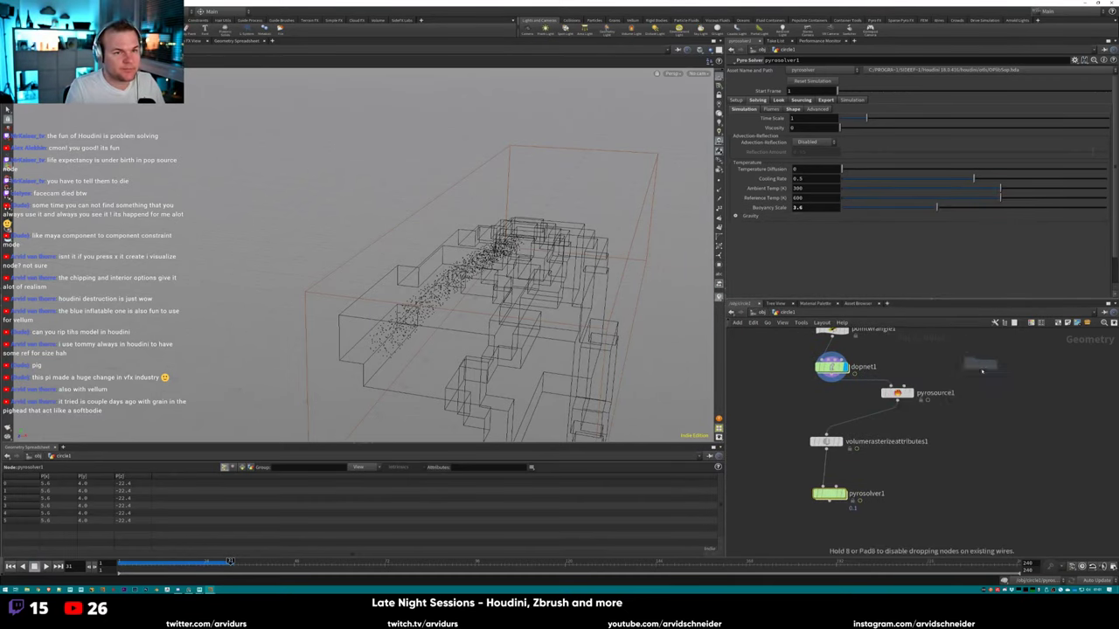
{"action": "left_click_drag", "start_coordinate": [938, 426], "coordinate": [824, 473]}
{"action": "left_click", "coordinate": [839, 473]}
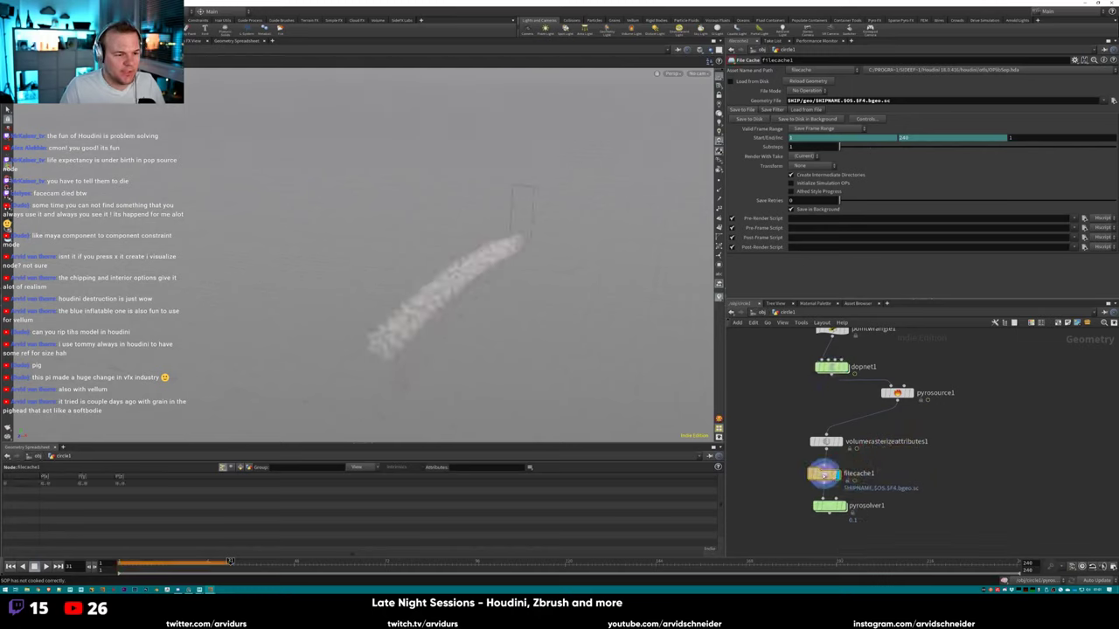
{"action": "left_click", "coordinate": [22, 566]}
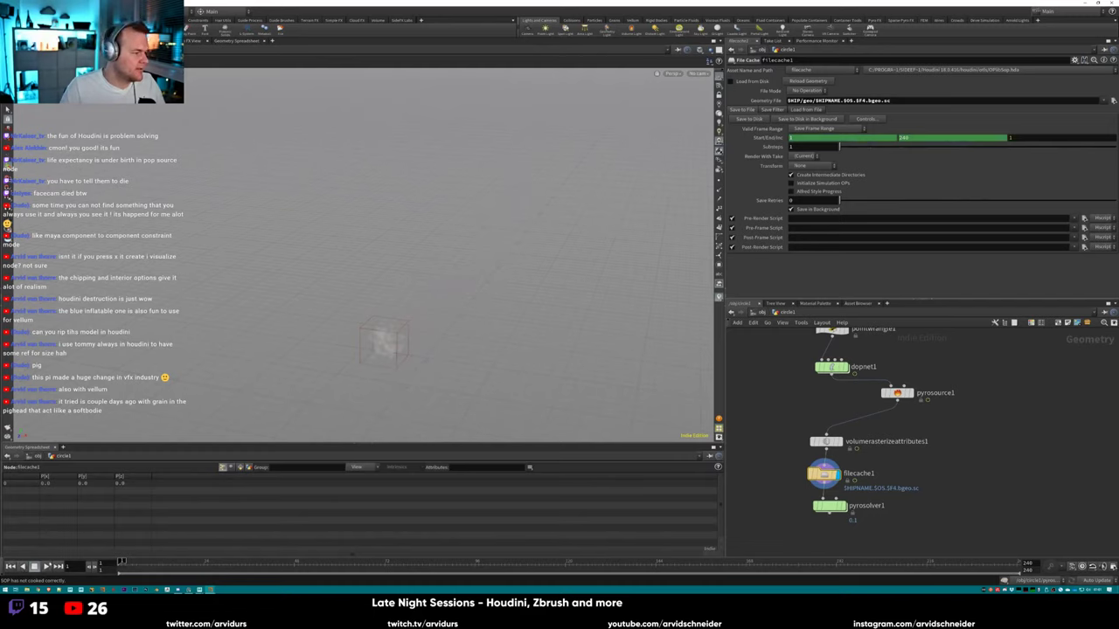
Enable Velocity Blur on volumerasterizeattributes1 and raise its Particle Scale to 1.41.
{"action": "left_click", "coordinate": [826, 441]}
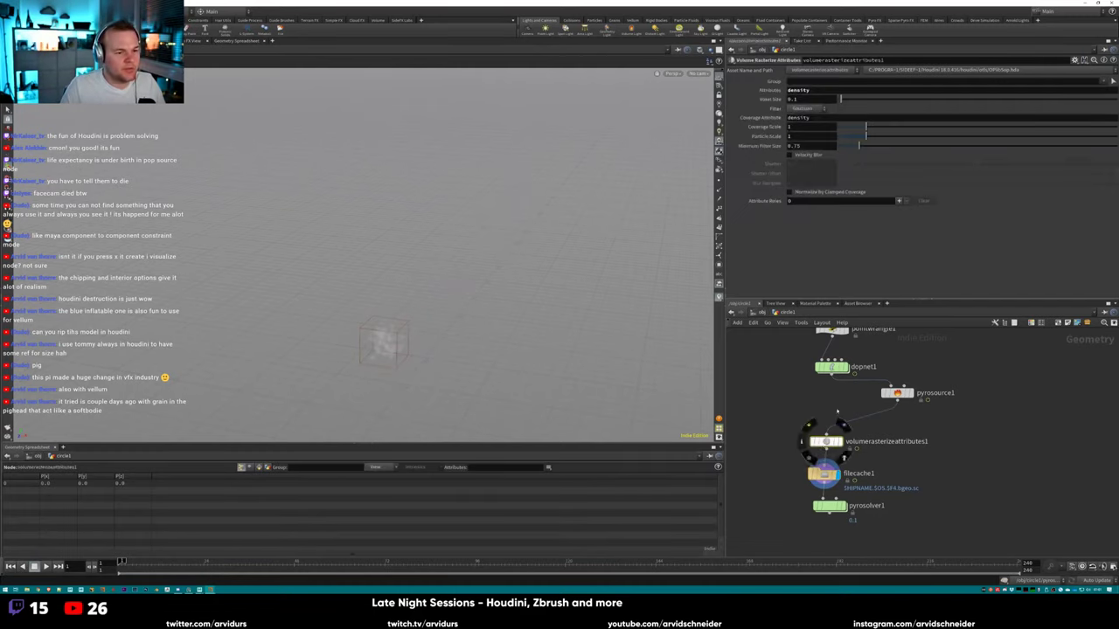
{"action": "left_click", "coordinate": [815, 155]}
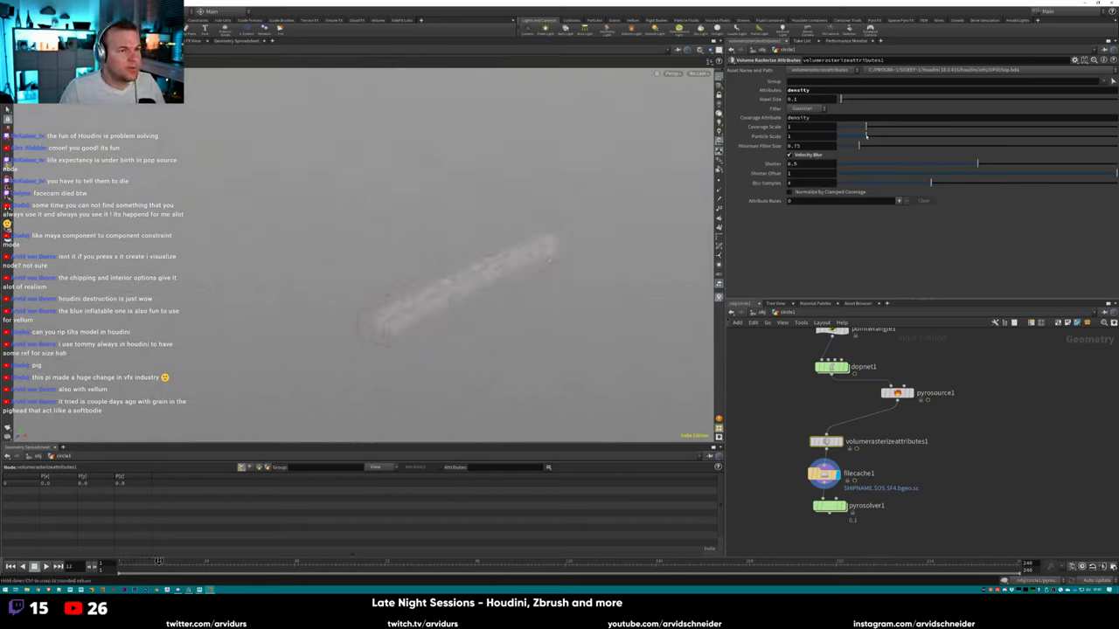
{"action": "left_click_drag", "start_coordinate": [865, 136], "coordinate": [888, 137]}
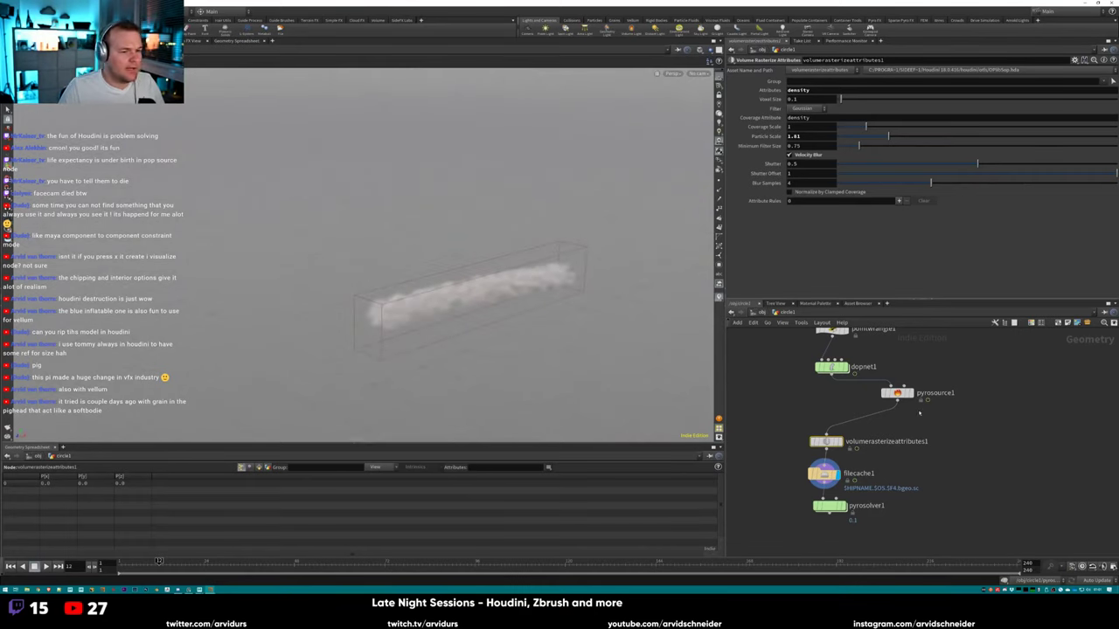
{"action": "middle_click_drag", "start_coordinate": [918, 413], "coordinate": [876, 451]}
{"action": "left_click", "coordinate": [854, 431]}
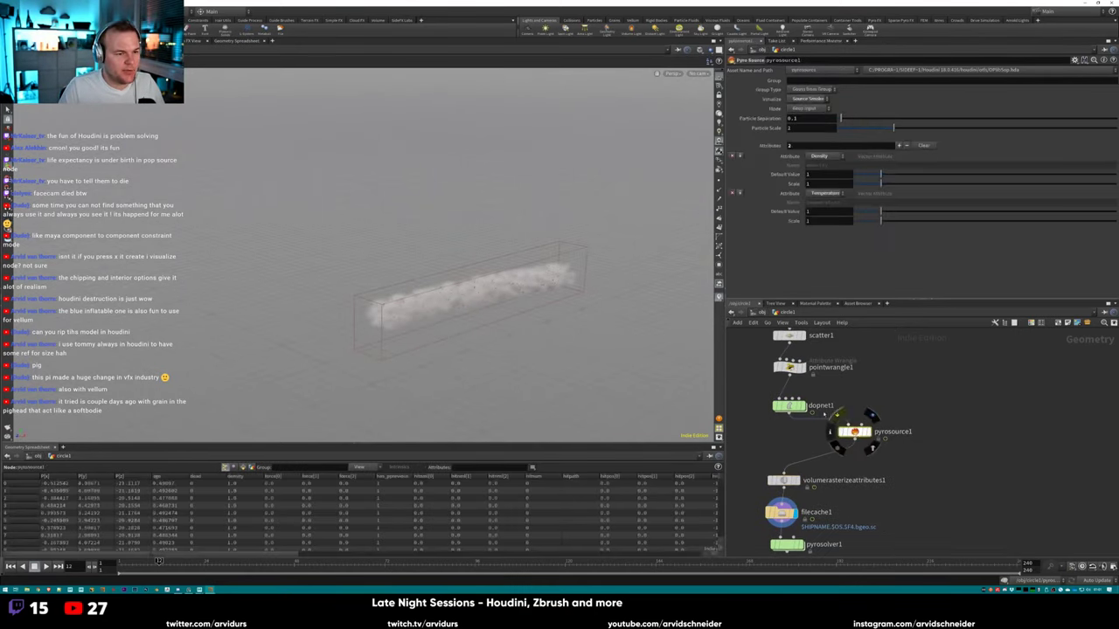
Go inside dopnet1 and inspect popsolver1 substeps and popsource1's Birth settings.
{"action": "left_click", "coordinate": [788, 404]}
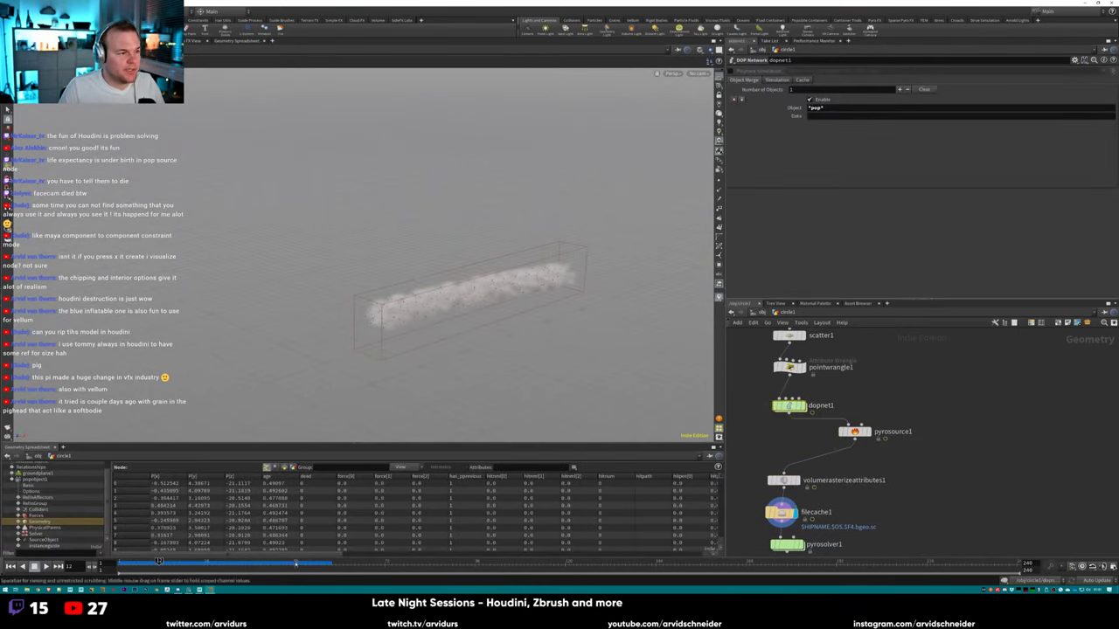
{"action": "left_click", "coordinate": [295, 563]}
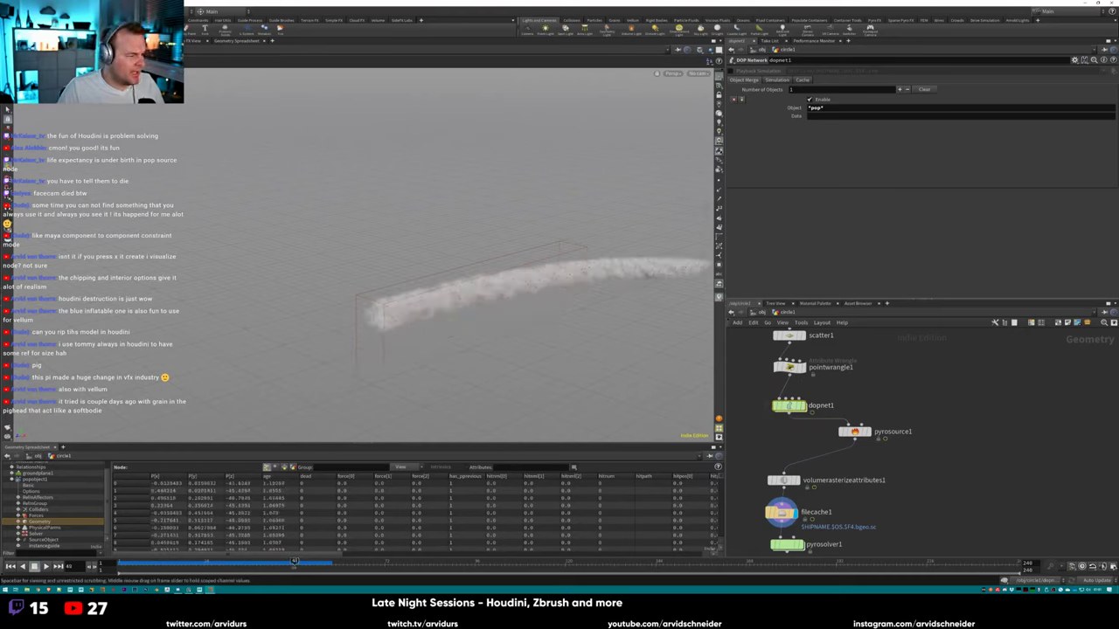
{"action": "double_click", "coordinate": [789, 404]}
{"action": "middle_click_drag", "start_coordinate": [921, 360], "coordinate": [883, 453]}
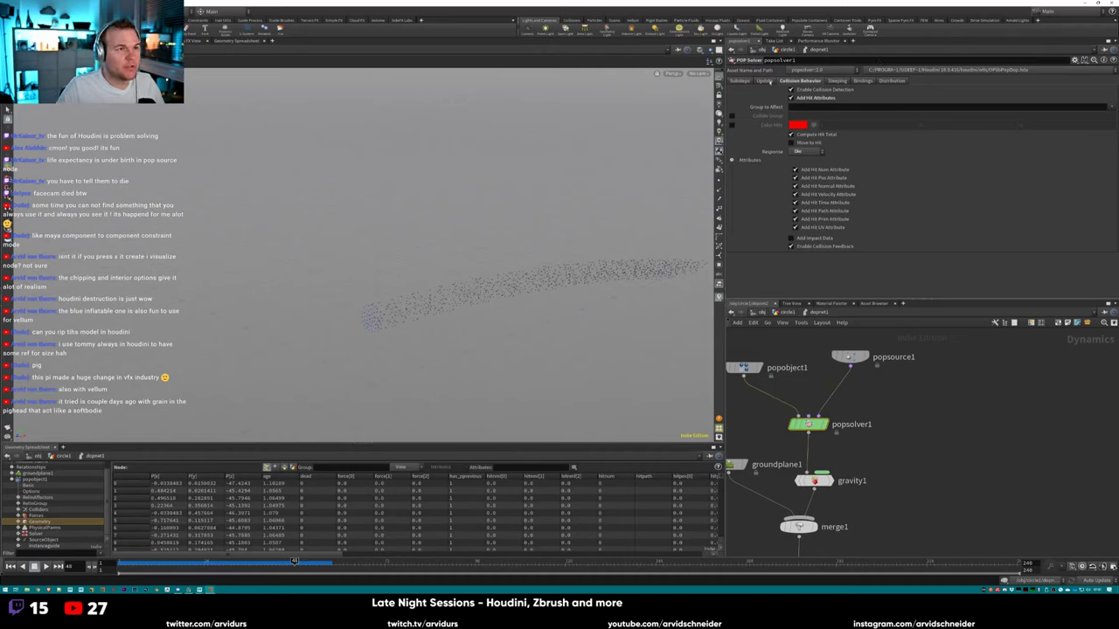
{"action": "left_click", "coordinate": [741, 82]}
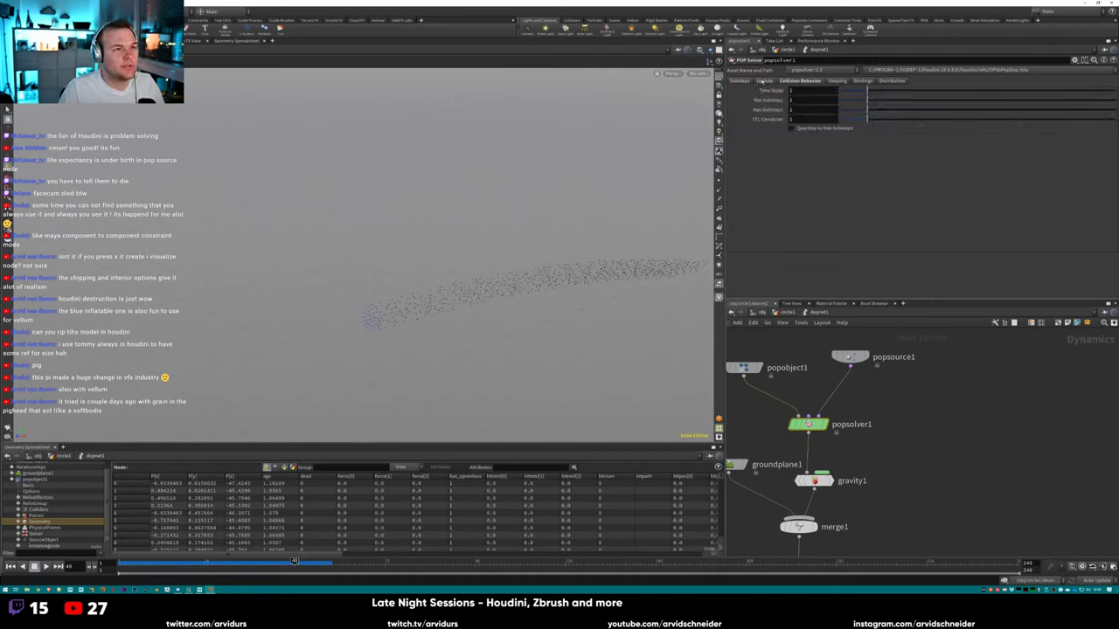
{"action": "left_click", "coordinate": [850, 355]}
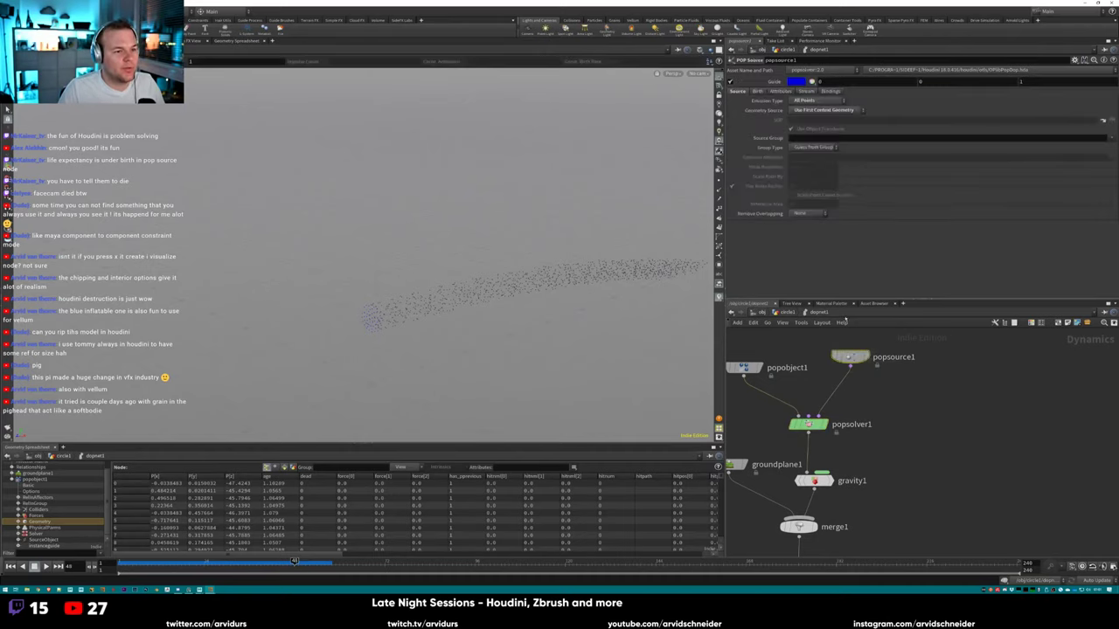
{"action": "left_click", "coordinate": [757, 91]}
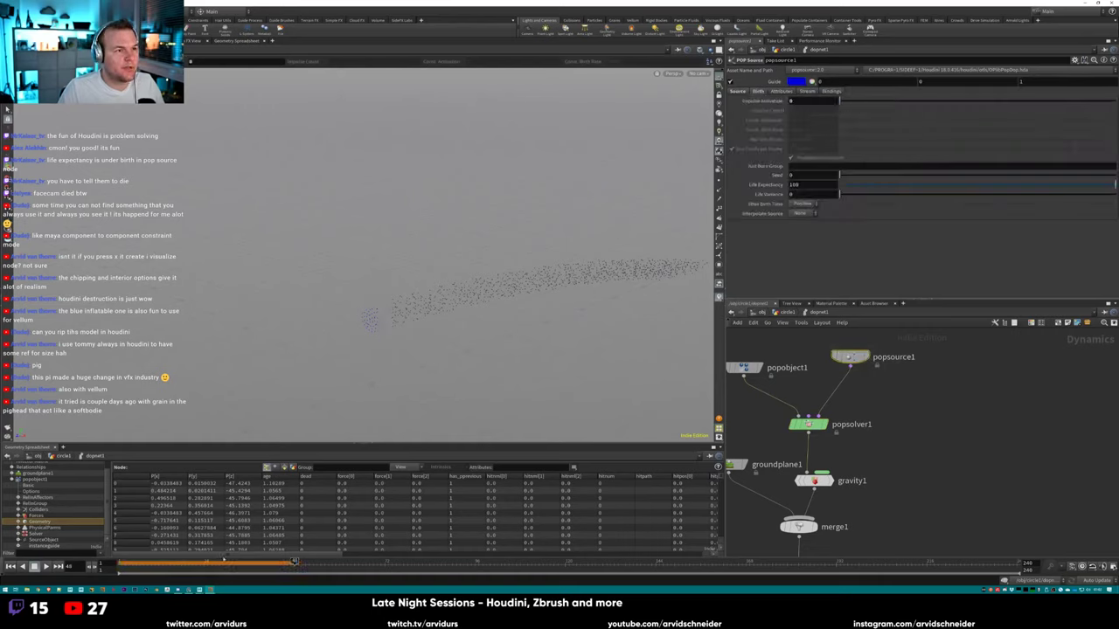
{"action": "left_click", "coordinate": [292, 561]}
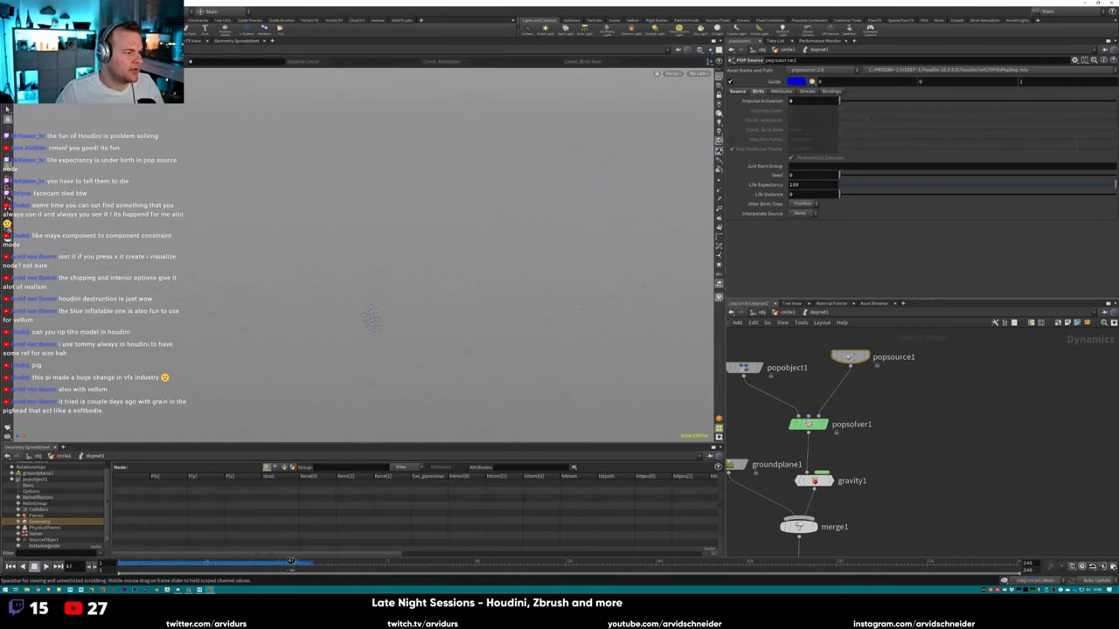
Set popsource1's Impulse Activation to 1 and keyframe it.
{"action": "left_click", "coordinate": [807, 101]}
{"action": "type", "text": "1"}
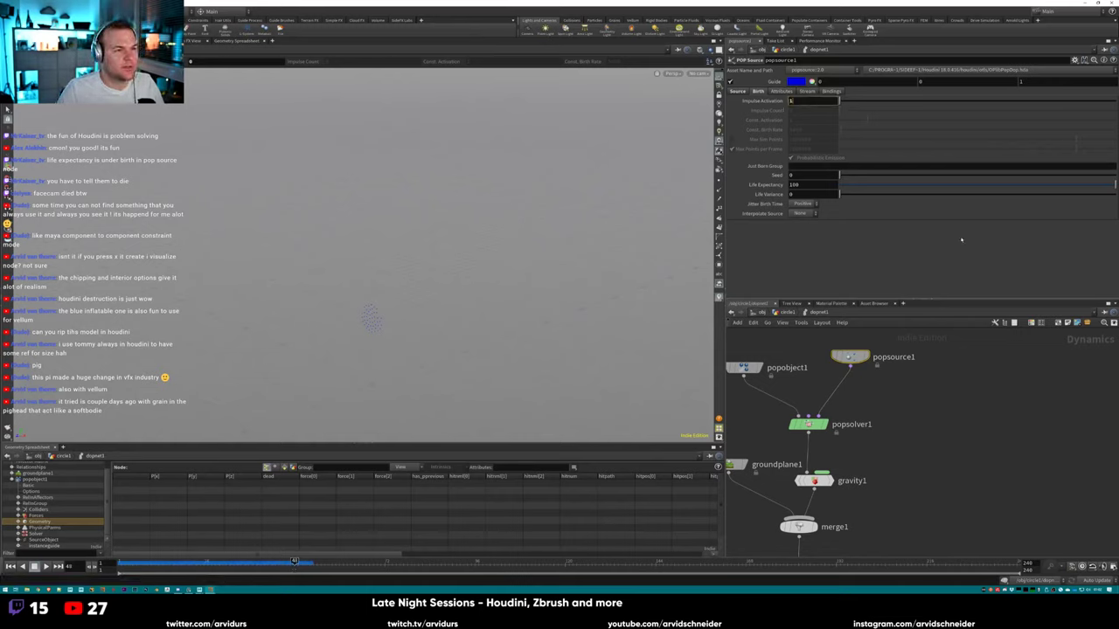
{"action": "key", "text": "Return"}
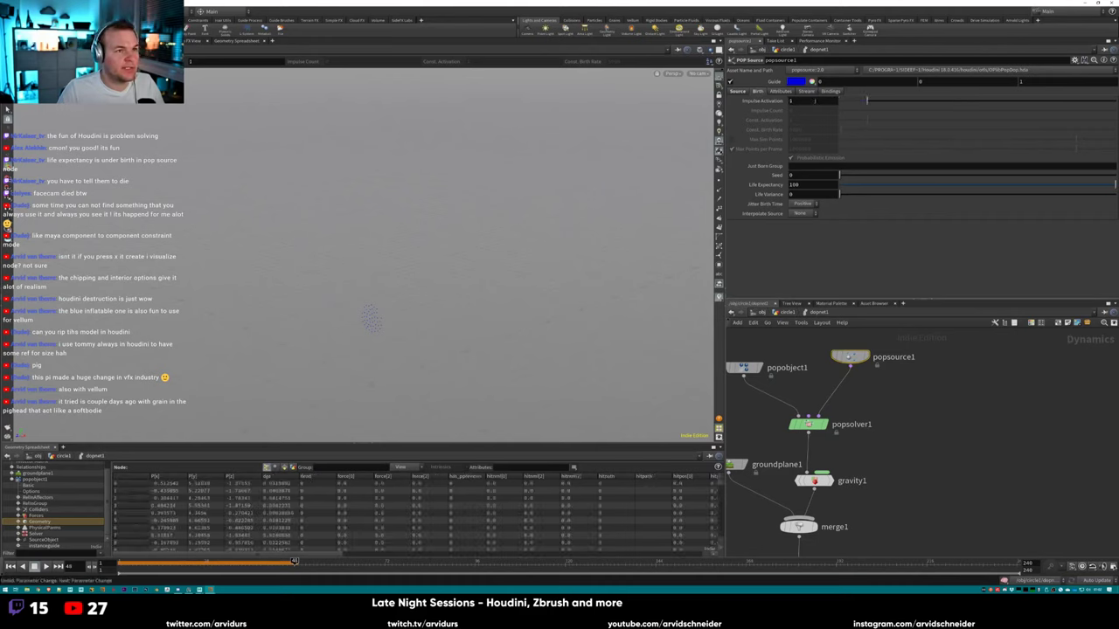
{"action": "right_click", "coordinate": [814, 102]}
{"action": "mouse_move", "coordinate": [874, 121]}
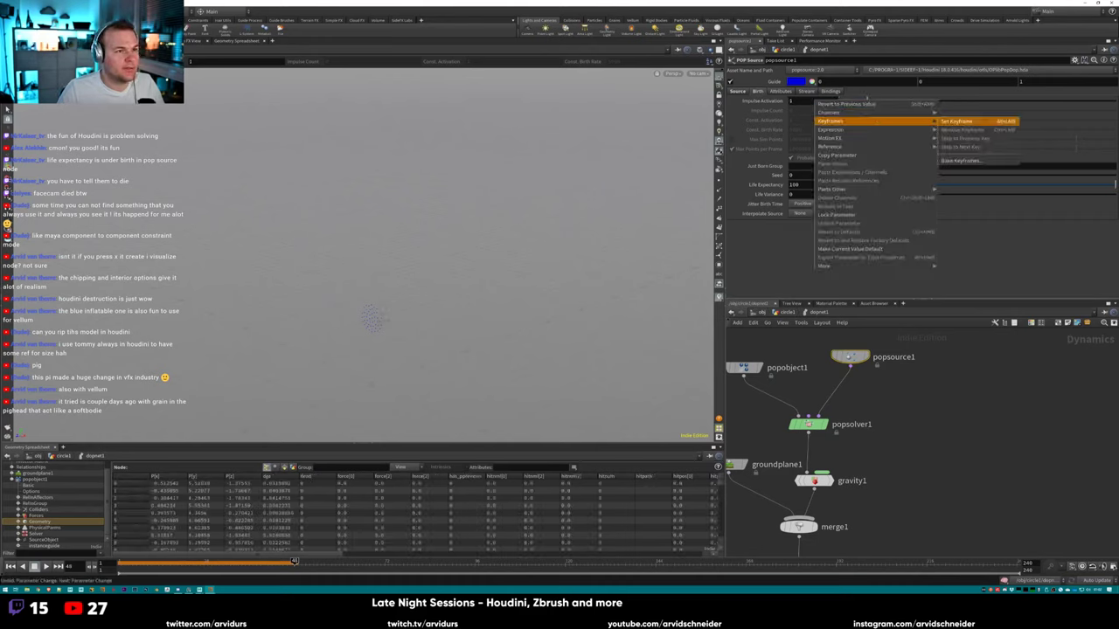
{"action": "left_click", "coordinate": [956, 120]}
Key Impulse Activation to 0 at frame 55 and play back the short burst.
{"action": "left_click_drag", "start_coordinate": [297, 562], "coordinate": [322, 562]}
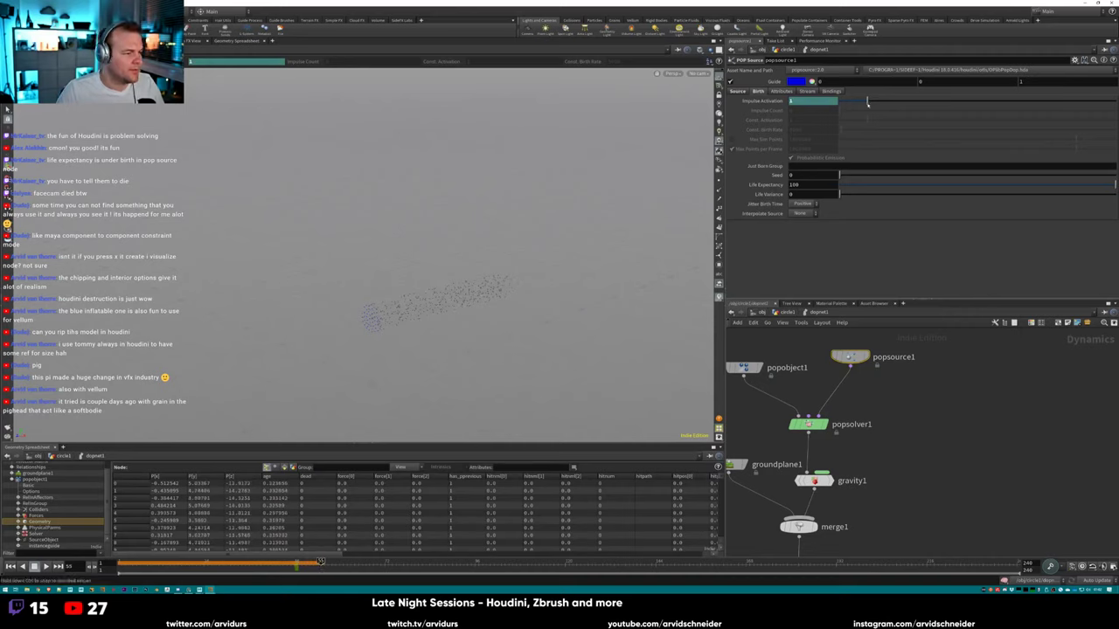
{"action": "left_click_drag", "start_coordinate": [867, 102], "coordinate": [841, 103]}
{"action": "left_click_drag", "start_coordinate": [322, 562], "coordinate": [120, 562]}
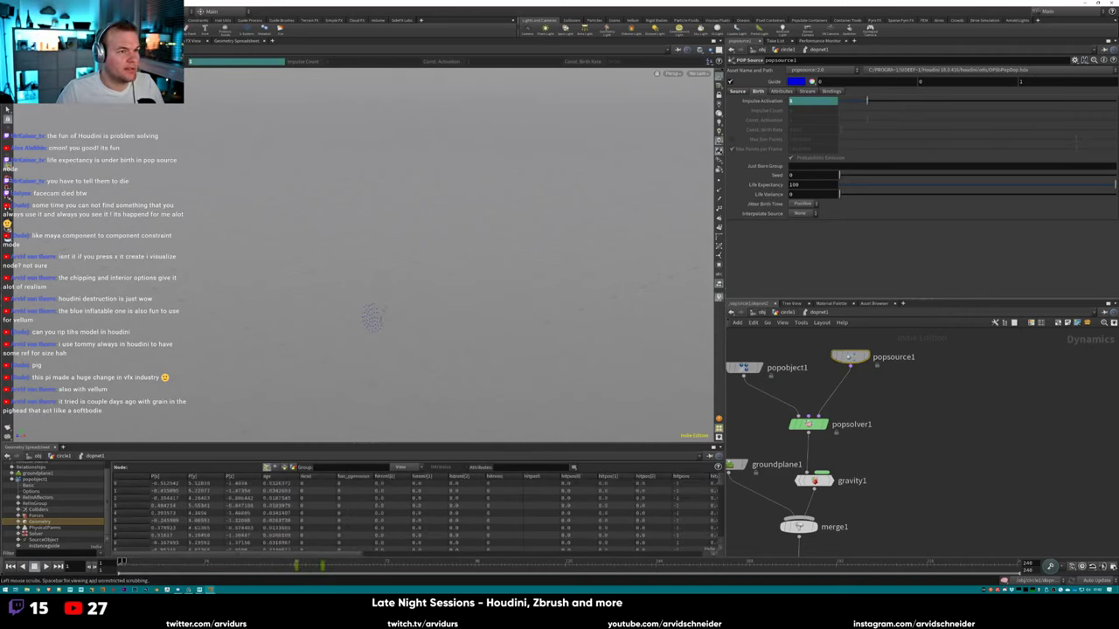
{"action": "left_click", "coordinate": [45, 567]}
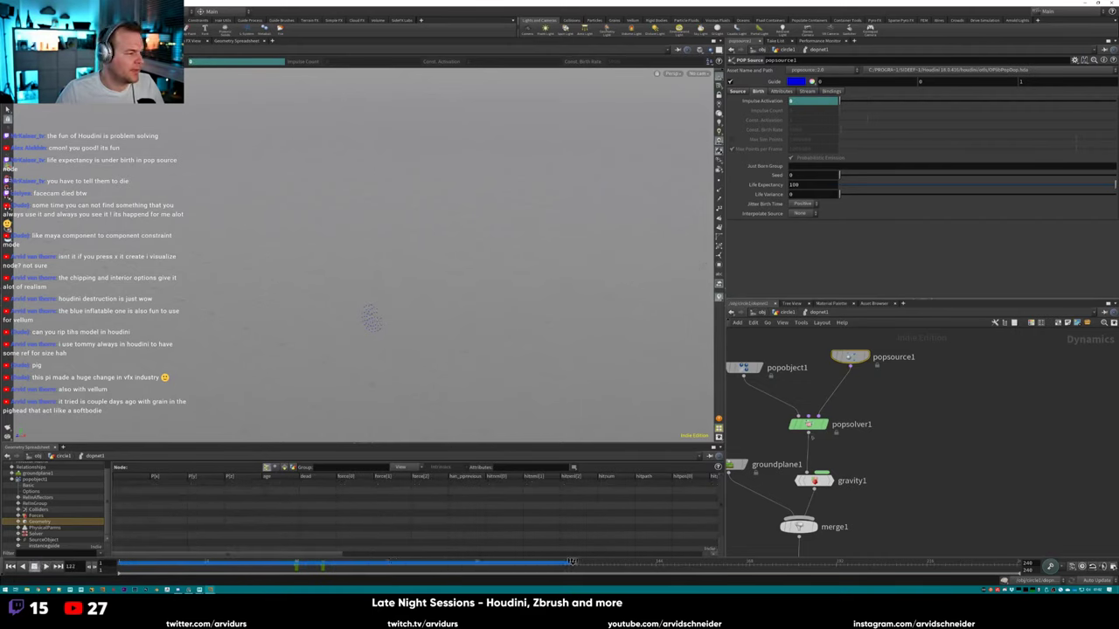
{"action": "middle_click_drag", "start_coordinate": [879, 556], "coordinate": [927, 426]}
{"action": "middle_click_drag", "start_coordinate": [940, 376], "coordinate": [922, 441]}
Add a POP Force node, popforce1, wired into popsolver1's Pre-Solve input.
{"action": "key", "text": "Tab"}
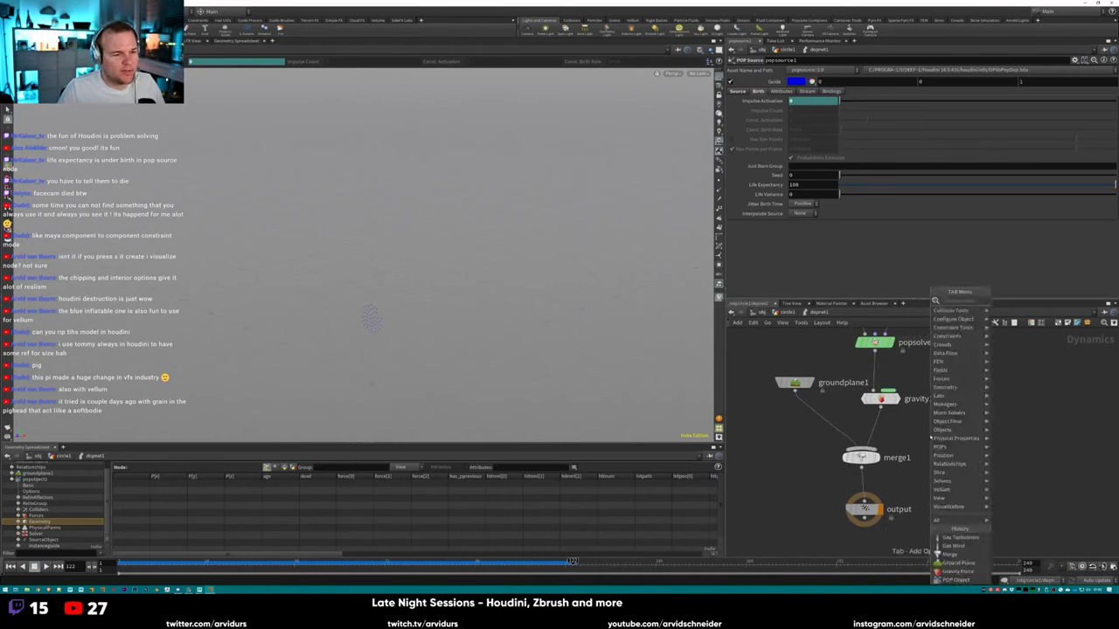
{"action": "middle_click_drag", "start_coordinate": [875, 367], "coordinate": [826, 448]}
{"action": "key", "text": "Tab"}
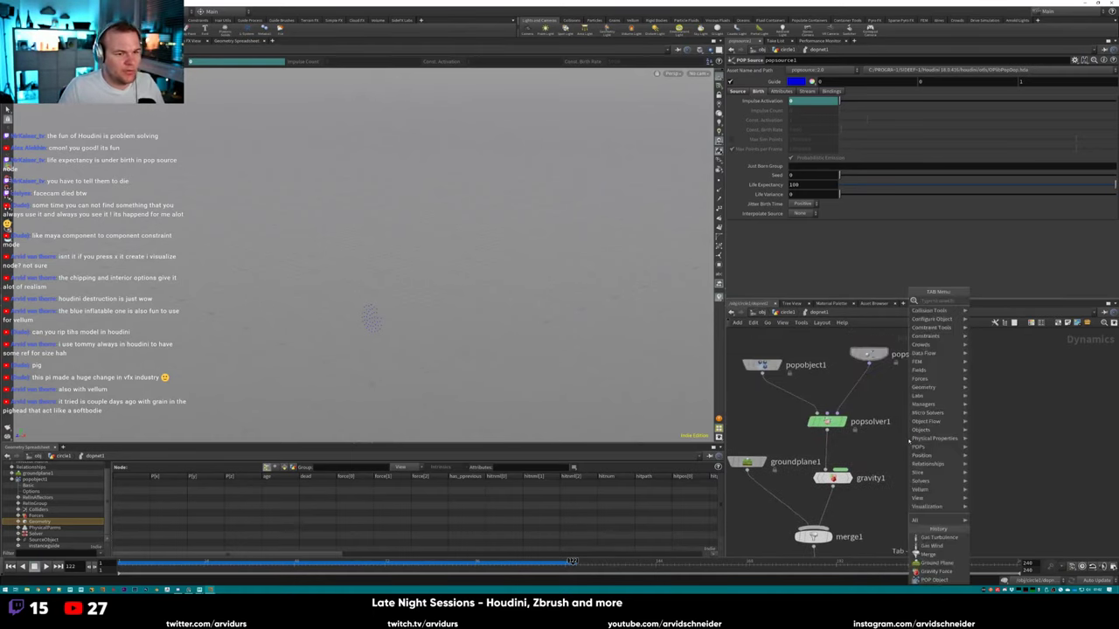
{"action": "type", "text": "popf"}
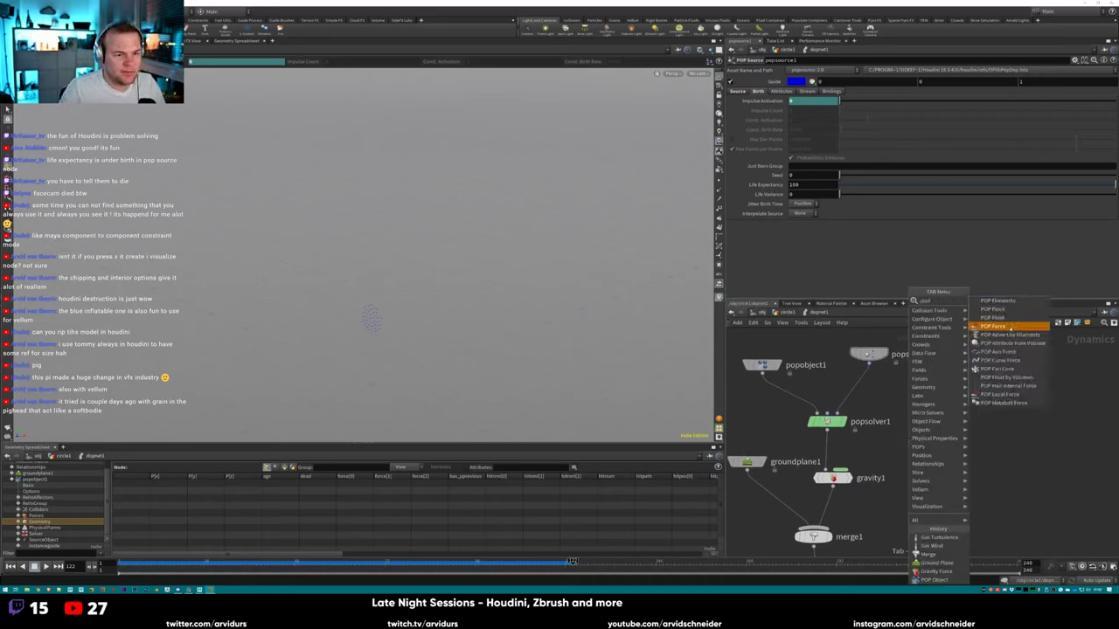
{"action": "left_click", "coordinate": [1005, 327]}
{"action": "left_click", "coordinate": [943, 399]}
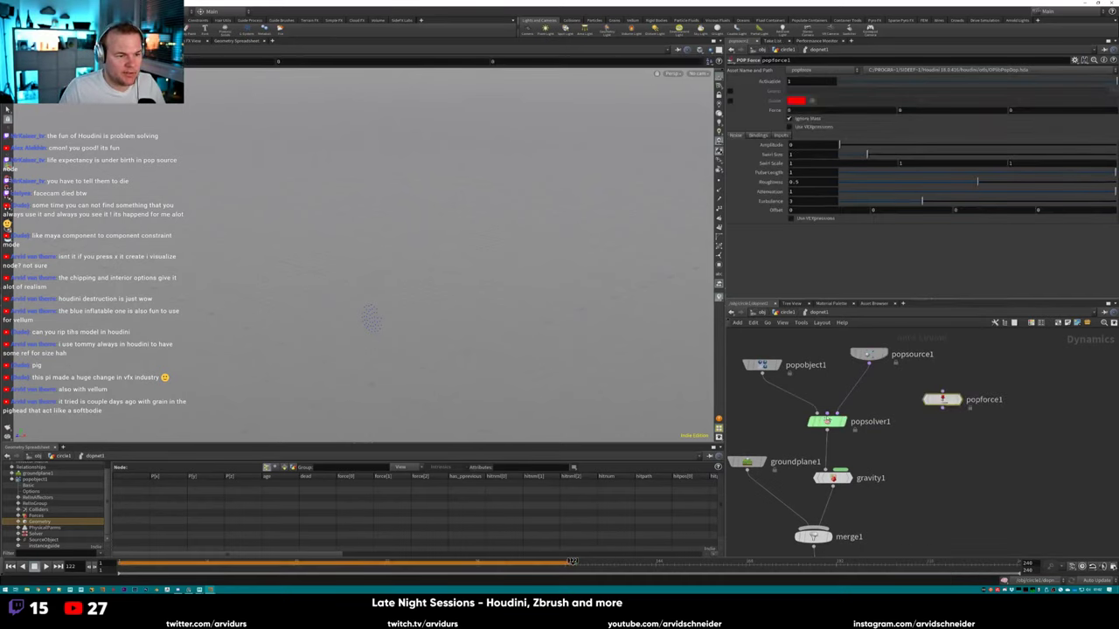
{"action": "mouse_move", "coordinate": [827, 420]}
{"action": "left_click_drag", "start_coordinate": [826, 416], "coordinate": [943, 405]}
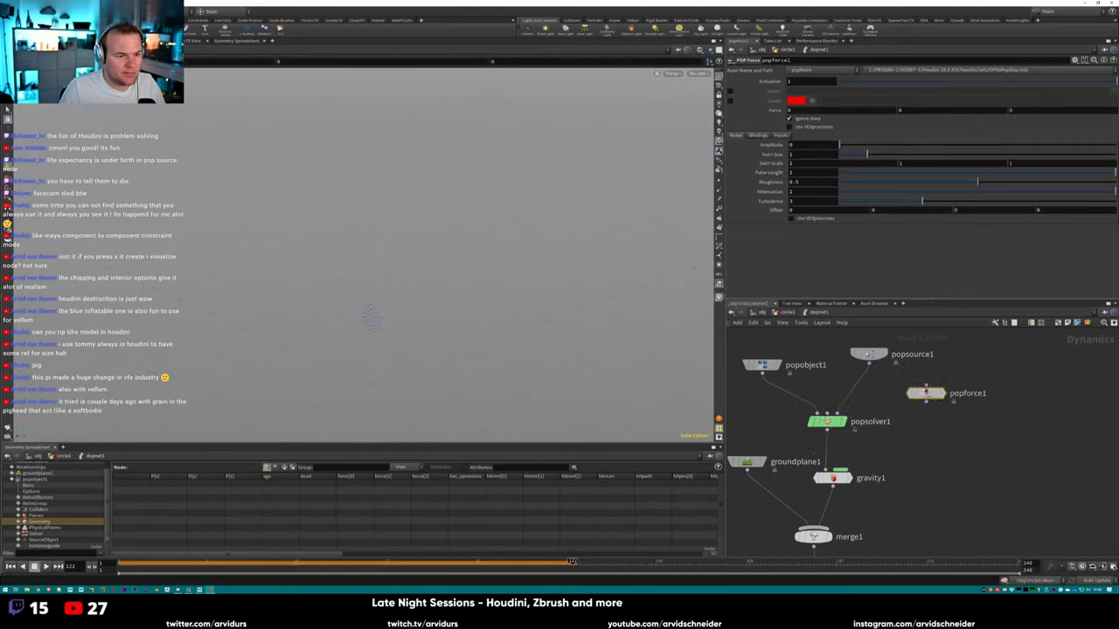
{"action": "key", "text": "l"}
{"action": "left_click_drag", "start_coordinate": [846, 386], "coordinate": [856, 442]}
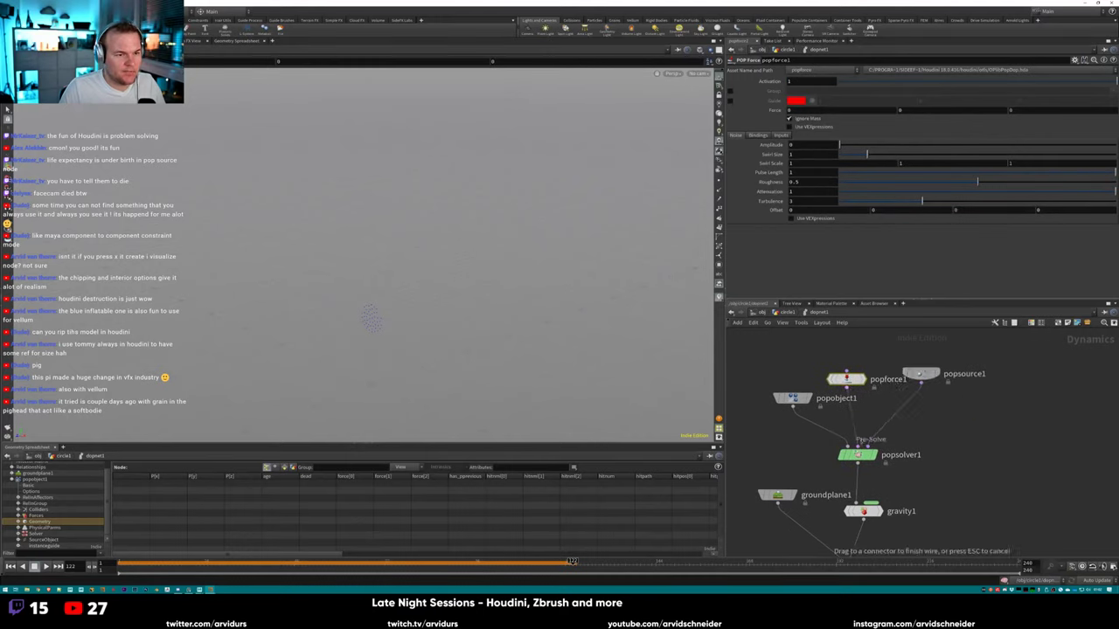
{"action": "left_click", "coordinate": [856, 442]}
{"action": "left_click_drag", "start_coordinate": [846, 379], "coordinate": [852, 377]}
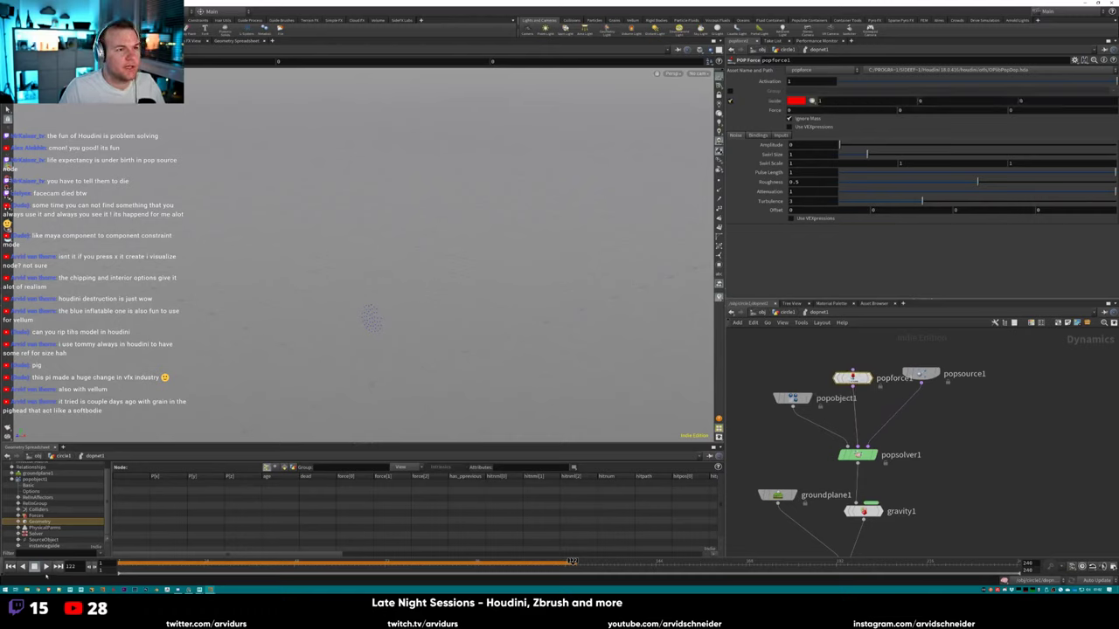
Set popforce1's noise Amplitude to about 4, reset uniform Force to 0, and enable Ignore Mass.
{"action": "left_click", "coordinate": [45, 566]}
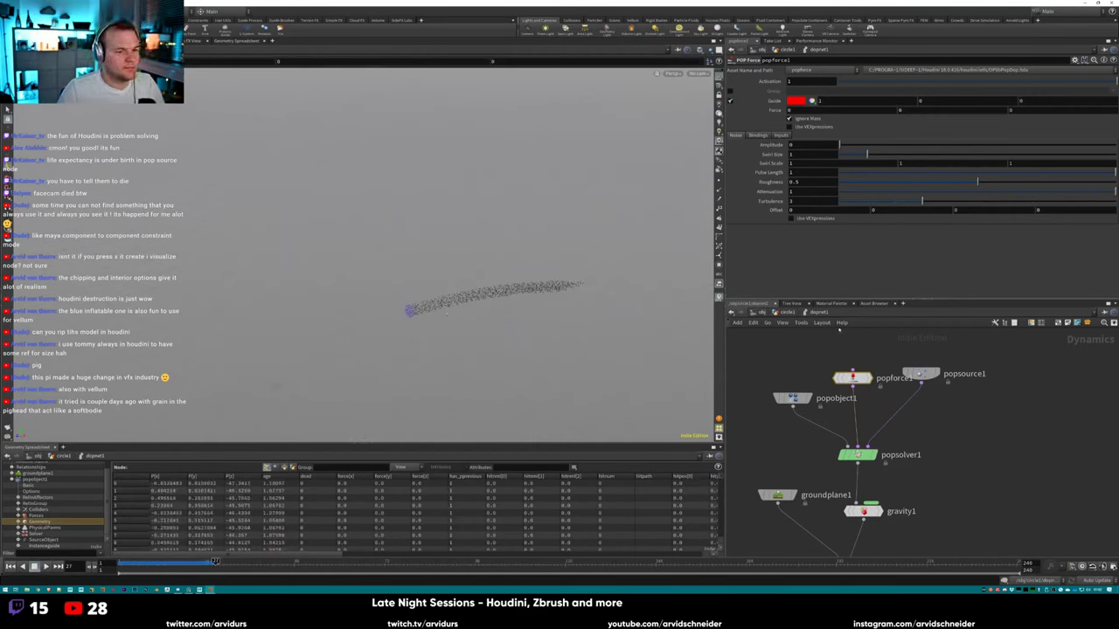
{"action": "middle_click_drag", "start_coordinate": [774, 115], "coordinate": [686, 210]}
{"action": "left_click_drag", "start_coordinate": [686, 210], "coordinate": [546, 292]}
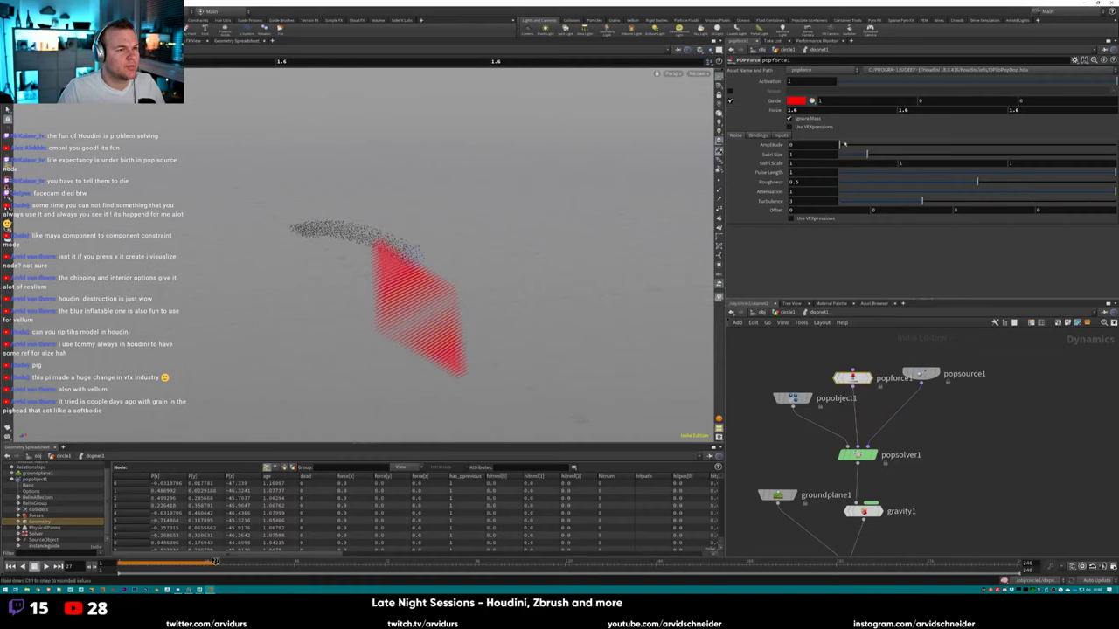
{"action": "left_click_drag", "start_coordinate": [861, 146], "coordinate": [952, 145]}
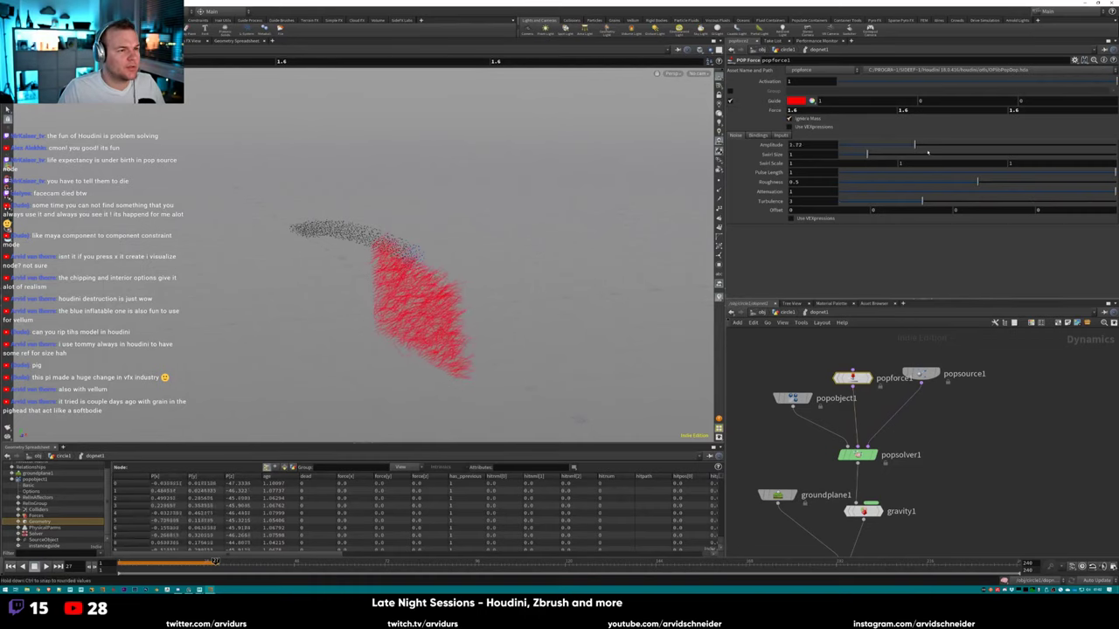
{"action": "middle_click", "coordinate": [775, 110], "text": "ctrl"}
{"action": "left_click", "coordinate": [789, 119]}
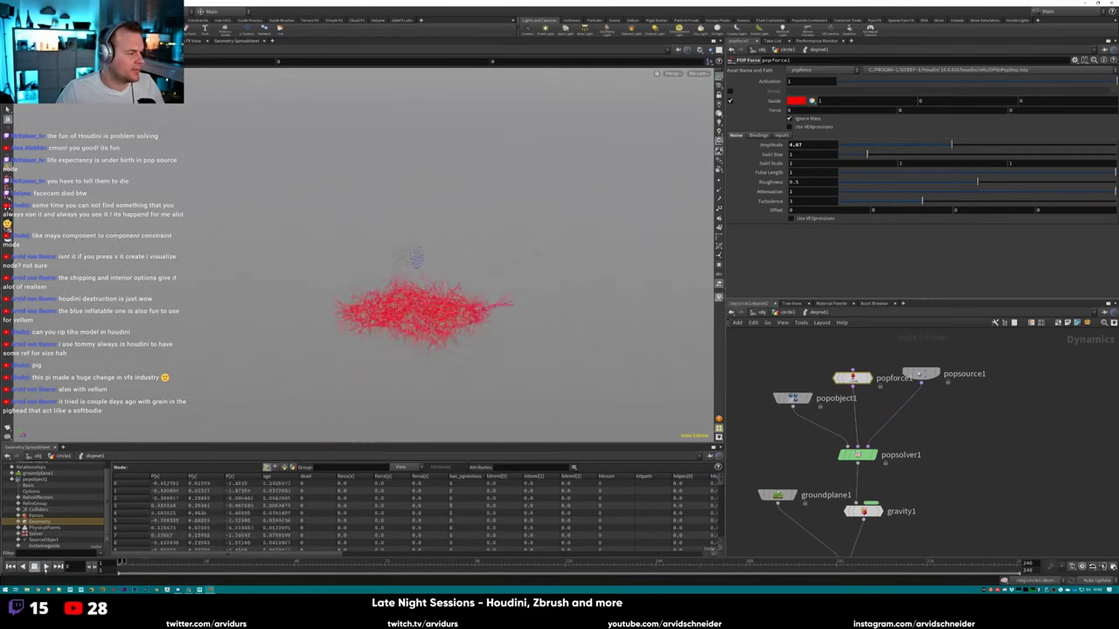
Raise the noise Amplitude to 10 while playing, keeping the upward Force at 0.
{"action": "key", "text": "Up"}
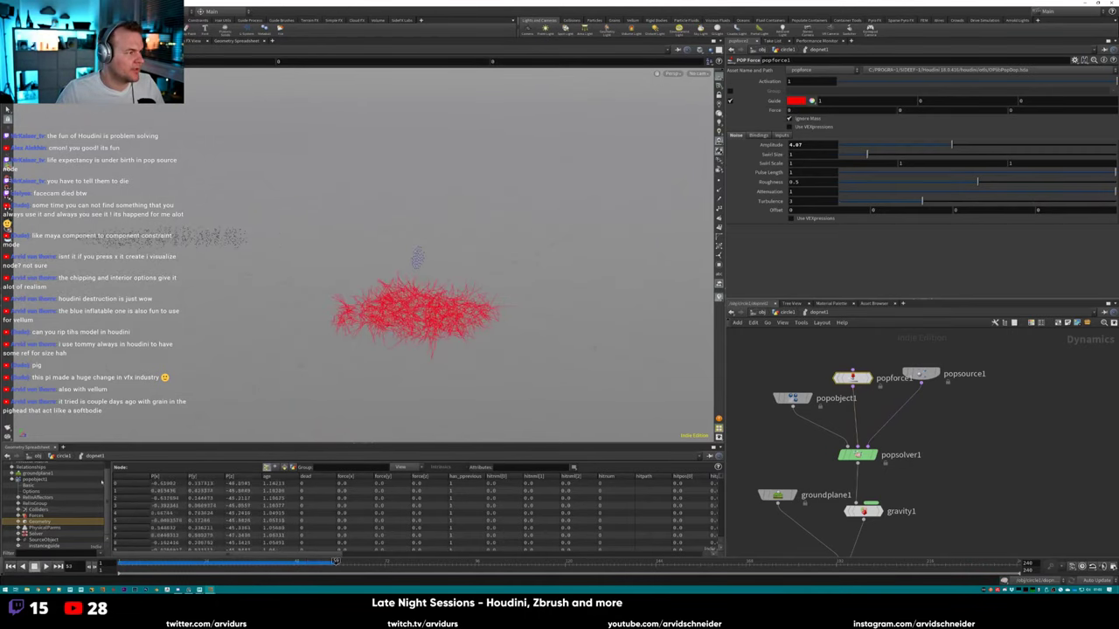
{"action": "left_click_drag", "start_coordinate": [1001, 146], "coordinate": [1114, 146]}
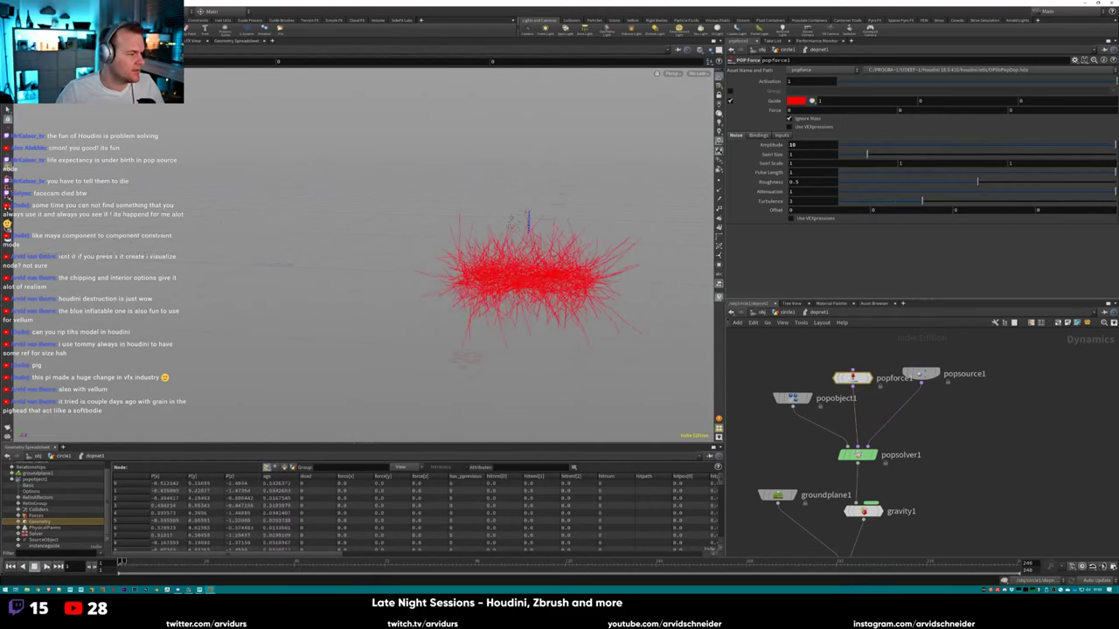
{"action": "left_click_drag", "start_coordinate": [489, 332], "coordinate": [565, 321]}
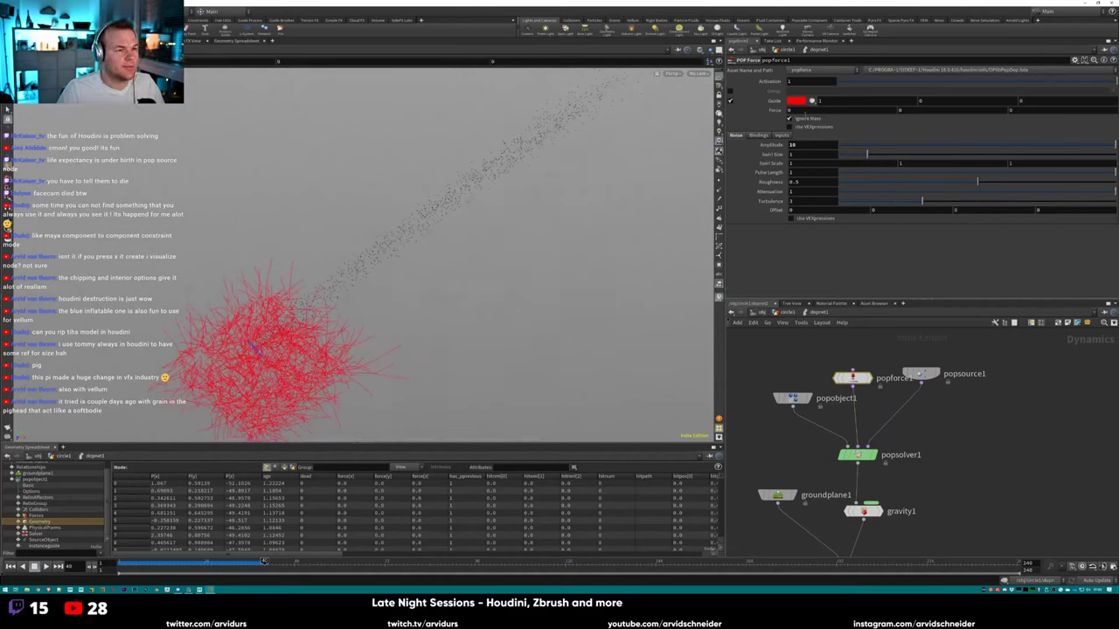
{"action": "left_click", "coordinate": [900, 110]}
{"action": "type", "text": "1"}
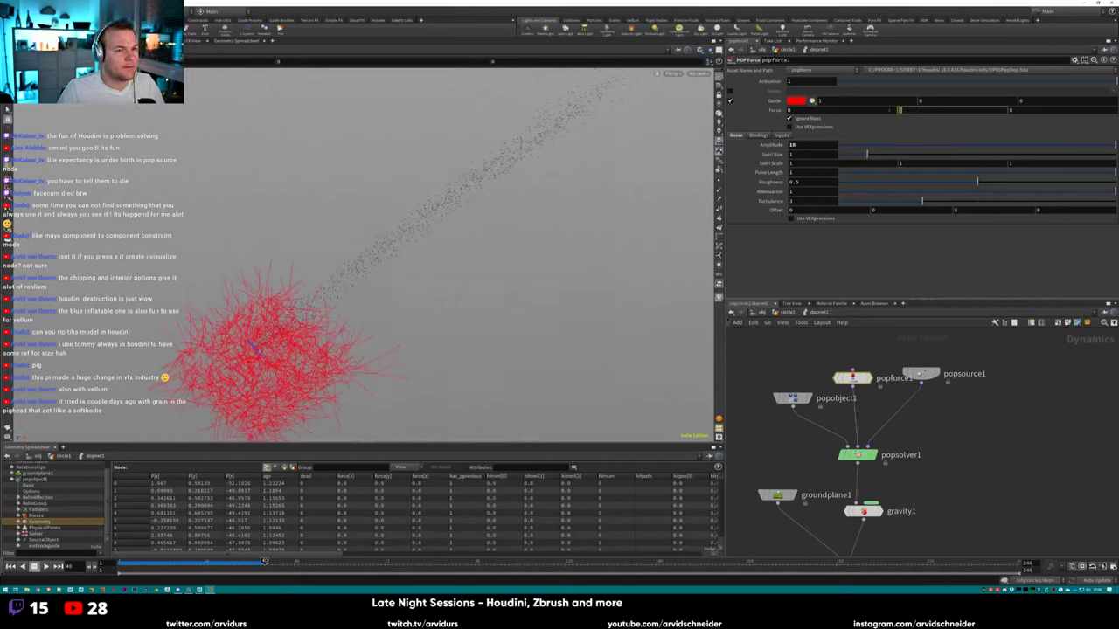
{"action": "key", "text": "Return"}
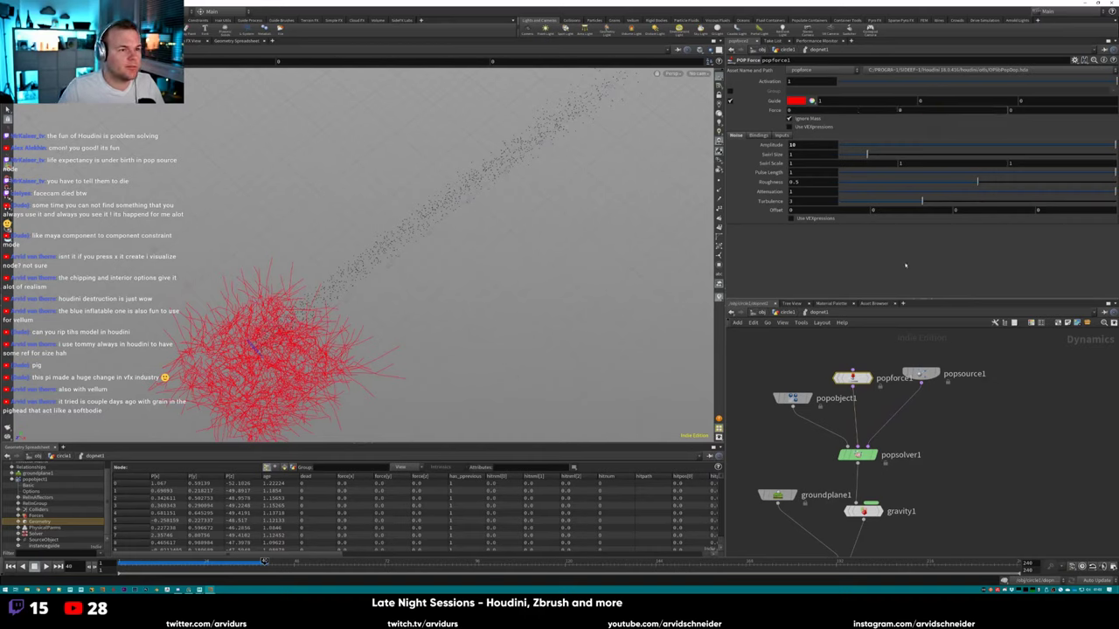
Bypass popforce1 to compare the particles without it, then re-enable it.
{"action": "left_click", "coordinate": [837, 378]}
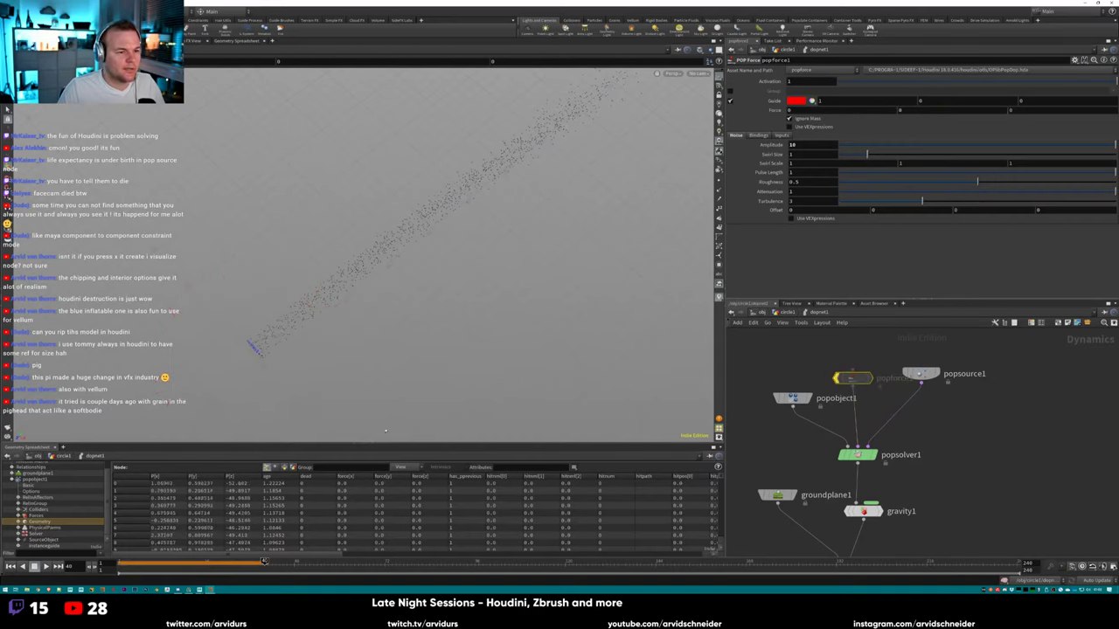
{"action": "key", "text": "ctrl+Up"}
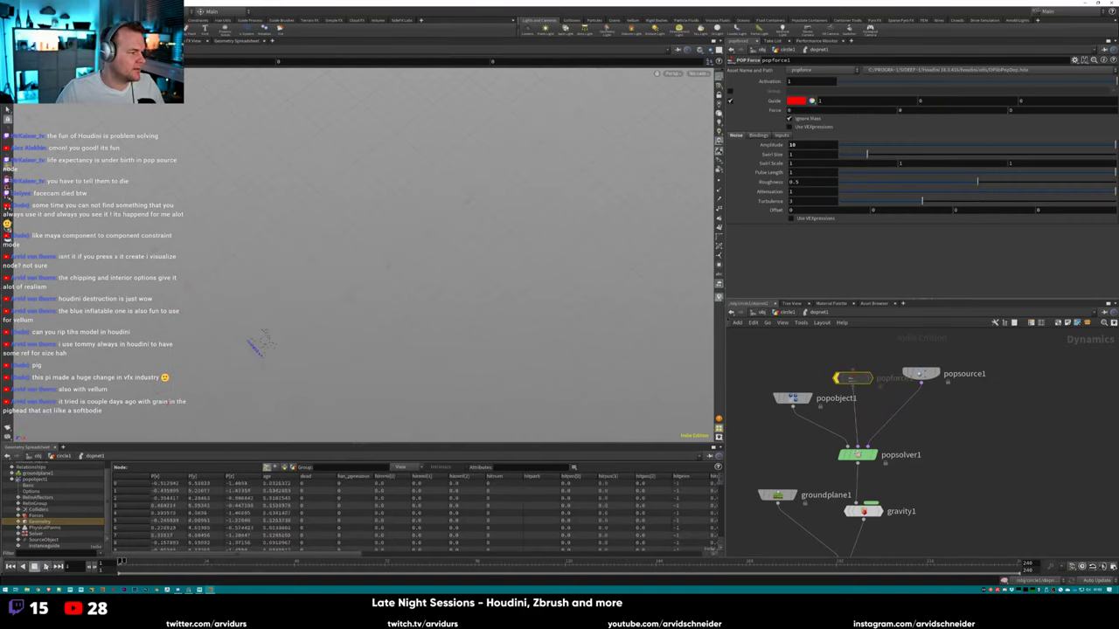
{"action": "key", "text": "Up"}
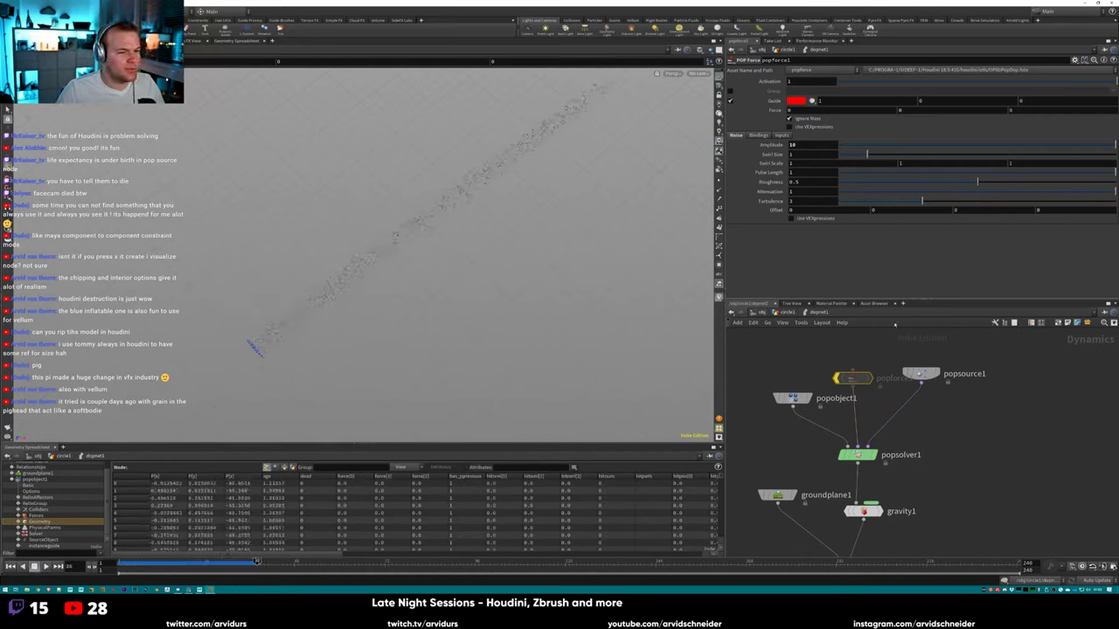
{"action": "left_click", "coordinate": [838, 378]}
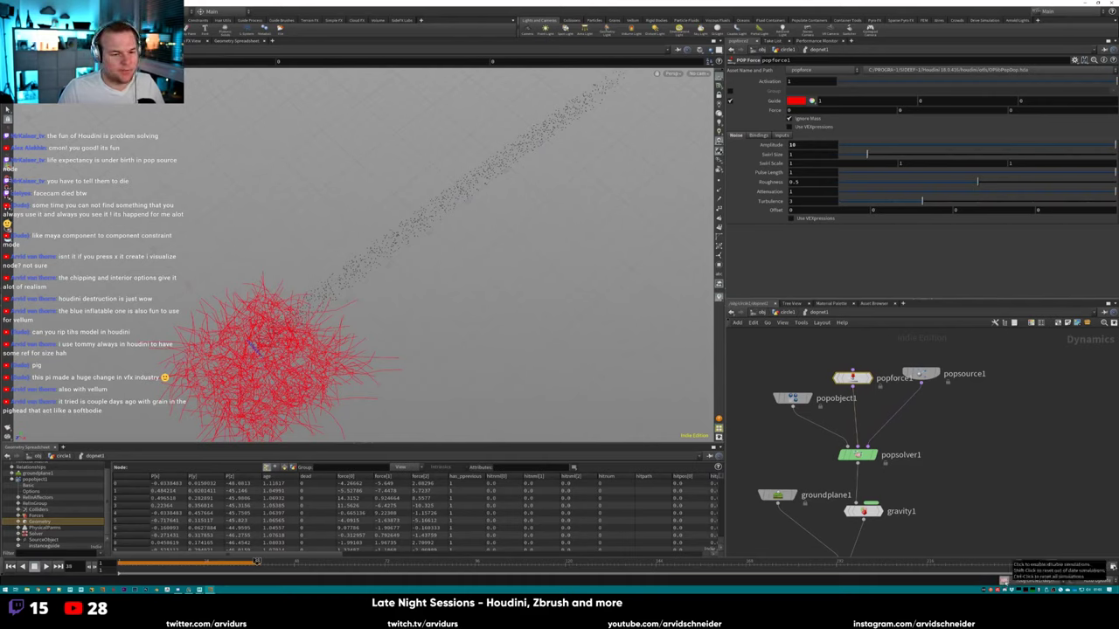
{"action": "left_click", "coordinate": [1112, 566], "text": "shift"}
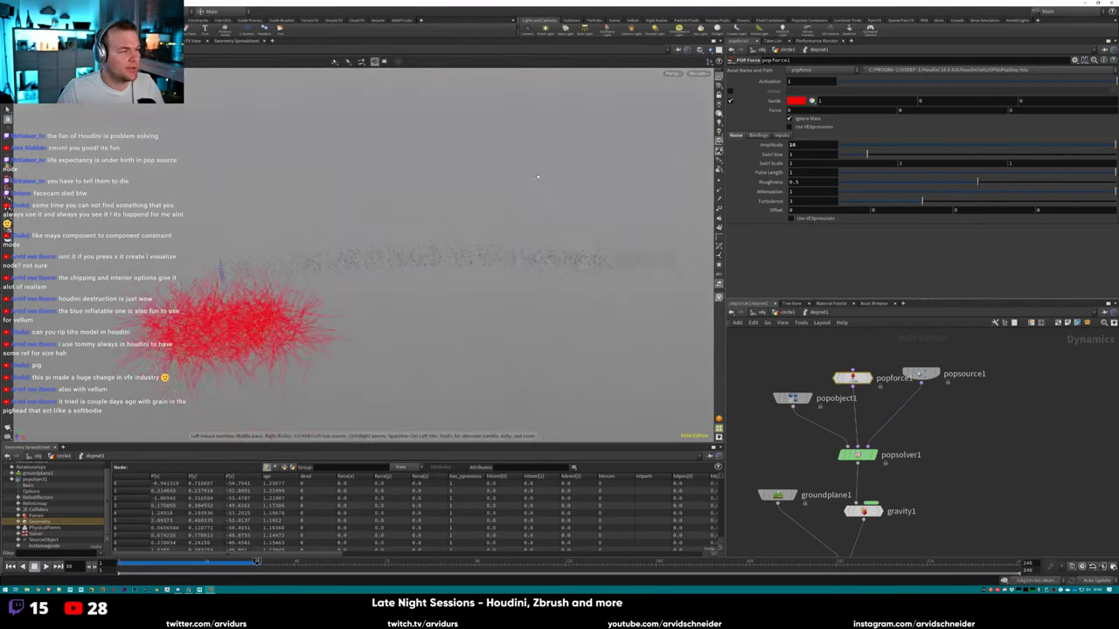
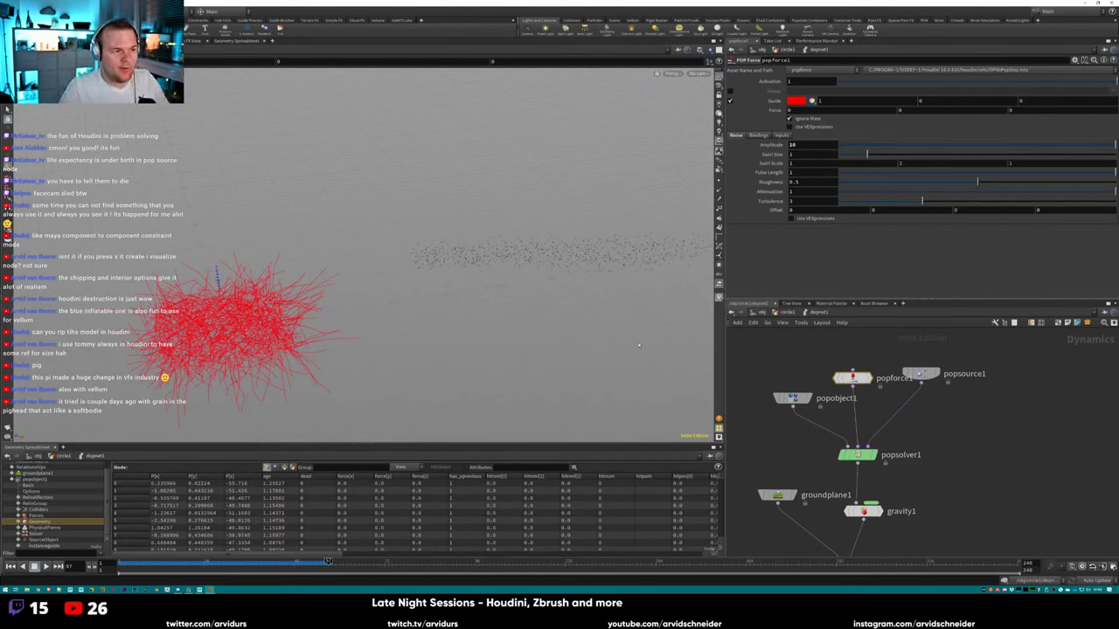
Return from dopnet1 to the circle1 geometry network and play the smoke simulation.
{"action": "key", "text": "u"}
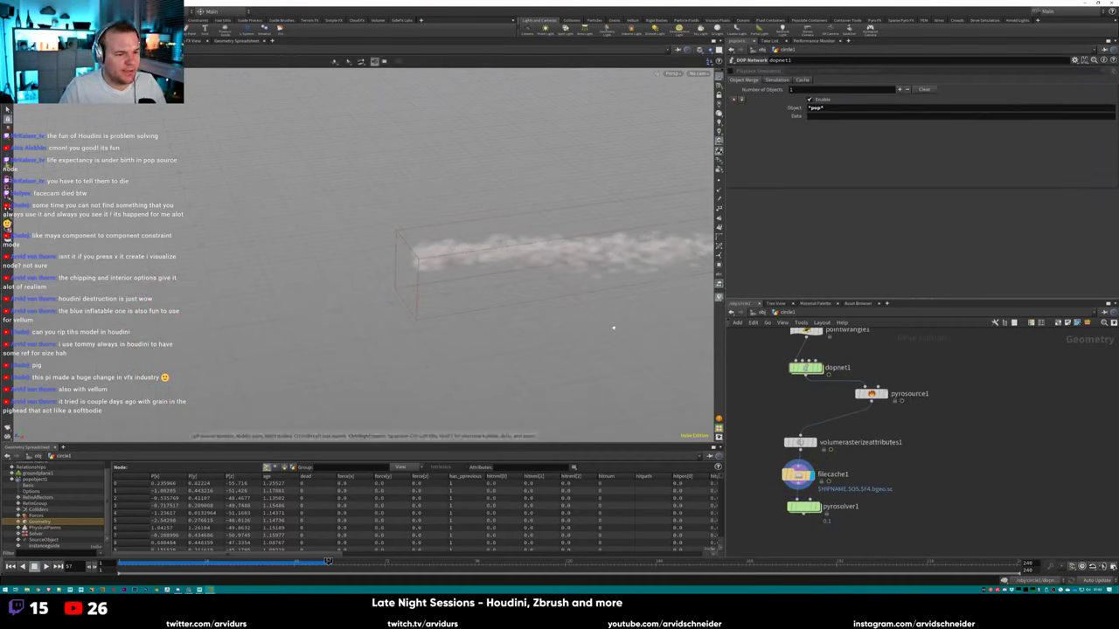
{"action": "left_click", "coordinate": [12, 567]}
{"action": "left_click", "coordinate": [45, 567]}
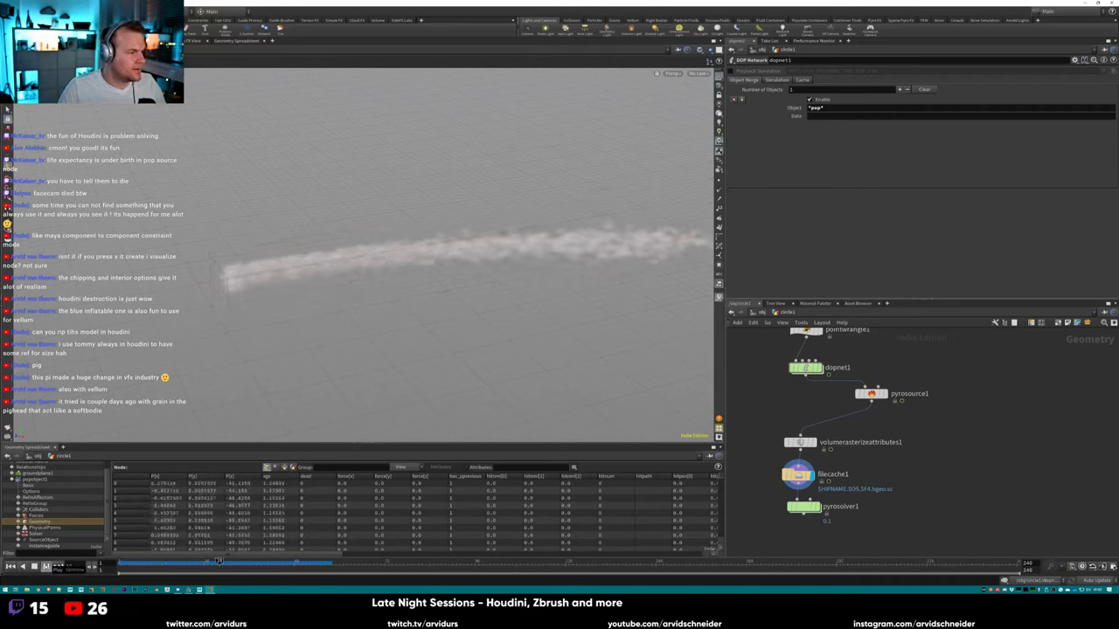
{"action": "left_click", "coordinate": [46, 566]}
Rewind to frame 1 and show the filecache1 node's cache settings.
{"action": "left_click_drag", "start_coordinate": [234, 560], "coordinate": [121, 560]}
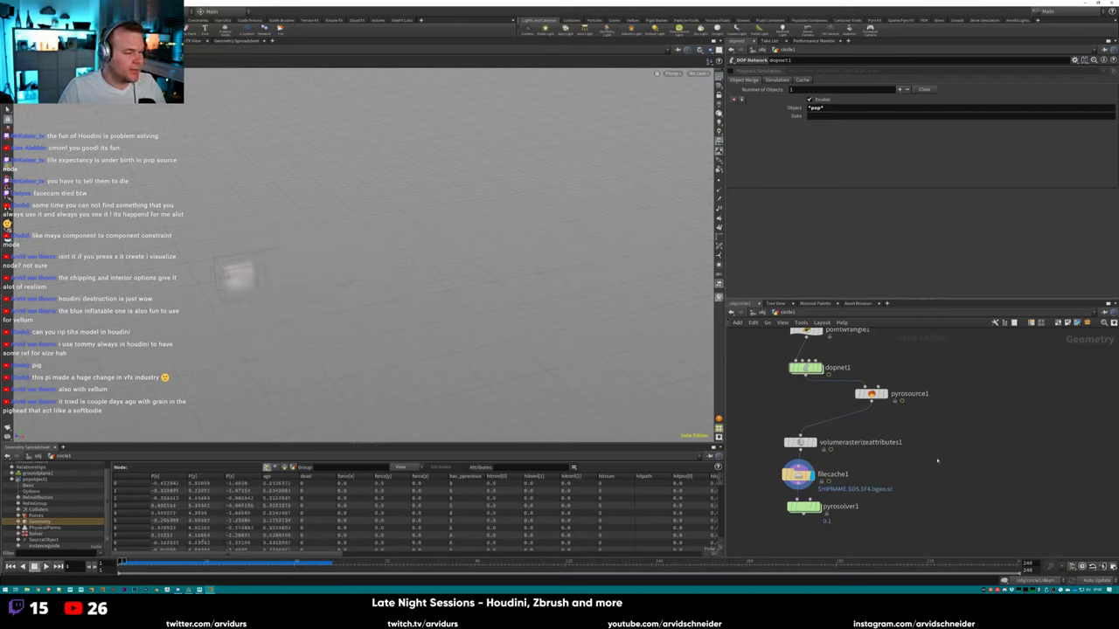
{"action": "middle_click_drag", "start_coordinate": [795, 475], "coordinate": [817, 425]}
{"action": "left_click", "coordinate": [817, 425]}
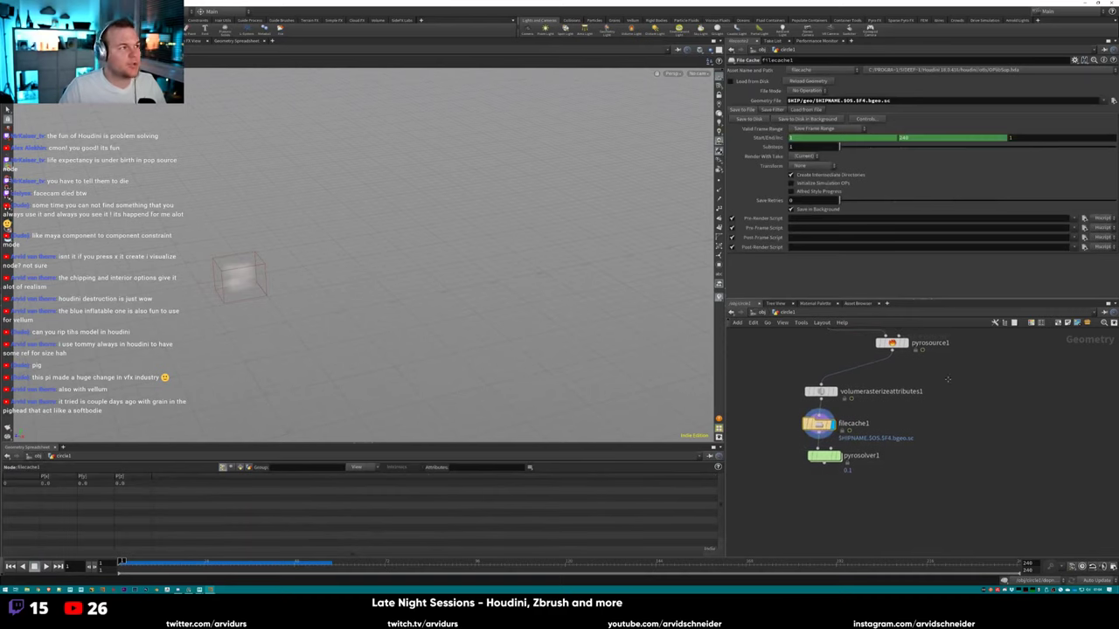
Select filecache1, bring up the Save As file browser, and un-maximize the Houdini window.
{"action": "middle_click_drag", "start_coordinate": [991, 426], "coordinate": [975, 428]}
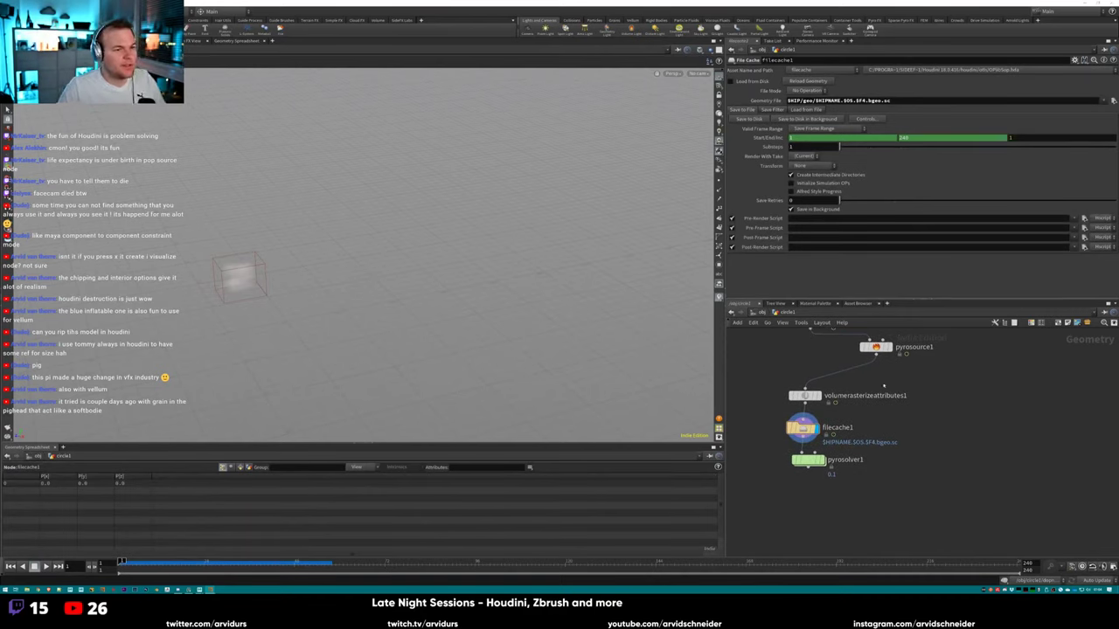
{"action": "middle_click_drag", "start_coordinate": [948, 377], "coordinate": [940, 384]}
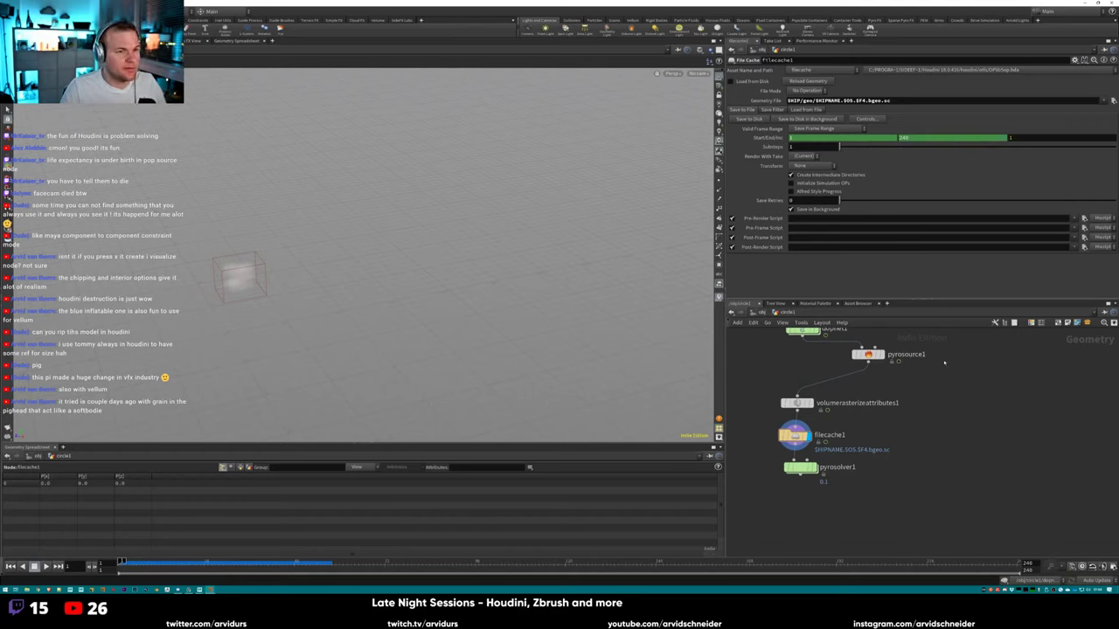
{"action": "key", "text": "alt+f"}
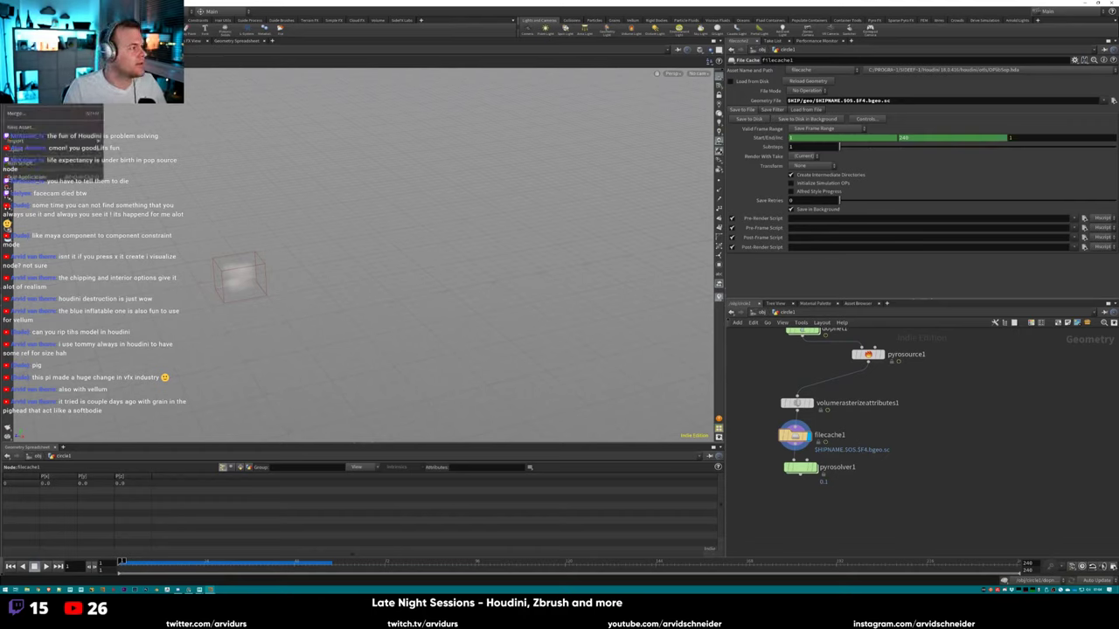
{"action": "key", "text": "Escape"}
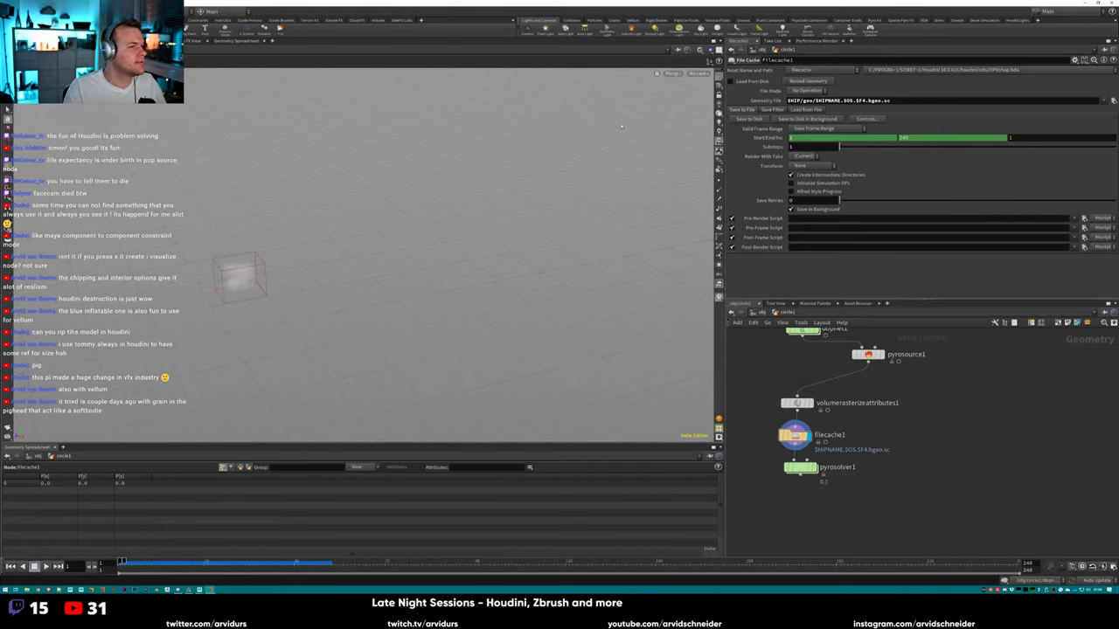
{"action": "left_click_drag", "start_coordinate": [802, 4], "coordinate": [736, 67]}
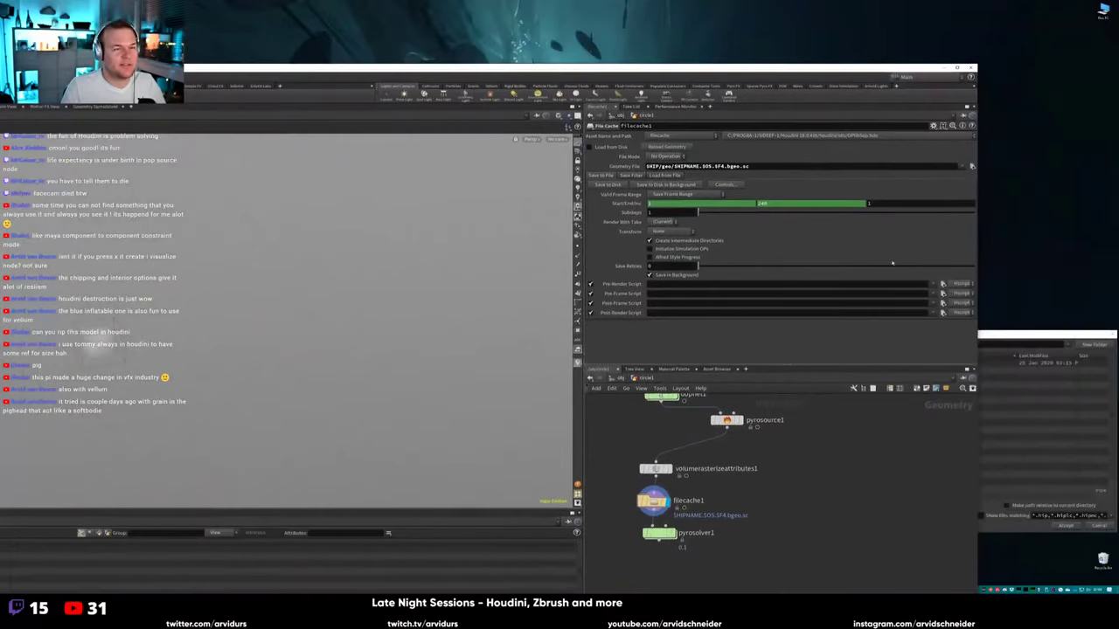
Arrange the file browser and main window side by side.
{"action": "left_click_drag", "start_coordinate": [1026, 334], "coordinate": [1034, 289]}
{"action": "left_click_drag", "start_coordinate": [893, 64], "coordinate": [679, 76]}
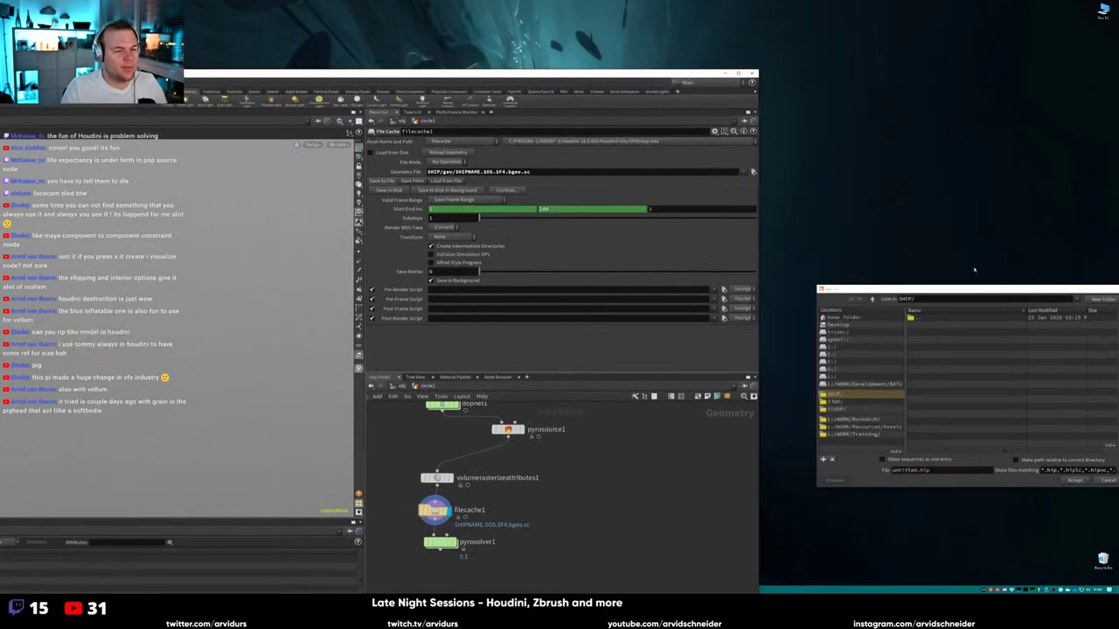
{"action": "left_click_drag", "start_coordinate": [931, 286], "coordinate": [905, 243]}
Save the scene as 'stream' on the Desktop and maximize Houdini again.
{"action": "left_click", "coordinate": [818, 278]}
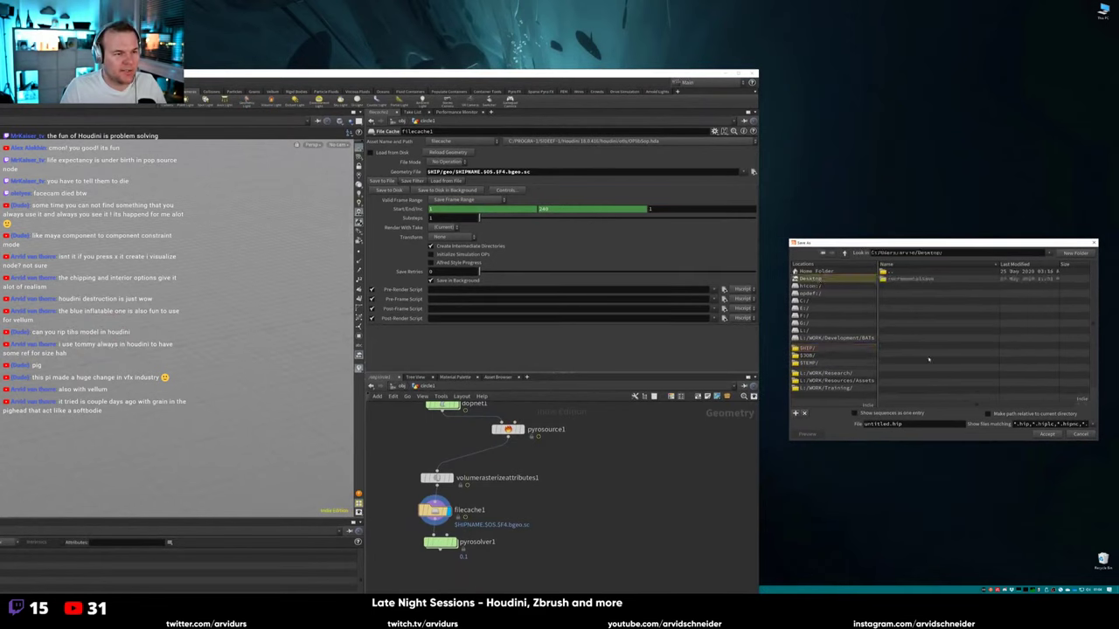
{"action": "double_click", "coordinate": [935, 423]}
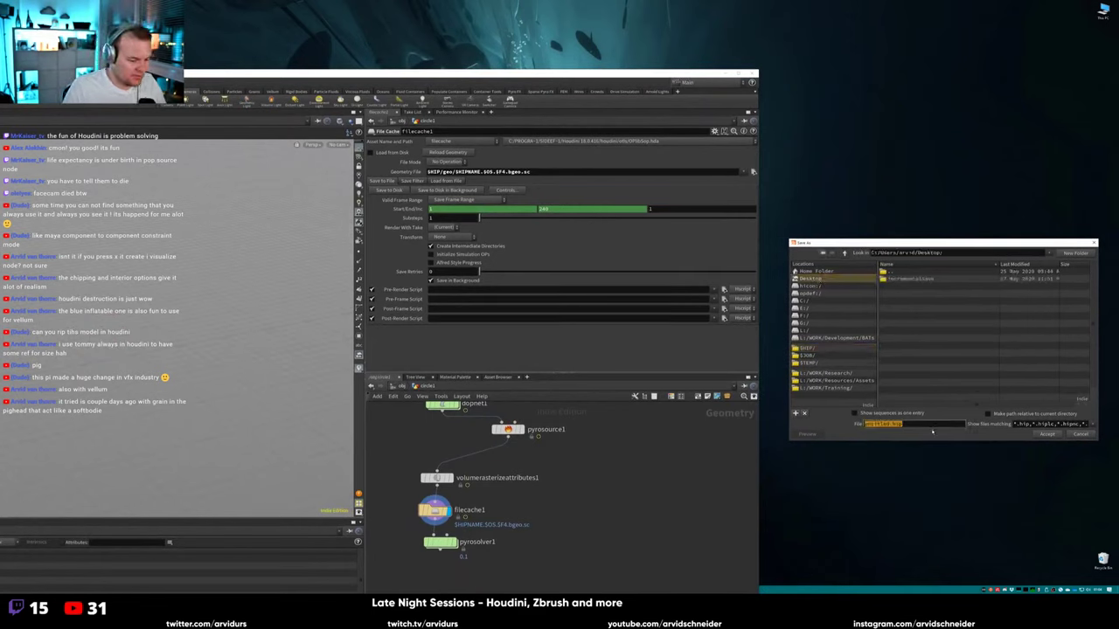
{"action": "type", "text": "s"}
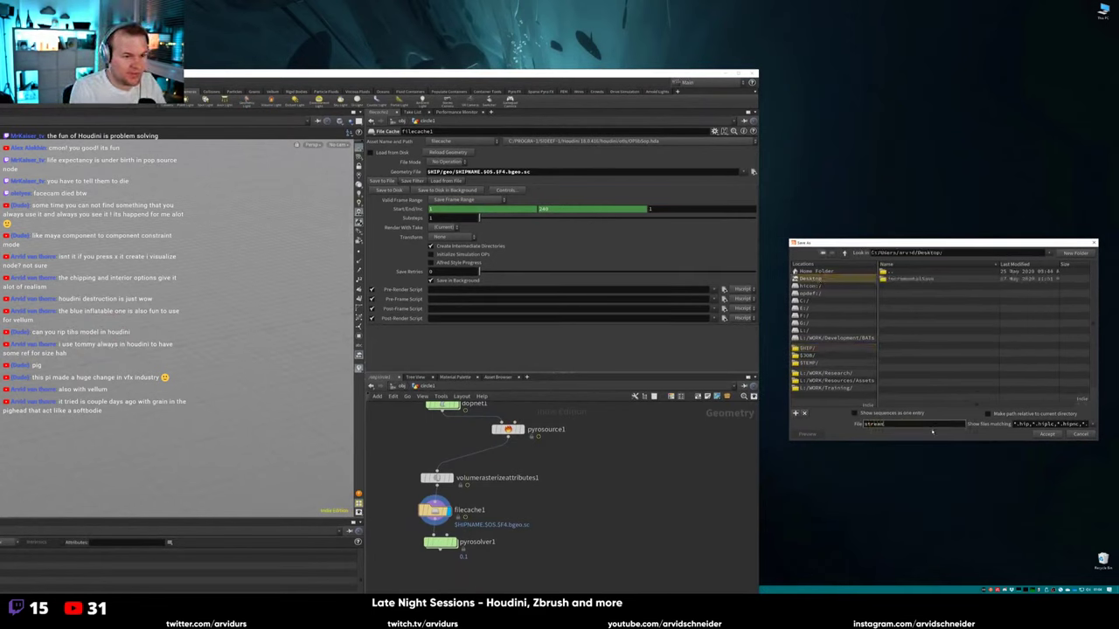
{"action": "type", "text": "tream"}
{"action": "key", "text": "Return"}
{"action": "left_click", "coordinate": [741, 74]}
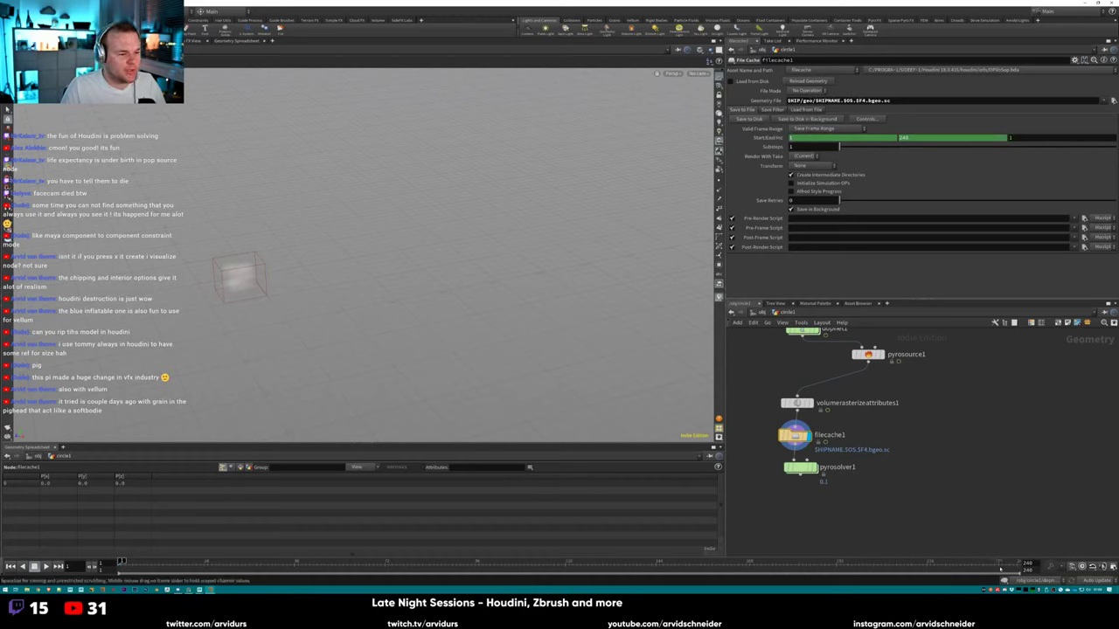
Set the end frame to 120 and write the smoke cache to disk with filecache1.
{"action": "type", "text": "120"}
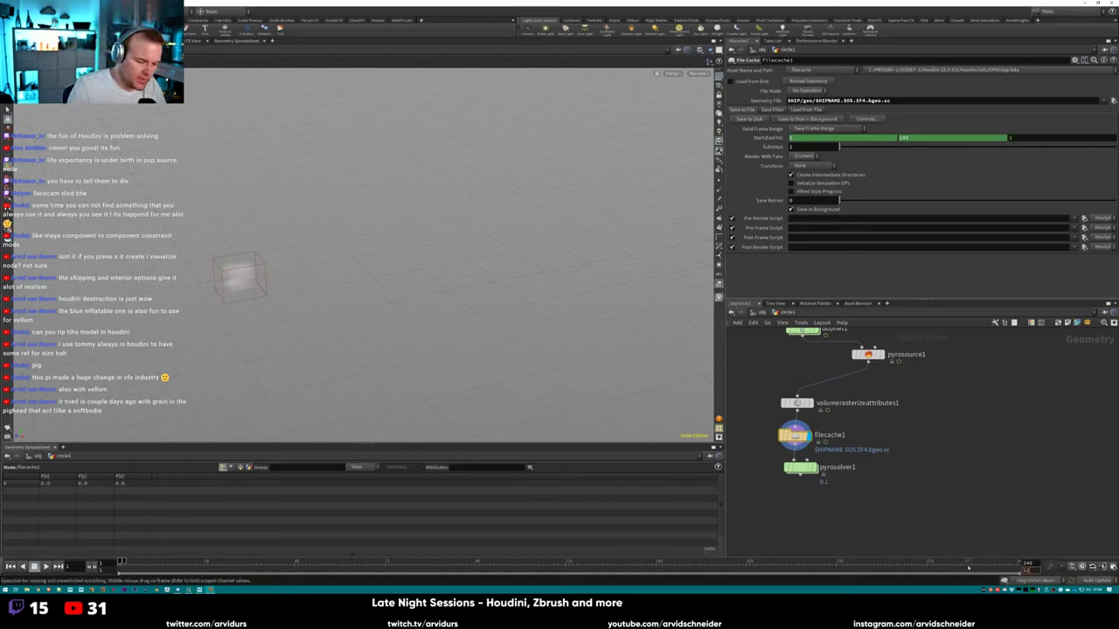
{"action": "key", "text": "Return"}
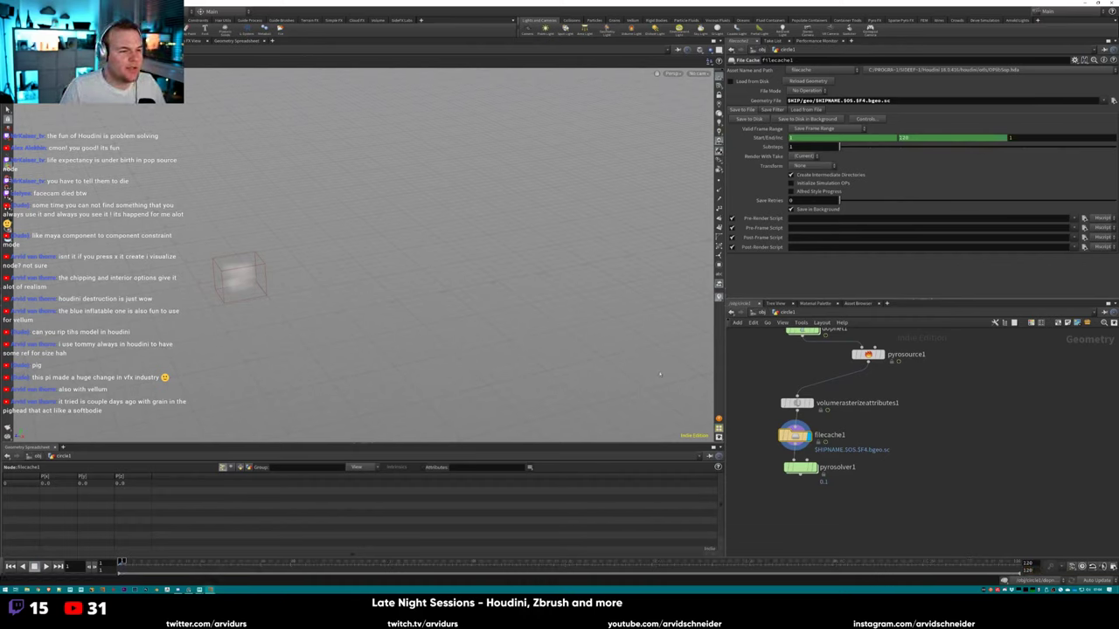
{"action": "left_click", "coordinate": [762, 119]}
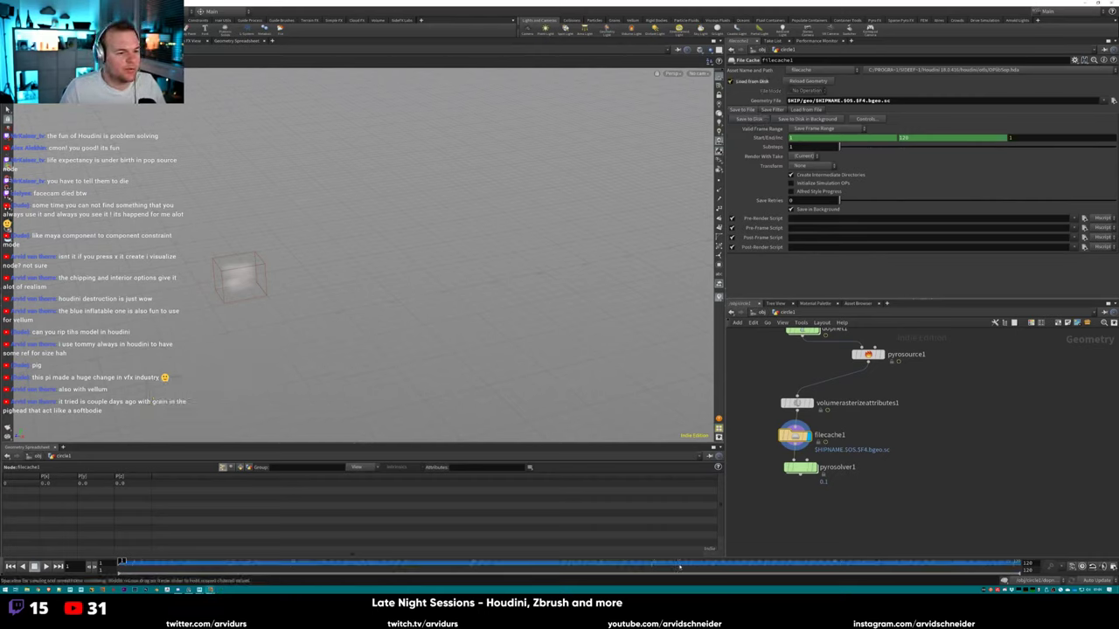
Scrub through the cached smoke frames and orbit to view the plume side-on.
{"action": "left_click_drag", "start_coordinate": [680, 567], "coordinate": [418, 561]}
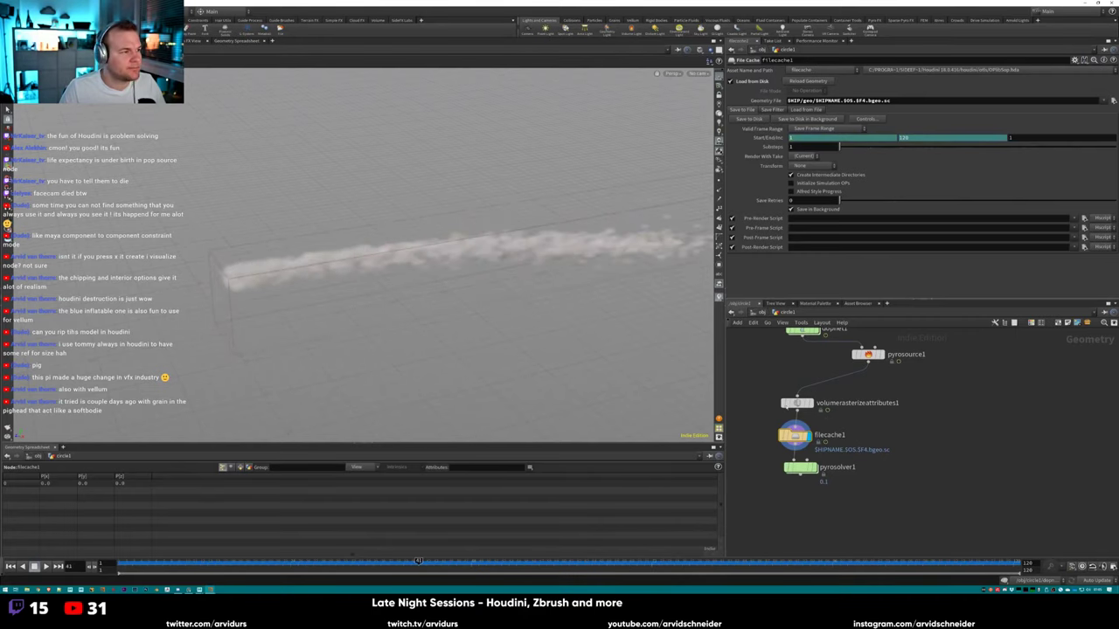
{"action": "mouse_move", "coordinate": [818, 481]}
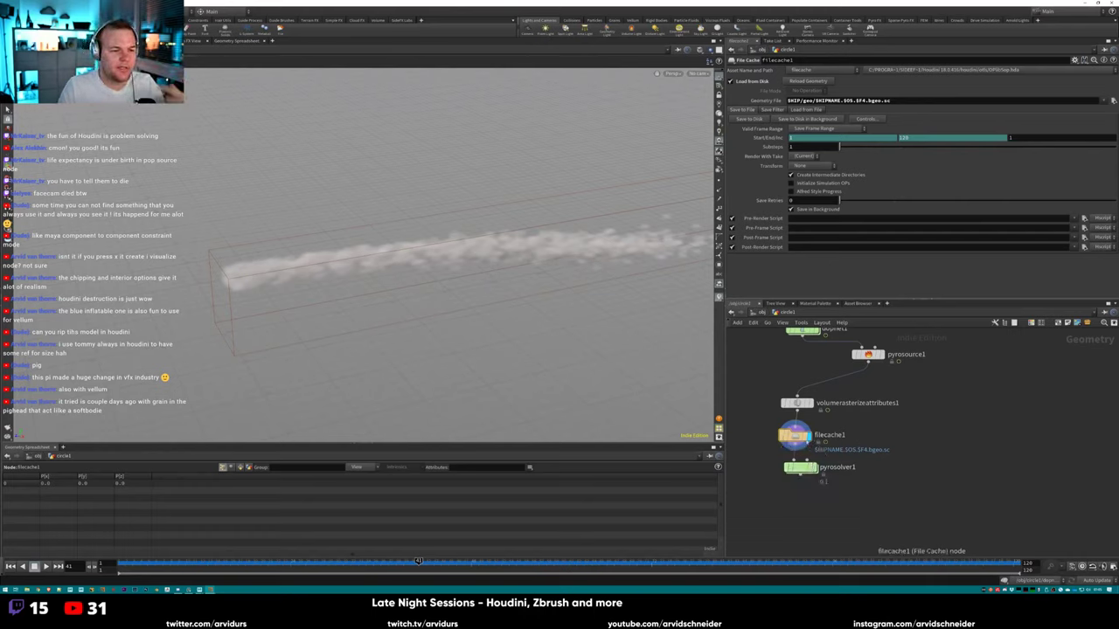
{"action": "left_click_drag", "start_coordinate": [419, 563], "coordinate": [388, 563]}
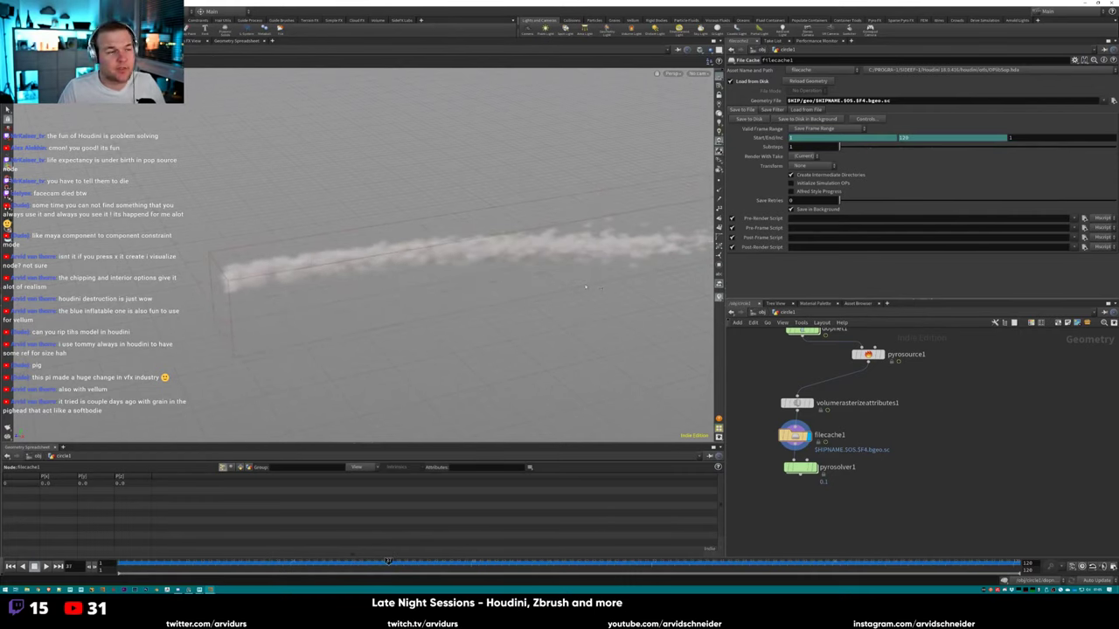
{"action": "left_click_drag", "start_coordinate": [585, 287], "coordinate": [519, 312]}
{"action": "middle_click_drag", "start_coordinate": [821, 472], "coordinate": [841, 444]}
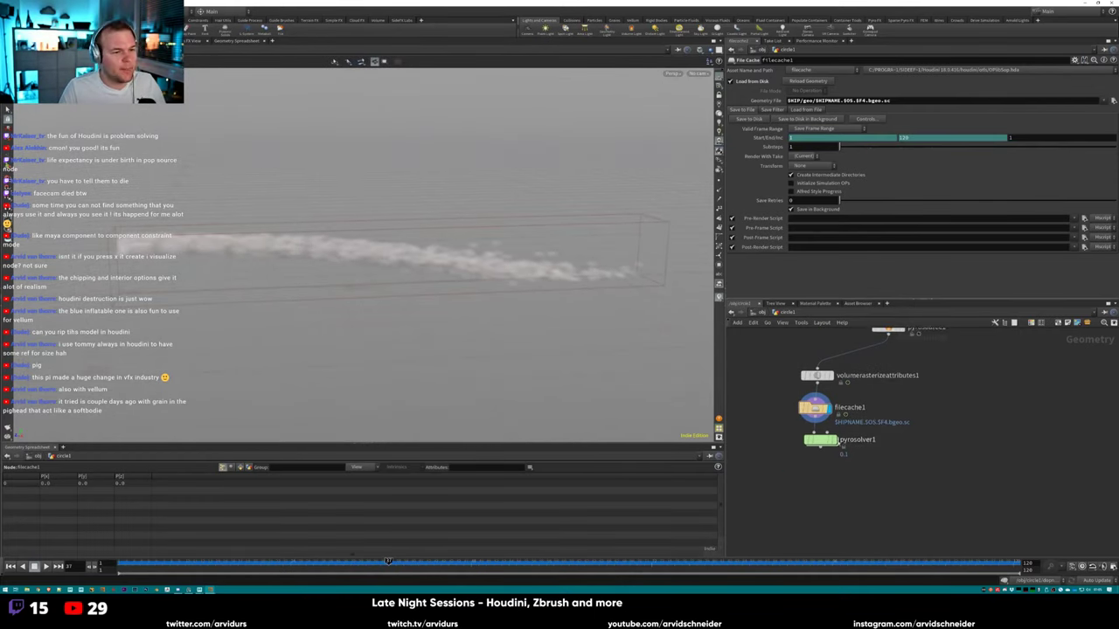
{"action": "mouse_move", "coordinate": [837, 452]}
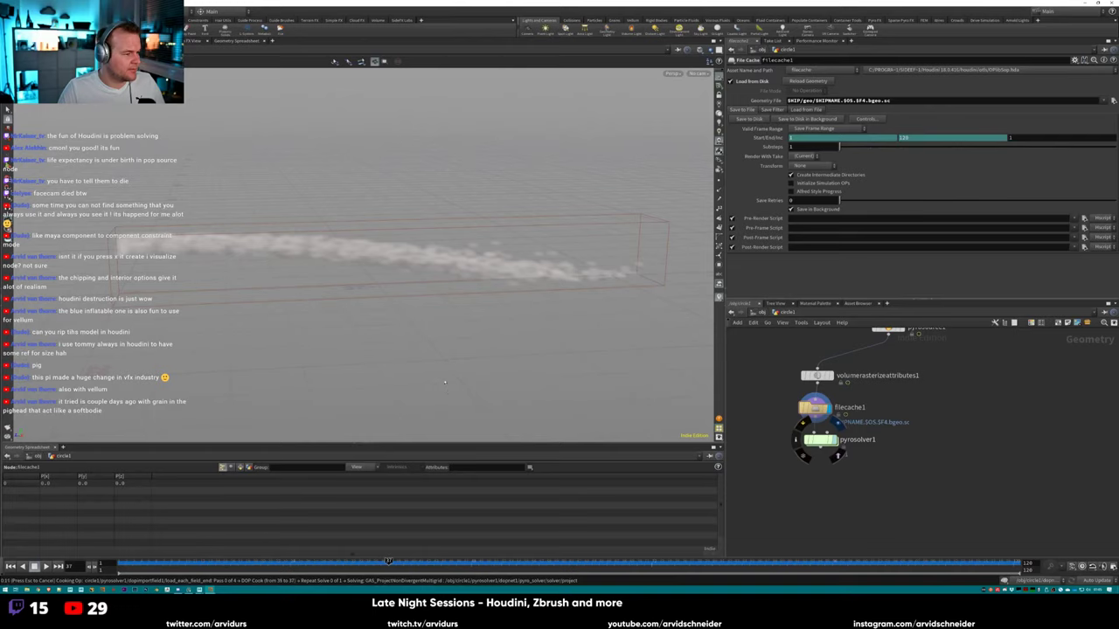
Cancel the running cook, then inspect the early-frame plume from several angles.
{"action": "key", "text": "Escape"}
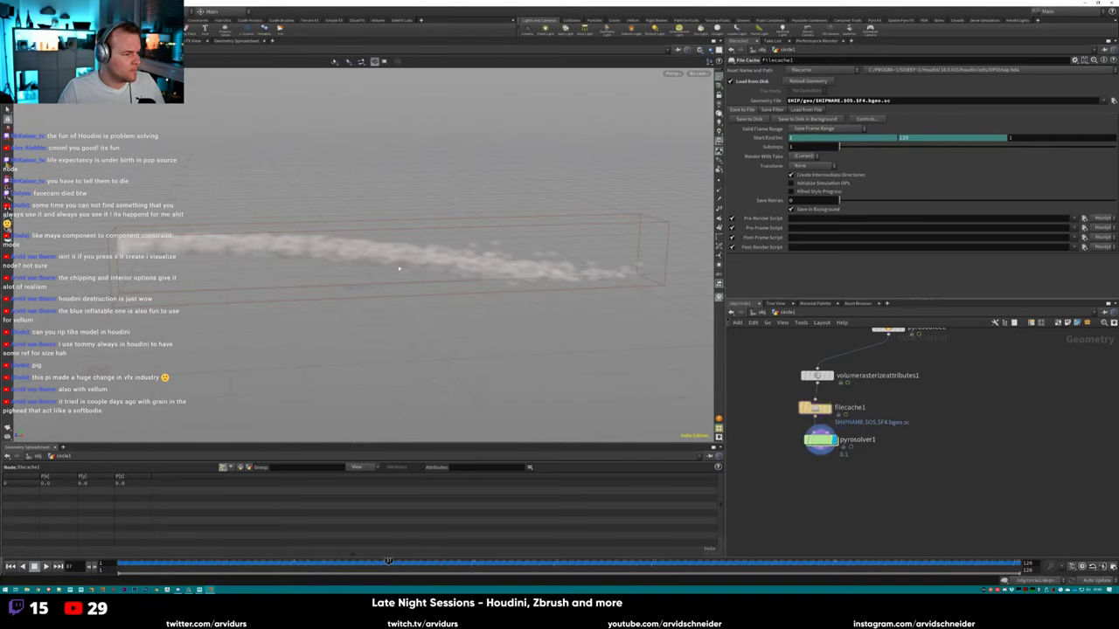
{"action": "left_click_drag", "start_coordinate": [427, 278], "coordinate": [481, 306]}
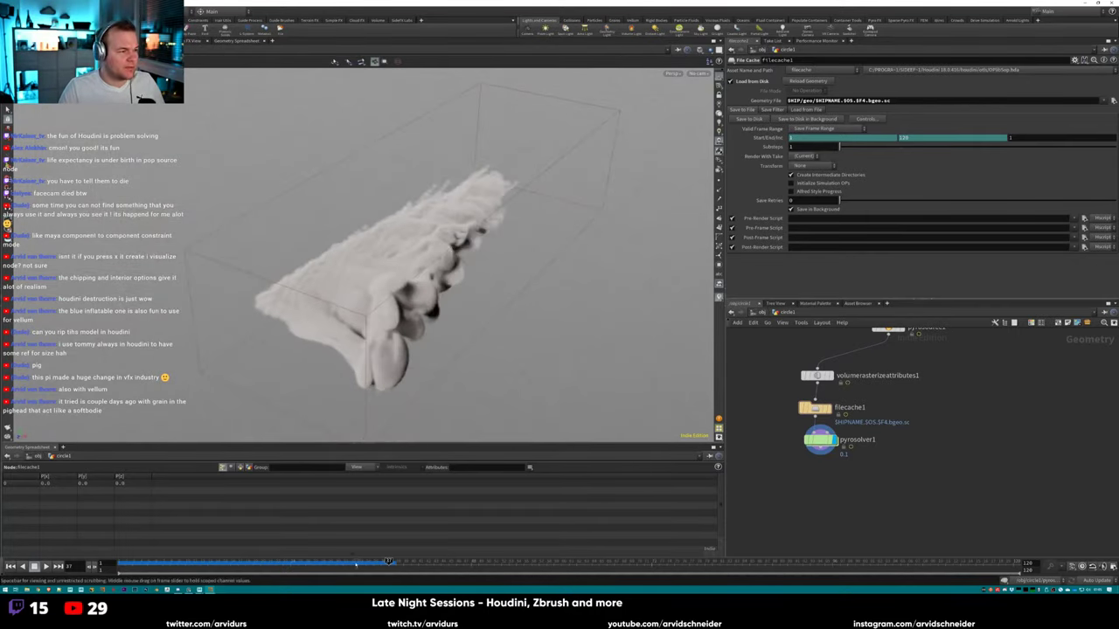
{"action": "mouse_move", "coordinate": [389, 563]}
{"action": "left_mouse_down"}
{"action": "mouse_move", "coordinate": [125, 563]}
{"action": "mouse_move", "coordinate": [374, 563]}
{"action": "left_mouse_up"}
{"action": "left_click_drag", "start_coordinate": [349, 341], "coordinate": [529, 289]}
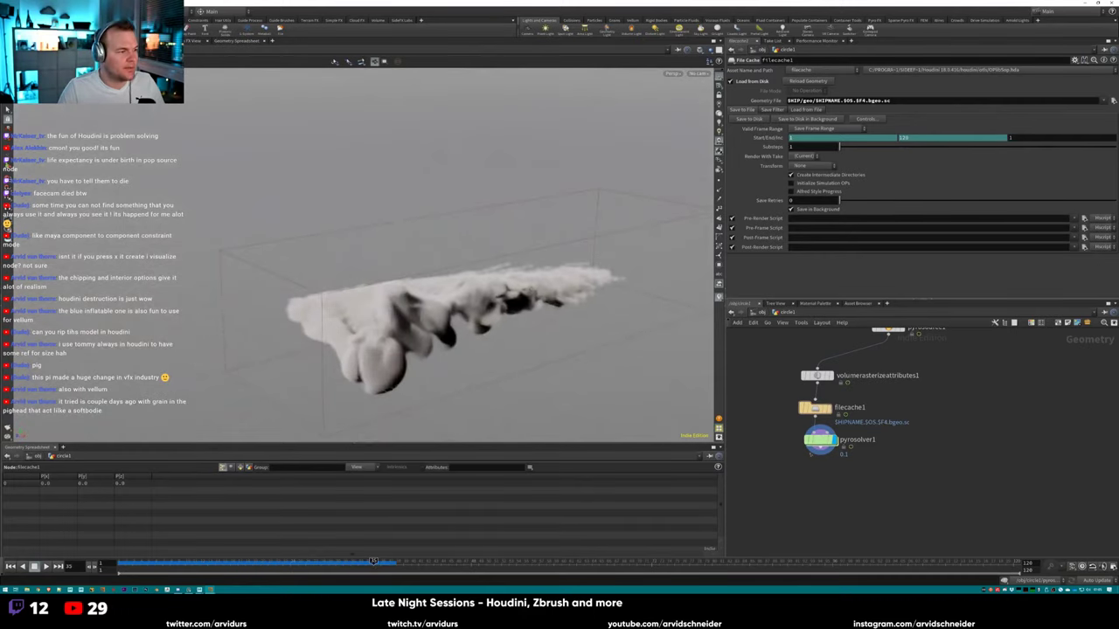
Set pyrosolver1's voxel size to 0.5 on the Setup tab.
{"action": "double_click", "coordinate": [820, 439]}
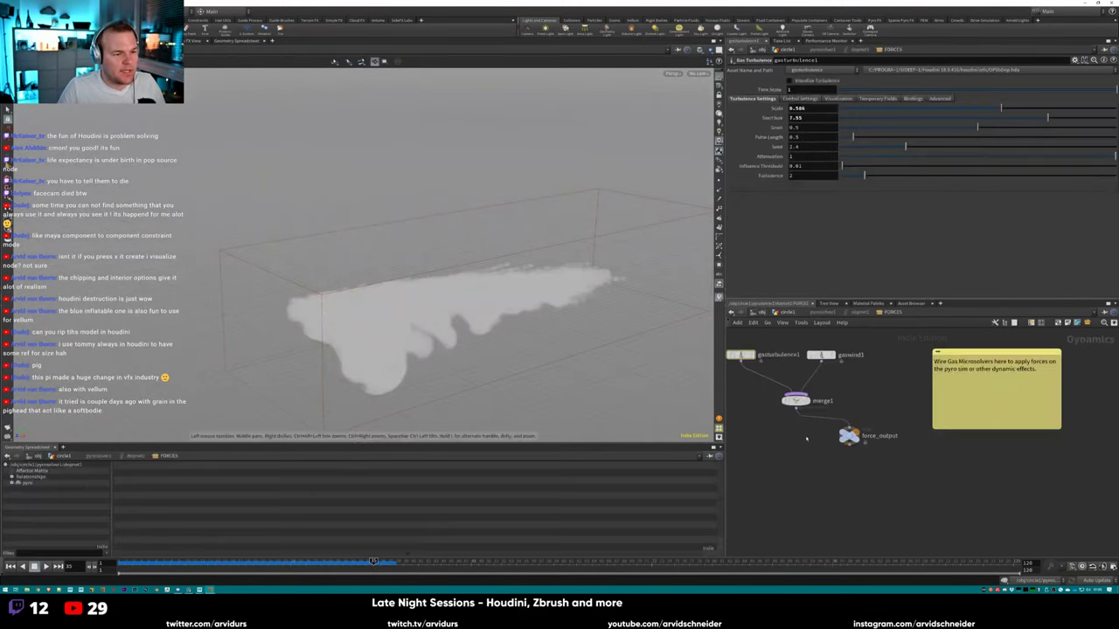
{"action": "key", "text": "u"}
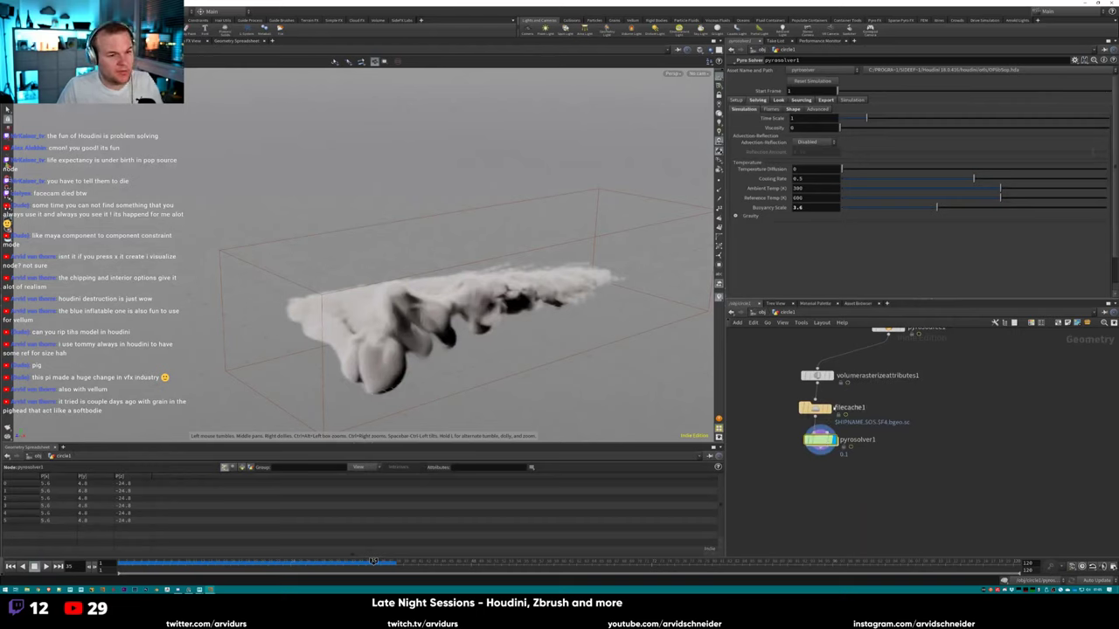
{"action": "left_click", "coordinate": [736, 100]}
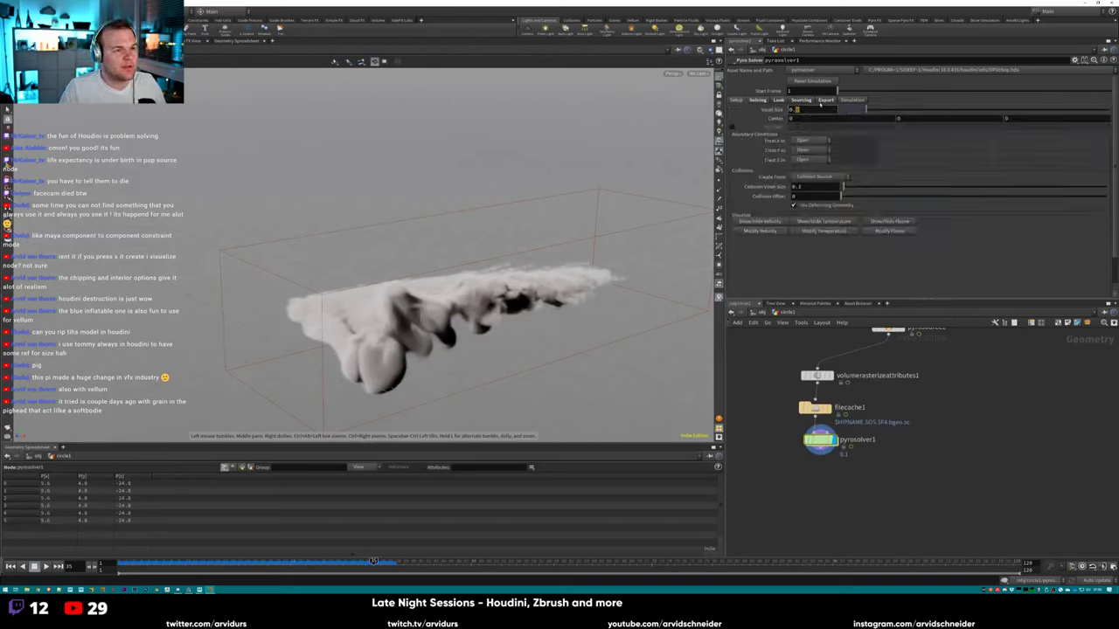
{"action": "type", "text": "5"}
{"action": "key", "text": "Return"}
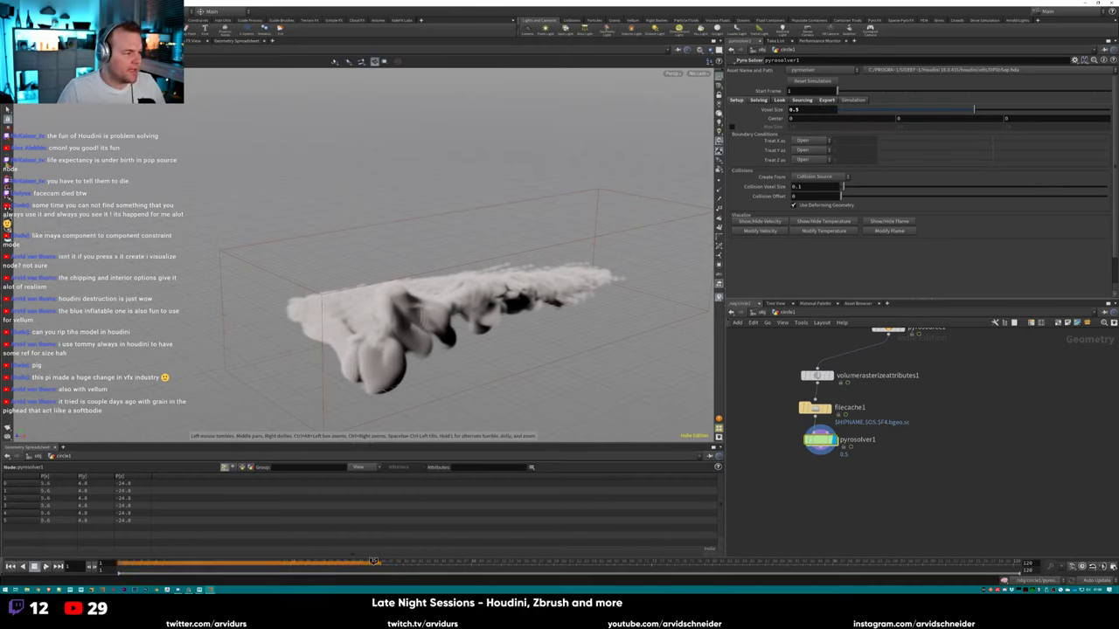
Replay the re-cooked simulation from frame 1, orbit the plume, and show the Look settings.
{"action": "key", "text": "ctrl+Up"}
{"action": "key", "text": "Up"}
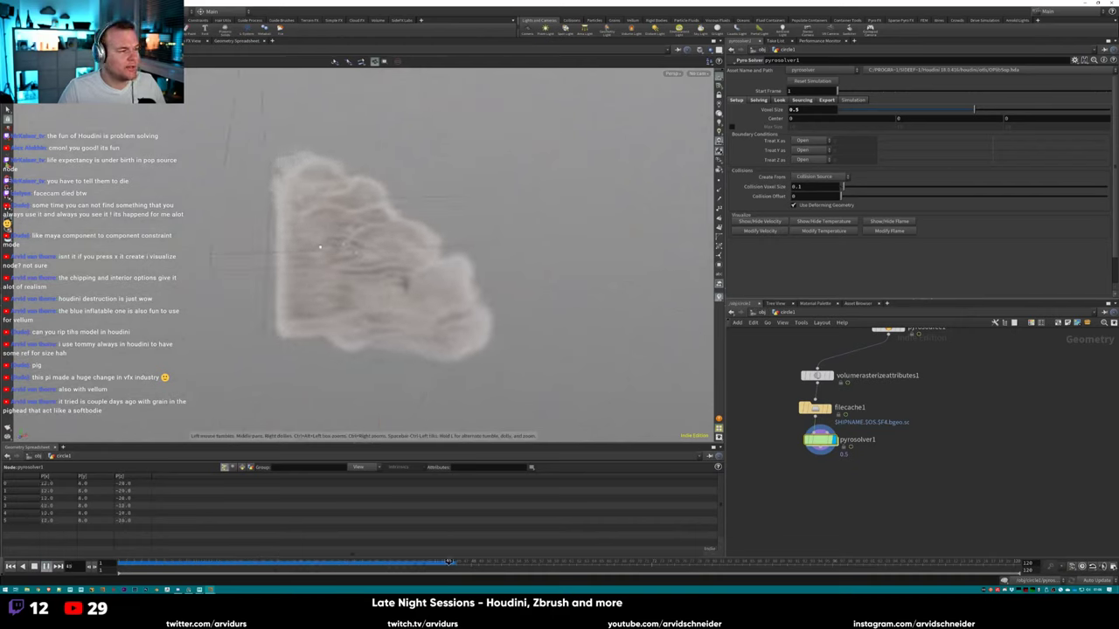
{"action": "left_click_drag", "start_coordinate": [320, 247], "coordinate": [329, 395]}
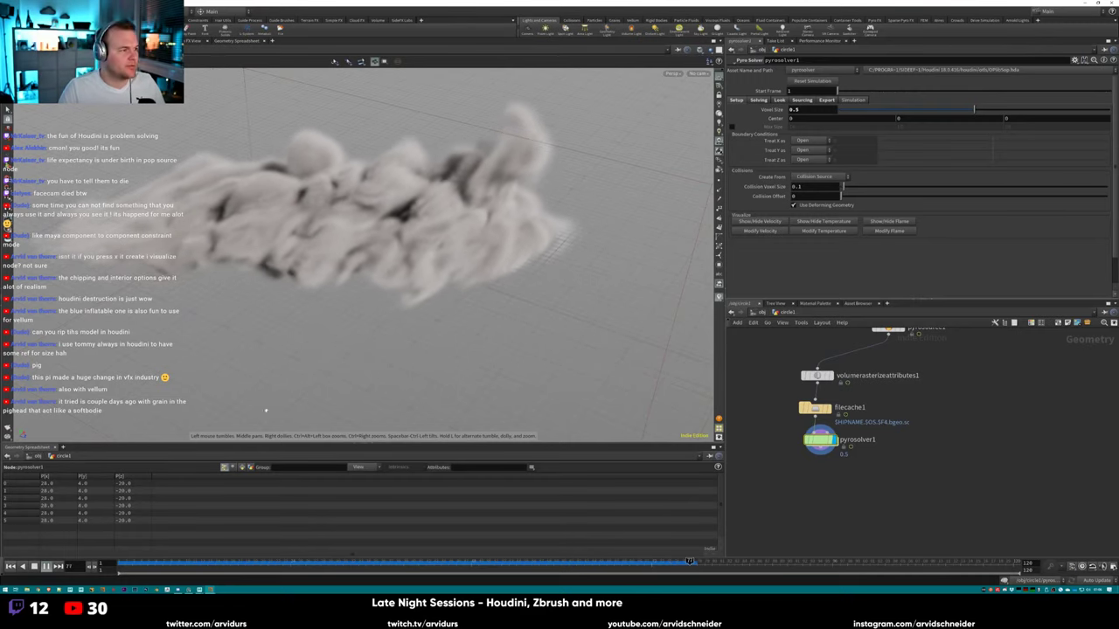
{"action": "left_click_drag", "start_coordinate": [375, 305], "coordinate": [572, 335]}
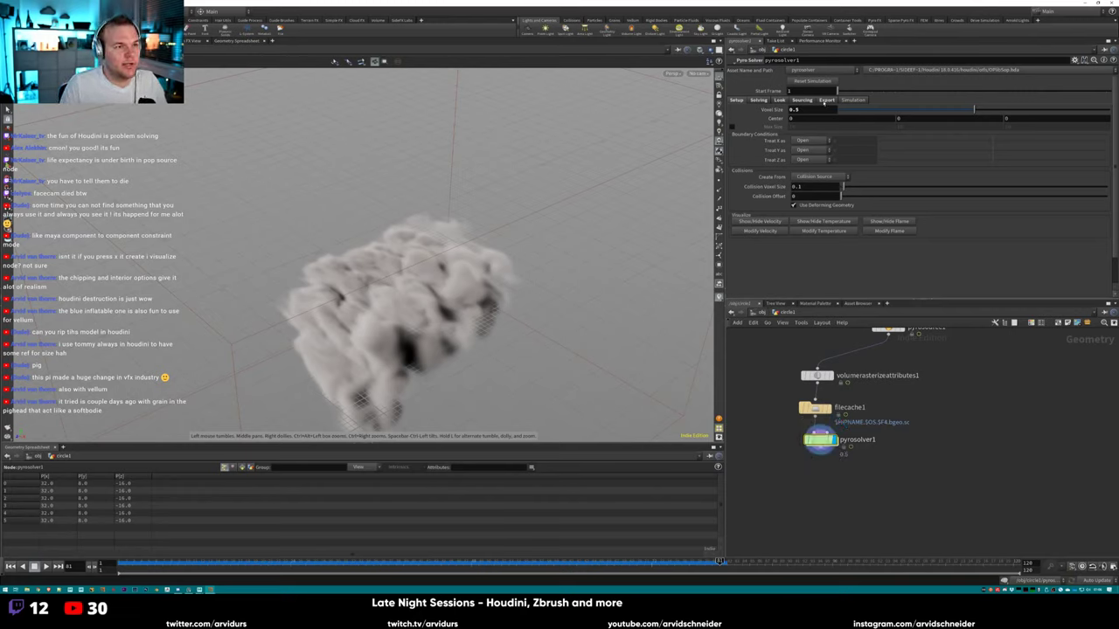
{"action": "left_click", "coordinate": [779, 100]}
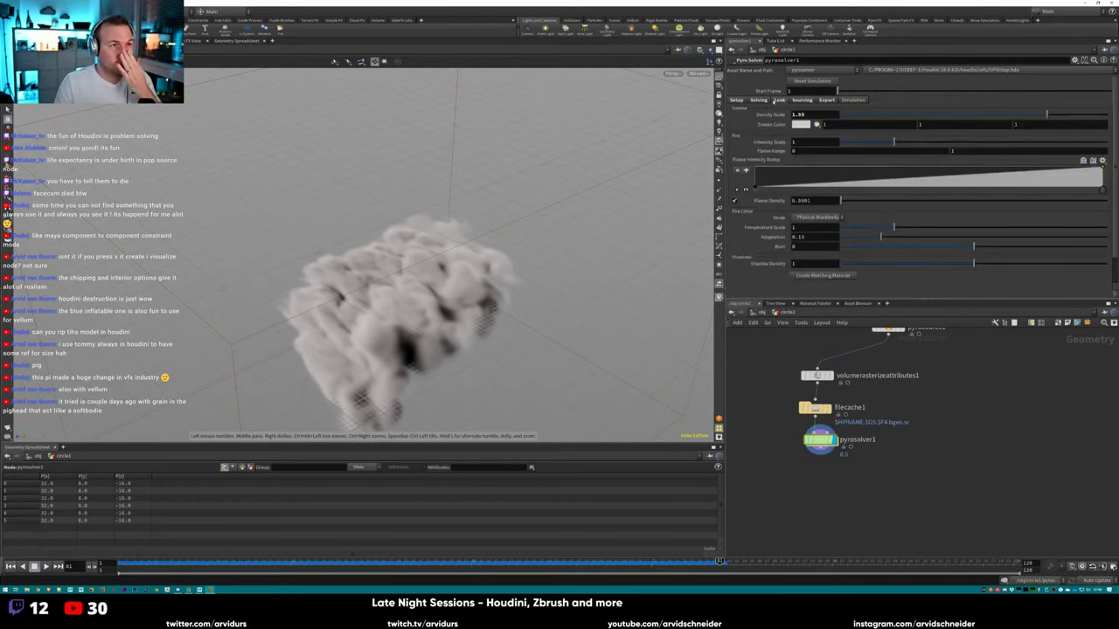
Lower dissipation to about 0.2 under Solving > Shape and replay from frame 1.
{"action": "left_click", "coordinate": [760, 100]}
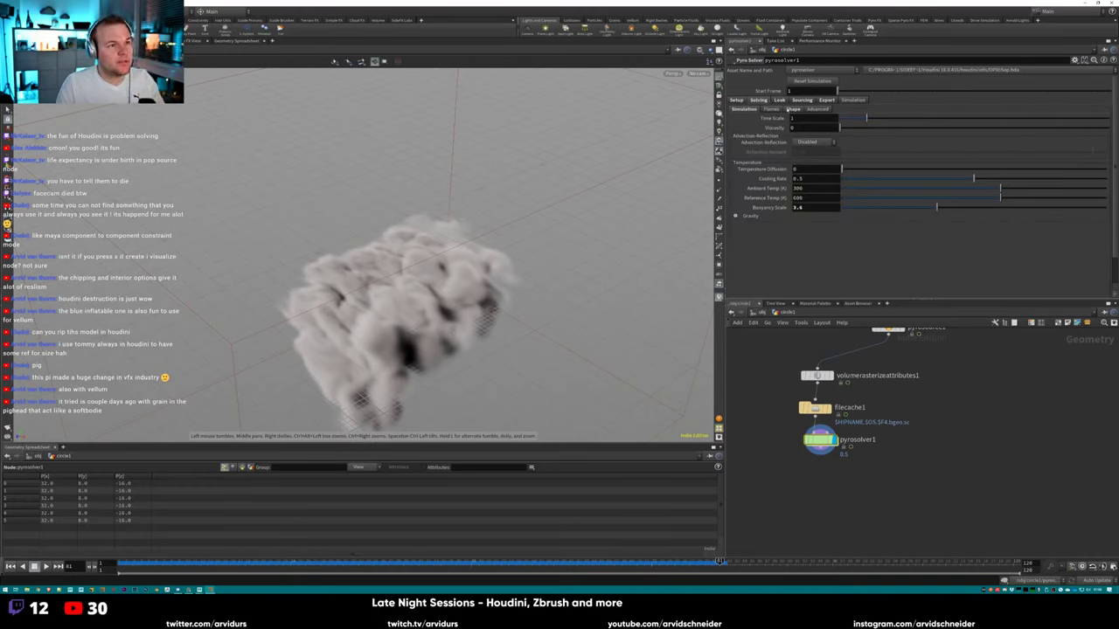
{"action": "left_click", "coordinate": [791, 110]}
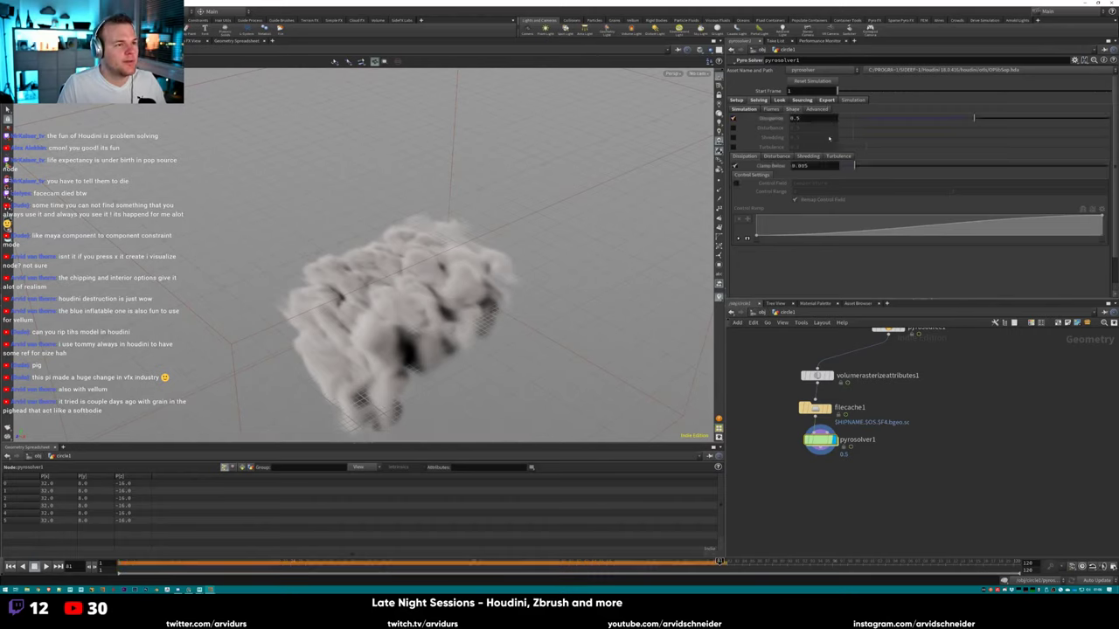
{"action": "key", "text": "ctrl+Up"}
{"action": "key", "text": "Up"}
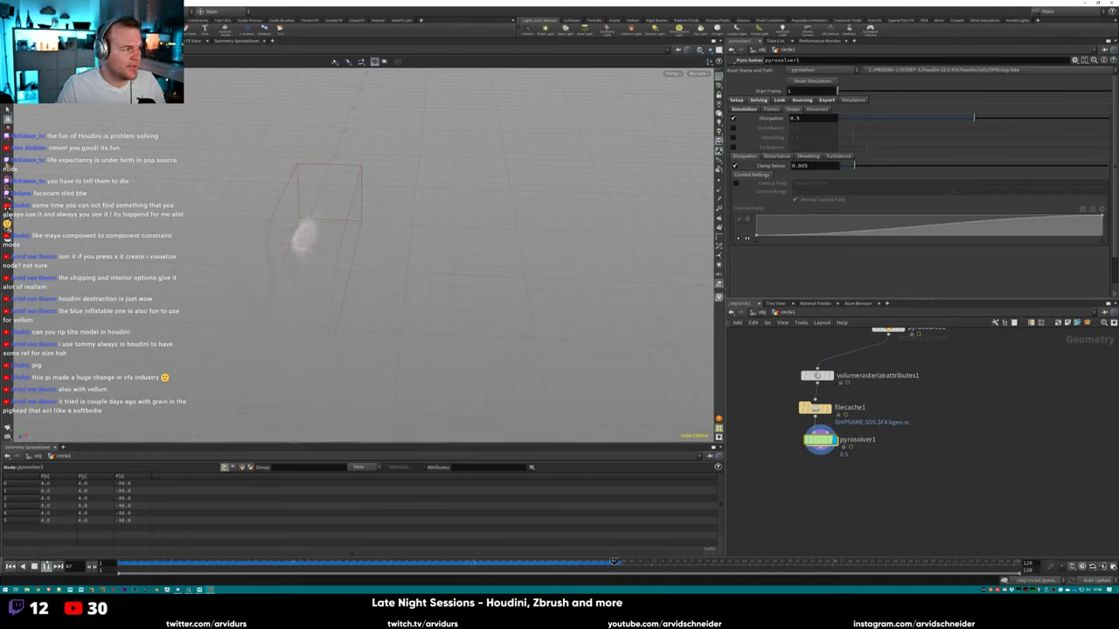
{"action": "left_click_drag", "start_coordinate": [935, 119], "coordinate": [897, 119]}
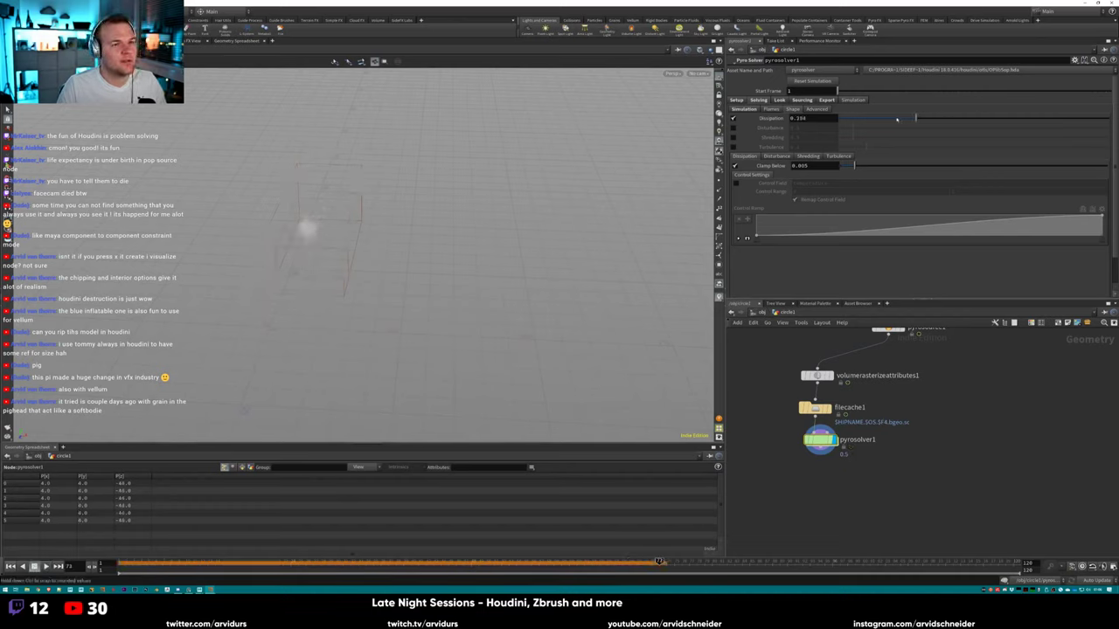
{"action": "key", "text": "ctrl+Up"}
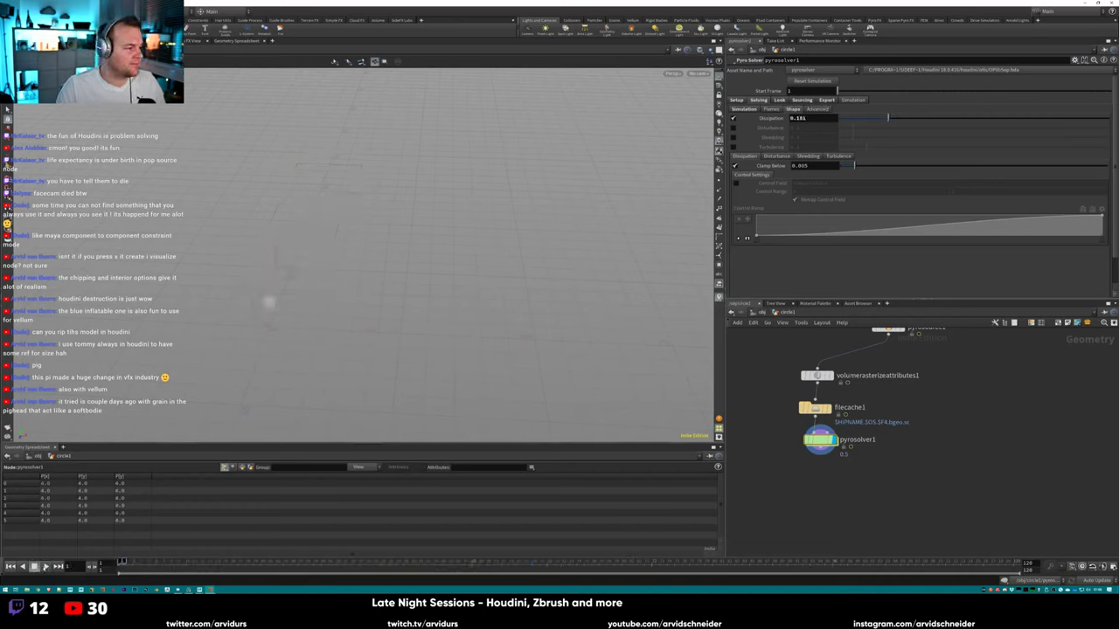
{"action": "key", "text": "Up"}
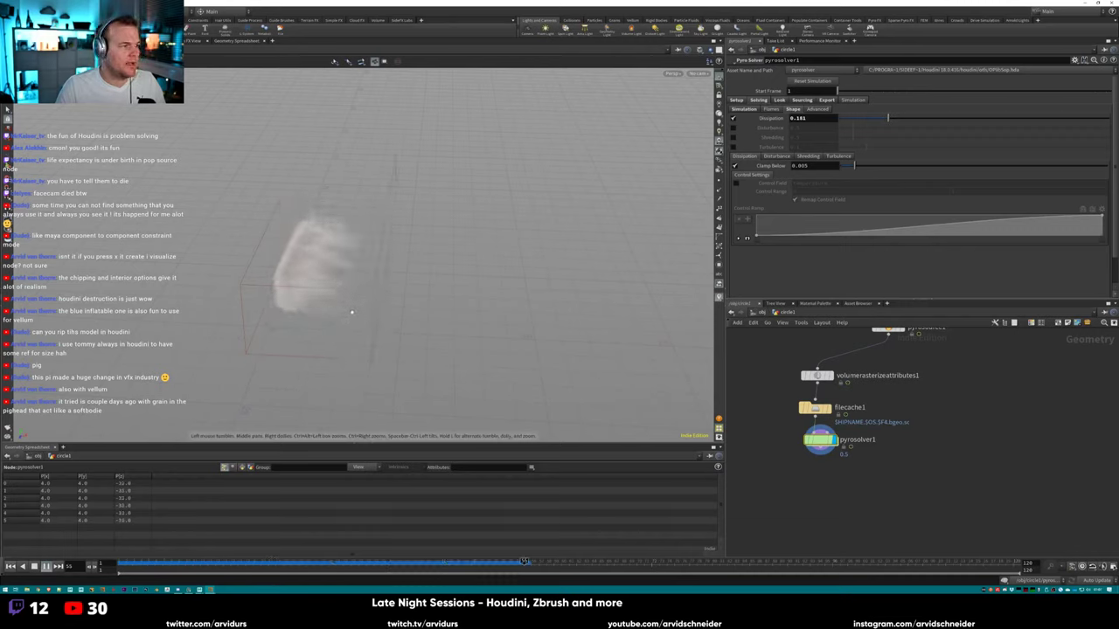
Set dissipation to 0.1, replay the smoke, and enable disturbance at 0.5.
{"action": "right_click_drag", "start_coordinate": [351, 321], "coordinate": [447, 315]}
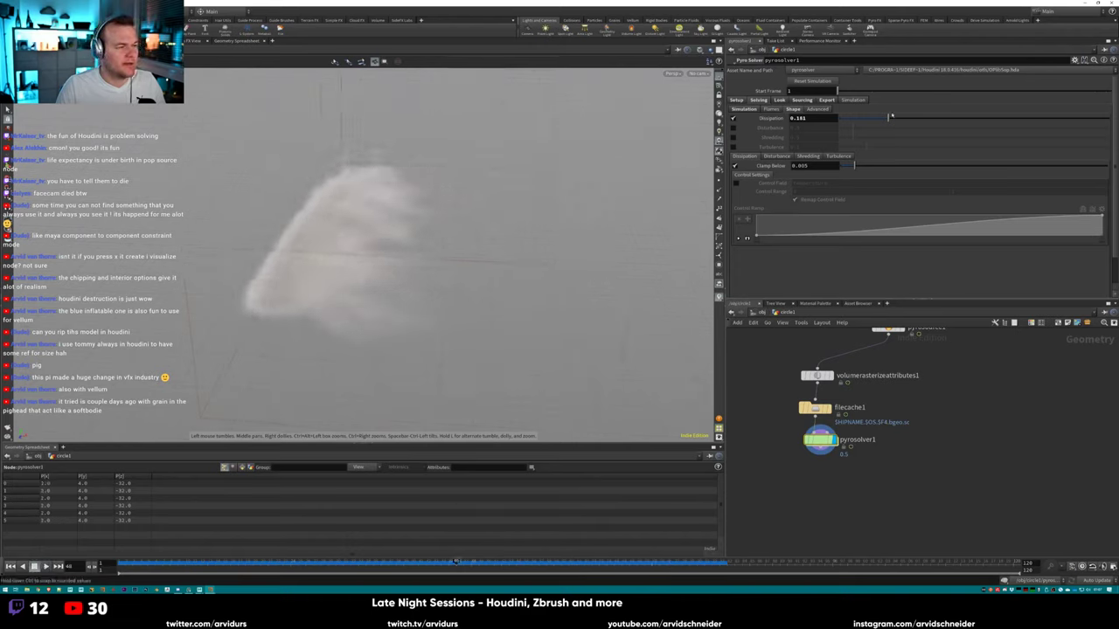
{"action": "double_click", "coordinate": [821, 117]}
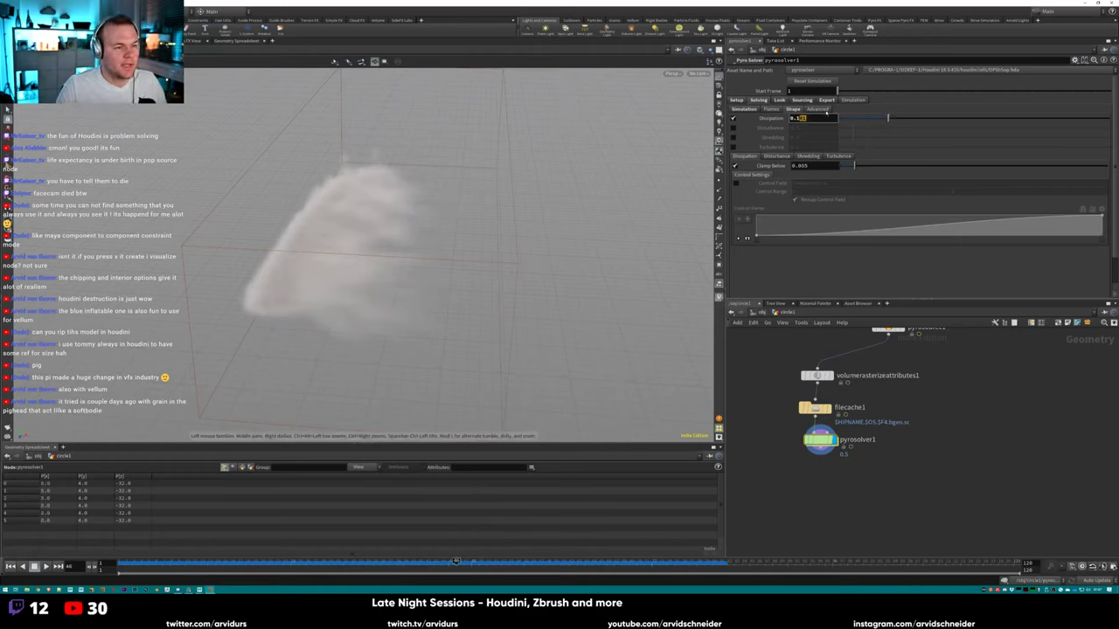
{"action": "type", "text": "0.1"}
{"action": "key", "text": "Return"}
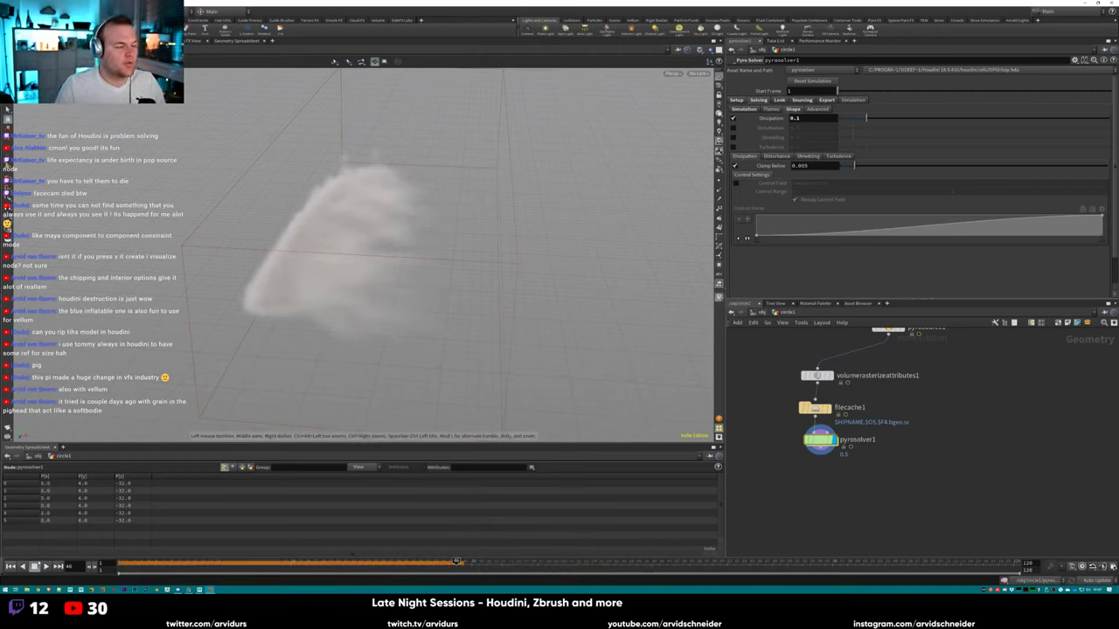
{"action": "key", "text": "ctrl+Up"}
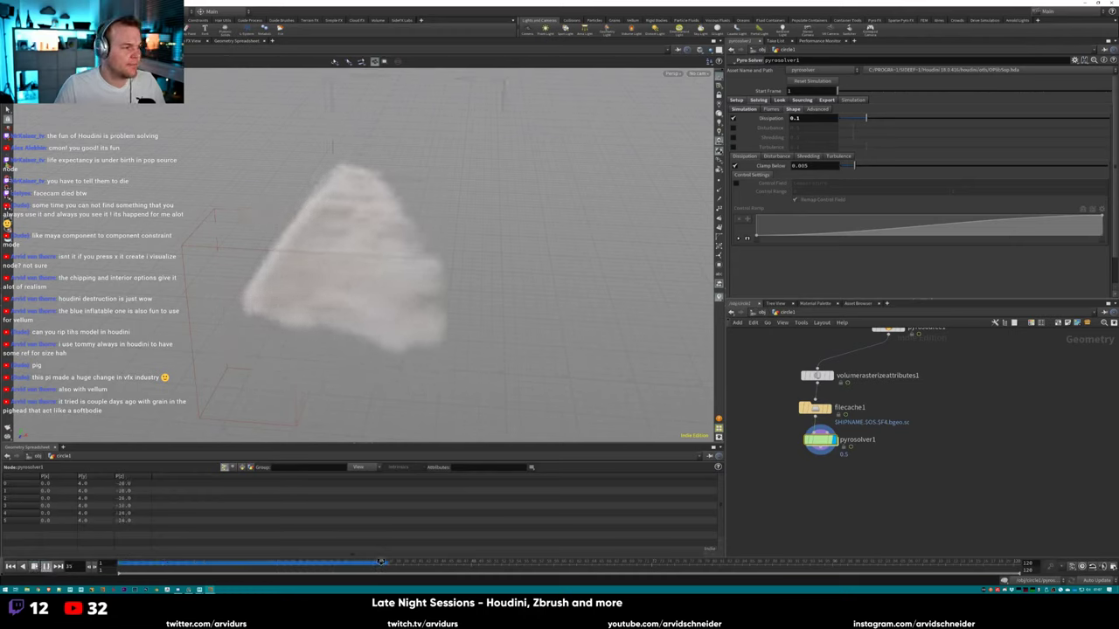
{"action": "left_click_drag", "start_coordinate": [419, 279], "coordinate": [571, 204]}
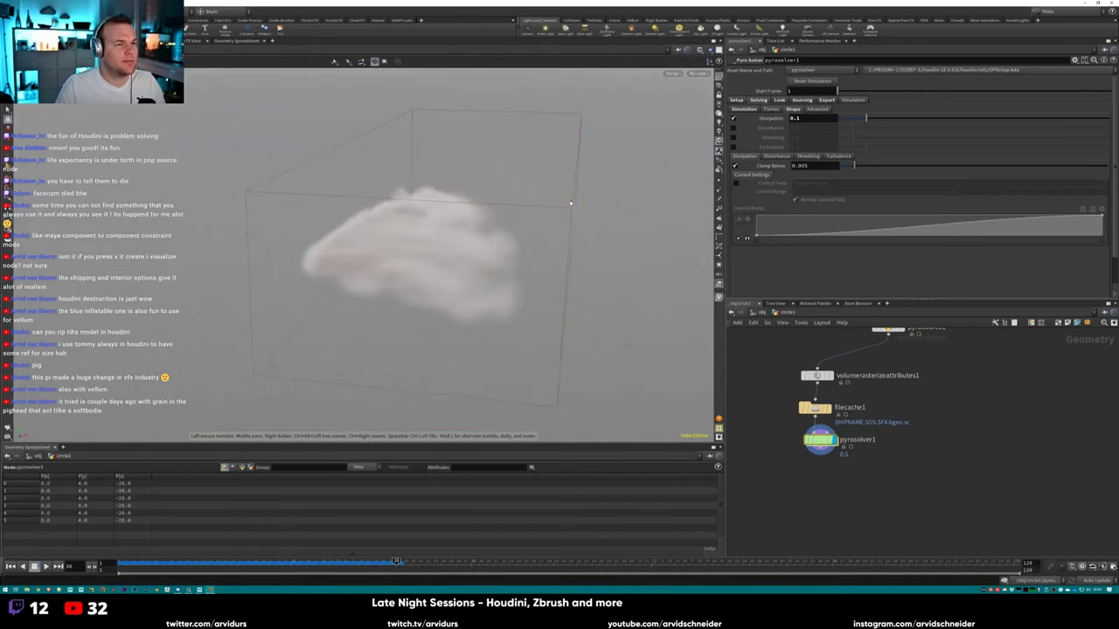
{"action": "left_click", "coordinate": [735, 127]}
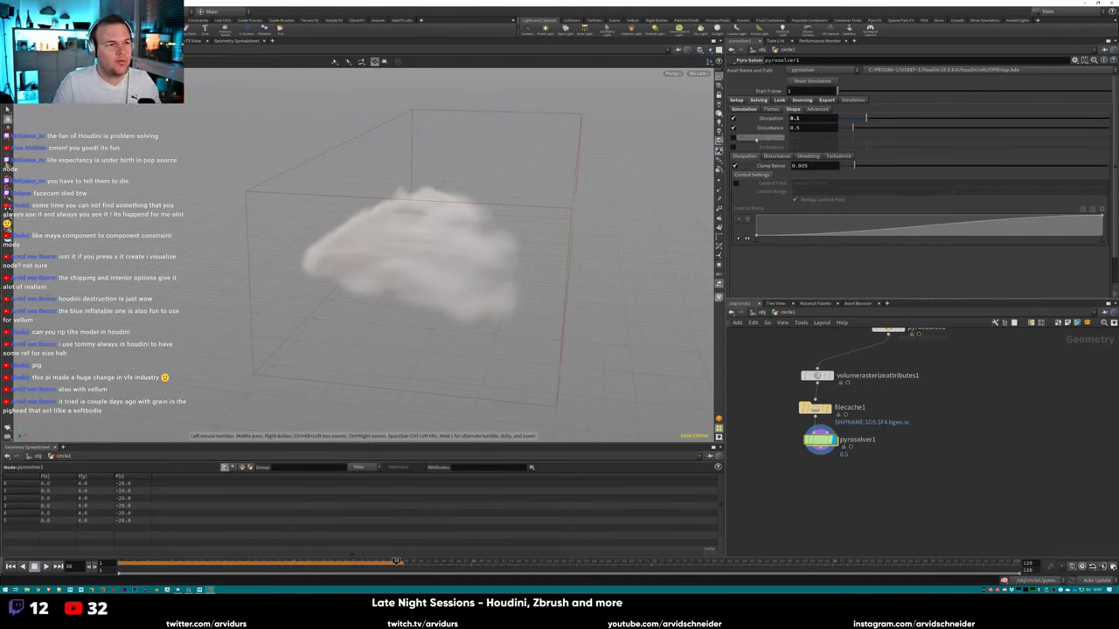
Replace disturbance with turbulence and show the Turbulence settings sub-tab.
{"action": "left_click", "coordinate": [733, 128]}
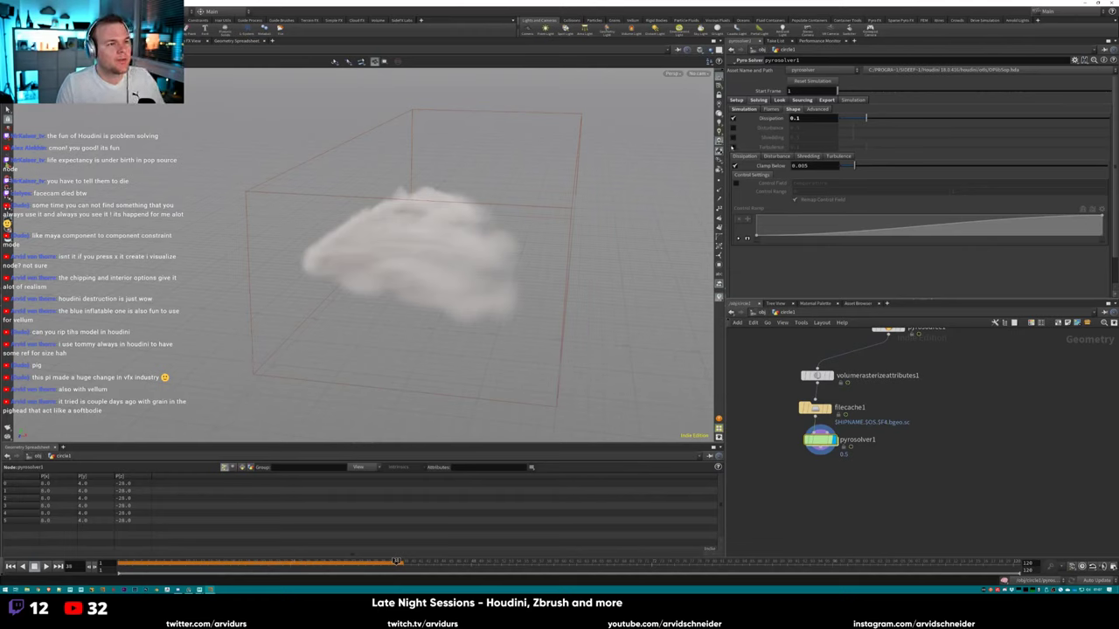
{"action": "left_click", "coordinate": [733, 147]}
{"action": "left_click", "coordinate": [837, 155]}
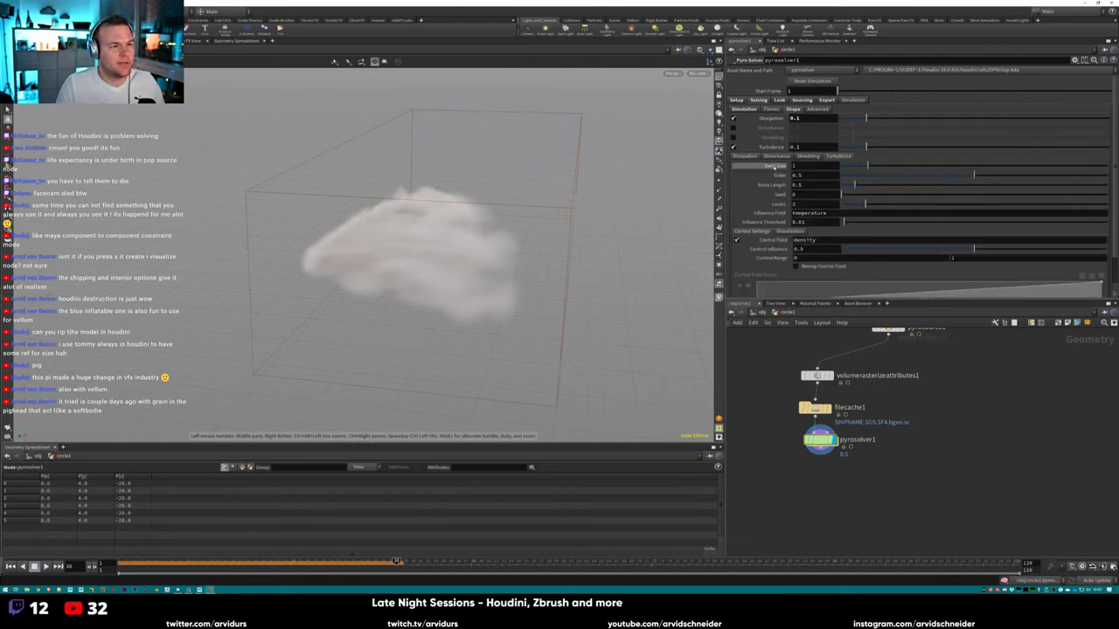
{"action": "left_click", "coordinate": [757, 156]}
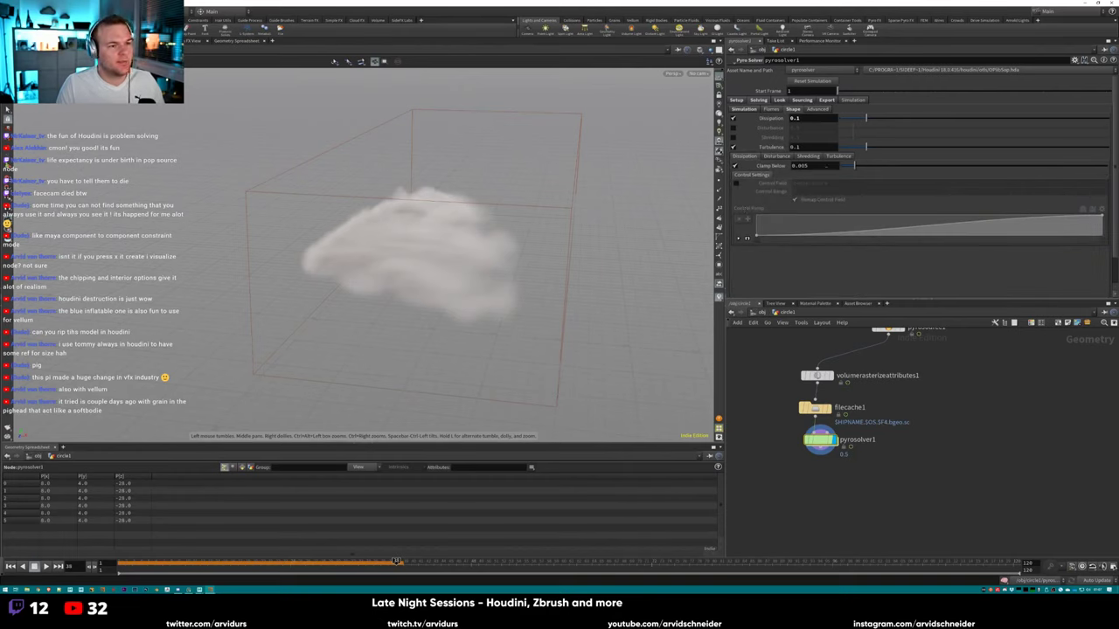
{"action": "left_click", "coordinate": [837, 155]}
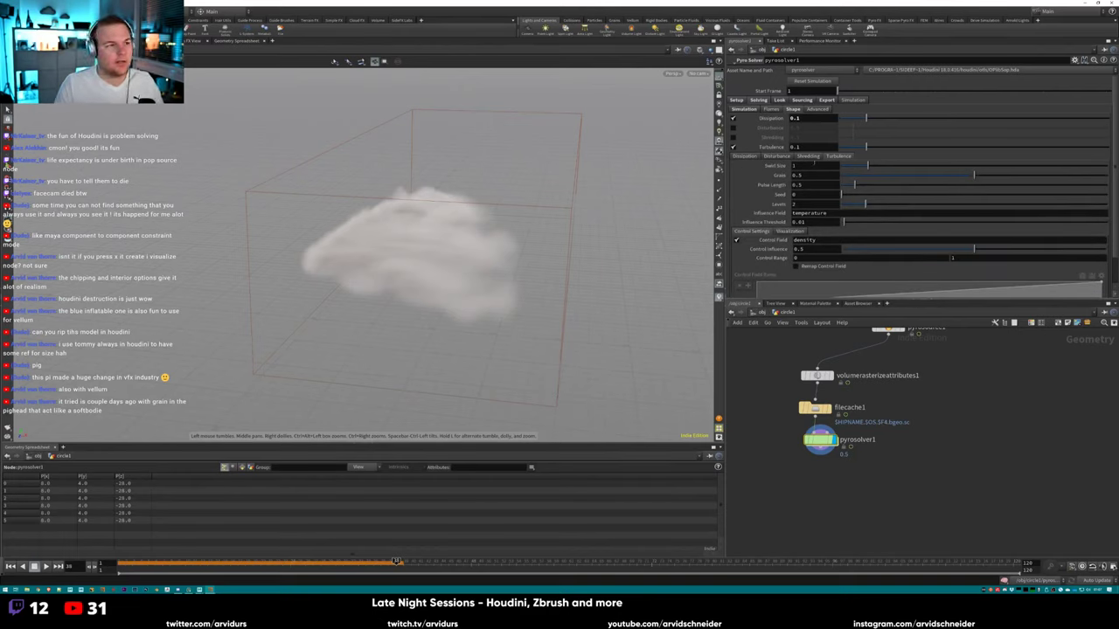
{"action": "scroll", "coordinate": [918, 187], "scroll_direction": "down", "scroll_amount": 1}
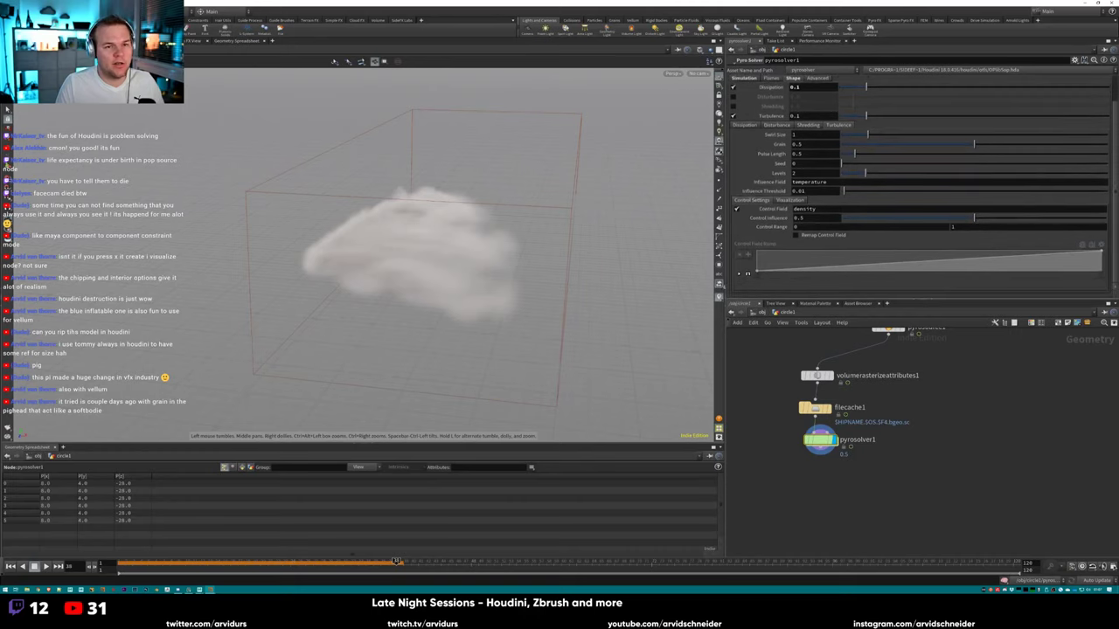
{"action": "scroll", "coordinate": [1031, 239], "scroll_direction": "up", "scroll_amount": 1}
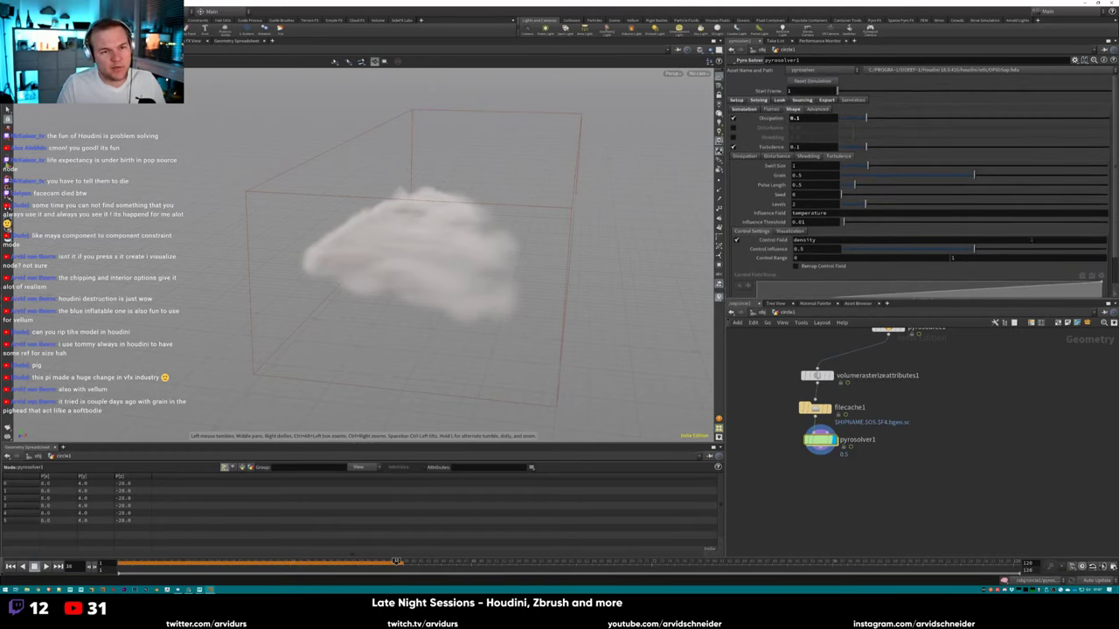
Replay the simulation from frame 1 with turbulence at 0.1.
{"action": "key", "text": "ctrl+Up"}
{"action": "key", "text": "Up"}
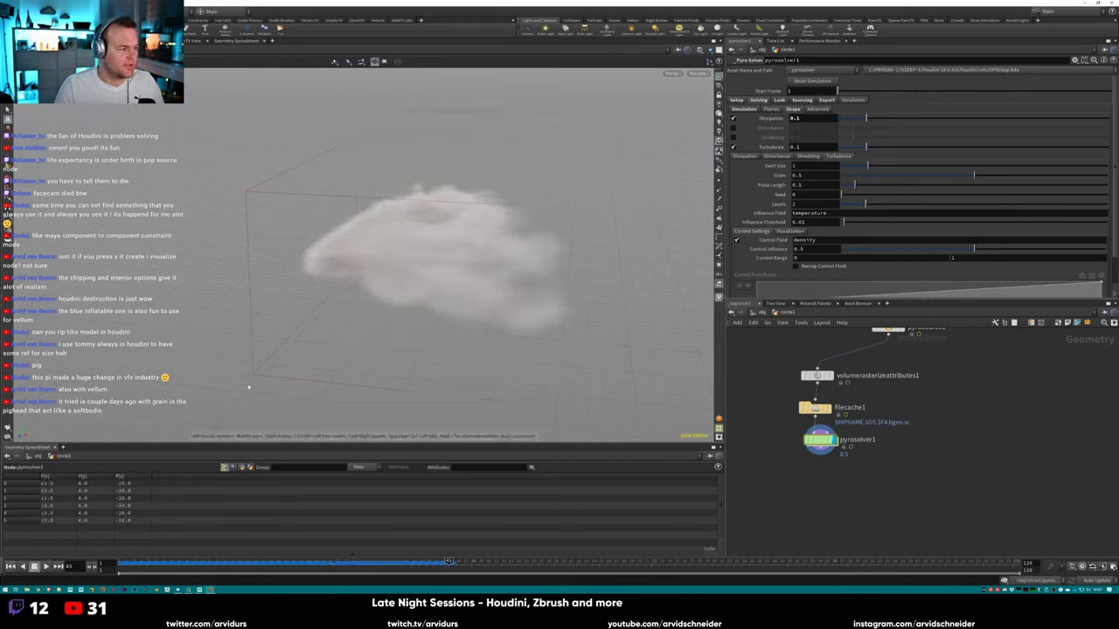
{"action": "scroll", "coordinate": [512, 263], "scroll_direction": "up", "scroll_amount": 5}
{"action": "scroll", "coordinate": [511, 263], "scroll_direction": "down", "scroll_amount": 5}
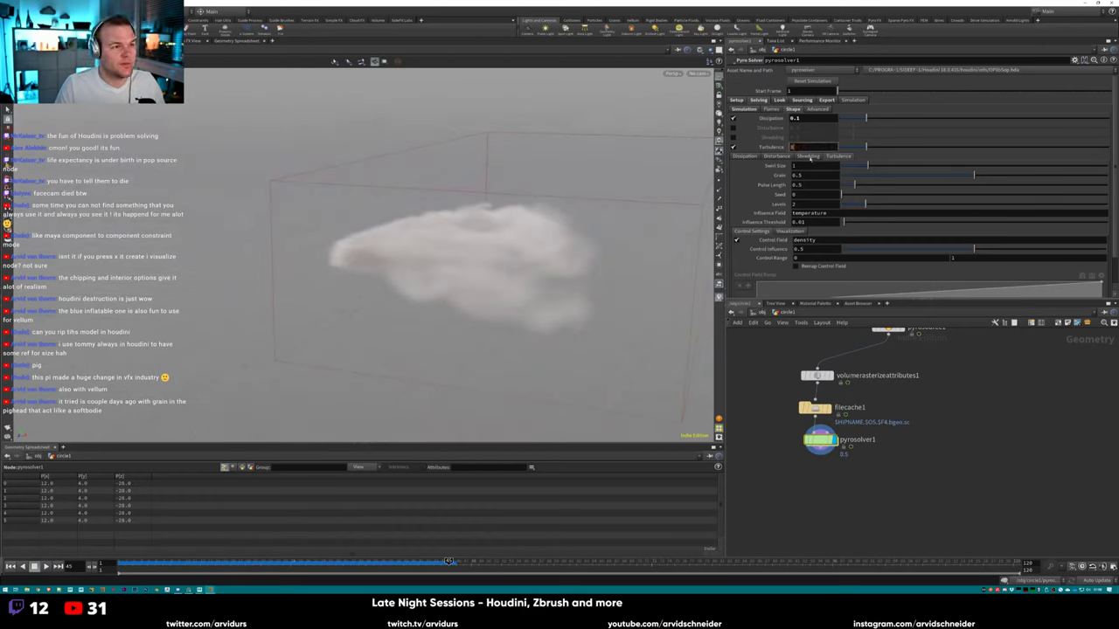
Set turbulence to 3 and reset Swirl Size back to 1.
{"action": "type", "text": "3"}
{"action": "key", "text": "Return"}
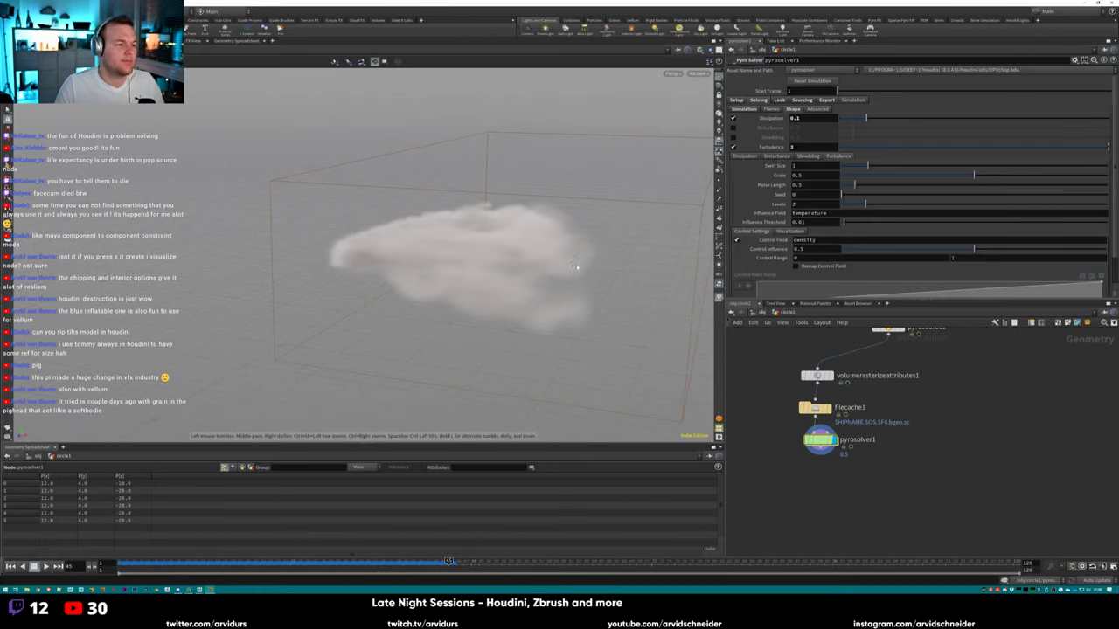
{"action": "left_click_drag", "start_coordinate": [575, 267], "coordinate": [568, 297]}
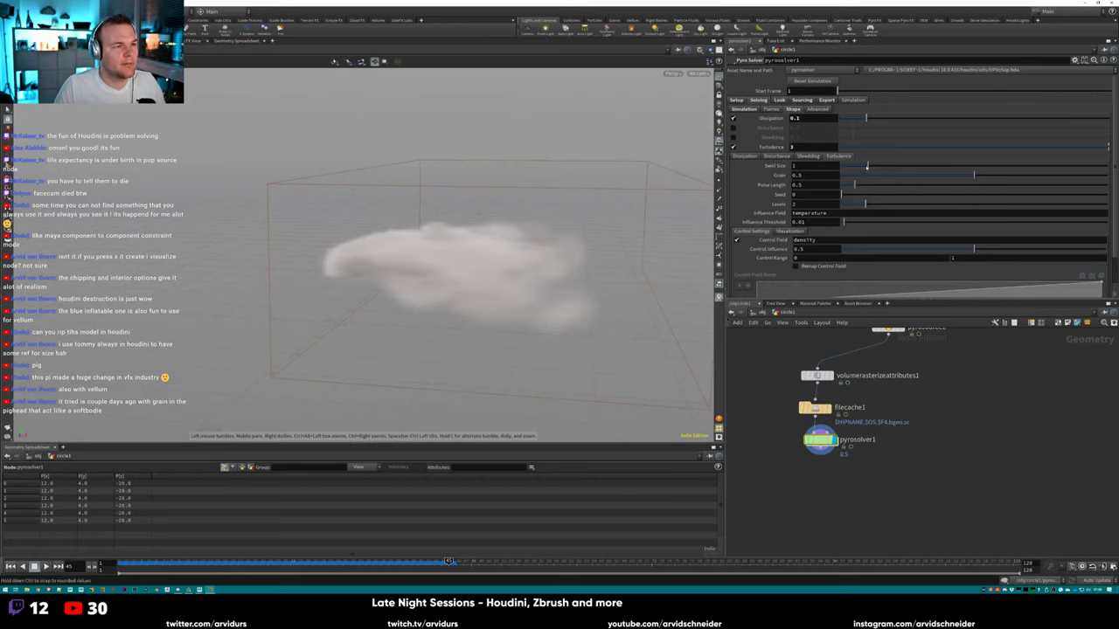
{"action": "left_click_drag", "start_coordinate": [864, 164], "coordinate": [855, 166]}
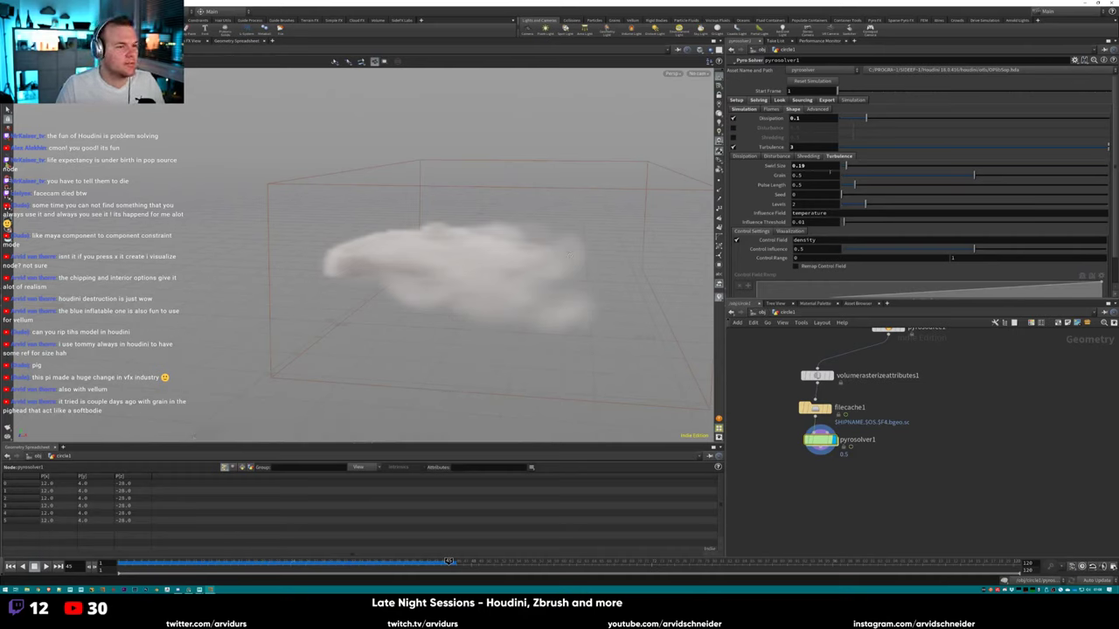
{"action": "left_click", "coordinate": [799, 166]}
{"action": "type", "text": "1"}
{"action": "key", "text": "Return"}
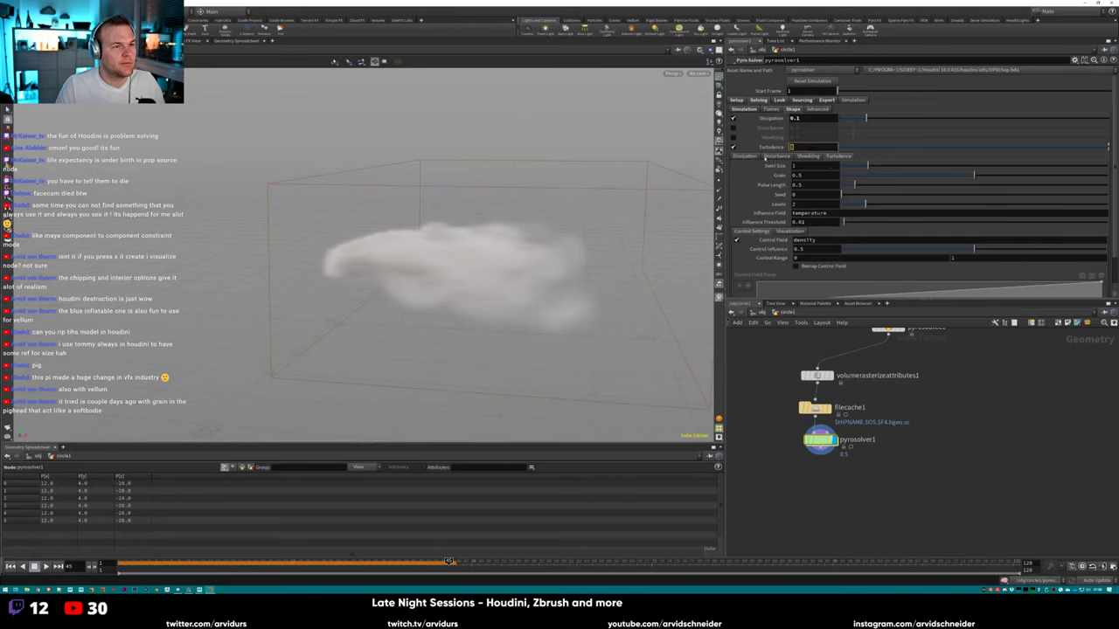
Raise turbulence to 50, replay from frame 1, and inspect the cloud up close.
{"action": "type", "text": "56"}
{"action": "key", "text": "Return"}
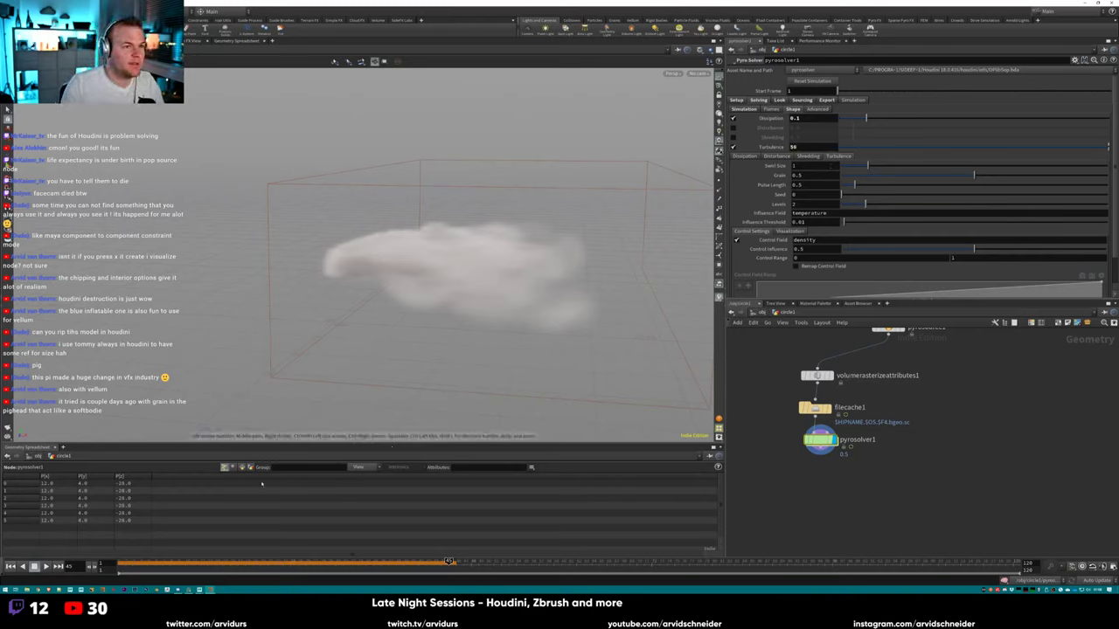
{"action": "key", "text": "ctrl+Up"}
{"action": "key", "text": "Up"}
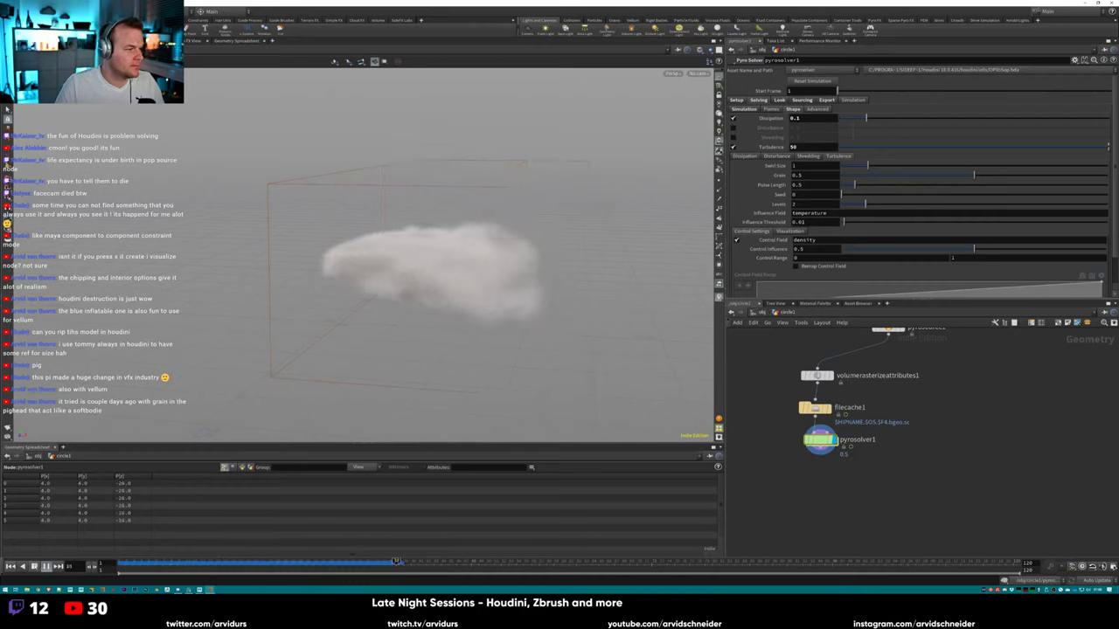
{"action": "key", "text": "Escape"}
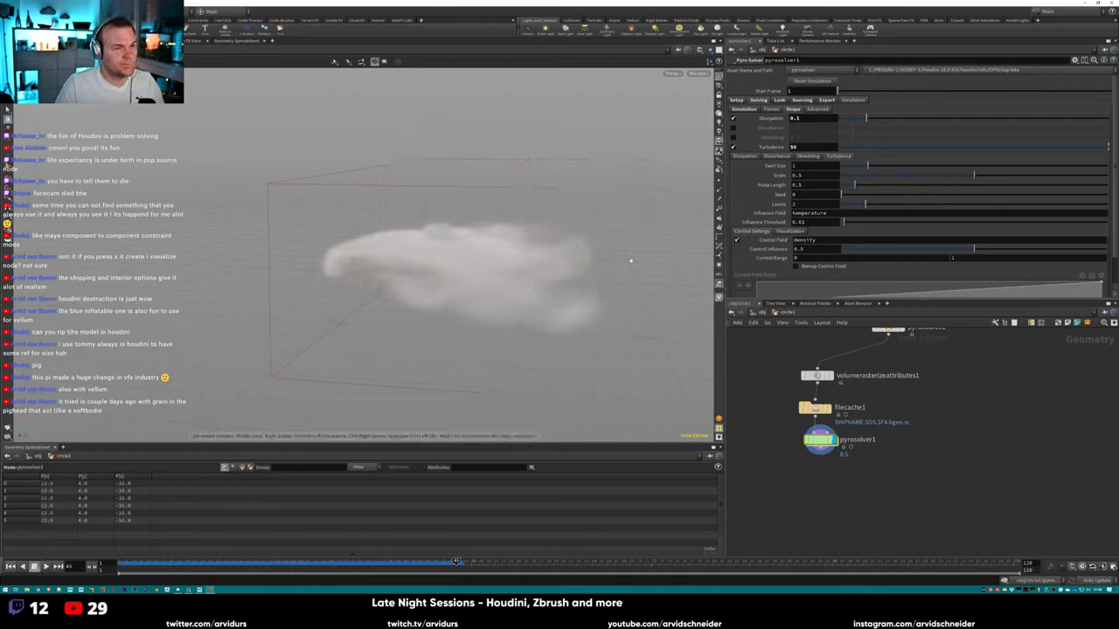
{"action": "left_click_drag", "start_coordinate": [630, 260], "coordinate": [560, 245]}
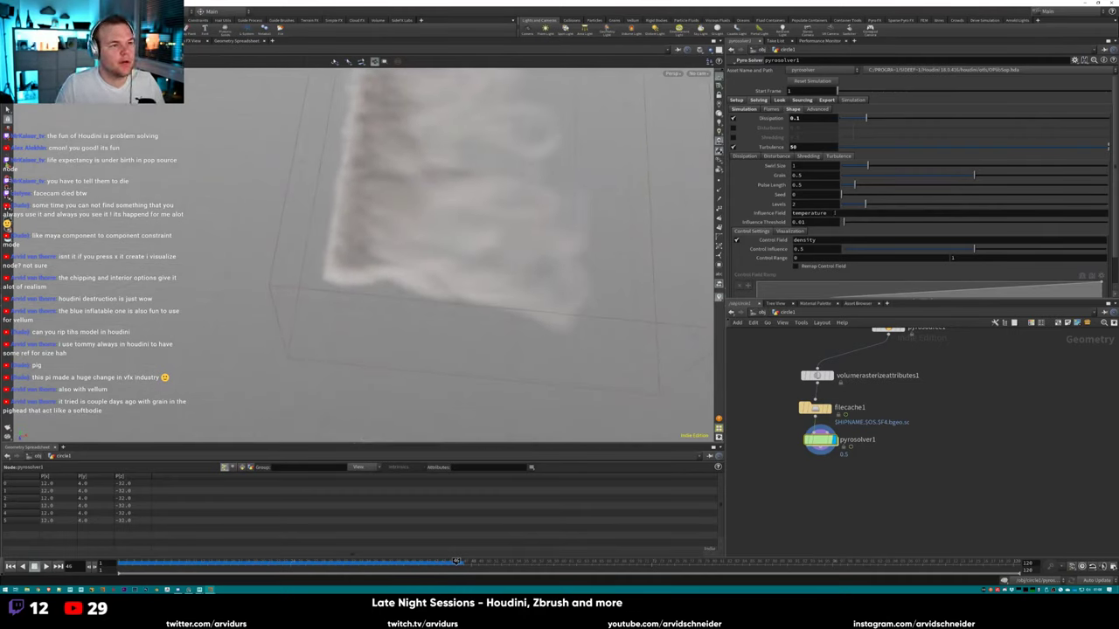
Set the turbulence Influence Field to density.
{"action": "double_click", "coordinate": [834, 212]}
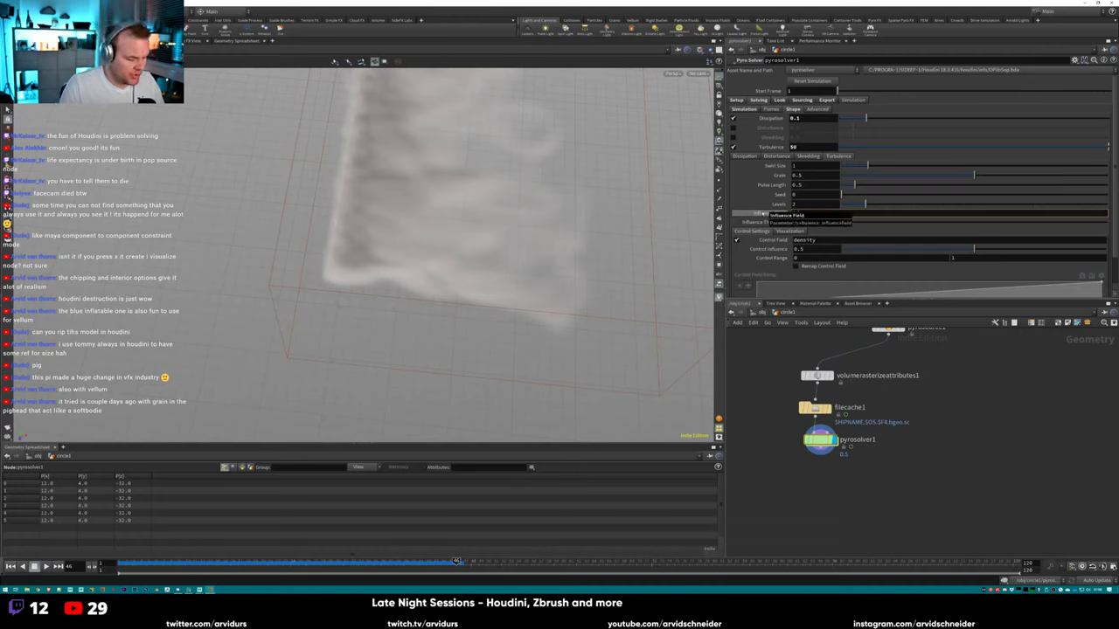
{"action": "type", "text": "density"}
{"action": "key", "text": "Return"}
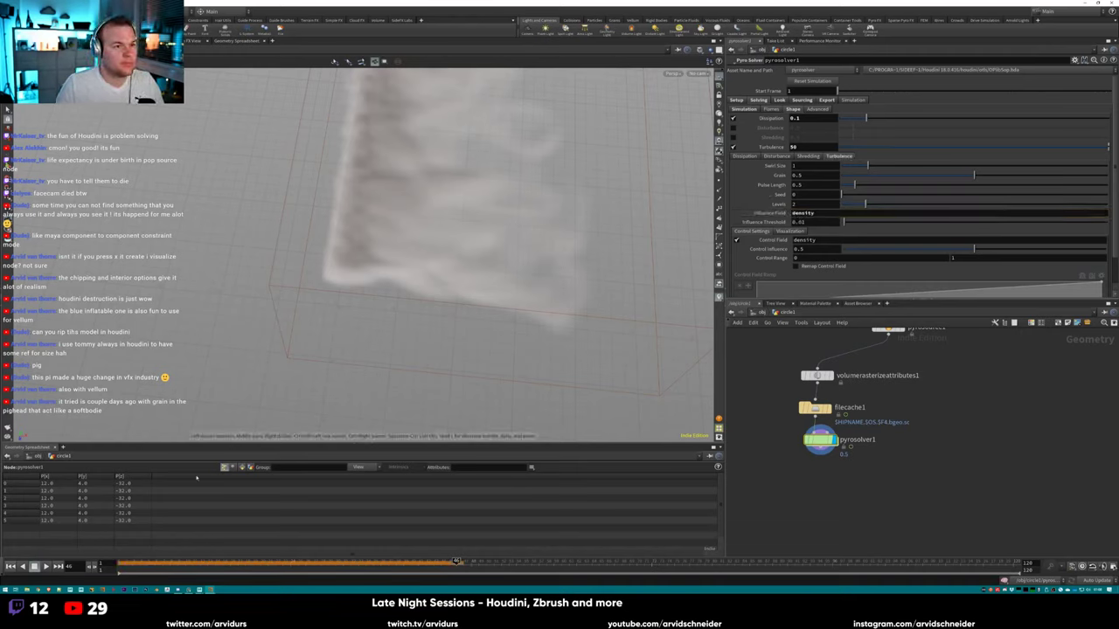
Restart the simulation and open the volumerasterizeattributes1 settings.
{"action": "left_click", "coordinate": [11, 567]}
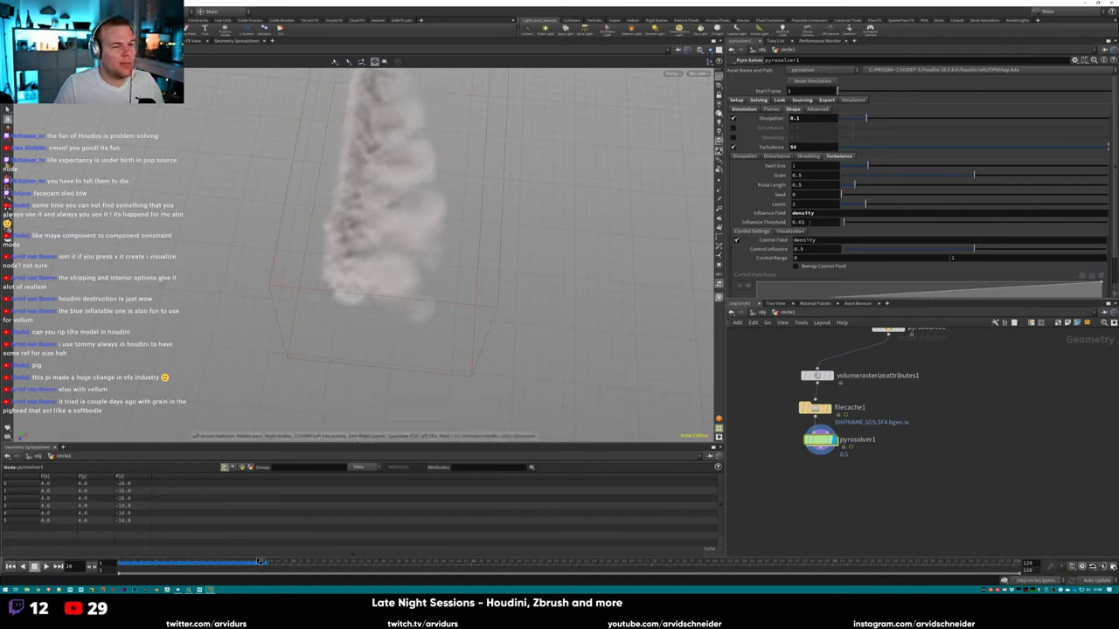
{"action": "middle_click_drag", "start_coordinate": [950, 384], "coordinate": [915, 476]}
{"action": "left_click", "coordinate": [783, 467]}
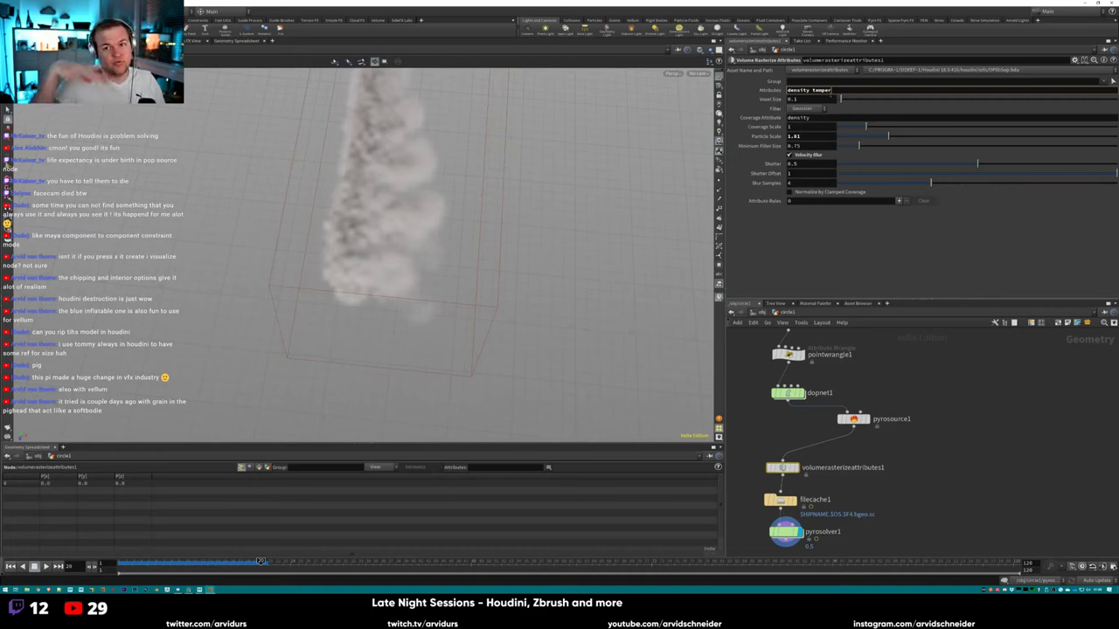
Set volumerasterizeattributes1's Attributes to 'density temperature' and check pyrosource1's attributes.
{"action": "type", "text": "ure"}
{"action": "key", "text": "Return"}
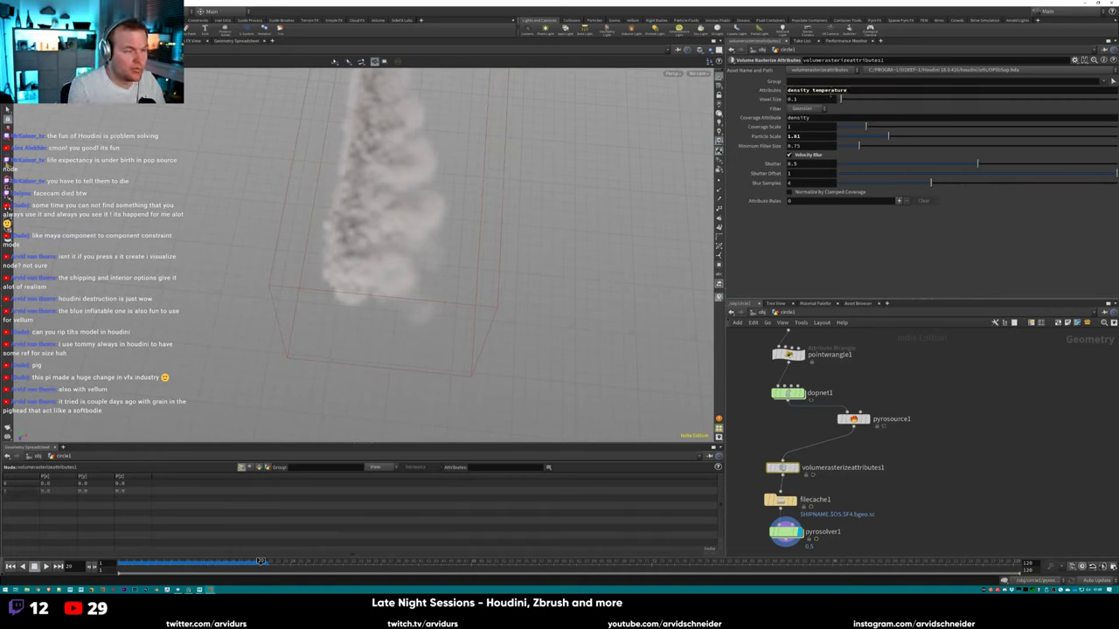
{"action": "left_click", "coordinate": [853, 418]}
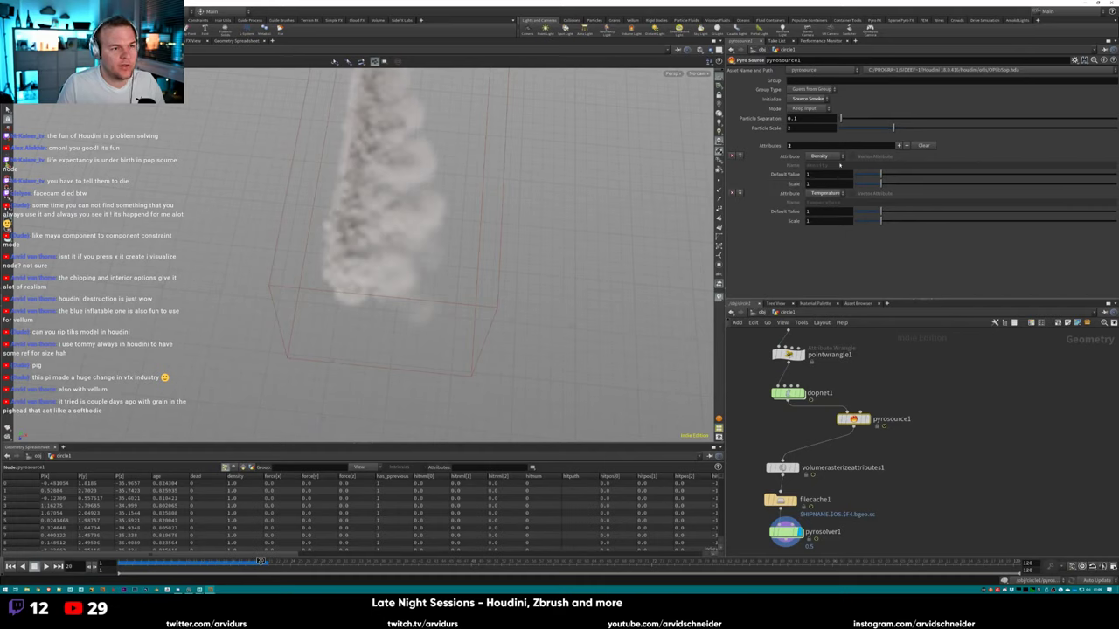
Reselect the rasterize node, orbit around the smoke volume, and rewind to frame 1.
{"action": "middle_click_drag", "start_coordinate": [782, 467], "coordinate": [809, 401]}
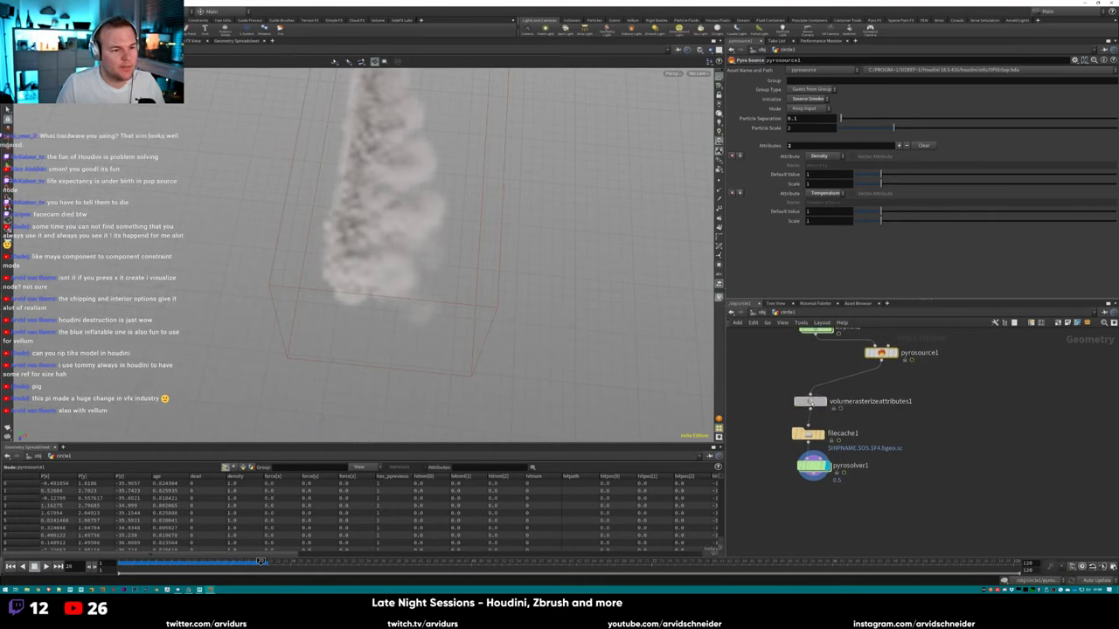
{"action": "left_click", "coordinate": [809, 402]}
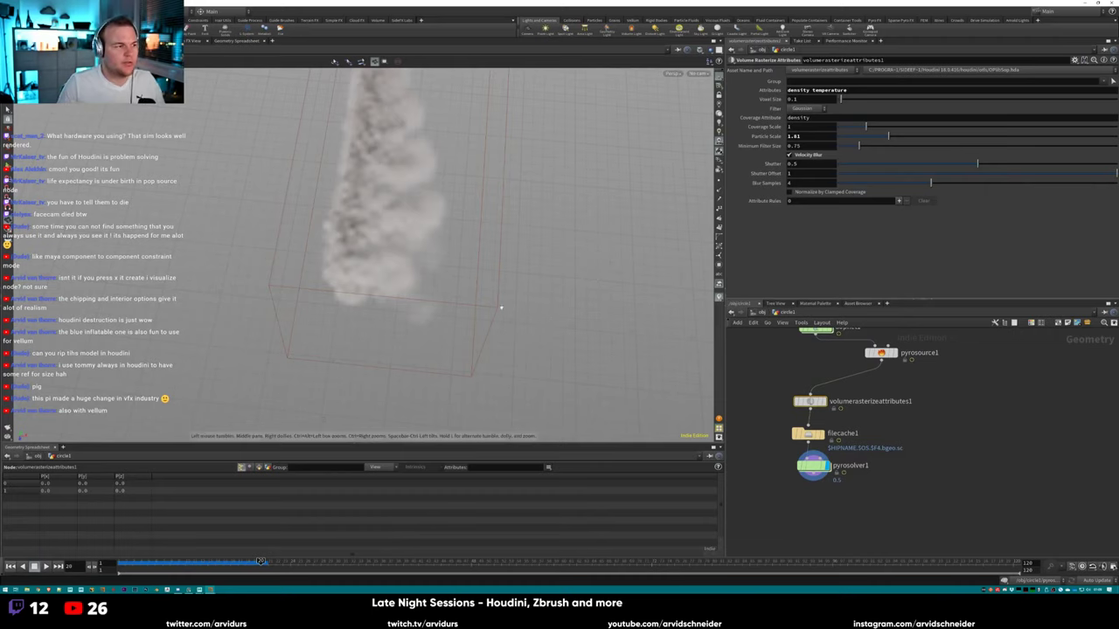
{"action": "left_click_drag", "start_coordinate": [501, 308], "coordinate": [525, 259]}
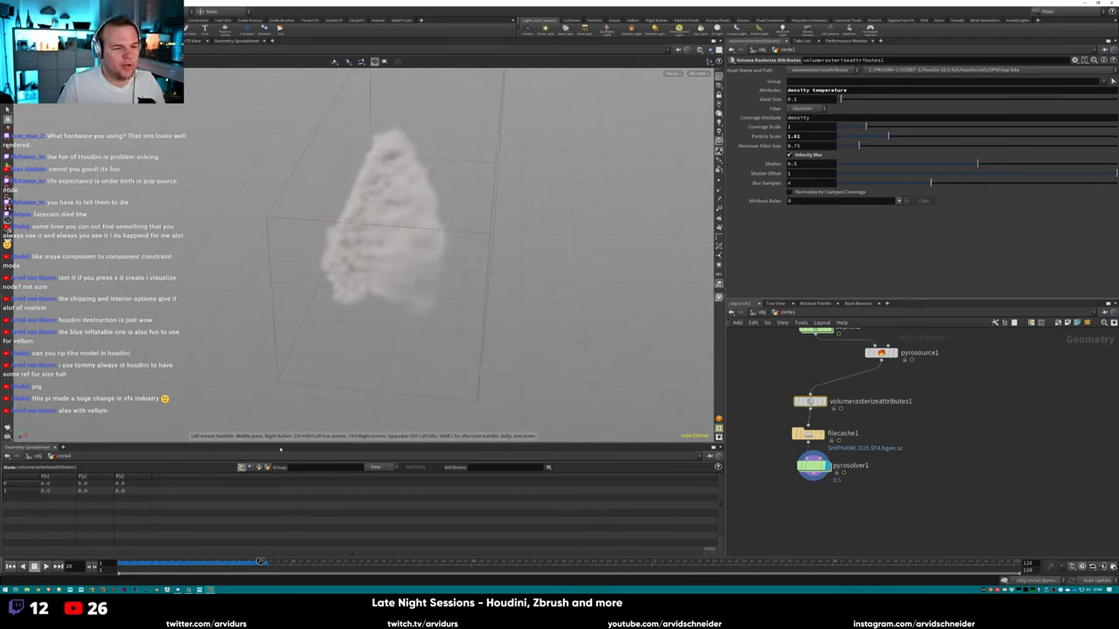
{"action": "key", "text": "ctrl+Left"}
Go up to /obj and inspect the sunlight1 and skylight1 lights.
{"action": "key", "text": "u"}
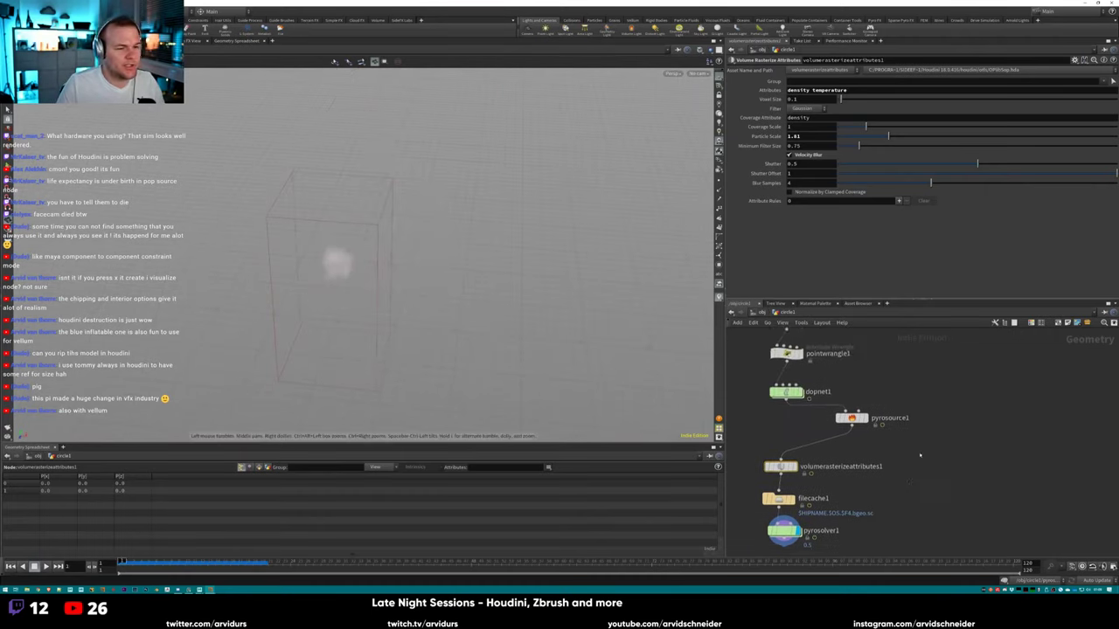
{"action": "left_click", "coordinate": [901, 438]}
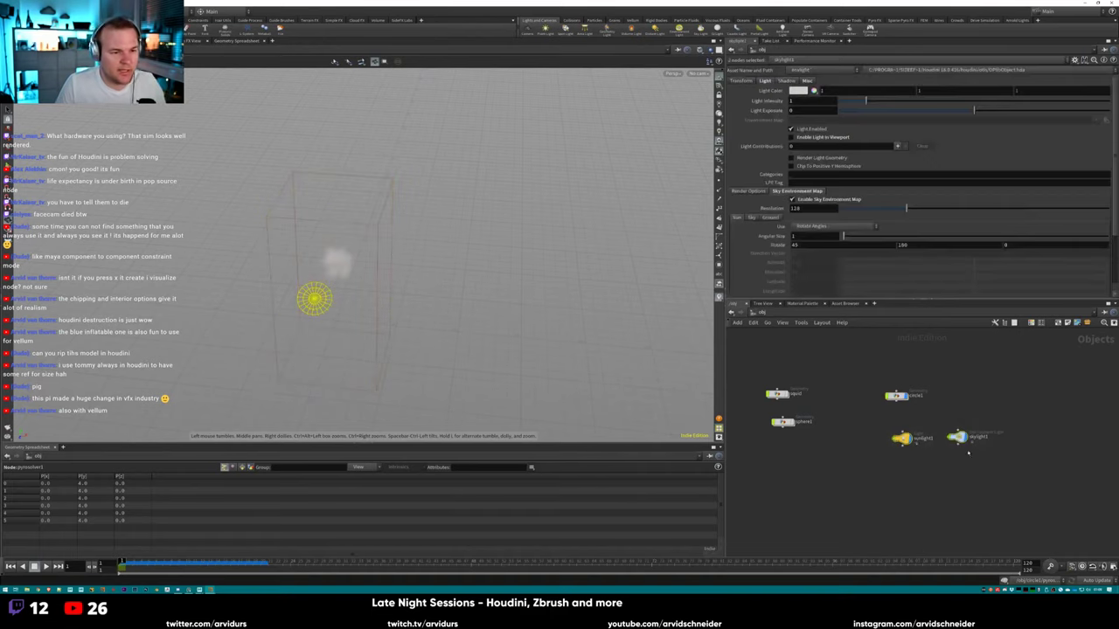
{"action": "left_click", "coordinate": [1017, 390]}
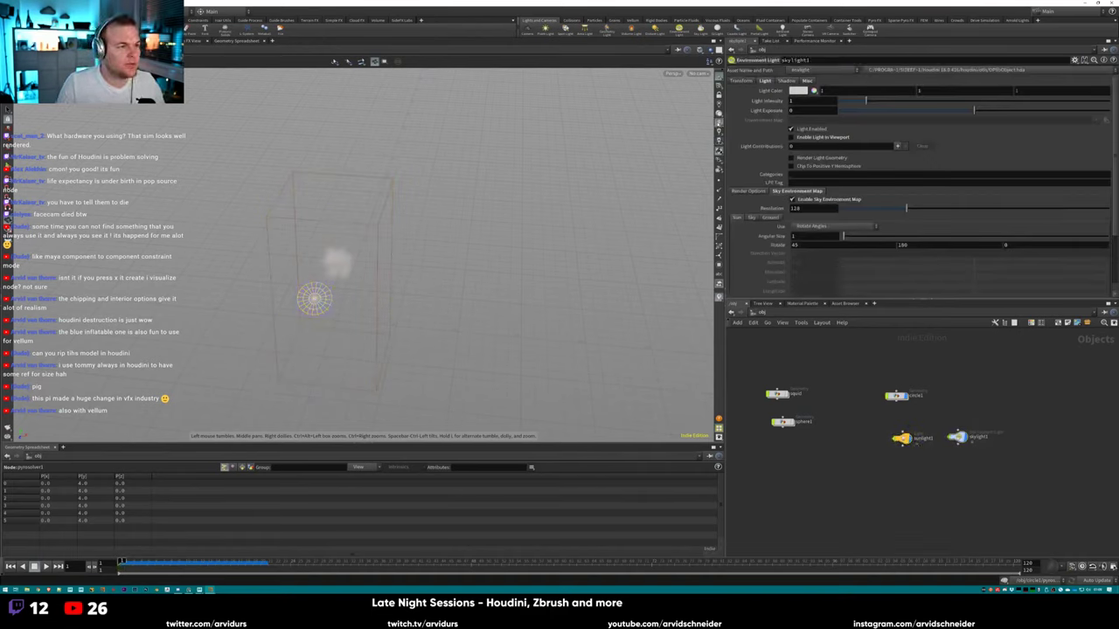
Advance the sim to about frame 16 and go back inside circle1's network.
{"action": "left_click_drag", "start_coordinate": [182, 568], "coordinate": [230, 562]}
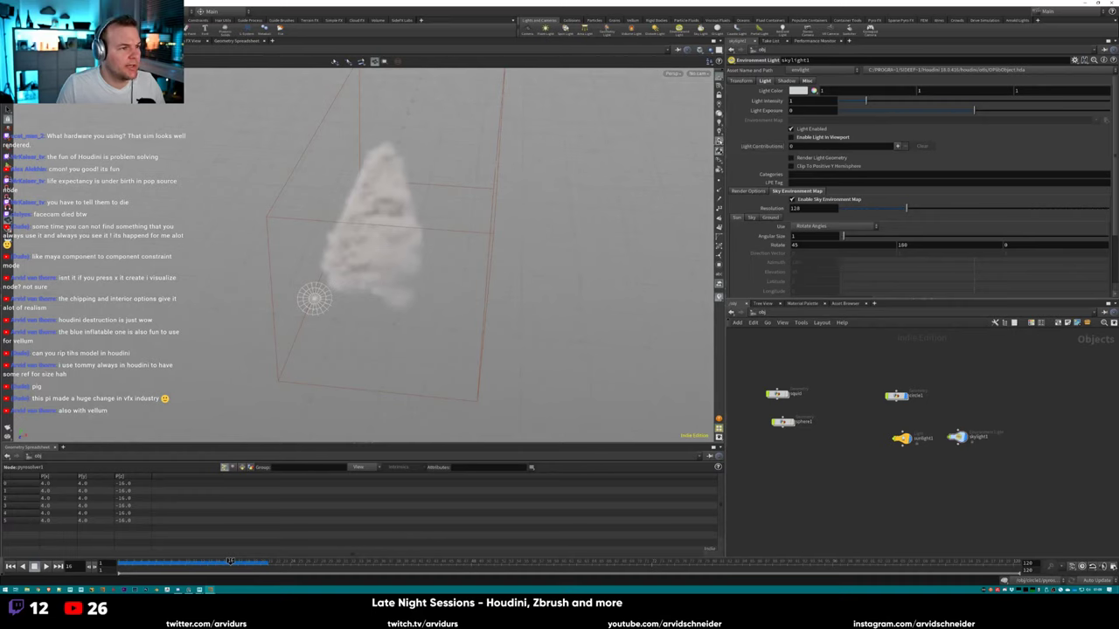
{"action": "double_click", "coordinate": [898, 396]}
{"action": "middle_click_drag", "start_coordinate": [830, 492], "coordinate": [912, 431]}
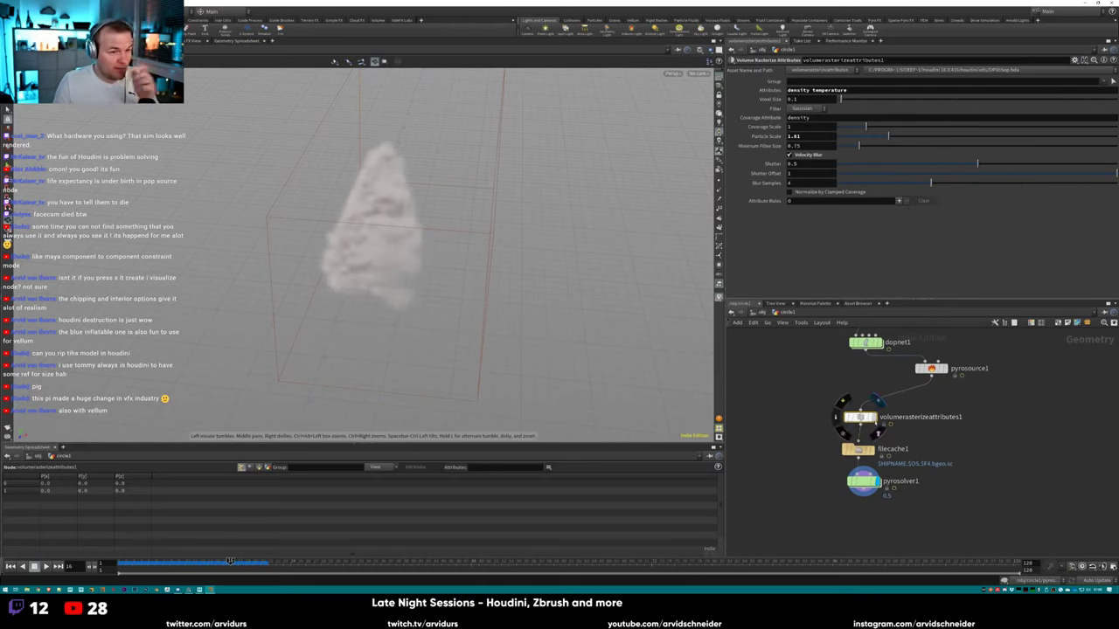
Display the rasterized volume, save it to disk with filecache1, then reload the cache.
{"action": "left_click", "coordinate": [872, 417]}
{"action": "mouse_move", "coordinate": [877, 401]}
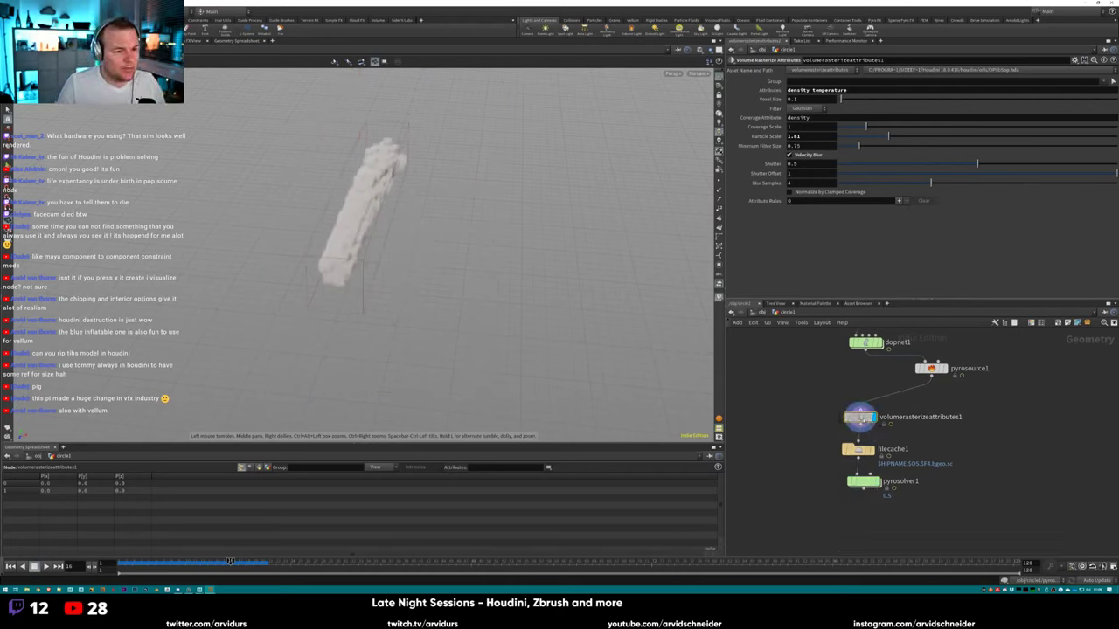
{"action": "left_click", "coordinate": [861, 449]}
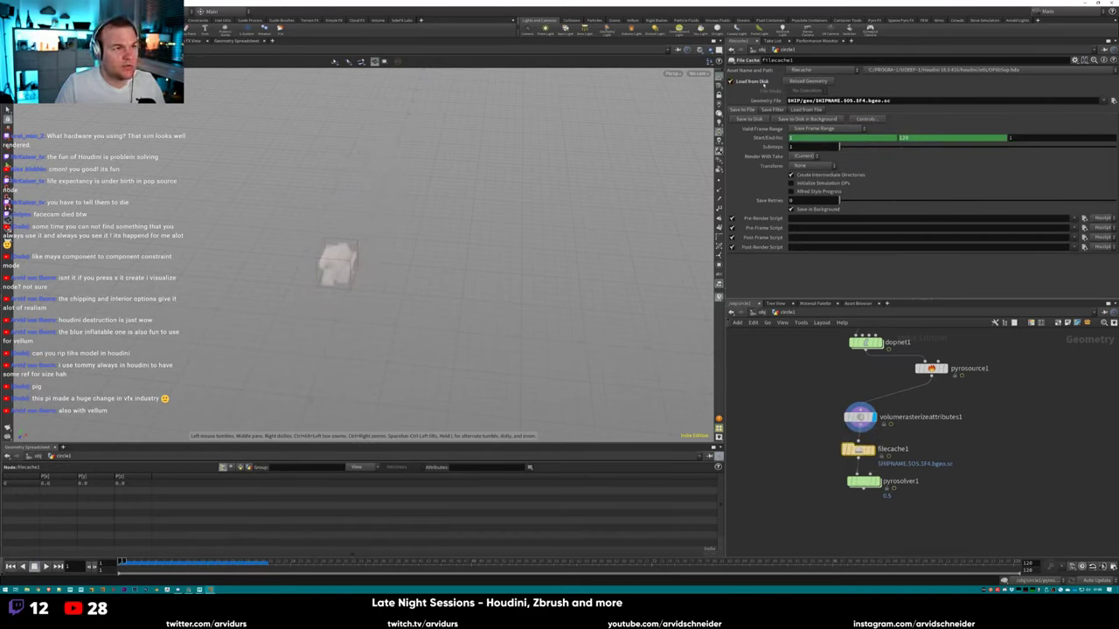
{"action": "left_click", "coordinate": [765, 81]}
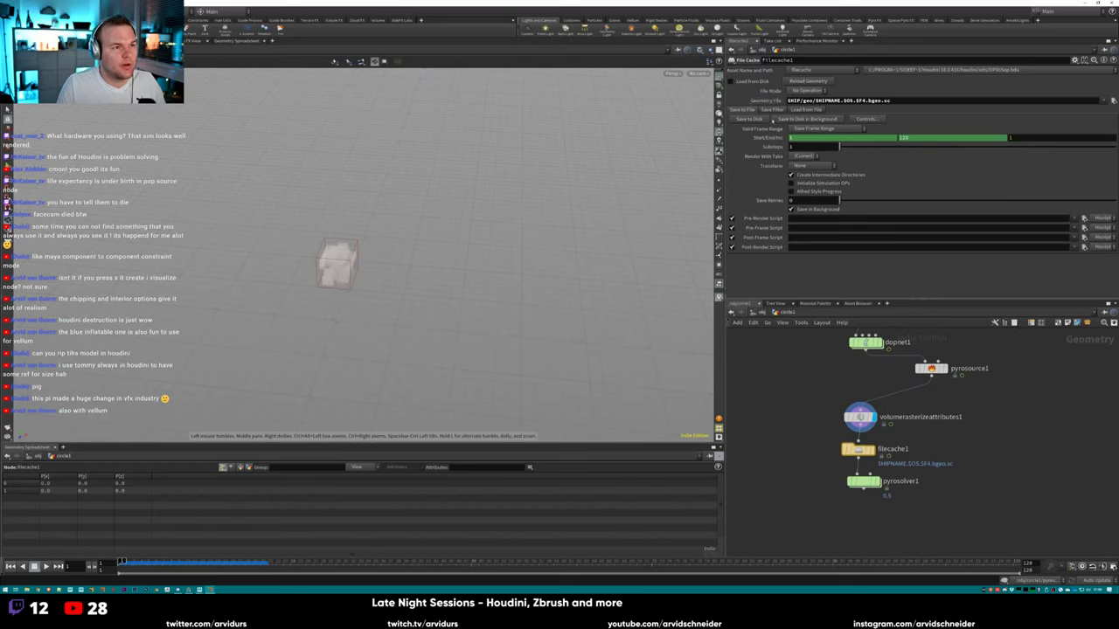
{"action": "left_click", "coordinate": [759, 119]}
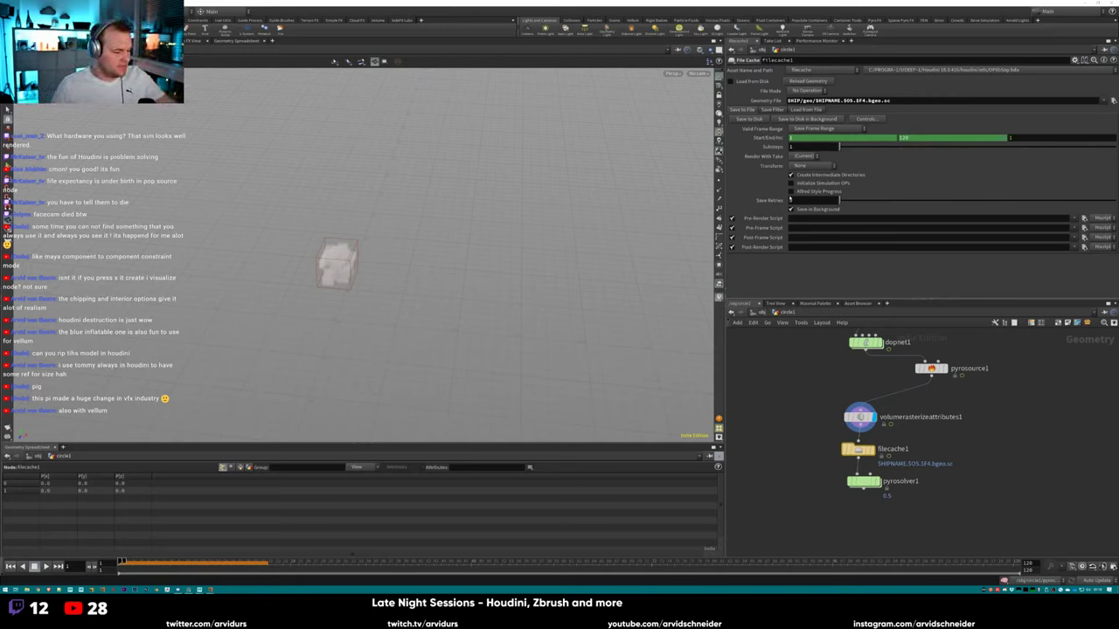
{"action": "left_click", "coordinate": [754, 81]}
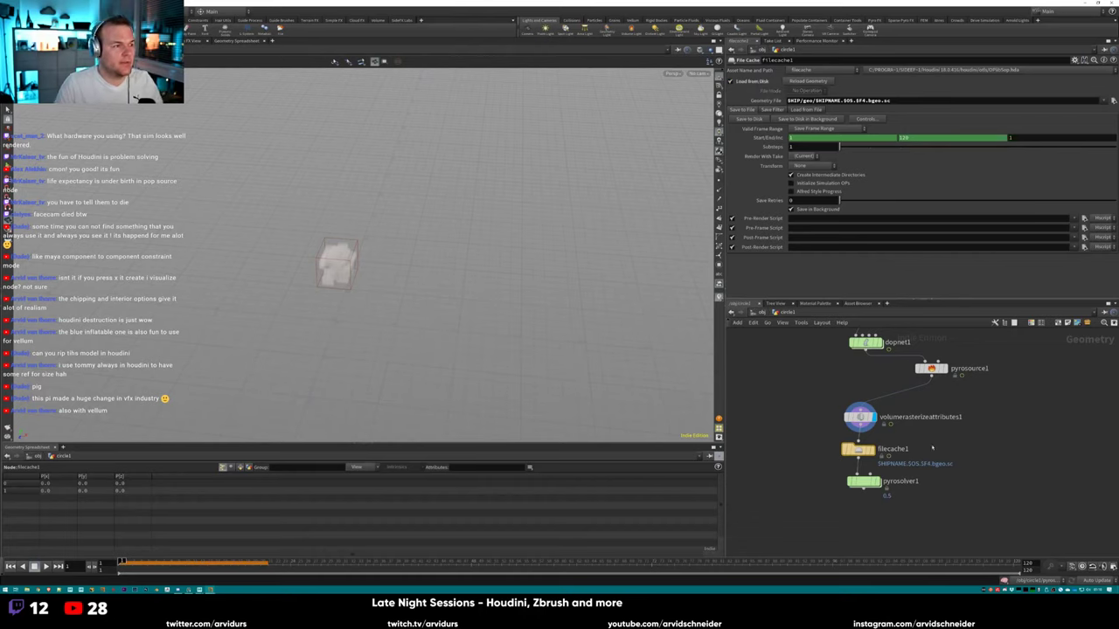
Review the cached volume around frame 57, then display the live pyrosolver1 result.
{"action": "left_click_drag", "start_coordinate": [367, 562], "coordinate": [442, 562]}
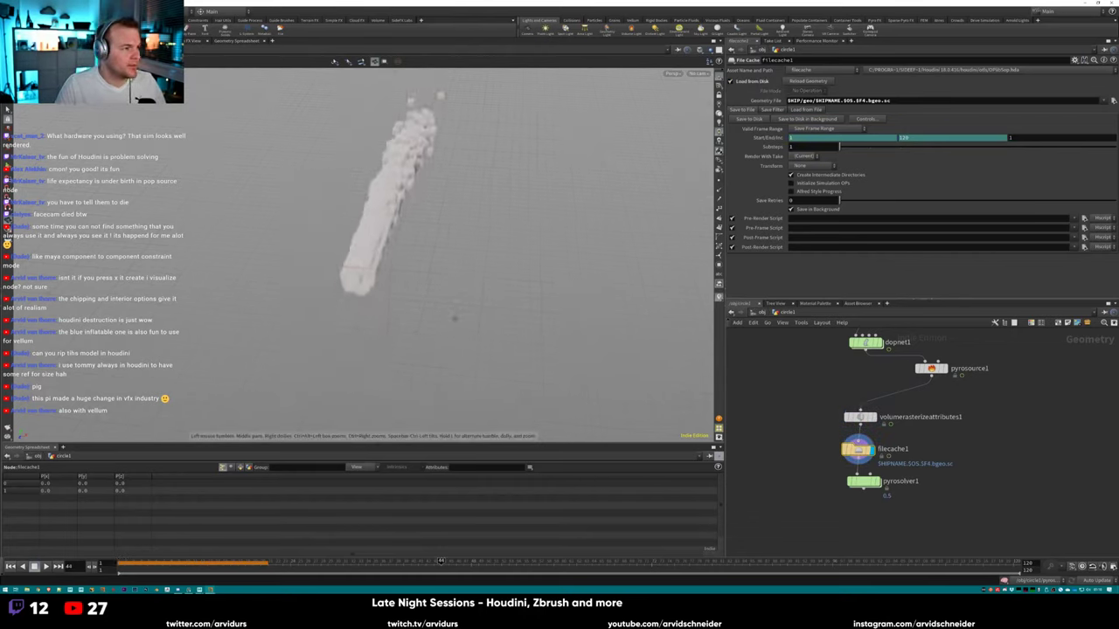
{"action": "left_click_drag", "start_coordinate": [463, 308], "coordinate": [430, 270]}
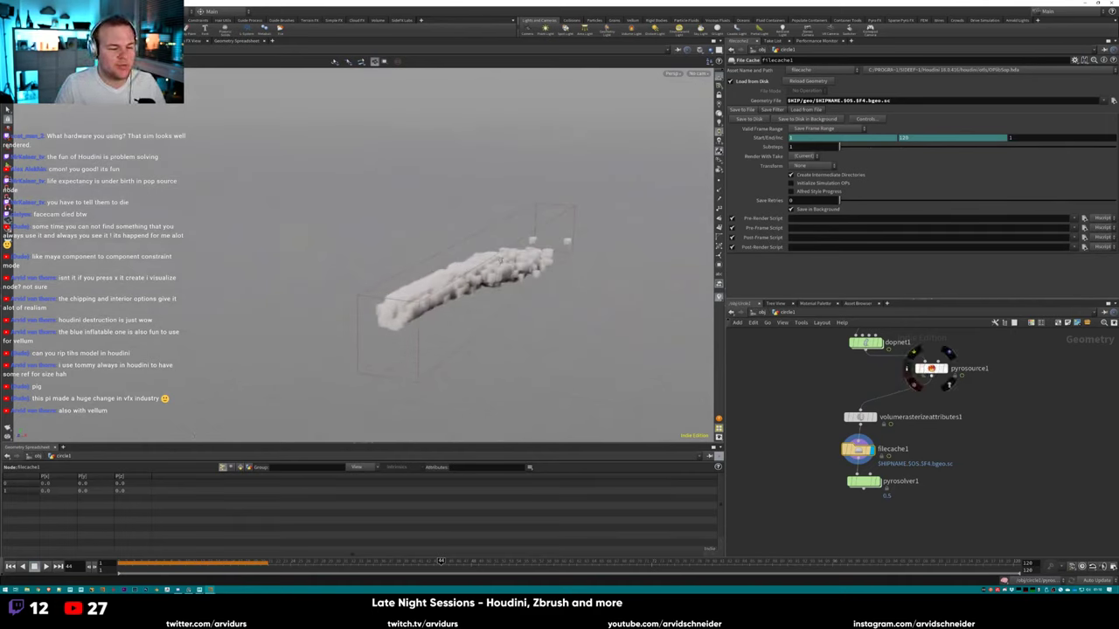
{"action": "middle_click_drag", "start_coordinate": [787, 377], "coordinate": [792, 355]}
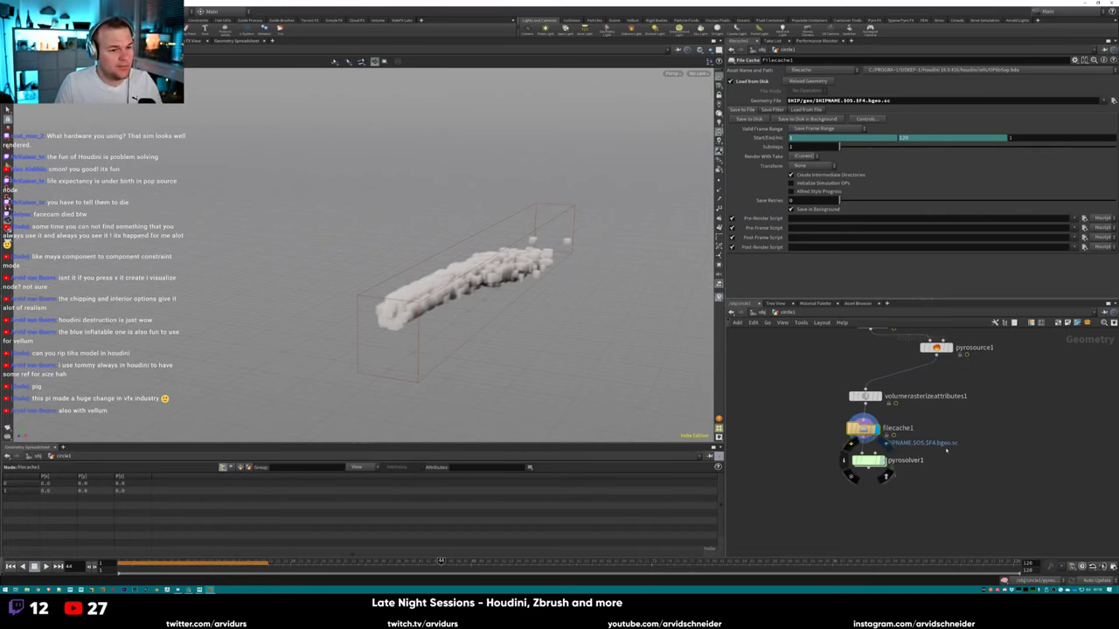
{"action": "left_click", "coordinate": [882, 461]}
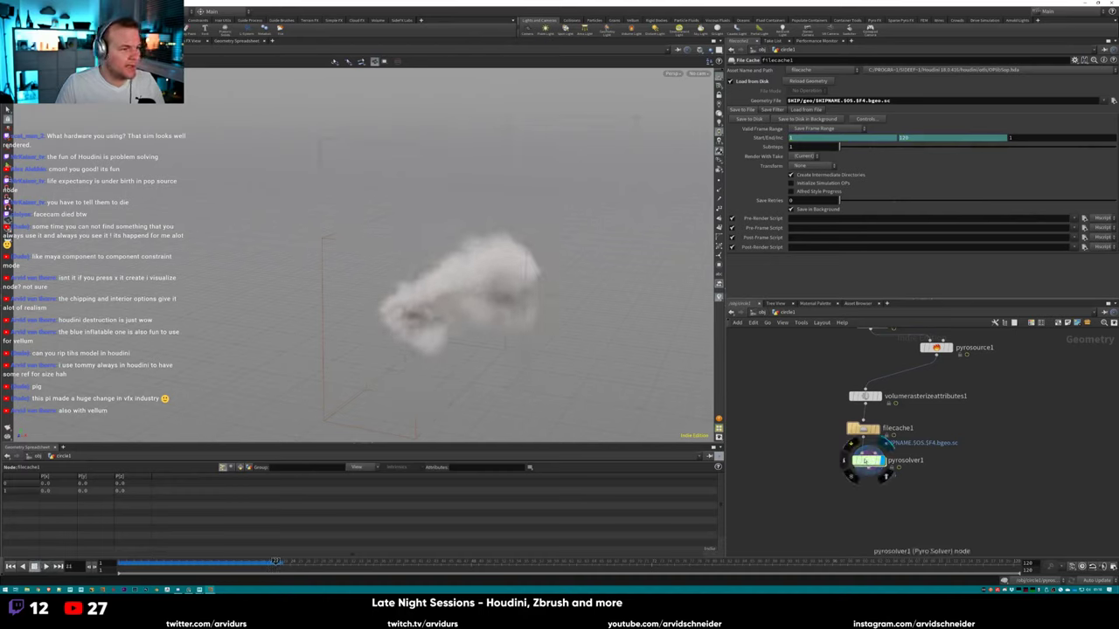
{"action": "left_click", "coordinate": [868, 461]}
Turn off turbulence and dissipation on pyrosolver1 and replay the sim from frame 1.
{"action": "left_click", "coordinate": [733, 146]}
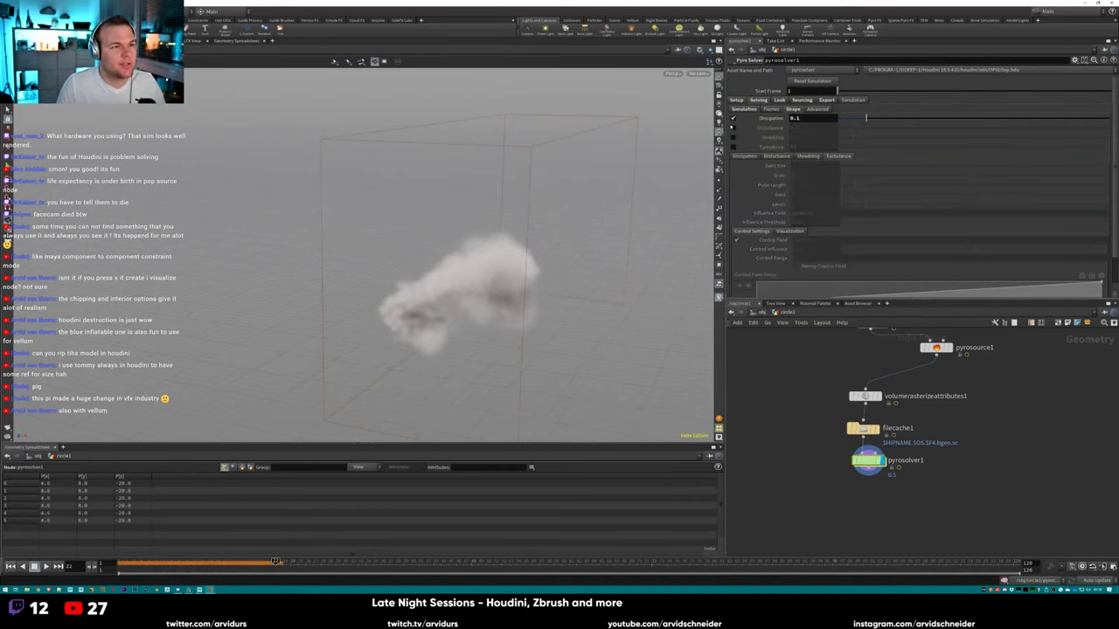
{"action": "left_click", "coordinate": [733, 118]}
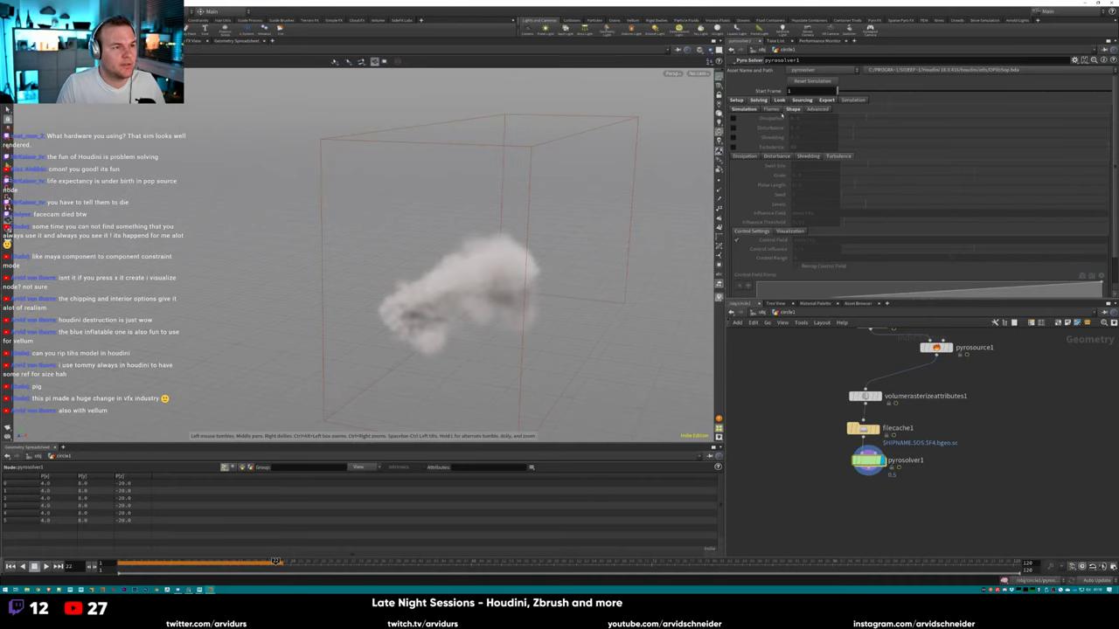
{"action": "left_click", "coordinate": [744, 109]}
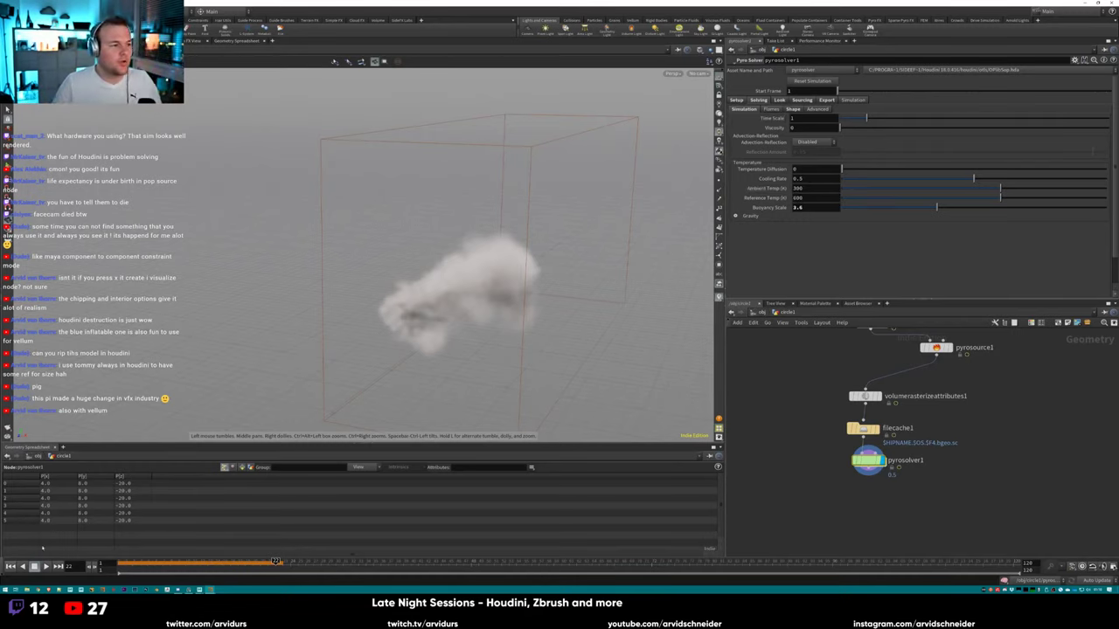
{"action": "key", "text": "ctrl+Up"}
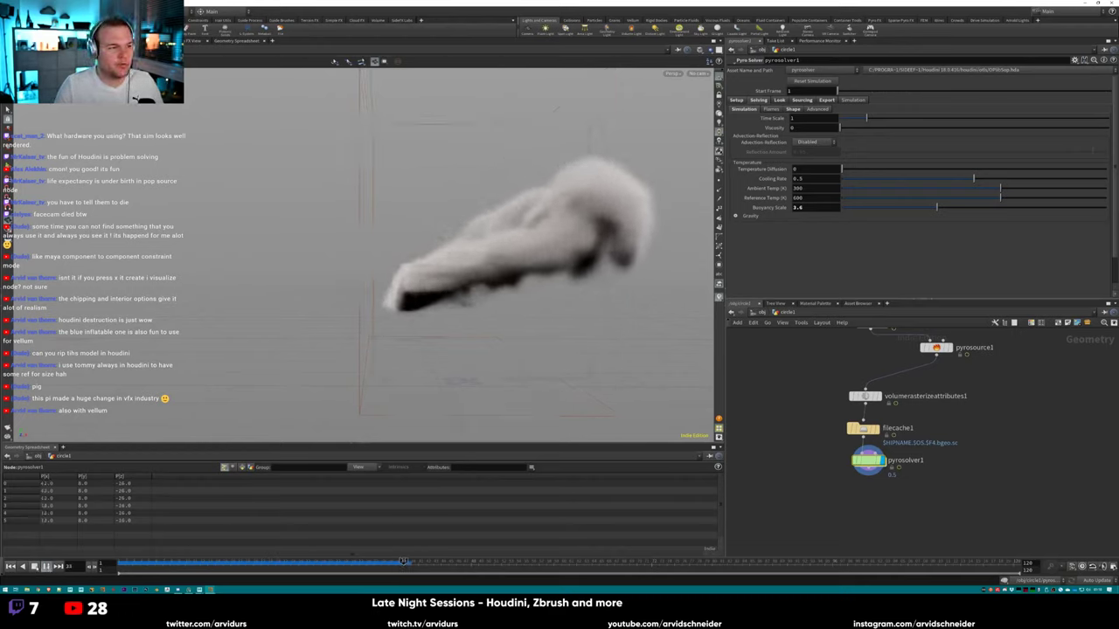
{"action": "mouse_move", "coordinate": [393, 263]}
{"action": "left_mouse_down"}
{"action": "mouse_move", "coordinate": [522, 304]}
{"action": "mouse_move", "coordinate": [489, 288]}
{"action": "mouse_move", "coordinate": [584, 250]}
{"action": "mouse_move", "coordinate": [624, 324]}
{"action": "mouse_move", "coordinate": [427, 321]}
{"action": "mouse_move", "coordinate": [394, 342]}
{"action": "left_mouse_up"}
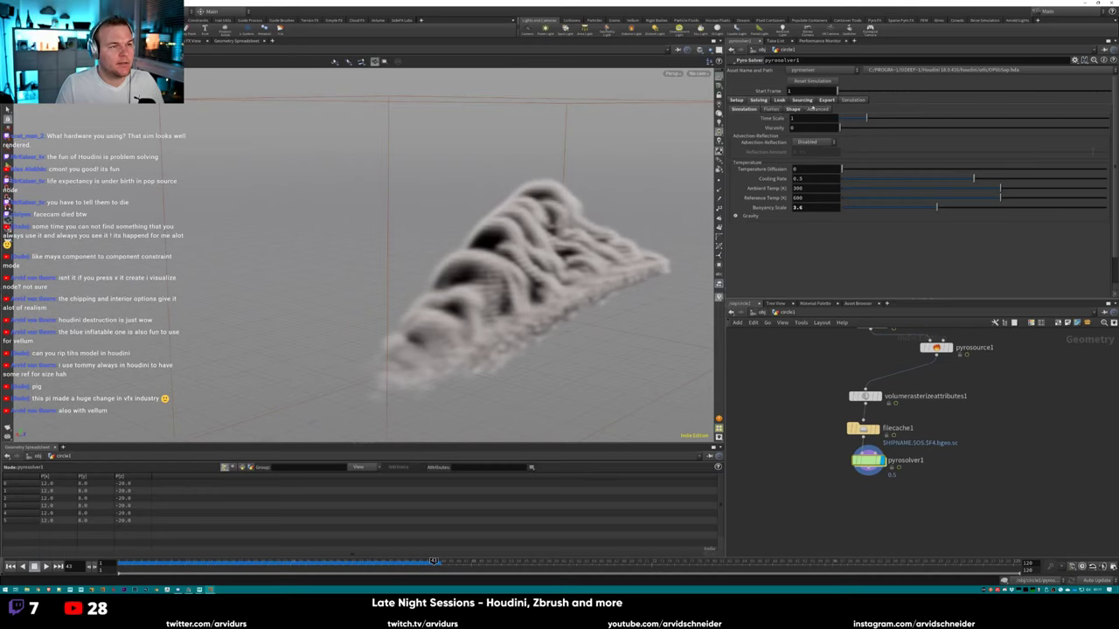
Re-enable Turbulence in the Shape settings and restart playback from the first frame.
{"action": "left_click", "coordinate": [789, 108]}
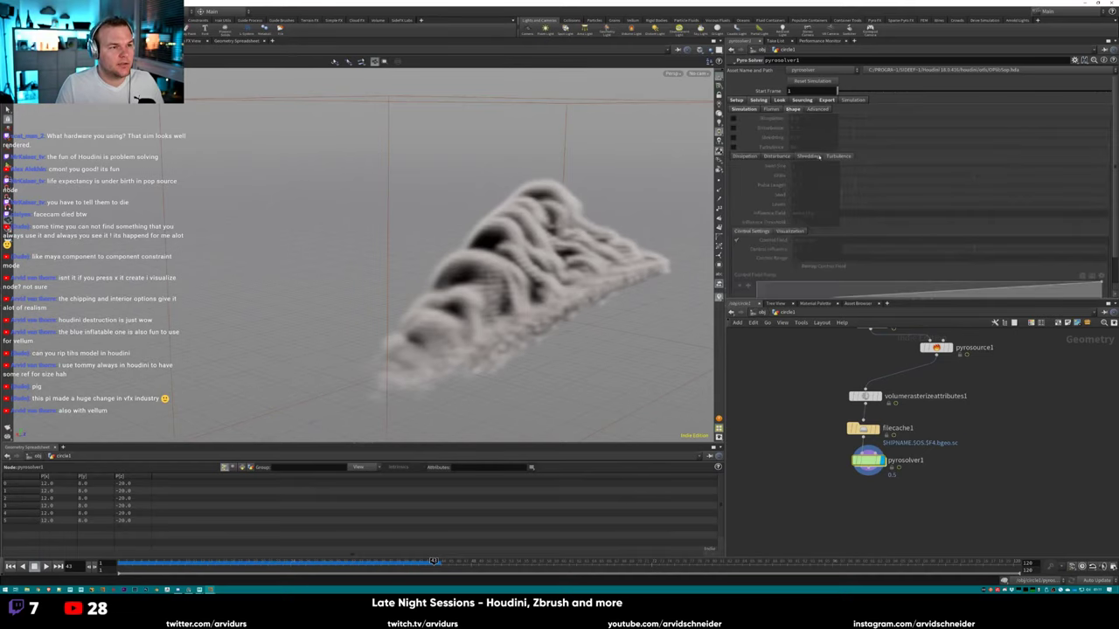
{"action": "left_click", "coordinate": [732, 147]}
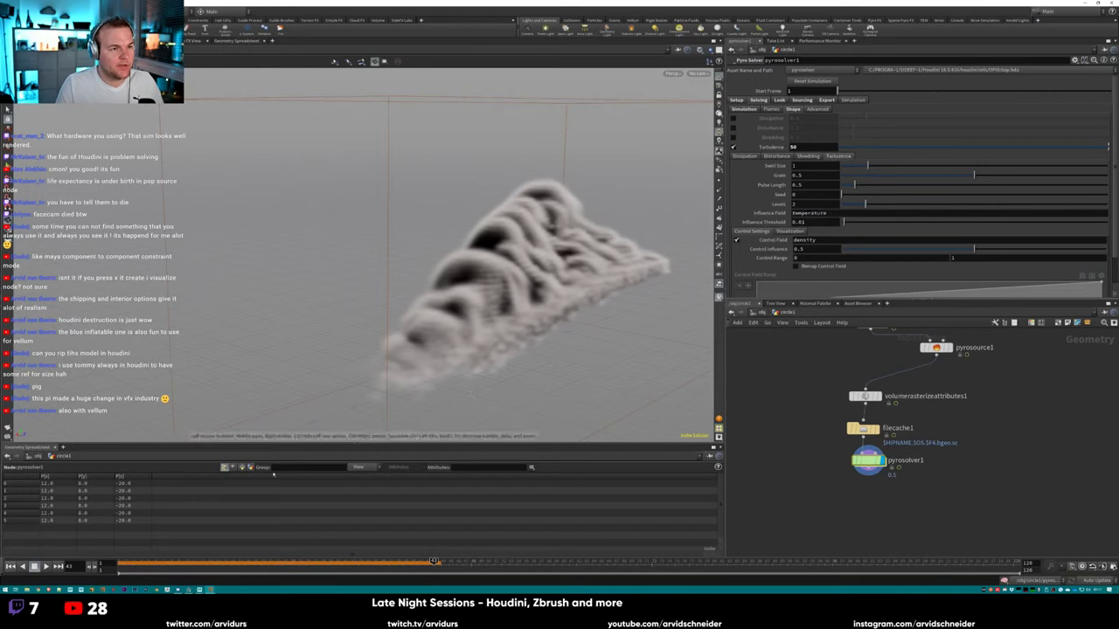
{"action": "left_click_drag", "start_coordinate": [385, 315], "coordinate": [450, 300]}
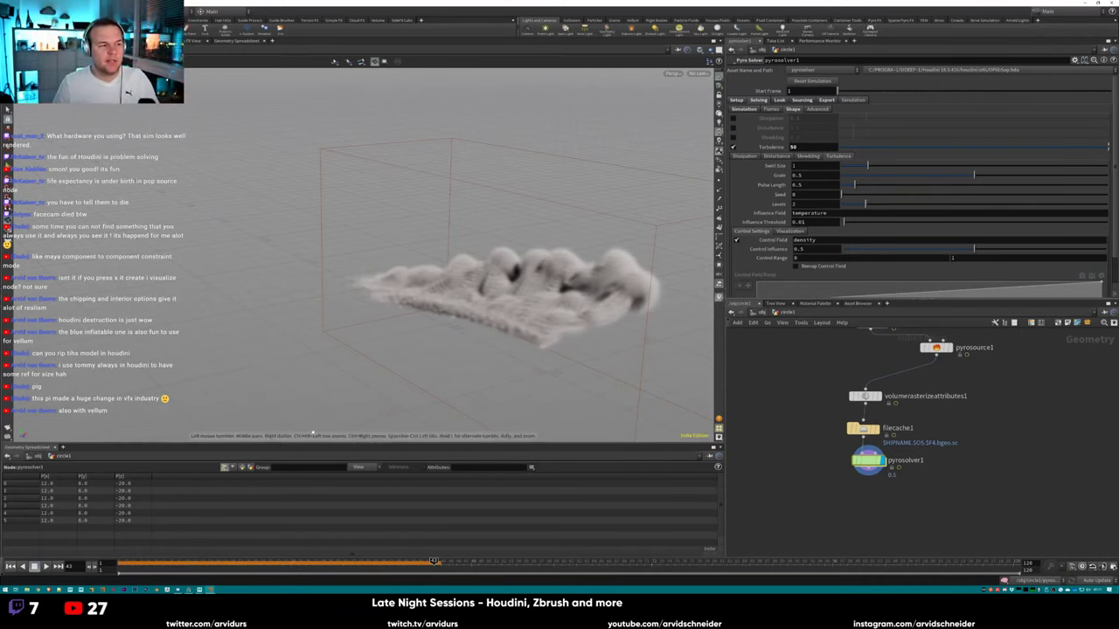
{"action": "key", "text": "Up"}
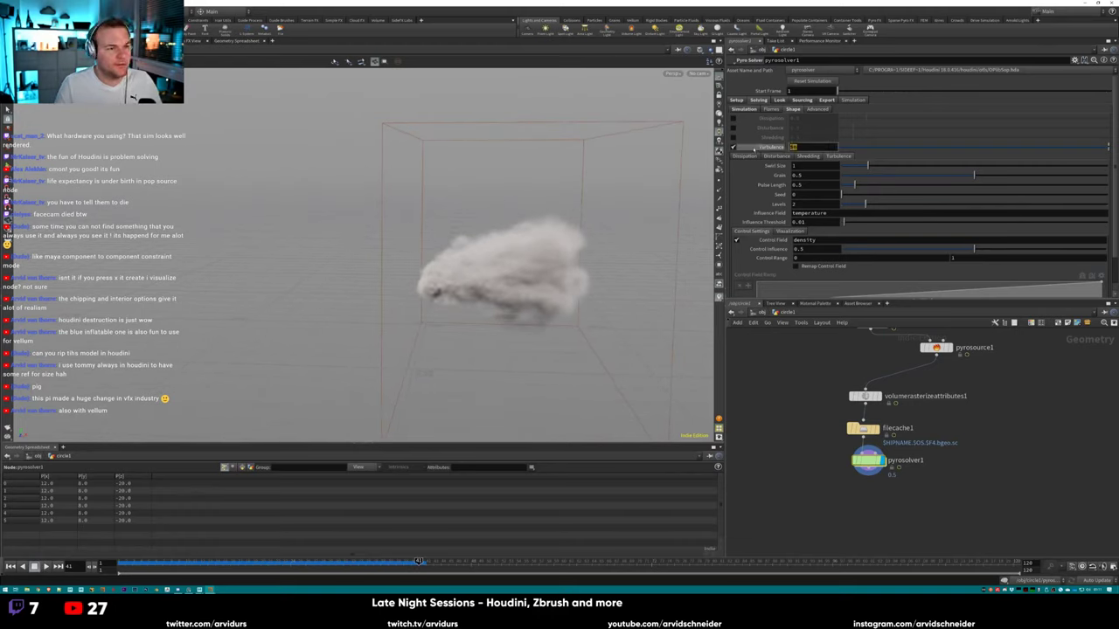
Confirm the turbulence value and re-cook the smoke sim, orbiting to inspect it.
{"action": "key", "text": "Return"}
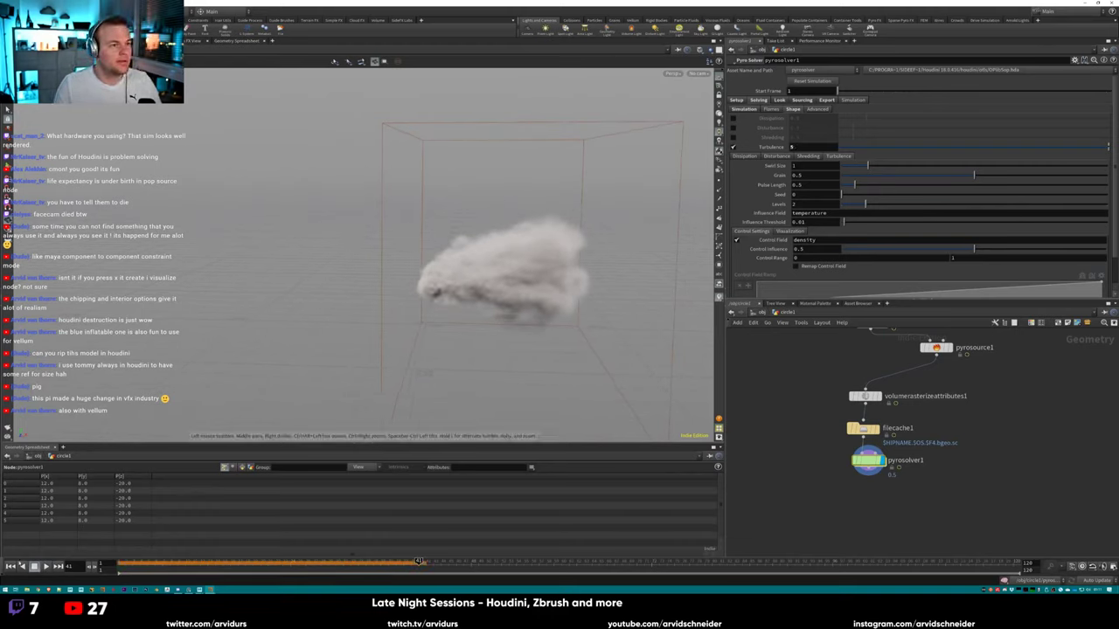
{"action": "left_click_drag", "start_coordinate": [419, 562], "coordinate": [201, 561]}
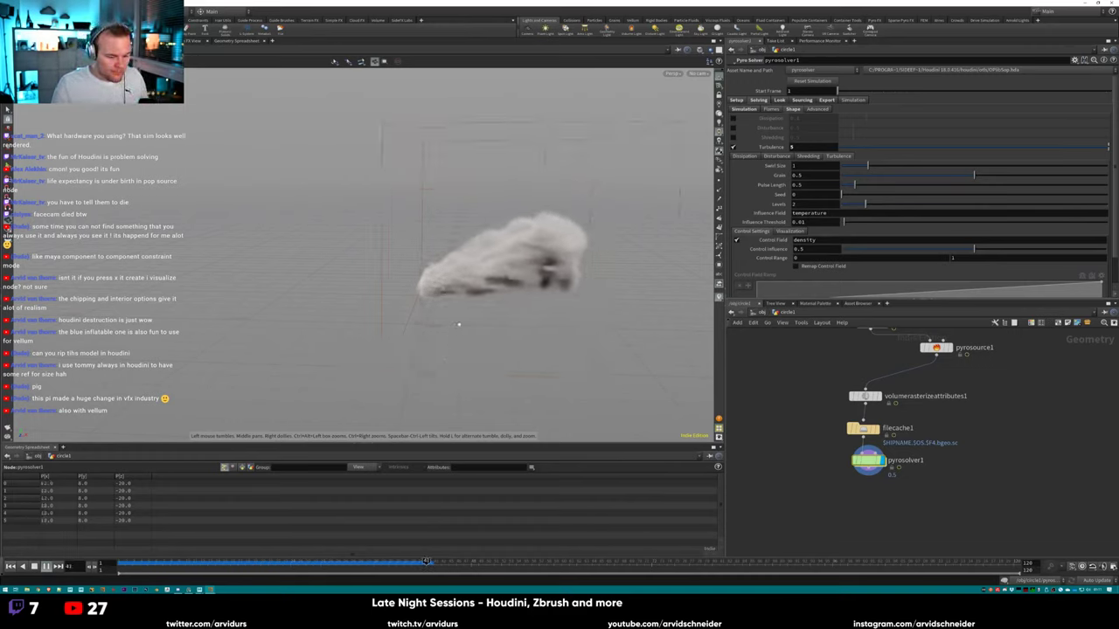
{"action": "left_click_drag", "start_coordinate": [574, 225], "coordinate": [549, 271]}
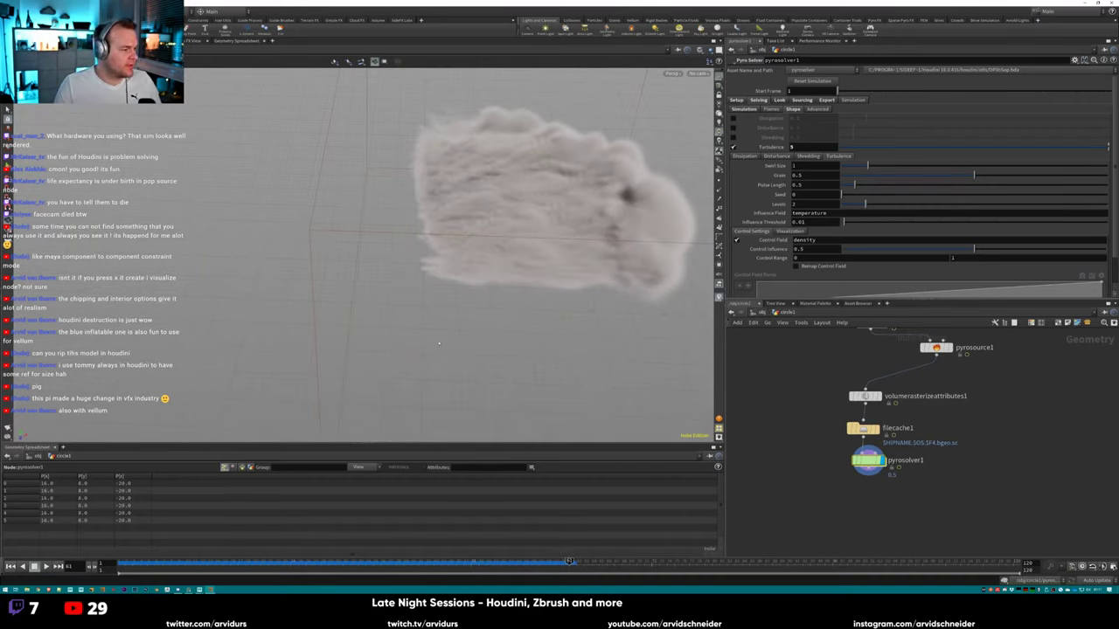
{"action": "left_click_drag", "start_coordinate": [533, 289], "coordinate": [572, 289]}
{"action": "left_click_drag", "start_coordinate": [550, 560], "coordinate": [440, 561]}
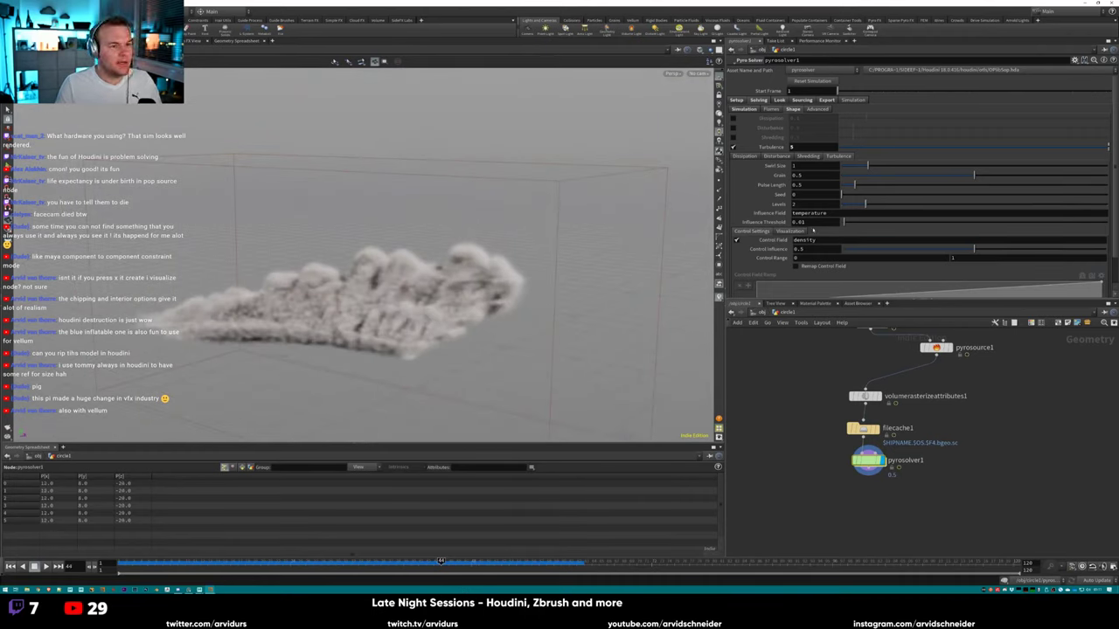
Set Swirl Size to 5 and replay the sim from frame 1.
{"action": "left_click", "coordinate": [794, 165]}
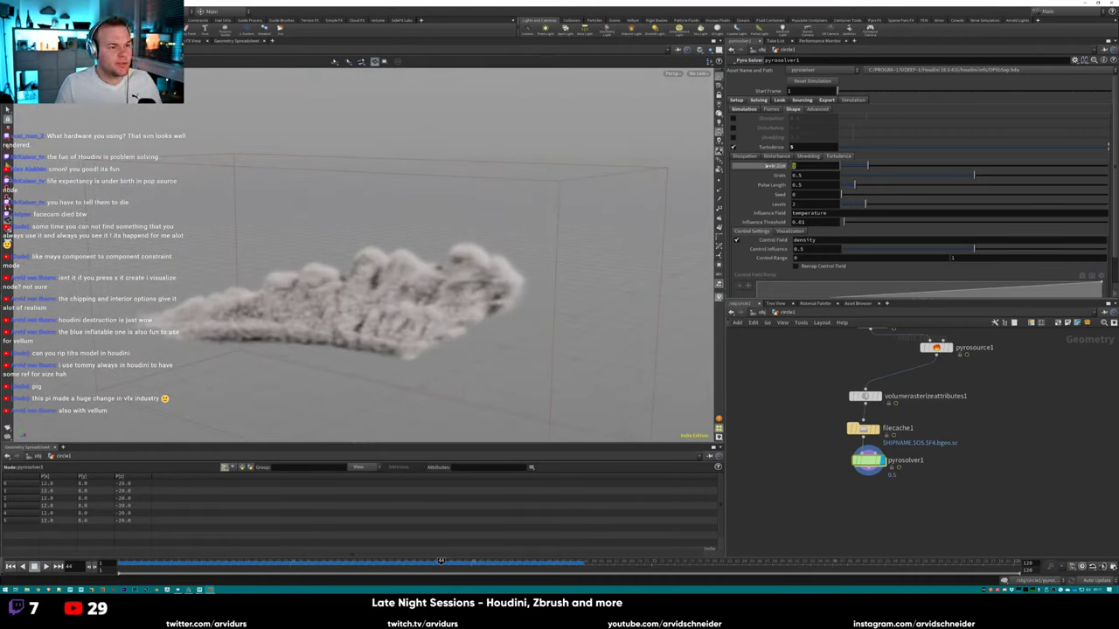
{"action": "type", "text": "5"}
{"action": "key", "text": "Return"}
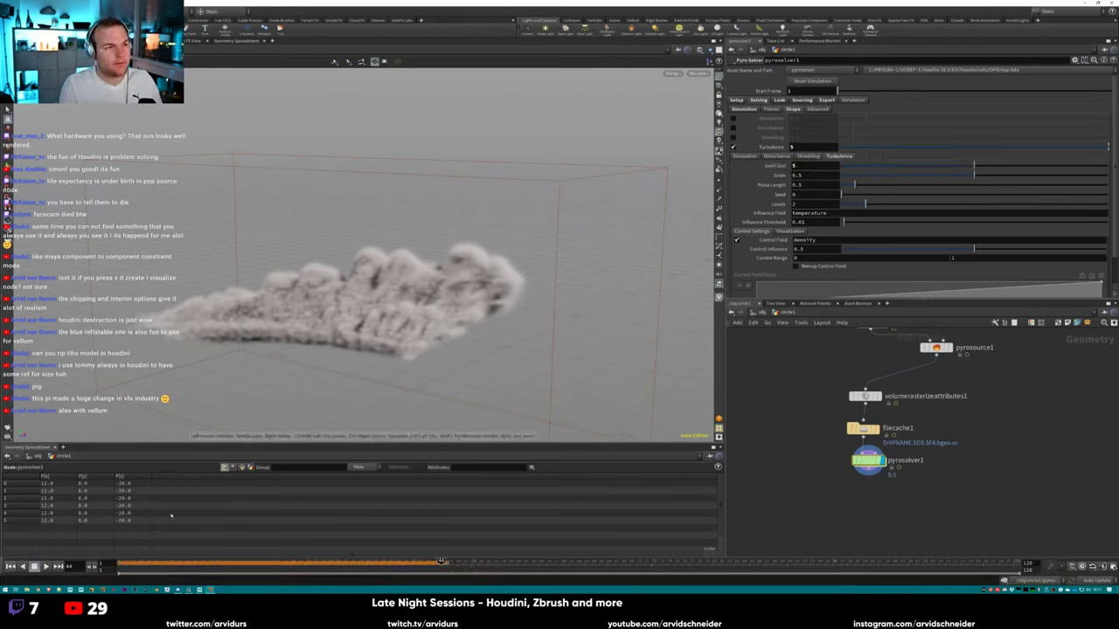
{"action": "left_click", "coordinate": [10, 566]}
{"action": "left_click", "coordinate": [45, 567]}
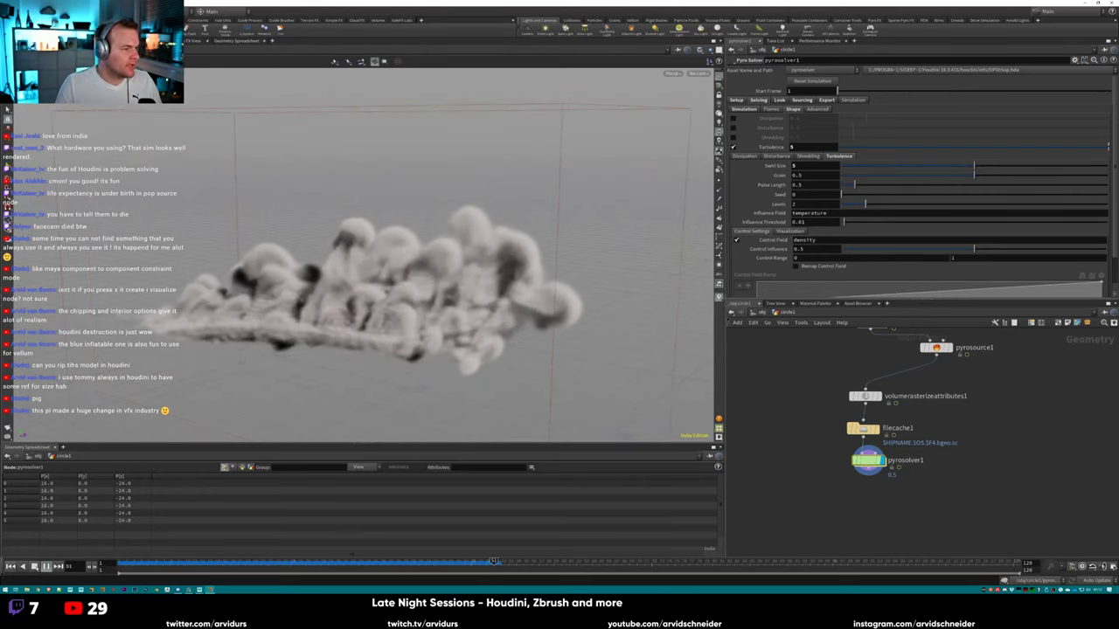
{"action": "left_click_drag", "start_coordinate": [349, 263], "coordinate": [603, 289]}
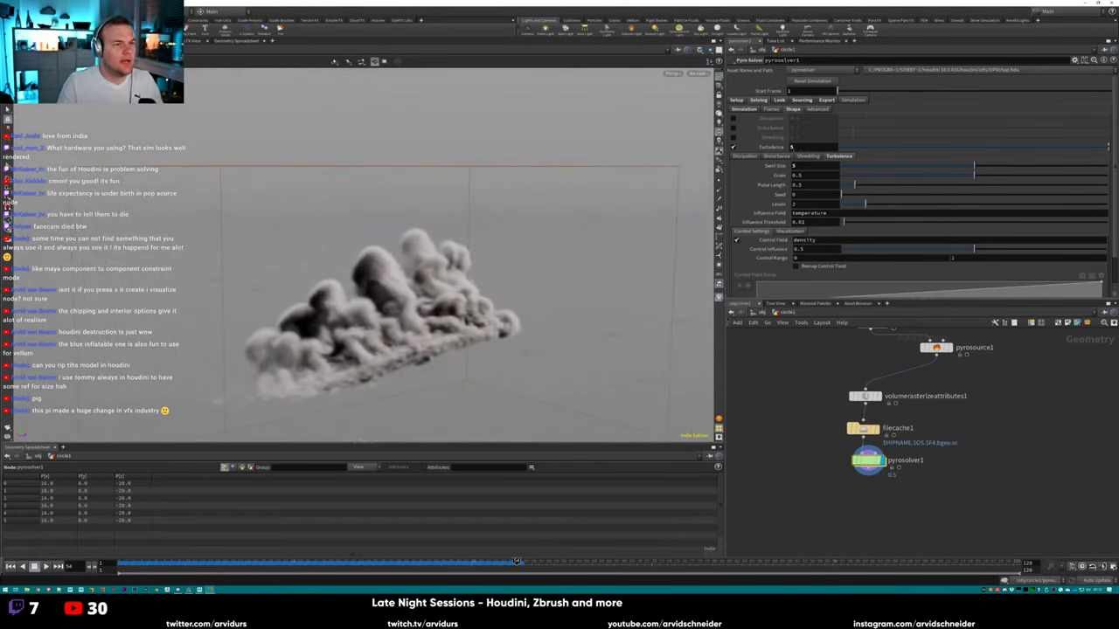
Lower turbulence to 2, enable Dissipation at 0.1, and re-run the sim from frame 1.
{"action": "key", "text": "Return"}
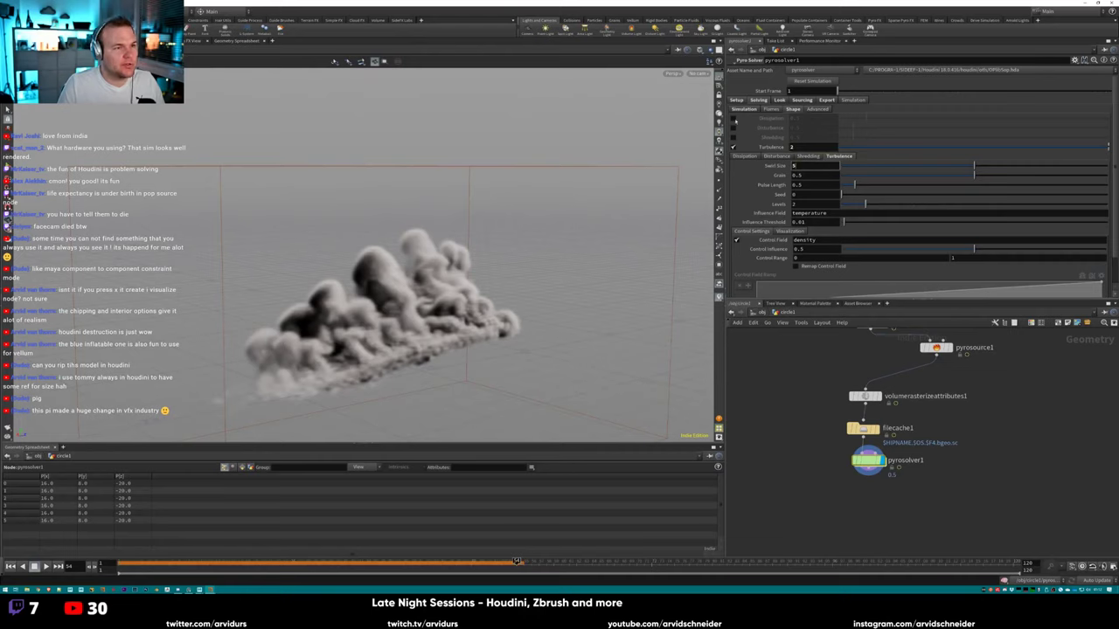
{"action": "left_click", "coordinate": [734, 118]}
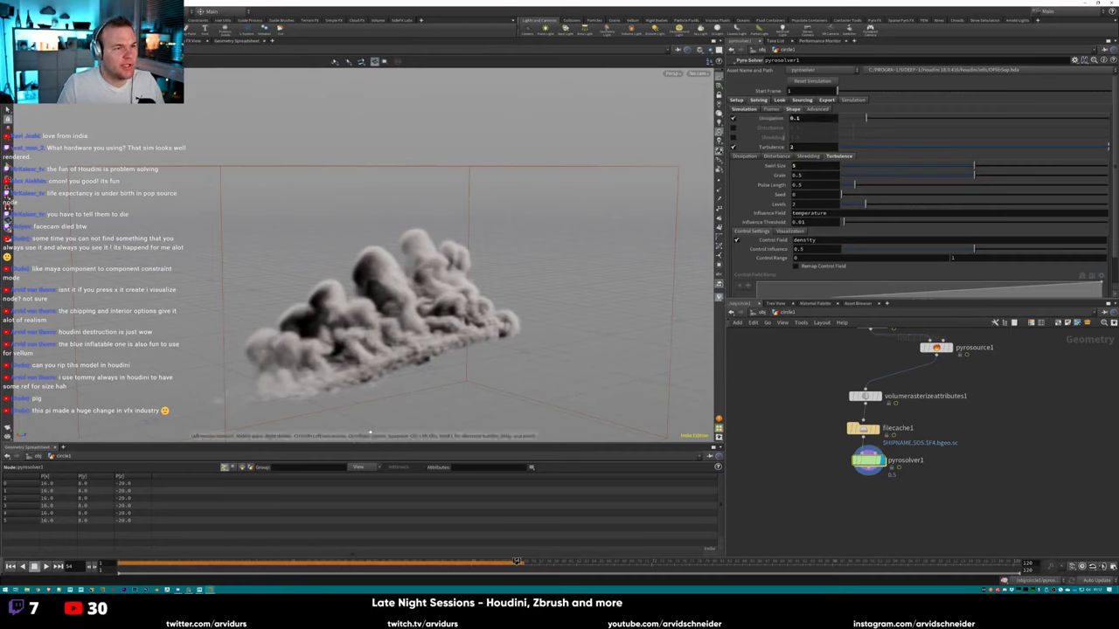
{"action": "key", "text": "ctrl+Up"}
{"action": "key", "text": "Up"}
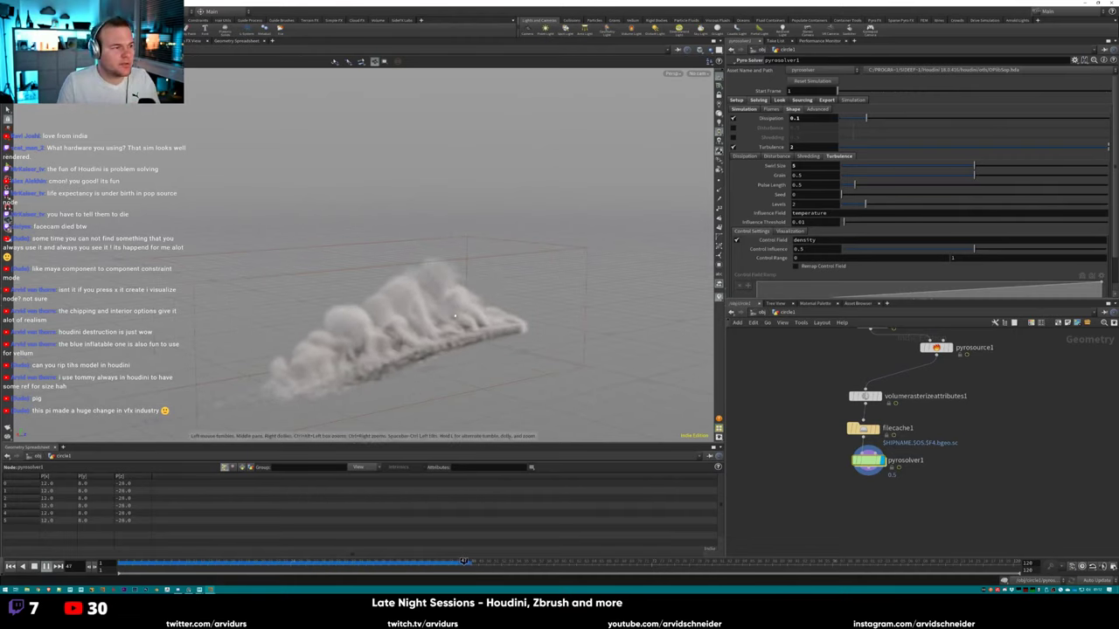
{"action": "left_click_drag", "start_coordinate": [280, 354], "coordinate": [329, 348]}
{"action": "scroll", "coordinate": [471, 328], "scroll_direction": "up", "scroll_amount": 5}
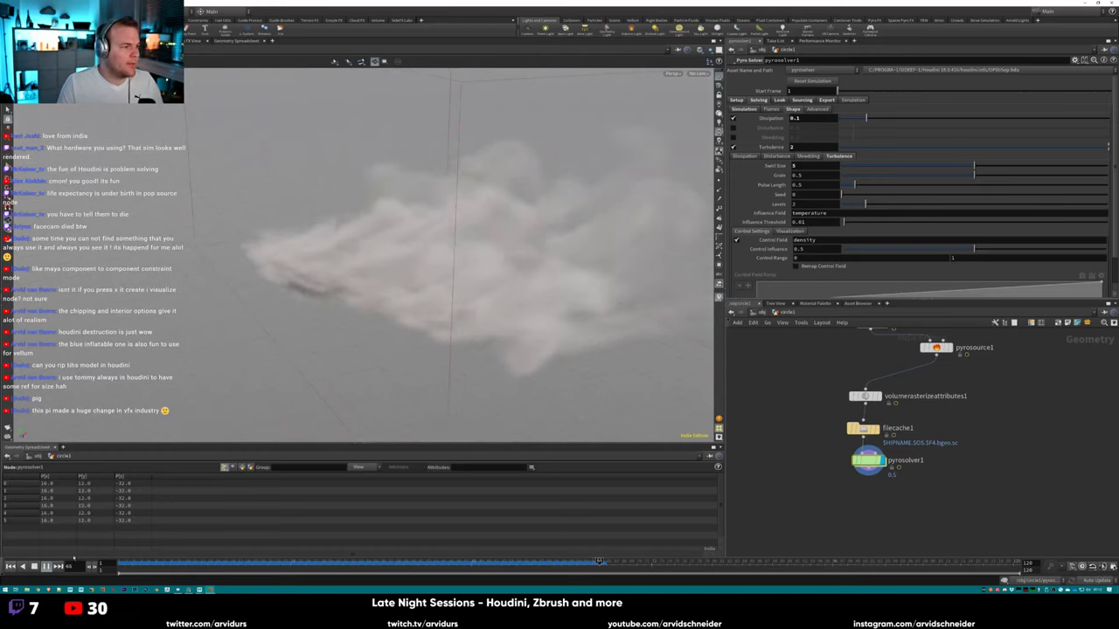
{"action": "left_click_drag", "start_coordinate": [359, 341], "coordinate": [501, 284]}
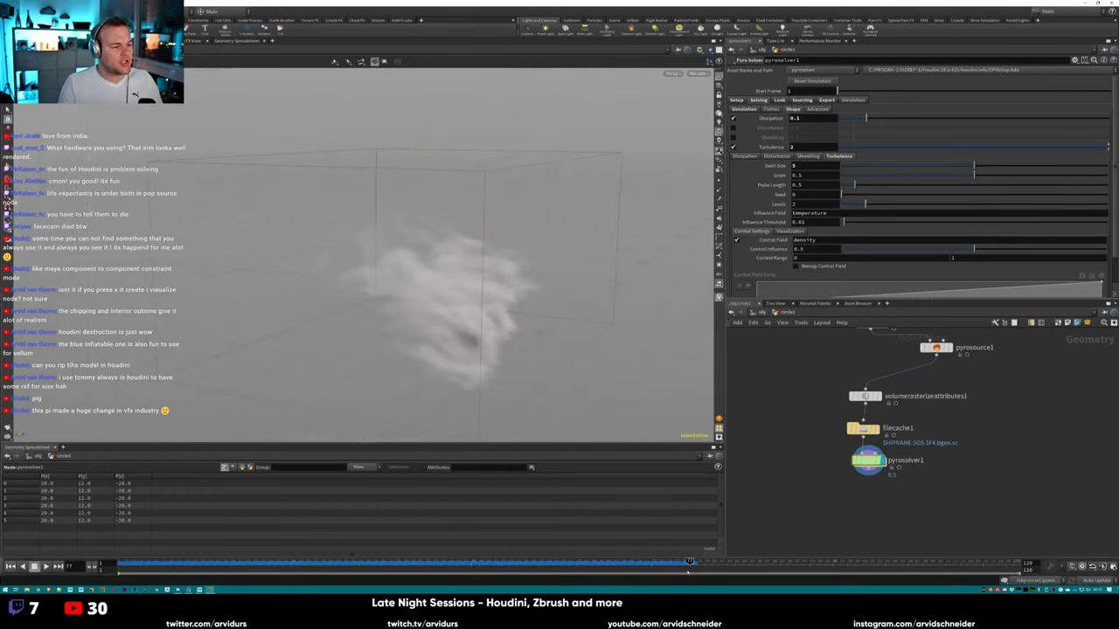
{"action": "left_click_drag", "start_coordinate": [236, 562], "coordinate": [545, 562]}
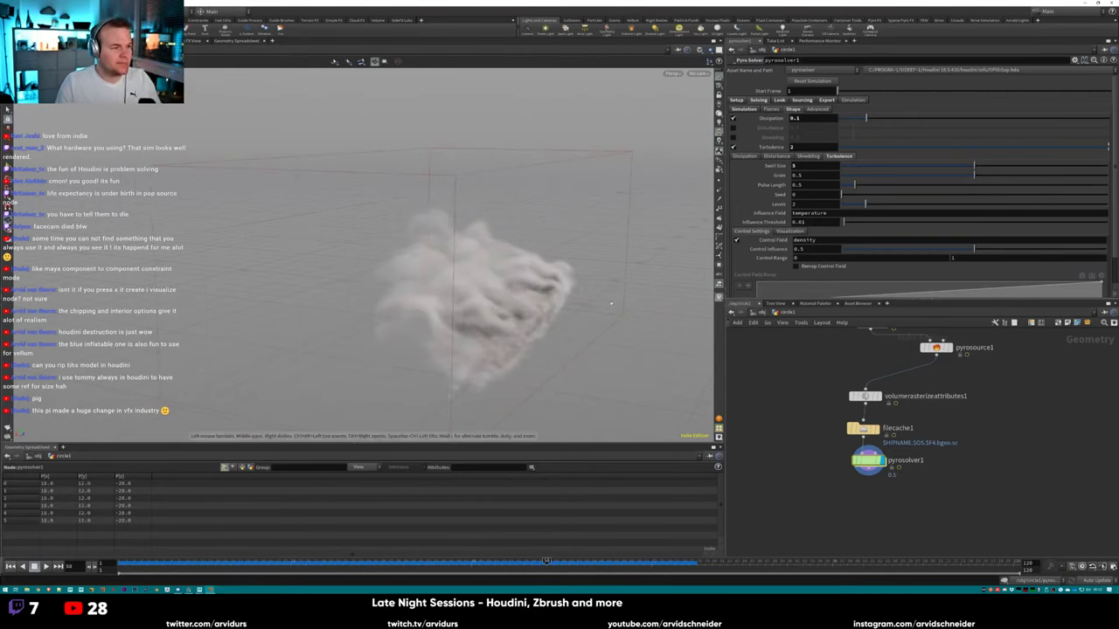
{"action": "mouse_move", "coordinate": [611, 303]}
{"action": "left_mouse_down"}
{"action": "mouse_move", "coordinate": [364, 334]}
{"action": "mouse_move", "coordinate": [481, 341]}
{"action": "mouse_move", "coordinate": [504, 323]}
{"action": "mouse_move", "coordinate": [644, 306]}
{"action": "mouse_move", "coordinate": [612, 301]}
{"action": "left_mouse_up"}
Lower the Density Scale on the Look tab to thin the smoke.
{"action": "left_click", "coordinate": [744, 109]}
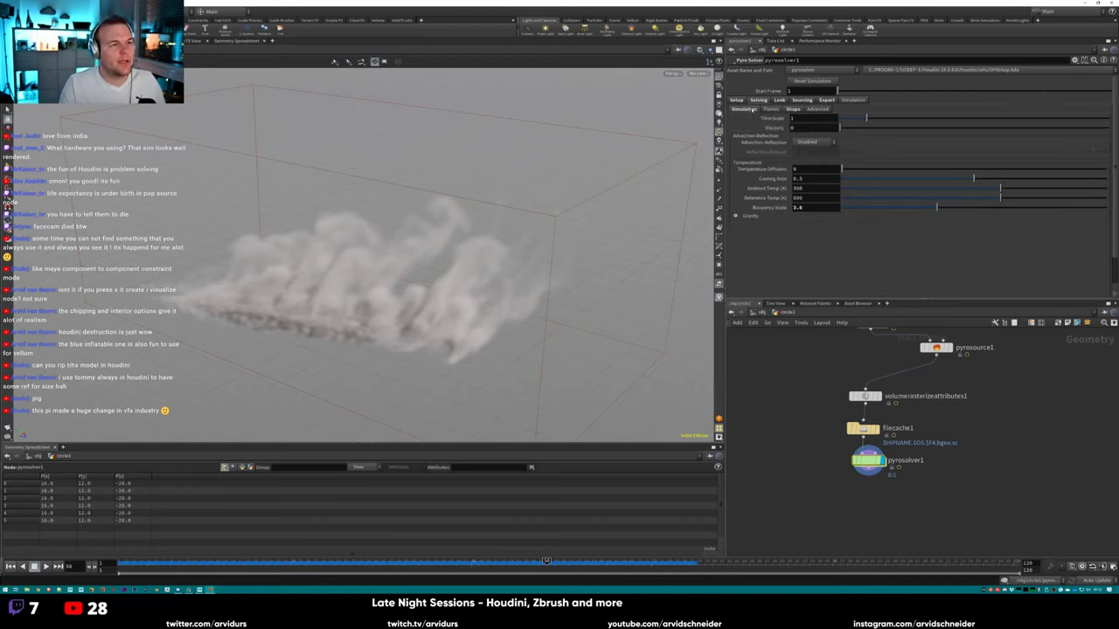
{"action": "left_click", "coordinate": [780, 100]}
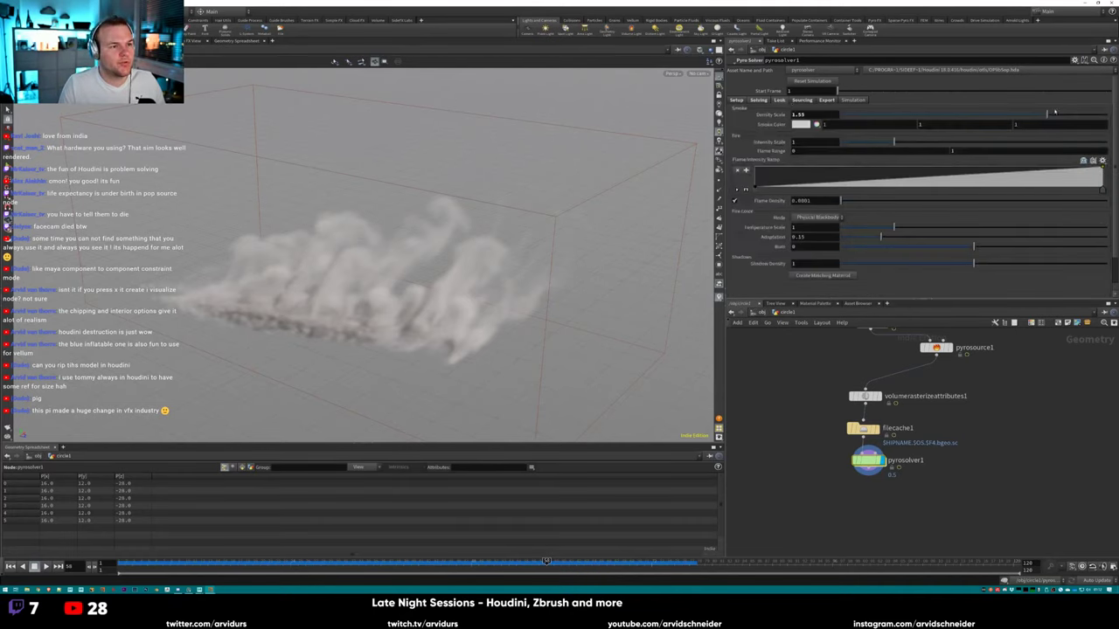
{"action": "left_click_drag", "start_coordinate": [1054, 112], "coordinate": [1014, 116]}
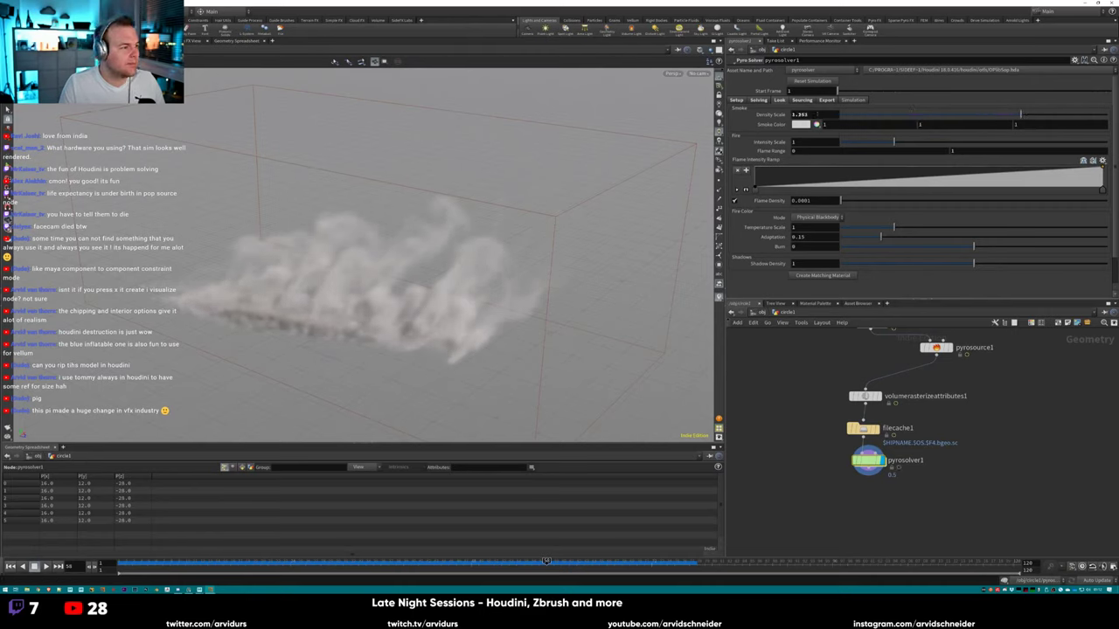
Set the pyro Voxel Size to 0.1 and re-simulate from the start.
{"action": "left_click", "coordinate": [736, 99]}
{"action": "double_click", "coordinate": [814, 109]}
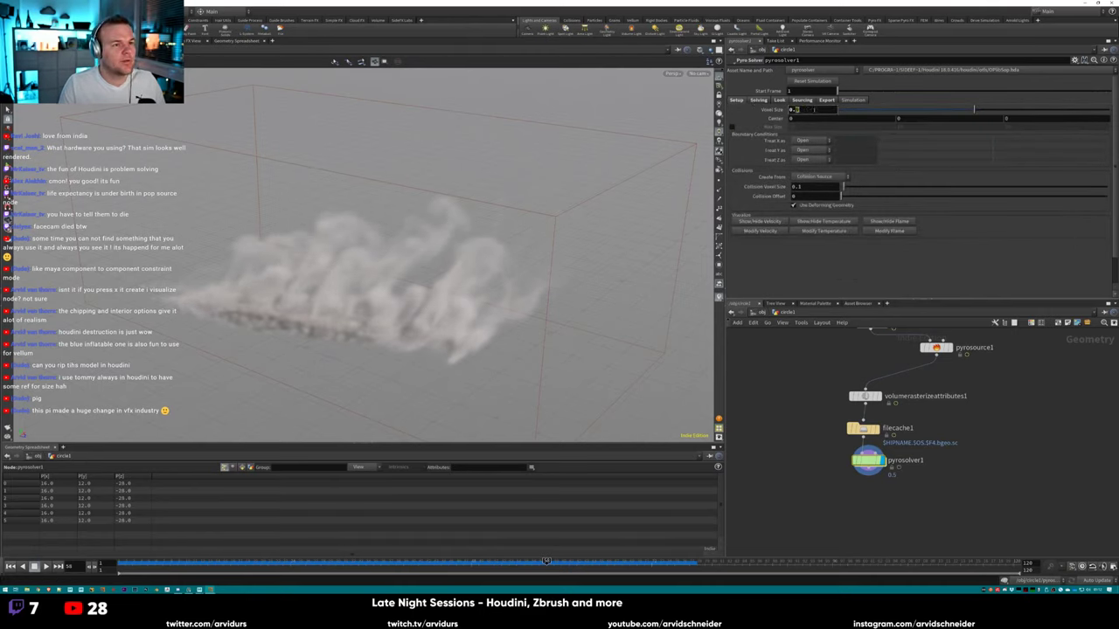
{"action": "type", "text": "0.1"}
{"action": "key", "text": "Return"}
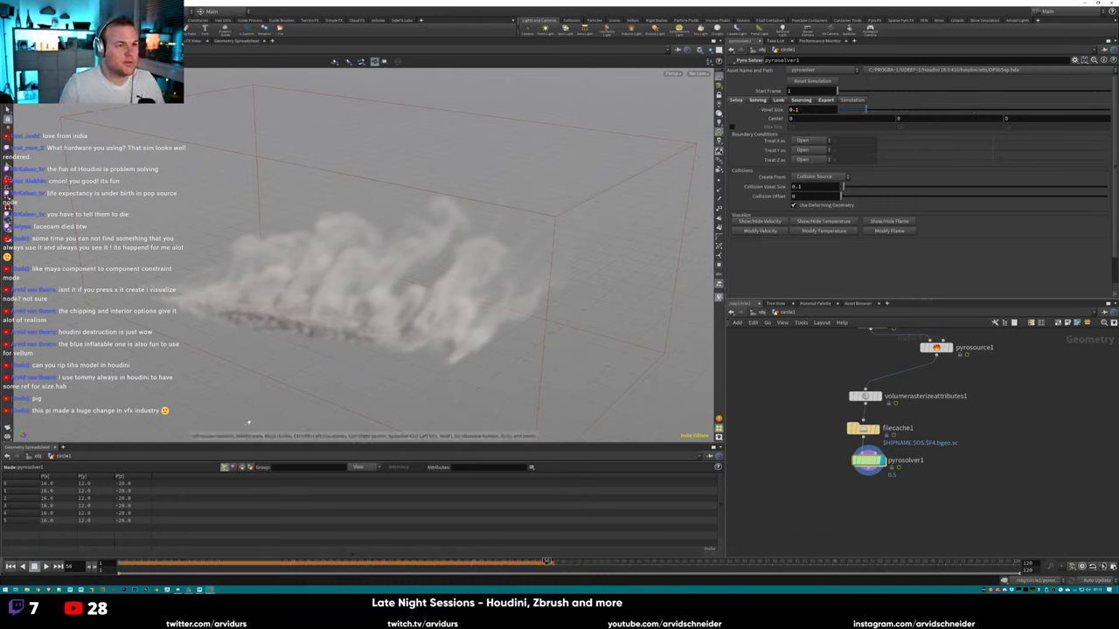
{"action": "key", "text": "ctrl+Up"}
{"action": "key", "text": "Up"}
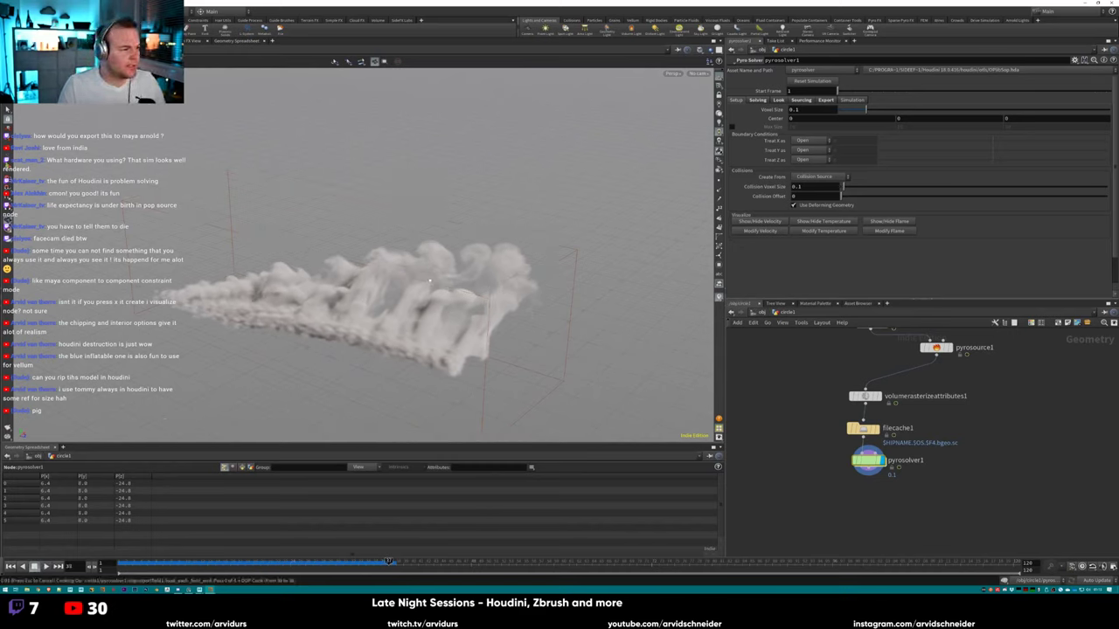
Orbit around the smoke and replay the sim from an early frame.
{"action": "key", "text": "Escape"}
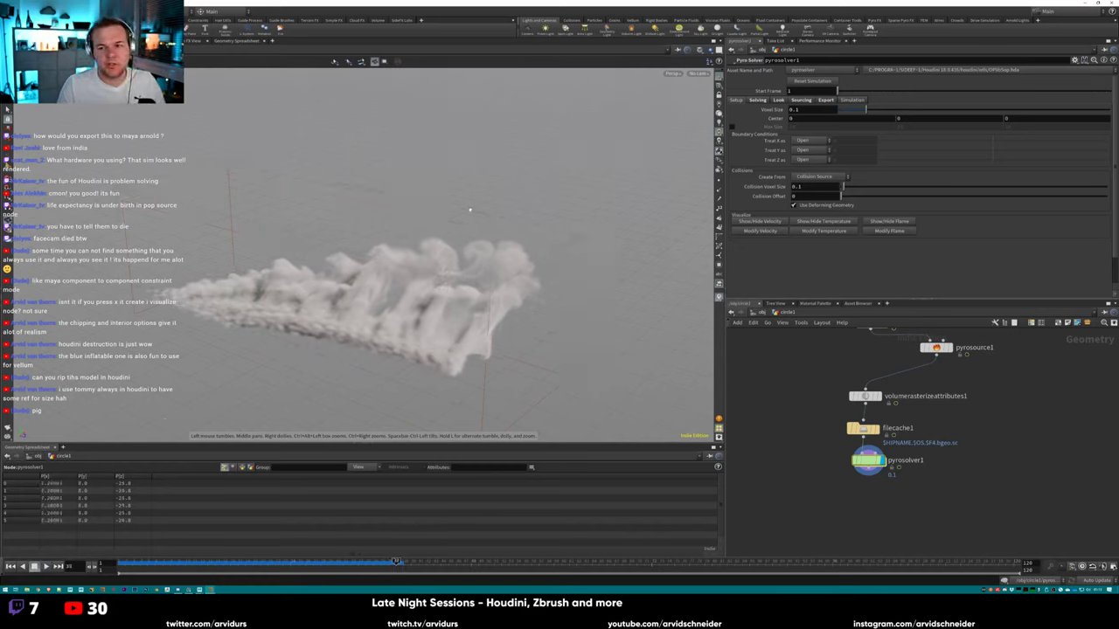
{"action": "left_click_drag", "start_coordinate": [357, 308], "coordinate": [463, 385]}
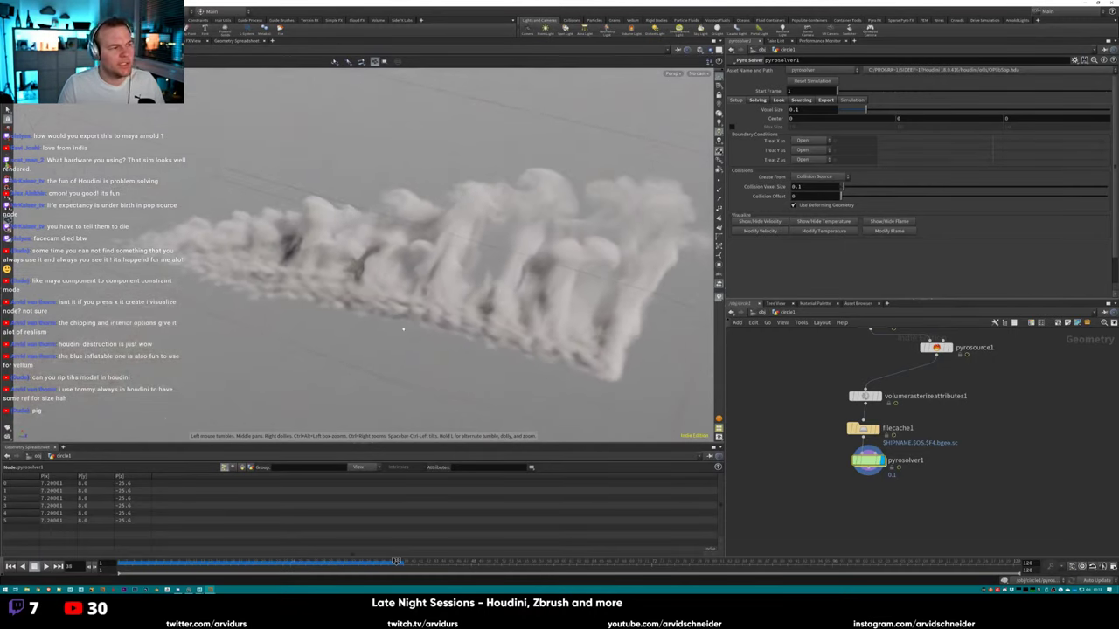
{"action": "left_click_drag", "start_coordinate": [183, 564], "coordinate": [170, 563]}
{"action": "key", "text": "Up"}
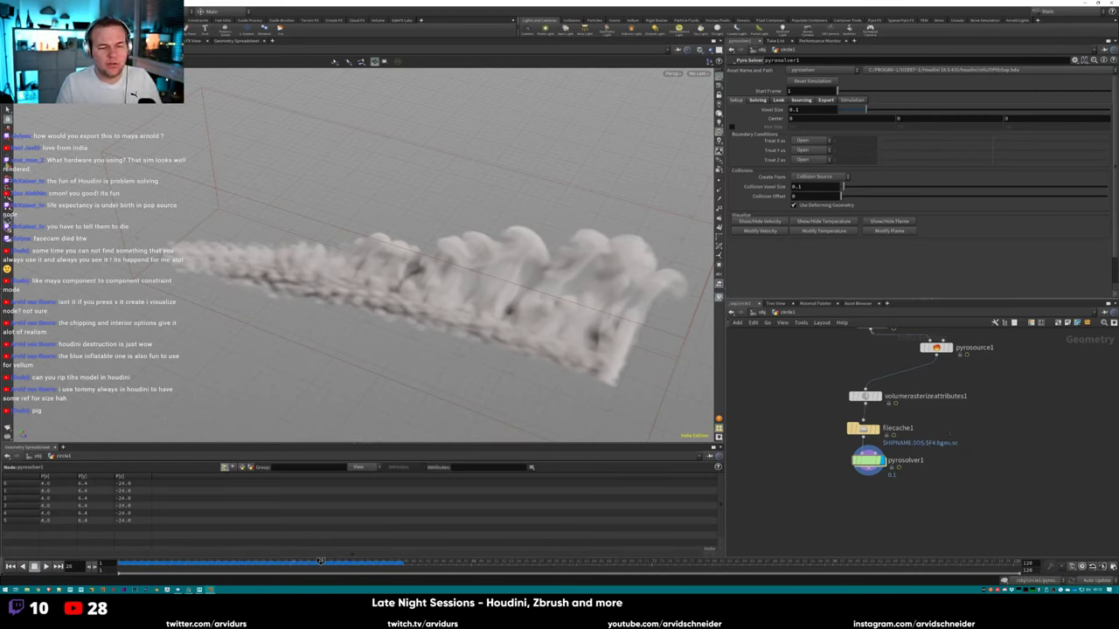
Nudge pyrosolver1 lower, scrub back near frame 1, and set Voxel Size to 0.5.
{"action": "left_click_drag", "start_coordinate": [868, 461], "coordinate": [867, 474]}
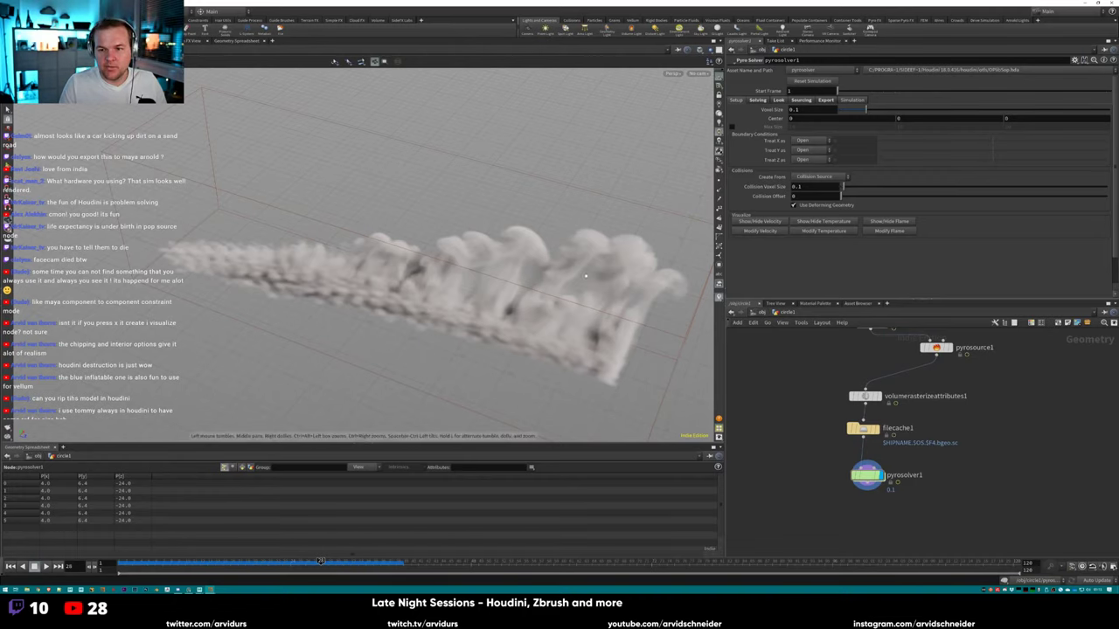
{"action": "left_click_drag", "start_coordinate": [559, 262], "coordinate": [641, 218]}
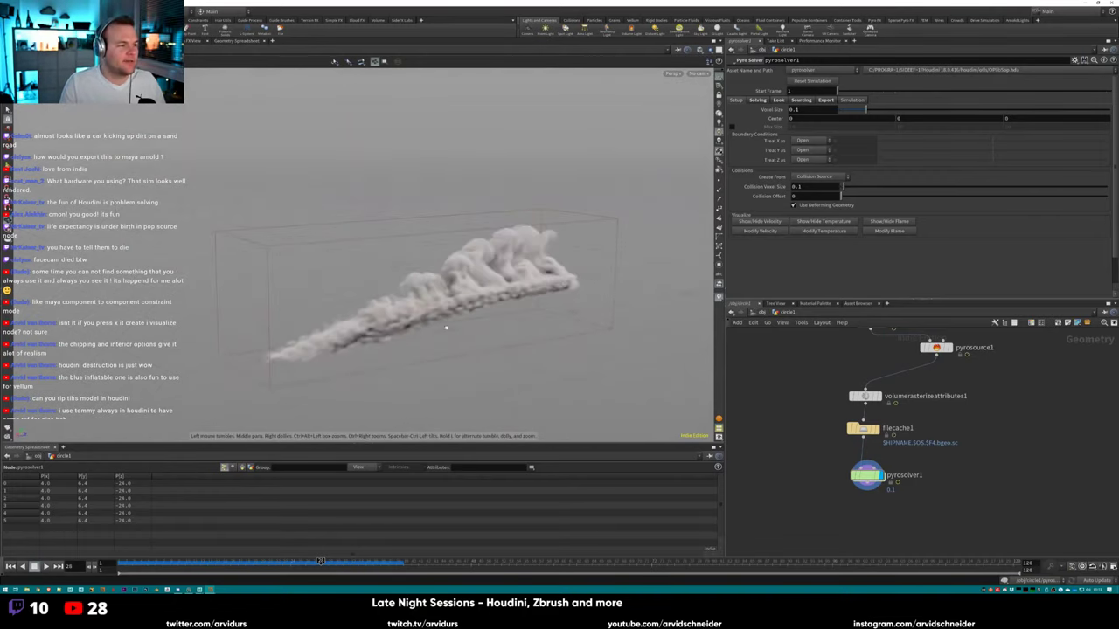
{"action": "left_click_drag", "start_coordinate": [148, 564], "coordinate": [124, 563]}
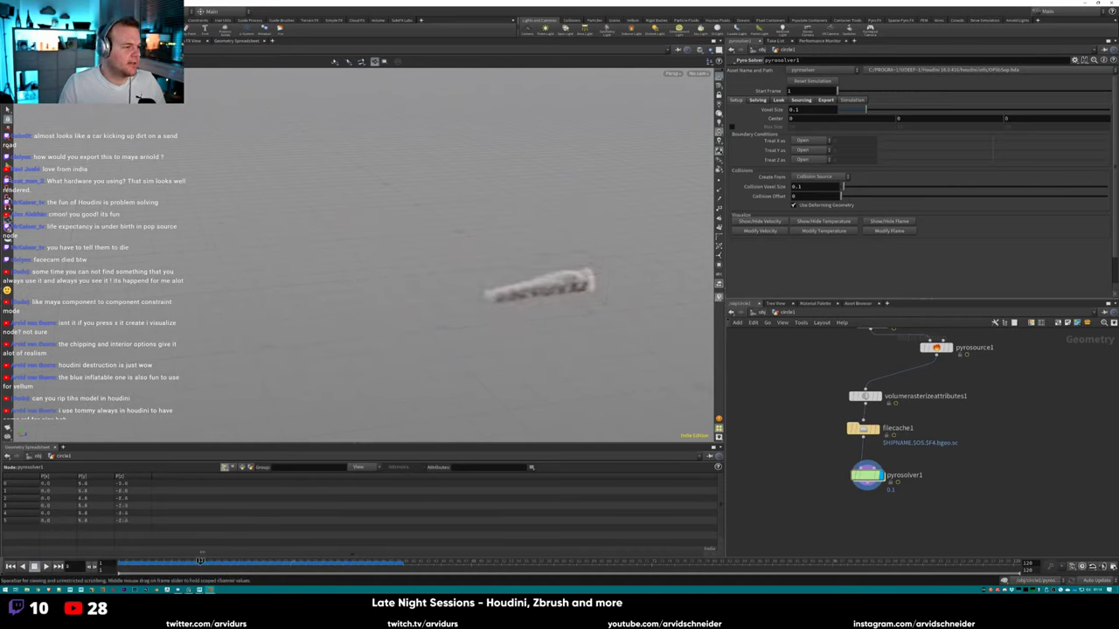
{"action": "left_click_drag", "start_coordinate": [553, 254], "coordinate": [393, 293]}
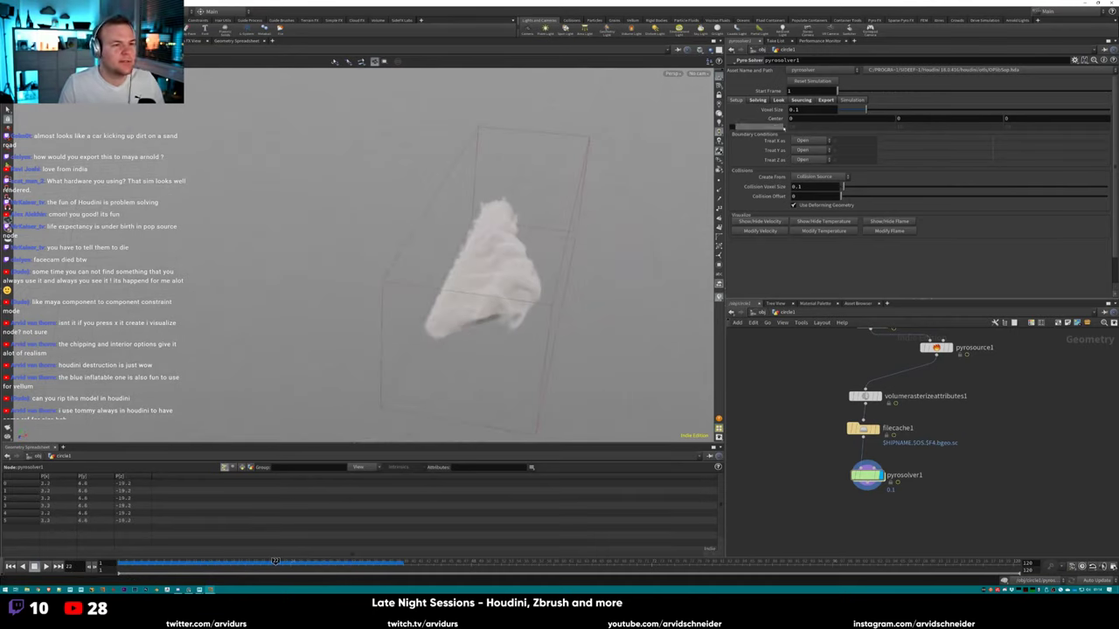
{"action": "left_click", "coordinate": [791, 110]}
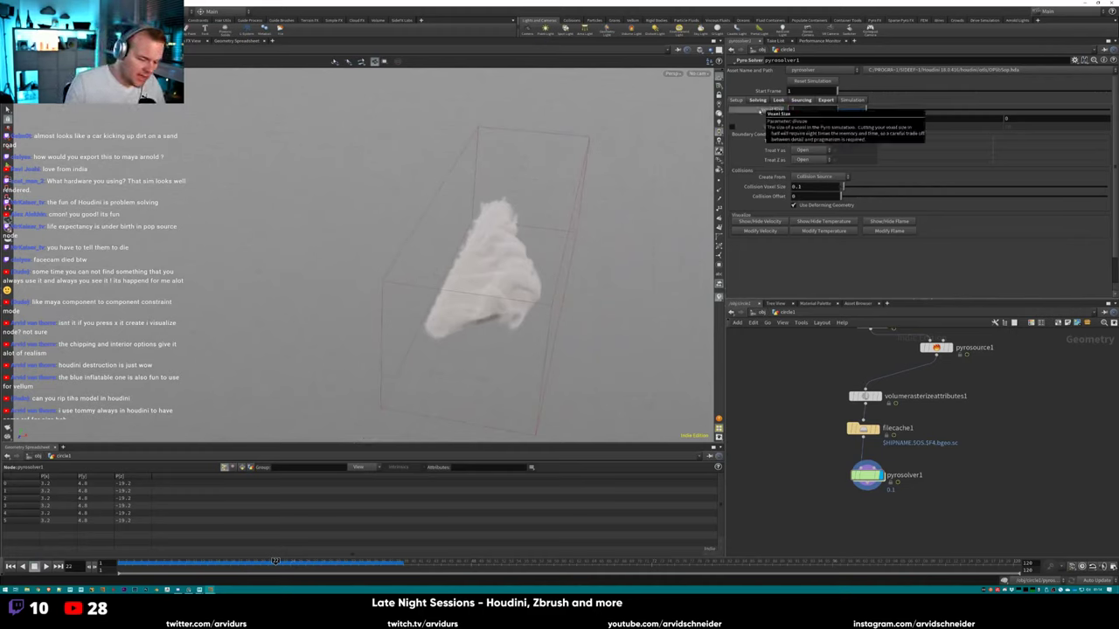
{"action": "type", "text": ".5"}
{"action": "key", "text": "Return"}
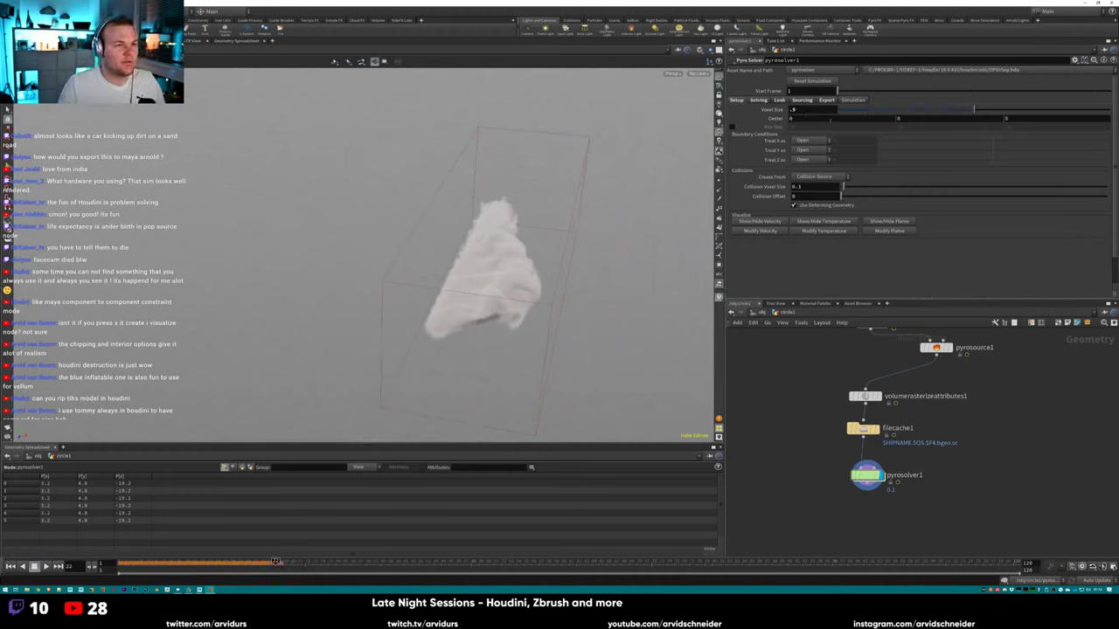
{"action": "key", "text": "ctrl+Up"}
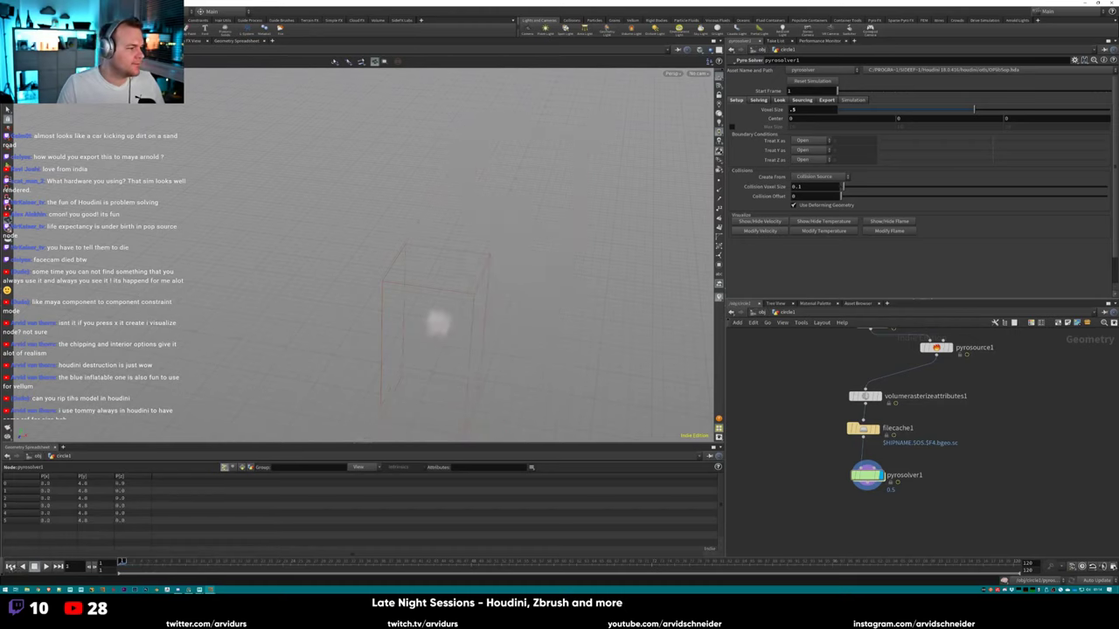
{"action": "middle_click_drag", "start_coordinate": [886, 505], "coordinate": [862, 463]}
{"action": "key", "text": "Tab"}
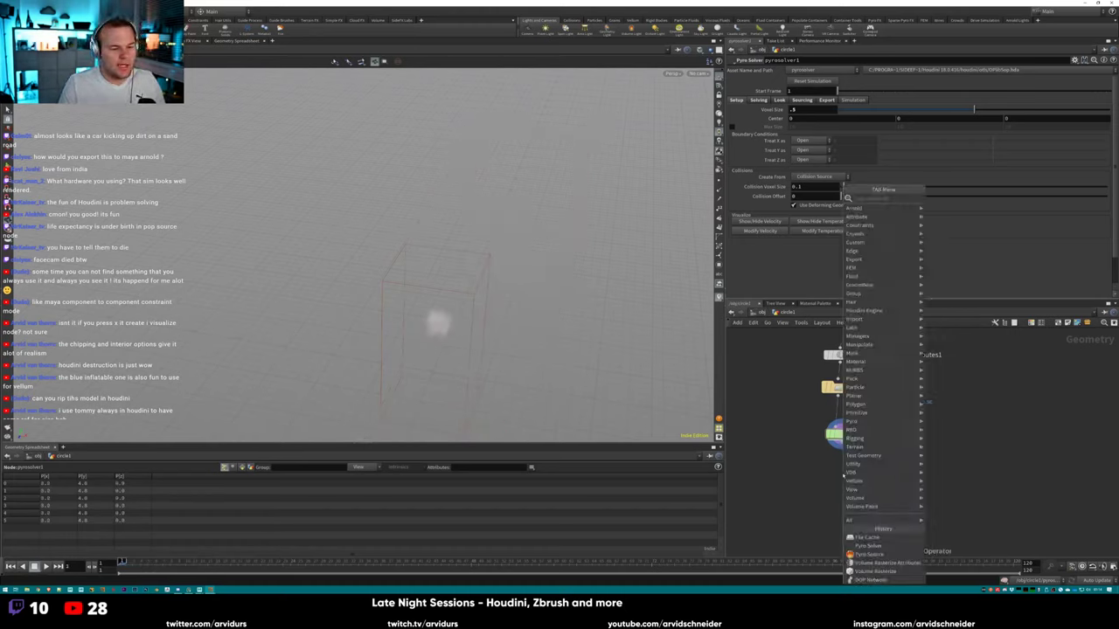
{"action": "type", "text": "ver"}
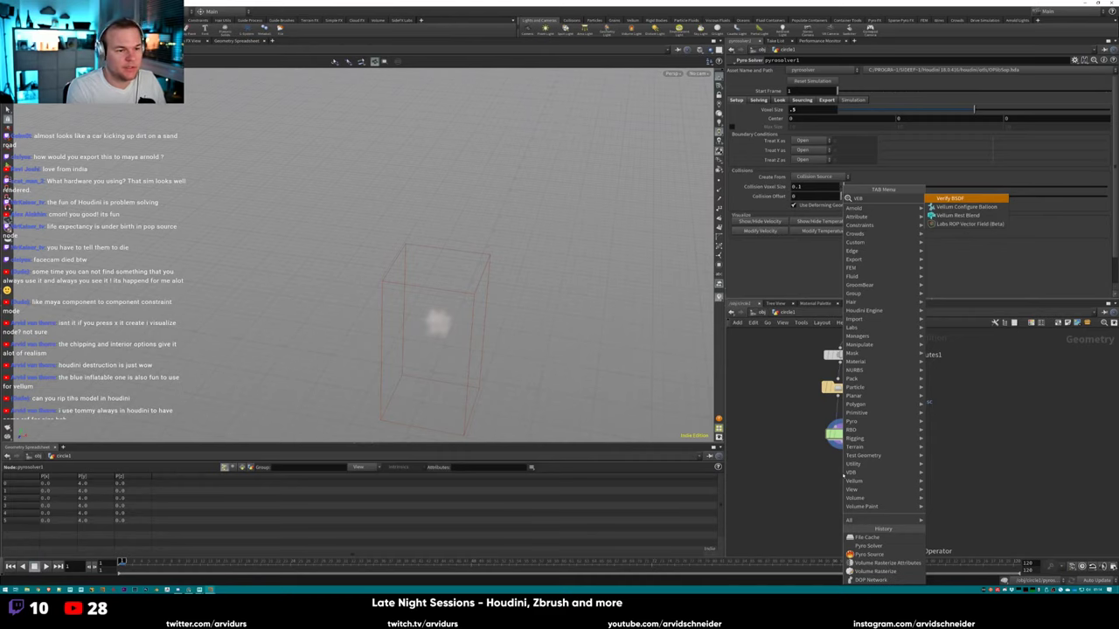
{"action": "key", "text": "BackSpace"}
{"action": "key", "text": "BackSpace"}
{"action": "key", "text": "BackSpace"}
{"action": "type", "text": "vdb"}
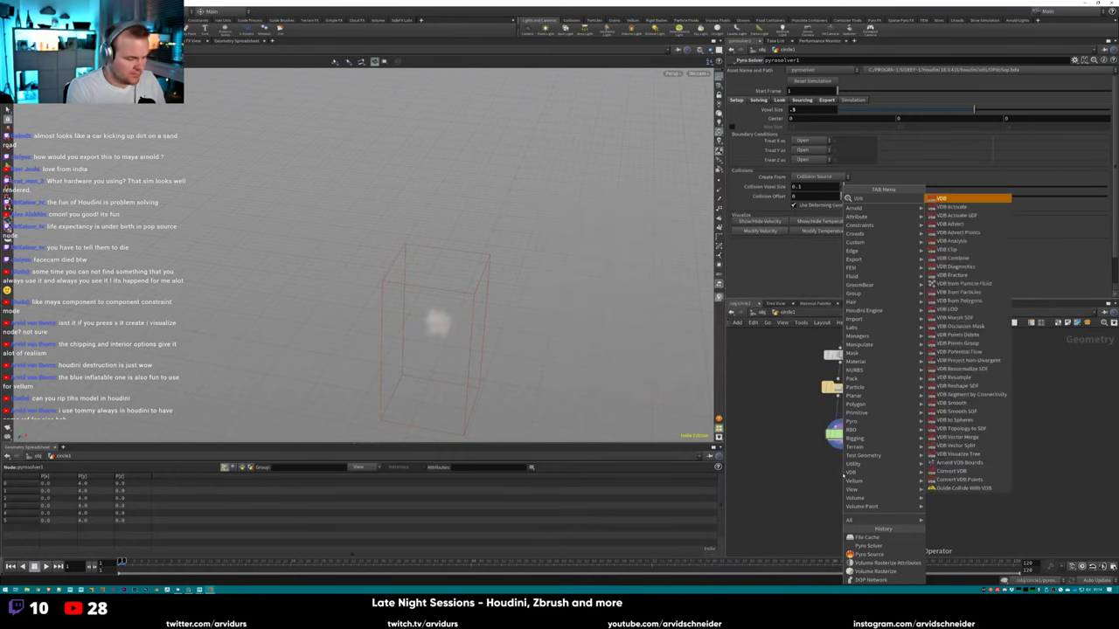
{"action": "left_click", "coordinate": [986, 472]}
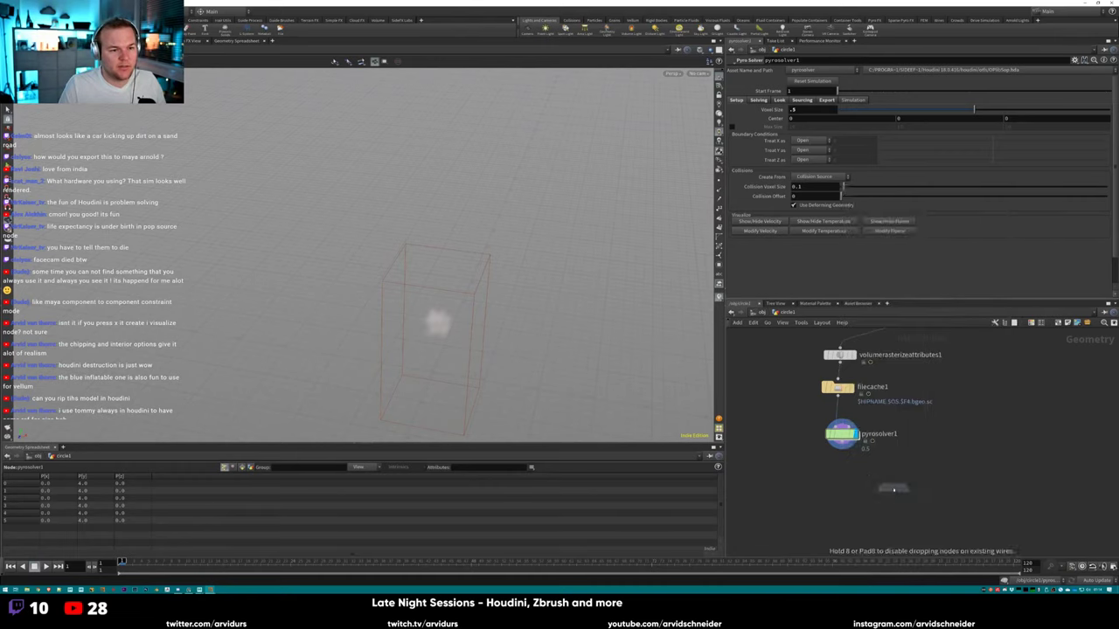
{"action": "left_click", "coordinate": [893, 489]}
{"action": "left_click", "coordinate": [804, 79]}
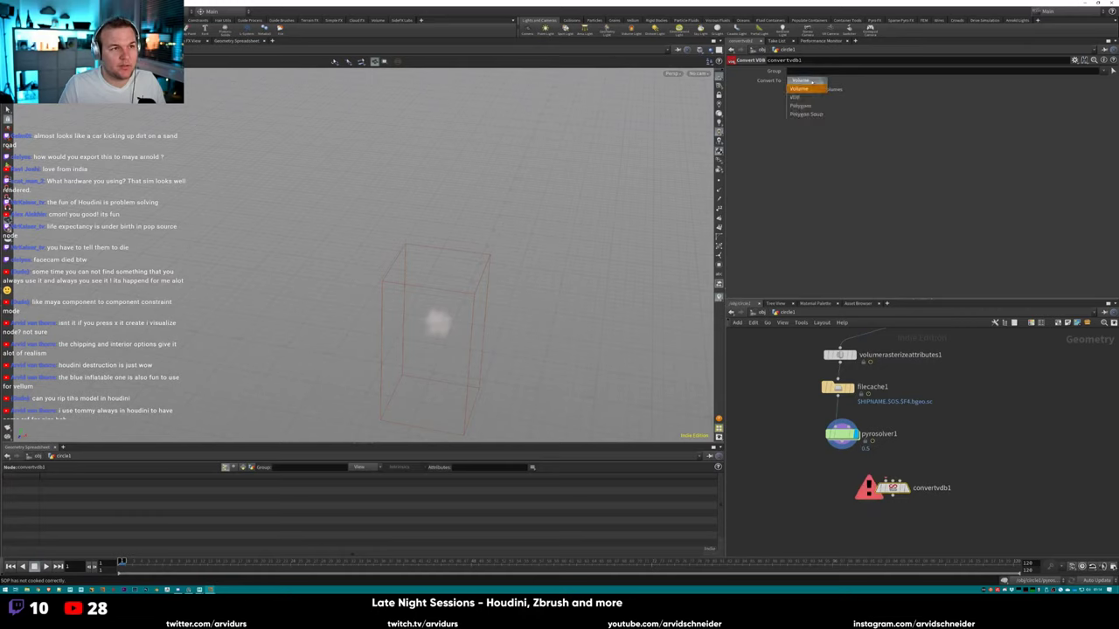
{"action": "left_click", "coordinate": [803, 85]}
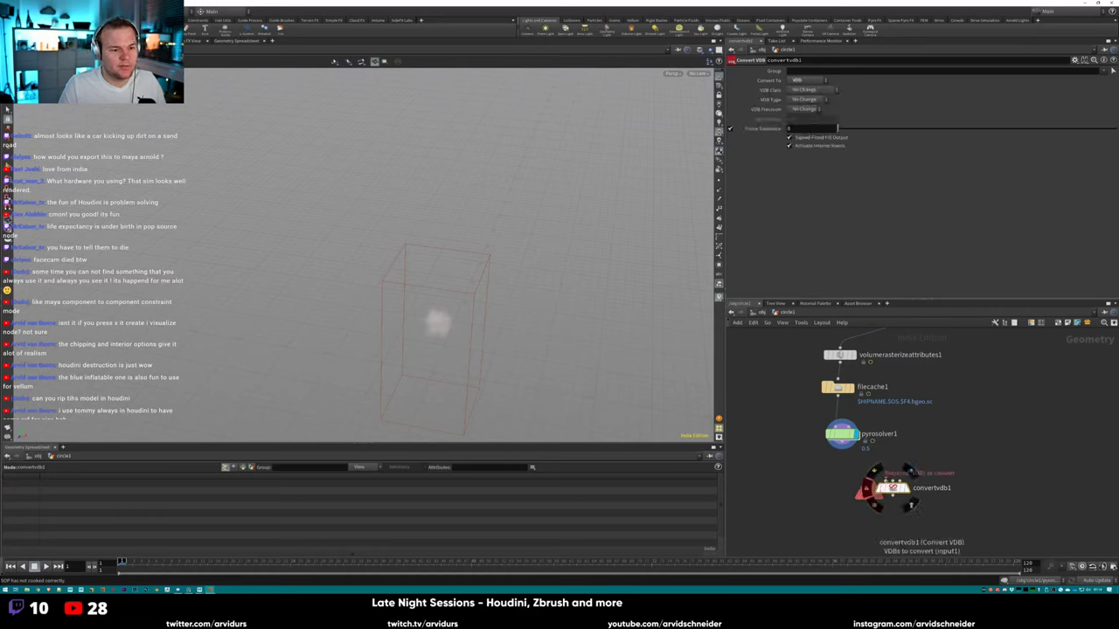
{"action": "key", "text": "Delete"}
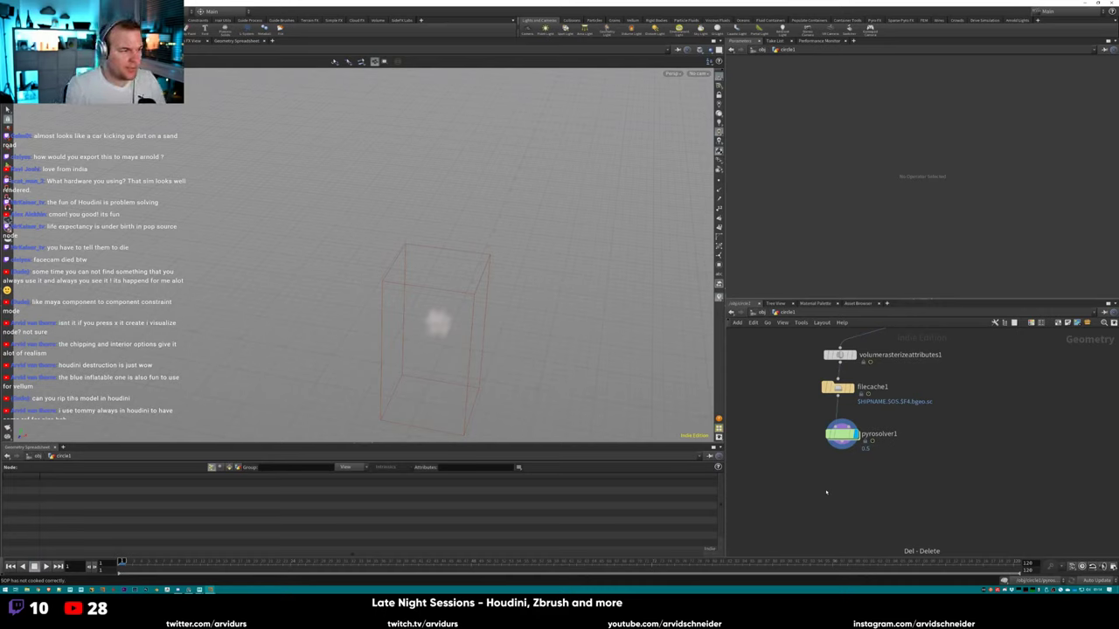
{"action": "key", "text": "Tab"}
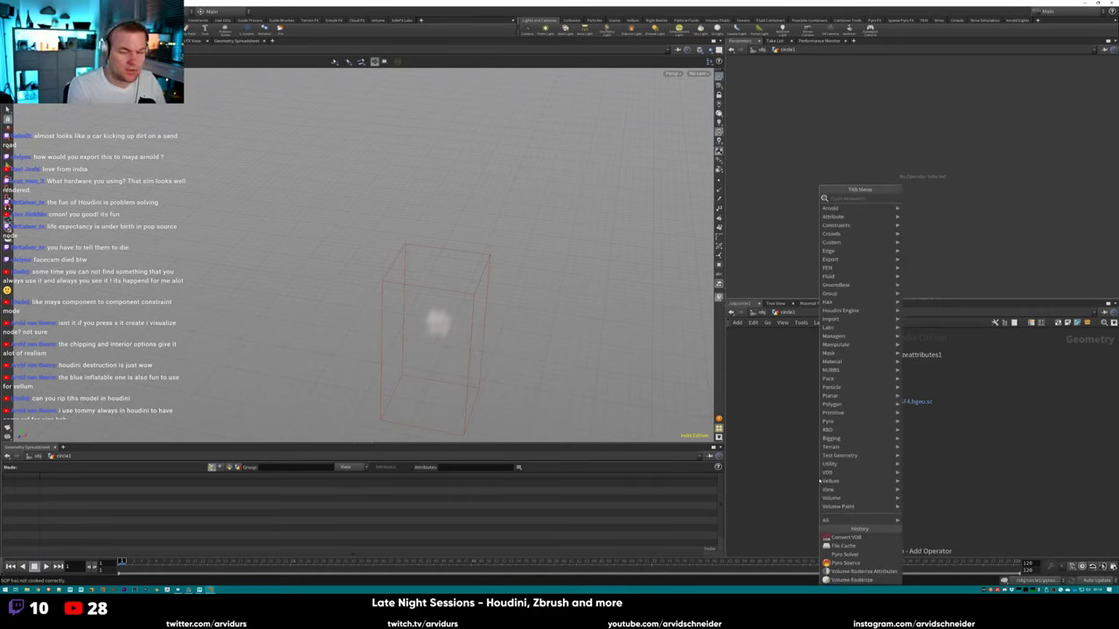
{"action": "type", "text": "velc"}
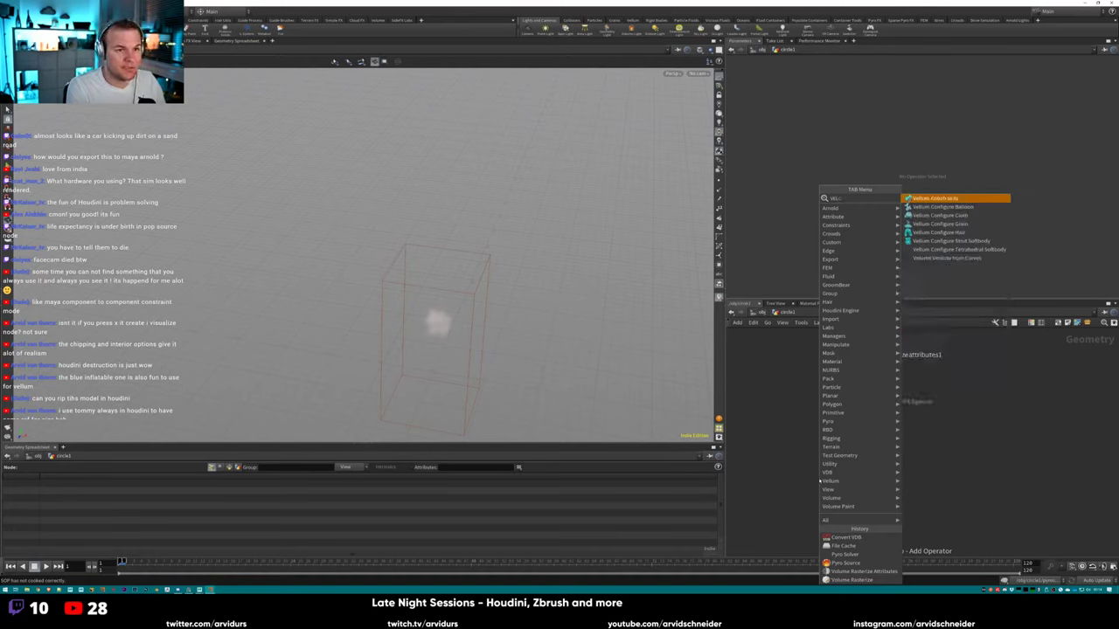
{"action": "key", "text": "BackSpace"}
{"action": "key", "text": "BackSpace"}
{"action": "key", "text": "BackSpace"}
{"action": "key", "text": "BackSpace"}
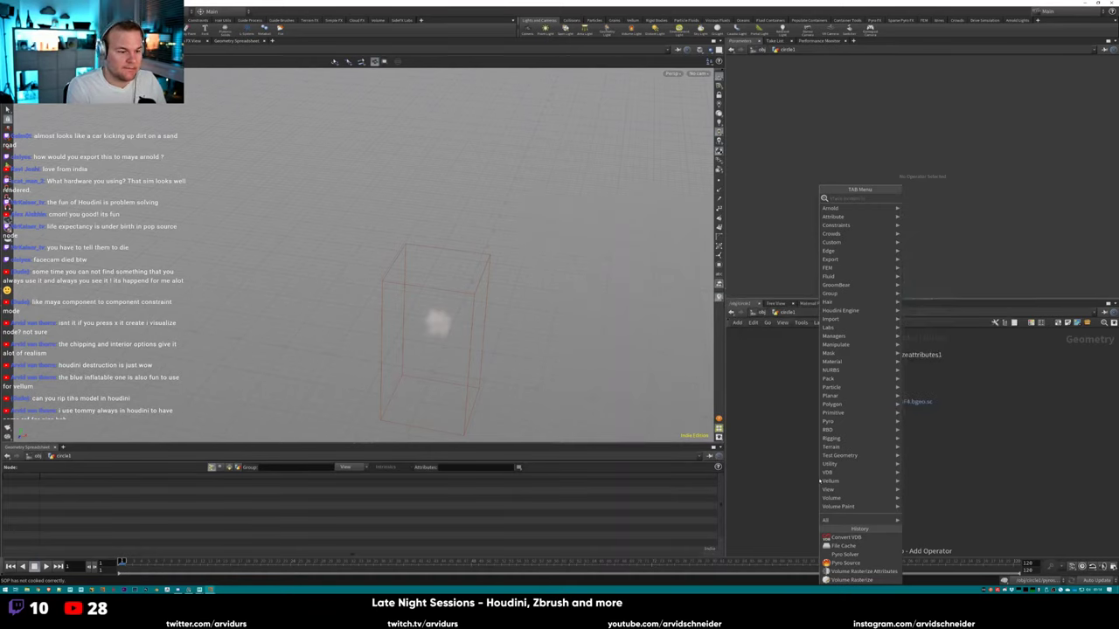
{"action": "type", "text": "vdb"}
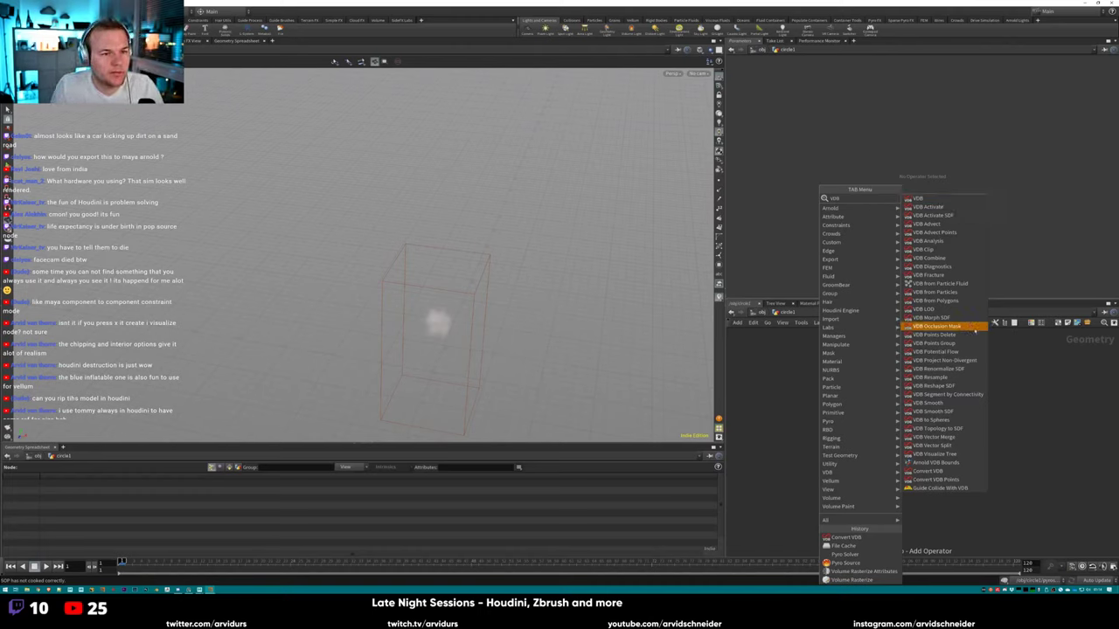
{"action": "left_click", "coordinate": [966, 437]}
{"action": "left_click", "coordinate": [870, 479]}
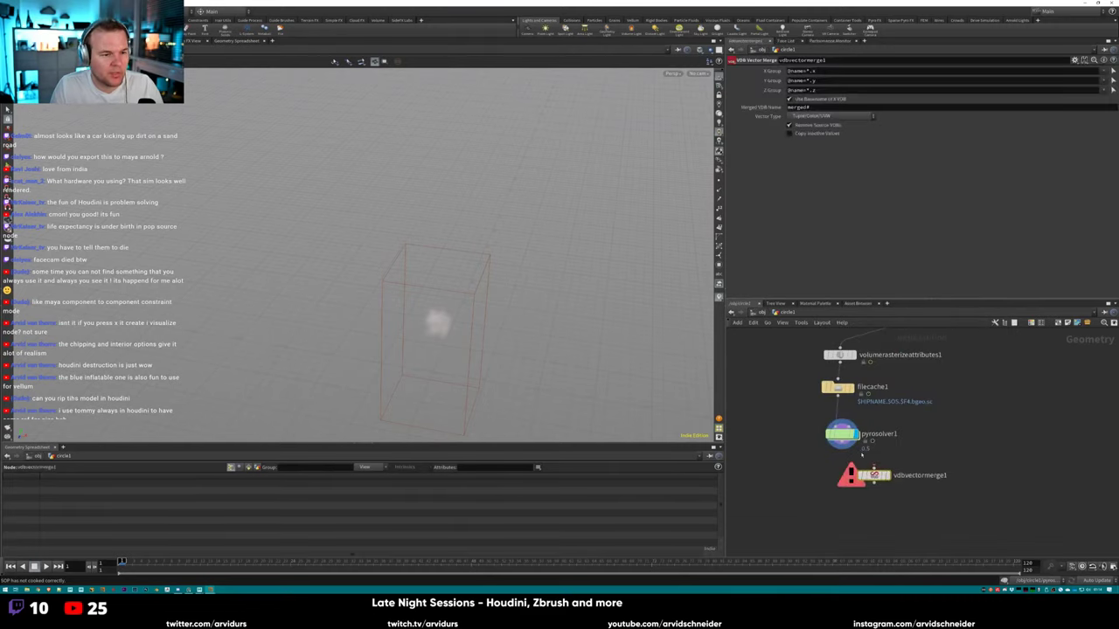
{"action": "left_click_drag", "start_coordinate": [872, 474], "coordinate": [855, 492]}
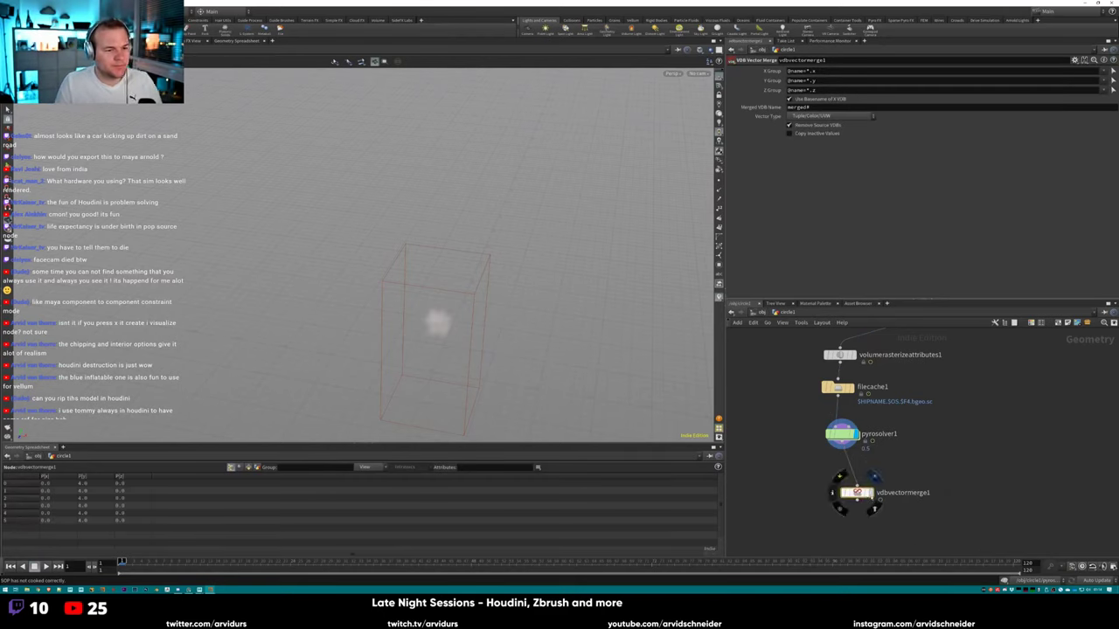
{"action": "left_click", "coordinate": [874, 508]}
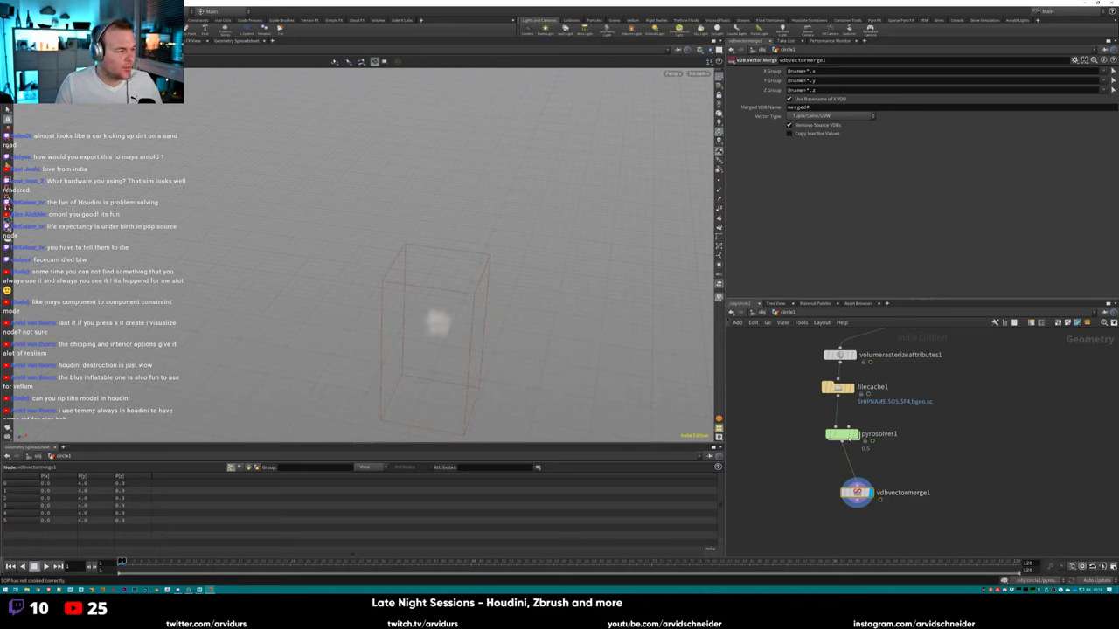
{"action": "left_click", "coordinate": [849, 433]}
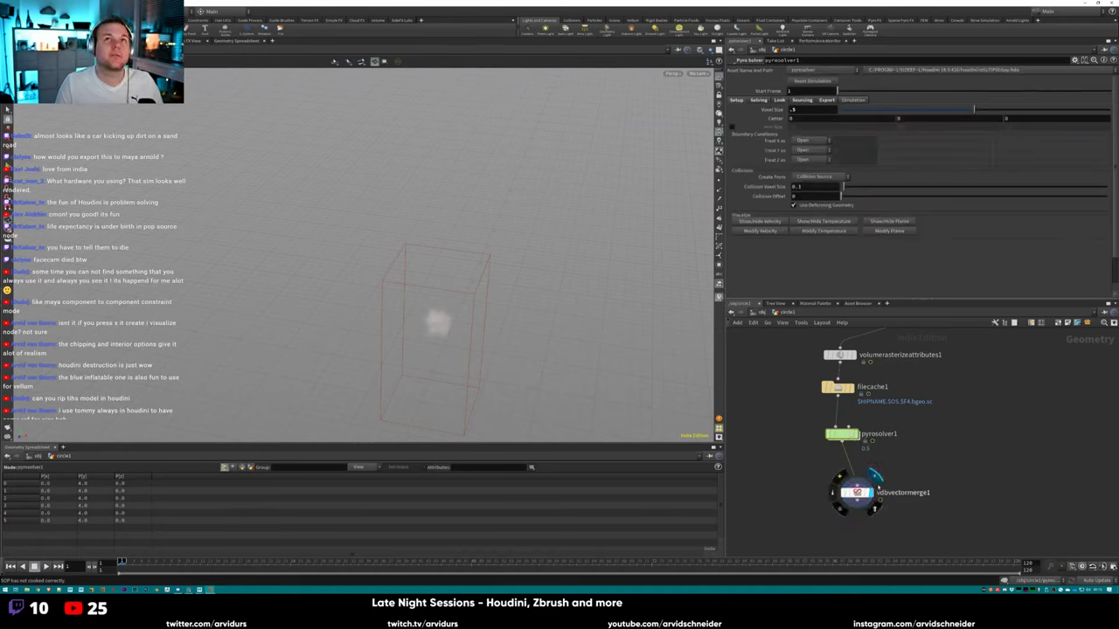
{"action": "left_click", "coordinate": [857, 492]}
{"action": "key", "text": "Delete"}
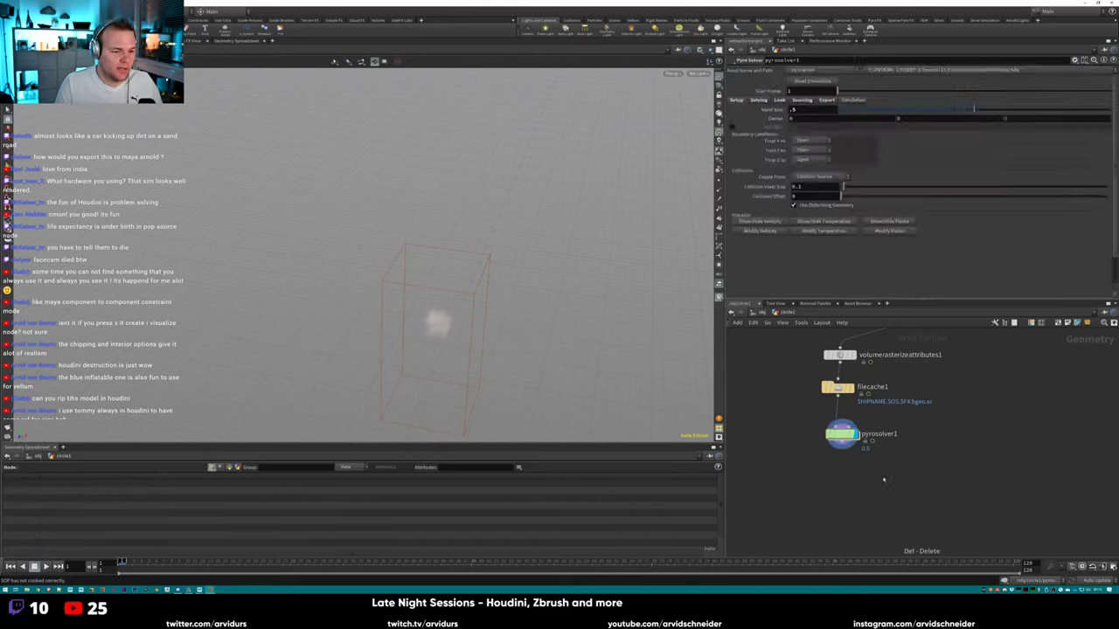
{"action": "key", "text": "Tab"}
Add a Null node wired to pyrosolver1's output.
{"action": "type", "text": "null"}
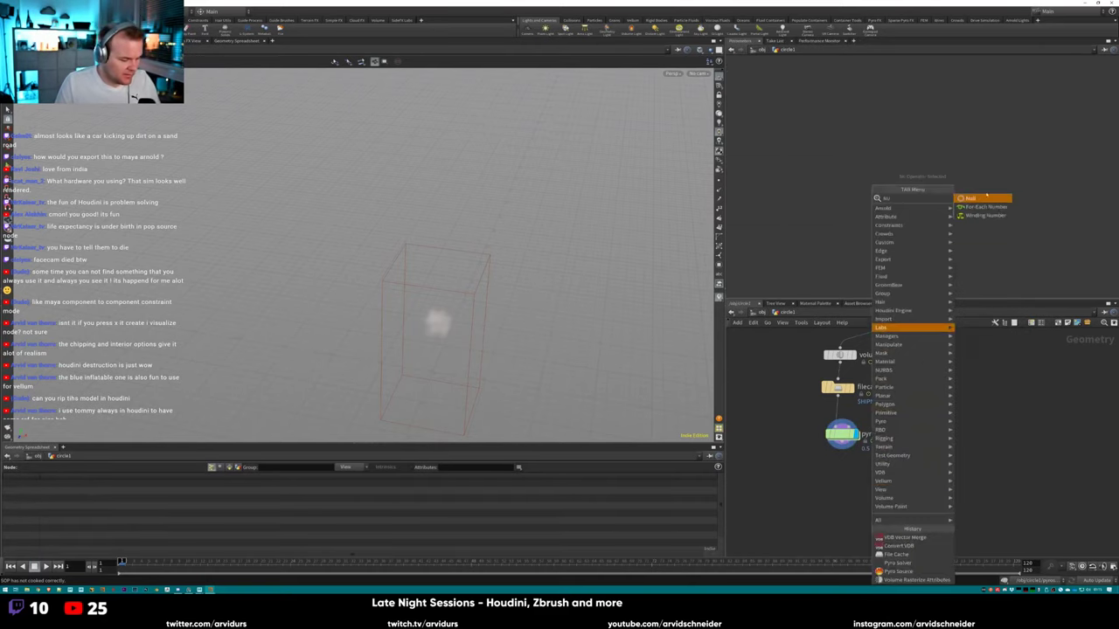
{"action": "key", "text": "Return"}
{"action": "left_click", "coordinate": [857, 492]}
{"action": "left_click_drag", "start_coordinate": [854, 489], "coordinate": [834, 486]}
At /obj, create a Geometry object geo1 and step inside it.
{"action": "key", "text": "u"}
{"action": "key", "text": "Tab"}
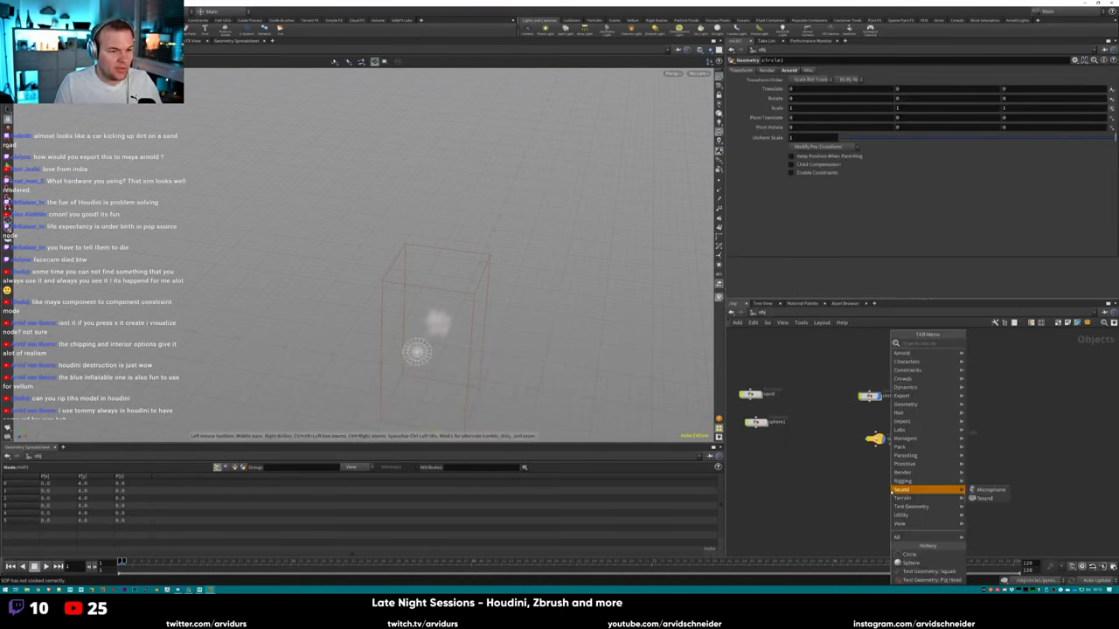
{"action": "key", "text": "Escape"}
{"action": "key", "text": "Tab"}
{"action": "type", "text": "geo"}
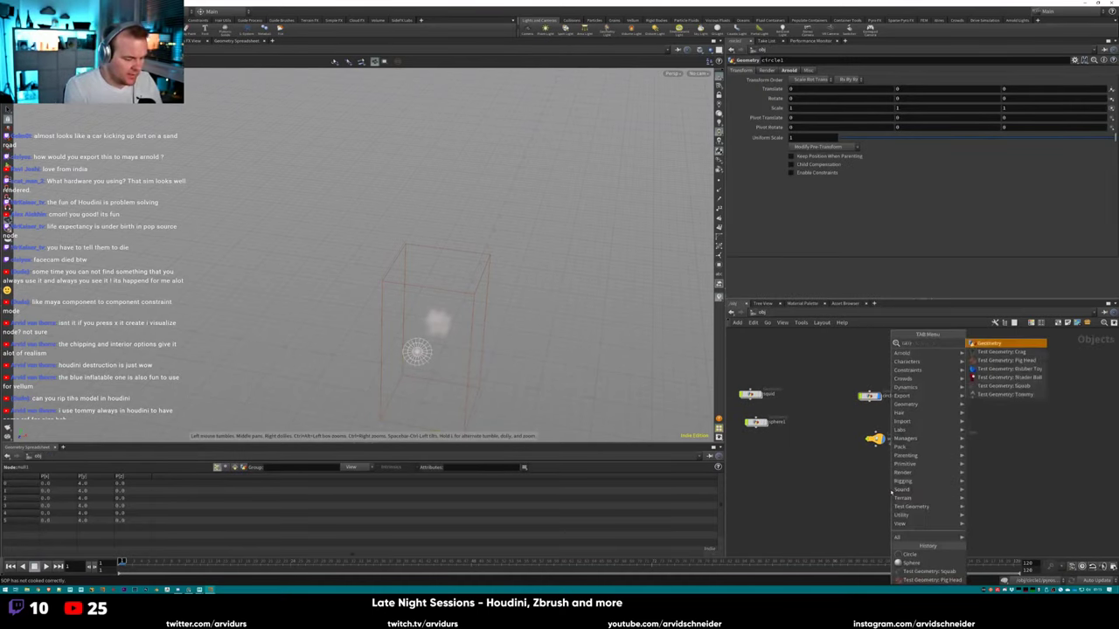
{"action": "key", "text": "Return"}
{"action": "left_click", "coordinate": [890, 489]}
{"action": "left_click_drag", "start_coordinate": [890, 489], "coordinate": [813, 475]}
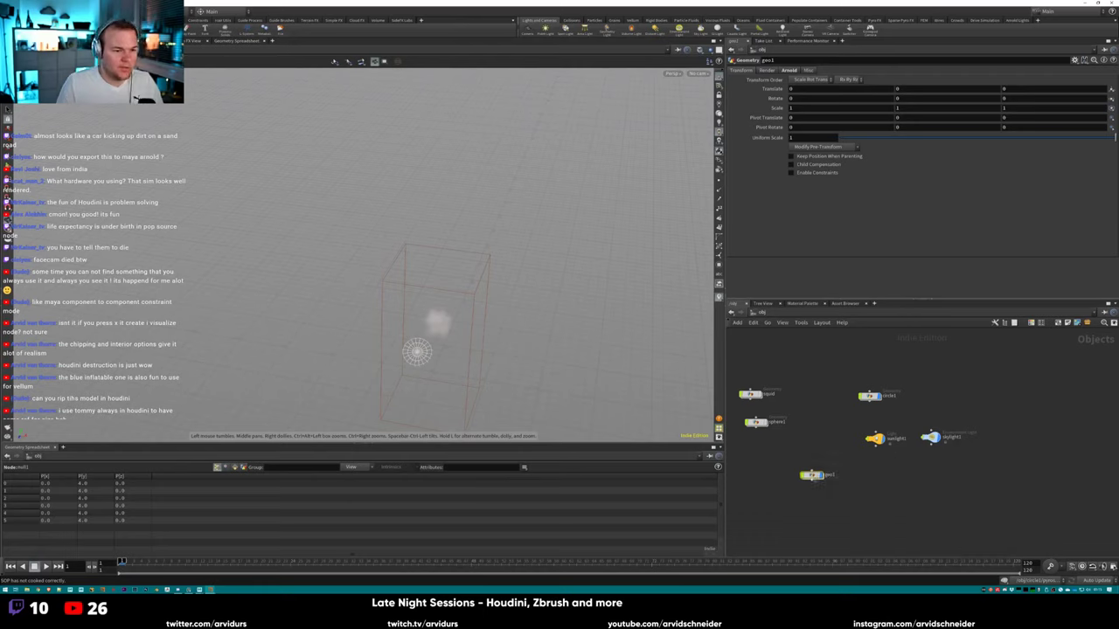
{"action": "double_click", "coordinate": [813, 474]}
Add a Dop Import node and a Dop Import Fields node inside geo1.
{"action": "key", "text": "Tab"}
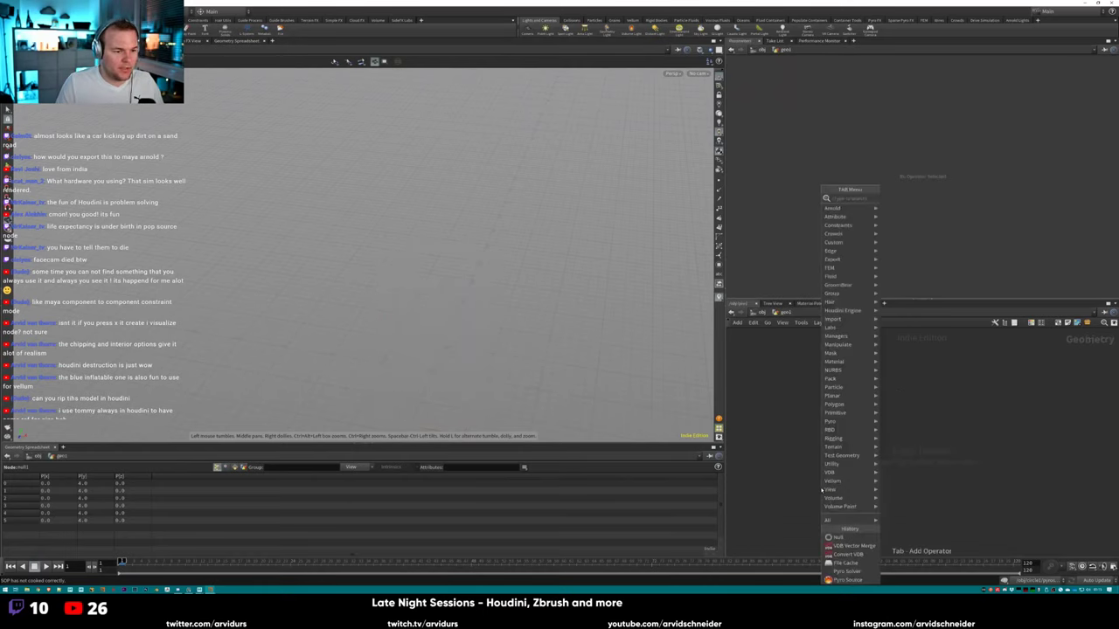
{"action": "type", "text": "volume"}
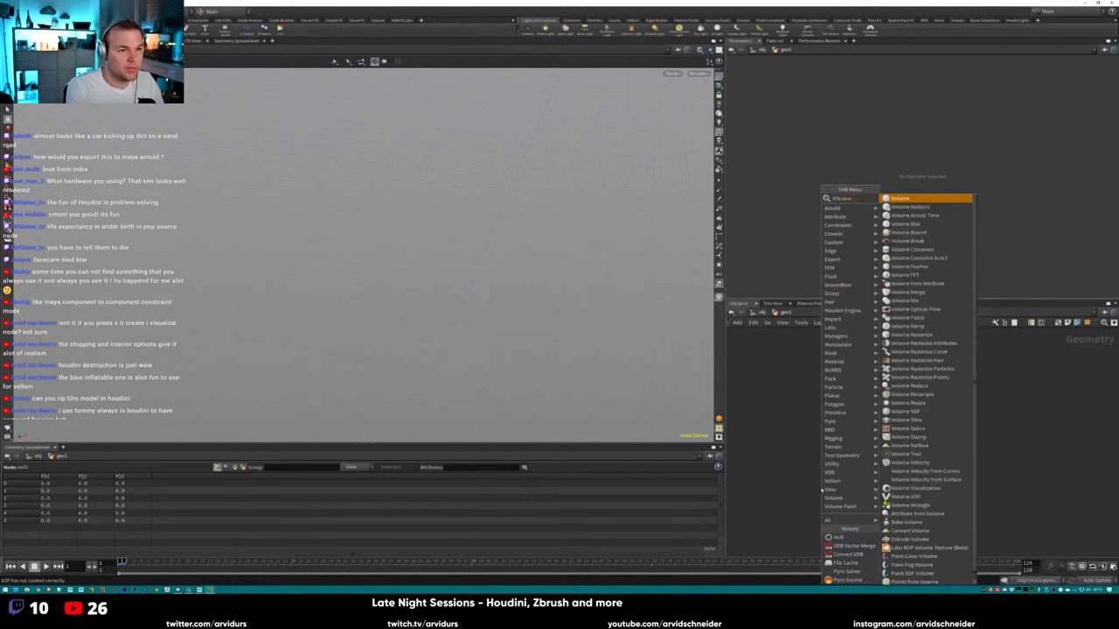
{"action": "key", "text": "BackSpace"}
{"action": "key", "text": "BackSpace"}
{"action": "key", "text": "BackSpace"}
{"action": "key", "text": "BackSpace"}
{"action": "key", "text": "BackSpace"}
{"action": "key", "text": "BackSpace"}
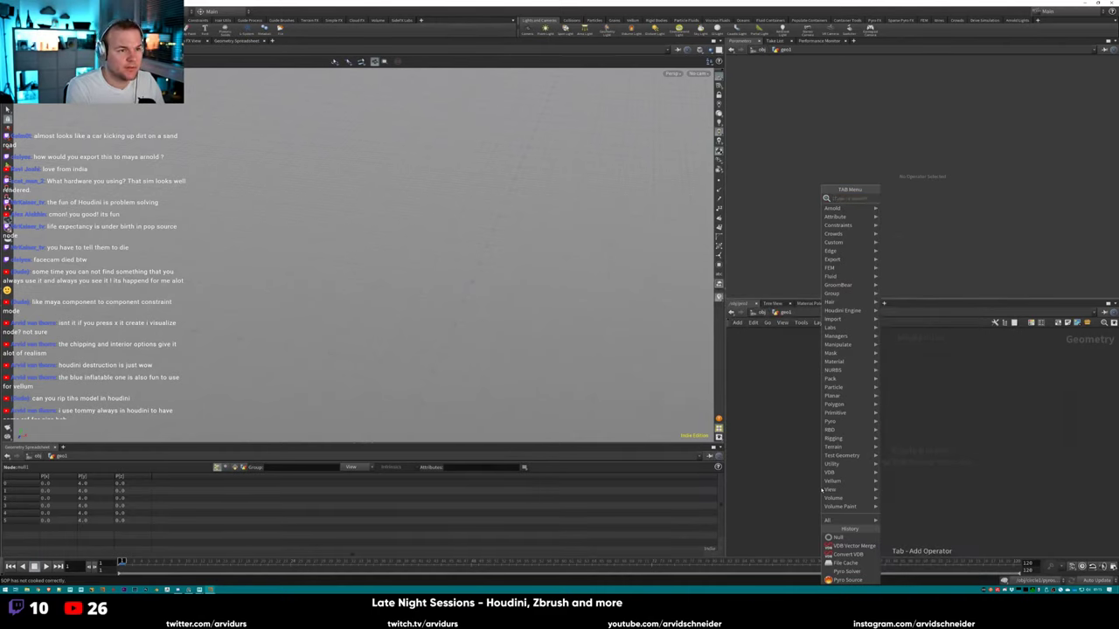
{"action": "type", "text": "import"}
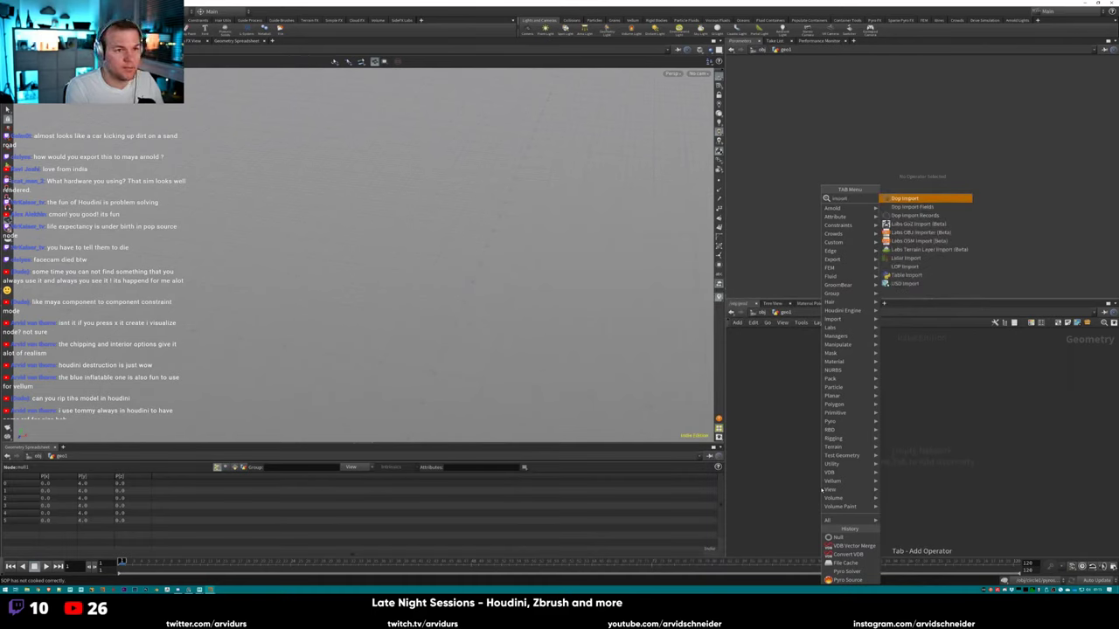
{"action": "key", "text": "Return"}
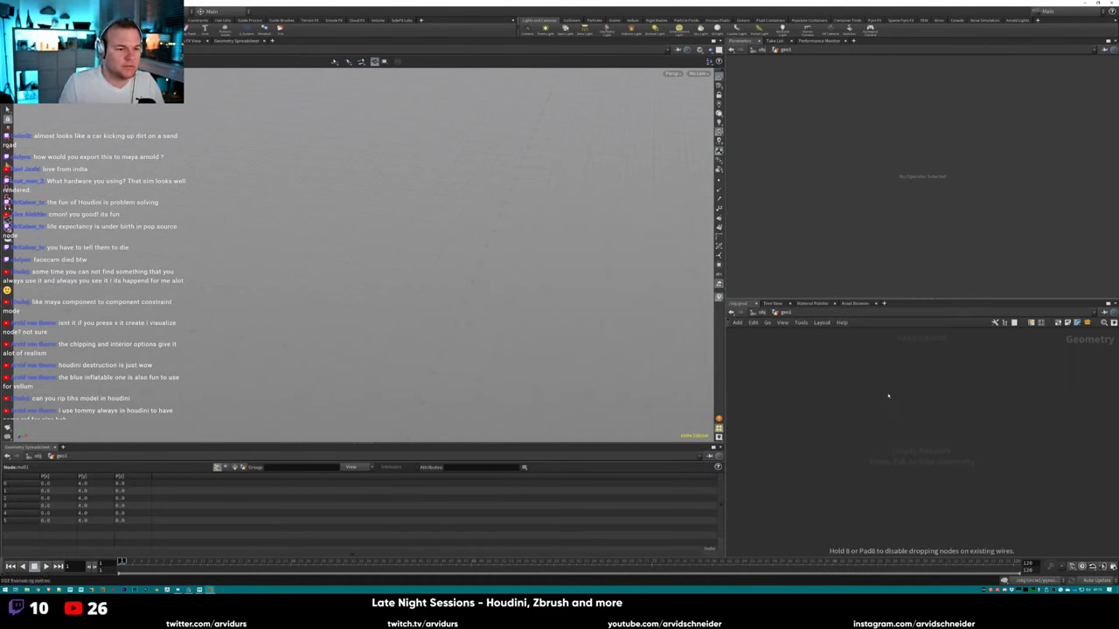
{"action": "left_click", "coordinate": [850, 386]}
{"action": "key", "text": "Tab"}
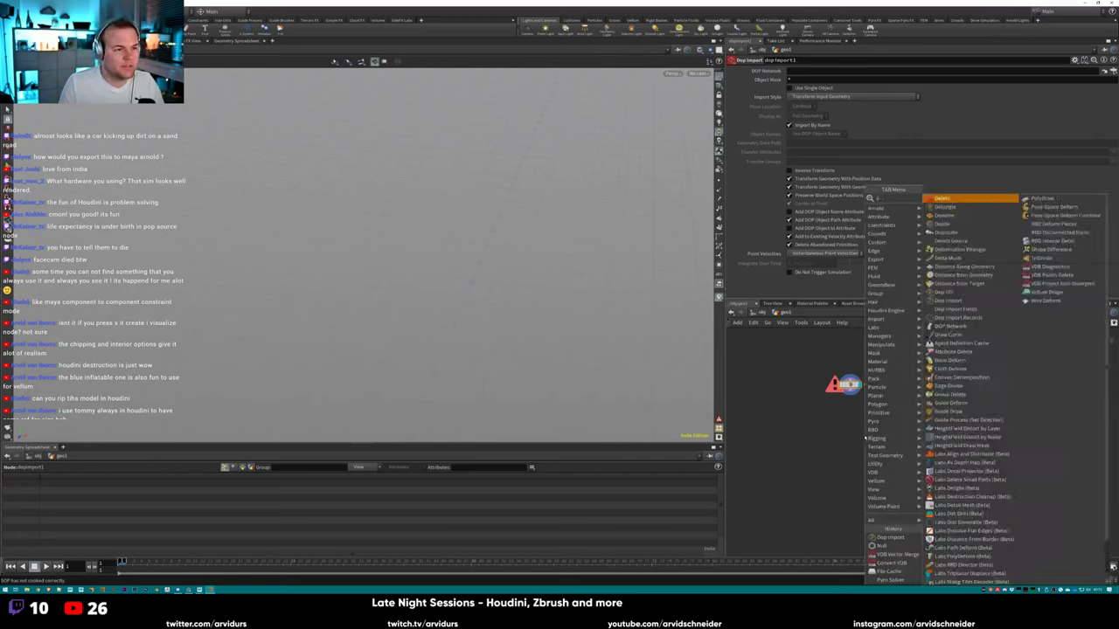
{"action": "type", "text": "dop"}
{"action": "key", "text": "Down"}
{"action": "key", "text": "Down"}
{"action": "key", "text": "Return"}
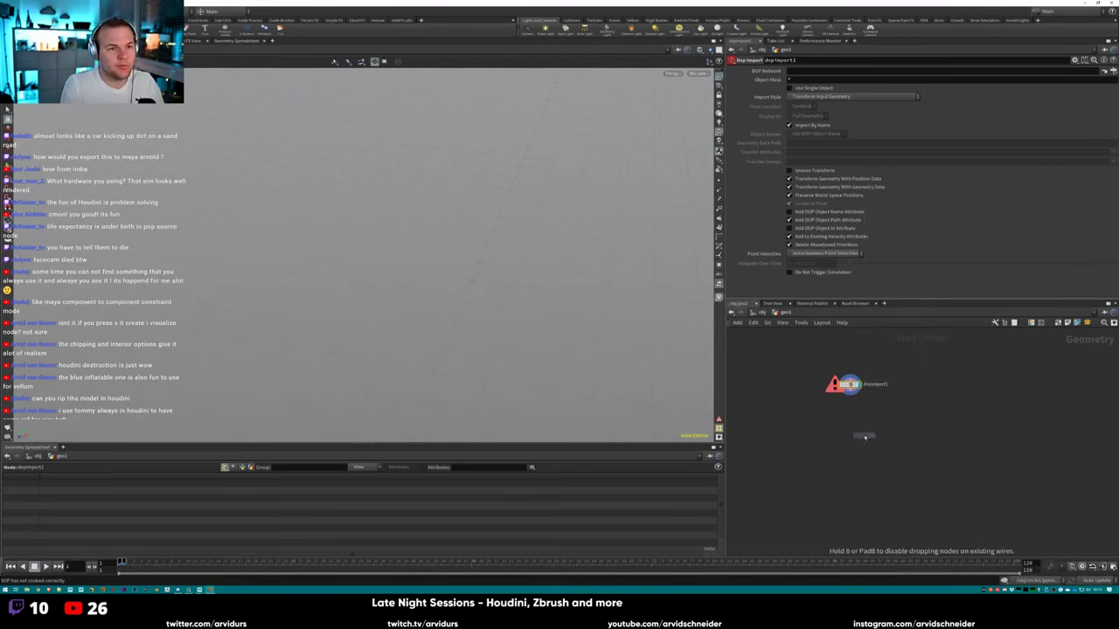
{"action": "left_click", "coordinate": [966, 394]}
{"action": "left_click_drag", "start_coordinate": [965, 396], "coordinate": [933, 398]}
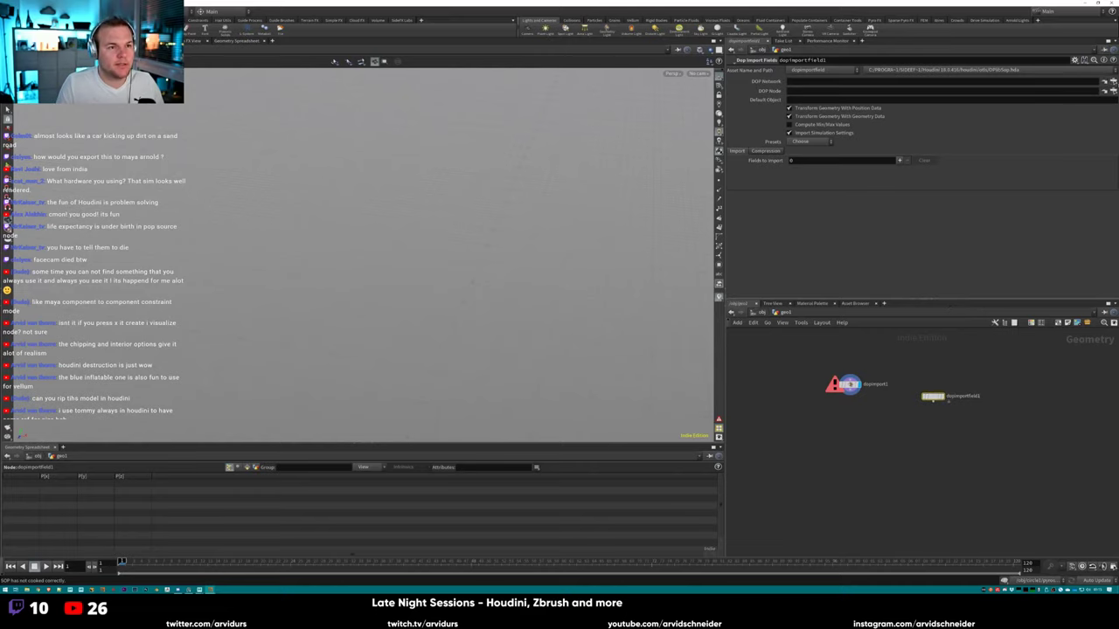
Set dopimportfield1's DOP Network to /obj/circle1/pyrosolver1/dopnet1.
{"action": "left_click", "coordinate": [1104, 81]}
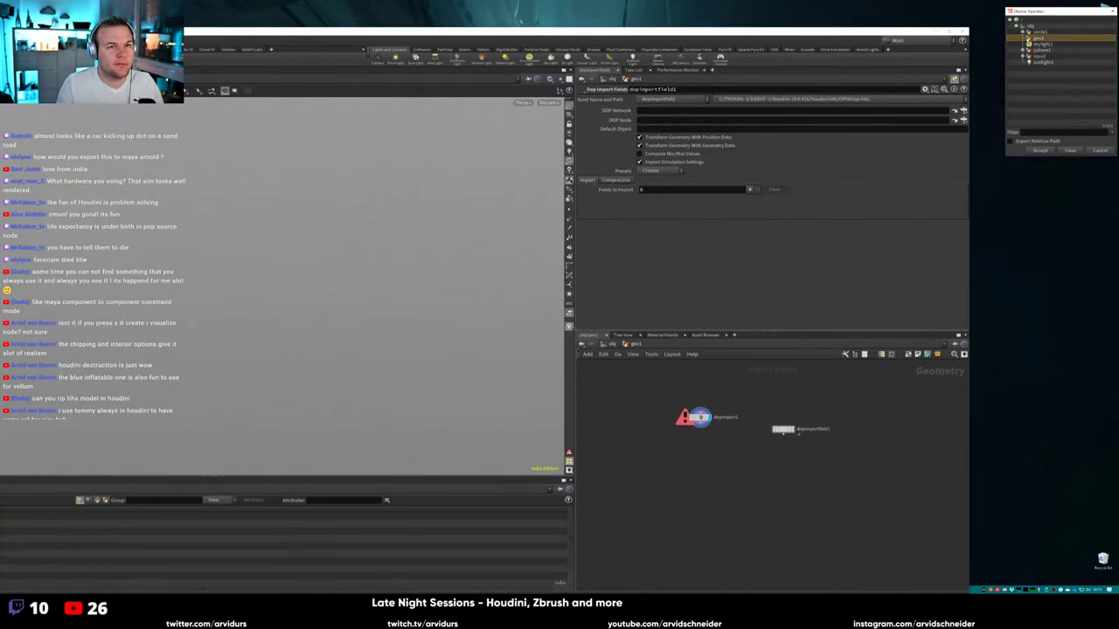
{"action": "left_click", "coordinate": [1024, 32]}
{"action": "left_click", "coordinate": [1047, 44]}
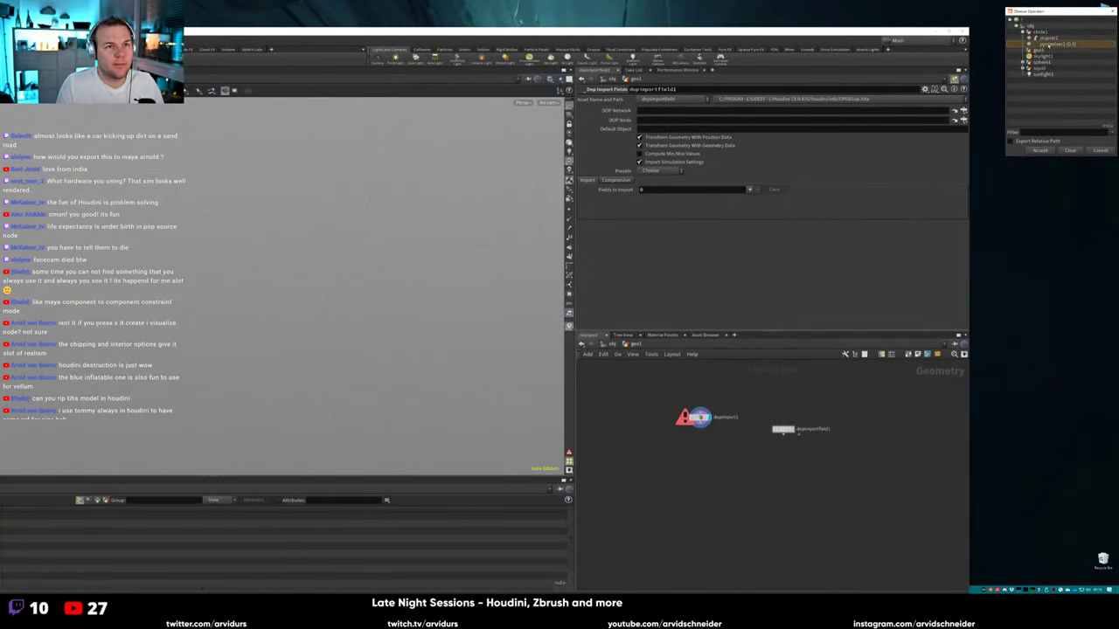
{"action": "left_click", "coordinate": [1045, 38]}
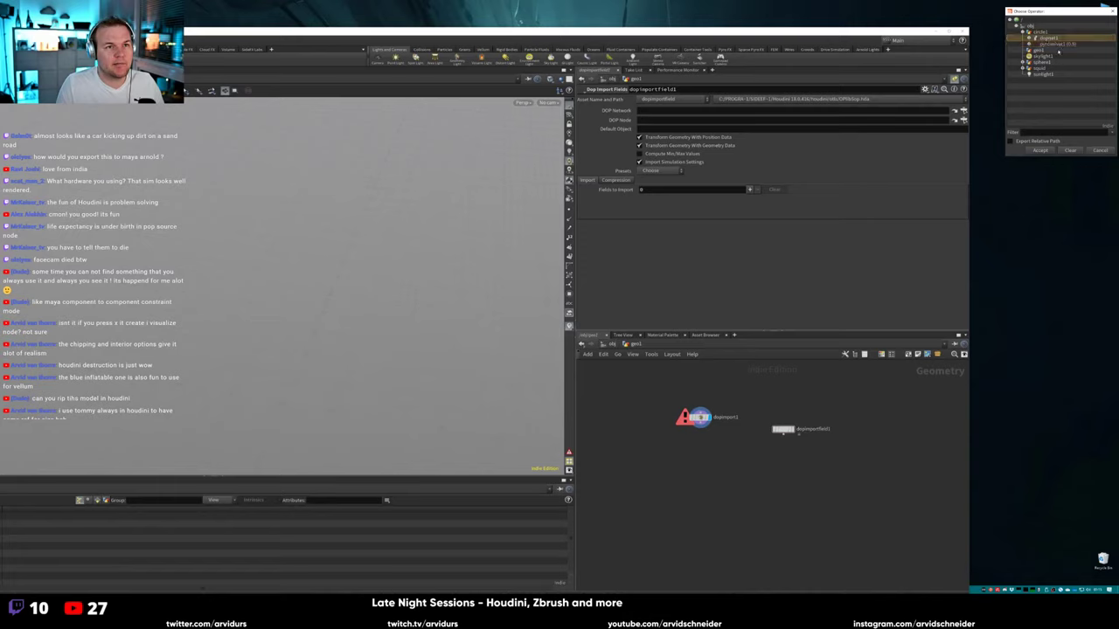
{"action": "left_click", "coordinate": [1035, 38]}
{"action": "double_click", "coordinate": [1045, 50]}
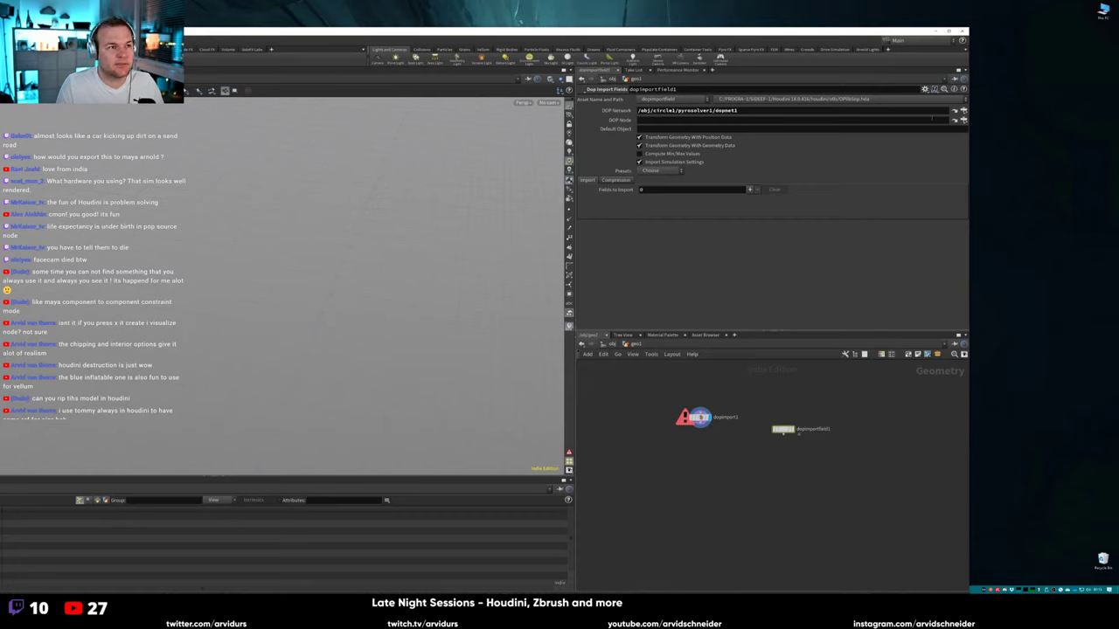
Set the DOP Node to /obj/circle1/pyrosolver1 and display dopimportfield1's output.
{"action": "left_click", "coordinate": [954, 121]}
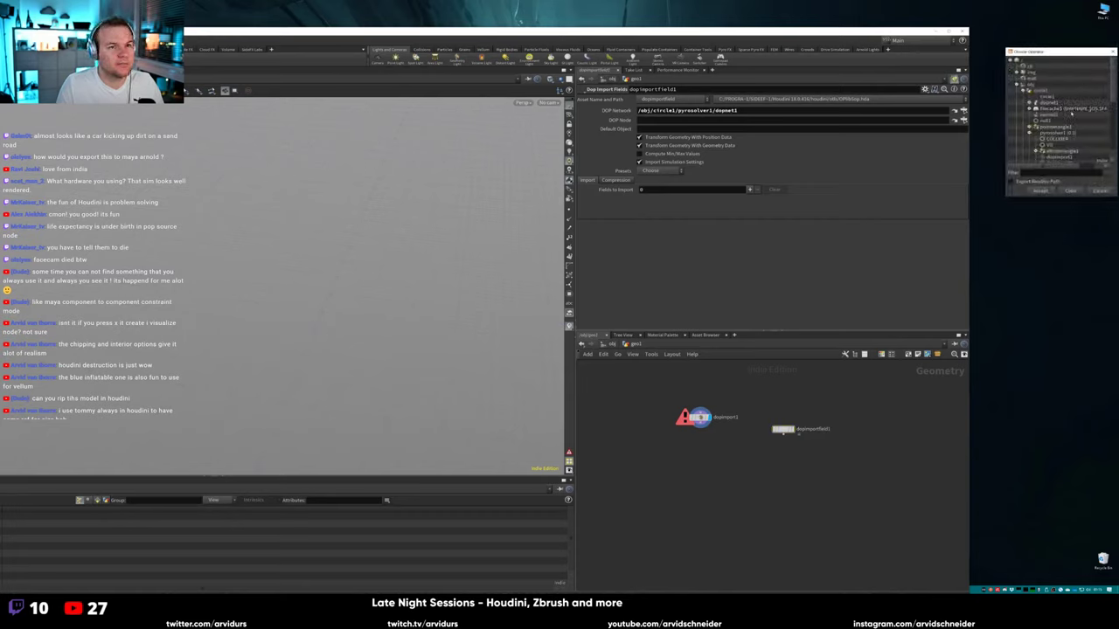
{"action": "left_click", "coordinate": [1036, 138]}
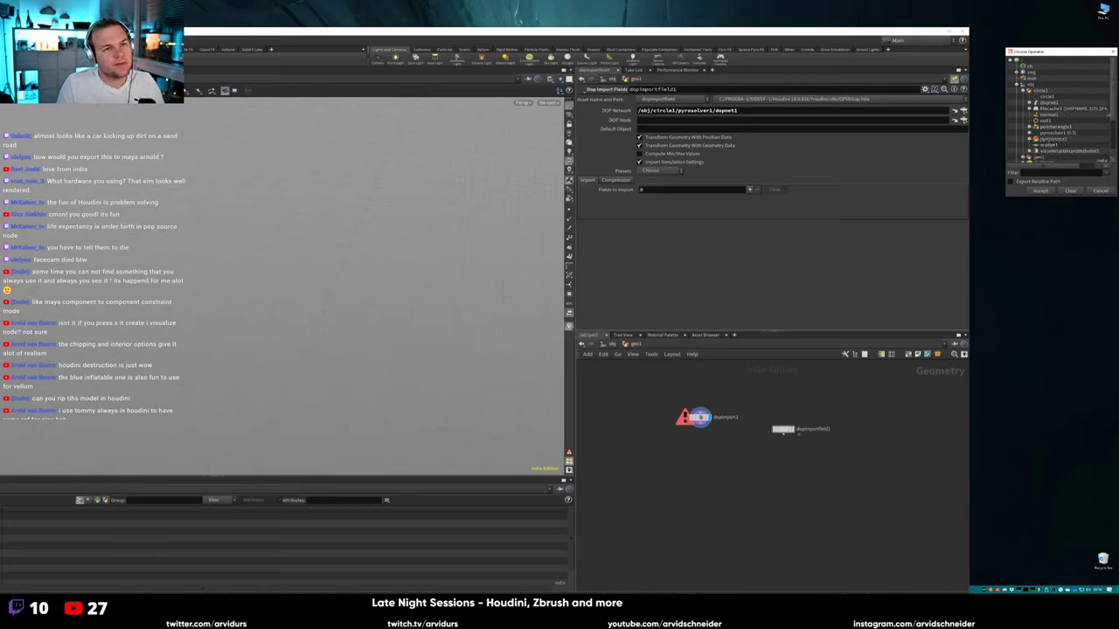
{"action": "scroll", "coordinate": [1114, 117], "scroll_direction": "down", "scroll_amount": 1}
{"action": "scroll", "coordinate": [1114, 117], "scroll_direction": "down", "scroll_amount": 3}
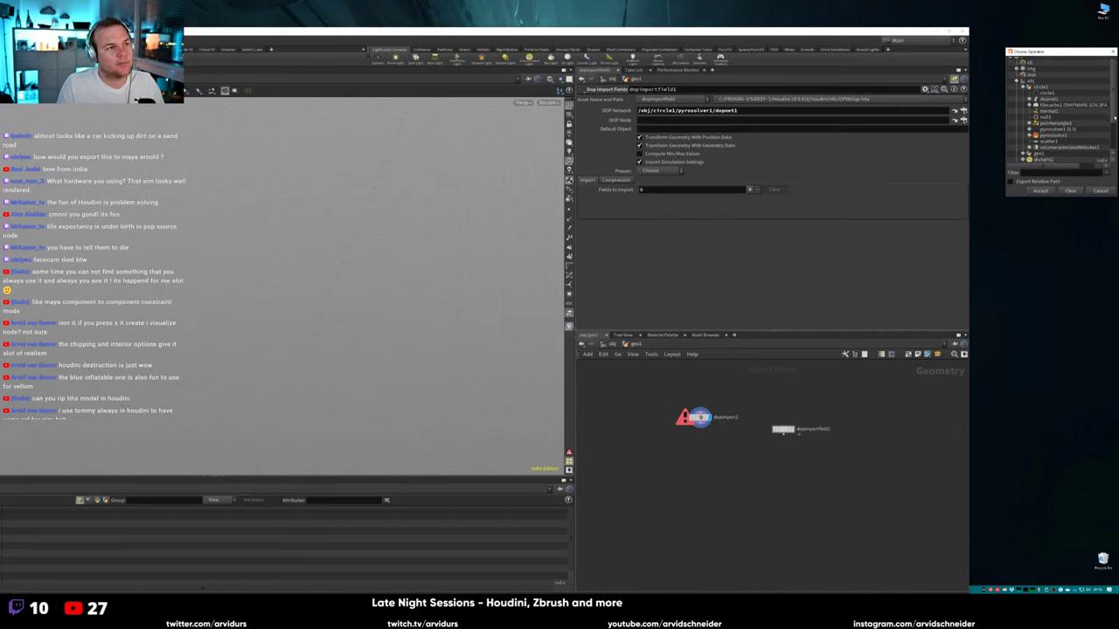
{"action": "scroll", "coordinate": [1113, 117], "scroll_direction": "up", "scroll_amount": 1}
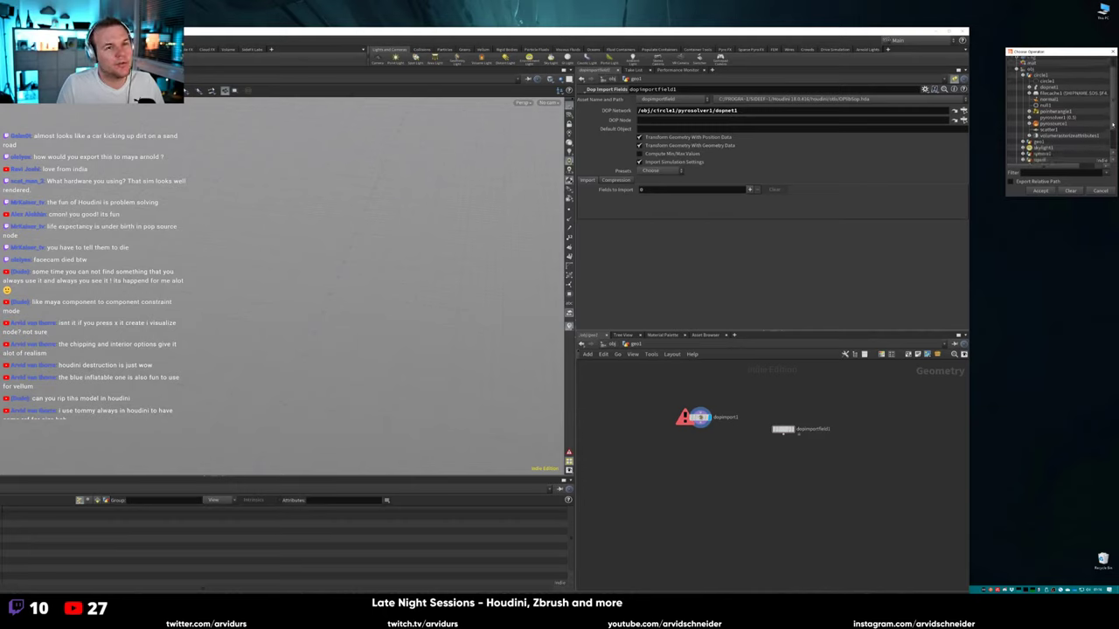
{"action": "scroll", "coordinate": [1113, 122], "scroll_direction": "down", "scroll_amount": 2}
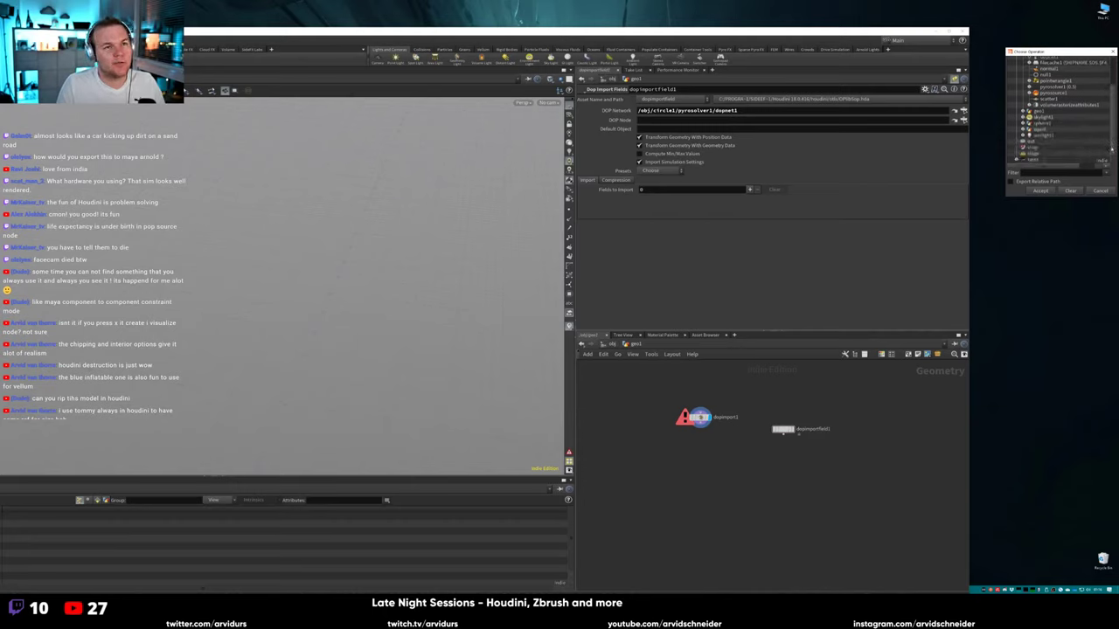
{"action": "scroll", "coordinate": [1110, 129], "scroll_direction": "up", "scroll_amount": 1}
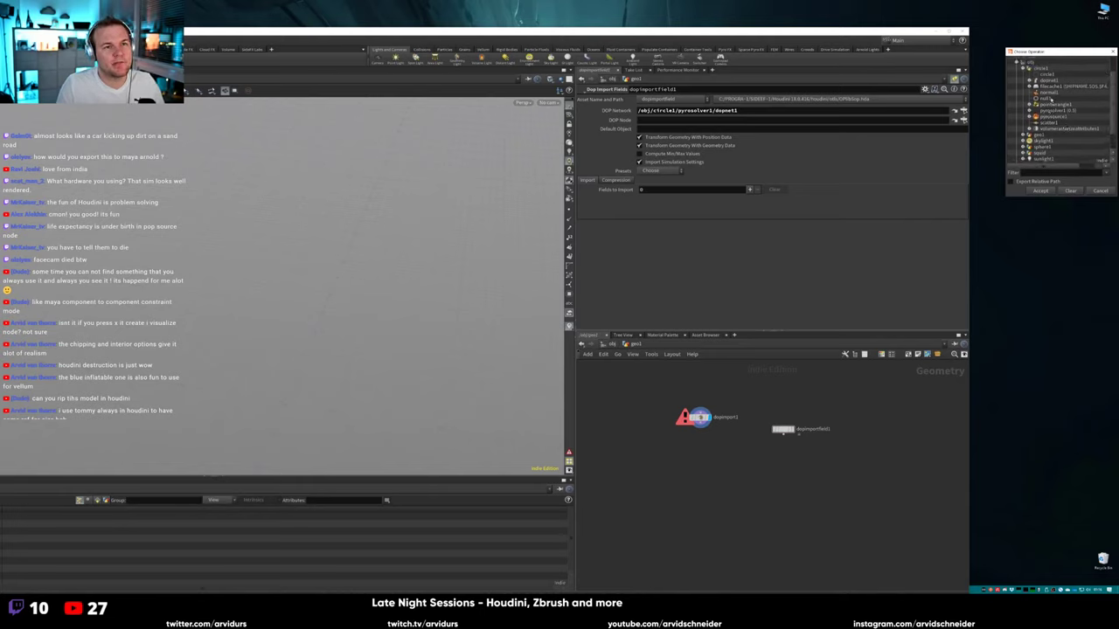
{"action": "double_click", "coordinate": [1045, 80]}
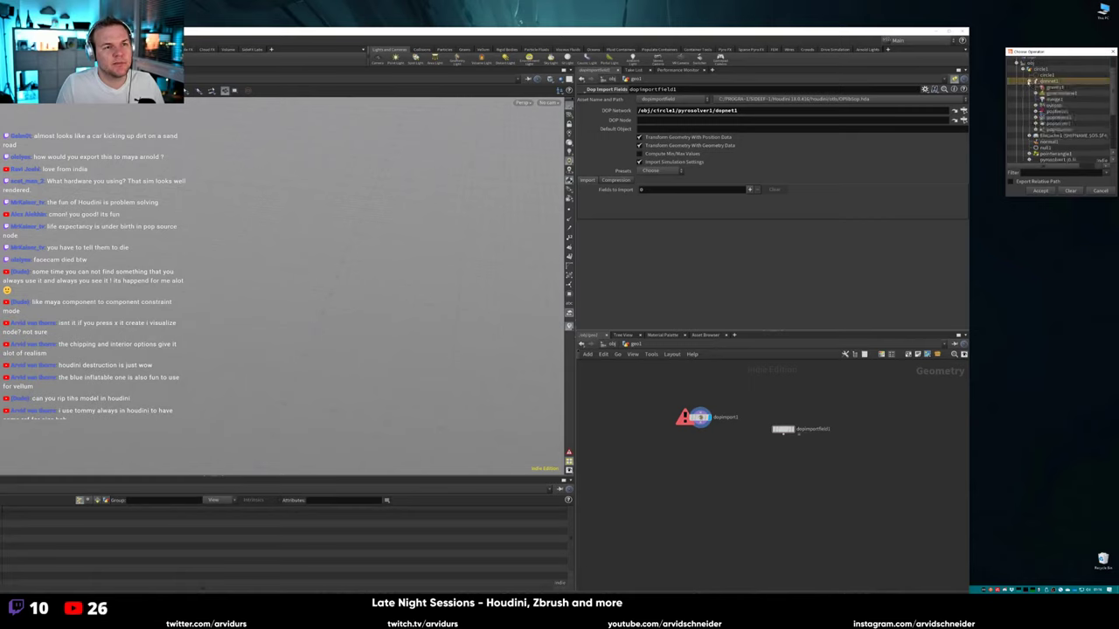
{"action": "left_click", "coordinate": [1029, 80]}
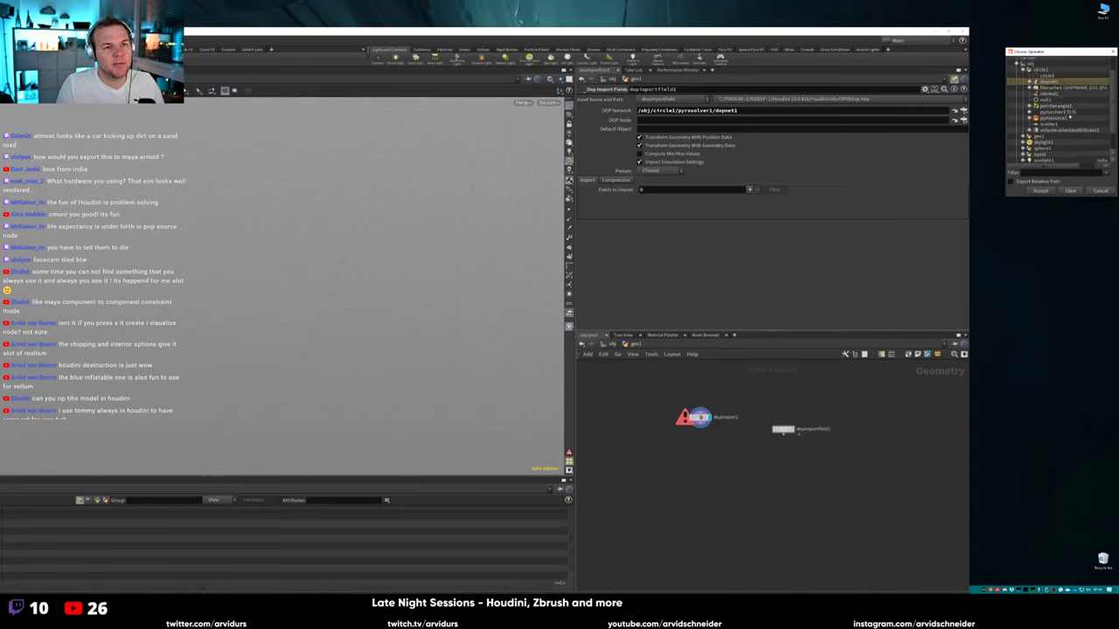
{"action": "double_click", "coordinate": [1062, 112]}
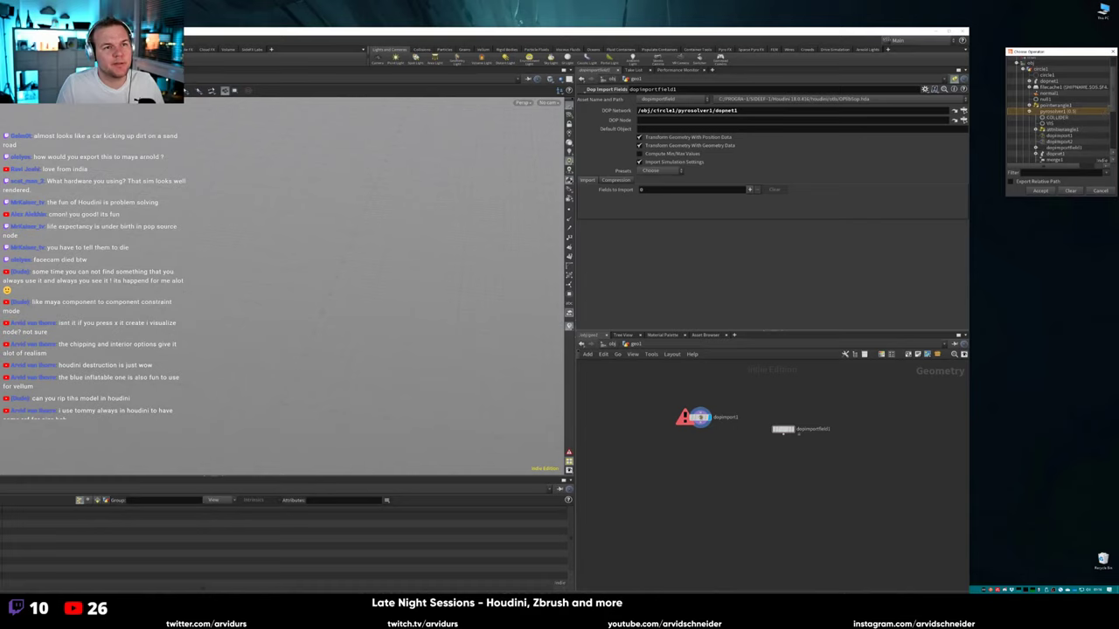
{"action": "scroll", "coordinate": [1115, 114], "scroll_direction": "down", "scroll_amount": 2}
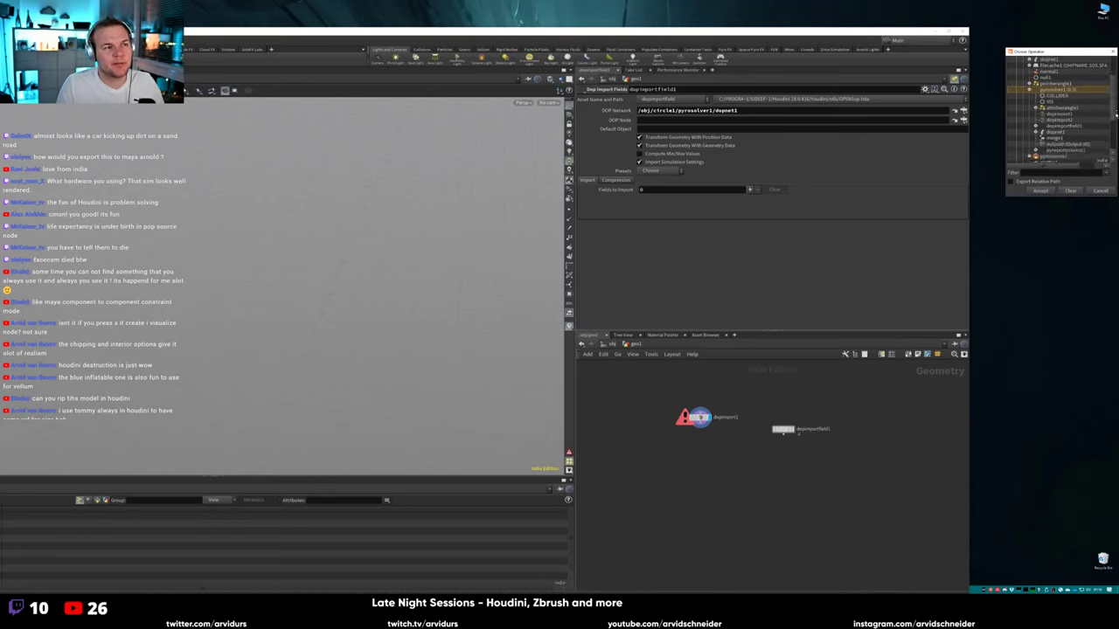
{"action": "left_click", "coordinate": [1035, 131]}
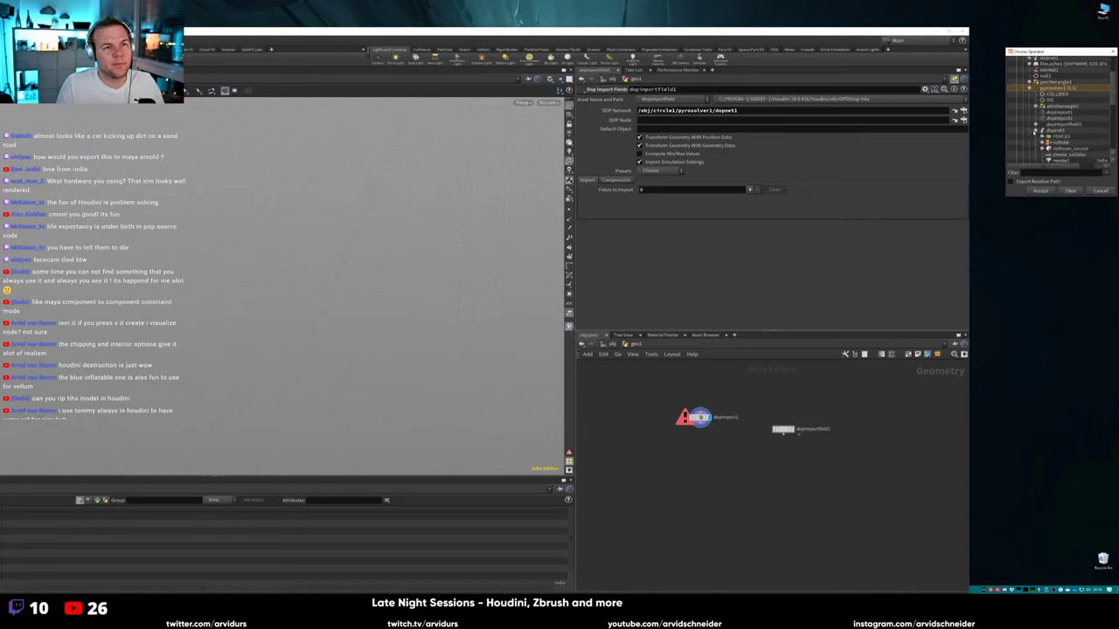
{"action": "left_click_drag", "start_coordinate": [1113, 104], "coordinate": [1114, 129]}
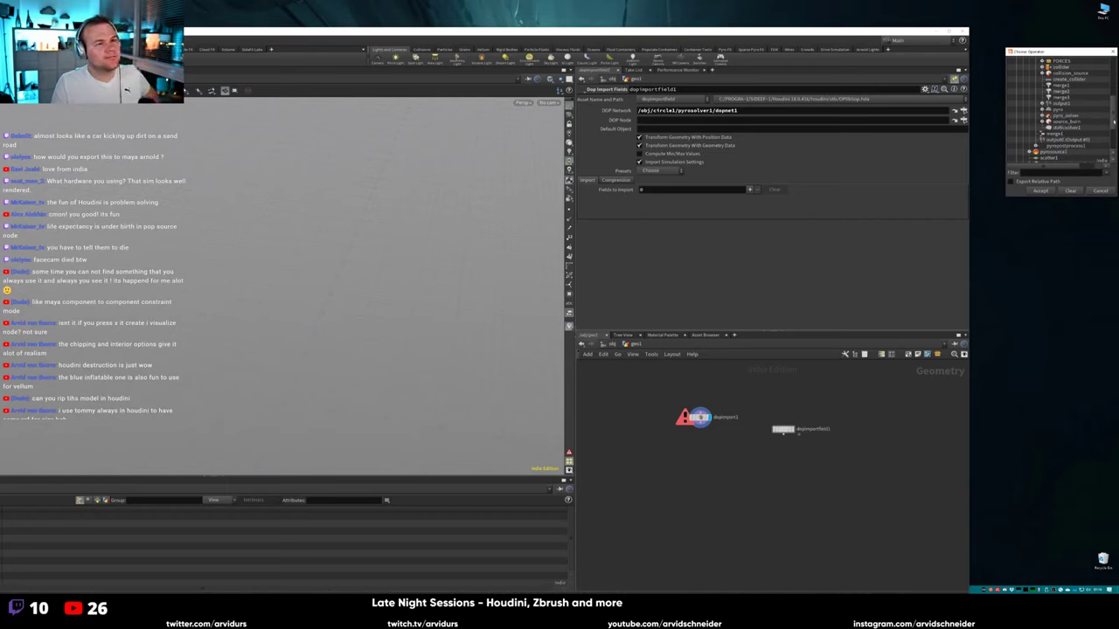
{"action": "scroll", "coordinate": [1112, 122], "scroll_direction": "up", "scroll_amount": 3}
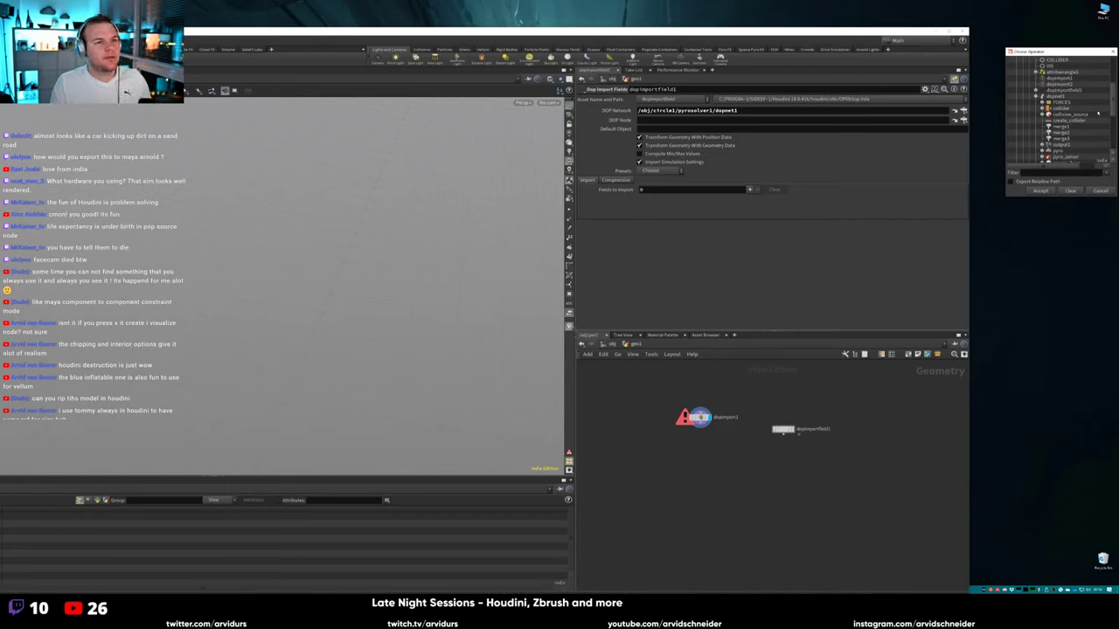
{"action": "scroll", "coordinate": [1102, 94], "scroll_direction": "up", "scroll_amount": 2}
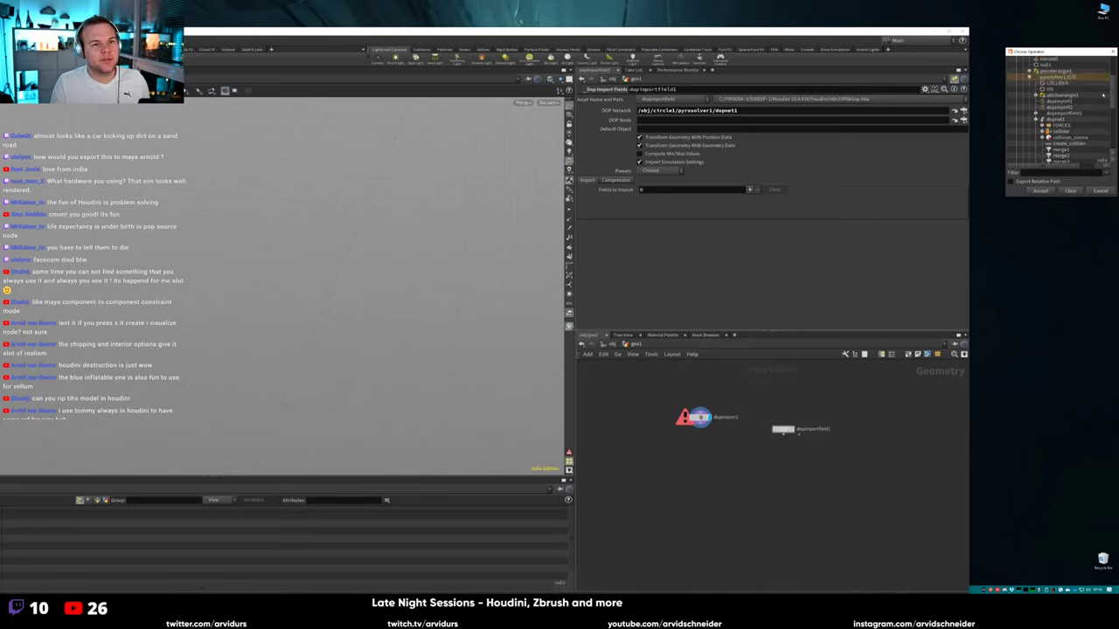
{"action": "double_click", "coordinate": [1081, 78]}
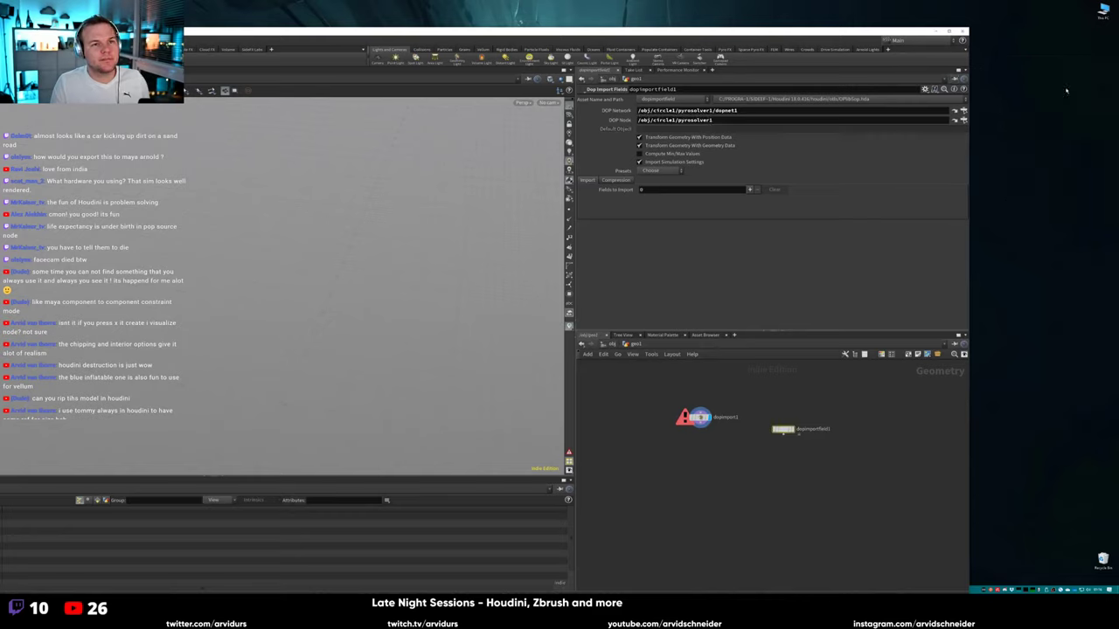
{"action": "left_click", "coordinate": [797, 427]}
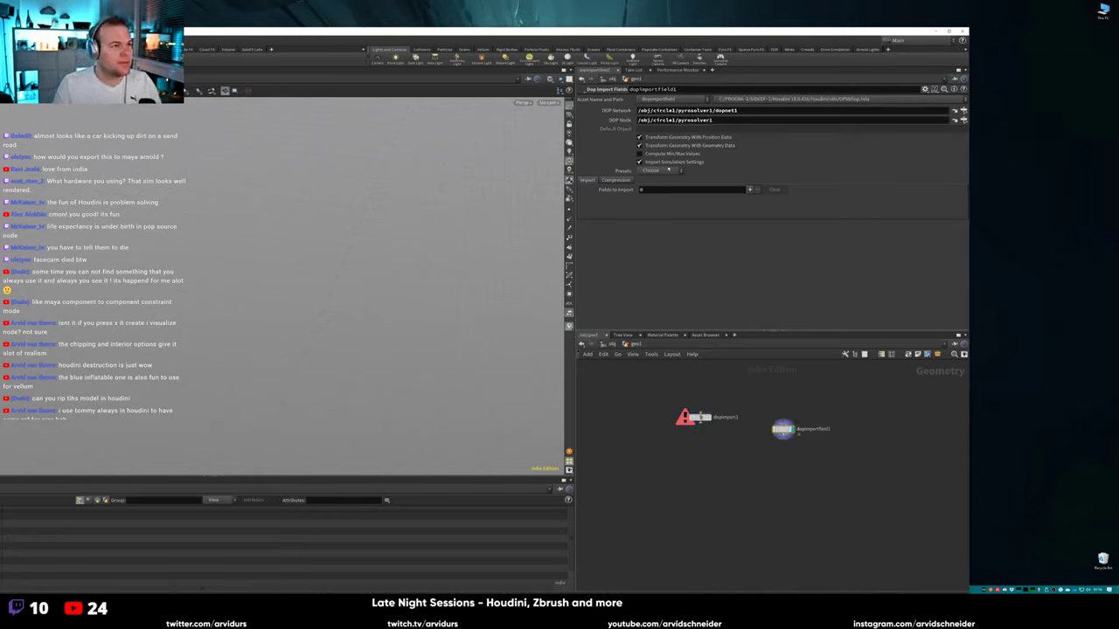
Apply the Smoke preset to import density, vel, rest, temperature and Cd, then scrub early frames.
{"action": "left_click", "coordinate": [667, 170]}
{"action": "left_click", "coordinate": [662, 262]}
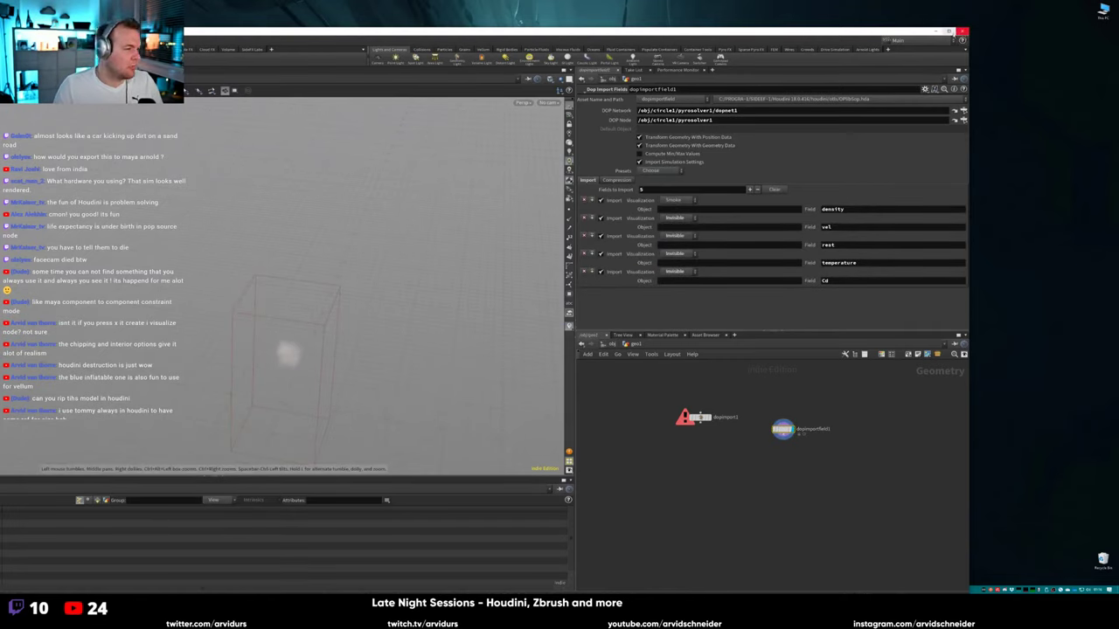
{"action": "left_click", "coordinate": [949, 31]}
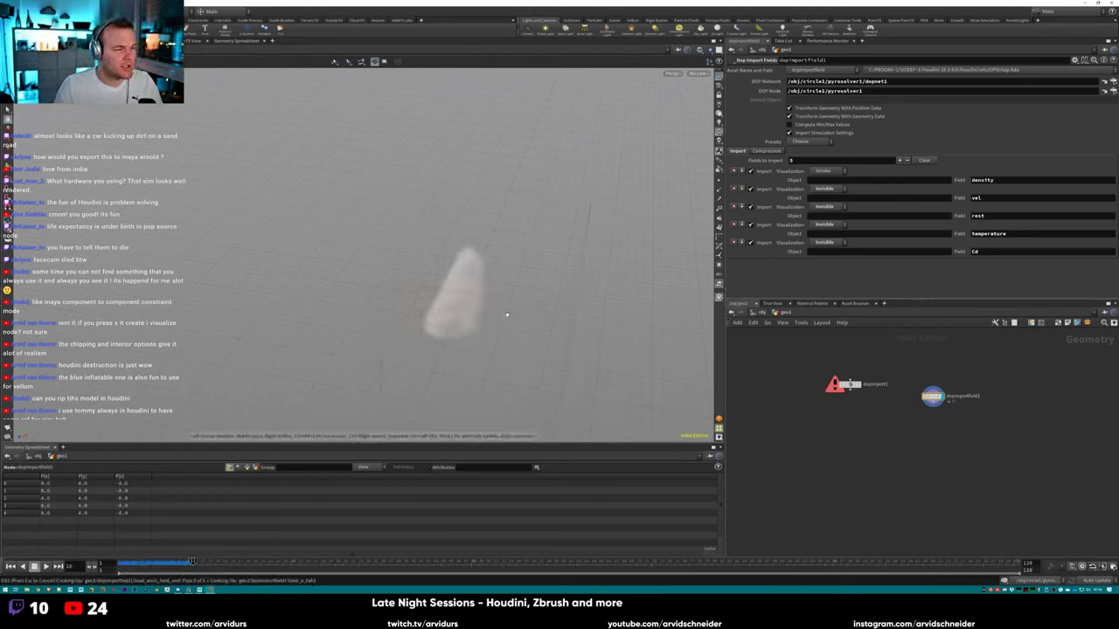
{"action": "left_click_drag", "start_coordinate": [518, 561], "coordinate": [122, 562]}
Delete the broken dopimport1 node, then search for a new node but cancel without adding one.
{"action": "left_click", "coordinate": [813, 372]}
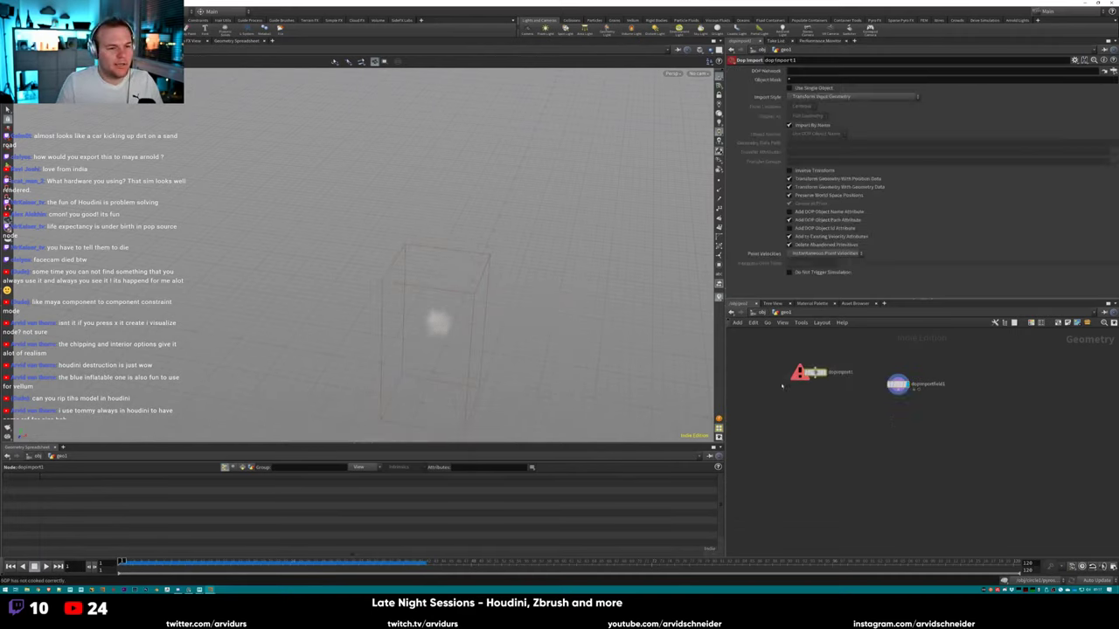
{"action": "key", "text": "Delete"}
{"action": "left_click", "coordinate": [898, 385]}
{"action": "key", "text": "Tab"}
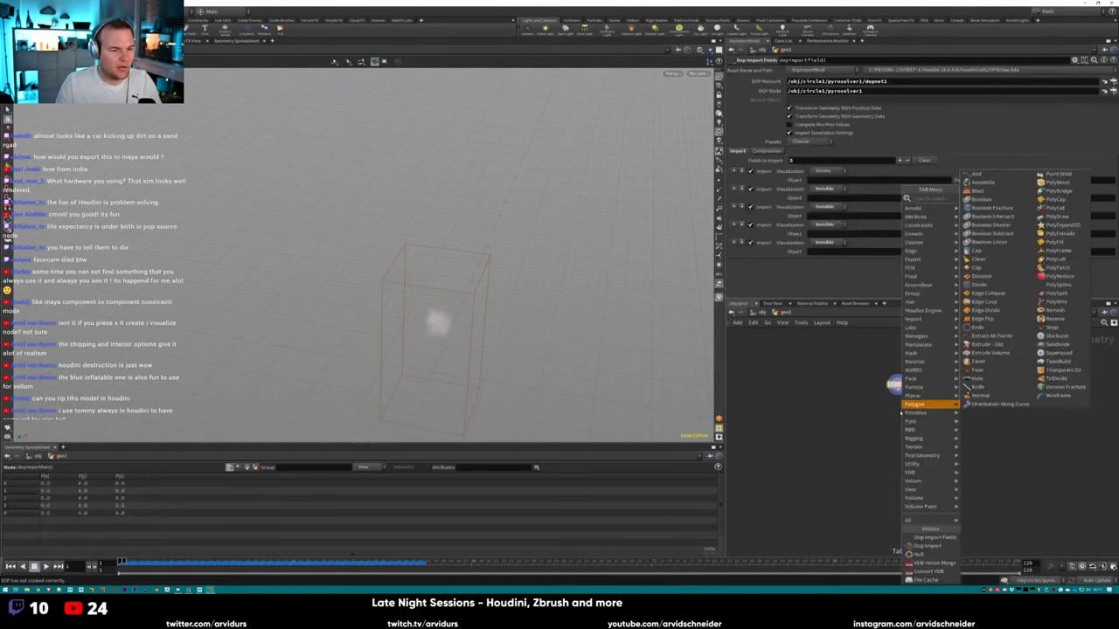
{"action": "type", "text": "veld"}
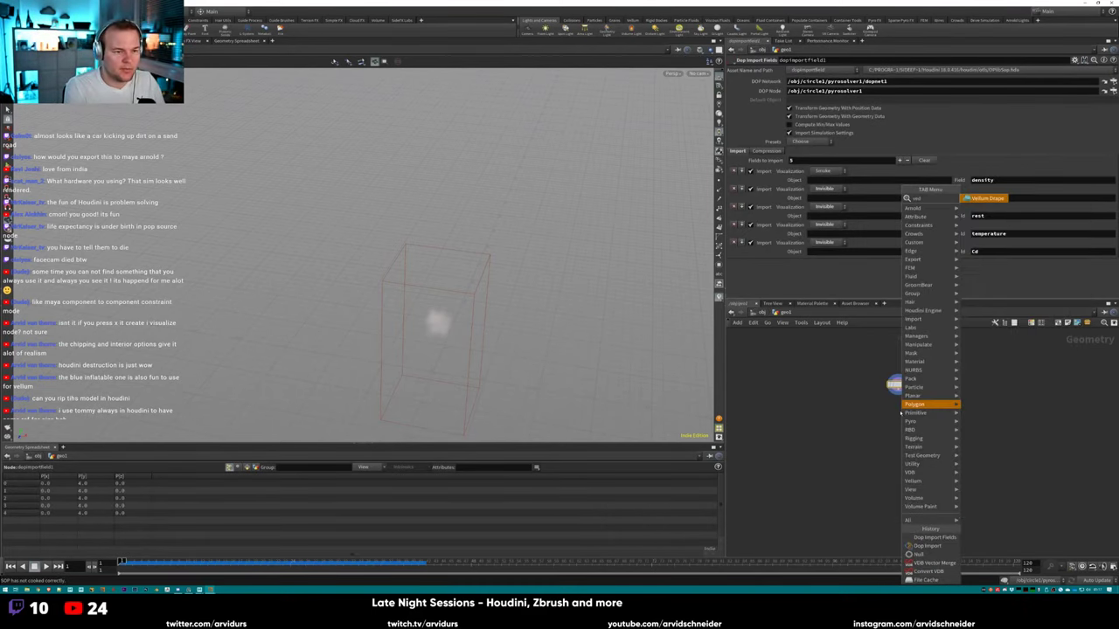
{"action": "key", "text": "BackSpace"}
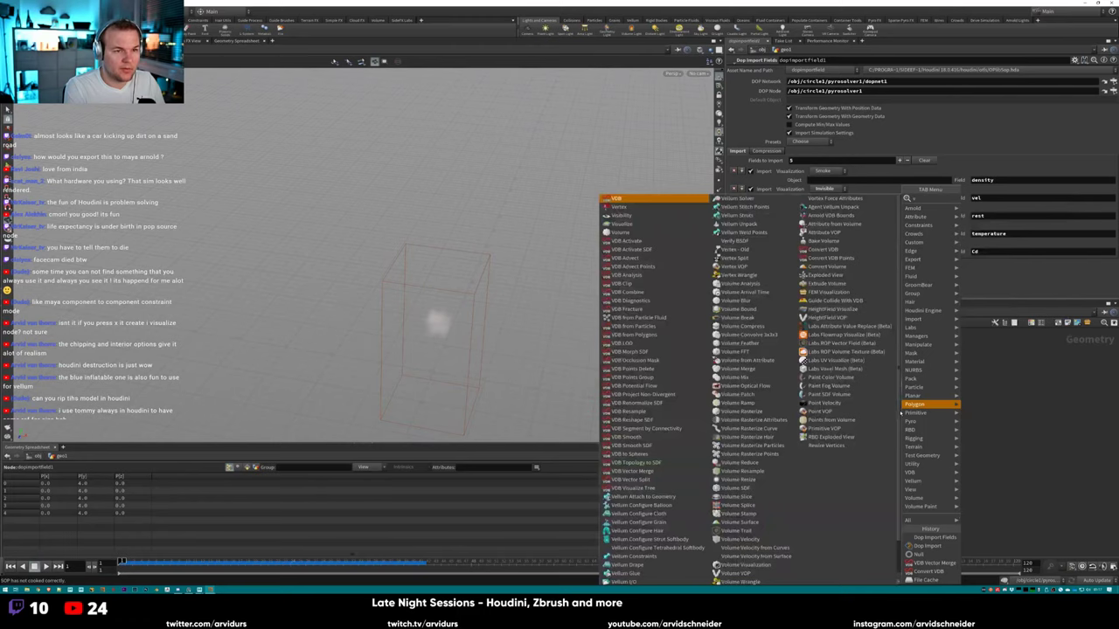
{"action": "type", "text": "db"}
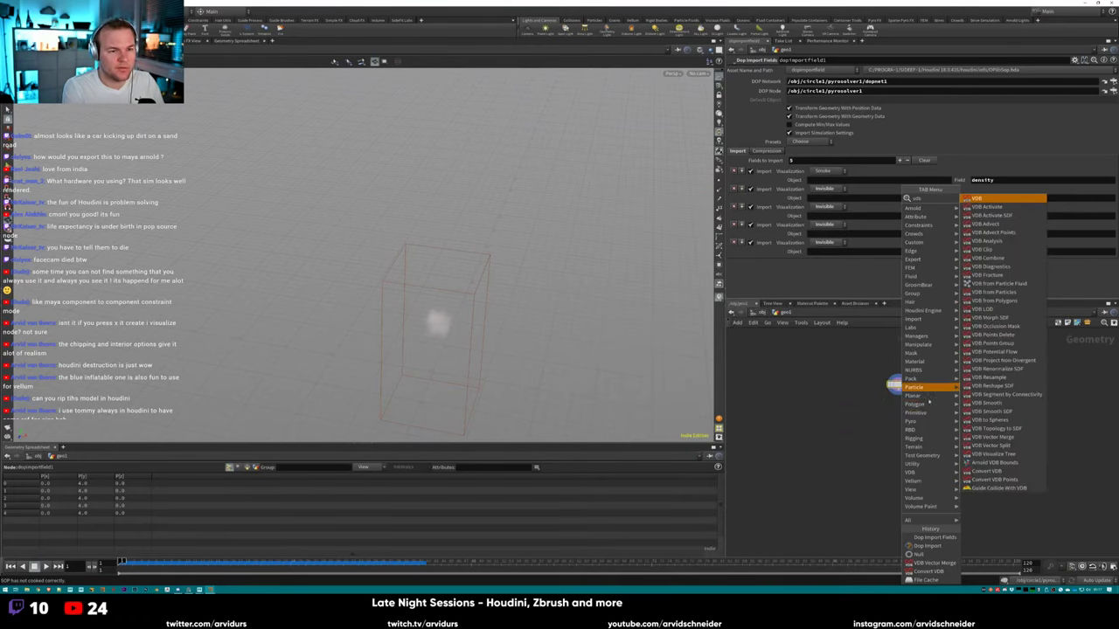
{"action": "key", "text": "Escape"}
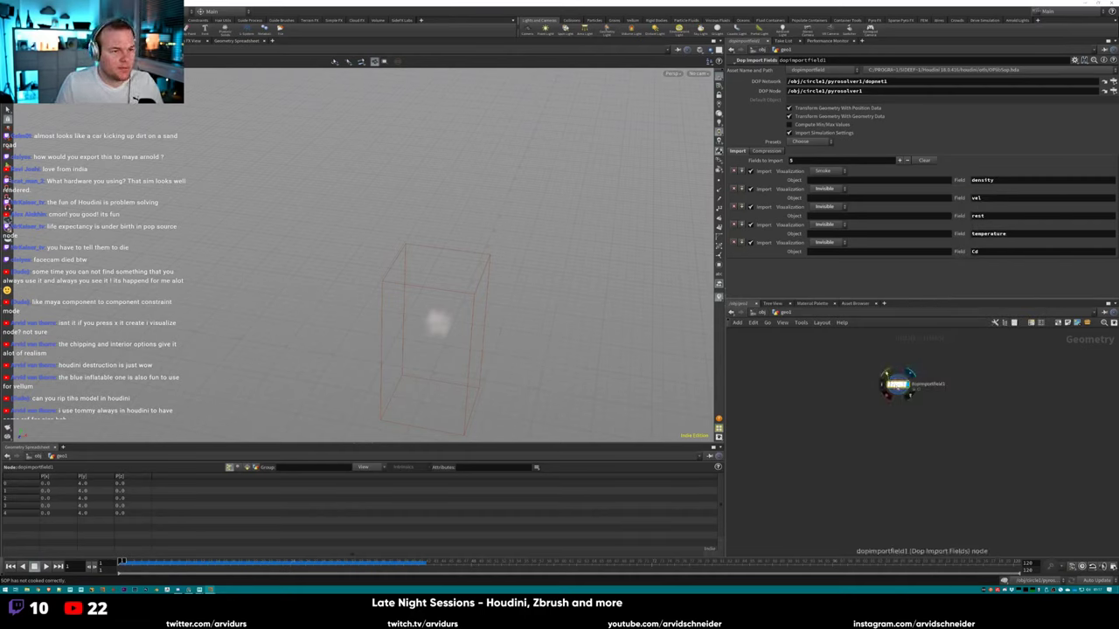
{"action": "scroll", "coordinate": [890, 372], "scroll_direction": "up", "scroll_amount": 3}
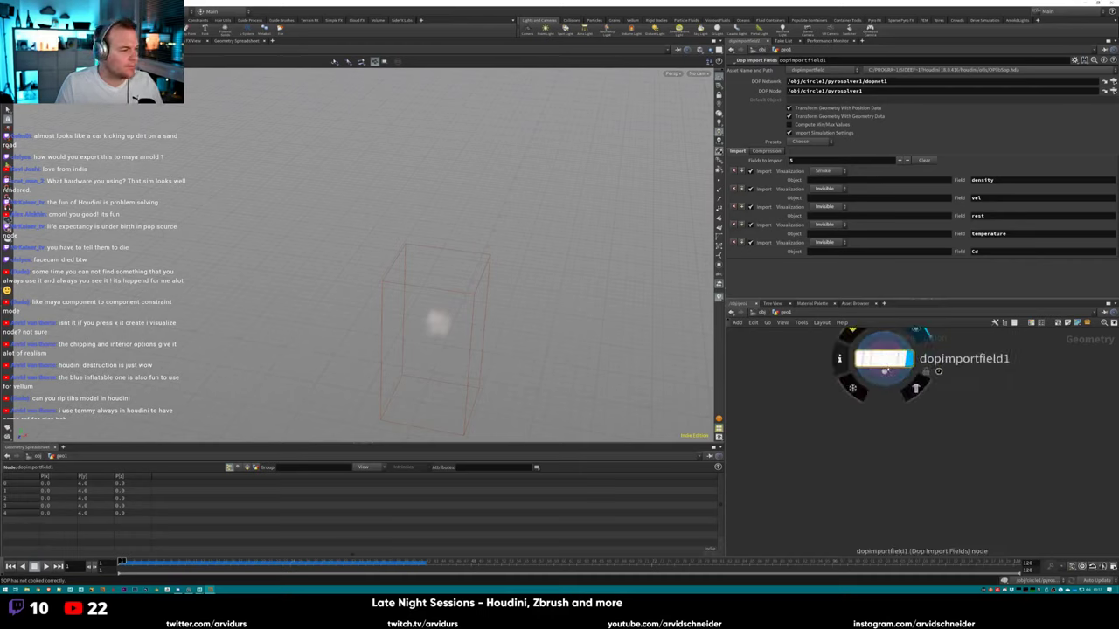
Add a Volume Visualization node wired below dopimportfield1 and set its display flag.
{"action": "left_click", "coordinate": [884, 371]}
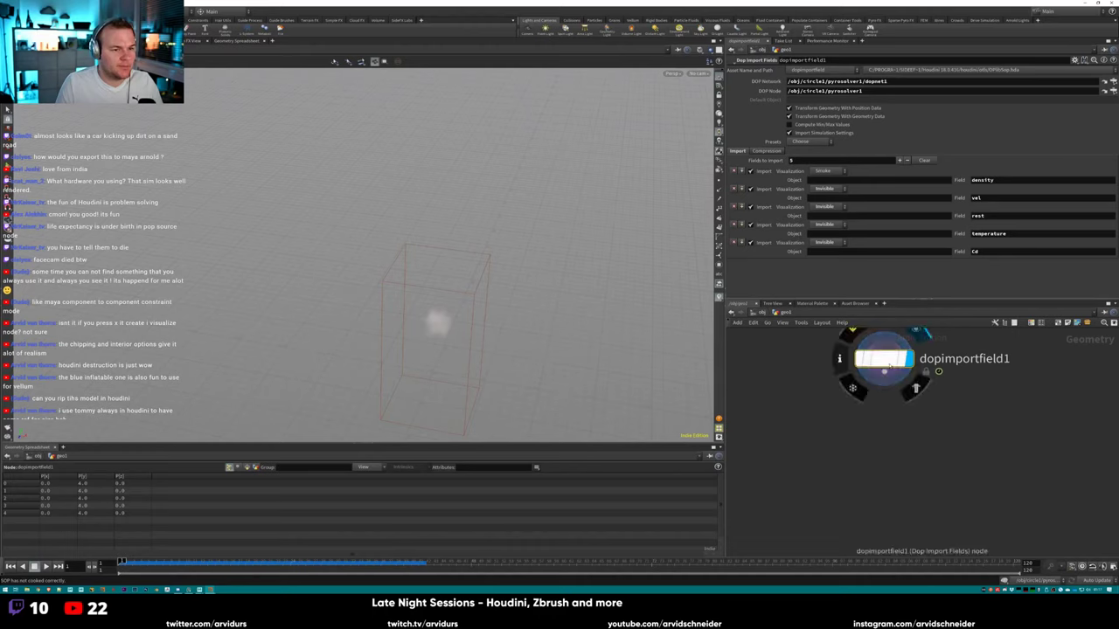
{"action": "left_click", "coordinate": [872, 423]}
{"action": "type", "text": "vol"}
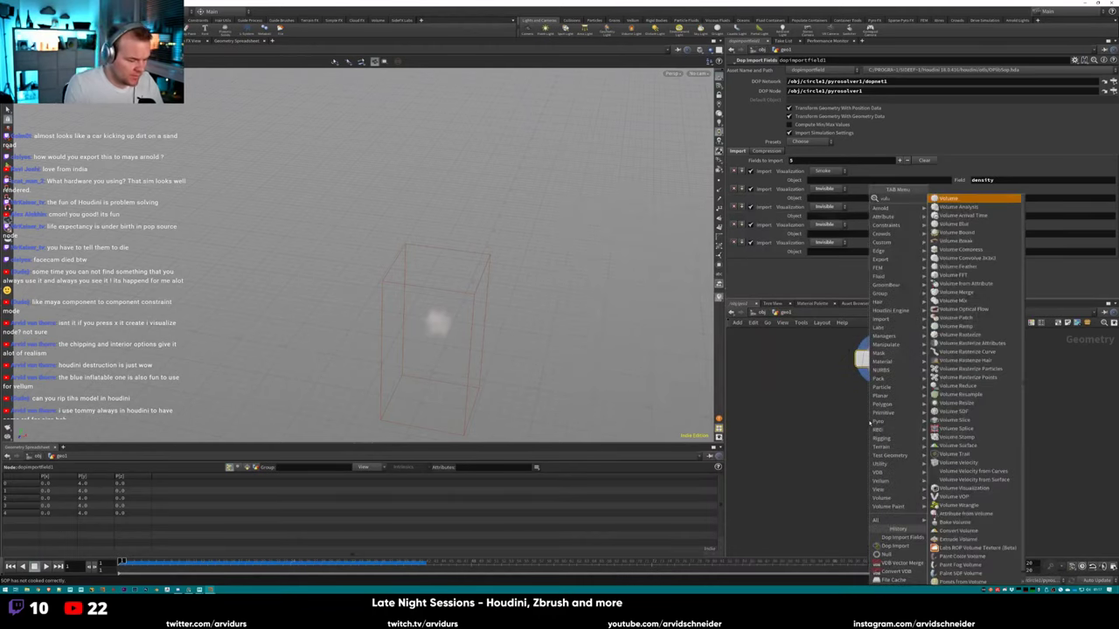
{"action": "type", "text": "umev"}
{"action": "key", "text": "Down"}
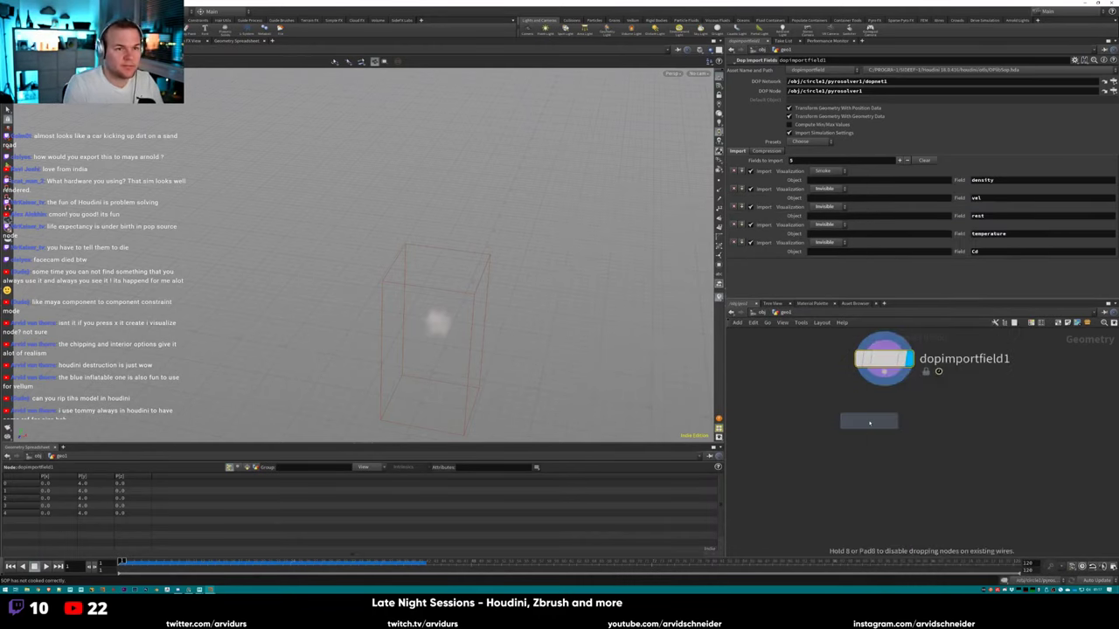
{"action": "key", "text": "Return"}
{"action": "left_click", "coordinate": [886, 416]}
{"action": "left_click_drag", "start_coordinate": [886, 416], "coordinate": [832, 429]}
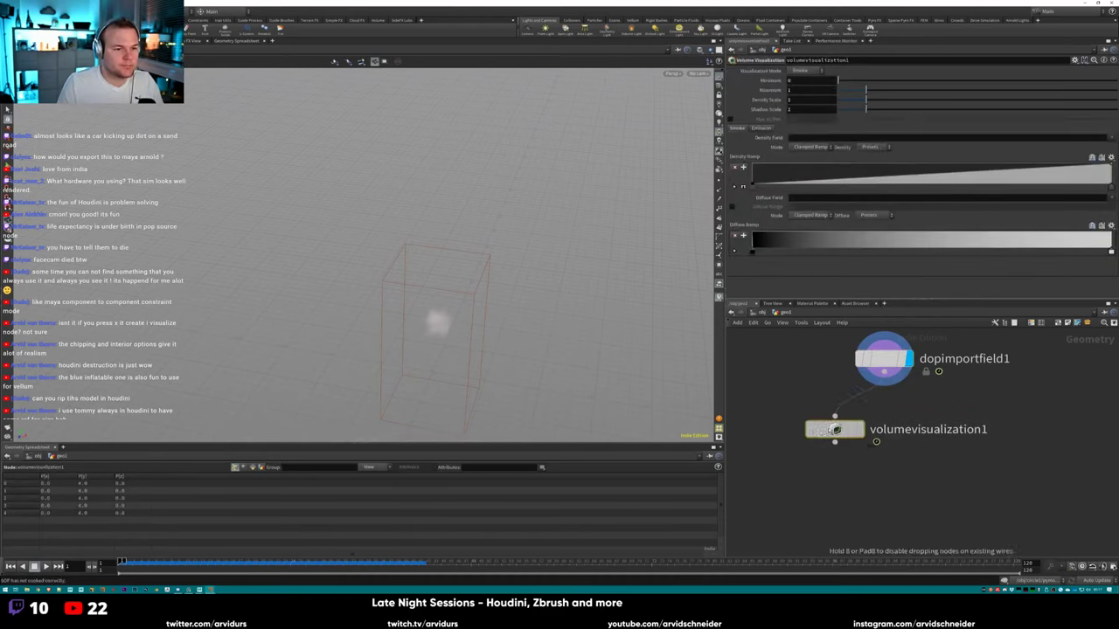
{"action": "left_click", "coordinate": [856, 429]}
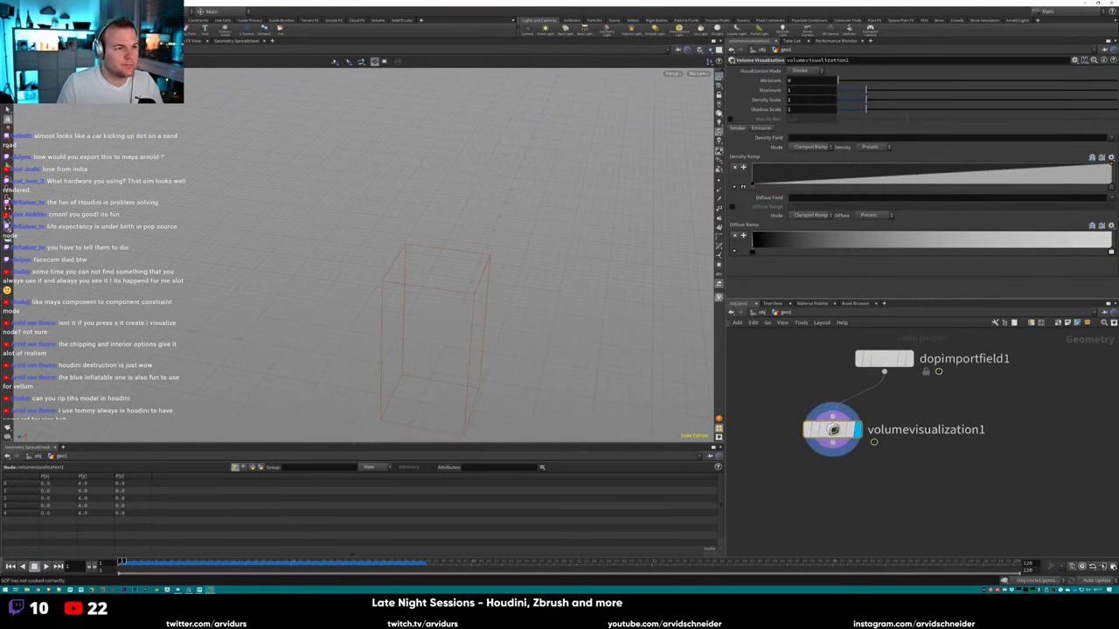
Set the Density Field to 'density' and scrub the timeline to about frame 38.
{"action": "left_click", "coordinate": [1111, 140]}
{"action": "left_click", "coordinate": [1093, 150]}
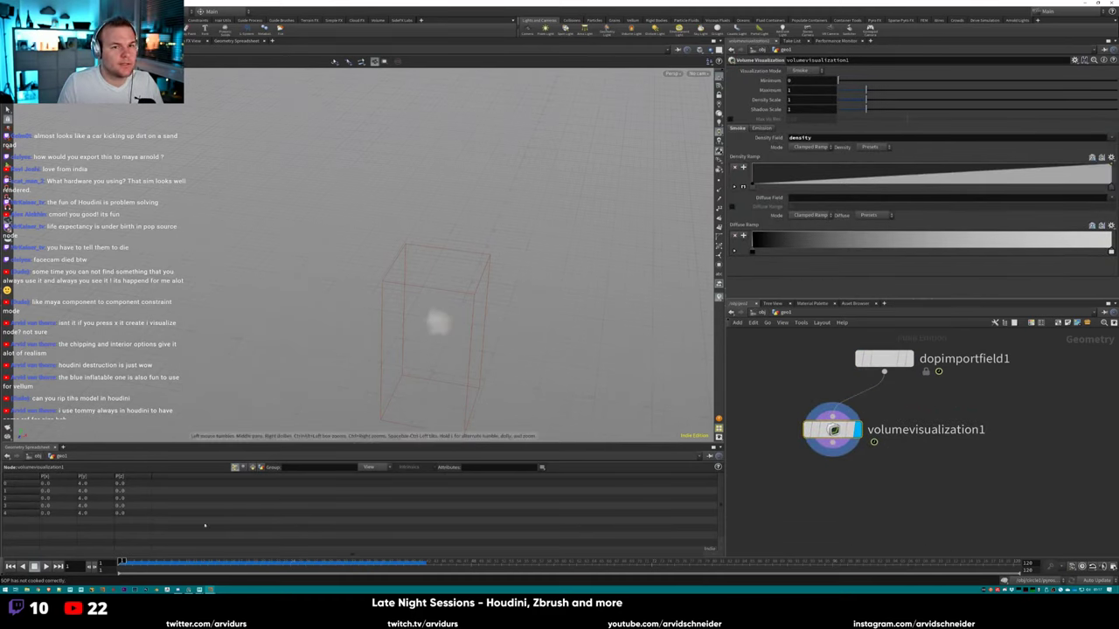
{"action": "left_click_drag", "start_coordinate": [124, 563], "coordinate": [334, 564]}
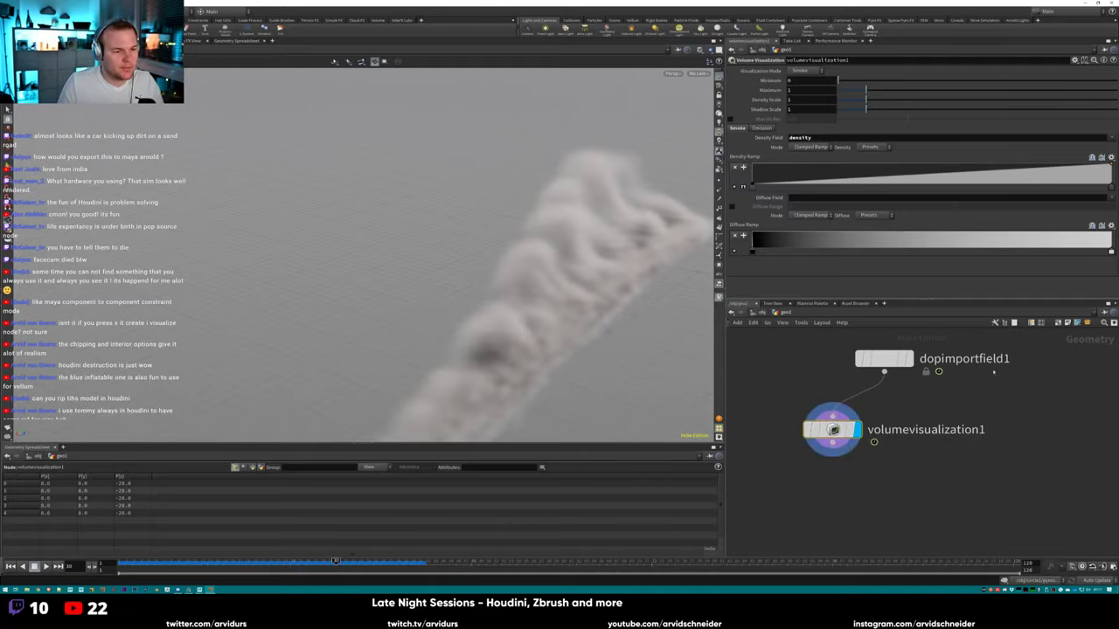
Move volumevisualization1 right, check its node info, and re-maximize the Houdini window.
{"action": "key", "text": "super+Down"}
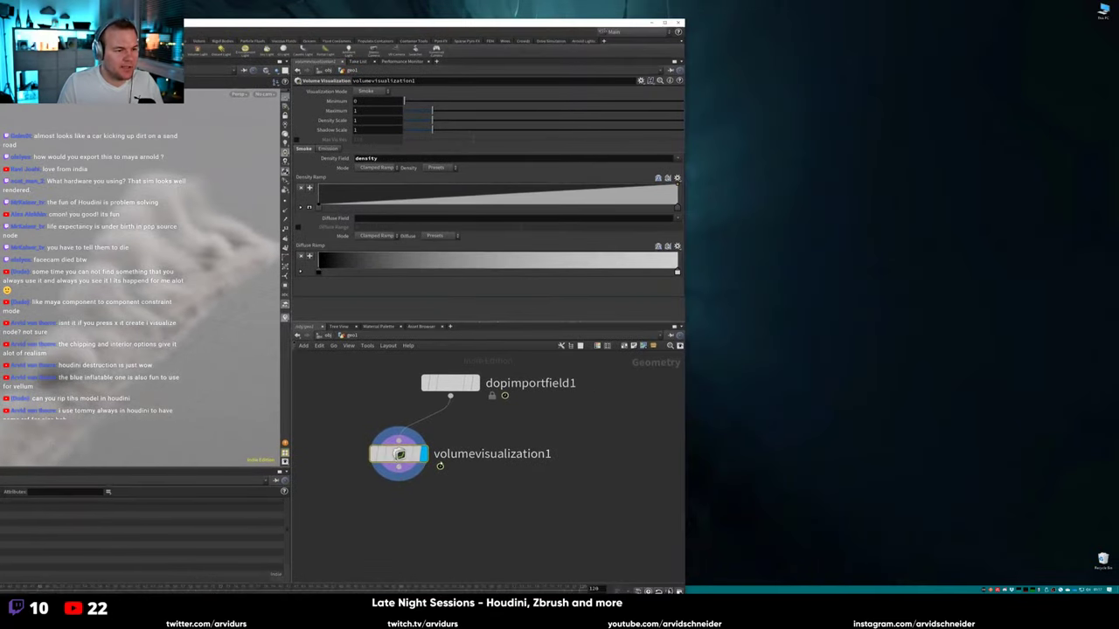
{"action": "left_click_drag", "start_coordinate": [399, 454], "coordinate": [650, 433]}
{"action": "middle_click", "coordinate": [649, 434]}
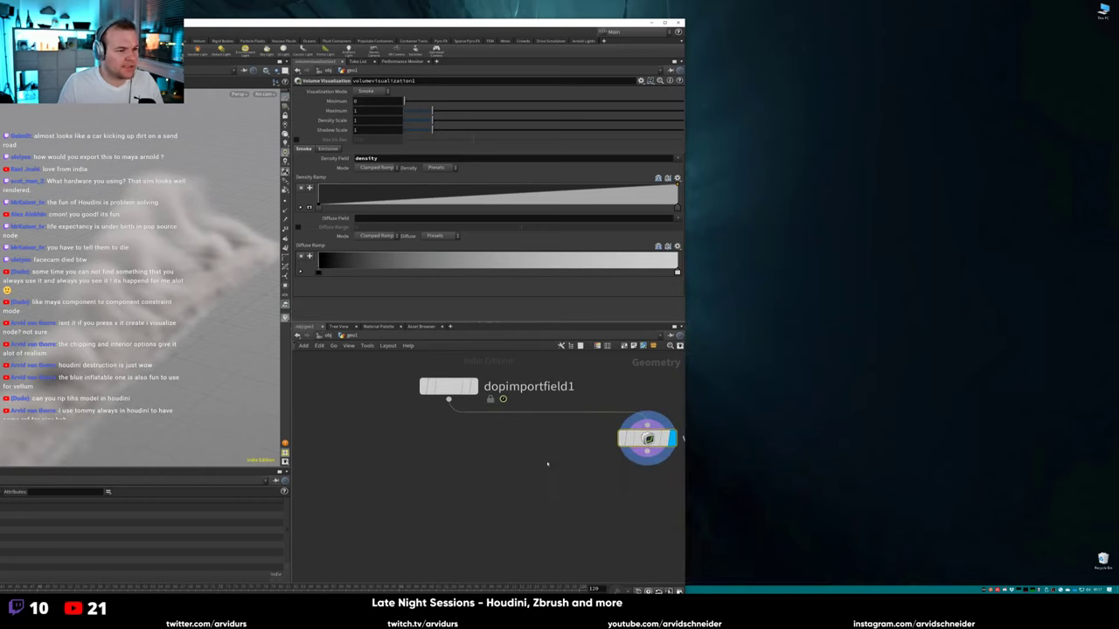
{"action": "middle_click", "coordinate": [646, 438]}
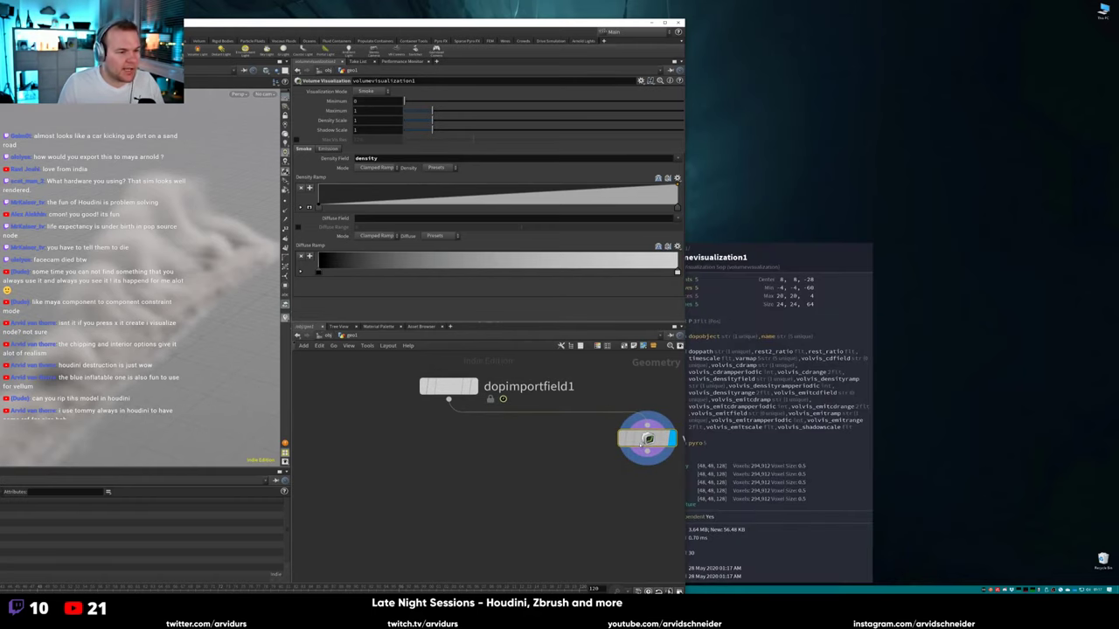
{"action": "left_click", "coordinate": [664, 23]}
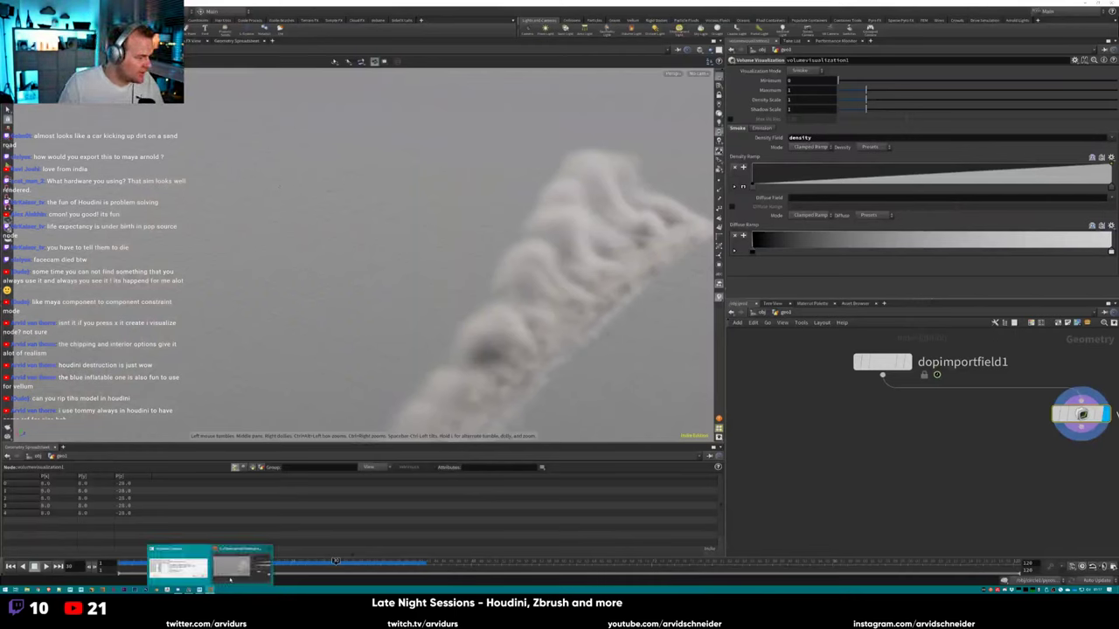
Restore, minimize and re-maximize the Houdini window.
{"action": "right_click", "coordinate": [231, 578]}
{"action": "key", "text": "Escape"}
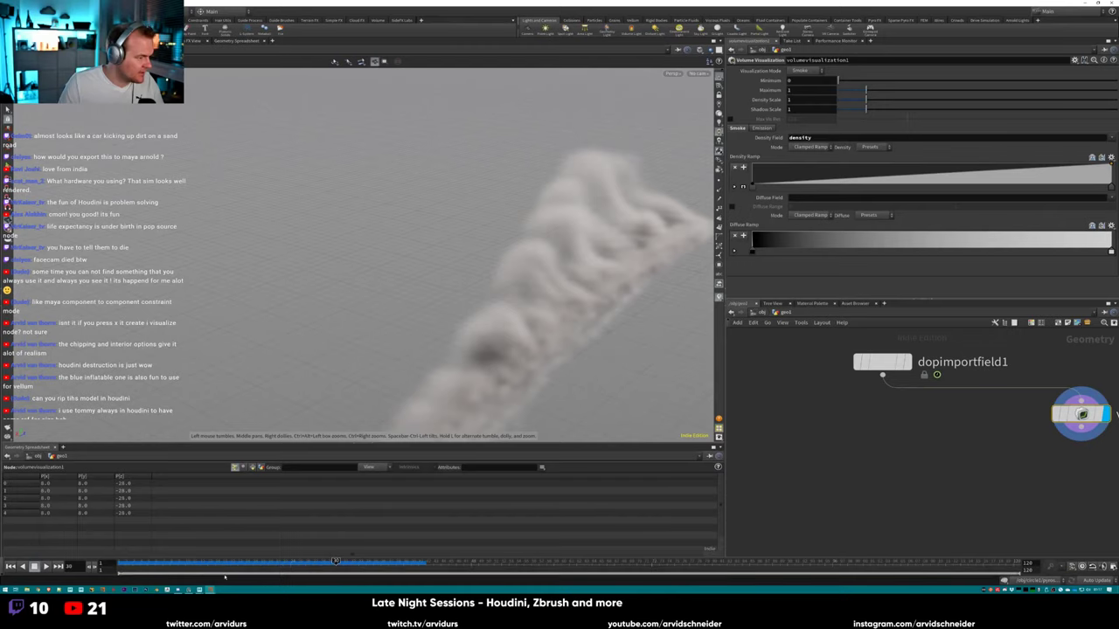
{"action": "right_click", "coordinate": [213, 590]}
{"action": "key", "text": "Escape"}
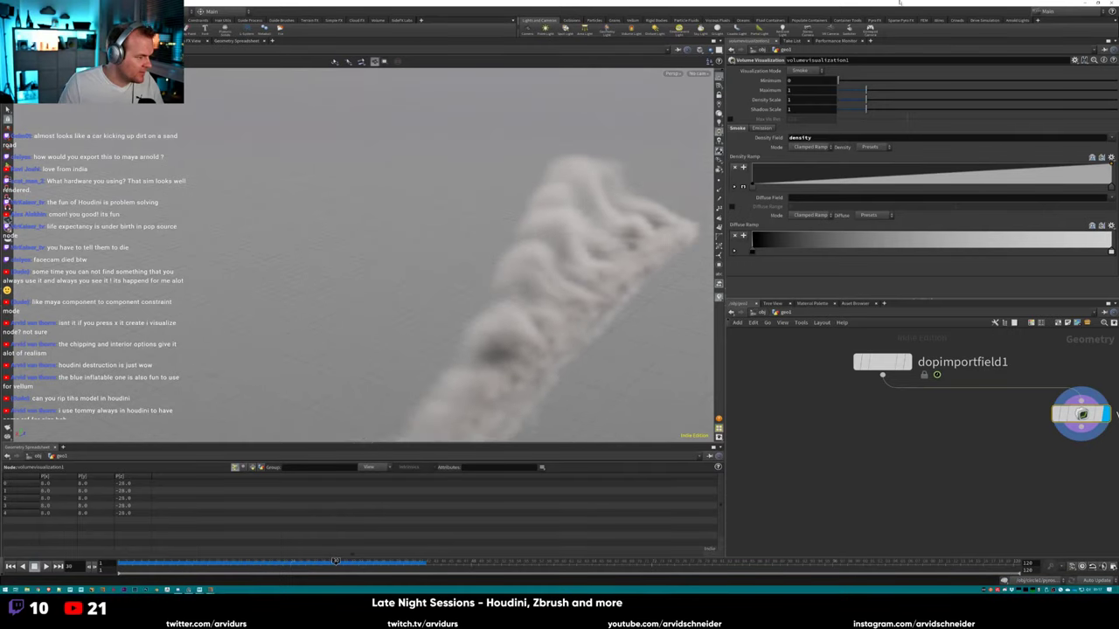
{"action": "left_click_drag", "start_coordinate": [839, 8], "coordinate": [822, 93]}
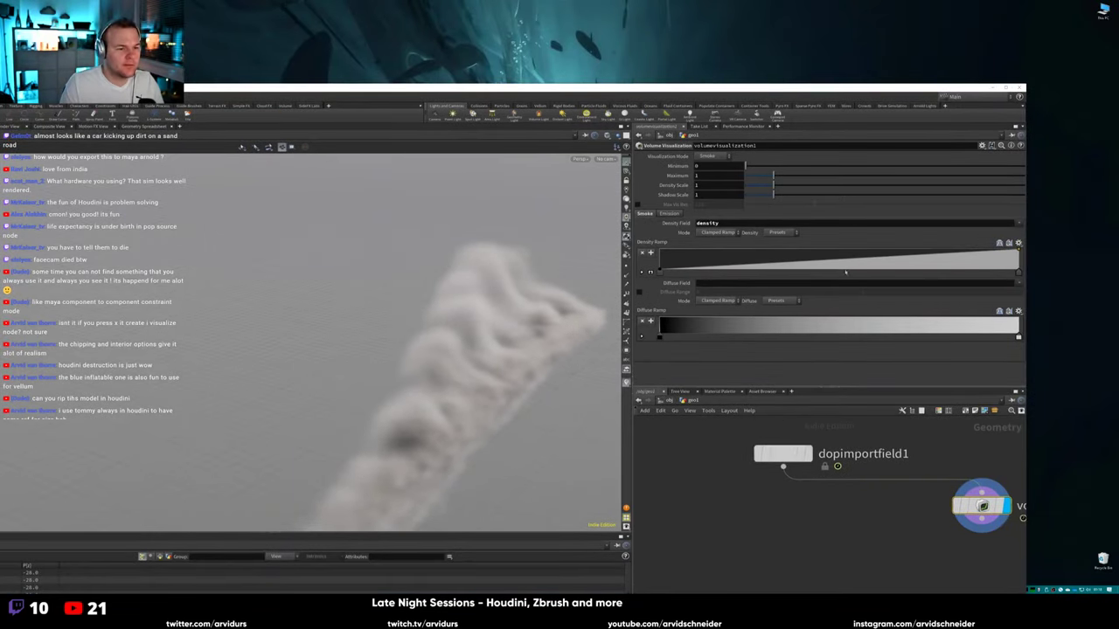
{"action": "left_click", "coordinate": [995, 89]}
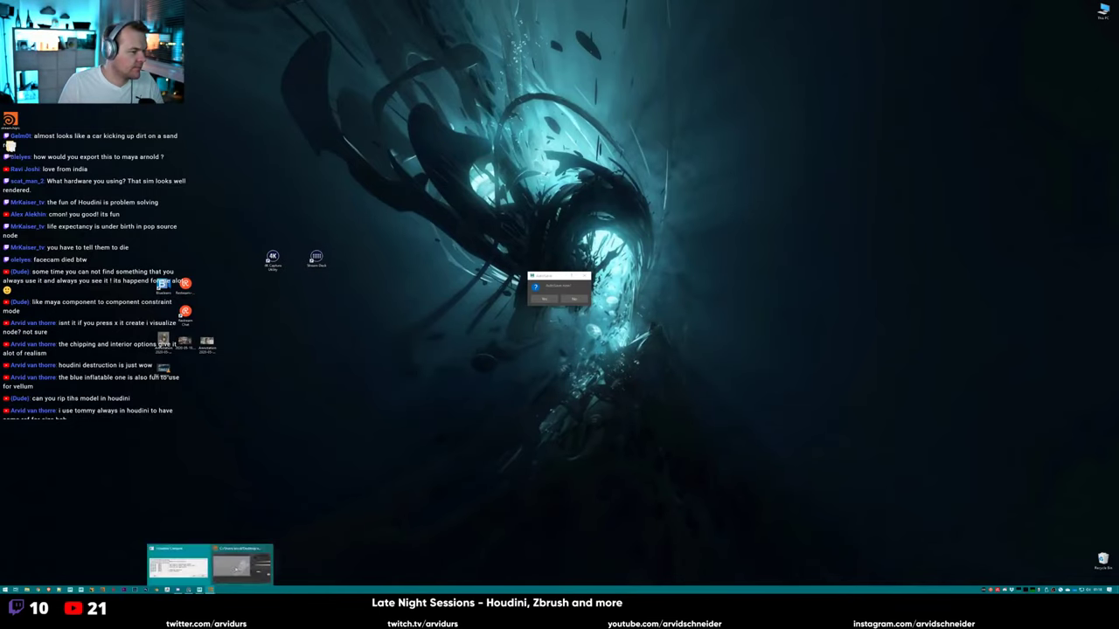
{"action": "left_click", "coordinate": [213, 590]}
{"action": "double_click", "coordinate": [856, 88]}
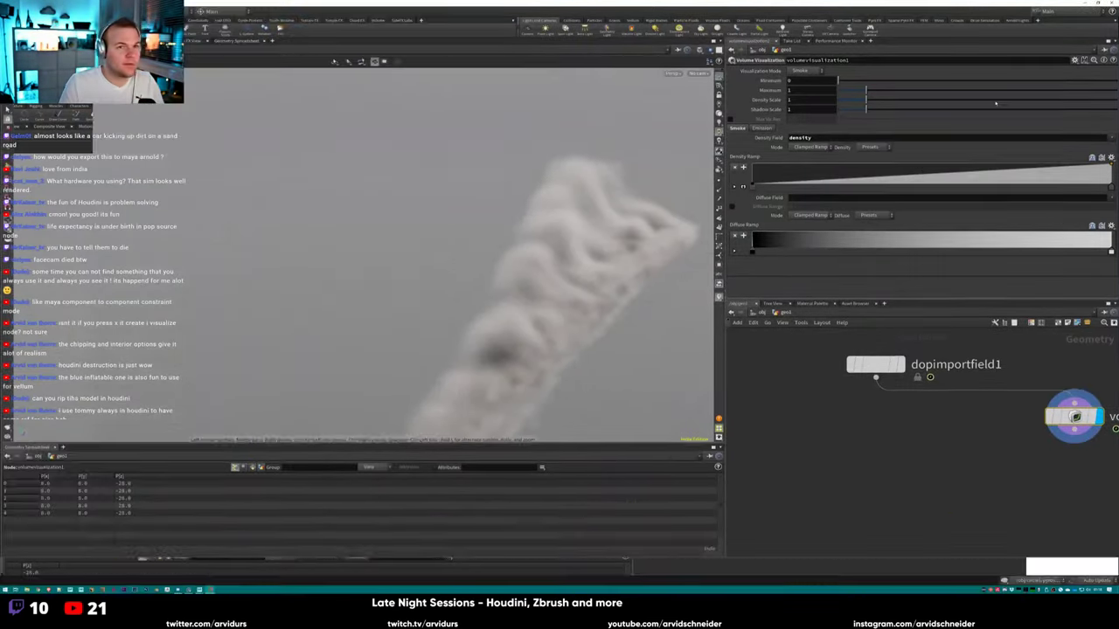
Pan the network and place volumevisualization1 directly under dopimportfield1.
{"action": "middle_click_drag", "start_coordinate": [937, 400], "coordinate": [835, 408]}
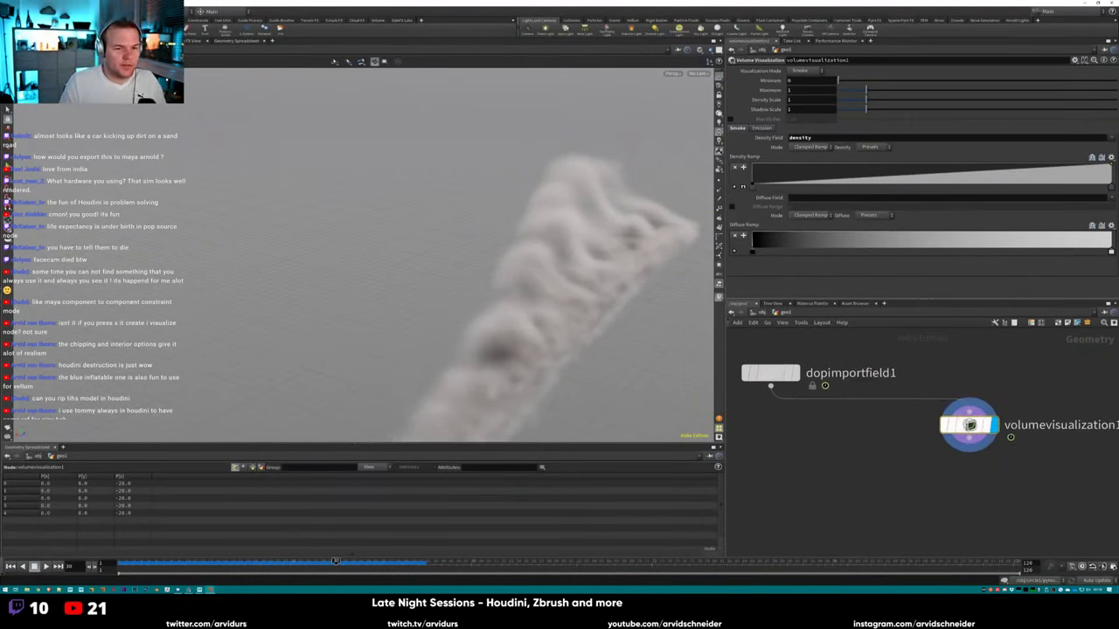
{"action": "left_click_drag", "start_coordinate": [957, 429], "coordinate": [852, 453]}
{"action": "scroll", "coordinate": [926, 376], "scroll_direction": "down", "scroll_amount": 3}
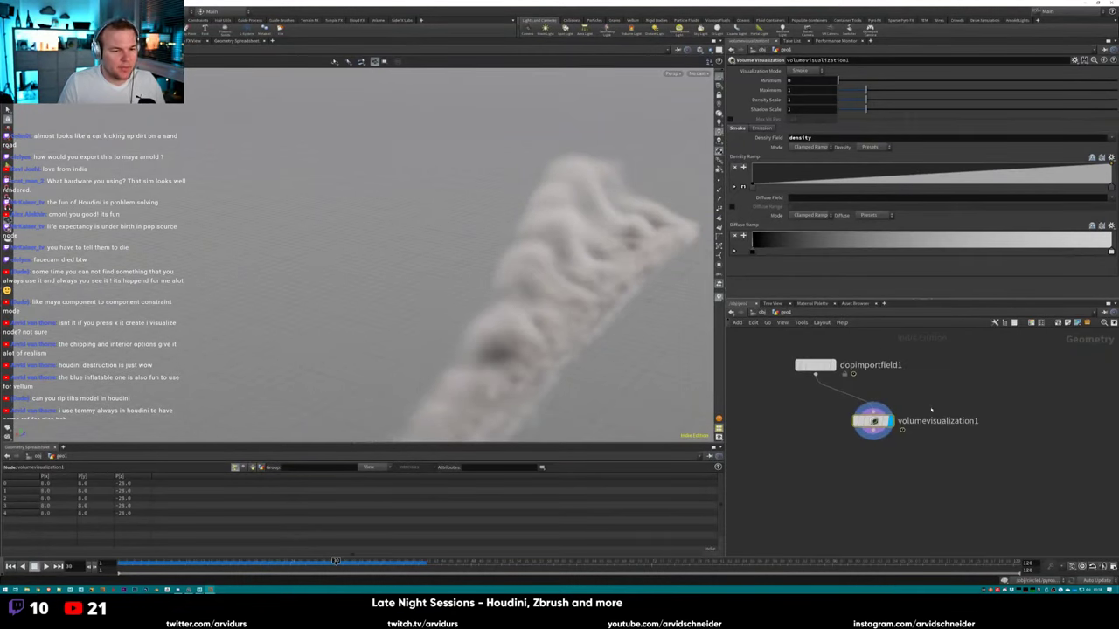
Add a VDB Vector Merge node, wire dopimportfield1 into it, and display it.
{"action": "key", "text": "Tab"}
{"action": "type", "text": "vdb"}
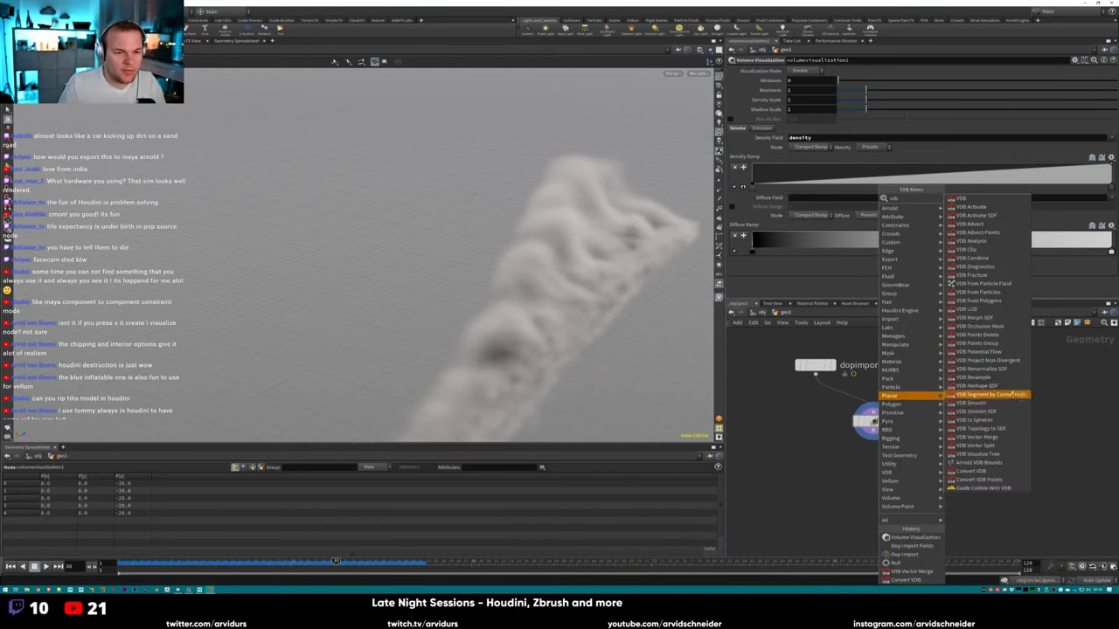
{"action": "left_click", "coordinate": [979, 437]}
{"action": "left_click", "coordinate": [859, 454]}
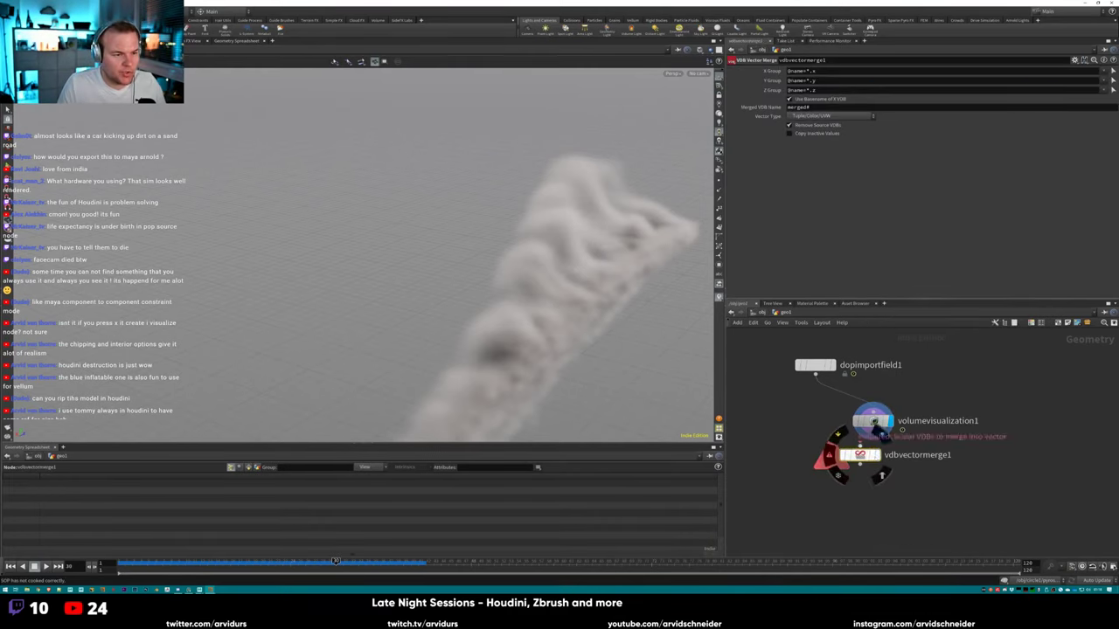
{"action": "left_click_drag", "start_coordinate": [815, 377], "coordinate": [804, 435]}
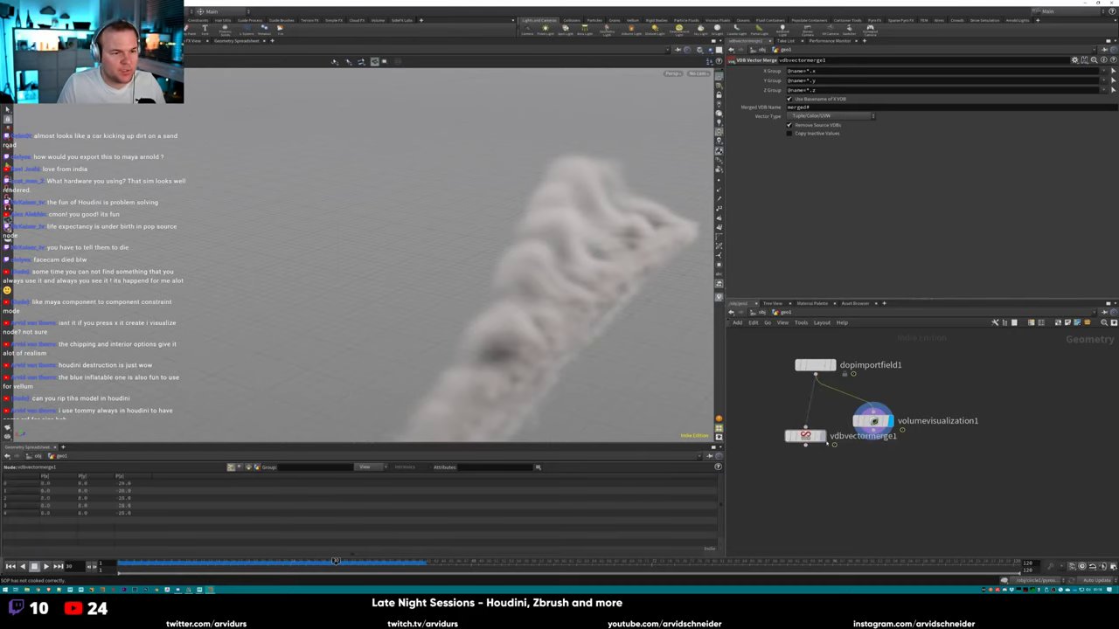
{"action": "left_click", "coordinate": [821, 435]}
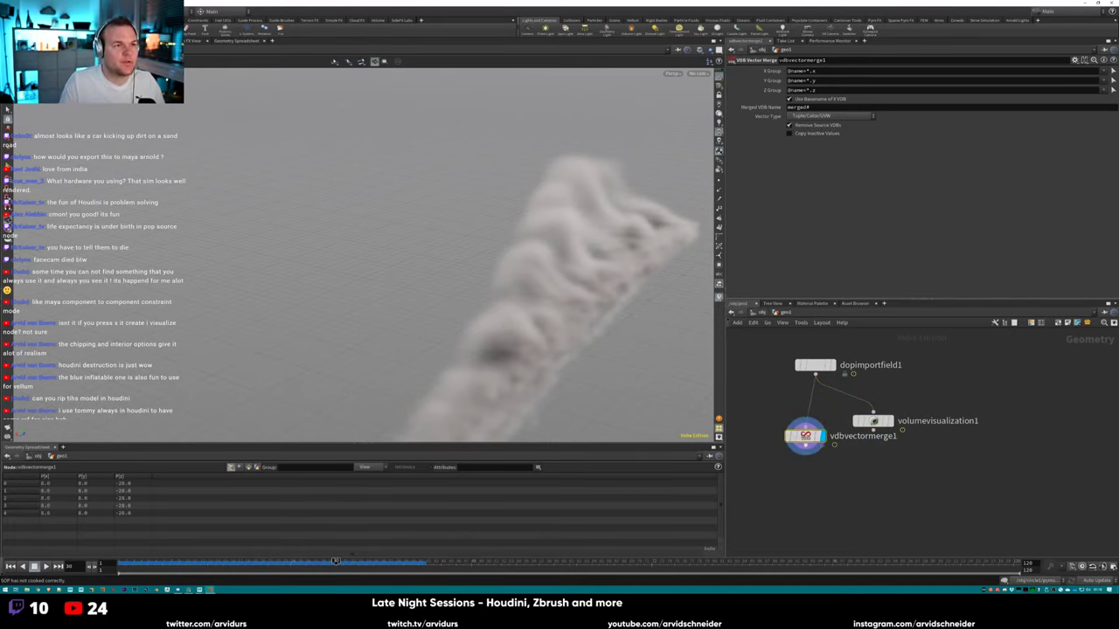
Stack dopimportfield1, vdbvectormerge1 and volumevisualization1 vertically in the network.
{"action": "left_click_drag", "start_coordinate": [798, 436], "coordinate": [1002, 430]}
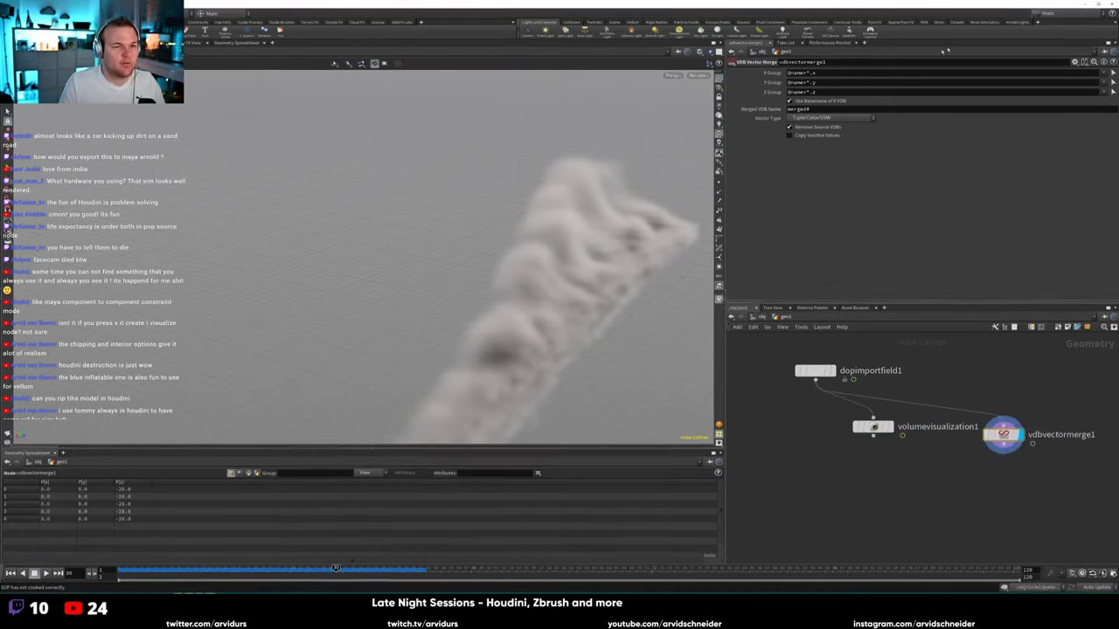
{"action": "left_click_drag", "start_coordinate": [979, 4], "coordinate": [806, 89]}
{"action": "left_click_drag", "start_coordinate": [842, 493], "coordinate": [924, 449]}
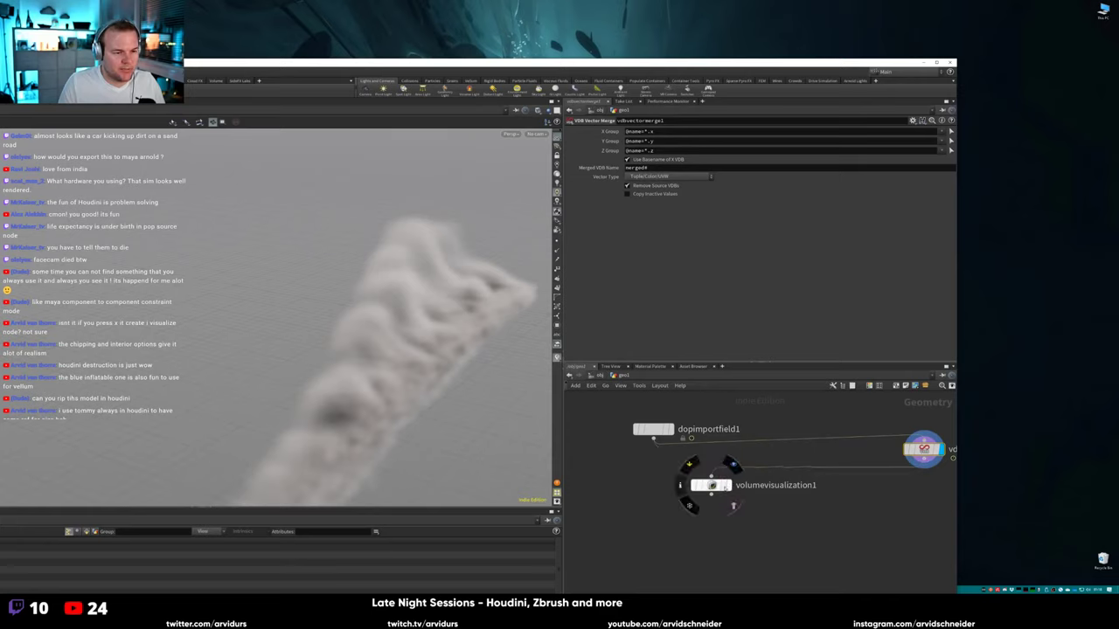
{"action": "left_click_drag", "start_coordinate": [711, 485], "coordinate": [933, 488]}
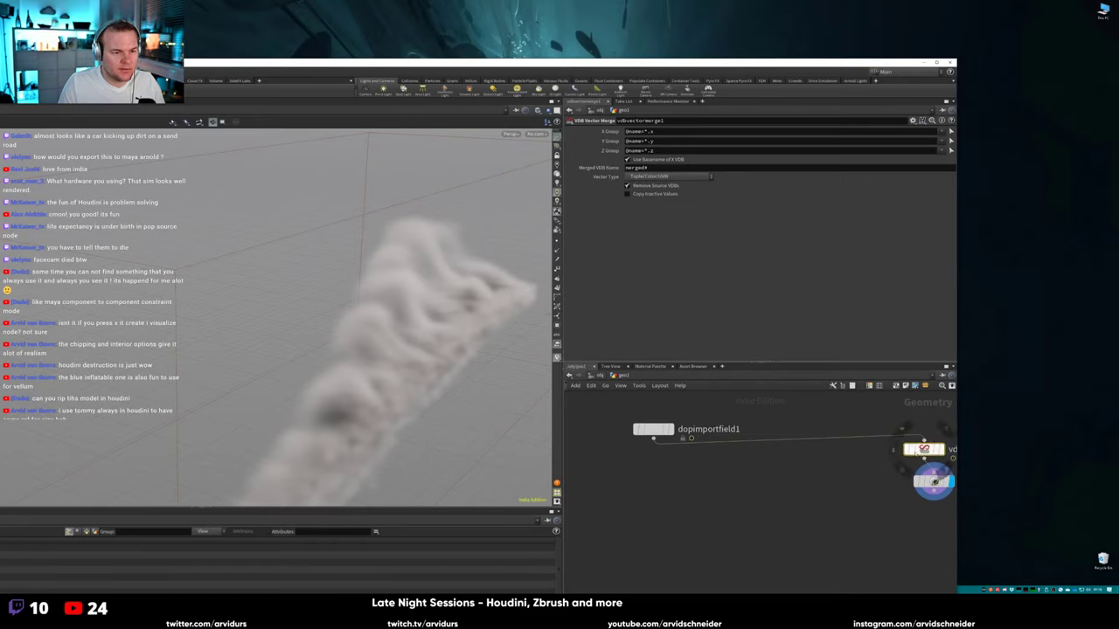
{"action": "left_click_drag", "start_coordinate": [654, 430], "coordinate": [916, 413]}
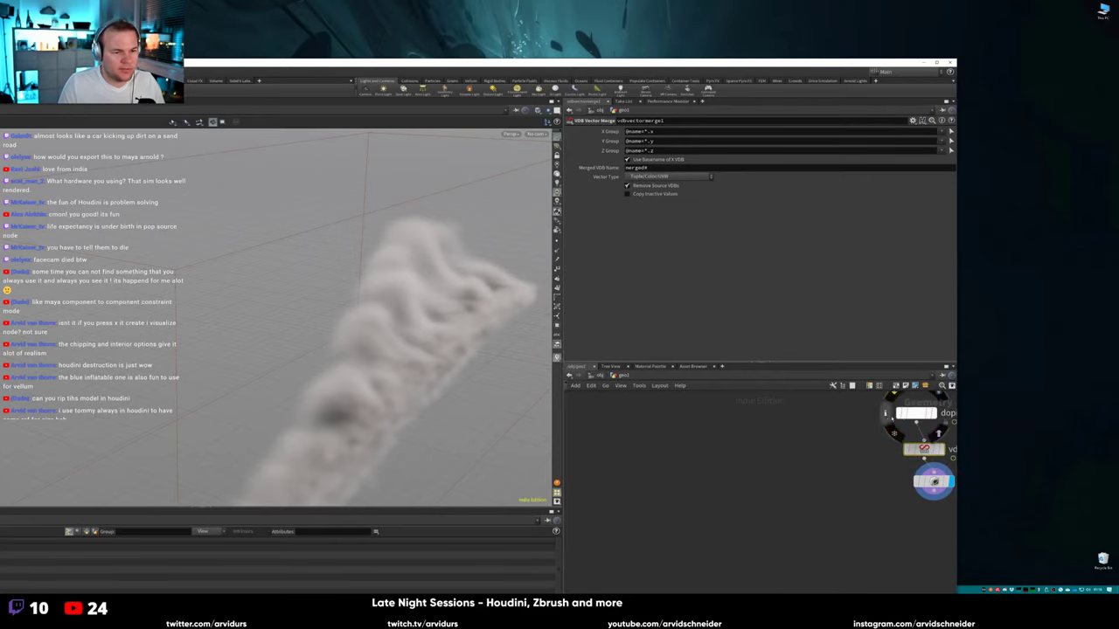
{"action": "left_click", "coordinate": [937, 62]}
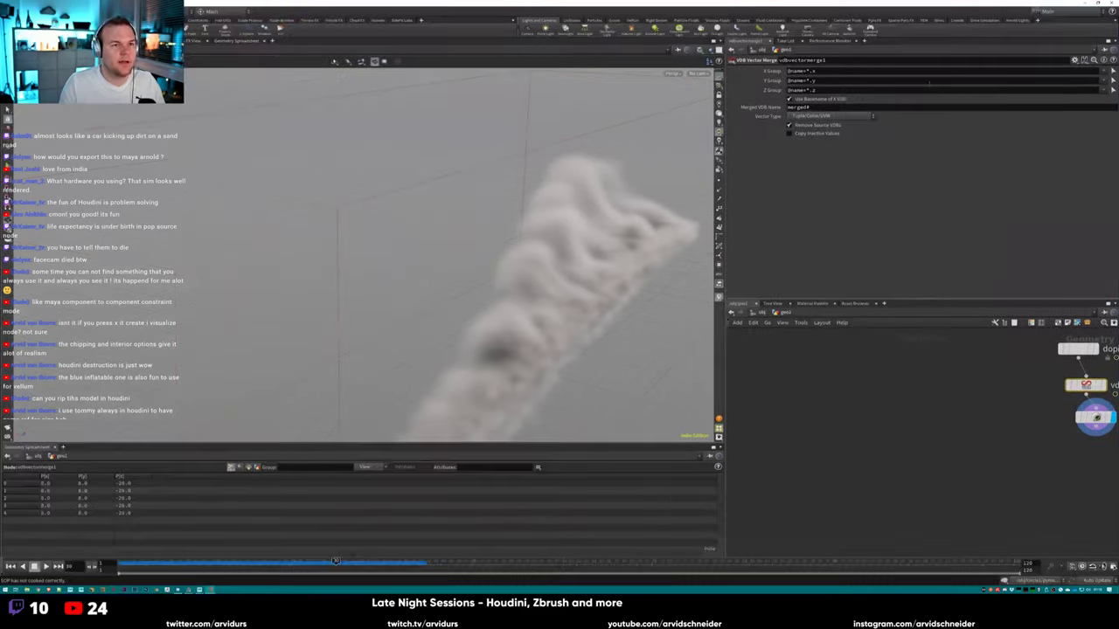
{"action": "left_click_drag", "start_coordinate": [1078, 349], "coordinate": [966, 362]}
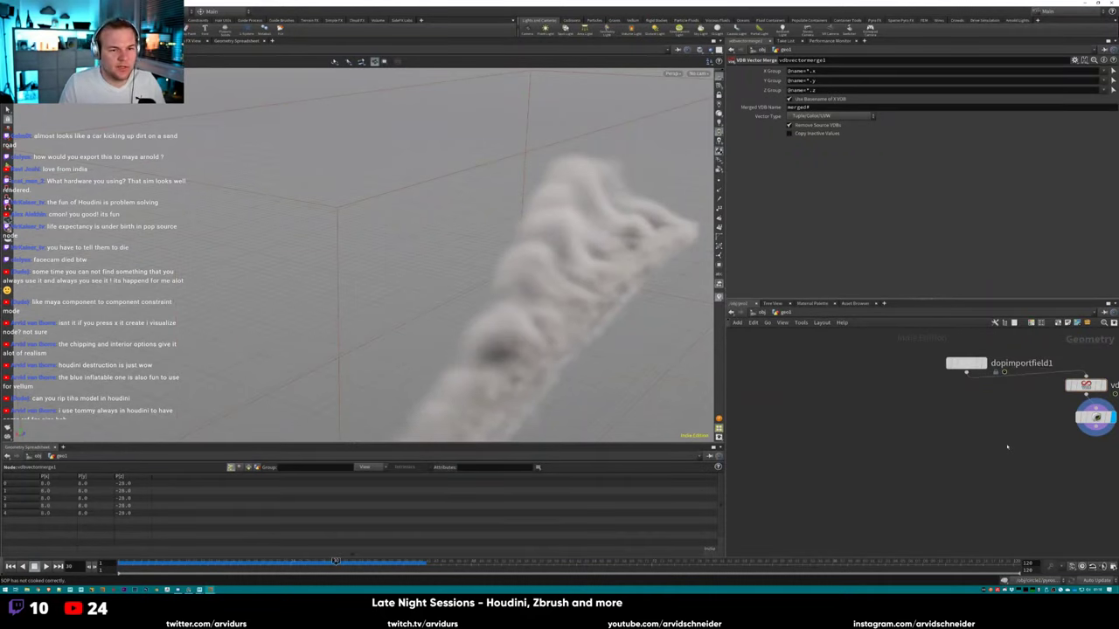
{"action": "left_click_drag", "start_coordinate": [1078, 387], "coordinate": [968, 417]}
{"action": "left_click_drag", "start_coordinate": [1095, 417], "coordinate": [985, 477]}
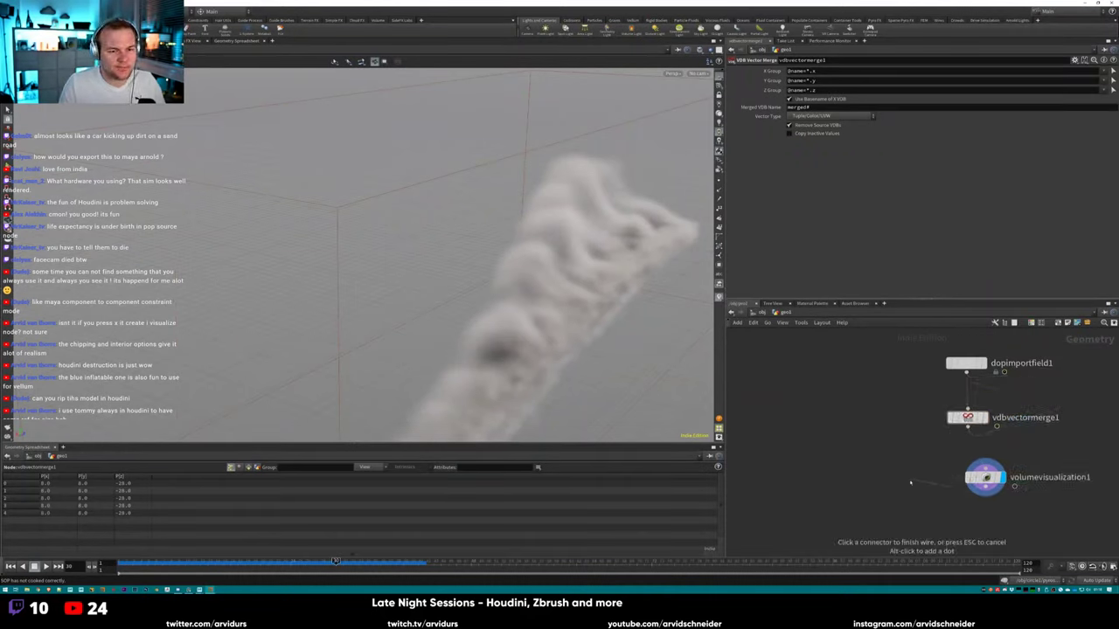
{"action": "key", "text": "Tab"}
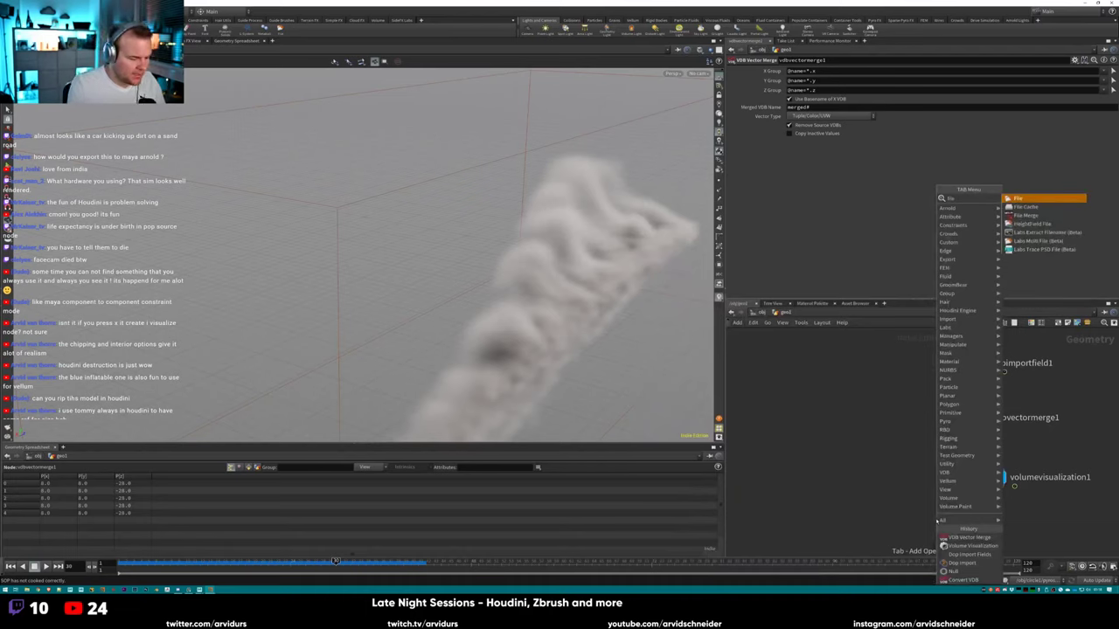
Add a File node and point its geometry path to 'smoke' in a new vdb folder.
{"action": "key", "text": "Return"}
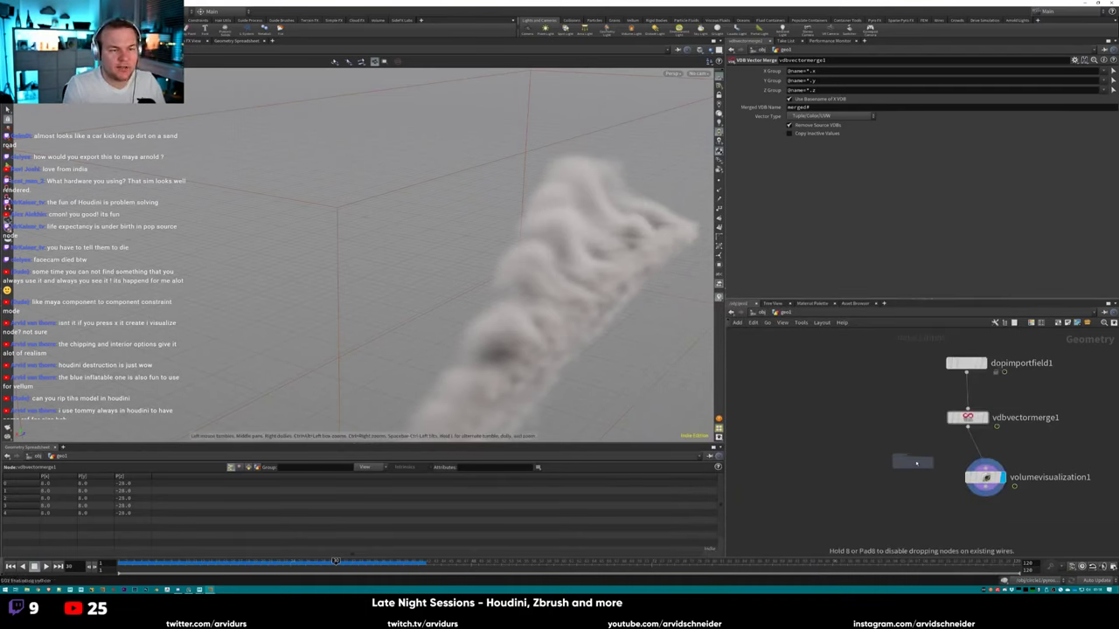
{"action": "left_click", "coordinate": [916, 459]}
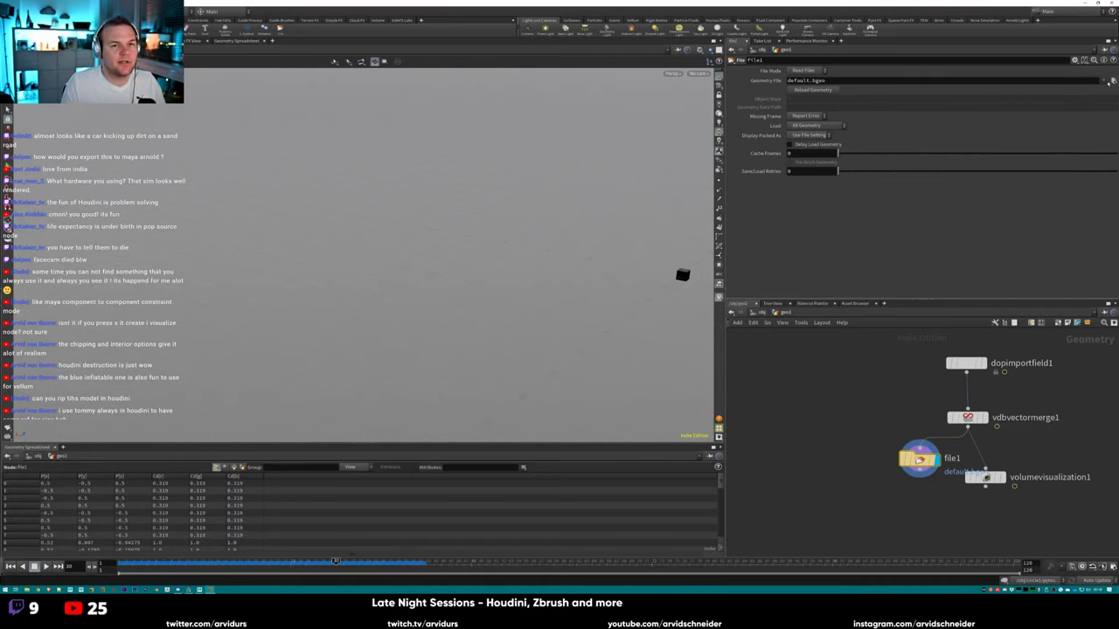
{"action": "left_click", "coordinate": [1113, 81]}
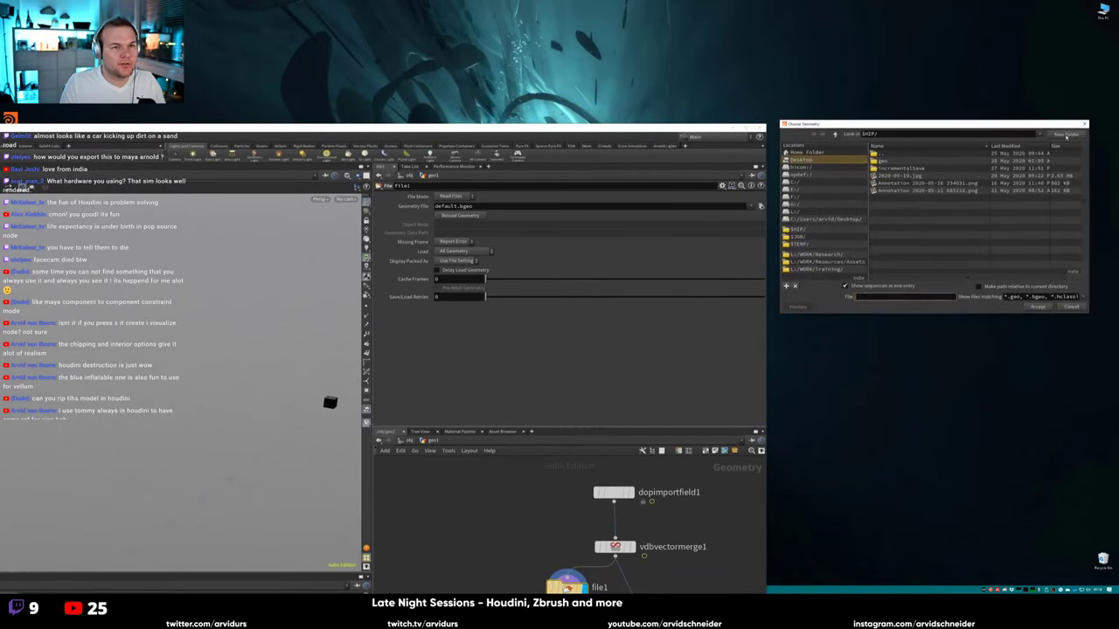
{"action": "left_click", "coordinate": [1065, 133]}
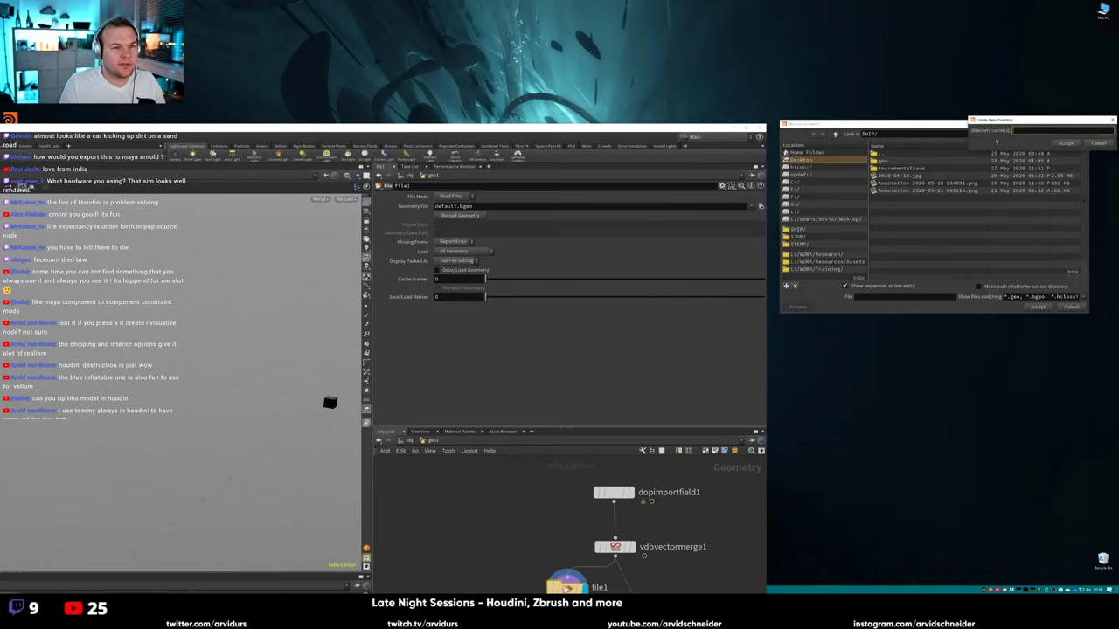
{"action": "key", "text": "Return"}
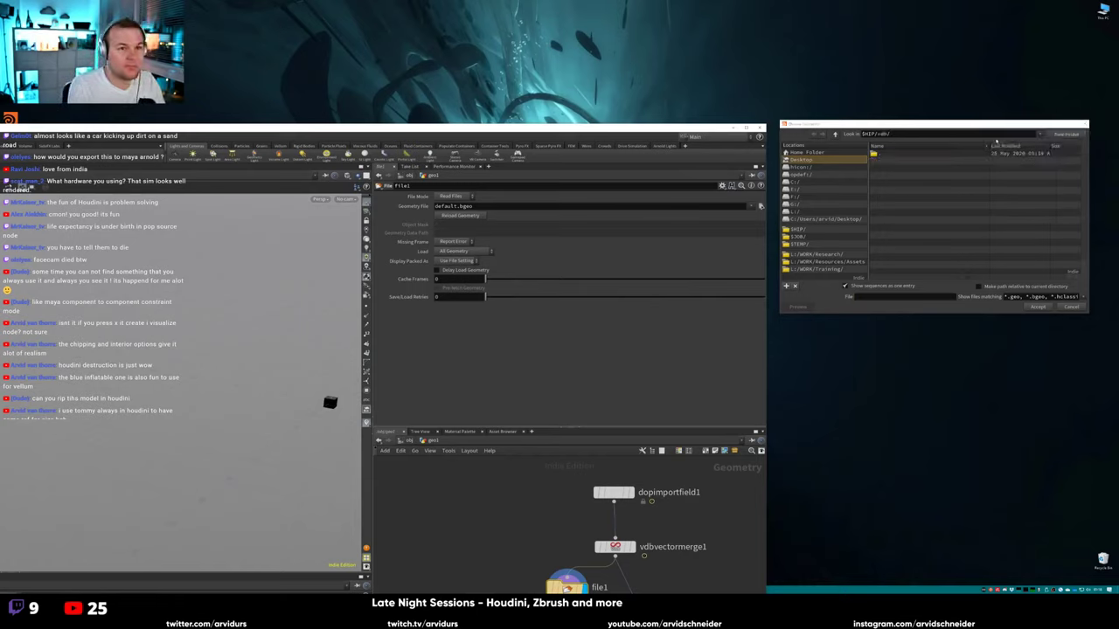
{"action": "left_click", "coordinate": [927, 152]}
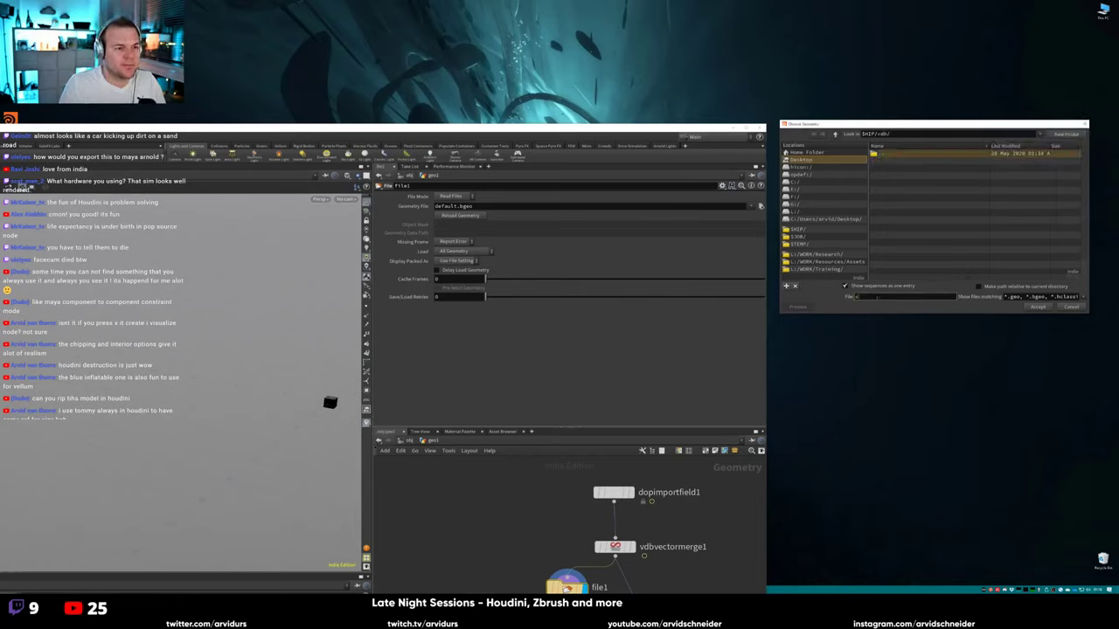
{"action": "type", "text": "smoke"}
{"action": "key", "text": "Return"}
Append $F4.vdb so the path reads $HIP/vdb/smoke.$F4.vdb, then preview the expanded path.
{"action": "left_click_drag", "start_coordinate": [766, 125], "coordinate": [977, 37]}
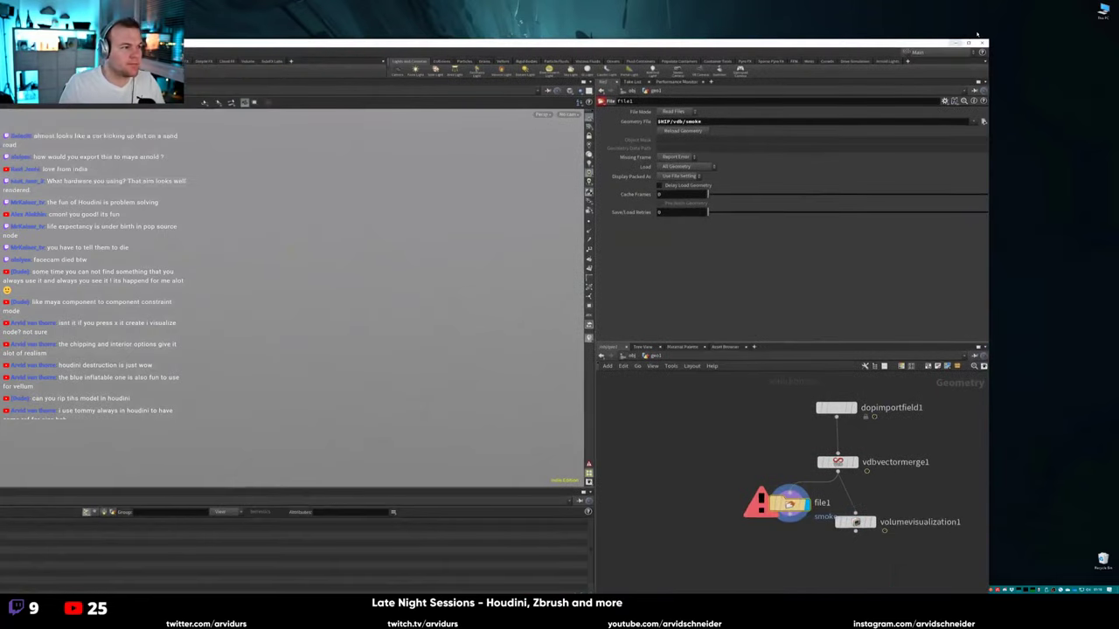
{"action": "left_click", "coordinate": [968, 42]}
{"action": "left_click", "coordinate": [870, 78]}
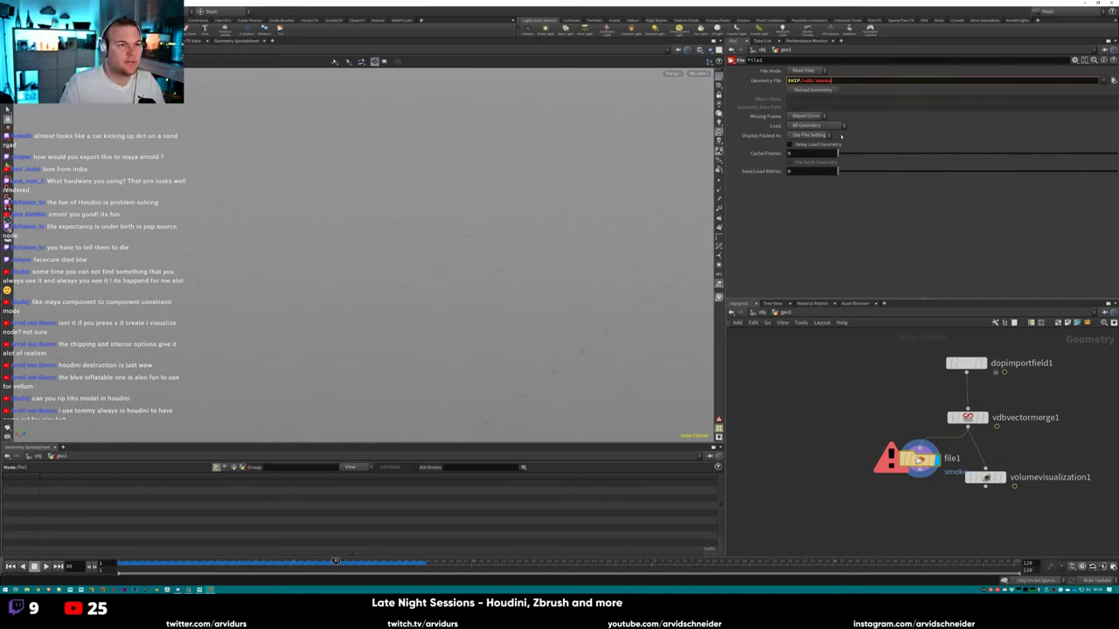
{"action": "type", "text": "$F4"}
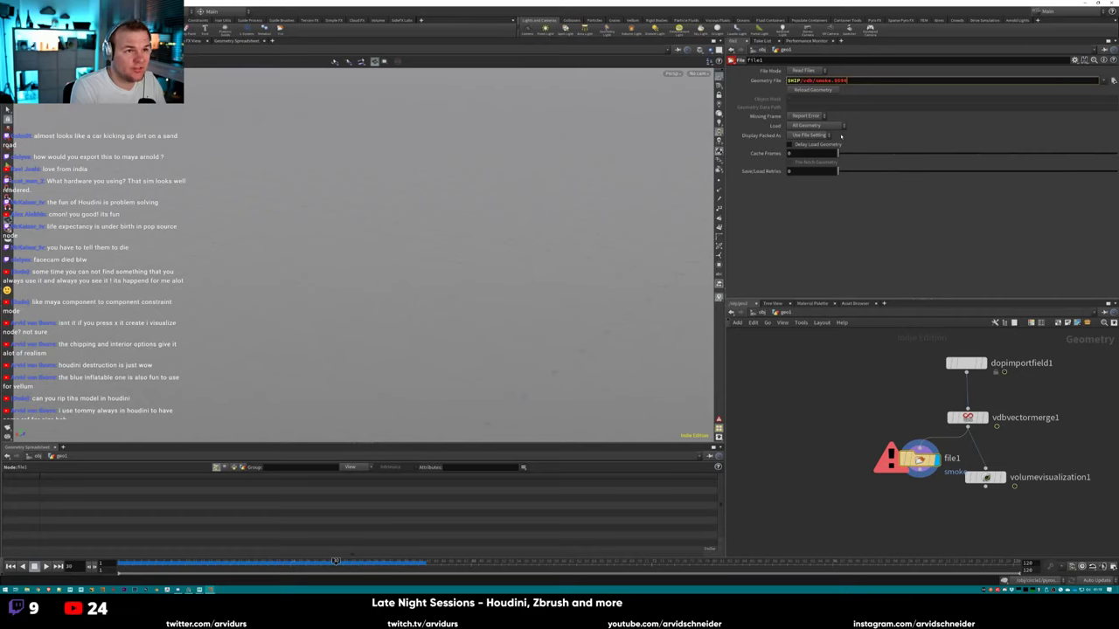
{"action": "type", "text": ".vdb"}
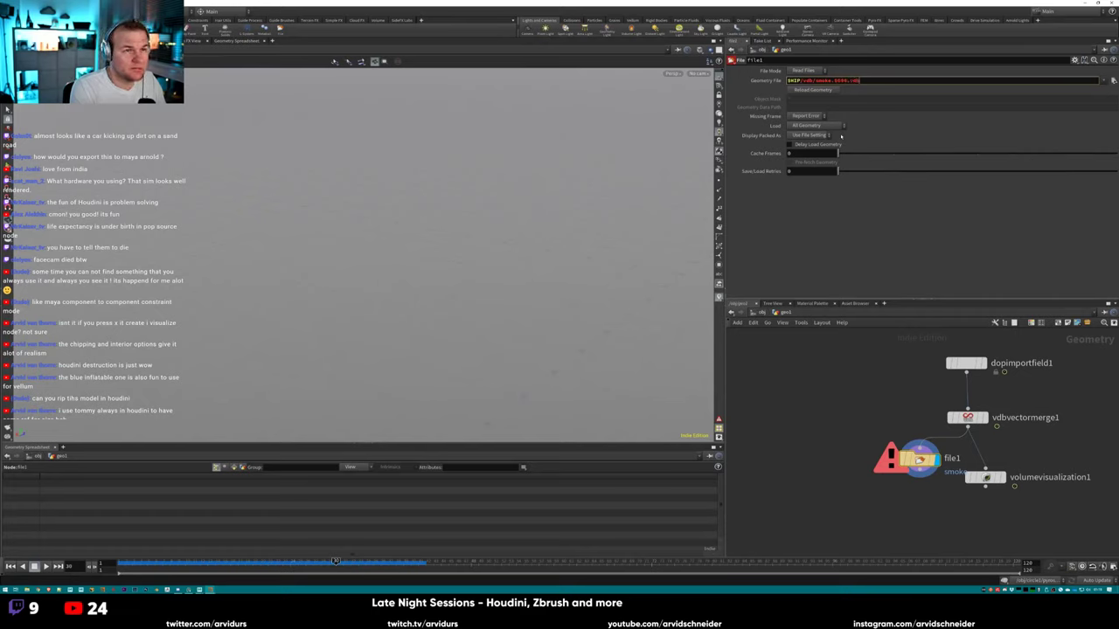
{"action": "key", "text": "Return"}
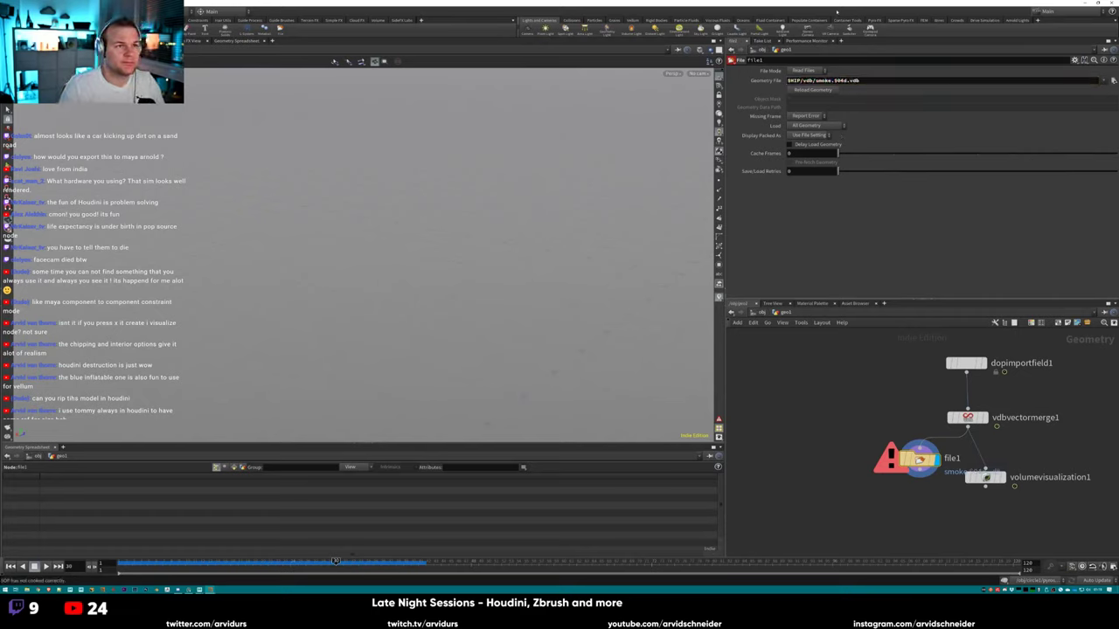
{"action": "left_click", "coordinate": [774, 80]}
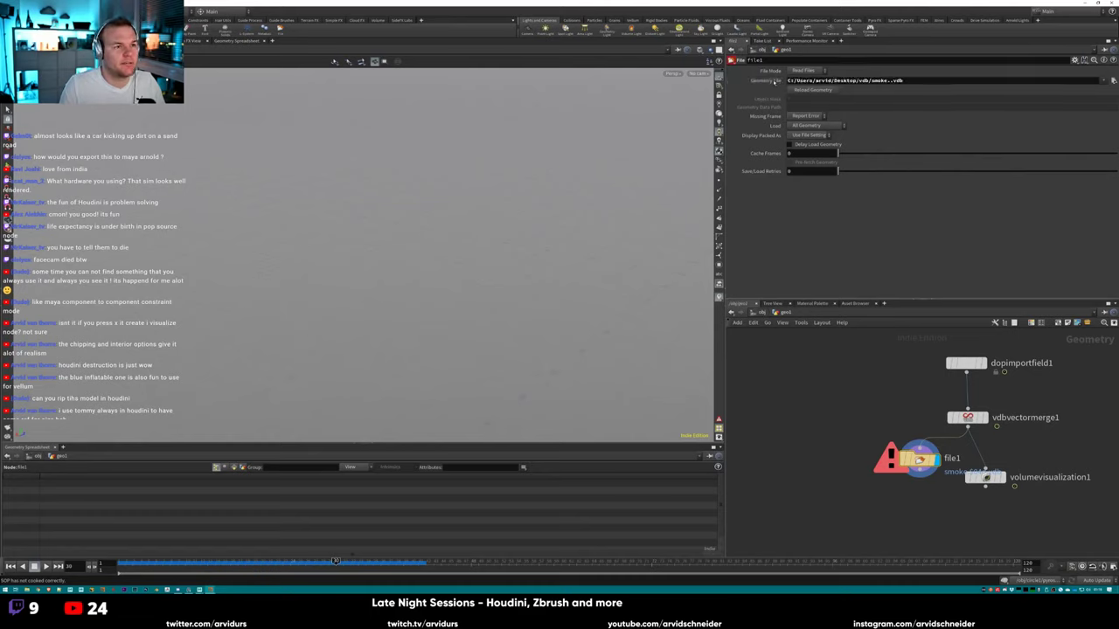
{"action": "left_click", "coordinate": [774, 81]}
{"action": "middle_click_drag", "start_coordinate": [929, 380], "coordinate": [859, 390]}
Add an extra File node, delete it, and select file1.
{"action": "left_click", "coordinate": [883, 374]}
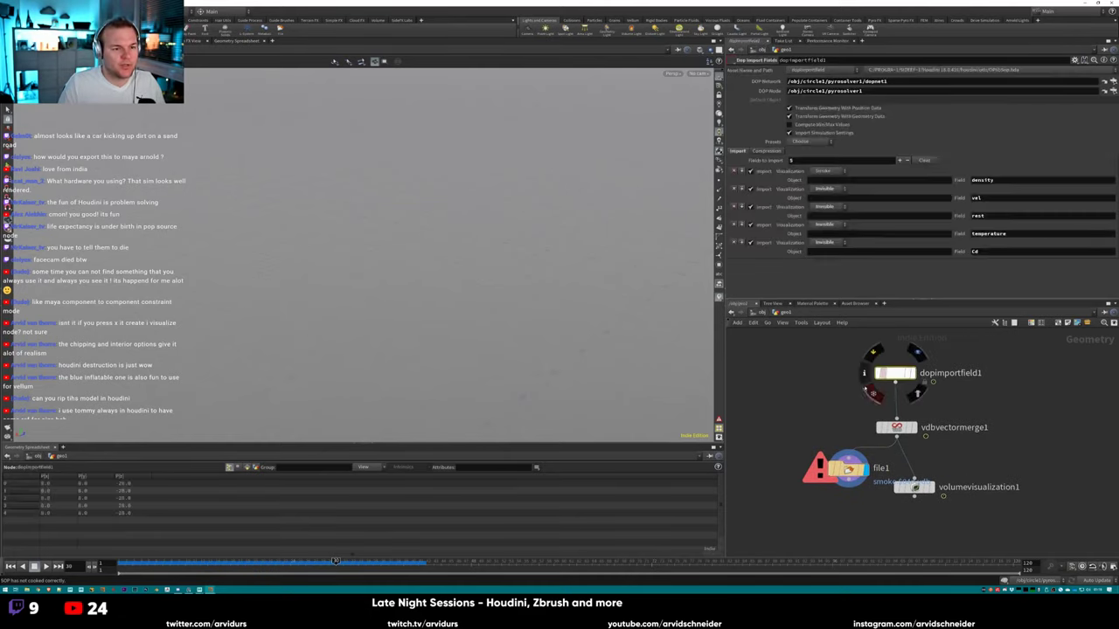
{"action": "key", "text": "Tab"}
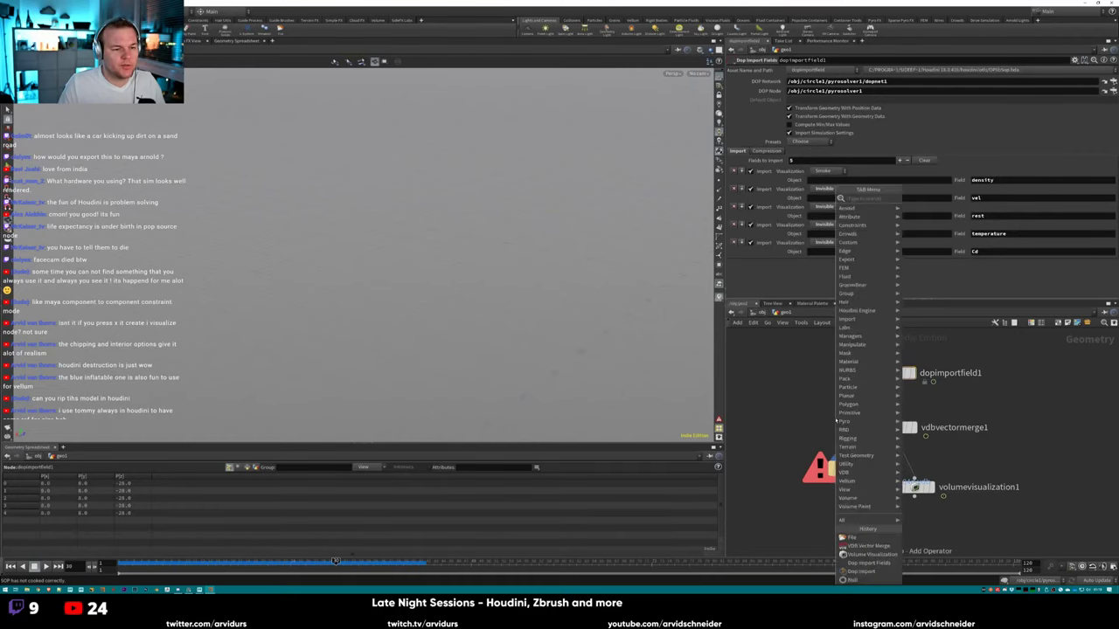
{"action": "type", "text": "file"}
{"action": "key", "text": "Return"}
{"action": "left_click", "coordinate": [811, 423]}
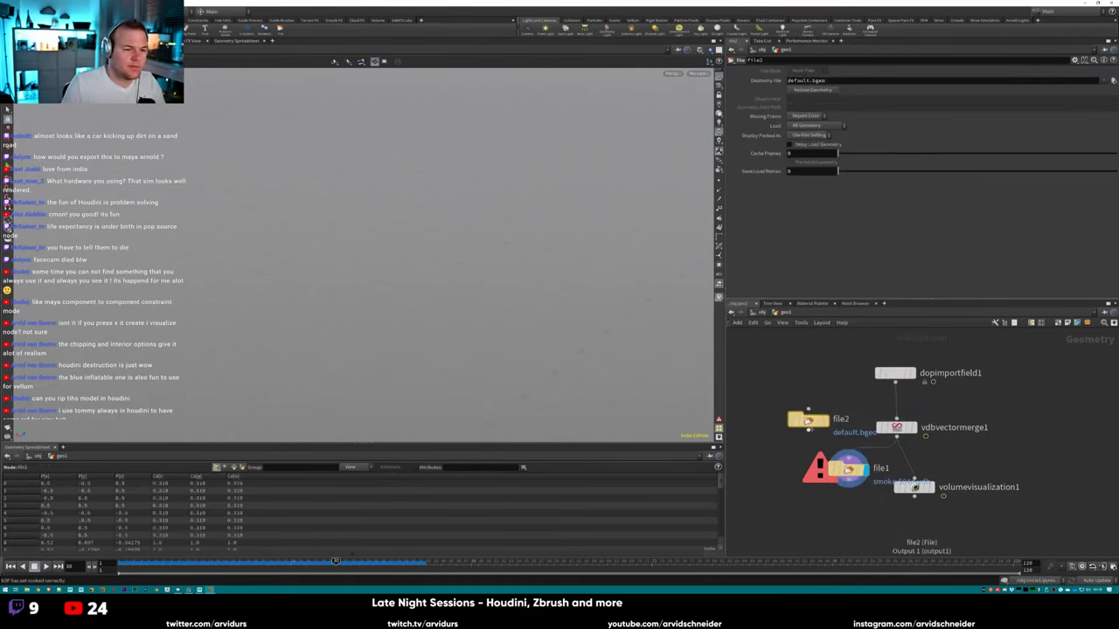
{"action": "key", "text": "Delete"}
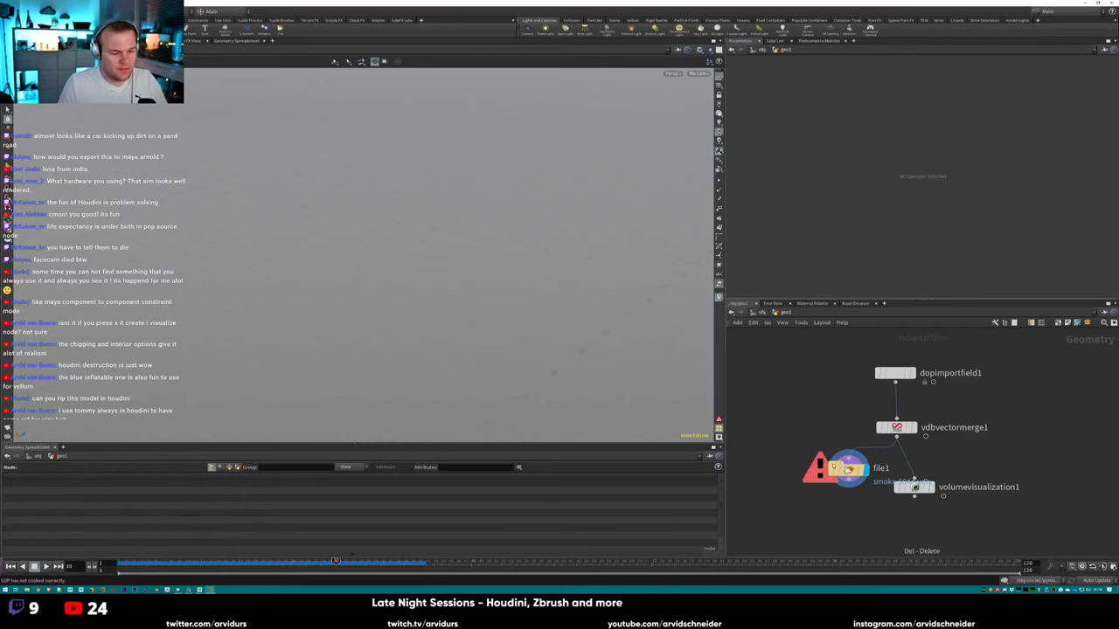
{"action": "left_click", "coordinate": [846, 469]}
Change the path to $HIP/vdb/smoke.$F.vdb, rewind to frame 1, and check file1's read error.
{"action": "left_click", "coordinate": [858, 80]}
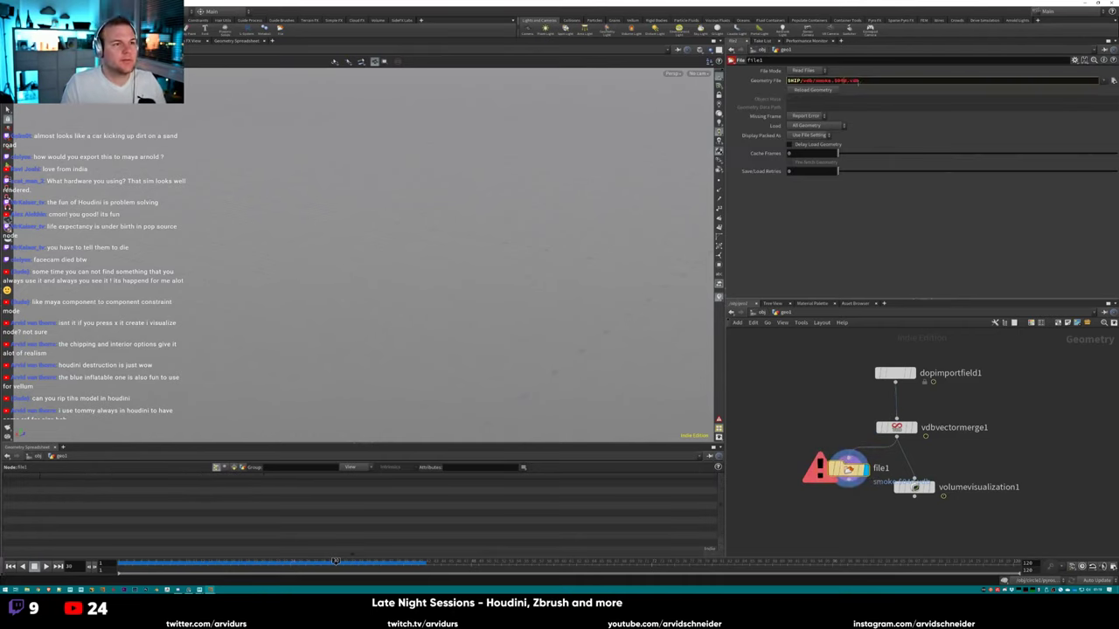
{"action": "left_click_drag", "start_coordinate": [834, 80], "coordinate": [875, 80]}
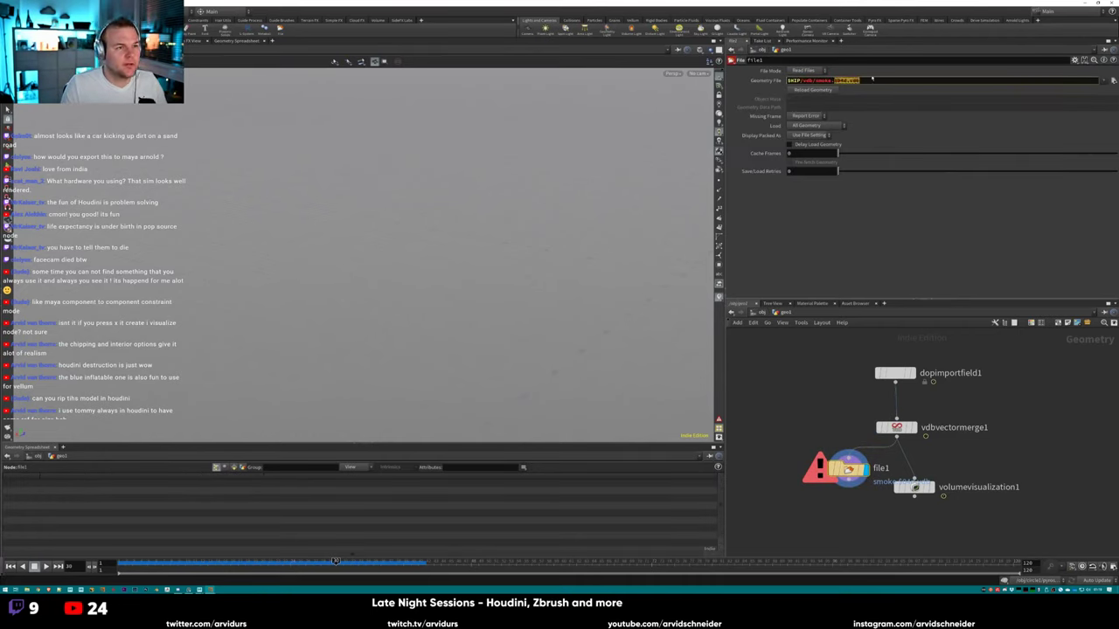
{"action": "type", "text": "$F"}
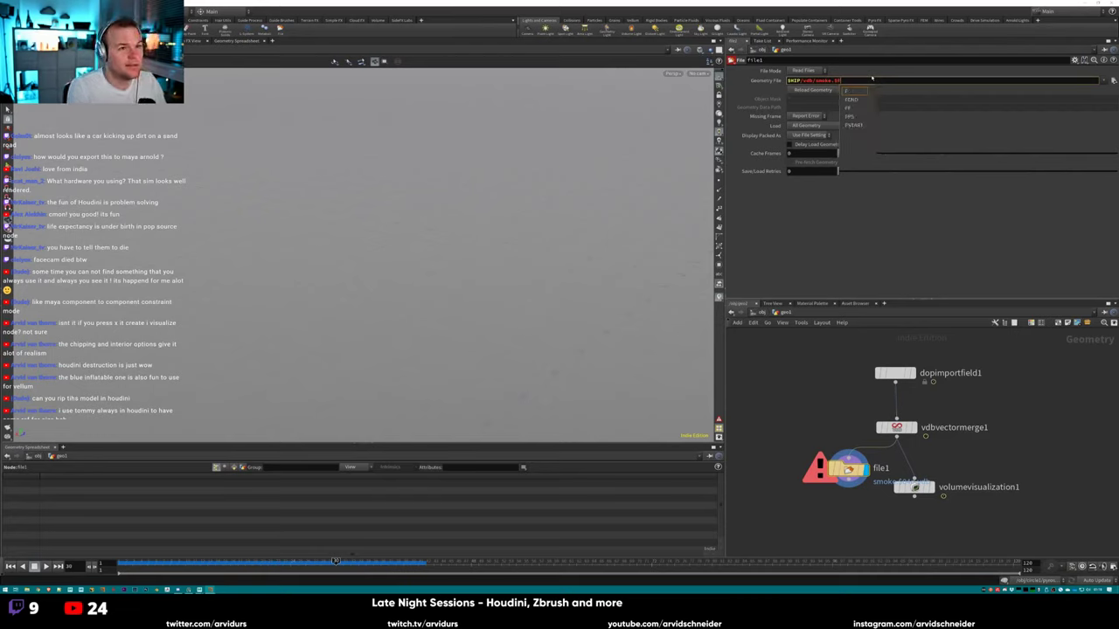
{"action": "type", "text": ".vdb"}
{"action": "key", "text": "Return"}
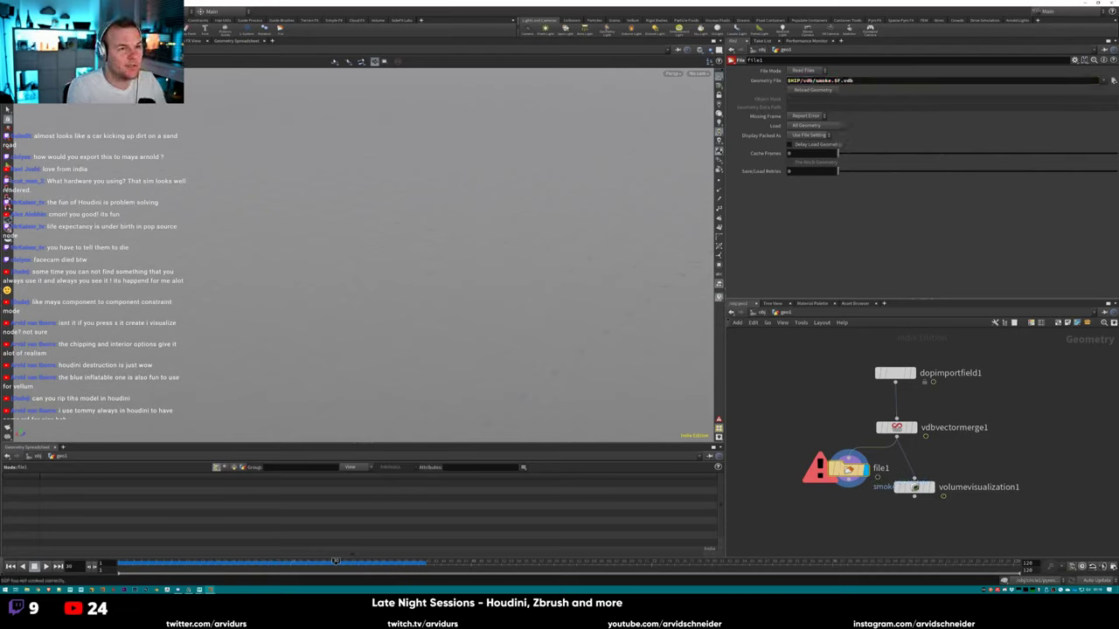
{"action": "left_click", "coordinate": [762, 81]}
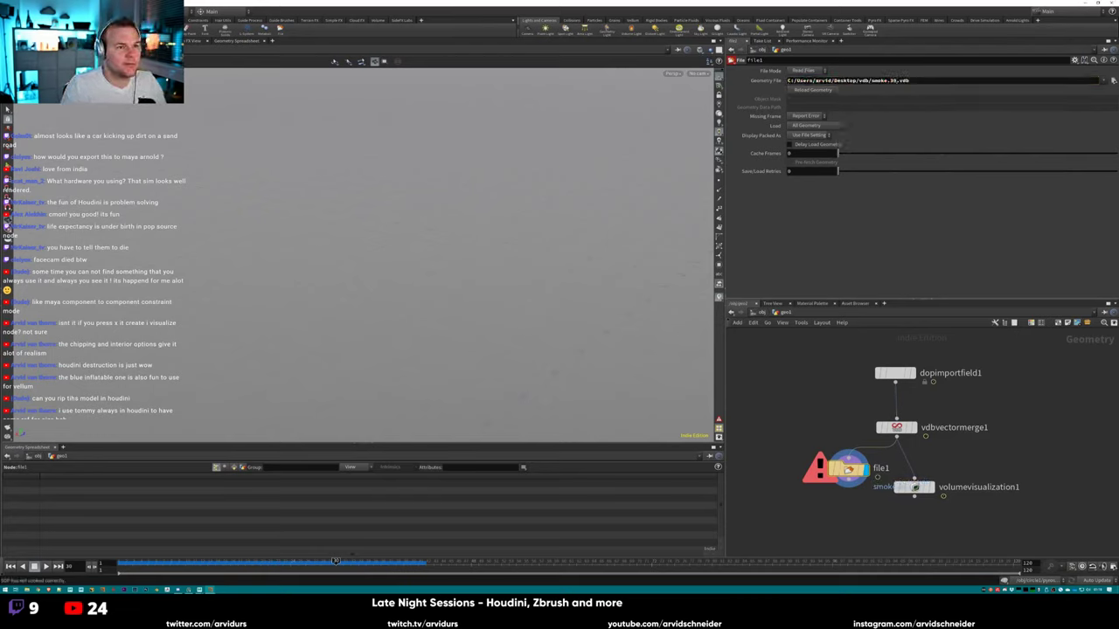
{"action": "left_click", "coordinate": [762, 81]}
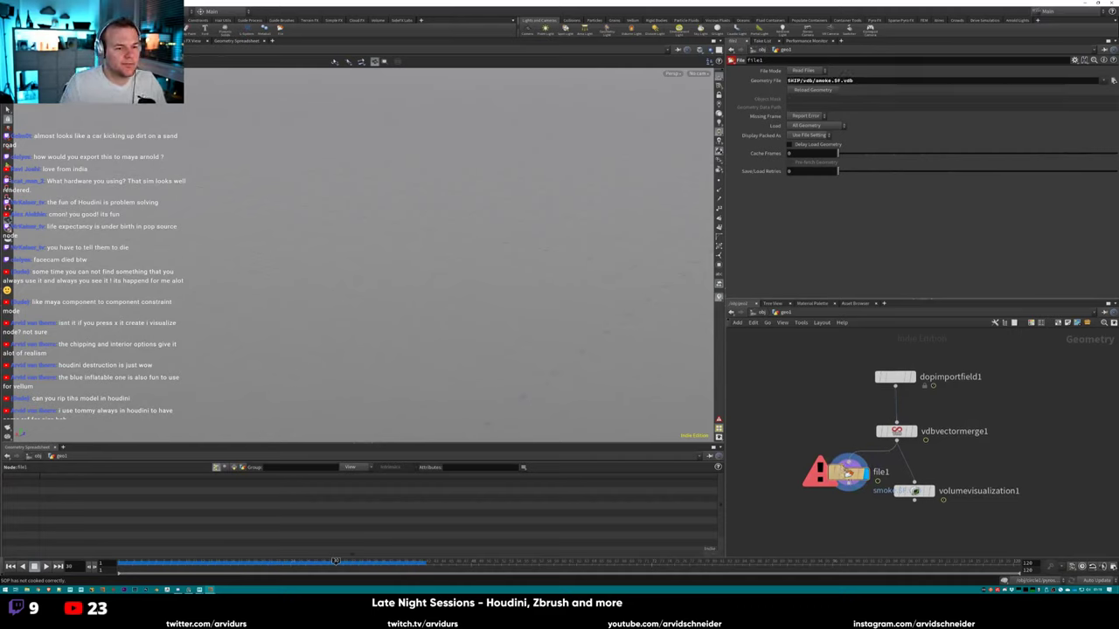
{"action": "left_click_drag", "start_coordinate": [137, 562], "coordinate": [123, 562]}
{"action": "mouse_move", "coordinate": [846, 473]}
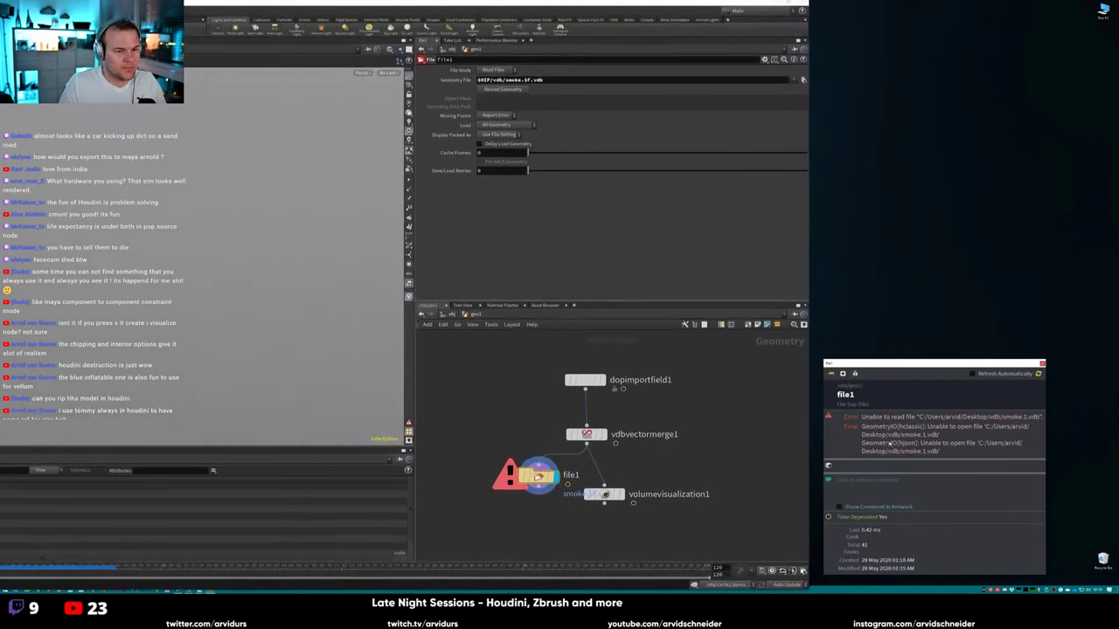
Set file1's File Mode to Write Files and play the sim to cache smoke frames.
{"action": "left_click", "coordinate": [494, 70]}
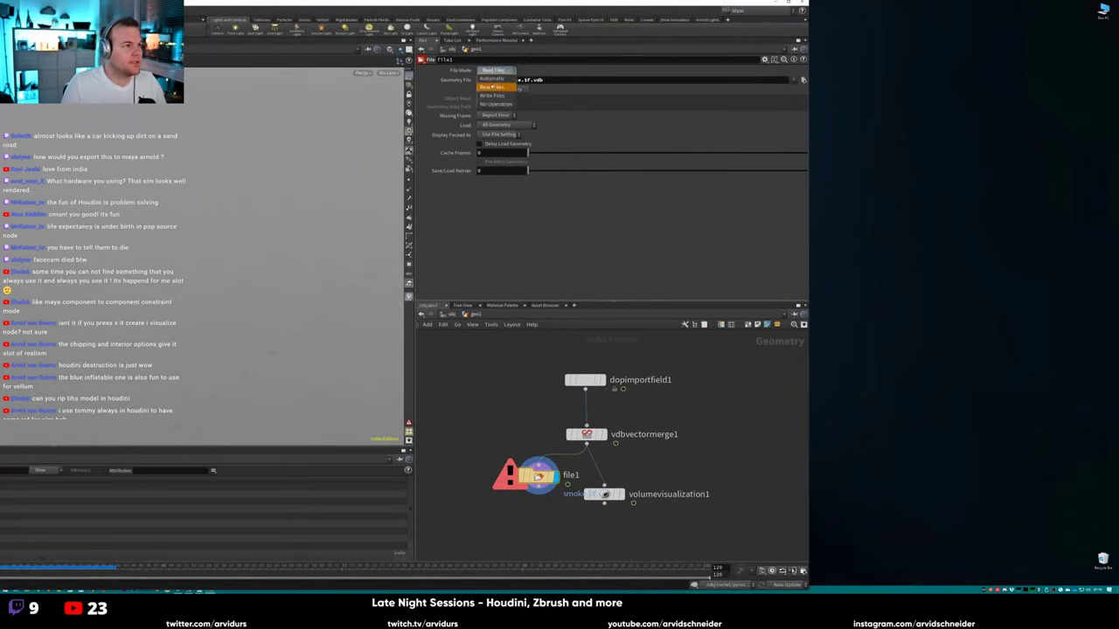
{"action": "left_click", "coordinate": [495, 85]}
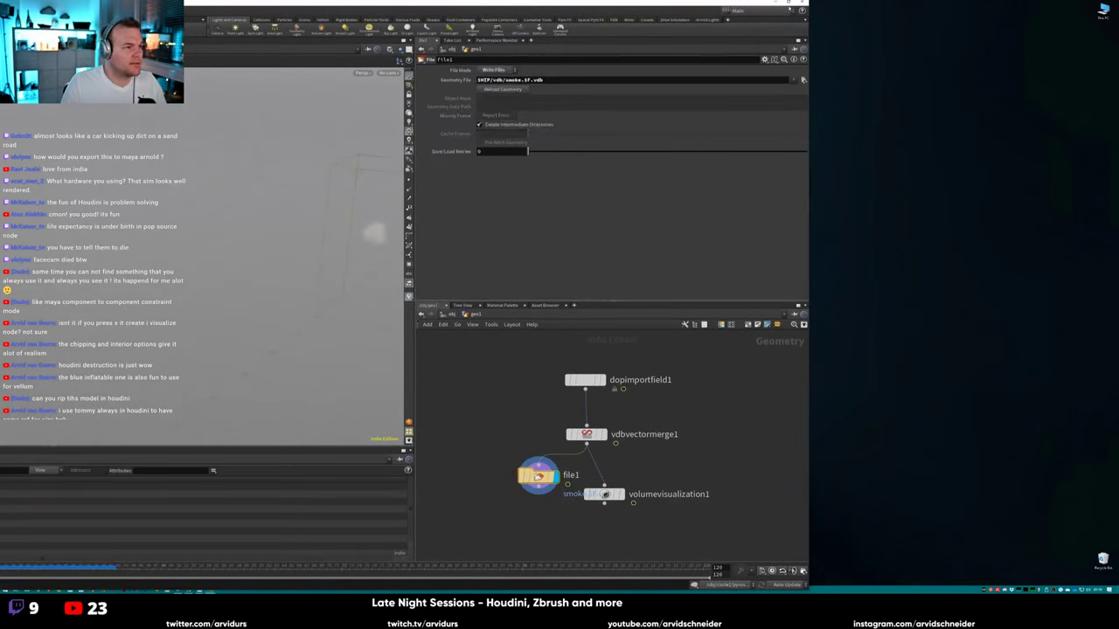
{"action": "left_click", "coordinate": [789, 3]}
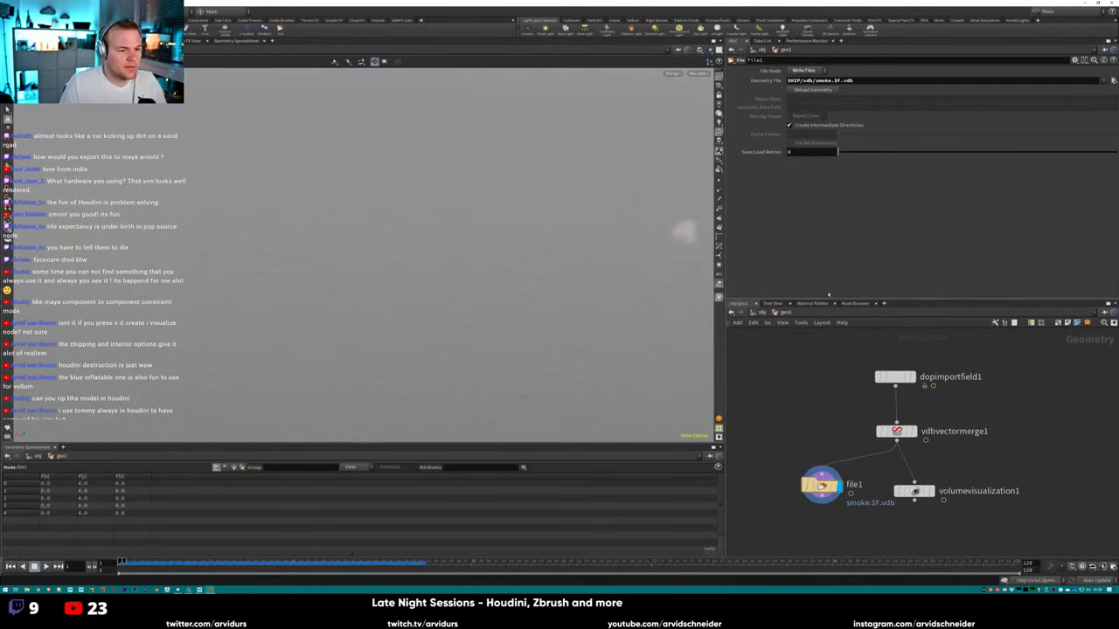
{"action": "left_click_drag", "start_coordinate": [820, 481], "coordinate": [802, 478]}
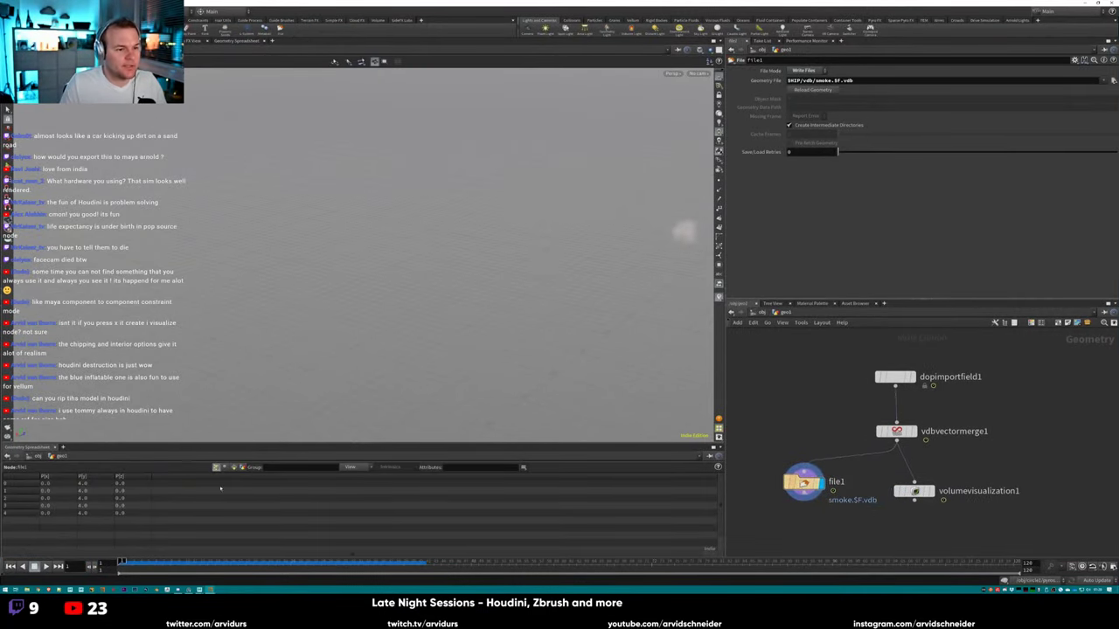
{"action": "key", "text": "Up"}
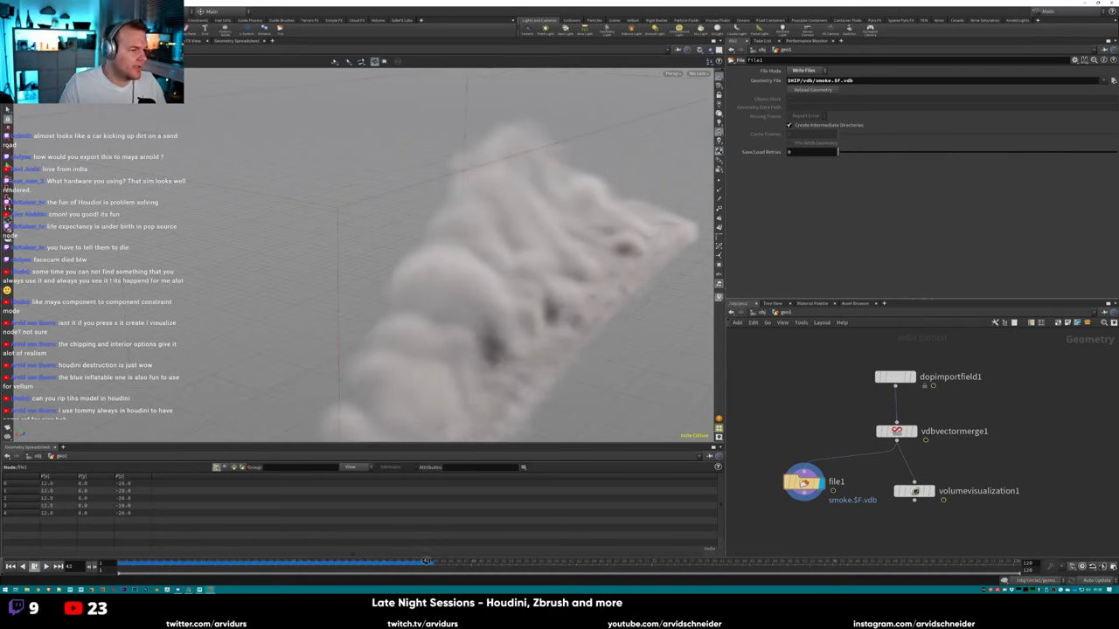
Check the written .vdb files in the vdb folder, then return Houdini to full screen.
{"action": "key", "text": "super+Down"}
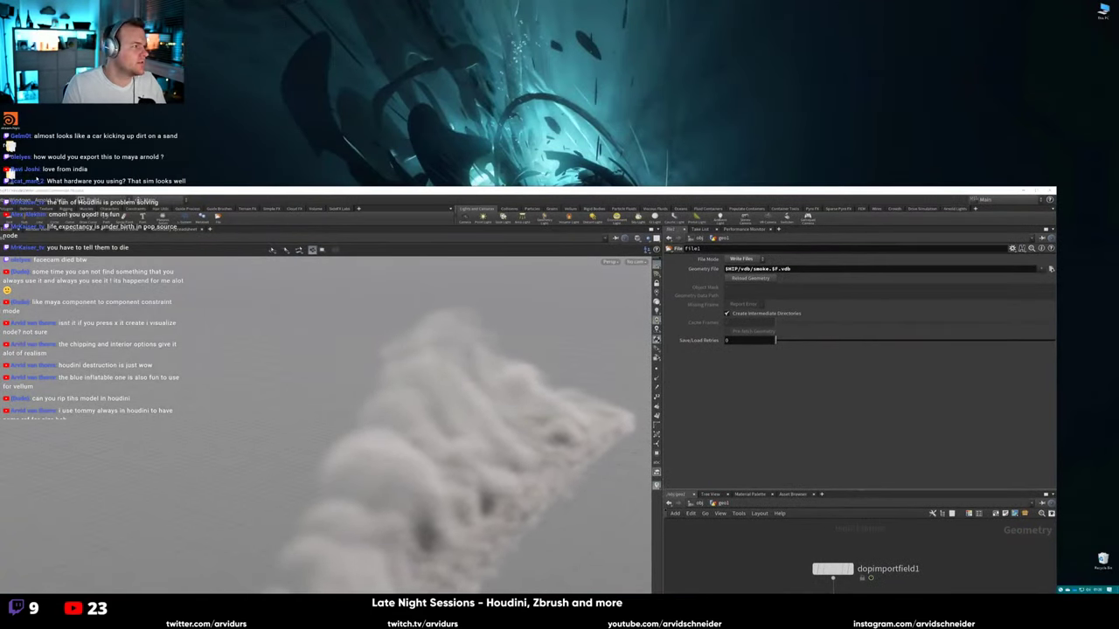
{"action": "double_click", "coordinate": [1103, 10]}
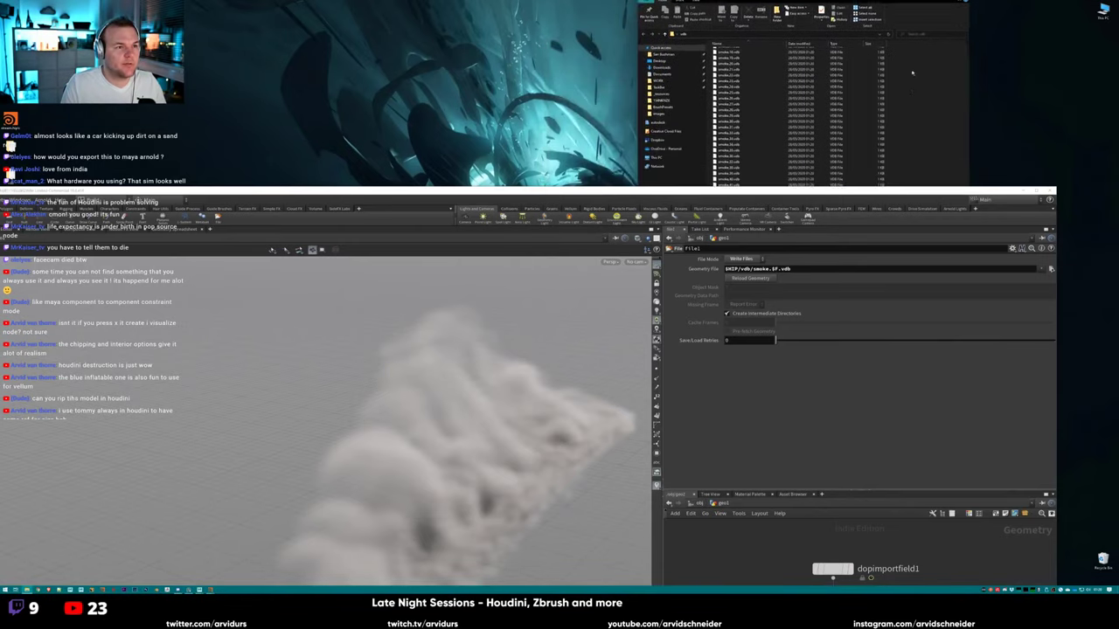
{"action": "key", "text": "super+Up"}
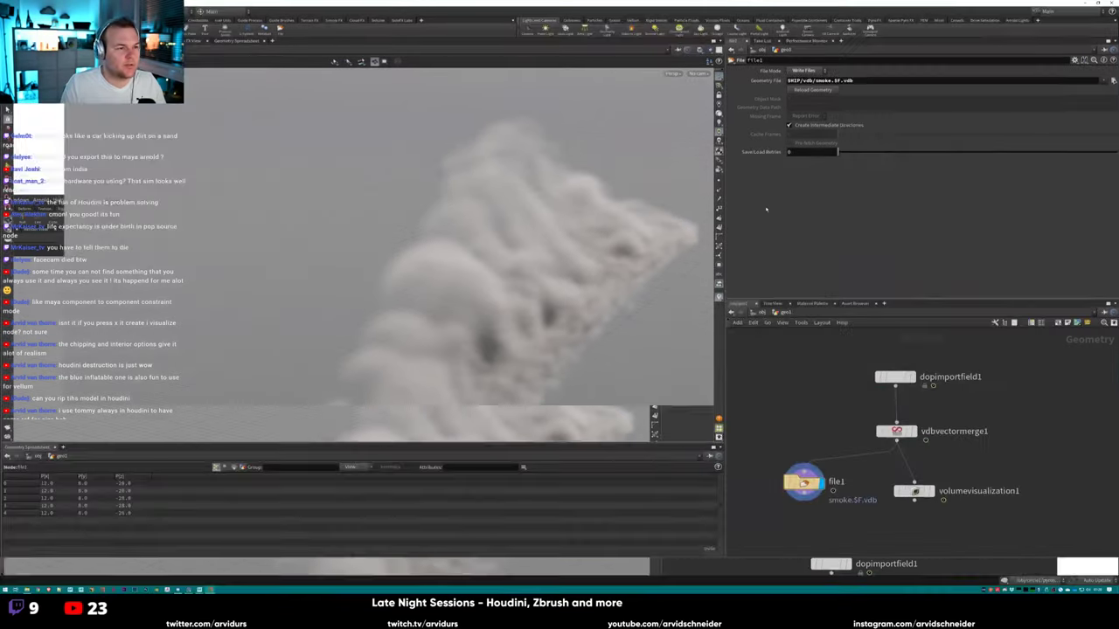
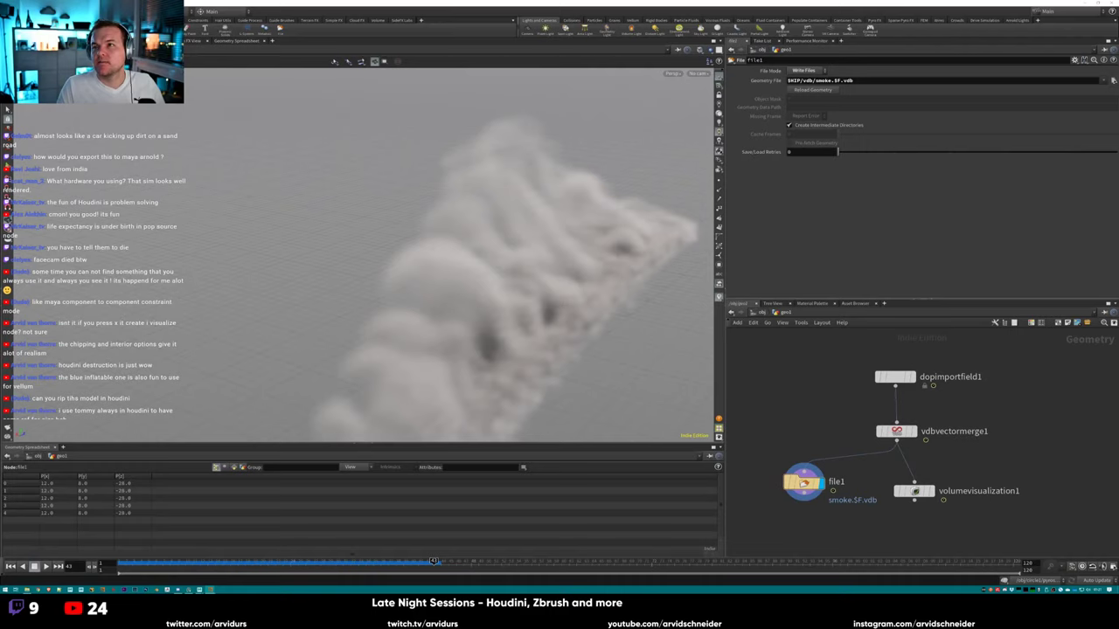
Add a Convert VDB node, wire it in and place it beside vdbvectormerge1.
{"action": "middle_click_drag", "start_coordinate": [912, 490], "coordinate": [921, 437]}
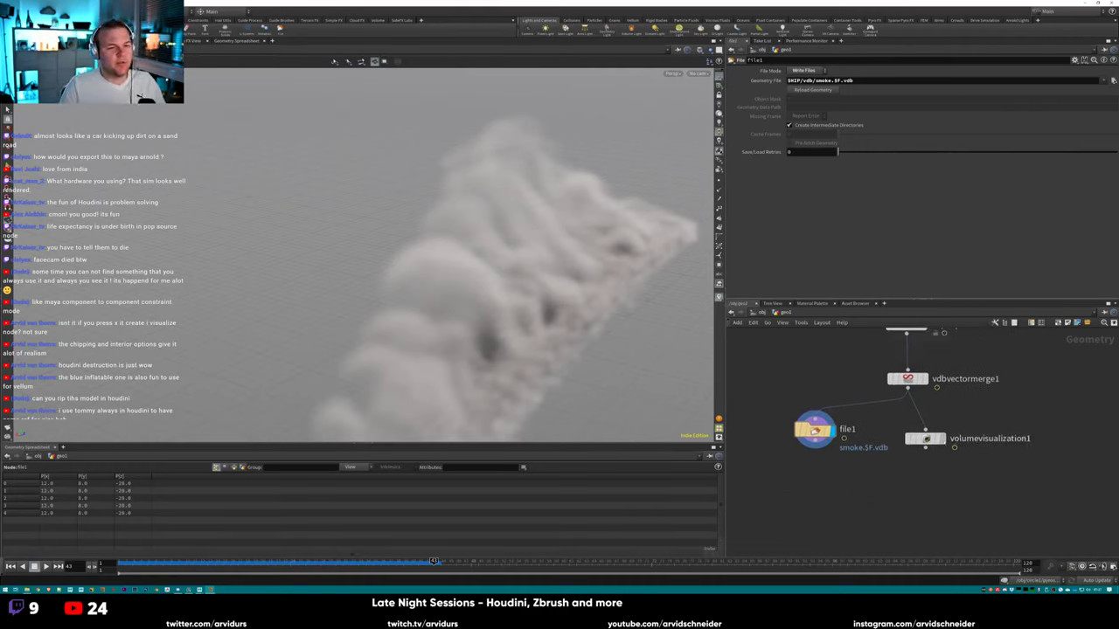
{"action": "left_click_drag", "start_coordinate": [921, 437], "coordinate": [921, 484]}
{"action": "key", "text": "Tab"}
{"action": "type", "text": "convert"}
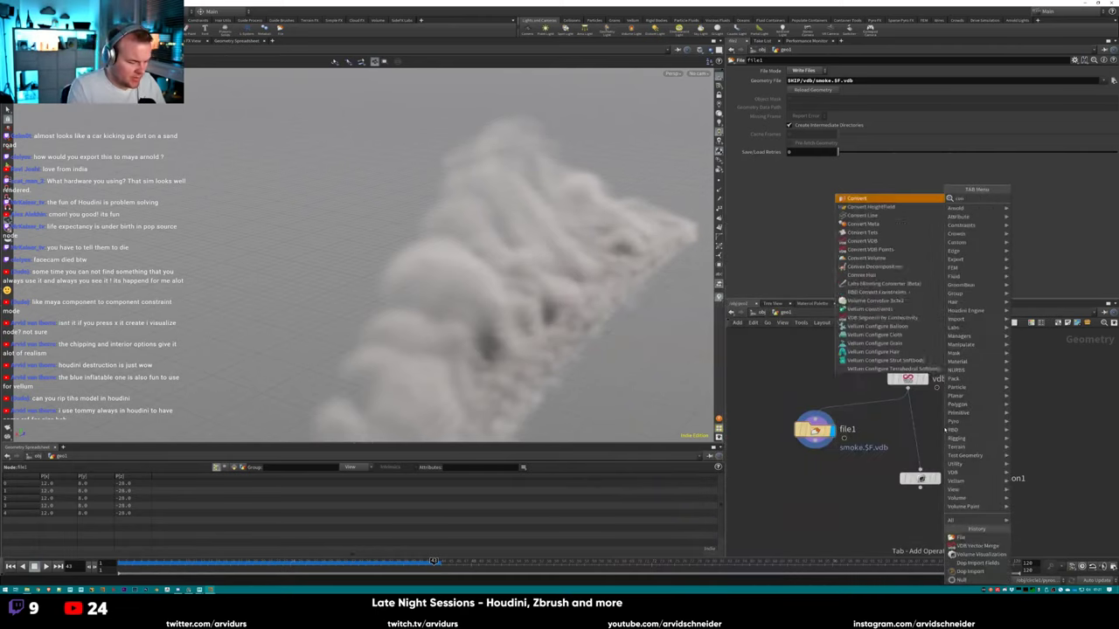
{"action": "key", "text": "Down"}
{"action": "key", "text": "Down"}
{"action": "key", "text": "Down"}
{"action": "key", "text": "Down"}
{"action": "key", "text": "Down"}
{"action": "key", "text": "Return"}
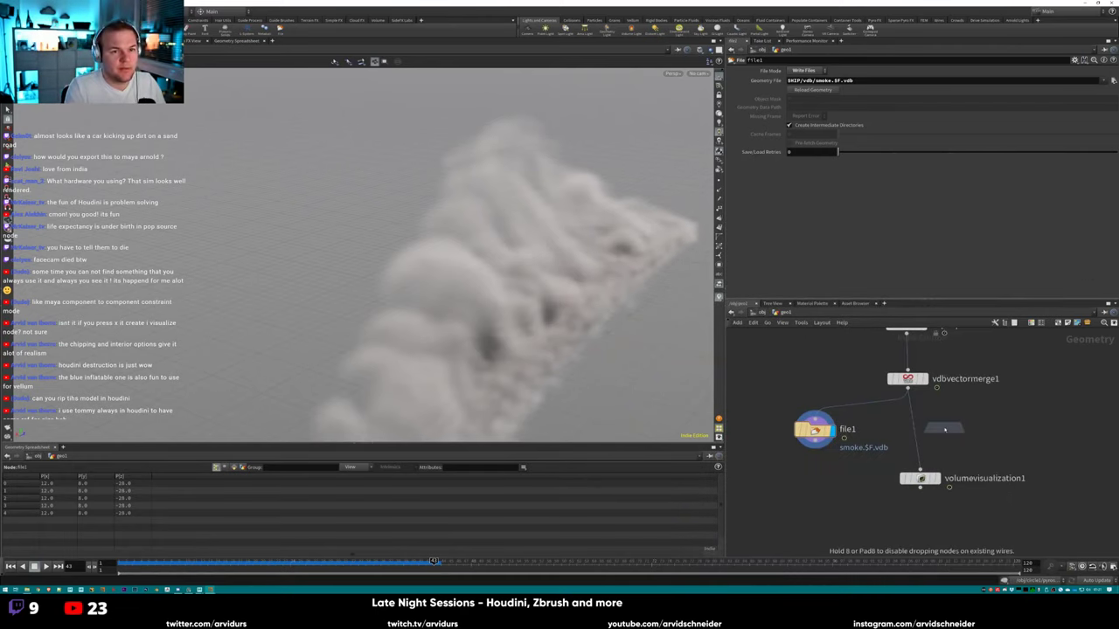
{"action": "left_click", "coordinate": [960, 365]}
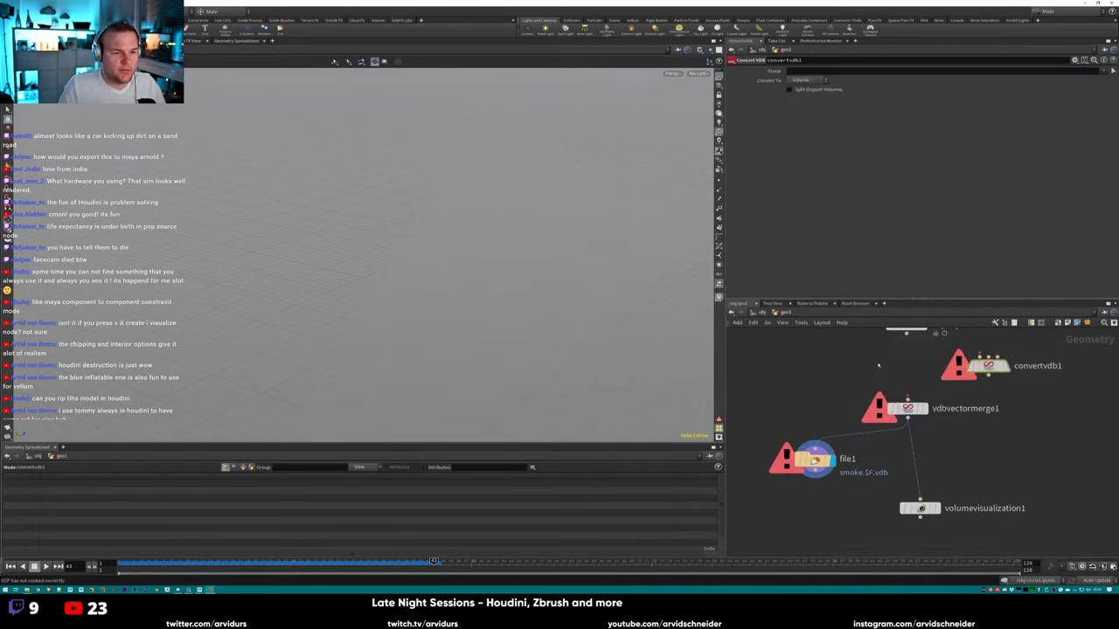
{"action": "middle_click_drag", "start_coordinate": [902, 344], "coordinate": [862, 365]}
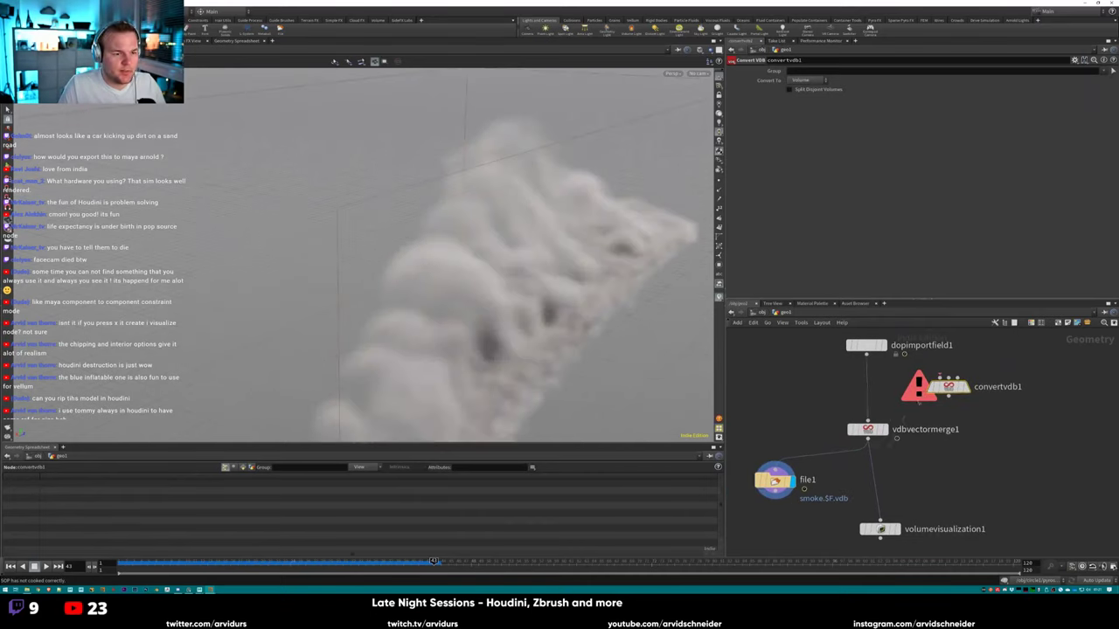
{"action": "left_click_drag", "start_coordinate": [949, 385], "coordinate": [932, 457]}
Set convertvdb1's Convert To option to VDB, then select the file1 node.
{"action": "left_click", "coordinate": [801, 79]}
{"action": "left_click", "coordinate": [804, 89]}
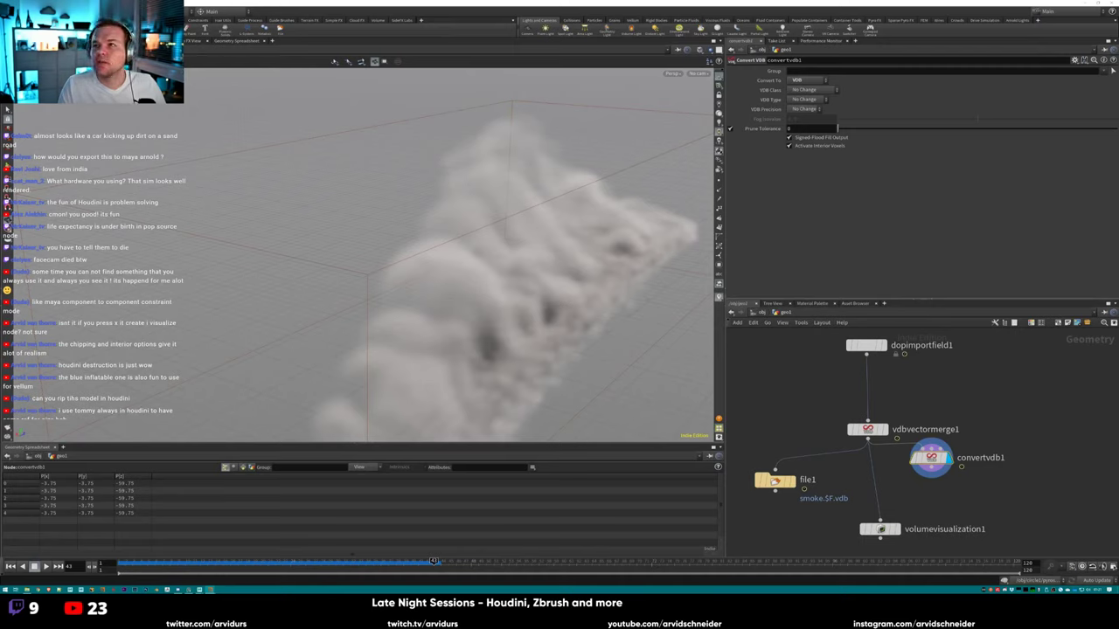
{"action": "left_click", "coordinate": [1103, 71]}
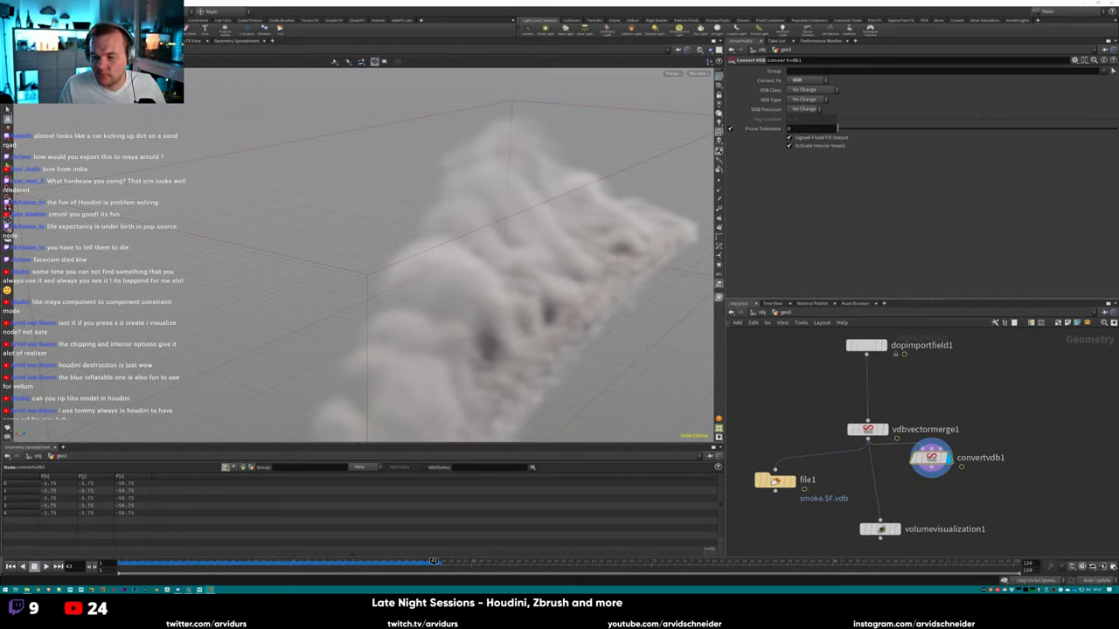
{"action": "middle_click_drag", "start_coordinate": [853, 425], "coordinate": [874, 367]}
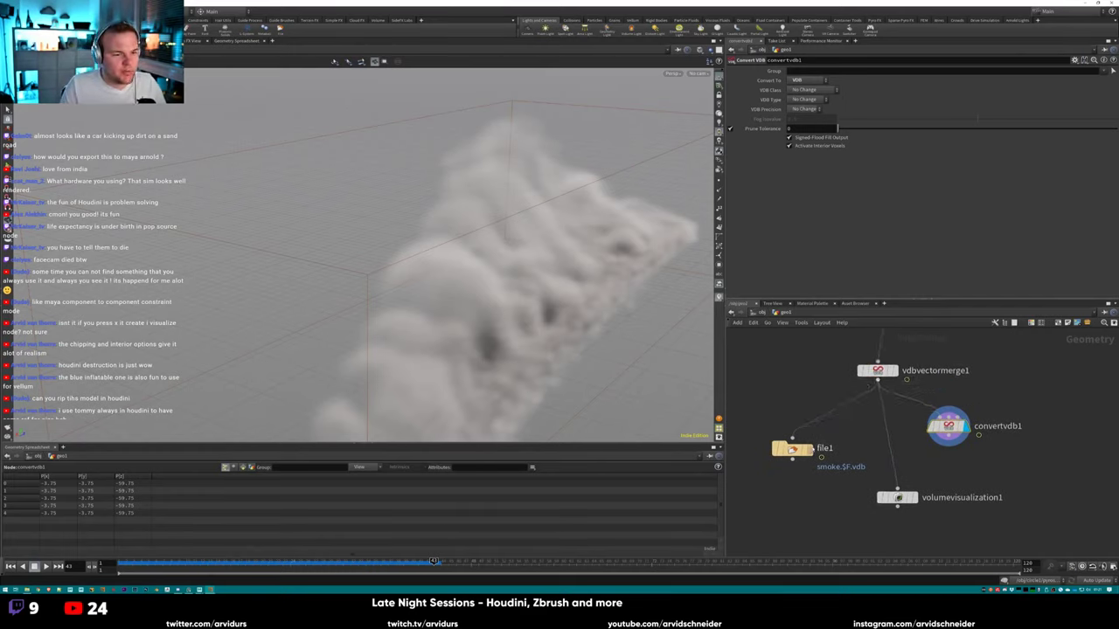
{"action": "left_click", "coordinate": [791, 449]}
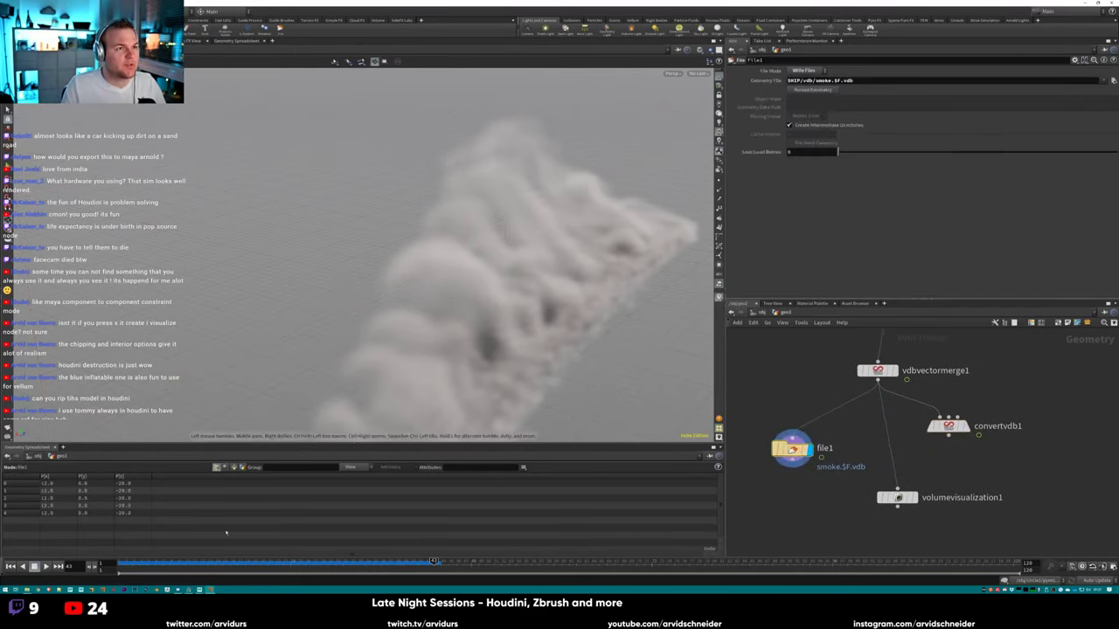
Play the smoke simulation from frame 1 and select an exported smoke VDB file.
{"action": "left_click", "coordinate": [11, 566]}
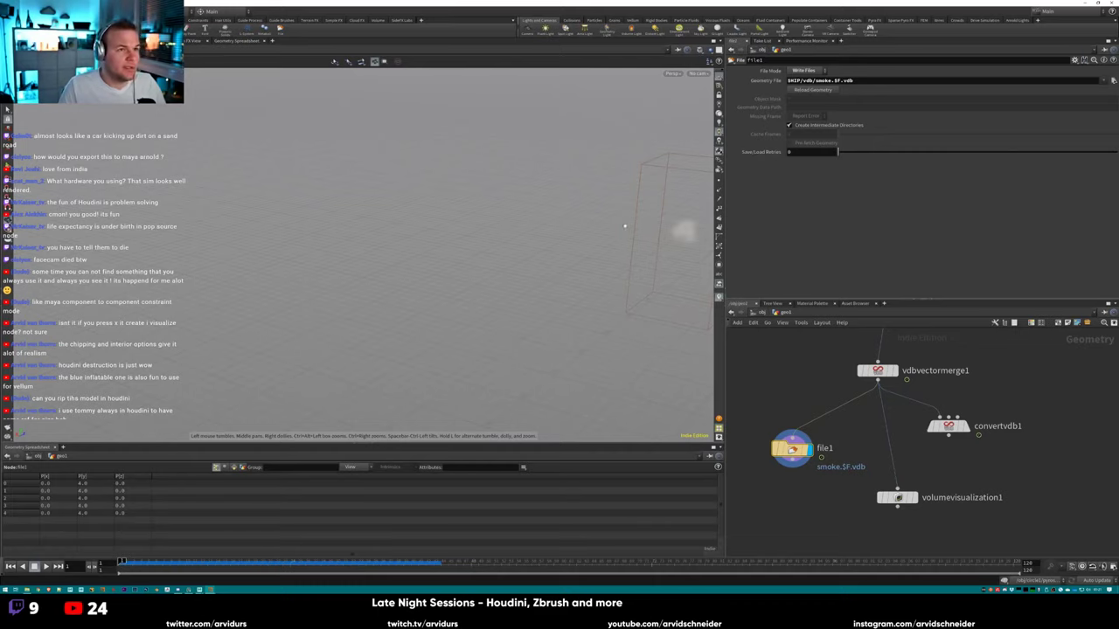
{"action": "left_click", "coordinate": [46, 566]}
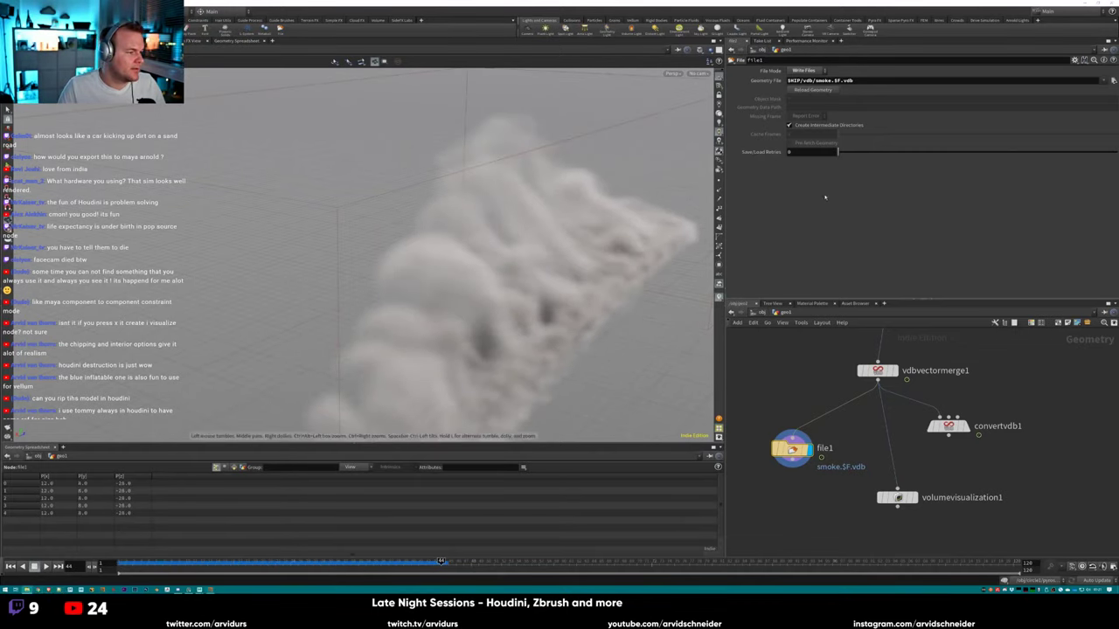
{"action": "key", "text": "super+Down"}
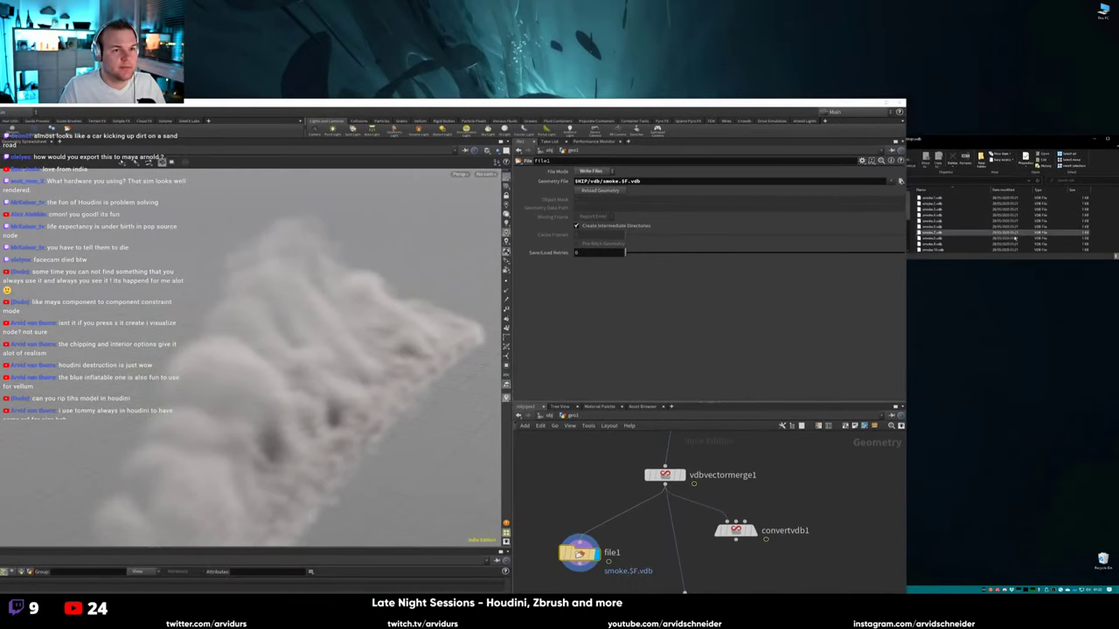
{"action": "left_click", "coordinate": [1023, 232]}
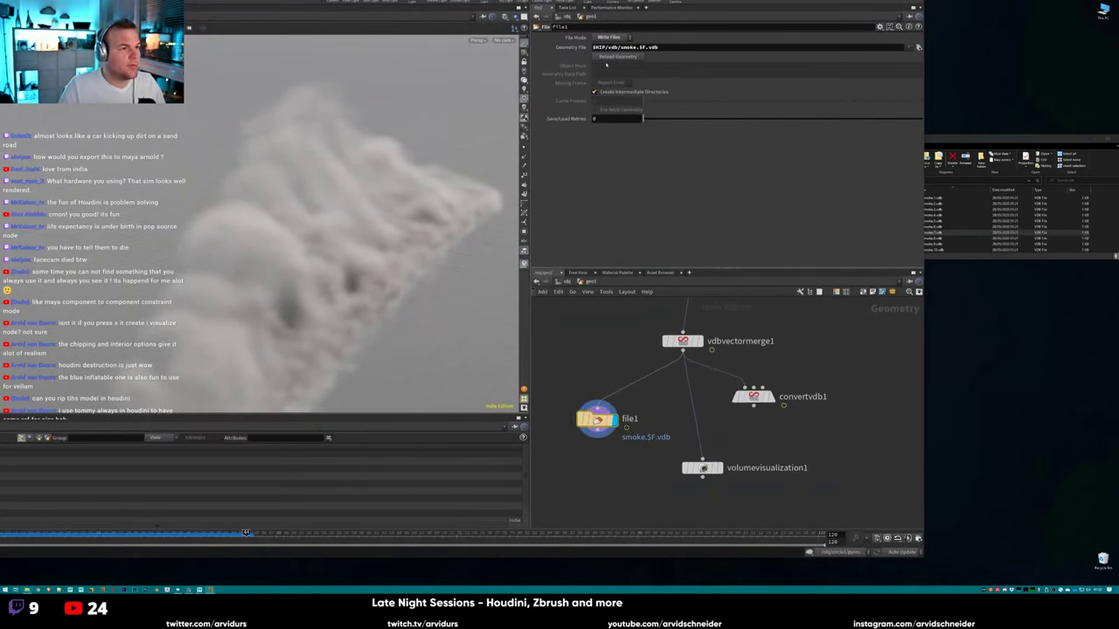
Add a filecache1 node below file1, wire it, and paste the path $HIP/vdb/smoke.$F.vdb.
{"action": "key", "text": "Tab"}
{"action": "type", "text": "file"}
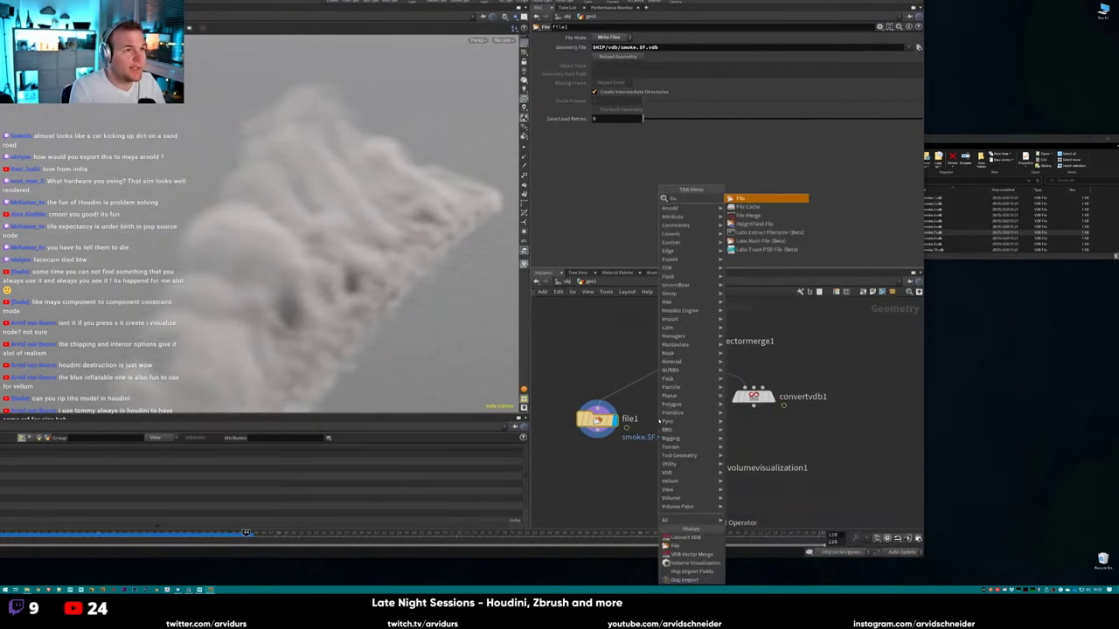
{"action": "key", "text": "Down"}
{"action": "key", "text": "Return"}
{"action": "left_click", "coordinate": [603, 462]}
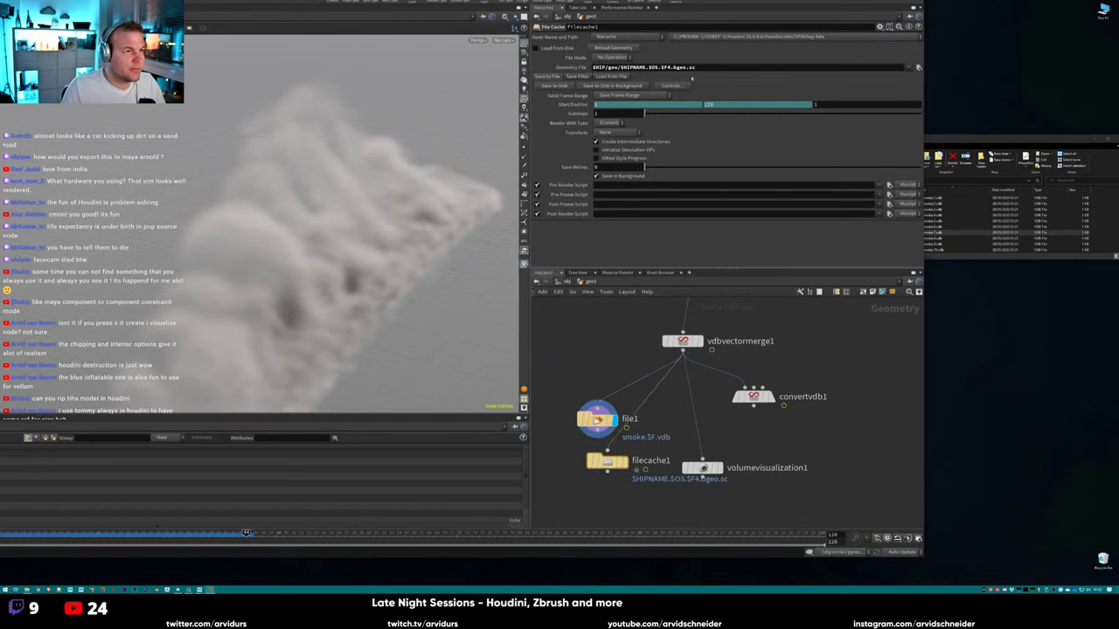
{"action": "left_click", "coordinate": [596, 420]}
{"action": "left_click", "coordinate": [694, 49]}
{"action": "key", "text": "ctrl+c"}
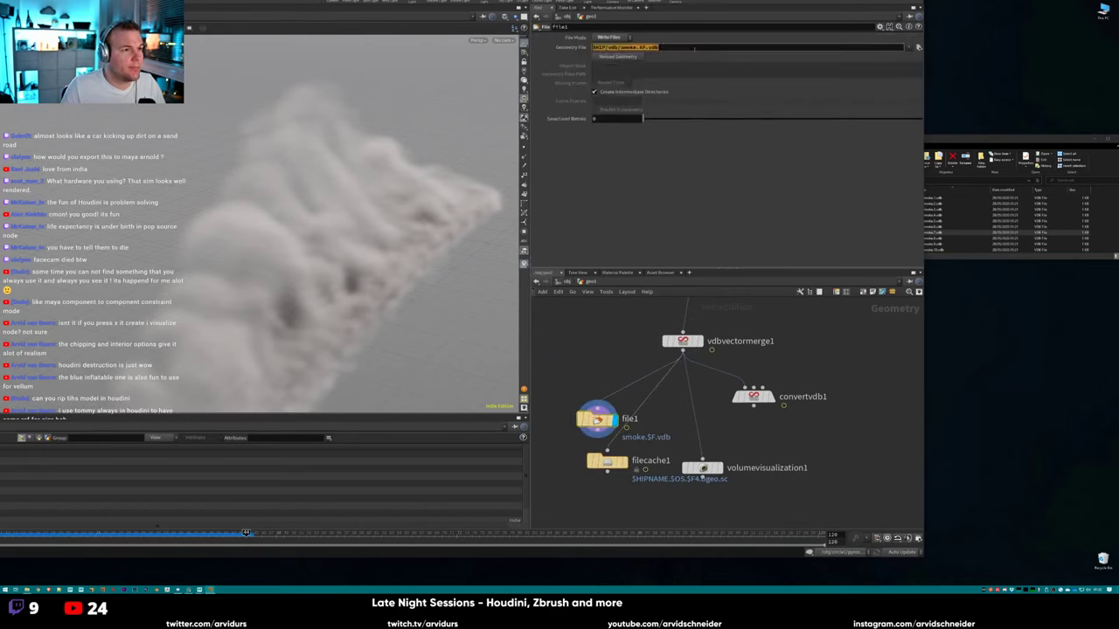
{"action": "left_click", "coordinate": [606, 451]}
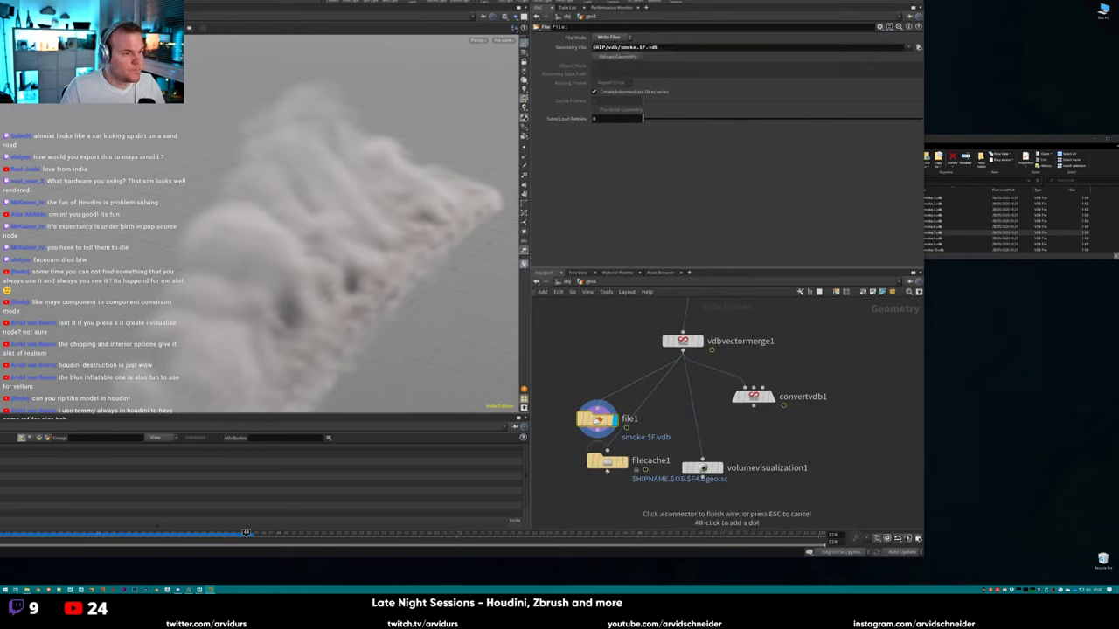
{"action": "left_click", "coordinate": [606, 462]}
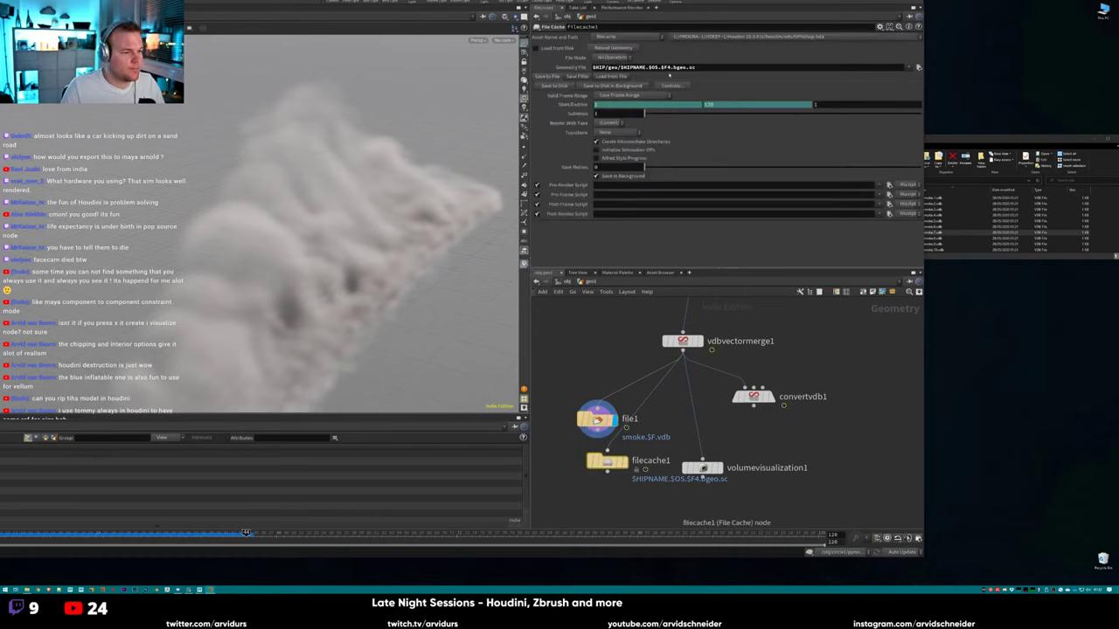
{"action": "triple_click", "coordinate": [675, 68]}
{"action": "key", "text": "ctrl+v"}
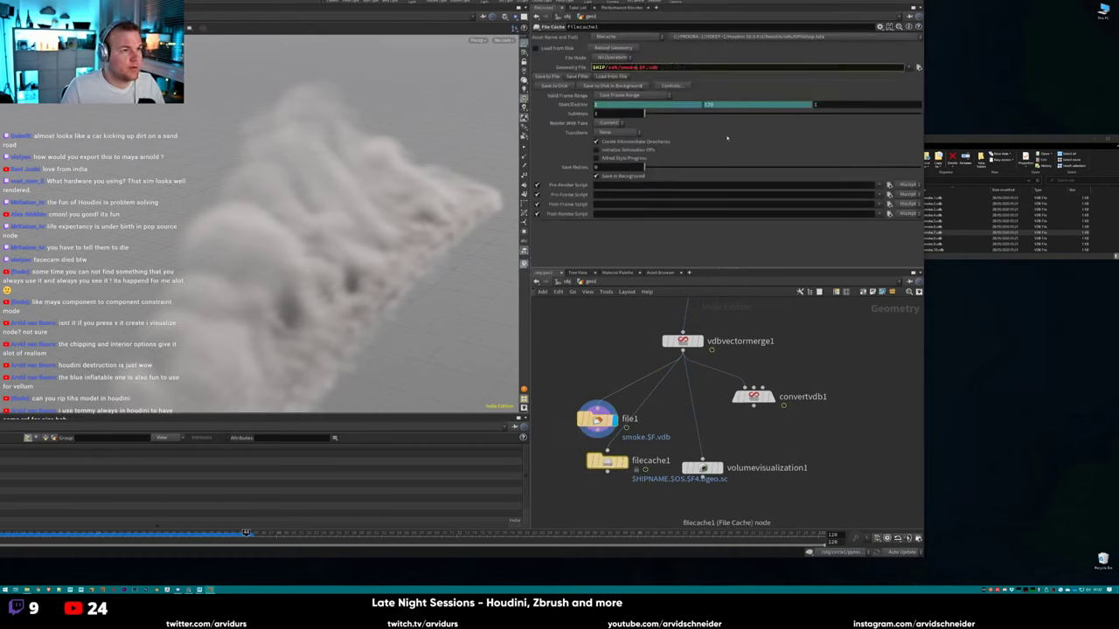
Delete all the old smoke VDB files from the vdb folder.
{"action": "left_click", "coordinate": [1002, 224]}
{"action": "key", "text": "ctrl+a"}
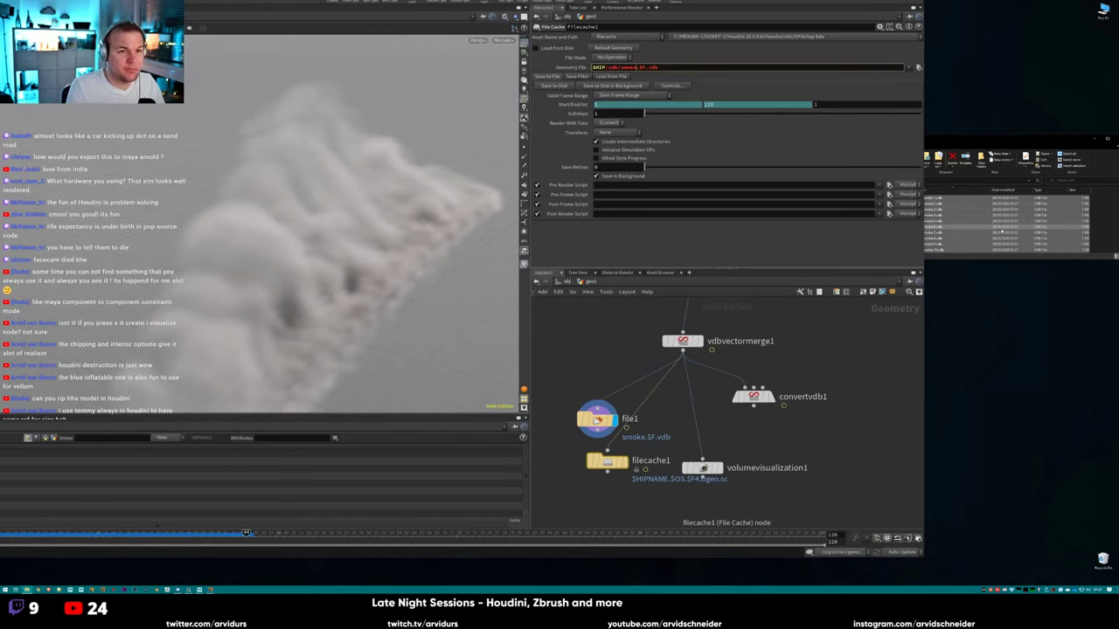
{"action": "left_click", "coordinate": [1001, 227]}
{"action": "key", "text": "Delete"}
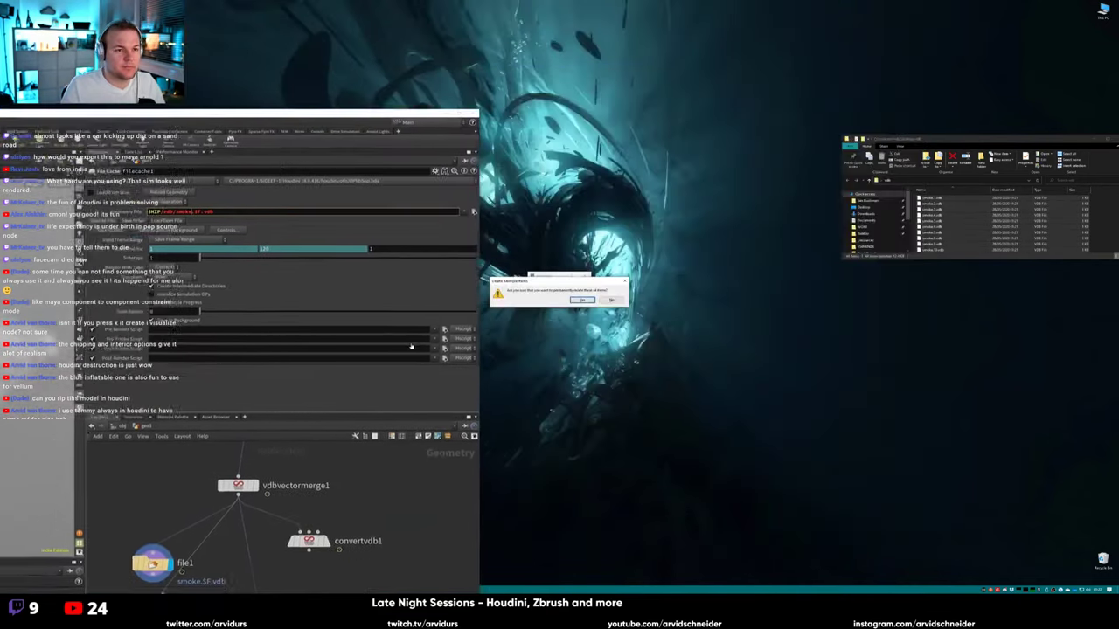
Confirm the file deletion, remove the old file1 node, and display filecache1's output.
{"action": "key", "text": "Return"}
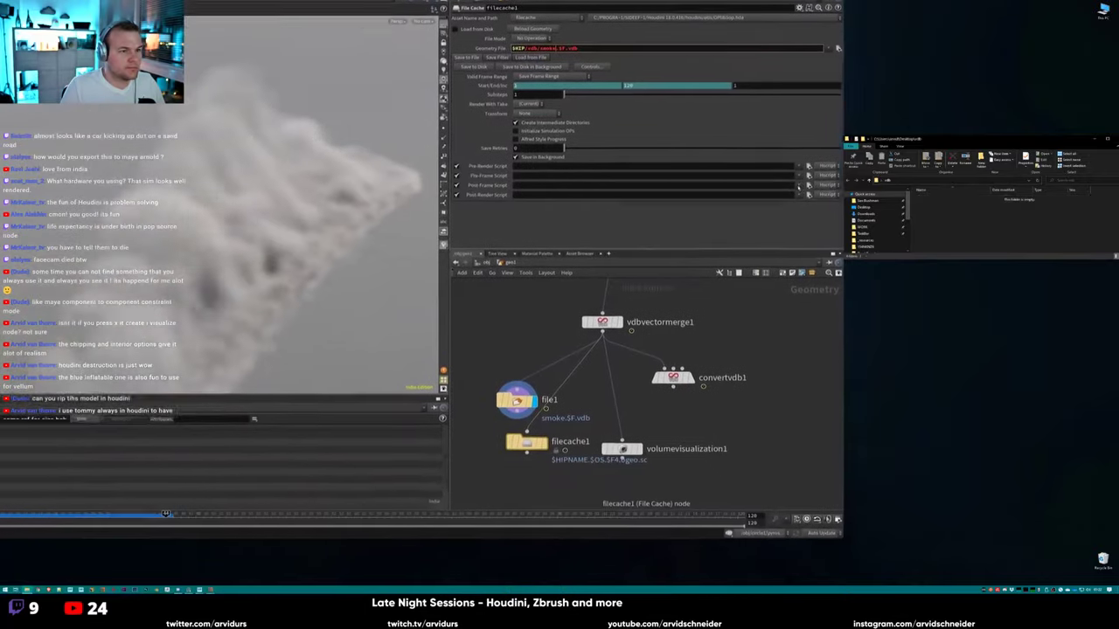
{"action": "left_click", "coordinate": [595, 411]}
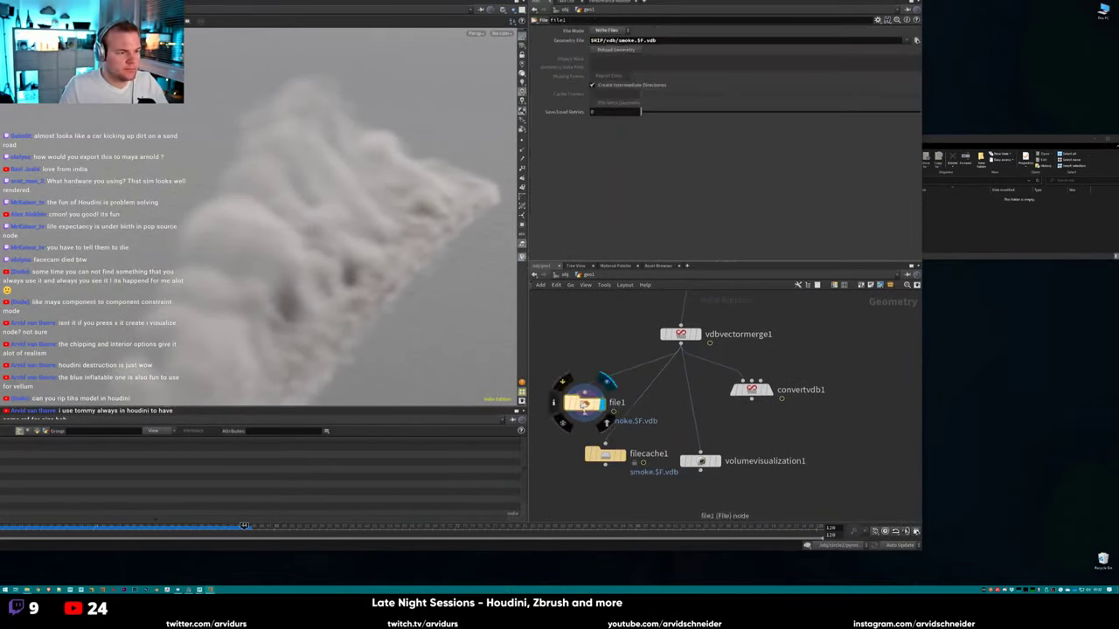
{"action": "key", "text": "Delete"}
{"action": "left_click", "coordinate": [603, 454]}
{"action": "left_click", "coordinate": [626, 433]}
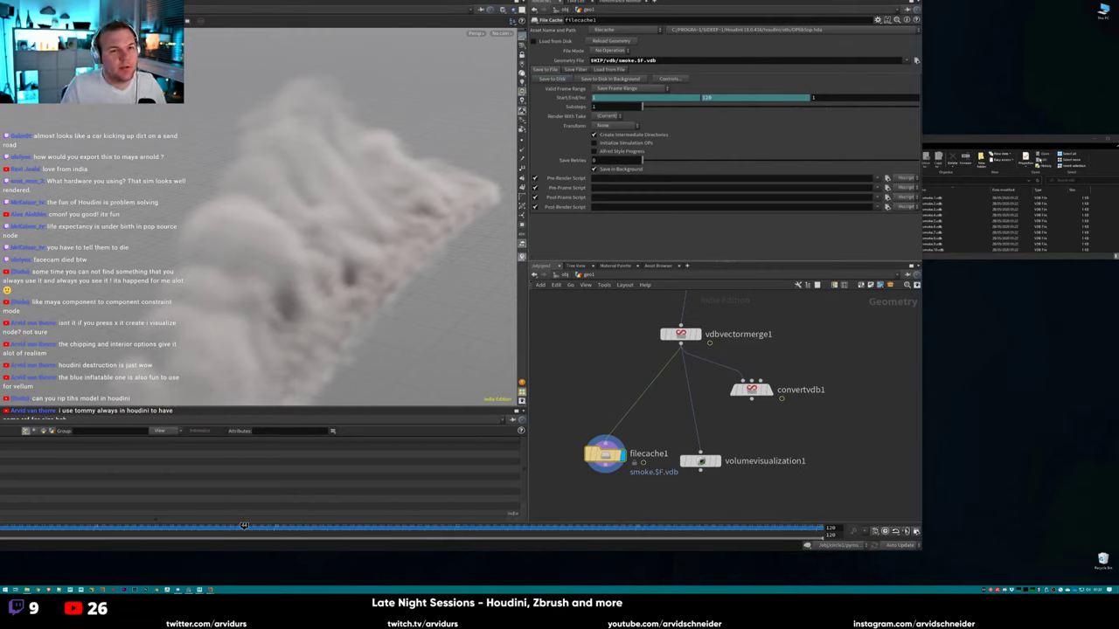
Connect convertvdb1 into filecache1 and save the smoke cache to disk.
{"action": "left_click_drag", "start_coordinate": [1049, 138], "coordinate": [967, 117]}
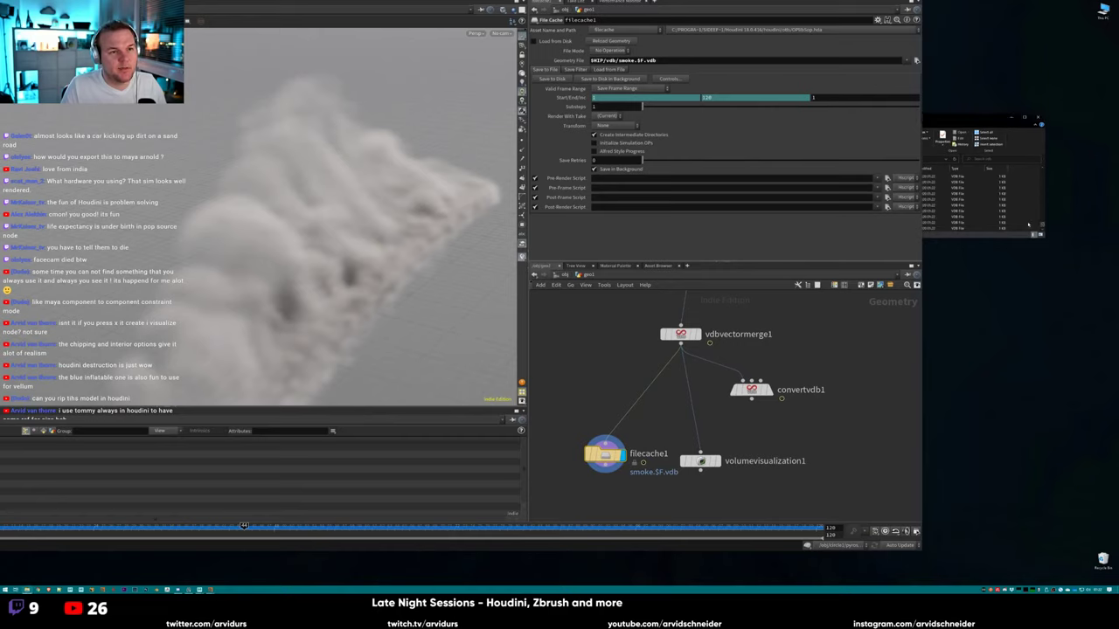
{"action": "left_click_drag", "start_coordinate": [1028, 225], "coordinate": [1056, 247]}
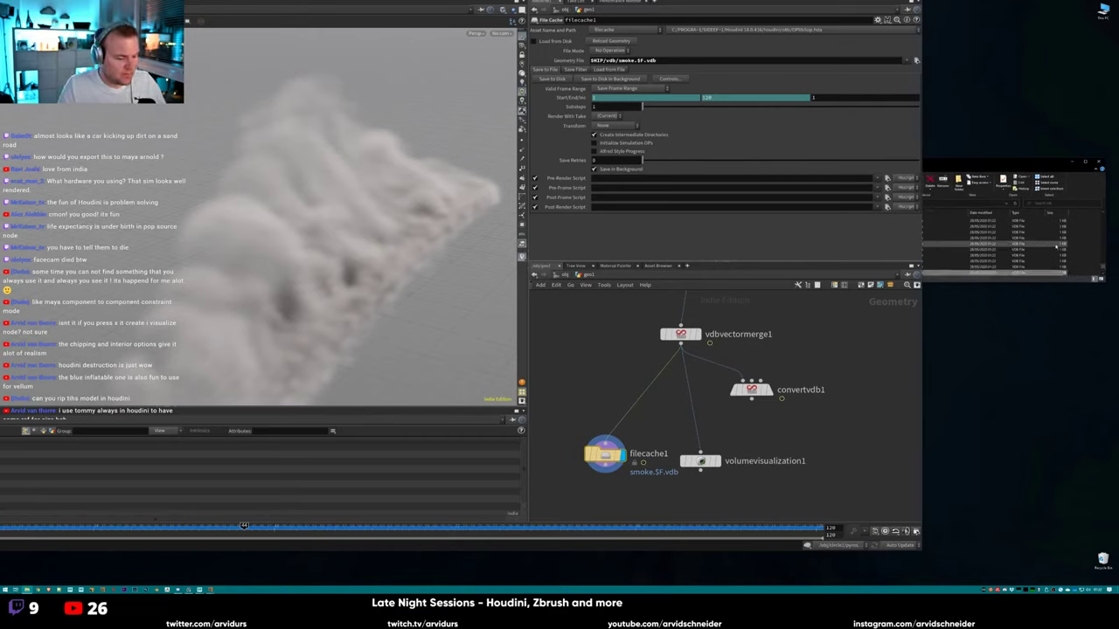
{"action": "scroll", "coordinate": [1075, 243], "scroll_direction": "up", "scroll_amount": 3}
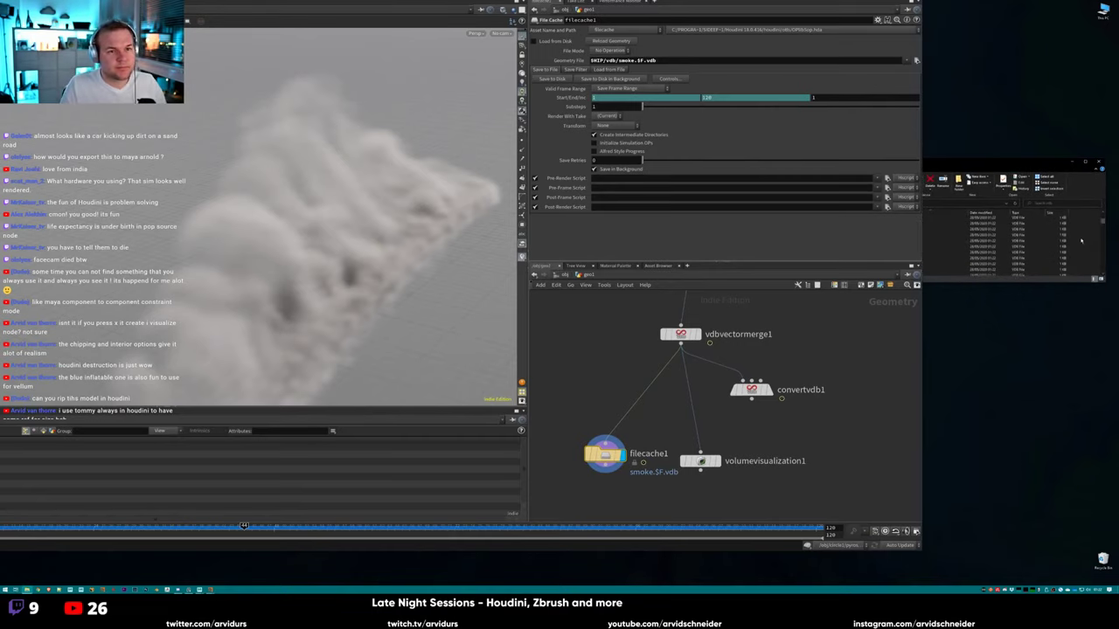
{"action": "left_click_drag", "start_coordinate": [1005, 162], "coordinate": [1033, 138]}
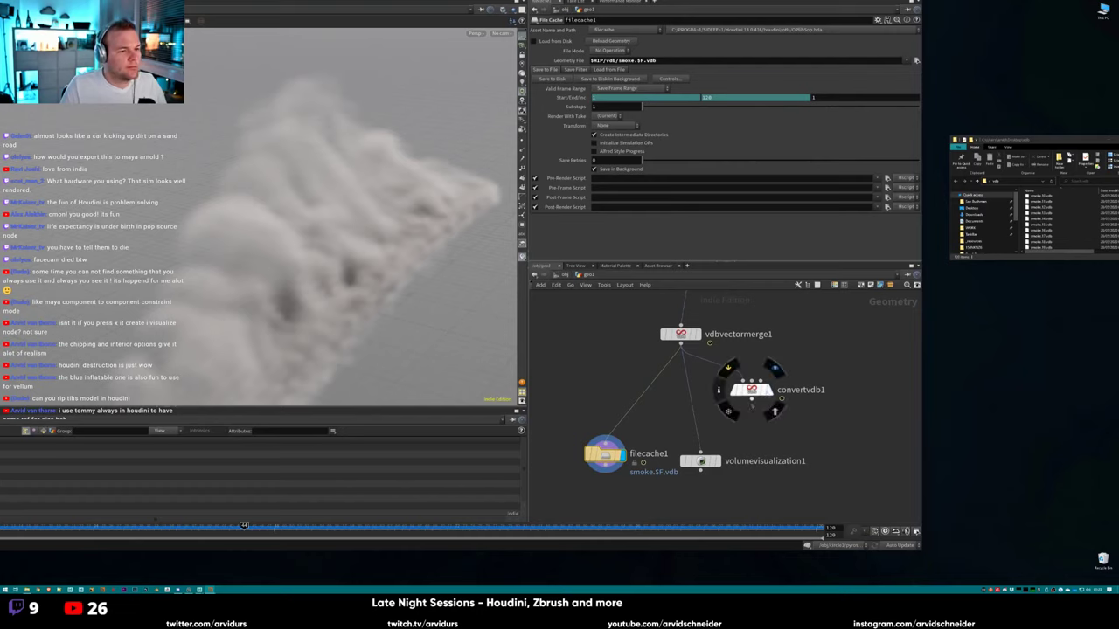
{"action": "left_click_drag", "start_coordinate": [751, 399], "coordinate": [604, 439]}
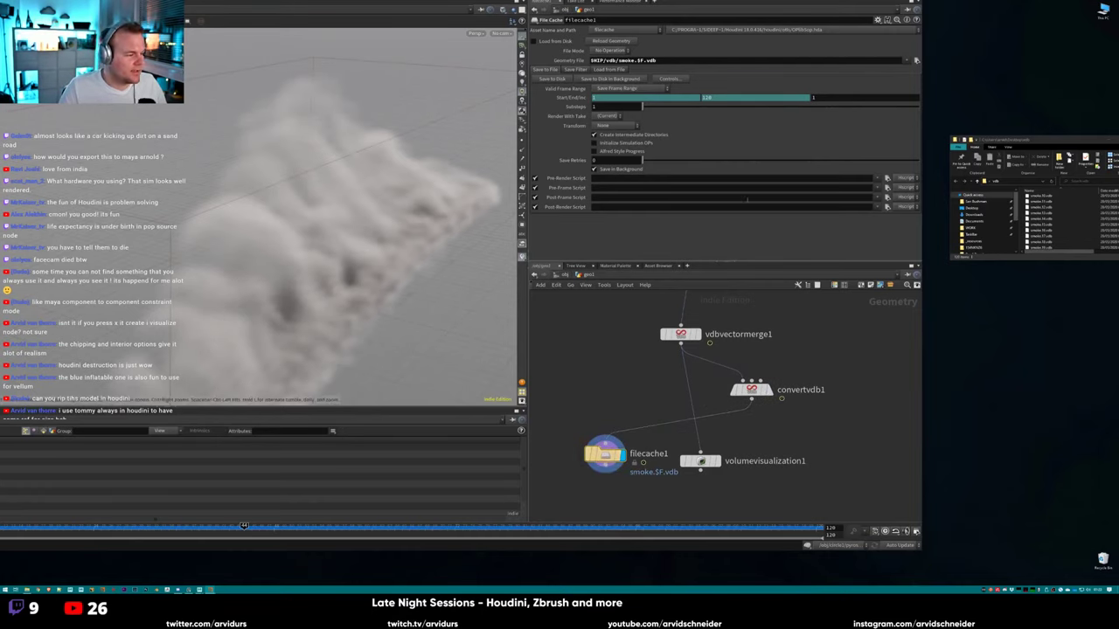
{"action": "left_click", "coordinate": [566, 82]}
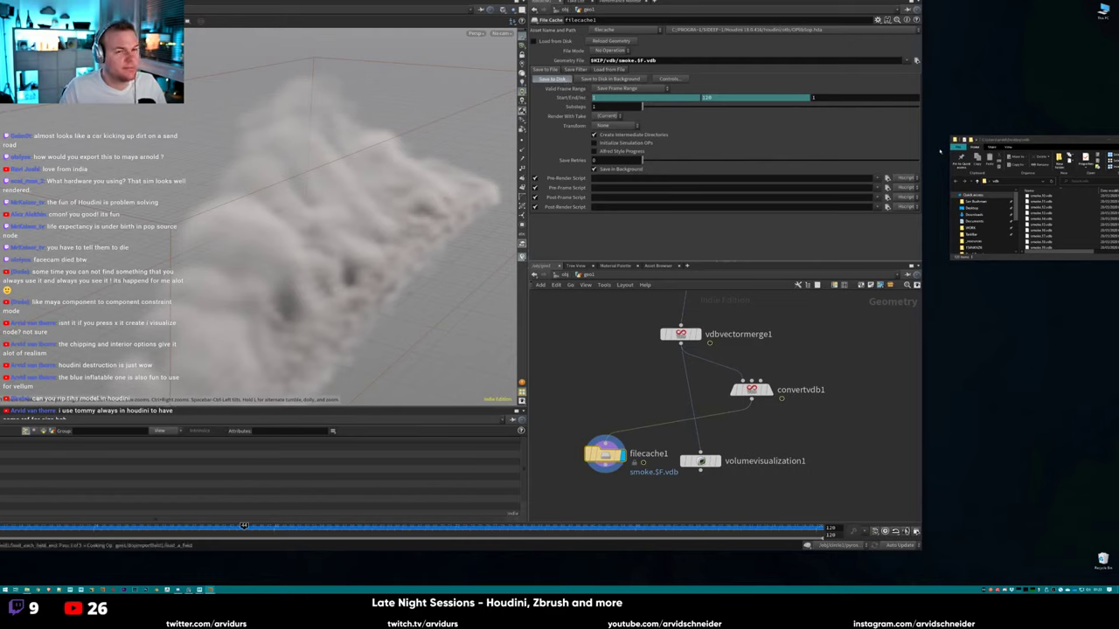
Check the saved VDB files, inspect the smoke in the viewport, then minimise Houdini.
{"action": "left_click_drag", "start_coordinate": [1060, 139], "coordinate": [984, 134]}
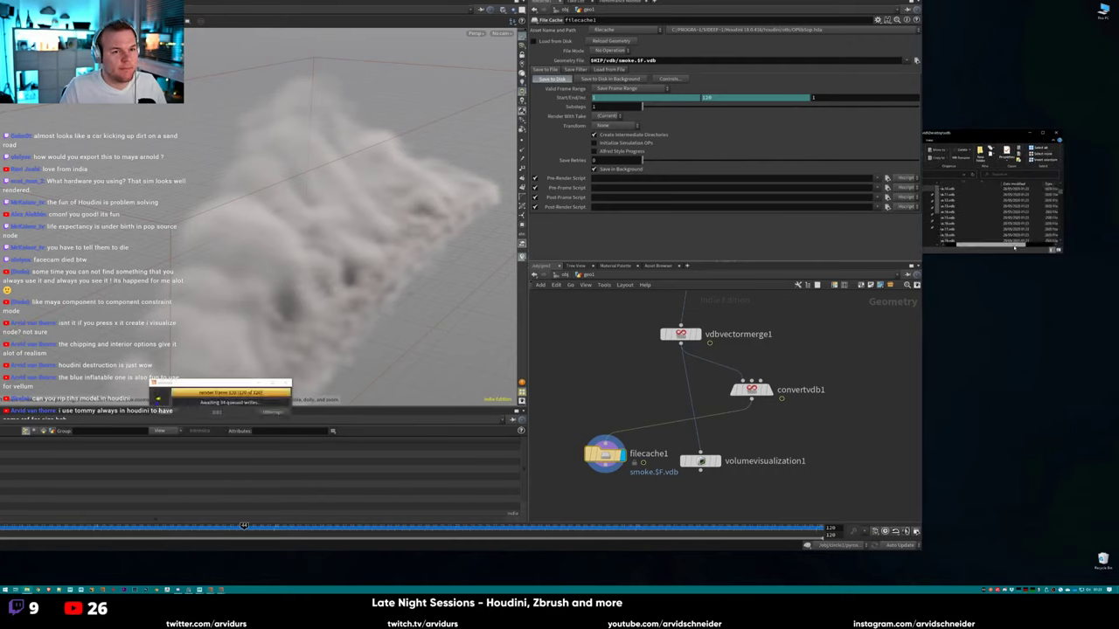
{"action": "left_click_drag", "start_coordinate": [1061, 253], "coordinate": [1110, 413]}
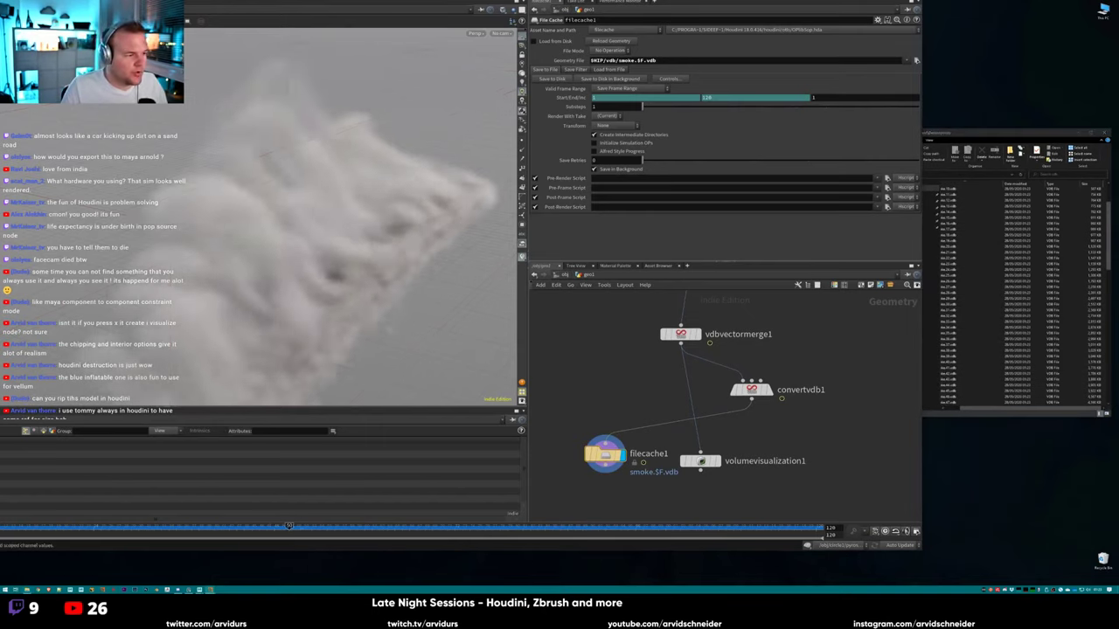
{"action": "key", "text": "f"}
{"action": "left_click_drag", "start_coordinate": [379, 324], "coordinate": [425, 274], "text": "alt"}
{"action": "left_click", "coordinate": [183, 525]}
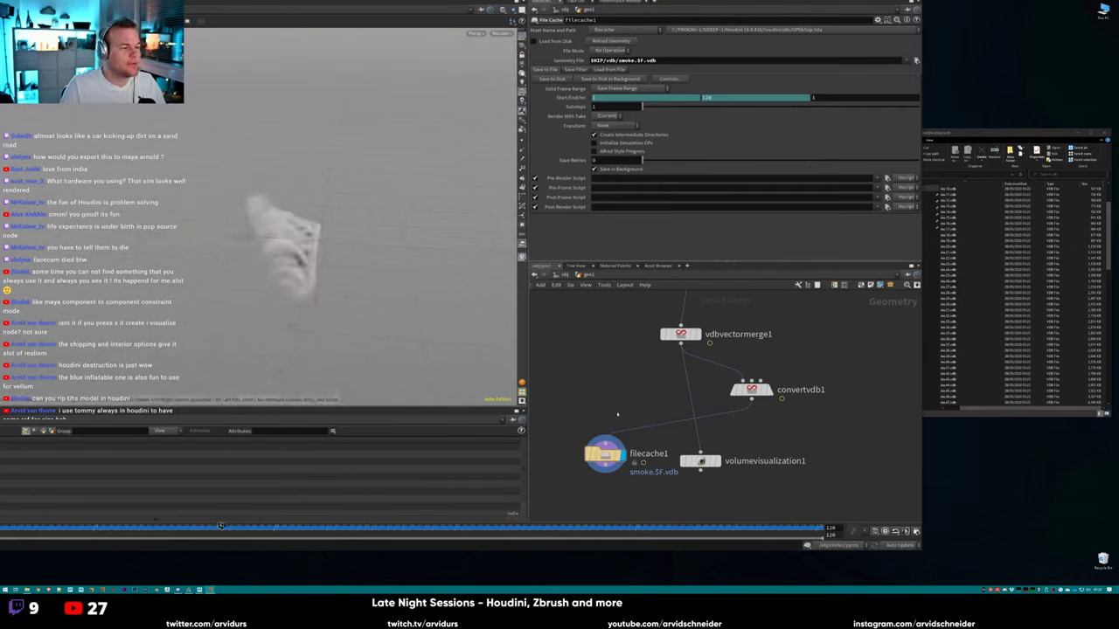
{"action": "left_click_drag", "start_coordinate": [860, 16], "coordinate": [944, 2]}
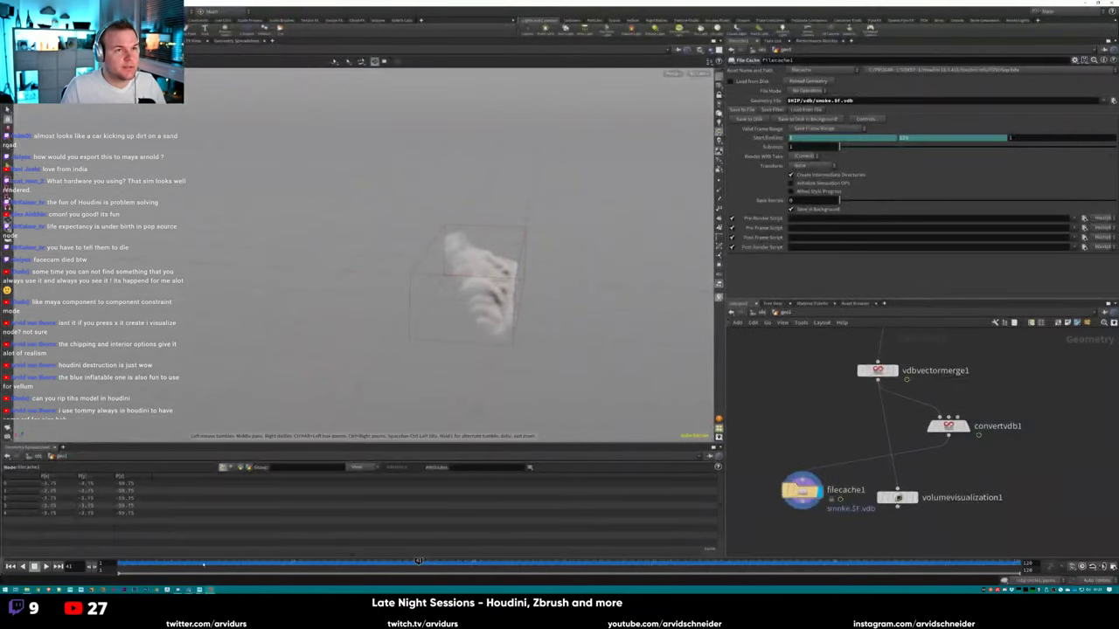
{"action": "left_click", "coordinate": [1084, 4]}
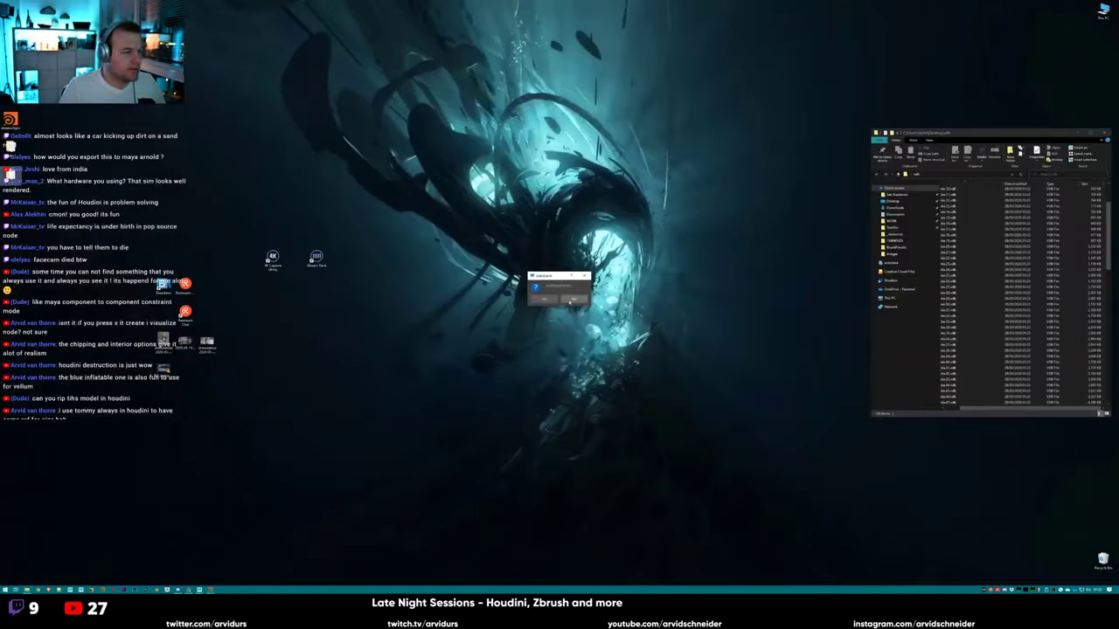
Return to Maya, widen the viewport area and clear the old render image.
{"action": "key", "text": "Return"}
{"action": "key", "text": "alt+Tab"}
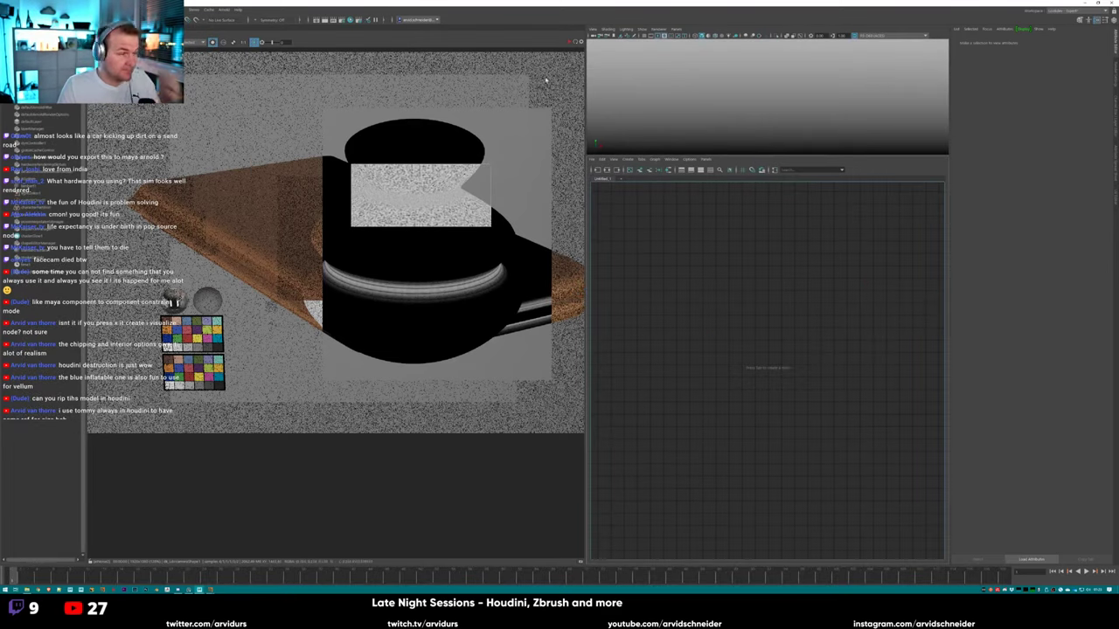
{"action": "left_click_drag", "start_coordinate": [585, 81], "coordinate": [446, 83]}
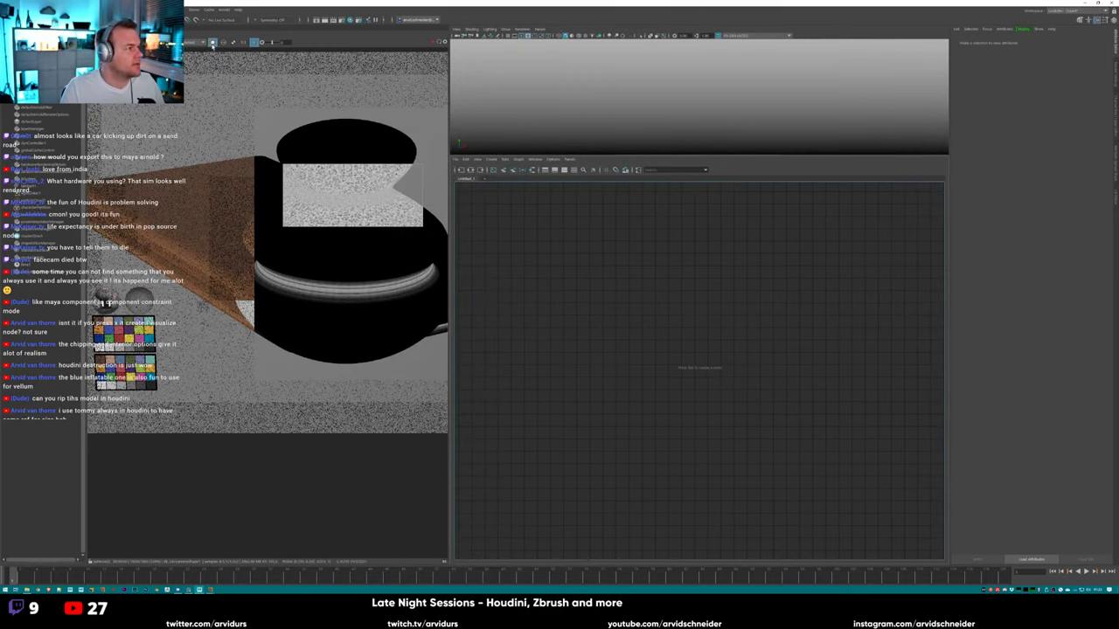
{"action": "left_click", "coordinate": [433, 42]}
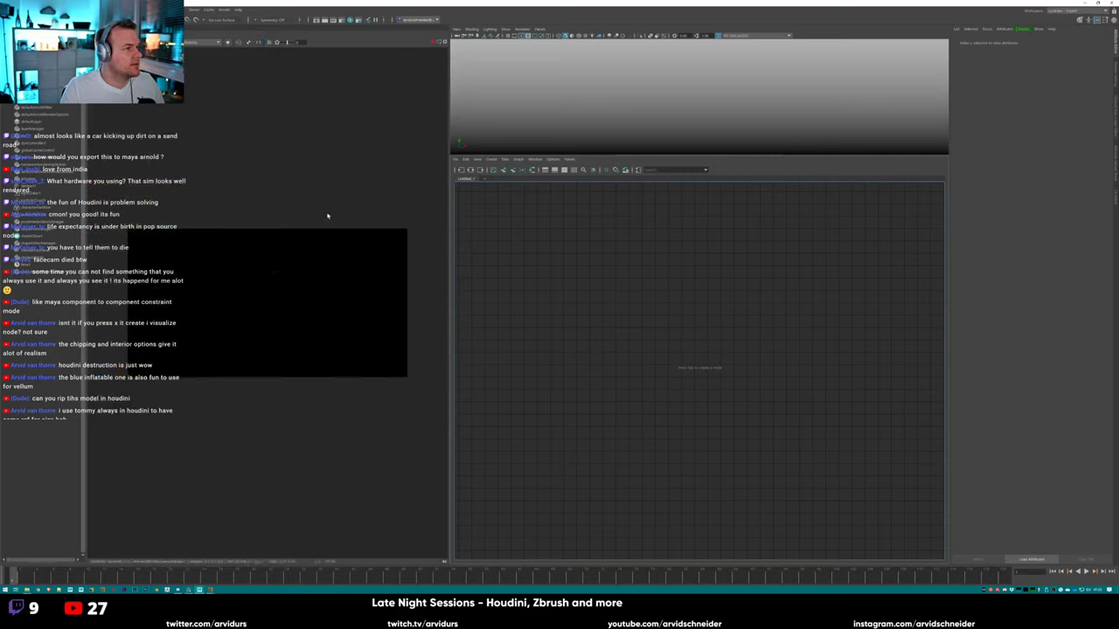
Create an Arnold volume and load the last smoke VDB file from the vdb folder.
{"action": "left_click", "coordinate": [238, 9]}
{"action": "mouse_move", "coordinate": [224, 8]}
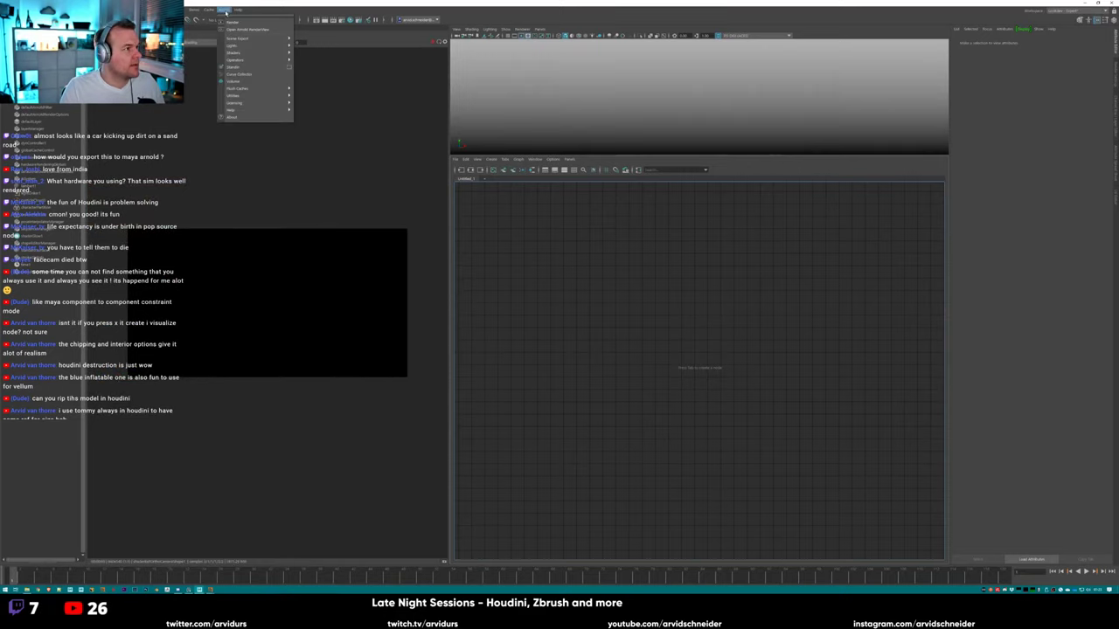
{"action": "left_click", "coordinate": [255, 81]}
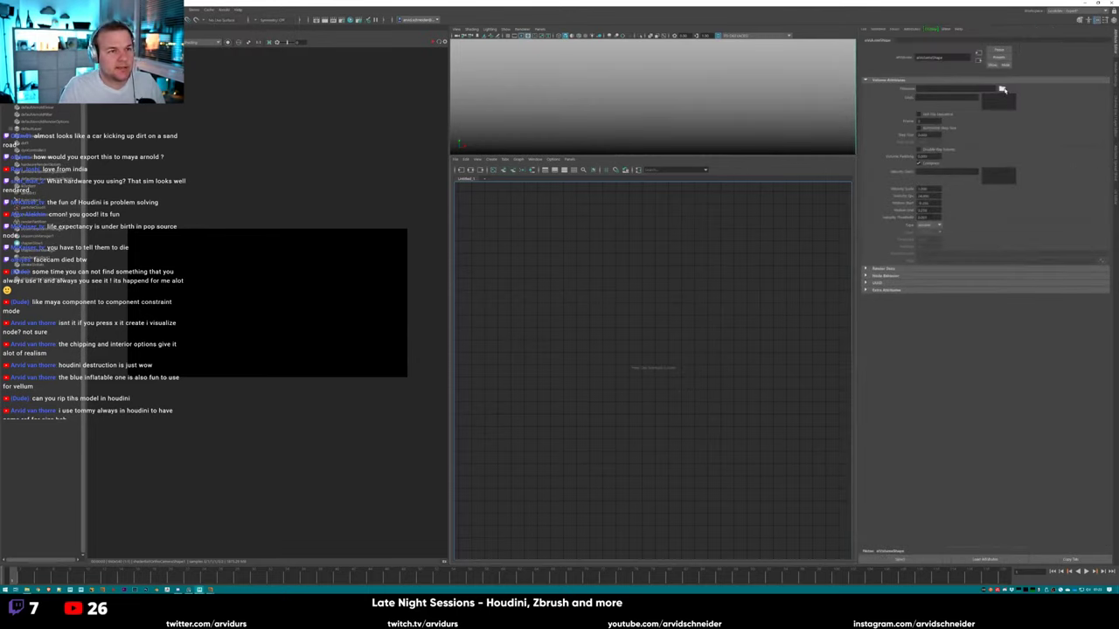
{"action": "left_click", "coordinate": [1001, 88]}
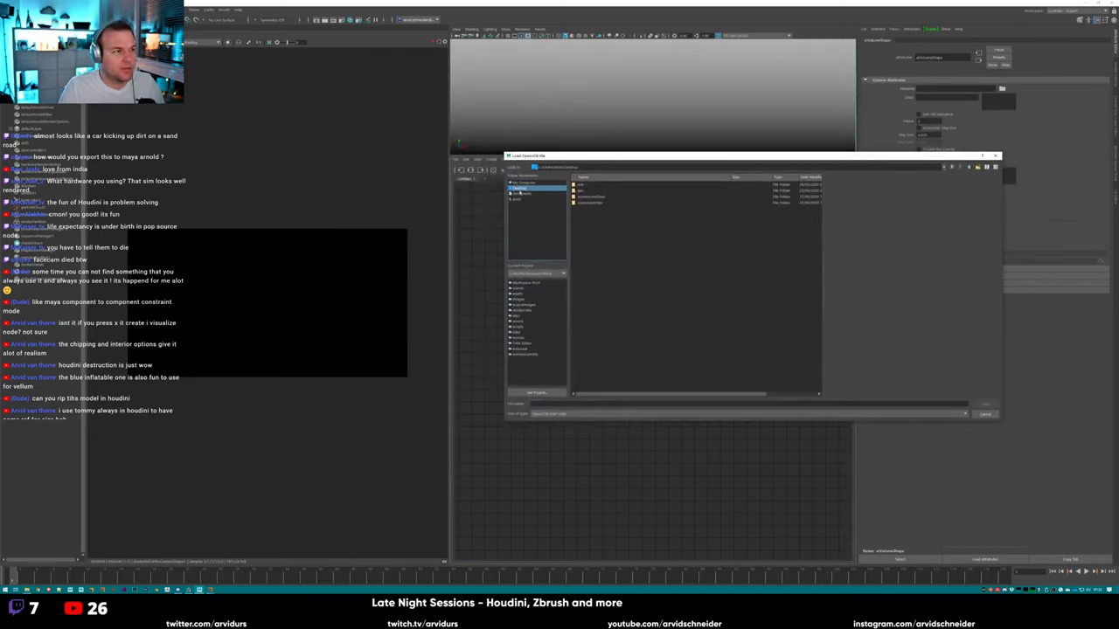
{"action": "double_click", "coordinate": [581, 184]}
{"action": "left_click", "coordinate": [602, 185]}
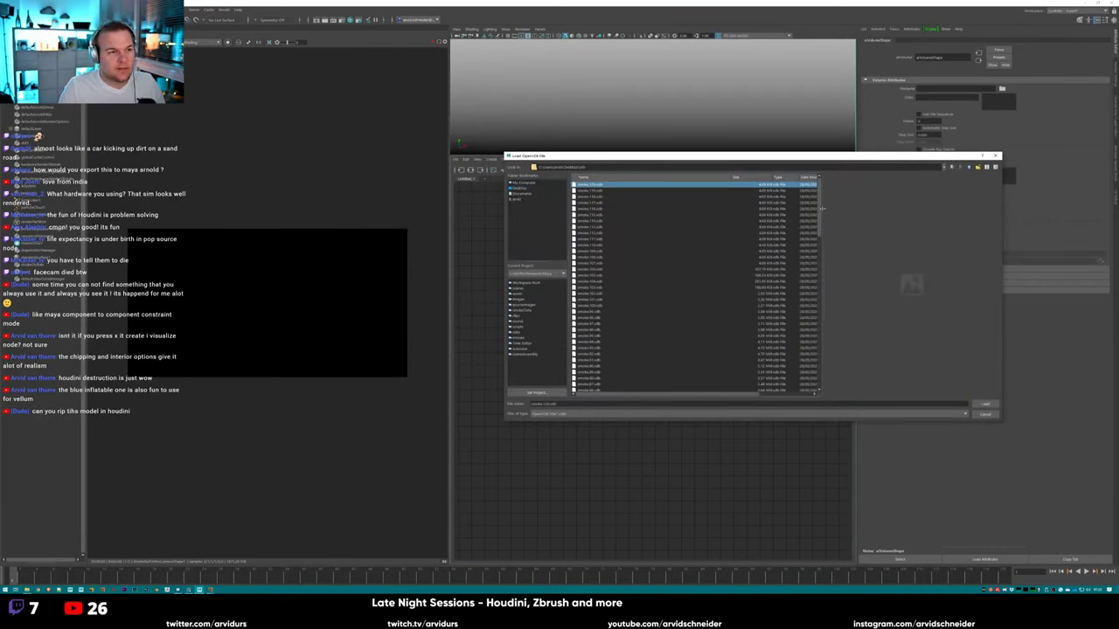
{"action": "left_click_drag", "start_coordinate": [818, 224], "coordinate": [784, 391]}
{"action": "left_click", "coordinate": [748, 384]}
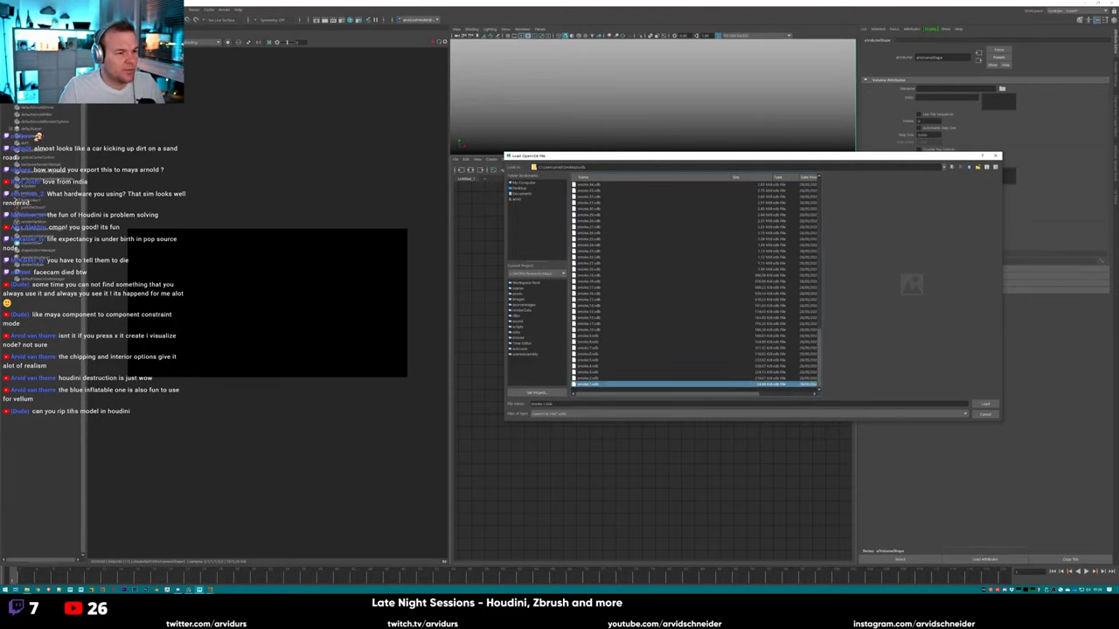
{"action": "left_click", "coordinate": [985, 404]}
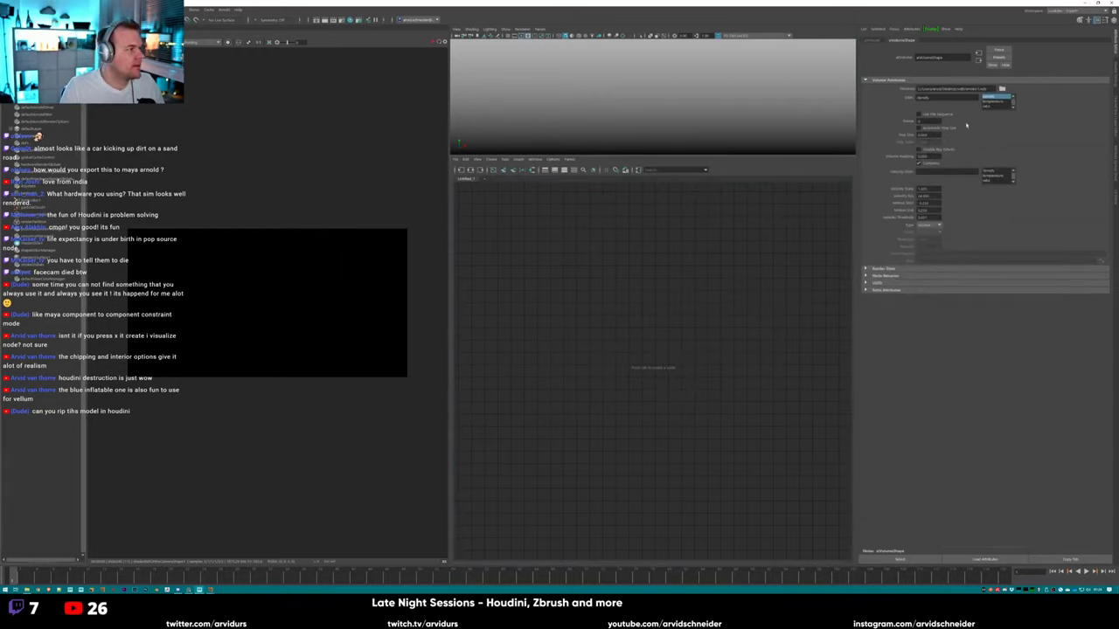
Scrub to a later frame, enlarge the viewport in Perspective, and frame the volume's bounding box.
{"action": "left_click", "coordinate": [941, 120]}
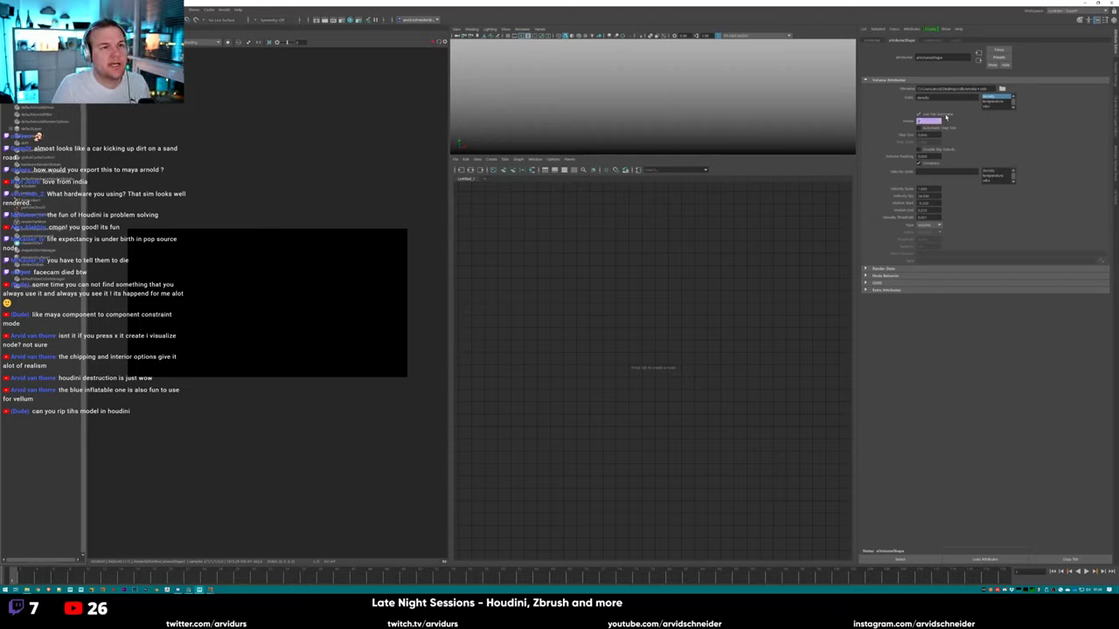
{"action": "left_click_drag", "start_coordinate": [49, 573], "coordinate": [416, 573]}
{"action": "left_click", "coordinate": [661, 121]}
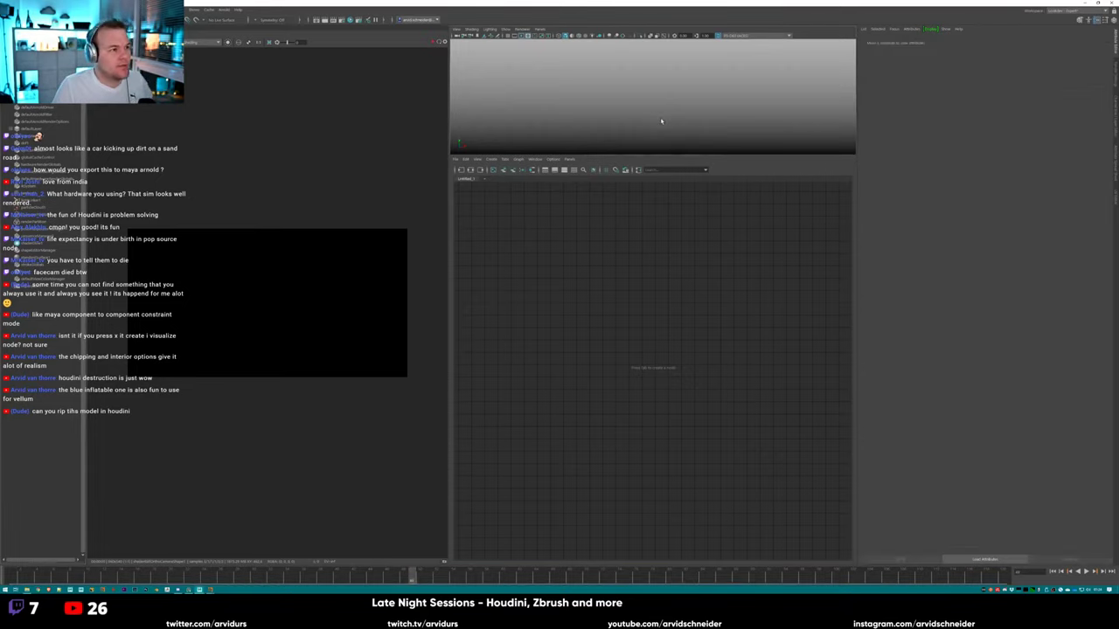
{"action": "left_click", "coordinate": [710, 87]}
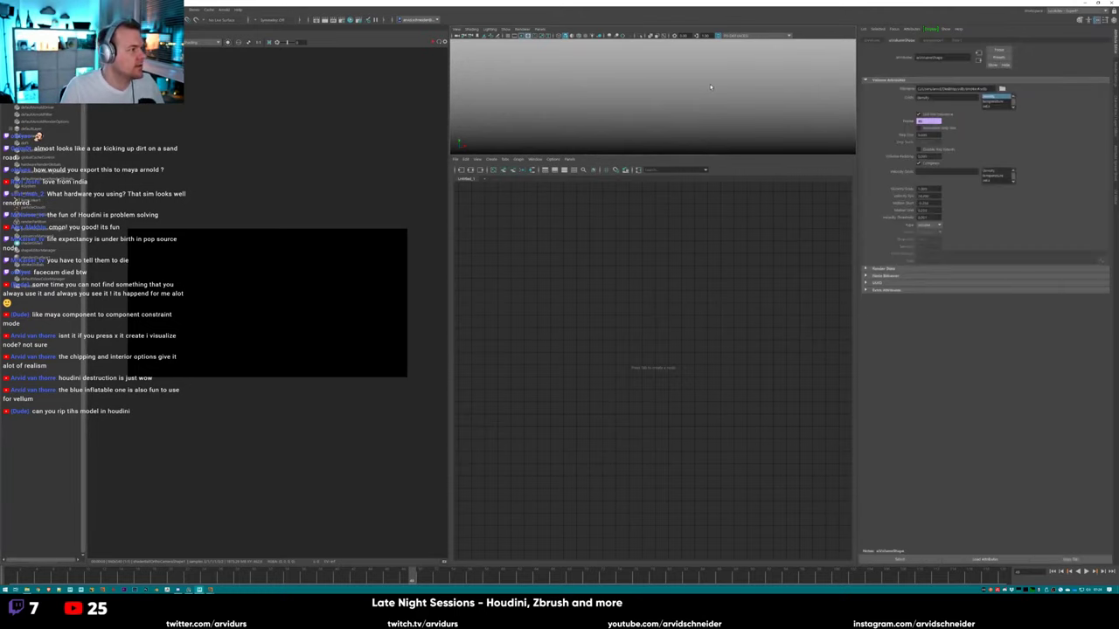
{"action": "left_click_drag", "start_coordinate": [699, 156], "coordinate": [700, 325]}
{"action": "left_click_drag", "start_coordinate": [754, 230], "coordinate": [696, 185], "text": "alt"}
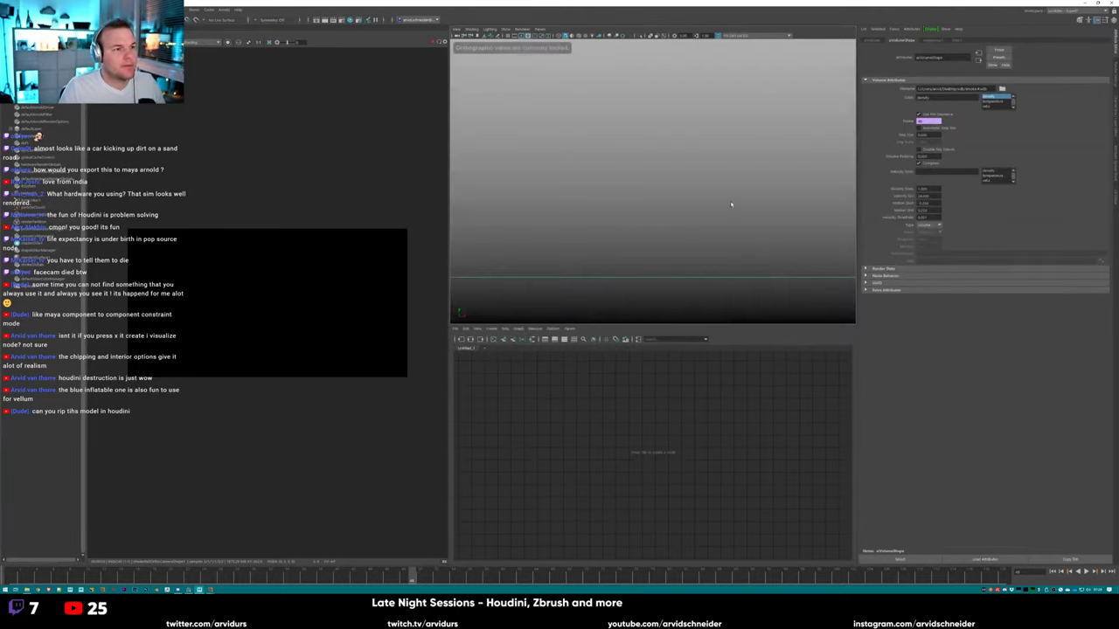
{"action": "key", "text": "space"}
{"action": "left_click", "coordinate": [674, 194]}
{"action": "key", "text": "space"}
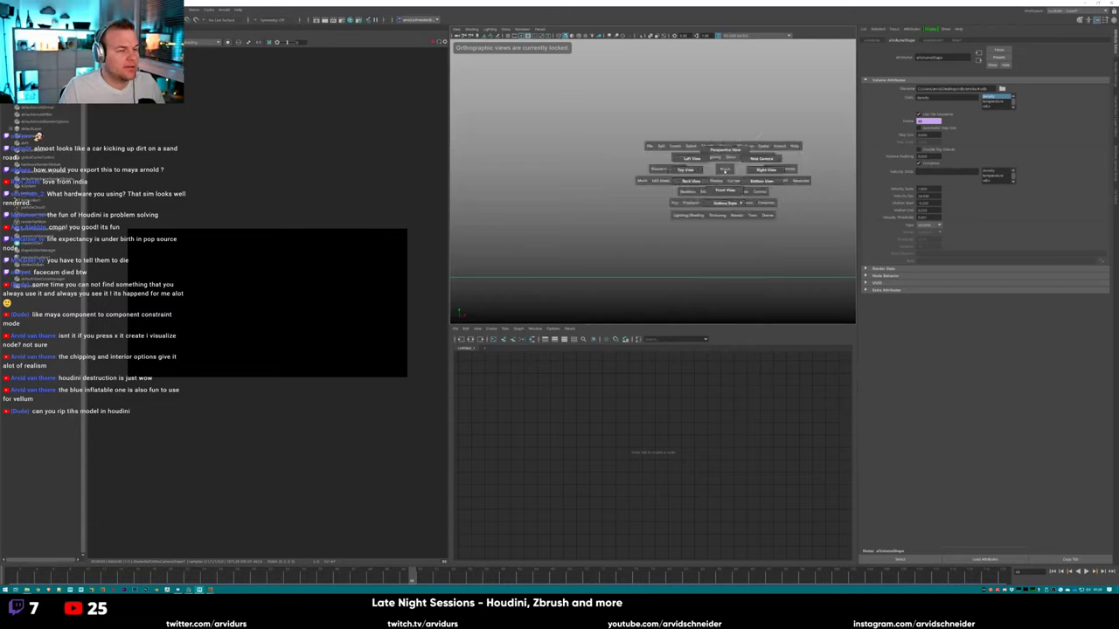
{"action": "key", "text": "f"}
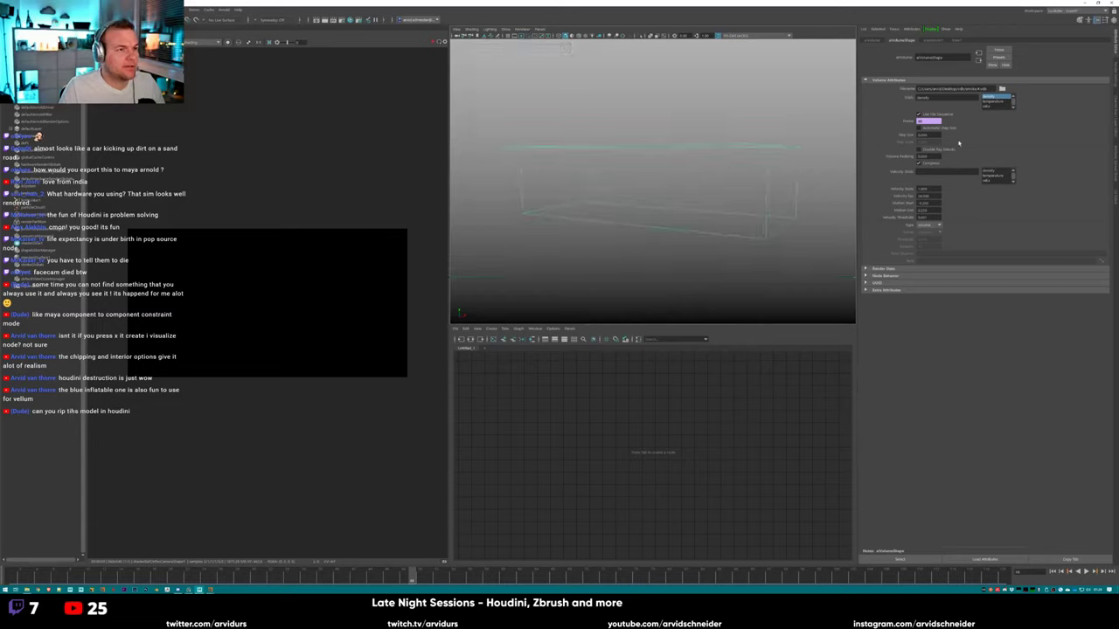
Set the Arnold volume's Velocity Grid to vel.
{"action": "left_click", "coordinate": [1004, 181]}
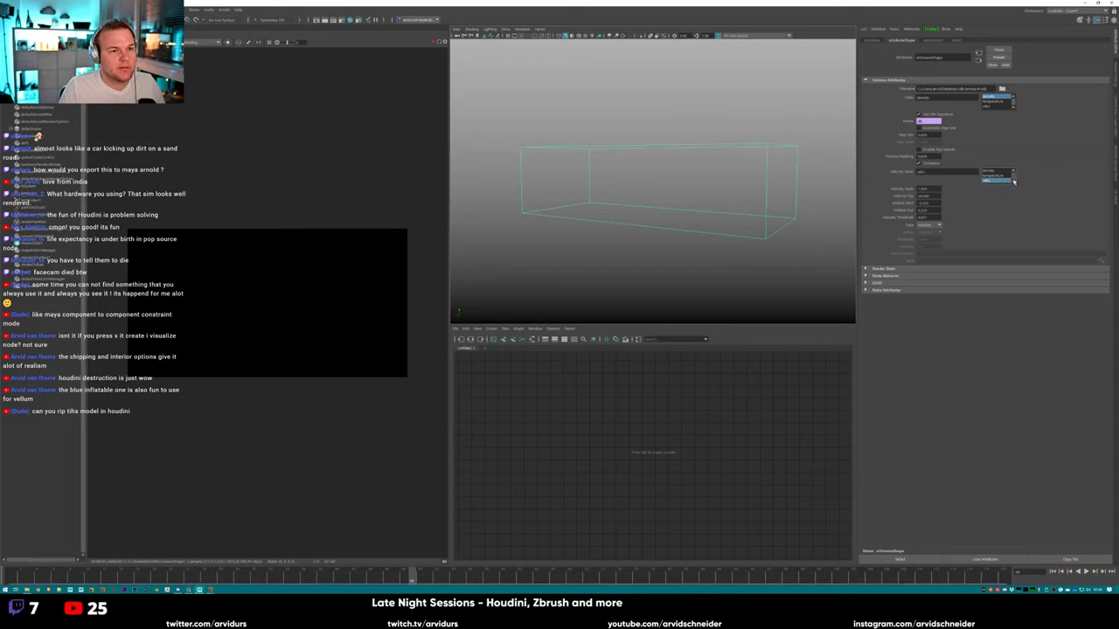
{"action": "scroll", "coordinate": [1014, 181], "scroll_direction": "down", "scroll_amount": 1}
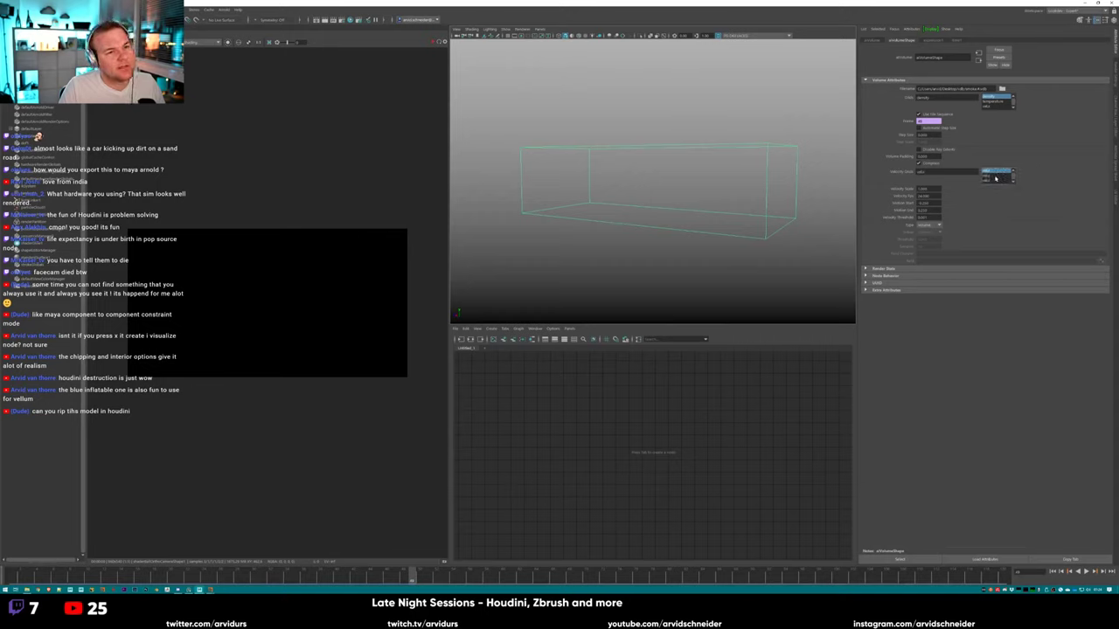
{"action": "scroll", "coordinate": [1014, 110], "scroll_direction": "down", "scroll_amount": 1}
{"action": "scroll", "coordinate": [1016, 101], "scroll_direction": "up", "scroll_amount": 1}
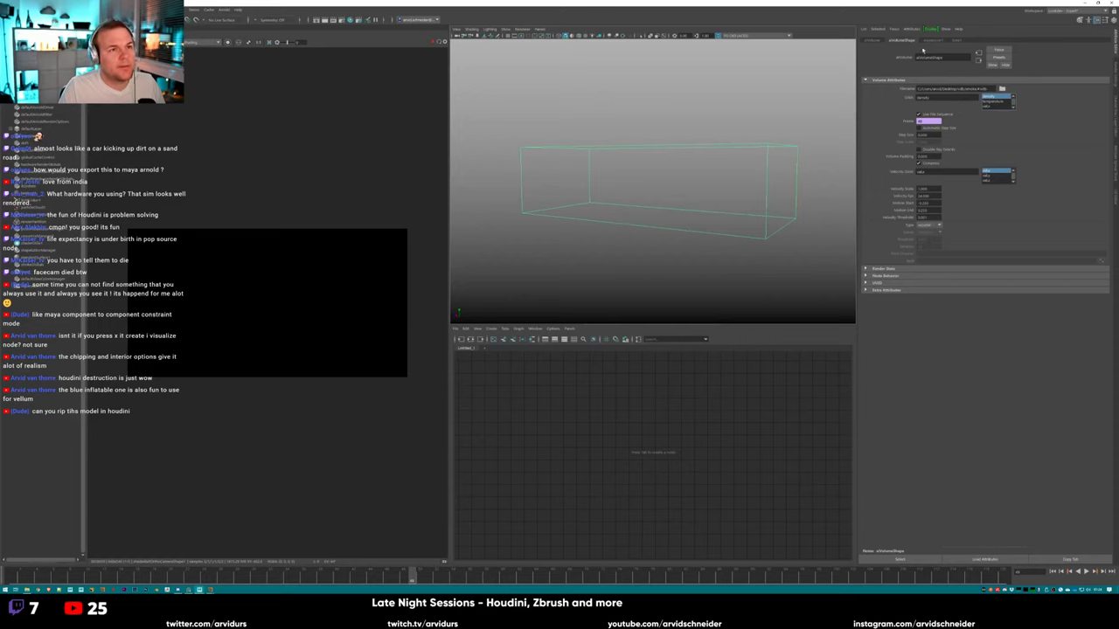
Switch back to Houdini and display vdbvectormerge1's output in the viewport.
{"action": "left_click", "coordinate": [224, 573]}
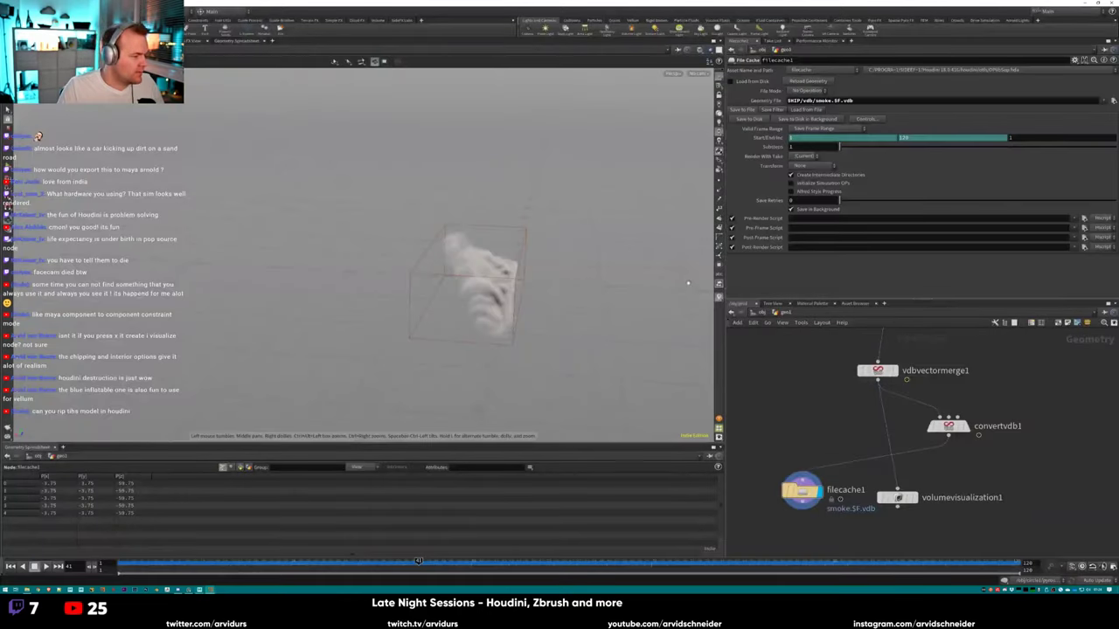
{"action": "left_click", "coordinate": [878, 371]}
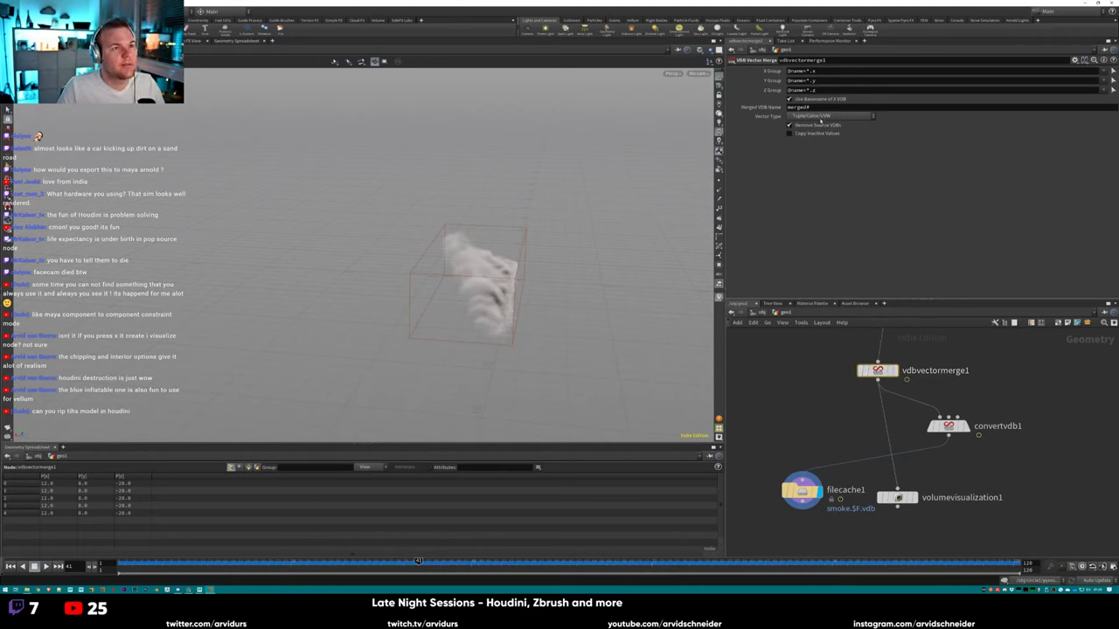
{"action": "left_click", "coordinate": [894, 371]}
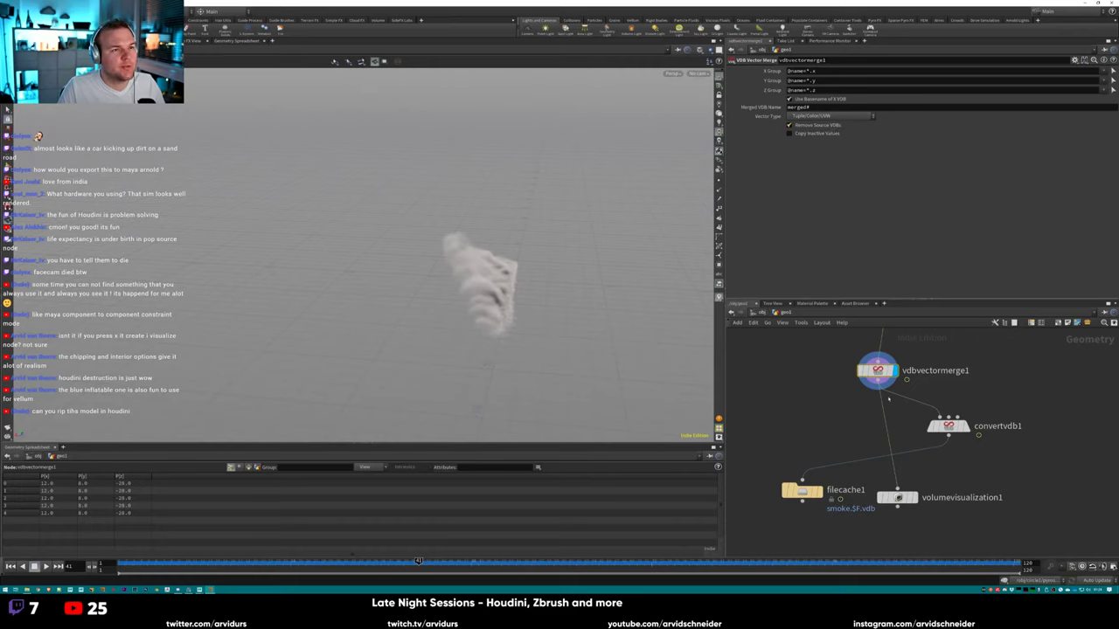
{"action": "key", "text": "l"}
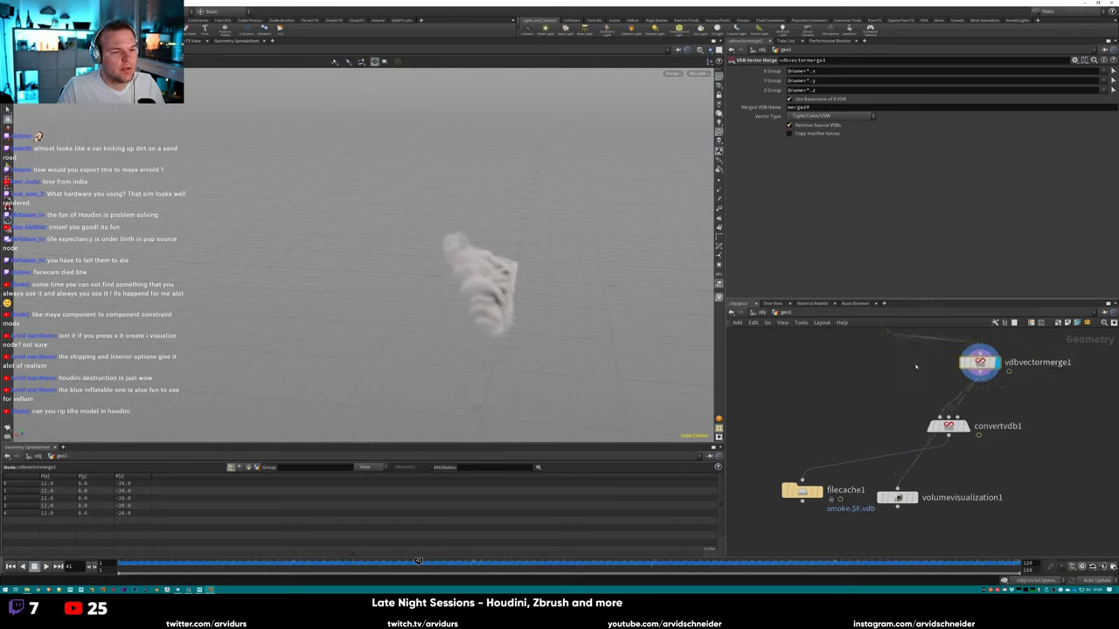
{"action": "mouse_move", "coordinate": [209, 590]}
{"action": "right_click", "coordinate": [226, 572]}
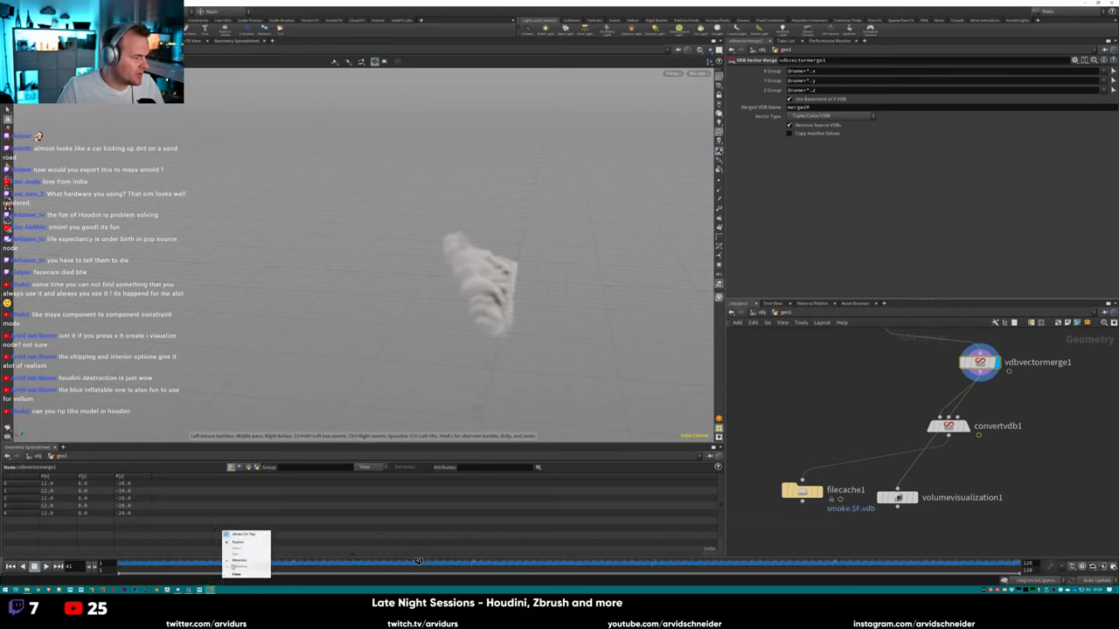
{"action": "left_click", "coordinate": [235, 567]}
Inspect the grids of vdbvectormerge1 and convertvdb1 and rearrange the two nodes.
{"action": "middle_click", "coordinate": [979, 361]}
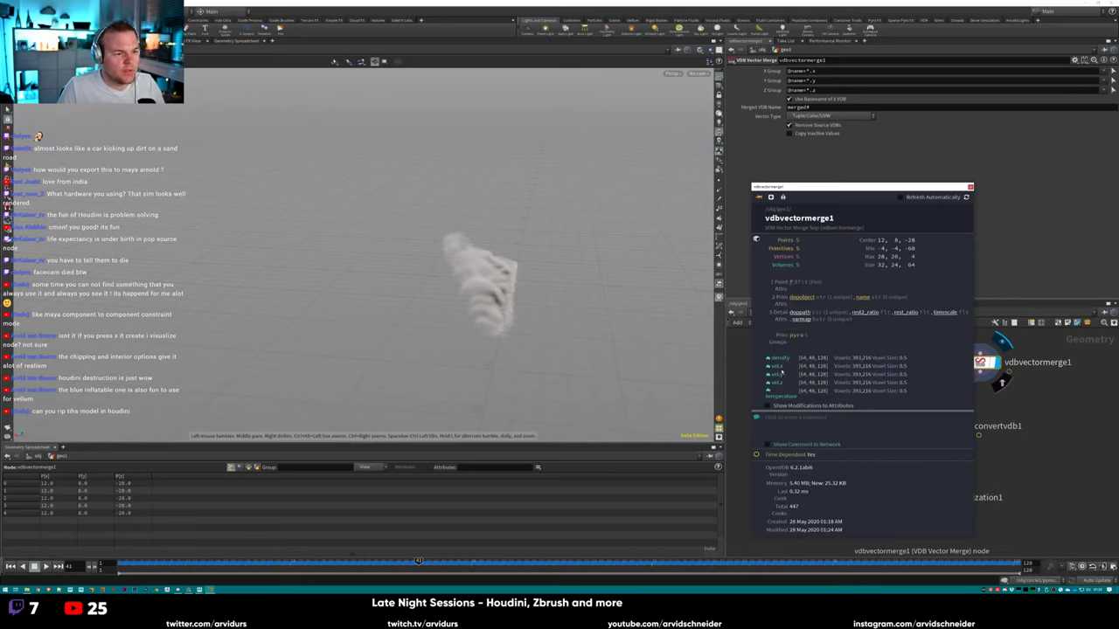
{"action": "middle_click_drag", "start_coordinate": [1040, 330], "coordinate": [1002, 382]}
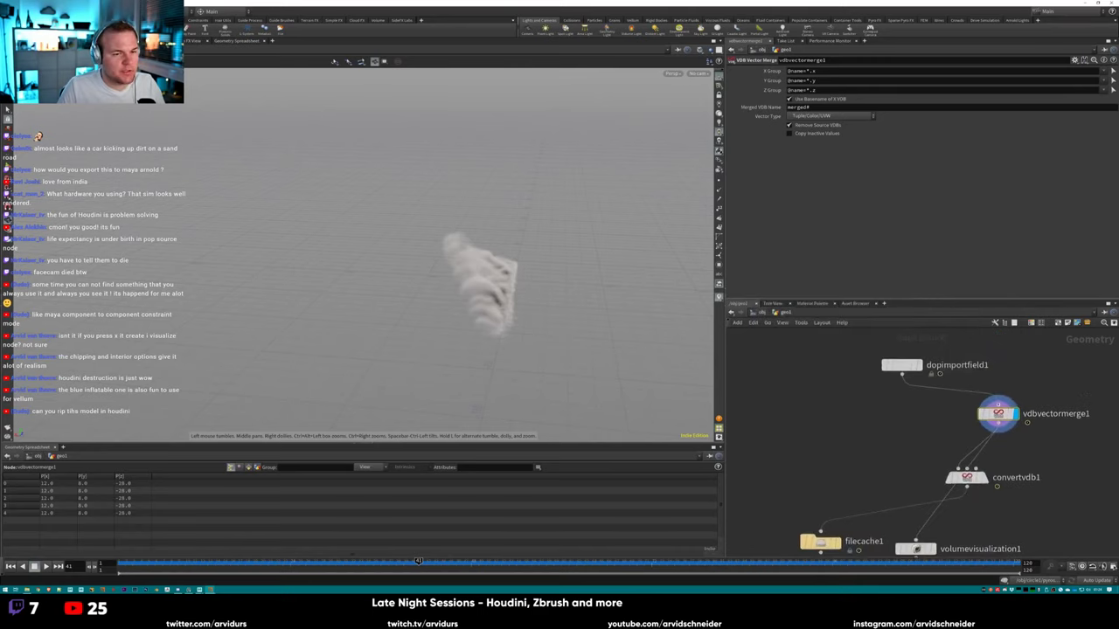
{"action": "left_click_drag", "start_coordinate": [997, 414], "coordinate": [904, 422]}
{"action": "middle_click_drag", "start_coordinate": [904, 422], "coordinate": [906, 391]}
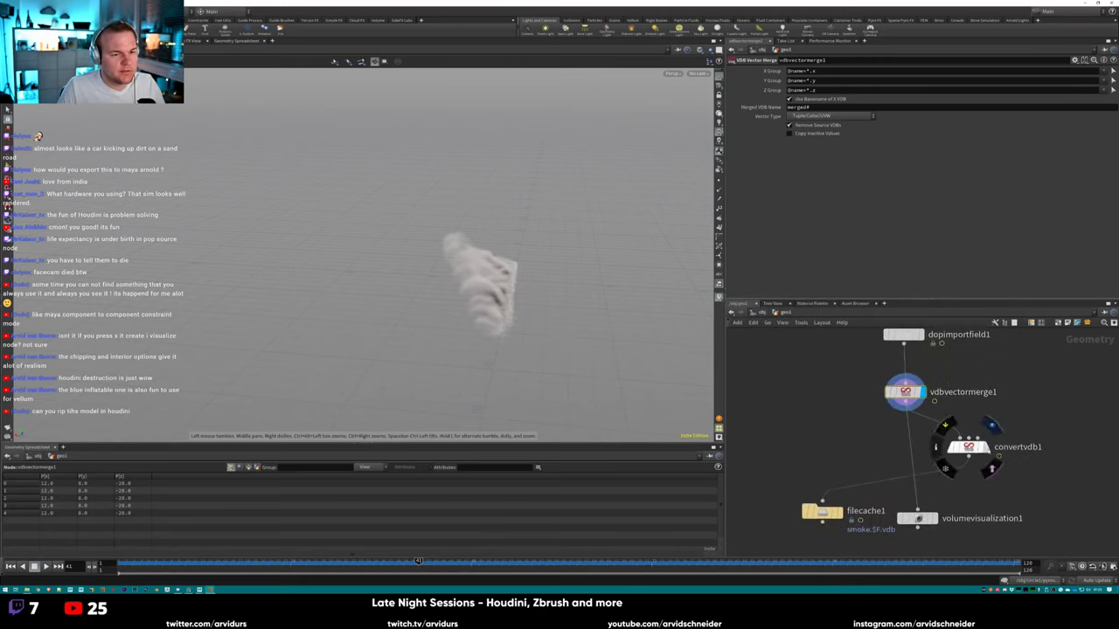
{"action": "left_click", "coordinate": [969, 447]}
{"action": "middle_click", "coordinate": [970, 447]}
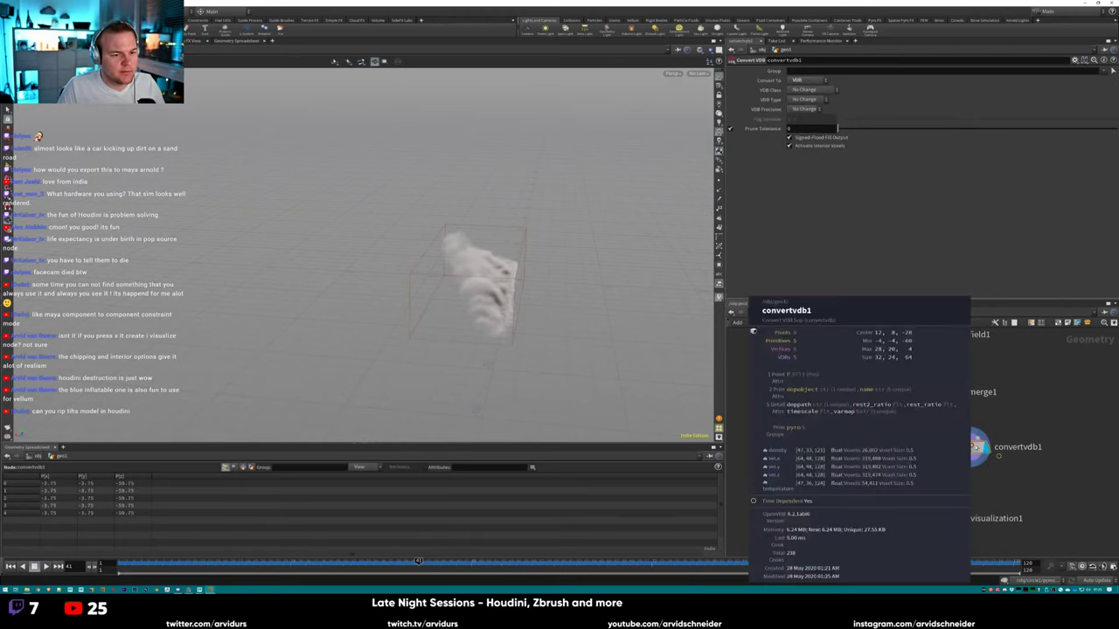
Keep vdbvectormerge1's Vector Type on Tuple/Color/UVW and turn off Remove Source VDBs.
{"action": "left_click", "coordinate": [905, 391]}
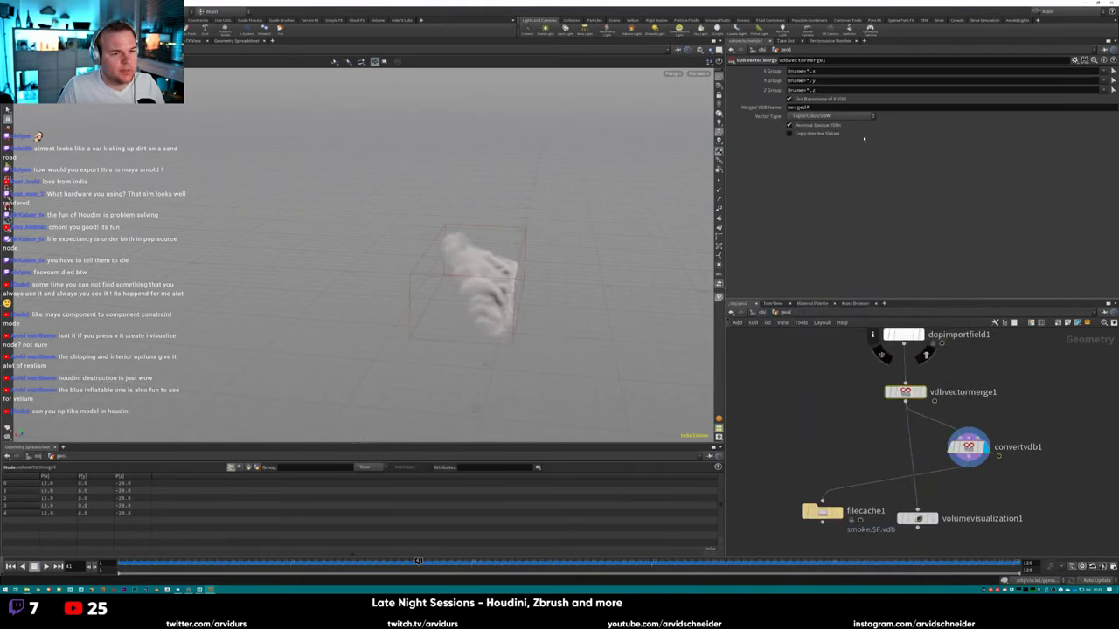
{"action": "left_click", "coordinate": [813, 115]}
{"action": "left_click", "coordinate": [813, 123]}
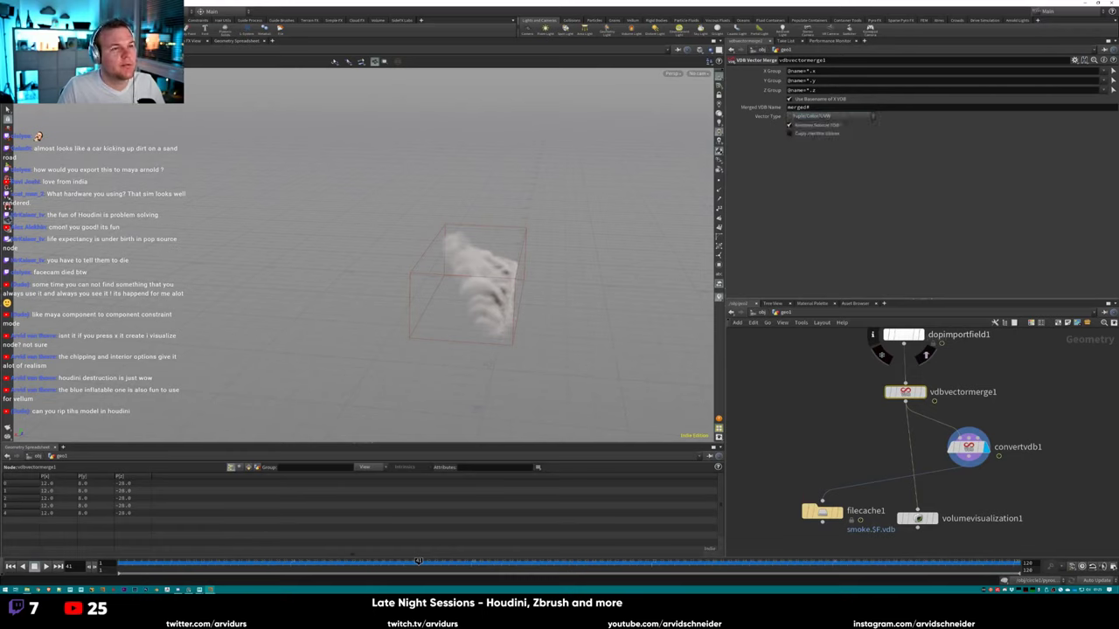
{"action": "left_click", "coordinate": [818, 126]}
Add a VDB Vector Split node fed by dopimportfield1.
{"action": "key", "text": "Tab"}
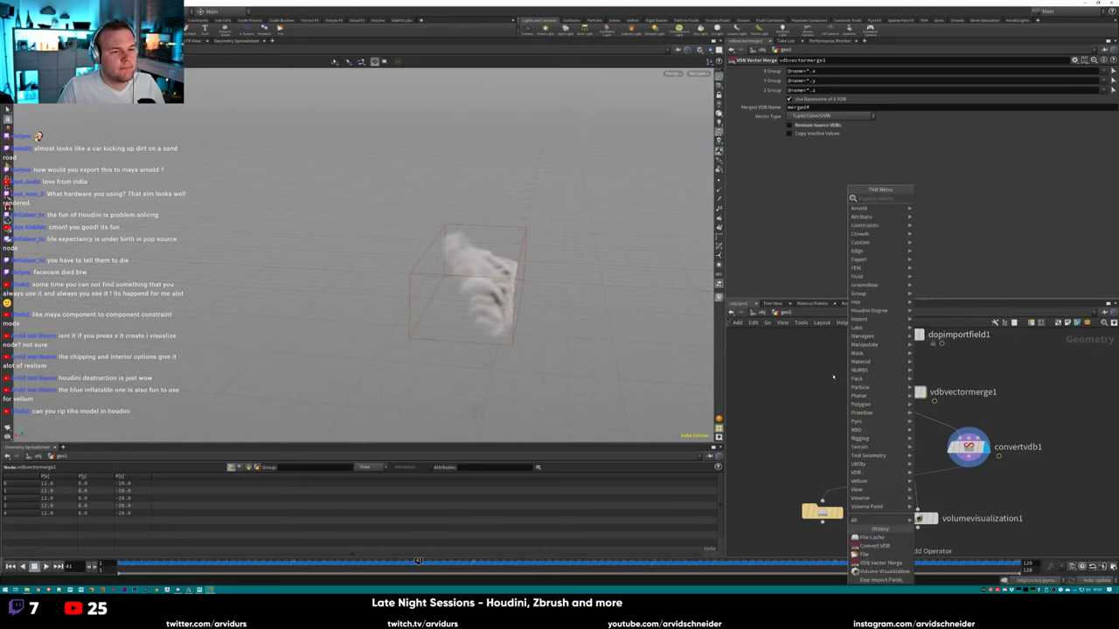
{"action": "type", "text": "vdb"}
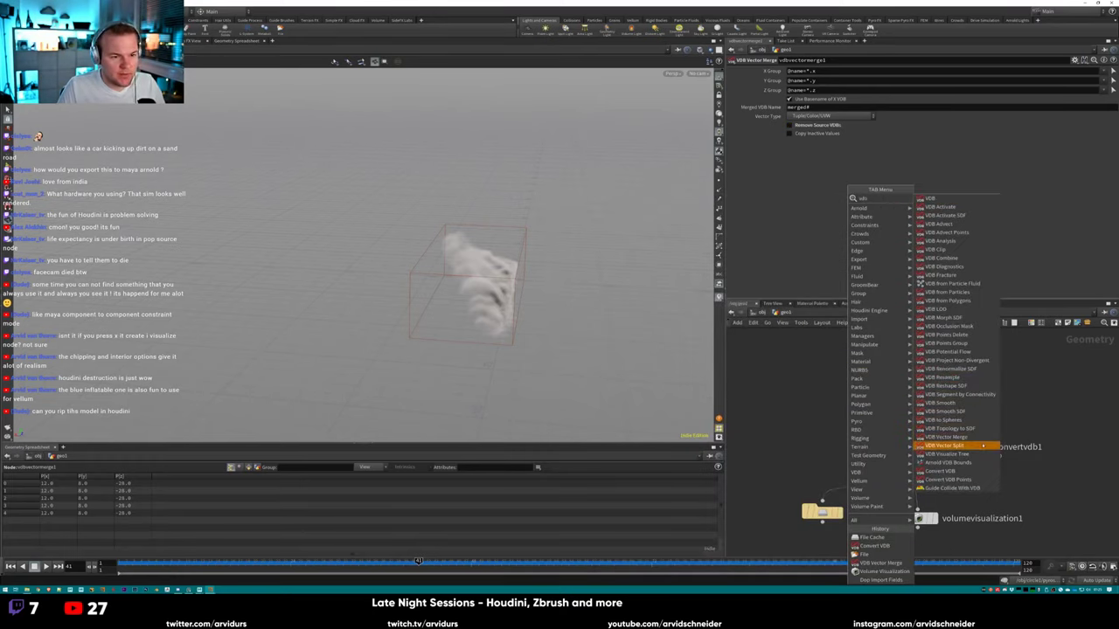
{"action": "left_click", "coordinate": [982, 447]}
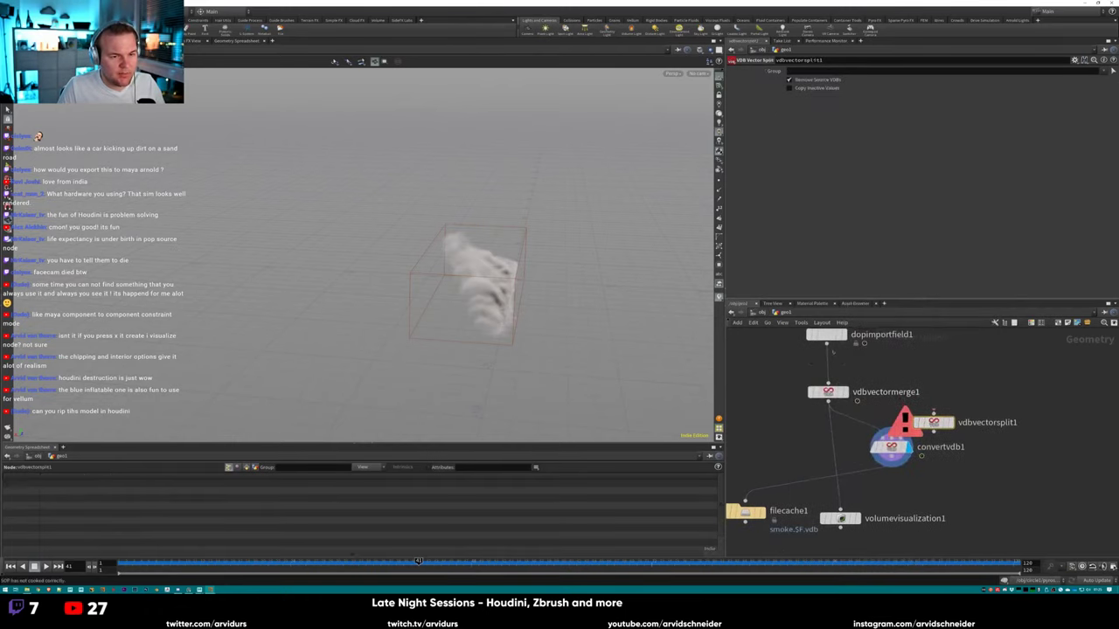
{"action": "left_click_drag", "start_coordinate": [826, 343], "coordinate": [934, 416]}
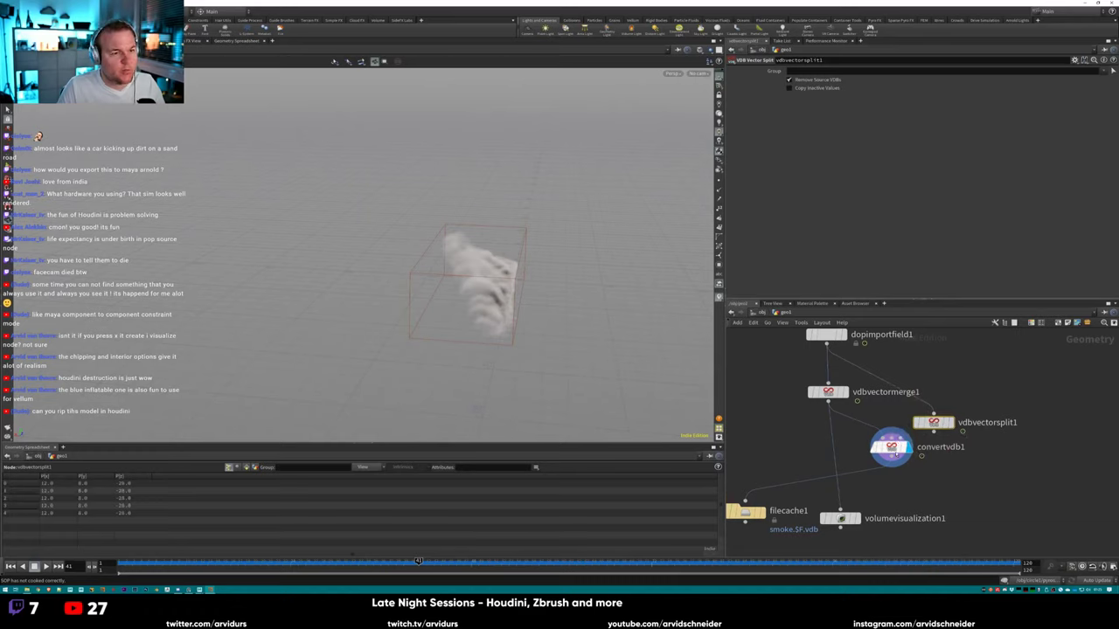
Move vdbvectormerge1 and check its node info.
{"action": "left_click_drag", "start_coordinate": [842, 382], "coordinate": [915, 517]}
{"action": "middle_click_drag", "start_coordinate": [915, 524], "coordinate": [909, 479]}
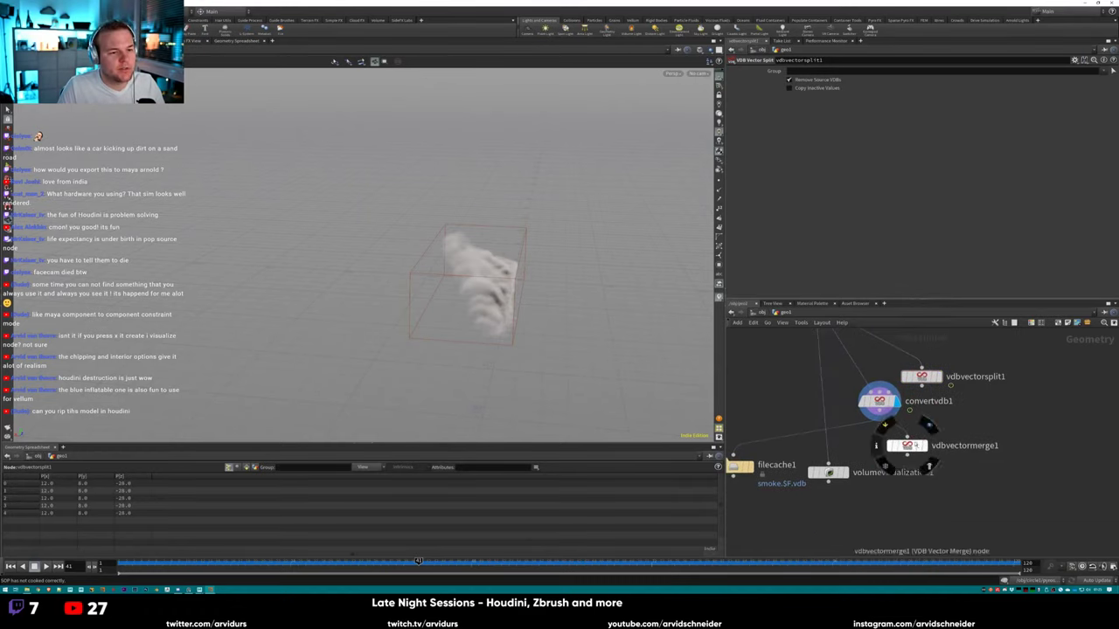
{"action": "middle_click", "coordinate": [912, 448]}
{"action": "left_click", "coordinate": [911, 447]}
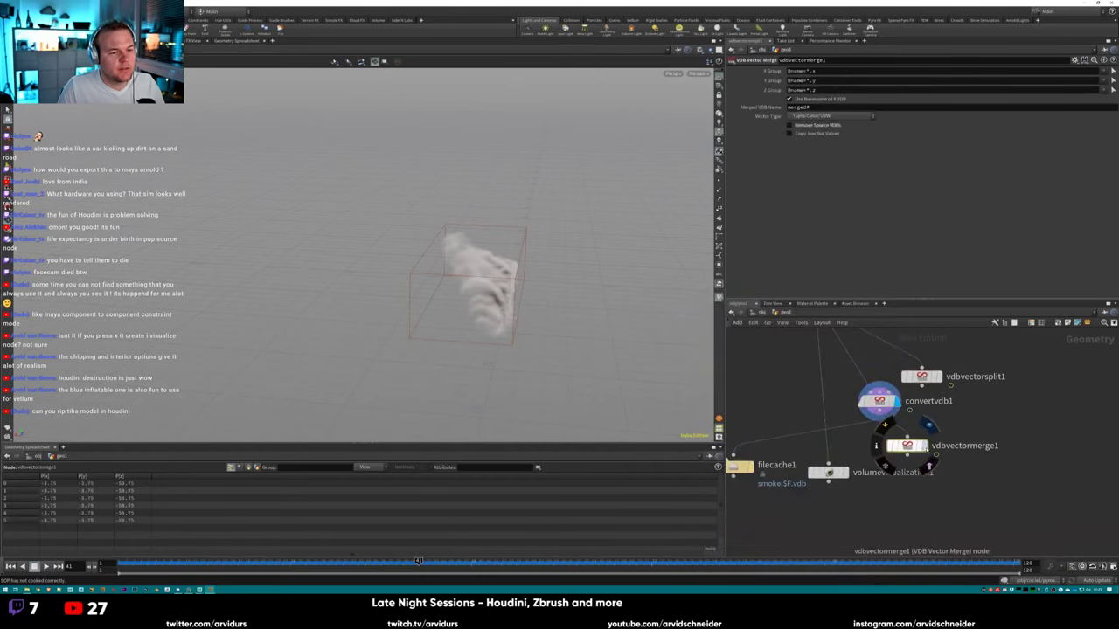
{"action": "middle_click", "coordinate": [912, 447]}
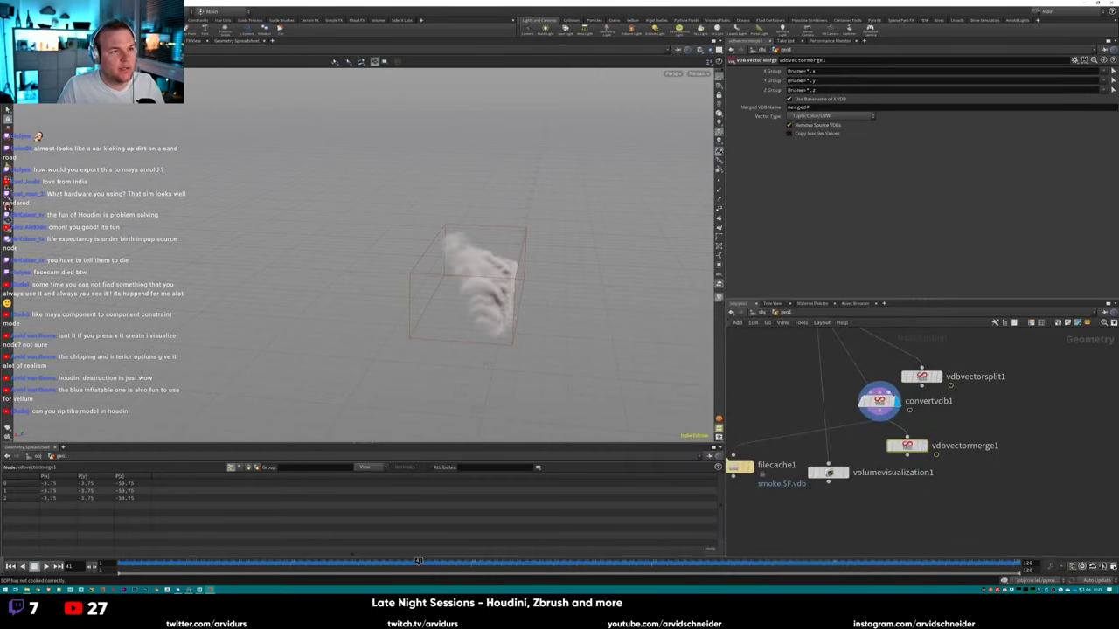
Reorder the chain convertvdb1 > vdbvectormerge1 > filecache1 and save the VDB cache to disk.
{"action": "left_click_drag", "start_coordinate": [878, 401], "coordinate": [857, 358]}
{"action": "middle_click_drag", "start_coordinate": [895, 462], "coordinate": [962, 458]}
{"action": "left_click_drag", "start_coordinate": [972, 440], "coordinate": [808, 391]}
{"action": "middle_click_drag", "start_coordinate": [809, 393], "coordinate": [826, 453]}
{"action": "left_click_drag", "start_coordinate": [950, 413], "coordinate": [814, 394]}
{"action": "middle_click_drag", "start_coordinate": [814, 394], "coordinate": [820, 357]}
{"action": "middle_click", "coordinate": [829, 409]}
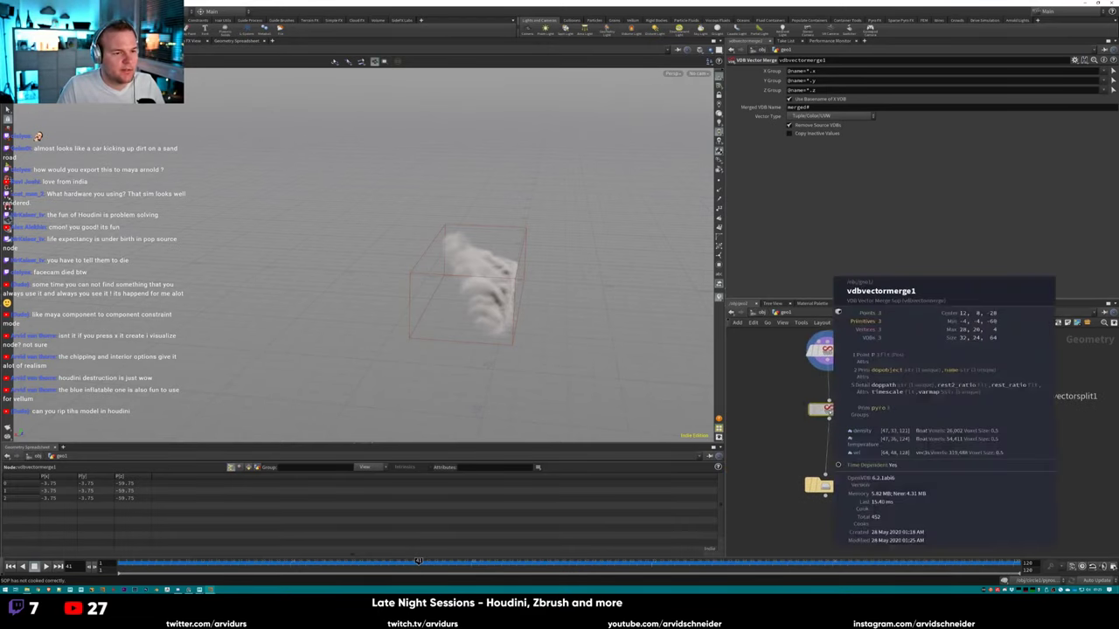
{"action": "middle_click", "coordinate": [823, 351]}
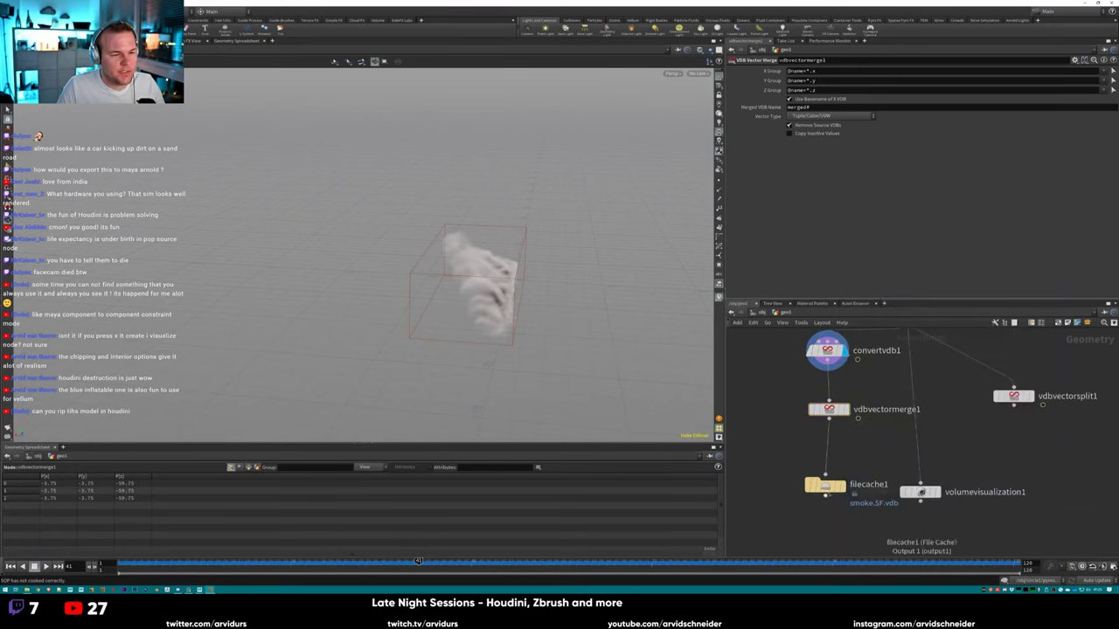
{"action": "left_click", "coordinate": [825, 486]}
{"action": "left_click", "coordinate": [748, 119]}
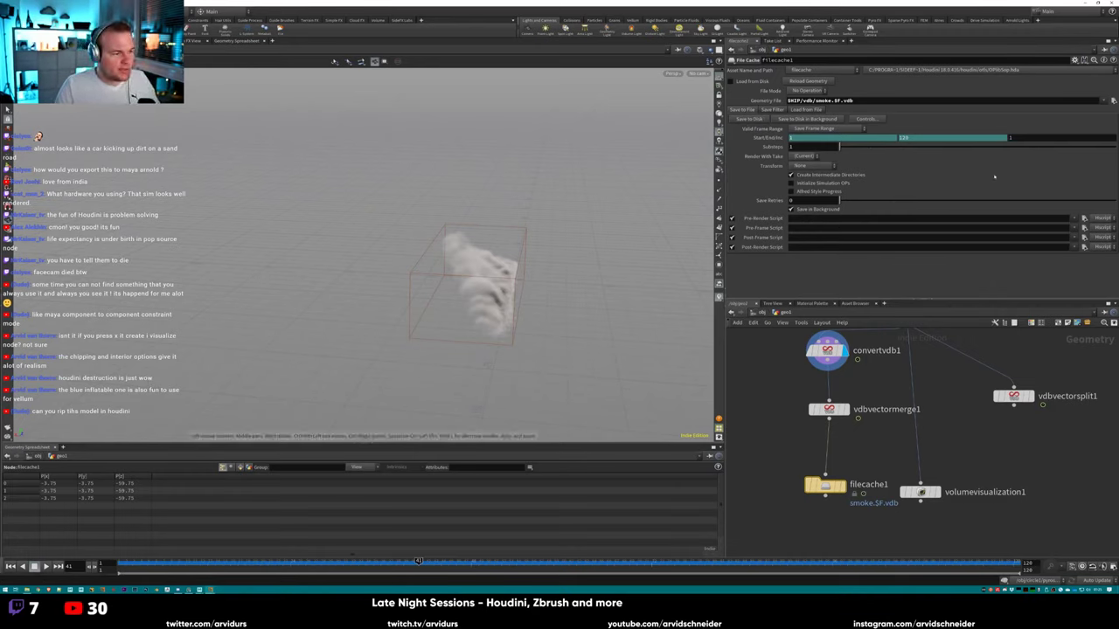
In Maya, remove the old volume and create a new Arnold volume loading the first smoke VDB.
{"action": "key", "text": "alt+Tab"}
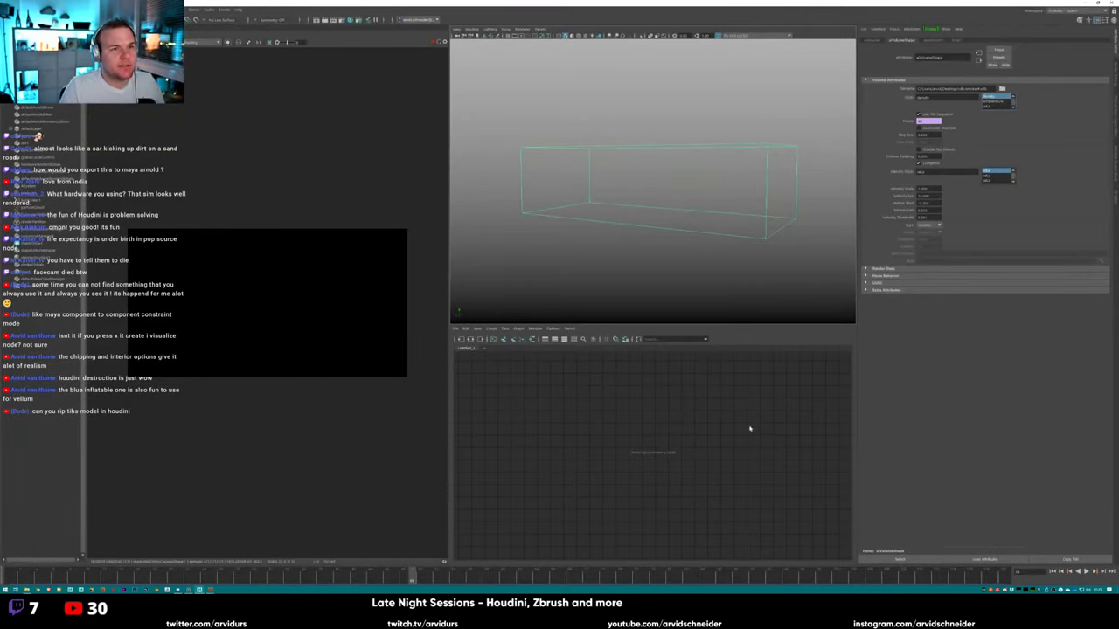
{"action": "key", "text": "ctrl+z"}
{"action": "key", "text": "ctrl+z"}
{"action": "key", "text": "ctrl+z"}
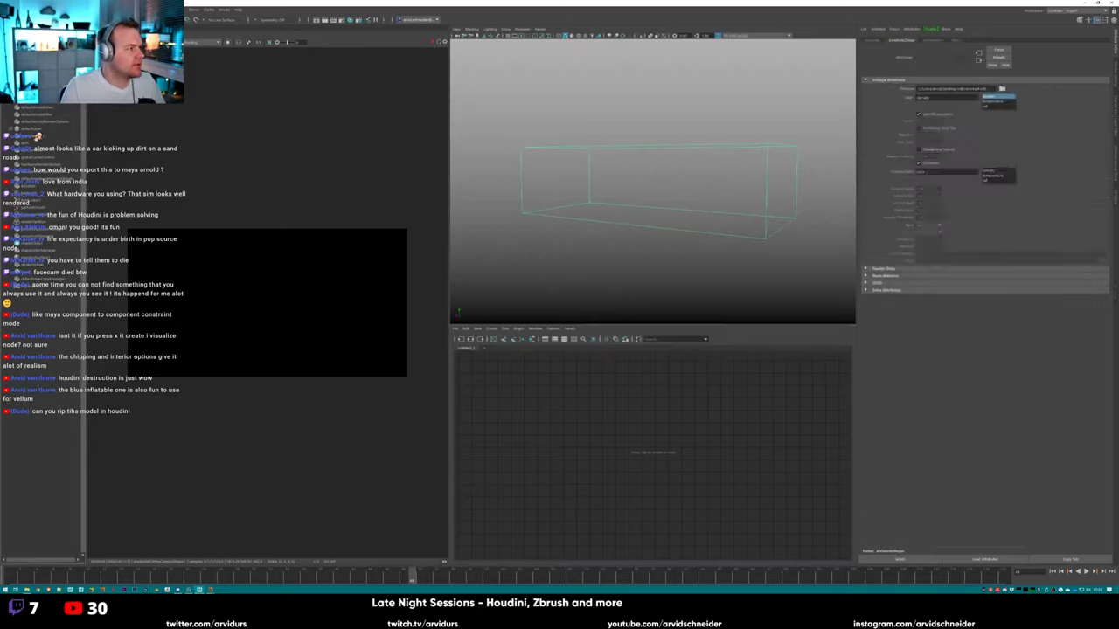
{"action": "left_click", "coordinate": [224, 9]}
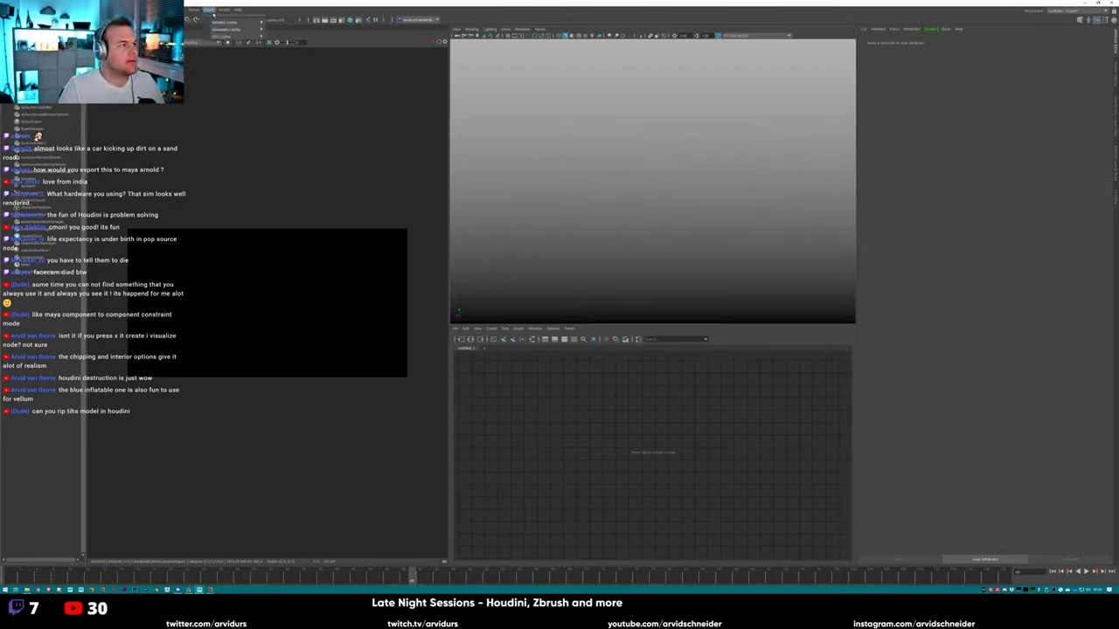
{"action": "left_click", "coordinate": [256, 87]}
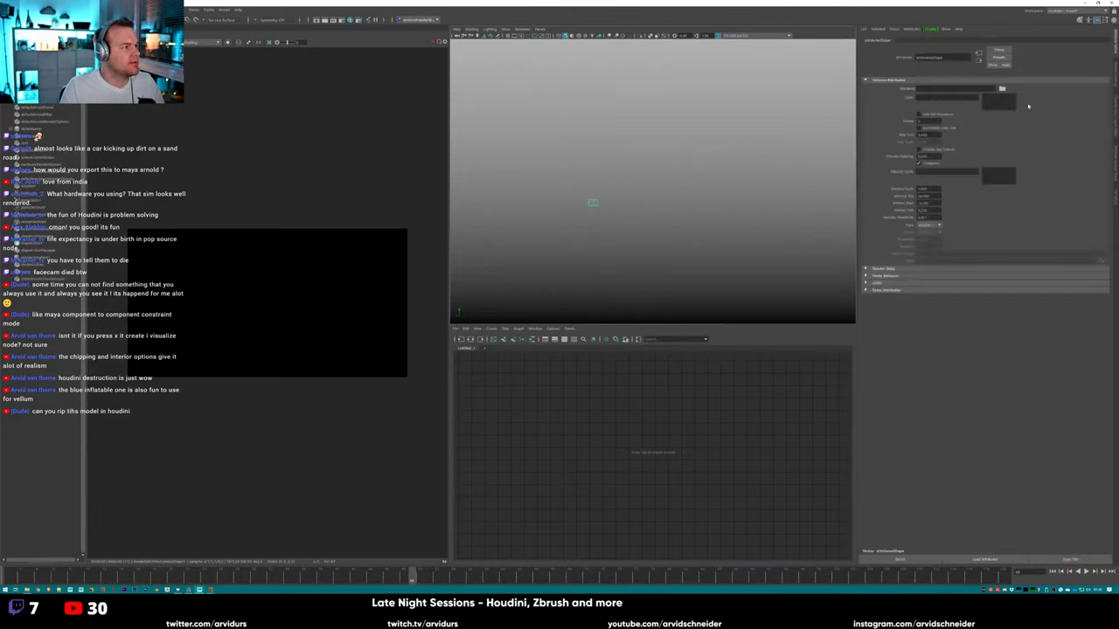
{"action": "left_click", "coordinate": [1002, 88]}
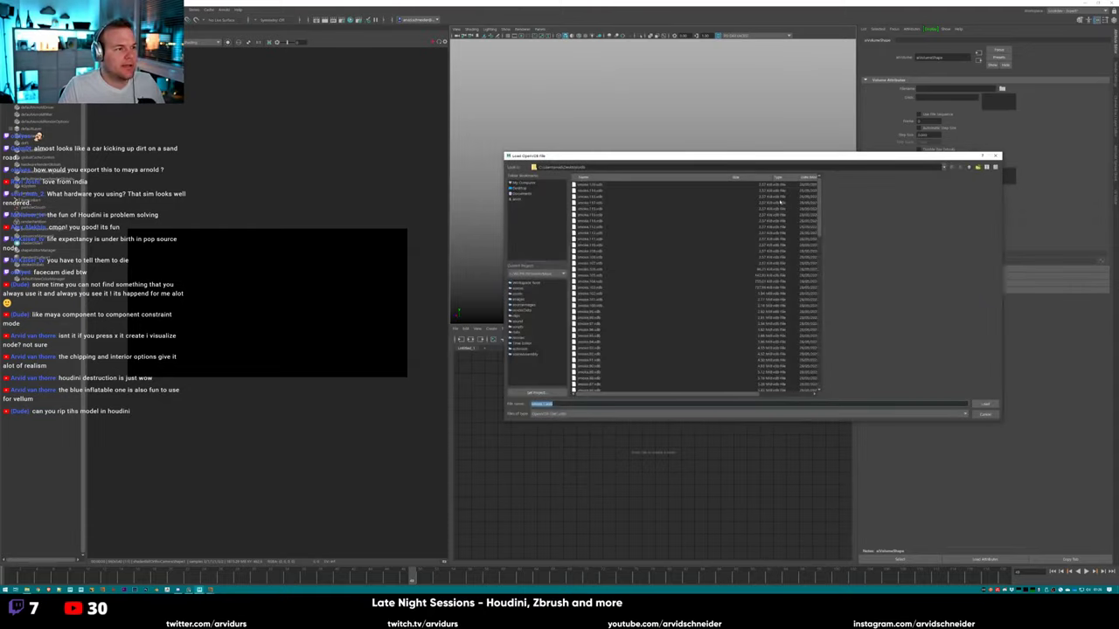
{"action": "double_click", "coordinate": [582, 190]}
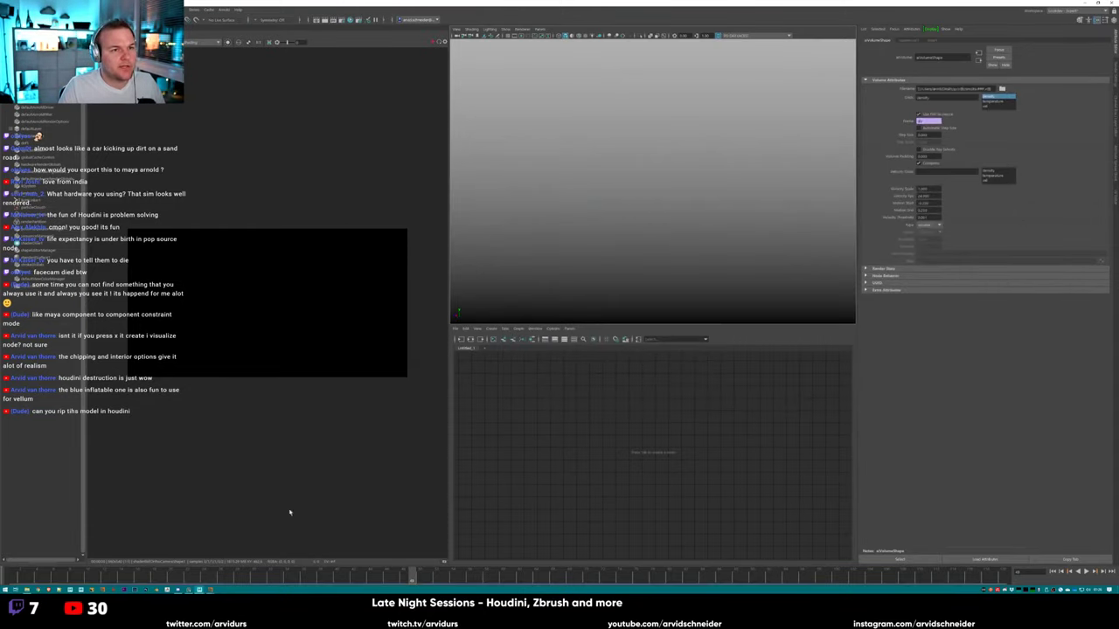
Play the timeline and add a polygon sphere as a size reference.
{"action": "left_click", "coordinate": [194, 577]}
{"action": "key", "text": "alt+v"}
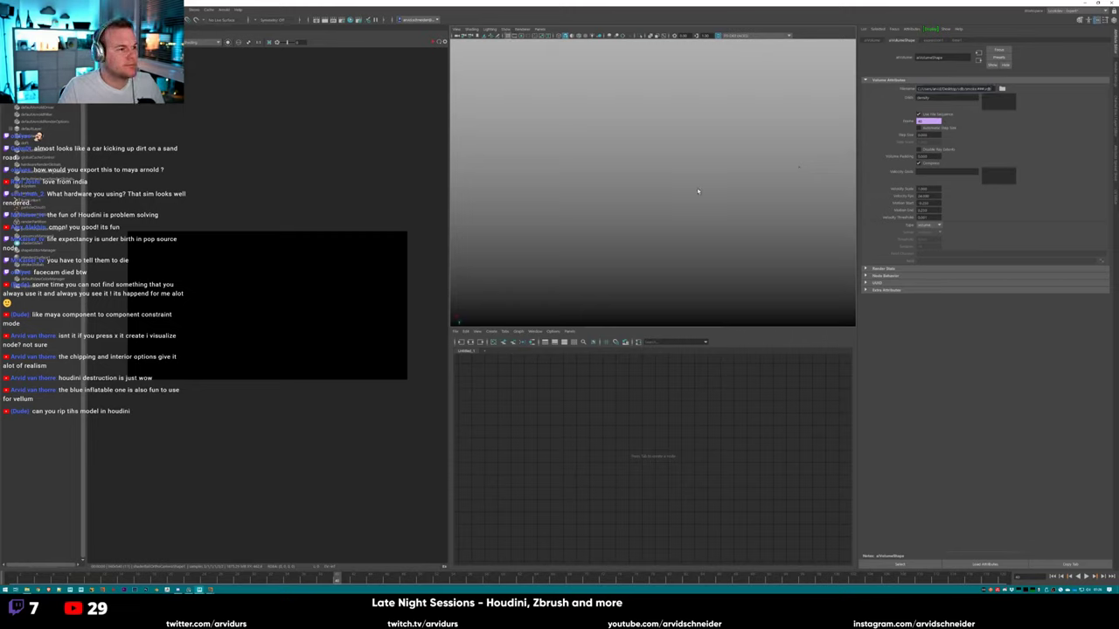
{"action": "right_click_drag", "start_coordinate": [698, 191], "coordinate": [673, 166], "text": "shift"}
{"action": "key", "text": "f"}
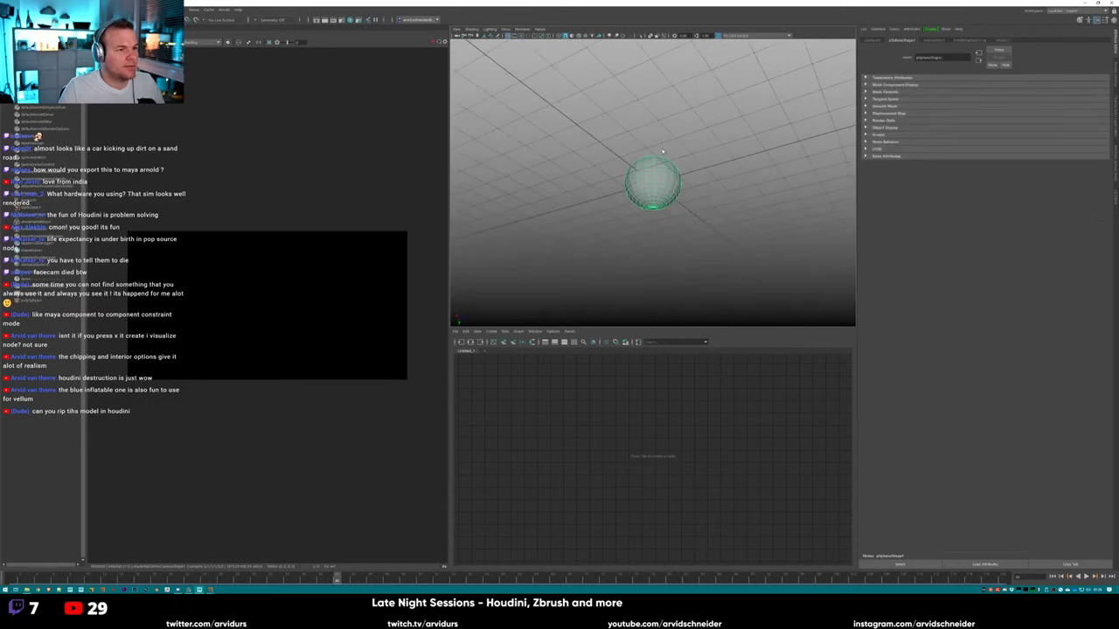
{"action": "mouse_move", "coordinate": [662, 152]}
{"action": "left_mouse_down", "text": "alt"}
{"action": "mouse_move", "coordinate": [595, 187]}
{"action": "mouse_move", "coordinate": [669, 153]}
{"action": "left_mouse_up", "text": "alt"}
Reload the Arnold volume's Filename with smoke.1.vdb.
{"action": "left_click", "coordinate": [37, 137]}
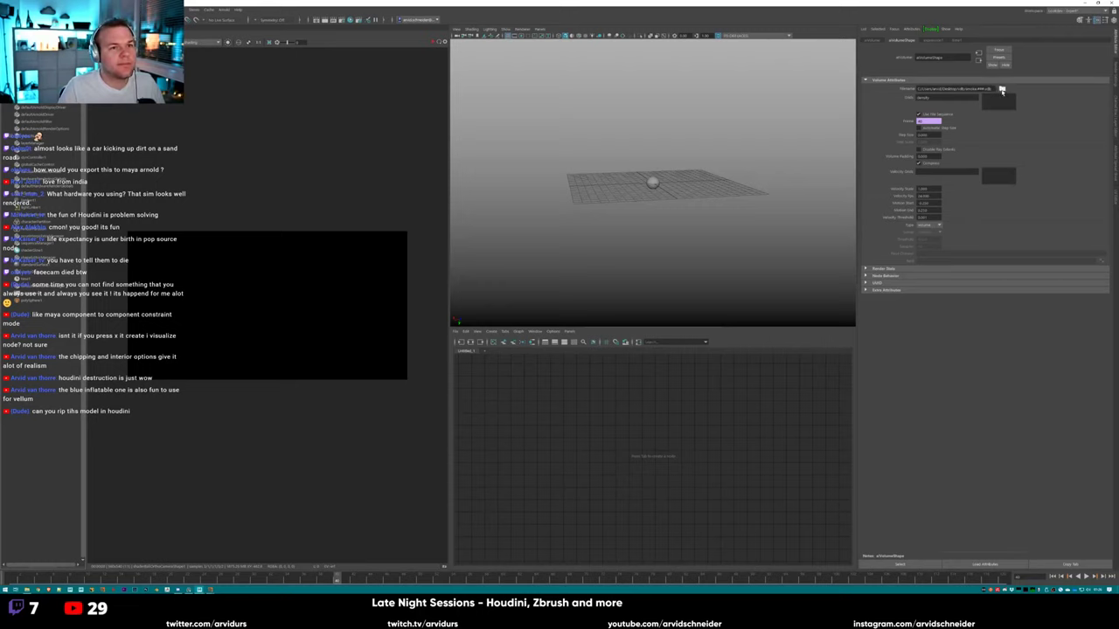
{"action": "left_click", "coordinate": [1001, 89]}
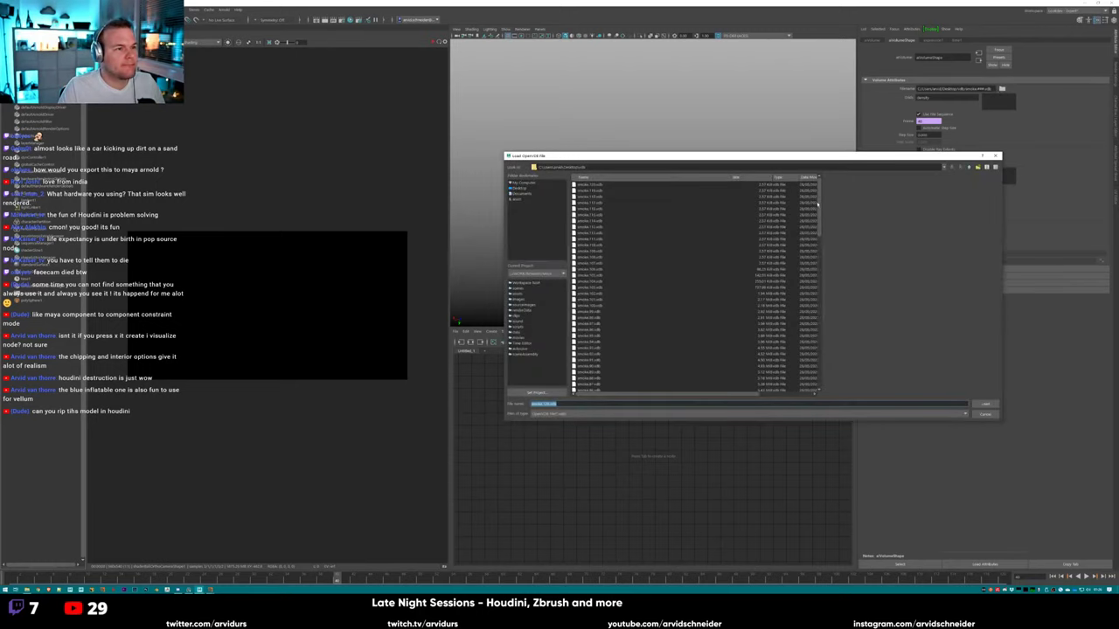
{"action": "left_click_drag", "start_coordinate": [818, 203], "coordinate": [813, 354]}
{"action": "left_click", "coordinate": [657, 385]}
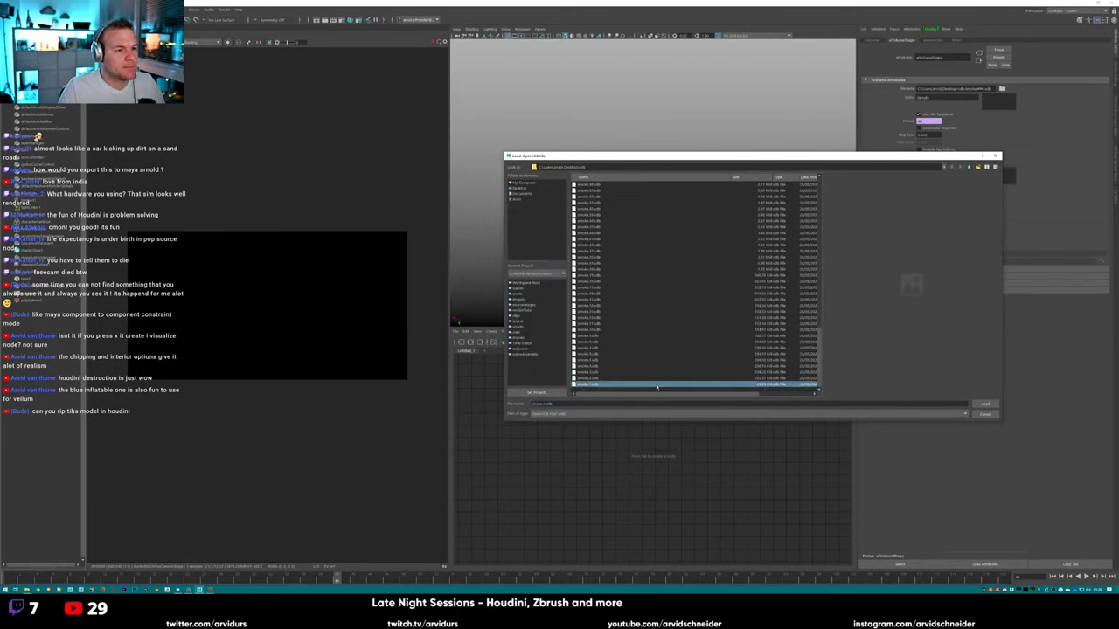
{"action": "left_click", "coordinate": [986, 414]}
Set the Velocity Grid to vel and play the animation to review the volume.
{"action": "left_click_drag", "start_coordinate": [677, 176], "coordinate": [494, 292], "text": "alt"}
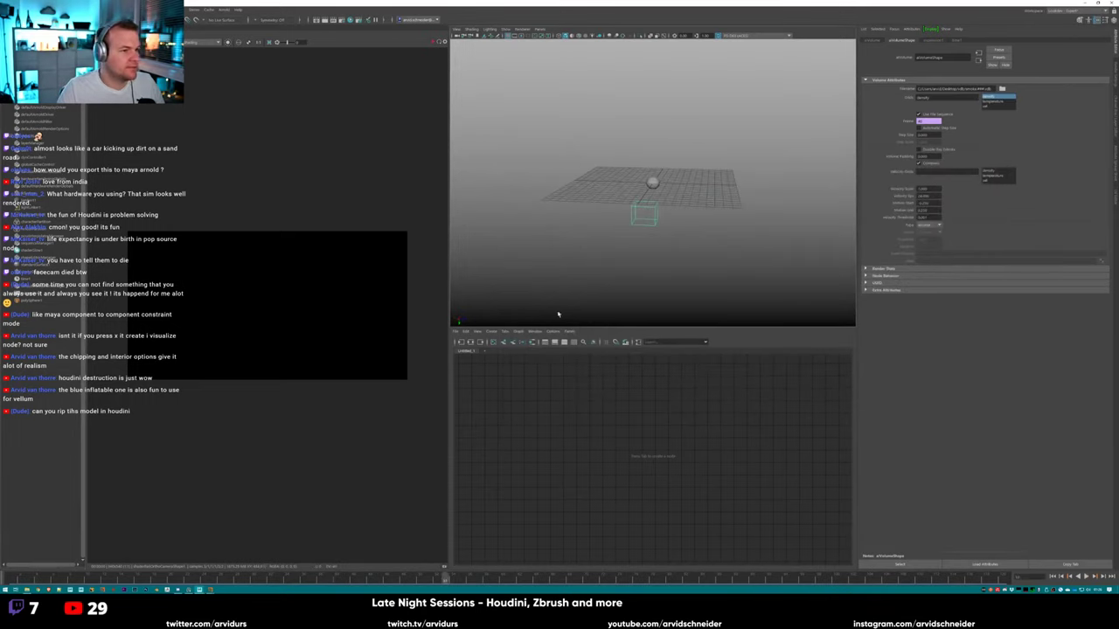
{"action": "left_click", "coordinate": [995, 183]}
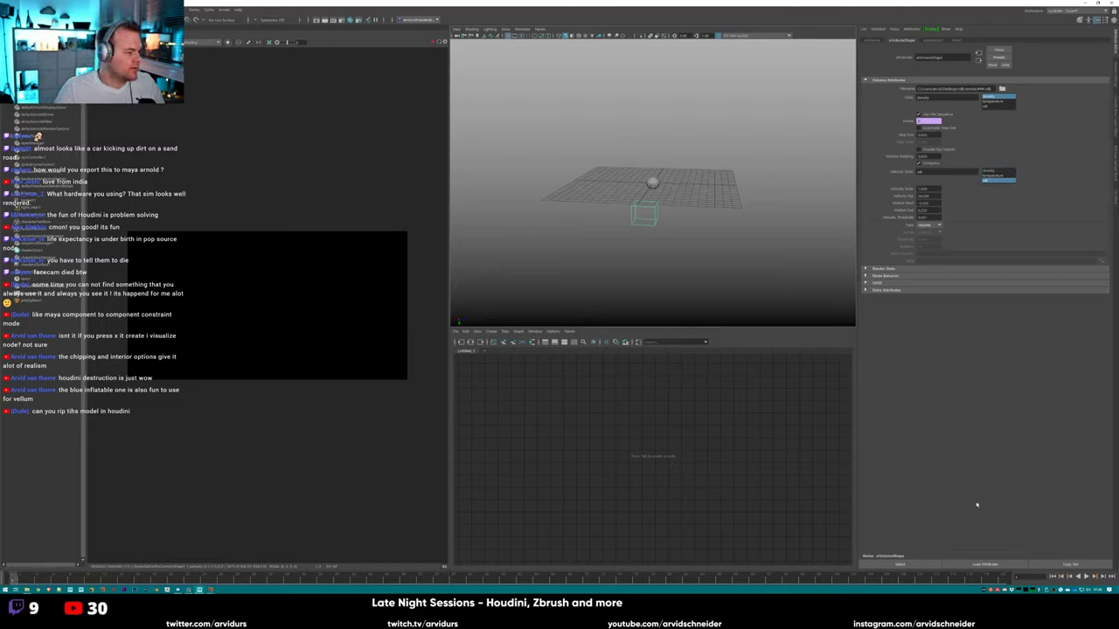
{"action": "left_click", "coordinate": [1086, 577]}
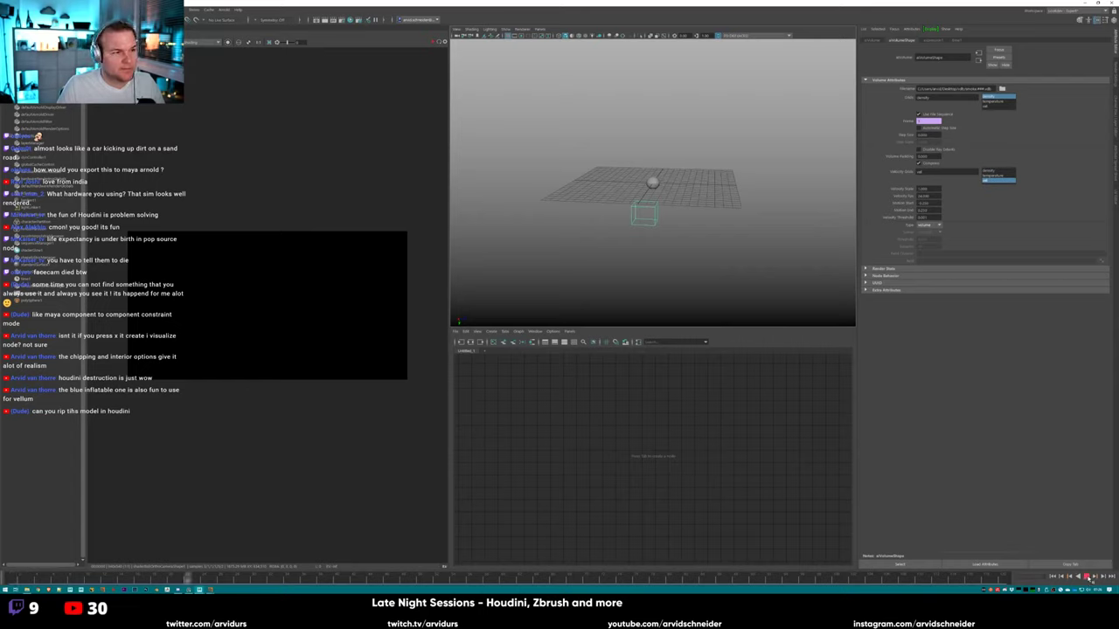
{"action": "left_click_drag", "start_coordinate": [676, 231], "coordinate": [618, 203], "text": "alt"}
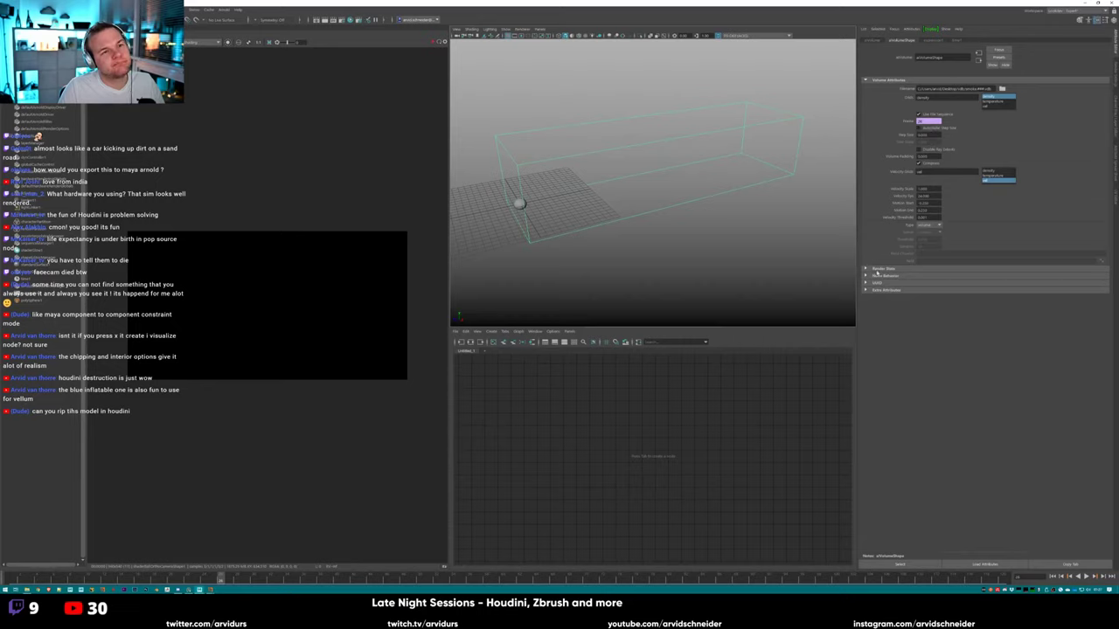
{"action": "left_click", "coordinate": [720, 222]}
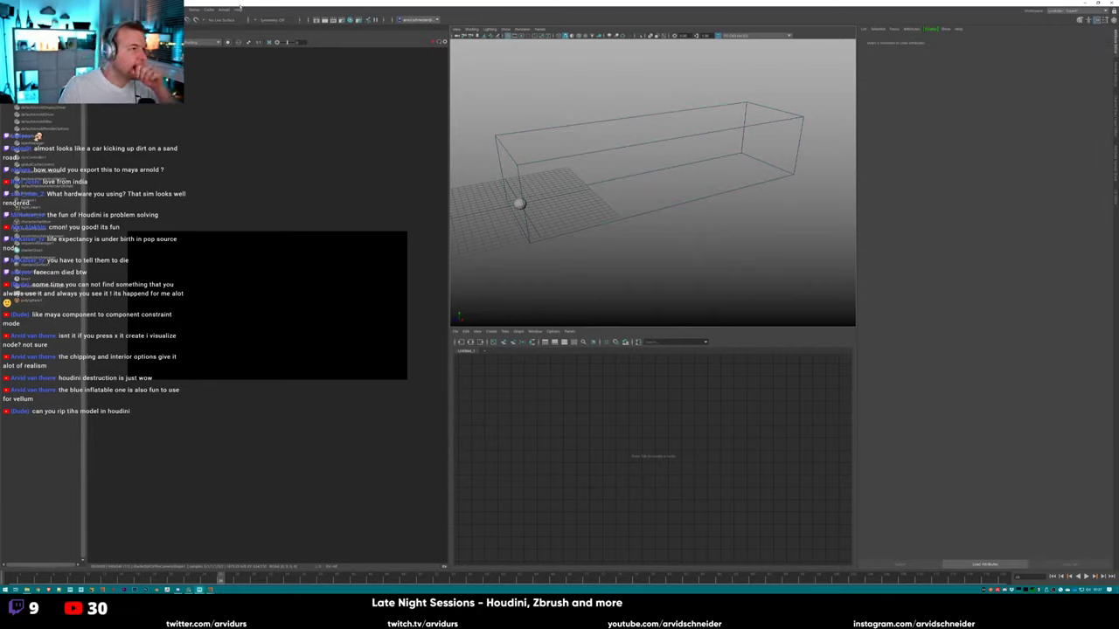
Add an Arnold area light high above the smoke box, adjust its exposure, and start the IPR preview.
{"action": "left_click", "coordinate": [223, 10]}
{"action": "mouse_move", "coordinate": [262, 46]}
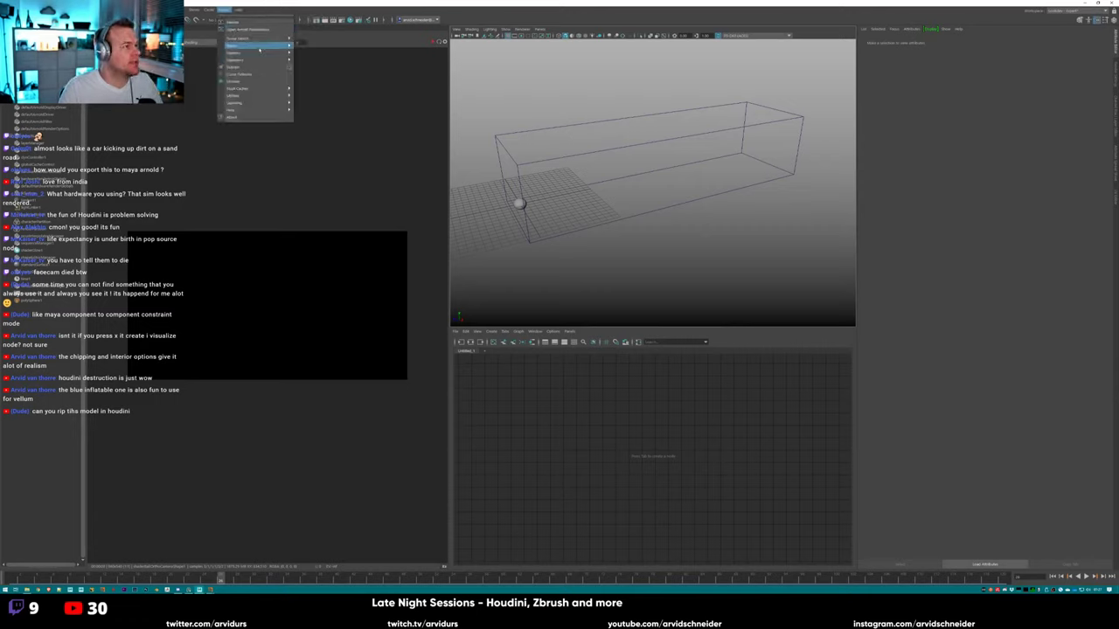
{"action": "left_click", "coordinate": [315, 46]}
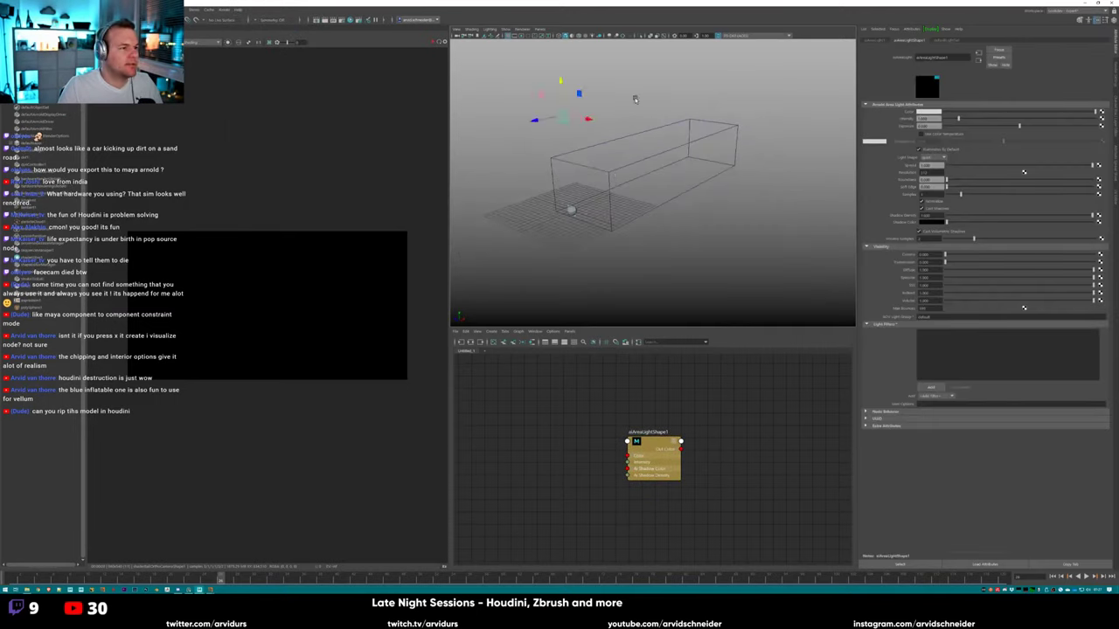
{"action": "left_click_drag", "start_coordinate": [612, 193], "coordinate": [541, 116], "text": "alt"}
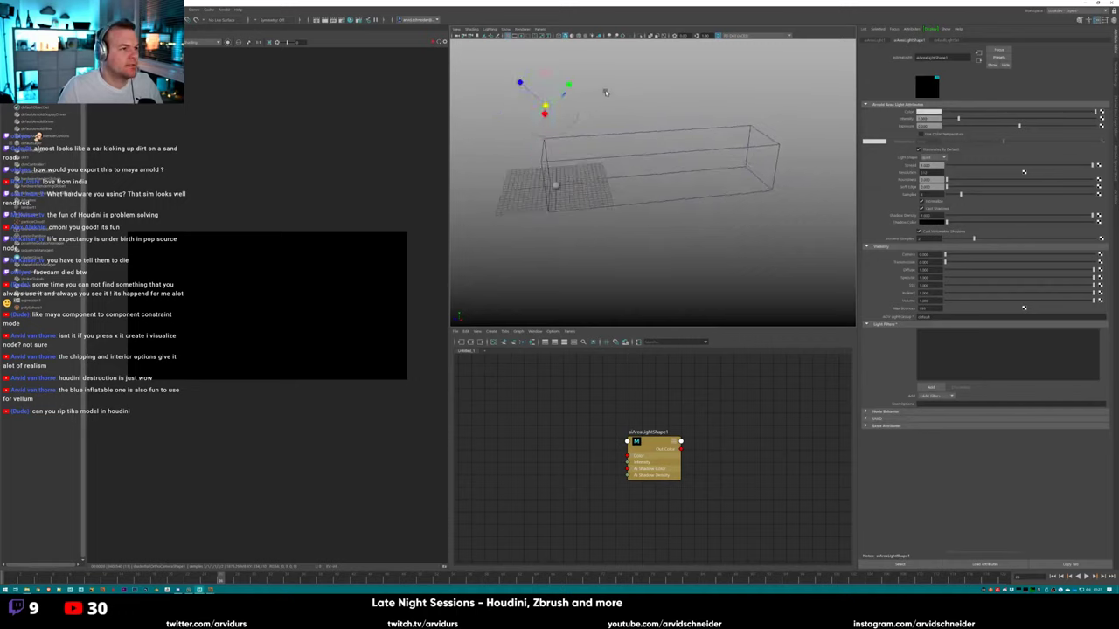
{"action": "key", "text": "Tab"}
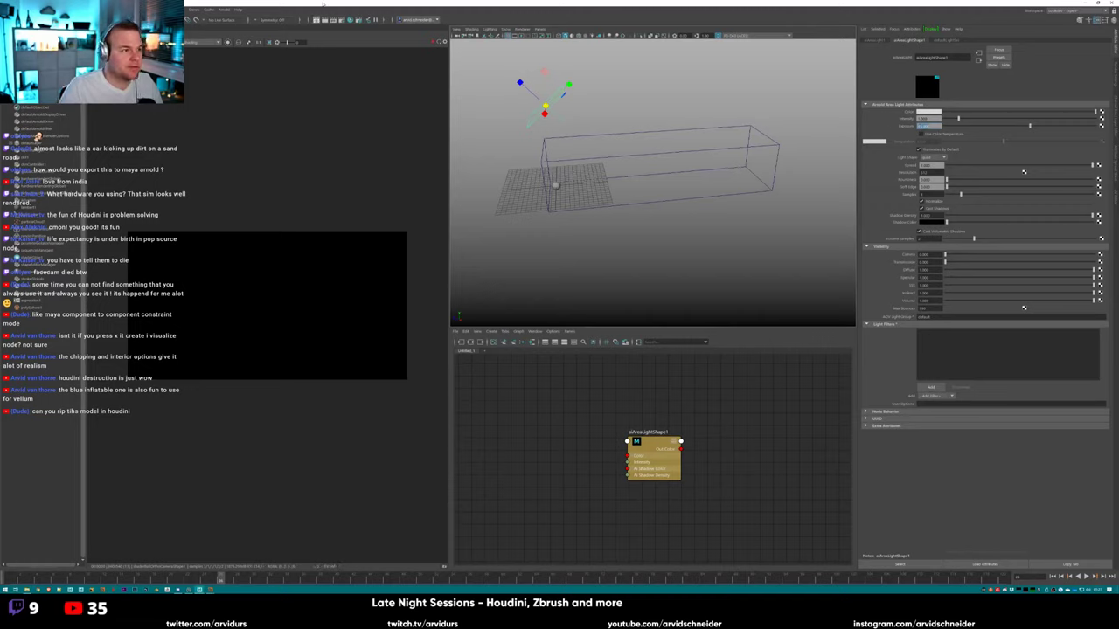
{"action": "left_click", "coordinate": [430, 42]}
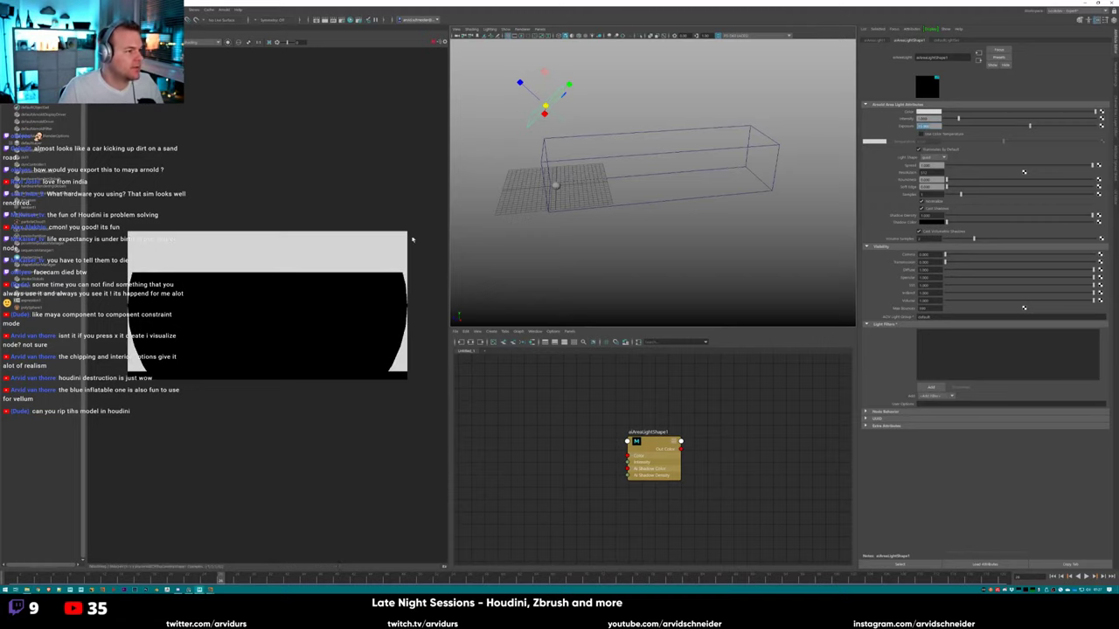
{"action": "left_click_drag", "start_coordinate": [679, 183], "coordinate": [644, 210], "text": "alt"}
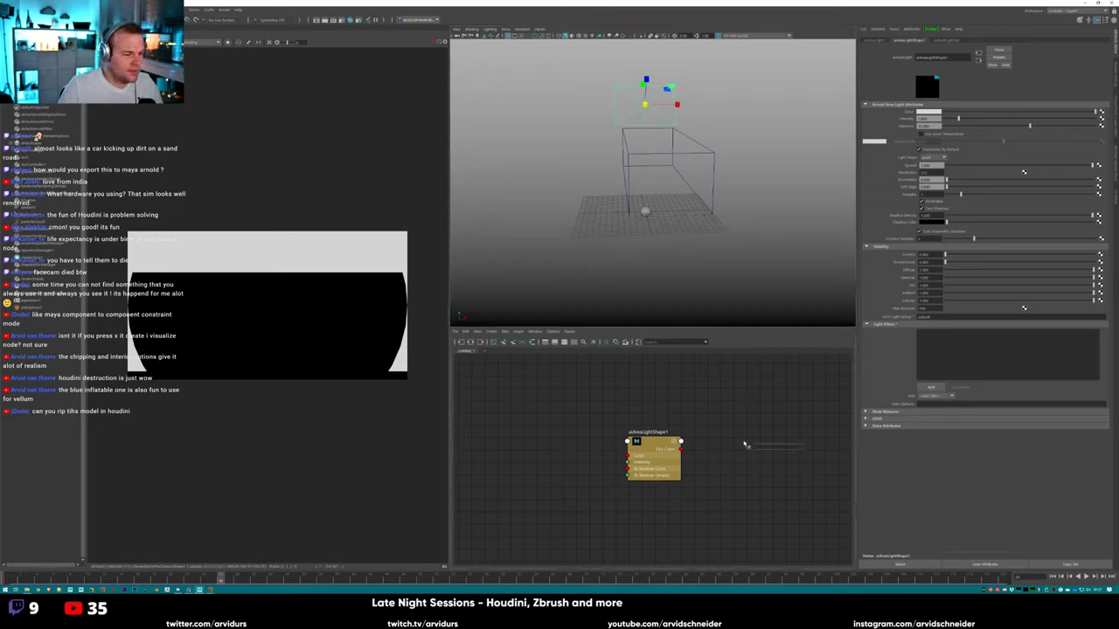
Select the smoke volume box and browse the new-material list for volume shaders without assigning one.
{"action": "left_click", "coordinate": [715, 157]}
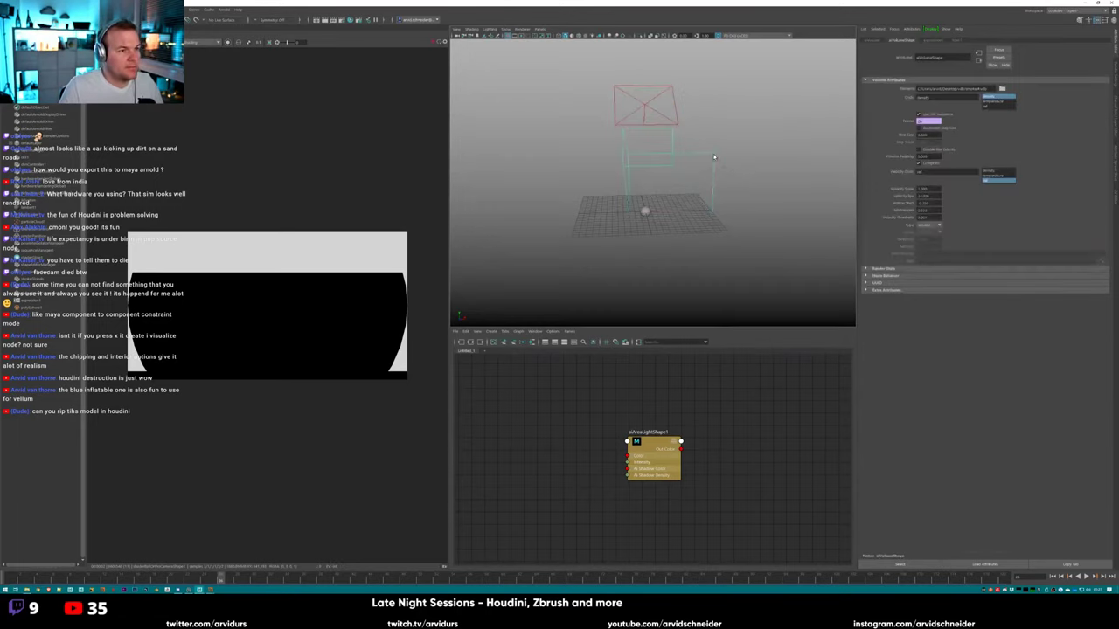
{"action": "right_click_drag", "start_coordinate": [714, 157], "coordinate": [744, 286]}
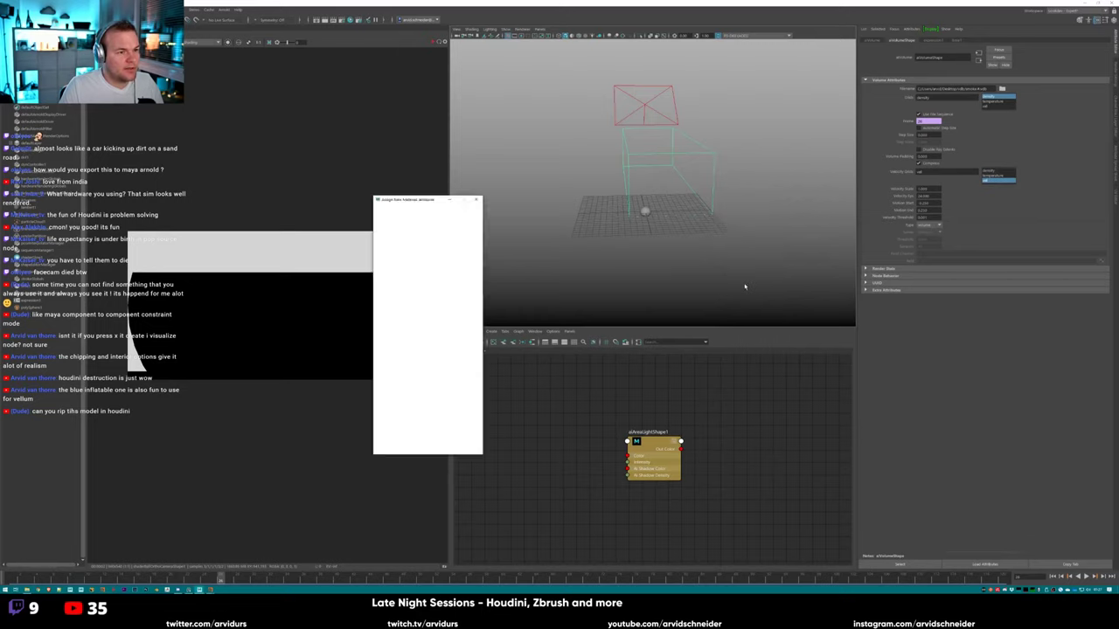
{"action": "left_click", "coordinate": [395, 261]}
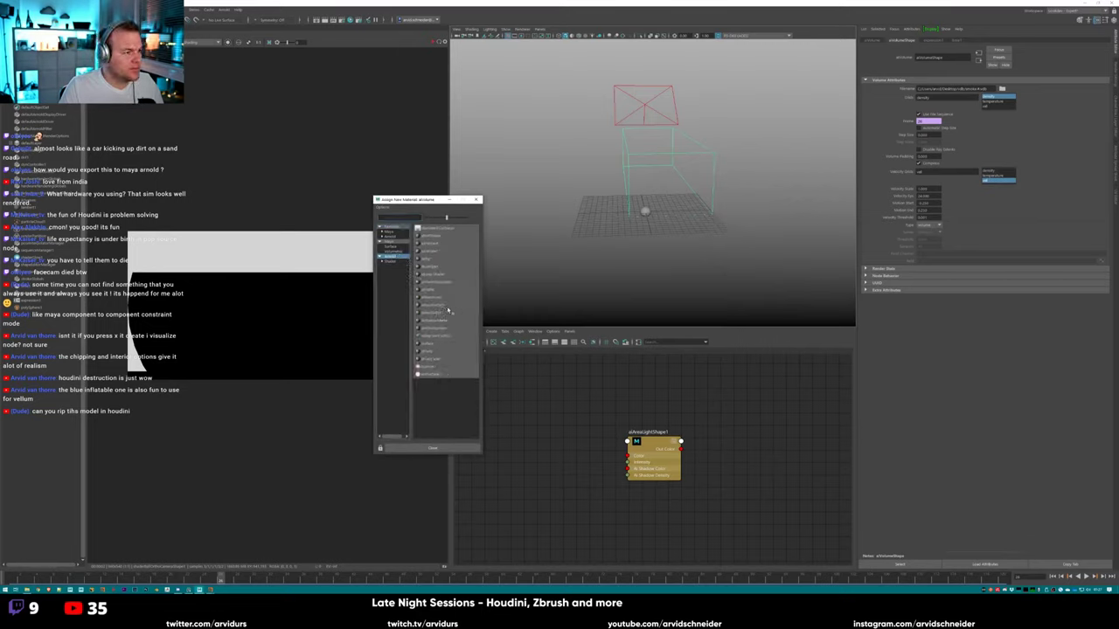
{"action": "left_click", "coordinate": [395, 246]}
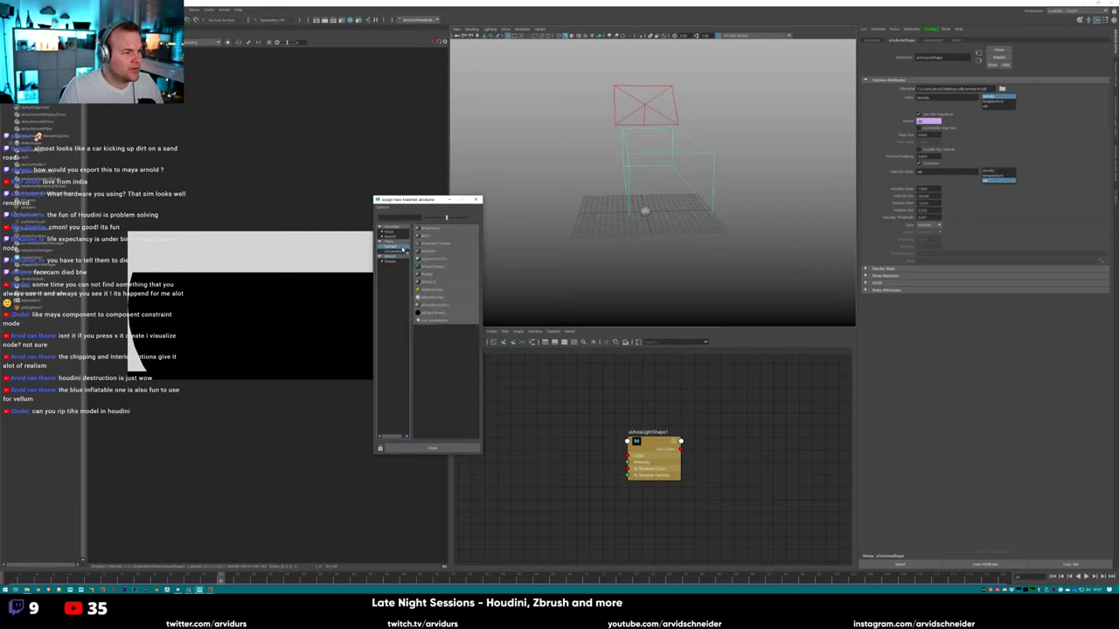
{"action": "left_click", "coordinate": [398, 252]}
{"action": "left_click", "coordinate": [395, 237]}
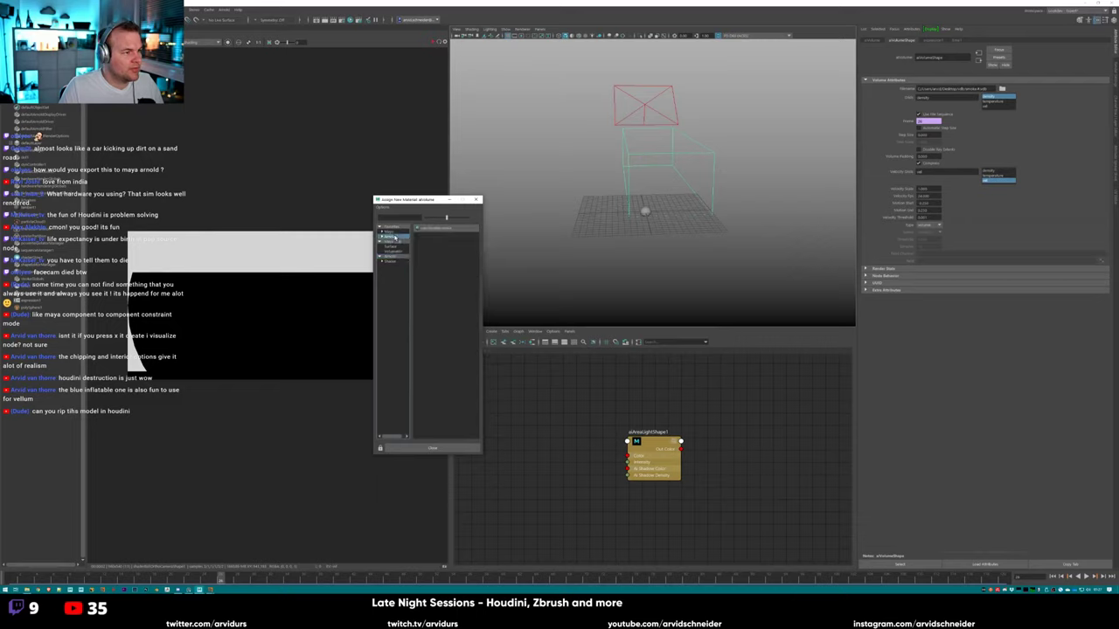
{"action": "left_click", "coordinate": [476, 200]}
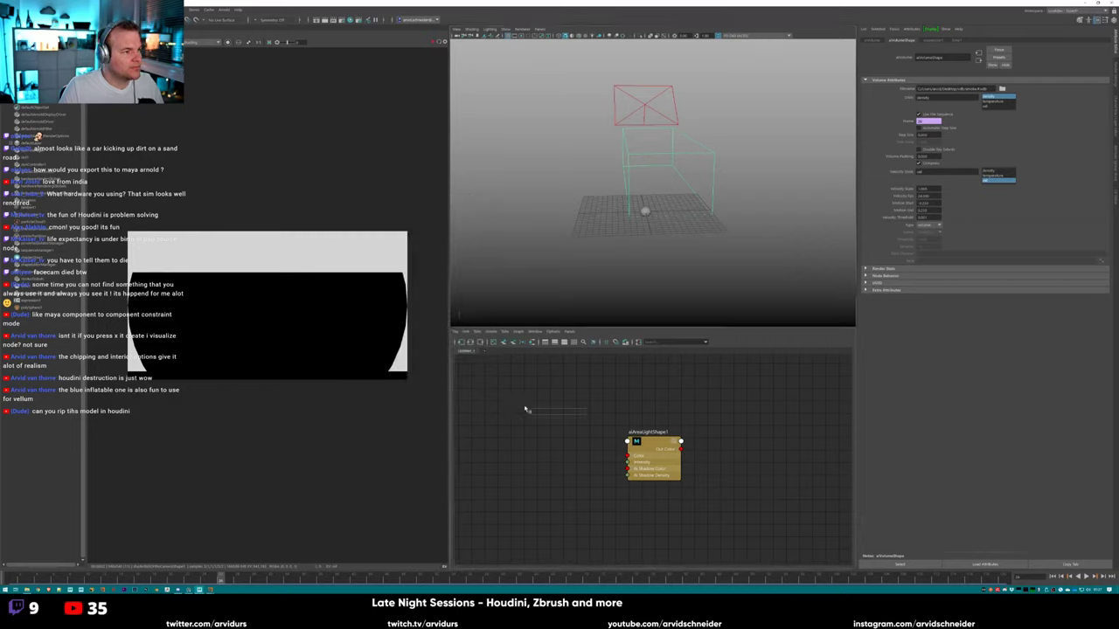
Create an aiStandardVolume1 node via a 'vol' search and assign it to the volume box.
{"action": "type", "text": "vol"}
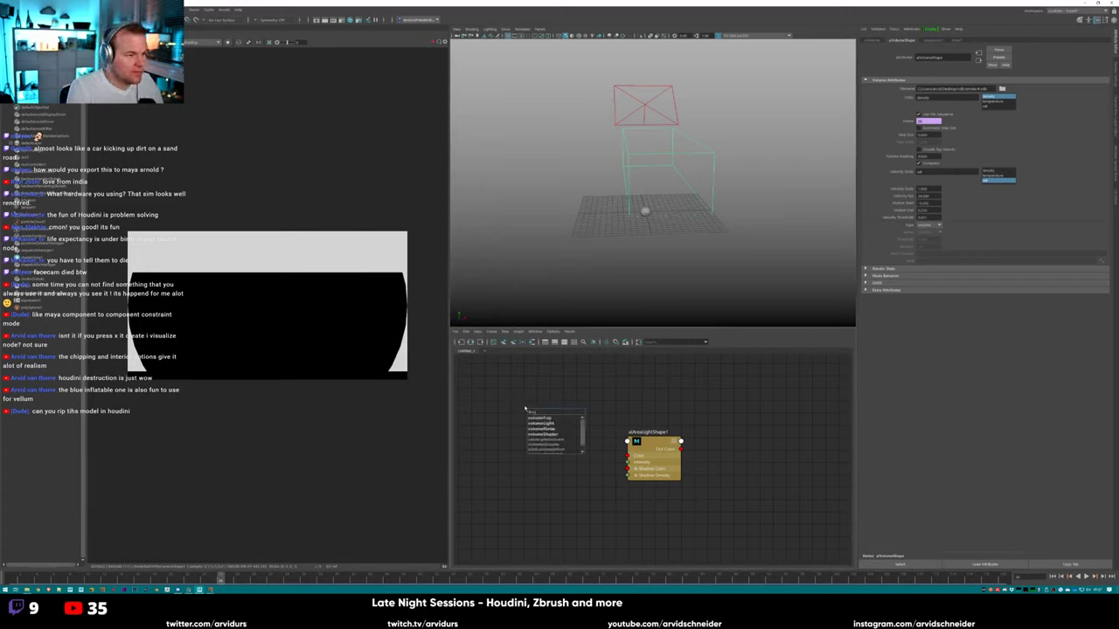
{"action": "key", "text": "Down"}
{"action": "key", "text": "Down"}
{"action": "key", "text": "Down"}
{"action": "key", "text": "Down"}
{"action": "key", "text": "Return"}
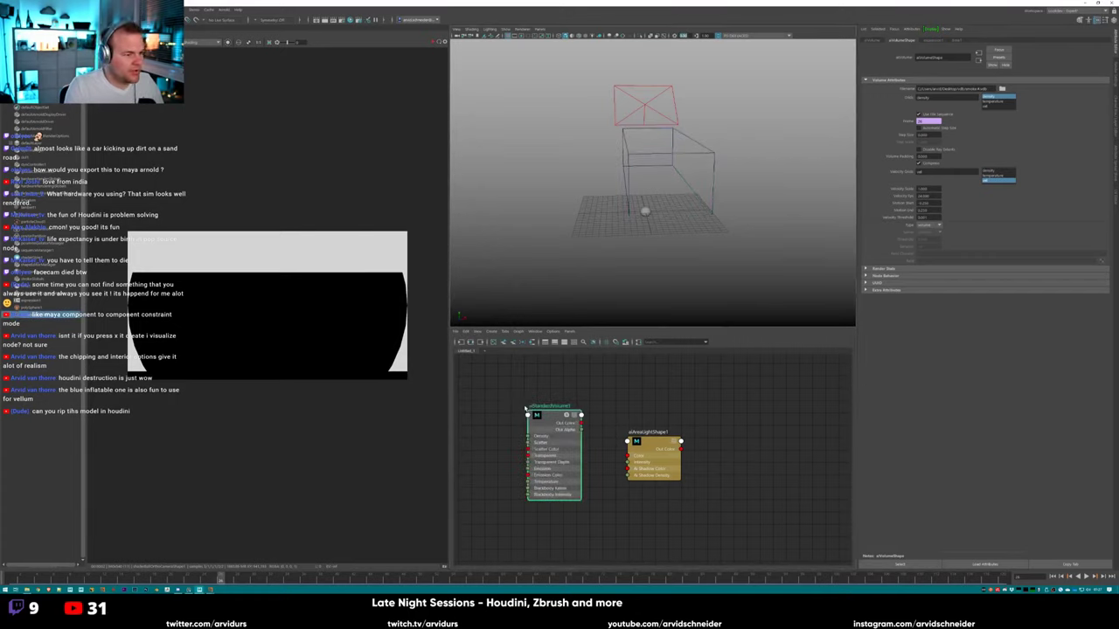
{"action": "left_click", "coordinate": [669, 174]}
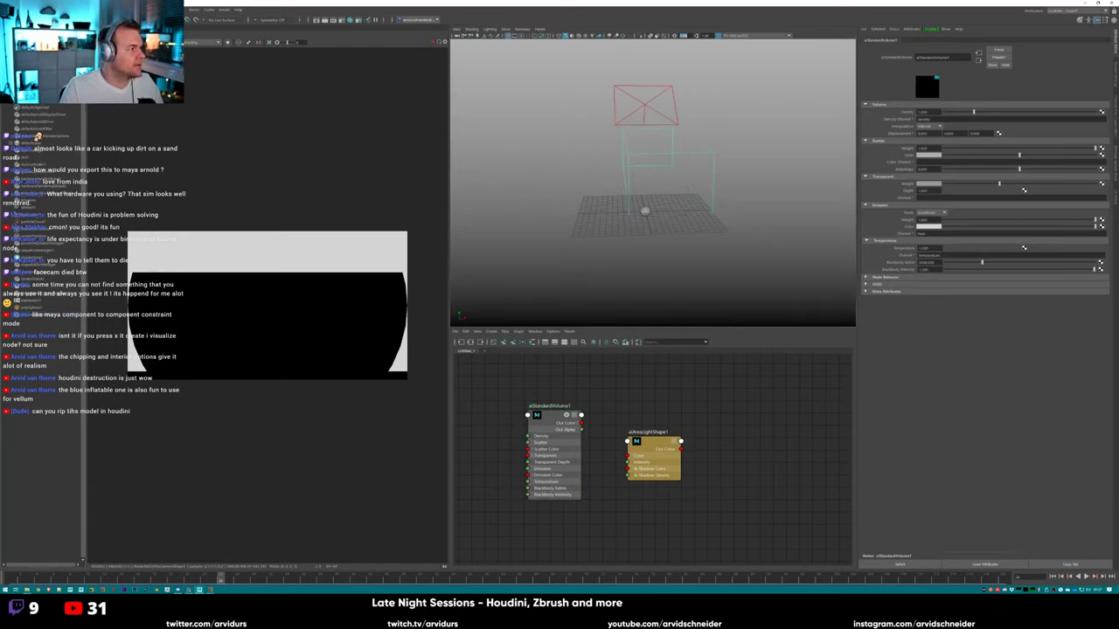
{"action": "right_click_drag", "start_coordinate": [550, 416], "coordinate": [544, 393]}
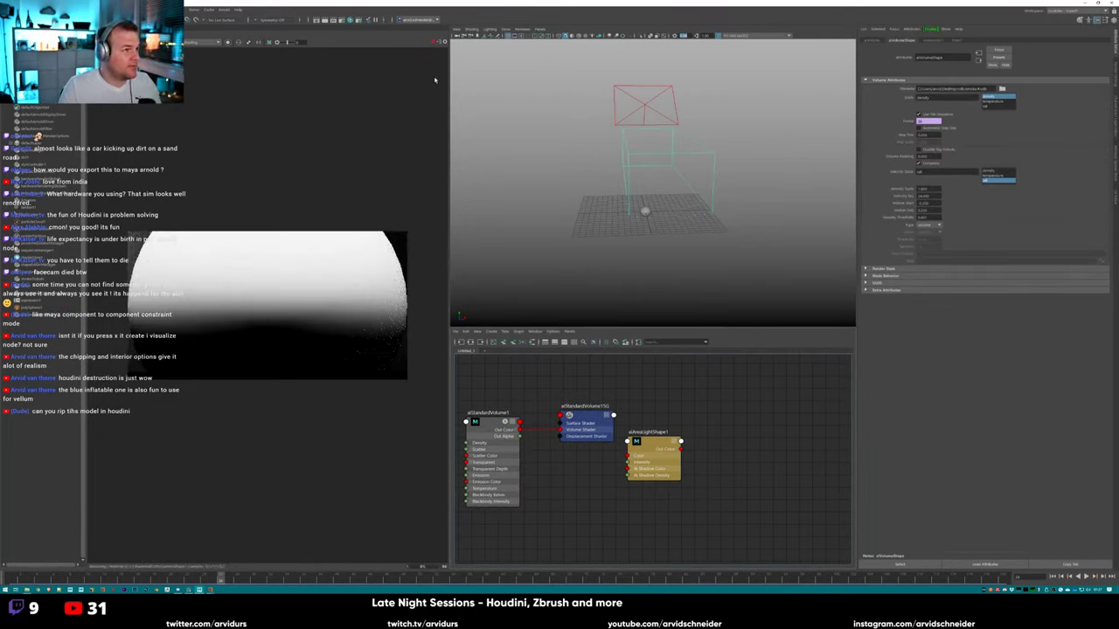
Orbit low and close to the volume box and jump to a later simulation frame.
{"action": "left_click_drag", "start_coordinate": [590, 200], "coordinate": [629, 186], "text": "alt"}
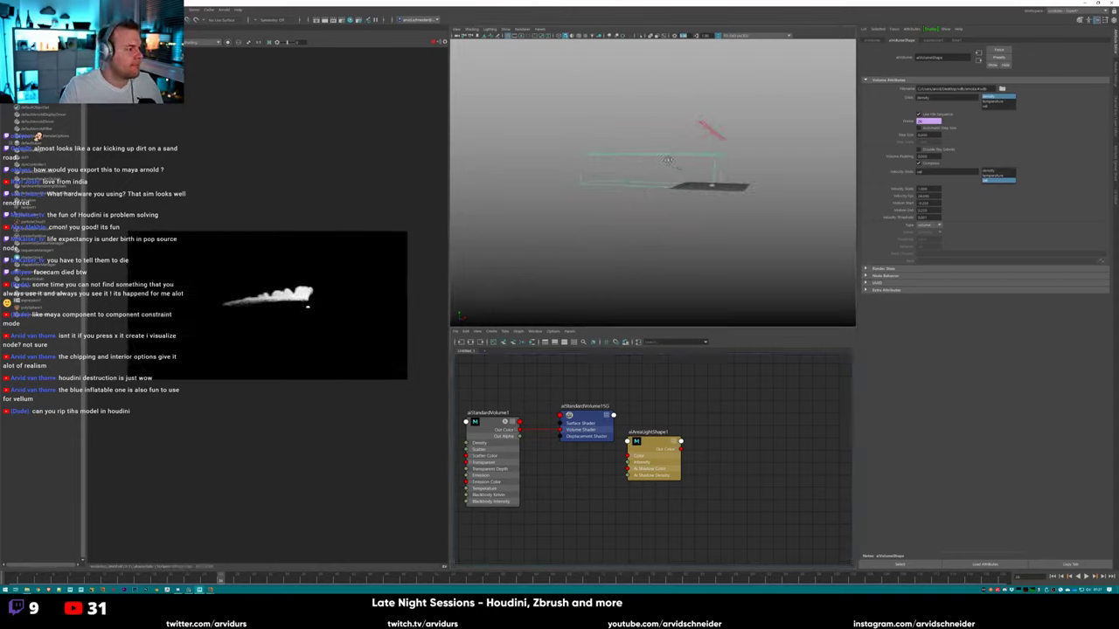
{"action": "left_click_drag", "start_coordinate": [667, 160], "coordinate": [594, 149], "text": "alt"}
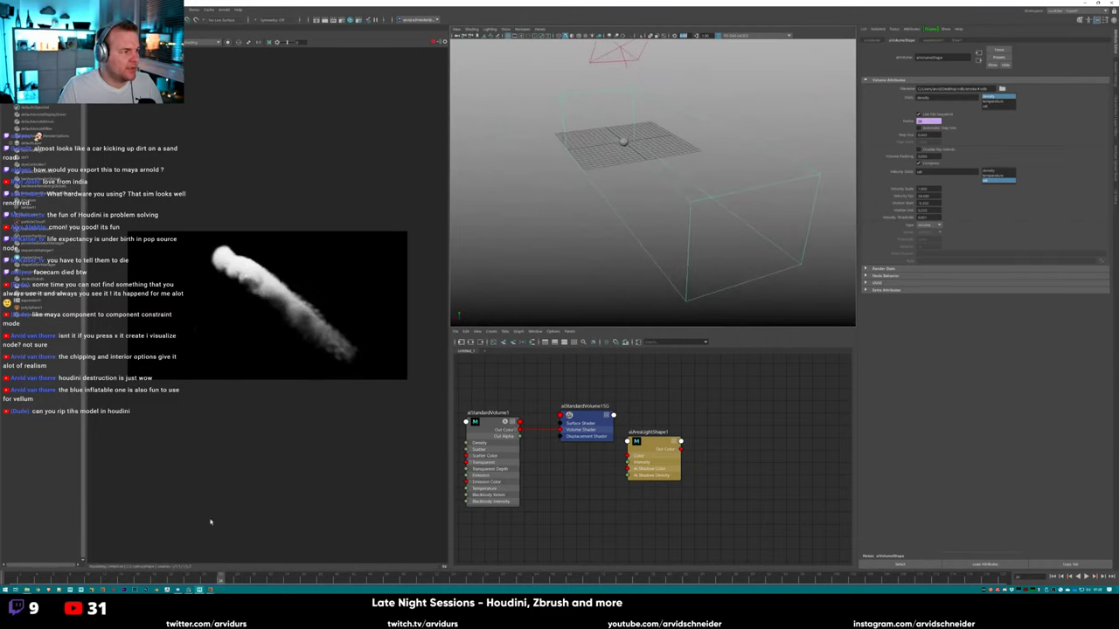
{"action": "left_click_drag", "start_coordinate": [199, 577], "coordinate": [320, 578]}
{"action": "left_click", "coordinate": [619, 577]}
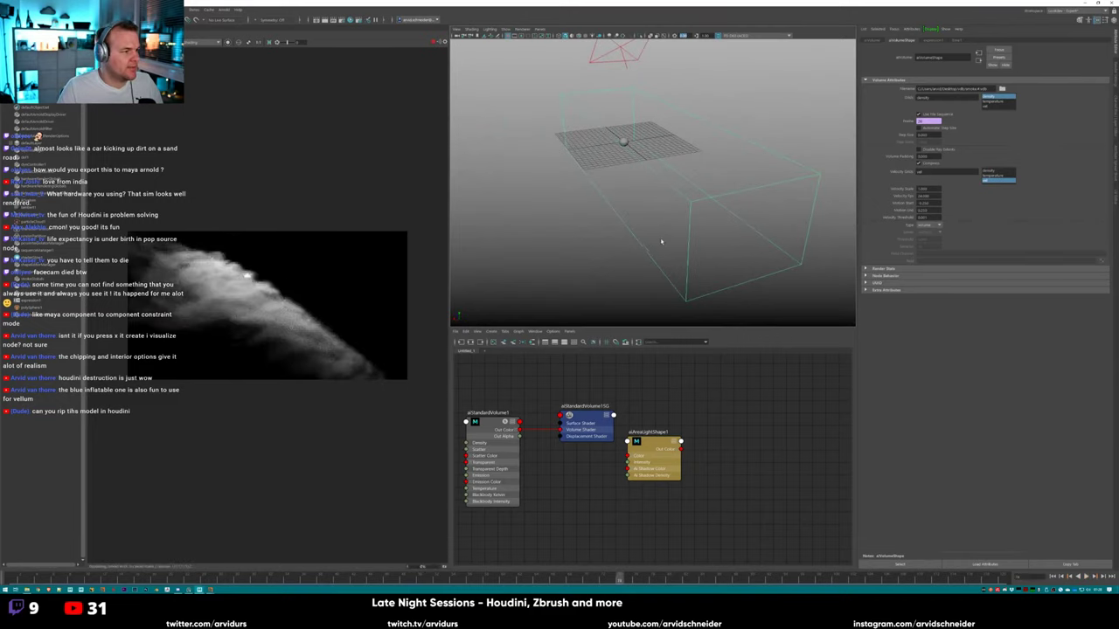
Orbit around the volume, scrub toward the simulation's end, and select the aiStandardVolume1 node.
{"action": "left_click_drag", "start_coordinate": [672, 202], "coordinate": [787, 213], "text": "alt"}
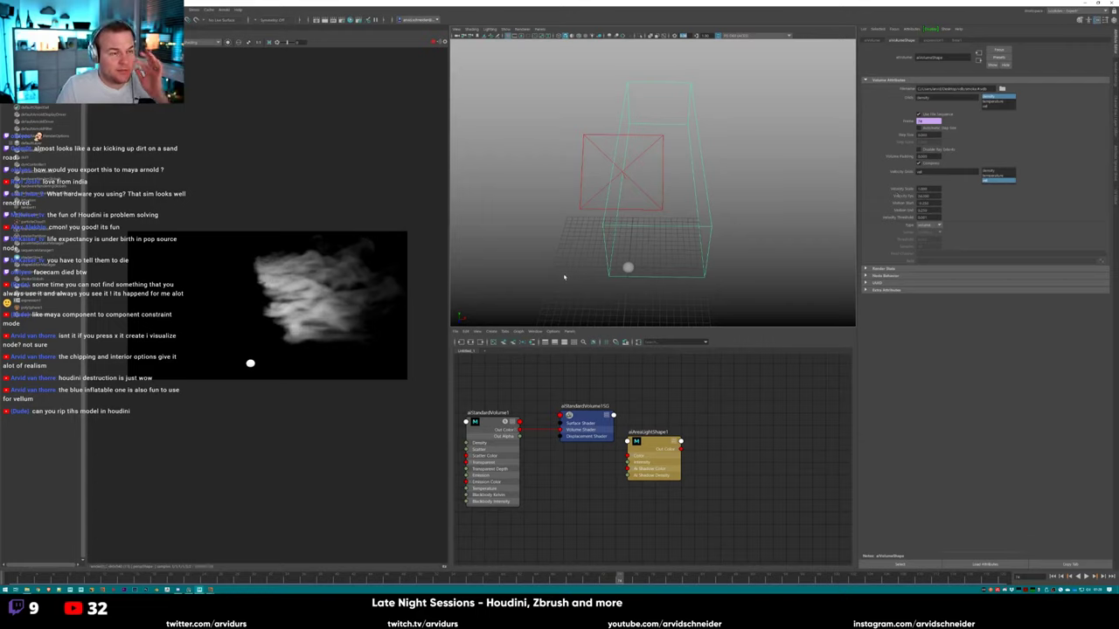
{"action": "mouse_move", "coordinate": [612, 579]}
{"action": "left_mouse_down"}
{"action": "mouse_move", "coordinate": [338, 576]}
{"action": "mouse_move", "coordinate": [421, 577]}
{"action": "mouse_move", "coordinate": [662, 530]}
{"action": "mouse_move", "coordinate": [853, 536]}
{"action": "mouse_move", "coordinate": [469, 536]}
{"action": "left_mouse_up"}
{"action": "left_click", "coordinate": [490, 438]}
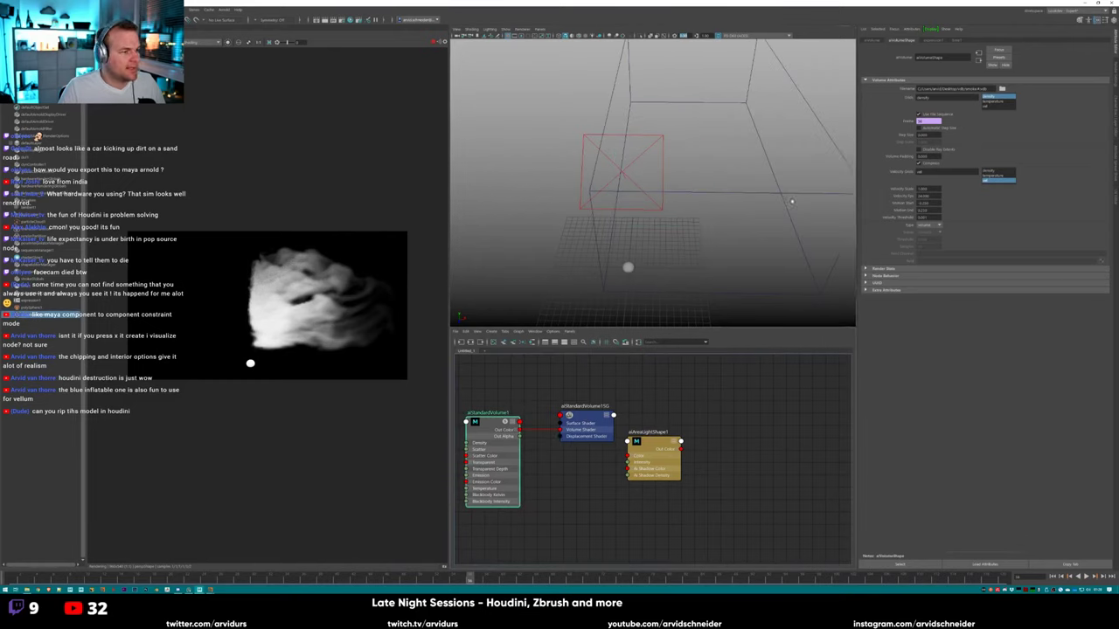
{"action": "left_click", "coordinate": [574, 299]}
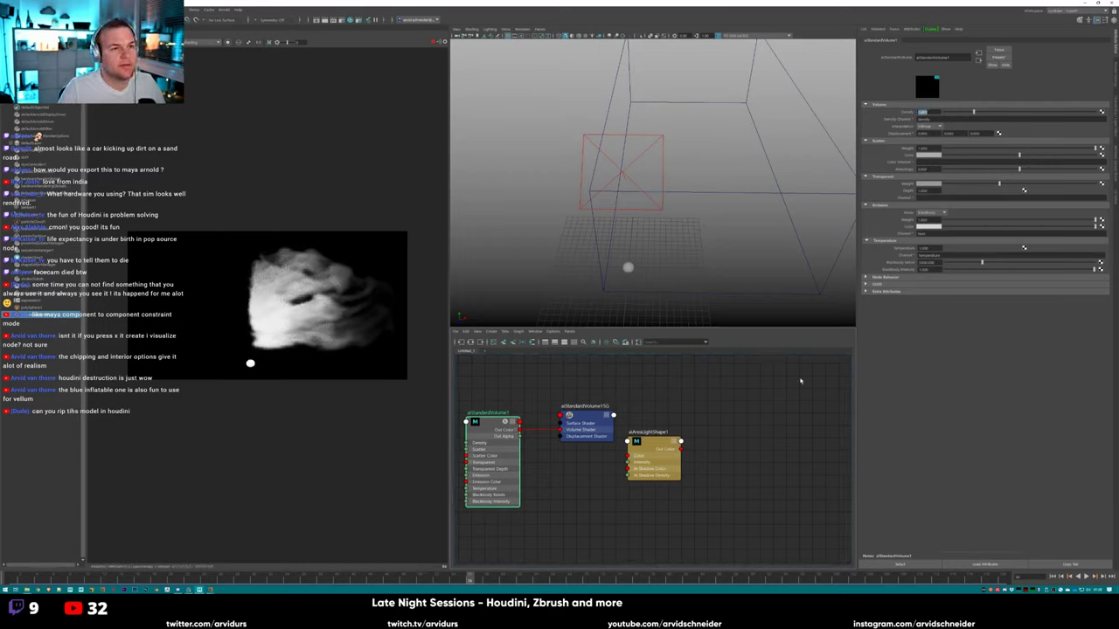
Open Arnold Render Settings with Motion Blur expanded, and view the smoke volume's attributes.
{"action": "left_click", "coordinate": [798, 305]}
{"action": "left_click", "coordinate": [1111, 82]}
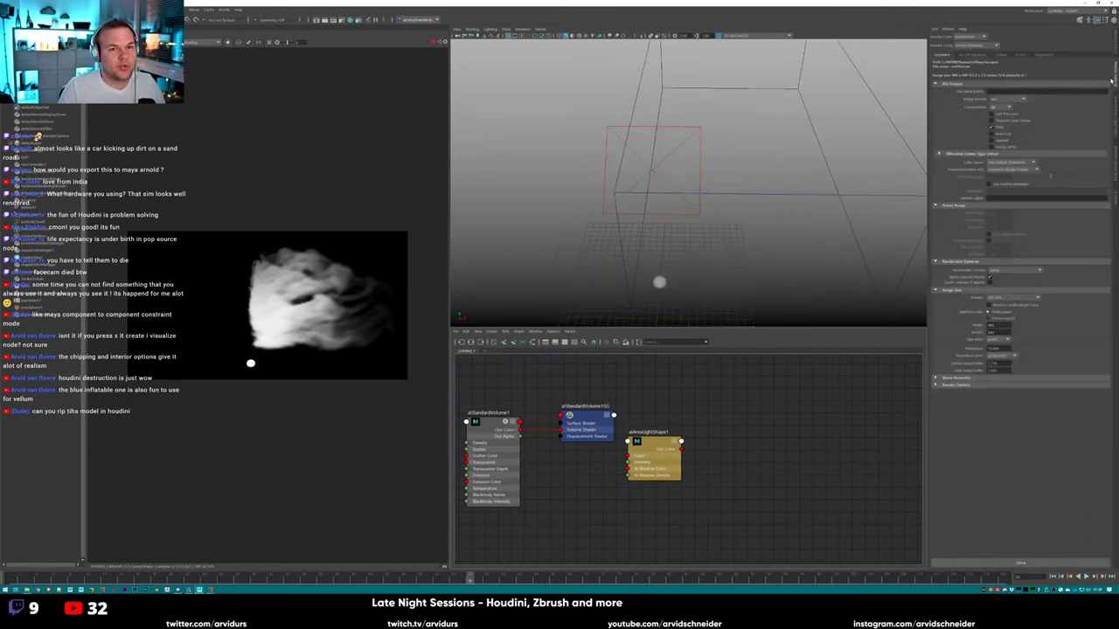
{"action": "left_click", "coordinate": [980, 55]}
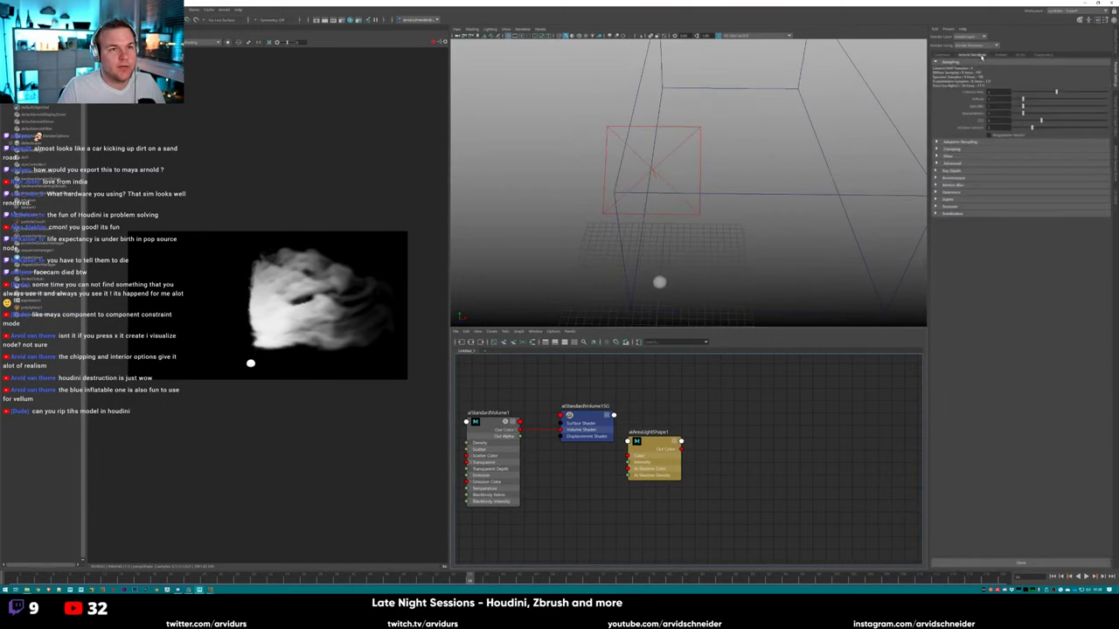
{"action": "left_click", "coordinate": [957, 185]}
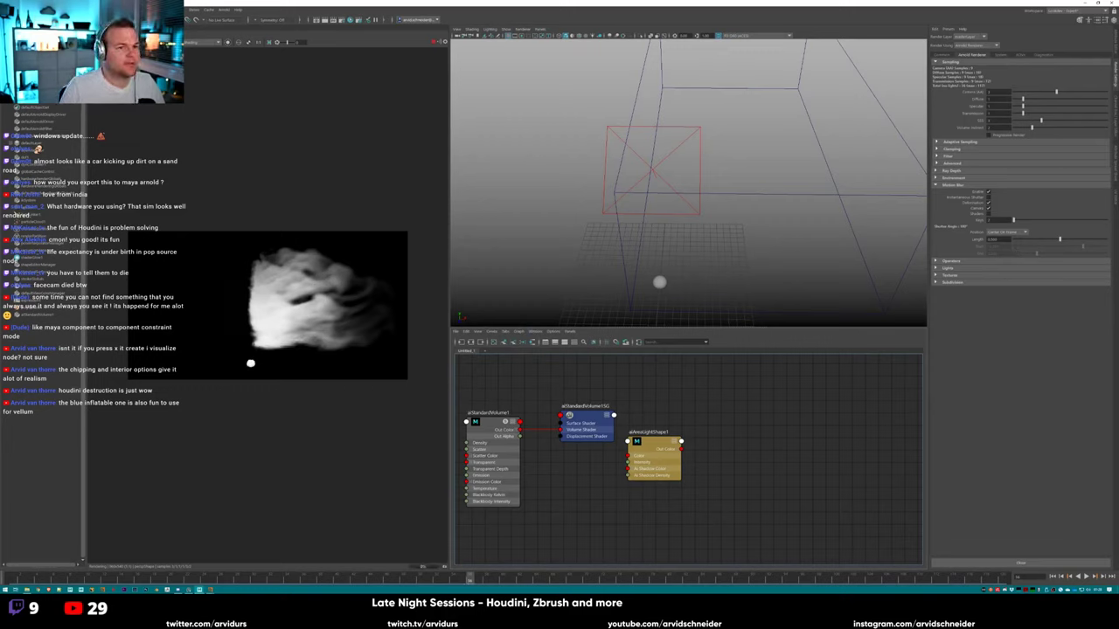
{"action": "left_click", "coordinate": [201, 41]}
{"action": "left_click", "coordinate": [201, 85]}
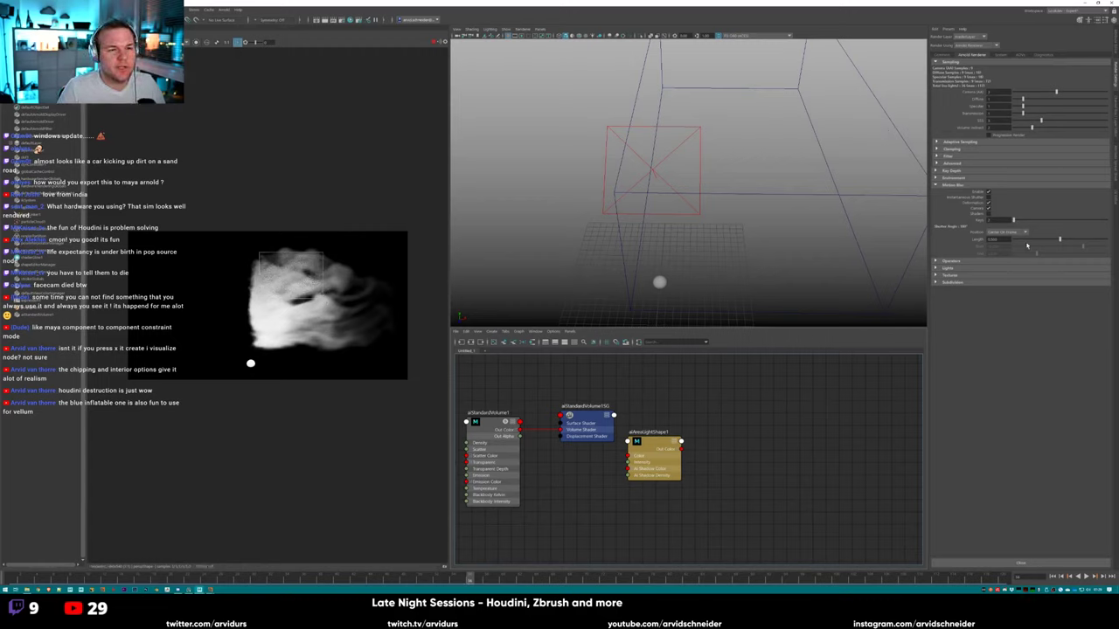
{"action": "left_click", "coordinate": [479, 422]}
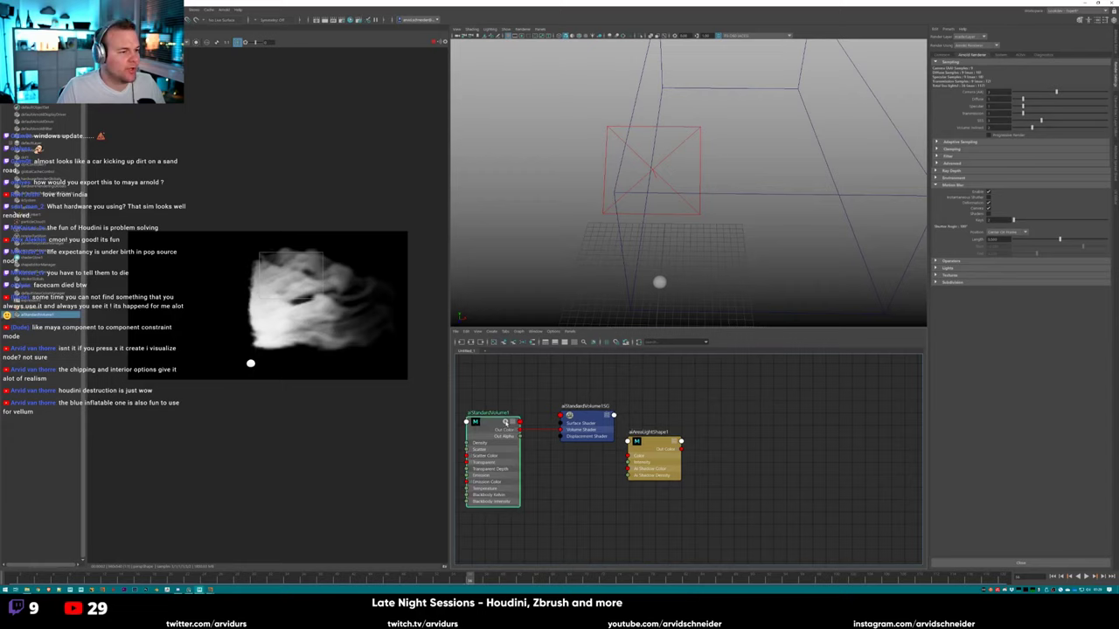
{"action": "left_click", "coordinate": [641, 244]}
{"action": "key", "text": "ctrl+a"}
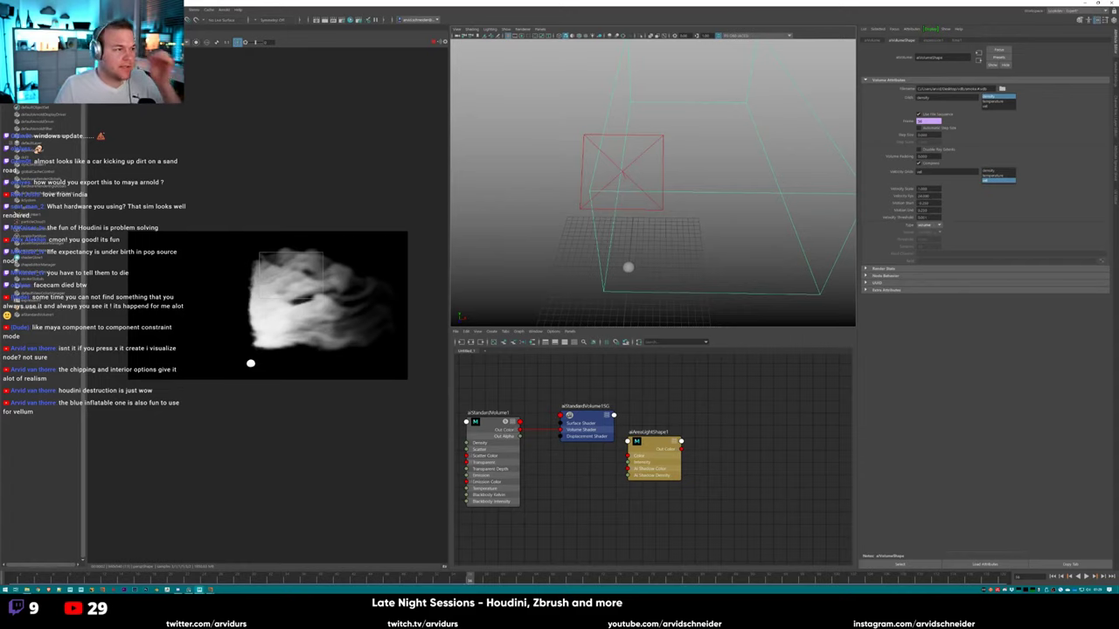
Disable Arnold motion blur and restrict the preview to a render region beside the smoke.
{"action": "left_click", "coordinate": [1113, 79]}
{"action": "left_click", "coordinate": [988, 191]}
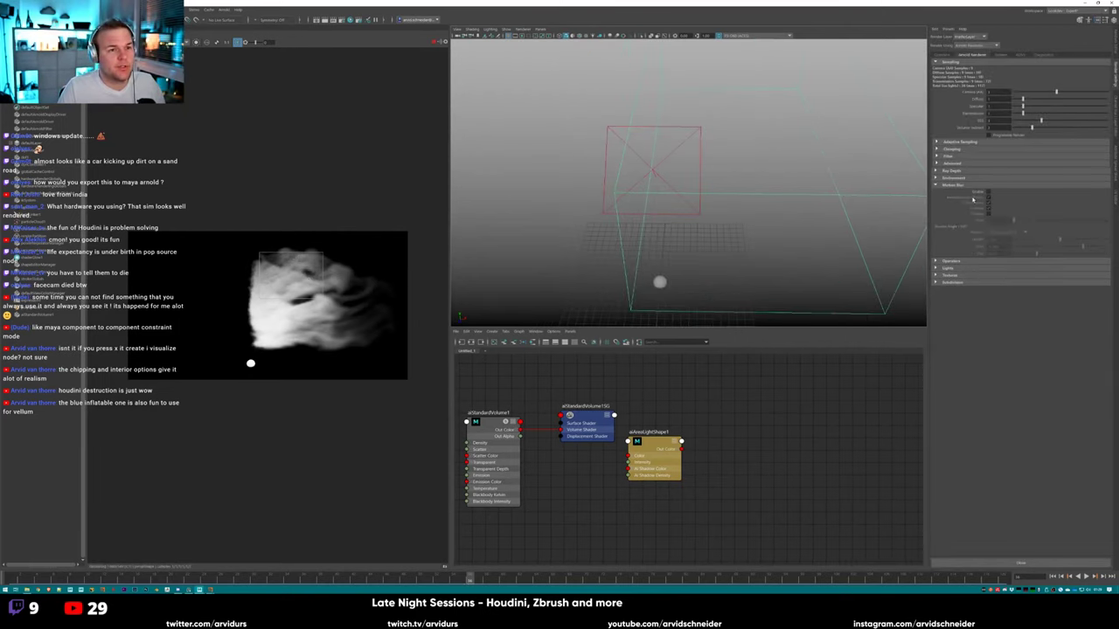
{"action": "left_click_drag", "start_coordinate": [340, 275], "coordinate": [399, 316]}
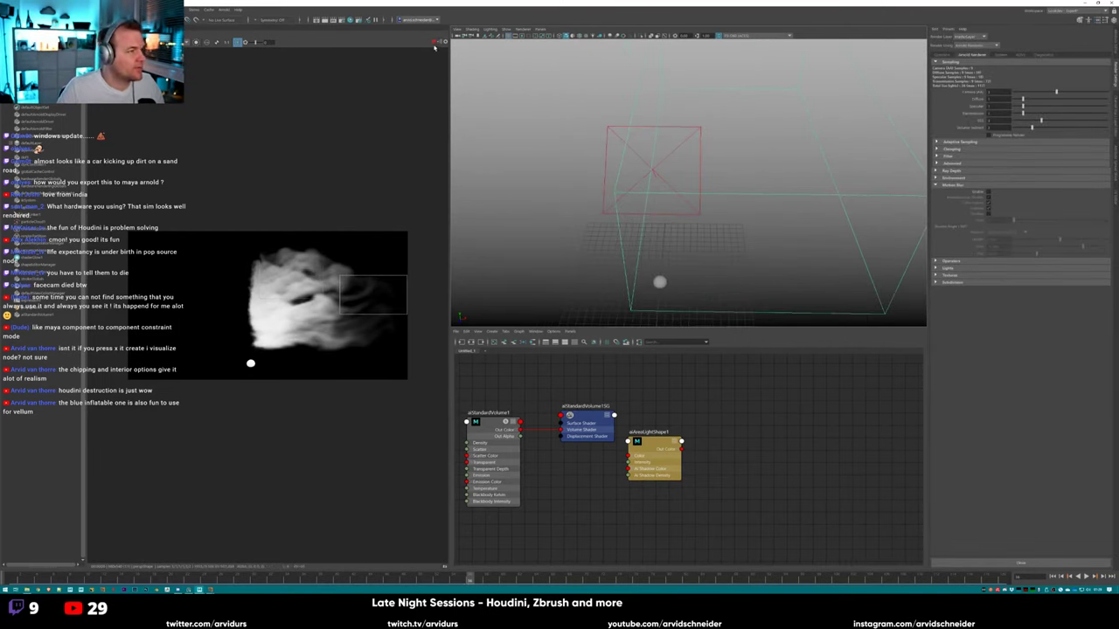
{"action": "key", "text": "alt+Tab"}
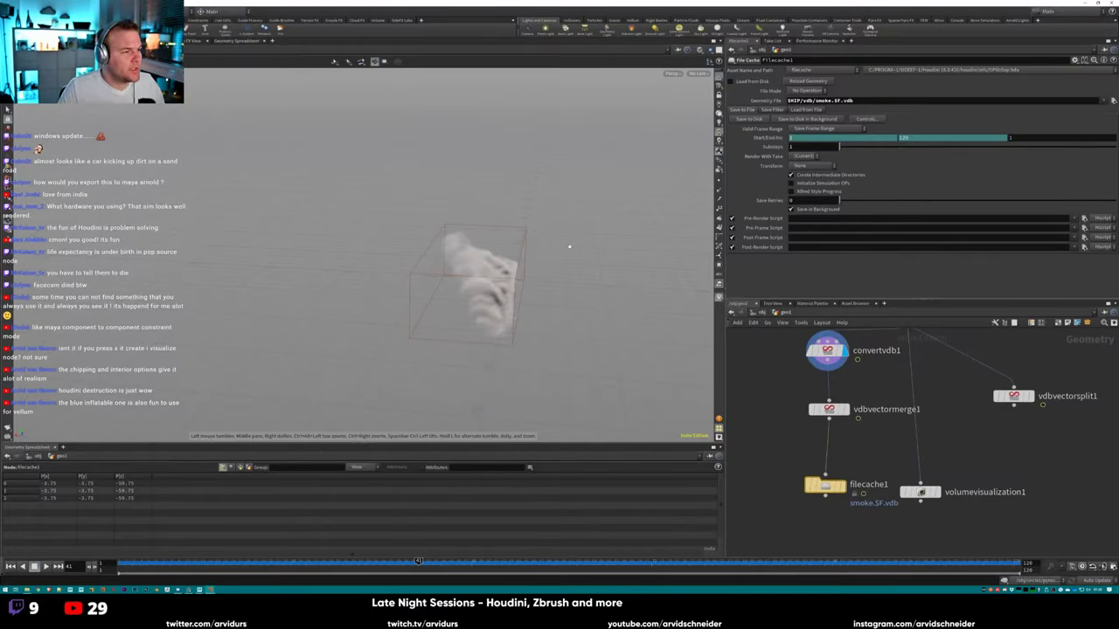
Inside circle1, set the Pyro Solver's Voxel Size to .25.
{"action": "left_click_drag", "start_coordinate": [569, 245], "coordinate": [452, 286]}
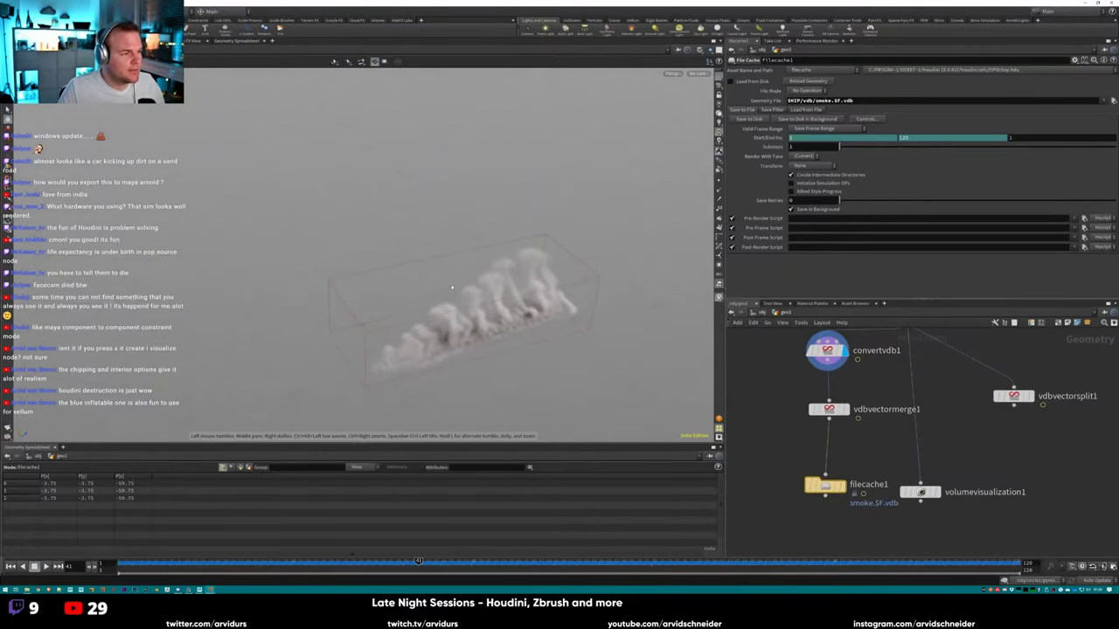
{"action": "middle_click_drag", "start_coordinate": [871, 369], "coordinate": [835, 455]}
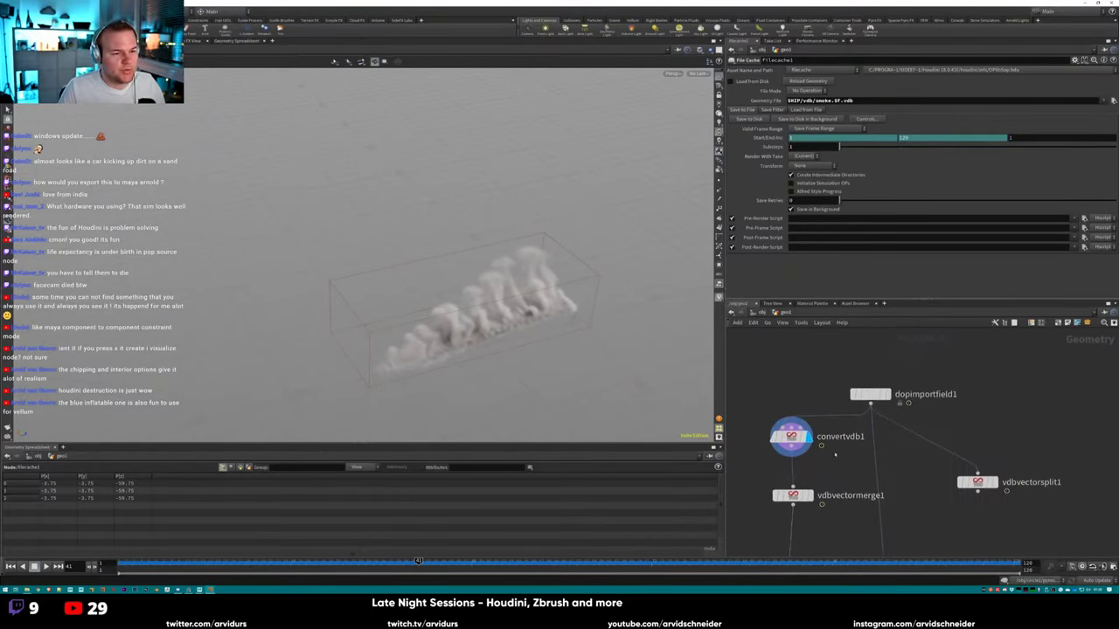
{"action": "middle_click_drag", "start_coordinate": [949, 430], "coordinate": [949, 395]}
{"action": "key", "text": "u"}
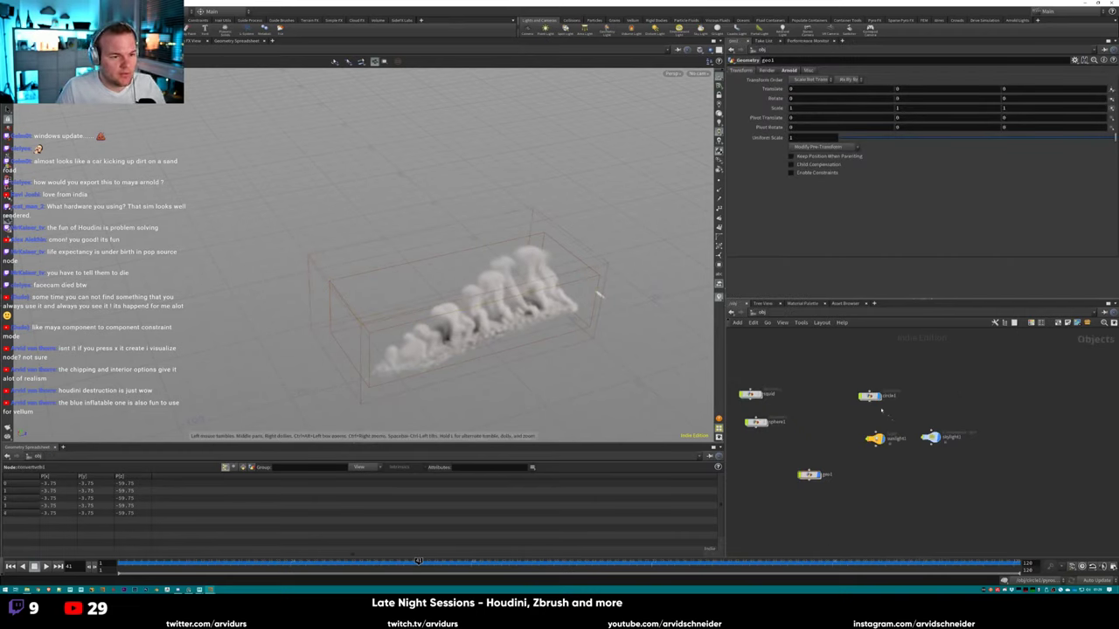
{"action": "double_click", "coordinate": [870, 396]}
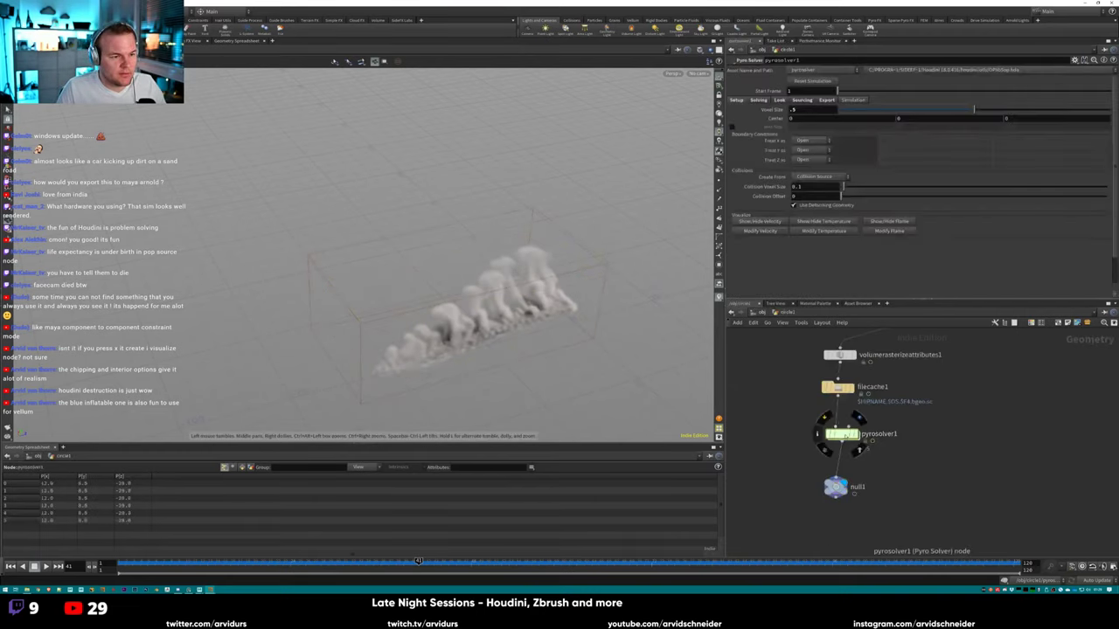
{"action": "left_click", "coordinate": [796, 109]}
{"action": "type", "text": "."}
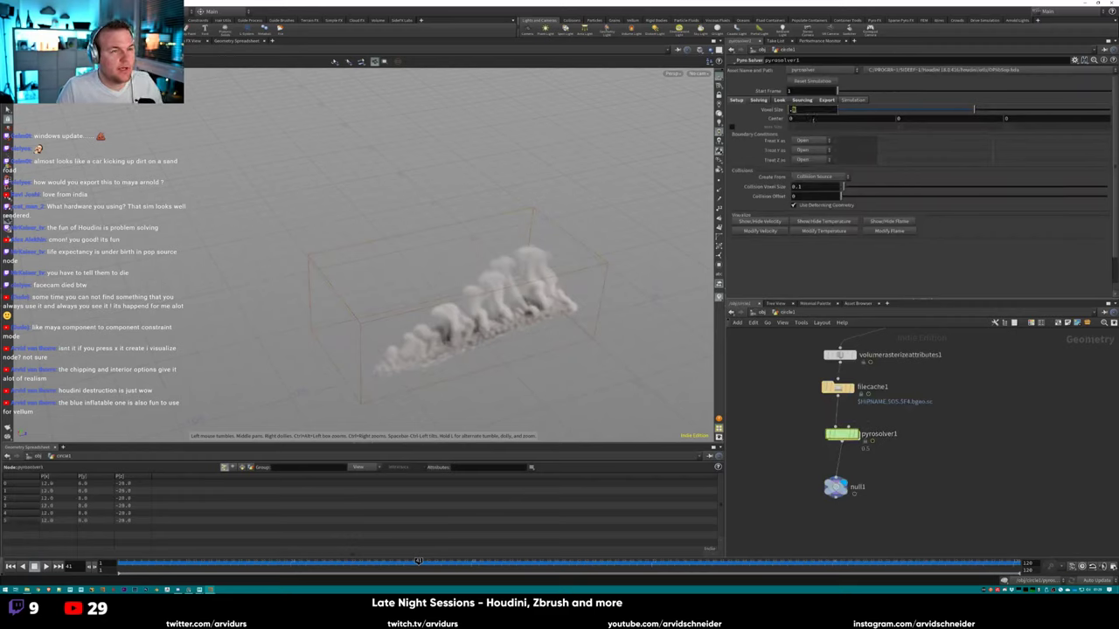
{"action": "type", "text": "25"}
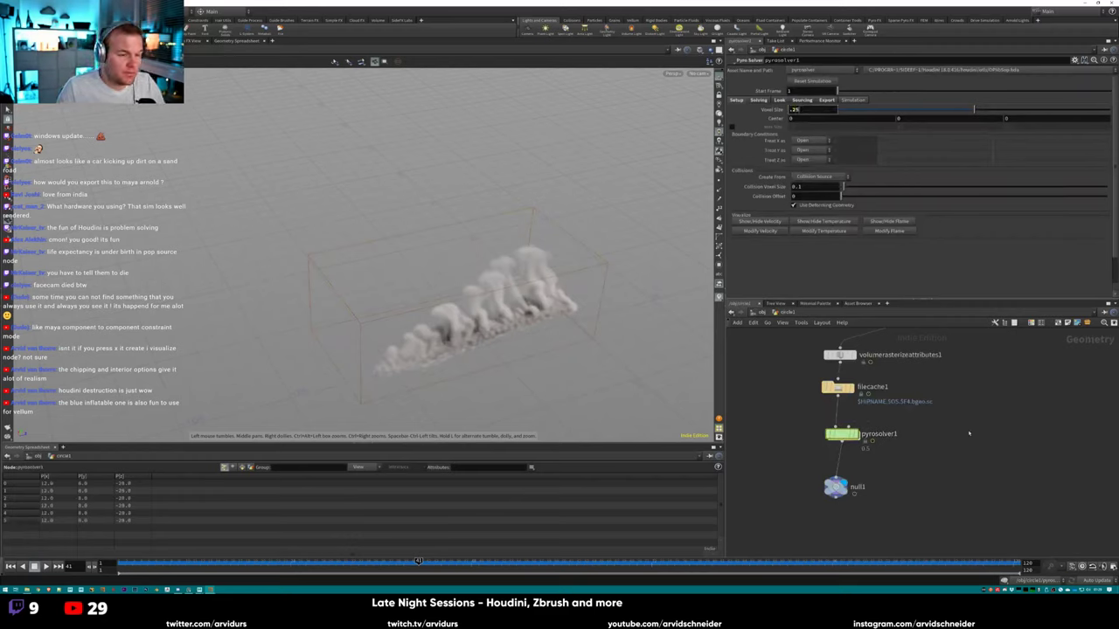
{"action": "key", "text": "Return"}
In geo1, return to frame 1 and re-write filecache1's smoke.$F.vdb cache for frames 1–120.
{"action": "key", "text": "u"}
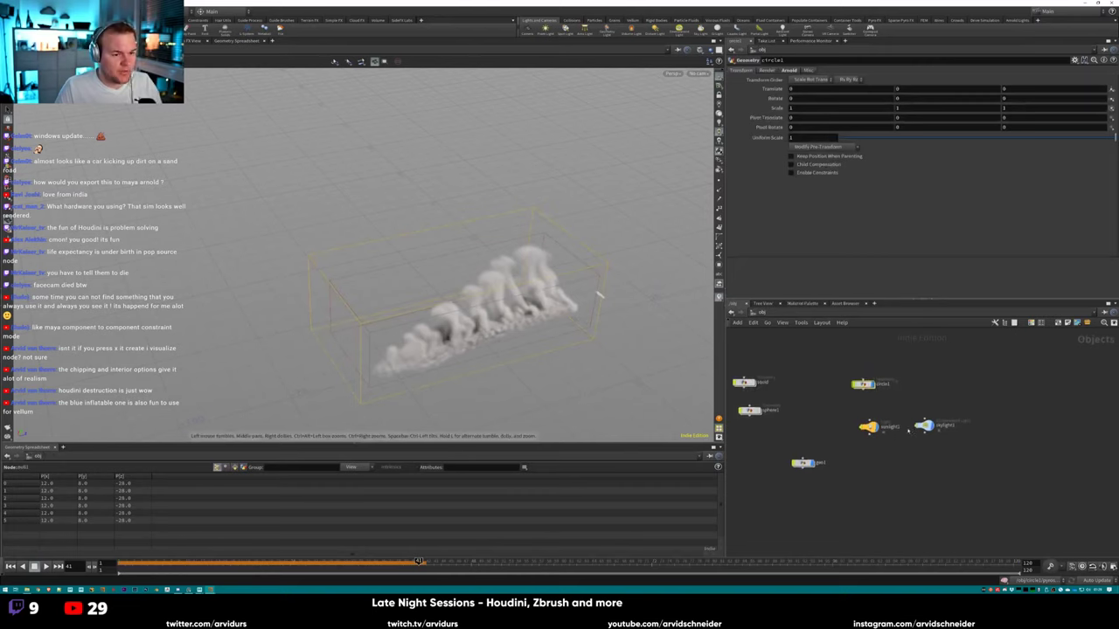
{"action": "double_click", "coordinate": [805, 464]}
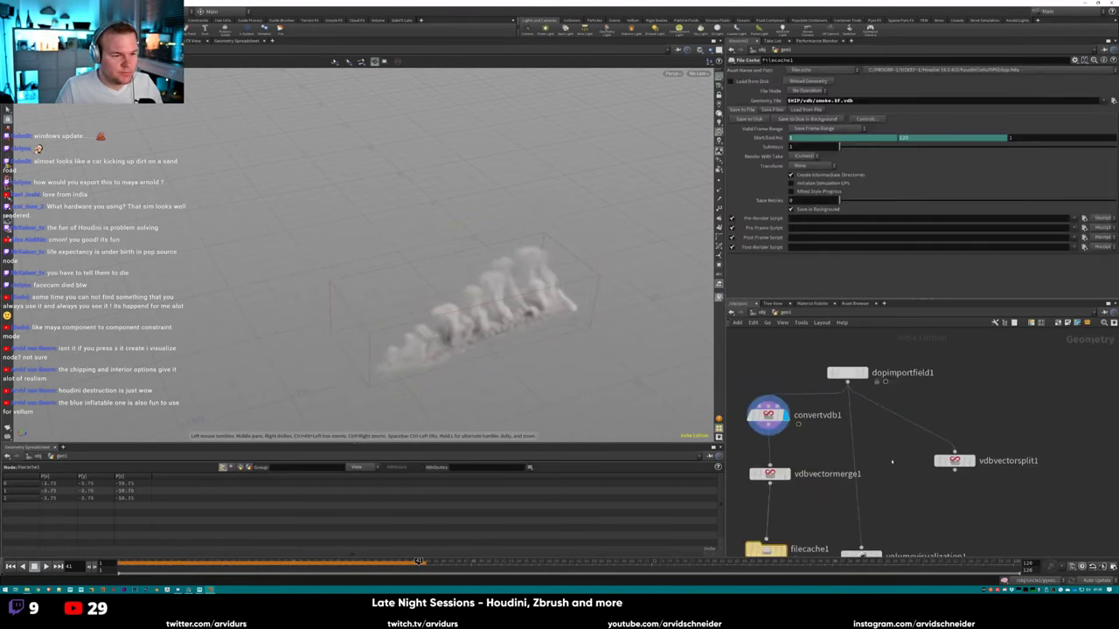
{"action": "middle_click_drag", "start_coordinate": [820, 446], "coordinate": [858, 369]}
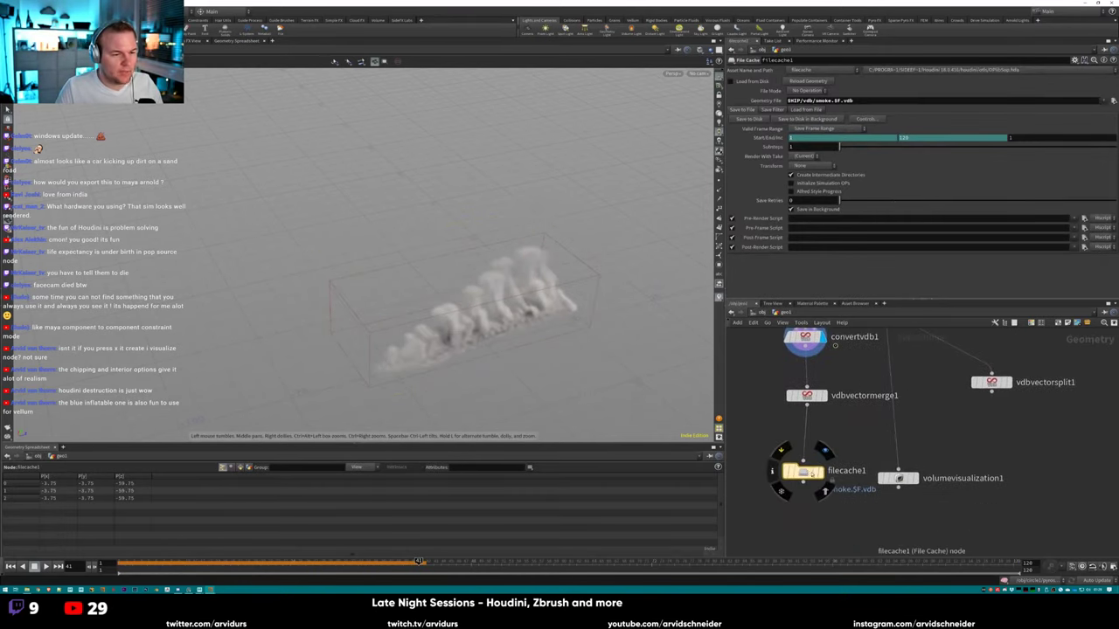
{"action": "left_click", "coordinate": [10, 567]}
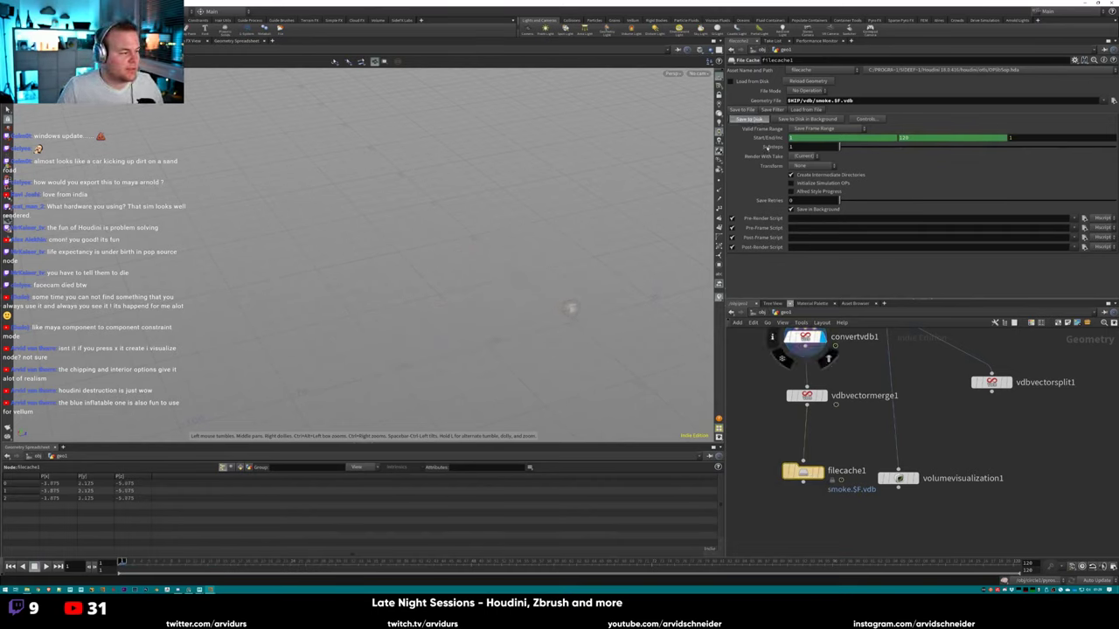
{"action": "left_click", "coordinate": [748, 118]}
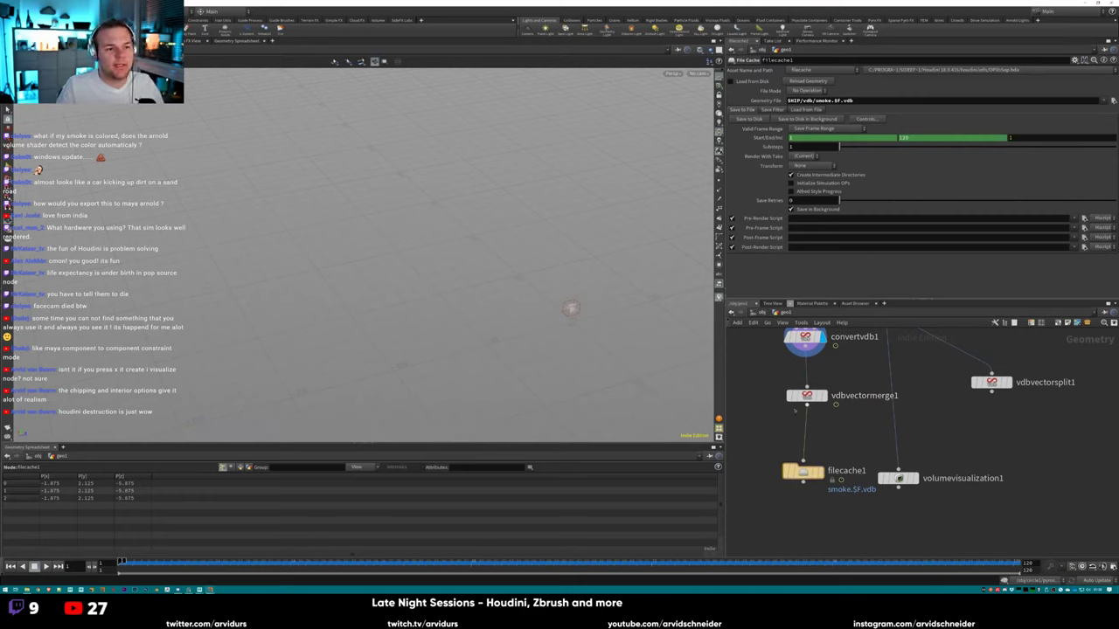
{"action": "middle_click_drag", "start_coordinate": [780, 415], "coordinate": [794, 426]}
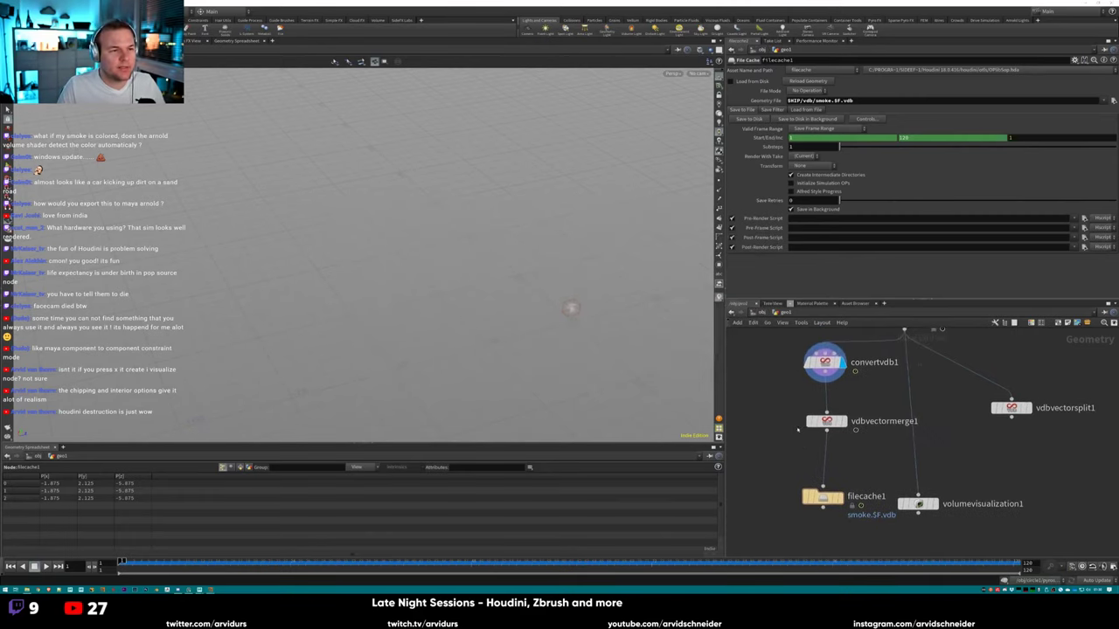
{"action": "middle_click", "coordinate": [826, 421]}
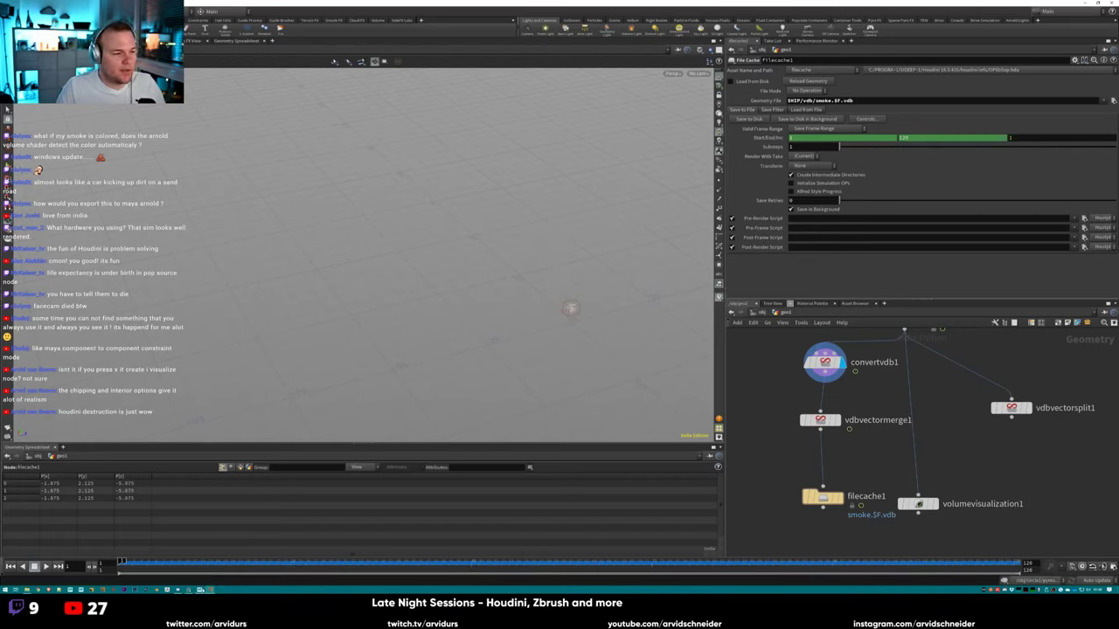
Back in Maya, change a Scatter value on aiStandardVolume1 and restart the Arnold preview.
{"action": "mouse_move", "coordinate": [205, 592]}
{"action": "left_click", "coordinate": [225, 564]}
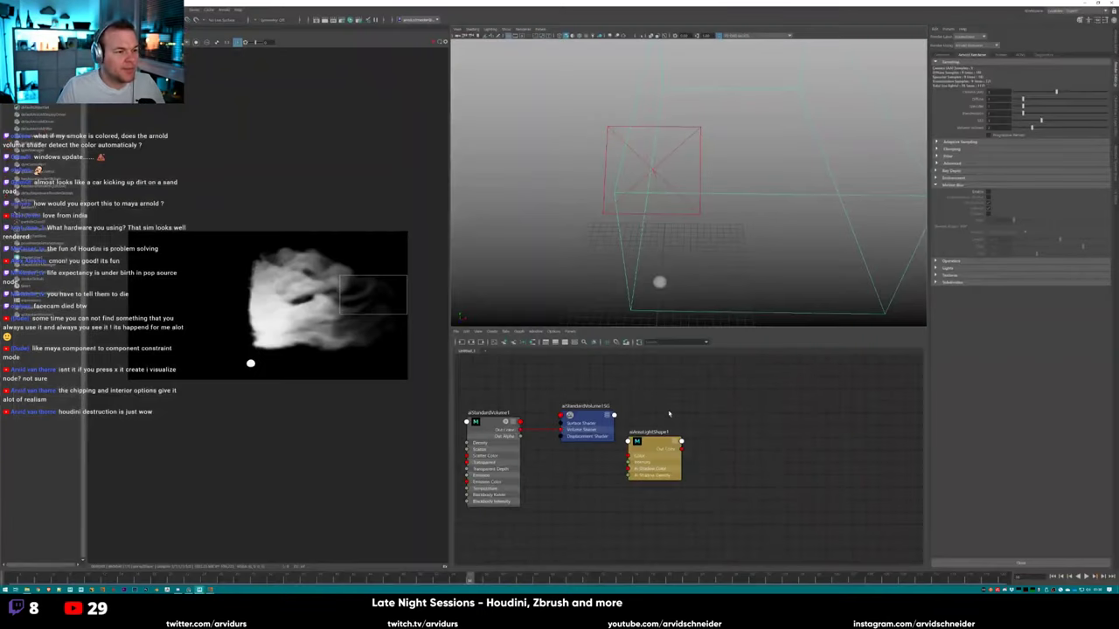
{"action": "middle_click_drag", "start_coordinate": [504, 459], "coordinate": [641, 437], "text": "alt"}
{"action": "left_click", "coordinate": [641, 437]}
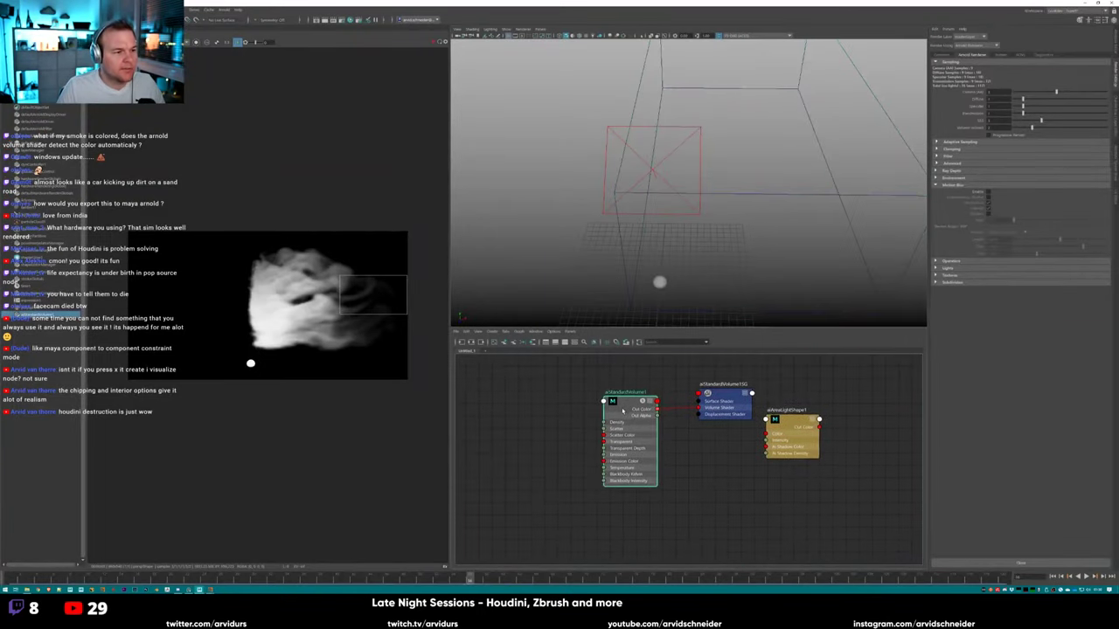
{"action": "double_click", "coordinate": [623, 427]}
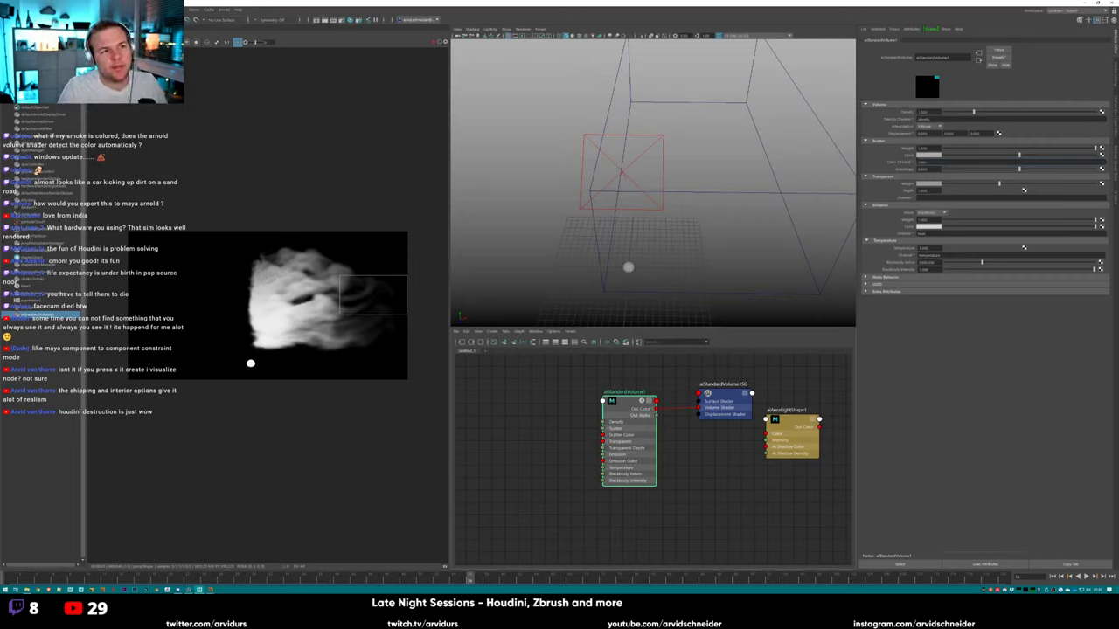
{"action": "left_click", "coordinate": [923, 162]}
{"action": "key", "text": "Return"}
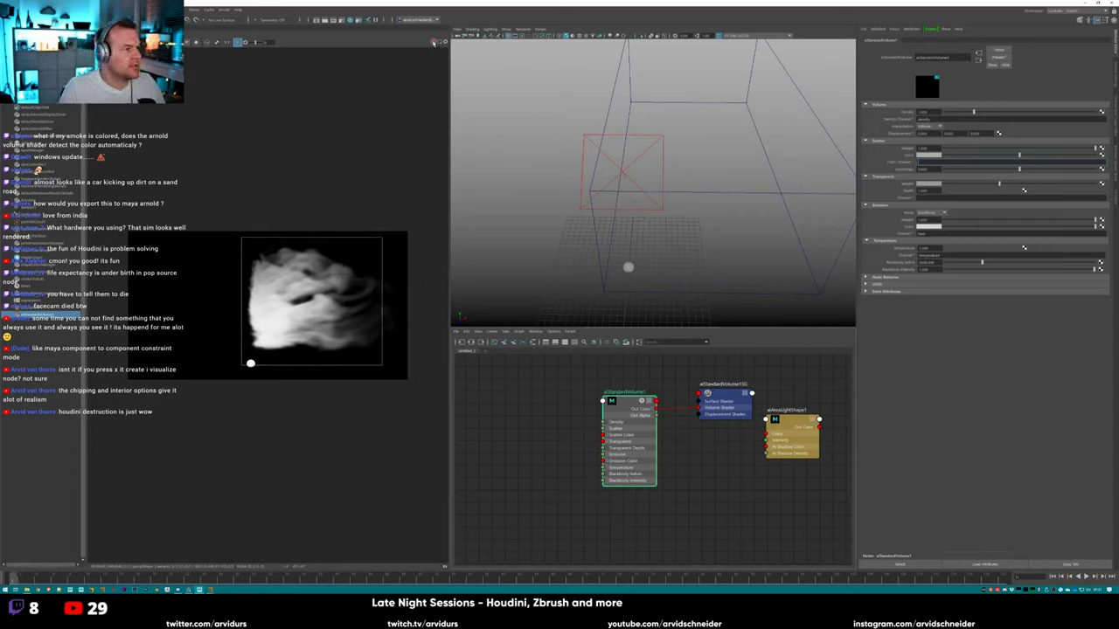
{"action": "left_click", "coordinate": [434, 43]}
Compare the grown plume around frame 63 in Maya and Houdini, then open the volume shape's attributes.
{"action": "left_click_drag", "start_coordinate": [39, 582], "coordinate": [528, 577]}
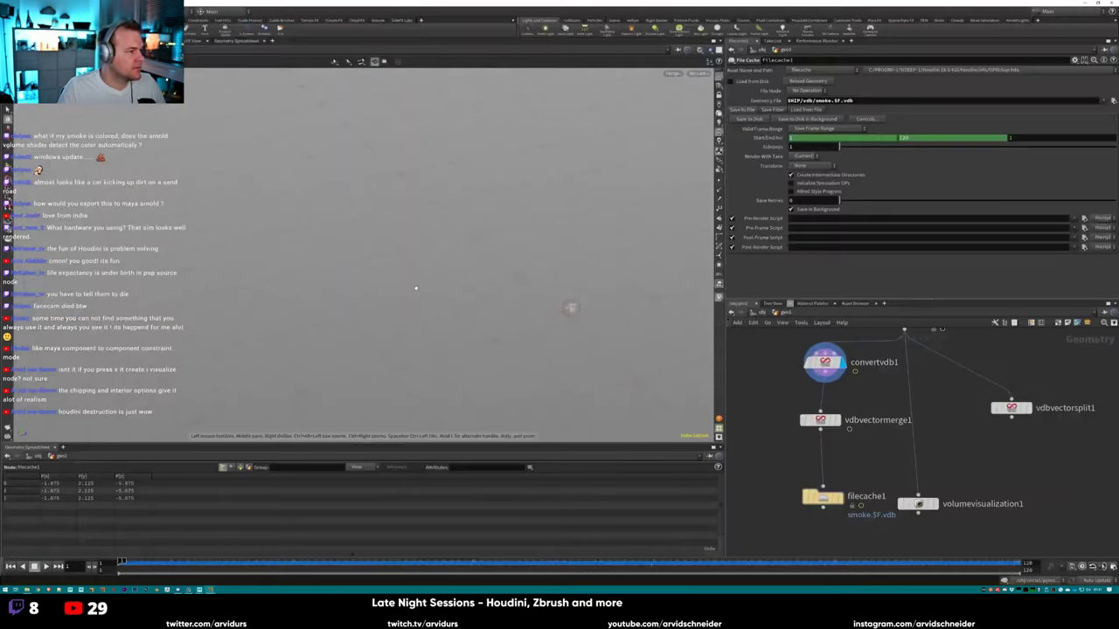
{"action": "key", "text": "alt+Tab"}
{"action": "left_click_drag", "start_coordinate": [375, 564], "coordinate": [583, 560]}
{"action": "left_click_drag", "start_coordinate": [472, 288], "coordinate": [542, 323]}
{"action": "scroll", "coordinate": [505, 306], "scroll_direction": "up", "scroll_amount": 5}
{"action": "key", "text": "alt+Tab"}
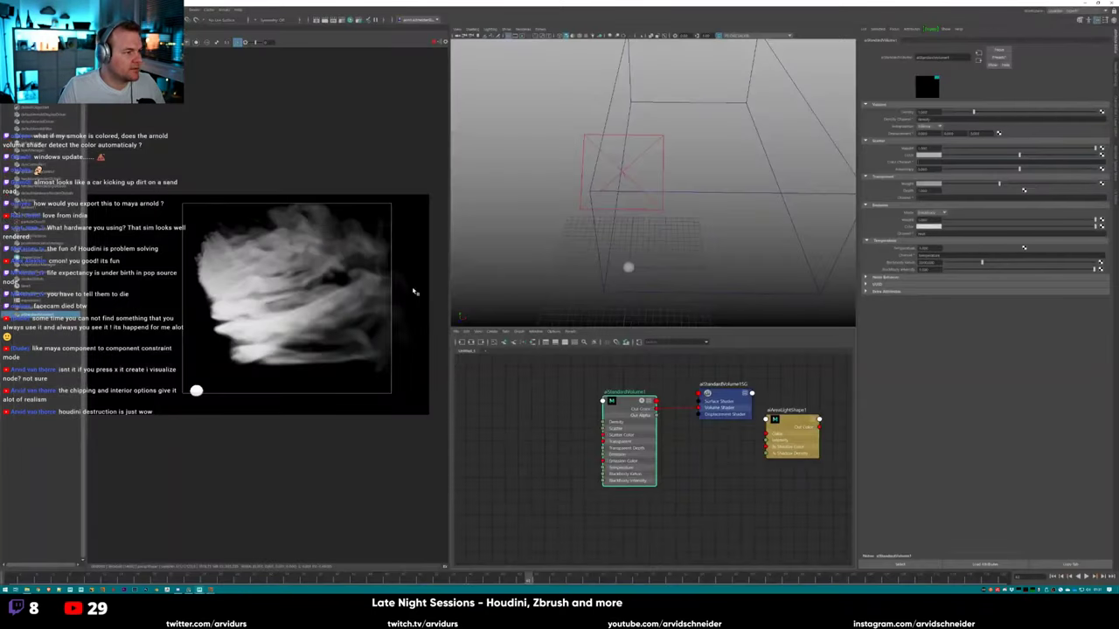
{"action": "left_click_drag", "start_coordinate": [612, 262], "coordinate": [669, 245], "text": "alt"}
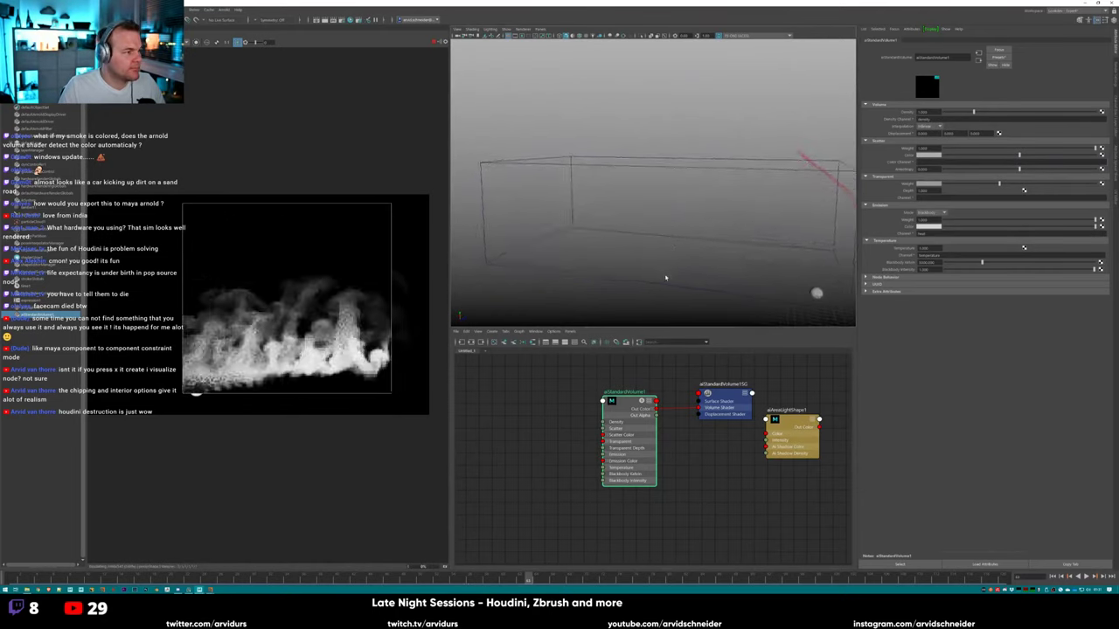
{"action": "key", "text": "alt+Tab"}
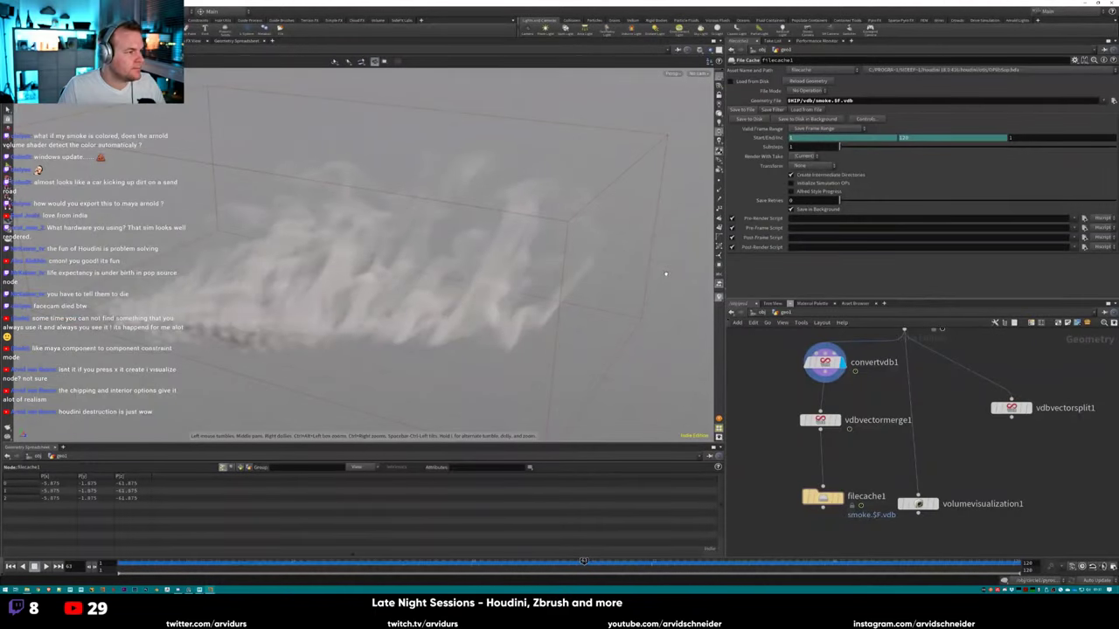
{"action": "key", "text": "alt+Tab"}
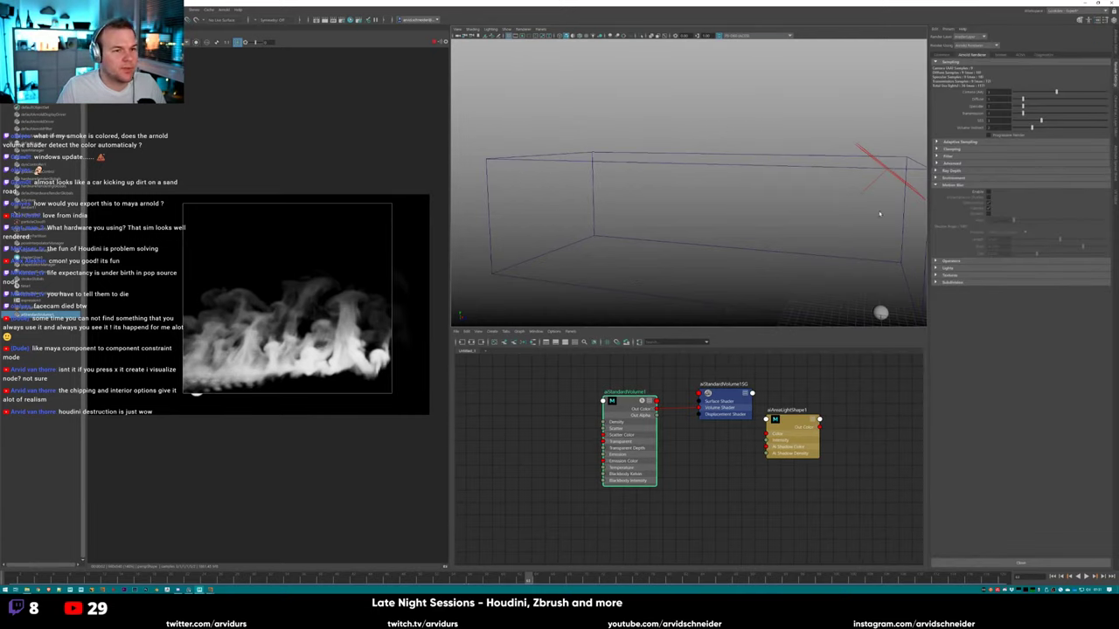
{"action": "left_click", "coordinate": [532, 233]}
{"action": "key", "text": "ctrl+a"}
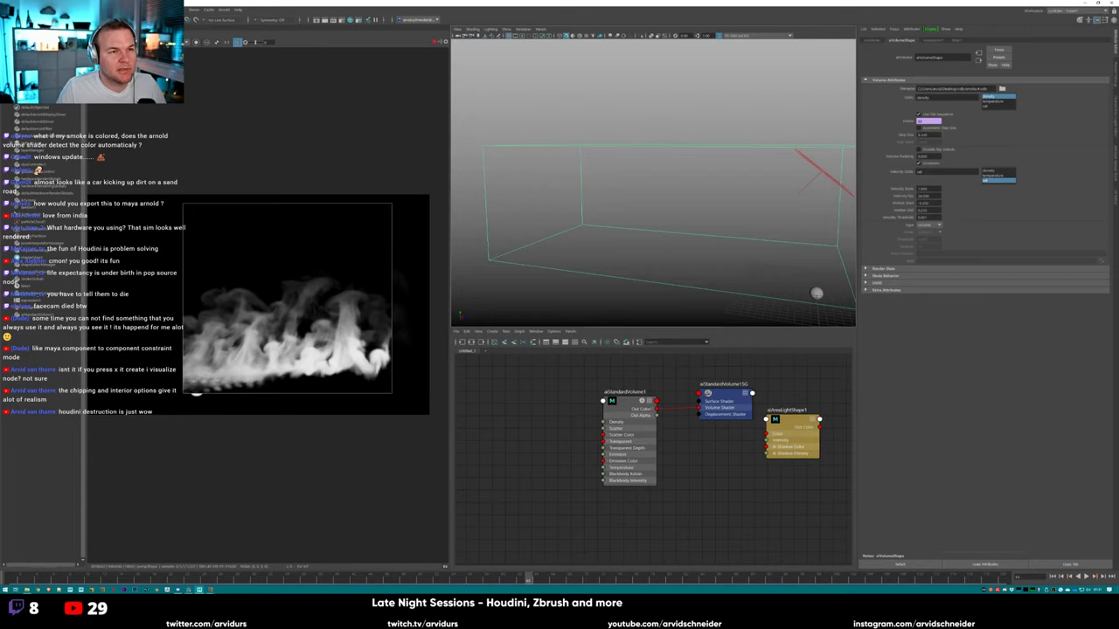
Edit the smoke volume's Step Size and limit the preview render to a small smoke region.
{"action": "double_click", "coordinate": [923, 135]}
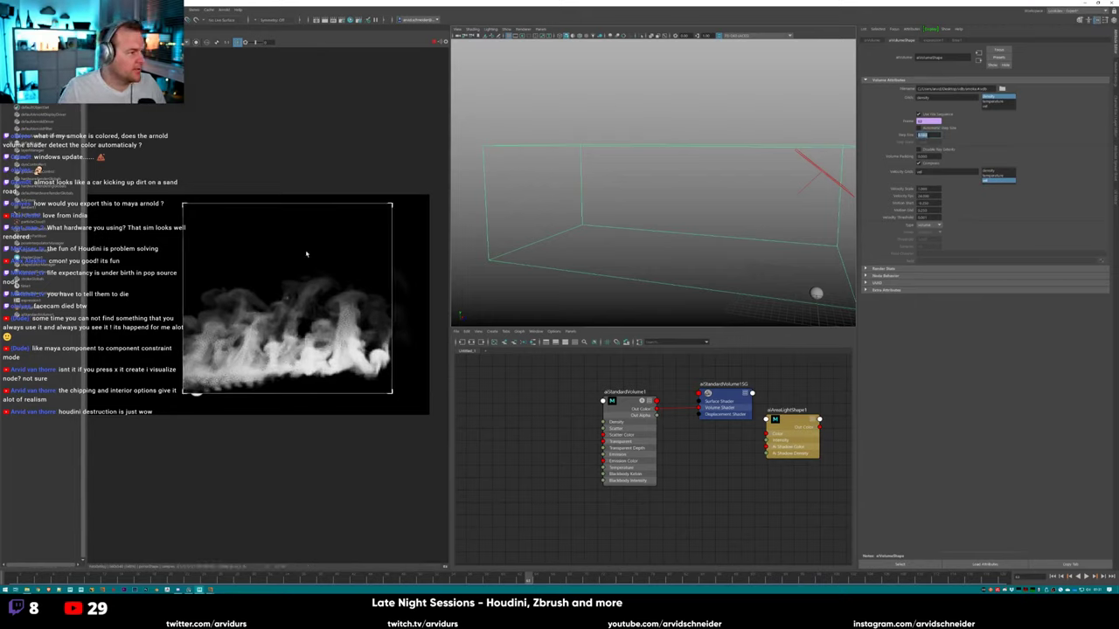
{"action": "left_click_drag", "start_coordinate": [274, 266], "coordinate": [359, 341]}
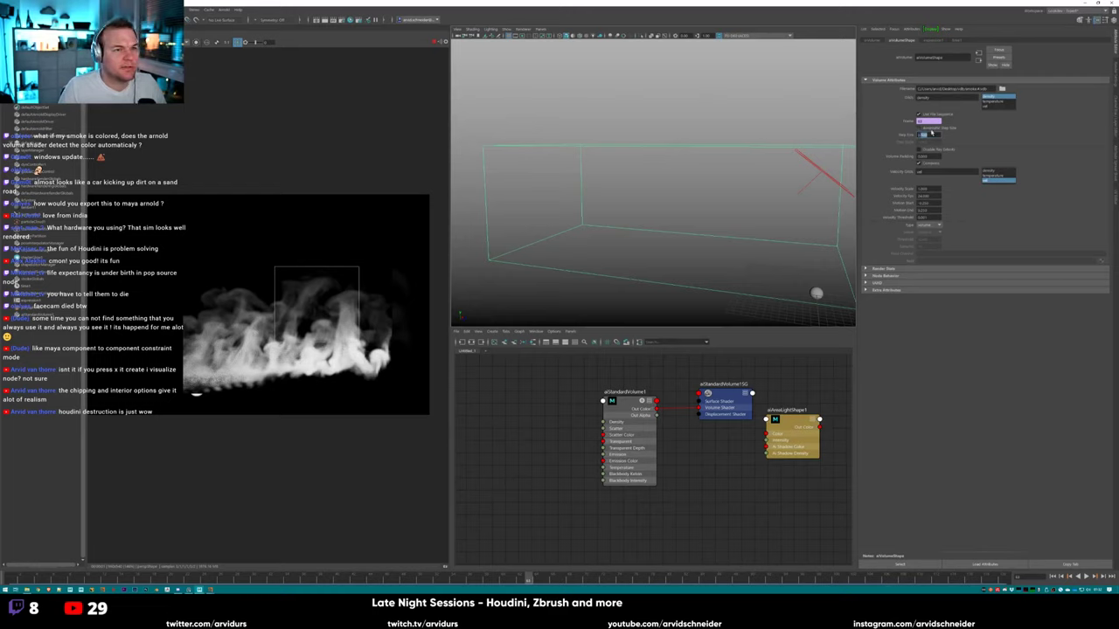
{"action": "left_click", "coordinate": [926, 134]}
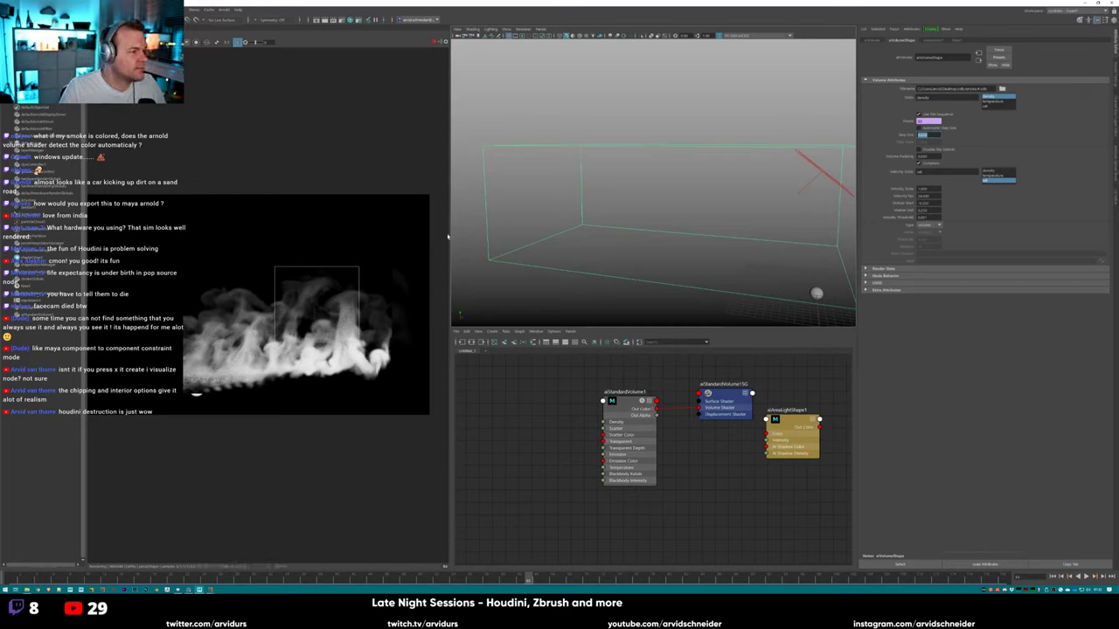
{"action": "key", "text": "Return"}
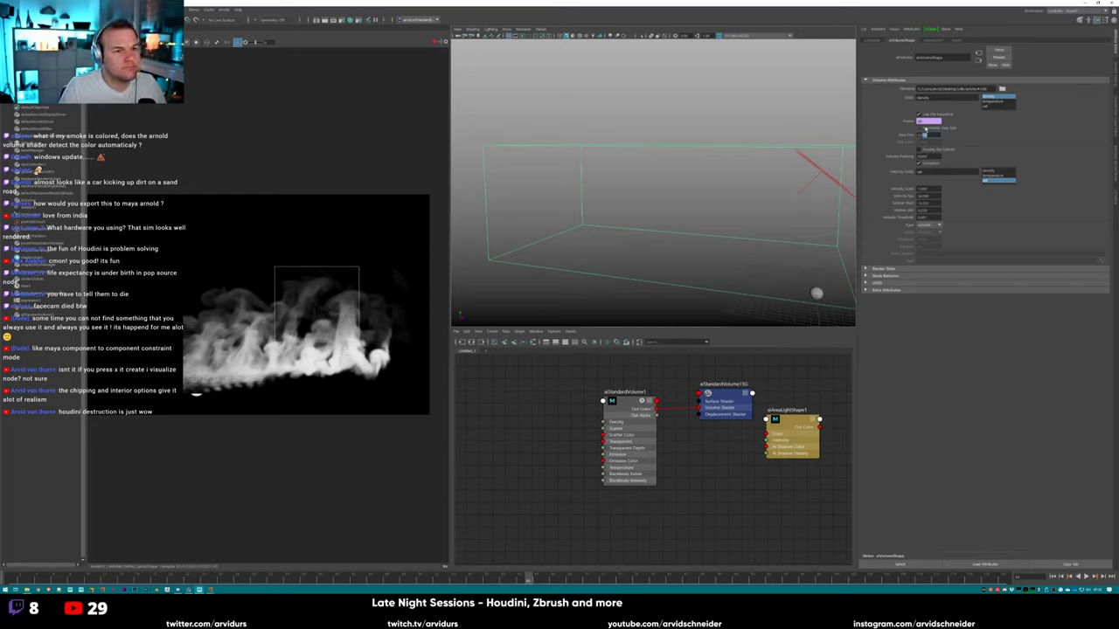
{"action": "left_click", "coordinate": [924, 134]}
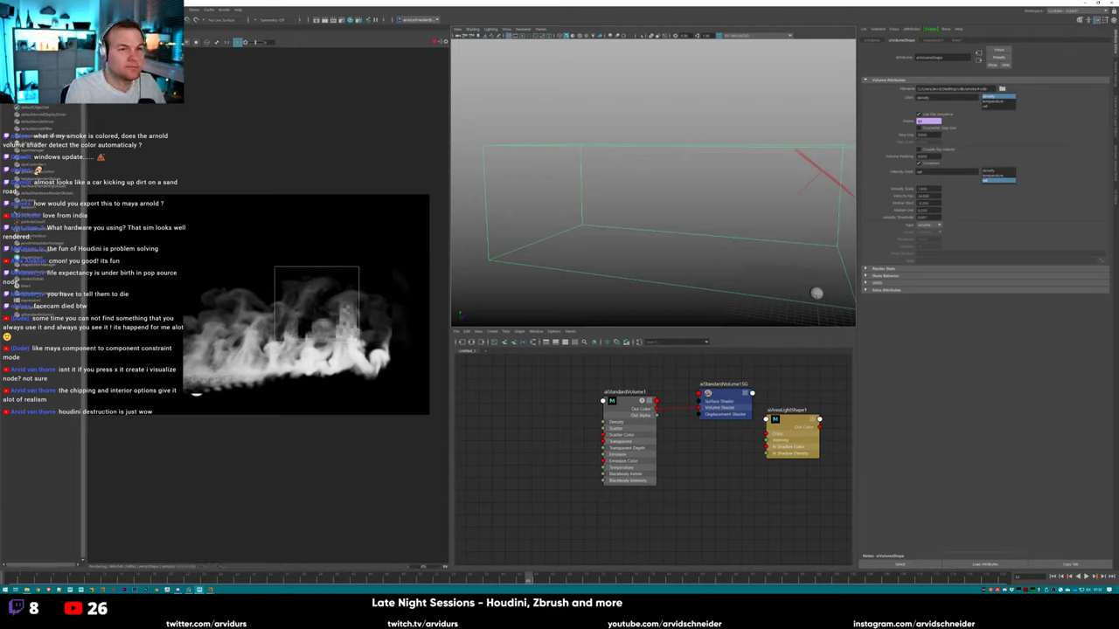
Enable Automatic Step Size, refine the Step Size value, and re-render a region around the smoke.
{"action": "left_click", "coordinate": [933, 128]}
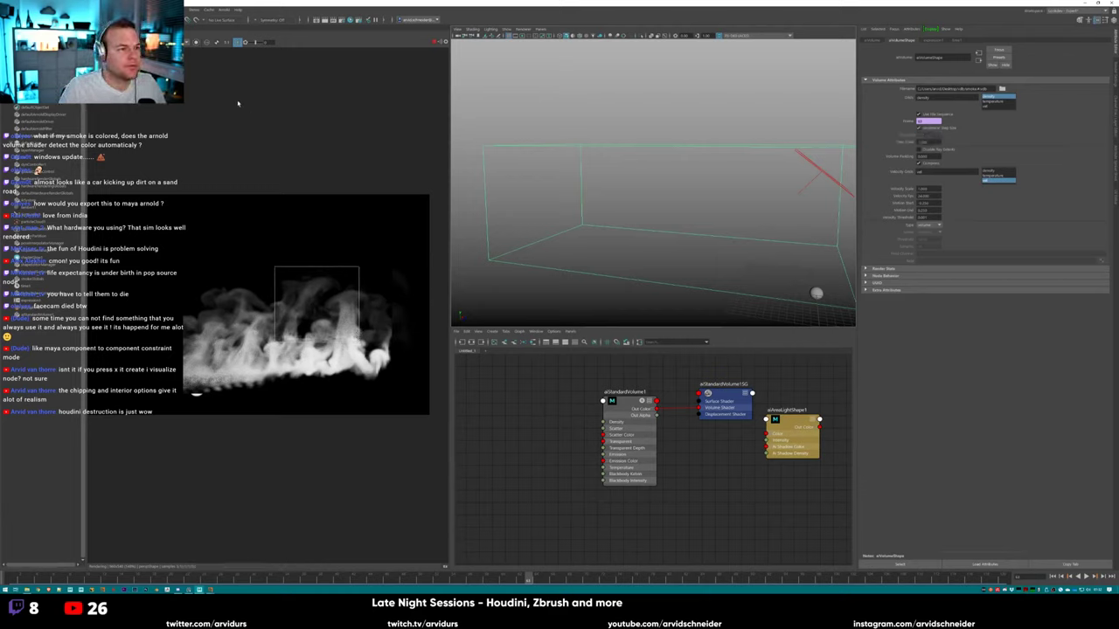
{"action": "left_click", "coordinate": [199, 41]}
{"action": "left_click", "coordinate": [199, 85]}
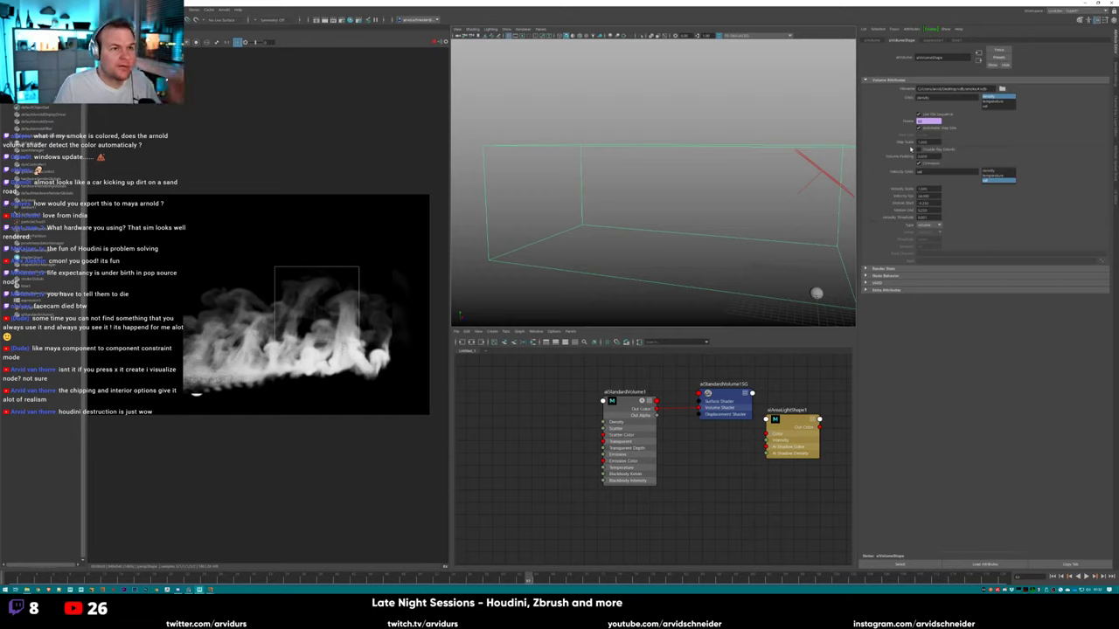
{"action": "double_click", "coordinate": [923, 142]}
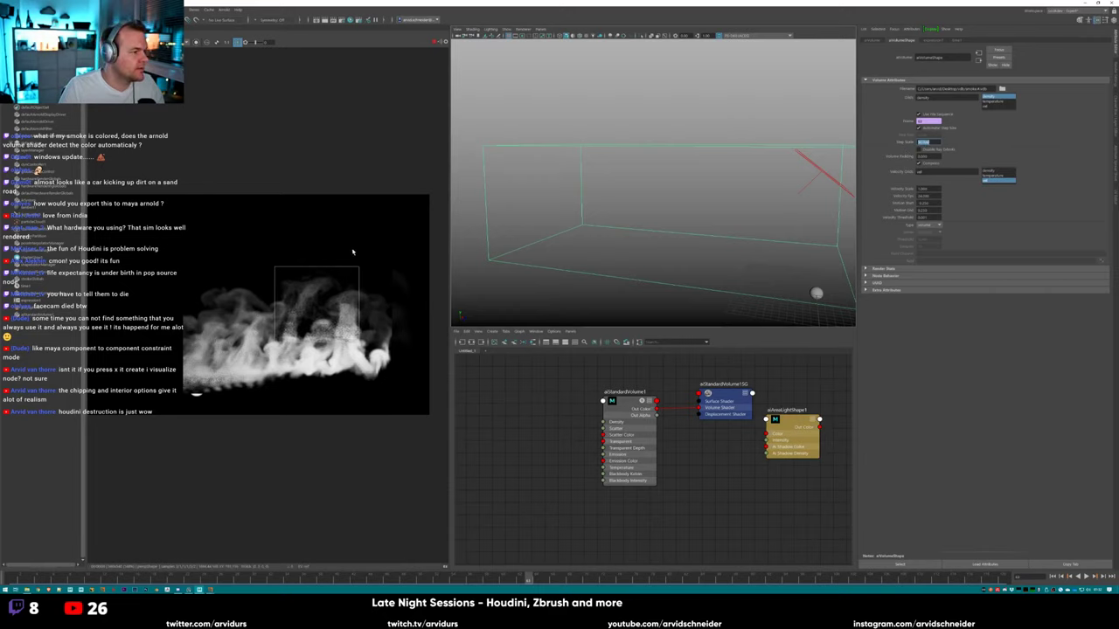
{"action": "scroll", "coordinate": [358, 228], "scroll_direction": "up", "scroll_amount": 2}
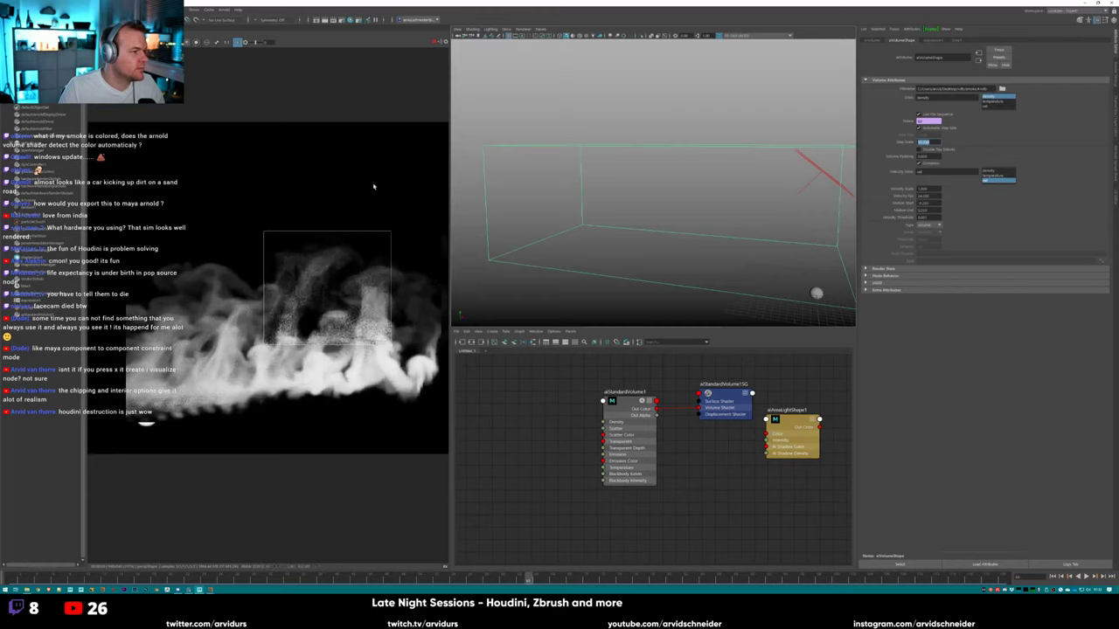
{"action": "left_click_drag", "start_coordinate": [264, 343], "coordinate": [391, 232]}
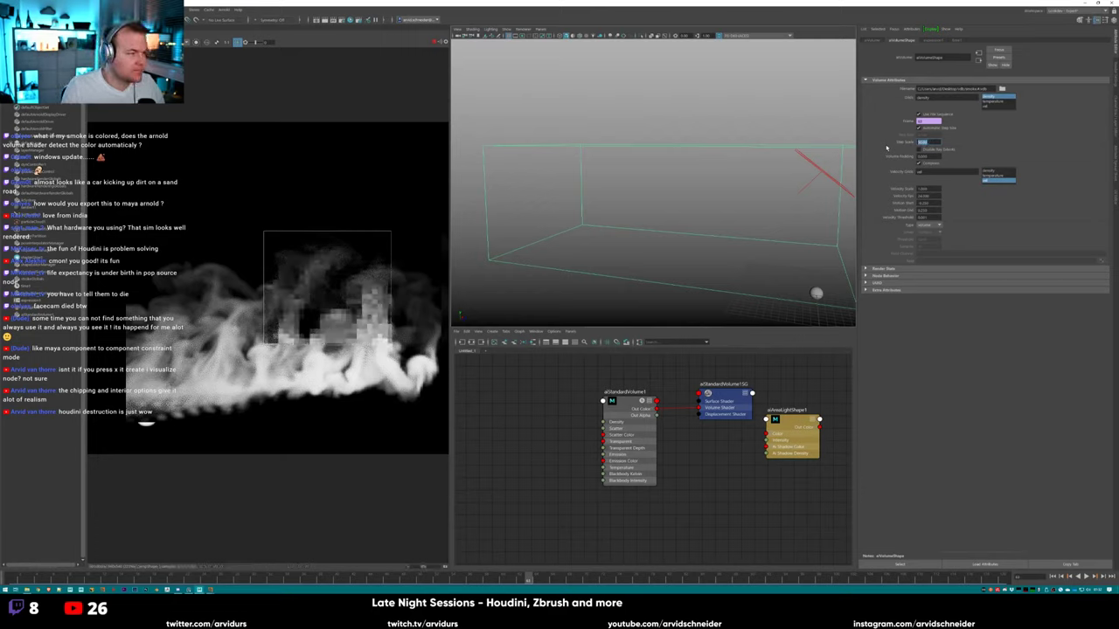
{"action": "key", "text": "Return"}
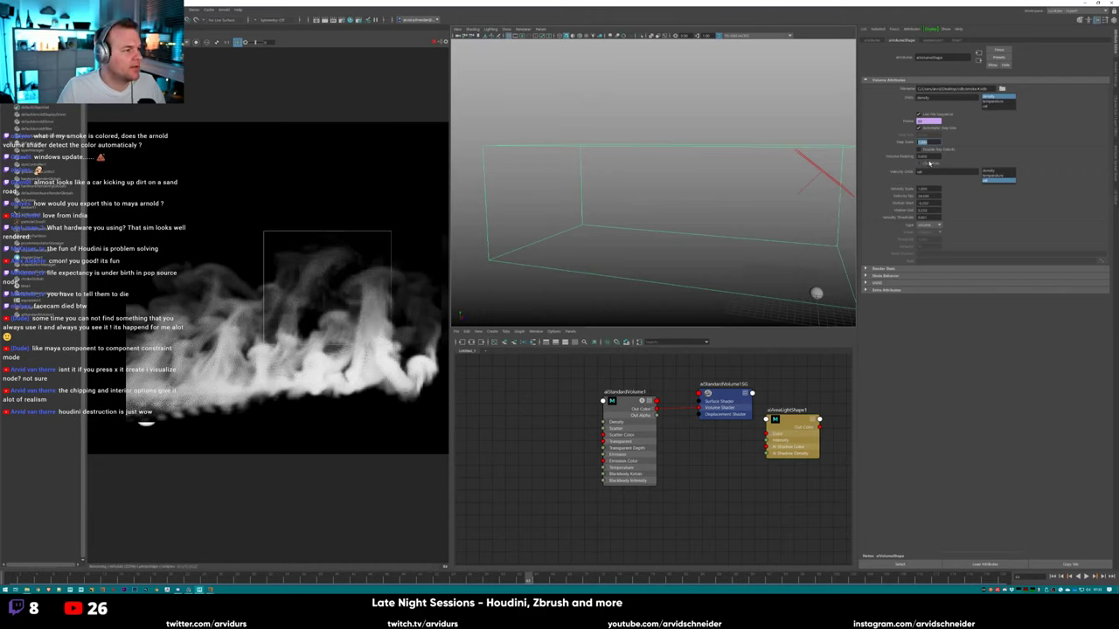
{"action": "key", "text": "alt+Tab"}
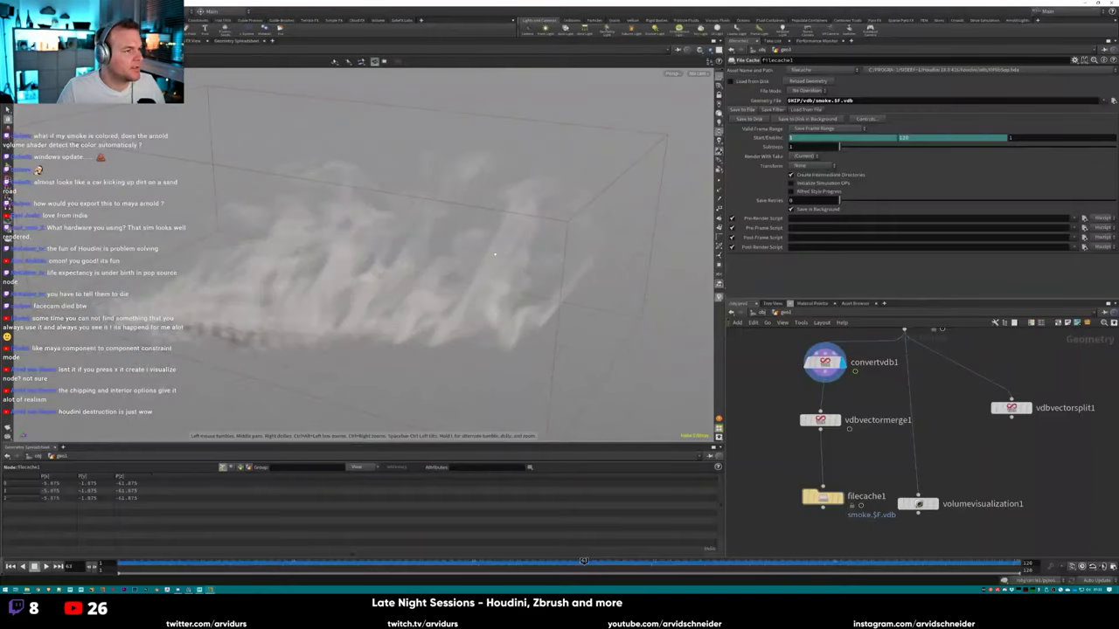
Orbit around the cached smoke in Houdini's viewport, then return to Maya.
{"action": "left_click_drag", "start_coordinate": [495, 255], "coordinate": [653, 253]}
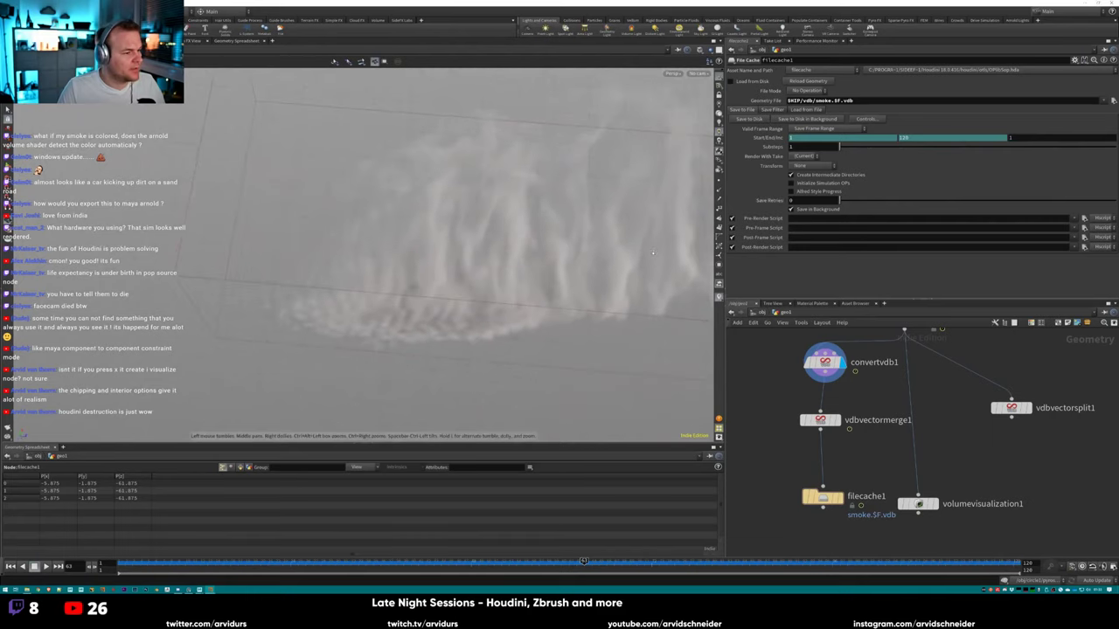
{"action": "key", "text": "alt+Tab"}
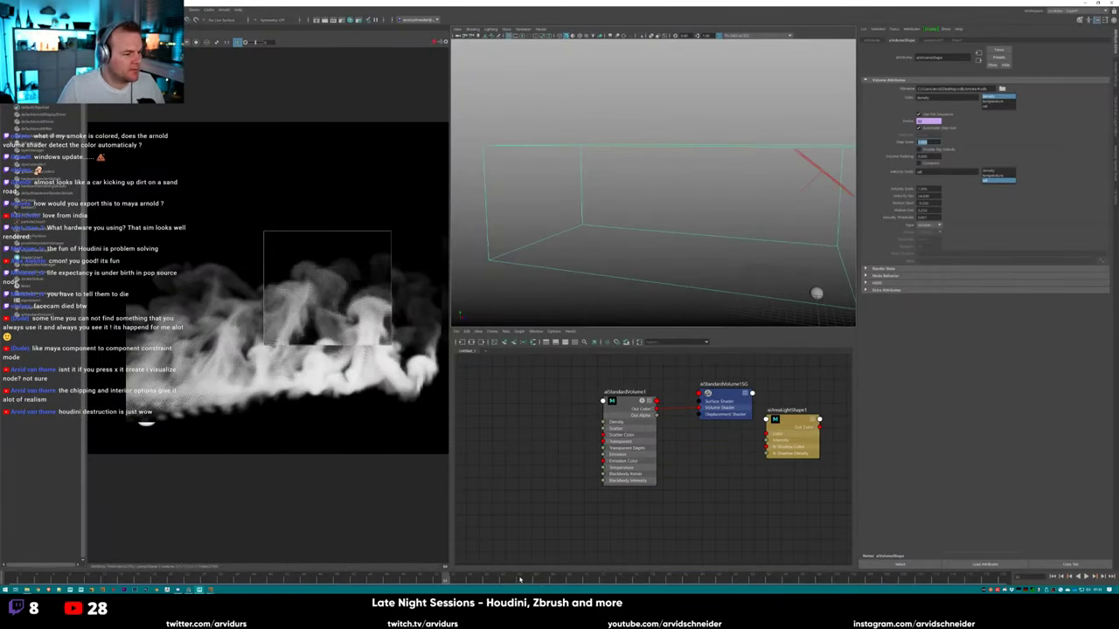
From a low side angle, render a smoke region and drag aiStandardVolume1's Density slider lower.
{"action": "left_click_drag", "start_coordinate": [742, 135], "coordinate": [718, 170], "text": "alt"}
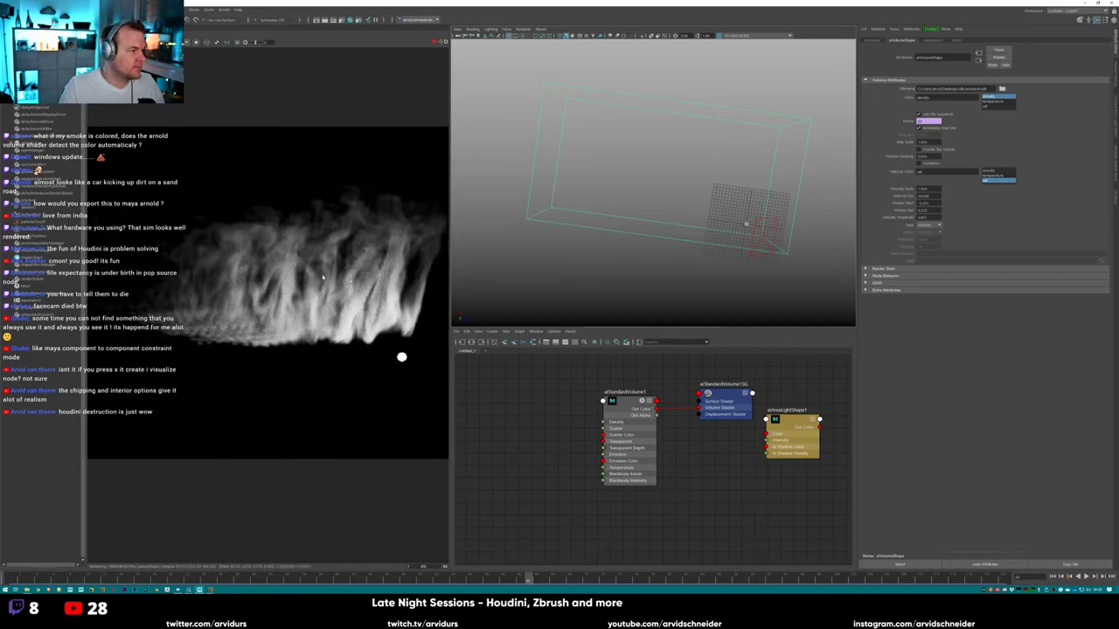
{"action": "left_click_drag", "start_coordinate": [225, 196], "coordinate": [412, 296]}
{"action": "left_click", "coordinate": [627, 411]}
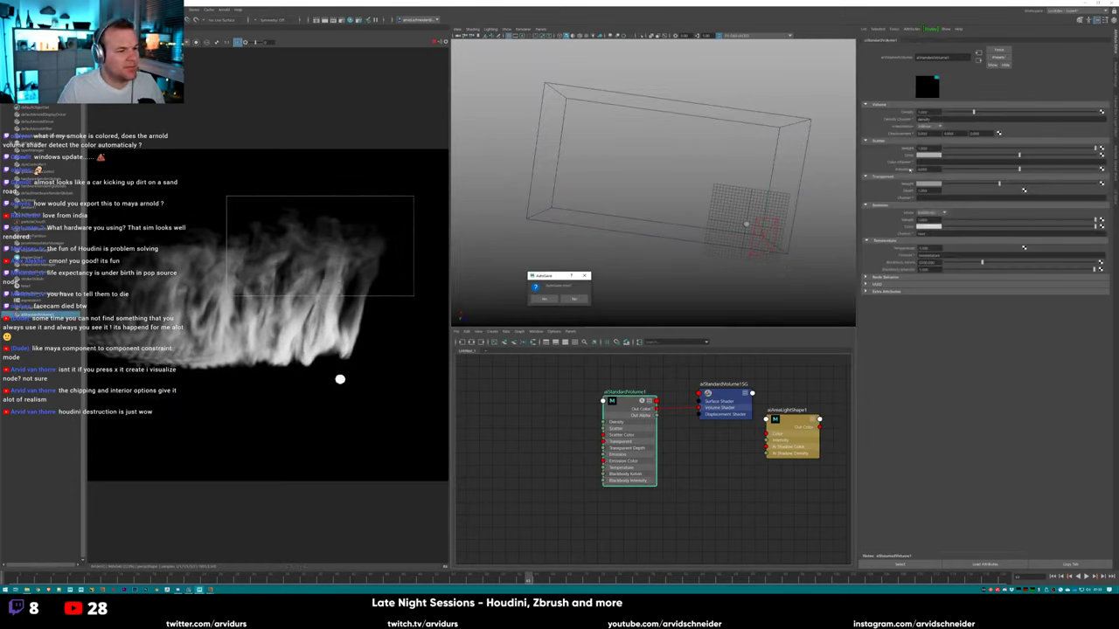
{"action": "left_click", "coordinate": [571, 299]}
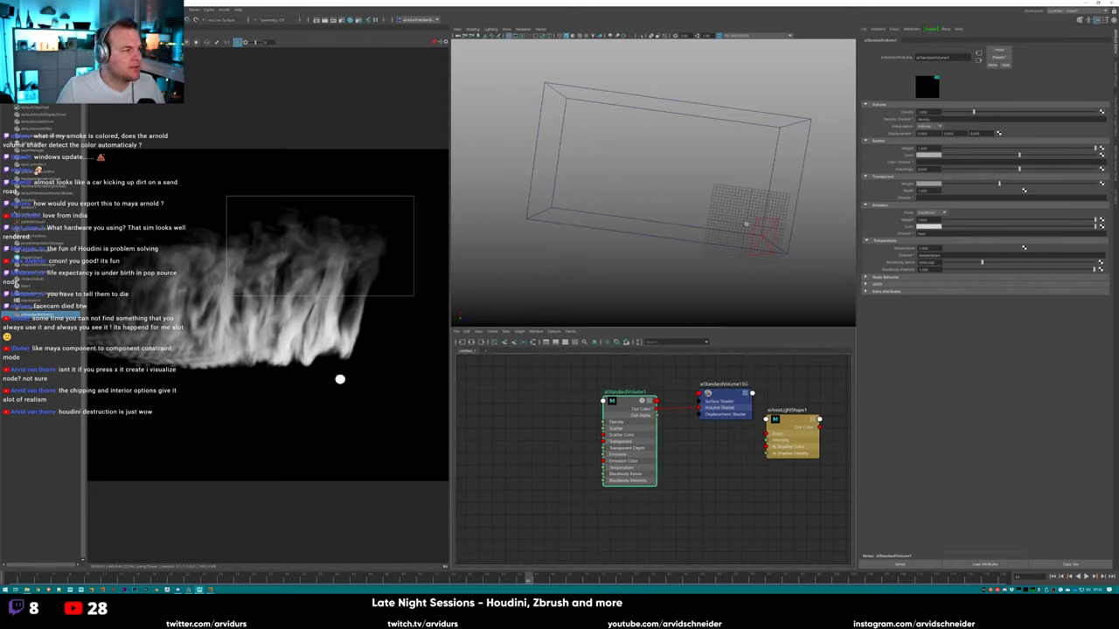
{"action": "left_click_drag", "start_coordinate": [974, 113], "coordinate": [961, 113]}
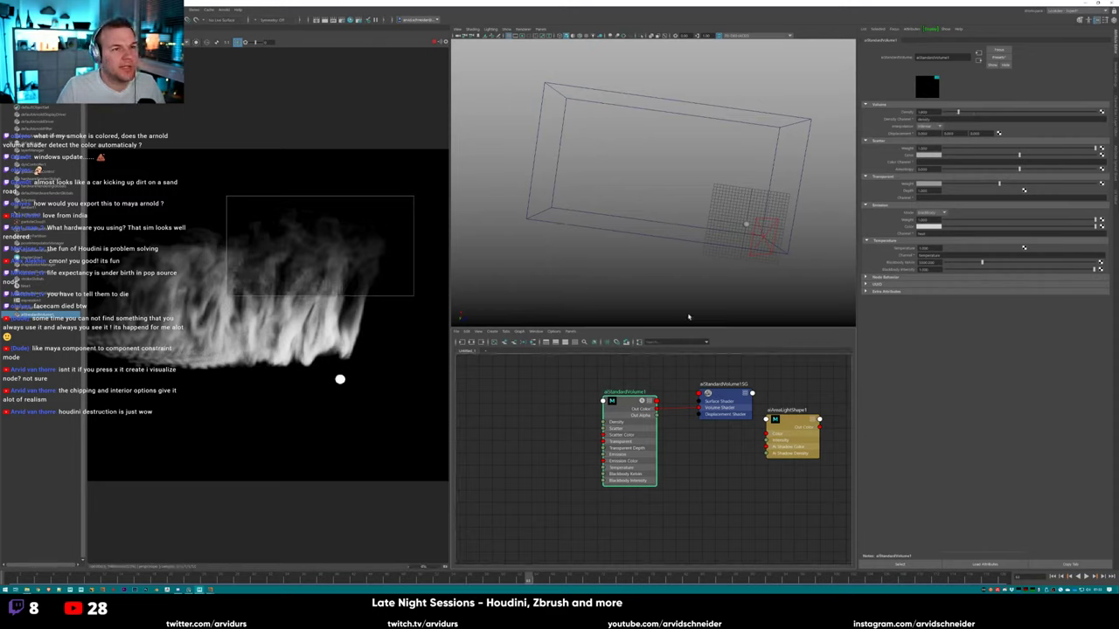
{"action": "middle_click_drag", "start_coordinate": [522, 445], "coordinate": [592, 445], "text": "alt"}
{"action": "key", "text": "Tab"}
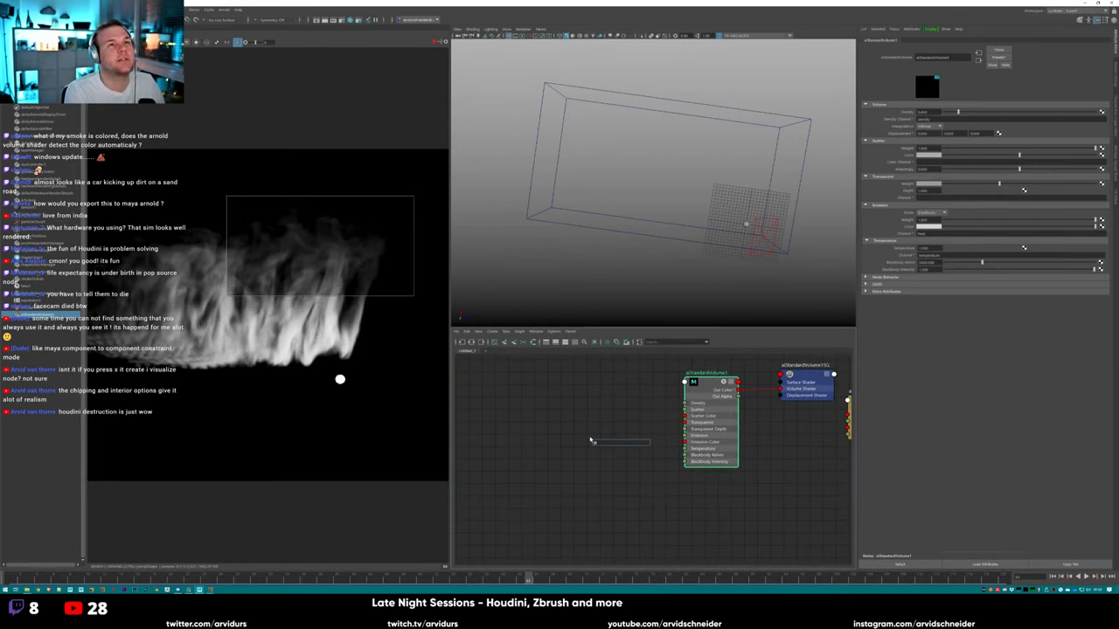
Create aiVolumeSampleFloat, wire its Out Value into aiStandardVolume1, and raise its Input Min.
{"action": "type", "text": "ai"}
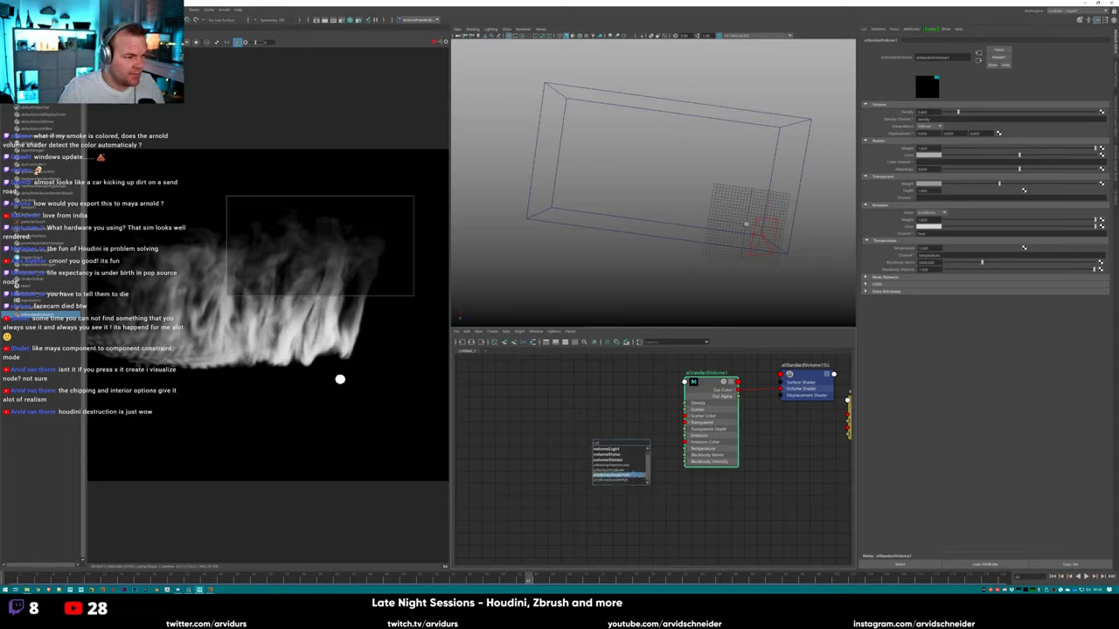
{"action": "left_click", "coordinate": [612, 474]}
{"action": "left_click_drag", "start_coordinate": [614, 458], "coordinate": [572, 419]}
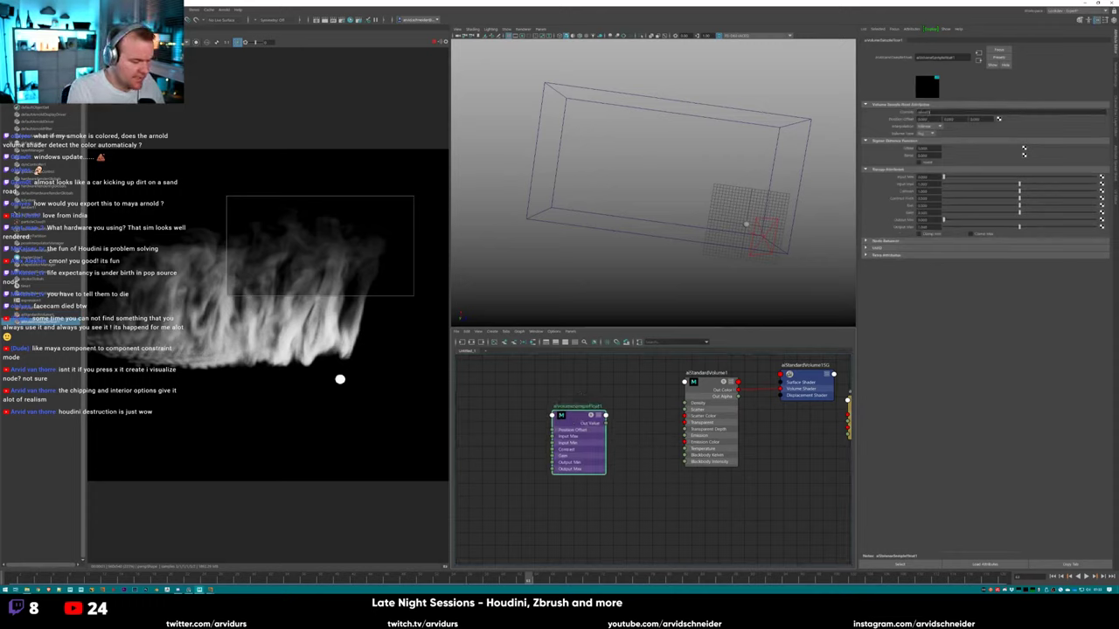
{"action": "left_click_drag", "start_coordinate": [607, 417], "coordinate": [689, 409]}
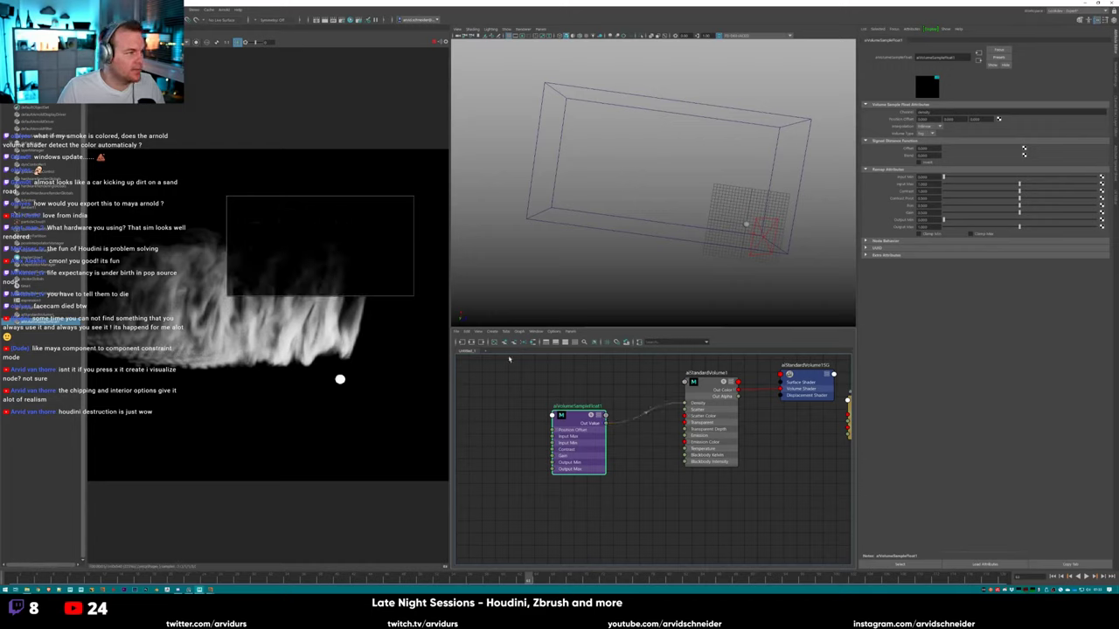
{"action": "left_click_drag", "start_coordinate": [393, 213], "coordinate": [189, 384]}
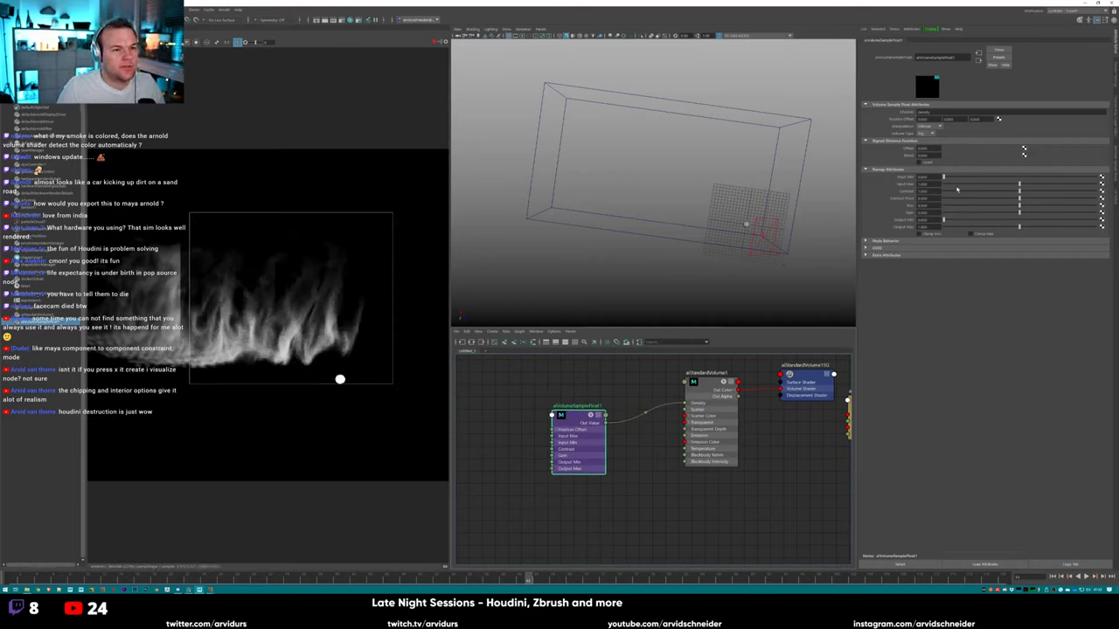
{"action": "mouse_move", "coordinate": [946, 177]}
{"action": "left_mouse_down"}
{"action": "mouse_move", "coordinate": [1003, 184]}
{"action": "mouse_move", "coordinate": [953, 178]}
{"action": "left_mouse_up"}
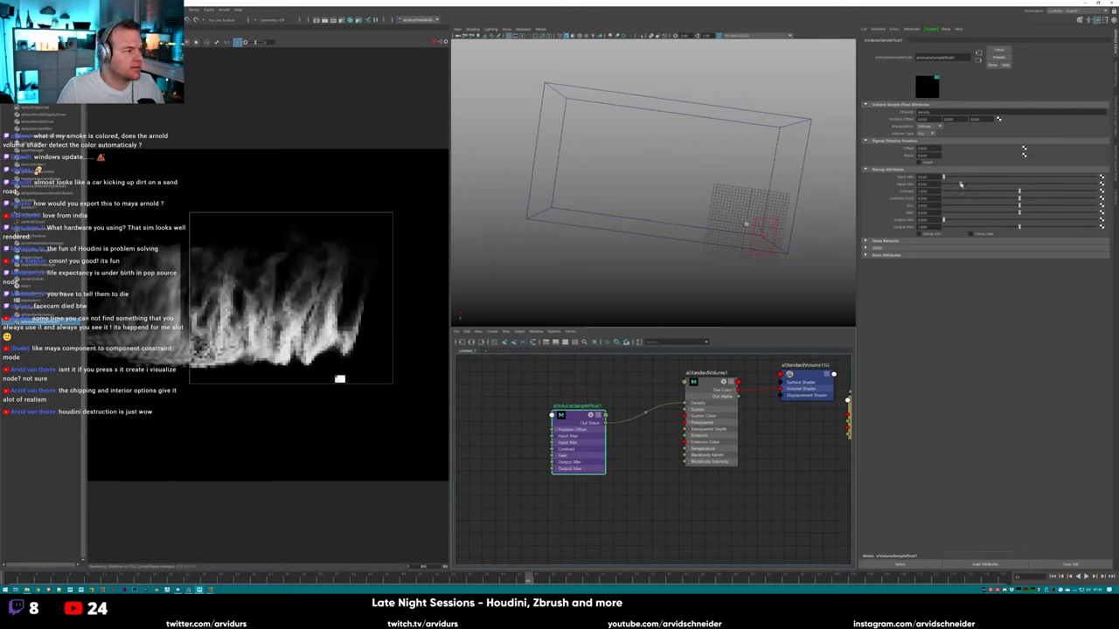
Nudge aiVolumeSampleFloat1's Input Max and Output Min up slightly, leaving Volume Type unchanged.
{"action": "left_click_drag", "start_coordinate": [960, 184], "coordinate": [962, 185]}
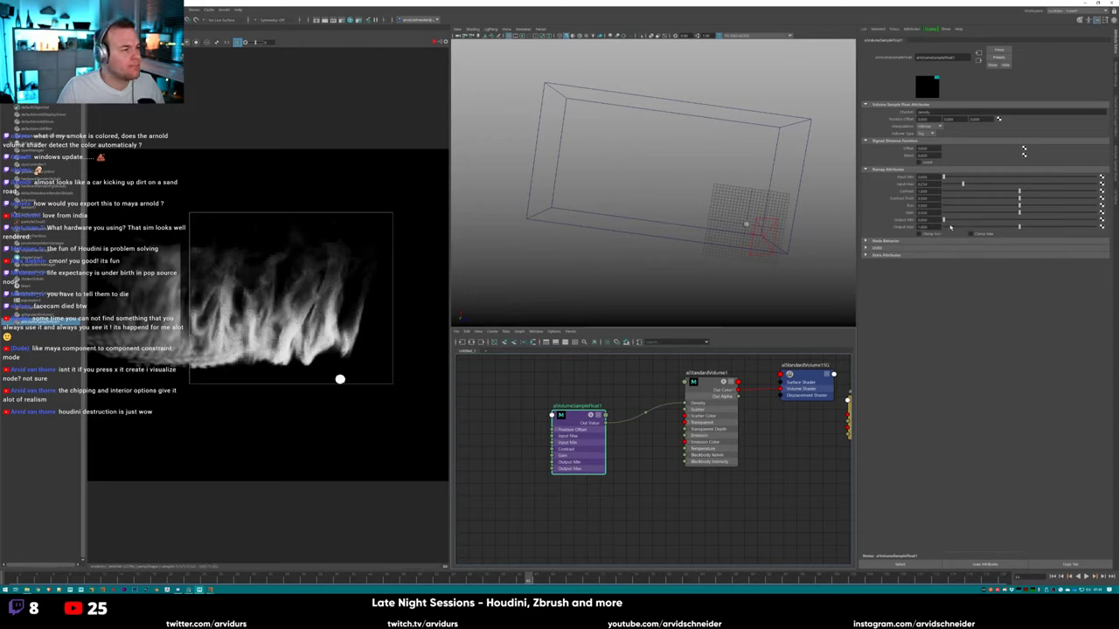
{"action": "mouse_move", "coordinate": [944, 220]}
{"action": "left_mouse_down"}
{"action": "mouse_move", "coordinate": [954, 220]}
{"action": "mouse_move", "coordinate": [944, 219]}
{"action": "left_mouse_up"}
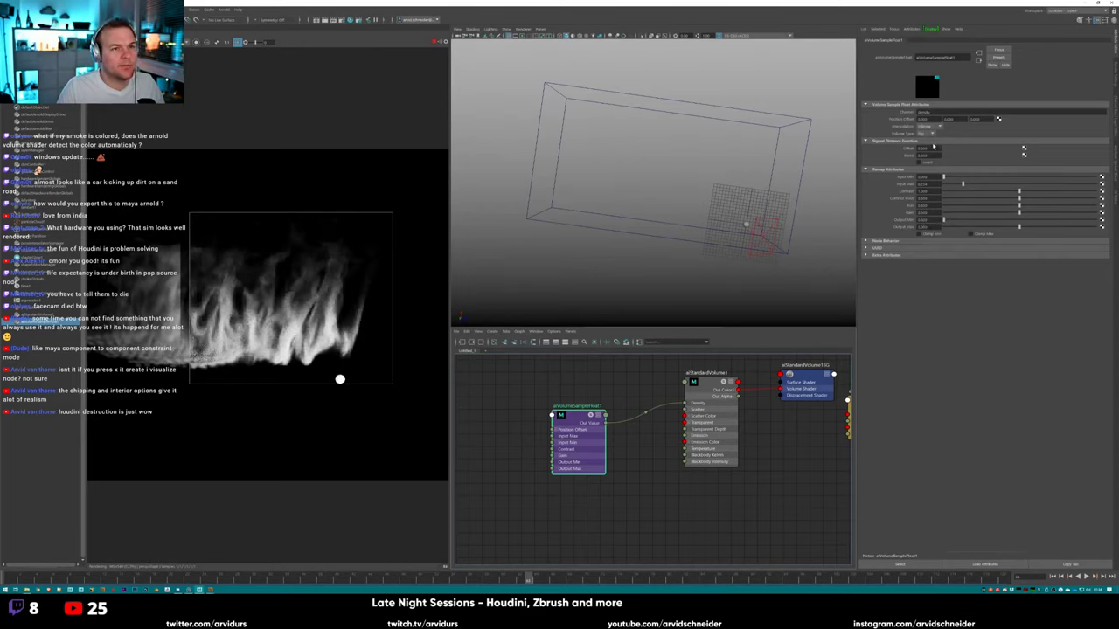
{"action": "left_click", "coordinate": [928, 134]}
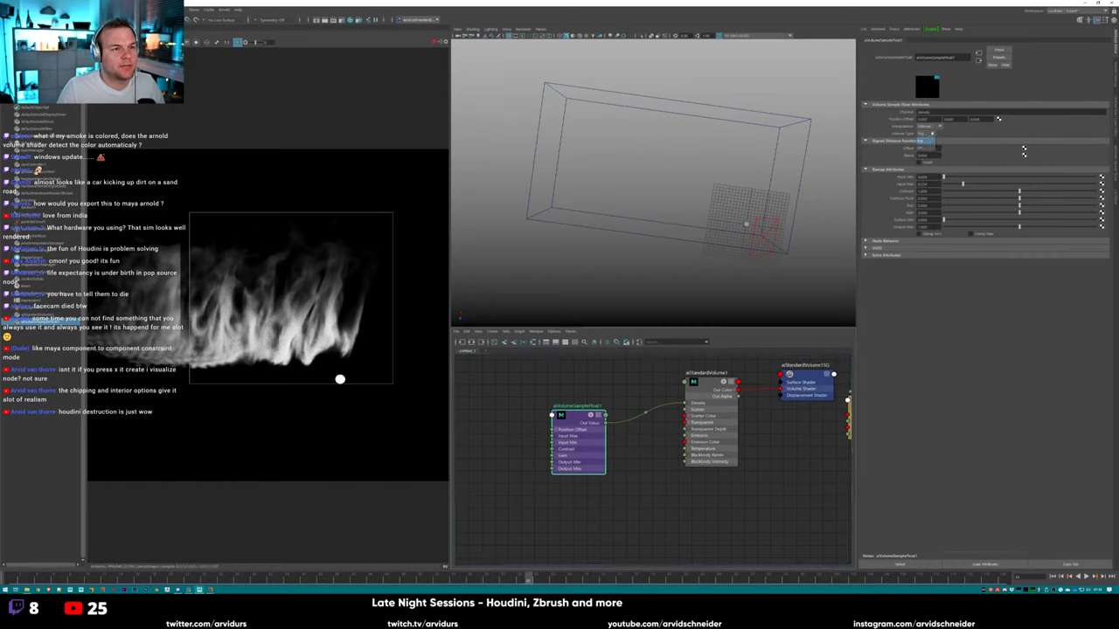
{"action": "left_click", "coordinate": [937, 117]}
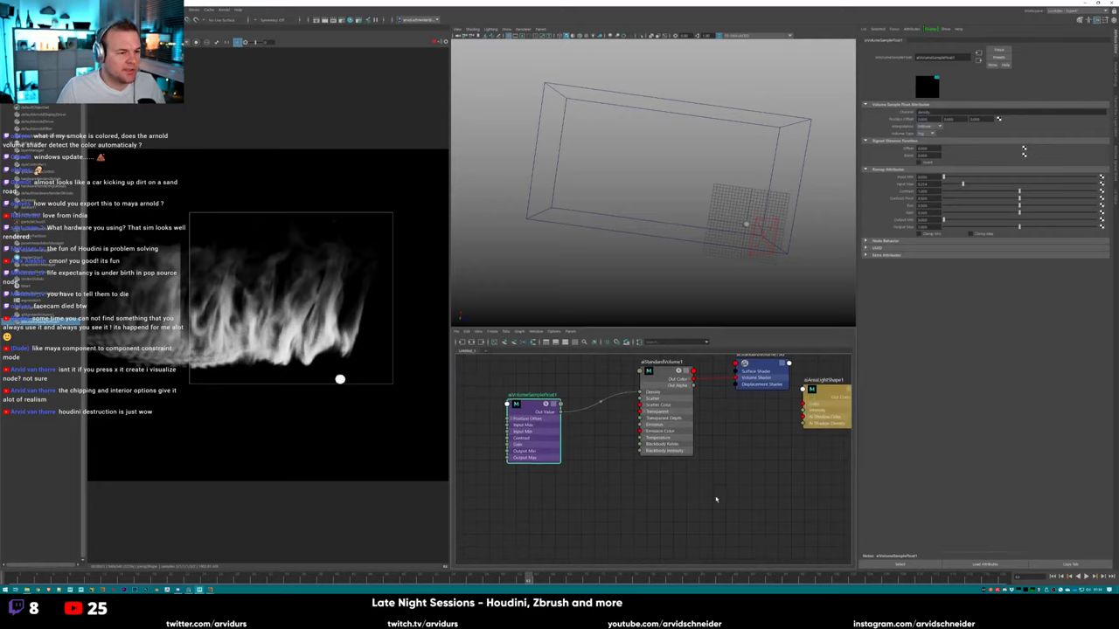
Create an aiNoise node and expand aiStandardVolume1 to show all its inputs.
{"action": "left_click", "coordinate": [710, 504]}
{"action": "key", "text": "Tab"}
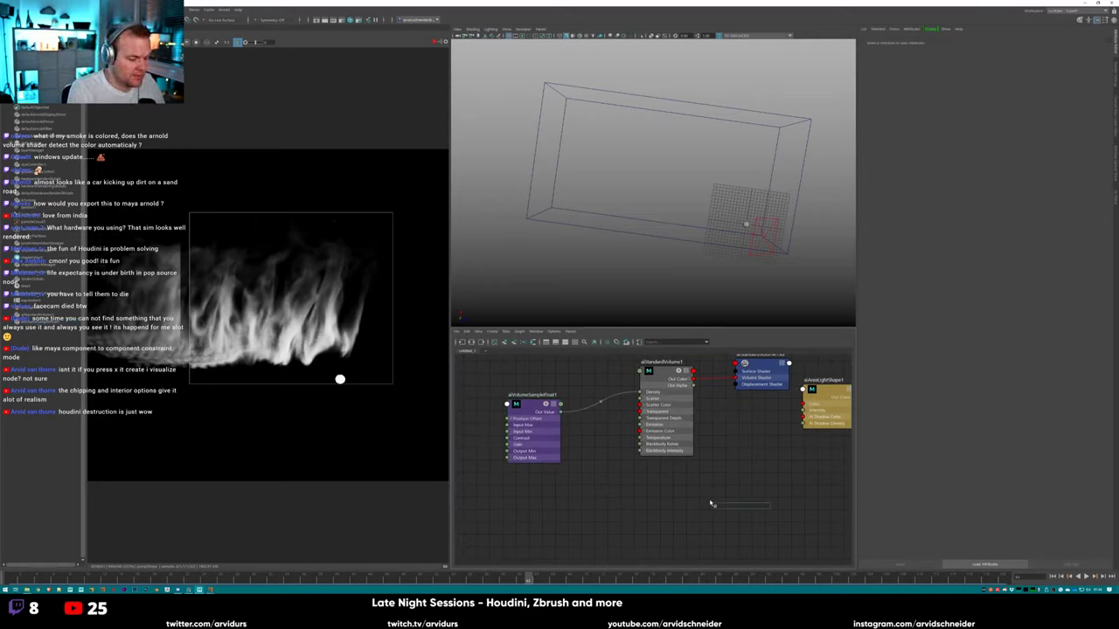
{"action": "type", "text": "noise"}
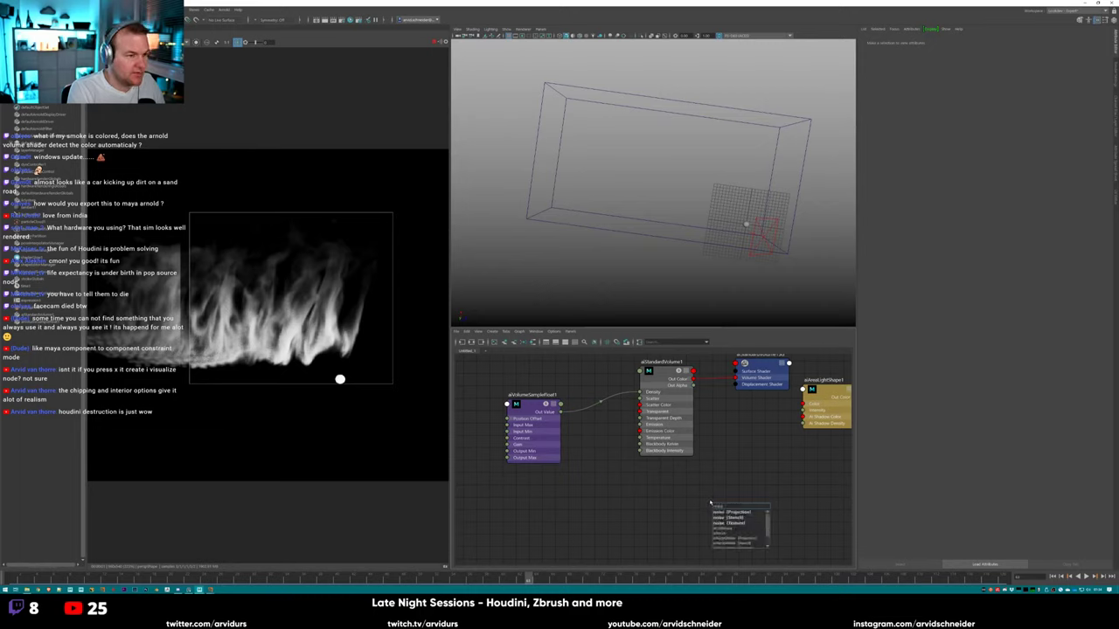
{"action": "key", "text": "Return"}
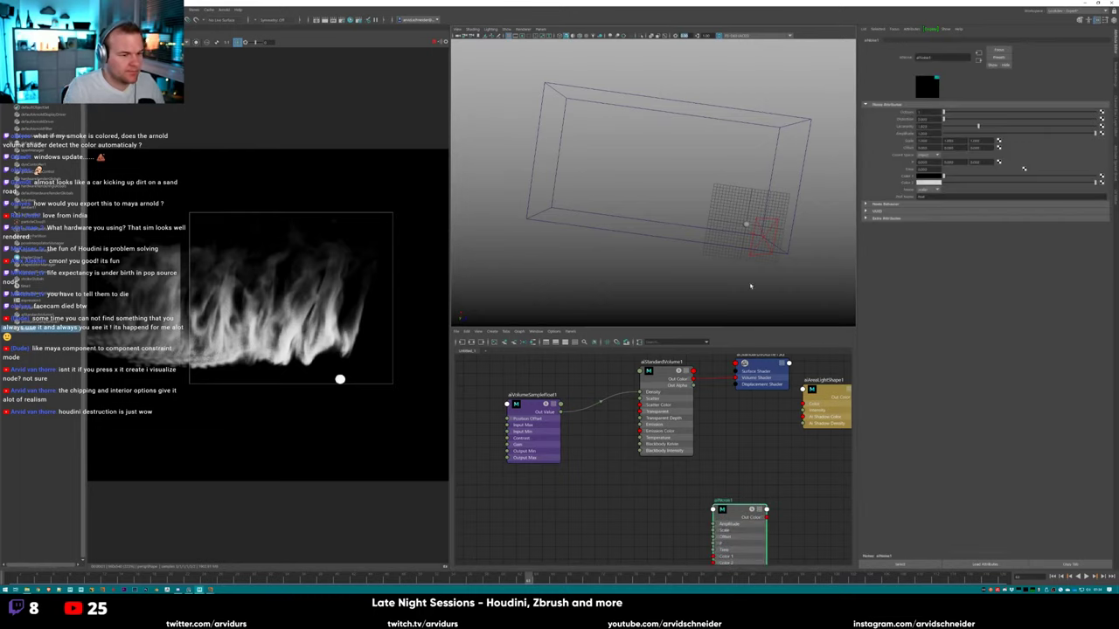
{"action": "left_click", "coordinate": [663, 372]}
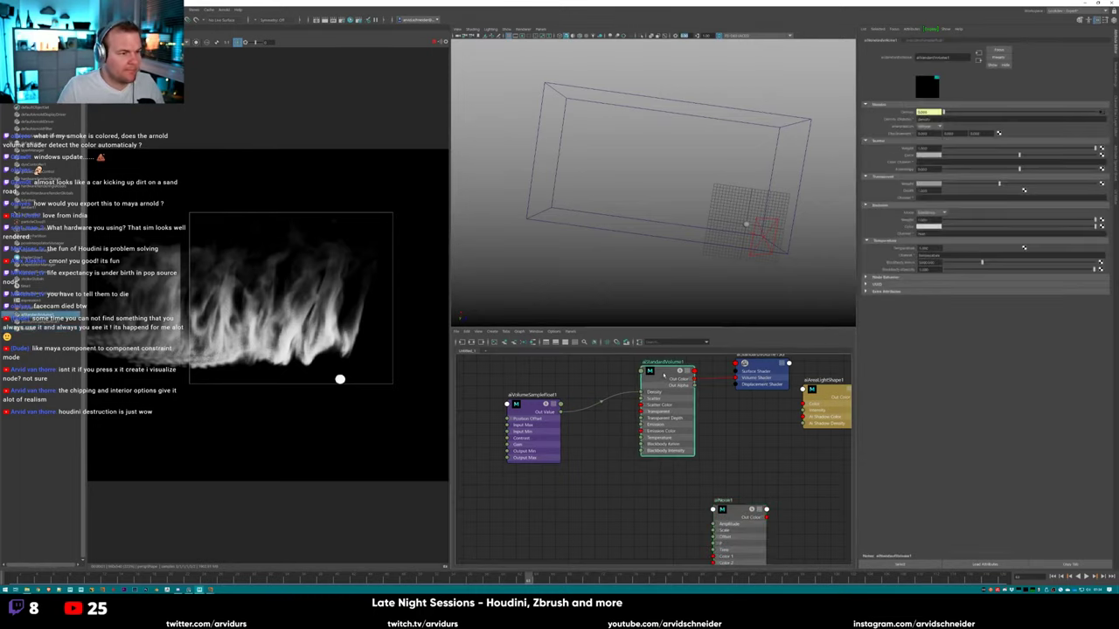
{"action": "right_click", "coordinate": [662, 378]}
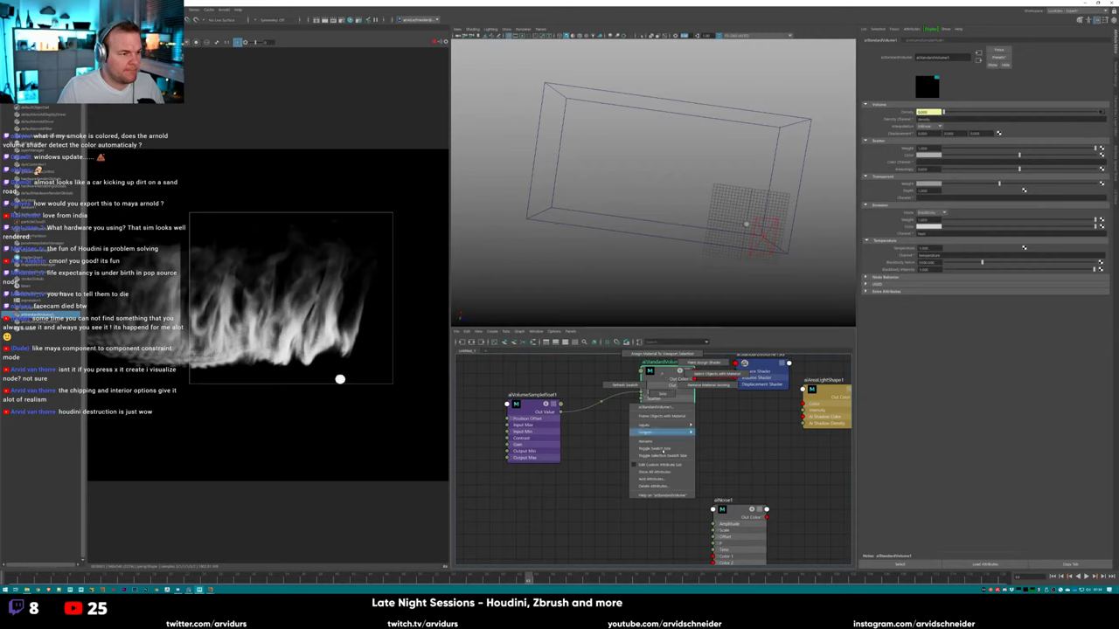
{"action": "left_click", "coordinate": [662, 472]}
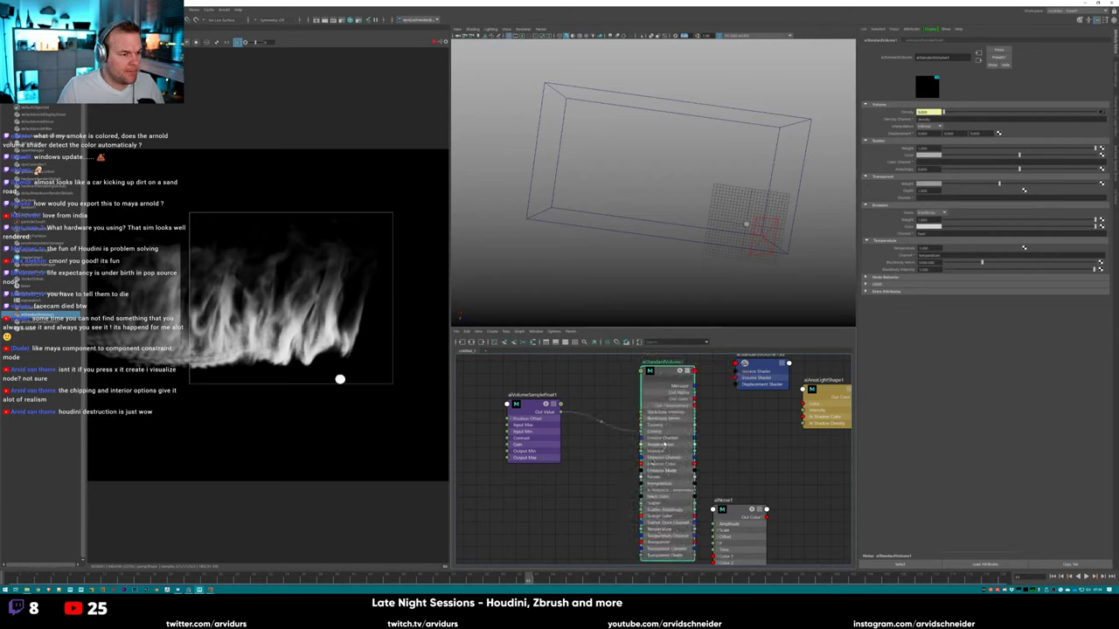
{"action": "left_click_drag", "start_coordinate": [659, 518], "coordinate": [659, 493]}
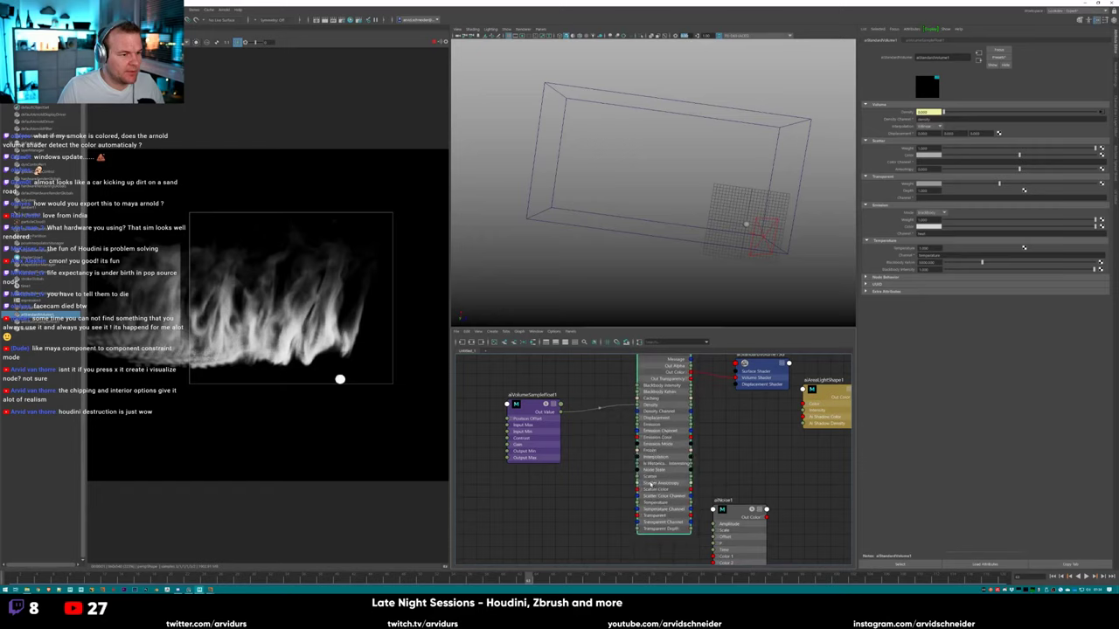
Place aiNoise1 beside the volume shader and connect its Out Color into the network.
{"action": "left_click", "coordinate": [749, 509]}
{"action": "left_click_drag", "start_coordinate": [749, 509], "coordinate": [594, 487]}
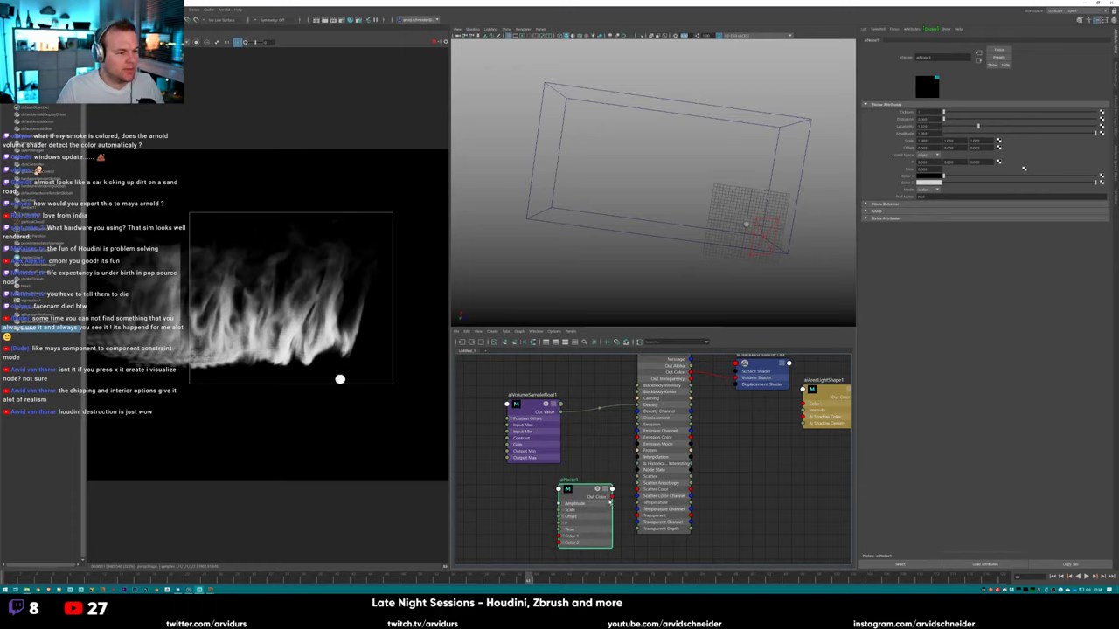
{"action": "left_click_drag", "start_coordinate": [610, 498], "coordinate": [760, 384]}
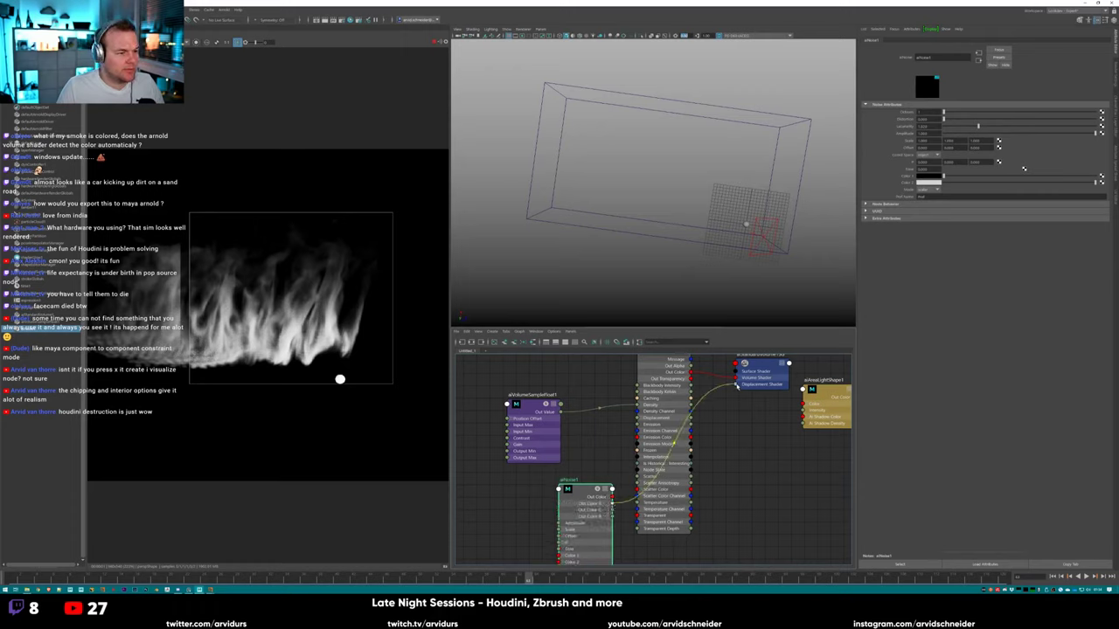
{"action": "left_click_drag", "start_coordinate": [576, 490], "coordinate": [575, 489]}
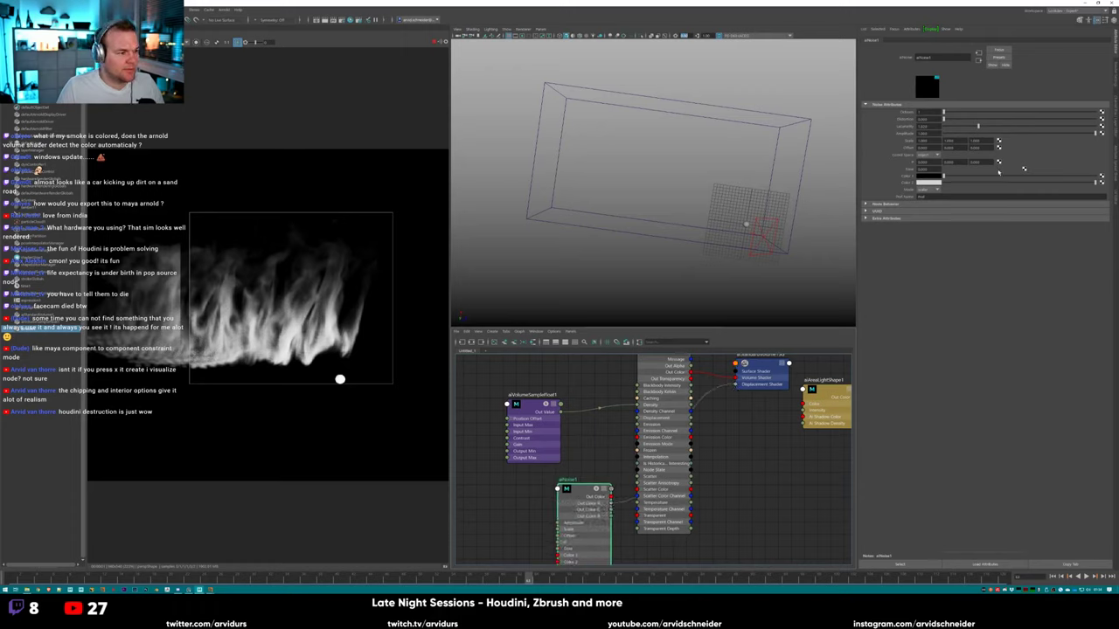
Raise aiNoise1's top noise settings and its Scale values.
{"action": "mouse_move", "coordinate": [943, 113]}
{"action": "left_mouse_down"}
{"action": "mouse_move", "coordinate": [1008, 112]}
{"action": "mouse_move", "coordinate": [960, 119]}
{"action": "left_mouse_up"}
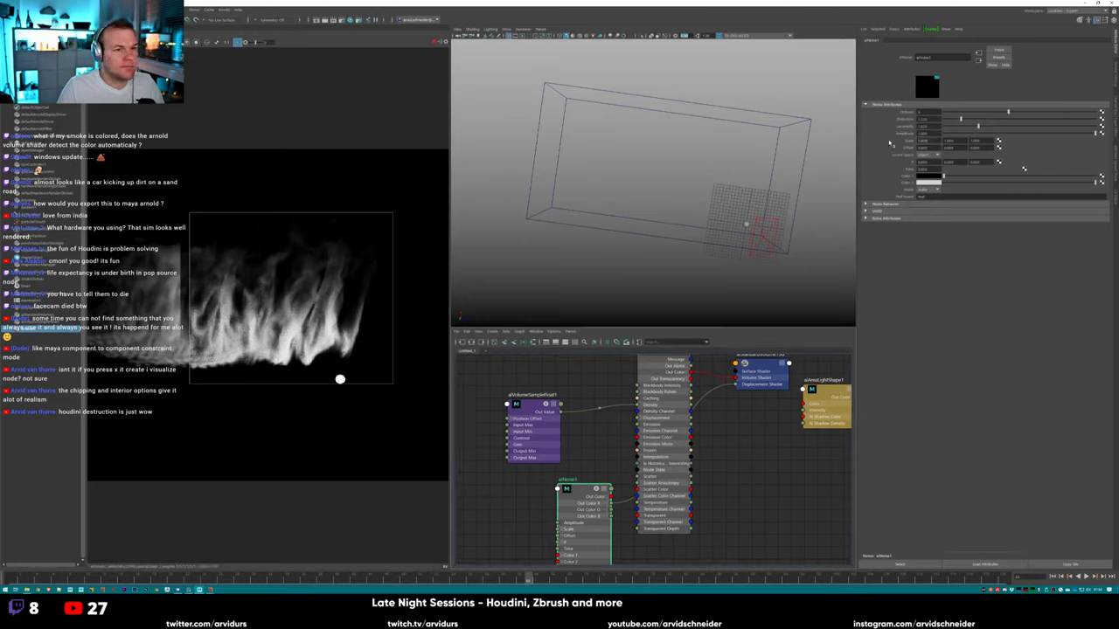
{"action": "key", "text": "Tab"}
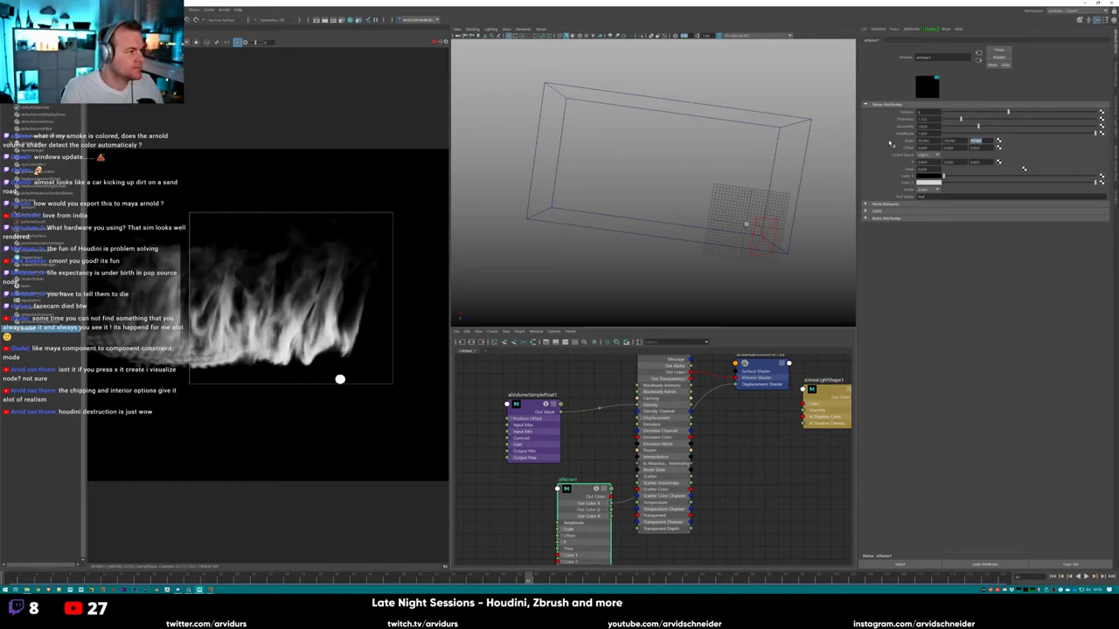
{"action": "key", "text": "Return"}
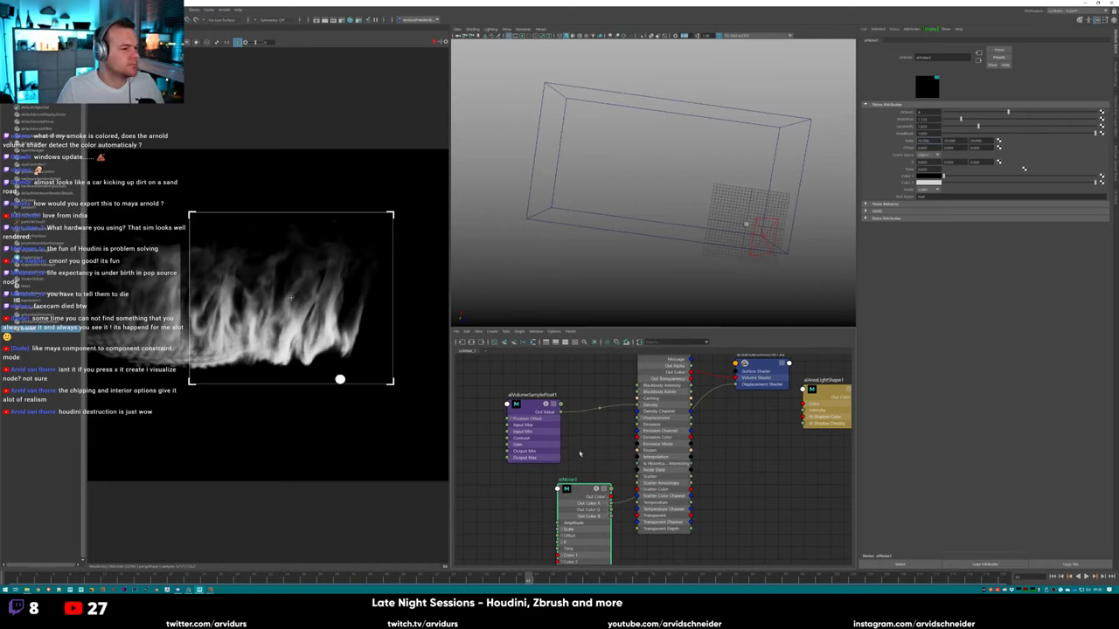
{"action": "middle_click_drag", "start_coordinate": [577, 458], "coordinate": [590, 415], "text": "alt"}
{"action": "left_click_drag", "start_coordinate": [668, 398], "coordinate": [694, 427]}
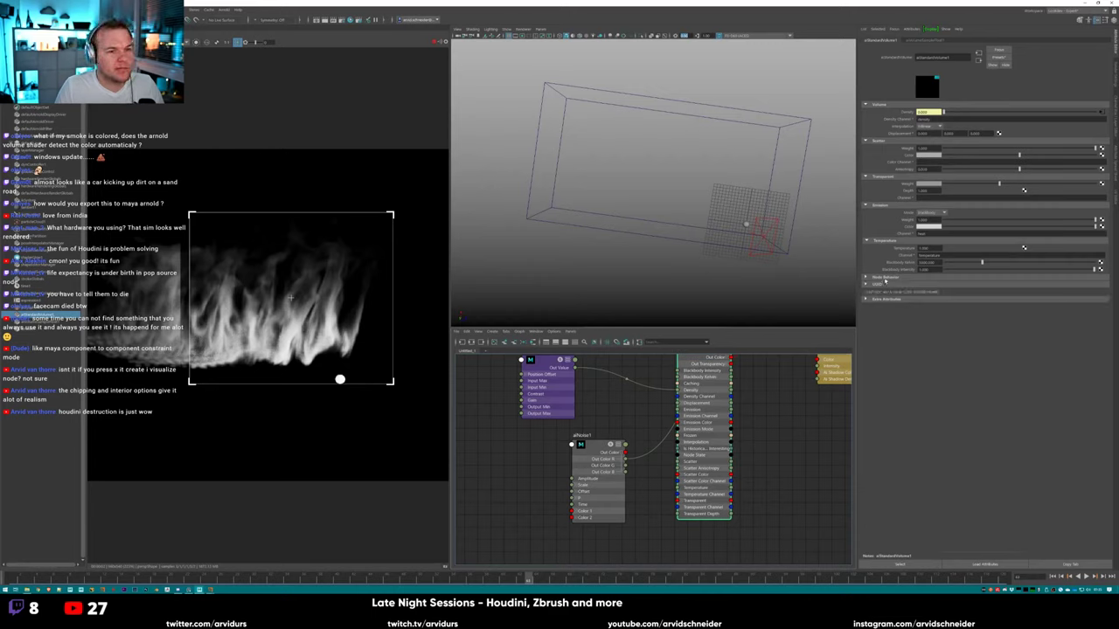
Frame the shading network and rearrange aiStandardVolume1SG and aiNoise1 for a tidier layout.
{"action": "left_click", "coordinate": [883, 278]}
{"action": "left_click", "coordinate": [882, 278]}
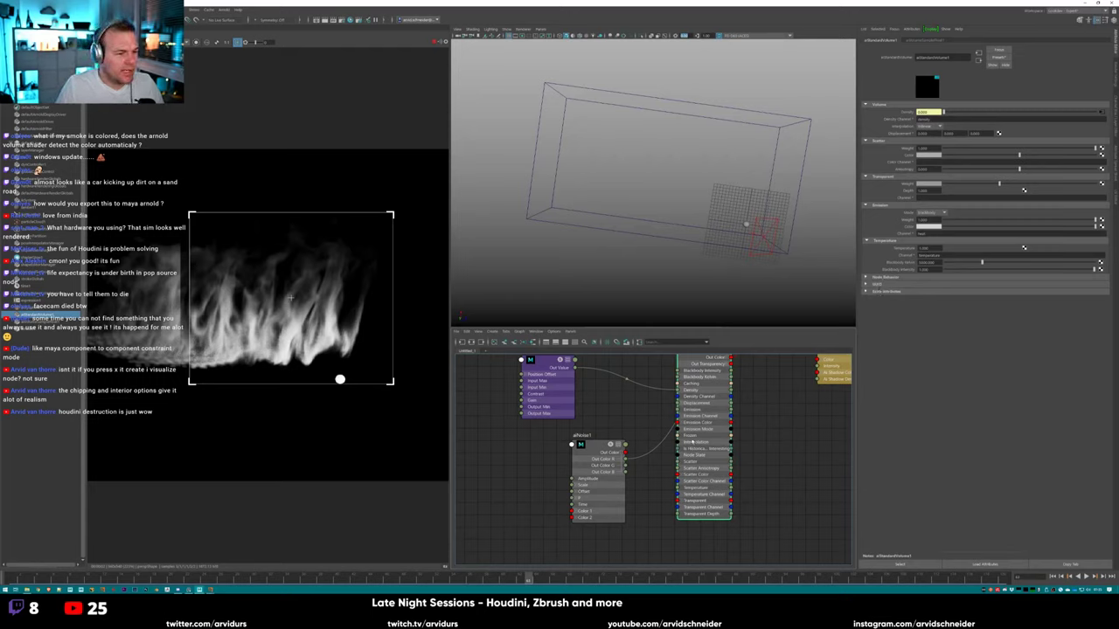
{"action": "key", "text": "f"}
{"action": "left_click_drag", "start_coordinate": [715, 402], "coordinate": [737, 474]}
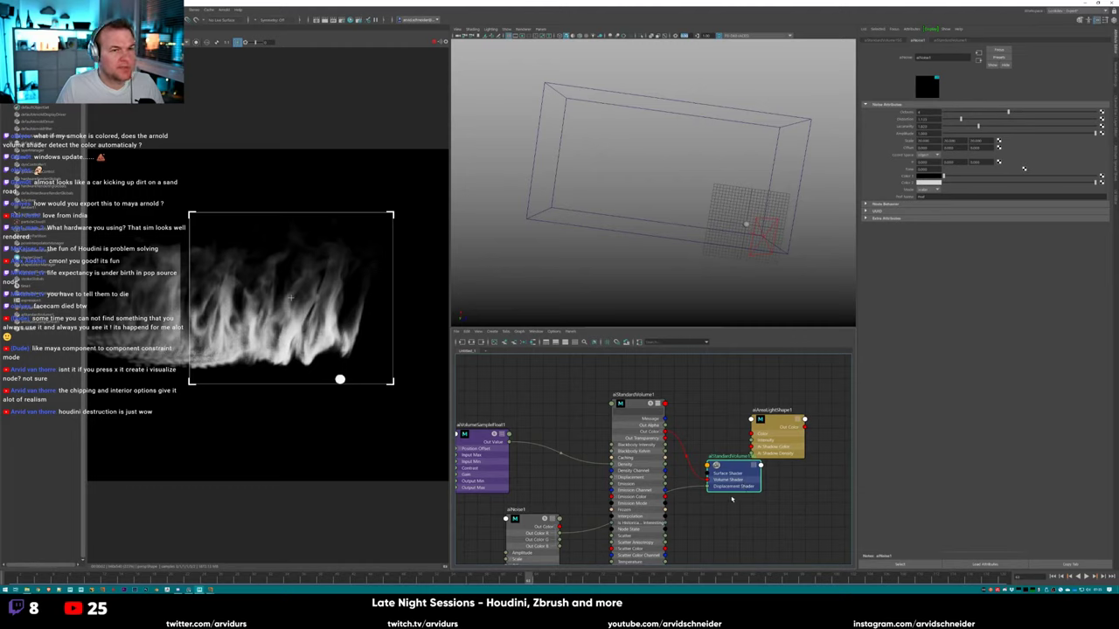
{"action": "middle_click_drag", "start_coordinate": [714, 522], "coordinate": [774, 455], "text": "alt"}
{"action": "left_click_drag", "start_coordinate": [612, 426], "coordinate": [546, 426]}
Create a displacementShader node via the 'dis' search and arrange the new nodes.
{"action": "key", "text": "Tab"}
{"action": "type", "text": "dis"}
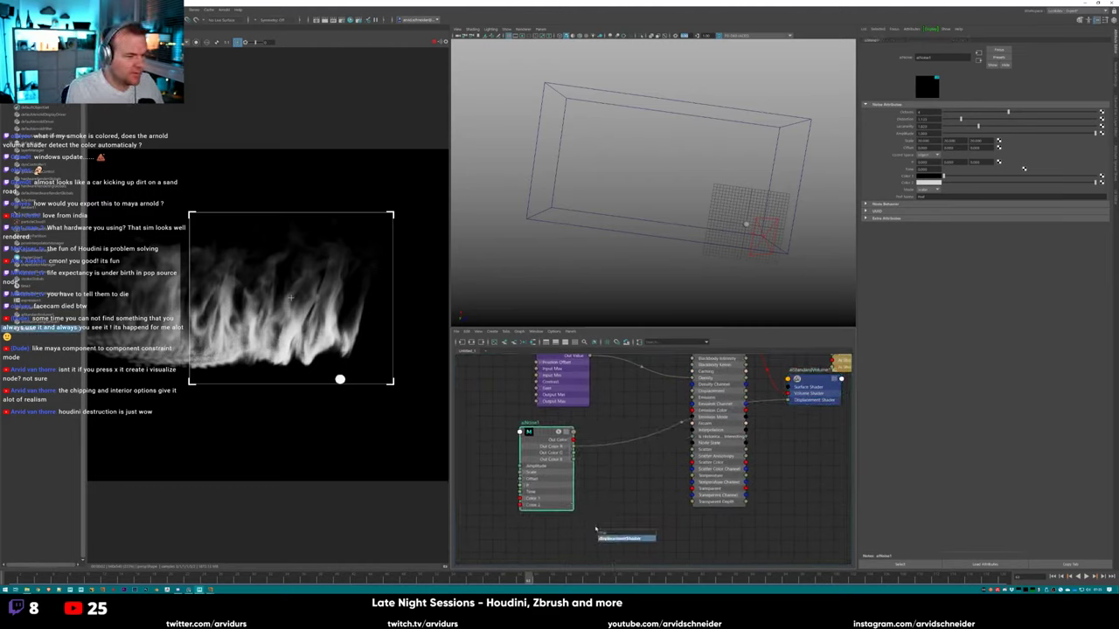
{"action": "key", "text": "Return"}
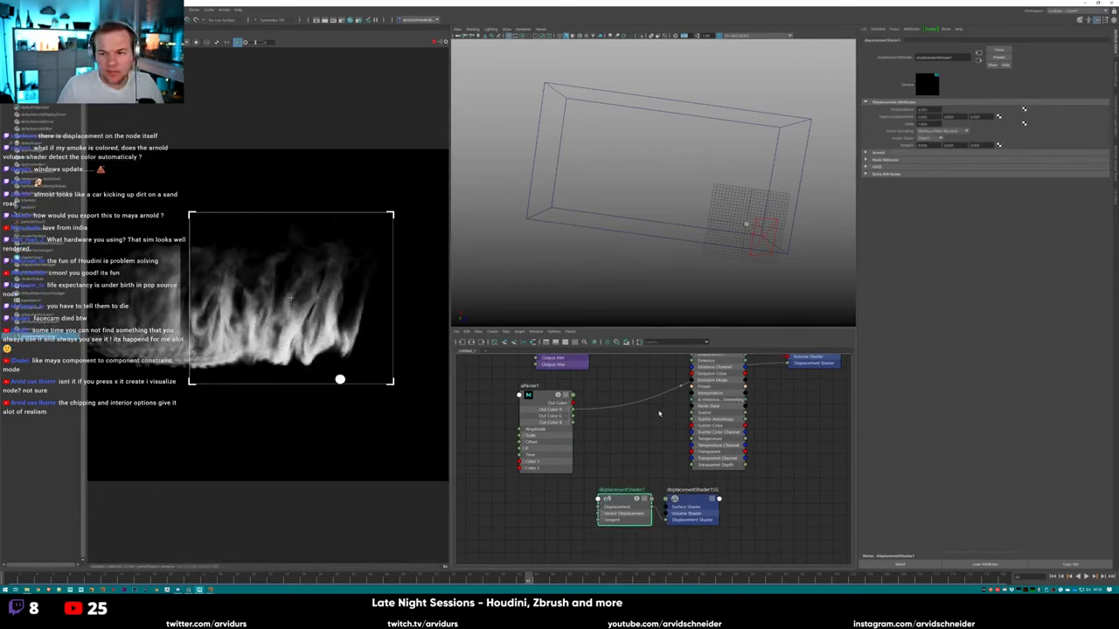
{"action": "middle_click_drag", "start_coordinate": [659, 414], "coordinate": [614, 466]}
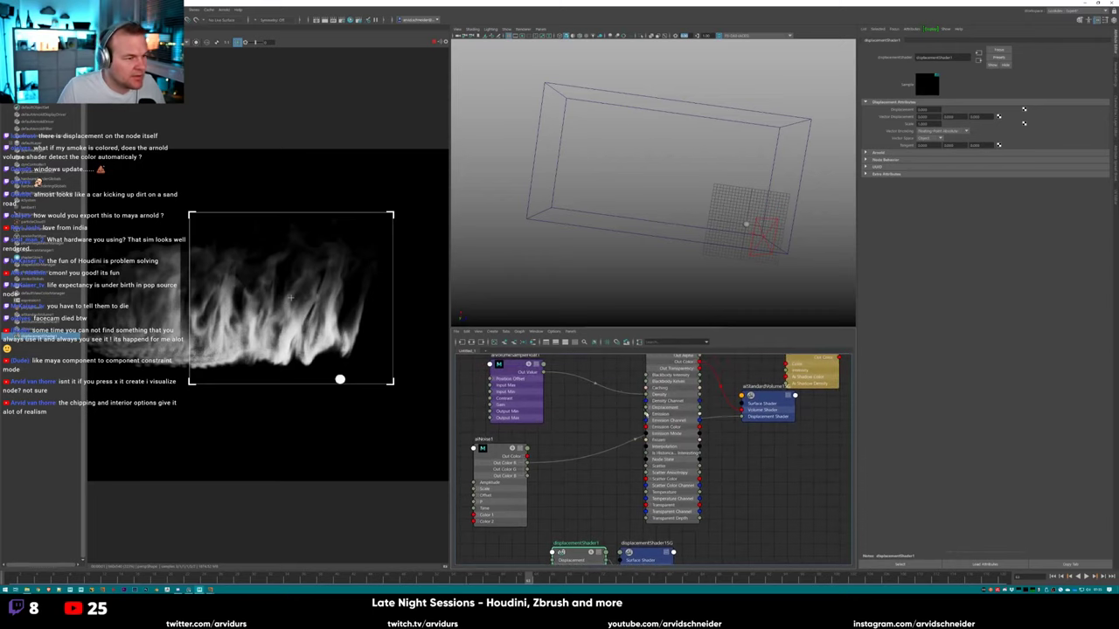
{"action": "mouse_move", "coordinate": [677, 415]}
{"action": "left_mouse_down"}
{"action": "mouse_move", "coordinate": [675, 451]}
{"action": "mouse_move", "coordinate": [674, 418]}
{"action": "left_mouse_up"}
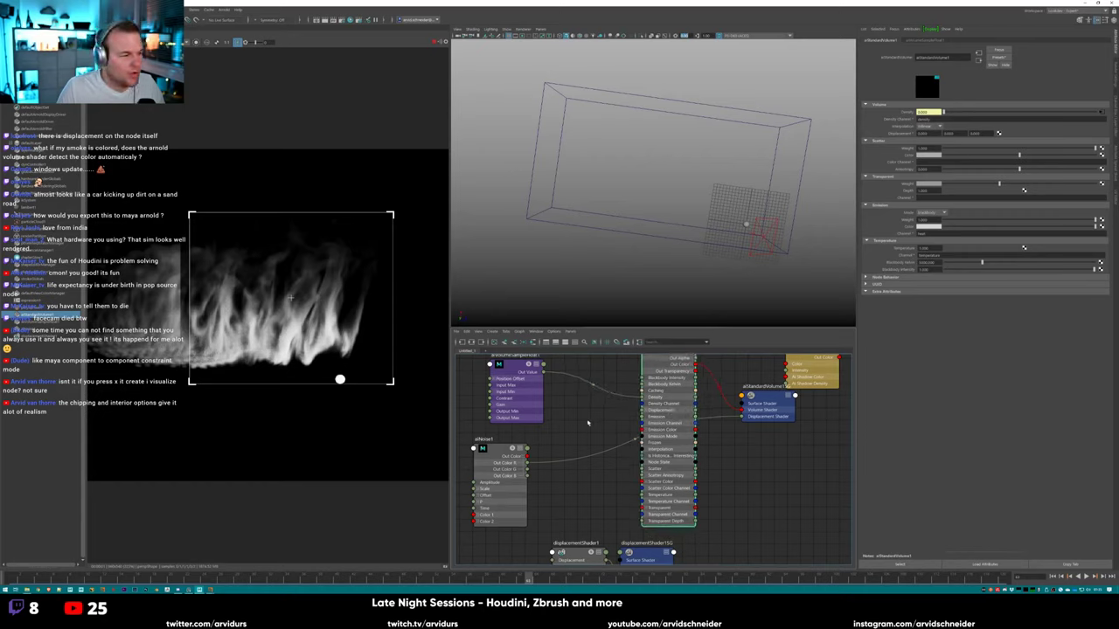
{"action": "scroll", "coordinate": [594, 428], "scroll_direction": "up", "scroll_amount": 1}
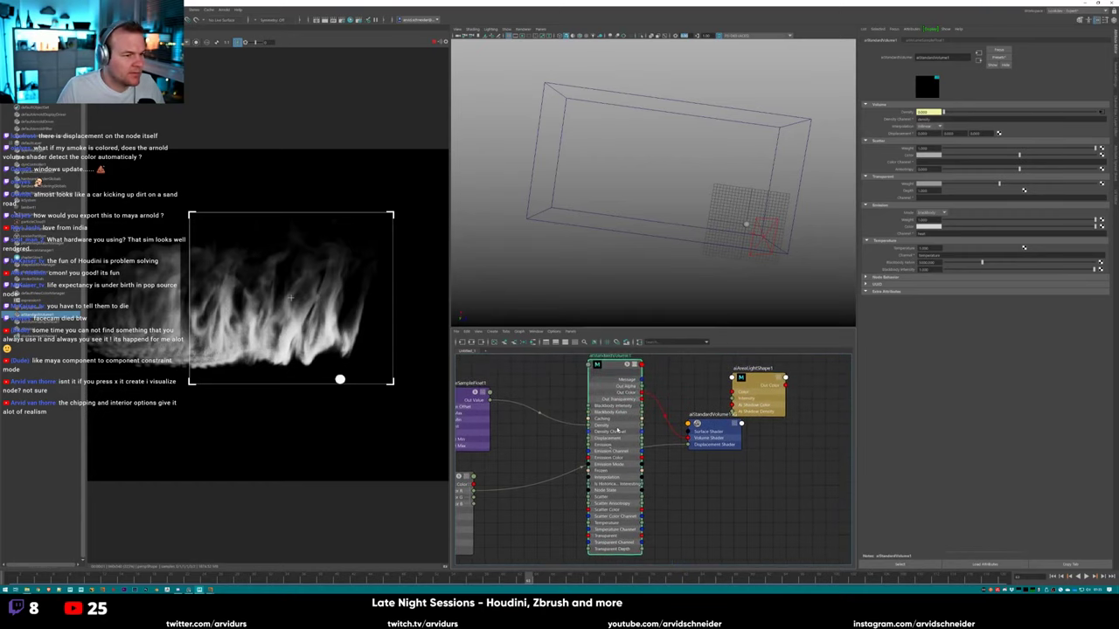
Graph aiStandardVolume1SG's network in a new tab and wire aiNoise1's Out Color X into aiStandardVolume1.
{"action": "left_click", "coordinate": [660, 261]}
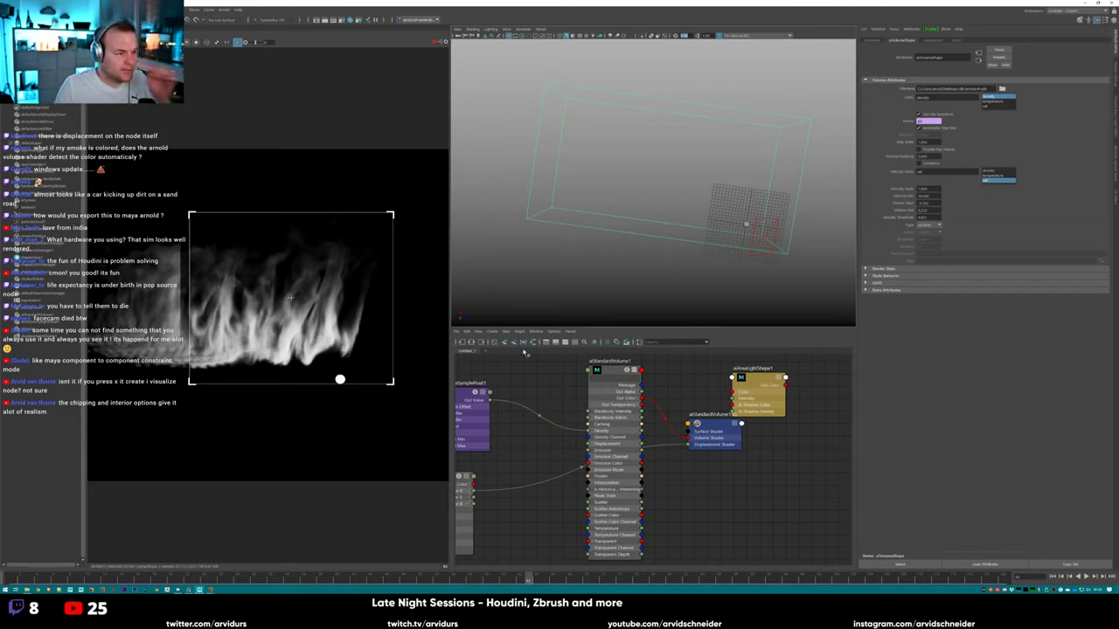
{"action": "left_click", "coordinate": [496, 351]}
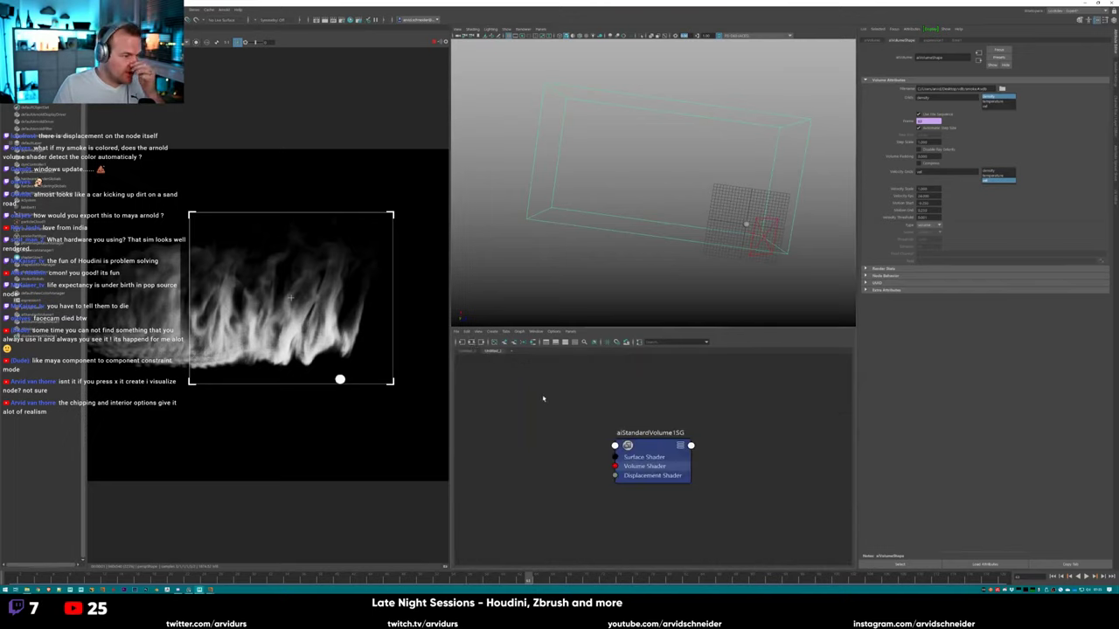
{"action": "left_click", "coordinate": [470, 342]}
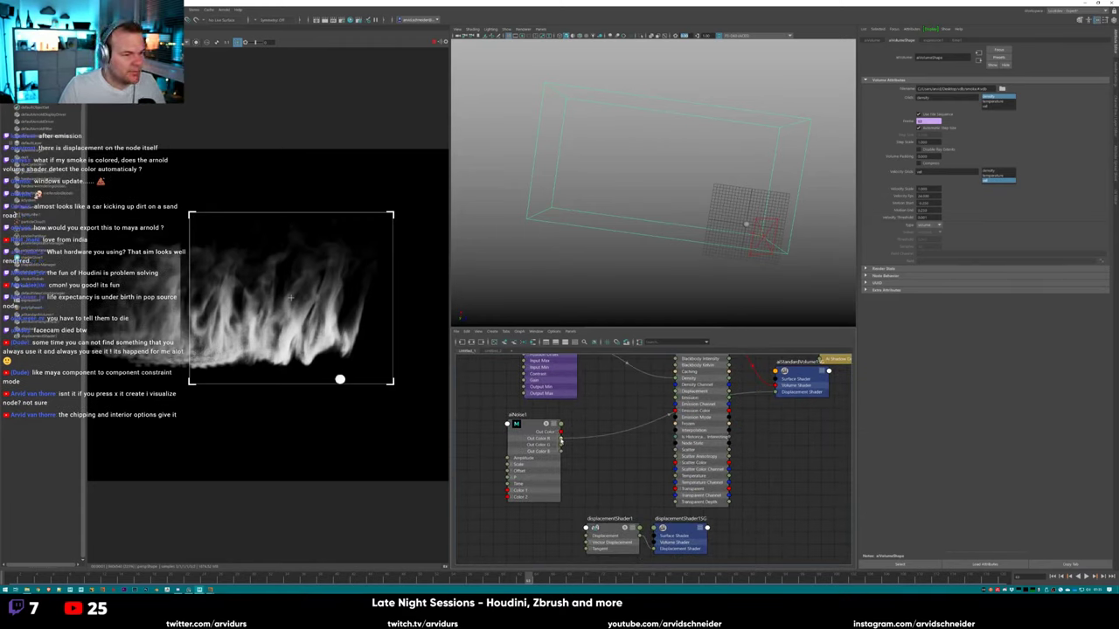
{"action": "left_click_drag", "start_coordinate": [586, 433], "coordinate": [619, 415]}
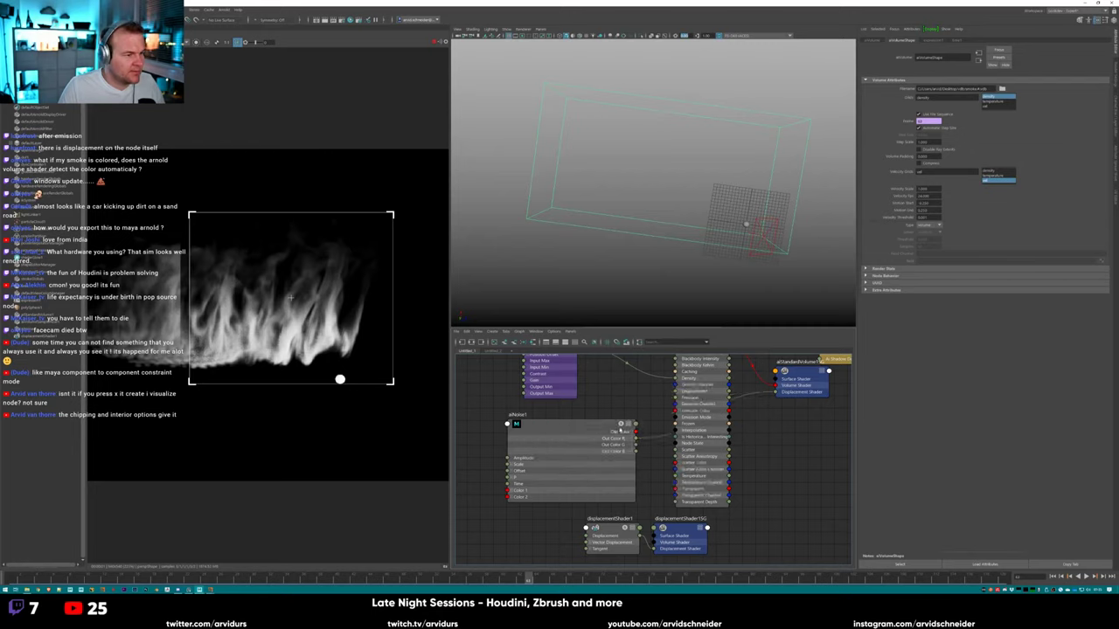
{"action": "left_click_drag", "start_coordinate": [581, 453], "coordinate": [676, 404]}
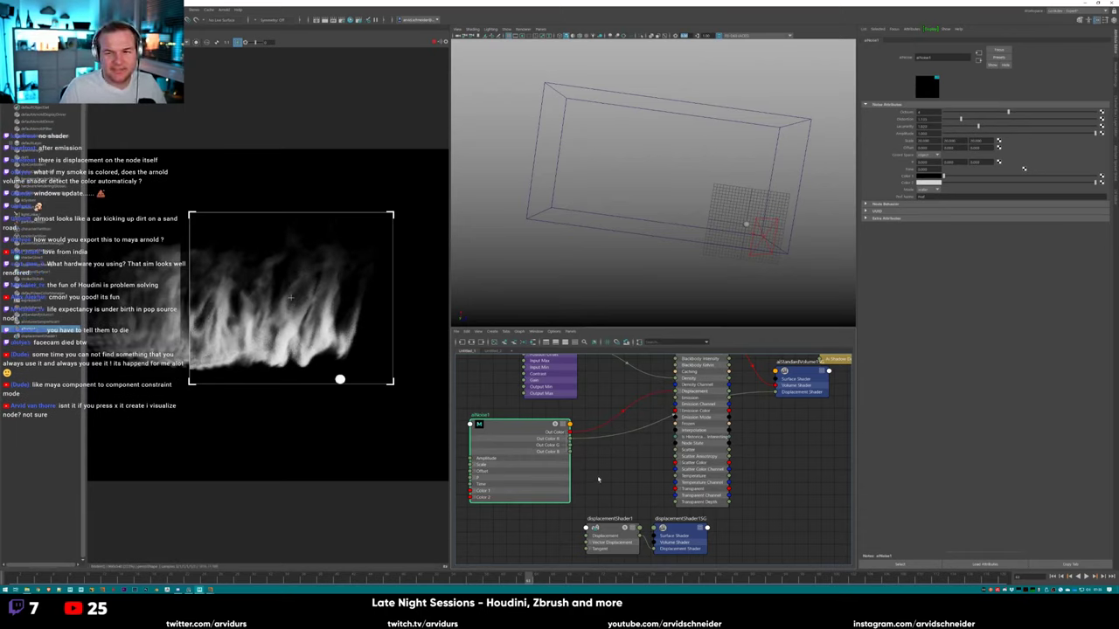
Make aiNoise1's scale finer, delete displacementShader1 and its shading group, and orbit the smoke.
{"action": "middle_click_drag", "start_coordinate": [599, 479], "coordinate": [675, 449], "text": "alt"}
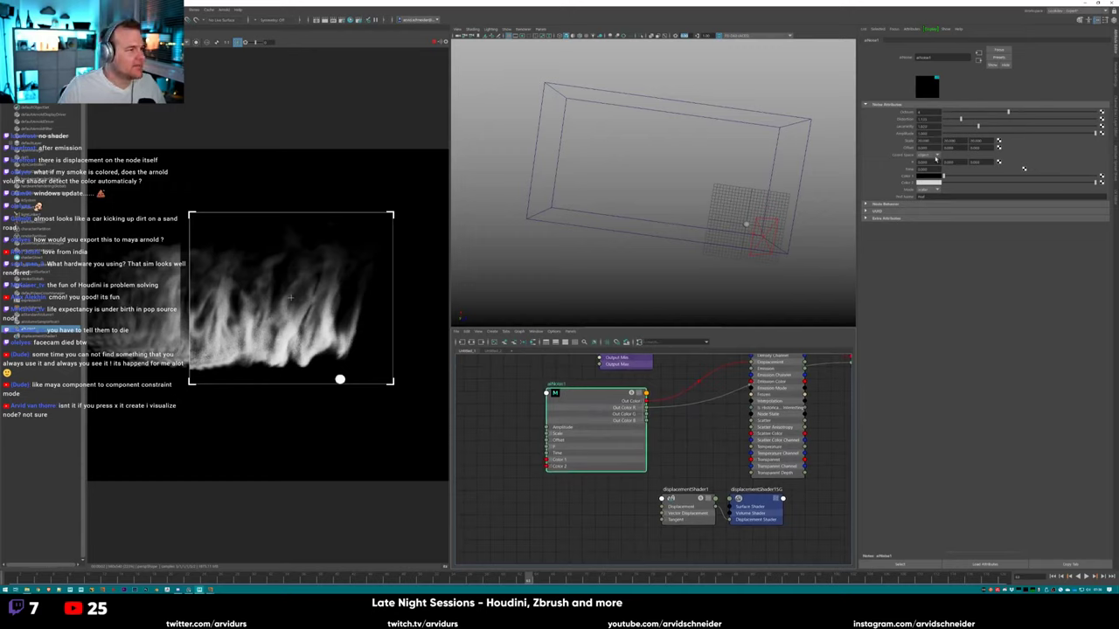
{"action": "key", "text": "Tab"}
{"action": "key", "text": "Tab"}
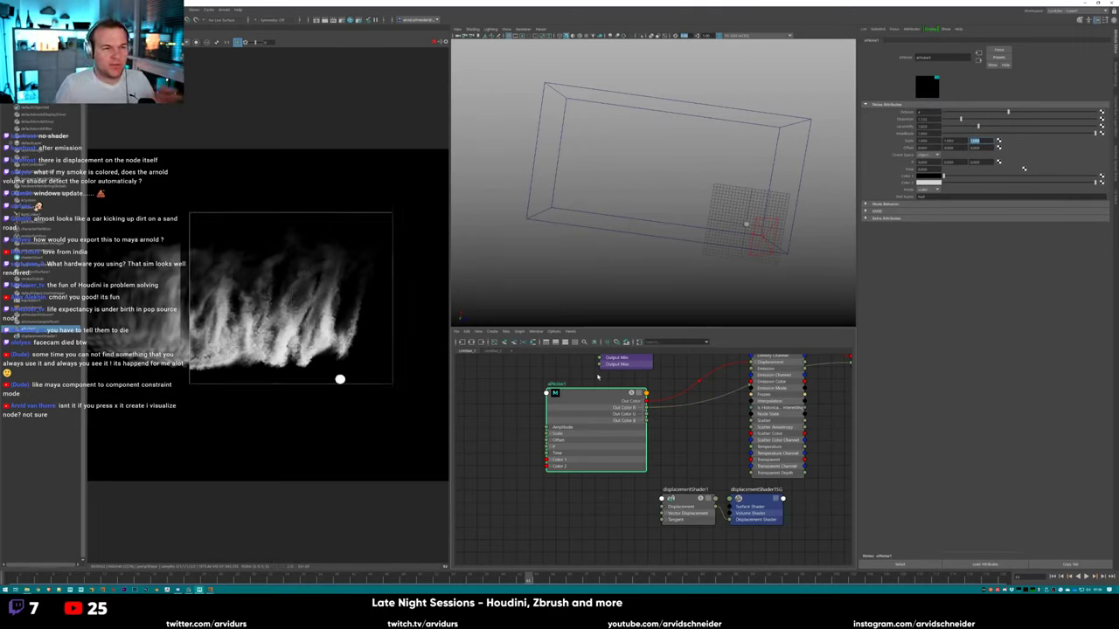
{"action": "left_click_drag", "start_coordinate": [671, 559], "coordinate": [742, 516]}
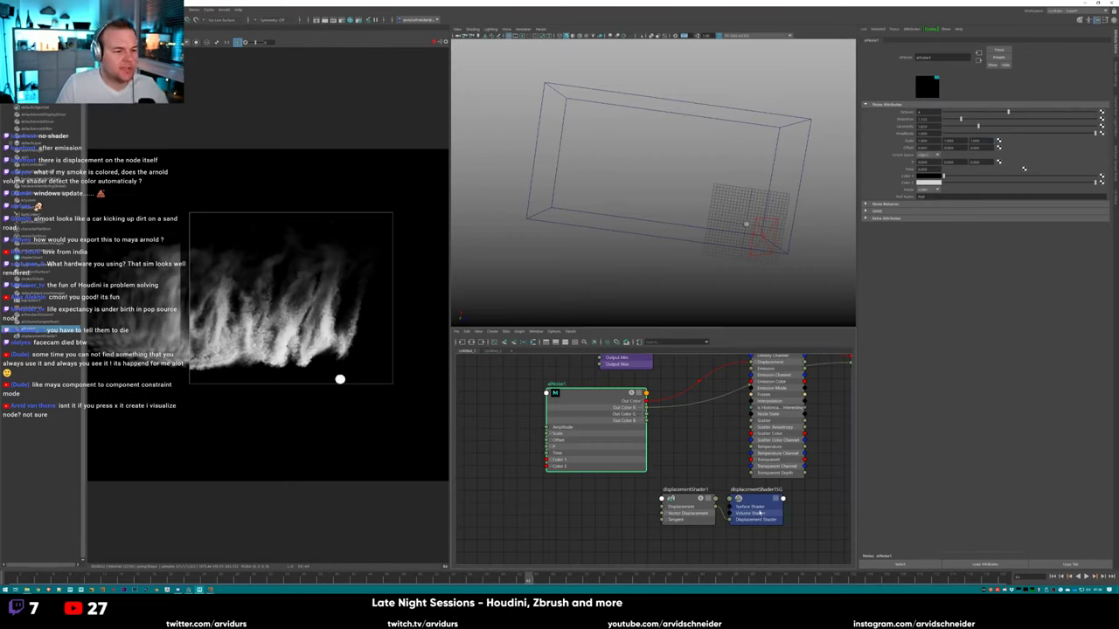
{"action": "key", "text": "Delete"}
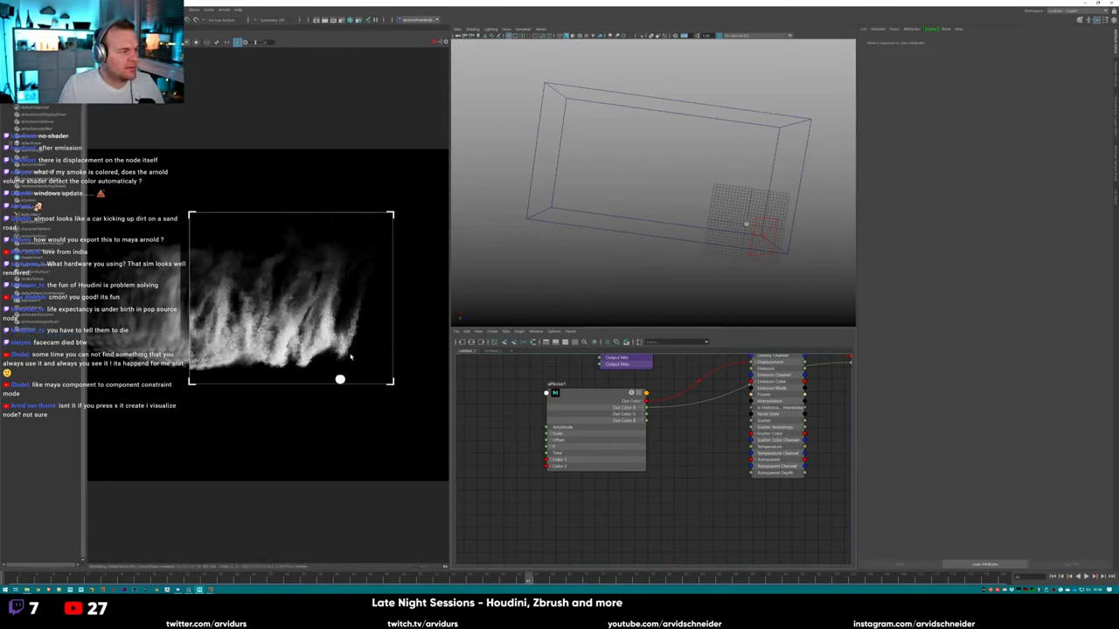
{"action": "left_click_drag", "start_coordinate": [532, 260], "coordinate": [722, 214], "text": "alt"}
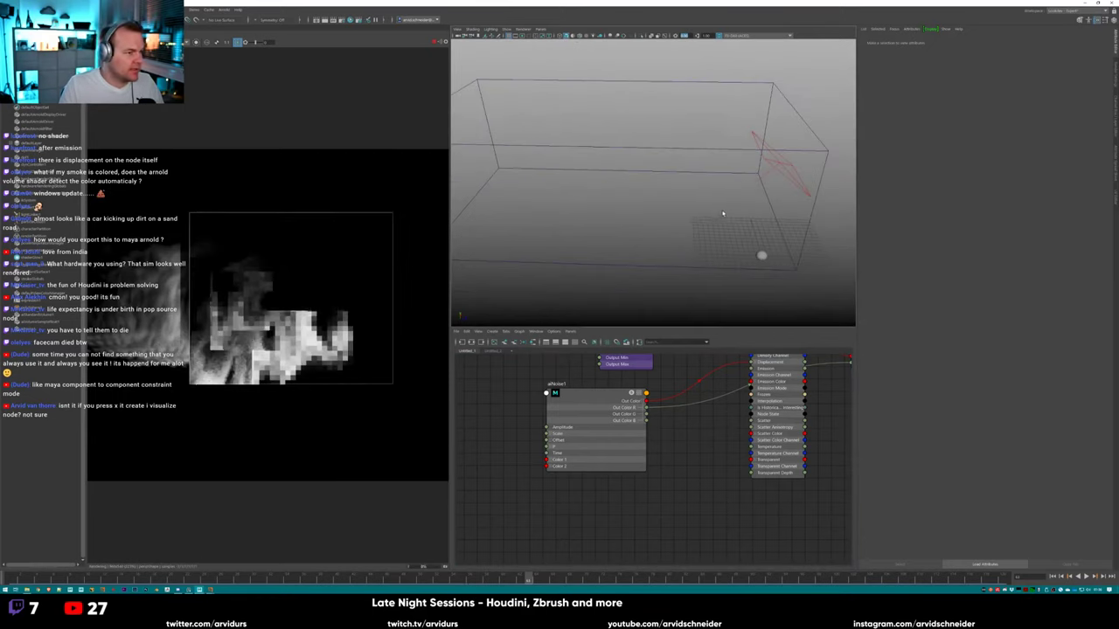
Render a small region while setting aiNoise1's Color 2 near black and raising its amplitude.
{"action": "left_click", "coordinate": [590, 399]}
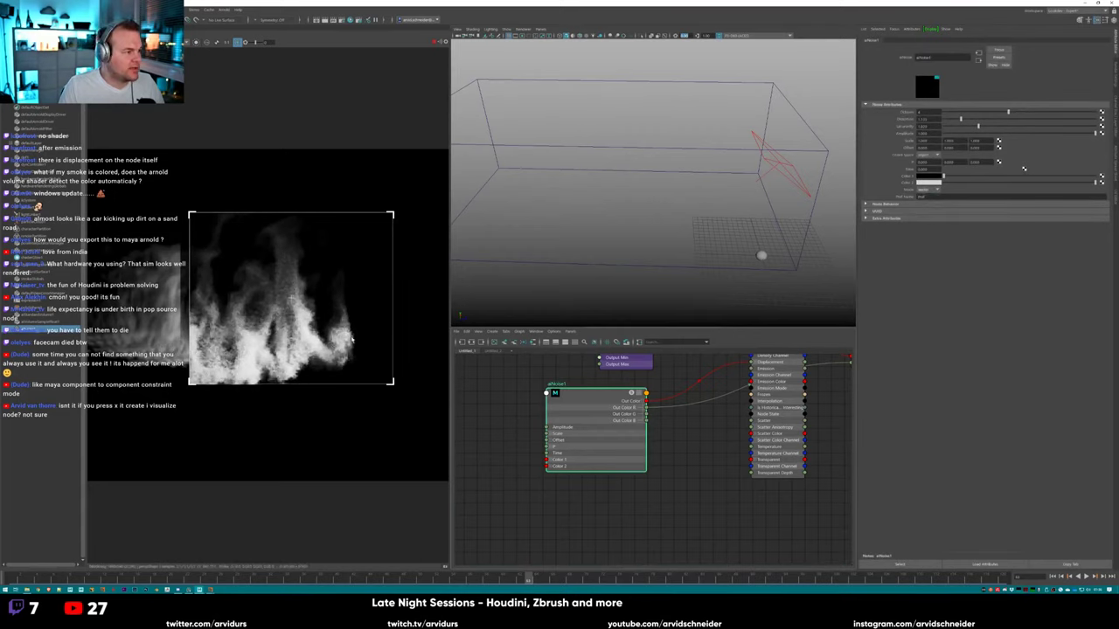
{"action": "left_click_drag", "start_coordinate": [226, 276], "coordinate": [307, 339]}
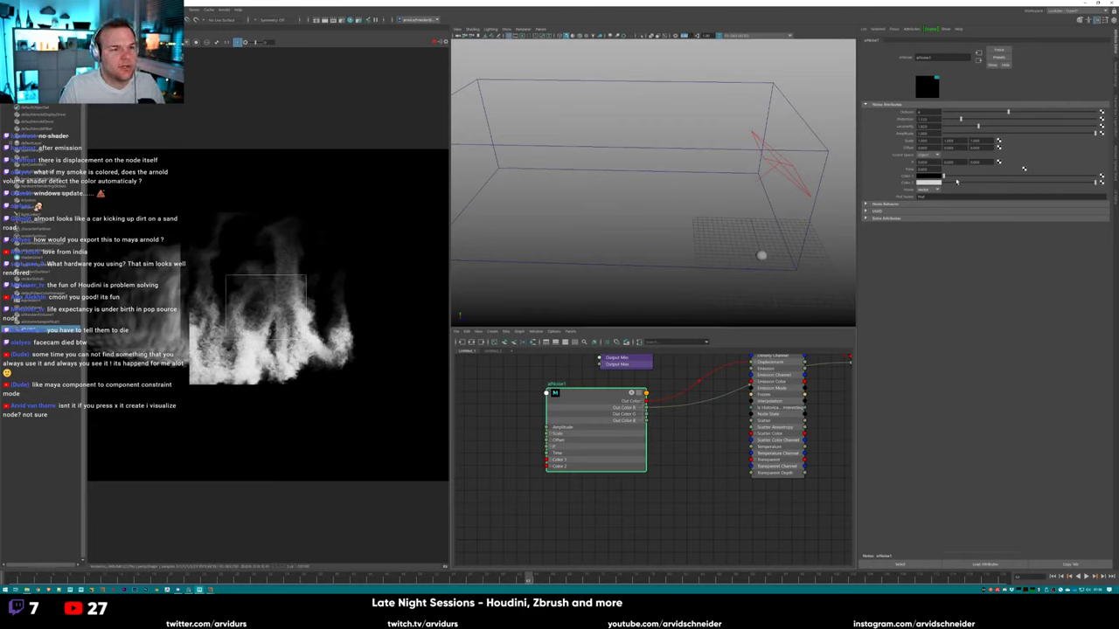
{"action": "left_click_drag", "start_coordinate": [957, 181], "coordinate": [895, 178]}
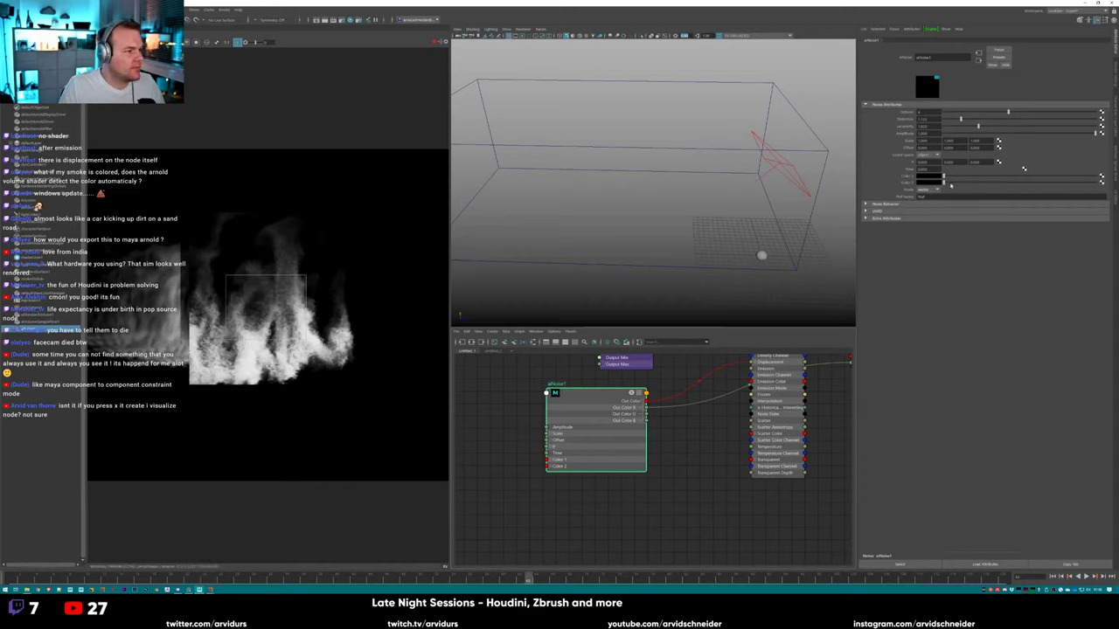
{"action": "left_click_drag", "start_coordinate": [968, 182], "coordinate": [966, 182]}
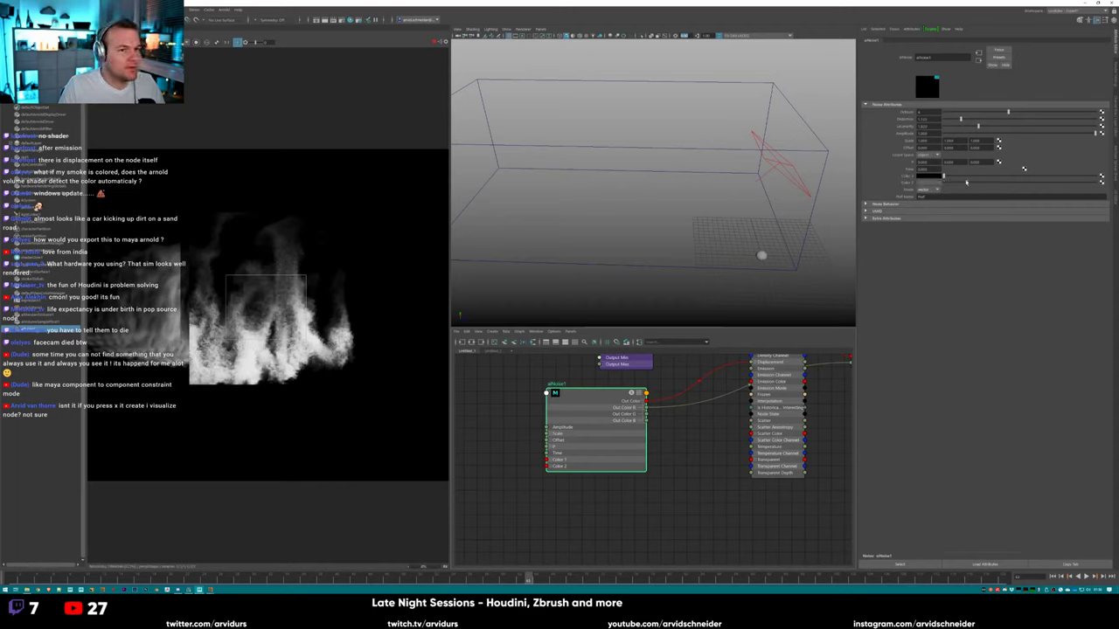
{"action": "left_click", "coordinate": [944, 133]}
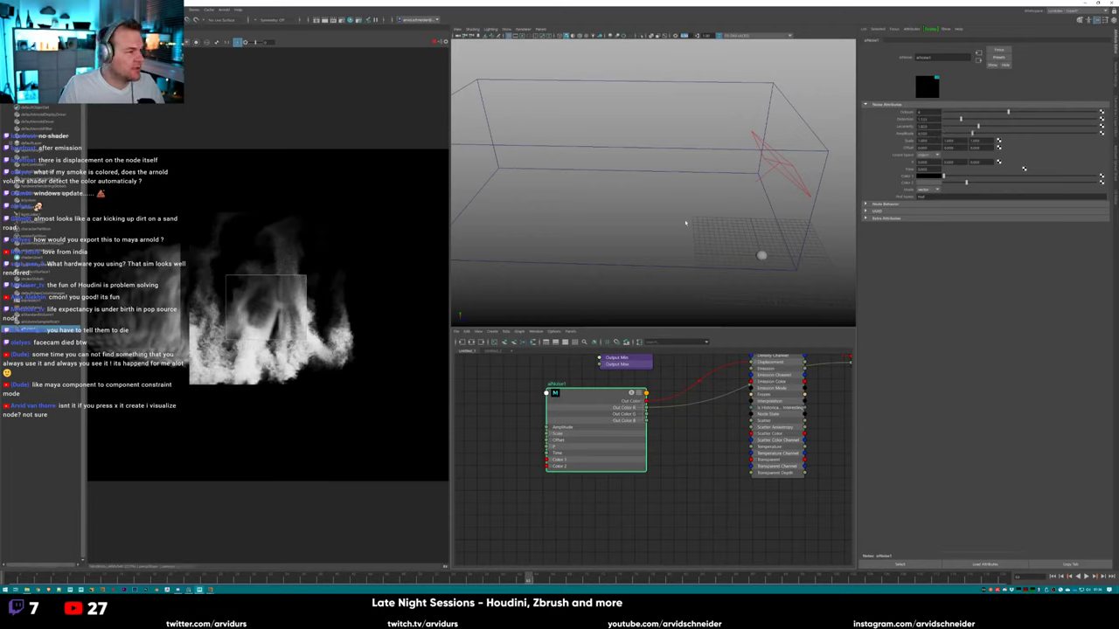
Reposition then clear the render region, deselect the node, and bring up the Alt+Tab window list.
{"action": "left_click_drag", "start_coordinate": [355, 278], "coordinate": [231, 395]}
{"action": "left_click_drag", "start_coordinate": [317, 202], "coordinate": [175, 354]}
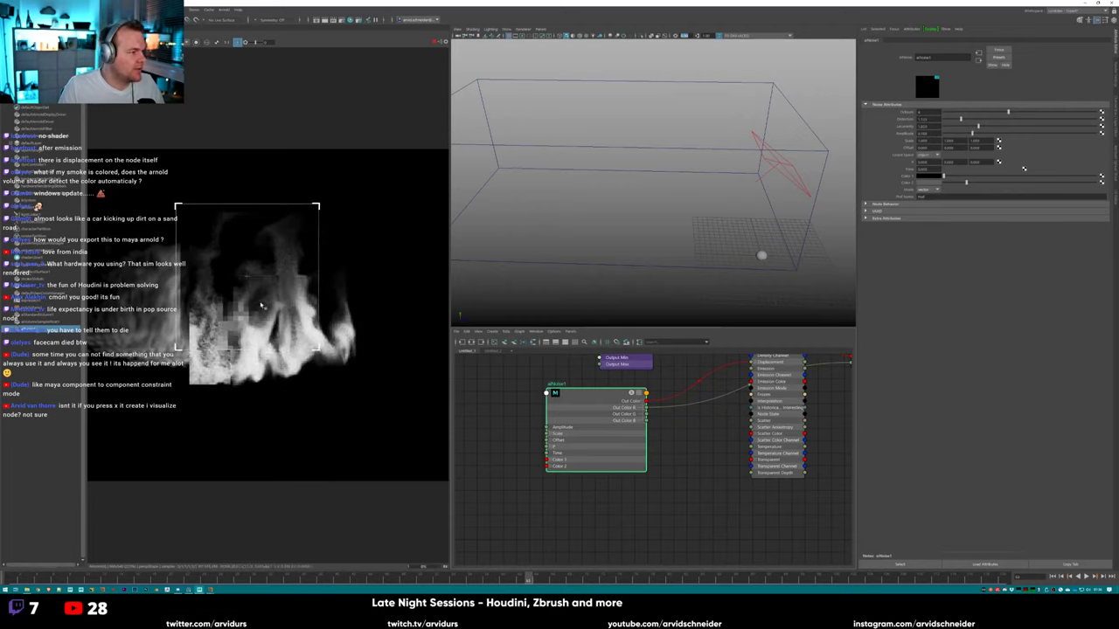
{"action": "left_click", "coordinate": [358, 282]}
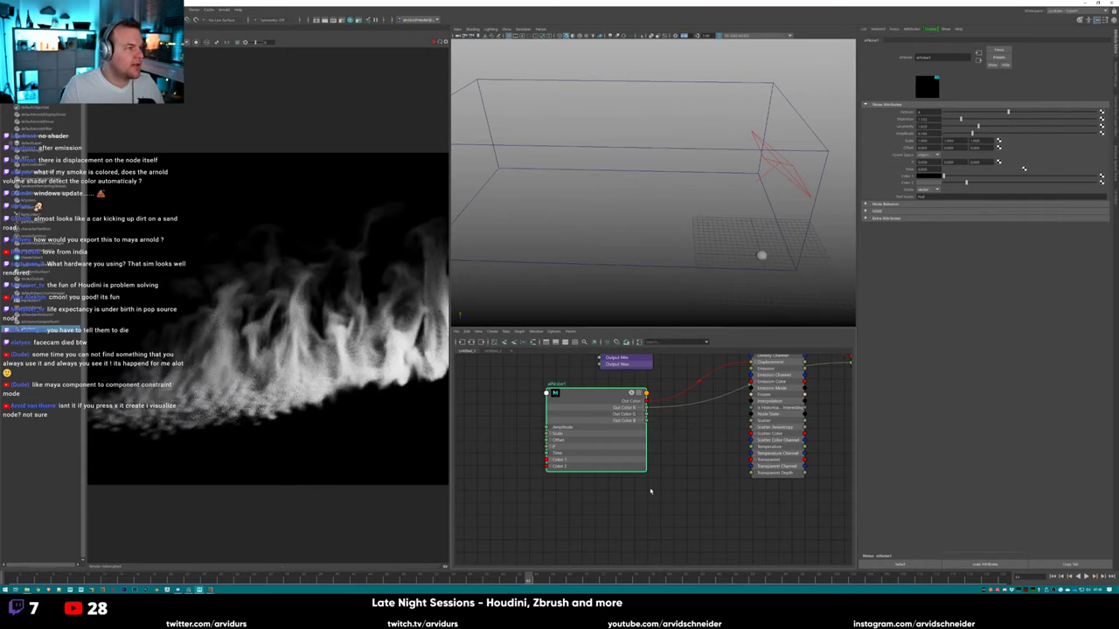
{"action": "left_click", "coordinate": [650, 491]}
{"action": "key", "text": "alt+Tab"}
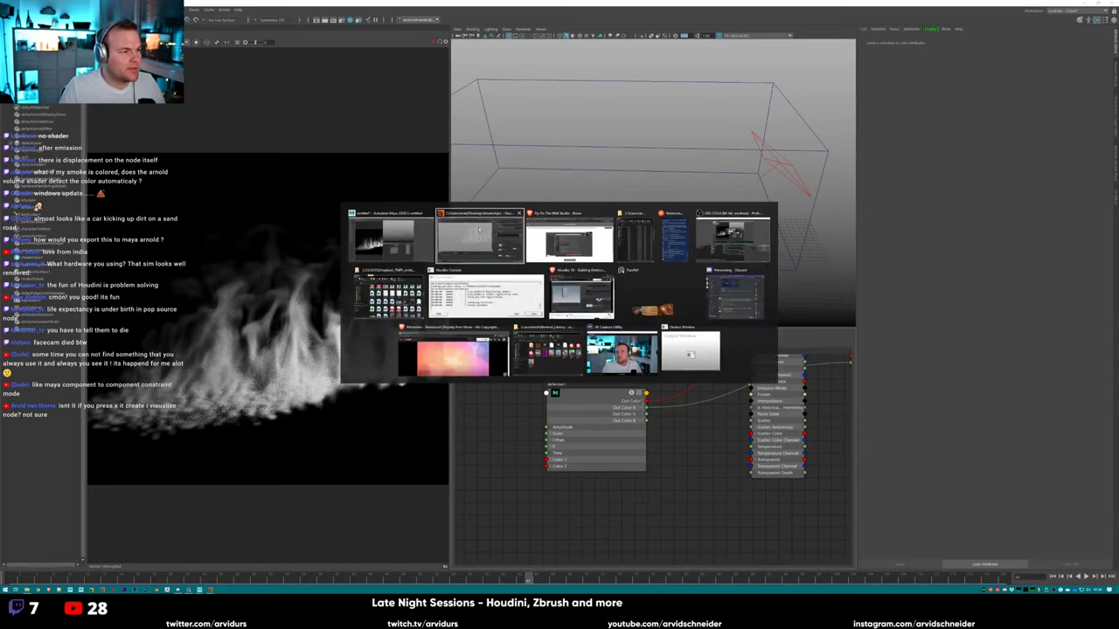
Switch to Houdini, tidy dopimportfield1, then go up to /obj and enter the circle1 network.
{"action": "left_click", "coordinate": [479, 231]}
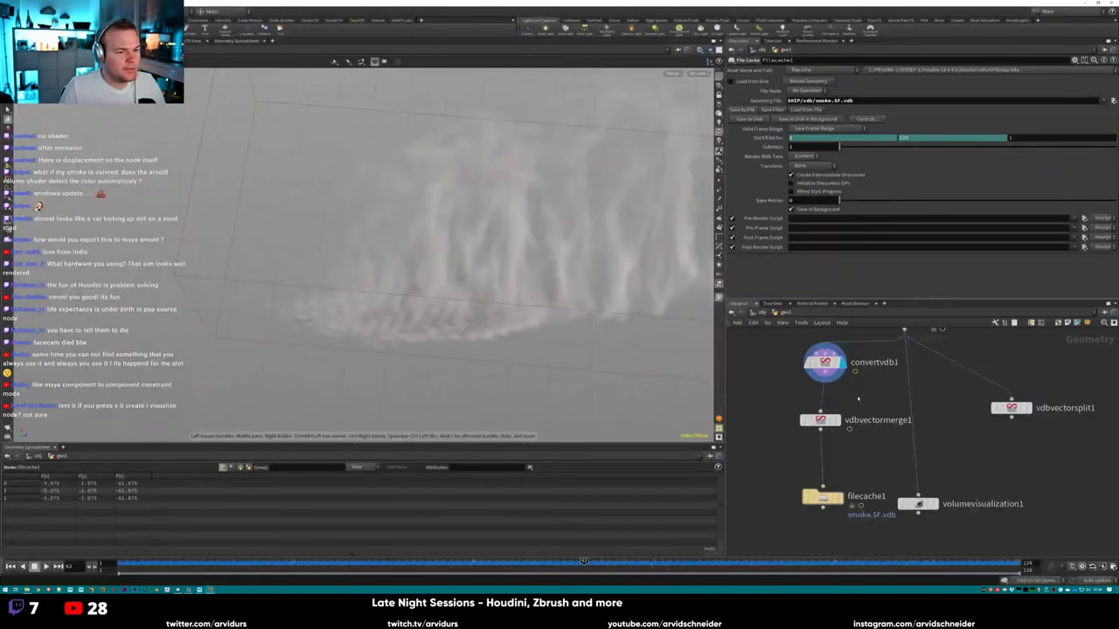
{"action": "middle_click_drag", "start_coordinate": [853, 393], "coordinate": [791, 489]}
{"action": "left_click_drag", "start_coordinate": [843, 420], "coordinate": [845, 374]}
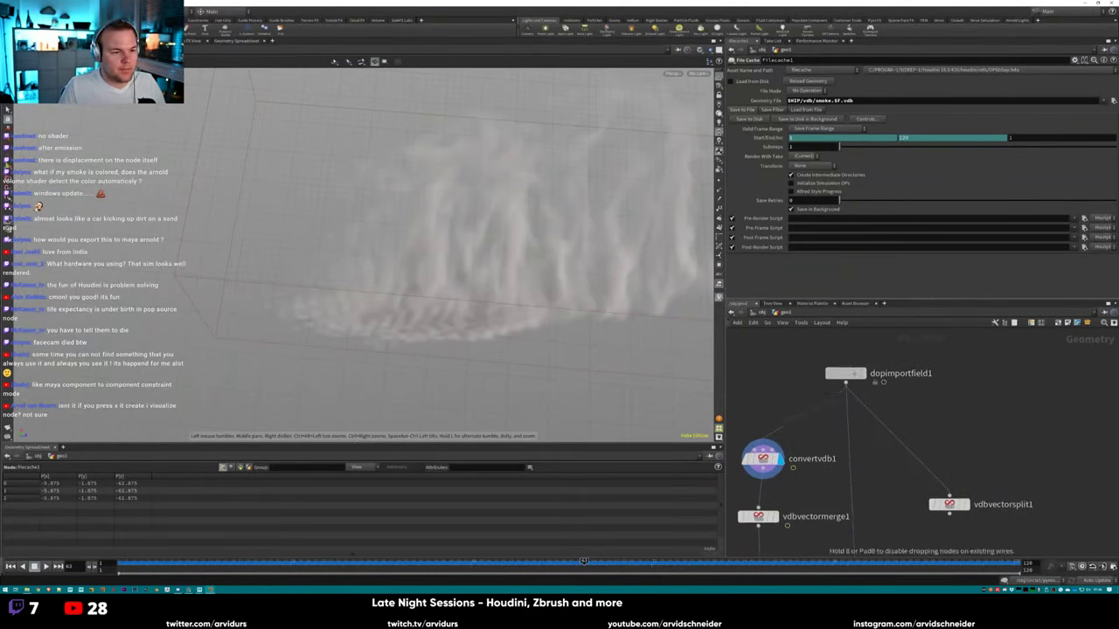
{"action": "scroll", "coordinate": [787, 423], "scroll_direction": "down", "scroll_amount": 3}
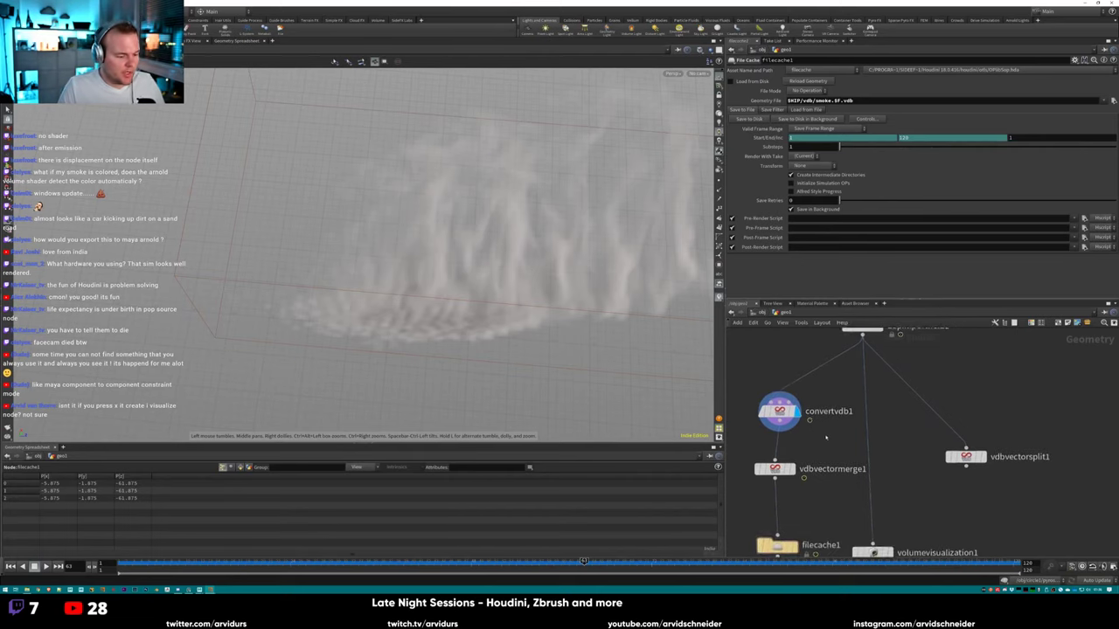
{"action": "key", "text": "u"}
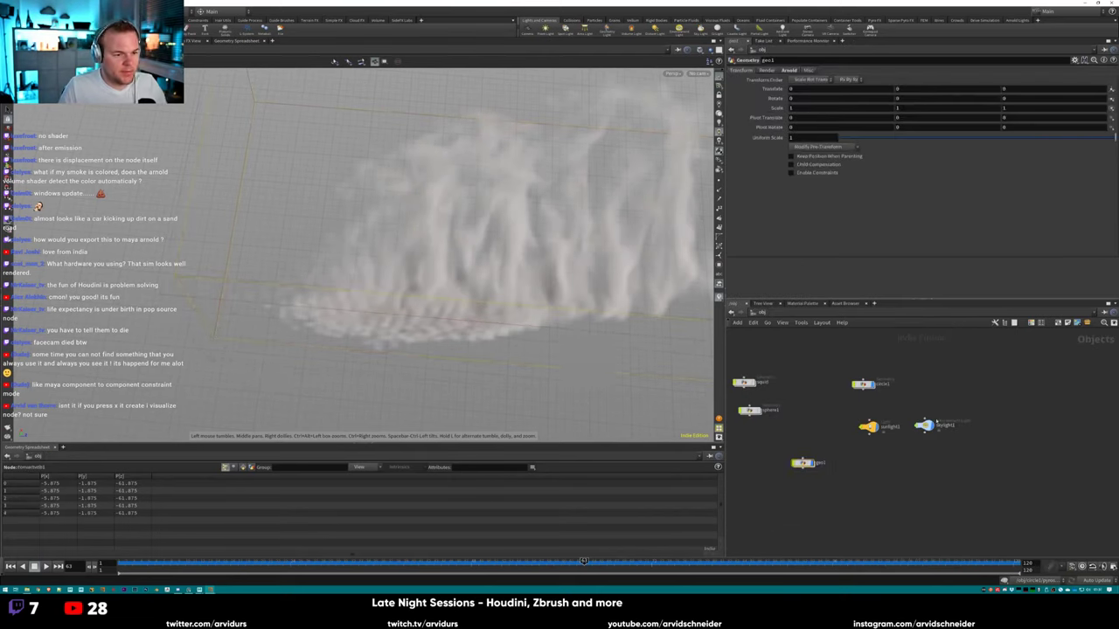
{"action": "double_click", "coordinate": [862, 384]}
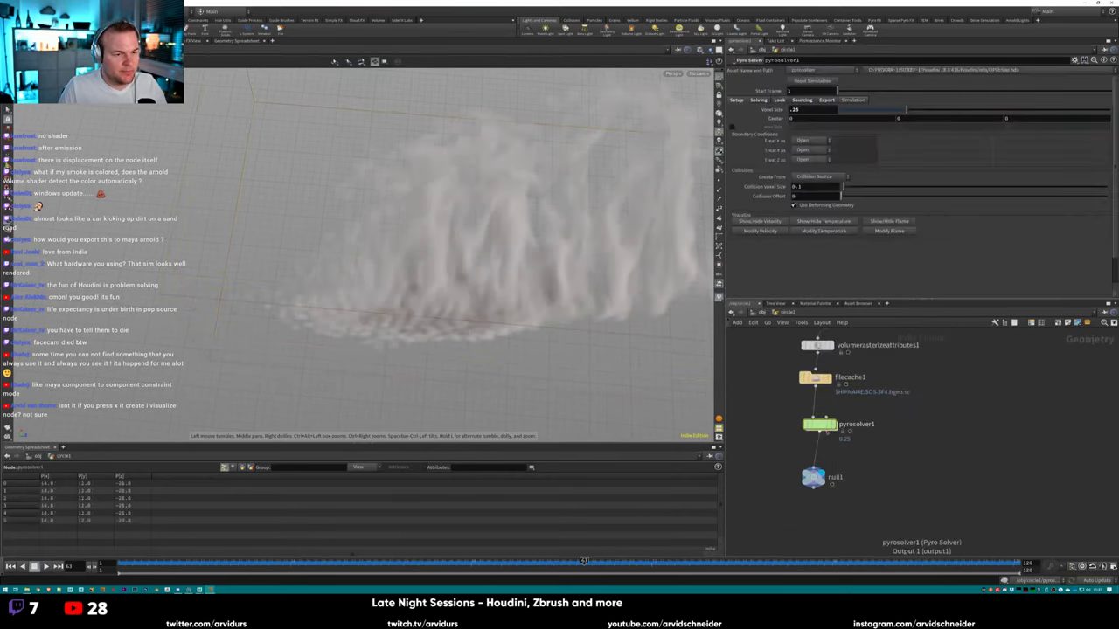
Move null1 below pyrosolver1 and set the display flag on dopnet1 to show its particles.
{"action": "middle_click_drag", "start_coordinate": [837, 455], "coordinate": [850, 428]}
{"action": "left_click_drag", "start_coordinate": [824, 452], "coordinate": [823, 475]}
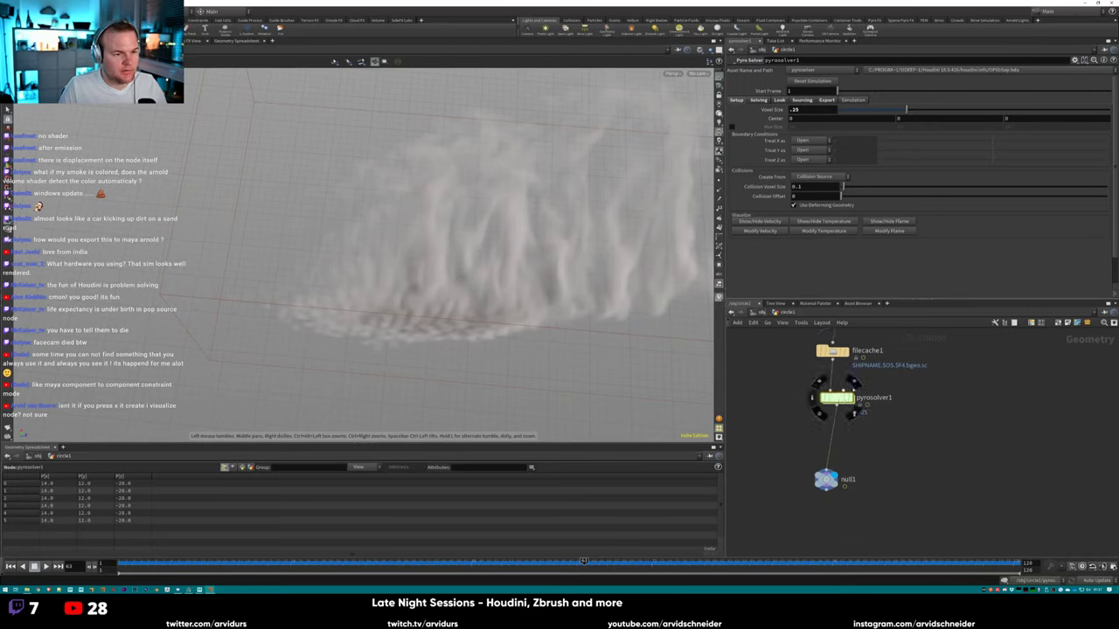
{"action": "middle_click_drag", "start_coordinate": [839, 399], "coordinate": [809, 463]}
{"action": "middle_click_drag", "start_coordinate": [918, 362], "coordinate": [901, 432]}
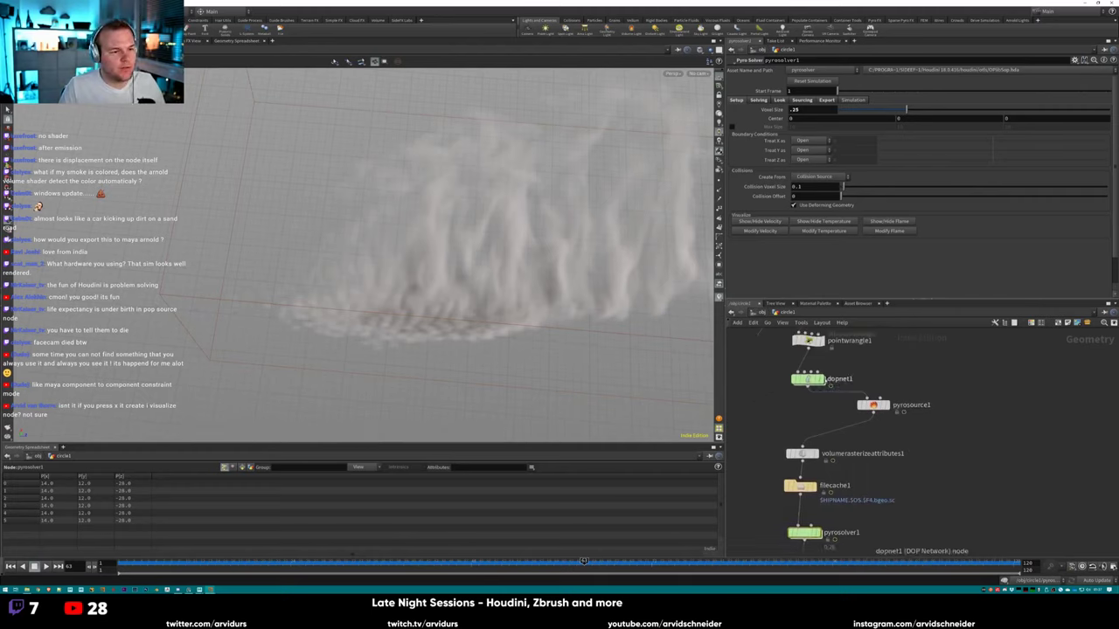
{"action": "left_click", "coordinate": [822, 379]}
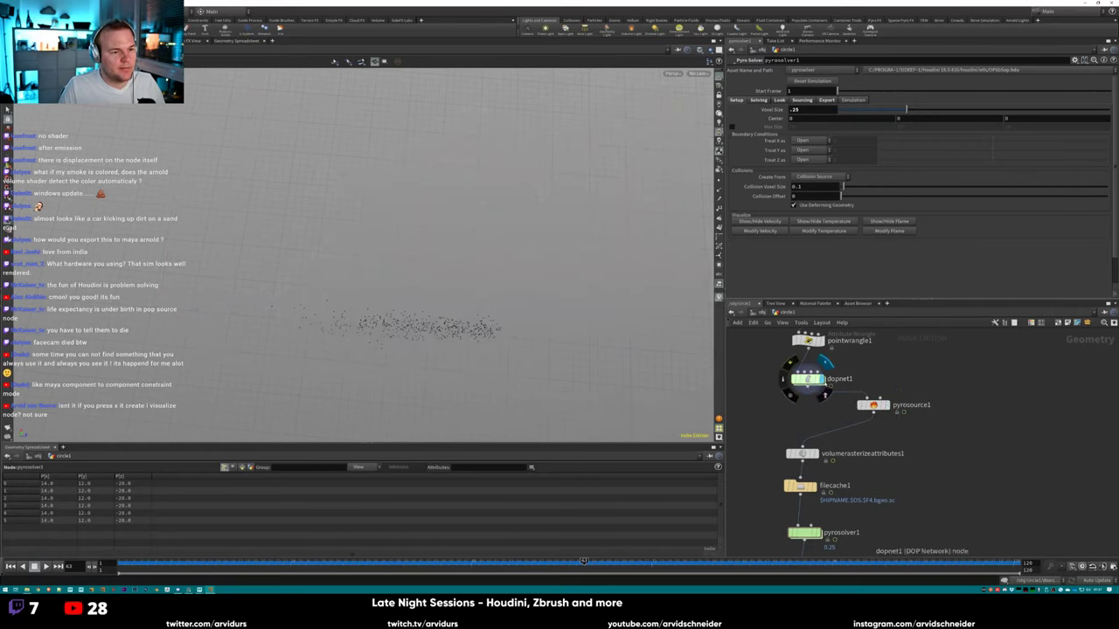
{"action": "middle_click_drag", "start_coordinate": [822, 384], "coordinate": [814, 424]}
{"action": "left_click_drag", "start_coordinate": [799, 419], "coordinate": [800, 403]}
{"action": "middle_click_drag", "start_coordinate": [806, 434], "coordinate": [823, 384]}
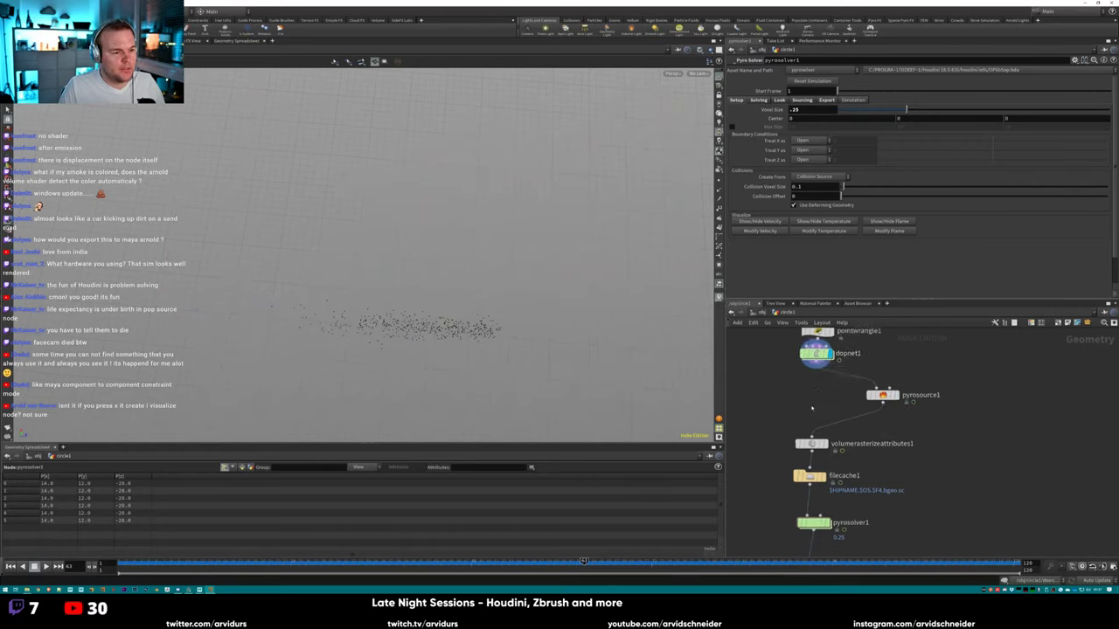
Insert an Attribute Randomize node on the wire below dopnet1.
{"action": "key", "text": "Tab"}
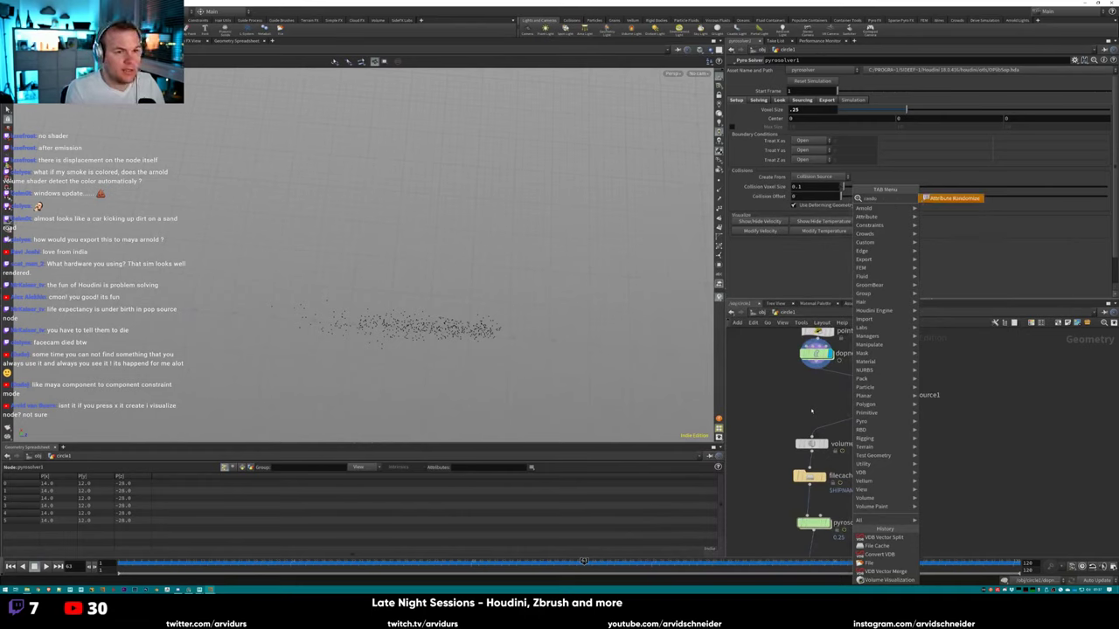
{"action": "key", "text": "Return"}
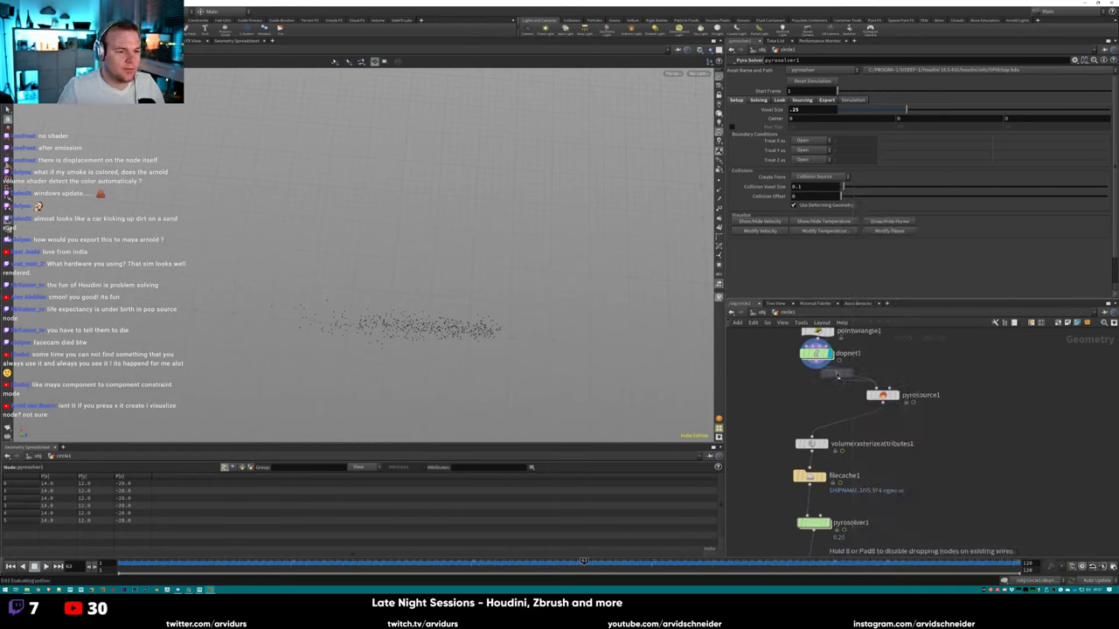
{"action": "left_click", "coordinate": [838, 383]}
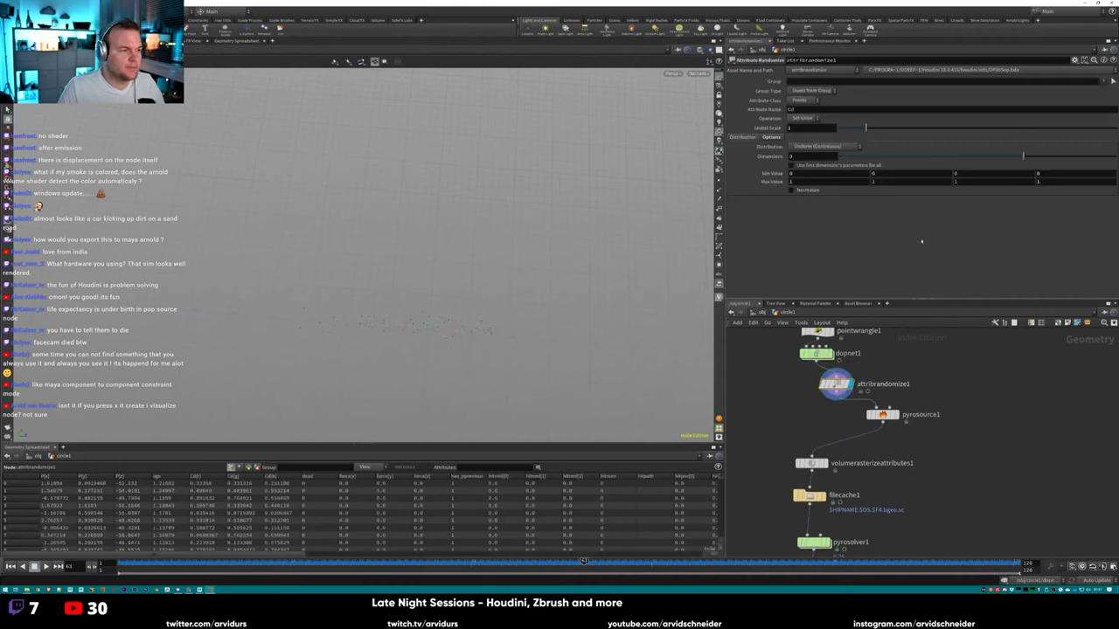
Add a third pyrosource1 attribute set to Color, and display volumerasterizeattributes1.
{"action": "middle_click_drag", "start_coordinate": [944, 440], "coordinate": [935, 410]}
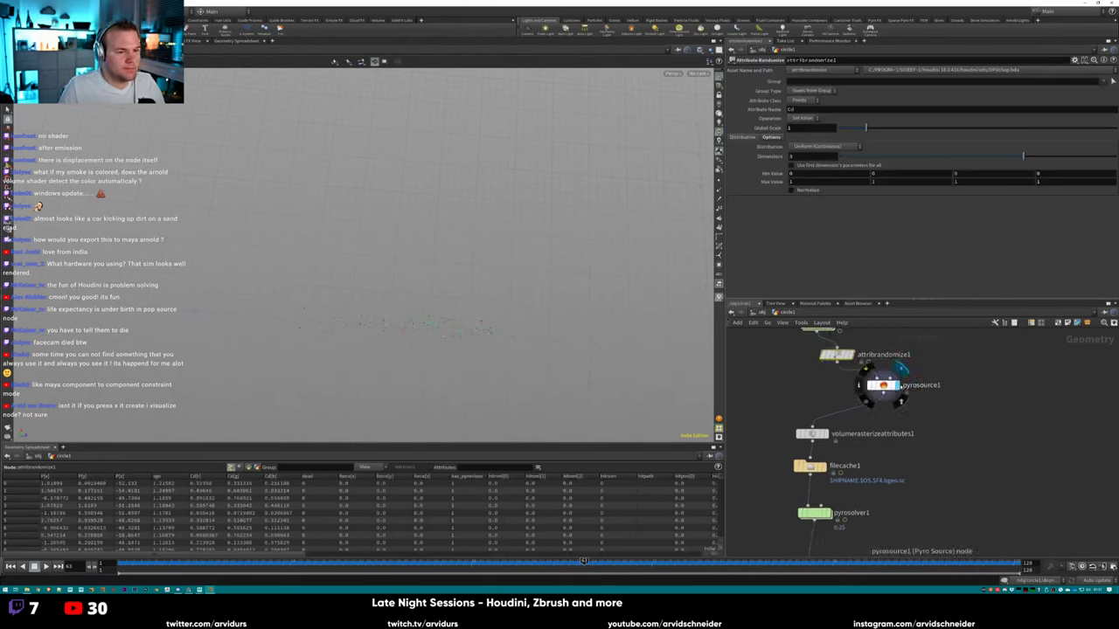
{"action": "left_click", "coordinate": [882, 385]}
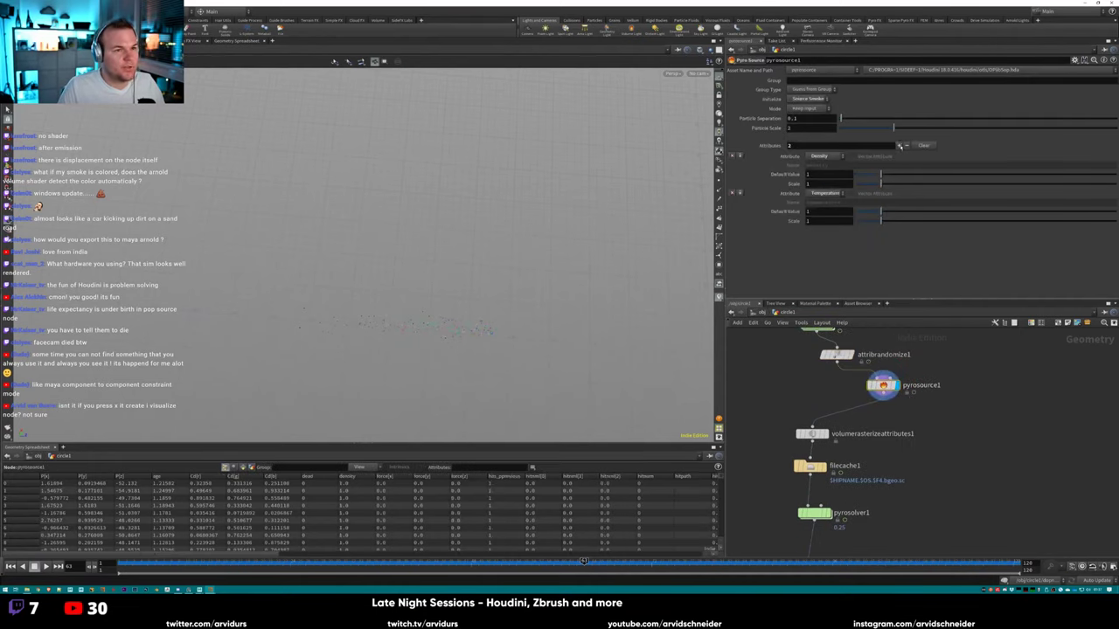
{"action": "left_click", "coordinate": [899, 146]}
{"action": "left_click", "coordinate": [831, 231]}
{"action": "left_click", "coordinate": [828, 268]}
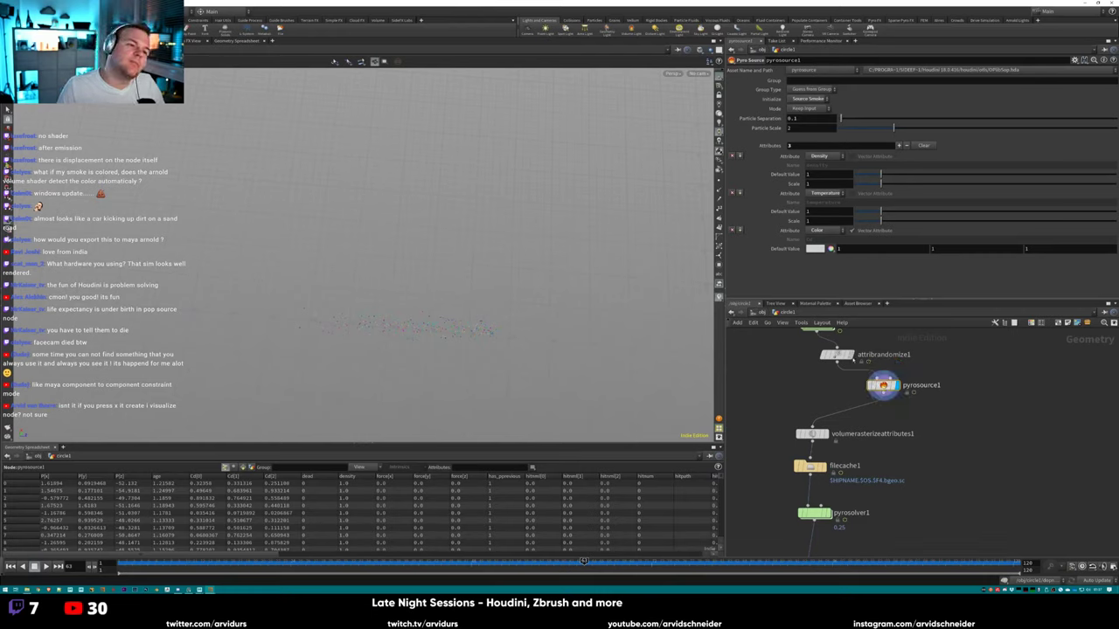
{"action": "scroll", "coordinate": [856, 380], "scroll_direction": "up", "scroll_amount": 1}
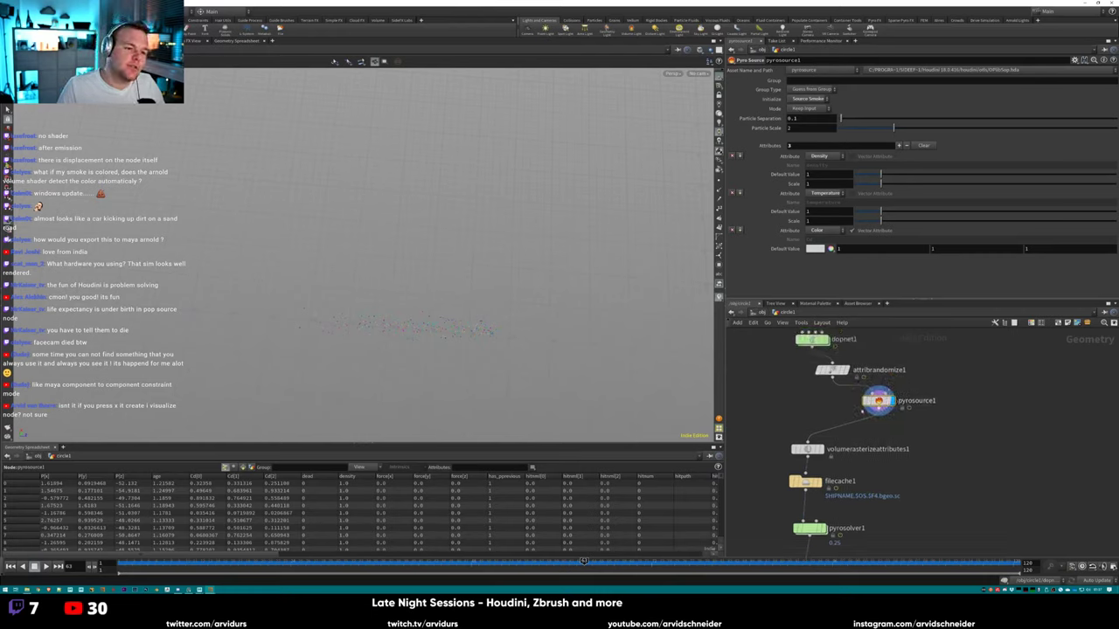
{"action": "left_click", "coordinate": [818, 449]}
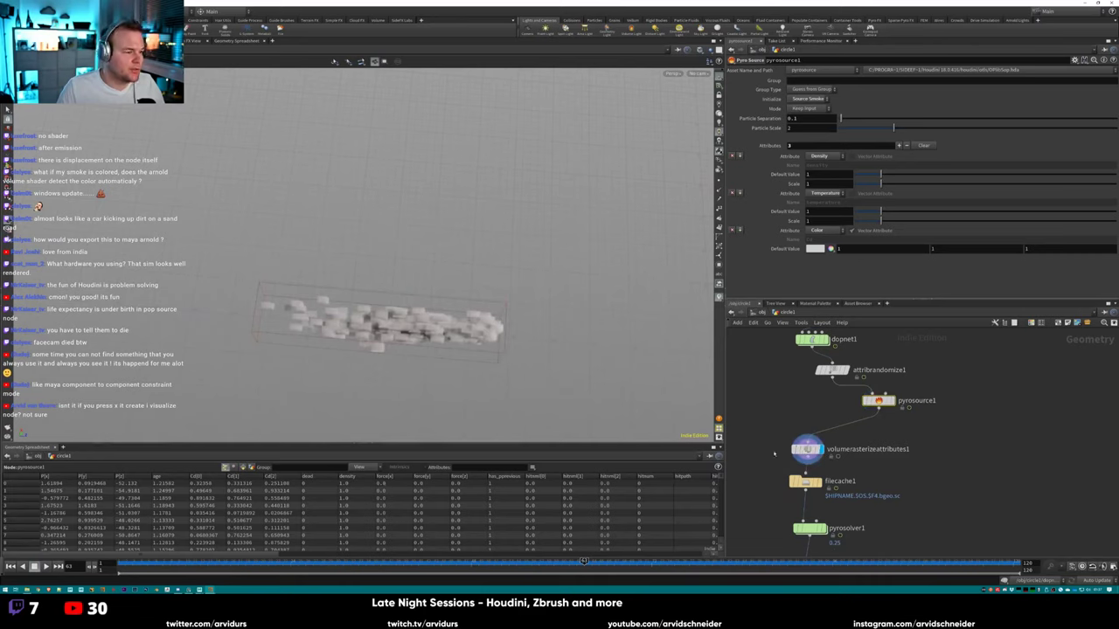
Append Cd to volumerasterizeattributes1's Attributes and verify the output fields.
{"action": "left_click", "coordinate": [801, 449]}
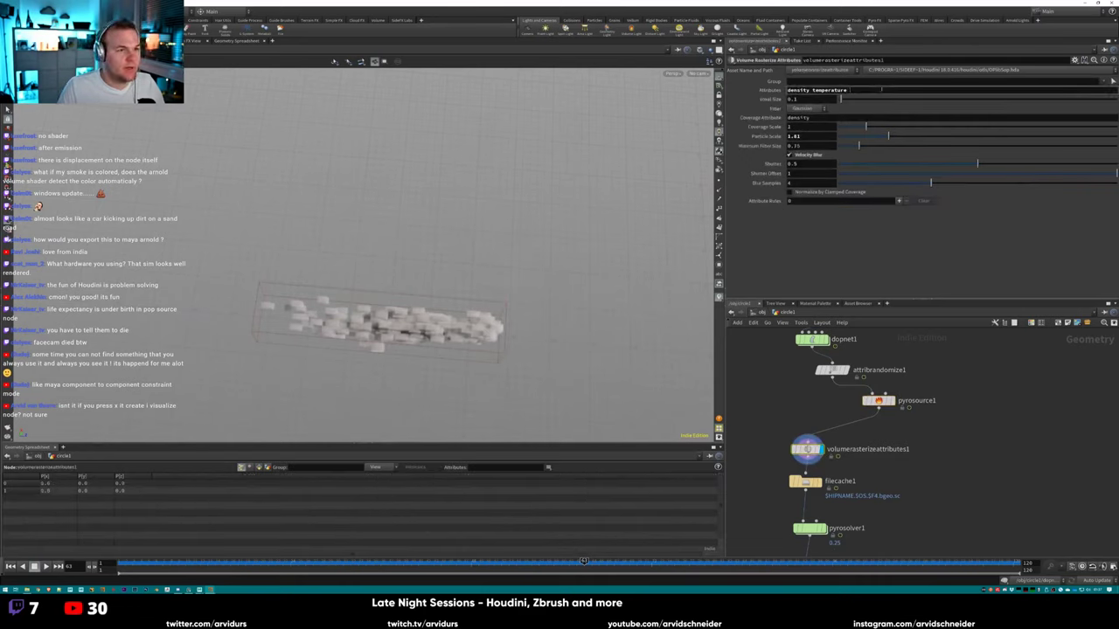
{"action": "type", "text": "Cd"}
{"action": "key", "text": "Return"}
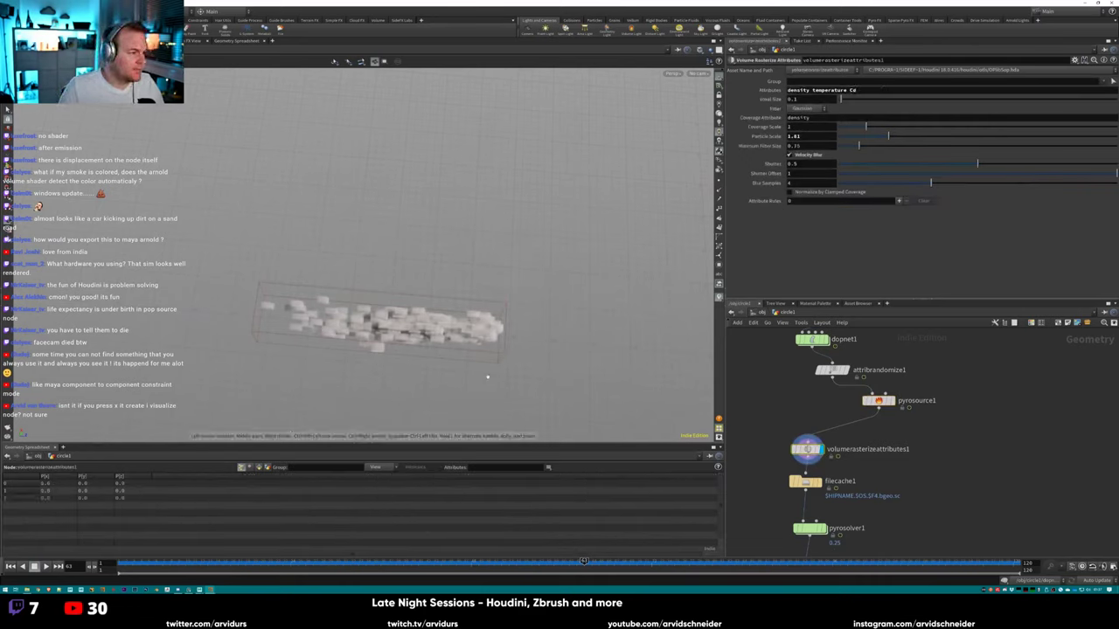
{"action": "middle_click", "coordinate": [875, 401]}
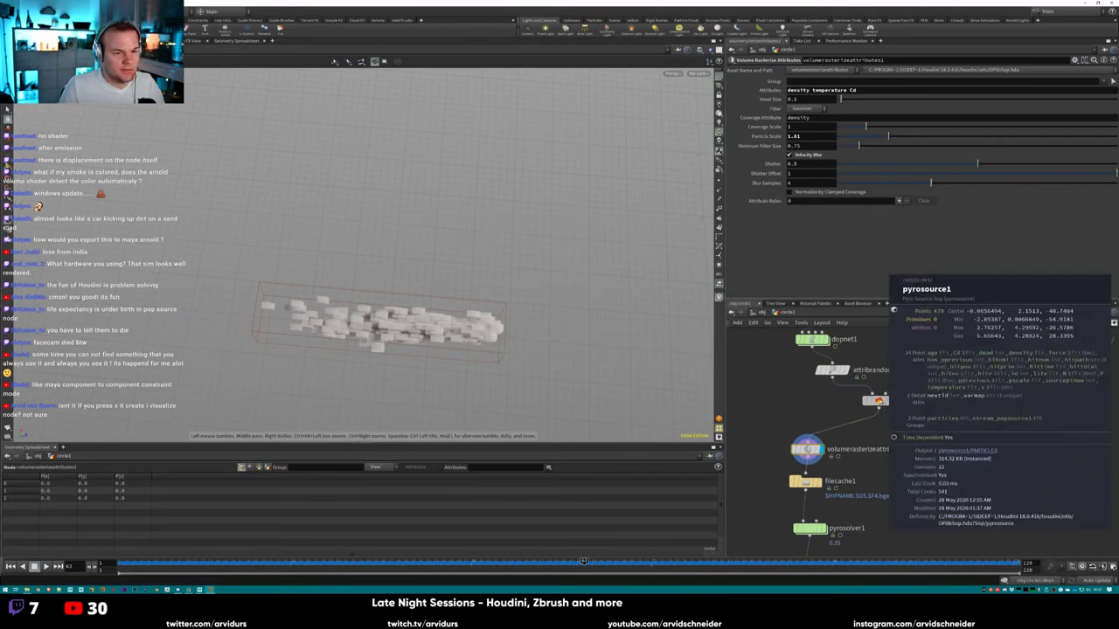
{"action": "middle_click", "coordinate": [806, 449]}
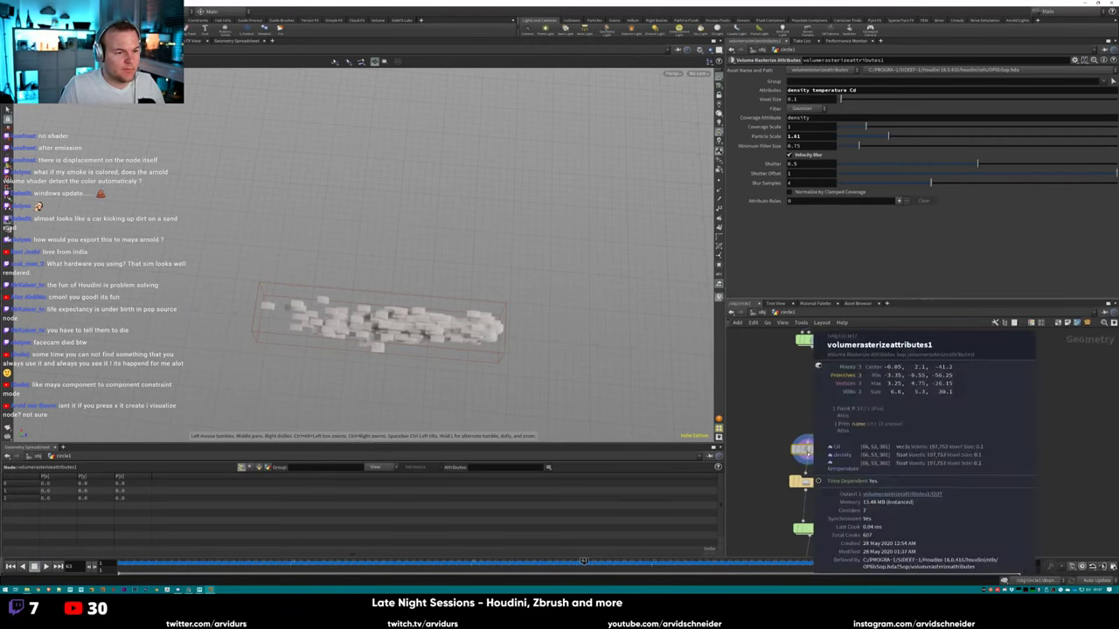
Rewind to the start, recheck pyrosource1's point attributes, and open filecache1's settings.
{"action": "key", "text": "h"}
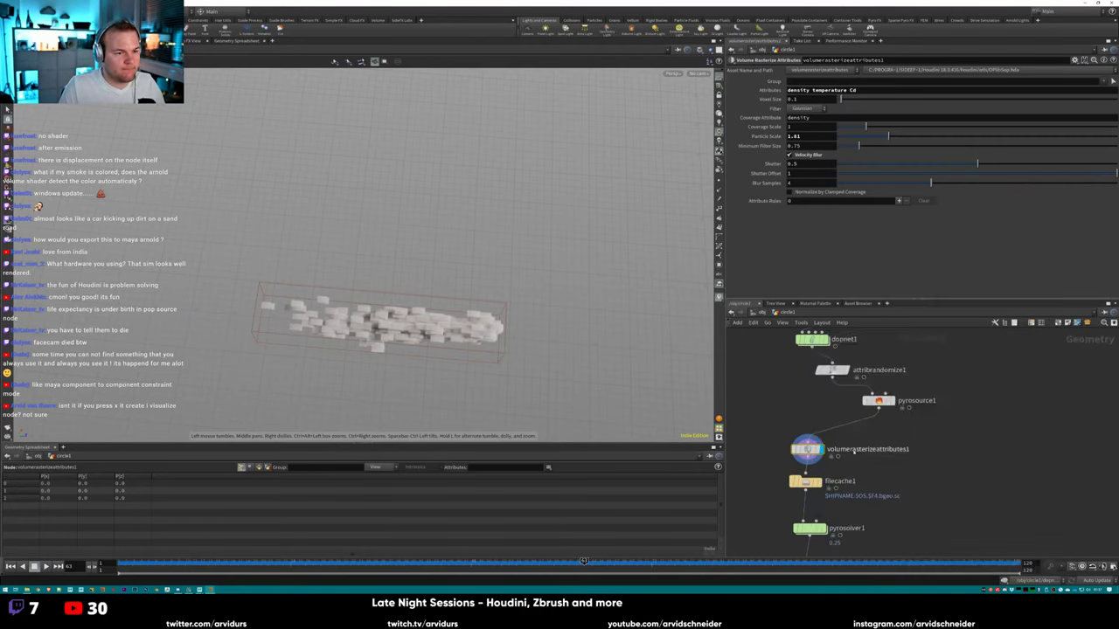
{"action": "mouse_move", "coordinate": [135, 567]}
{"action": "left_mouse_down"}
{"action": "mouse_move", "coordinate": [121, 567]}
{"action": "mouse_move", "coordinate": [147, 567]}
{"action": "mouse_move", "coordinate": [123, 566]}
{"action": "left_mouse_up"}
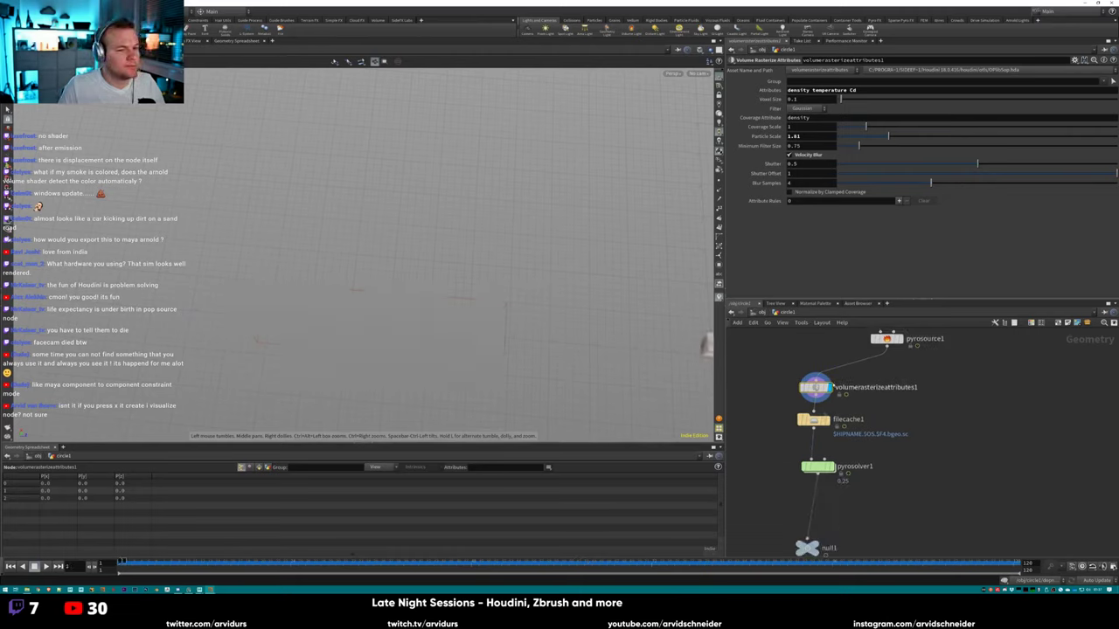
{"action": "middle_click_drag", "start_coordinate": [842, 363], "coordinate": [811, 414]}
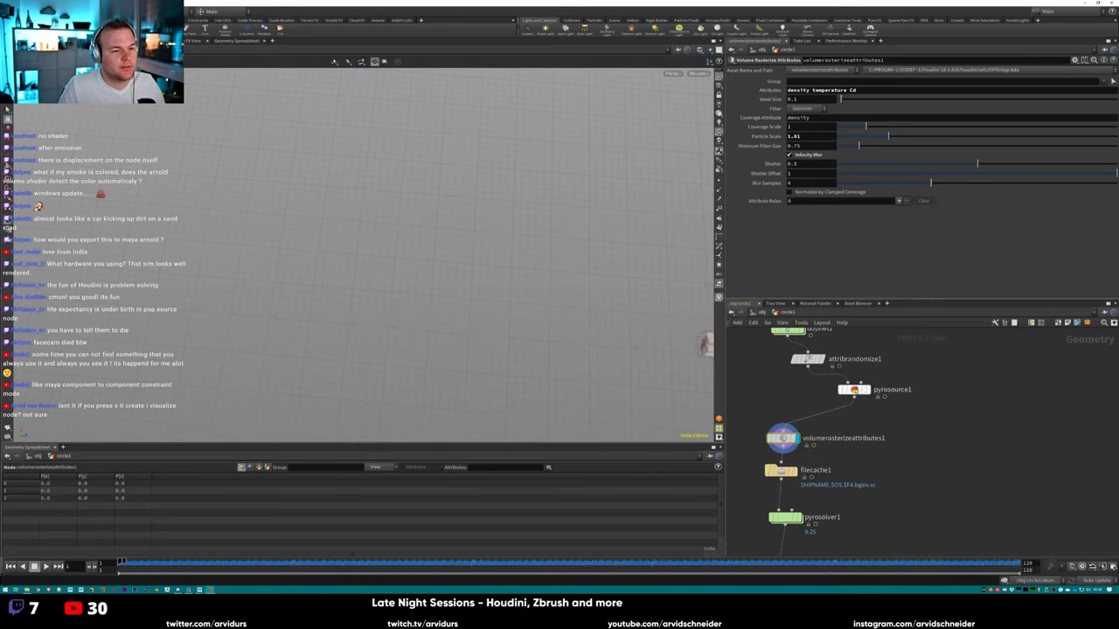
{"action": "middle_click", "coordinate": [853, 390]}
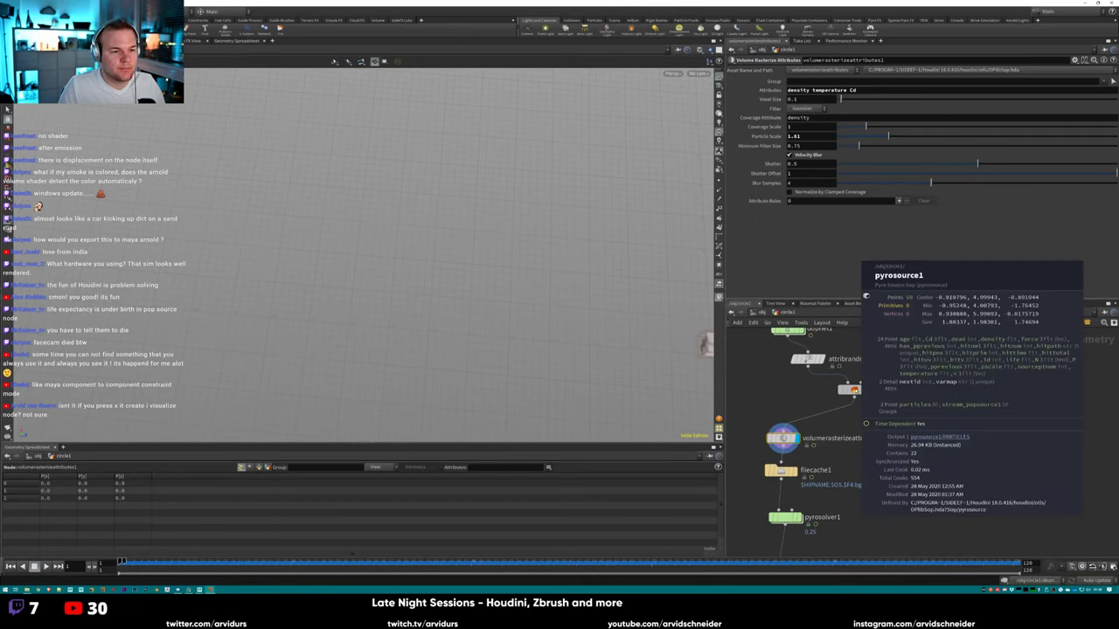
{"action": "middle_click_drag", "start_coordinate": [853, 390], "coordinate": [868, 333]}
{"action": "left_click", "coordinate": [795, 416]}
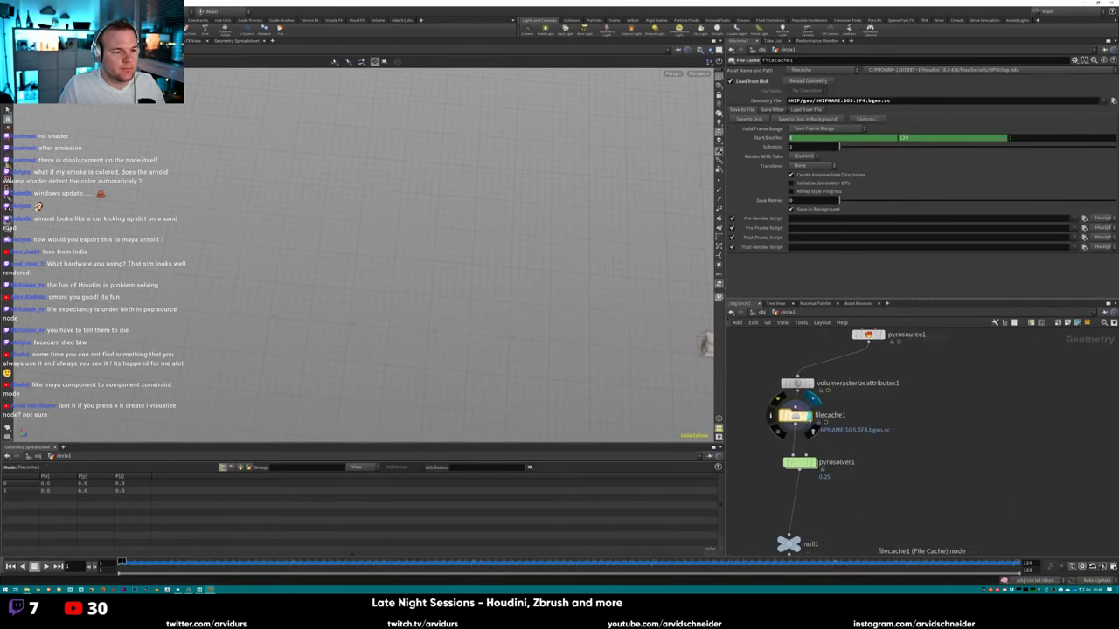
Write filecache1's source cache to disk, check it around frame 42, and open pyrosolver1's parameters.
{"action": "left_click", "coordinate": [747, 119]}
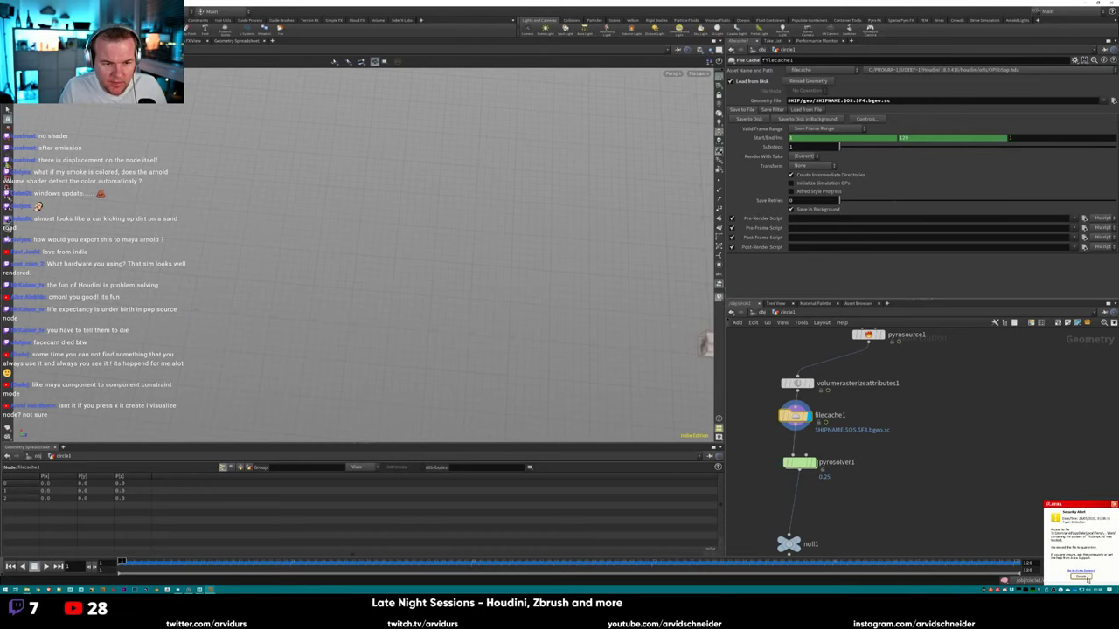
{"action": "left_click", "coordinate": [1082, 577]}
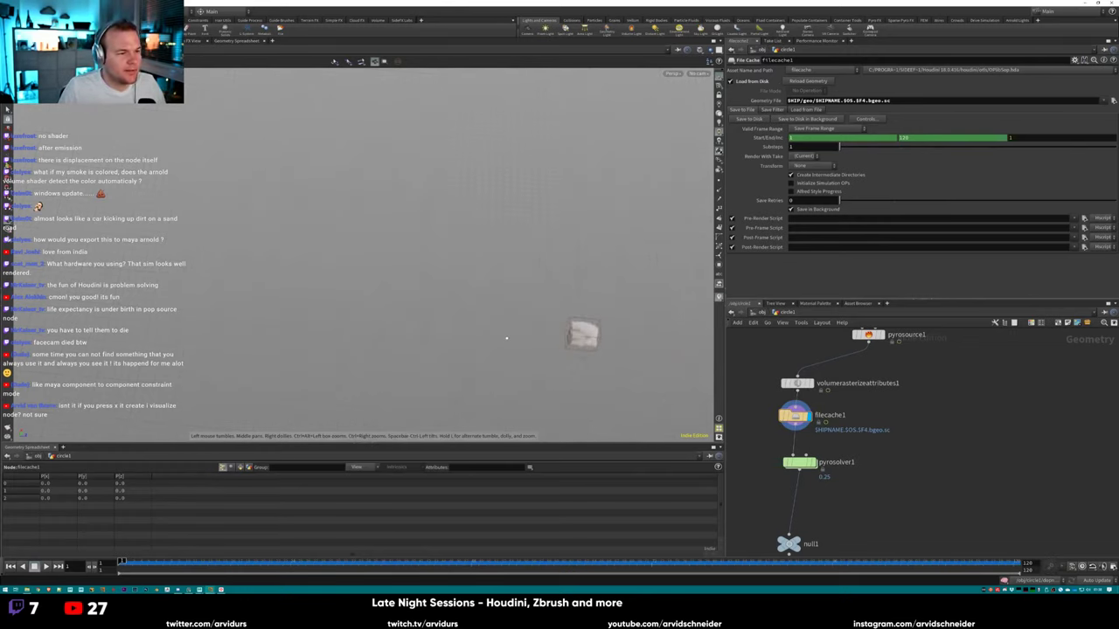
{"action": "left_click_drag", "start_coordinate": [123, 562], "coordinate": [425, 562]}
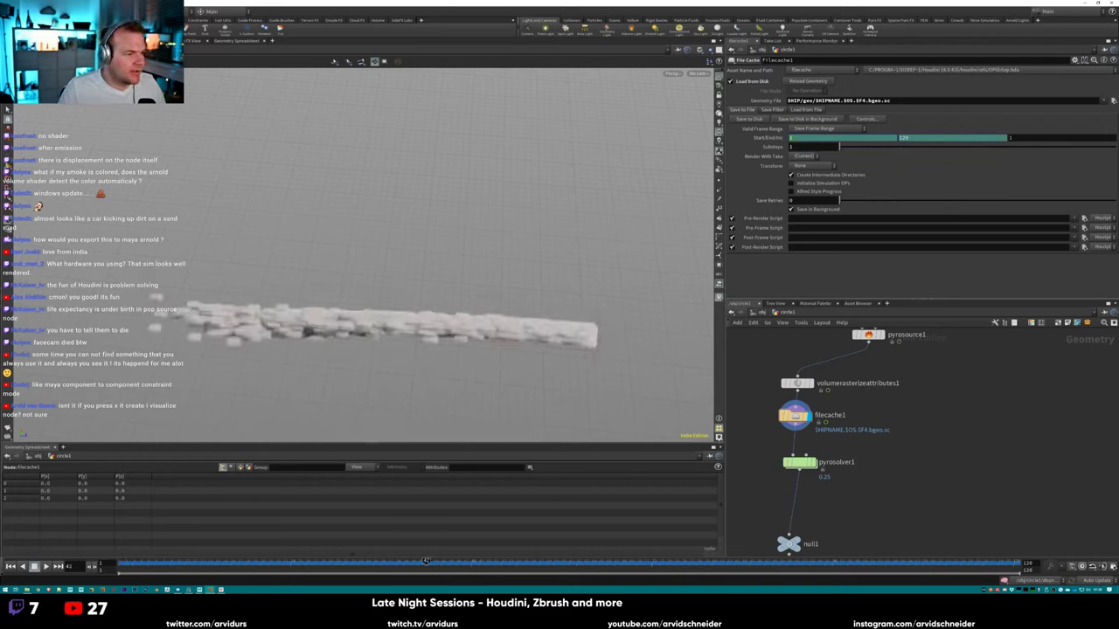
{"action": "middle_click", "coordinate": [792, 416]}
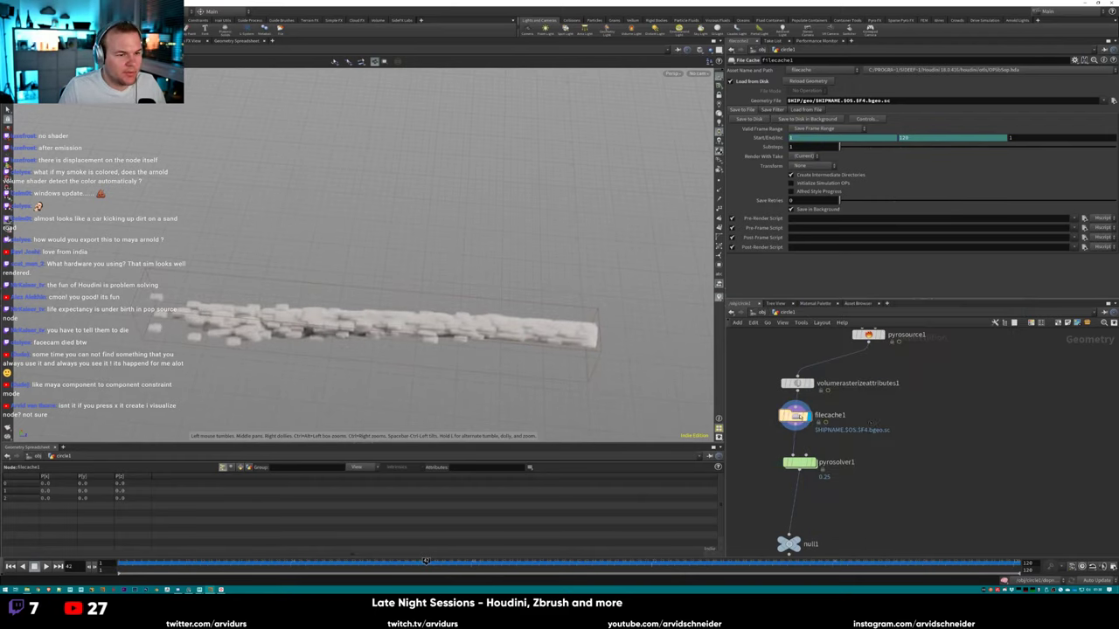
{"action": "middle_click_drag", "start_coordinate": [792, 416], "coordinate": [792, 365]}
{"action": "left_click", "coordinate": [808, 411]}
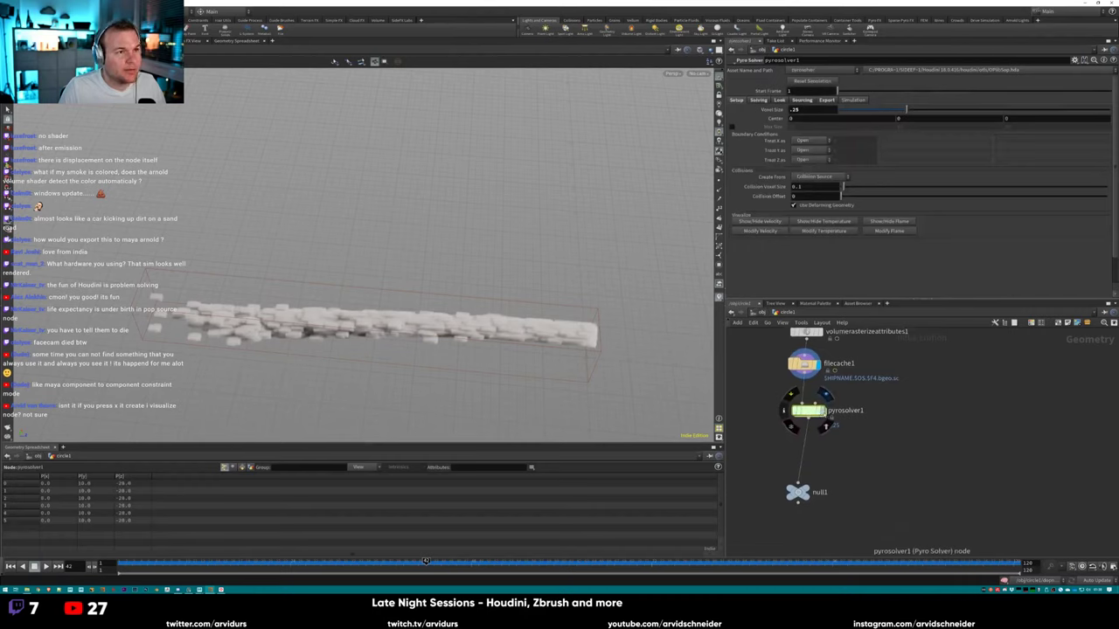
Display pyrosolver1's smoke in the viewport and check its node info.
{"action": "left_click", "coordinate": [823, 411]}
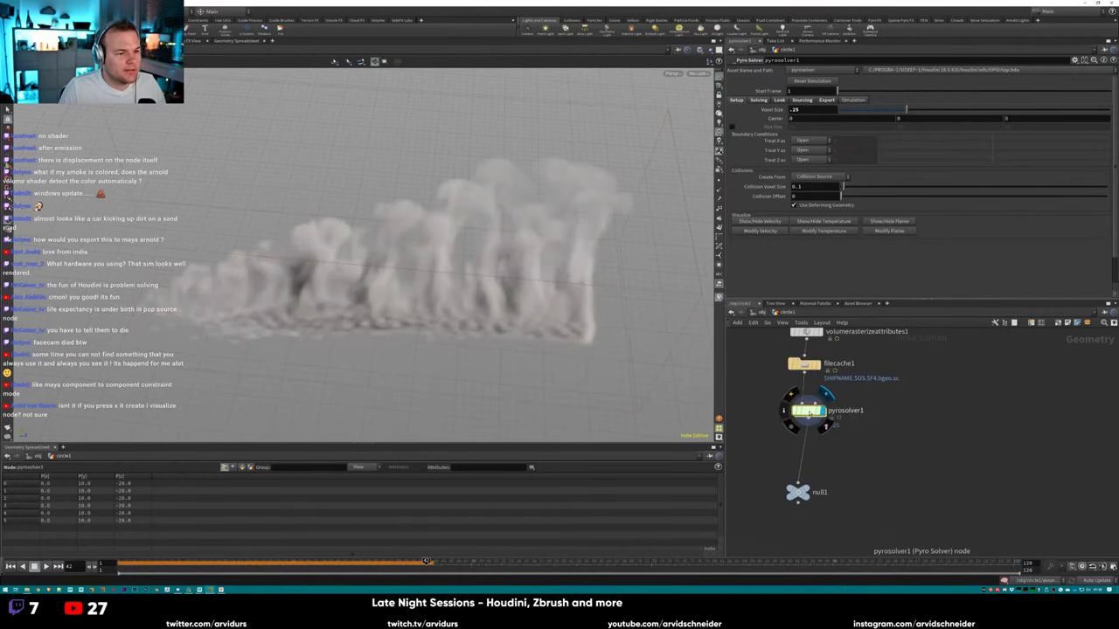
{"action": "middle_click_drag", "start_coordinate": [807, 411], "coordinate": [816, 394]}
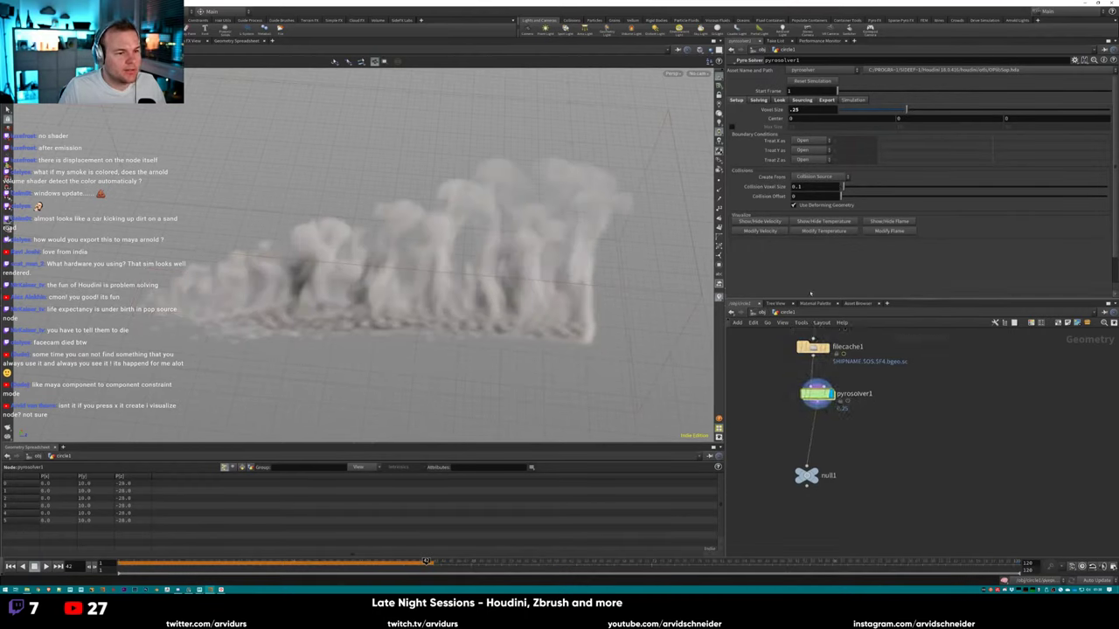
{"action": "middle_click", "coordinate": [816, 394]}
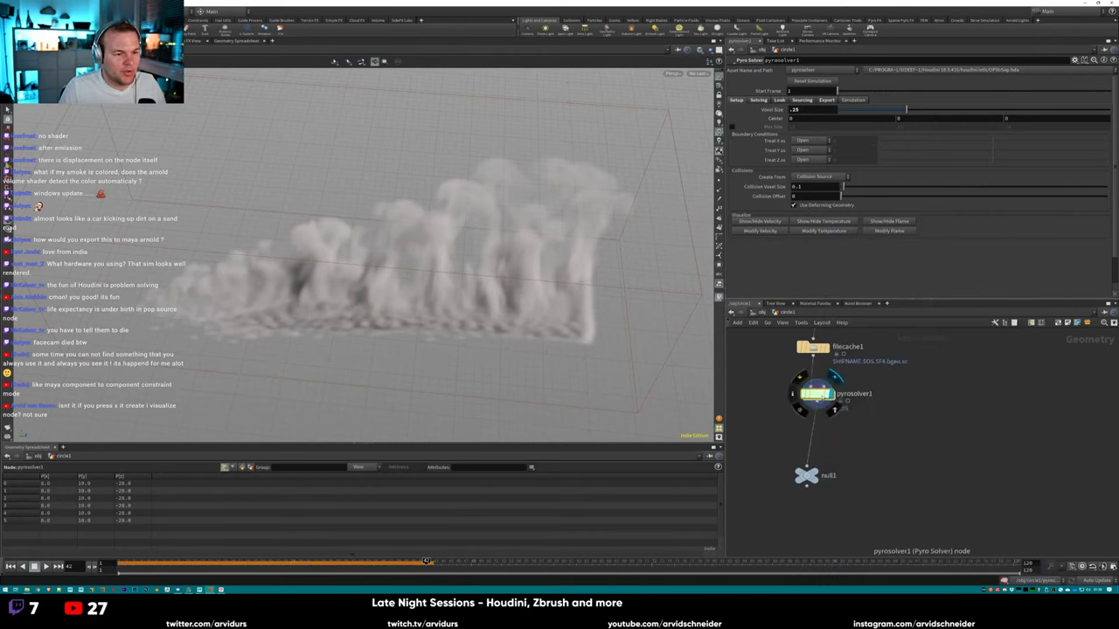
{"action": "middle_click", "coordinate": [816, 395]}
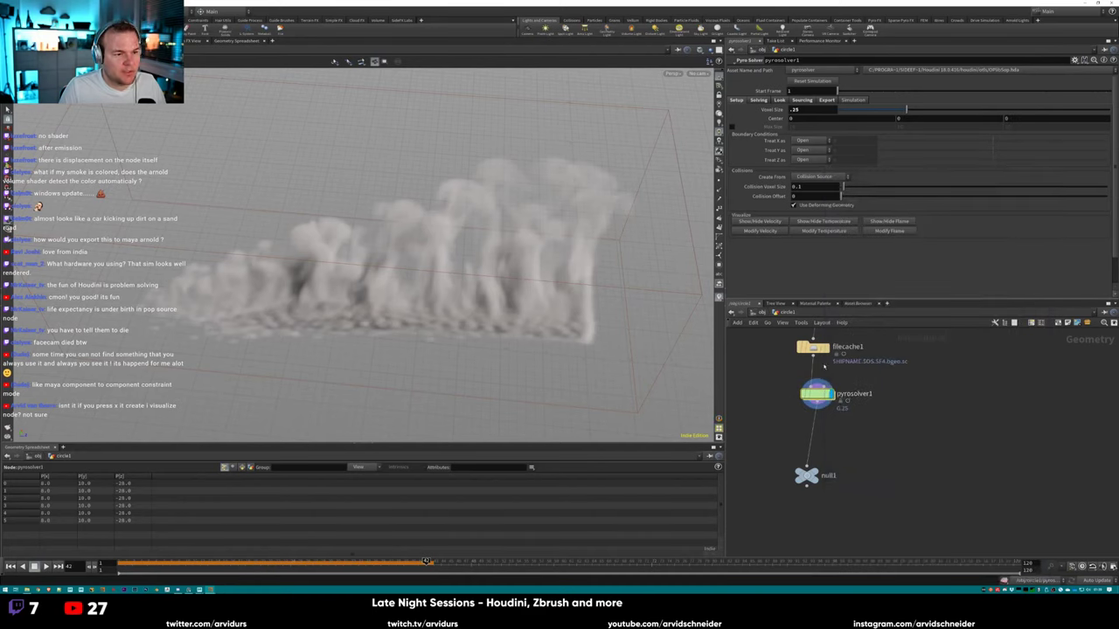
On the Export tab, add a fifth field named Cd visualized as Smoke.
{"action": "left_click", "coordinate": [826, 100]}
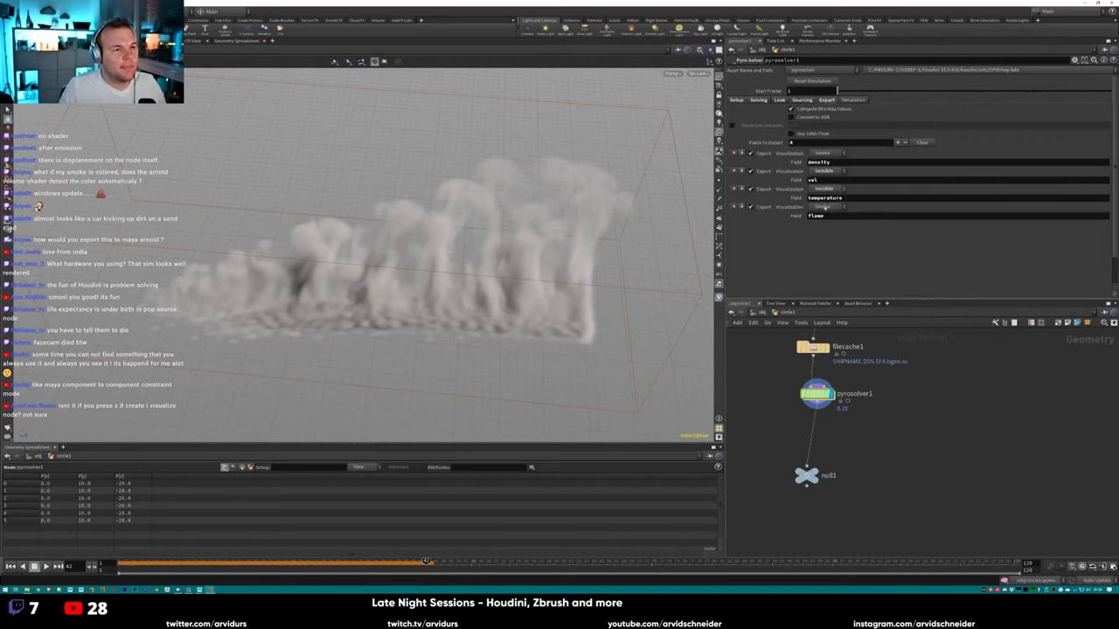
{"action": "left_click", "coordinate": [825, 207]}
{"action": "left_click", "coordinate": [822, 213]}
{"action": "left_click", "coordinate": [898, 143]}
{"action": "left_click", "coordinate": [831, 225]}
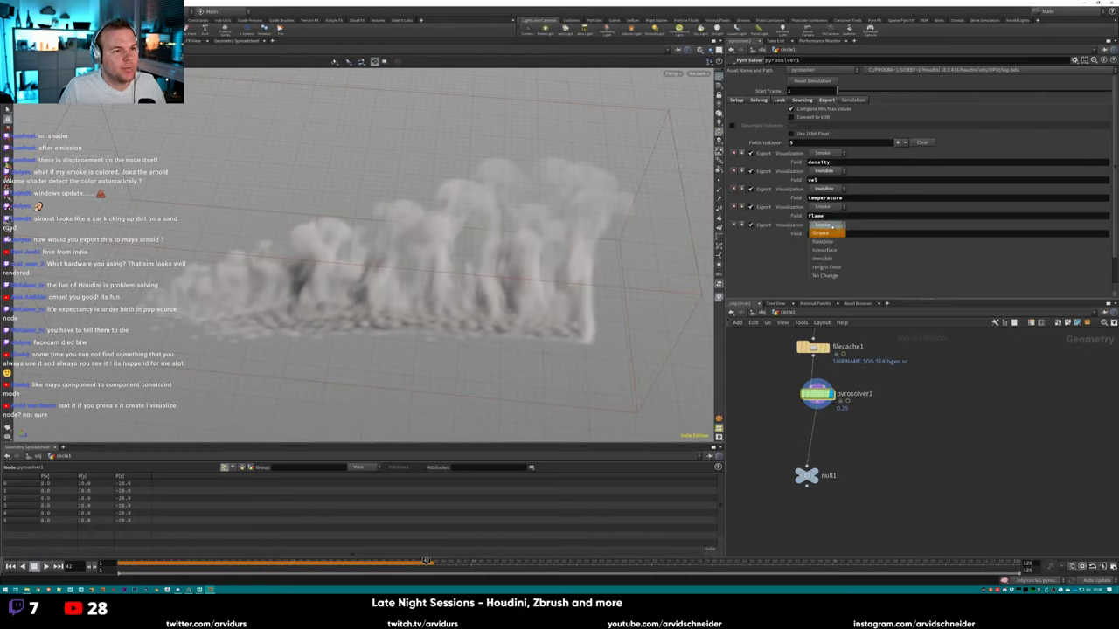
{"action": "left_click", "coordinate": [828, 231]}
{"action": "left_click", "coordinate": [822, 234]}
{"action": "type", "text": "Cd"}
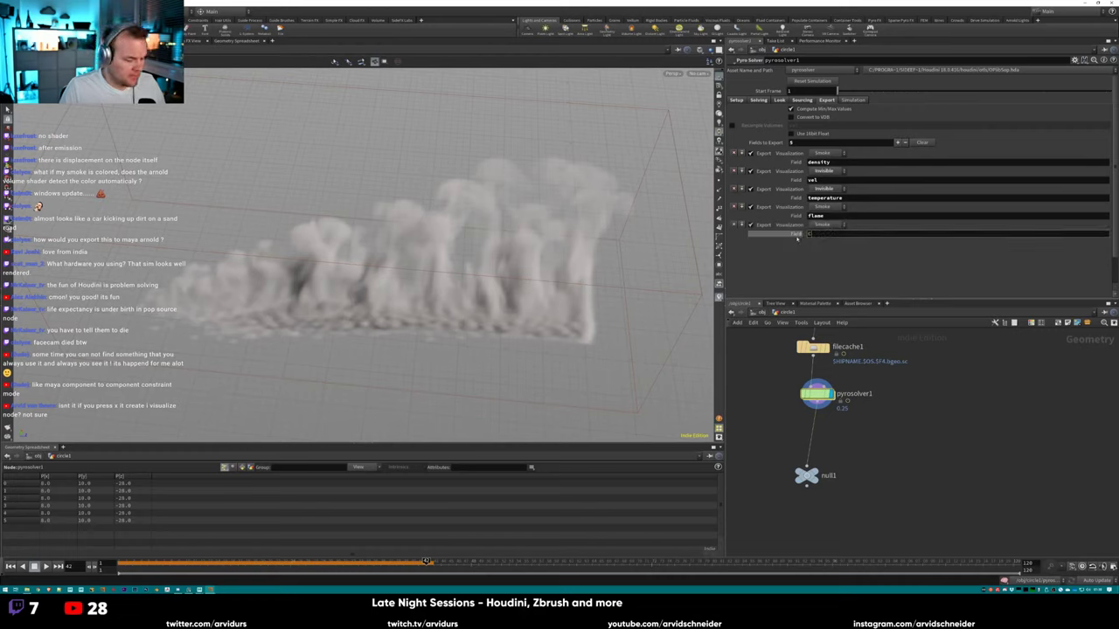
{"action": "key", "text": "Return"}
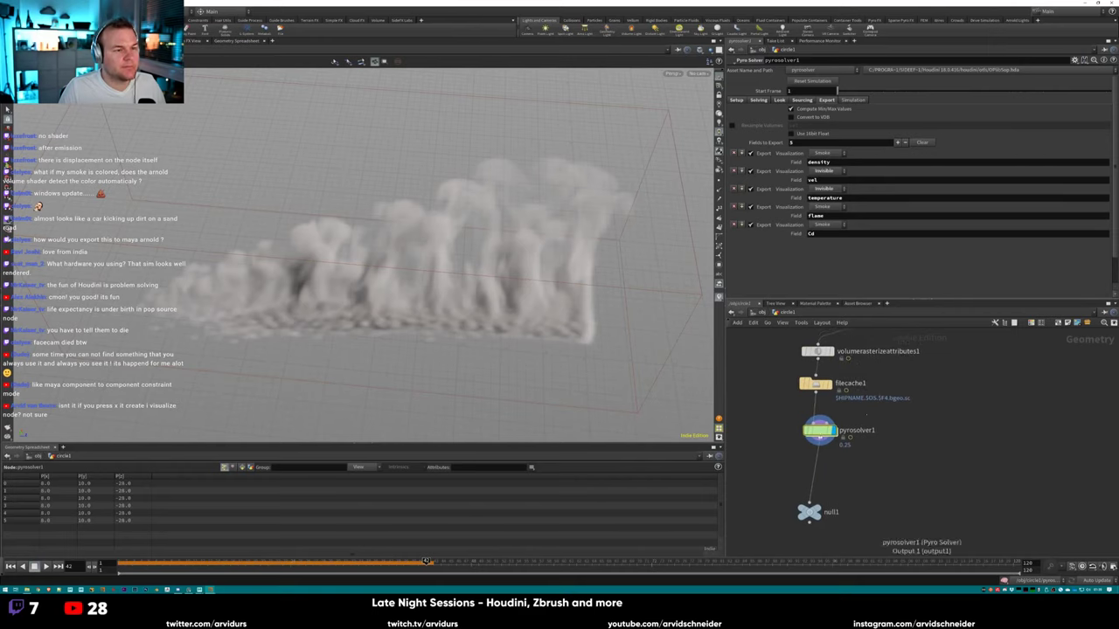
Replay the simulation from the start and toggle Cd's visualization to Invisible, then back to Smoke.
{"action": "middle_click", "coordinate": [819, 430]}
{"action": "left_click", "coordinate": [776, 406]}
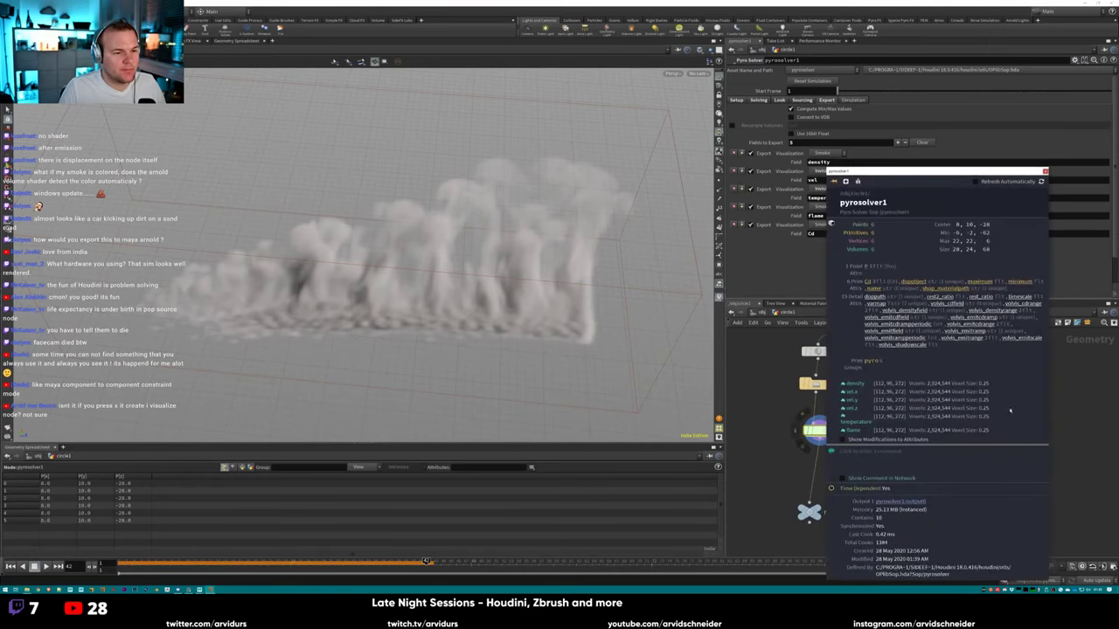
{"action": "key", "text": "Escape"}
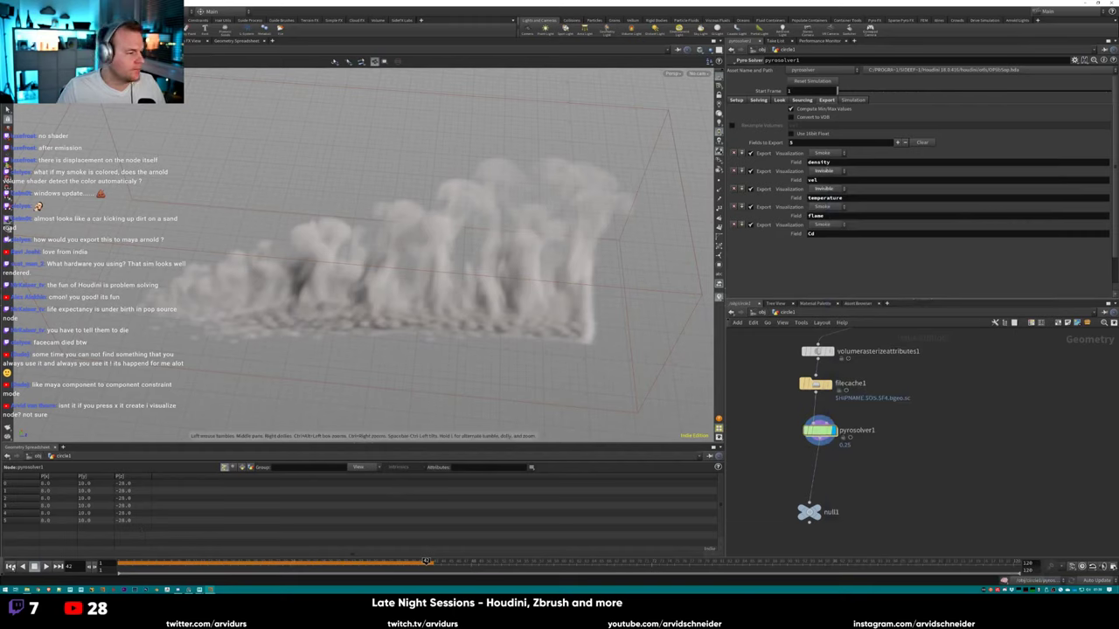
{"action": "key", "text": "ctrl+Left"}
{"action": "key", "text": "ctrl+Up"}
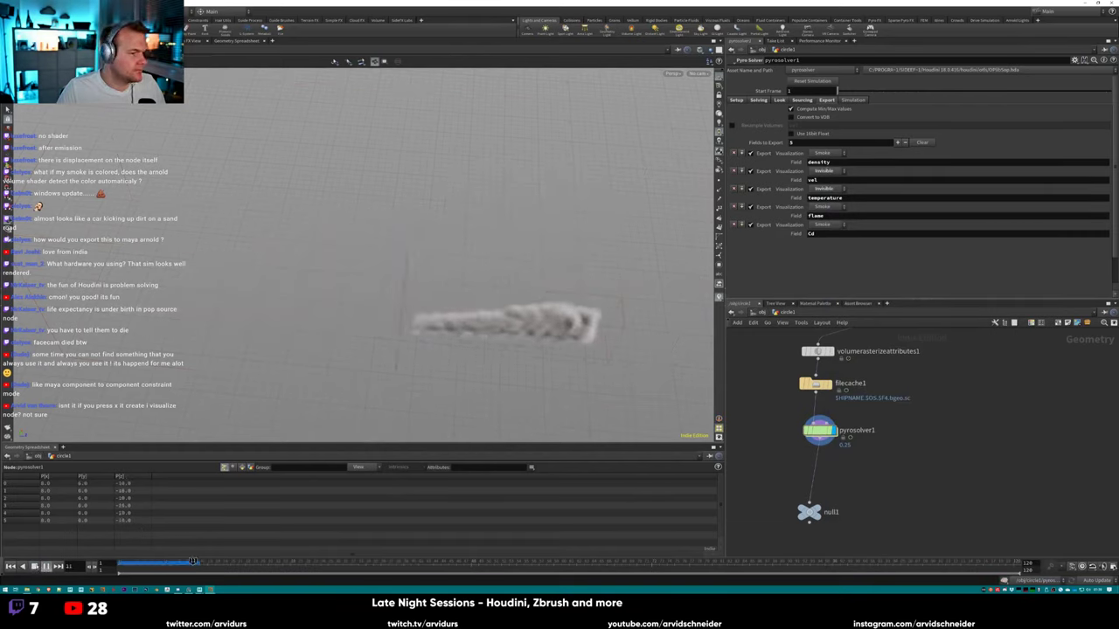
{"action": "left_click_drag", "start_coordinate": [345, 354], "coordinate": [371, 382], "text": "alt"}
{"action": "middle_click", "coordinate": [819, 431]}
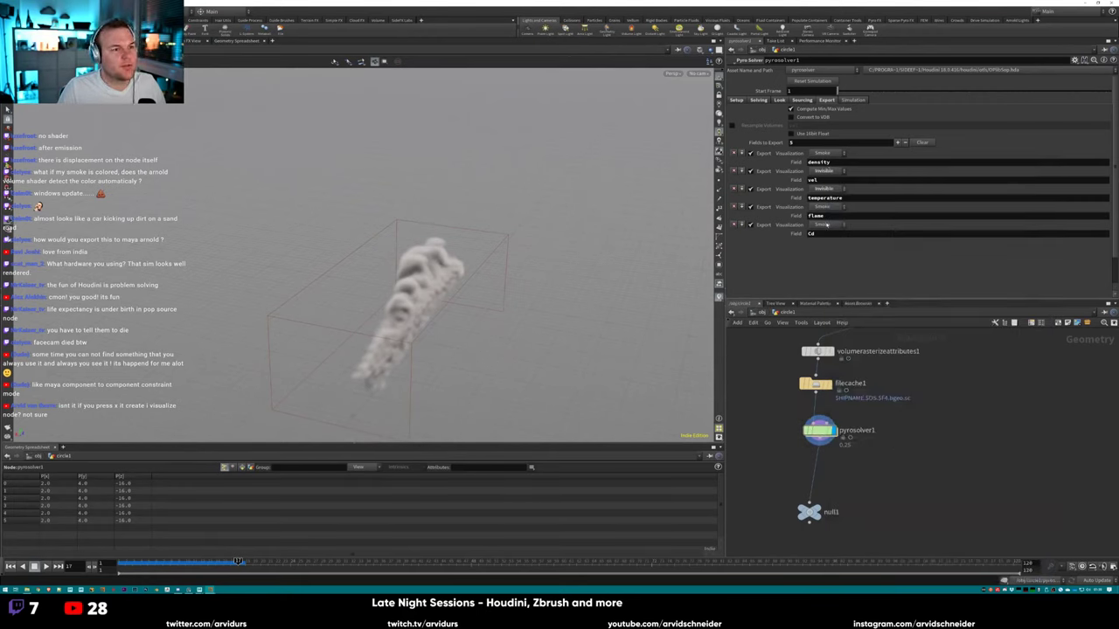
{"action": "left_click", "coordinate": [827, 226]}
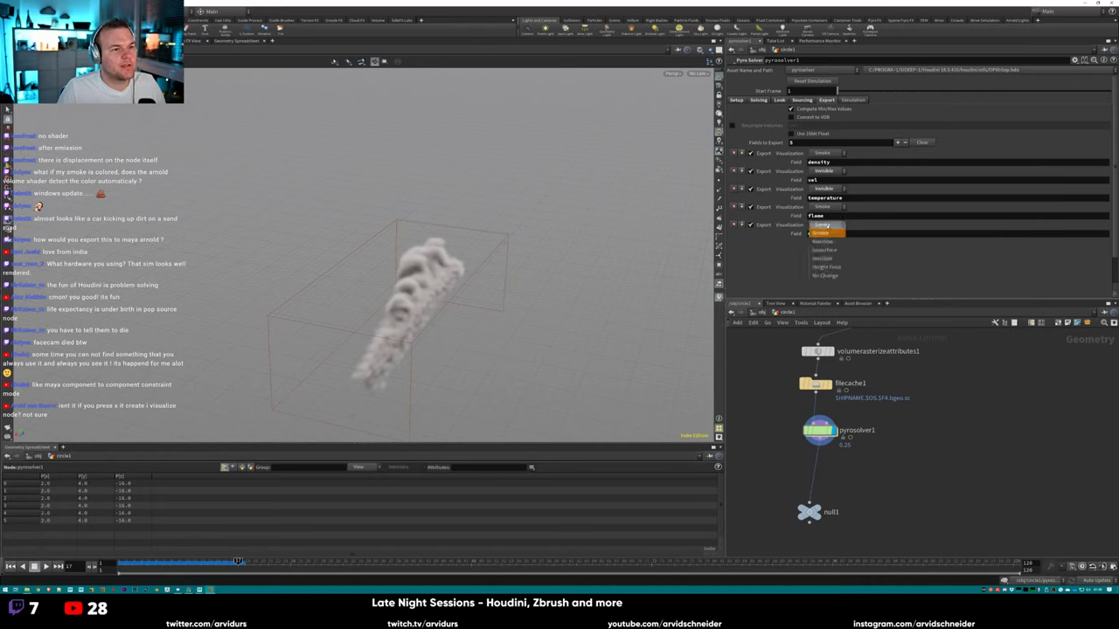
{"action": "left_click", "coordinate": [822, 259]}
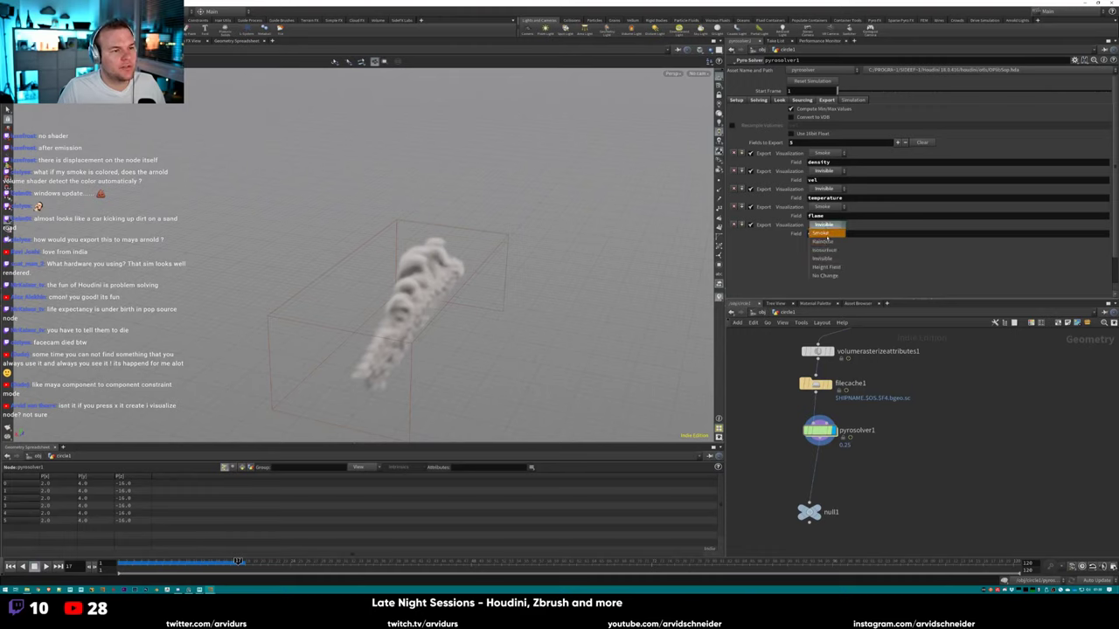
{"action": "left_click", "coordinate": [821, 232]}
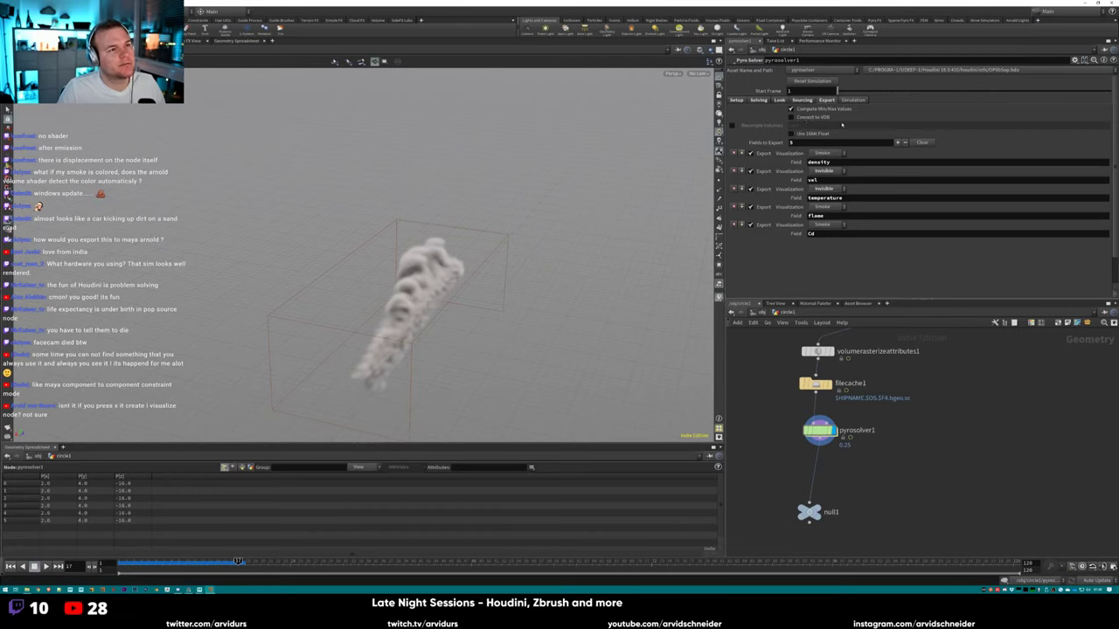
Enable Convert to VDB on pyrosolver1, check its info, then view its Sourcing settings.
{"action": "left_click", "coordinate": [815, 118]}
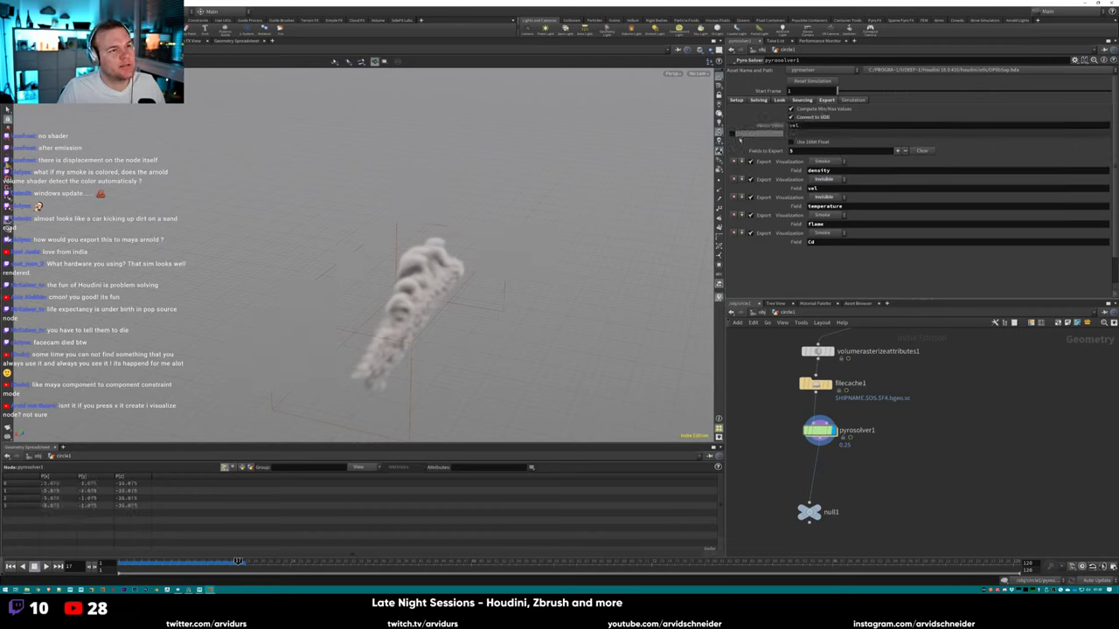
{"action": "middle_click", "coordinate": [827, 433]}
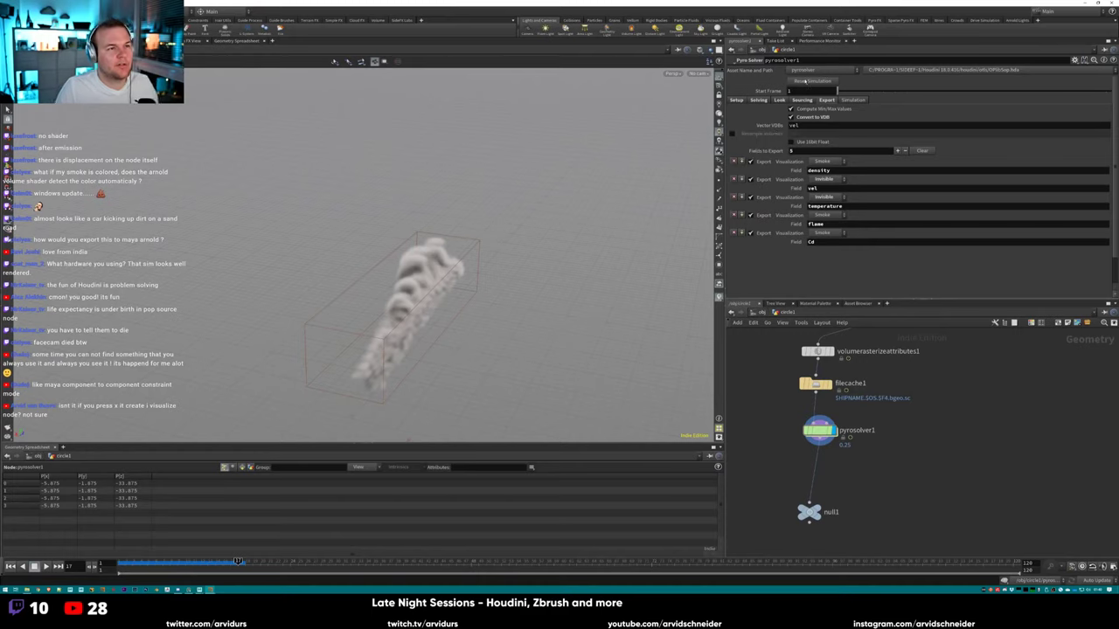
{"action": "left_click", "coordinate": [802, 100]}
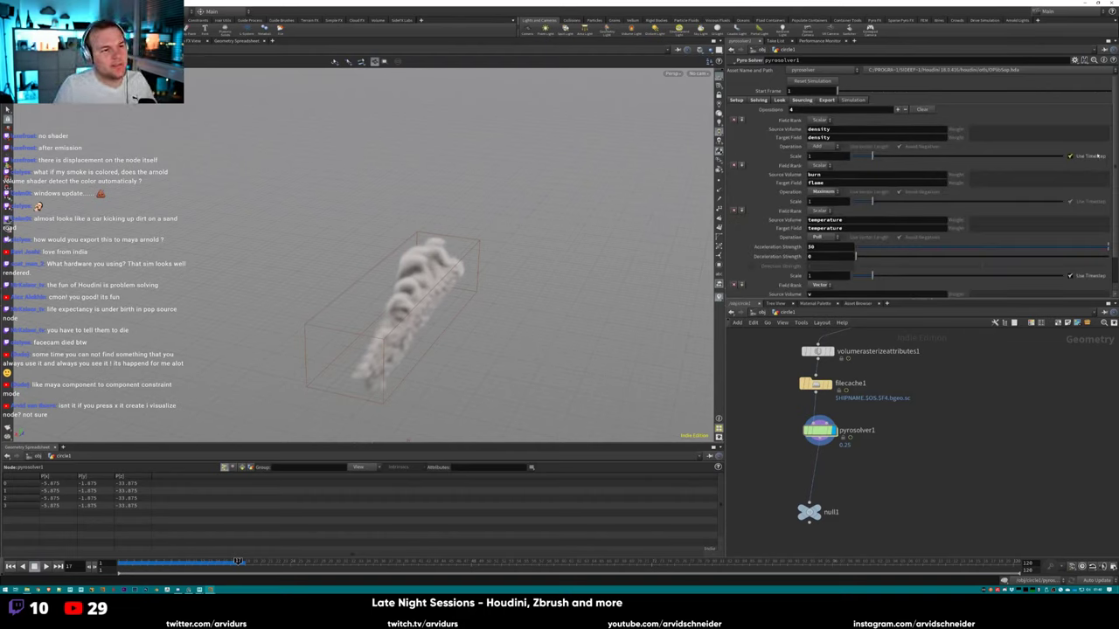
{"action": "scroll", "coordinate": [1097, 155], "scroll_direction": "down", "scroll_amount": 2}
{"action": "scroll", "coordinate": [1110, 140], "scroll_direction": "up", "scroll_amount": 2}
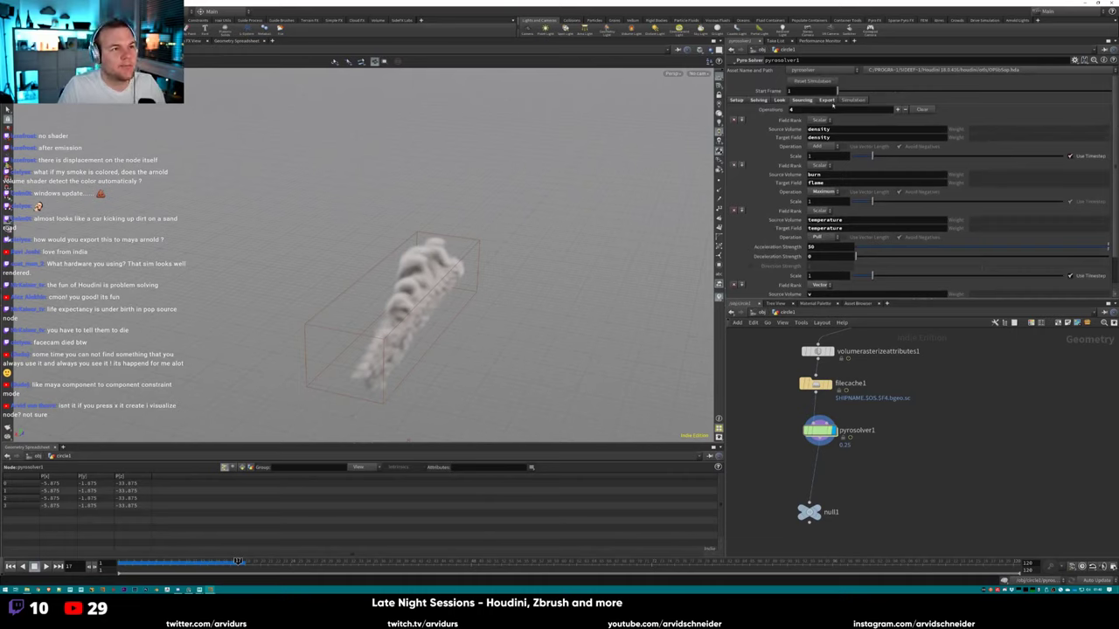
{"action": "left_click", "coordinate": [896, 110]}
{"action": "left_click_drag", "start_coordinate": [1114, 173], "coordinate": [1117, 232]}
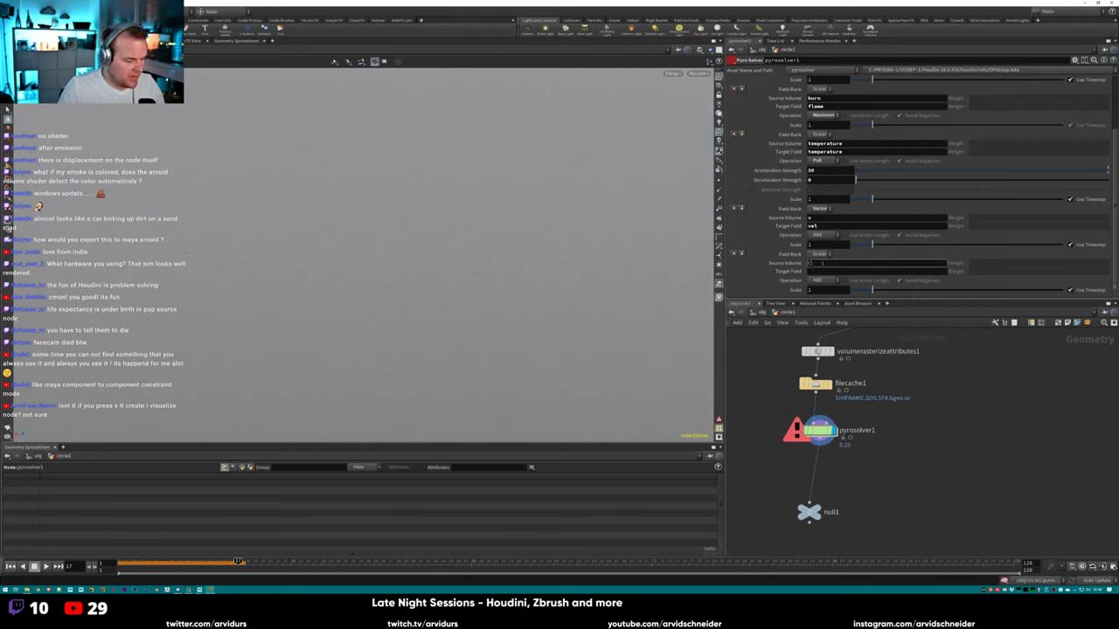
{"action": "type", "text": "d"}
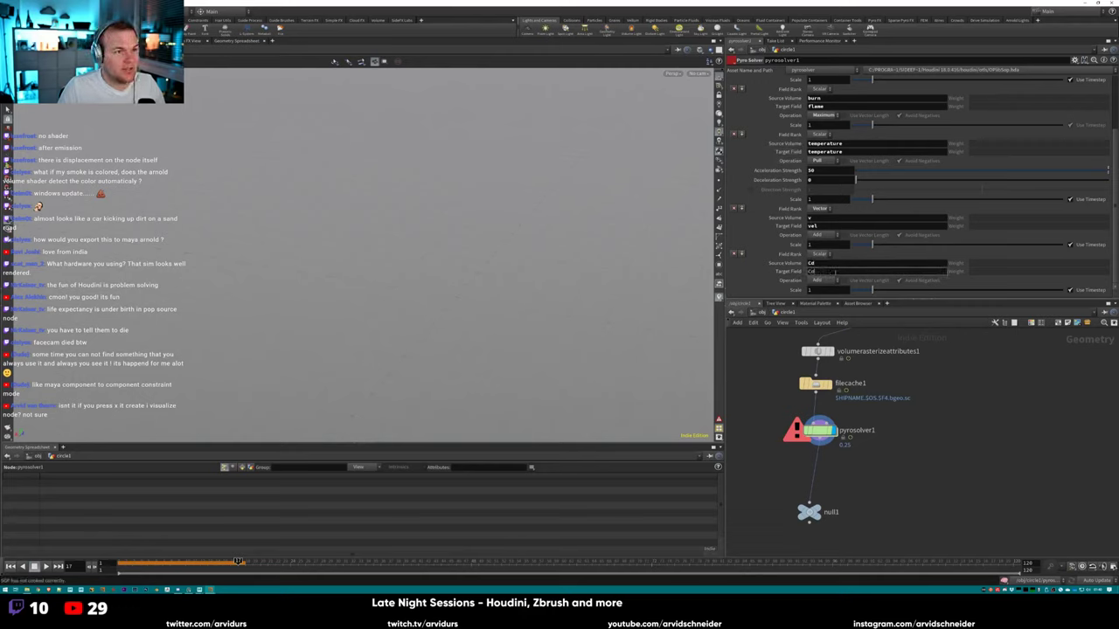
{"action": "key", "text": "Return"}
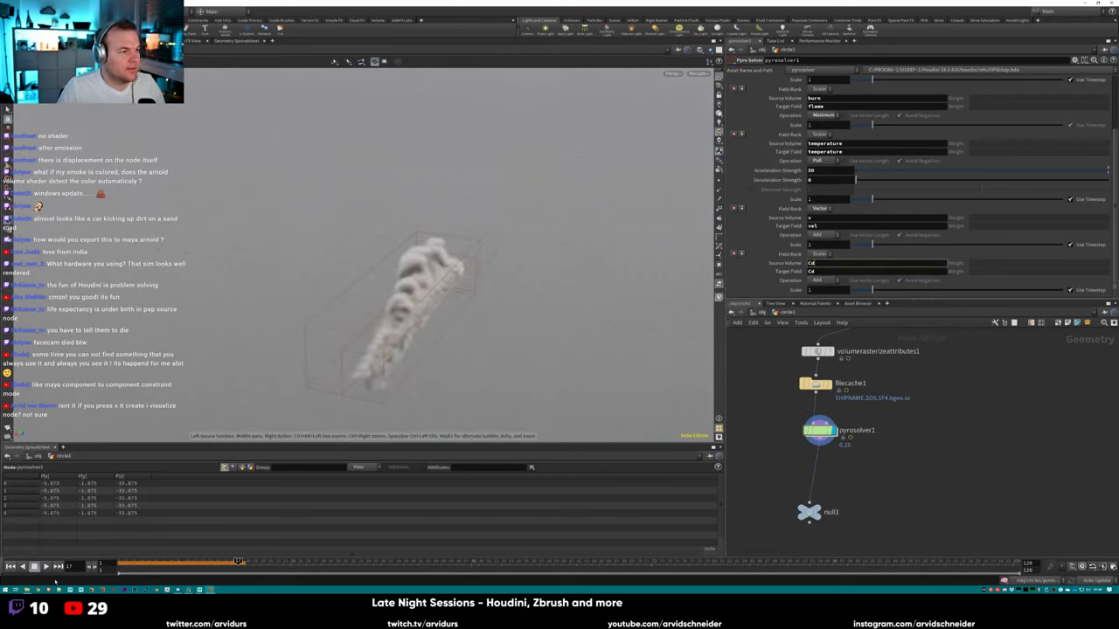
{"action": "key", "text": "Return"}
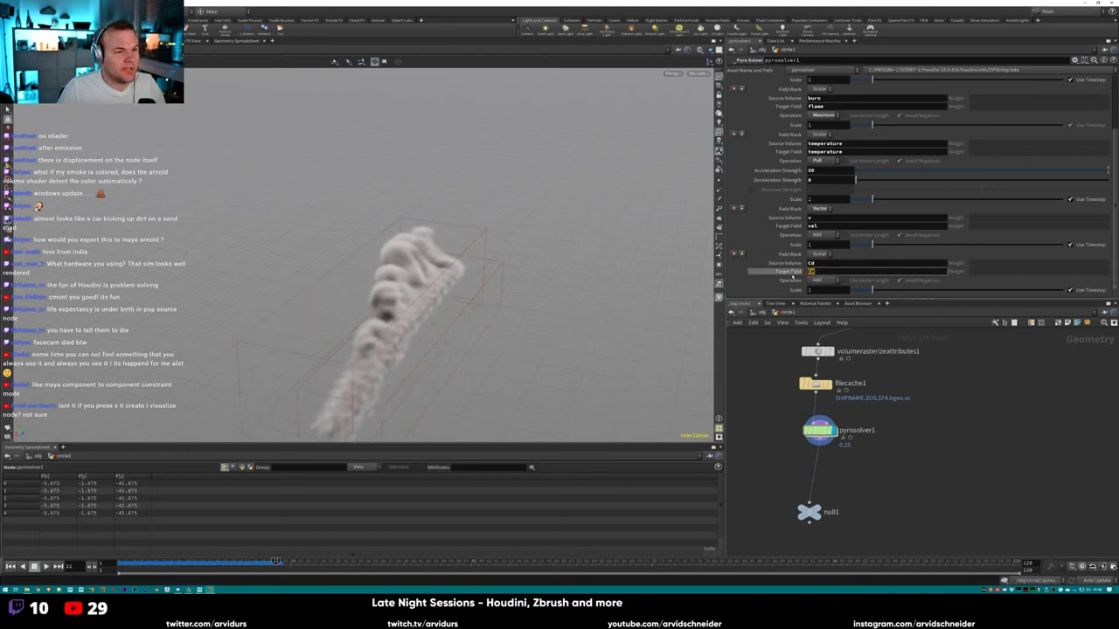
{"action": "type", "text": "olor"}
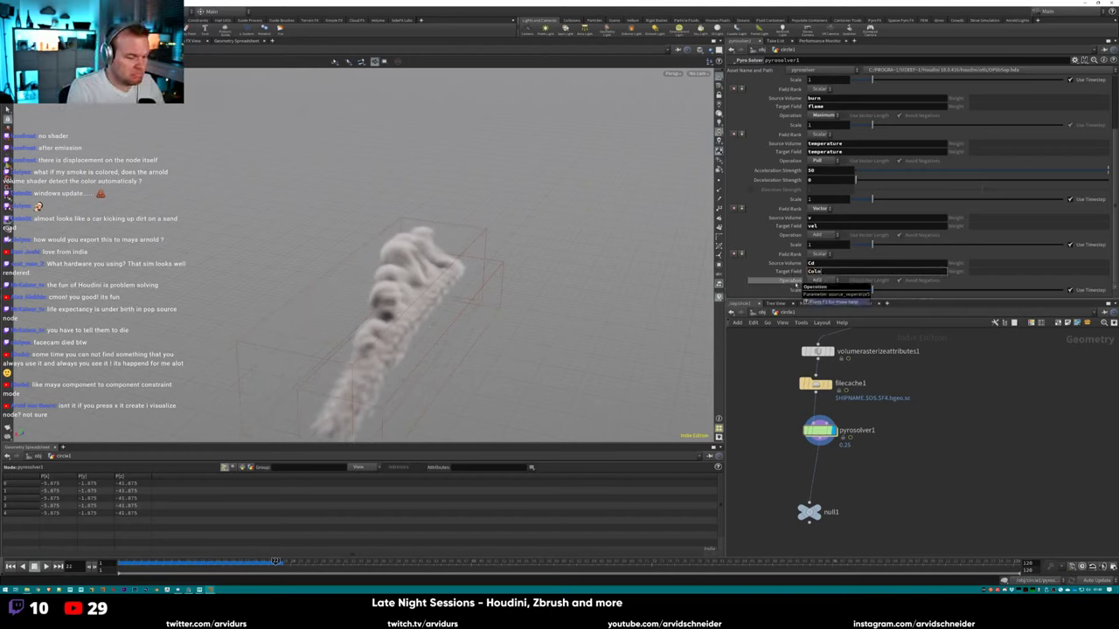
{"action": "key", "text": "Return"}
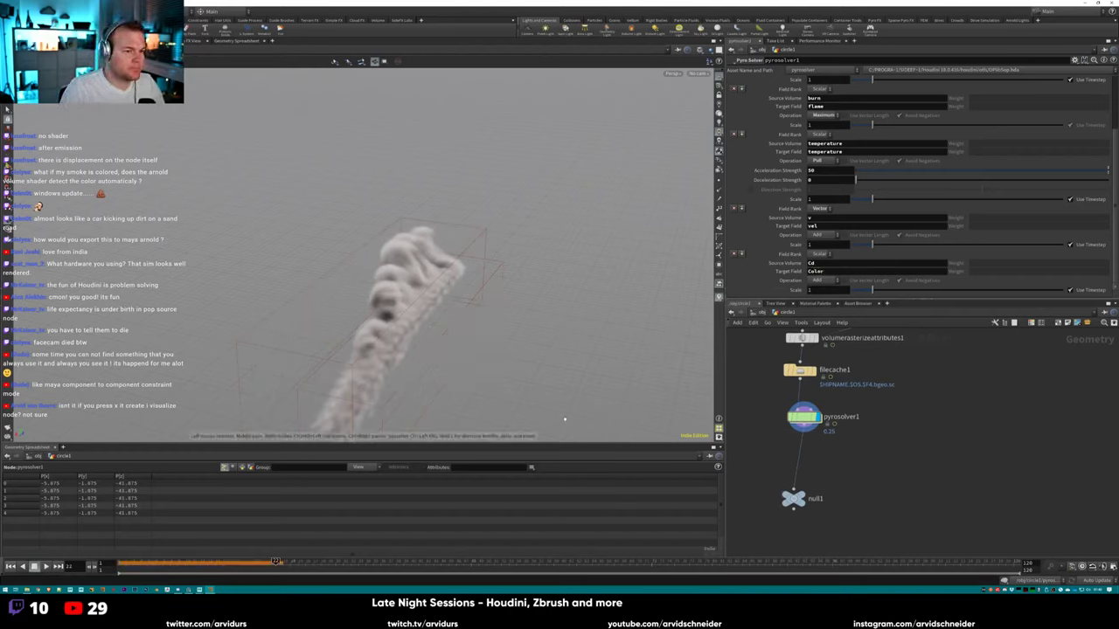
{"action": "key", "text": "ctrl+Up"}
{"action": "key", "text": "Up"}
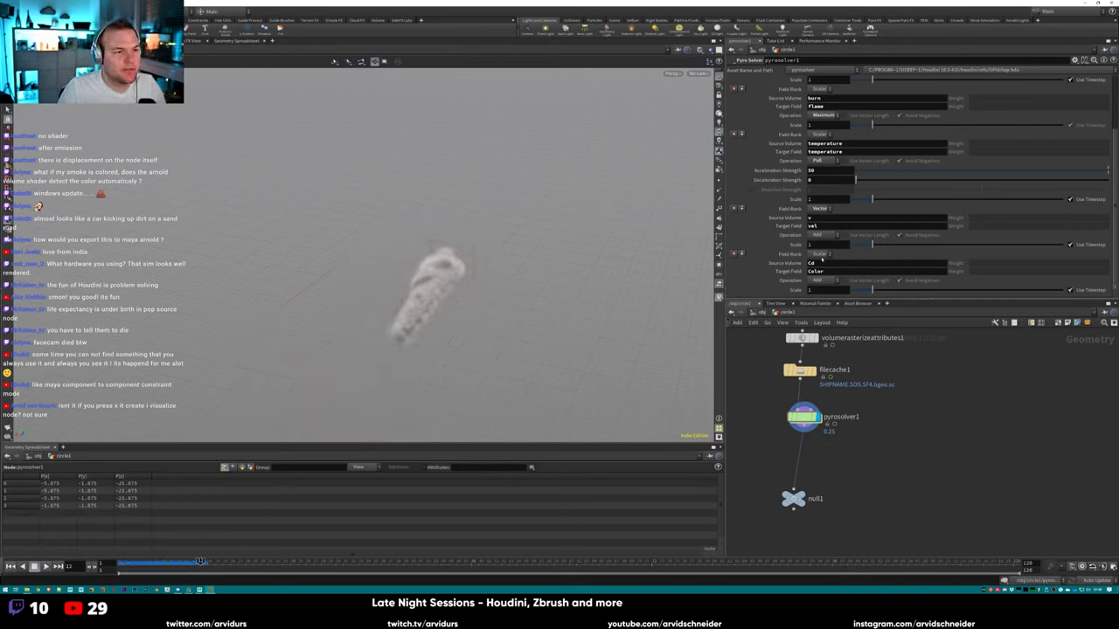
{"action": "left_click", "coordinate": [821, 254]}
{"action": "left_click", "coordinate": [821, 263]}
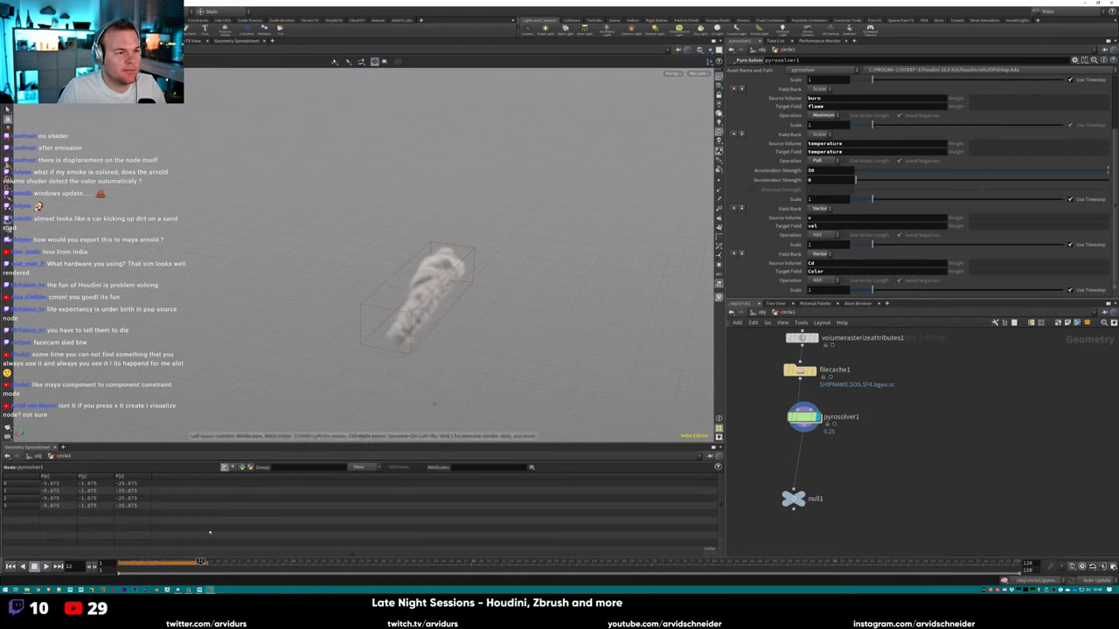
{"action": "key", "text": "ctrl+Up"}
{"action": "key", "text": "Up"}
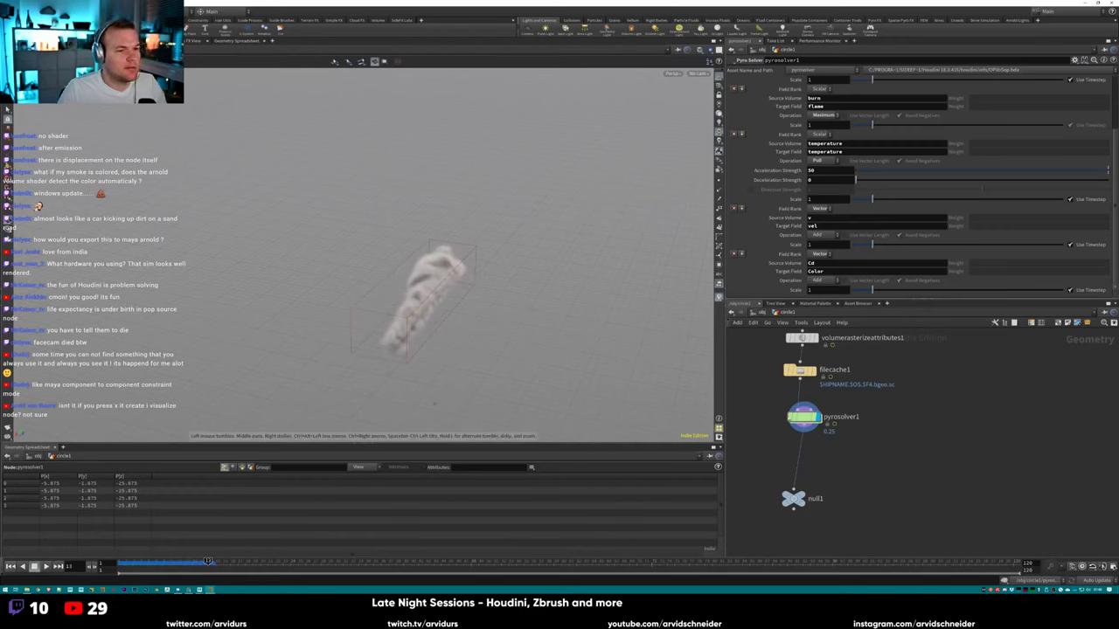
{"action": "middle_click", "coordinate": [803, 416]}
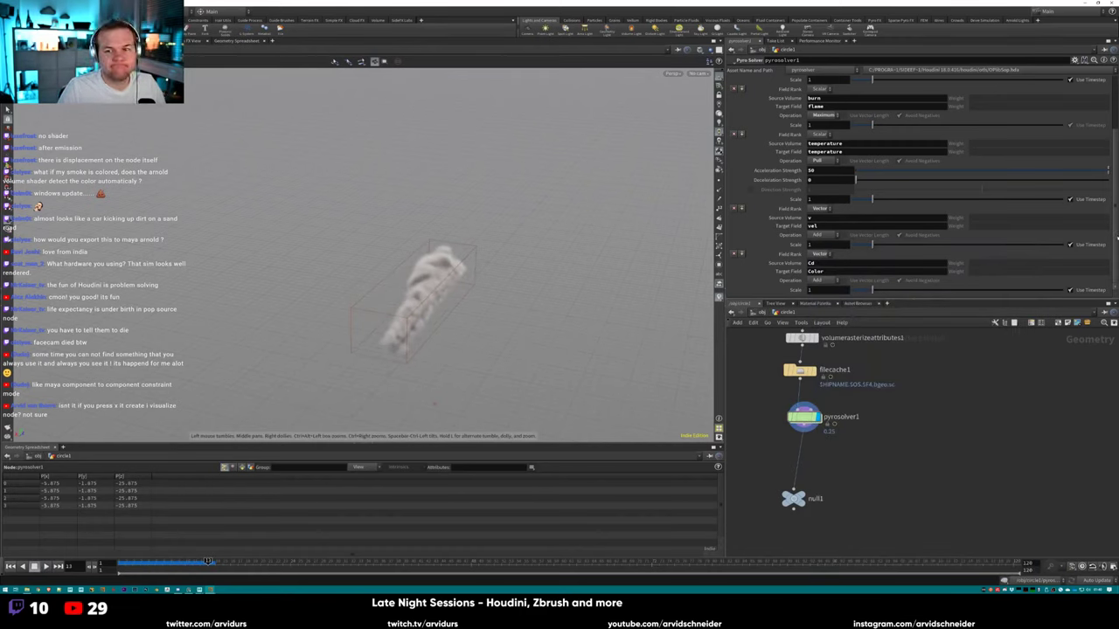
{"action": "scroll", "coordinate": [1116, 144], "scroll_direction": "up", "scroll_amount": 3}
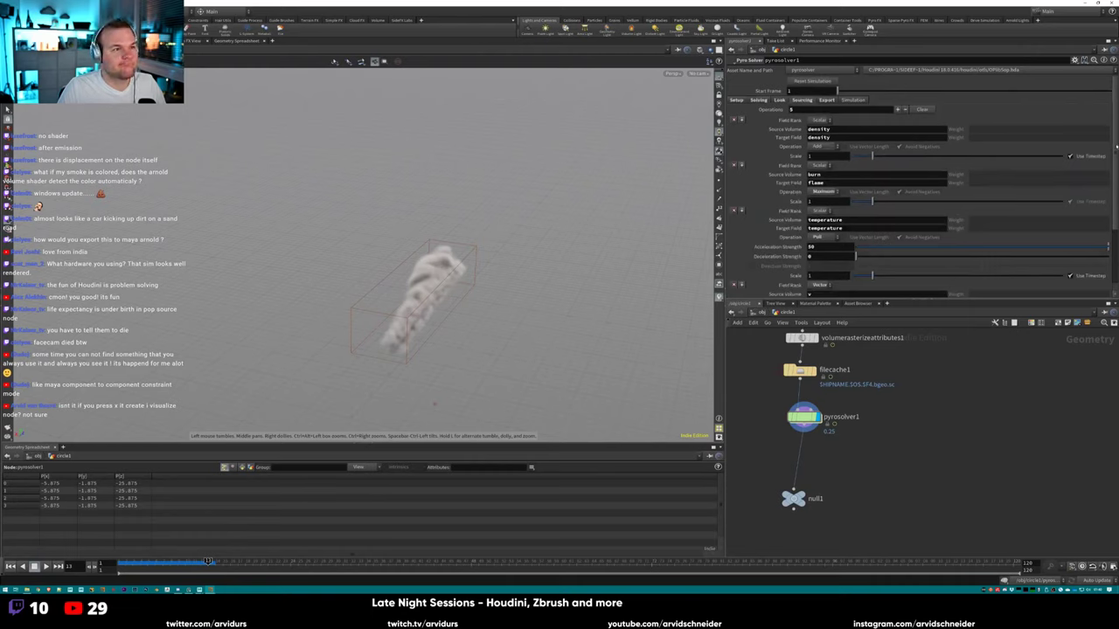
{"action": "scroll", "coordinate": [1116, 175], "scroll_direction": "down", "scroll_amount": 3}
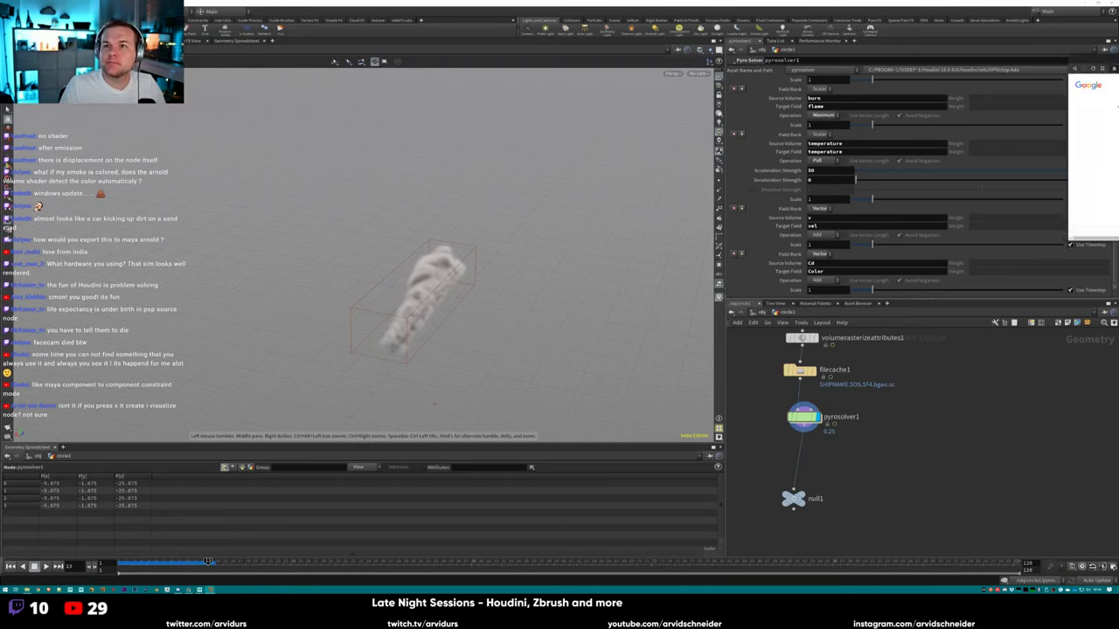
Open the YouTube 'Color Smoke Houdini' video and skip to its colourful smoke shots.
{"action": "key", "text": "alt+Tab"}
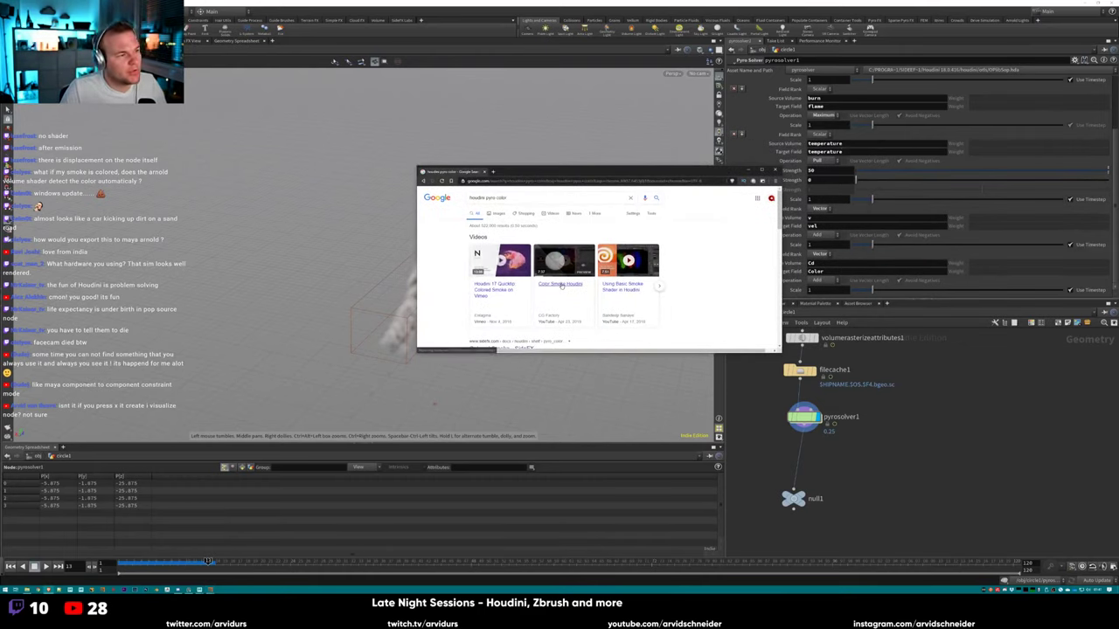
{"action": "left_click", "coordinate": [561, 271]}
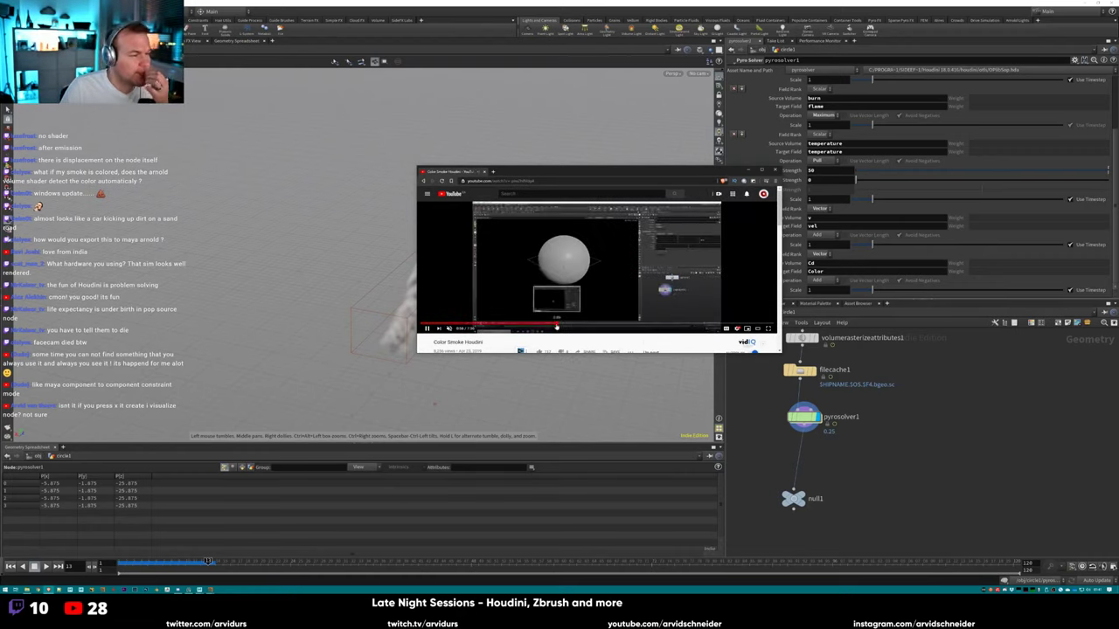
{"action": "left_click", "coordinate": [558, 326]}
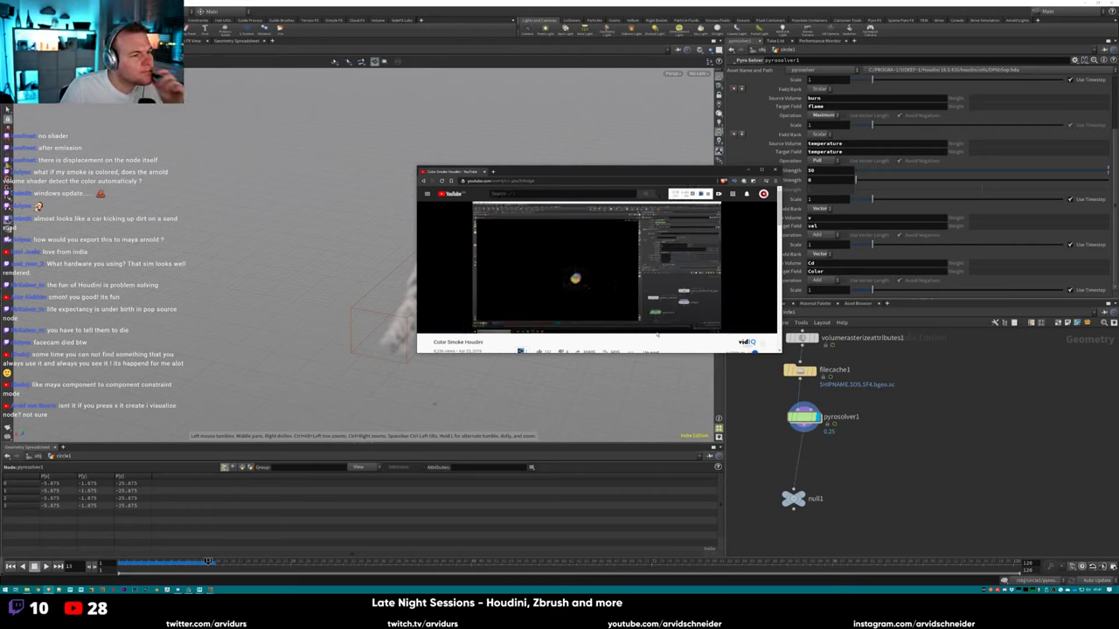
{"action": "left_click_drag", "start_coordinate": [780, 353], "coordinate": [789, 476]}
{"action": "left_click_drag", "start_coordinate": [612, 170], "coordinate": [614, 129]}
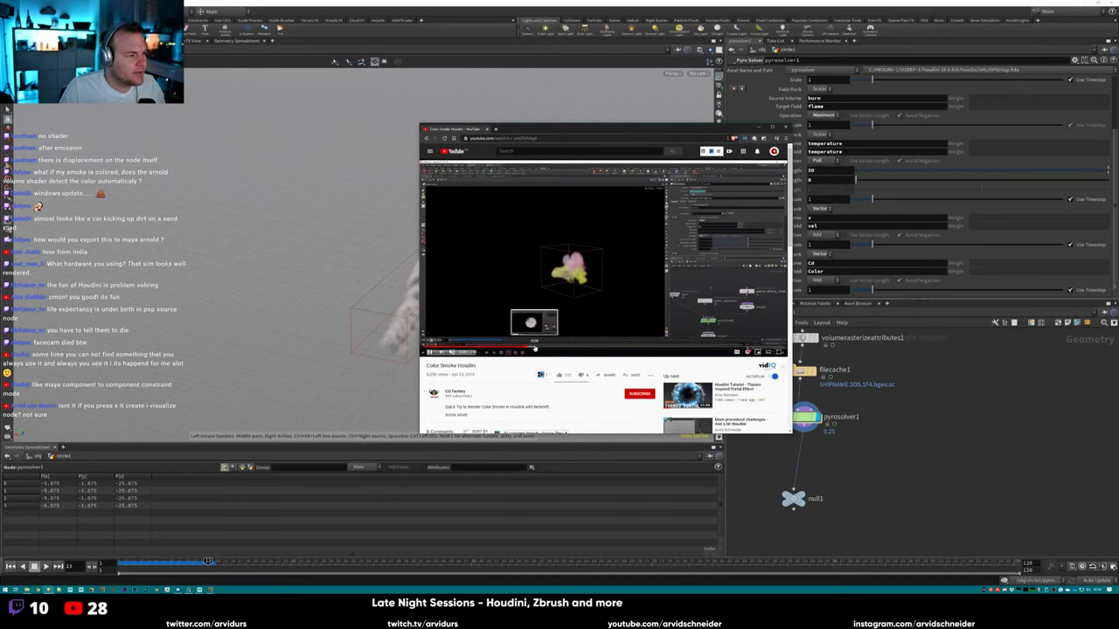
{"action": "left_click", "coordinate": [529, 347]}
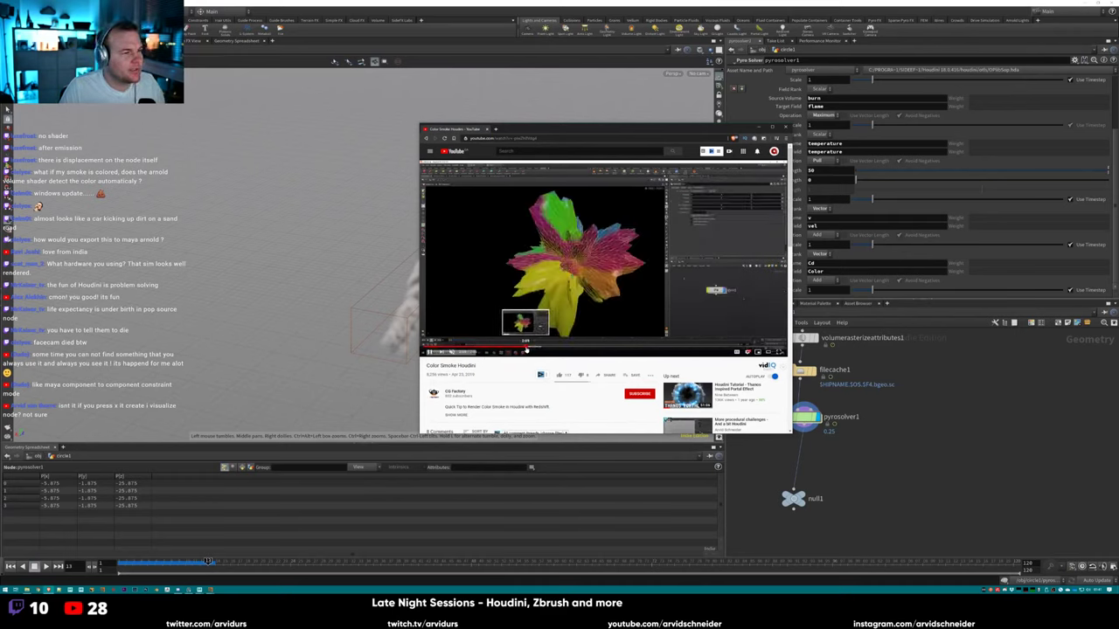
{"action": "left_click", "coordinate": [554, 348]}
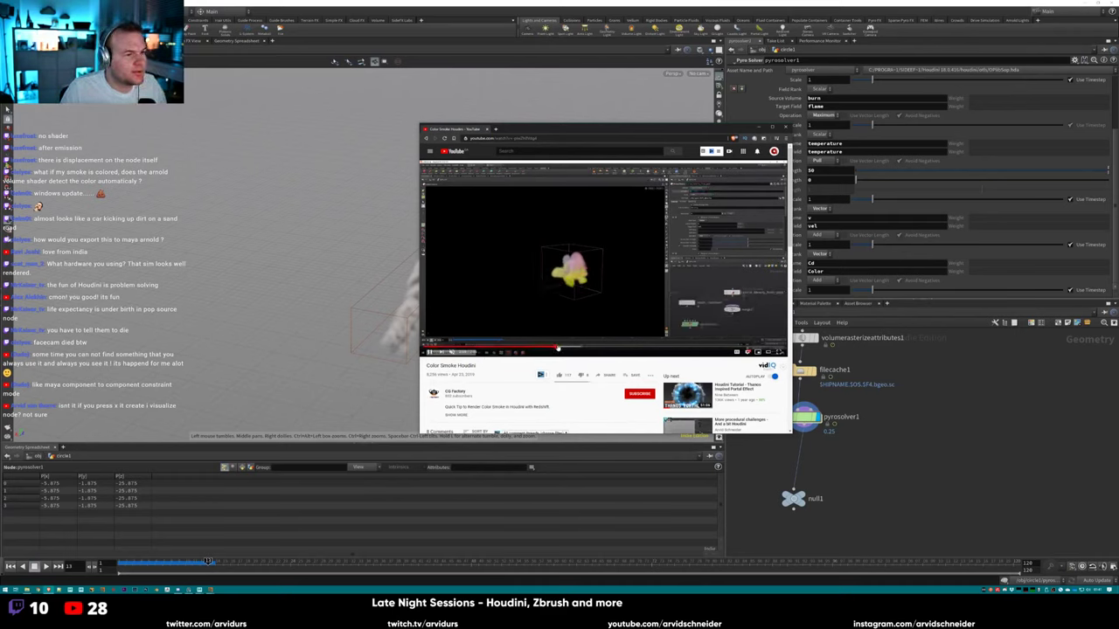
Preview more smoke shots, then go back and open Vimeo's 'Houdini 17 Quicktip: Colored Smoke'.
{"action": "mouse_move", "coordinate": [556, 348]}
{"action": "left_mouse_down"}
{"action": "mouse_move", "coordinate": [573, 349]}
{"action": "mouse_move", "coordinate": [562, 348]}
{"action": "left_mouse_up"}
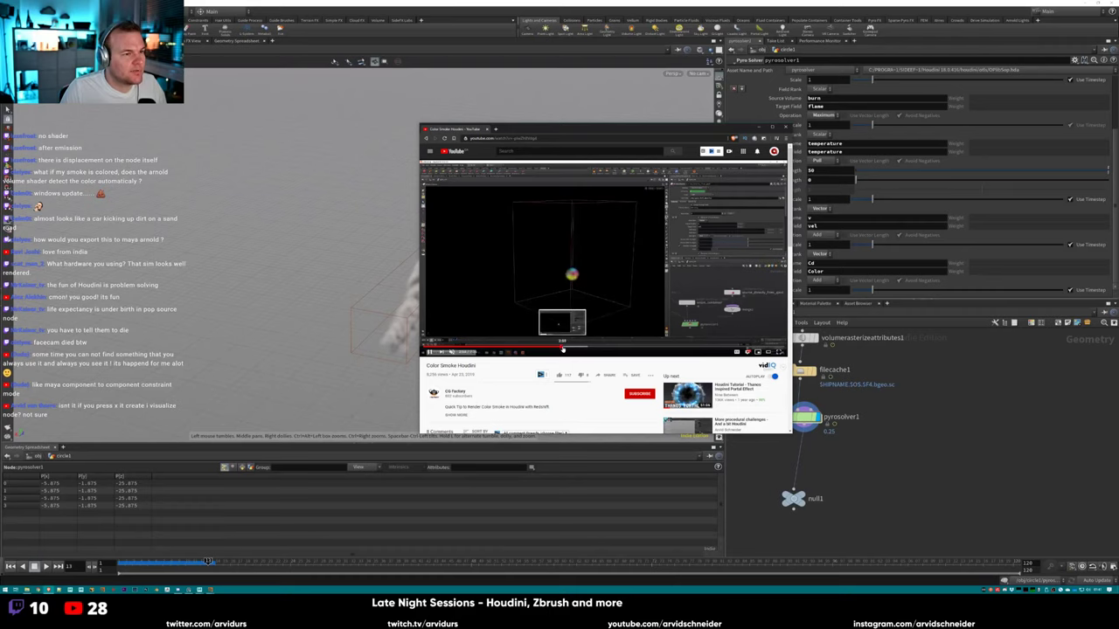
{"action": "left_click", "coordinate": [550, 349]}
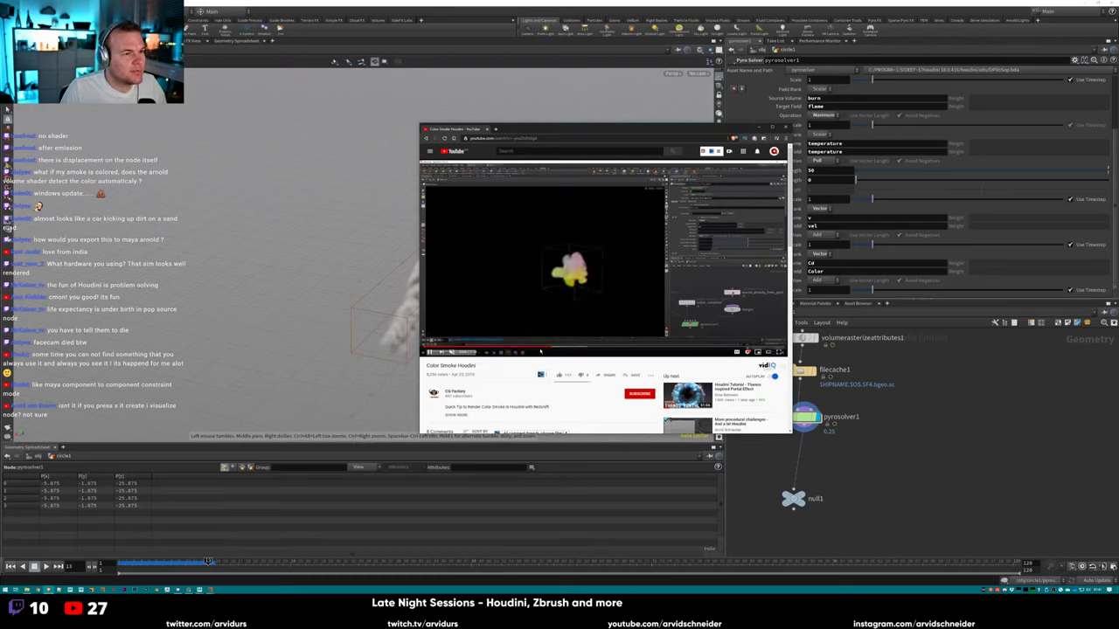
{"action": "left_click", "coordinate": [542, 349]}
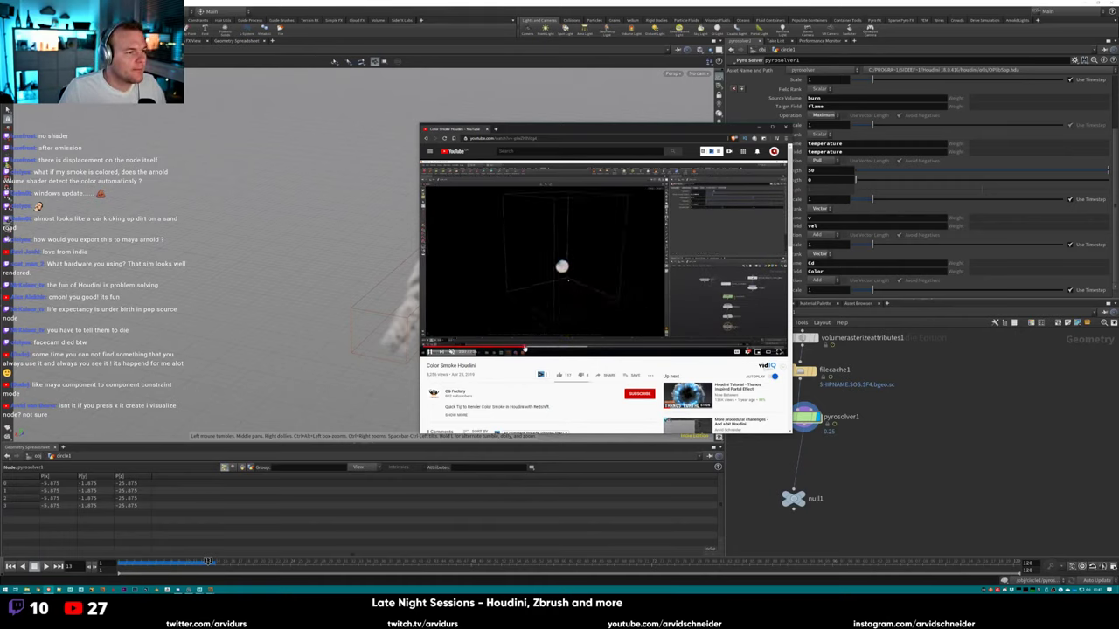
{"action": "left_click", "coordinate": [528, 349]}
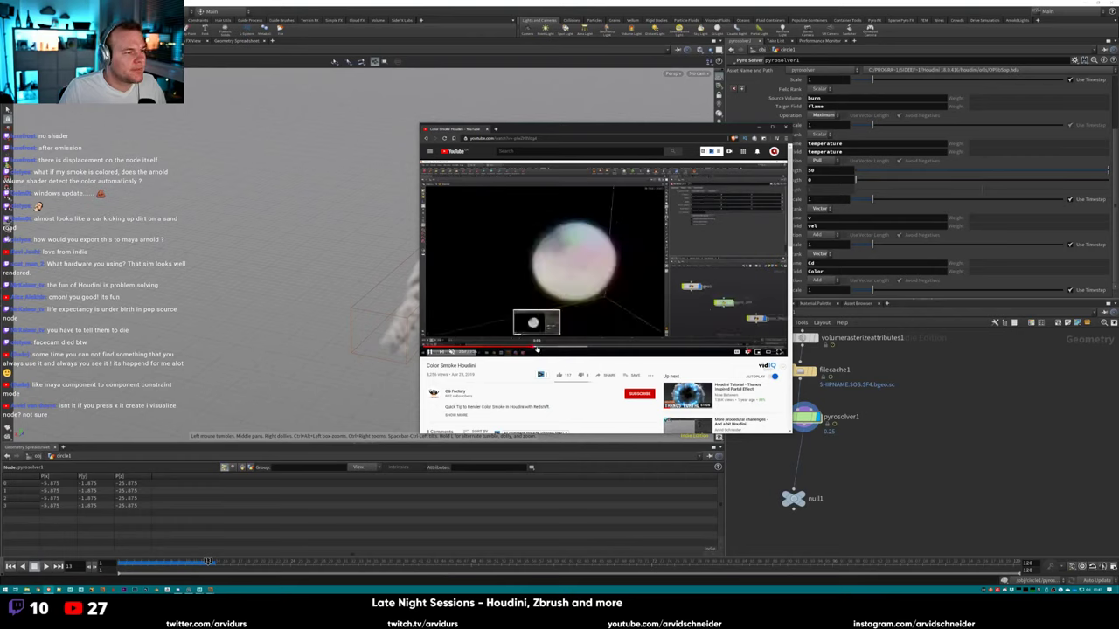
{"action": "left_click", "coordinate": [536, 349]}
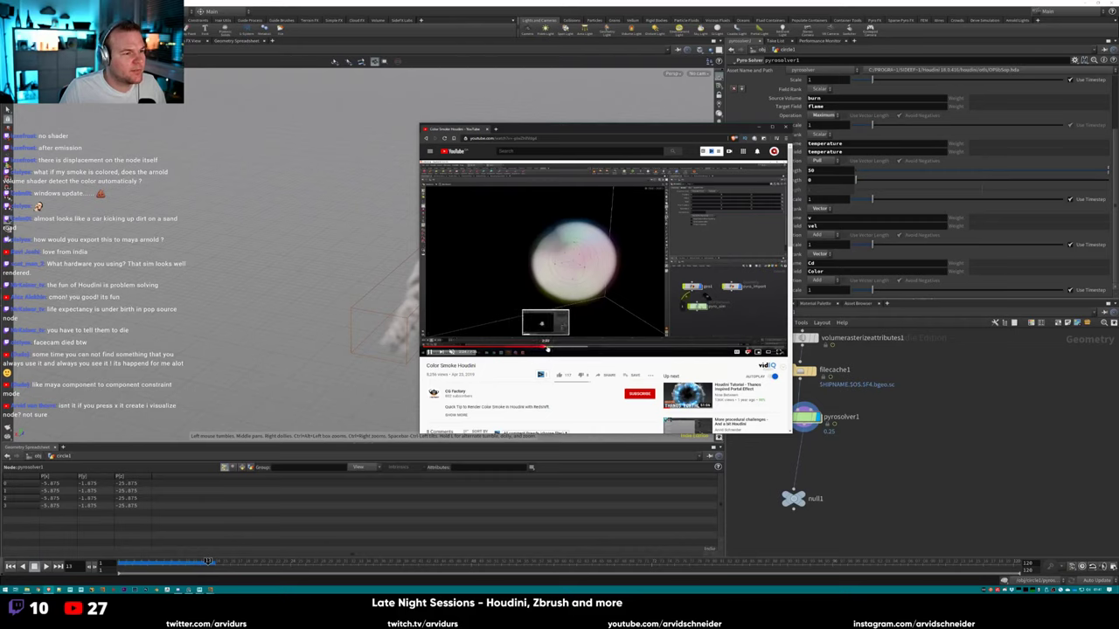
{"action": "left_click", "coordinate": [540, 348]}
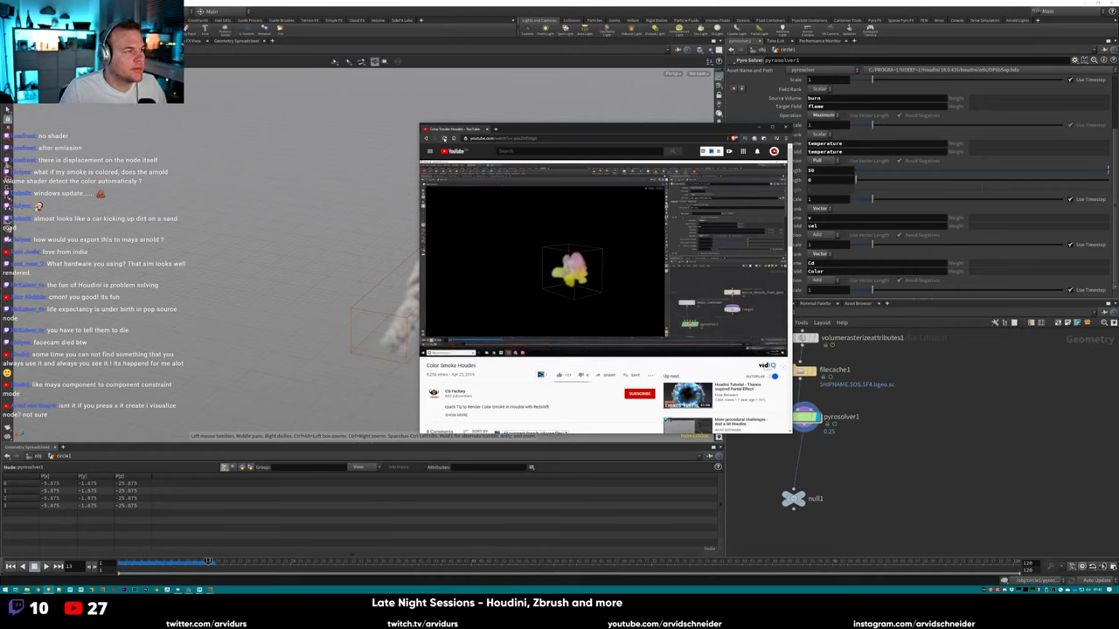
{"action": "left_click", "coordinate": [426, 138]}
{"action": "left_click", "coordinate": [502, 218]}
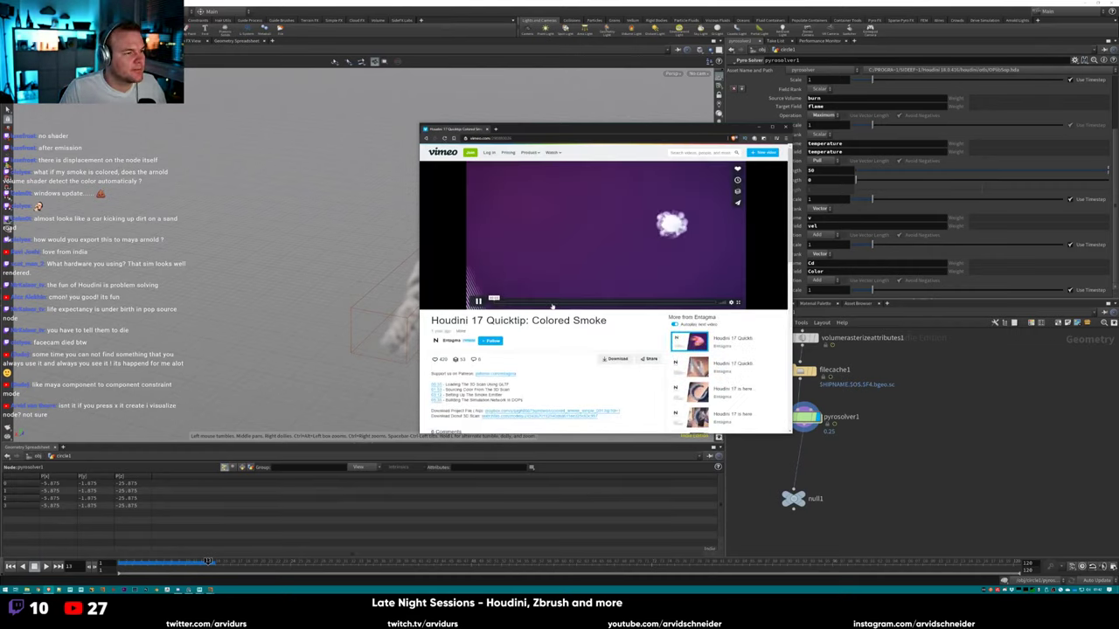
Skip ahead to the Houdini donut scene and watch it full screen.
{"action": "left_click", "coordinate": [552, 302]}
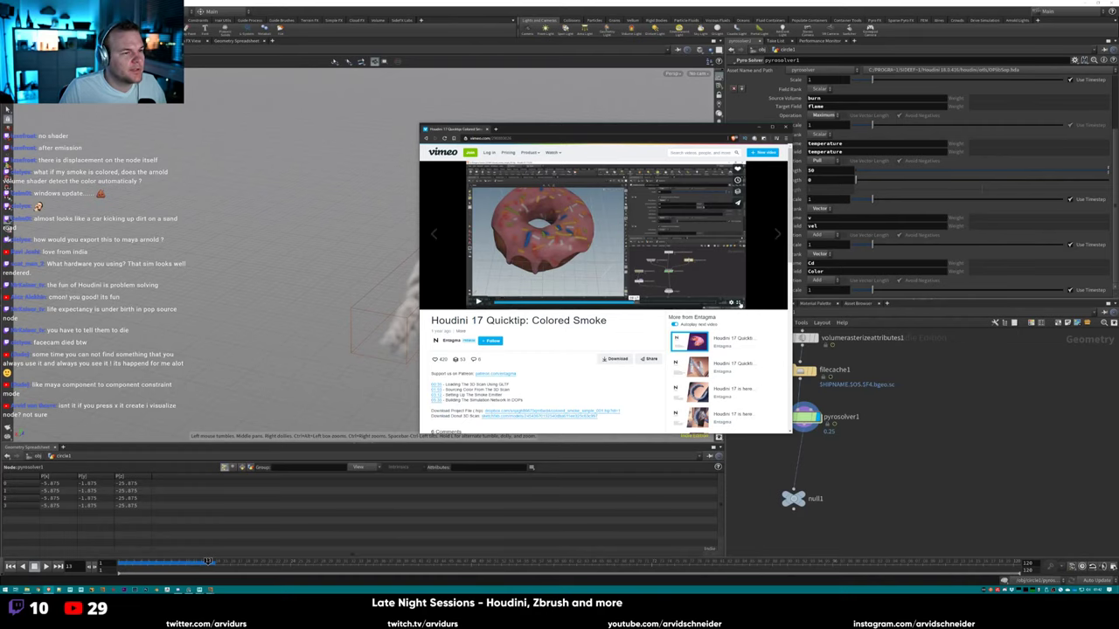
{"action": "left_click", "coordinate": [740, 304]}
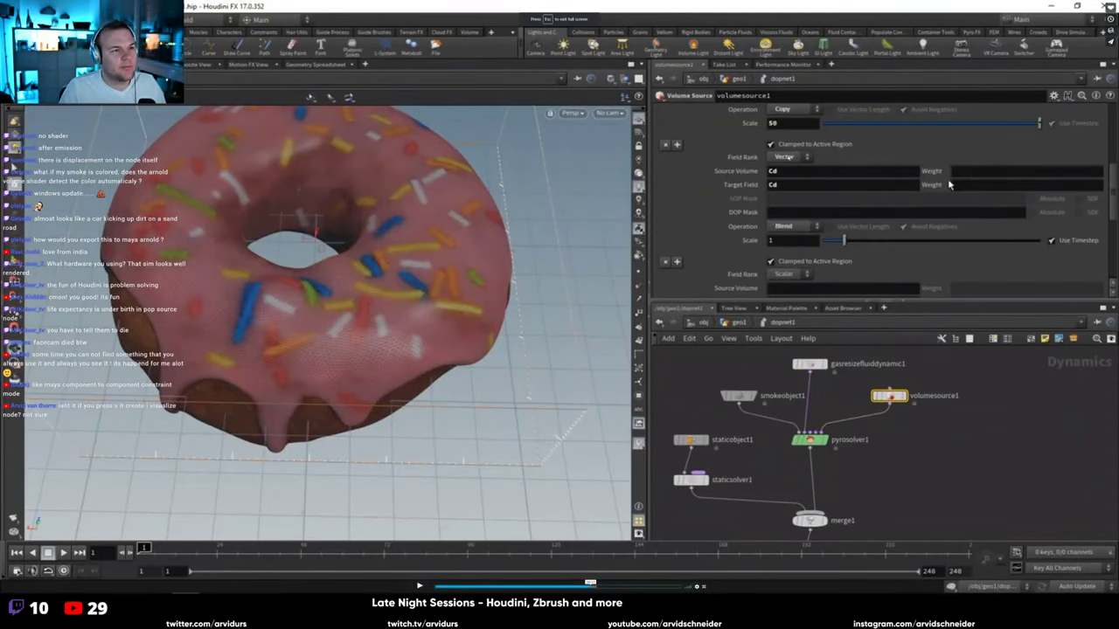
{"action": "key", "text": "Escape"}
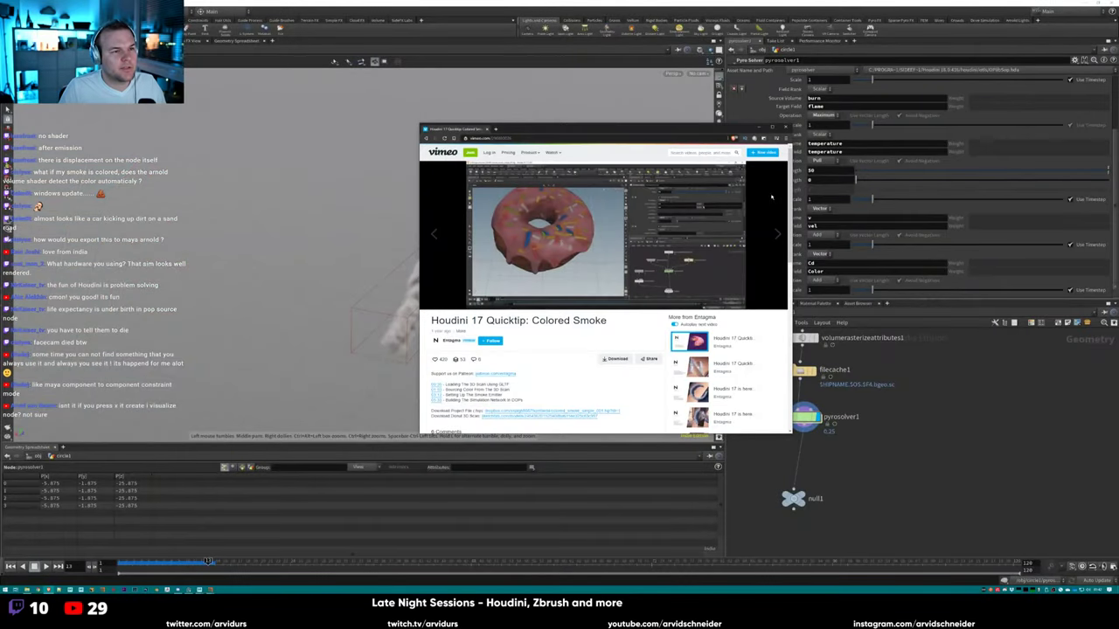
{"action": "left_click", "coordinate": [739, 304]}
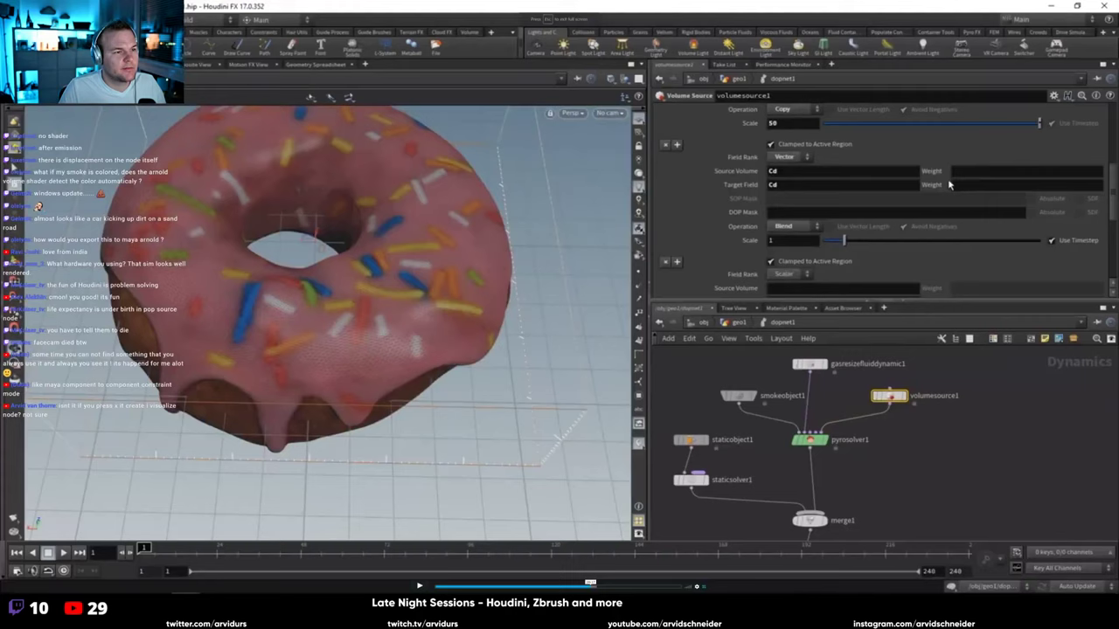
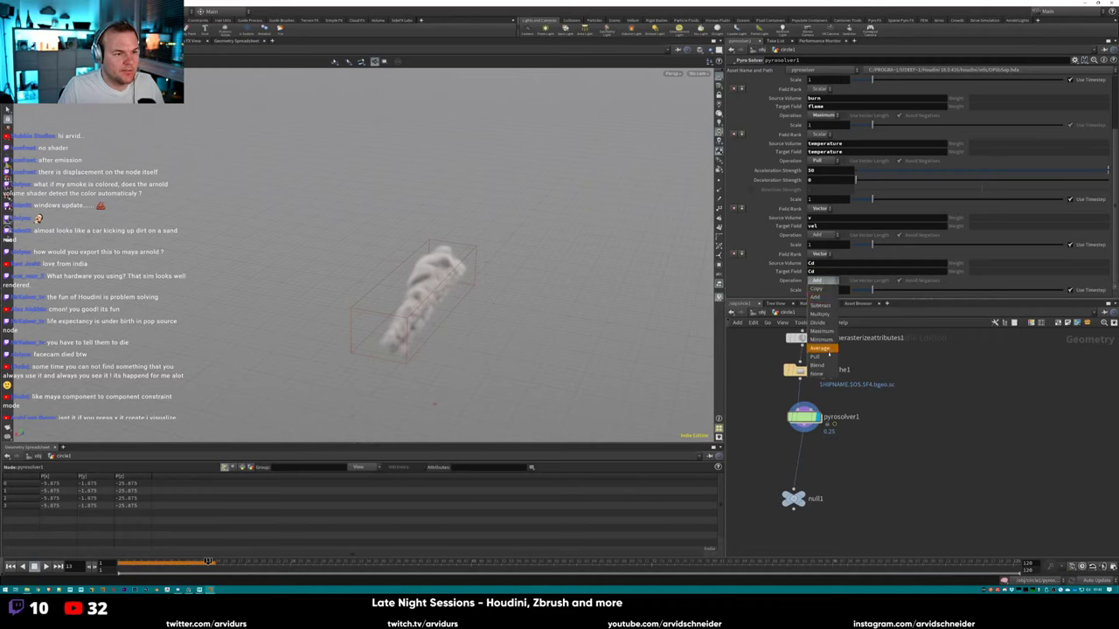
Set pyrosolver1's Cd field operation to Copy, replay the sim from frame 1, and inspect the node info.
{"action": "left_click", "coordinate": [824, 288]}
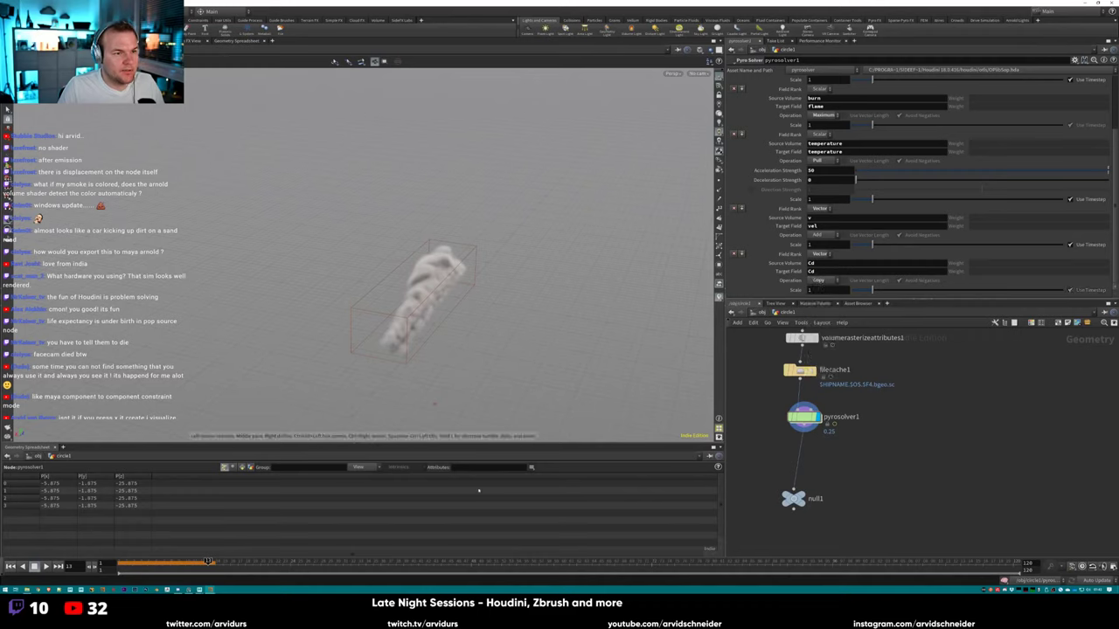
{"action": "key", "text": "ctrl+Up"}
{"action": "key", "text": "Up"}
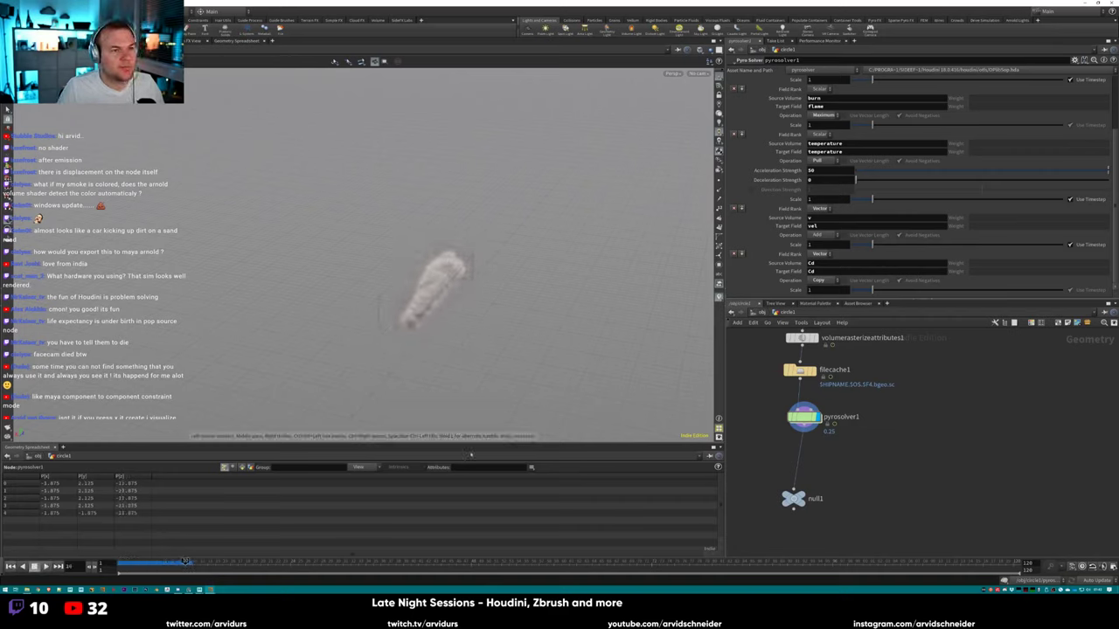
{"action": "middle_click", "coordinate": [800, 417]}
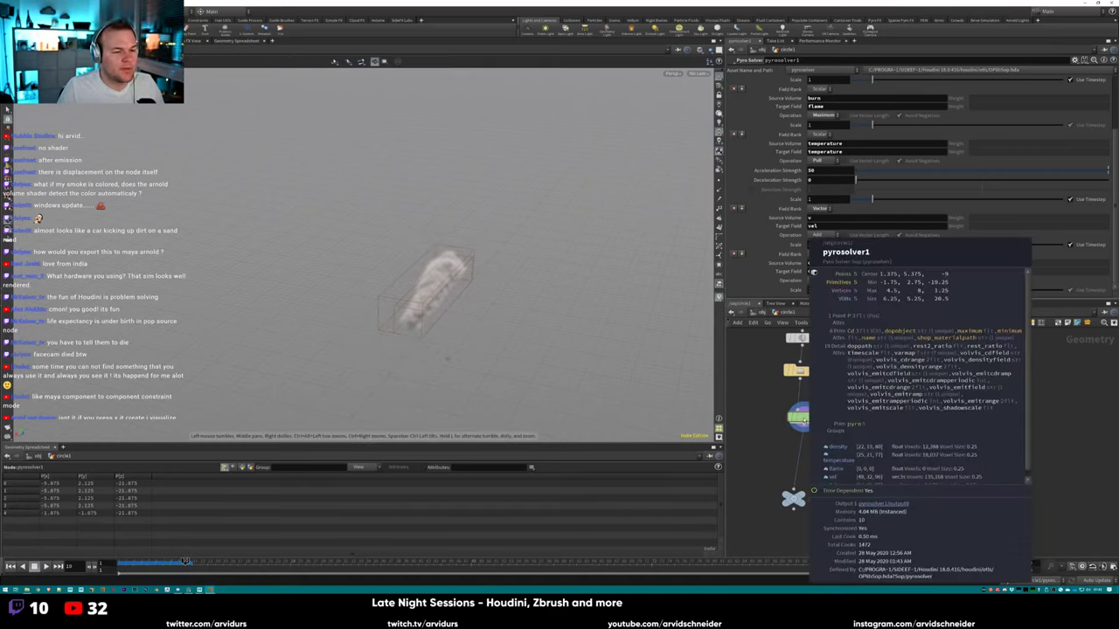
{"action": "middle_click", "coordinate": [801, 417]}
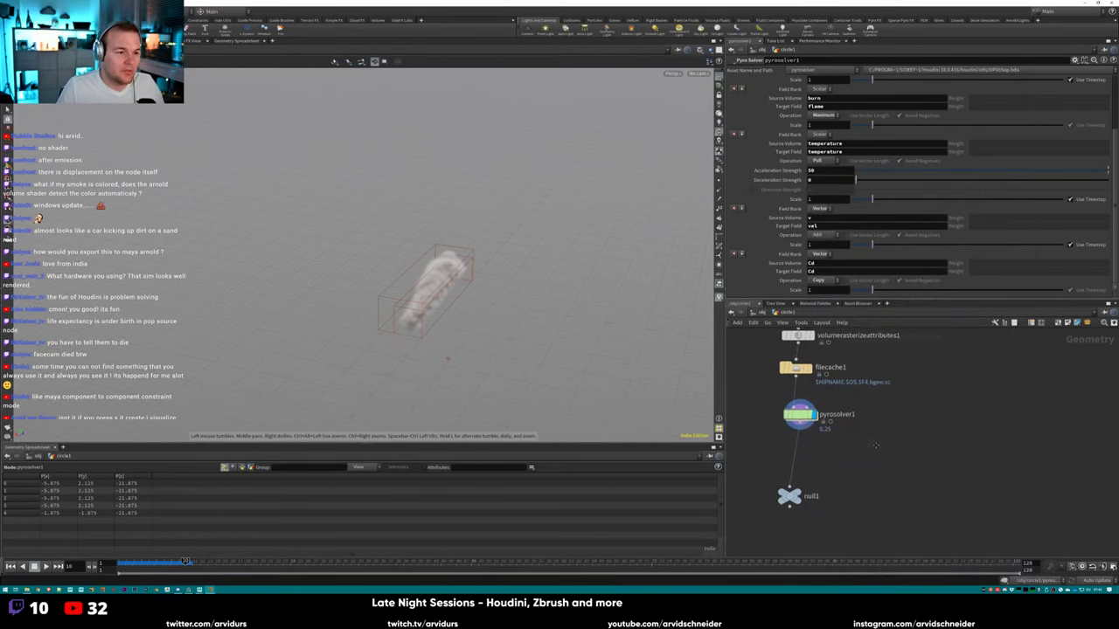
Enter geo1, check dopimportfield1's imported fields, and display volumevisualization1 in the viewport.
{"action": "key", "text": "u"}
{"action": "double_click", "coordinate": [802, 462]}
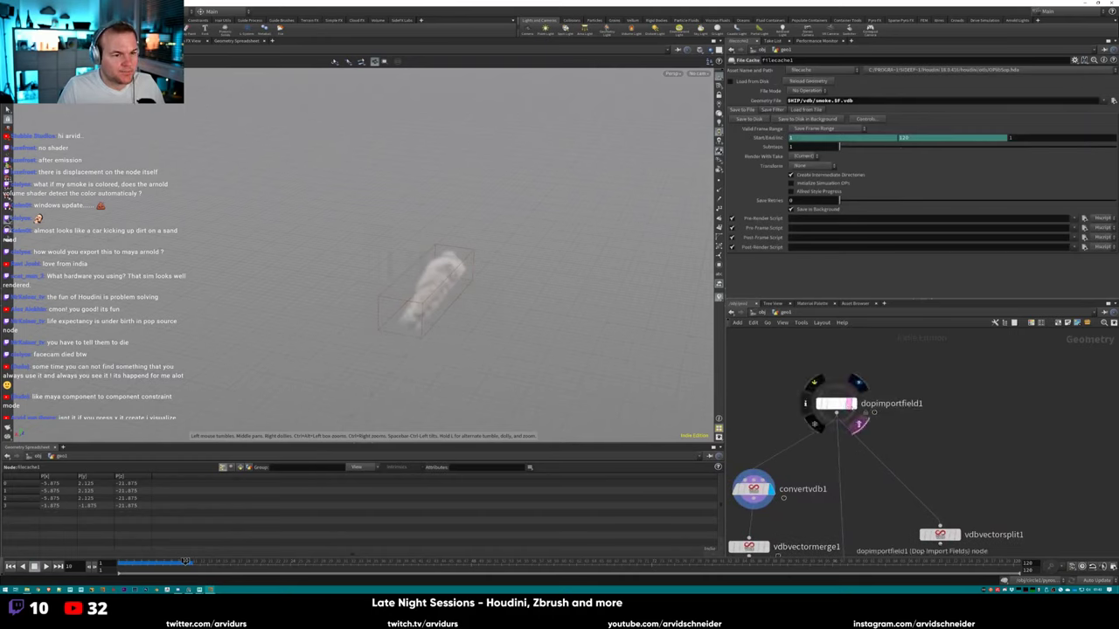
{"action": "left_click", "coordinate": [849, 404]}
{"action": "middle_click", "coordinate": [836, 405]}
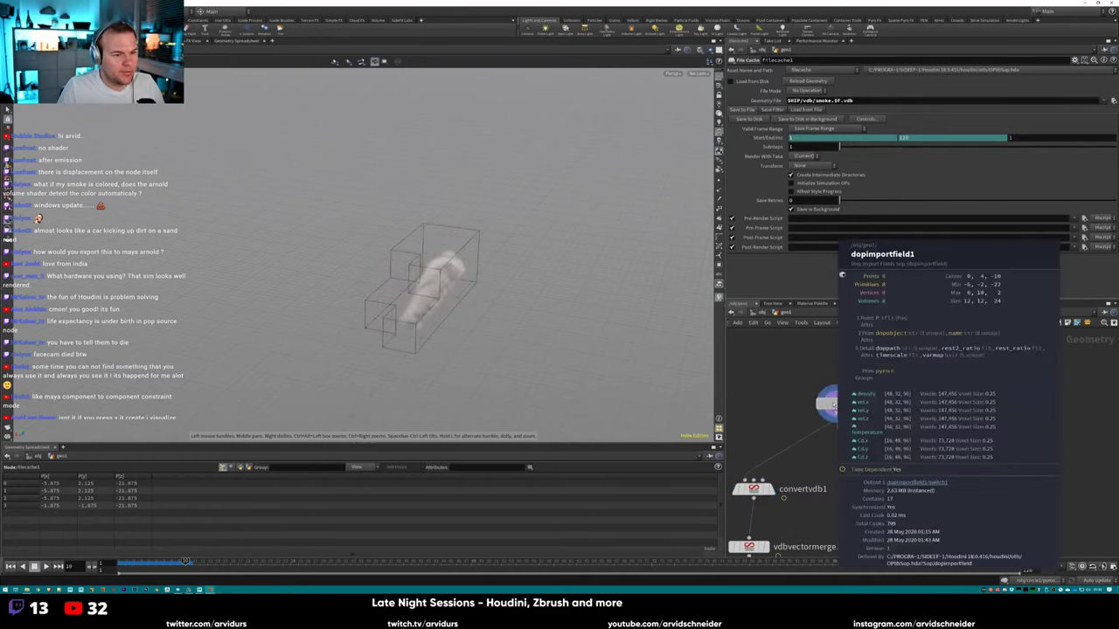
{"action": "middle_click_drag", "start_coordinate": [884, 553], "coordinate": [906, 444]}
{"action": "left_click", "coordinate": [870, 488]}
{"action": "left_click_drag", "start_coordinate": [849, 488], "coordinate": [909, 428]}
Show volumevisualization1's Emission settings with Cd as the emission field, and step to frame 11.
{"action": "left_click", "coordinate": [898, 446]}
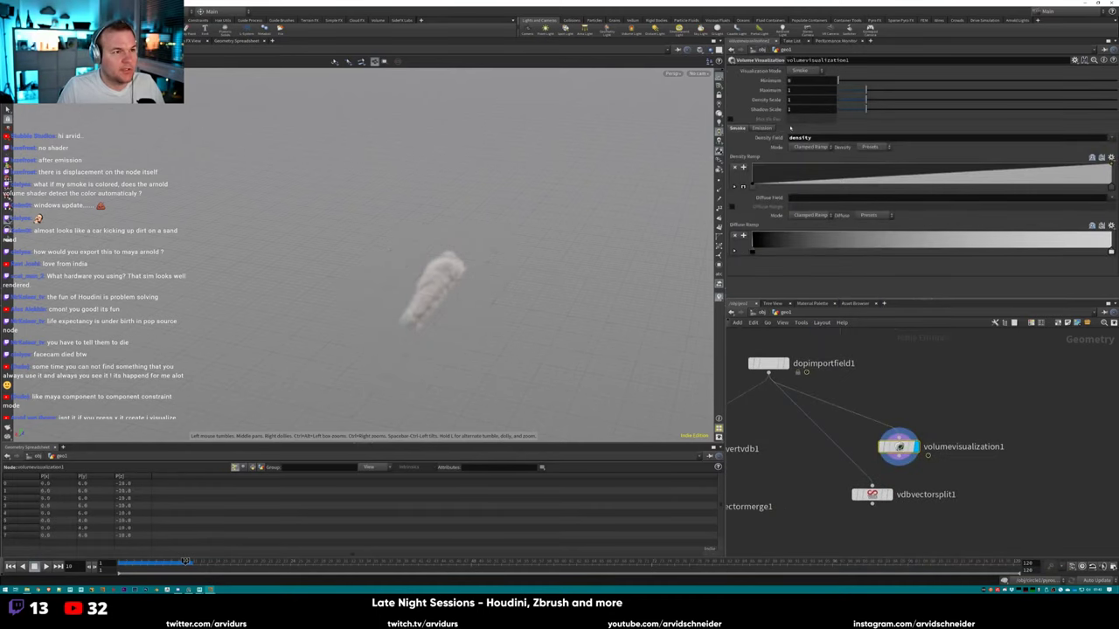
{"action": "left_click", "coordinate": [763, 129]}
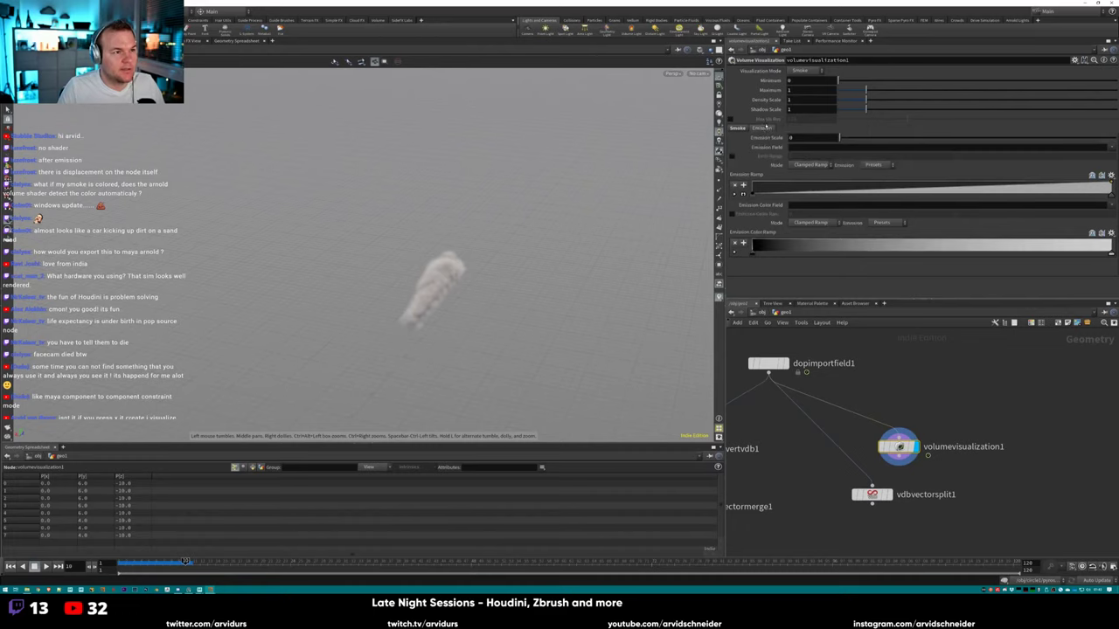
{"action": "left_click", "coordinate": [747, 129]}
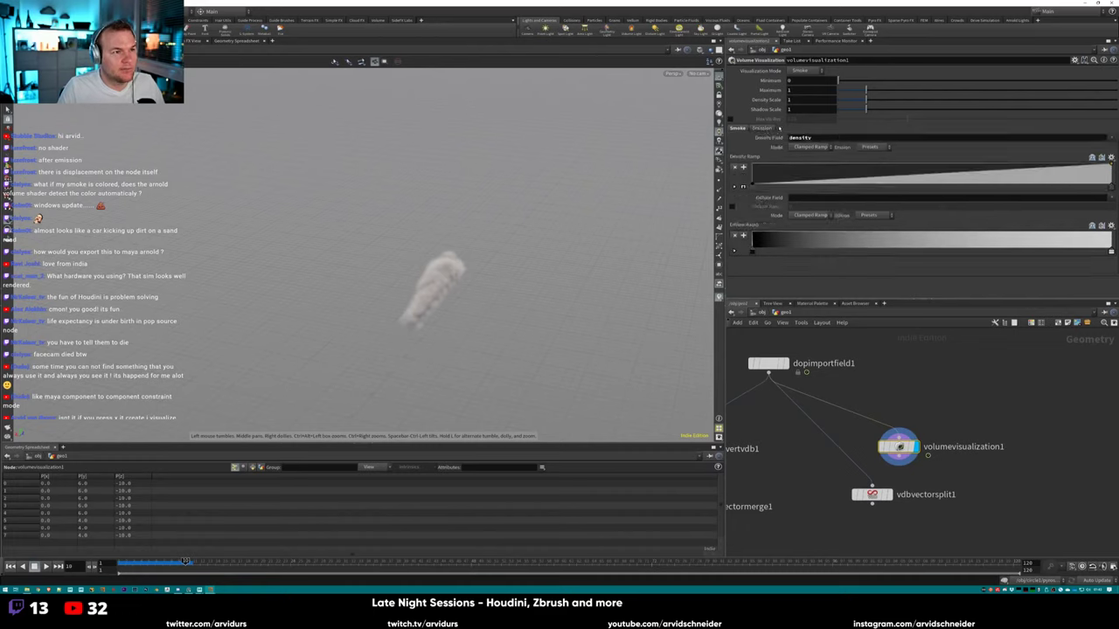
{"action": "left_click", "coordinate": [776, 129]}
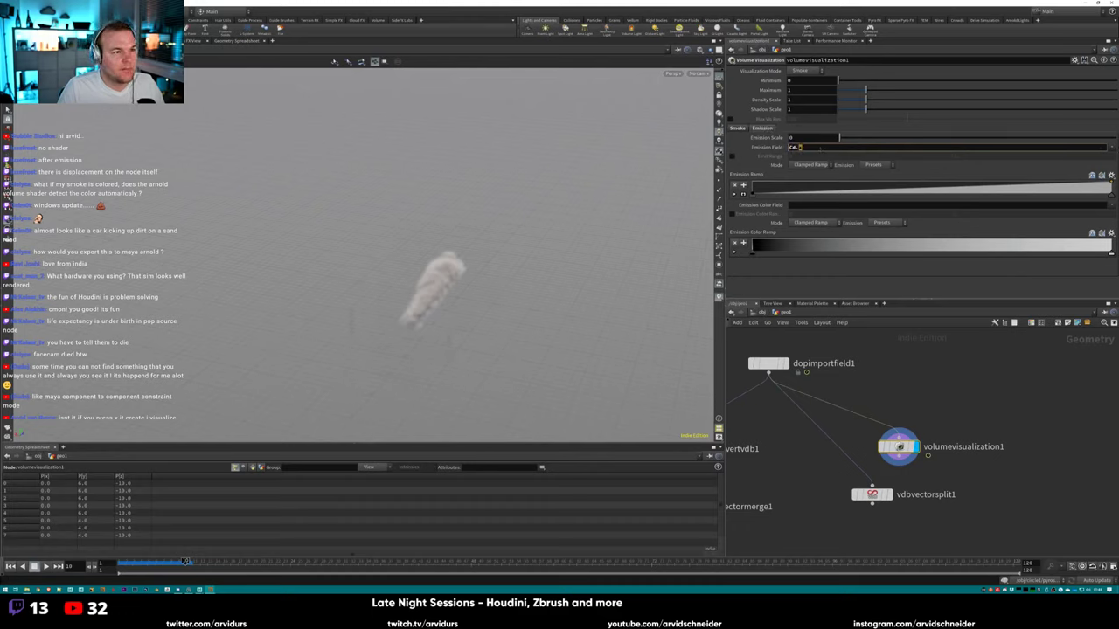
{"action": "left_click_drag", "start_coordinate": [186, 560], "coordinate": [253, 560]}
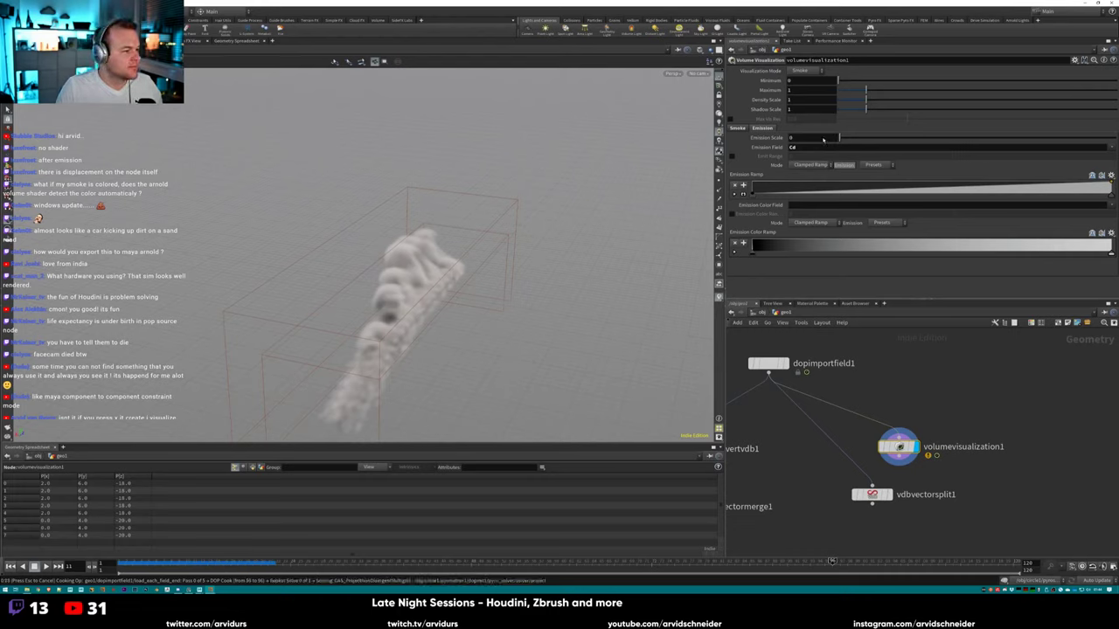
Try emission scale values of 0.87 and 1.41, then select dopimportfield1.
{"action": "left_click_drag", "start_coordinate": [837, 137], "coordinate": [863, 137]}
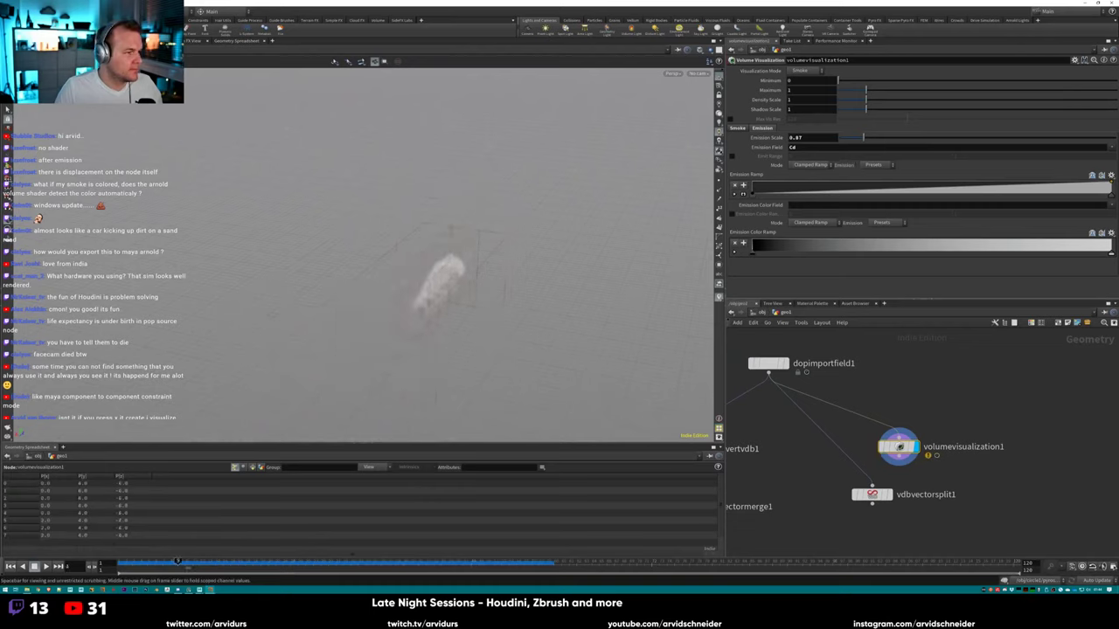
{"action": "left_click_drag", "start_coordinate": [863, 137], "coordinate": [906, 137]}
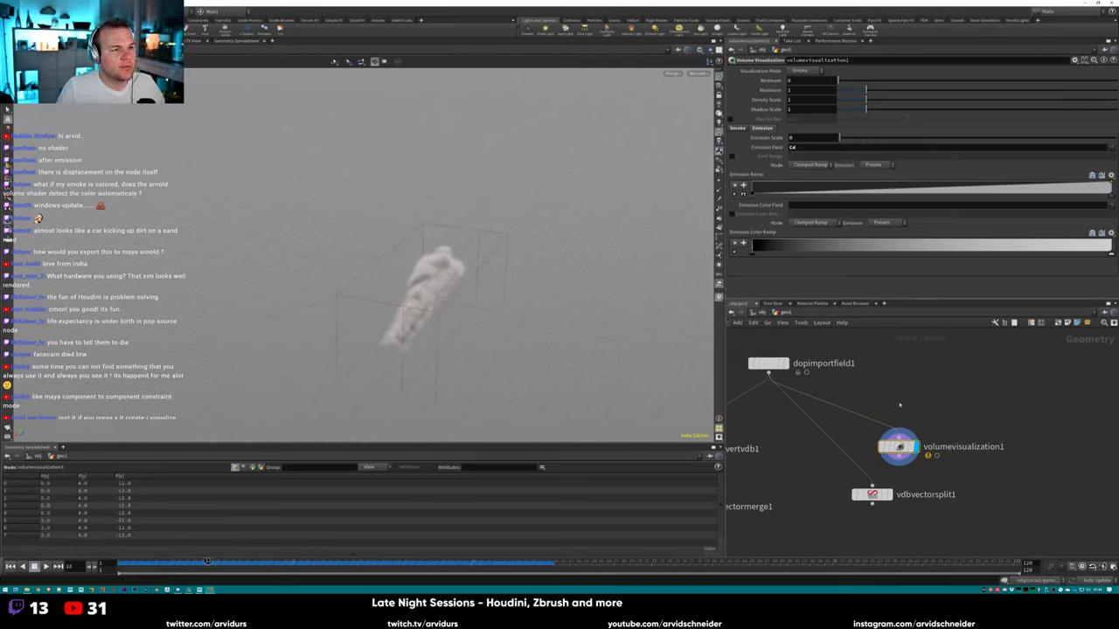
{"action": "middle_click_drag", "start_coordinate": [771, 361], "coordinate": [826, 394]}
{"action": "left_click", "coordinate": [828, 395]}
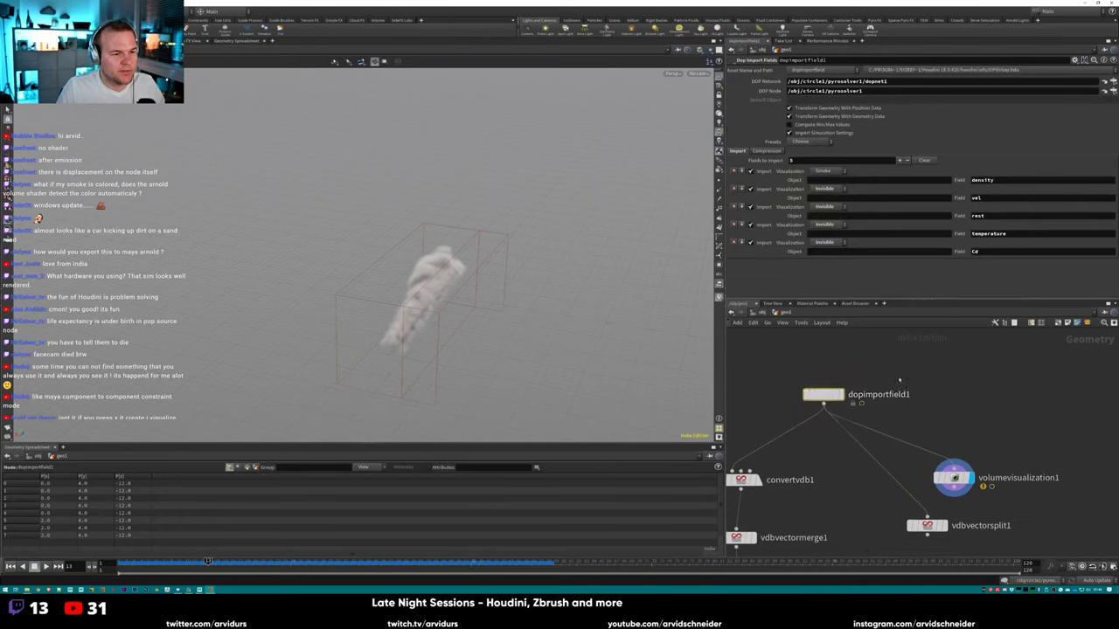
Delete convertvdb1 and vdbvectormerge1 and move filecache1 up under dopimportfield1.
{"action": "middle_click_drag", "start_coordinate": [786, 437], "coordinate": [869, 353]}
{"action": "left_click_drag", "start_coordinate": [775, 355], "coordinate": [882, 473]}
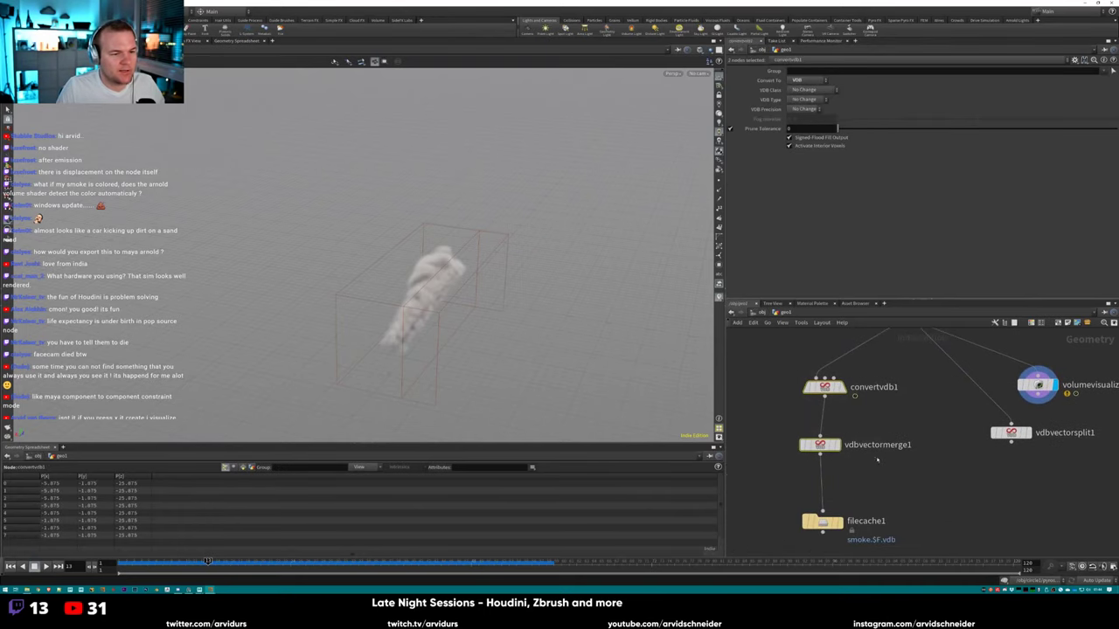
{"action": "key", "text": "Delete"}
{"action": "key", "text": "h"}
{"action": "left_click_drag", "start_coordinate": [786, 555], "coordinate": [785, 456]}
{"action": "left_click", "coordinate": [783, 457]}
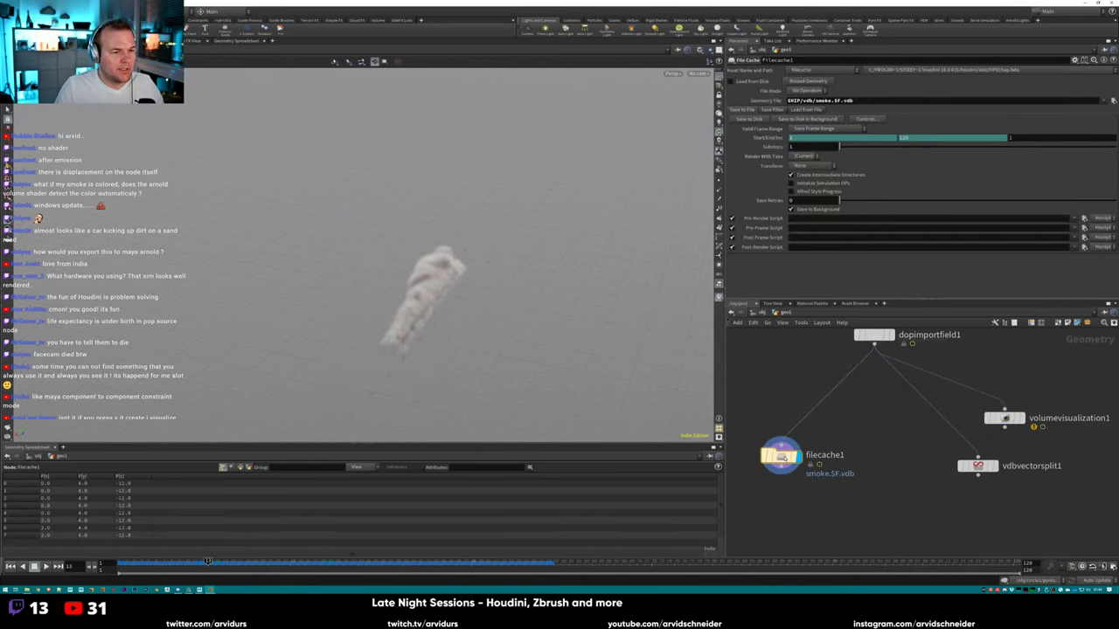
Inspect dopimportfield1's volume fields, then enter circle1 and show pyrosolver1's parameters.
{"action": "middle_click", "coordinate": [874, 335]}
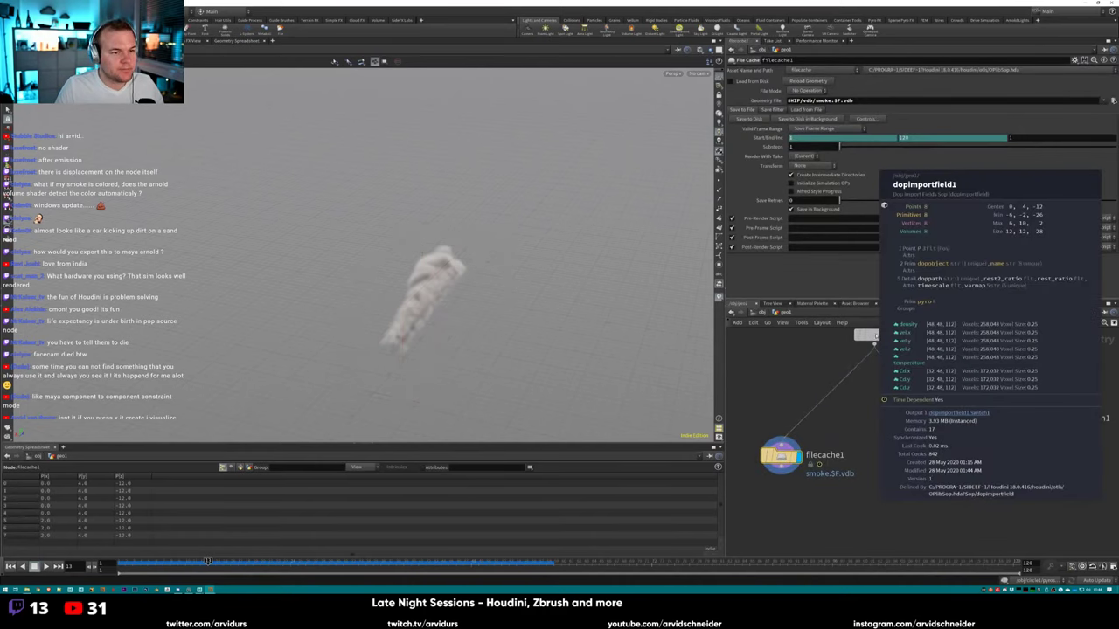
{"action": "left_click", "coordinate": [867, 336]}
{"action": "middle_click_drag", "start_coordinate": [821, 359], "coordinate": [769, 408]}
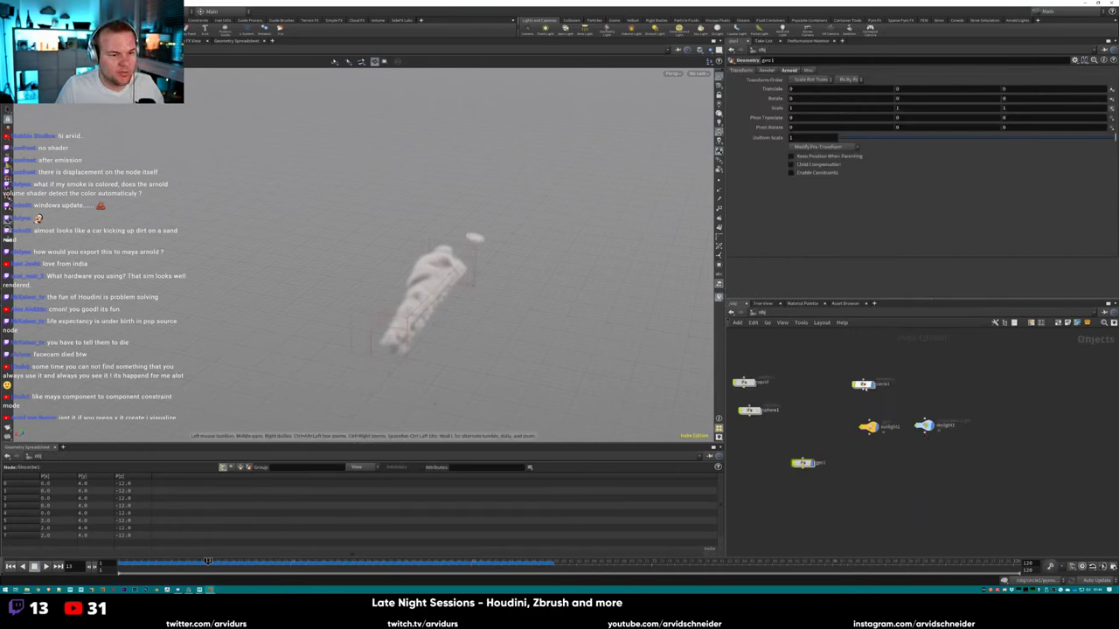
{"action": "left_click", "coordinate": [794, 411]}
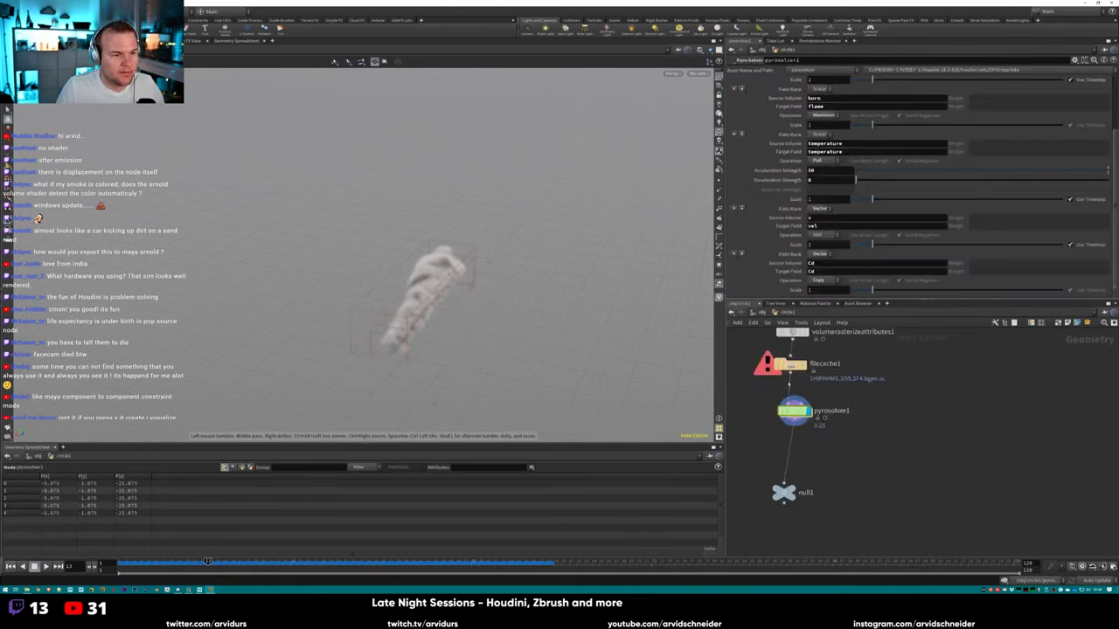
{"action": "left_click", "coordinate": [791, 365]}
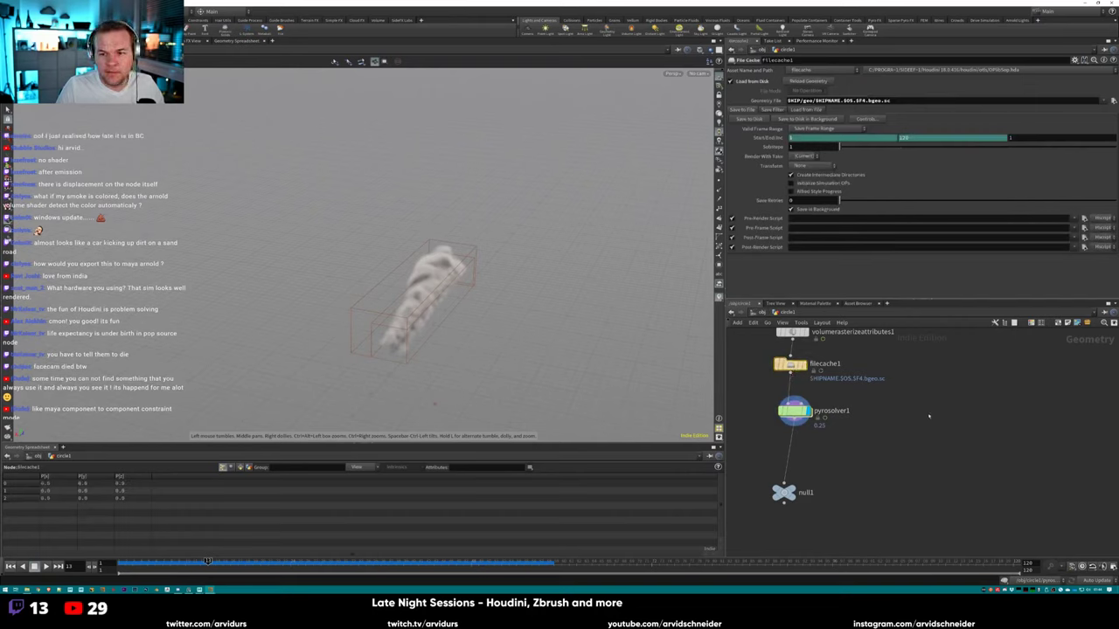
{"action": "middle_click_drag", "start_coordinate": [868, 360], "coordinate": [909, 410]}
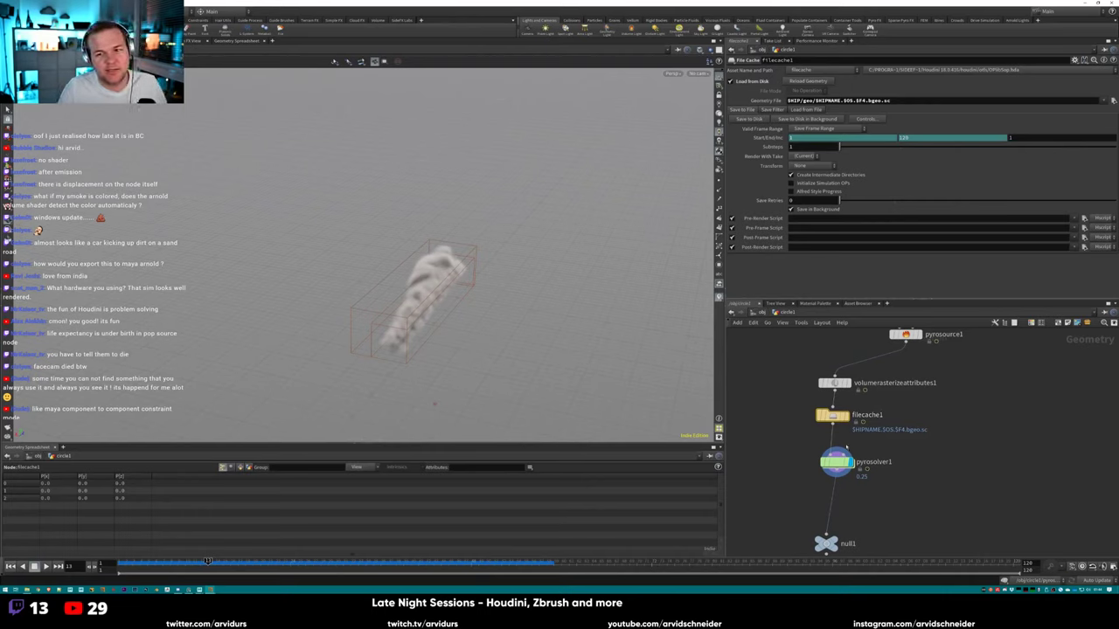
{"action": "left_click", "coordinate": [836, 462]}
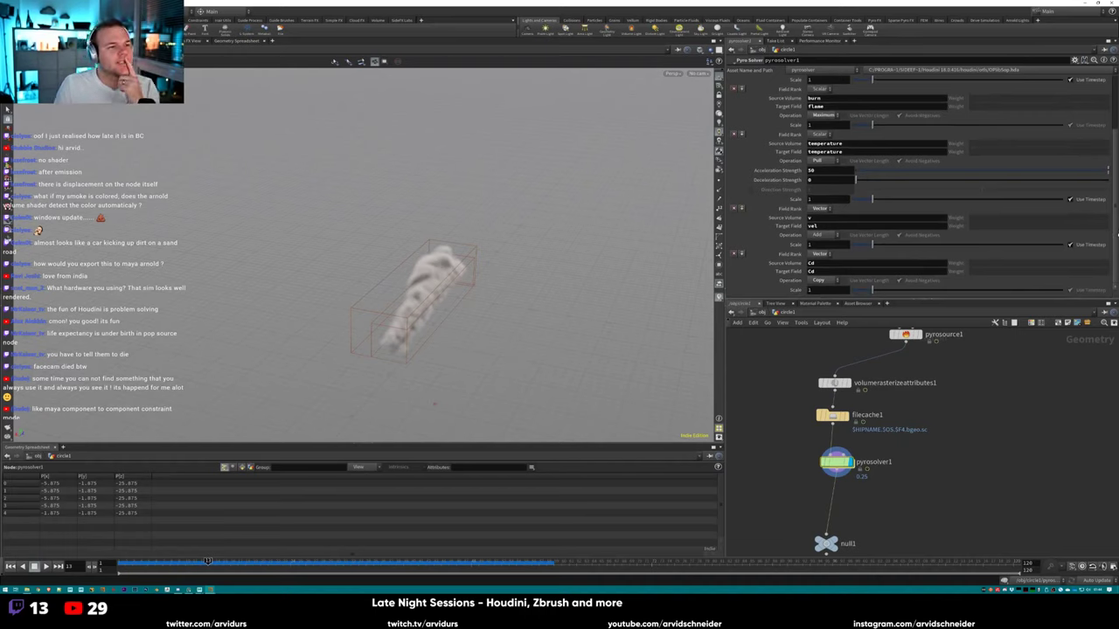
{"action": "scroll", "coordinate": [917, 183], "scroll_direction": "up", "scroll_amount": 3}
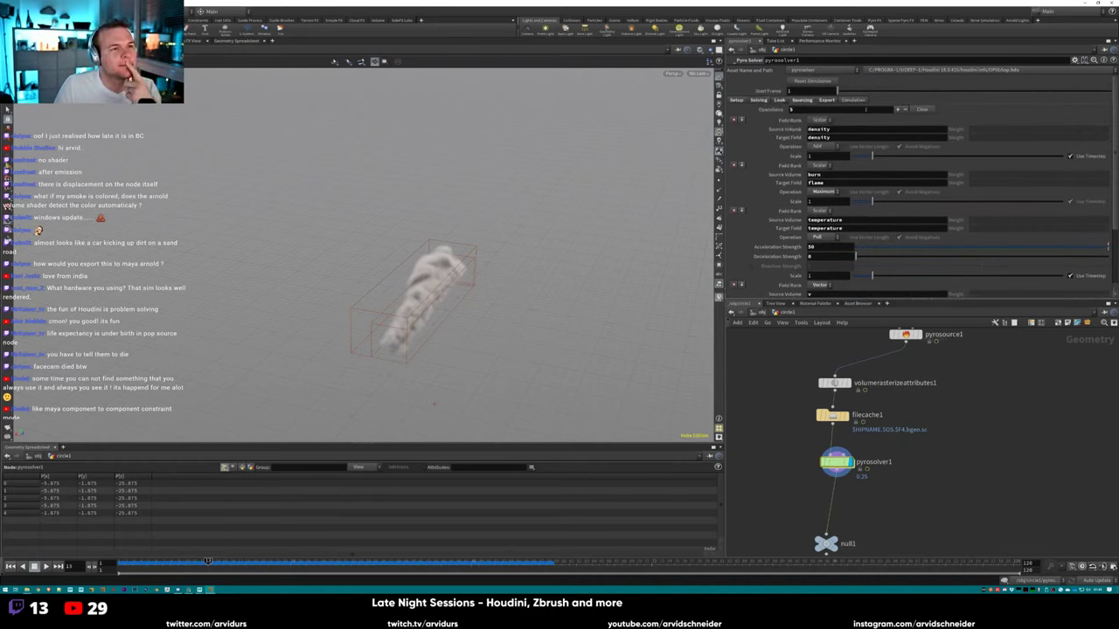
Turn off temperature export on pyrosolver1's Export tab, leaving Cd visualization unchanged, then switch to Maya.
{"action": "left_click", "coordinate": [826, 99]}
{"action": "left_click", "coordinate": [833, 233]}
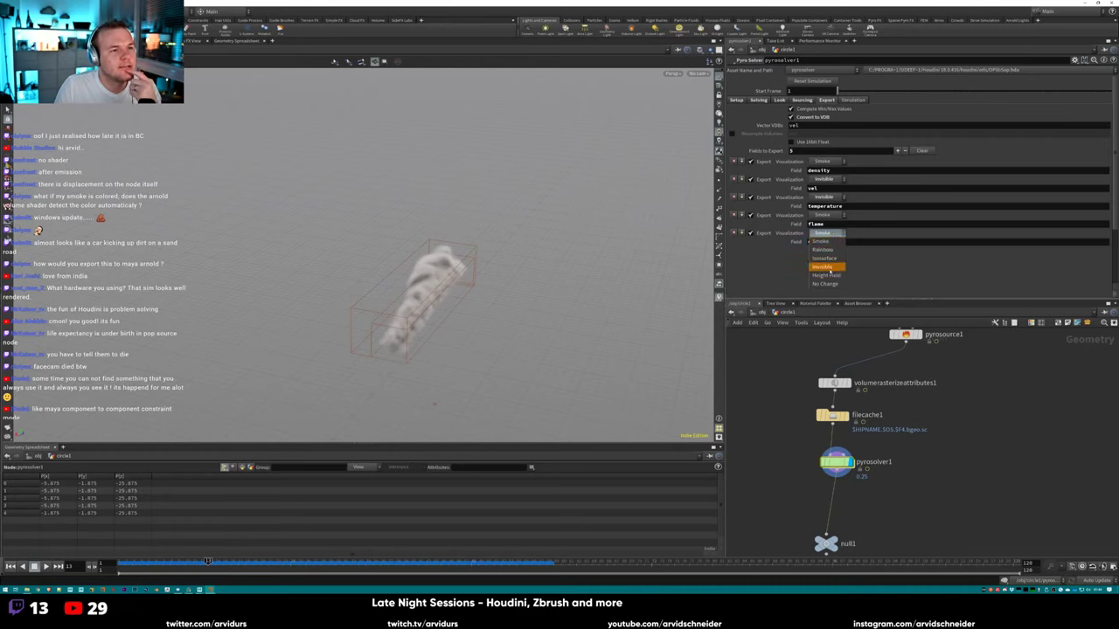
{"action": "left_click", "coordinate": [743, 272]}
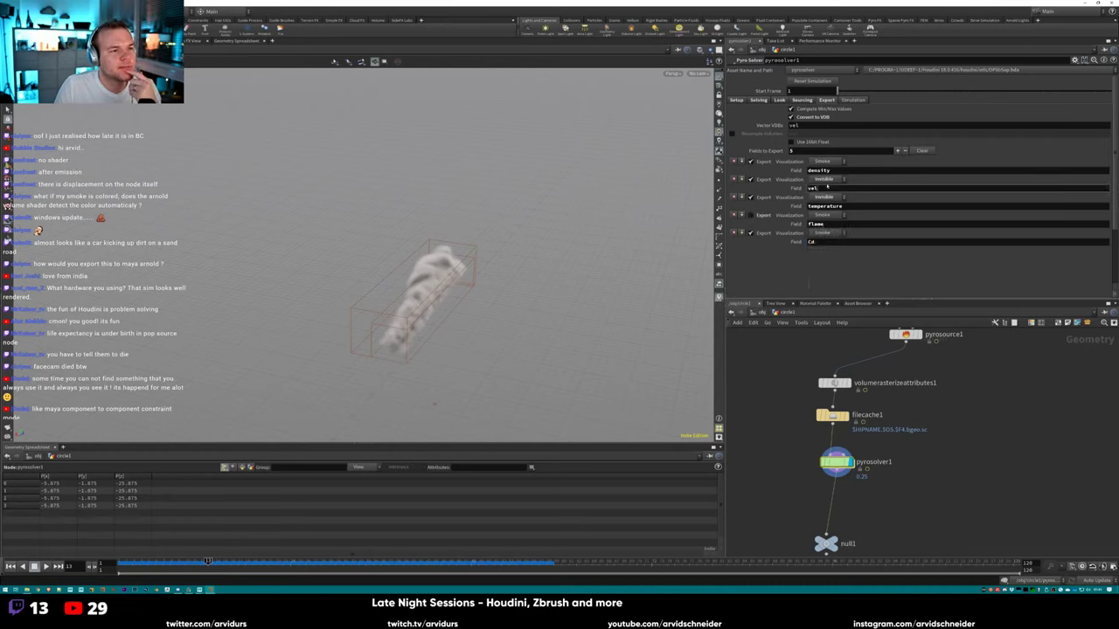
{"action": "left_click", "coordinate": [750, 197]}
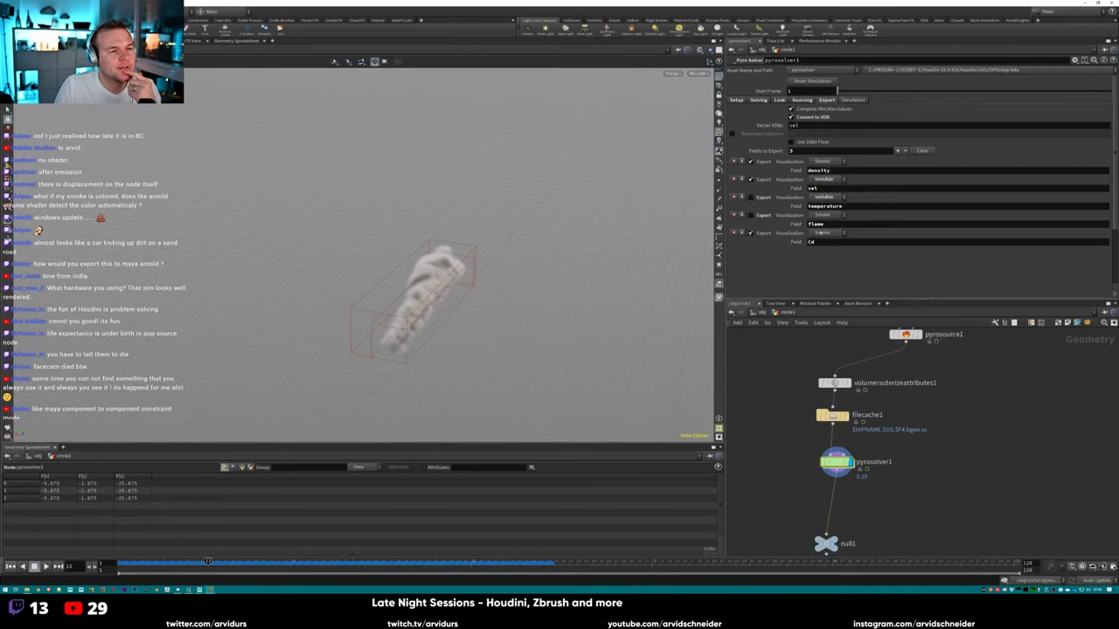
{"action": "middle_click", "coordinate": [835, 462]}
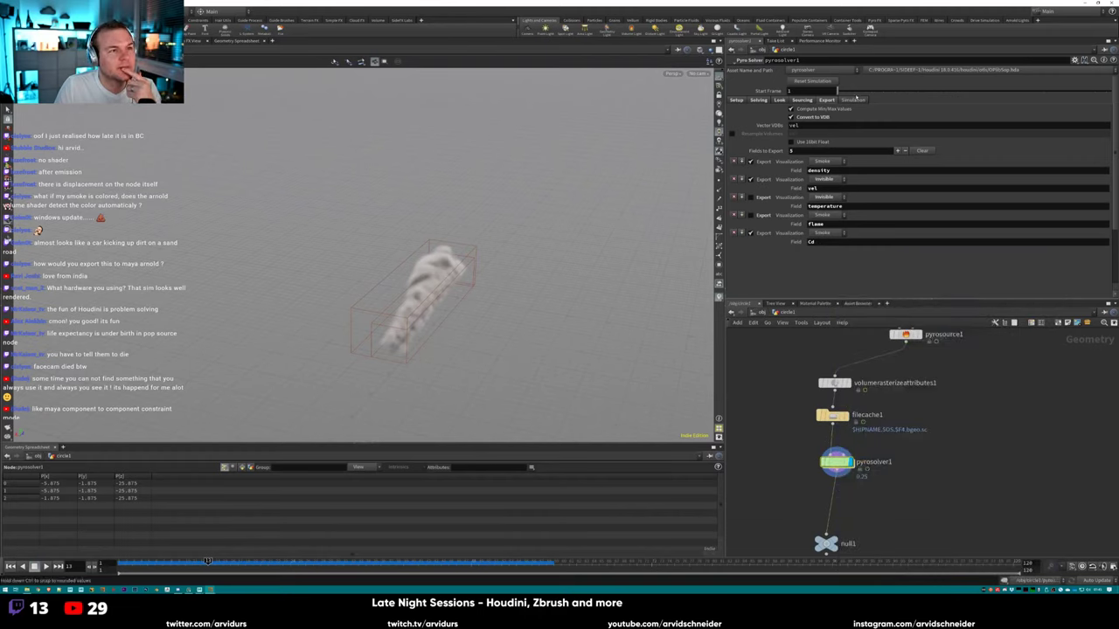
{"action": "left_click", "coordinate": [802, 100]}
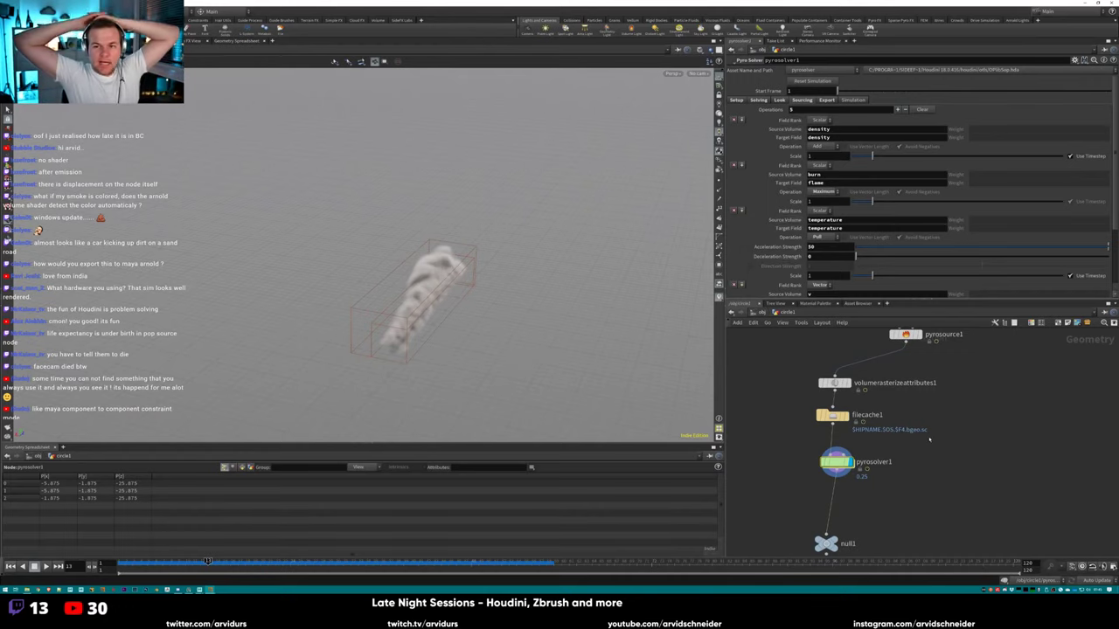
{"action": "left_click", "coordinate": [200, 591]}
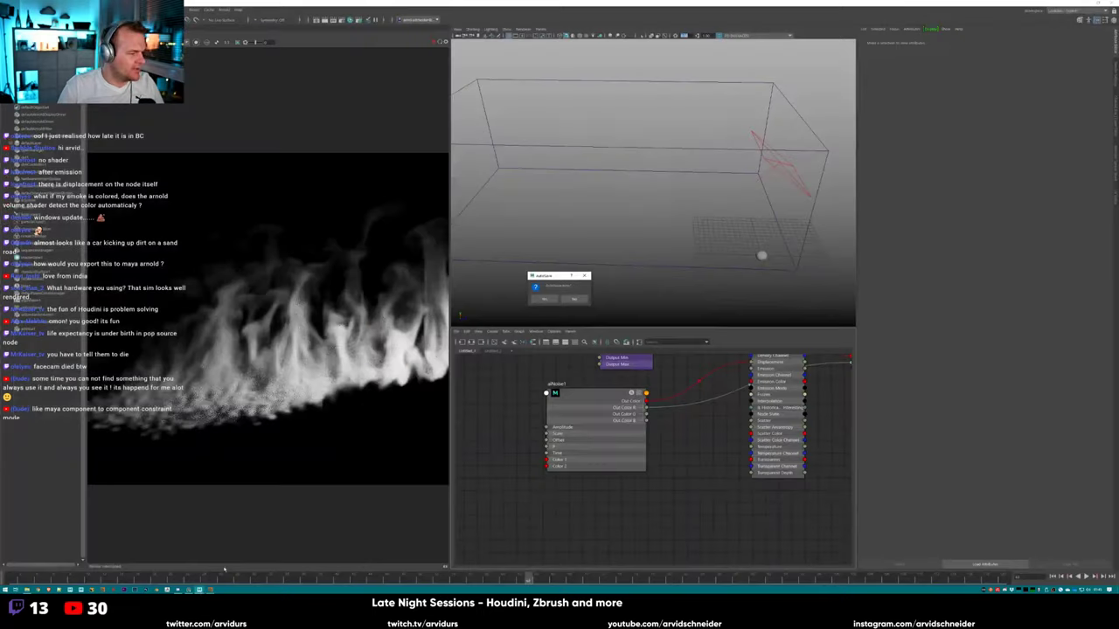
Dismiss the prompt, orbit the volume, rewind to an earlier frame and play the smoke in Arnold.
{"action": "left_click", "coordinate": [574, 300]}
{"action": "left_click_drag", "start_coordinate": [763, 224], "coordinate": [644, 208], "text": "alt"}
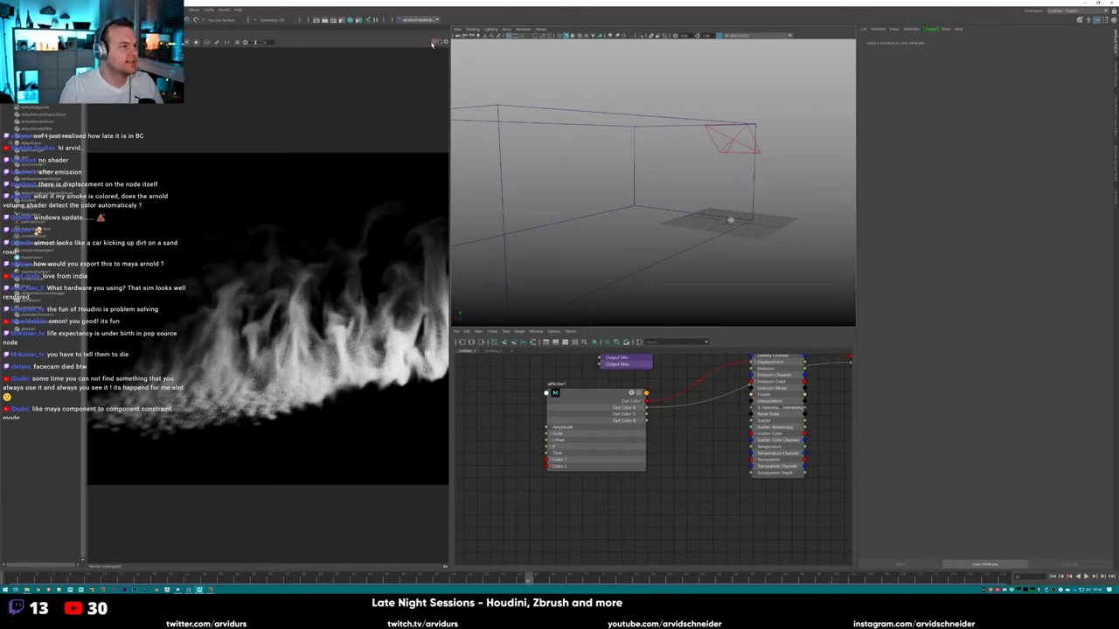
{"action": "left_click_drag", "start_coordinate": [595, 245], "coordinate": [654, 253], "text": "alt"}
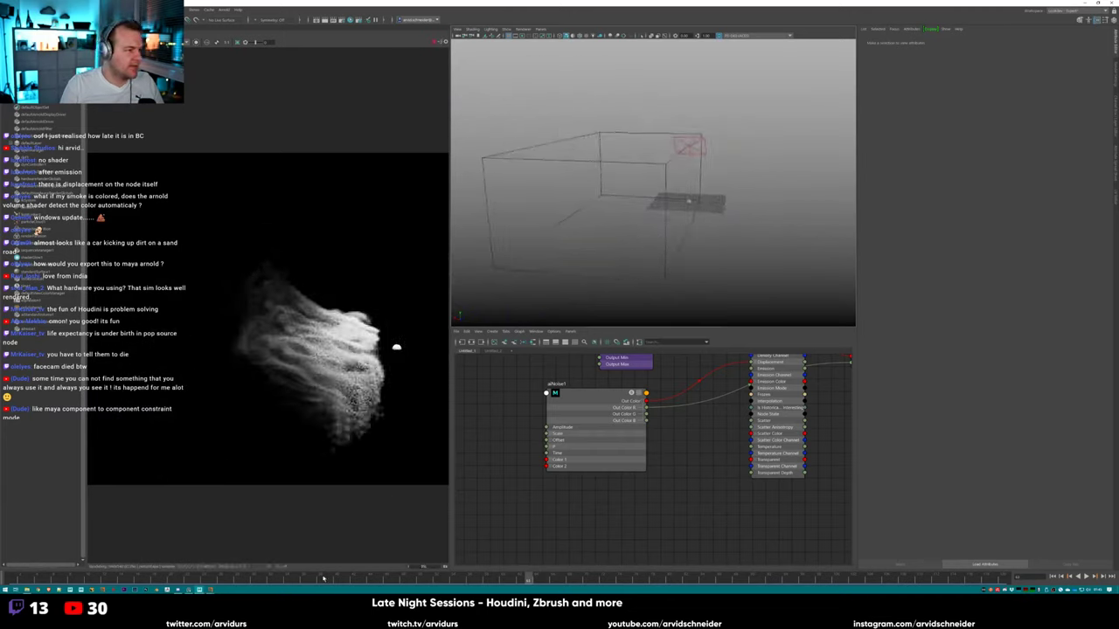
{"action": "left_click_drag", "start_coordinate": [323, 578], "coordinate": [118, 578]}
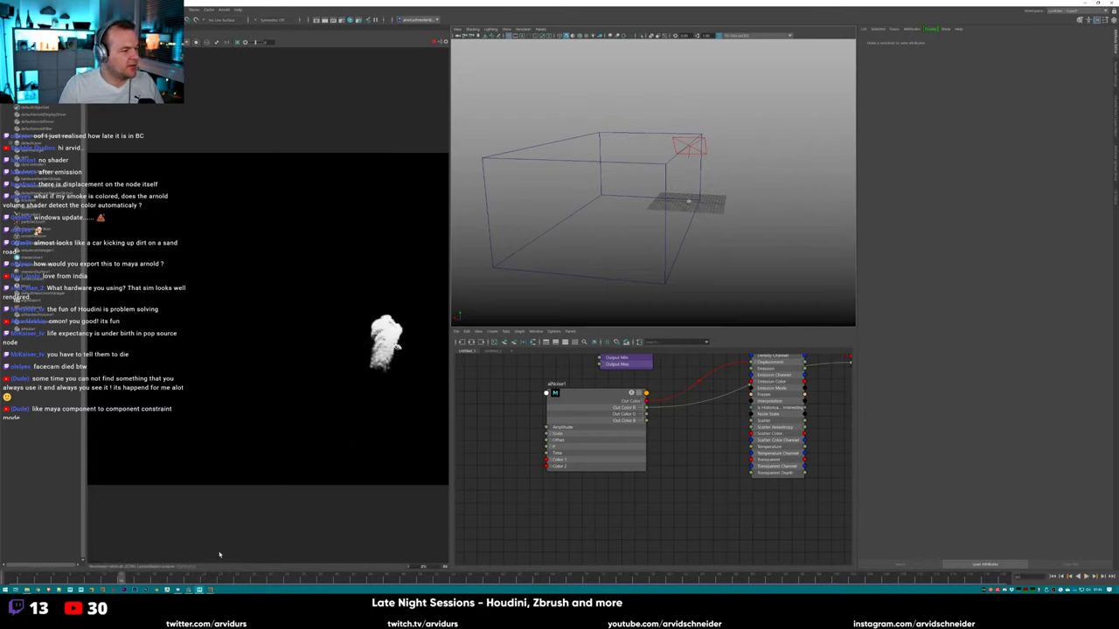
{"action": "left_click", "coordinate": [1086, 577]}
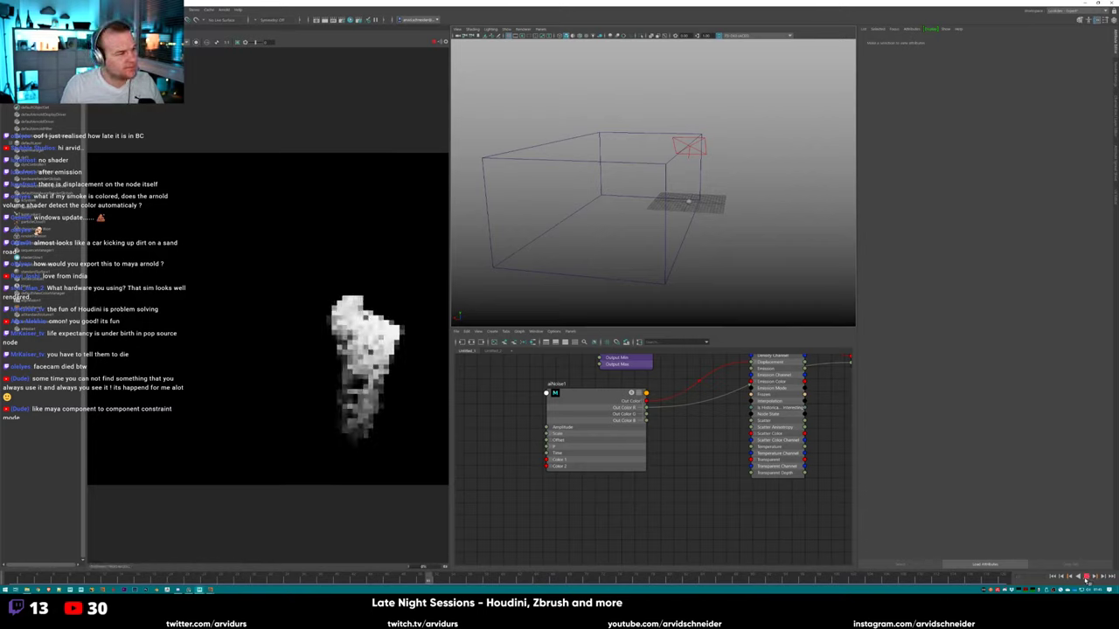